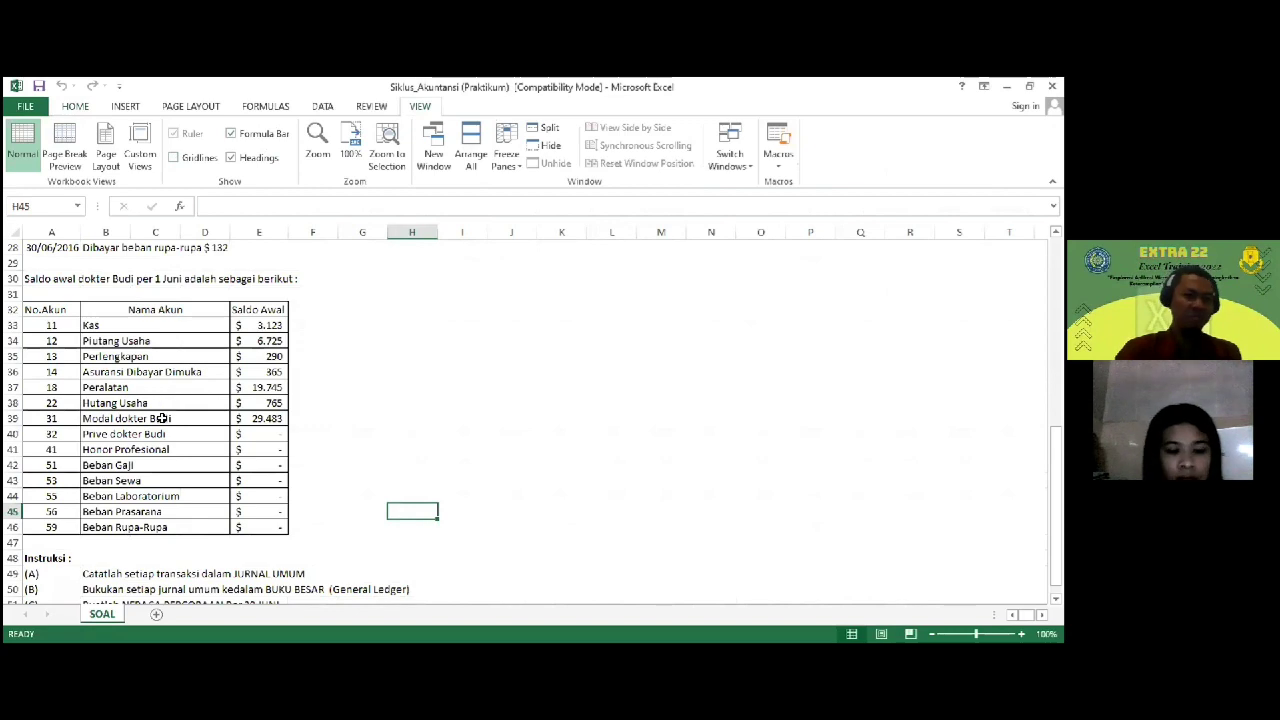
Step: Widen column A of the SOAL sheet so the transaction dates show in full
ctrl+scroll(160, 418, up, 3)
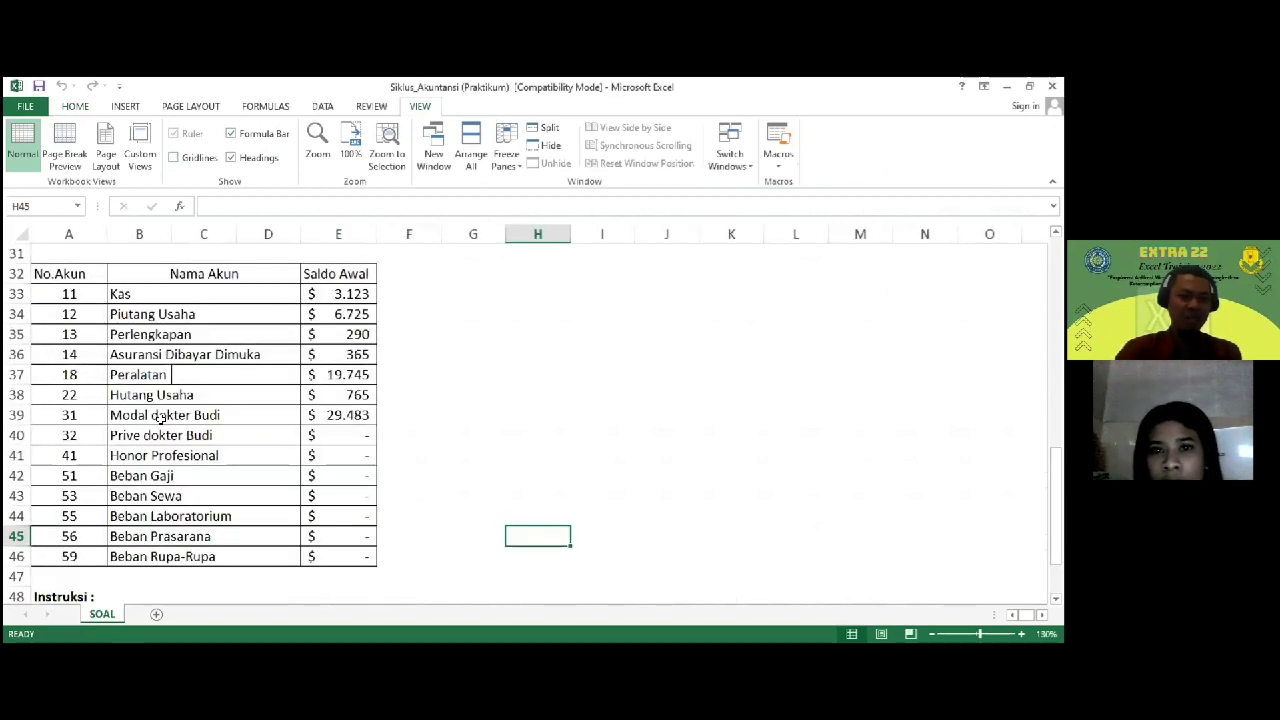
scroll(160, 418, up, 5)
scroll(160, 388, up, 4)
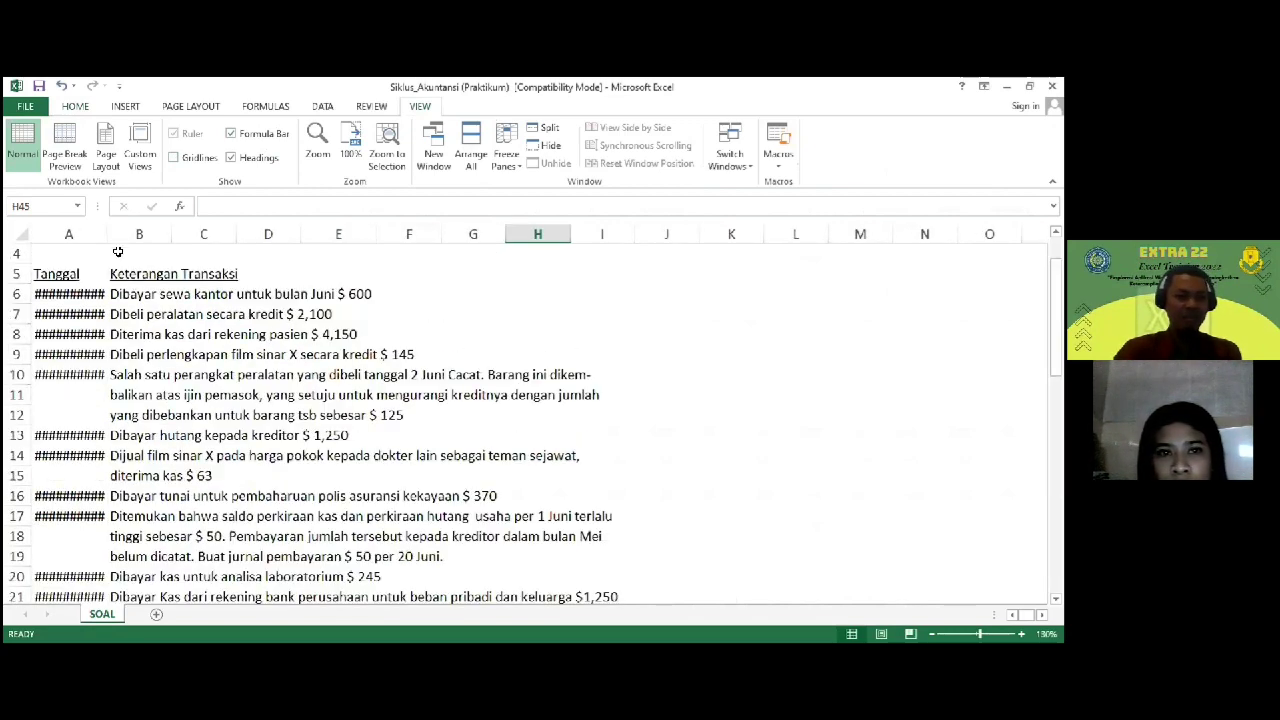
double_click(104, 232)
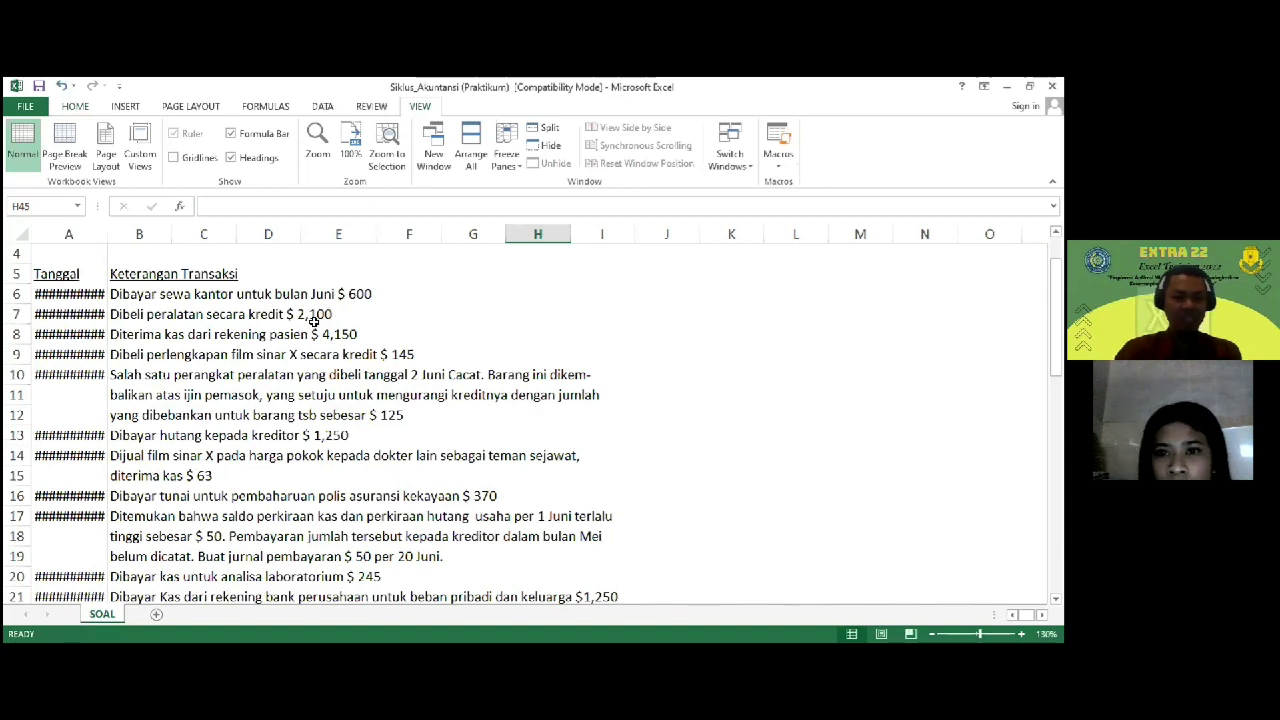
key(ctrl+z)
scroll(120, 320, up, 8)
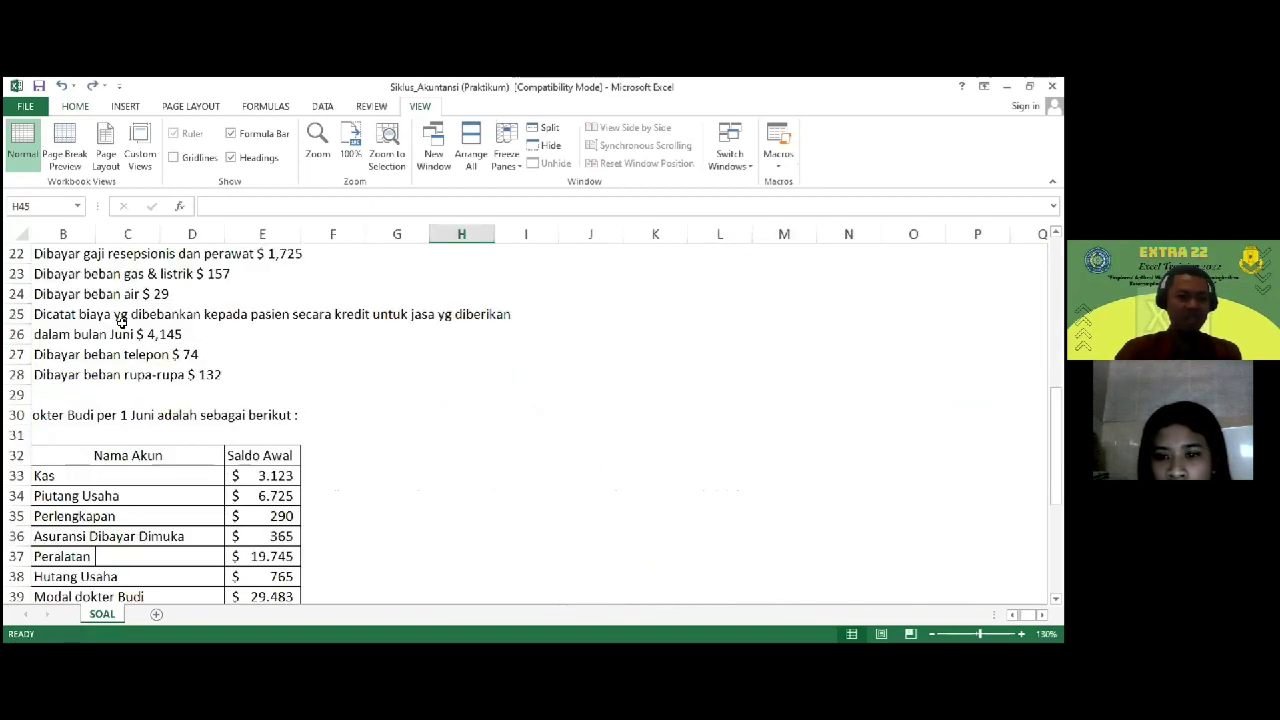
scroll(110, 300, up, 4)
click(140, 350)
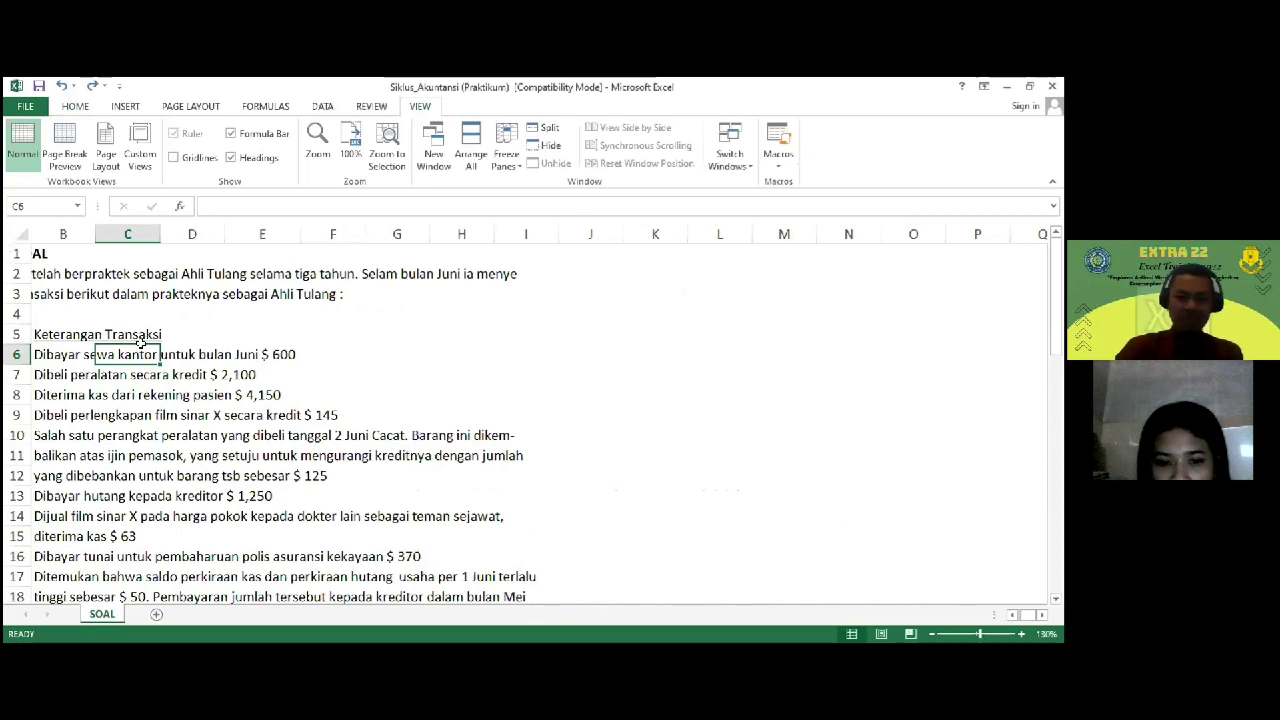
key(Home)
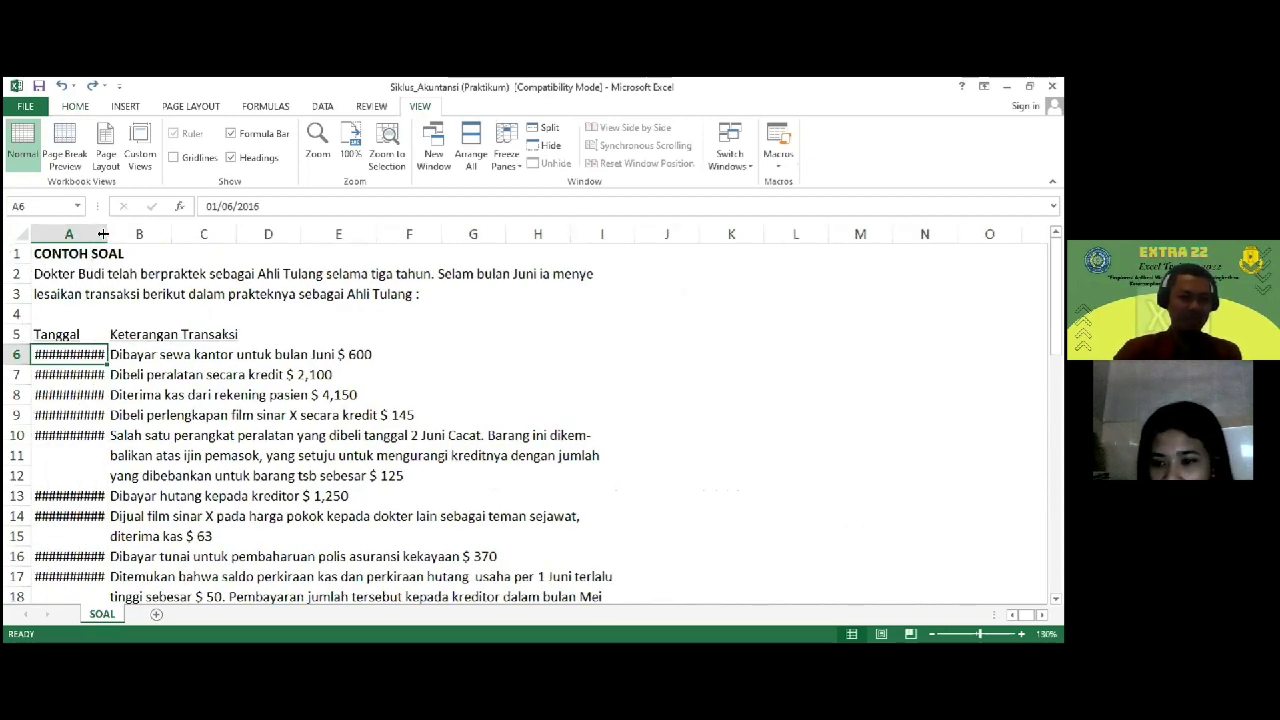
drag(100, 232, 111, 234)
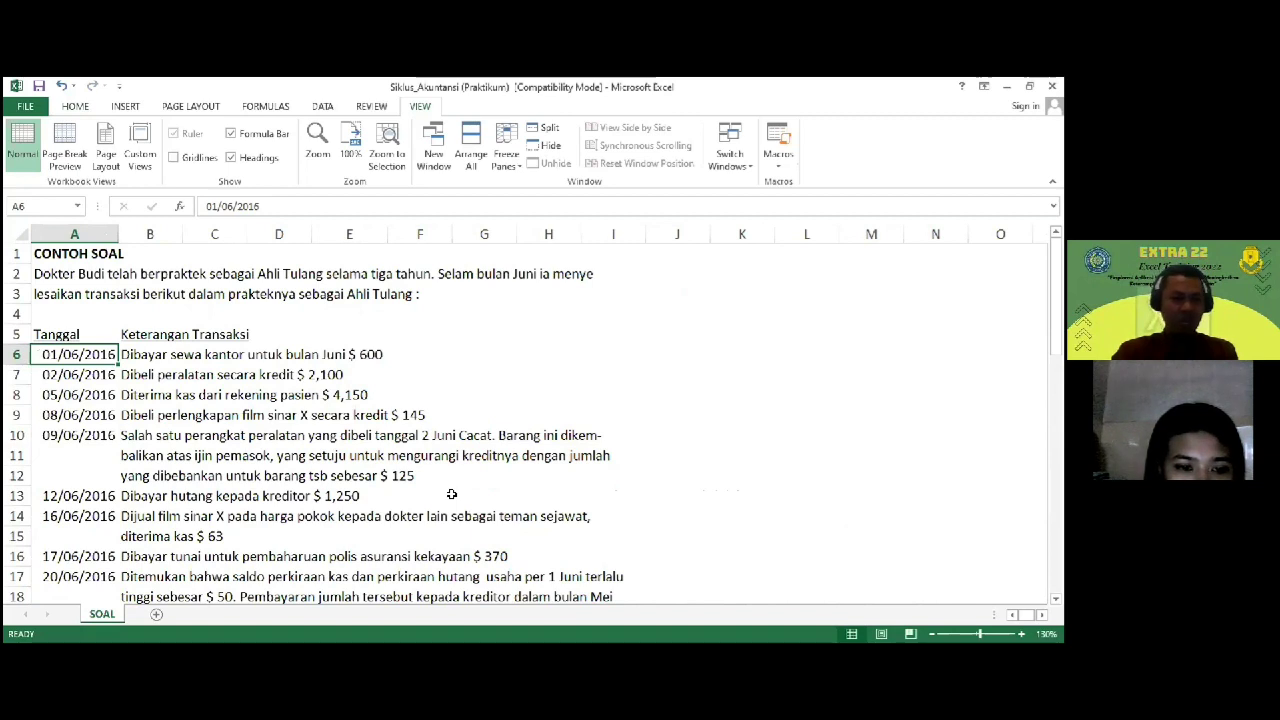
Step: Correct the word "Selam" to "Selama" in the case introduction in cell A2
key(Up)
key(Up)
key(Up)
key(Up)
key(Up)
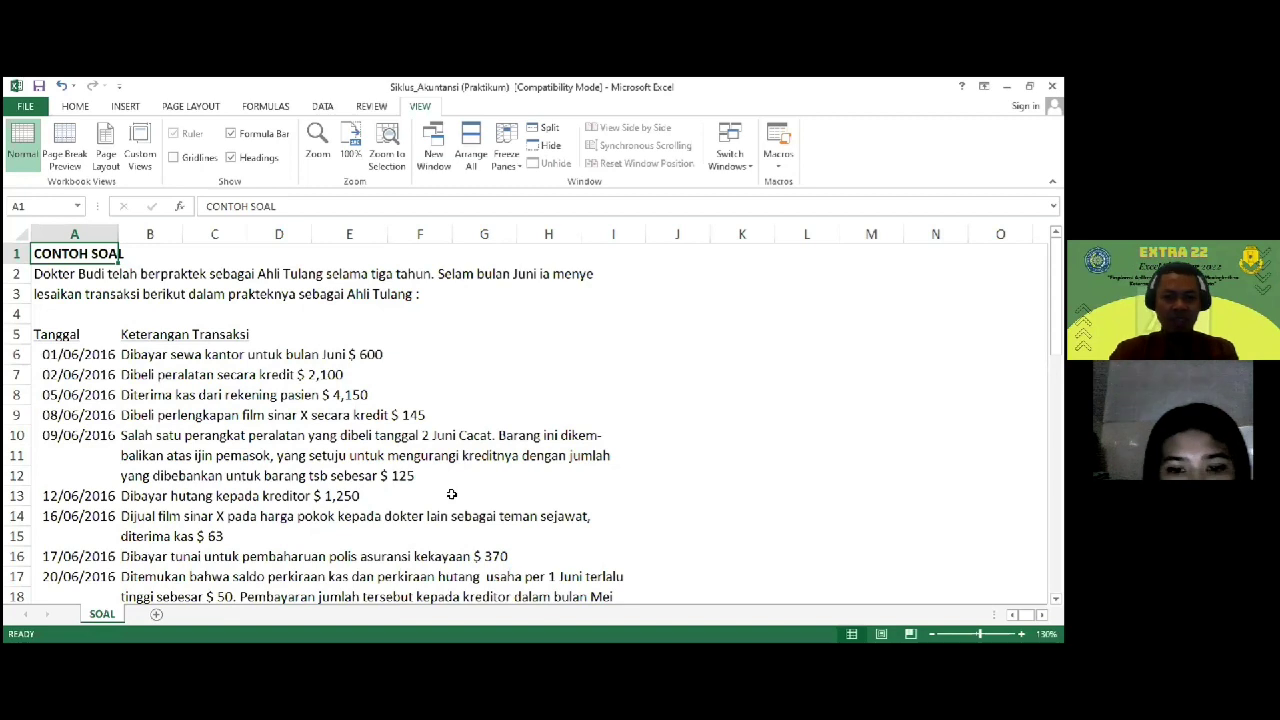
key(Down)
key(F2)
key(ctrl+Left)
key(ctrl+Left)
key(ctrl+Left)
key(Left)
key(Left)
key(Left)
key(Left)
key(Left)
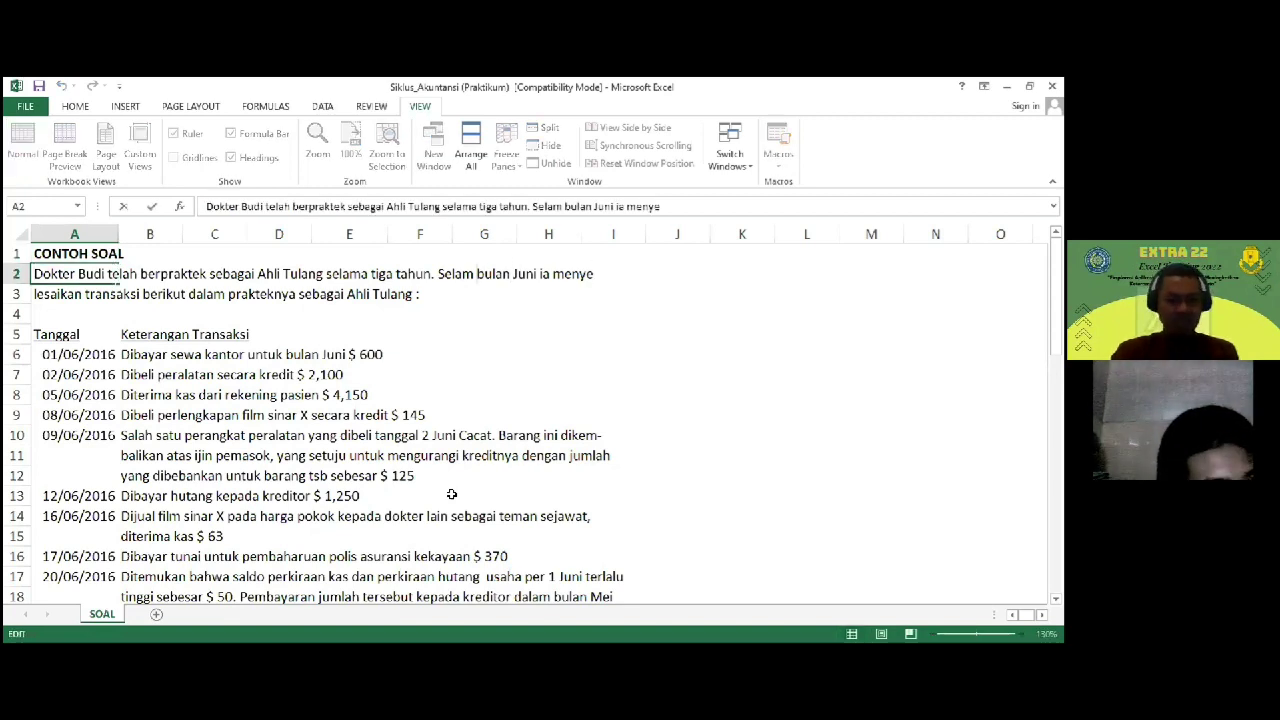
text(a)
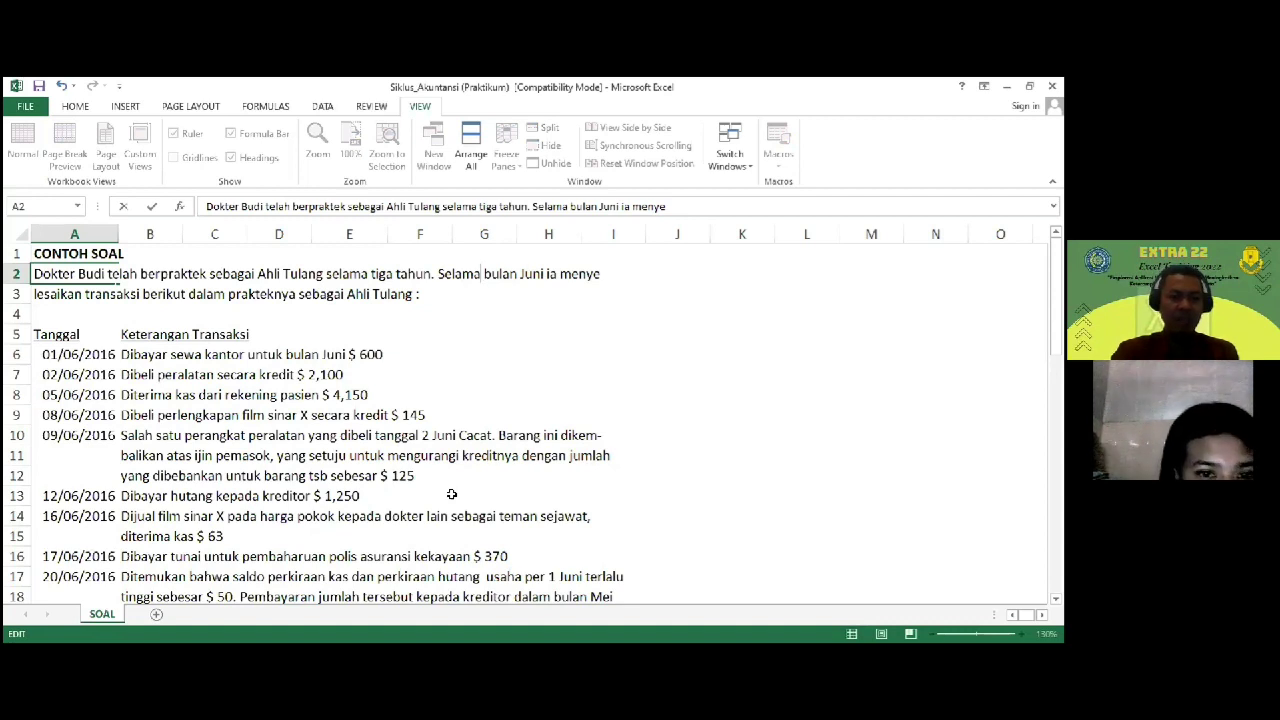
key(Return)
Step: Review the transactions dated 1 to 9 June 2016 one by one in the transaction list
key(Down)
key(Down)
key(Down)
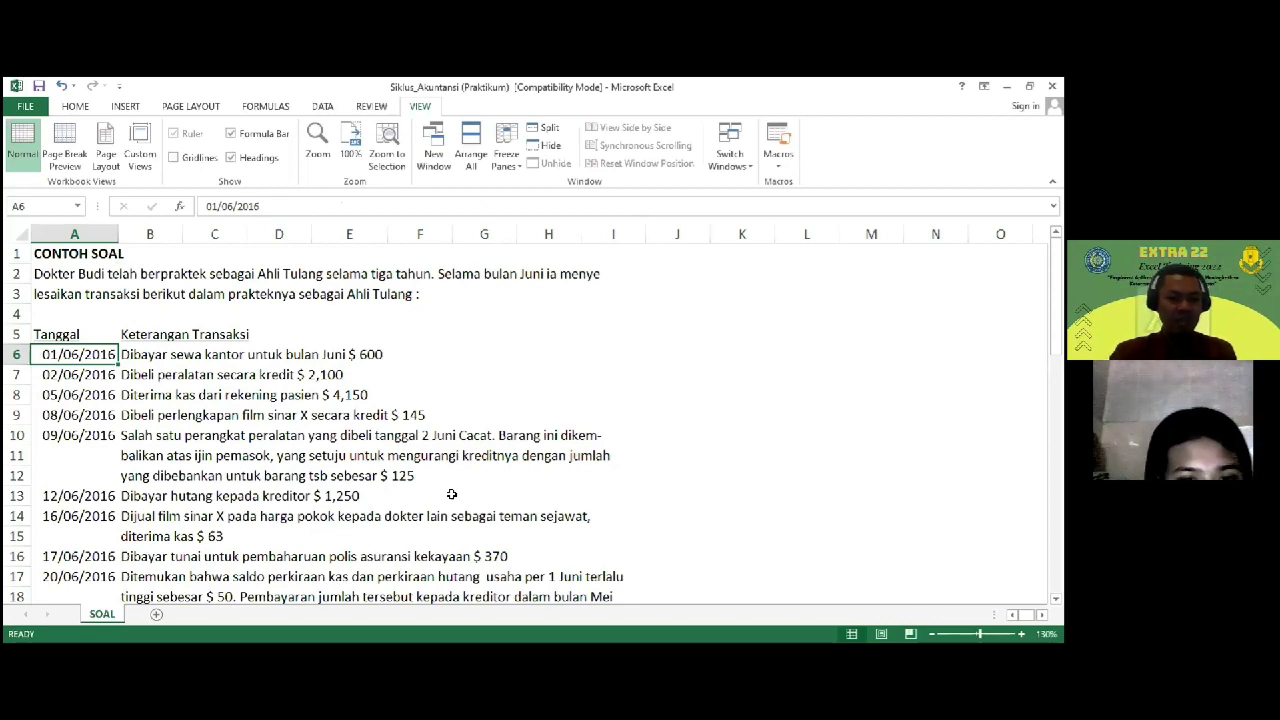
key(Down)
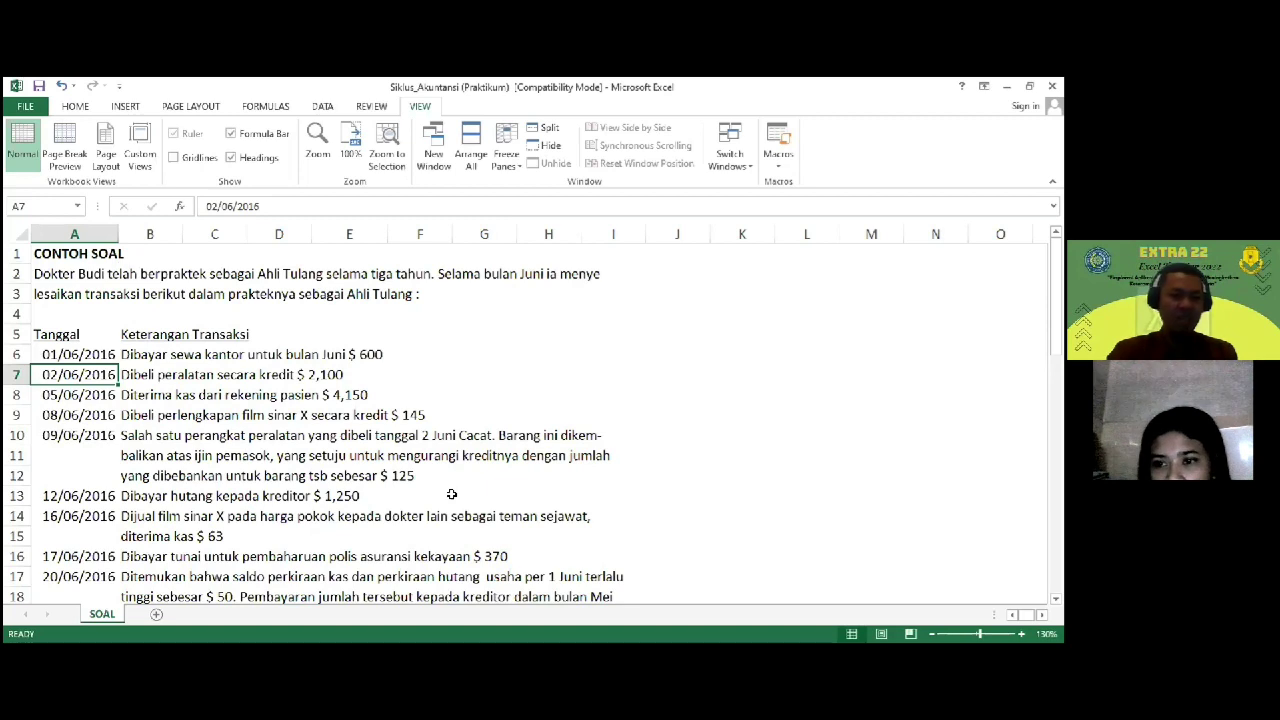
key(Down)
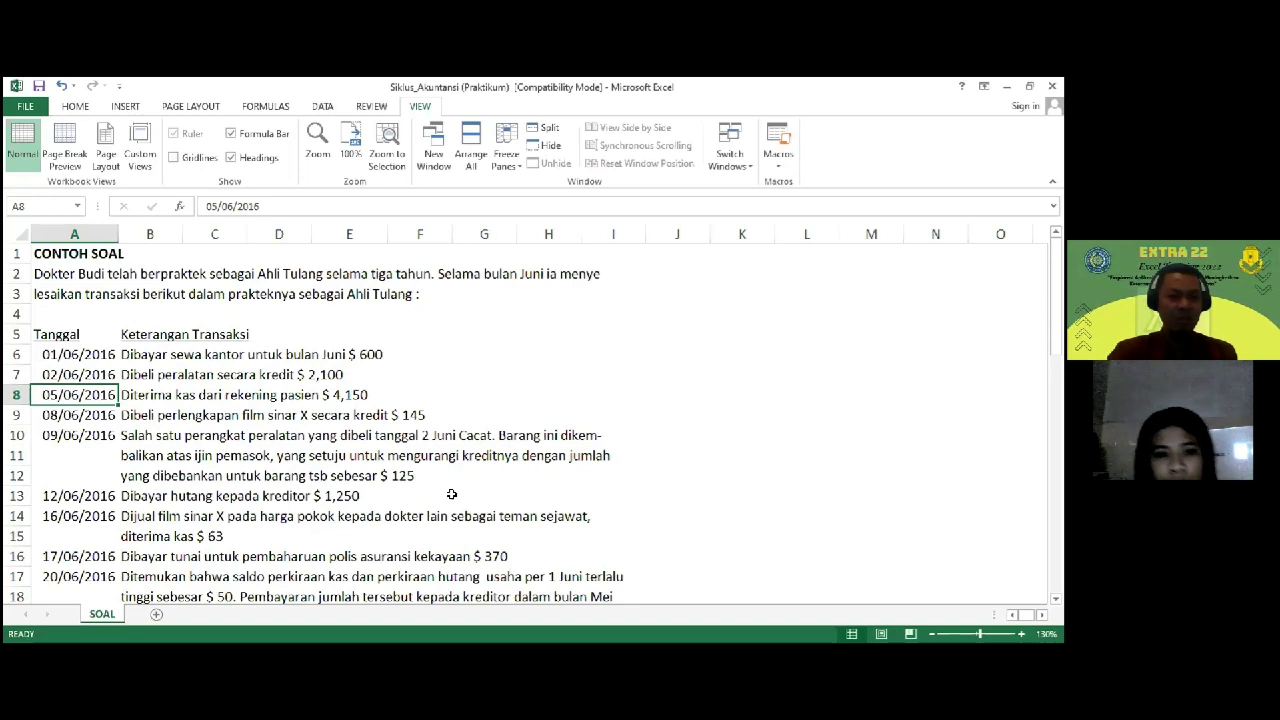
key(Down)
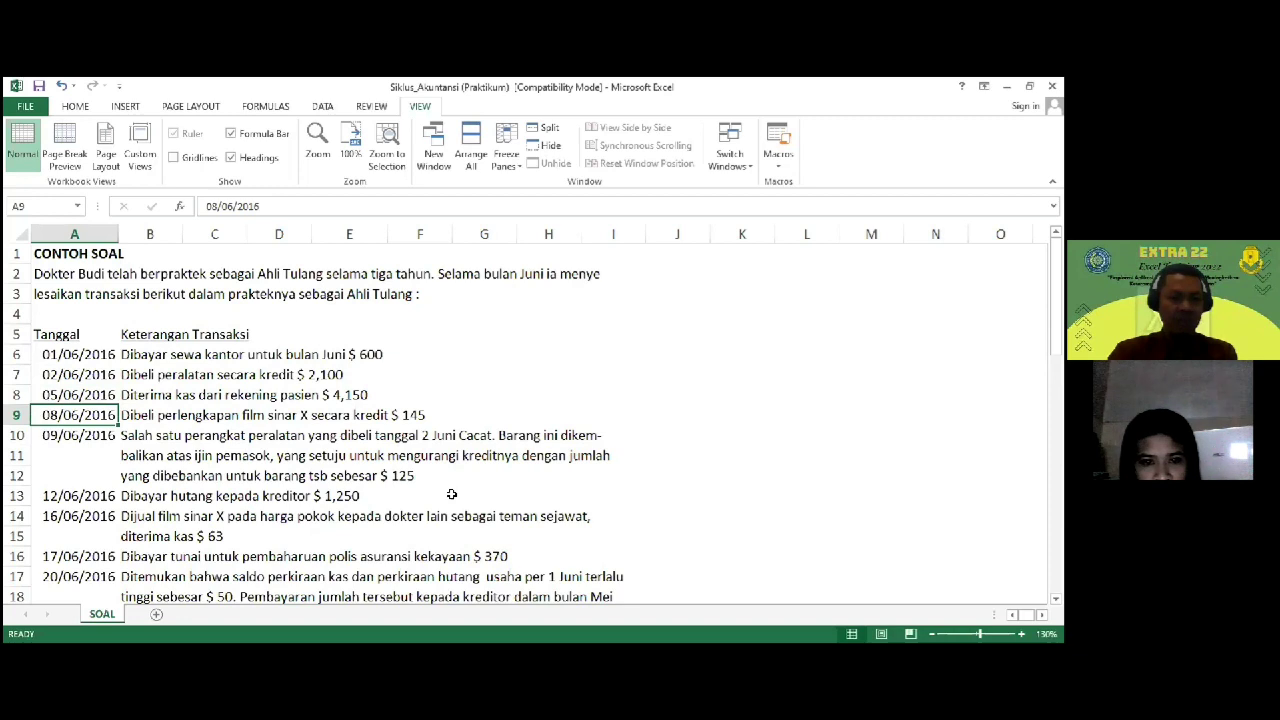
key(Down)
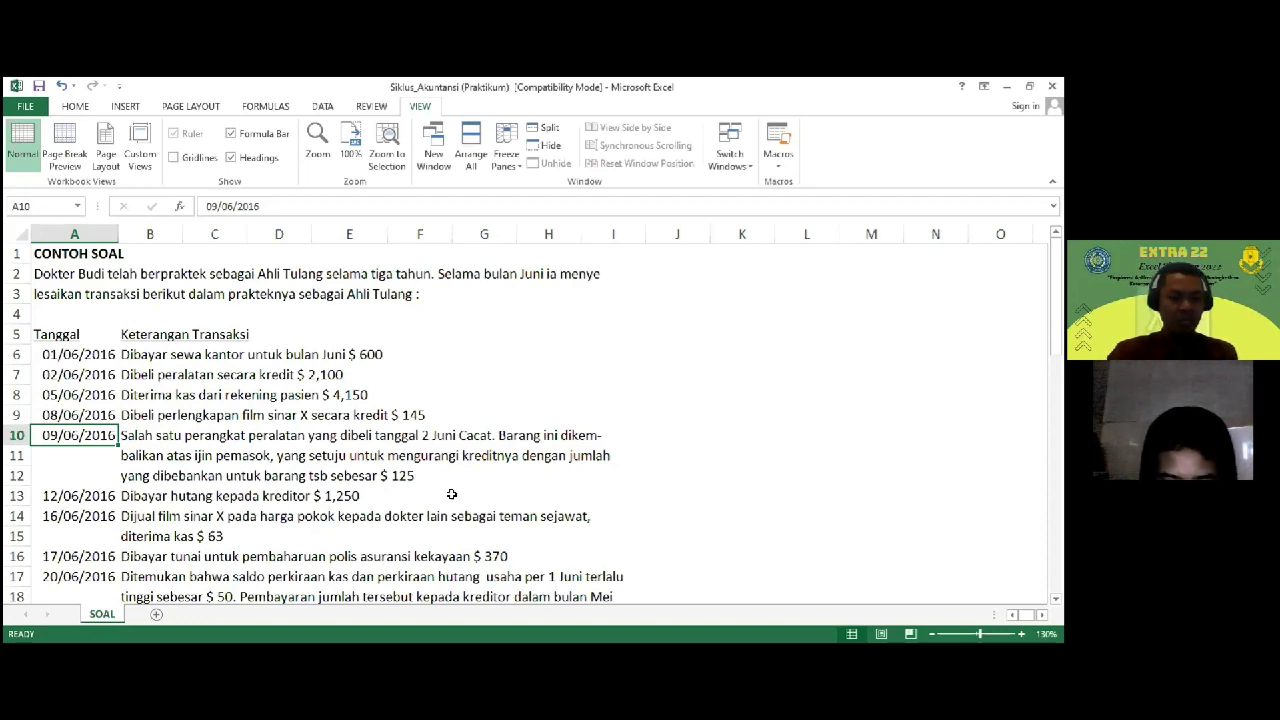
Step: Read through the transactions from 9 June to the first 30 June entries, returning to the 20 June entry
key(Down)
key(Down)
key(Down)
key(Down)
key(Down)
key(Down)
key(Down)
key(Down)
key(Down)
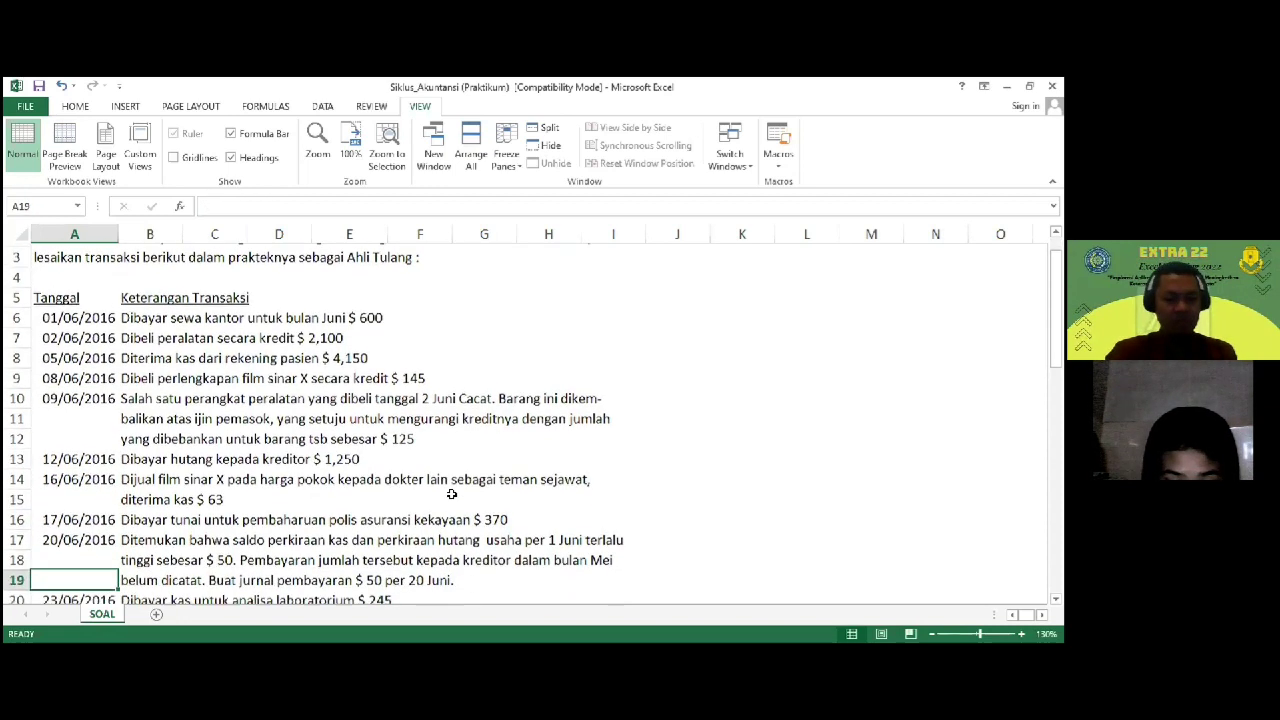
key(Down)
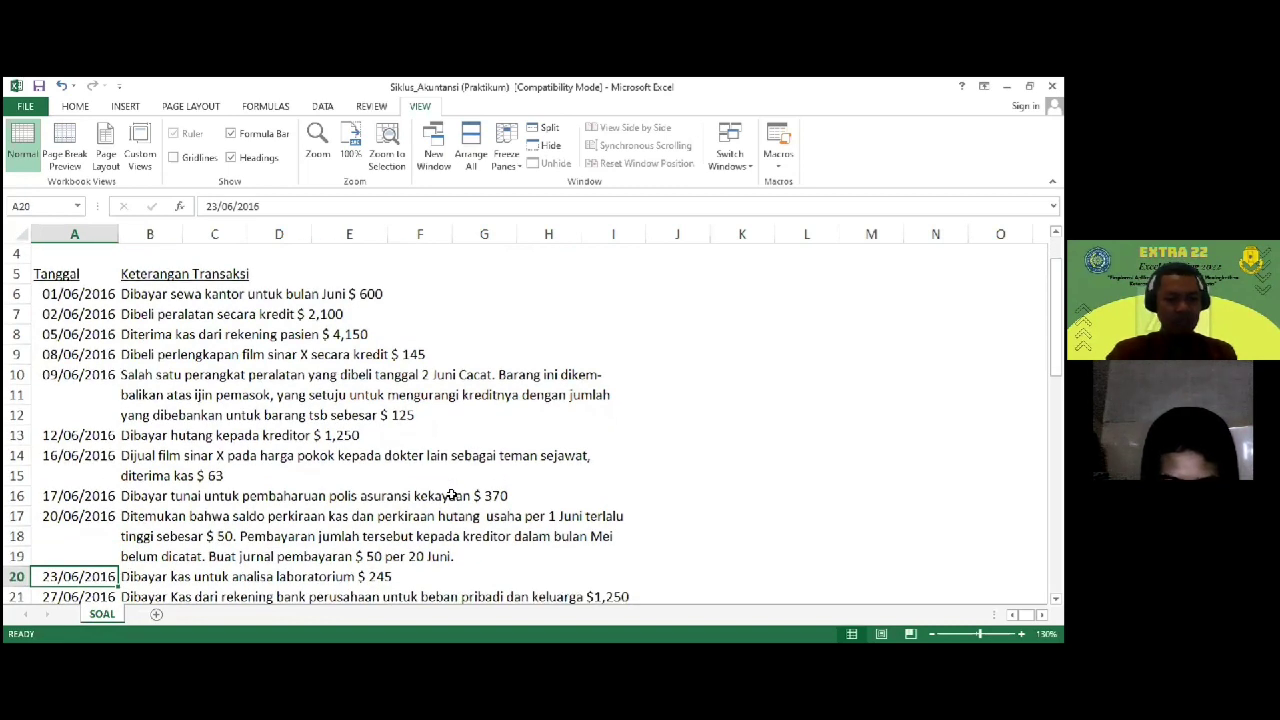
key(Down)
key(Down)
key(Down)
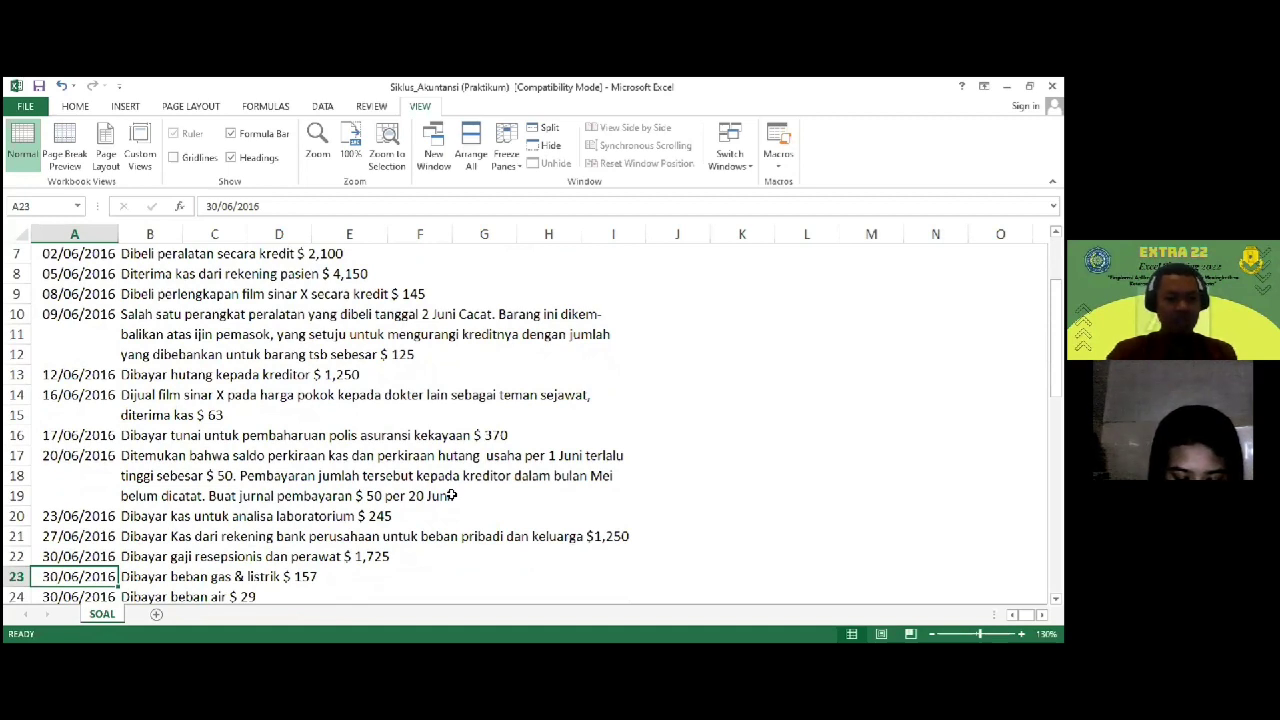
key(Up)
key(Up)
key(Up)
key(Up)
key(Up)
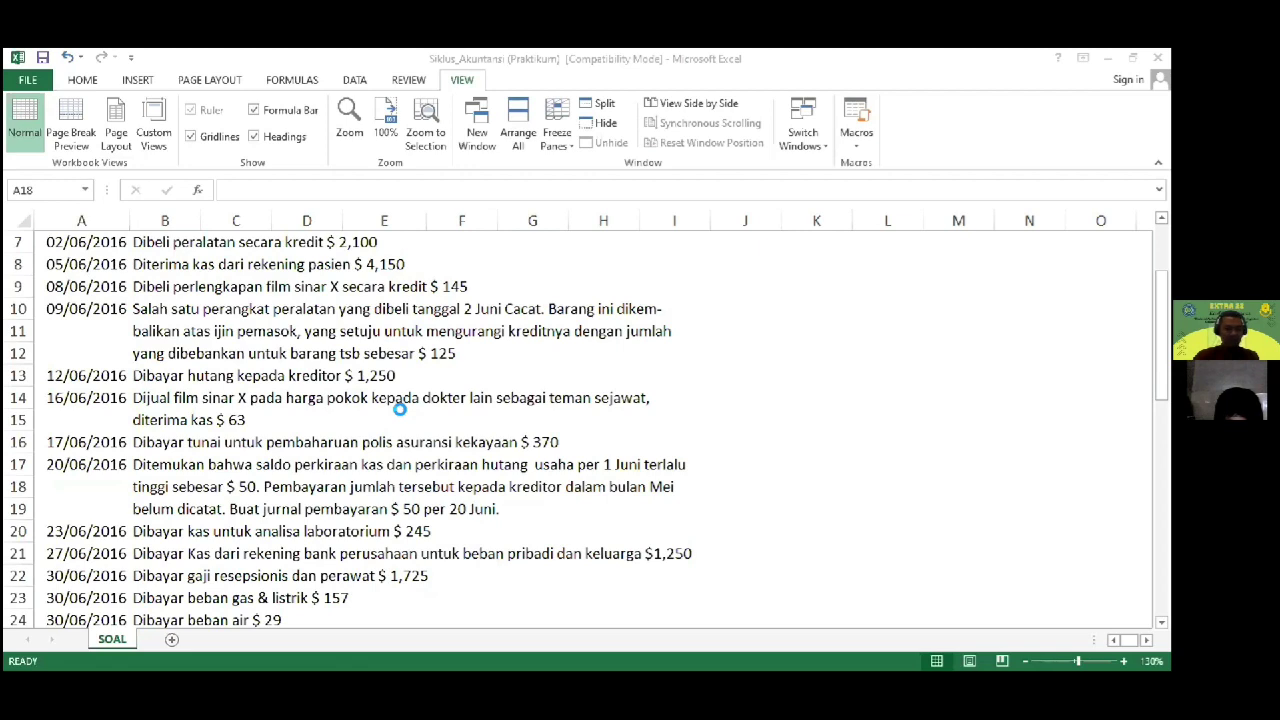
Step: Look through the rest of the transaction list down to the header of the opening balance table
key(Down)
key(Down)
key(Down)
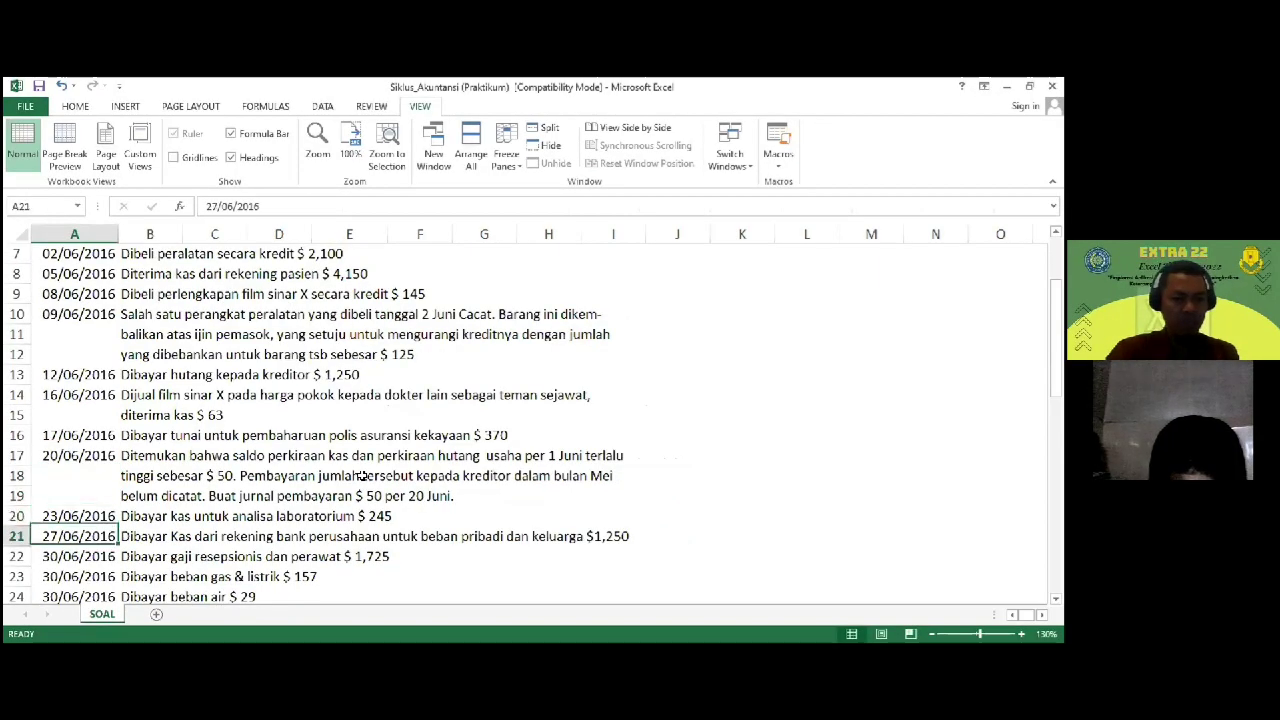
key(Down)
key(Down)
key(Down)
key(Down)
key(Down)
key(Down)
key(Down)
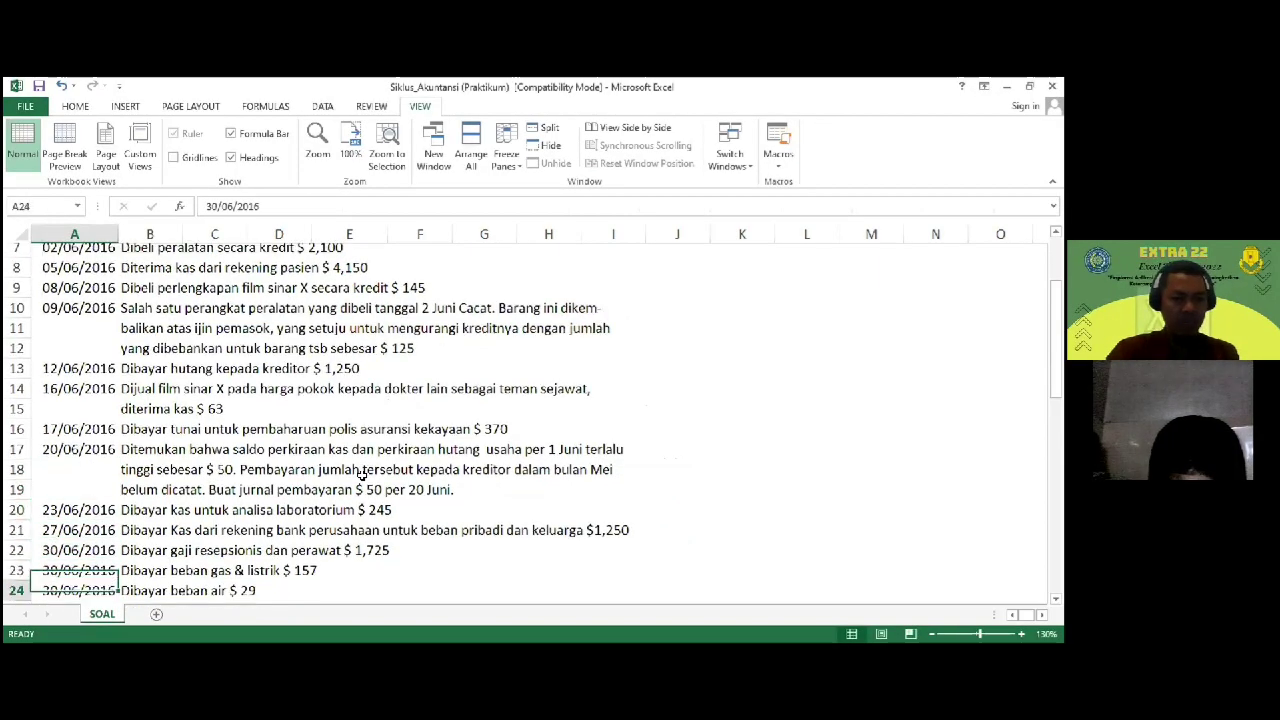
key(Down)
key(Down)
key(Down)
key(Down)
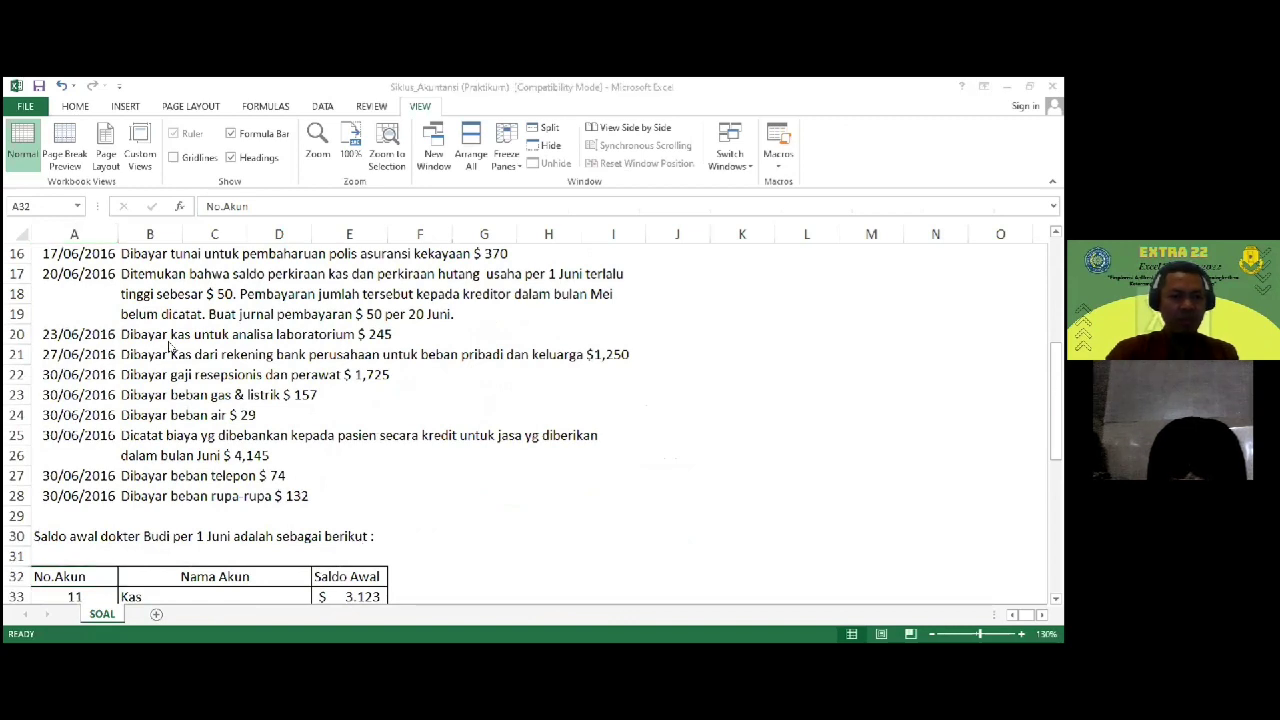
key(F2)
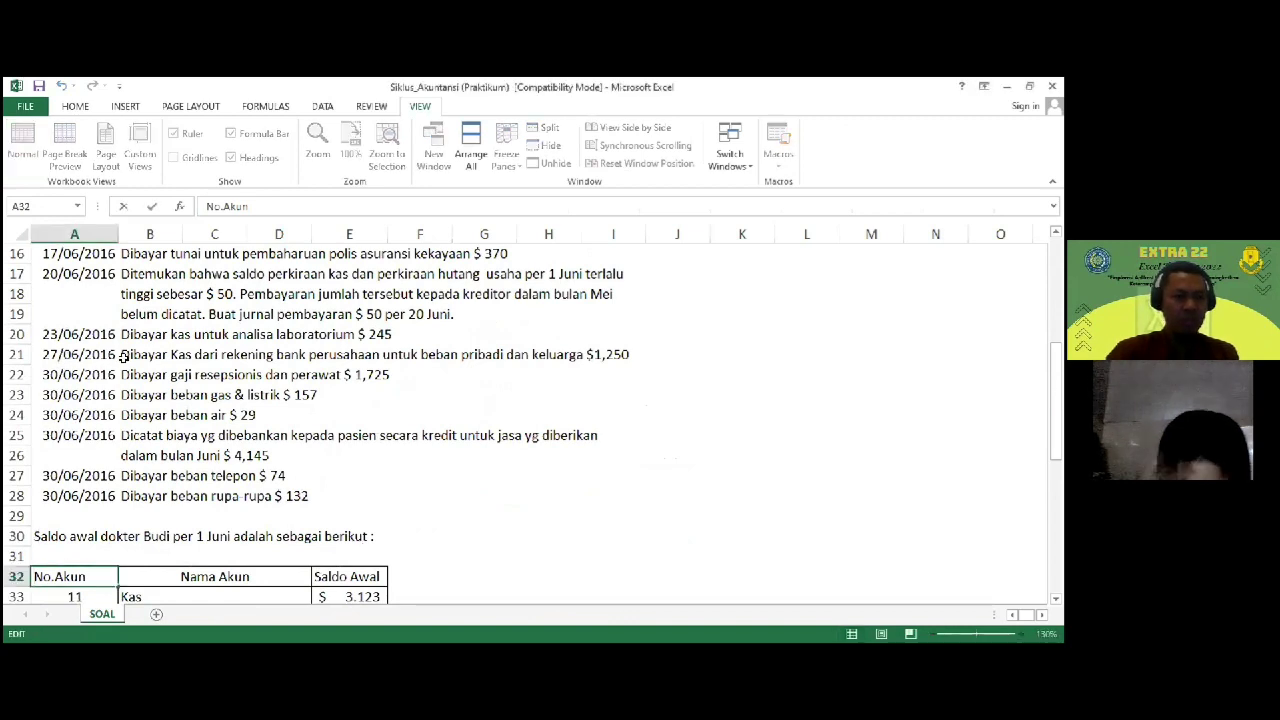
Step: Review the 27 June and 30 June transactions one by one, down to the account table in row 32
click(110, 355)
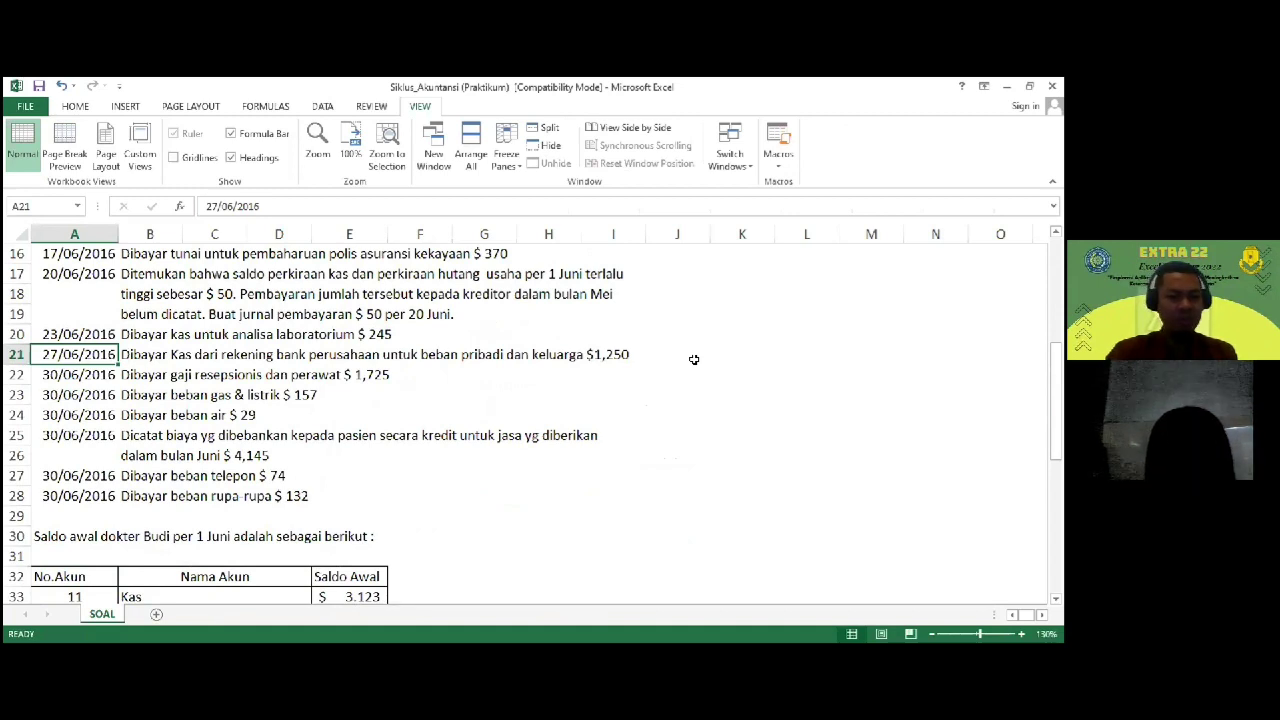
key(Down)
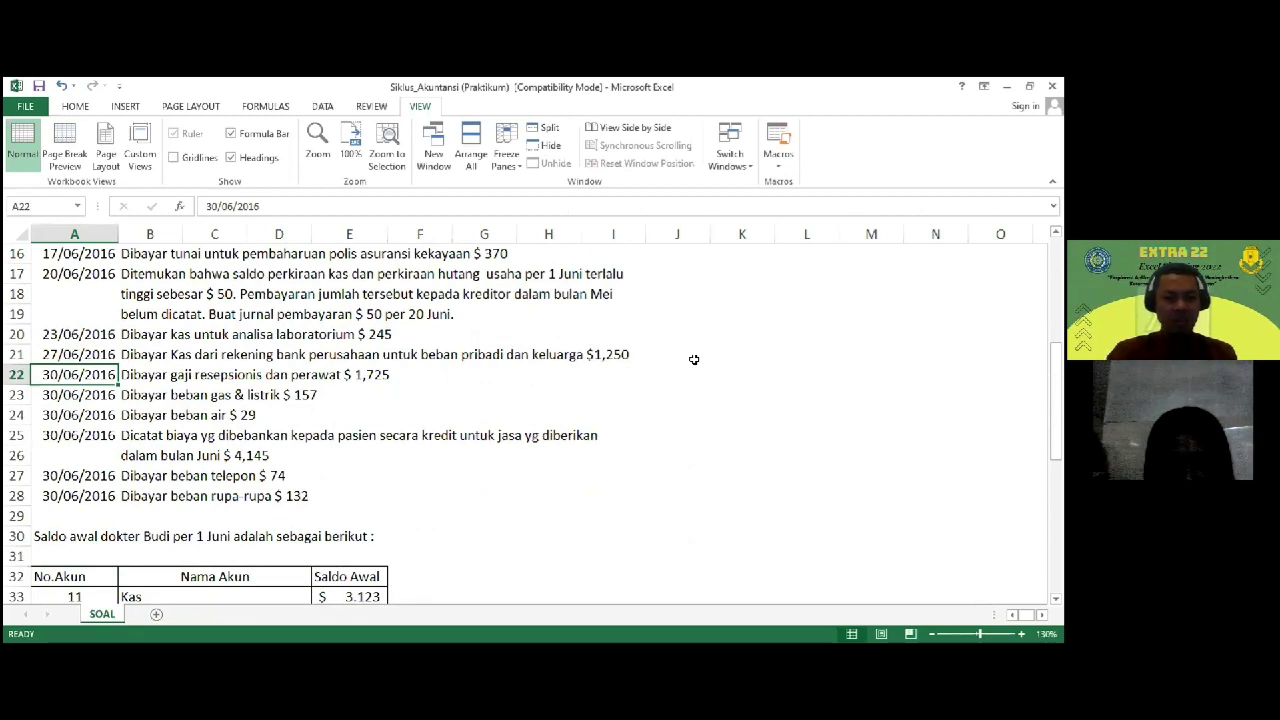
key(Down)
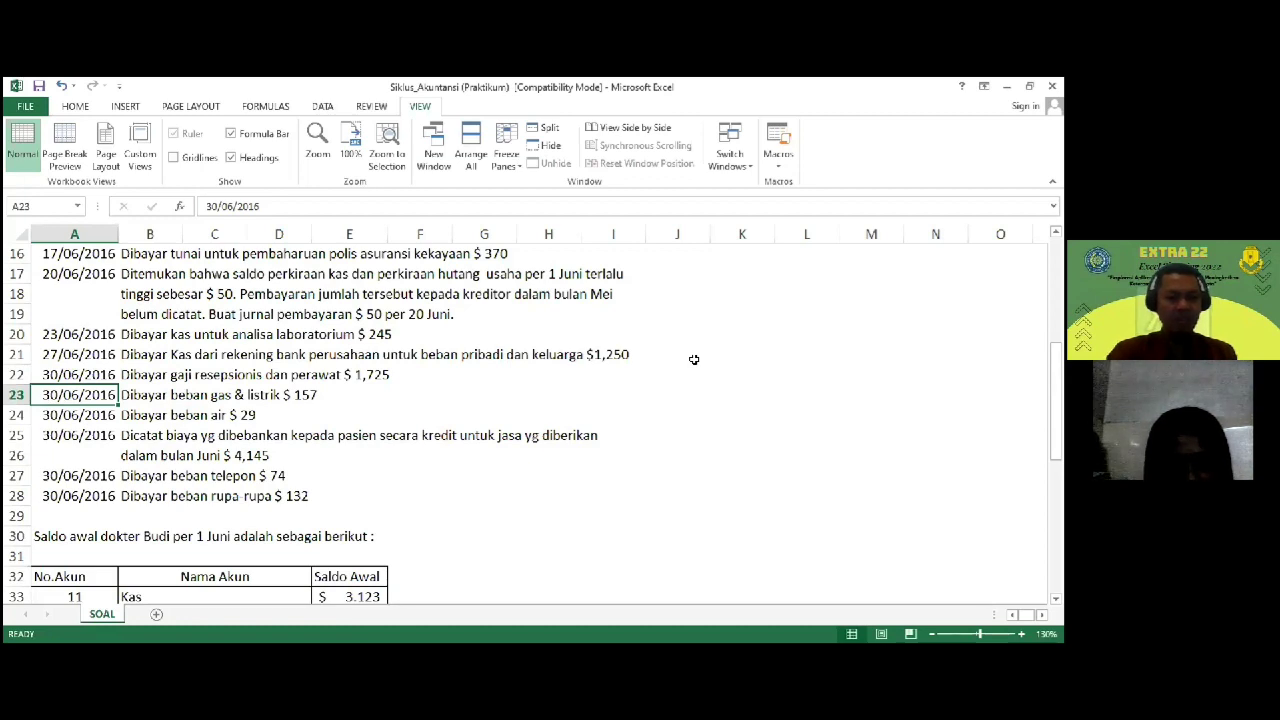
key(Down)
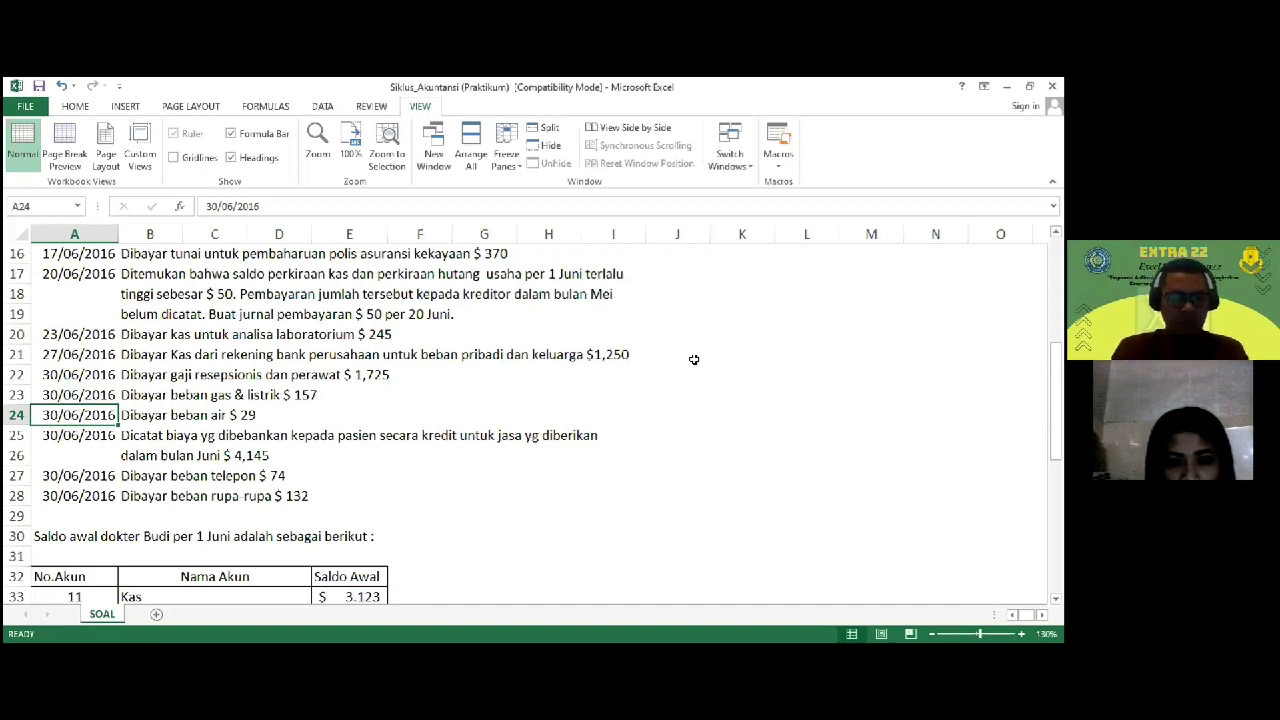
key(Down)
key(Down)
key(Down)
key(Down)
key(Down)
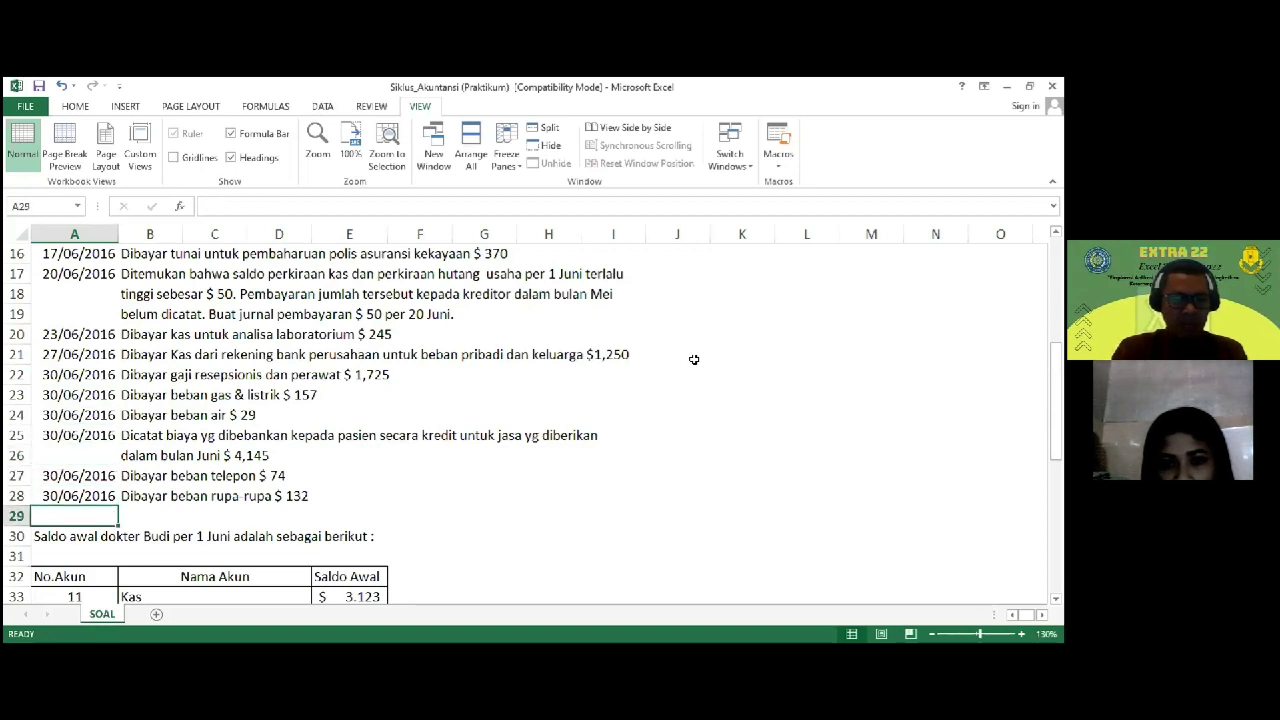
key(Down)
key(Down)
key(Down)
key(Down)
key(Down)
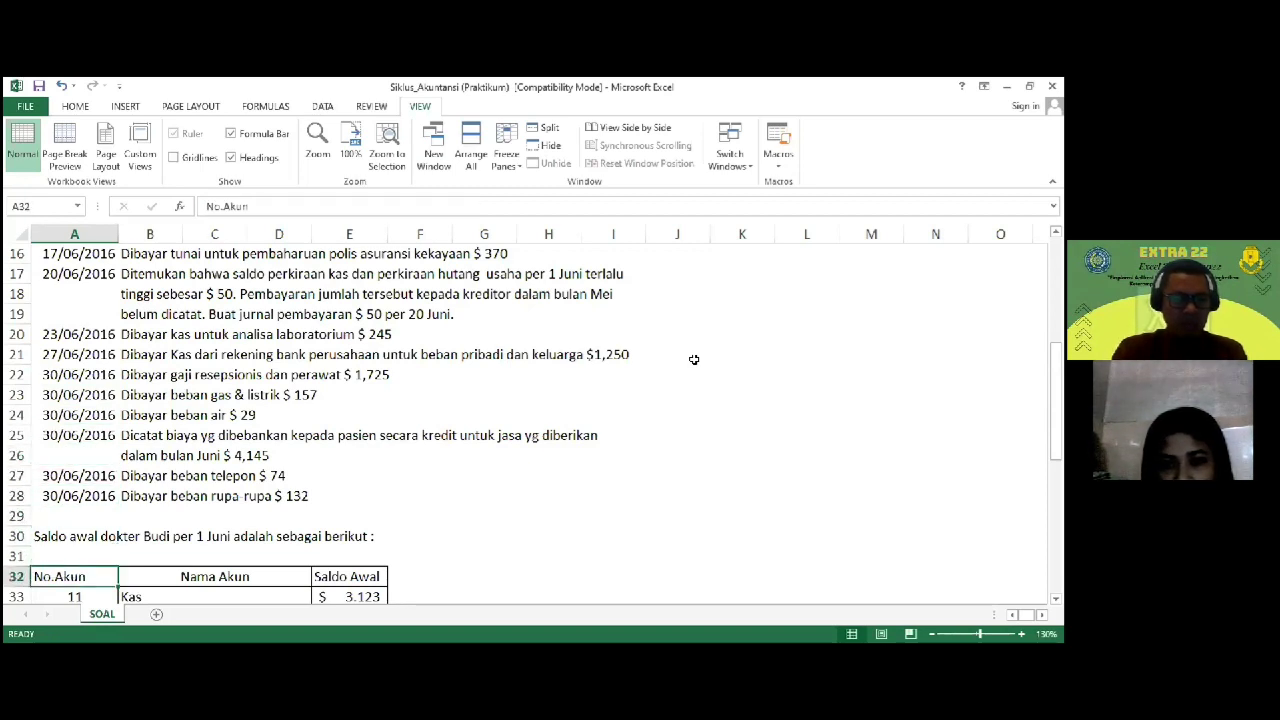
Step: Look back over the transactions from the account table up to the 20 June entry in row 18
key(Up)
key(Up)
key(Up)
key(Up)
key(Up)
key(Up)
key(Up)
key(Up)
key(Up)
key(Up)
key(Up)
key(Up)
key(Up)
key(Up)
key(Up)
key(Up)
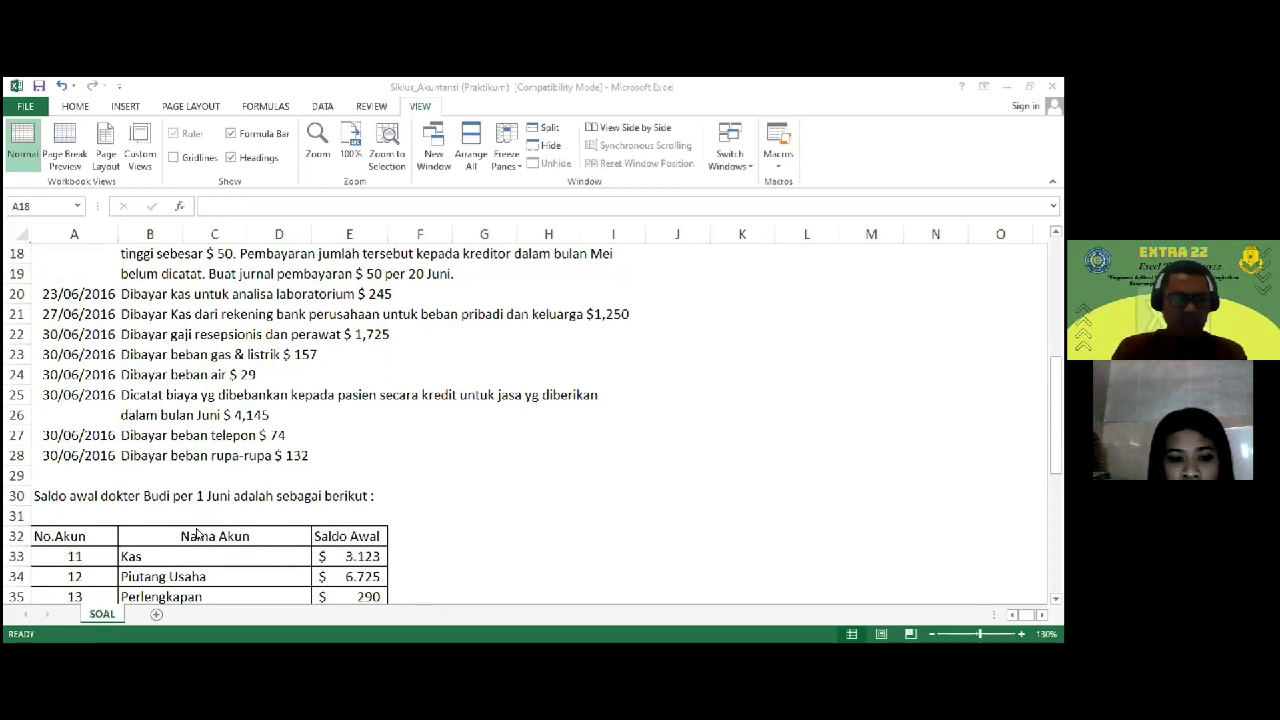
Step: Examine the opening balance table's account numbers, account names and balances, starting with the Kas row
click(210, 556)
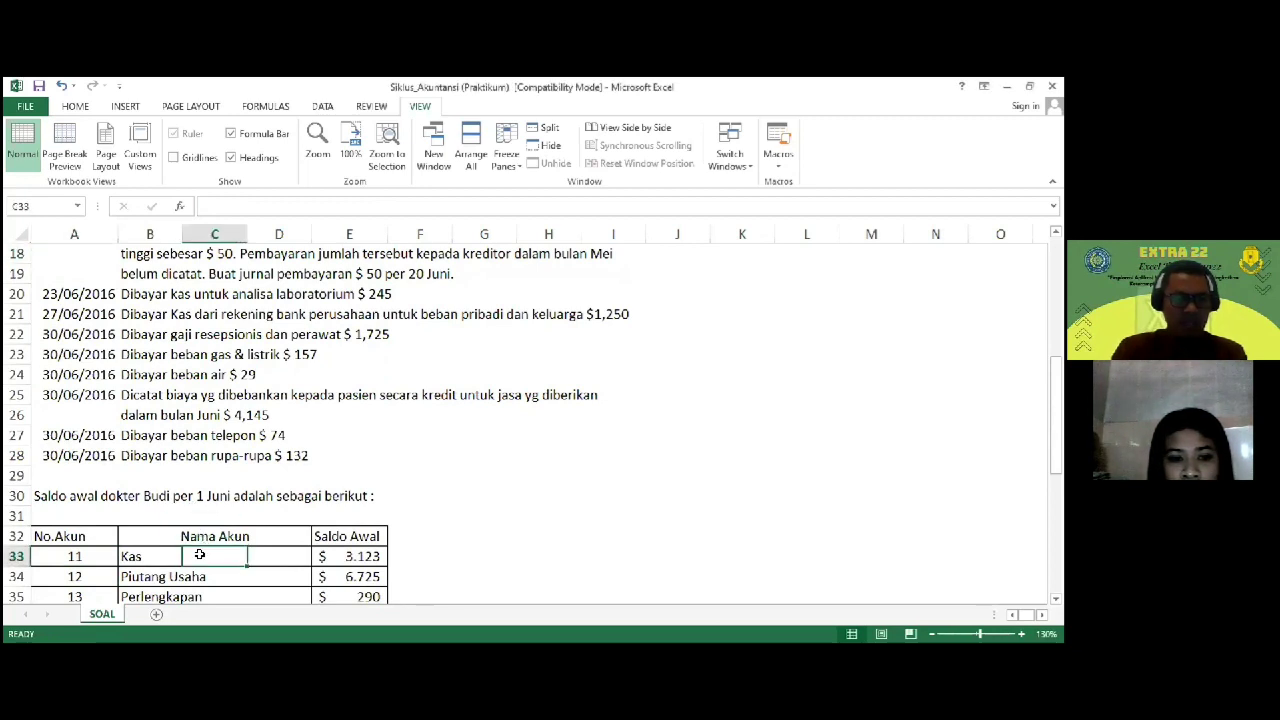
scroll(205, 552, down, 5)
scroll(200, 549, up, 2)
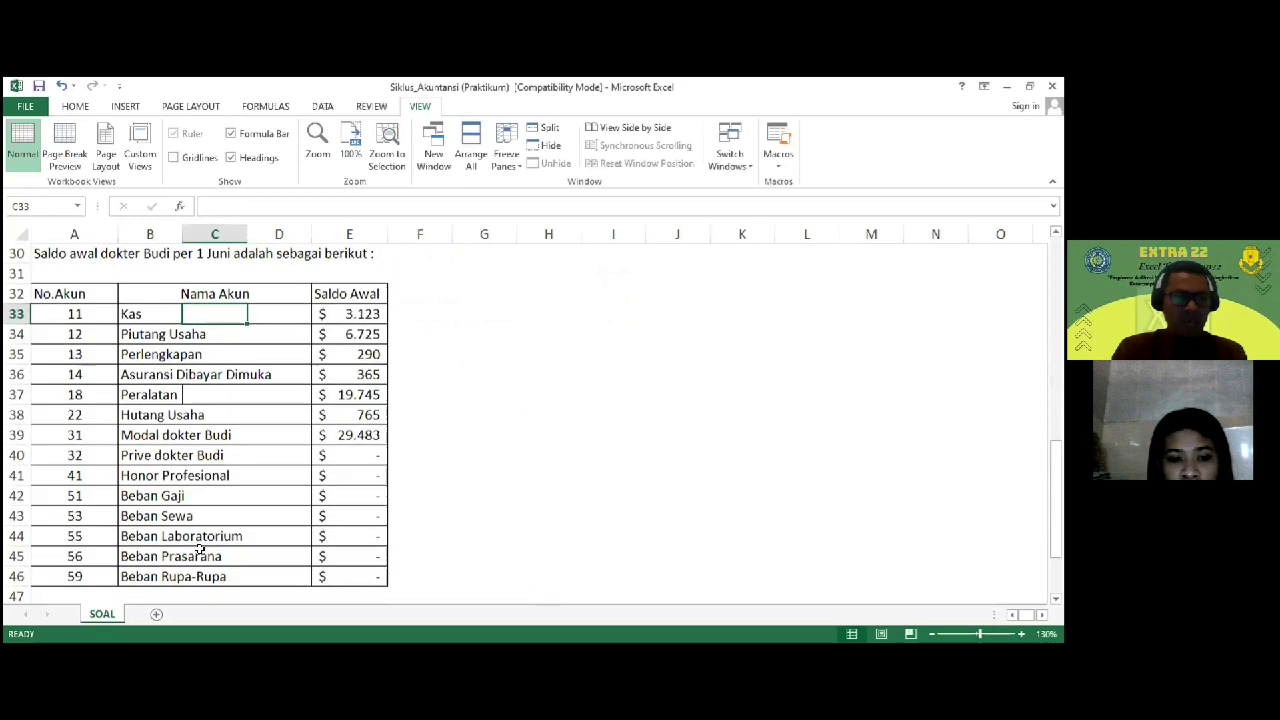
click(77, 376)
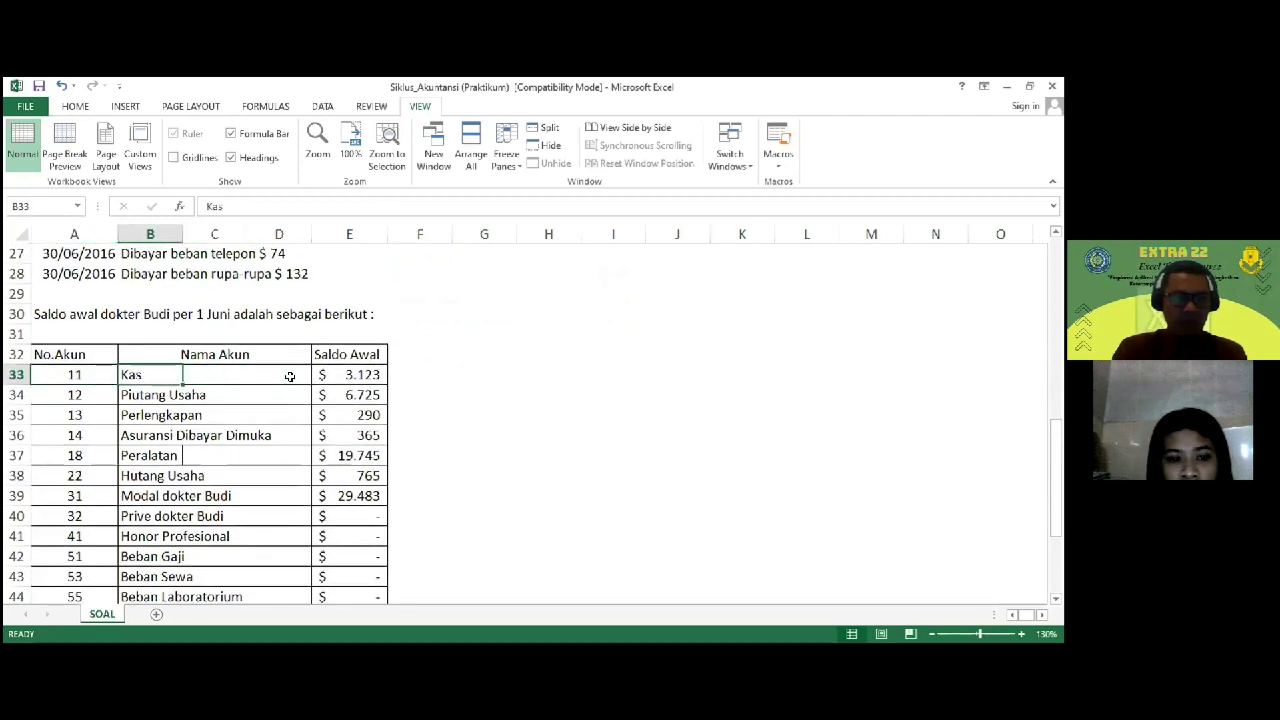
click(327, 374)
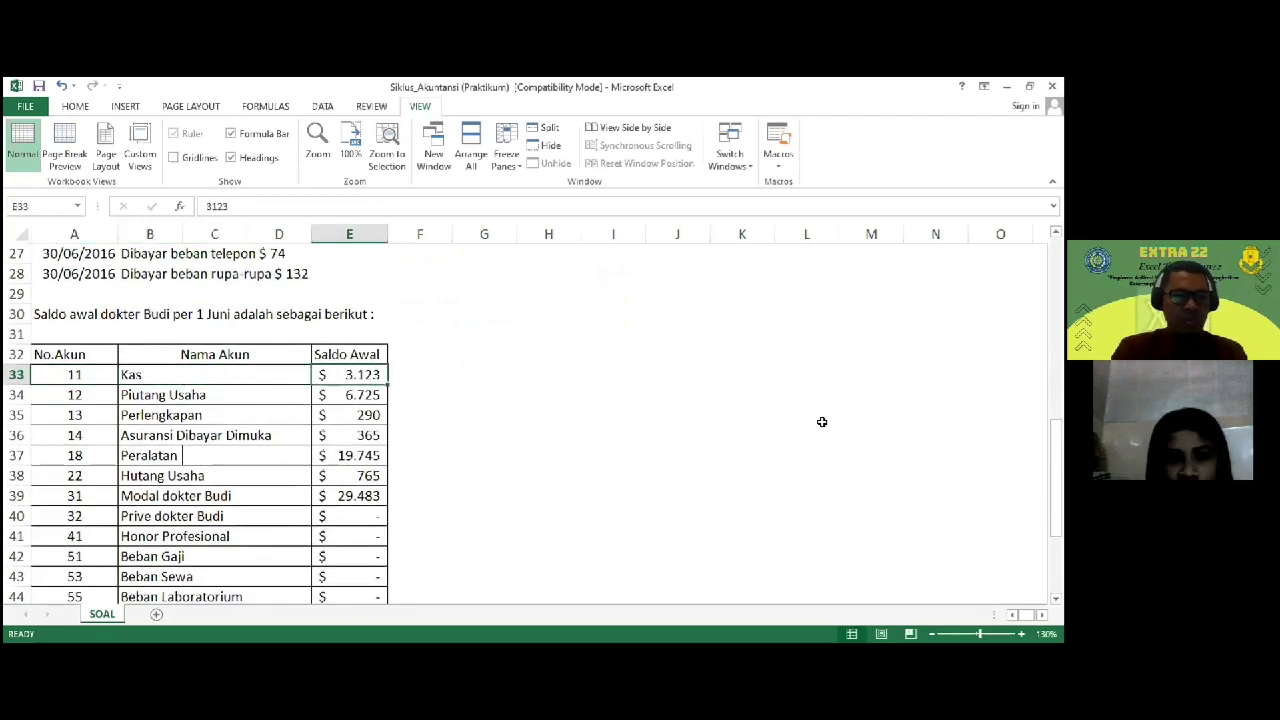
key(Left)
key(Left)
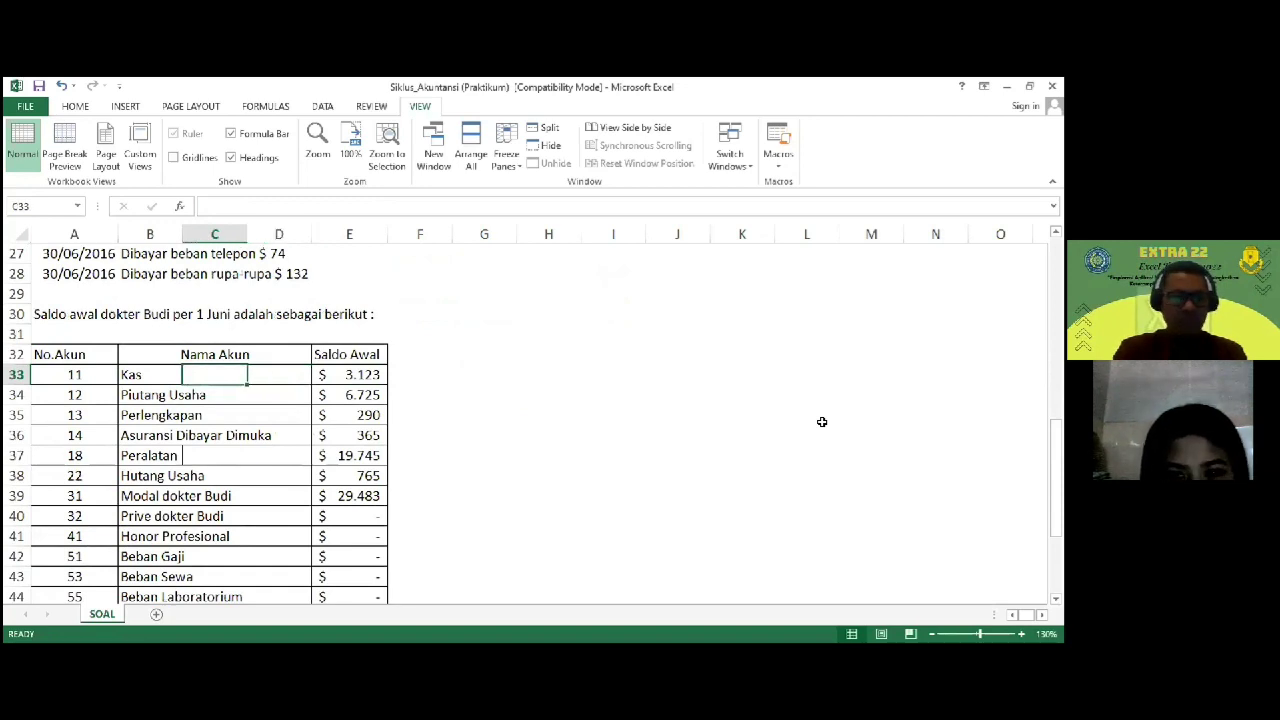
Step: Remove the stray right border from the Peralatan cell B37 in the opening balance table
key(Down)
key(Left)
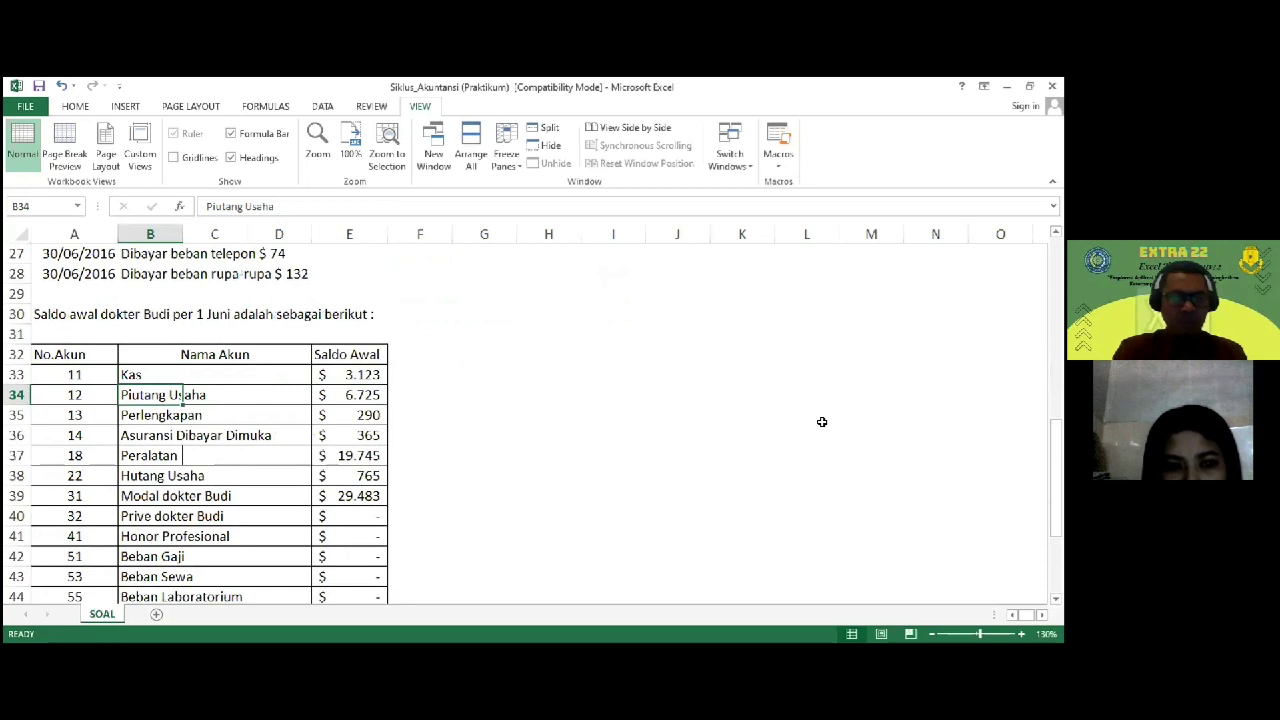
key(Down)
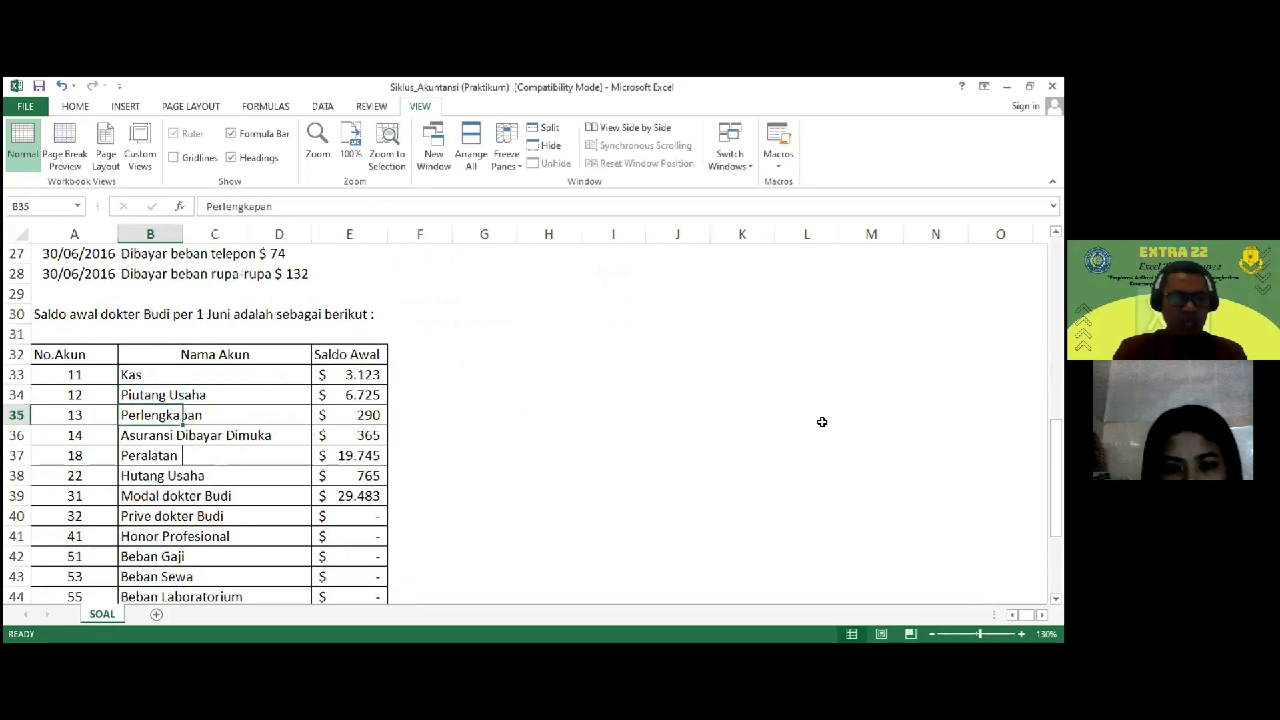
key(Down)
key(Down)
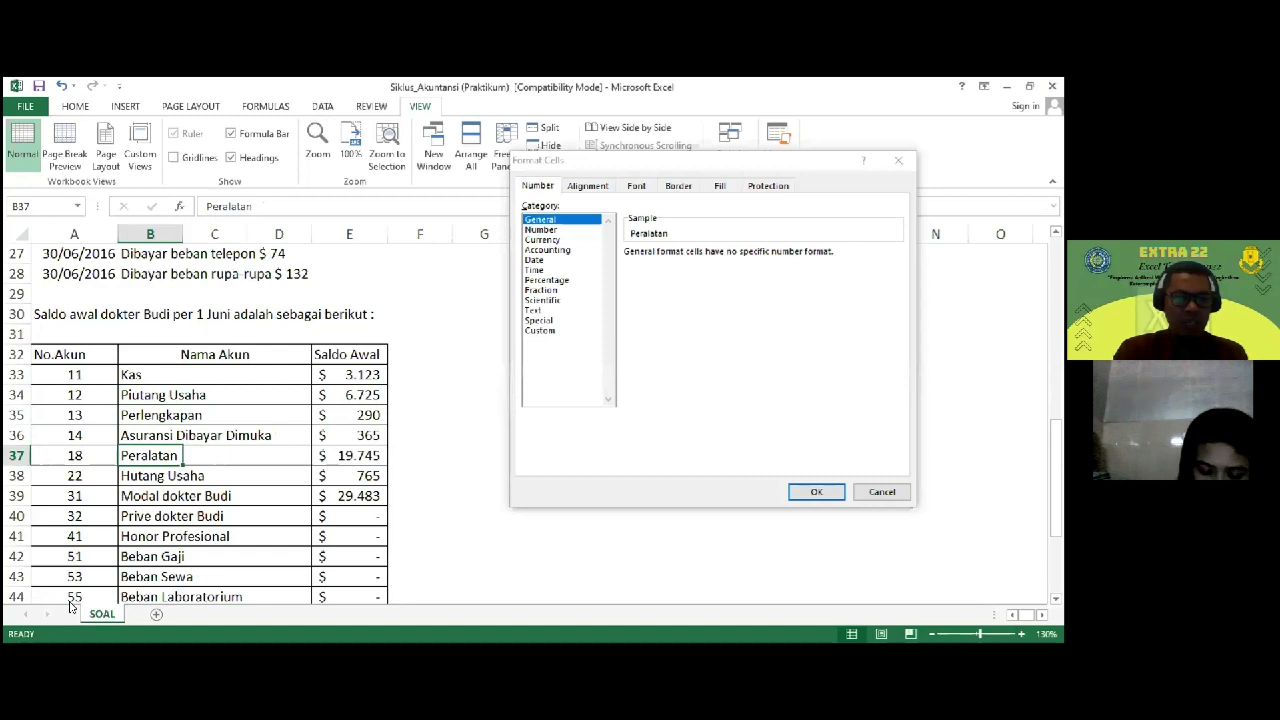
click(678, 186)
click(778, 333)
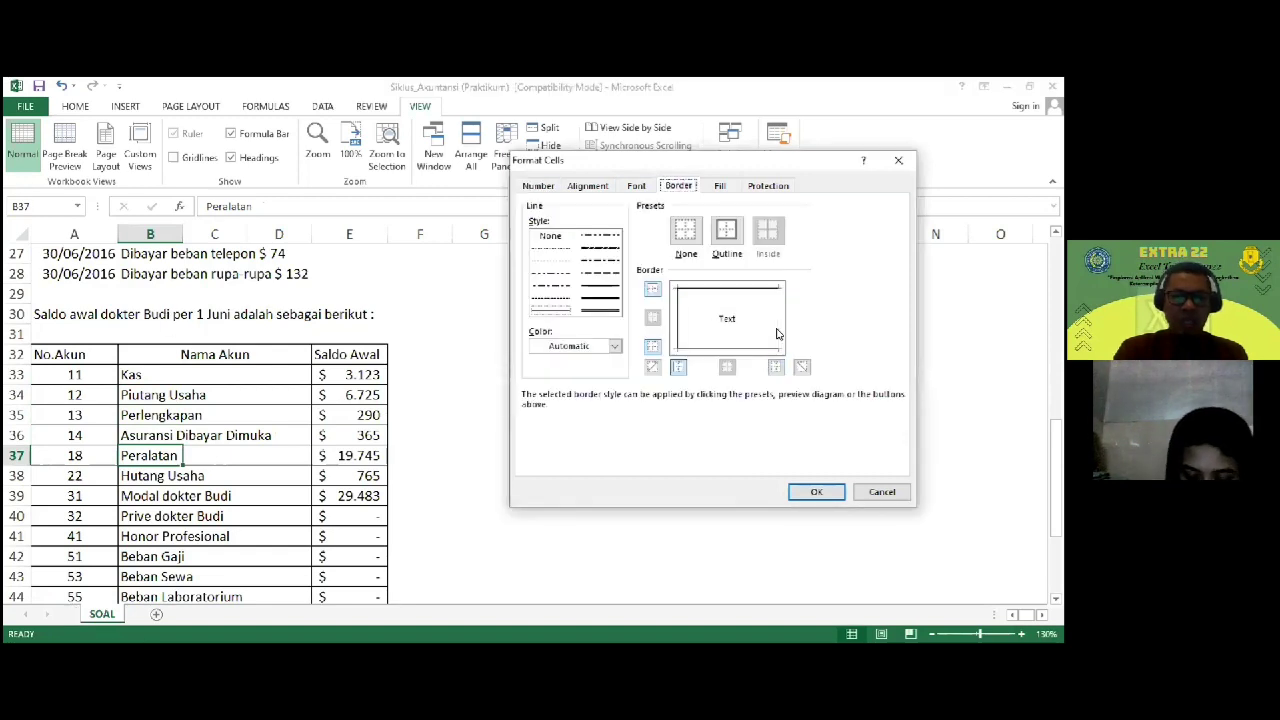
click(826, 493)
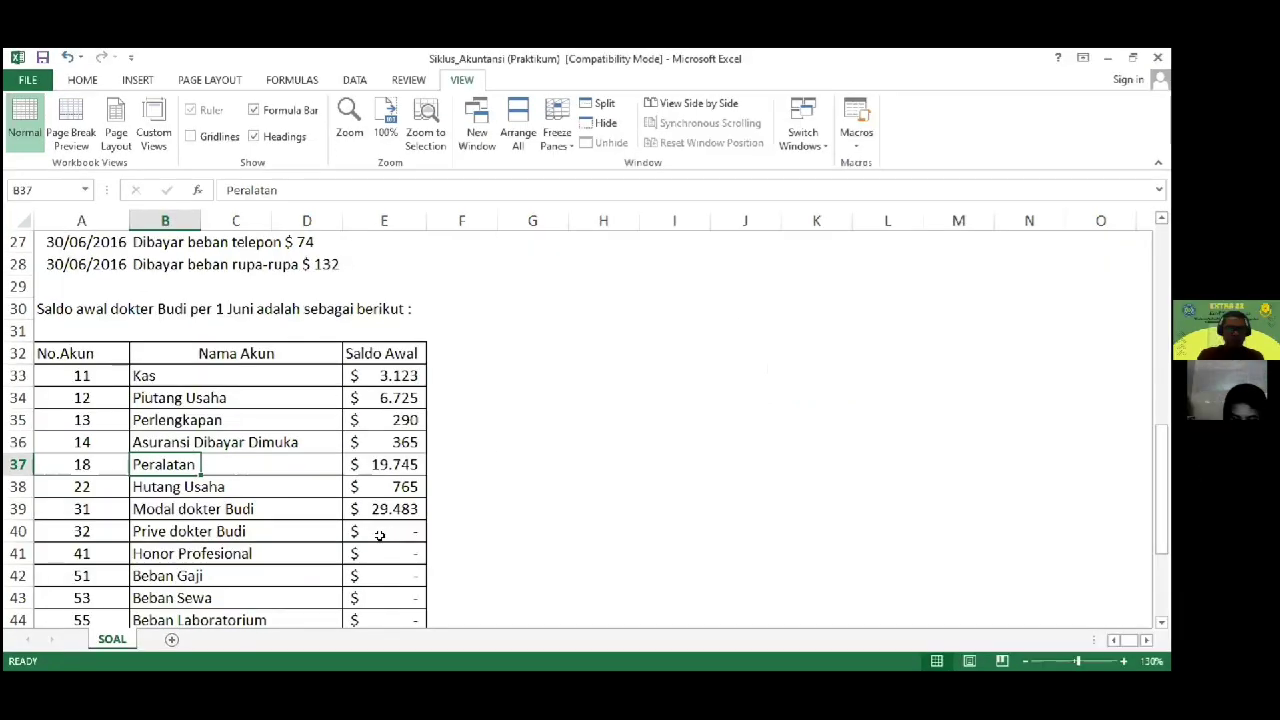
Step: Review the opening balances from the Modal account in row 39 down to Beban Rupa-Rupa in row 46
click(345, 496)
scroll(466, 500, down, 1)
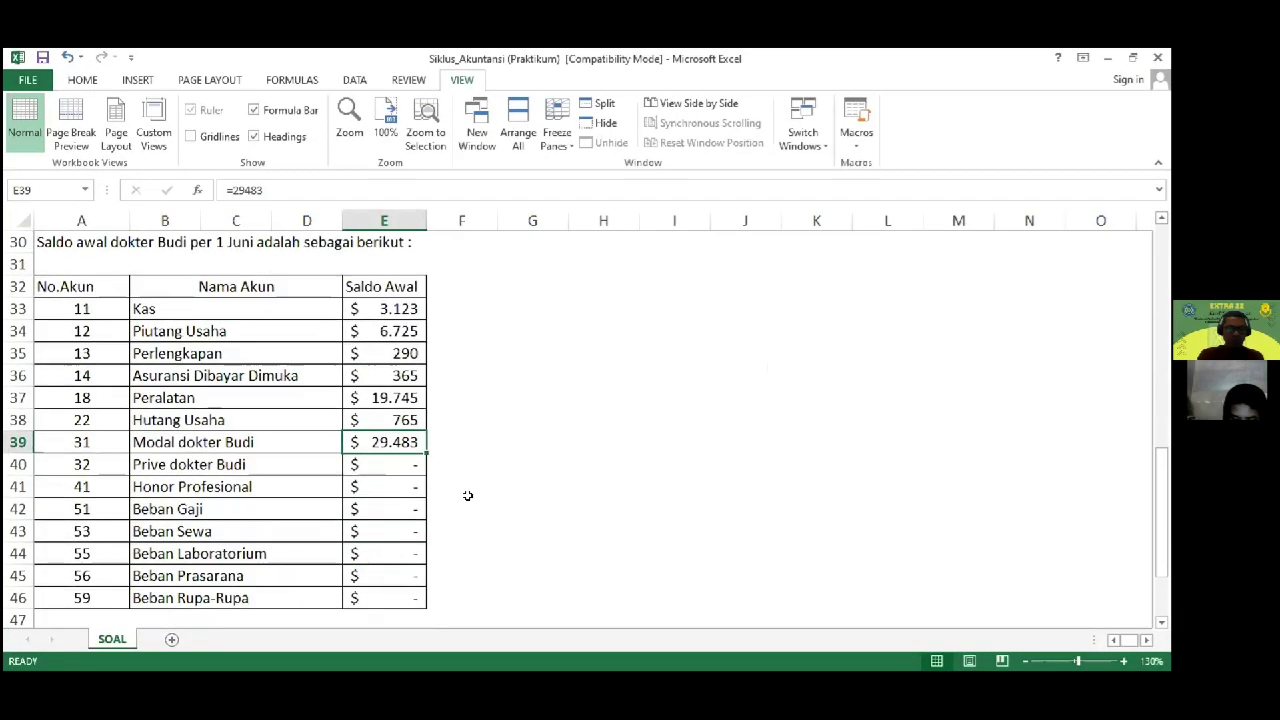
key(Down)
key(Down)
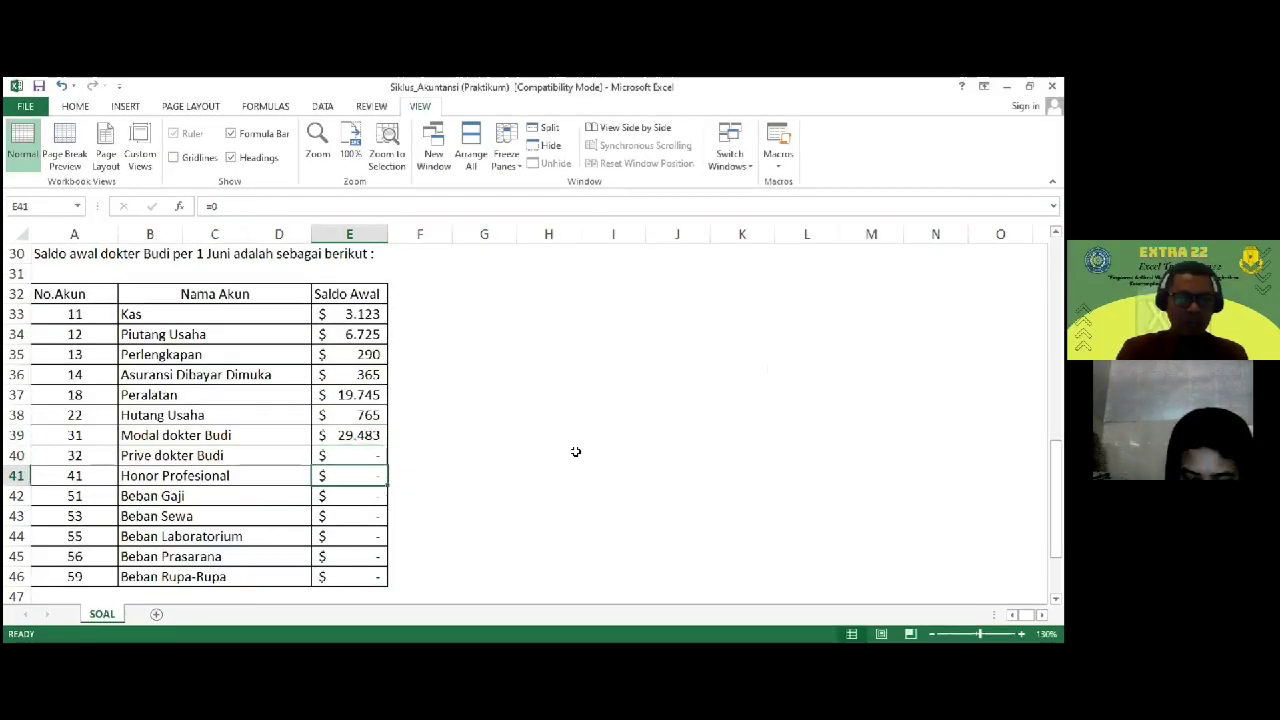
key(Down)
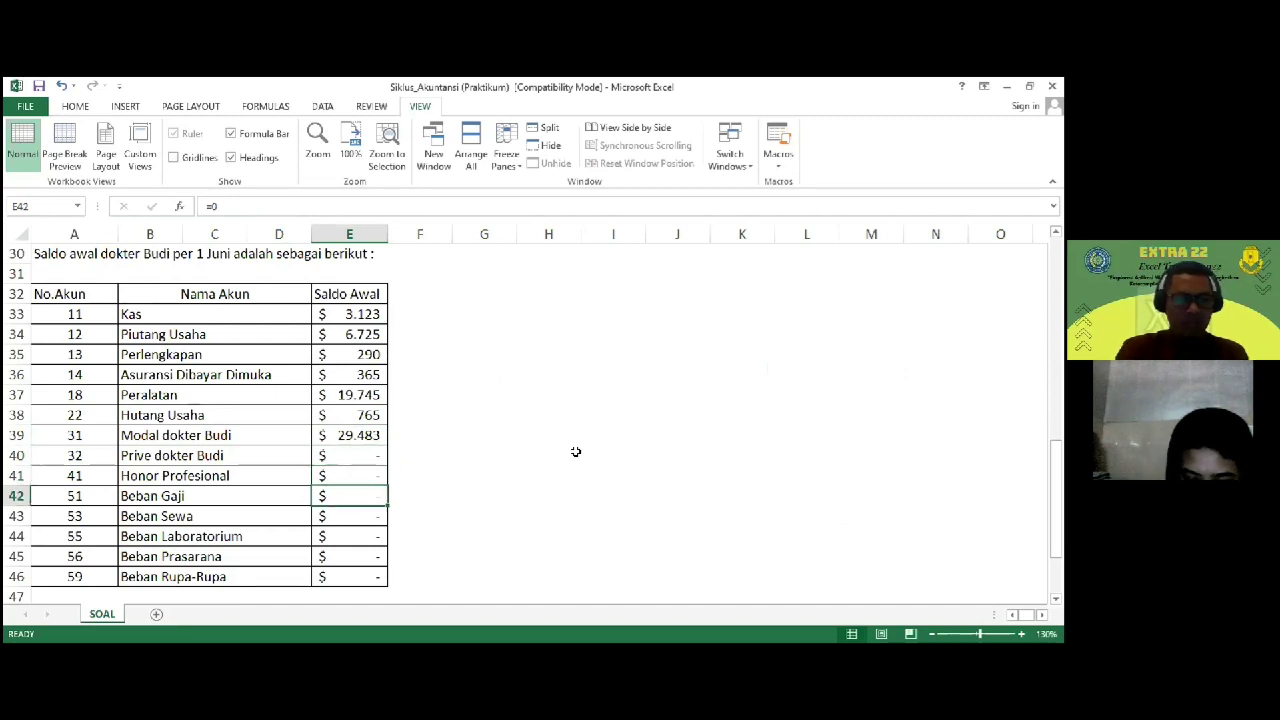
key(Down)
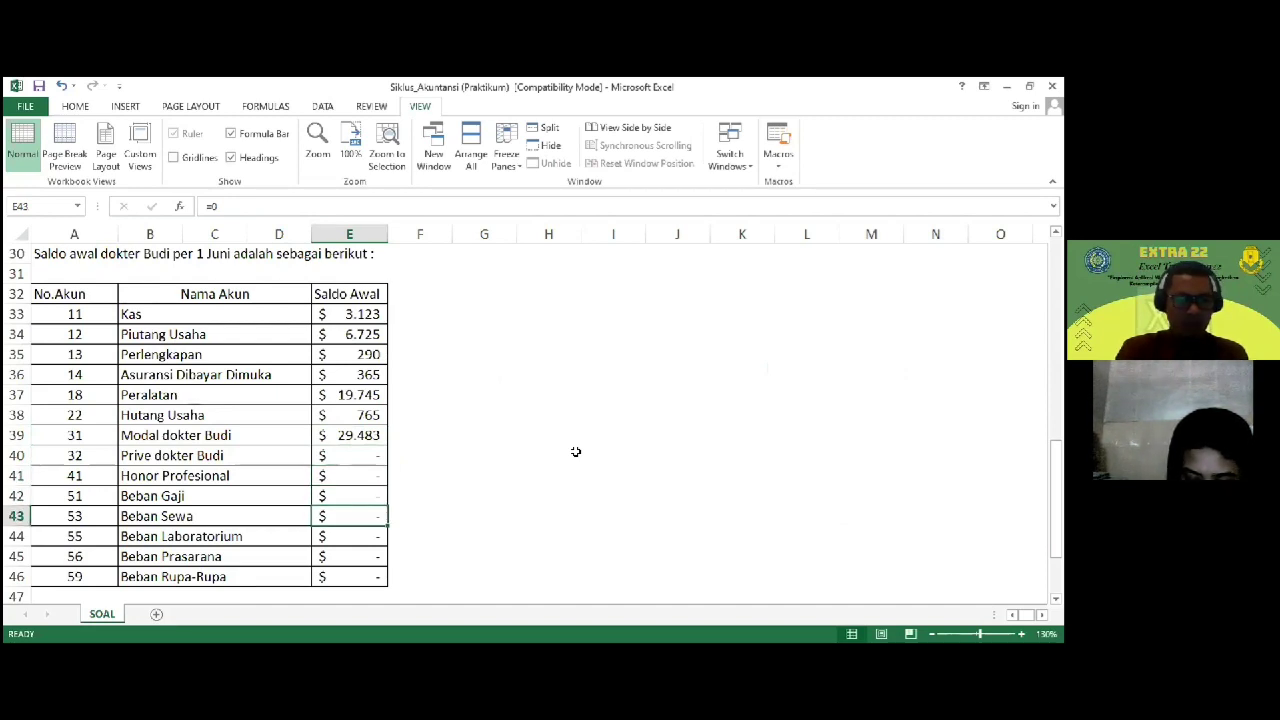
key(Down)
key(Down)
key(Down)
key(Down)
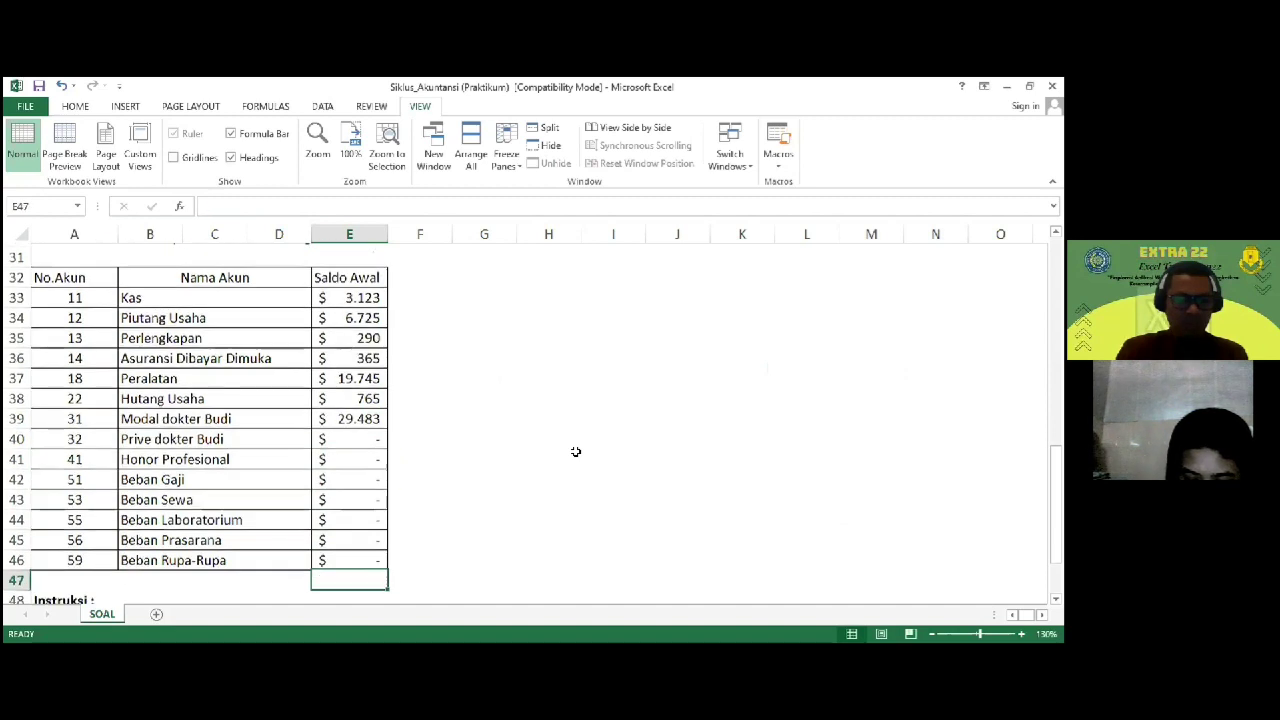
key(Up)
key(Up)
Step: Examine the Instruksi section below the opening balance table, starting with task (A) on the JURNAL UMUM
key(Down)
key(Down)
key(Down)
key(Down)
key(Down)
key(Down)
key(Down)
key(Down)
key(Down)
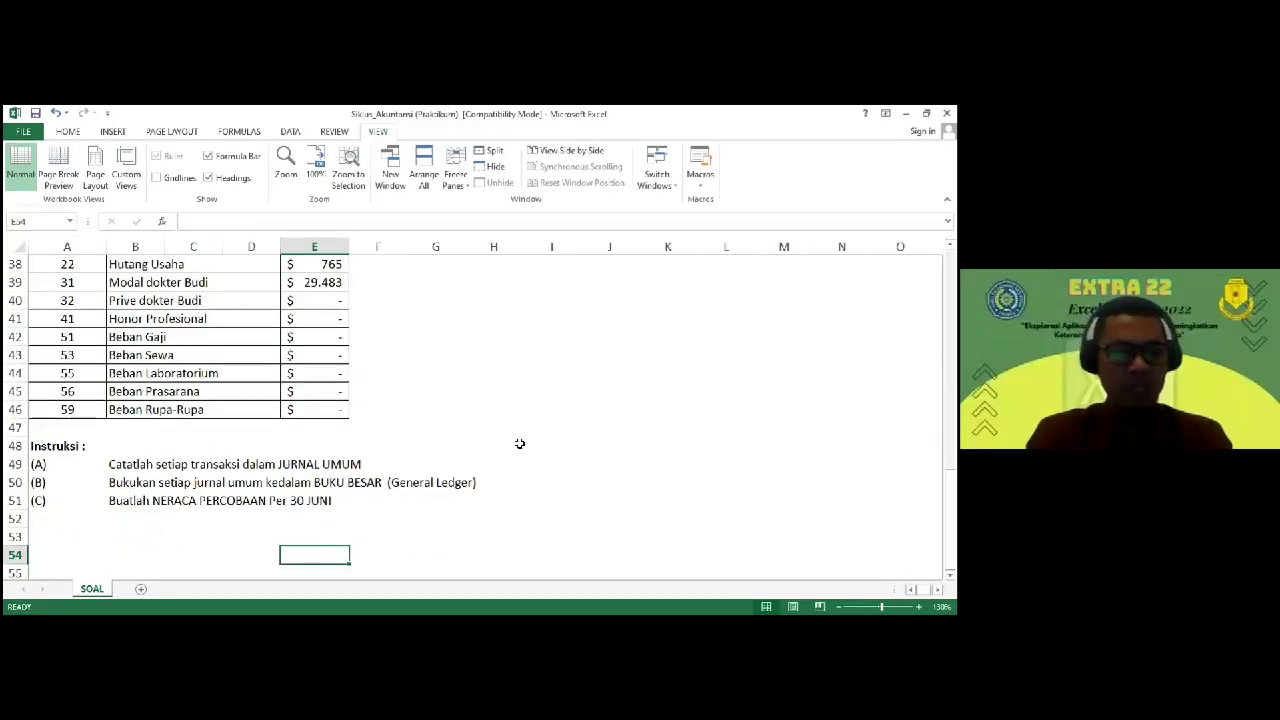
key(Up)
key(Up)
key(Up)
key(Up)
key(Left)
key(Left)
key(Left)
key(Left)
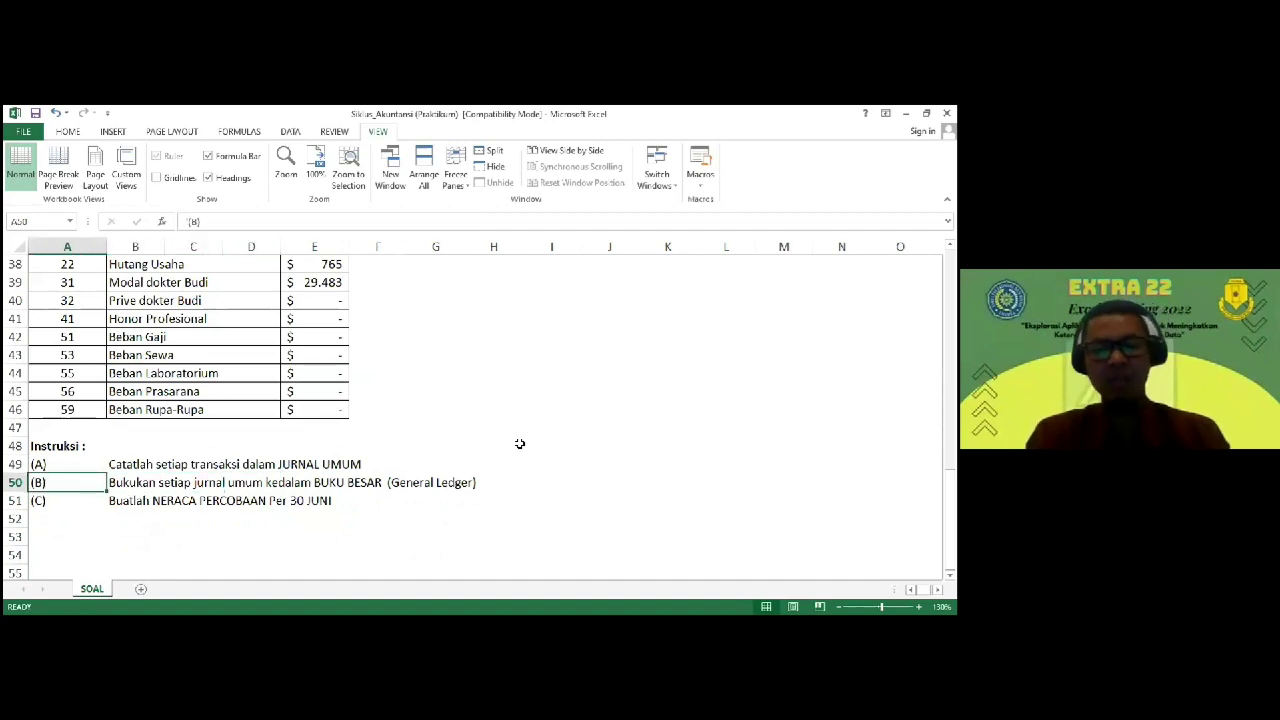
Step: Read along task (B) in row 50 about posting the journal entries to the BUKU BESAR (General Ledger)
key(Right)
key(Right)
key(Right)
key(Right)
key(Right)
key(Right)
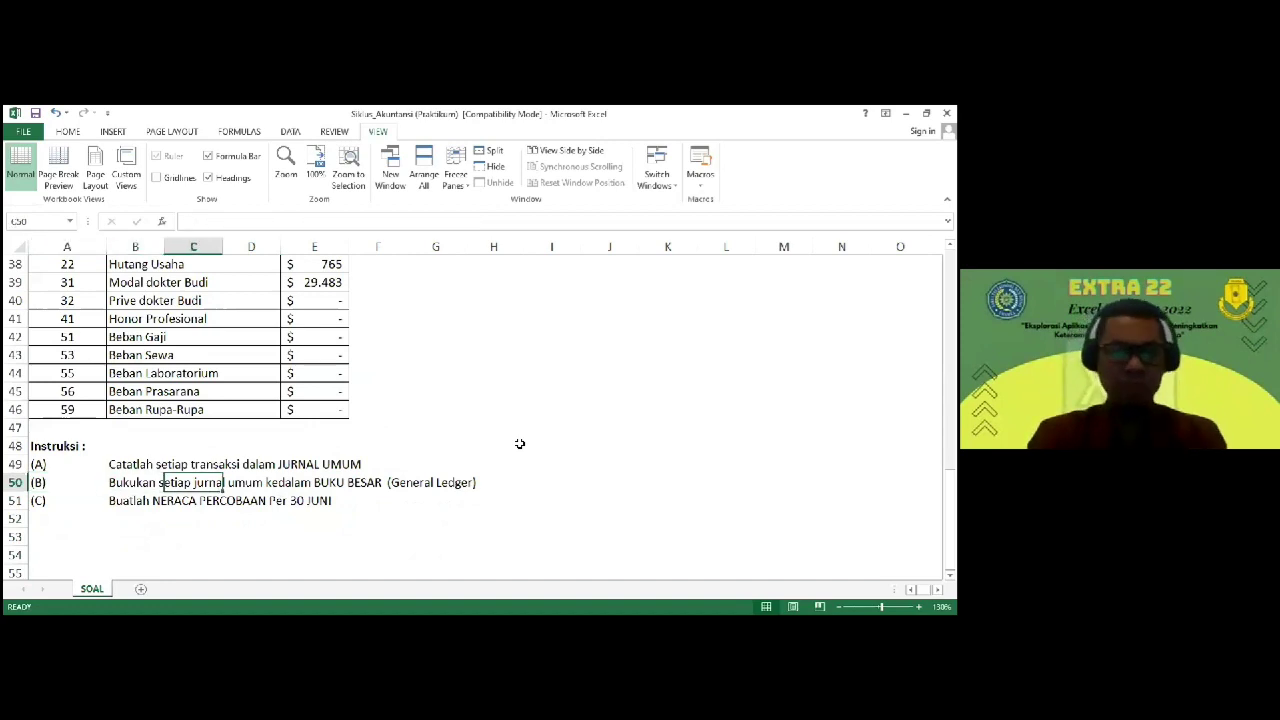
key(Left)
key(Left)
key(Left)
key(Left)
key(Right)
key(Right)
key(Right)
key(Right)
key(Right)
key(Left)
key(Left)
key(Left)
key(Left)
key(Left)
key(Left)
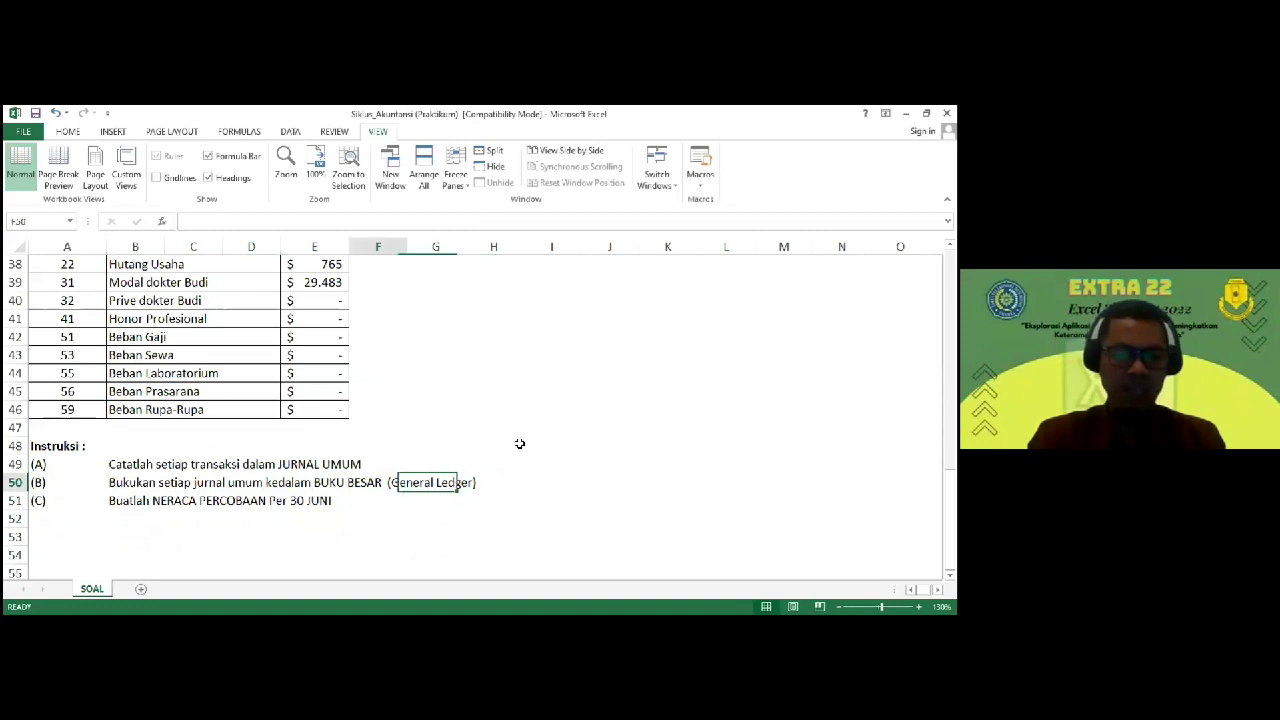
Step: Read task (C) in row 51 about preparing the NERACA PERCOBAAN as of 30 June
key(Down)
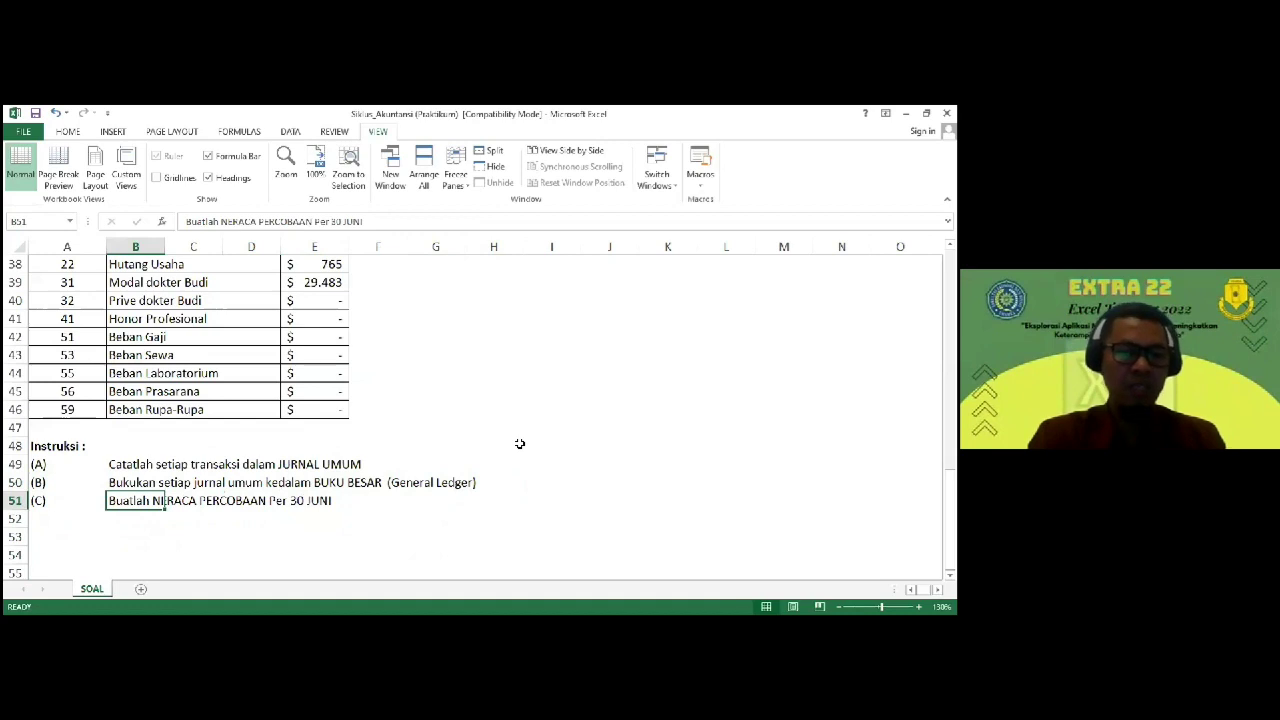
key(Down)
key(Left)
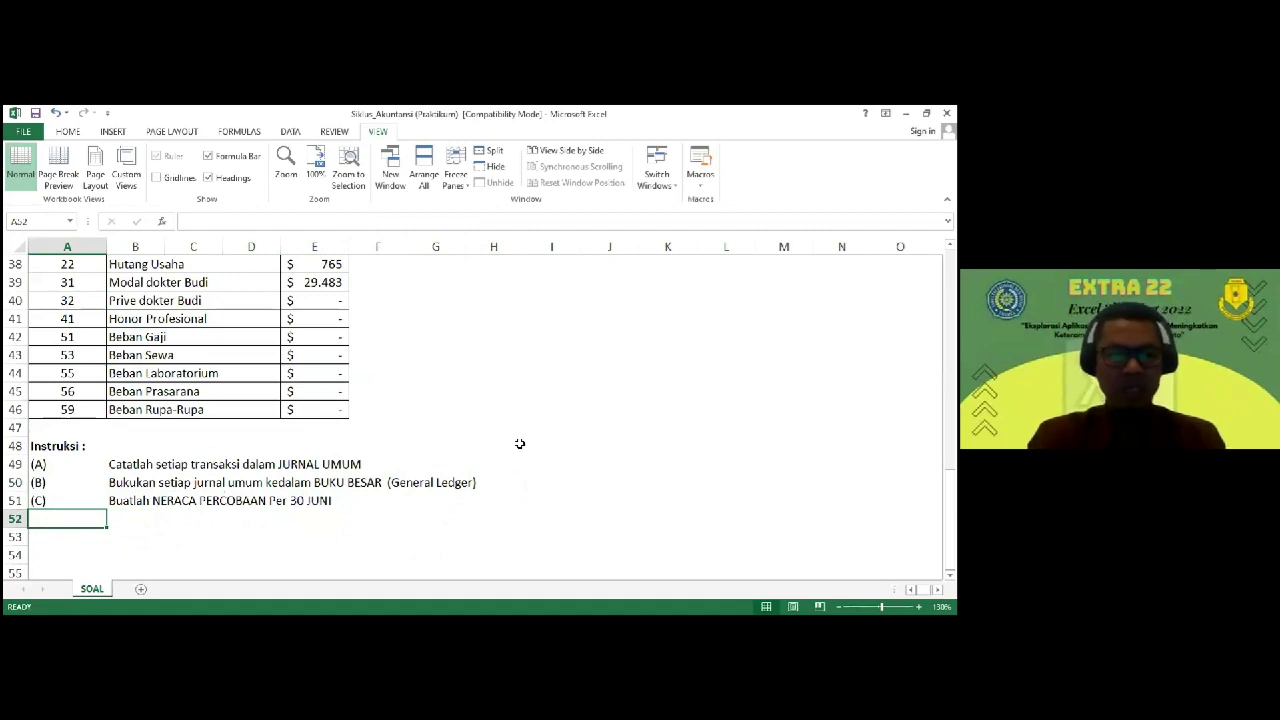
key(Up)
key(Down)
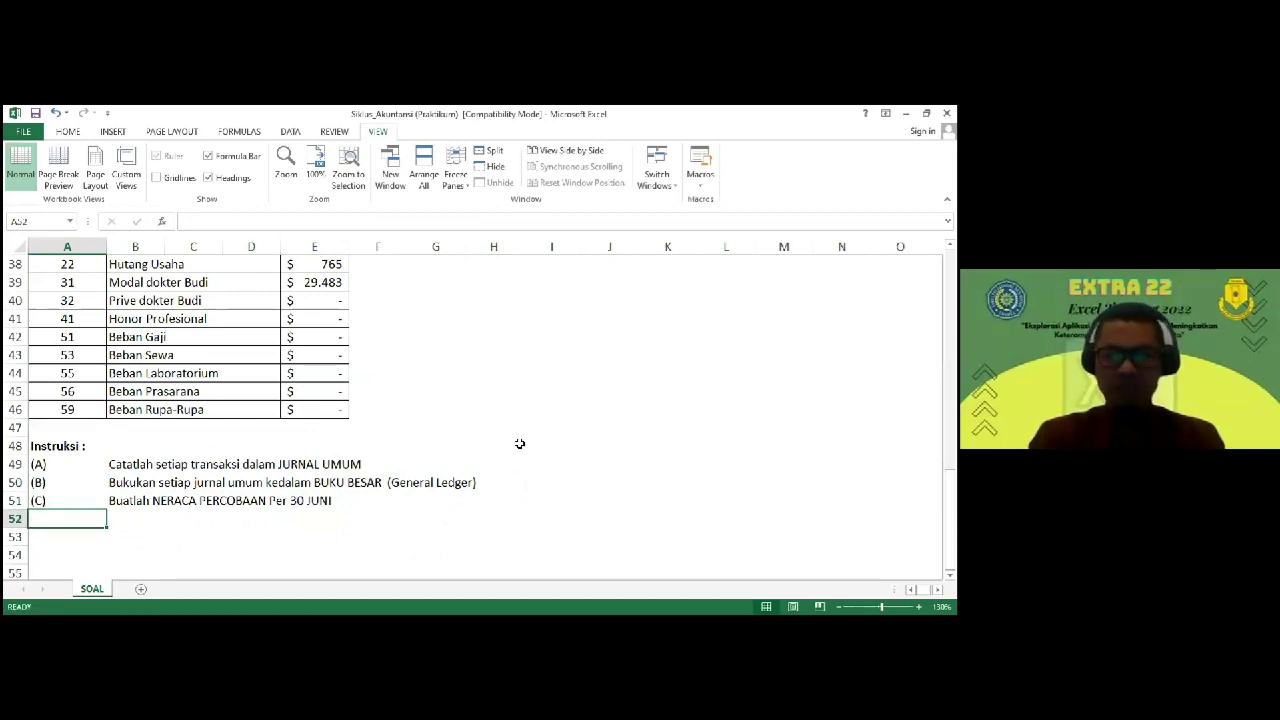
Step: Look back over the opening balance table from the instructions up to its heading in row 30
key(Up)
key(Up)
key(Up)
key(Up)
key(Up)
key(Up)
key(Up)
key(Up)
key(Up)
key(Up)
key(Up)
key(Up)
key(Up)
key(Up)
key(Up)
key(Up)
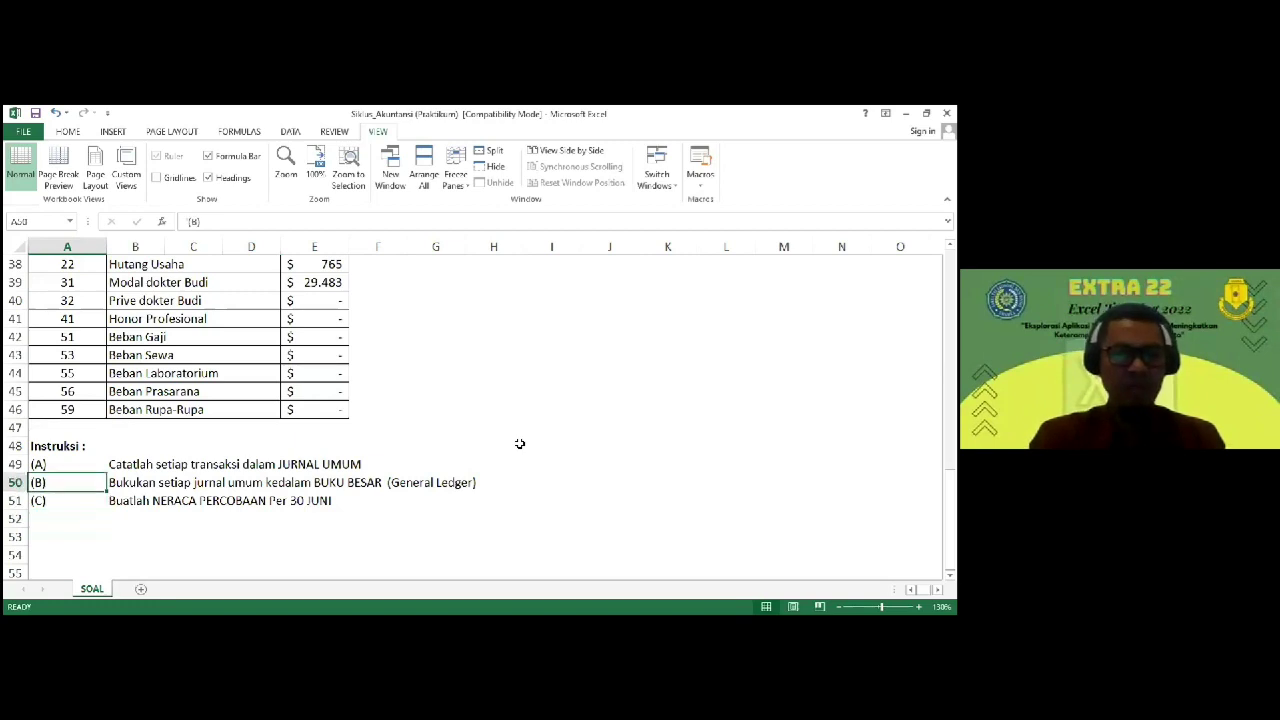
key(Up)
key(Up)
key(Up)
key(Up)
key(Up)
key(Up)
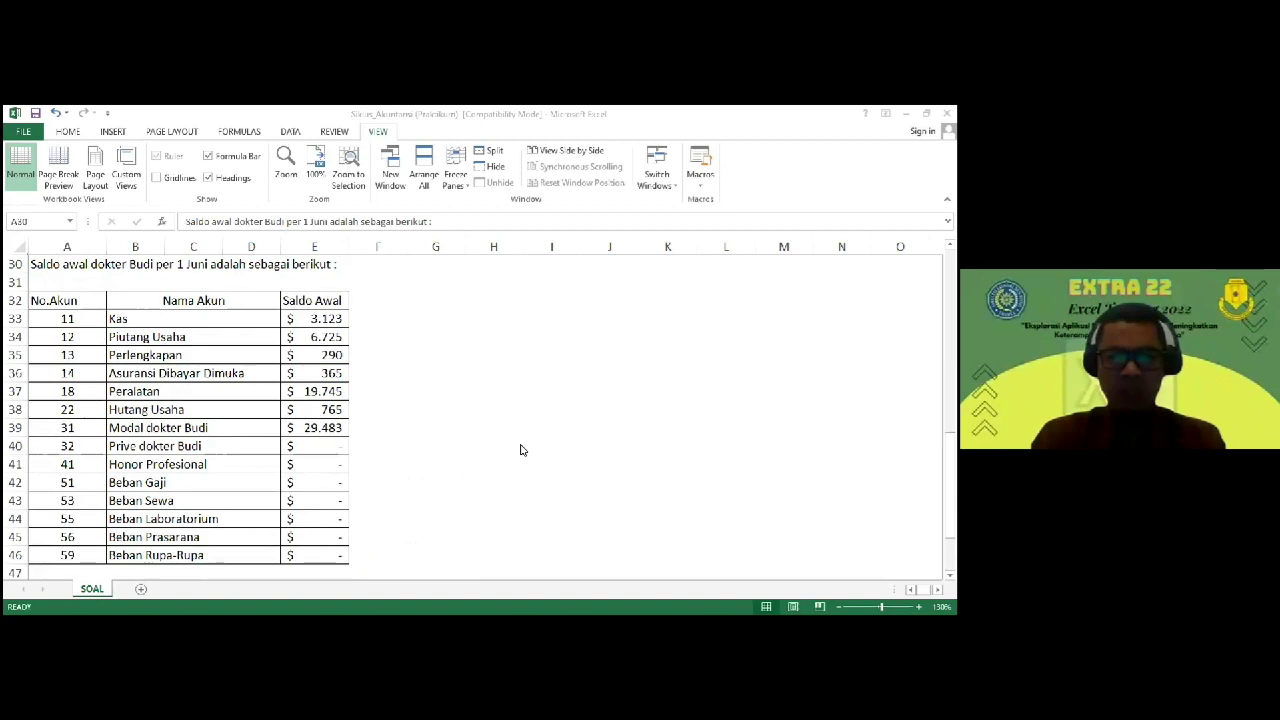
key(Right)
key(Down)
key(Down)
key(Down)
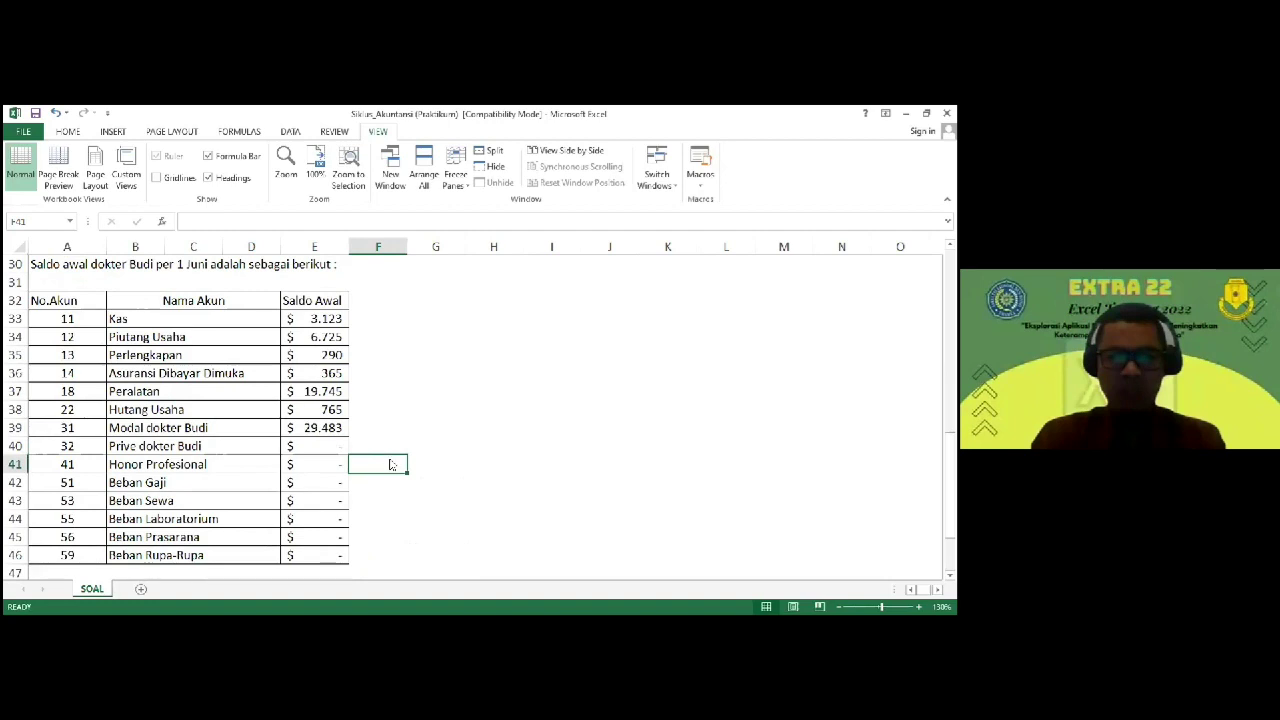
key(alt+Tab)
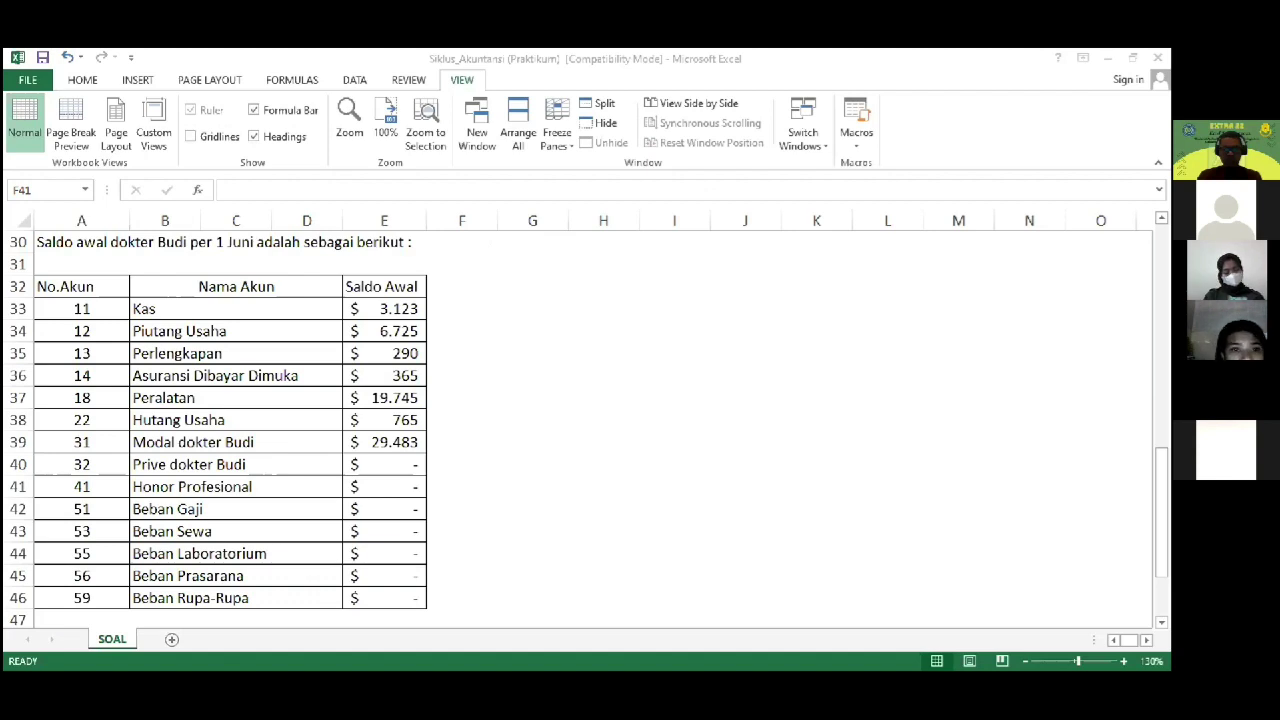
Step: Add a new worksheet after SOAL and name it COA
click(603, 509)
scroll(997, 411, down, 2)
click(997, 417)
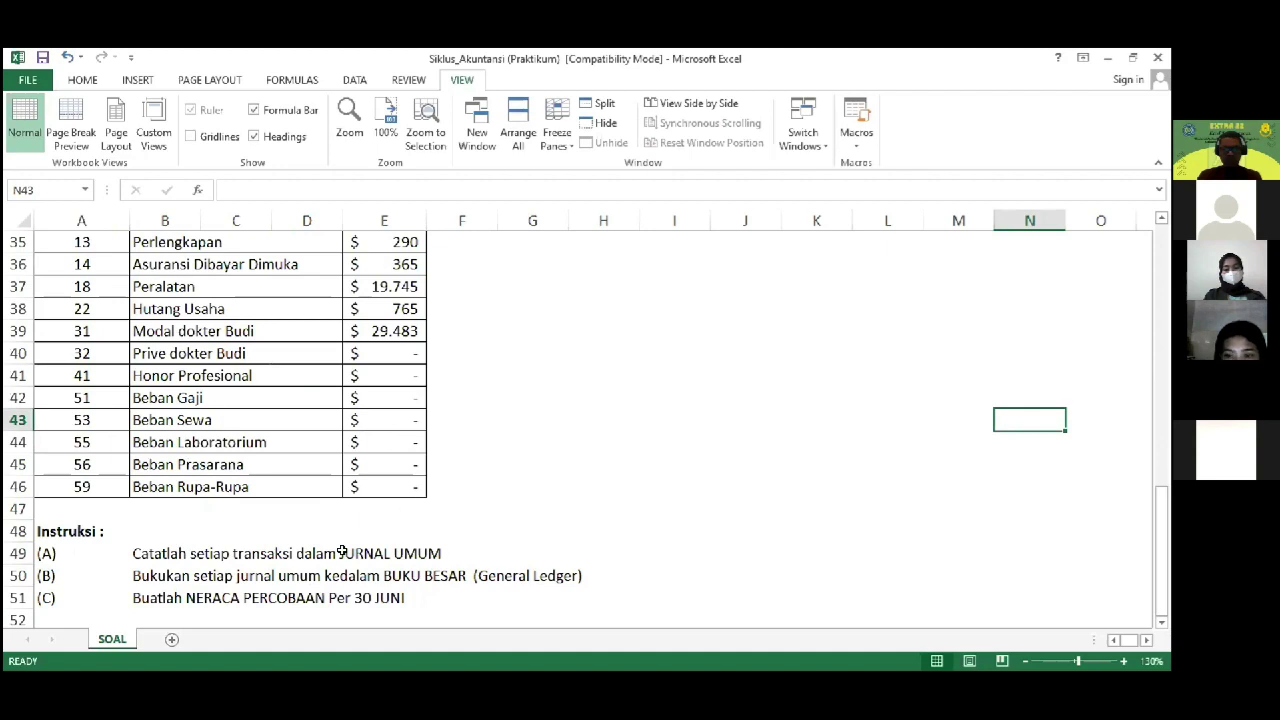
click(173, 640)
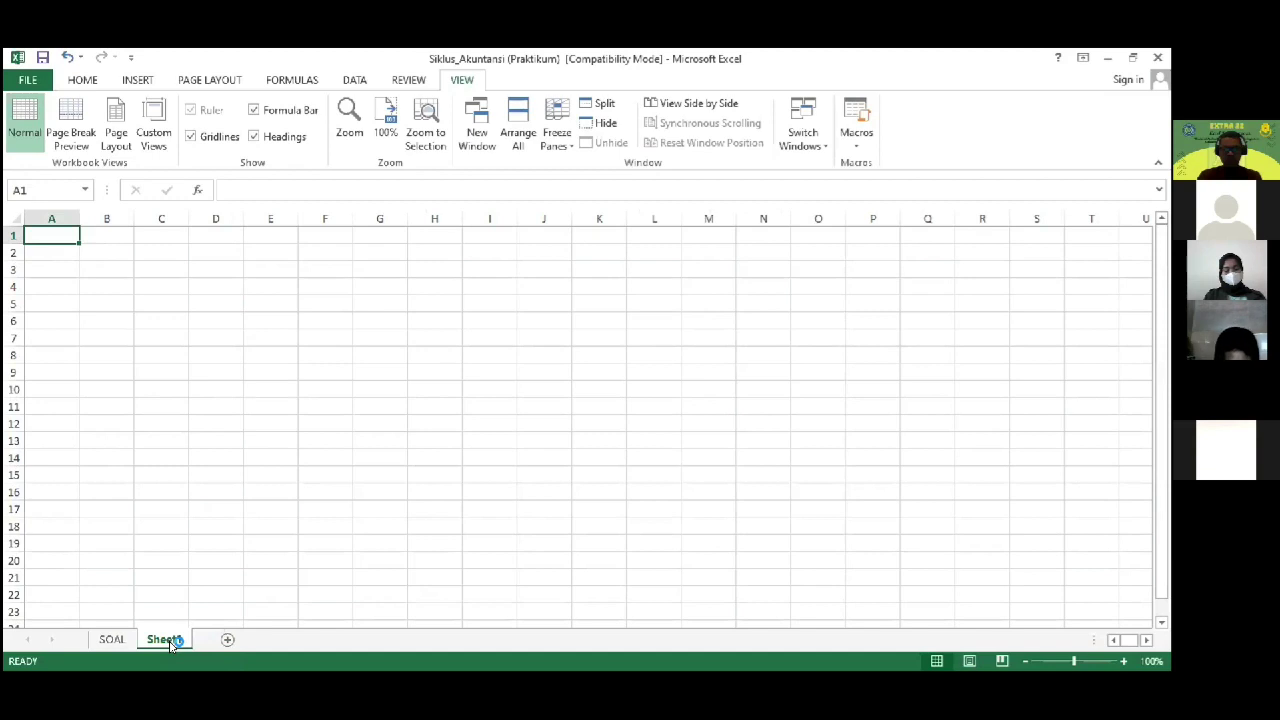
double_click(165, 640)
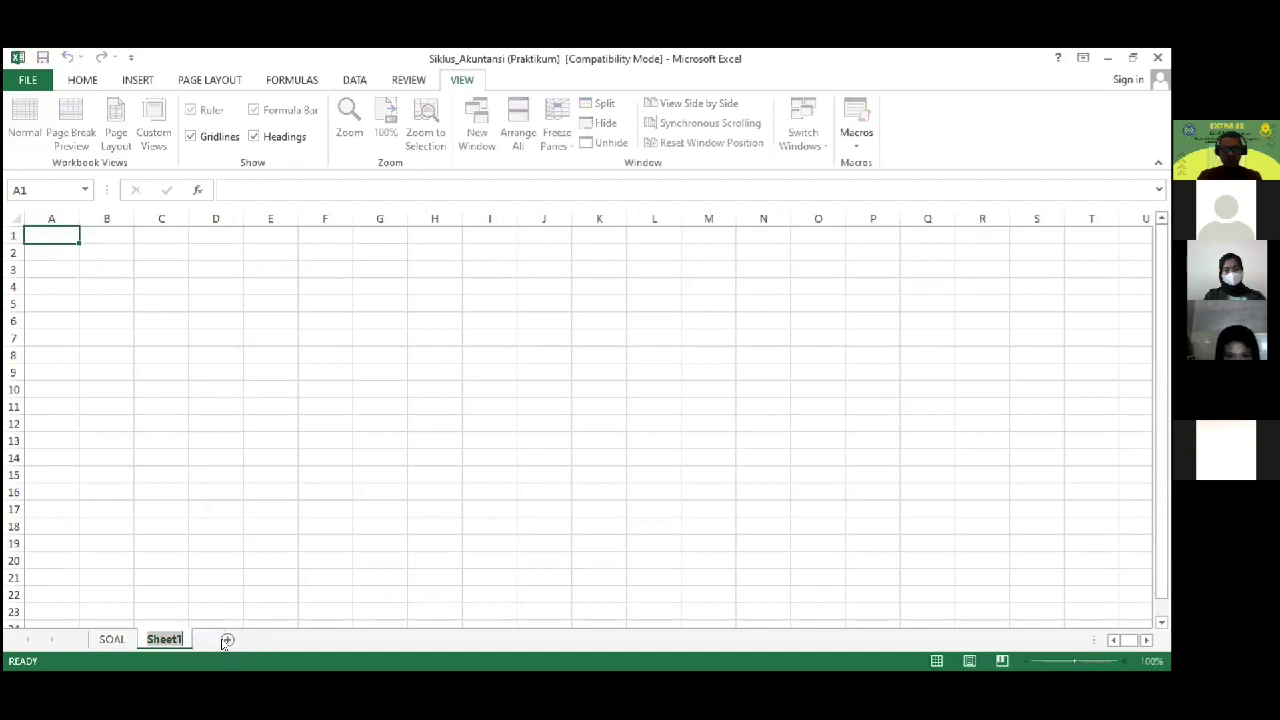
text(CO)
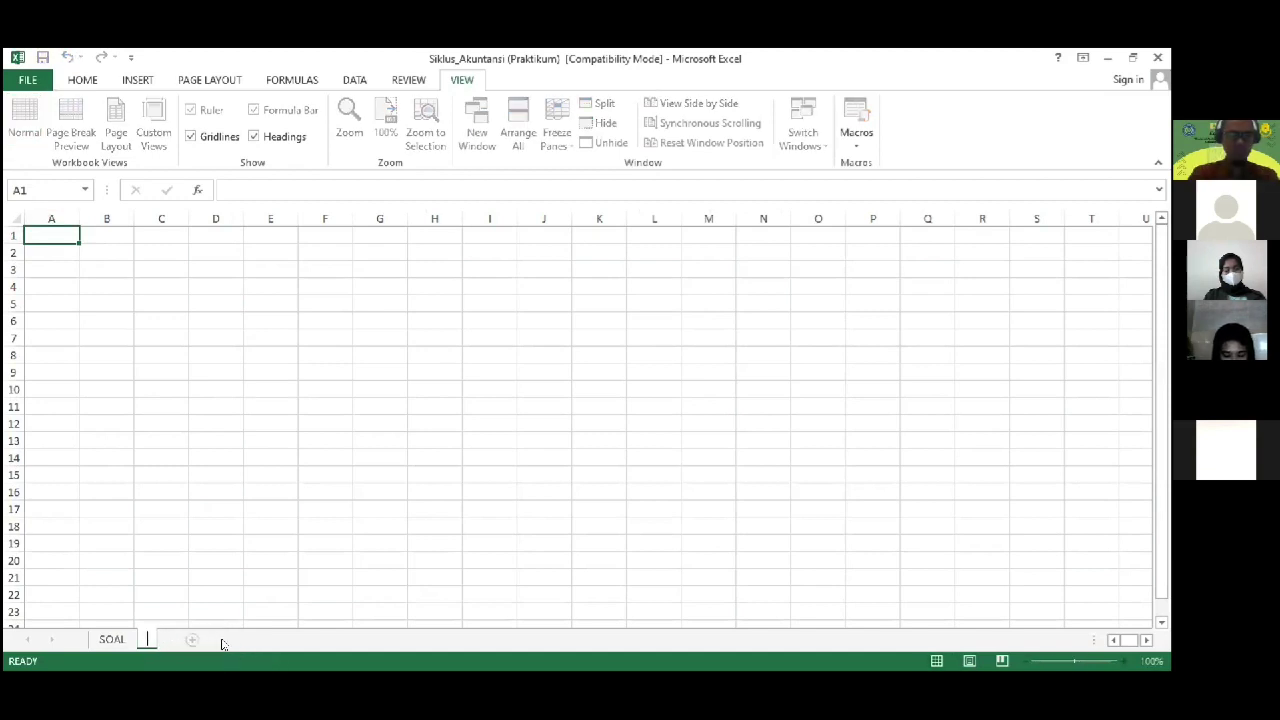
text(A)
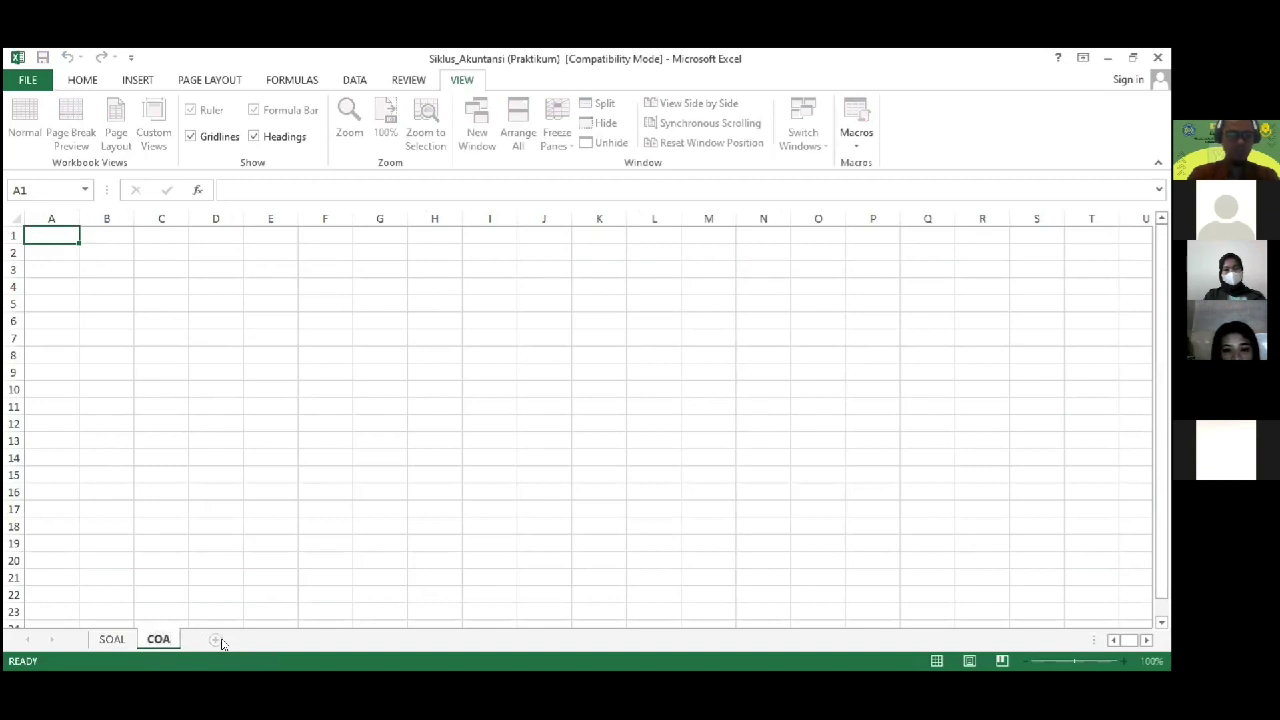
key(Return)
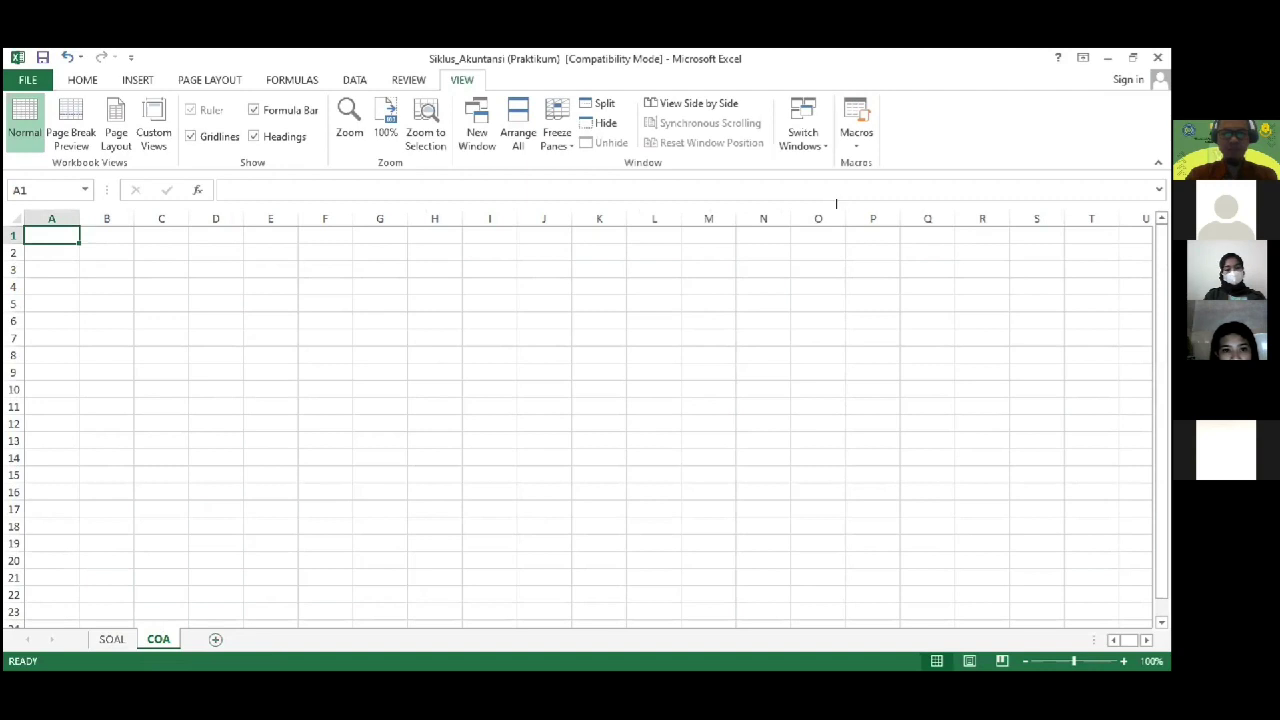
Step: Copy the opening balance table A32:E46 from the SOAL sheet, including its header row, and go to the COA sheet
click(110, 639)
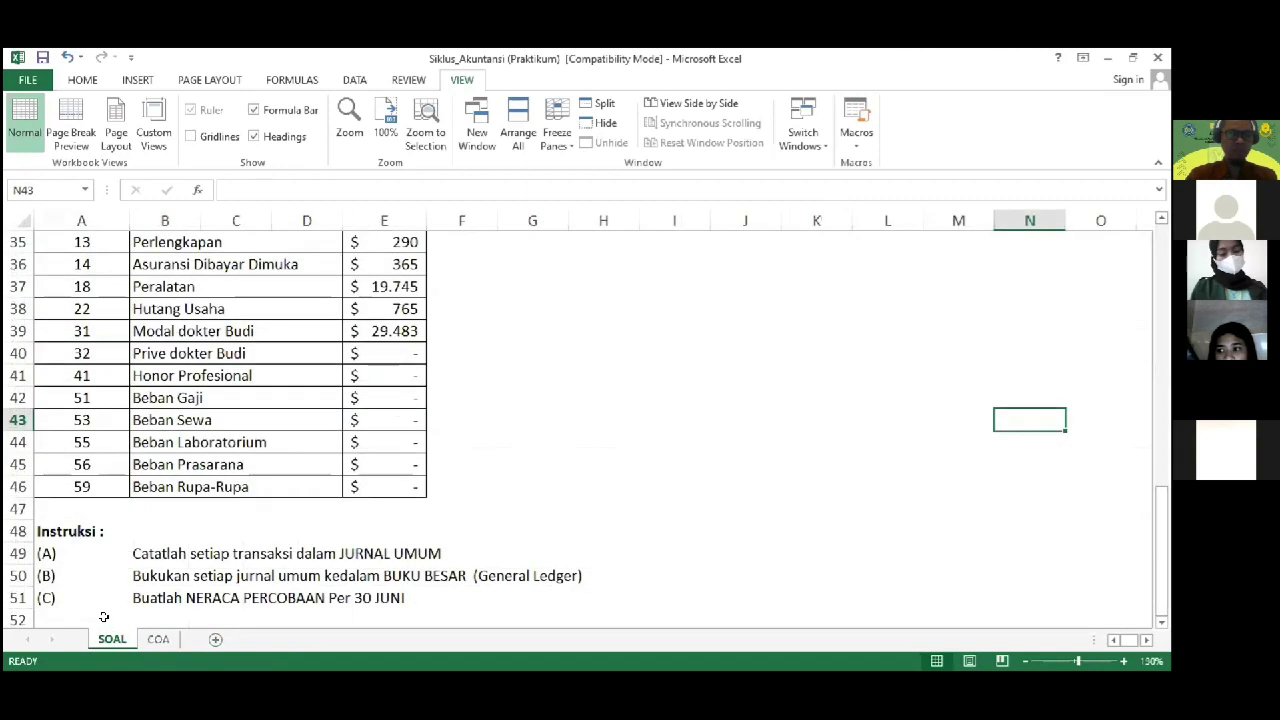
scroll(104, 617, up, 3)
click(72, 377)
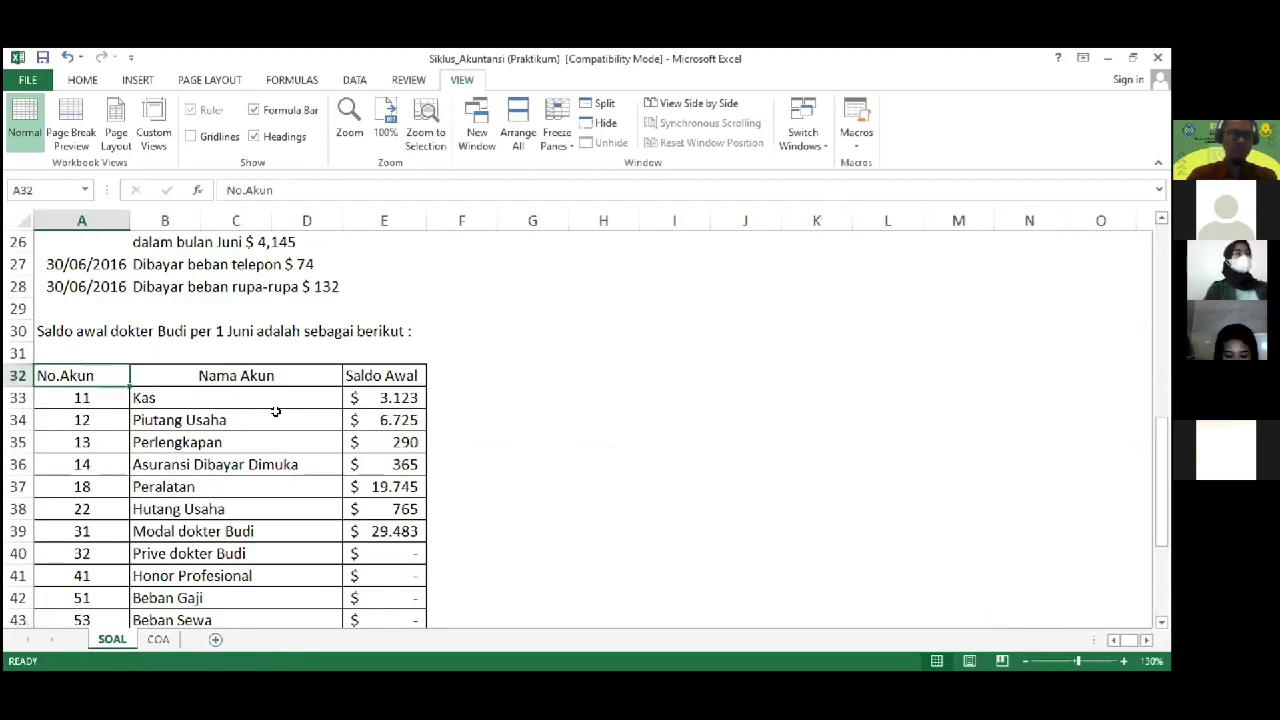
key(Down)
key(Up)
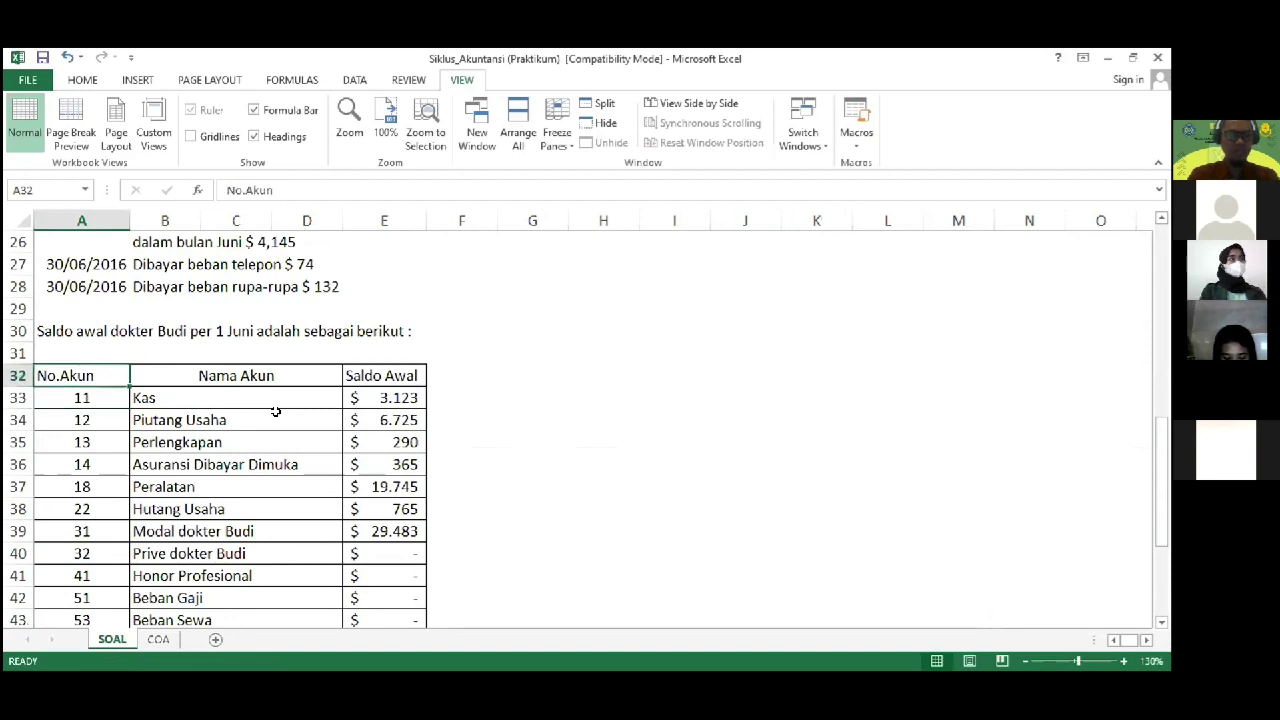
key(shift+Right)
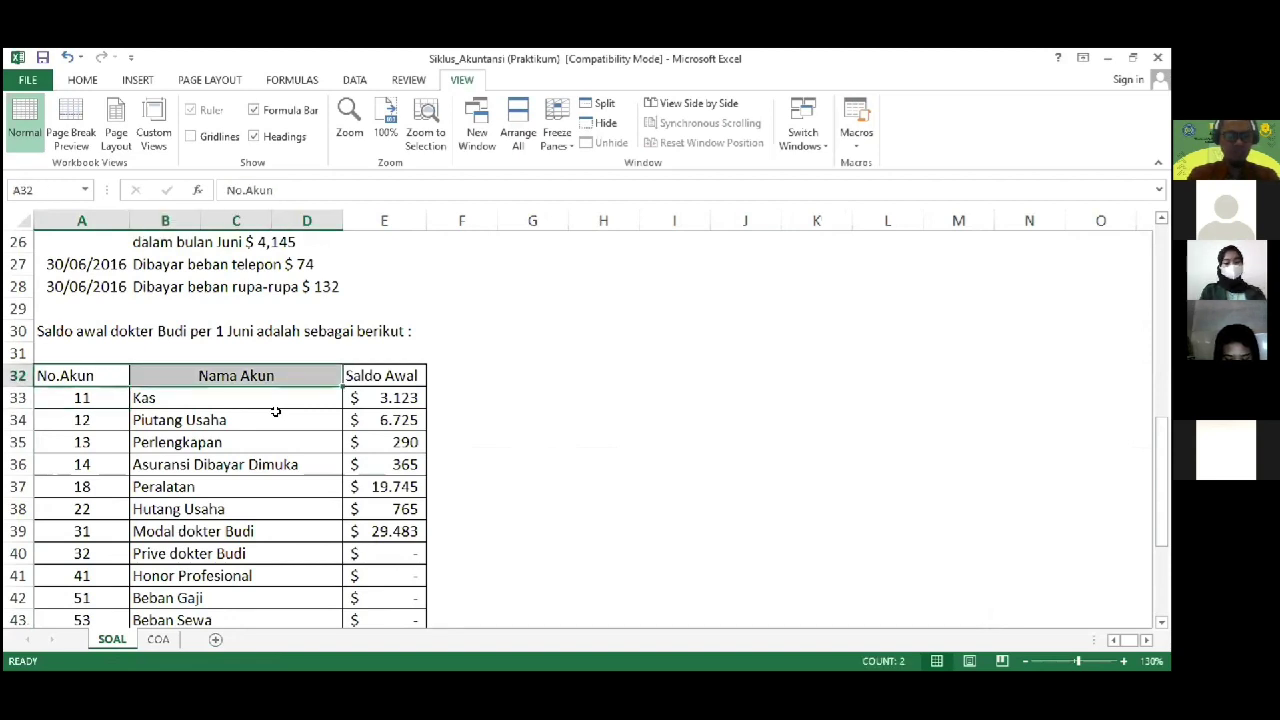
key(shift+Right)
key(shift+Down)
key(shift+Down)
key(shift+Down)
key(shift+Down)
key(shift+Down)
key(shift+Down)
key(shift+Down)
key(shift+Down)
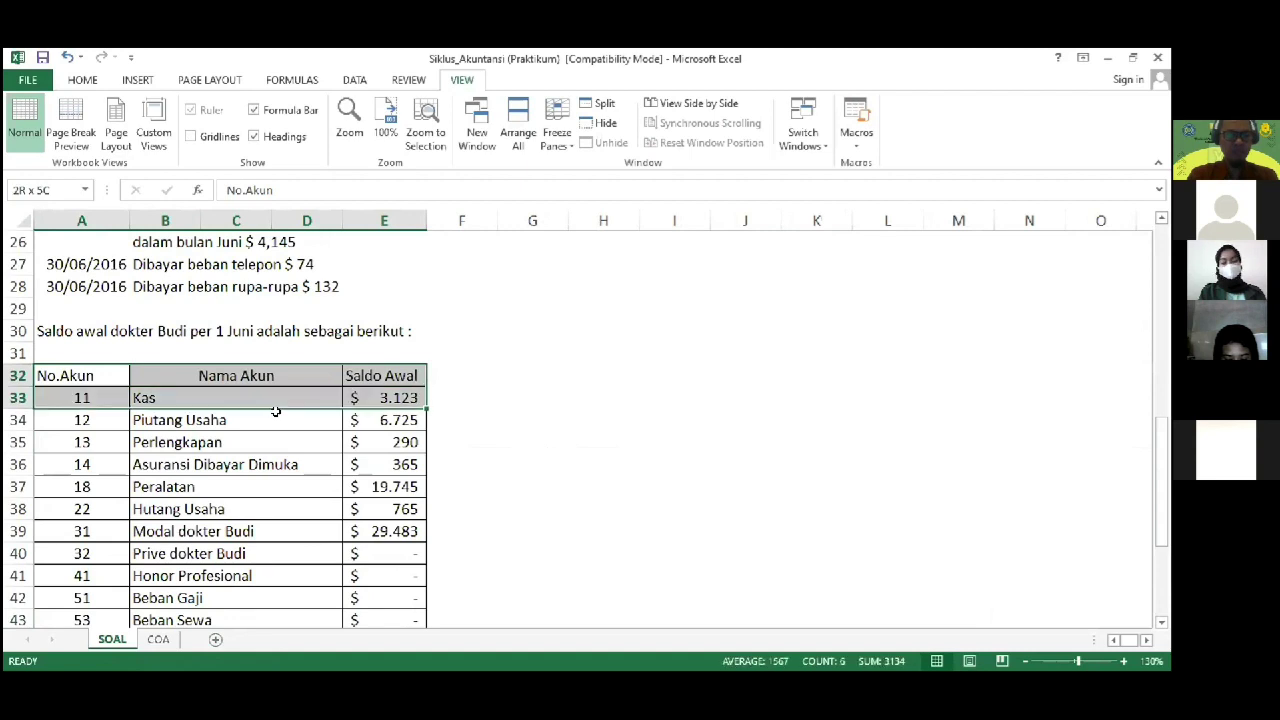
key(shift+Down)
key(shift+Down)
key(shift+Down)
key(shift+Down)
key(shift+Down)
key(shift+Down)
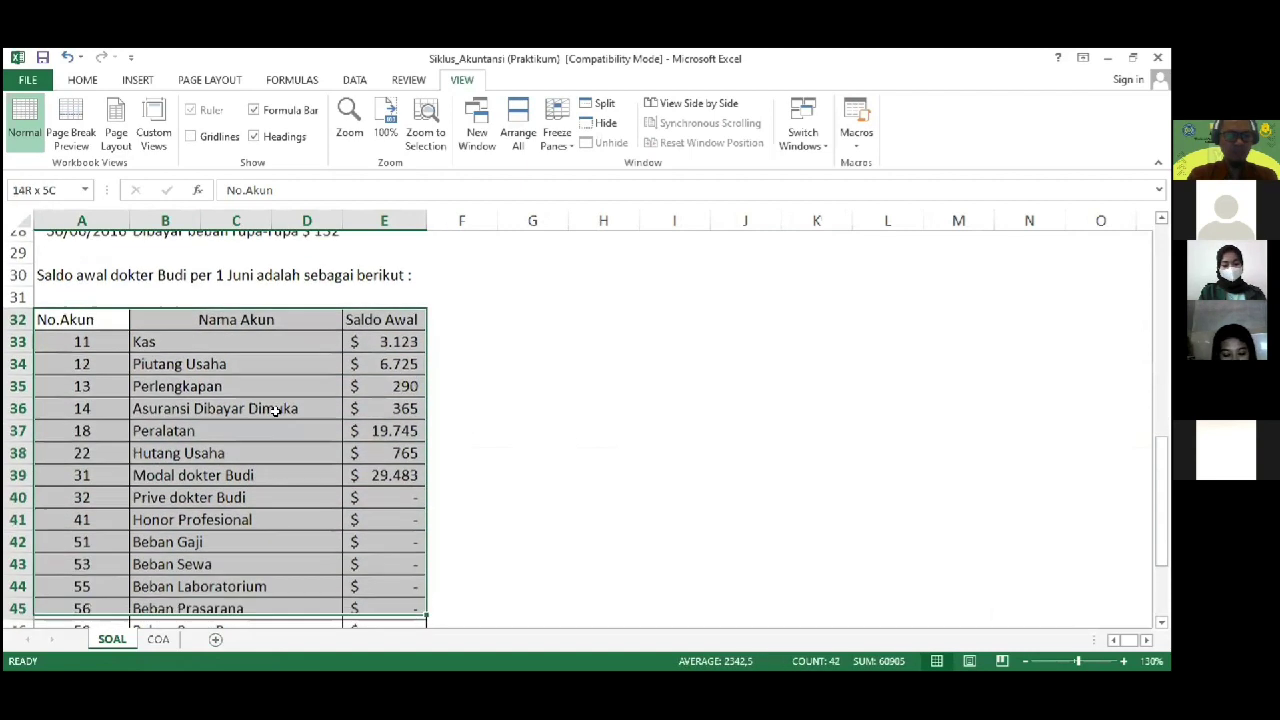
key(ctrl+c)
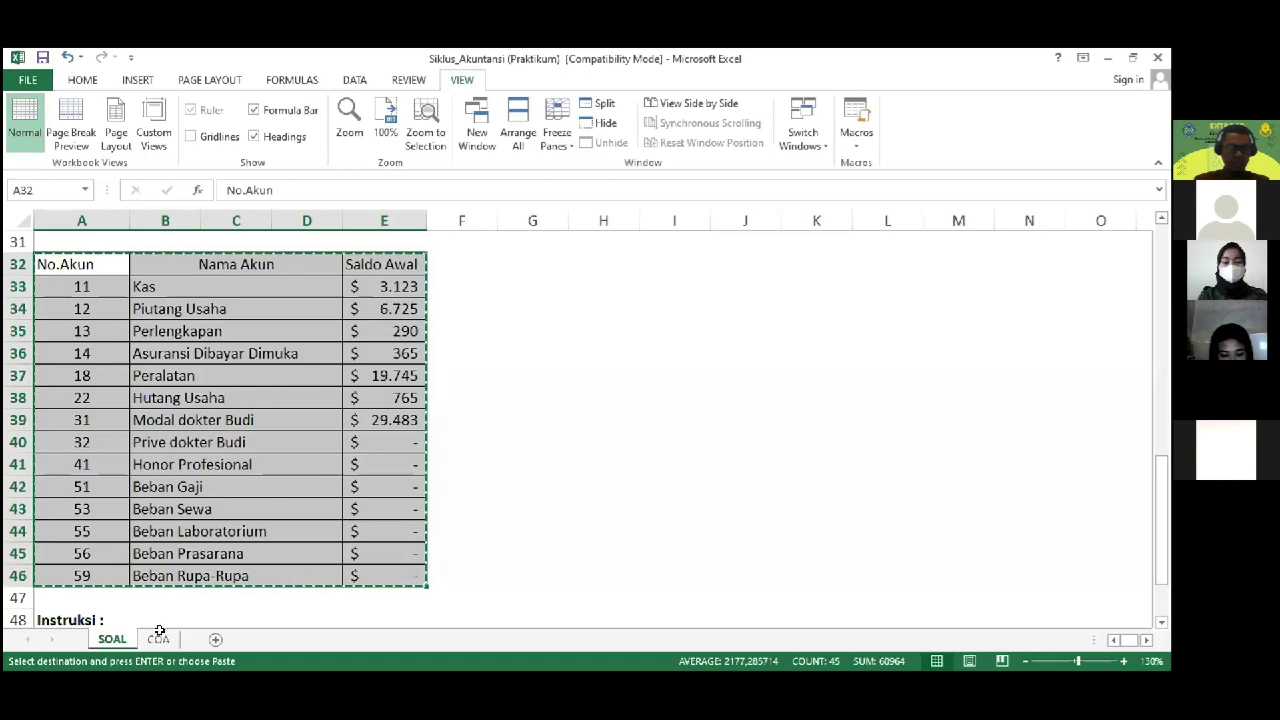
key(ctrl+Page_Down)
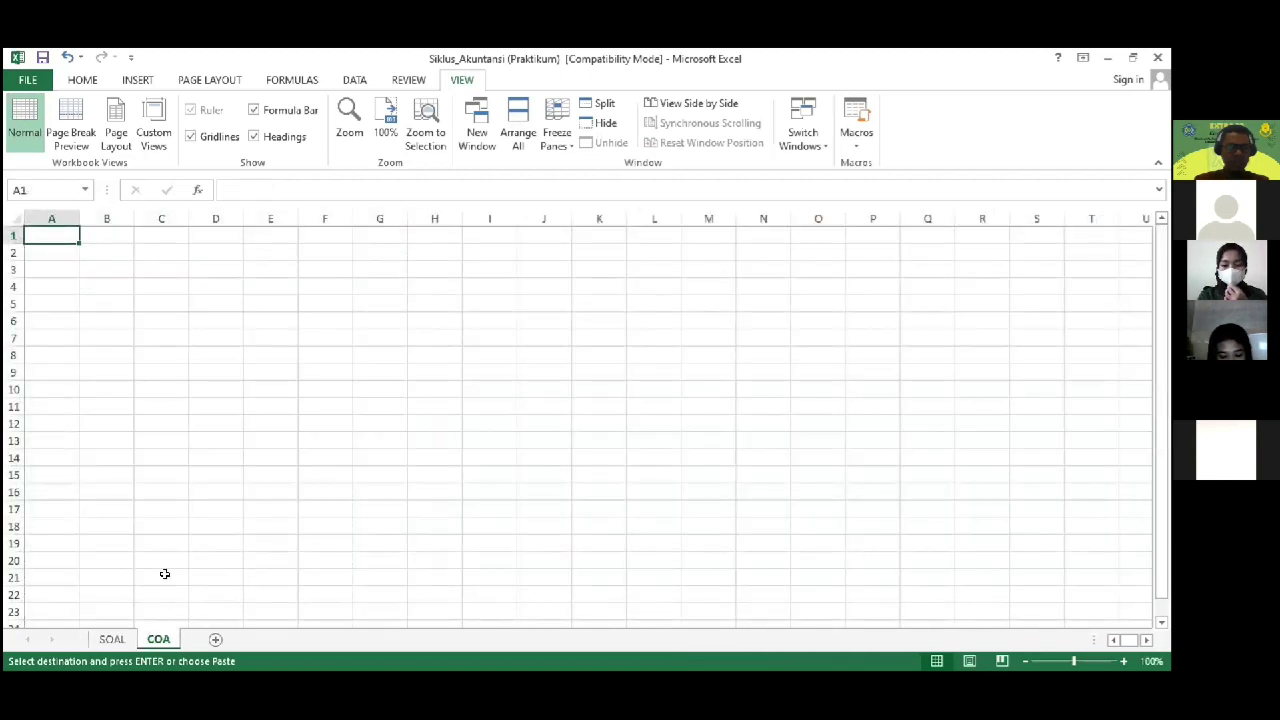
click(54, 253)
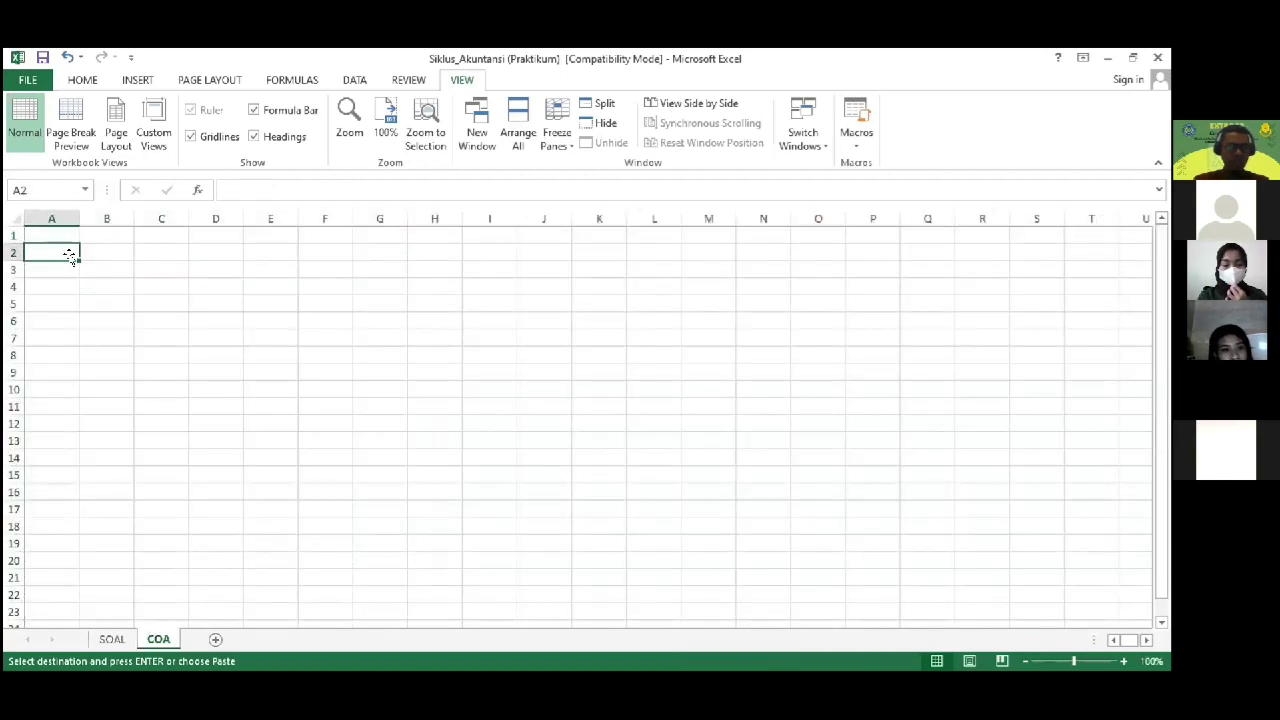
ctrl+click(158, 298)
key(ctrl+v)
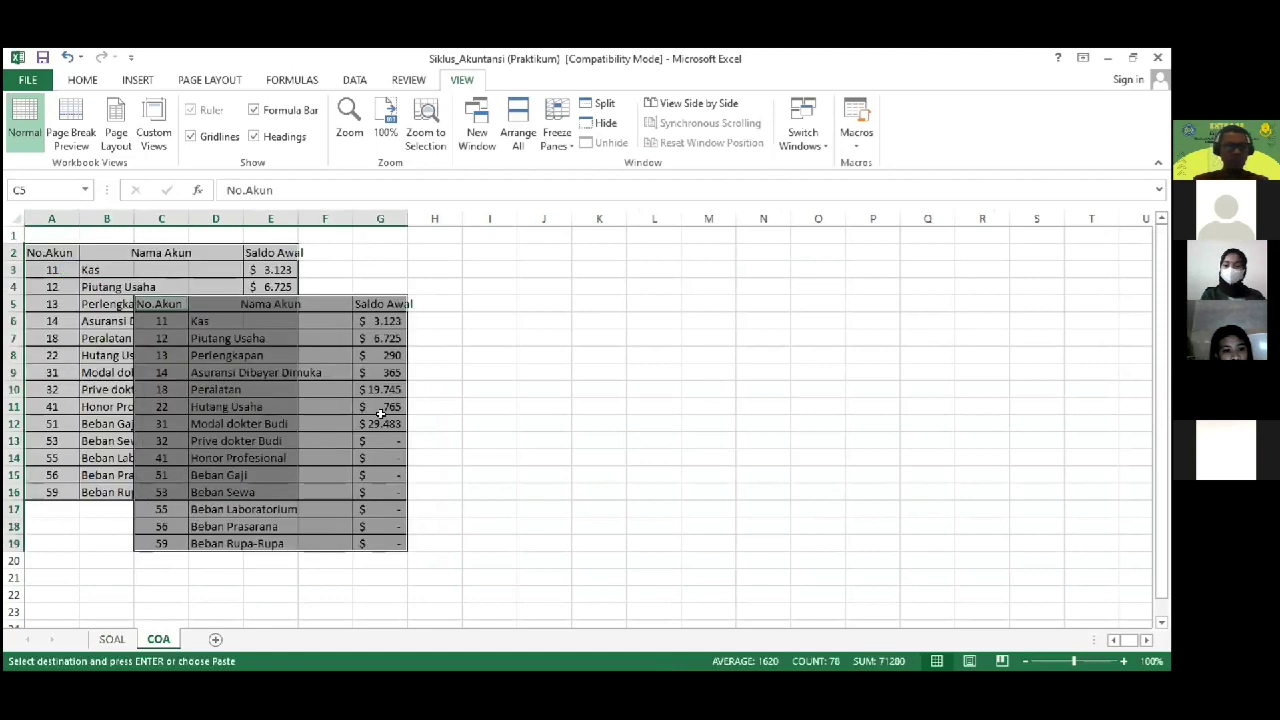
click(380, 424)
key(ctrl+z)
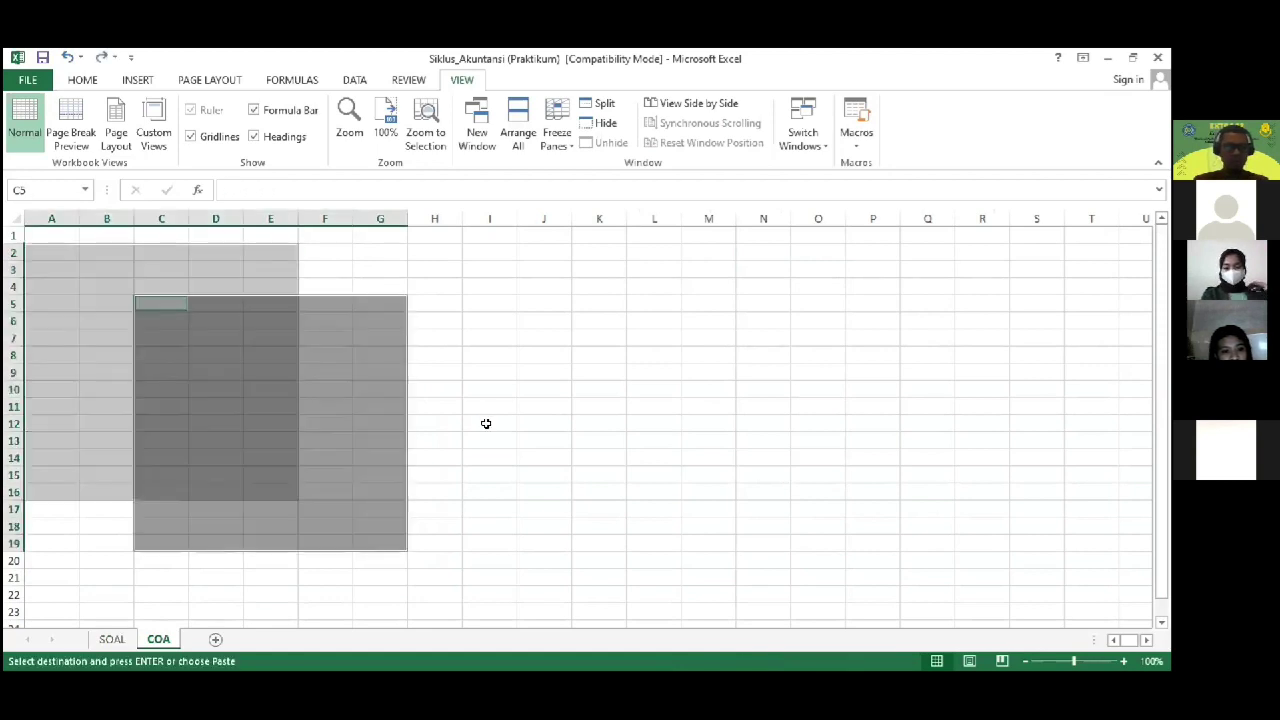
Step: Paste the copied account table at A2 on COA and fit column E to its contents
click(56, 252)
key(ctrl+v)
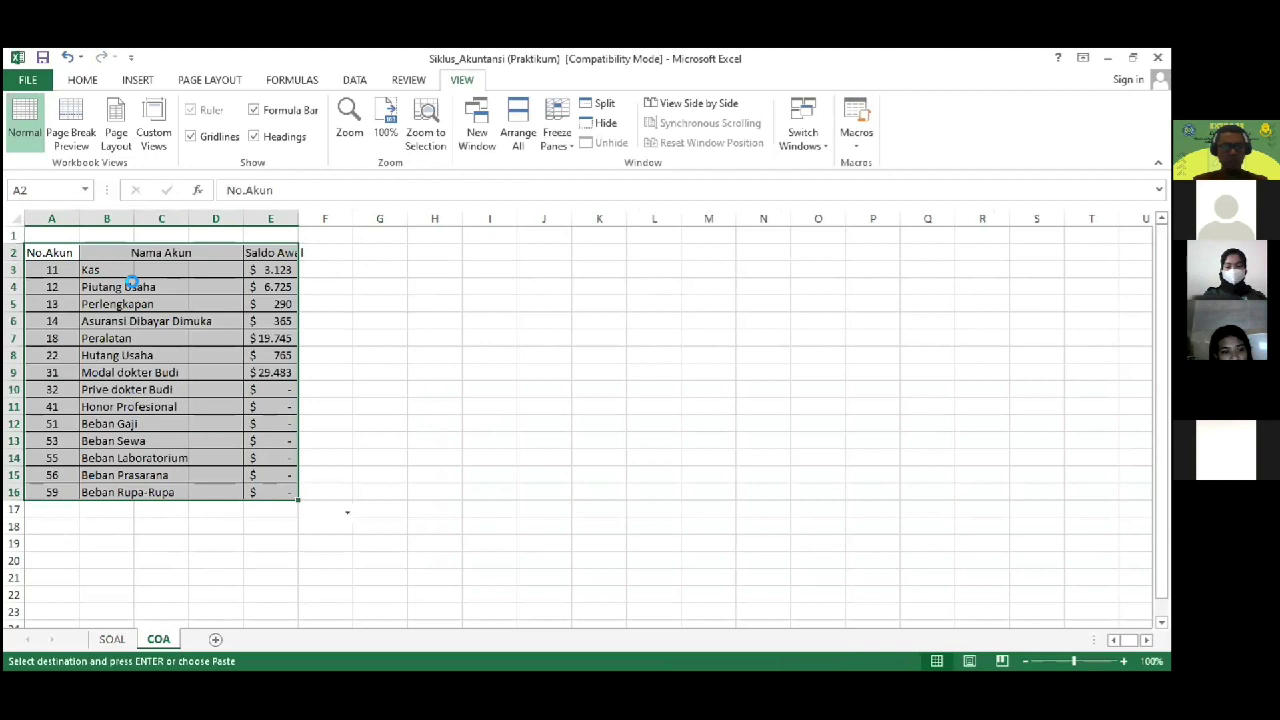
click(383, 407)
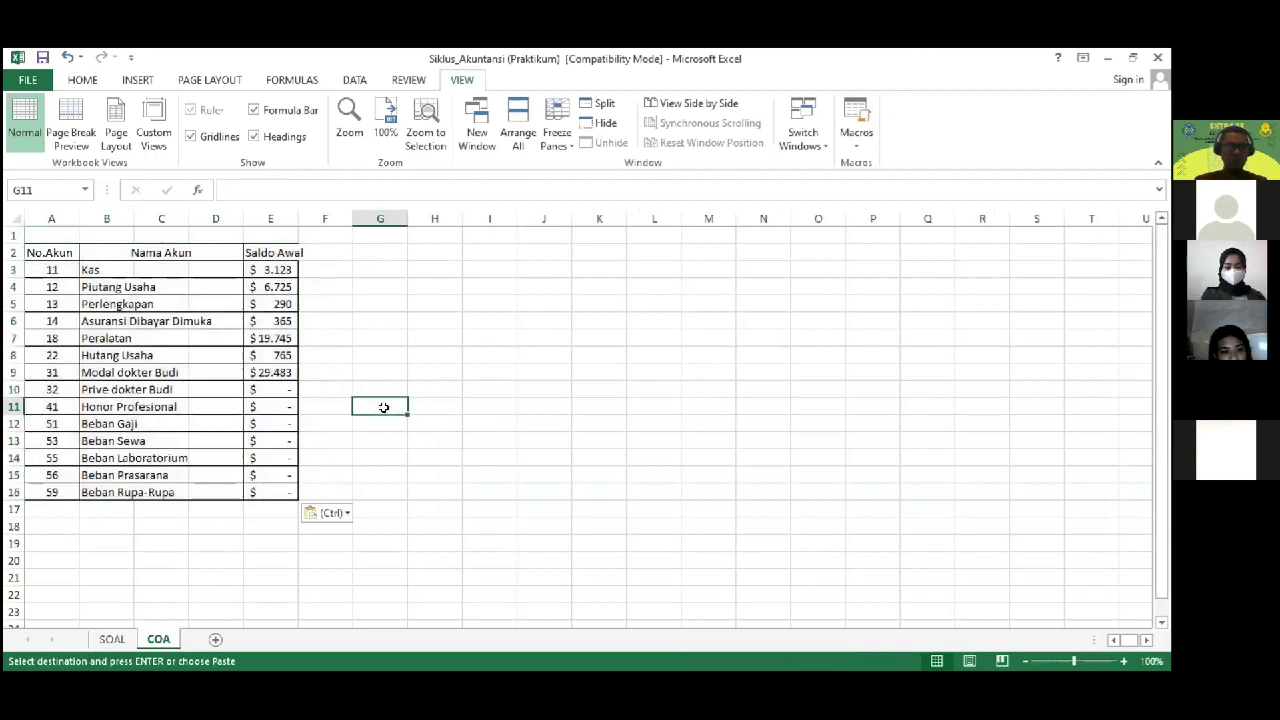
double_click(298, 218)
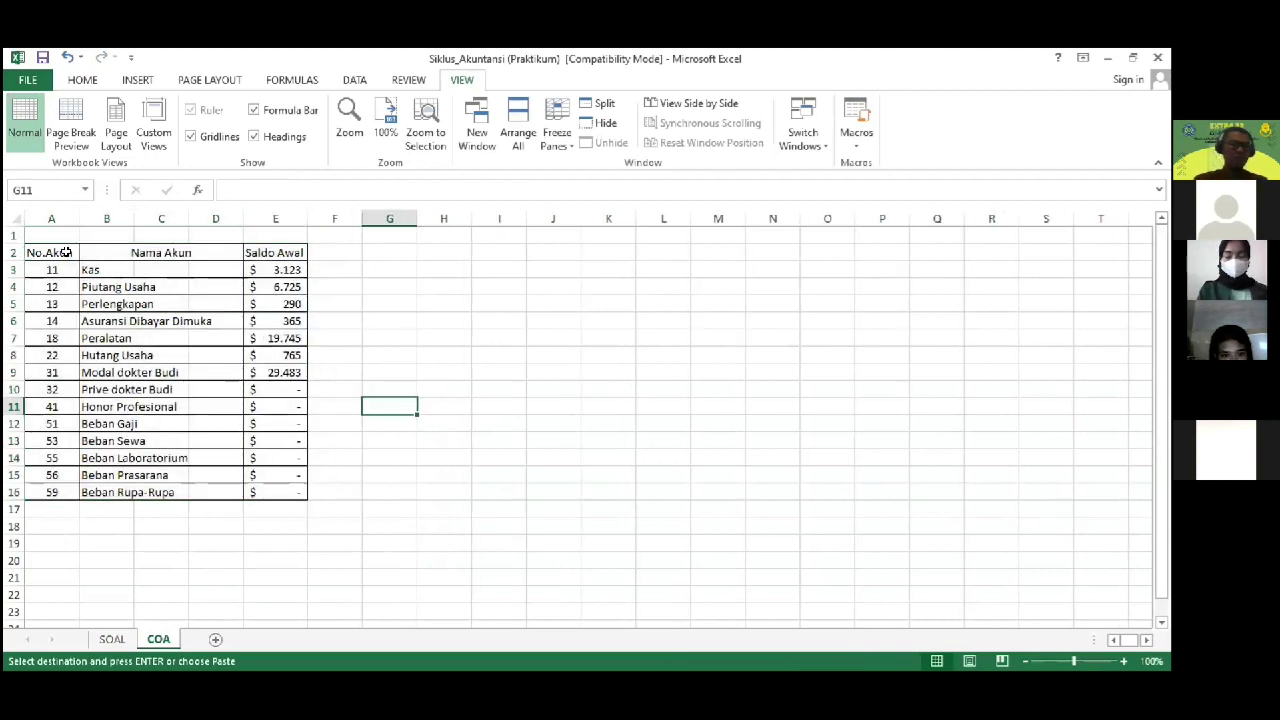
click(66, 252)
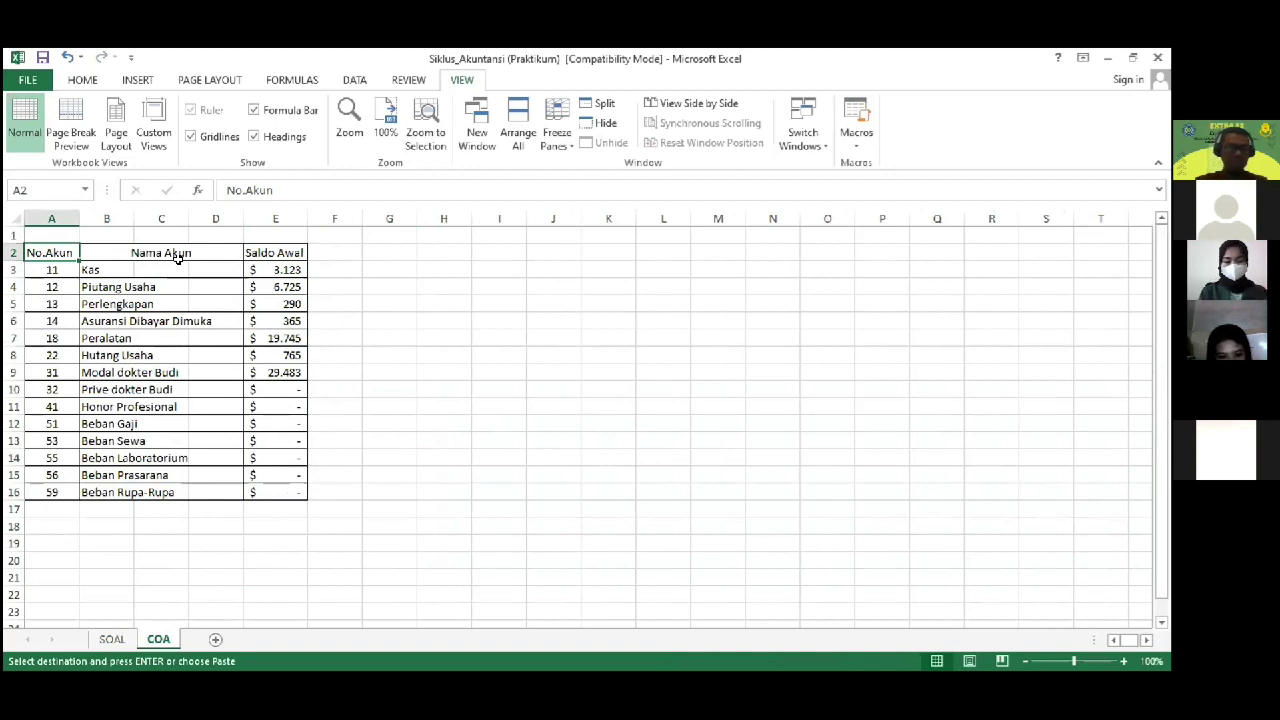
Step: Add a new worksheet after COA and name it JURNAL UMUM
click(215, 640)
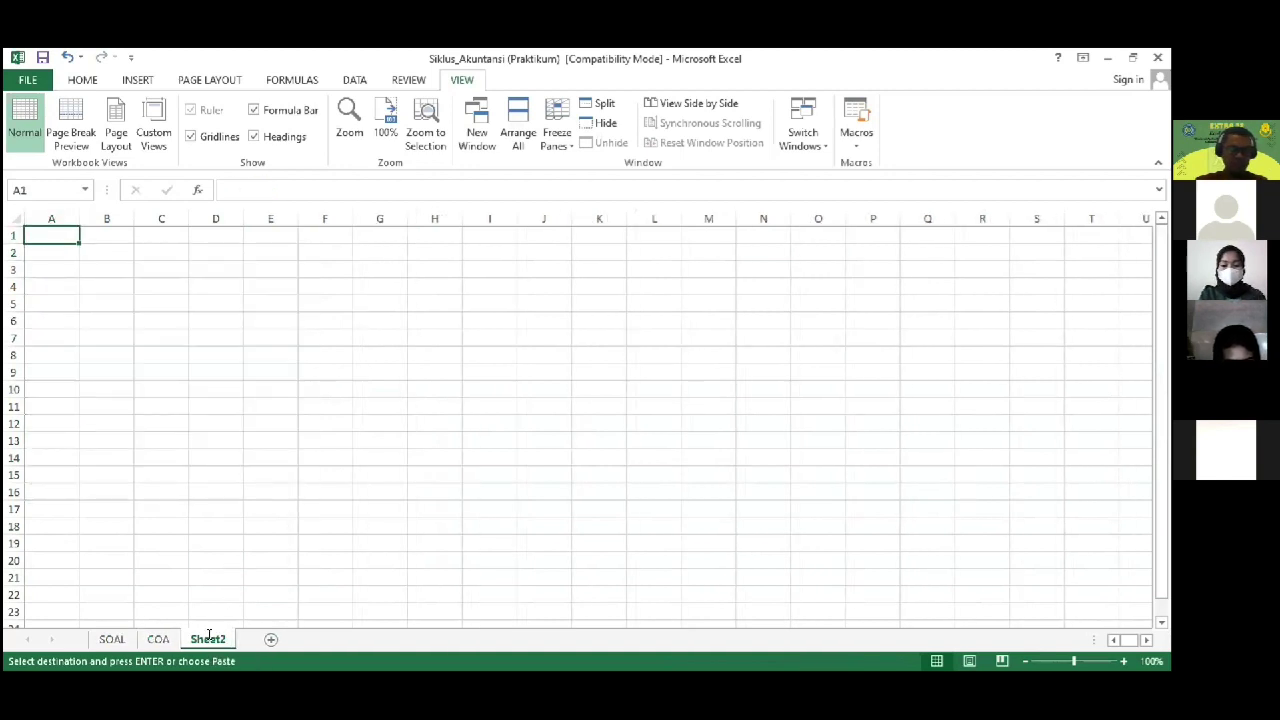
double_click(210, 640)
text(JURNAL UMUM)
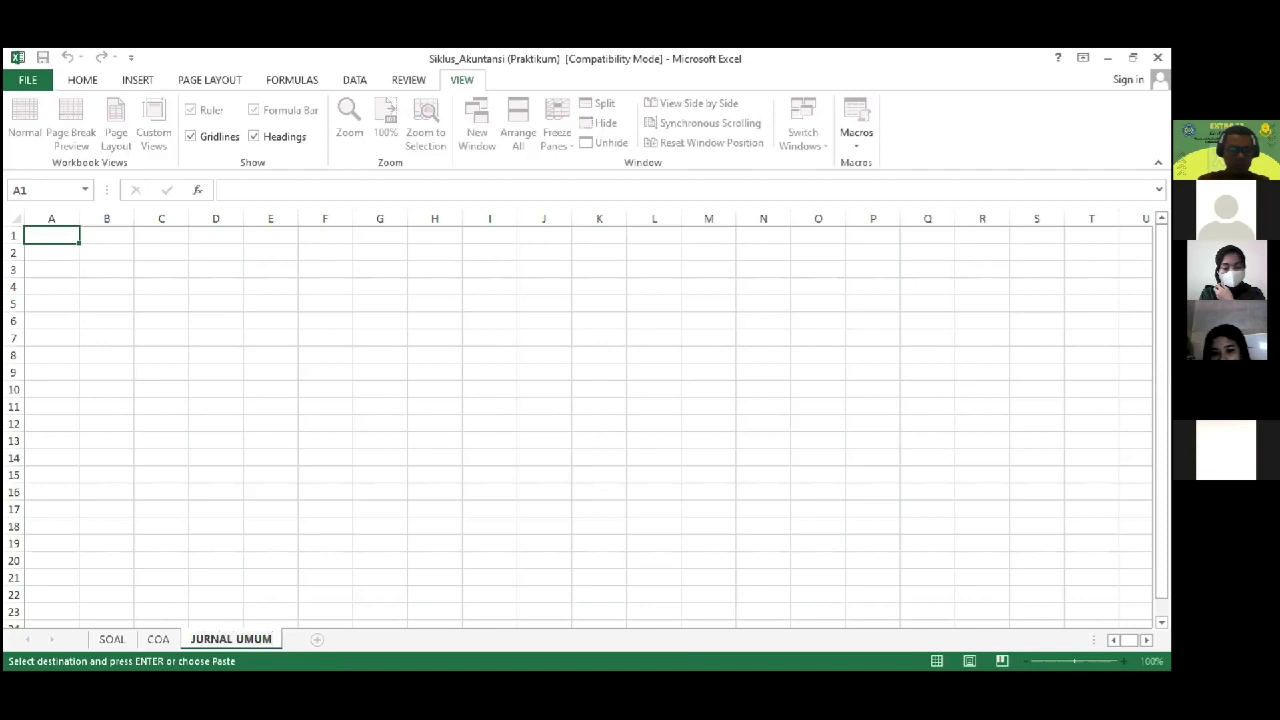
key(Return)
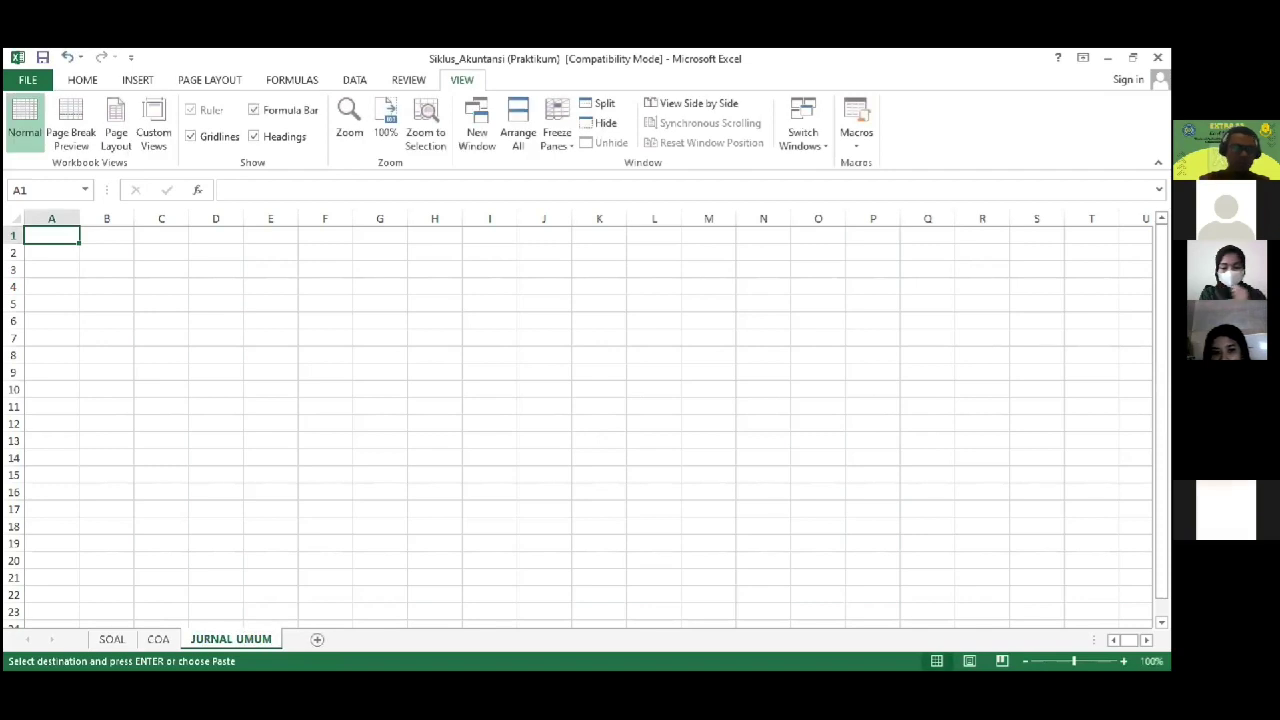
Step: Check the case description on SOAL and head JURNAL UMUM with KLINIK DOKTER BUDI in A1 and PERIODE JUNI 2016 in A2
click(113, 637)
key(Escape)
scroll(187, 553, up, 2)
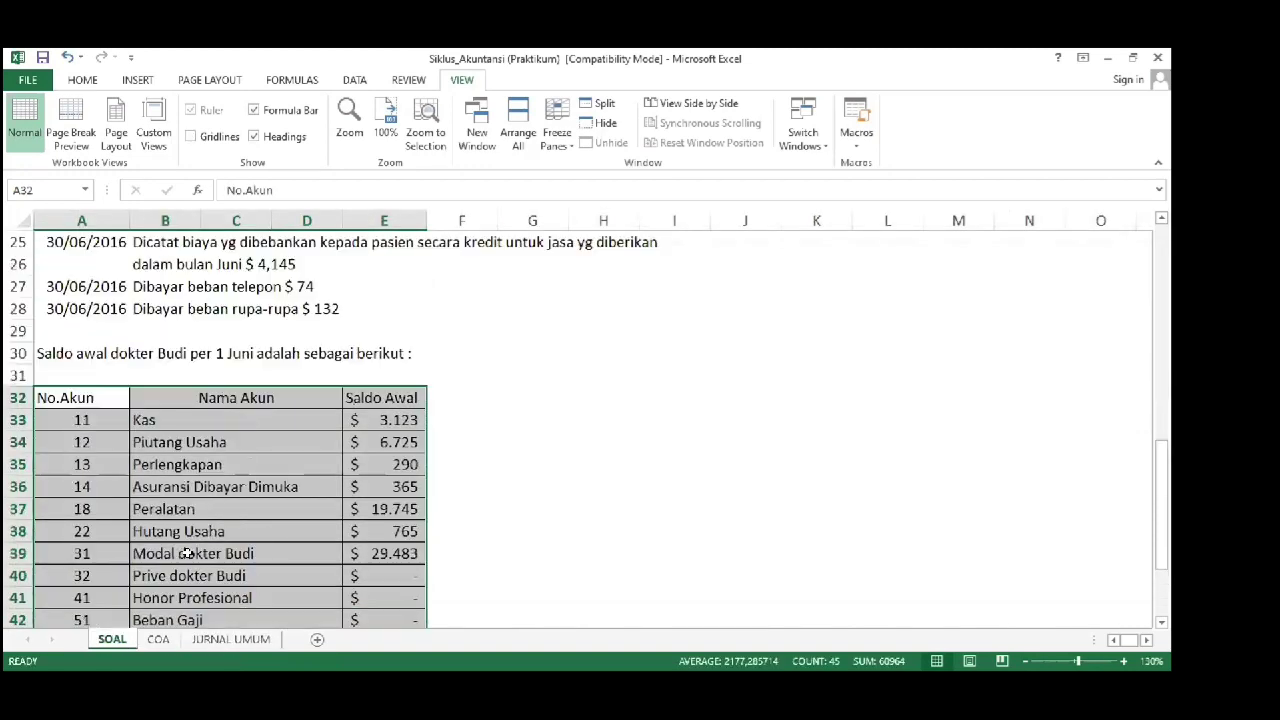
scroll(187, 553, up, 8)
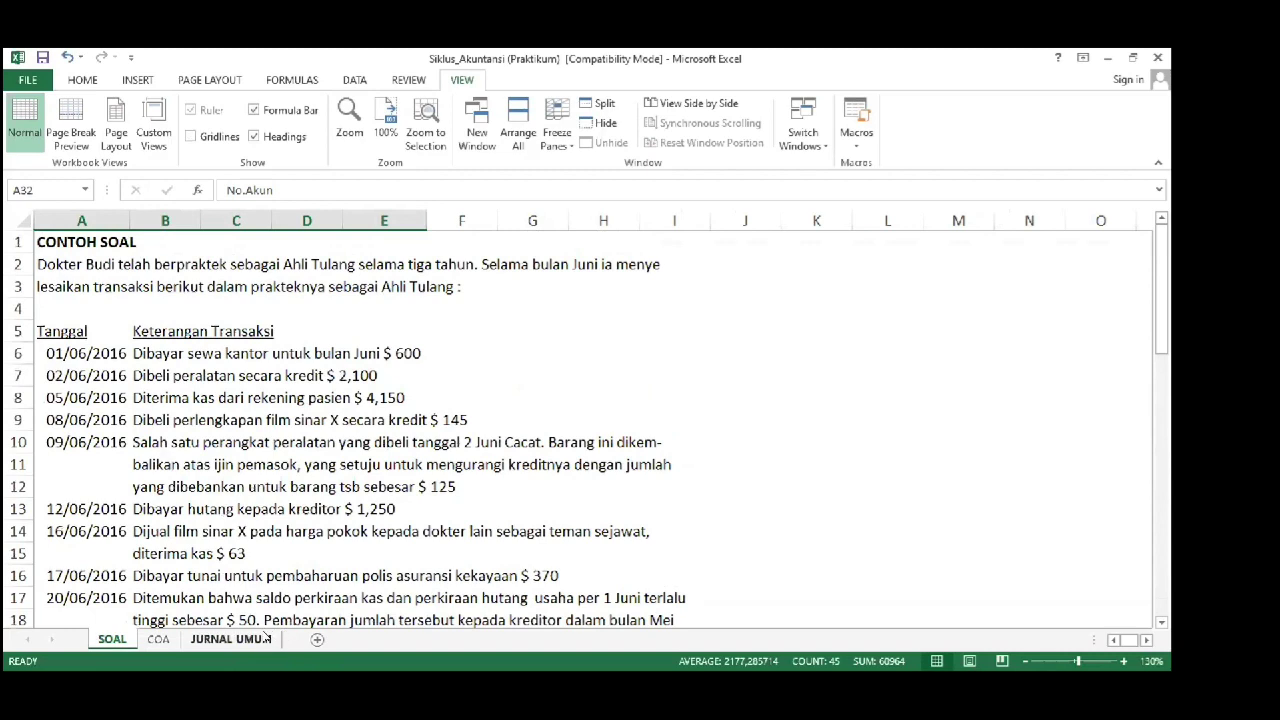
click(265, 638)
text(DOKTER)
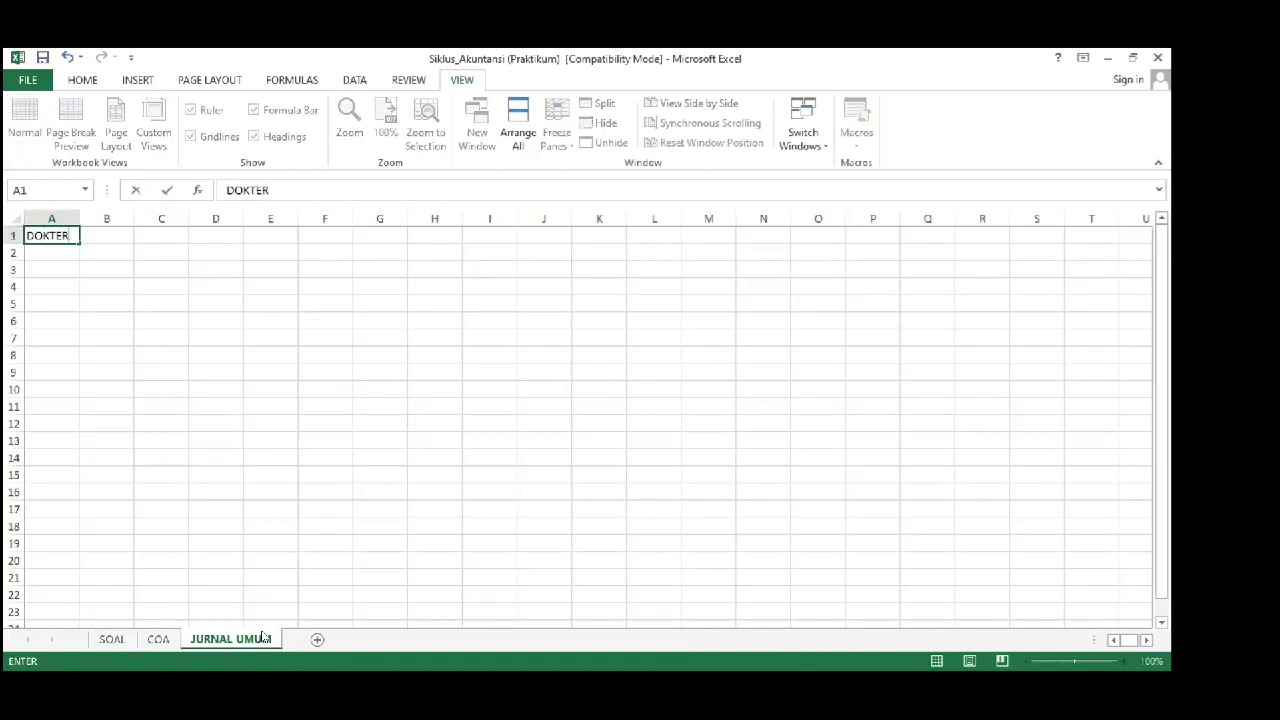
key(Escape)
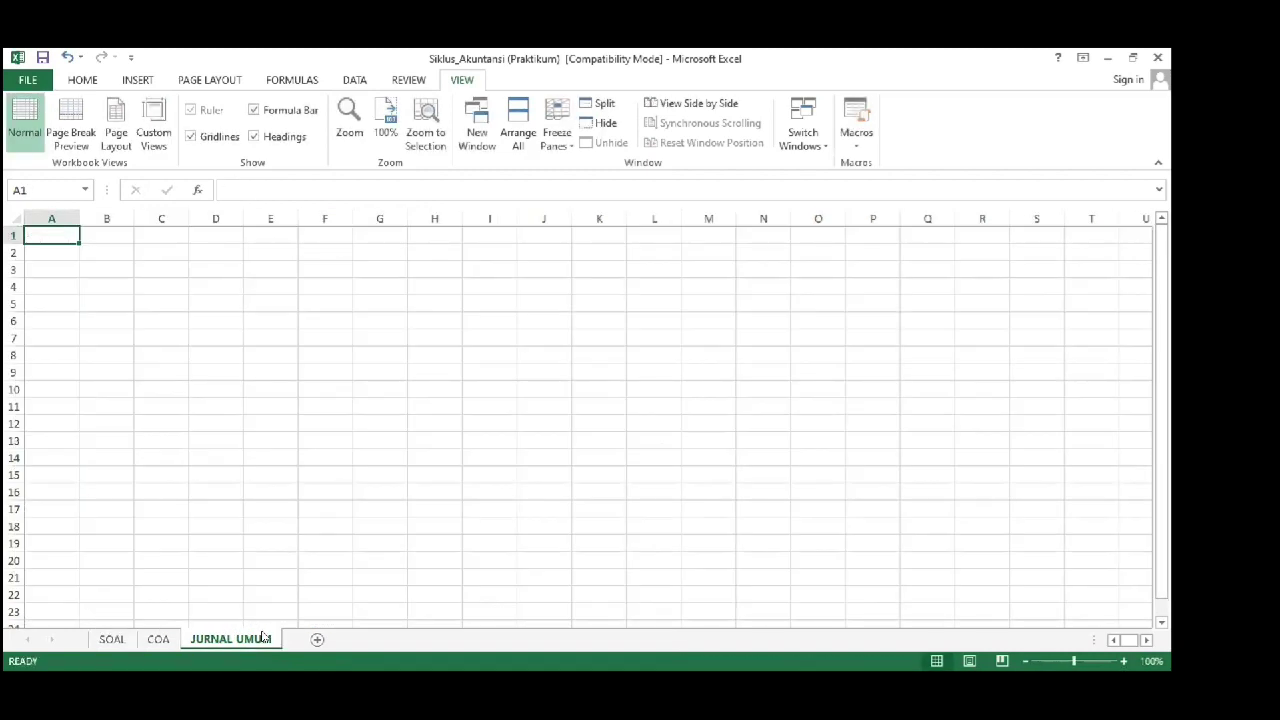
text(KLINIK)
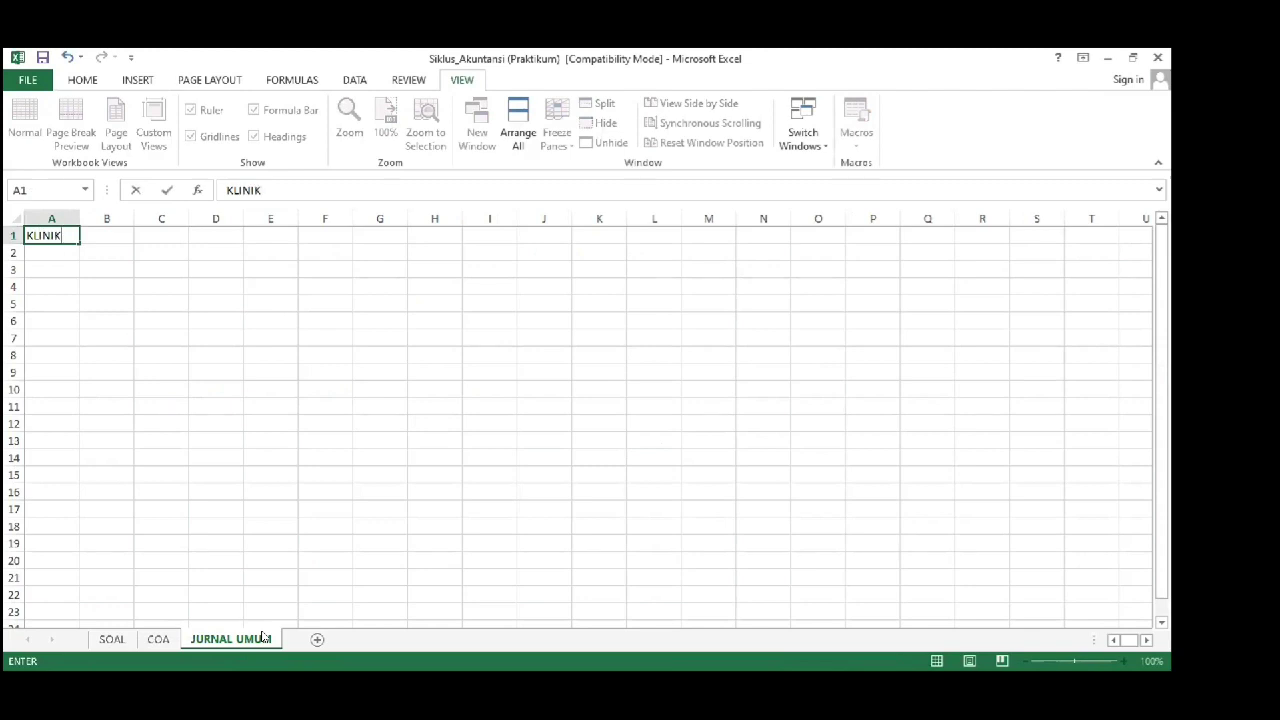
text( DOKTER BUDI)
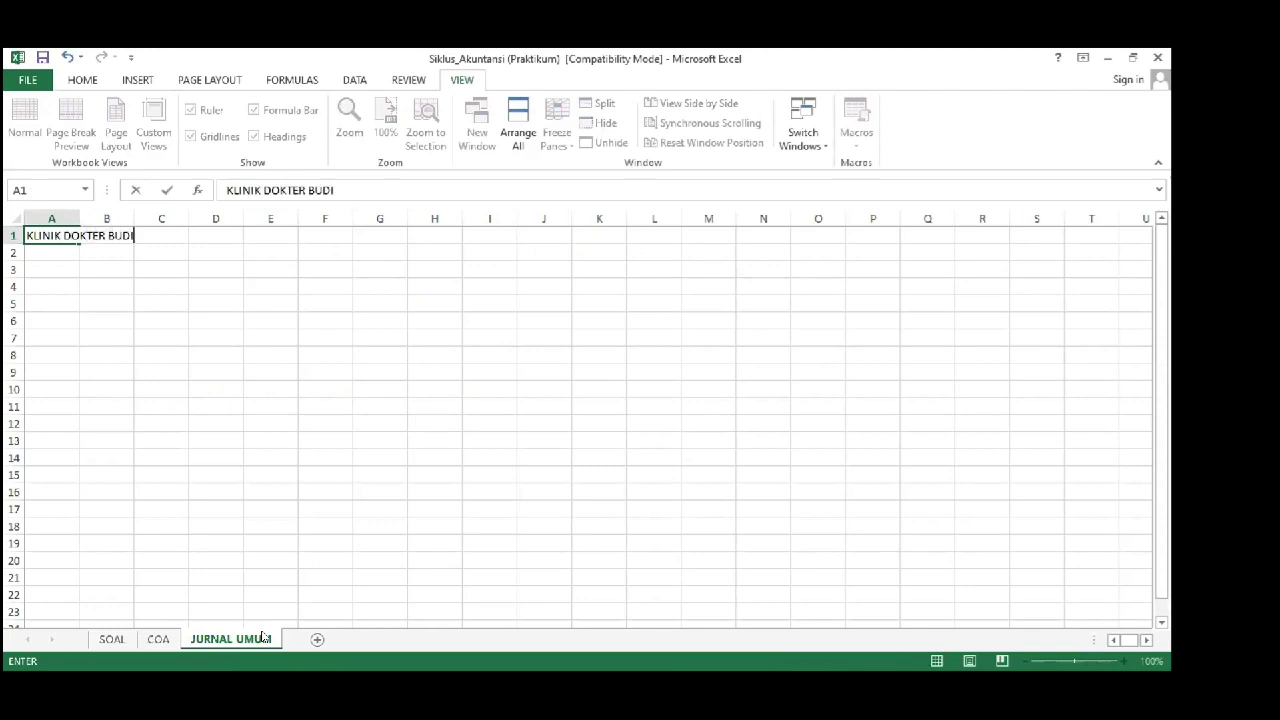
key(Return)
text(PE)
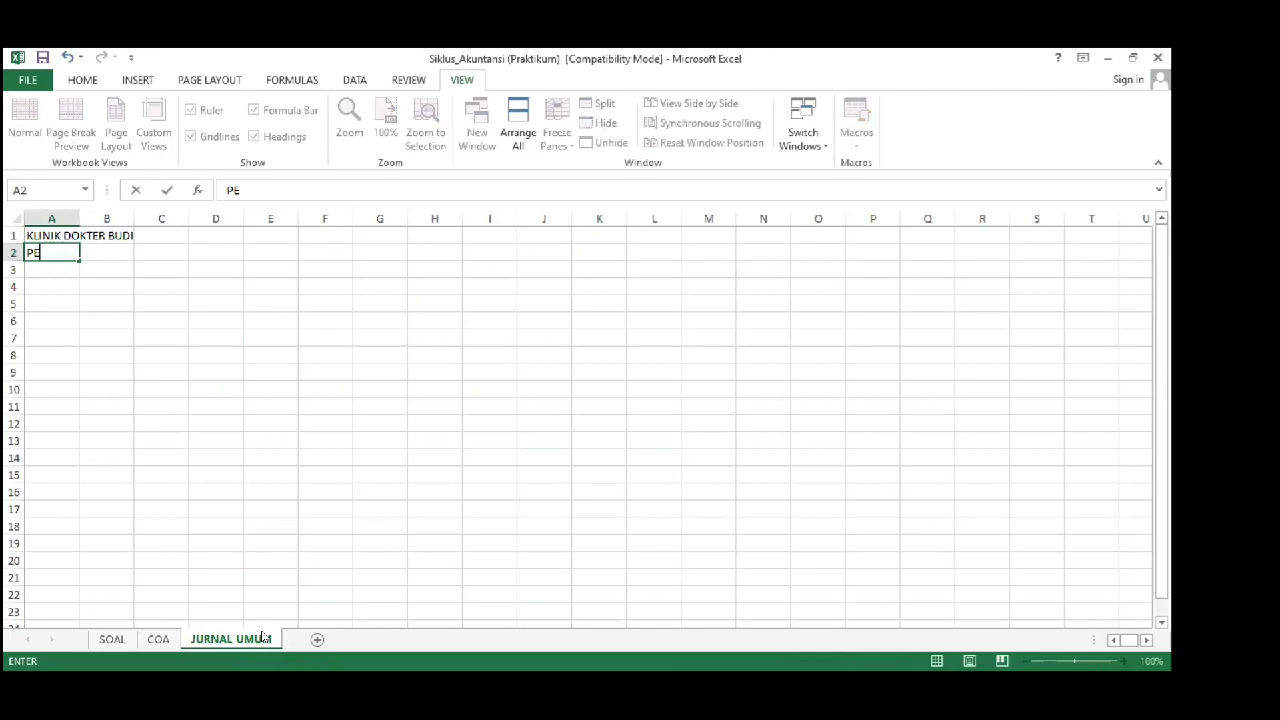
text(RIODE JUNI 2016)
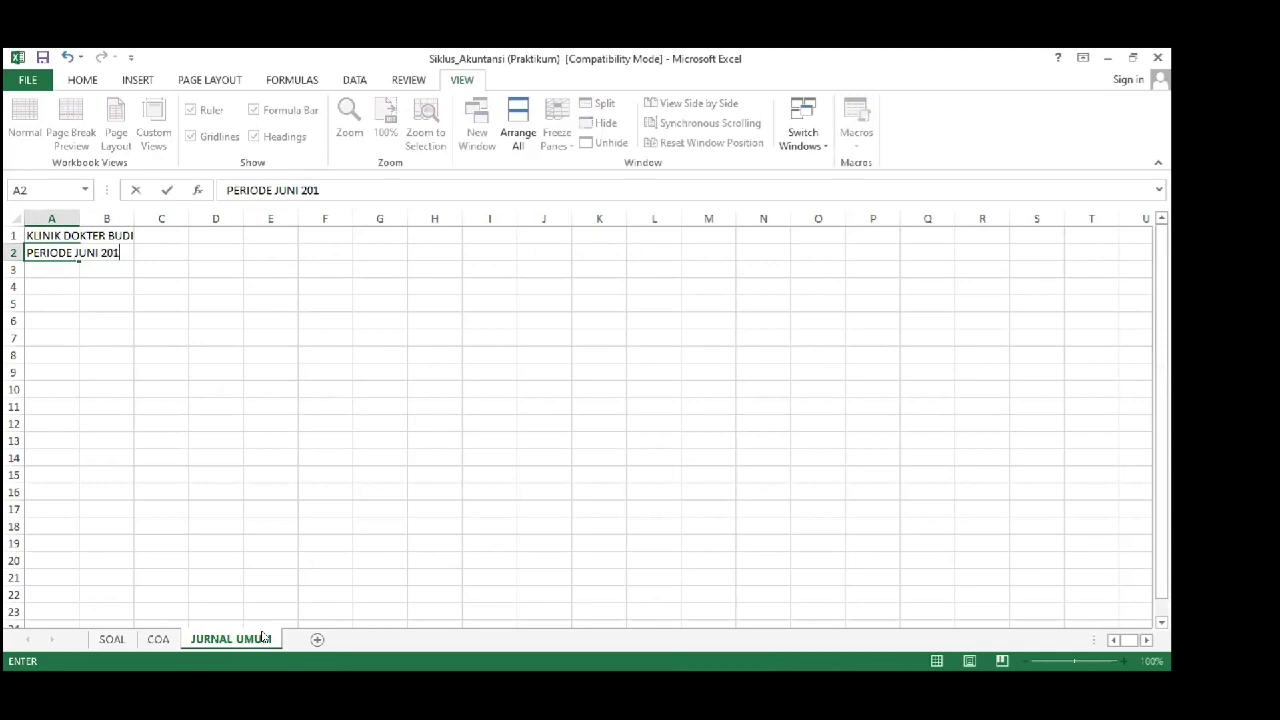
key(Return)
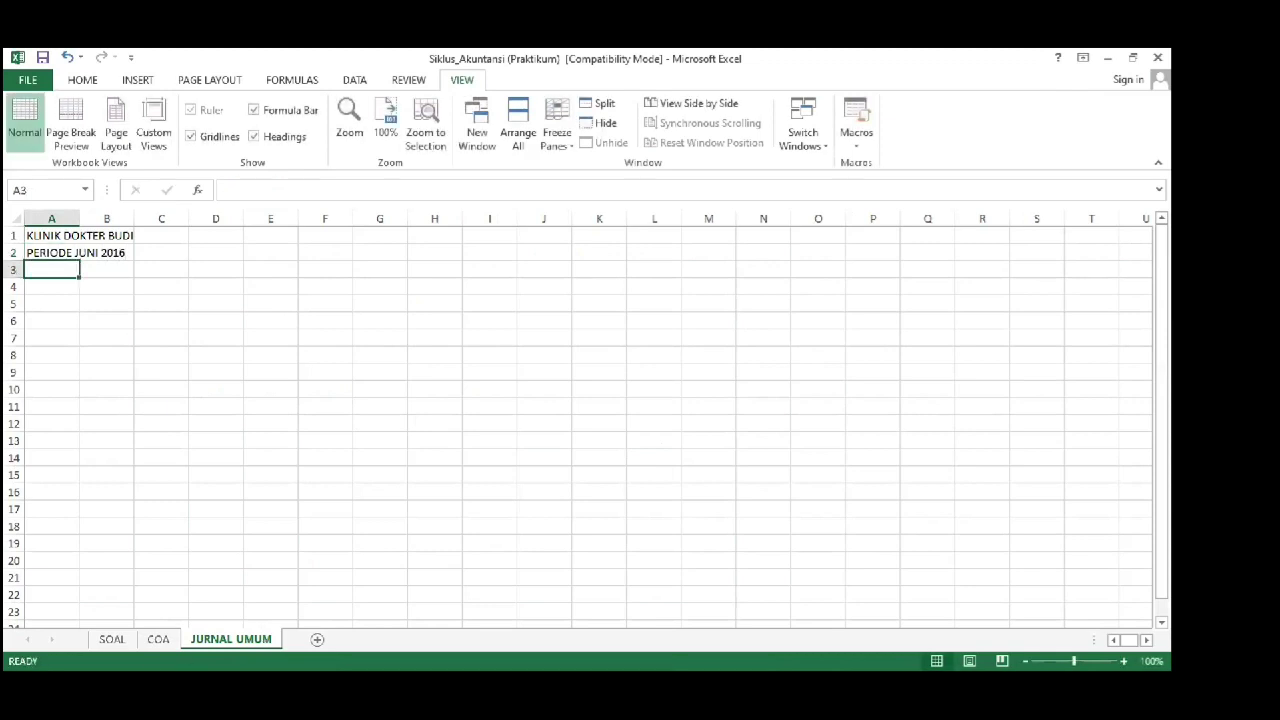
Step: Enter the journal column headings TANGGAL in A4 and NO.AKUN in B4 of JURNAL UMUM
click(112, 640)
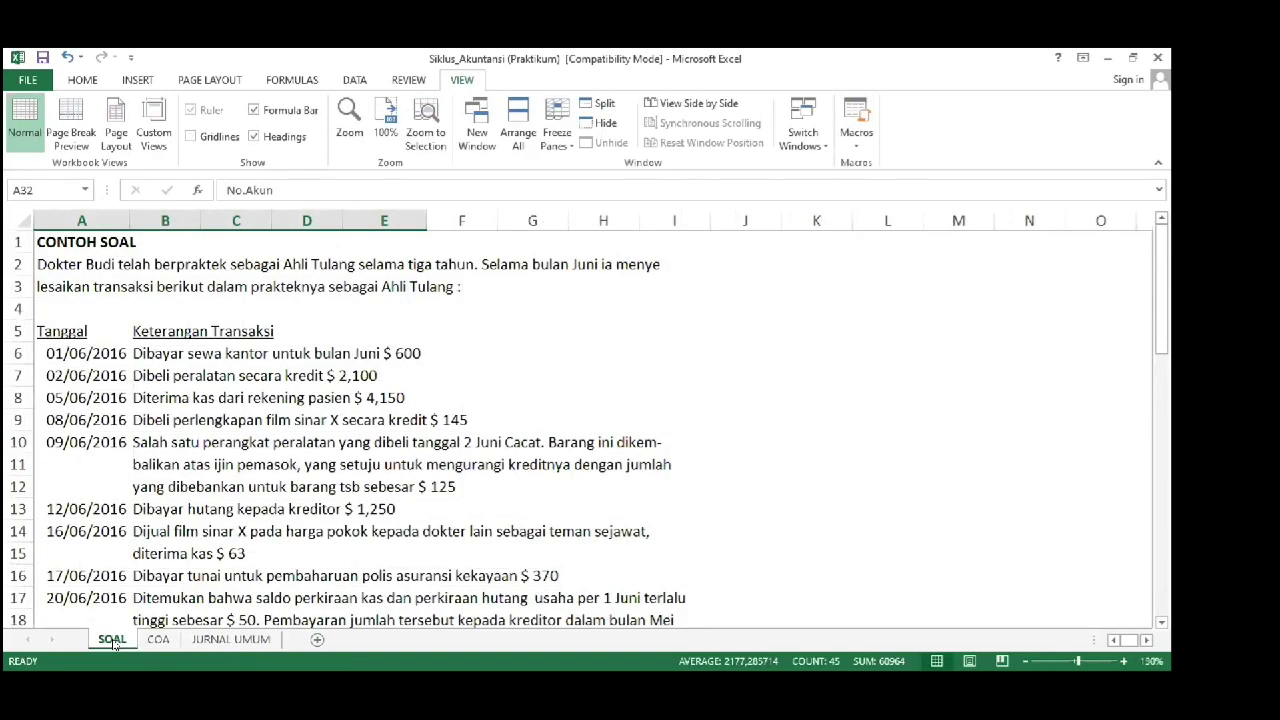
click(217, 646)
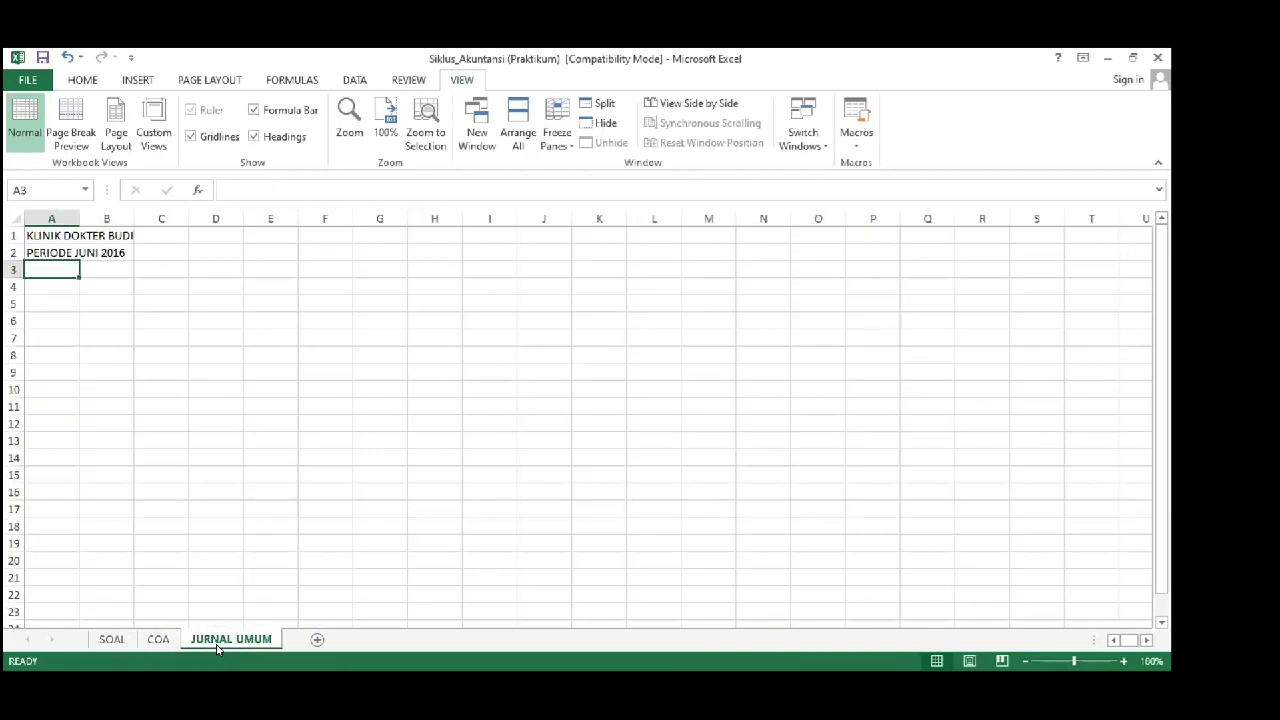
key(Down)
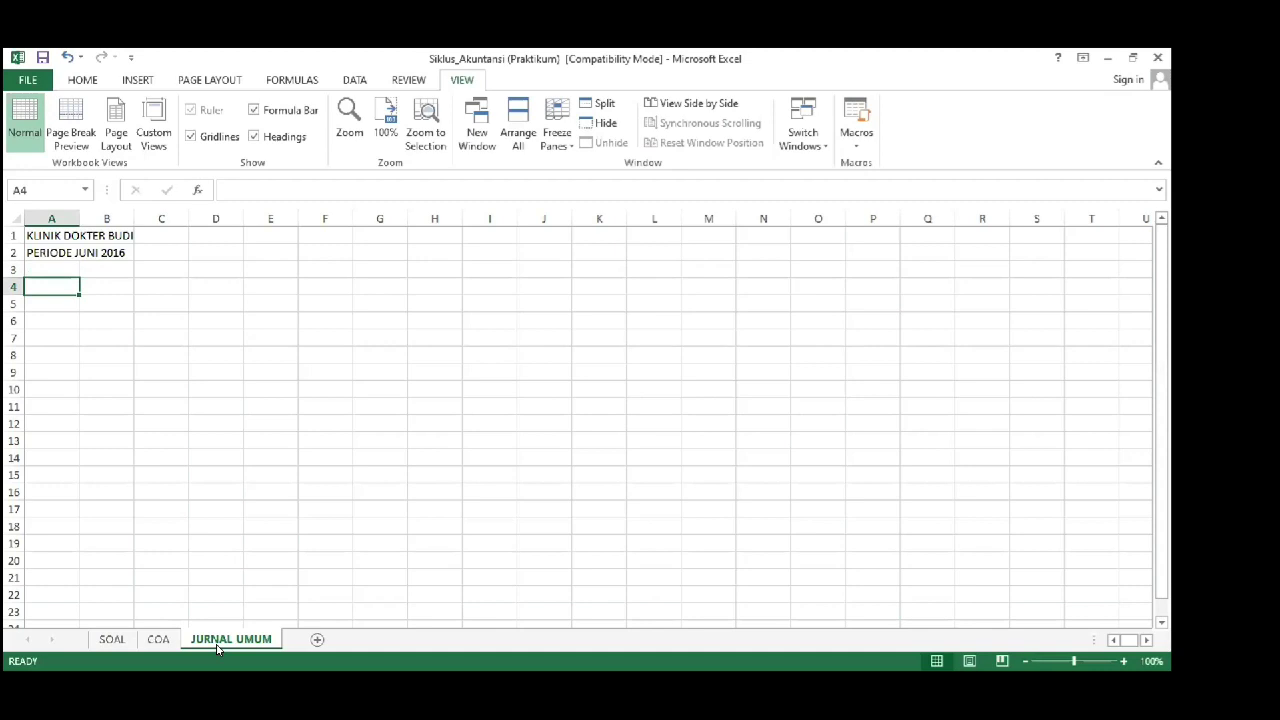
text(TANGGAL)
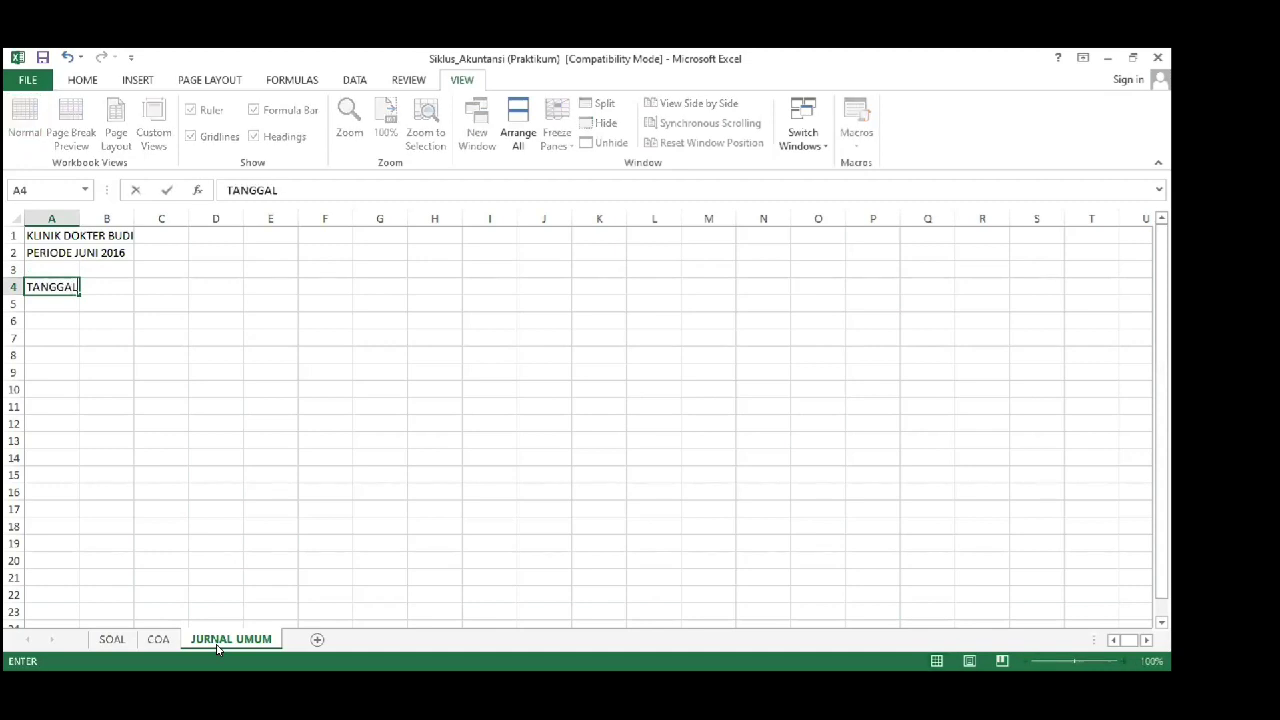
key(Right)
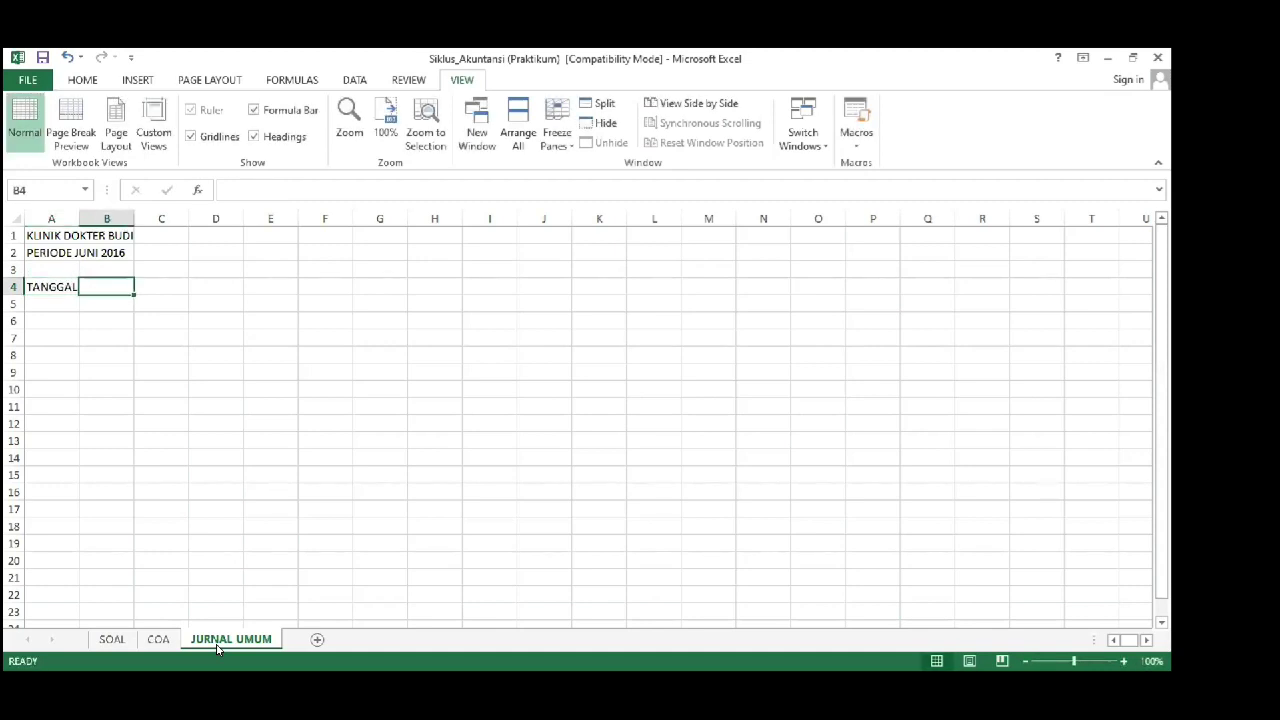
text(NO)
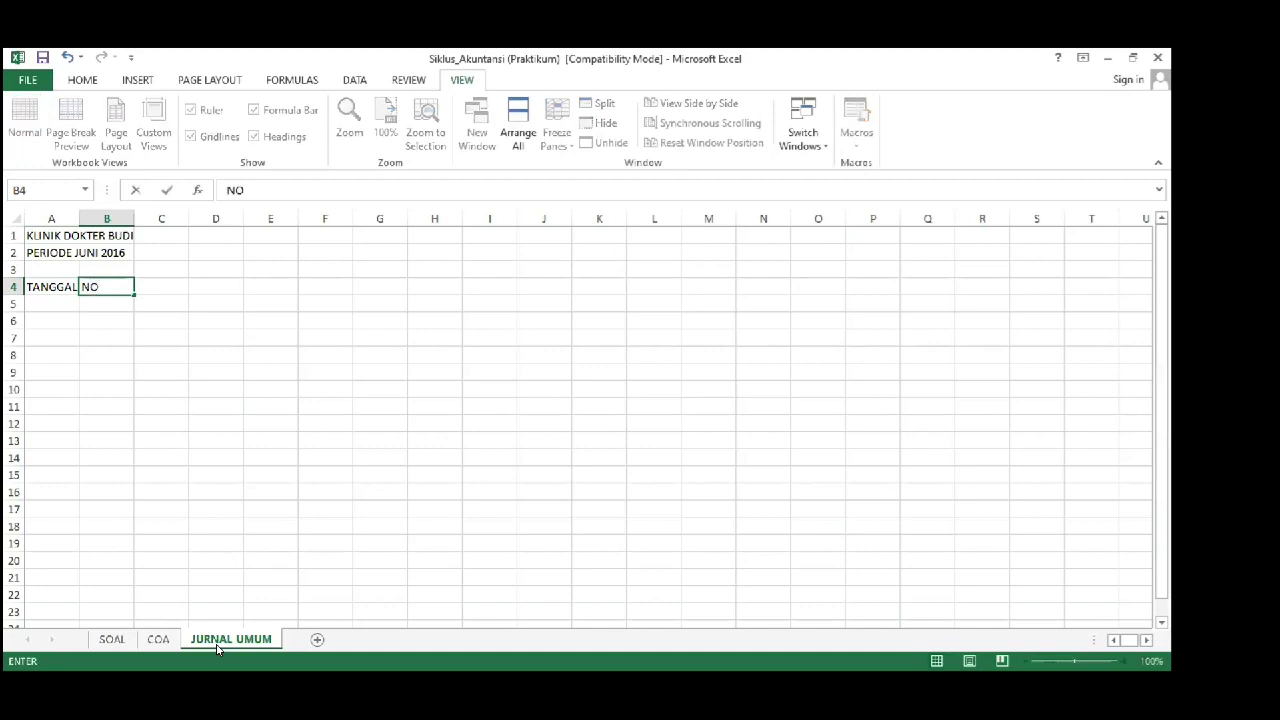
text(.AKUN)
key(Right)
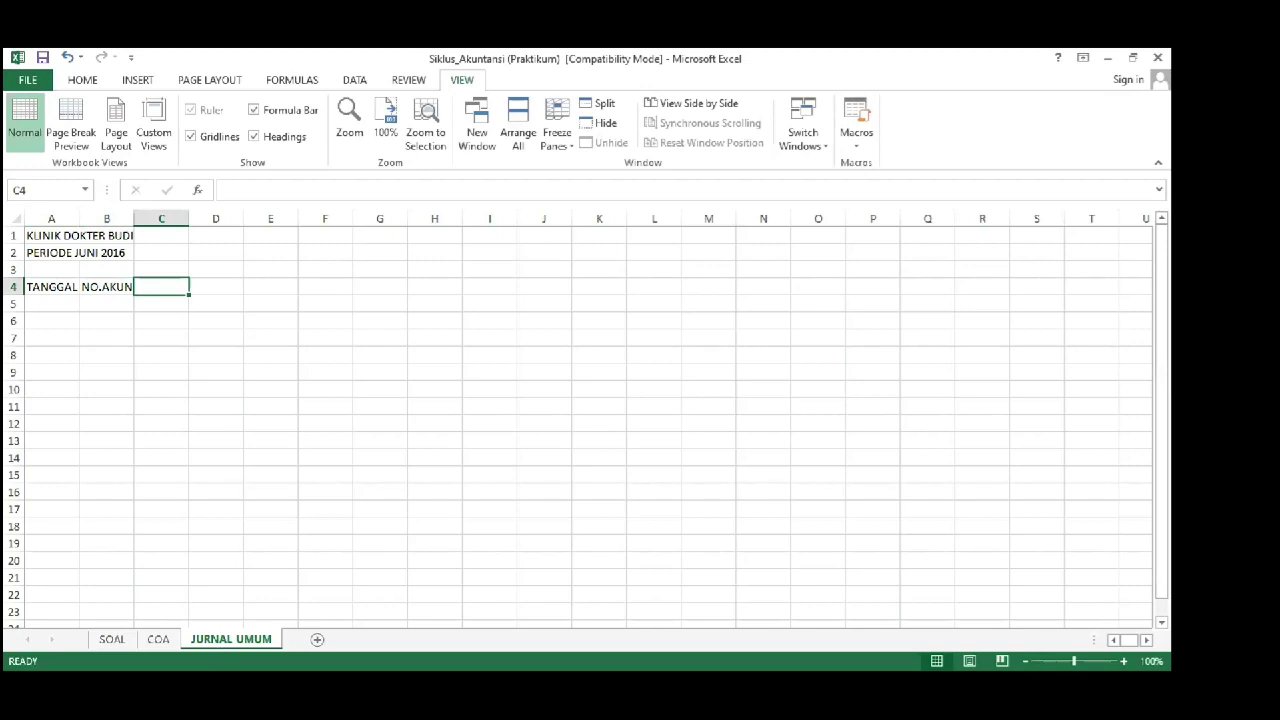
Step: Check the account columns on COA and enter the headings NAMA AKUN in C4 and KETERANGAN TRANSAKSI in D4 of JURNAL UMUM
click(155, 643)
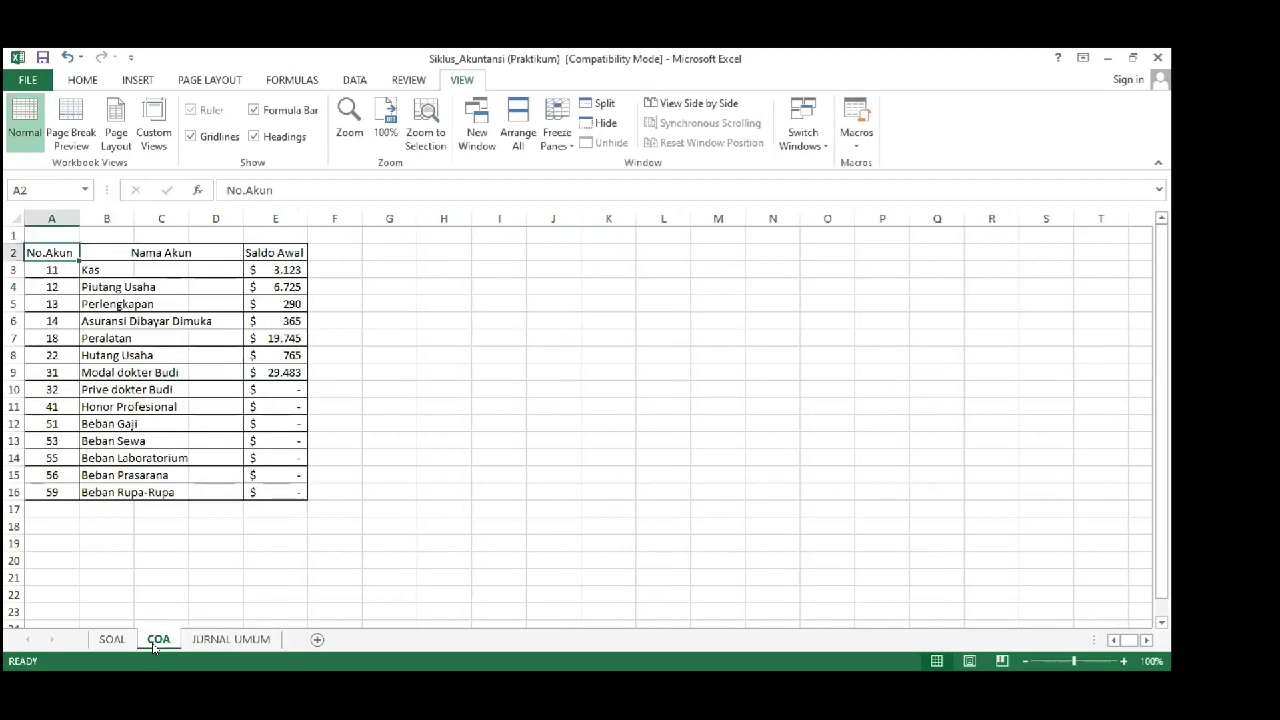
click(225, 643)
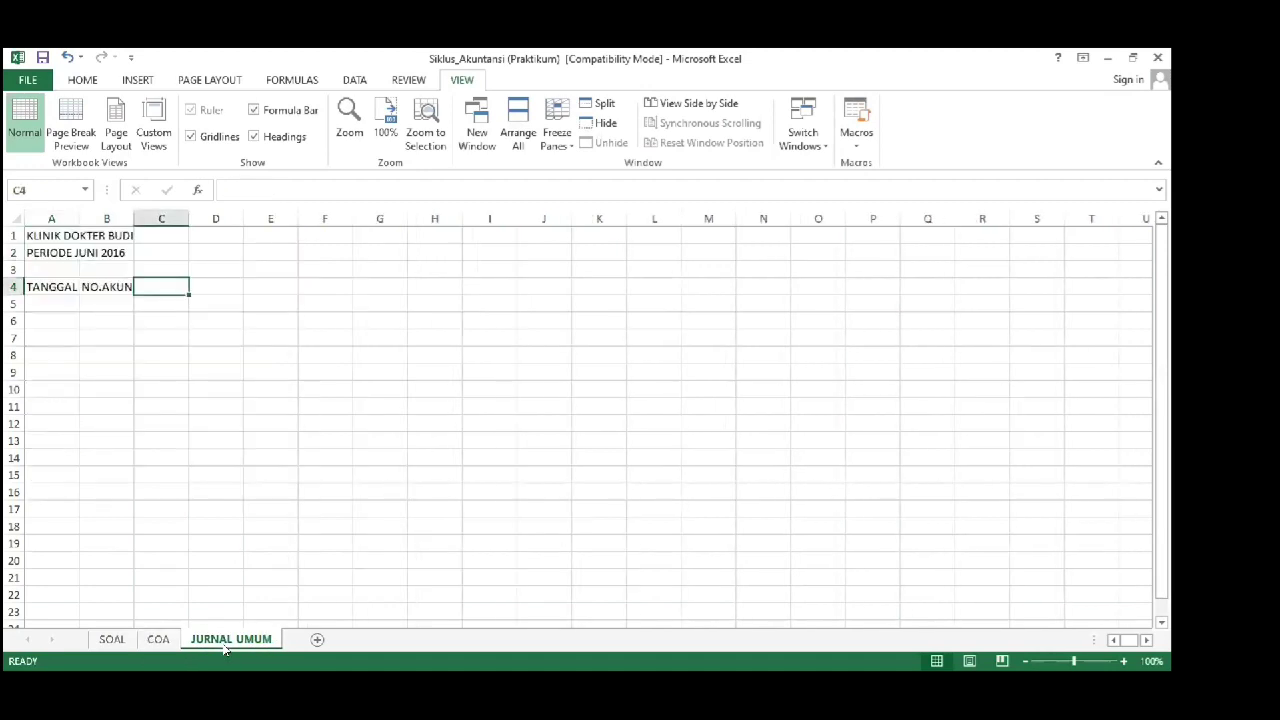
text(NAMA AK)
key(BackSpace)
text(KUN)
key(Tab)
text(KETERAN)
key(BackSpace)
text(NGAN TRA)
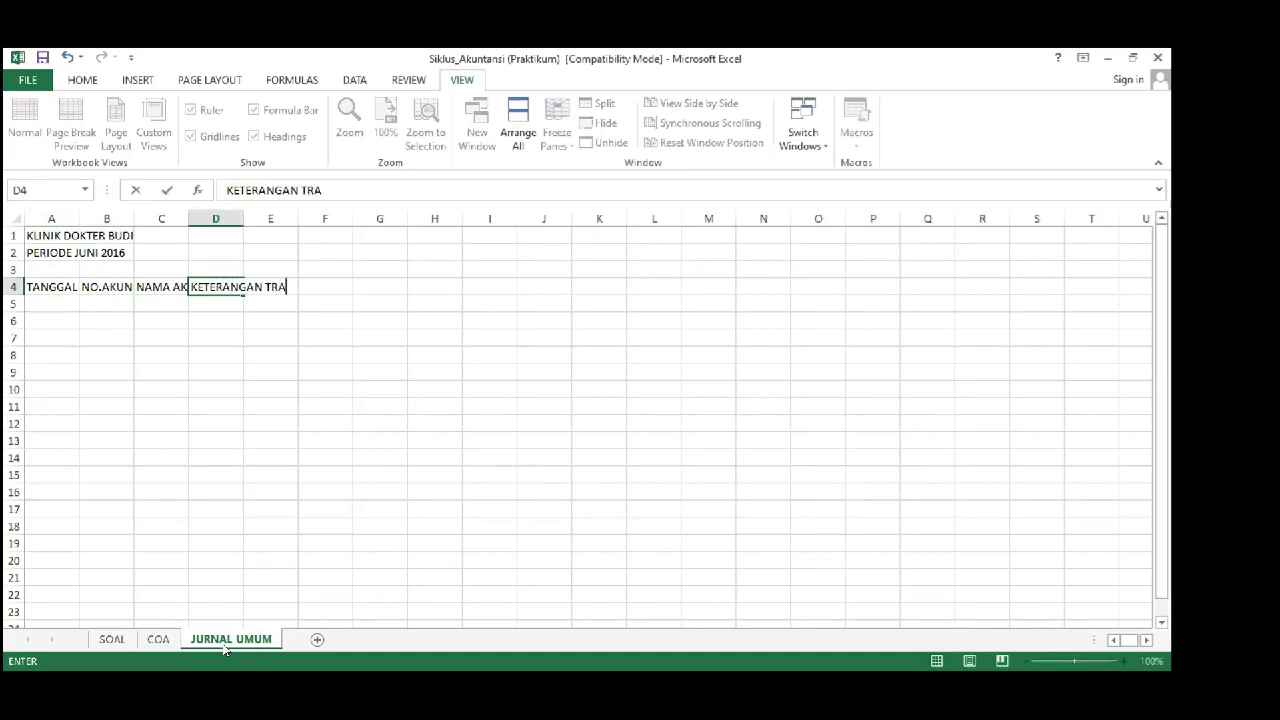
text(NSAKSI)
Step: Enter the column headings DEBET in E4 and KREDIT in F4 of JURNAL UMUM
key(Tab)
text(DEBET)
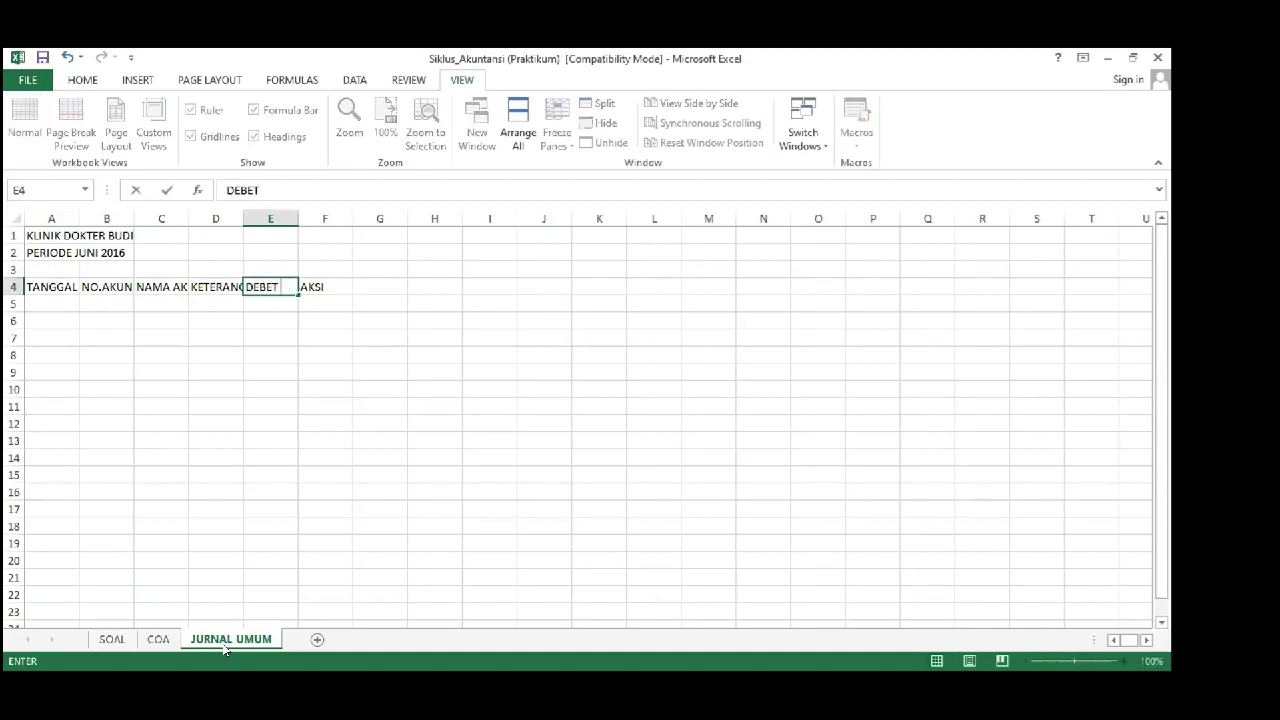
key(Tab)
text(K)
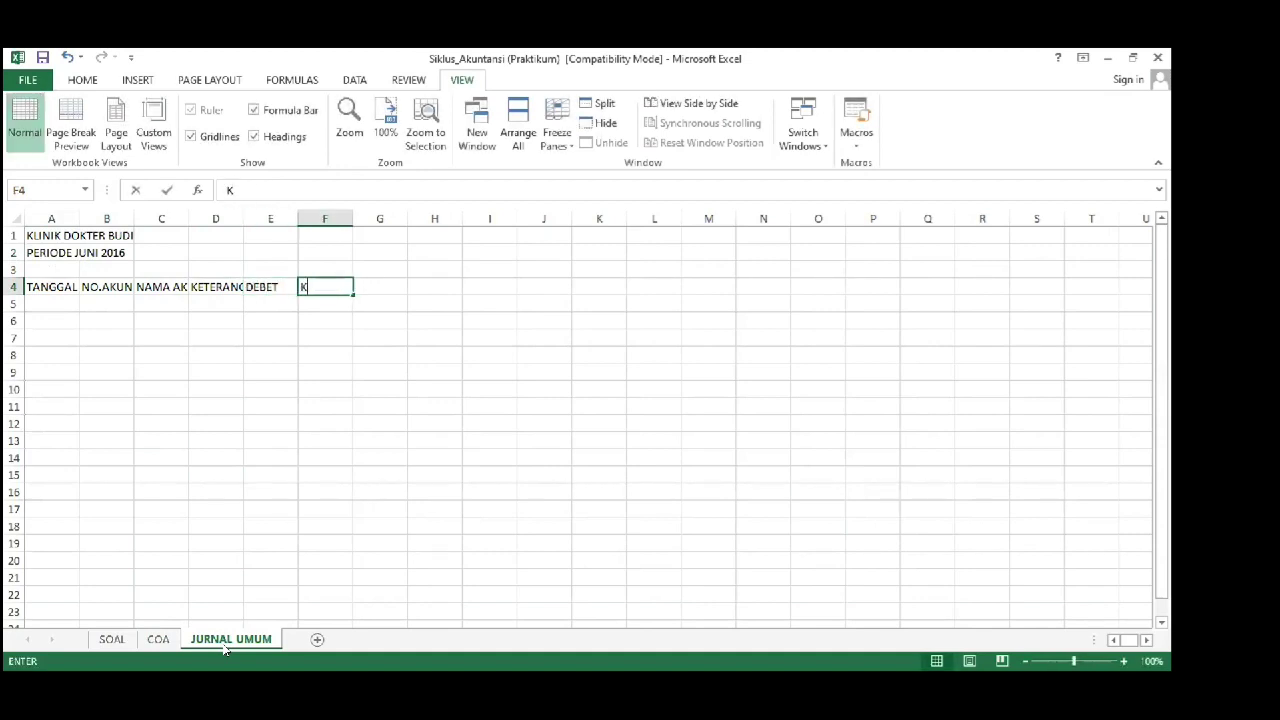
text(REDIT)
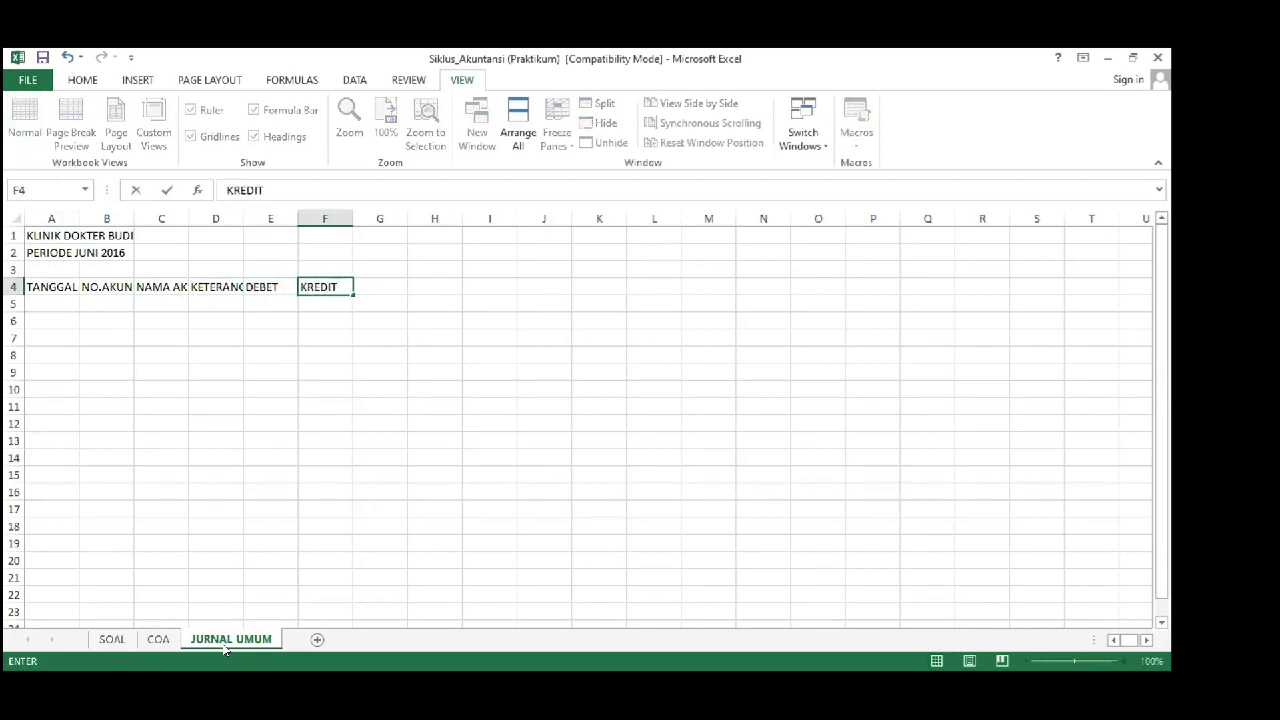
key(Tab)
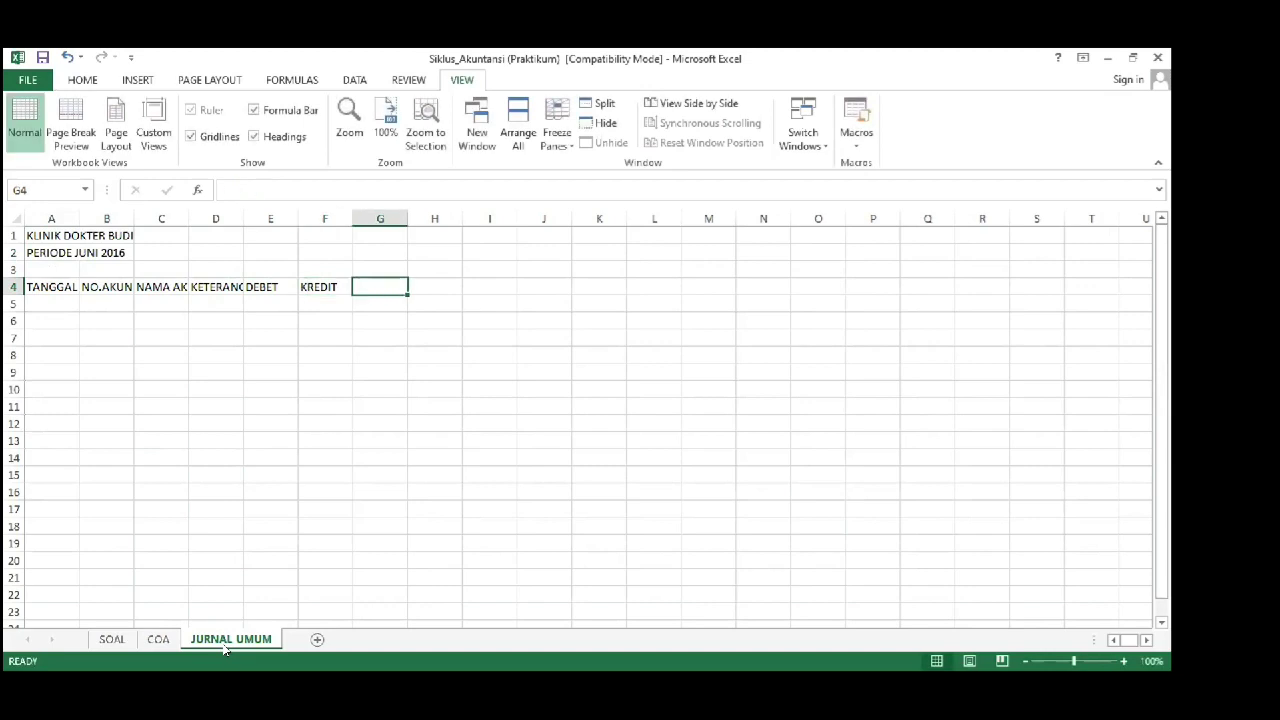
Step: Center the journal headings across row 4 horizontally
click(13, 286)
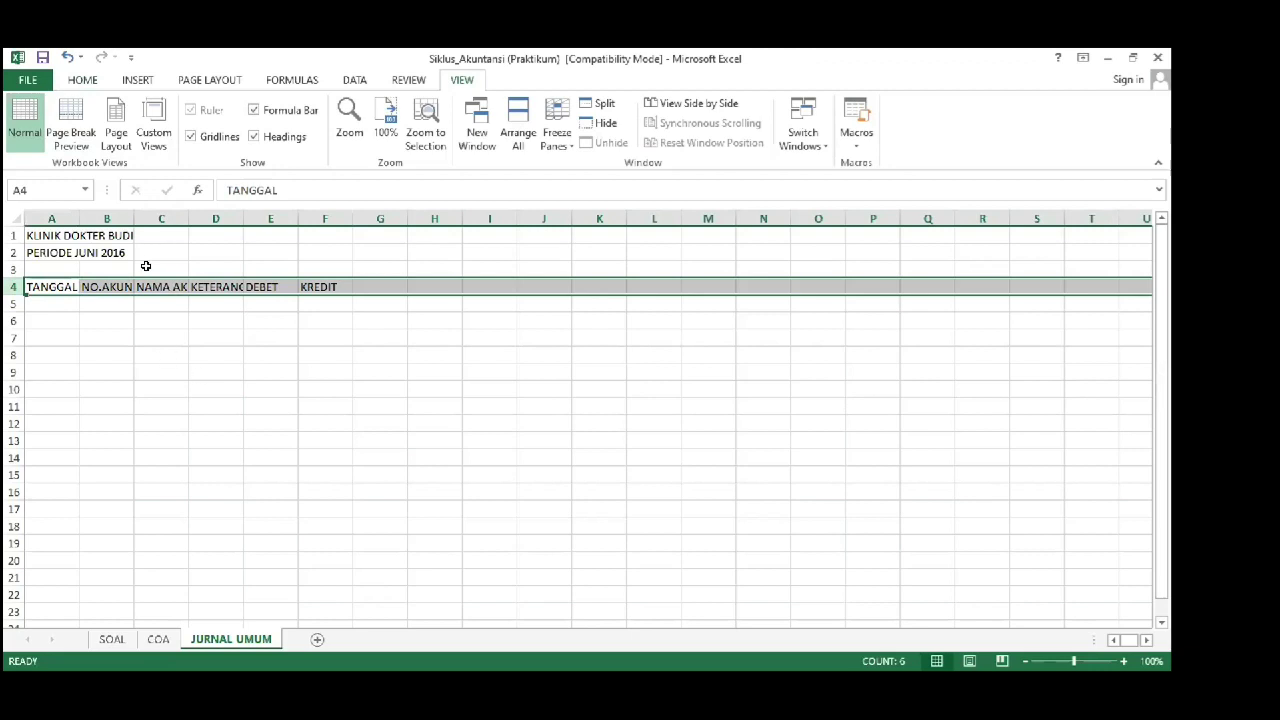
click(82, 82)
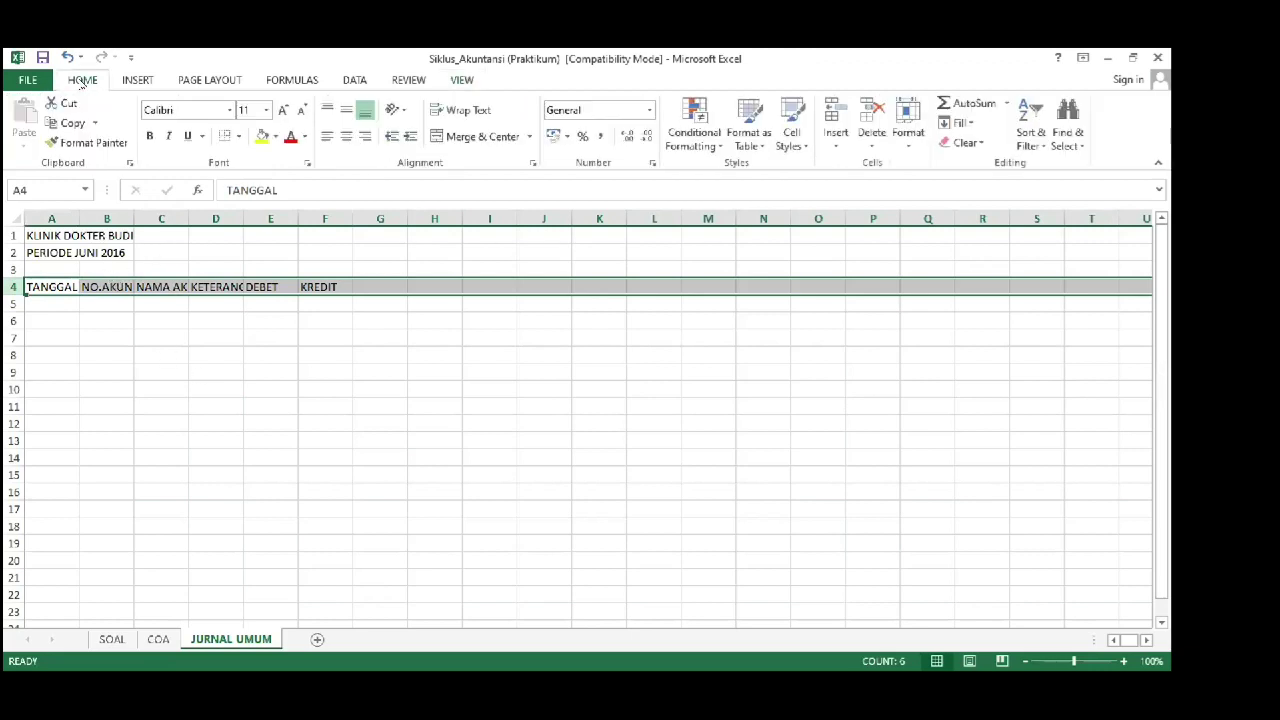
click(342, 140)
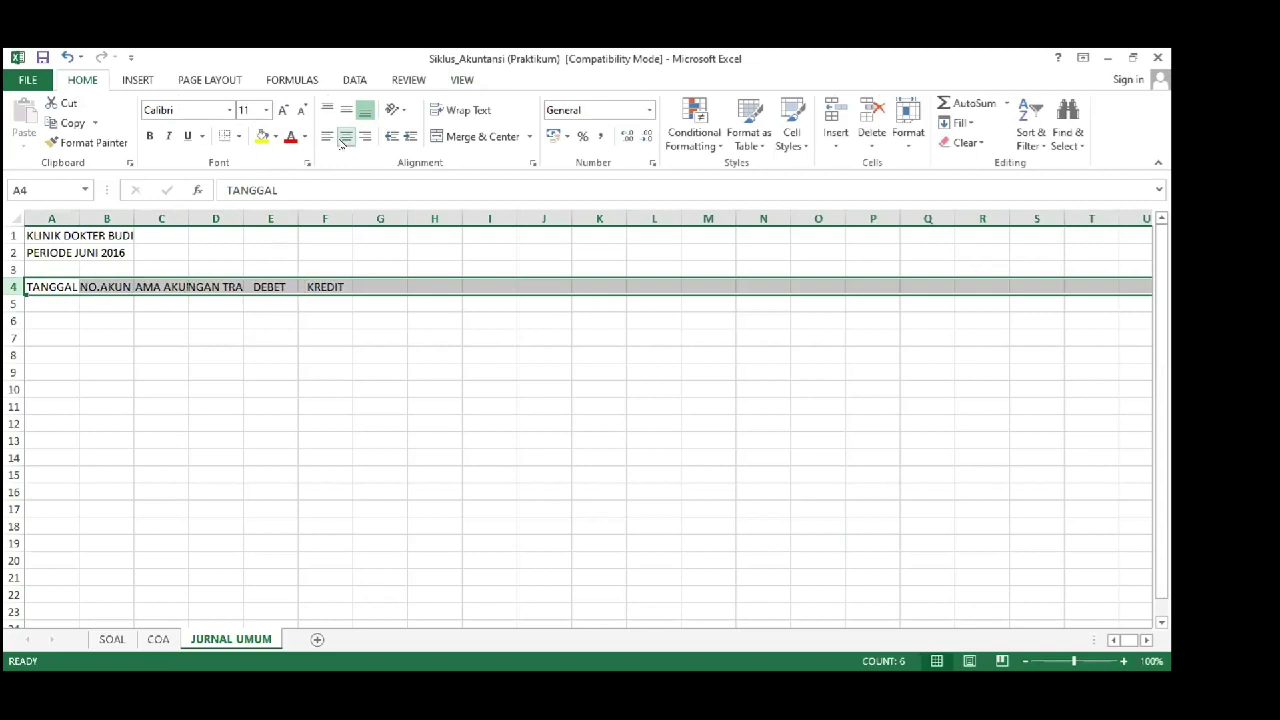
click(177, 357)
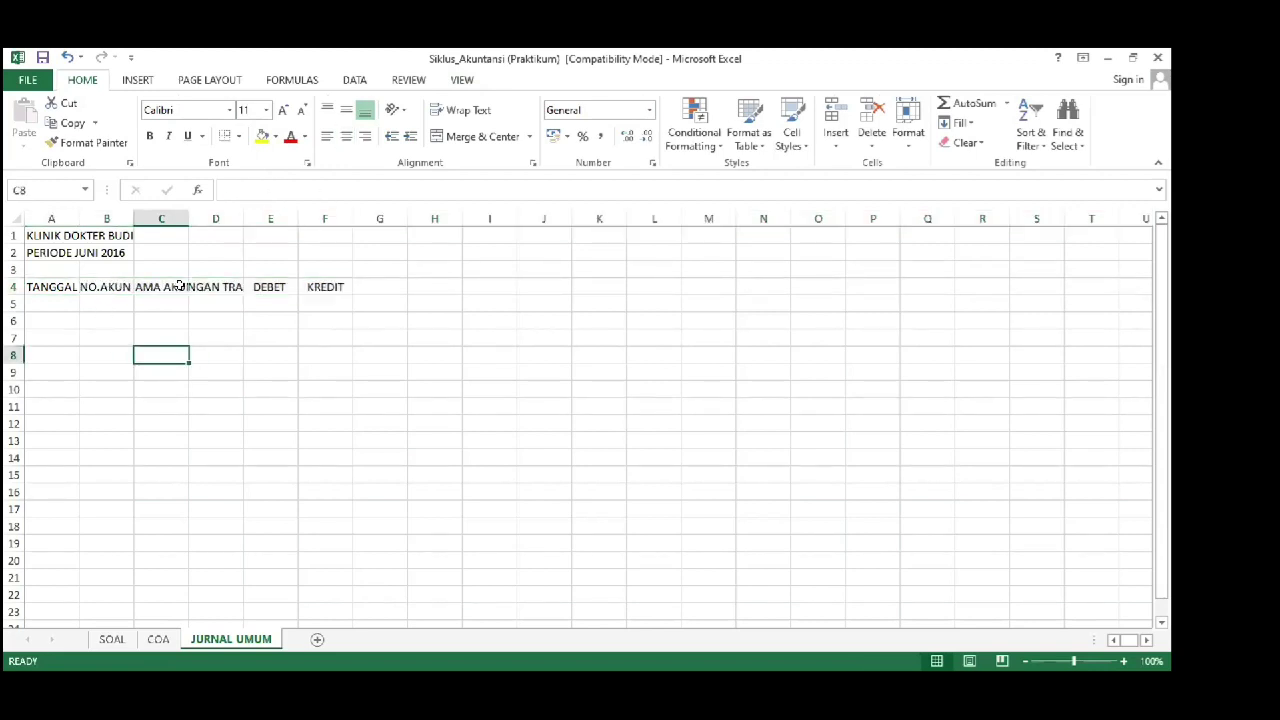
Step: Widen columns C, D, E and F of the journal, giving the KETERANGAN TRANSAKSI column by far the most room
click(180, 286)
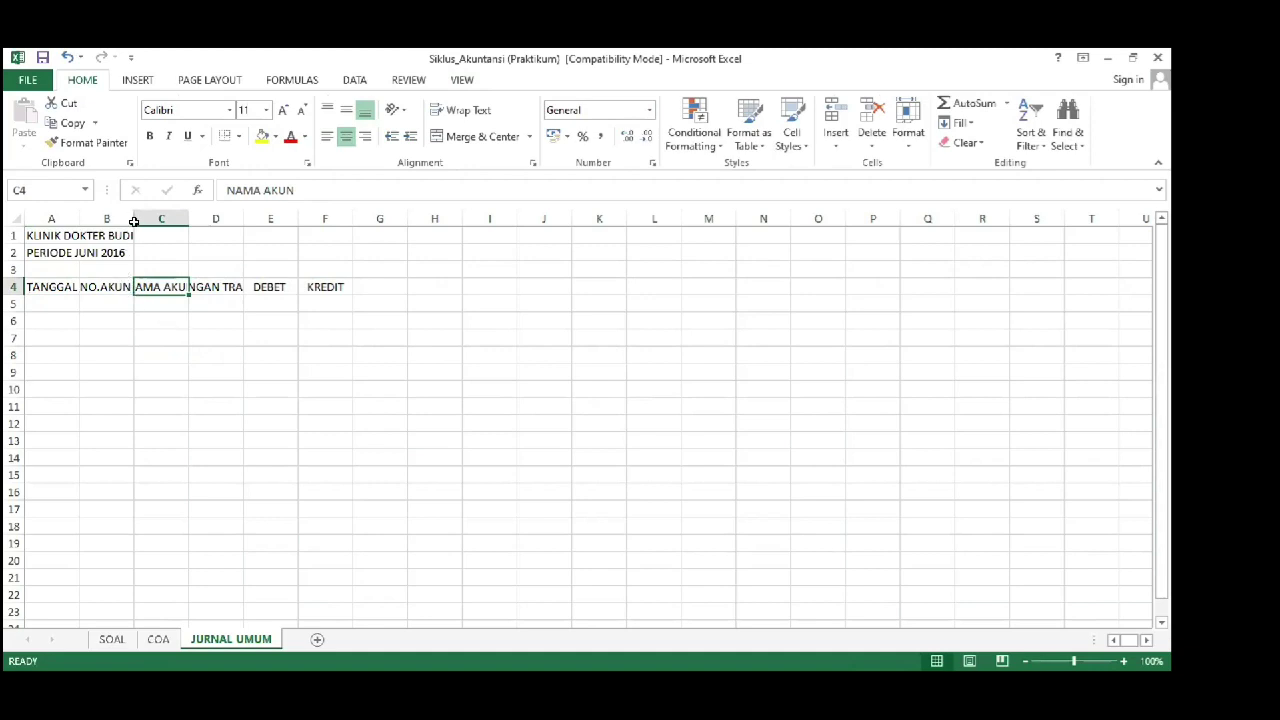
drag(186, 218, 186, 218)
double_click(182, 213)
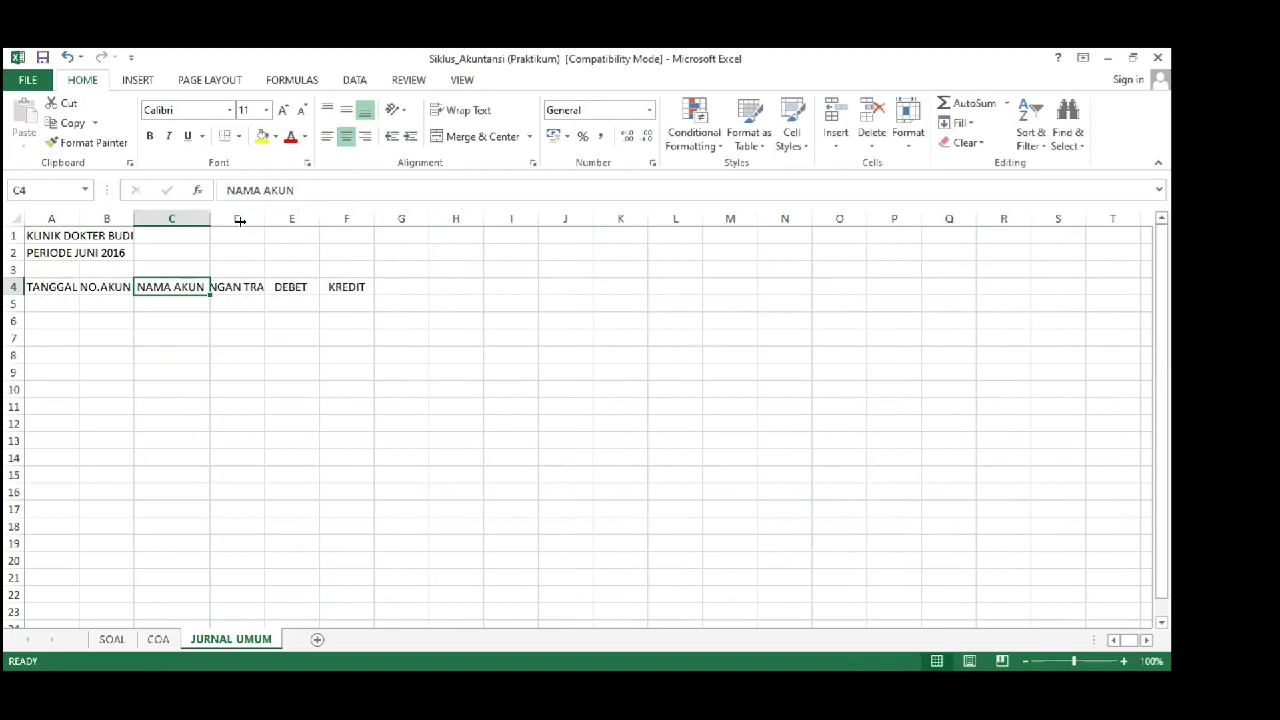
drag(240, 221, 240, 222)
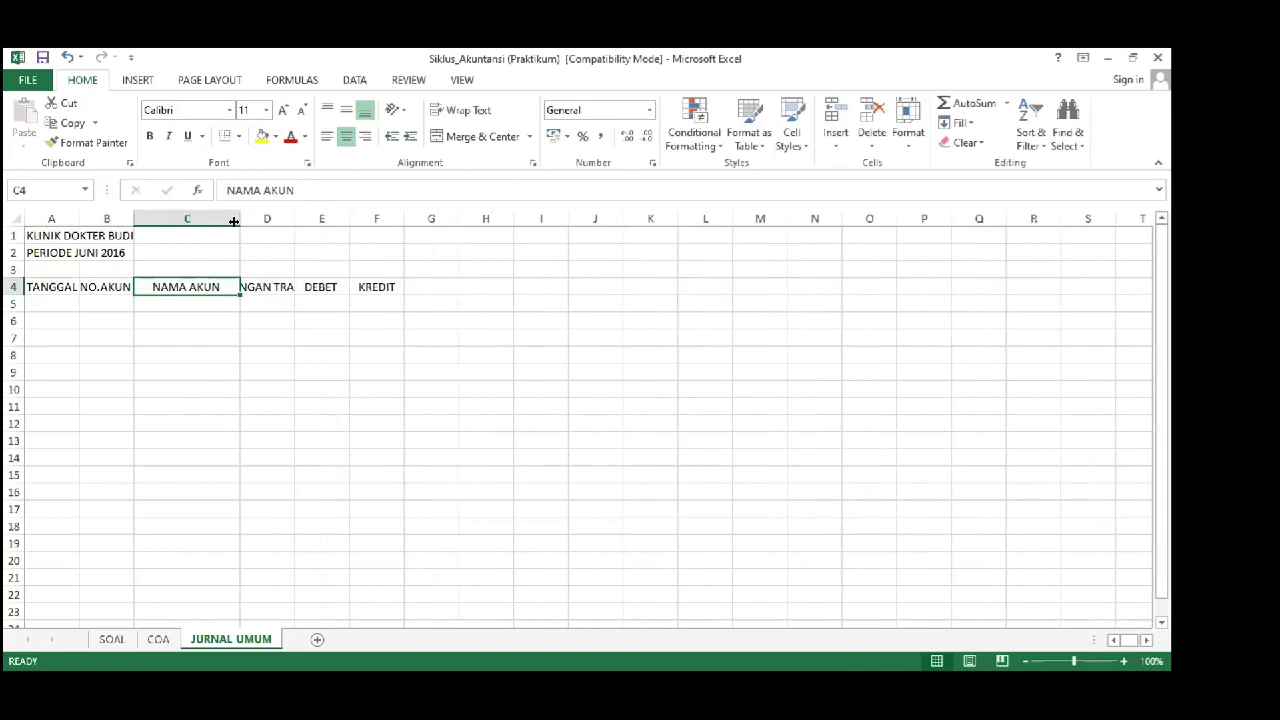
double_click(292, 218)
drag(382, 220, 548, 240)
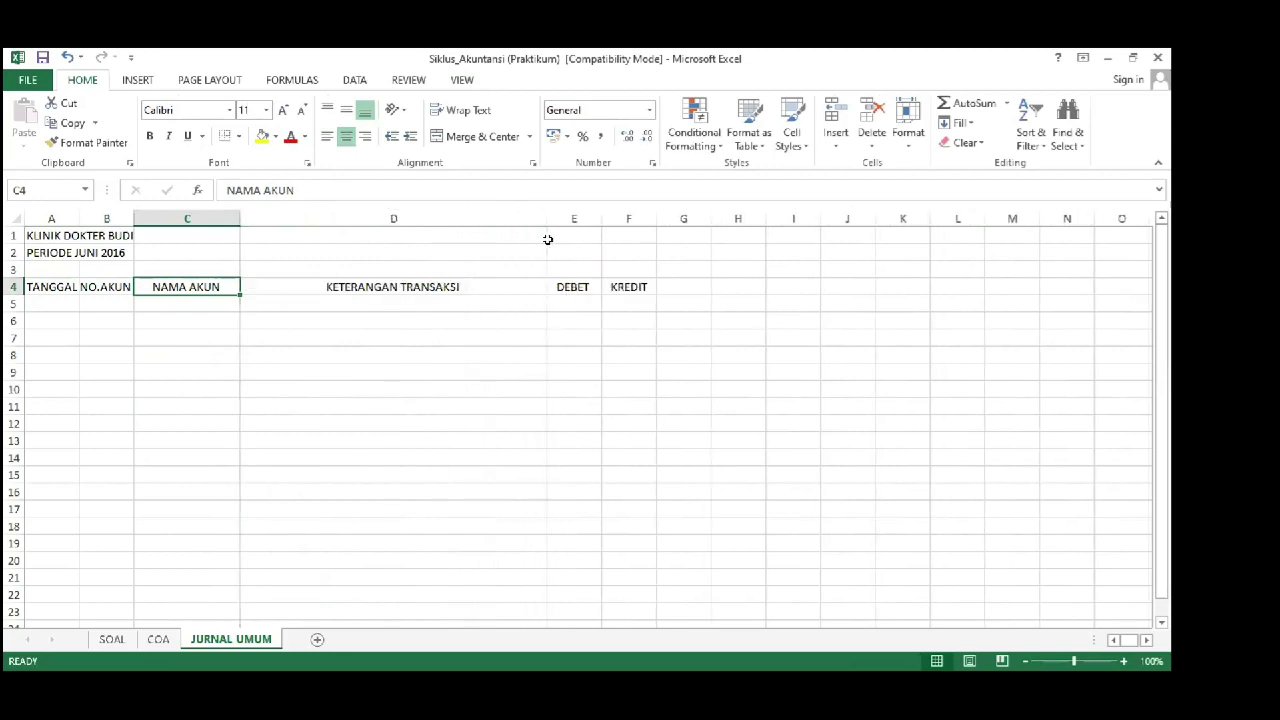
click(581, 279)
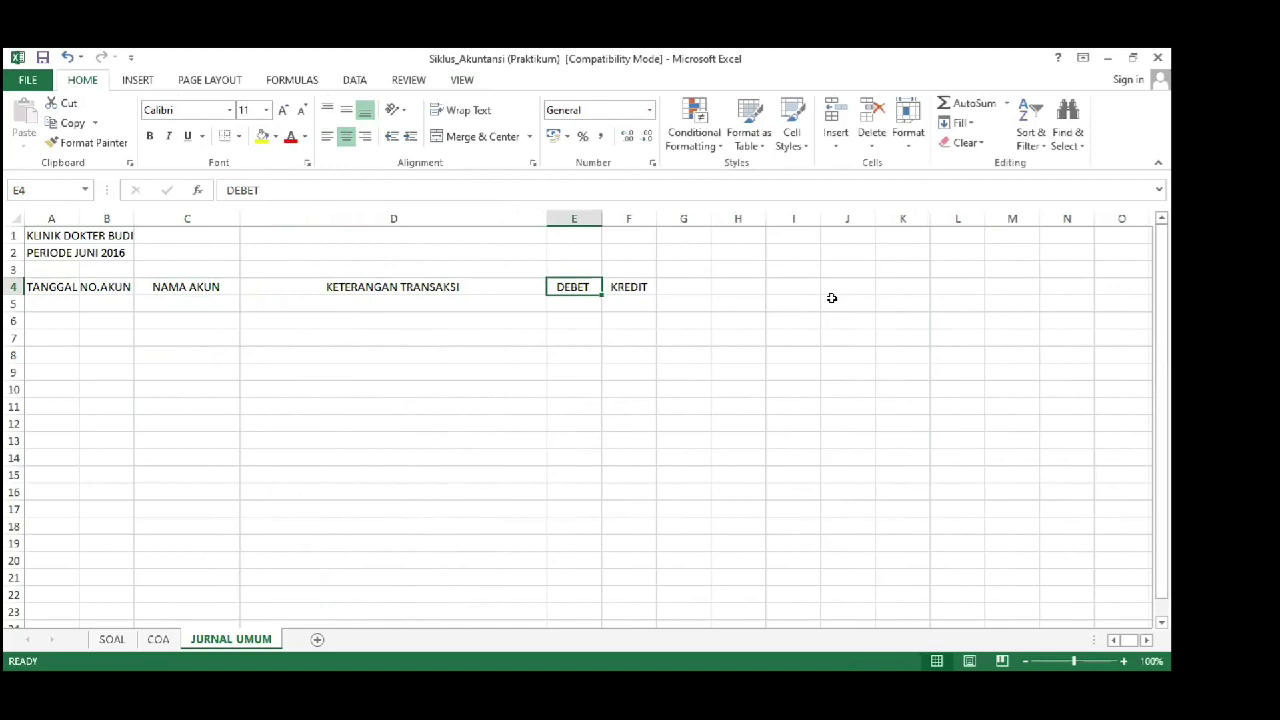
drag(600, 218, 691, 219)
Step: Apply thin outline, inside vertical and inside horizontal borders to the journal range A4:F22 through Format Cells
key(Left)
key(Left)
key(Left)
key(Left)
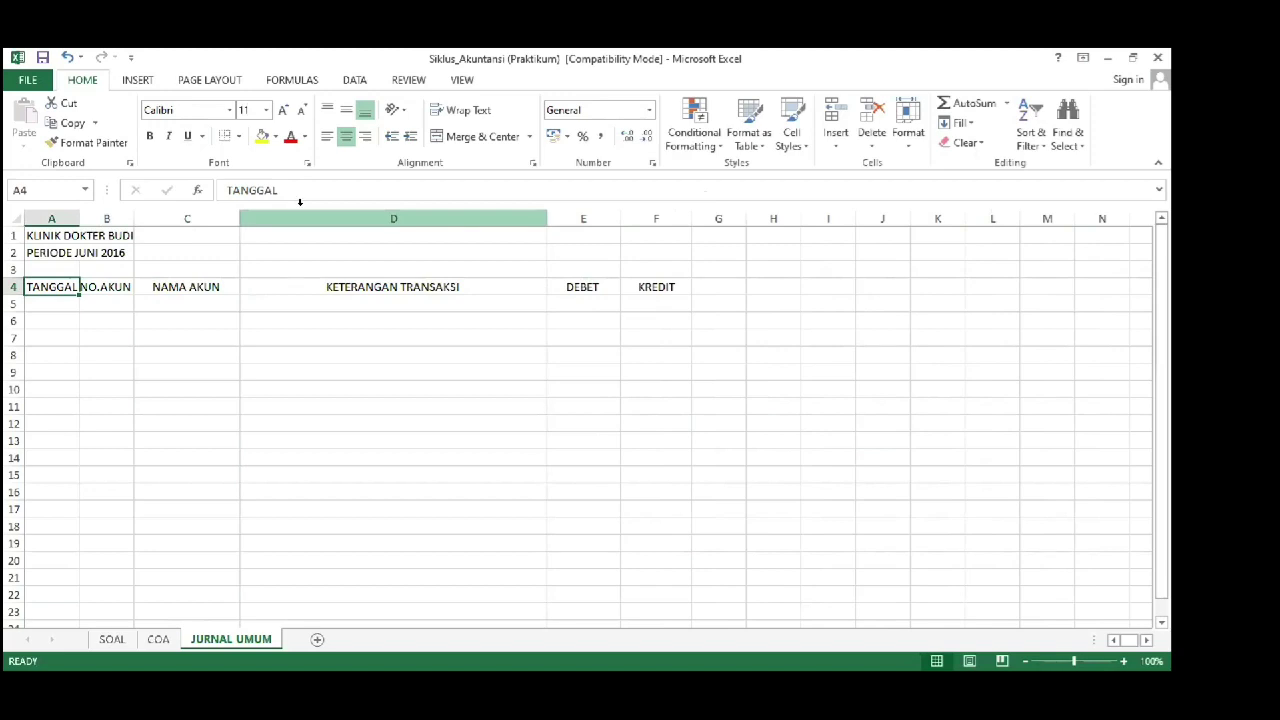
key(Down)
key(Up)
key(shift+Right)
key(shift+Right)
key(shift+Right)
key(shift+Right)
key(shift+Right)
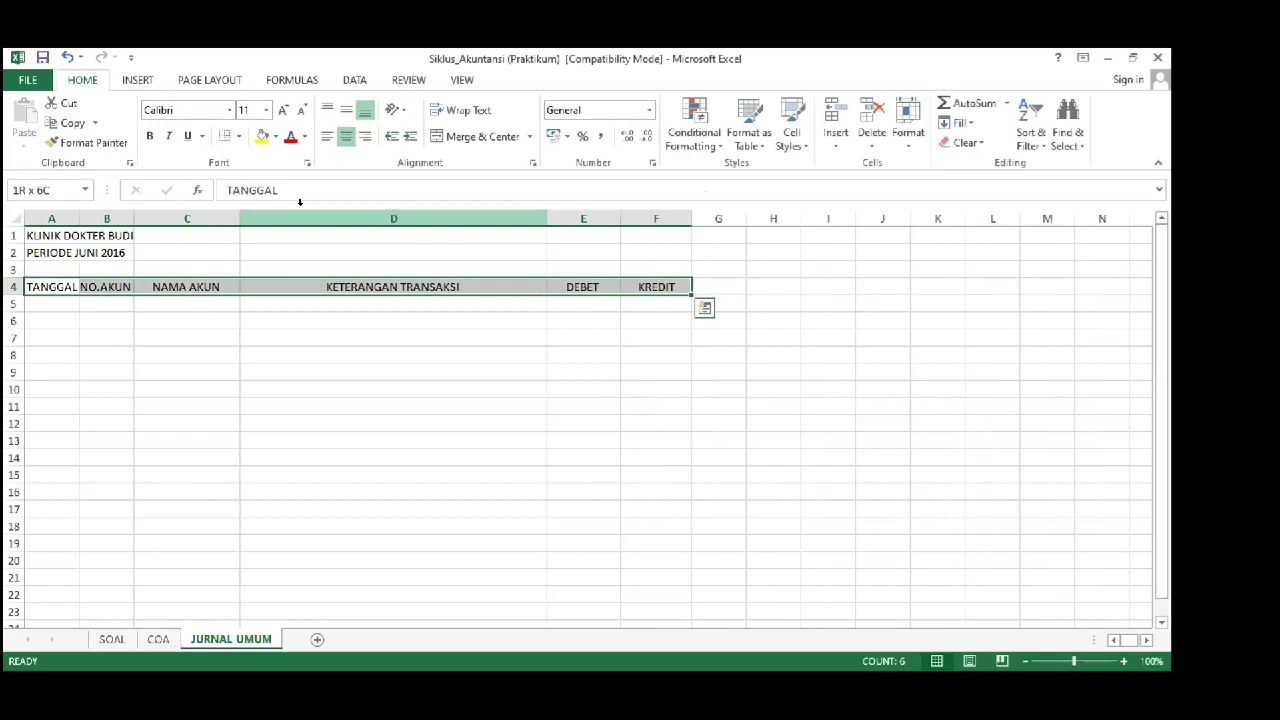
key(shift+Down)
key(shift+Down)
key(shift+Down)
key(shift+Down)
key(shift+Down)
key(shift+Down)
key(shift+Down)
key(shift+Down)
key(shift+Down)
key(shift+Down)
key(shift+Down)
key(shift+Down)
key(shift+Down)
key(shift+Down)
key(shift+Down)
key(shift+Down)
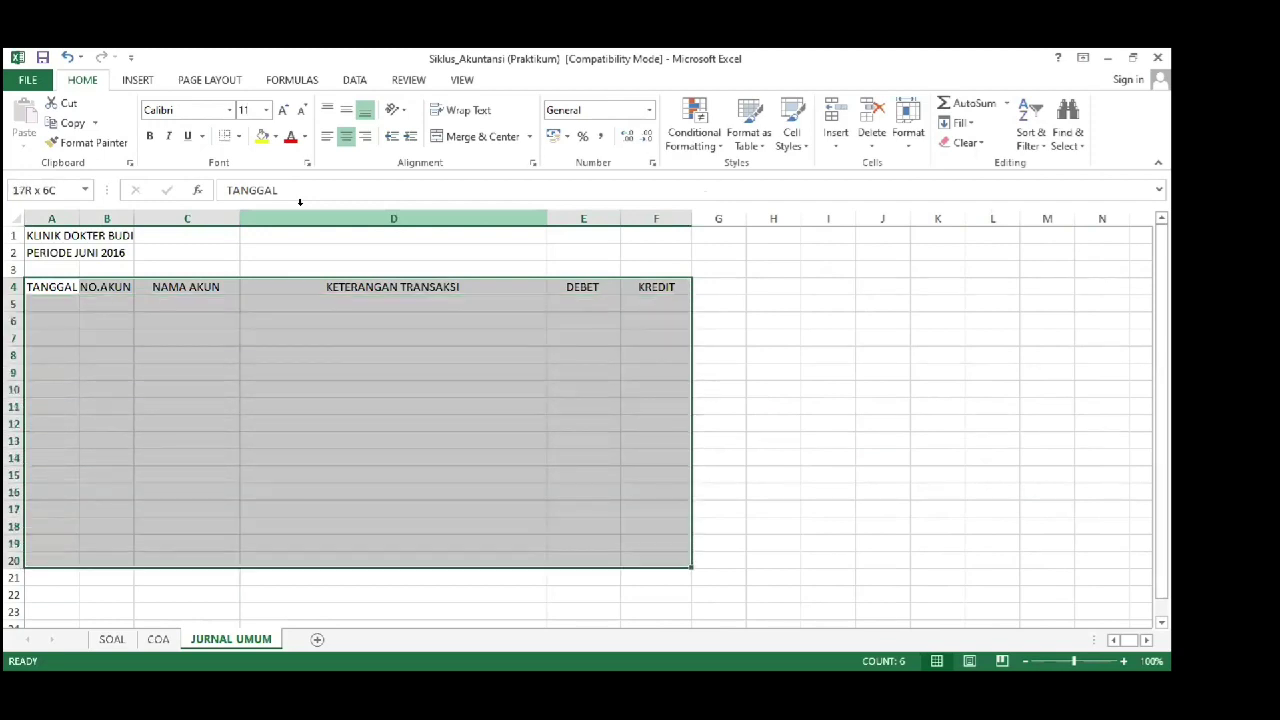
key(shift+Down)
key(shift+Down)
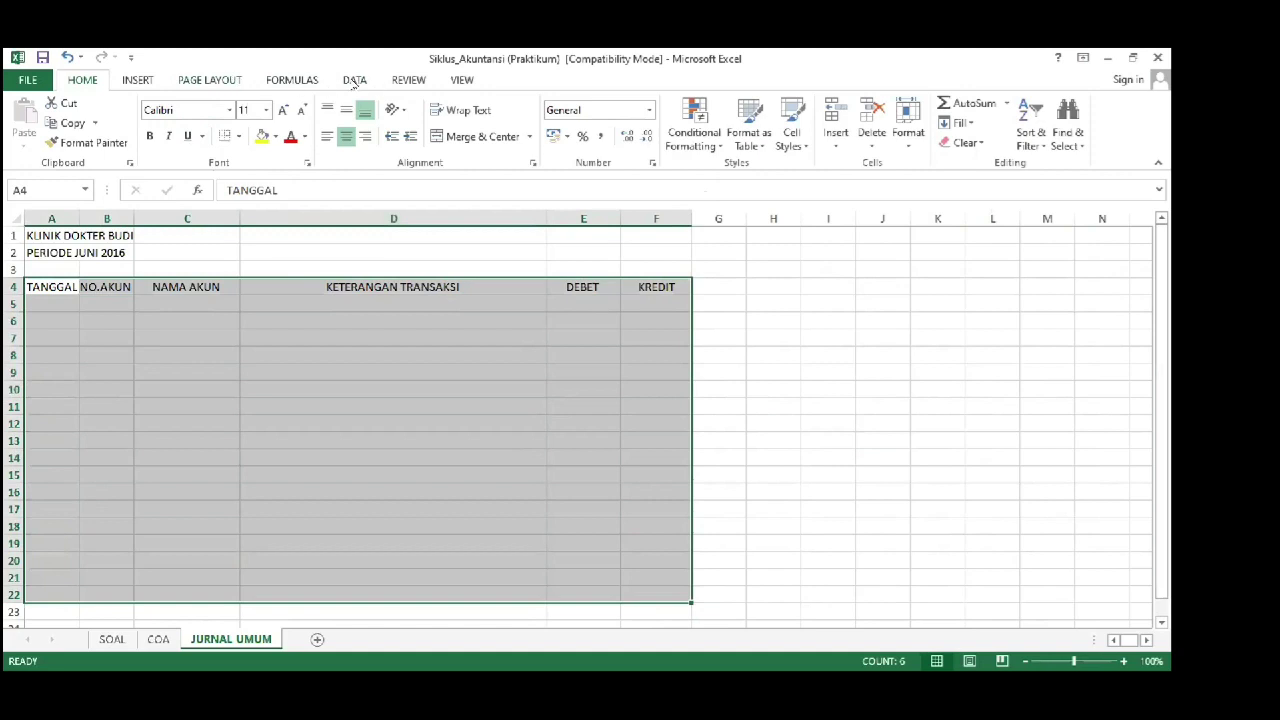
click(140, 80)
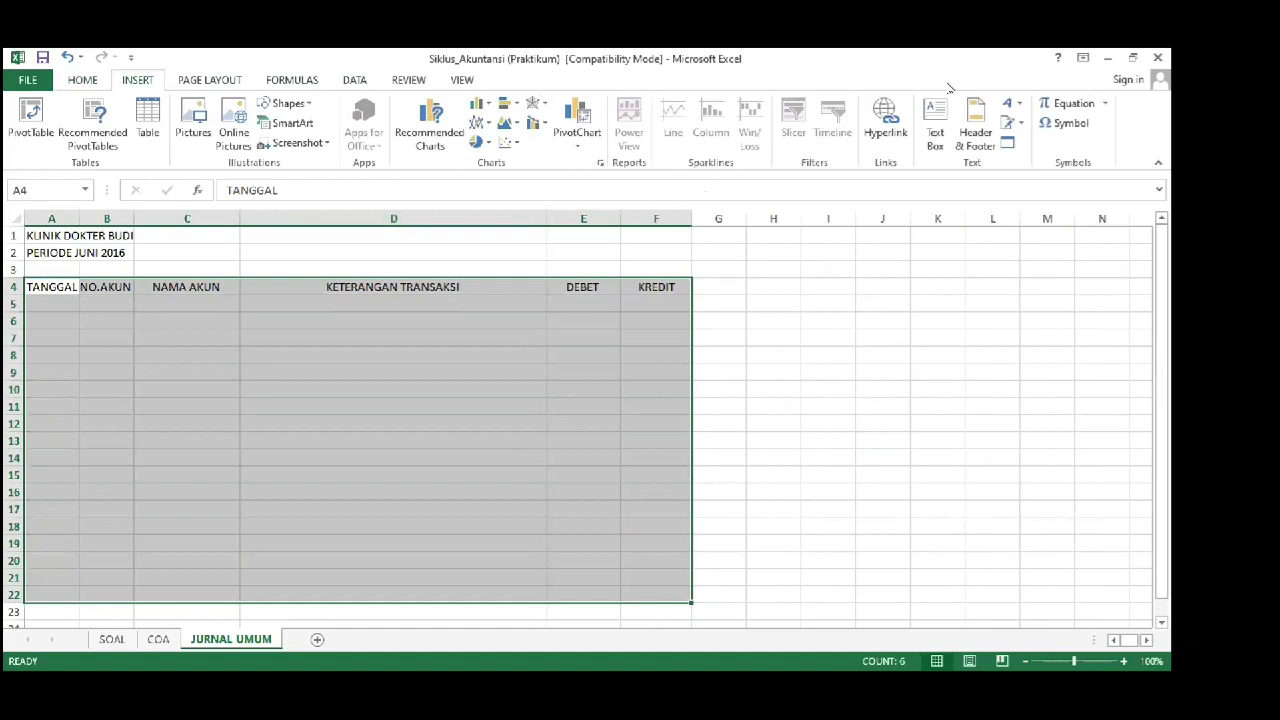
scroll(133, 93, up, 1)
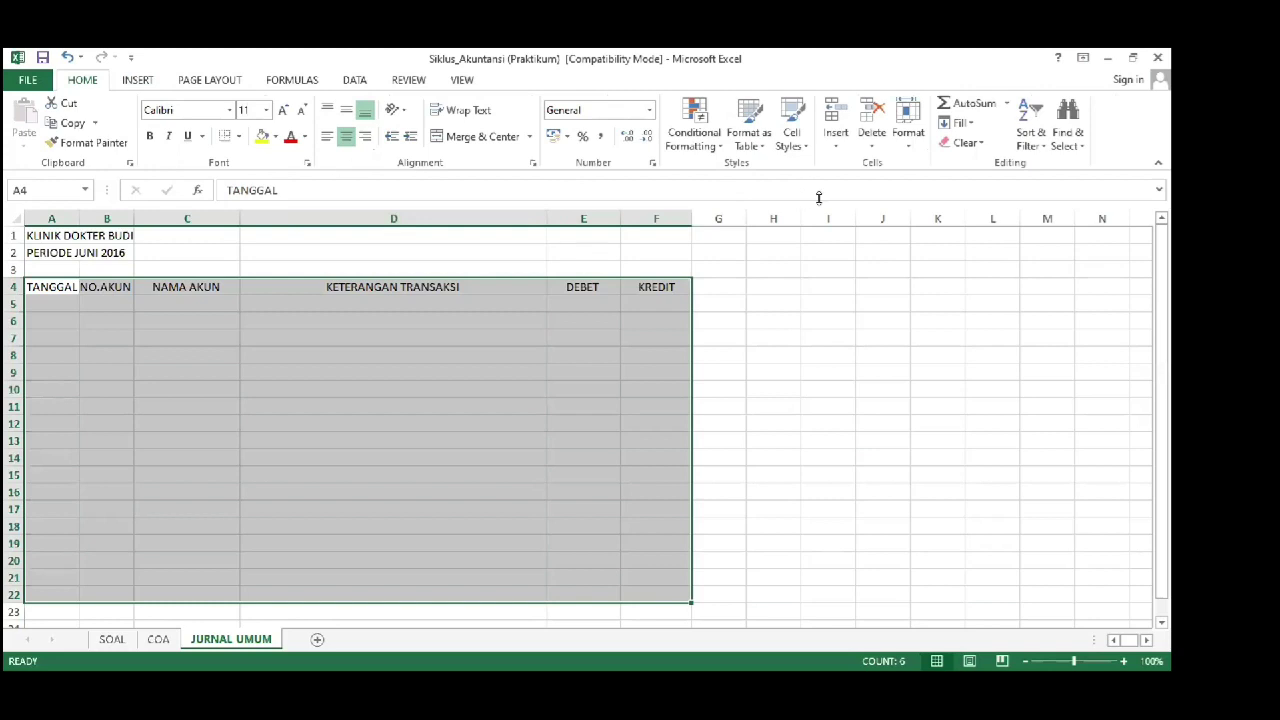
click(907, 140)
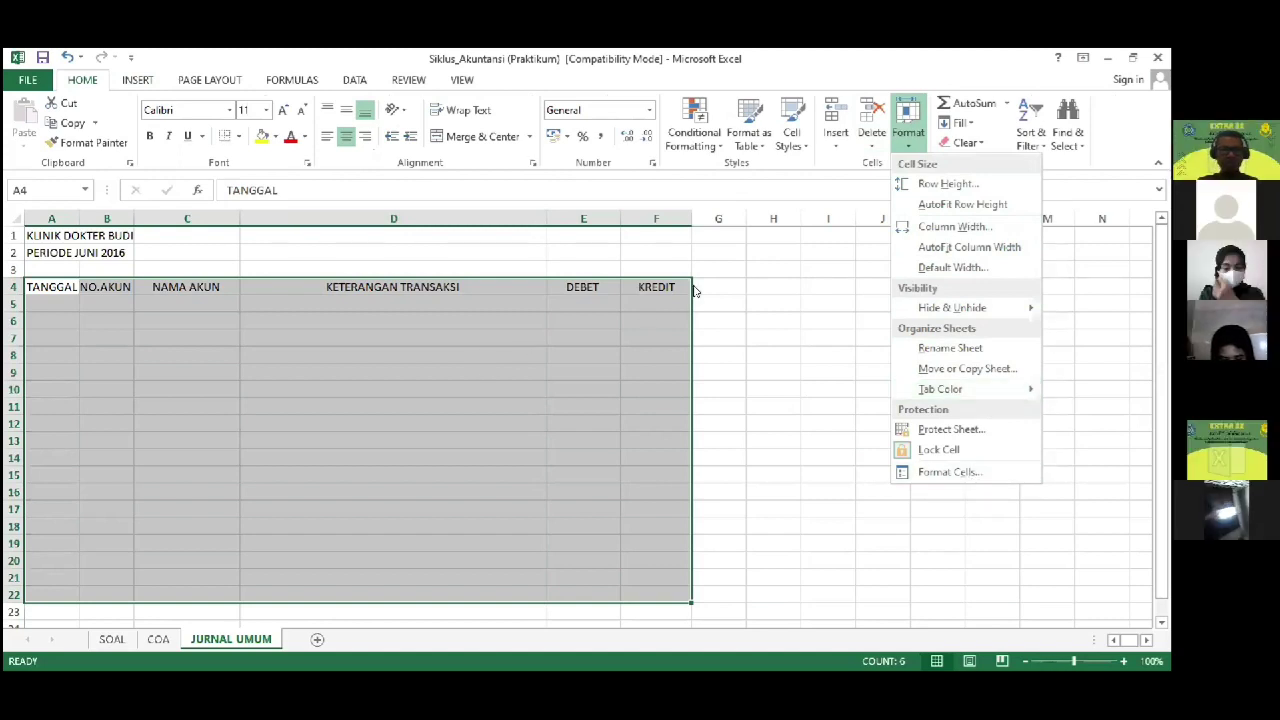
key(Escape)
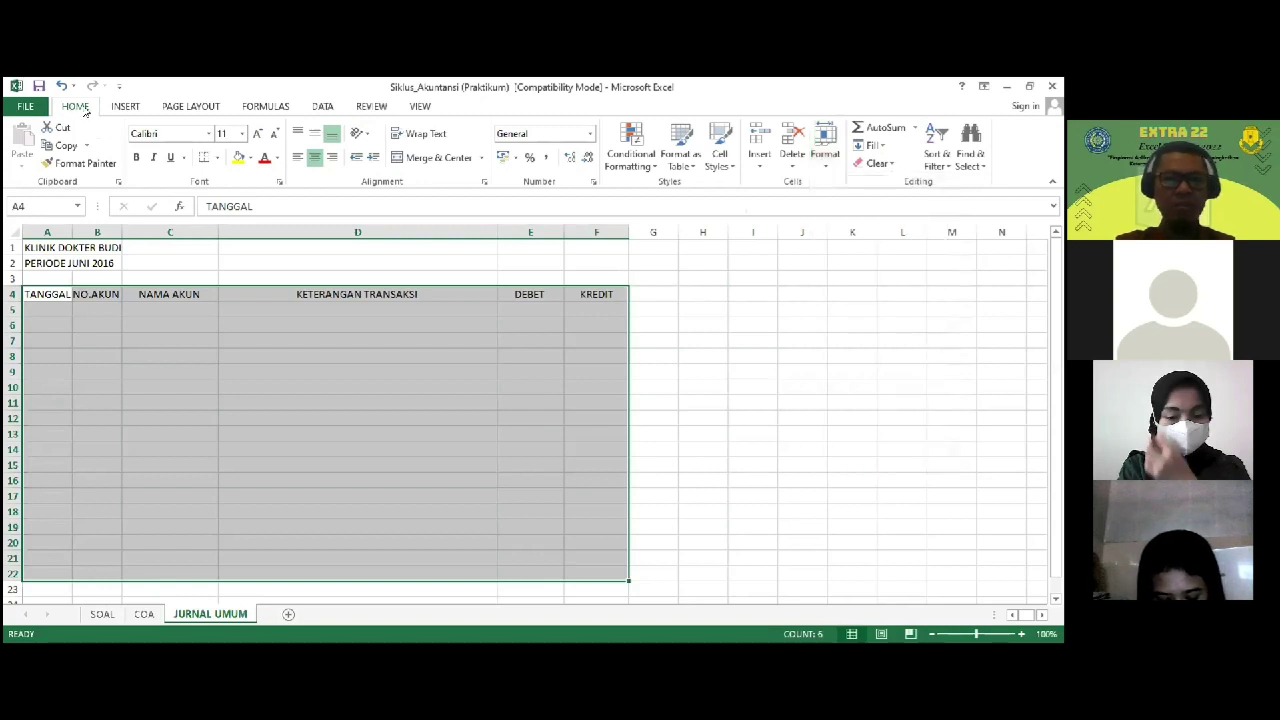
click(825, 148)
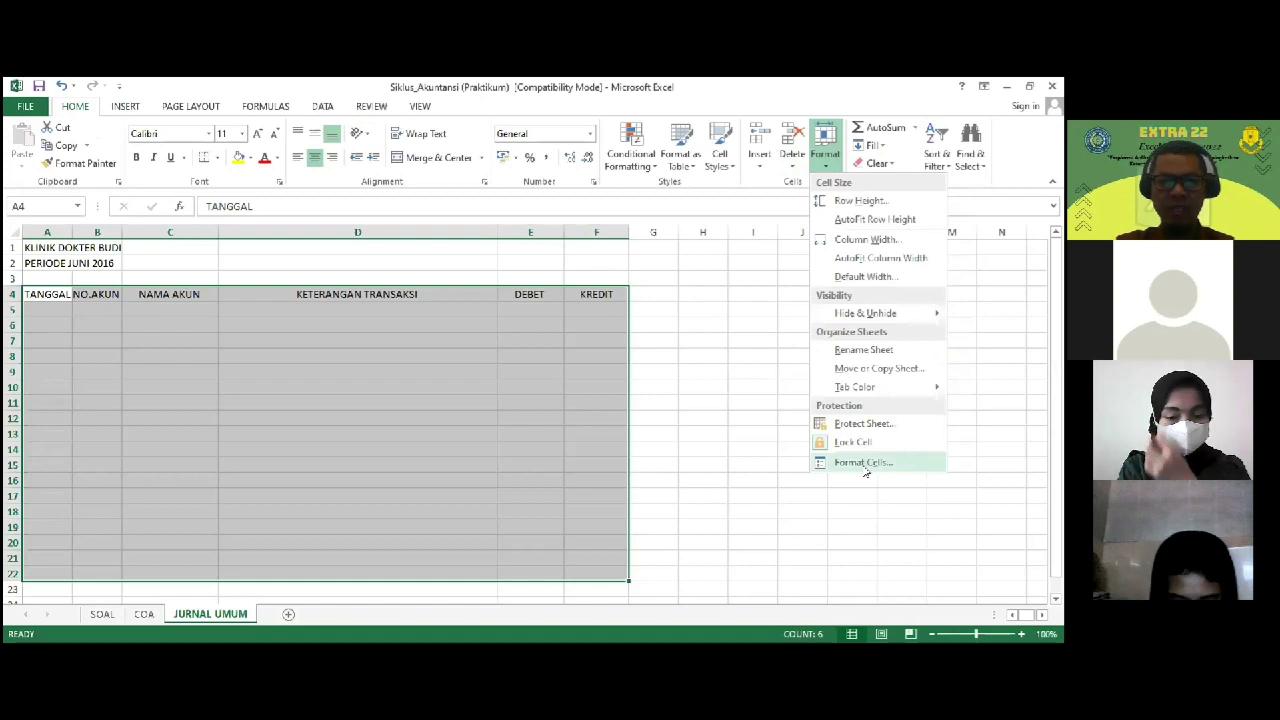
click(864, 464)
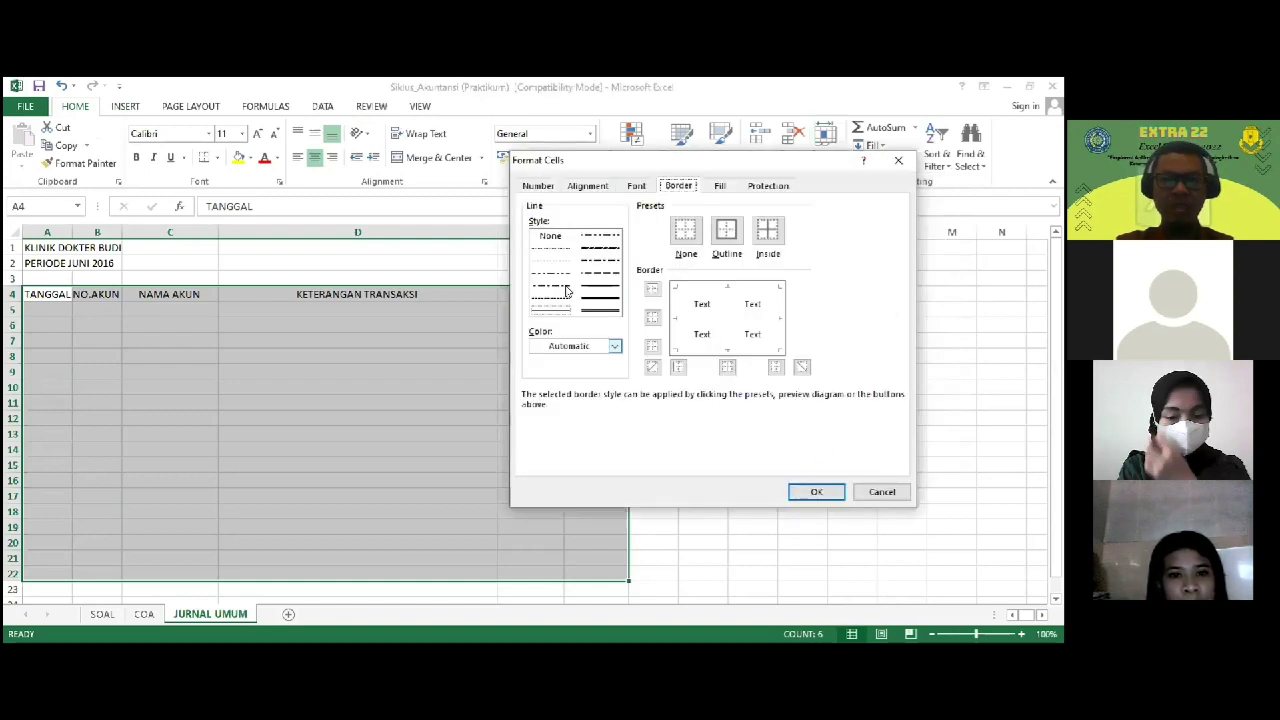
click(538, 186)
click(587, 186)
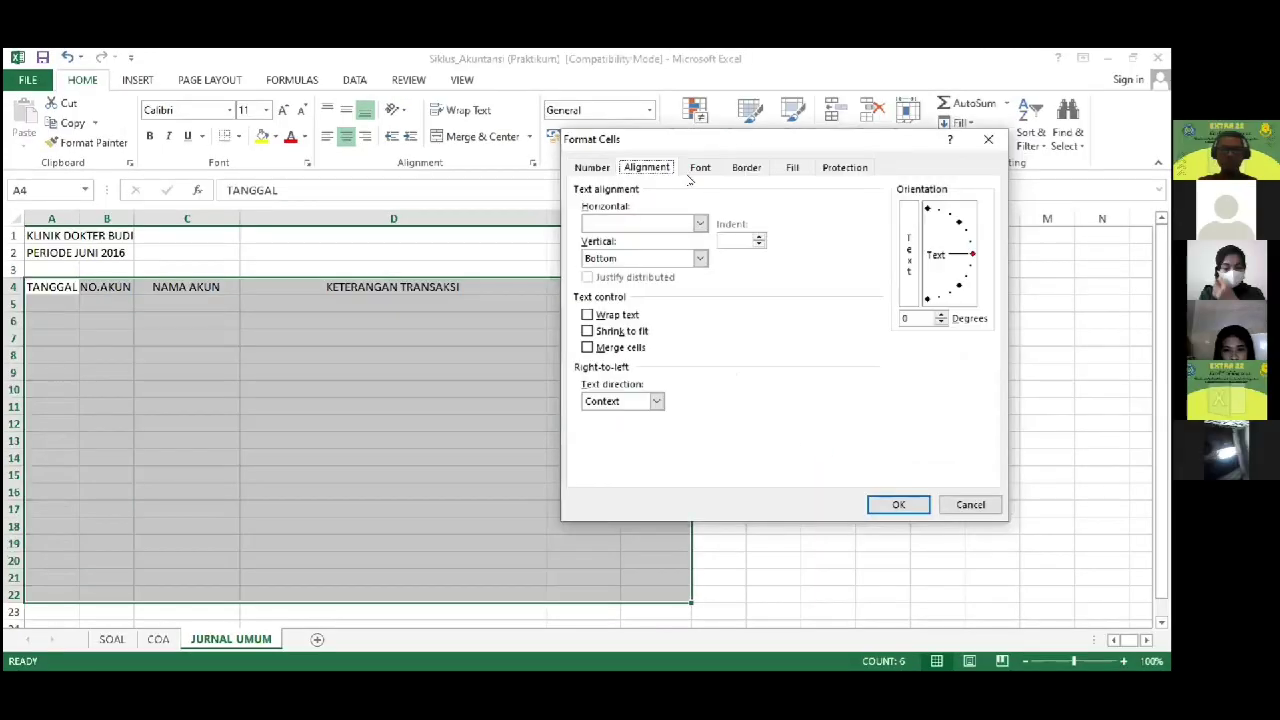
click(637, 187)
click(746, 167)
click(792, 167)
click(845, 167)
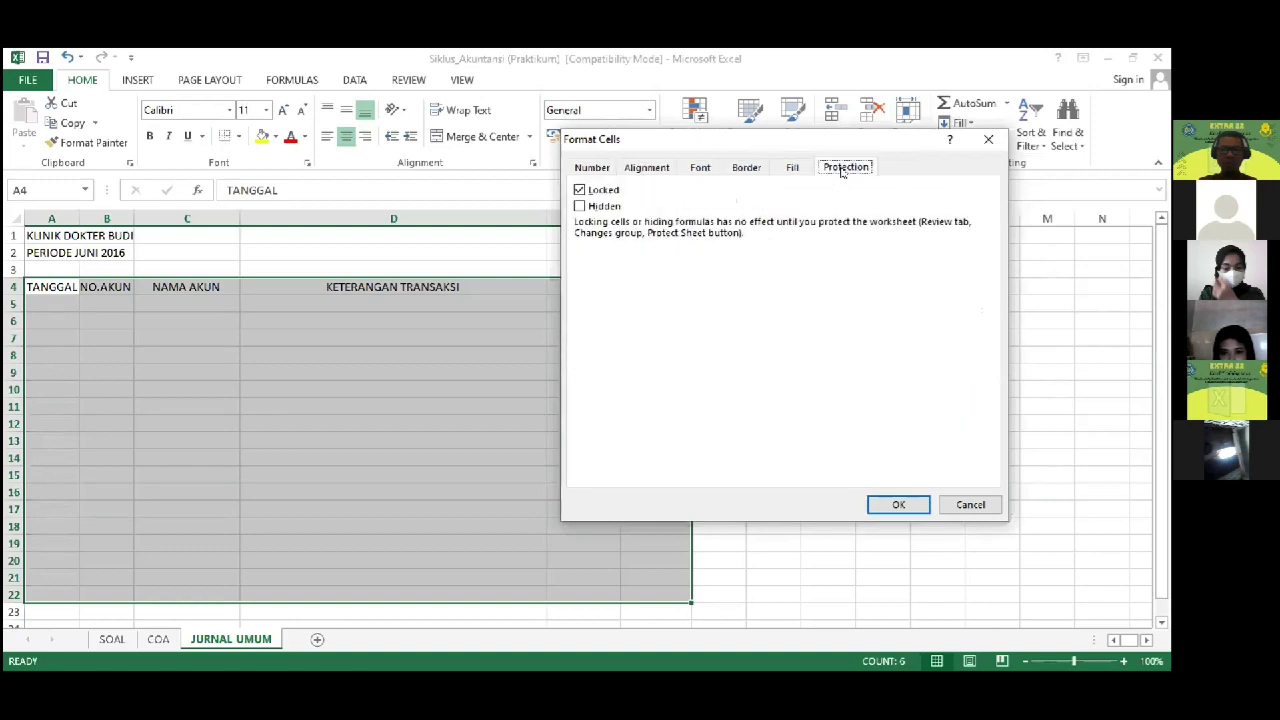
click(748, 168)
click(795, 220)
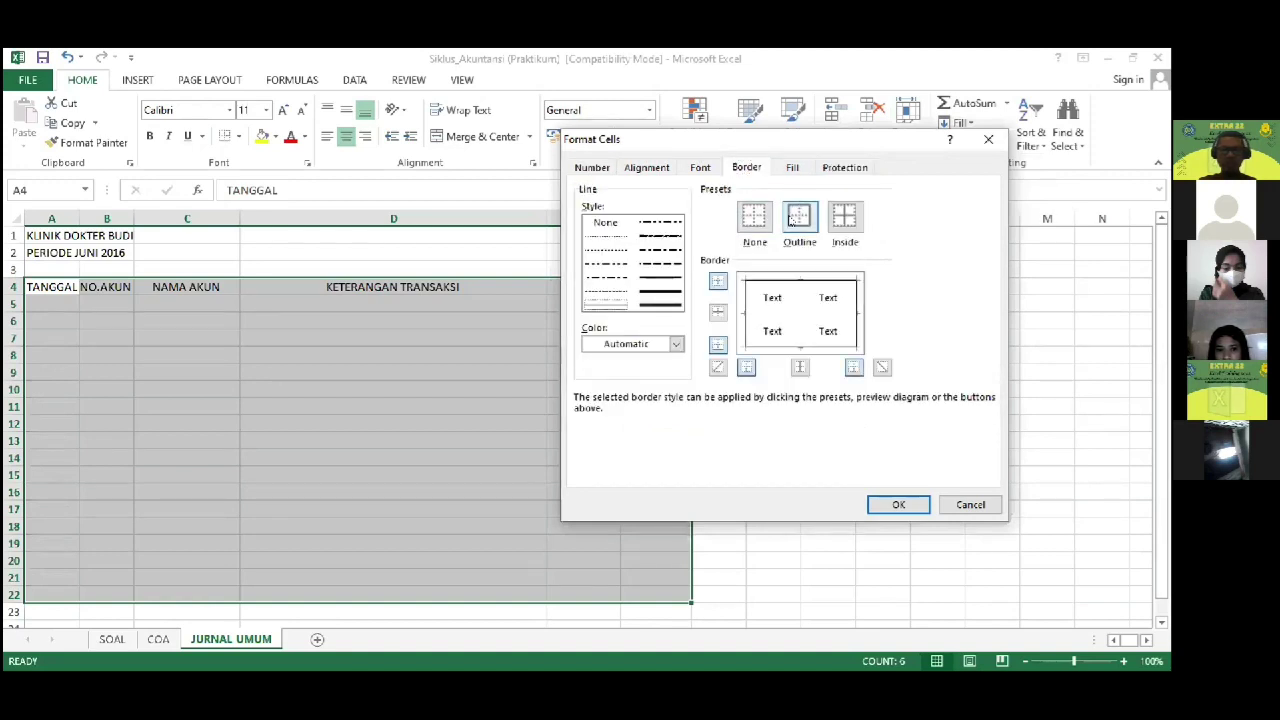
click(800, 368)
click(720, 313)
click(897, 505)
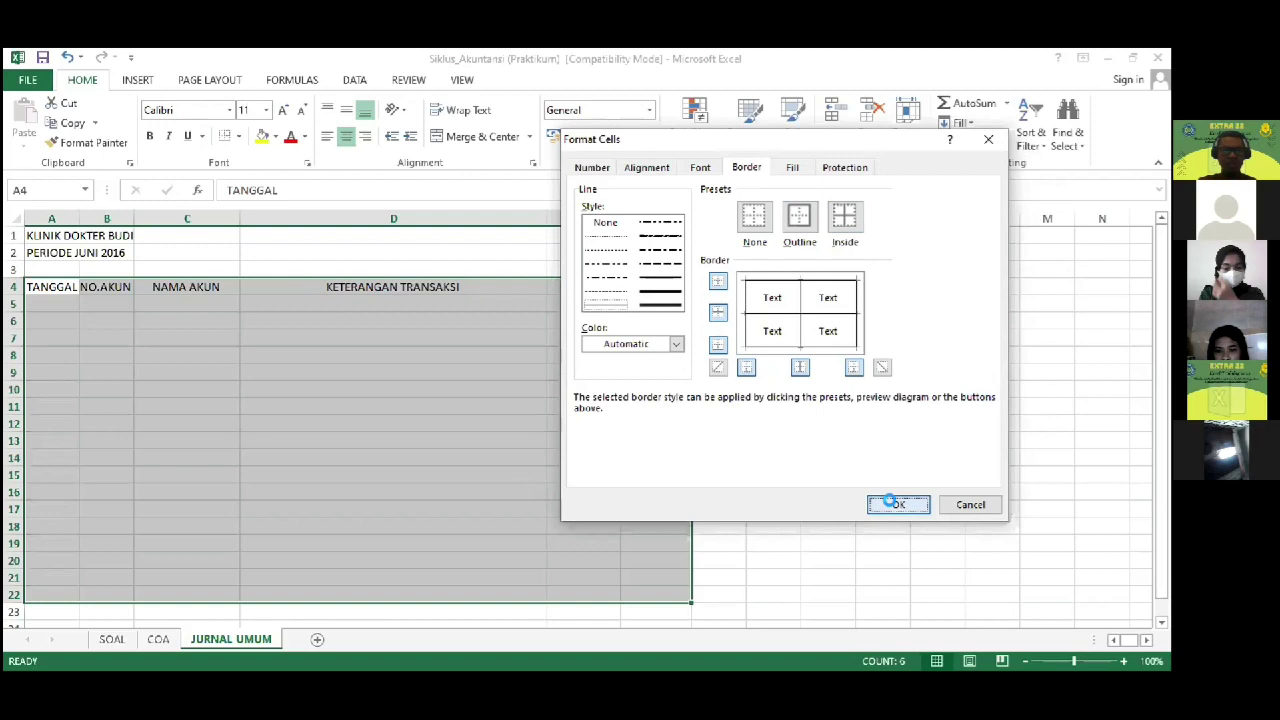
Step: Make the journal headings in A4:F4 bold and give them a light blue fill
scroll(421, 361, down, 2)
scroll(421, 361, up, 2)
drag(57, 286, 200, 263)
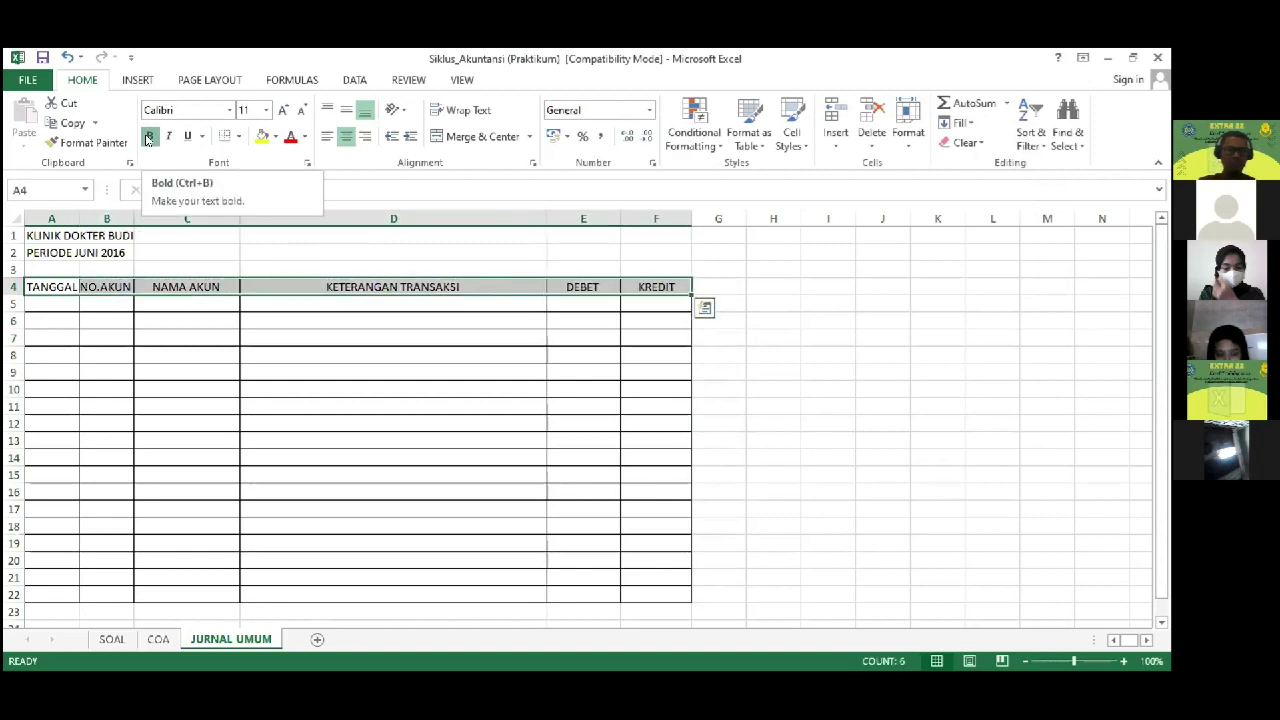
click(148, 137)
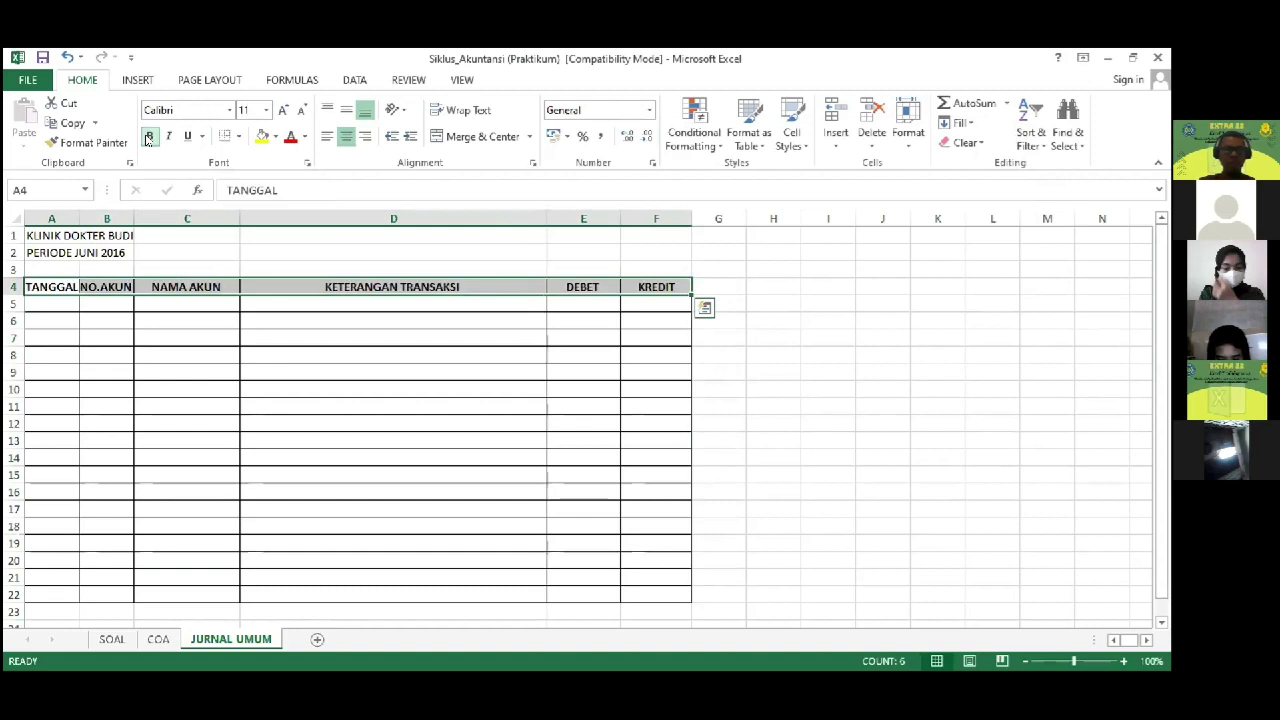
click(277, 137)
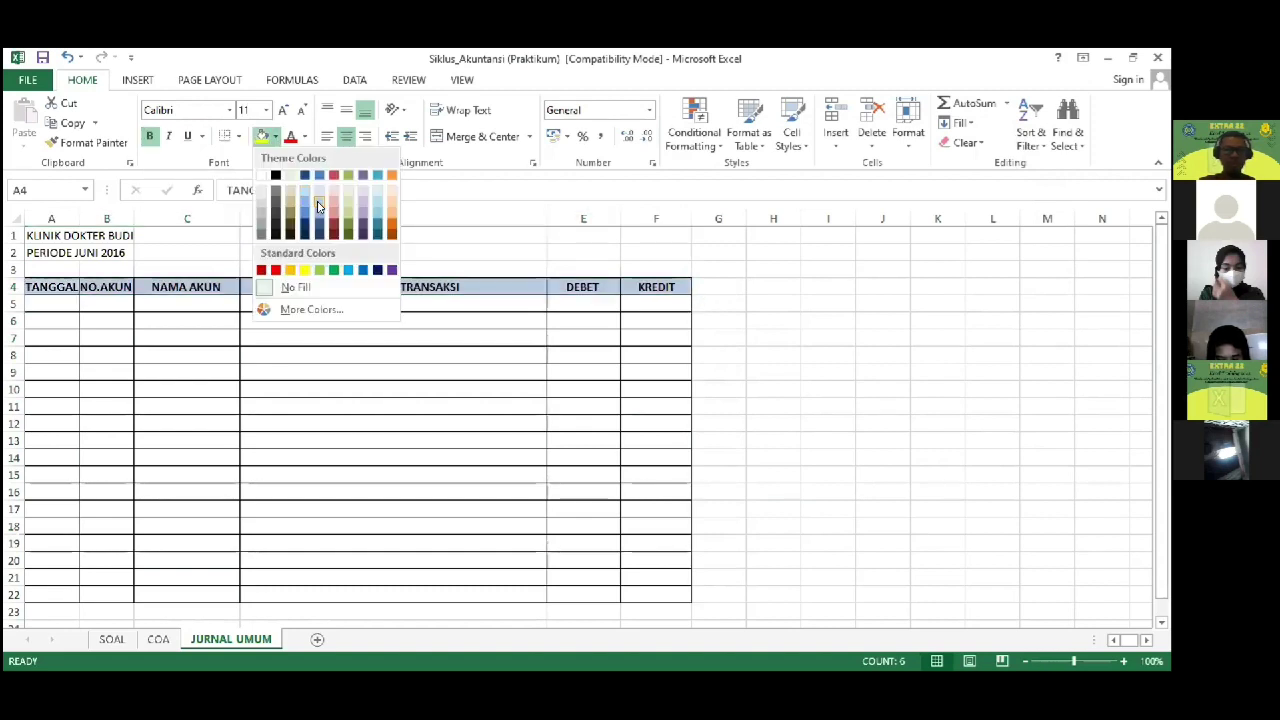
click(314, 199)
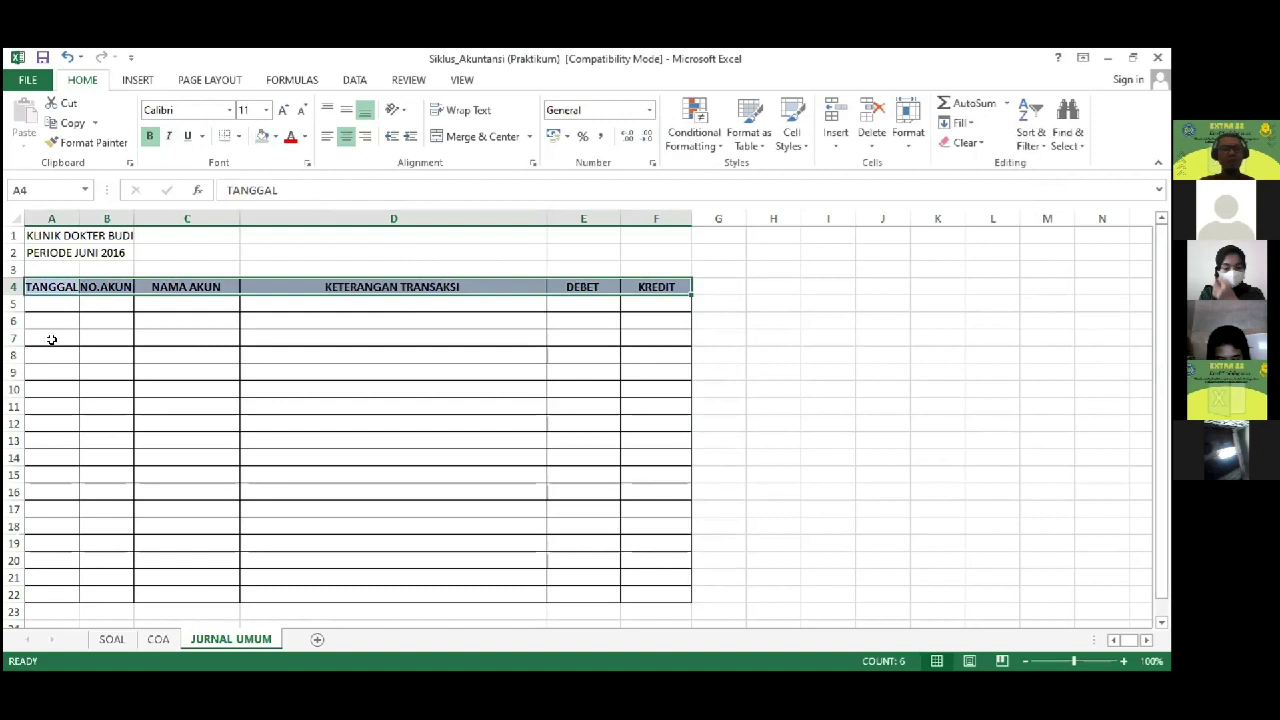
click(50, 303)
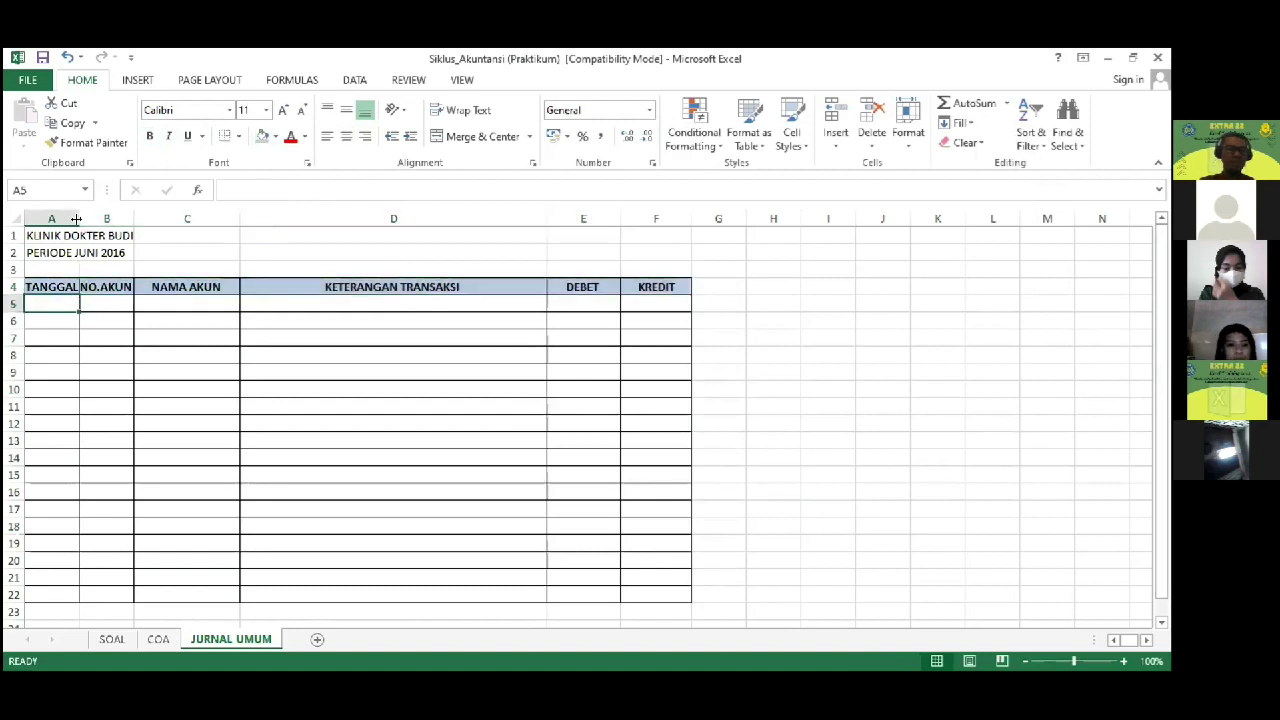
Step: Widen journal columns A and B slightly and enter the first SOAL transaction's date, 1/6/16, in A5 of JURNAL UMUM
drag(75, 218, 147, 218)
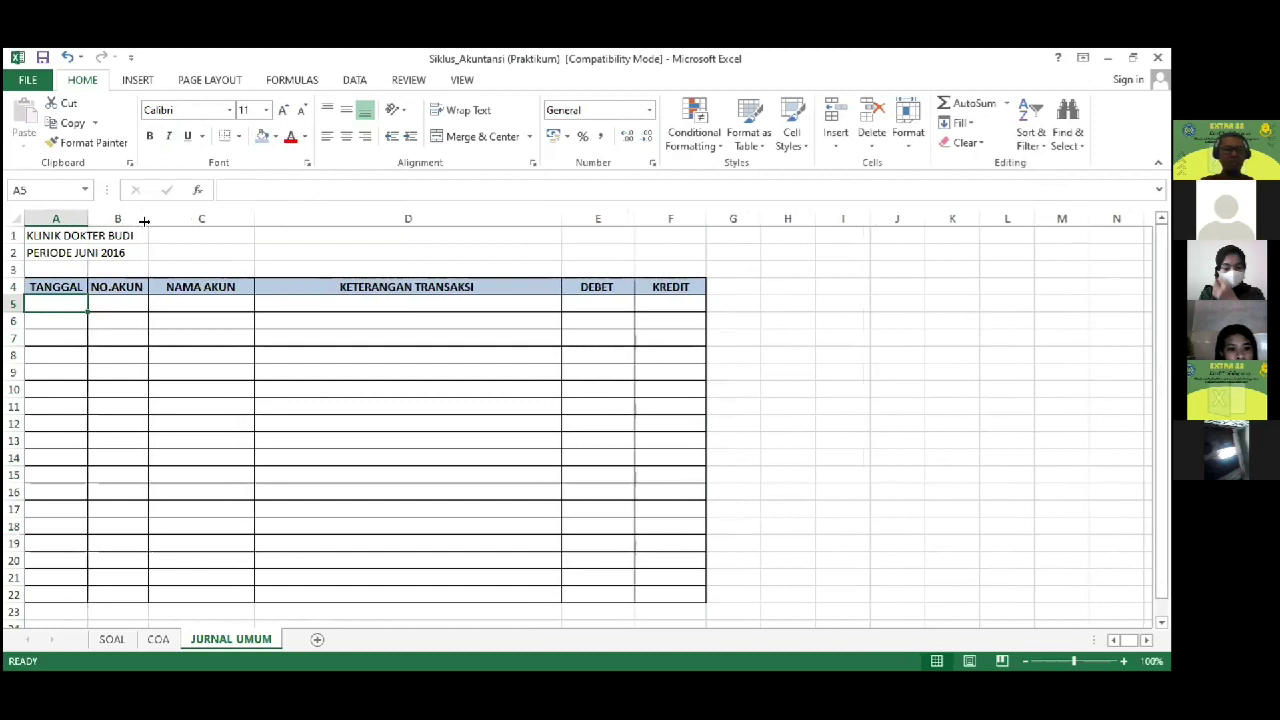
click(113, 640)
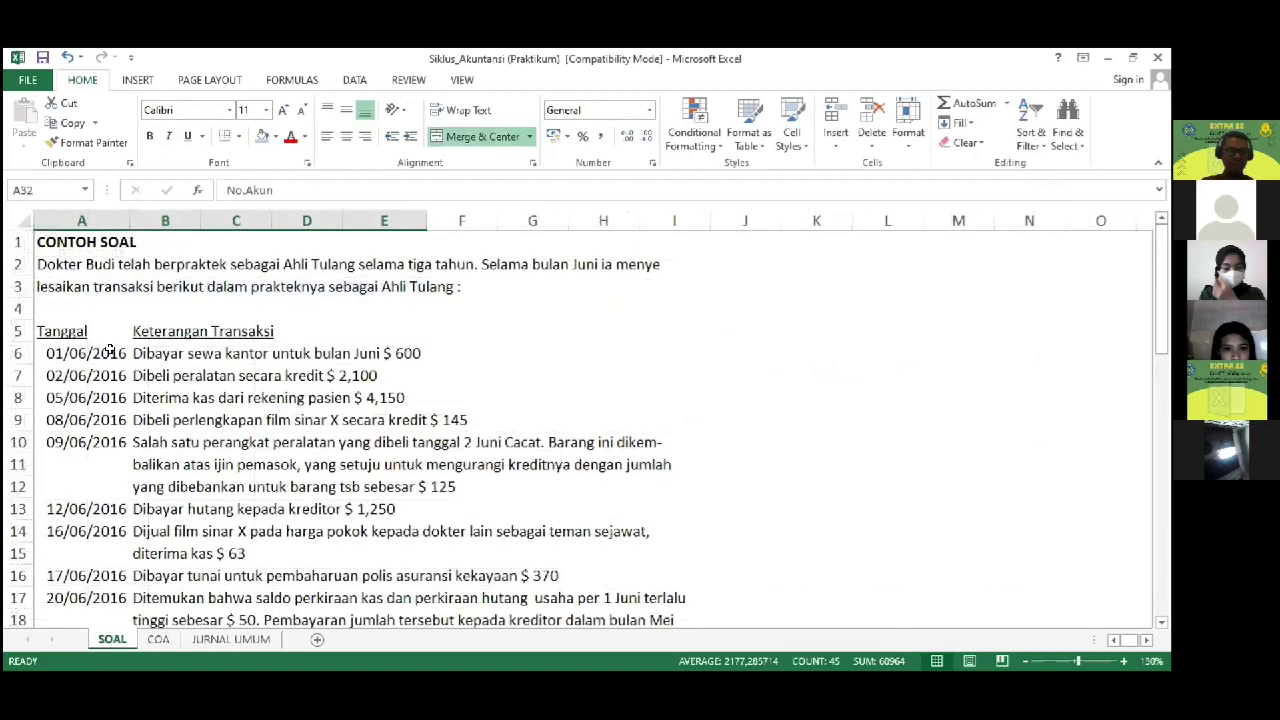
click(110, 353)
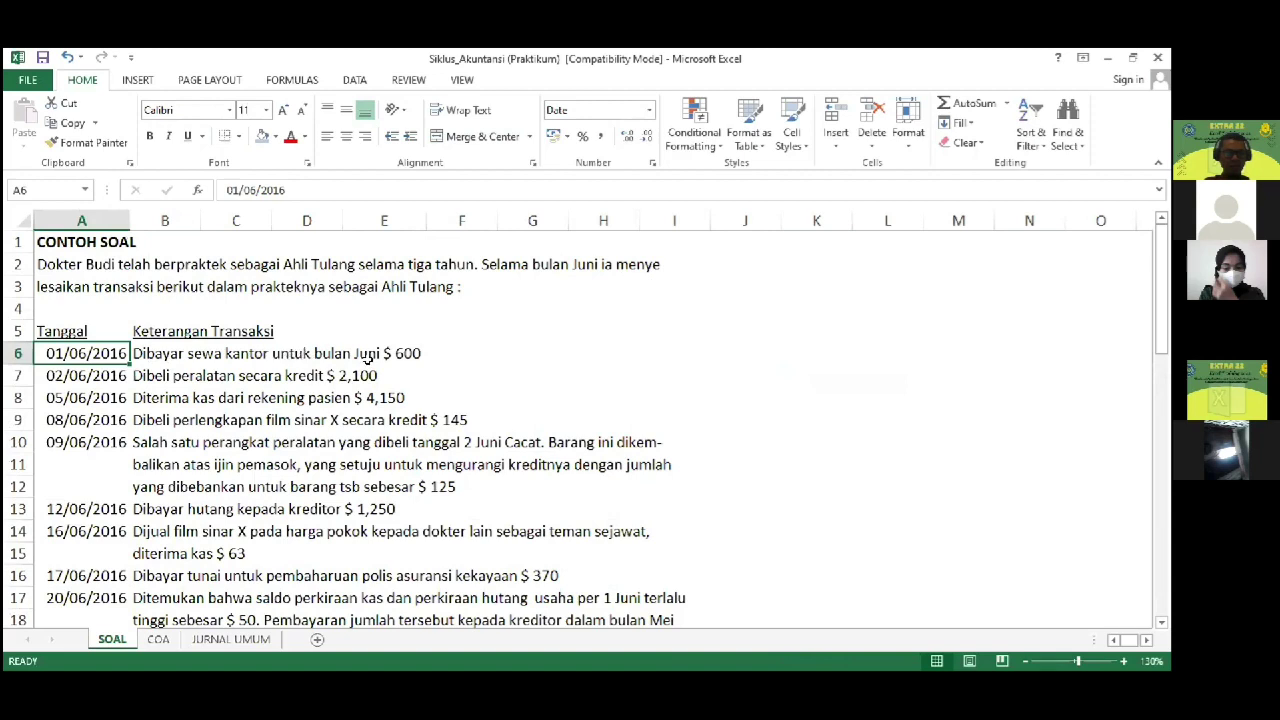
click(238, 640)
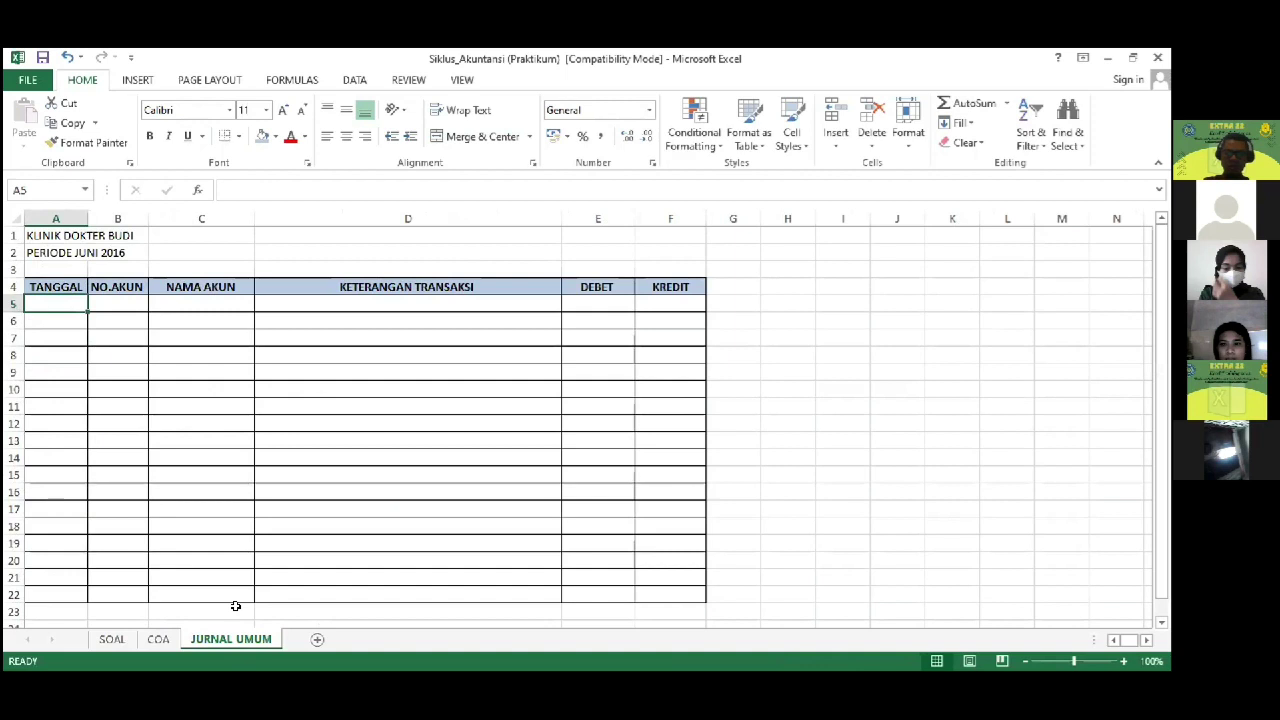
text(1)
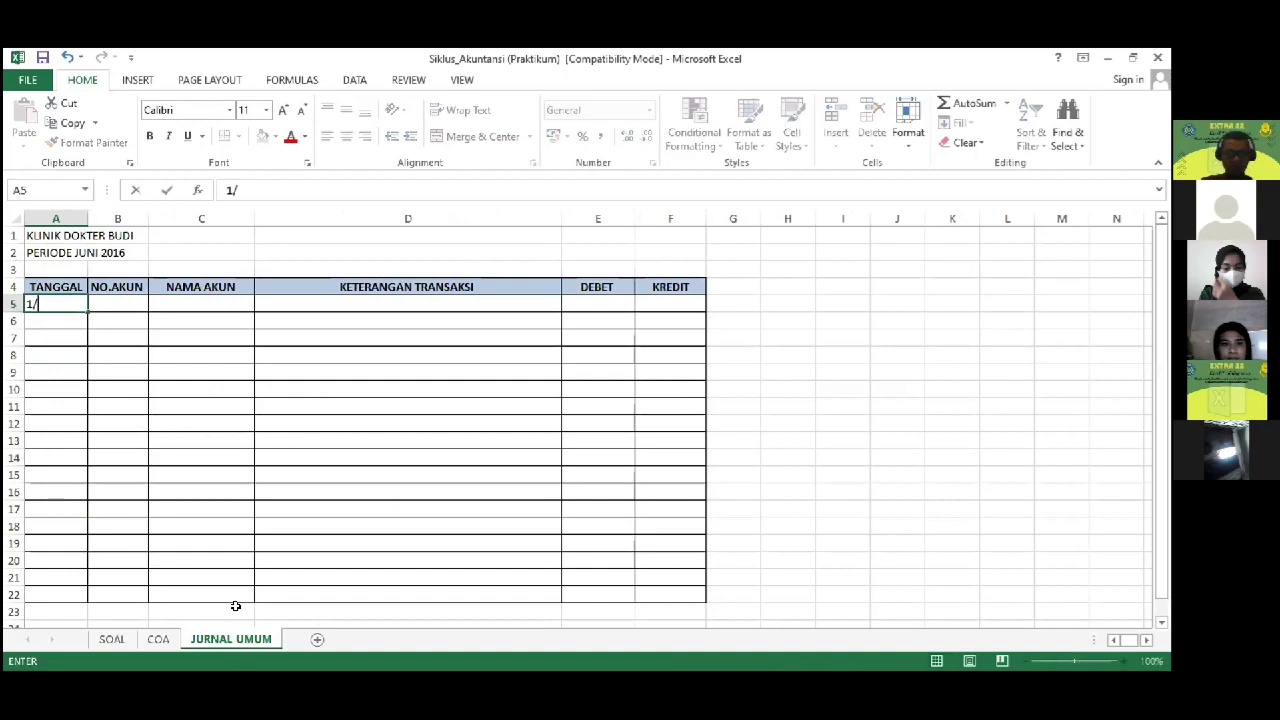
text(/6/16)
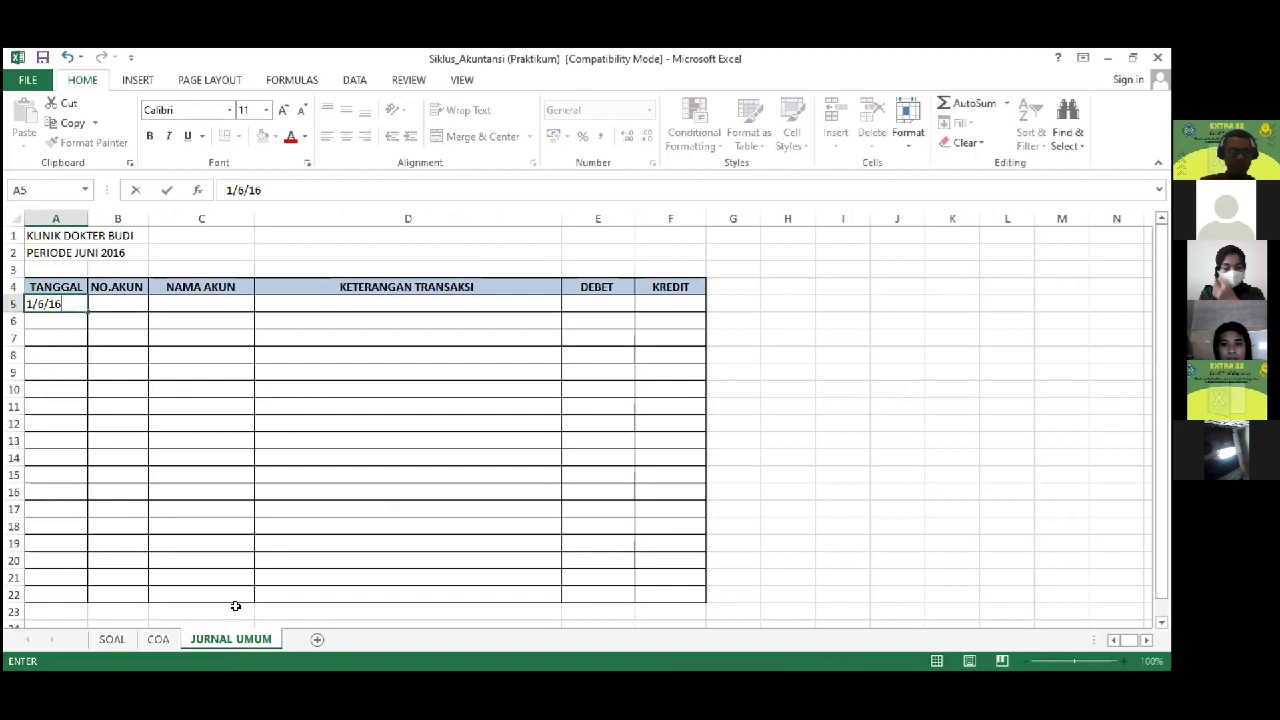
key(Tab)
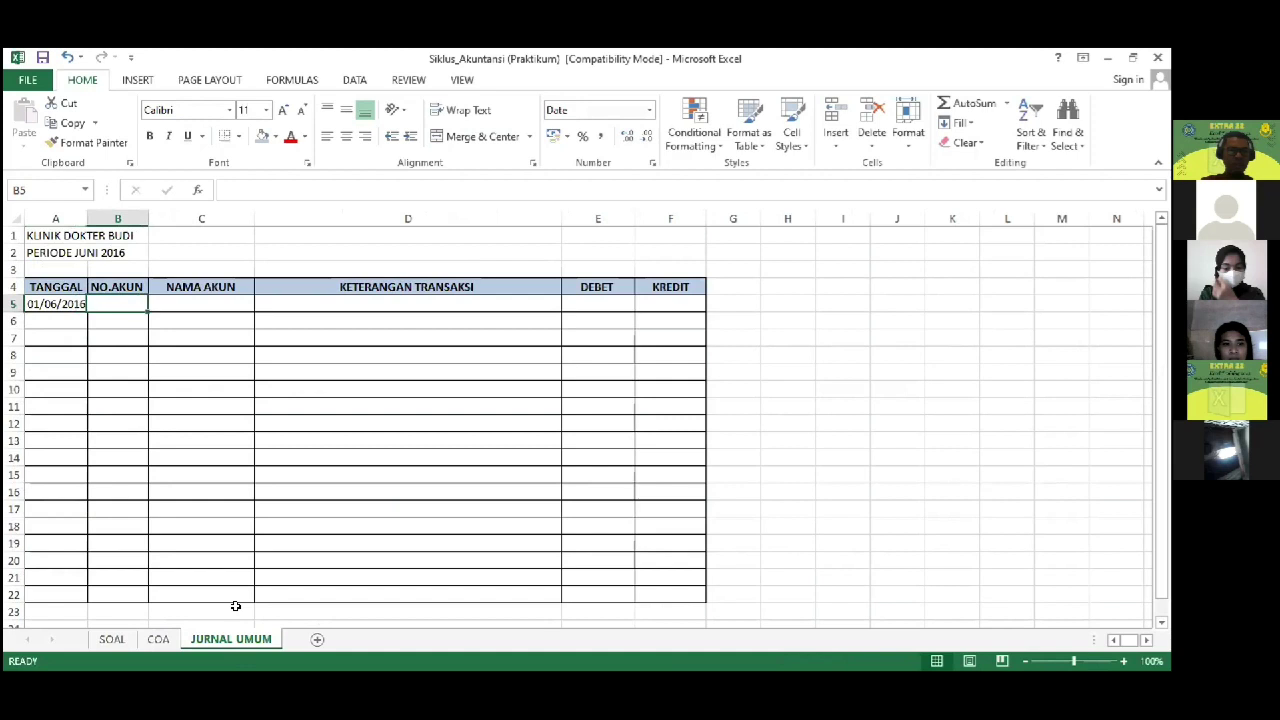
Step: Look up the rent expense account in the COA sheet and enter its number, 53, in B5 of the journal
key(Tab)
key(Tab)
key(shift+Tab)
key(shift+Tab)
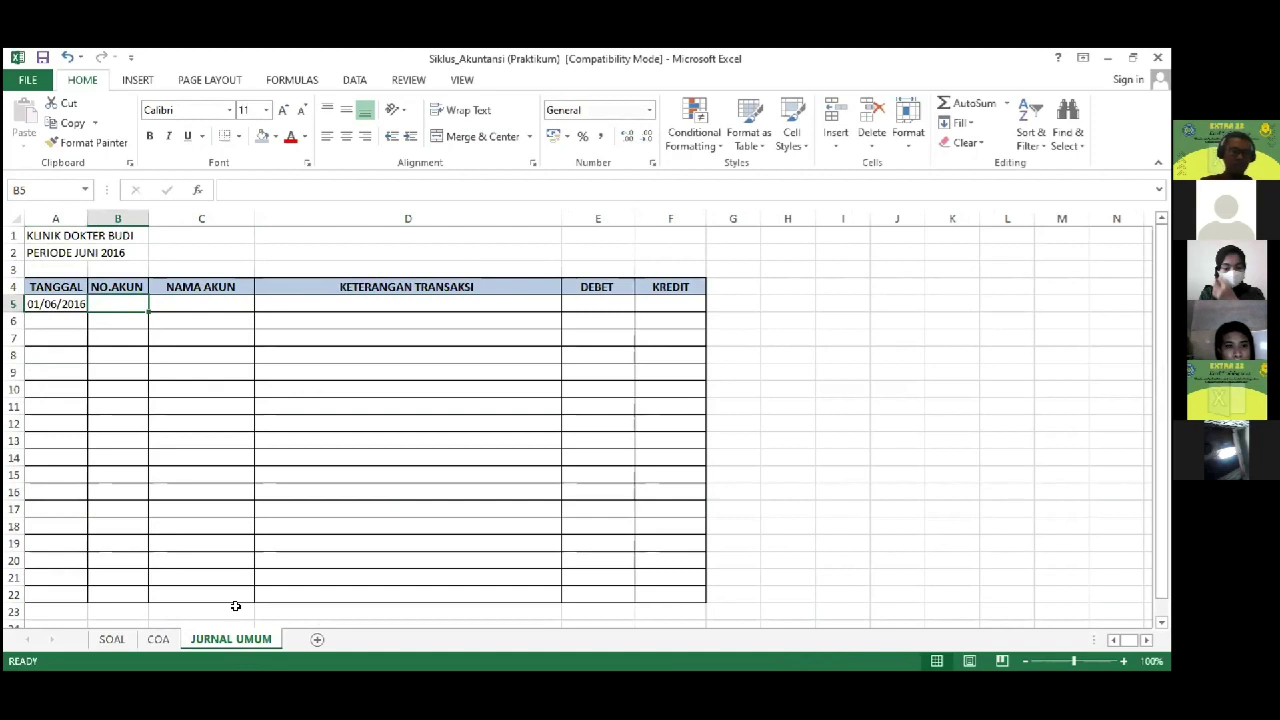
click(109, 640)
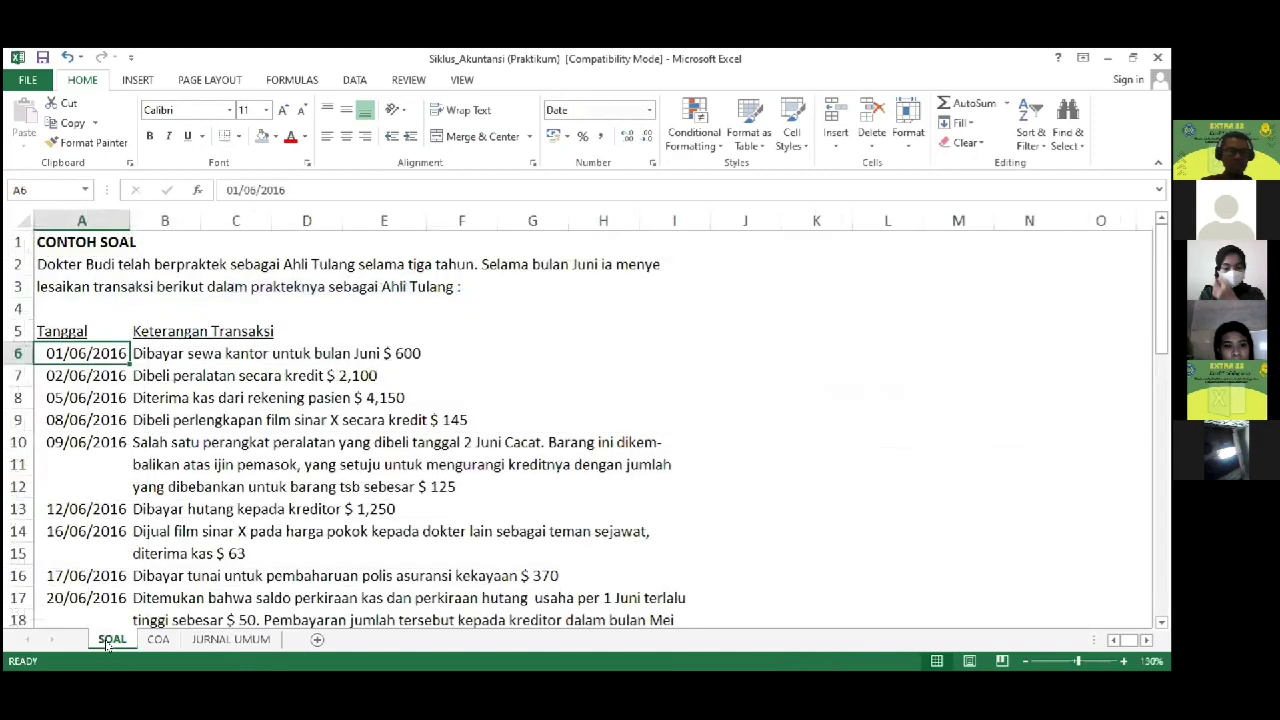
click(155, 640)
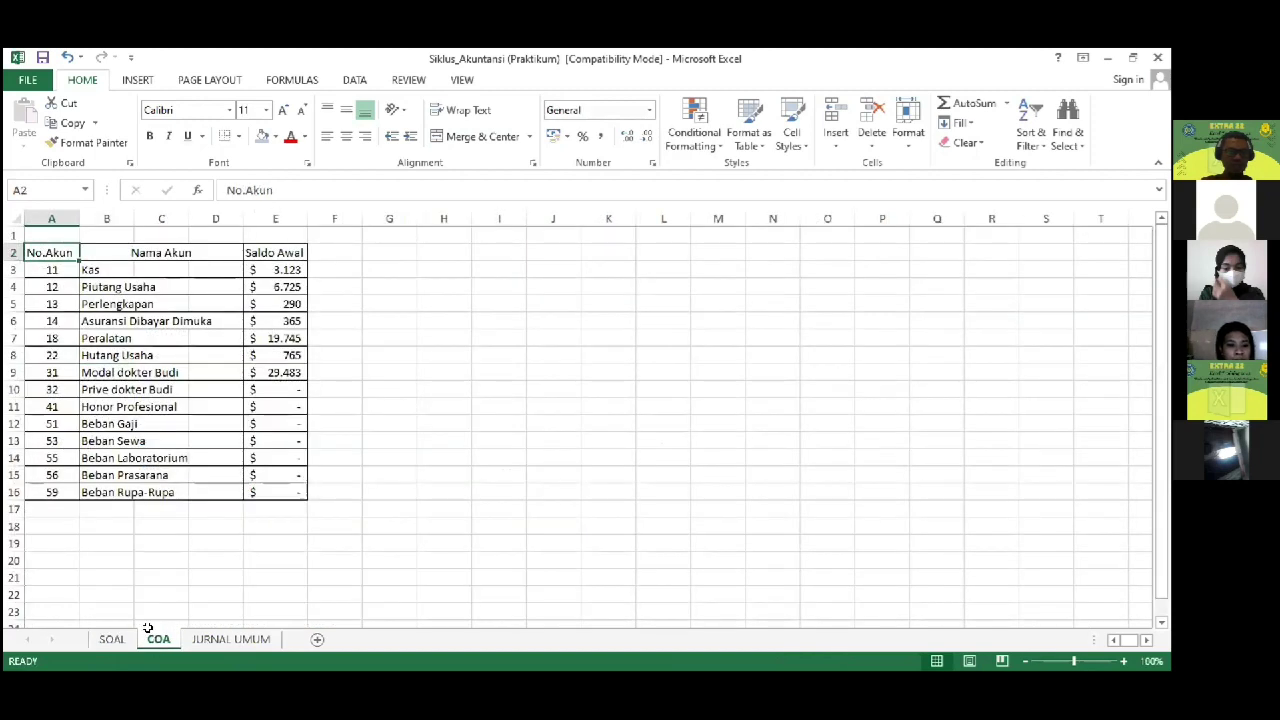
click(98, 440)
click(76, 438)
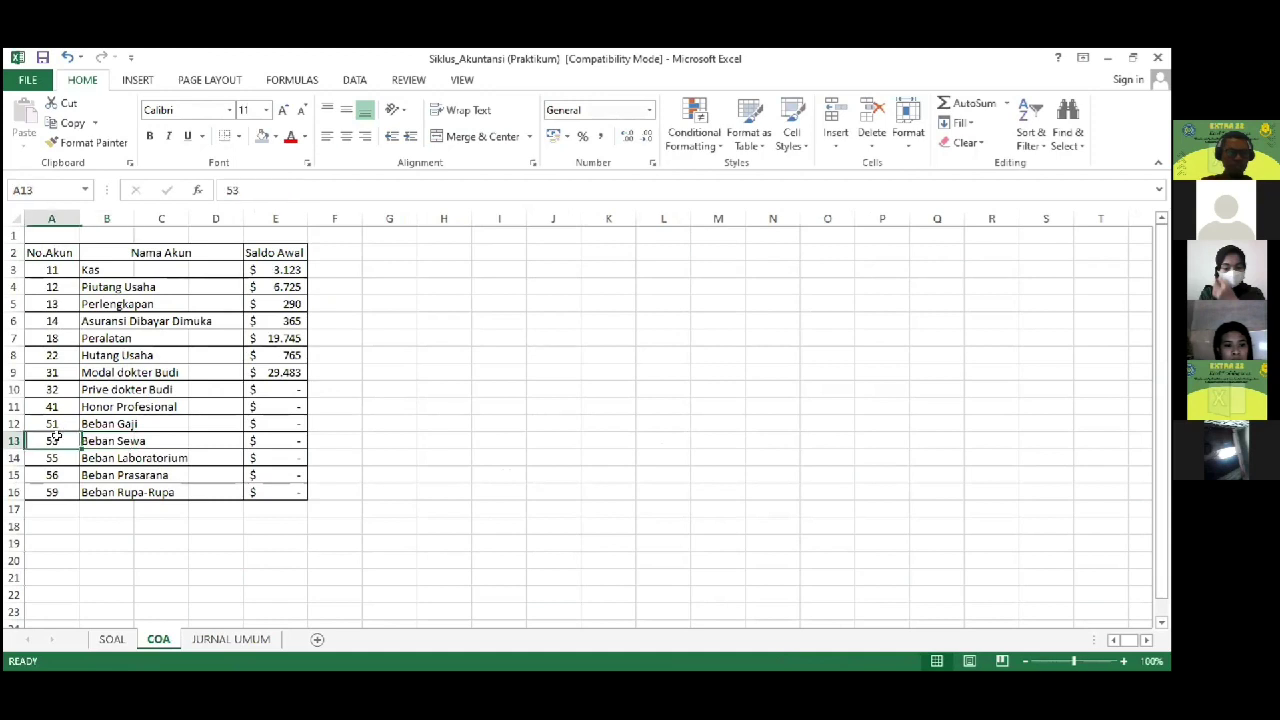
click(231, 639)
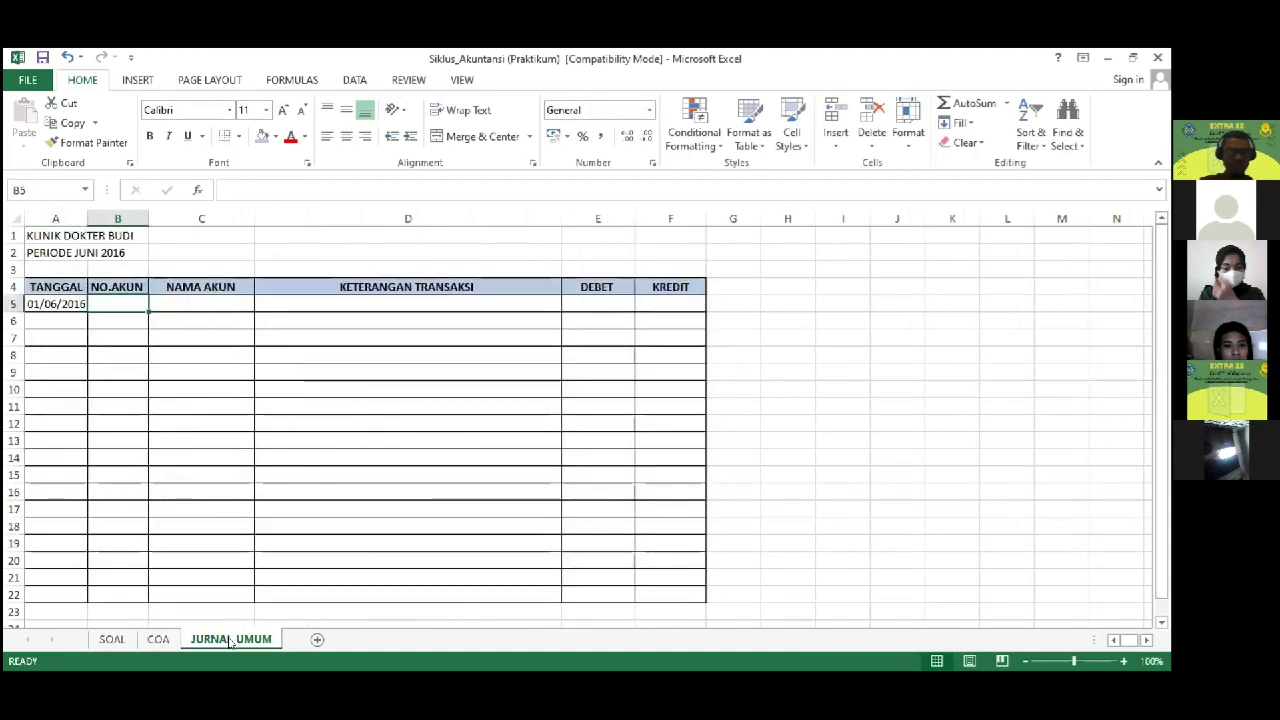
text(53)
key(Tab)
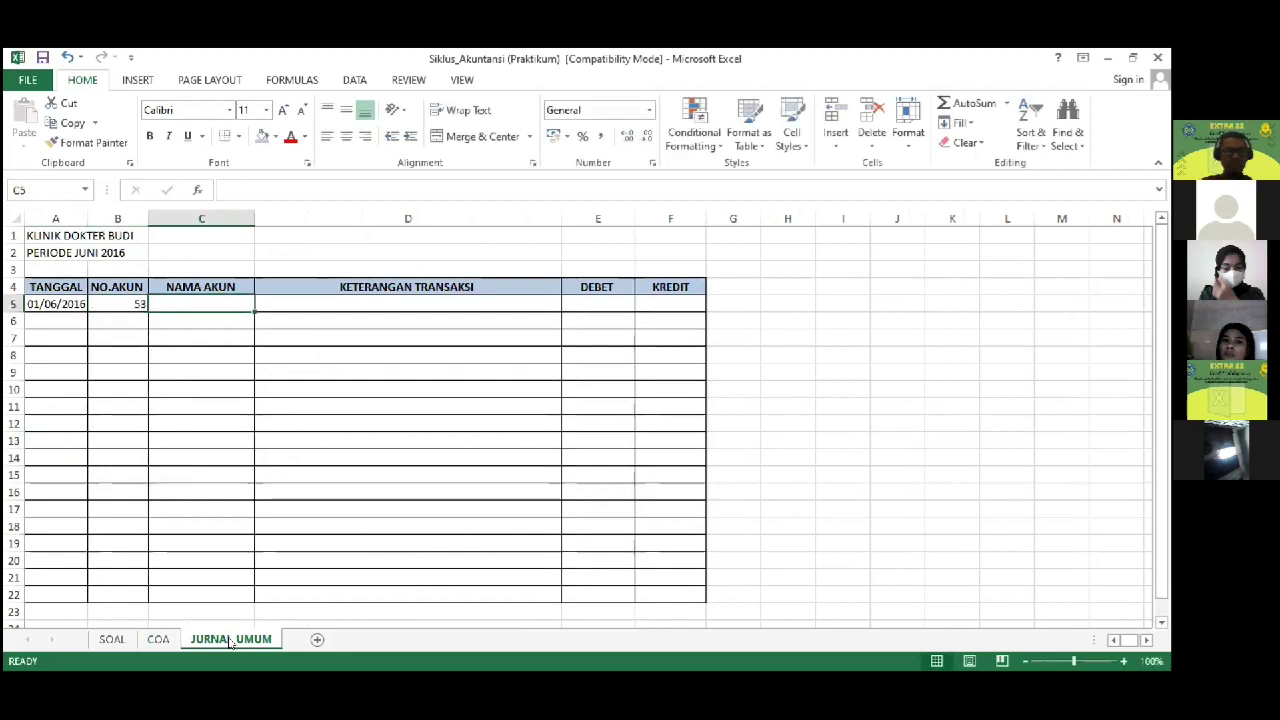
Step: Enter =VLOOKUP(B5;COA!$A$2:$E$16;2;0) in C5 of JURNAL UMUM to fetch the account name from the COA sheet
key(Left)
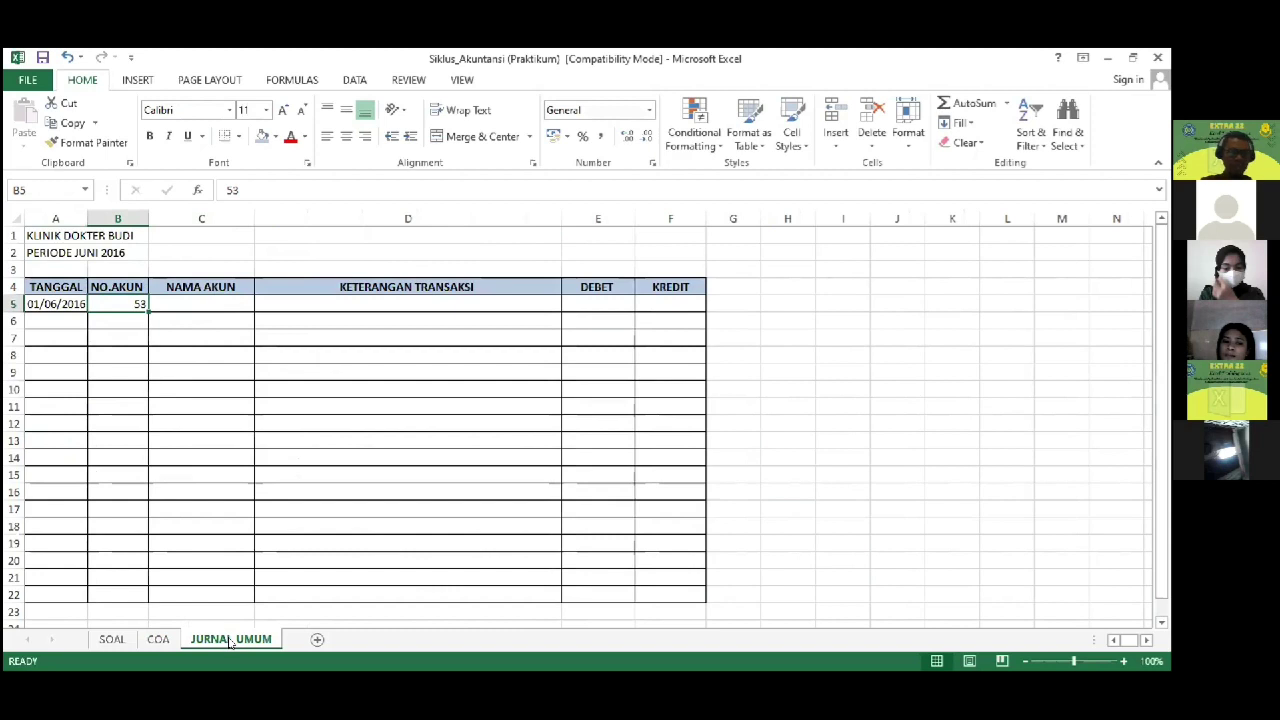
click(158, 641)
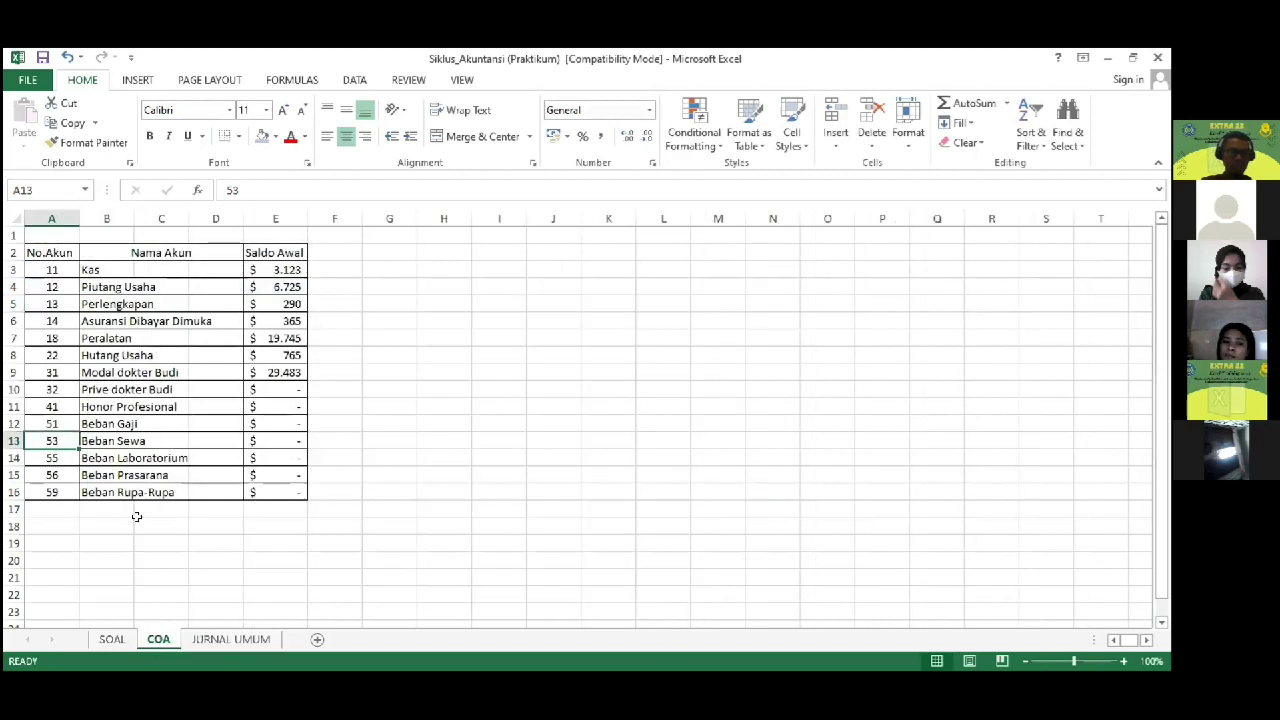
click(128, 441)
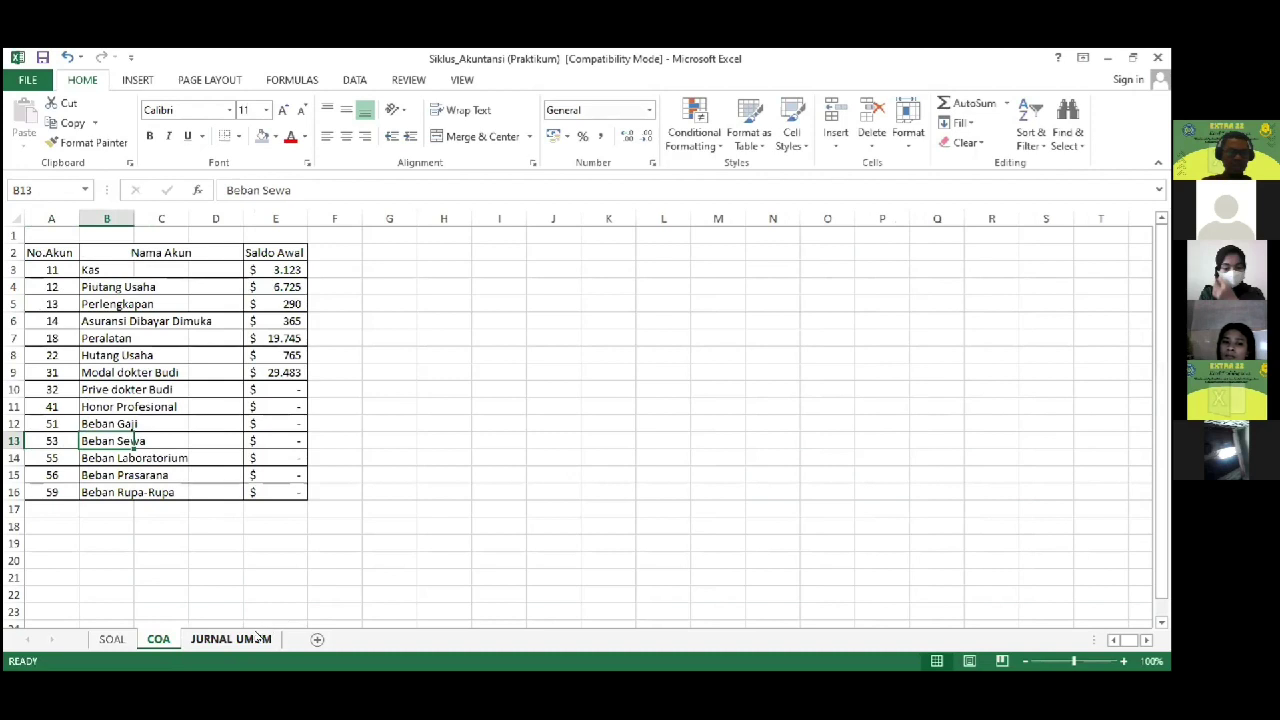
click(257, 638)
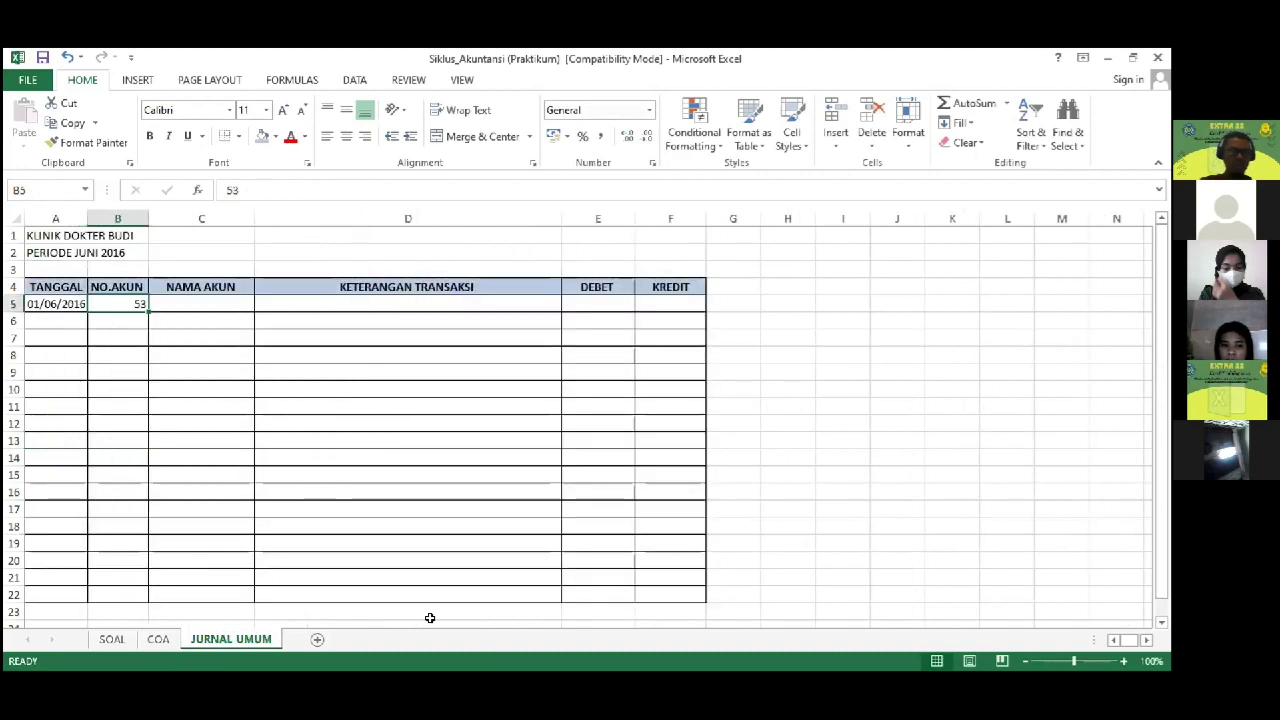
key(Right)
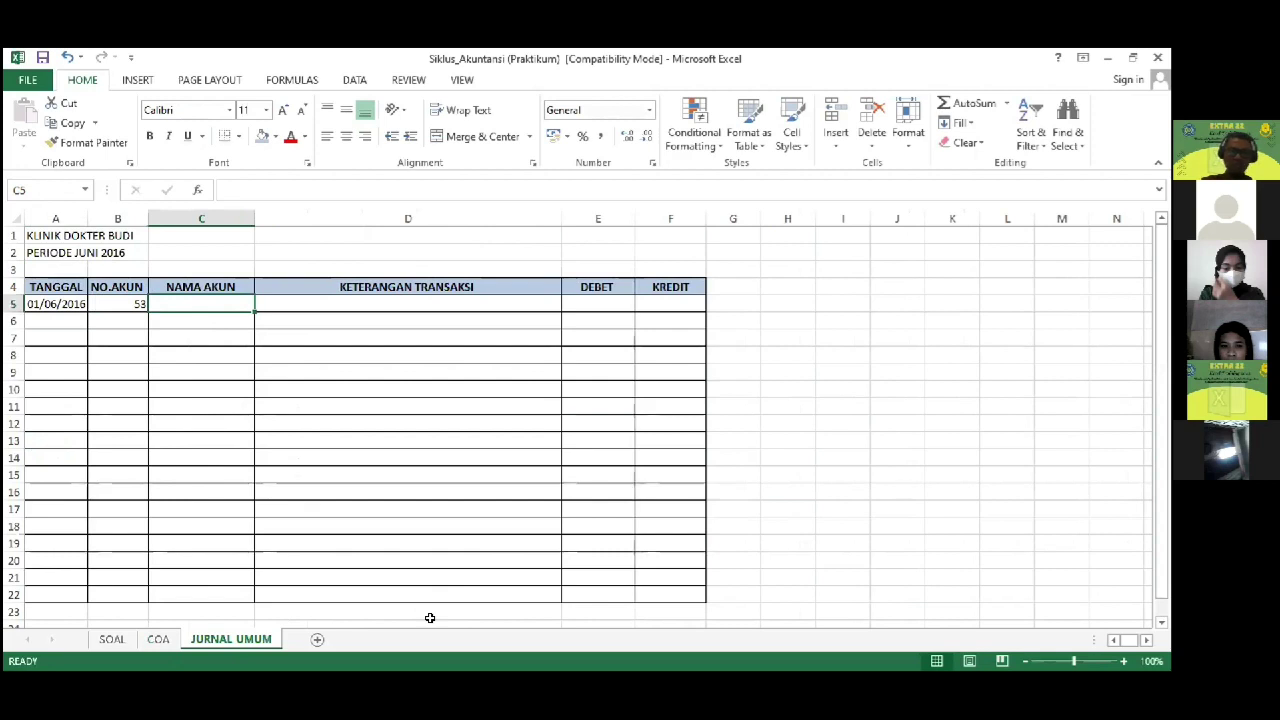
text(=)
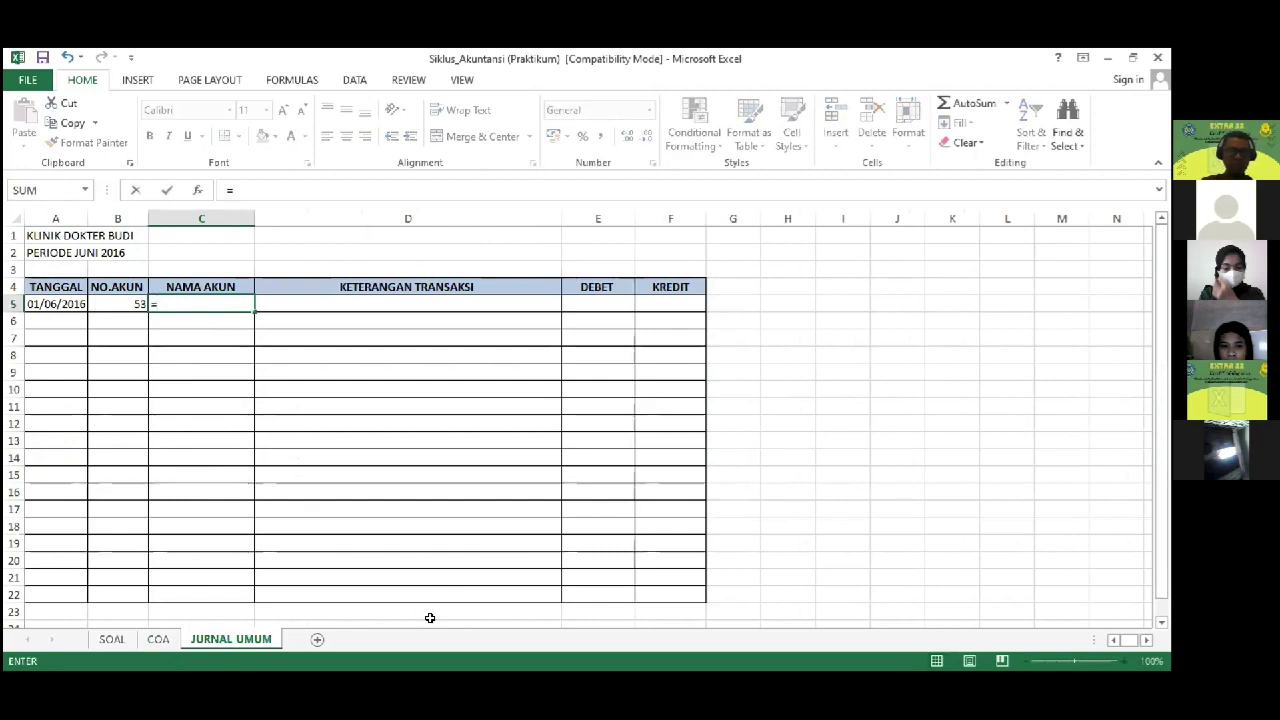
text(V)
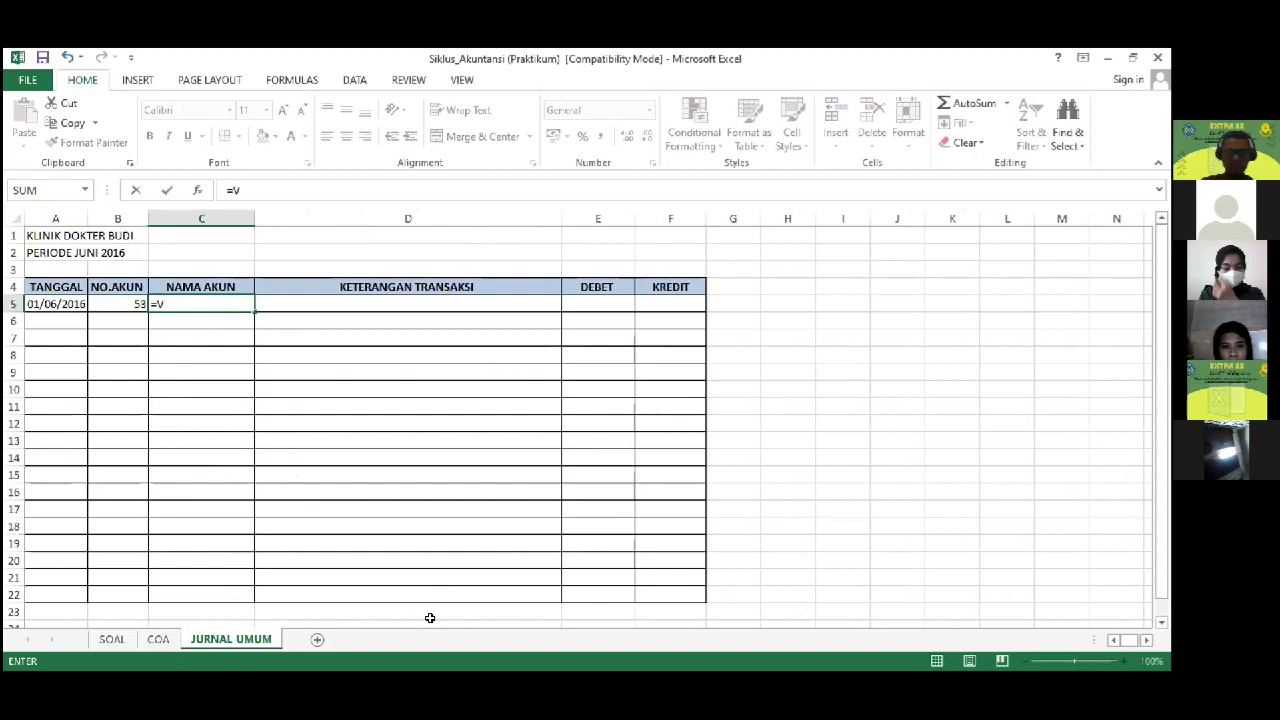
text(LOOKUP)
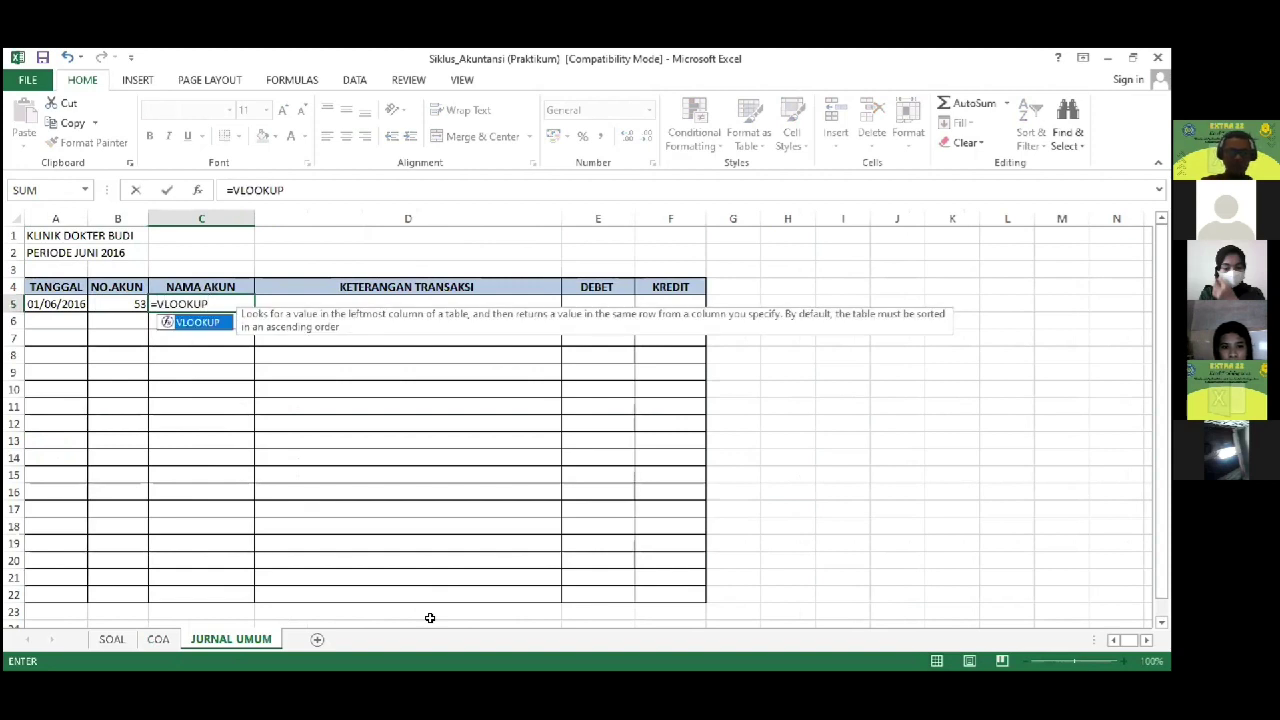
text(()
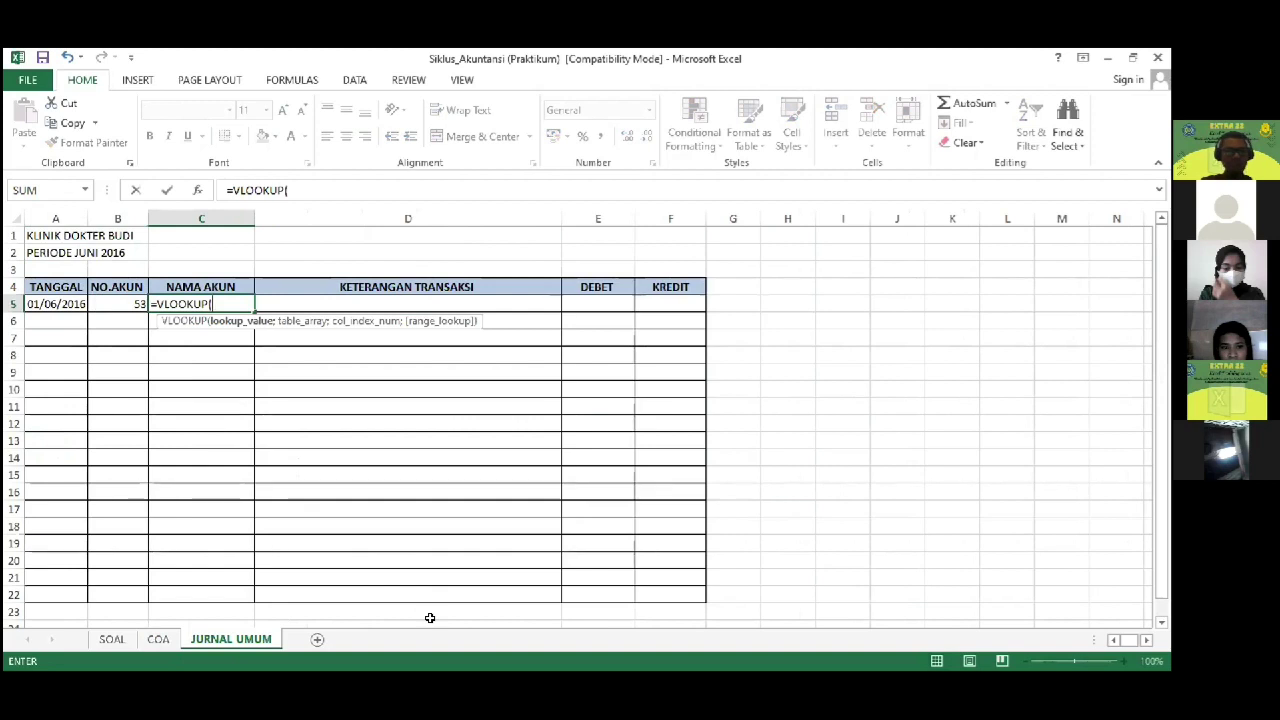
key(Left)
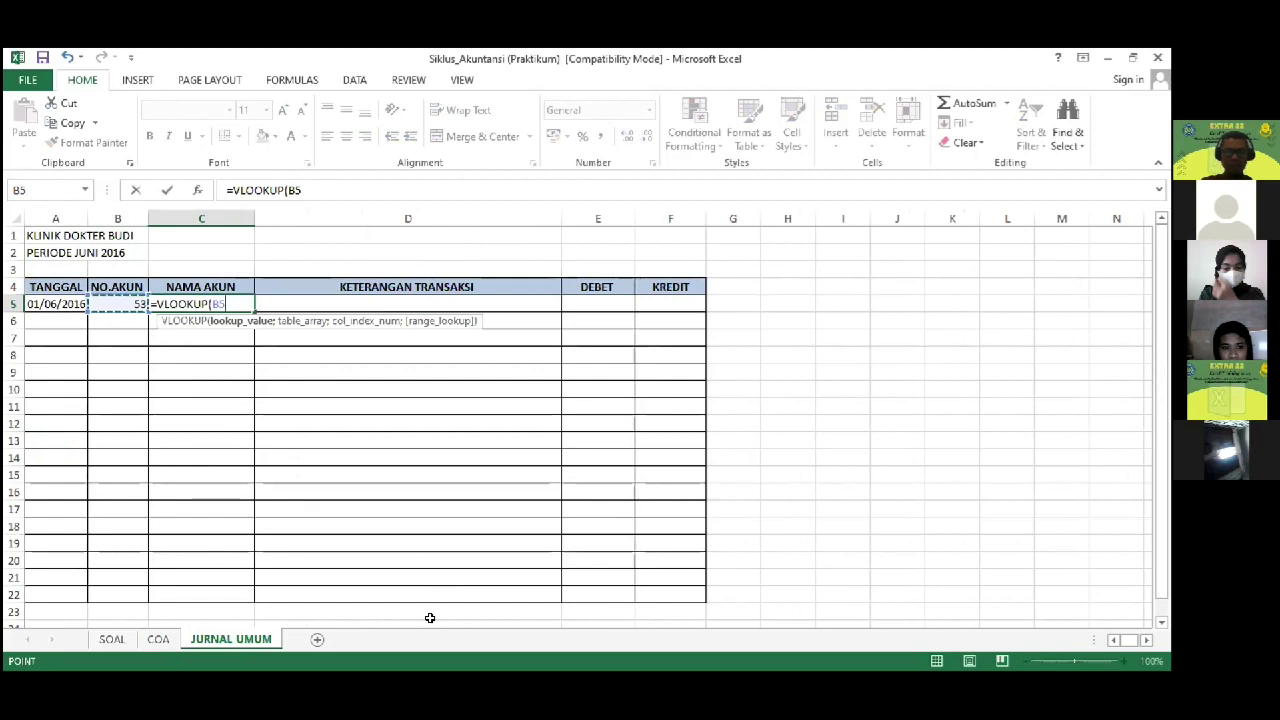
text(;COA!)
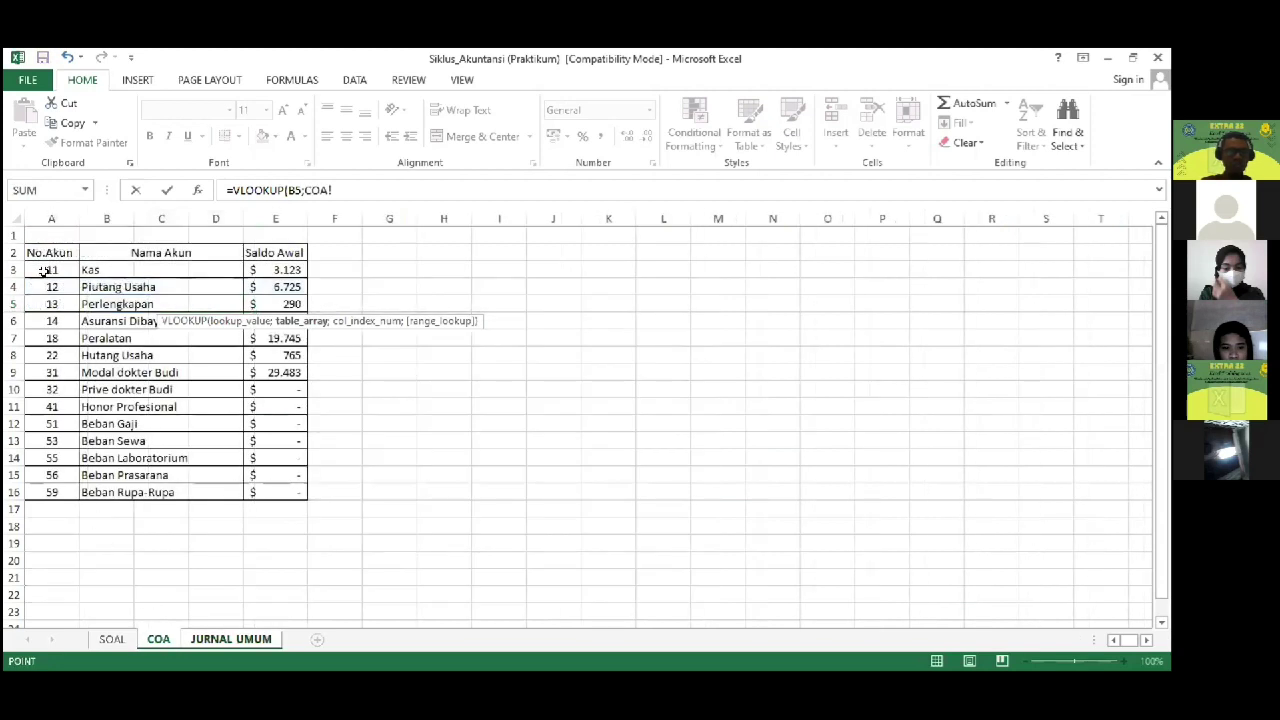
click(49, 252)
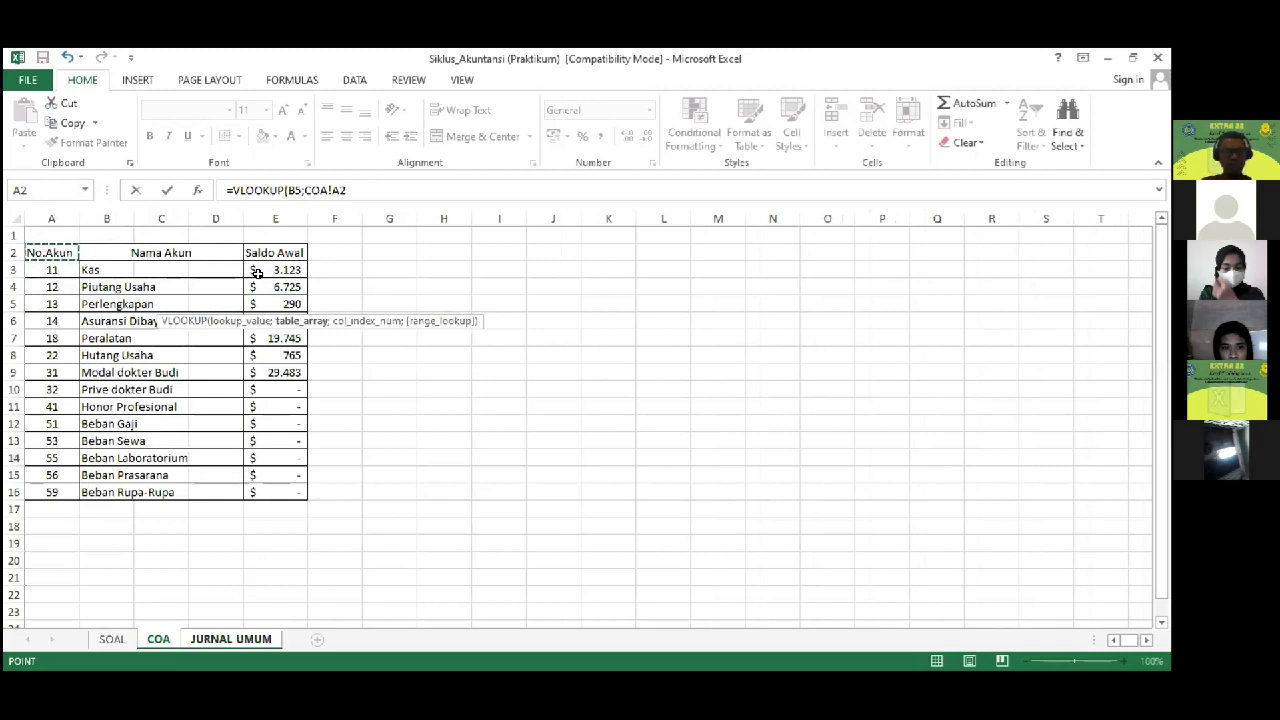
drag(257, 273, 290, 494)
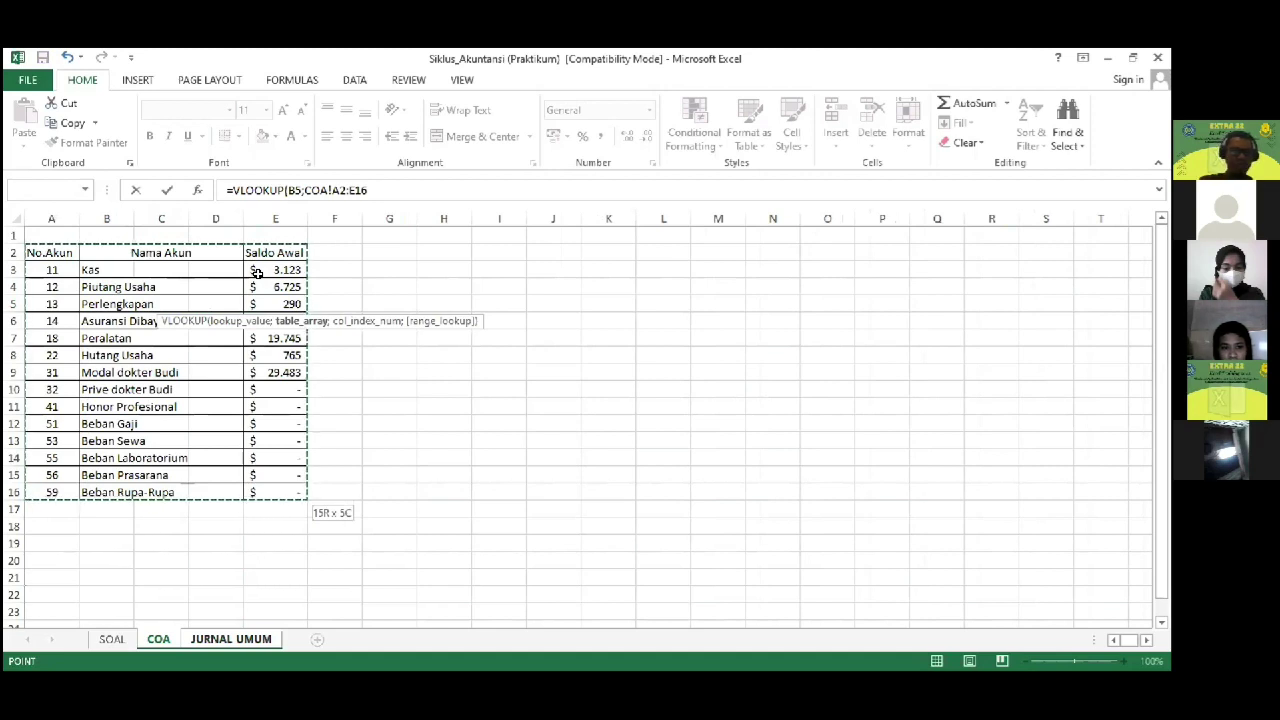
key(F4)
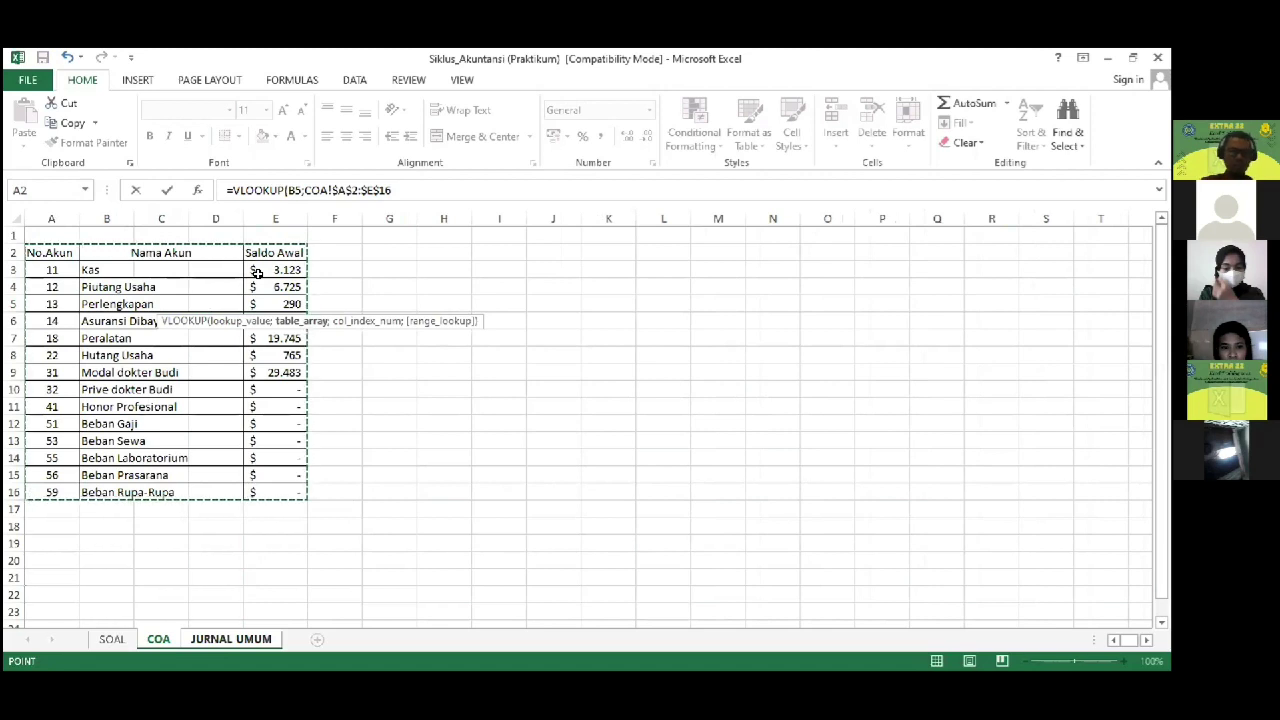
text(;)
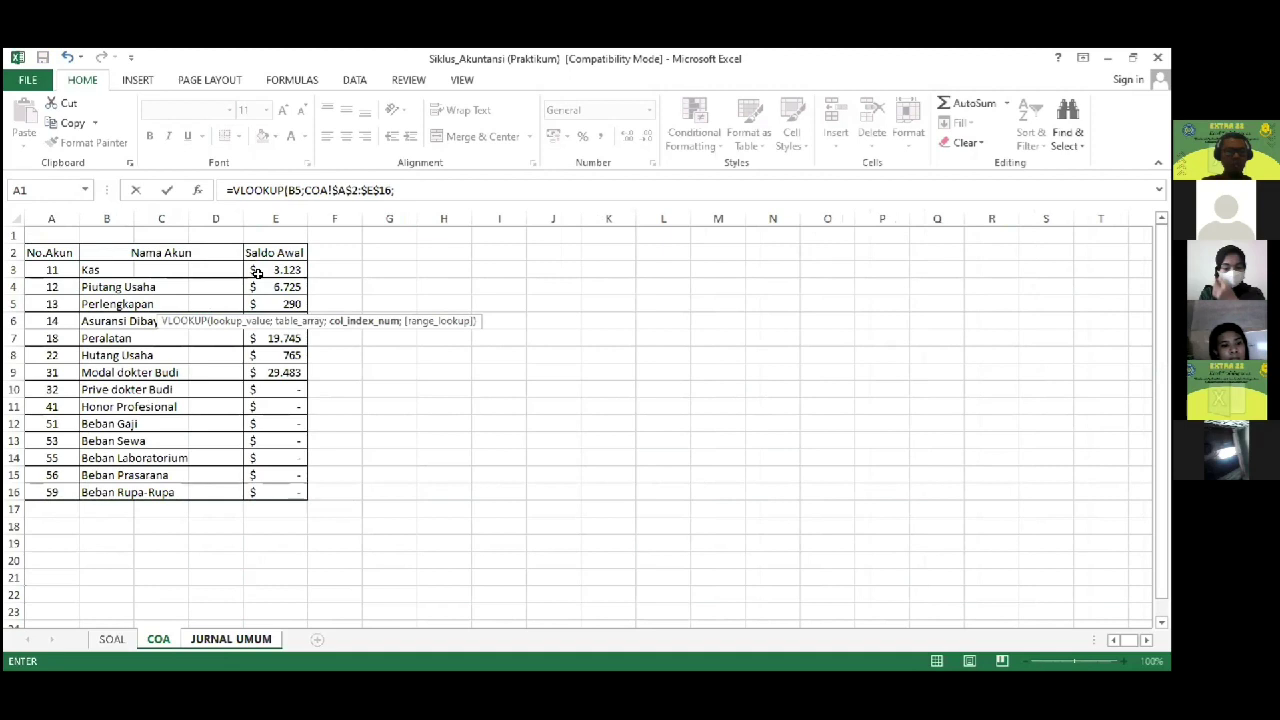
text(2;0)
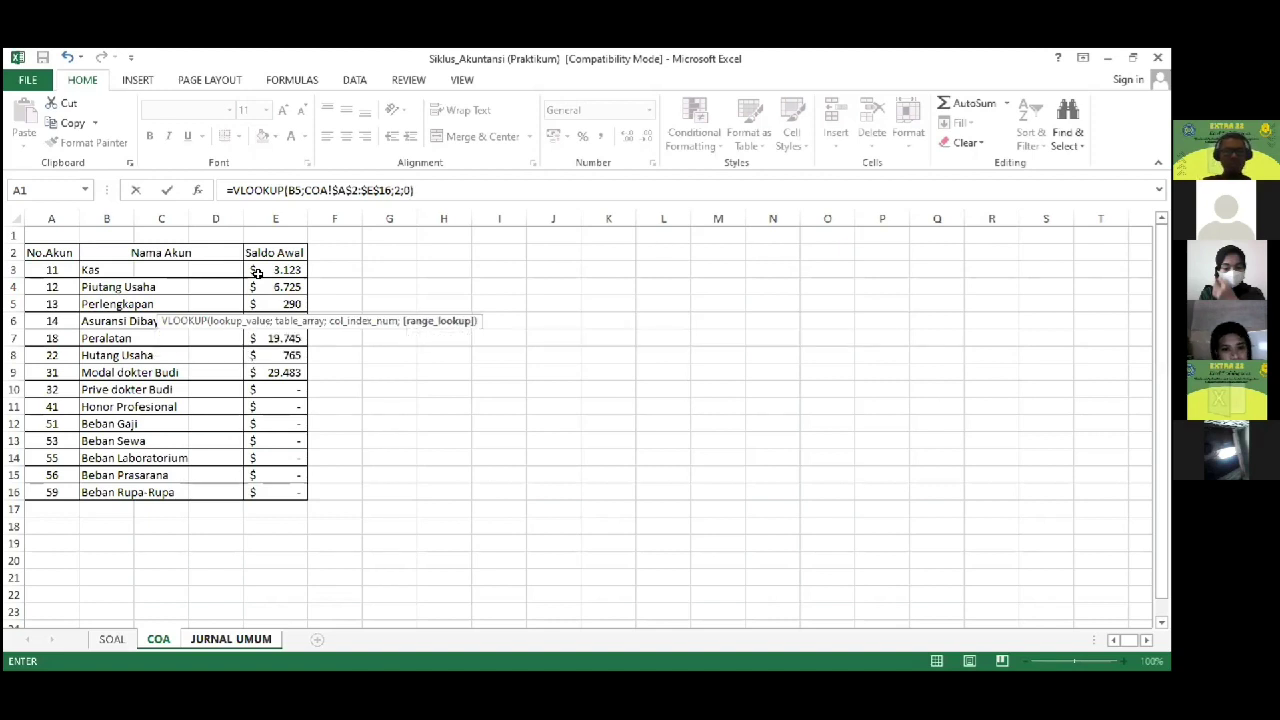
key(Return)
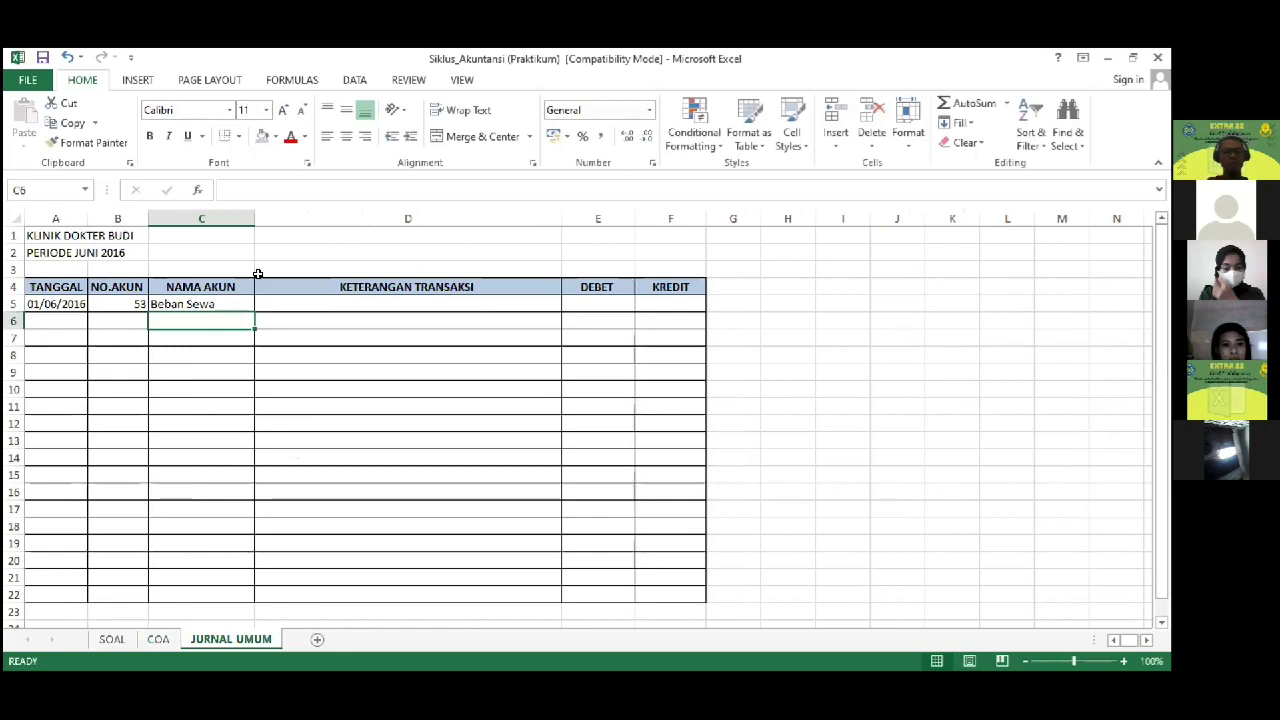
Step: Copy the VLOOKUP formula in C5 down the NAMA AKUN column through C22
key(Up)
key(Left)
key(Right)
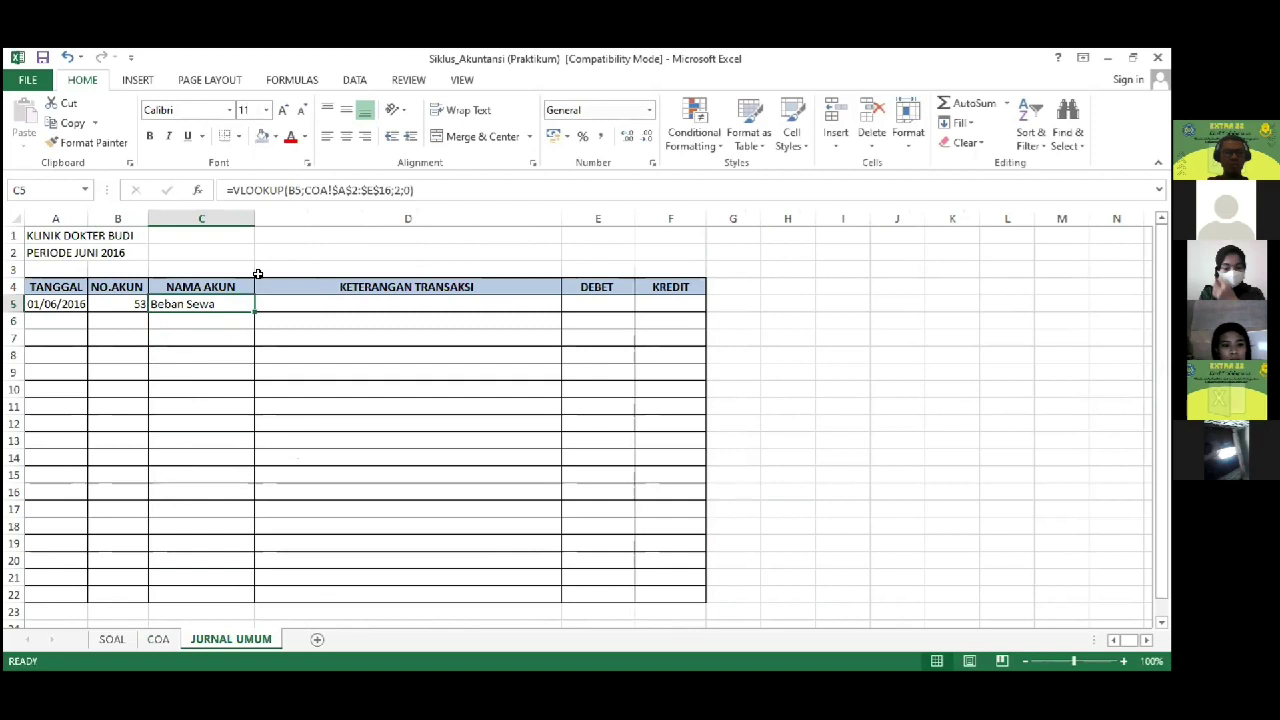
key(ctrl+c)
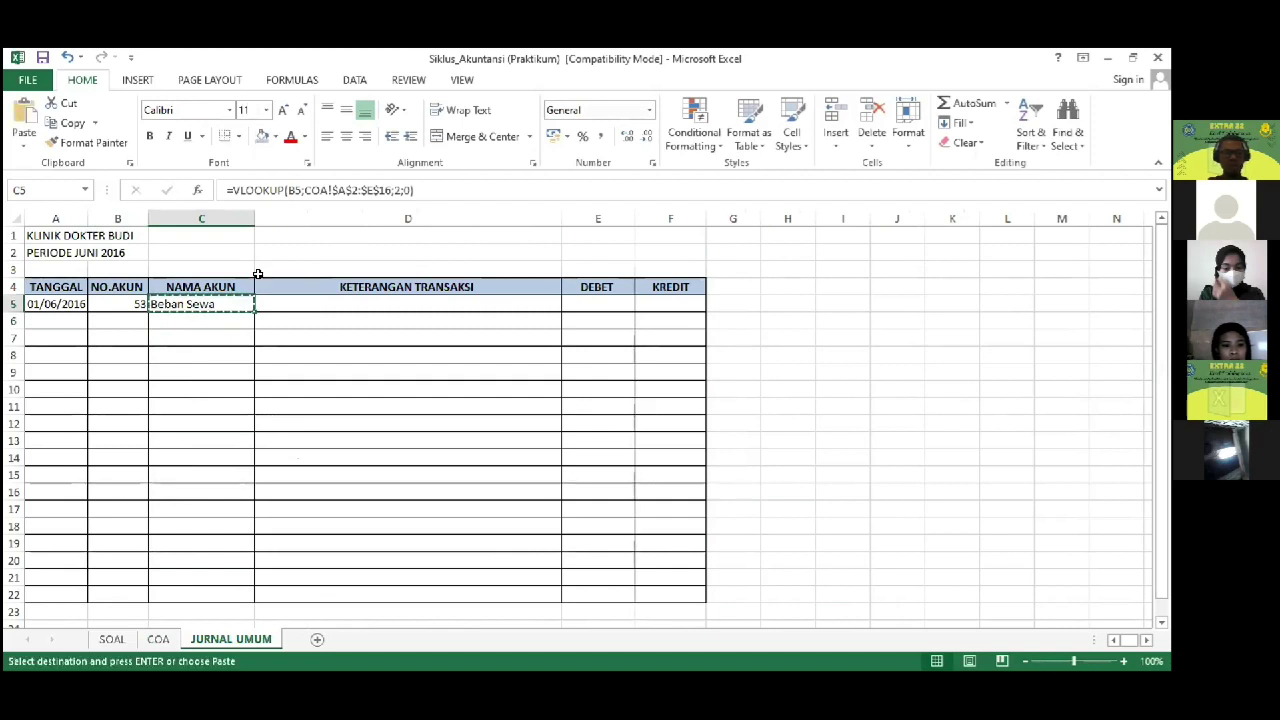
key(shift+Down)
key(shift+Down)
key(shift+Down)
key(shift+Down)
key(shift+Down)
key(shift+Down)
key(shift+Down)
key(shift+Down)
key(shift+Down)
key(shift+Down)
key(shift+Down)
key(shift+Down)
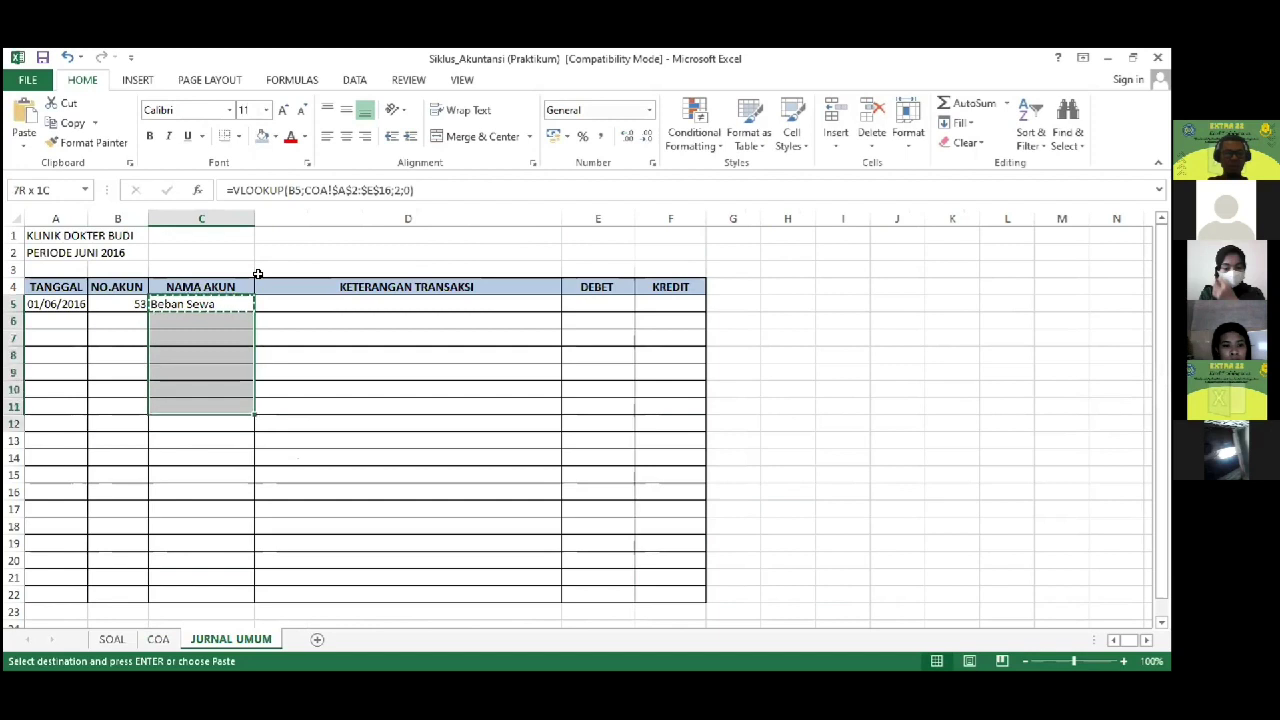
key(shift+Down)
key(shift+Down)
key(shift+Down)
key(shift+Down)
key(shift+Down)
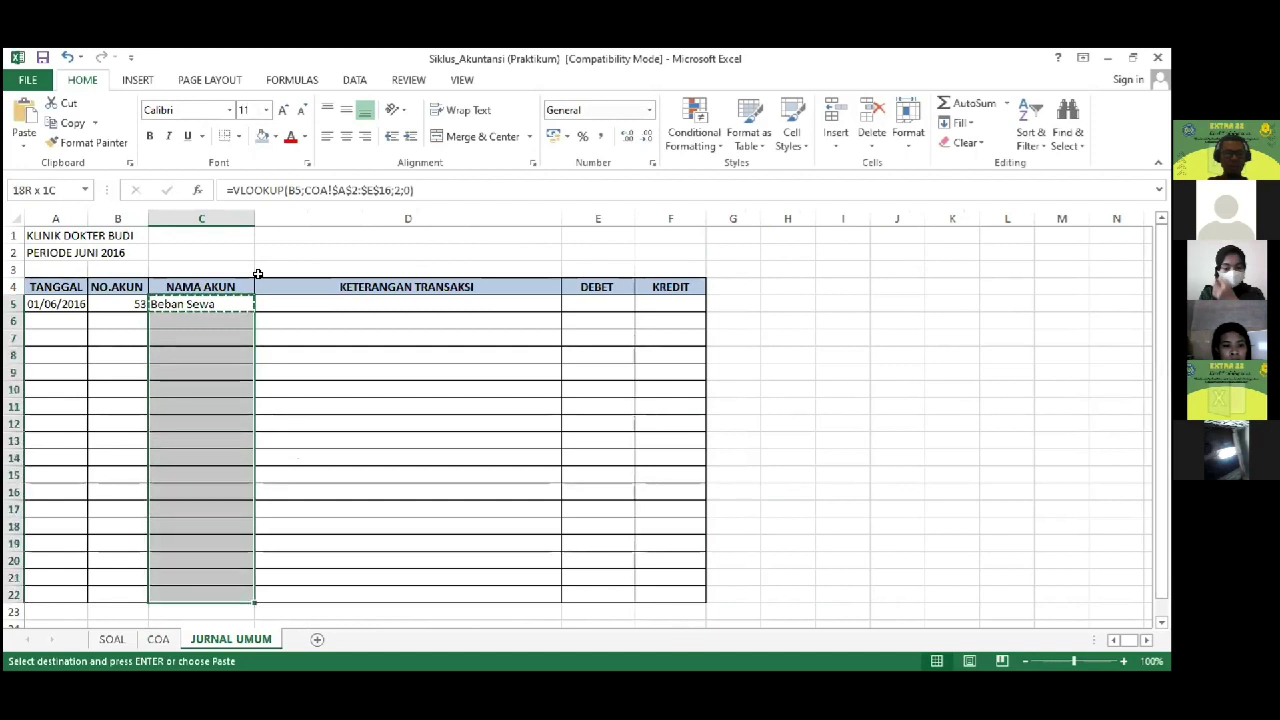
key(Return)
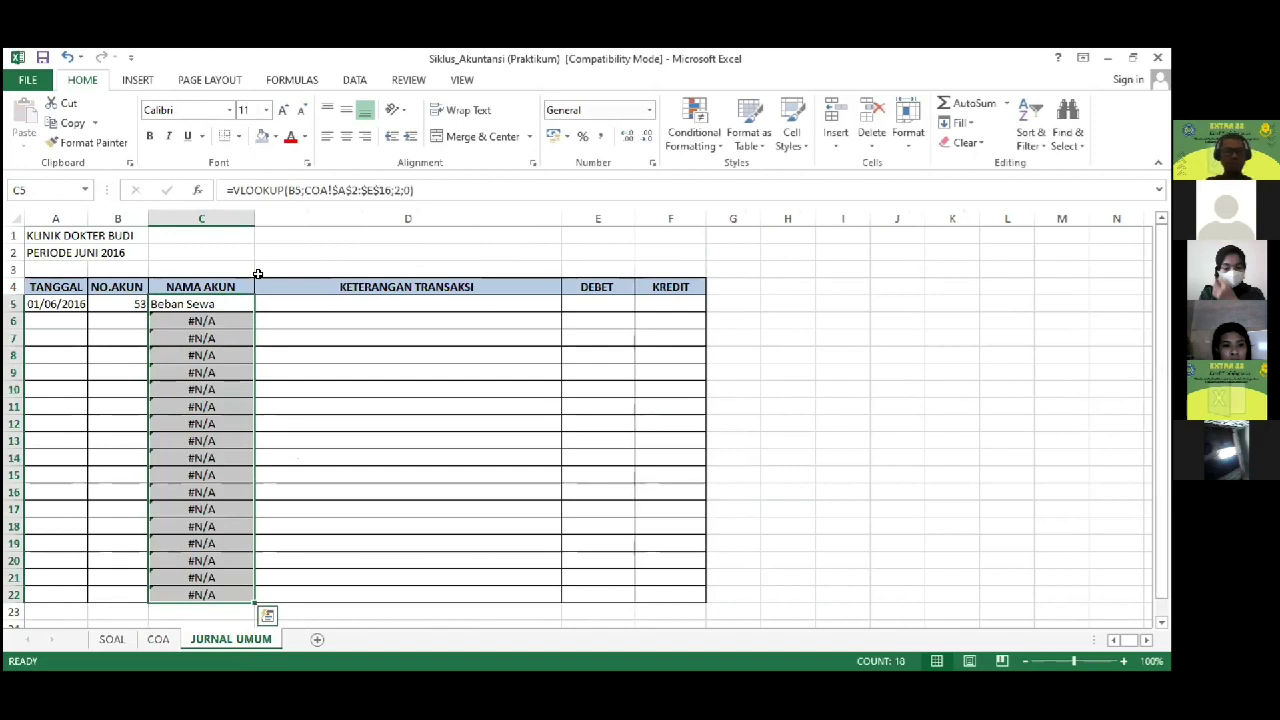
Step: Copy the transaction date from A5 of JURNAL UMUM into A6 for the credit line of the same transaction
key(Left)
key(Down)
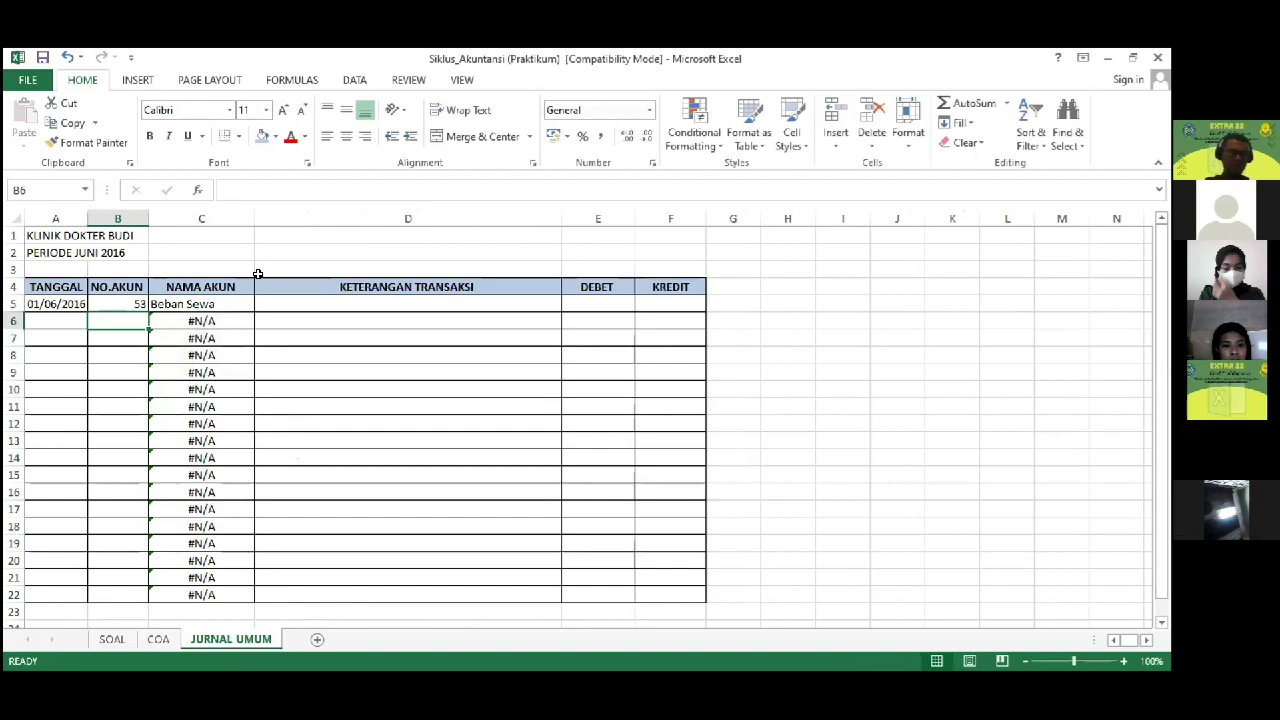
key(Left)
key(Up)
key(ctrl+c)
key(Down)
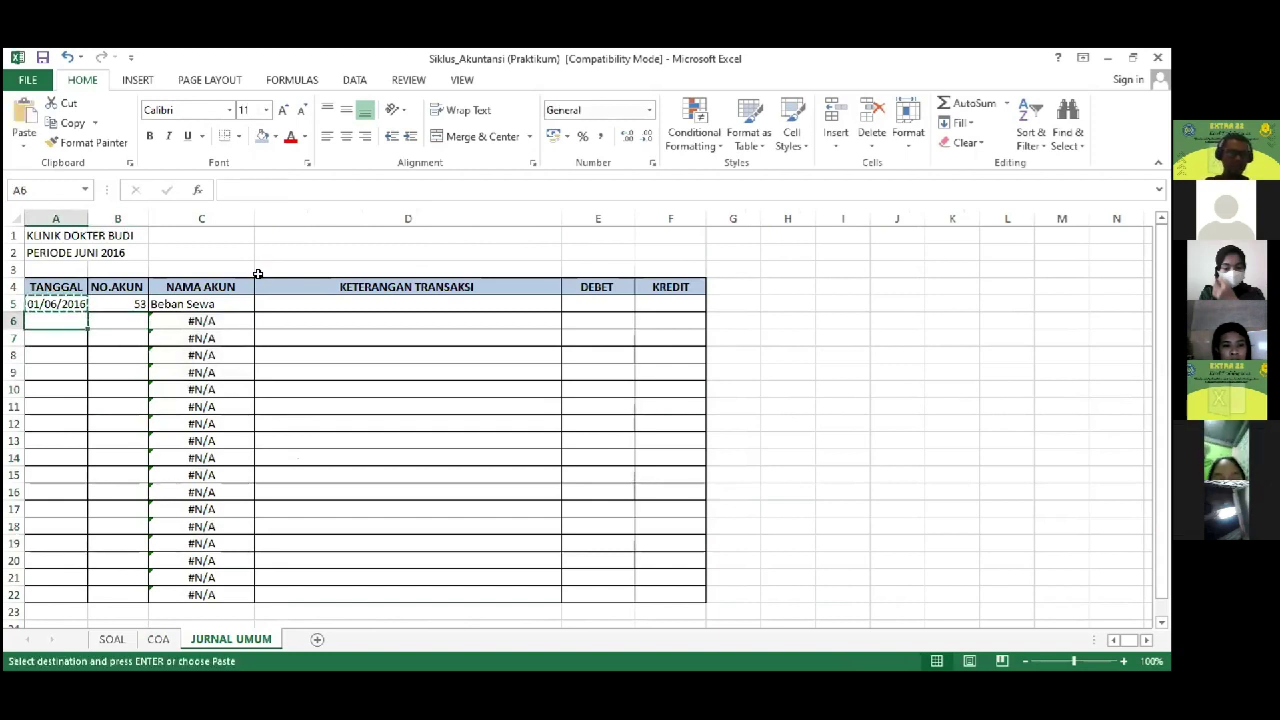
key(Return)
key(Right)
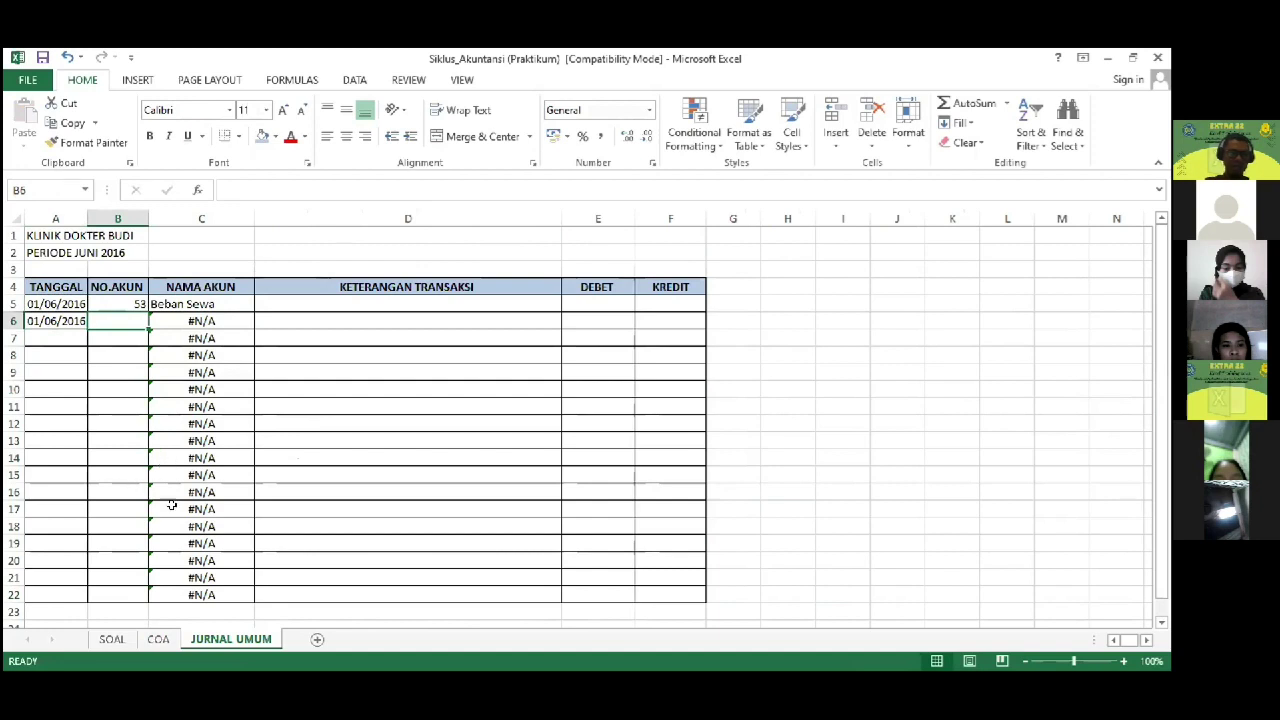
Step: Look up the Kas account in the COA sheet and enter its number, 11, in B6 of JURNAL UMUM
click(160, 641)
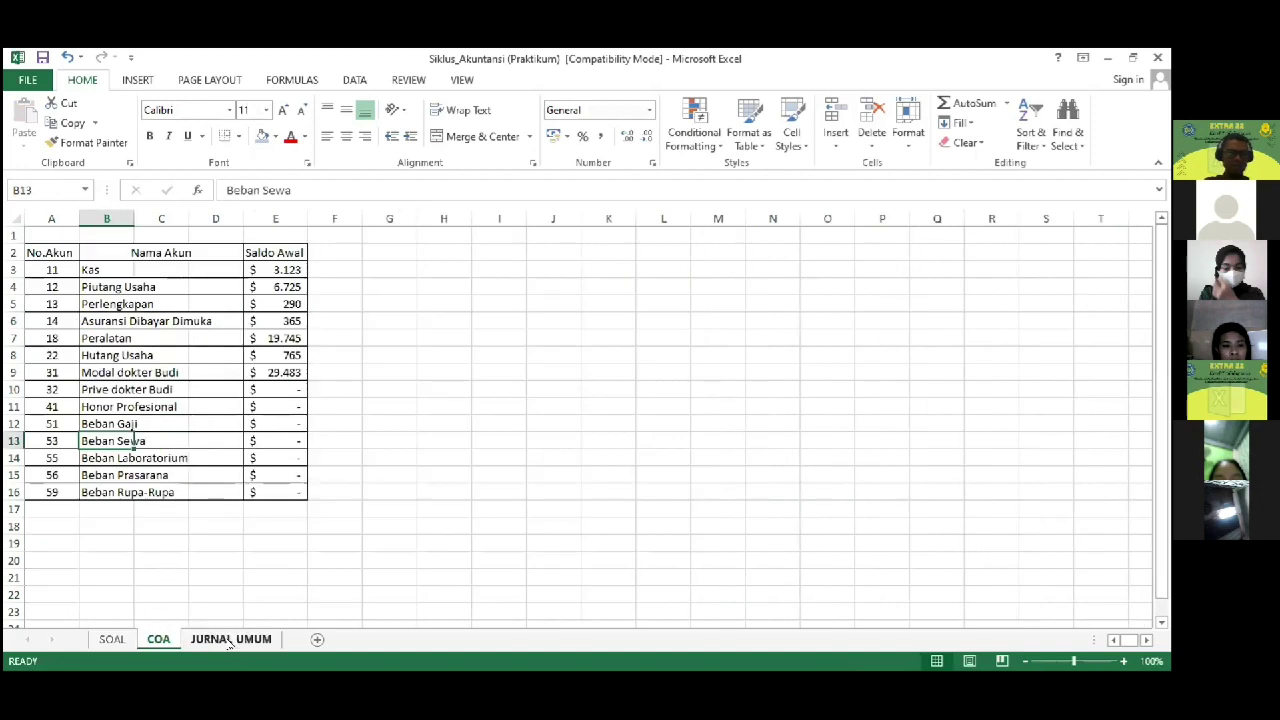
click(229, 643)
text(11)
key(Tab)
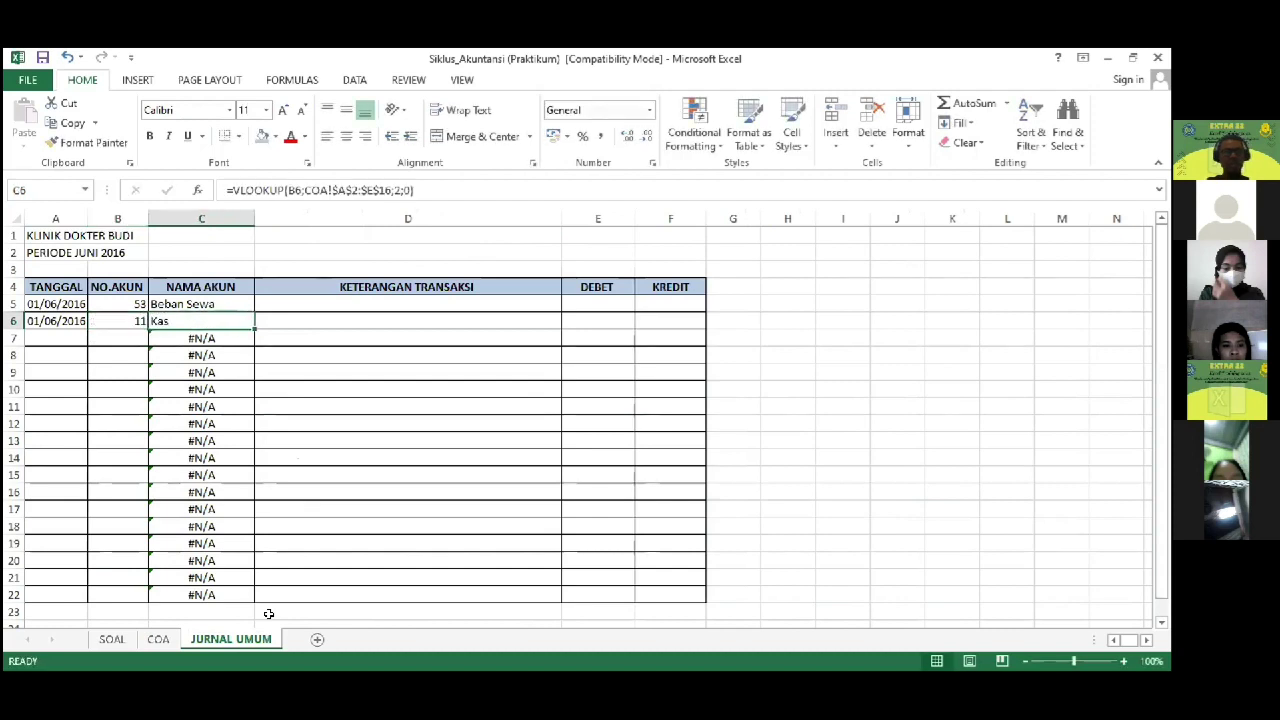
Step: Centre the account numbers in the NO.AKUN column, B5:B22
key(Left)
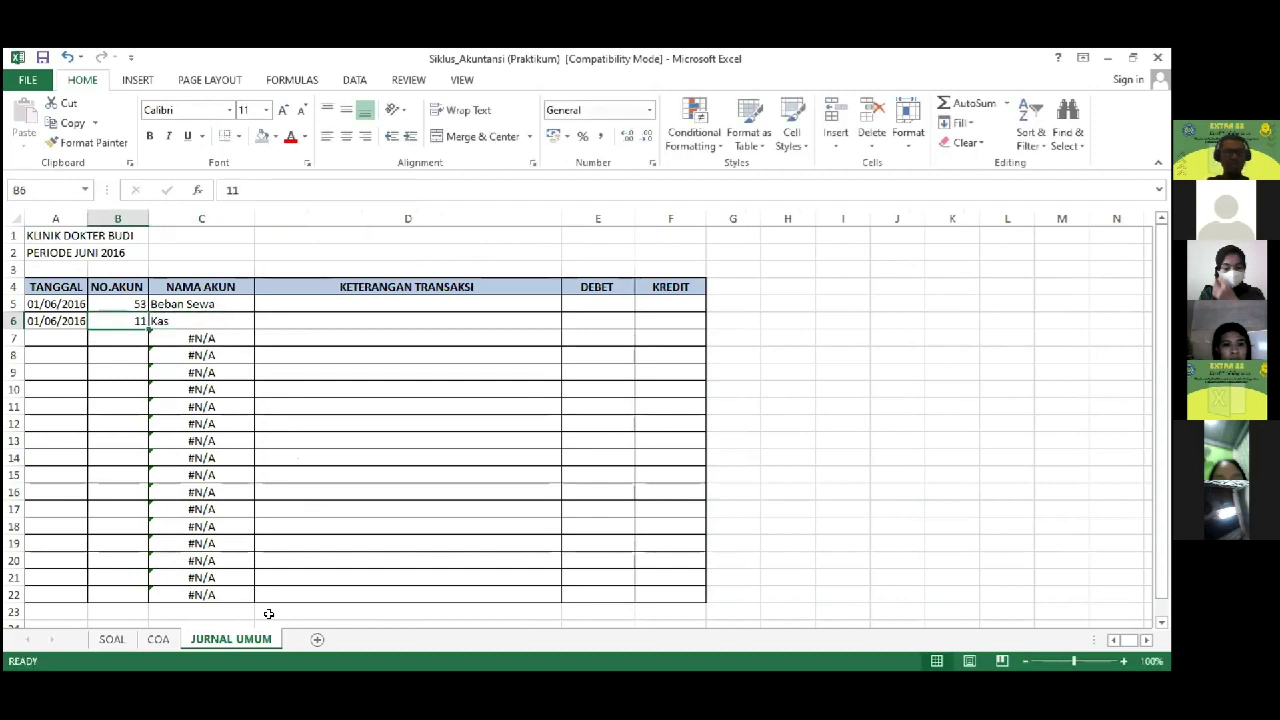
key(Up)
key(shift+Down)
key(shift+Down)
key(shift+Down)
key(shift+Down)
key(shift+Down)
key(shift+Down)
key(shift+Down)
key(shift+Down)
key(shift+Down)
key(shift+Down)
key(shift+Down)
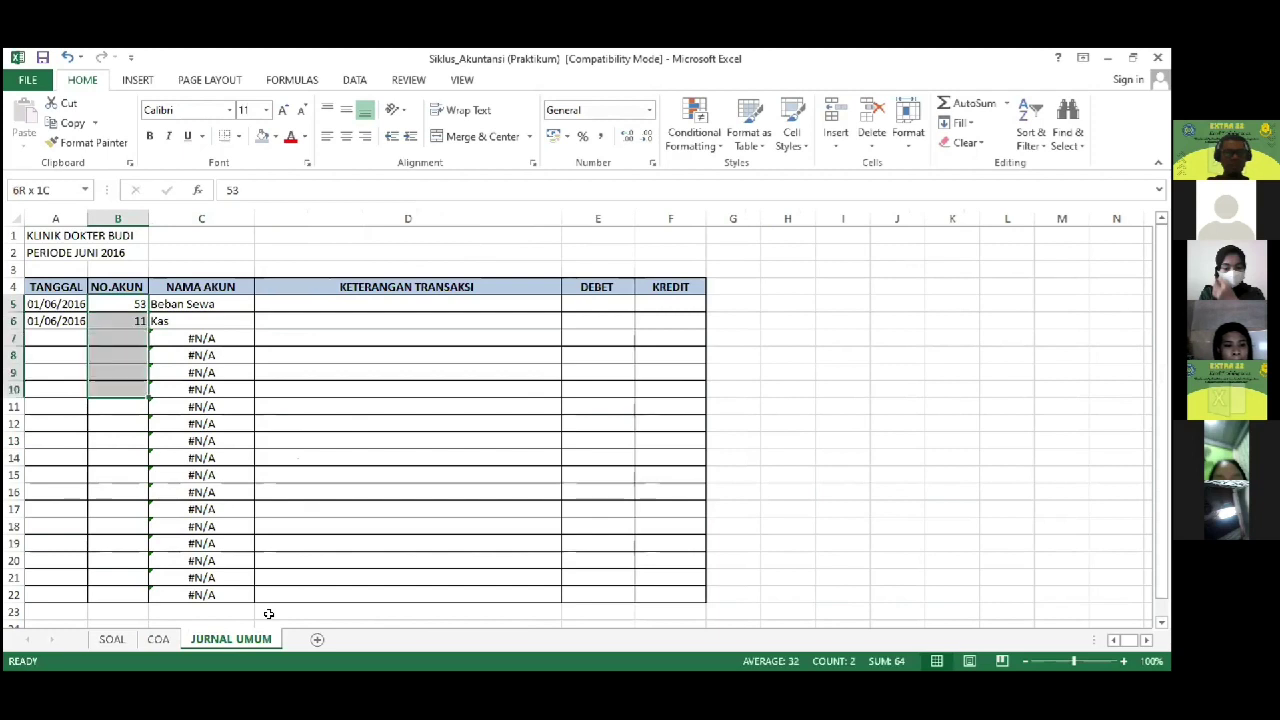
key(shift+Down)
key(shift+Down)
key(shift+Down)
key(shift+Down)
key(shift+Down)
key(shift+Down)
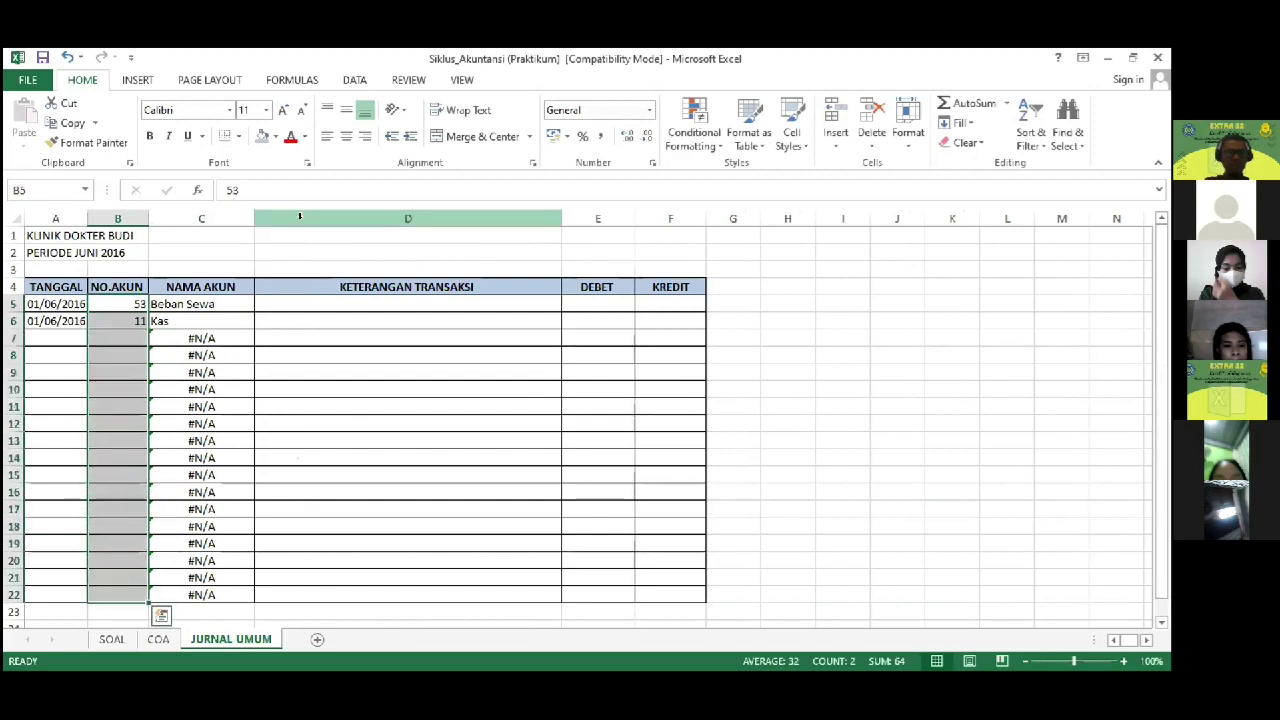
click(345, 137)
Step: Enter the description BIAYA SEWA KANTOR in D5, checking the wording of the first transaction in the SOAL sheet
key(Right)
key(Right)
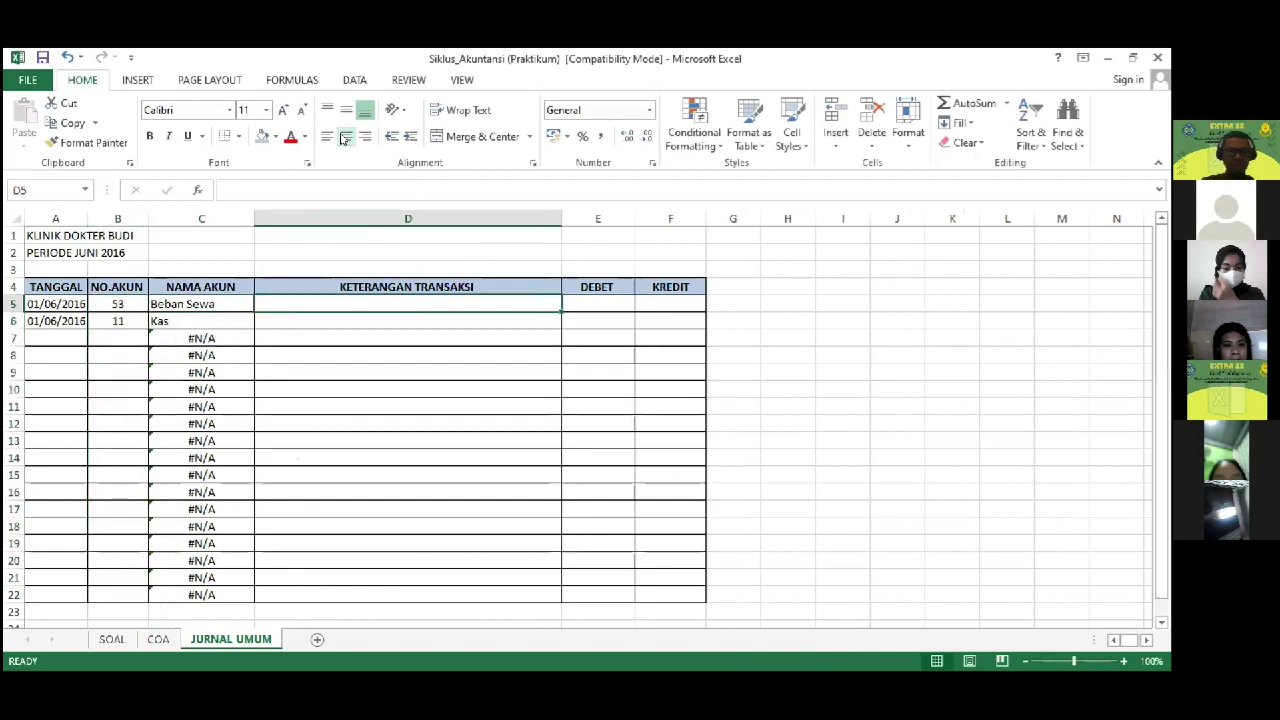
text(BIAYA SEWA)
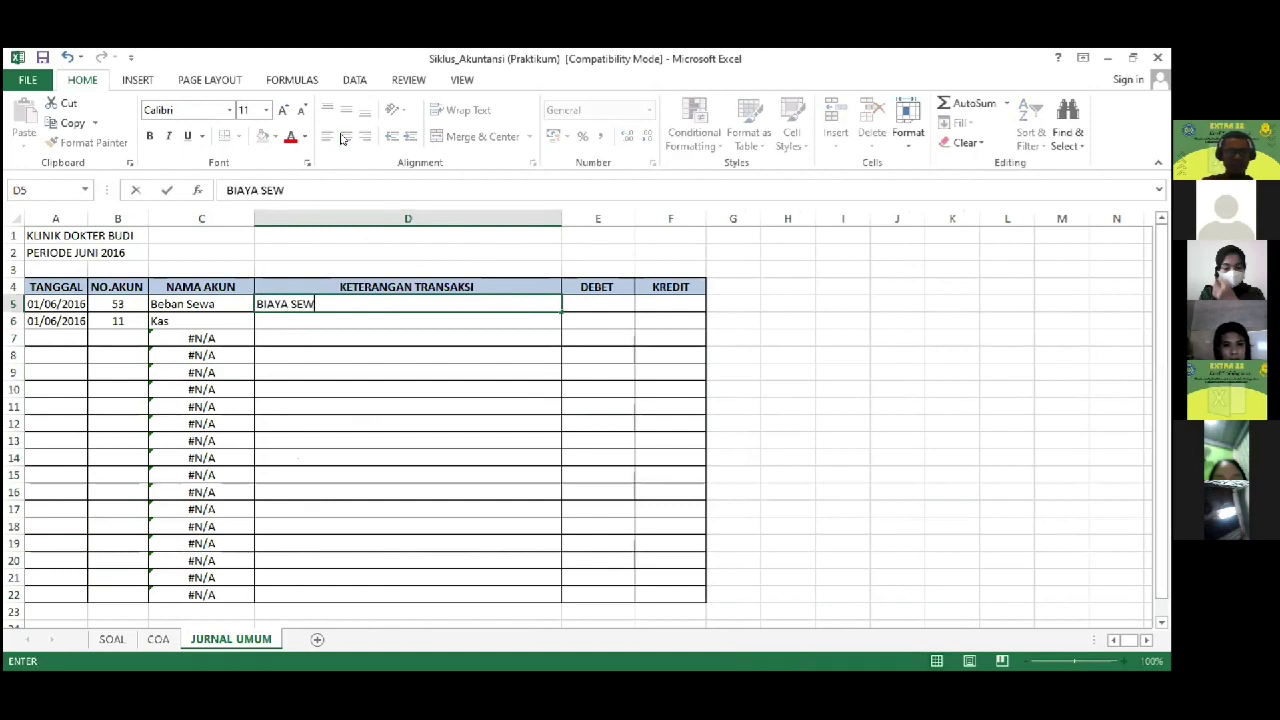
key(Return)
key(Up)
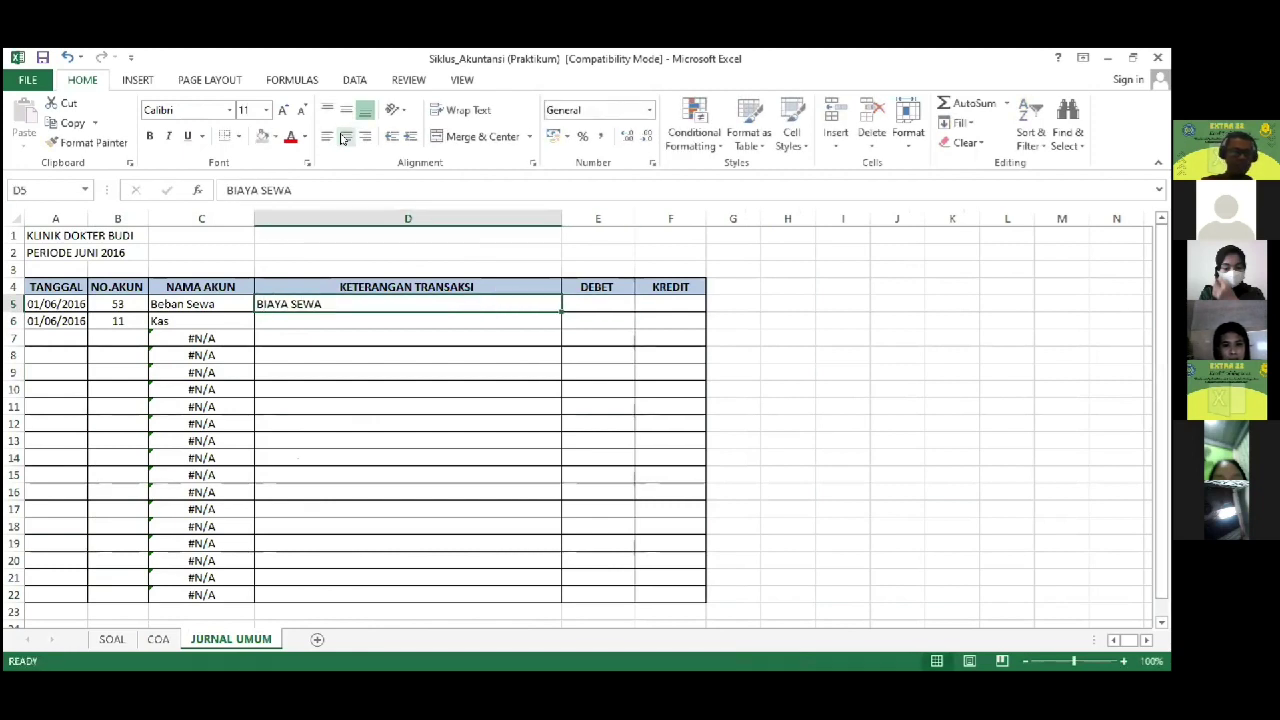
click(157, 639)
click(124, 639)
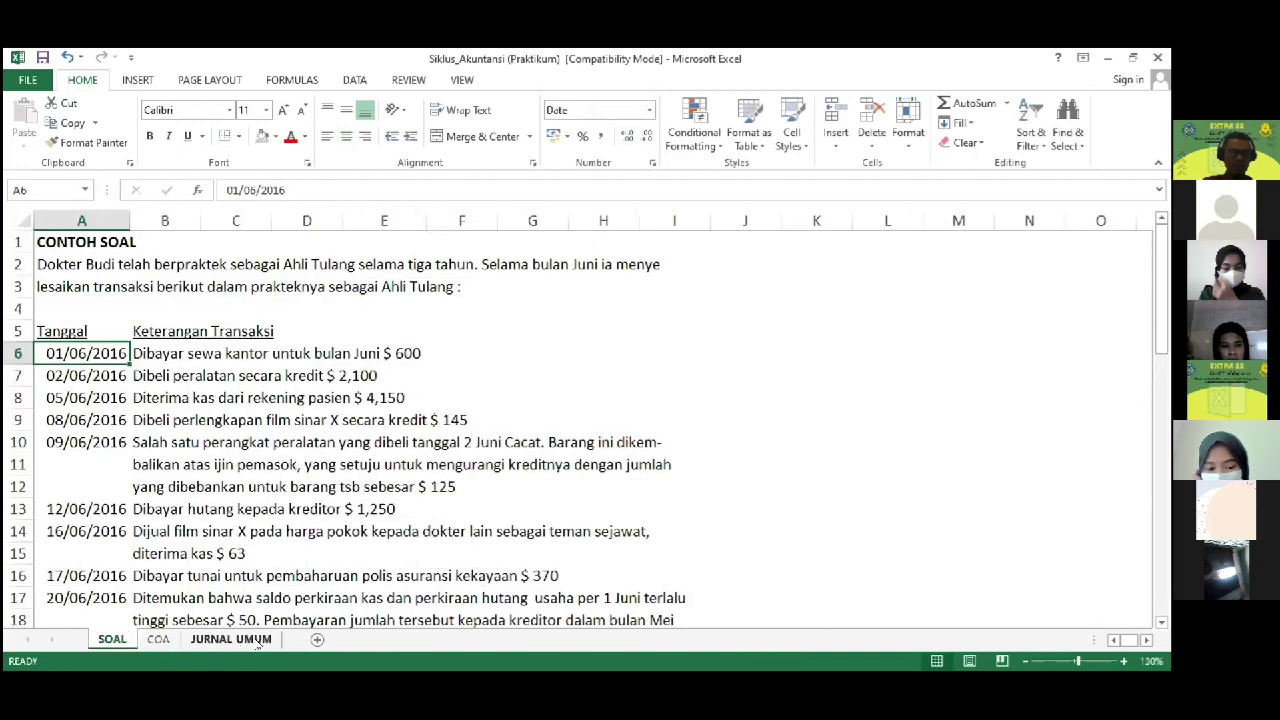
click(257, 640)
key(F2)
text(KANTOR)
key(Tab)
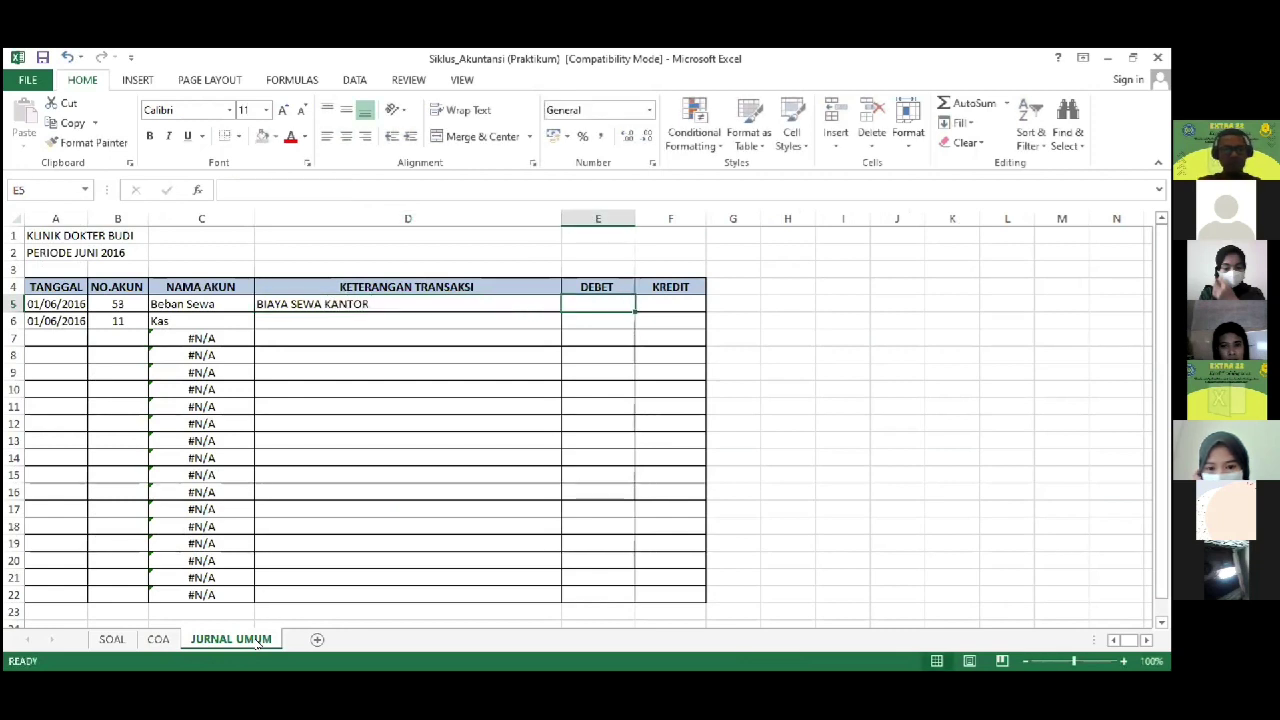
Step: Check the first transaction's amount in the SOAL sheet and enter 600 as the debit in E5 of JURNAL UMUM
click(111, 639)
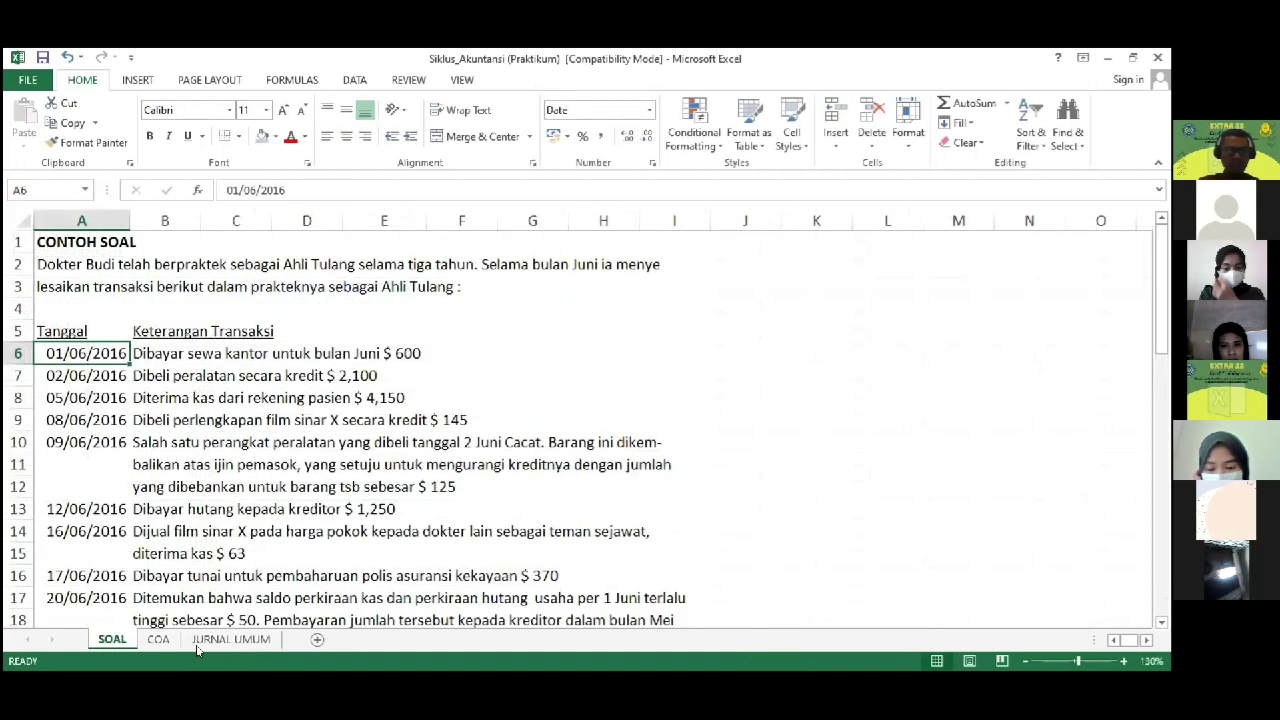
click(230, 640)
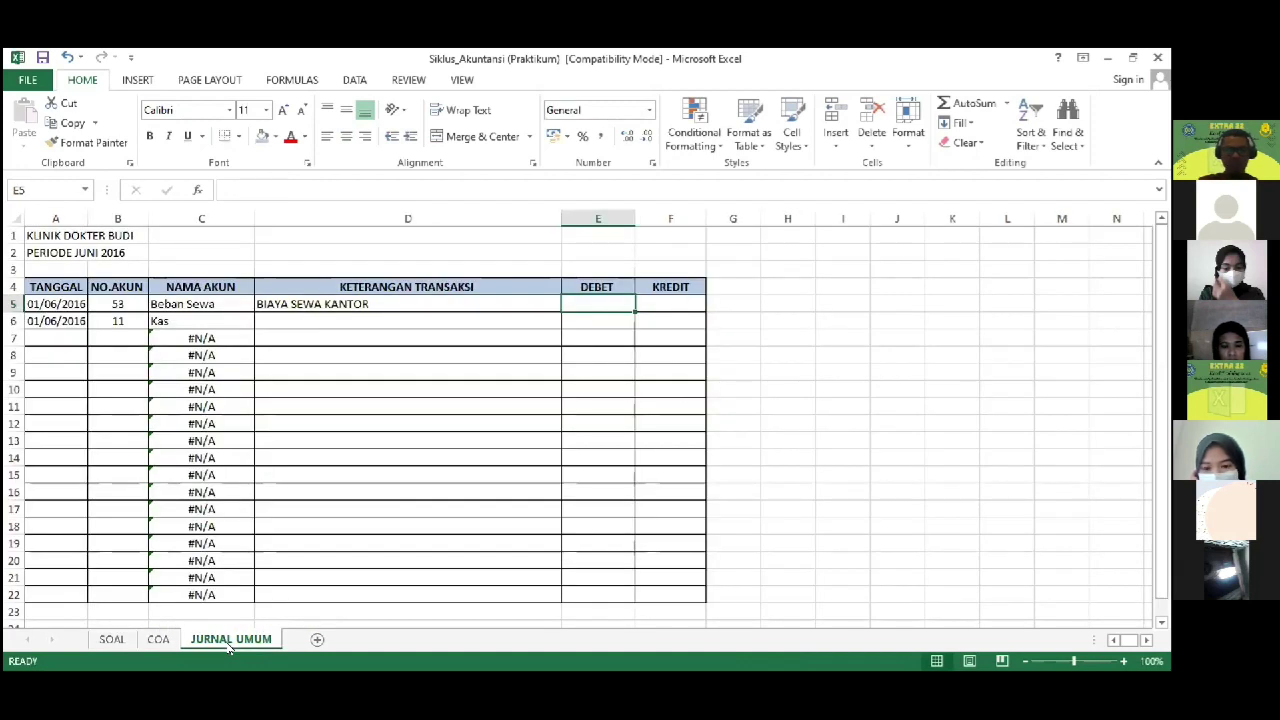
text(600)
click(222, 639)
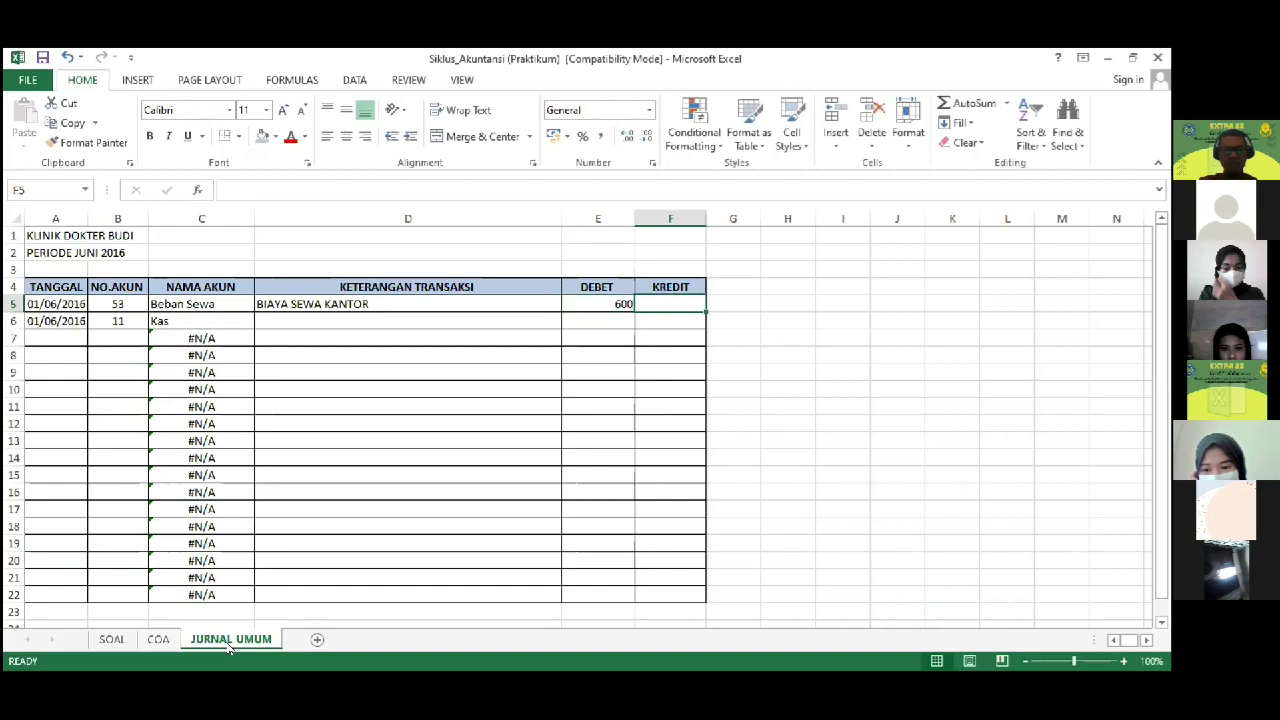
Step: Format the DEBET and KREDIT cells E5:F22 as US dollar accounting values without decimals
key(shift+Right)
key(shift+Down)
key(shift+Down)
key(shift+Down)
key(shift+Down)
key(shift+Down)
key(shift+Down)
key(shift+Down)
key(shift+Down)
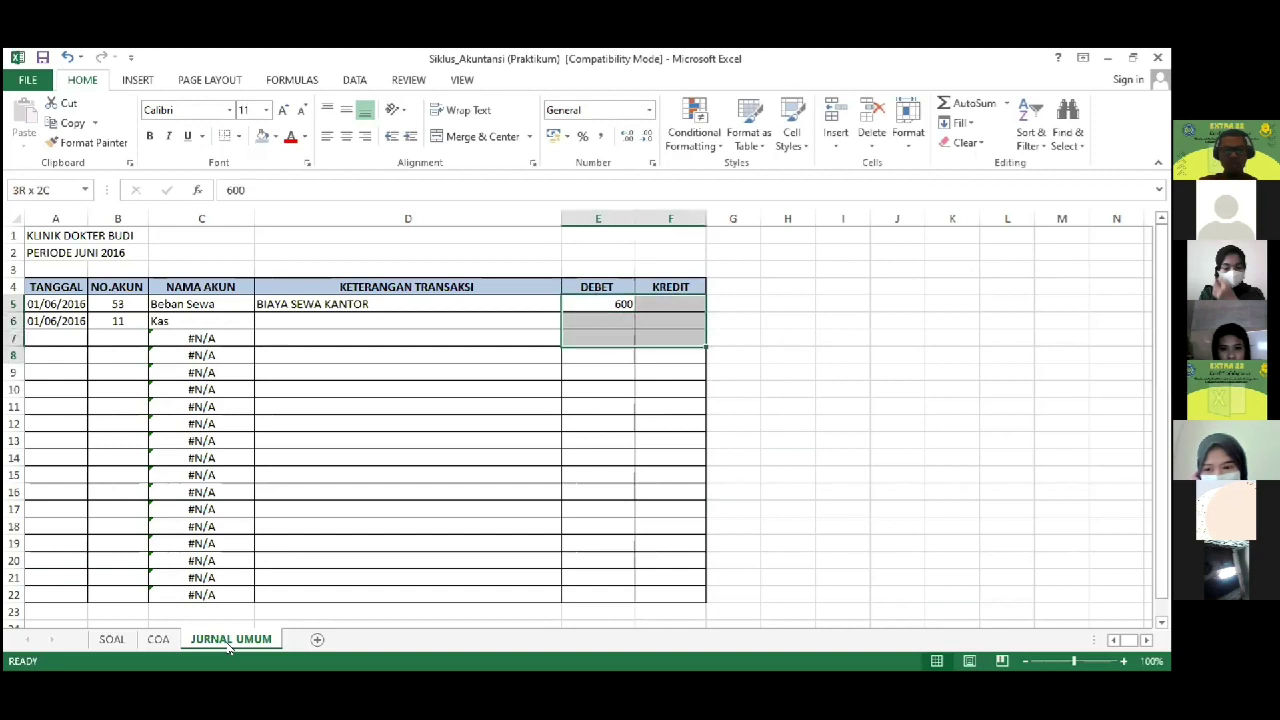
key(shift+Down)
key(shift+Down)
key(shift+Down)
key(shift+Down)
key(shift+Down)
key(shift+Down)
key(shift+Down)
key(shift+Down)
key(shift+Down)
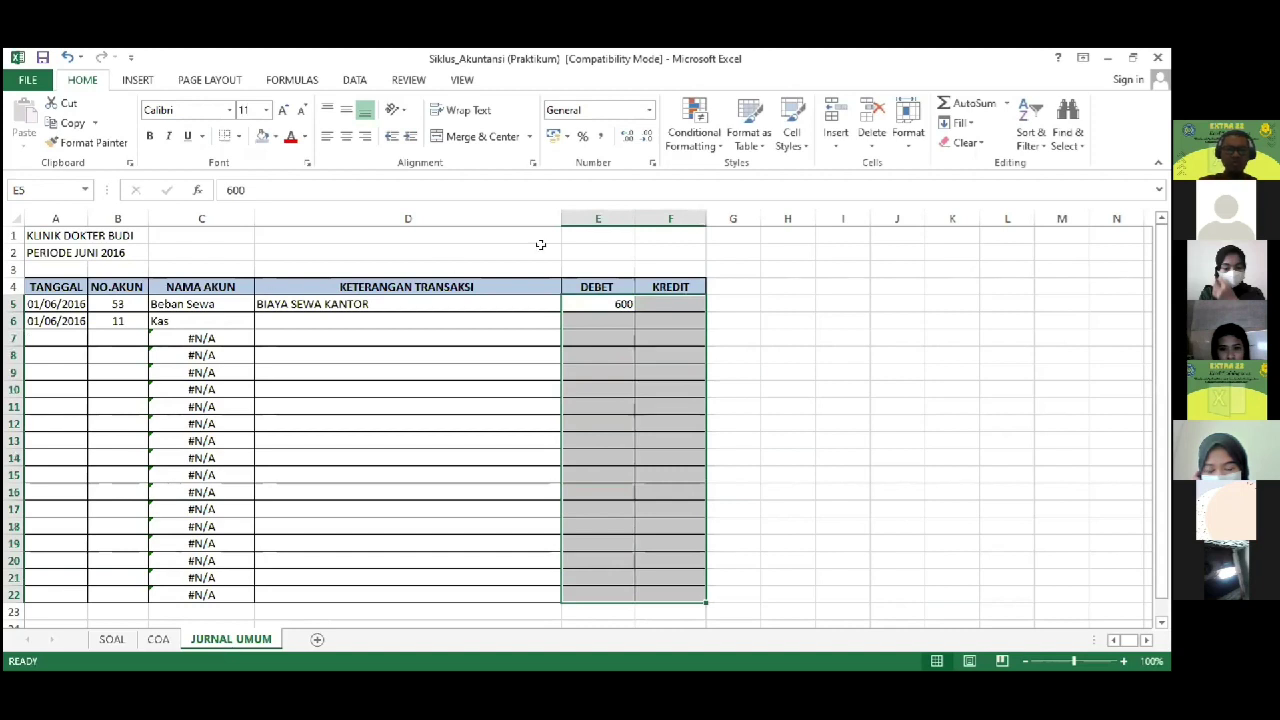
click(566, 140)
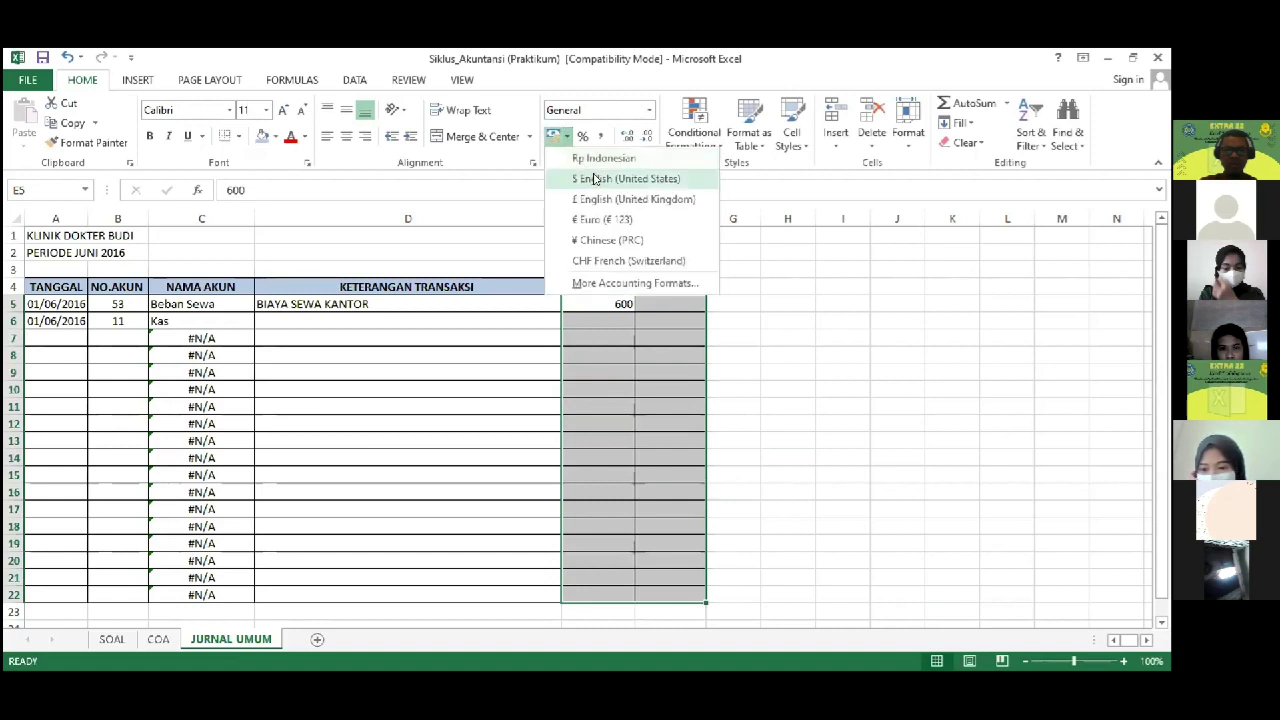
click(594, 178)
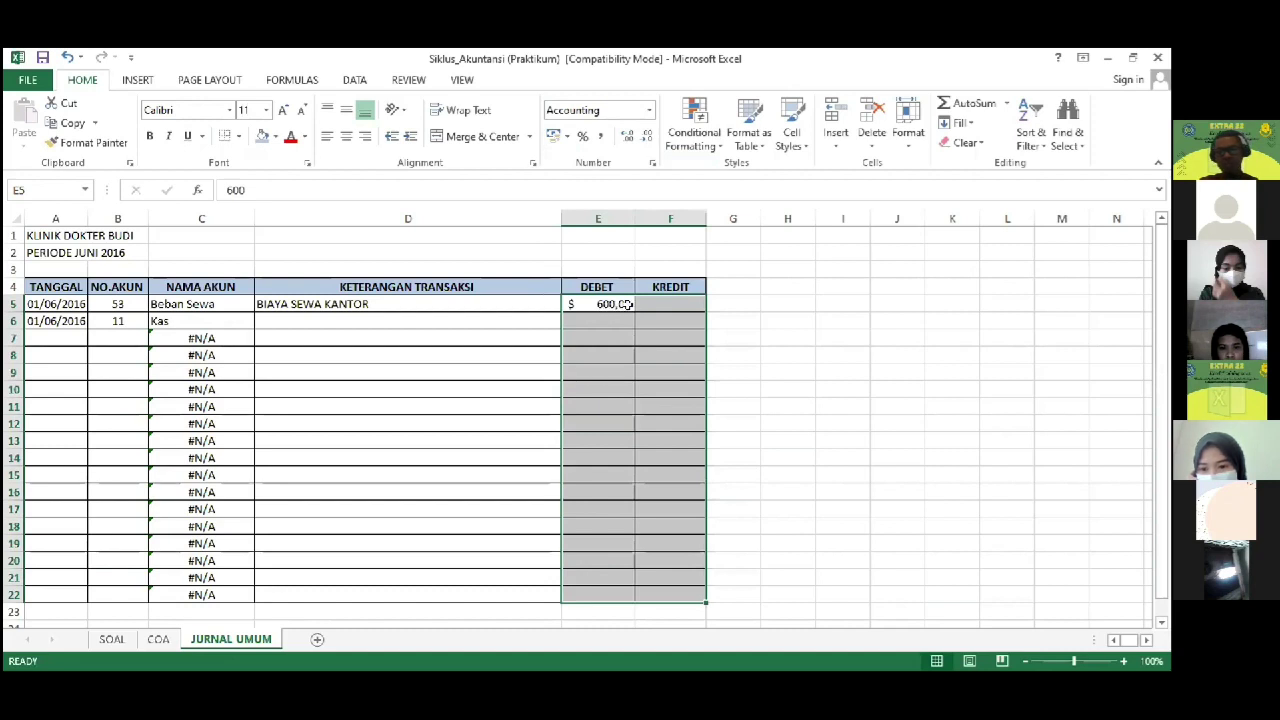
double_click(647, 138)
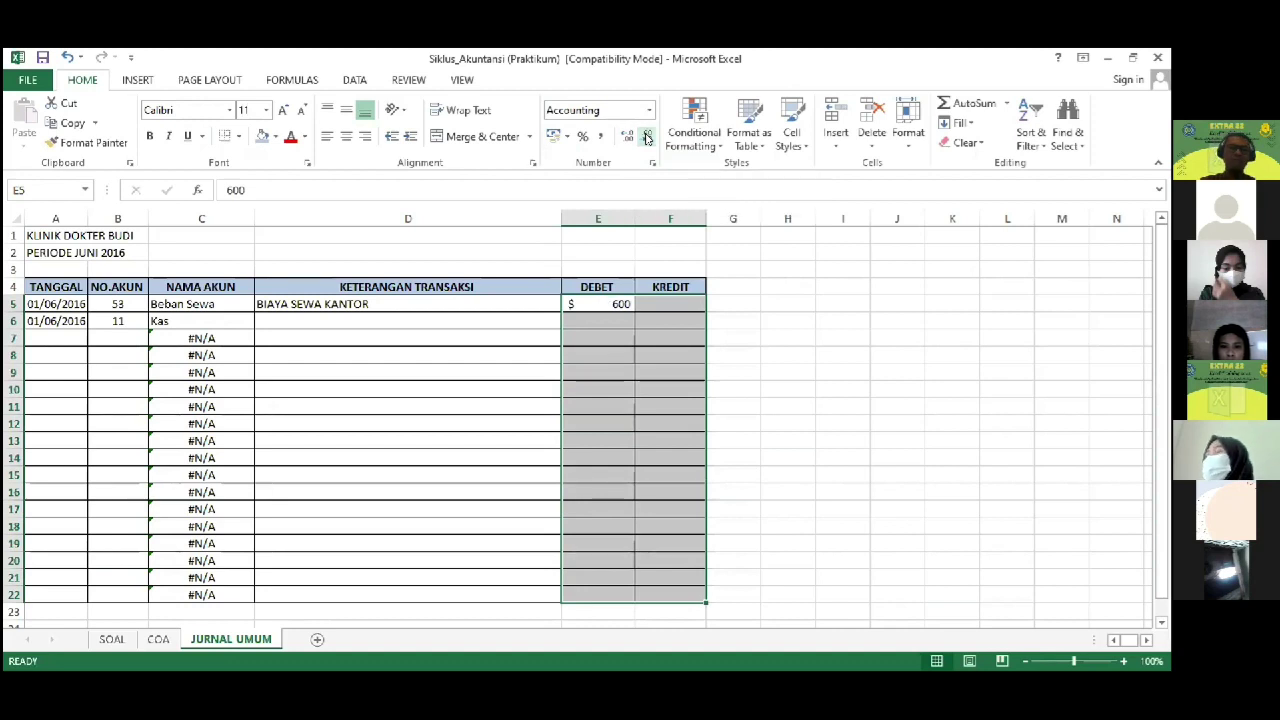
Step: Enter =D5 in D6 to repeat the office rent description on the Kas line
key(Return)
key(Left)
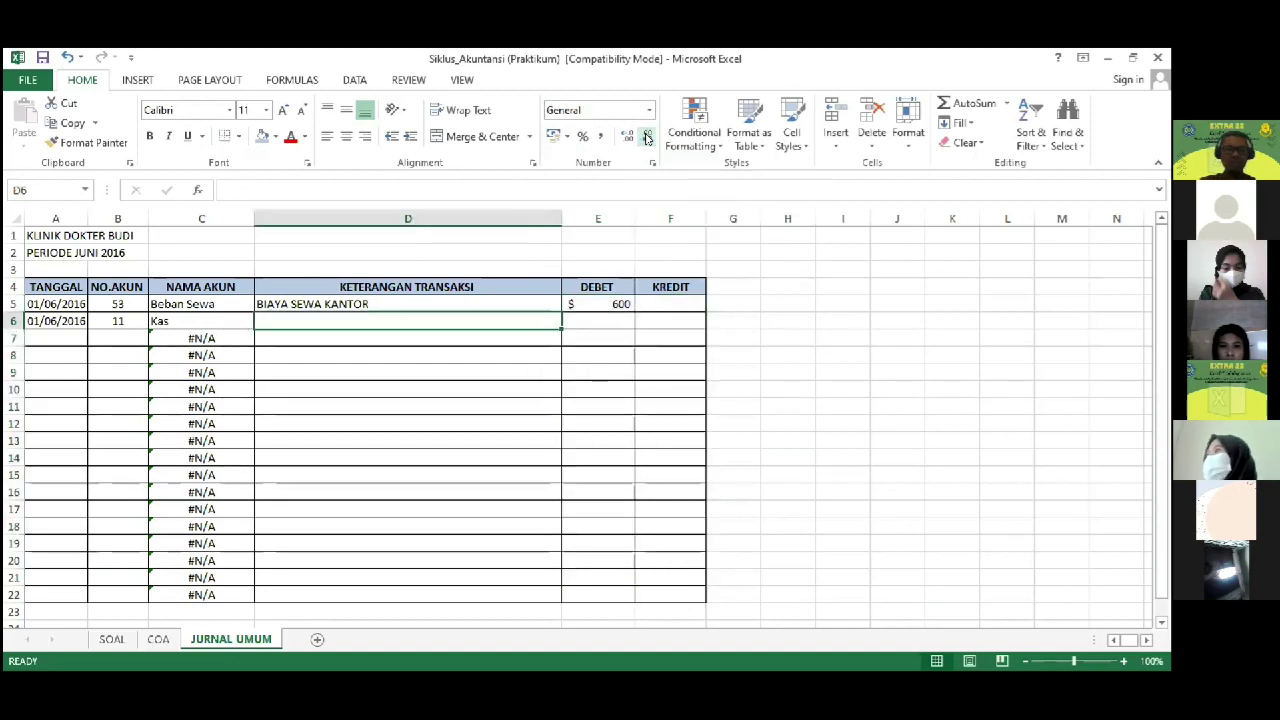
key(Left)
key(Right)
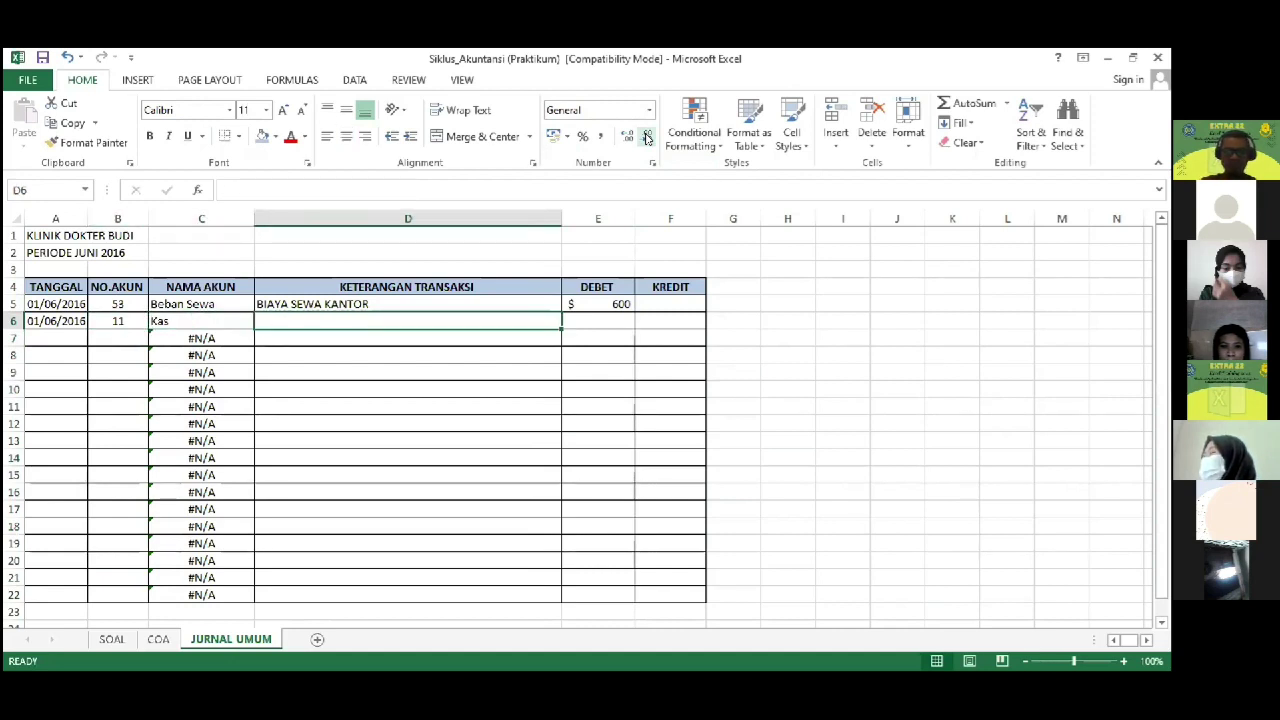
text(=)
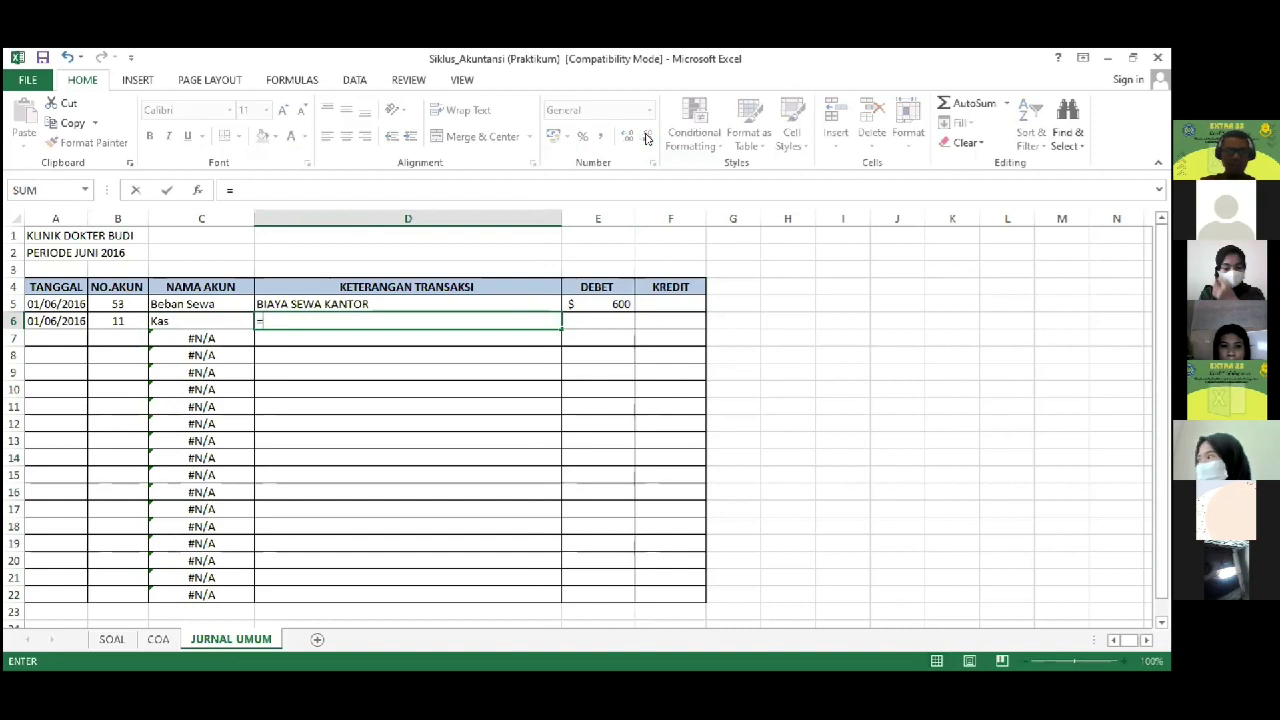
key(Up)
key(Return)
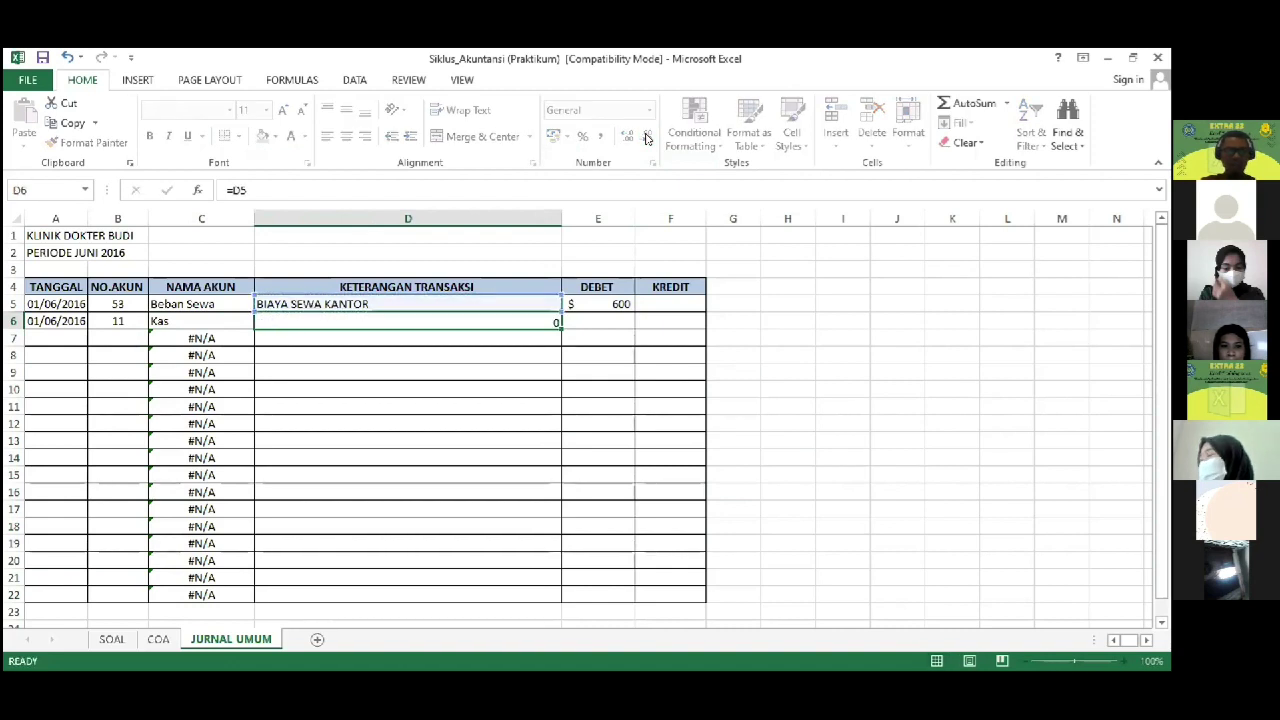
key(Up)
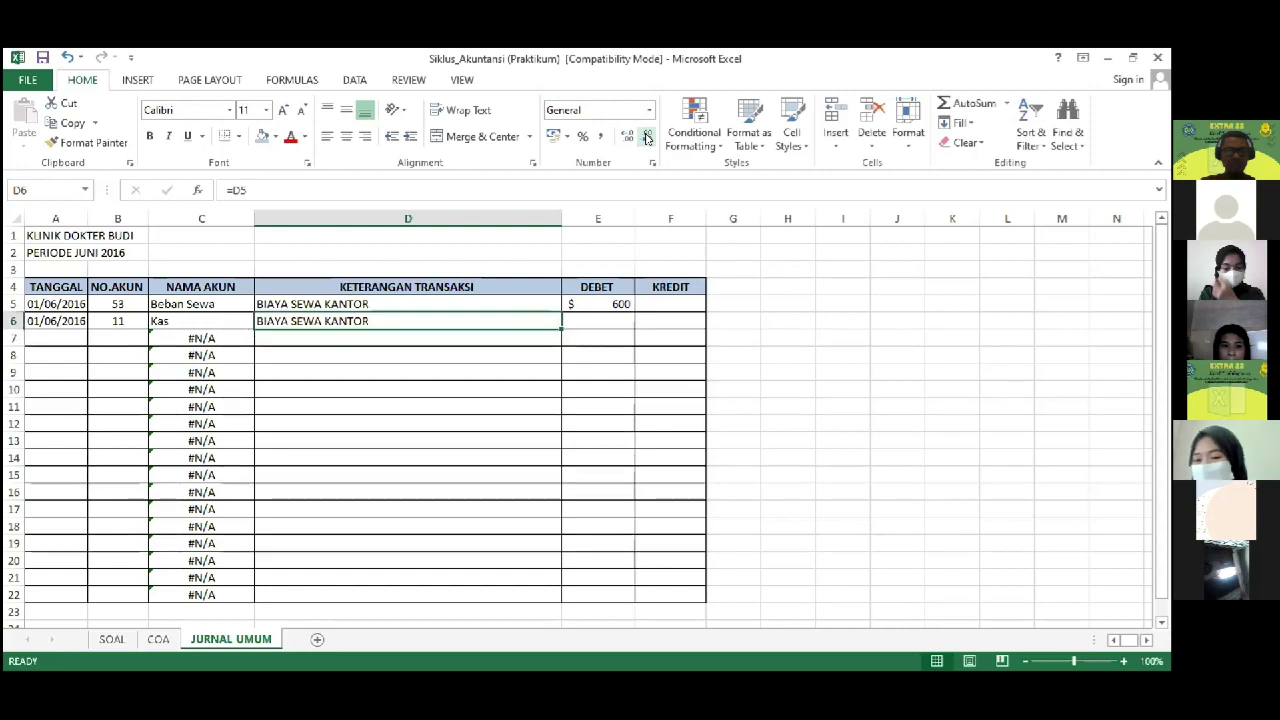
Step: Enter =E5 in F6 to credit Kas with the same amount as the rent debit
key(Right)
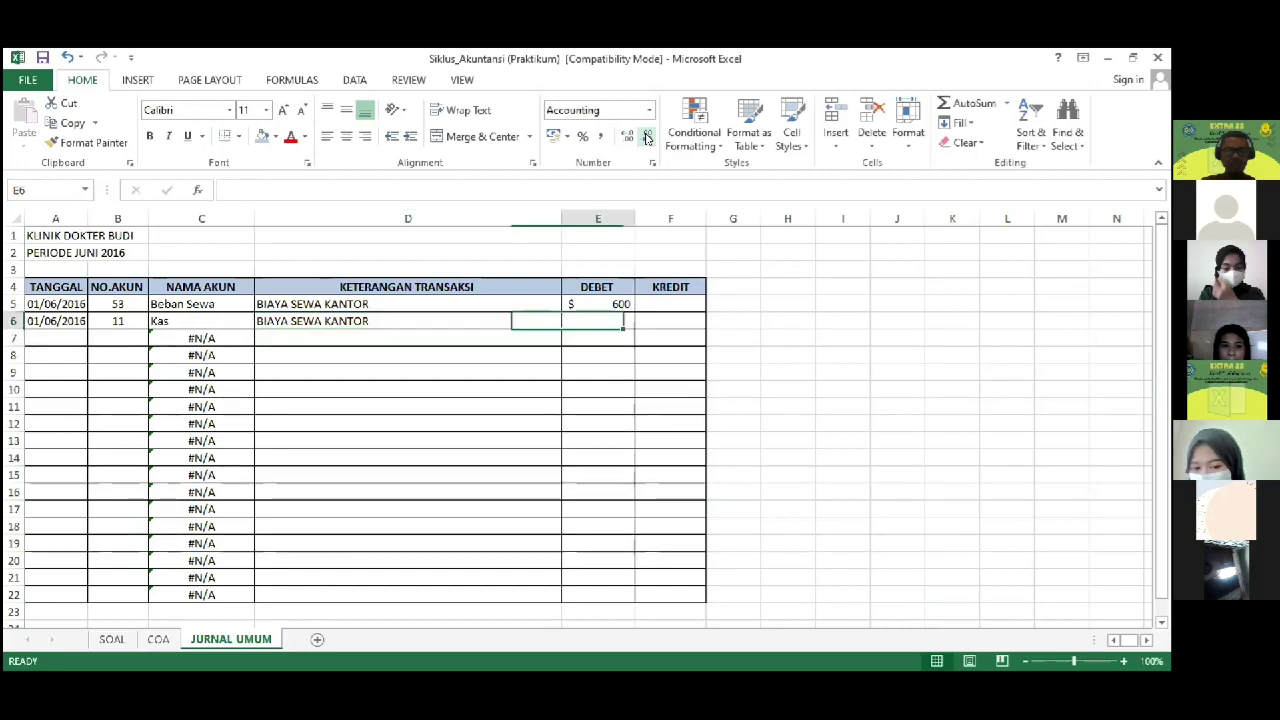
key(Right)
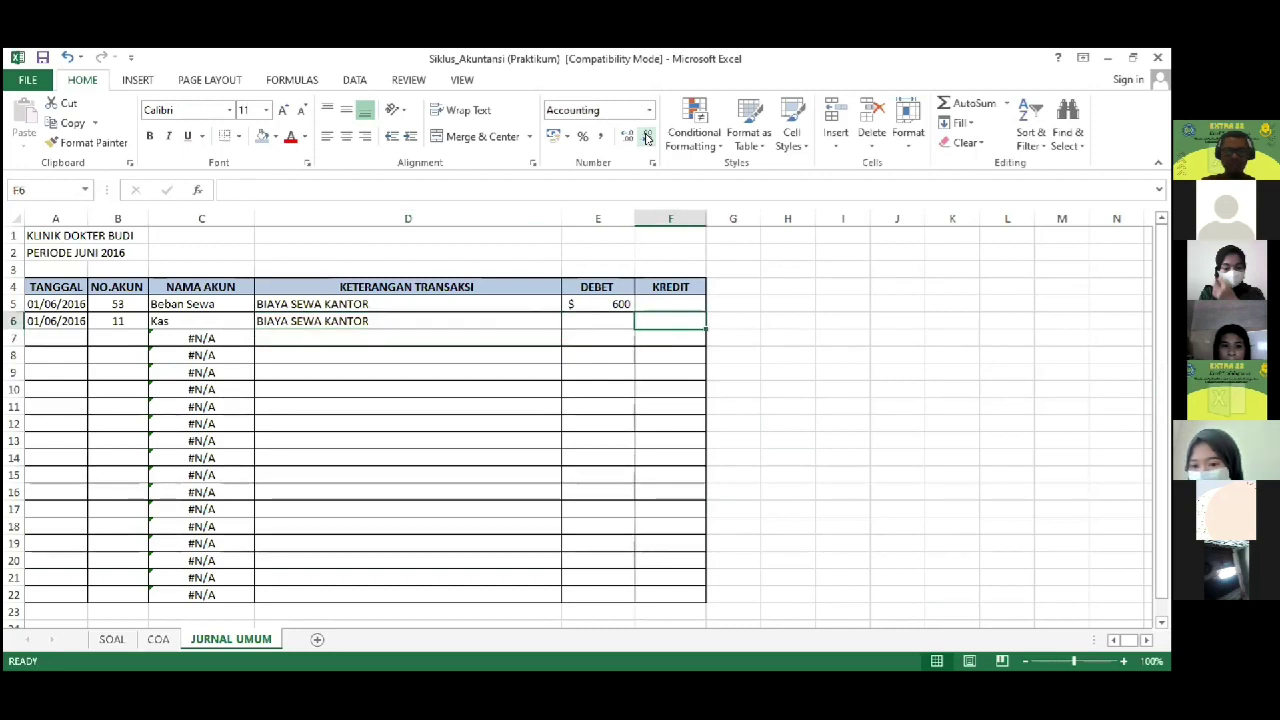
text(=)
key(Left)
key(Up)
key(Return)
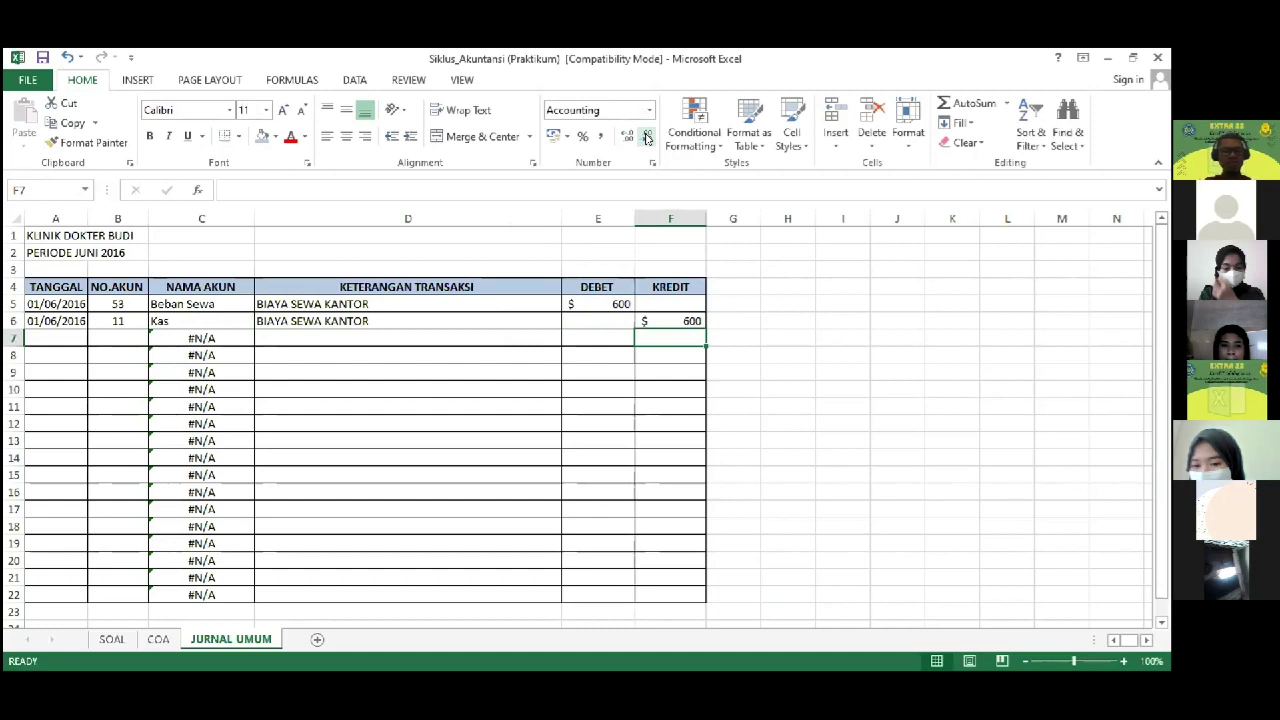
Step: Check the second transaction in the SOAL sheet and enter its date, 2/6/16, in A7 of JURNAL UMUM
key(Left)
key(Left)
key(Left)
key(Left)
key(Left)
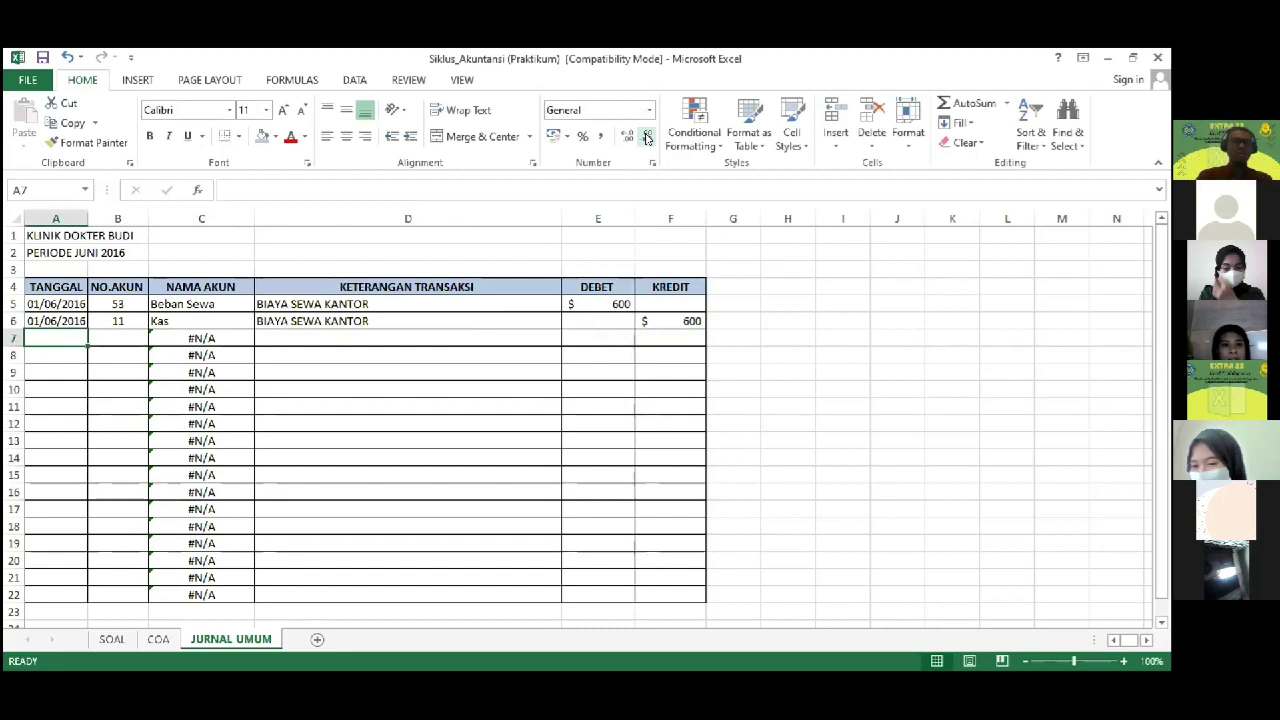
click(126, 636)
key(Down)
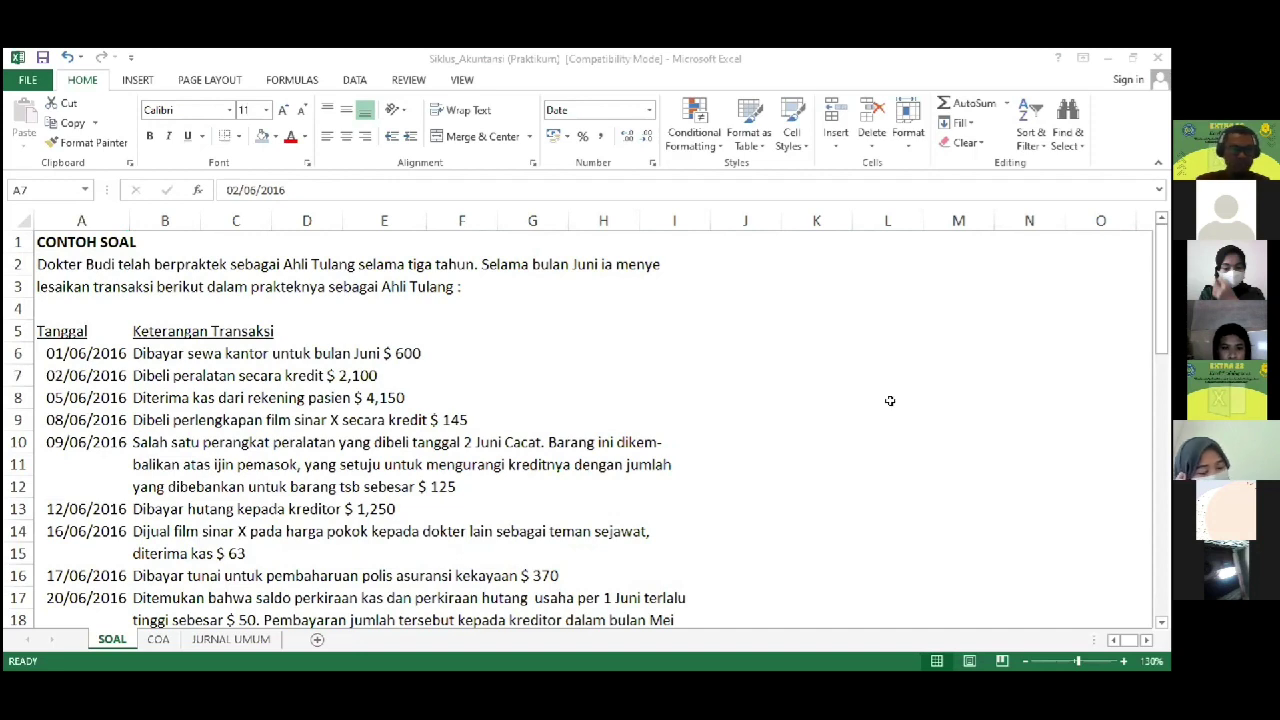
click(234, 643)
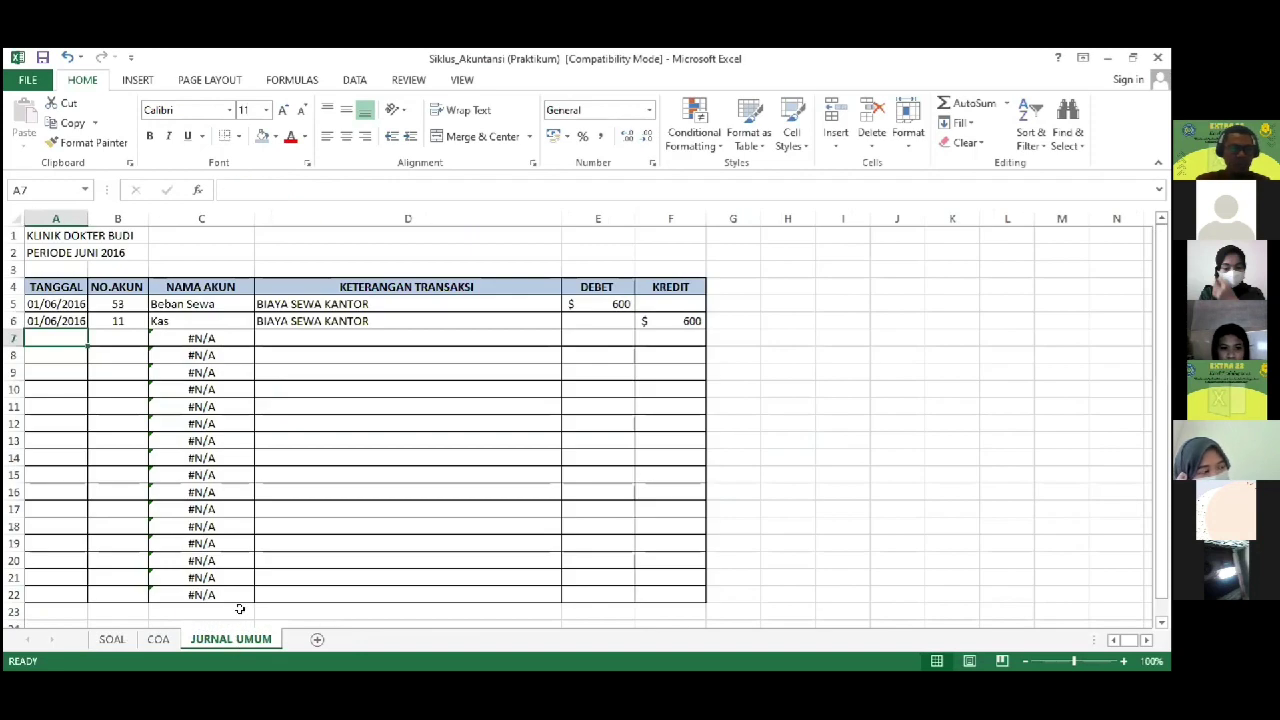
text(2/0)
text(6/201)
text(6/16)
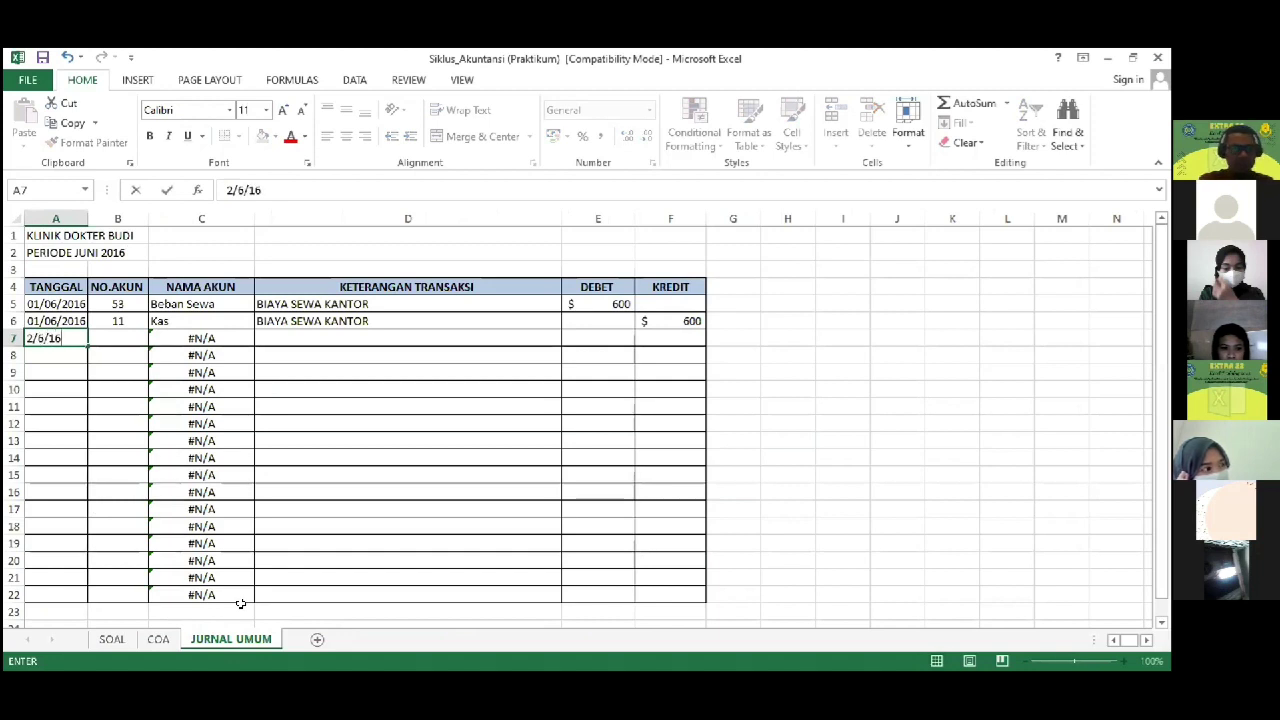
key(Tab)
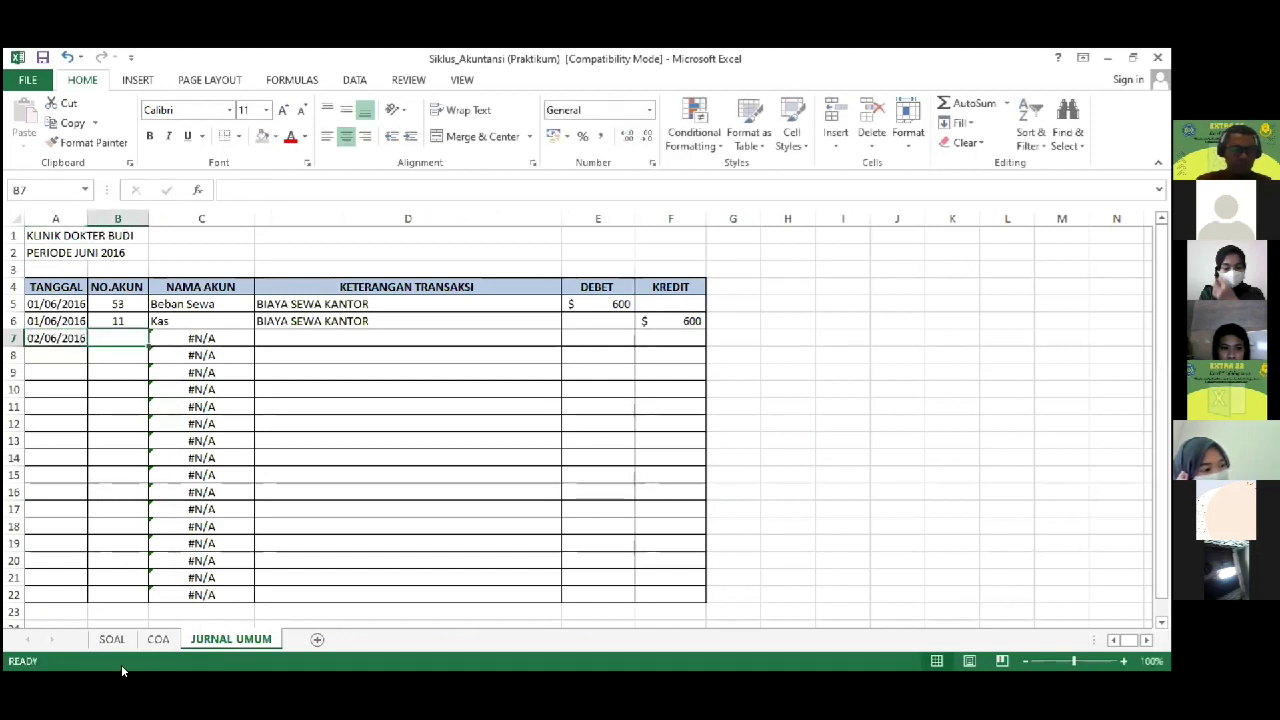
Step: Look up the equipment account (Peralatan) in the COA sheet and enter its number, 18, in B7 of JURNAL UMUM
click(158, 640)
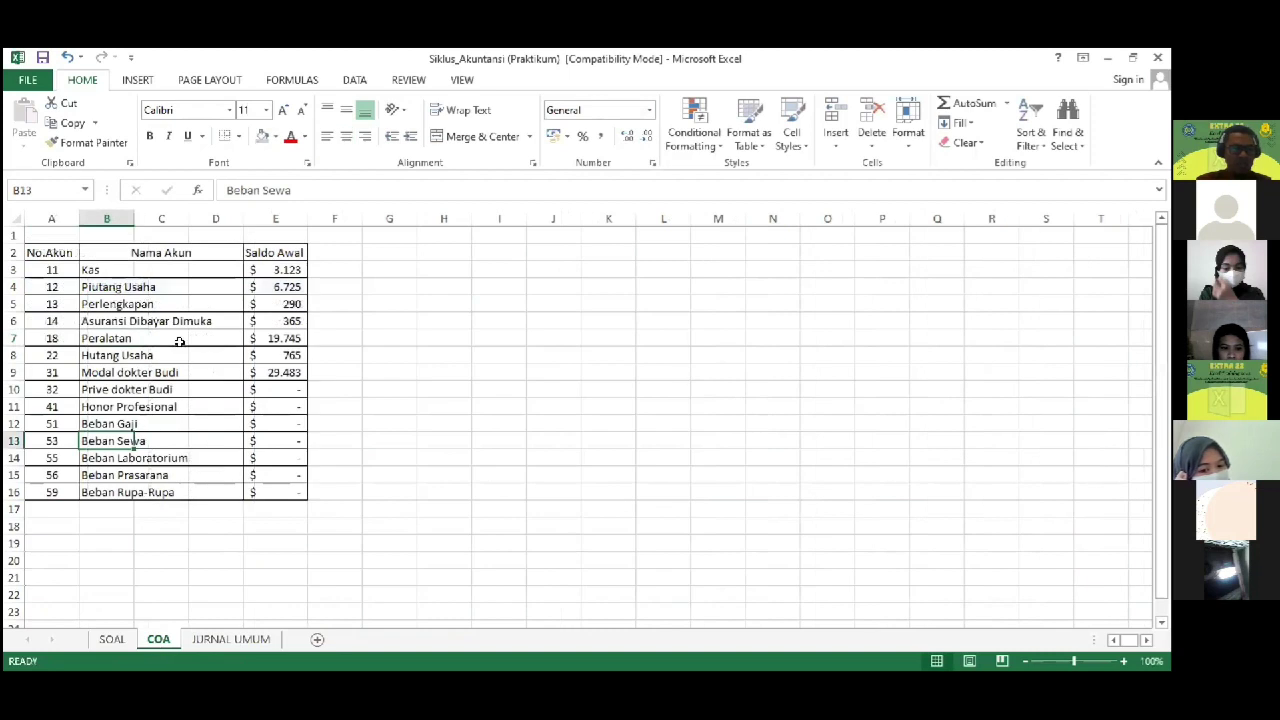
click(57, 339)
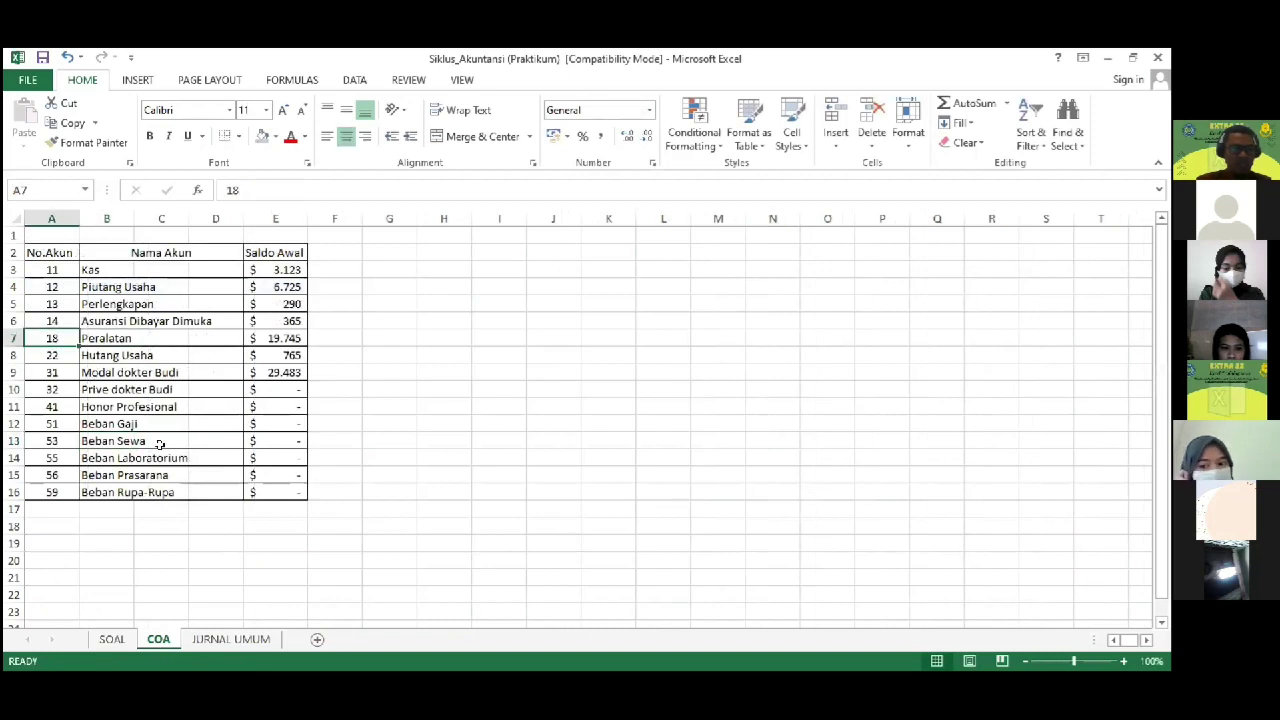
click(101, 643)
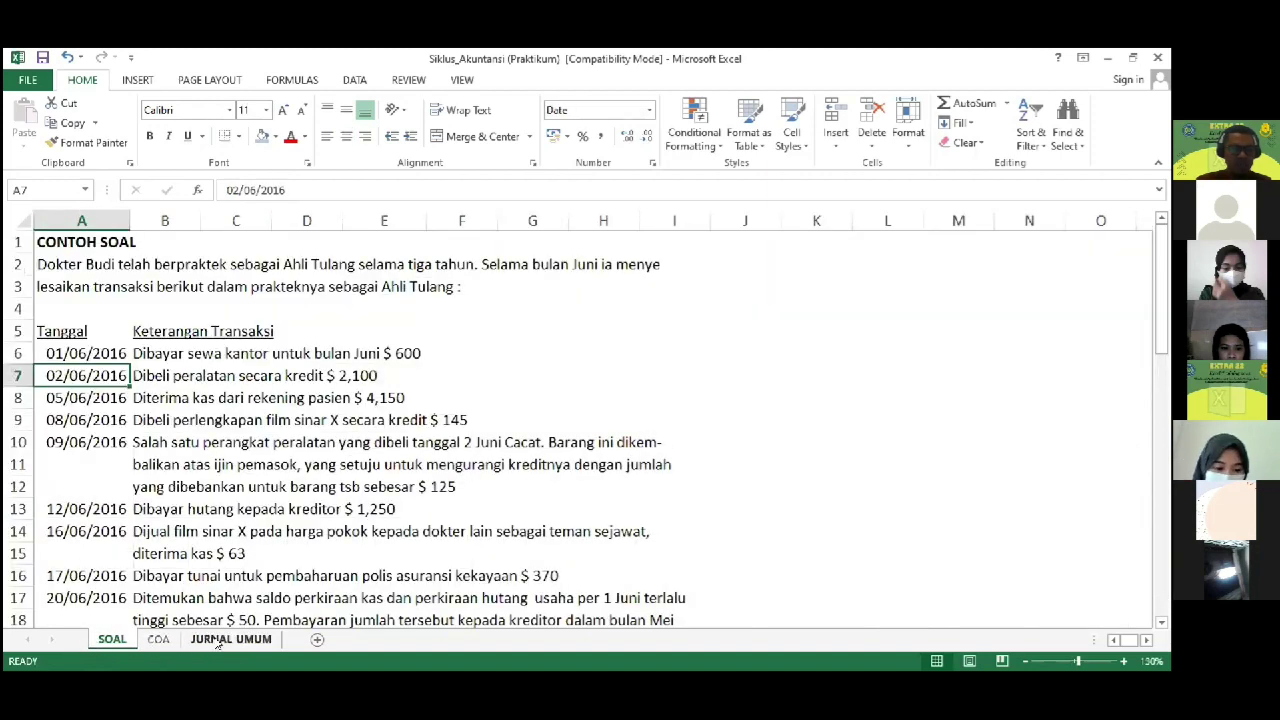
click(218, 645)
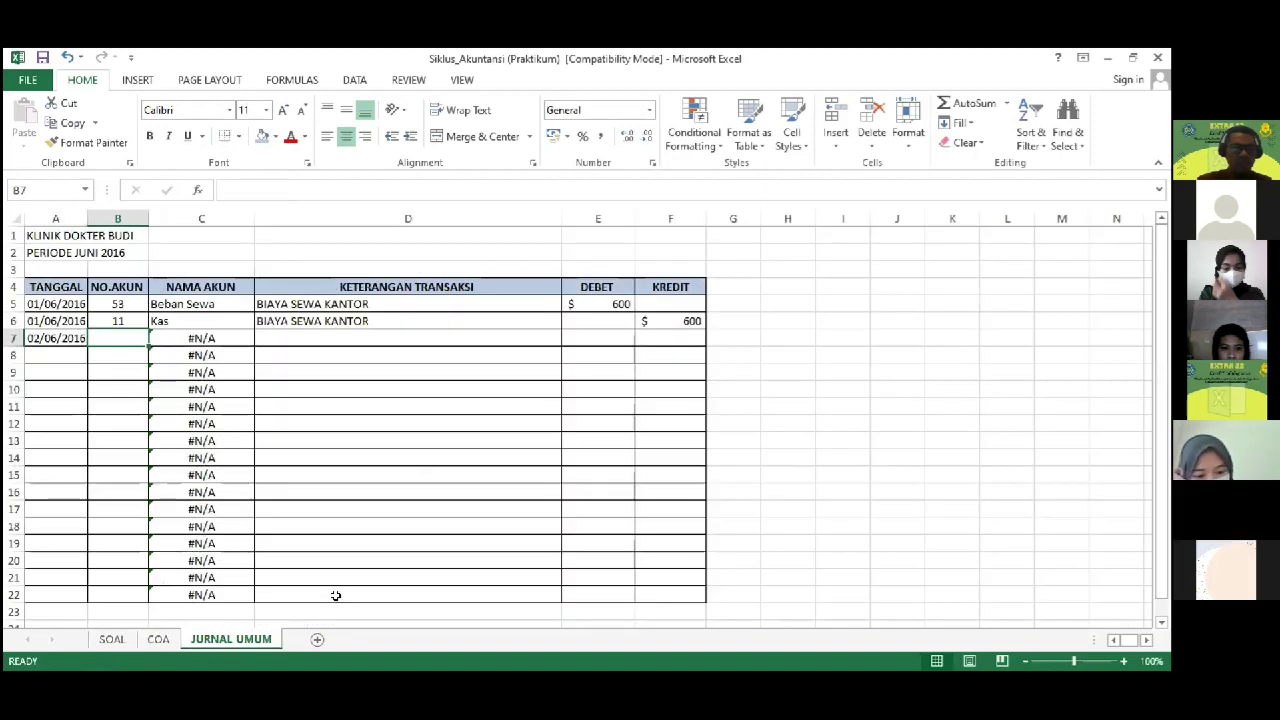
text(18)
key(Tab)
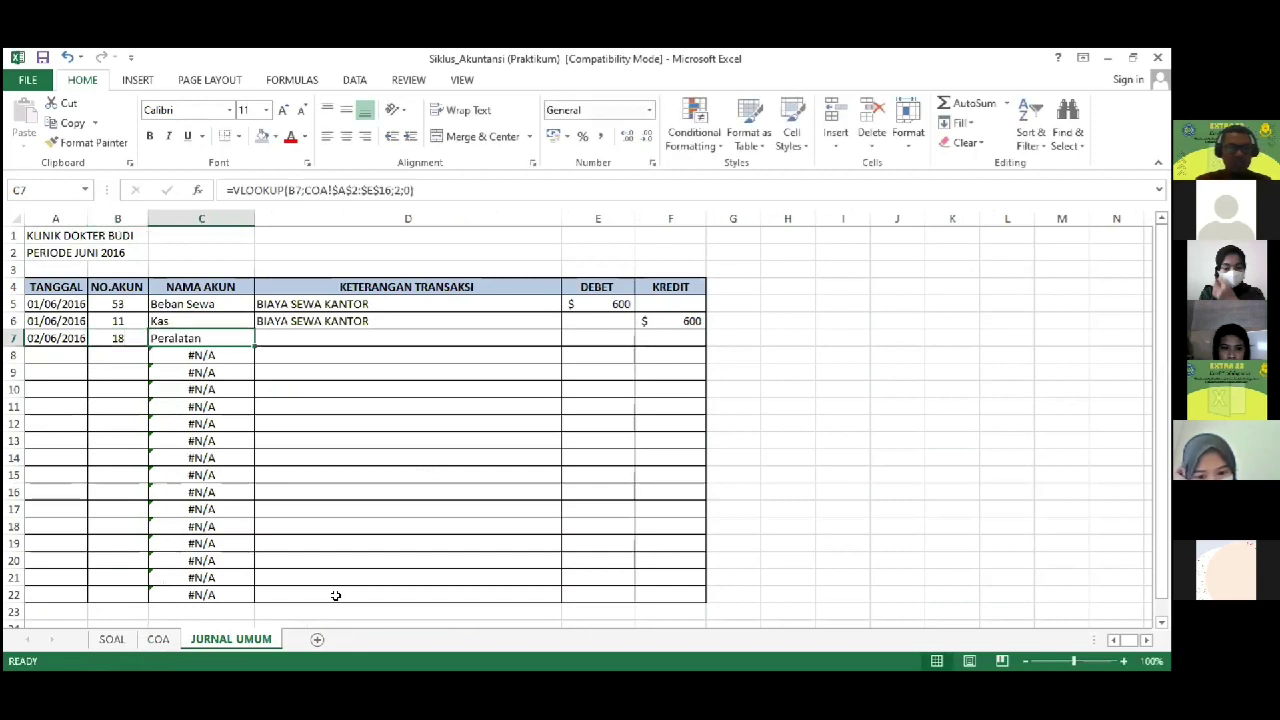
Step: Enter the description BIAYA PEMBELIAN PERALATAN in D7 for the equipment purchase
key(Tab)
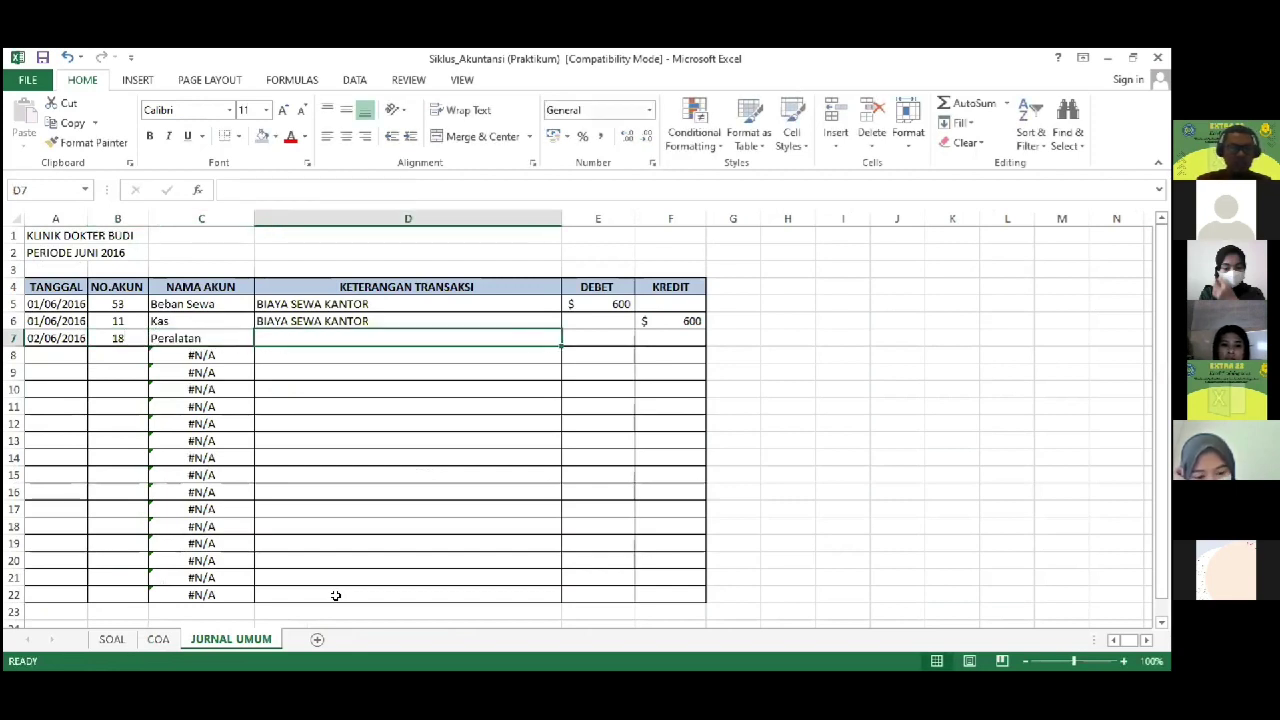
text(BIAYA E)
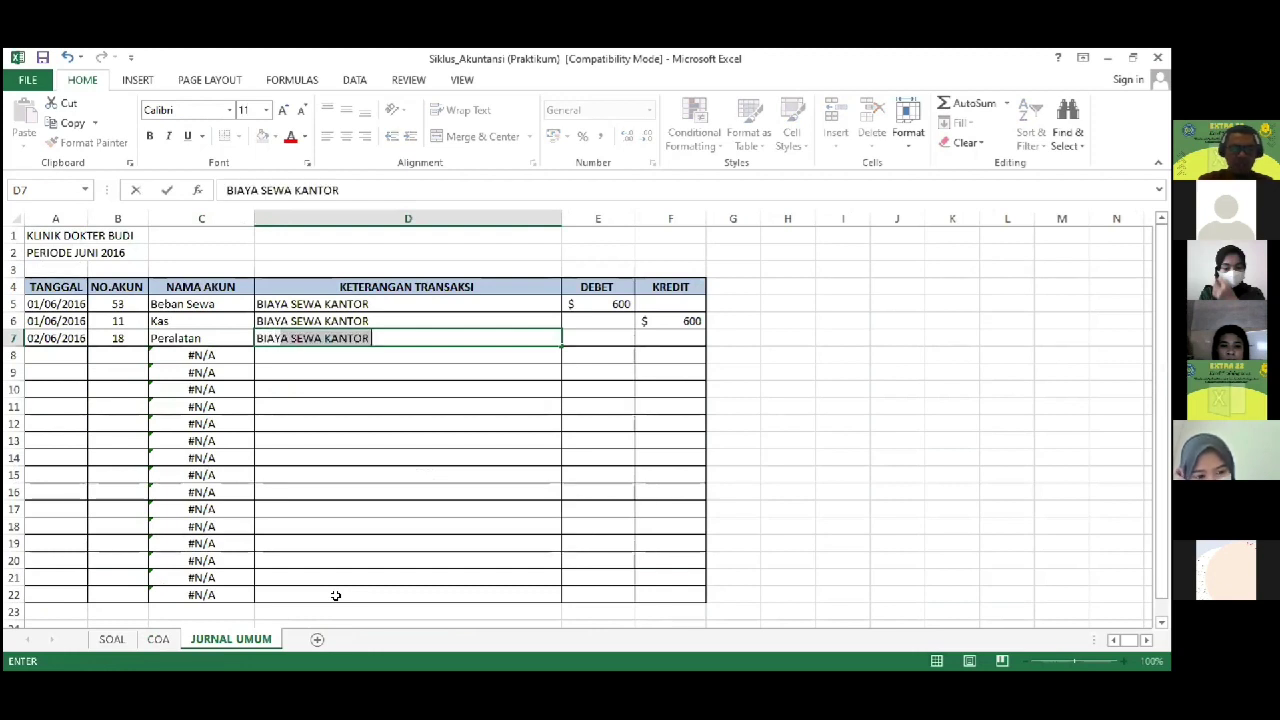
key(BackSpace)
text(PEMB)
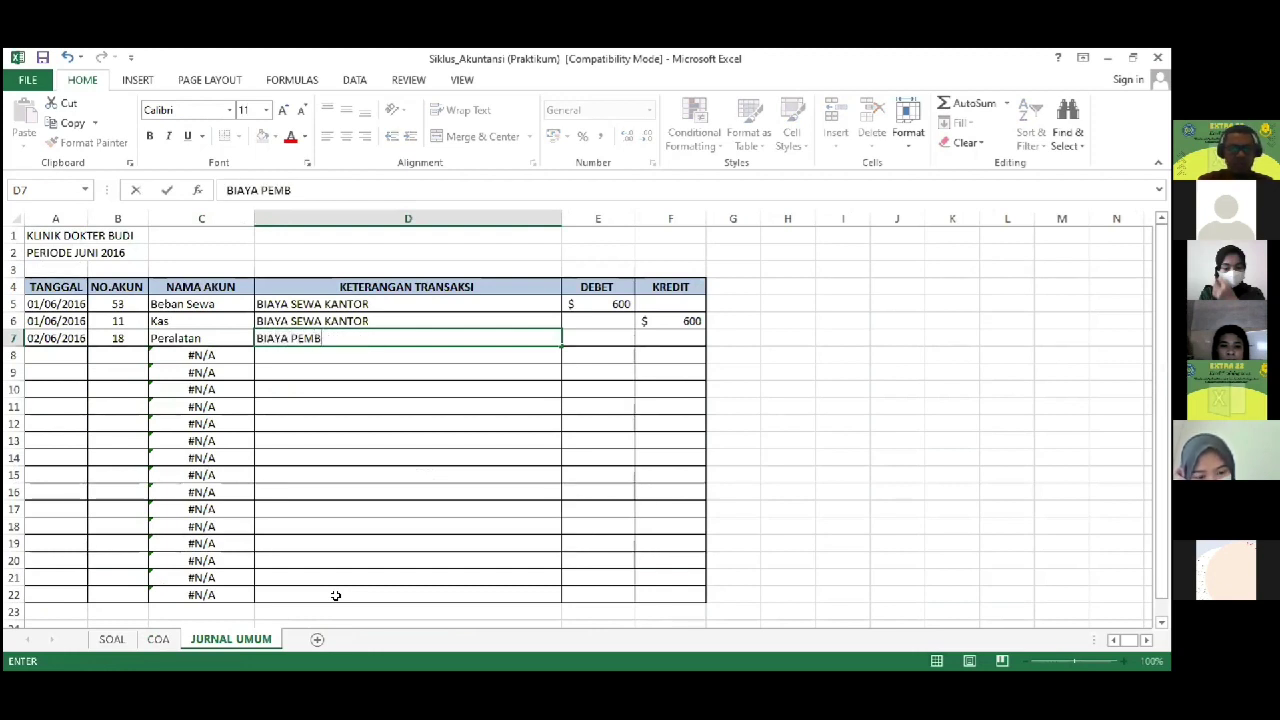
text(ELIAN PE)
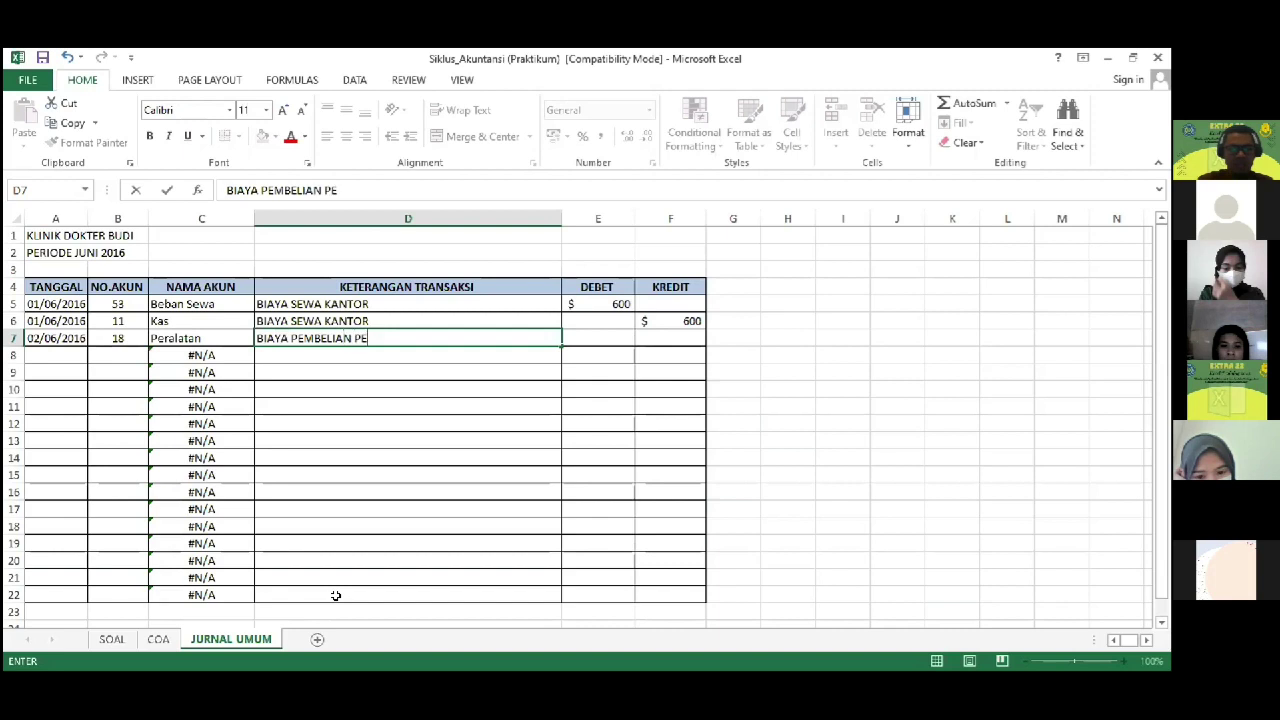
text(RALATAN)
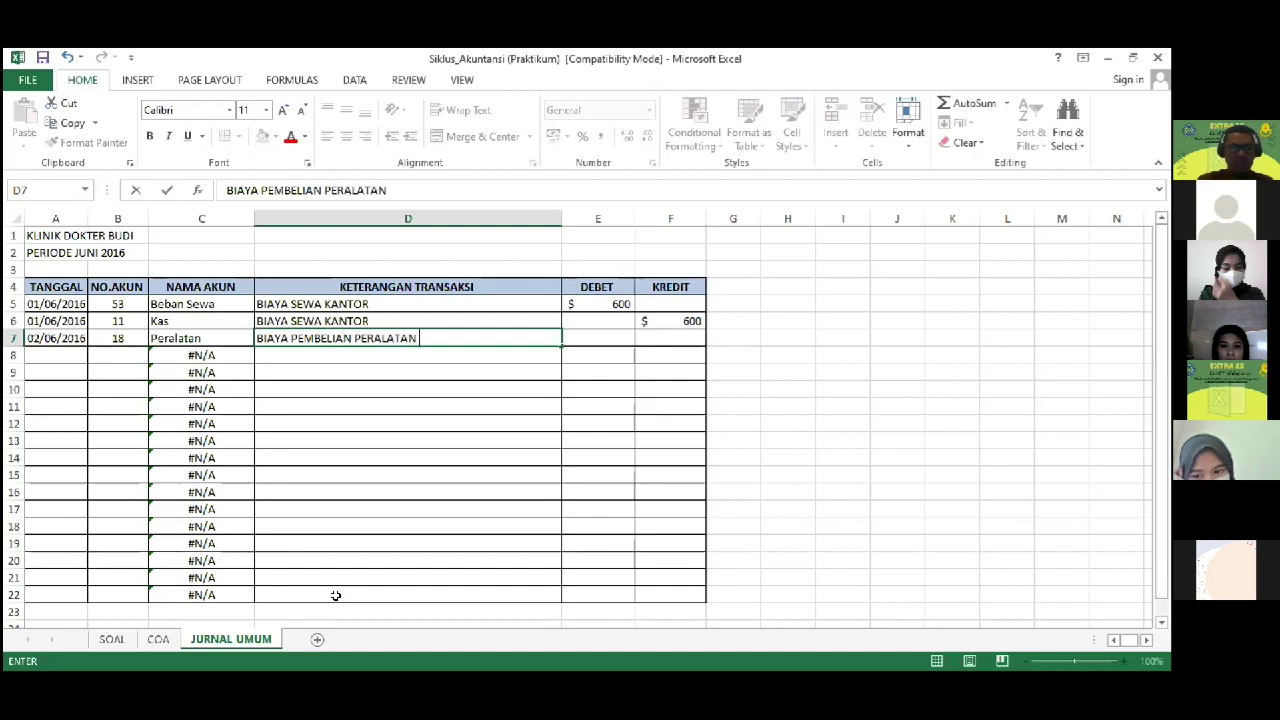
key(Tab)
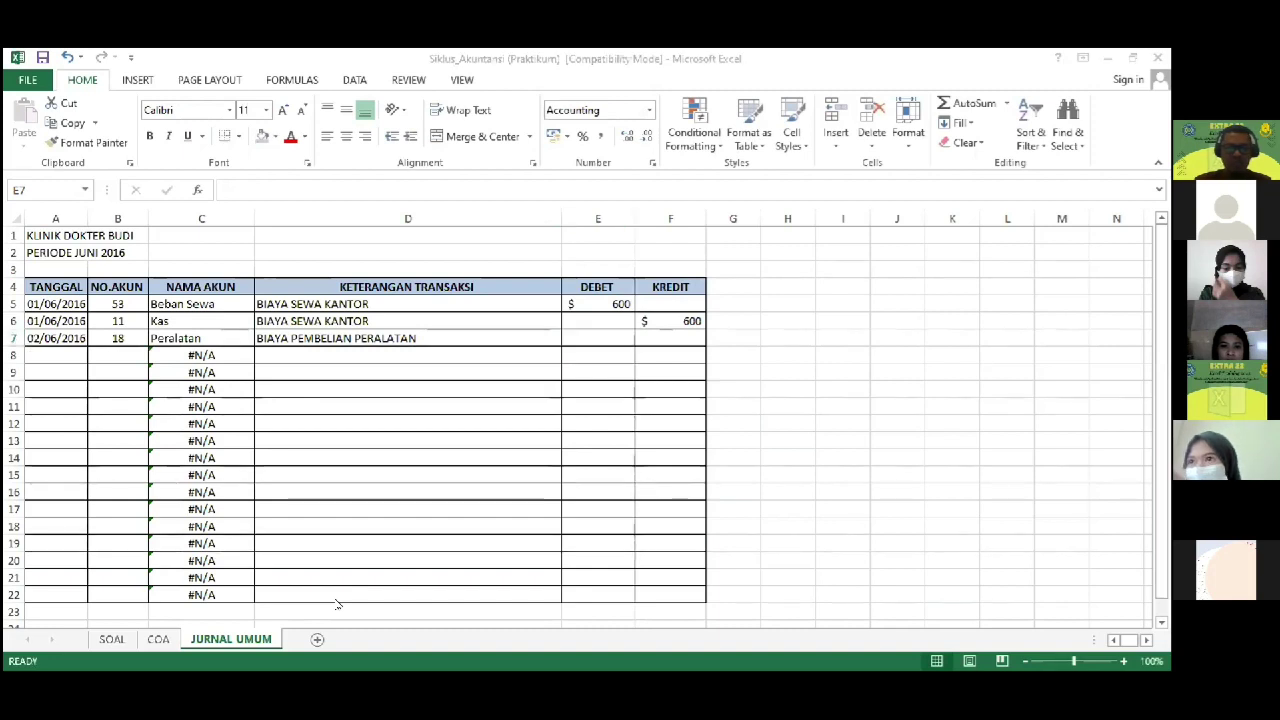
Step: Check the equipment purchase amount in the SOAL sheet and enter 2100 as the debit in E7 of JURNAL UMUM
click(120, 642)
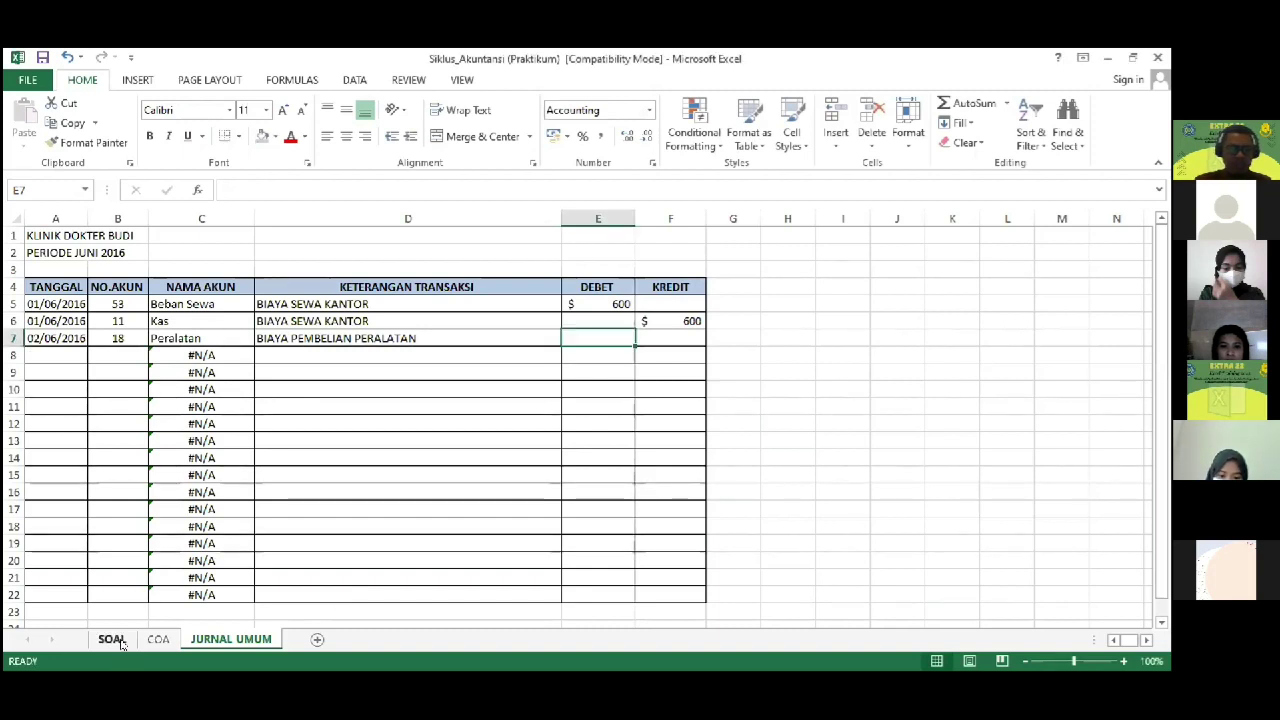
click(254, 641)
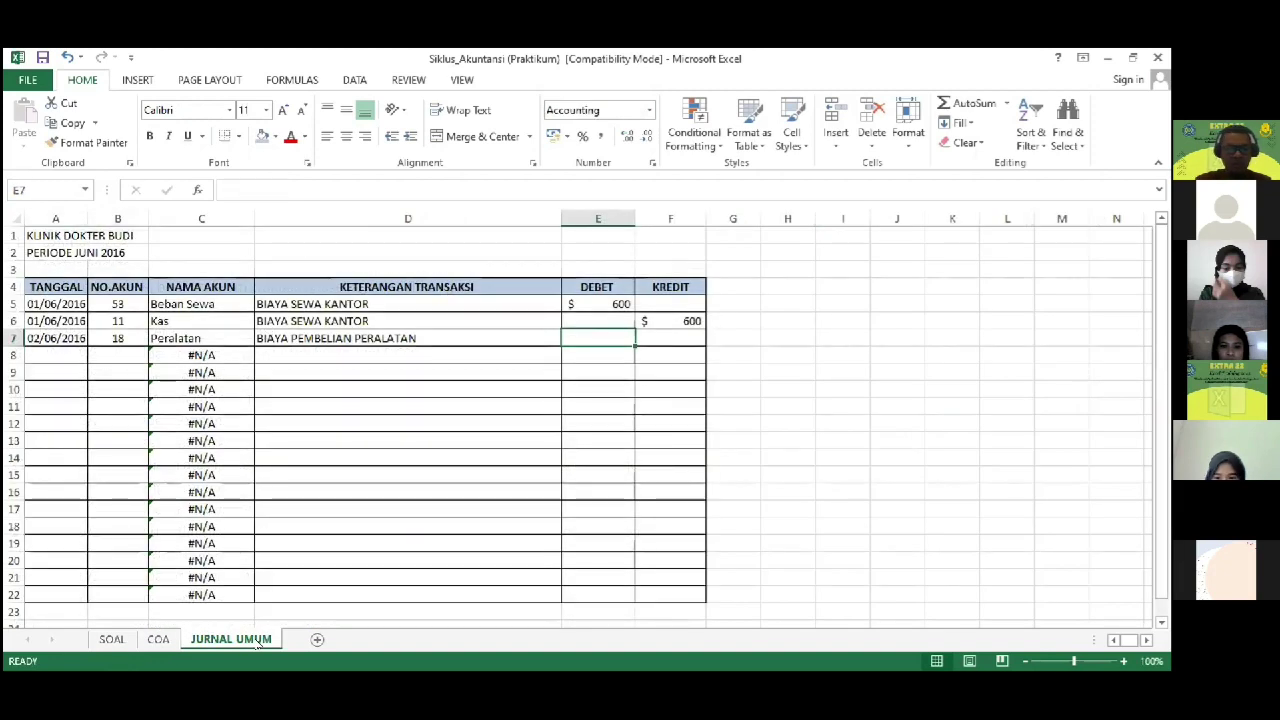
text(2100)
key(Tab)
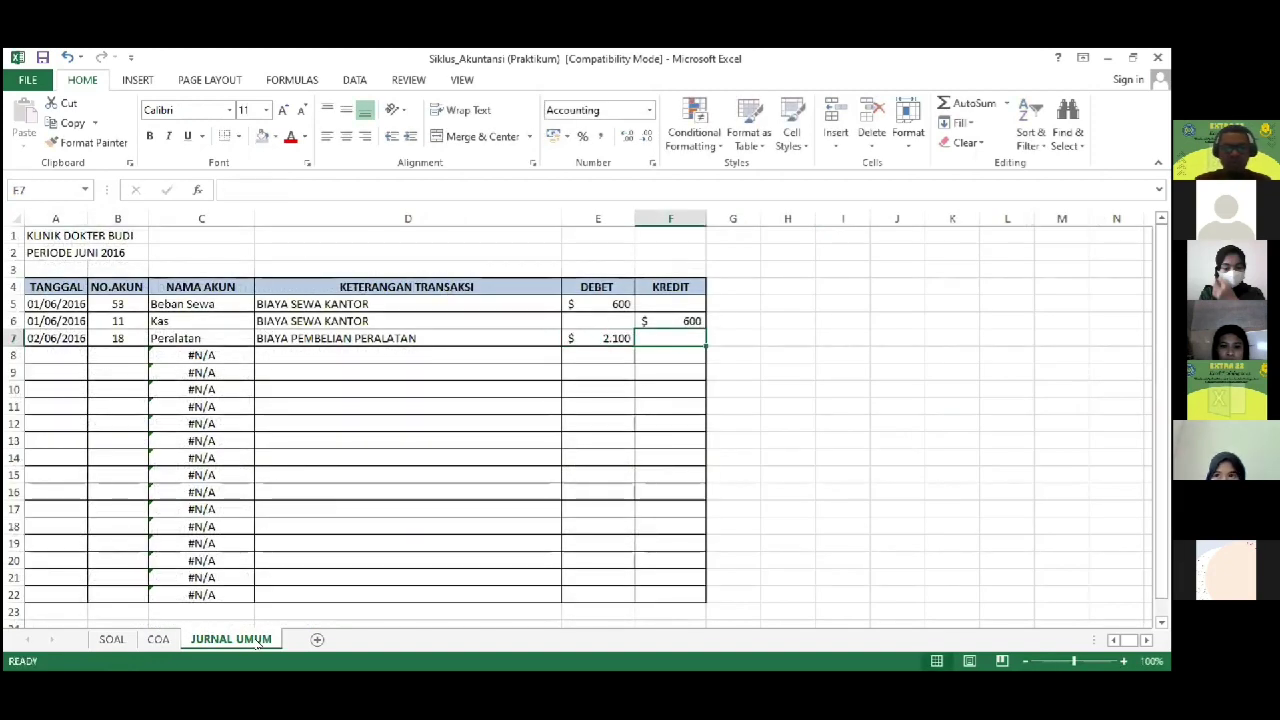
Step: Copy the date in A7 down to A8 for the credit line of the equipment purchase
key(Left)
key(Left)
key(Left)
key(Left)
key(Left)
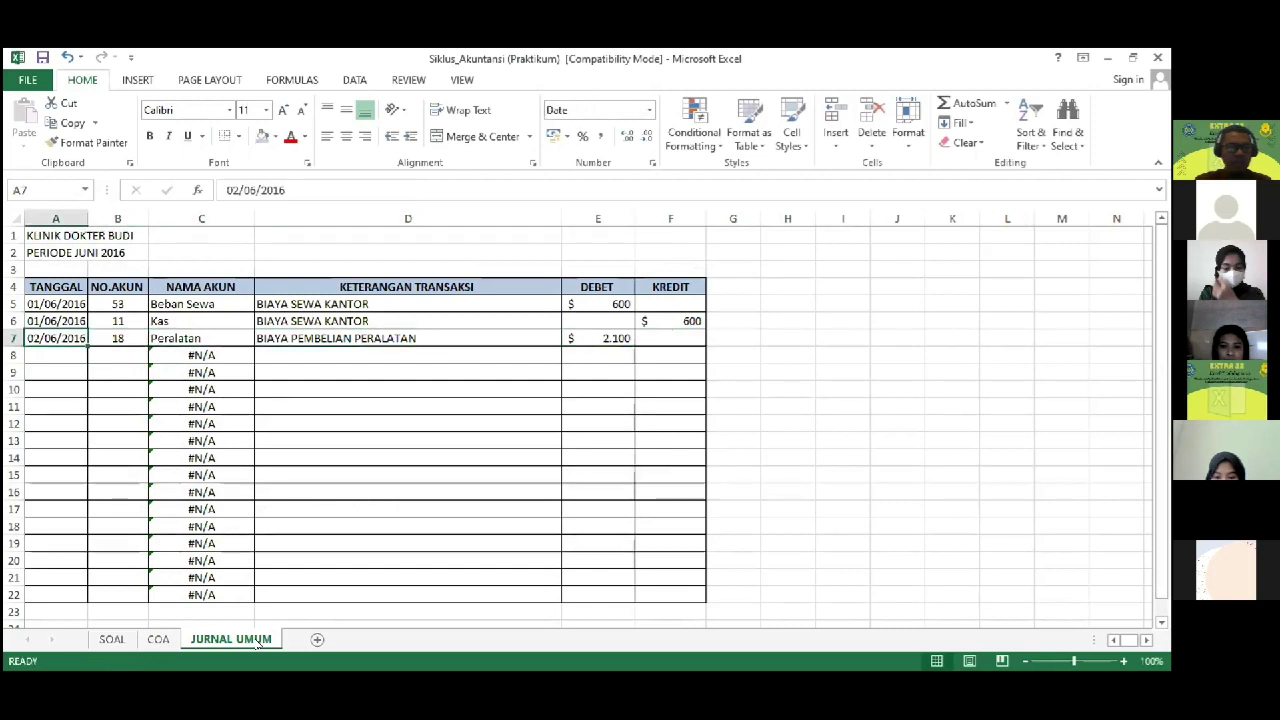
key(ctrl+c)
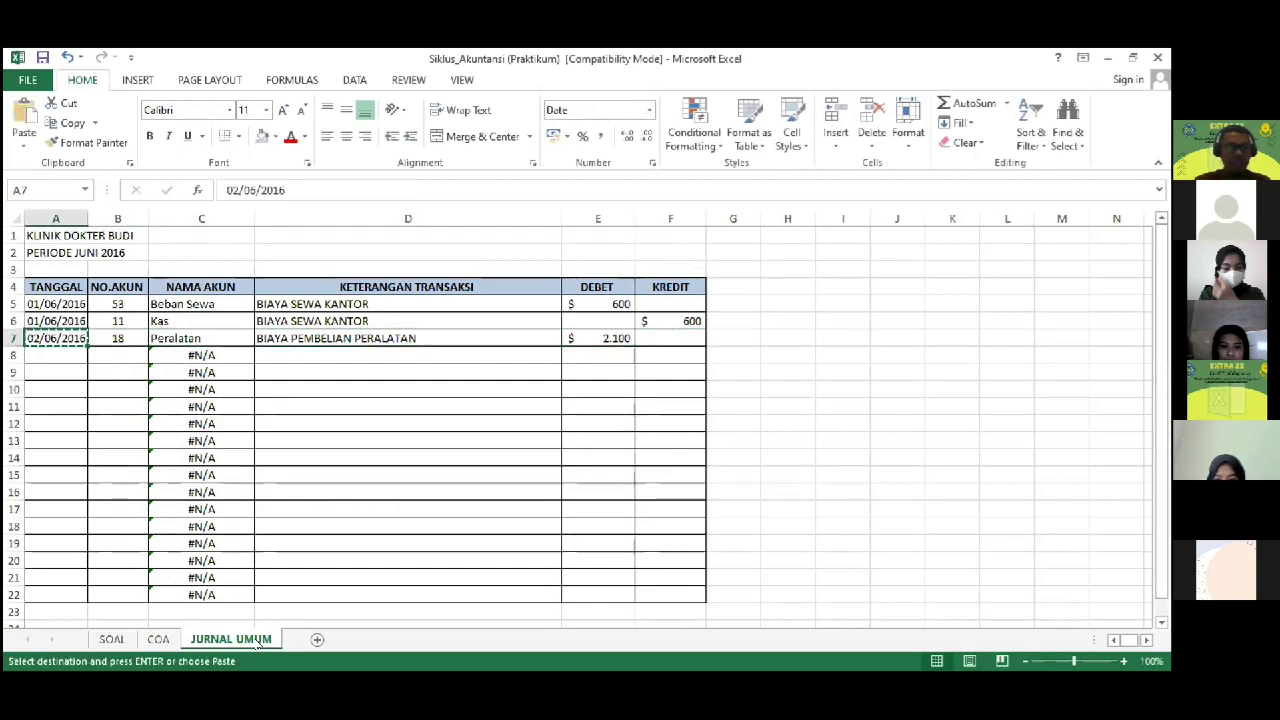
key(Down)
key(Return)
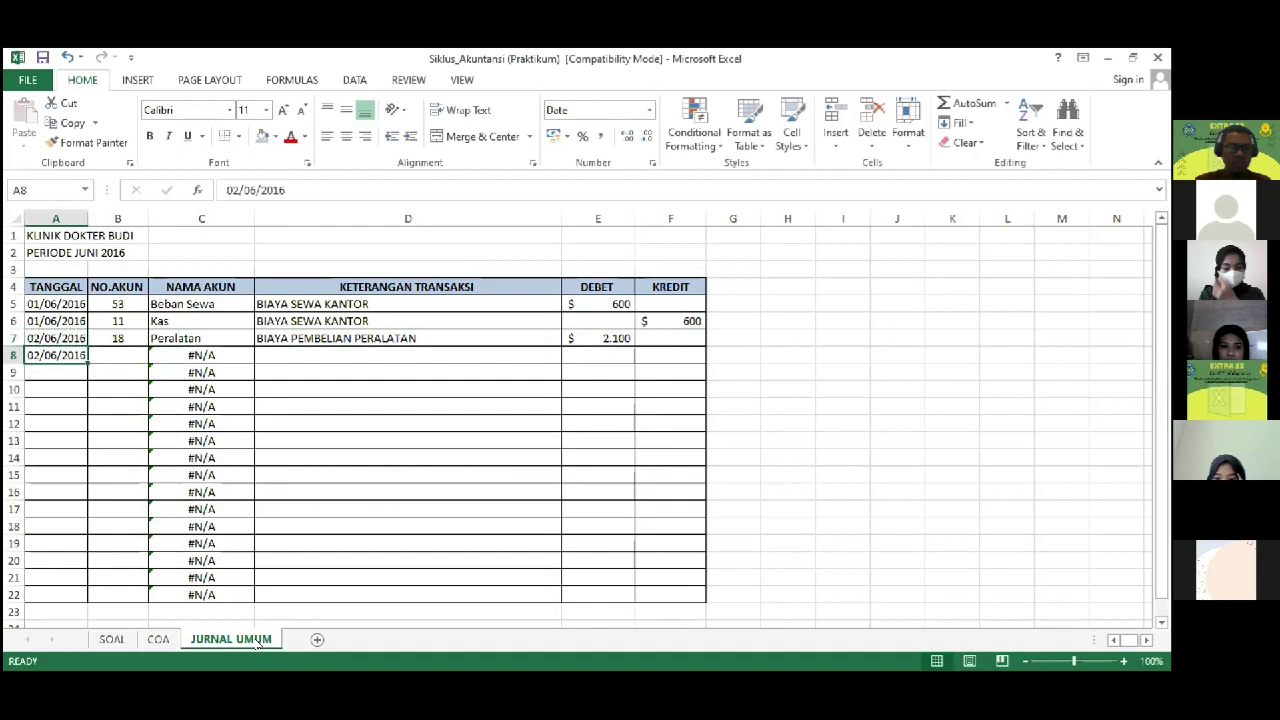
Step: Look up the Hutang Usaha account in the COA sheet and enter its number, 22, in B8 of JURNAL UMUM
key(Right)
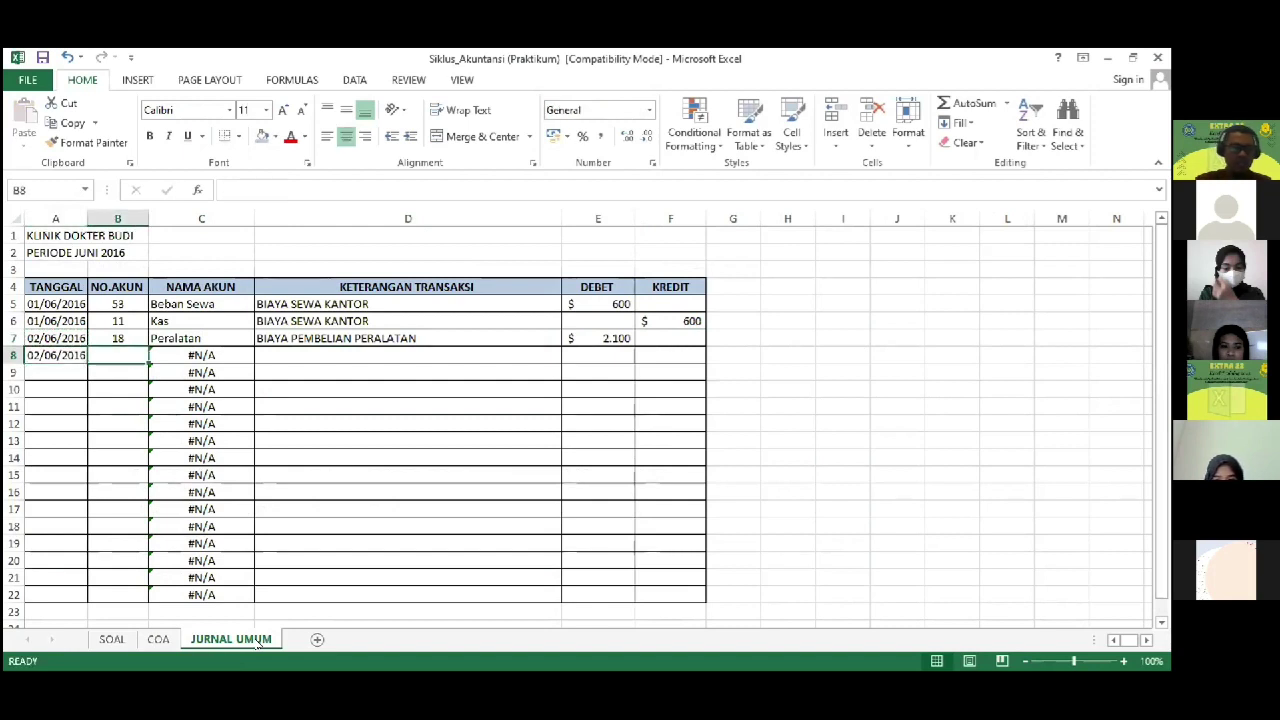
click(158, 639)
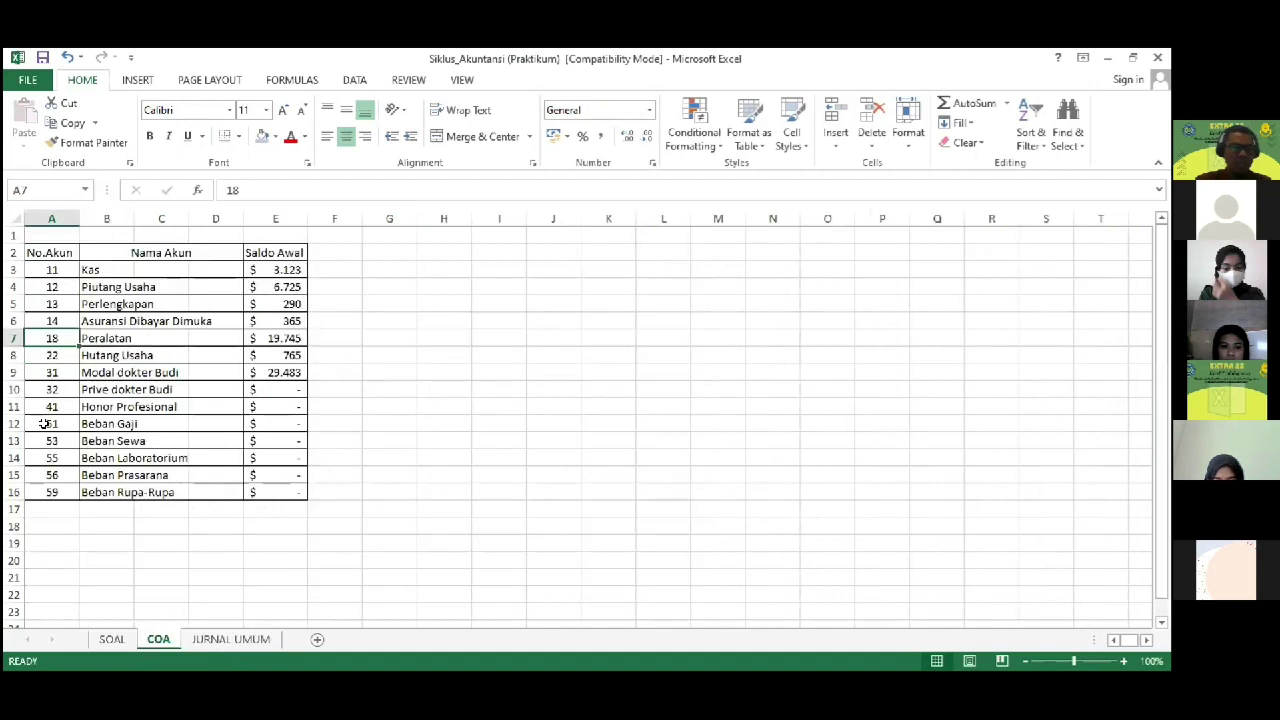
click(62, 355)
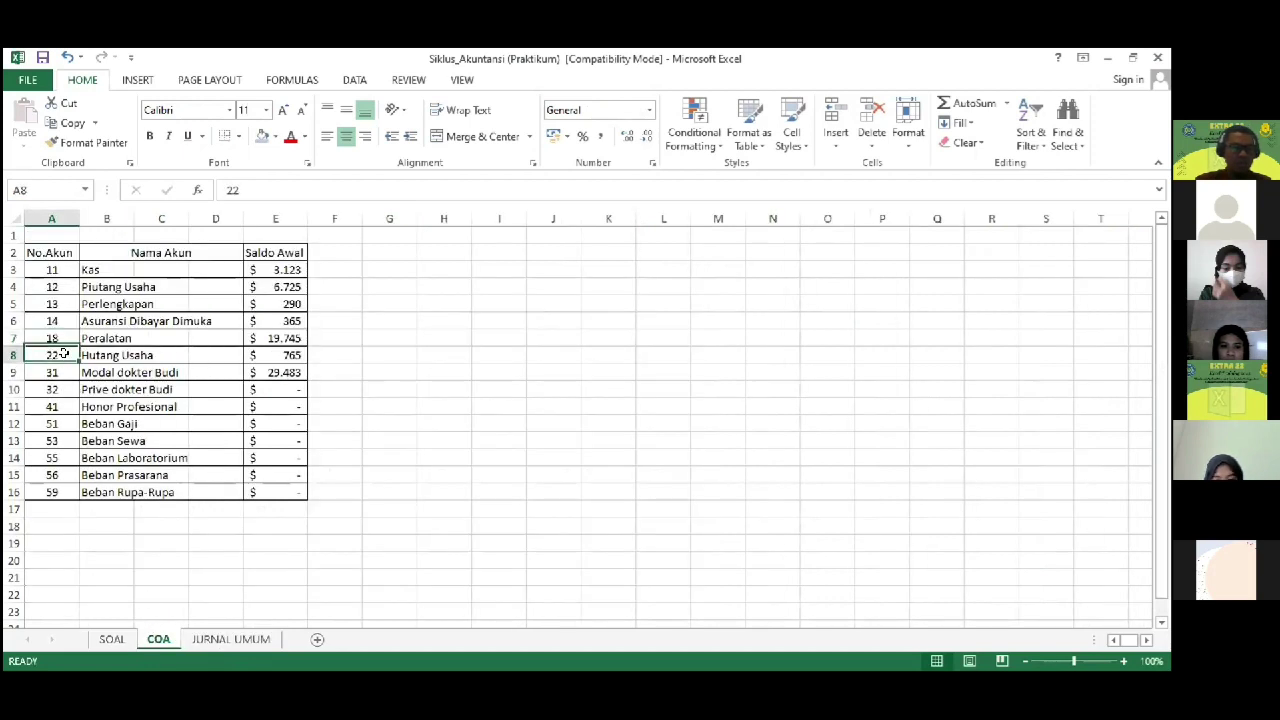
click(228, 638)
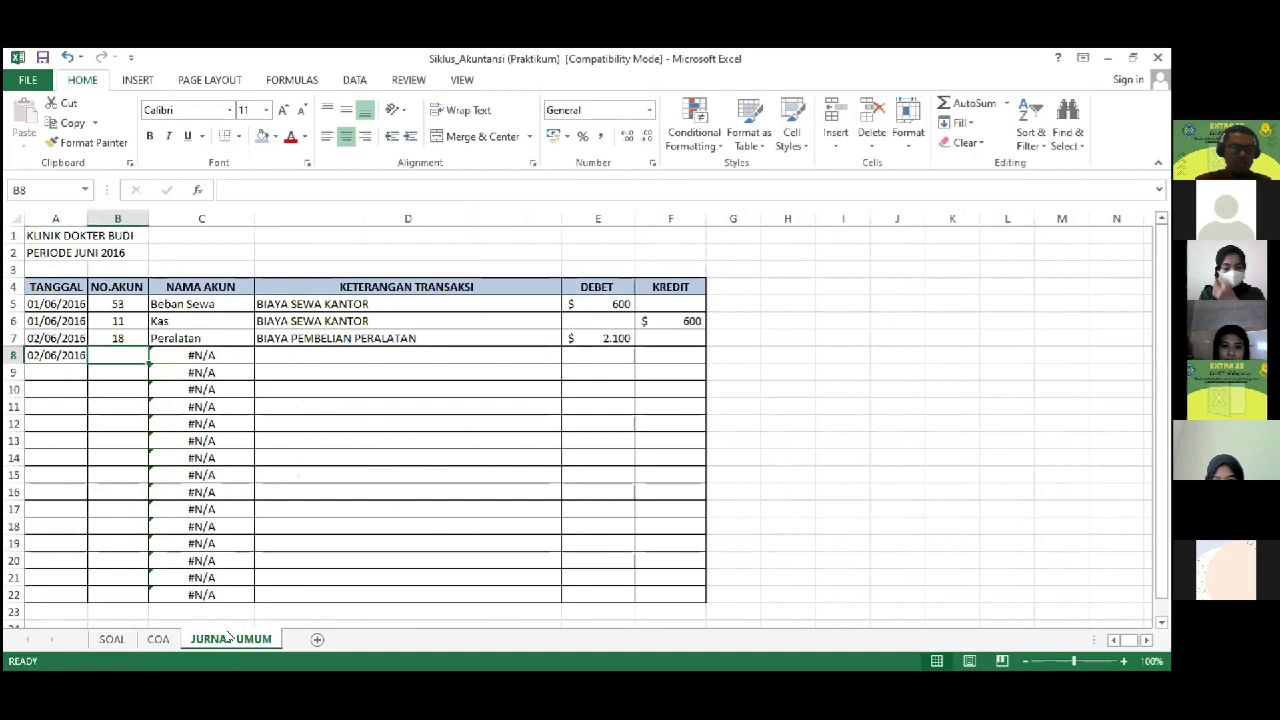
text(22)
key(Tab)
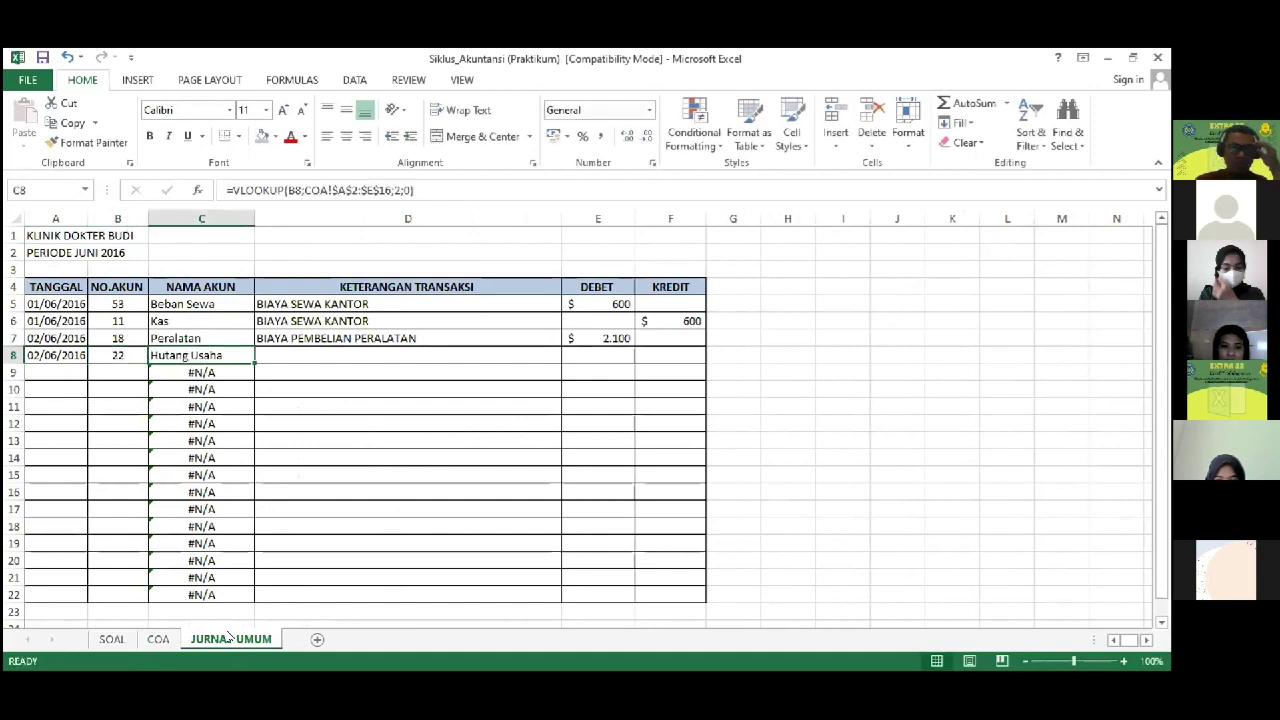
Step: Enter =D7 in D8 to repeat the equipment purchase description on the Hutang Usaha line
key(Tab)
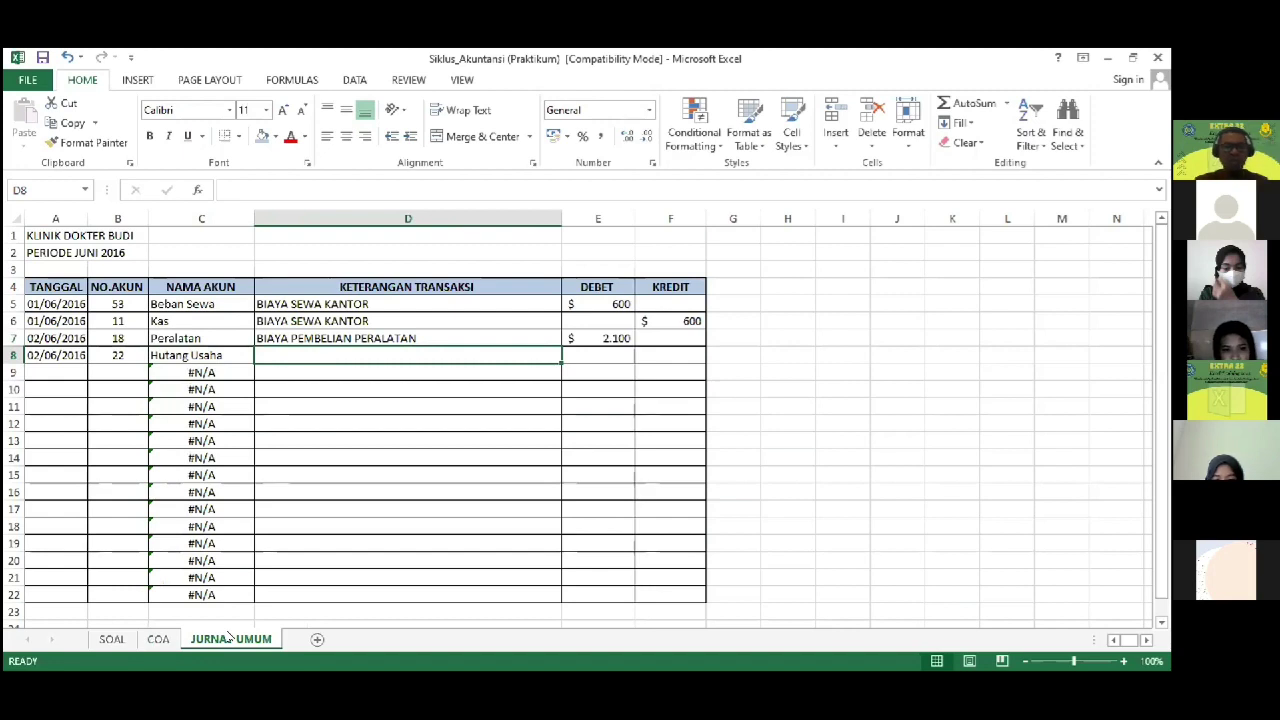
text(=)
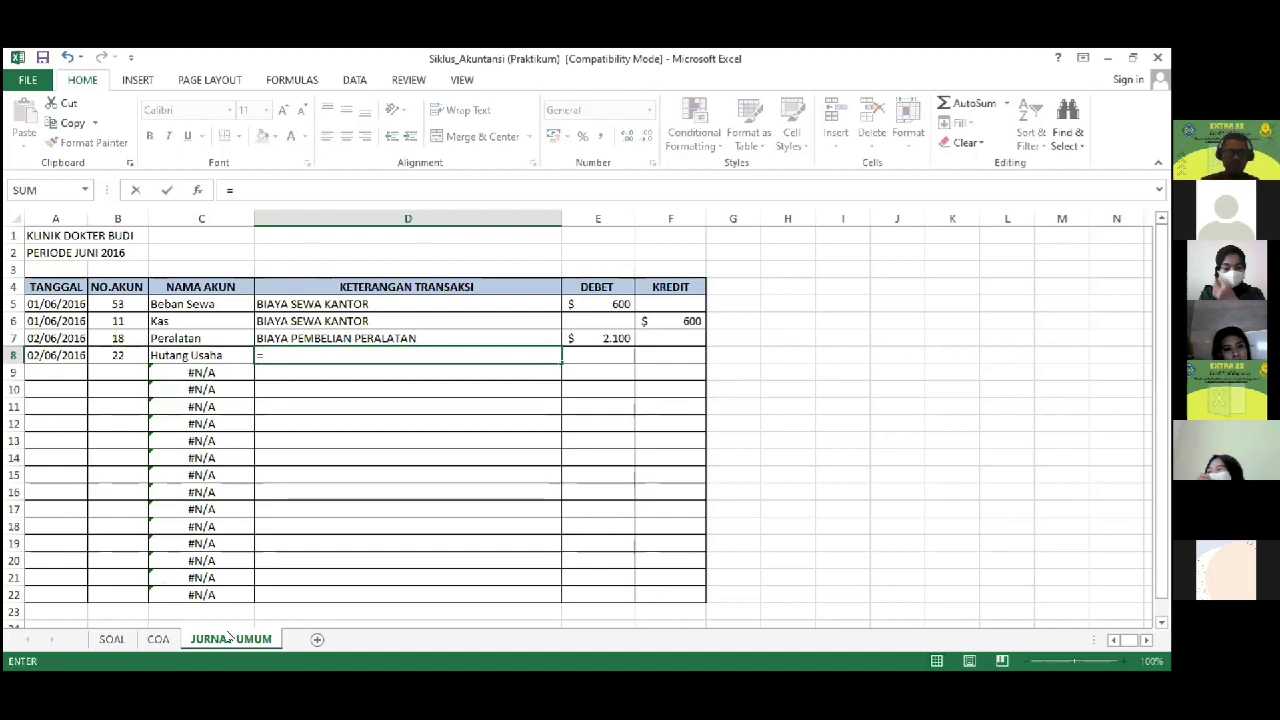
key(Up)
key(Return)
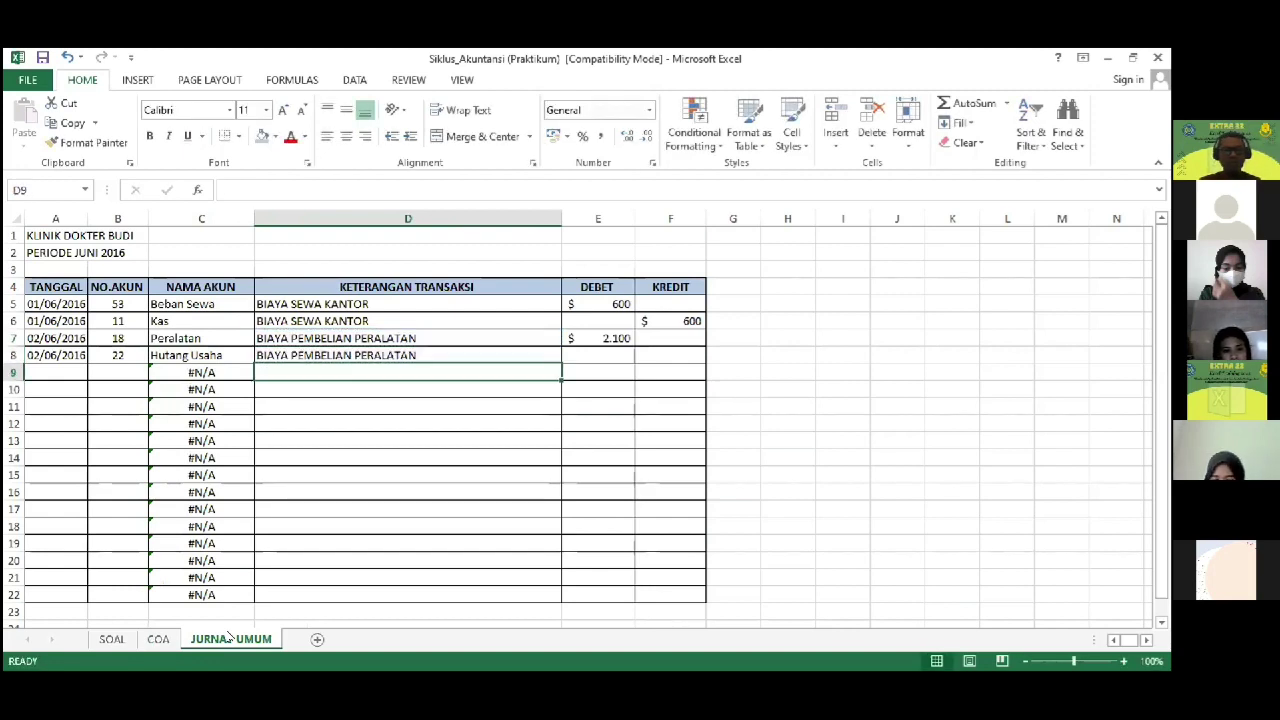
Step: Enter =E7 in F8 to credit Hutang Usaha with the same amount as the equipment debit
key(Up)
key(Right)
key(Right)
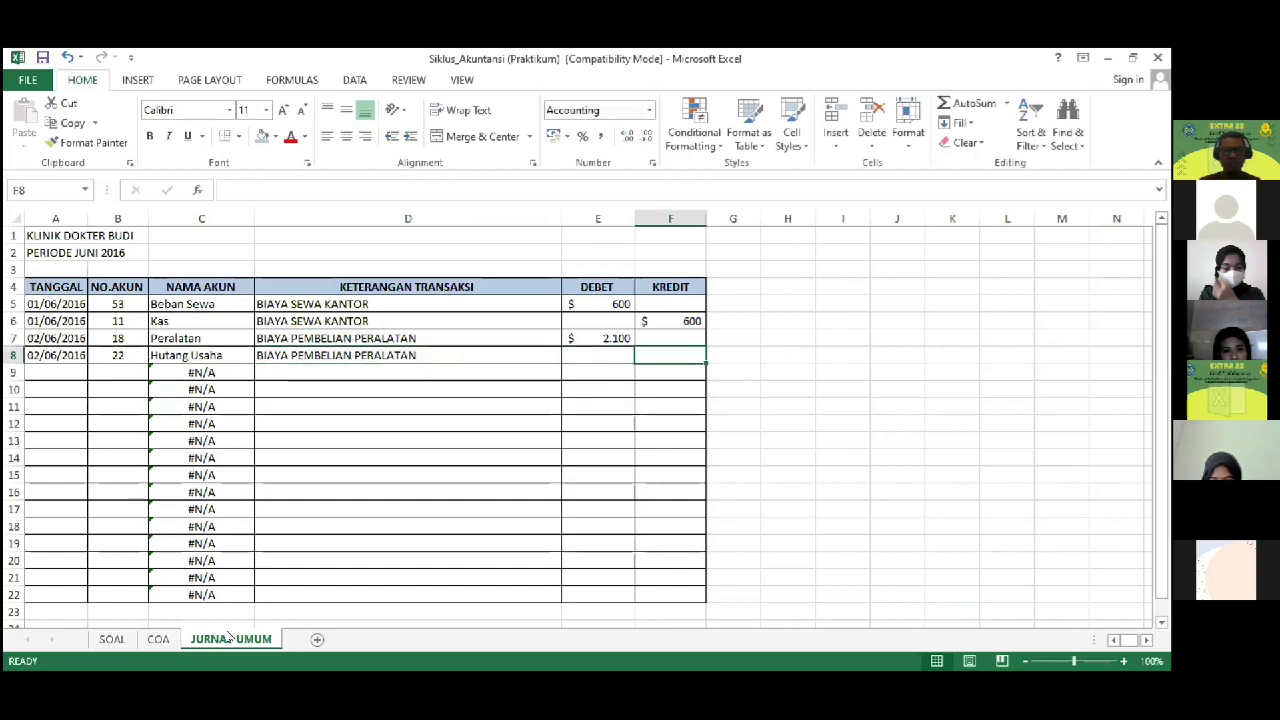
text(=)
key(Left)
key(Up)
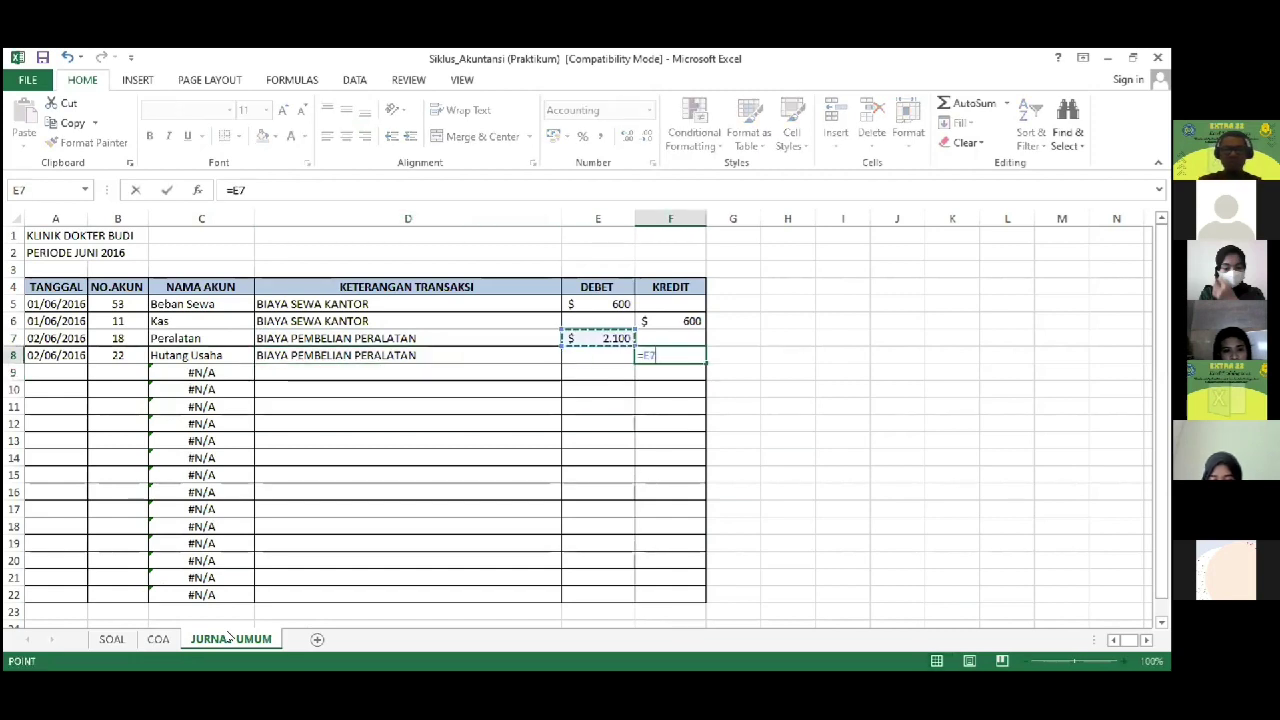
key(Return)
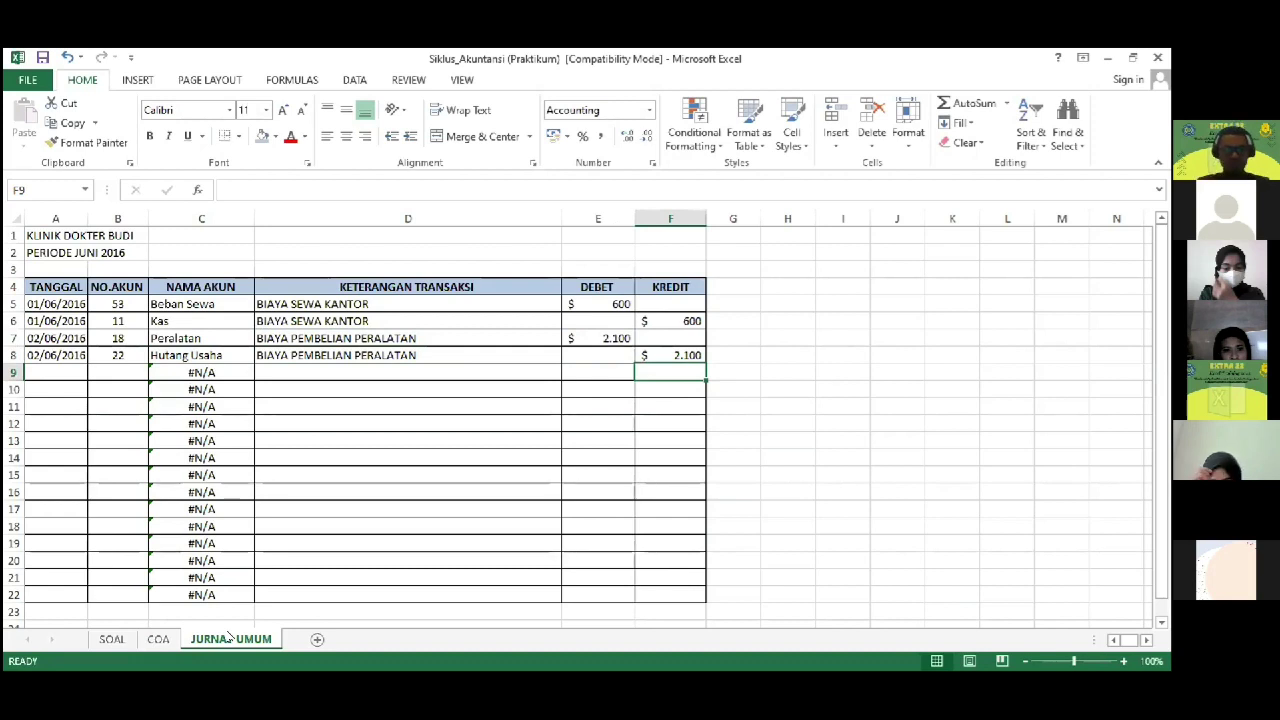
Step: Check the third transaction in the SOAL sheet and enter its date, 05/06/2016, in A9 and account number 11 in B9 of JURNAL UMUM
key(Left)
key(Left)
key(Left)
key(Left)
key(Left)
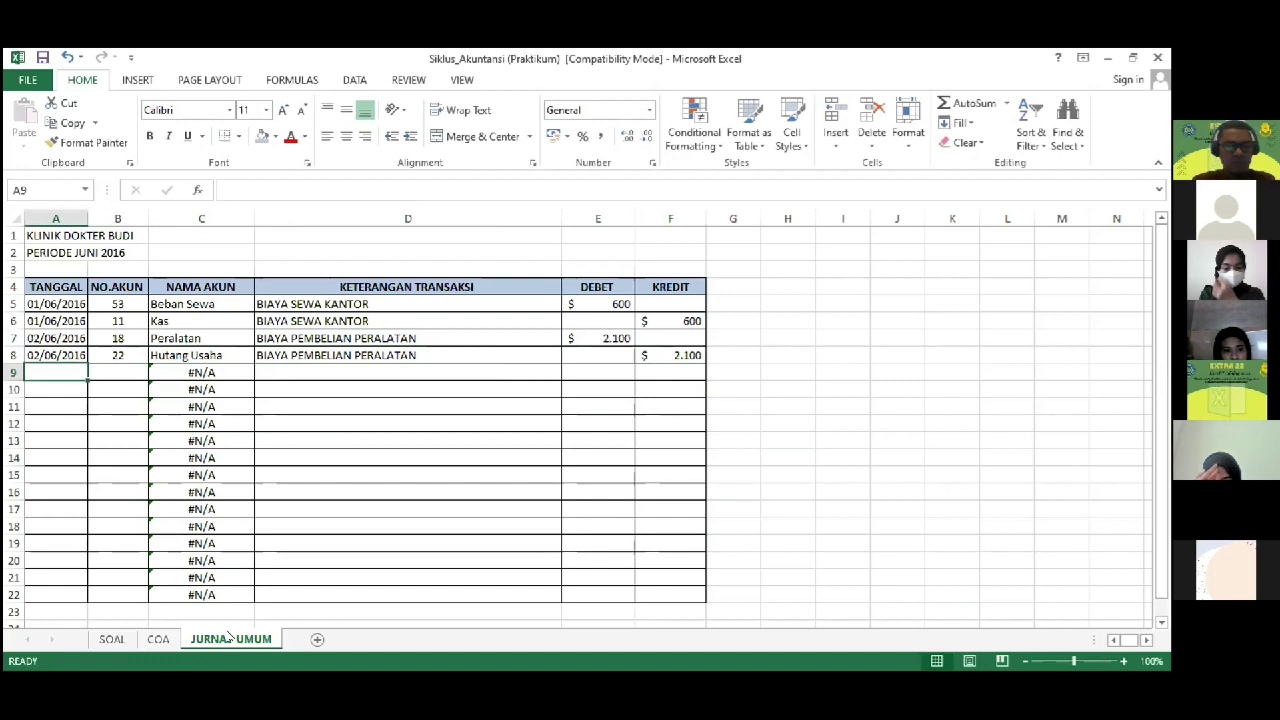
click(110, 639)
key(Down)
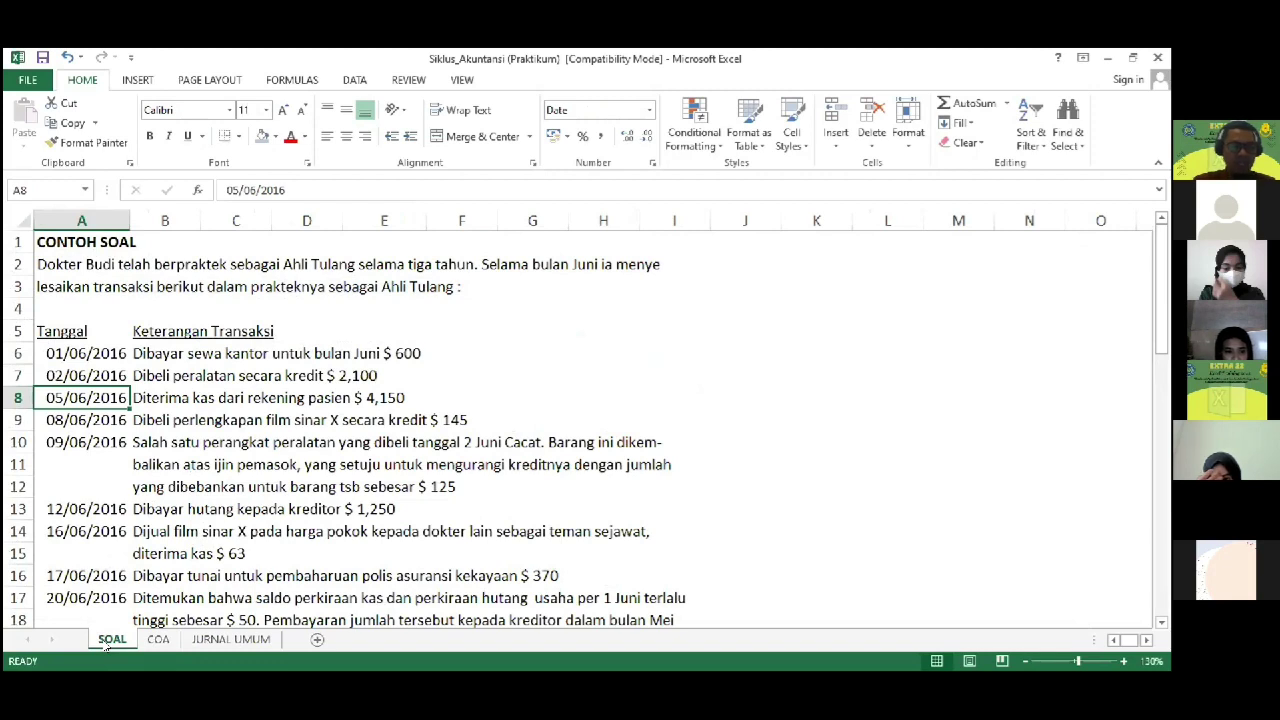
click(213, 637)
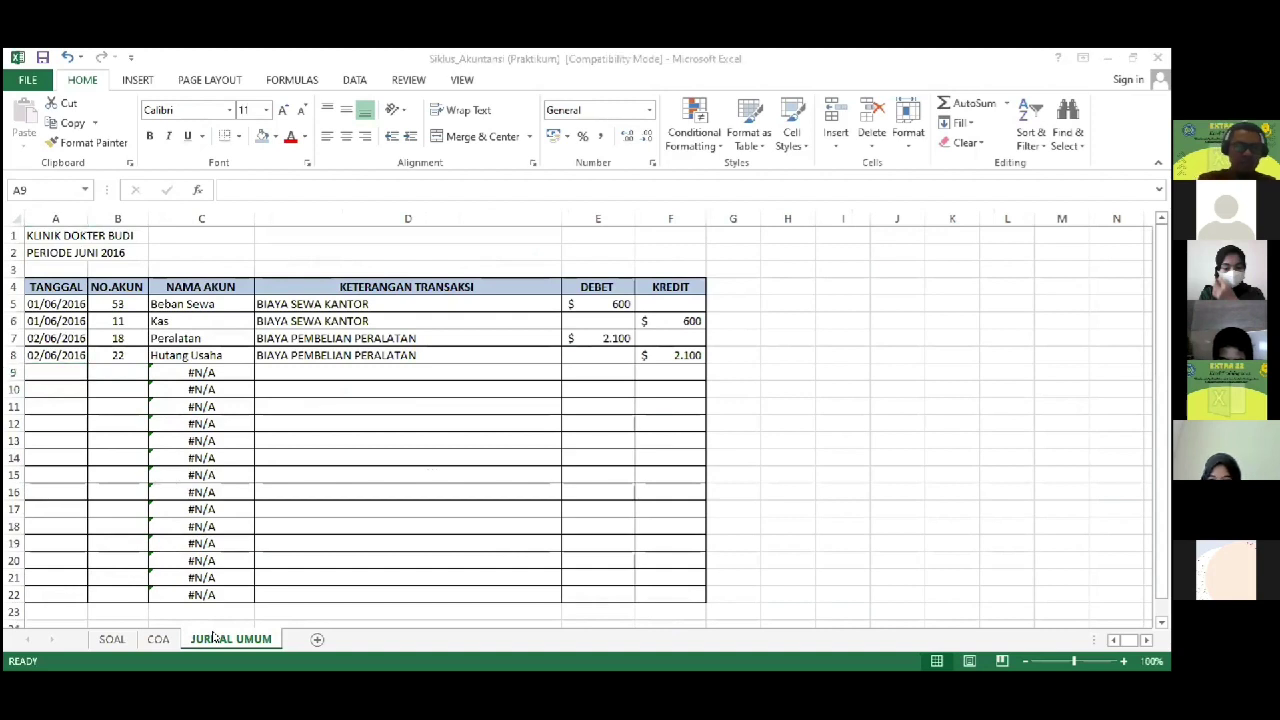
click(213, 637)
text(5/06/2016)
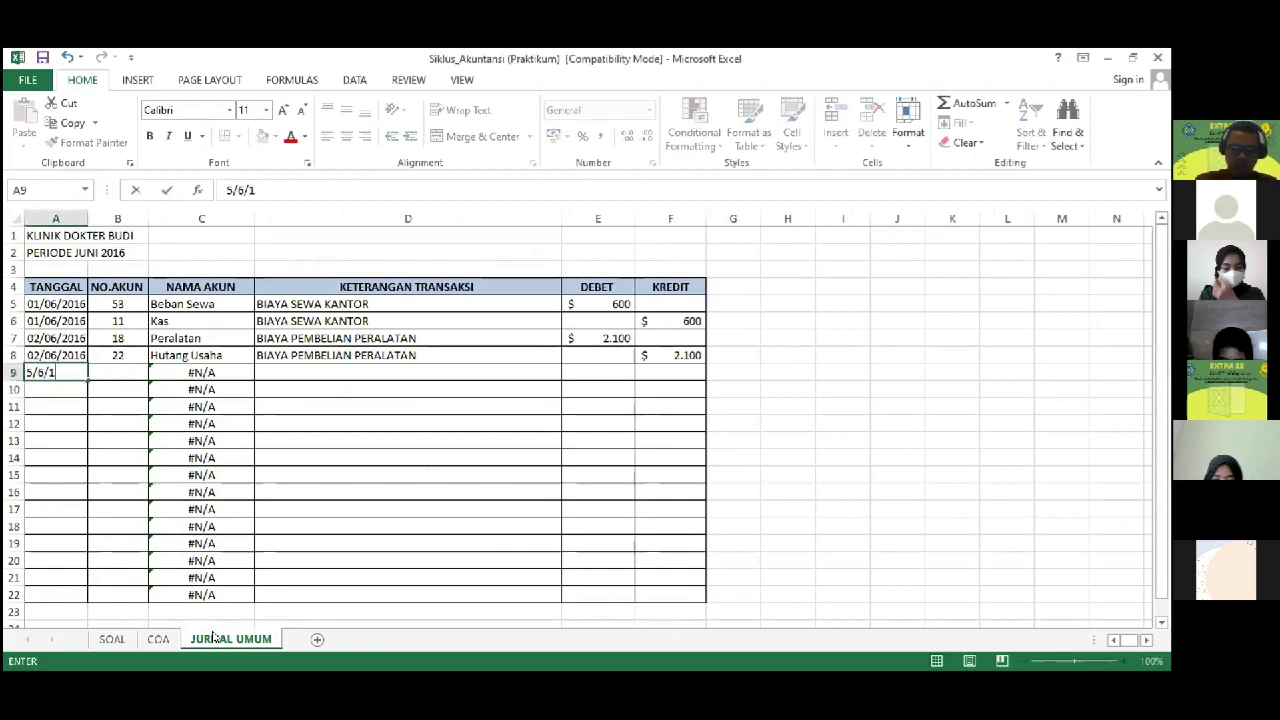
key(Tab)
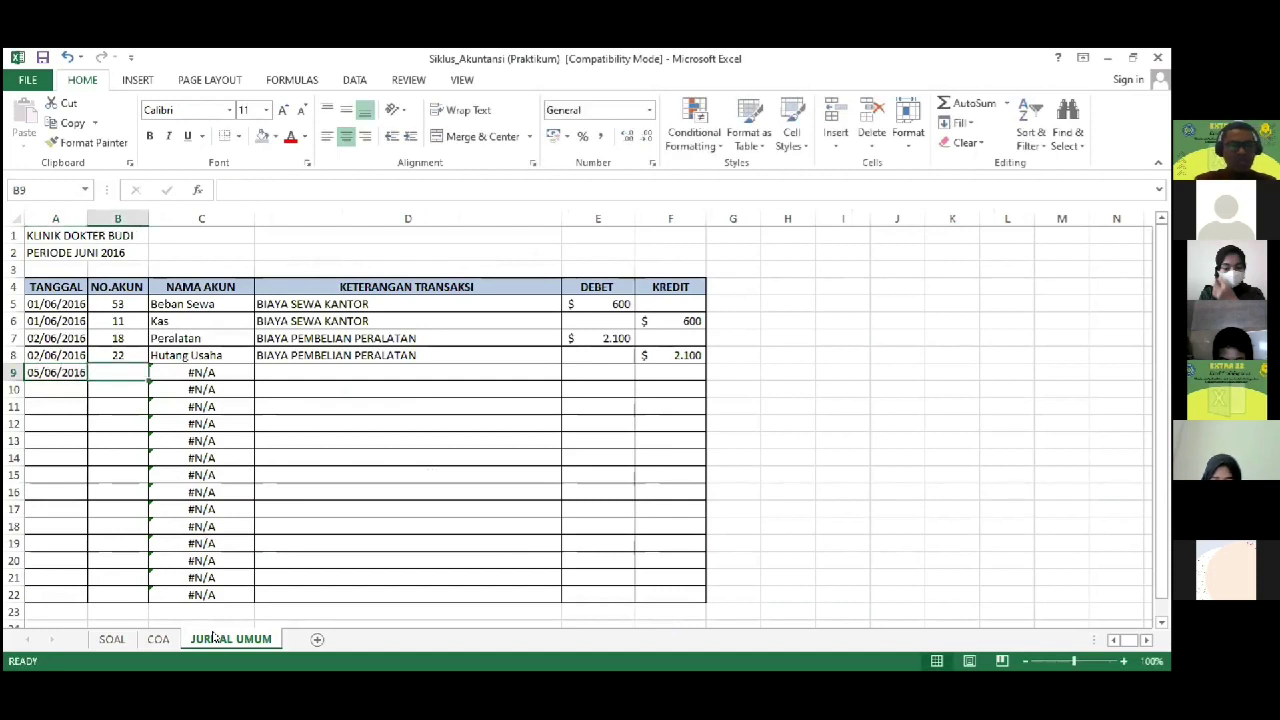
text(11)
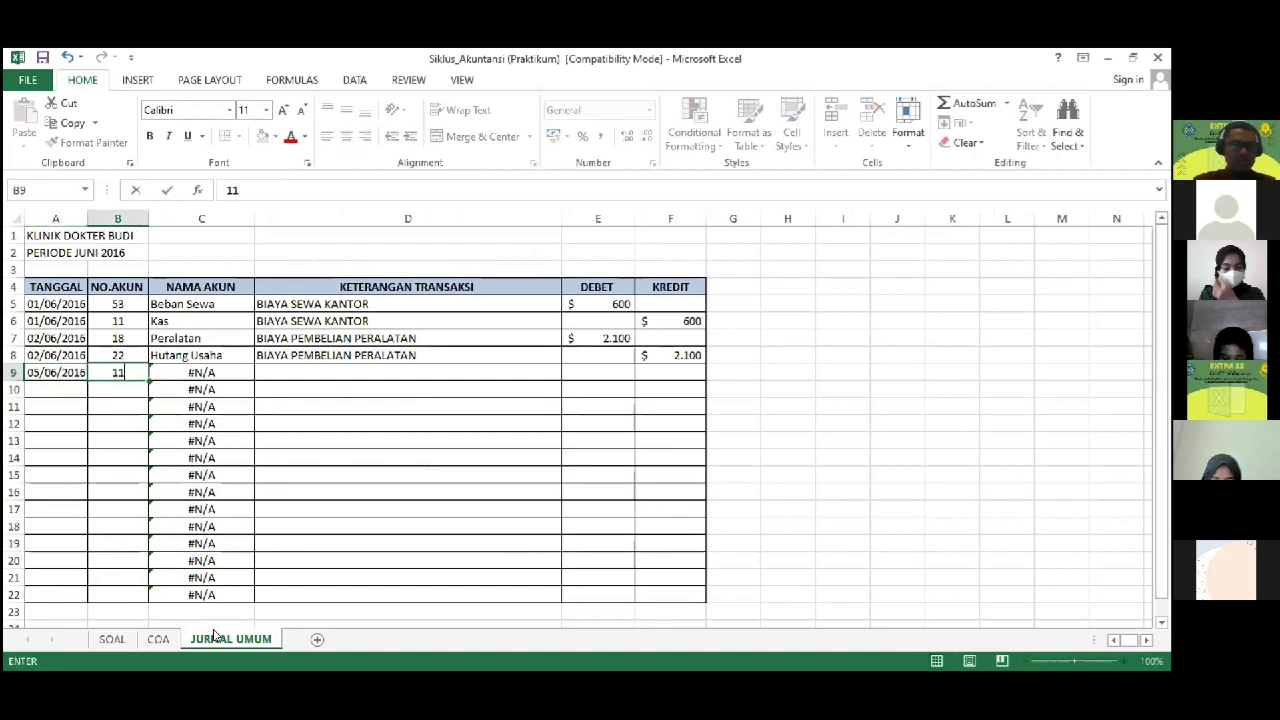
key(Tab)
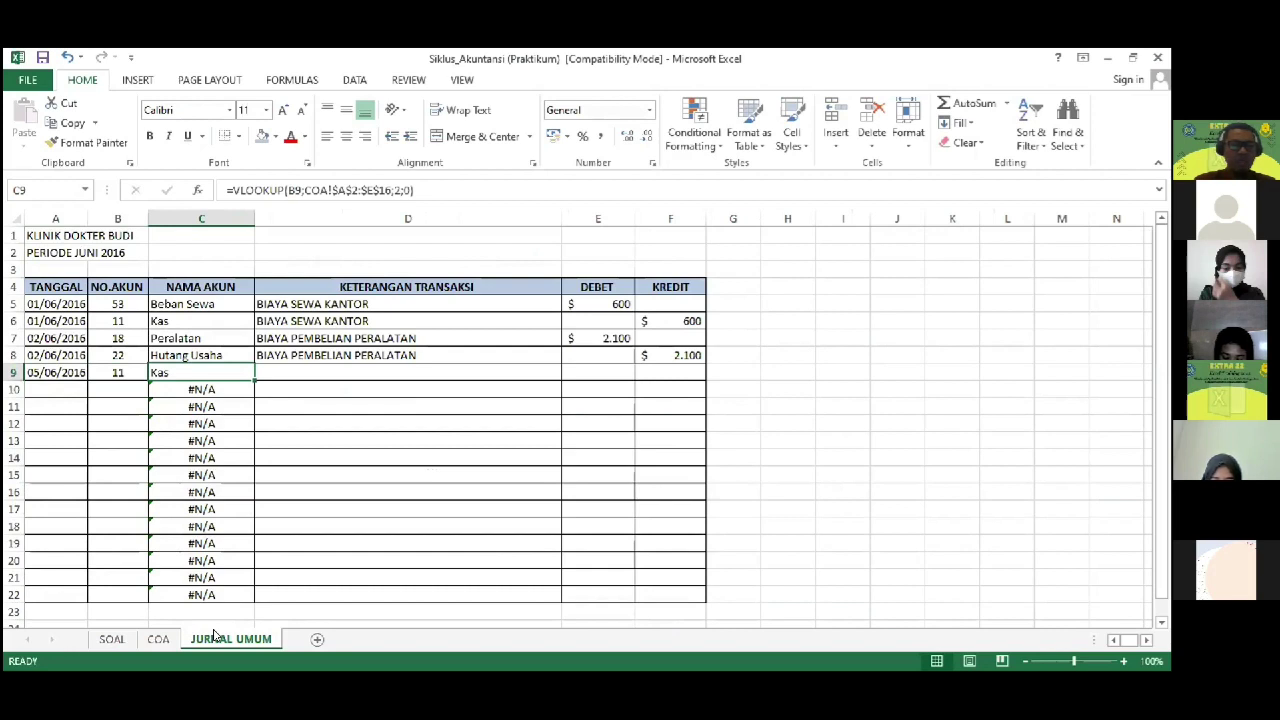
Step: Check the third transaction in SOAL, then enter the description PENDAPATAN JASA DOKTER in D9 and the debit amount 4150 in E9 of JURNAL UMUM
key(Tab)
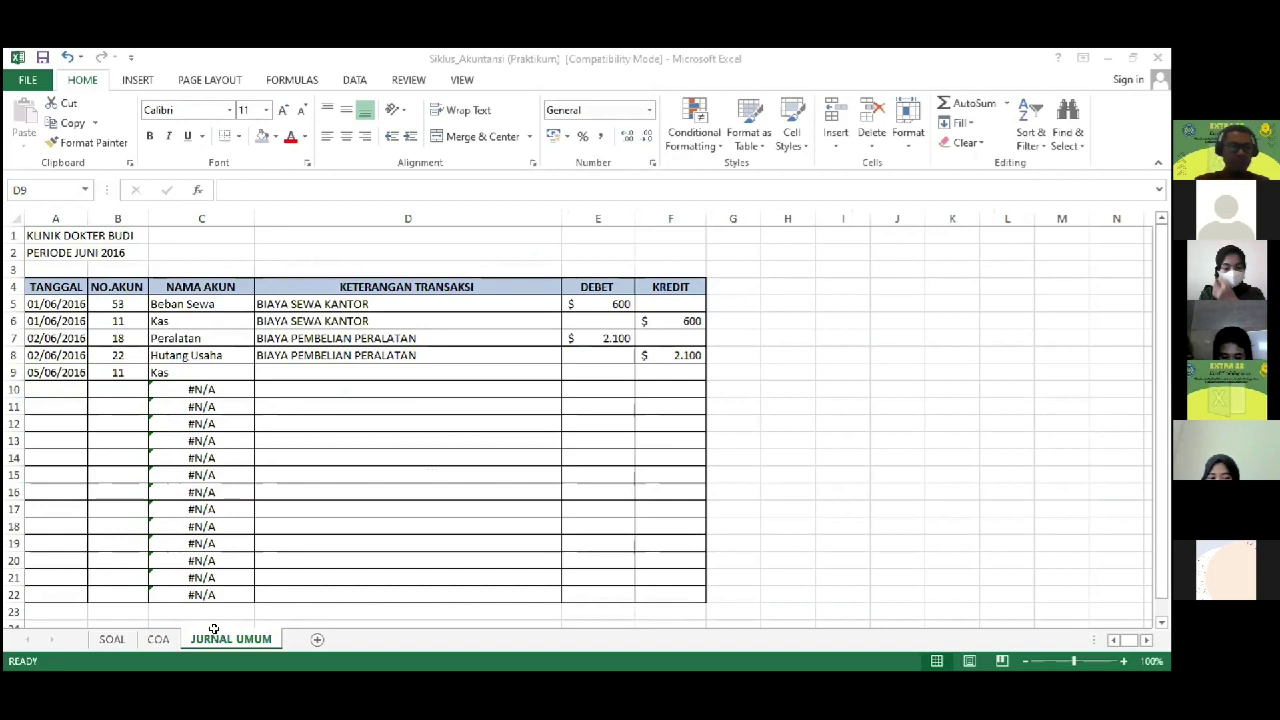
click(215, 632)
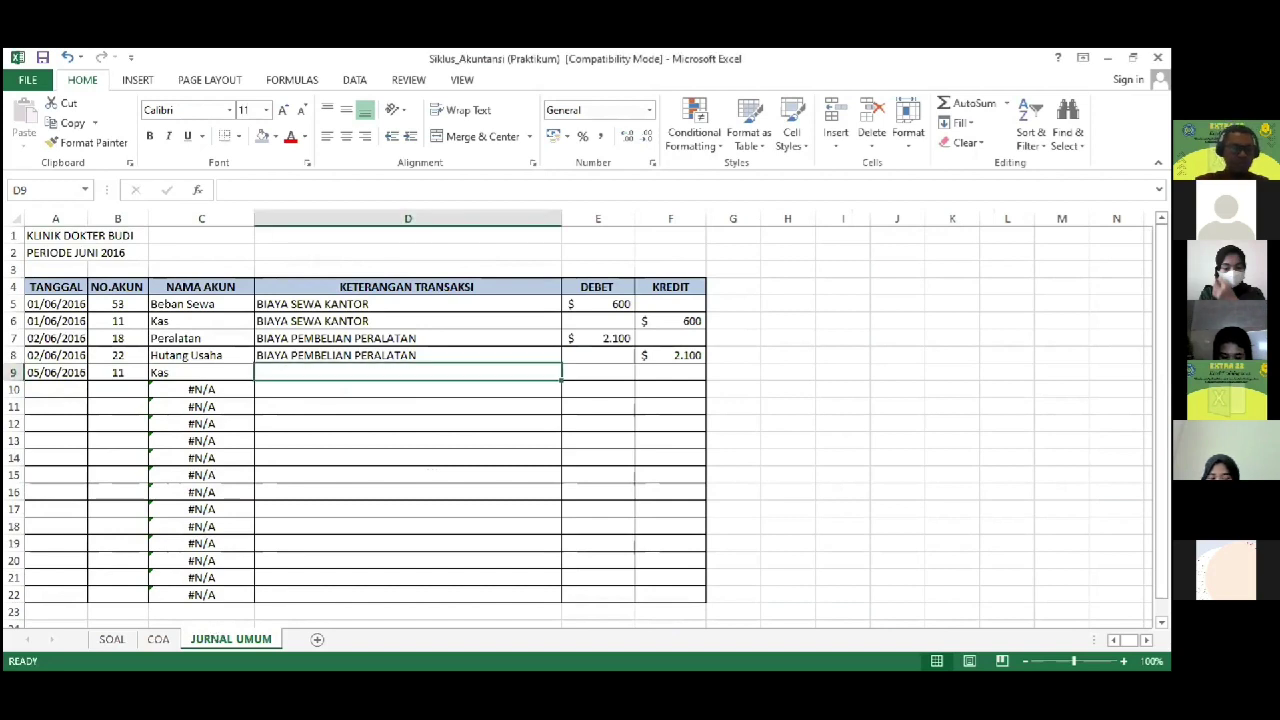
click(110, 639)
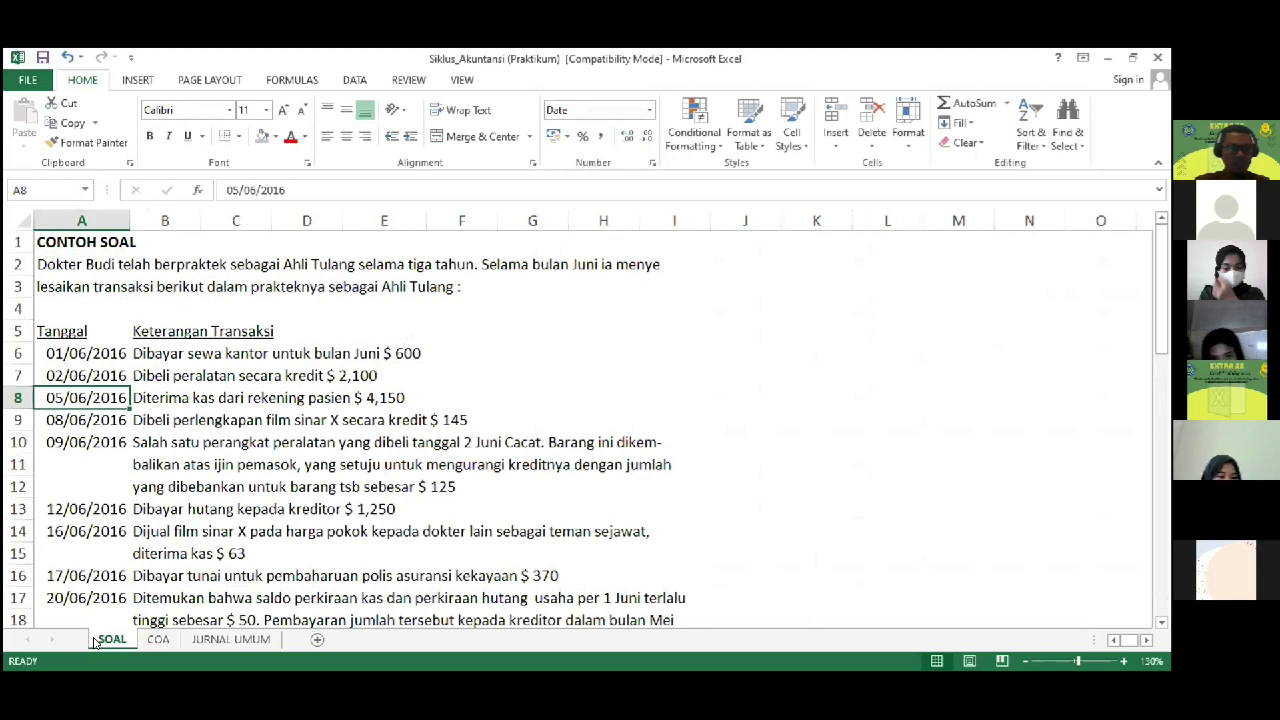
click(222, 640)
click(158, 639)
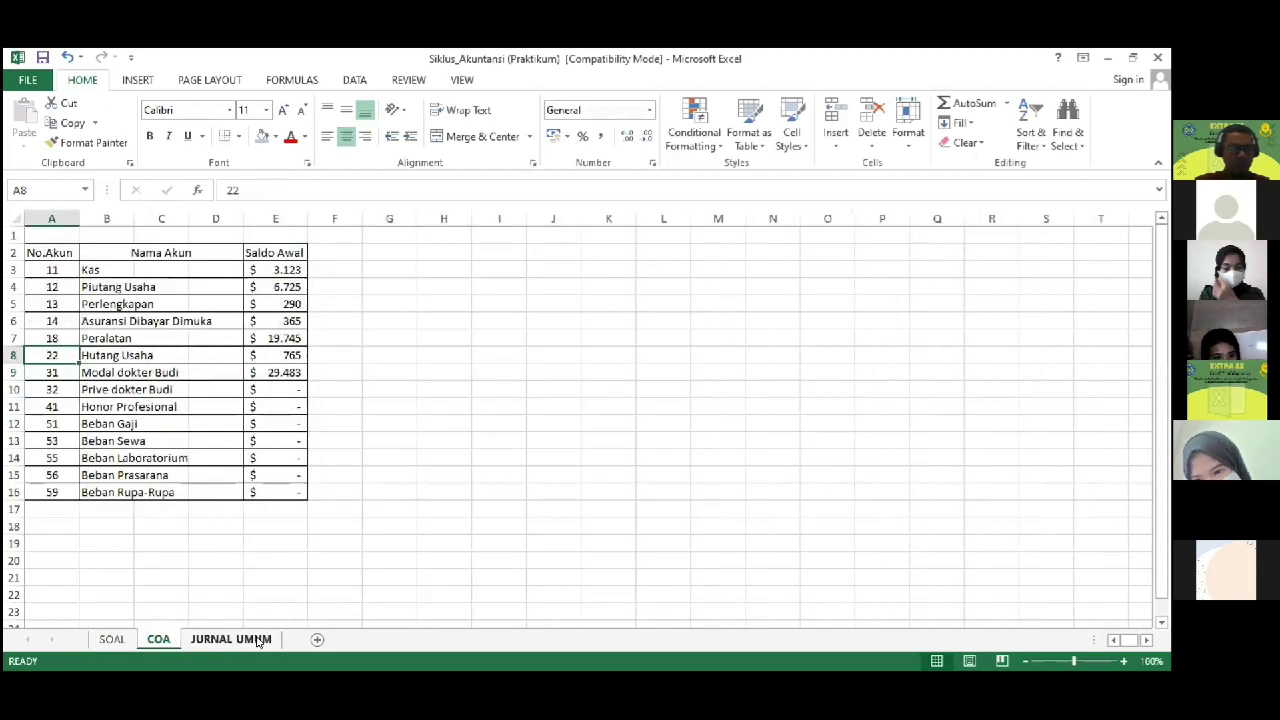
click(258, 640)
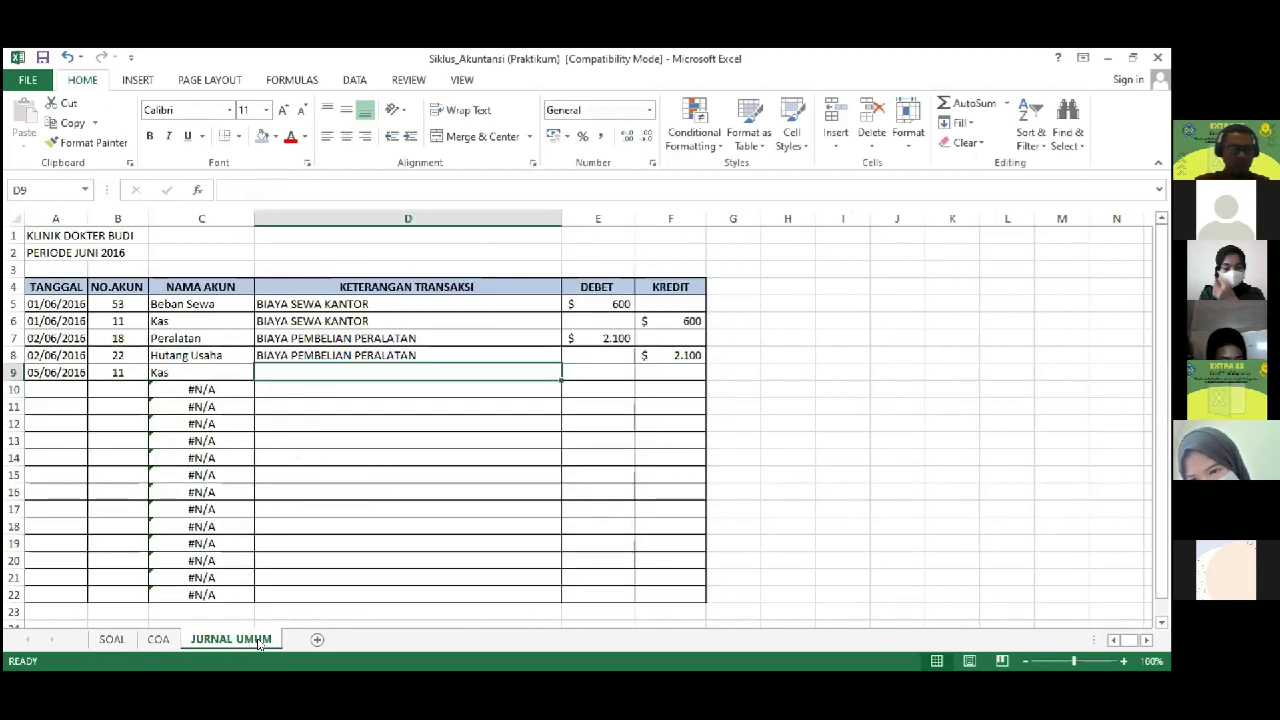
text(PENDAPATAN JASA DOKTER)
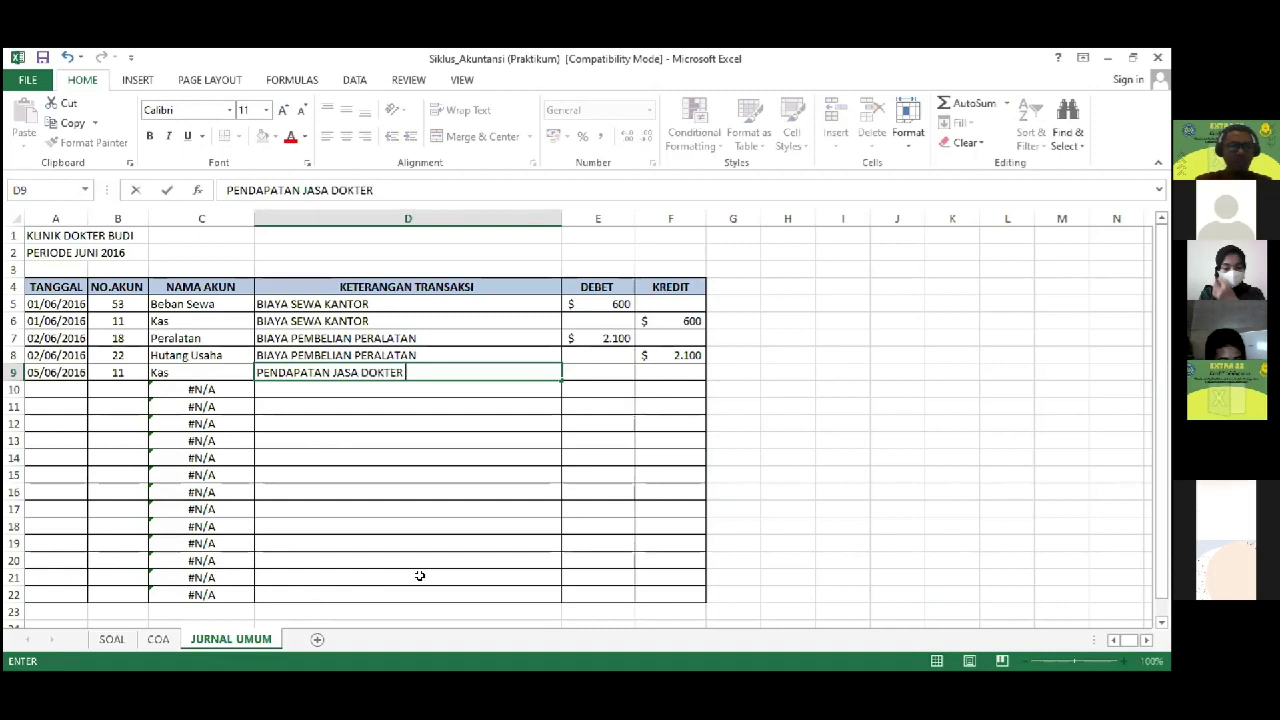
key(Tab)
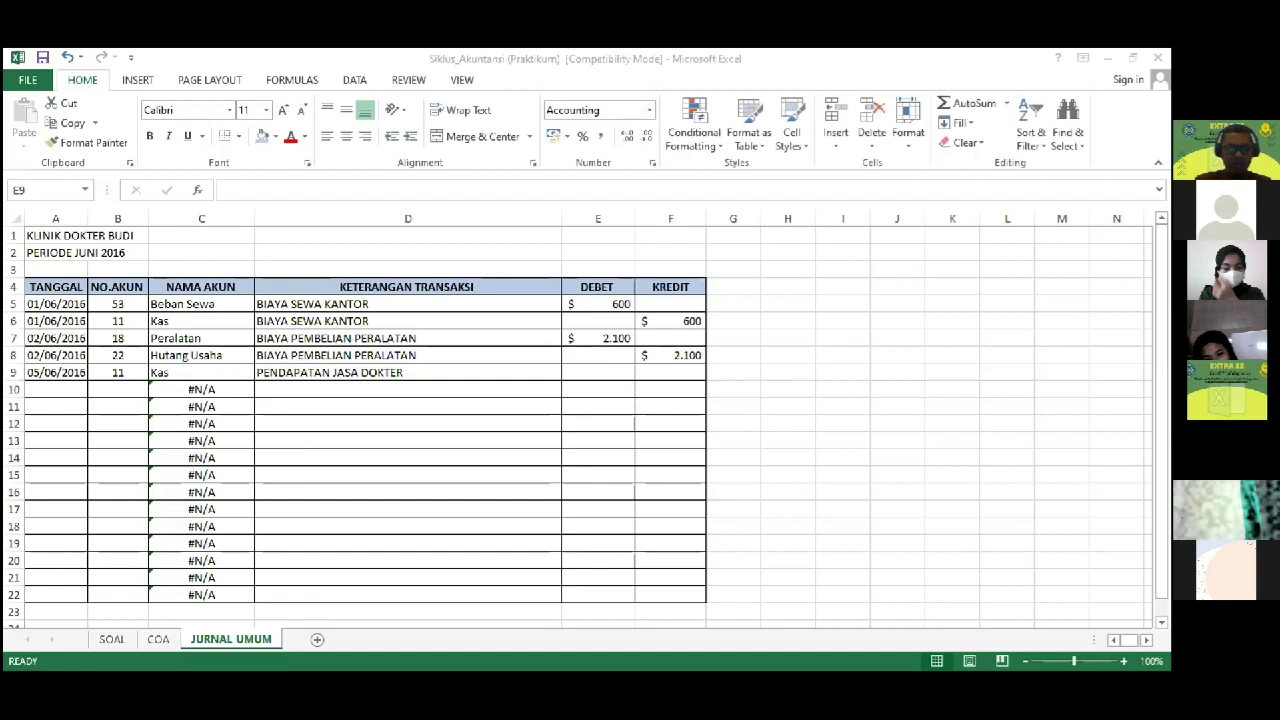
text(4150)
key(ctrl+Return)
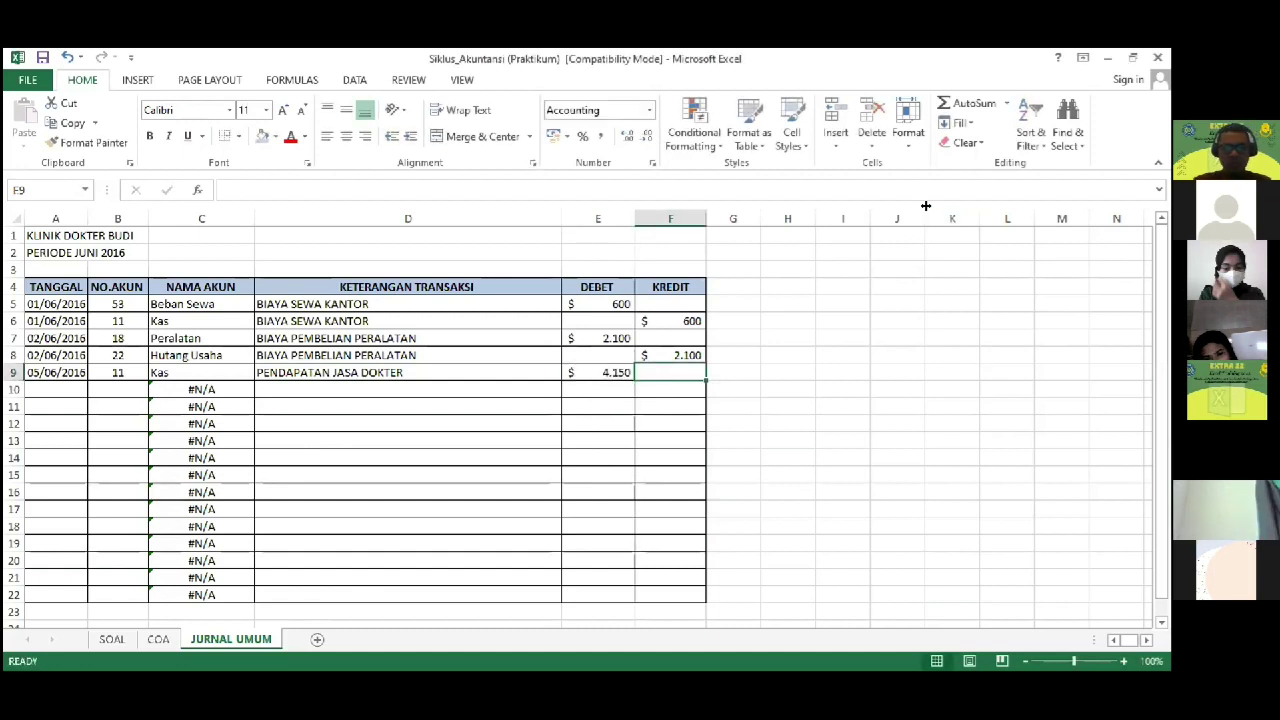
Step: Copy the transaction date from A9 into A10 for the credit line of the third transaction
key(Left)
key(Left)
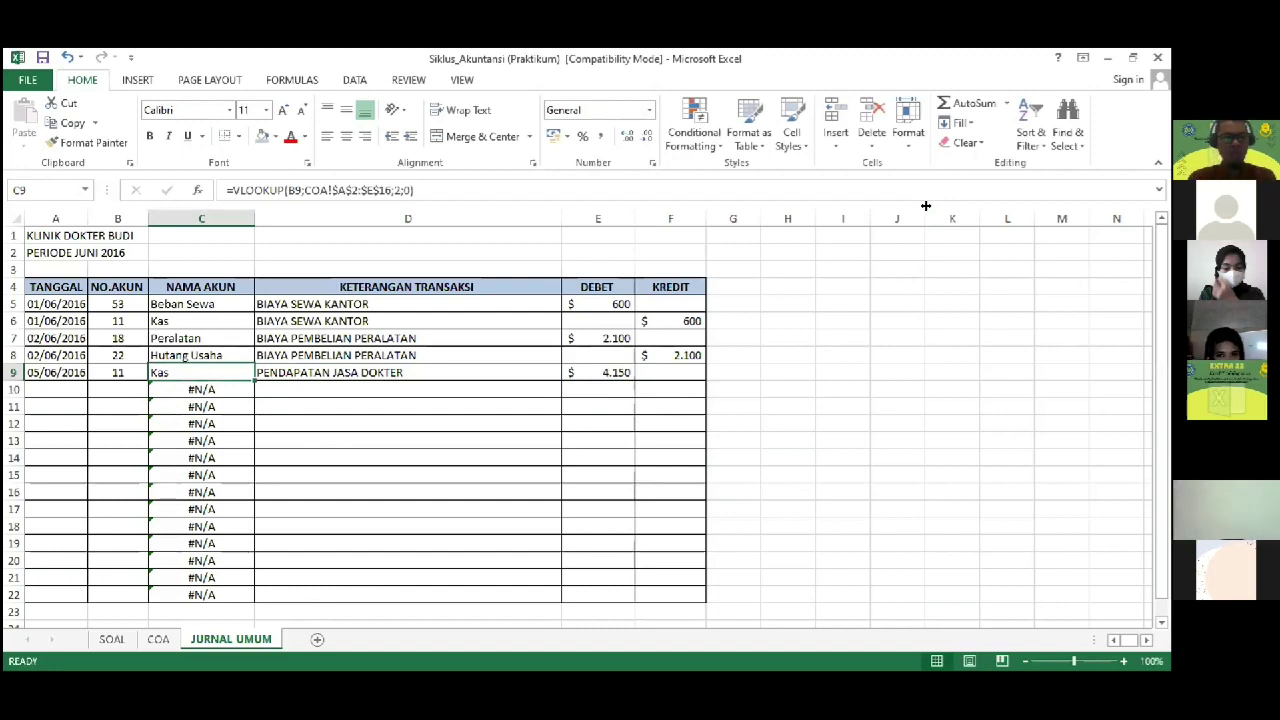
key(Left)
key(Left)
key(Down)
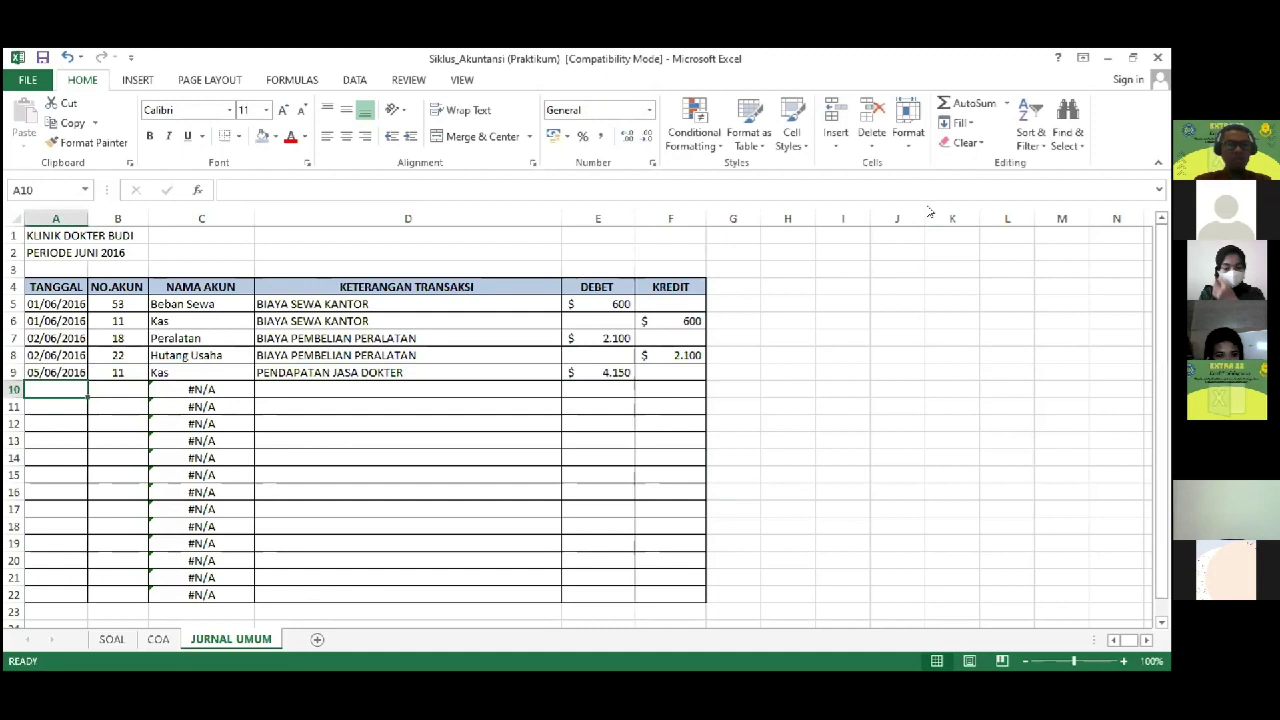
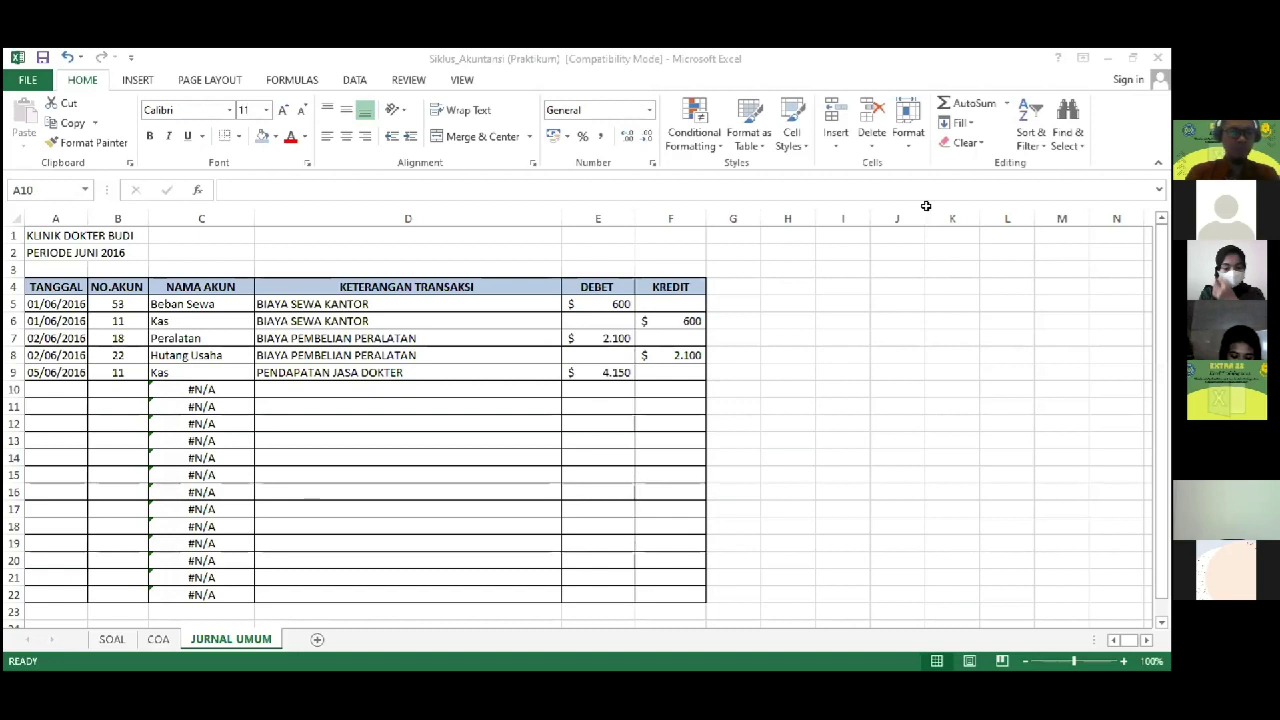
click(928, 206)
key(Up)
key(ctrl+c)
key(Down)
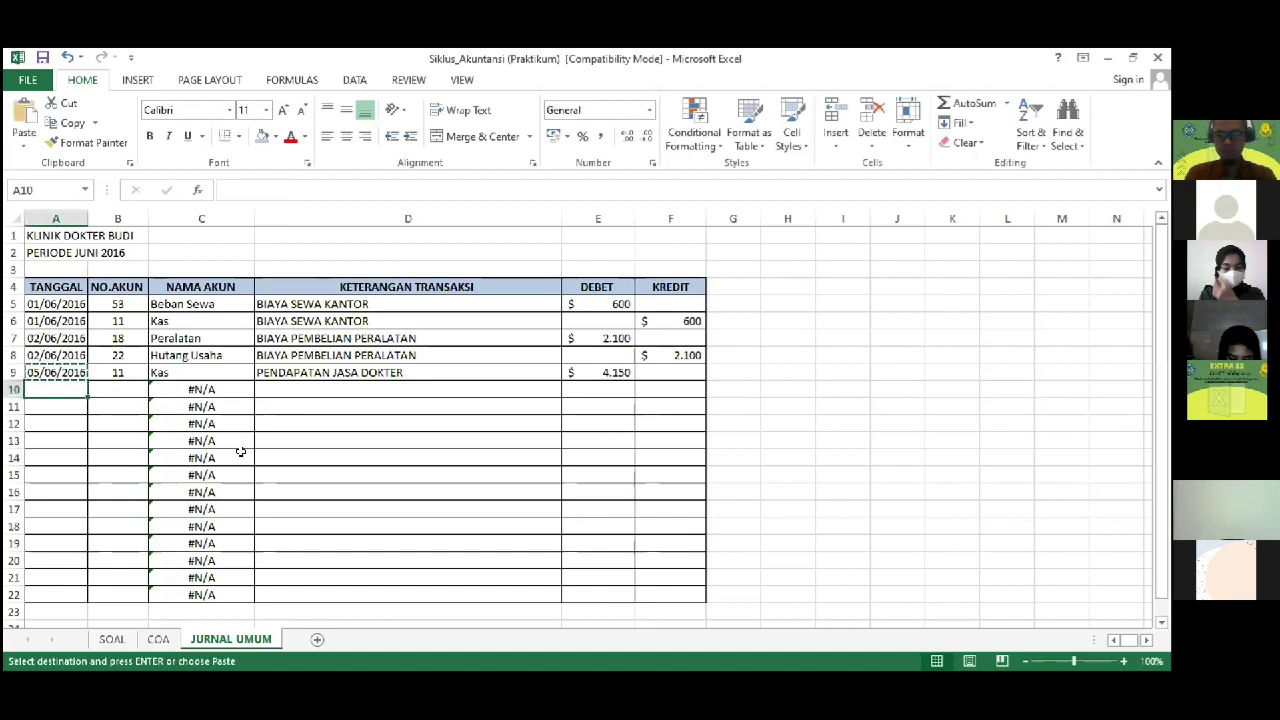
key(Return)
Step: Look up the Honor Profesional account in the COA sheet and enter its number, 41, in B10 of JURNAL UMUM
key(Right)
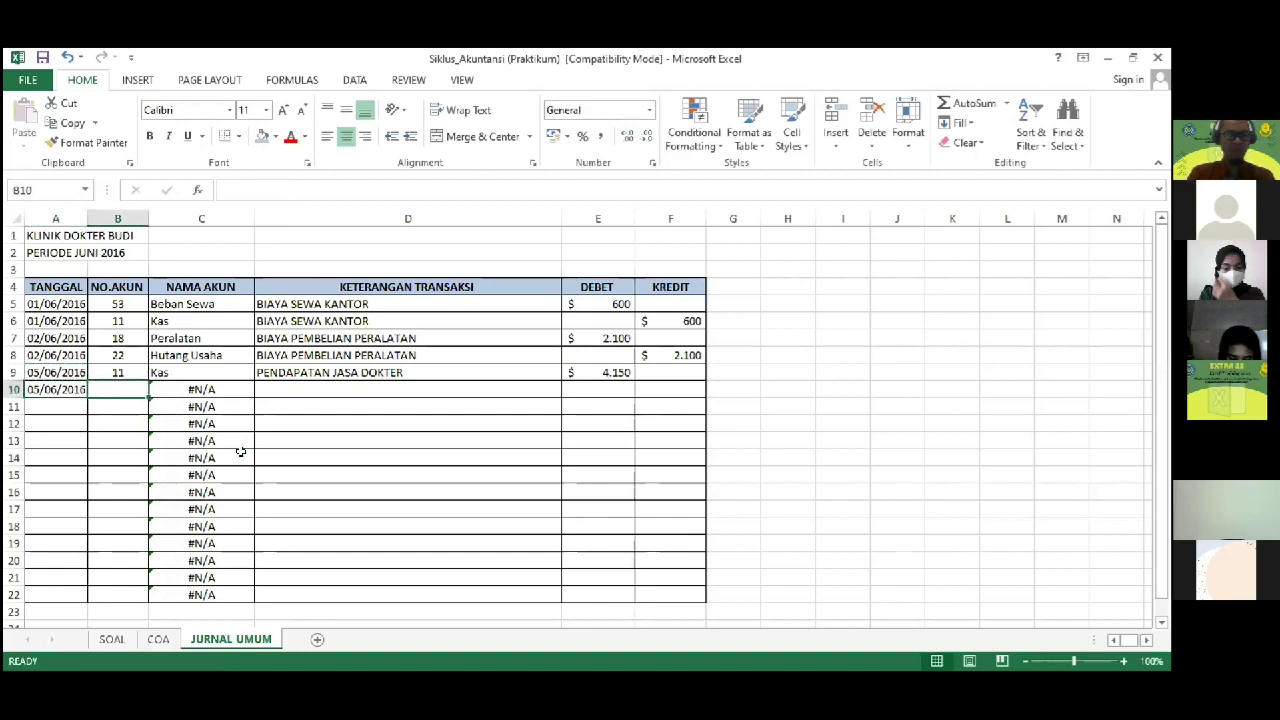
key(Right)
key(Left)
click(159, 642)
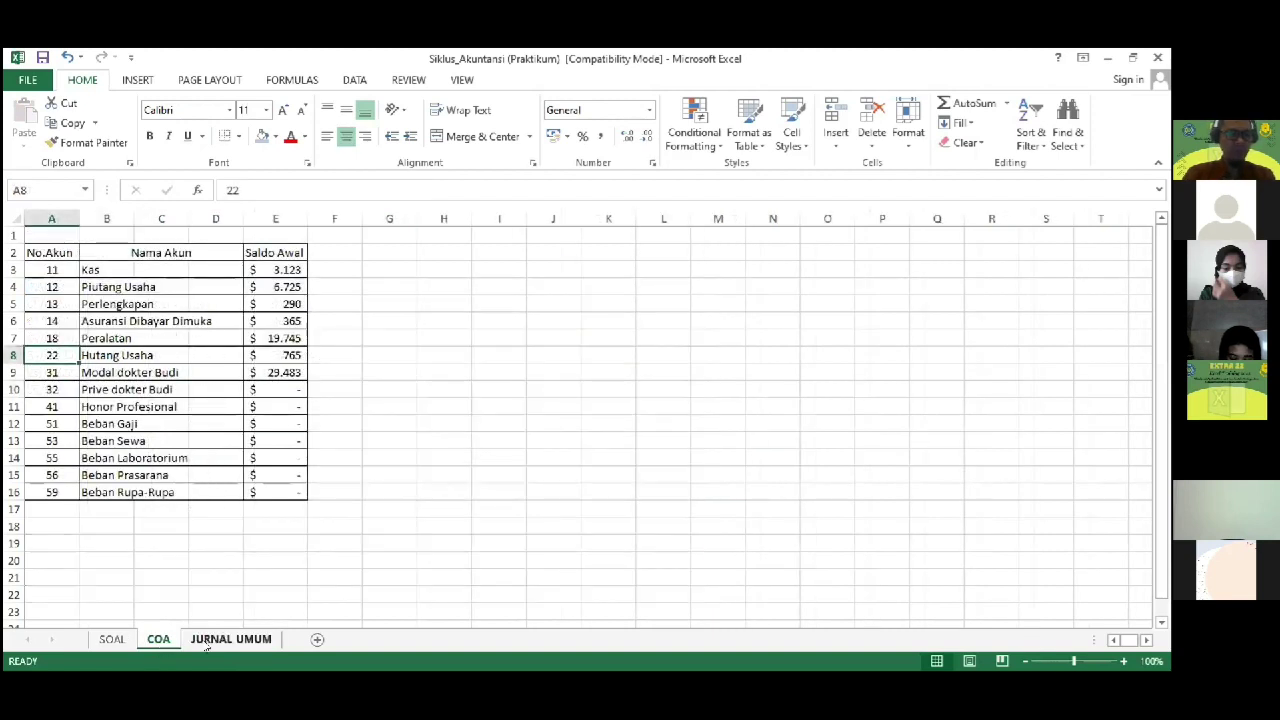
key(Down)
key(Down)
key(Down)
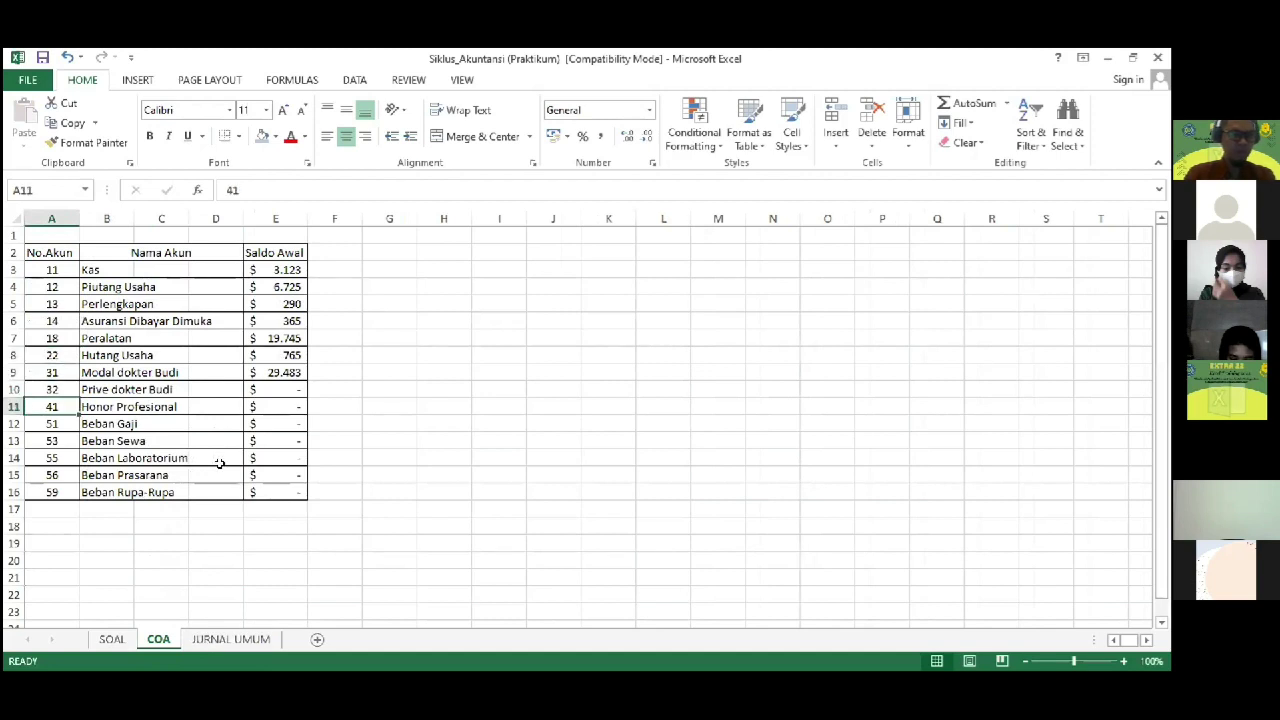
click(240, 638)
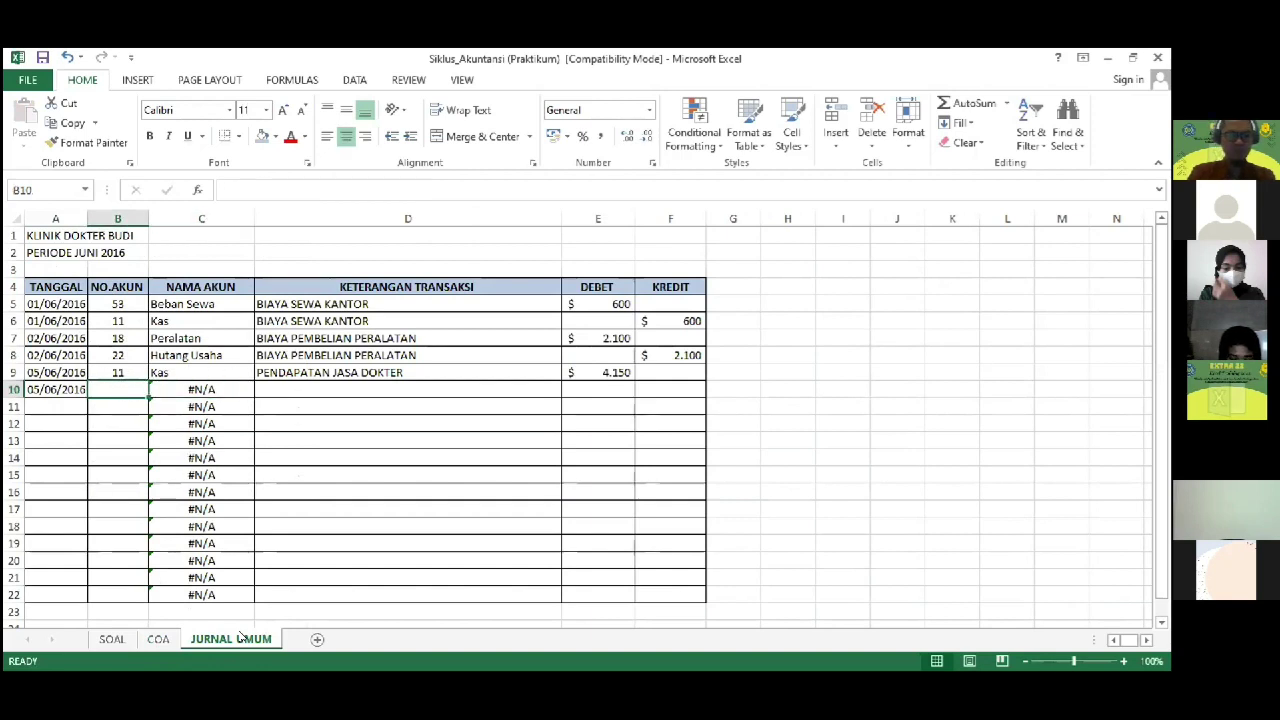
text(41)
key(Tab)
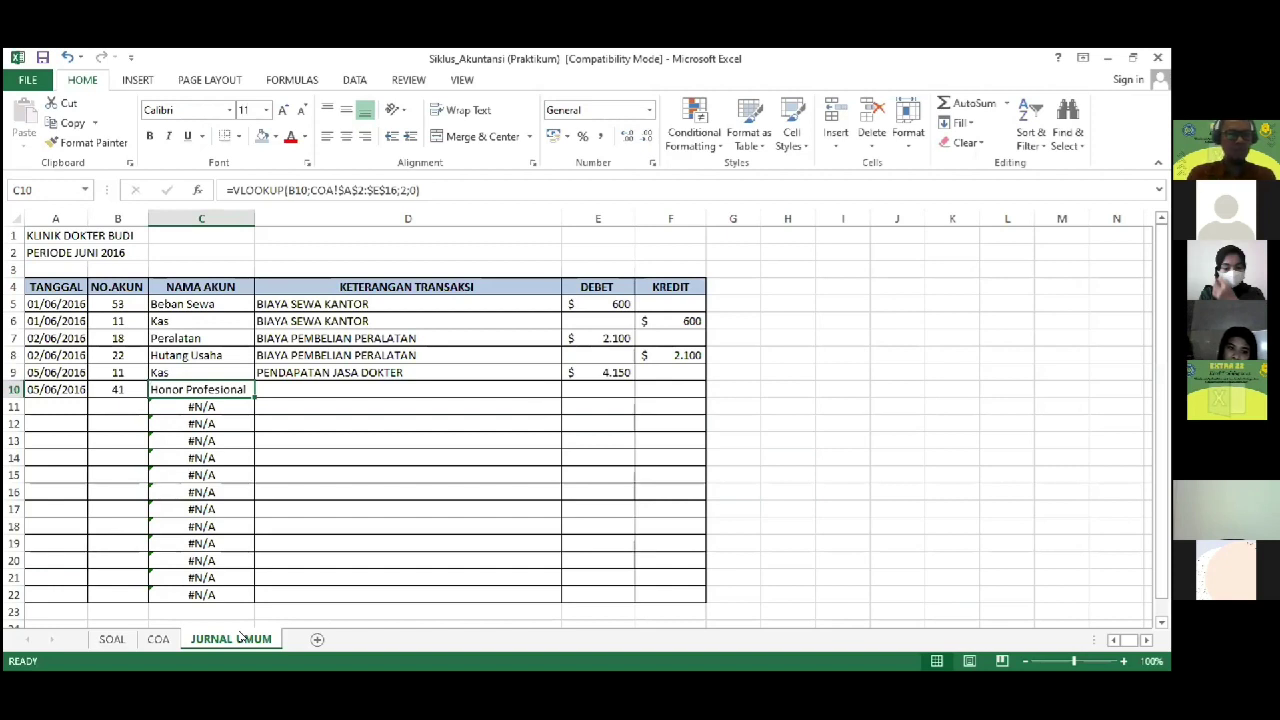
Step: Enter =D9 in D10 to repeat the service income description on the Honor Profesional line
key(Tab)
text(=)
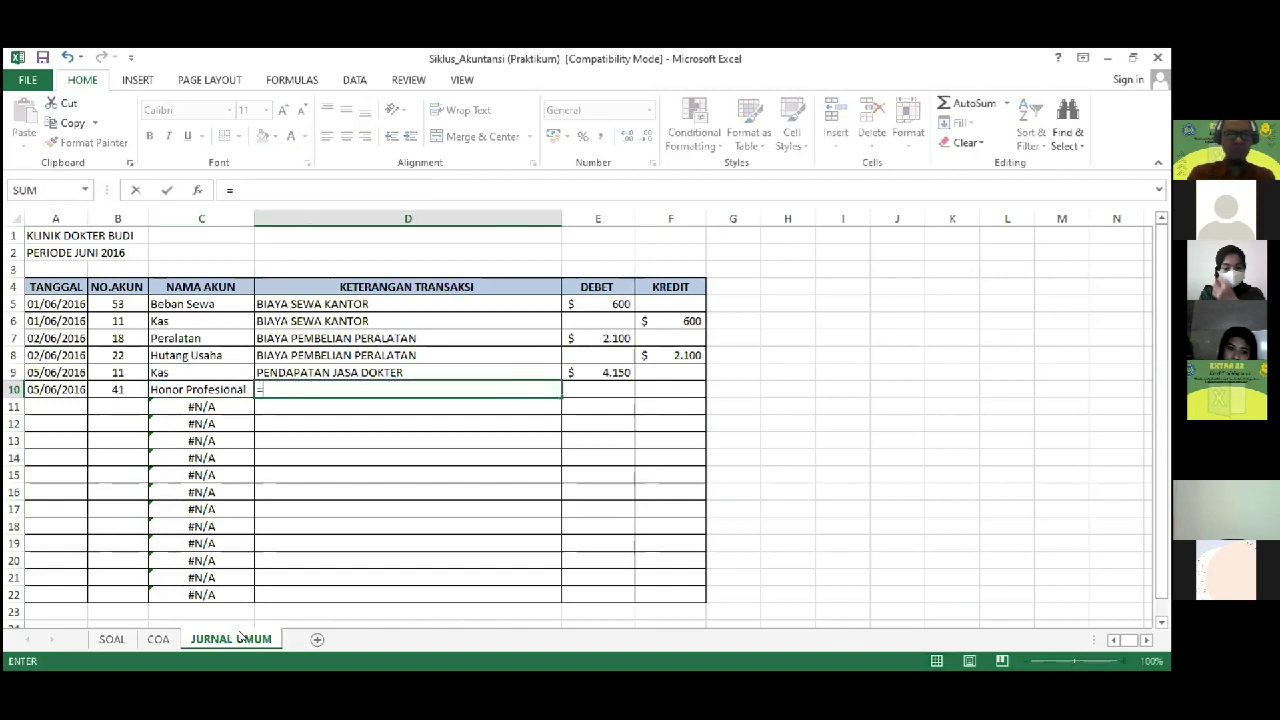
key(Up)
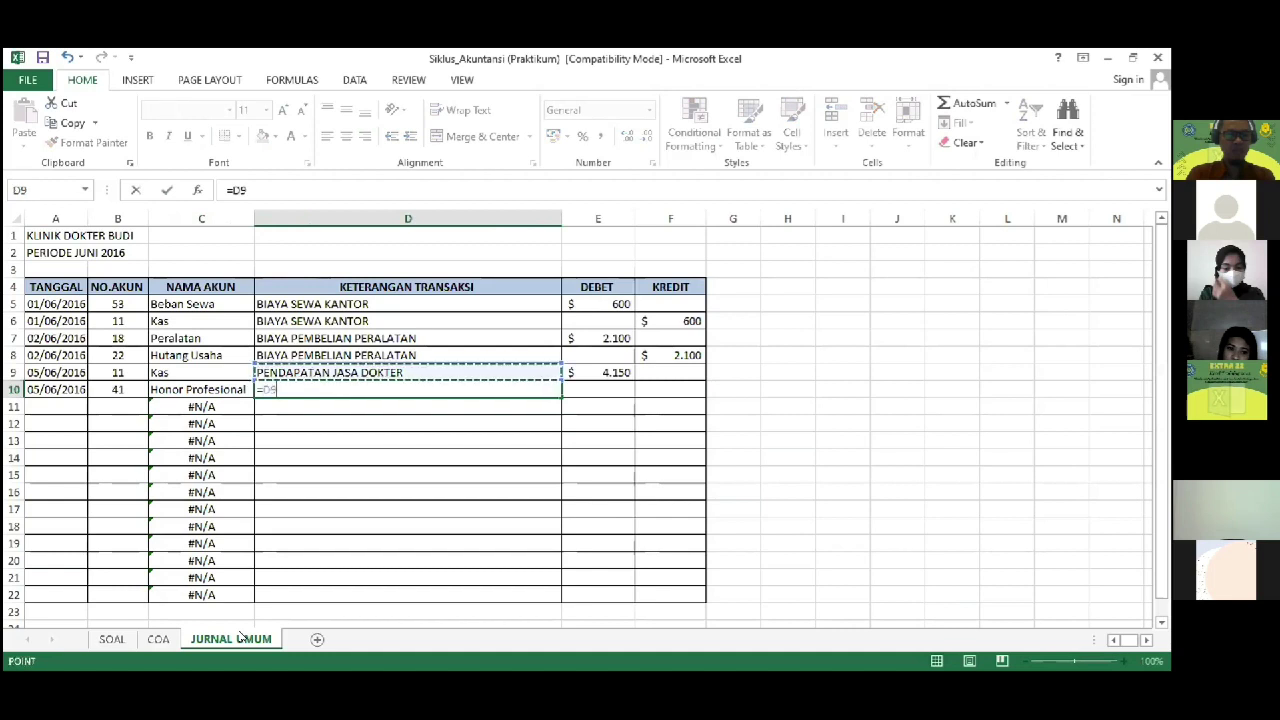
key(Return)
key(Up)
Step: Enter =E9 in F10 to credit Honor Profesional with the same amount as the Kas debit
key(Right)
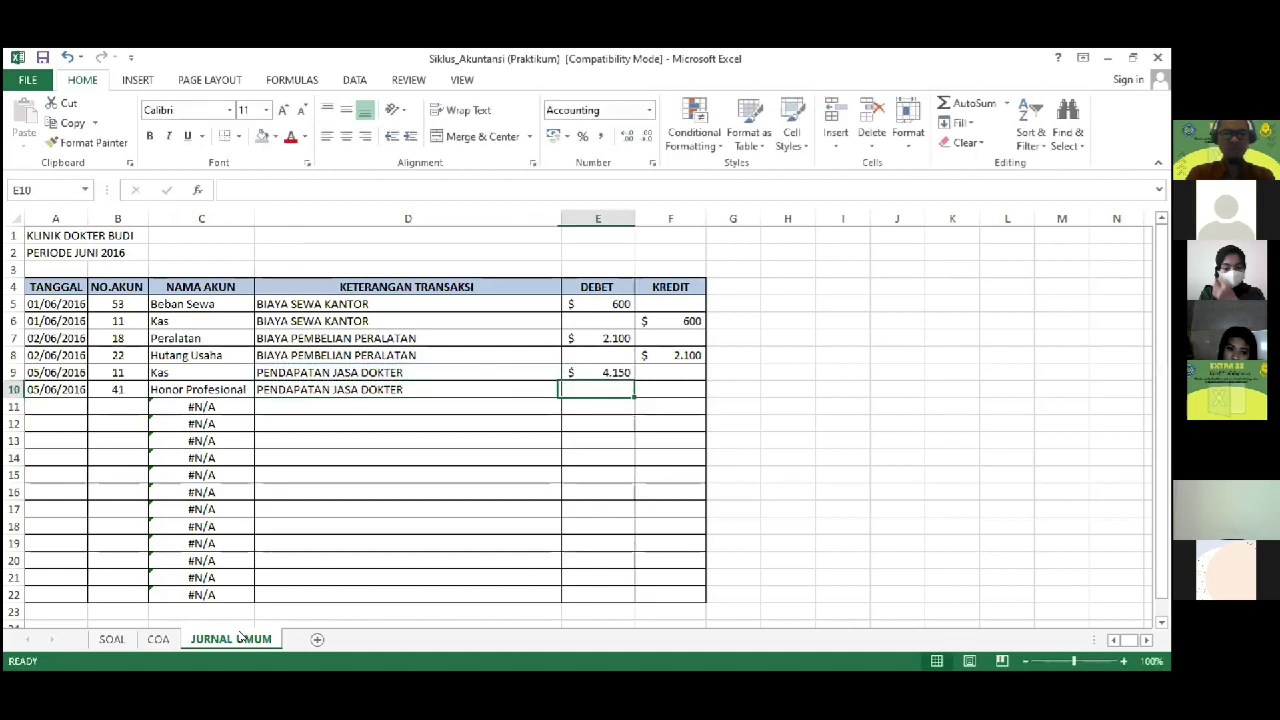
key(Right)
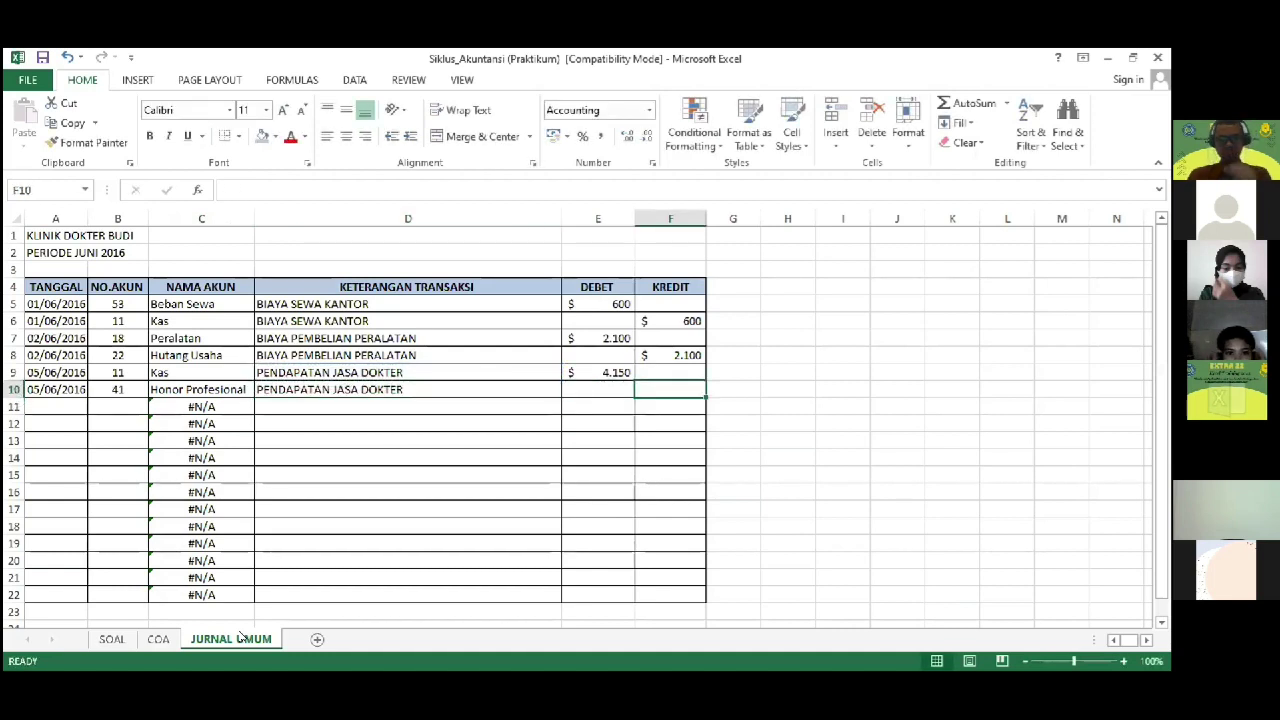
text(=)
key(Left)
key(Up)
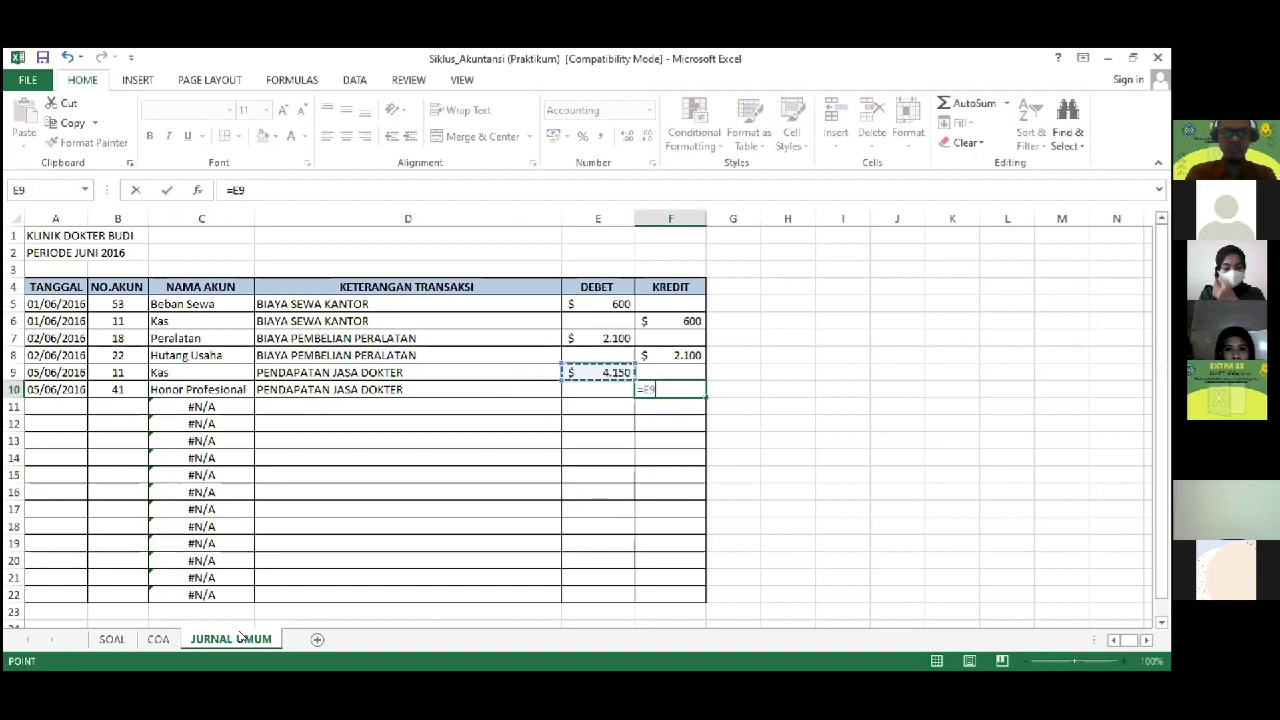
key(Return)
key(Up)
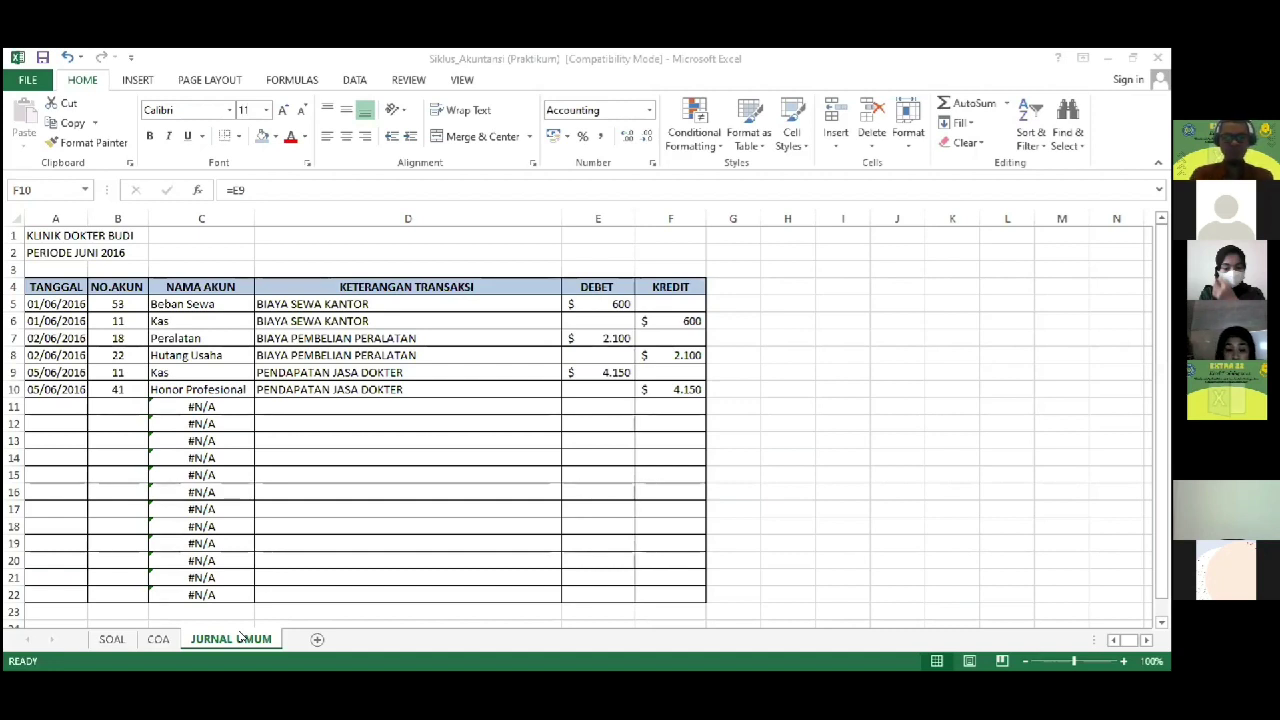
Step: Check the fourth transaction in the SOAL sheet and enter its date, 08/06/2016, in A11 of JURNAL UMUM
click(240, 636)
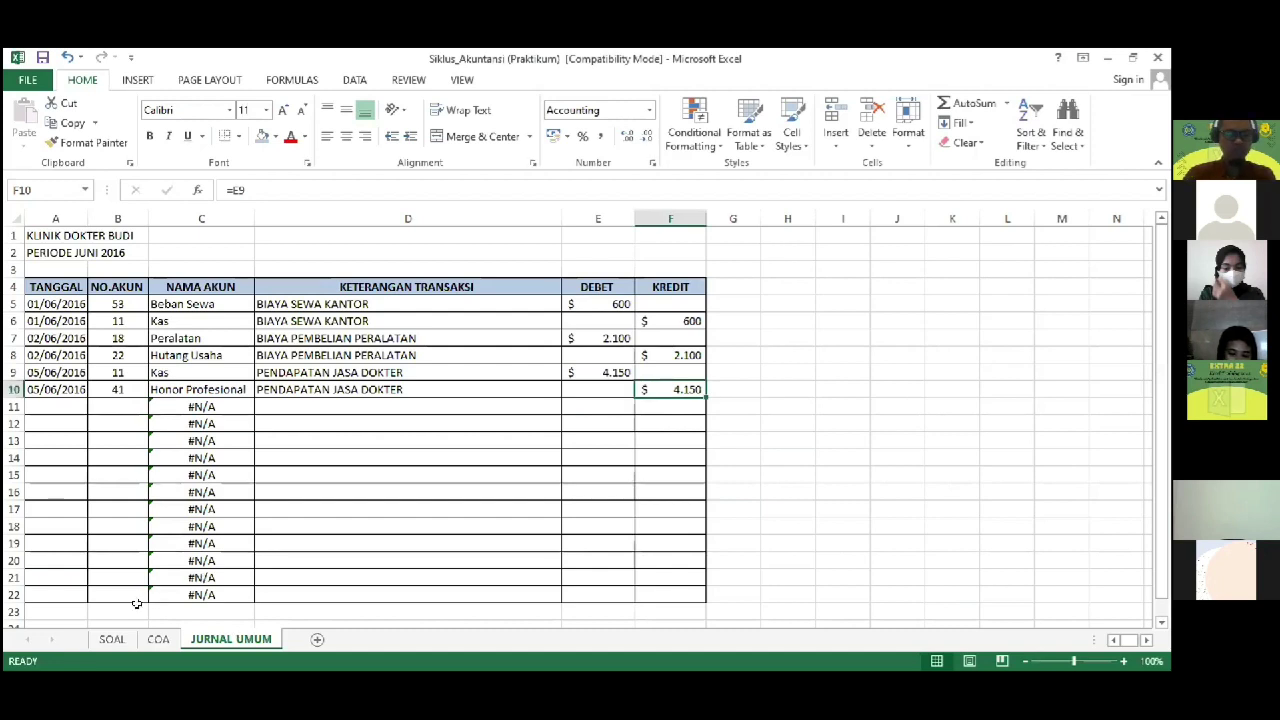
click(111, 639)
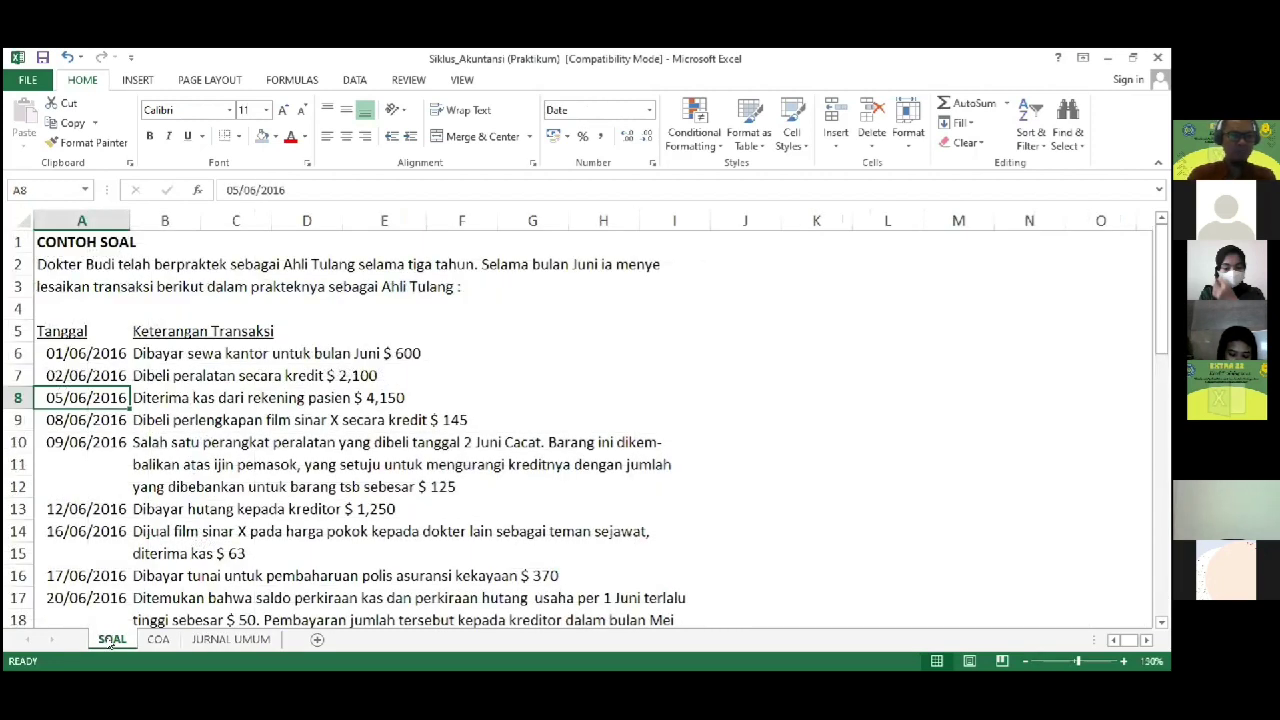
key(Down)
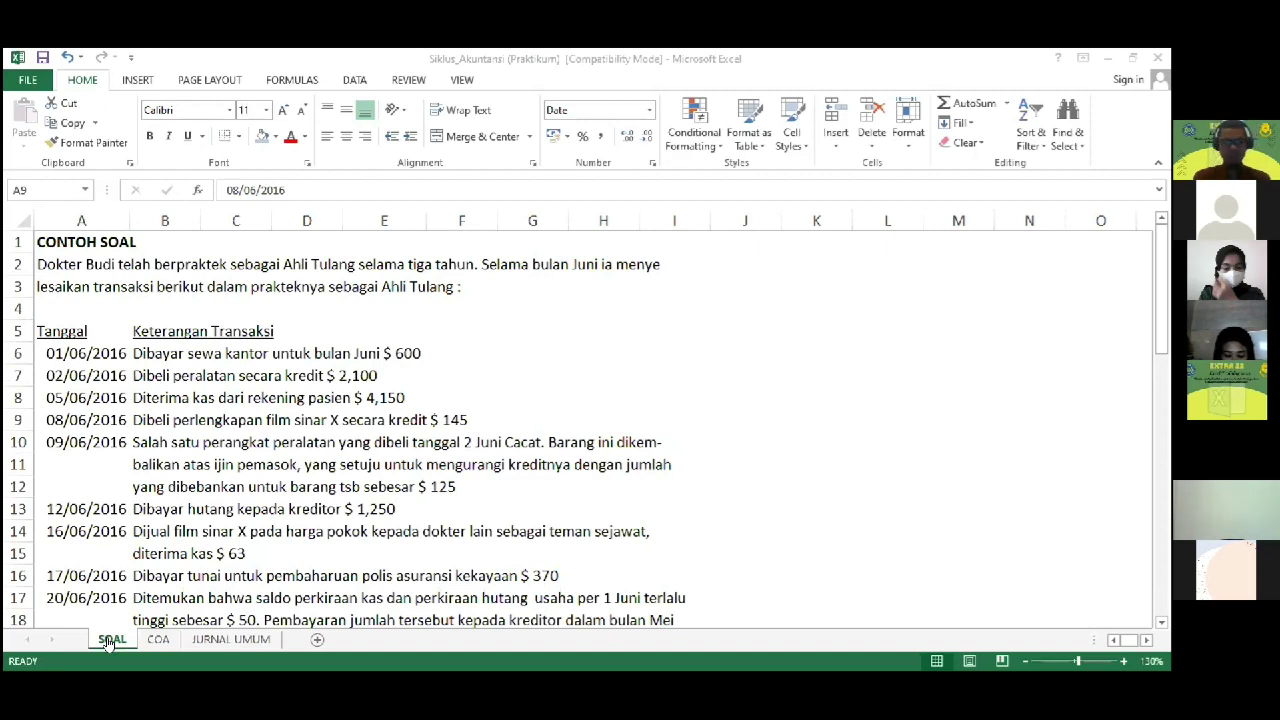
click(110, 643)
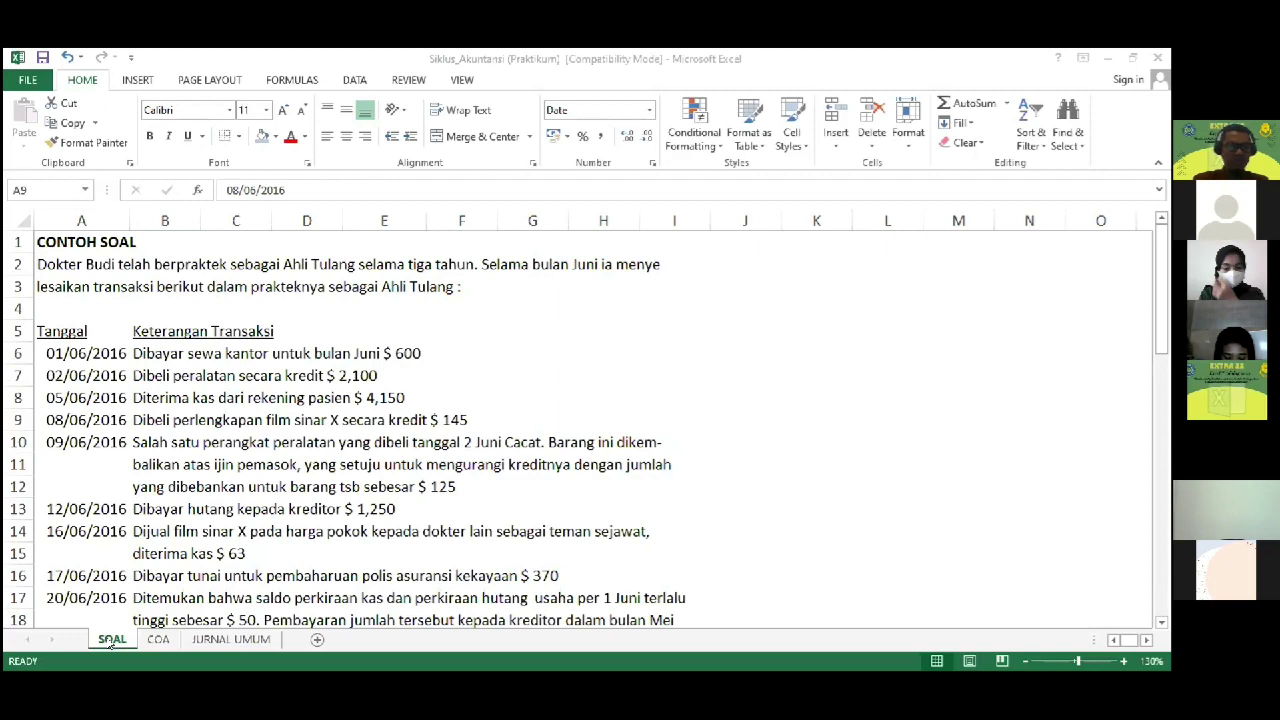
click(111, 641)
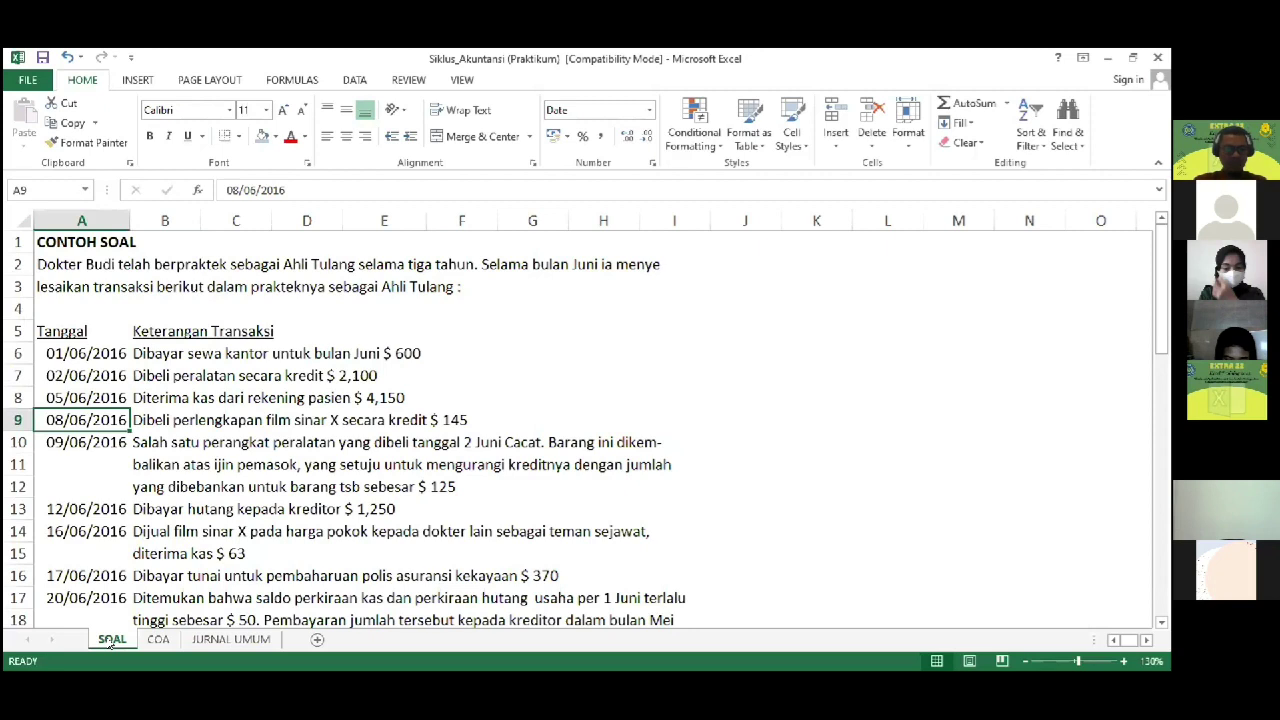
click(242, 641)
key(Left)
key(Left)
key(Left)
key(Left)
key(Left)
key(Down)
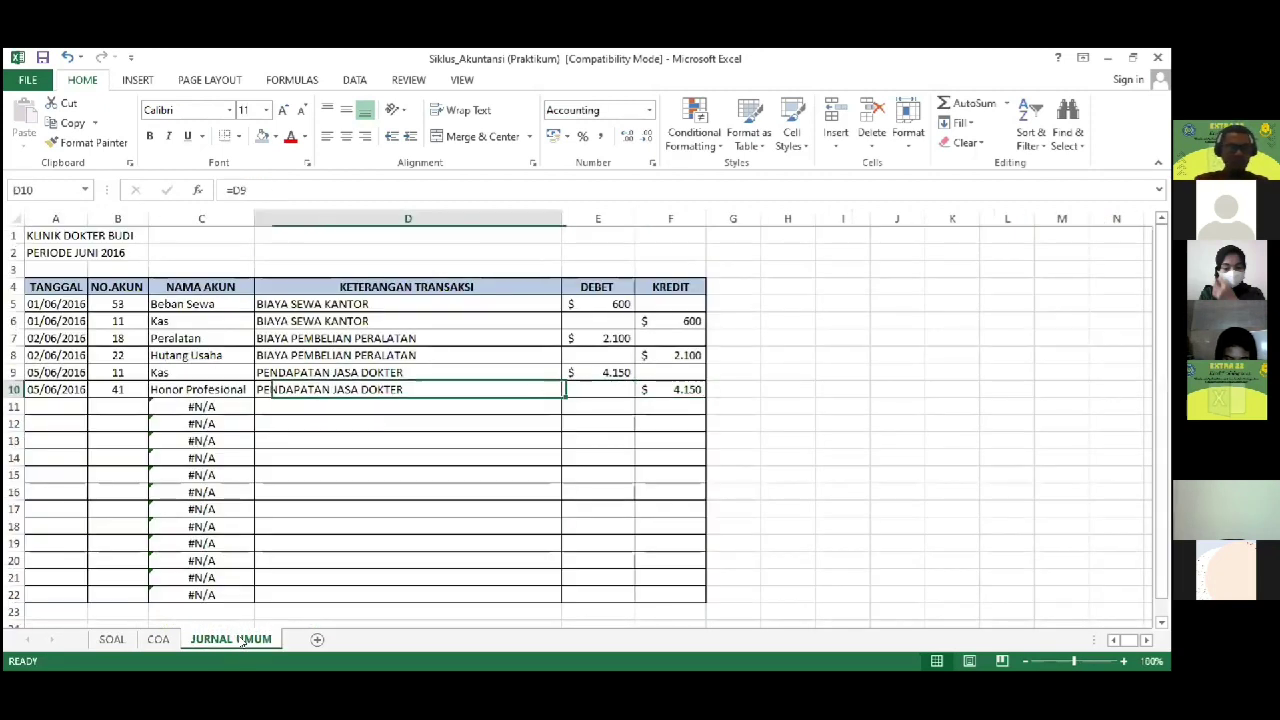
text(8)
text(/06)
text(/2016)
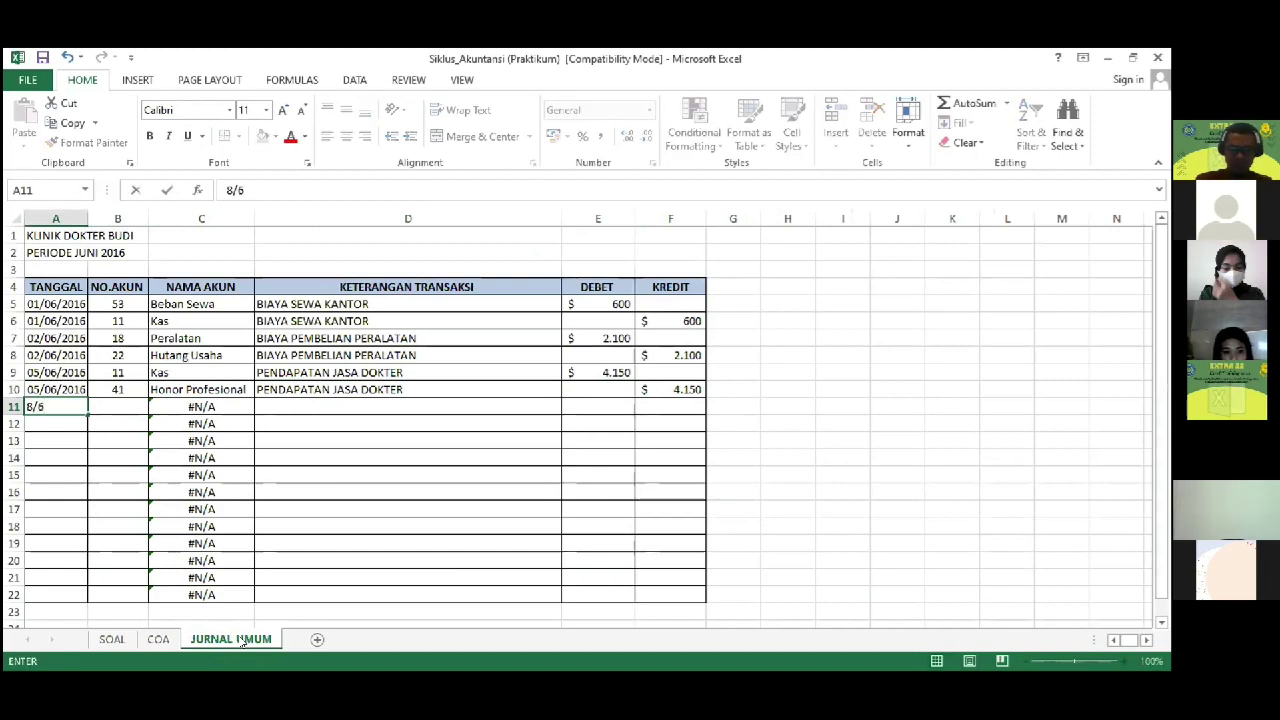
key(Tab)
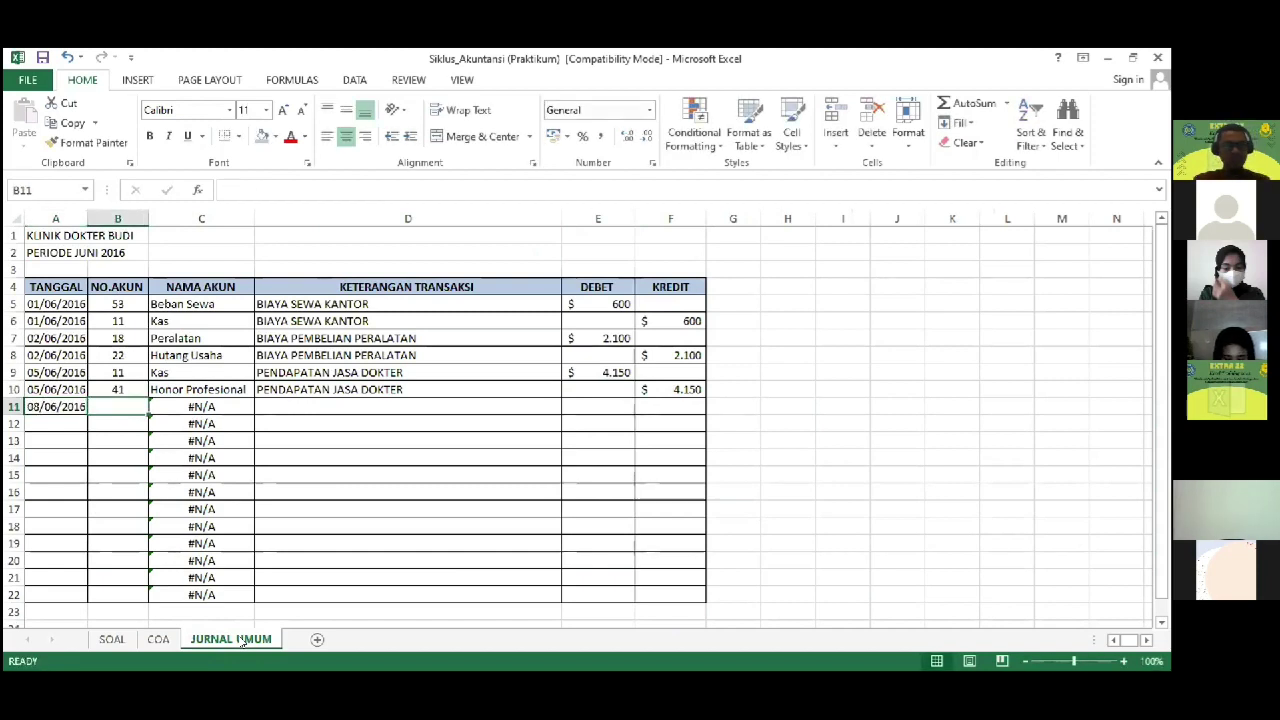
Step: Look up the Perlengkapan account in the COA sheet and enter its number, 13, in B11 of JURNAL UMUM
click(158, 639)
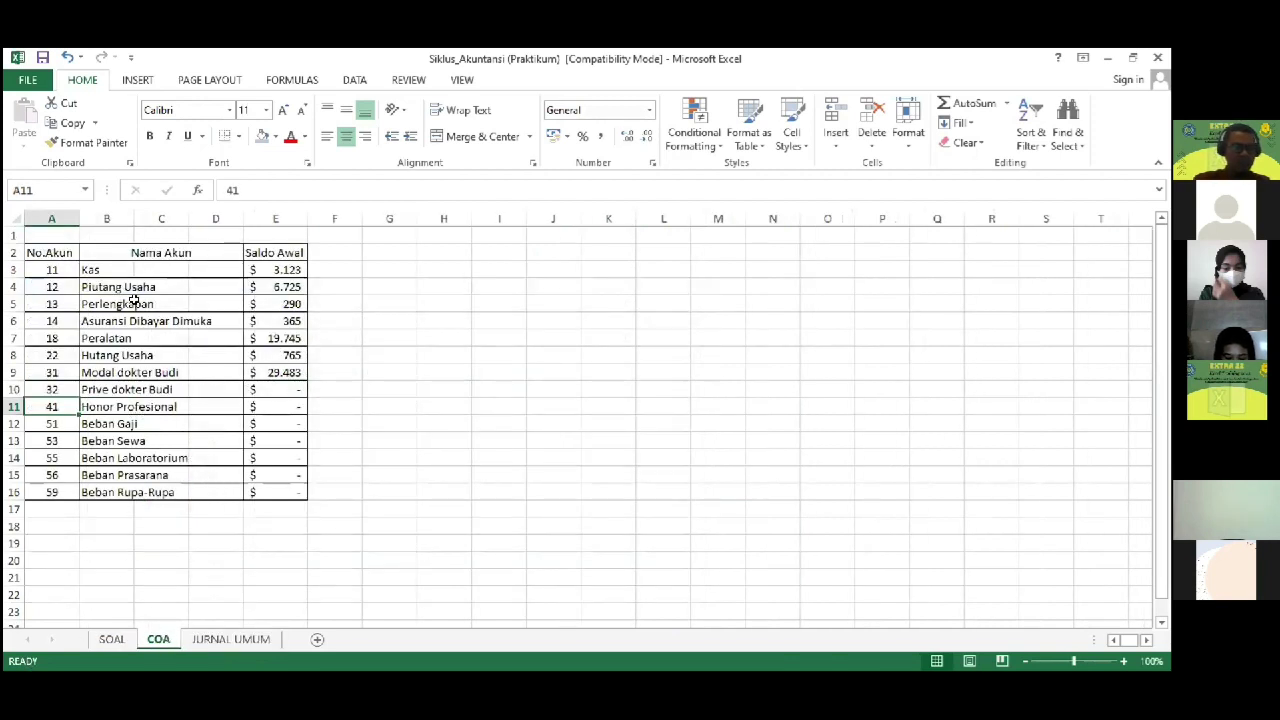
click(75, 304)
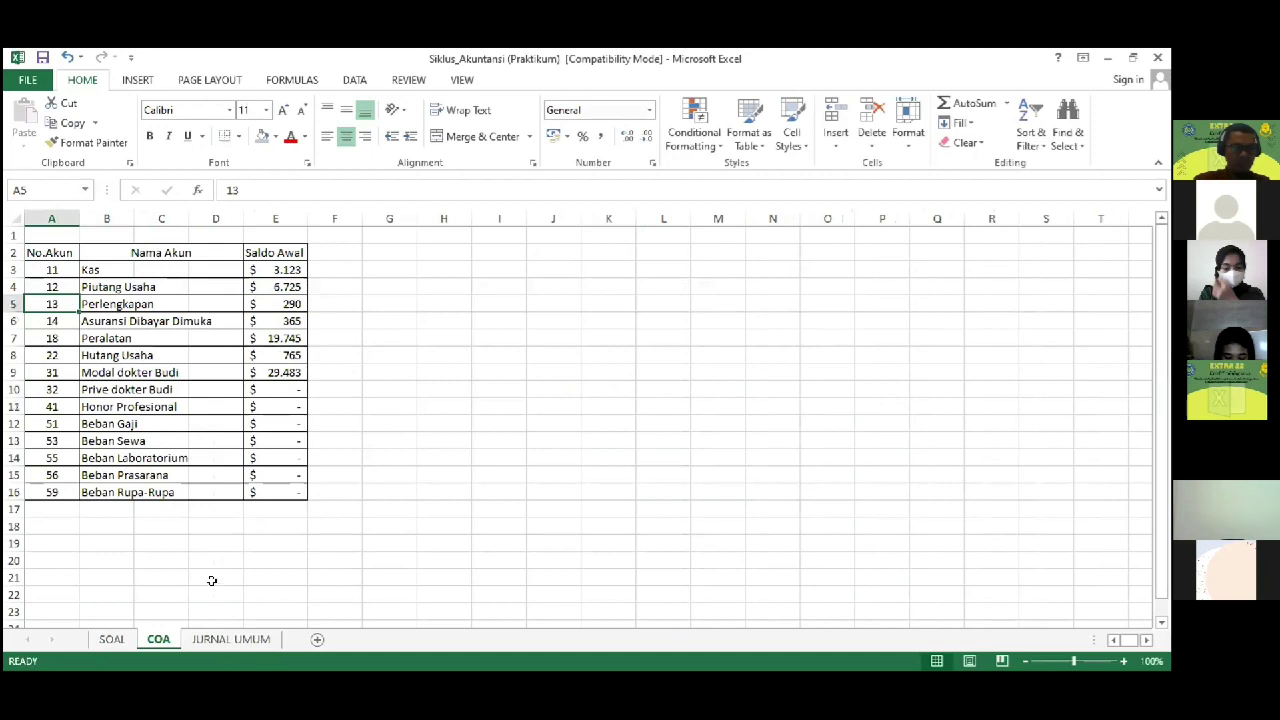
click(230, 639)
text(12)
key(BackSpace)
text(3)
key(Tab)
key(Tab)
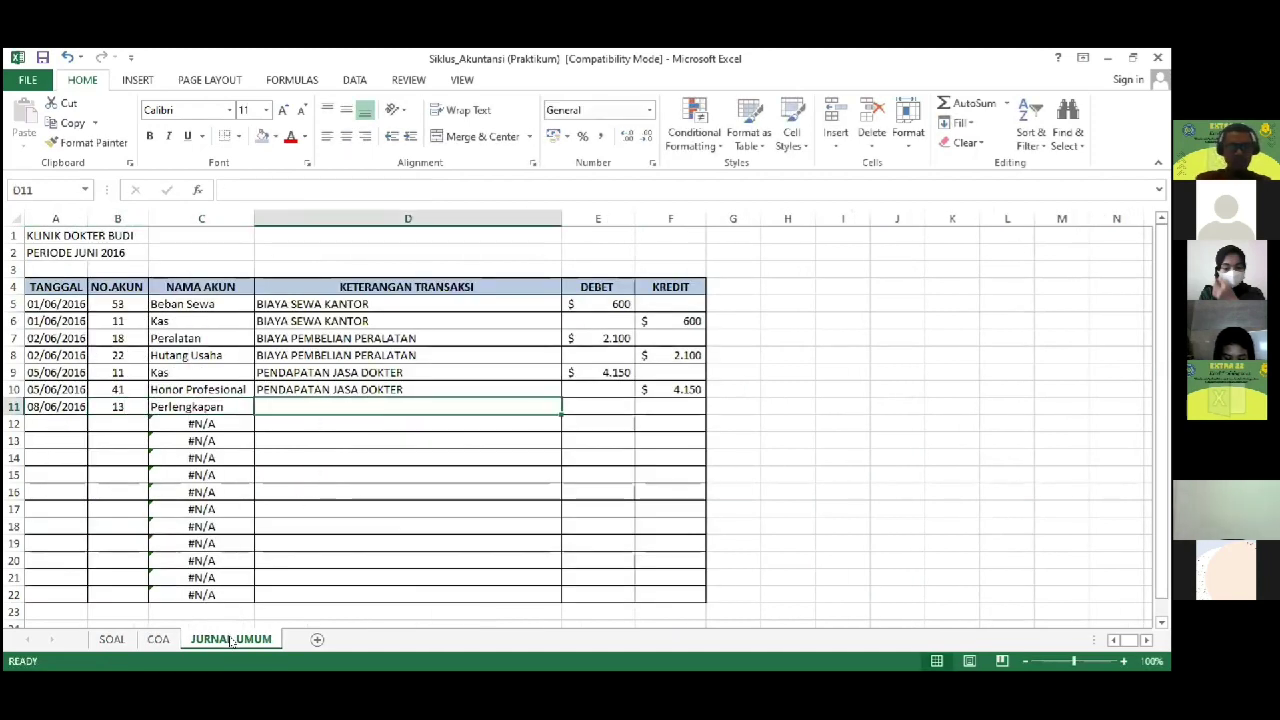
Step: Enter BIAYA PEMBELIAN PERLENGKAPAN as the description in D11 and debit Perlengkapan with 145 in E11
text(biay)
key(BackSpace)
key(BackSpace)
key(BackSpace)
key(BackSpace)
text(BIAYA PEMBEL)
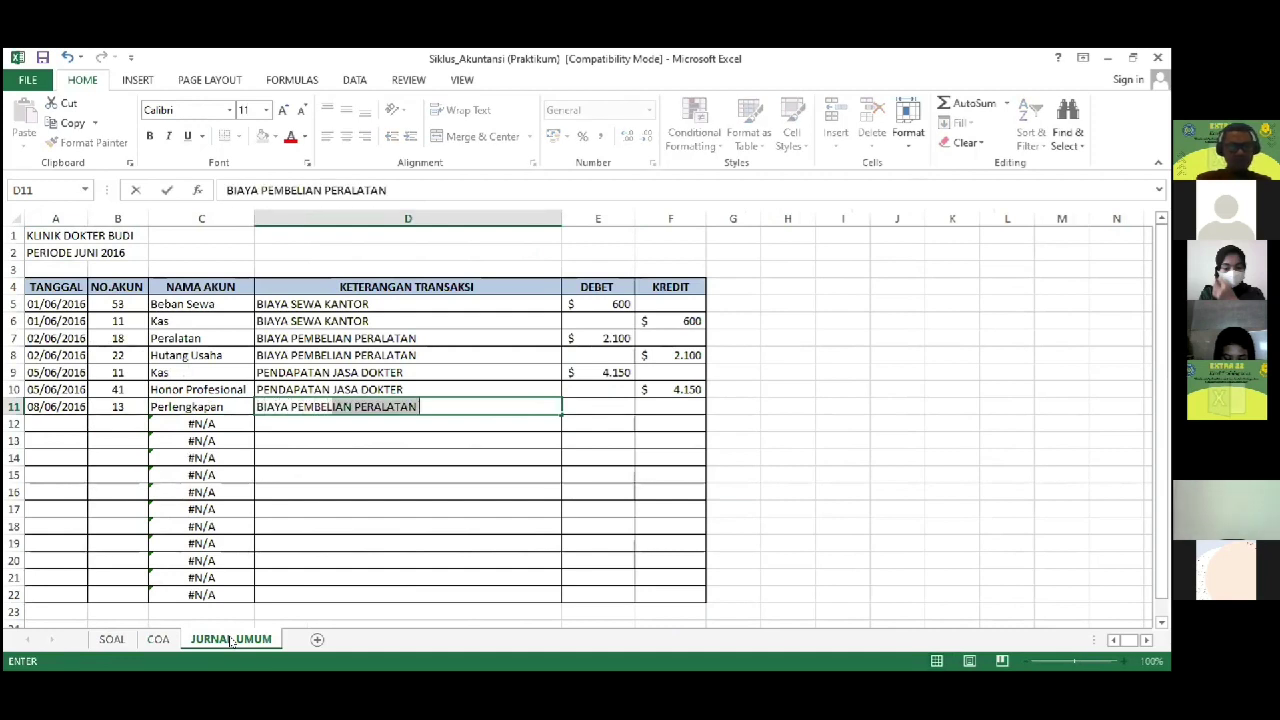
key(BackSpace)
text(IAN)
key(BackSpace)
key(BackSpace)
key(BackSpace)
text(IAN PERLENGKAPAN)
key(Tab)
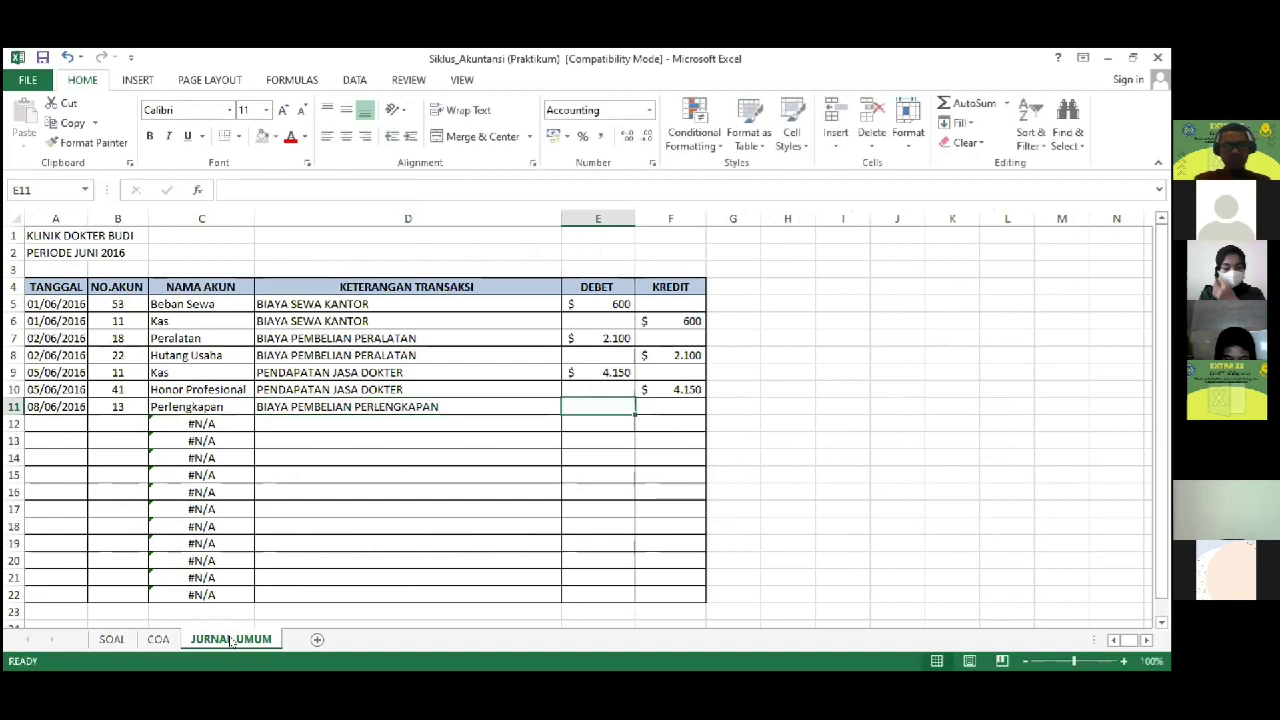
text(145)
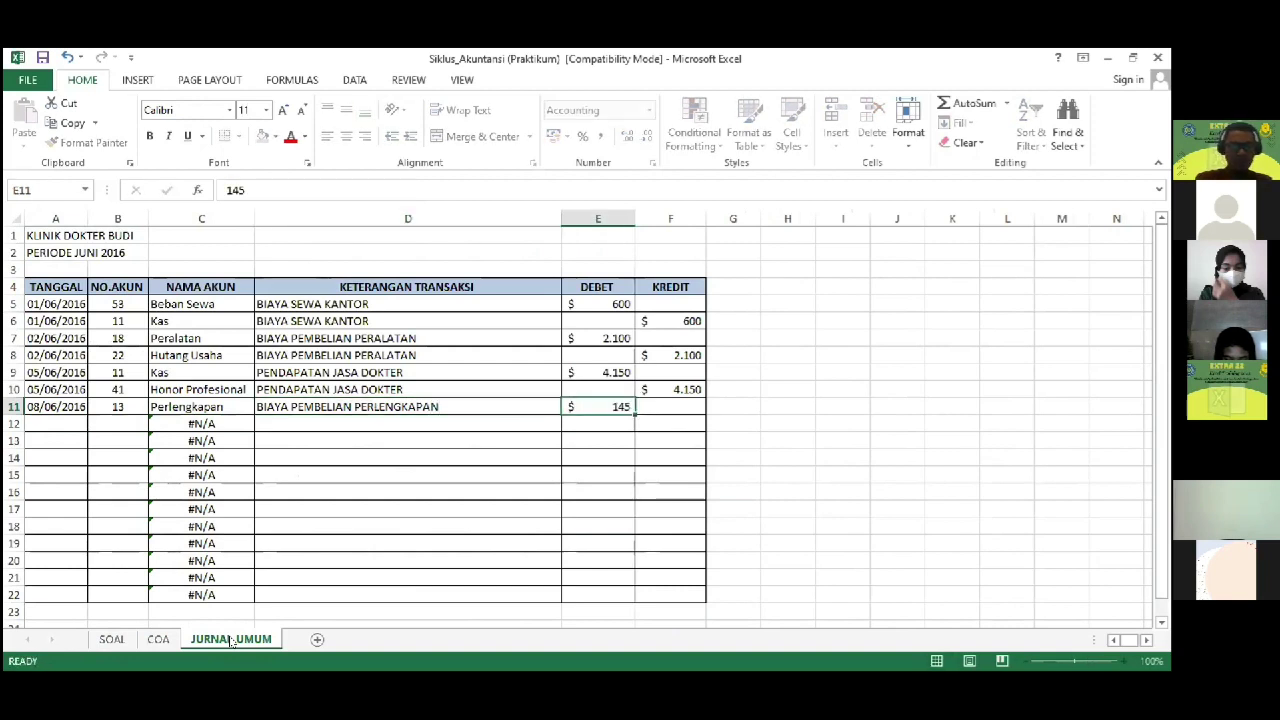
key(Return)
Step: Copy the date from A11 into A12 and enter account number 22, Hutang Usaha, in B12
key(Left)
key(Left)
key(Up)
key(ctrl+c)
key(Down)
key(ctrl+v)
key(Tab)
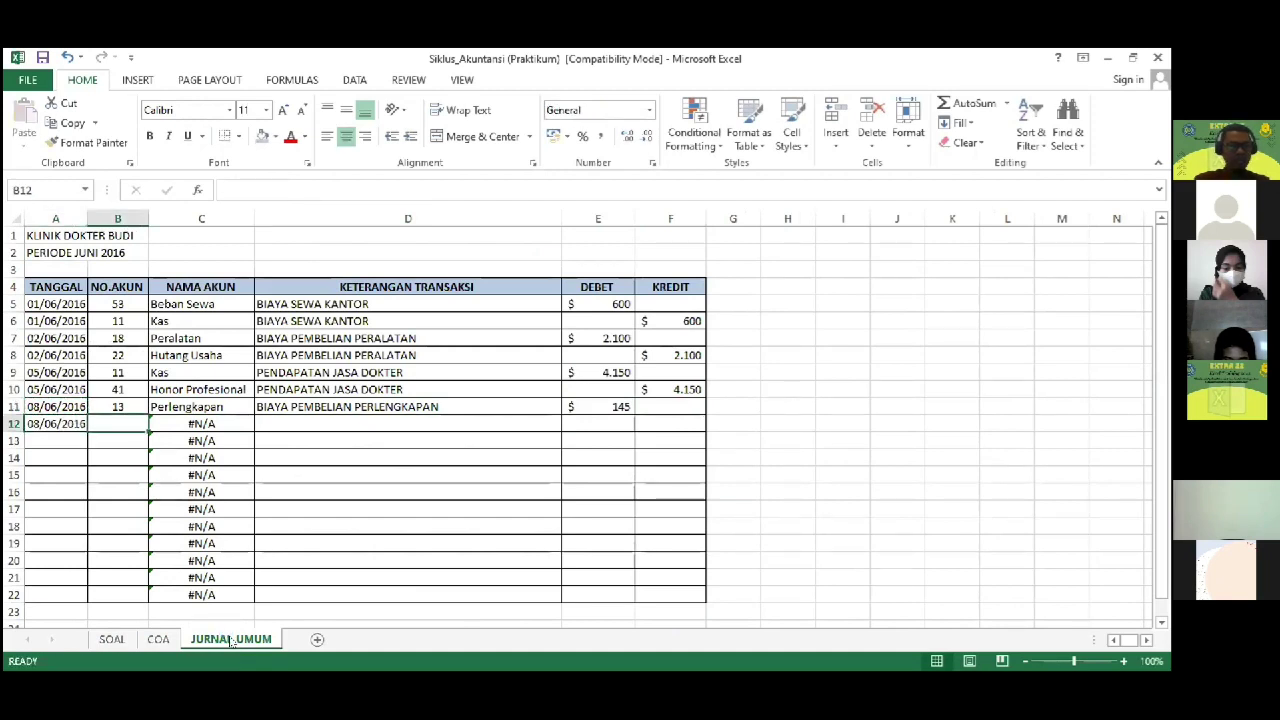
text(22)
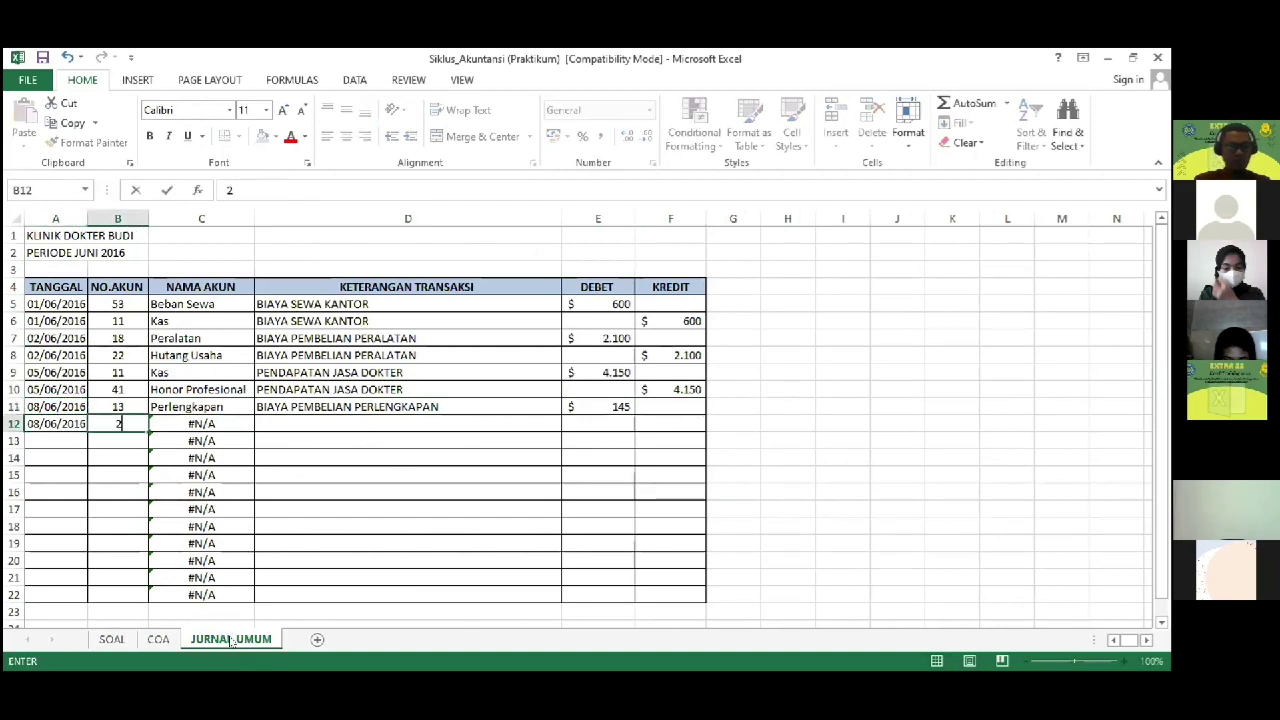
key(Tab)
Step: Enter =D11 in D12 to repeat the supplies purchase description on the Hutang Usaha line
key(Tab)
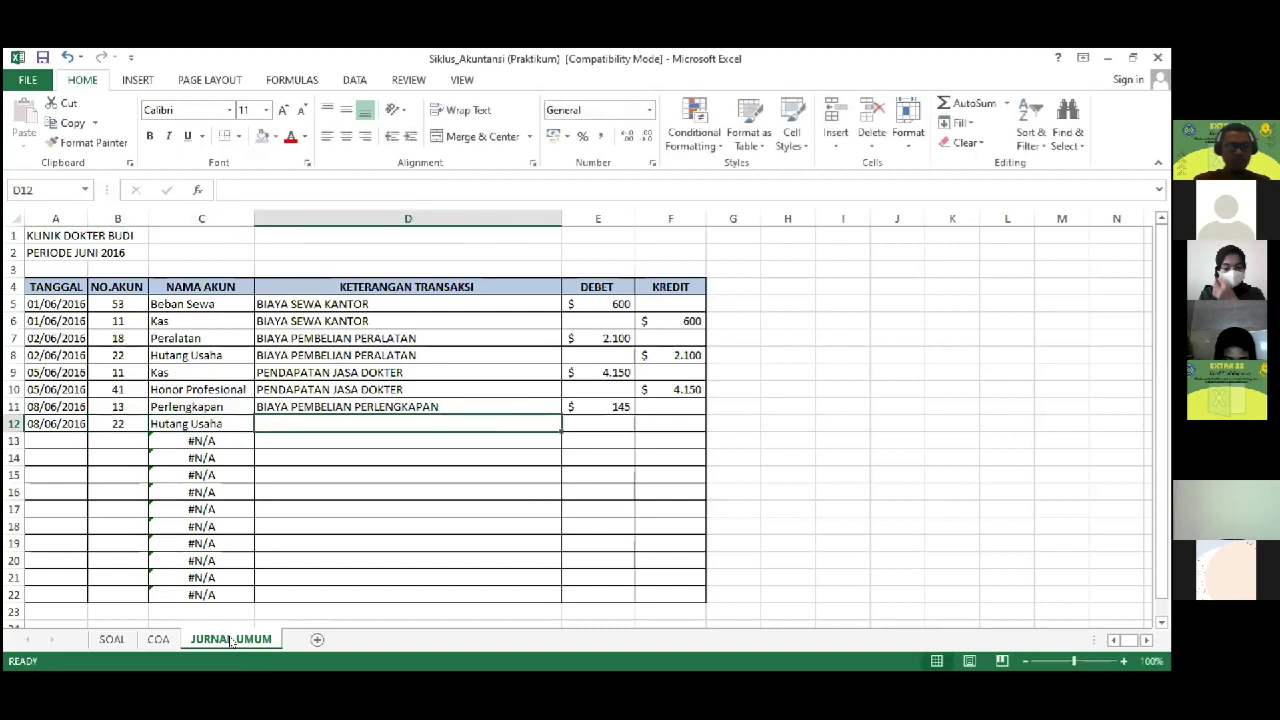
text(=)
key(Up)
key(Return)
Step: Enter =E11 in F12 to credit Hutang Usaha with the same amount as the Perlengkapan debit
key(Up)
key(Right)
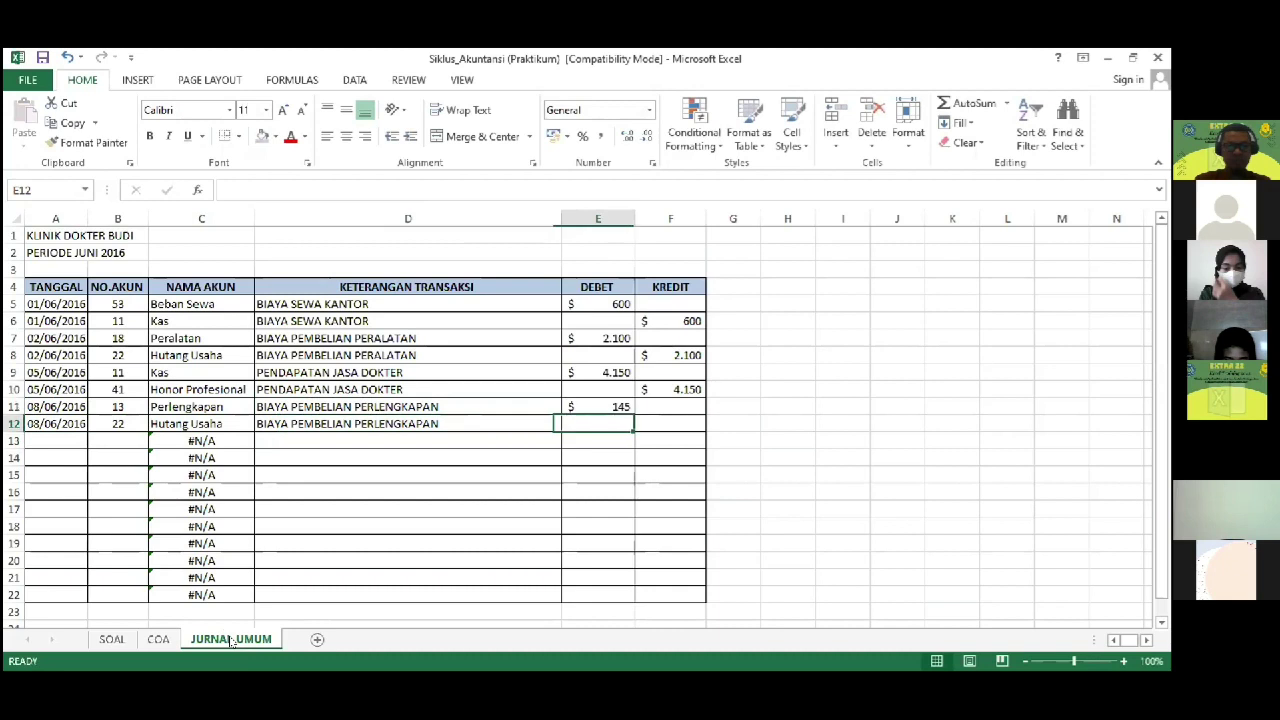
key(Right)
text(=)
key(Left)
key(Up)
key(Return)
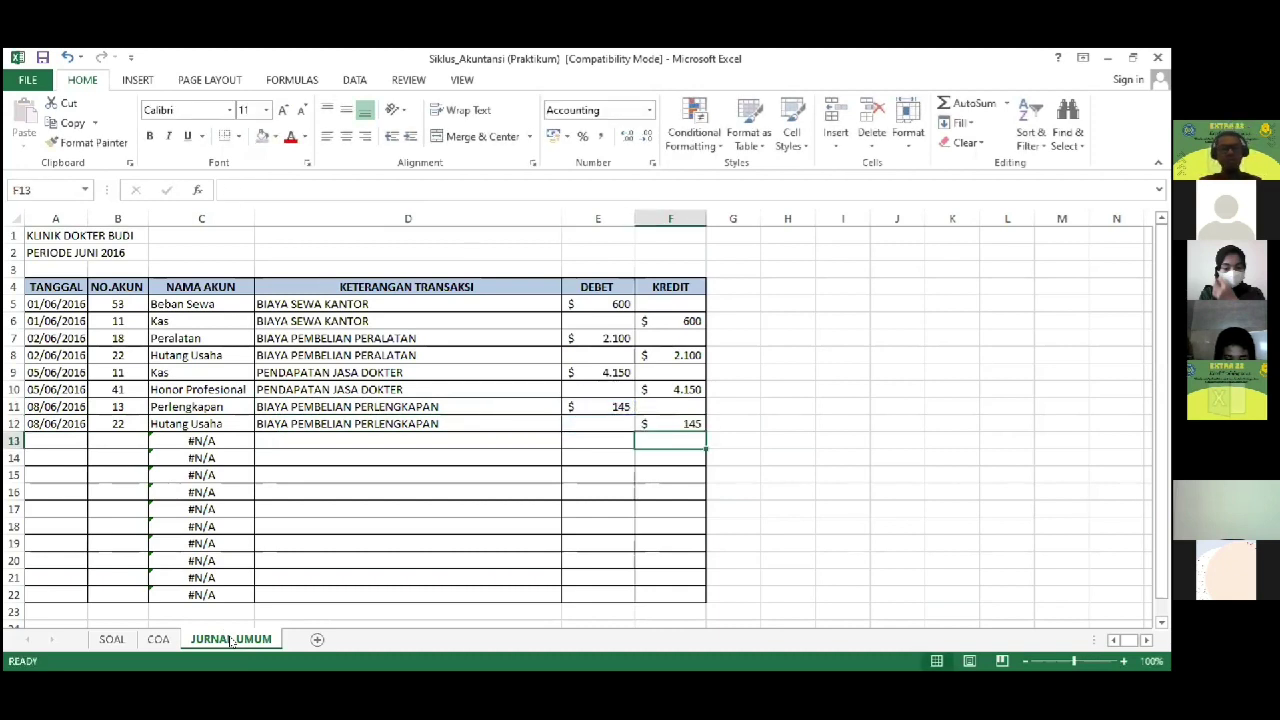
Step: Read the 09/06/2016 transaction and look over the remaining transactions in the SOAL sheet
key(Left)
key(Left)
key(Left)
key(Left)
key(Left)
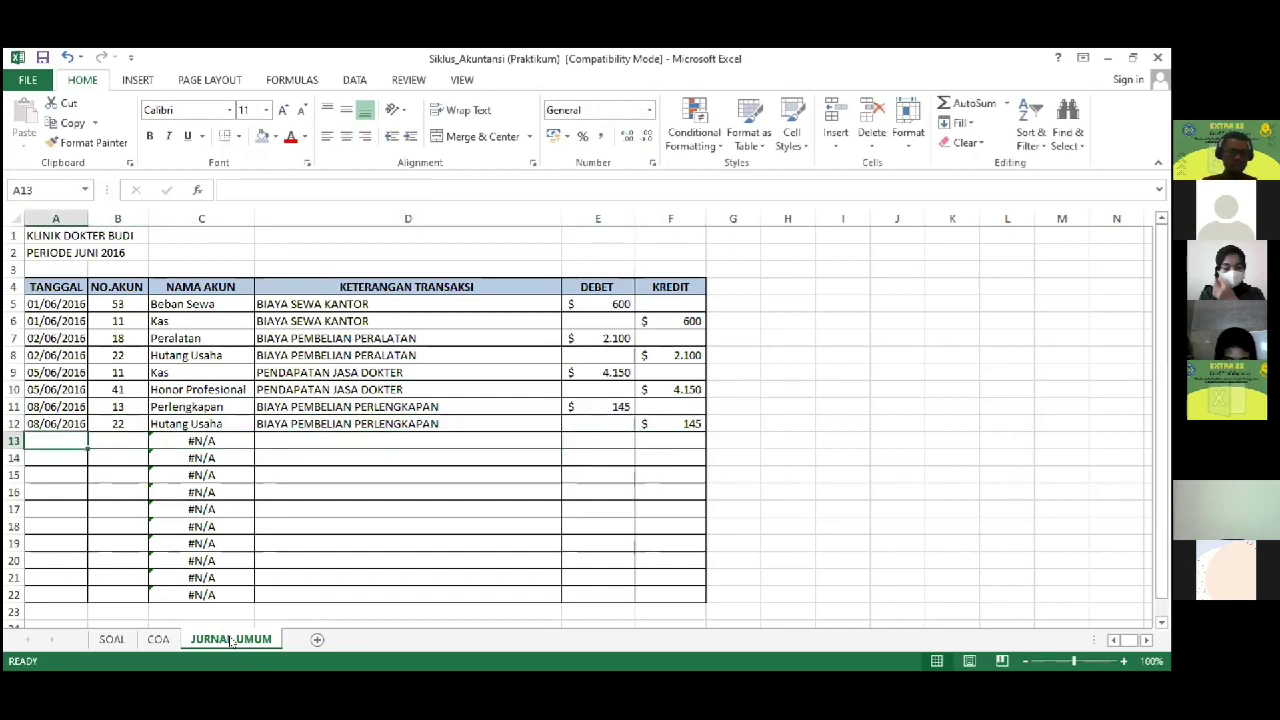
click(111, 639)
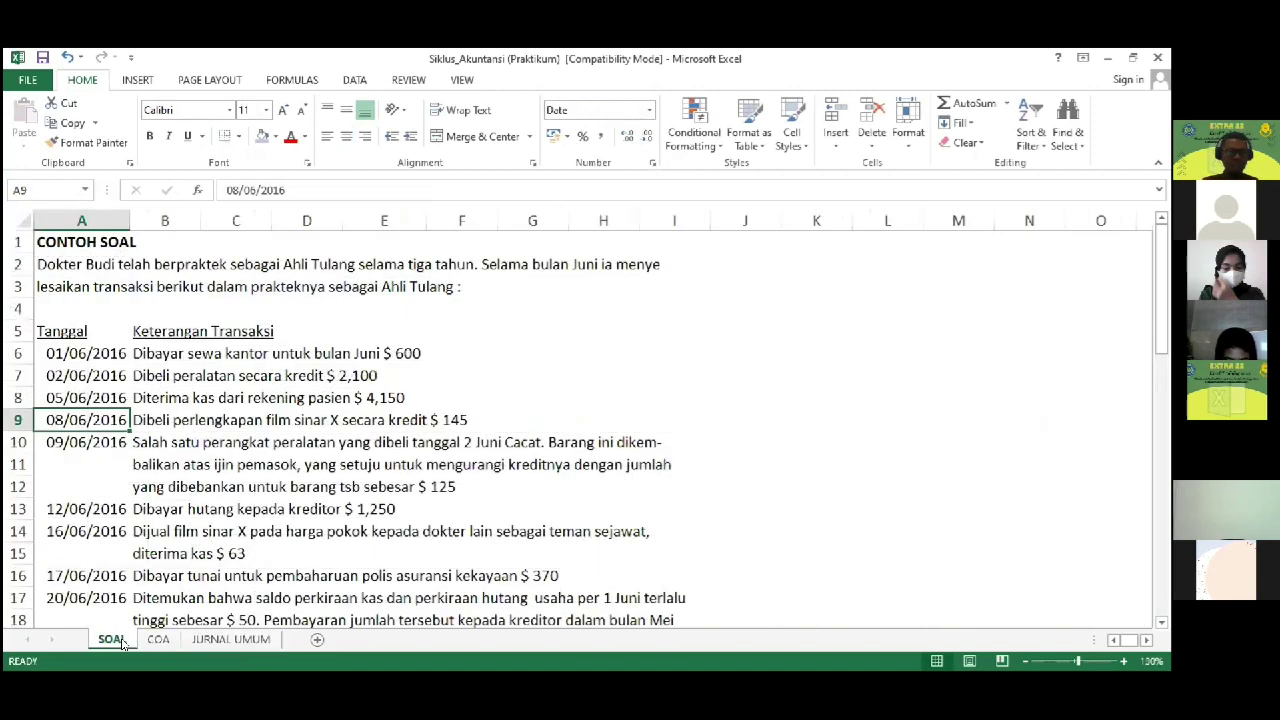
key(Down)
scroll(203, 561, down, 3)
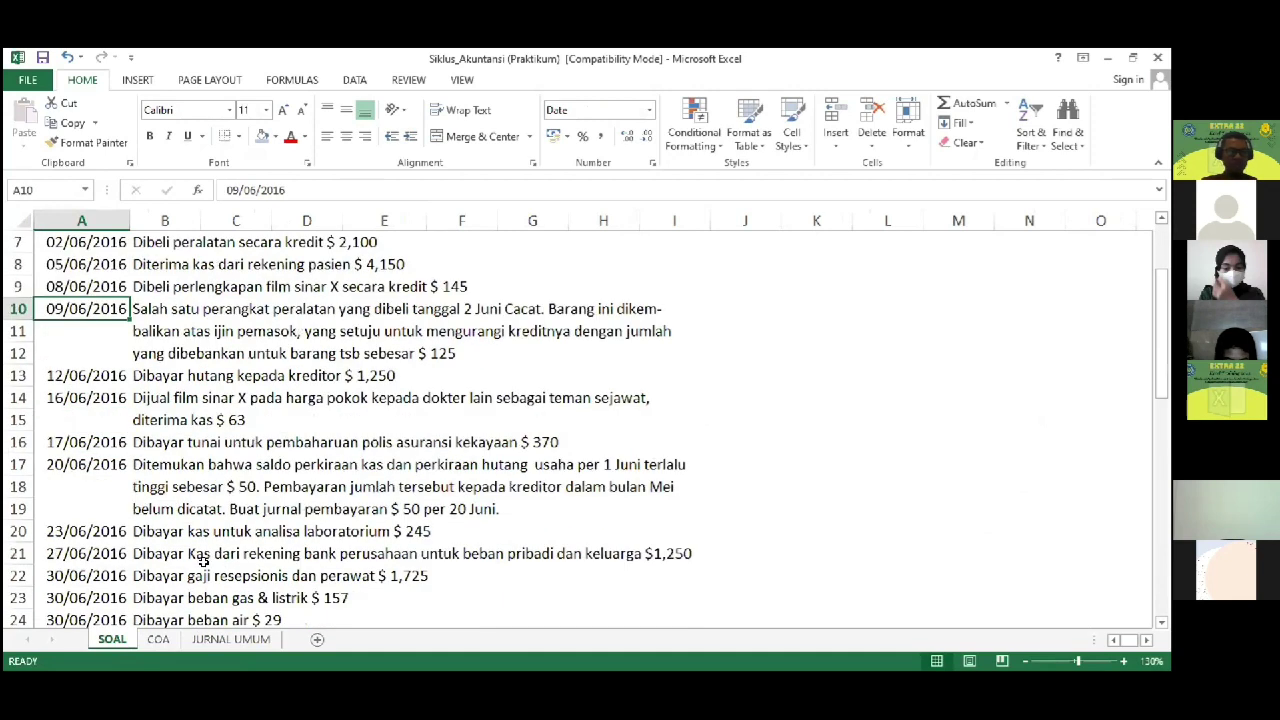
scroll(203, 561, down, 2)
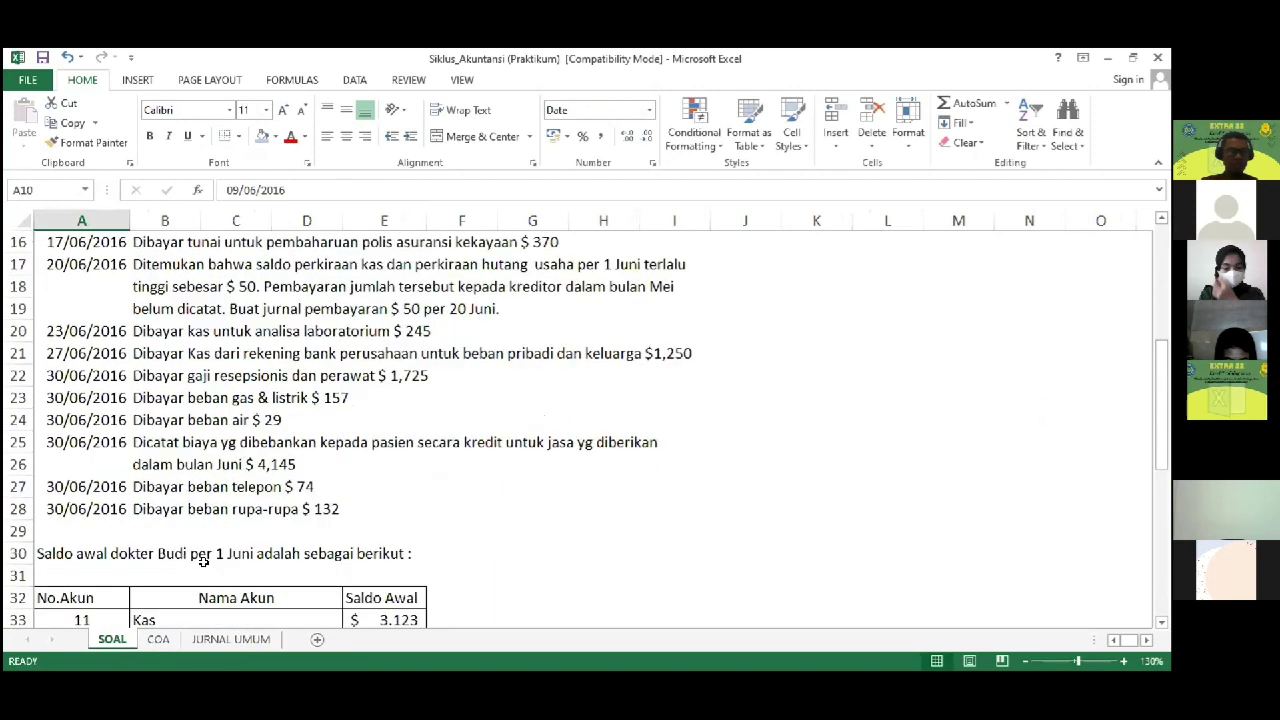
scroll(535, 618, up, 2)
scroll(535, 618, up, 2)
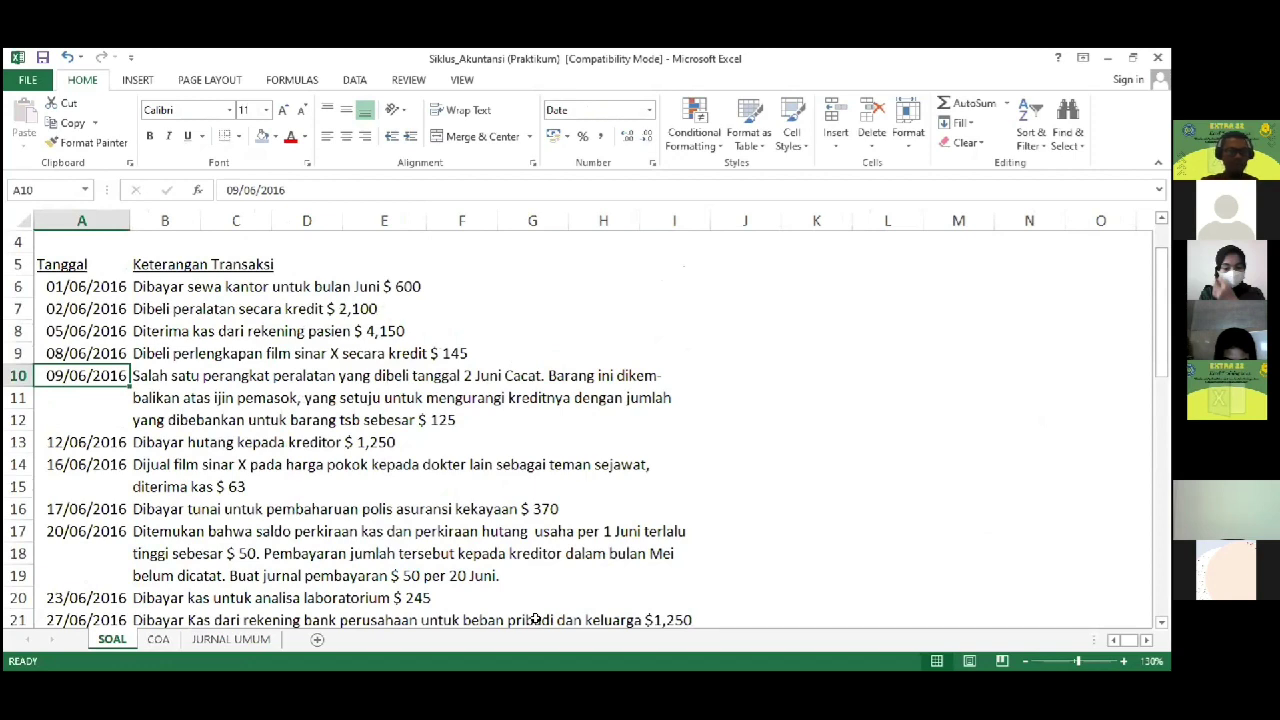
key(alt+Tab)
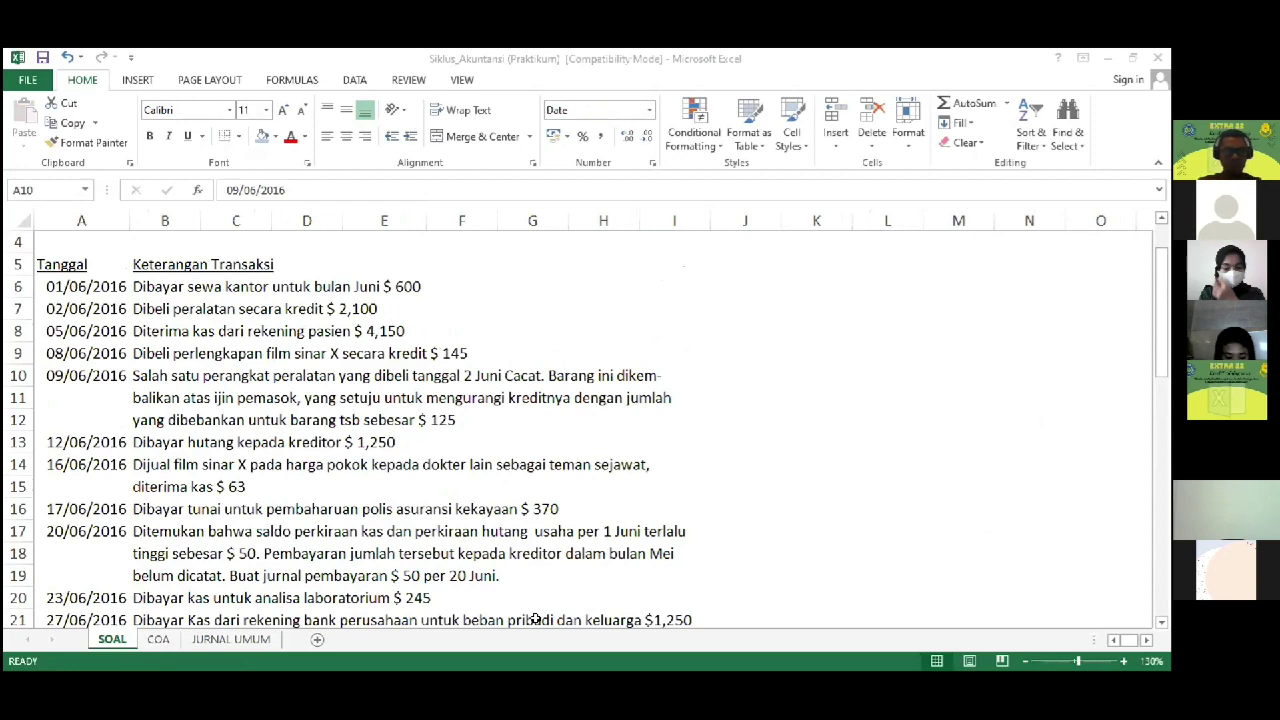
key(alt+Tab)
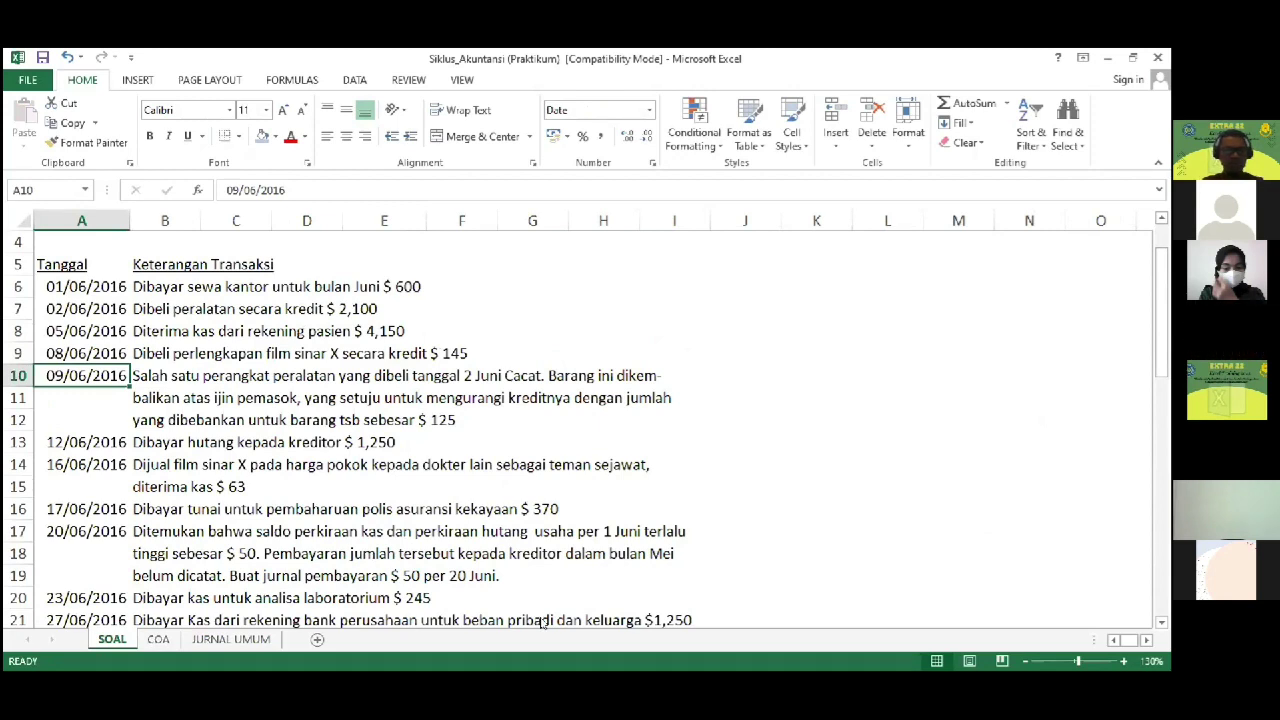
key(alt+Tab)
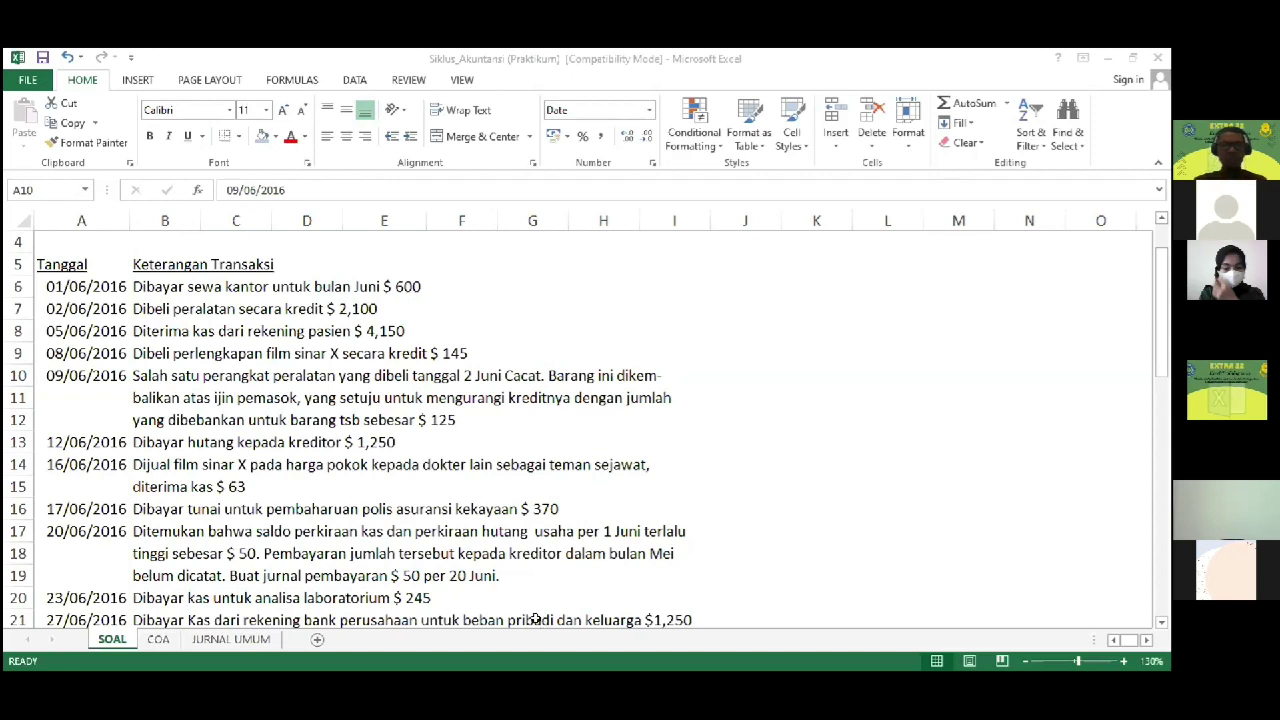
key(alt+Tab)
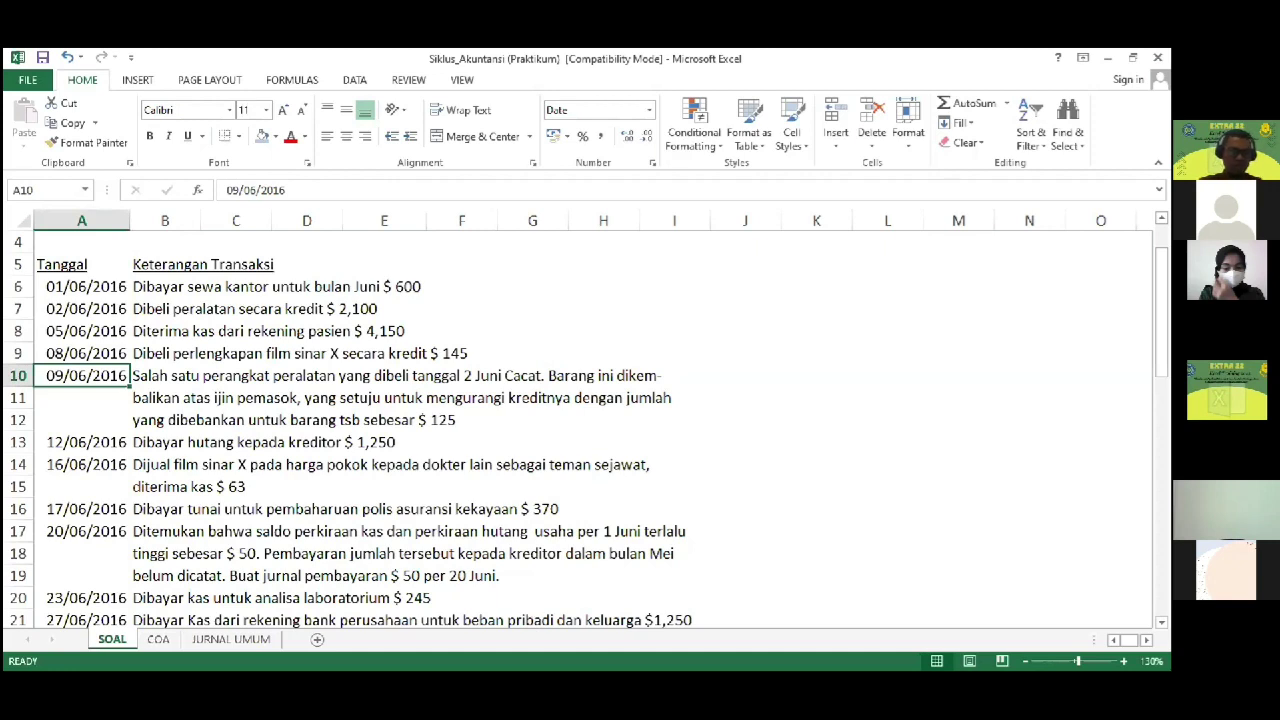
Step: Enter the fifth transaction's date, 09/06/2016, in A13 of JURNAL UMUM
click(205, 643)
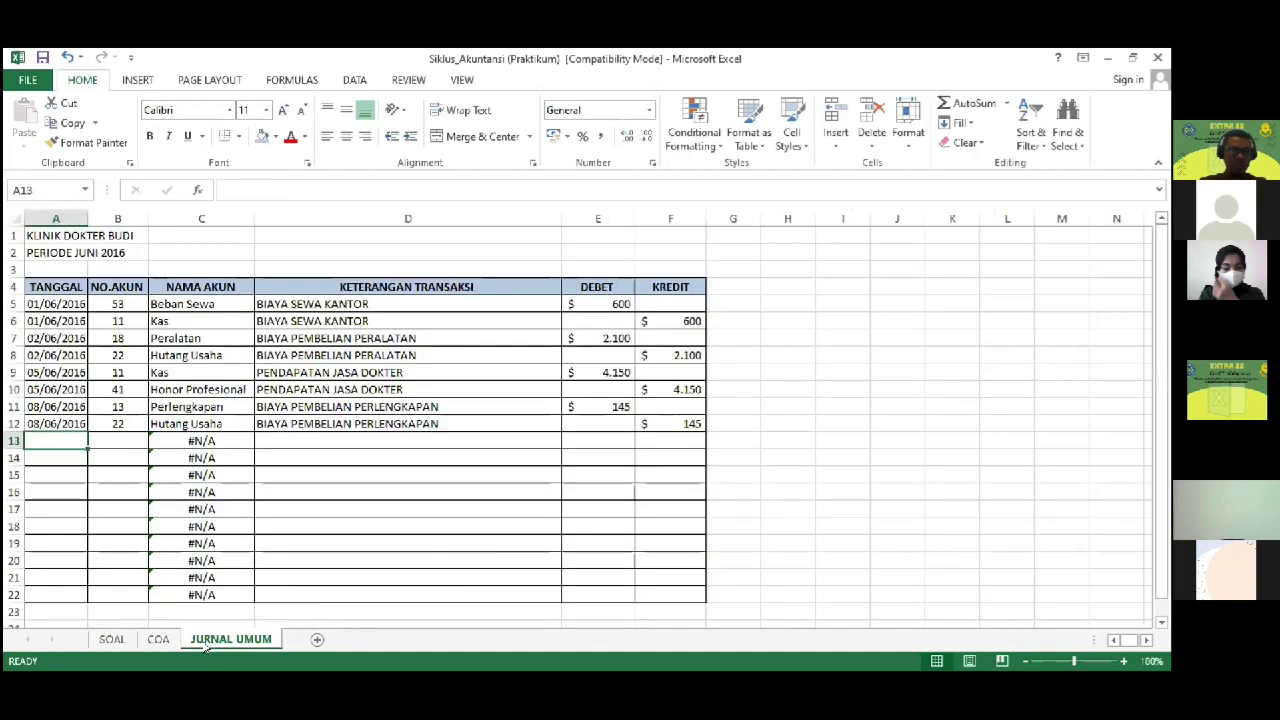
text(9/06)
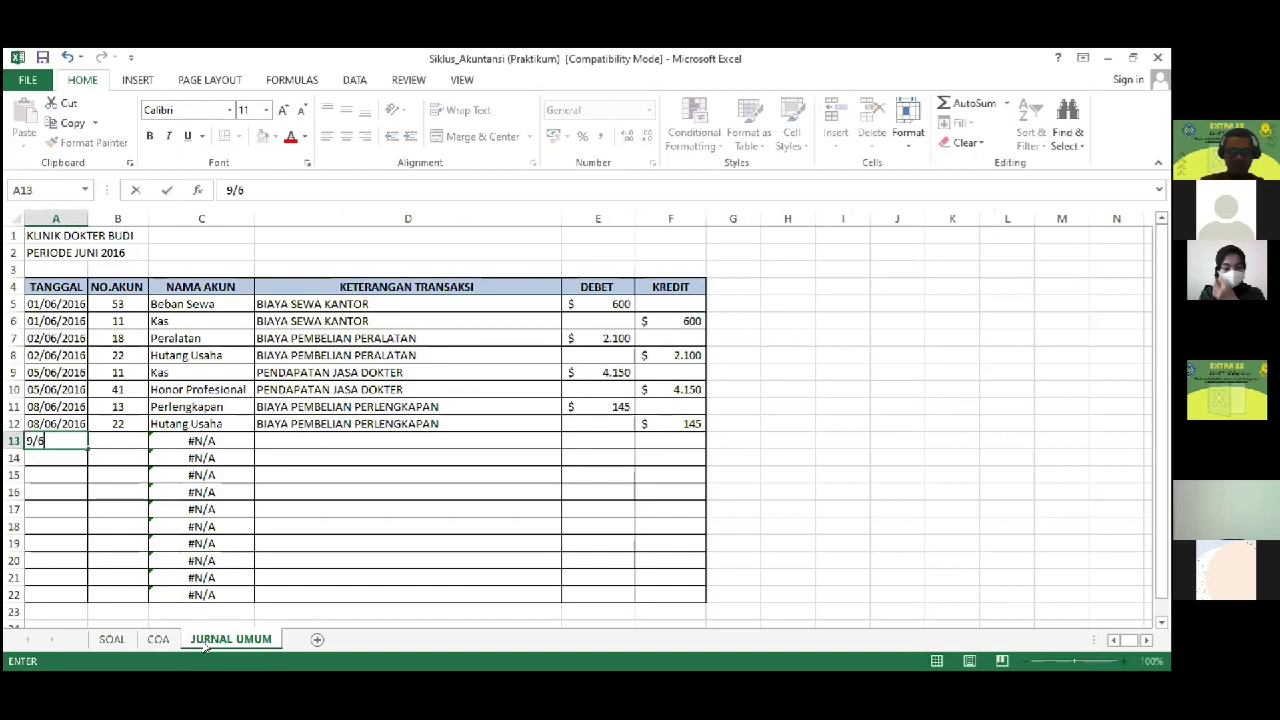
text(/2016)
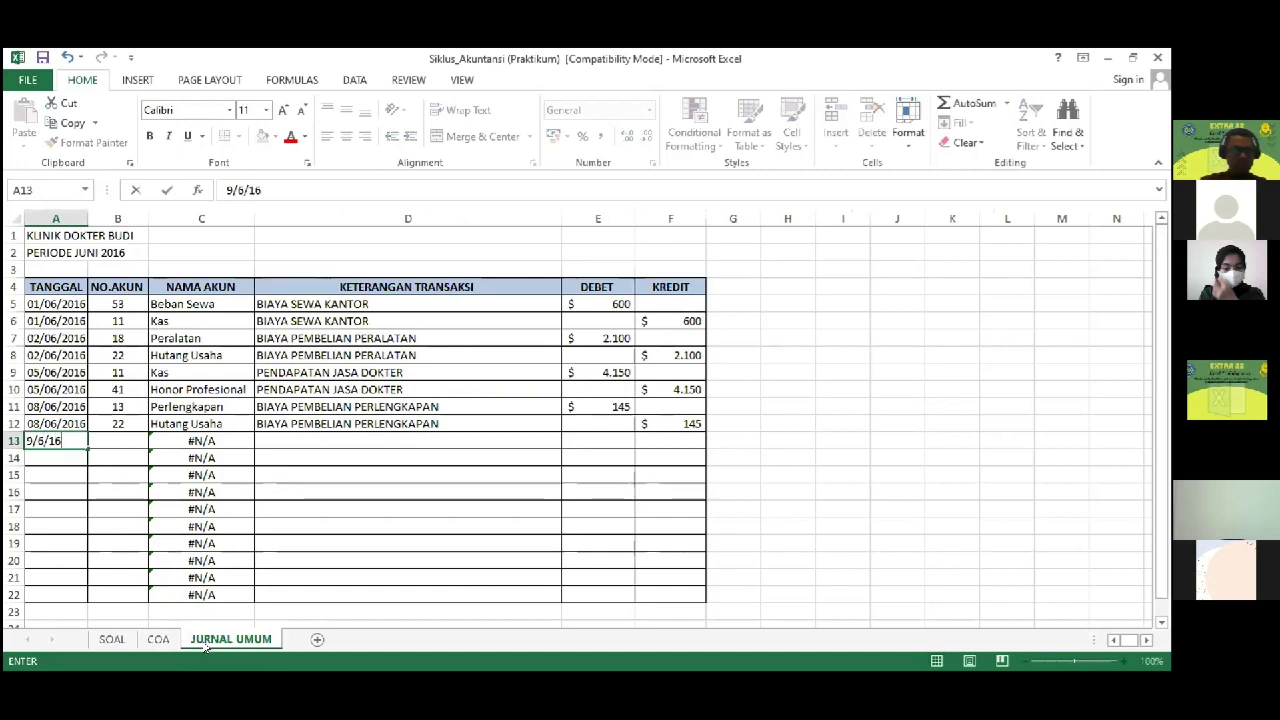
key(Tab)
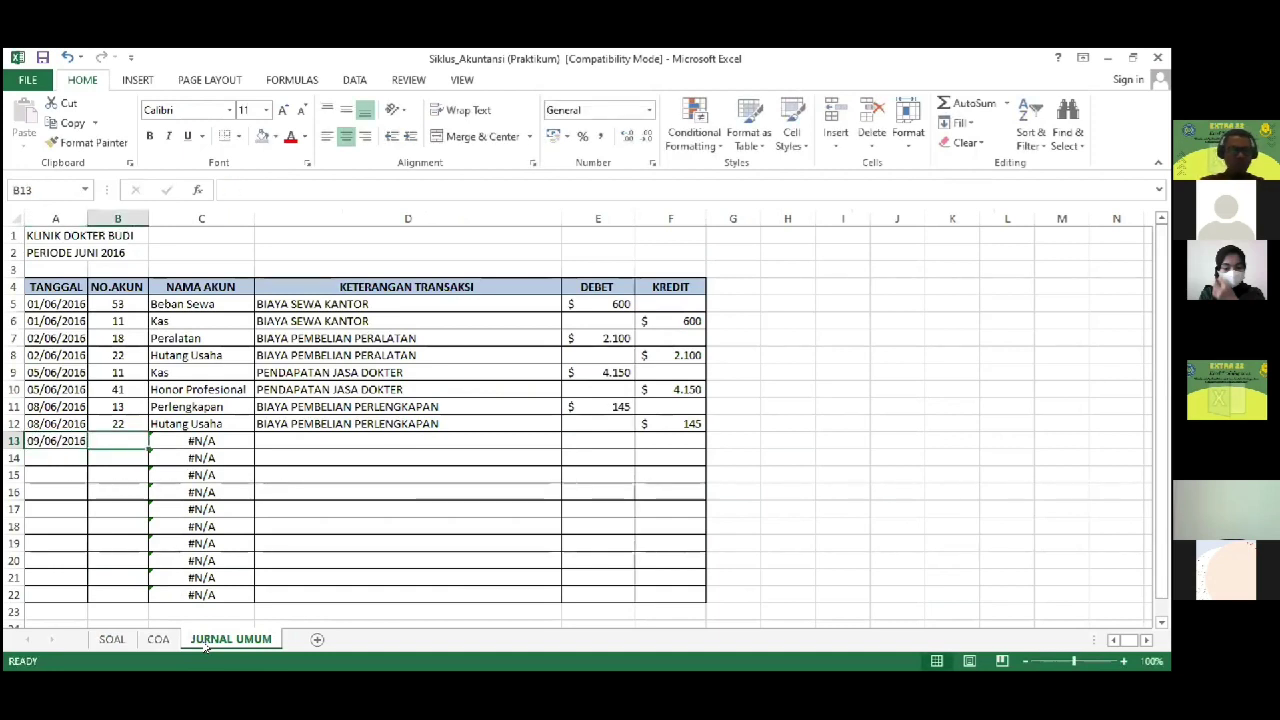
Step: Recheck the defective equipment return in the SOAL sheet and enter account number 22, Hutang Usaha, in B13 of JURNAL UMUM
click(110, 639)
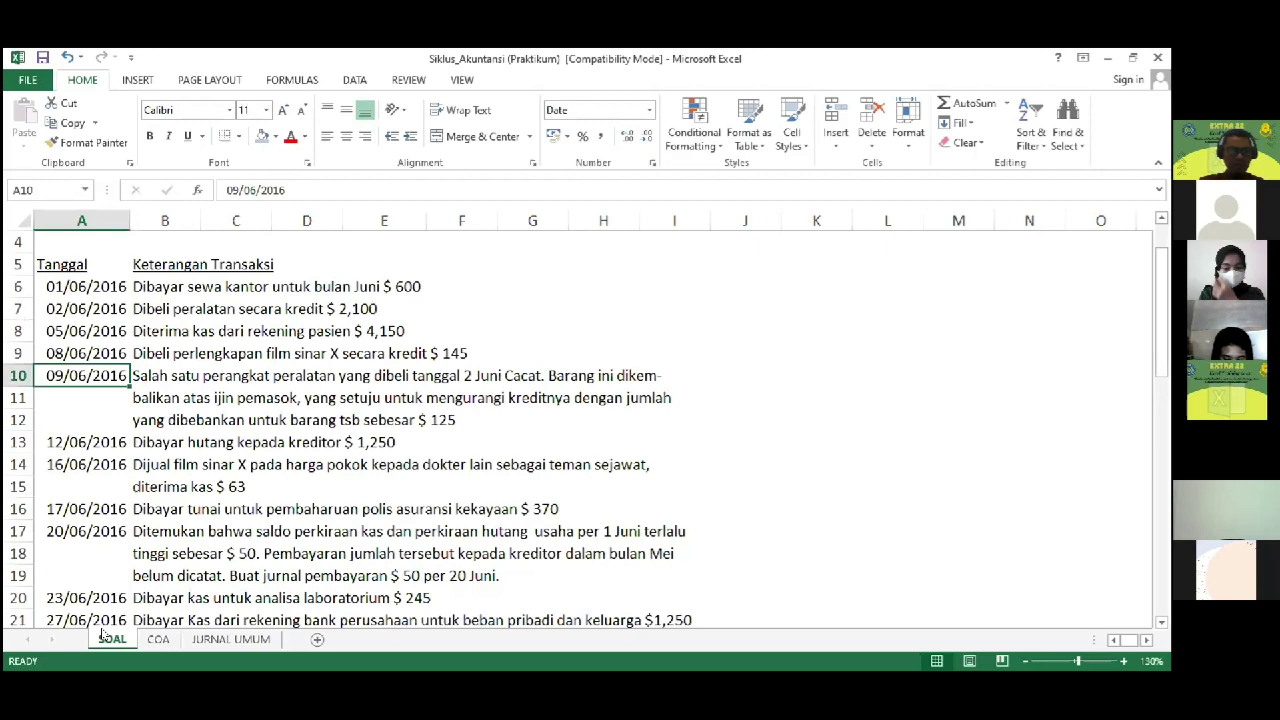
click(225, 641)
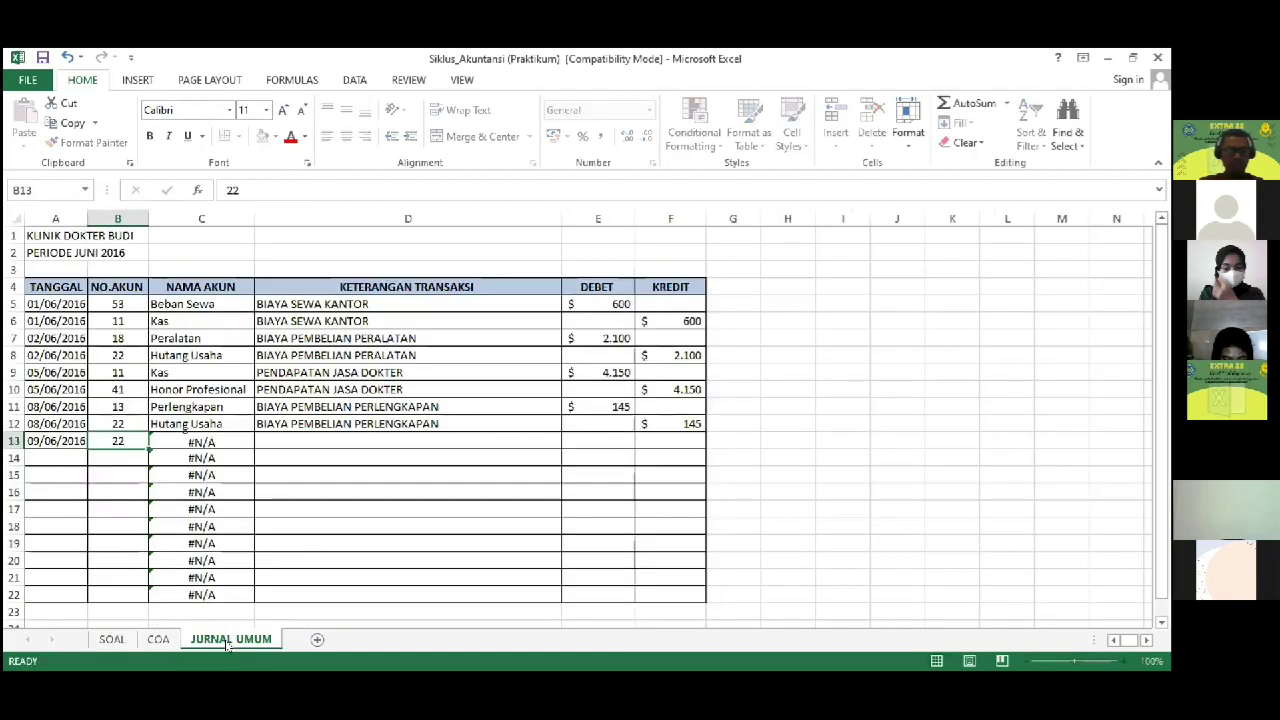
key(Tab)
Step: Enter RETUR PERALATAN RUKSAK as the description in D13 and debit Hutang Usaha with 125 in E13
key(Tab)
text(R)
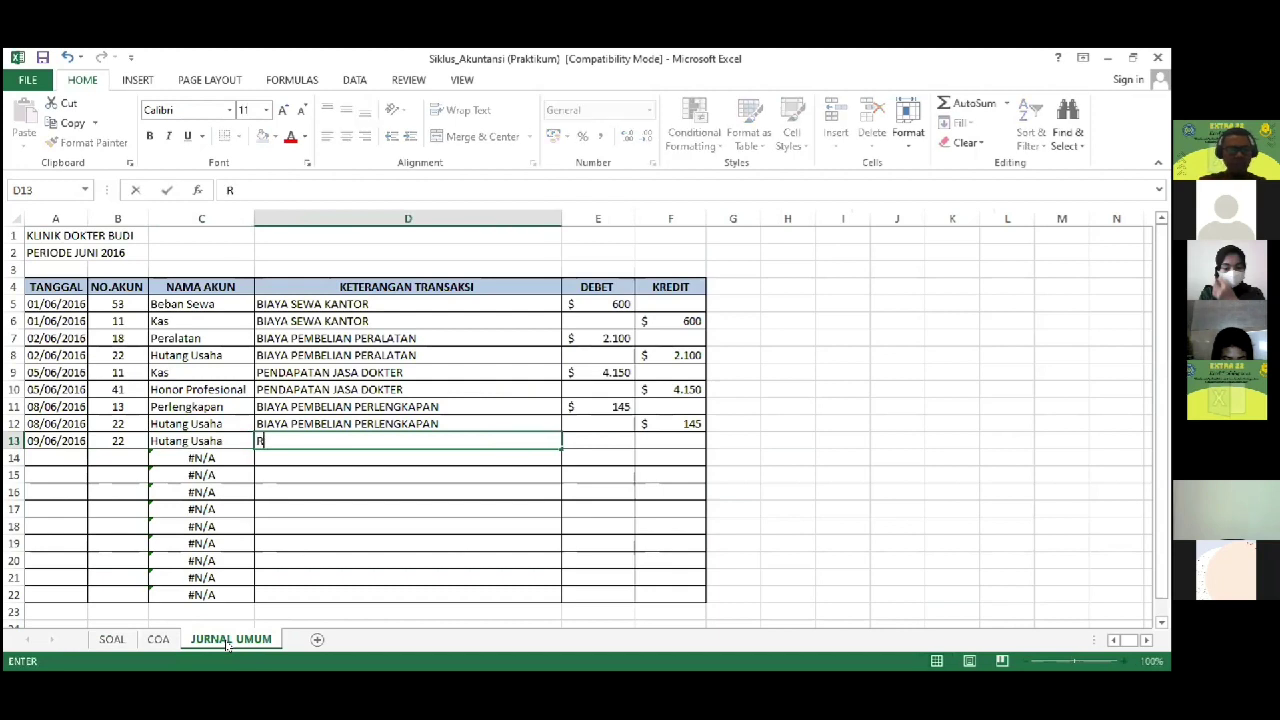
text(ETUR PEMBEL)
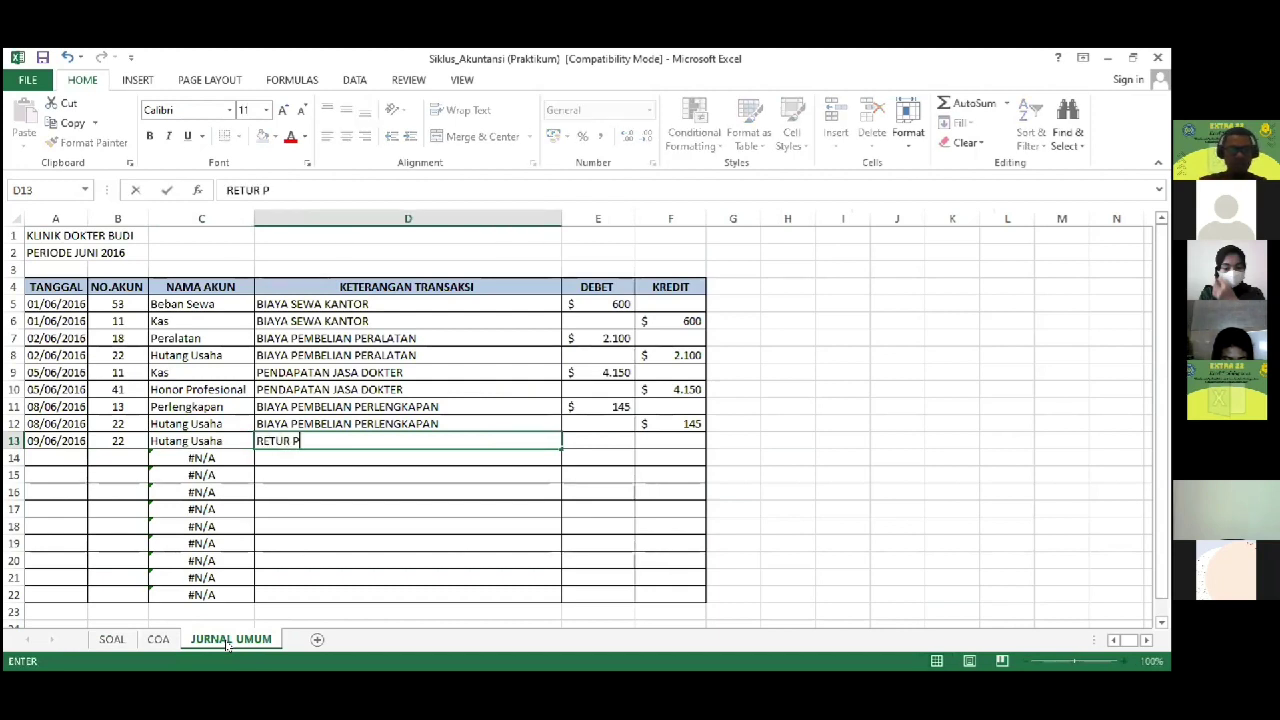
key(BackSpace)
key(BackSpace)
key(BackSpace)
key(BackSpace)
key(BackSpace)
key(BackSpace)
text(PERAL)
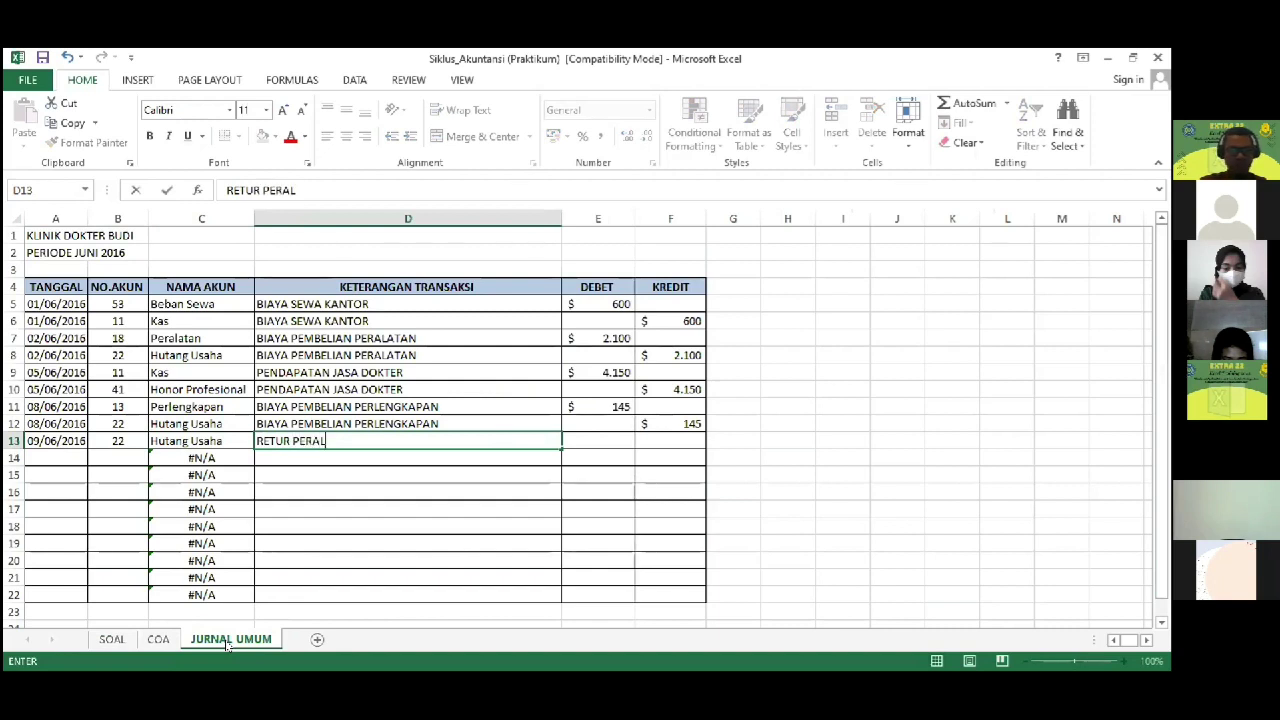
text(ATAN RUKSAK)
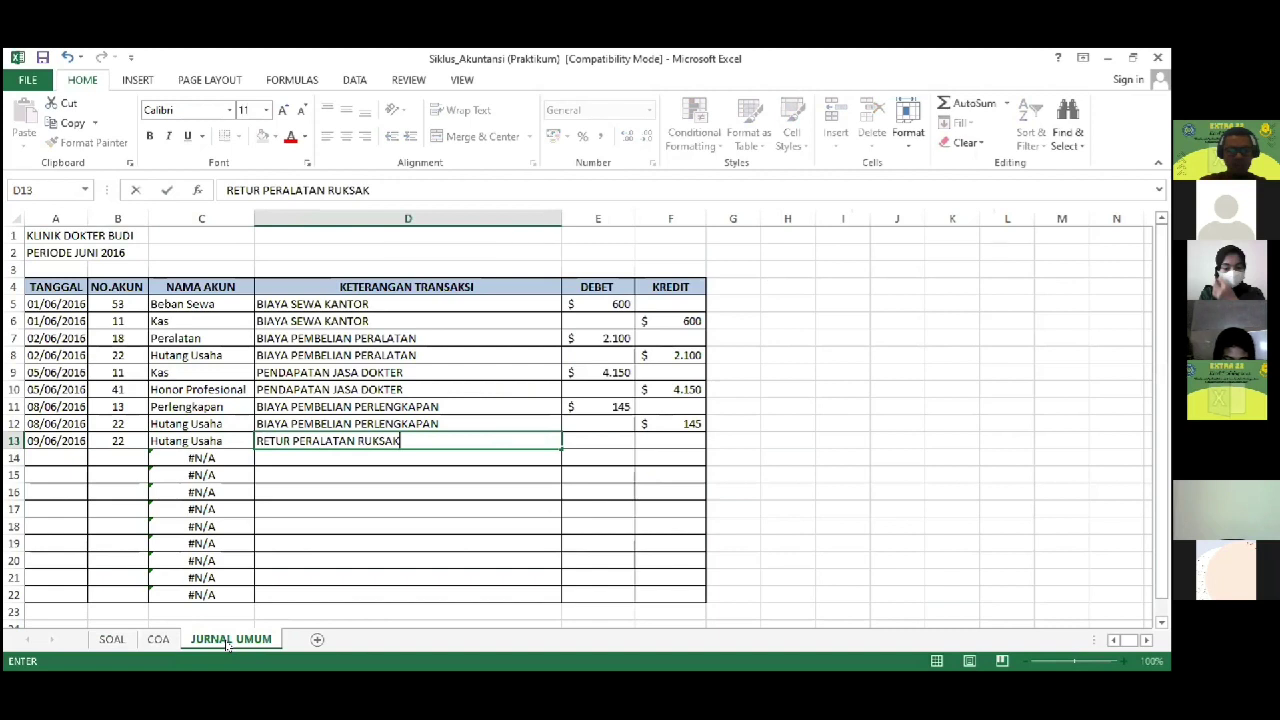
key(Tab)
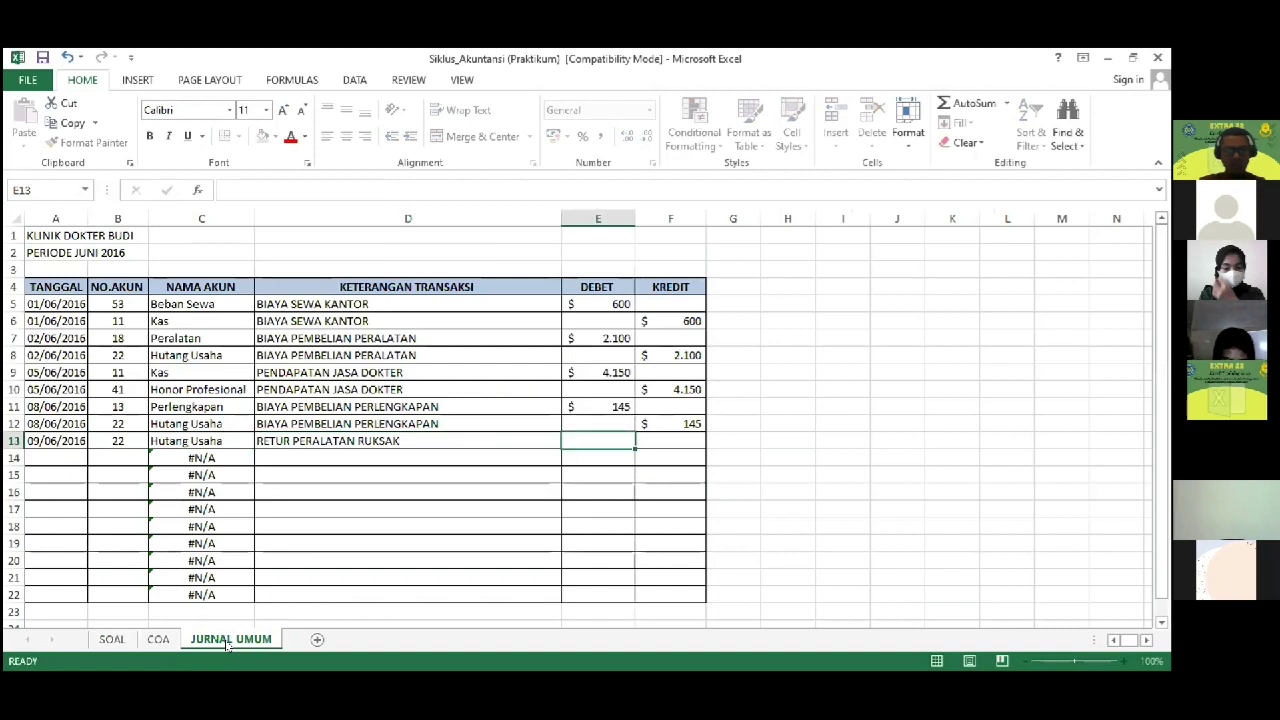
text(125)
key(Return)
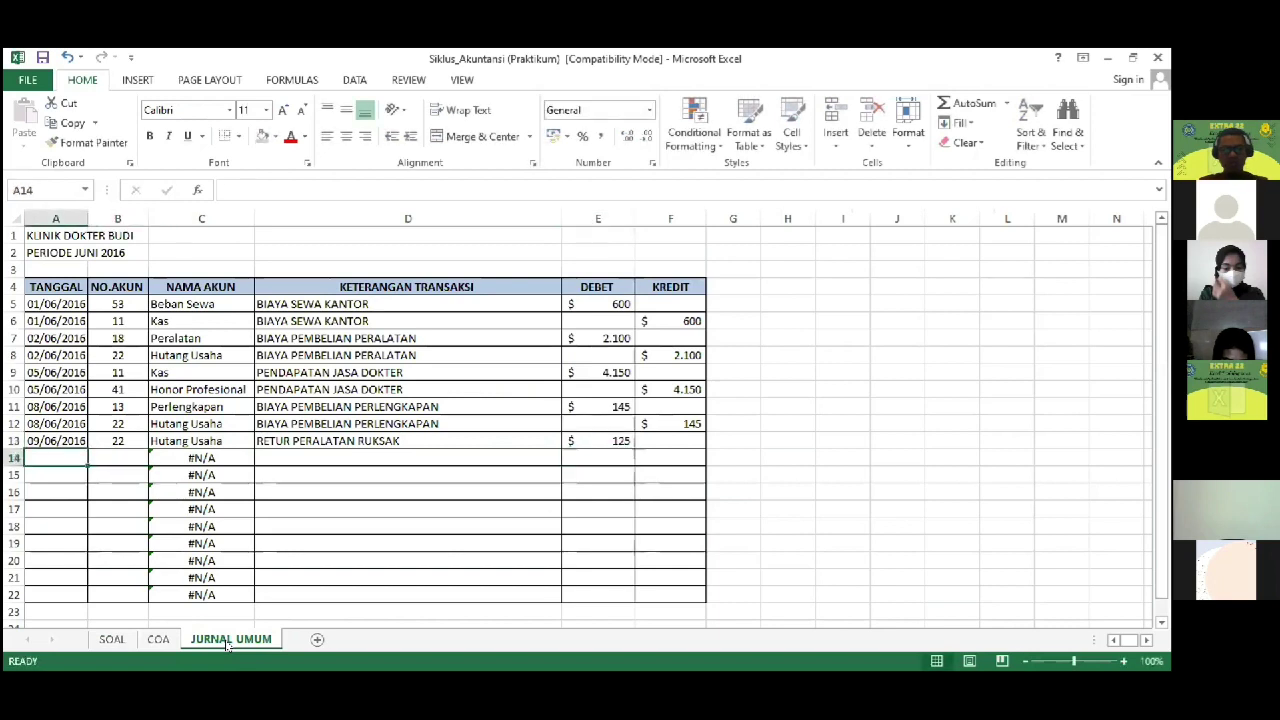
Step: Repeat the date 09/06/2016 in A14 and enter account number 18, Peralatan, in B14
key(ctrl+apostrophe)
key(Tab)
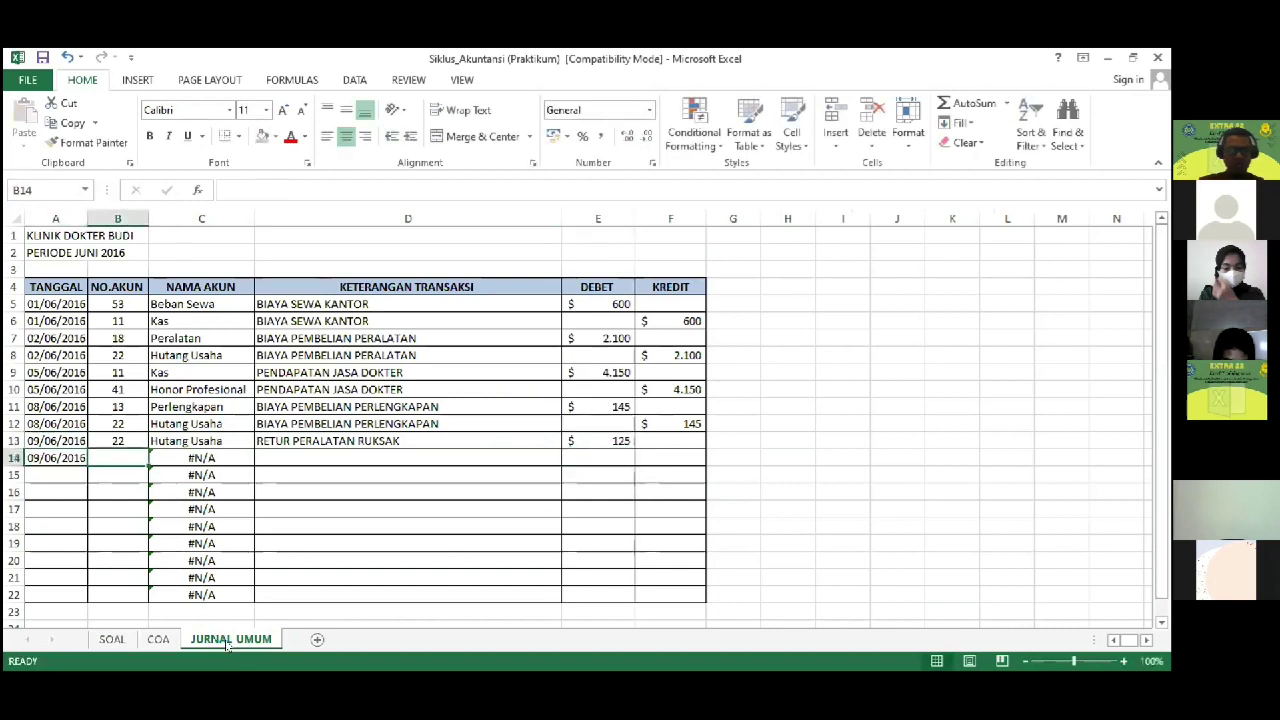
text(18)
key(Tab)
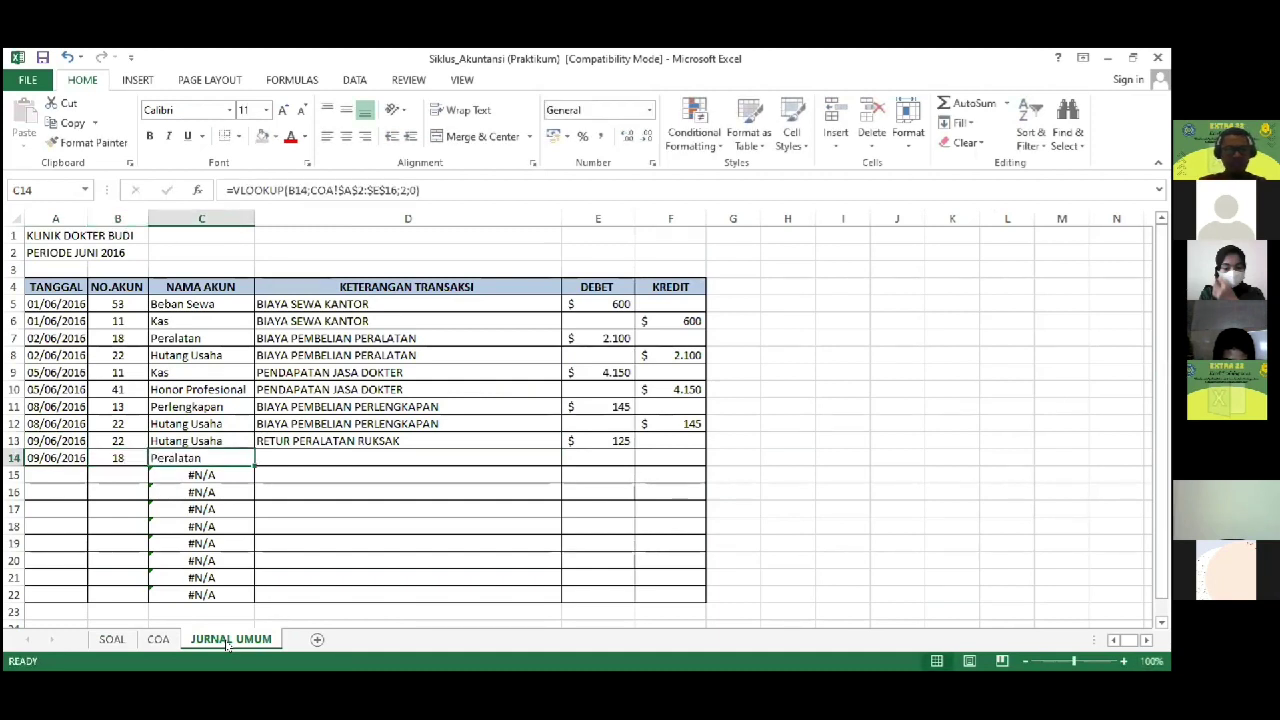
Step: Repeat the return description in D14 with =D13 and credit Peralatan in F14 with =E13
key(Tab)
key(ctrl+apostrophe)
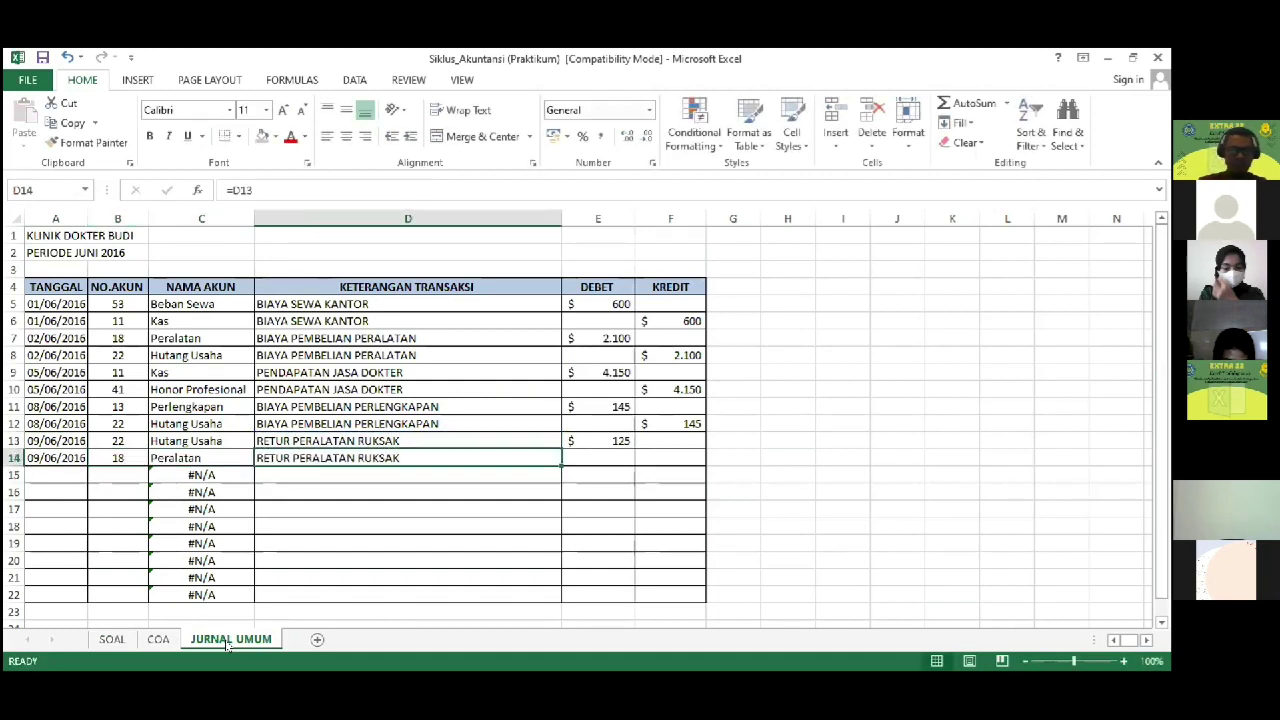
key(Tab)
key(Tab)
text(=)
key(Up)
key(Left)
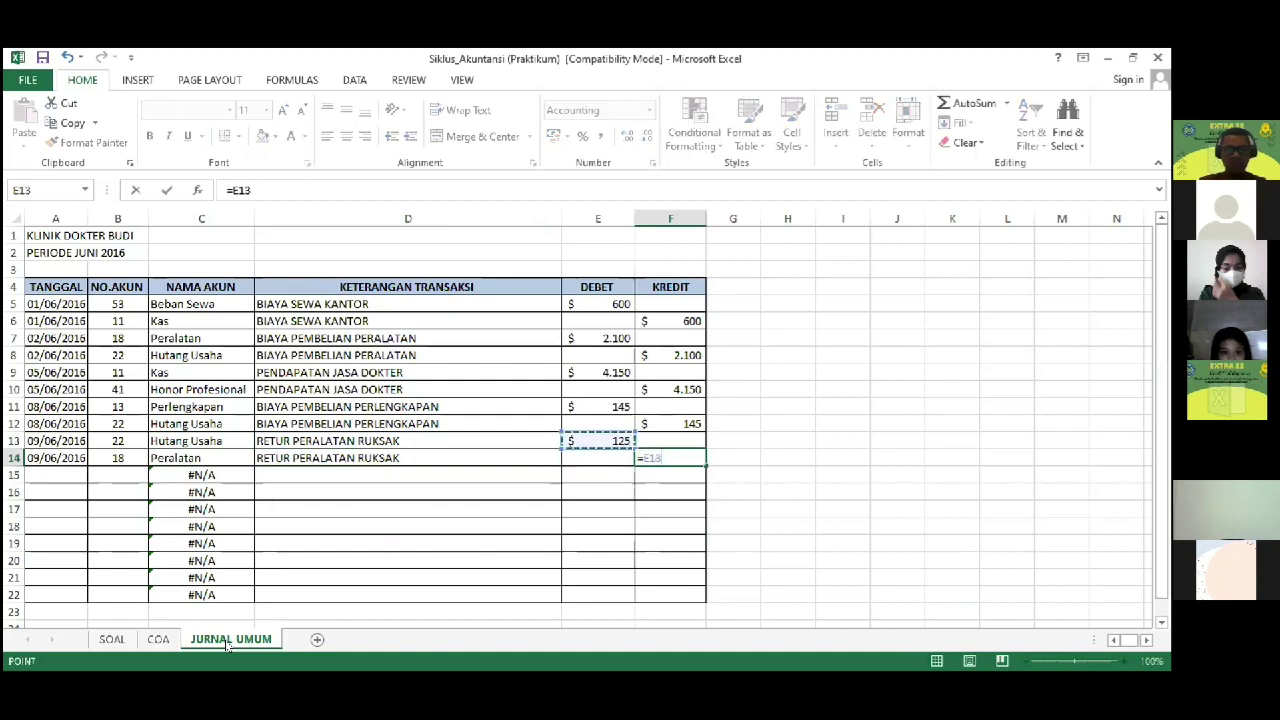
key(Return)
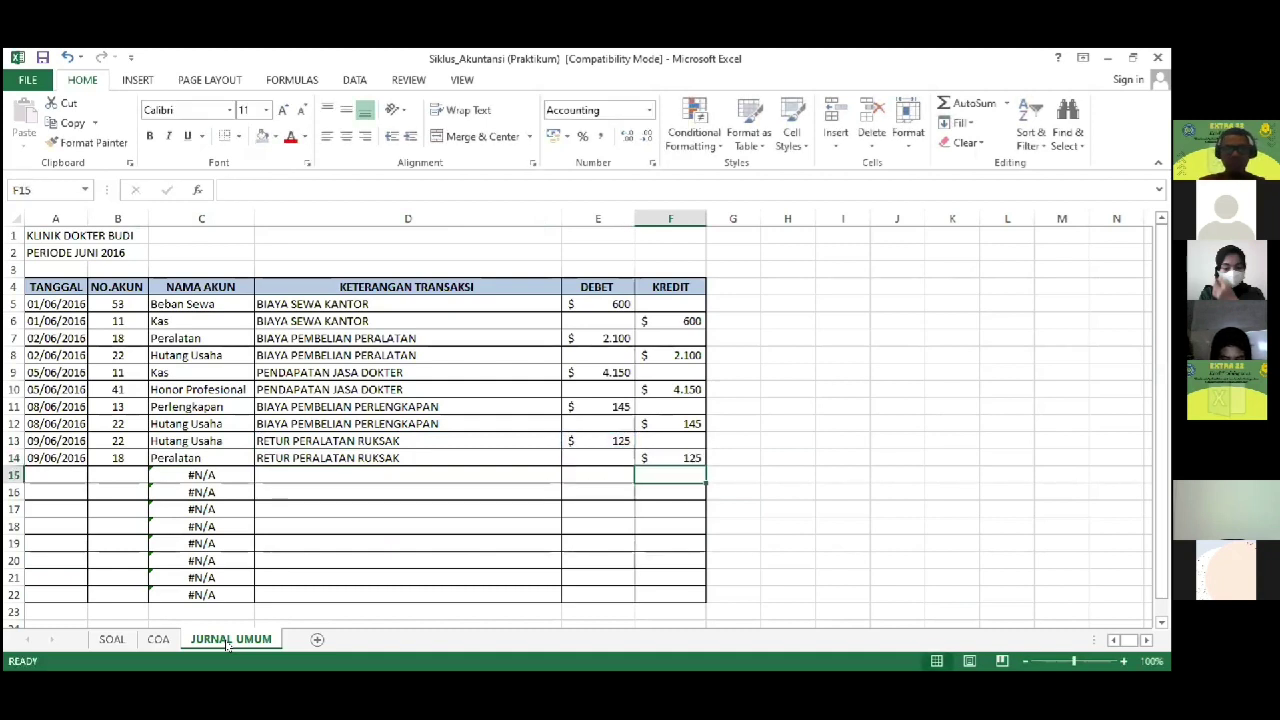
Step: Check the 12 June creditor payment in the SOAL sheet and enter the date 12/06/2016 in A15 of JURNAL UMUM
key(Left)
key(Left)
key(Left)
key(Left)
key(Left)
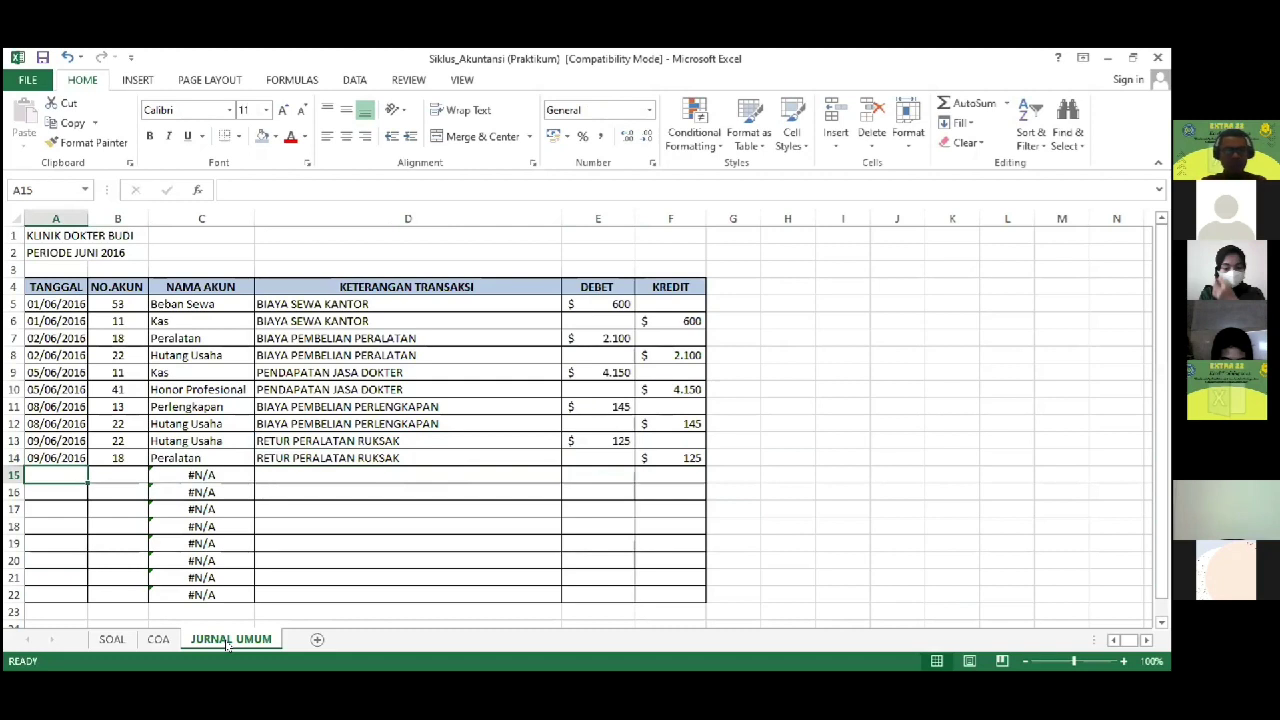
click(114, 640)
key(Down)
key(Down)
key(Down)
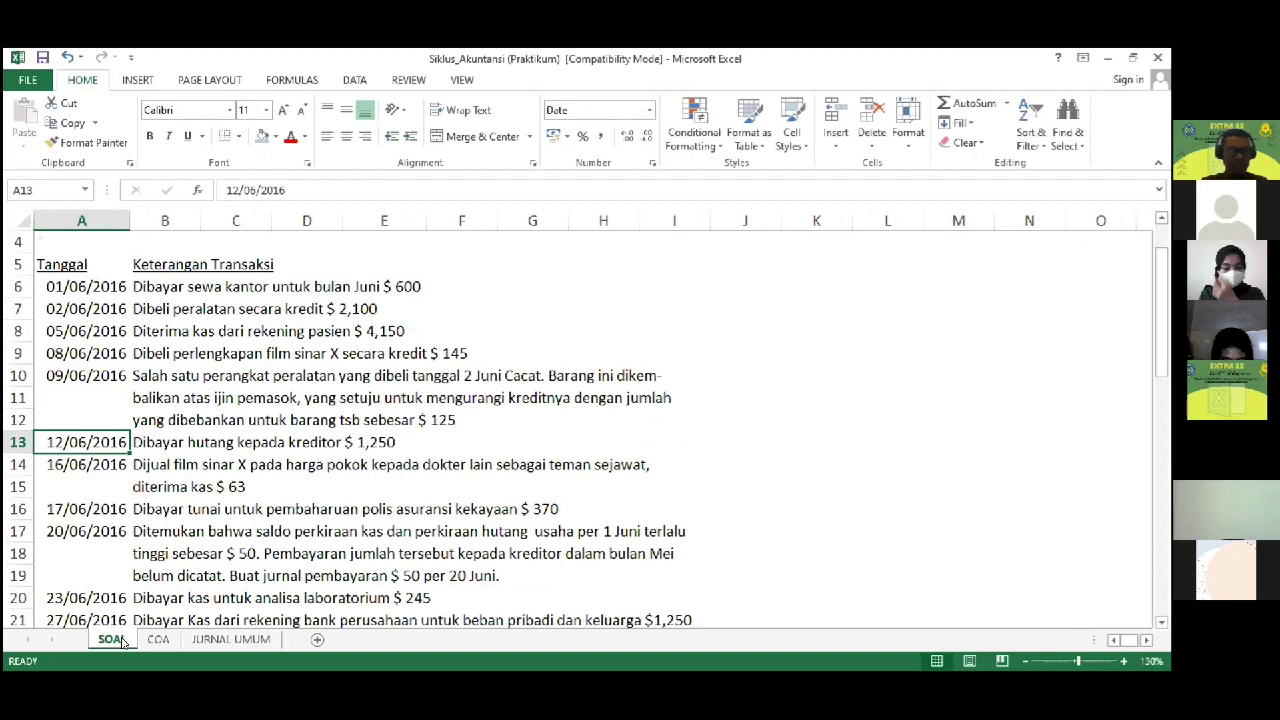
click(231, 639)
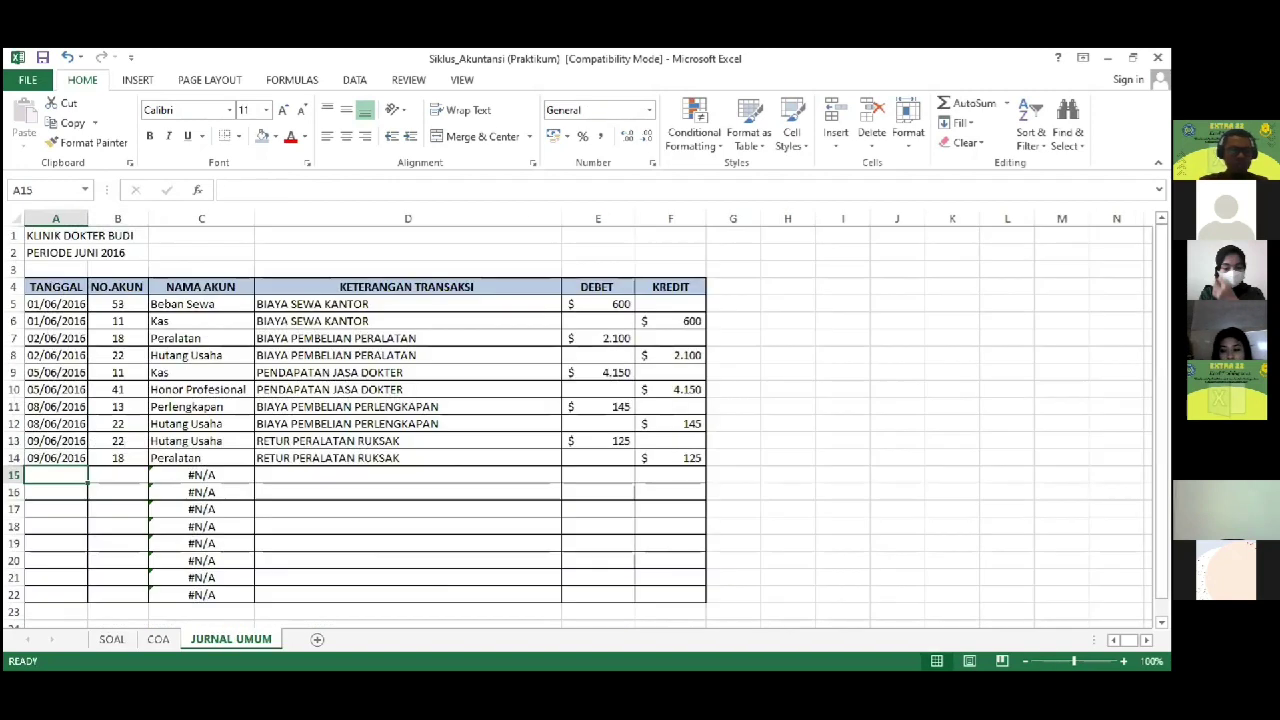
text(12/06/20)
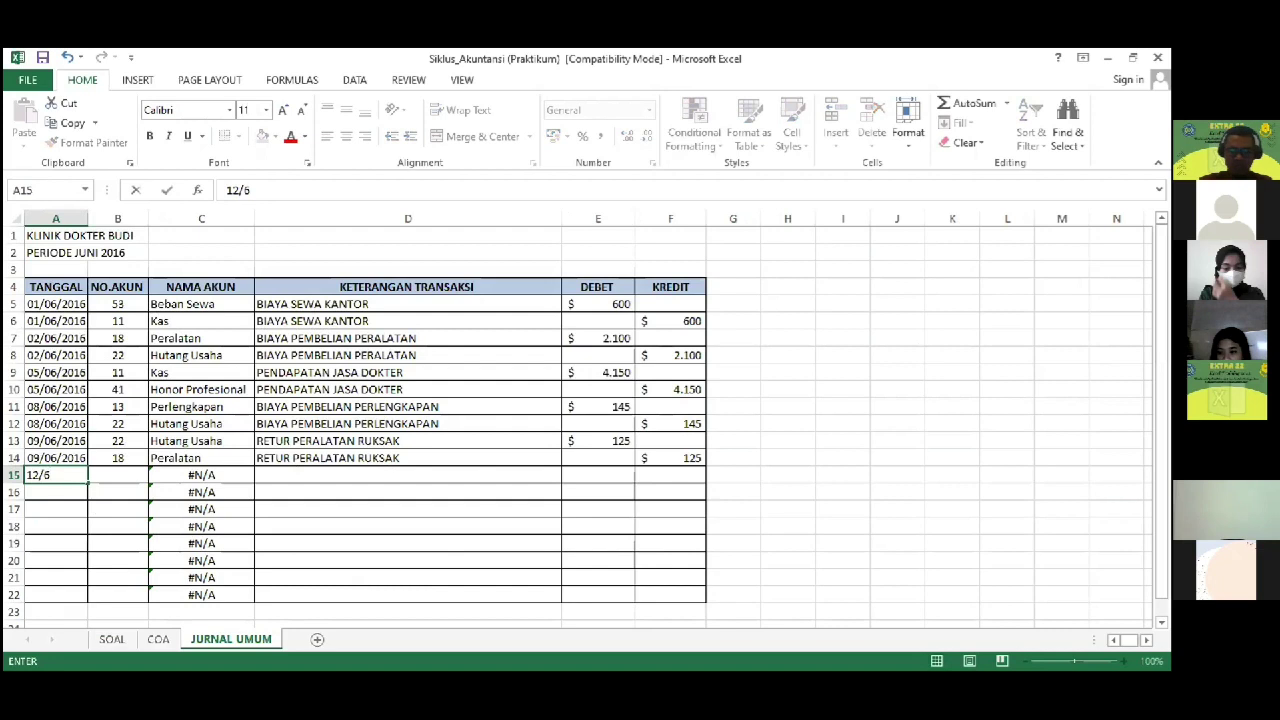
text(16)
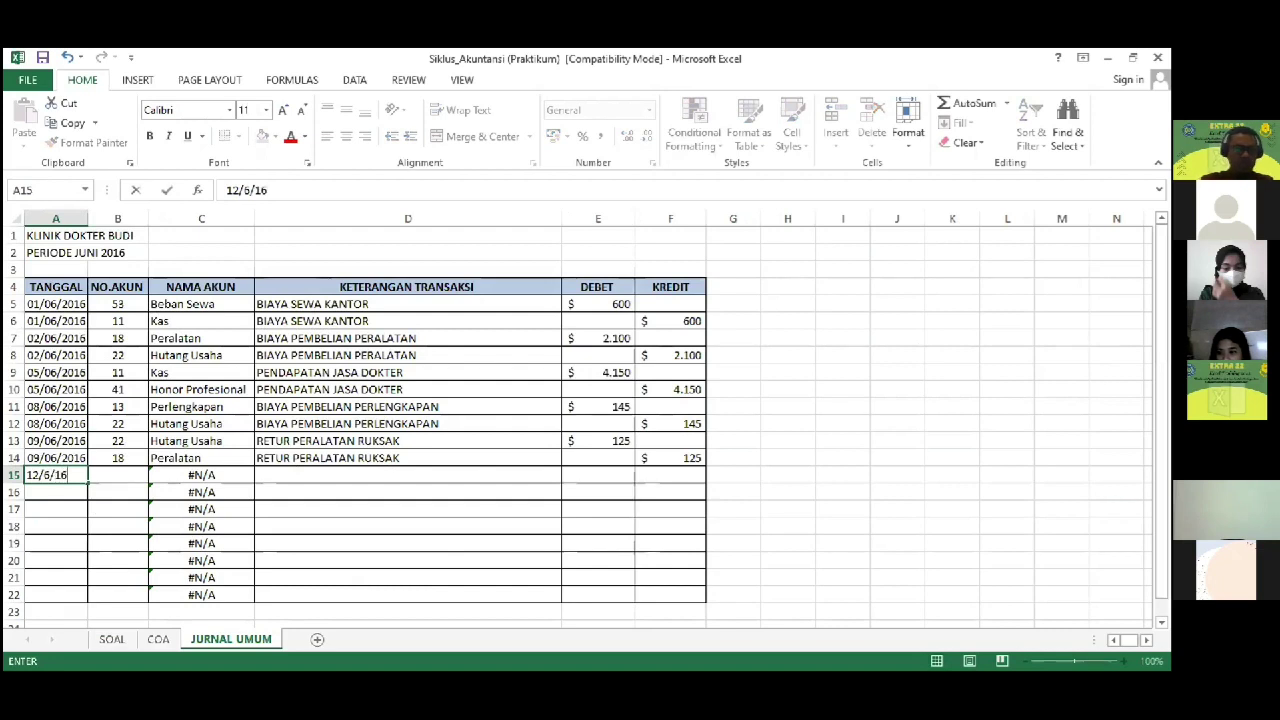
key(Tab)
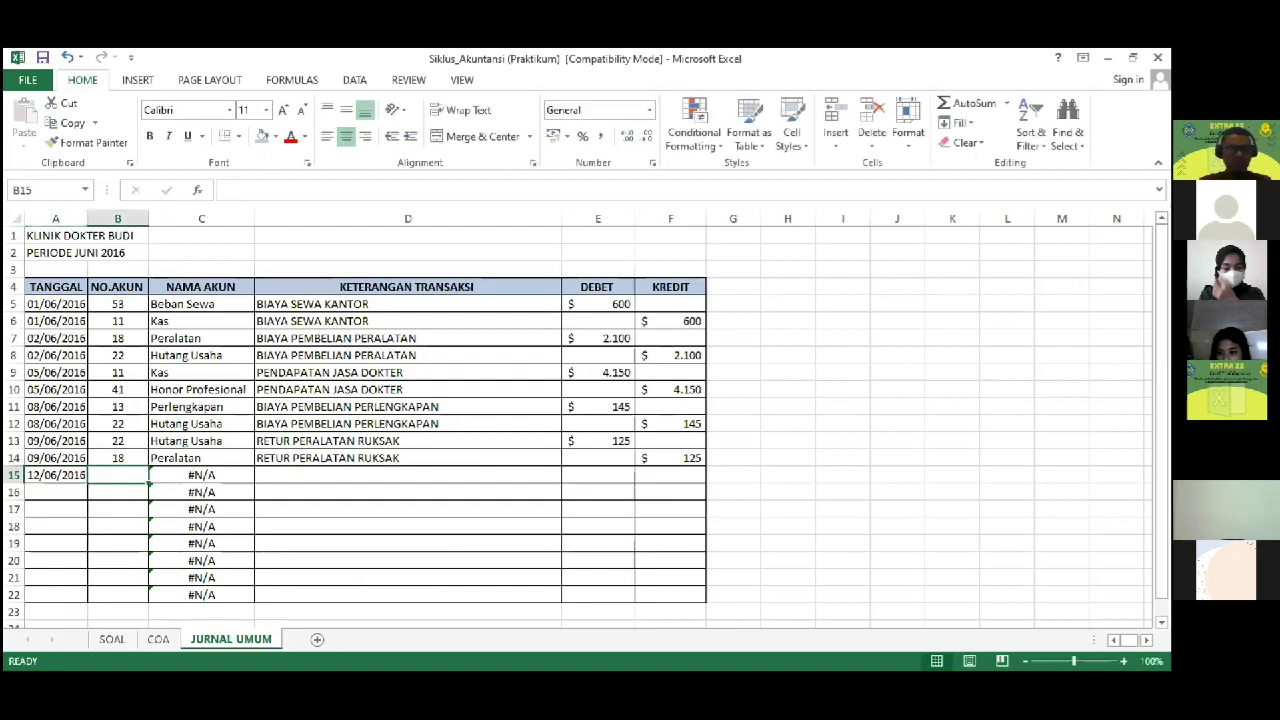
Step: Enter account number 22, Hutang Usaha, in B15 for the creditor payment
text(22)
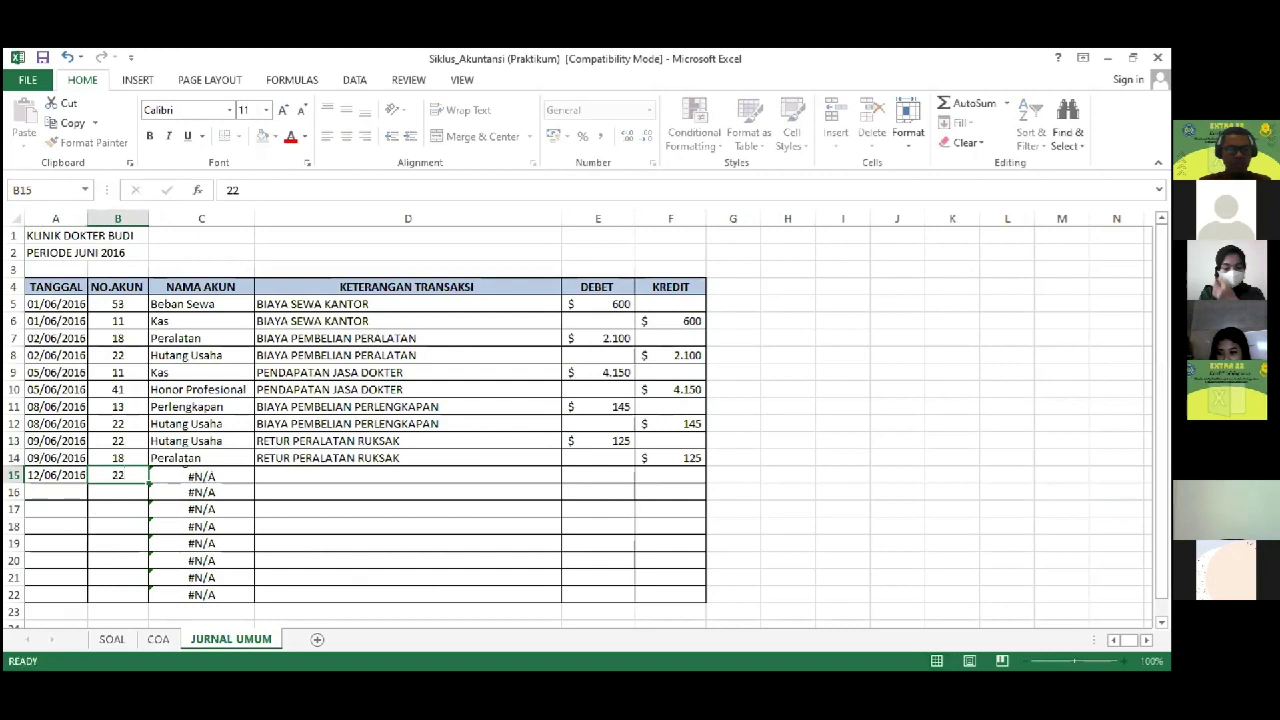
key(Tab)
key(Tab)
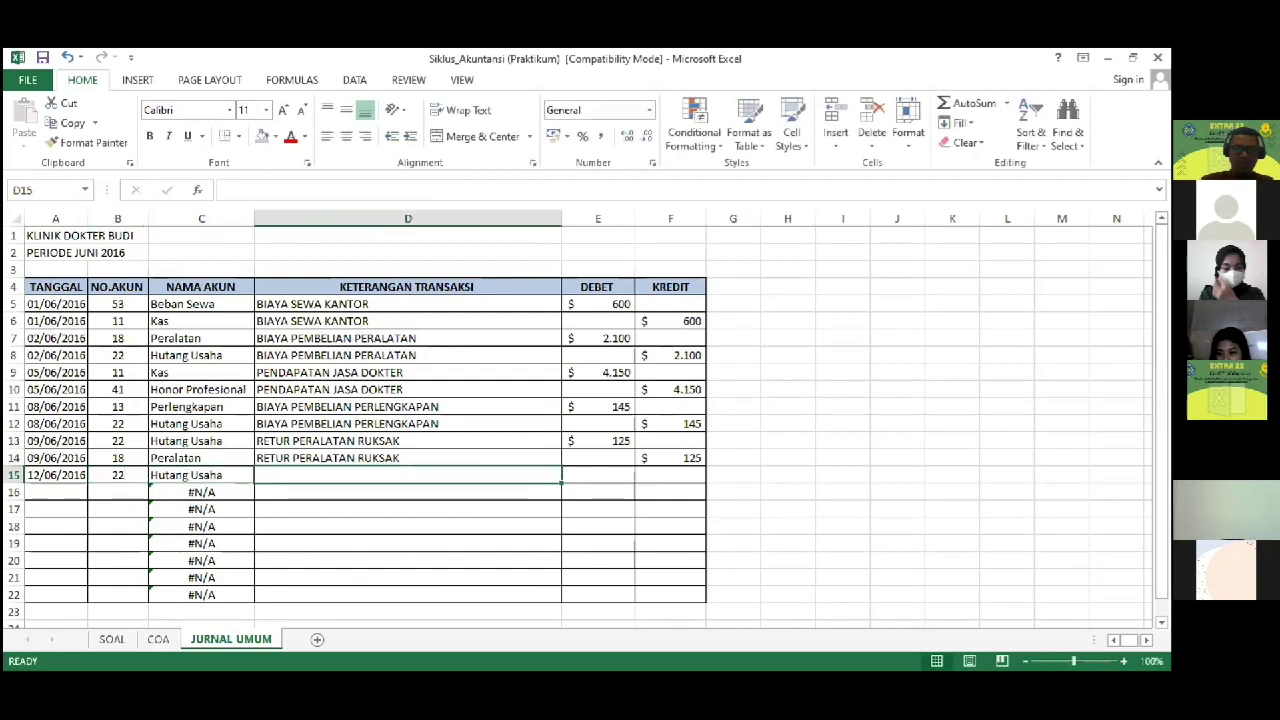
Step: Enter PEMBAYARAN HUTANG KE KREDITOR as the description in D15 and debit Hutang Usaha with 1250 in E15
text(PEMBAY)
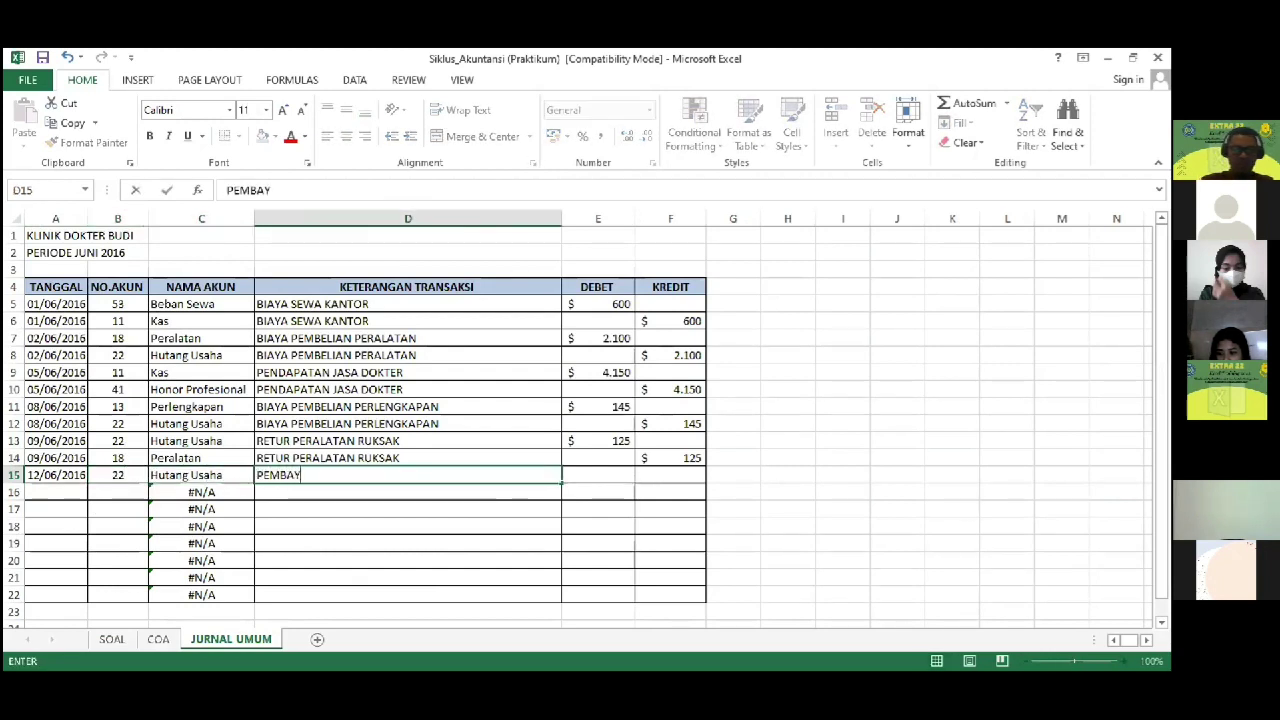
text(ARAN HUTA)
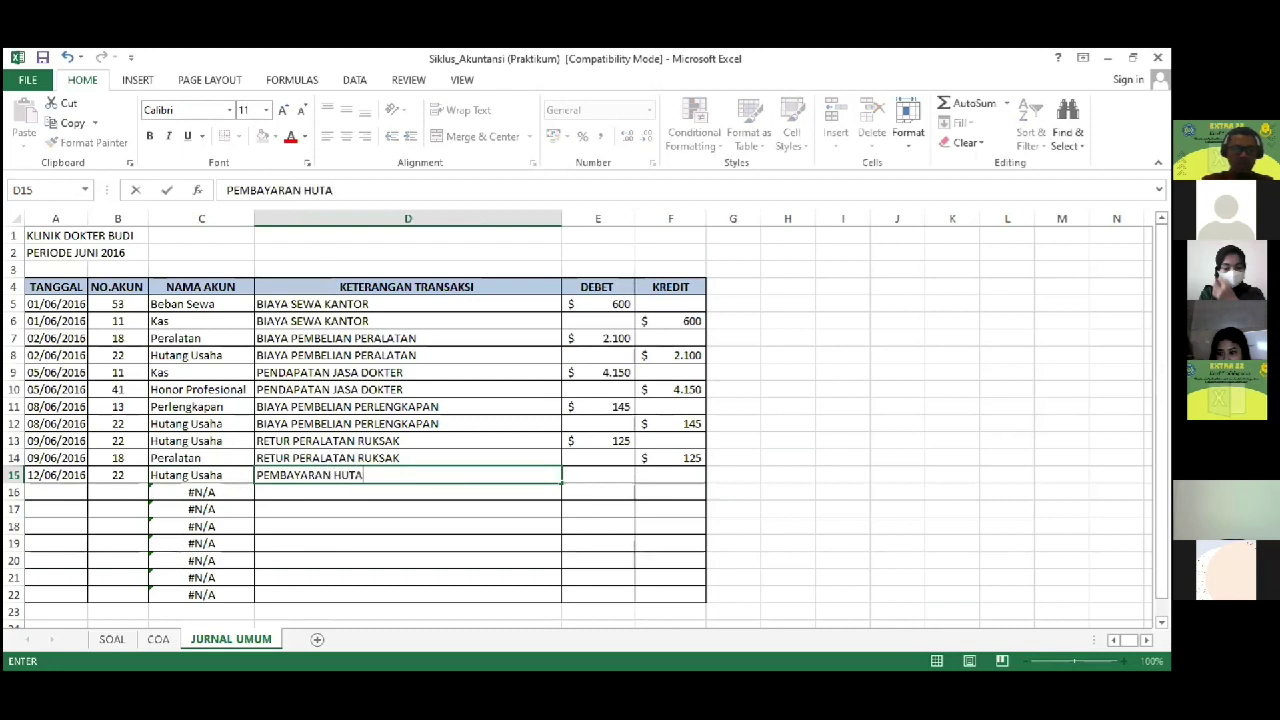
text(NG KE KRE)
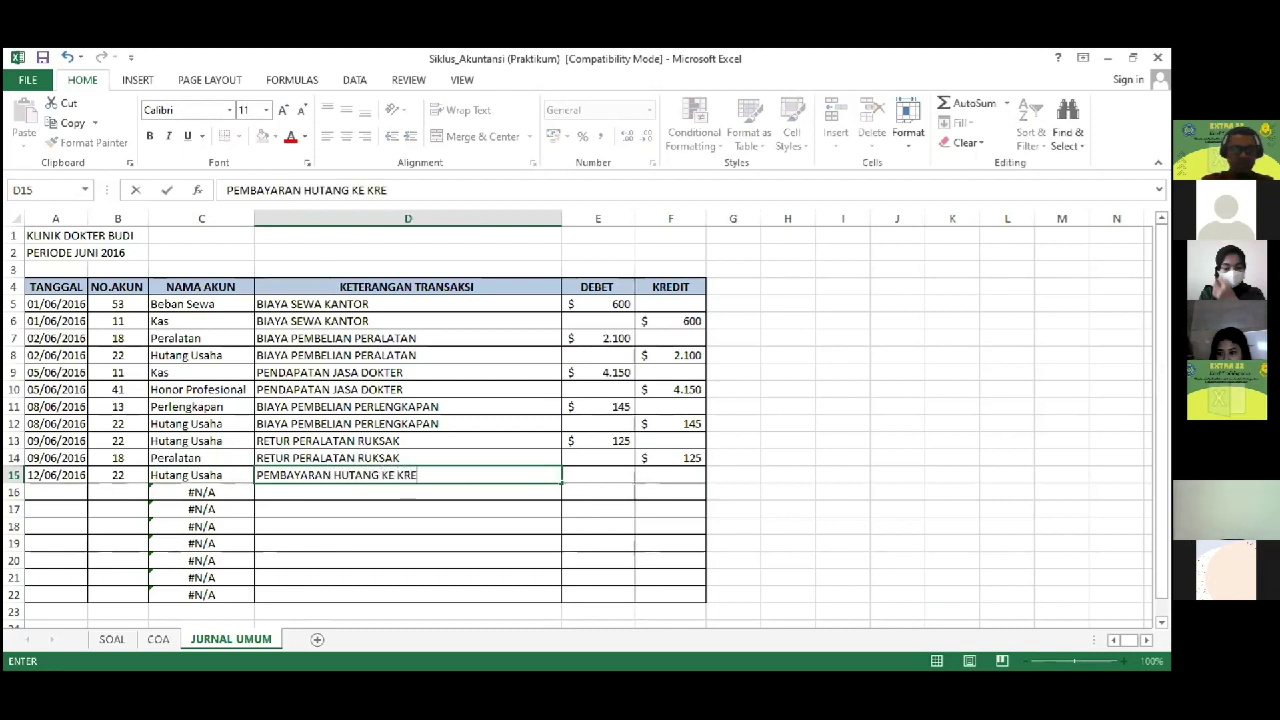
text(DITOR)
key(Tab)
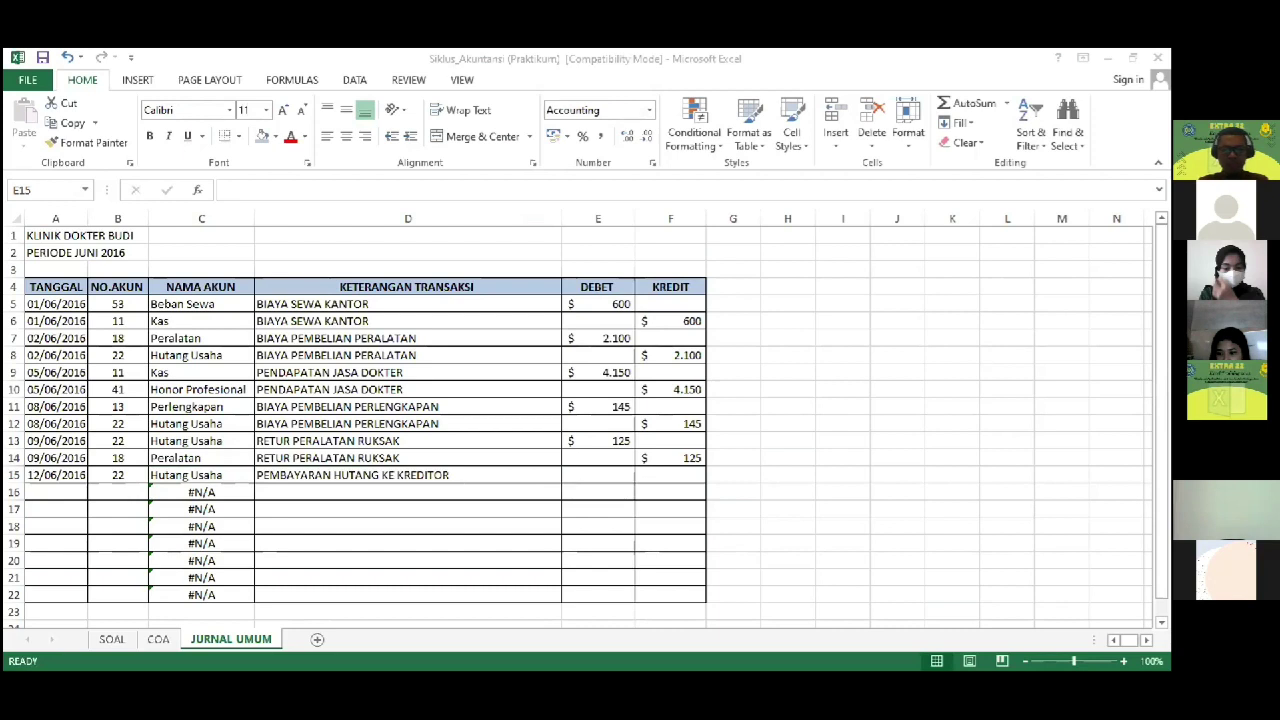
text(1250)
key(ctrl+Return)
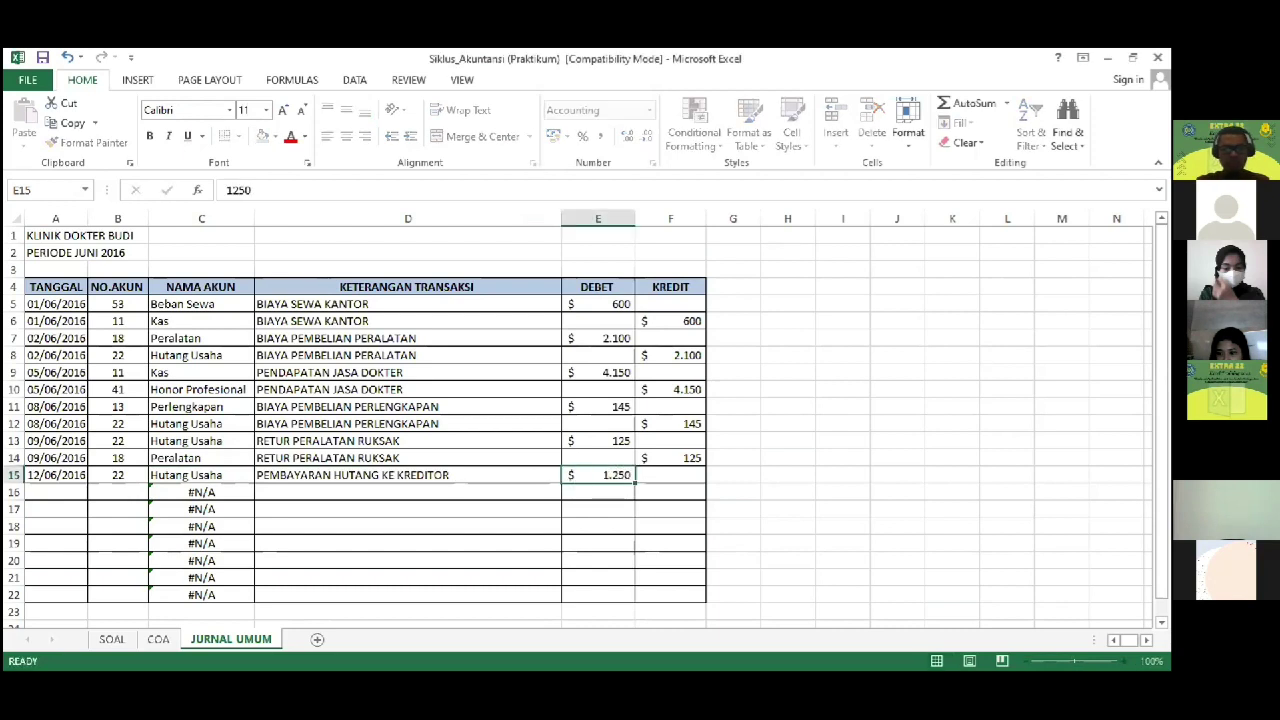
Step: Repeat the date 12/06/2016 in A16 and enter account number 11, Kas, in B16
key(Left)
key(Left)
key(Left)
key(Left)
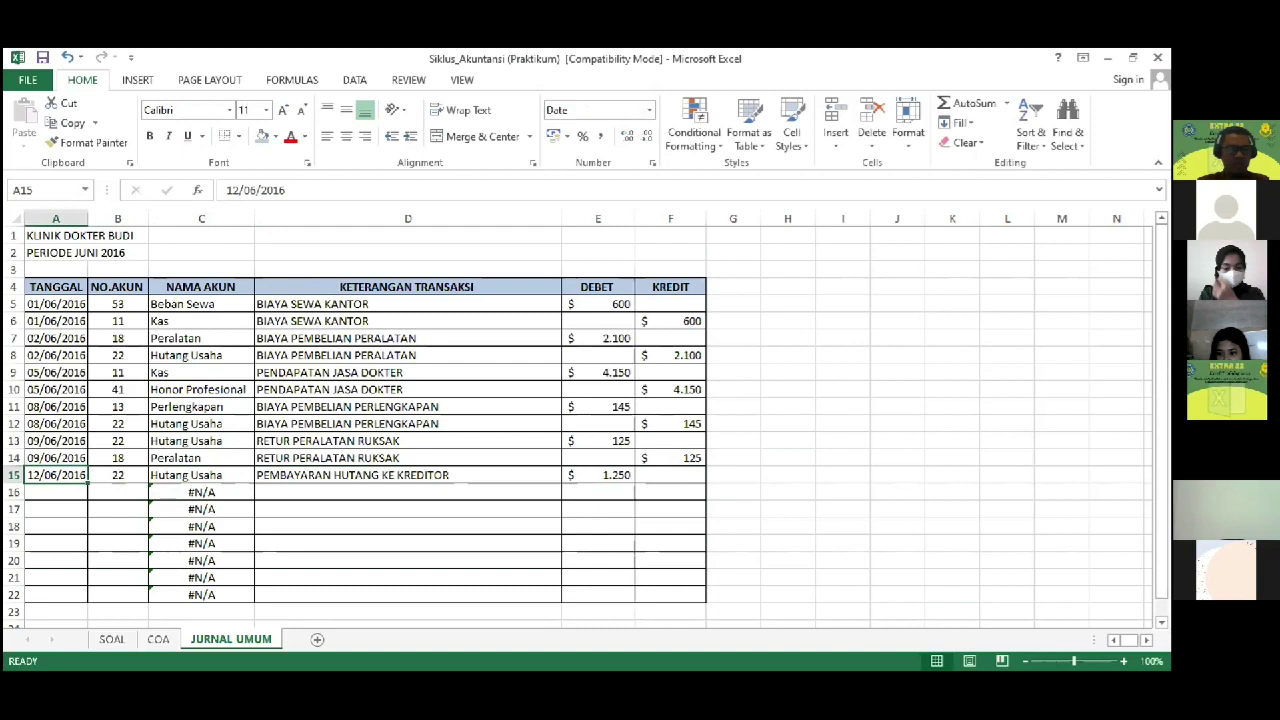
key(ctrl+c)
key(Down)
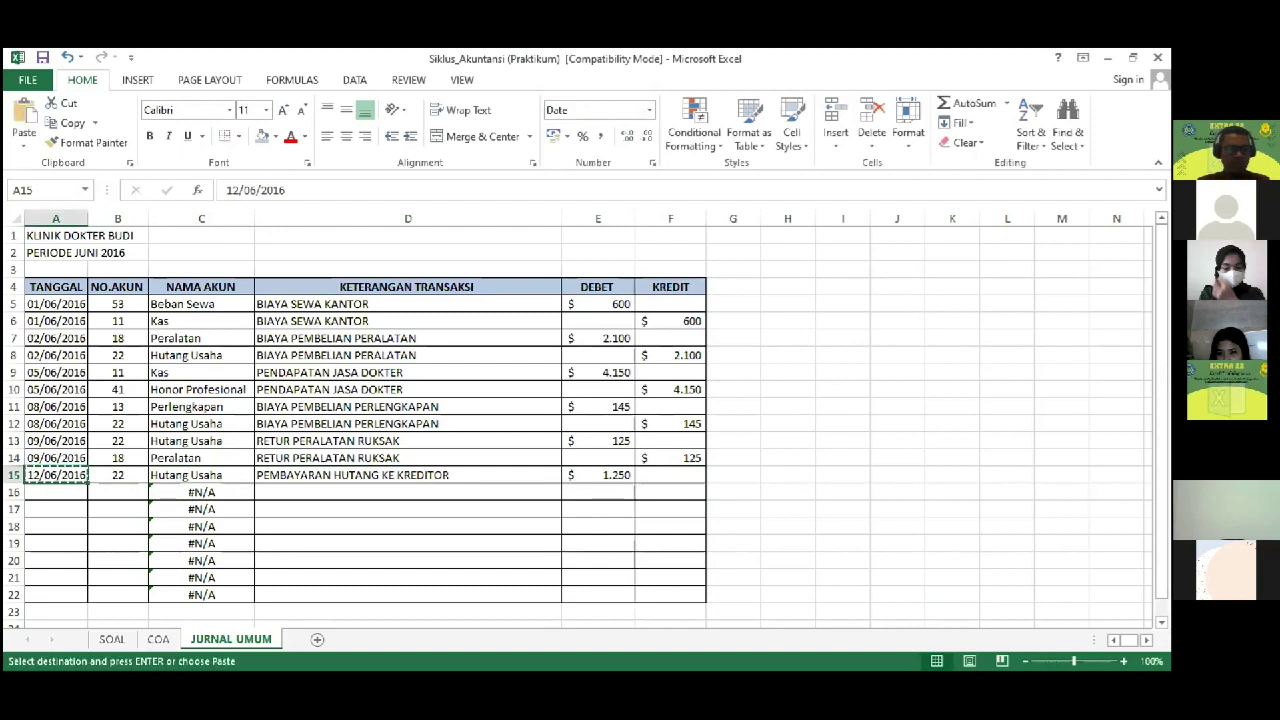
key(Return)
key(Right)
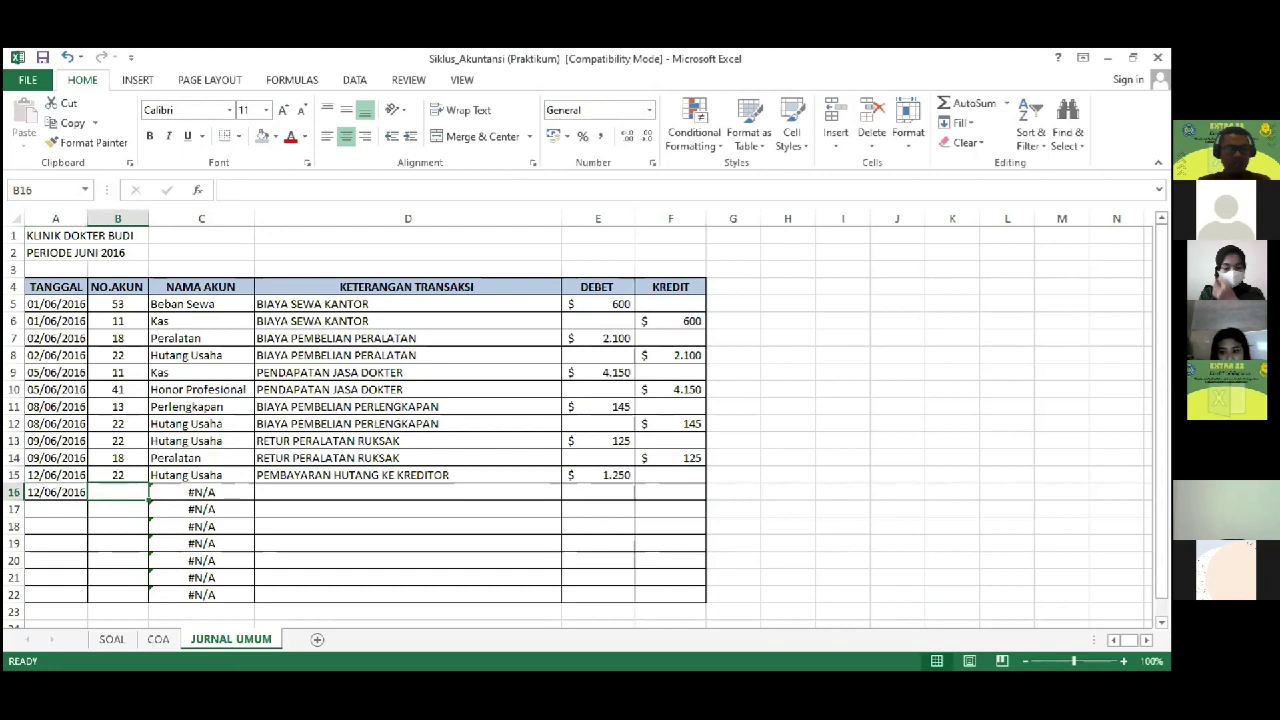
text(11)
key(Tab)
key(Tab)
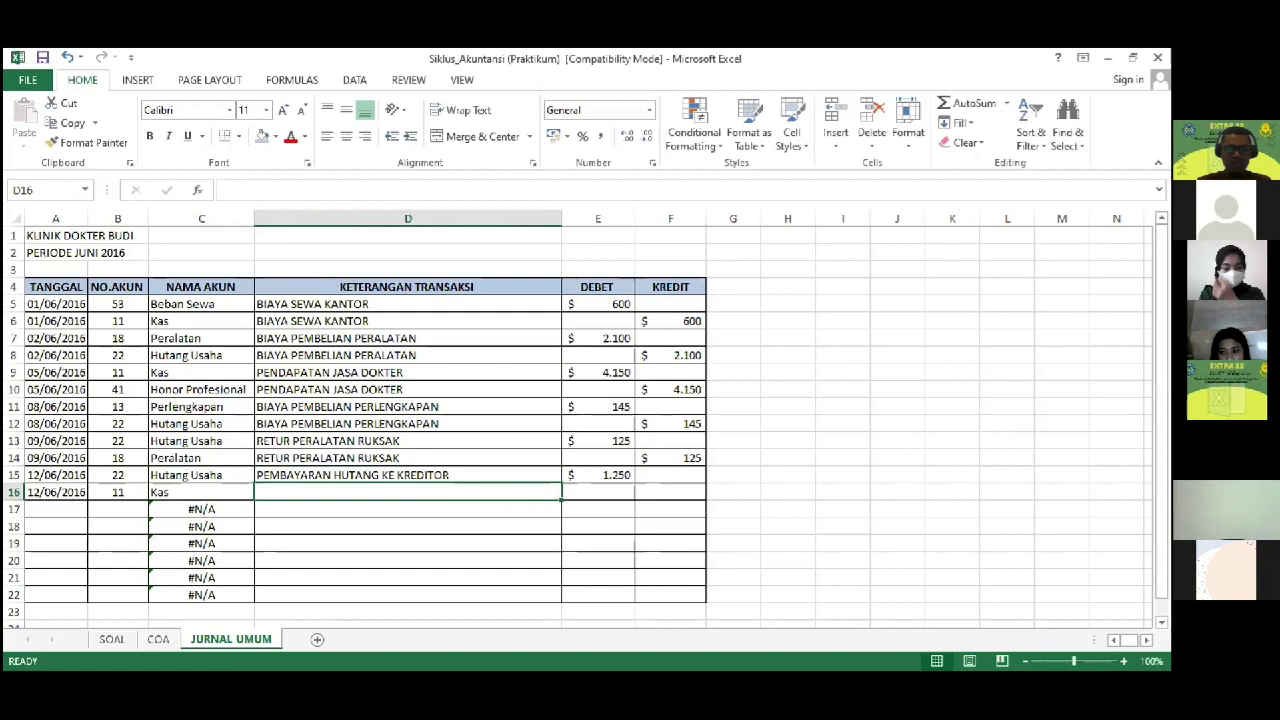
Step: Repeat the creditor payment description in D16 with =D15 and credit Kas in F16 with =E15
text(=D15)
key(Tab)
key(Tab)
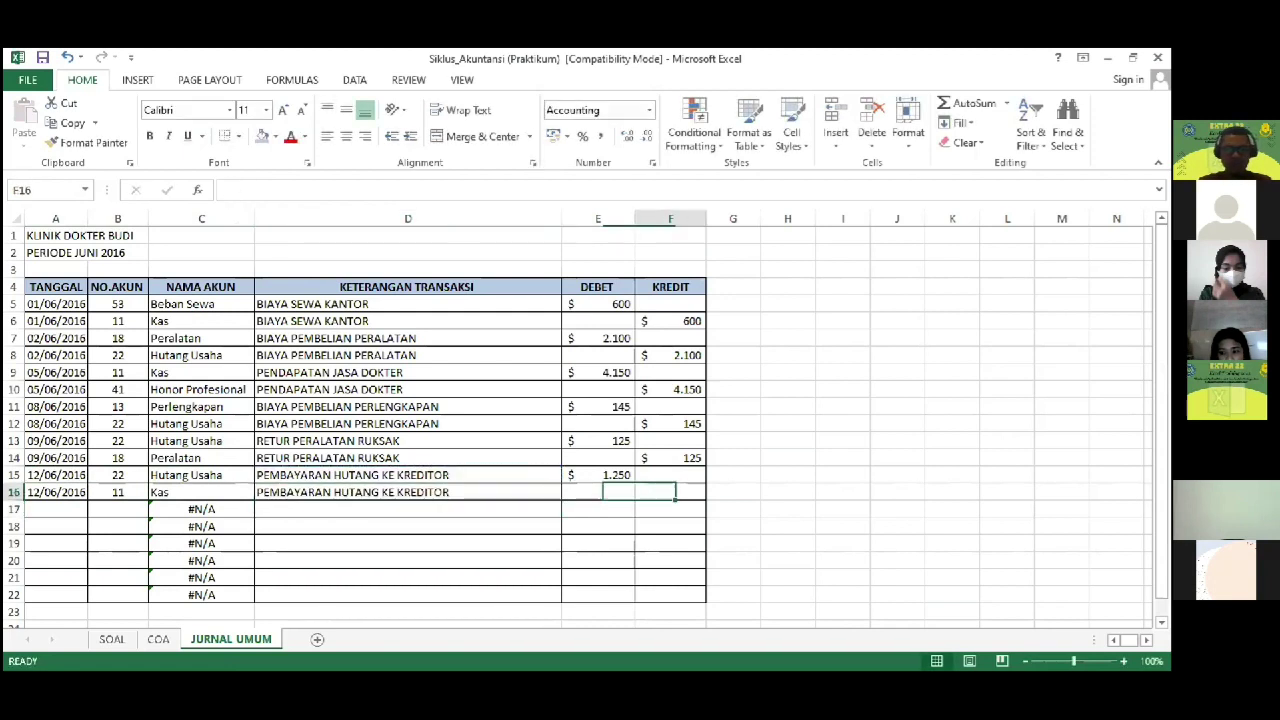
text(=E15)
key(Return)
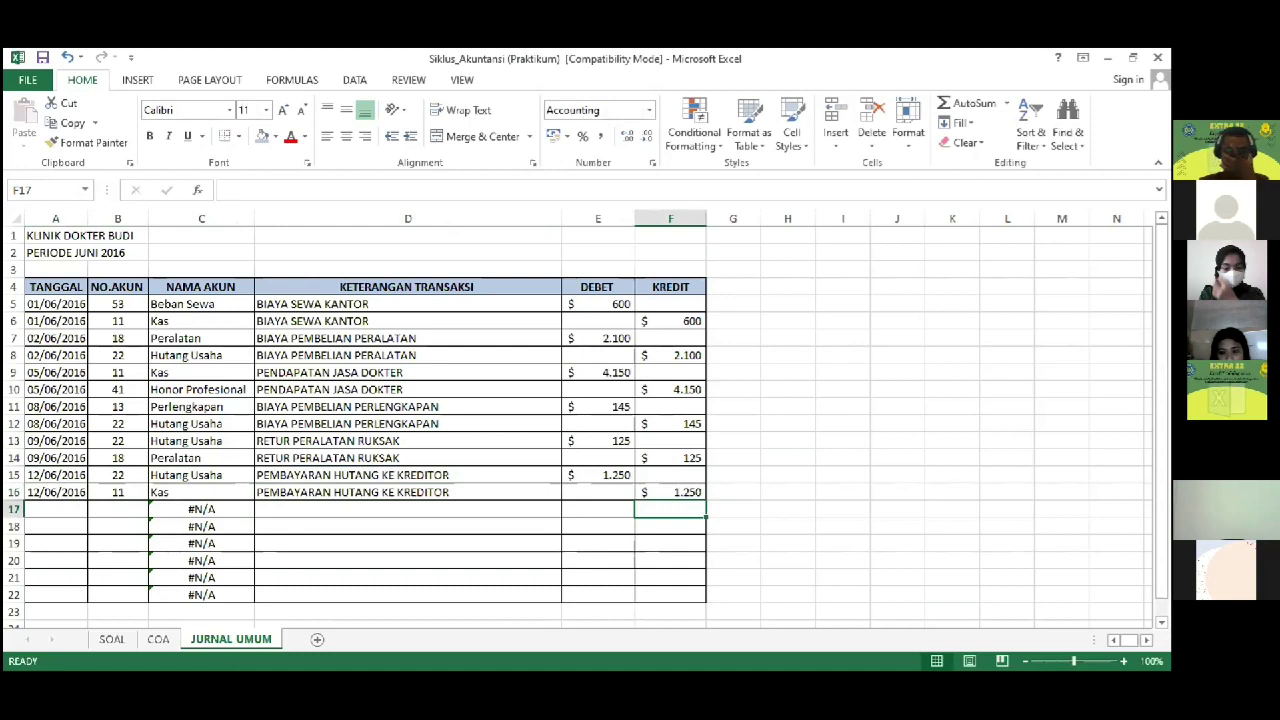
Step: Check the 16 June X-ray film sale in the SOAL sheet and enter the date 16/06/2016 in A17 of JURNAL UMUM
key(Left)
key(Left)
key(Left)
key(Left)
key(Left)
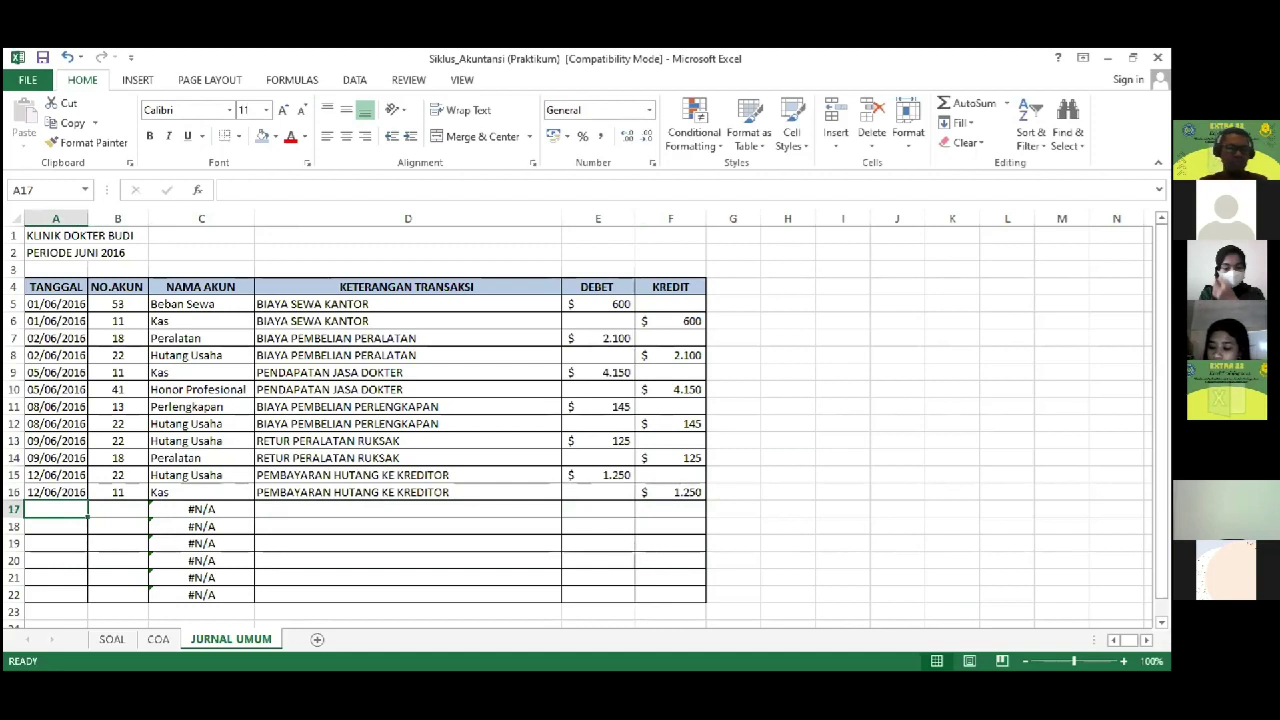
click(111, 639)
scroll(117, 603, down, 2)
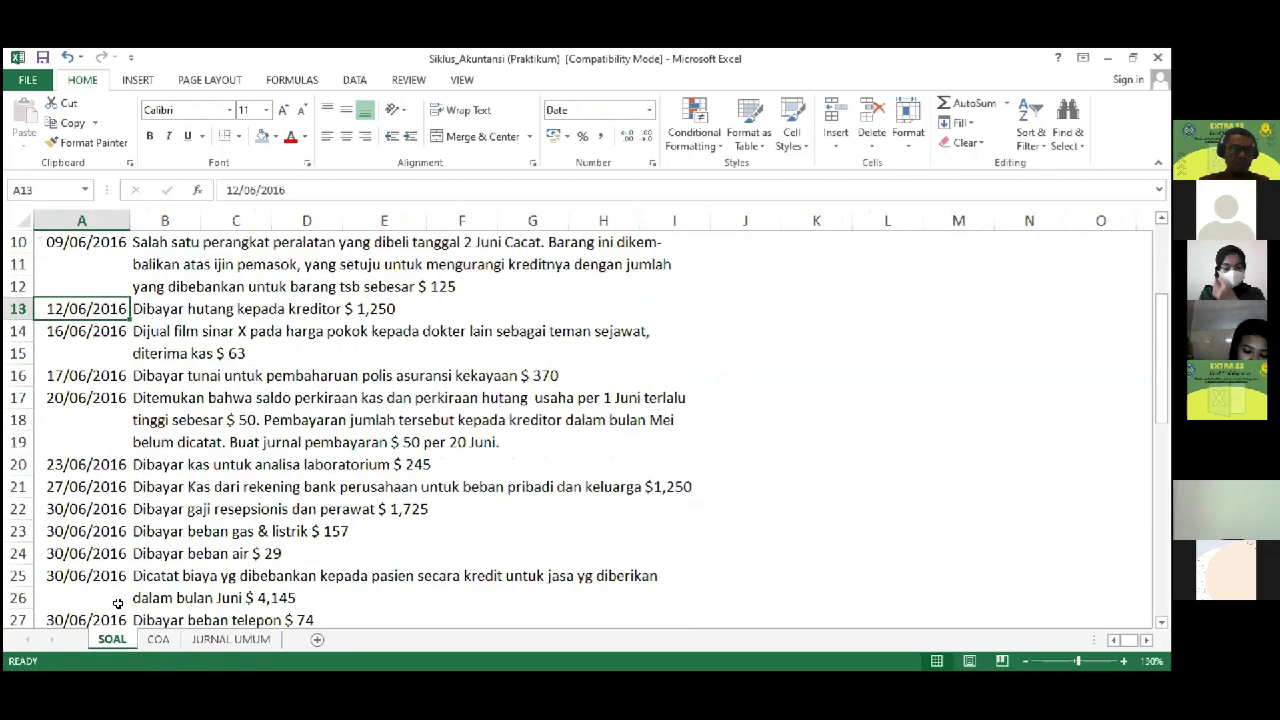
key(Down)
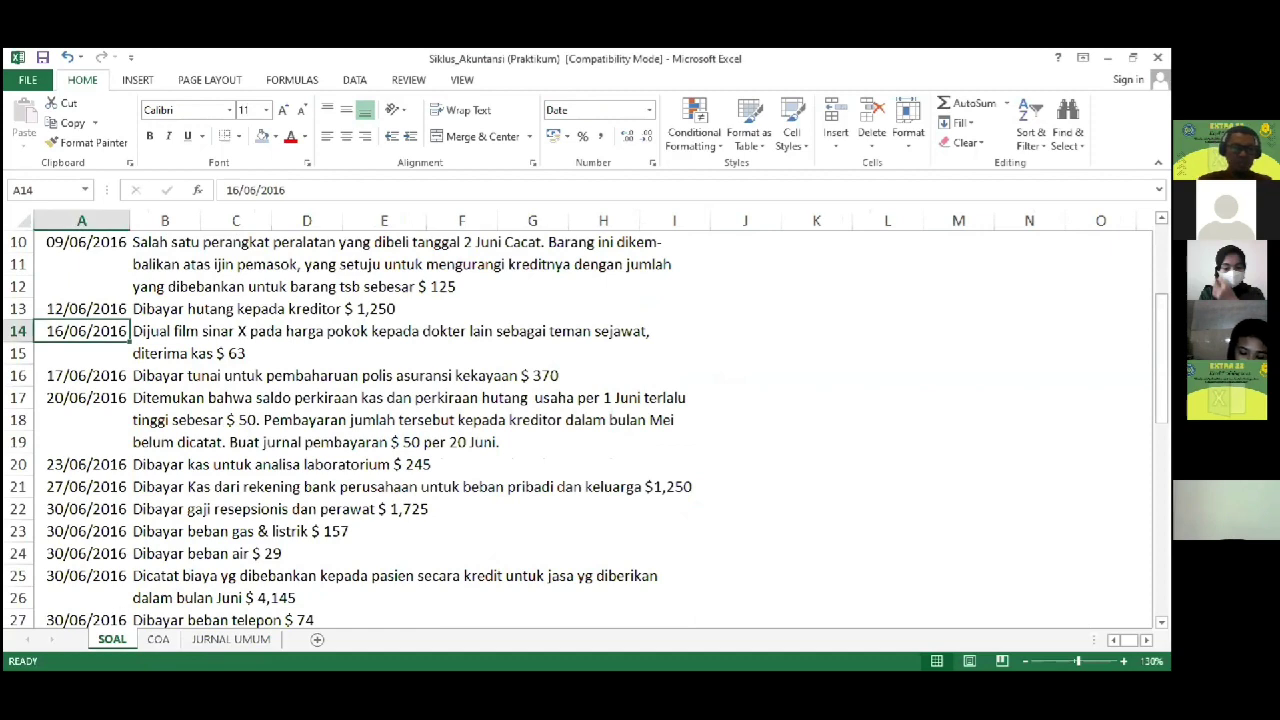
click(232, 640)
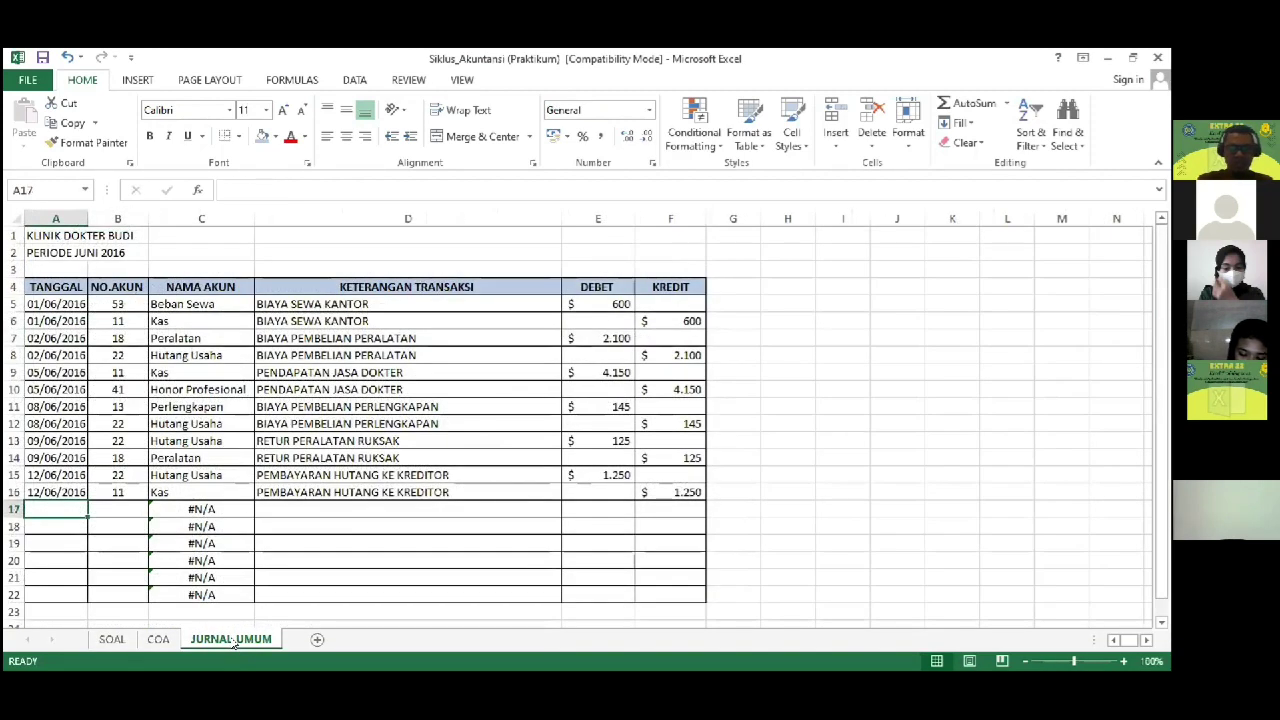
text(16/)
text(06/2016)
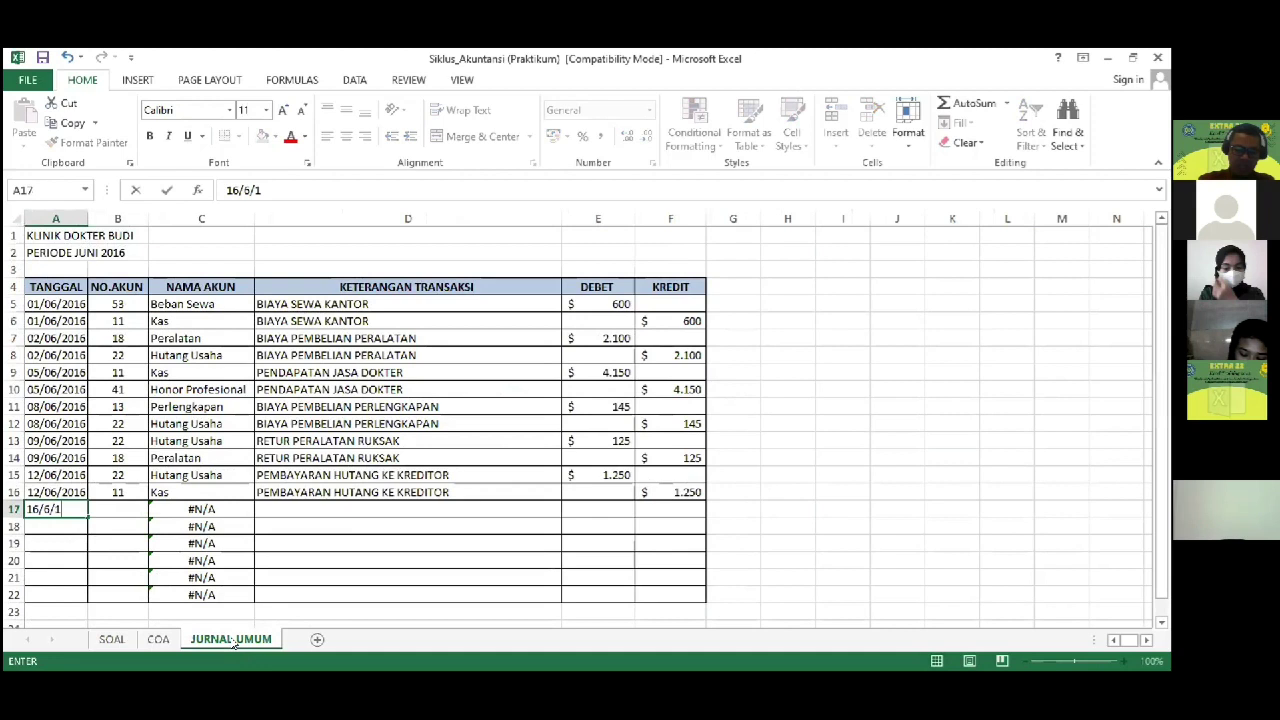
key(Tab)
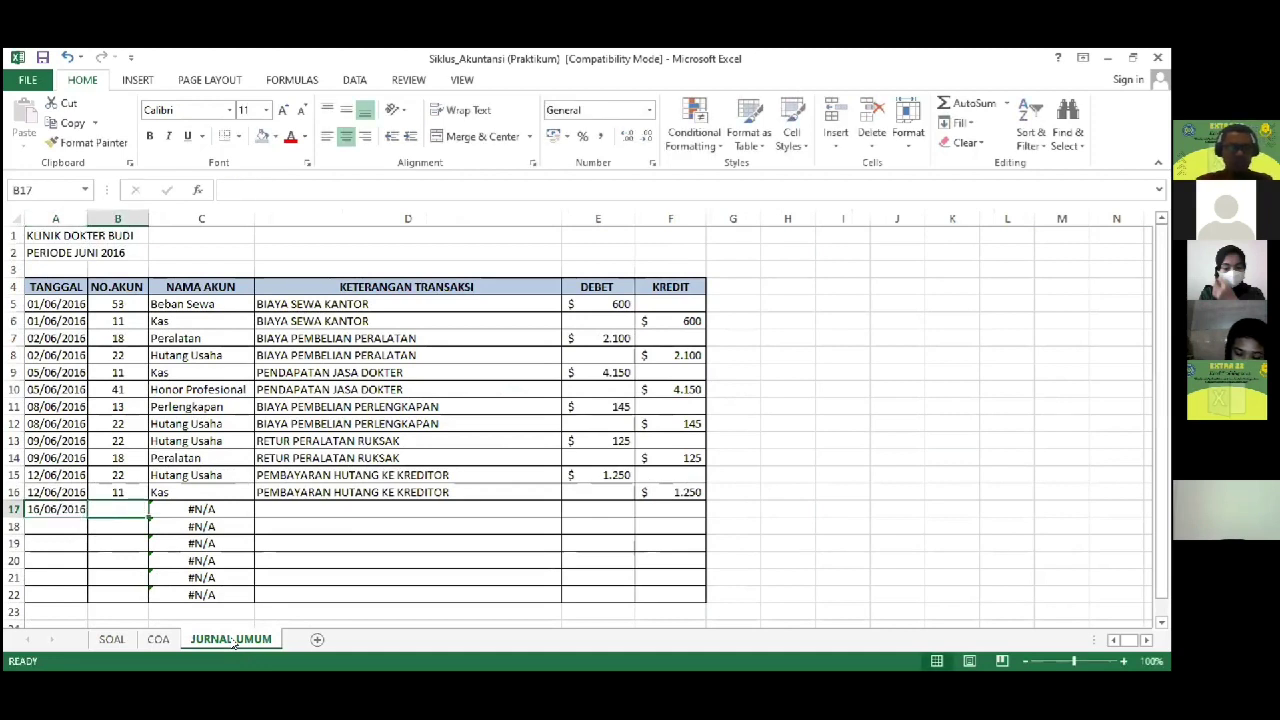
Step: Enter account number 11, Kas, in B17 for the 16 June sale
text(11)
key(Tab)
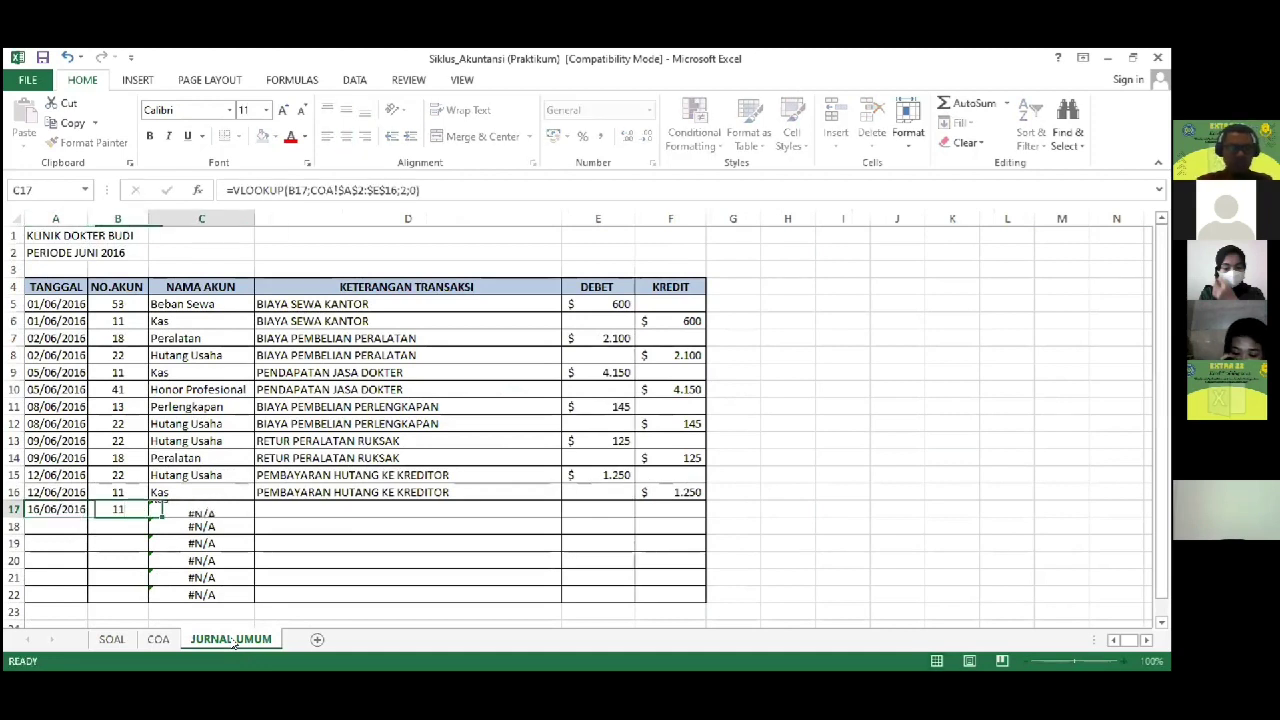
key(Tab)
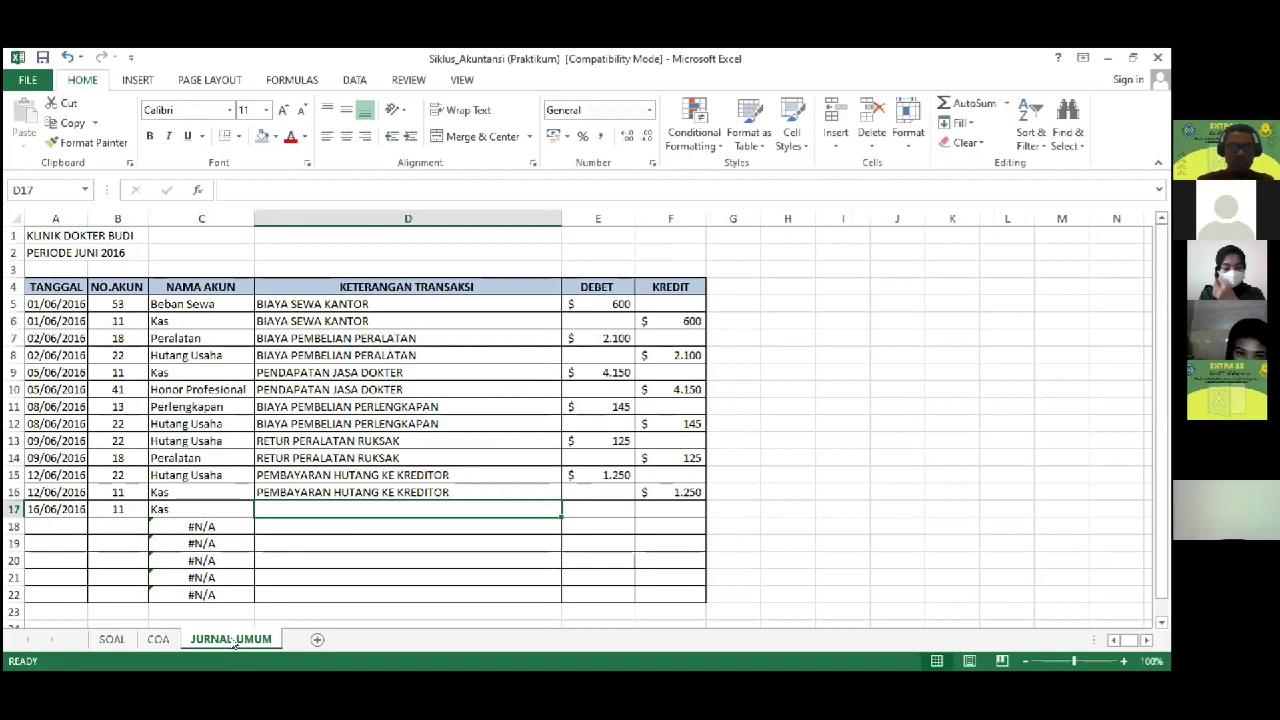
Step: Enter PENJUALAN PERLENGKAPAN KEPADA TEMAN SEJAWAT as the description in D17 and debit Kas with 63 in E17
text(PENJUAL)
text(AN )
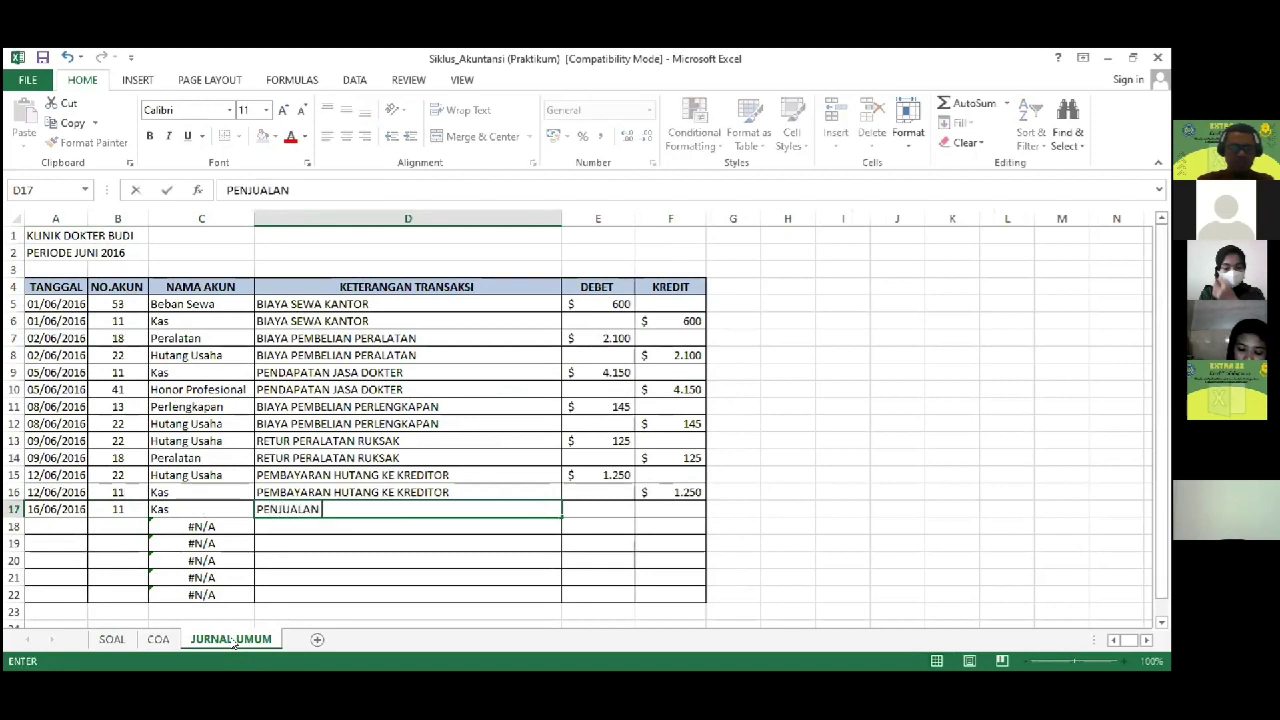
text(PERLENGKAPAN KEPADA TEMAN SEJAWAT)
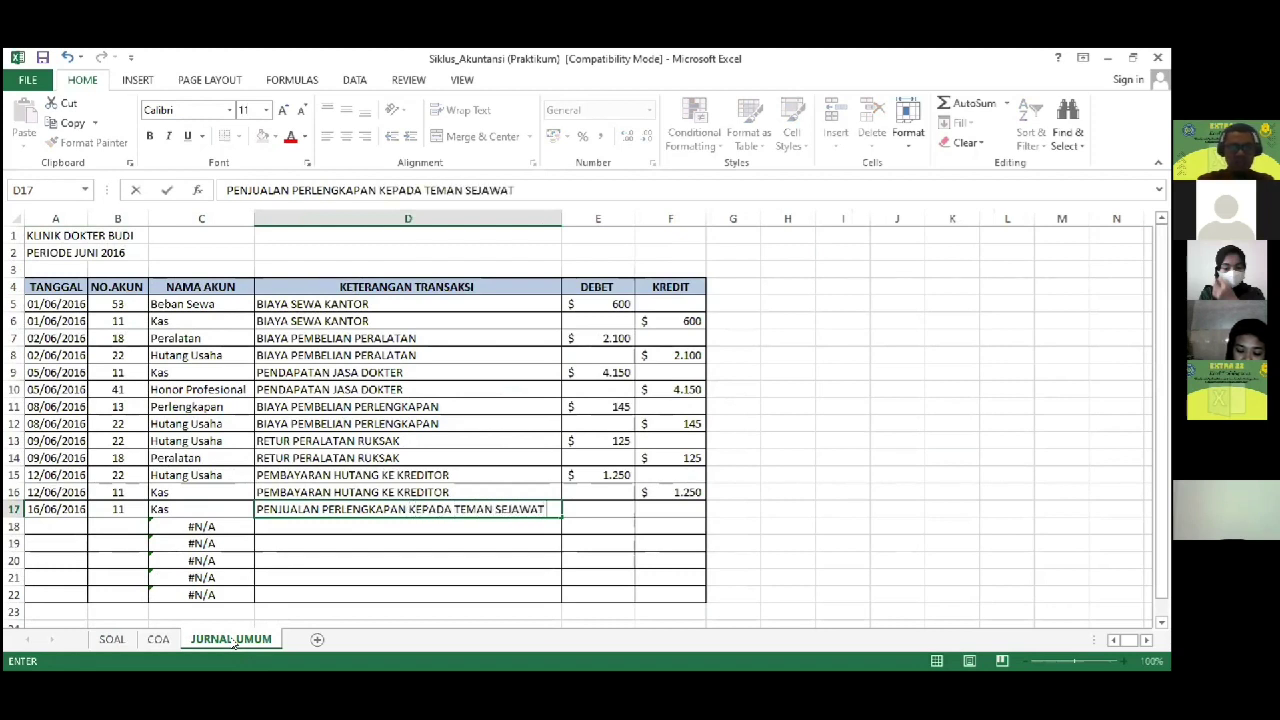
key(Tab)
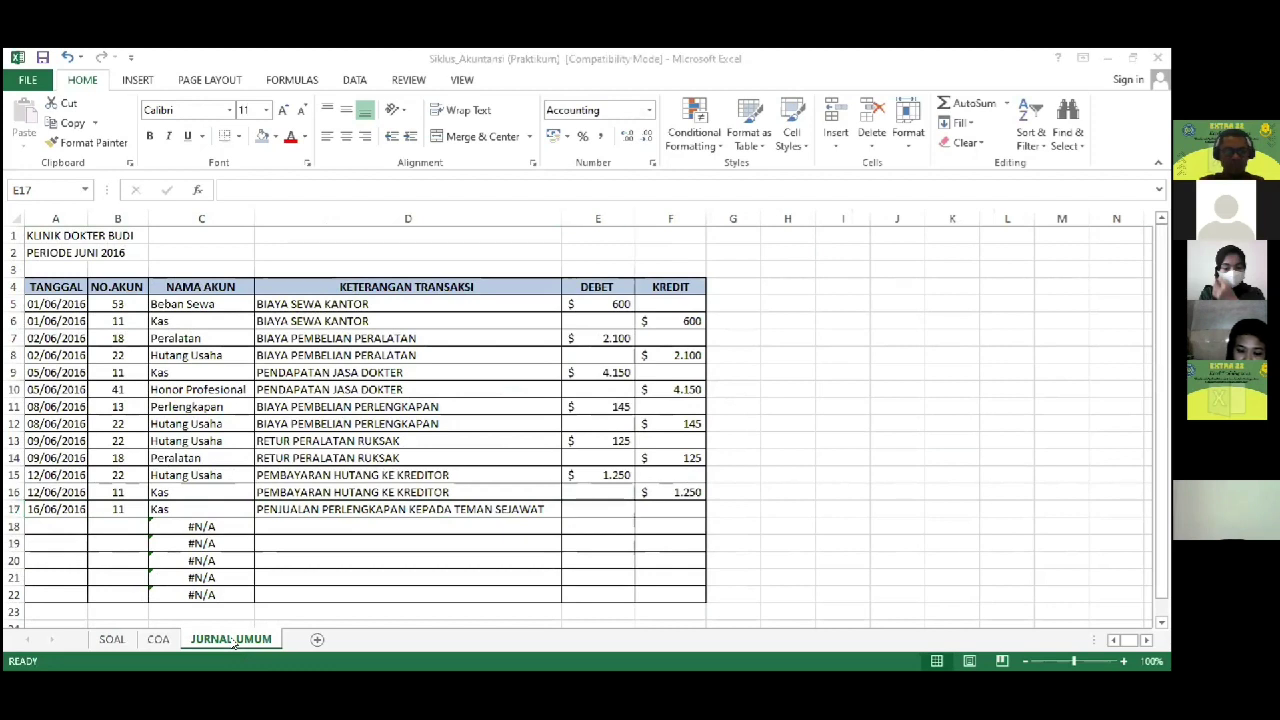
text(63)
key(Left)
Step: Copy the date 16/06/2016 from A17 into A18 for the credit line of the sale
key(Left)
key(Left)
key(Left)
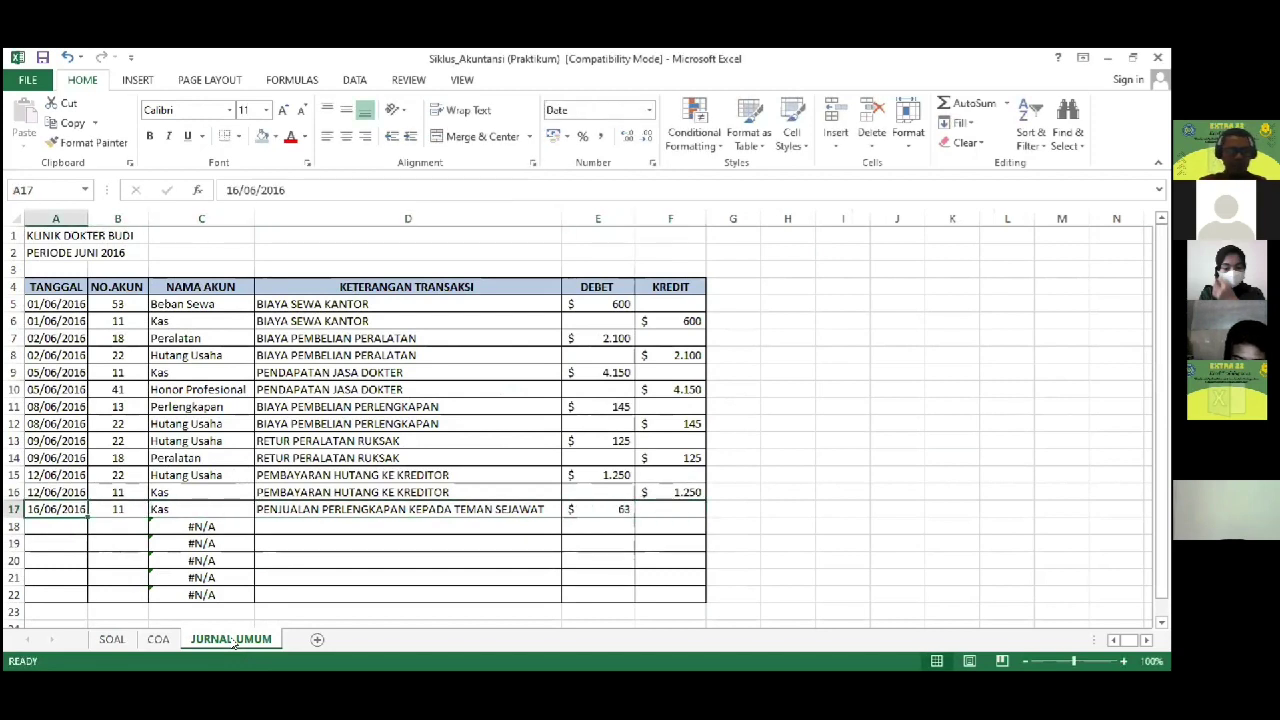
key(ctrl+c)
key(Down)
key(ctrl+v)
key(Right)
key(Escape)
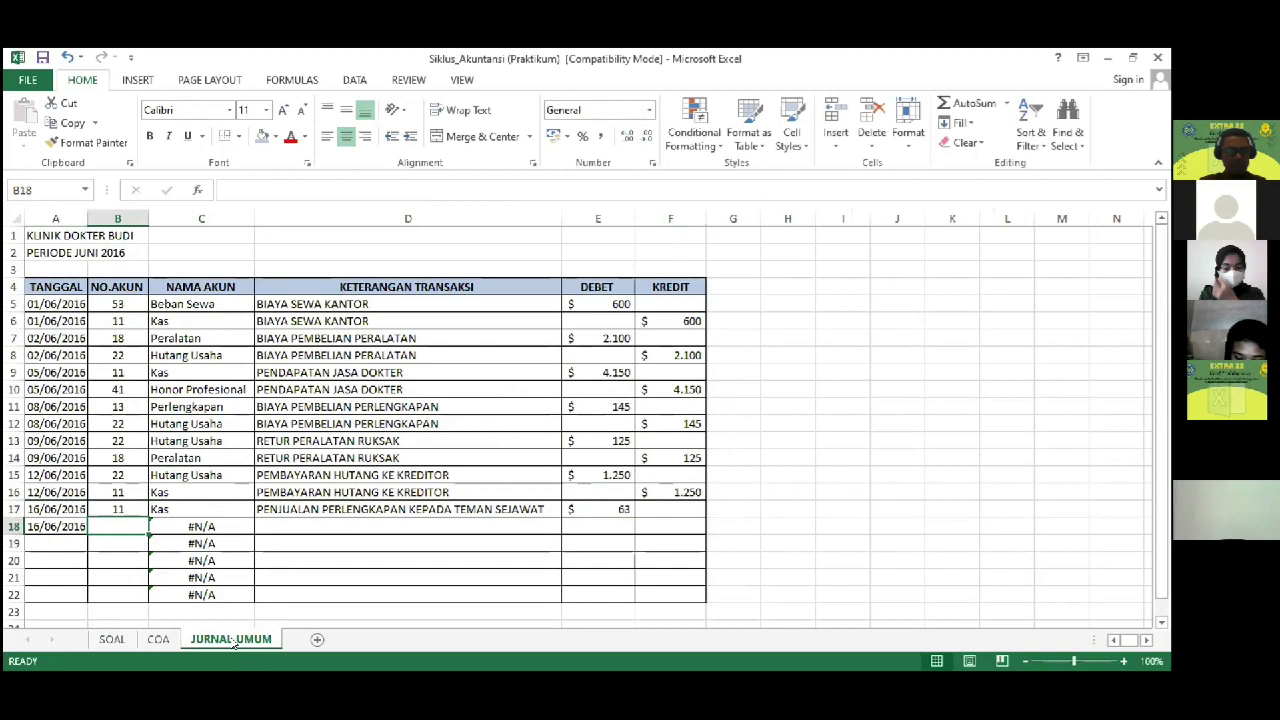
Step: Enter account number 13, Perlengkapan, in B18 and repeat the sale description in D18 with =D17
text(13)
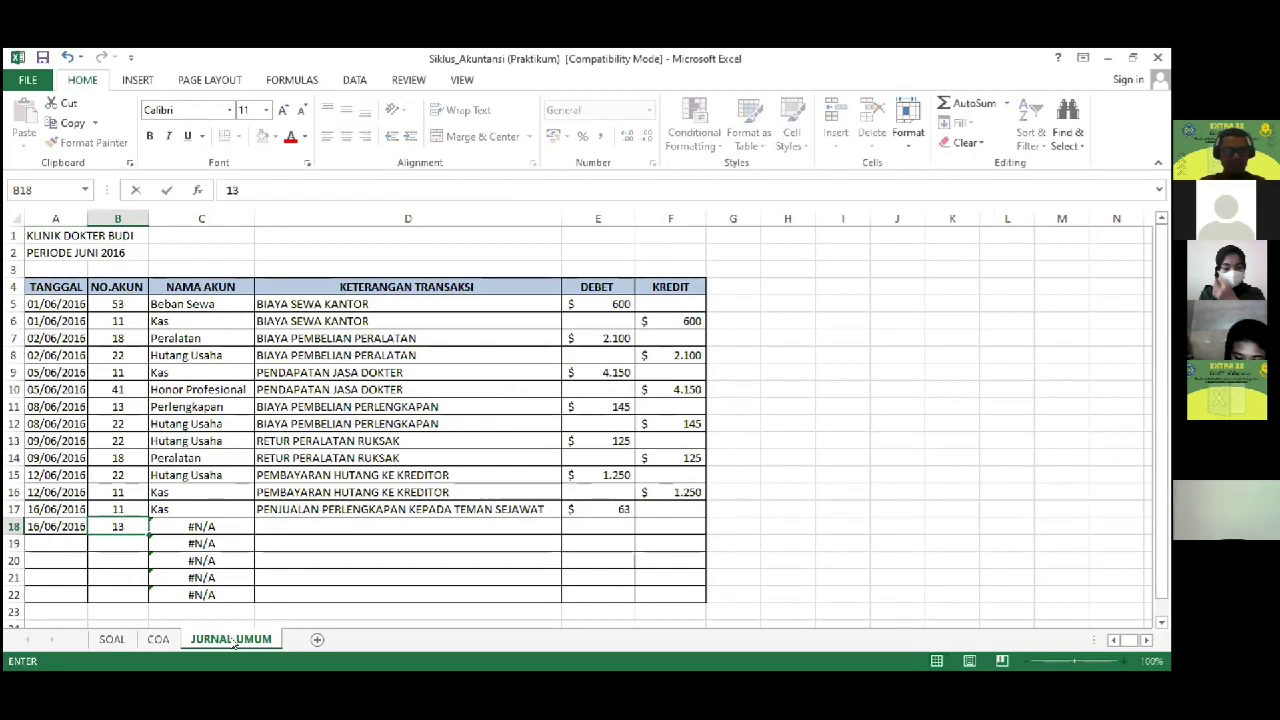
key(Right)
key(Right)
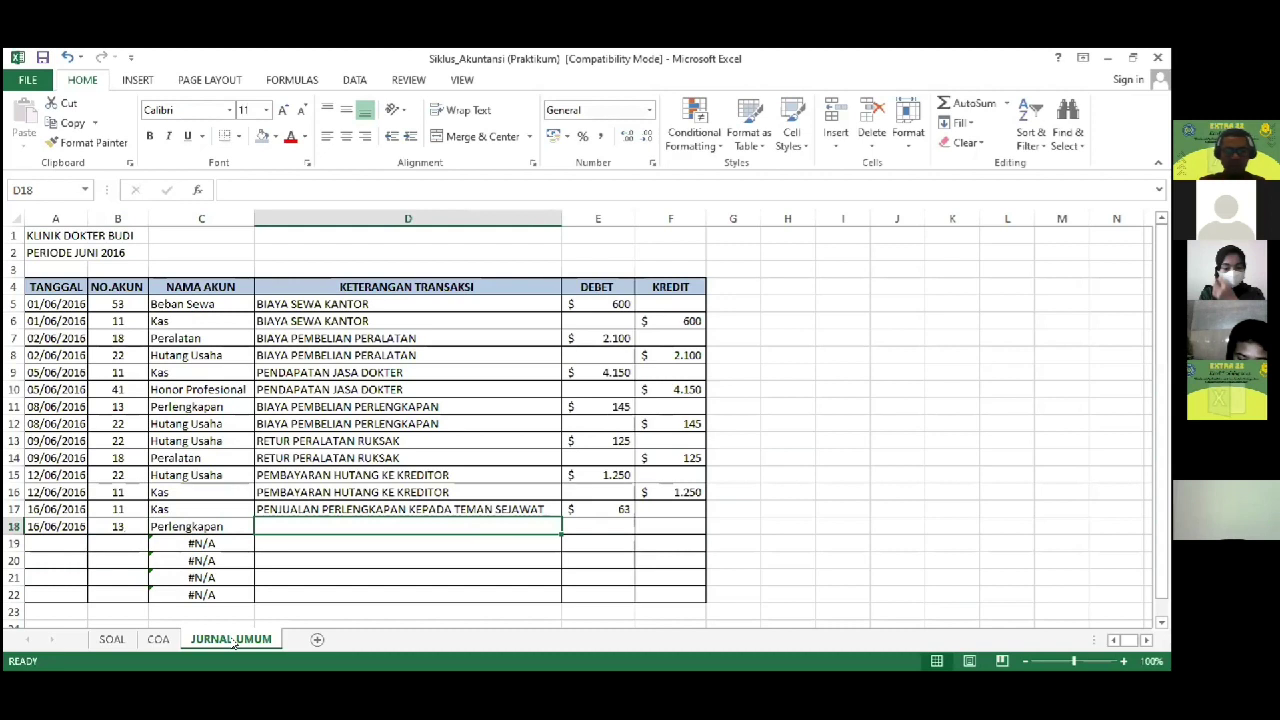
text(=D17)
key(Right)
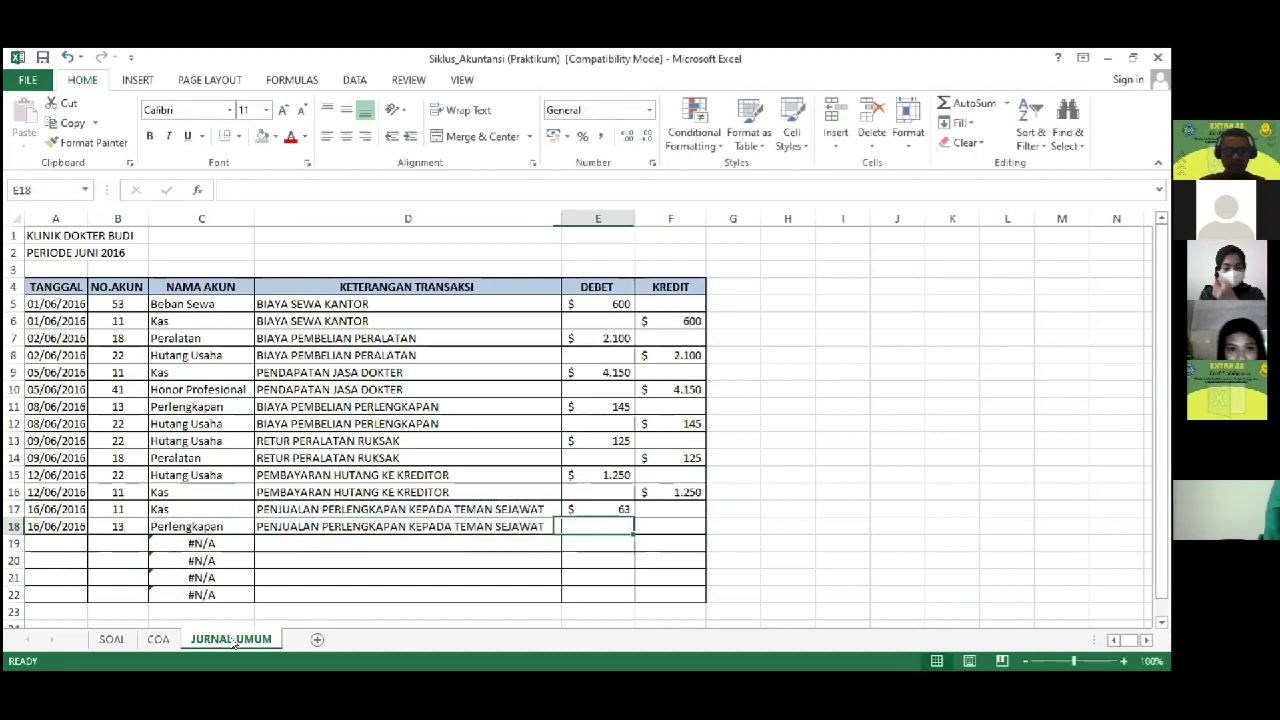
Step: Credit Perlengkapan for the 16 June sale by entering =E17 in F18
key(Right)
text(=E17)
key(Return)
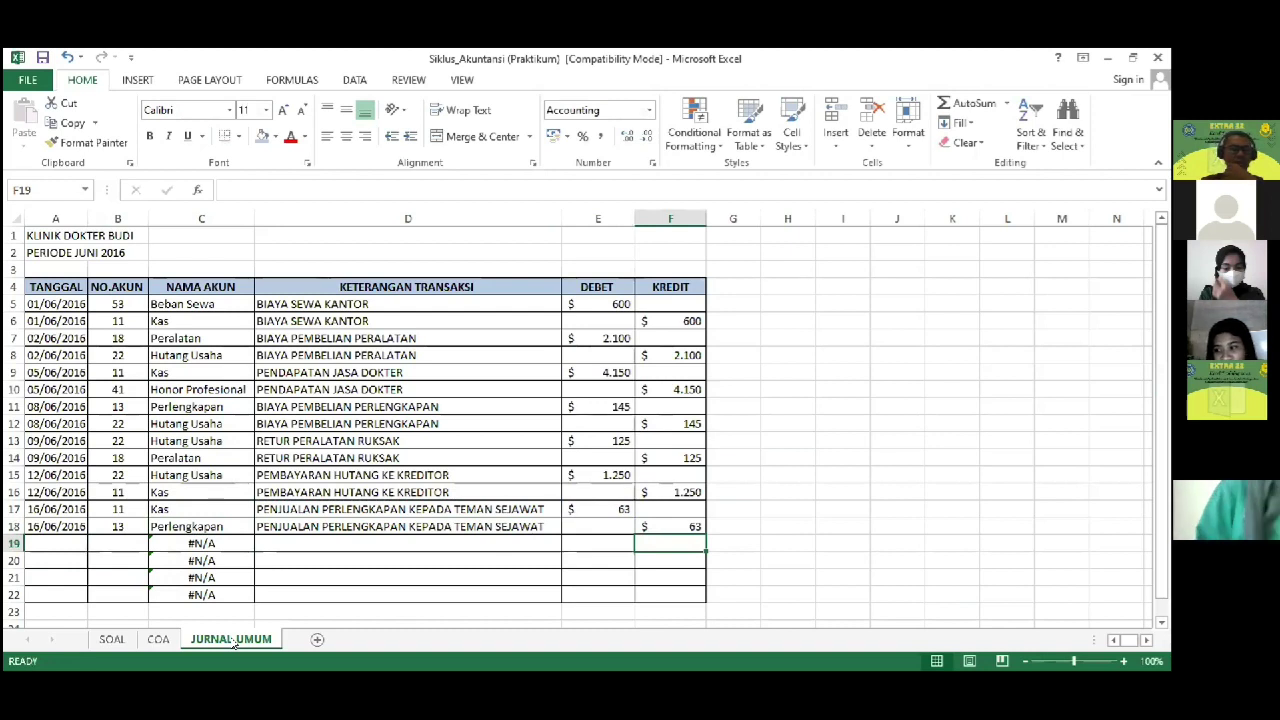
Step: Examine the 17 June transaction on the SOAL sheet for the next journal entry
key(Left)
key(Left)
key(Left)
key(Left)
key(Left)
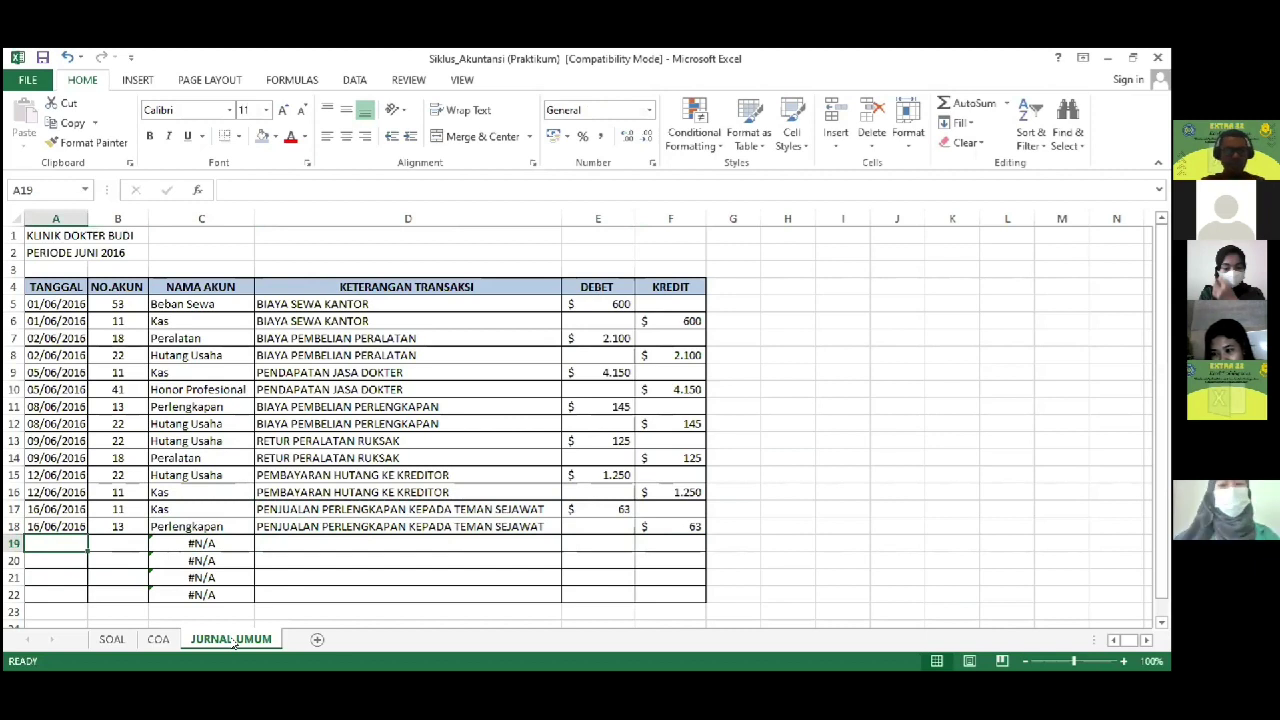
click(112, 640)
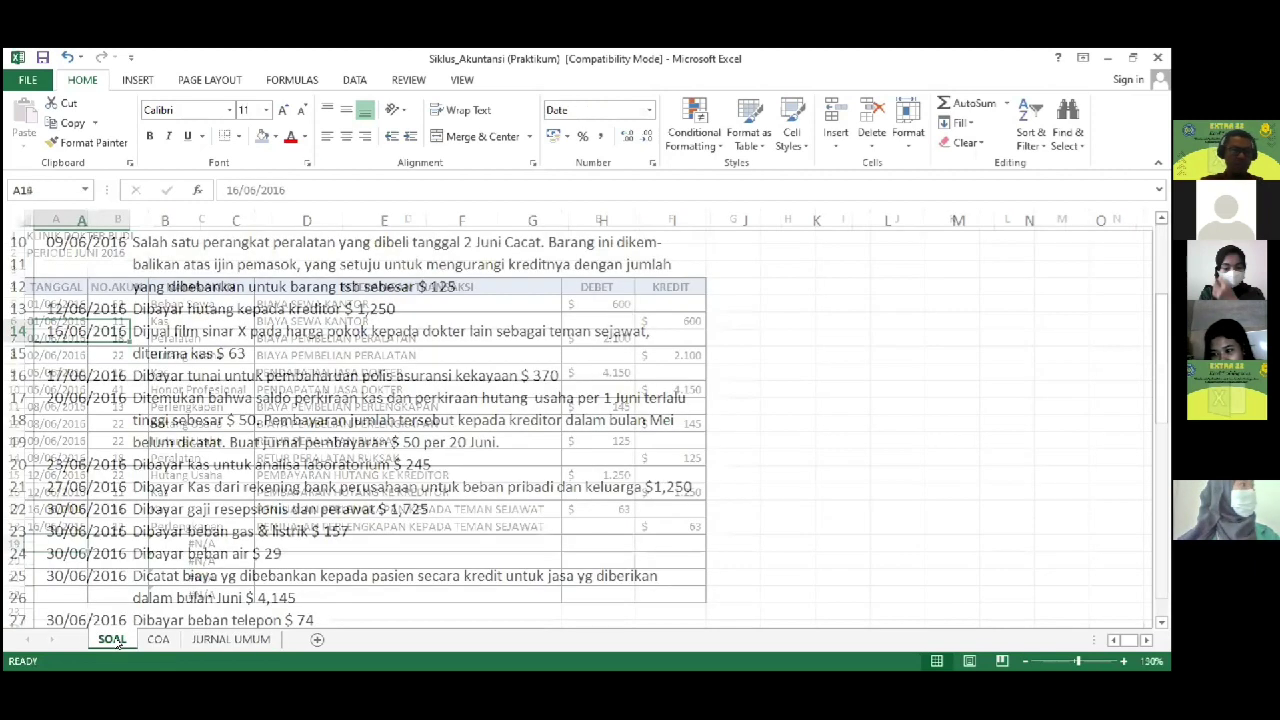
key(Down)
key(Down)
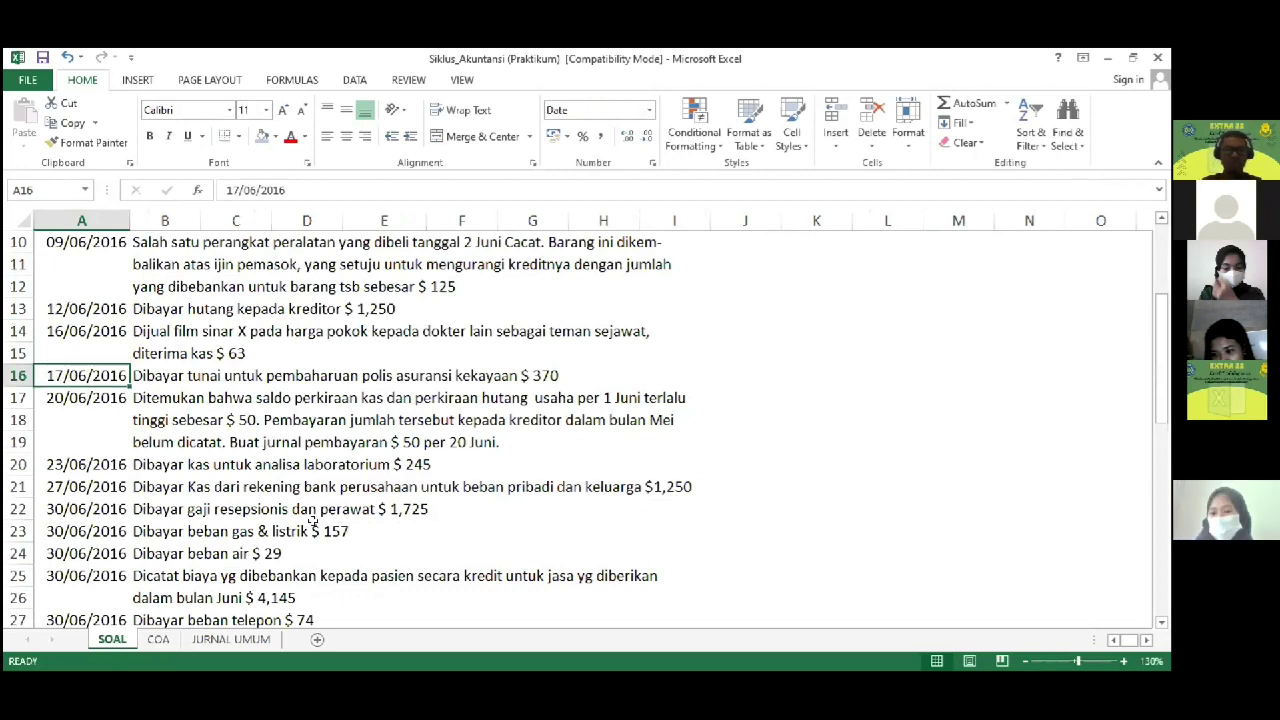
scroll(404, 509, down, 1)
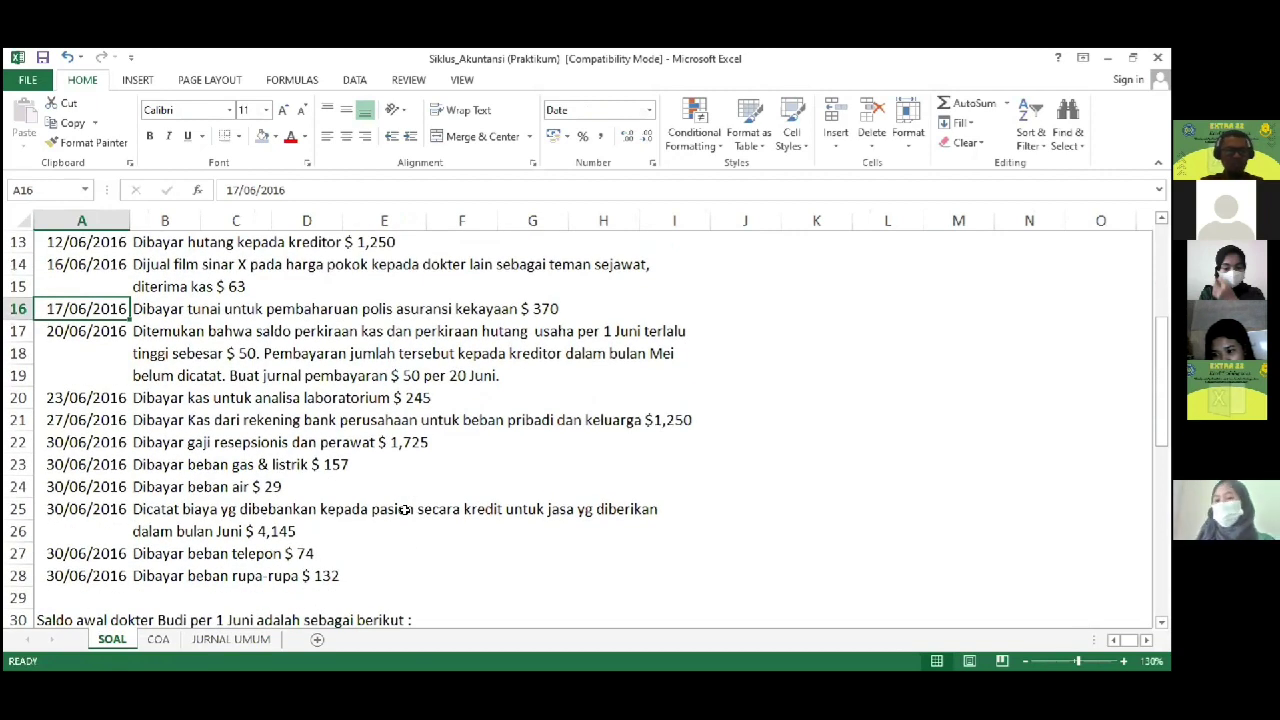
key(alt+Tab)
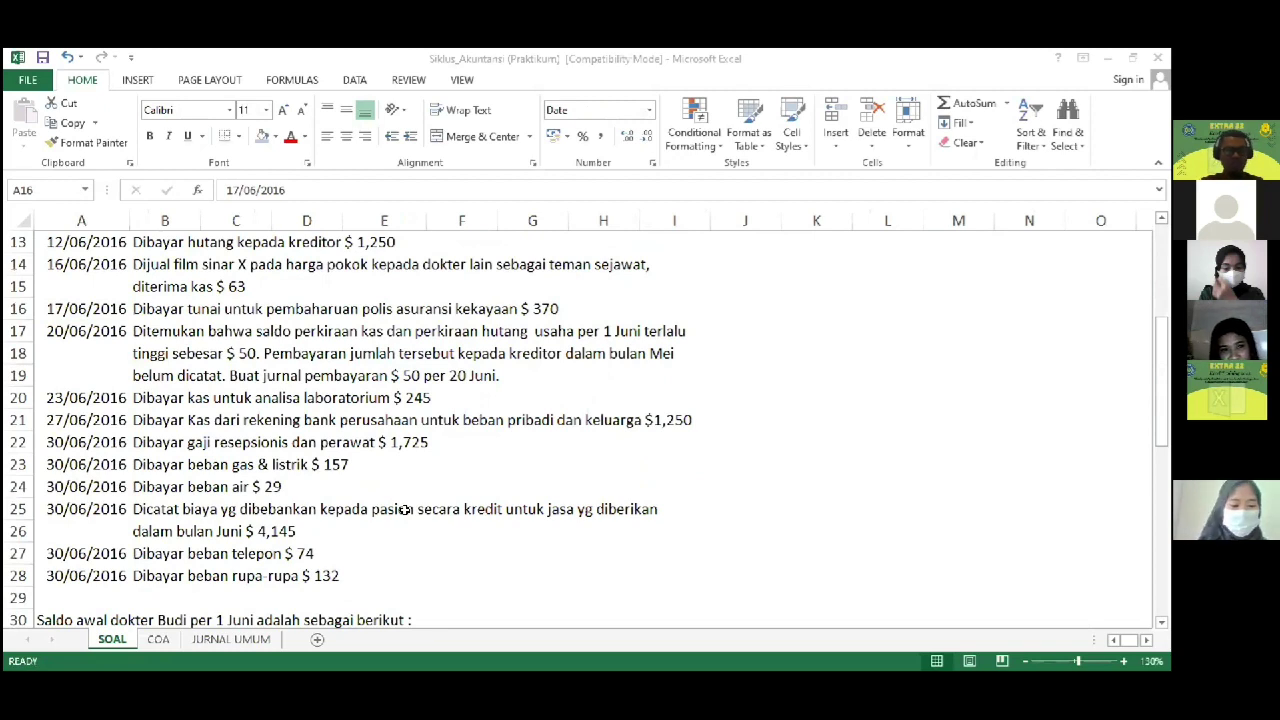
key(alt+Tab)
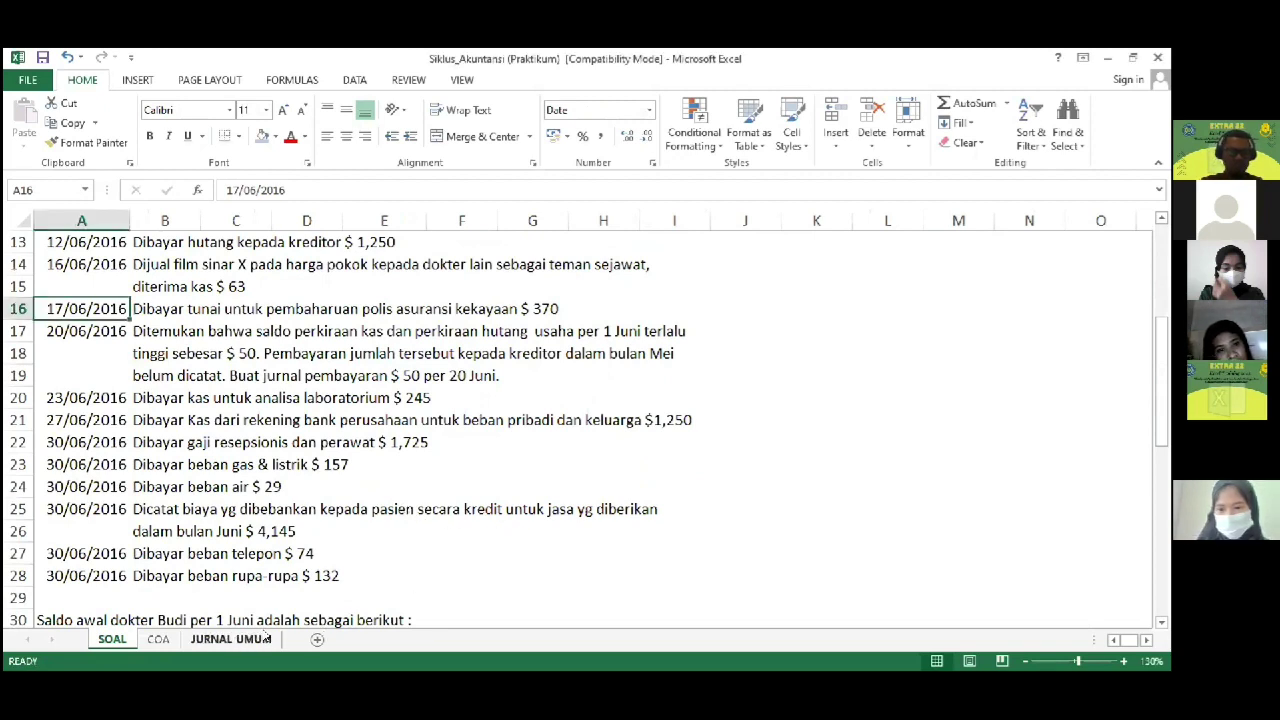
Step: Enter the date 17/06/2016 in A19 of the JURNAL UMUM sheet
click(231, 639)
text(17)
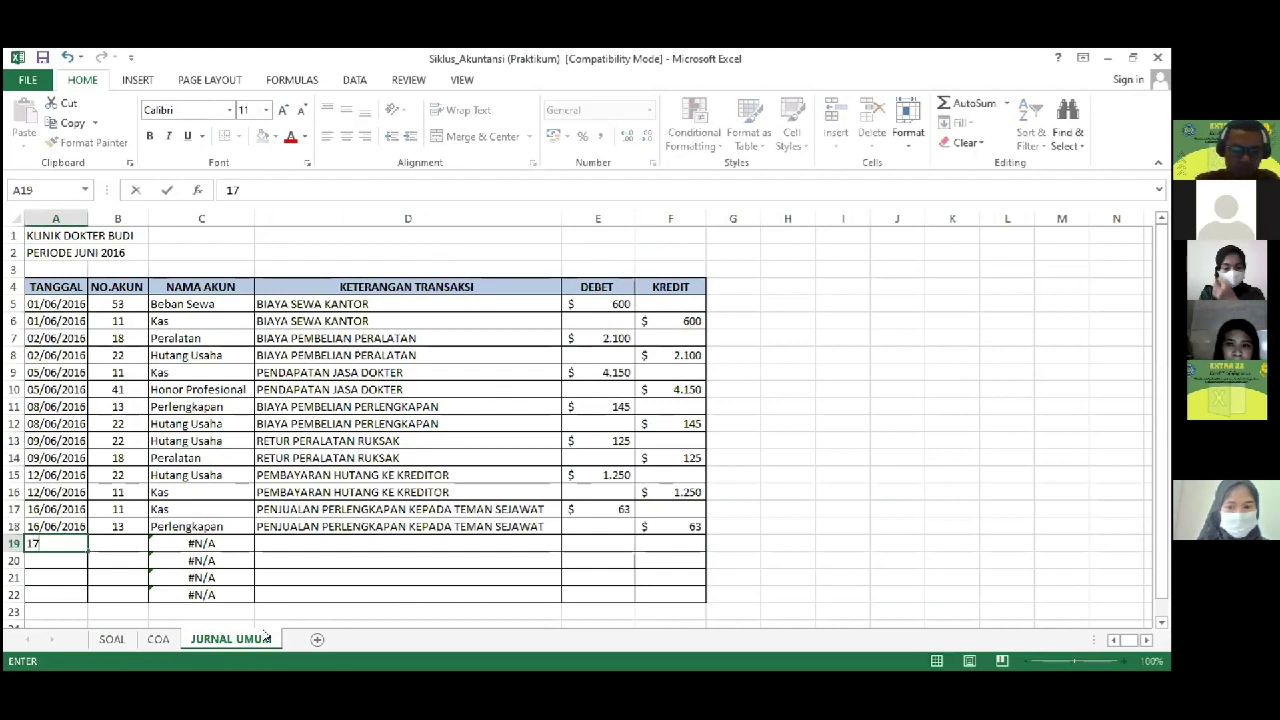
text(/06/201)
text(6)
key(Tab)
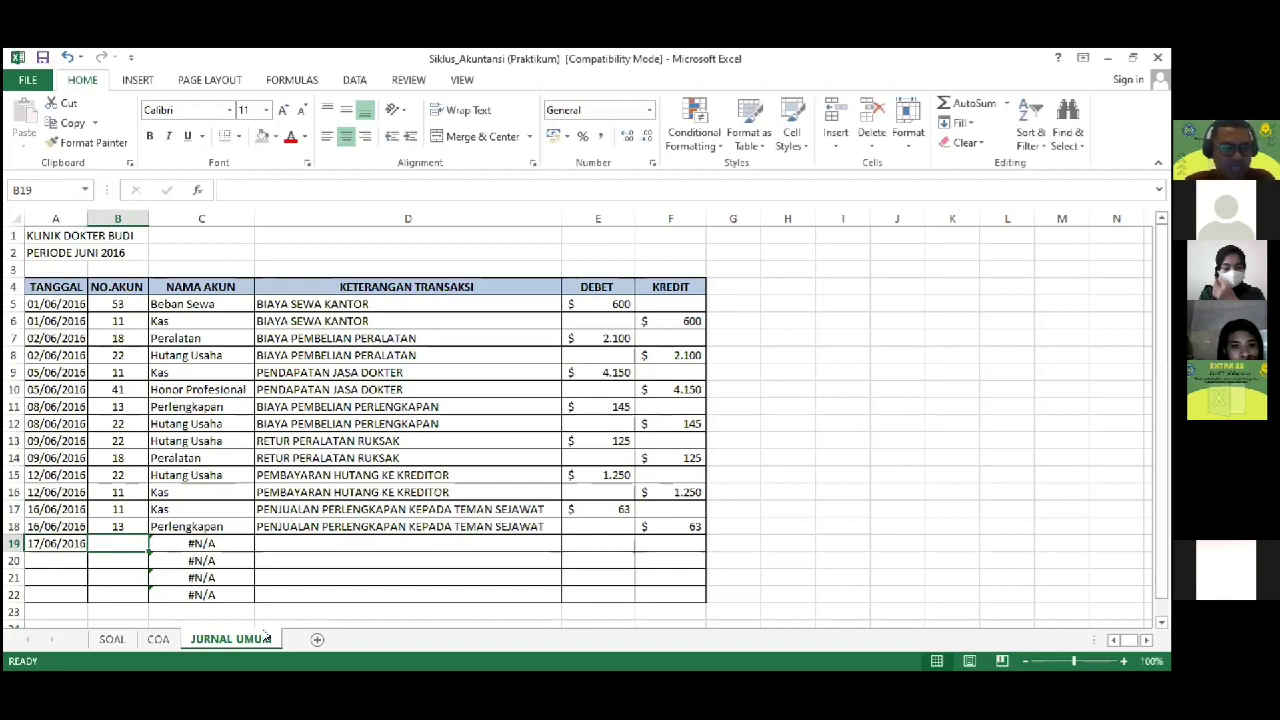
Step: Enter account number 14, Asuransi Dibayar Dimuka, in B19 and autofit column C to the account names
text(14)
key(Tab)
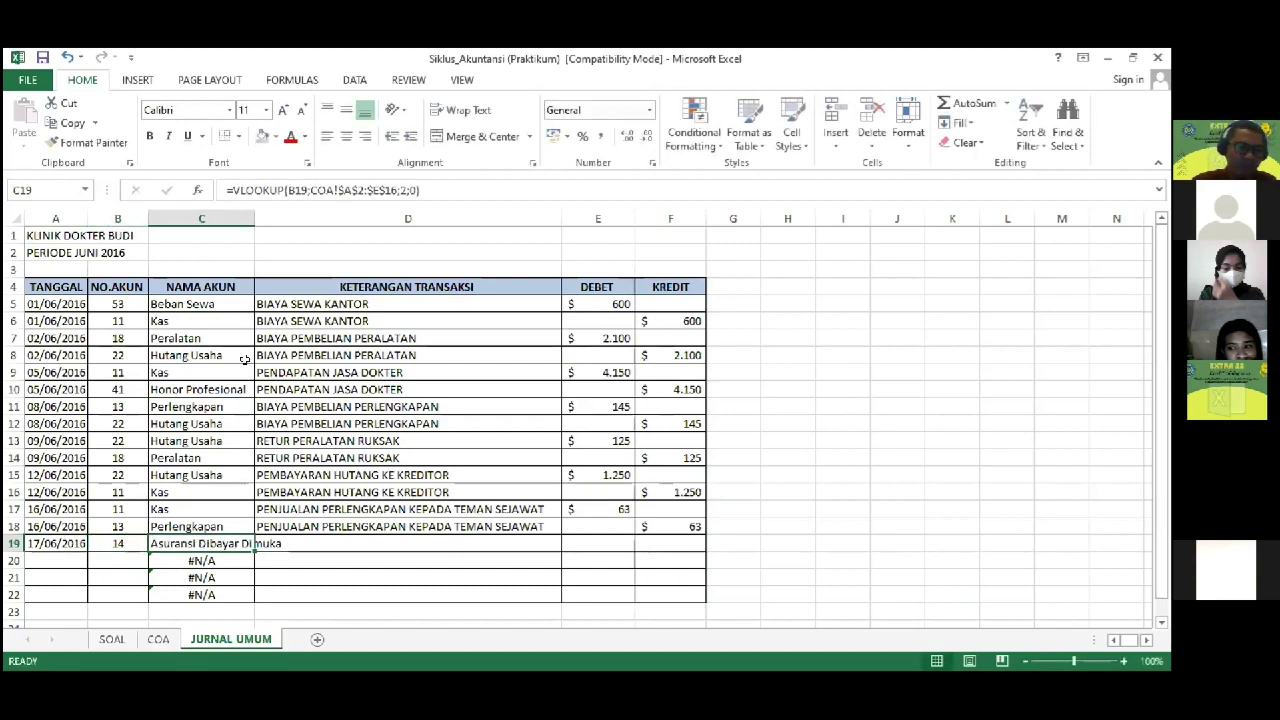
double_click(251, 209)
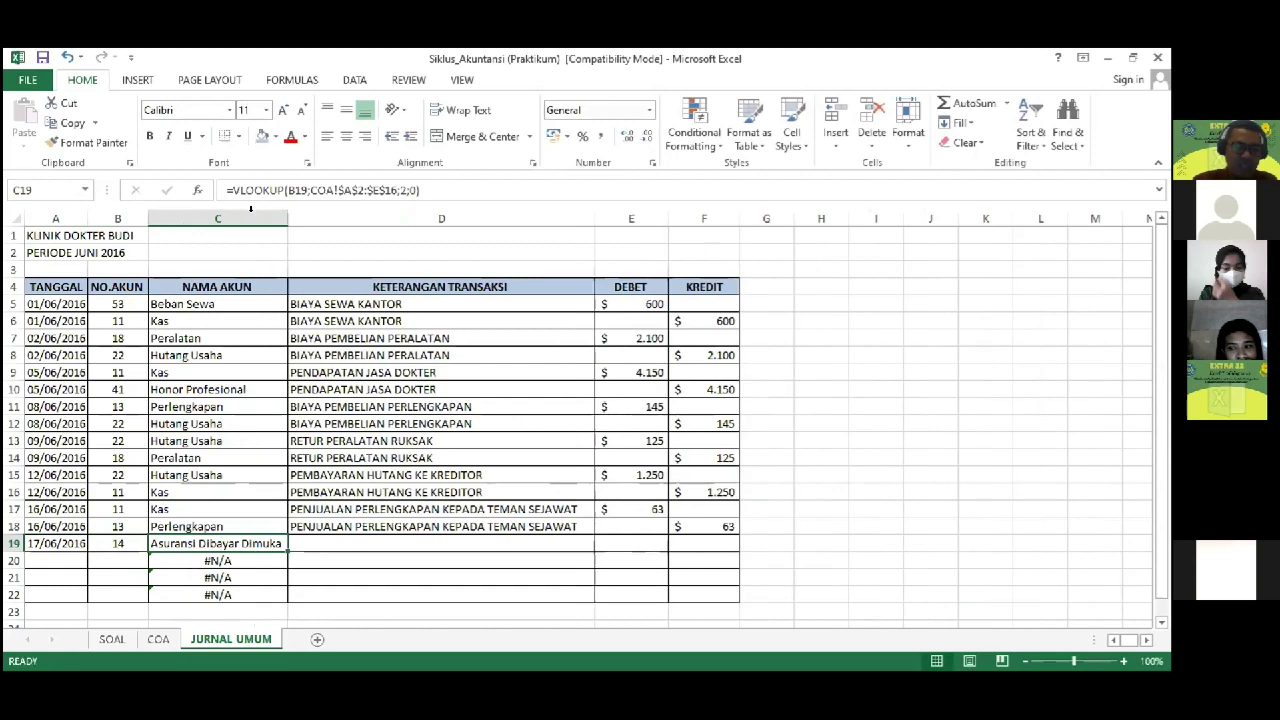
Step: Enter ASURANSI UNTUK POLIS KEKAYAAN as the description in D19 and debit the prepaid insurance with 370 in E19
key(Tab)
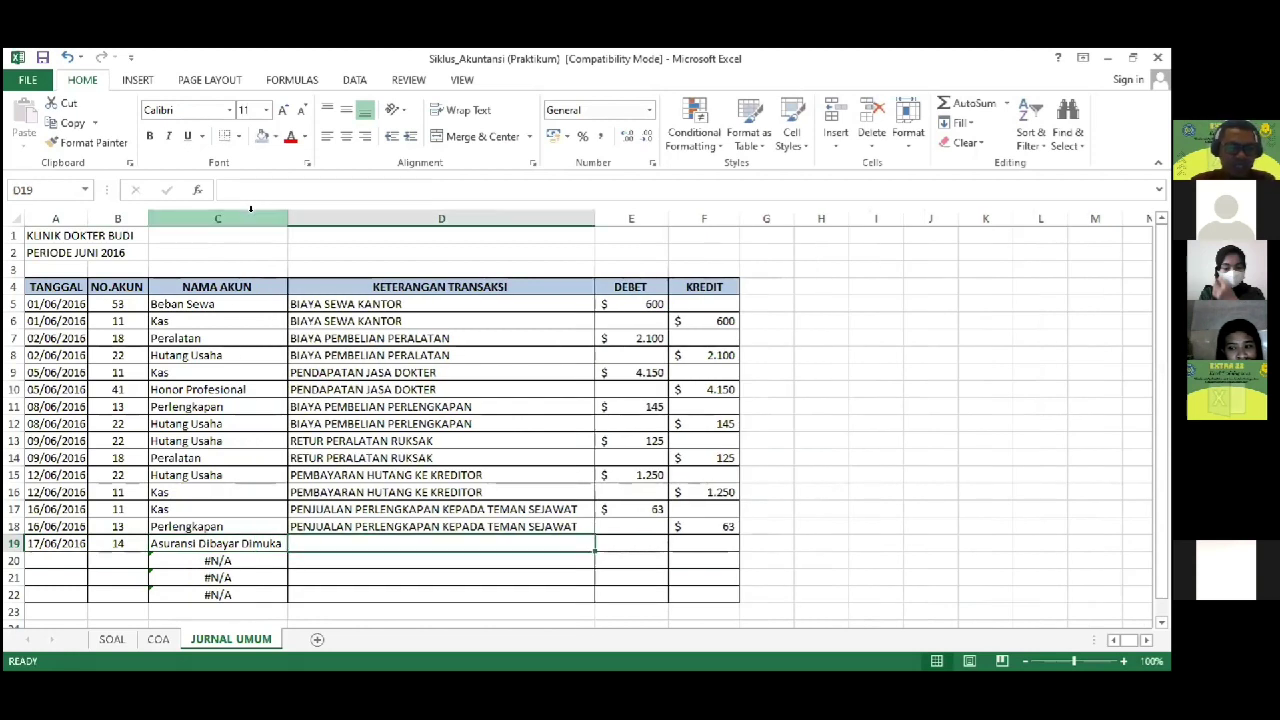
text(ASURA)
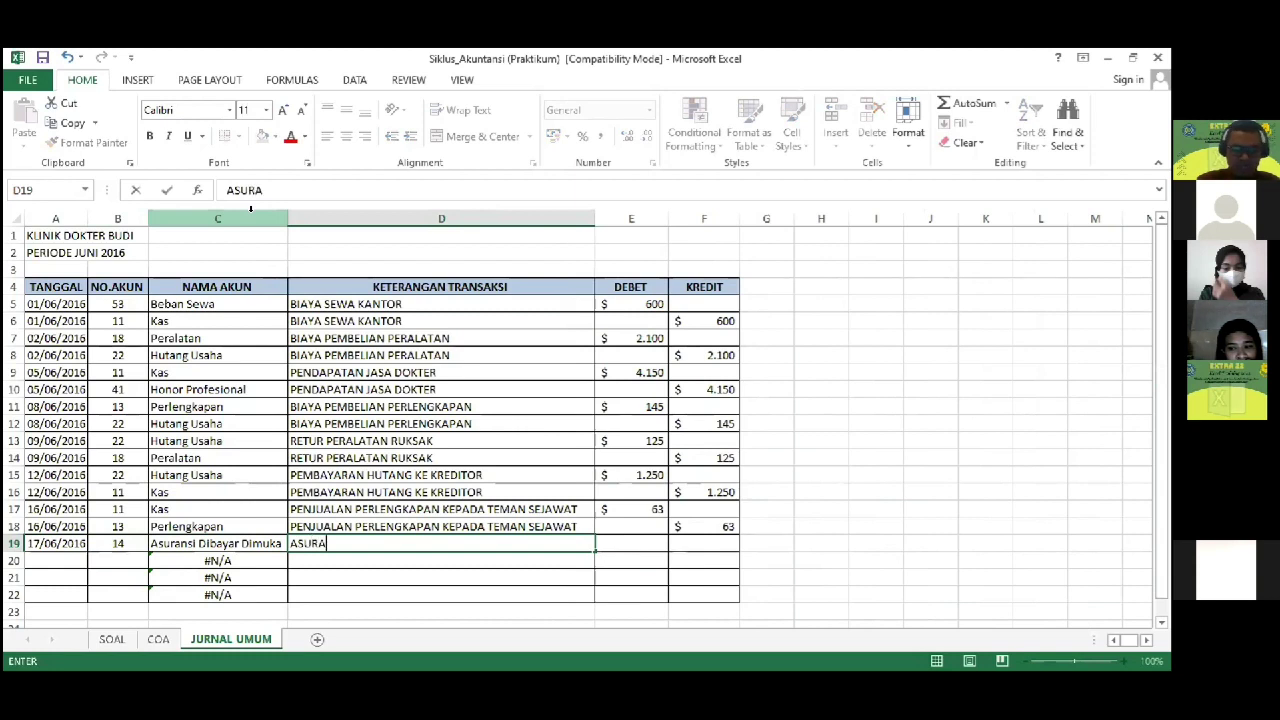
text(NSI UNTUK)
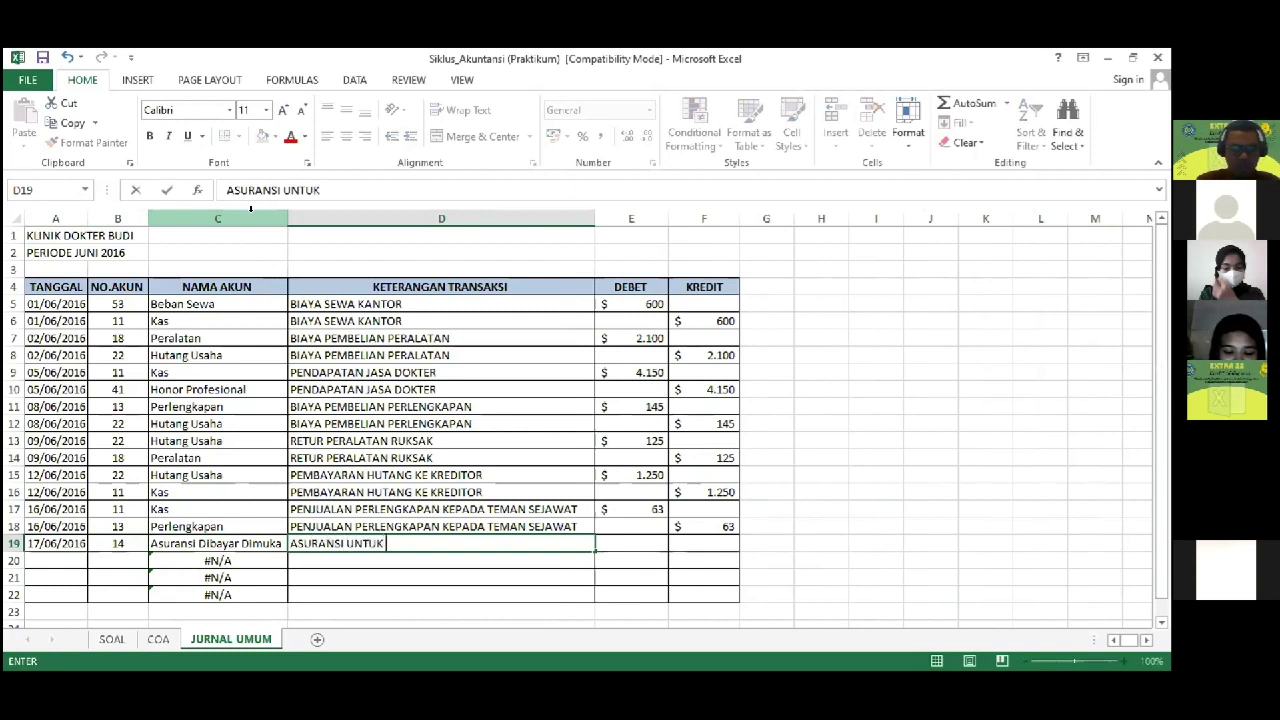
text( POLIS KEKAYAAN)
key(Tab)
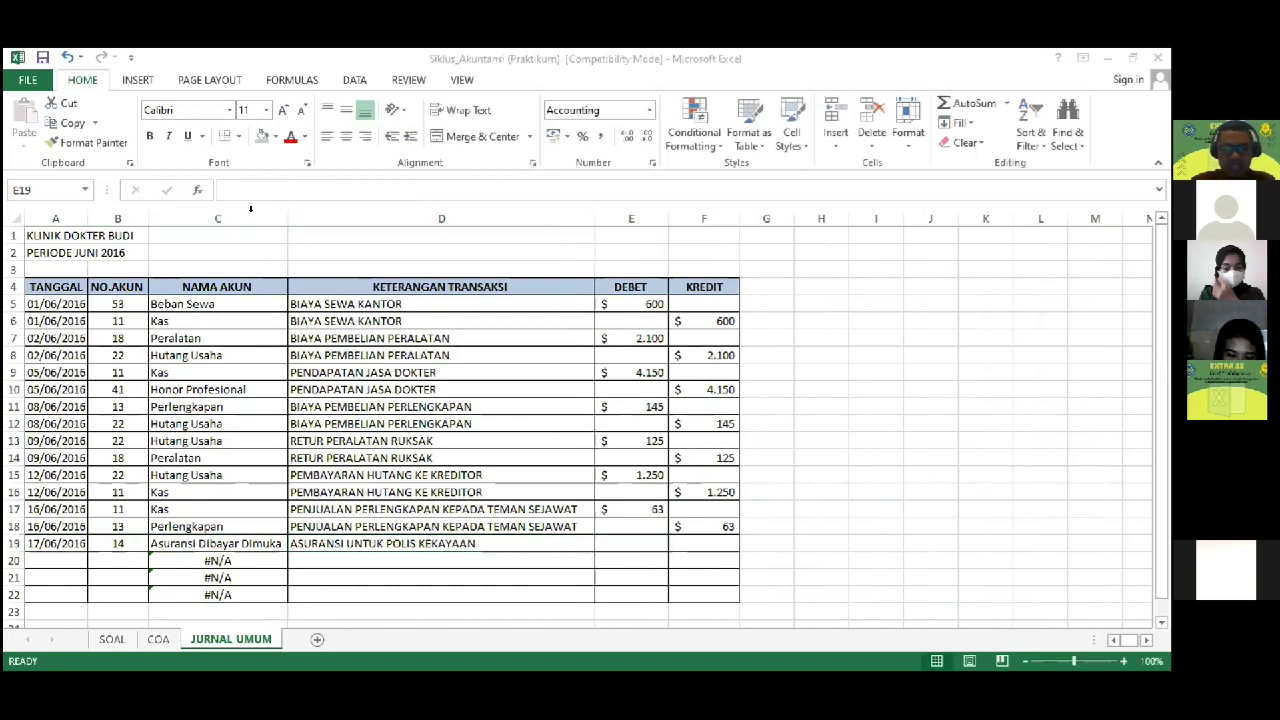
text(370)
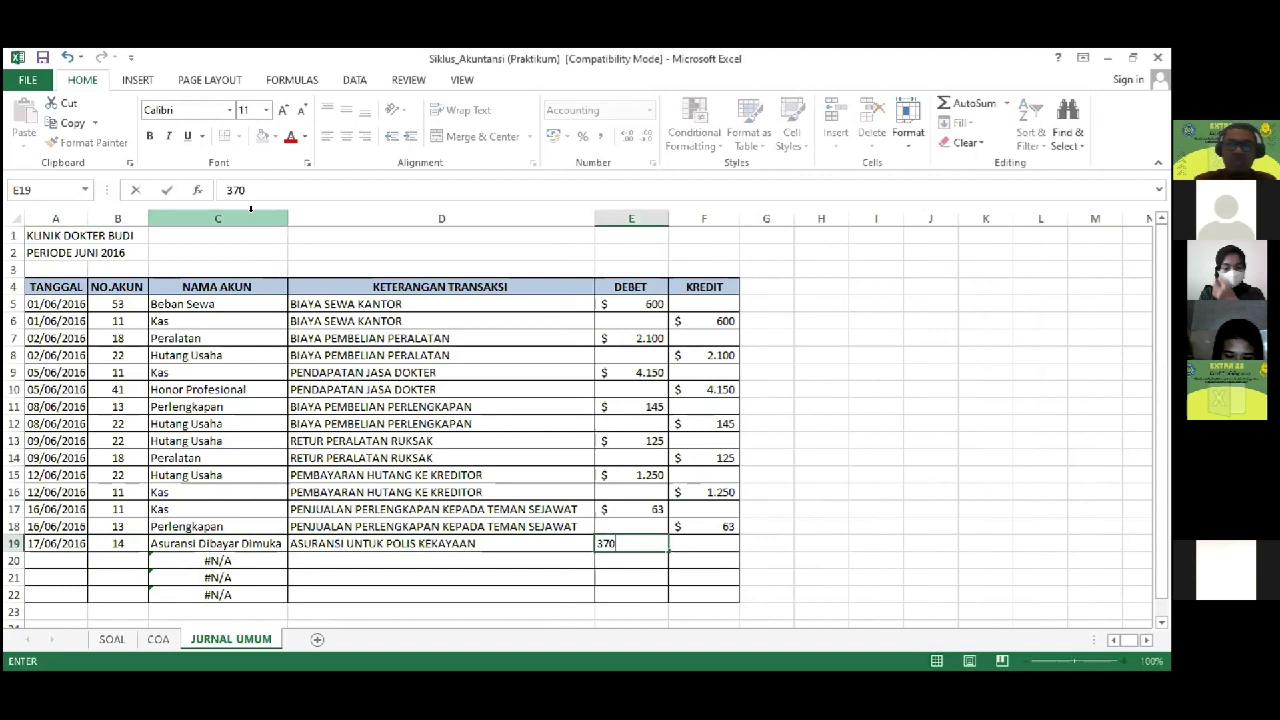
key(ctrl+Return)
Step: Repeat the date in A20 with =A19 and enter account number 11, Kas, in B20 for the credit line
key(Left)
key(Left)
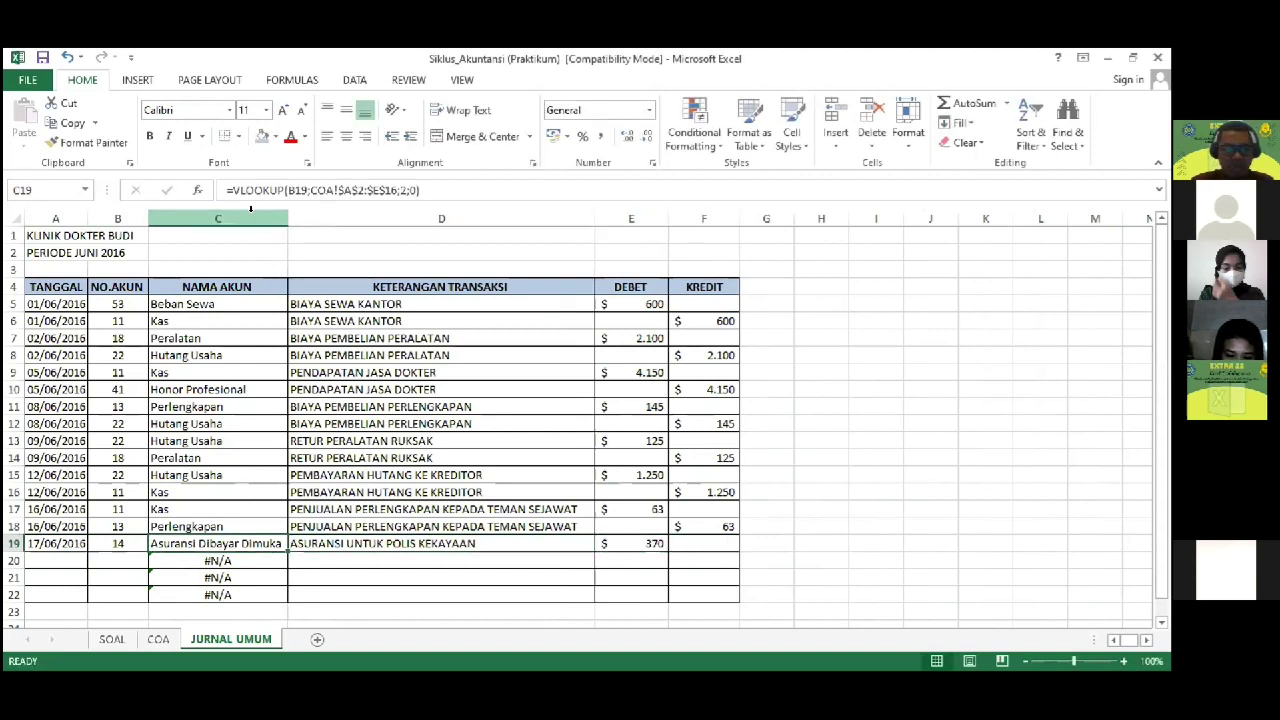
key(Left)
key(Down)
key(Left)
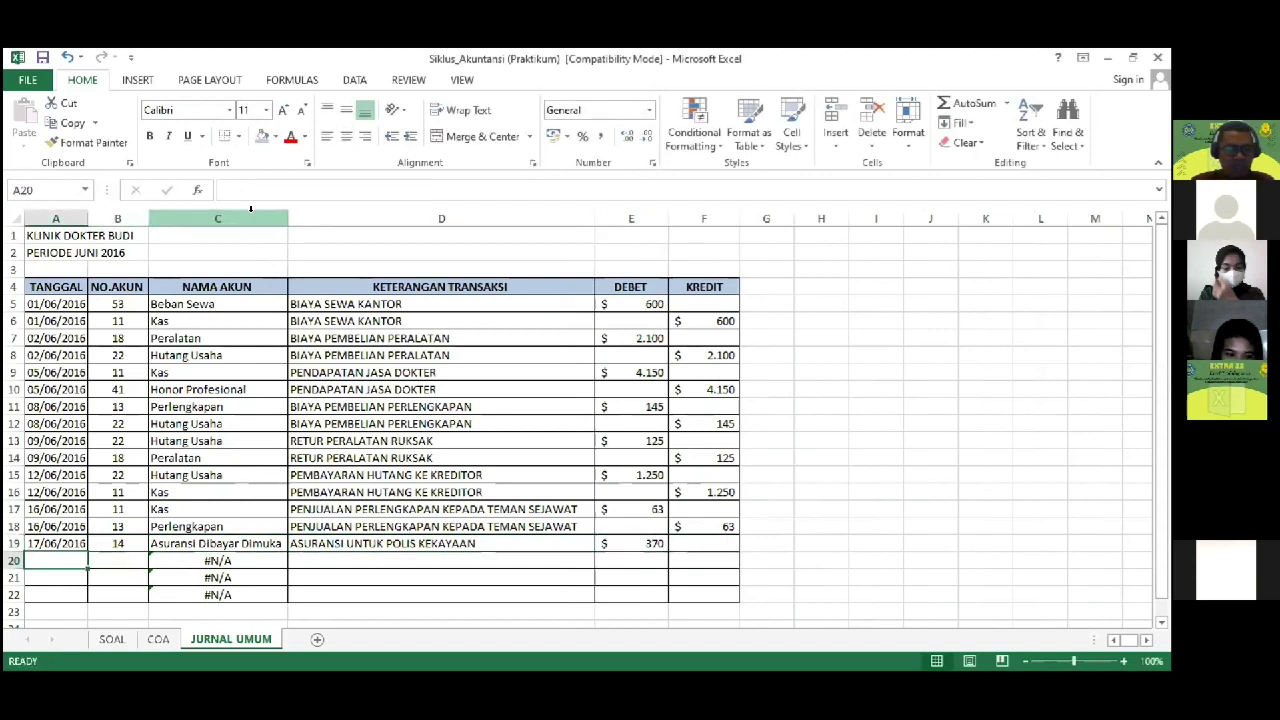
key(alt+Tab)
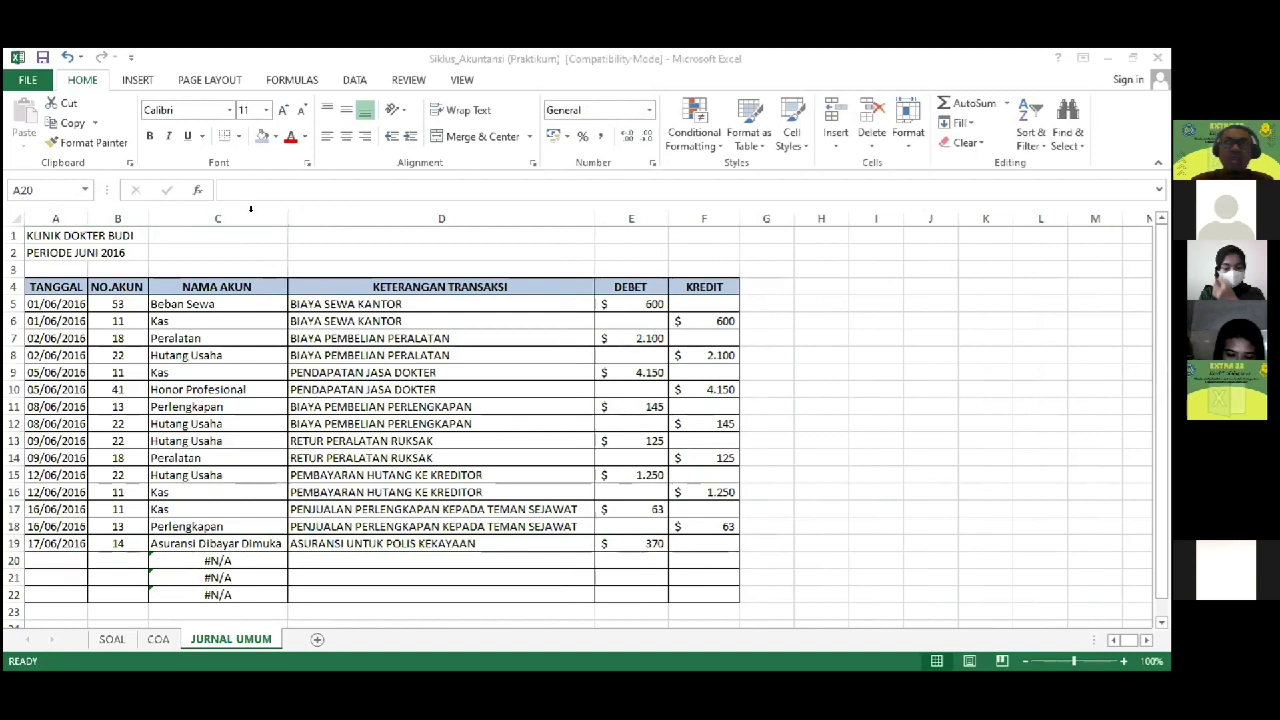
key(alt+Tab)
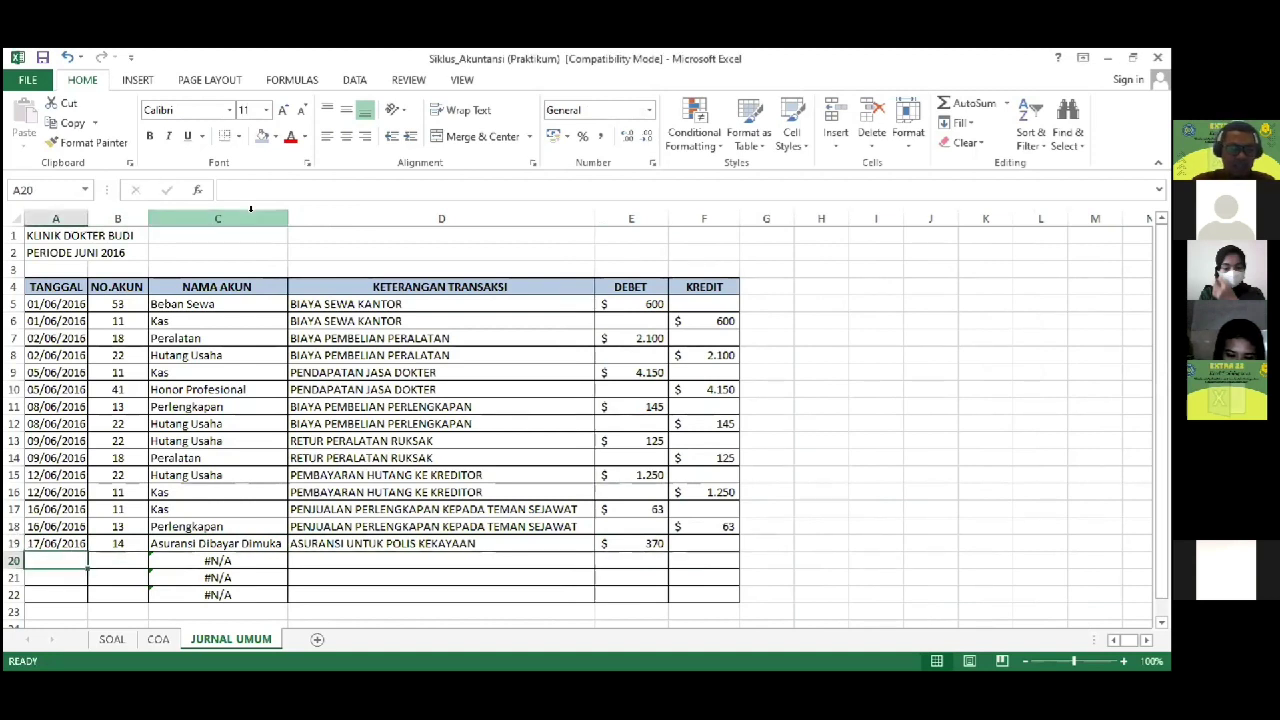
text(=A19)
key(Tab)
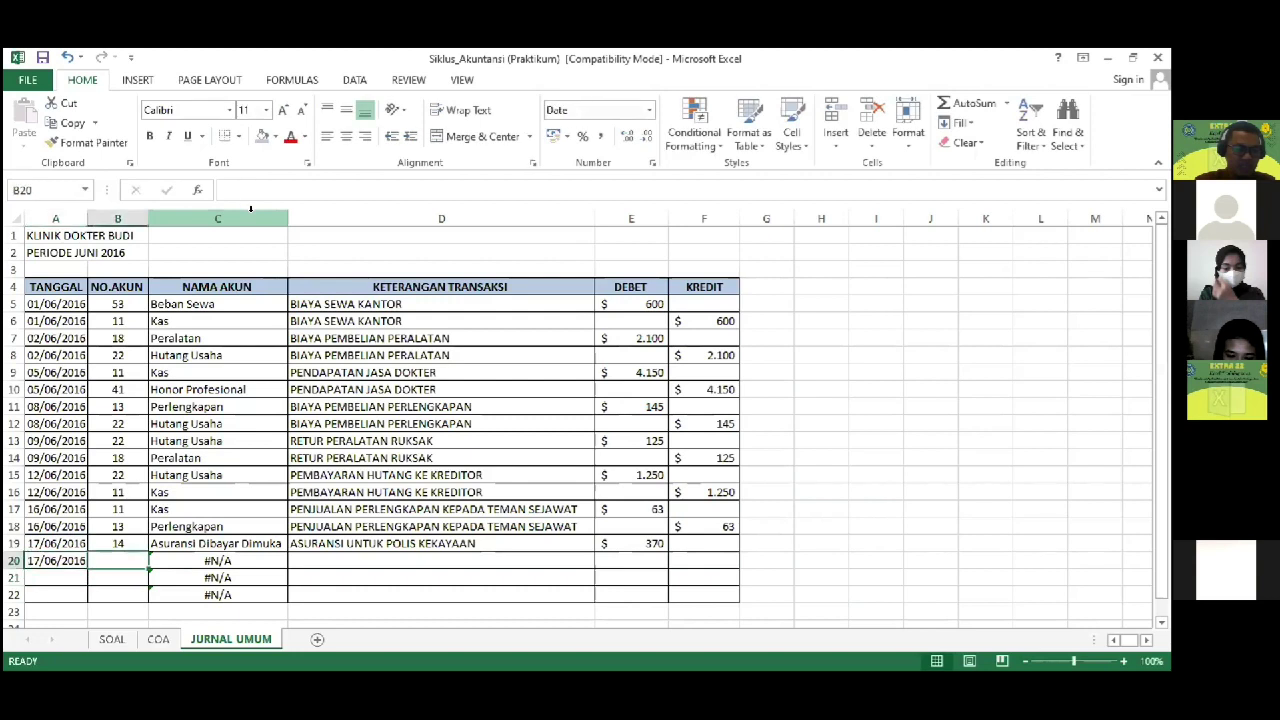
text(11)
key(Tab)
key(Tab)
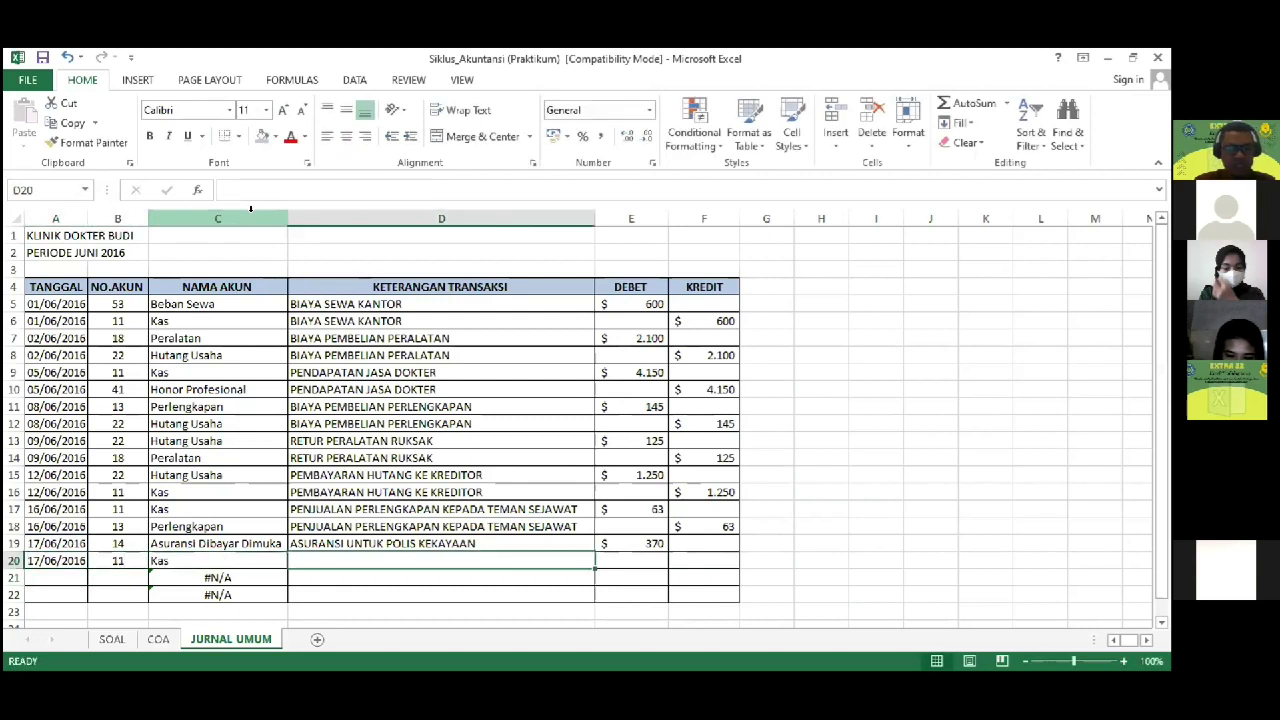
Step: Repeat the insurance description in D20 with =D19 and credit Kas in F20 with =E19
text(=D19)
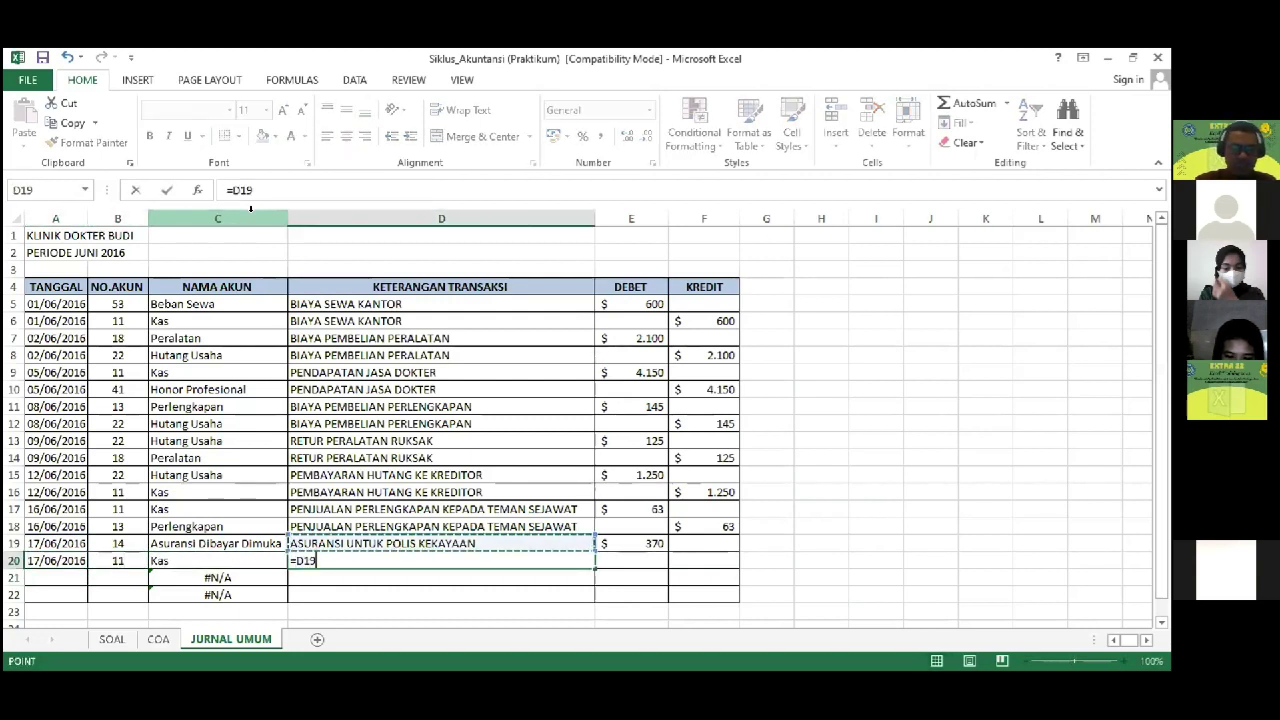
key(Tab)
key(Tab)
text(=)
key(Left)
key(Up)
key(Return)
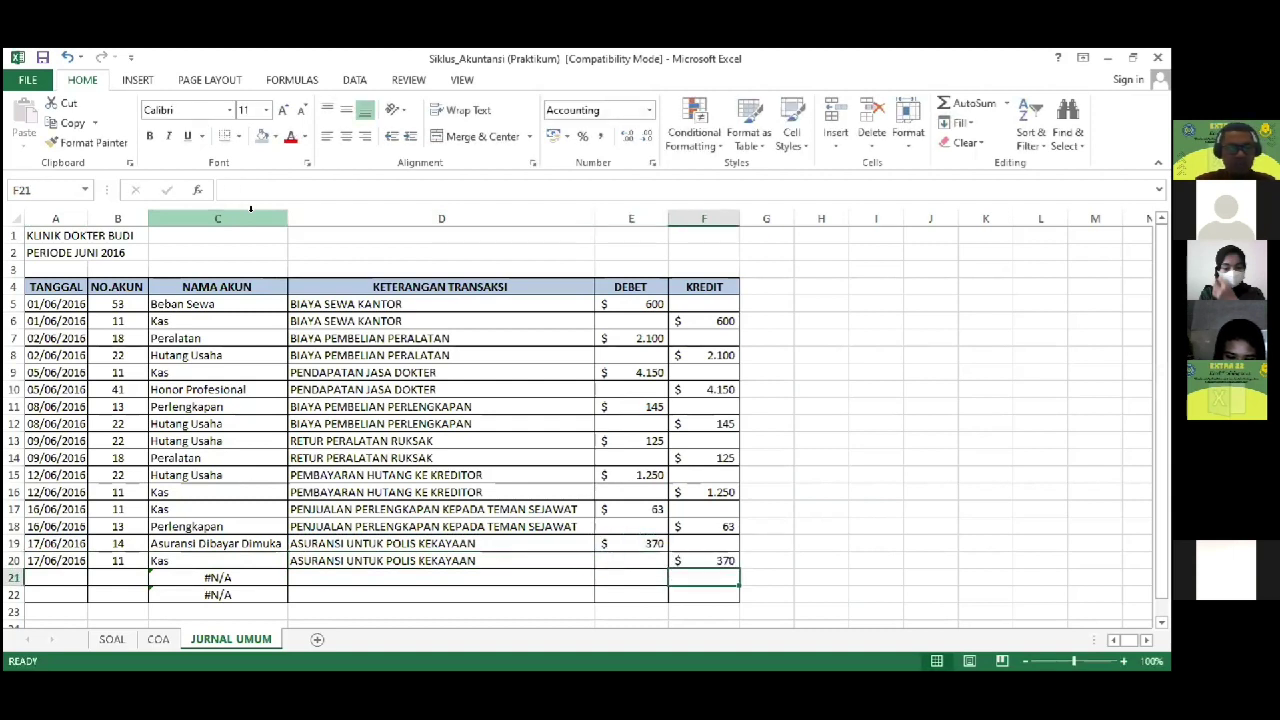
Step: Insert one blank row above row 22, the last row of the journal table
key(Left)
key(Left)
key(Left)
key(Left)
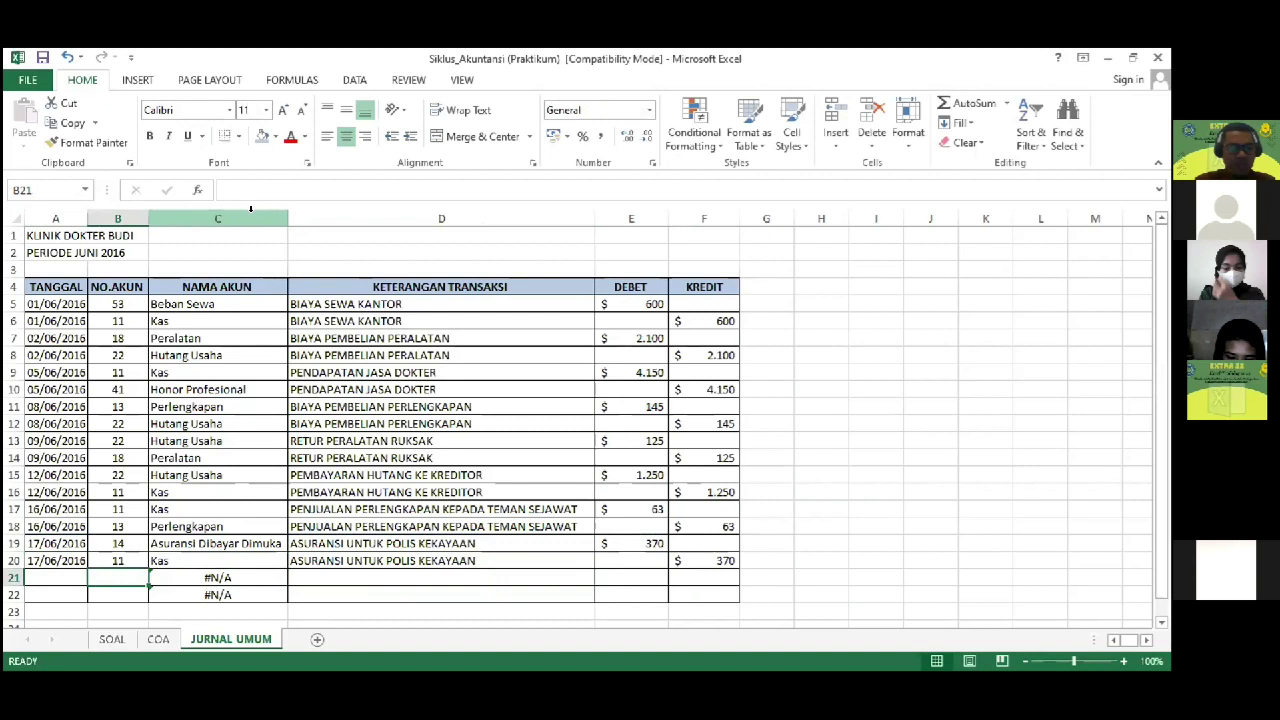
key(Down)
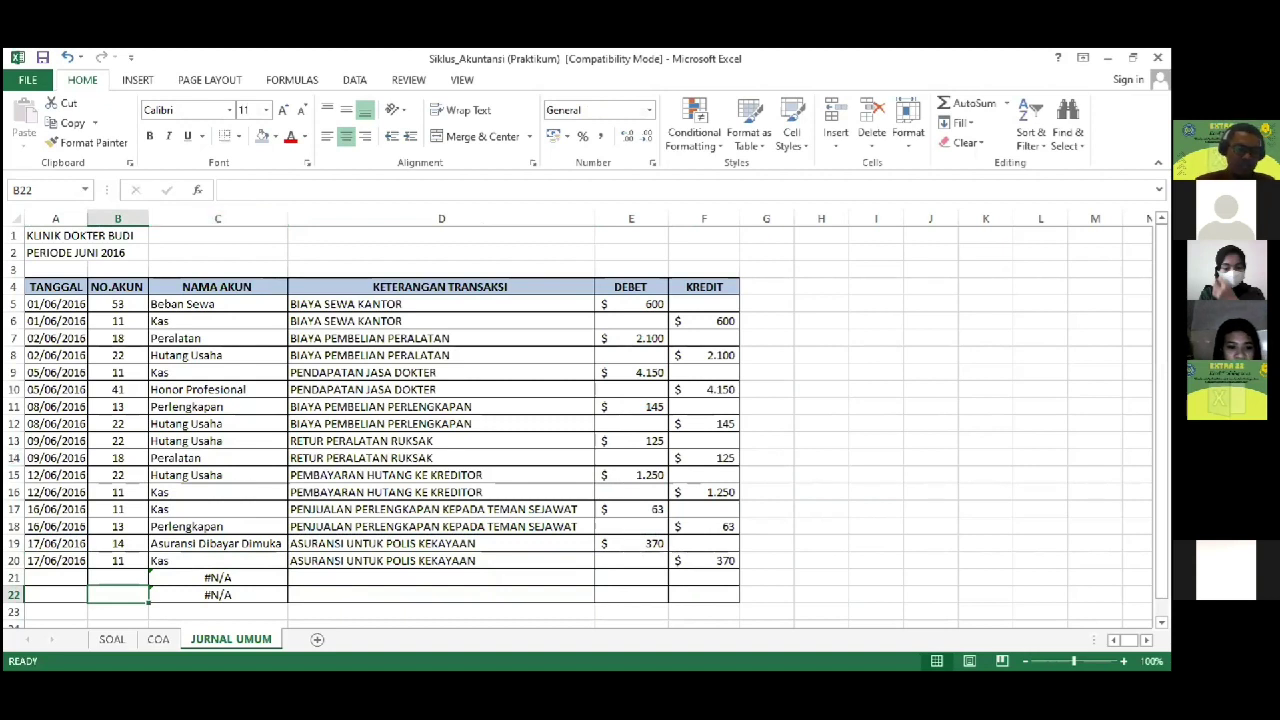
click(14, 593)
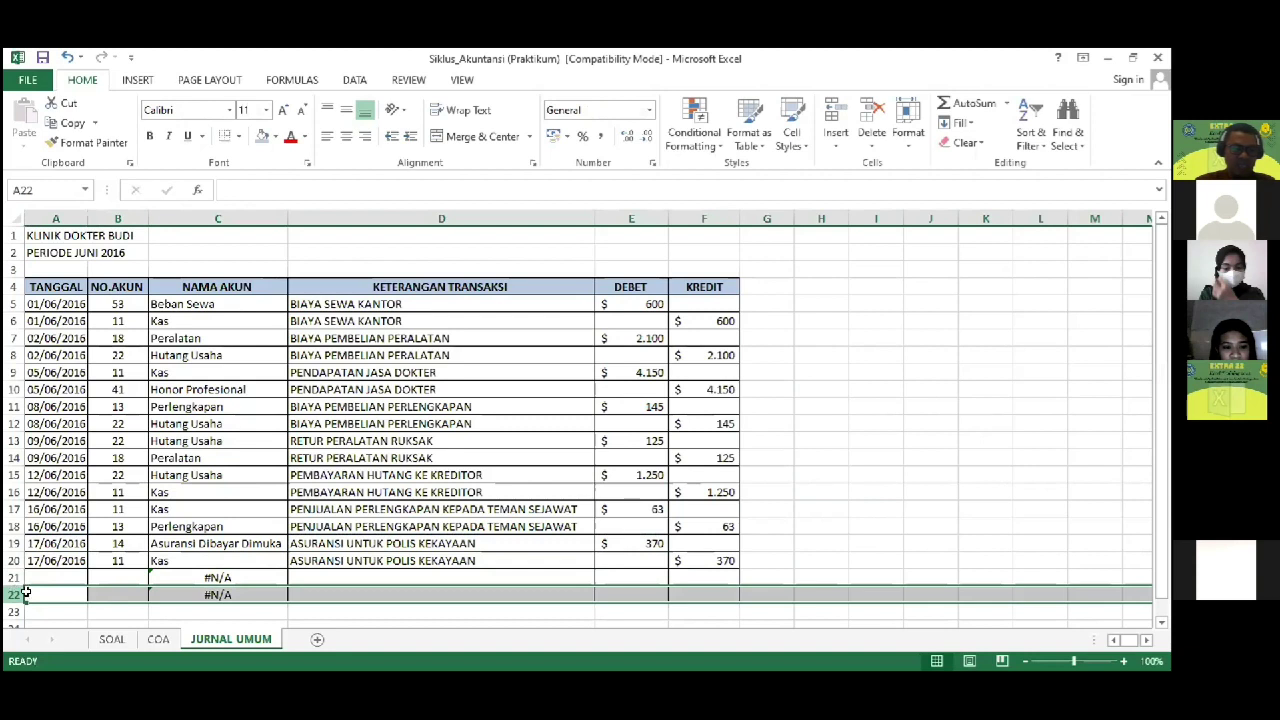
click(43, 593)
click(14, 594)
right_click(18, 595)
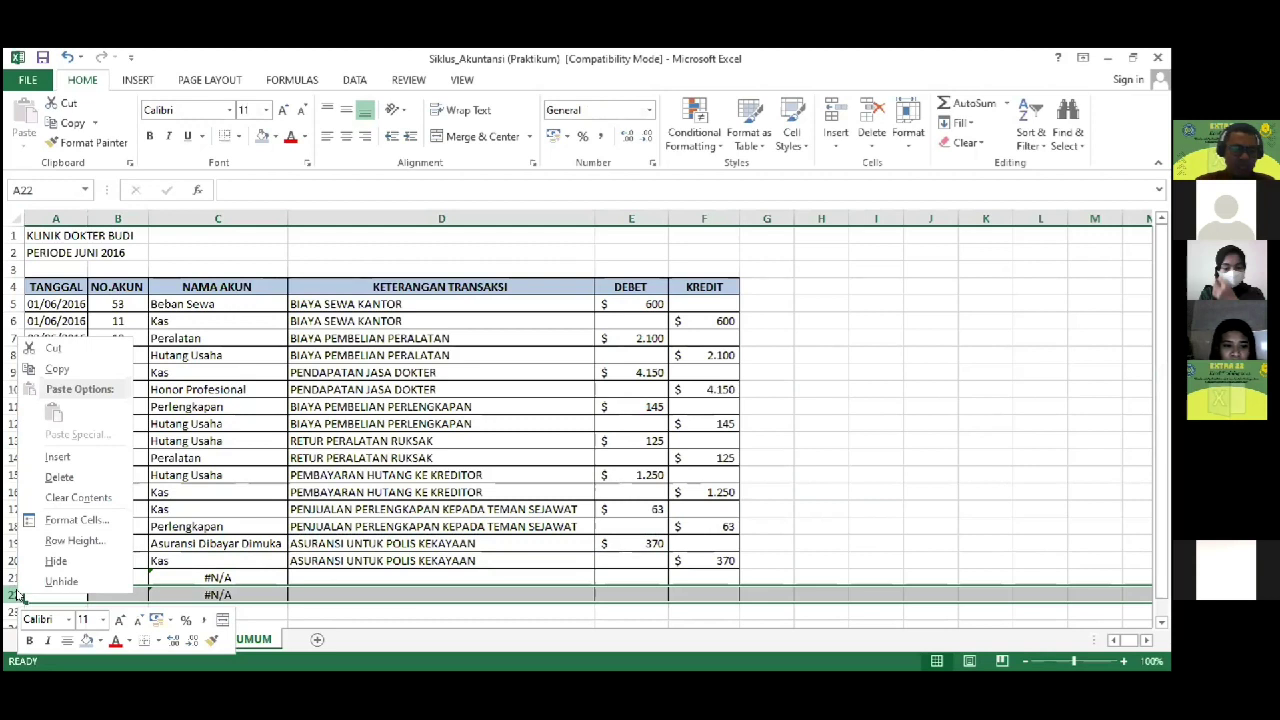
click(60, 457)
scroll(203, 579, down, 2)
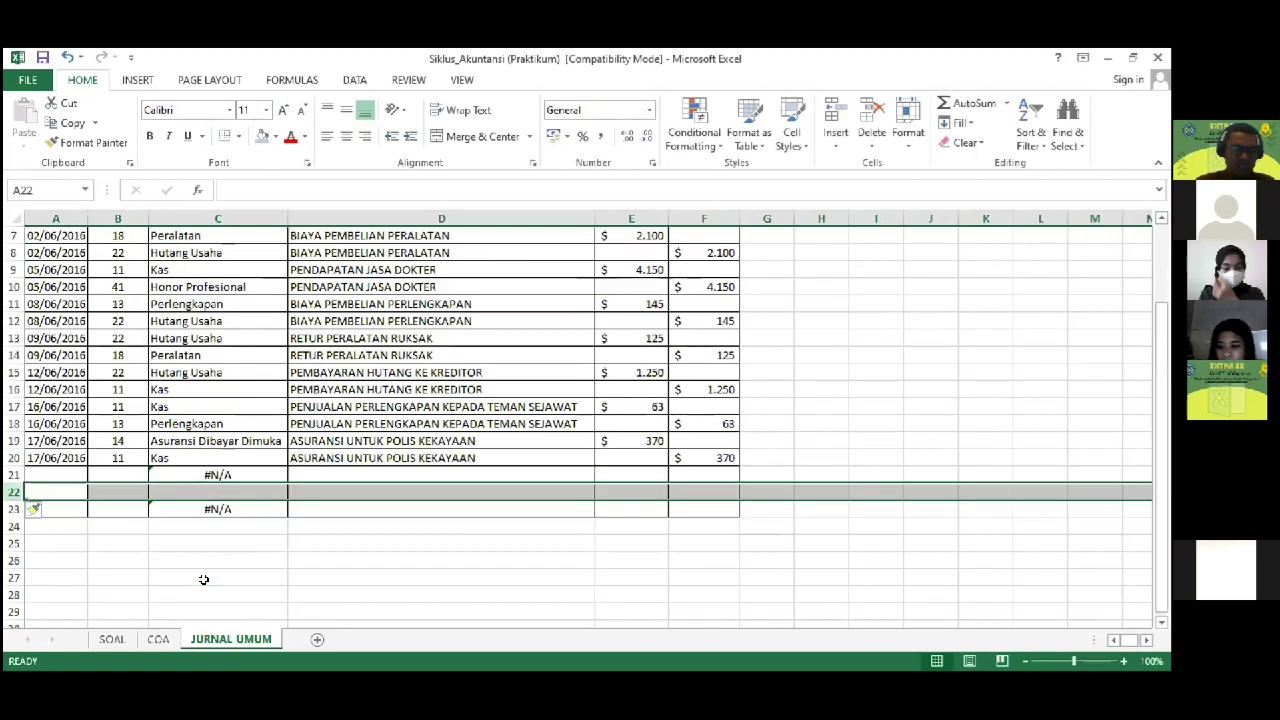
Step: Insert two more blank rows above row 22 based on rows 22 and 23
click(47, 509)
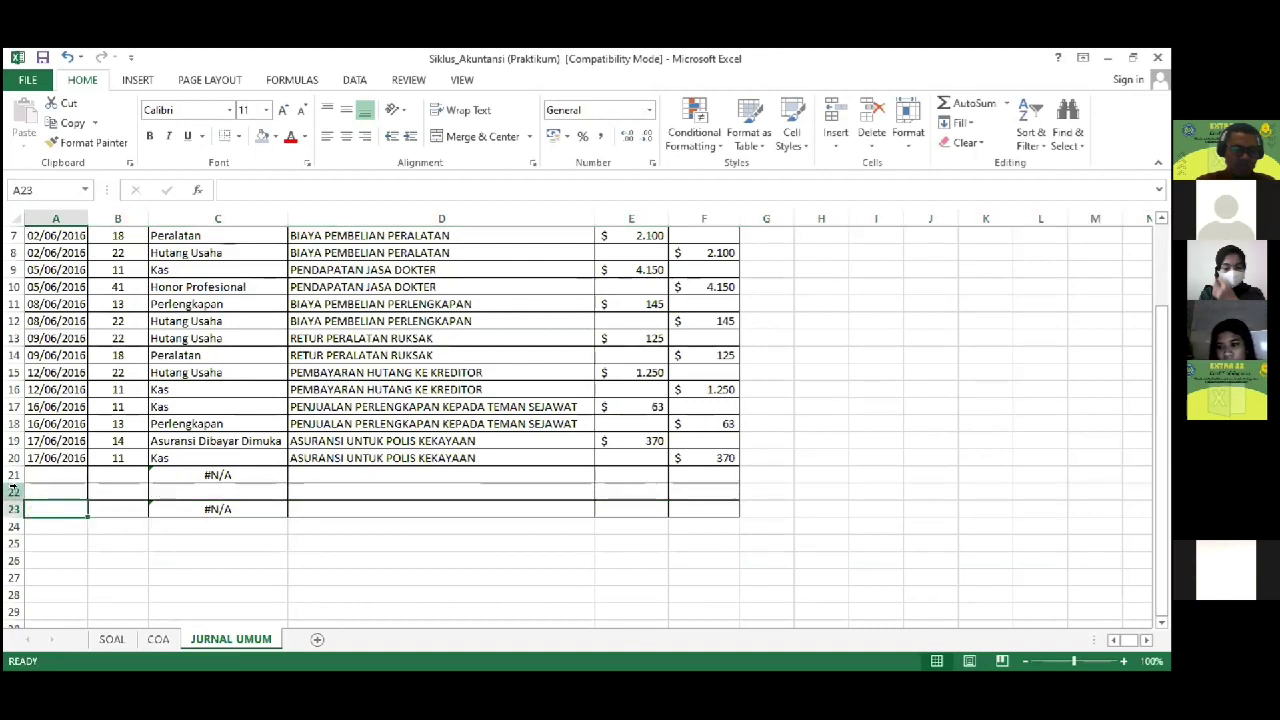
click(8, 492)
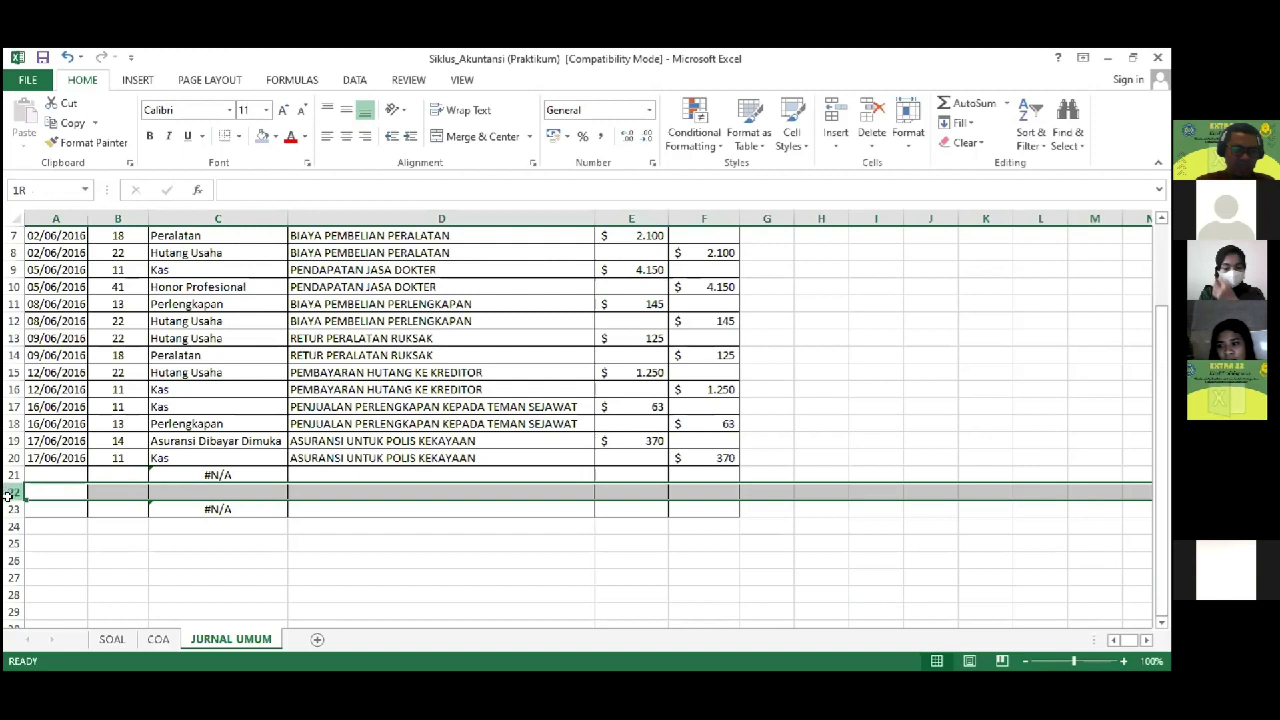
drag(8, 494, 8, 500)
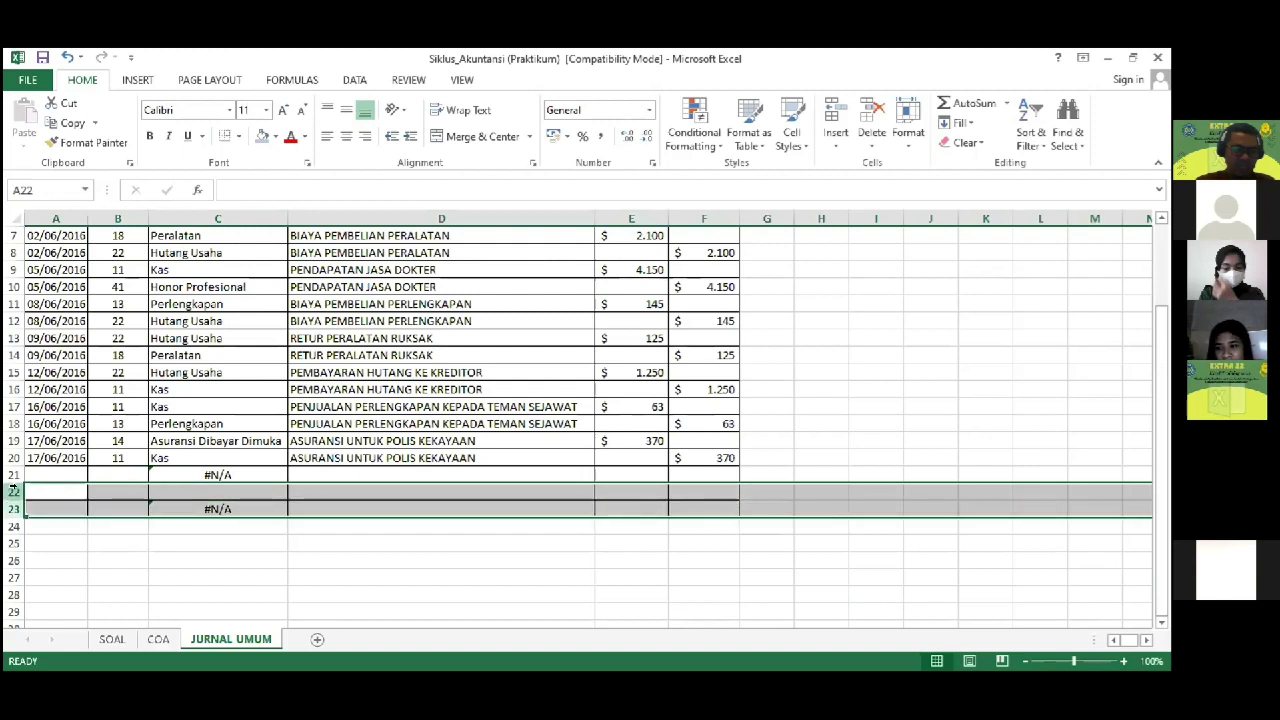
right_click(14, 498)
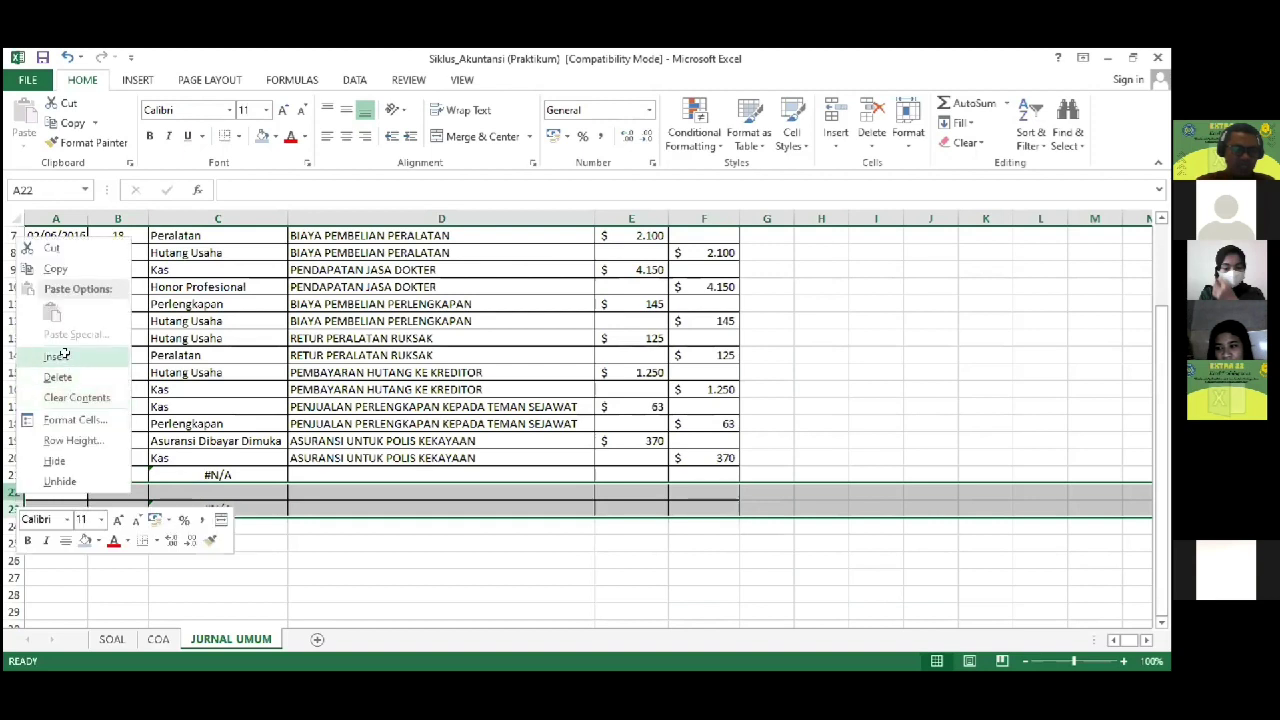
click(61, 354)
click(53, 541)
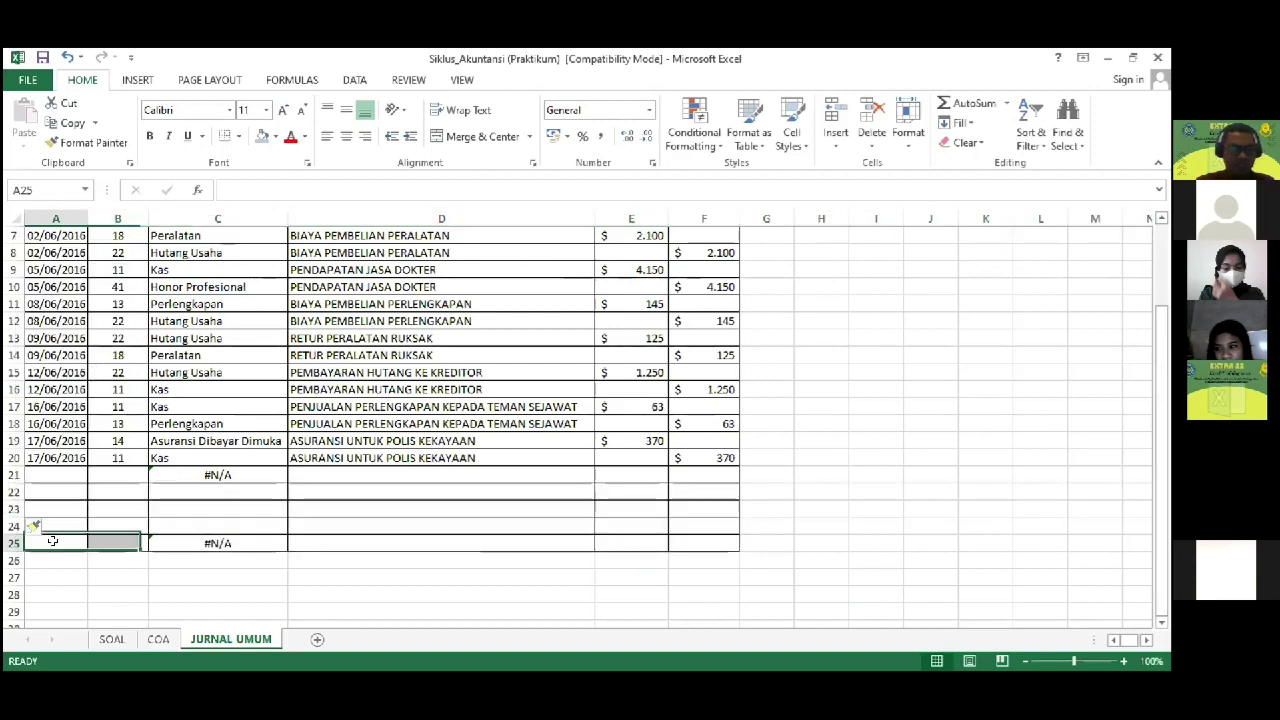
Step: Insert four more blank rows above row 22 based on rows 22 to 25 of the journal table
click(10, 493)
mouse_move(10, 495)
mouse_down()
mouse_move(14, 523)
mouse_move(14, 508)
mouse_up()
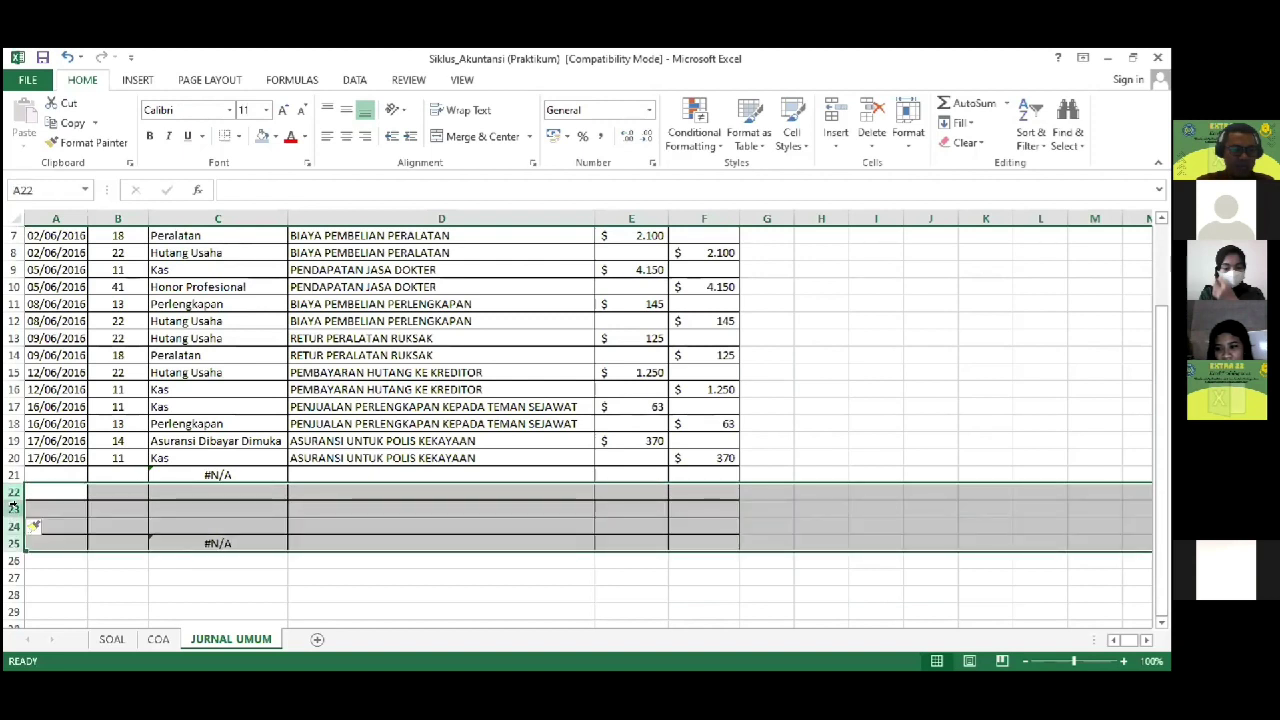
right_click(12, 510)
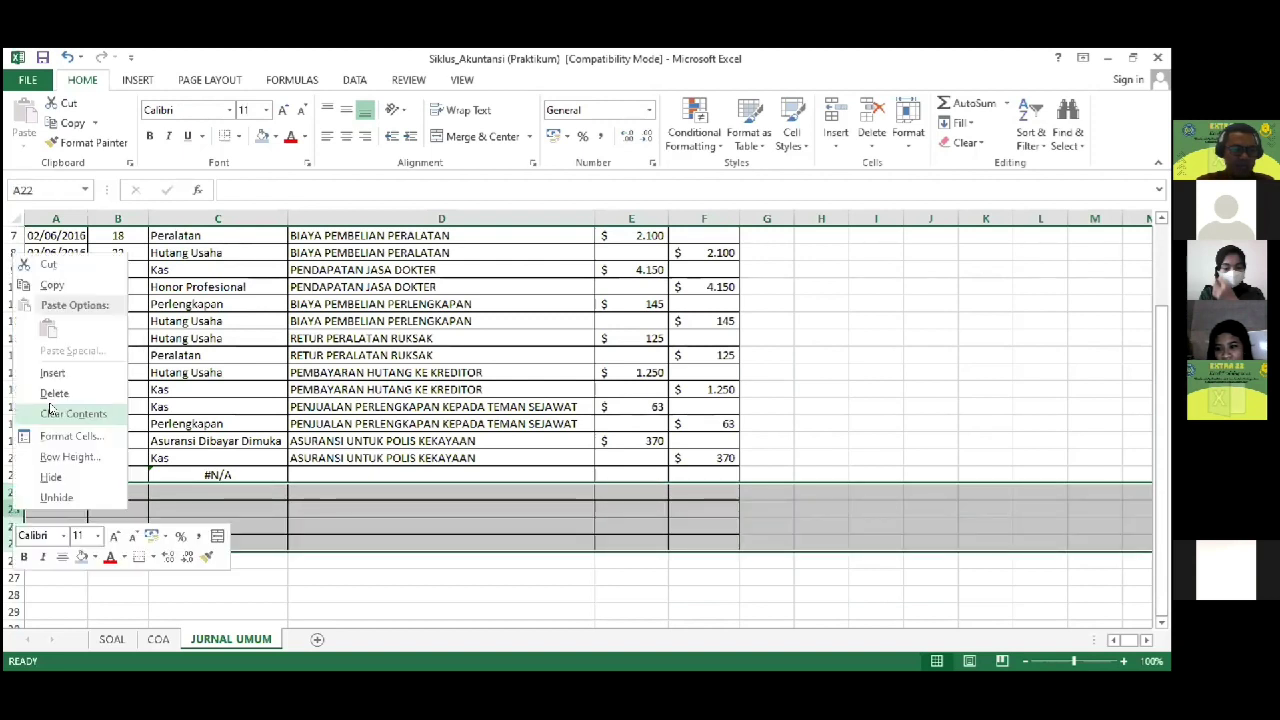
click(64, 374)
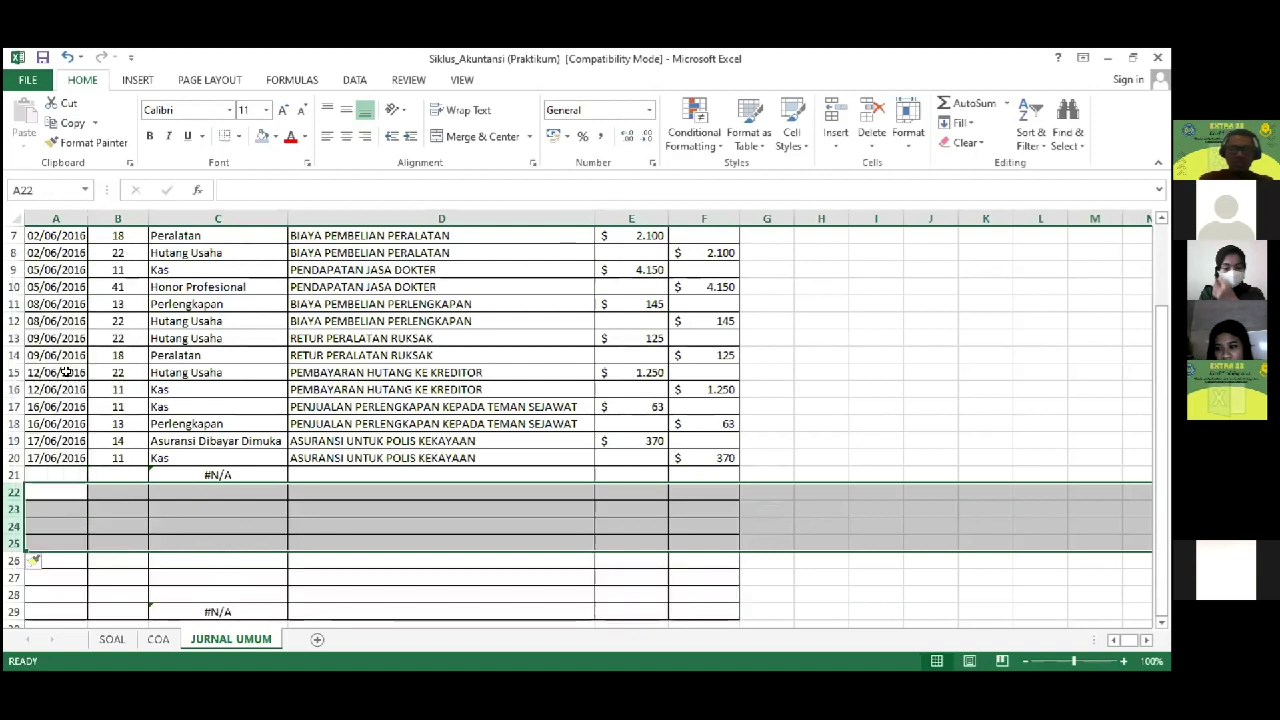
Step: Copy the VLOOKUP account name formula from C21 into the cells below it through C29
key(Up)
key(Right)
key(Right)
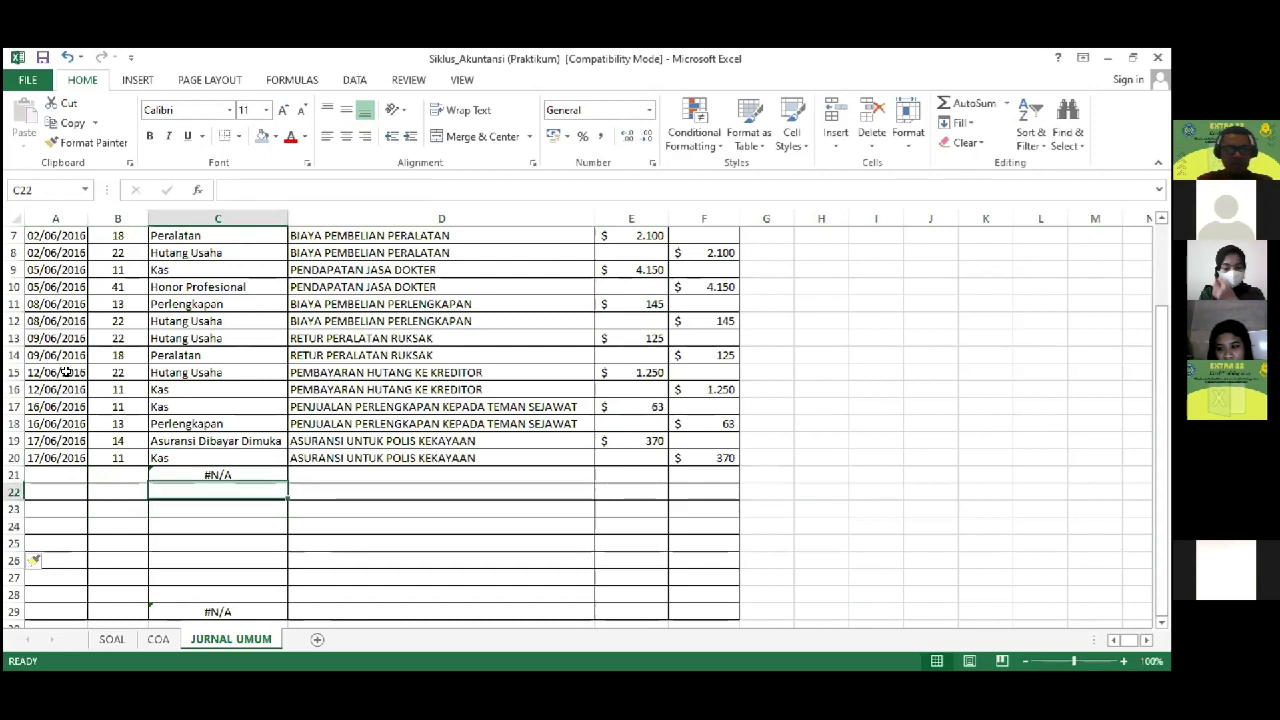
key(ctrl+c)
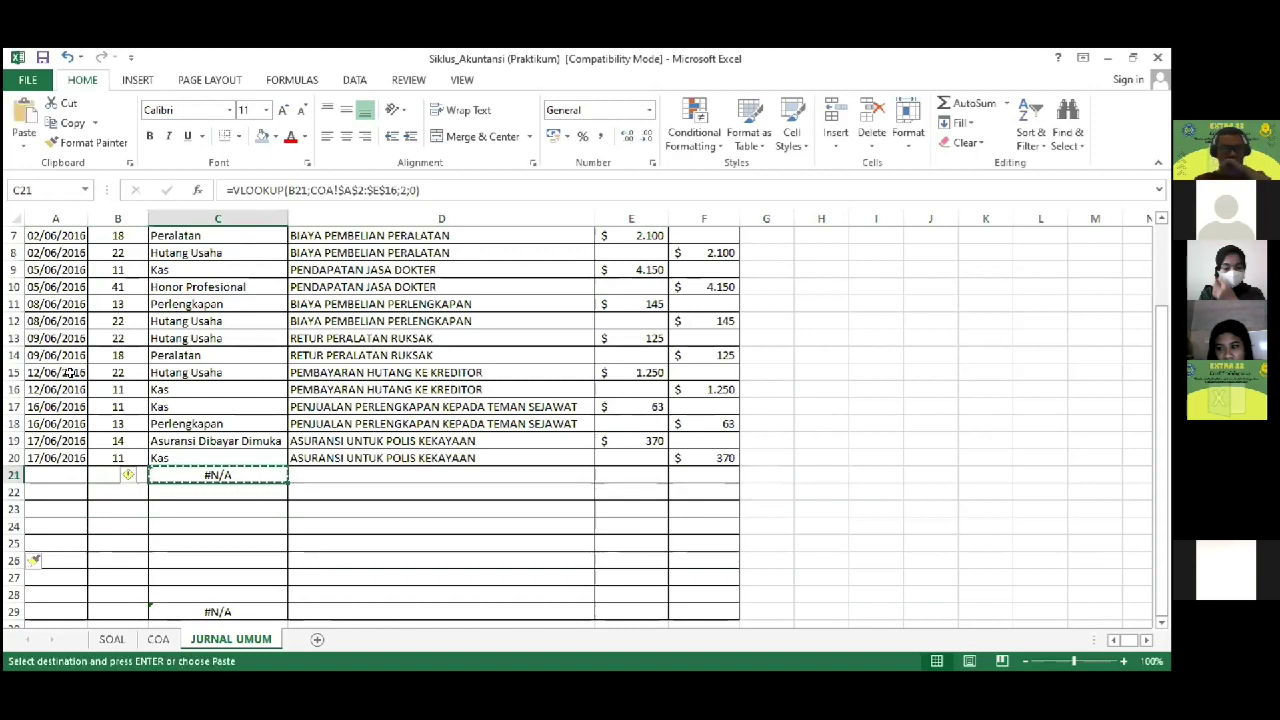
key(shift+Down)
key(shift+Down)
key(shift+Down)
key(shift+Down)
key(shift+Down)
key(shift+Down)
key(shift+Down)
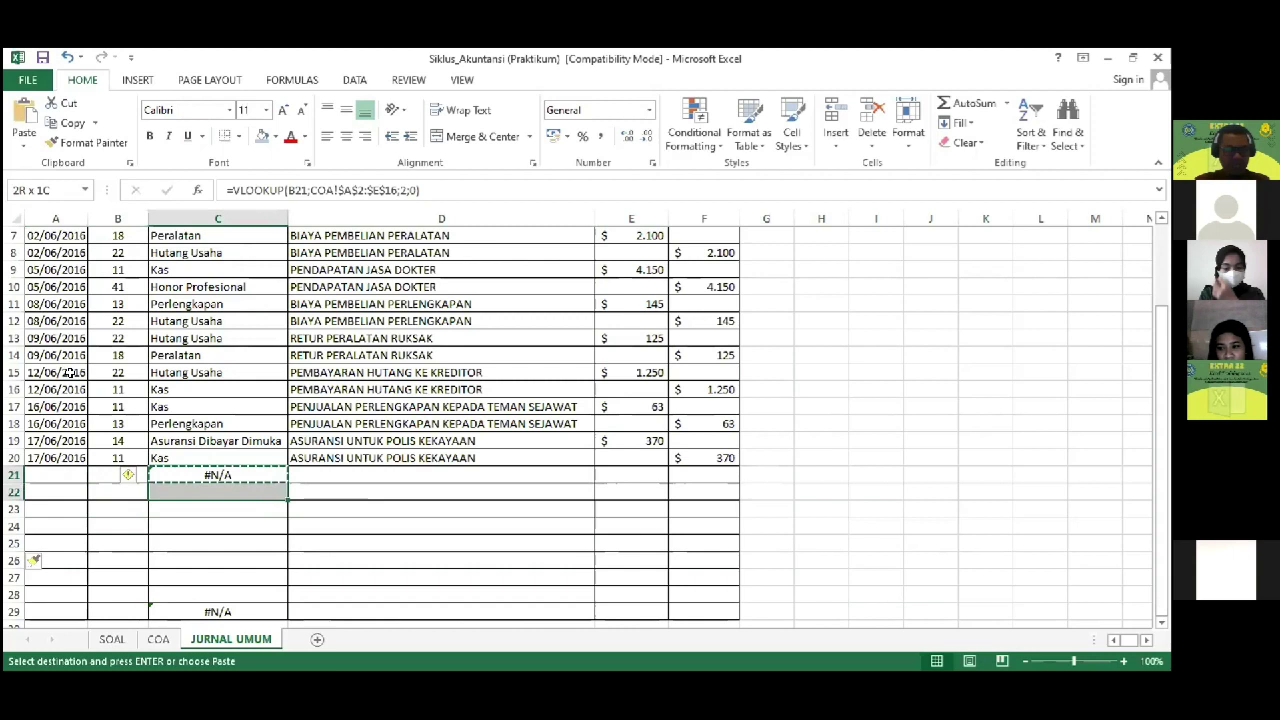
key(shift+Down)
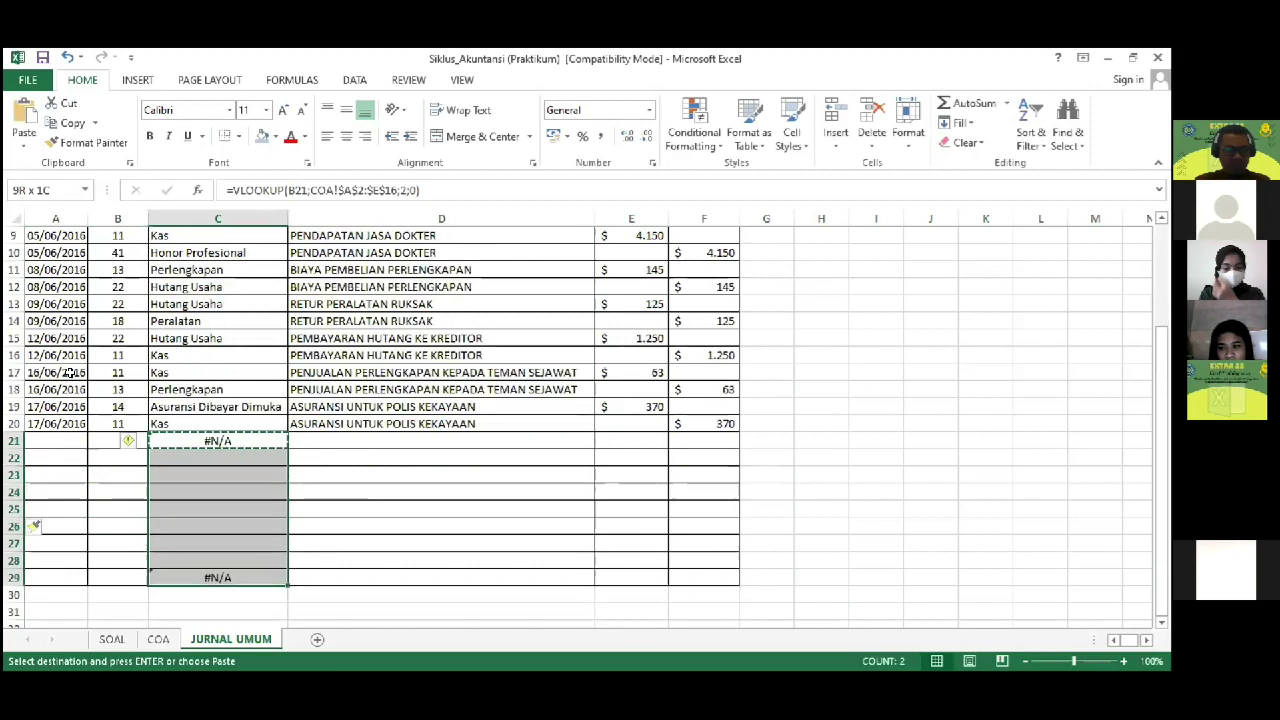
key(Return)
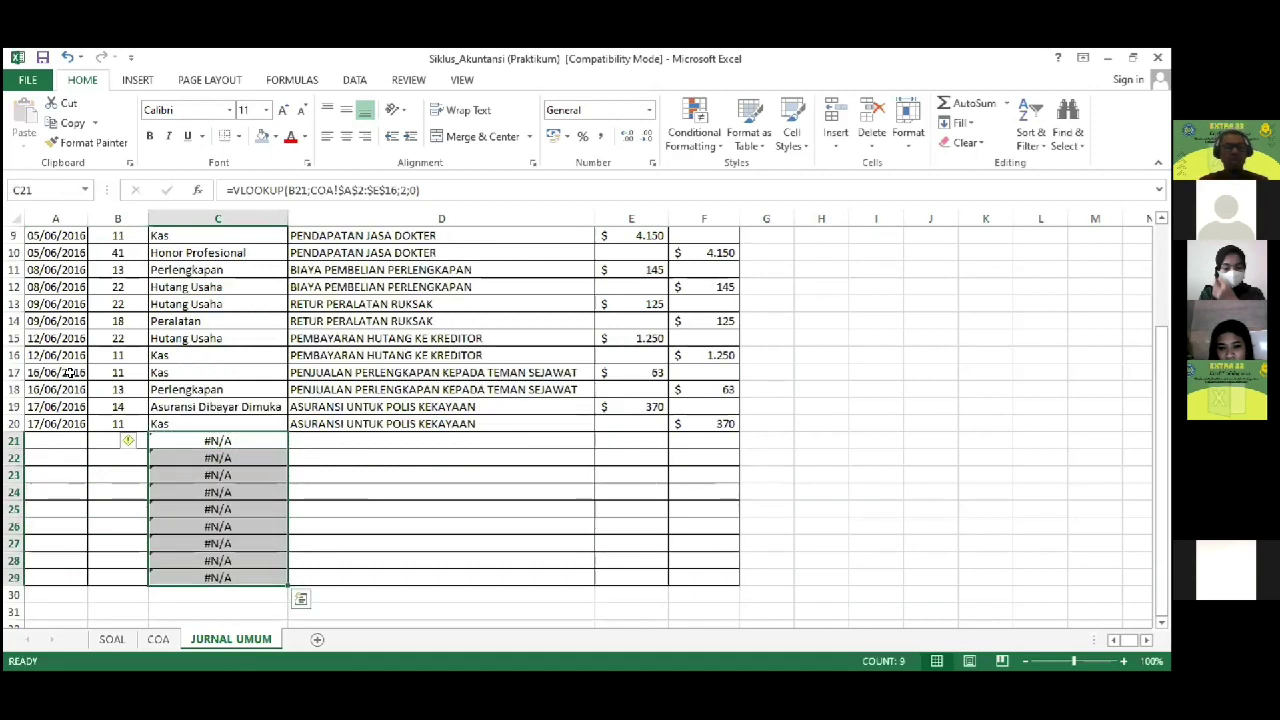
key(Down)
key(Up)
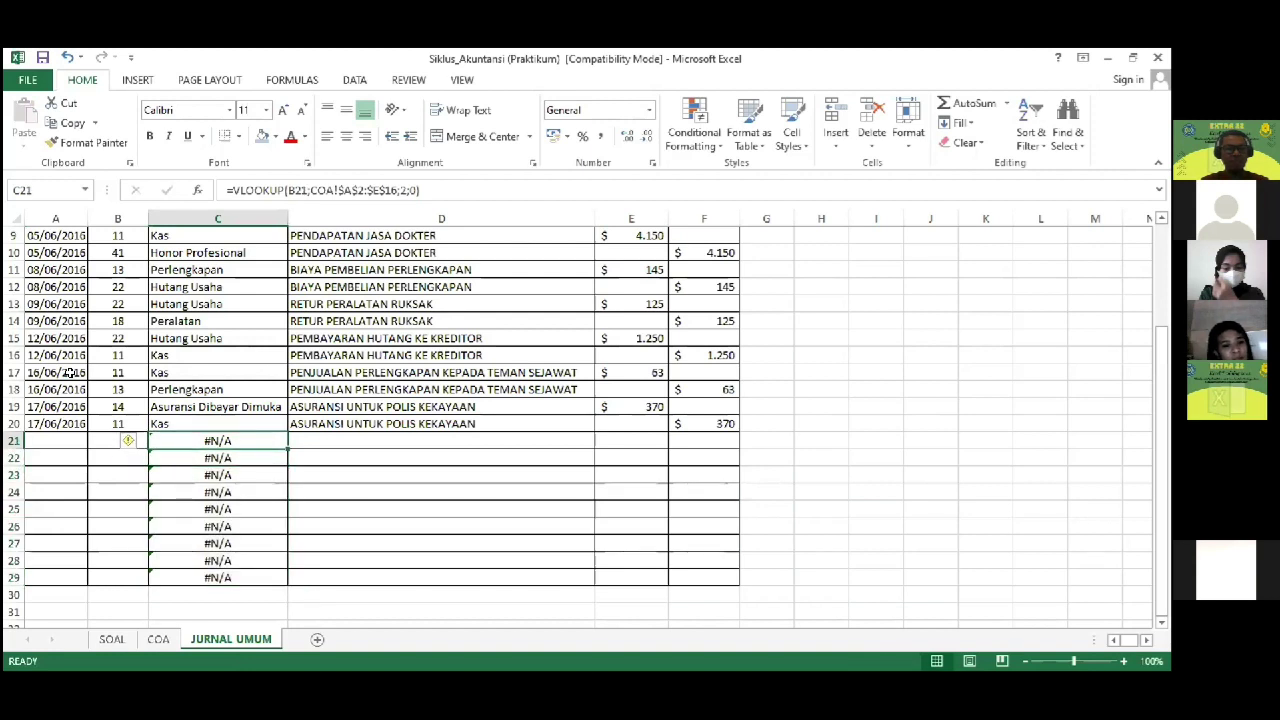
Step: Examine the VLOOKUP formulas in the account-name cells of the unfilled general journal rows, starting at C21
key(F2)
key(Return)
key(F2)
key(Return)
key(F2)
key(Return)
key(F2)
key(Return)
key(F2)
key(Return)
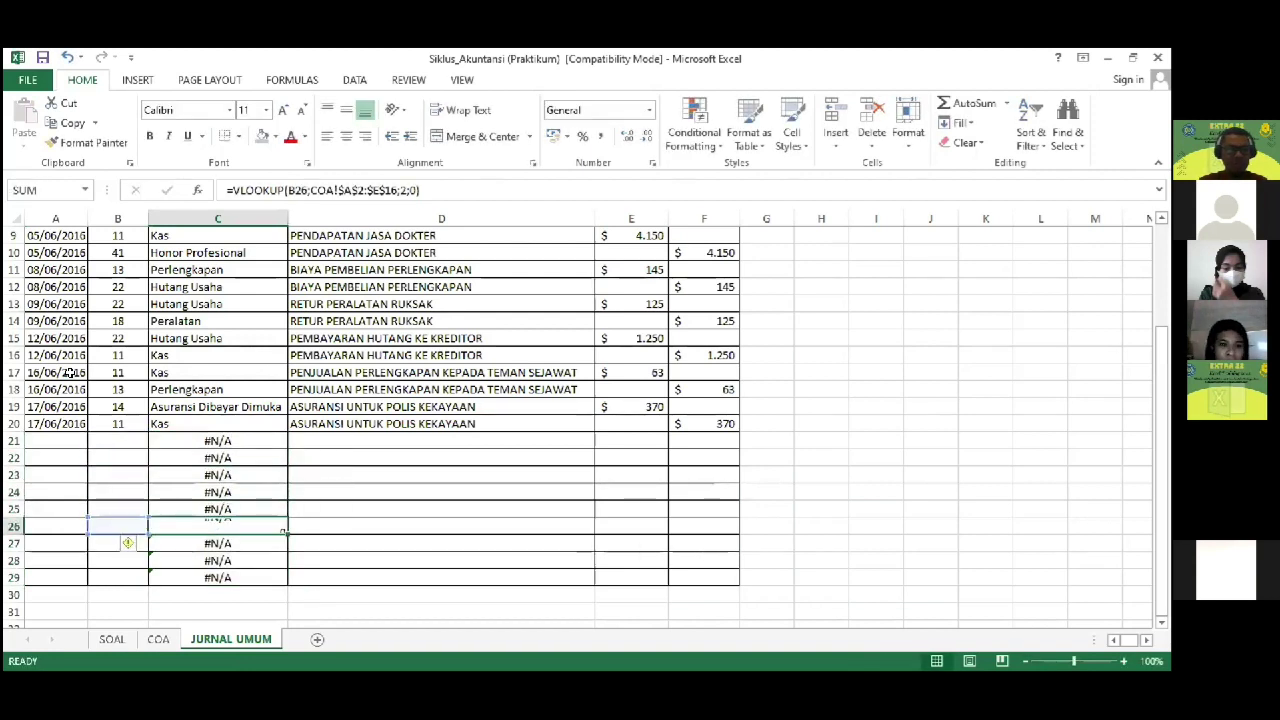
key(F2)
key(Return)
key(Up)
key(Up)
key(Up)
key(Up)
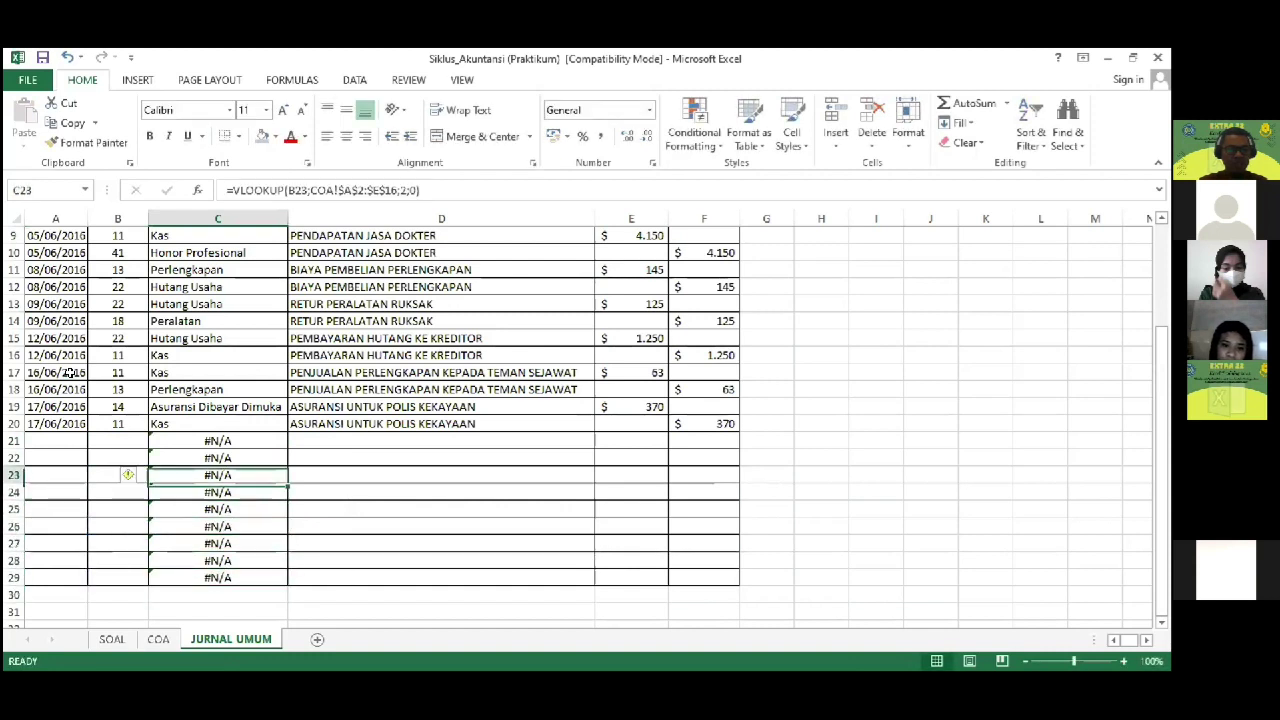
key(Up)
key(Up)
key(Left)
key(Left)
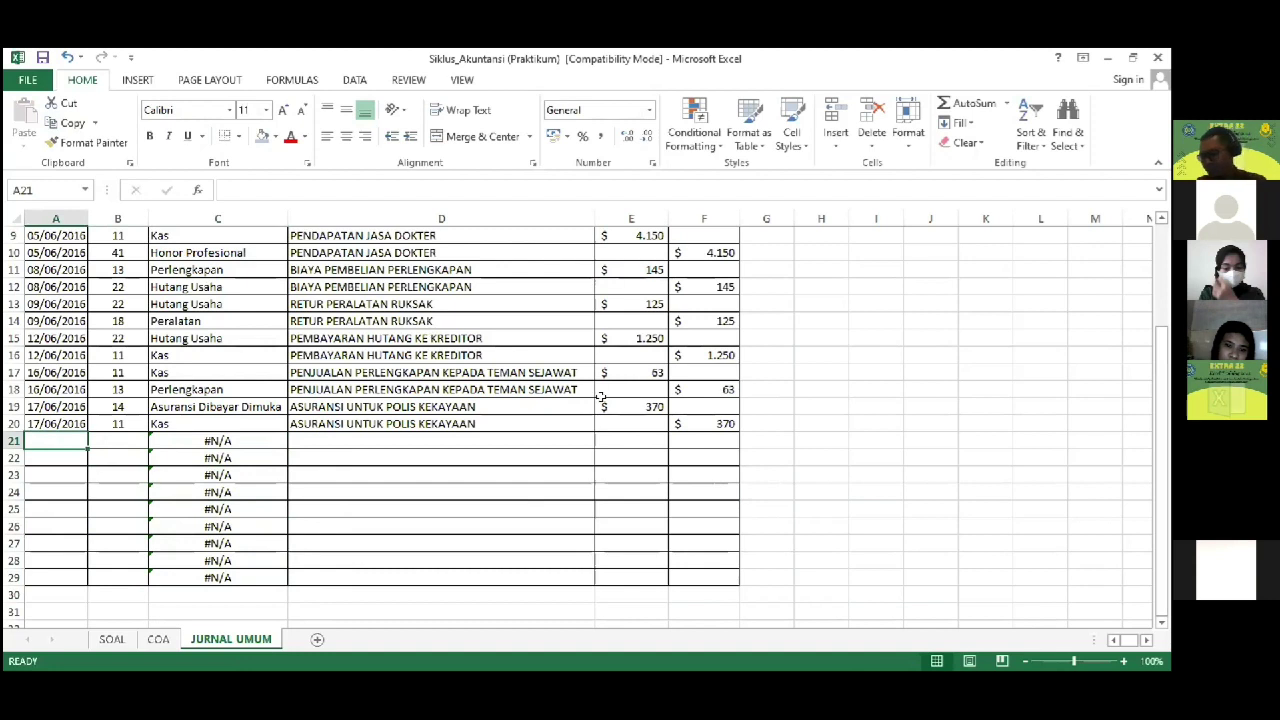
Step: Save the workbook in its current Excel 97-2003 format, accepting the compatibility check
click(516, 450)
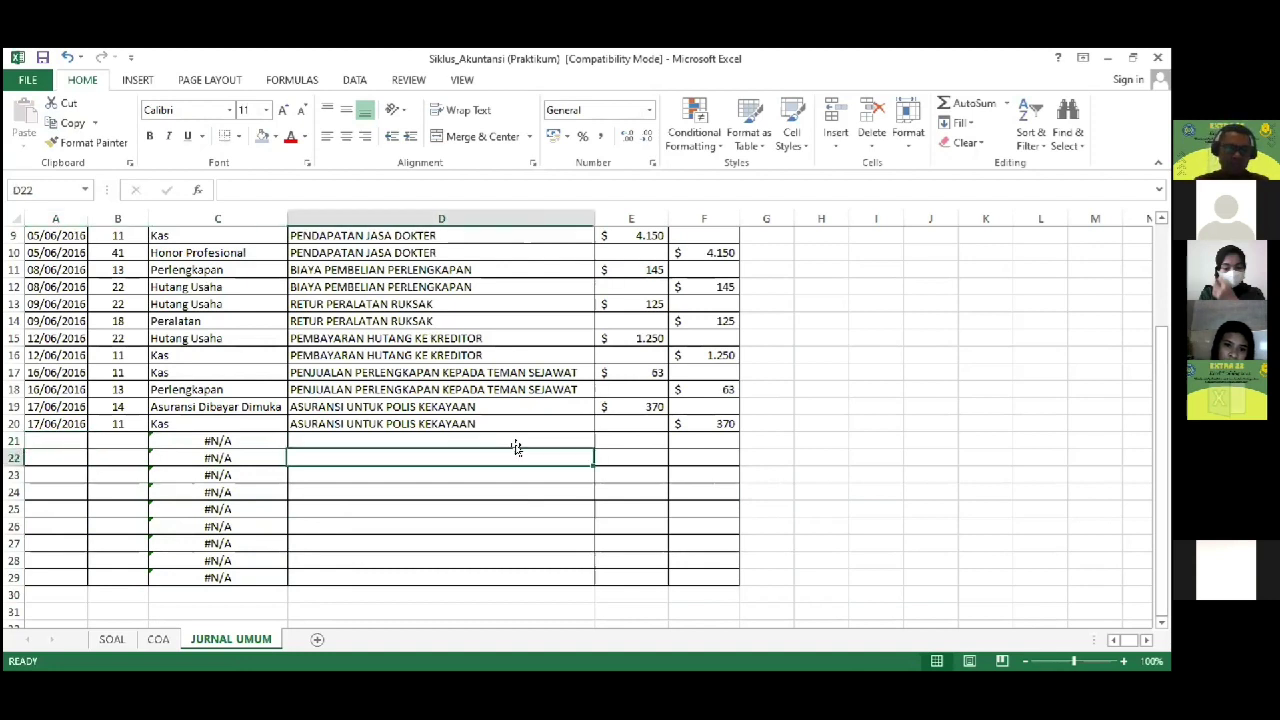
click(27, 80)
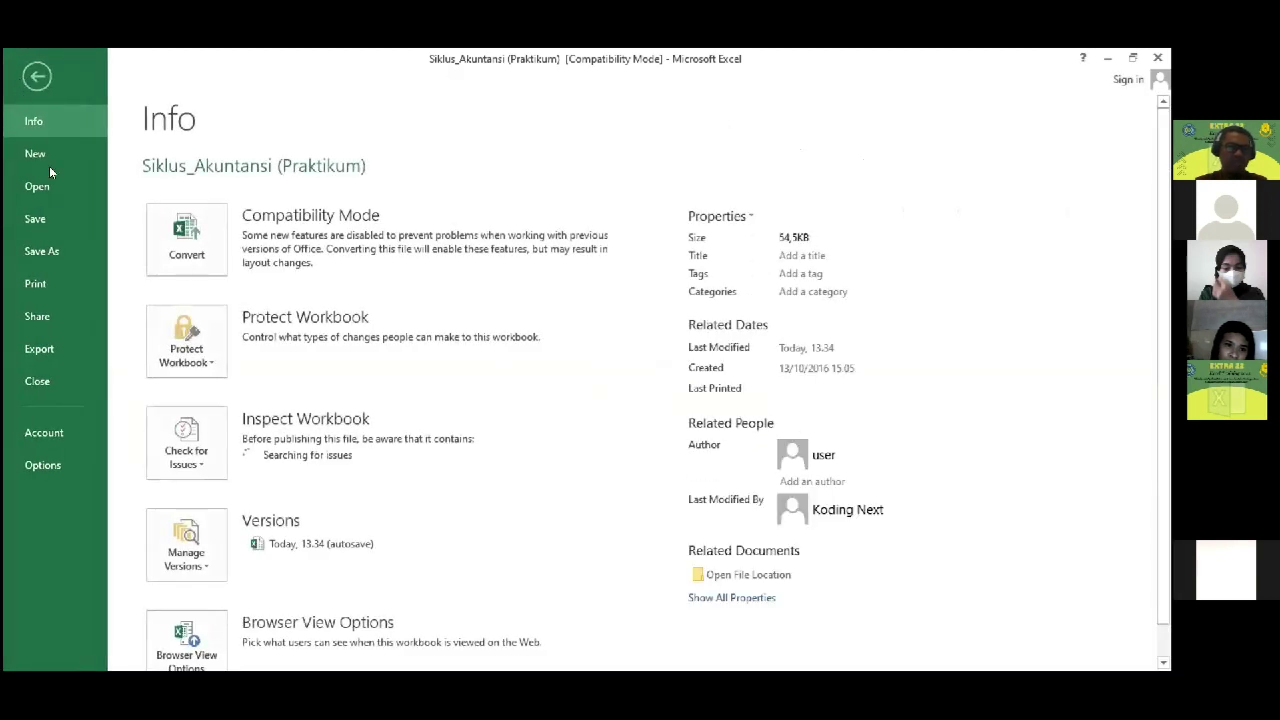
click(38, 219)
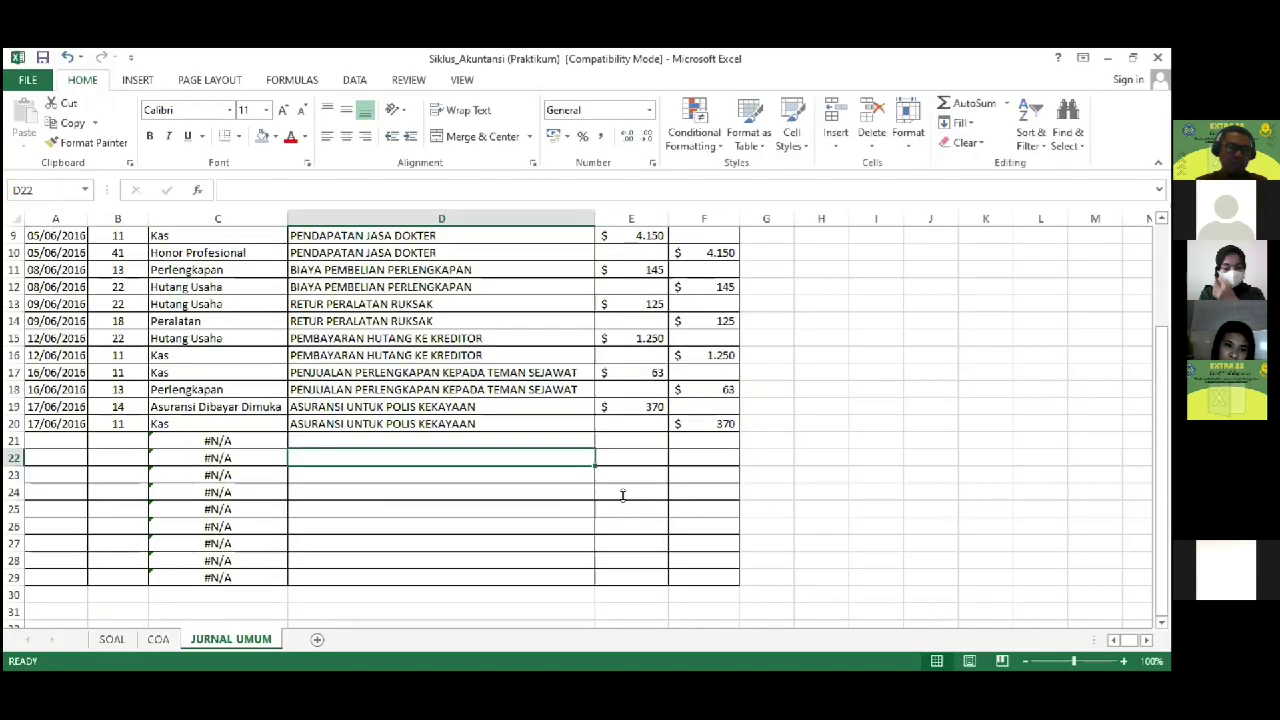
key(ctrl+s)
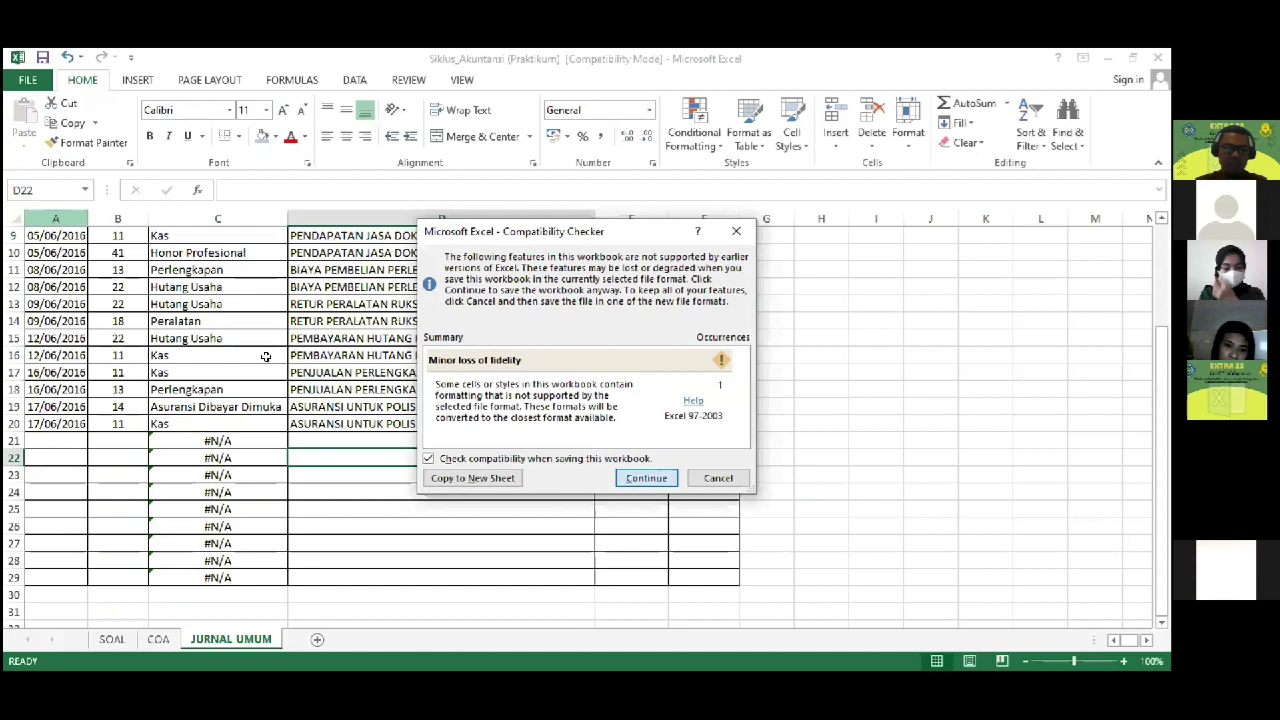
click(636, 481)
click(28, 80)
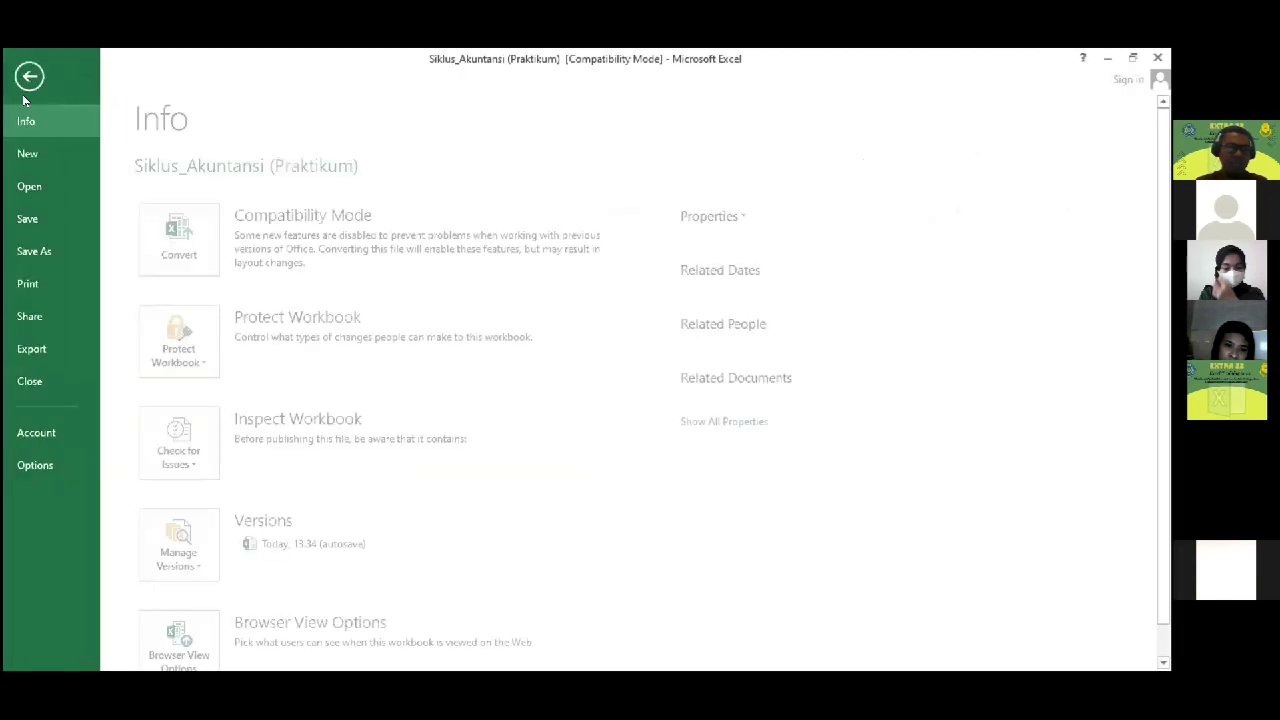
click(40, 255)
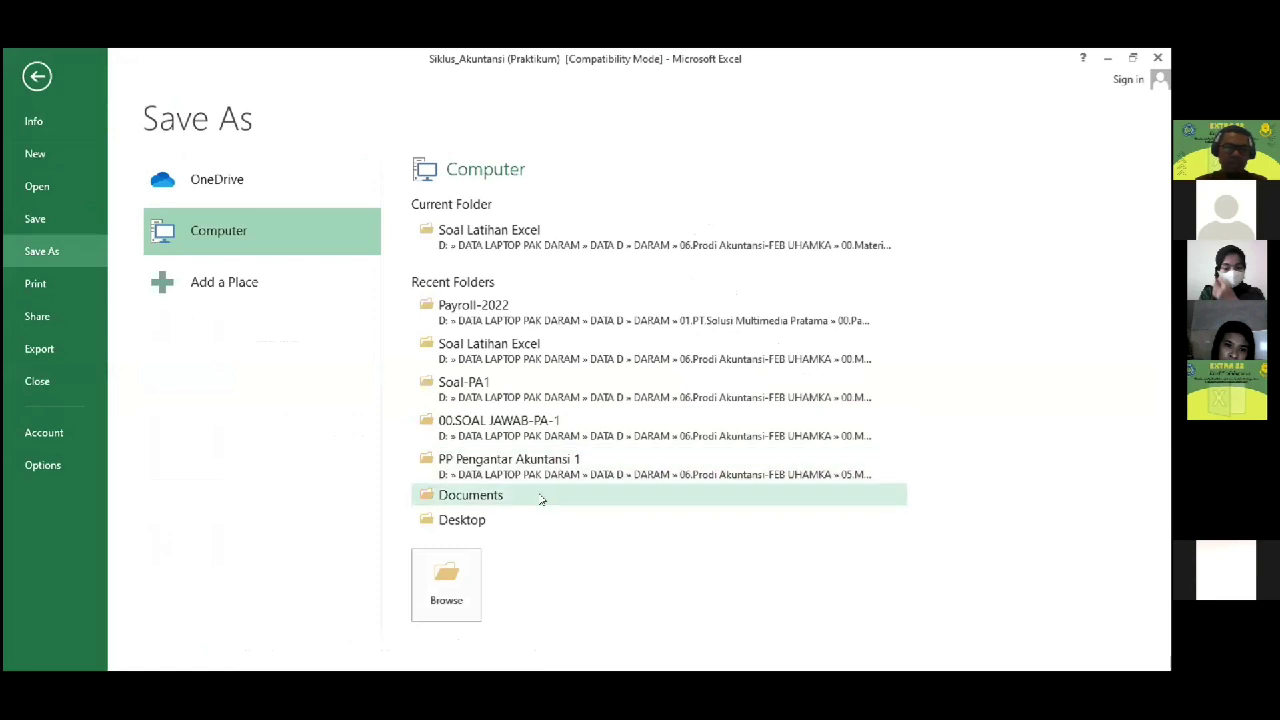
click(517, 362)
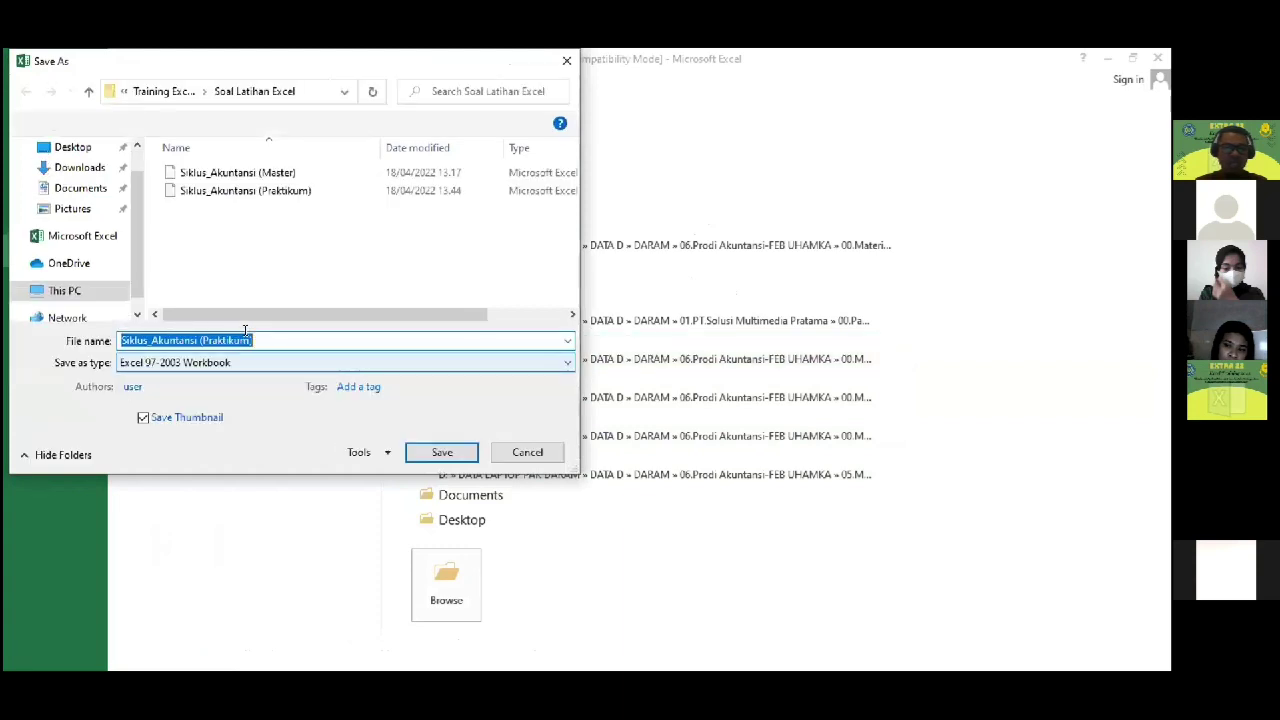
click(527, 453)
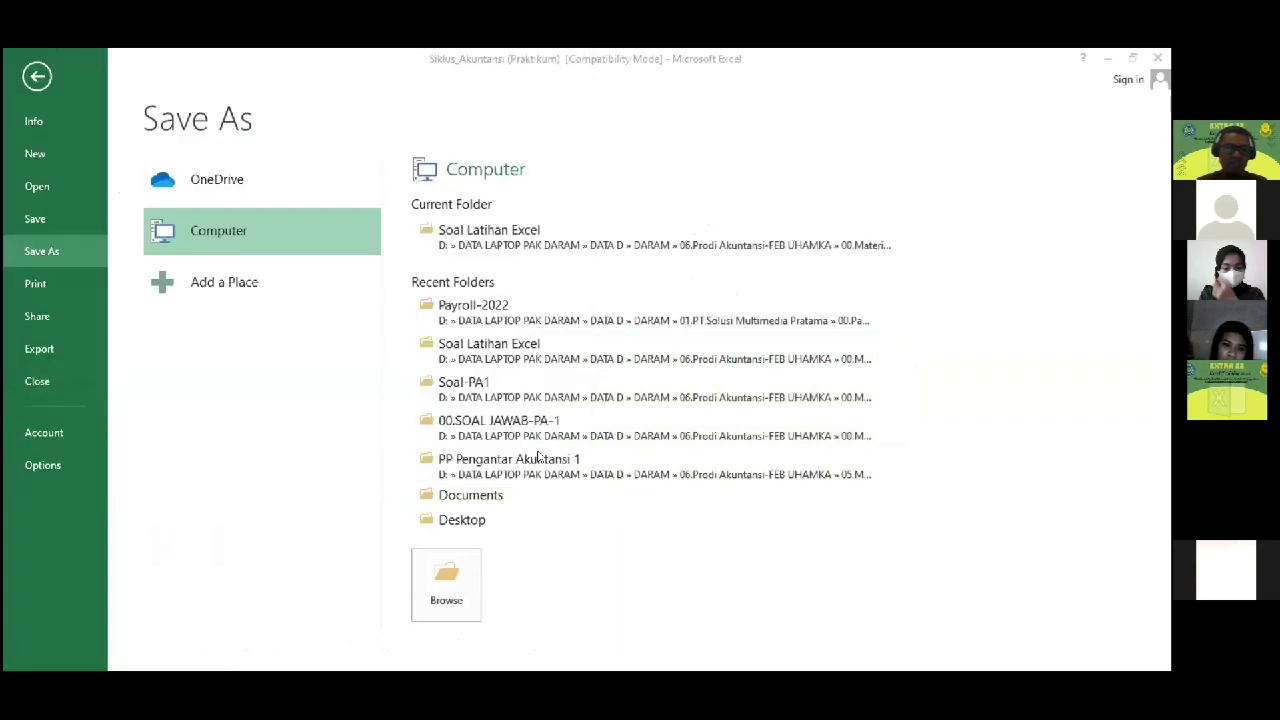
key(Escape)
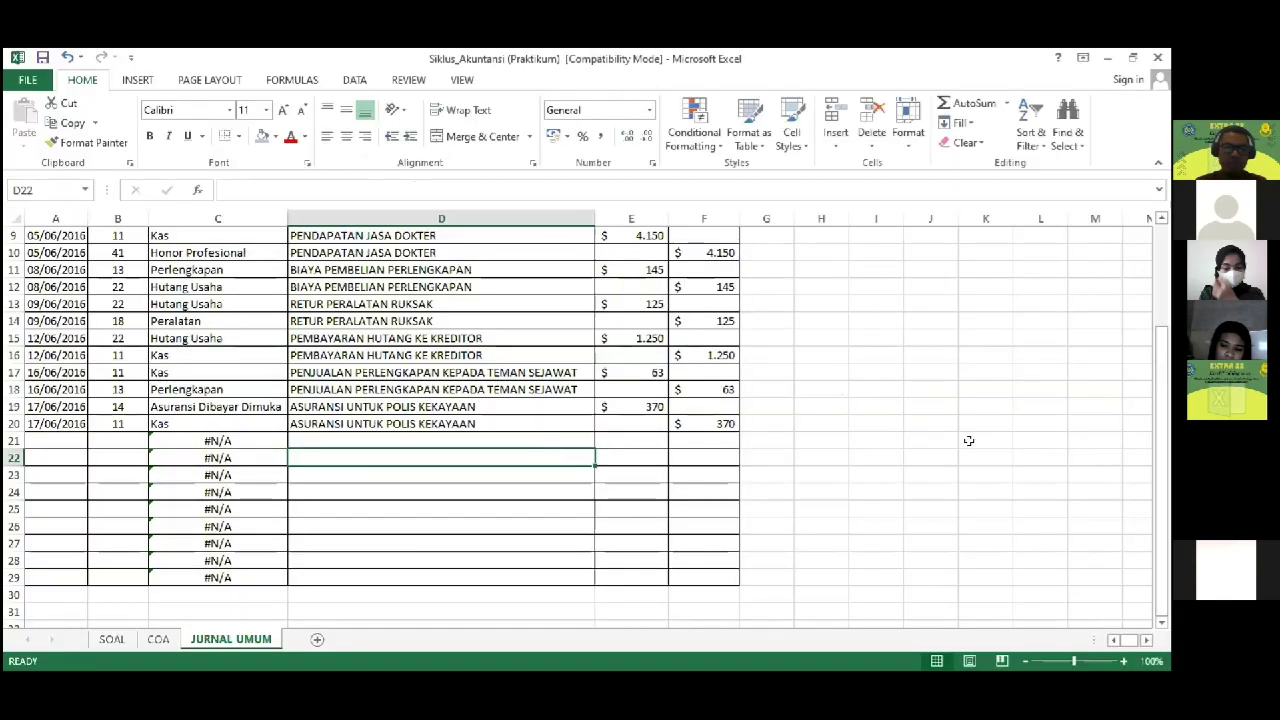
Step: Read the 20/06/2016 transaction and the transactions that follow it on the SOAL sheet
key(Up)
key(Home)
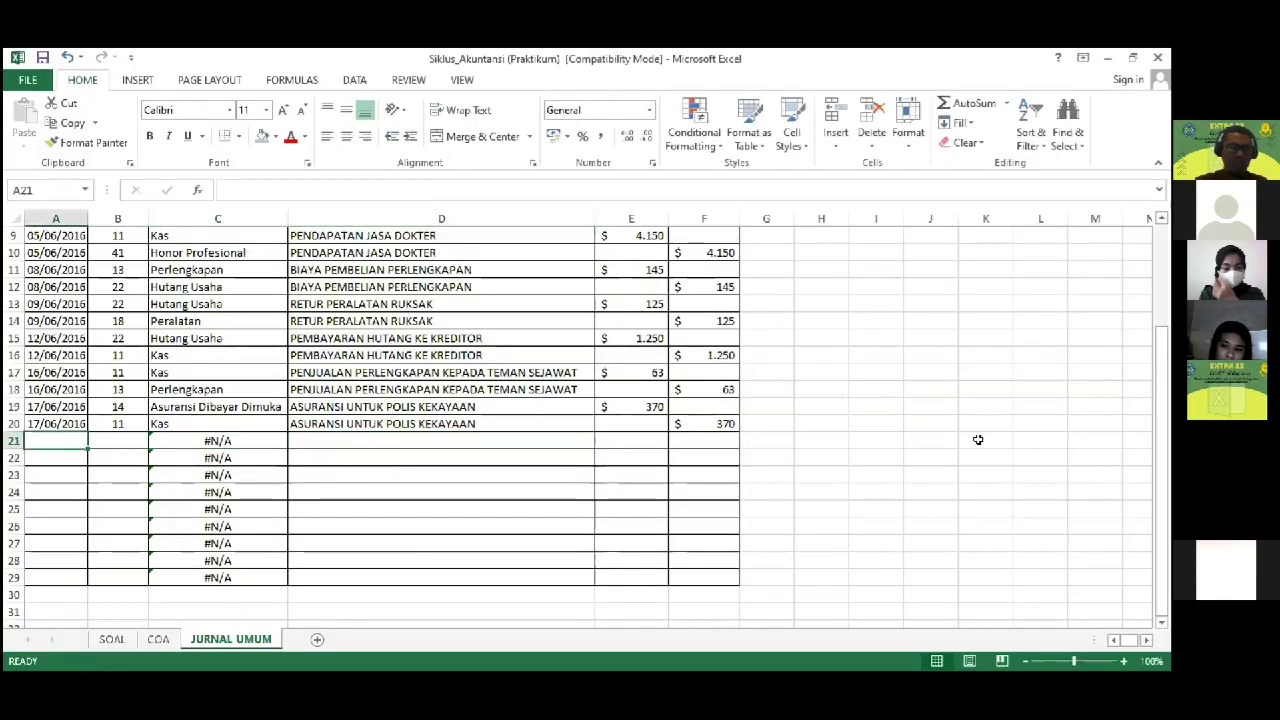
click(112, 638)
click(112, 334)
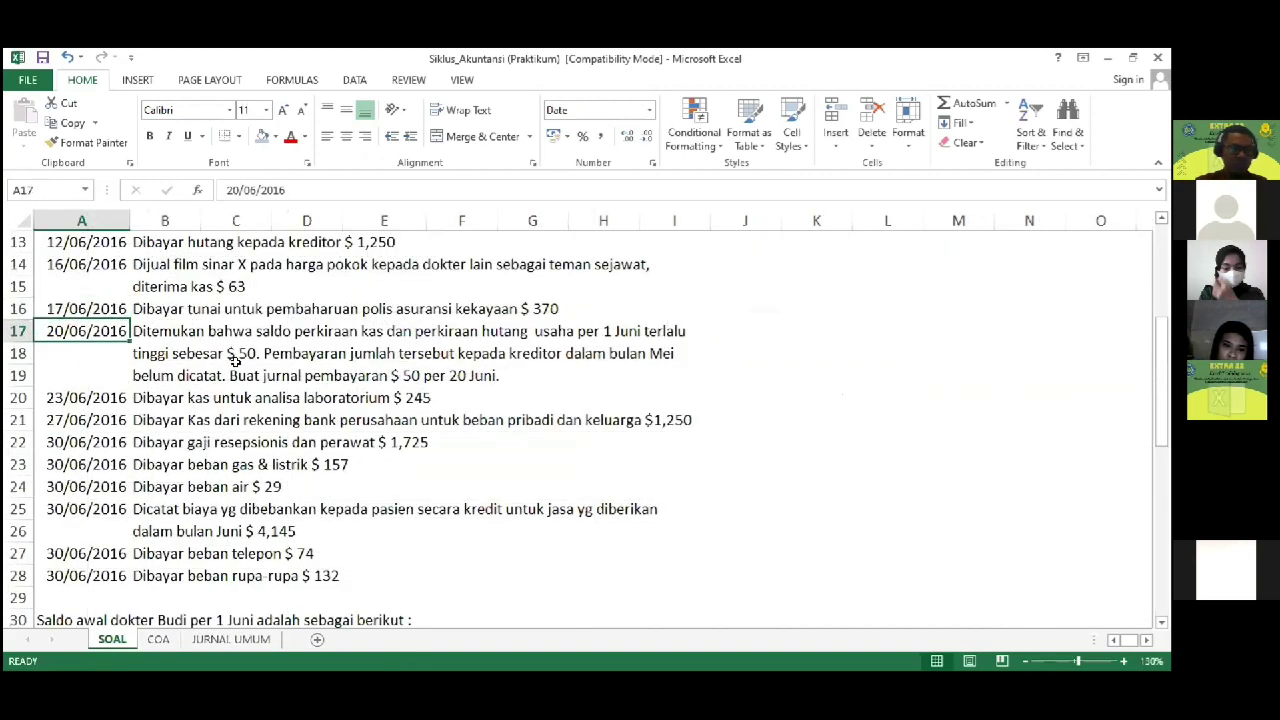
scroll(240, 367, up, 3)
scroll(240, 367, down, 1)
scroll(242, 367, up, 1)
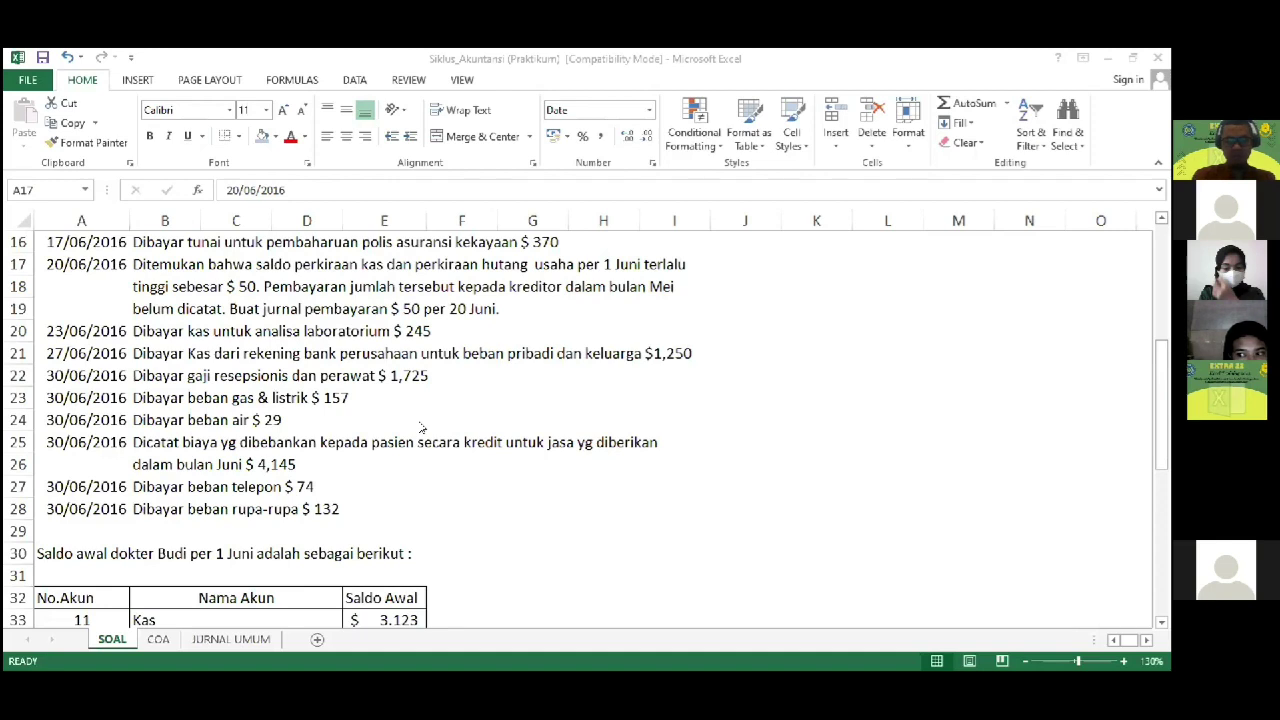
key(alt+Tab)
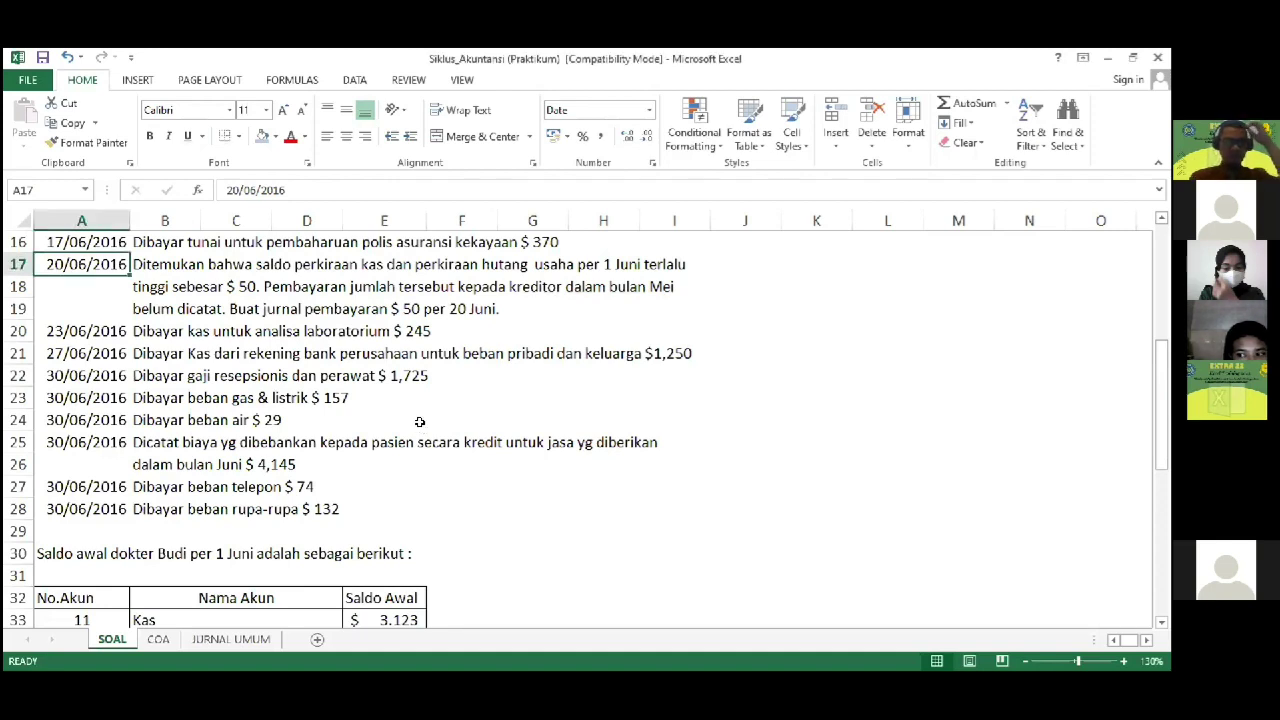
key(Down)
key(Down)
key(Down)
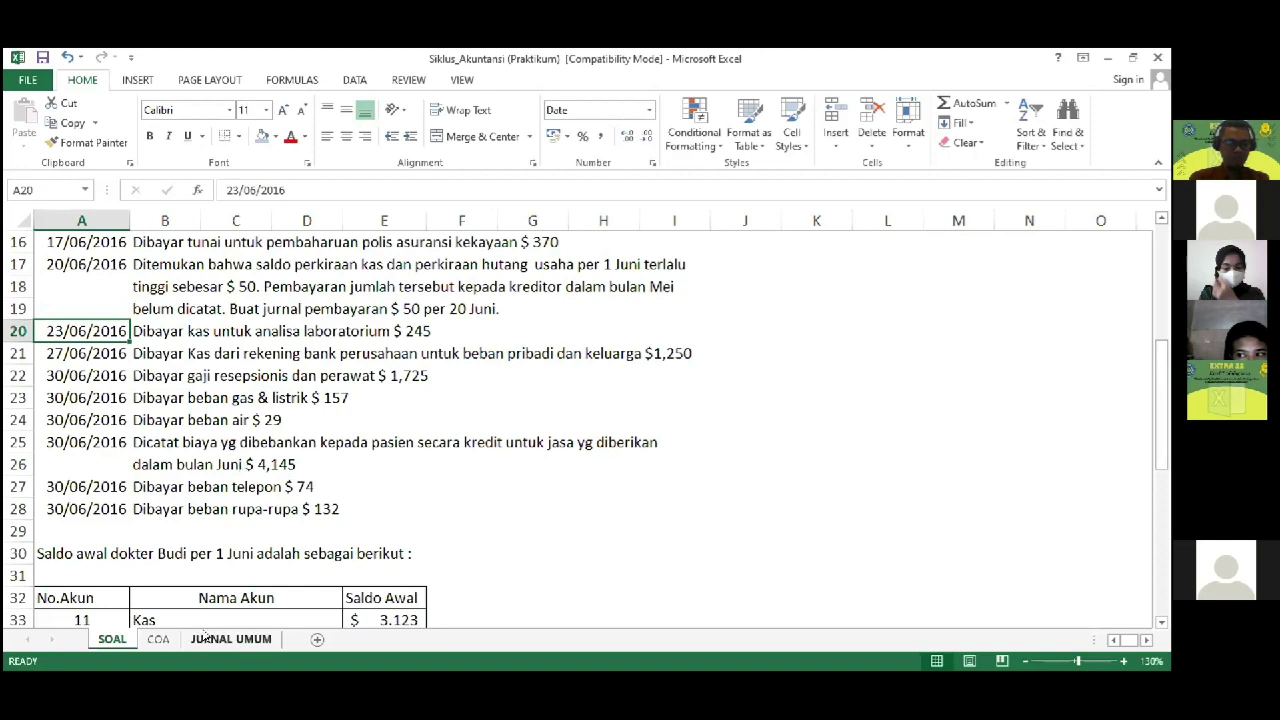
Step: Check the next free row of the general journal and reread the 20/06/2016 transaction description on the SOAL sheet
click(208, 636)
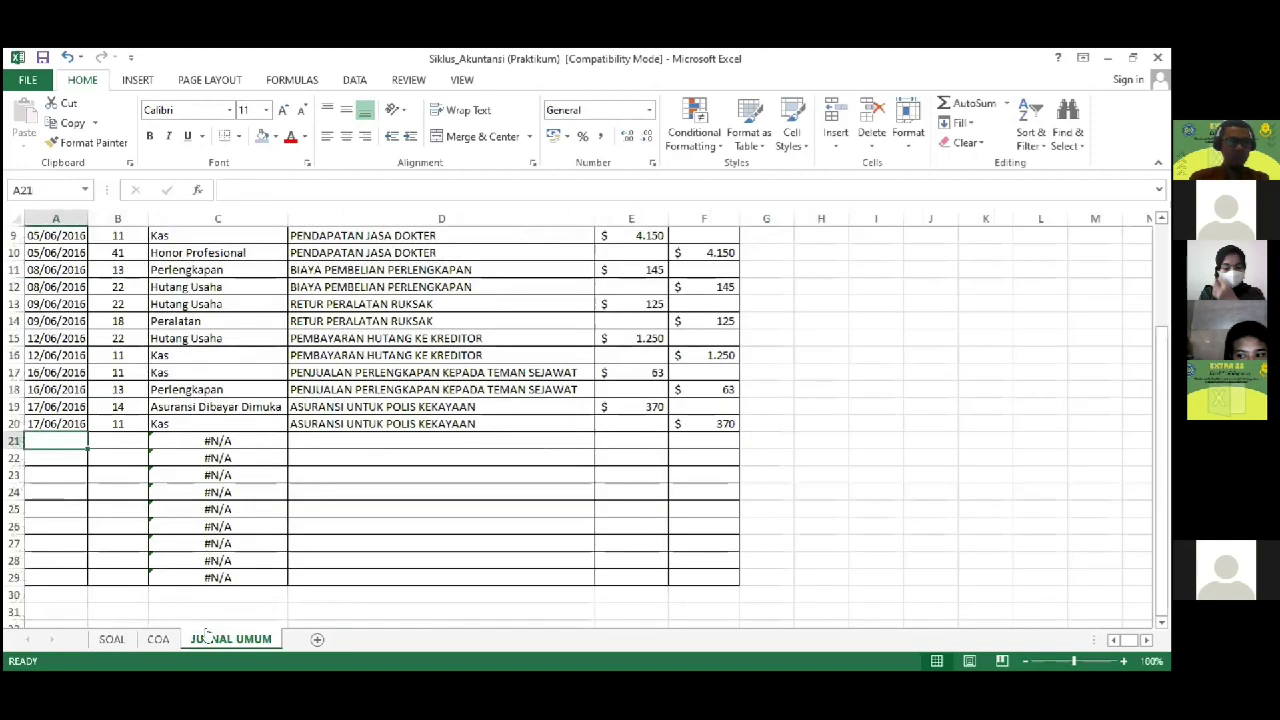
click(114, 637)
key(Up)
key(Up)
key(Up)
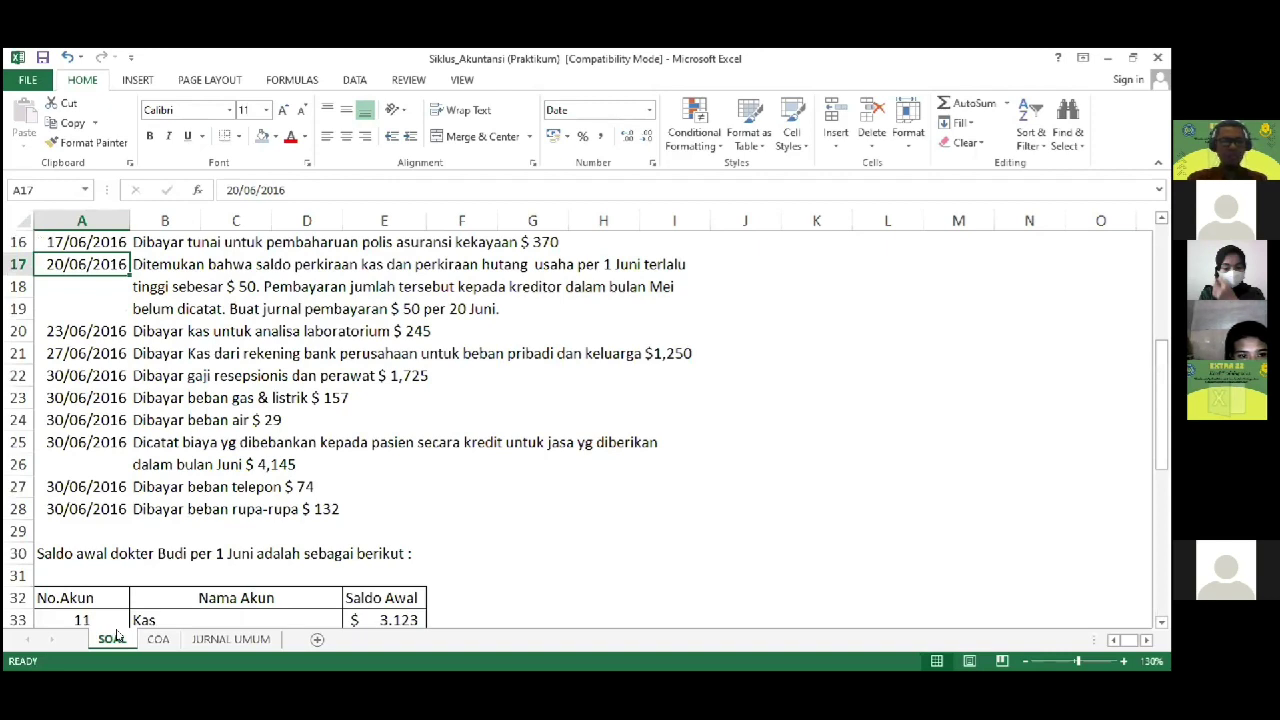
key(Down)
key(Right)
key(Right)
key(Left)
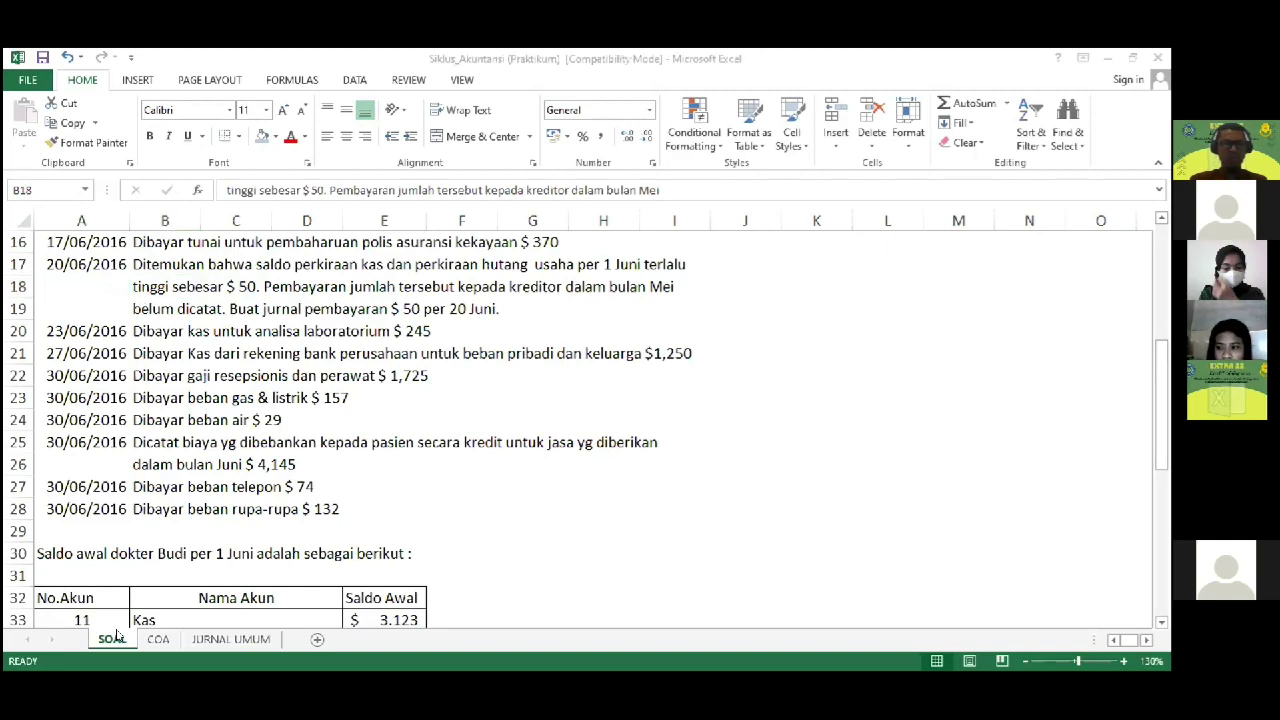
click(117, 636)
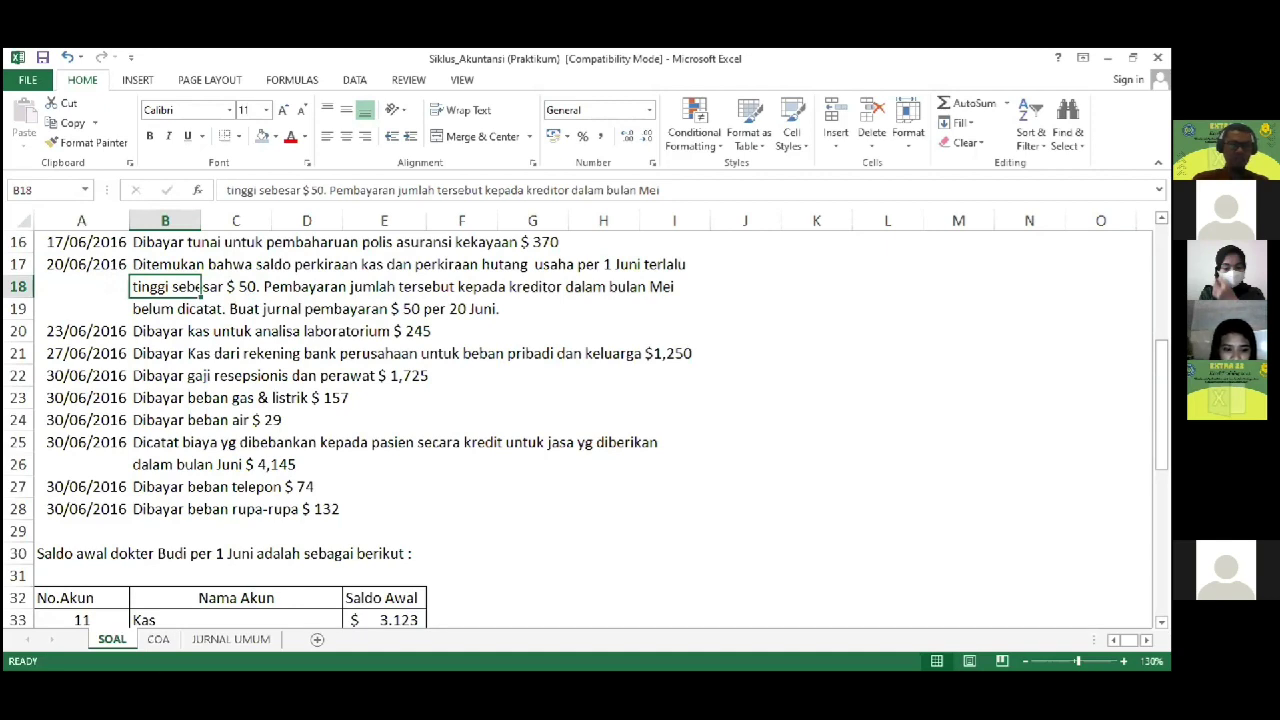
Step: Start the next entry in row 21 of the JURNAL UMUM sheet with date 20/06/2016 and account number 22
click(245, 639)
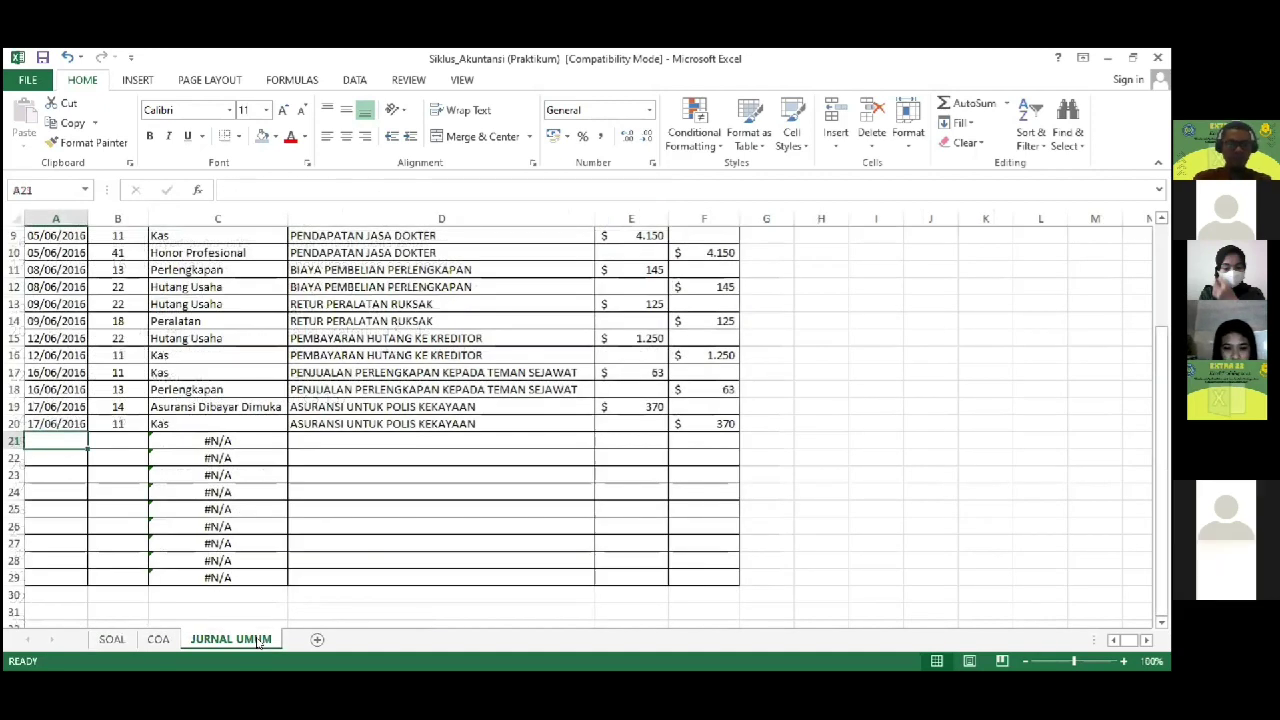
text(20/06/)
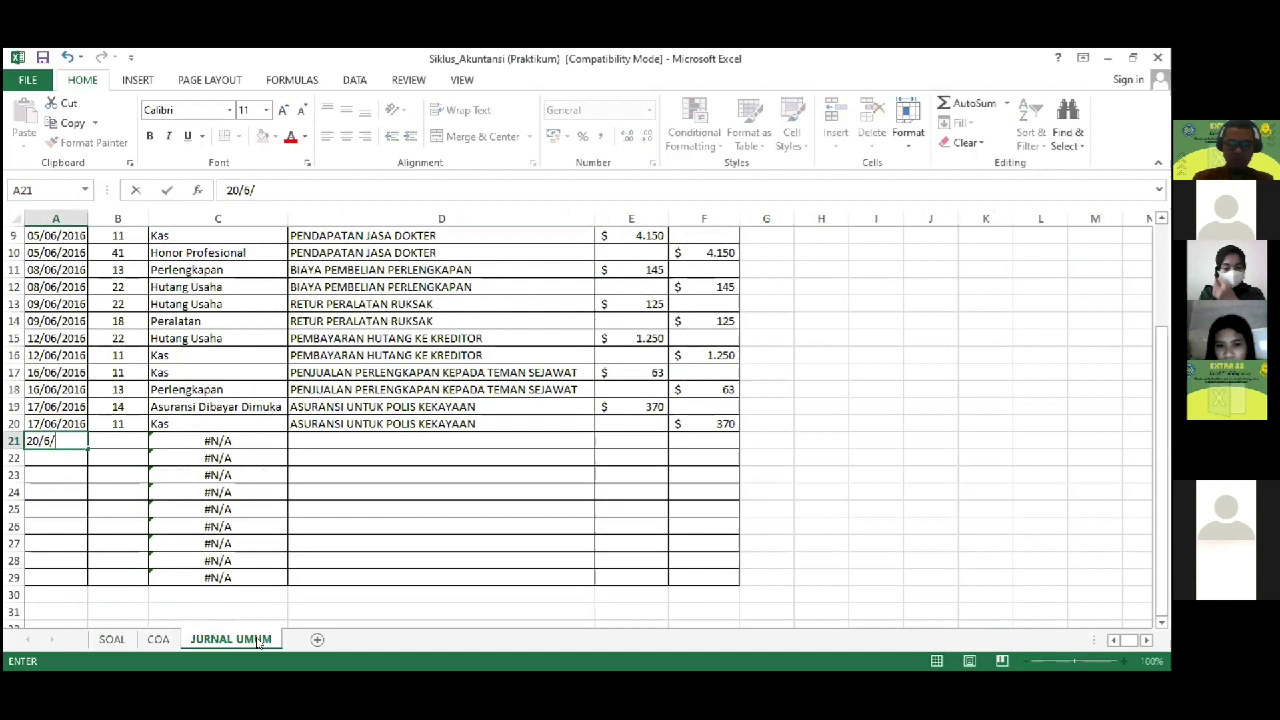
text(2016)
key(Tab)
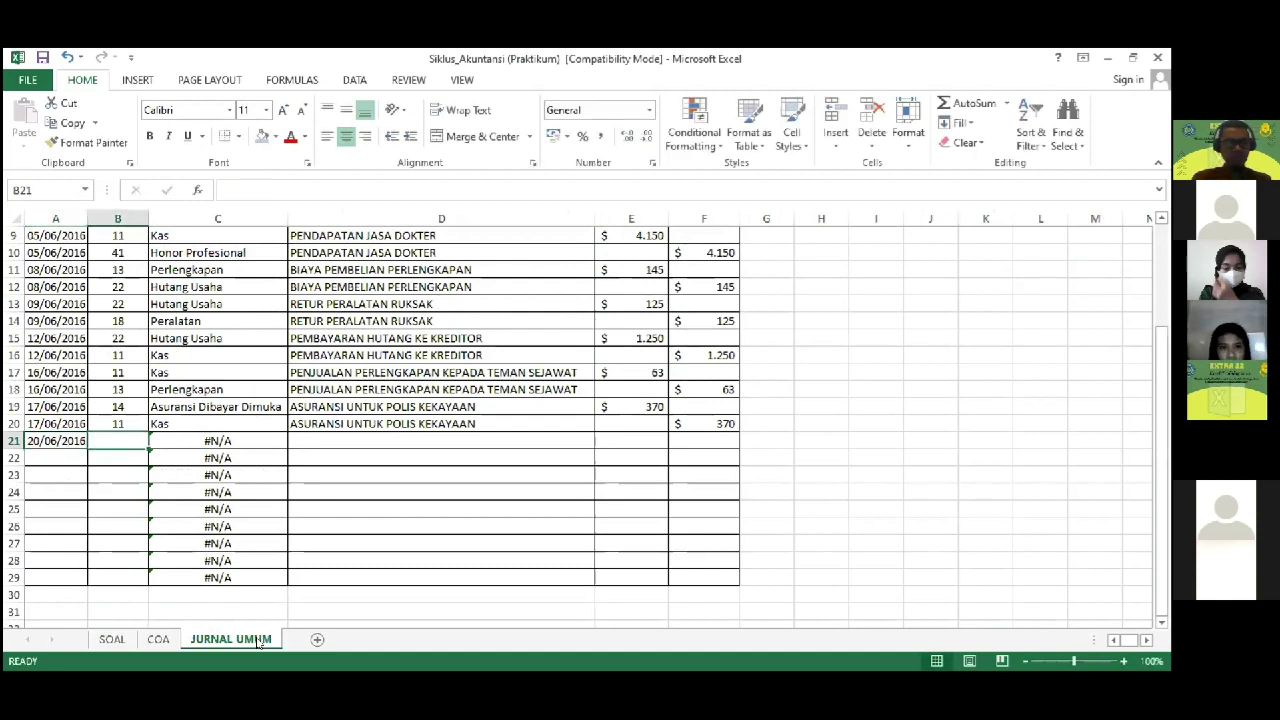
text(22)
key(Tab)
key(Tab)
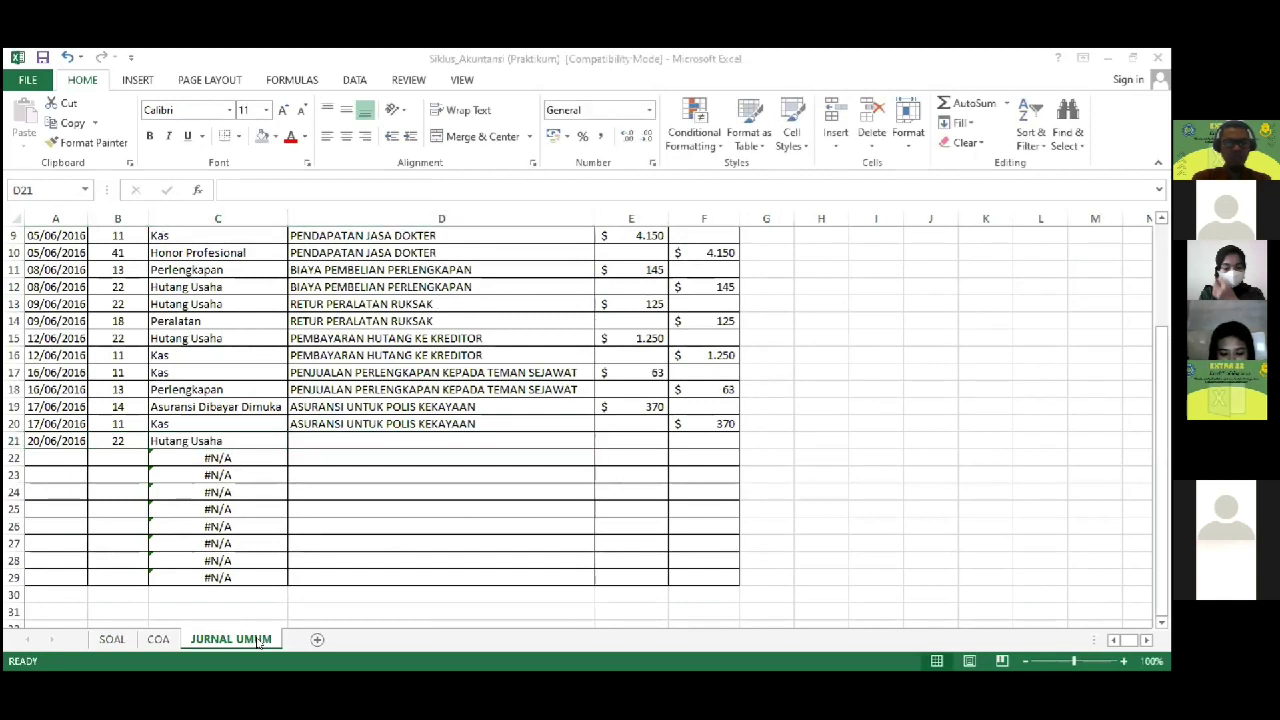
Step: Enter the row 21 description PEMBAYARAN HUTANG BULAN MEI and a debit amount of 50
text(pem)
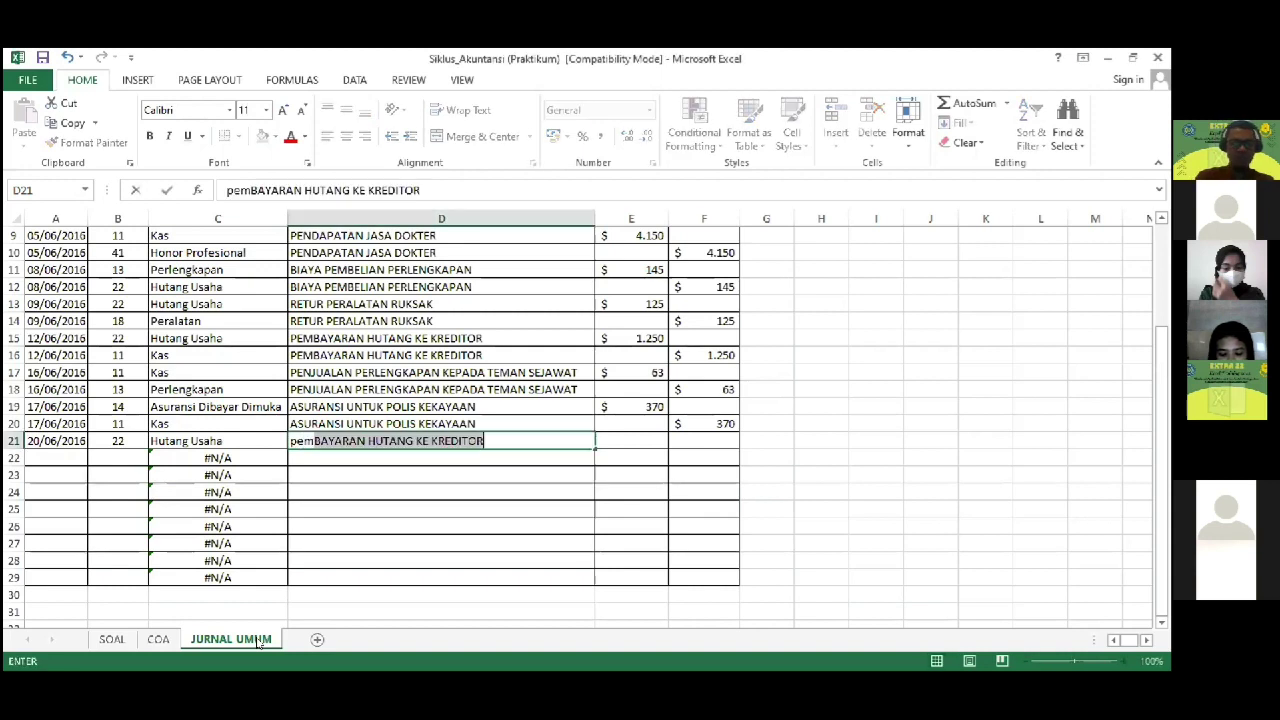
key(BackSpace)
key(BackSpace)
key(BackSpace)
key(BackSpace)
text(pemba)
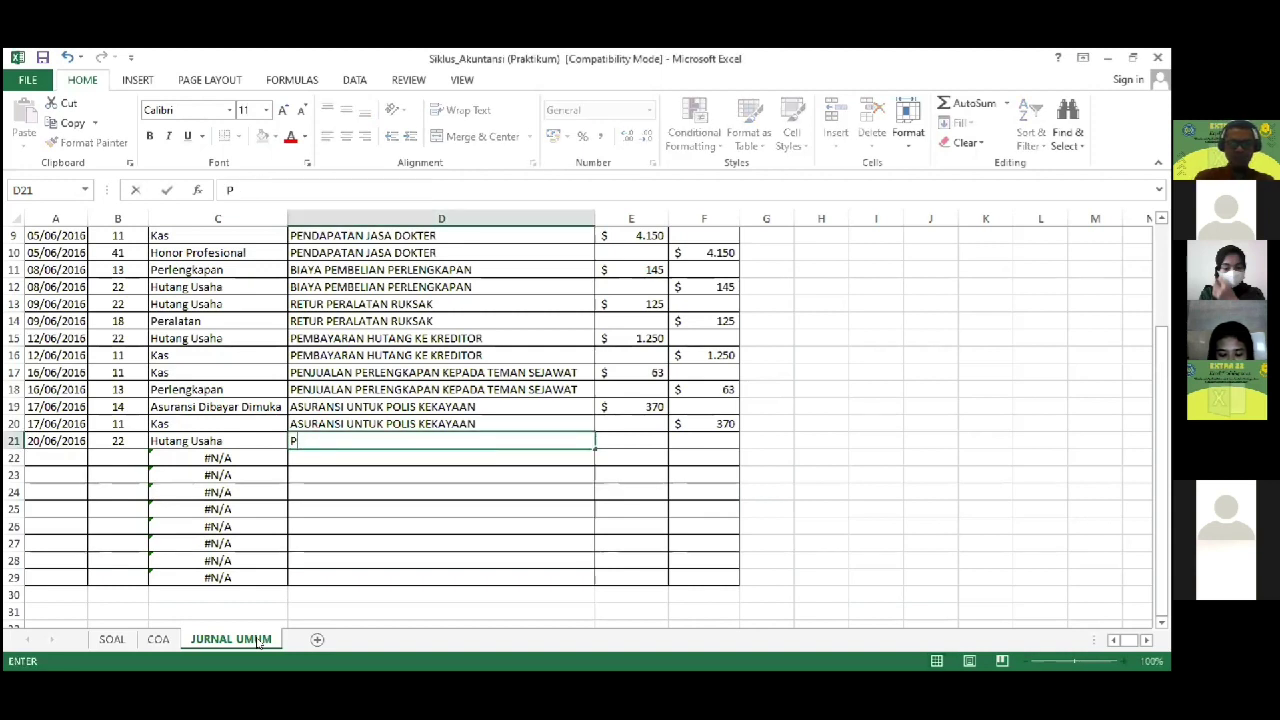
key(Tab)
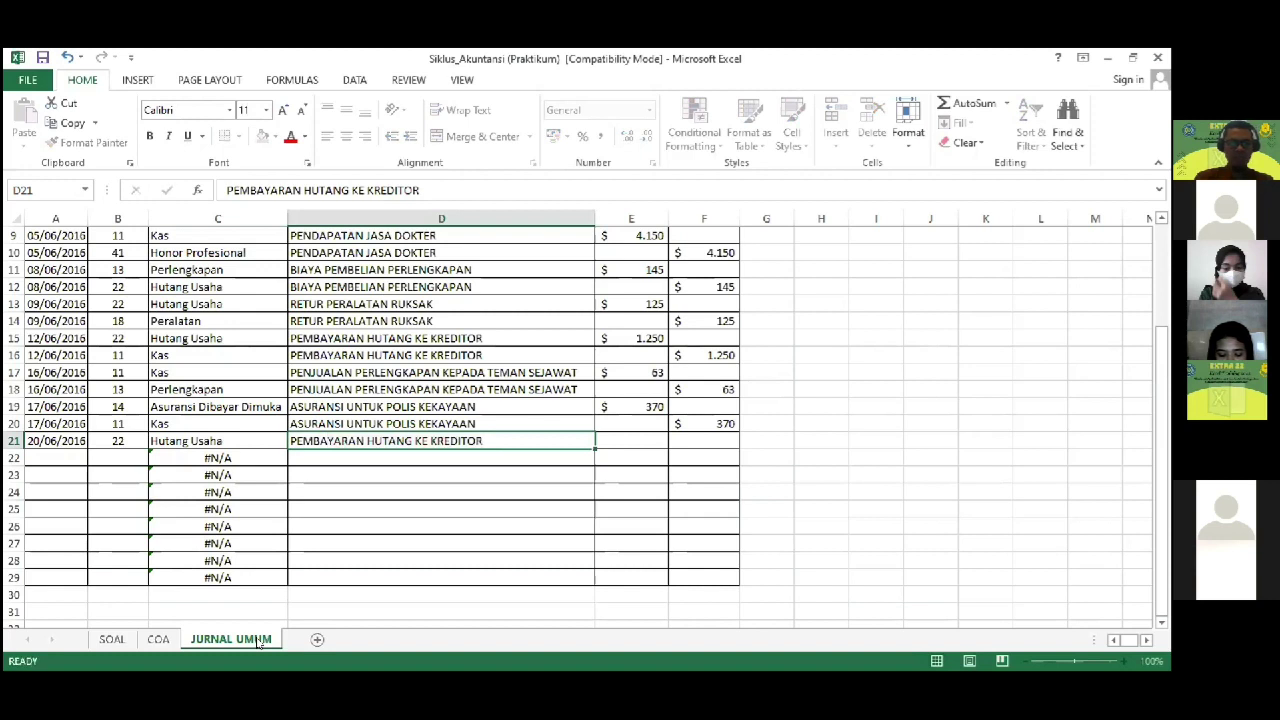
key(Left)
key(F2)
key(ctrl+shift+Left)
key(ctrl+shift+Left)
text(BU)
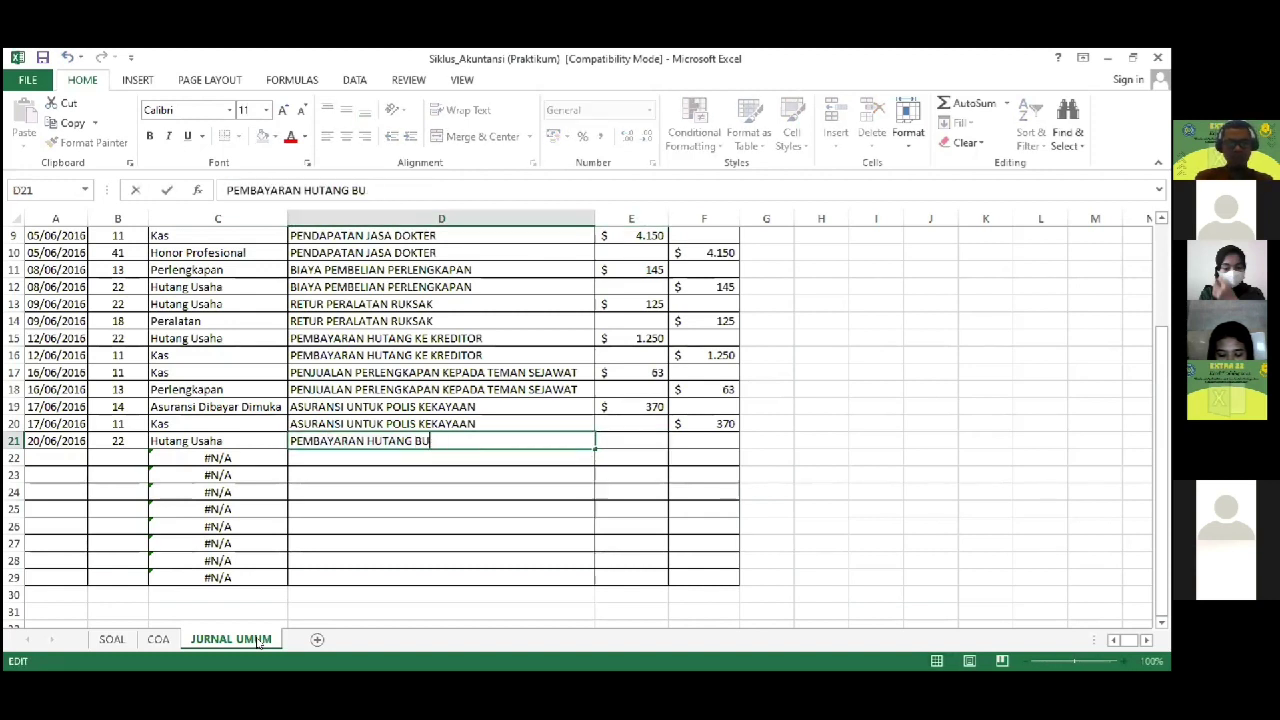
text(LAN MEI)
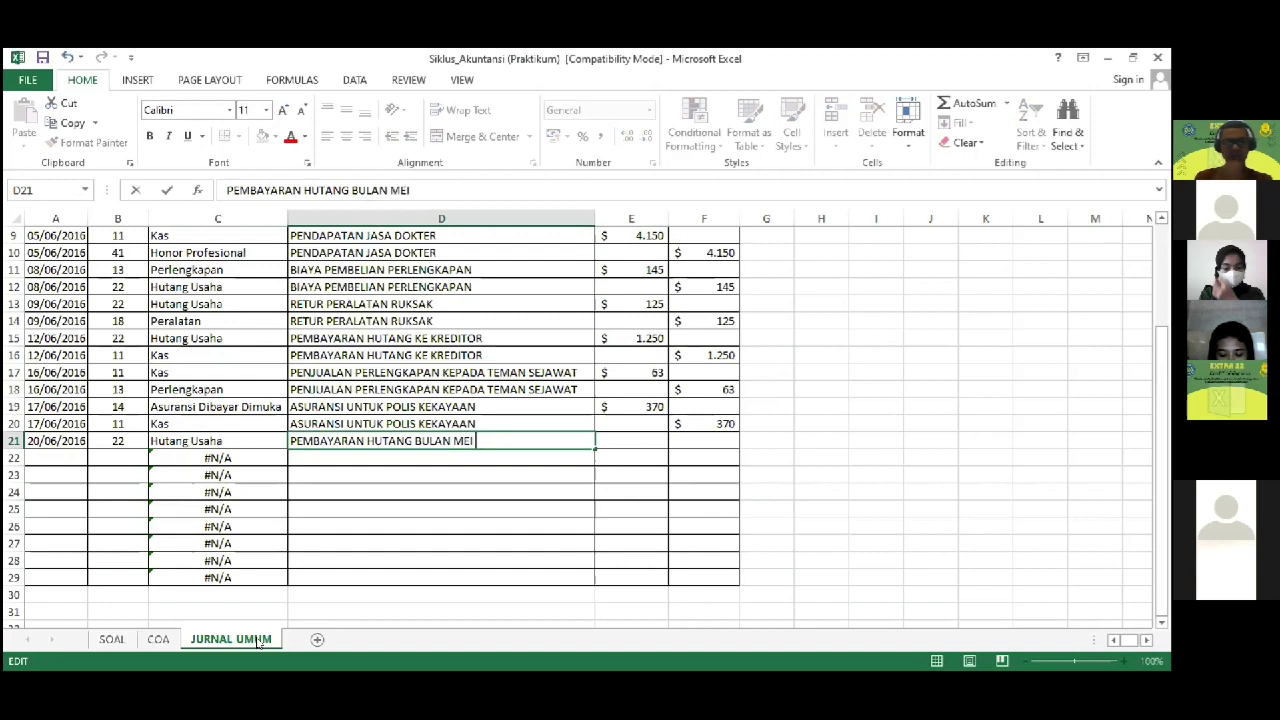
key(Tab)
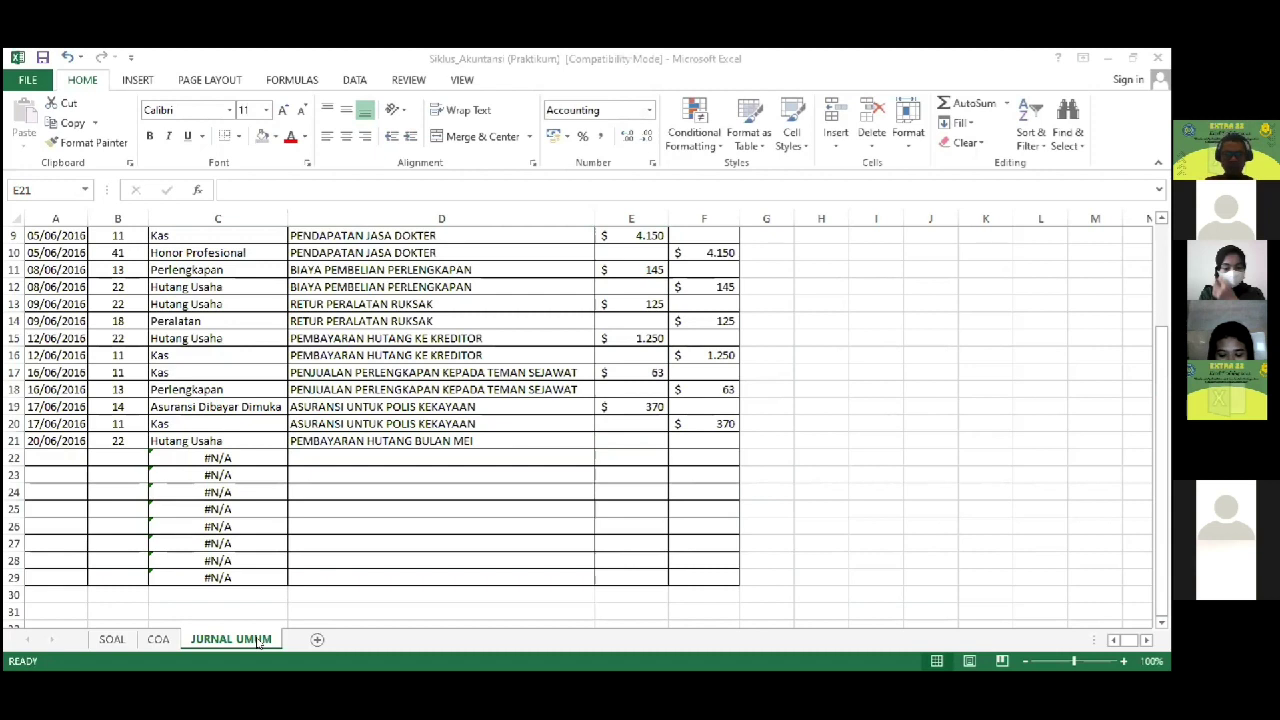
text(50)
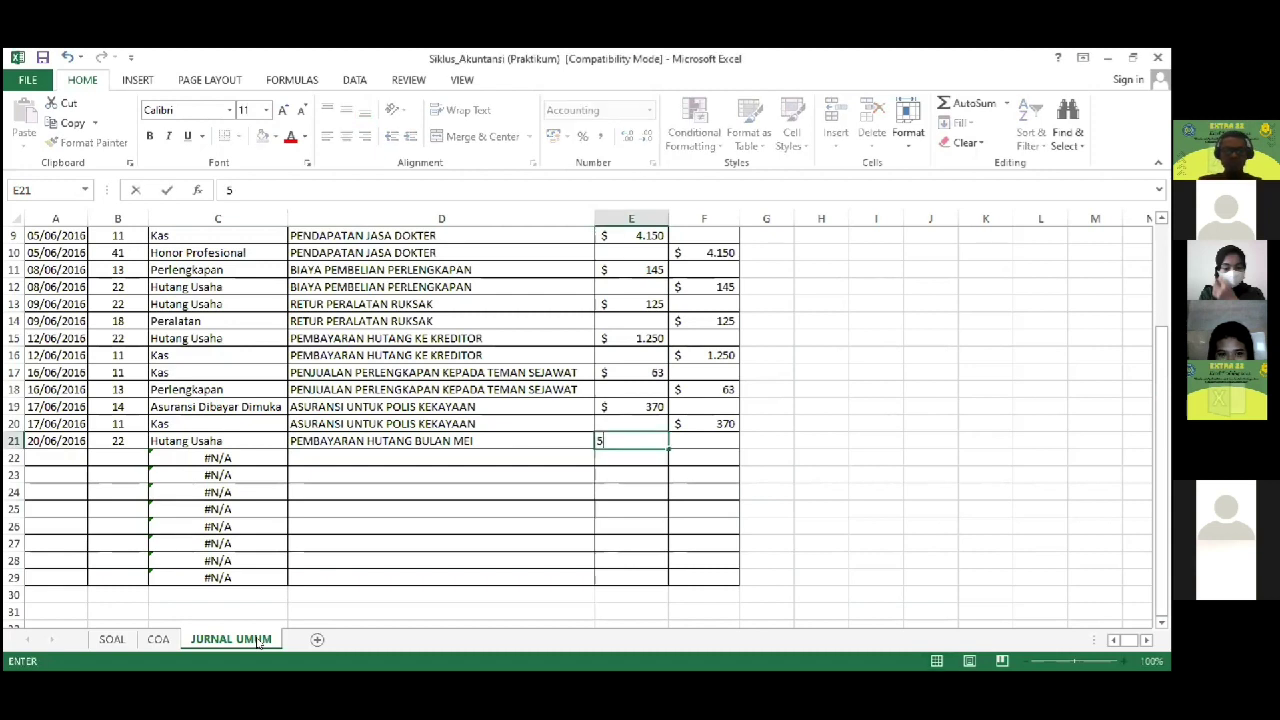
key(Return)
Step: Copy the date 20/06/2016 from row 21 into row 22 and enter account number 11 for that row
key(Up)
key(Left)
key(Left)
key(Left)
key(Left)
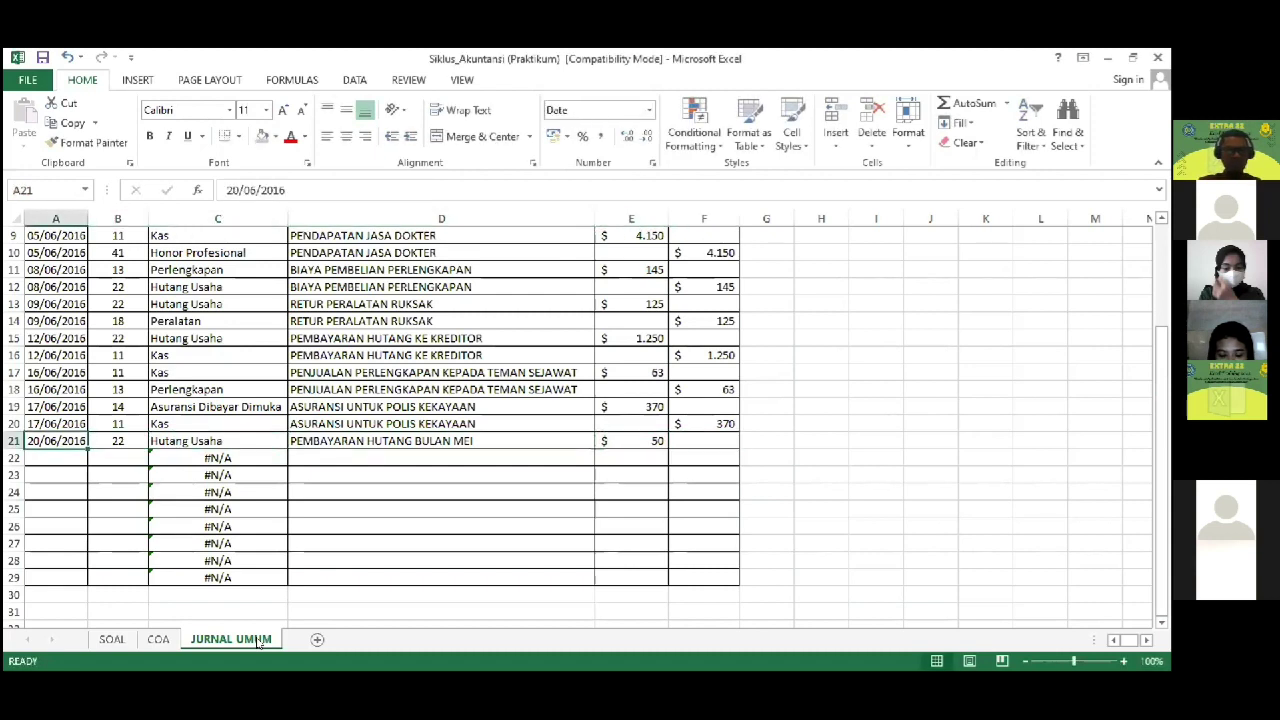
key(ctrl+c)
key(Down)
key(Return)
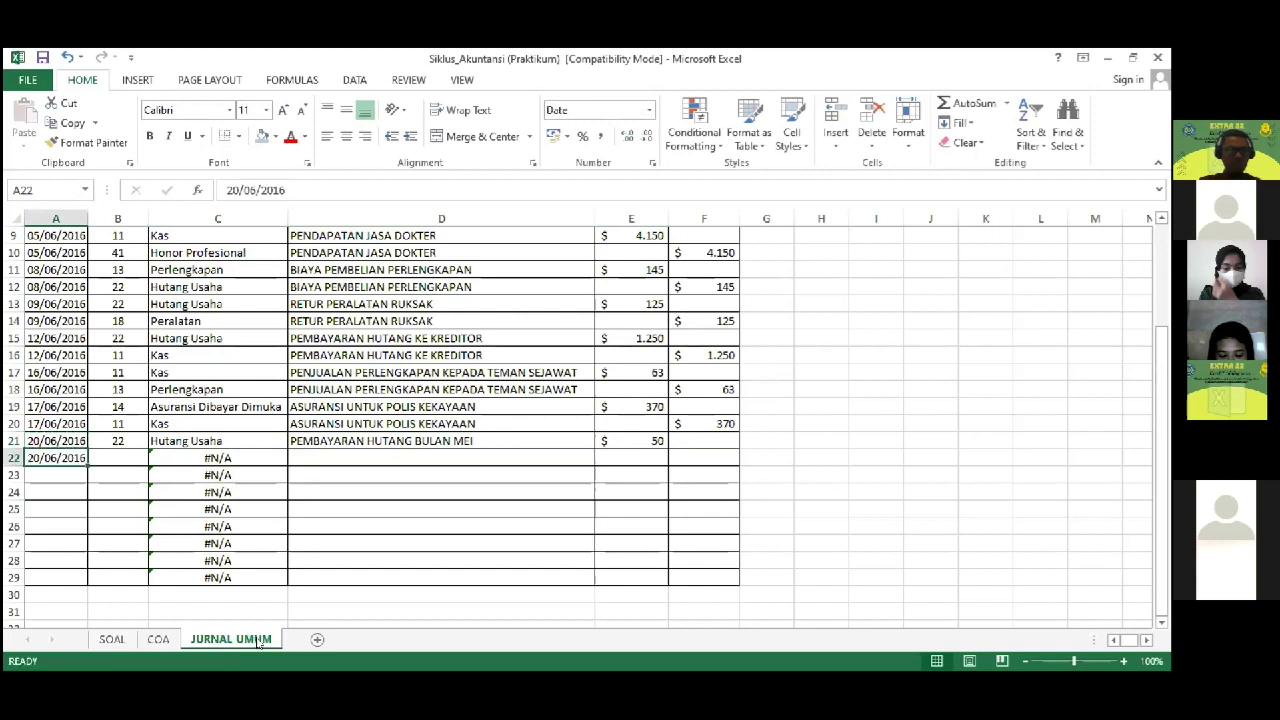
key(Right)
text(11)
key(Right)
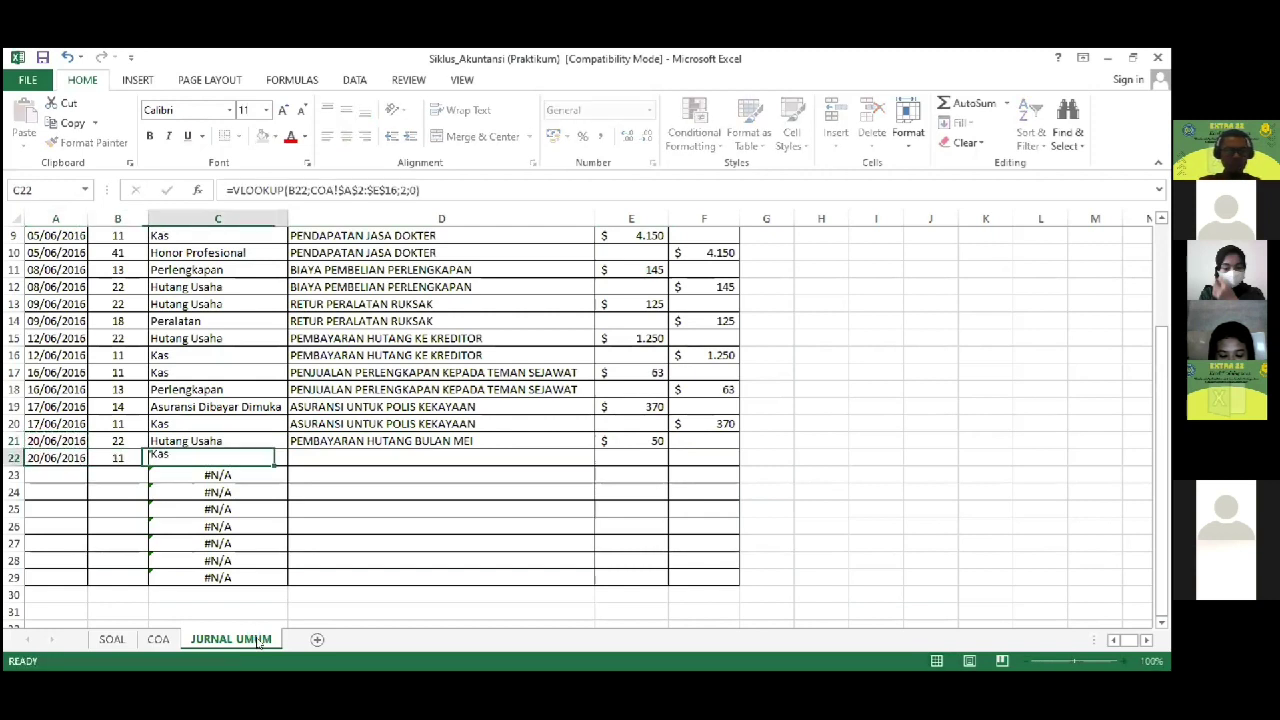
Step: Complete row 22 of the journal by linking its description to D21 and its credit amount to the row 21 debit
key(Right)
text(=)
key(Up)
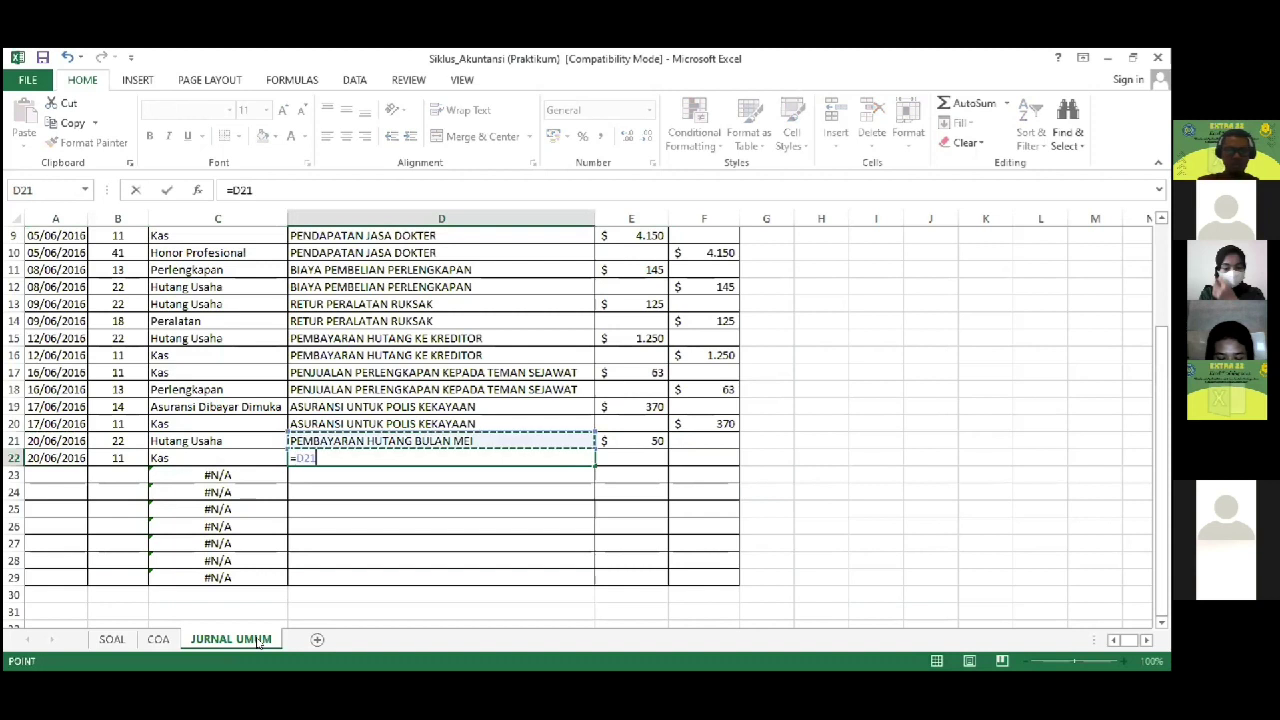
key(Return)
key(Up)
key(Right)
key(Right)
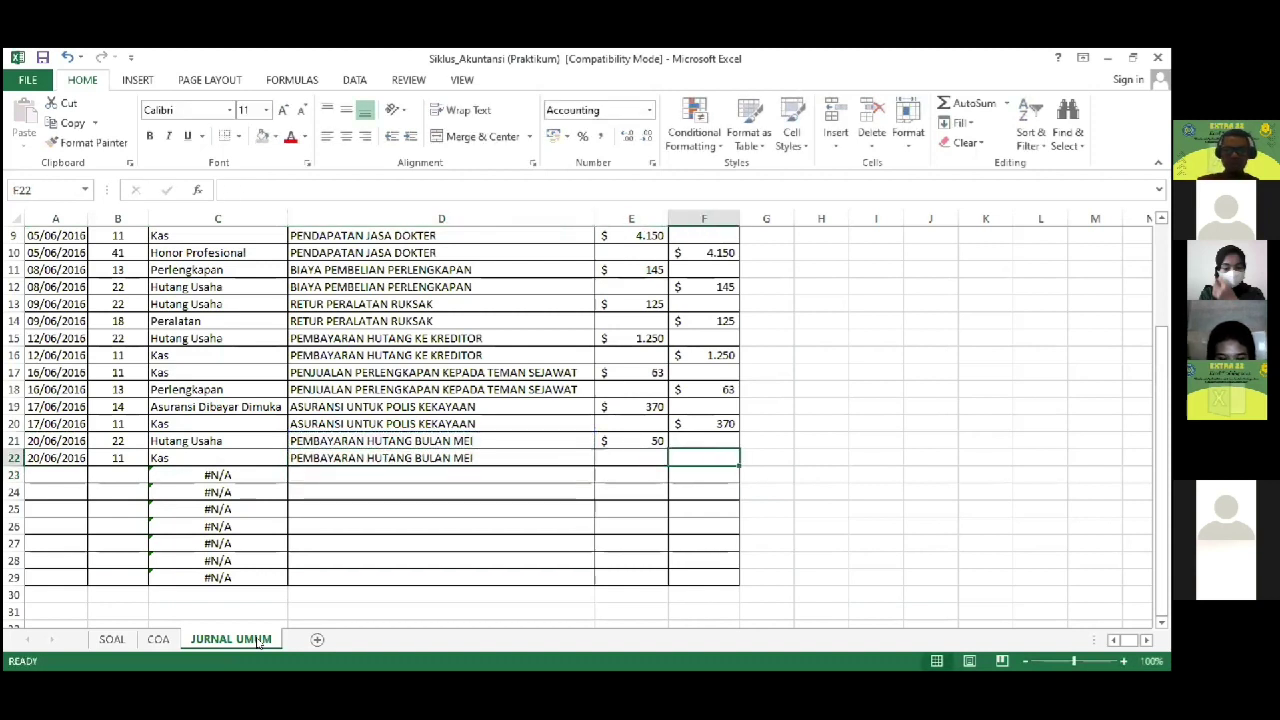
text(=)
key(Up)
key(Return)
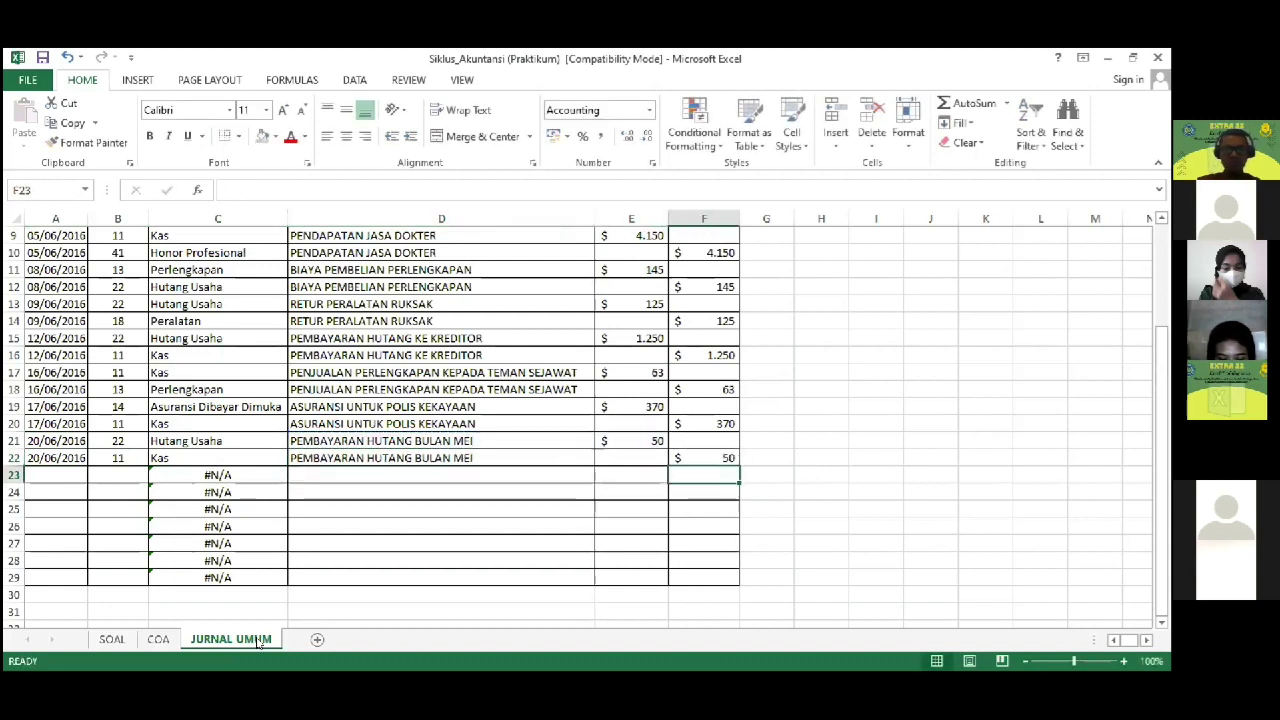
Step: Go to the date cell of journal row 23 and check the 23/06/2016 transaction on the SOAL sheet
key(Left)
key(Left)
key(Left)
key(Left)
key(Left)
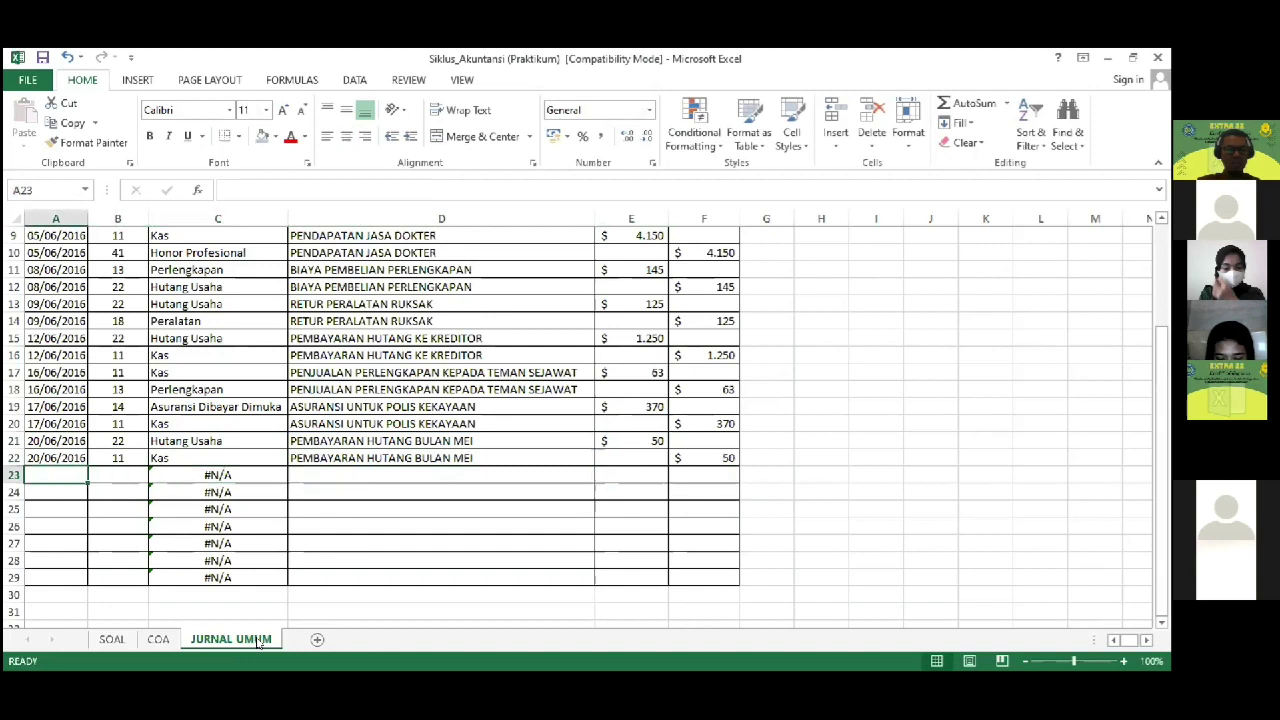
click(110, 638)
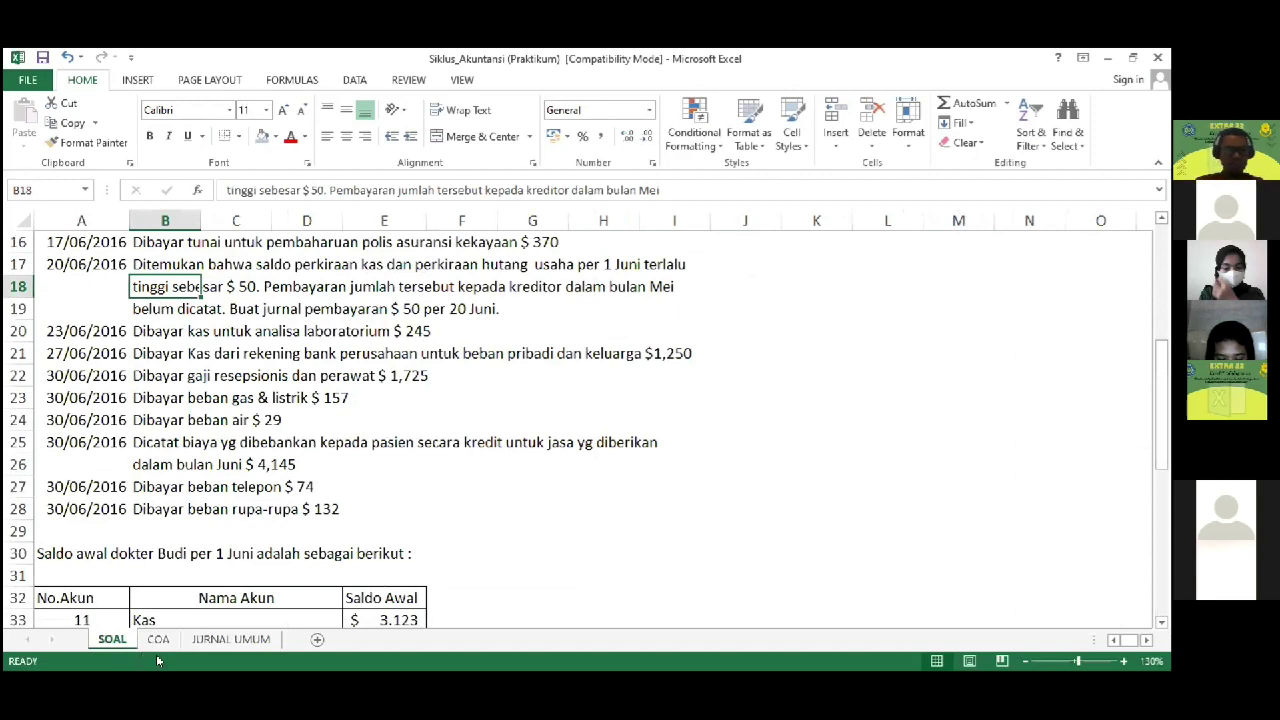
key(Left)
key(Down)
key(Down)
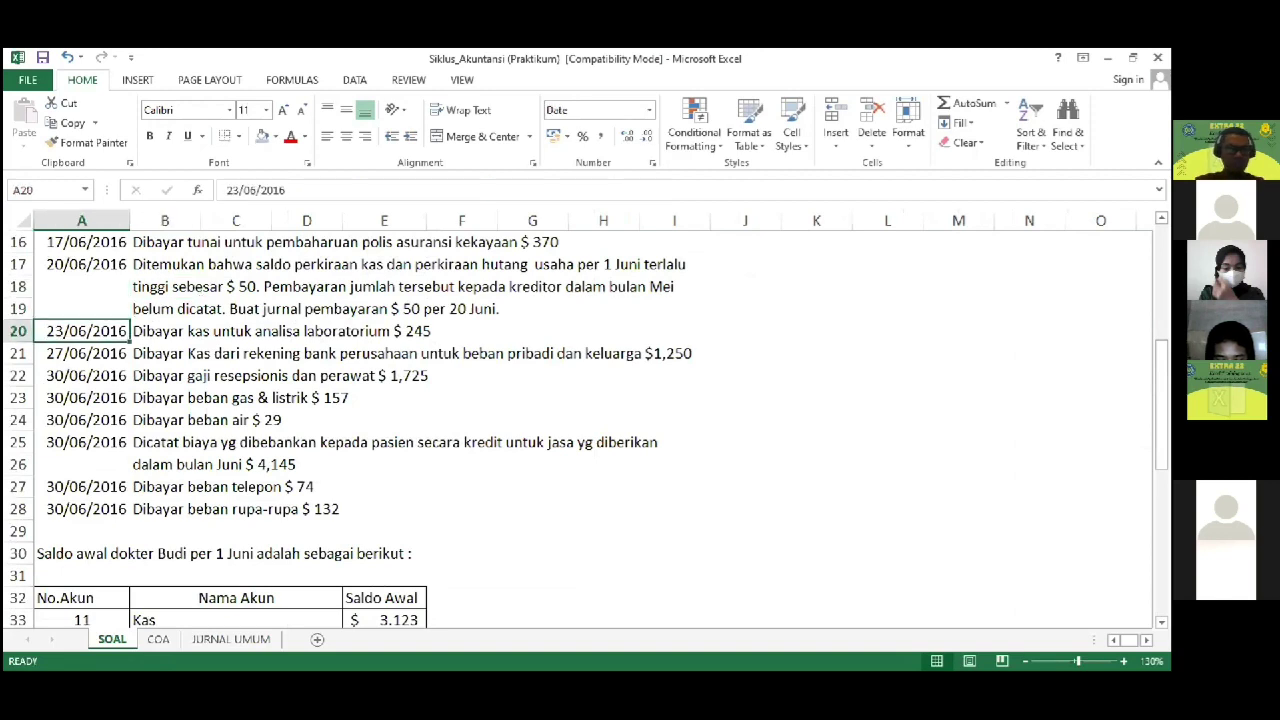
key(alt+Tab)
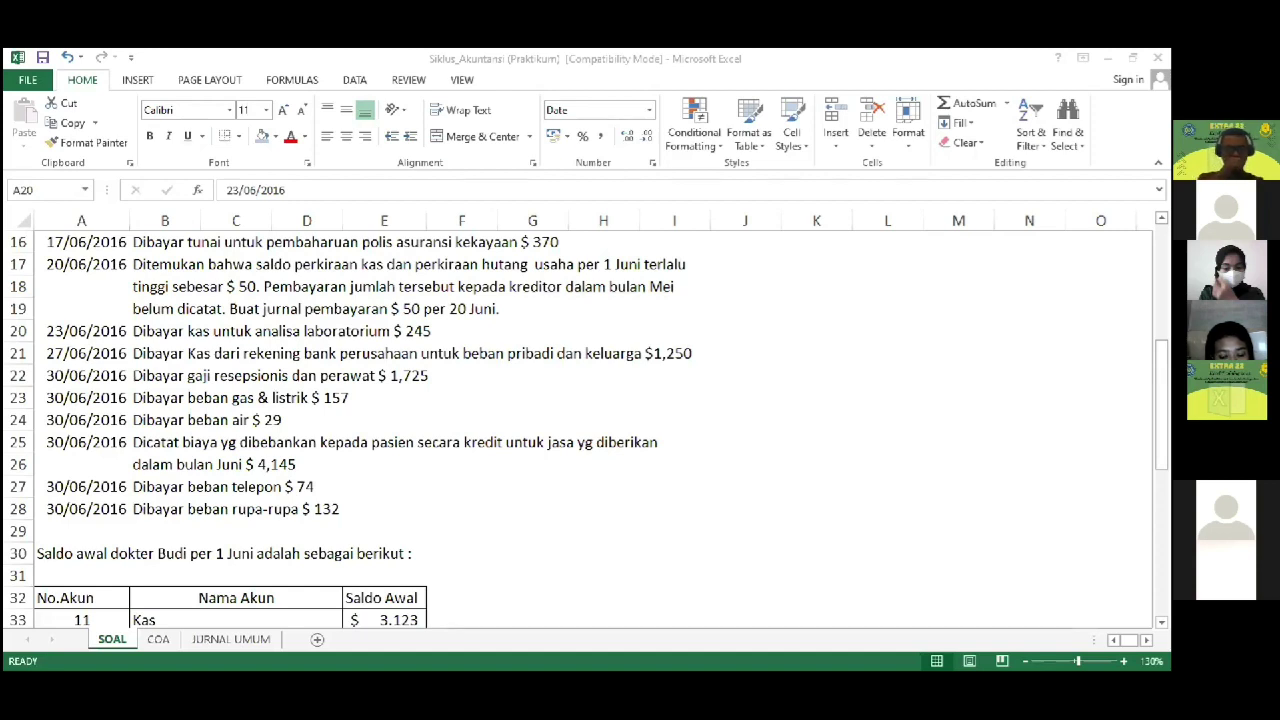
key(alt+Tab)
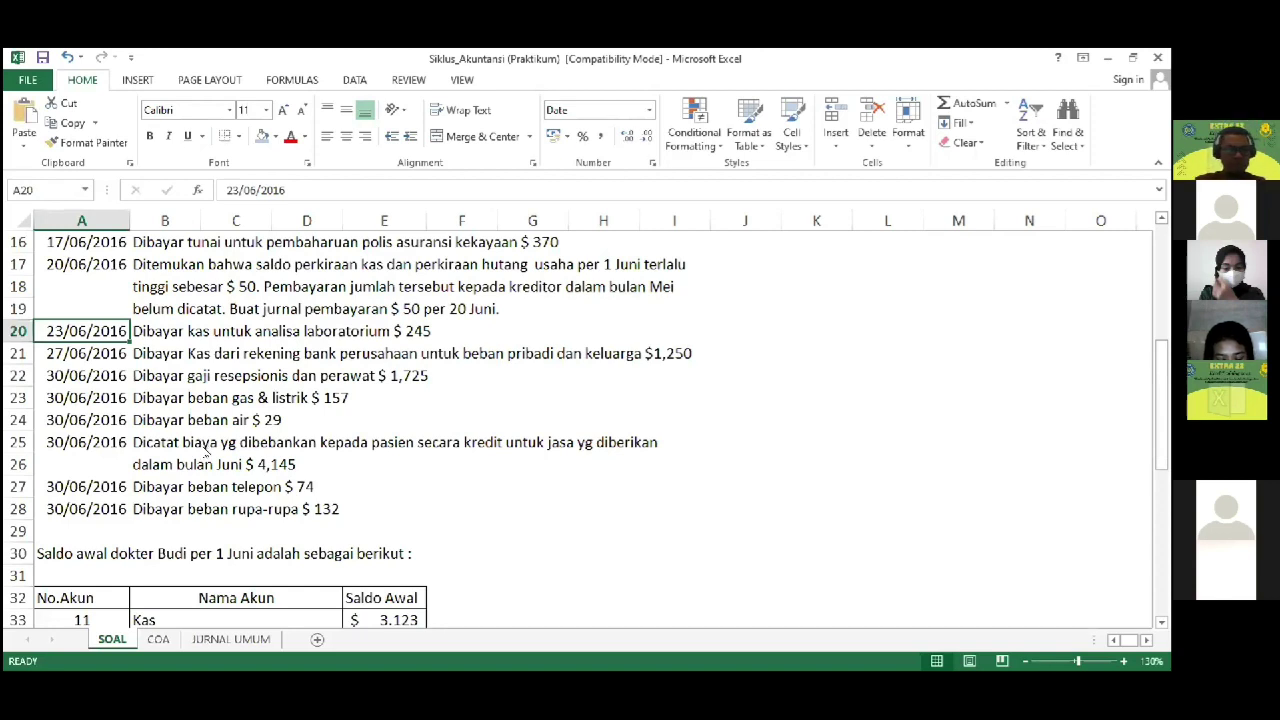
key(alt+Tab)
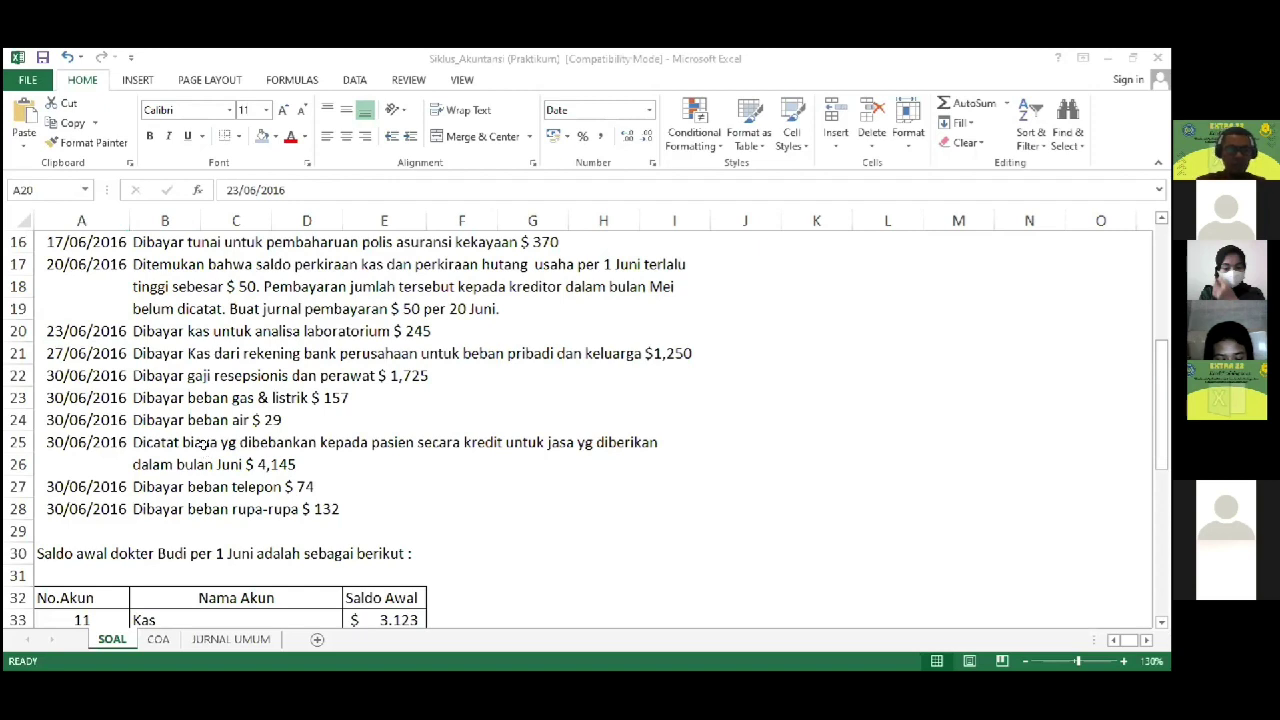
key(alt+Tab)
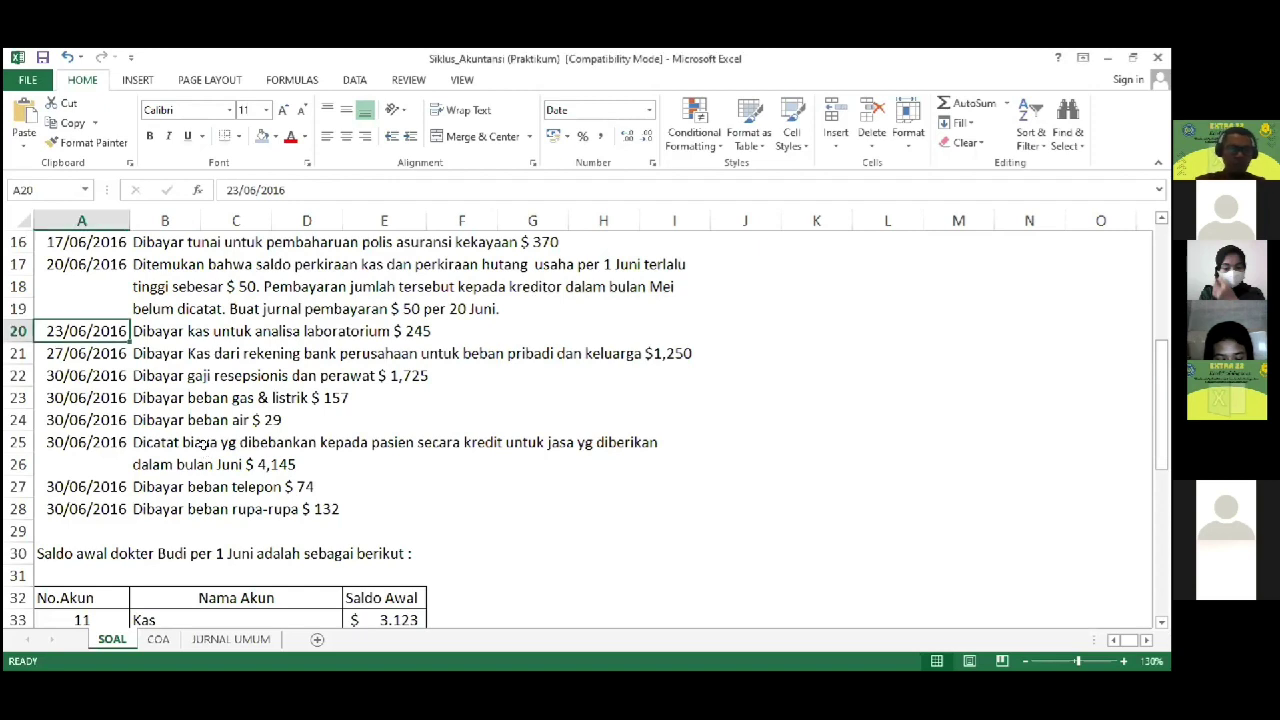
Step: Start journal row 23 with date 23/06/2016 and account number 55, looking up the Beban Laboratorium code on the COA sheet
click(230, 640)
text(23/)
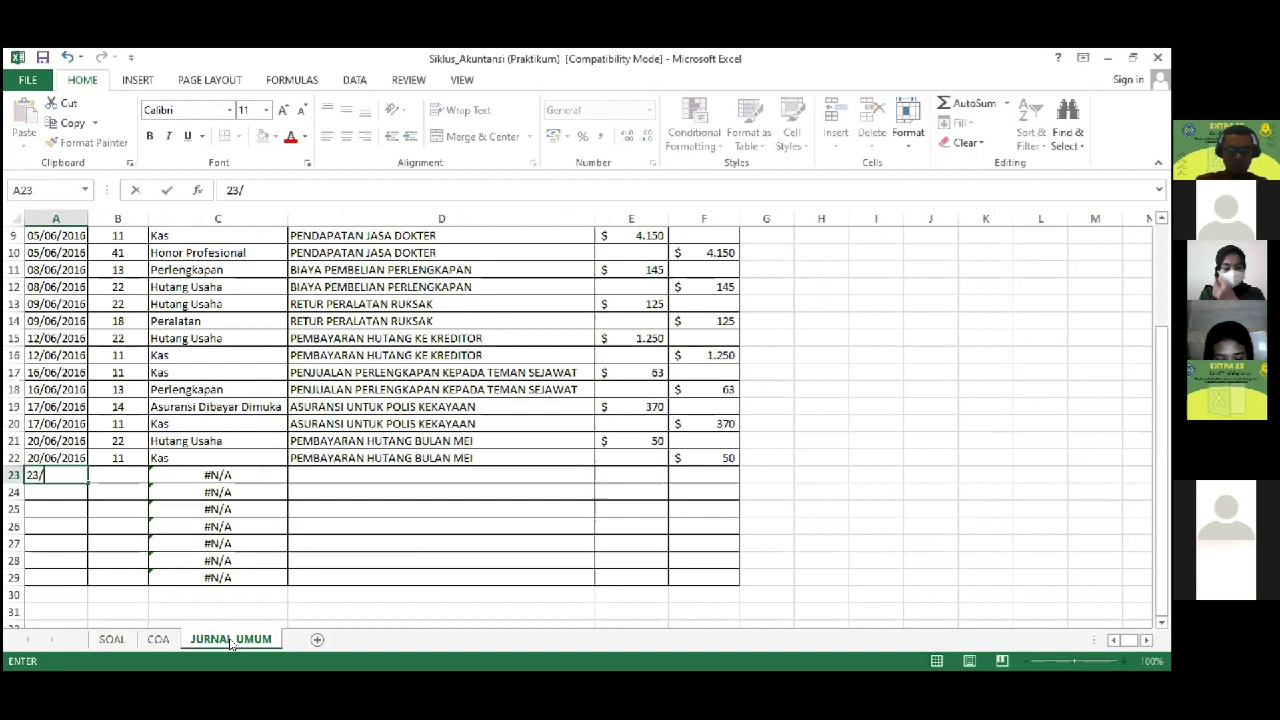
text(06/2016)
key(Tab)
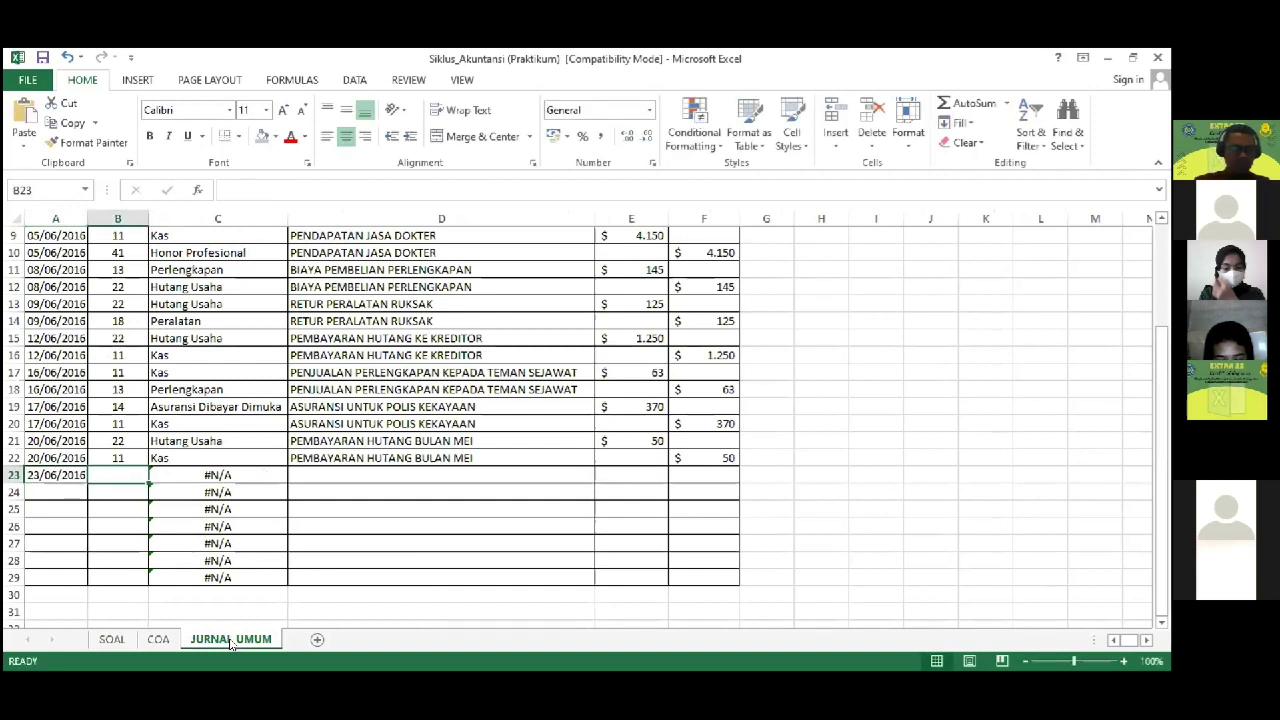
click(158, 640)
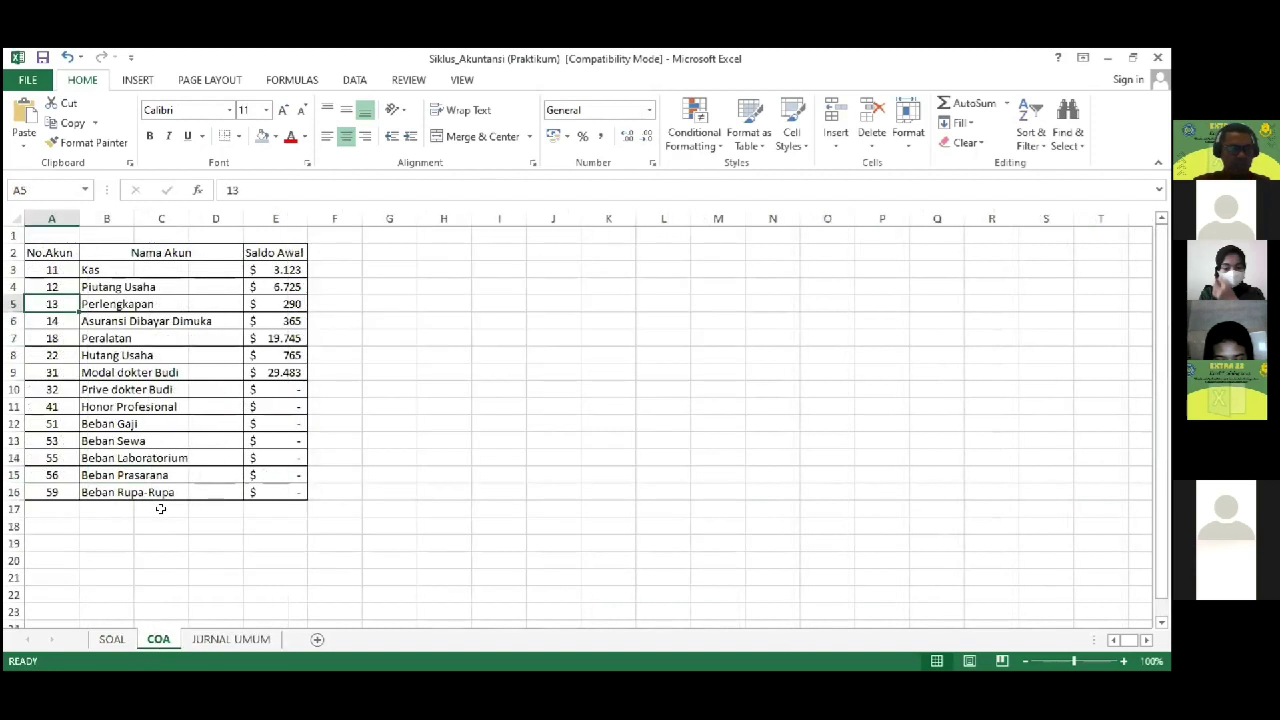
click(137, 454)
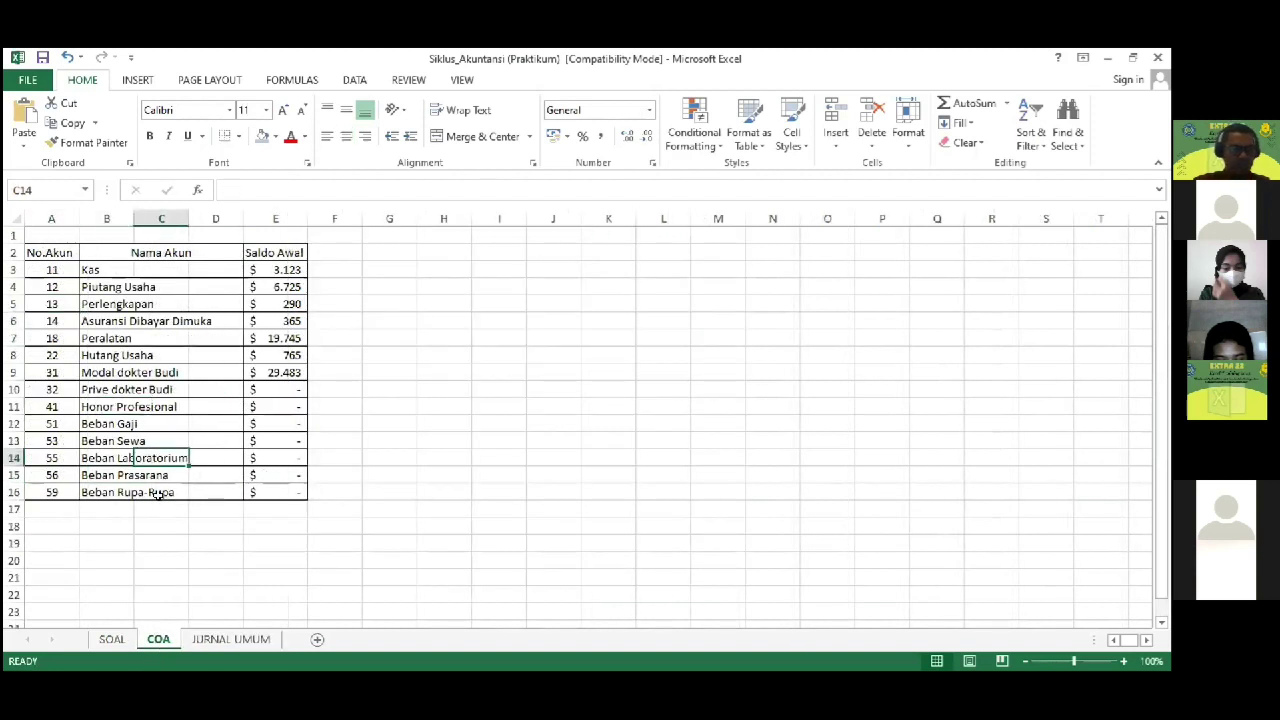
click(238, 637)
text(55)
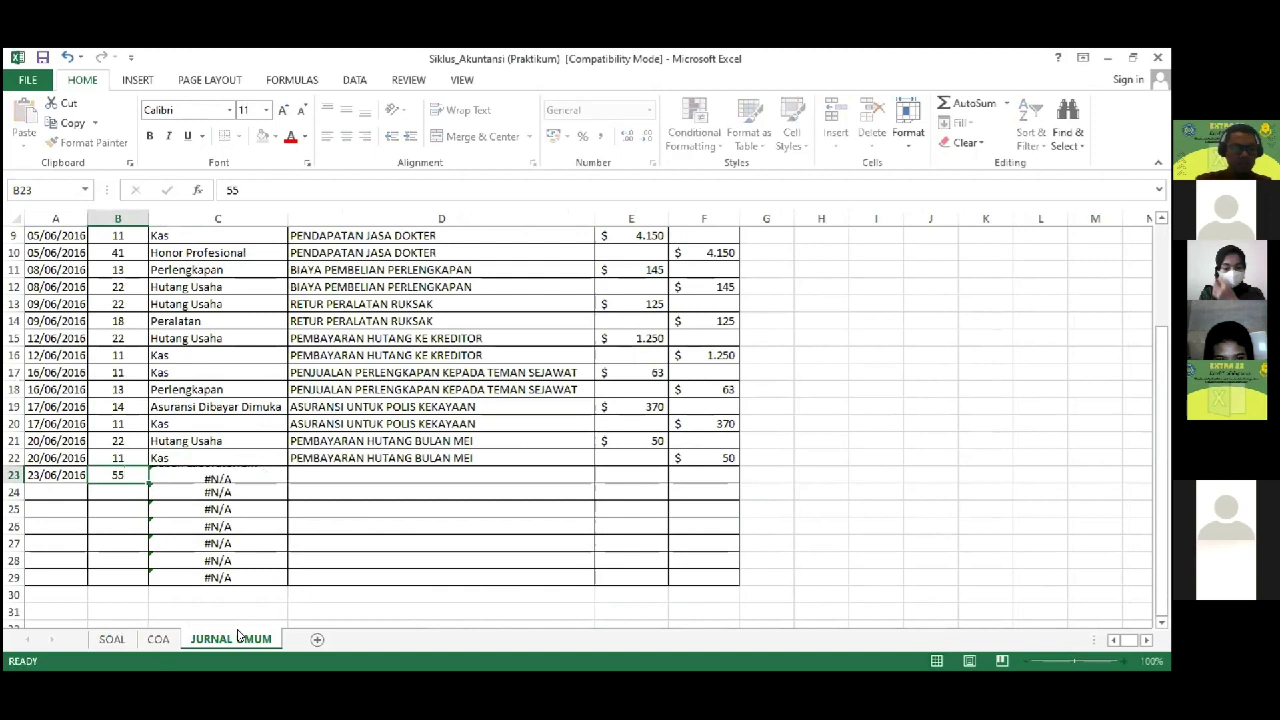
Step: Enter the row 23 description BIAYA LABORATORIUM and a debit amount of 245
key(Tab)
key(Tab)
text(BIA)
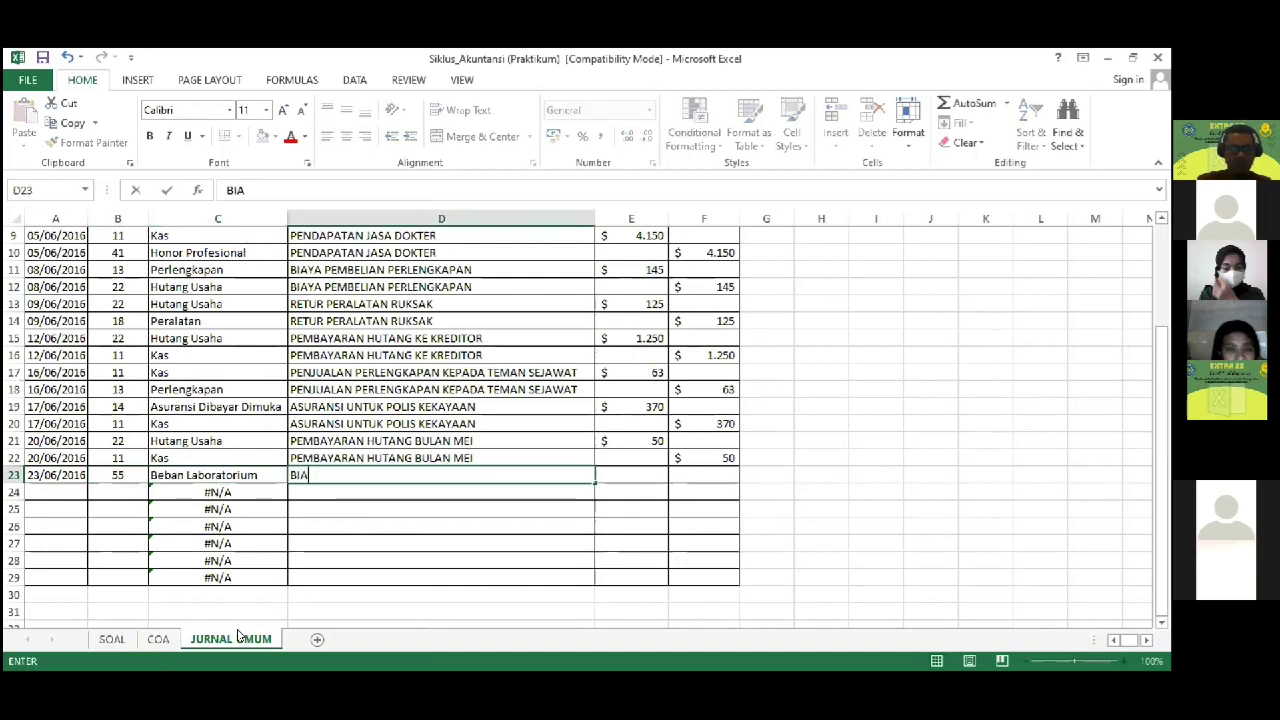
text(YA LAB)
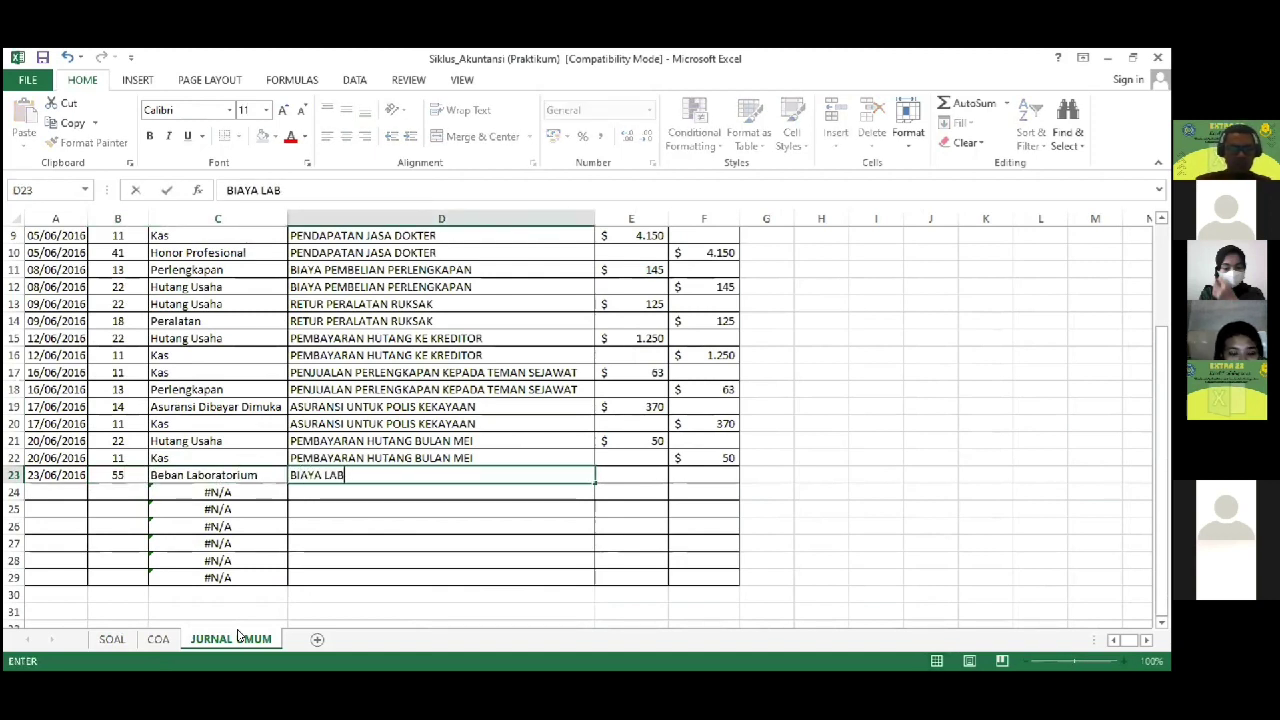
text(ORATORIUM)
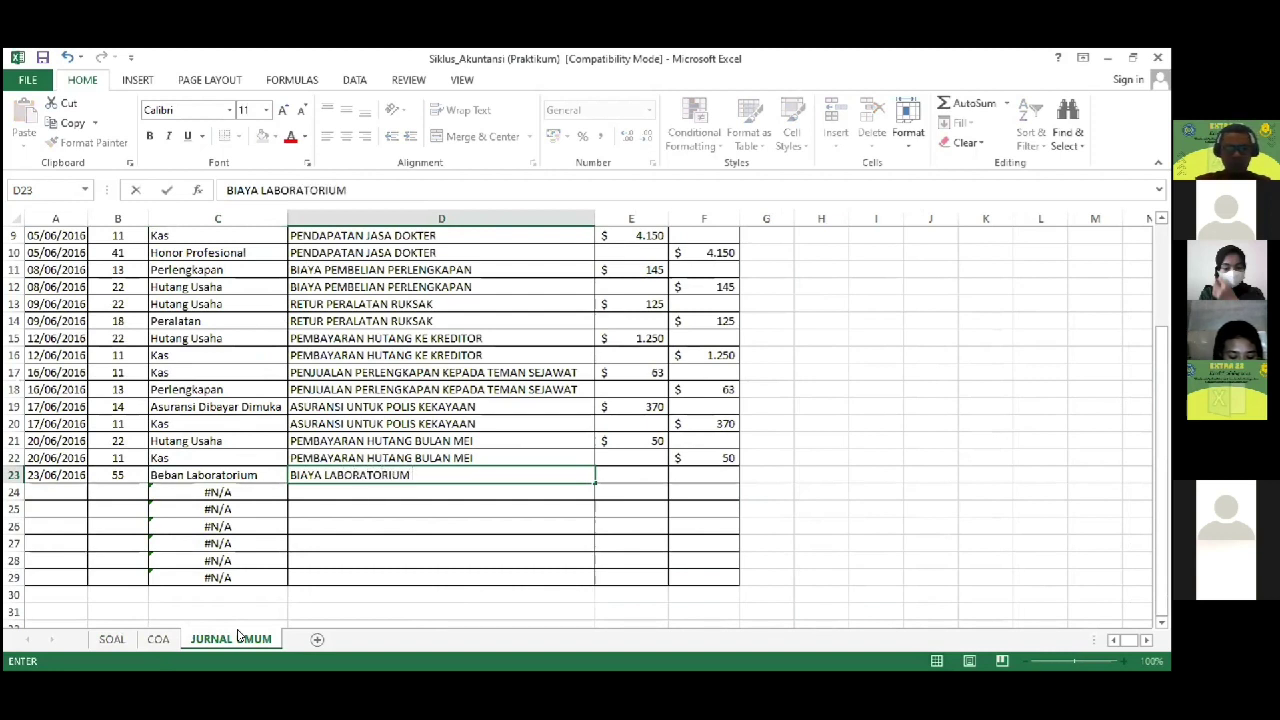
key(Tab)
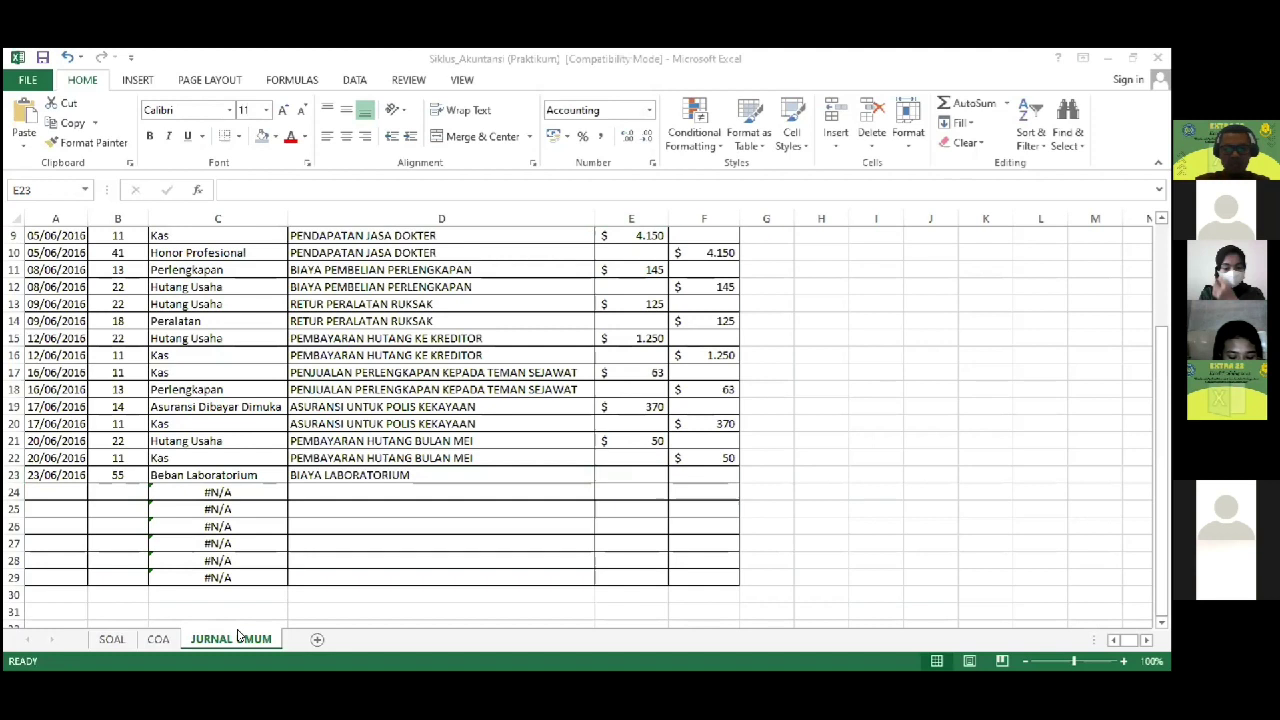
text(245)
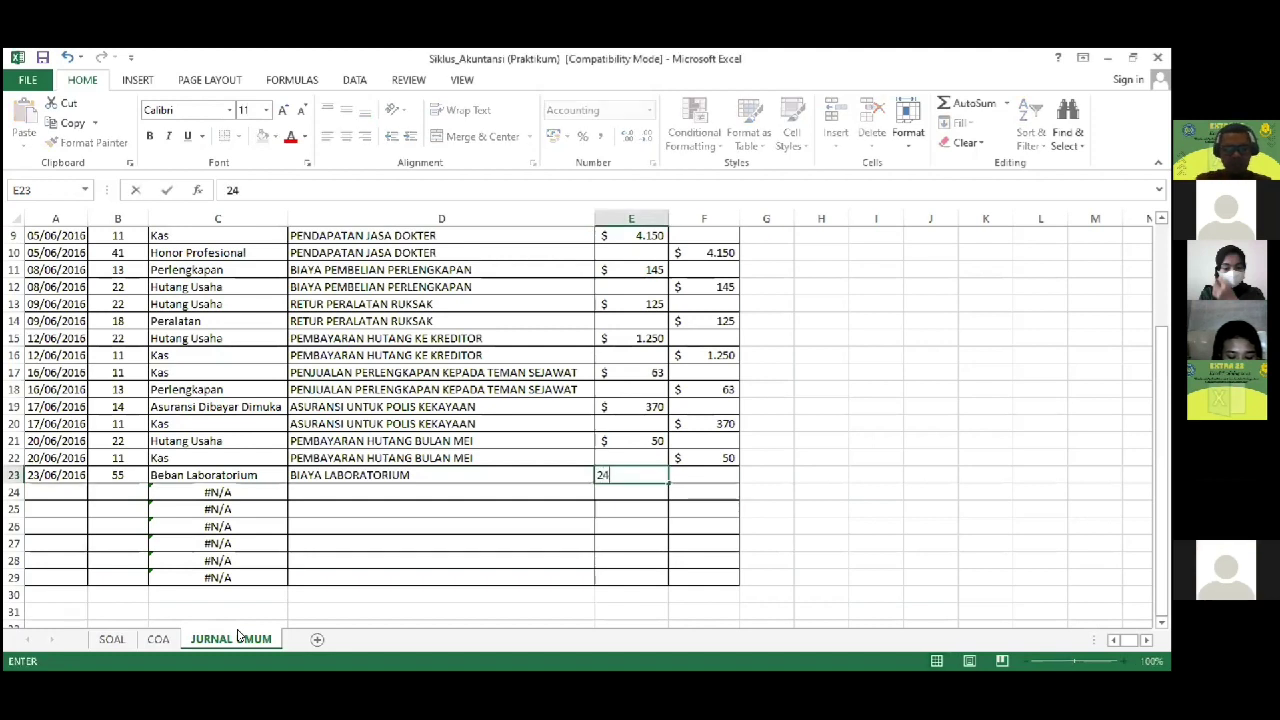
Step: Copy the date 23/06/2016 from row 23 into row 24 and enter account number 11 there
key(Left)
key(Left)
key(Left)
key(Left)
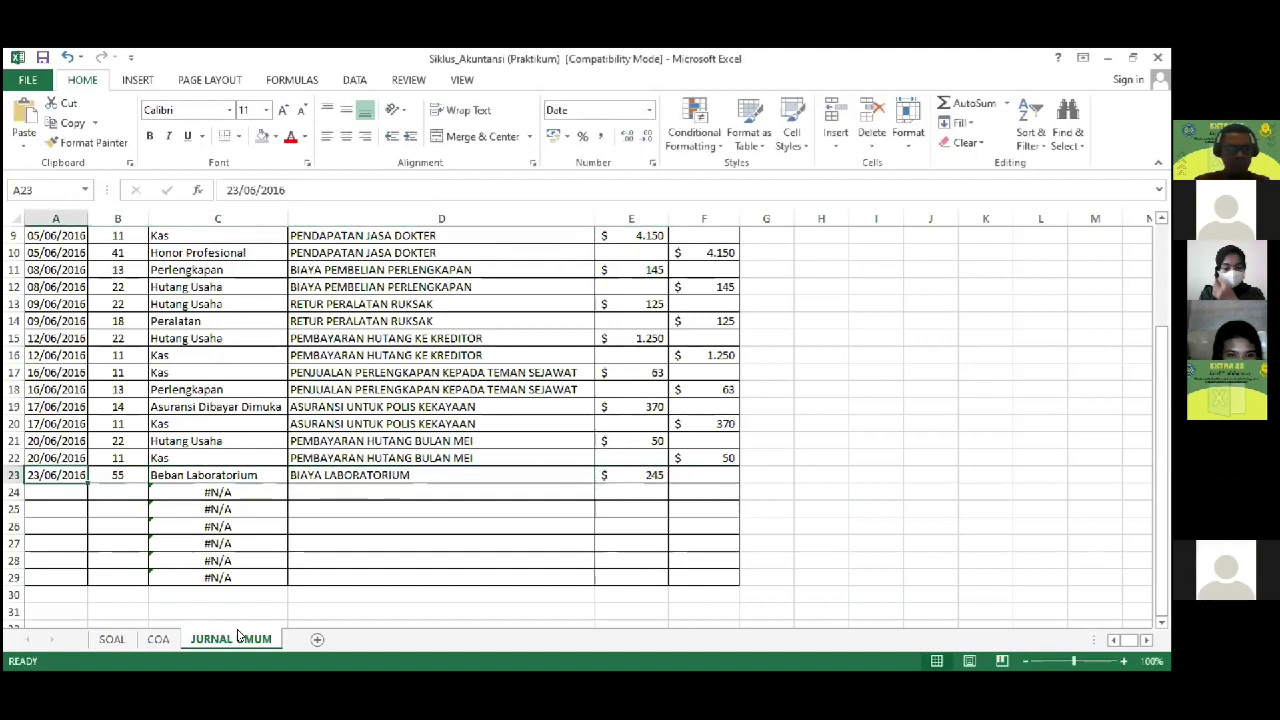
key(ctrl+c)
key(Down)
key(Return)
key(Right)
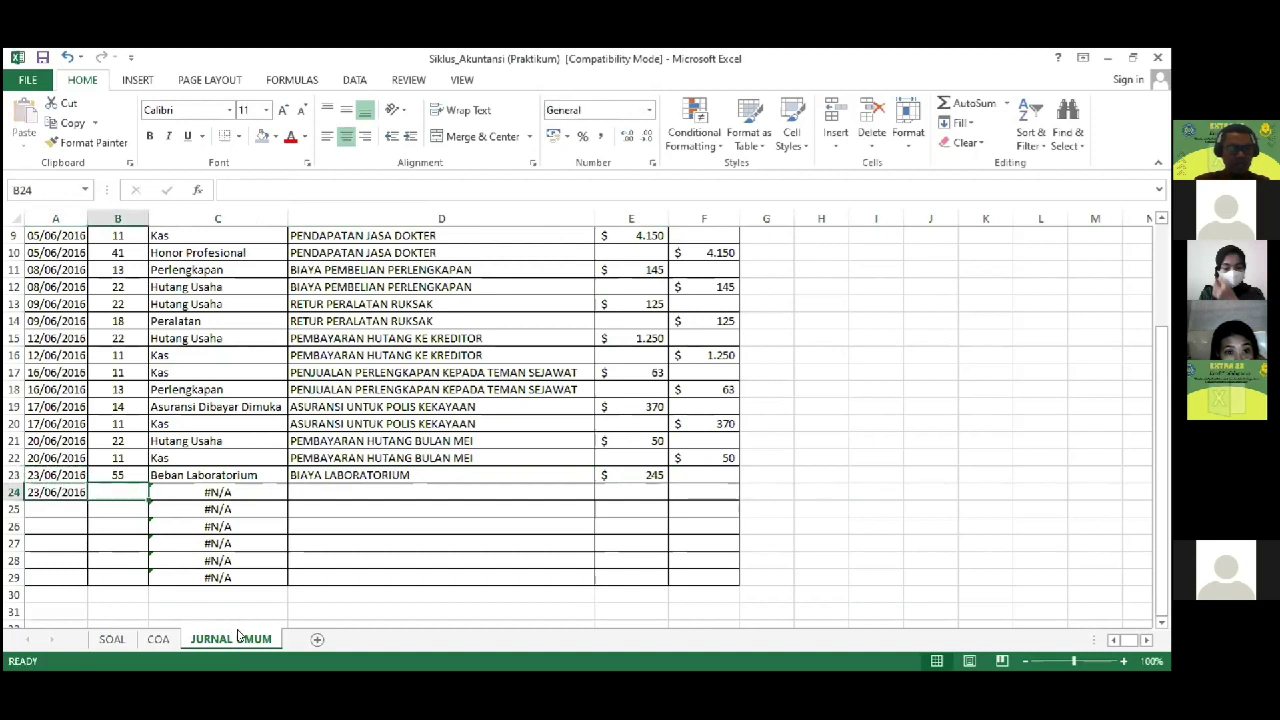
text(11)
Step: Copy the description BIAYA LABORATORIUM from row 23 into row 24
key(Right)
key(Right)
text(B)
key(Up)
key(ctrl+c)
key(Down)
key(Return)
key(Up)
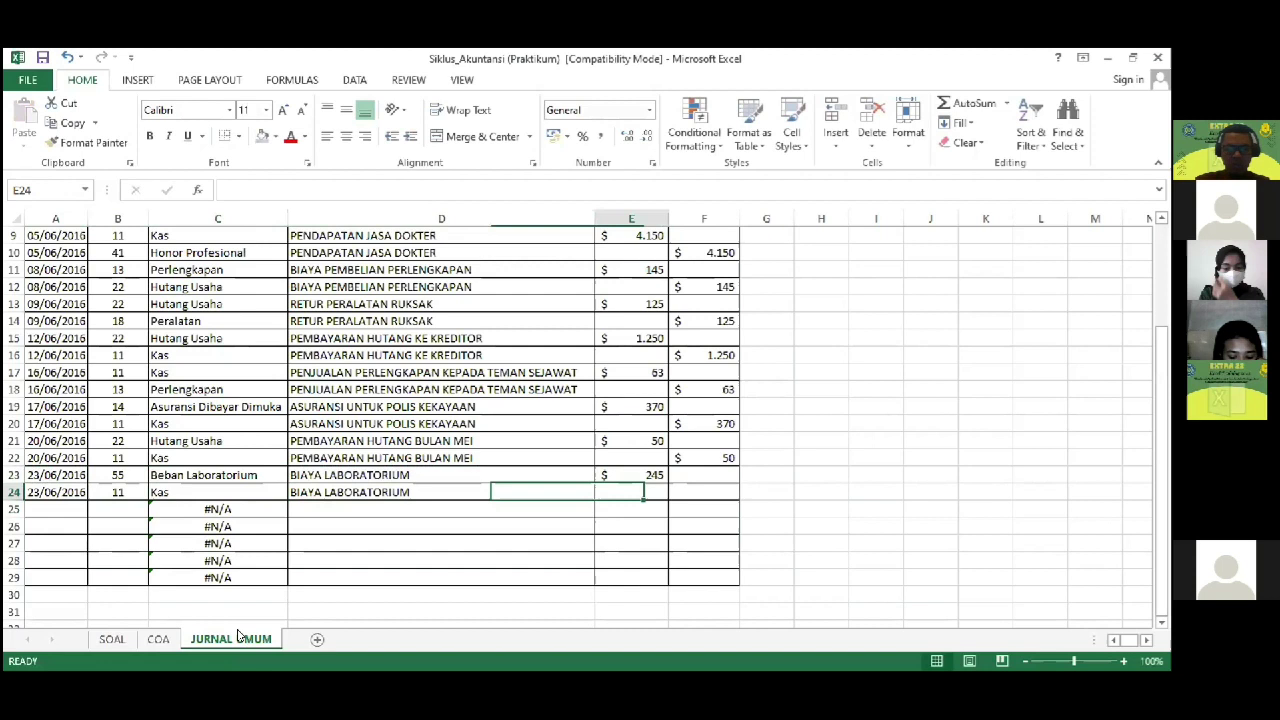
Step: Link the row 24 credit amount to the debit in E23 and go to the date cell of row 25
key(Right)
key(Right)
text(=)
key(Left)
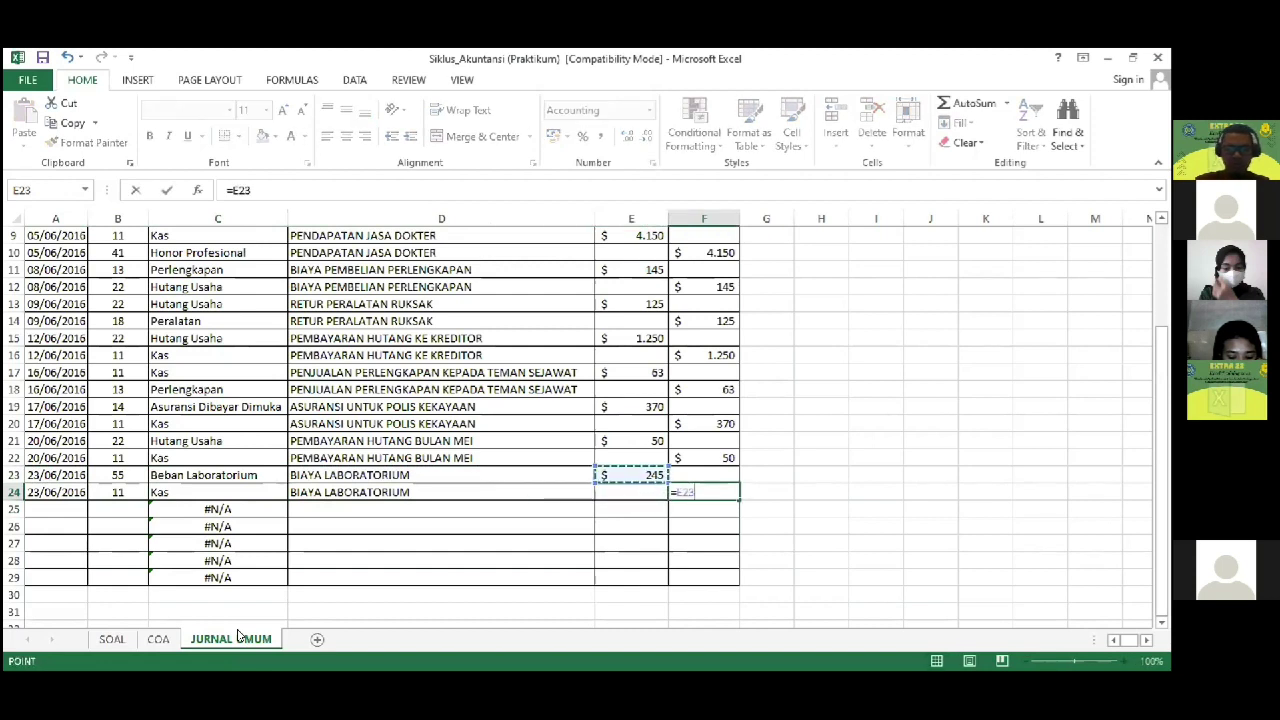
key(Return)
key(Left)
key(Left)
key(Left)
key(Left)
key(Left)
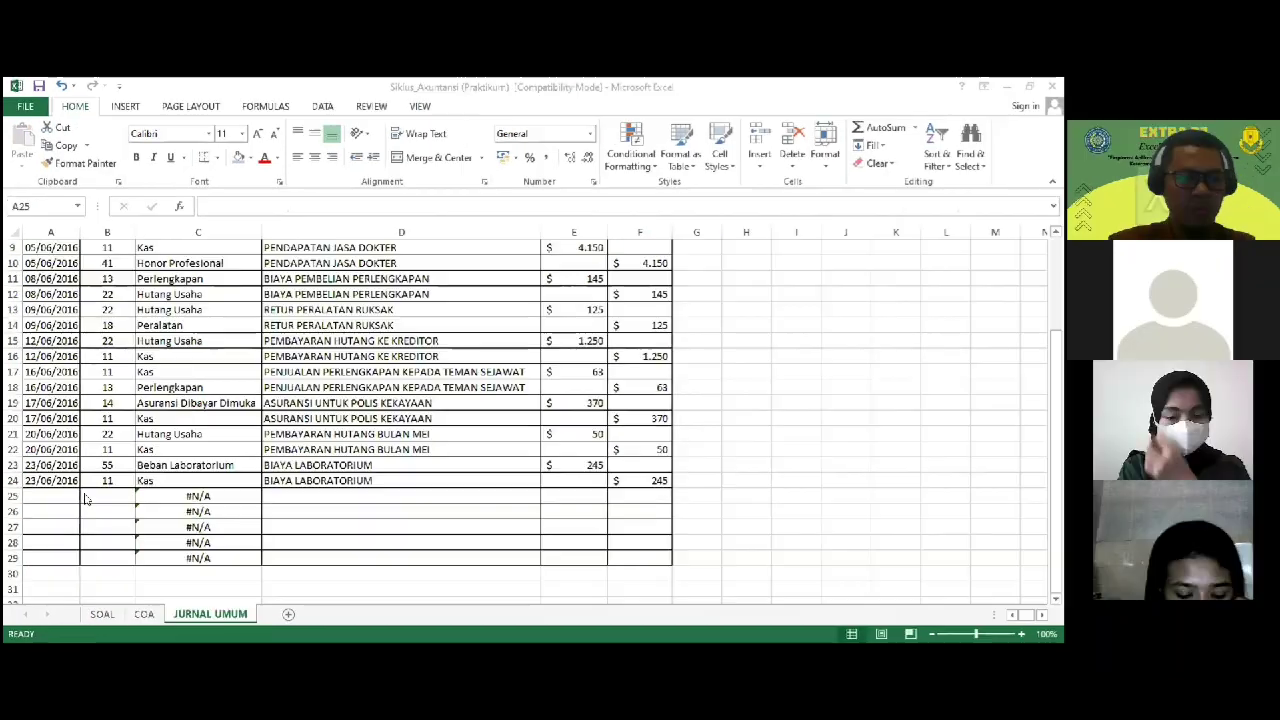
Step: Check the 27/06/2016 transaction on the SOAL sheet and start journal row 25 with that date and account number 32 from the COA sheet
click(104, 614)
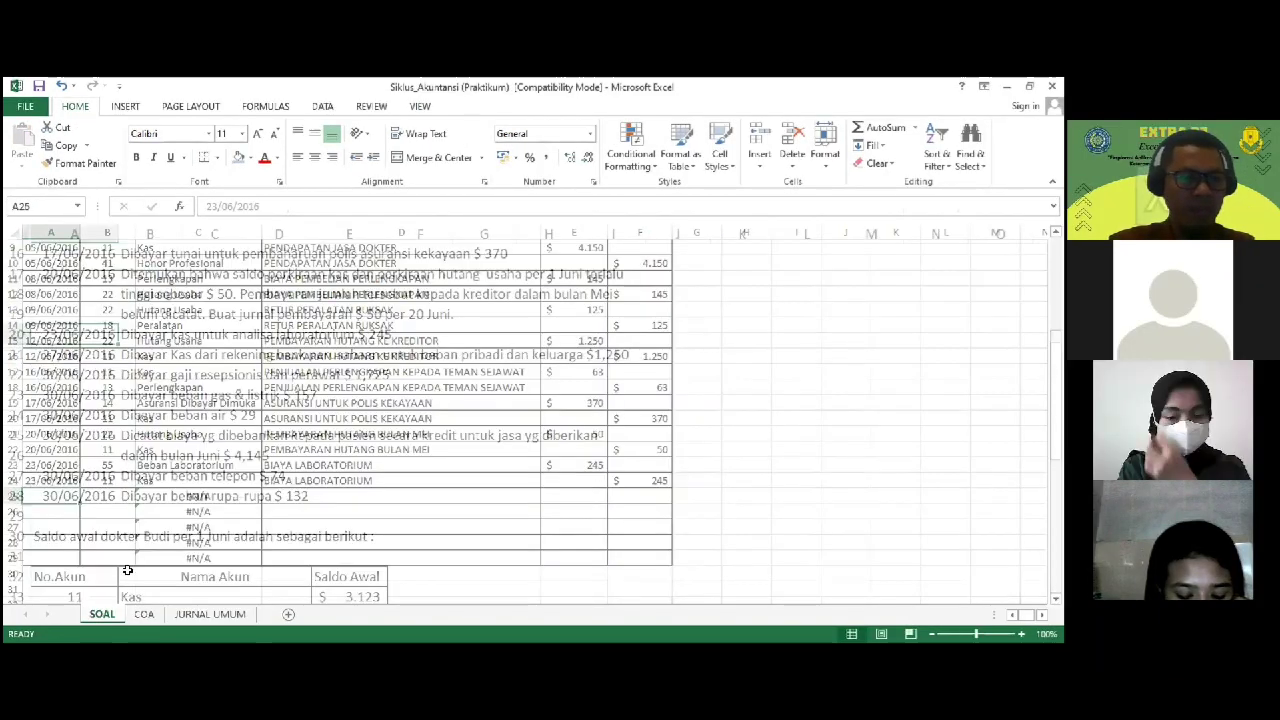
key(Down)
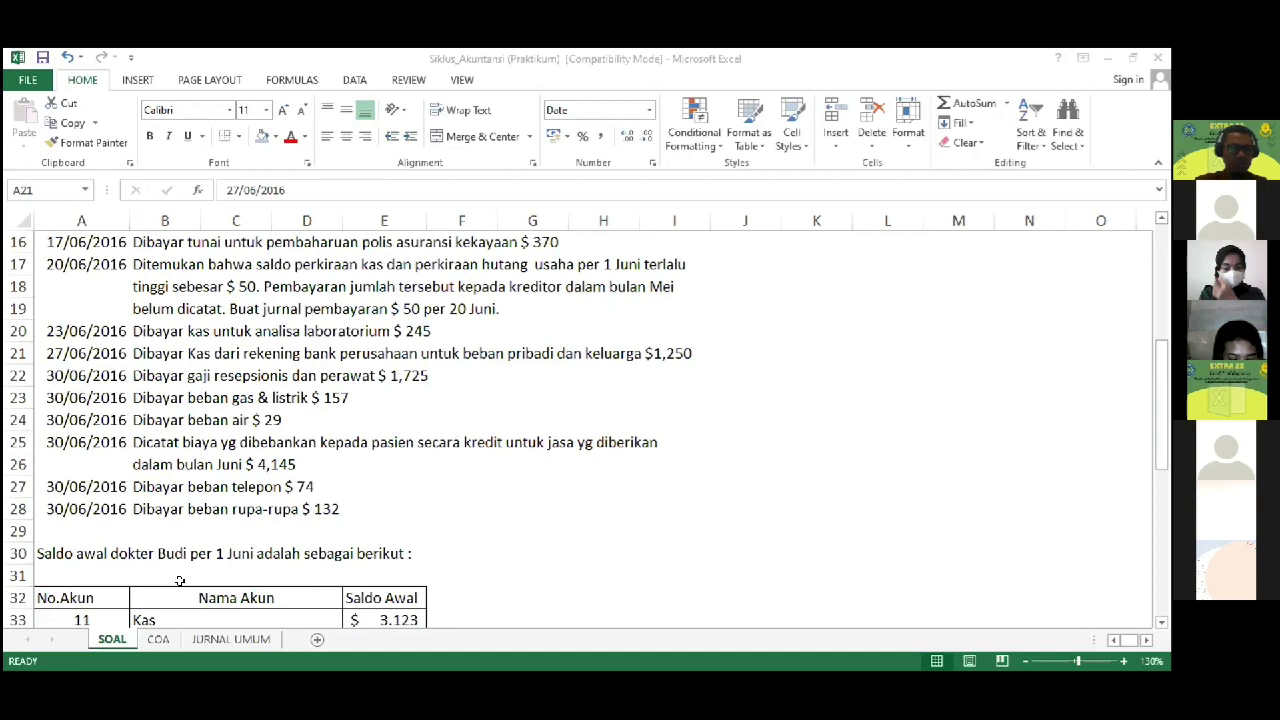
click(240, 640)
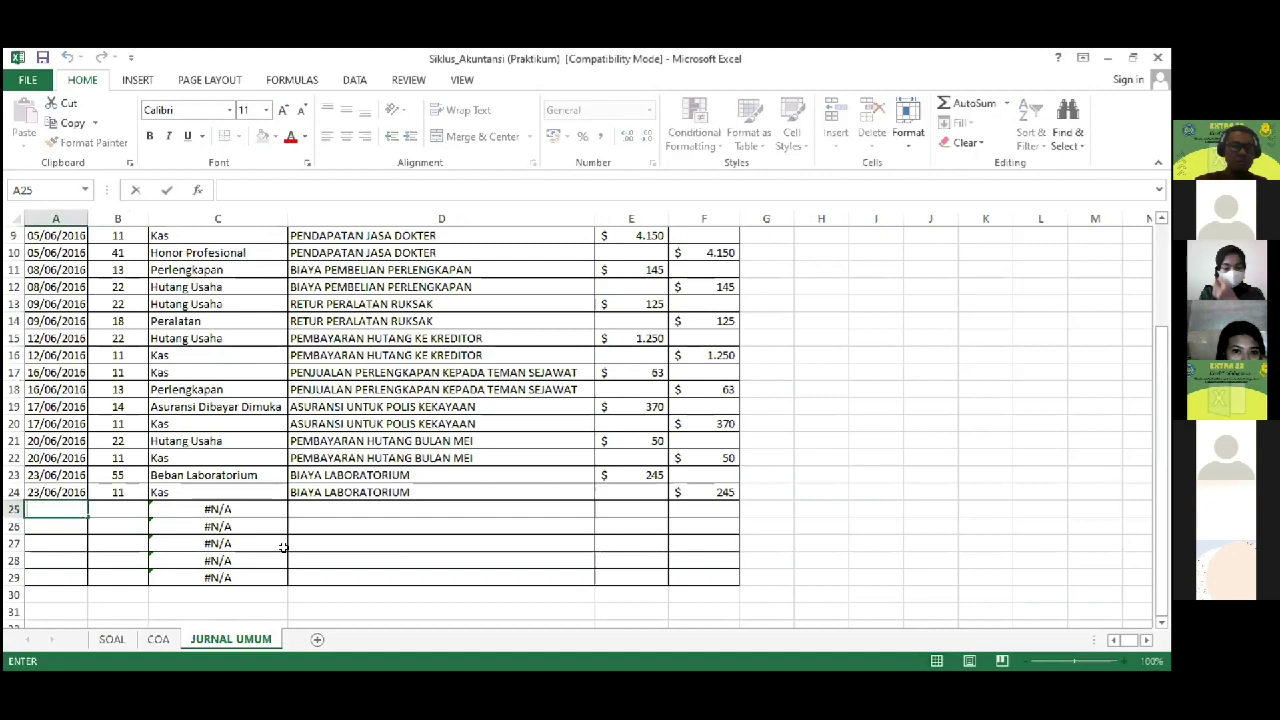
text(27/)
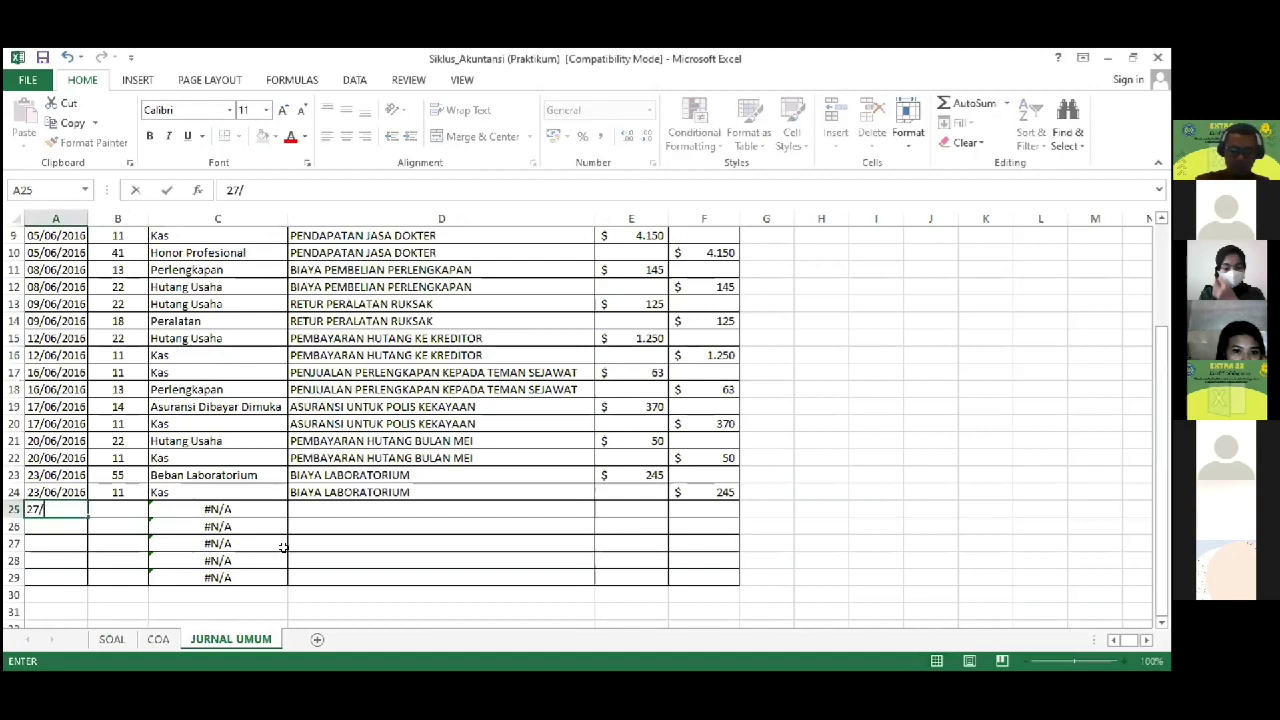
text(6/16)
key(Tab)
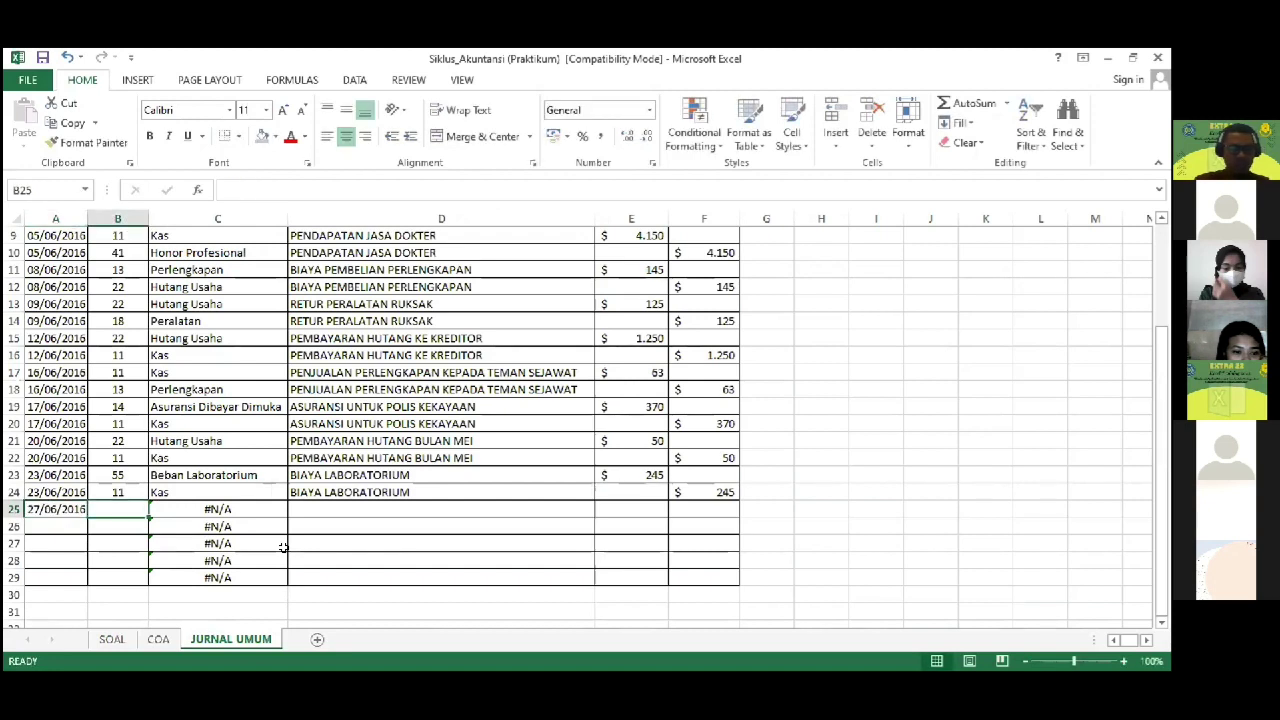
click(155, 637)
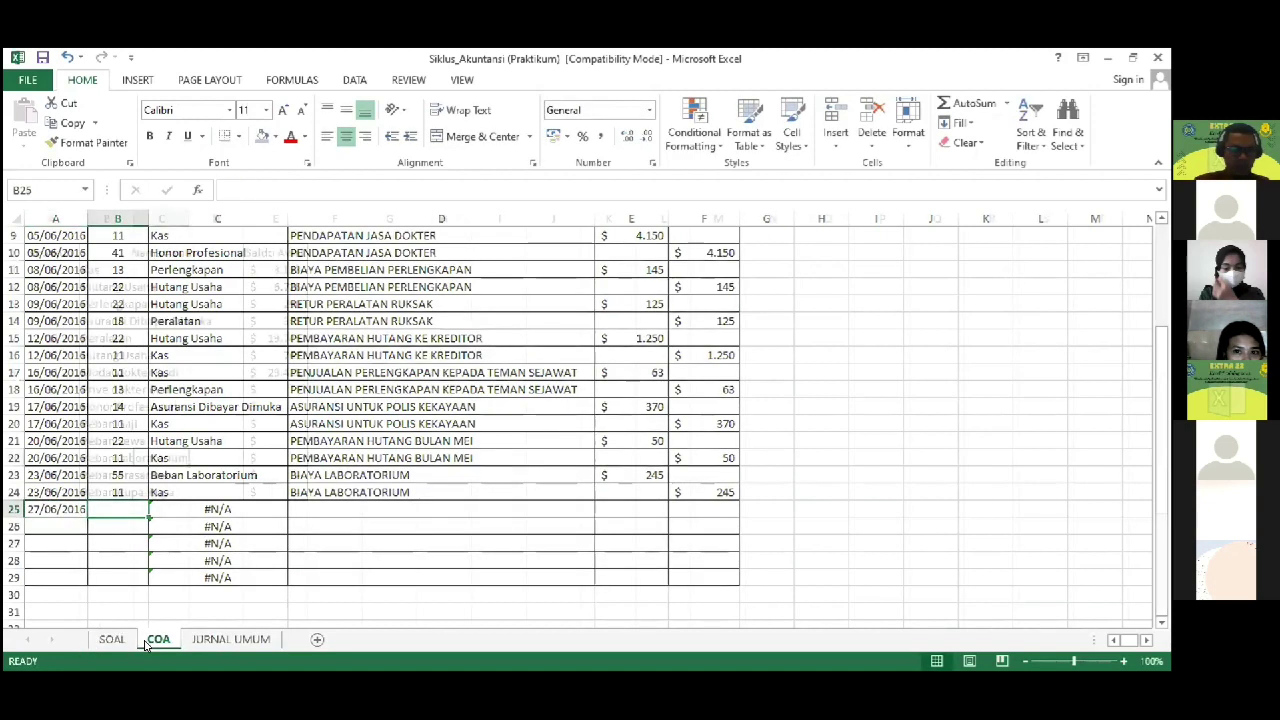
click(213, 637)
text(32)
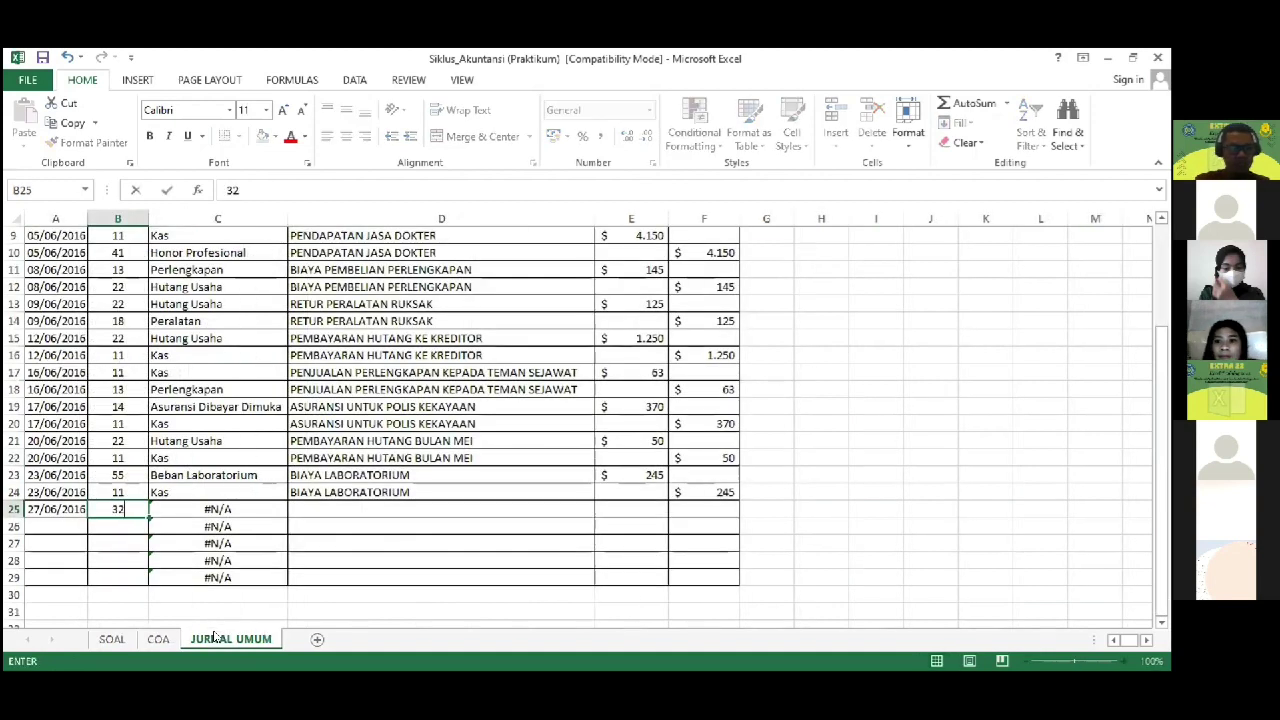
Step: Describe row 25 as the doctor's personal and family drawings (PRIVE ... & KELUARGA), including the doctor's name, and enter a debit of 1250
key(Tab)
key(Tab)
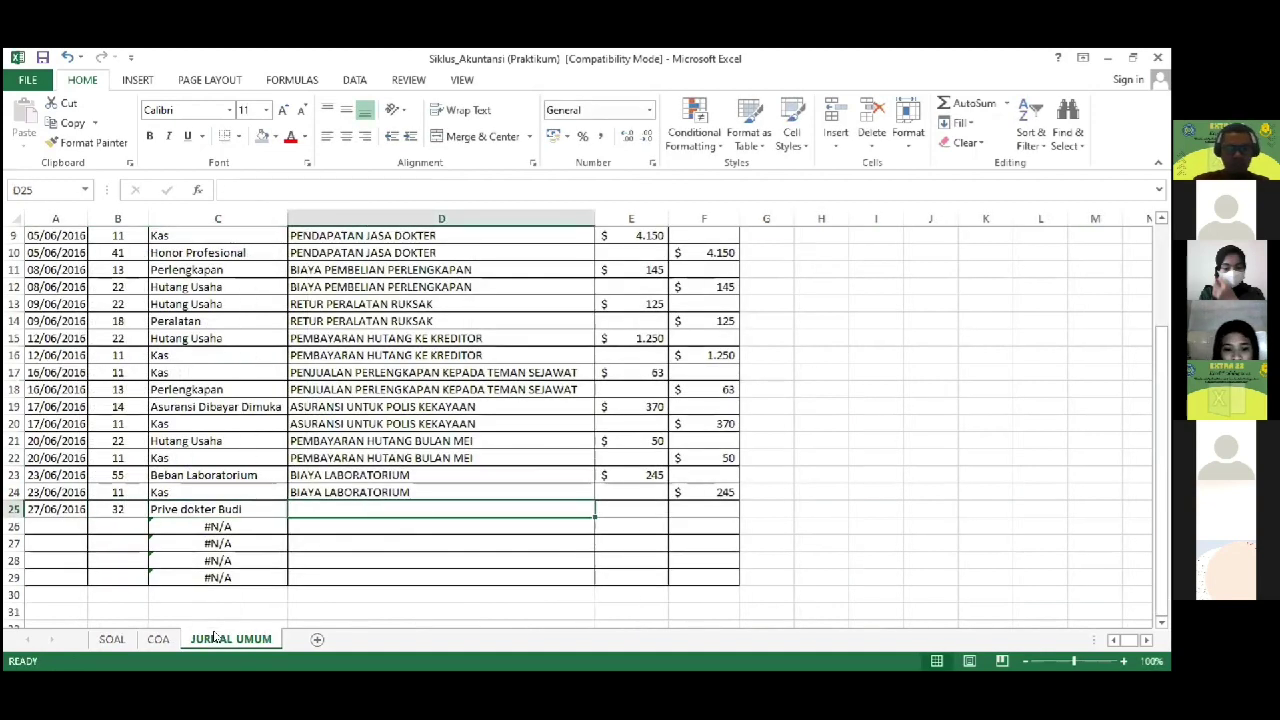
text(PRIVE)
key(BackSpace)
key(BackSpace)
text(VE DOKTER)
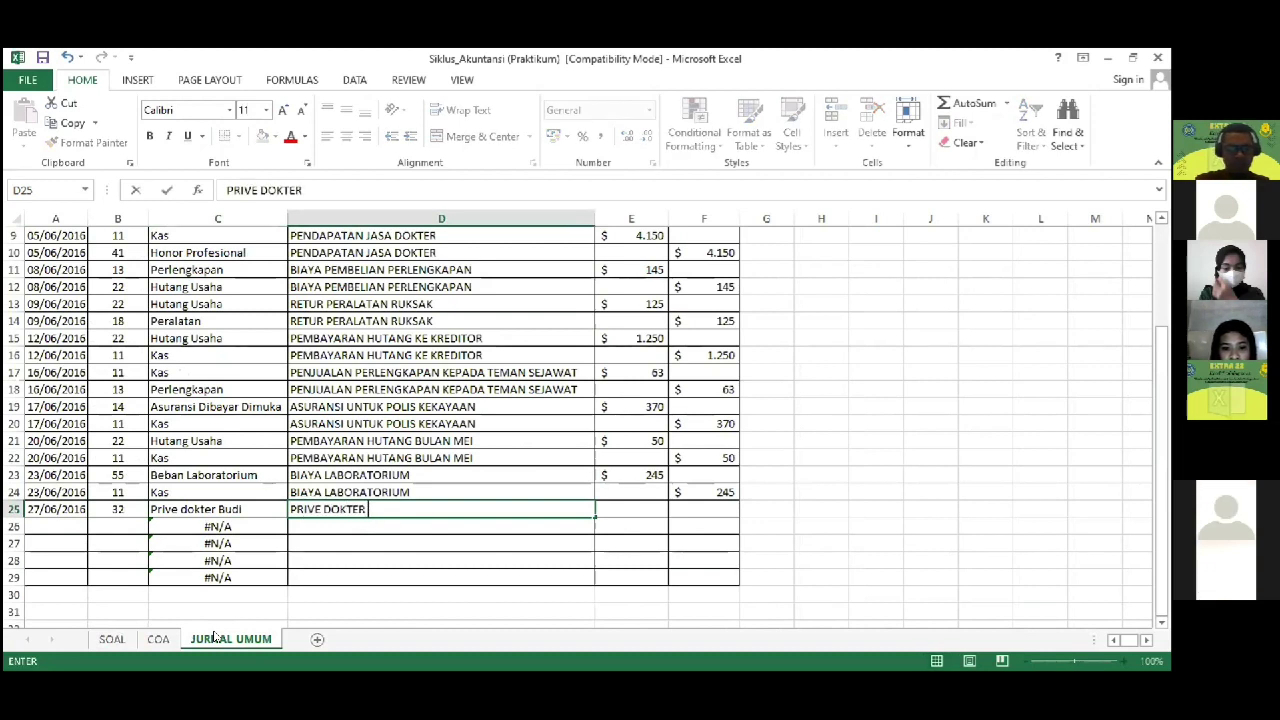
text( BUDI & KEL)
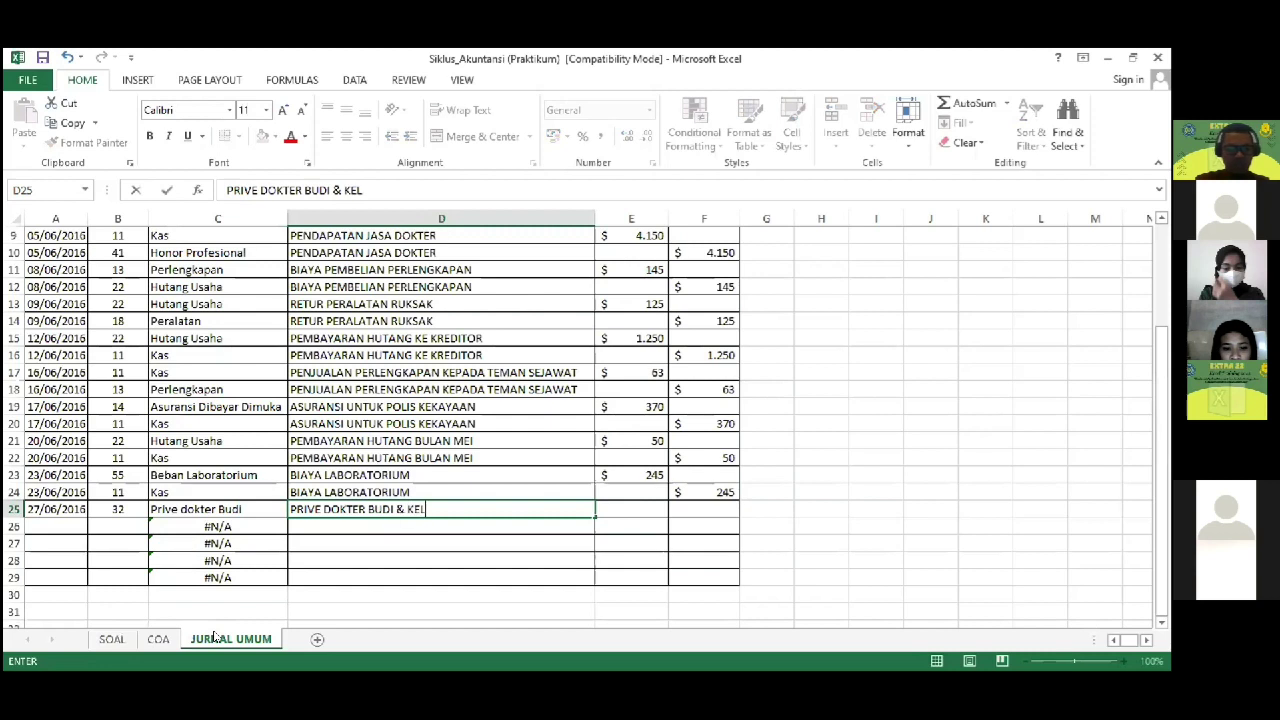
text(UARGA)
key(Tab)
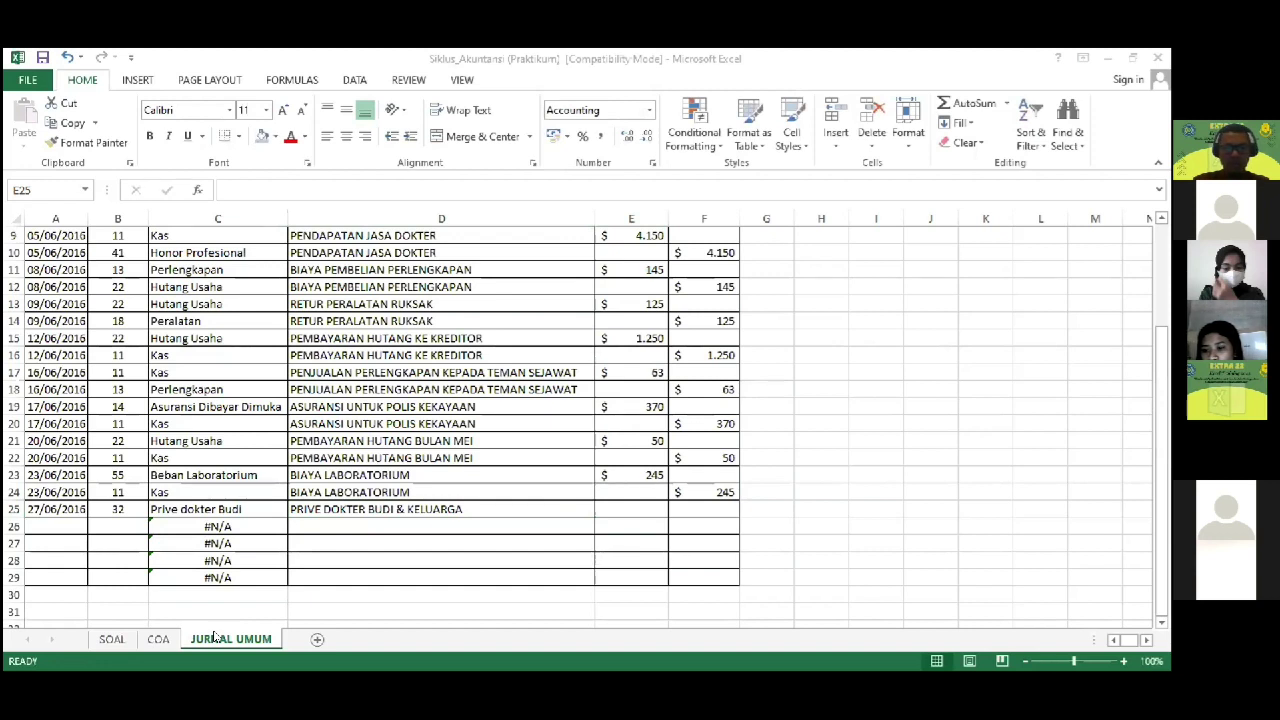
text(1250)
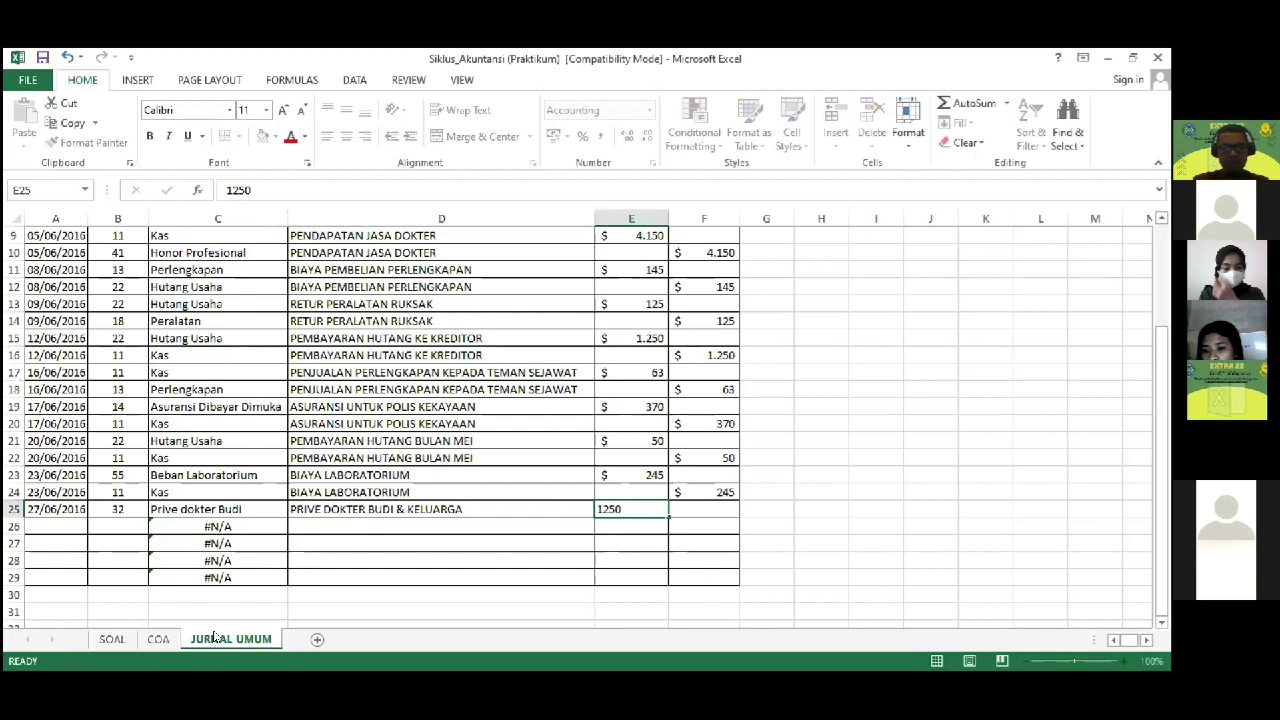
Step: Copy the date 27/06/2016 from row 25 into row 26 and enter account number 11 there
key(Return)
key(Left)
key(Left)
key(Left)
key(Left)
key(Up)
key(ctrl+c)
key(Down)
key(Return)
key(Right)
text(11)
key(Tab)
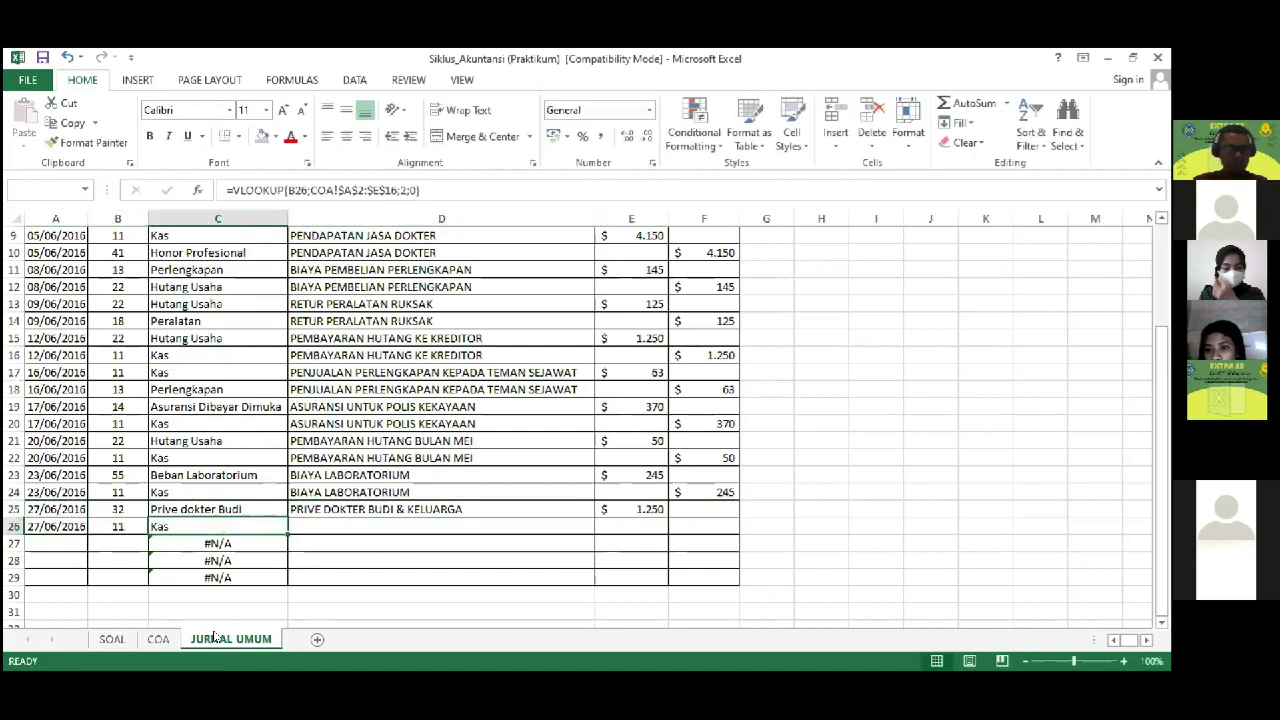
Step: Link the row 26 description to D25 and its credit amount to the debit in E25
key(Tab)
text(PR)
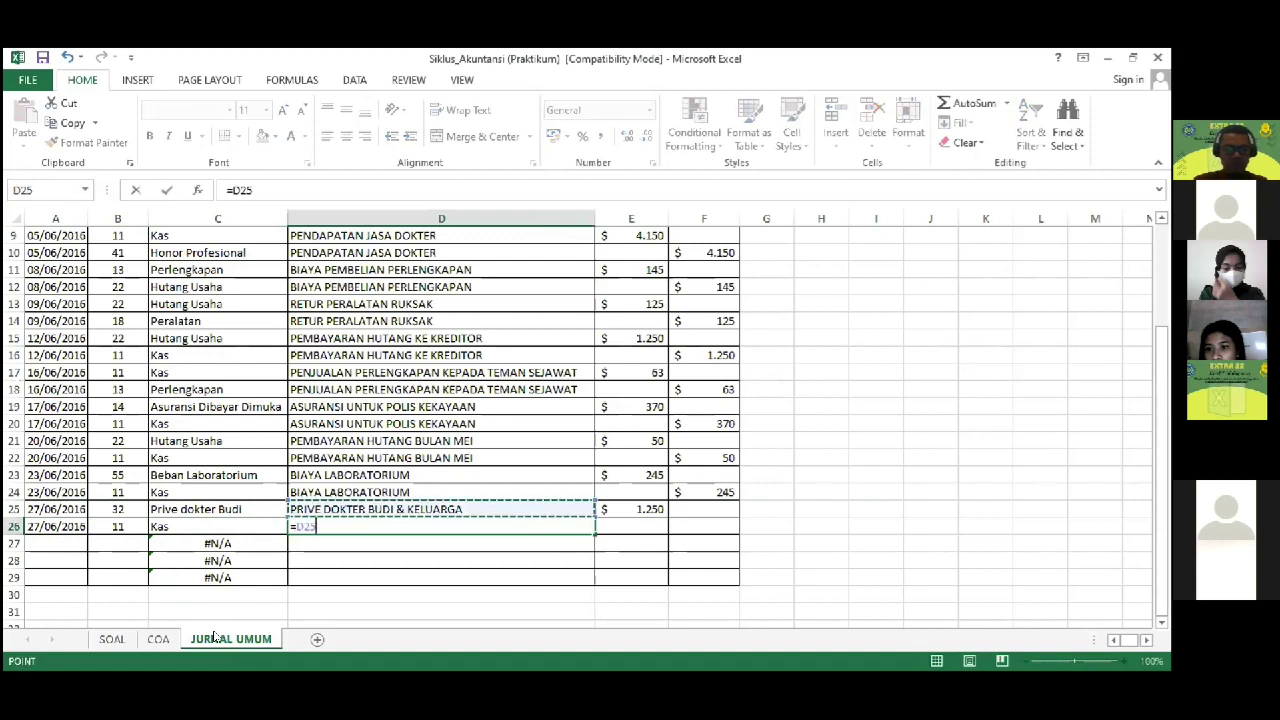
key(Return)
key(Up)
key(Right)
key(Right)
text(=)
key(Up)
key(Left)
key(Return)
Step: Check the salary transaction on the SOAL sheet and enter its date 30/06/2016 in row 27 of JURNAL UMUM
key(Left)
key(Left)
key(Left)
key(Left)
key(Left)
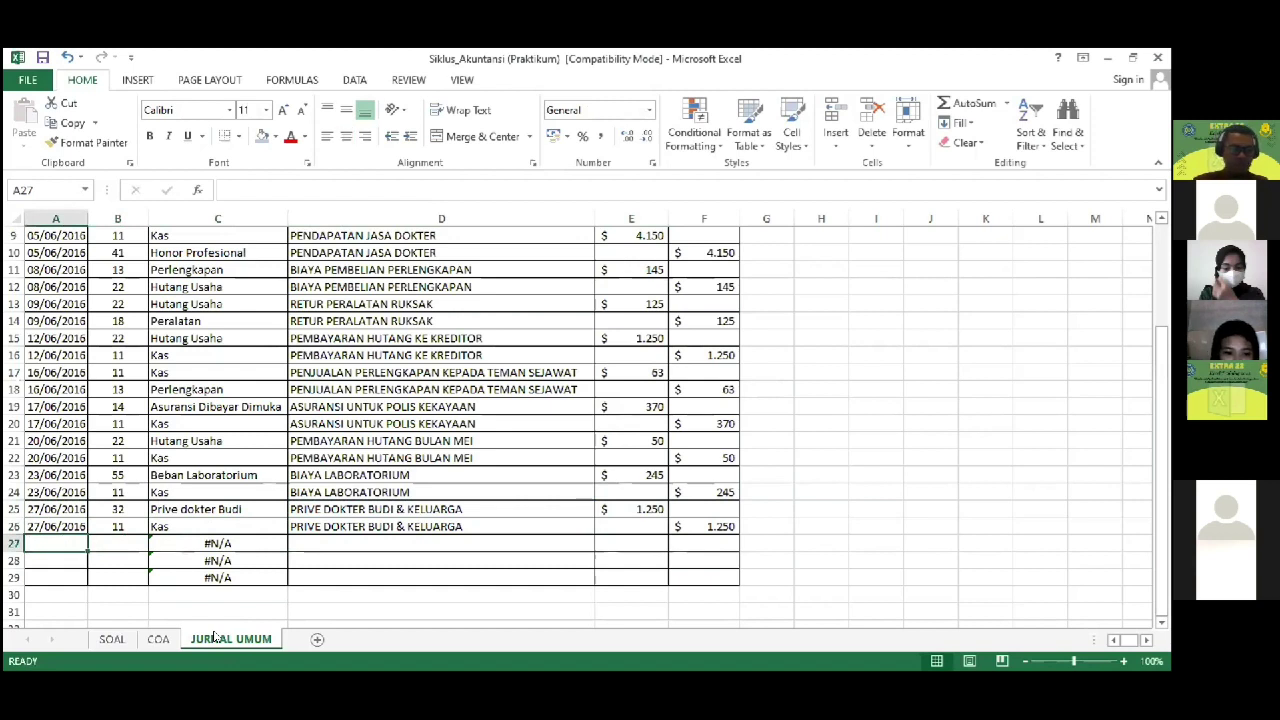
click(125, 642)
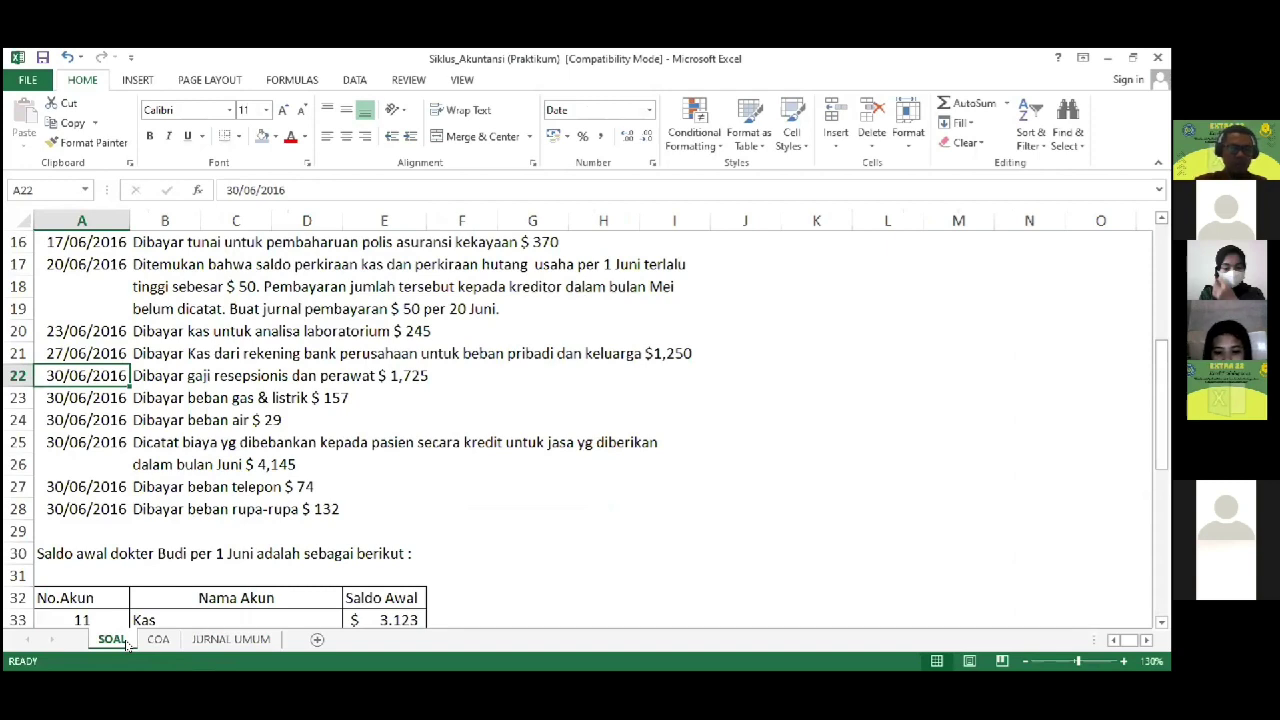
click(246, 646)
text(30/06/2016)
key(Tab)
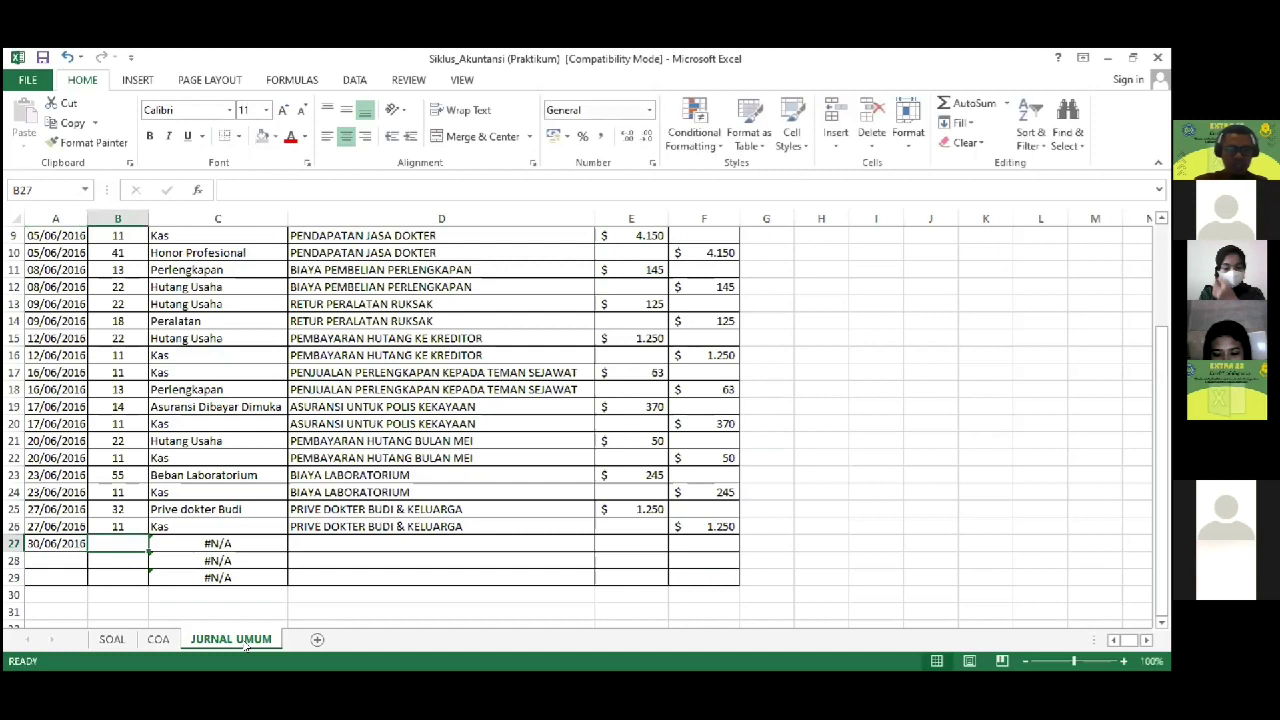
Step: Look up the Beban Gaji account on the COA sheet and enter its number 51 in journal row 27
click(158, 638)
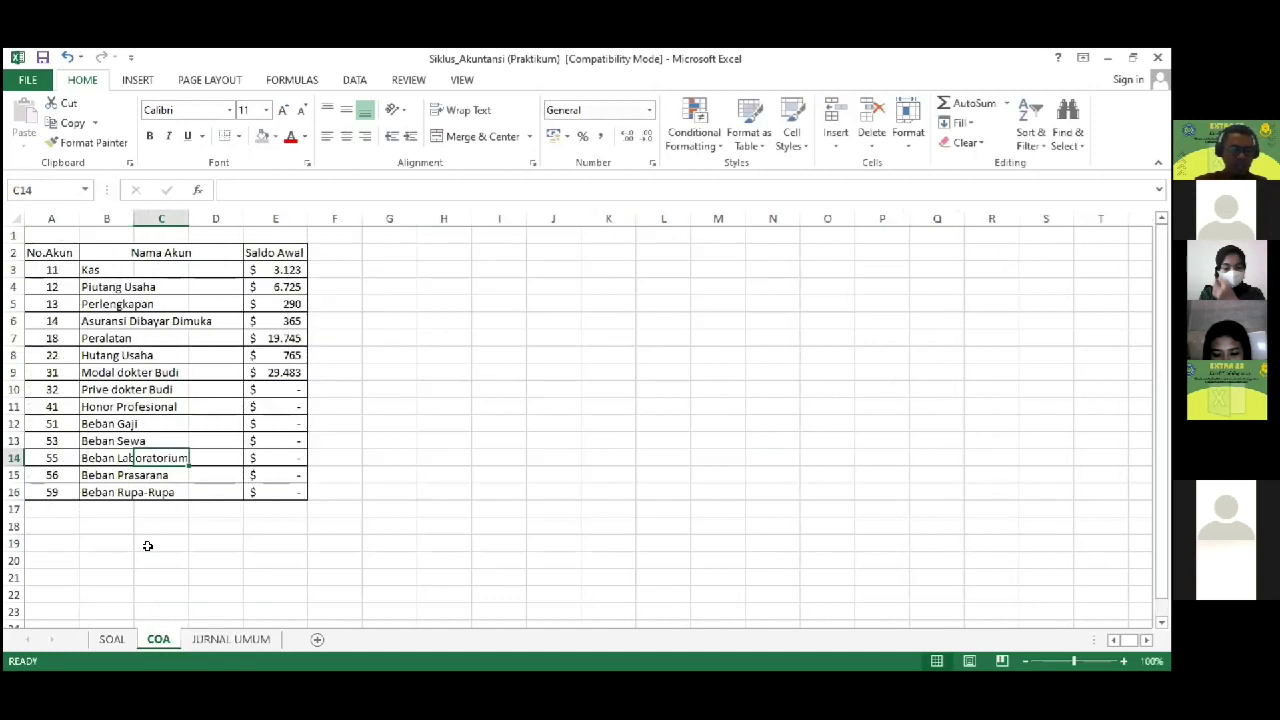
click(229, 638)
text(51)
key(Tab)
key(Tab)
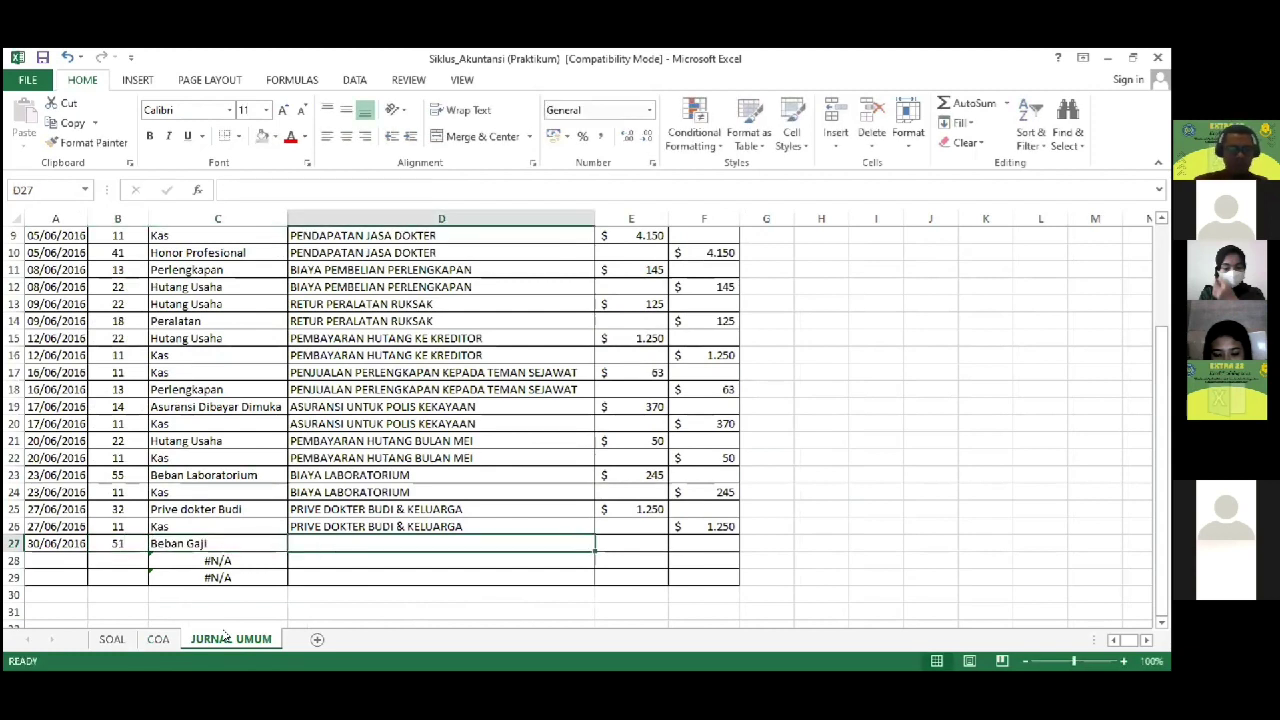
Step: Describe row 27 as BIAYA GAJI KARYAWAN and enter a debit of 1725
text(BEIAY)
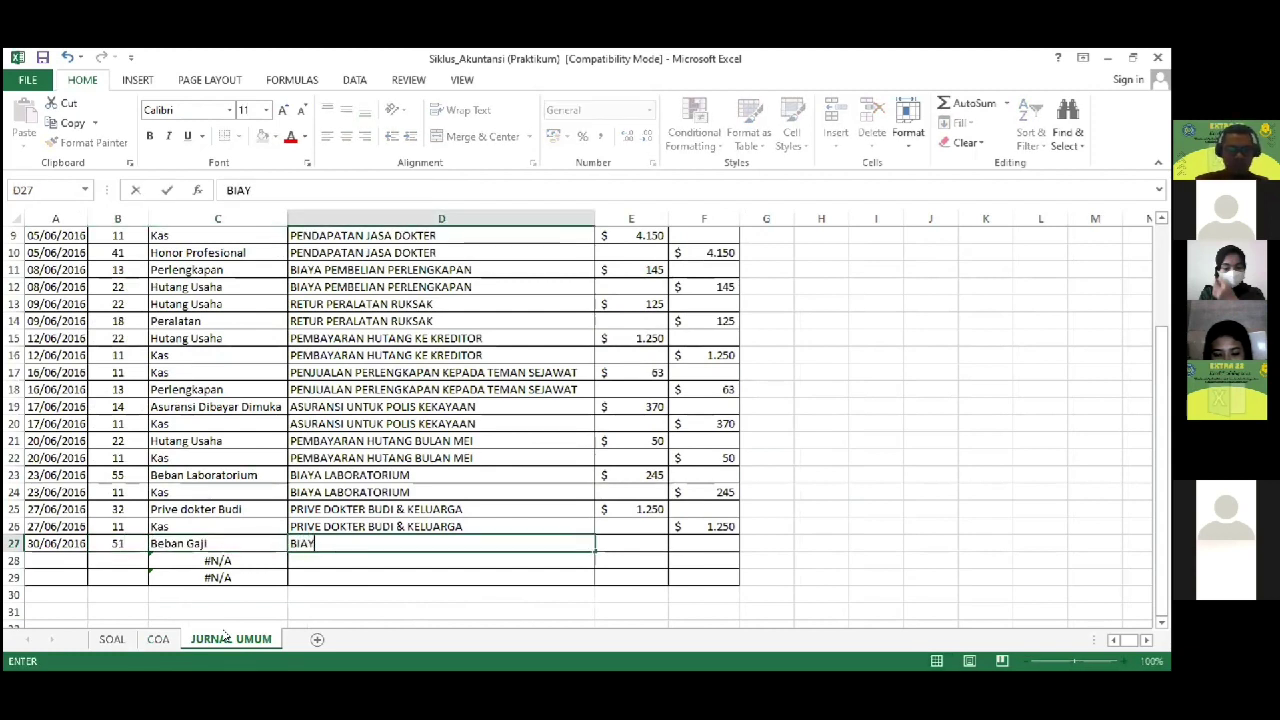
text(A GAJI KARYAWAN)
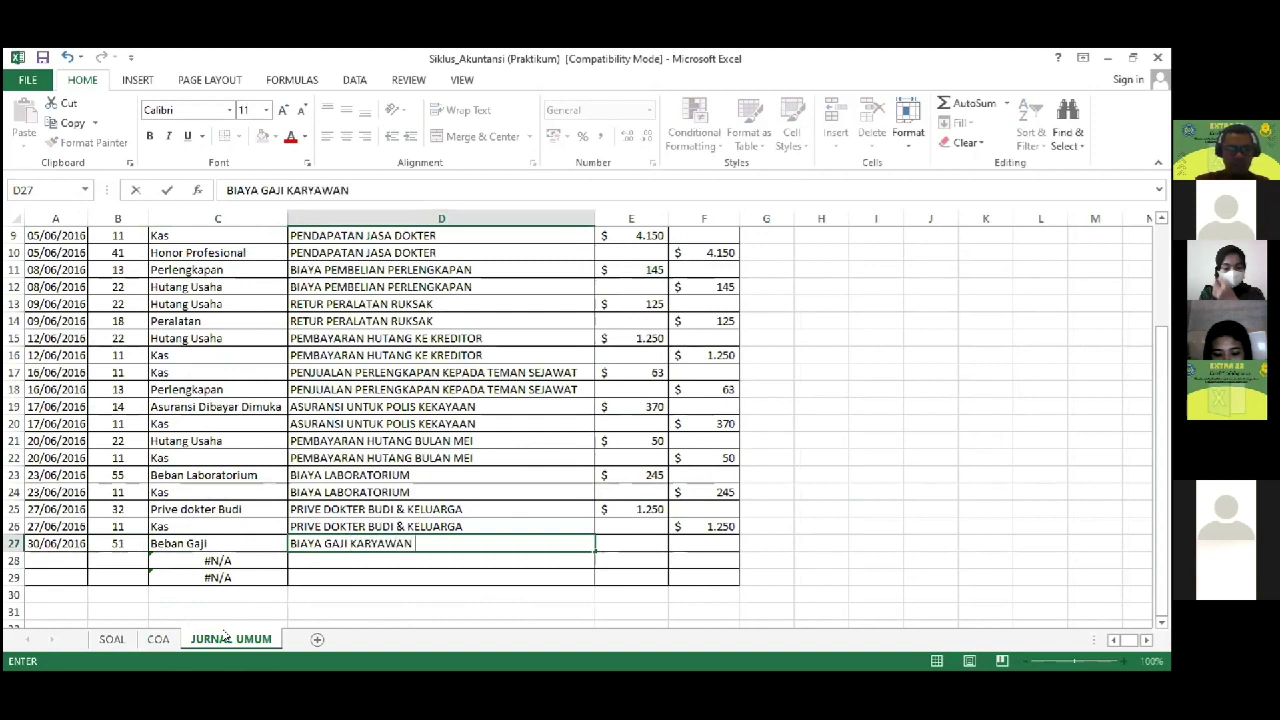
key(Tab)
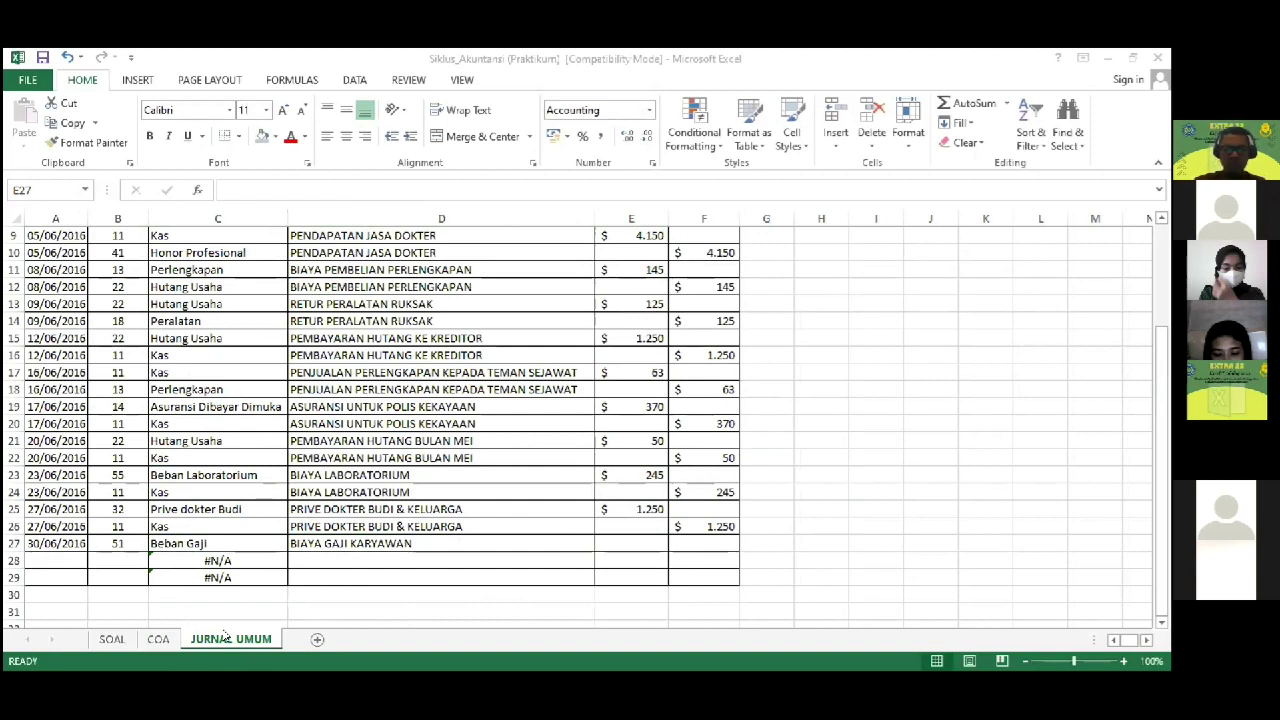
text(1.72)
text(5)
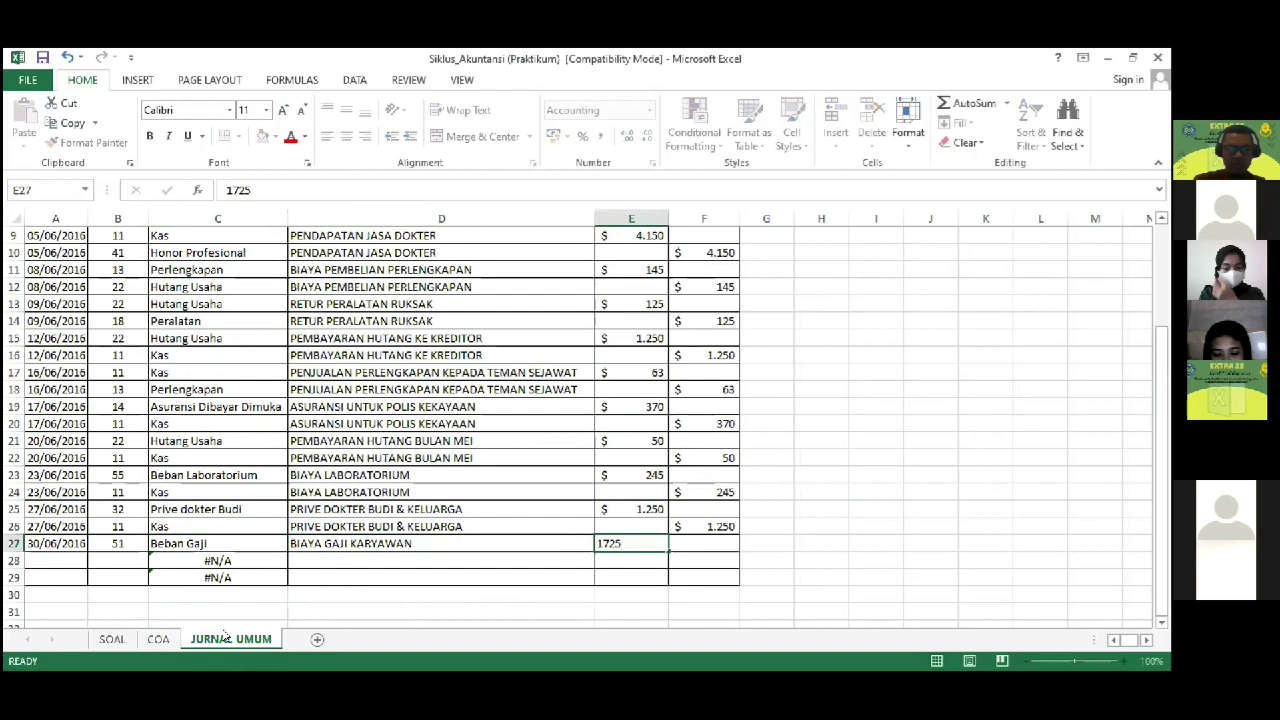
Step: Copy the date 30/06/2016 from row 27 into row 28 and enter account number 11 there
key(Left)
key(Left)
key(Left)
key(Left)
key(ctrl+c)
key(Down)
key(ctrl+v)
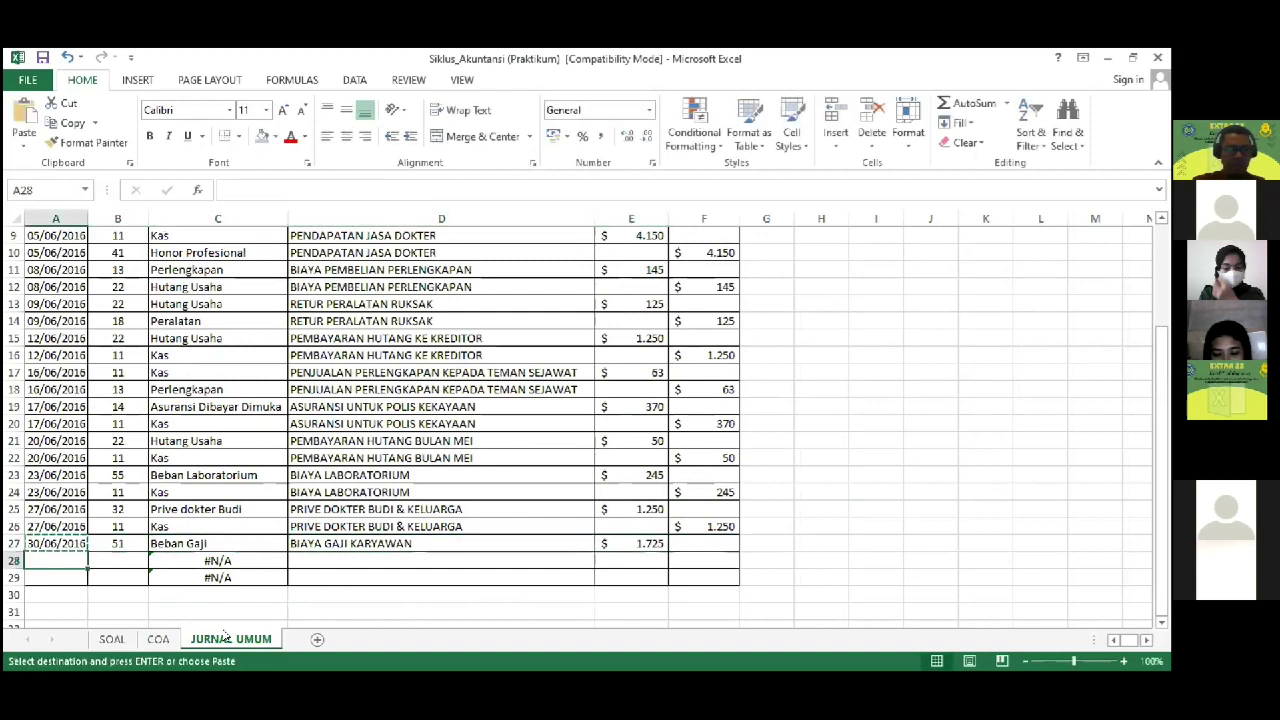
key(Right)
text(11)
key(Tab)
Step: Link the row 28 description to D27 and its credit amount to the debit in E27
key(Right)
text(=D27)
key(Return)
key(Up)
key(Right)
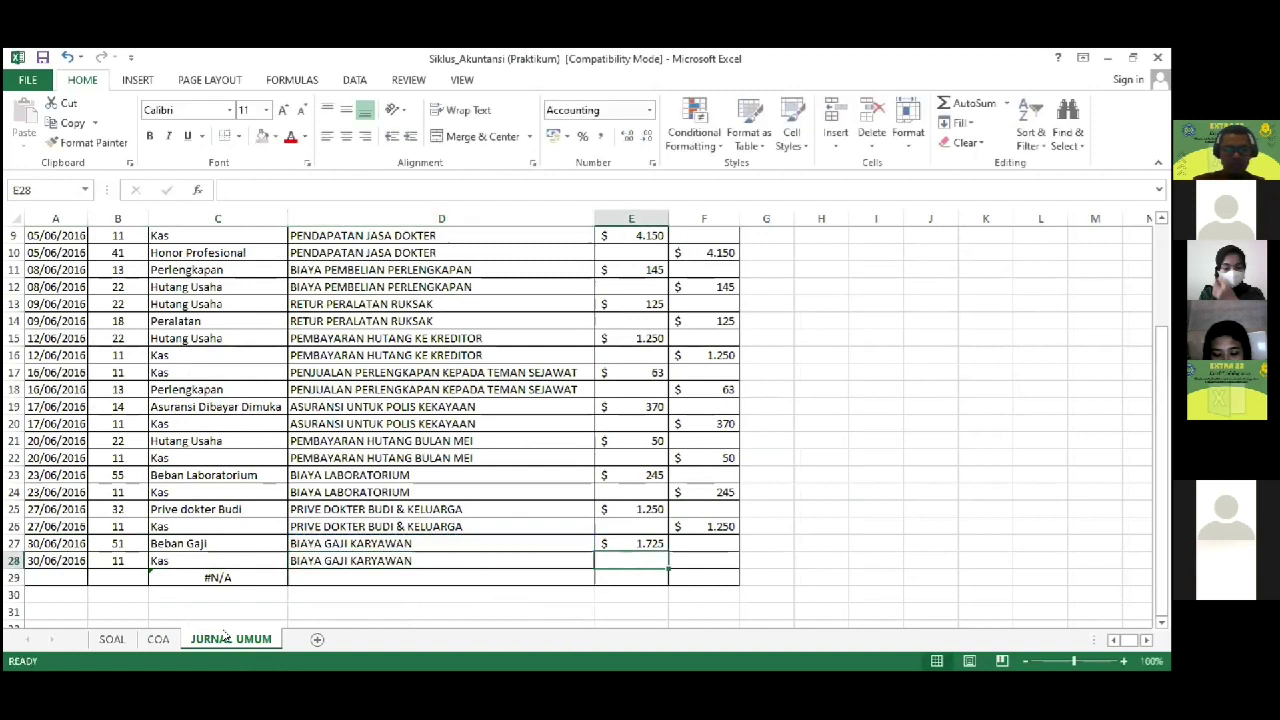
key(Right)
text(=E27)
key(Return)
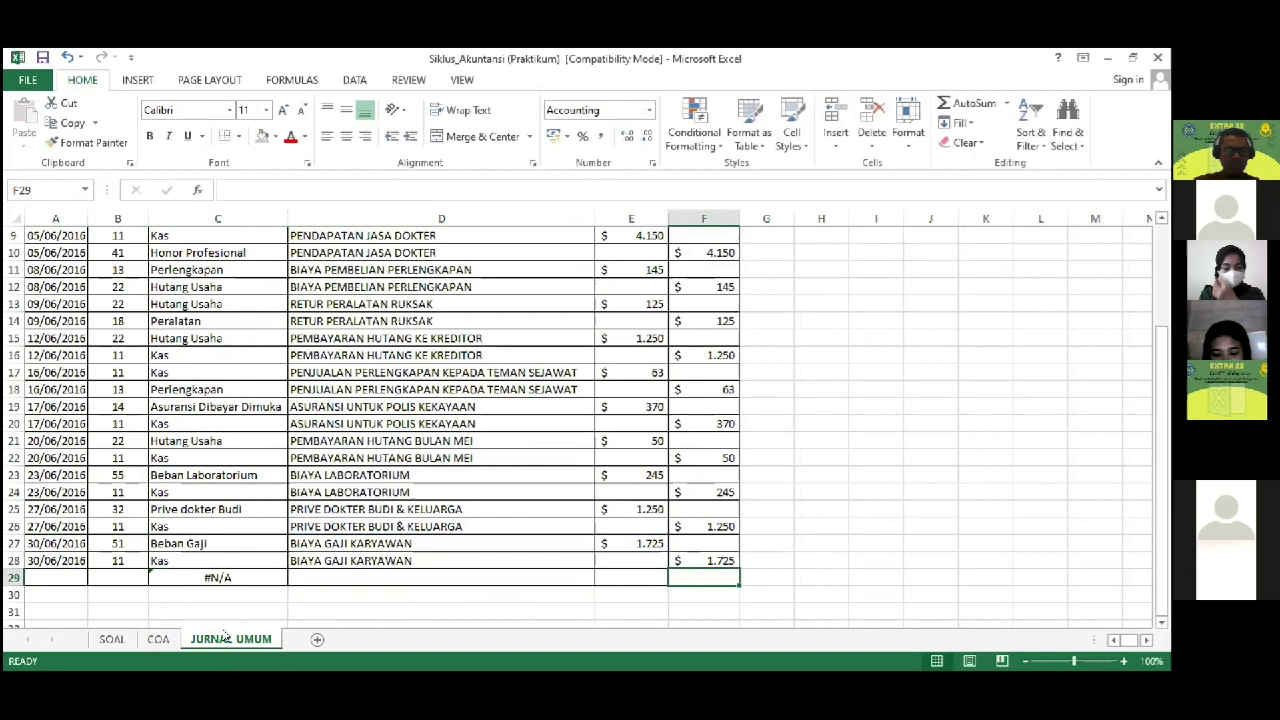
Step: Check the 30/06/2016 gas and electricity transaction on the SOAL sheet and return to JURNAL UMUM
click(112, 640)
key(Down)
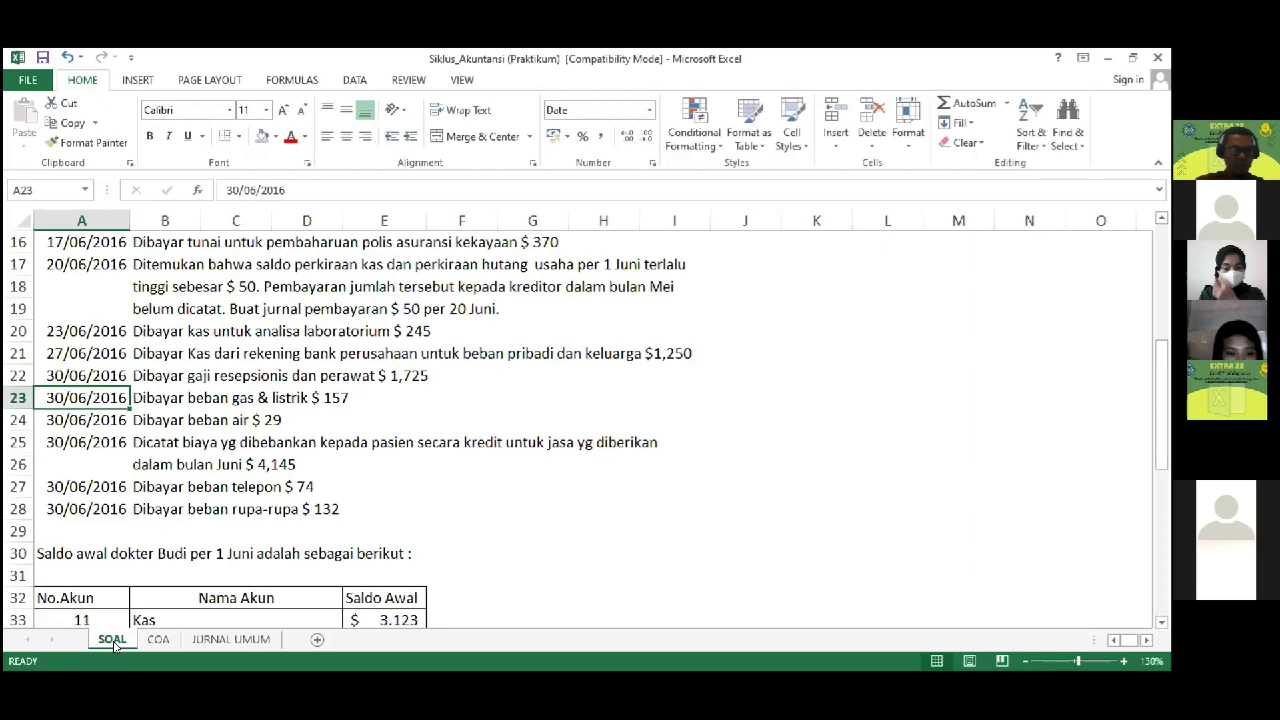
click(231, 639)
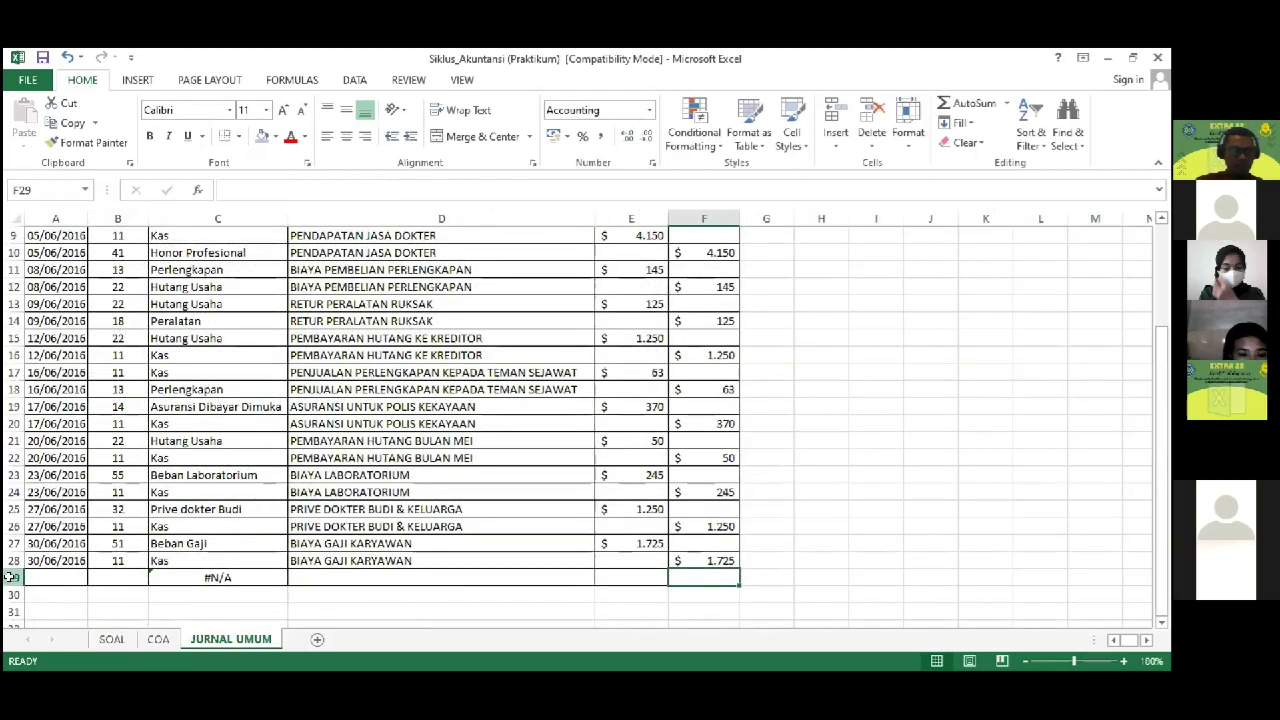
Step: Insert four blank rows into the journal table below row 28, above its last bordered row
click(14, 578)
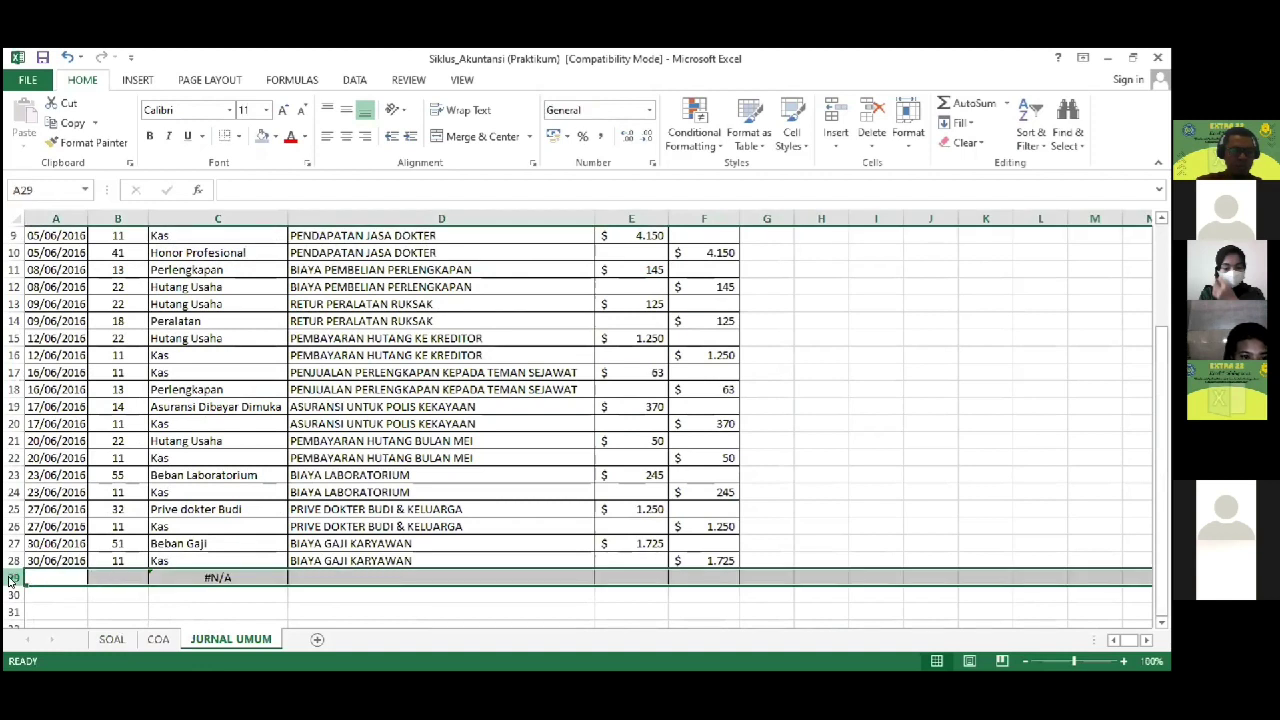
key(shift+F10)
click(66, 443)
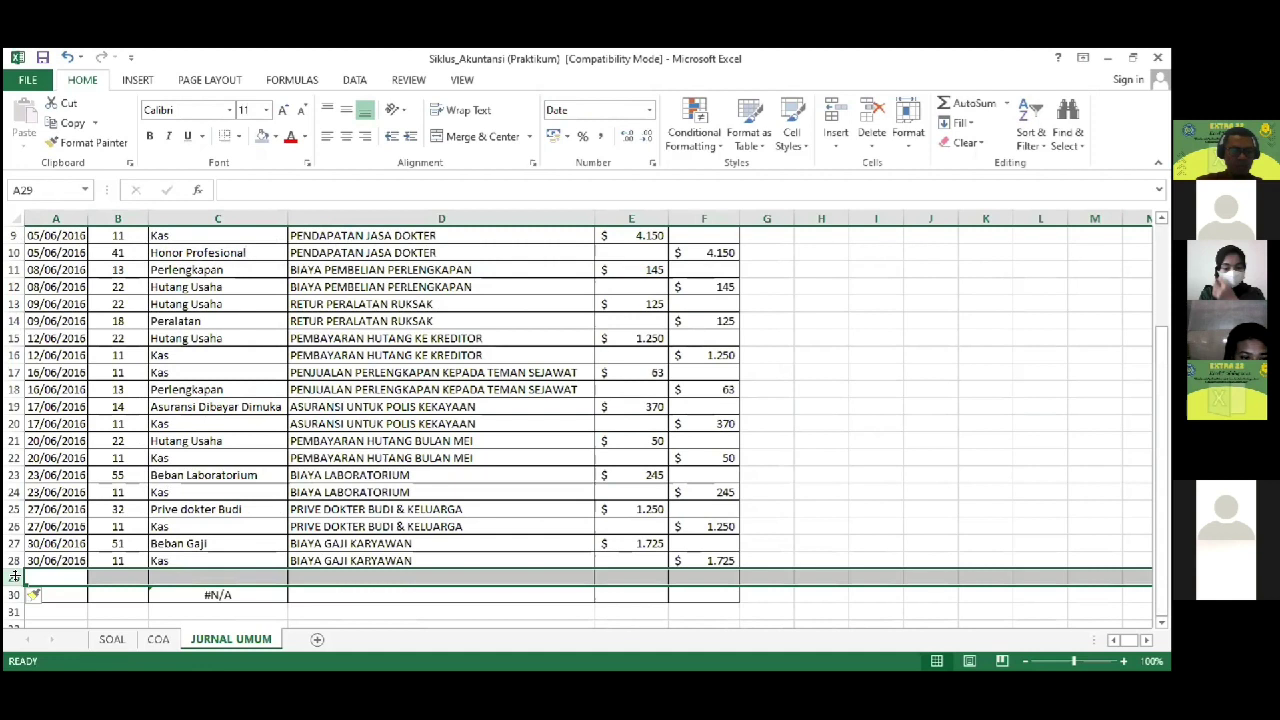
key(shift+F10)
click(66, 443)
scroll(28, 510, down, 2)
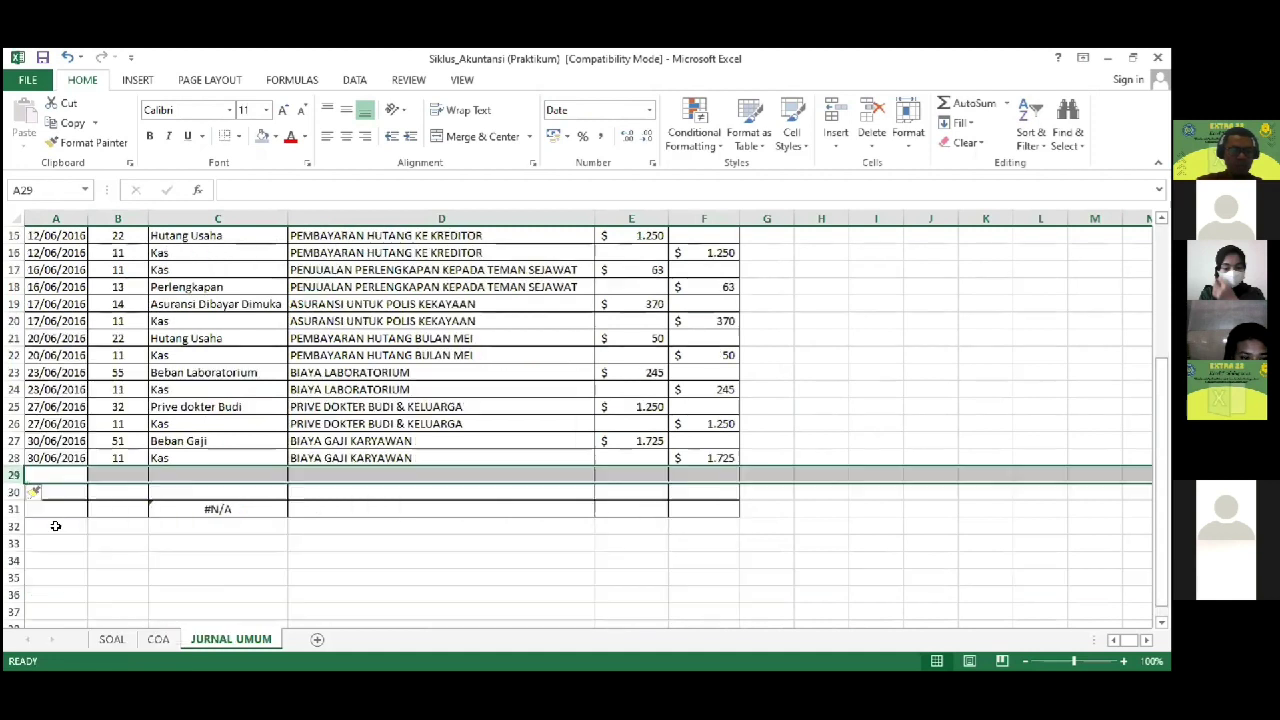
click(13, 491)
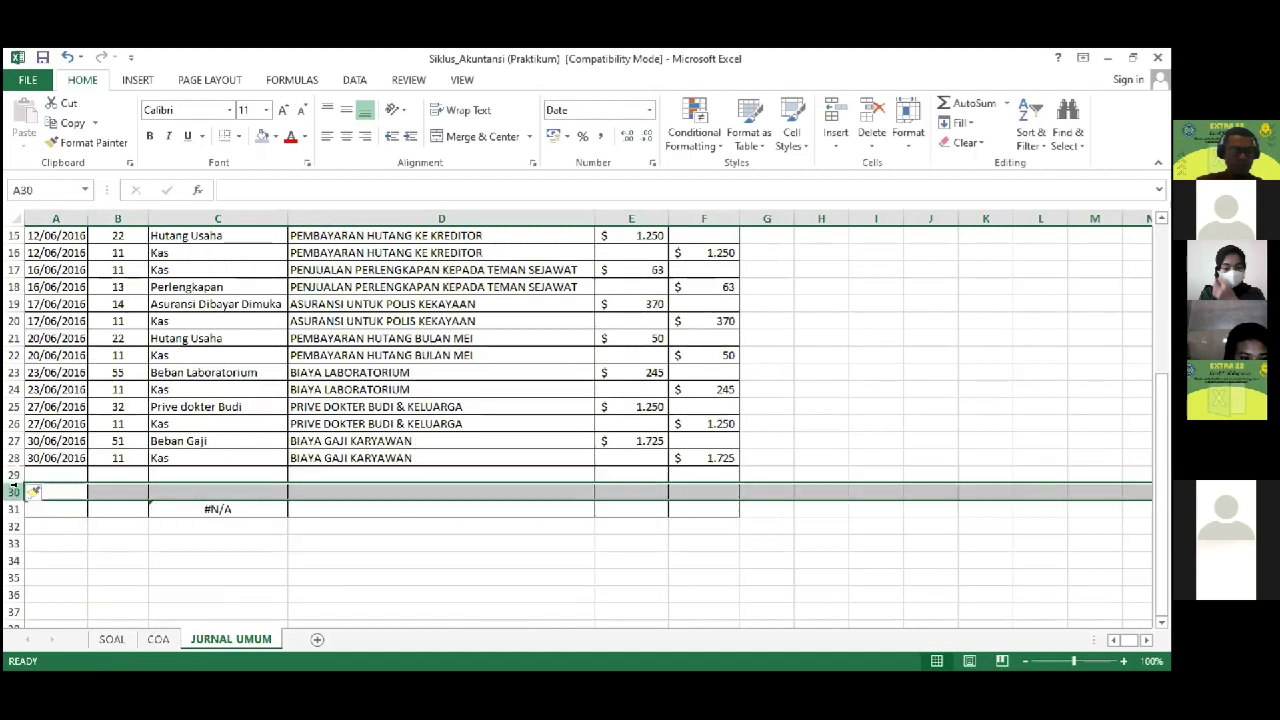
key(shift+F10)
click(66, 354)
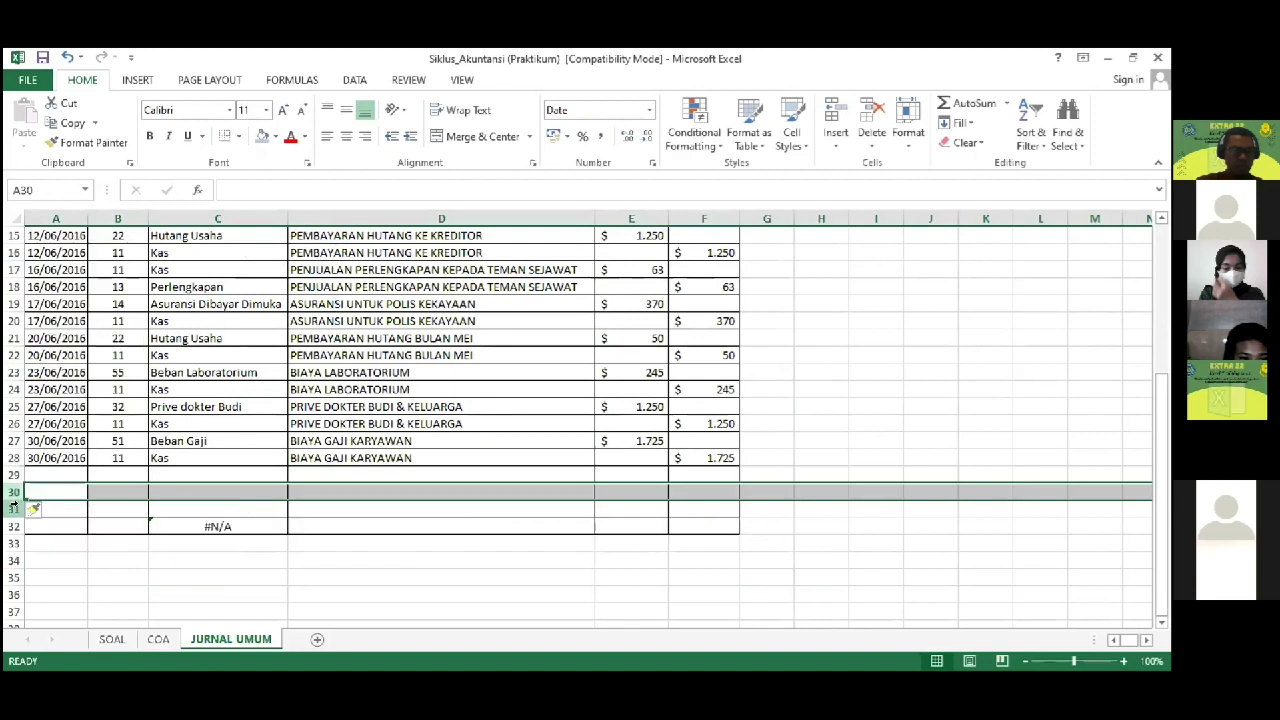
click(13, 508)
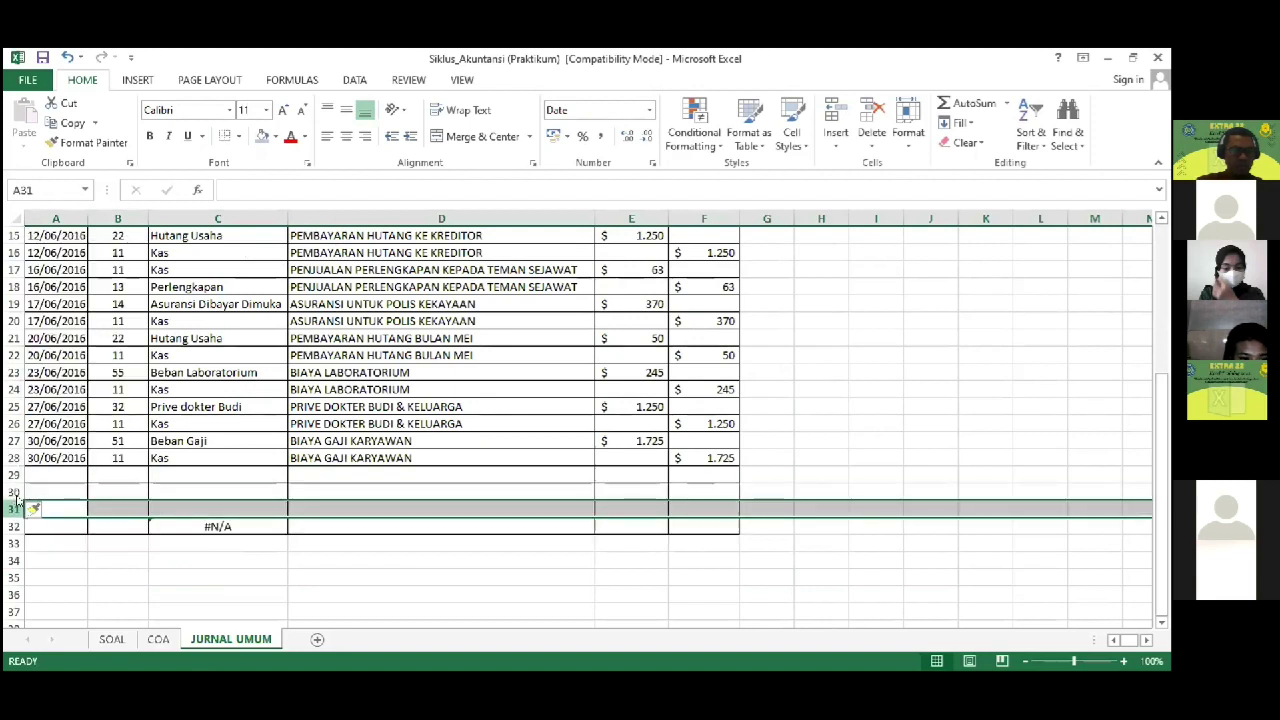
key(shift+F10)
click(66, 355)
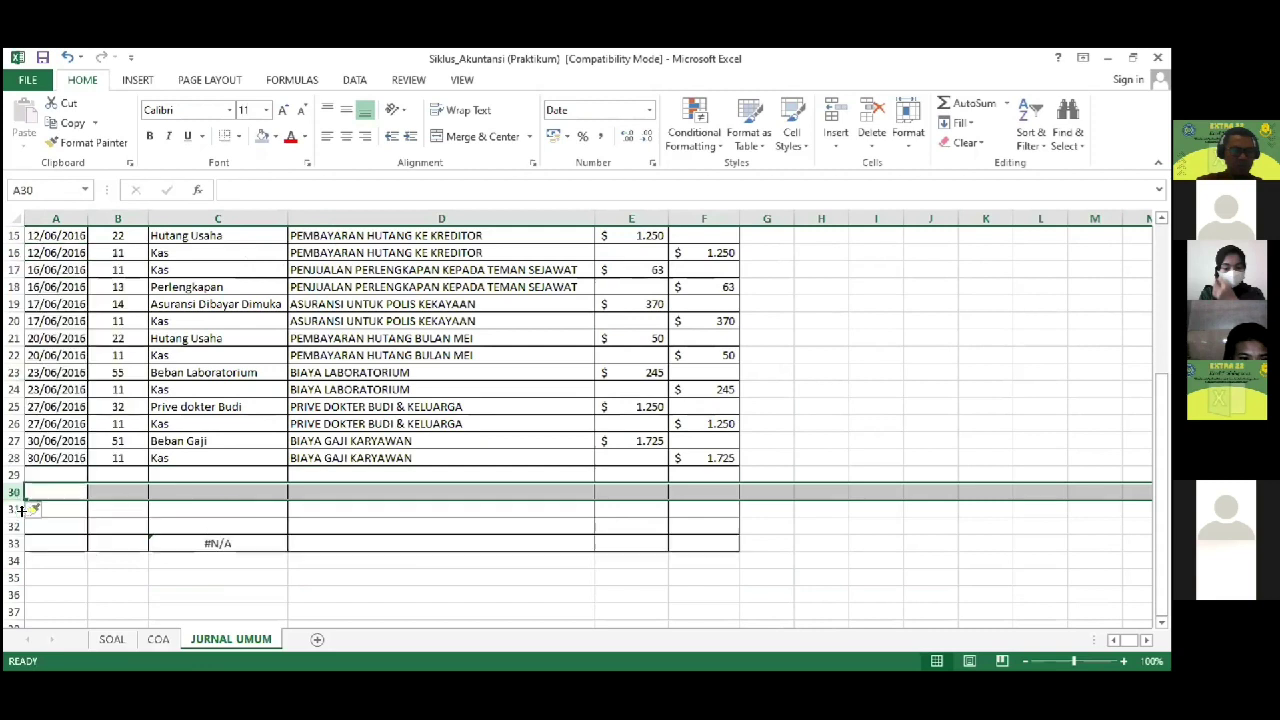
Step: Insert six more blank rows into the journal table below row 30, extending its last bordered row to row 39
click(13, 508)
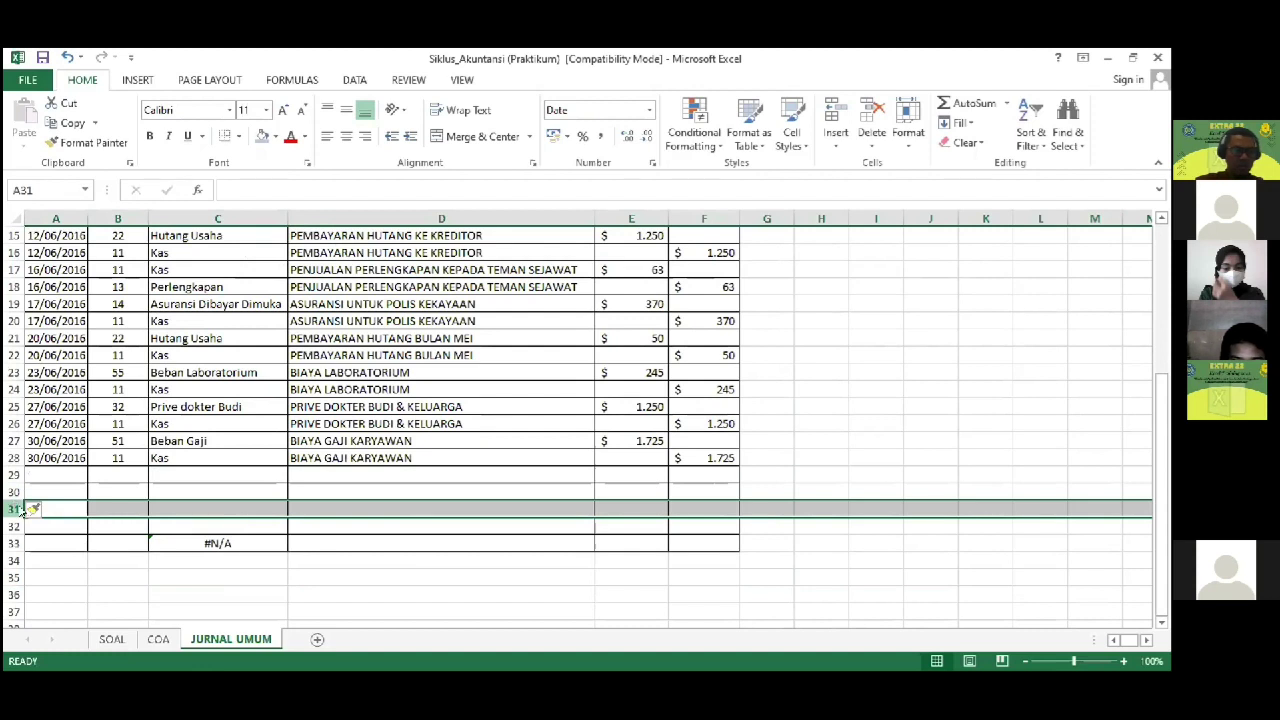
right_click(13, 508)
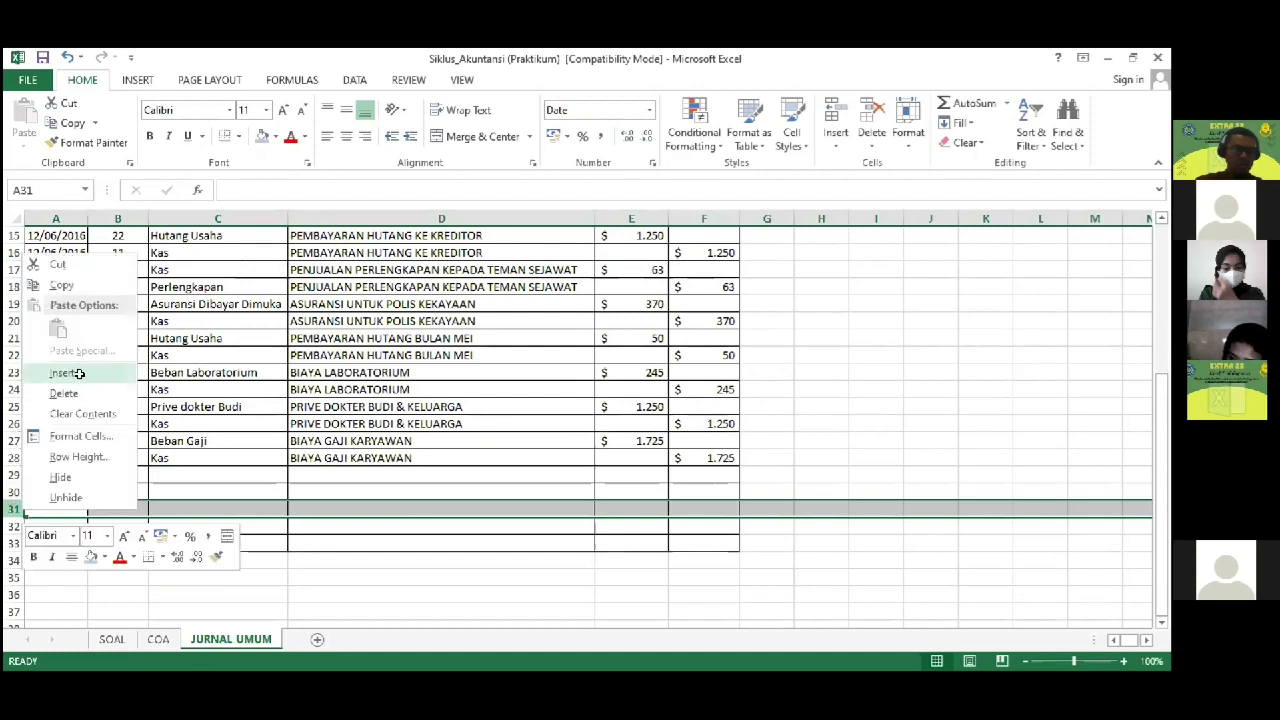
click(62, 372)
click(106, 523)
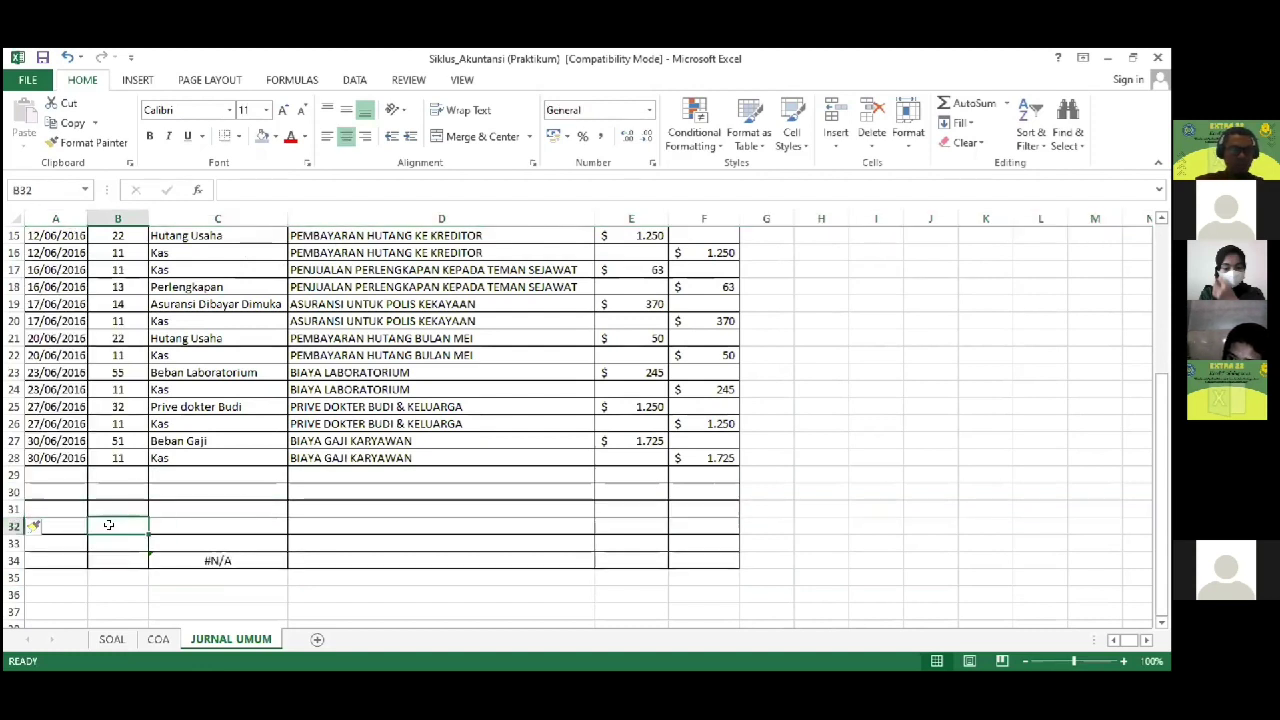
click(13, 542)
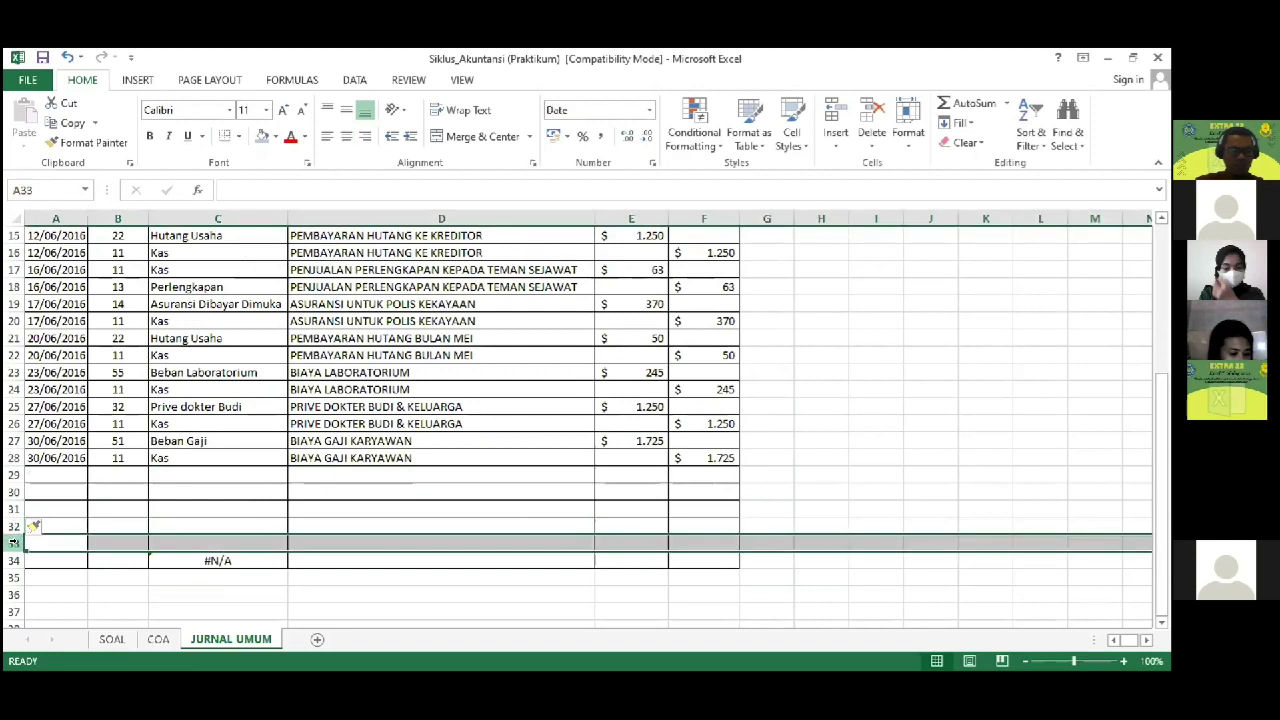
right_click(13, 545)
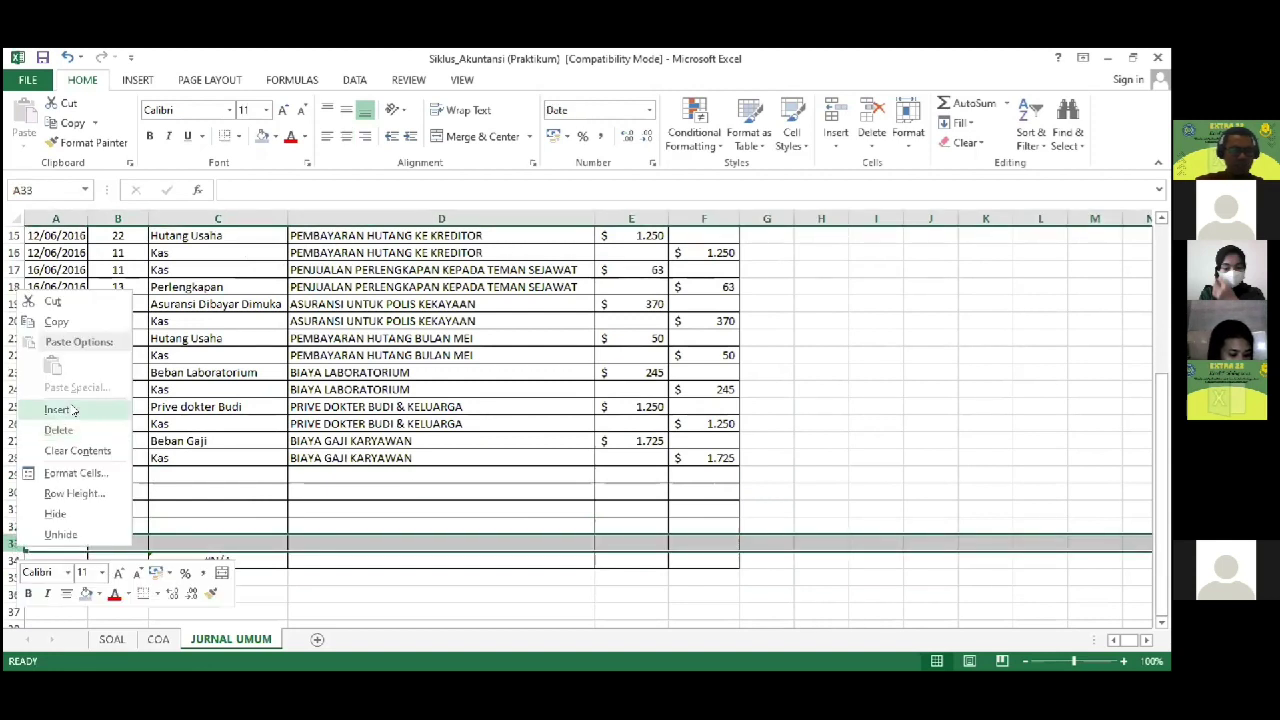
click(55, 410)
click(13, 526)
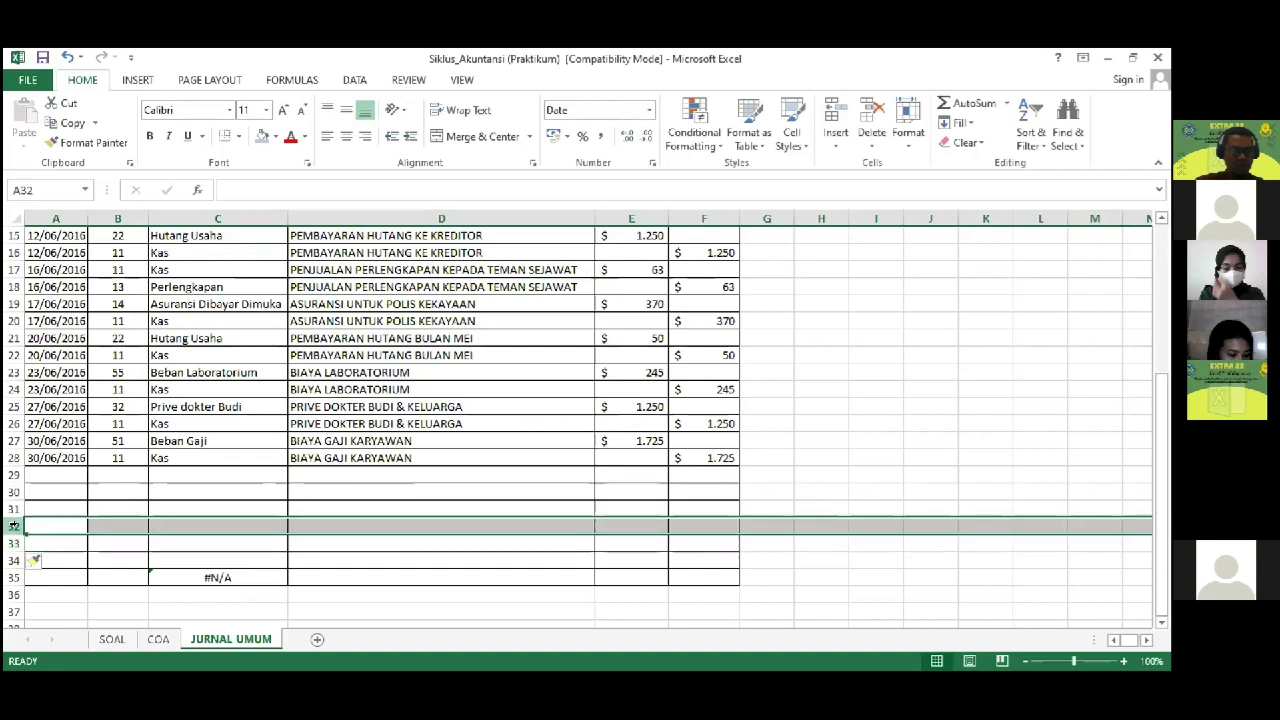
right_click(13, 526)
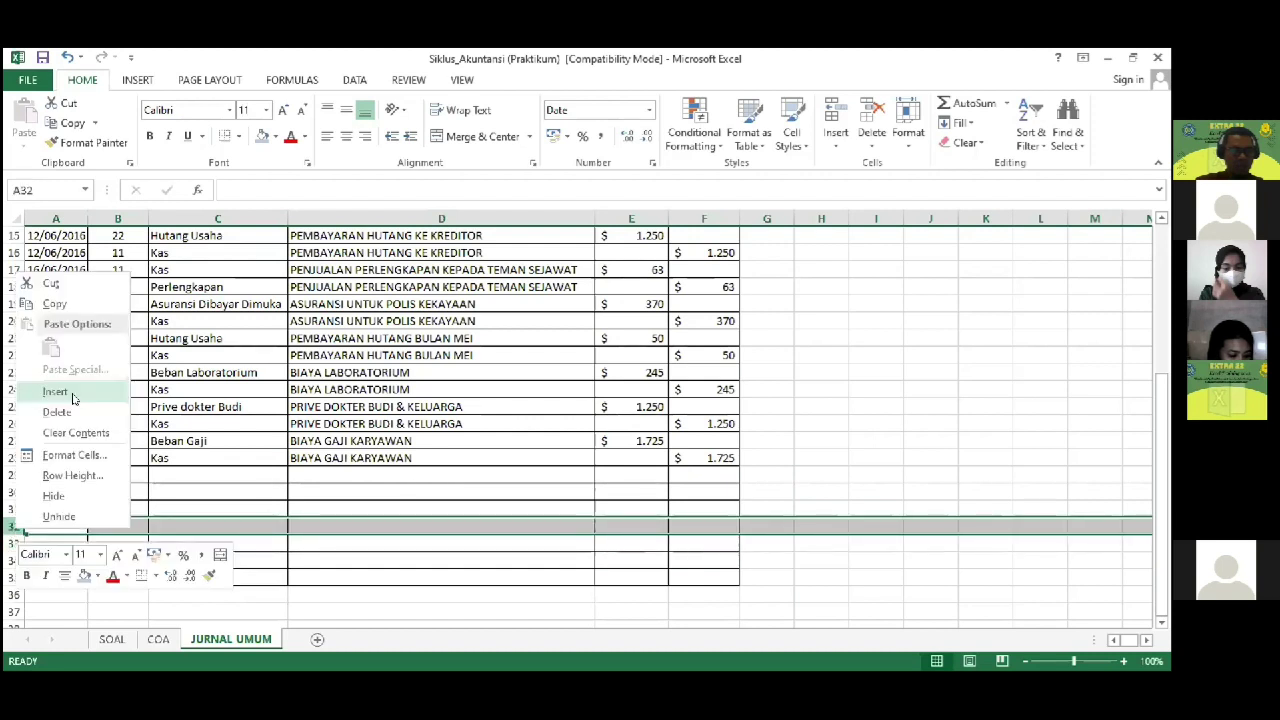
click(68, 393)
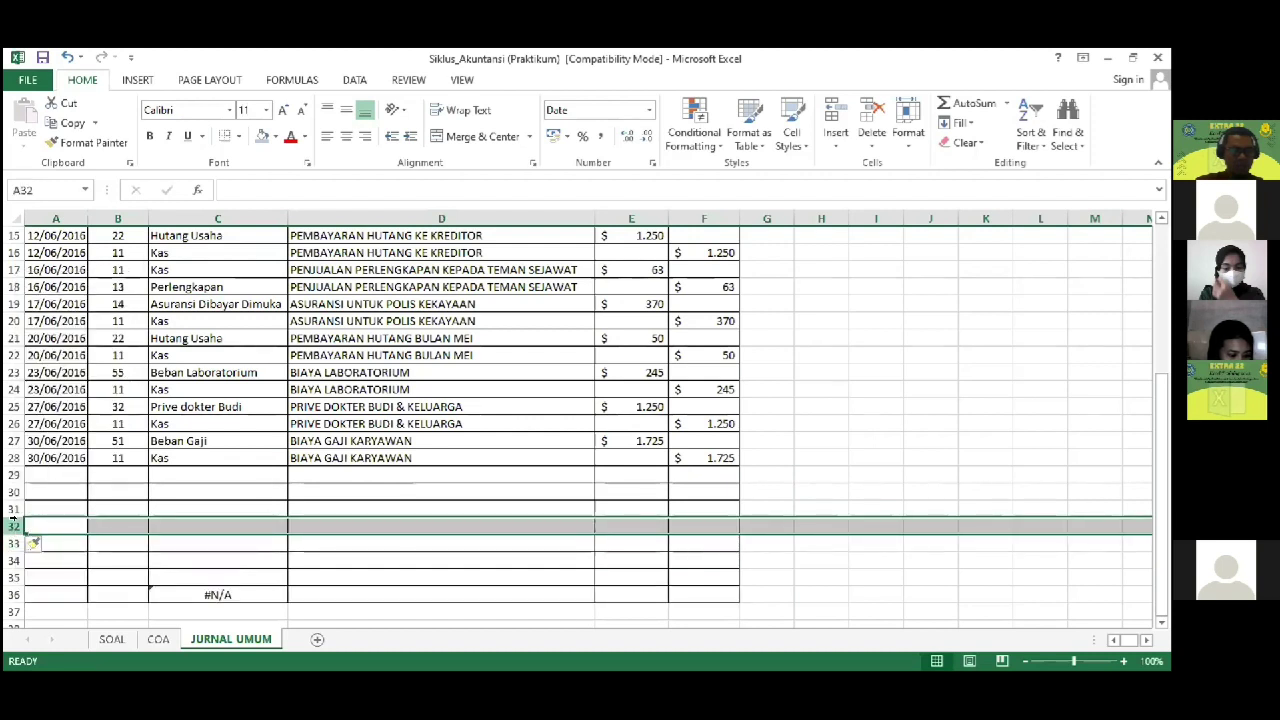
key(F4)
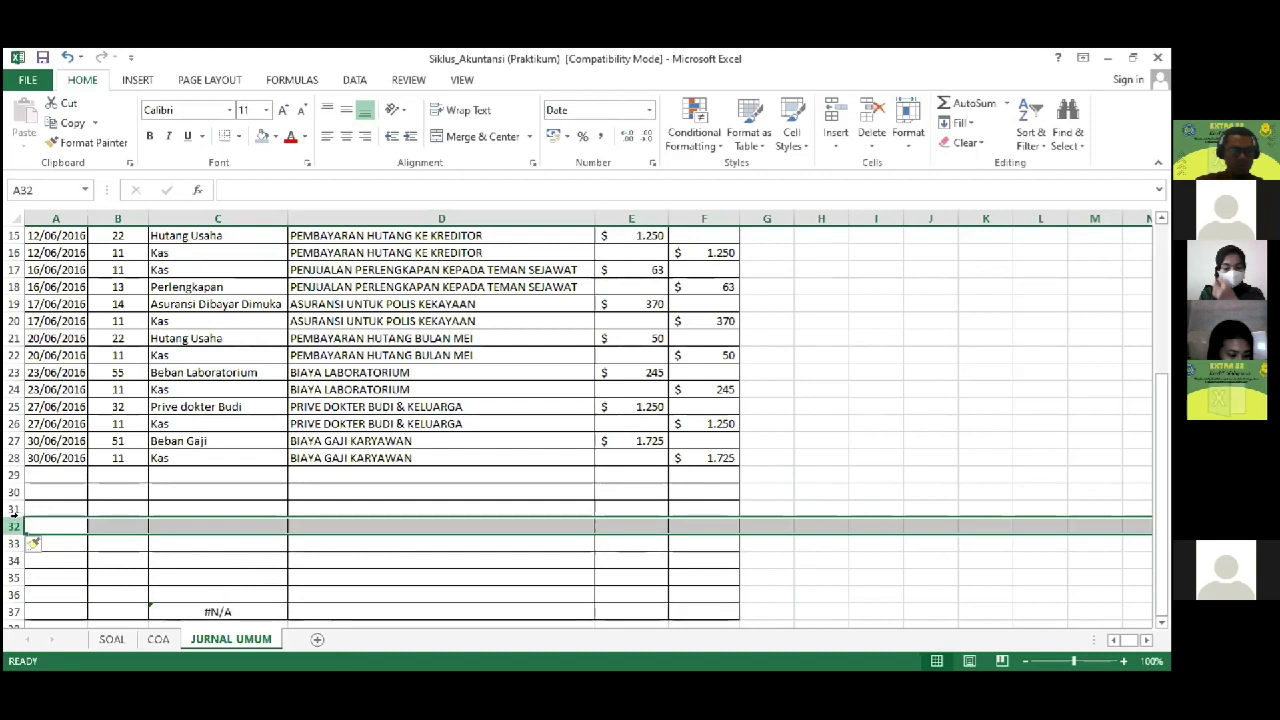
right_click(13, 526)
click(68, 393)
click(13, 542)
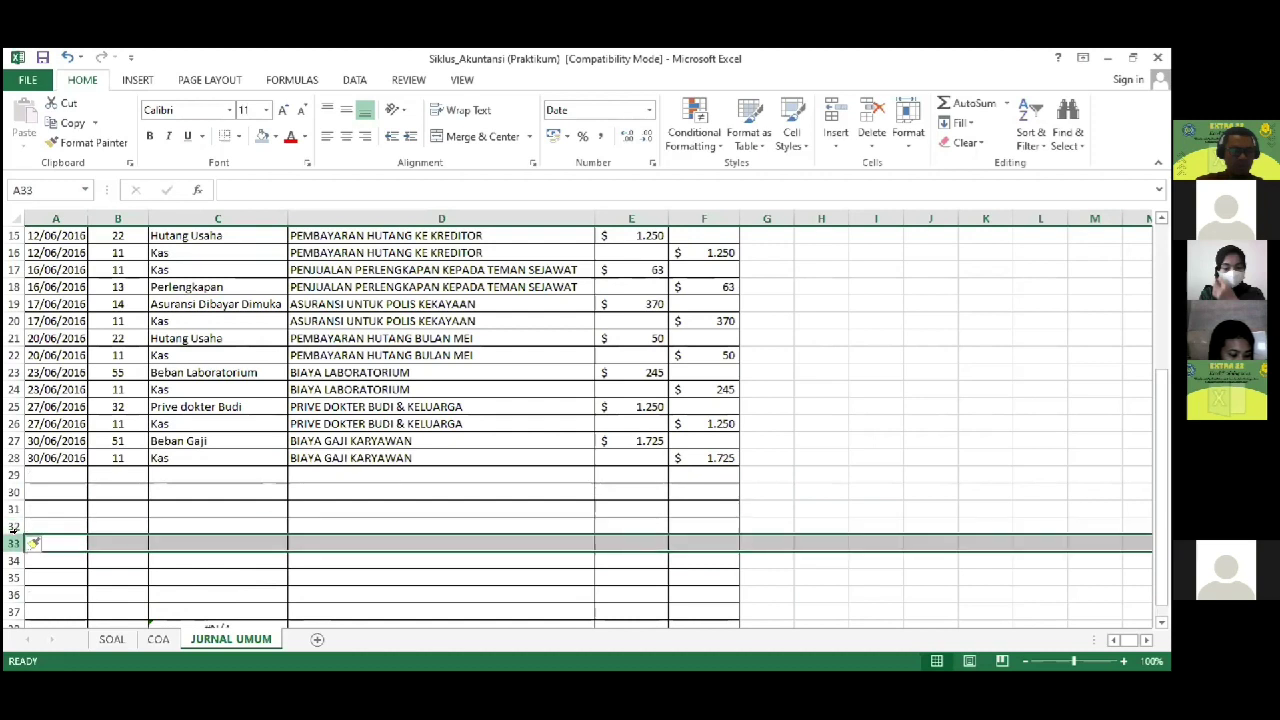
right_click(18, 542)
click(68, 403)
scroll(69, 397, down, 3)
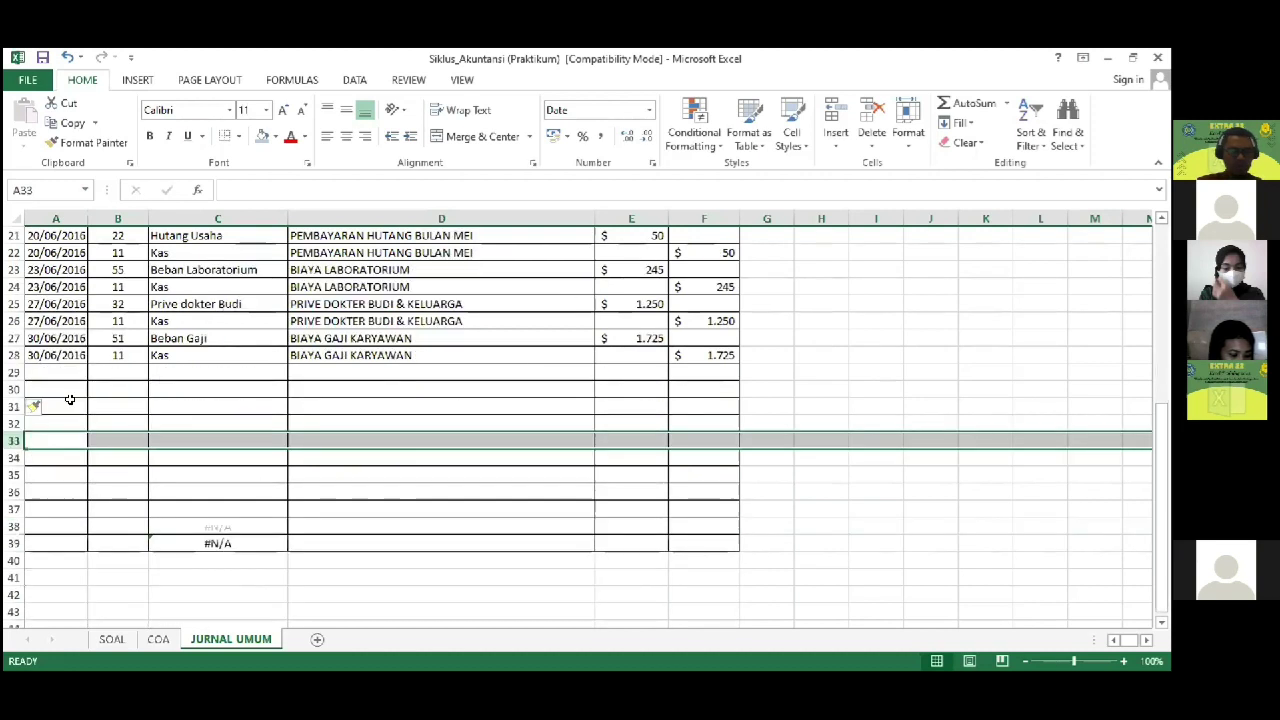
Step: Copy the account name VLOOKUP formula from C28 into C29:C39
click(248, 493)
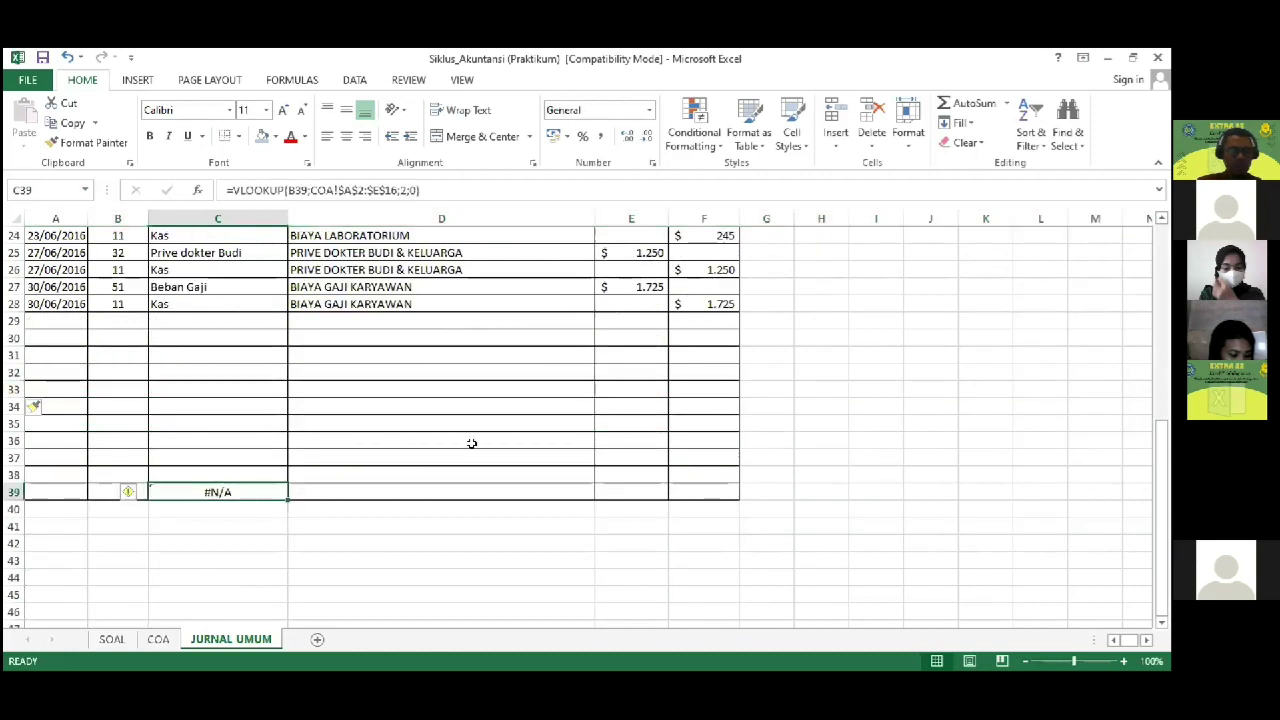
key(Up)
key(Up)
key(Up)
key(Up)
key(Up)
key(Up)
key(Up)
key(Up)
key(Up)
key(Up)
key(Up)
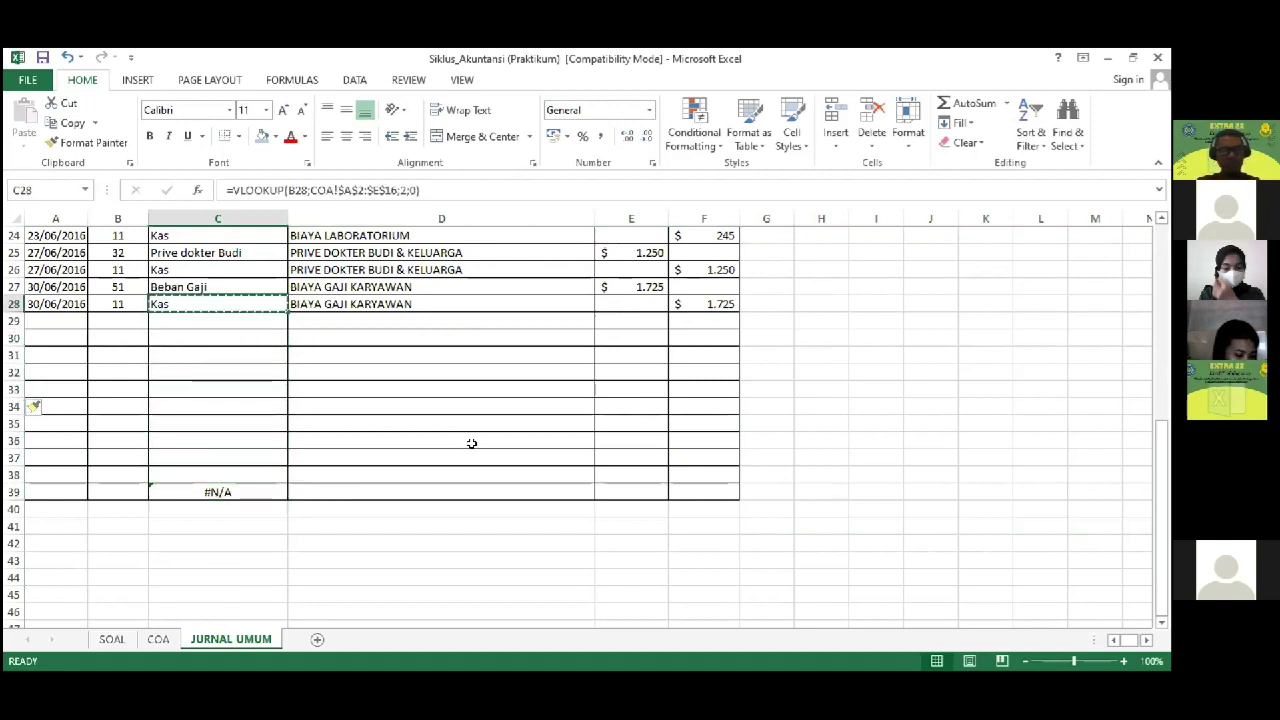
key(ctrl+c)
key(Down)
key(shift+Down)
key(shift+Down)
key(shift+Down)
key(shift+Down)
key(shift+Down)
key(shift+Down)
key(shift+Down)
key(shift+Down)
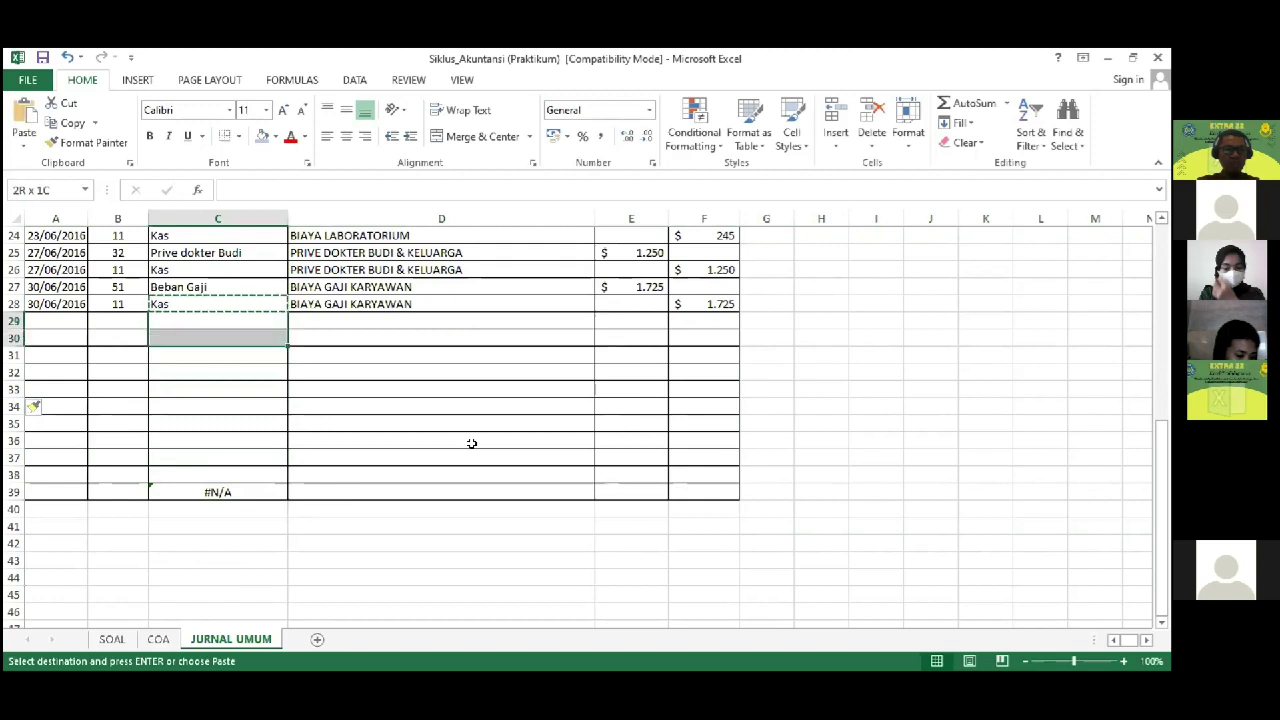
key(shift+Down)
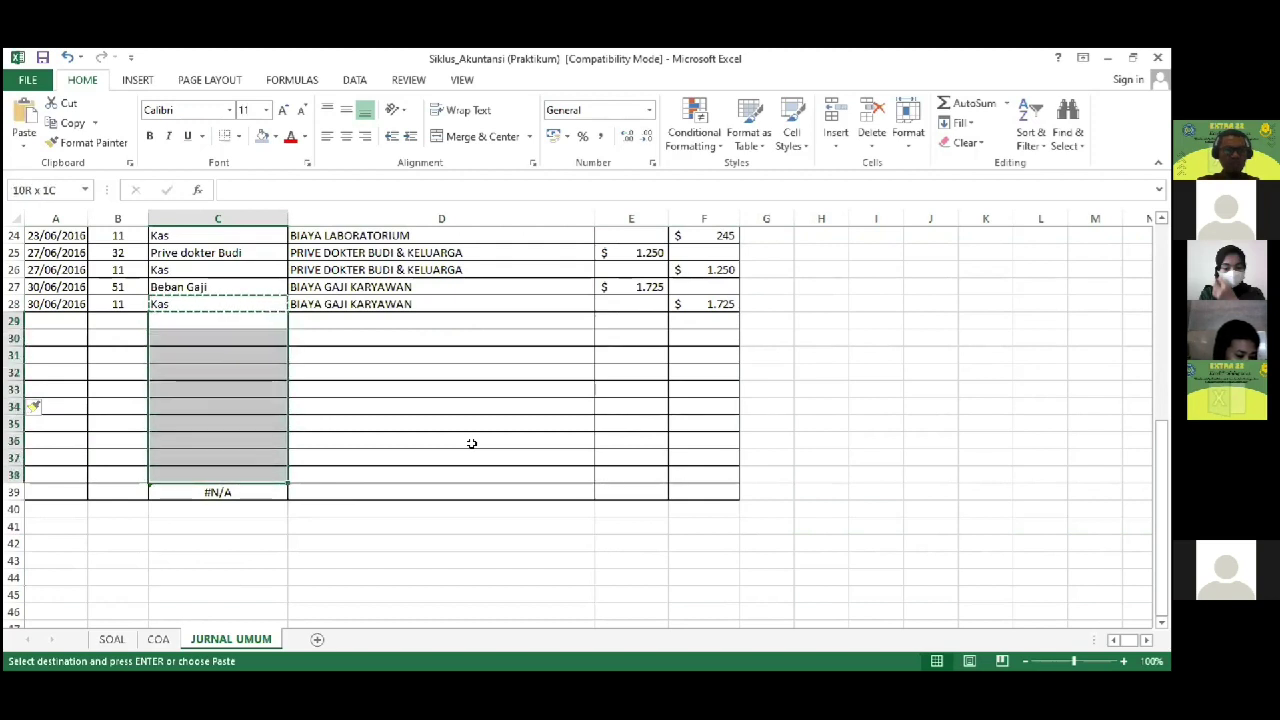
key(shift+Down)
key(Return)
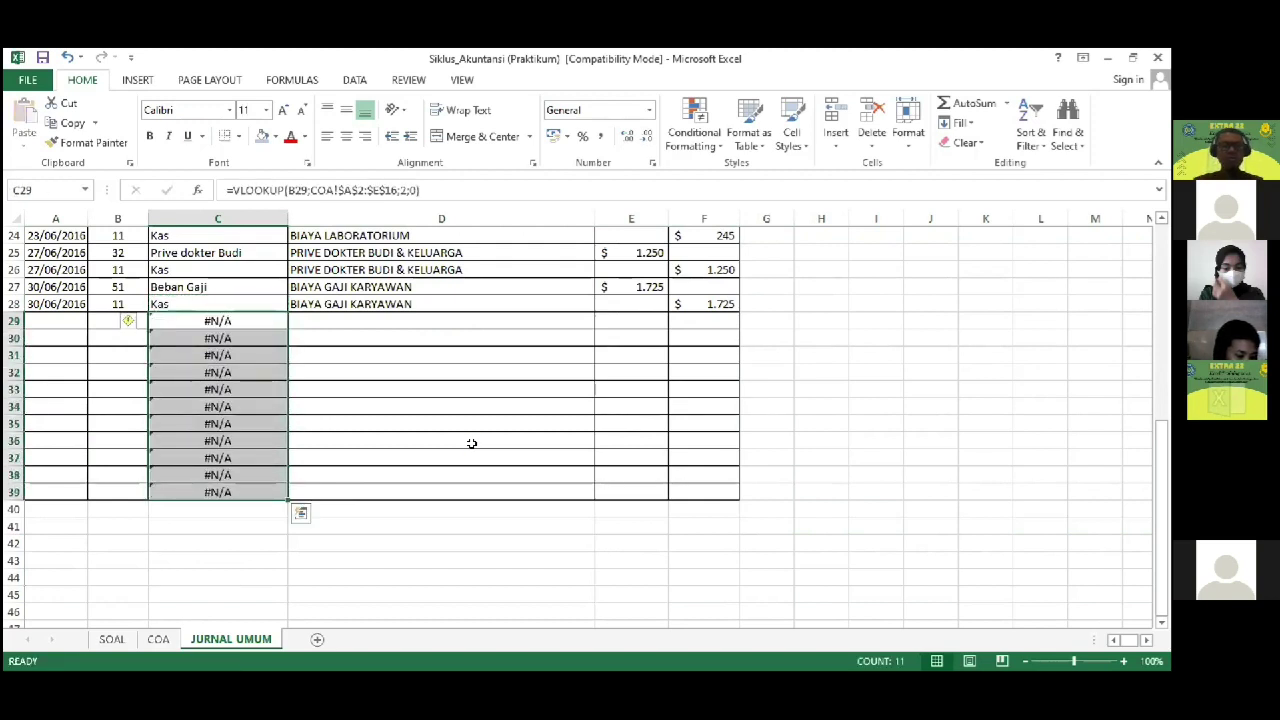
Step: Copy the date 30/06/2016 from row 28 into row 29
key(Left)
key(Left)
key(Up)
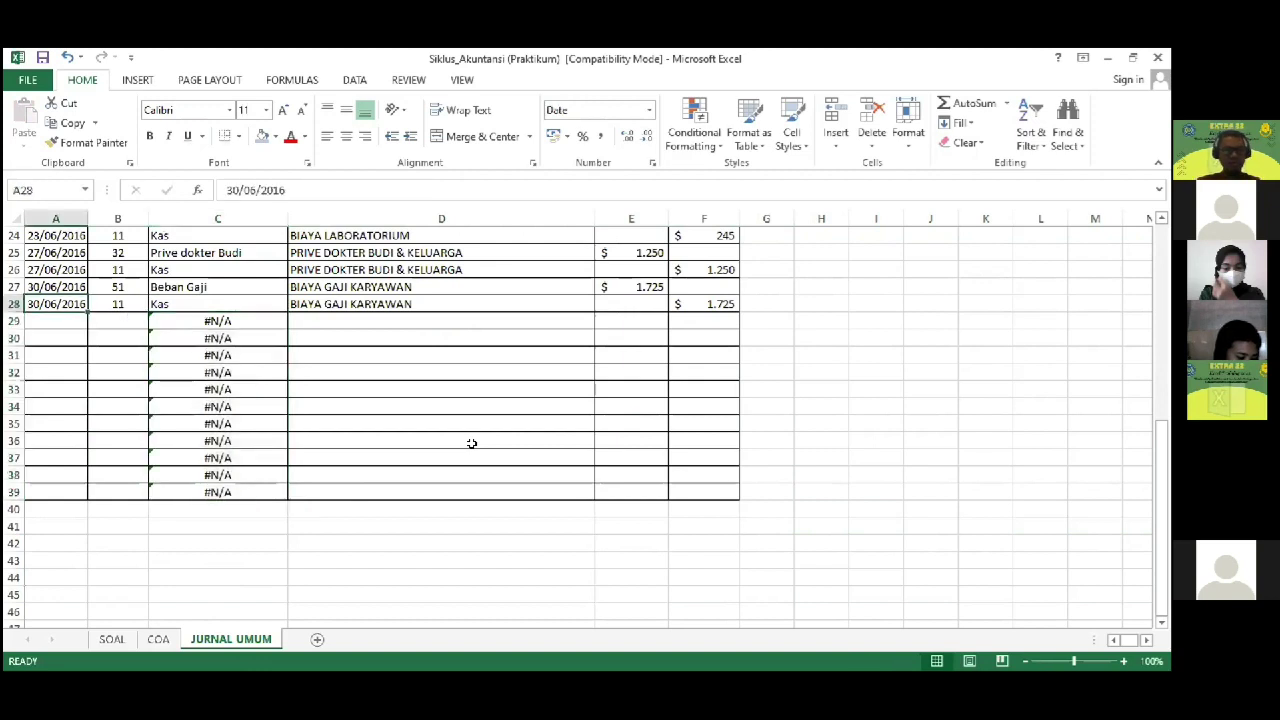
key(ctrl+c)
key(Down)
key(Return)
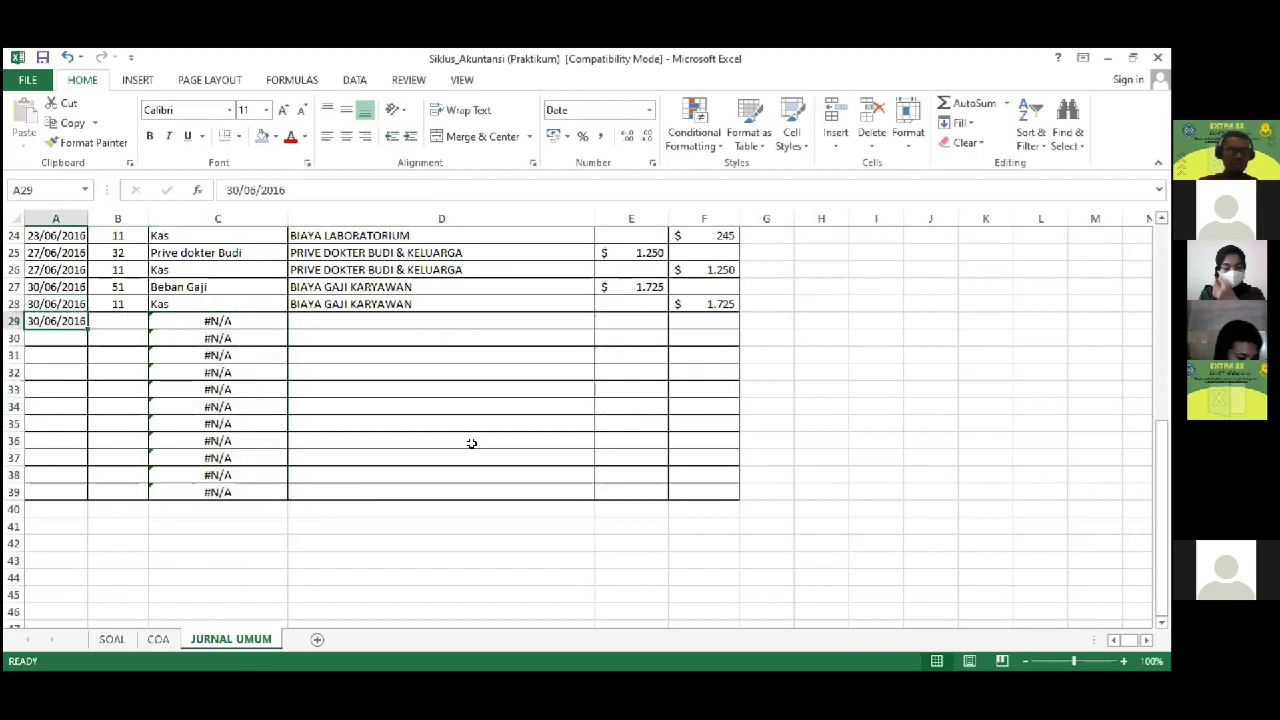
Step: Check the gas and electricity transaction in SOAL and the account list in COA, and enter account number 56 in row 29 of JURNAL UMUM
key(ctrl+Page_Up)
key(ctrl+Page_Up)
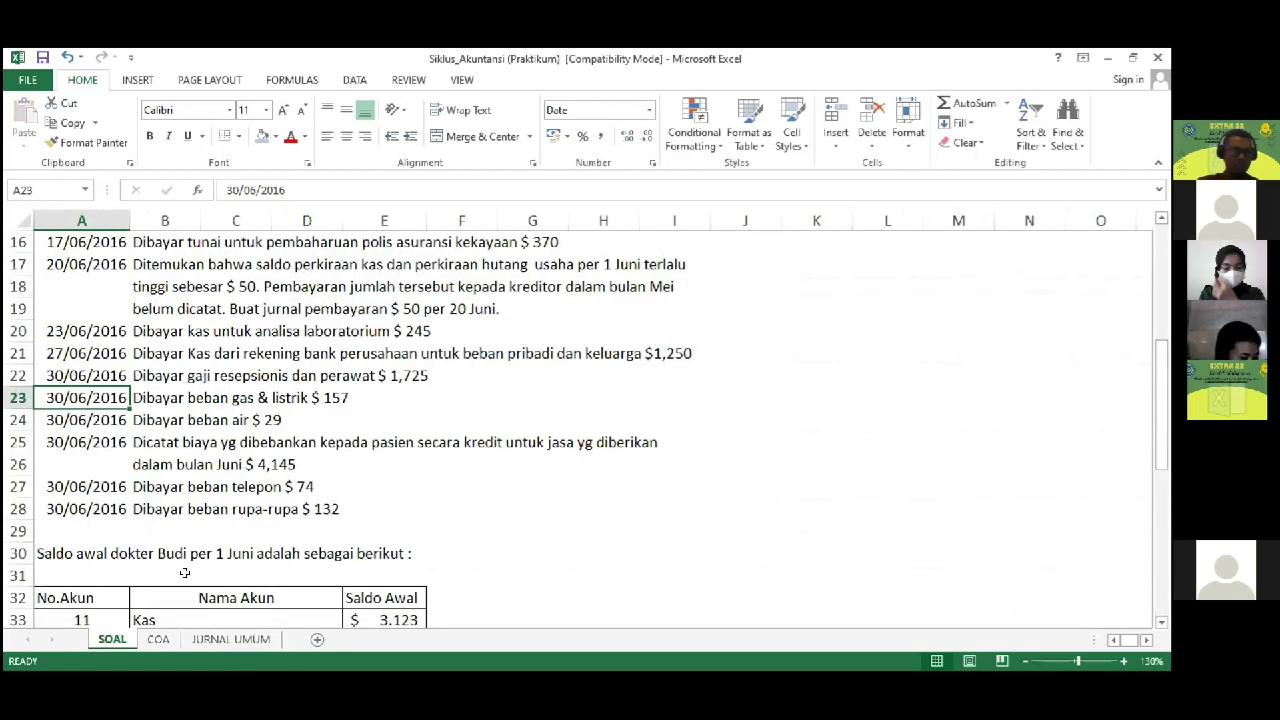
click(160, 639)
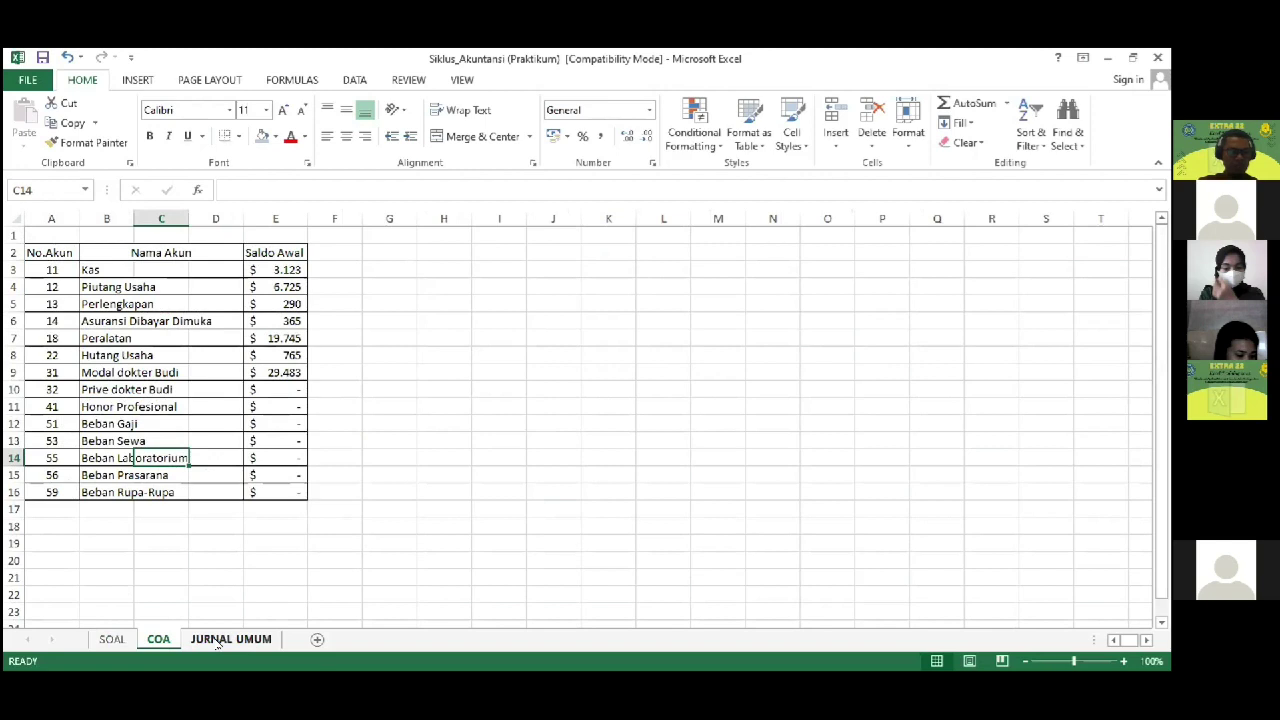
click(216, 641)
key(Tab)
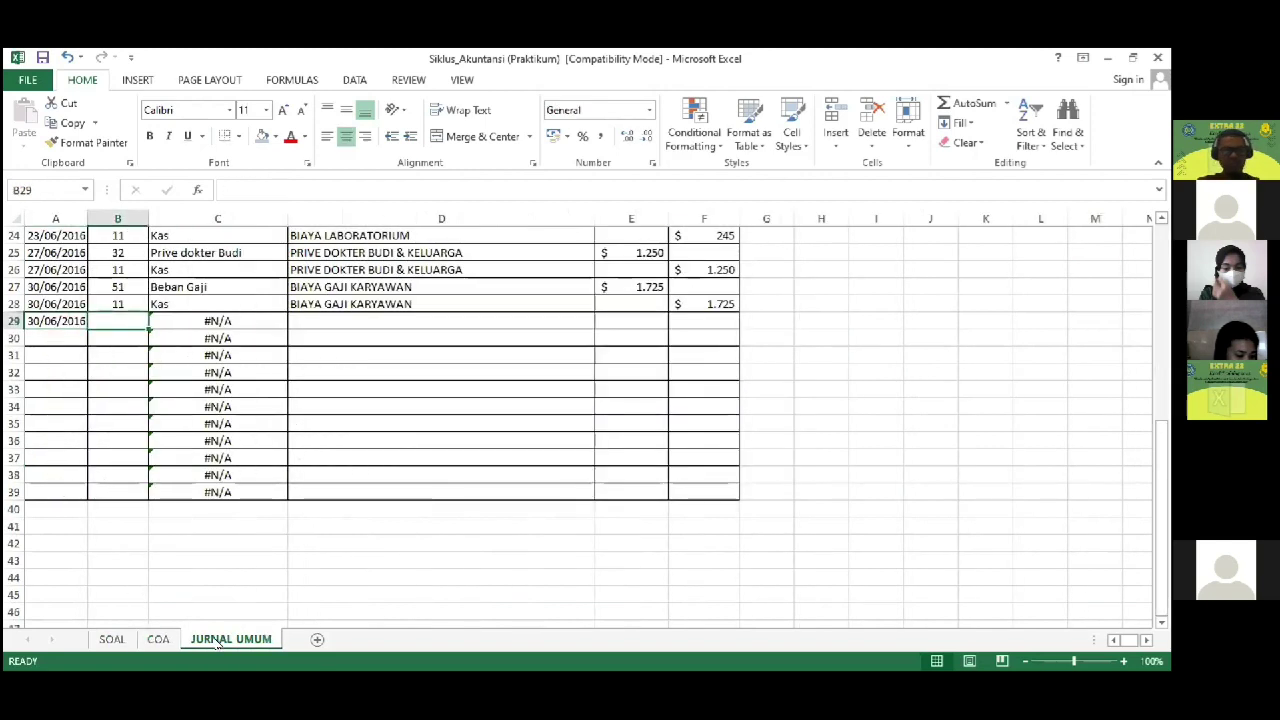
key(alt+Tab)
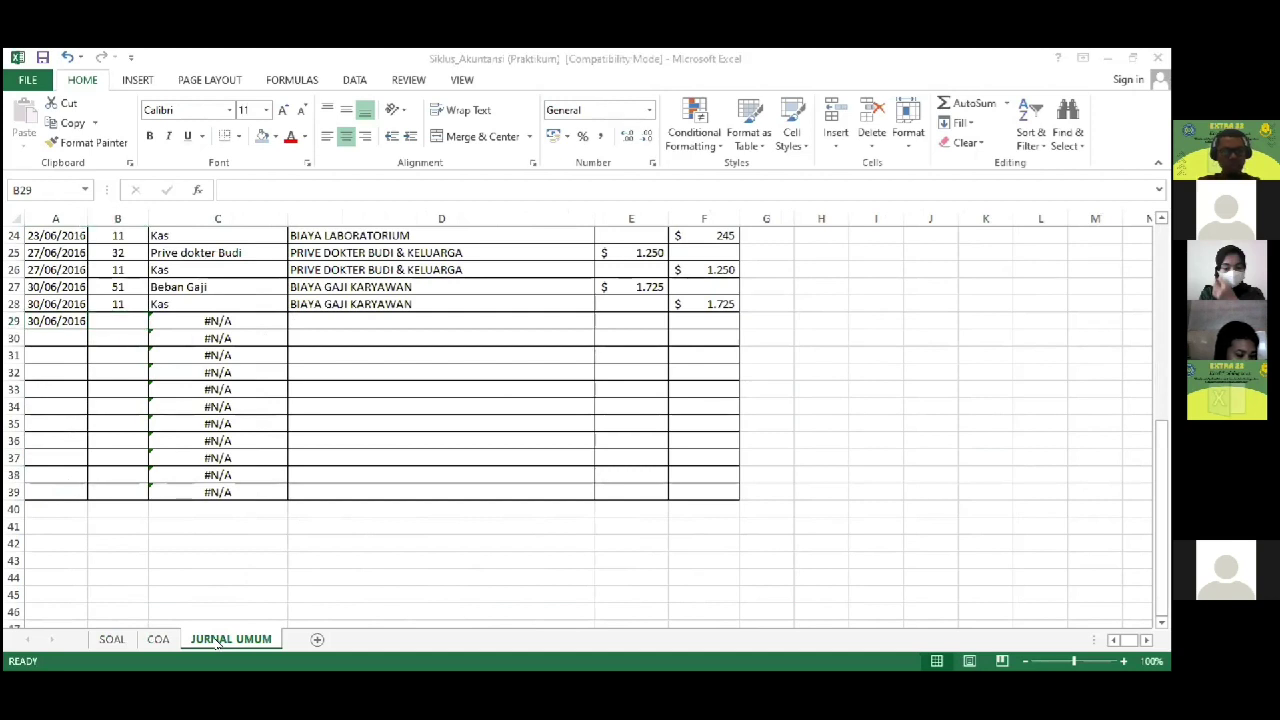
key(alt+Tab)
text(56)
key(Tab)
Step: Enter the description BEBAN GAS & LISTRIK and the debit amount 157 in row 29
key(Tab)
text(BEBAN GAS)
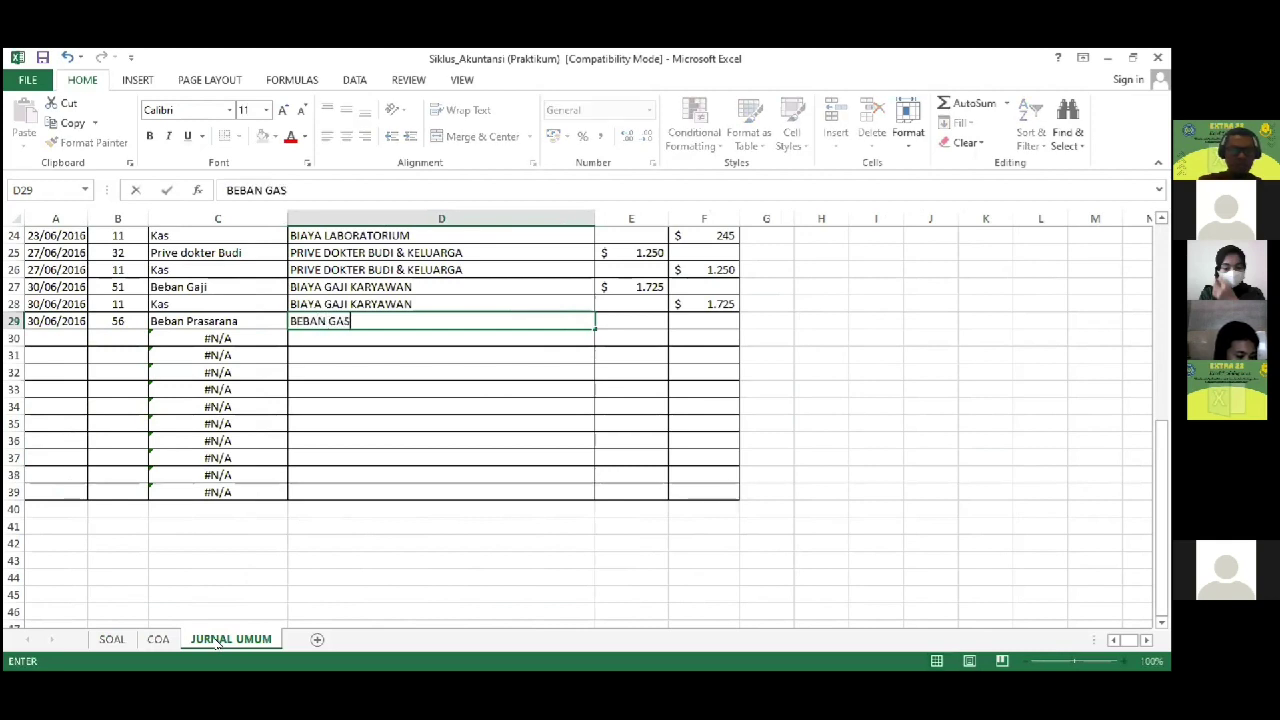
text( & LISTR)
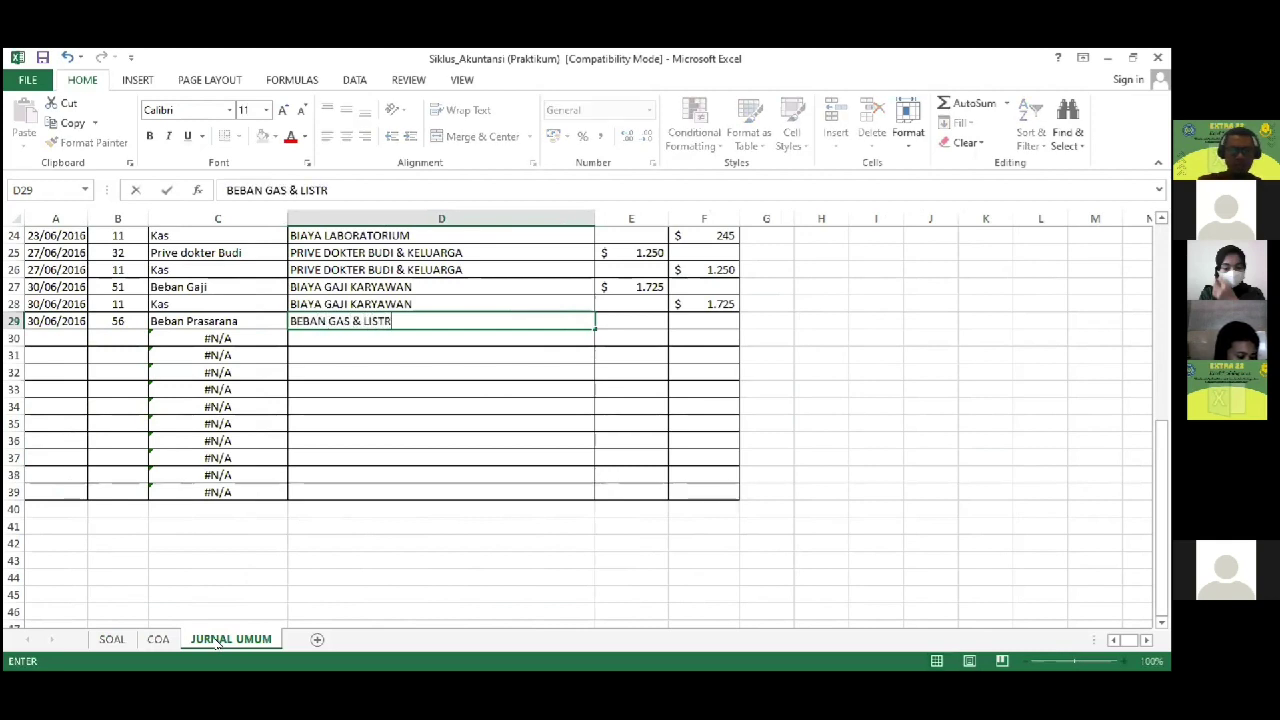
text(IK)
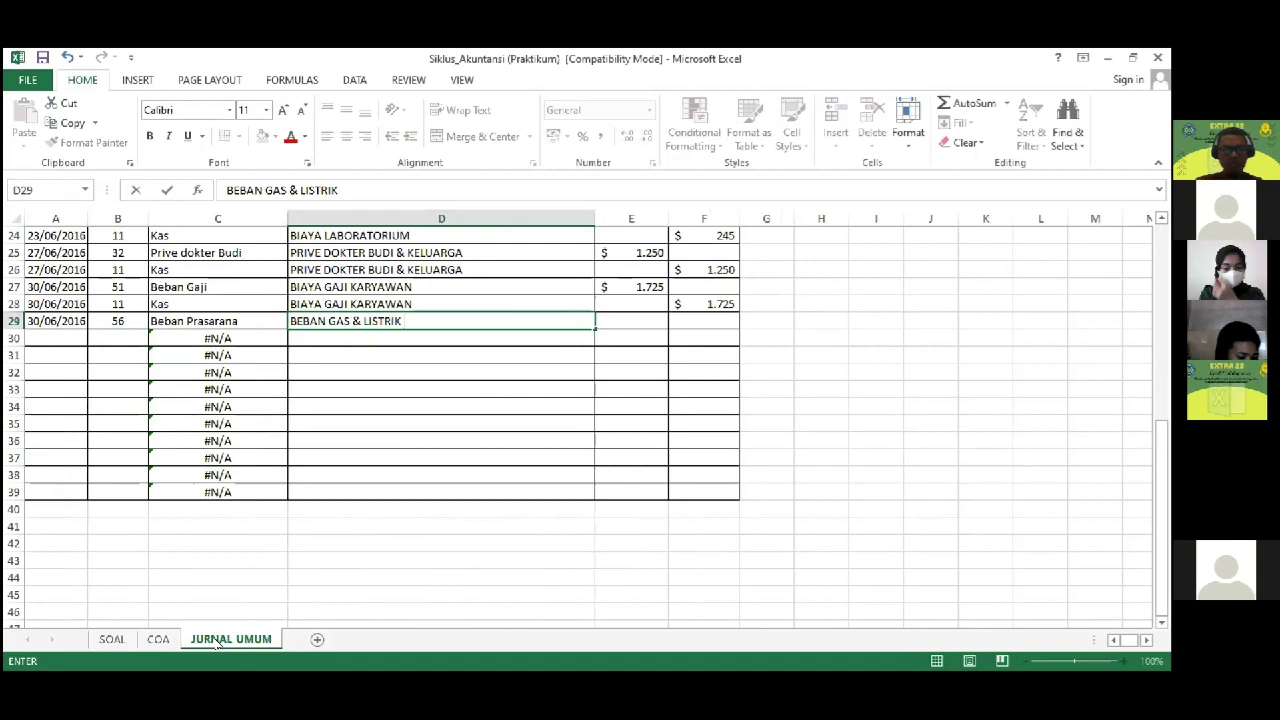
key(Tab)
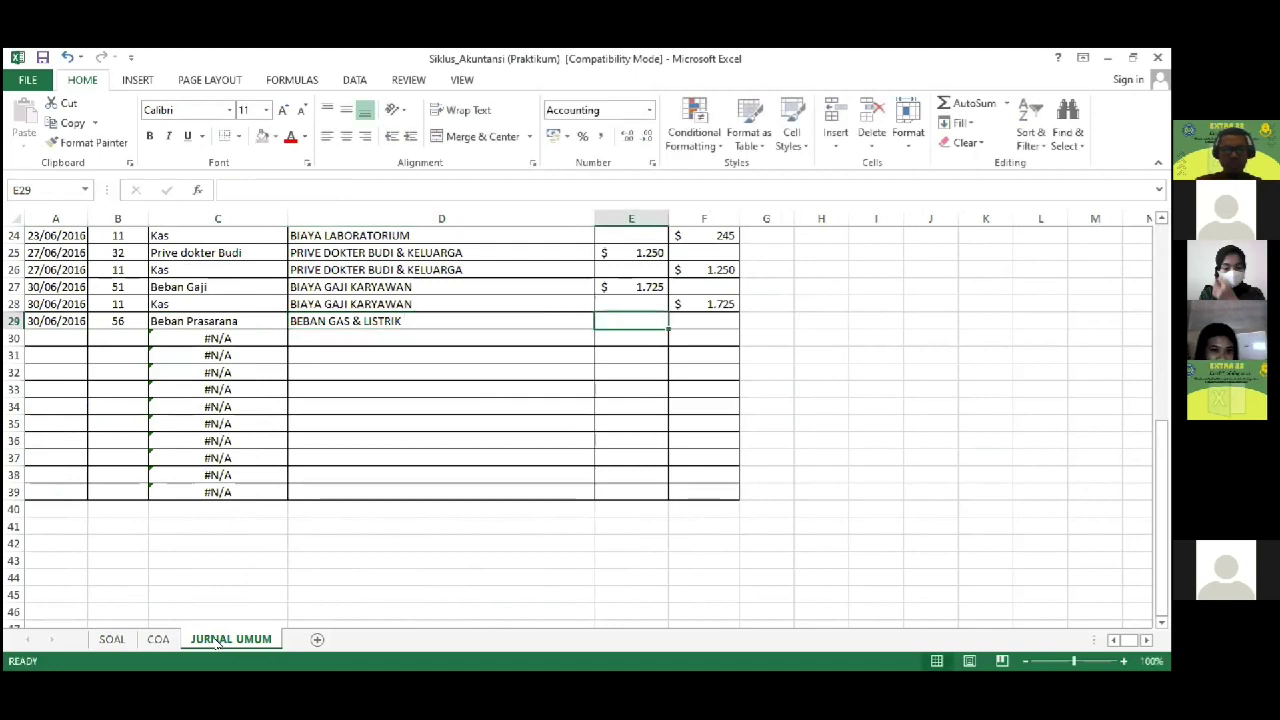
text(157)
key(Return)
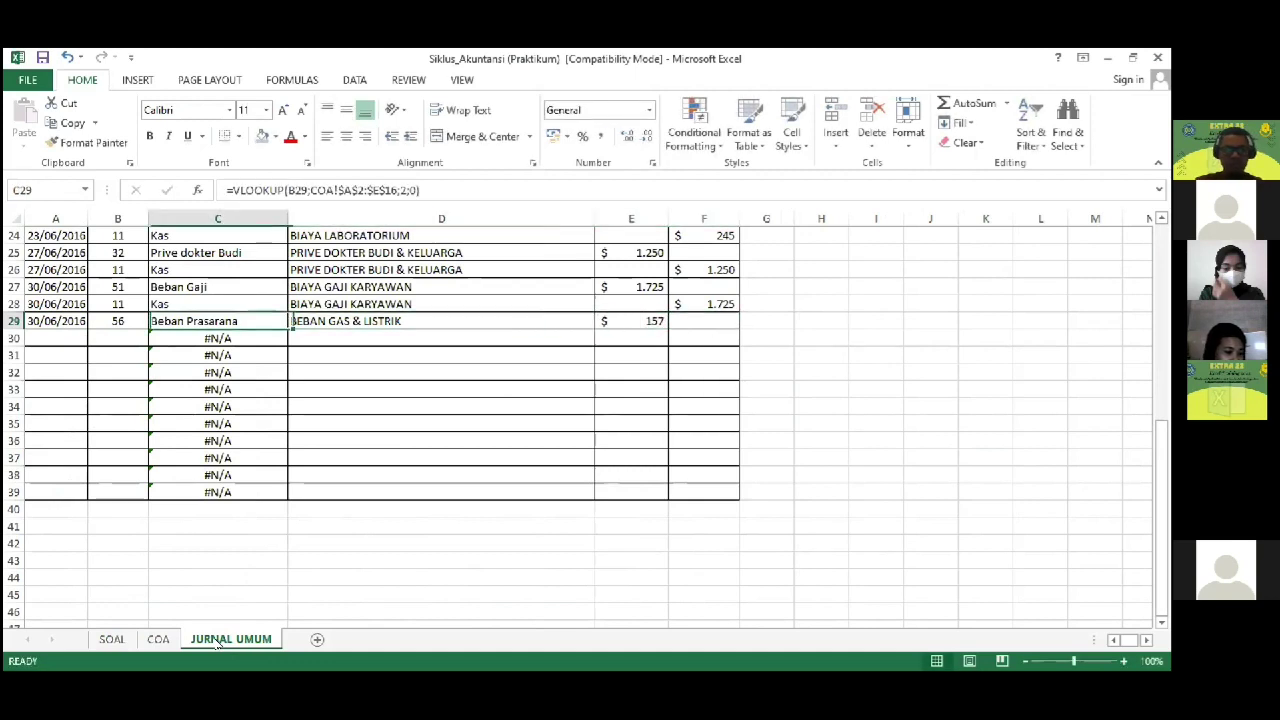
Step: Copy the date 30/06/2016 from row 29 into row 30 and enter account number 11 there
key(Left)
key(Left)
key(Up)
key(ctrl+c)
key(Down)
key(ctrl+v)
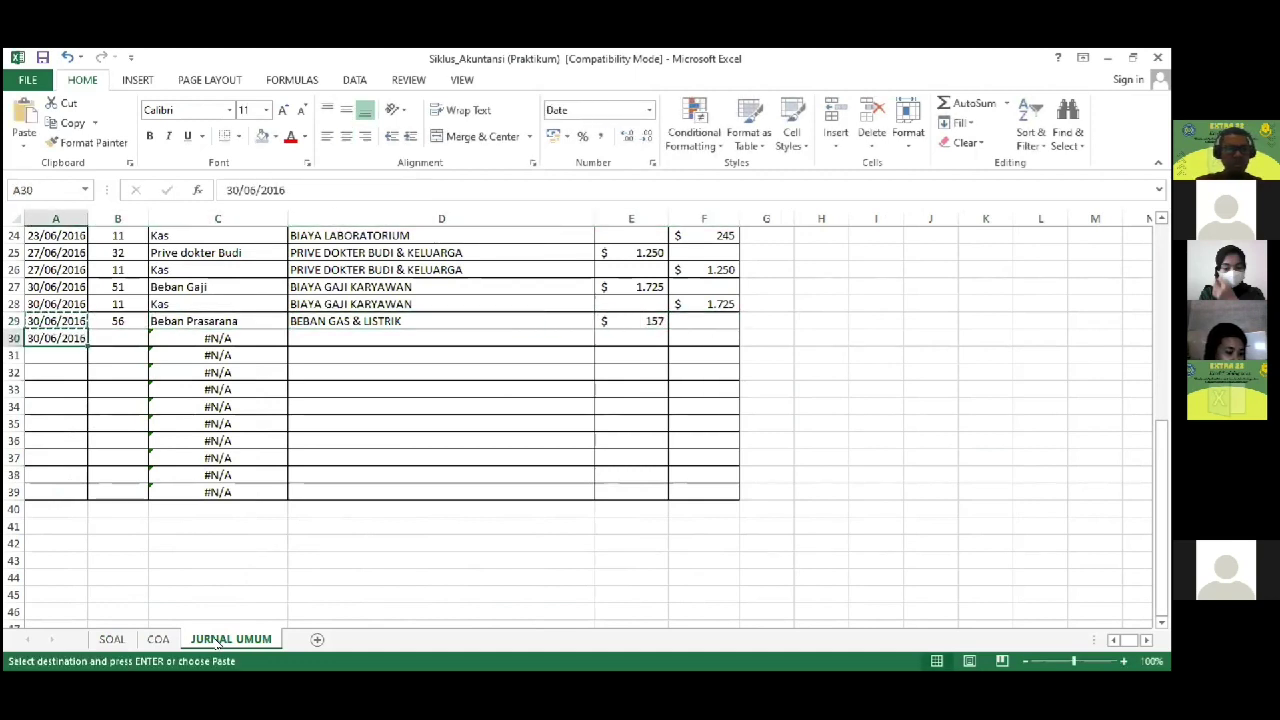
key(Right)
text(11)
key(Right)
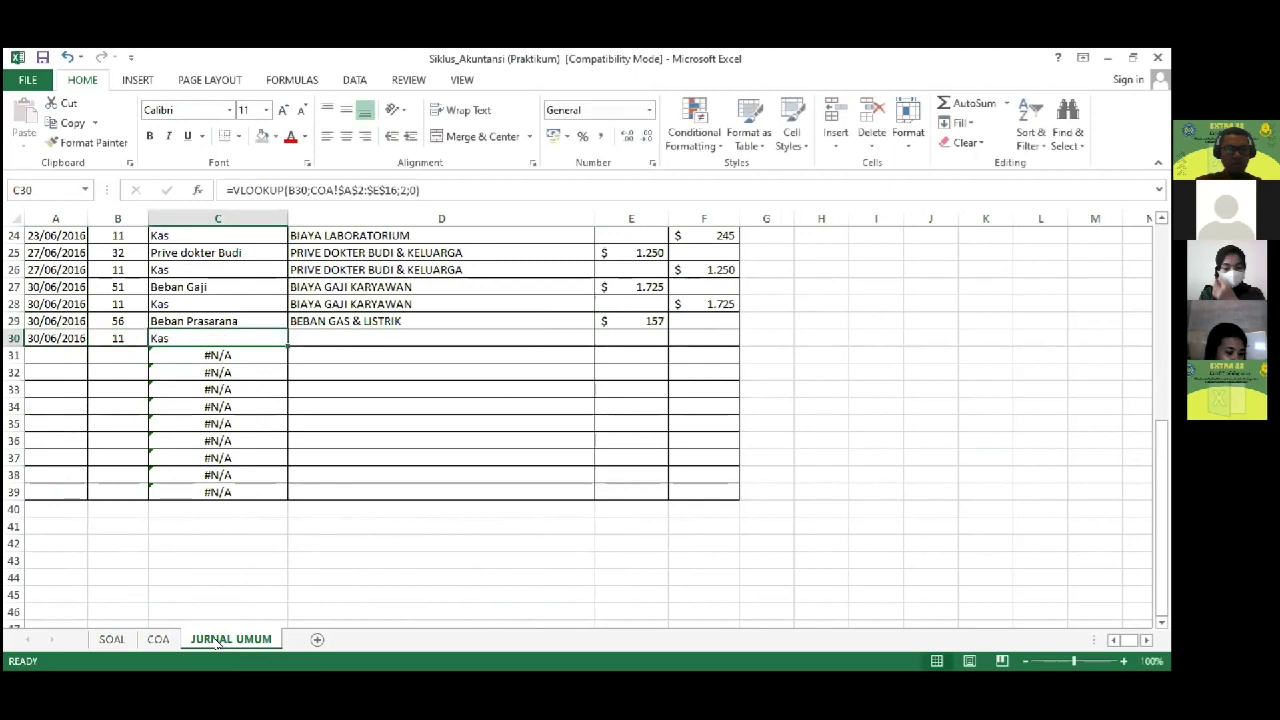
Step: Link the row 30 description to D29 and its credit amount to the debit in E29
key(Right)
text(BE)
key(Return)
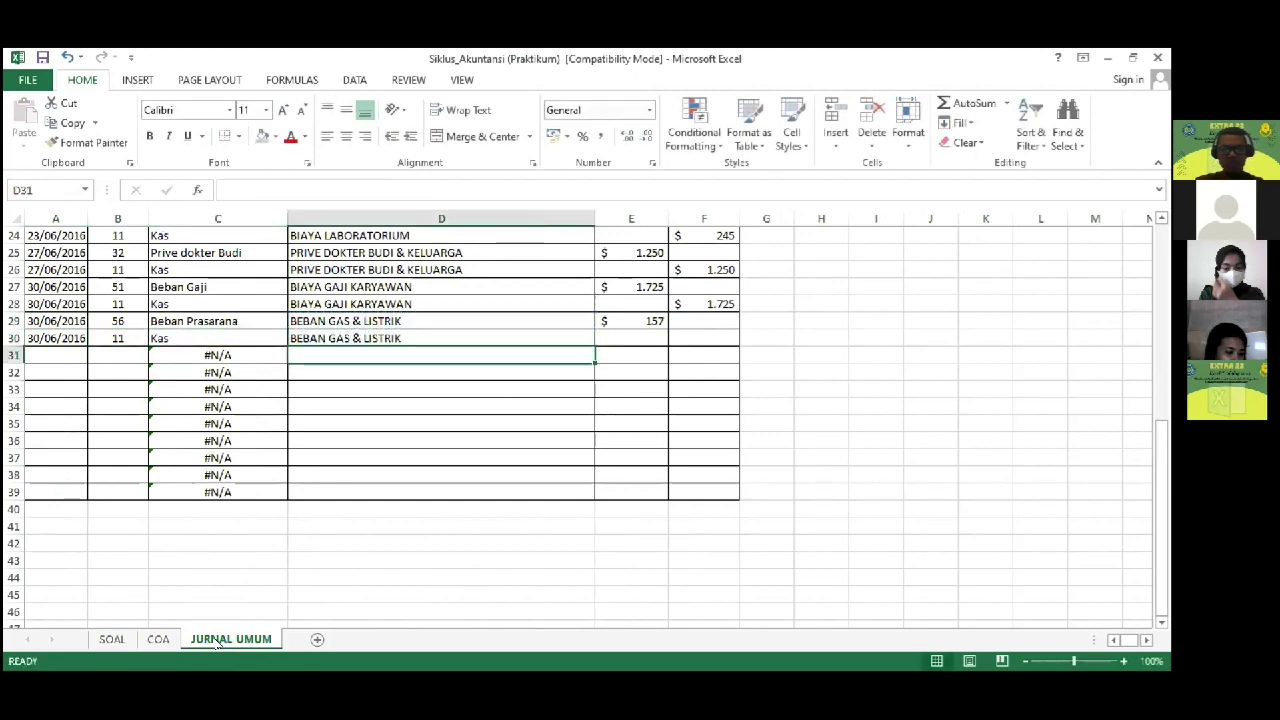
key(Up)
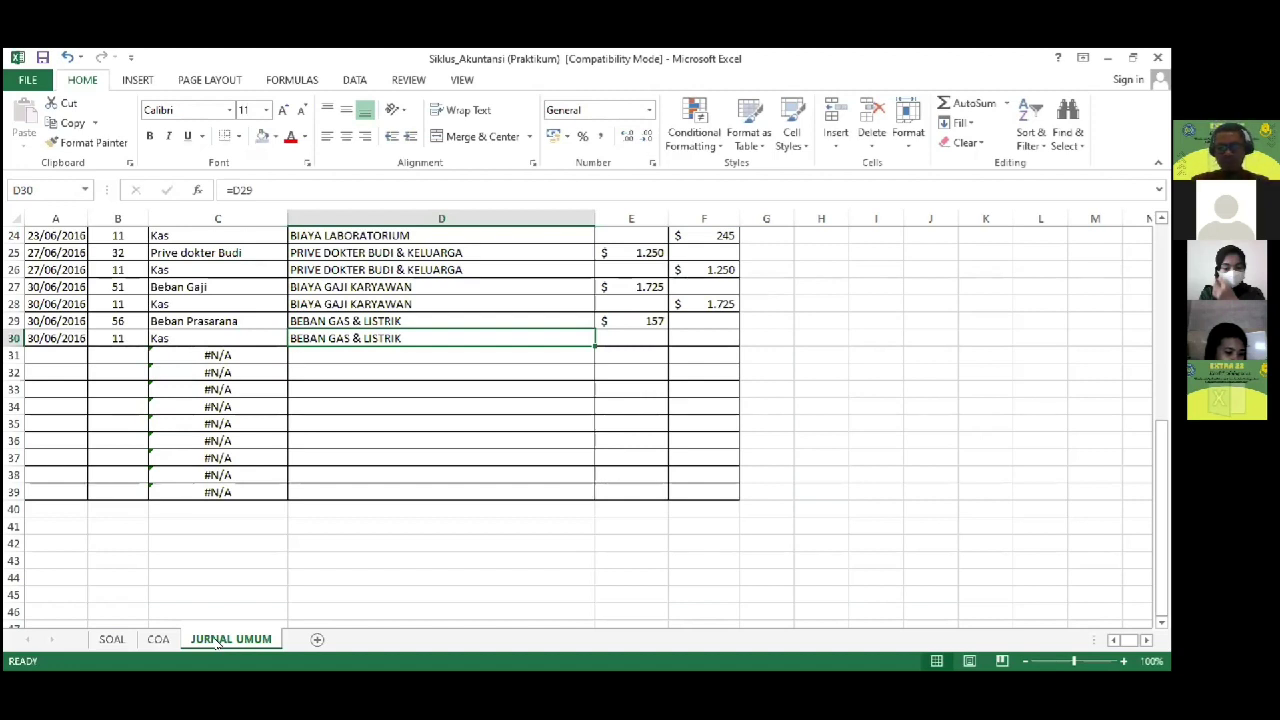
key(Right)
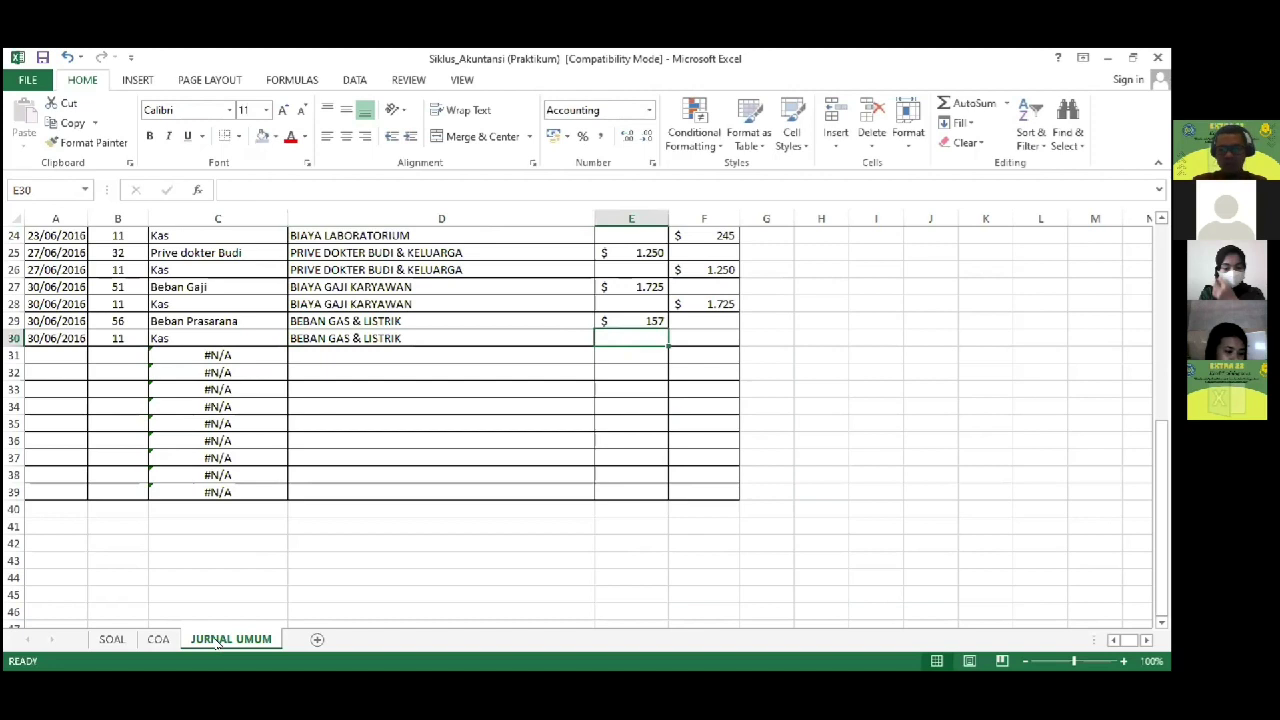
key(Right)
text(=)
key(Left)
key(Up)
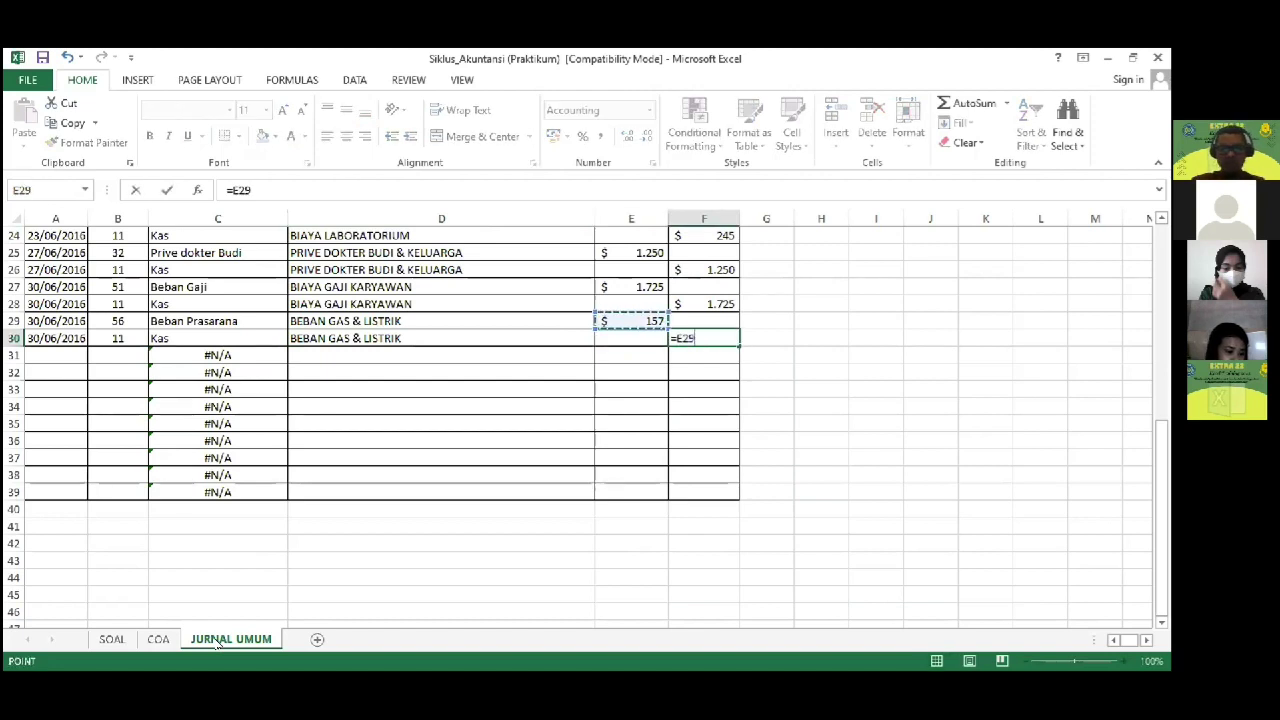
key(Return)
Step: Copy the date 30/06/2016 from row 30 of JURNAL UMUM into row 31
key(Left)
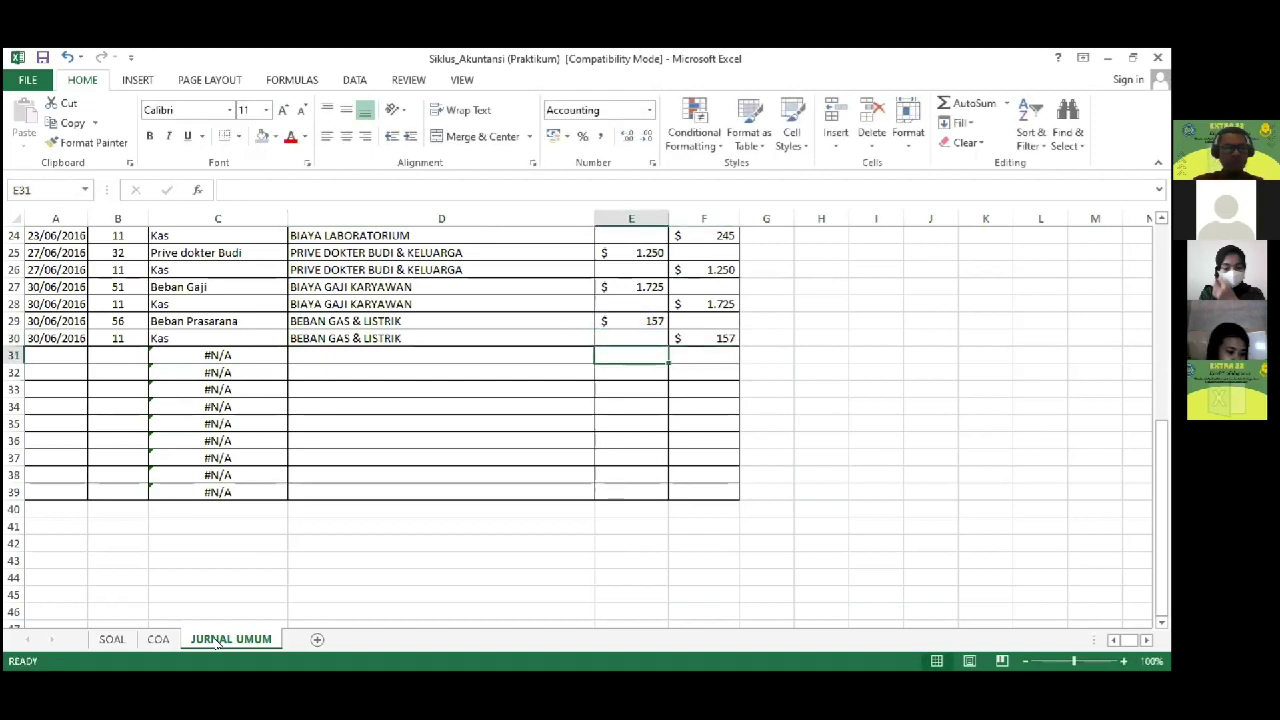
key(Left)
key(Left)
key(Left)
key(Left)
key(Up)
key(ctrl+c)
key(Down)
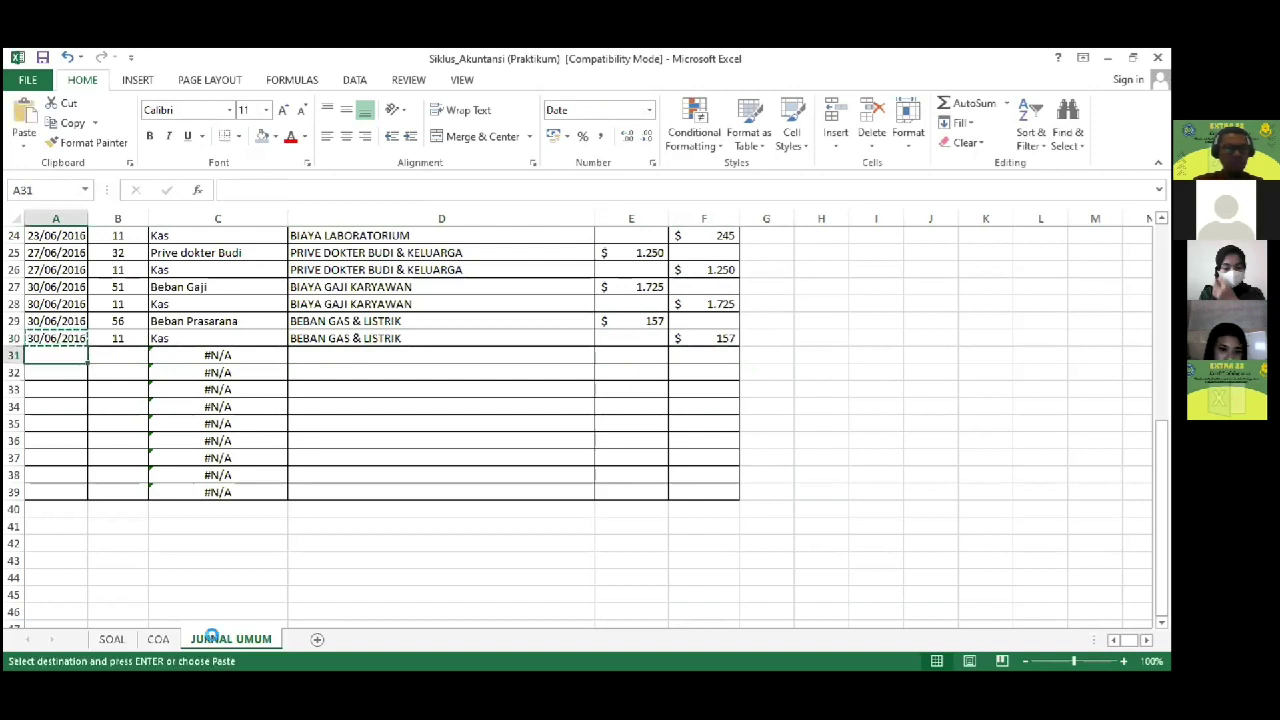
key(Return)
key(Right)
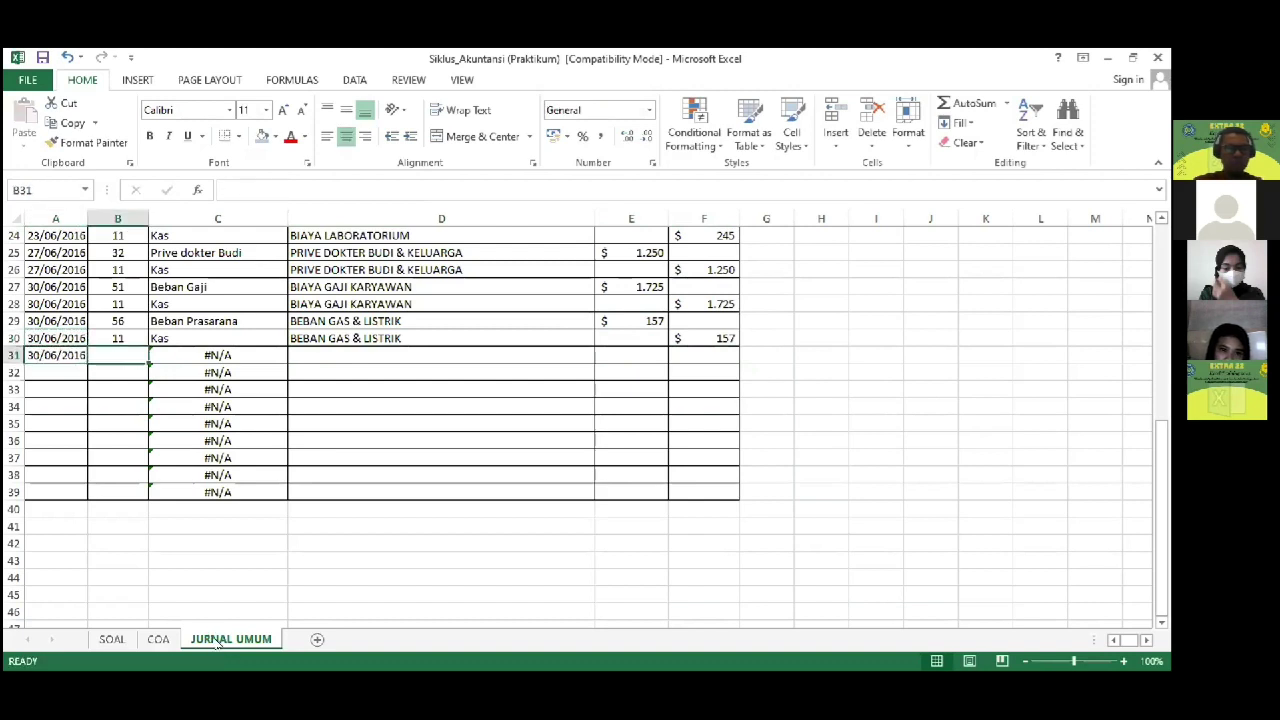
Step: Check the water expense transaction in SOAL and the account list in COA, and enter account number 56 in row 31 of JURNAL UMUM
click(108, 639)
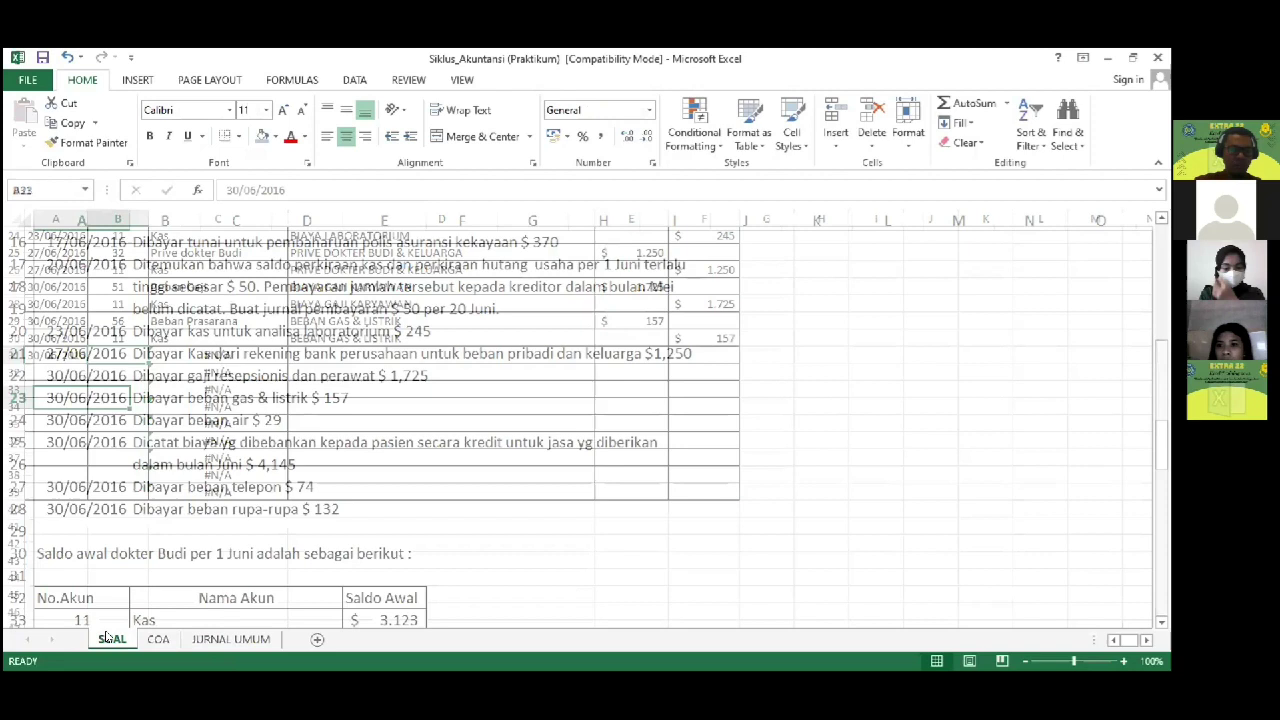
key(Down)
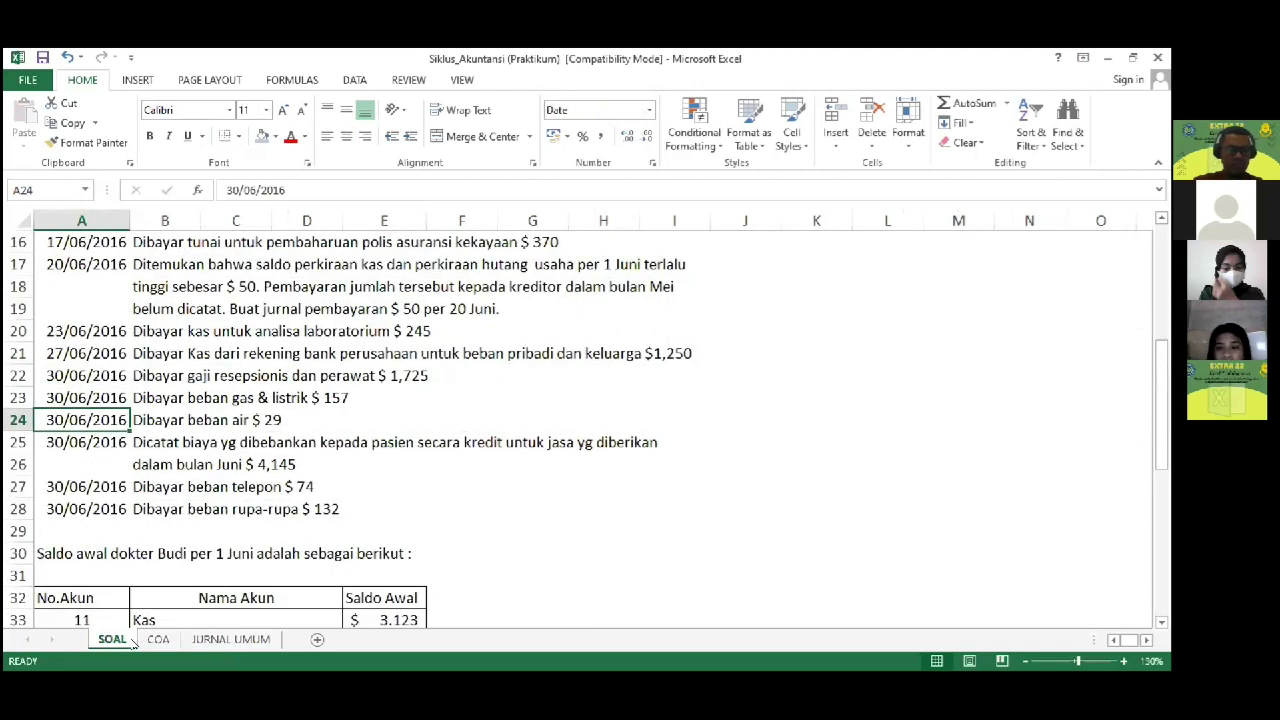
click(158, 639)
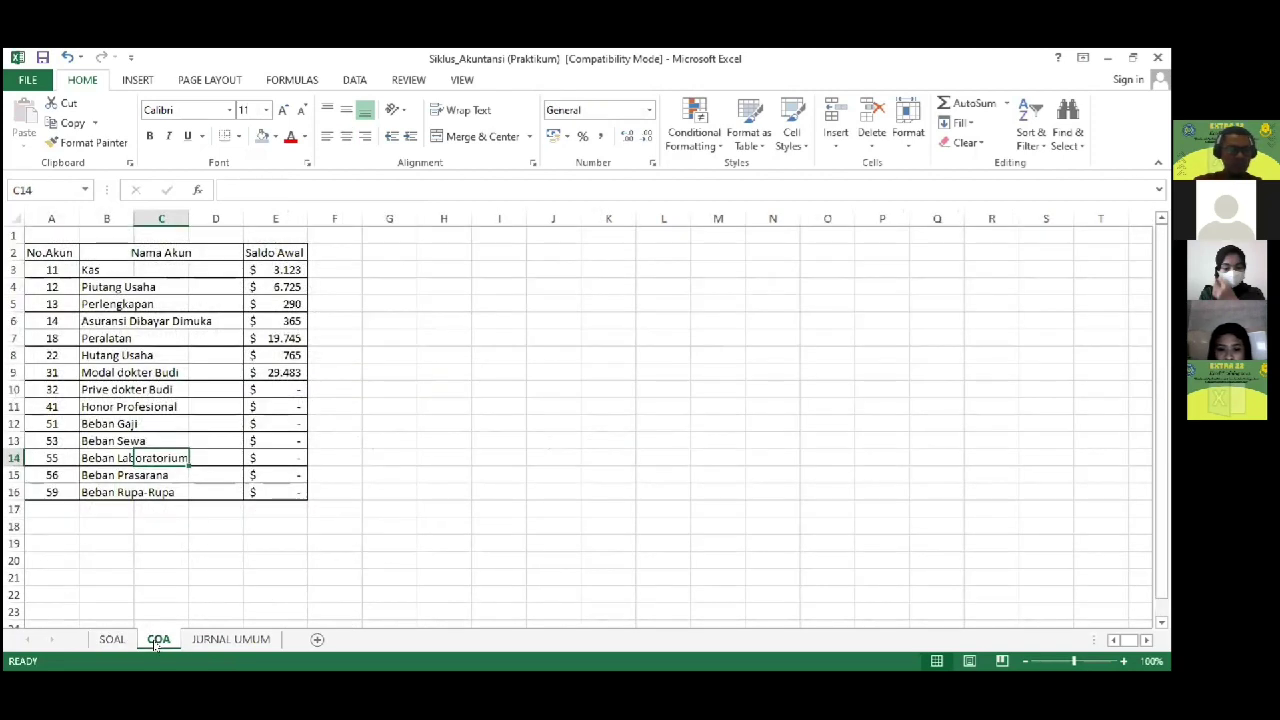
click(215, 645)
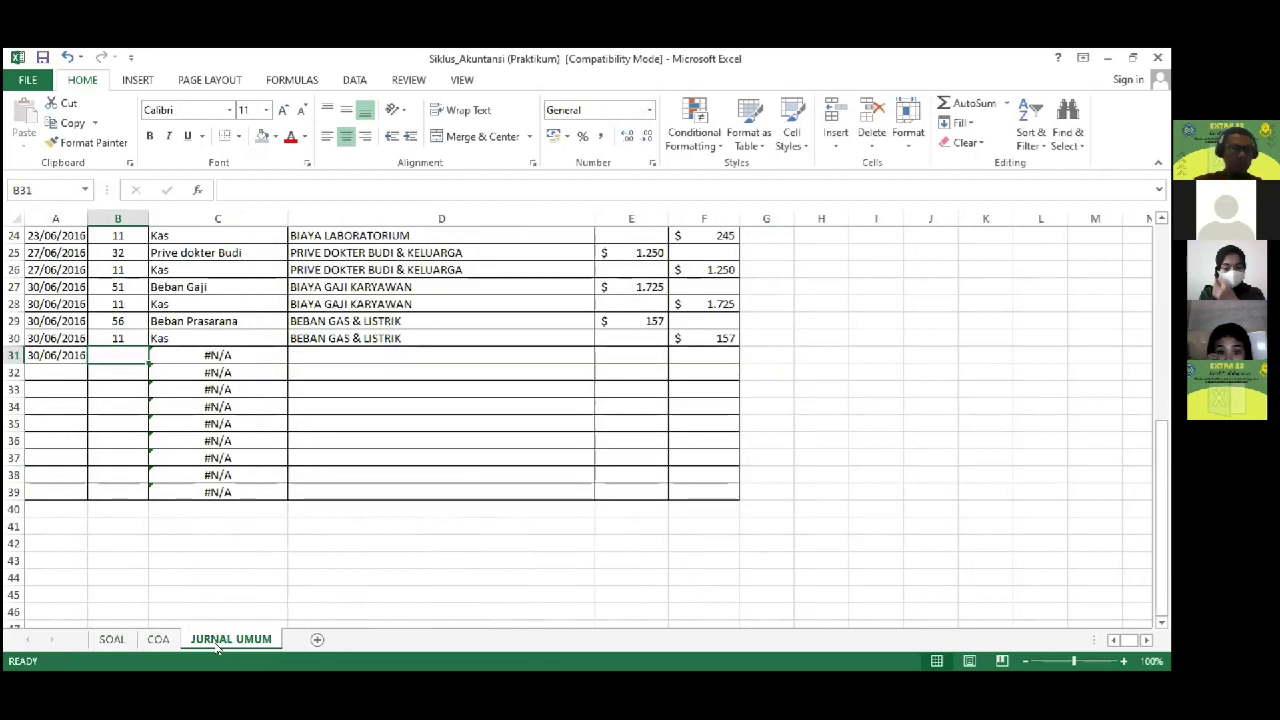
text(56)
key(Tab)
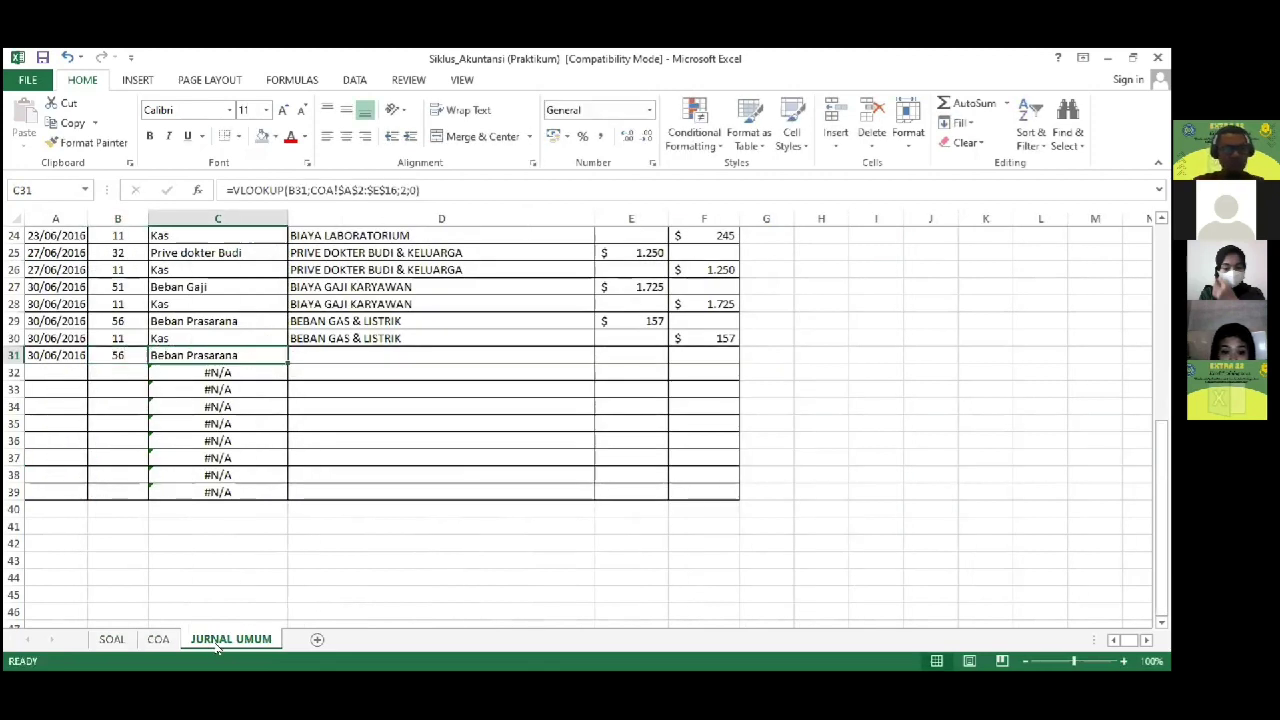
Step: Enter the description BEBAN AIR and the debit amount 29 in row 31
key(Tab)
text(BEBAN AIR)
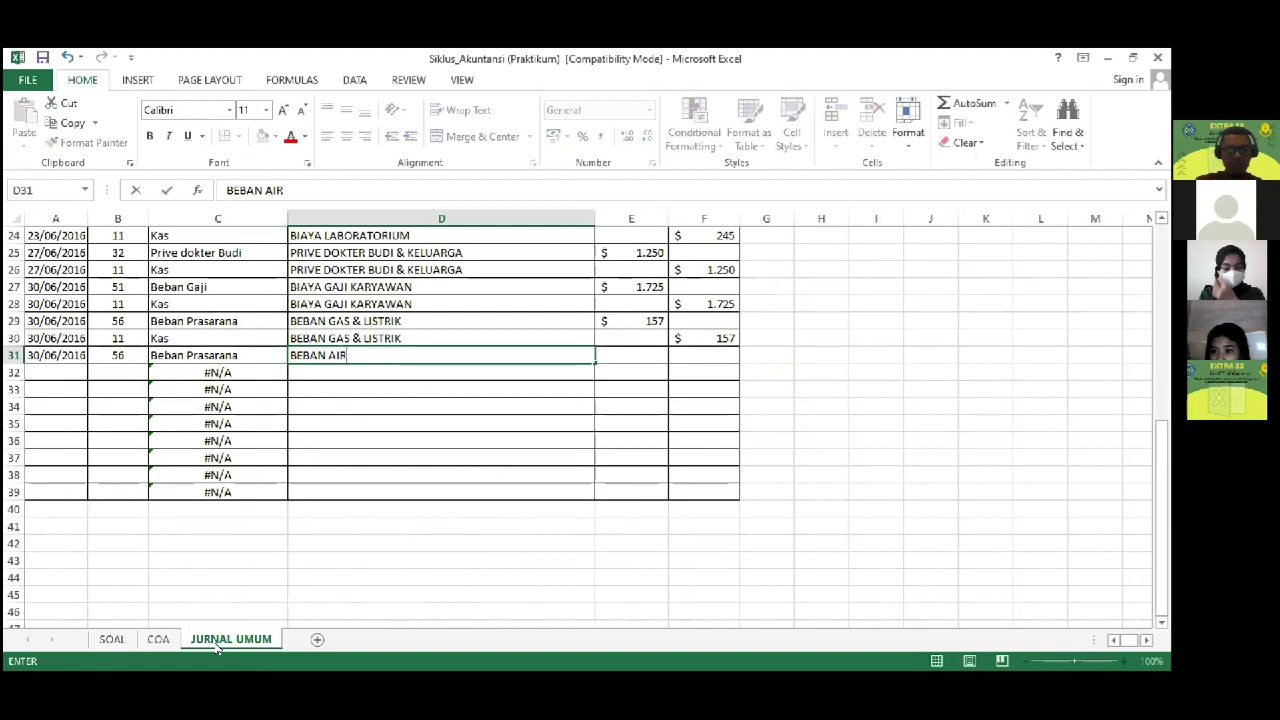
key(Tab)
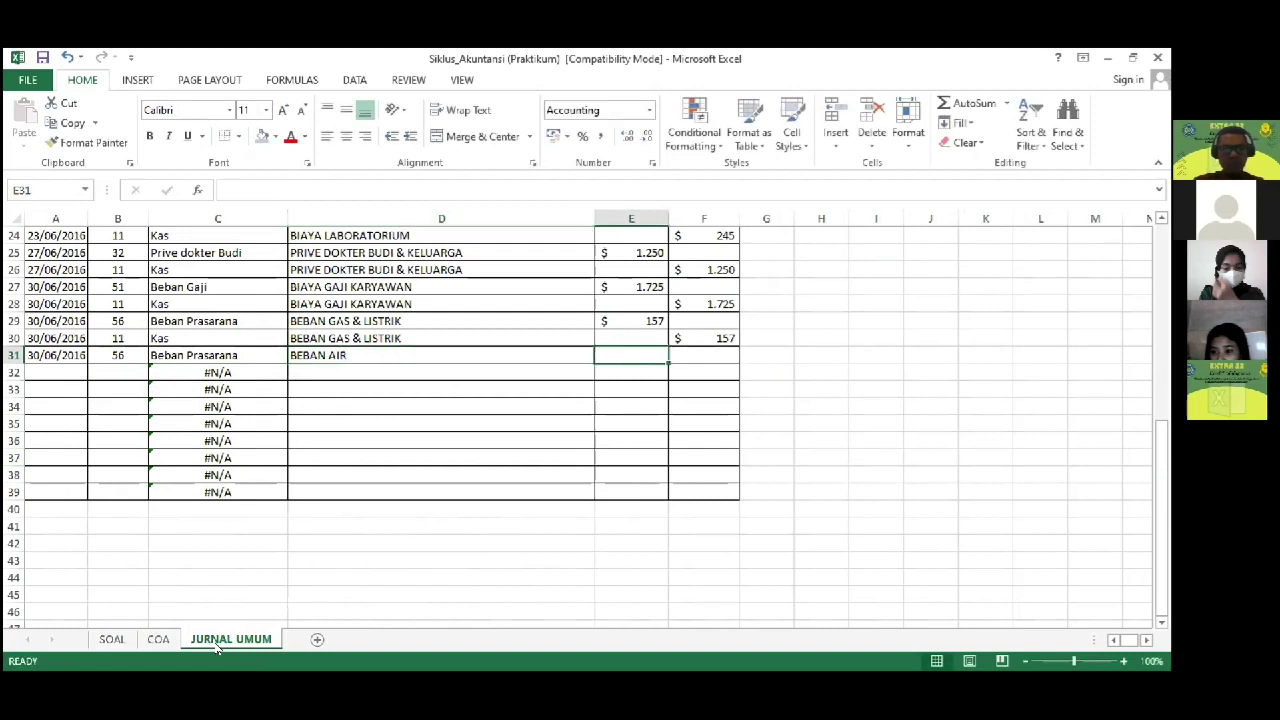
key(alt+Tab)
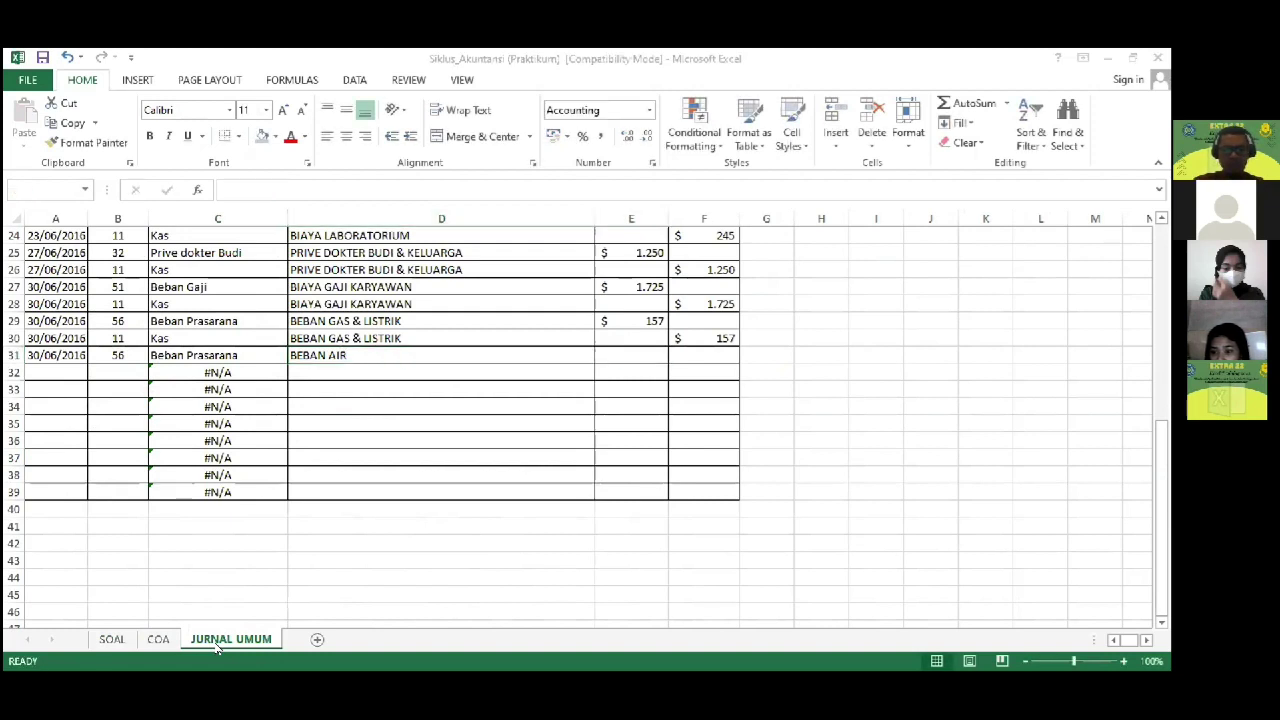
key(alt+Tab)
text(29)
key(Return)
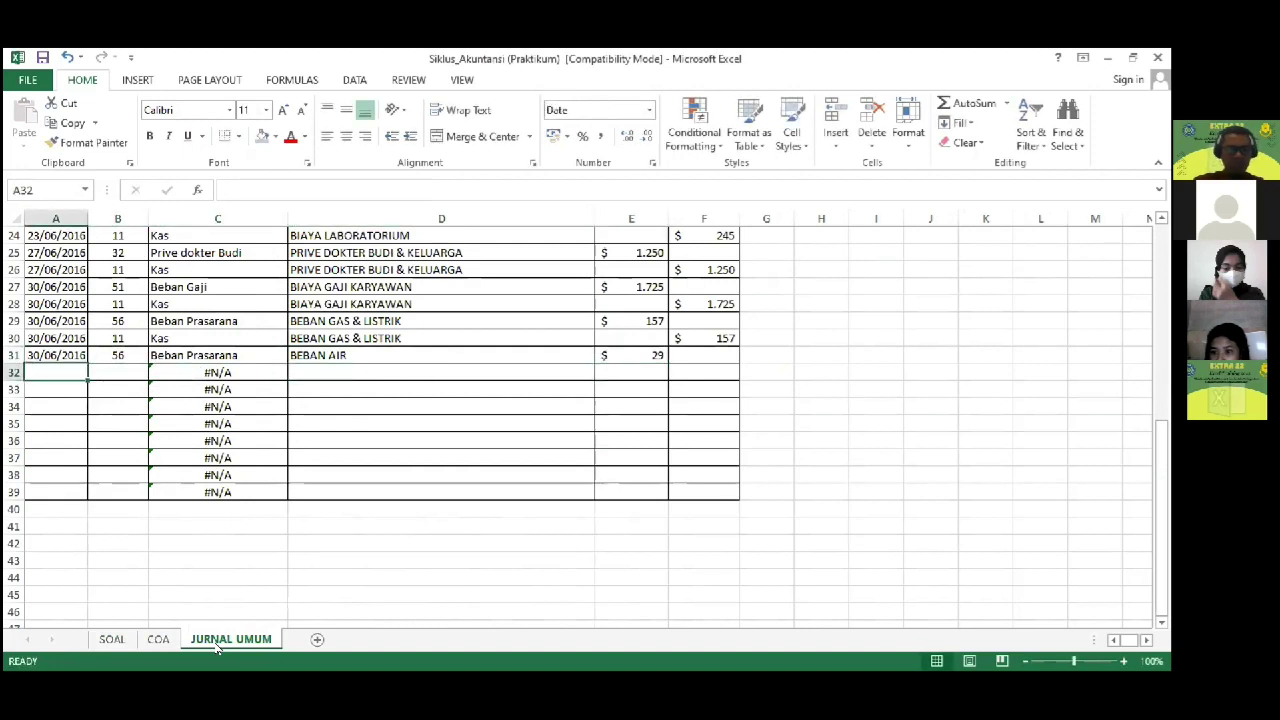
Step: Enter the date 30/06/2016 and account number 11 in row 32
text(30/06/2016)
key(Tab)
text(11)
key(Tab)
key(Tab)
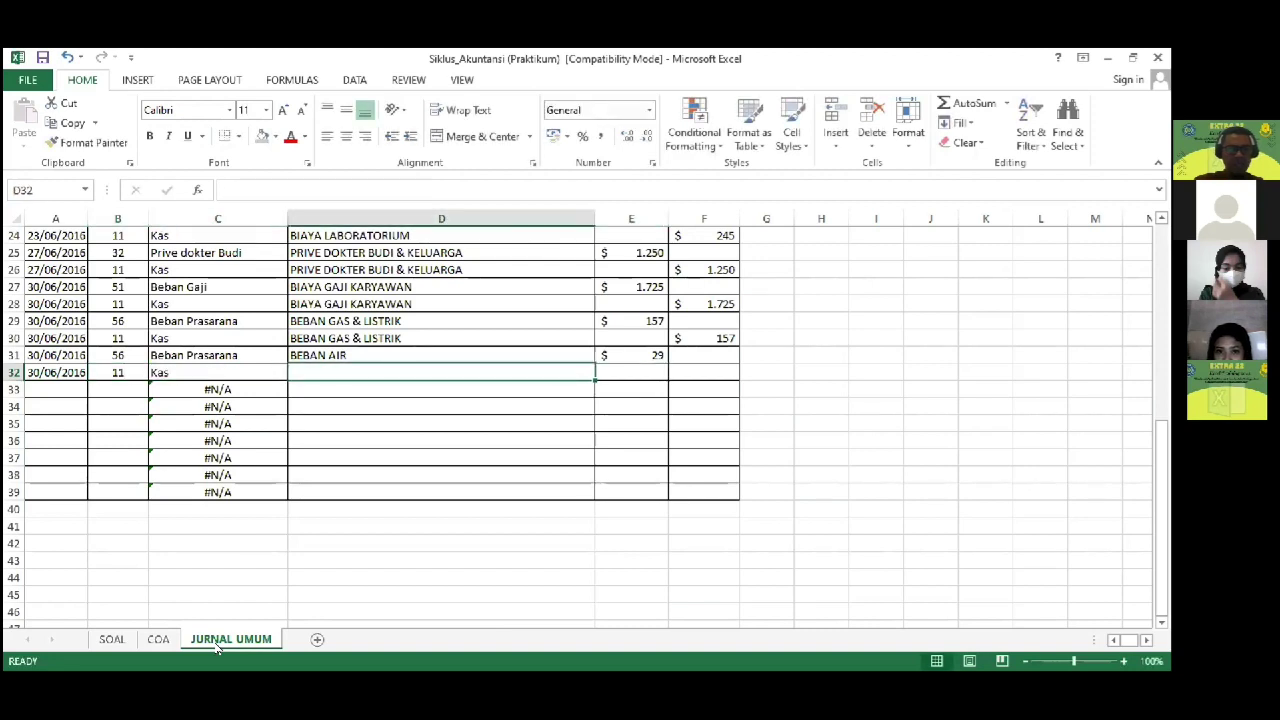
Step: Link the row 32 description to D31 and its credit amount to the debit in E31
text(BEBAN AIR)
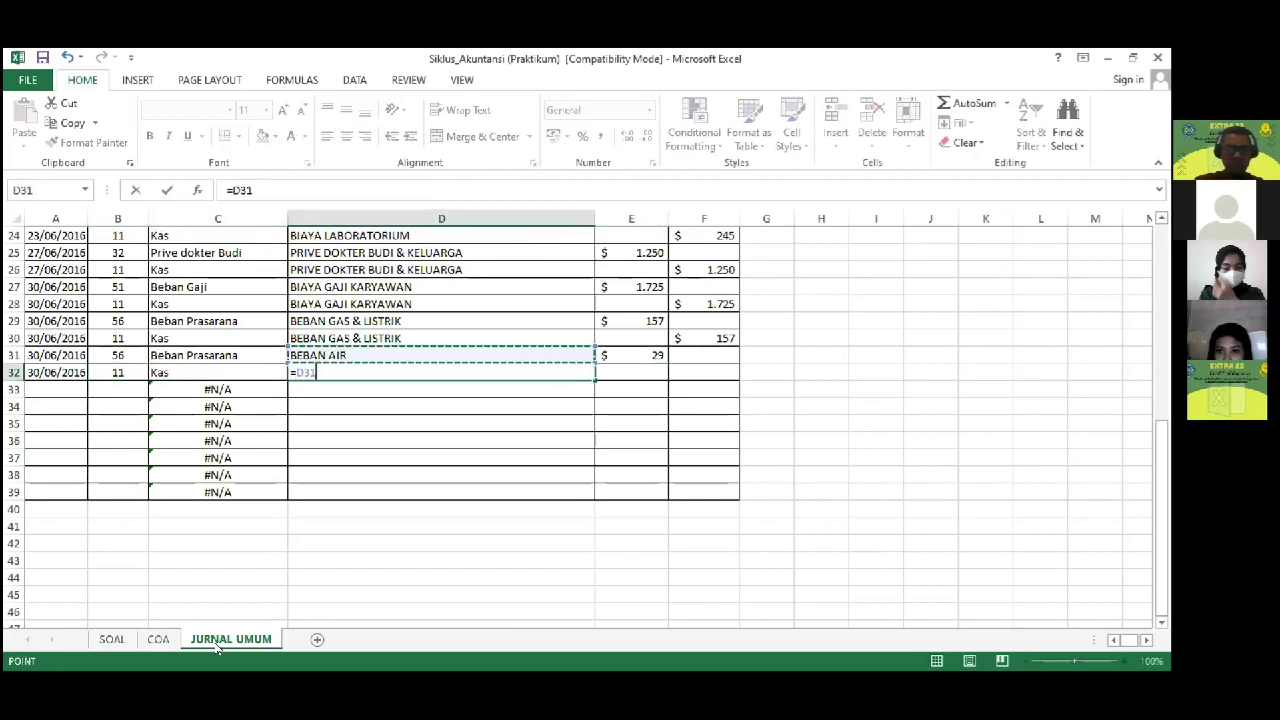
key(Tab)
key(Down)
key(Up)
key(Right)
text(=)
key(Left)
key(Up)
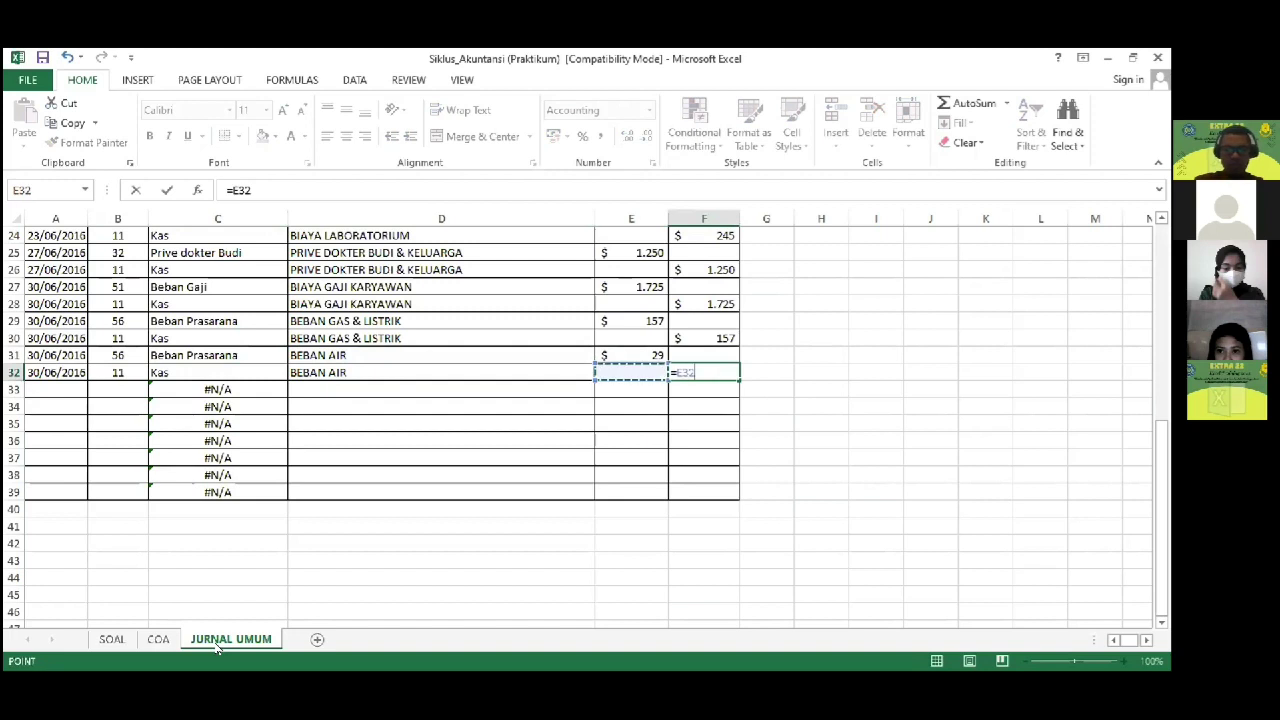
key(Return)
key(Left)
key(Left)
key(Left)
key(Left)
key(Left)
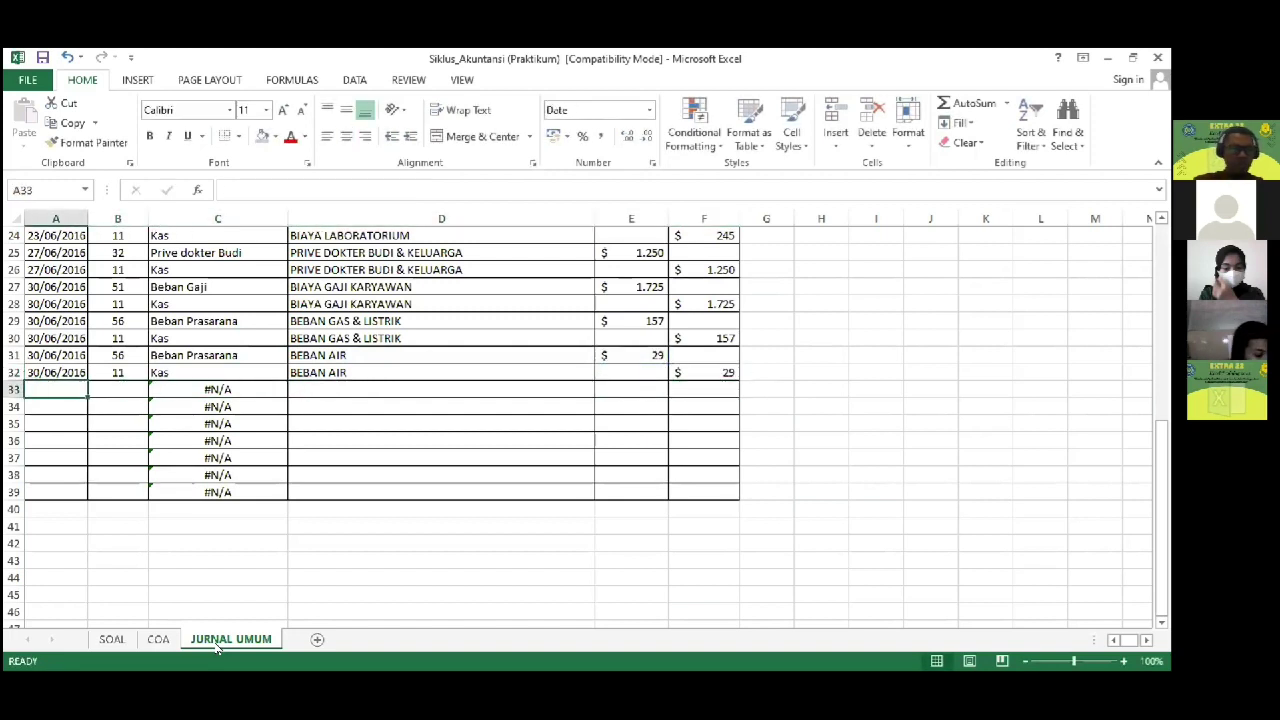
Step: Check the patient credit services transaction in SOAL and copy the date 30/06/2016 from row 32 into rows 33 and 34 of JURNAL UMUM
click(112, 640)
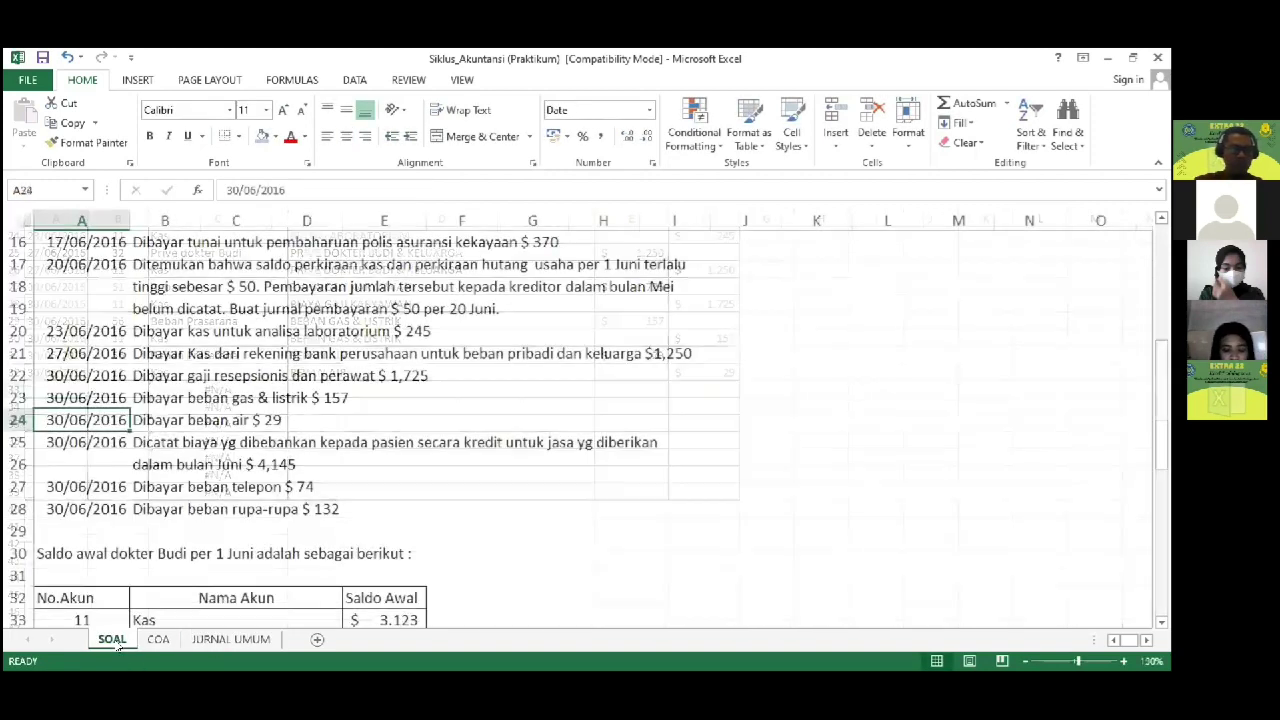
key(Down)
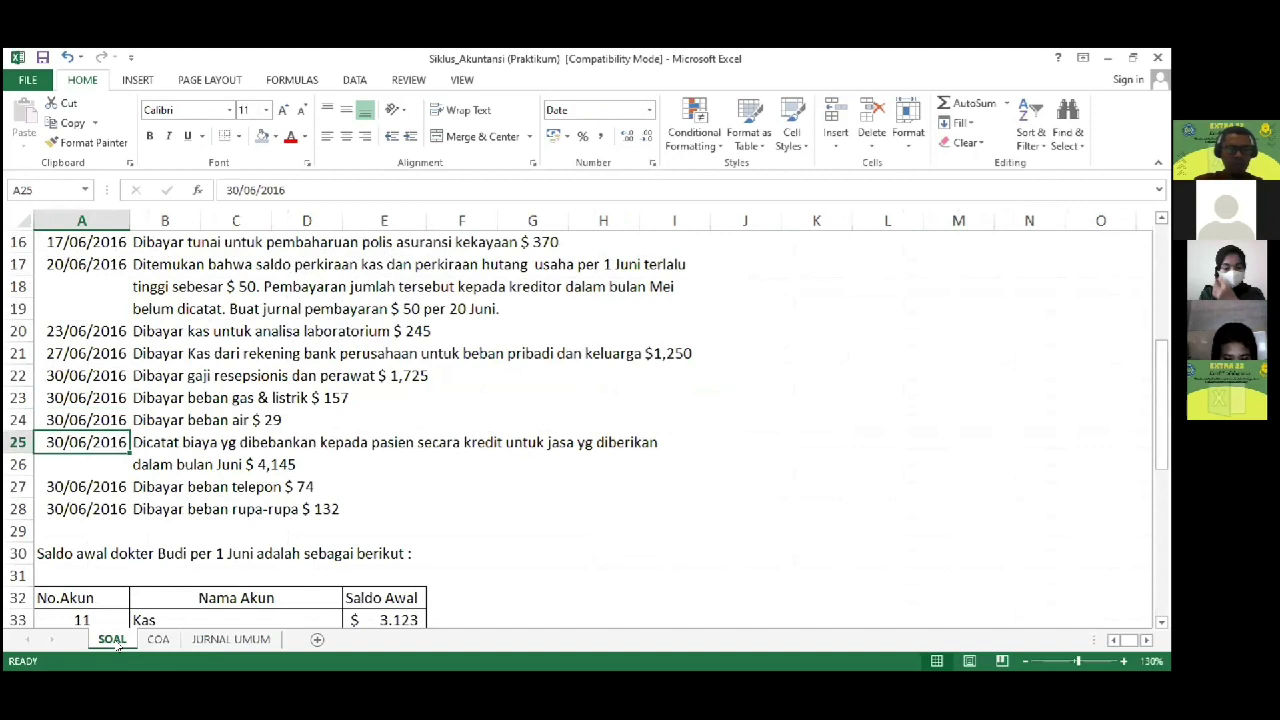
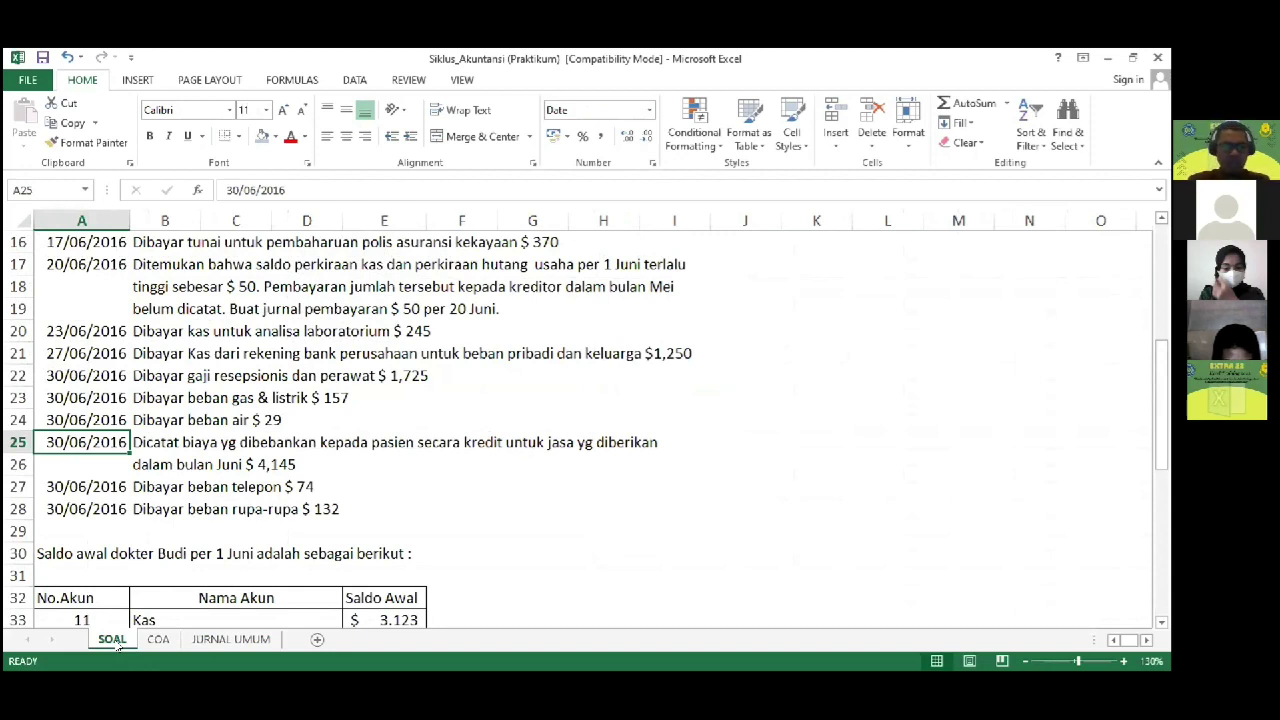
click(241, 641)
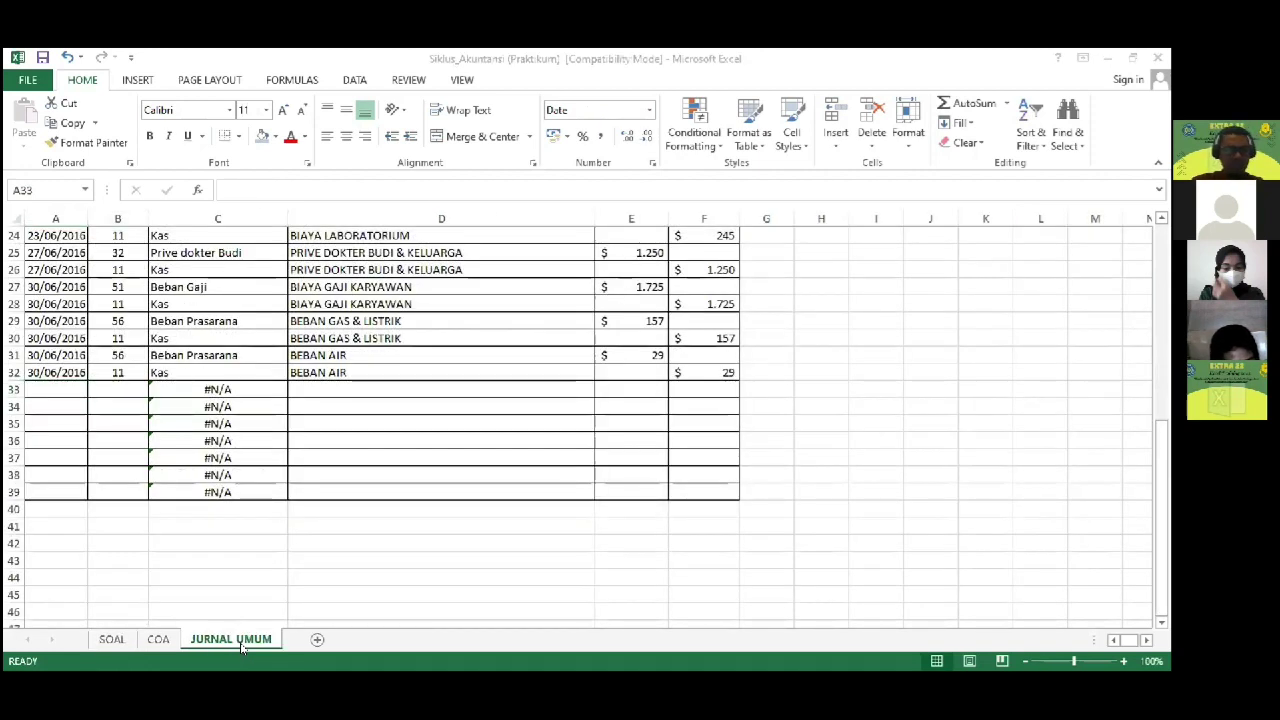
key(Up)
key(ctrl+c)
key(Down)
key(shift+Down)
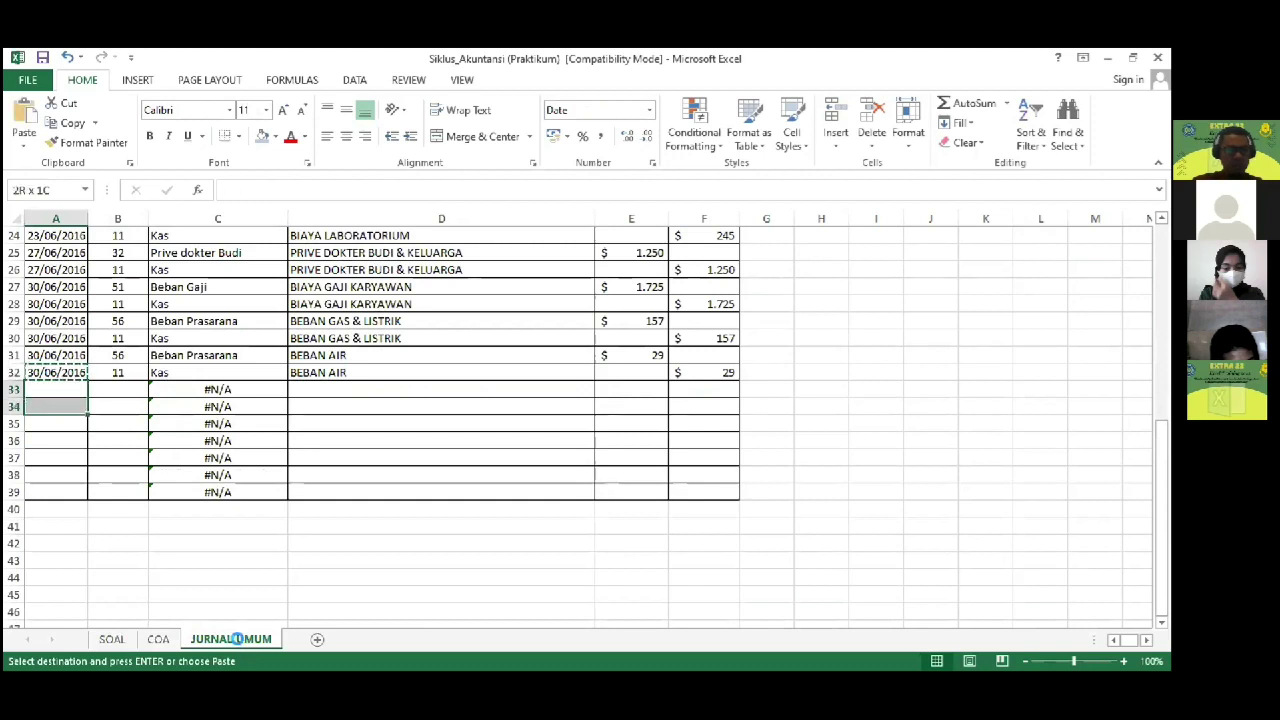
key(Return)
key(Right)
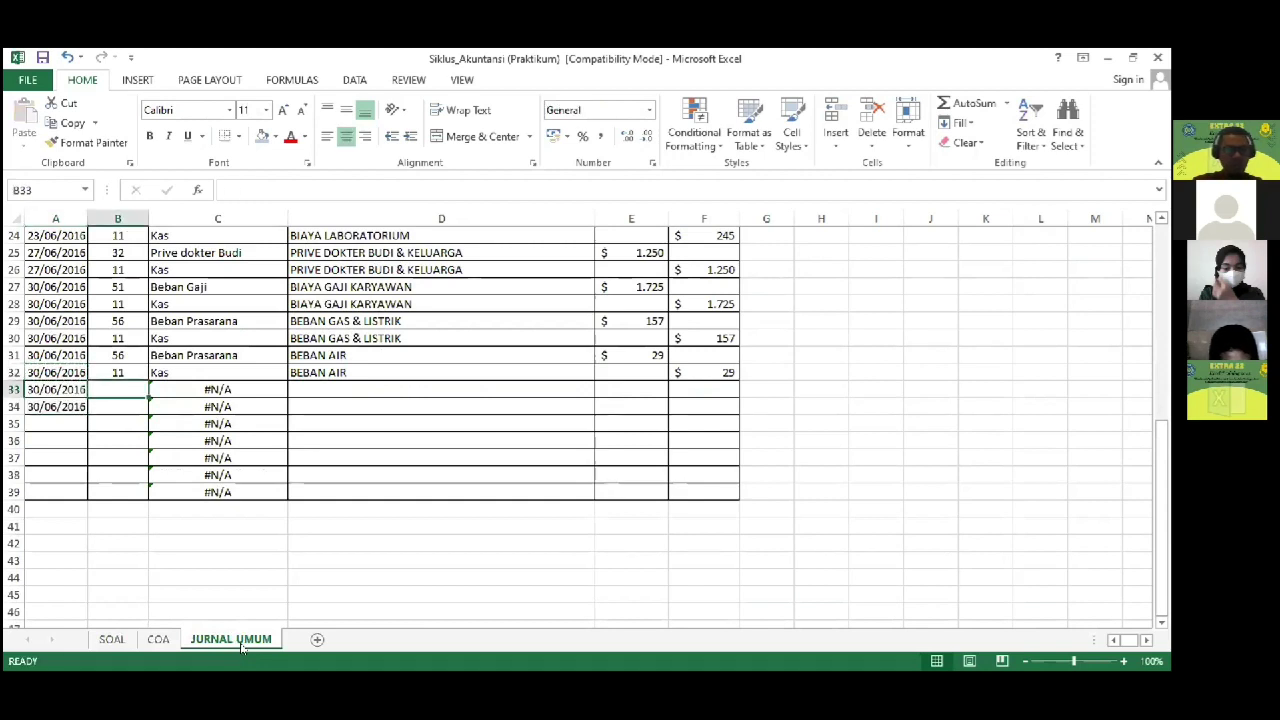
Step: Look up the receivables account in COA and enter account number 12 in row 33 of JURNAL UMUM
click(166, 641)
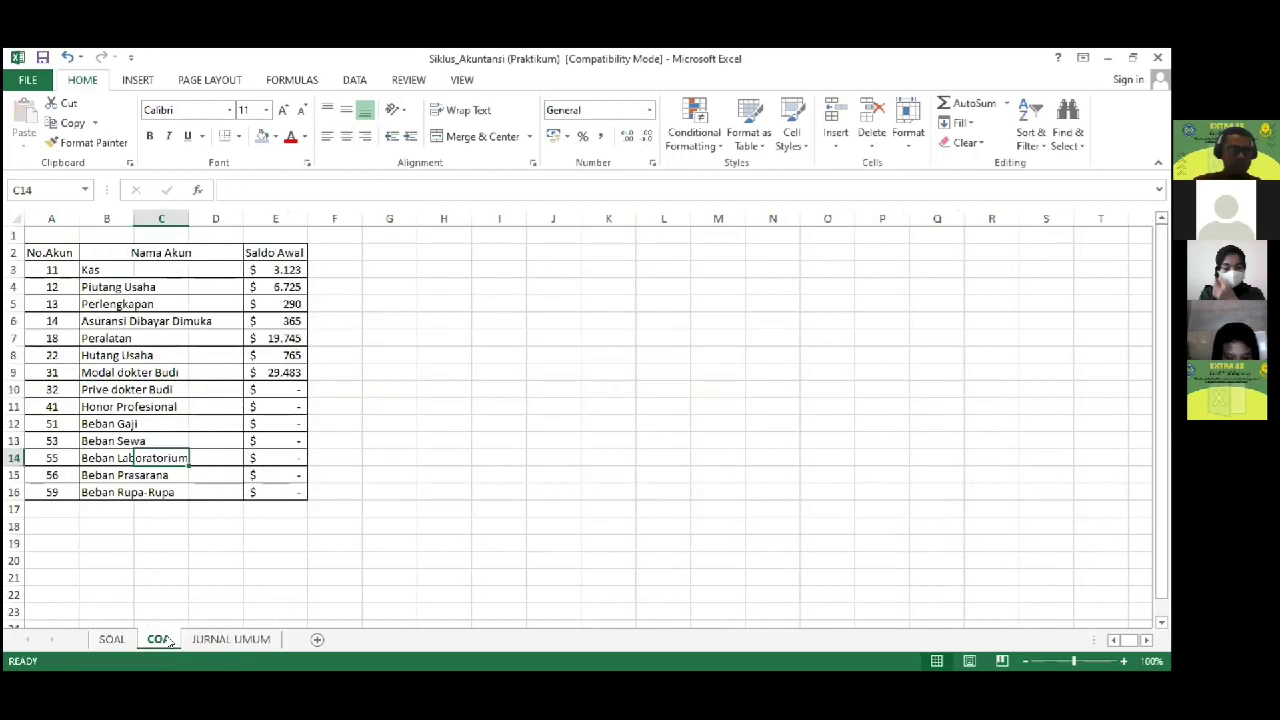
click(214, 640)
text(12)
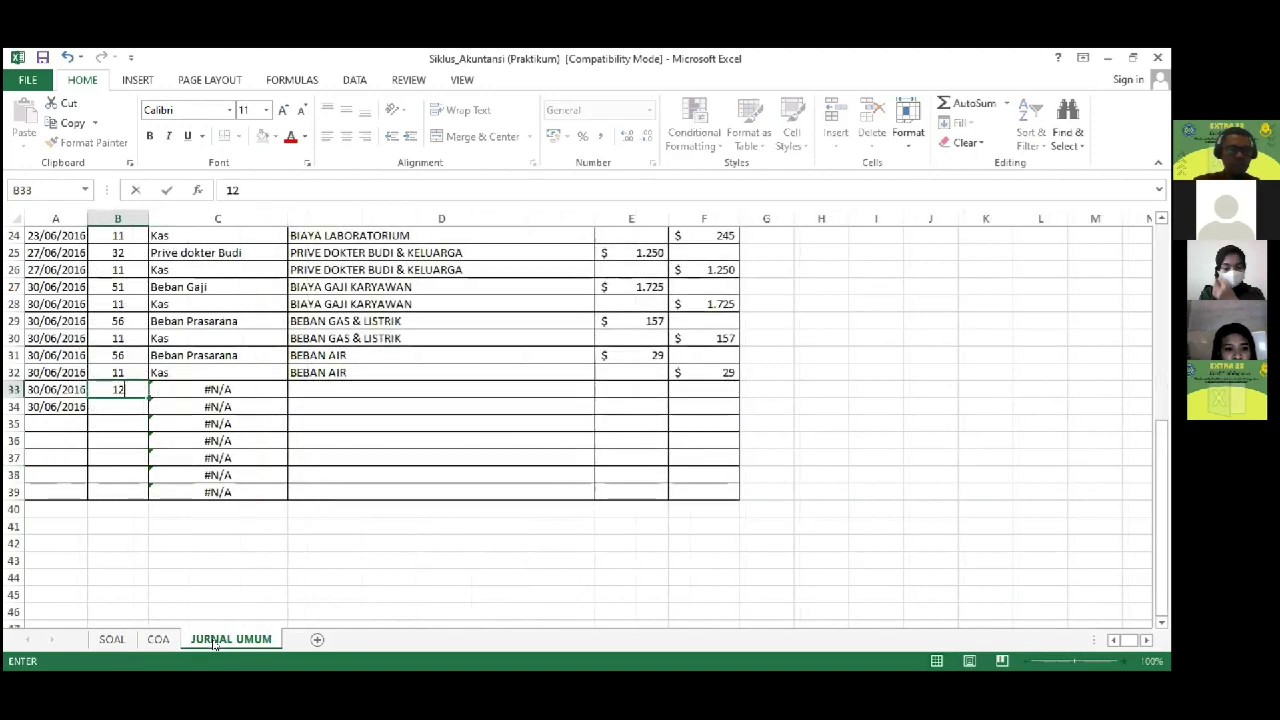
key(Right)
key(Right)
Step: Enter the description PIUTANG PASIEN and the debit amount 4.145 in row 33
text(PI)
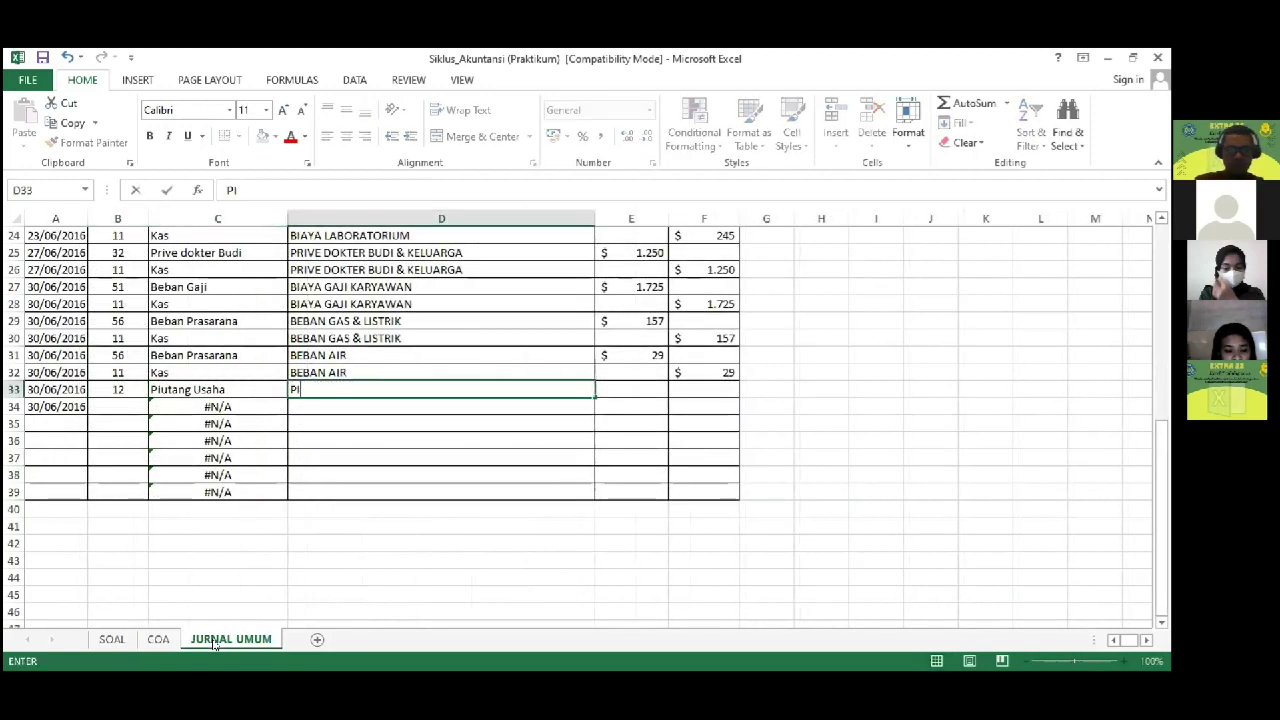
text(UTANG)
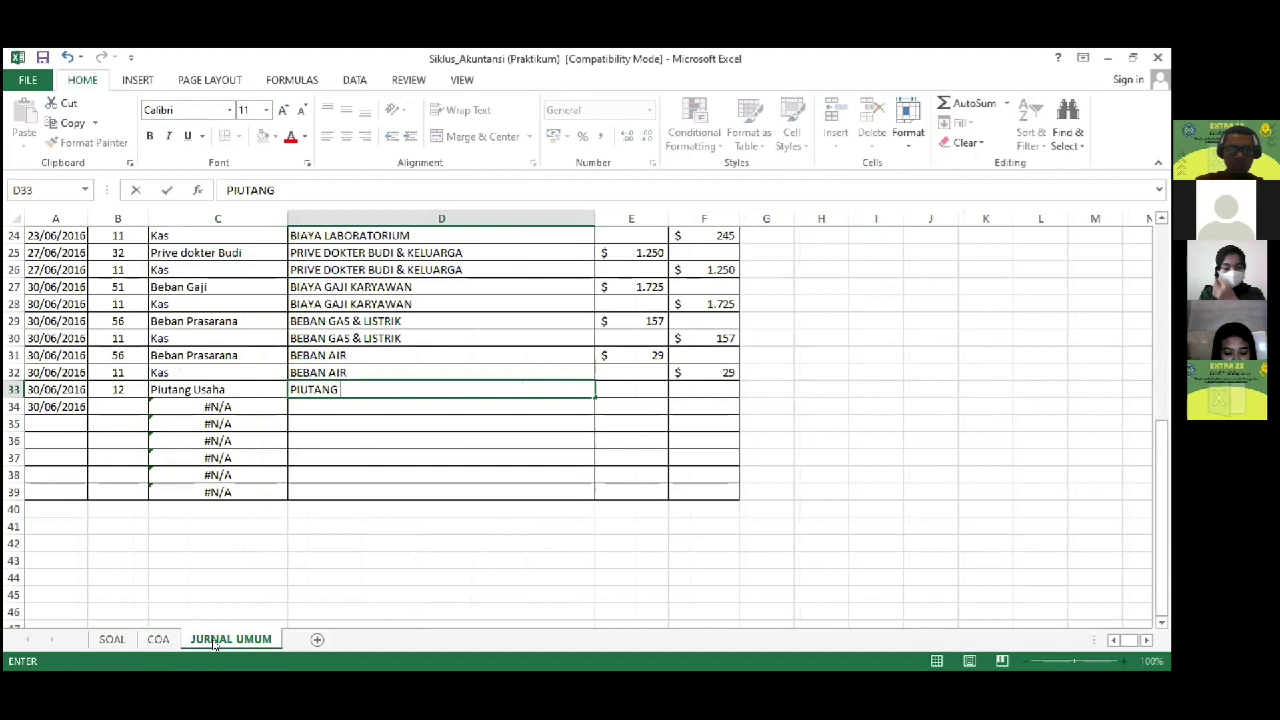
text( PASIEN)
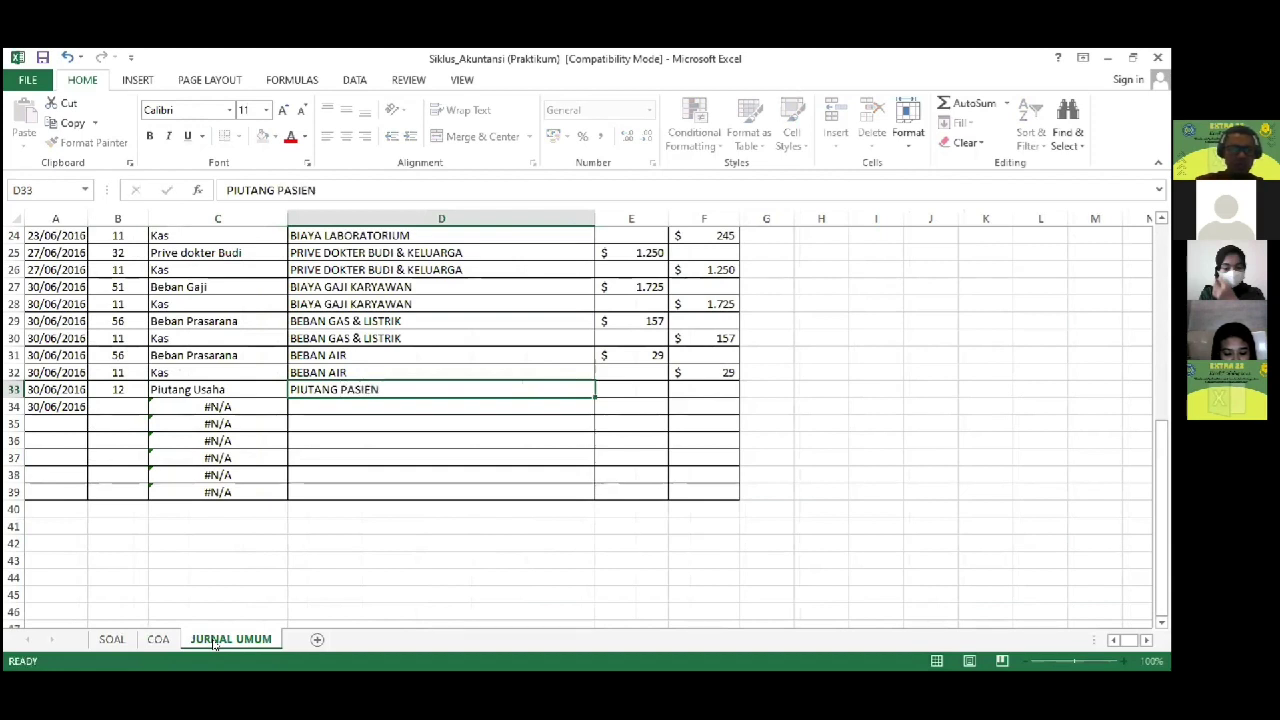
key(Right)
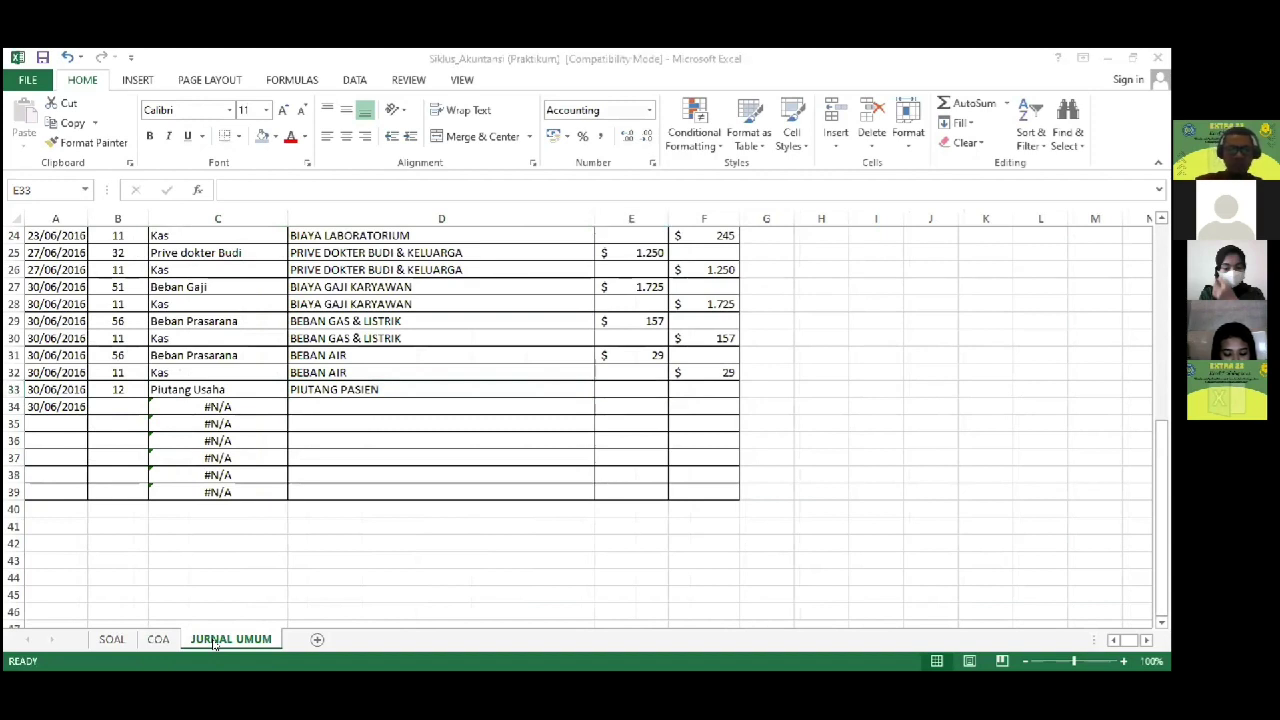
text(4.145)
key(Return)
Step: Enter account number 41 in row 34 for the credit side of the patient receivable
key(Left)
key(Left)
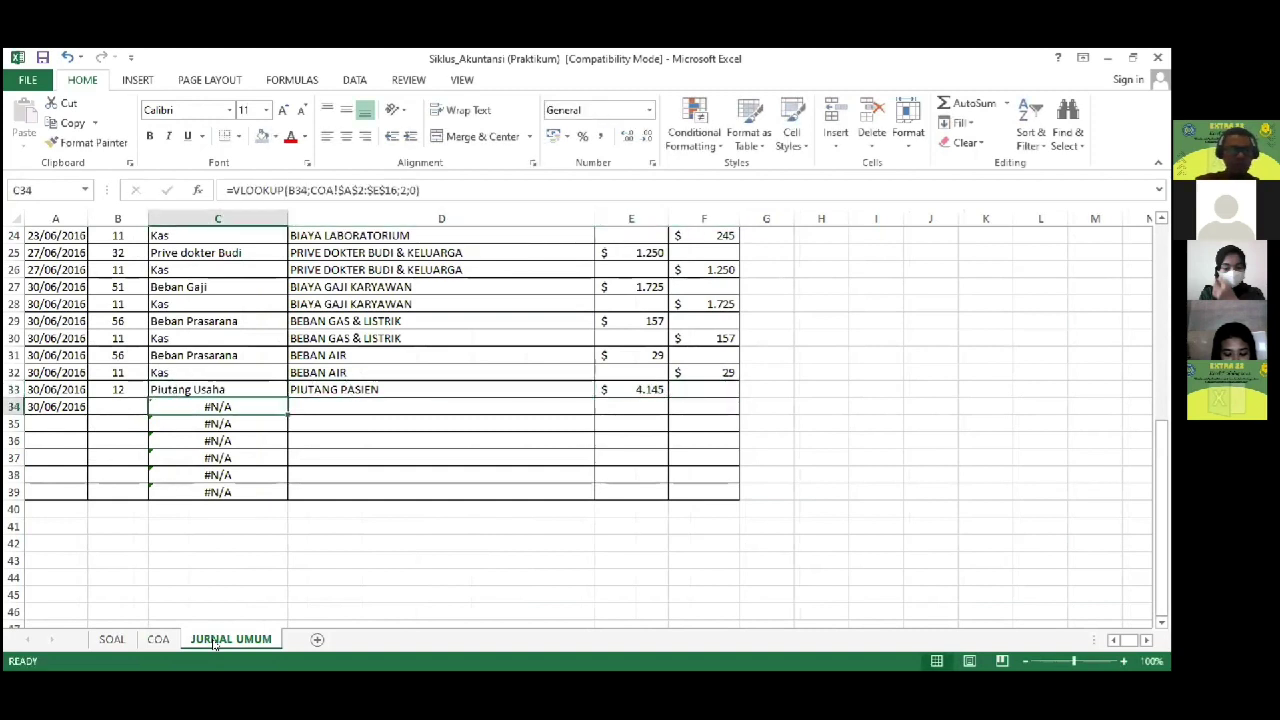
key(Left)
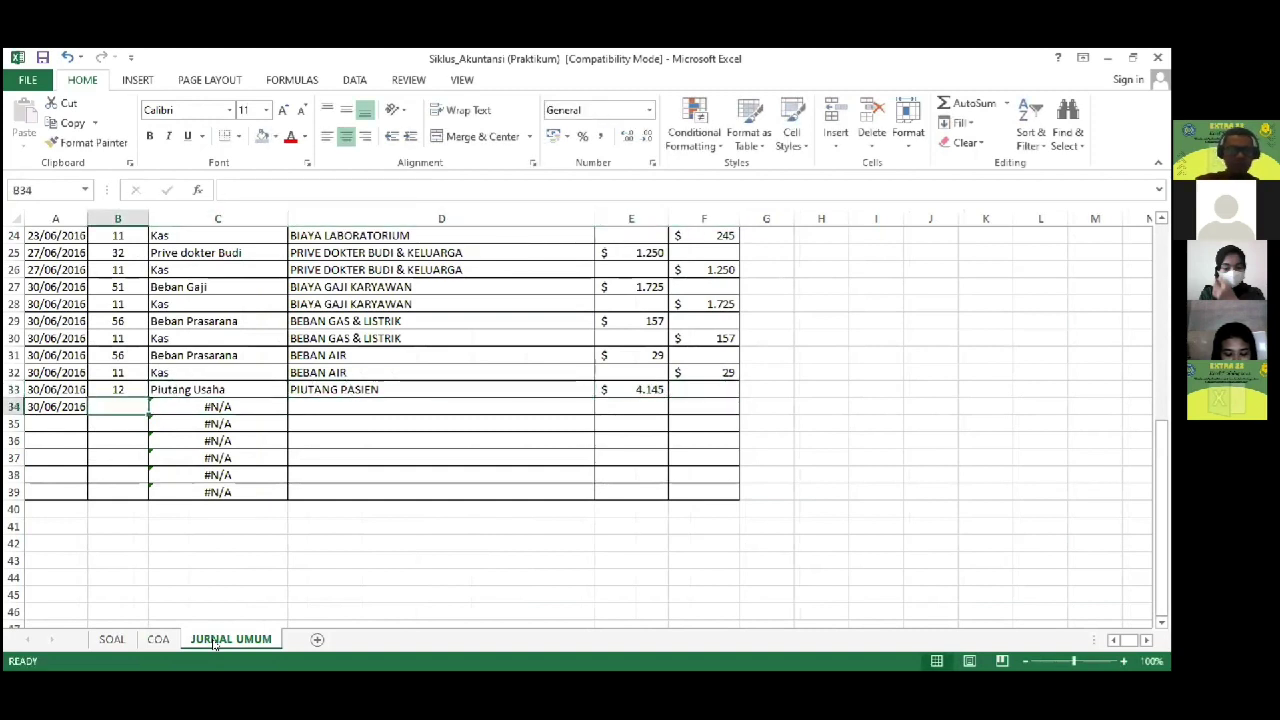
text(41)
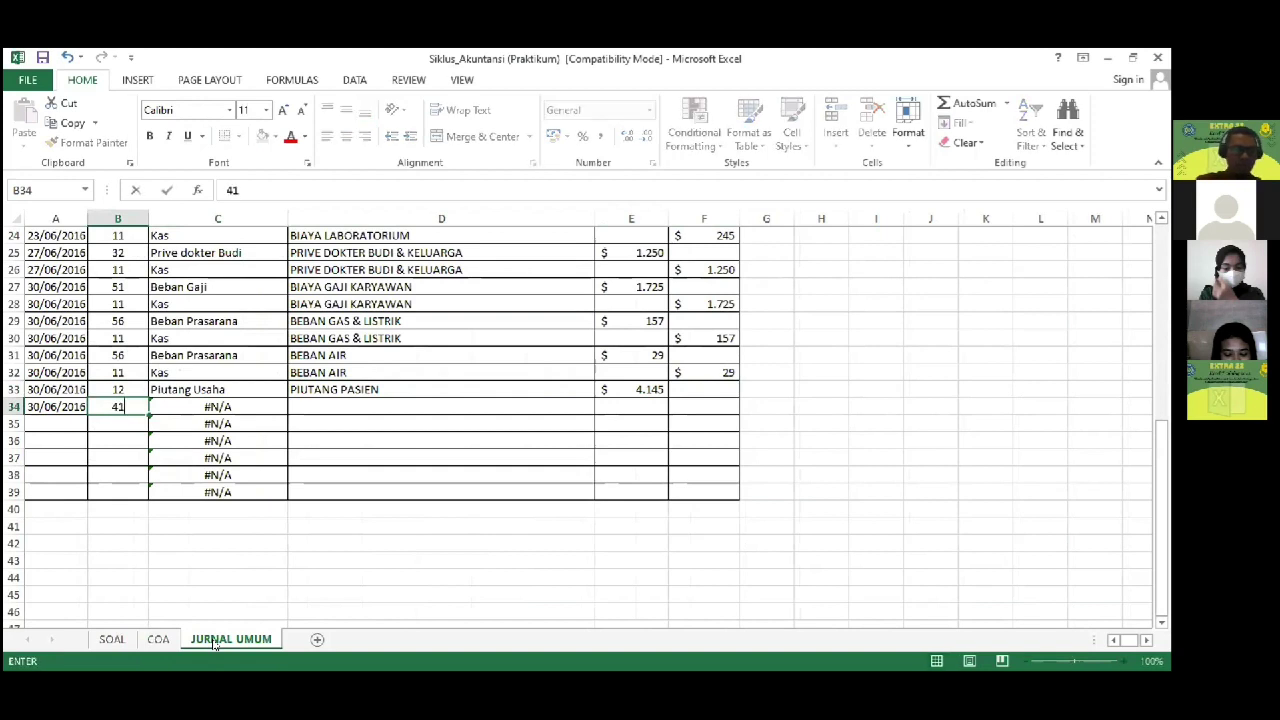
key(Tab)
key(Tab)
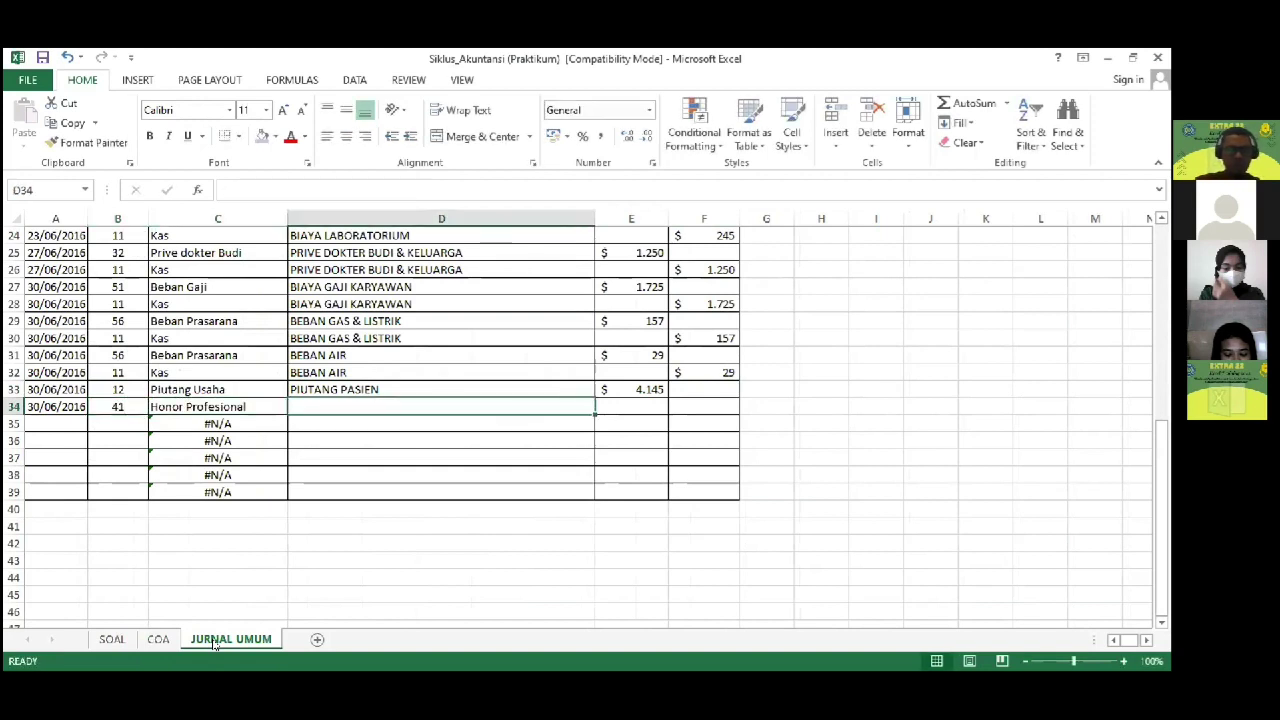
Step: Link the row 34 description to the description in D33
text(=)
key(Up)
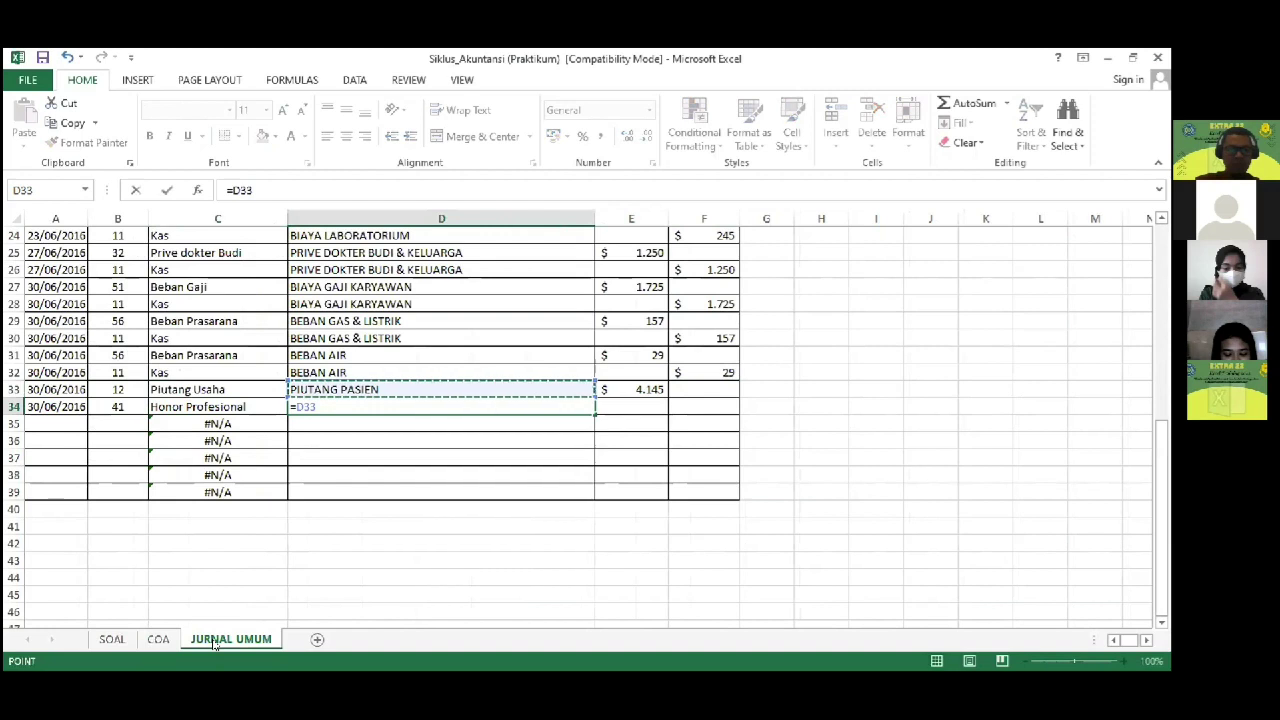
key(Escape)
text(=)
key(Up)
key(Return)
Step: Change the description in D33 to PIUTANG PENDAPATAN PASIEN
key(Up)
key(Up)
key(F2)
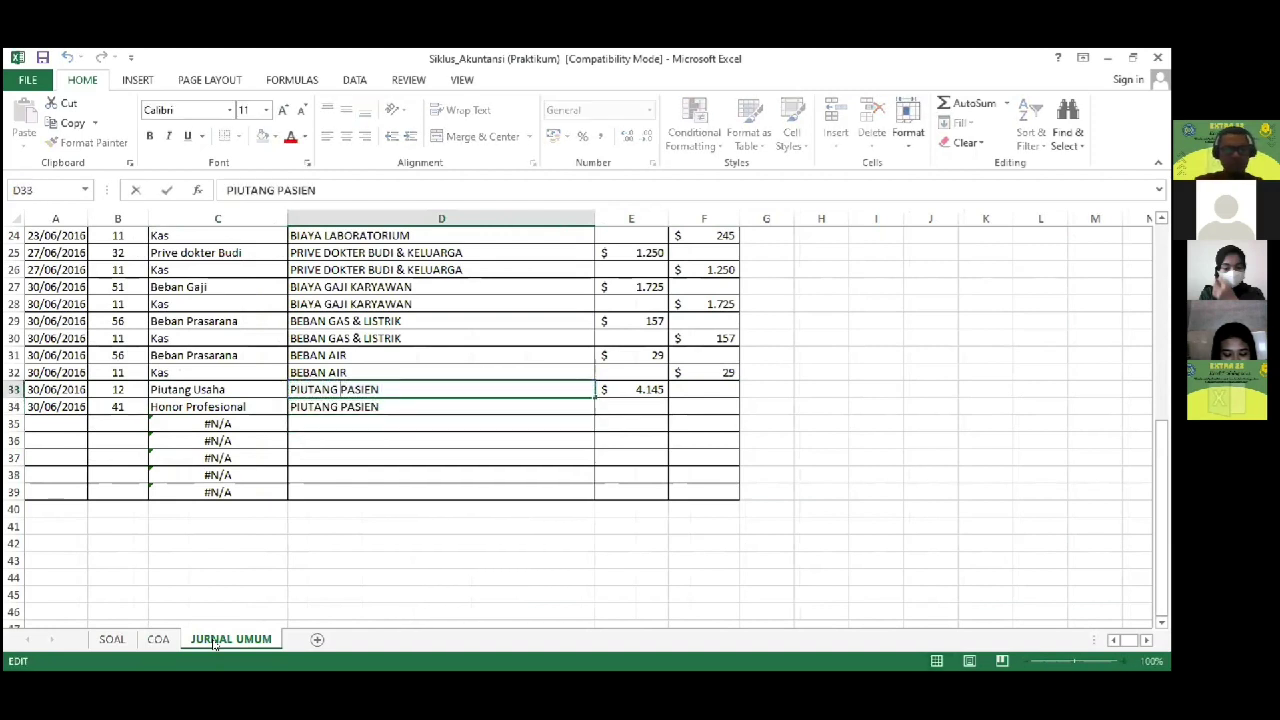
text(PENDAPATAN)
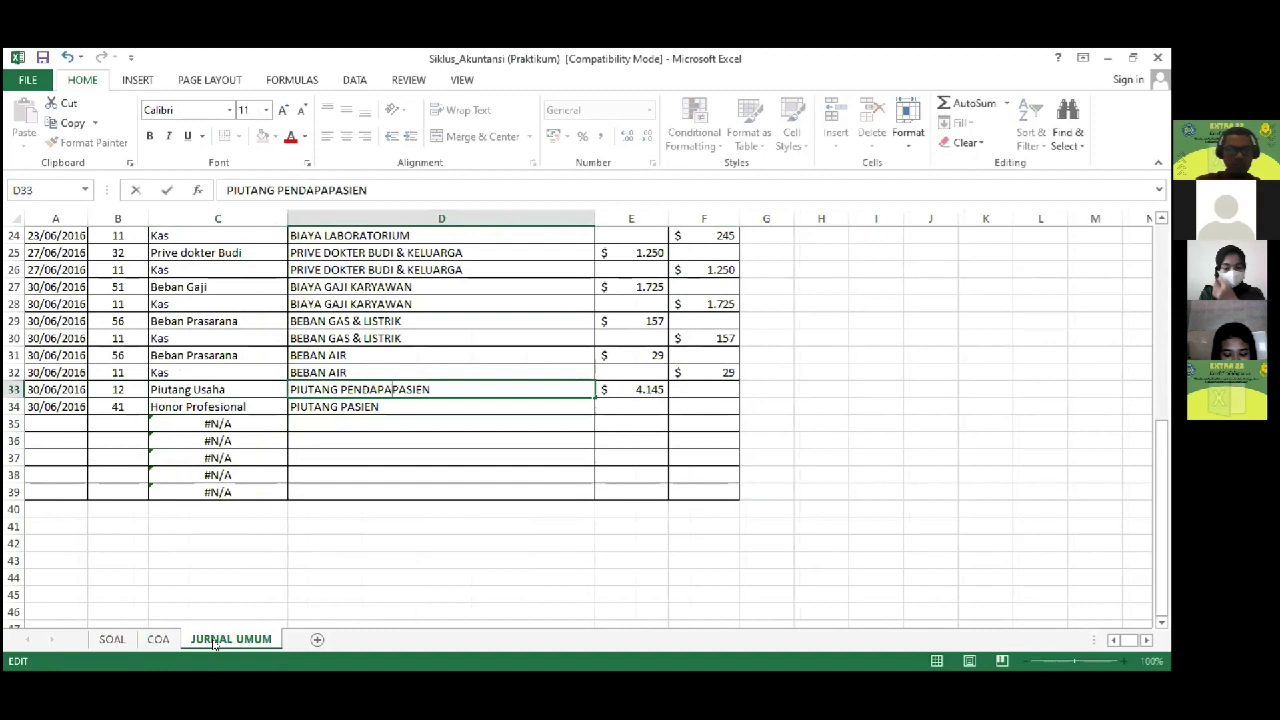
key(Tab)
Step: Link the row 34 credit amount in F34 to the debit amount in E33
key(Down)
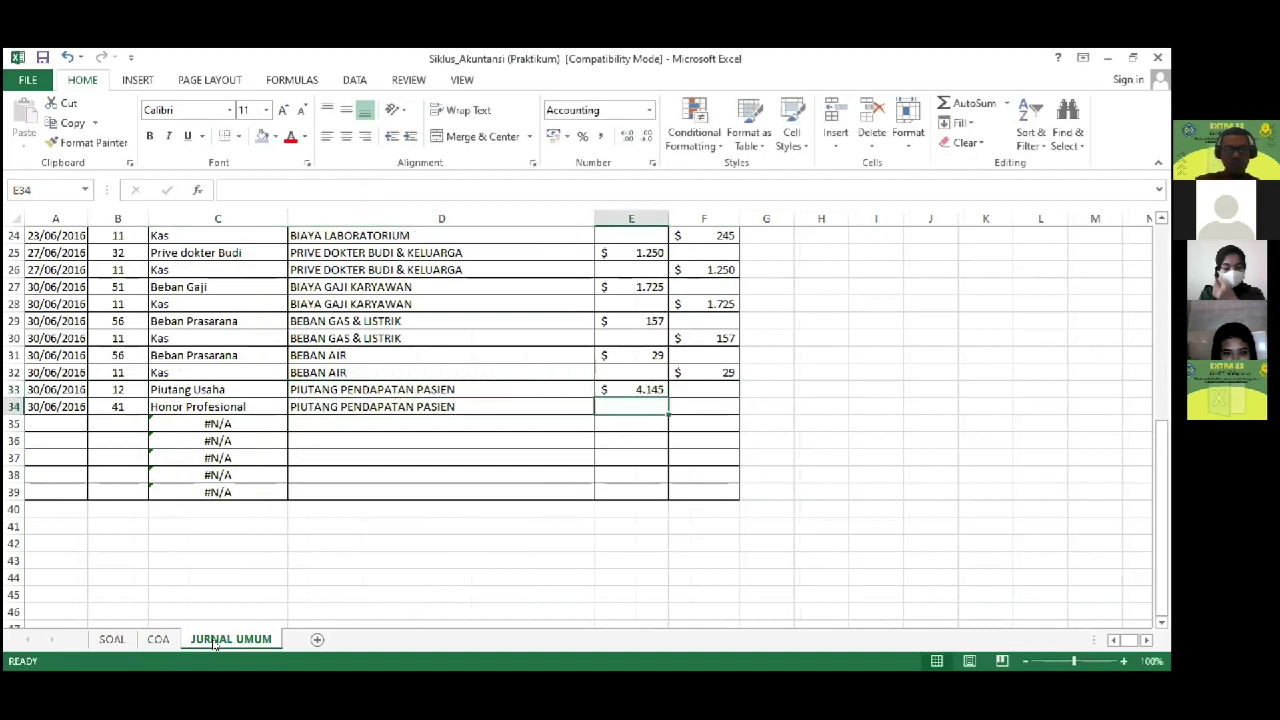
key(Right)
text(=)
key(Left)
key(Up)
key(Return)
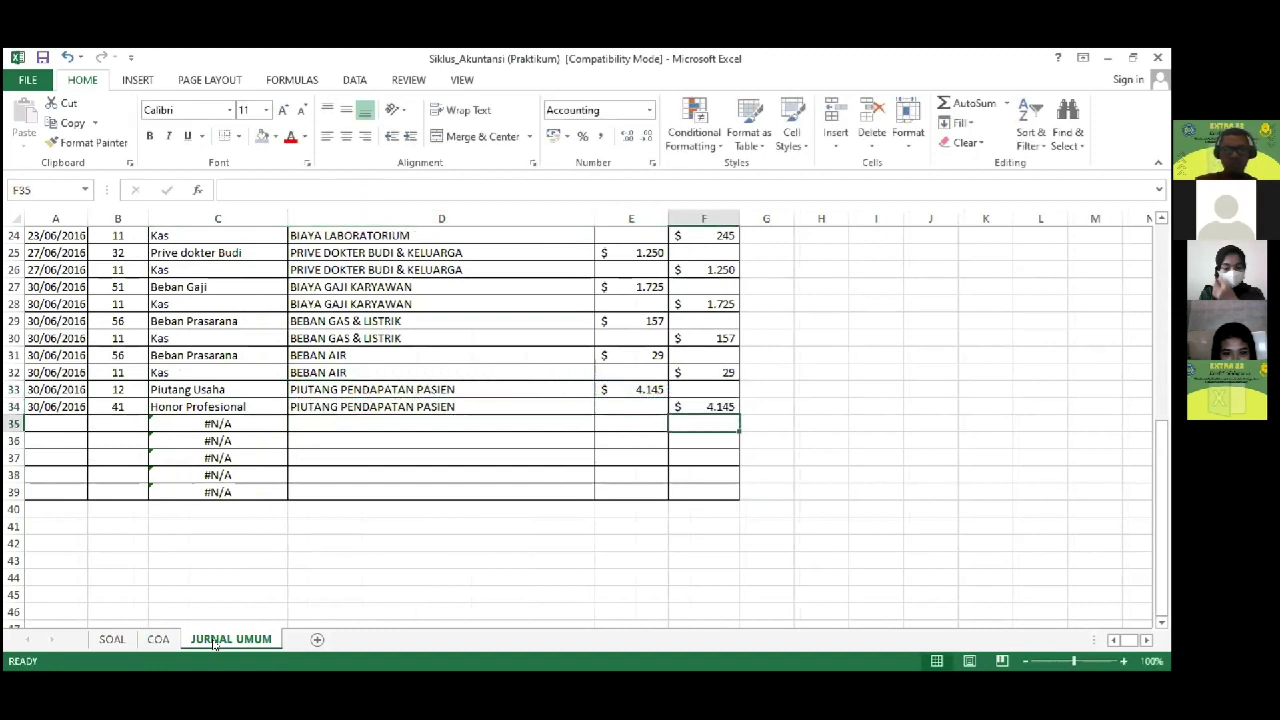
Step: Copy the date 30/06/2016 from A34 into A35 and A36
key(Left)
key(Left)
key(Left)
key(Left)
key(Left)
key(Up)
key(ctrl+c)
key(Down)
key(shift+Down)
key(Return)
key(Right)
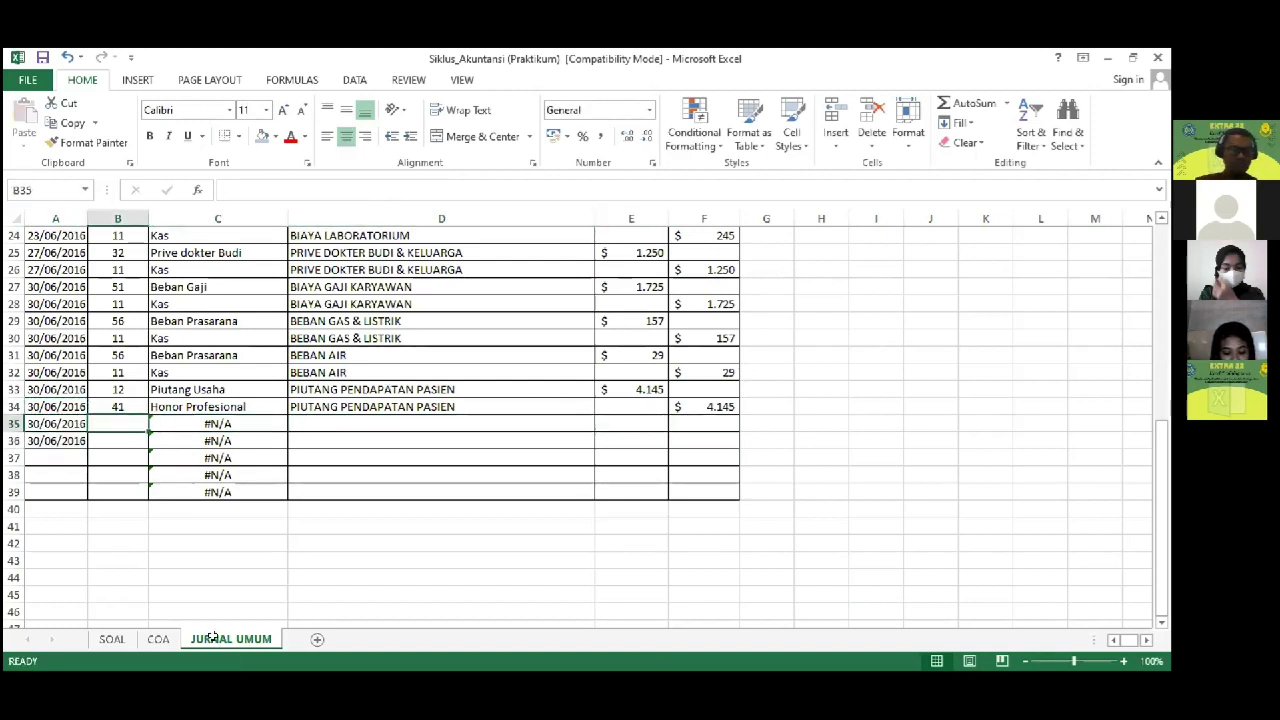
Step: Check the telephone expense transaction in SOAL and enter account number 56 in row 35 of JURNAL UMUM
click(115, 641)
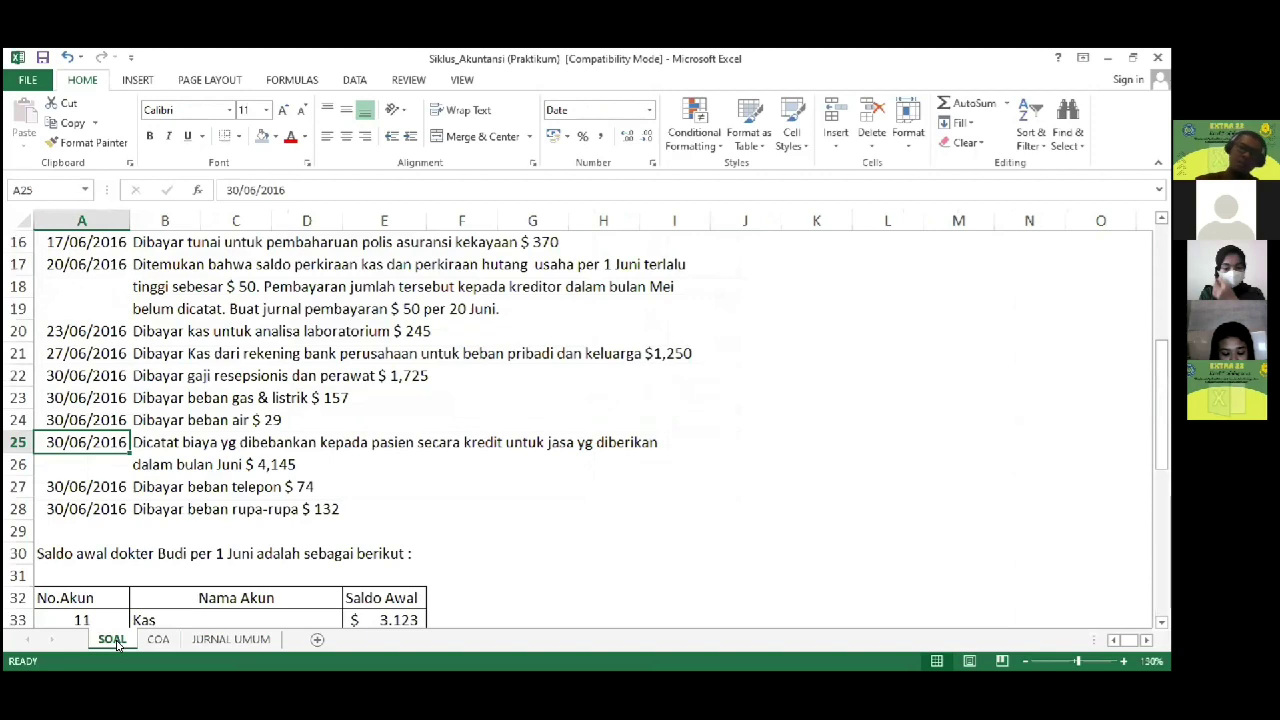
key(Down)
key(Down)
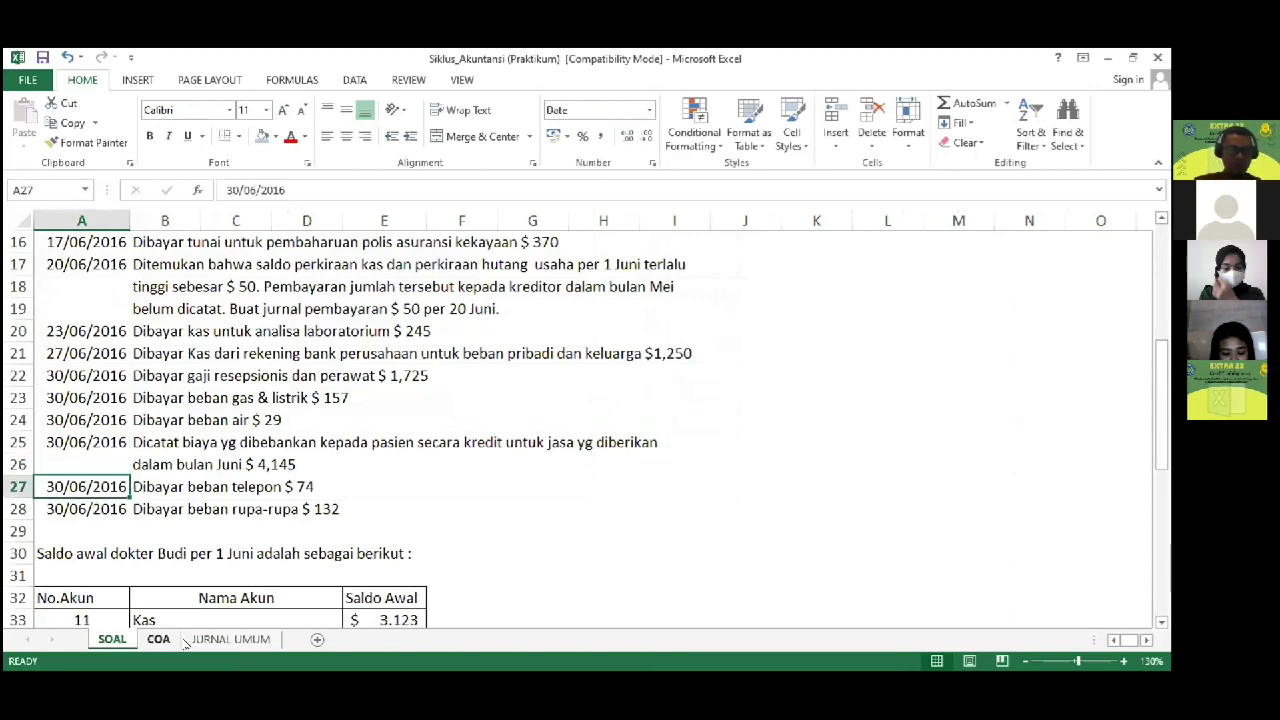
click(230, 639)
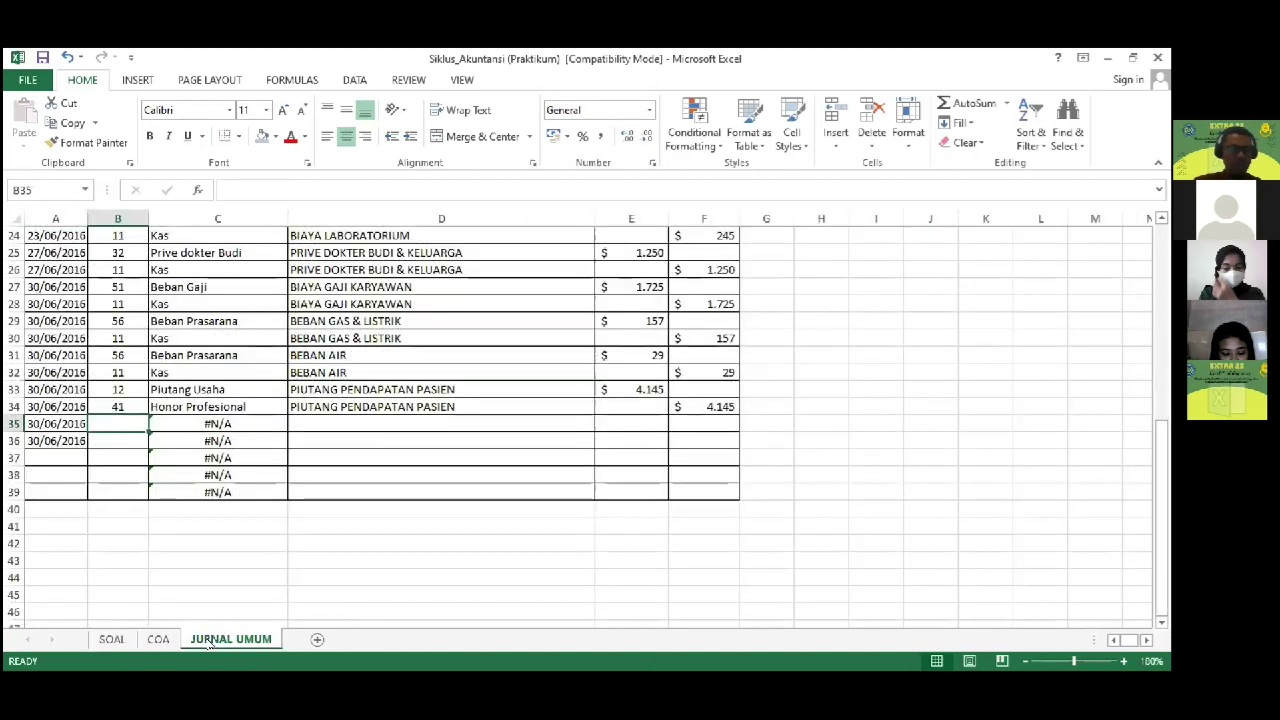
text(56)
key(Tab)
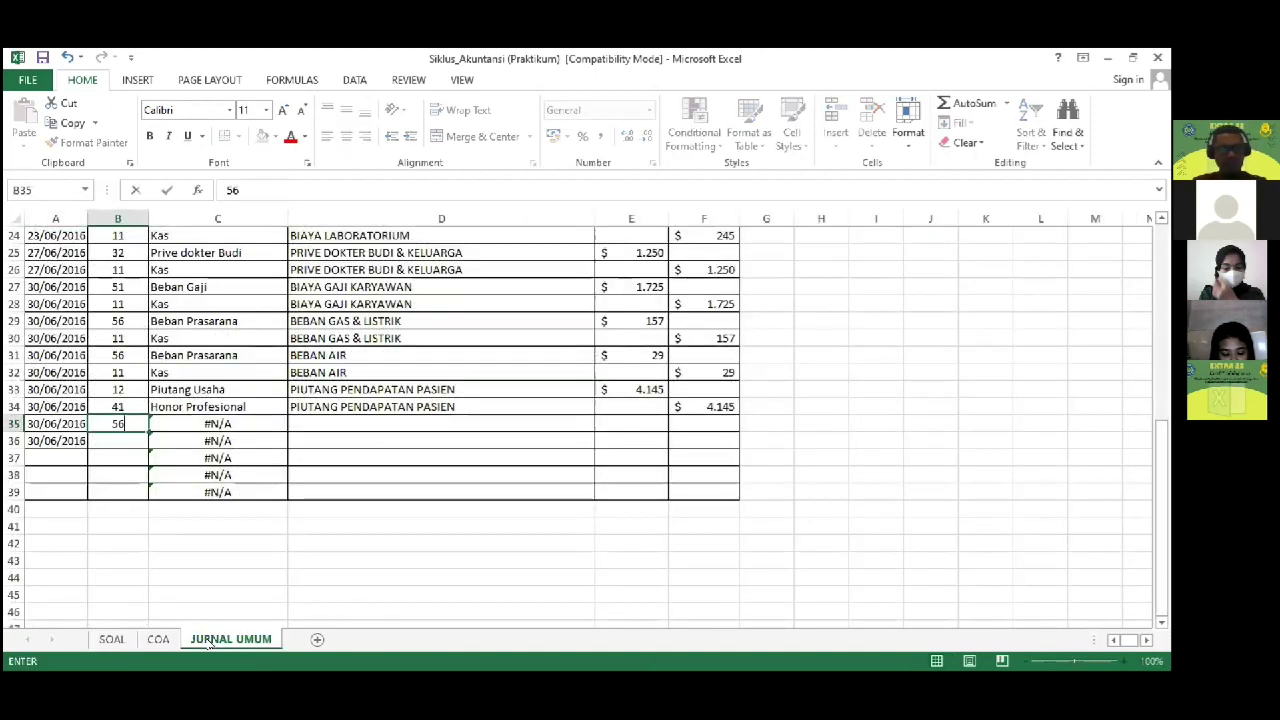
key(Tab)
Step: Enter the description BEBAN TELEPON and the debit amount 74 in row 35
text(B)
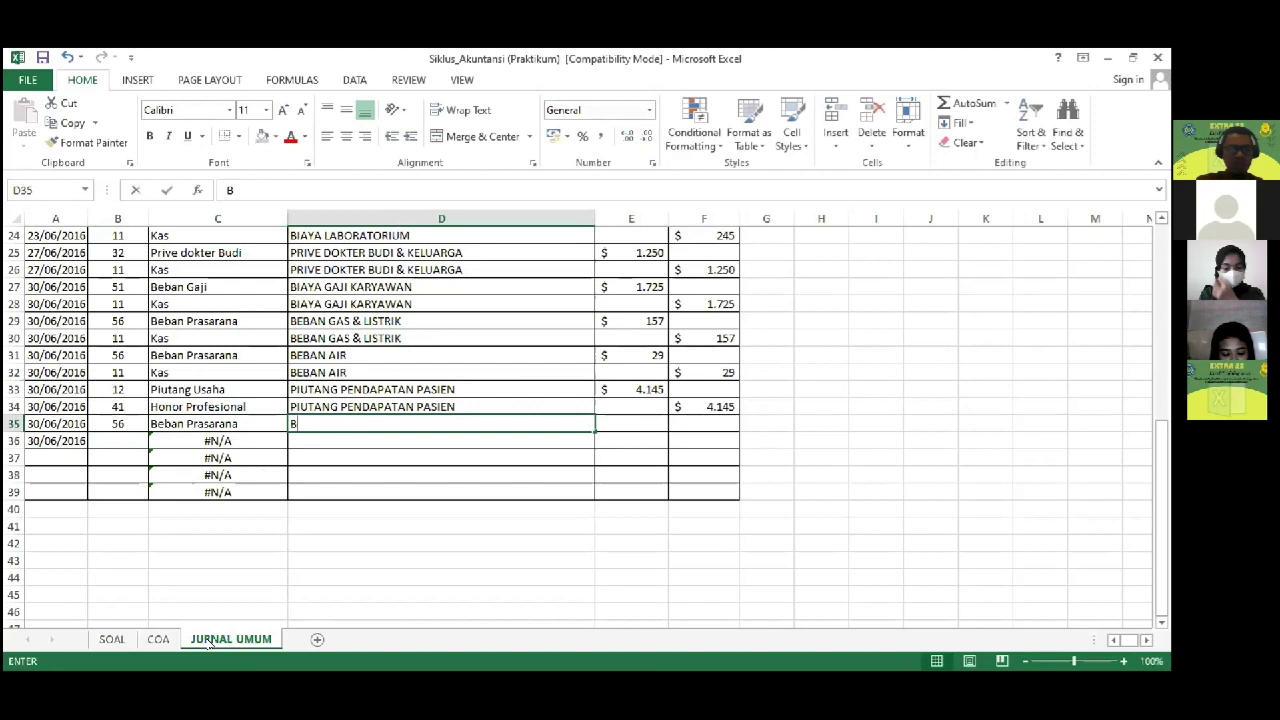
text(EBAN TETL)
text(LE)
key(BackSpace)
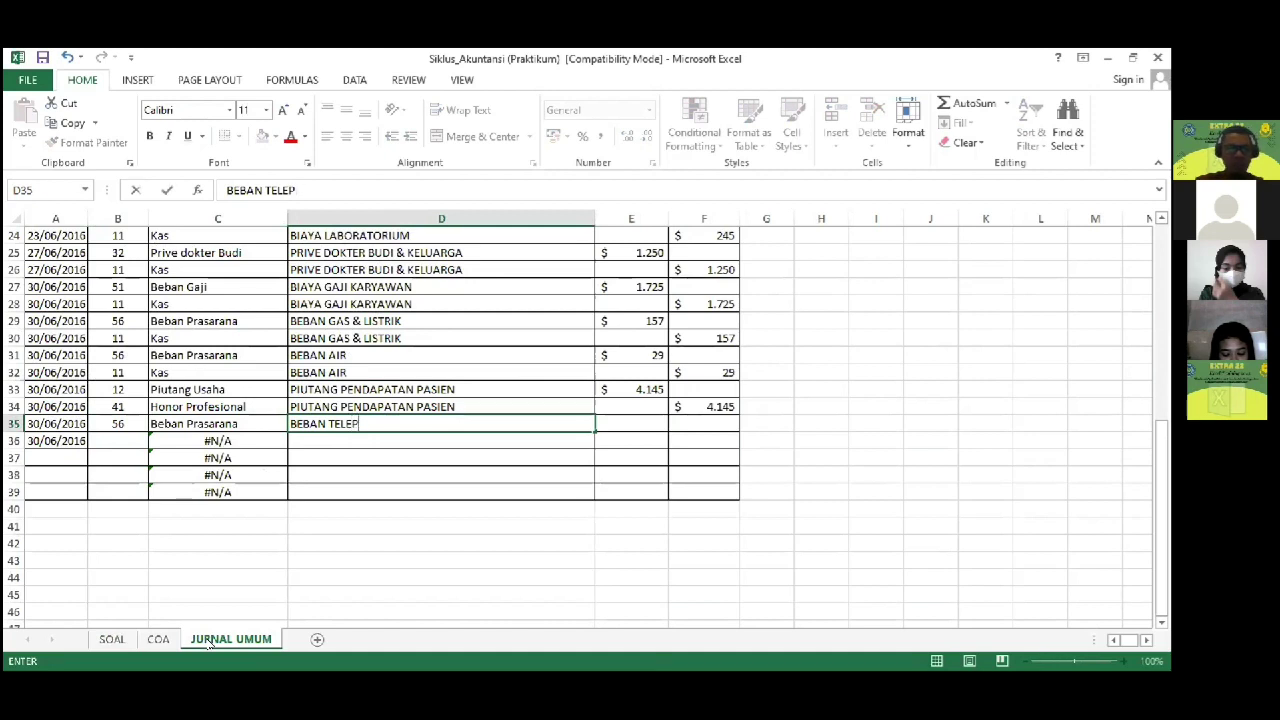
key(Tab)
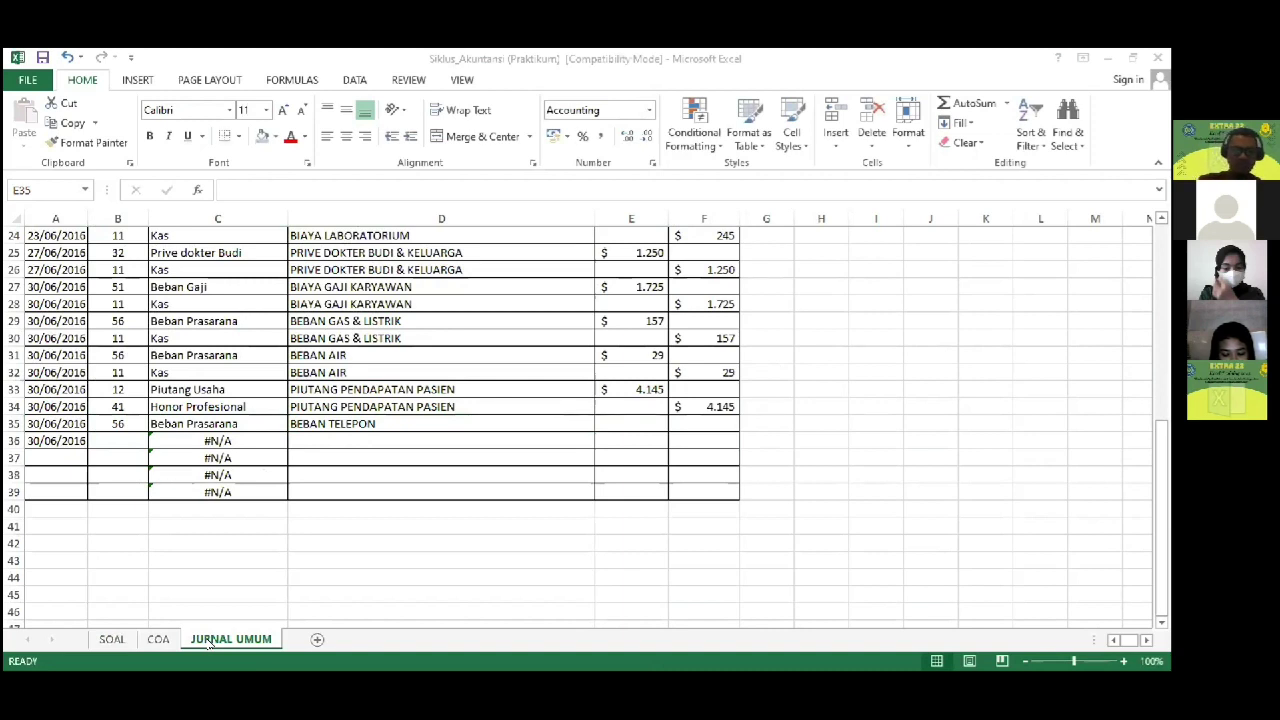
text(74)
key(Return)
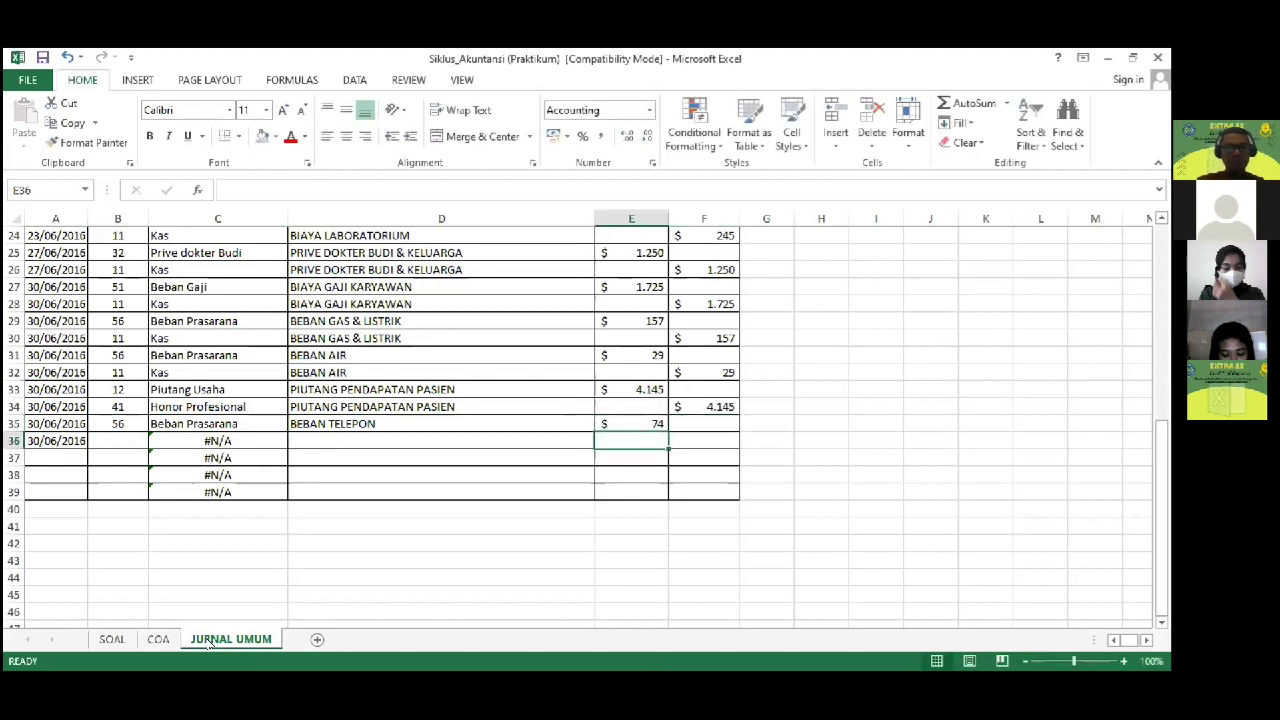
Step: Enter account number 11 in row 36 and link its description to D35
key(Left)
key(Left)
key(Left)
text(11)
key(Tab)
key(Tab)
key(Tab)
key(Left)
text(=)
key(Up)
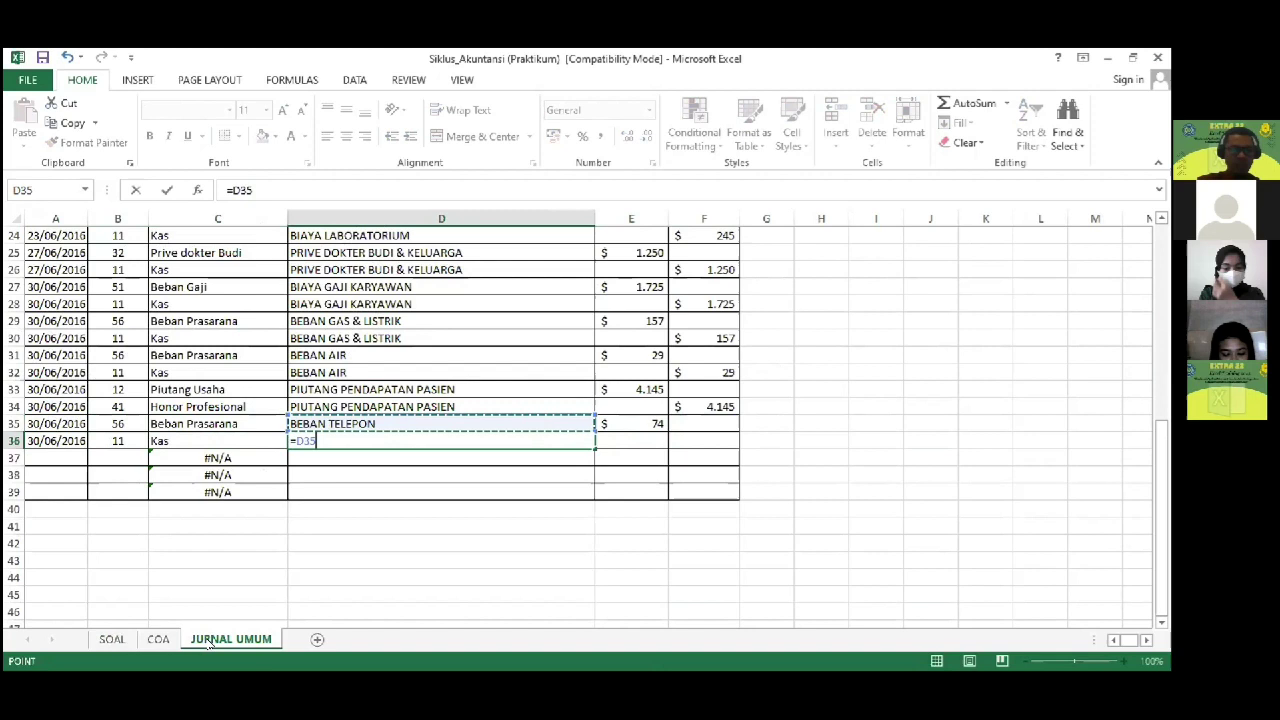
key(Tab)
Step: Link the row 36 credit amount in F36 to the debit amount in E35
key(Tab)
text(=)
key(Up)
key(Left)
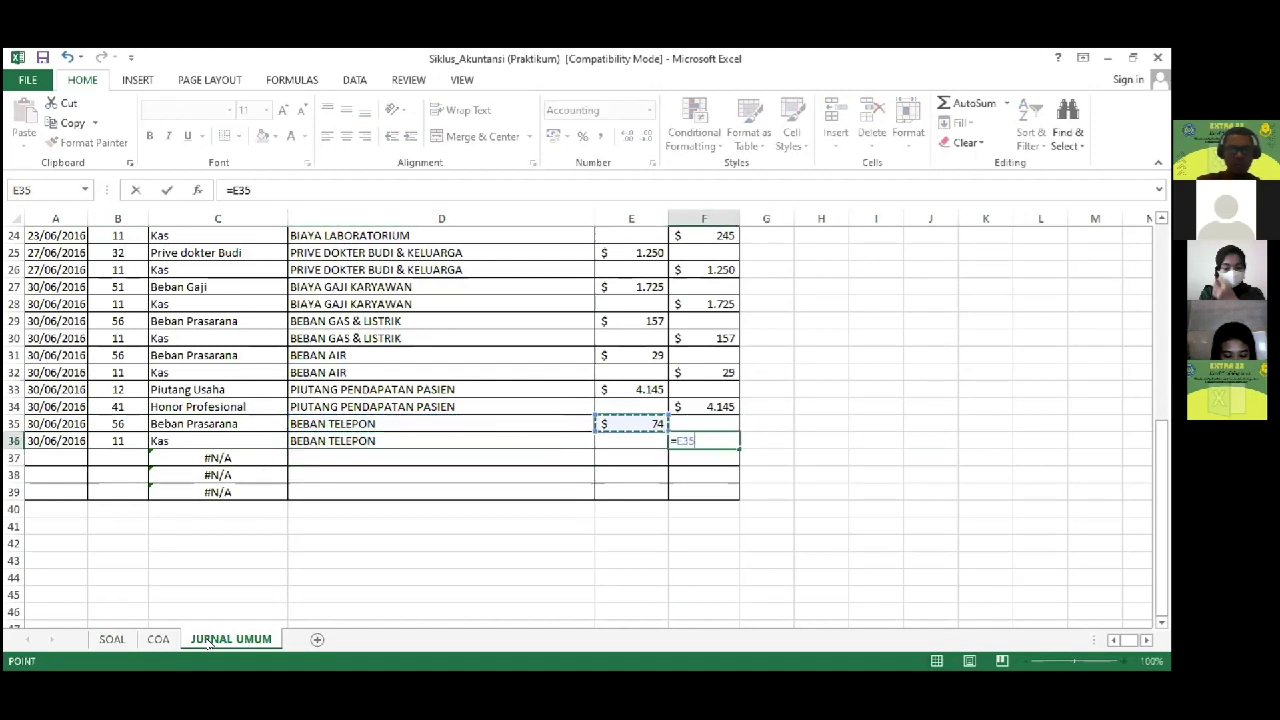
key(Return)
Step: Check the last transaction in SOAL and copy the date 30/06/2016 into A37 and A38 of JURNAL UMUM
key(Left)
key(Left)
key(Left)
key(Left)
key(Left)
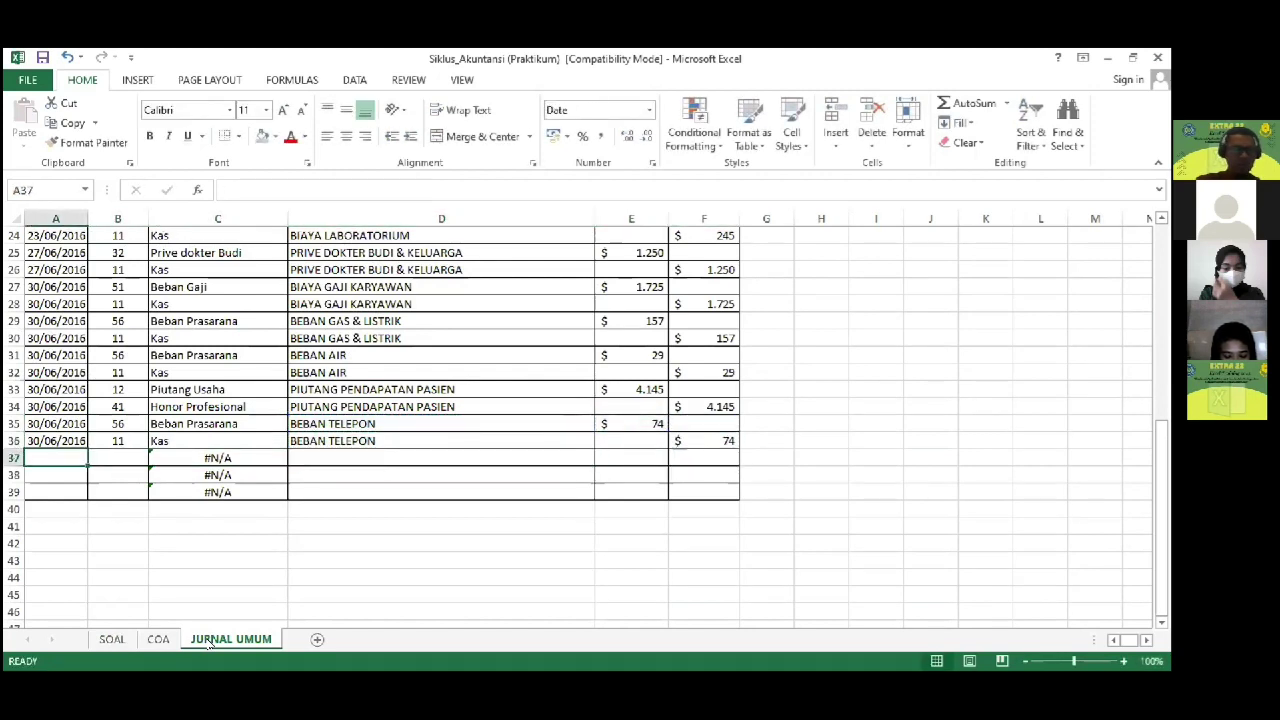
click(112, 640)
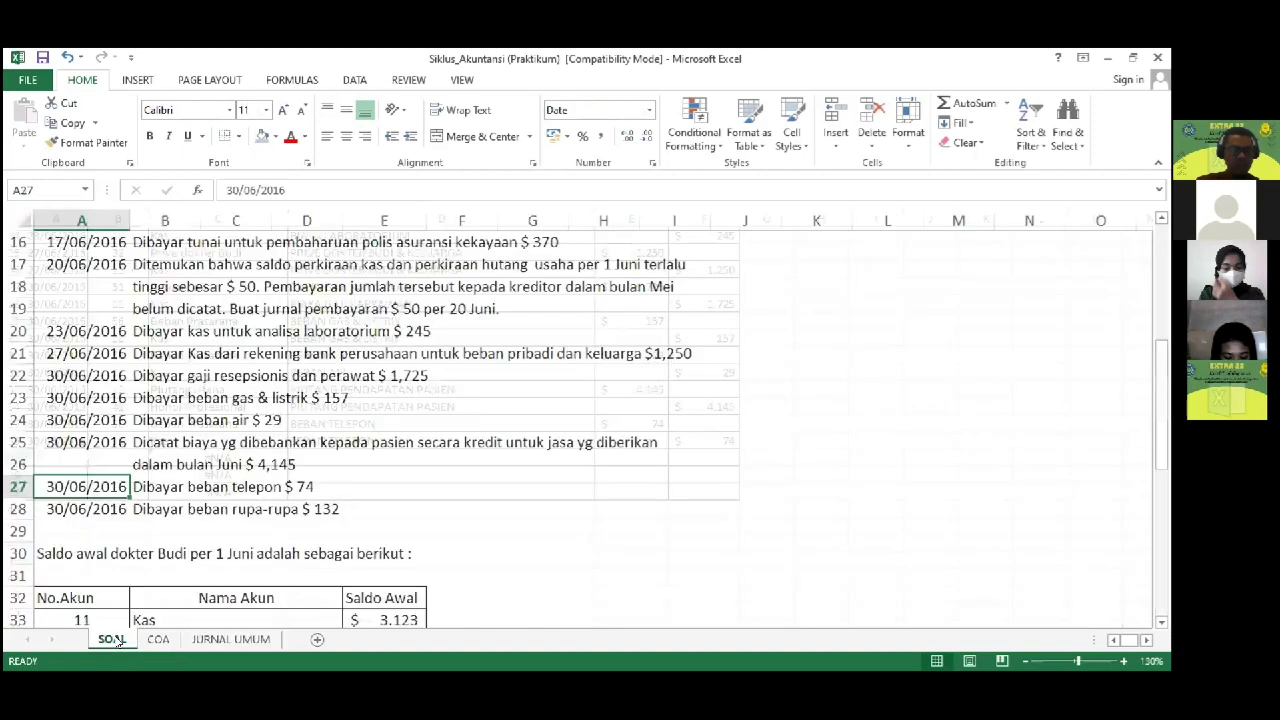
key(Right)
key(Right)
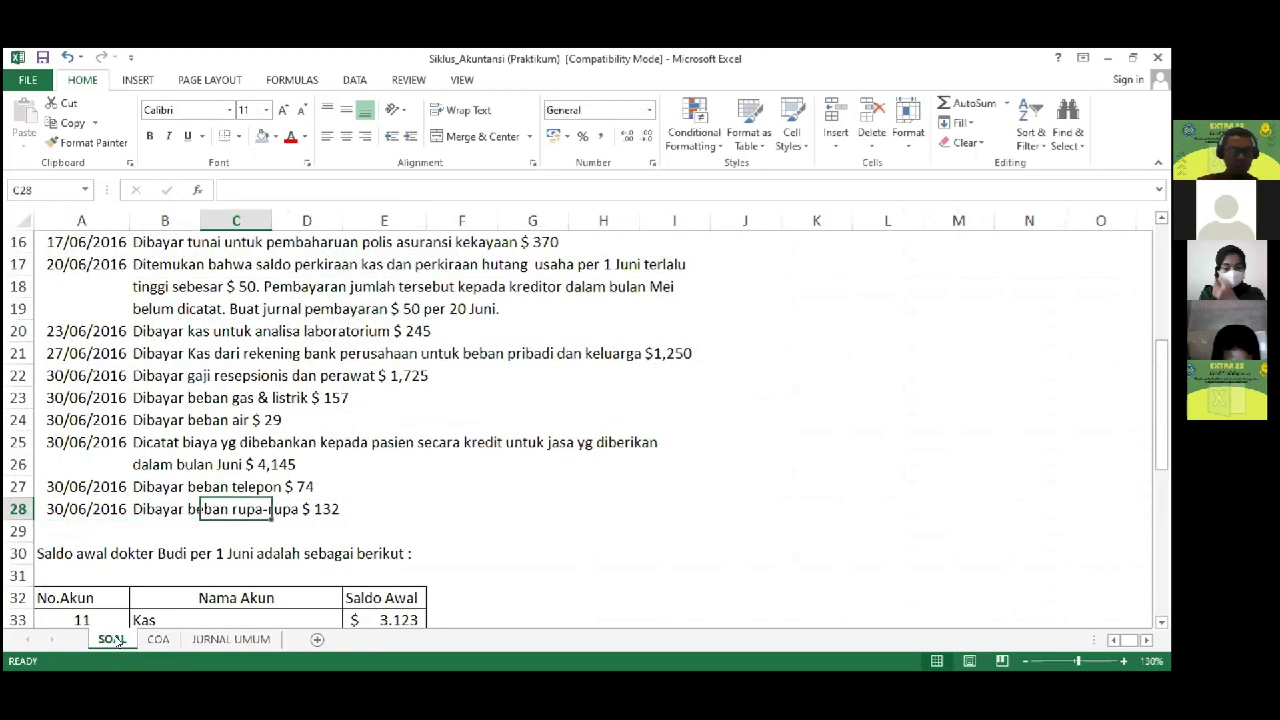
click(197, 641)
key(Up)
key(ctrl+c)
key(Down)
key(shift+Down)
key(Return)
key(Right)
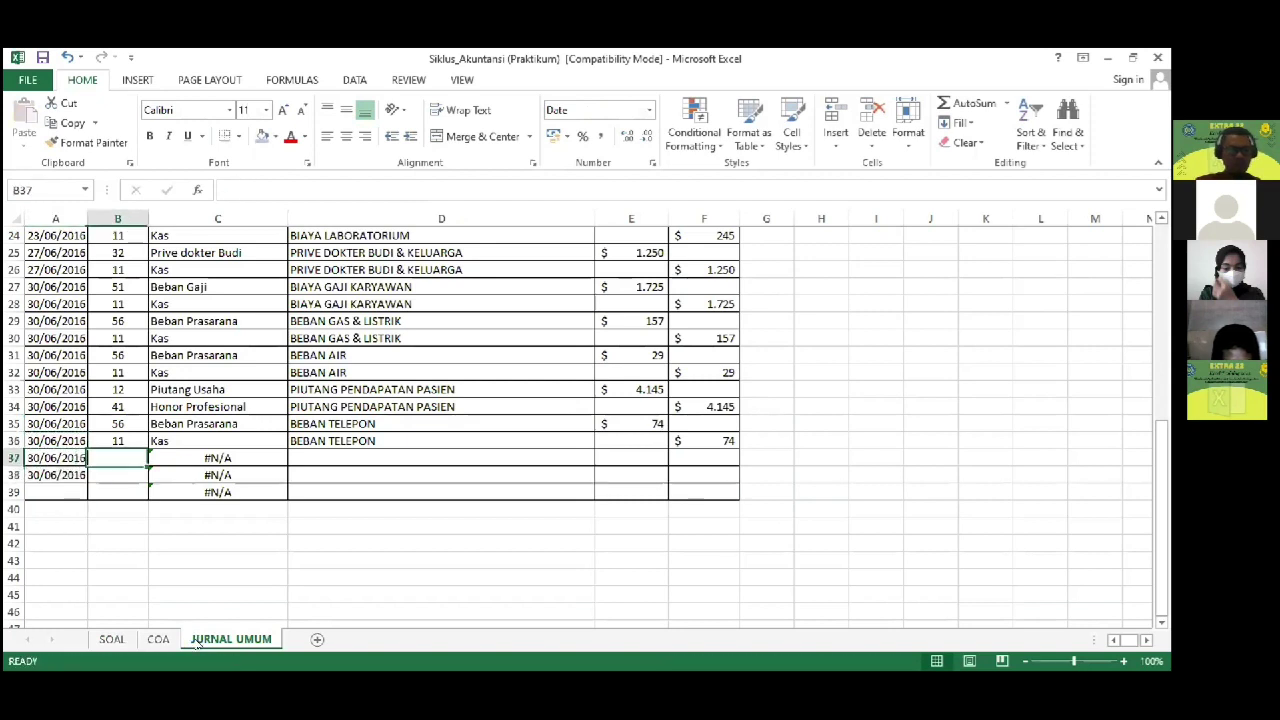
Step: Look up the miscellaneous expense account in COA and enter account number 59 in row 37 of JURNAL UMUM
click(160, 641)
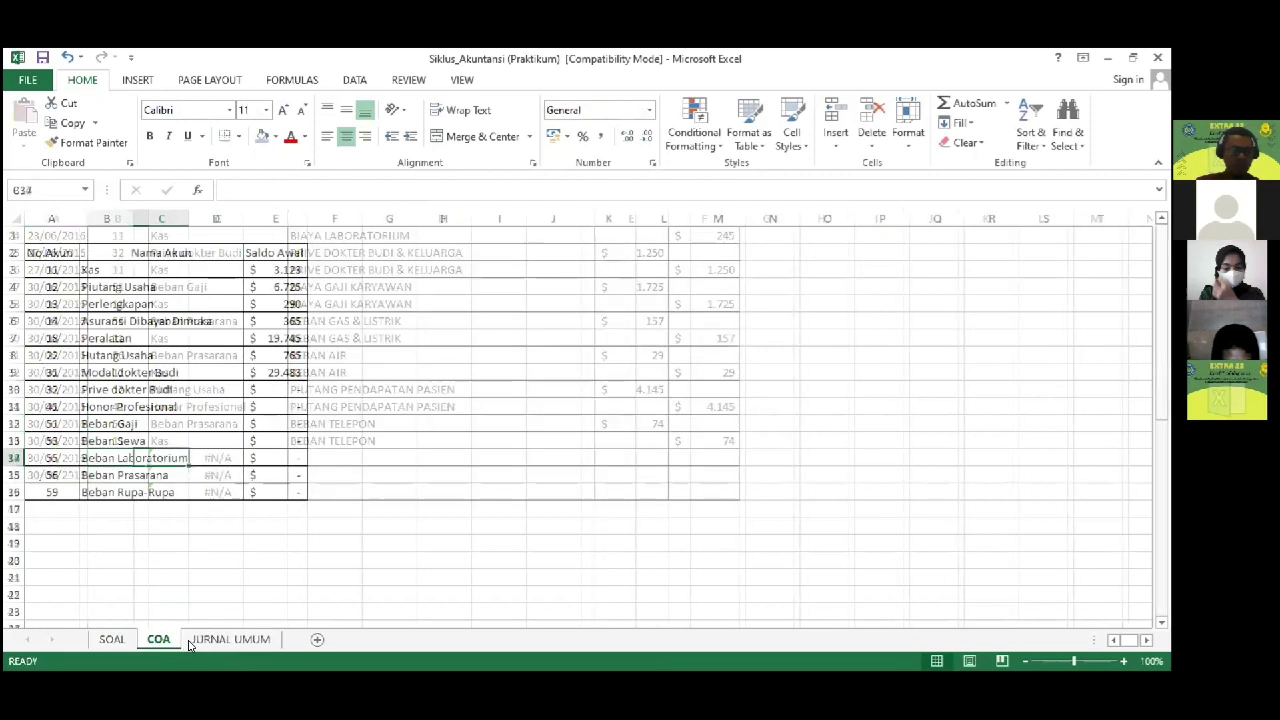
click(233, 641)
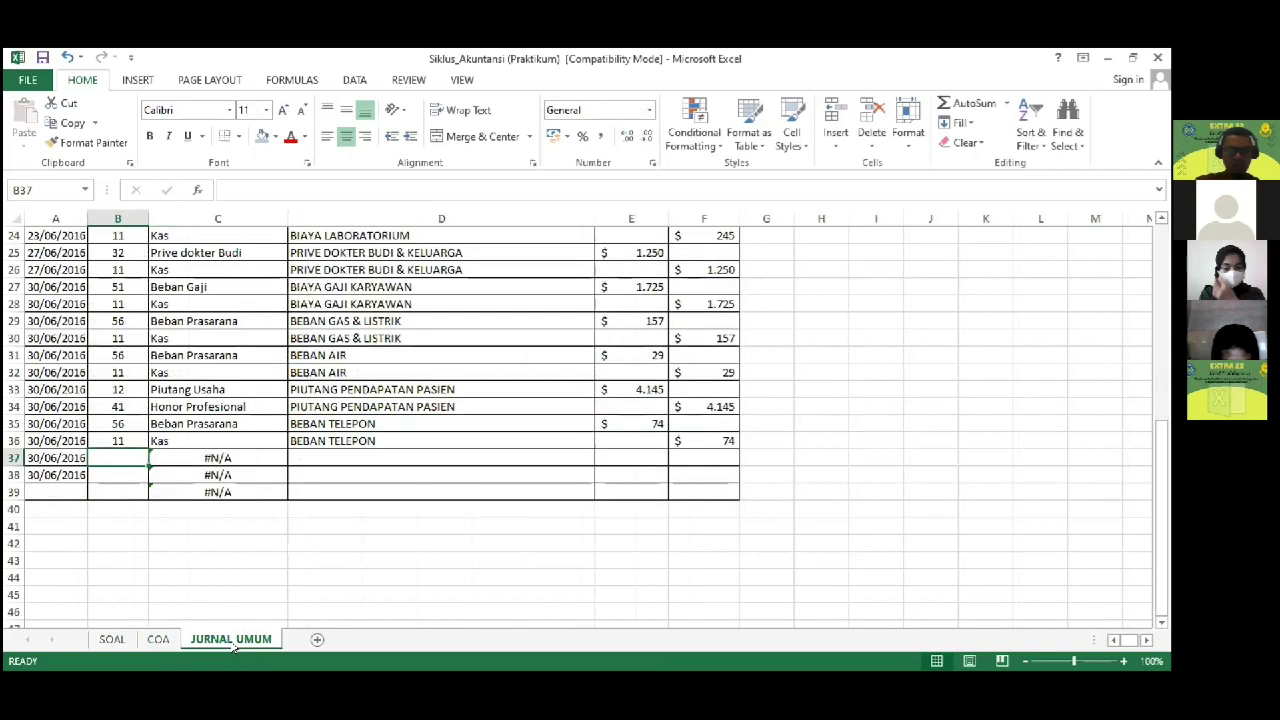
text(59)
key(Tab)
key(Tab)
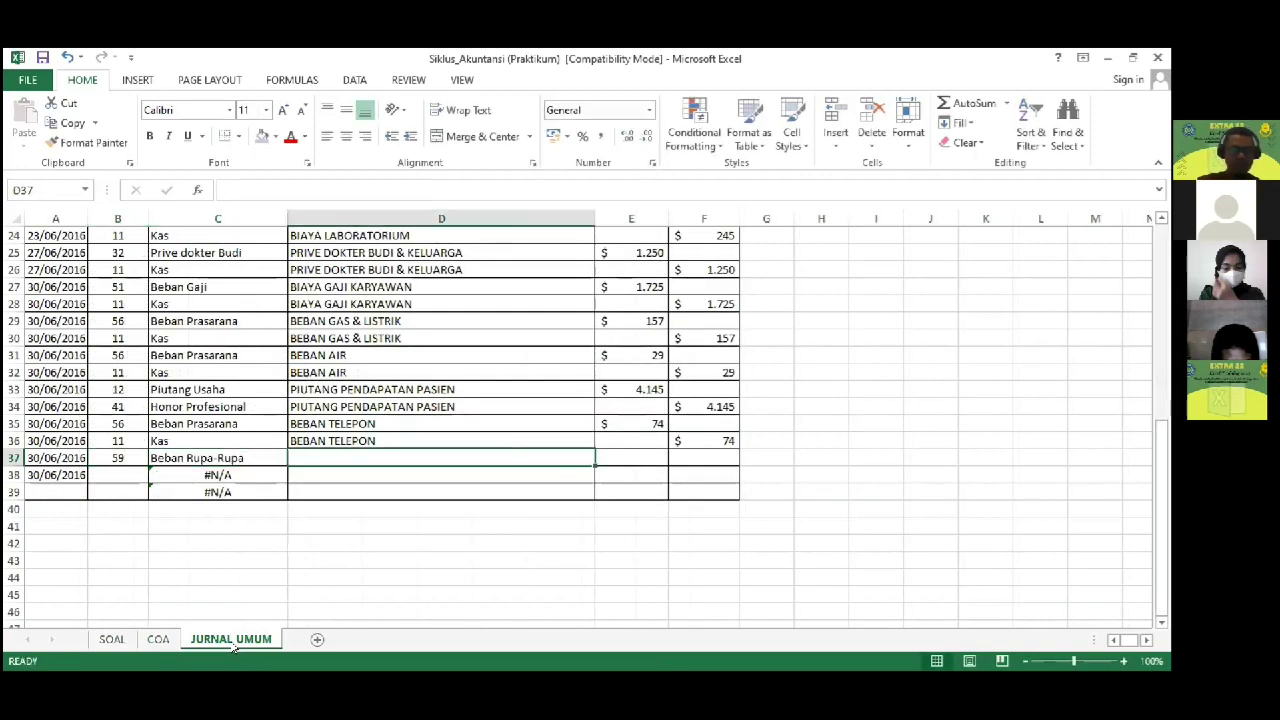
Step: Enter the description BEBAN LAINNYA RUPA-RUPA and the debit amount 132 in row 37
text(B)
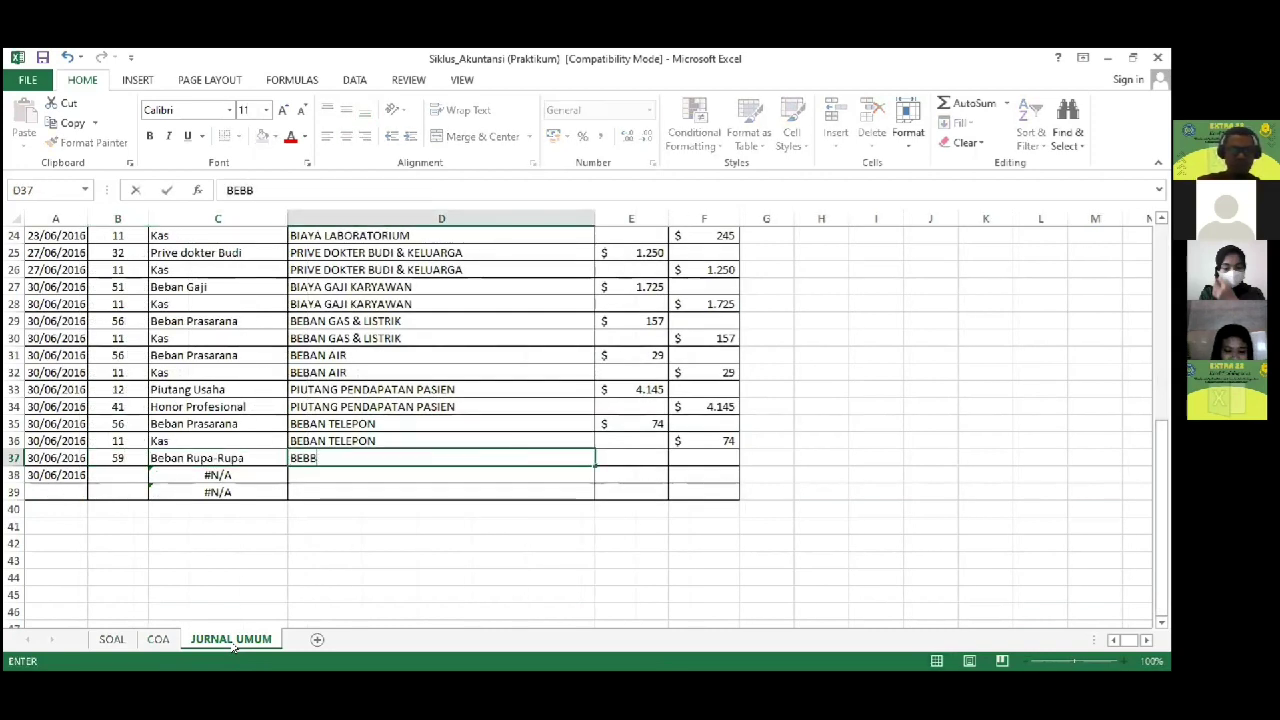
key(BackSpace)
text(AN LAINNY)
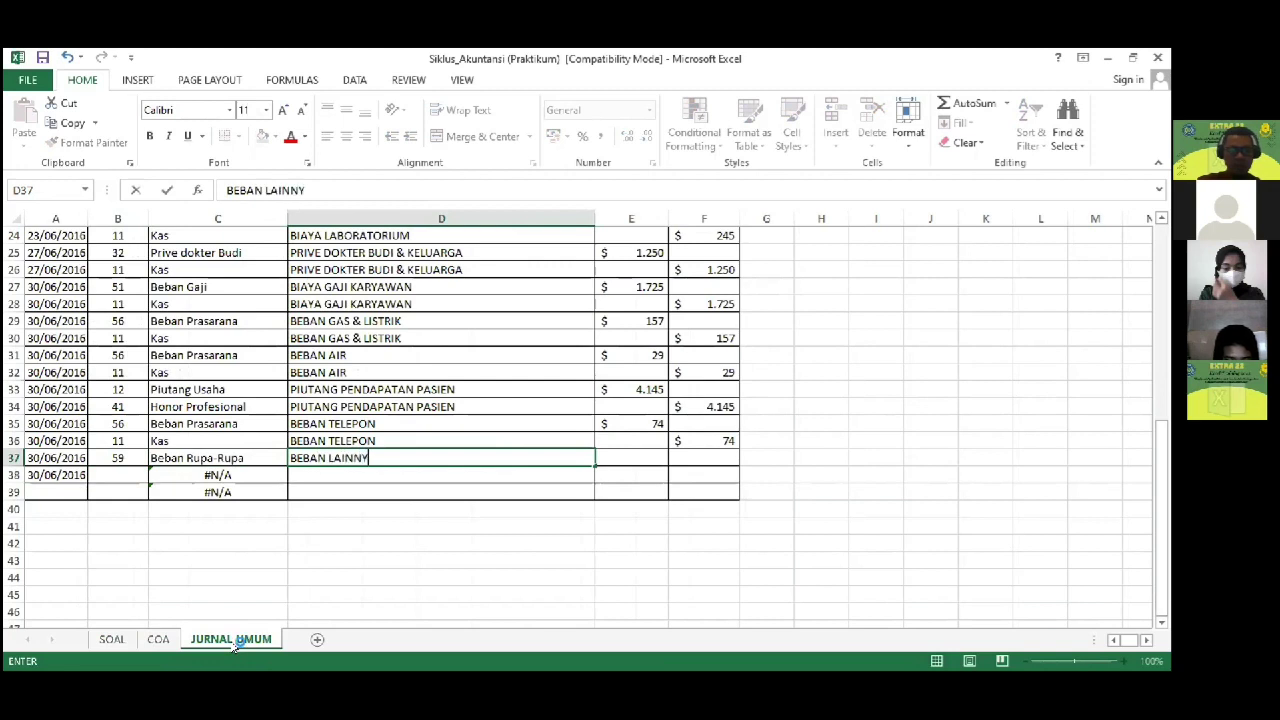
text(A RUPA)
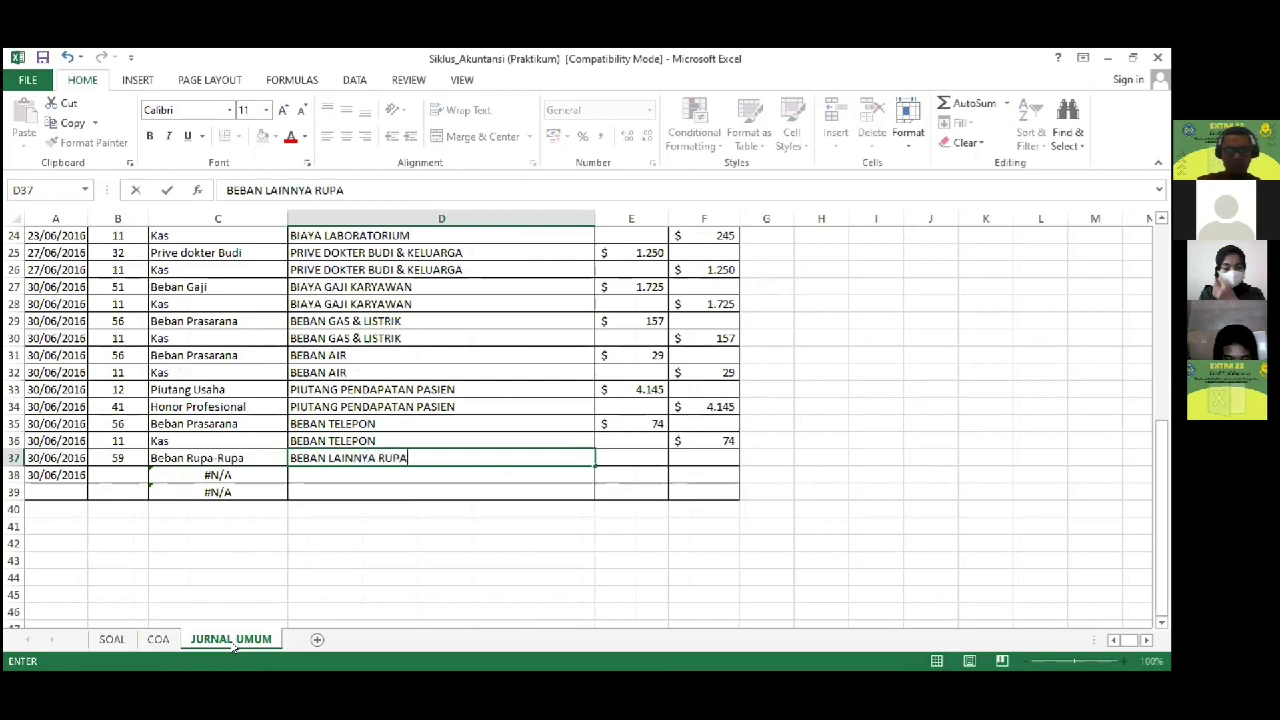
text(-RU)
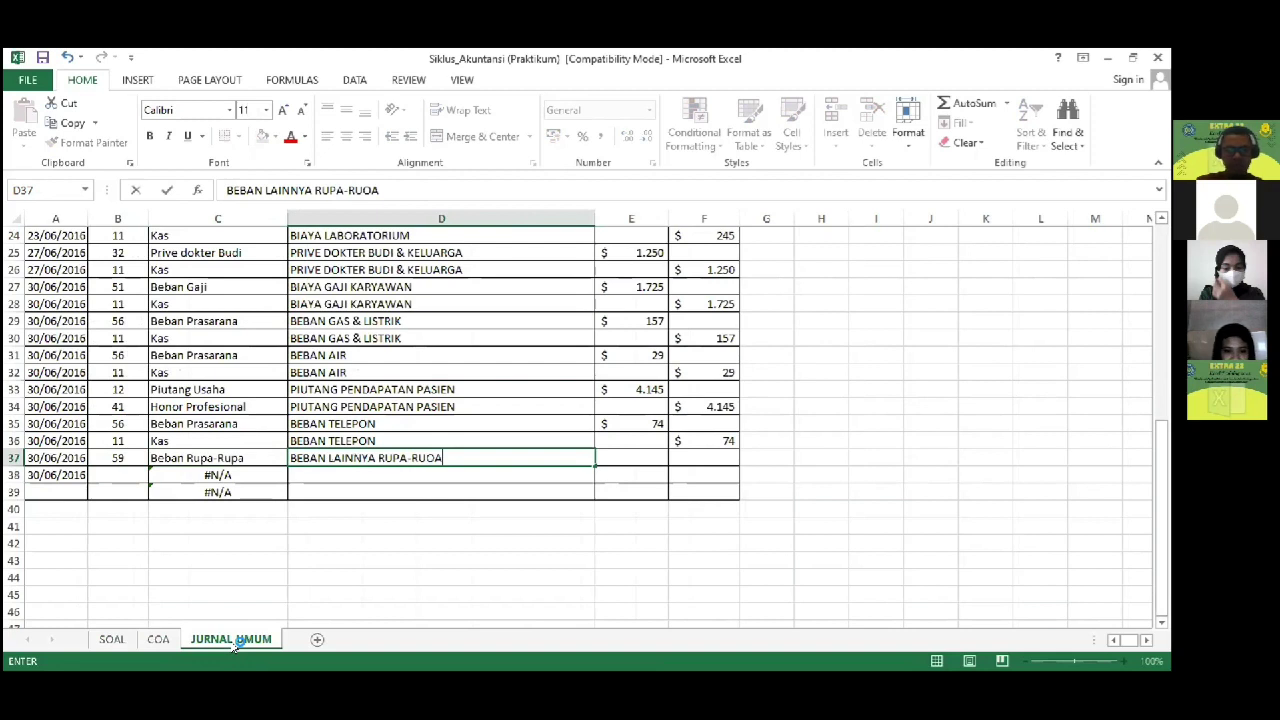
text(PA)
key(Tab)
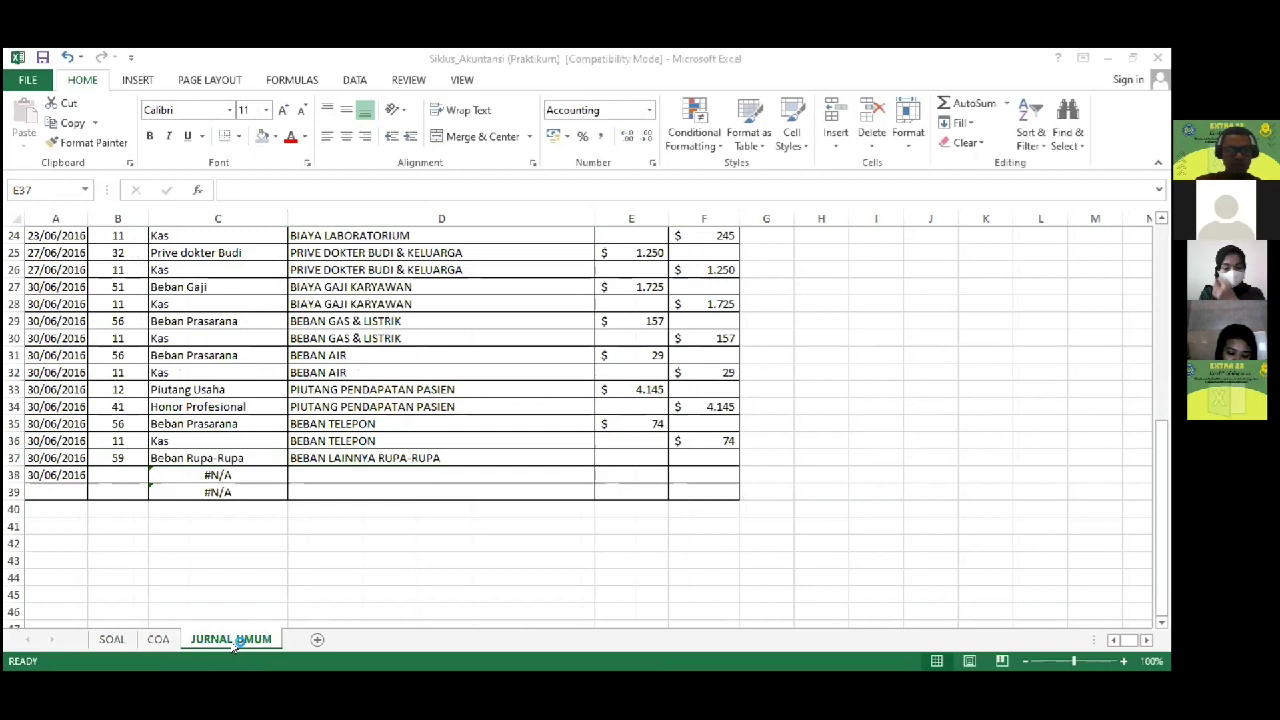
click(233, 645)
text(132)
key(Tab)
Step: Enter account number 11 in row 38 and link its description to D37
key(Down)
key(Left)
key(Left)
key(Left)
key(Left)
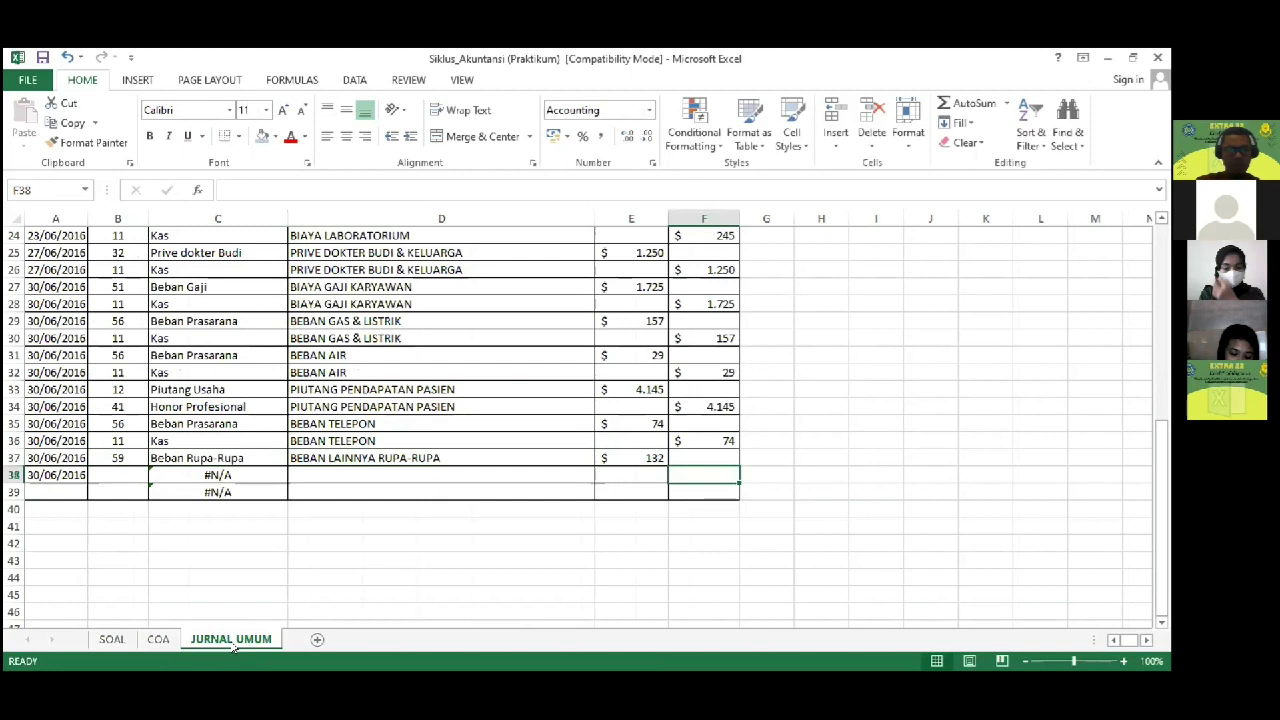
text(11)
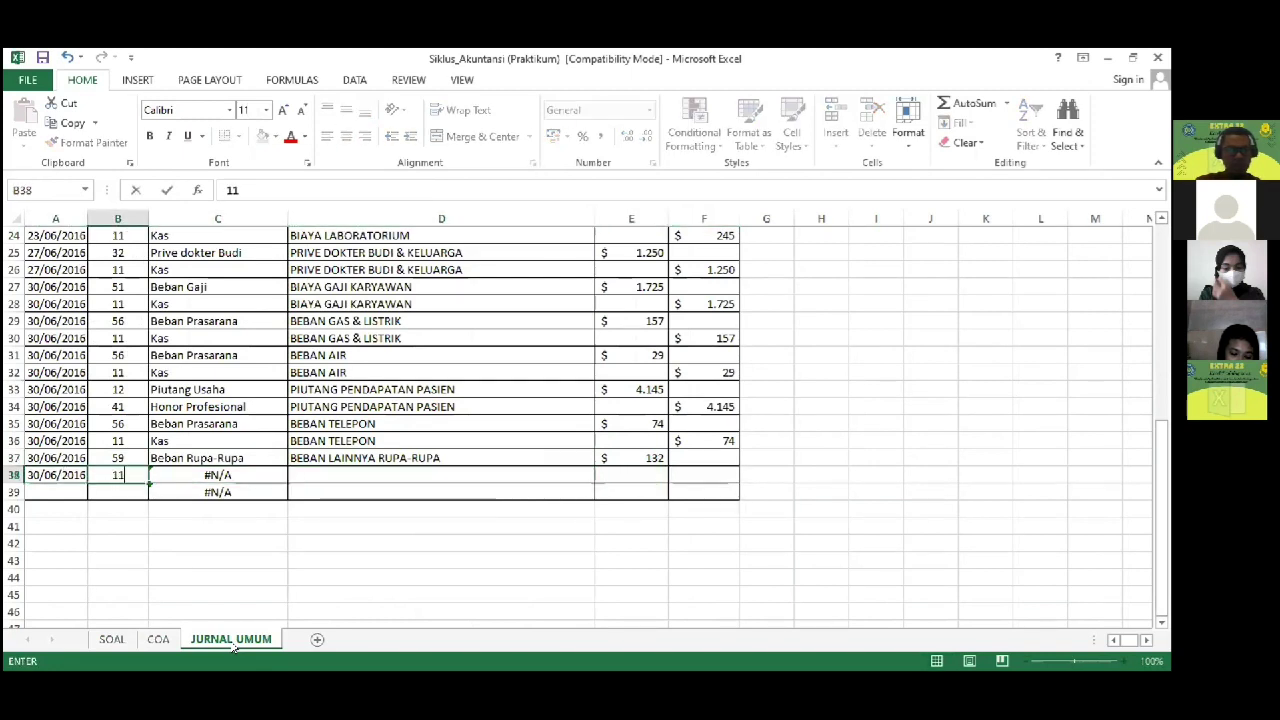
key(Tab)
key(Tab)
text(=)
key(Up)
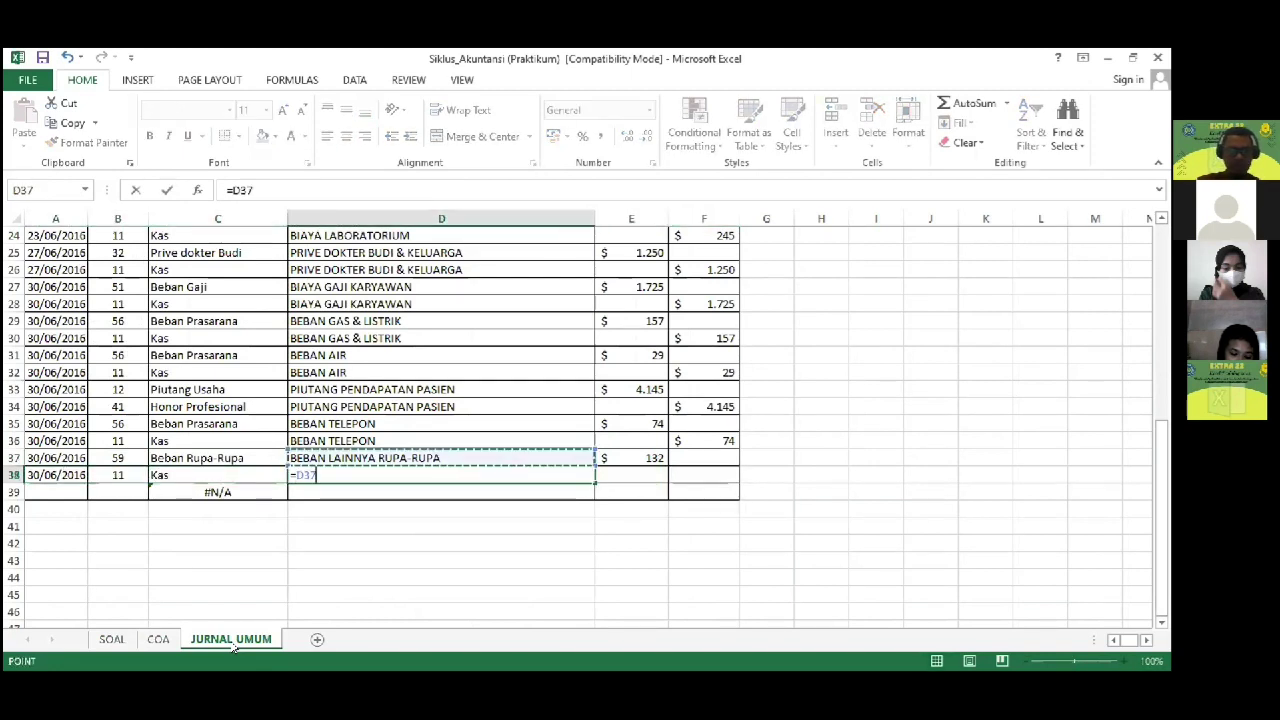
key(Tab)
Step: Link the row 38 credit amount in F38 to the debit amount in E37
key(Tab)
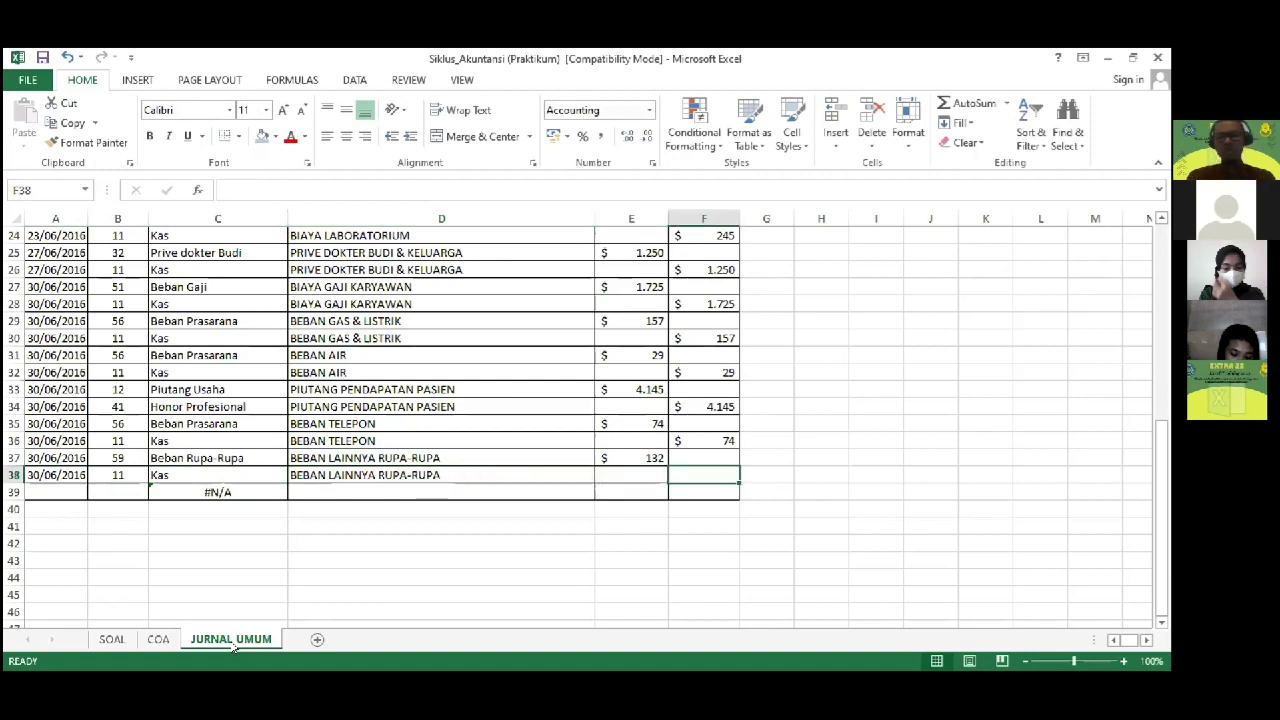
text(=)
key(Up)
key(Left)
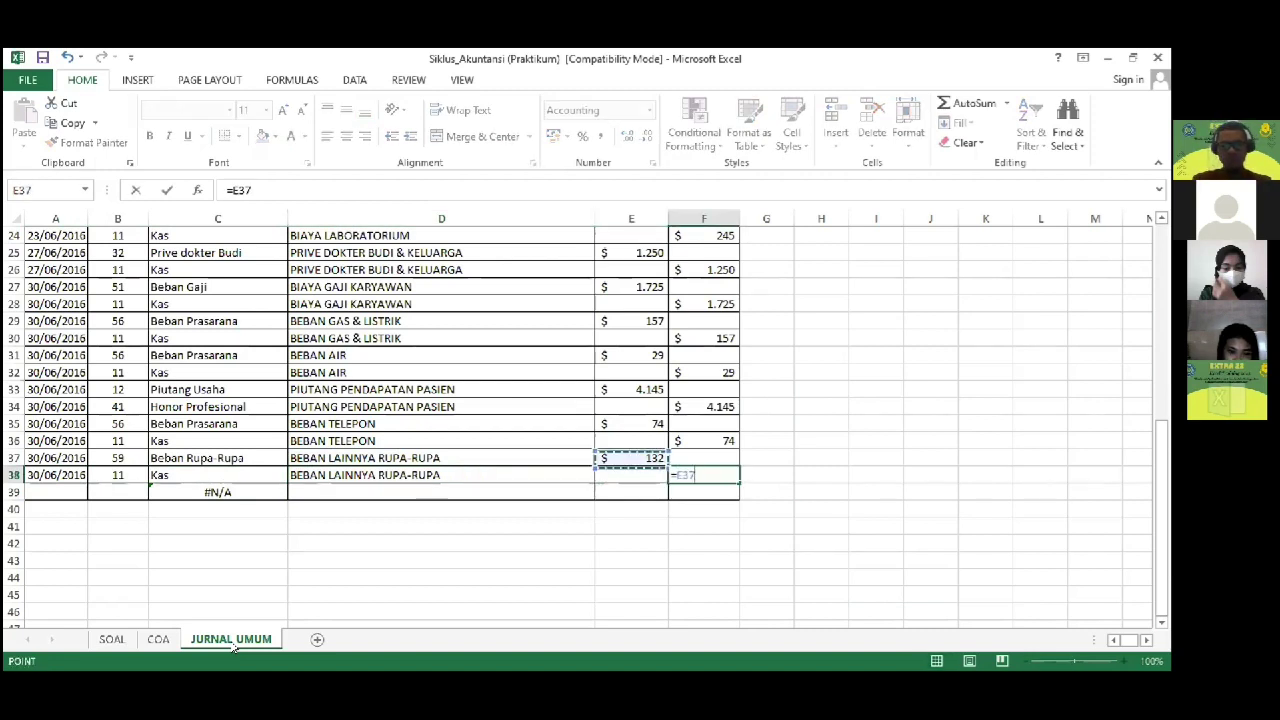
key(Return)
Step: Clear the unused VLOOKUP formula from C39 and return to the start of the journal
key(Left)
key(Left)
key(Left)
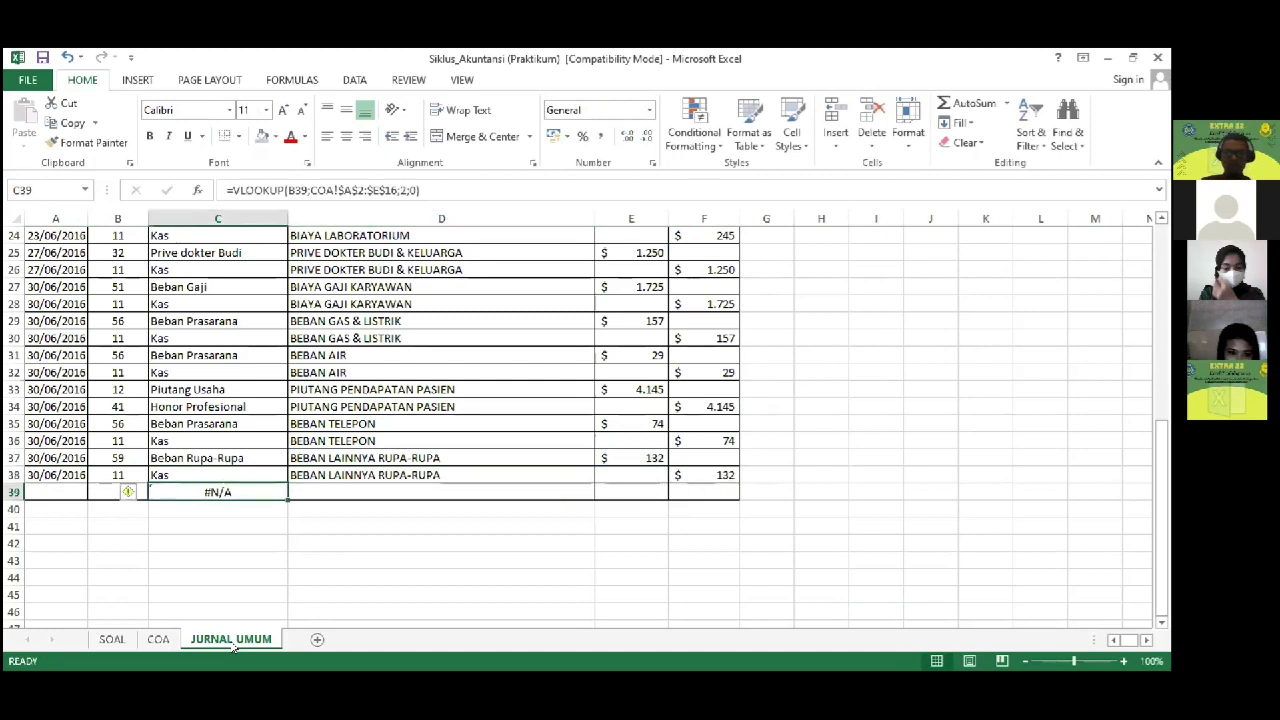
key(Delete)
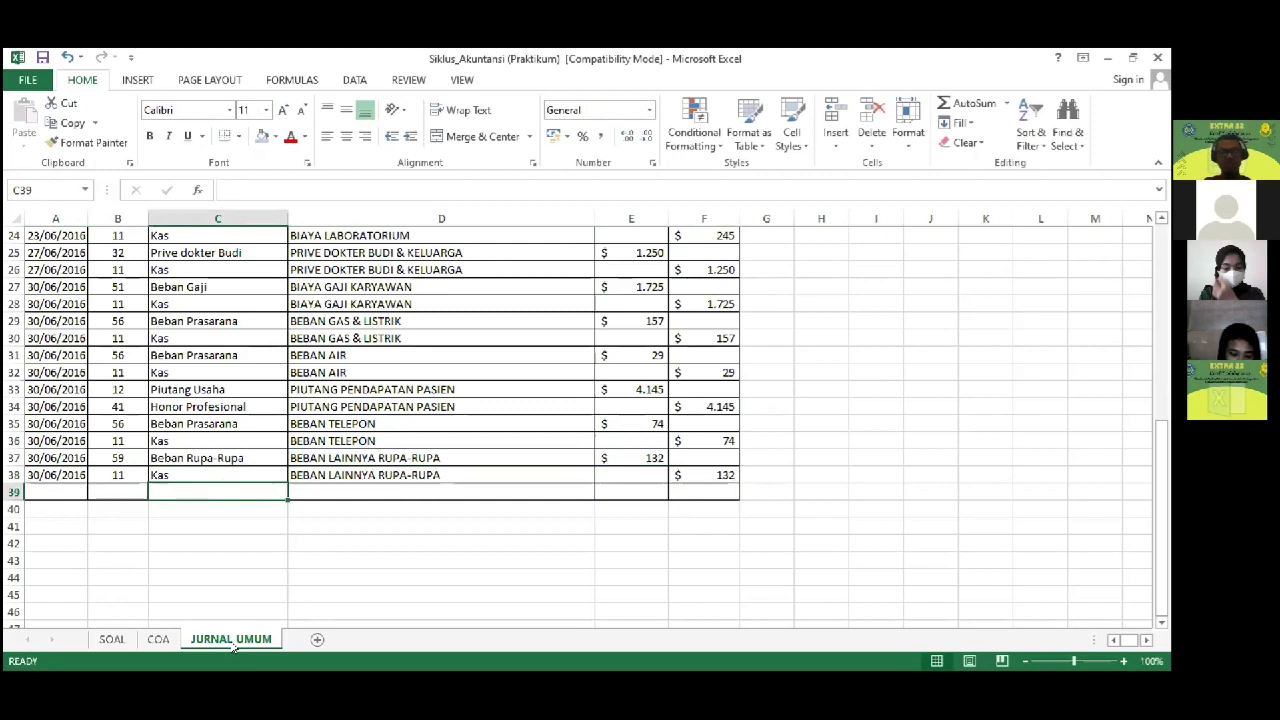
scroll(528, 582, up, 8)
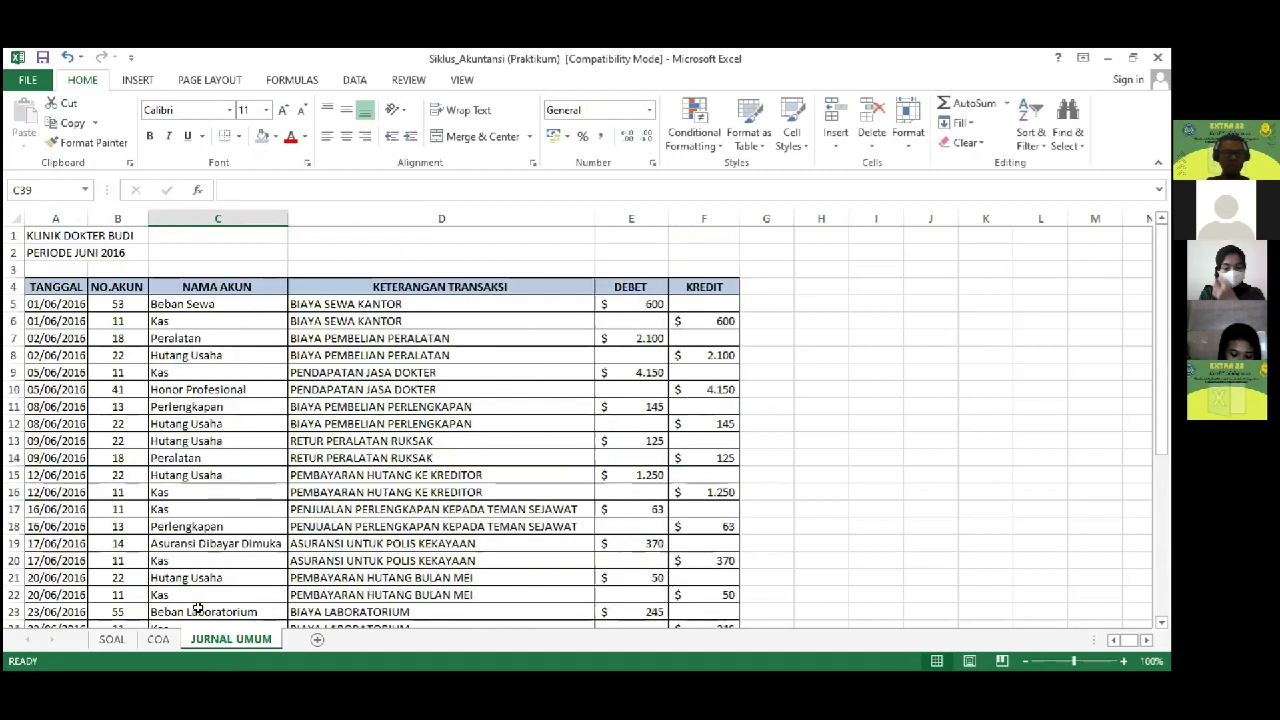
Step: Apply an outline border around A41:F41 below the last journal entry to form a total row
scroll(490, 550, down, 6)
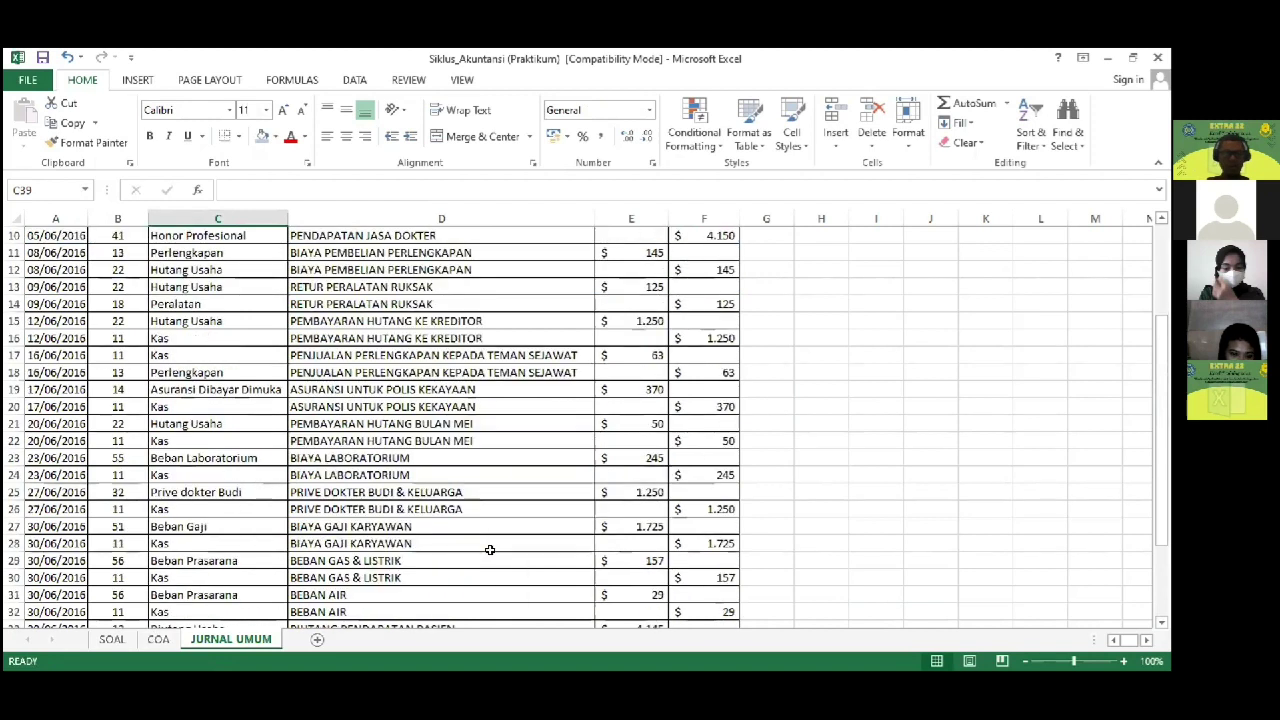
click(570, 598)
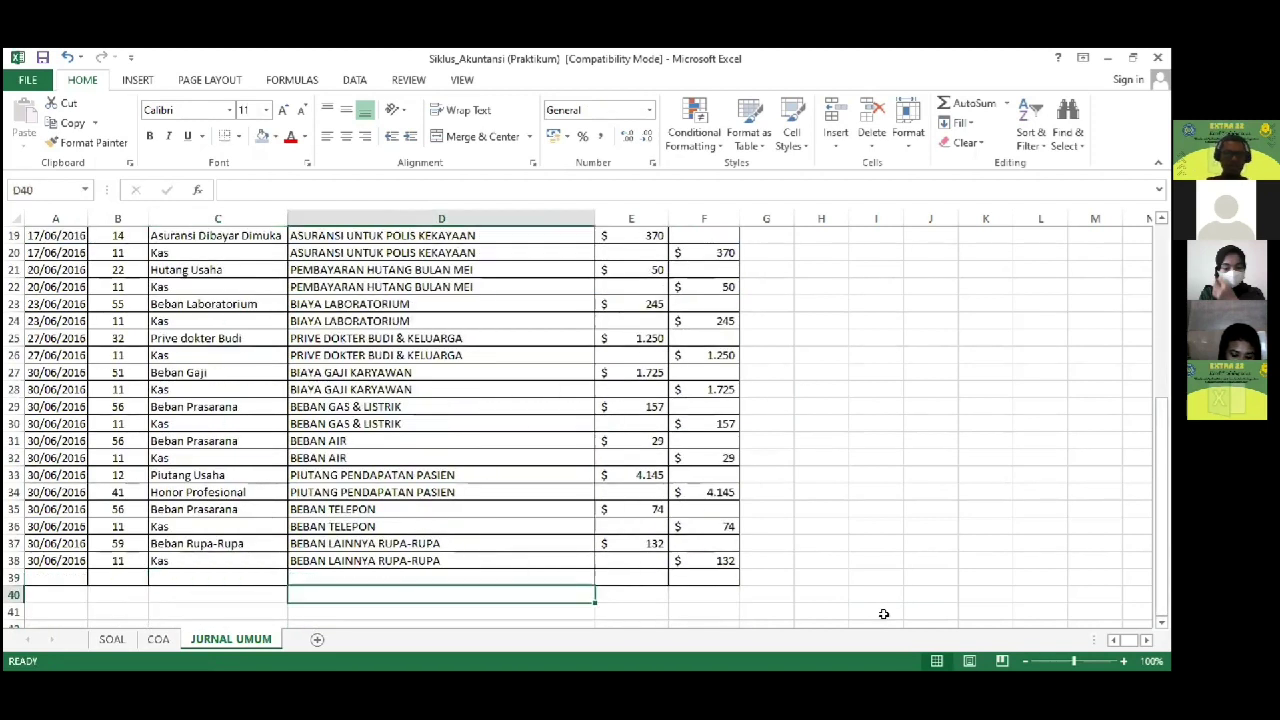
key(Down)
key(Left)
key(Left)
key(Left)
key(shift+Right)
key(shift+Right)
key(shift+Right)
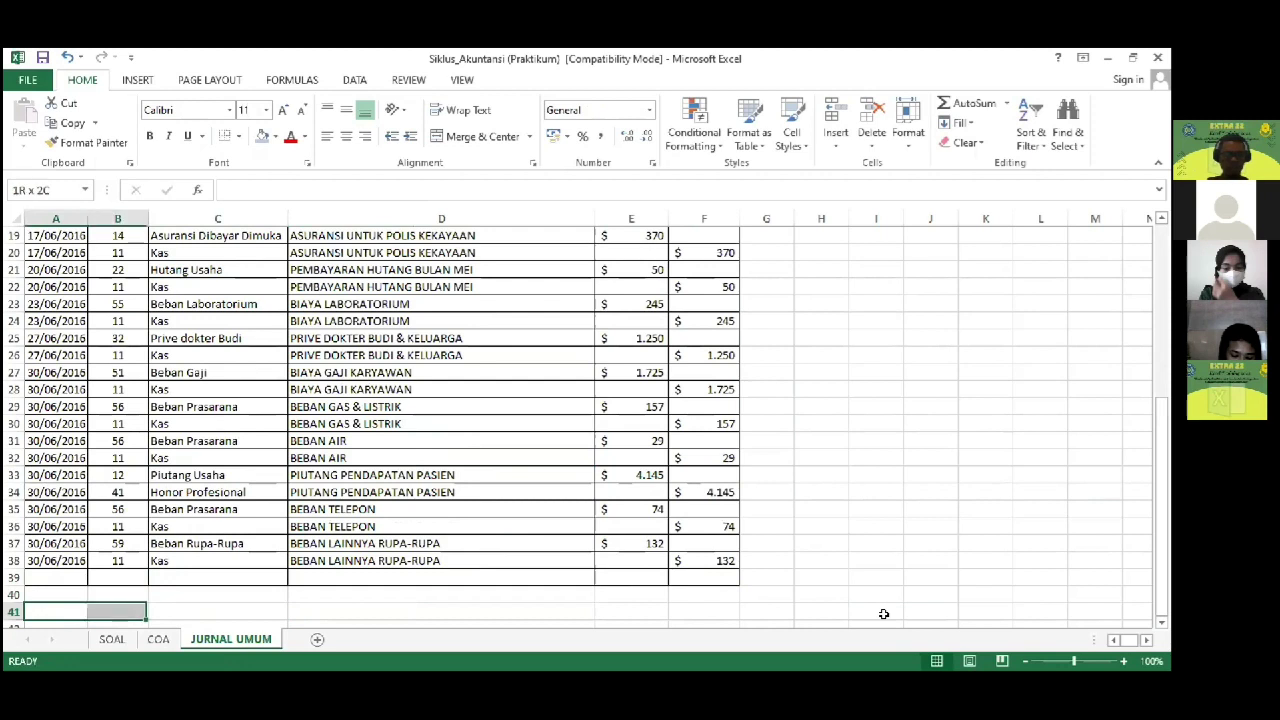
key(shift+Right)
key(shift+Right)
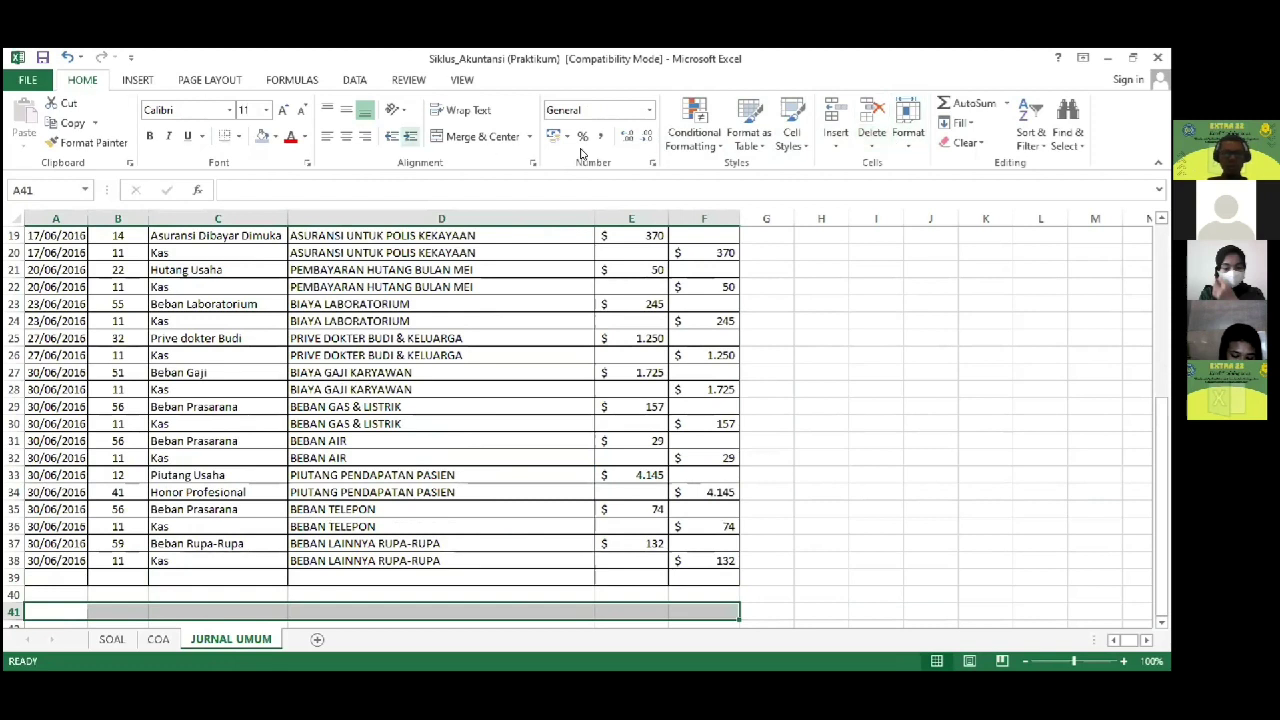
click(909, 140)
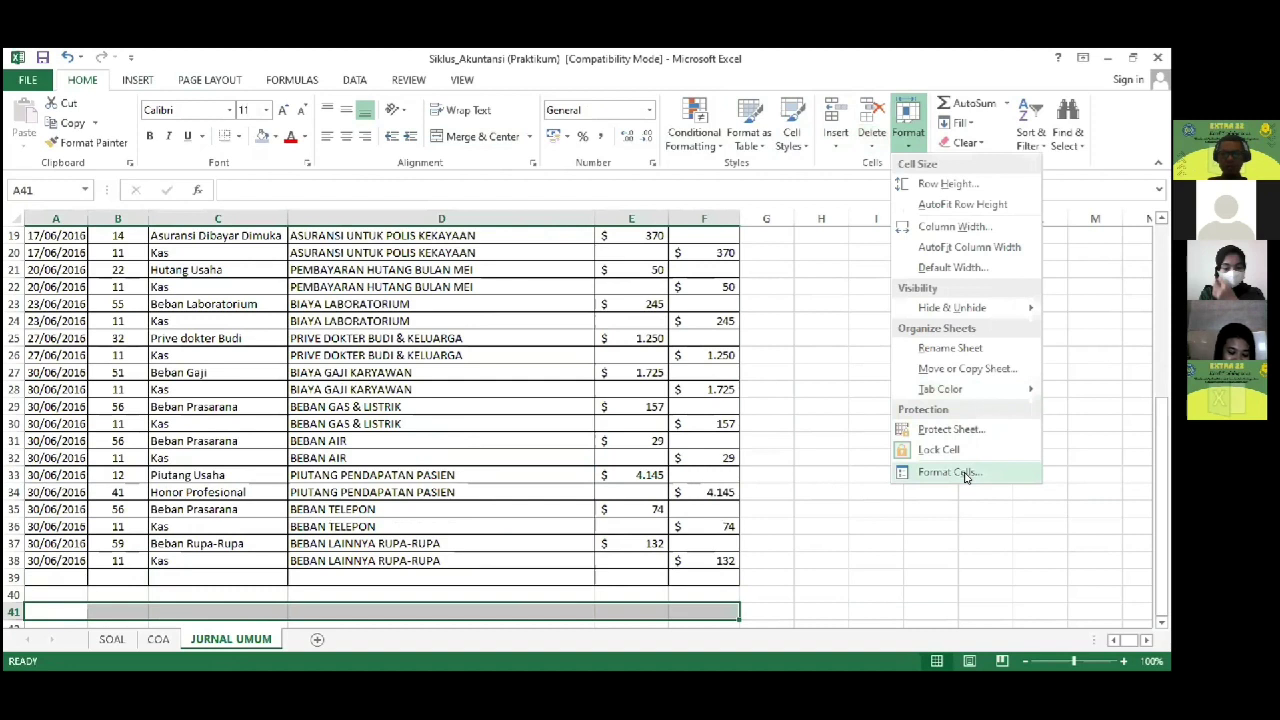
click(965, 476)
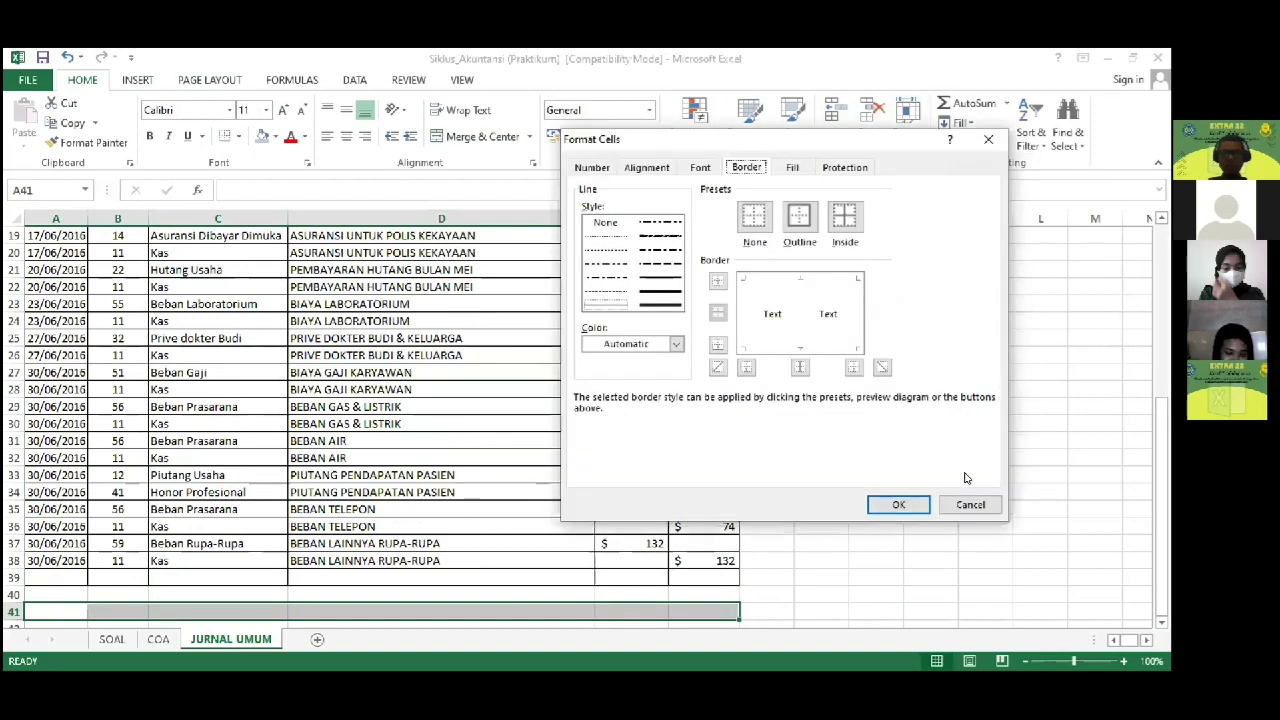
click(800, 218)
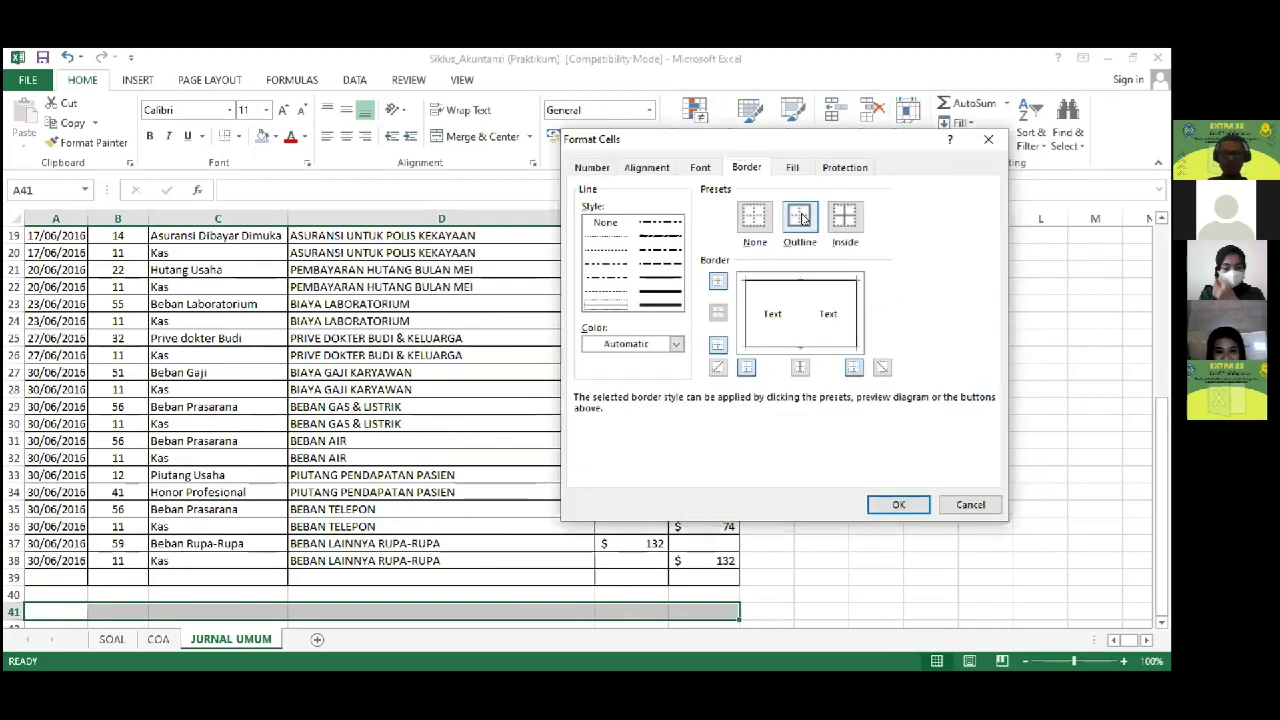
click(898, 504)
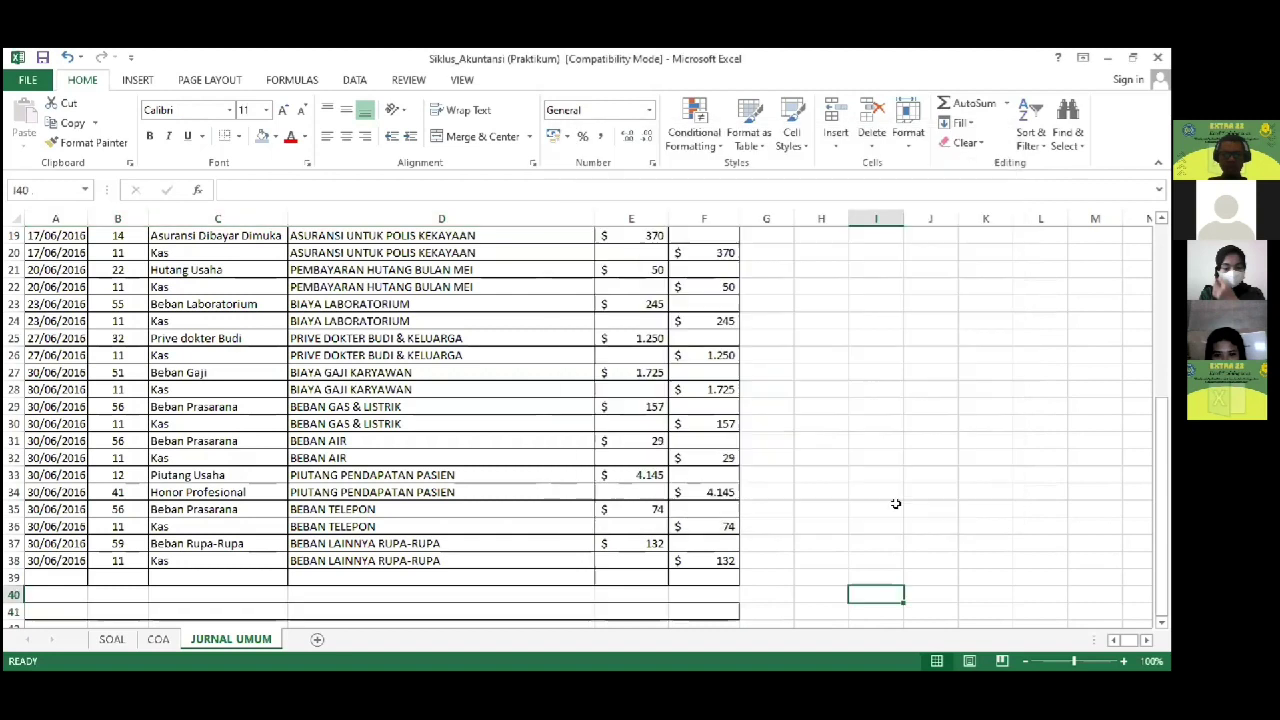
Step: Enter the label TOTAL in D41
click(534, 608)
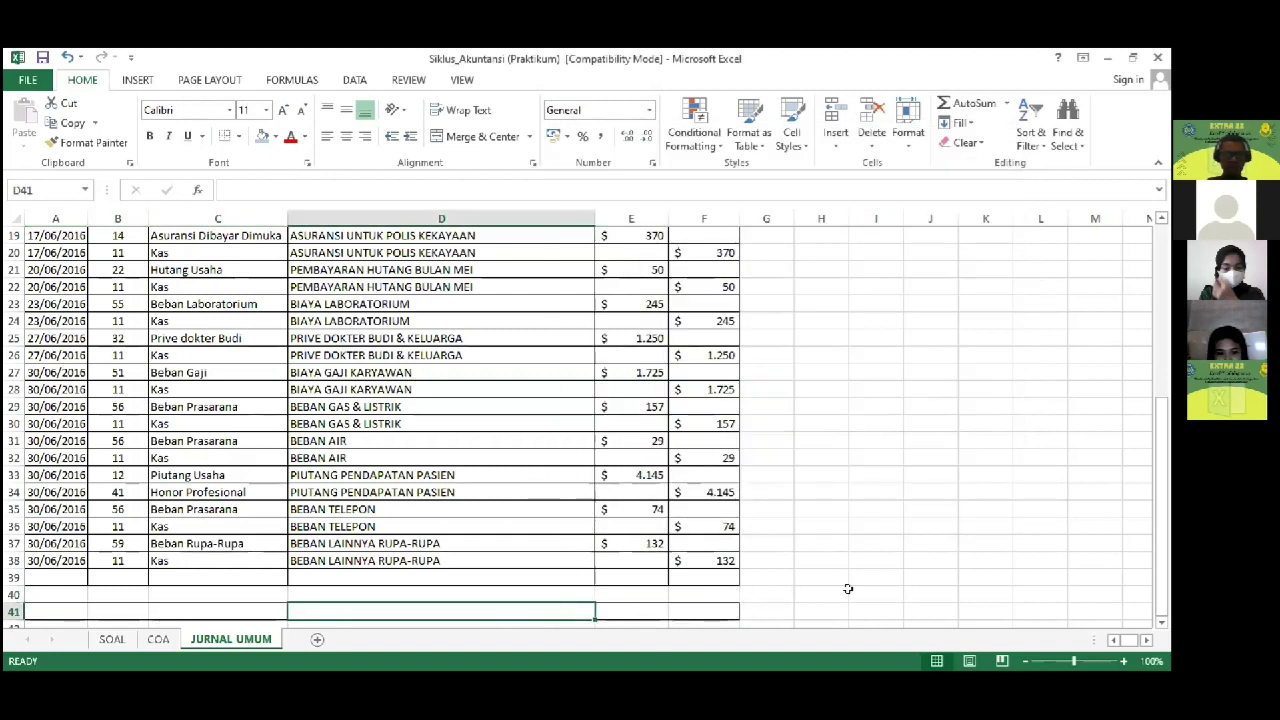
text(TOT)
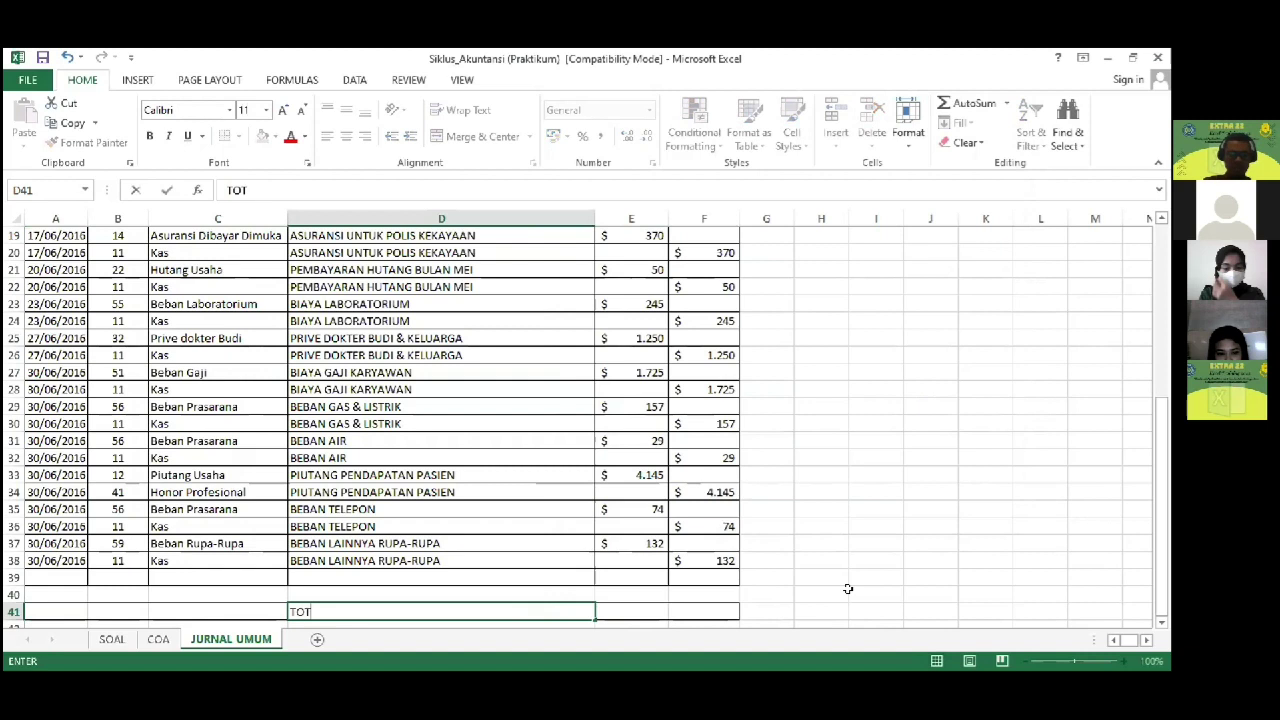
text(AL)
key(Tab)
key(Left)
key(Right)
Step: Add an inside vertical border between E41 and F41, keeping the cells outlined
key(shift+Right)
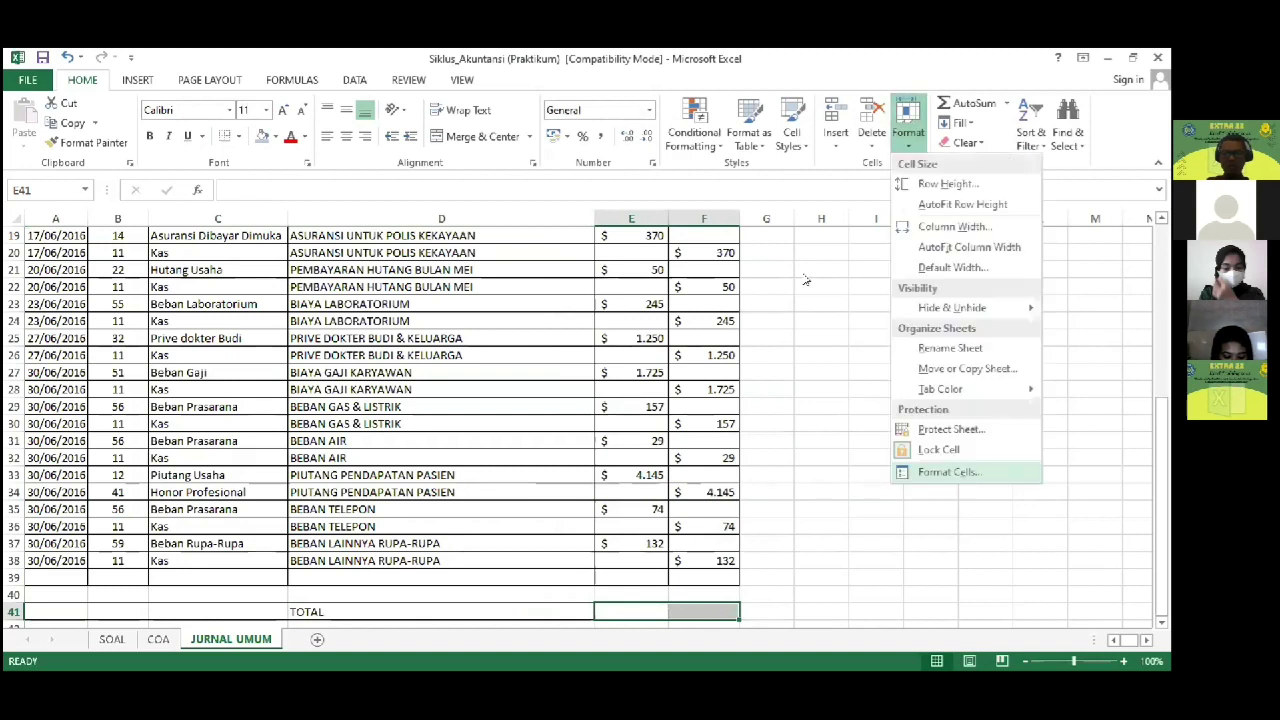
click(946, 471)
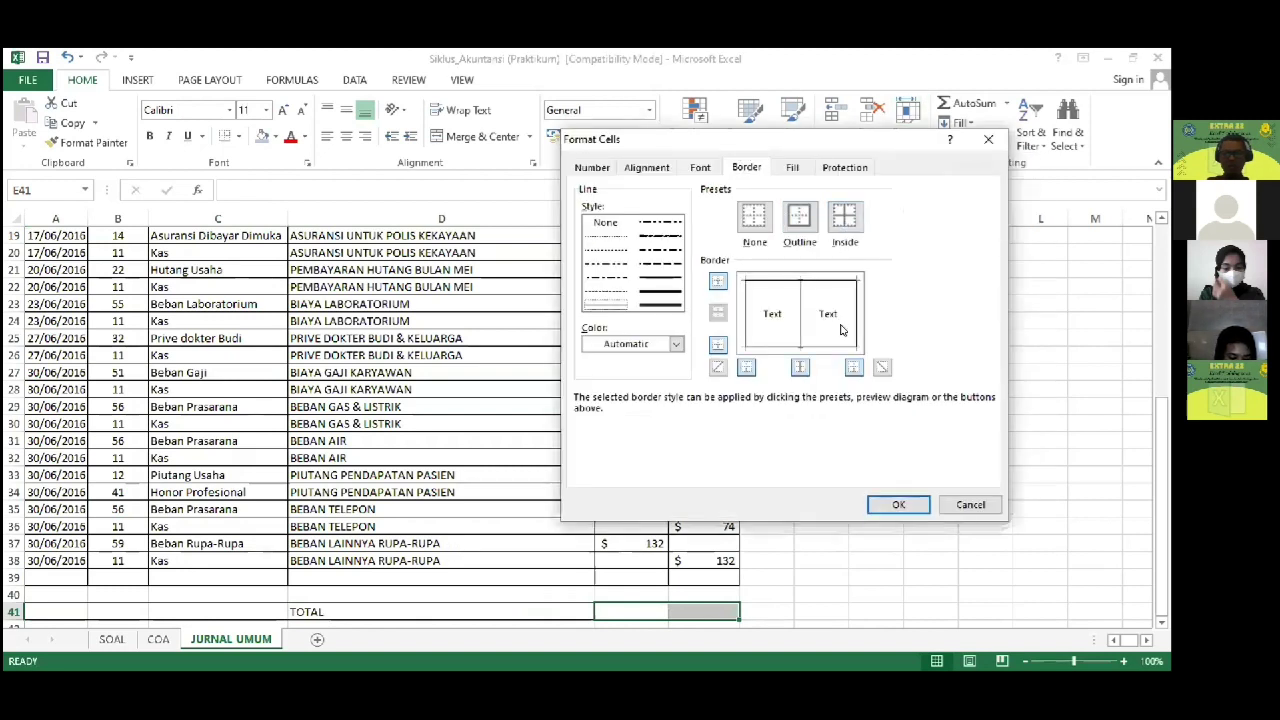
click(898, 504)
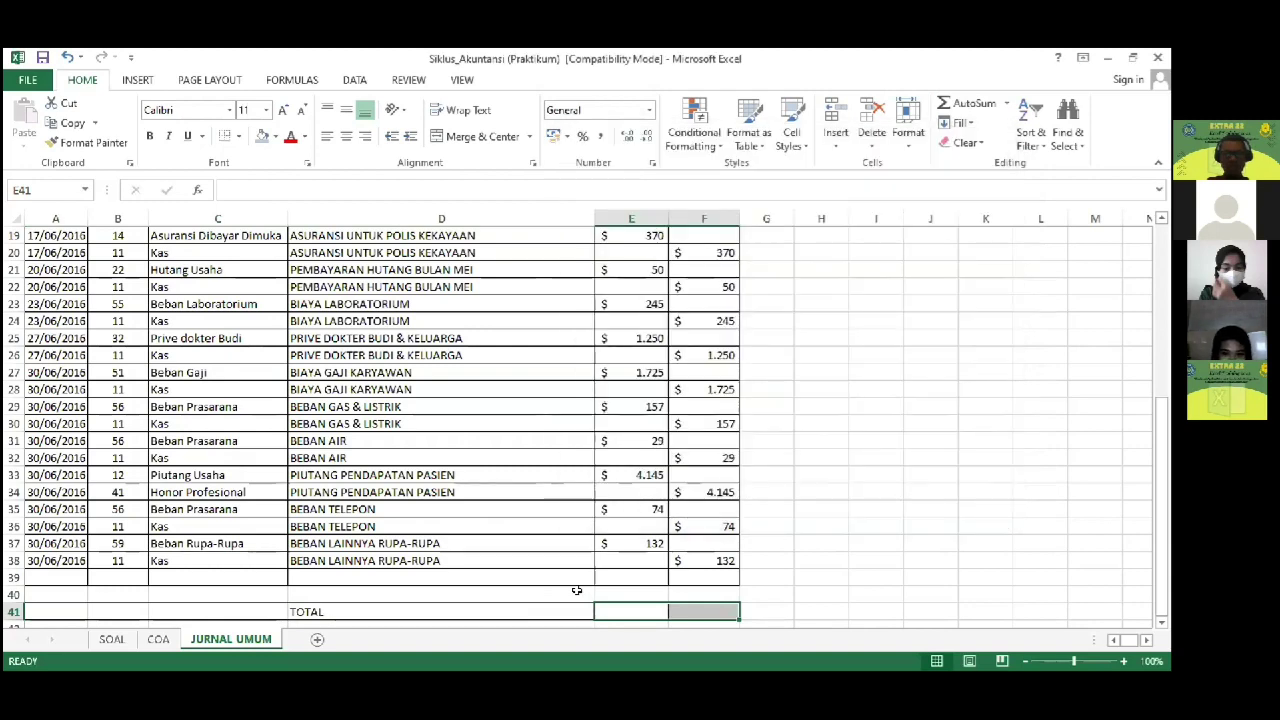
Step: Total the debit column in E41 with the formula =SUBTOTAL(9;E5:E39)
scroll(576, 590, up, 6)
scroll(574, 571, down, 8)
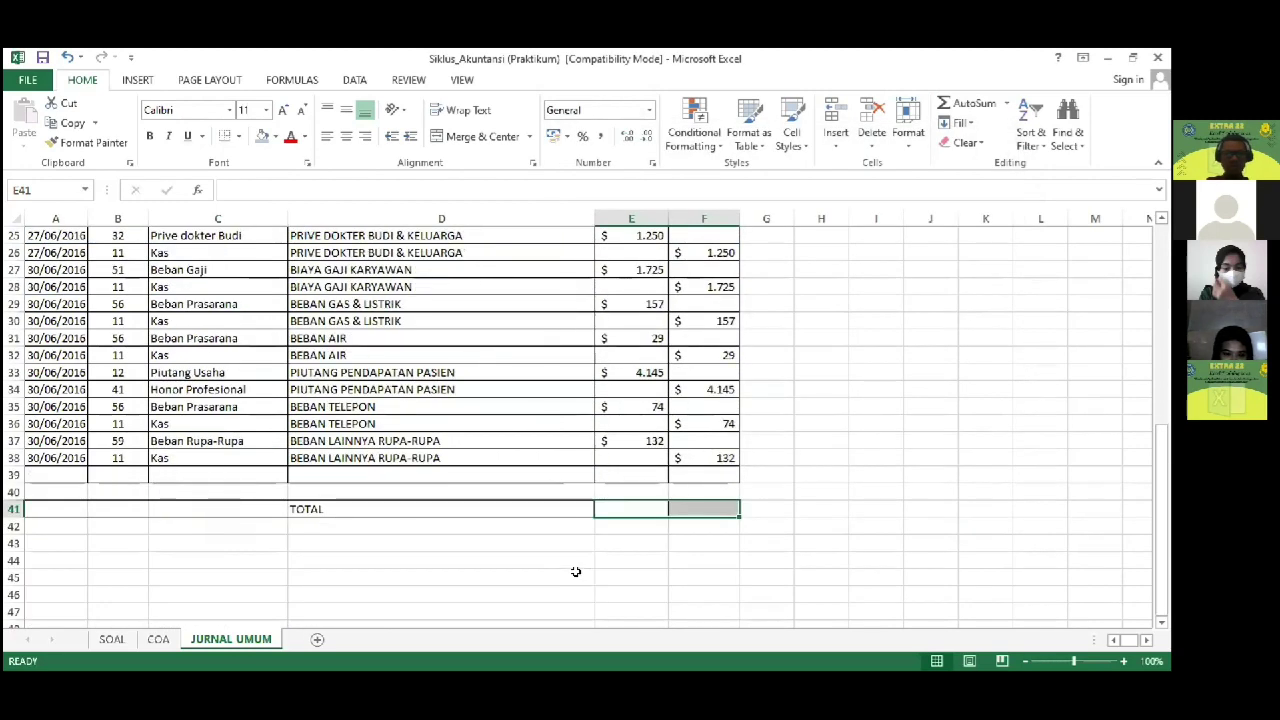
key(shift+Left)
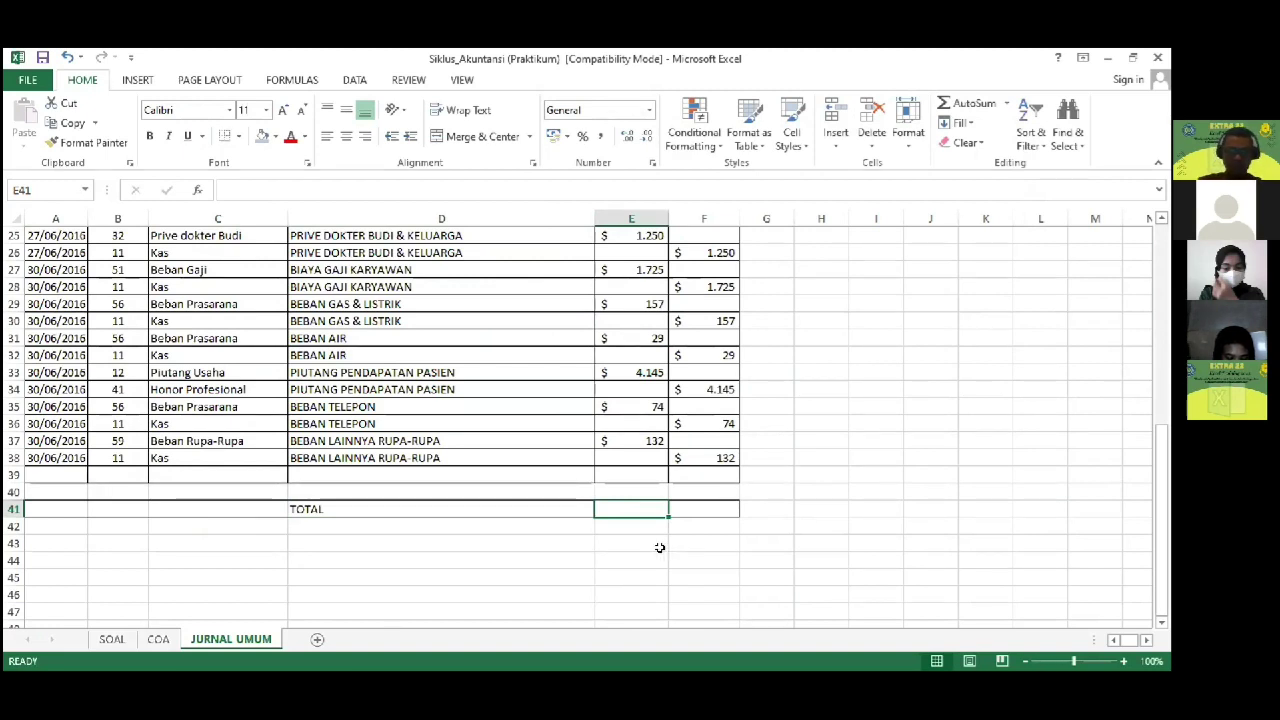
text(=S)
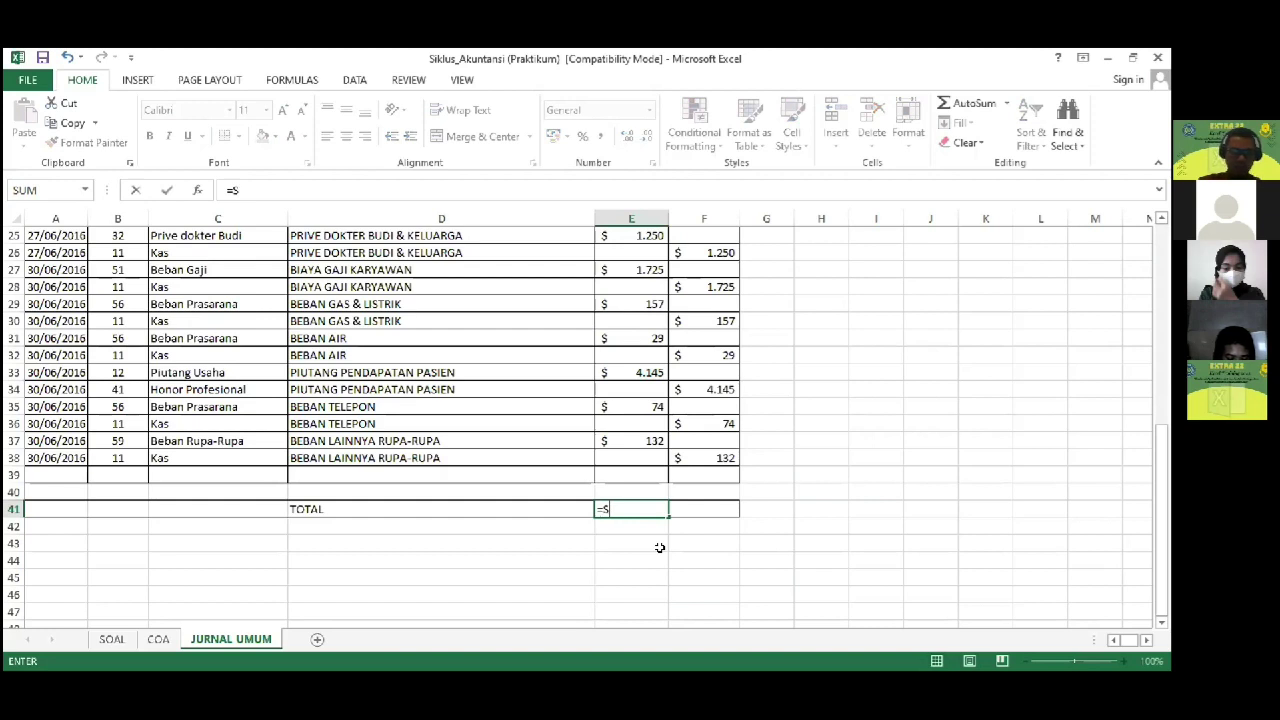
text(UBTOTAL)
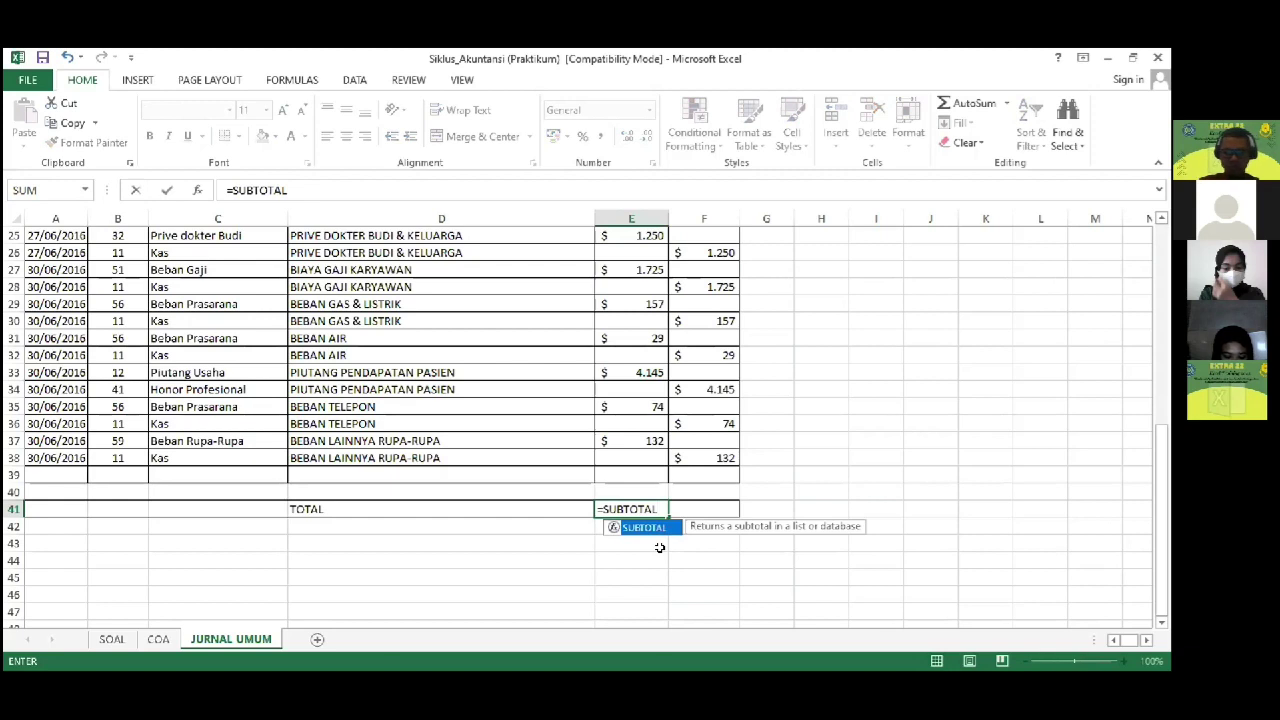
text(()
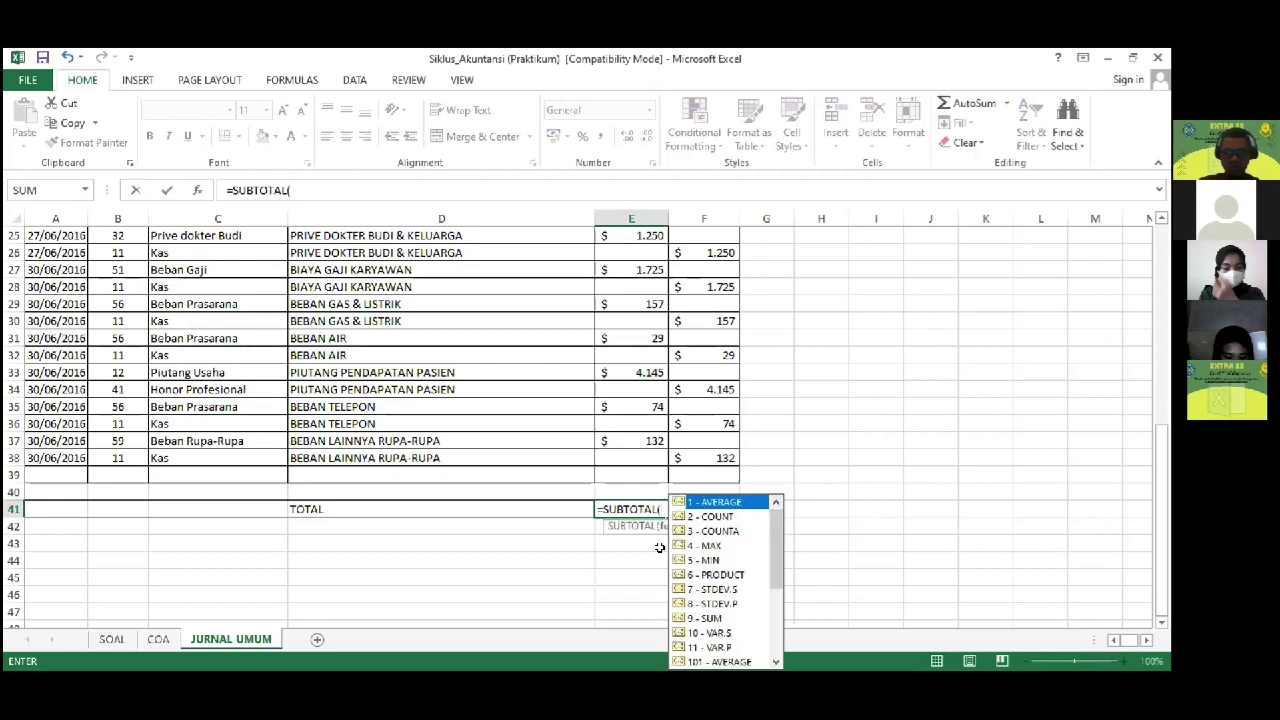
double_click(700, 618)
text(;)
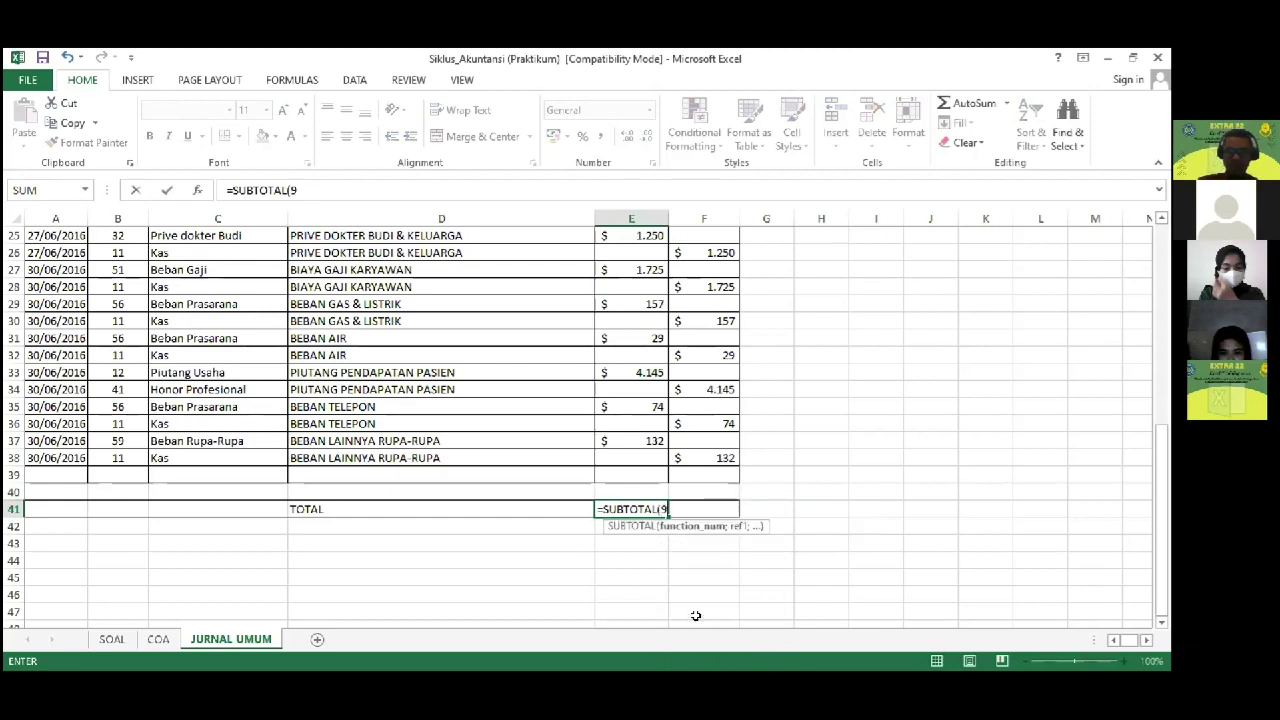
key(Up)
key(Up)
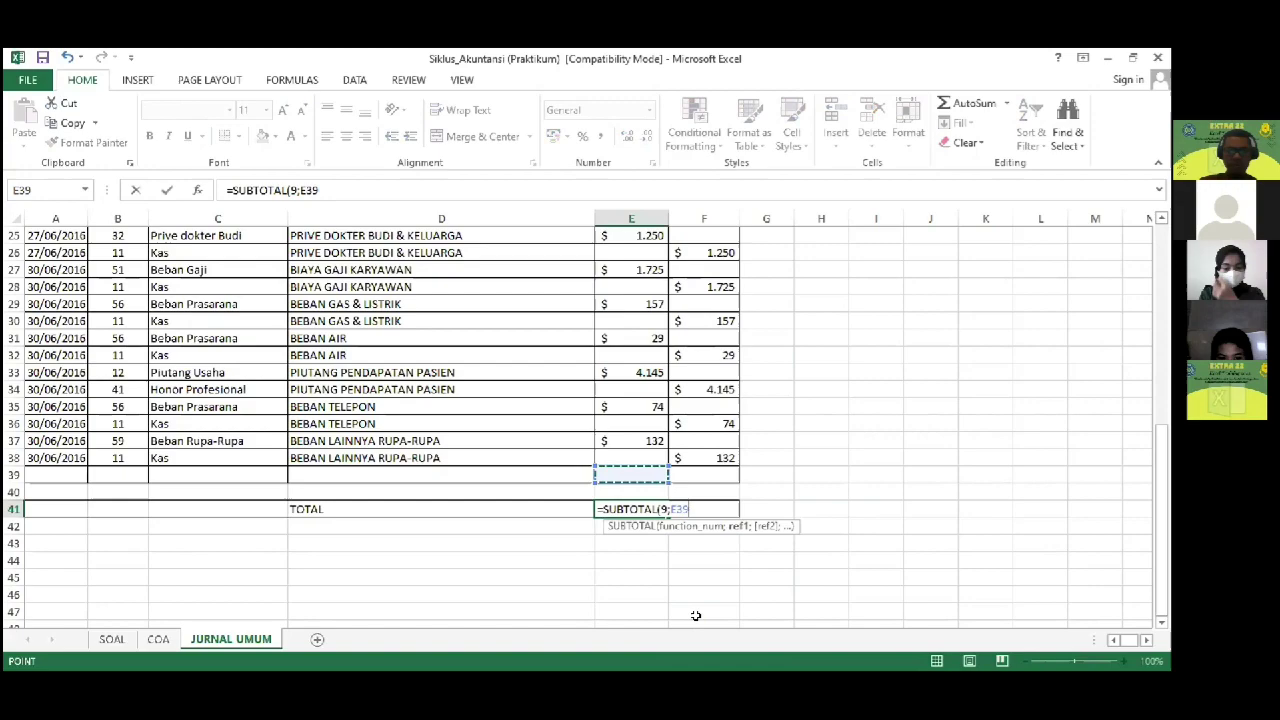
key(shift+Up)
key(shift+Up)
key(shift+Up)
key(shift+Up)
key(shift+Up)
key(shift+Up)
key(shift+Up)
key(shift+Up)
key(shift+Up)
key(shift+Up)
key(shift+Up)
key(shift+Up)
key(shift+Up)
key(shift+Up)
key(shift+Up)
key(shift+Up)
key(shift+Up)
key(shift+Up)
key(shift+Up)
key(shift+Up)
key(shift+Up)
key(shift+Up)
key(shift+Up)
key(shift+Up)
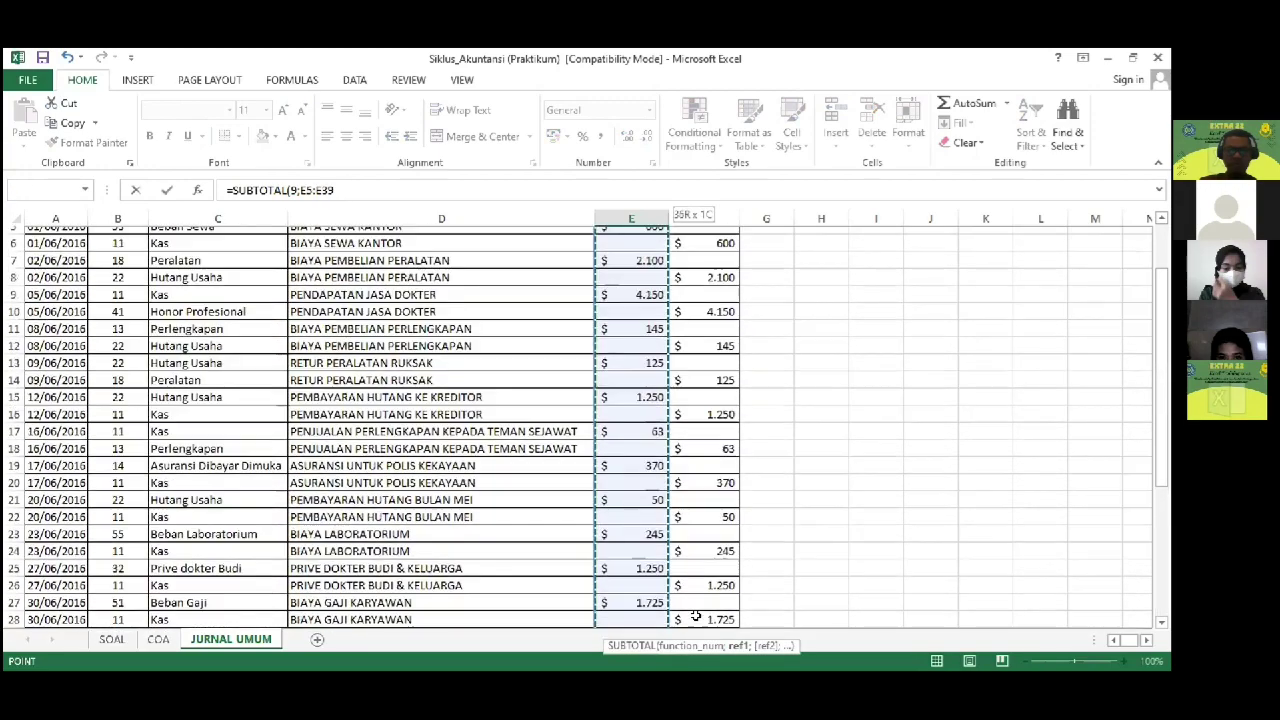
key(shift+Down)
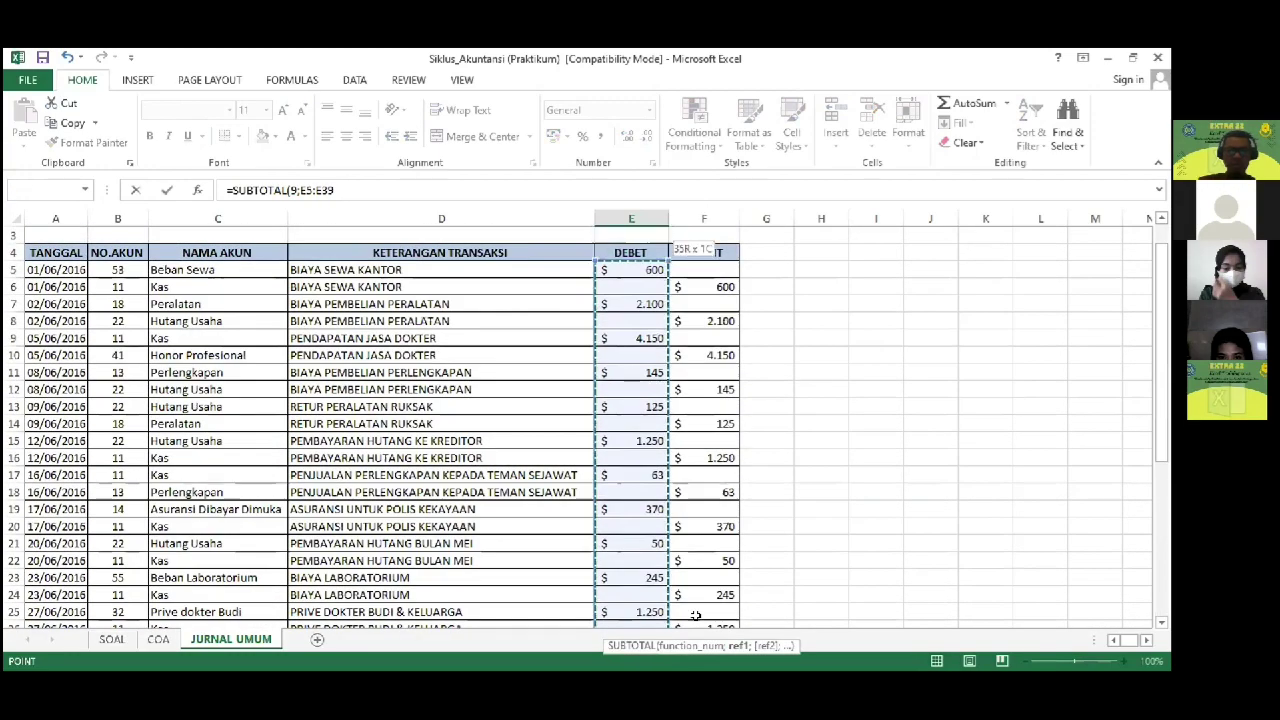
key(Return)
key(Up)
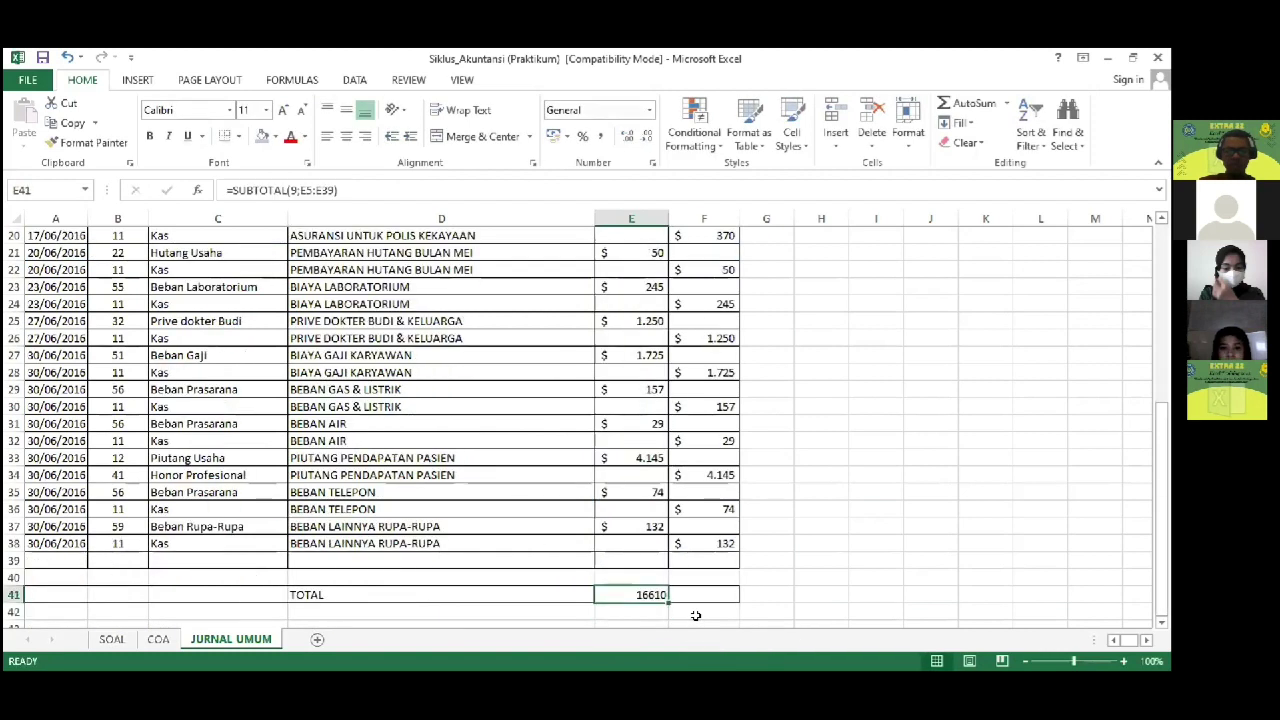
Step: Copy the SUBTOTAL formula from E41 into F41 to total the credit column
ctrl+click(696, 612)
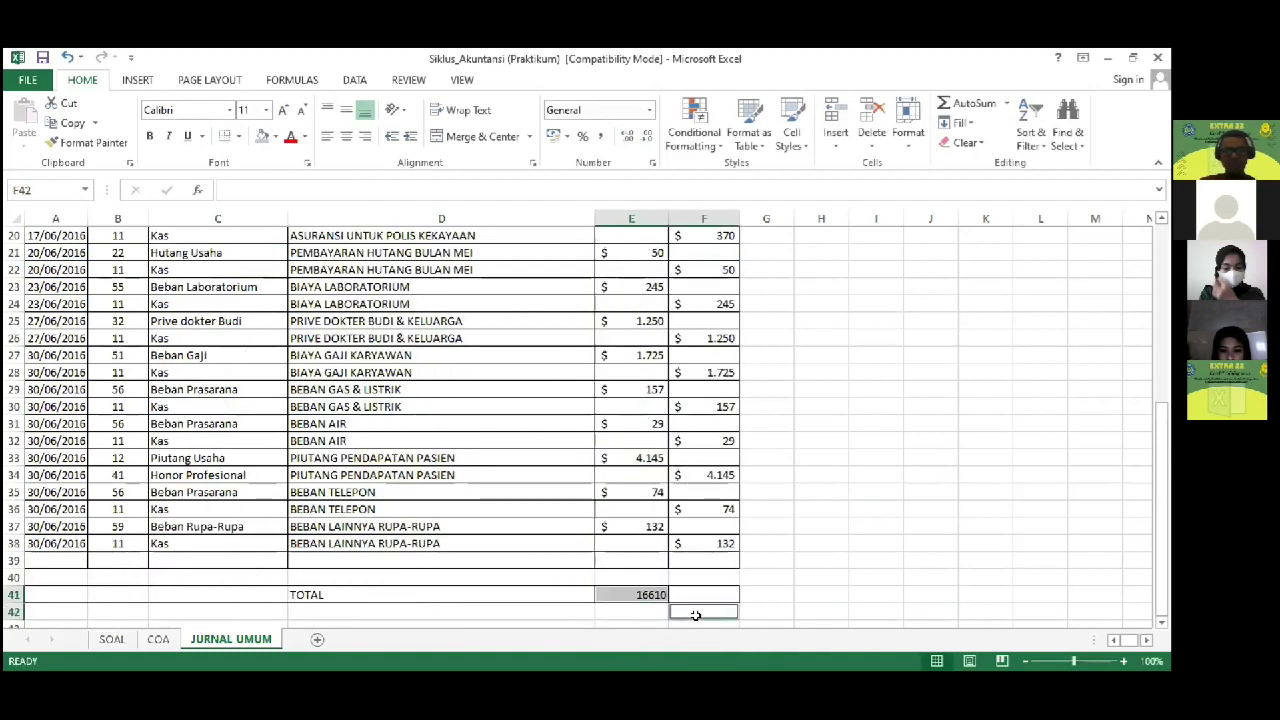
key(Up)
key(Left)
key(Right)
key(Left)
key(ctrl+c)
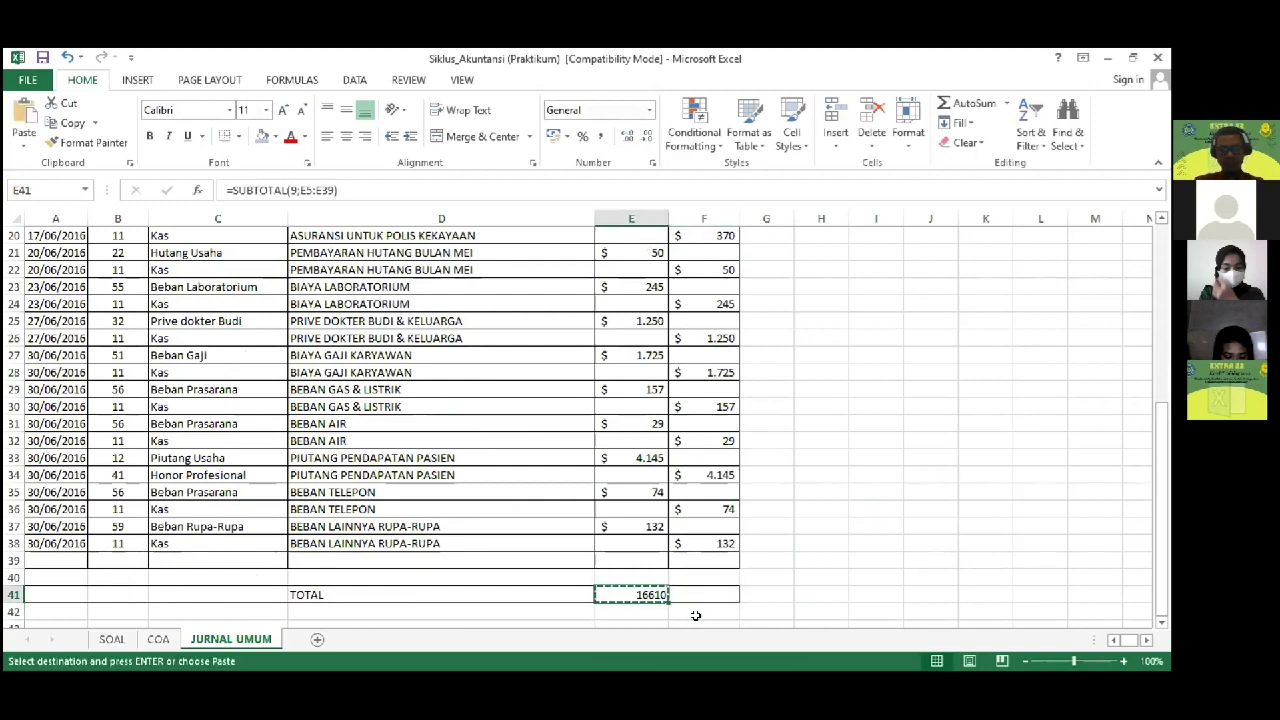
key(Right)
key(Return)
Step: Format E41:F41 as dollar accounting values without decimals, and make D41:F41 bold
key(Left)
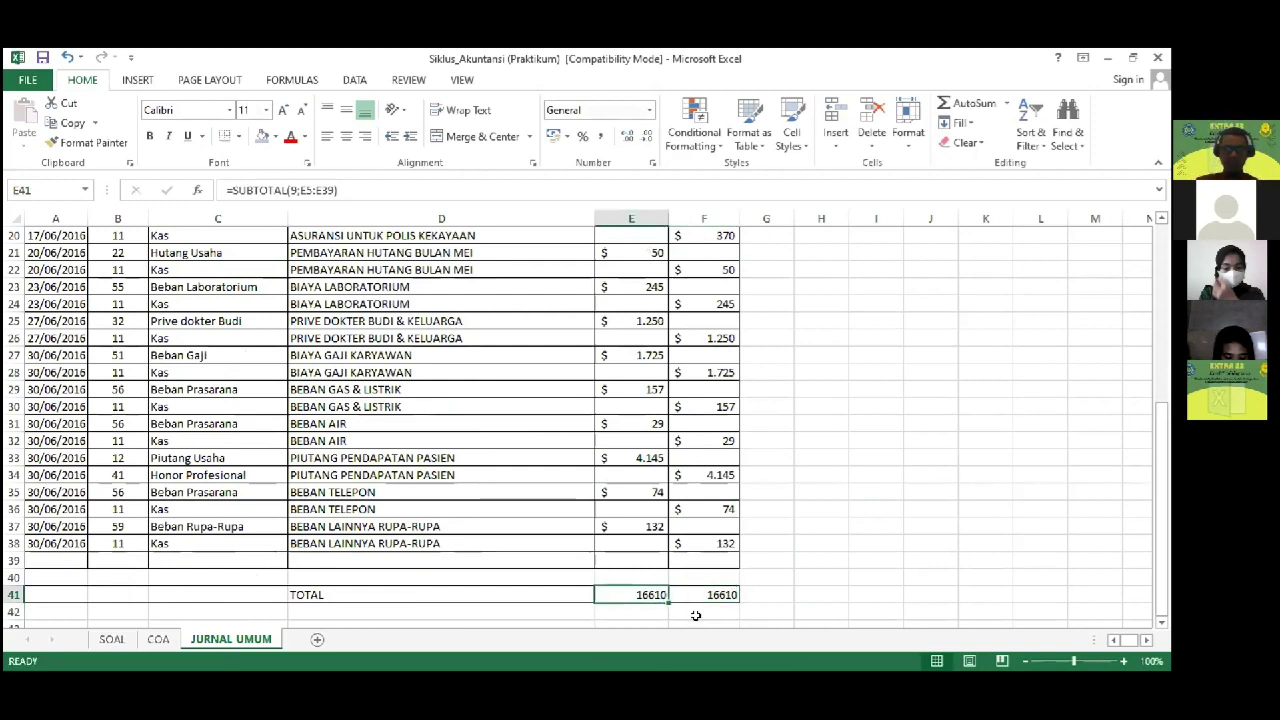
key(shift+Right)
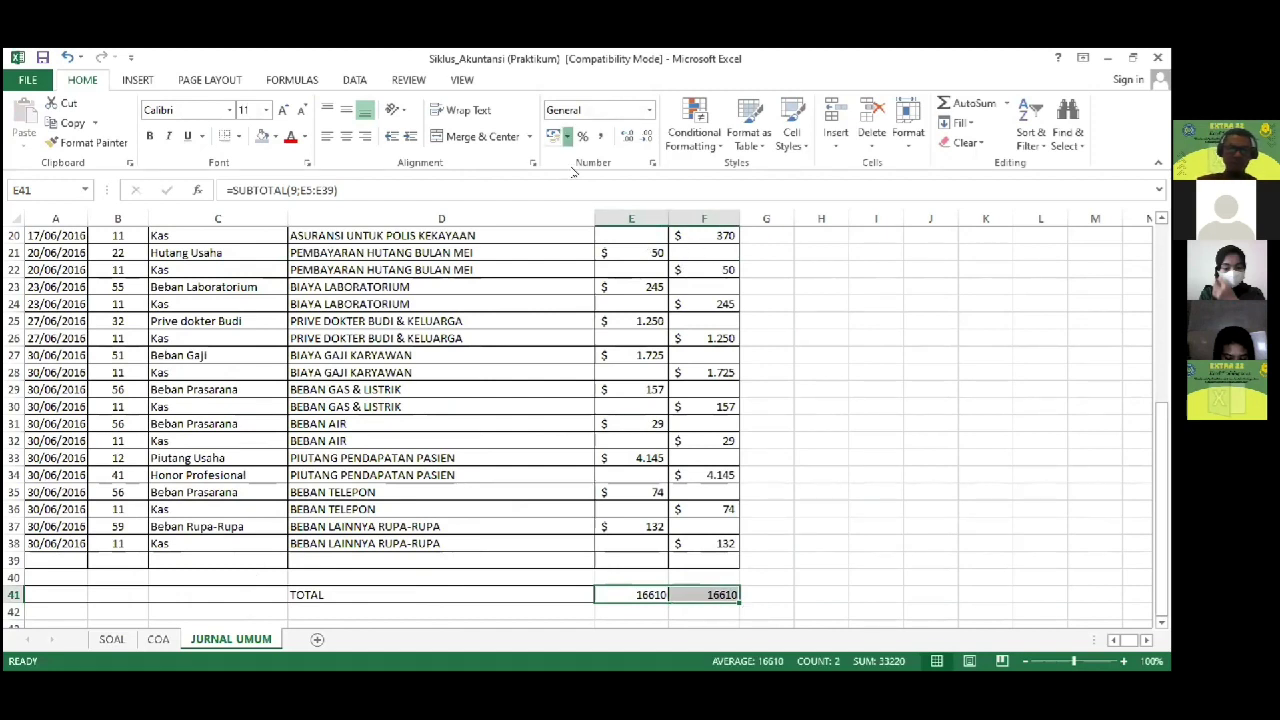
click(566, 136)
click(582, 181)
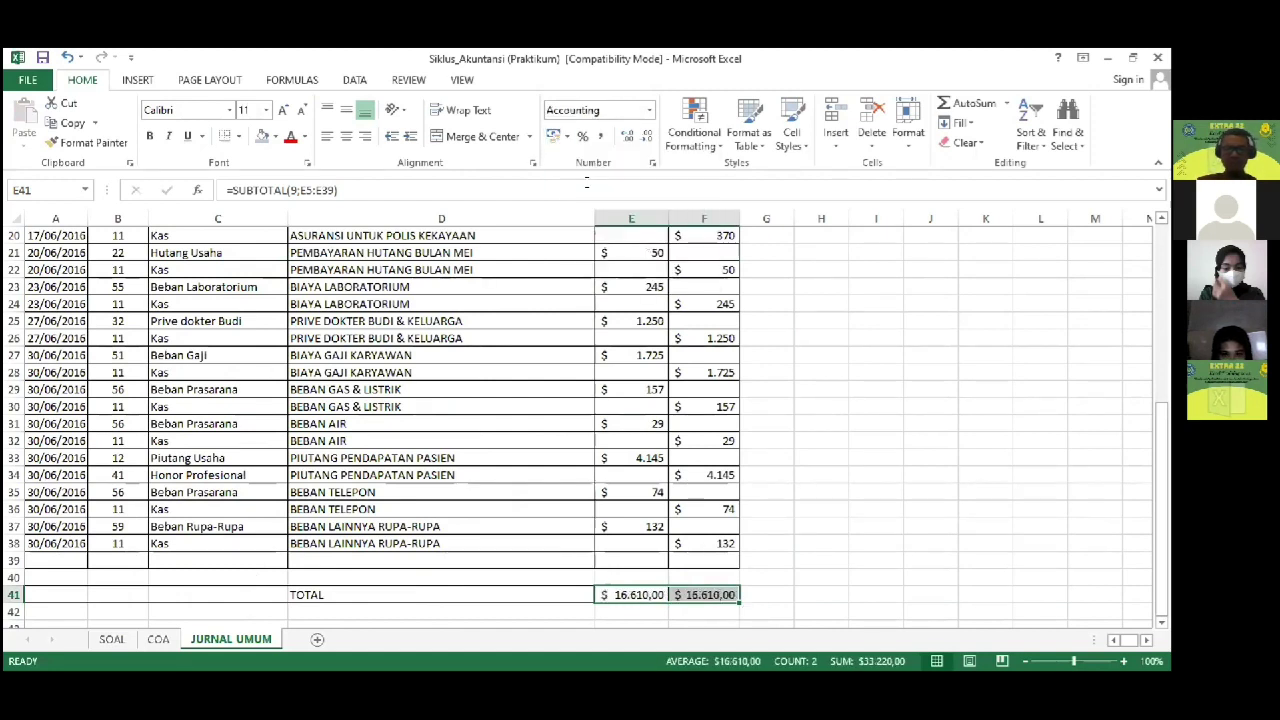
click(647, 139)
click(647, 139)
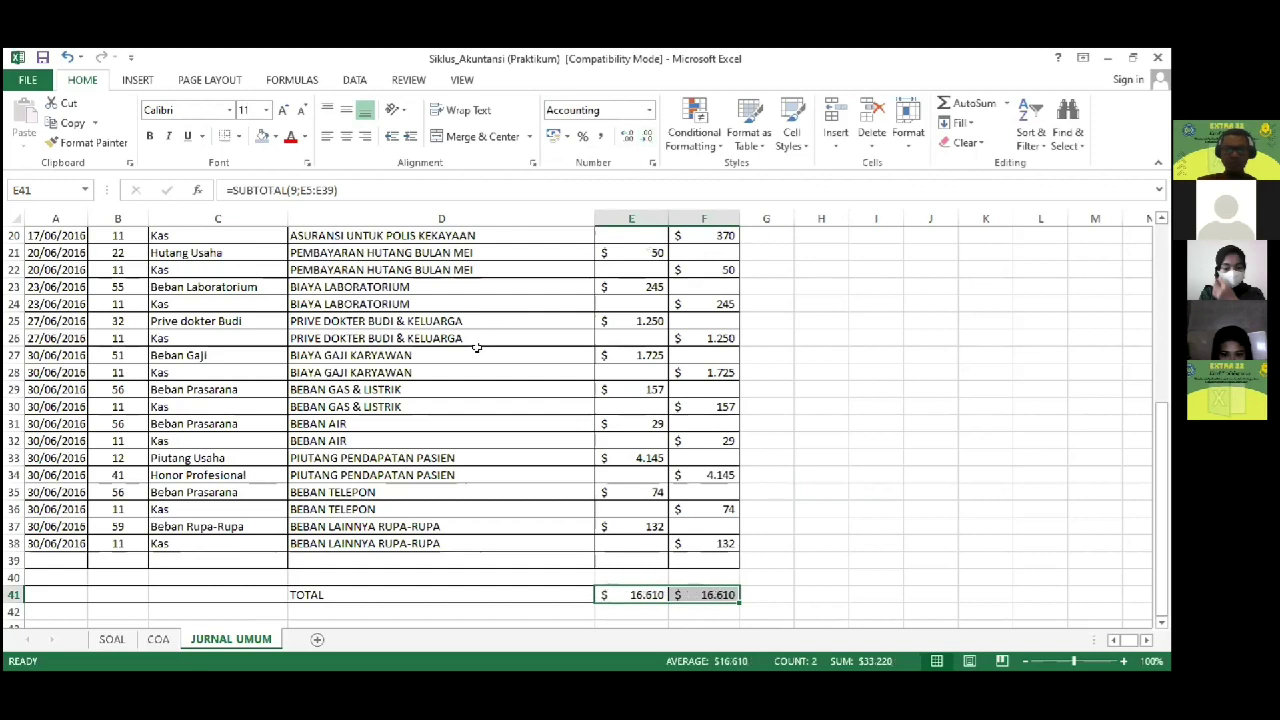
key(ctrl+b)
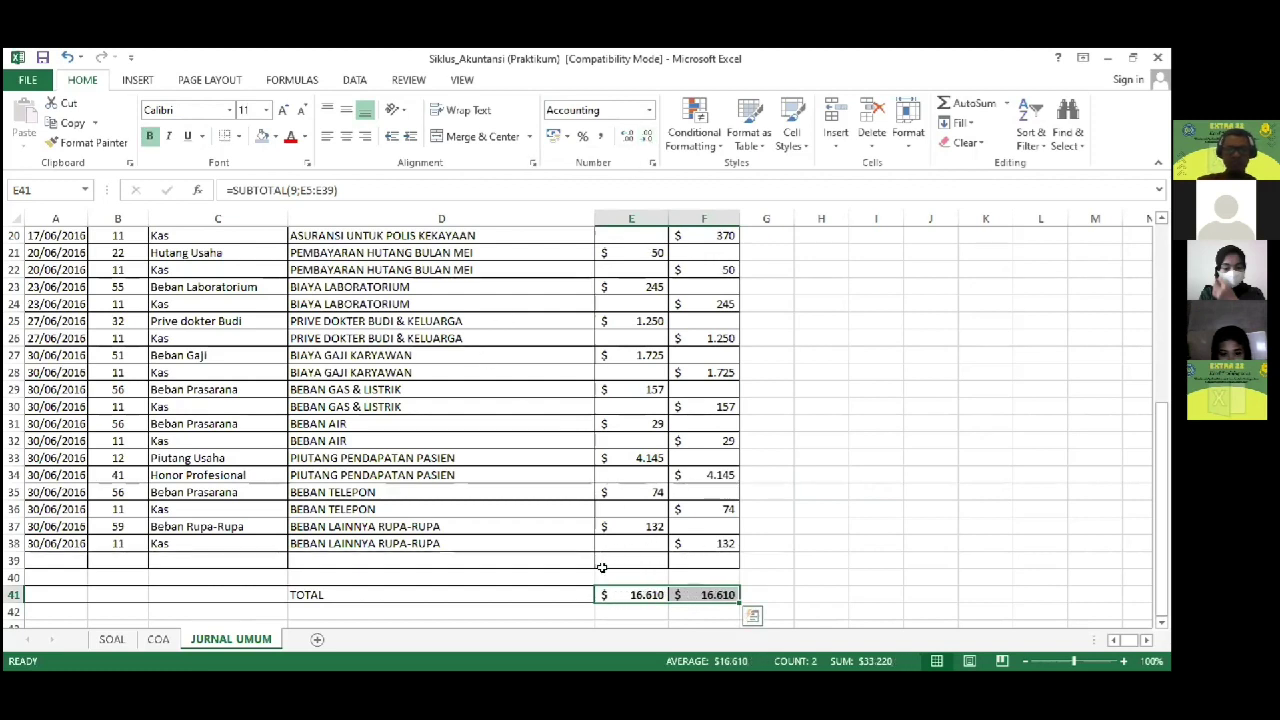
key(Left)
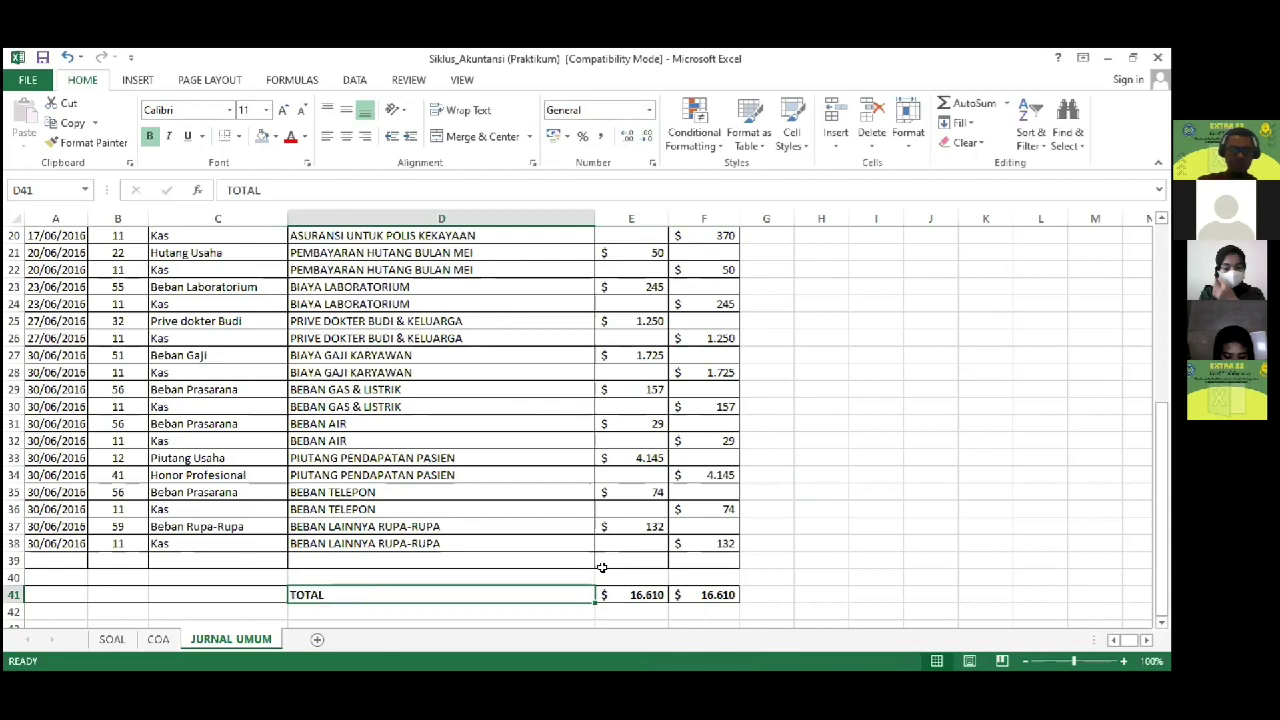
Step: Insert a blank row above the first journal entry in row 5, directly below the header
scroll(601, 567, up, 7)
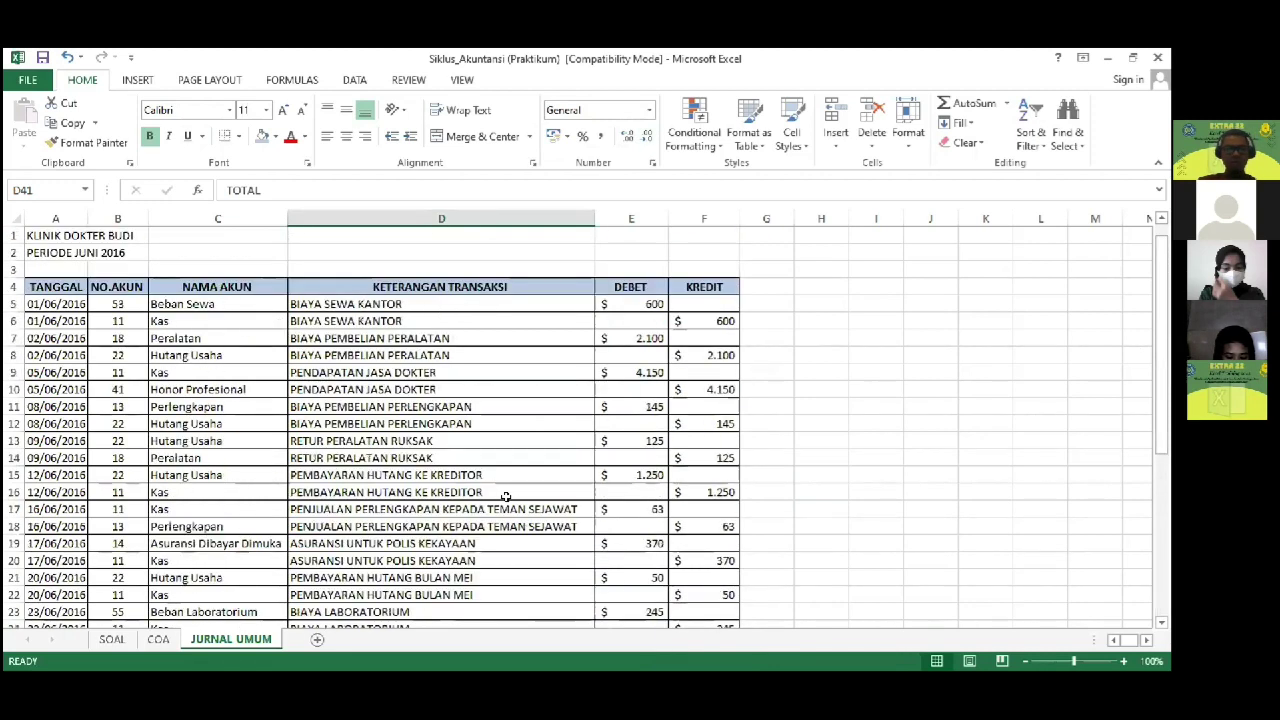
click(50, 303)
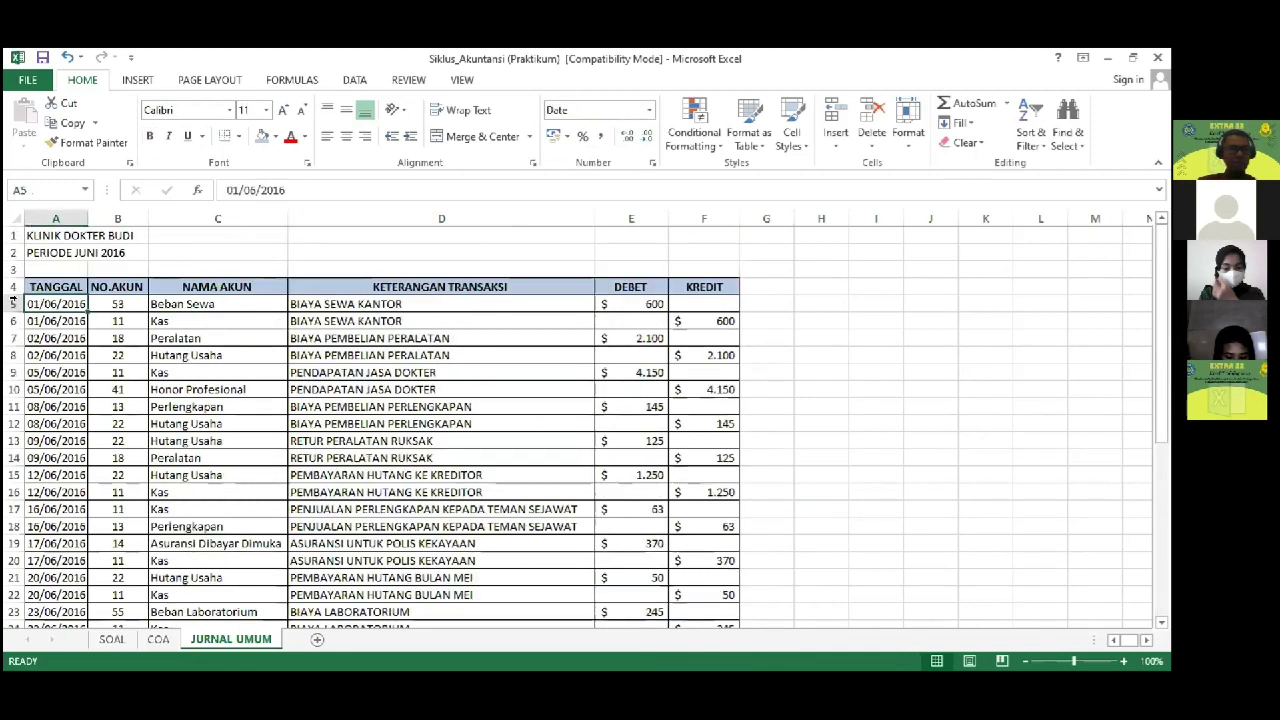
click(13, 303)
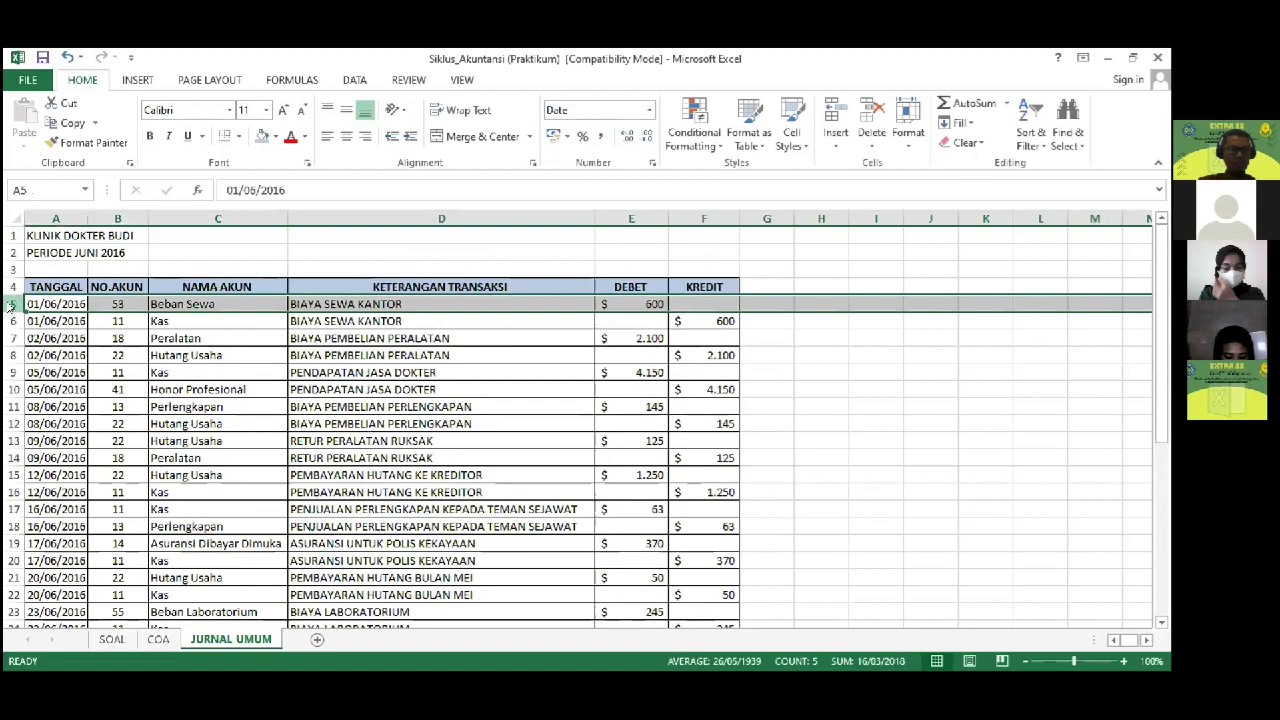
right_click(10, 305)
click(76, 429)
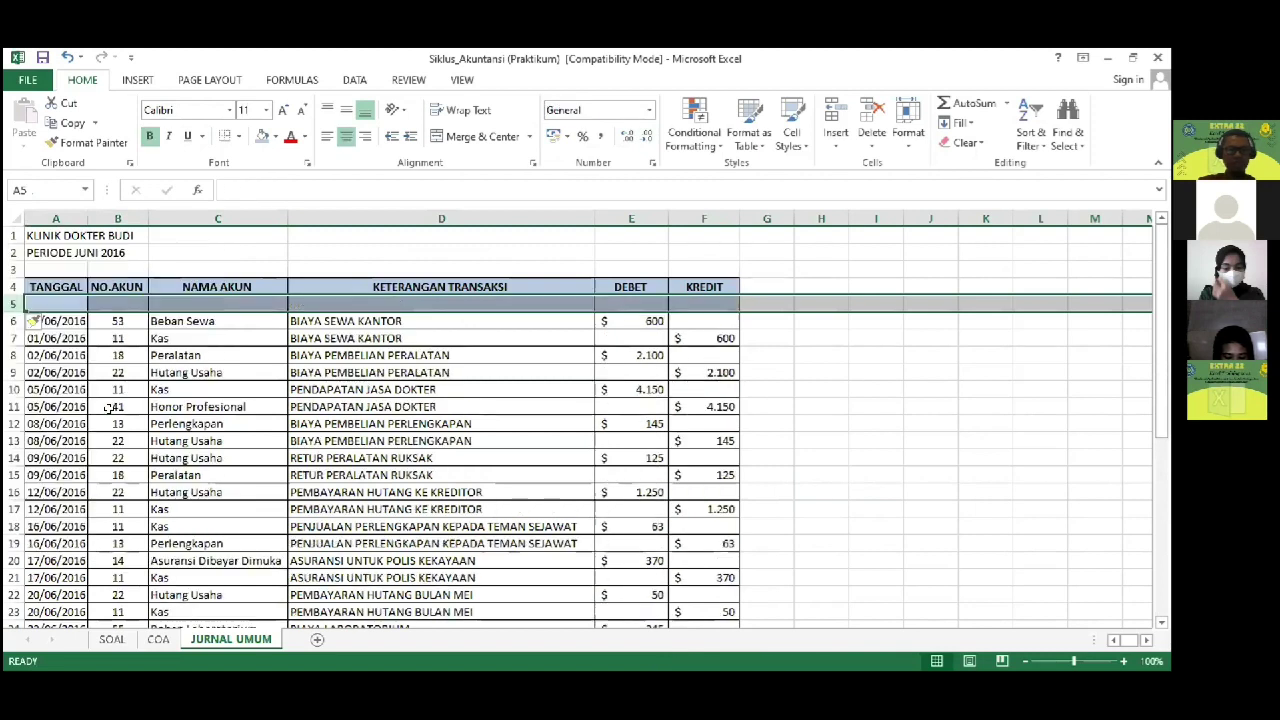
Step: Insert a second blank row above the first journal entry, at row 6 of JURNAL UMUM
click(120, 404)
click(13, 320)
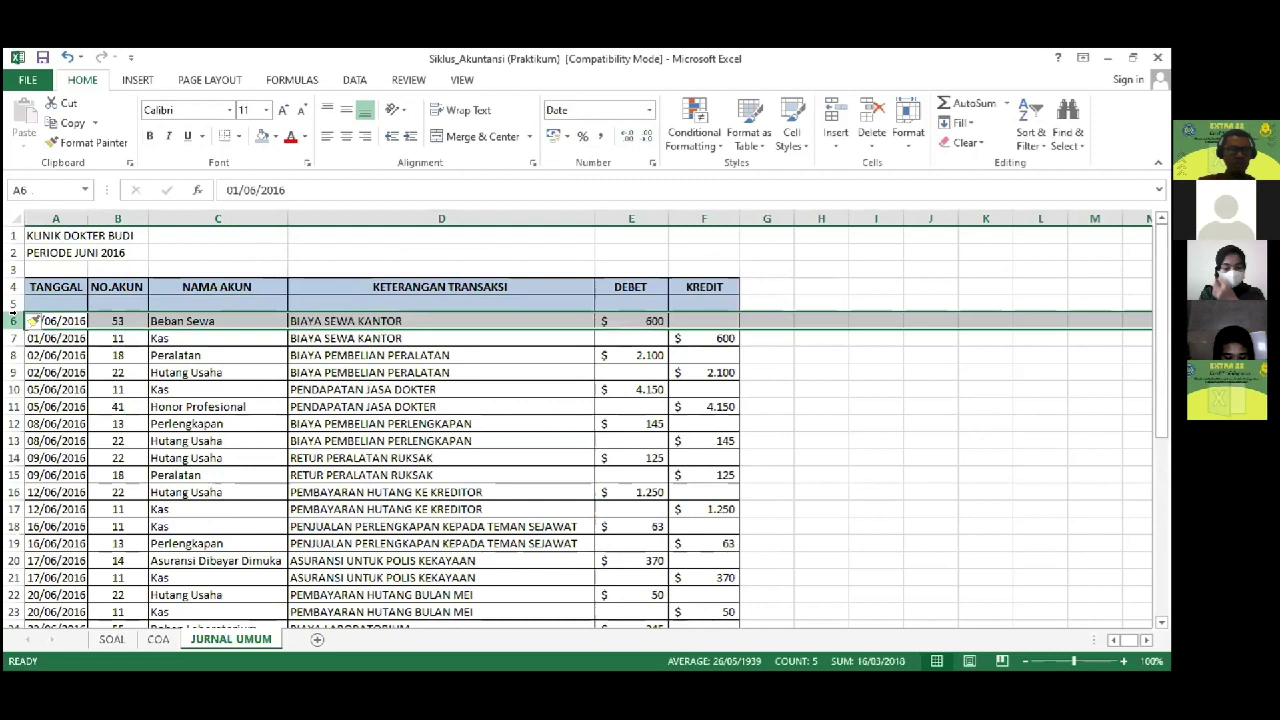
right_click(19, 325)
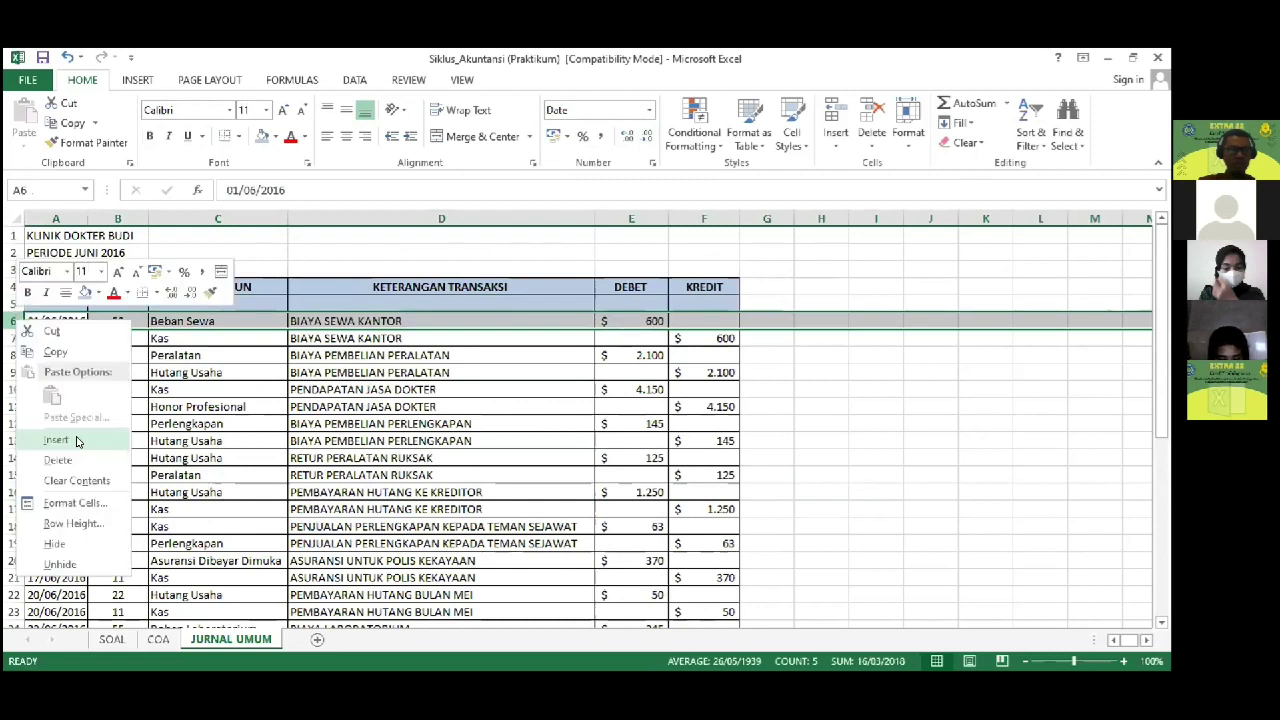
click(73, 433)
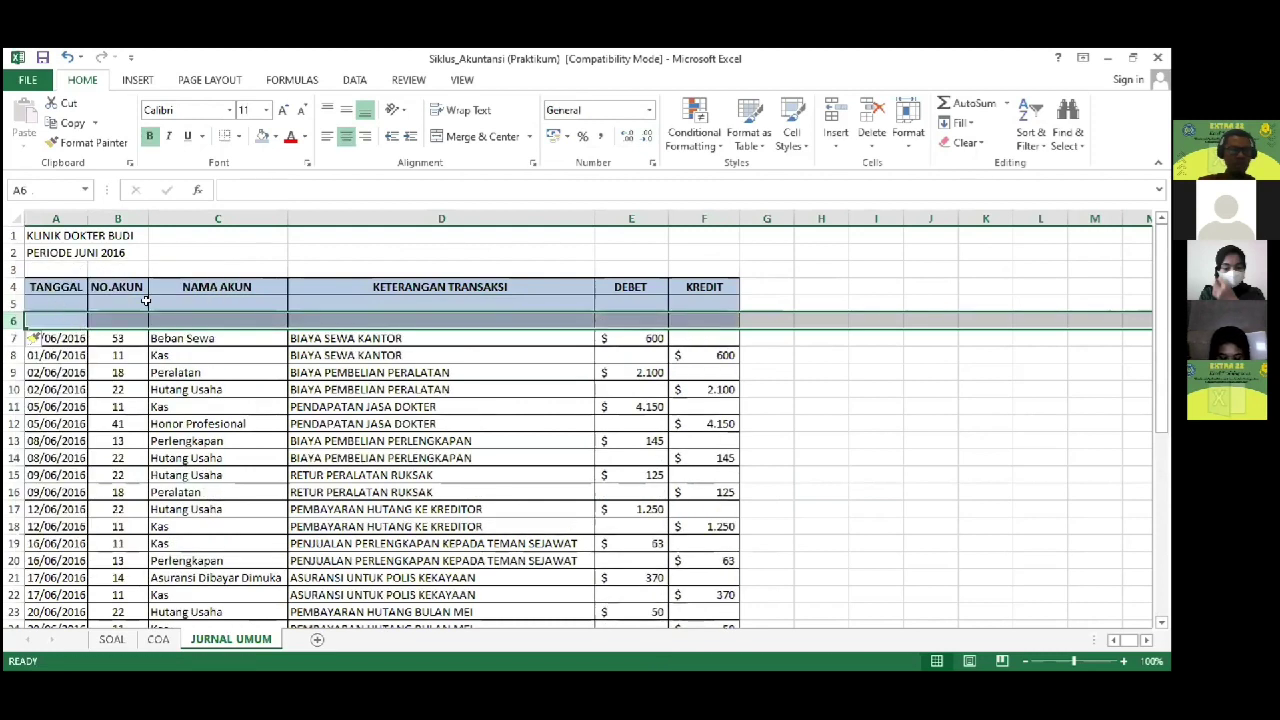
Step: Remove the fill colour and the inner horizontal border from the blank cells A5:F6
drag(55, 304, 704, 320)
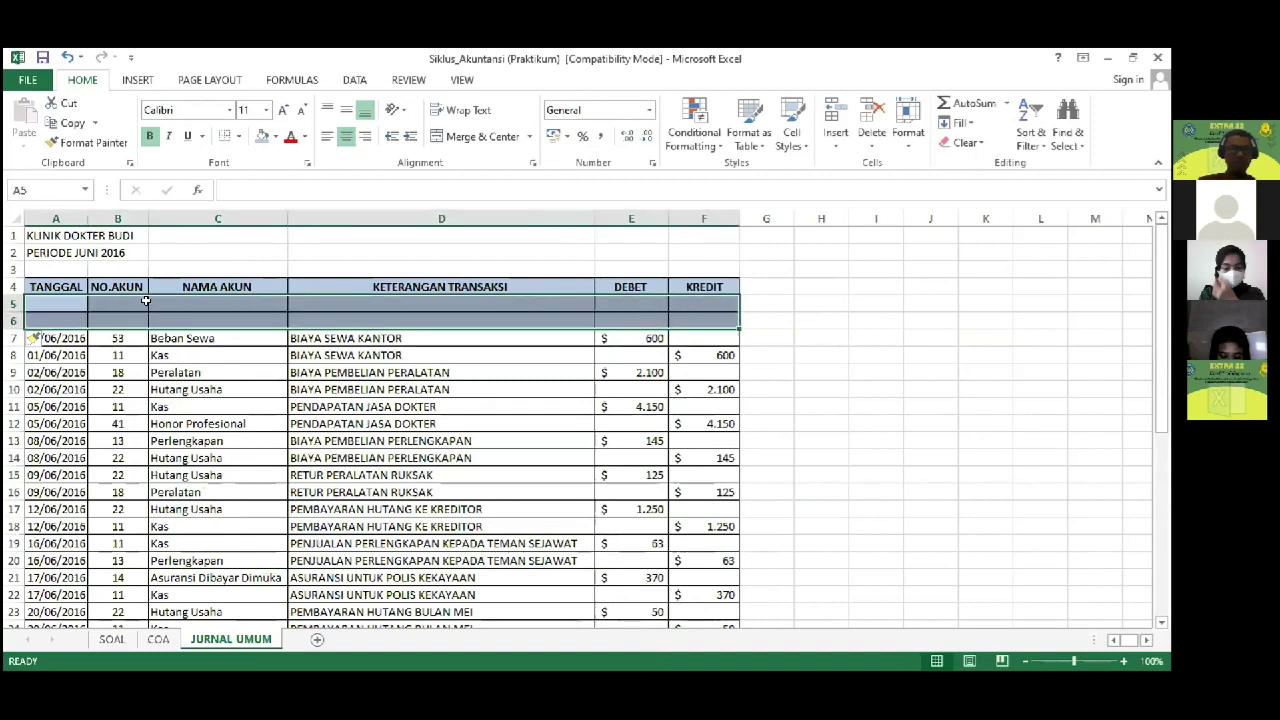
click(276, 136)
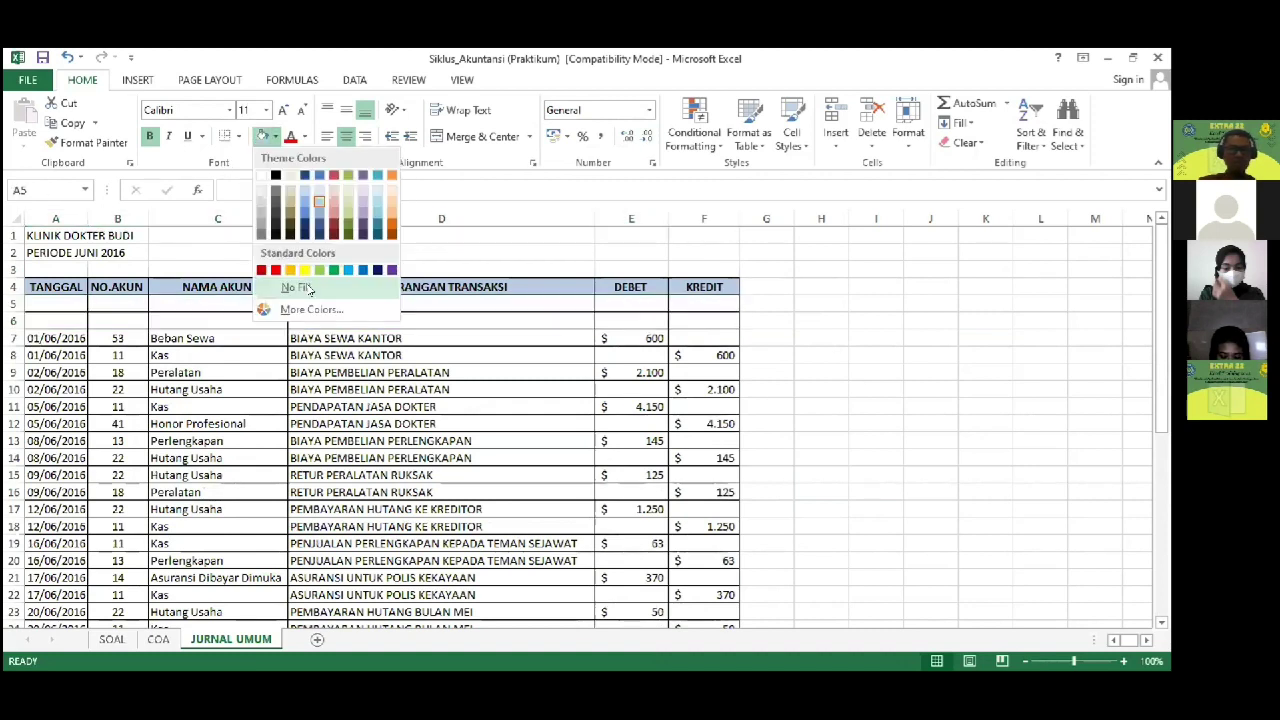
click(303, 287)
key(ctrl+1)
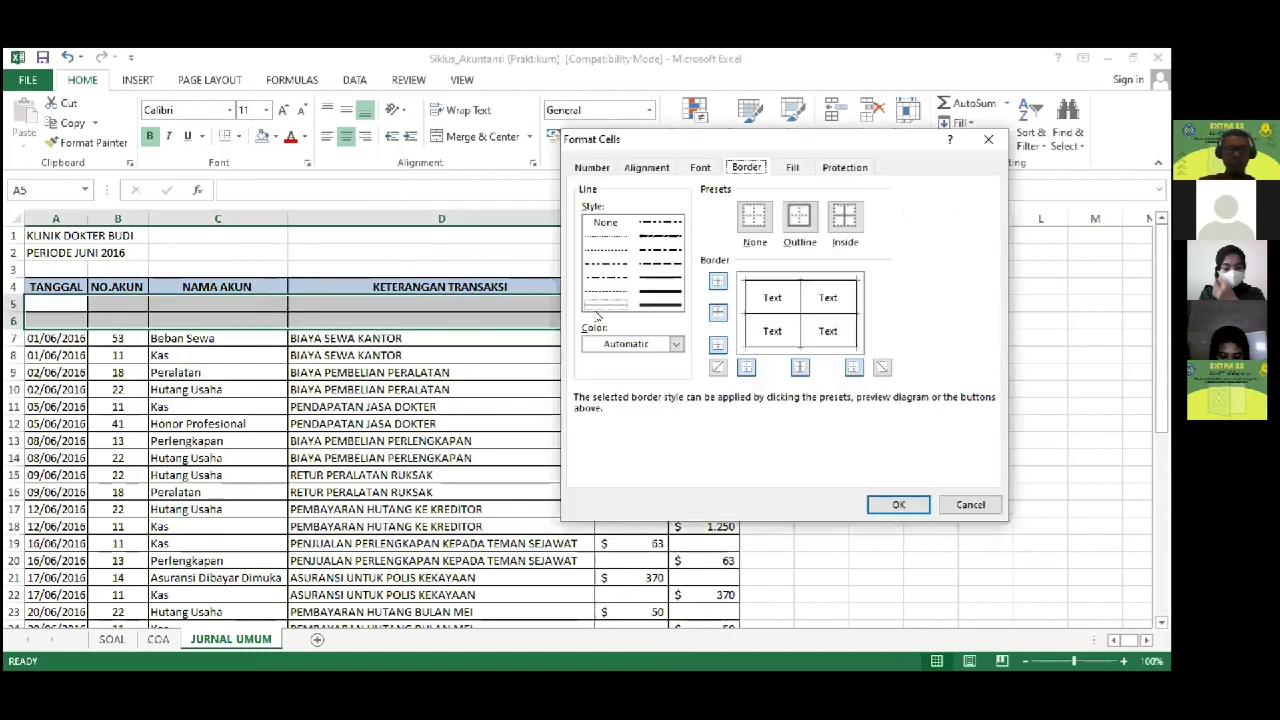
click(766, 316)
click(912, 503)
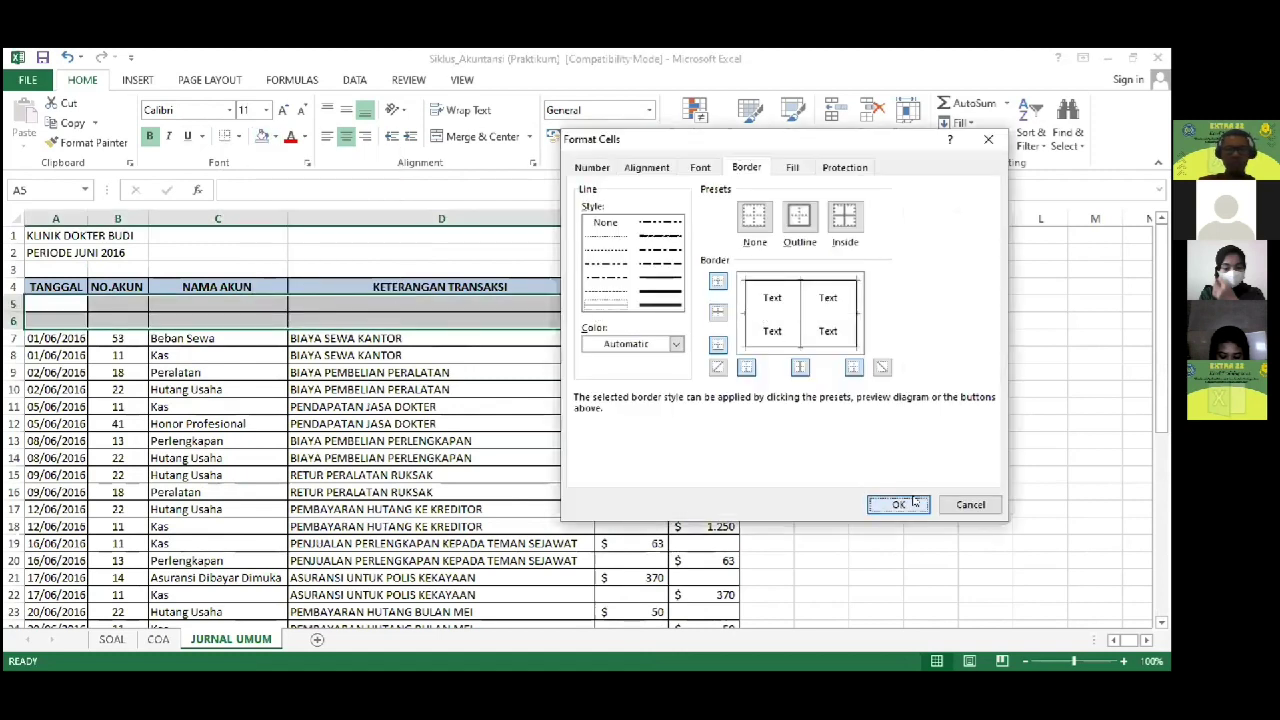
click(821, 491)
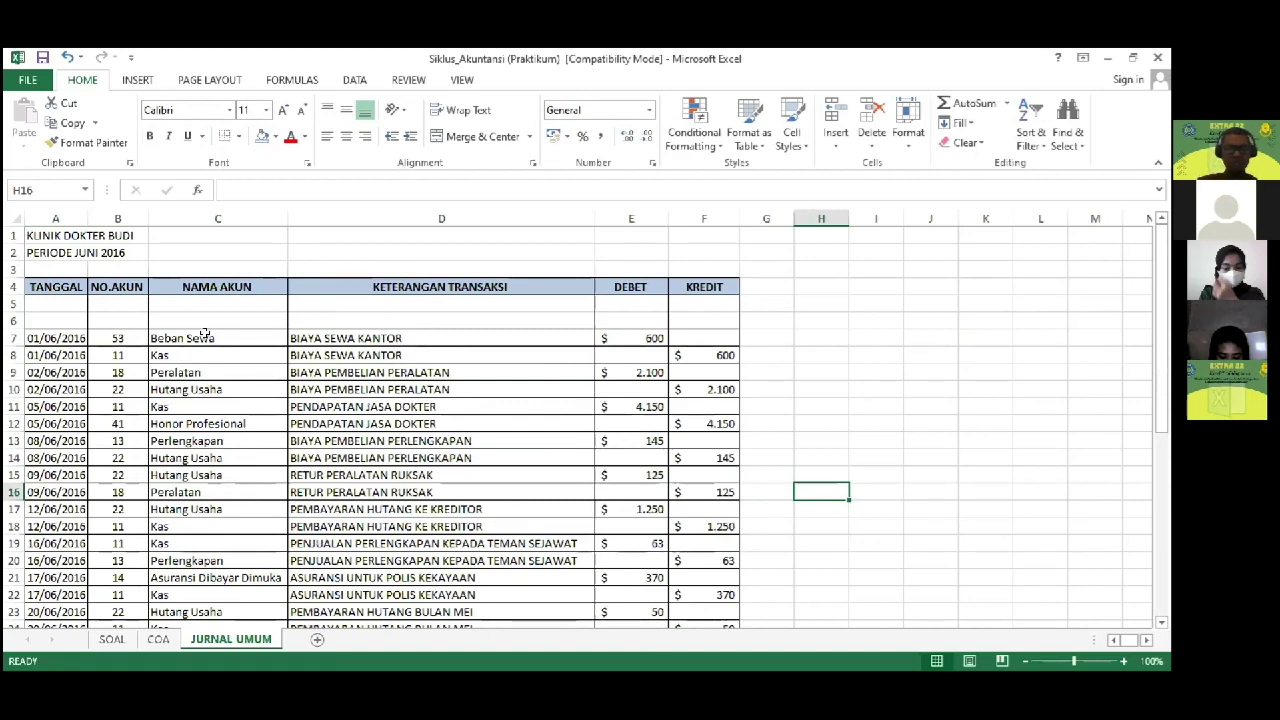
Step: Check the end of the journal, then read instructions (A) to (C) at the bottom of the SOAL sheet
scroll(438, 396, down, 9)
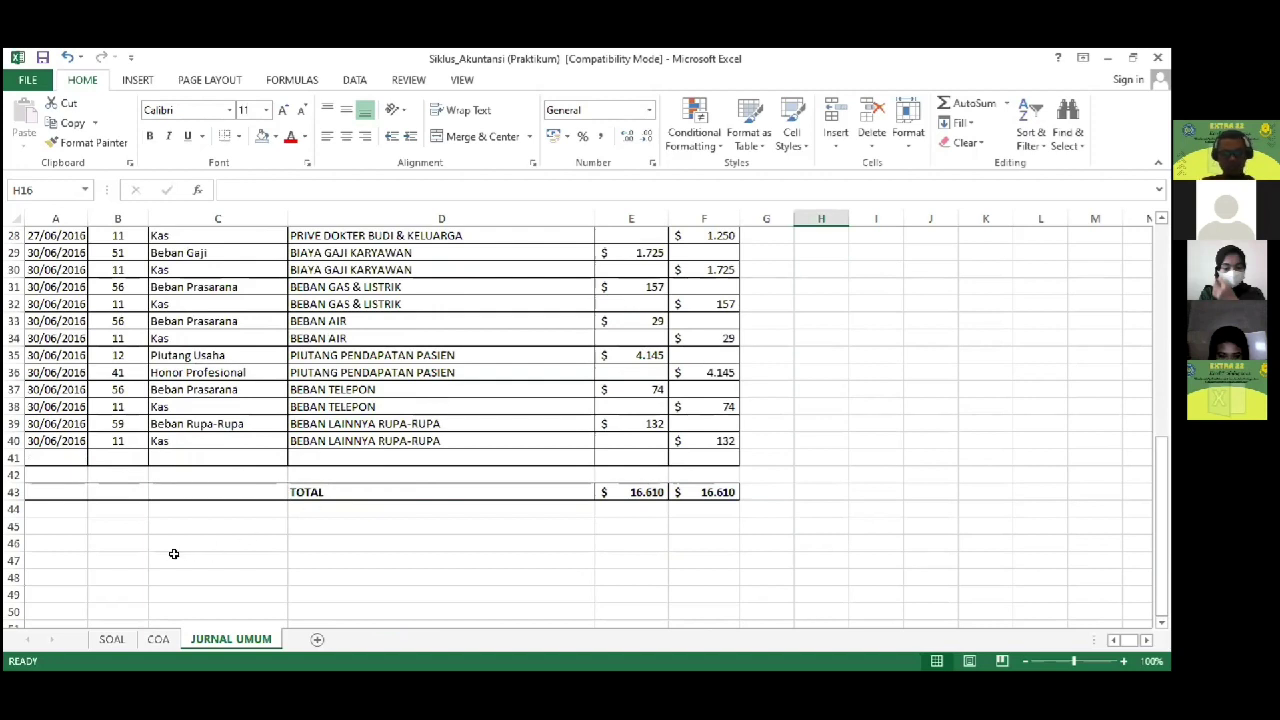
click(112, 640)
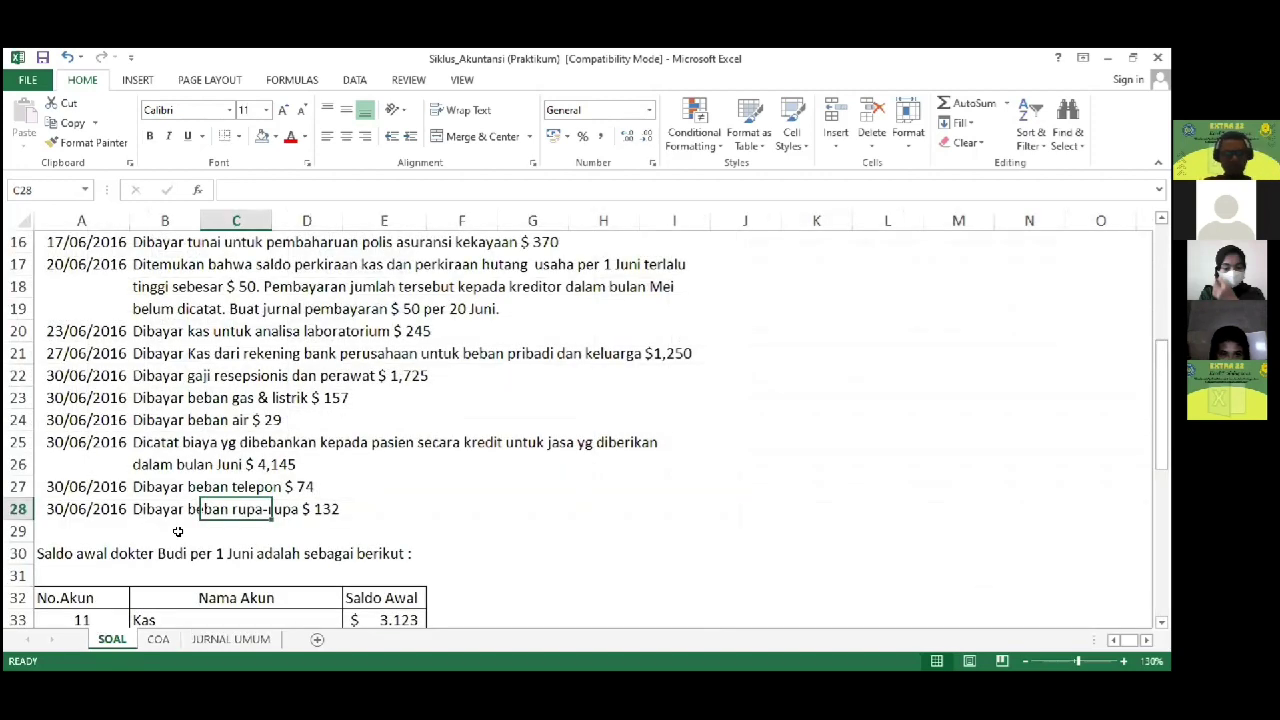
scroll(178, 532, down, 8)
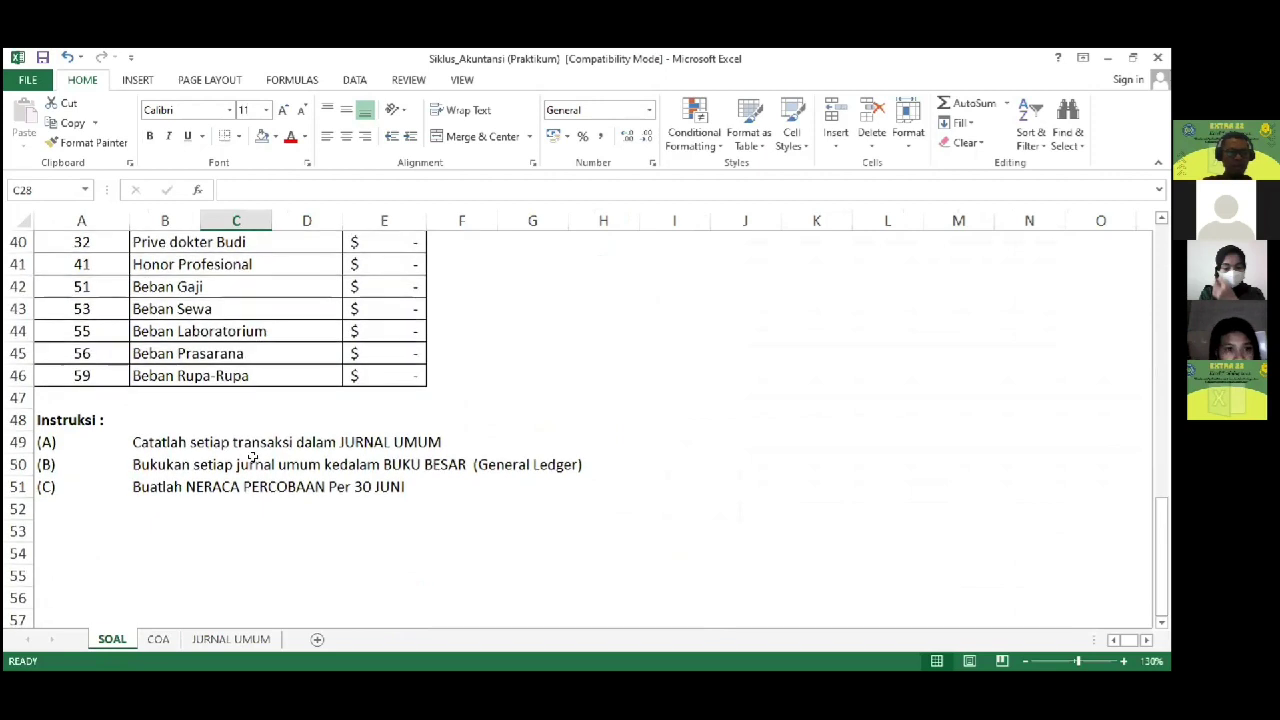
click(370, 309)
click(392, 440)
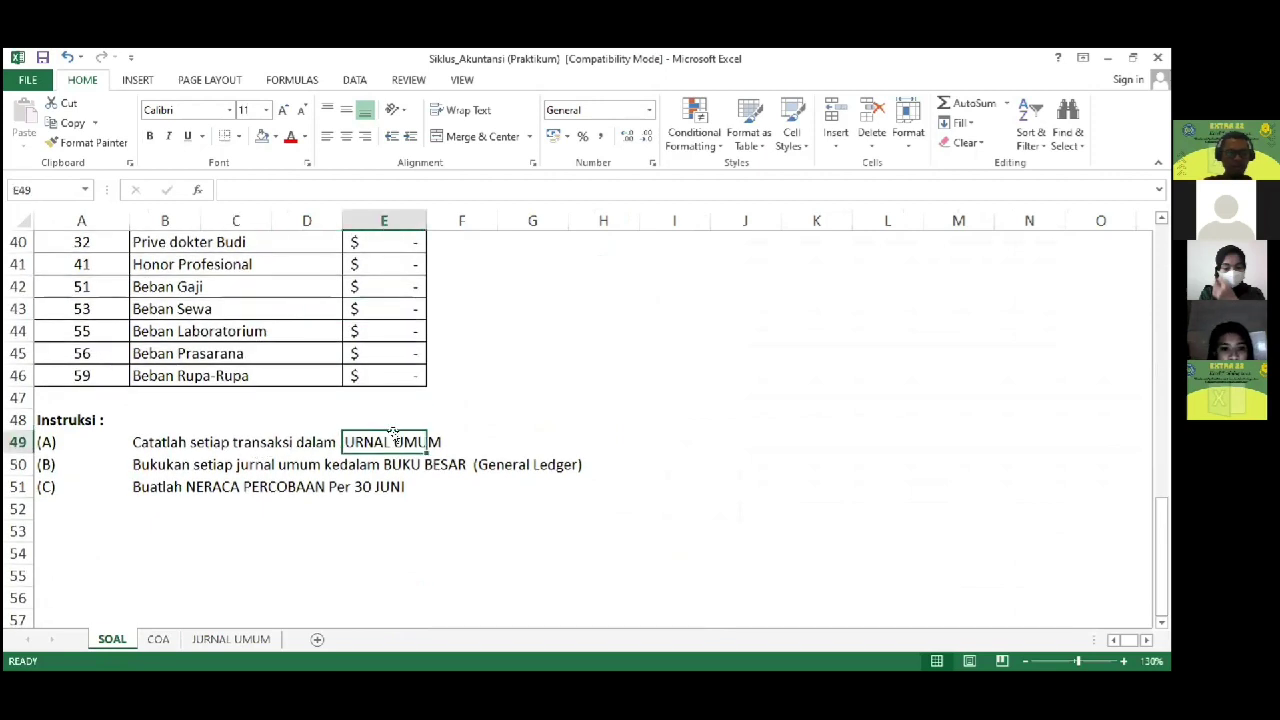
click(45, 465)
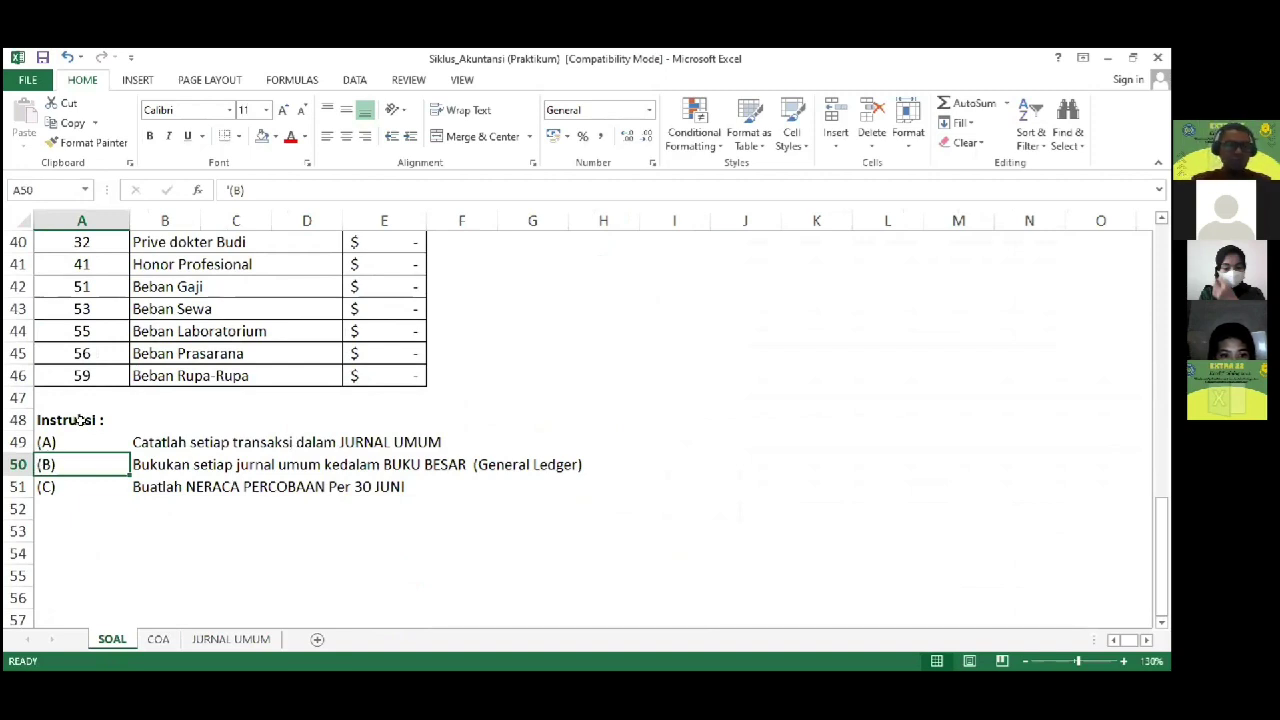
Step: Go through the accounts in the opening balance table on SOAL, from Kas down to Beban Rupa-Rupa
scroll(80, 420, up, 5)
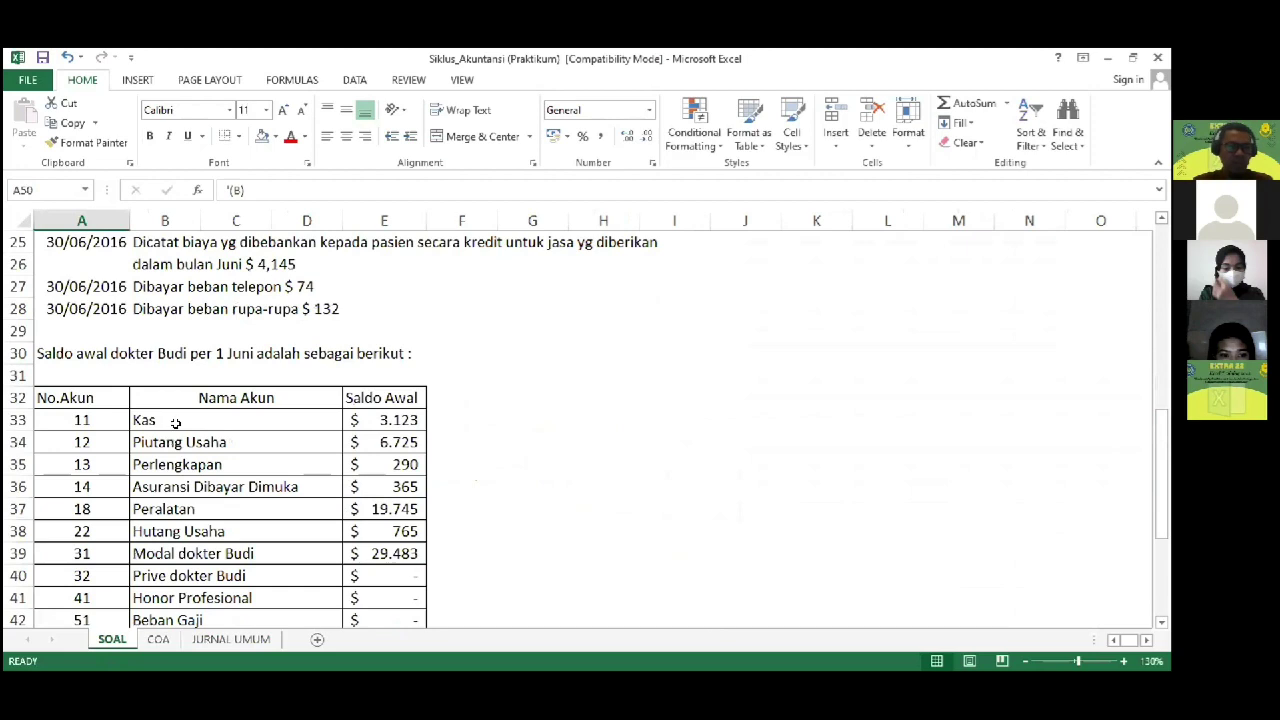
click(176, 424)
click(159, 448)
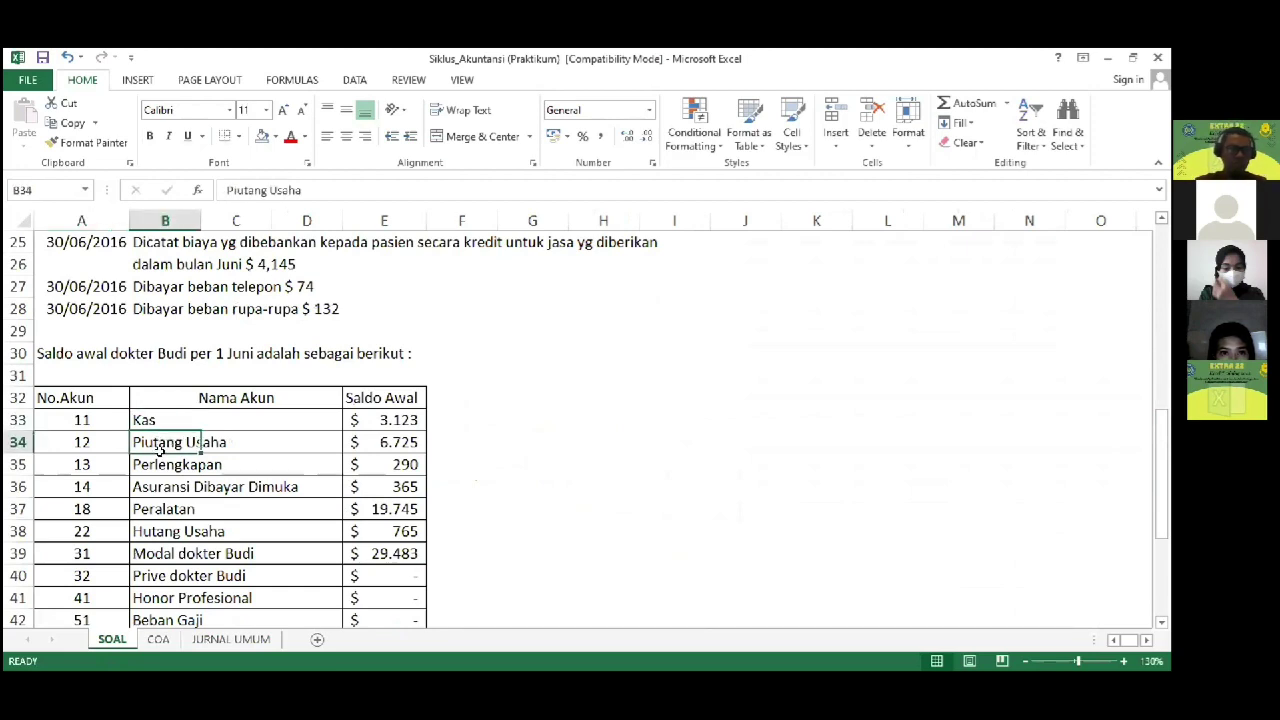
click(147, 468)
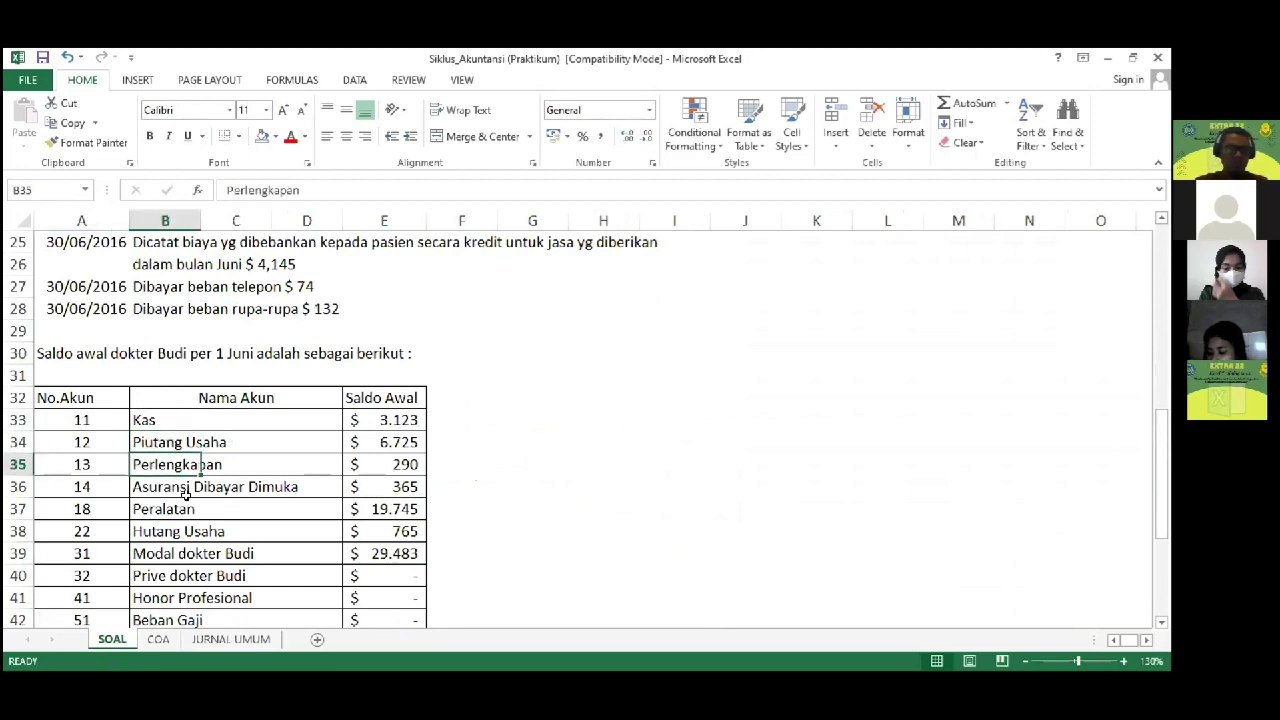
click(146, 490)
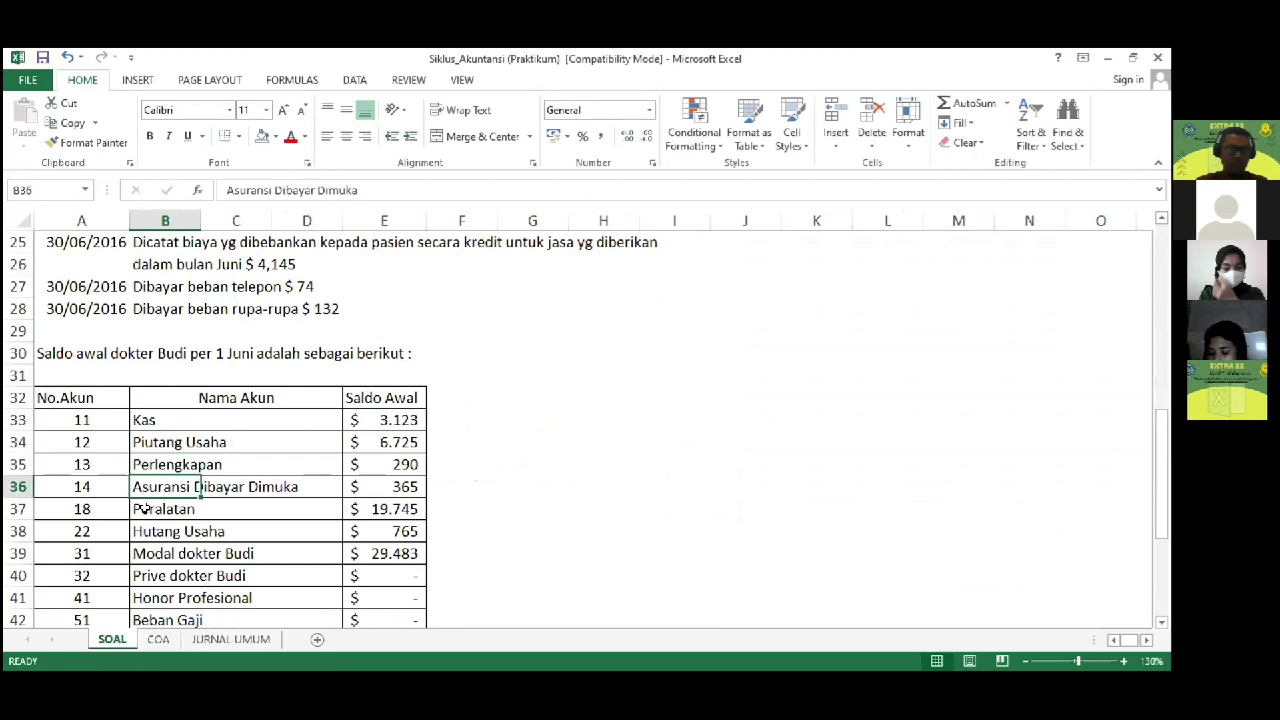
click(146, 510)
click(157, 553)
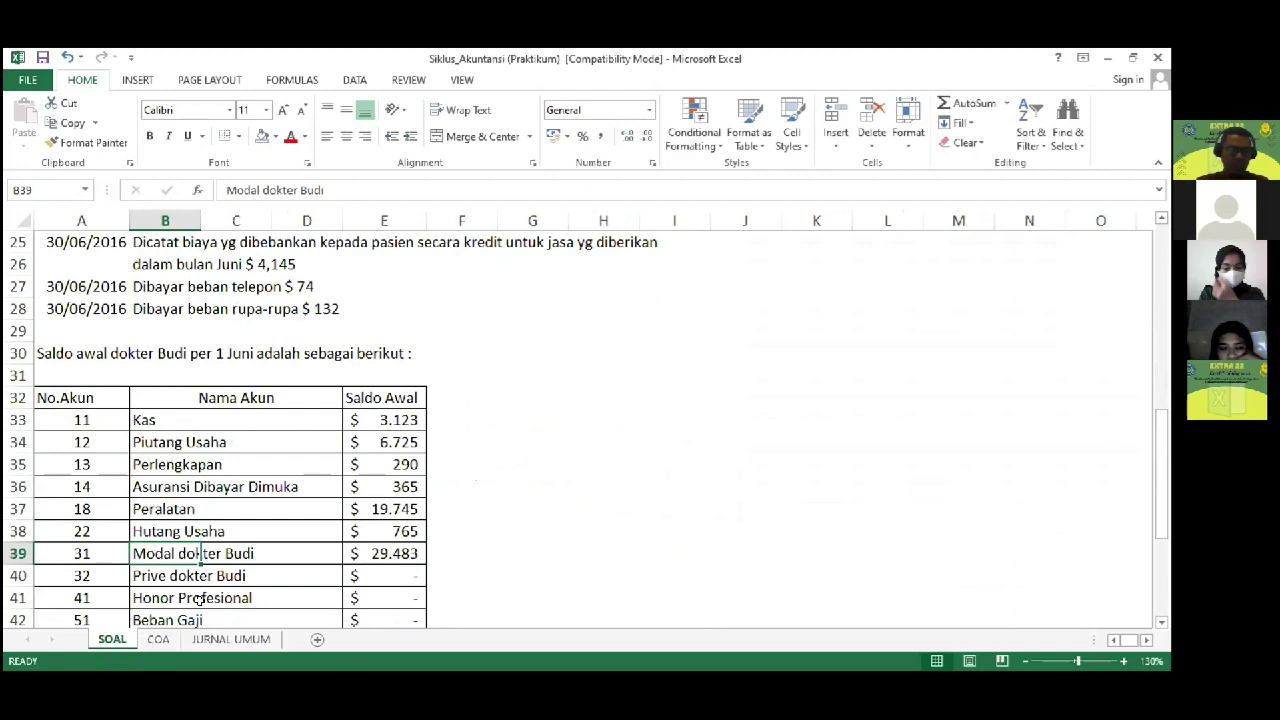
click(189, 576)
scroll(186, 565, down, 3)
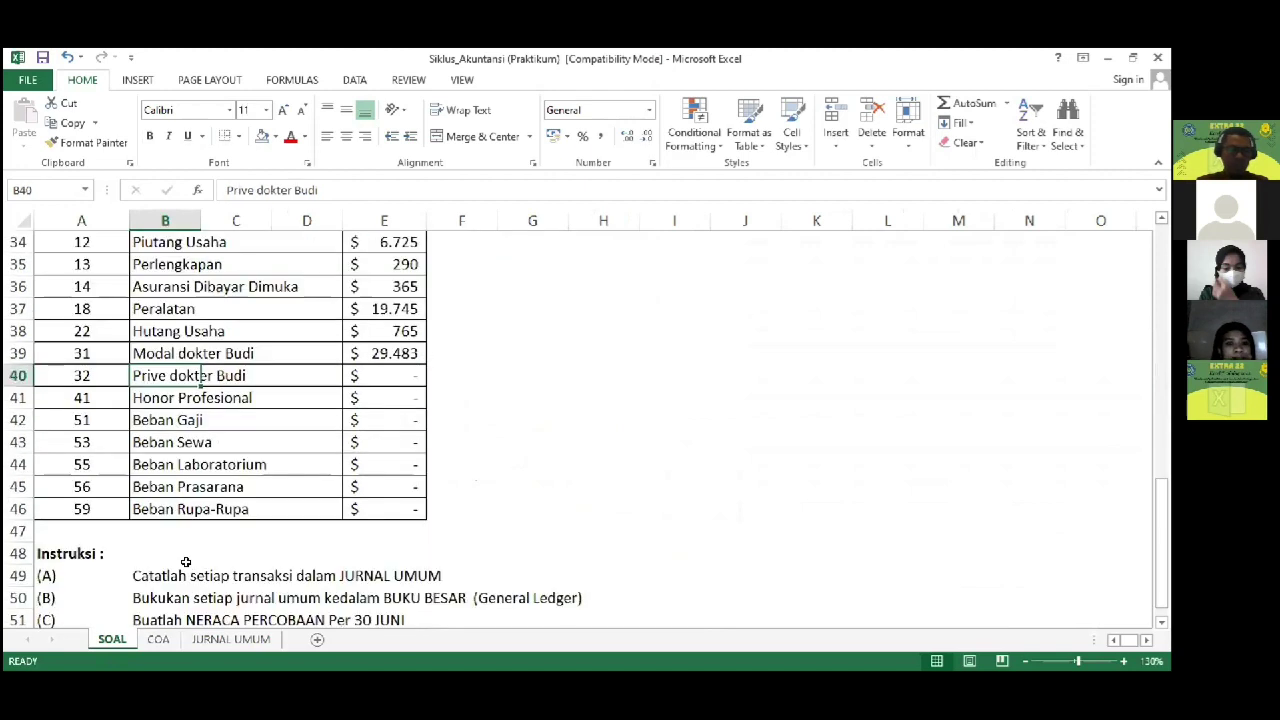
click(146, 511)
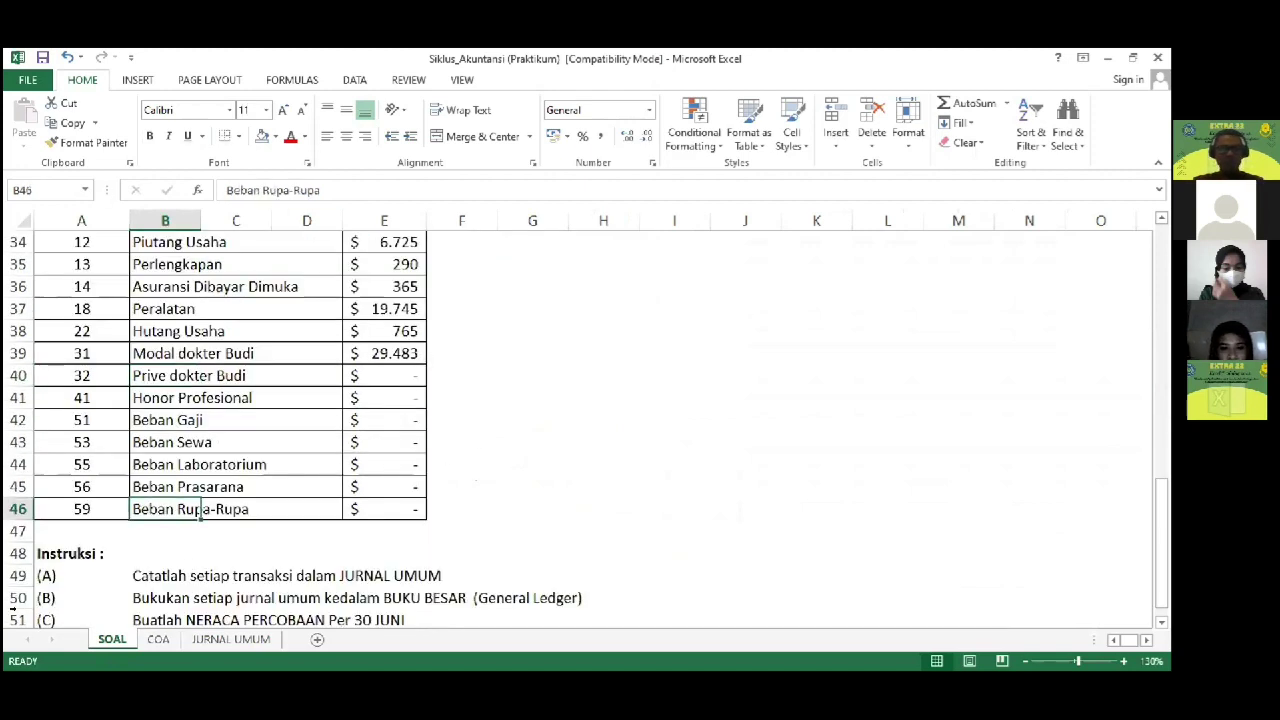
Step: Review the entries on JURNAL UMUM and the account list on the COA sheet
click(211, 641)
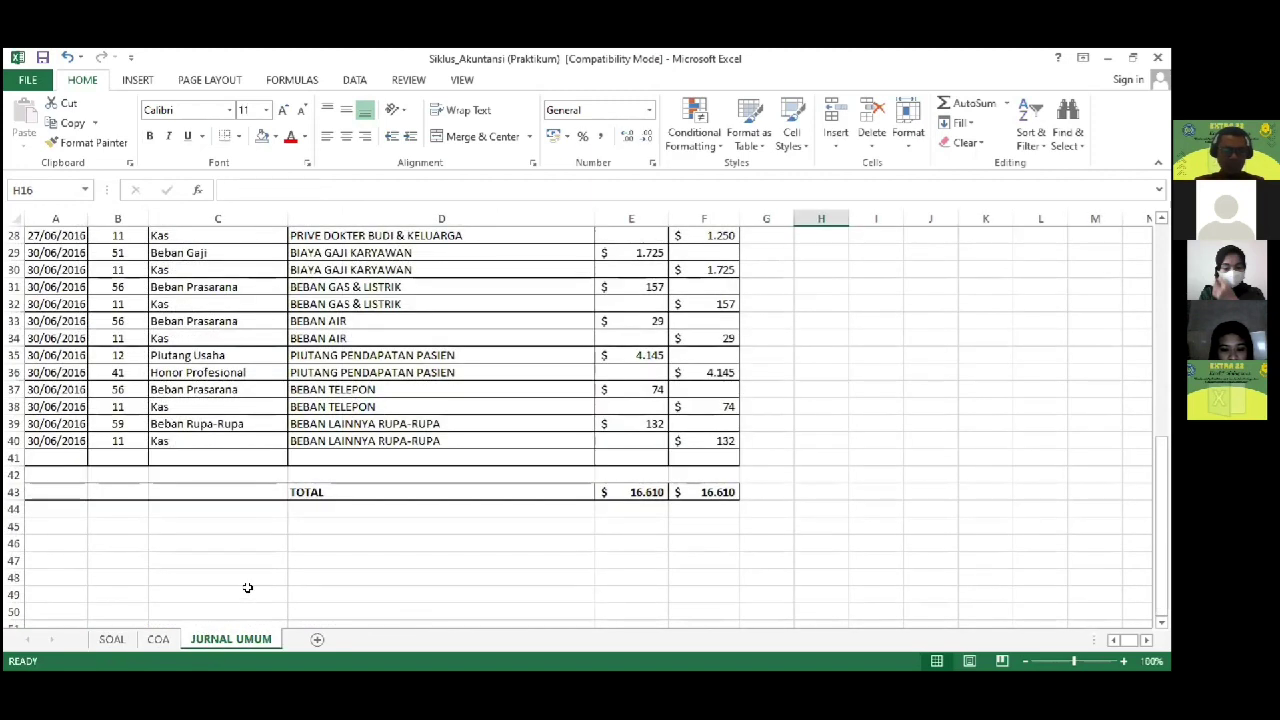
scroll(250, 588, up, 5)
scroll(248, 592, up, 2)
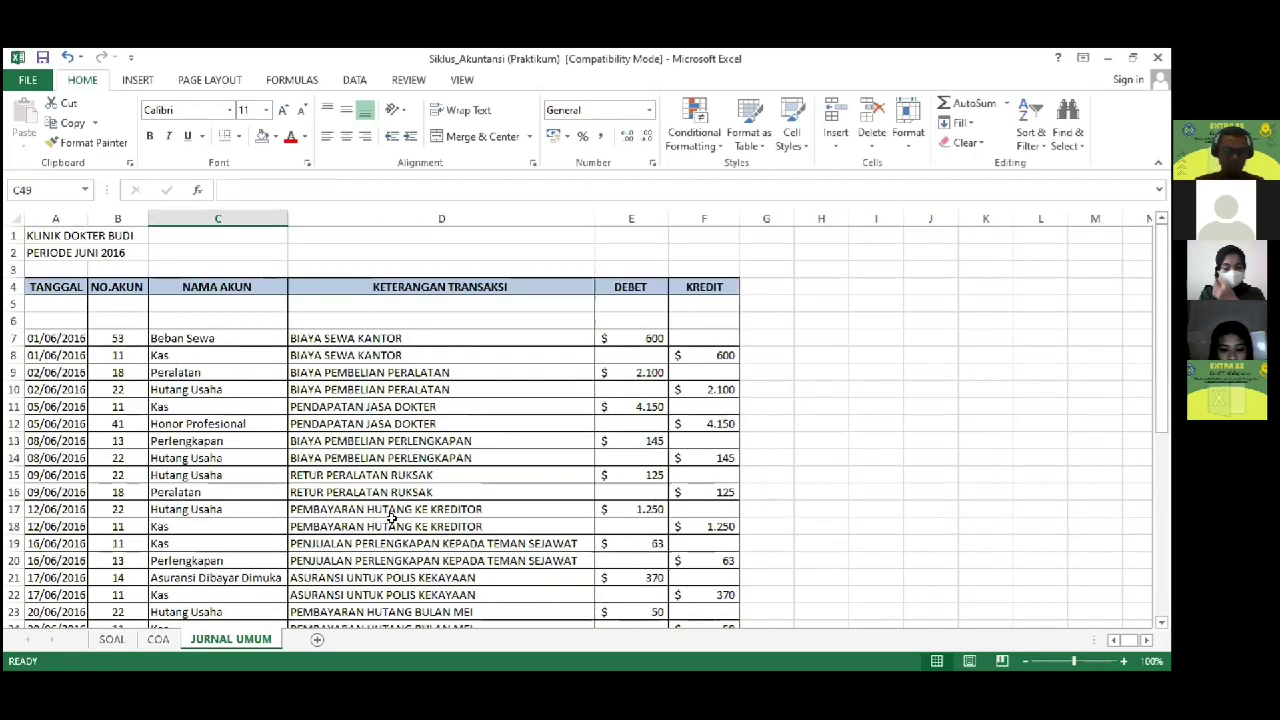
click(185, 526)
click(88, 525)
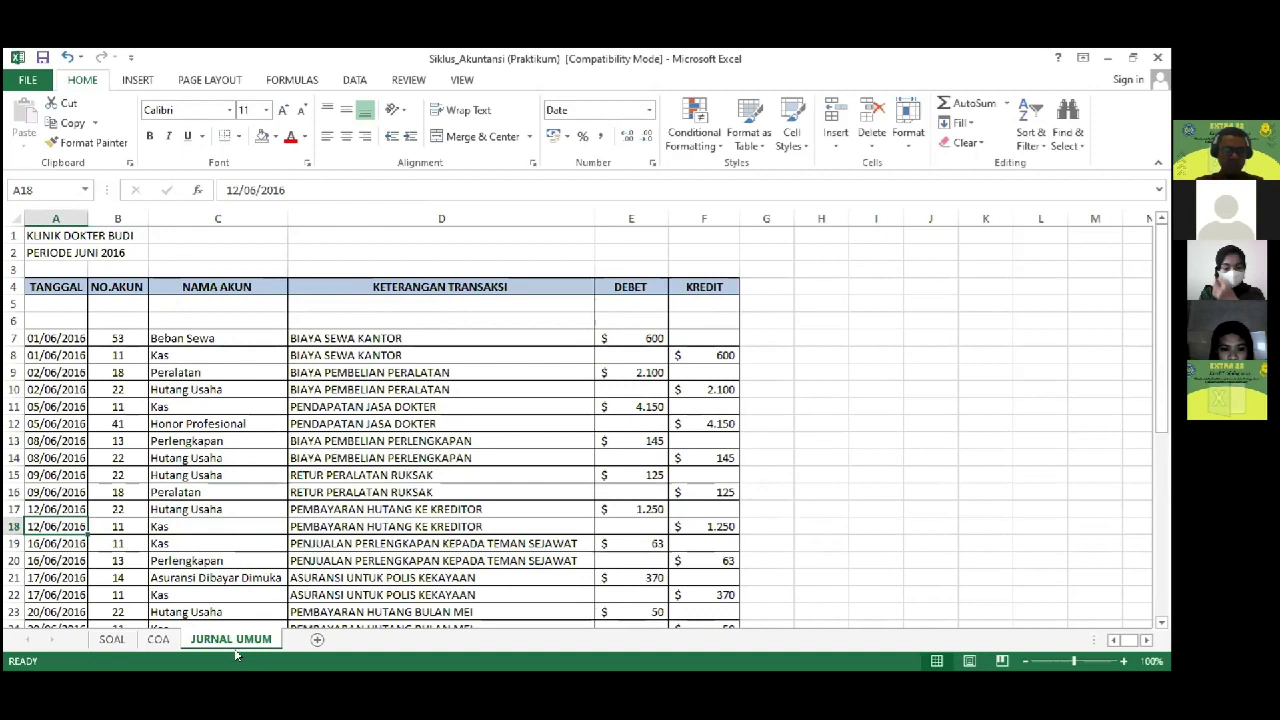
click(180, 644)
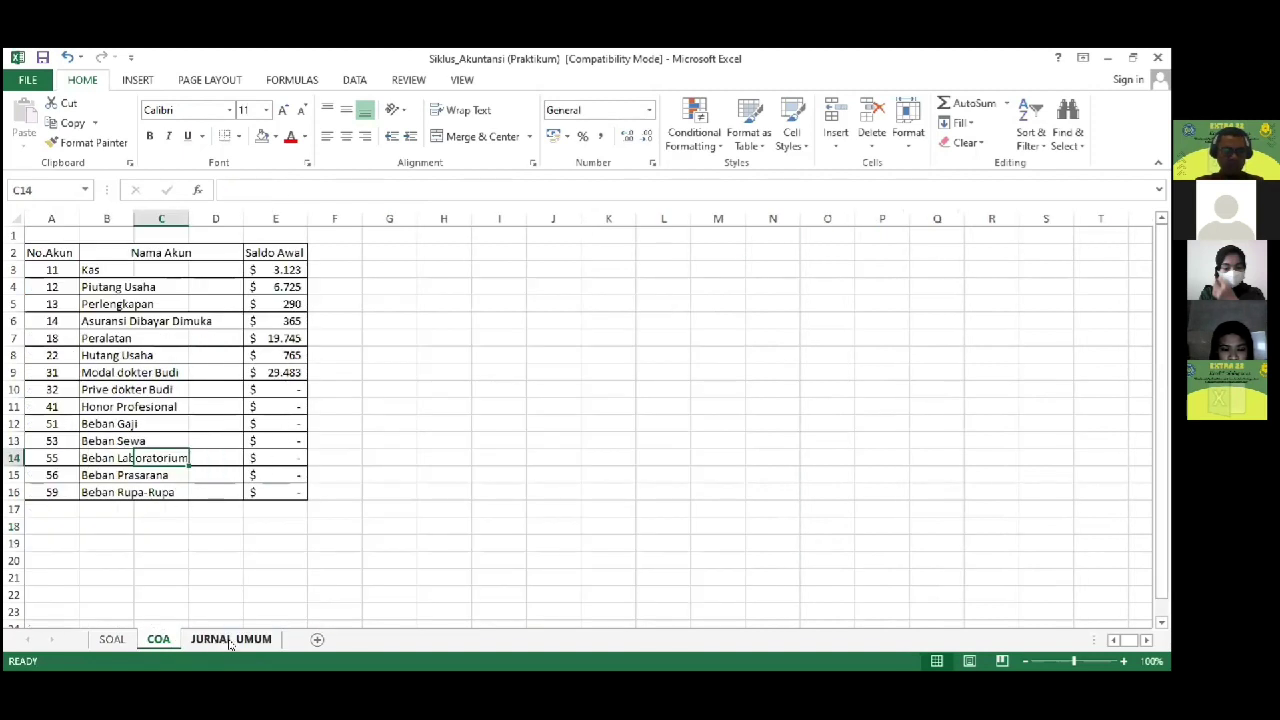
Step: Create a copy of the JURNAL UMUM sheet in the same workbook, placed before JURNAL UMUM
click(230, 643)
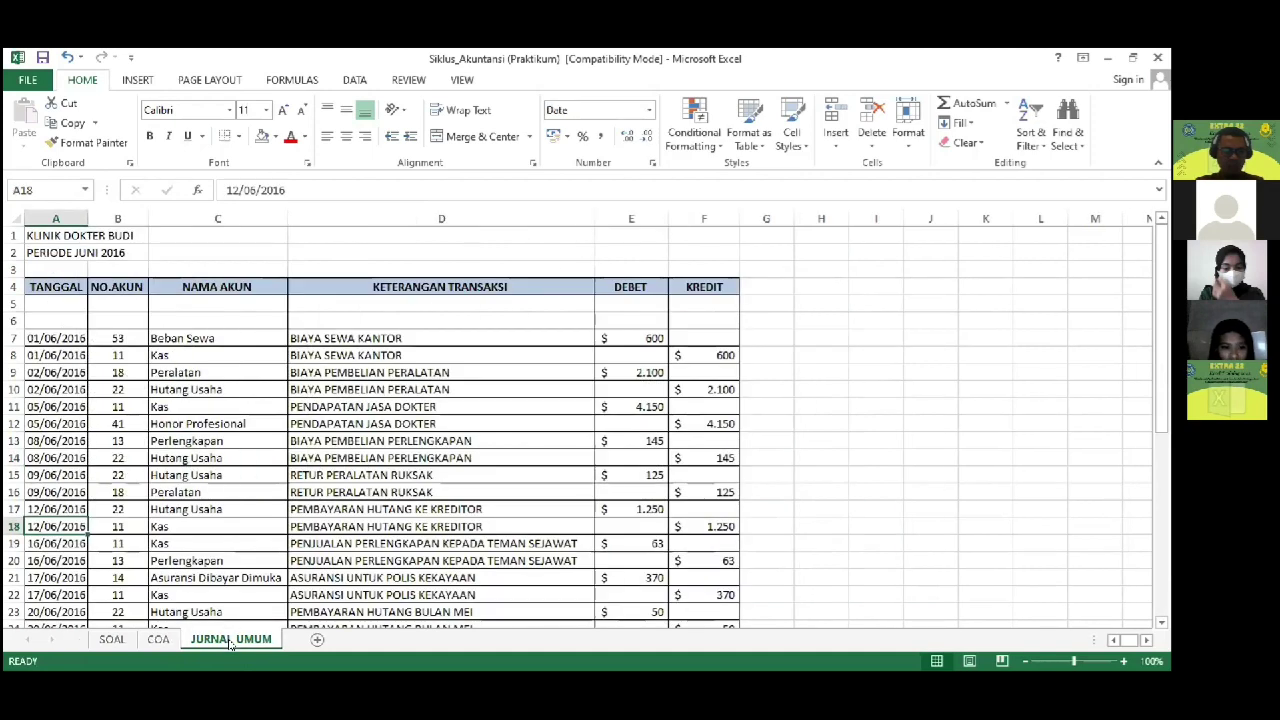
right_click(230, 645)
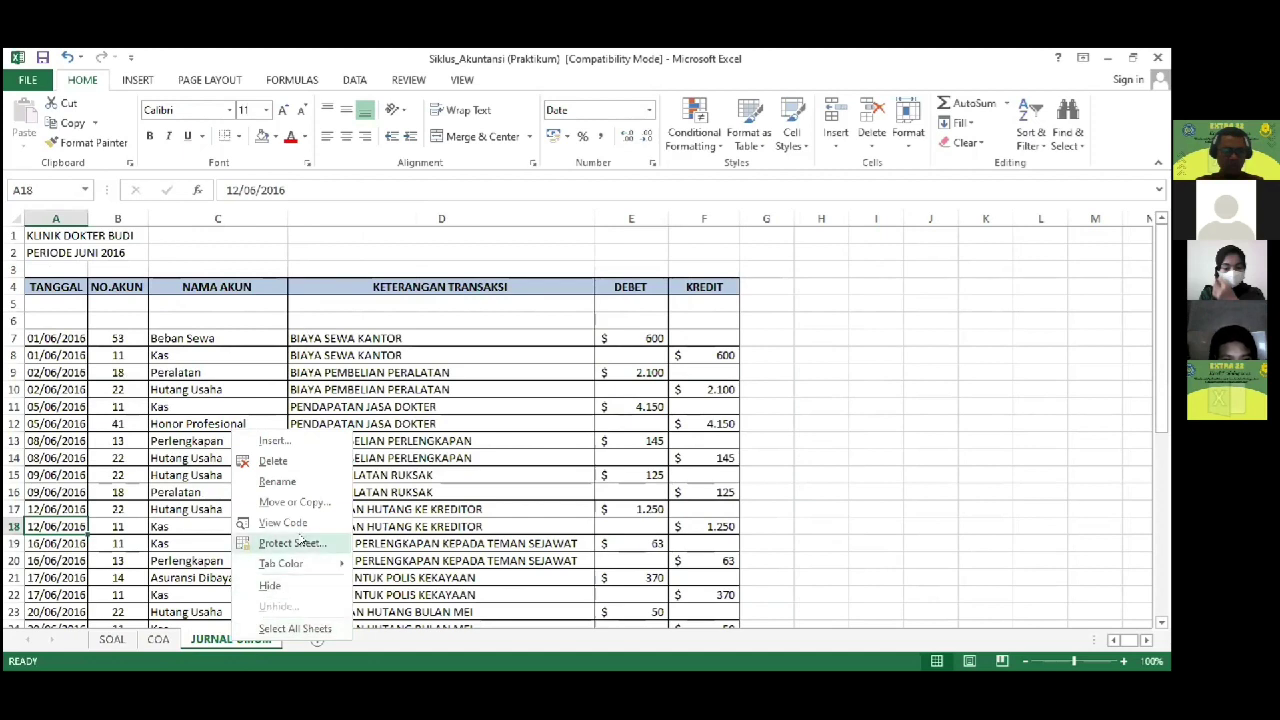
click(302, 500)
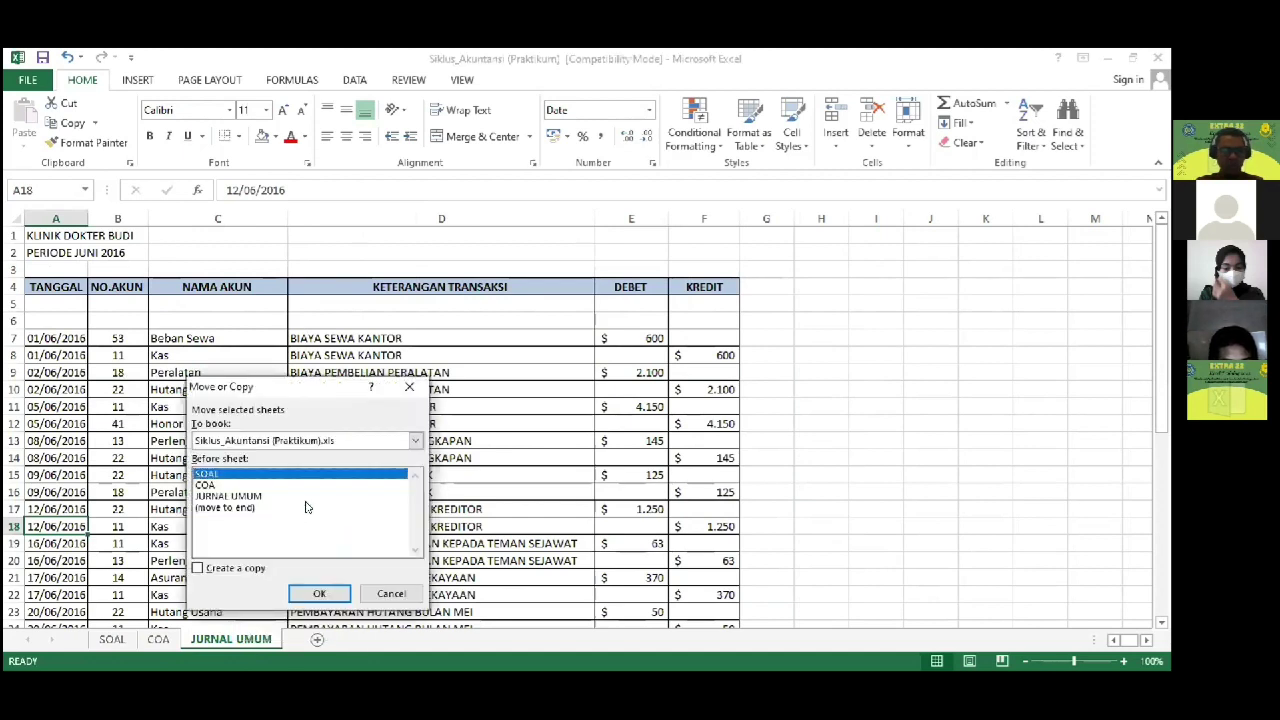
click(254, 497)
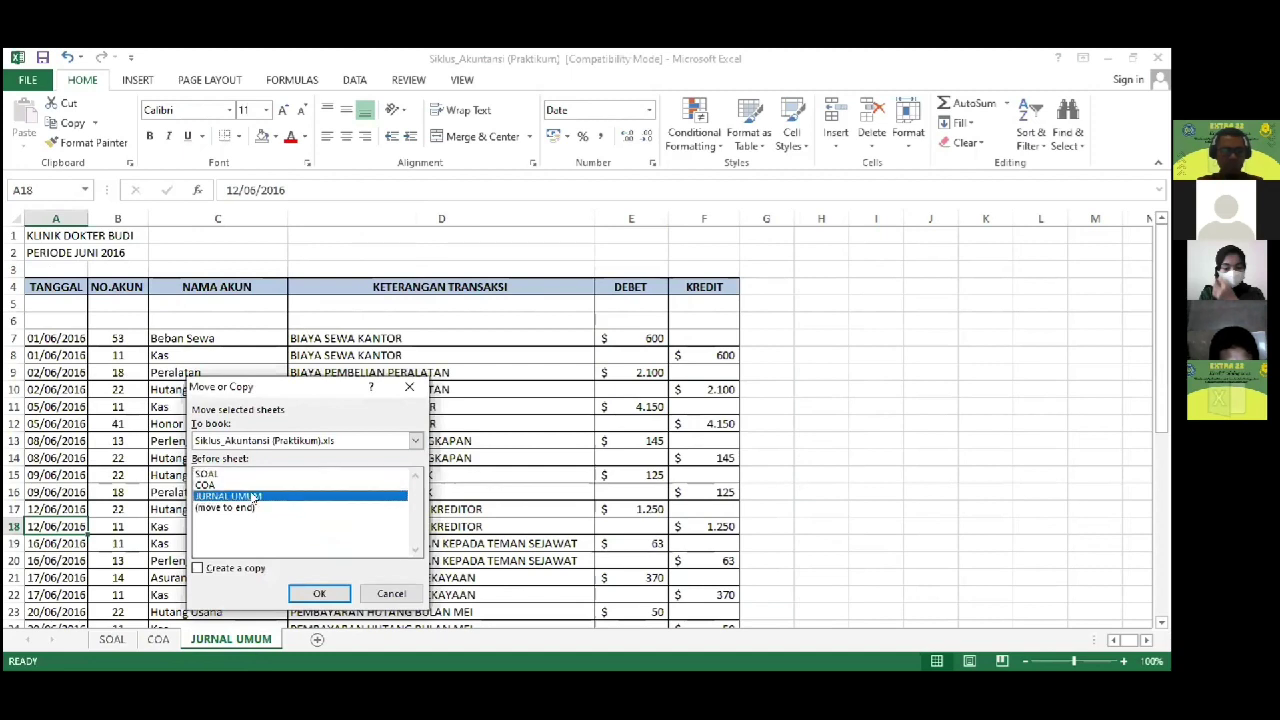
click(198, 570)
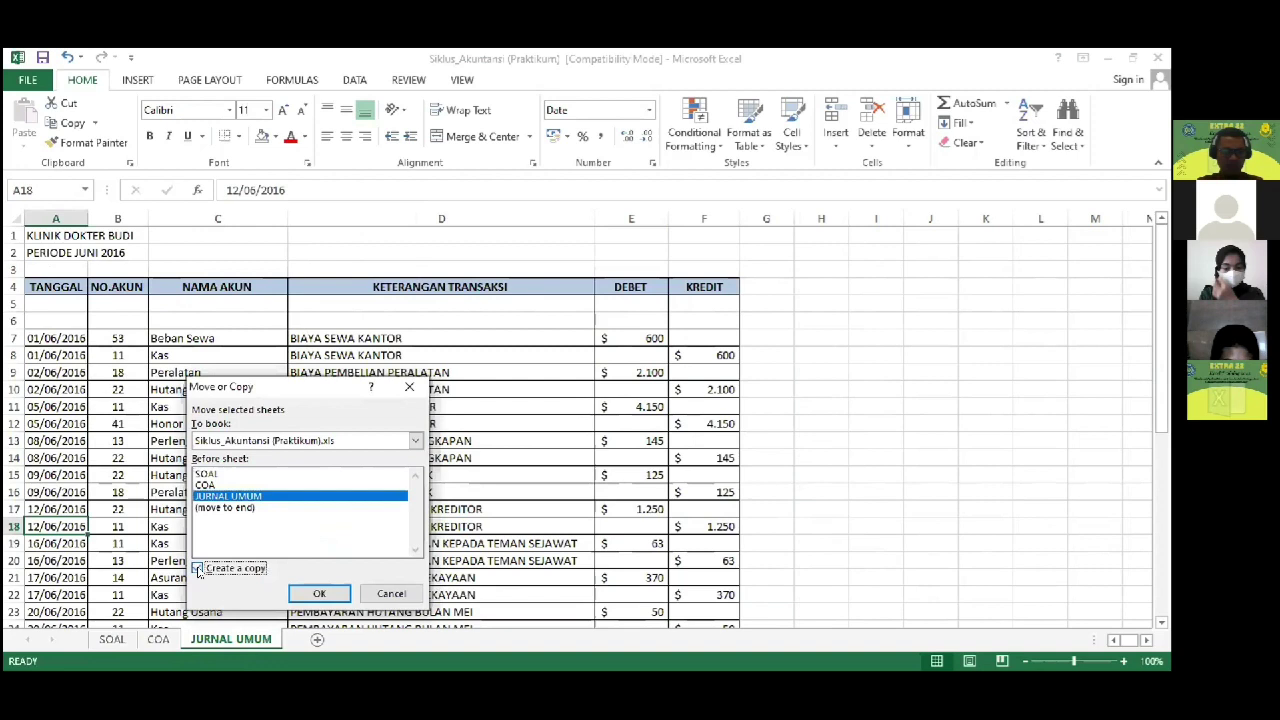
click(331, 595)
click(327, 592)
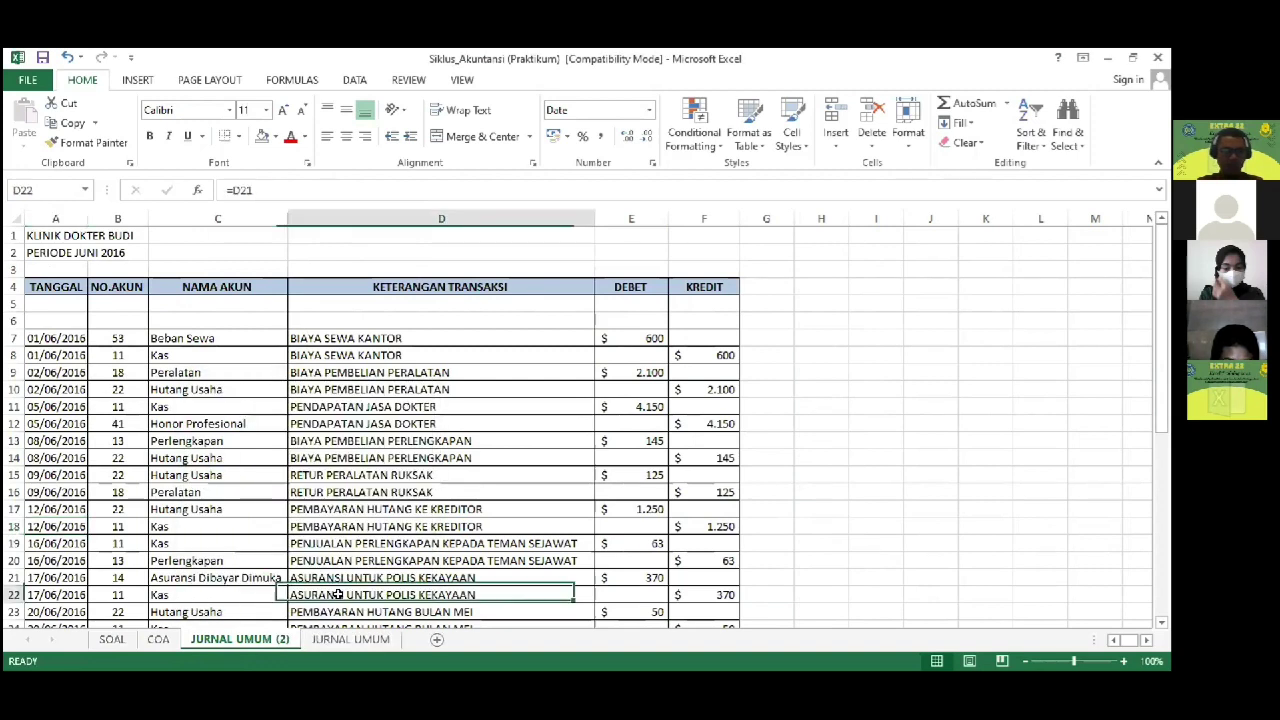
Step: Move the original JURNAL UMUM sheet in front of its copy, JURNAL UMUM (2)
click(350, 639)
click(240, 639)
click(327, 642)
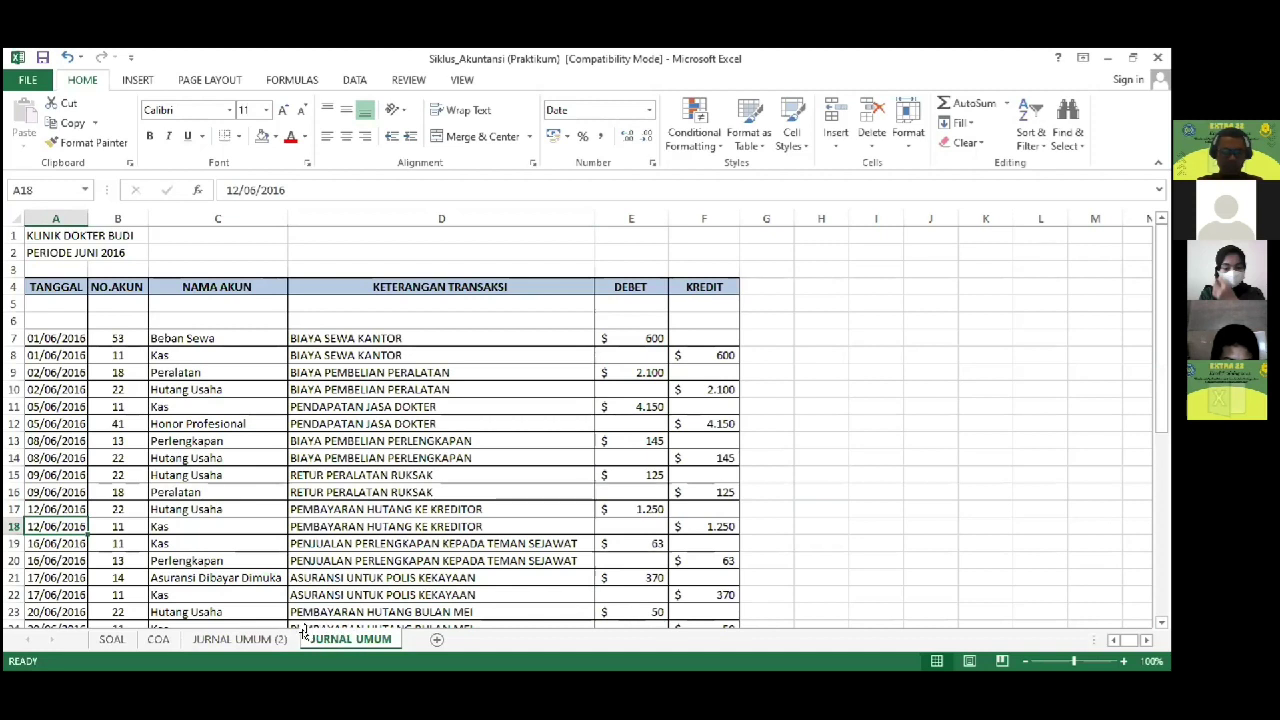
drag(252, 628, 254, 632)
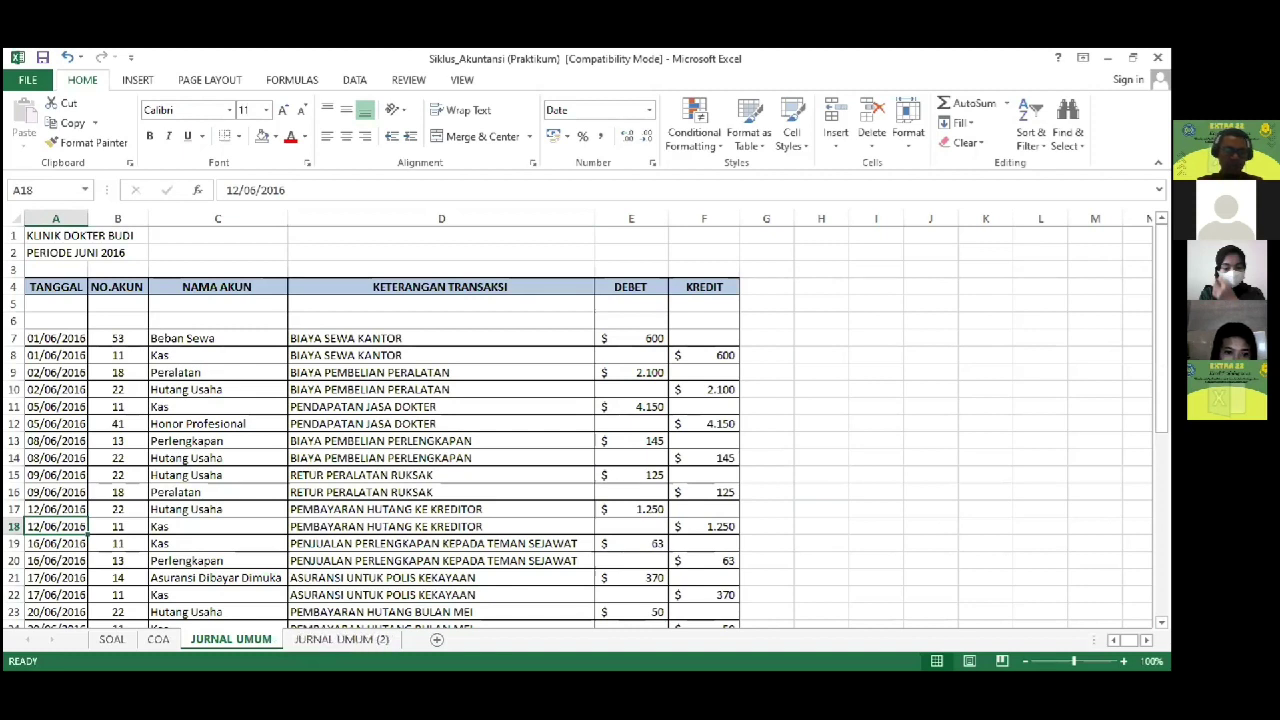
Step: Rename the JURNAL UMUM (2) sheet as BB-KAS
click(342, 639)
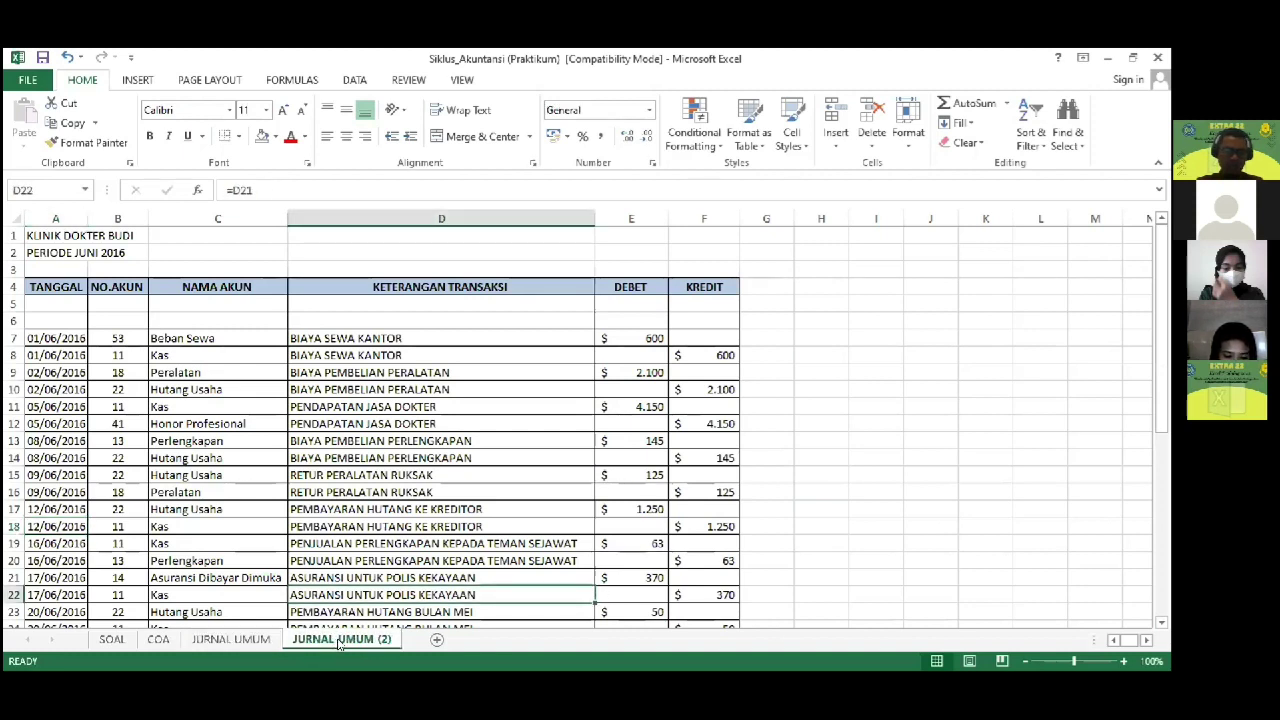
right_click(340, 642)
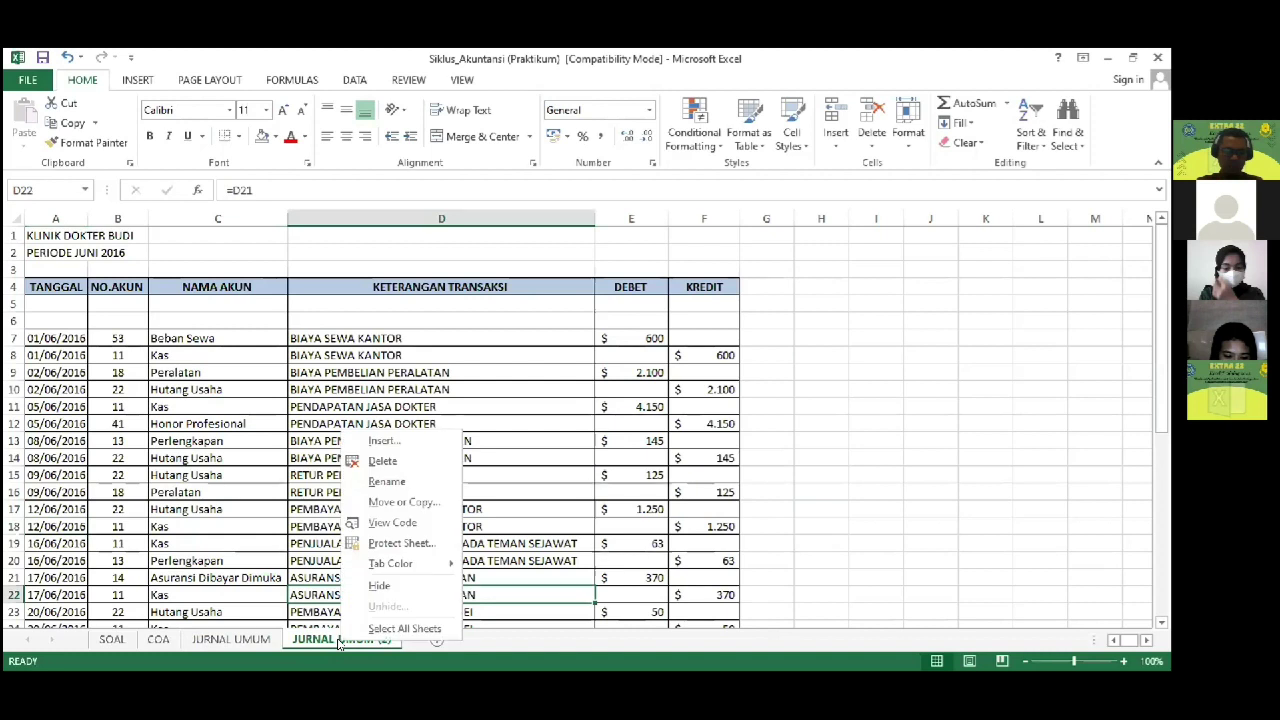
click(396, 478)
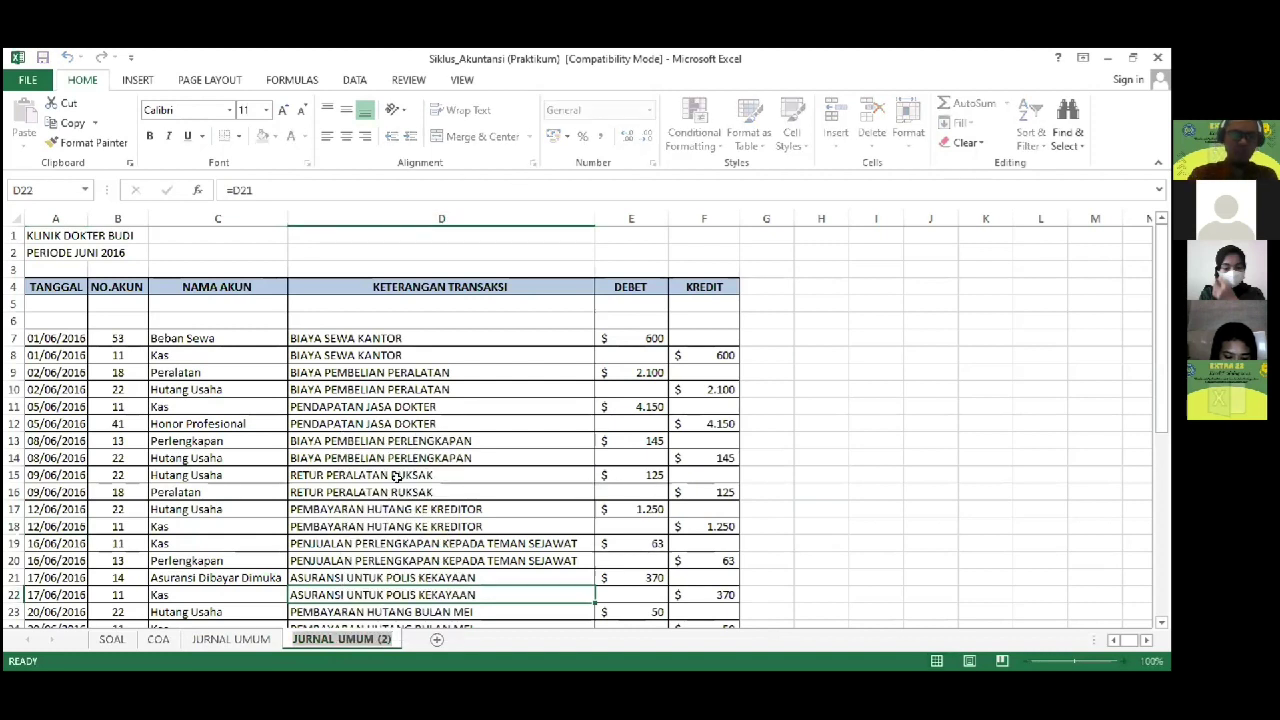
text(BB-KAS)
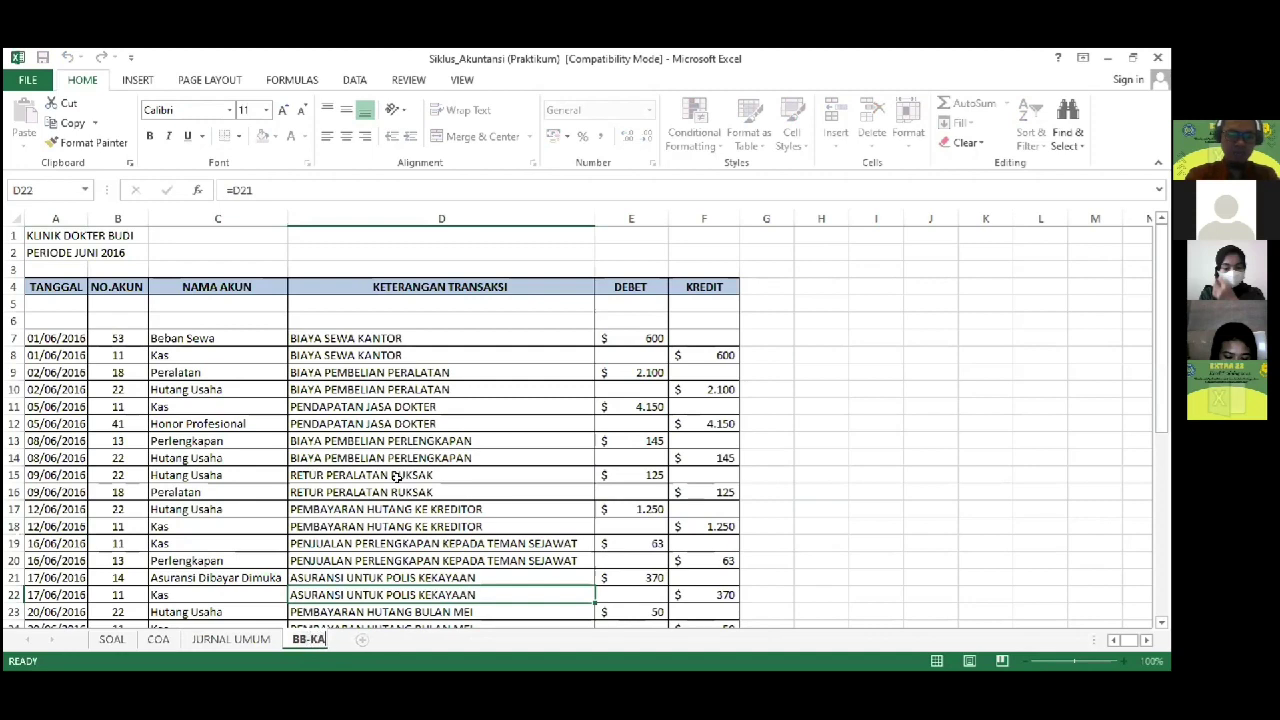
key(Return)
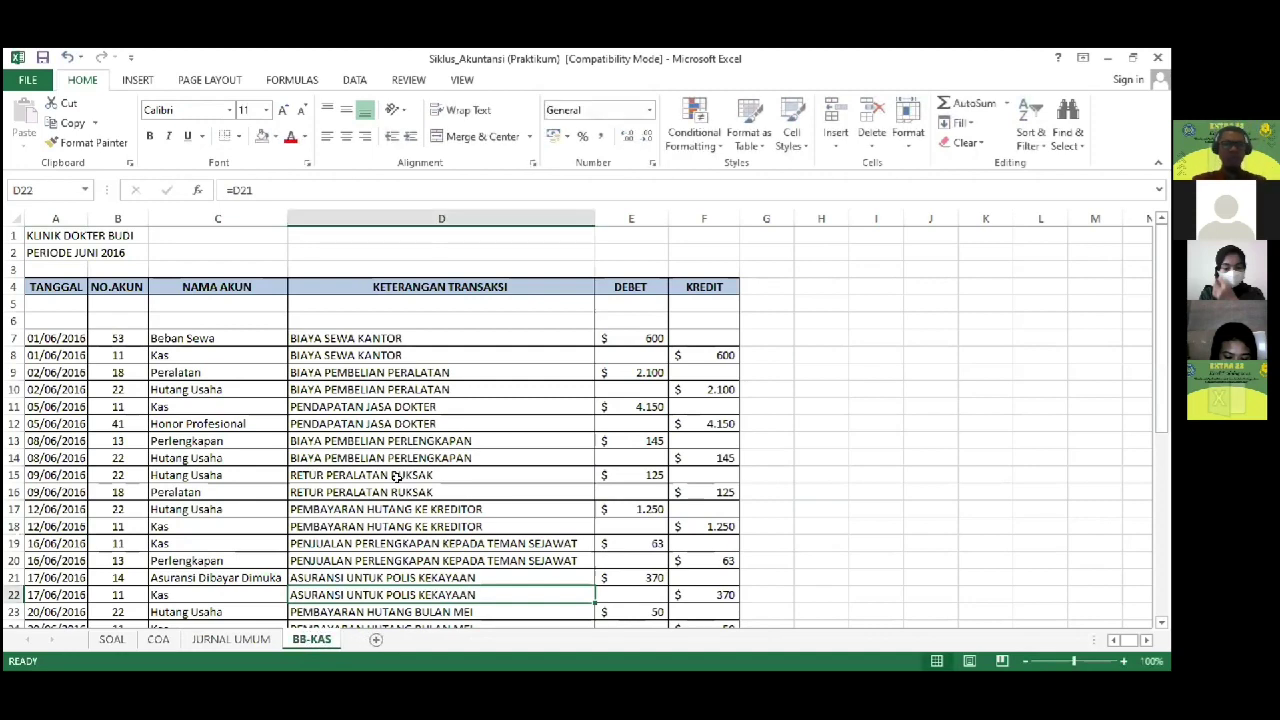
Step: Look through the copied journal entries on BB-KAS, including the blank rows beneath the header
key(Down)
key(Down)
key(Down)
key(Down)
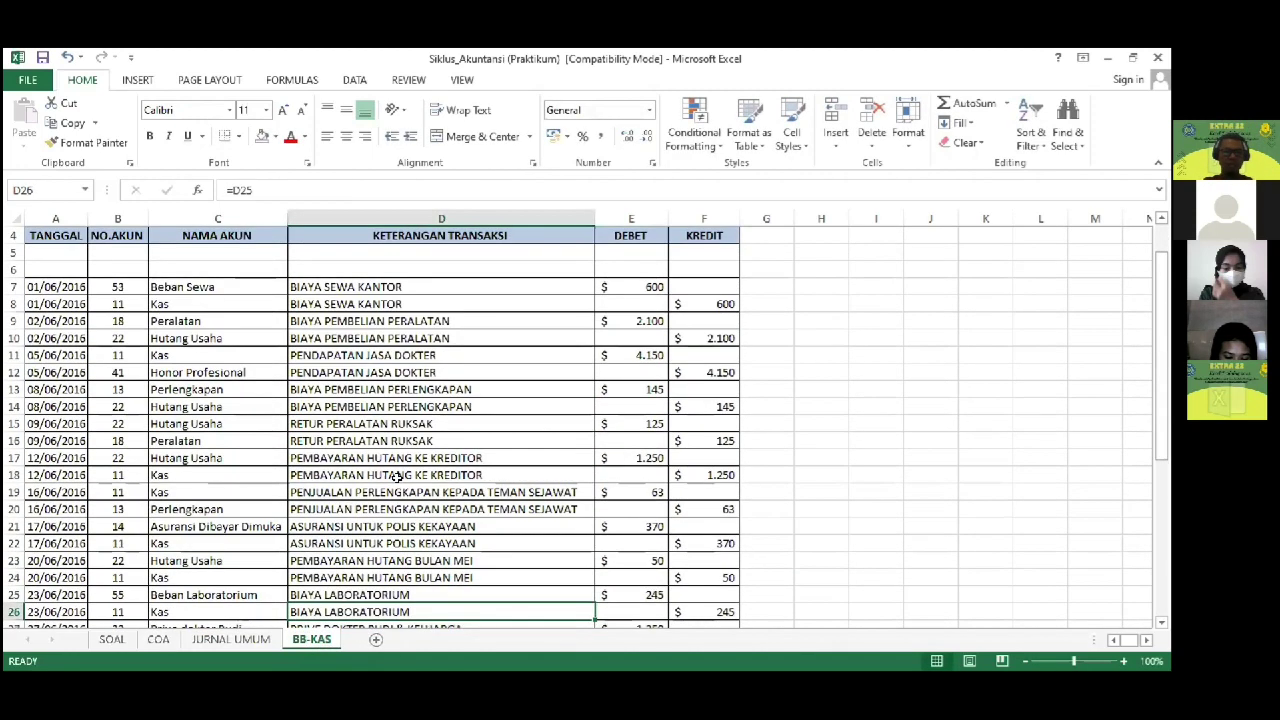
key(Down)
key(Down)
key(Down)
key(Down)
key(Down)
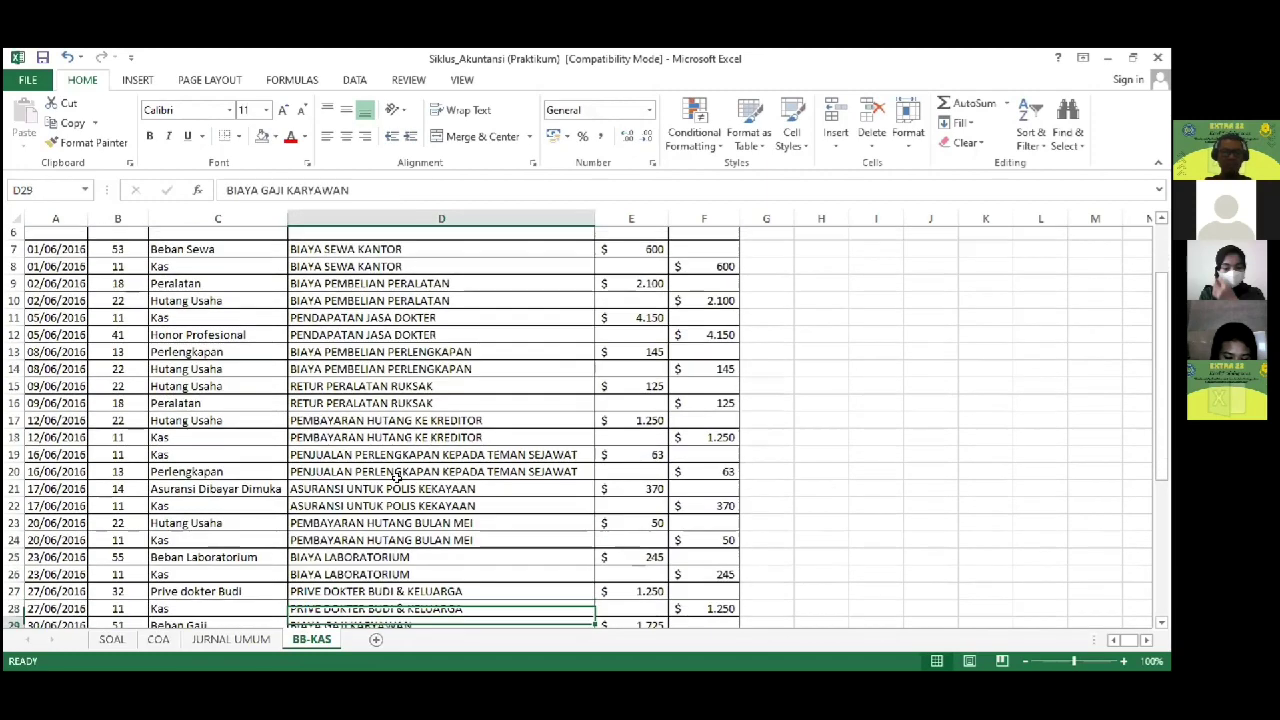
key(Up)
key(Up)
key(Up)
key(Up)
key(Up)
key(Up)
key(Up)
key(Up)
key(Up)
key(Up)
key(Up)
key(Up)
key(Up)
key(Up)
key(Up)
key(Up)
key(Up)
key(Up)
key(Up)
key(Up)
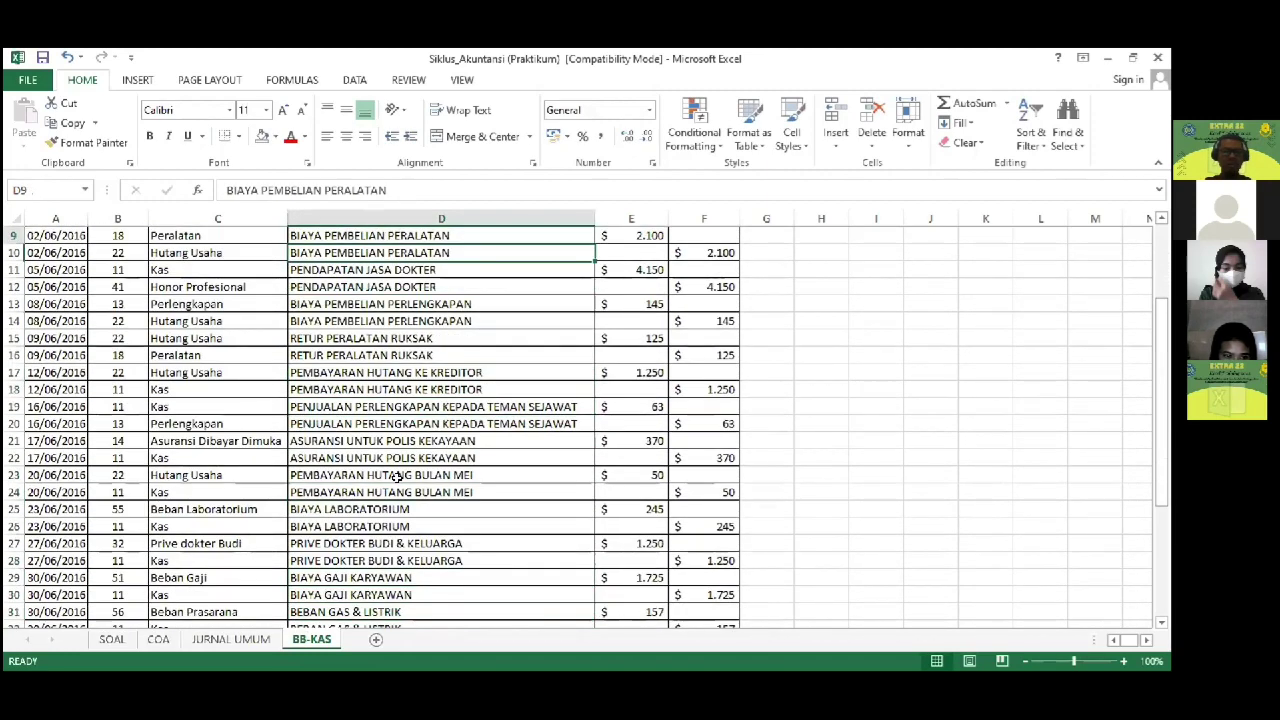
key(Down)
key(Down)
key(Down)
key(Down)
key(Down)
key(Left)
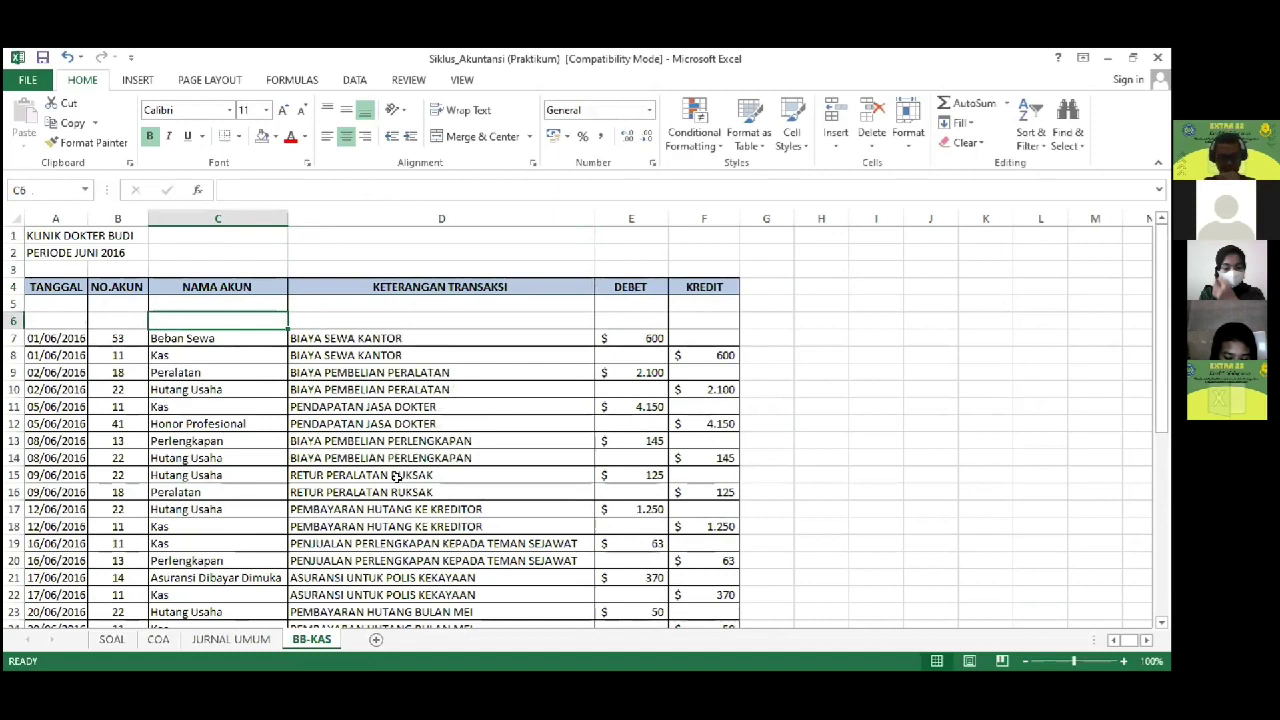
key(Left)
key(Left)
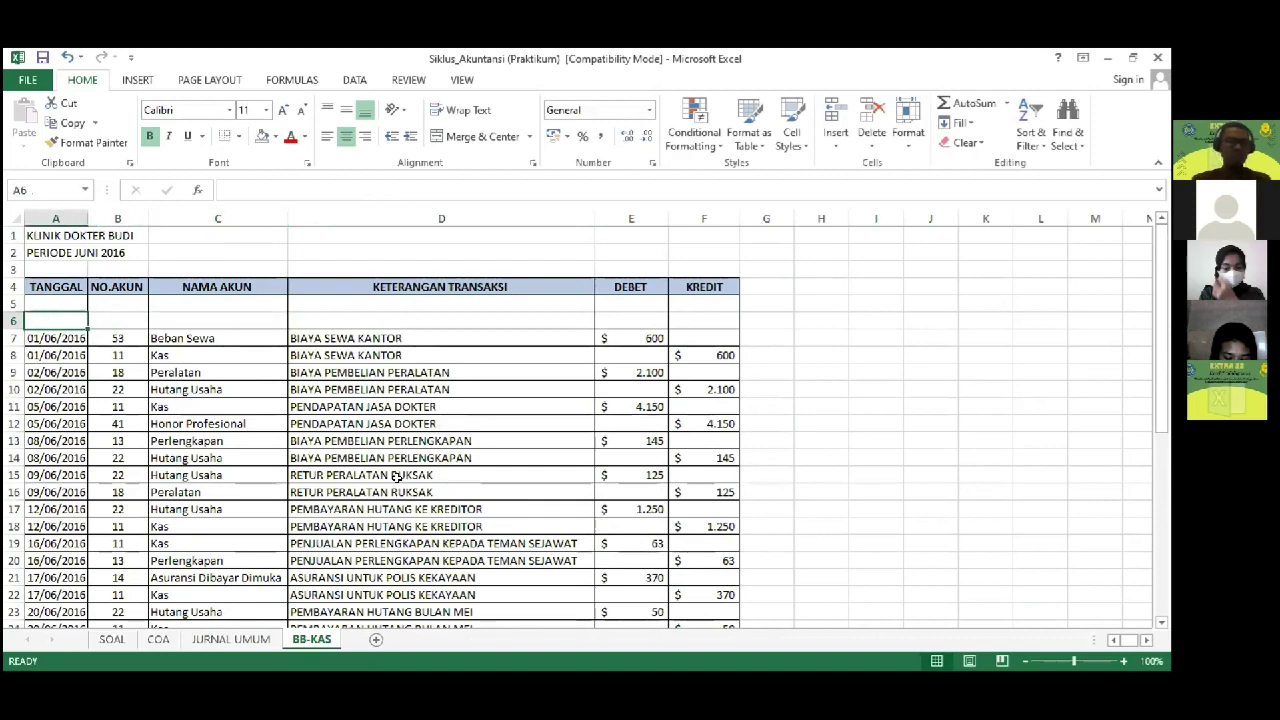
Step: Extend the debit total in E43 to start at row 5, using =SUBTOTAL(9;E5:E41)
key(Right)
key(Right)
key(Right)
key(Right)
key(Down)
key(Down)
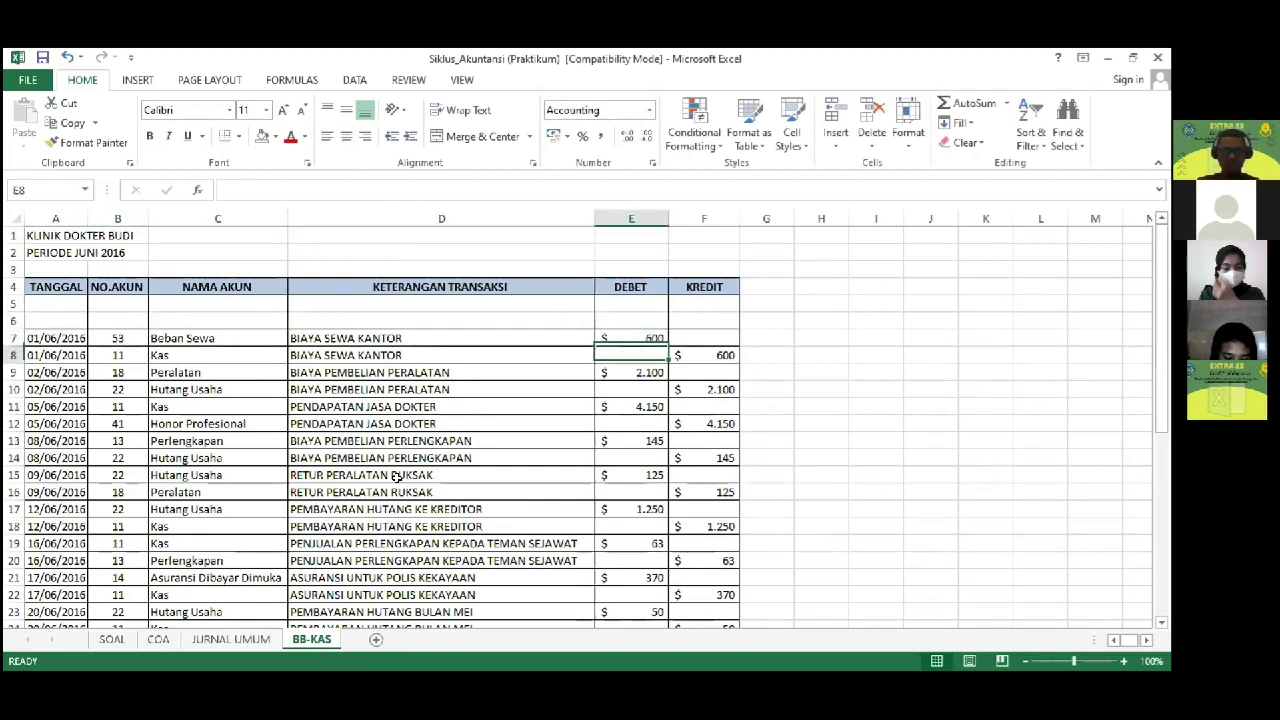
key(Down)
key(Down)
key(Down)
key(Down)
key(Down)
key(Down)
key(Down)
key(Down)
key(Down)
key(Down)
key(Down)
key(Down)
key(Down)
key(Down)
key(Down)
key(Down)
key(Down)
key(Down)
key(Down)
key(Down)
key(Down)
key(Down)
key(Down)
key(Down)
key(Down)
key(Down)
key(Down)
key(Down)
key(Down)
key(Down)
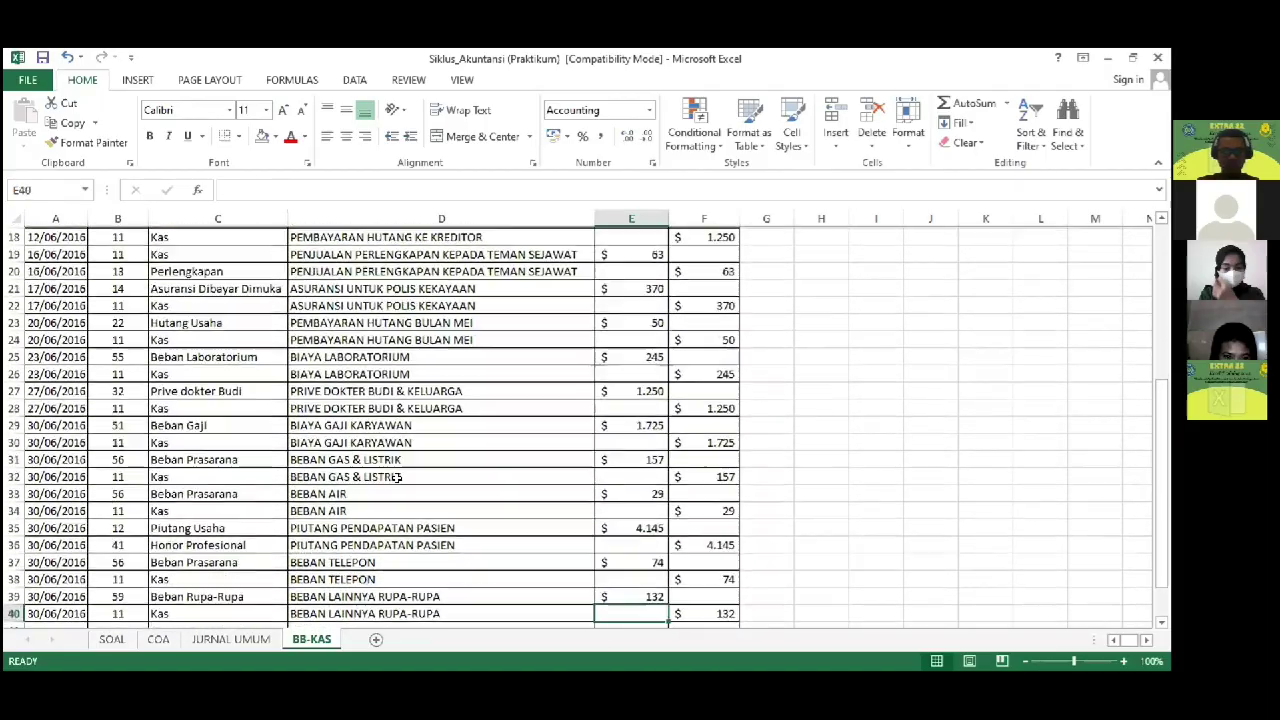
key(Down)
key(Down)
key(Down)
key(F2)
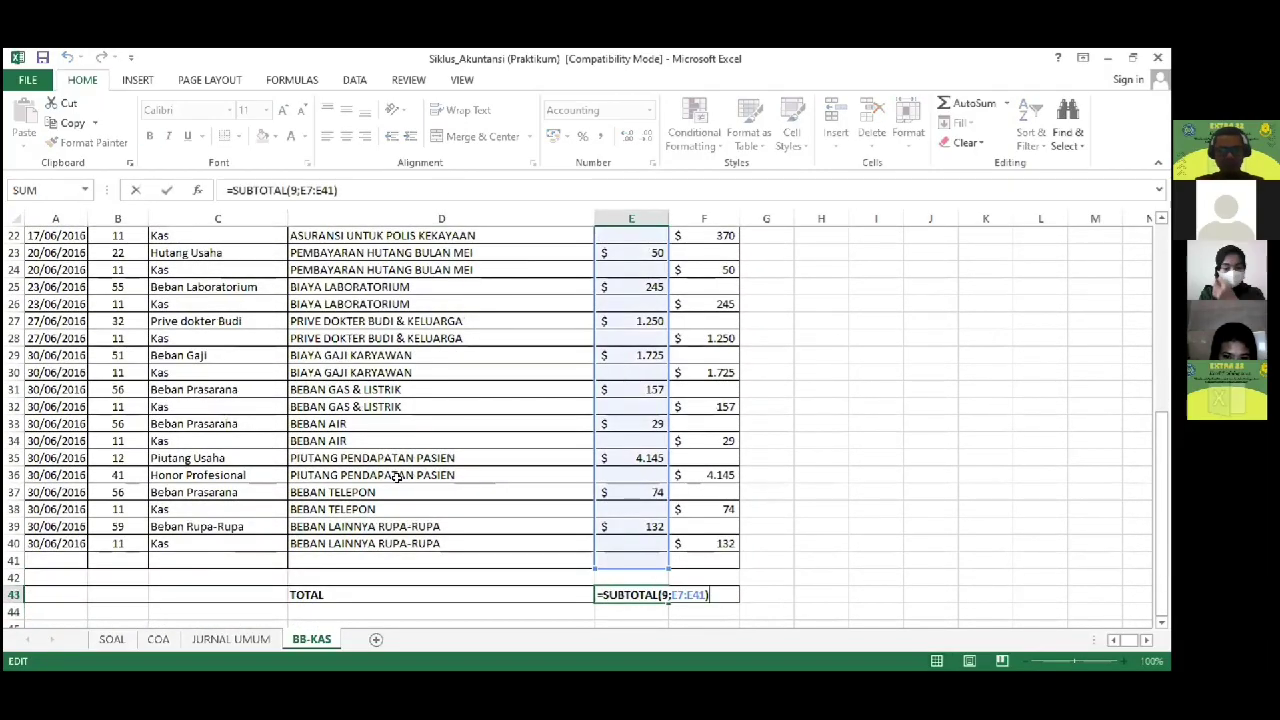
scroll(735, 572, up, 7)
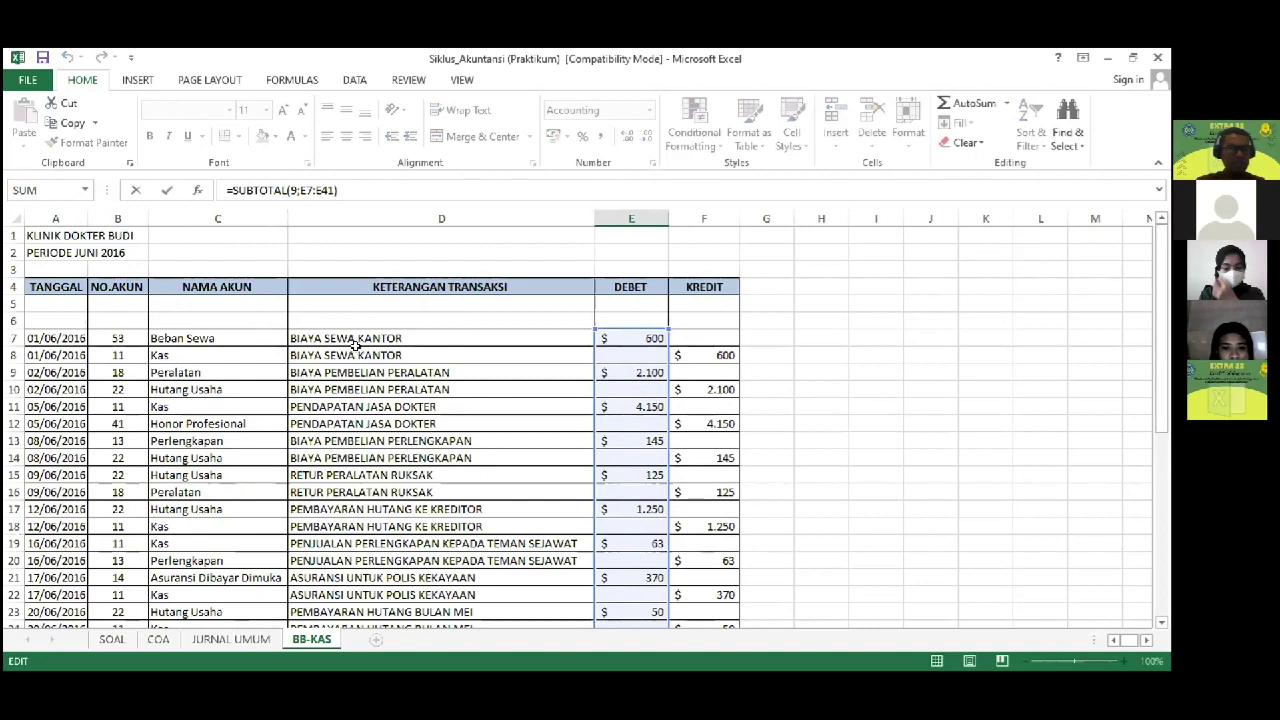
click(303, 190)
text(5)
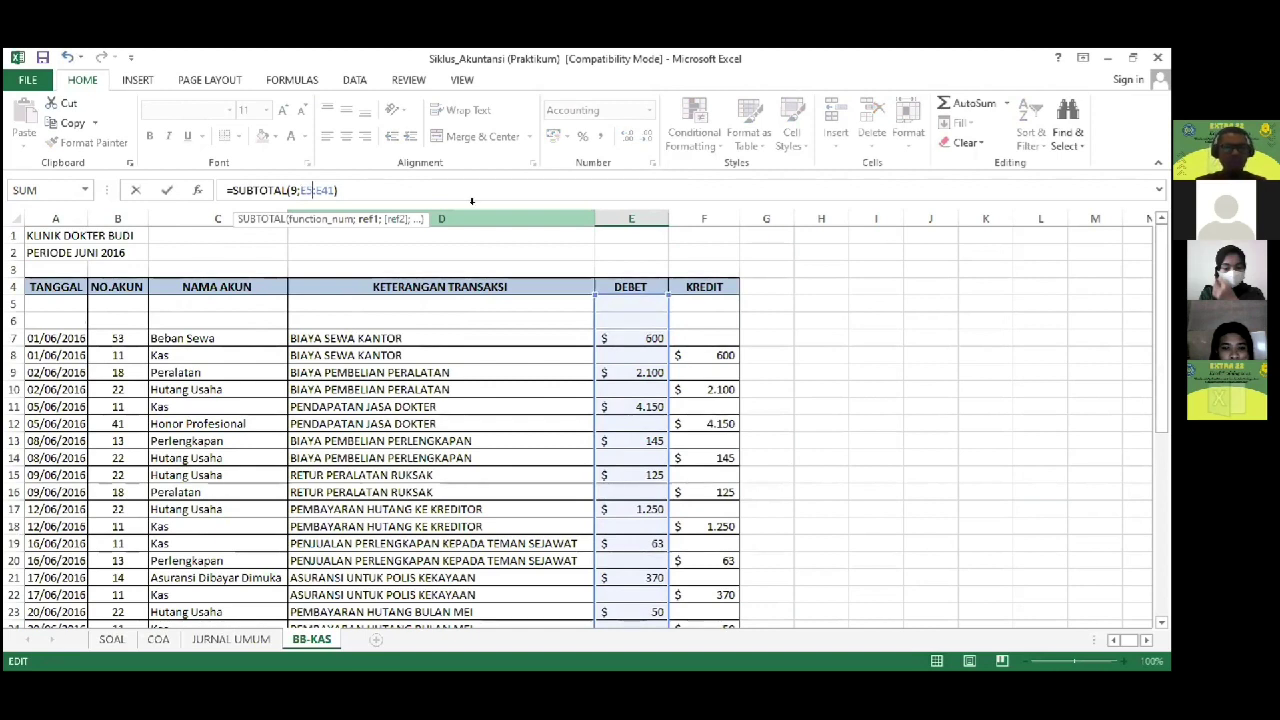
key(ctrl+Return)
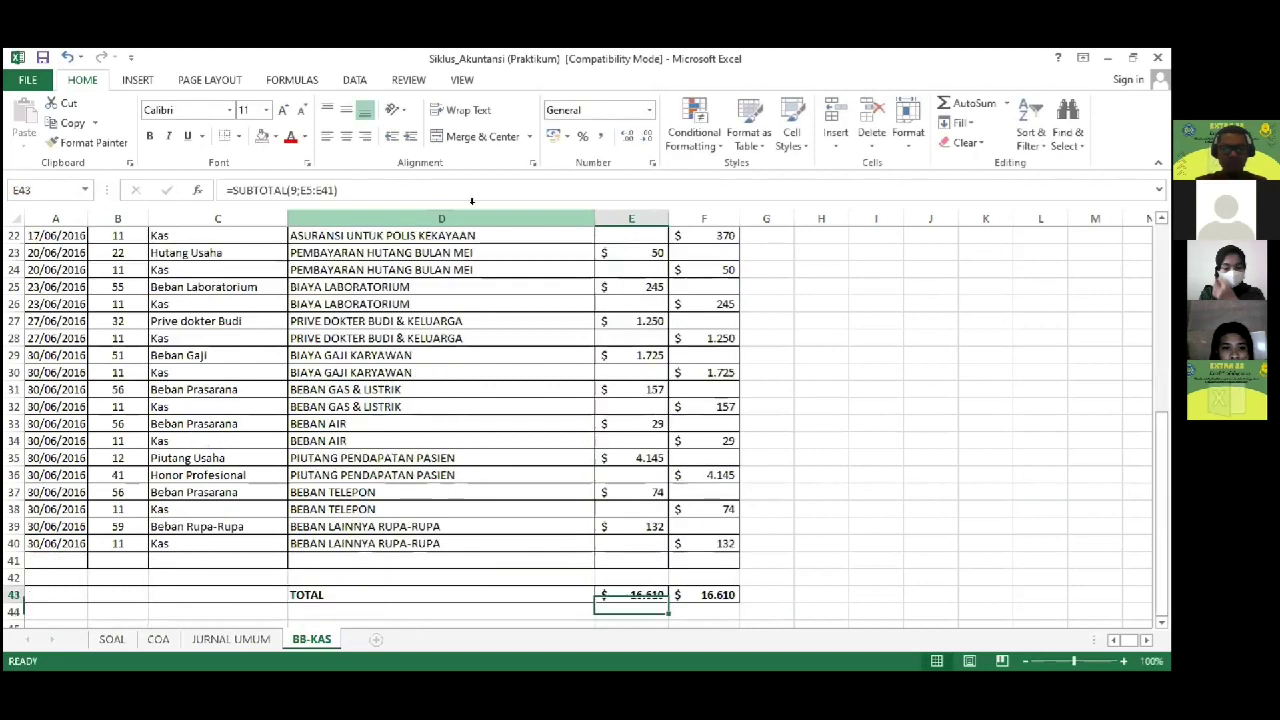
Step: Copy the debit total formula from E43 into the credit total cell F43
key(ctrl+c)
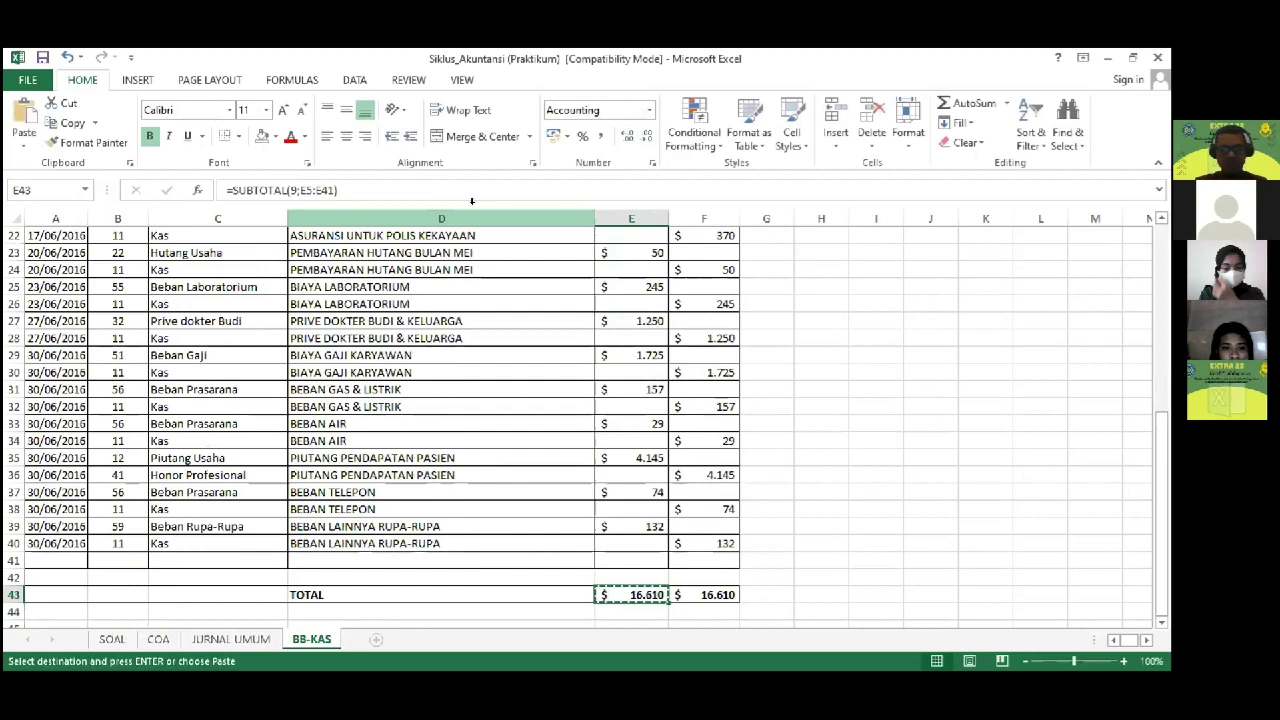
key(Right)
key(Return)
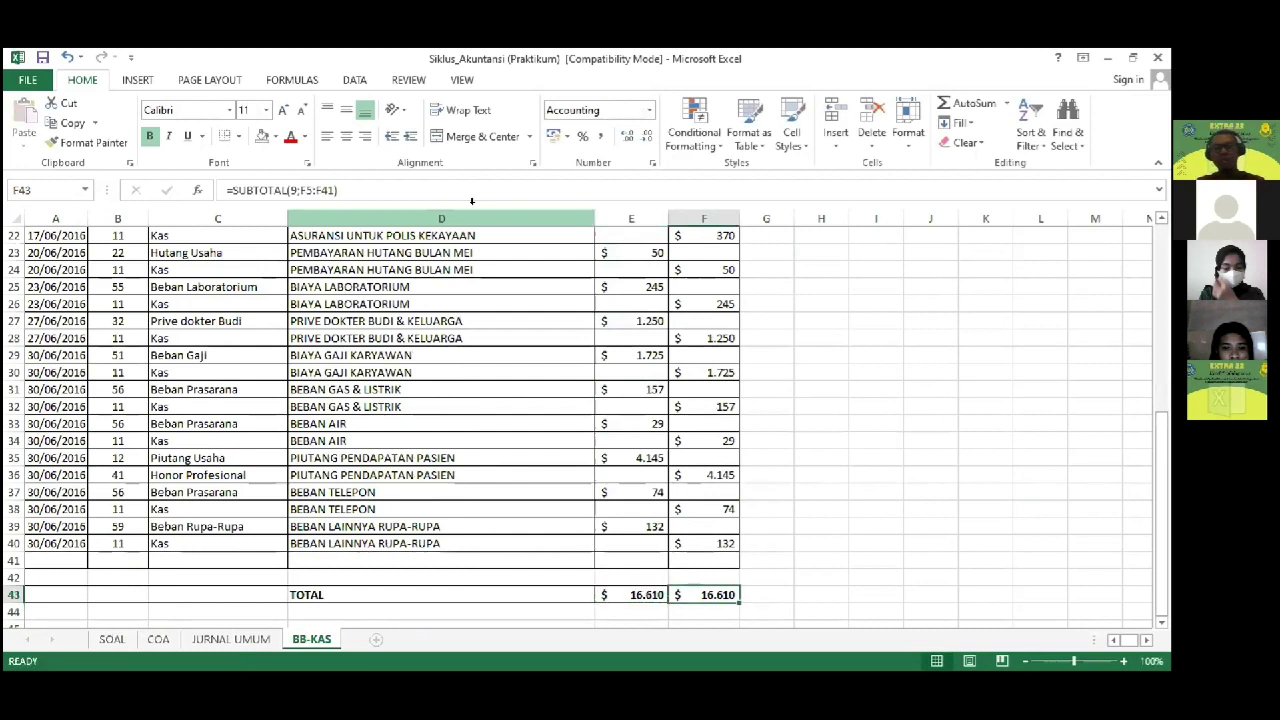
Step: Add filters to the journal range A6:F41 on BB-KAS, using the blank row 6 as the filter header
key(Left)
key(Up)
key(Up)
key(Up)
key(Up)
key(Up)
key(Up)
key(Up)
key(Up)
key(Up)
key(Up)
key(Up)
key(Up)
key(Up)
key(Up)
key(Up)
key(Up)
key(Up)
key(Up)
key(Up)
key(Up)
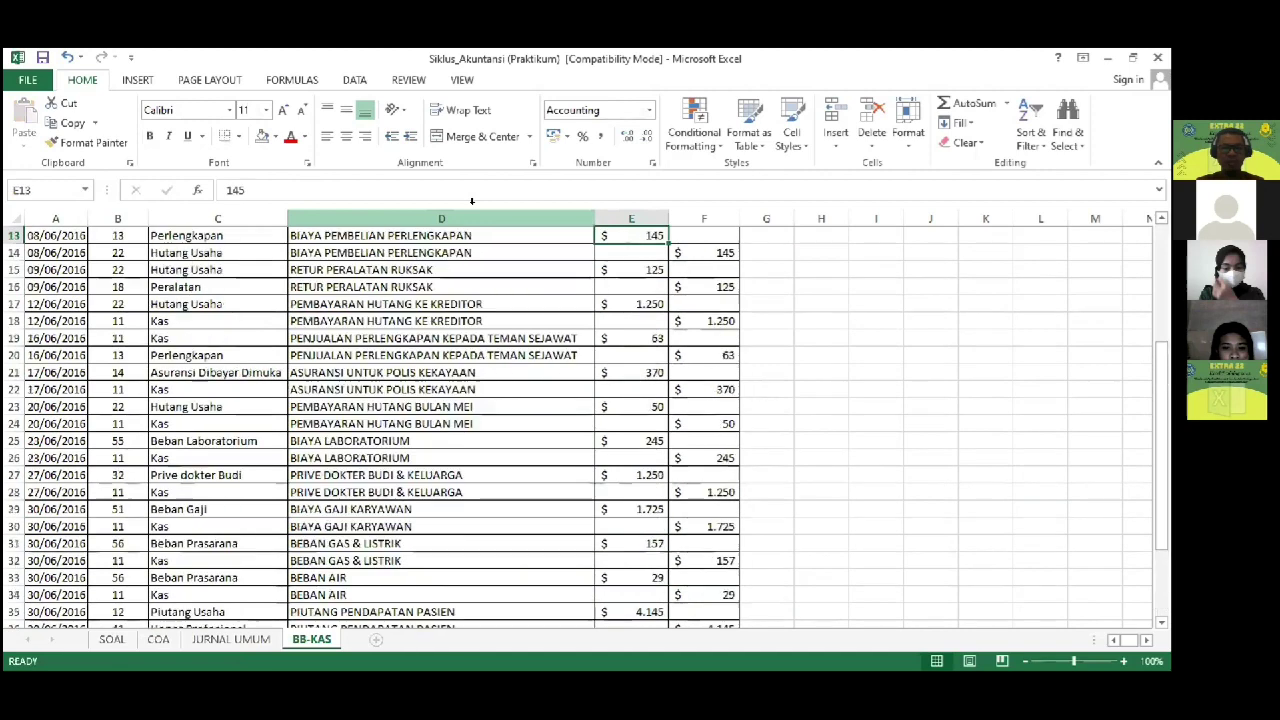
key(Up)
key(Up)
key(Up)
key(Up)
key(Up)
key(Up)
key(Up)
key(Up)
key(Up)
key(Up)
key(Up)
key(Up)
key(Down)
key(Down)
key(Down)
key(Down)
key(Down)
key(Left)
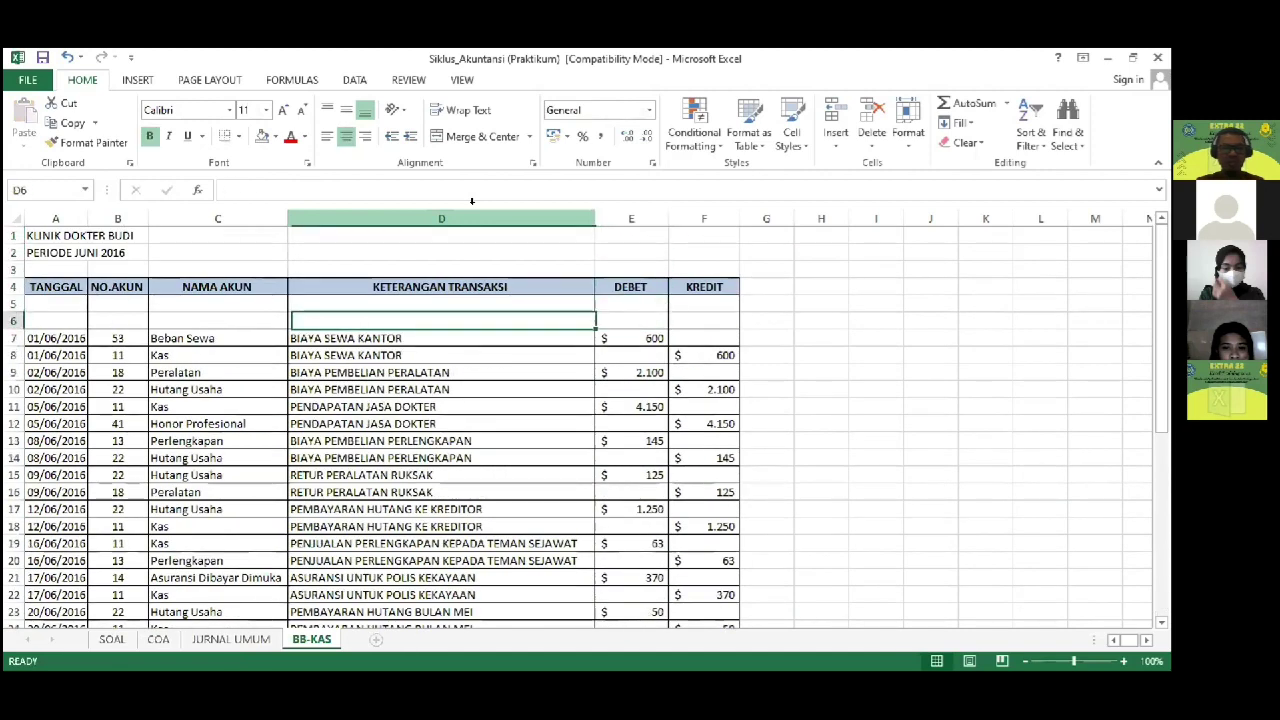
key(Left)
key(Left)
key(Left)
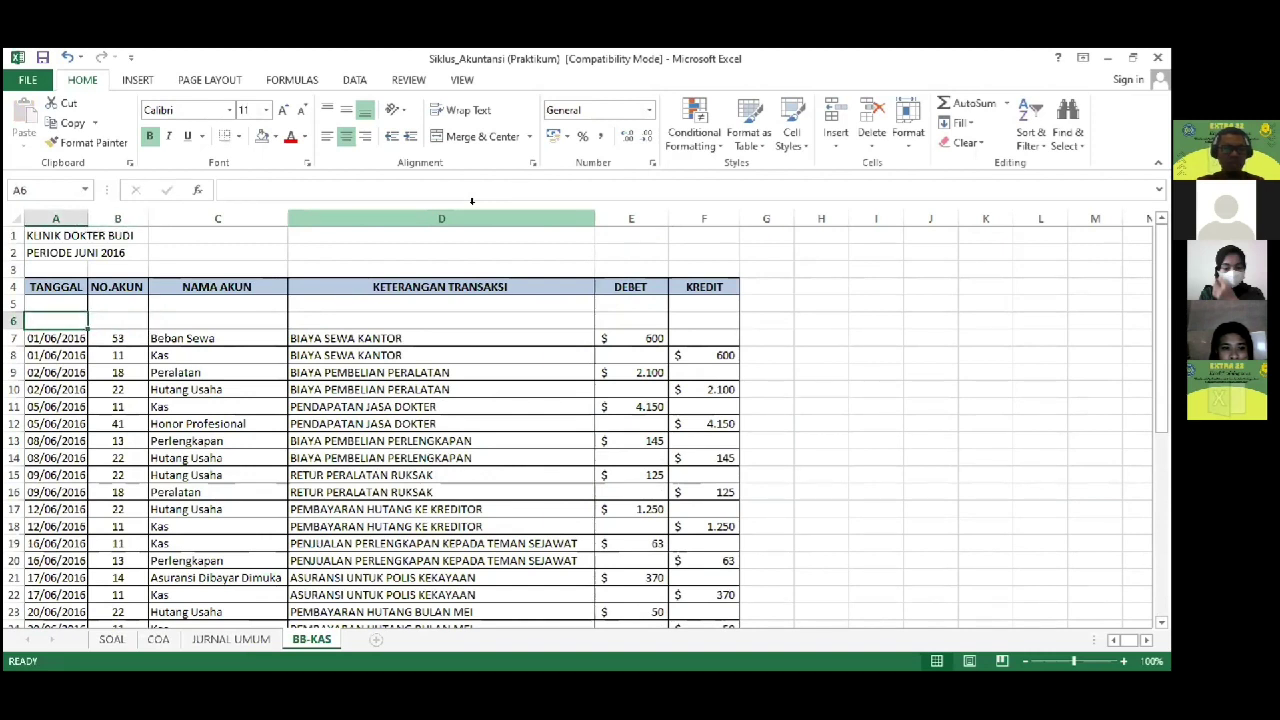
key(shift+Right)
key(shift+Right)
key(shift+Right)
key(shift+Right)
key(shift+Right)
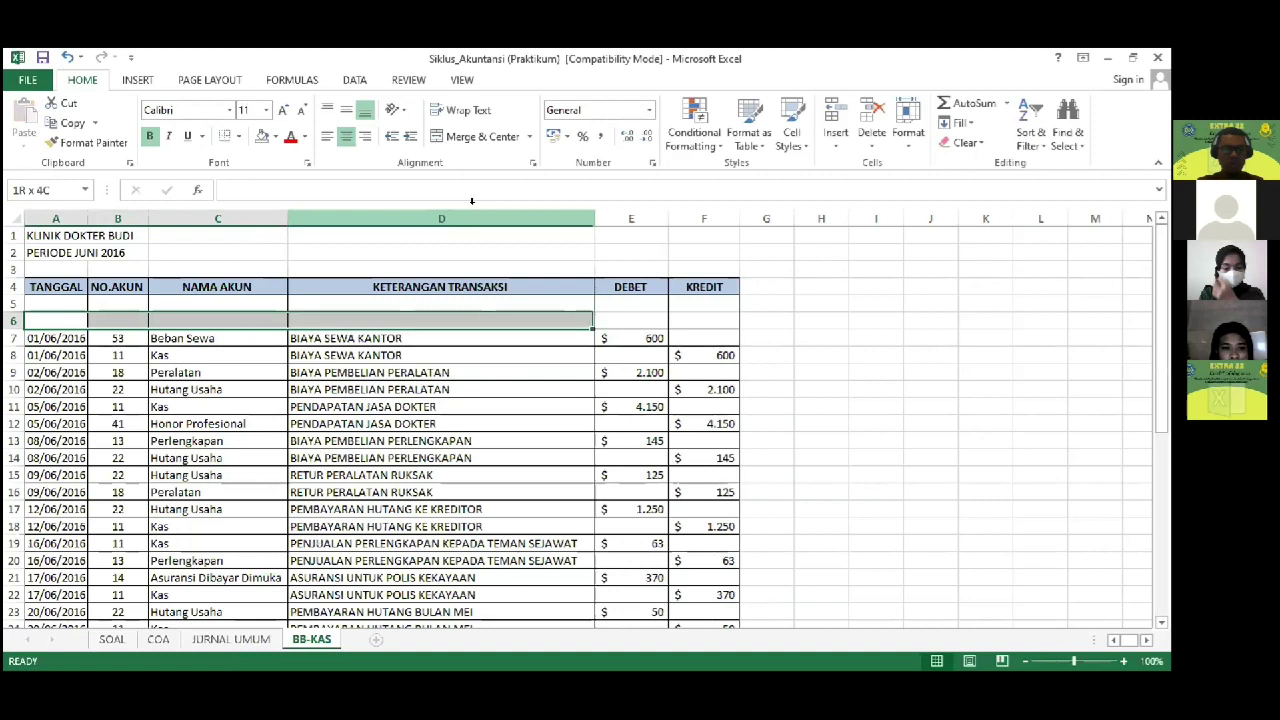
key(shift+Down)
key(shift+Down)
key(shift+Down)
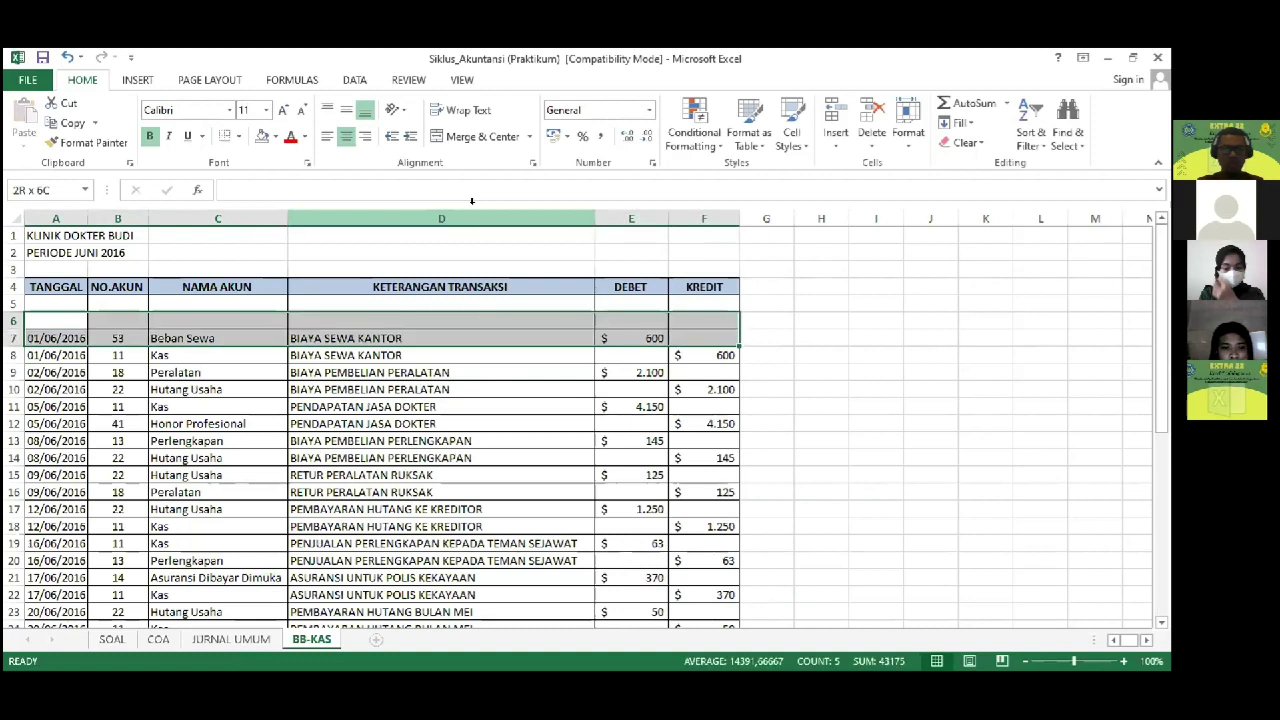
key(shift+Down)
key(shift+Down)
key(shift+Down)
key(shift+Down)
key(shift+Down)
key(shift+Down)
key(shift+Down)
key(shift+Down)
key(shift+Down)
key(shift+Down)
key(shift+Down)
key(shift+Down)
key(shift+Down)
key(shift+Down)
key(shift+Down)
key(shift+Down)
key(shift+Down)
key(shift+Down)
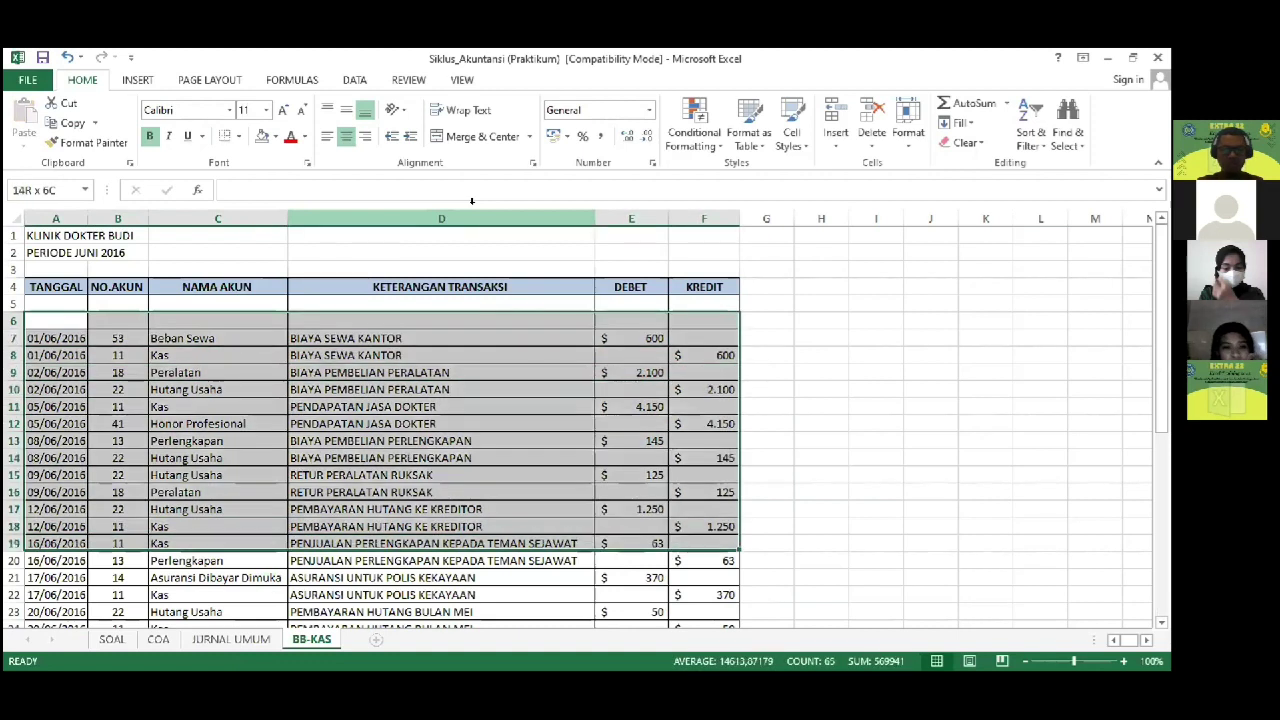
key(shift+Down)
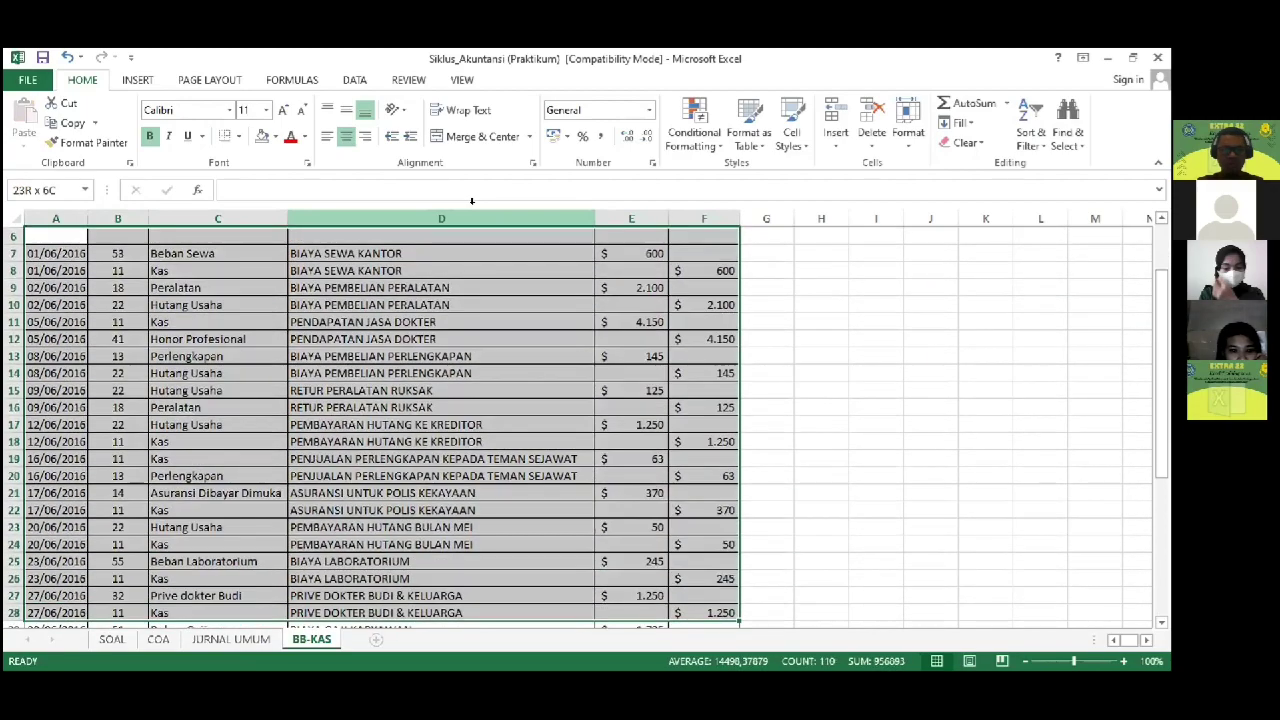
key(shift+Down)
key(shift+Down)
key(shift+Down)
key(shift+Down)
key(shift+Down)
key(shift+Down)
key(shift+Down)
key(shift+Down)
key(shift+Down)
key(shift+Down)
key(shift+Down)
key(shift+Down)
key(shift+Down)
key(shift+Down)
key(shift+Down)
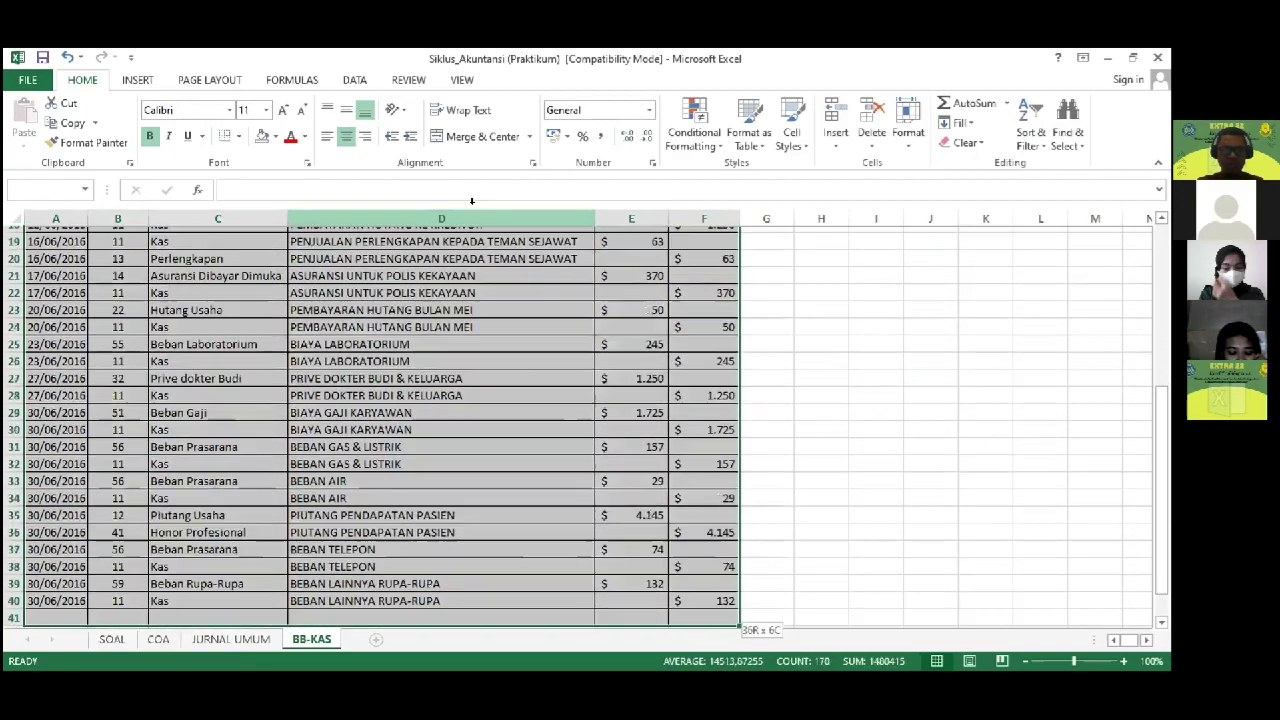
key(shift+Up)
key(shift+Up)
key(shift+Up)
key(shift+Up)
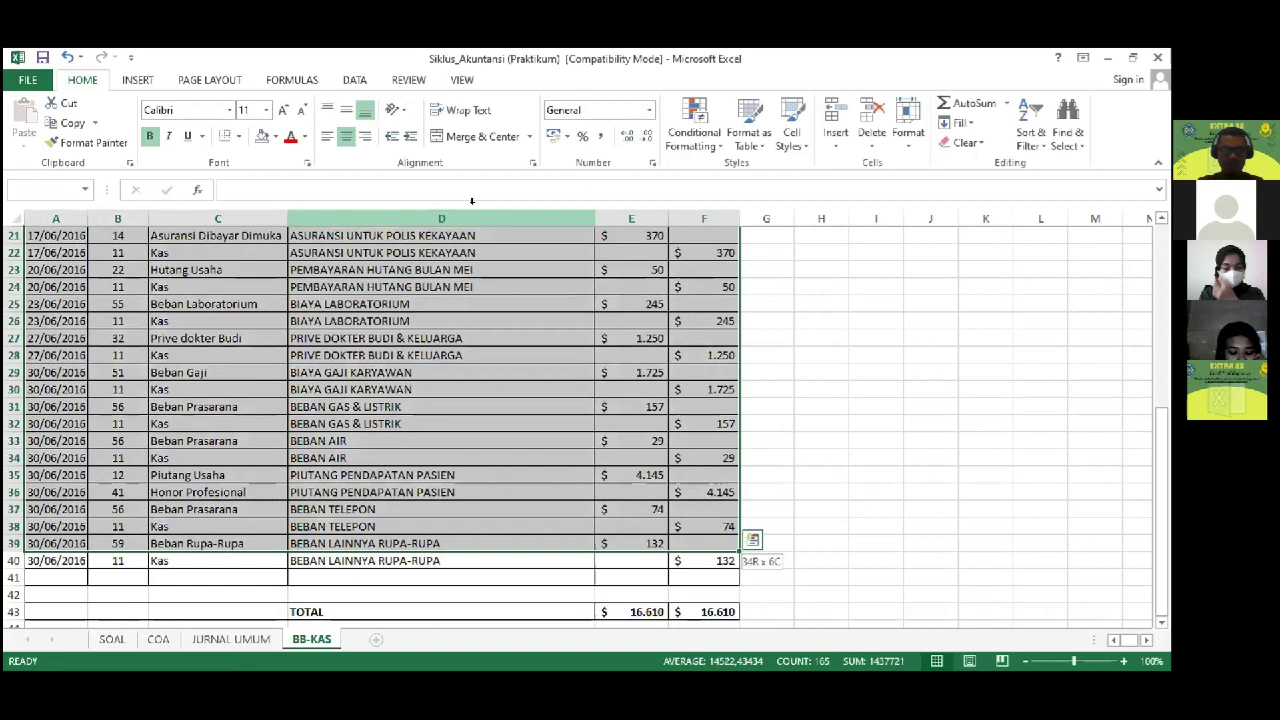
key(shift+Down)
key(shift+Down)
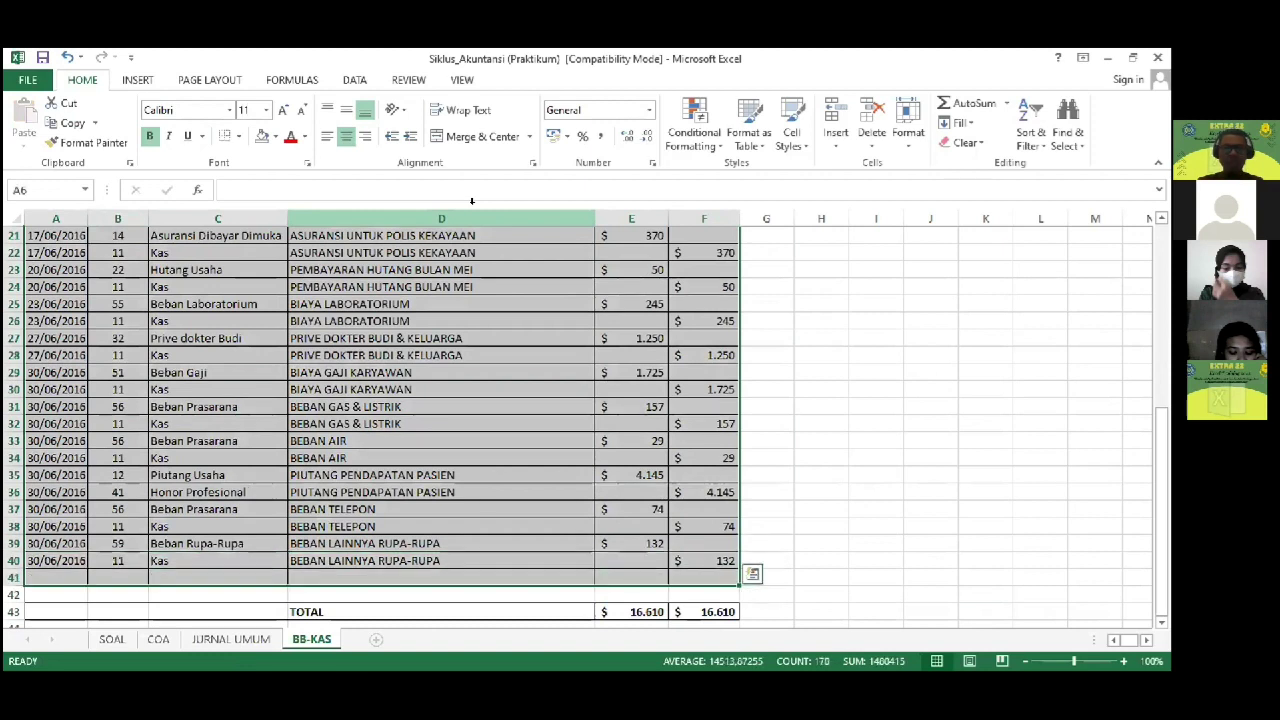
click(355, 80)
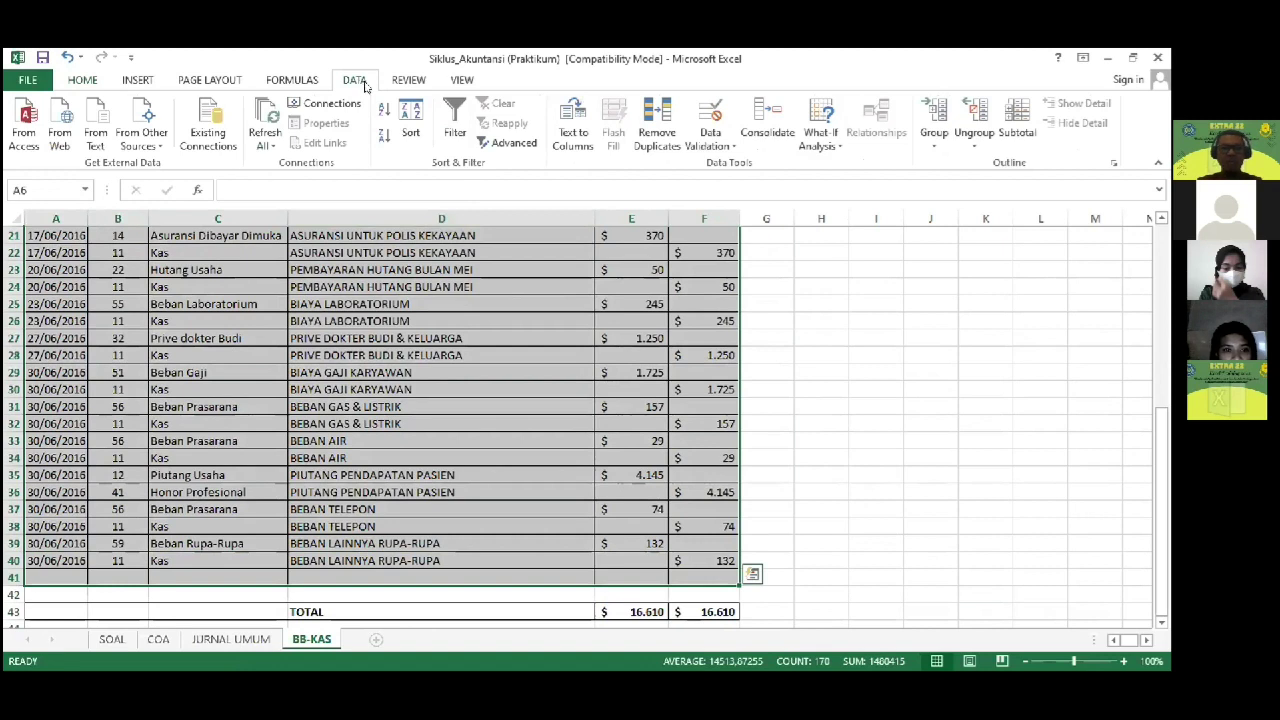
click(452, 122)
Step: Filter the NO.AKUN column to show only account 11
click(418, 301)
scroll(418, 299, up, 2)
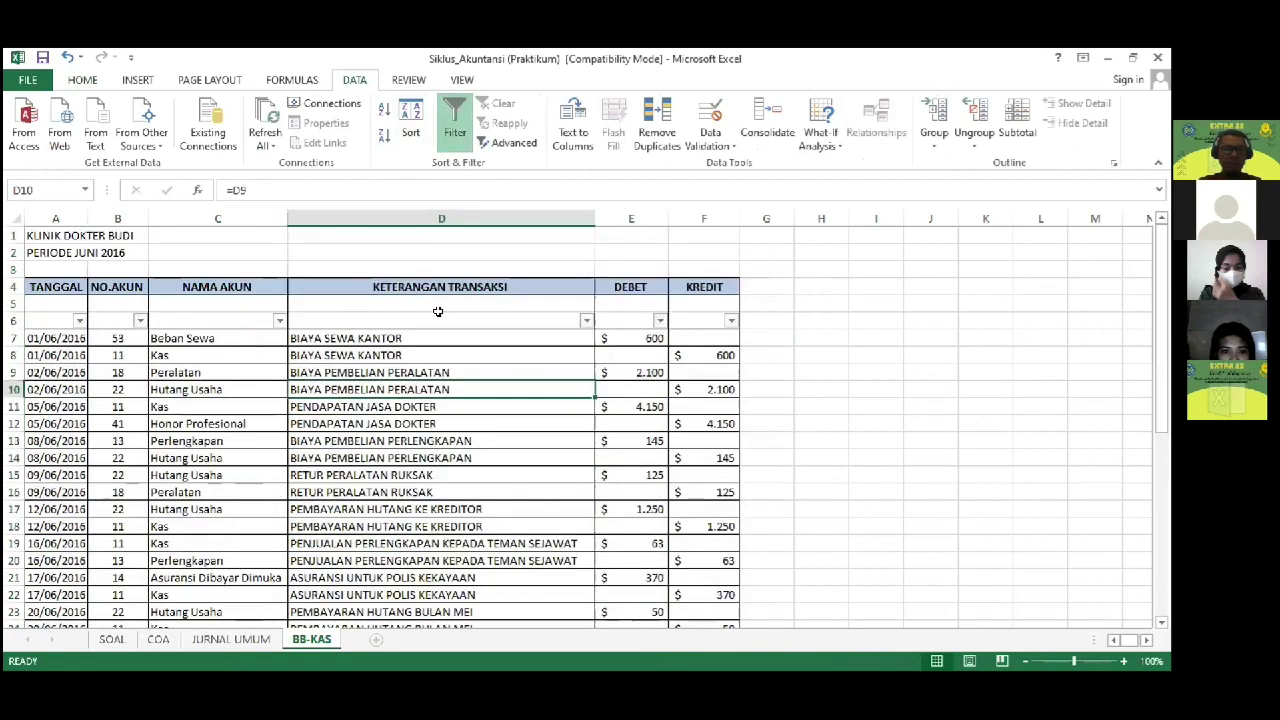
click(256, 408)
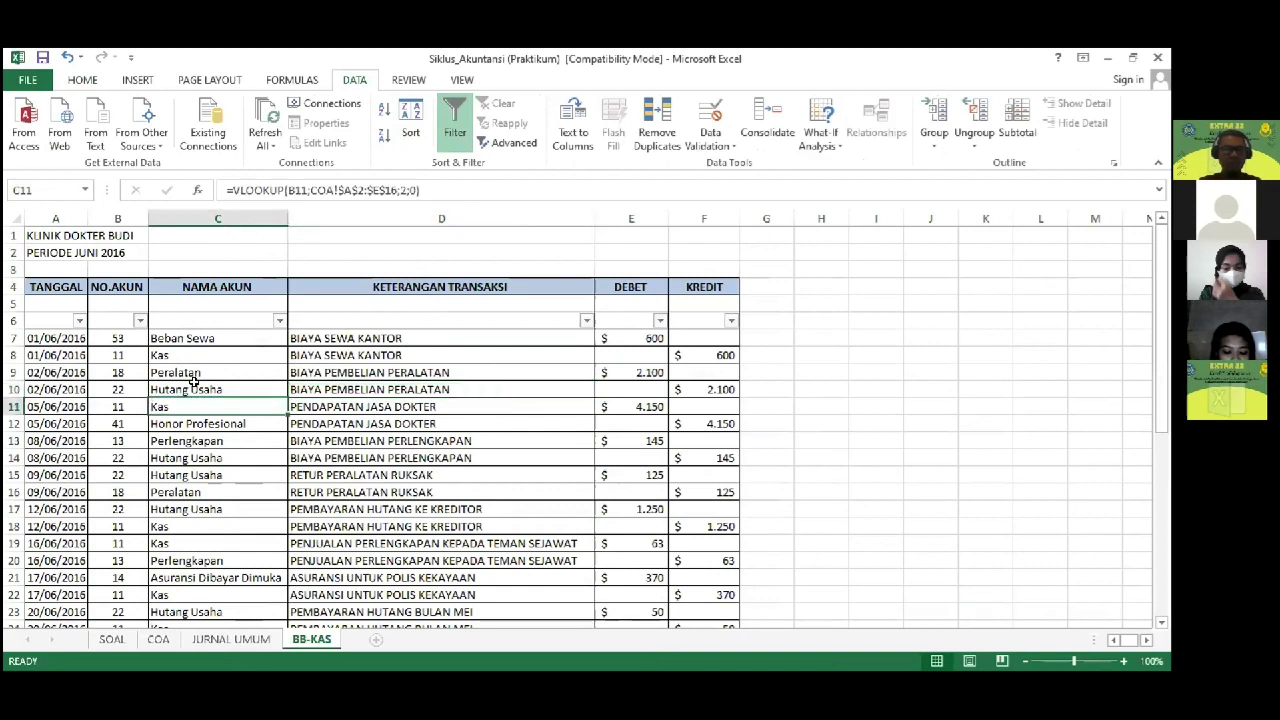
click(119, 355)
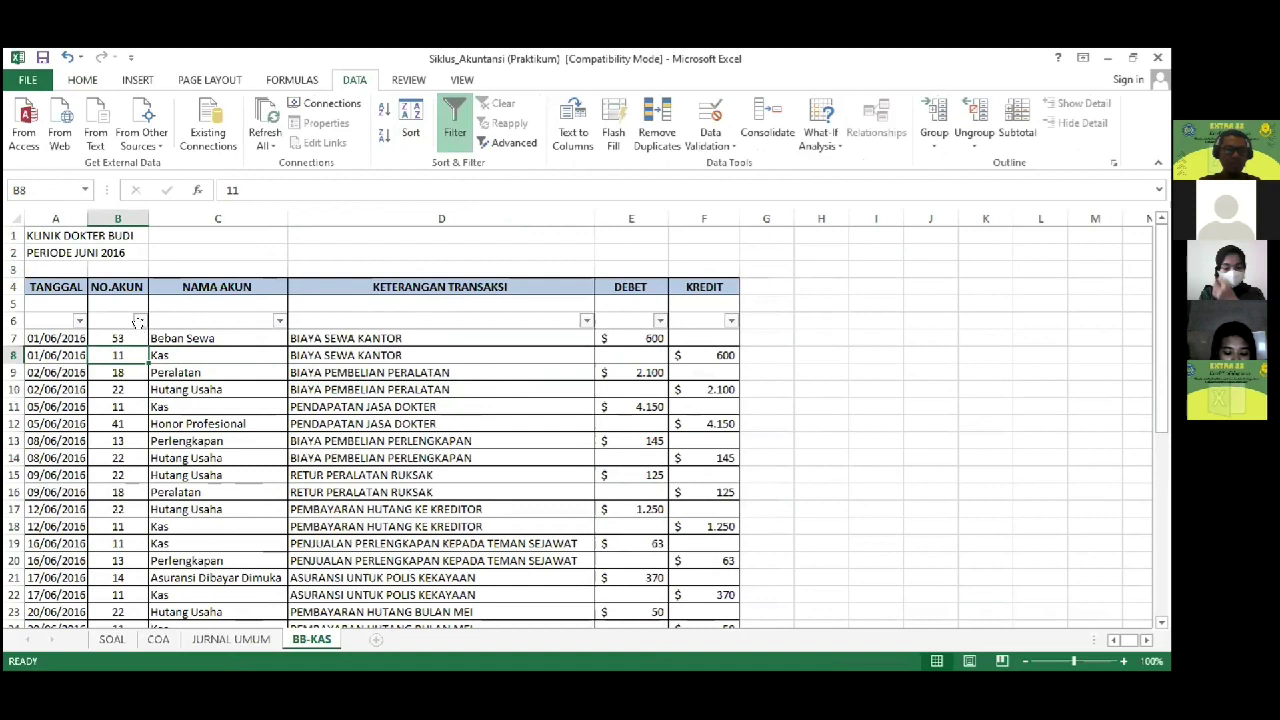
click(139, 320)
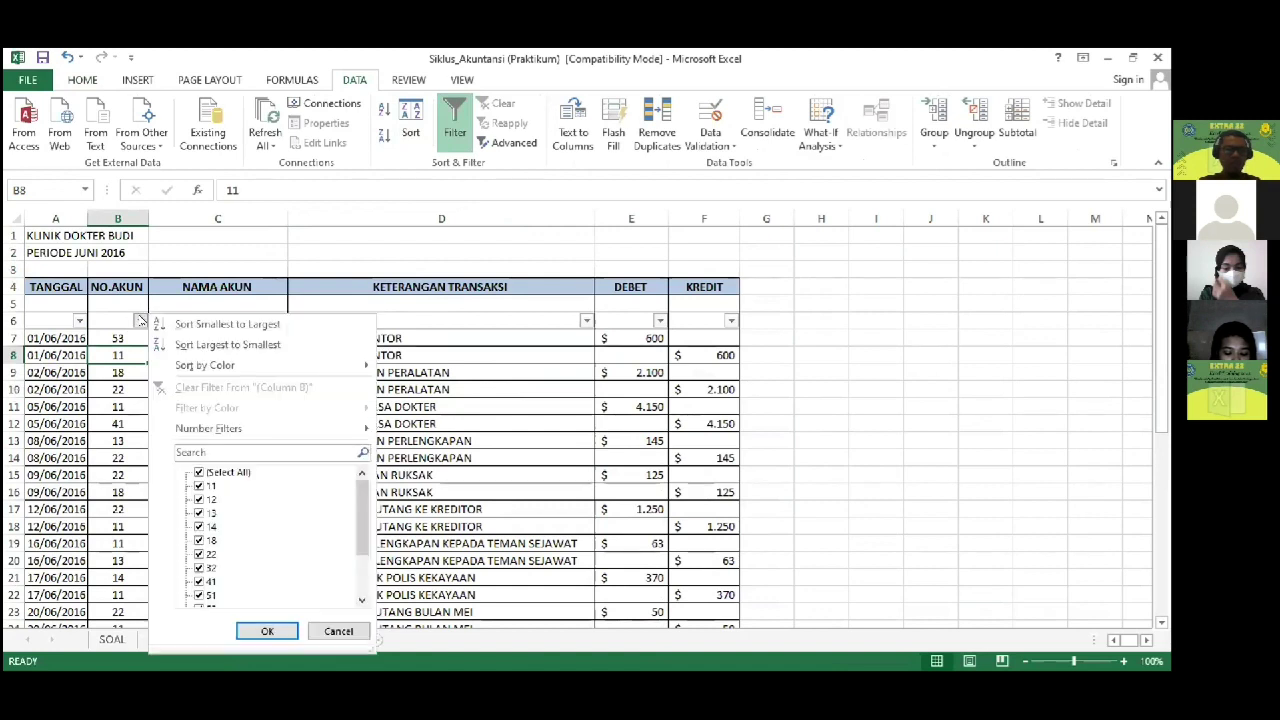
click(200, 475)
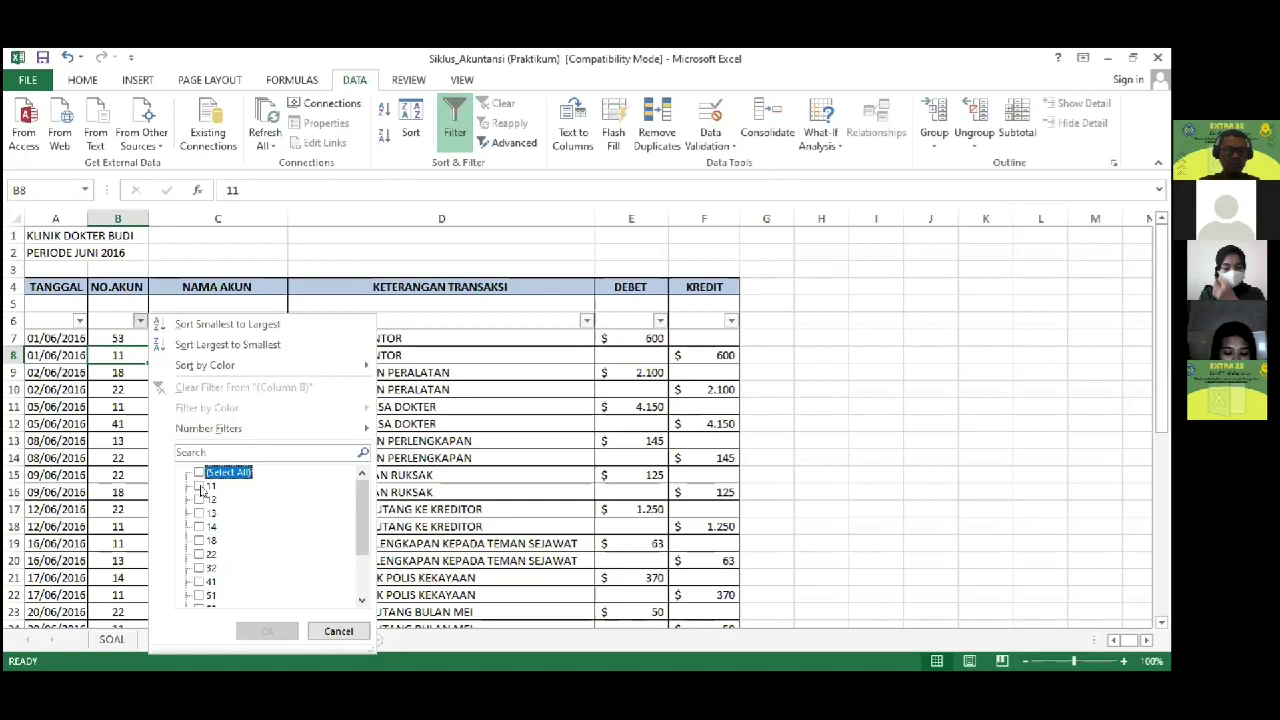
click(198, 487)
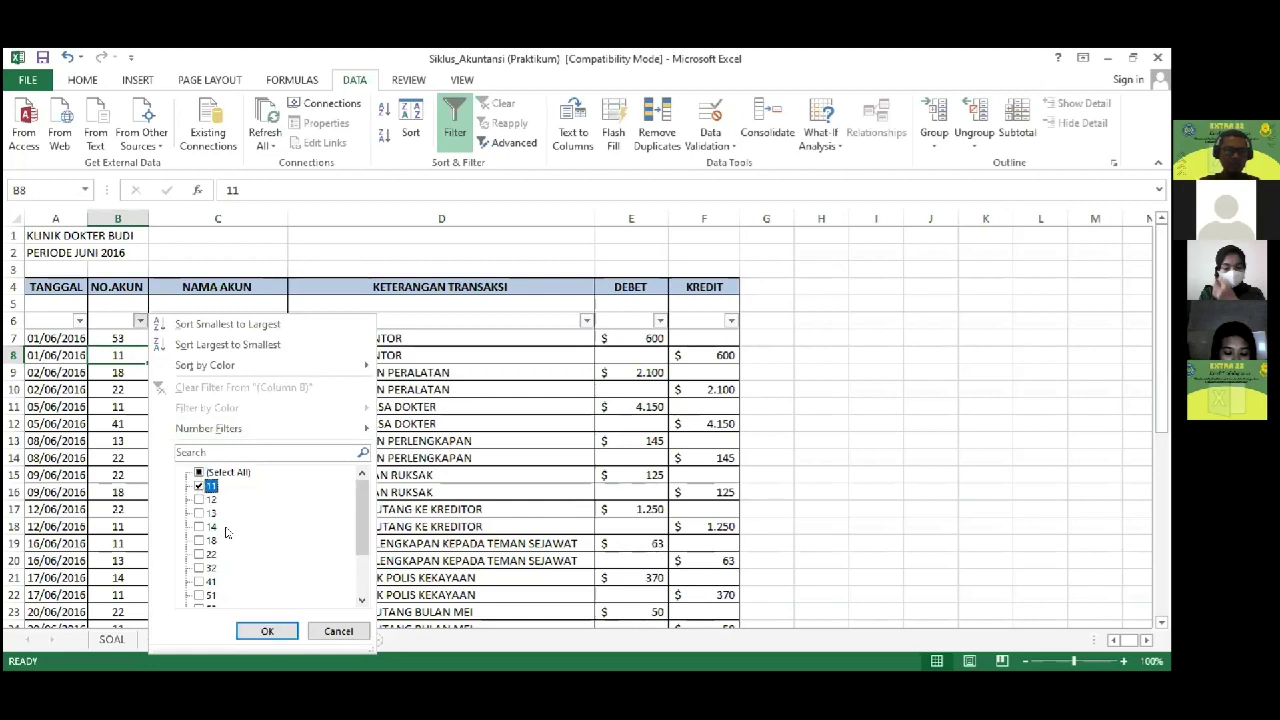
click(276, 630)
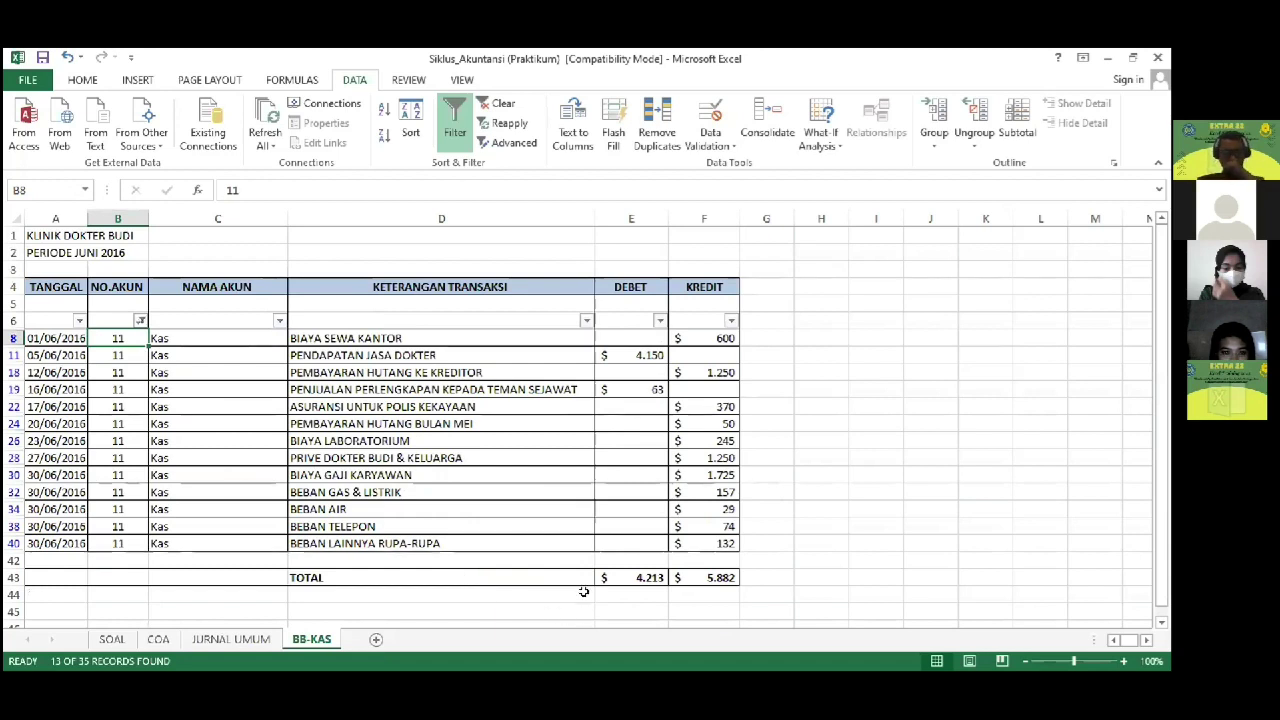
Step: Enter "Saldo Awal" in D5 under KETERANGAN TRANSAKSI and left-align it
click(340, 307)
text(sA)
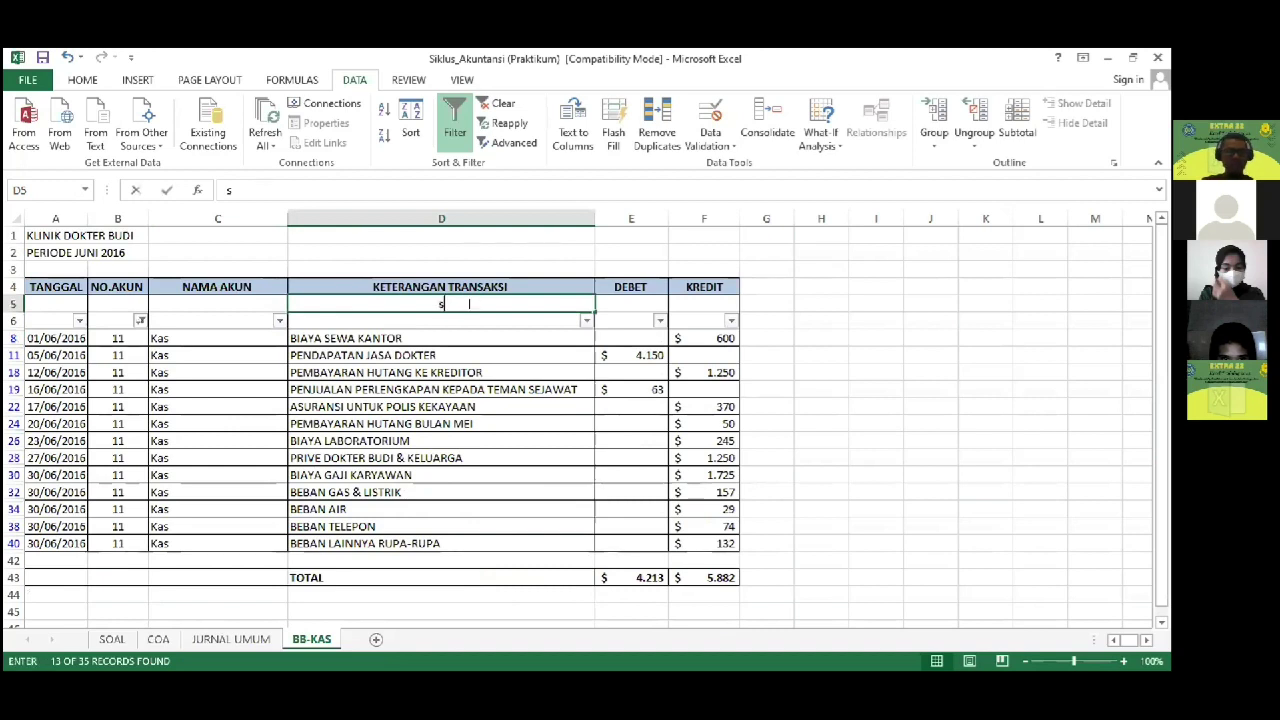
key(BackSpace)
key(BackSpace)
text(saldo)
key(BackSpace)
key(BackSpace)
key(BackSpace)
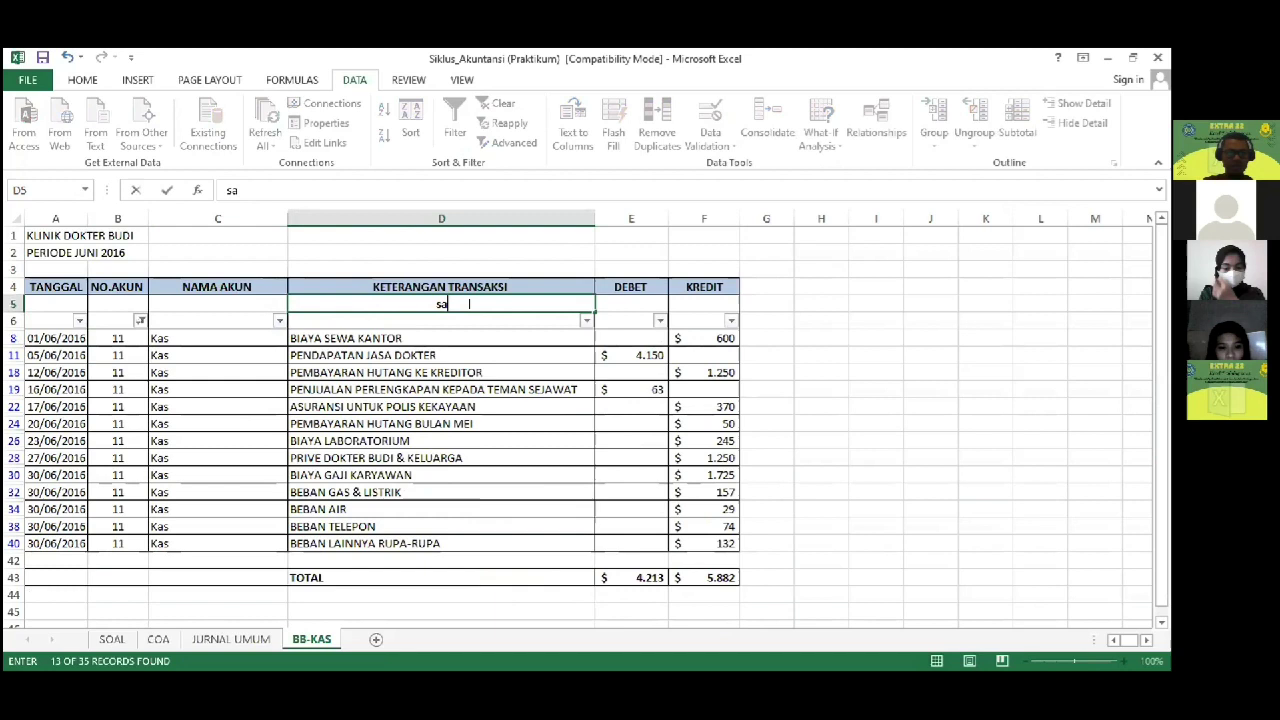
key(BackSpace)
key(BackSpace)
text(Saldo Awal)
key(Return)
click(472, 304)
click(86, 82)
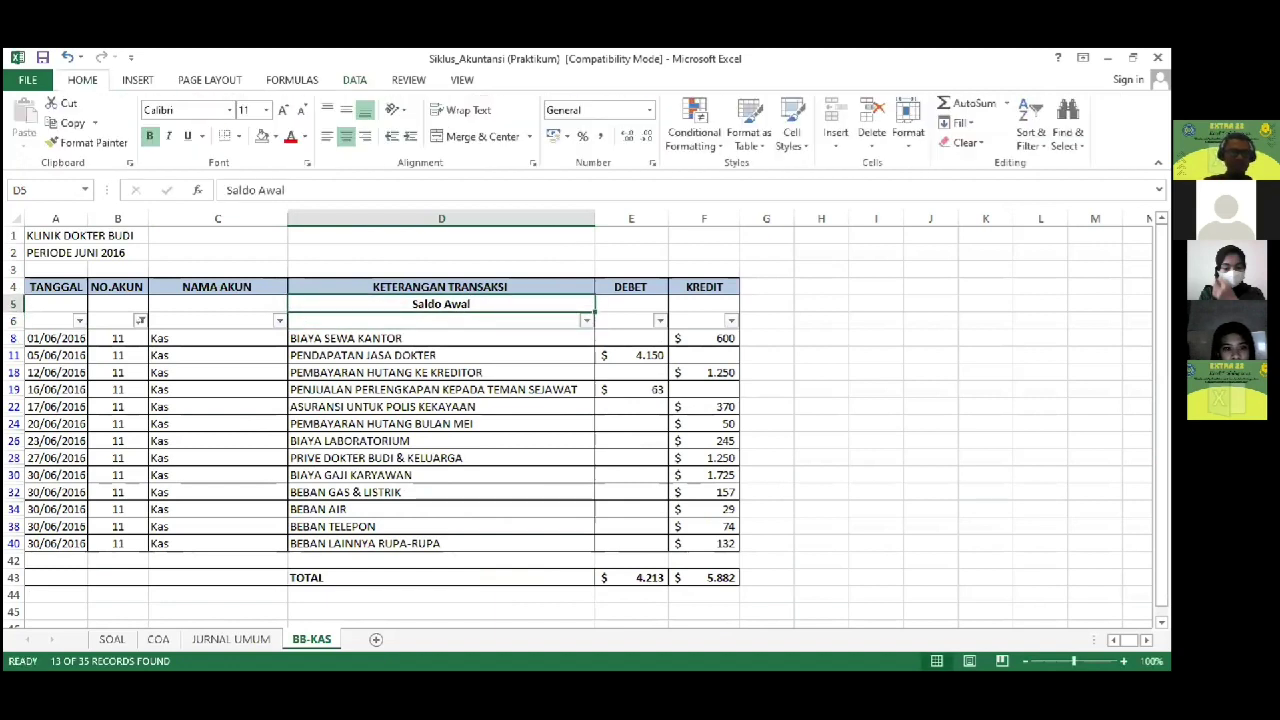
click(327, 136)
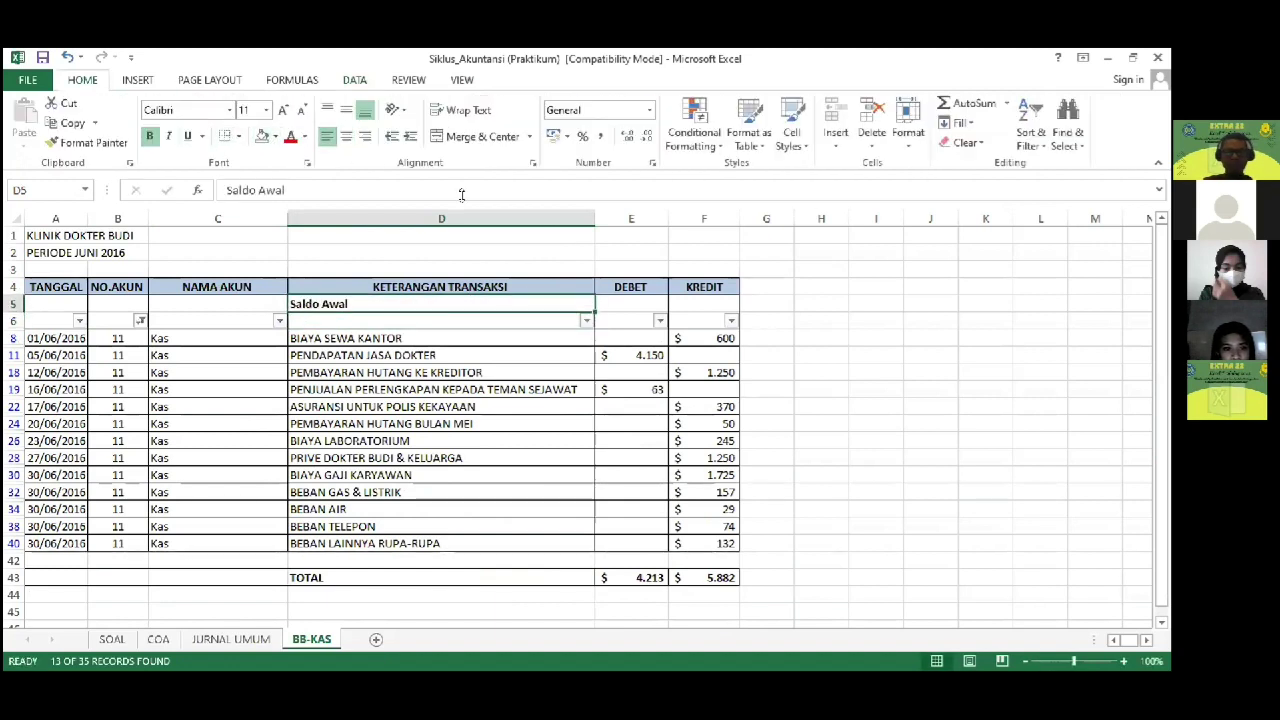
Step: Link the opening balance debit cell E5 to the Kas balance on the COA sheet with =COA!E3
key(Right)
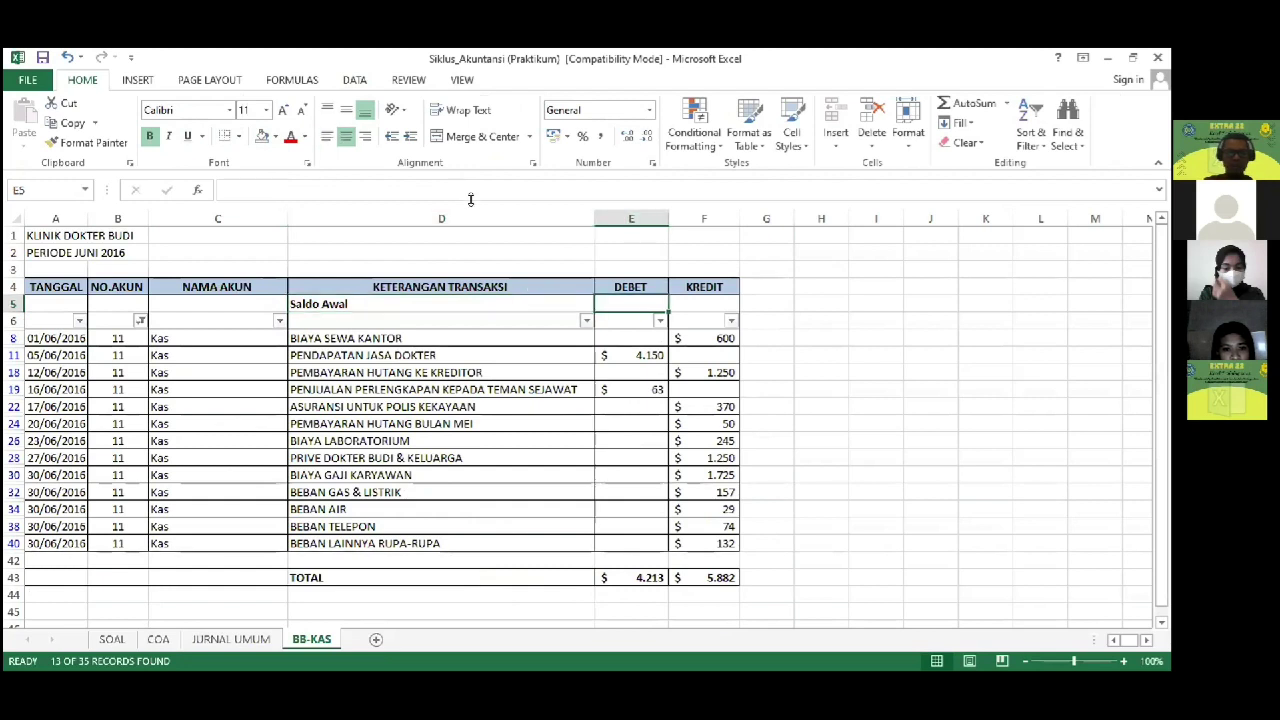
text(=)
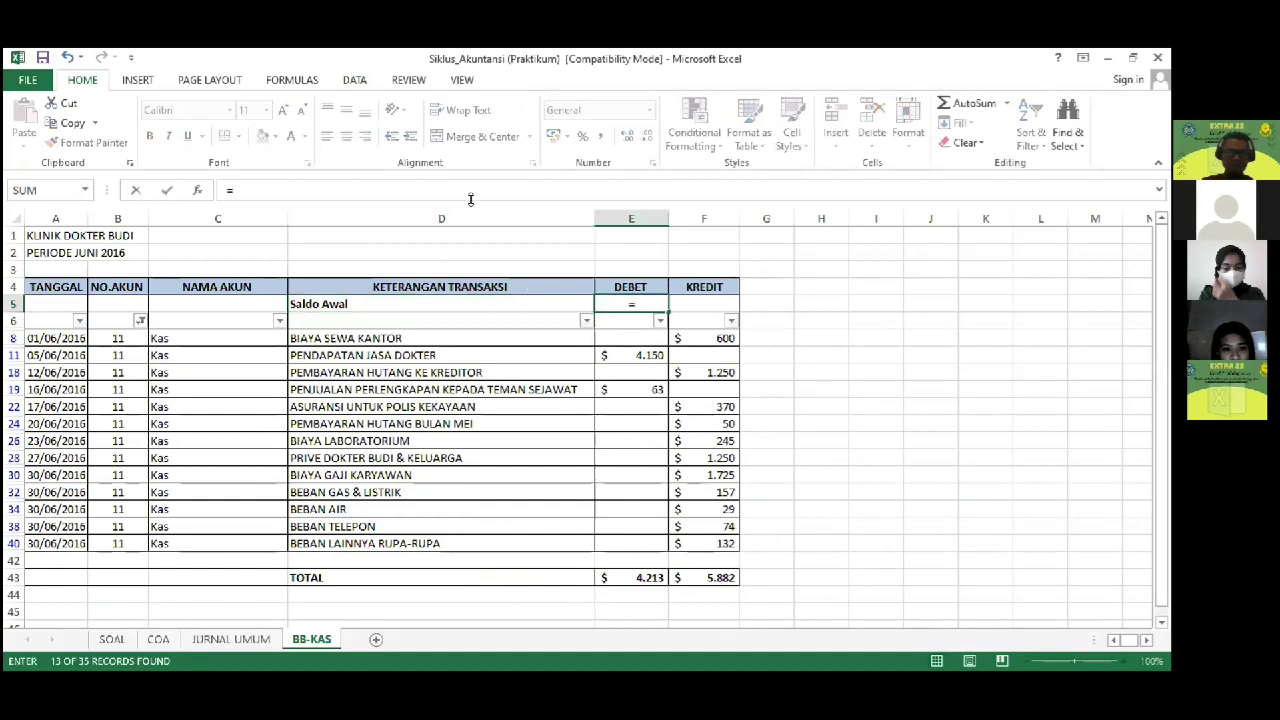
click(159, 638)
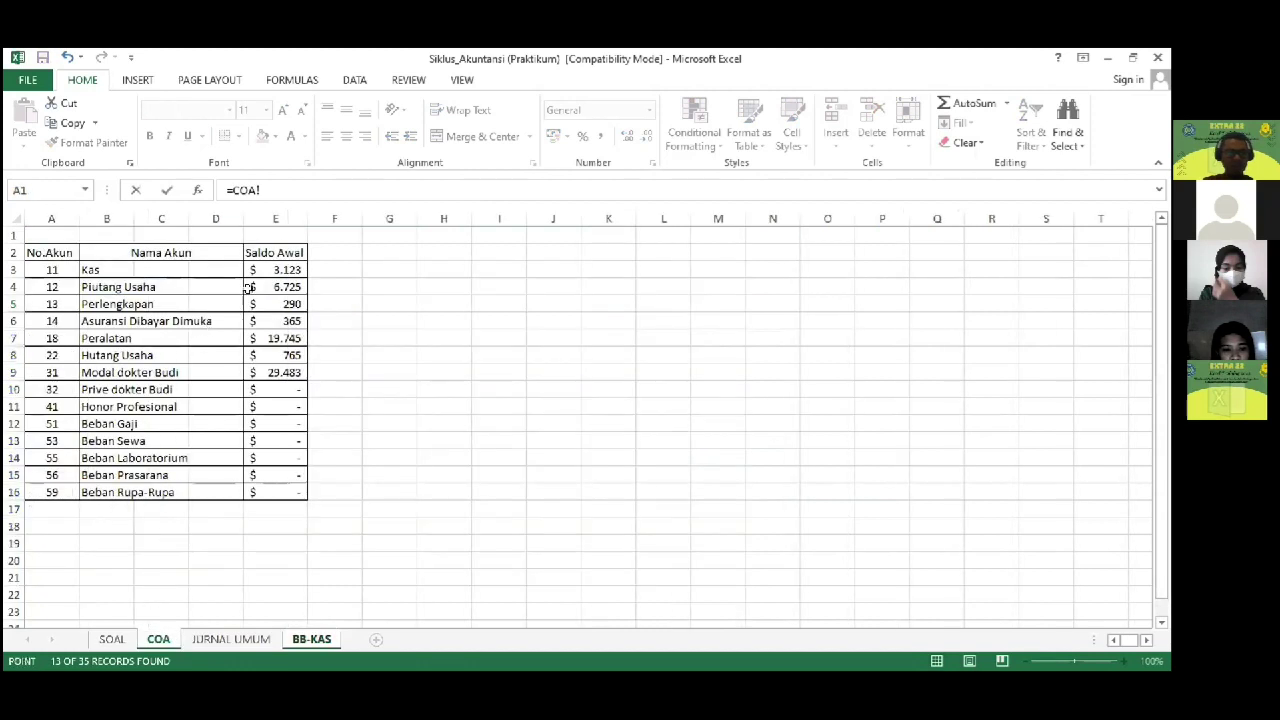
click(285, 269)
key(Return)
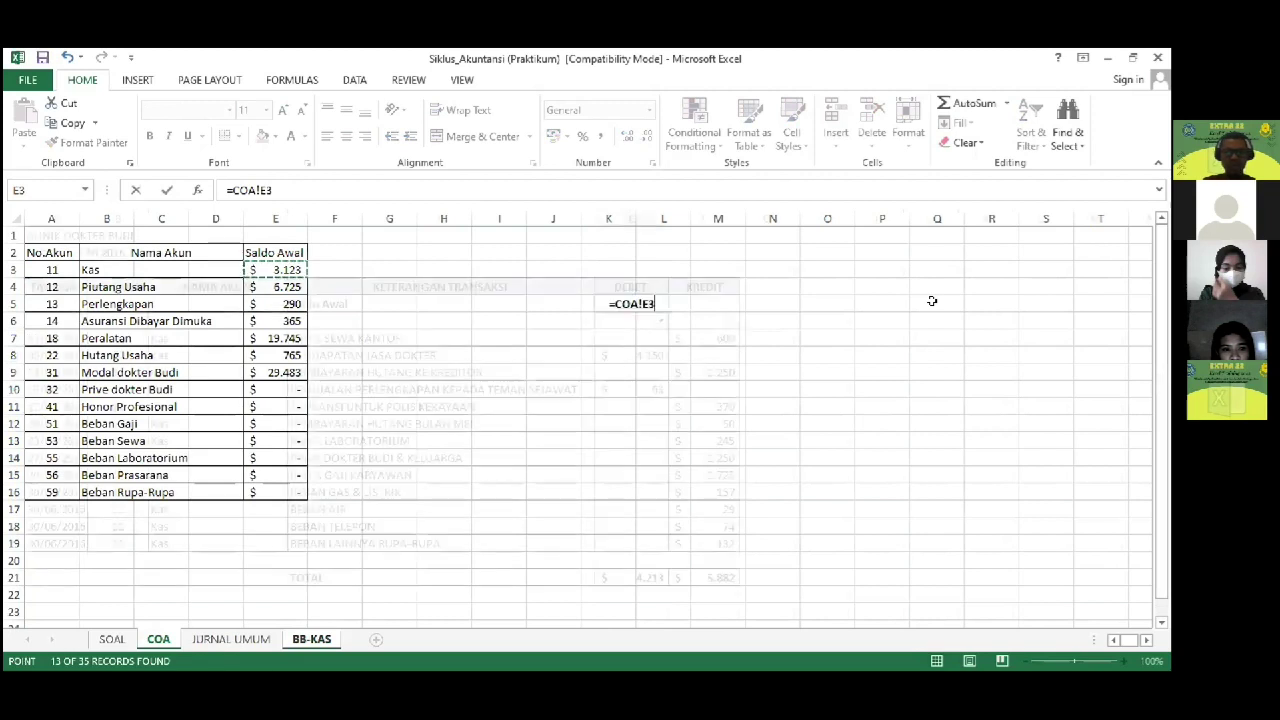
Step: Format the opening balance in E5 as dollar accounting with no decimal places
key(Down)
key(Down)
key(Down)
key(Down)
key(Down)
key(Up)
key(Up)
key(Up)
key(Up)
key(Up)
key(Up)
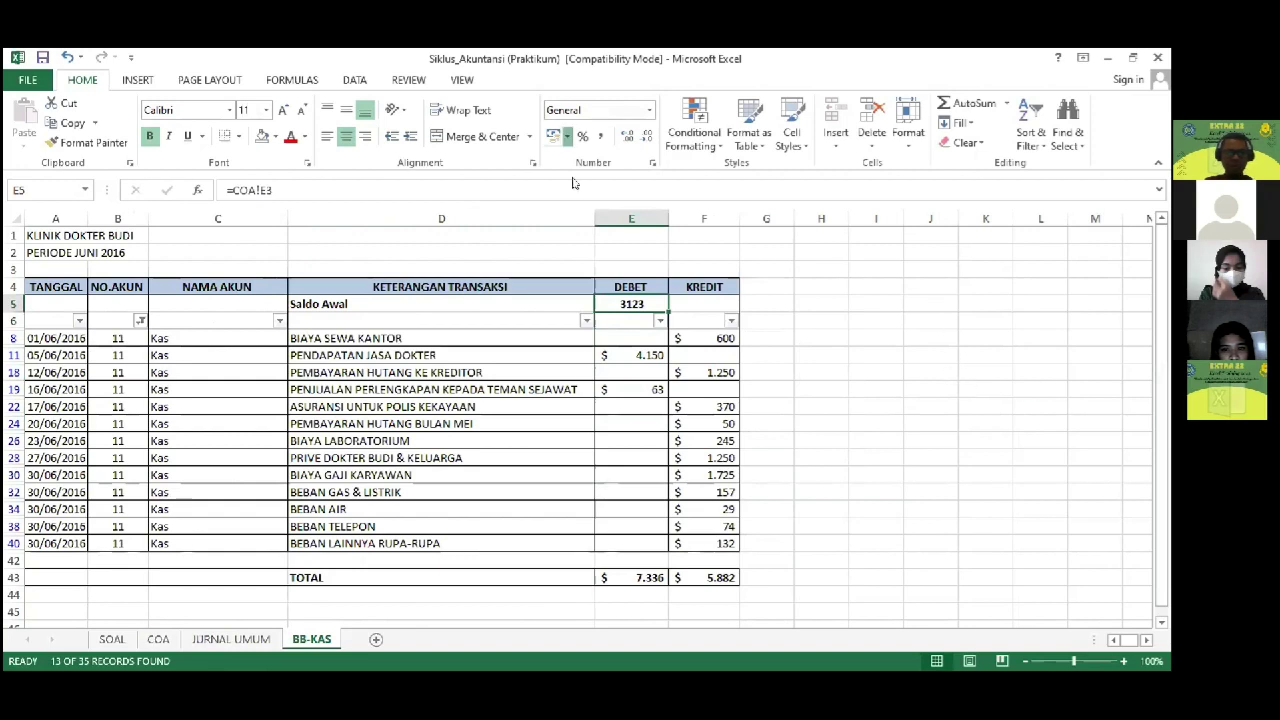
click(567, 137)
click(590, 179)
click(647, 137)
click(647, 141)
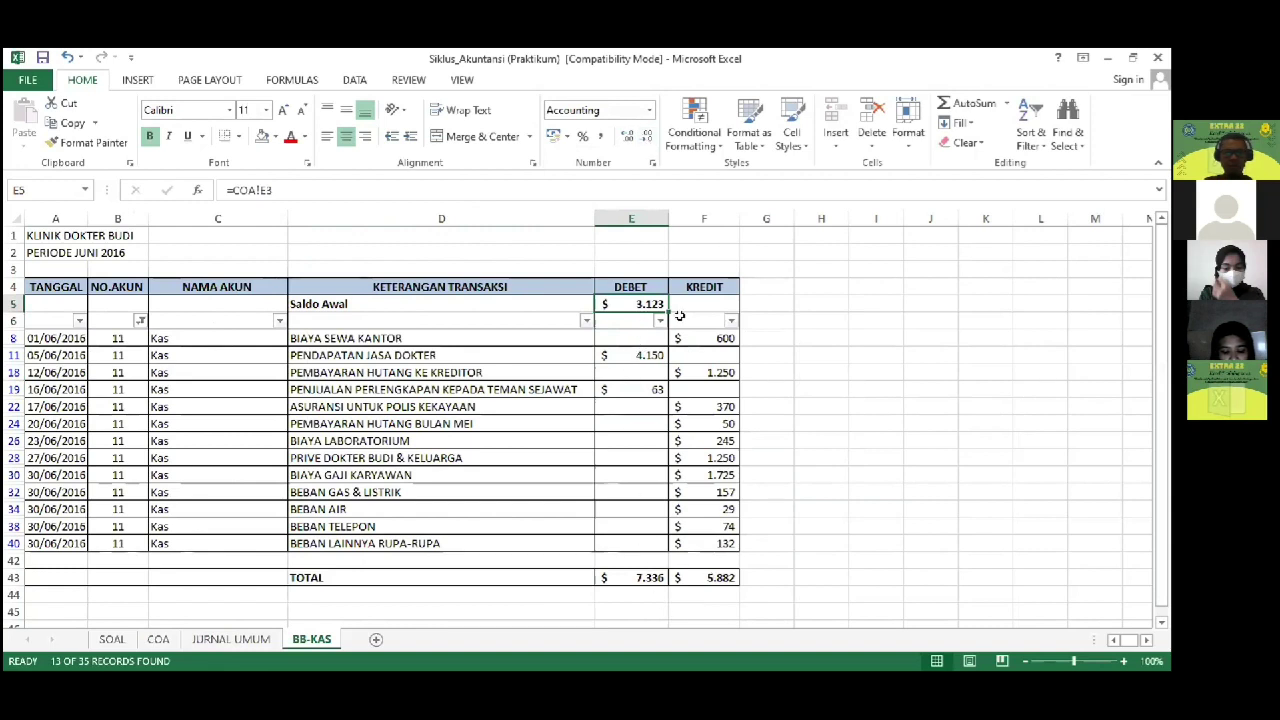
Step: Apply the dollar accounting format without decimals to the debit and credit cells E5:F6
drag(679, 316, 676, 291)
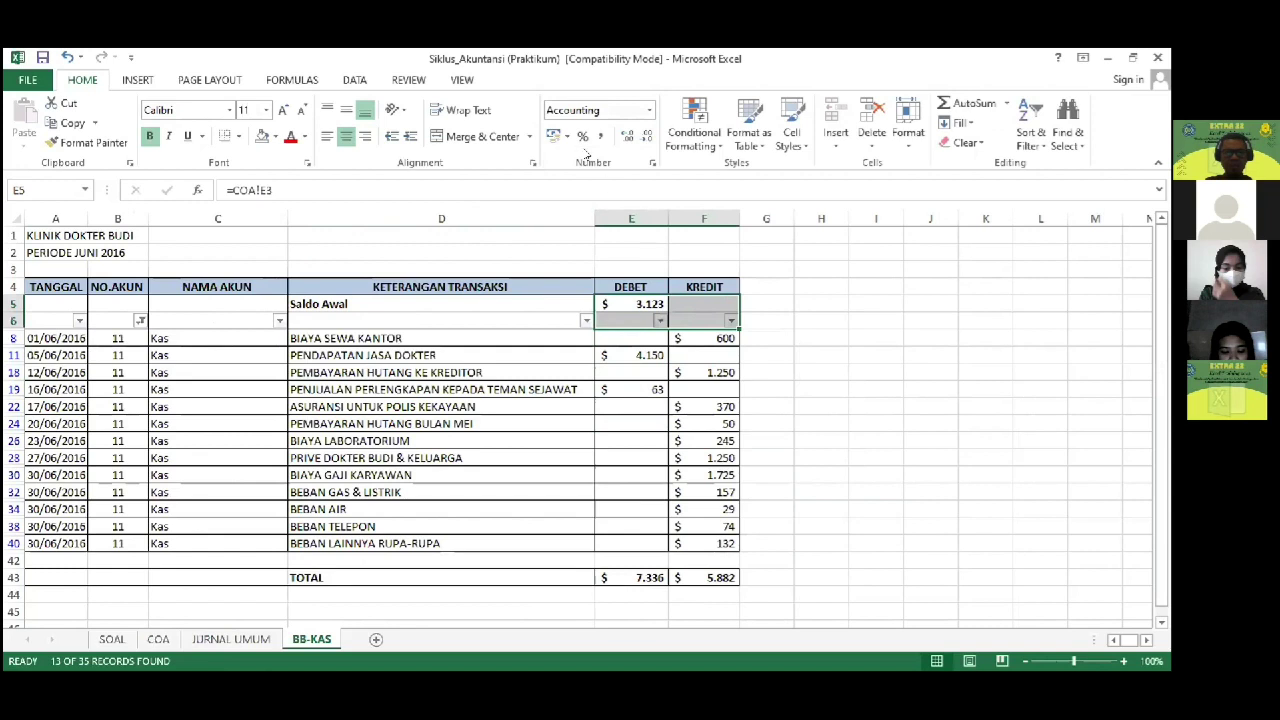
click(555, 137)
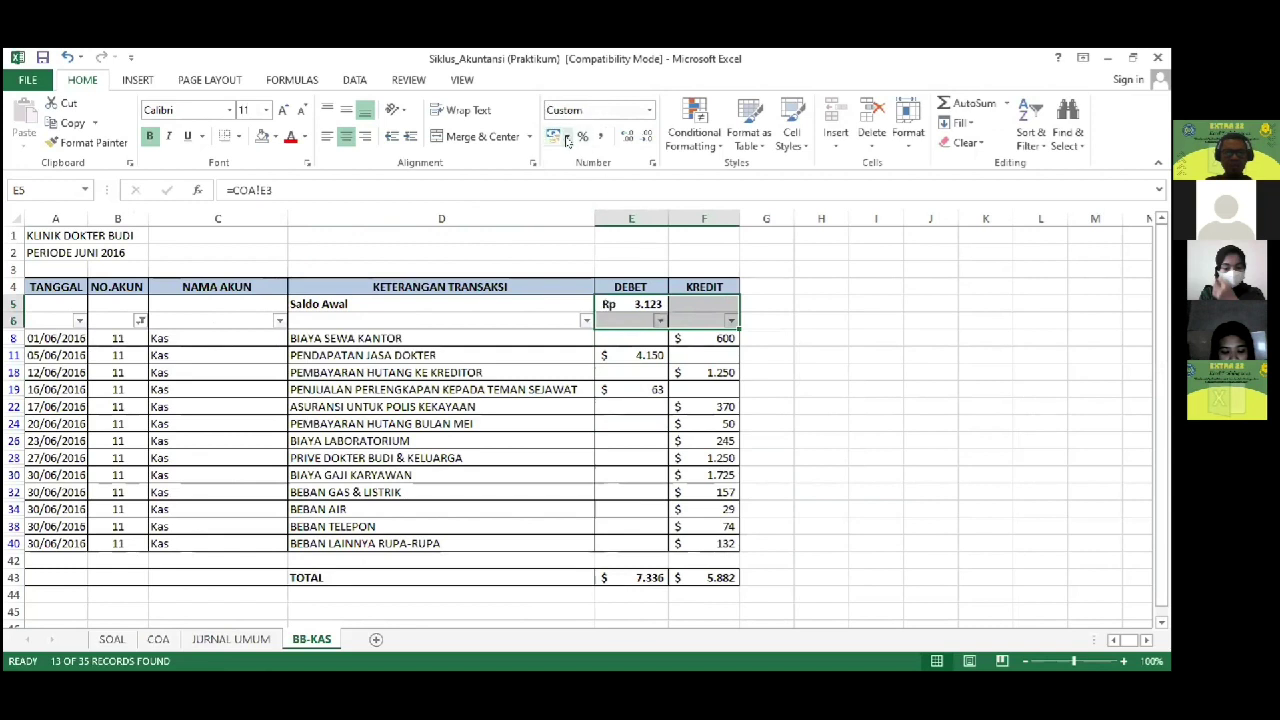
click(566, 137)
click(599, 176)
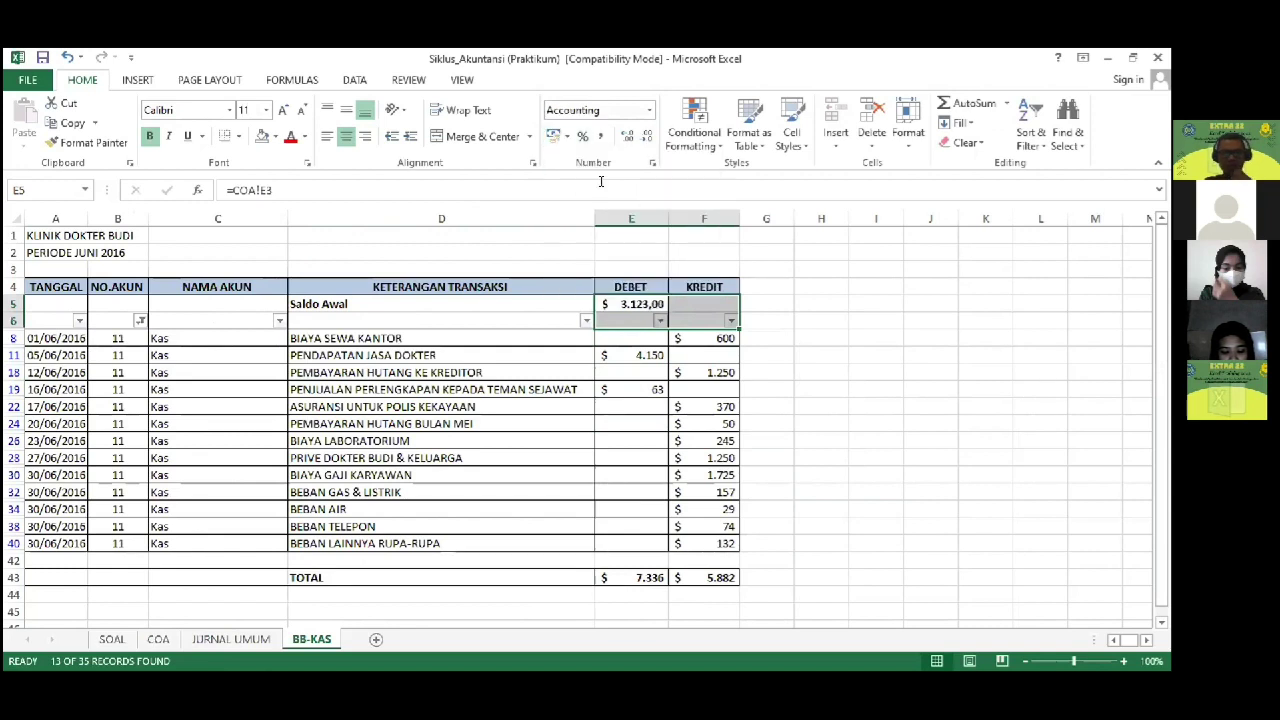
click(646, 136)
click(646, 136)
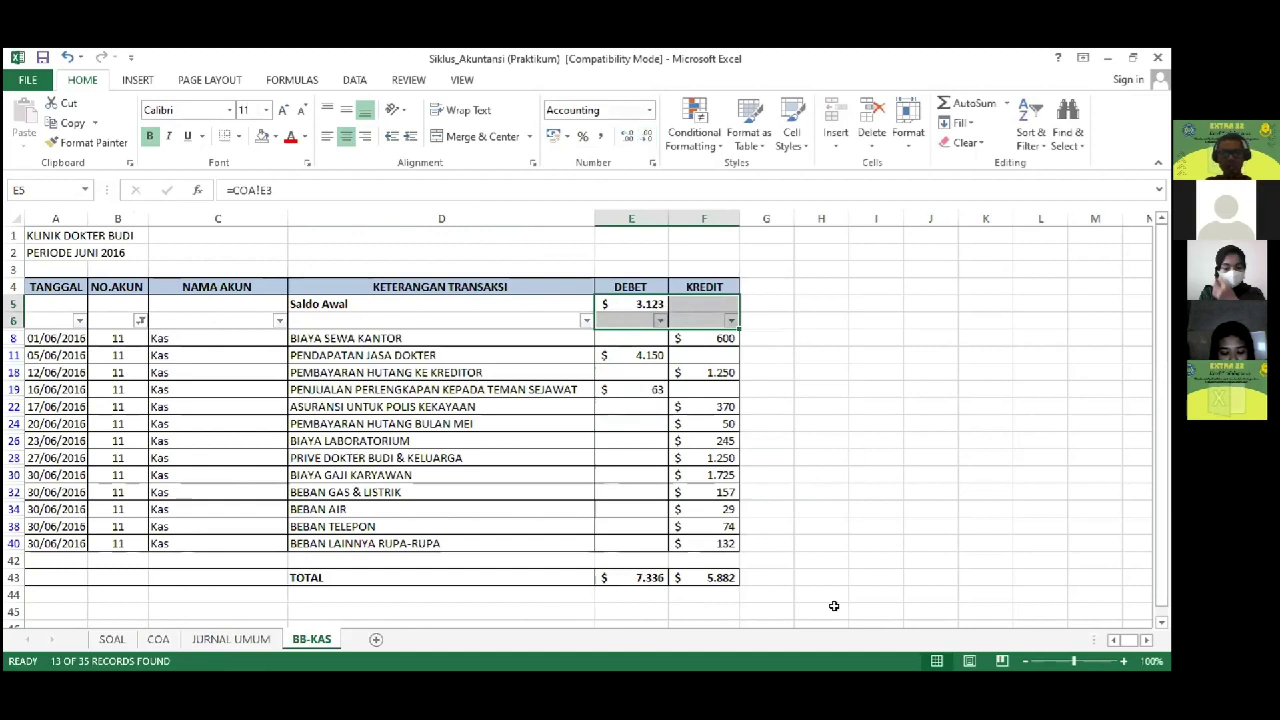
Step: Copy the debit and credit totals E43:F43 to E45:F45 and clear the pasted formulas, keeping the cell formatting
click(655, 611)
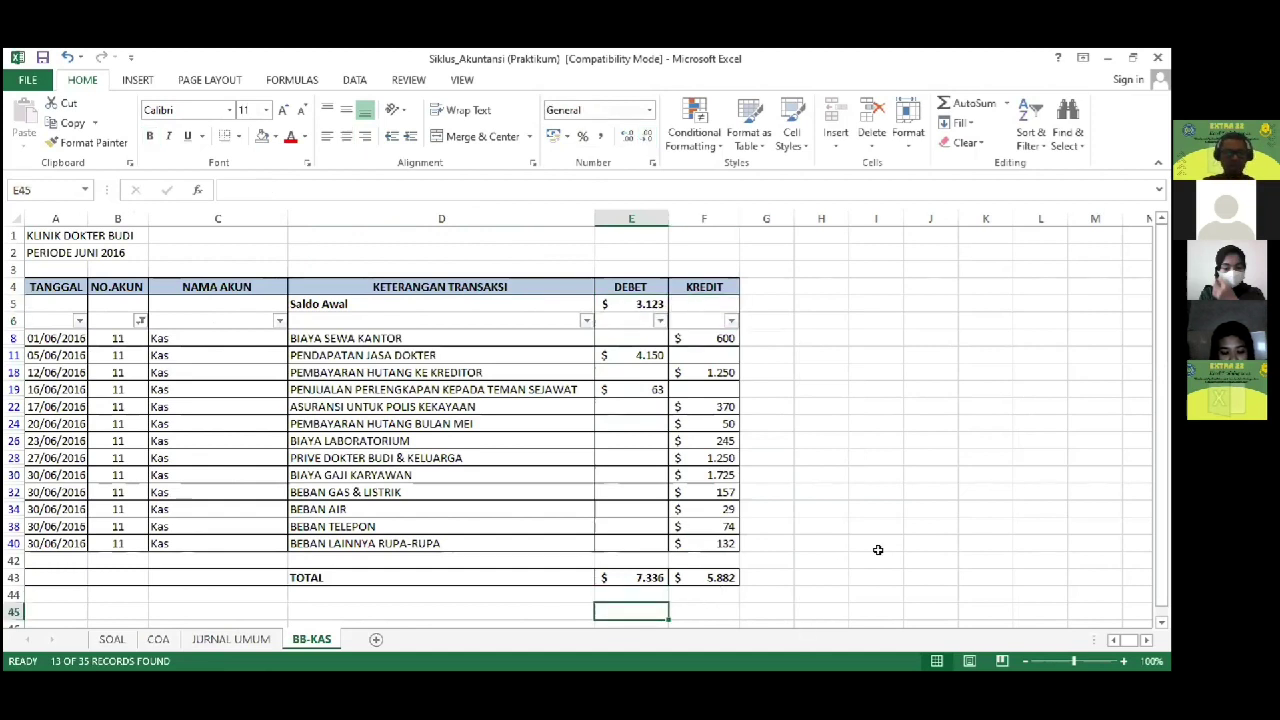
key(Left)
key(Left)
key(Left)
key(Up)
key(Up)
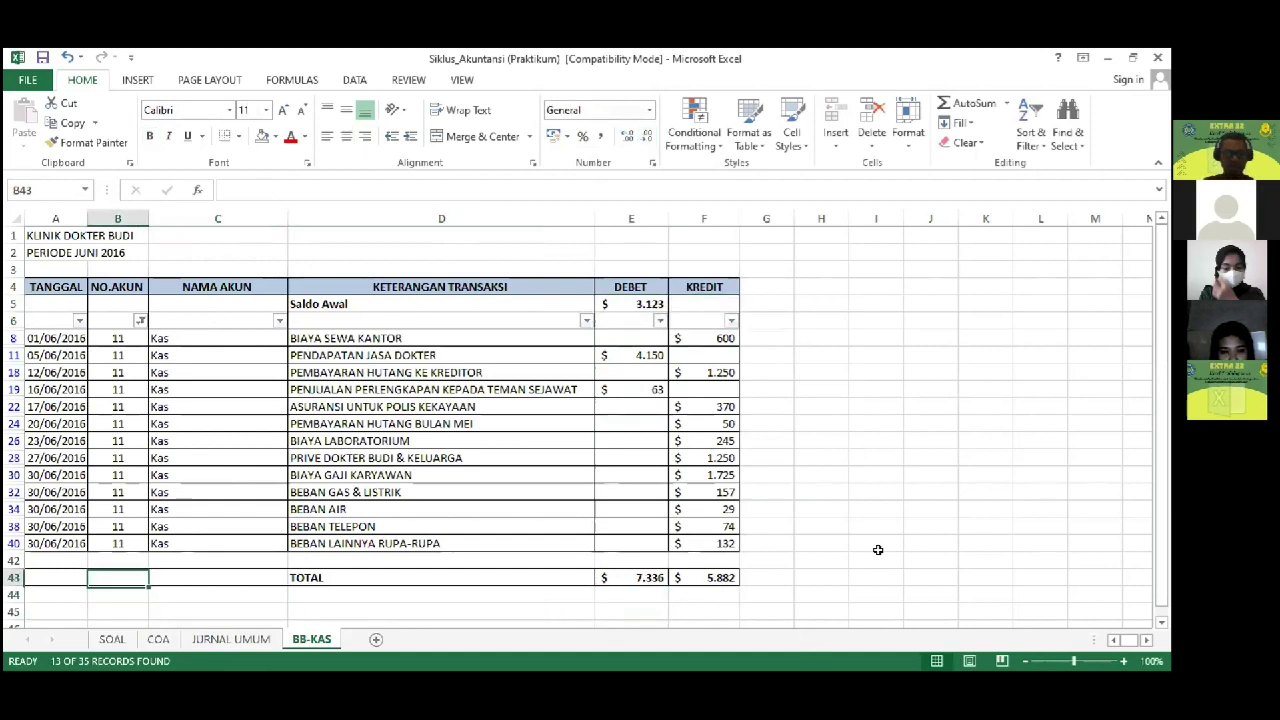
key(Left)
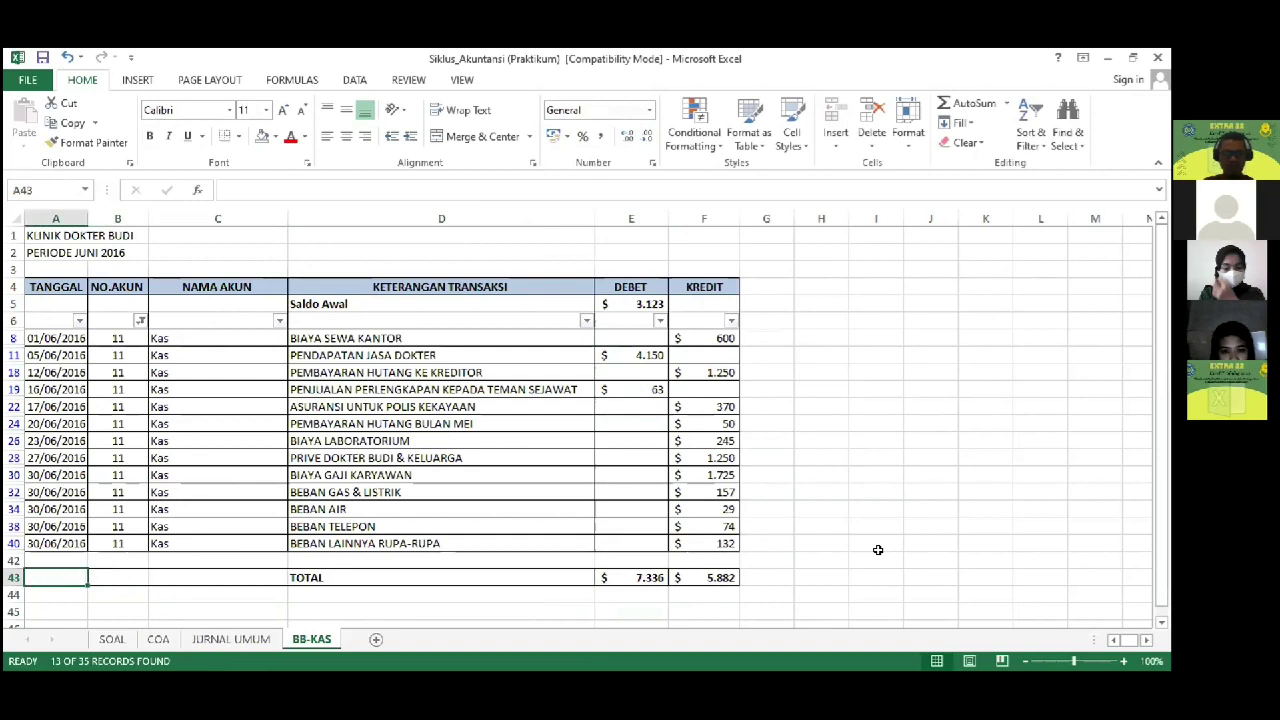
key(Right)
key(Right)
key(Right)
key(Right)
key(shift+Right)
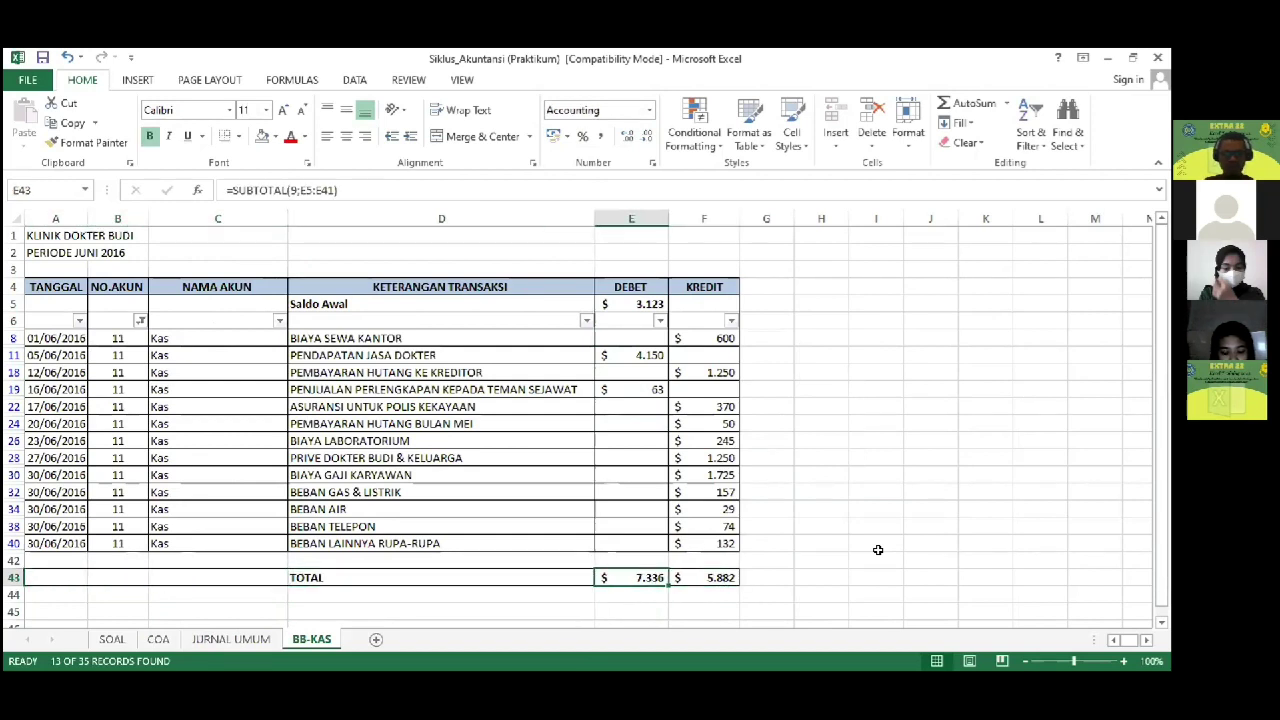
key(ctrl+c)
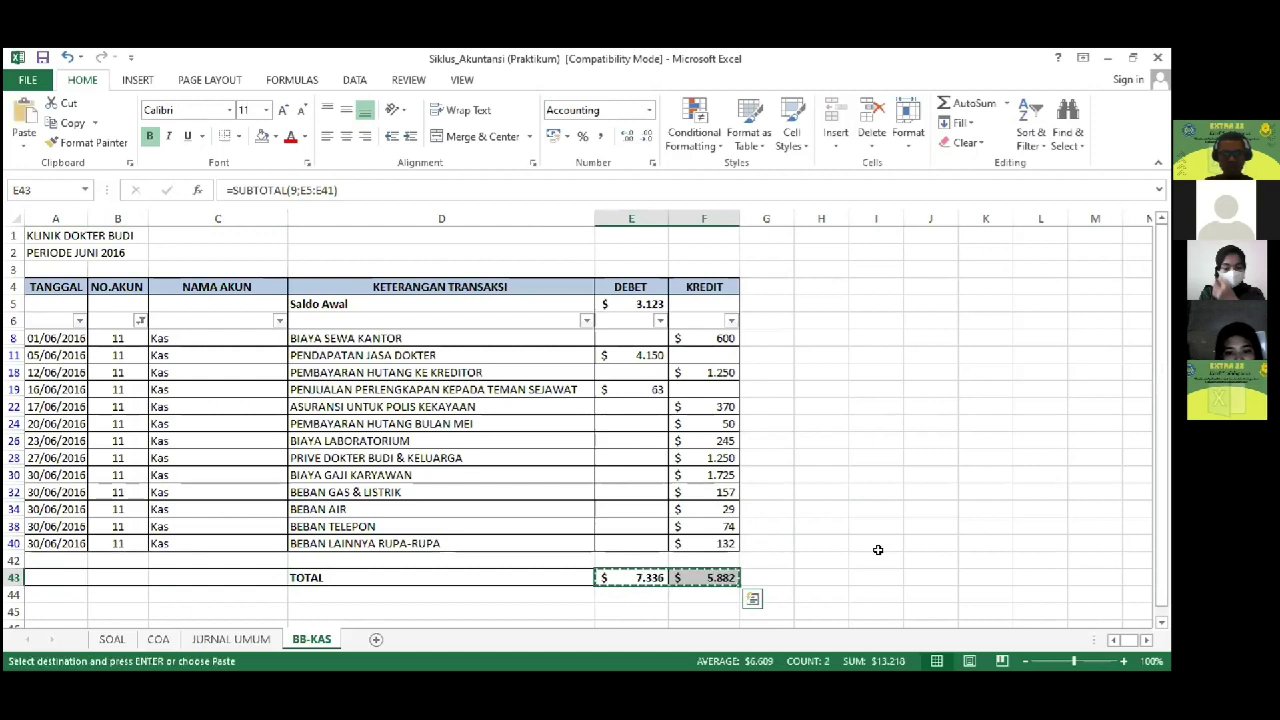
key(Down)
key(Down)
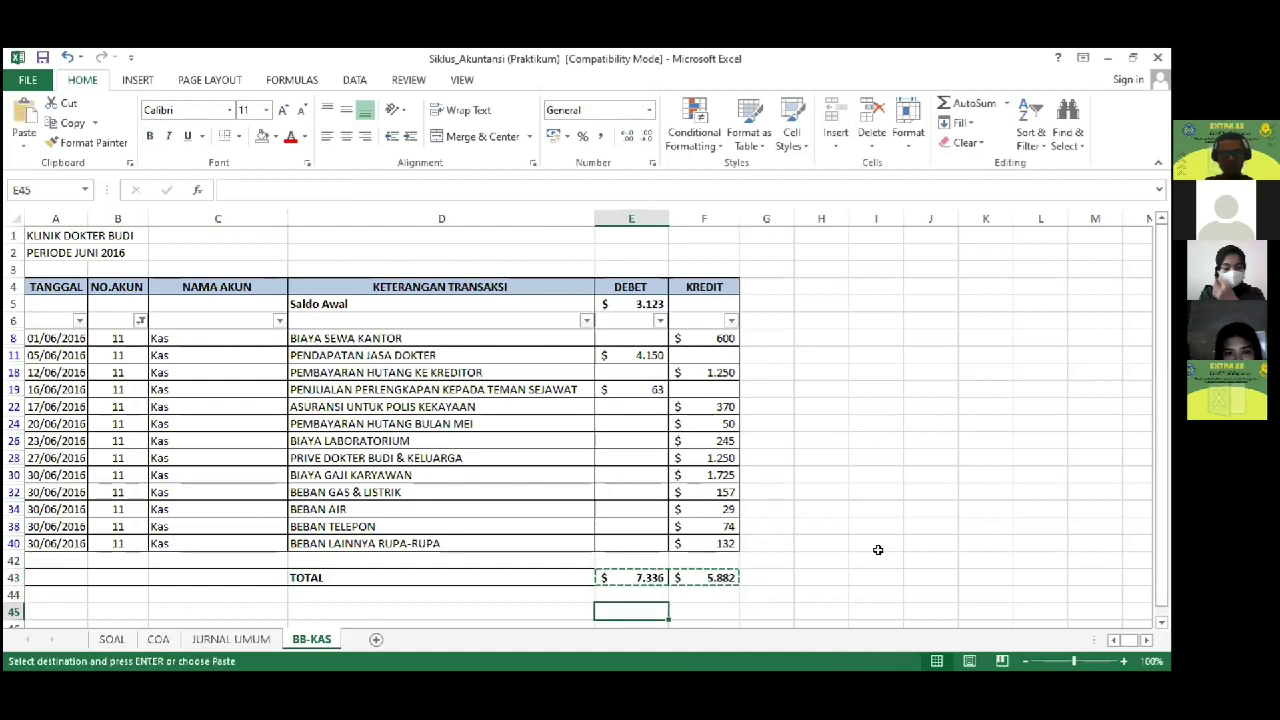
key(Return)
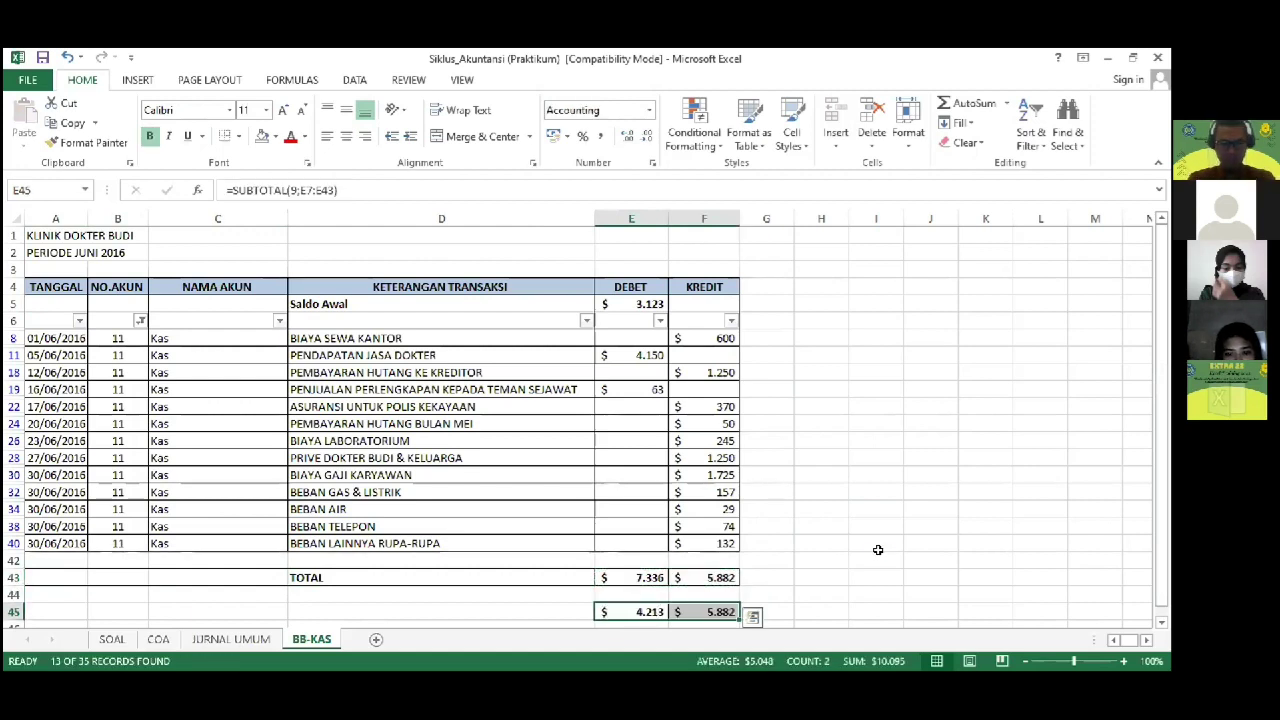
key(Left)
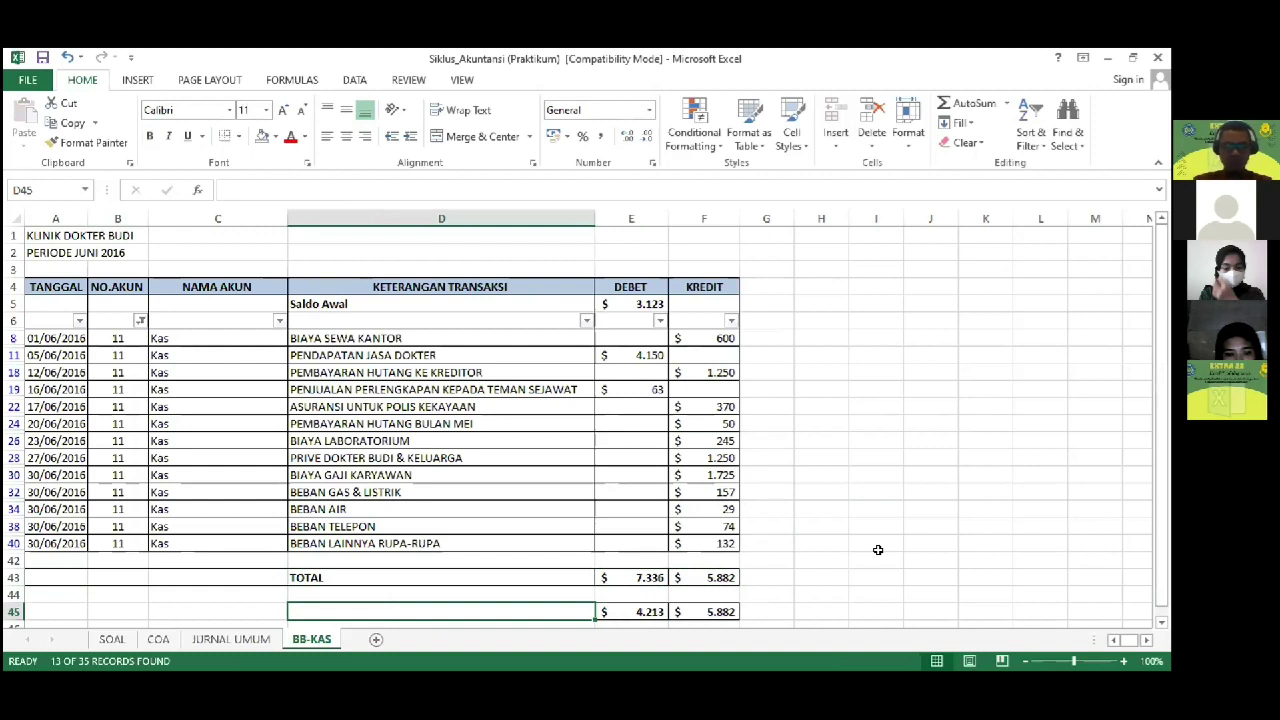
key(Right)
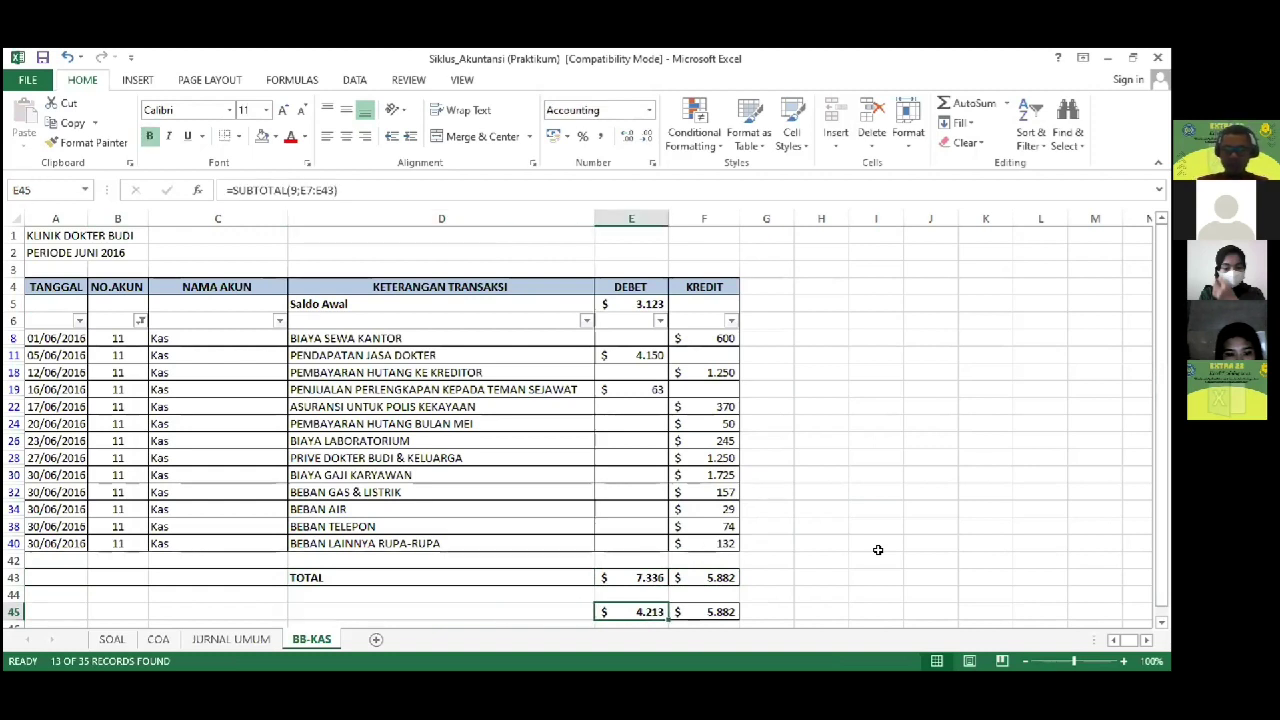
key(shift+Right)
key(Delete)
key(shift+Left)
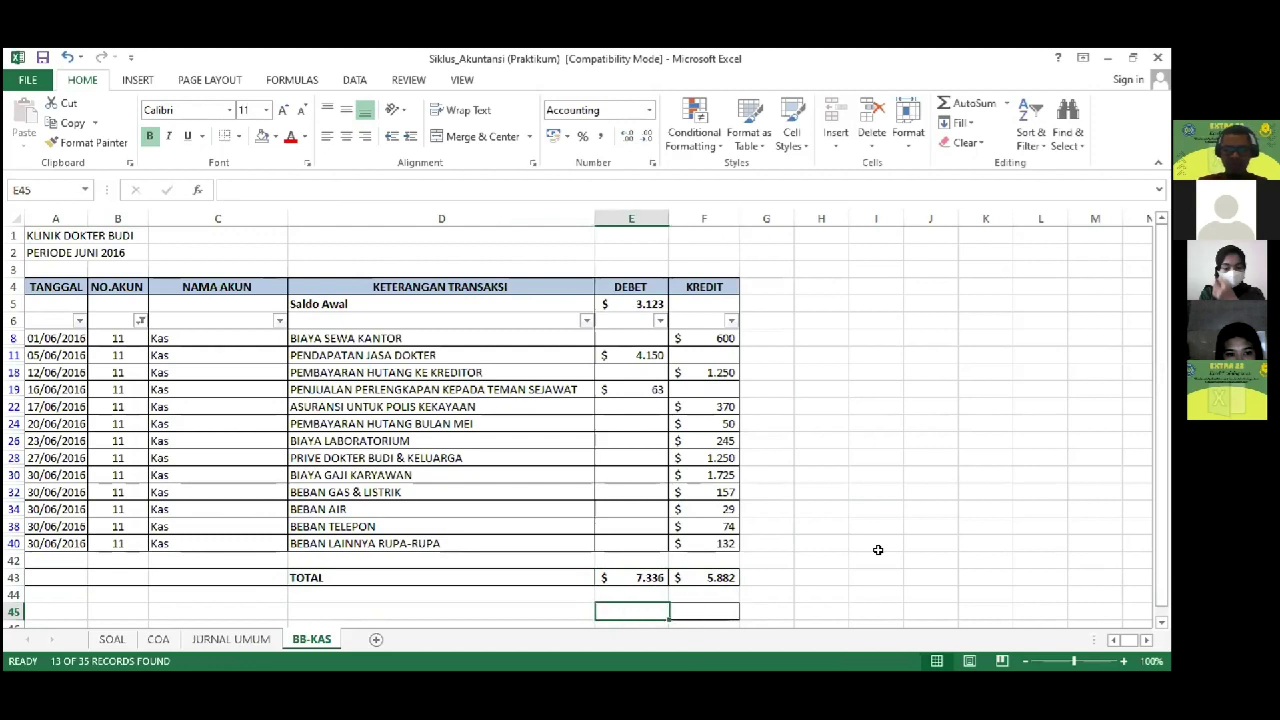
Step: Calculate the ledger balance in E45 as total debit minus total credit with =E43-F43
text(=)
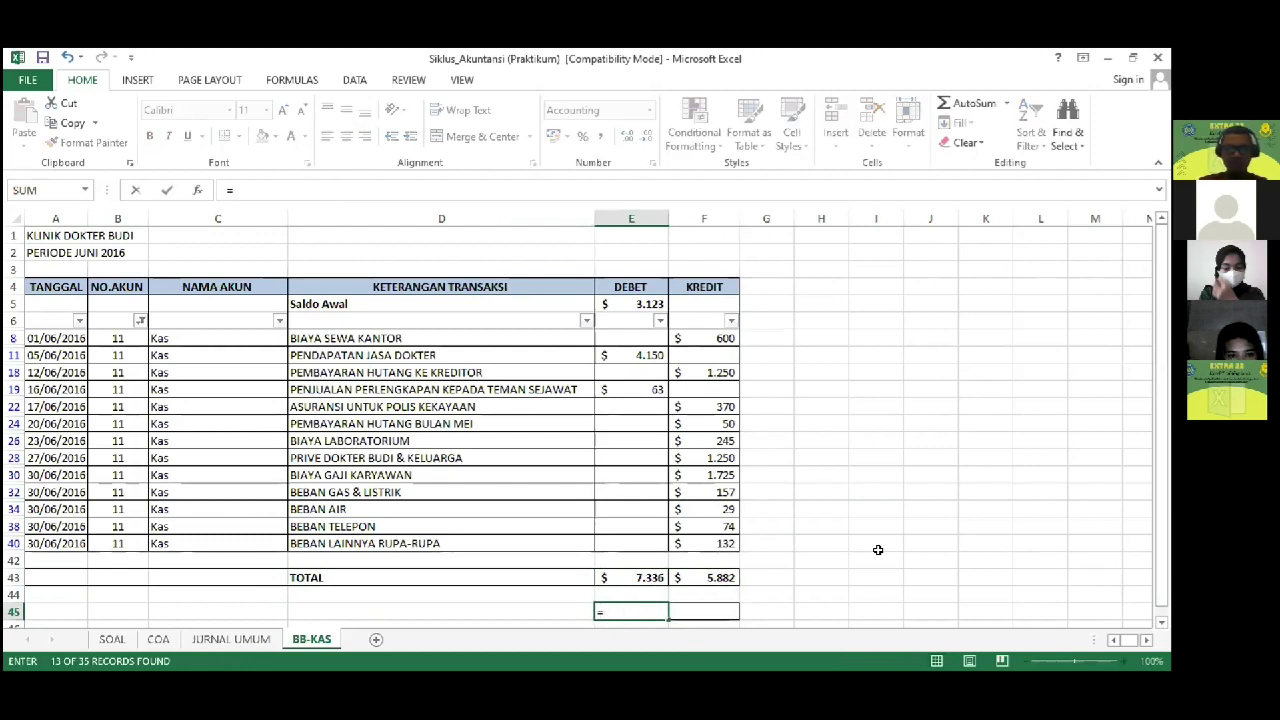
key(Up)
key(Up)
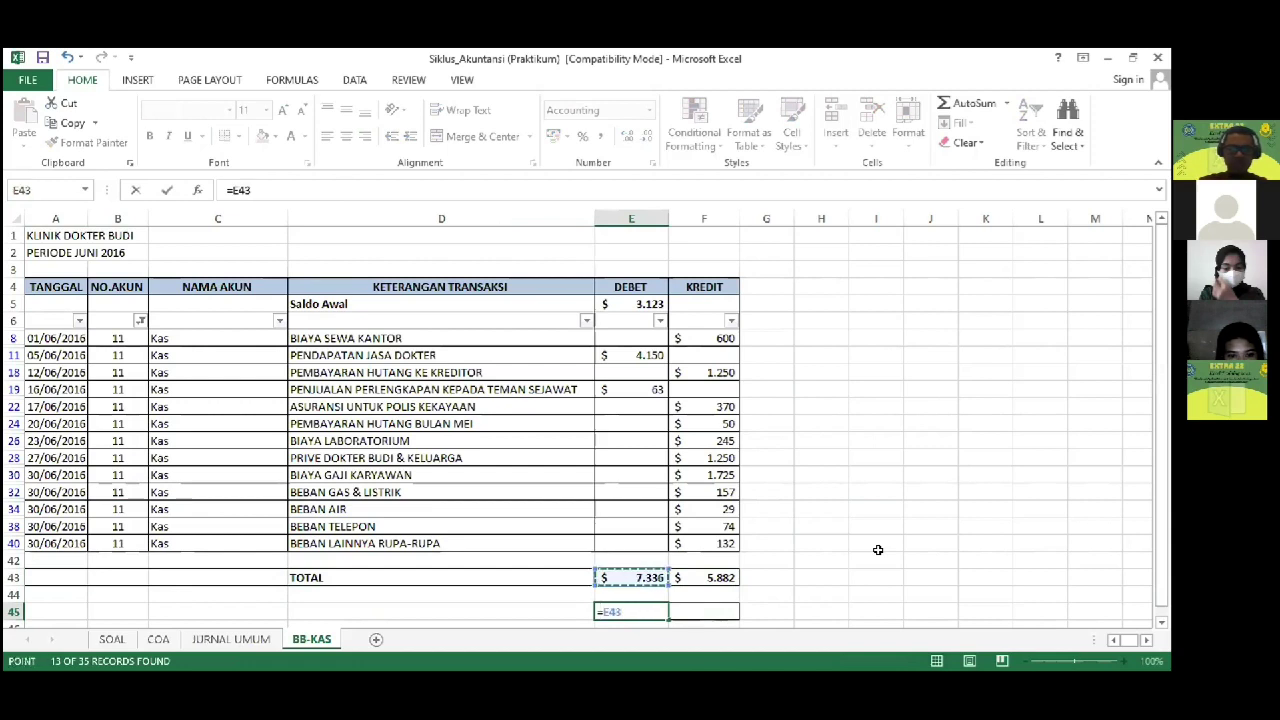
text(-)
key(Right)
key(Up)
key(Up)
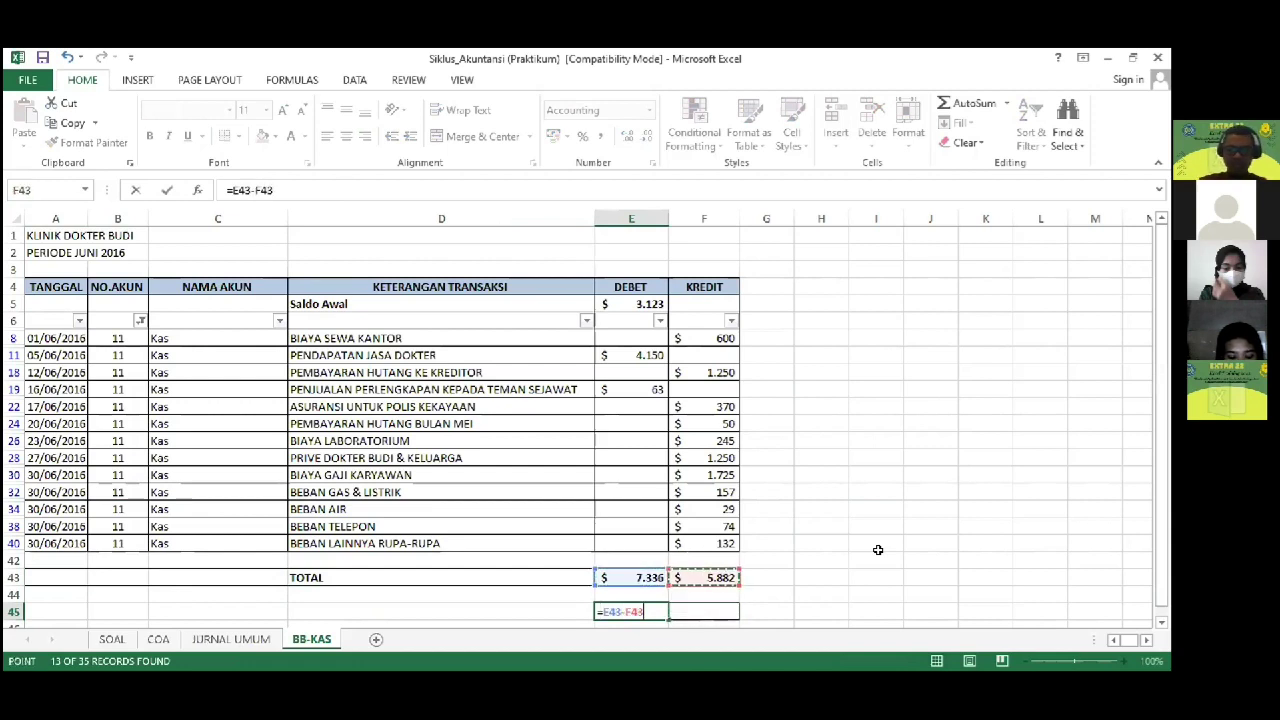
key(Return)
Step: Label the balance in D45 as "Saldo Buku Besar-KAS" and make the label right-aligned and bold
key(Up)
key(Left)
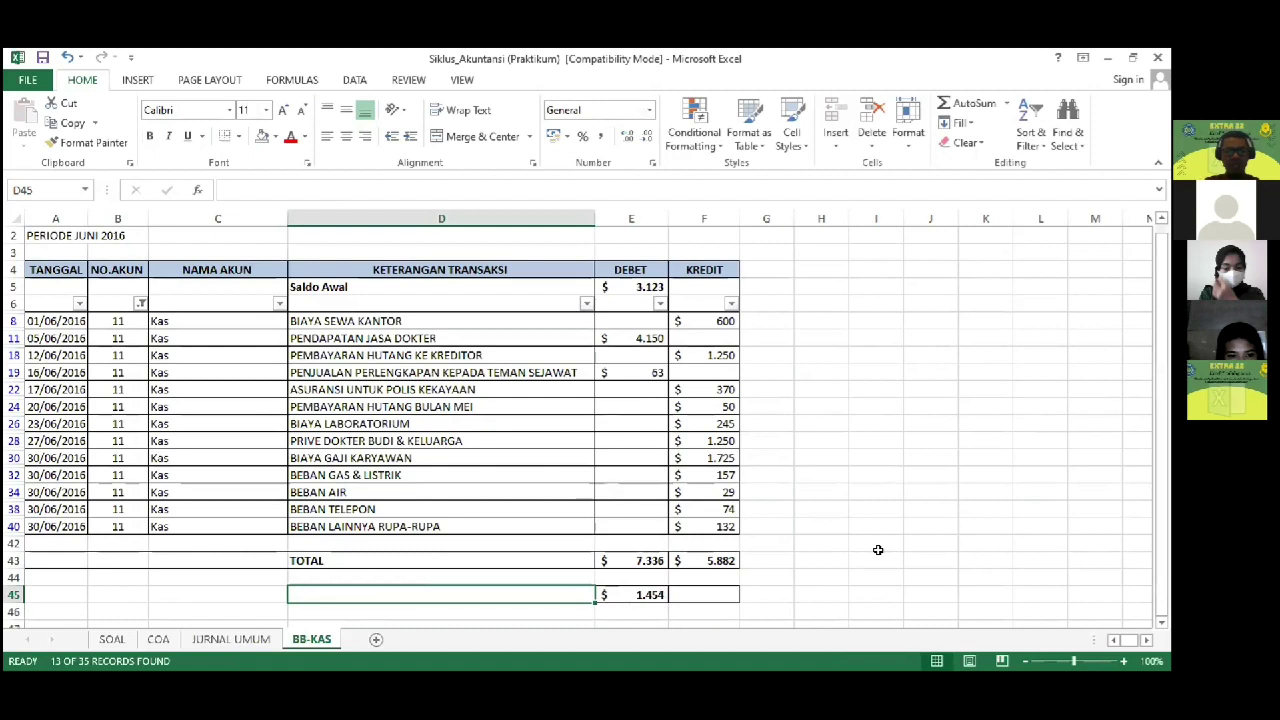
text(Saldo Buku Besar)
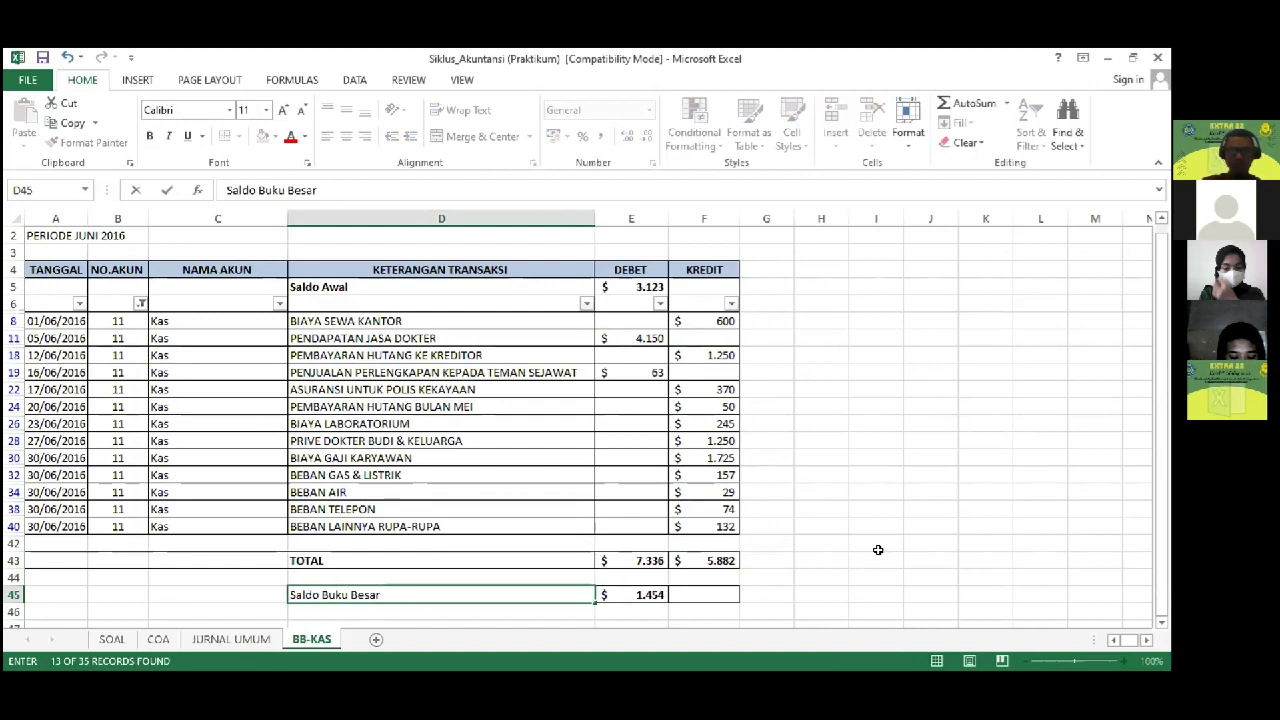
text(-KAS)
key(Return)
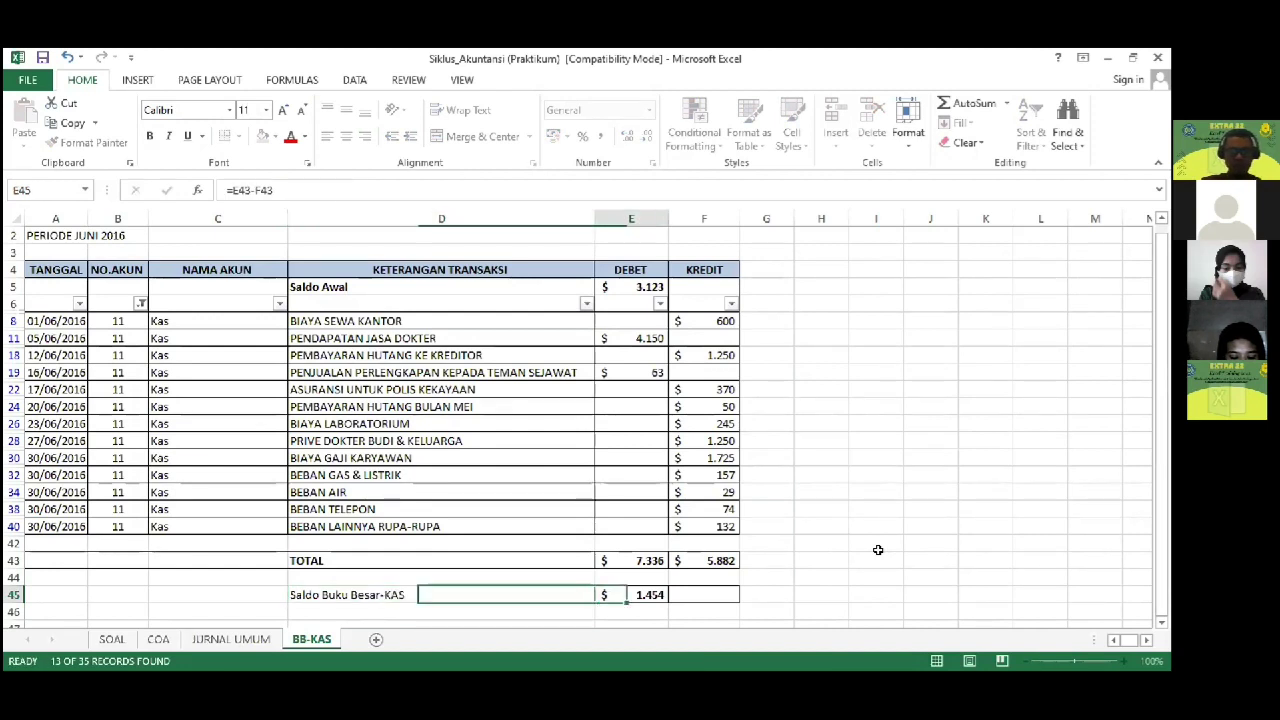
key(Up)
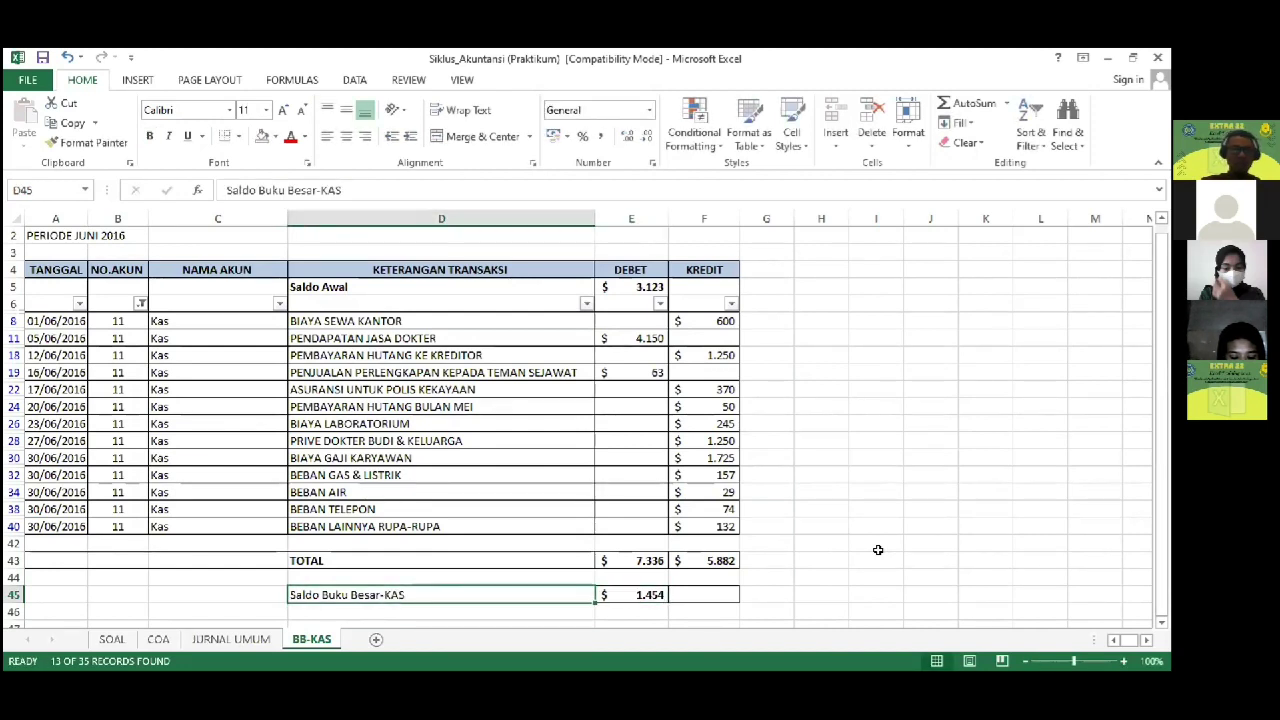
click(366, 137)
key(ctrl+b)
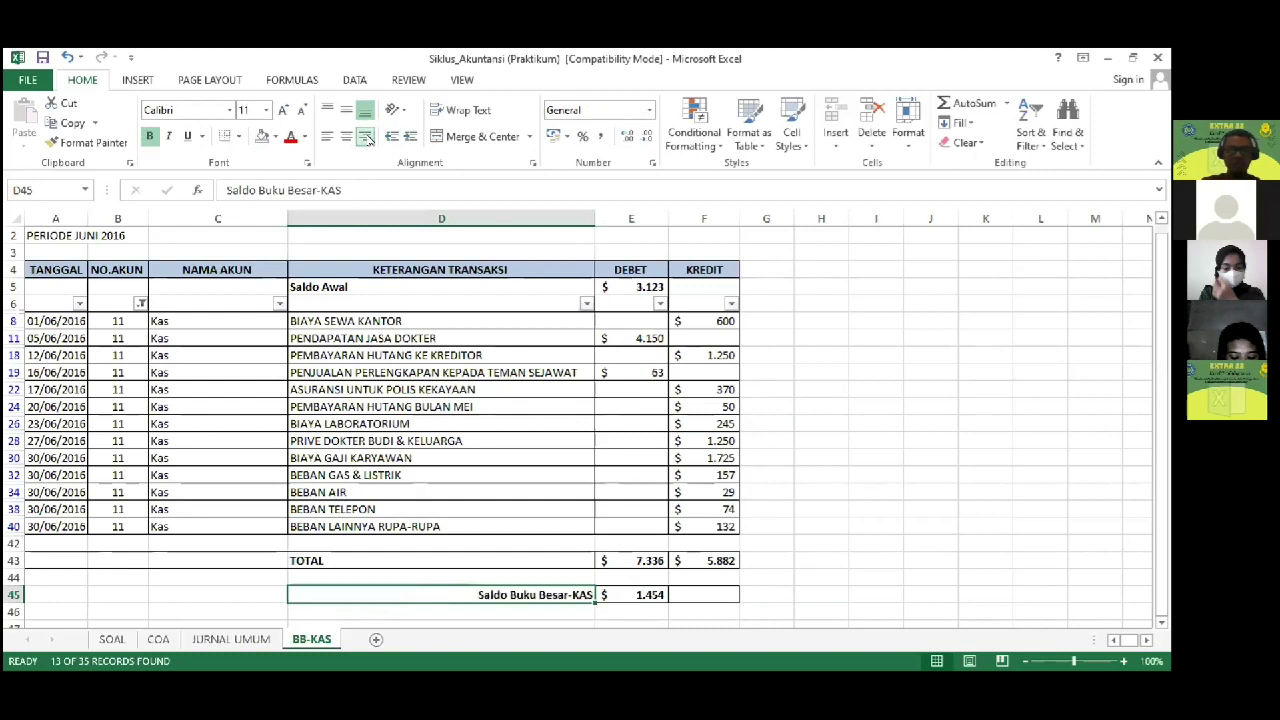
Step: Look over the cash ledger from its title rows through the filtered account 11 entries
key(Up)
key(Up)
key(Up)
key(Up)
key(Up)
key(Up)
key(Up)
key(Up)
key(Up)
key(Up)
key(Up)
key(Up)
key(Up)
key(Up)
key(Up)
key(Up)
key(Up)
key(Up)
key(Up)
key(Up)
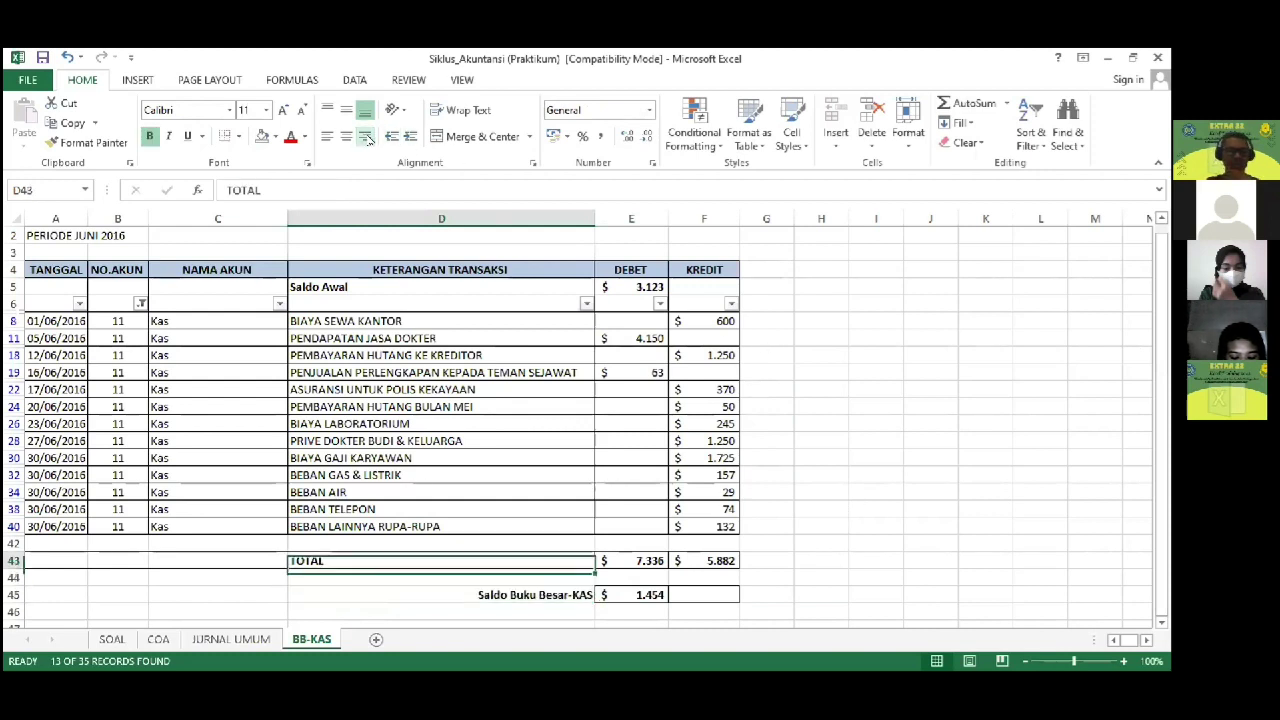
key(Left)
key(Left)
key(Down)
key(Down)
key(Down)
key(Down)
key(Down)
key(Down)
key(Down)
key(Down)
key(Down)
key(Down)
key(Down)
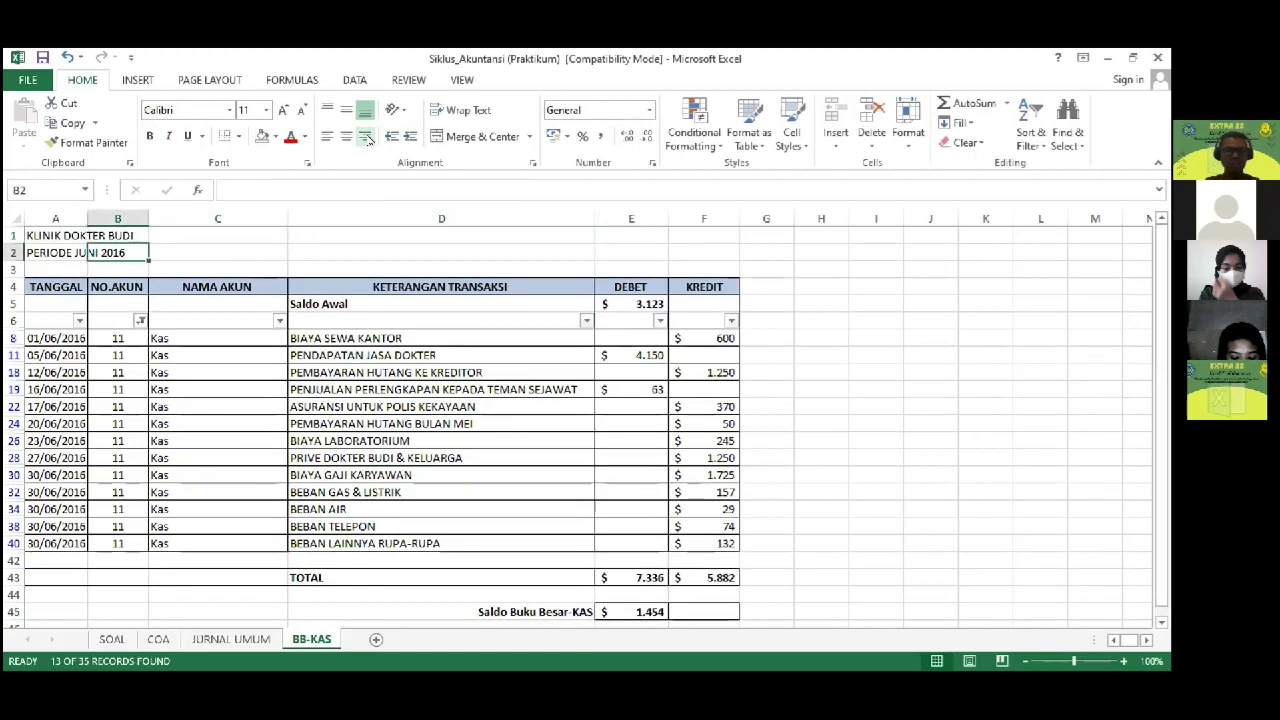
key(Down)
key(Down)
key(Down)
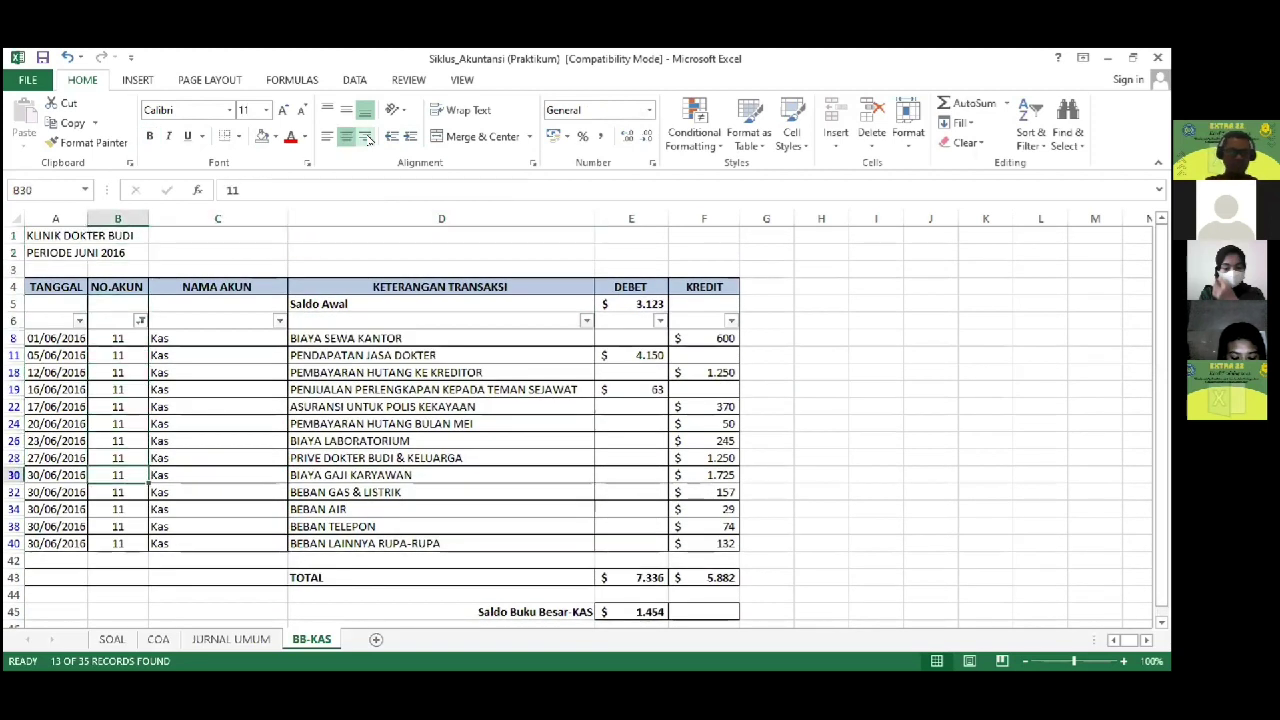
Step: Save the workbook in its current file format, continuing past the compatibility check
key(ctrl+s)
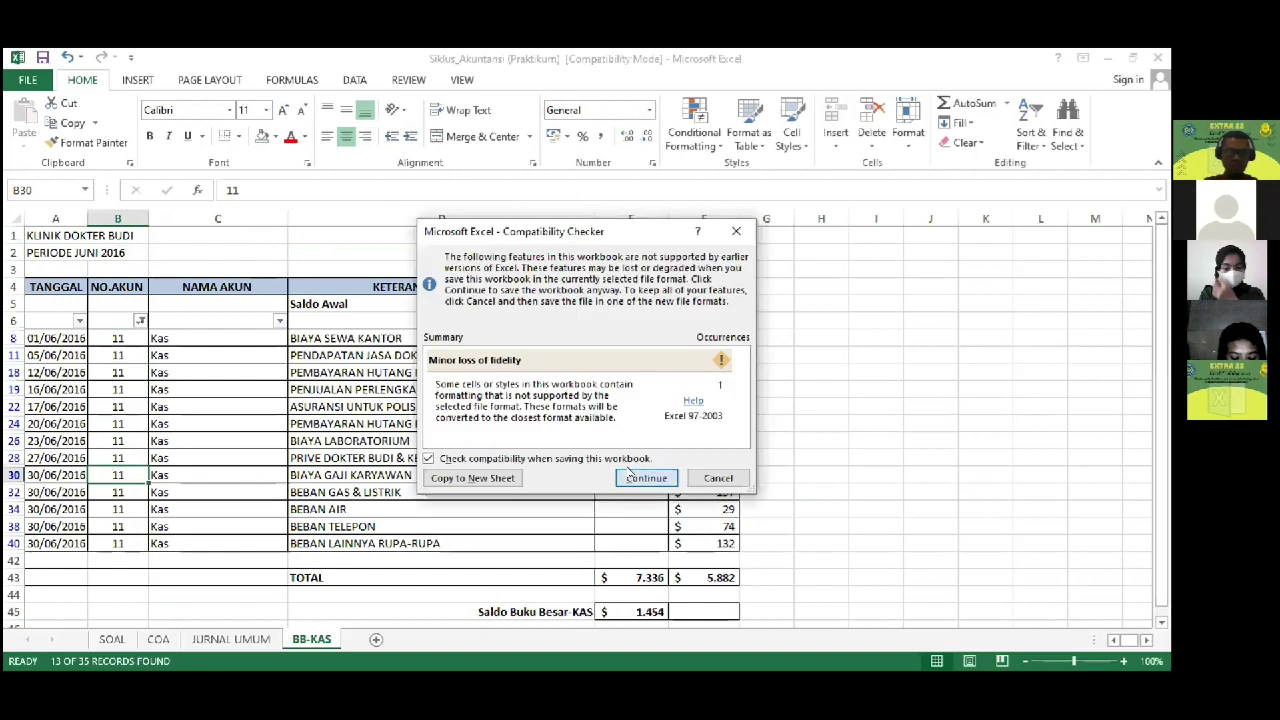
click(628, 477)
Step: Check the Piutang Usaha account number on the COA sheet, view JURNAL UMUM and return to the BB-KAS sheet
click(166, 641)
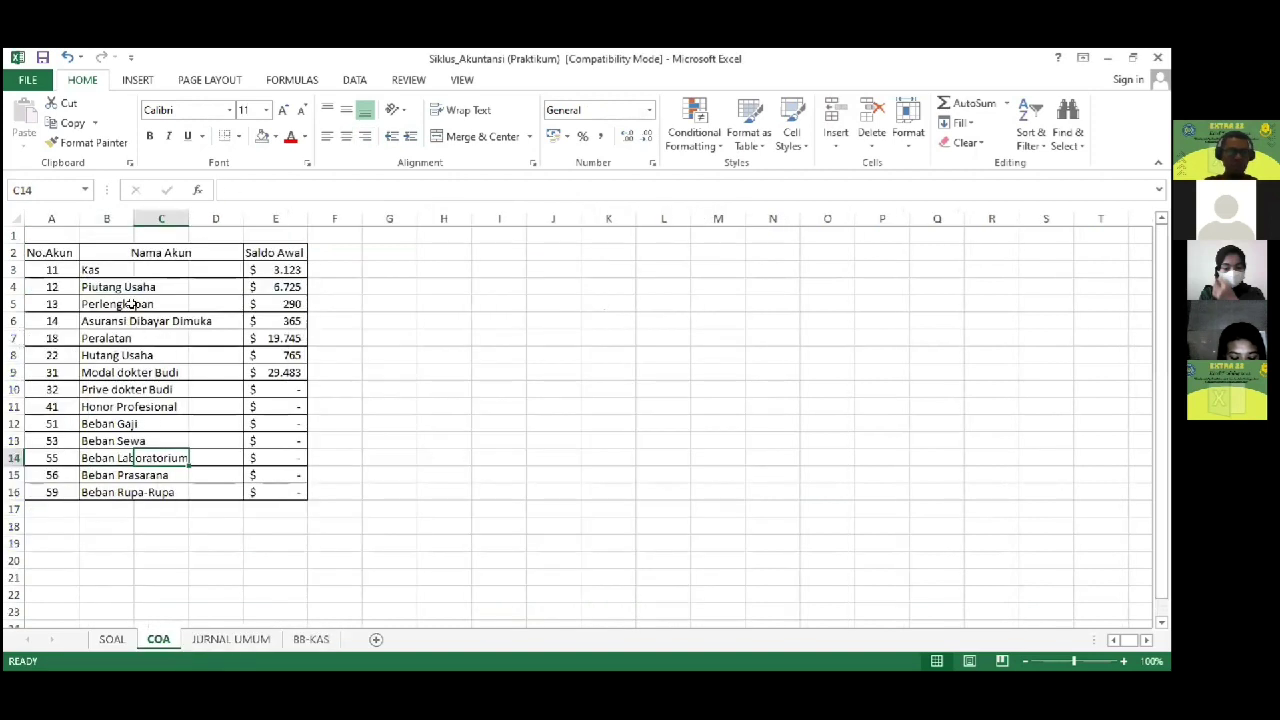
click(131, 288)
click(54, 283)
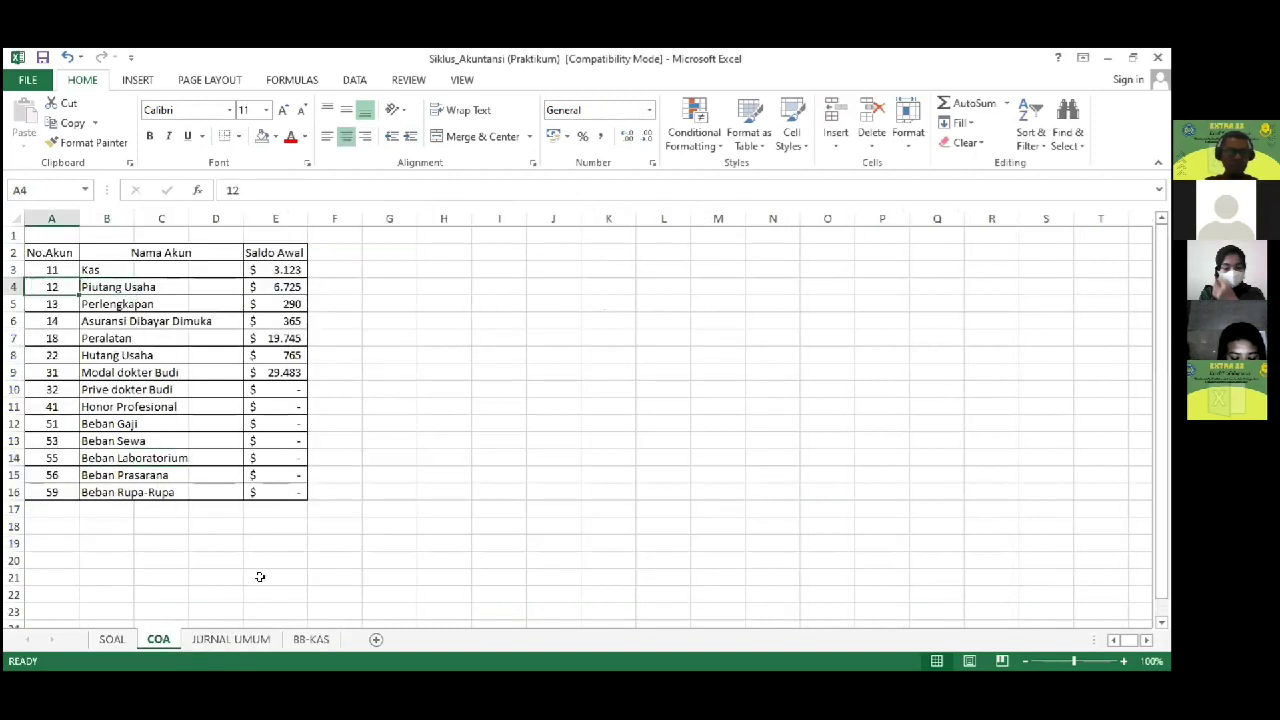
click(269, 641)
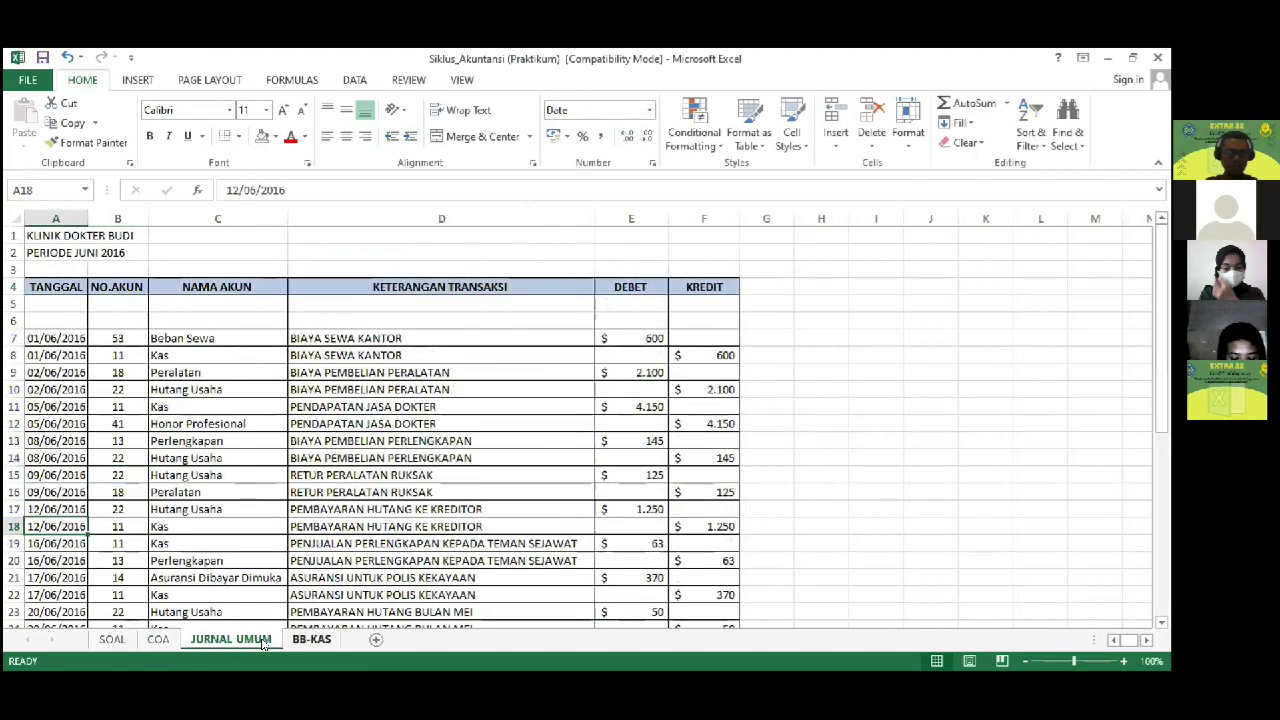
key(ctrl+Page_Down)
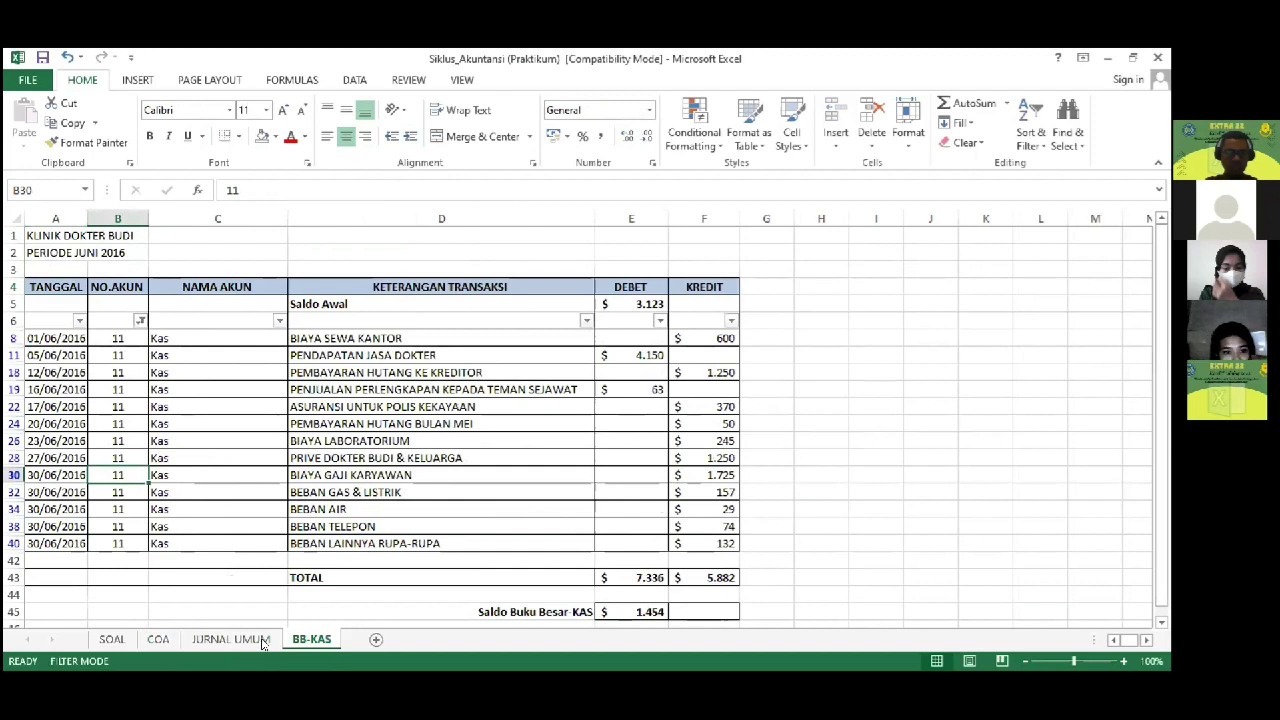
Step: Create a copy of the BB-KAS sheet and arrange the copy directly after the original
right_click(314, 640)
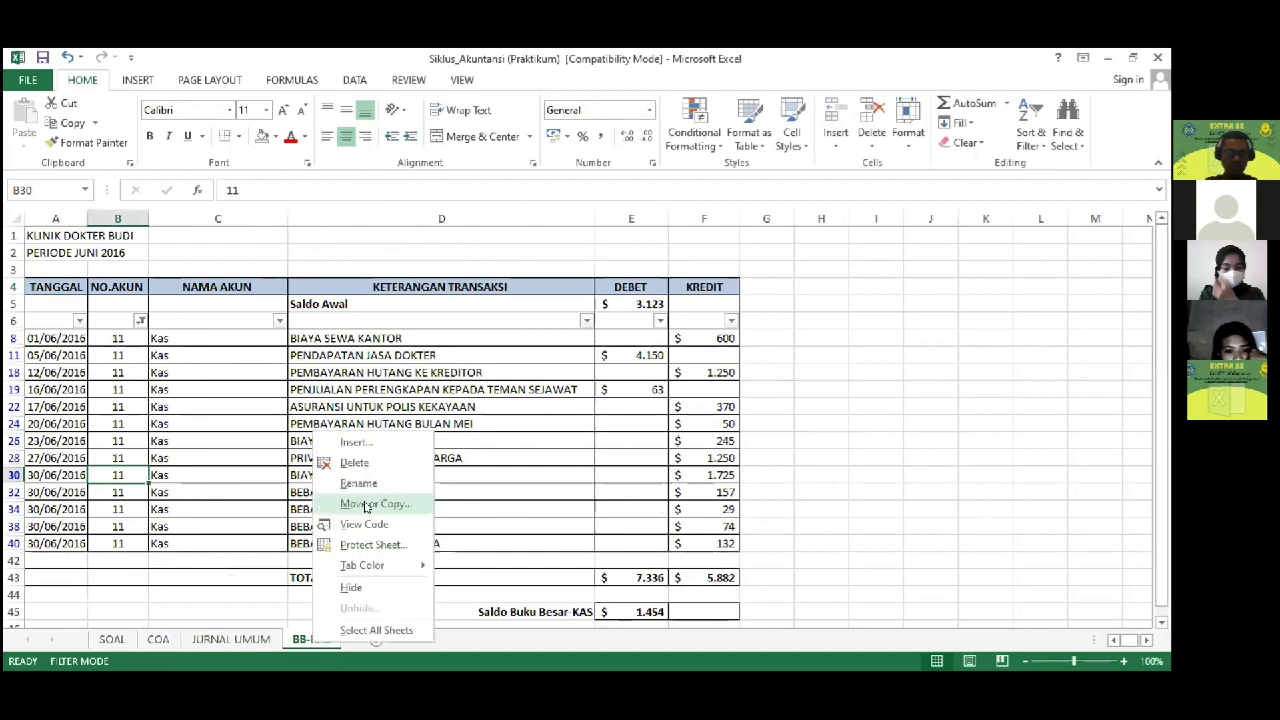
click(366, 505)
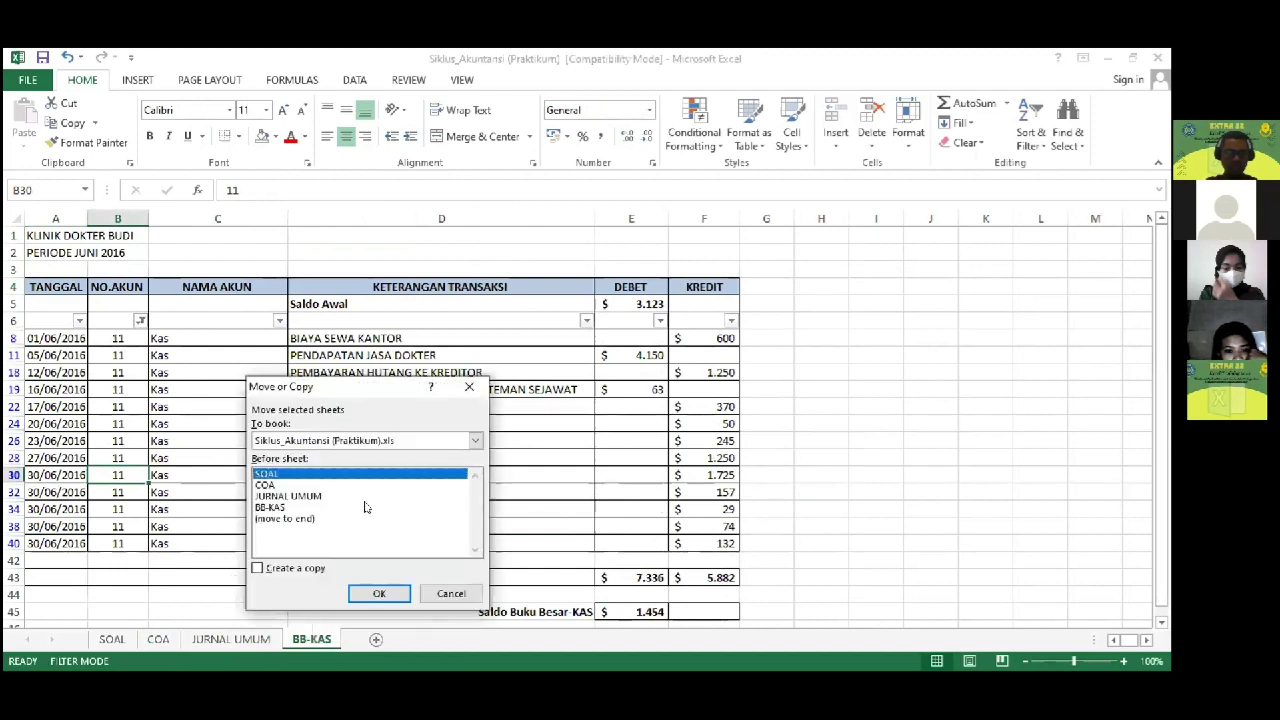
click(271, 508)
click(262, 568)
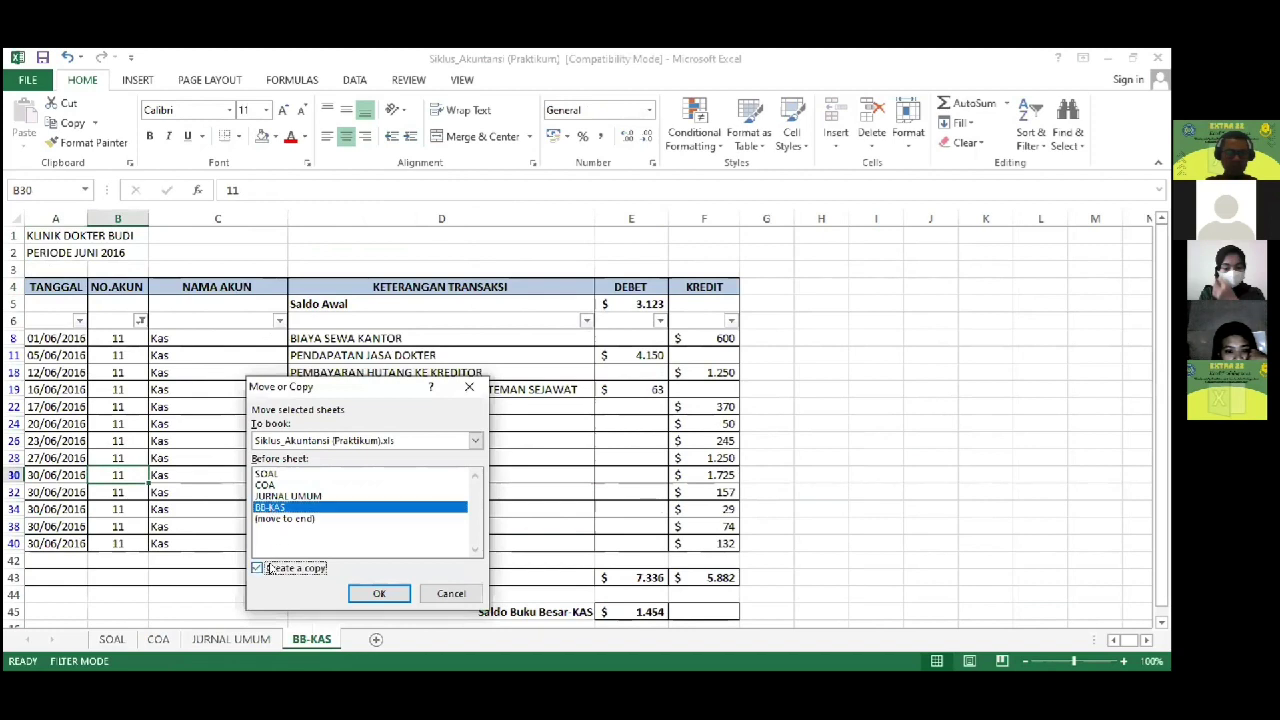
click(378, 594)
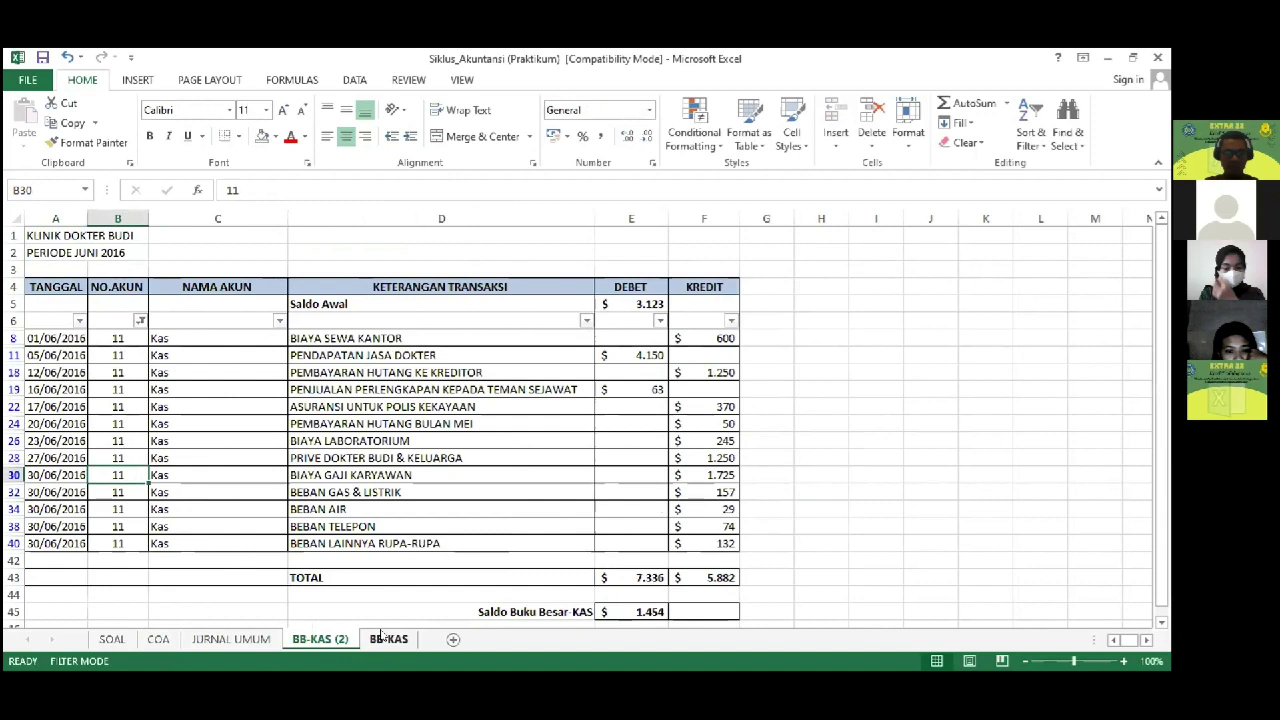
click(388, 639)
drag(395, 644, 335, 637)
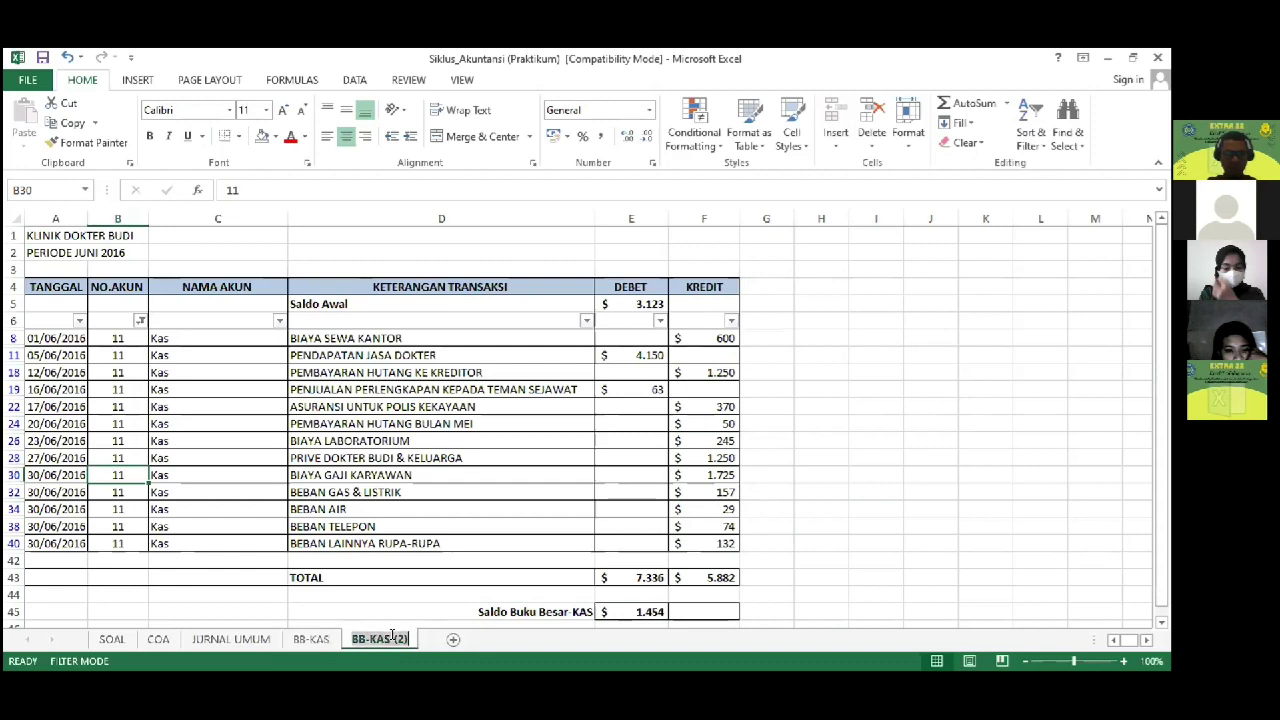
Step: Rename the copied sheet BB-PIUTANG
double_click(399, 639)
key(End)
key(BackSpace)
key(BackSpace)
key(BackSpace)
key(BackSpace)
key(BackSpace)
key(BackSpace)
key(BackSpace)
text(P)
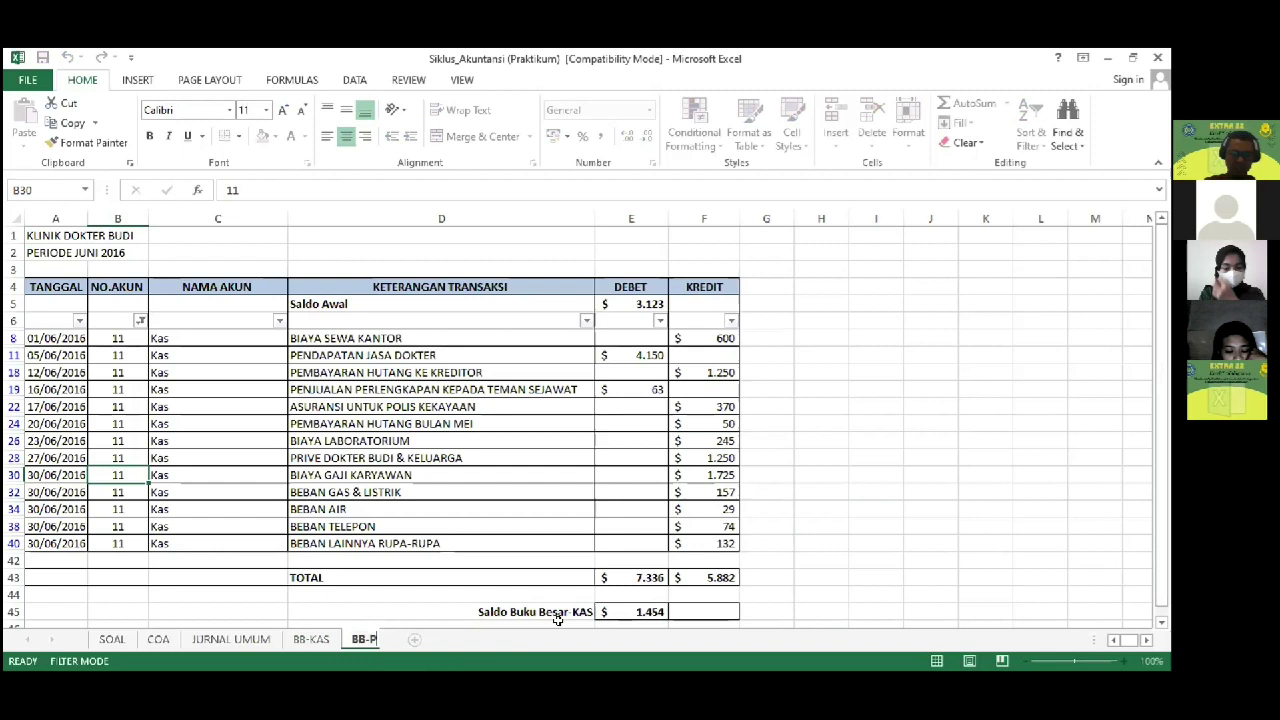
text(IUTANG)
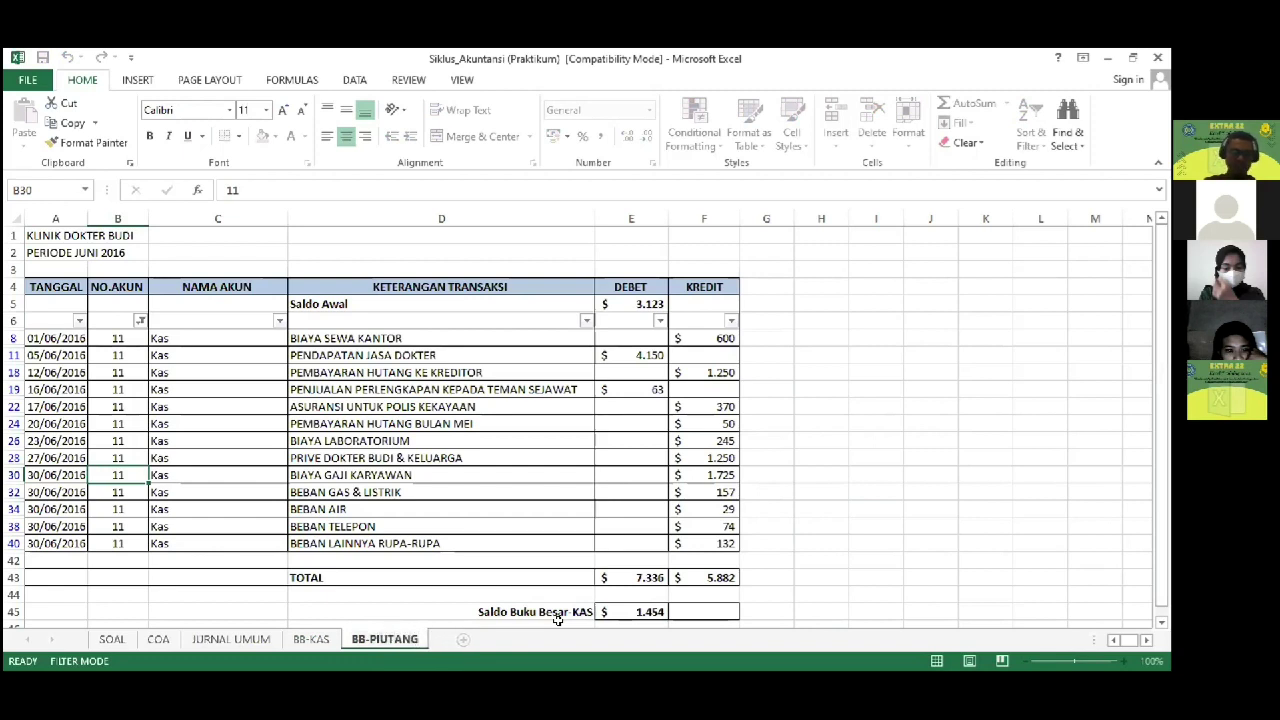
key(Return)
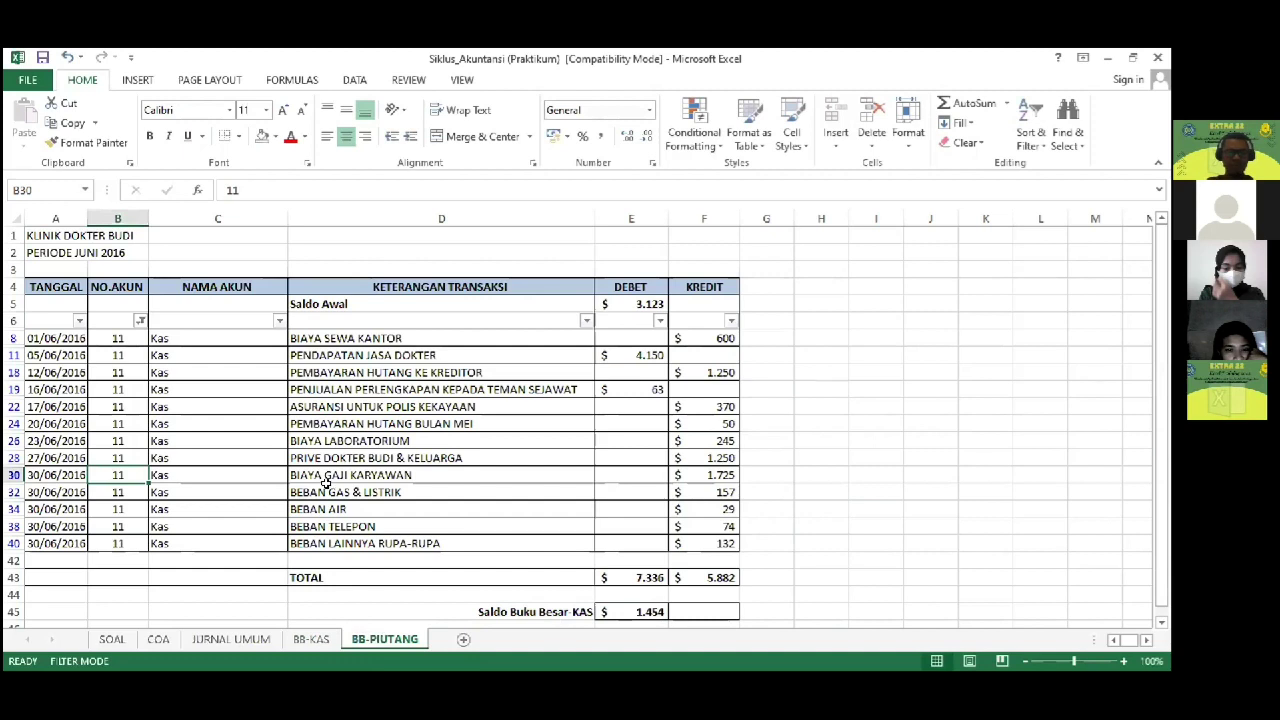
Step: Filter the NO.AKUN column of the BB-PIUTANG sheet to show only account 12 instead of account 11
click(272, 470)
scroll(272, 470, down, 1)
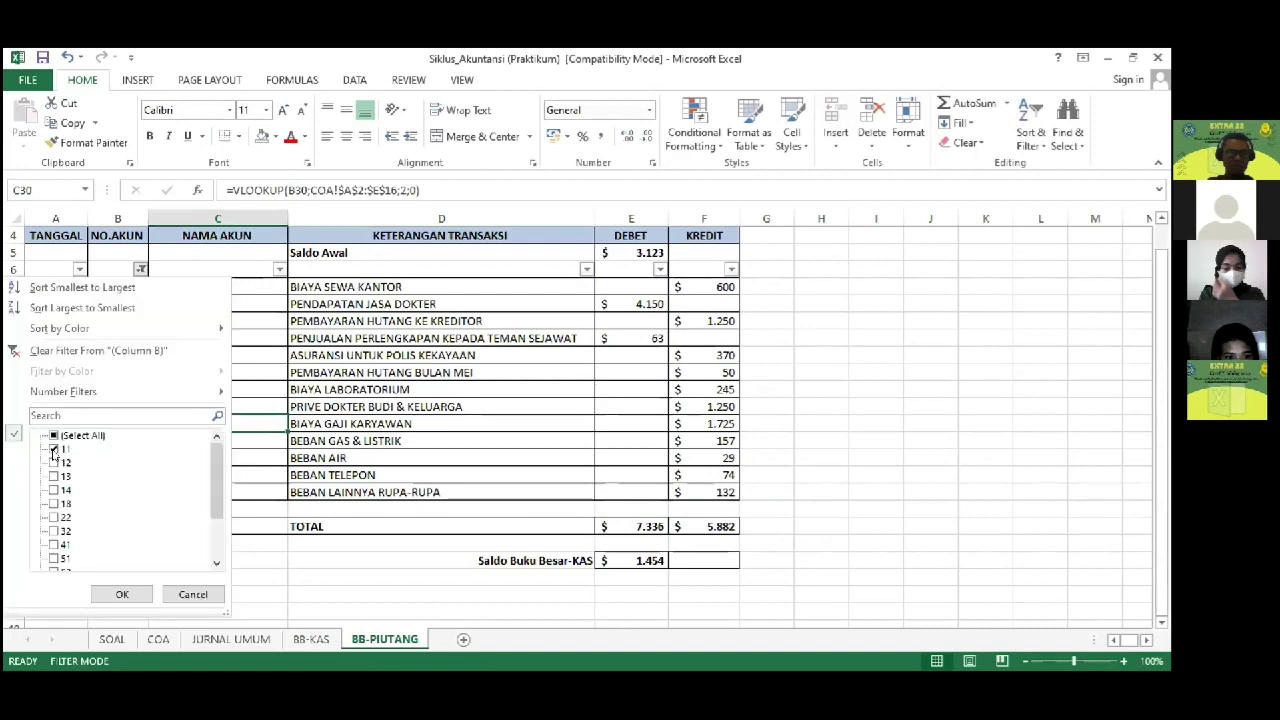
click(54, 450)
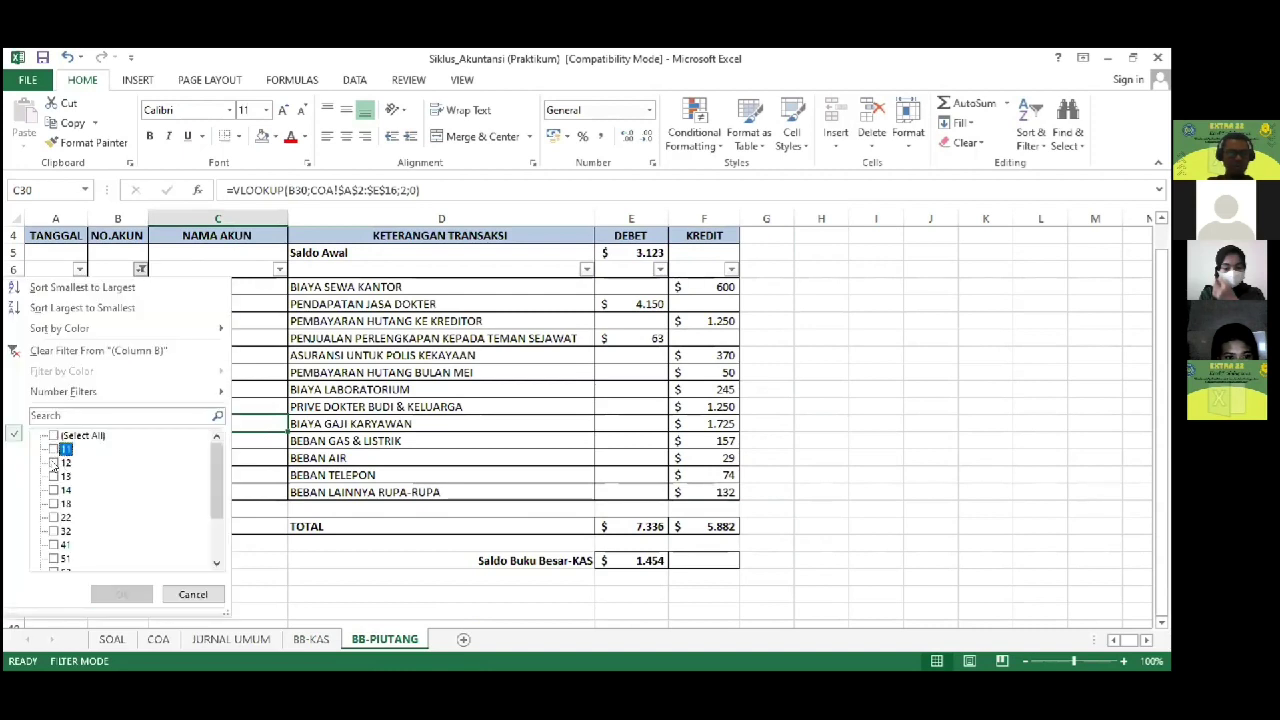
click(54, 463)
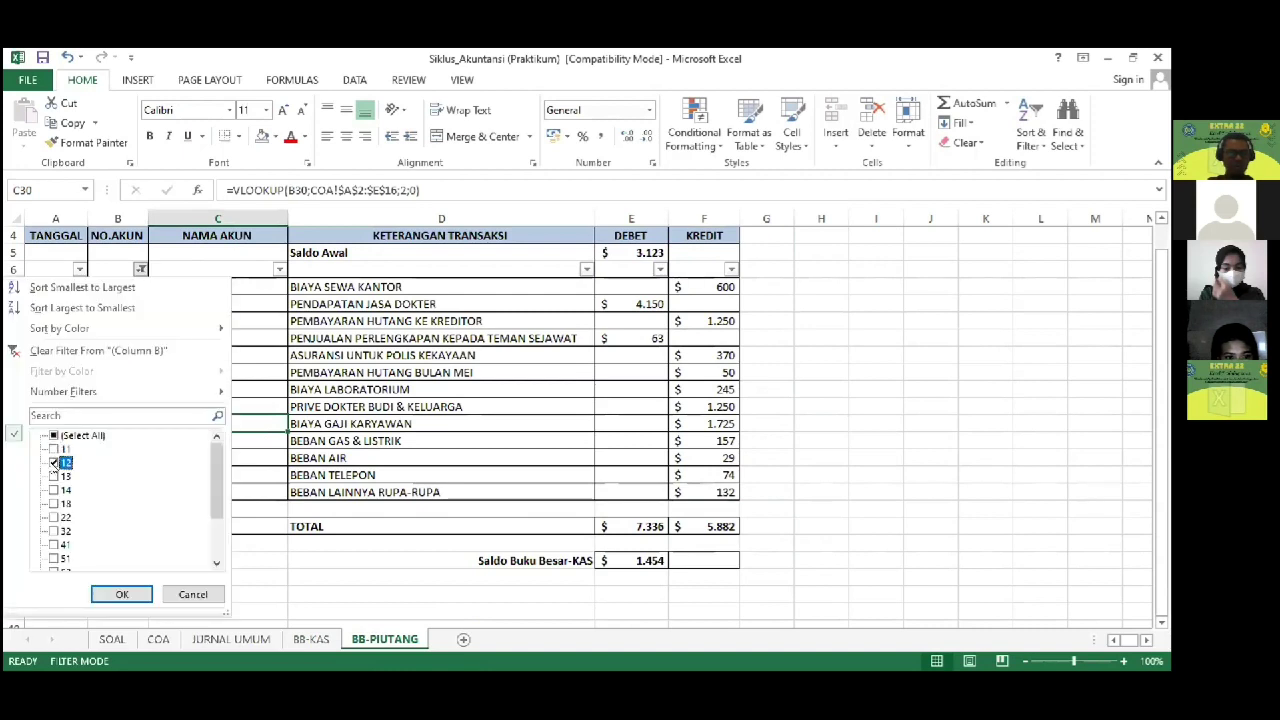
click(122, 594)
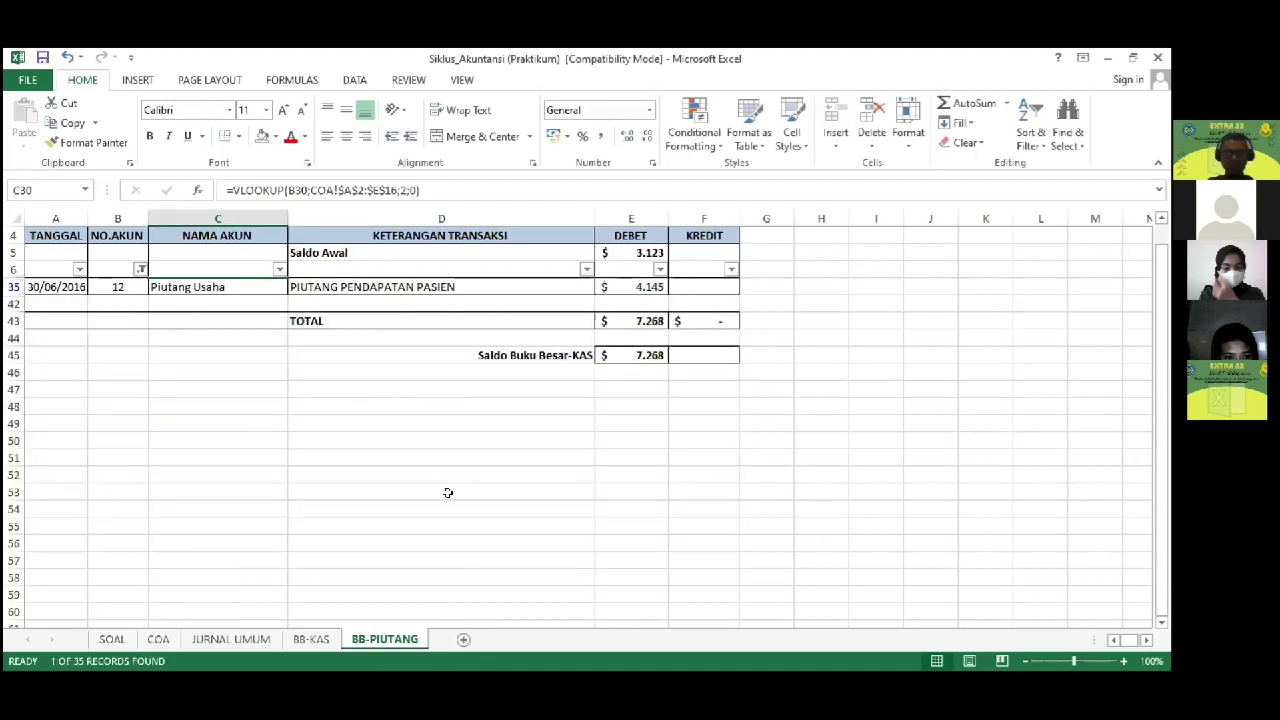
Step: Link the Saldo Awal debit cell E5 on BB-PIUTANG to the Piutang Usaha opening balance with =COA!E4
click(630, 255)
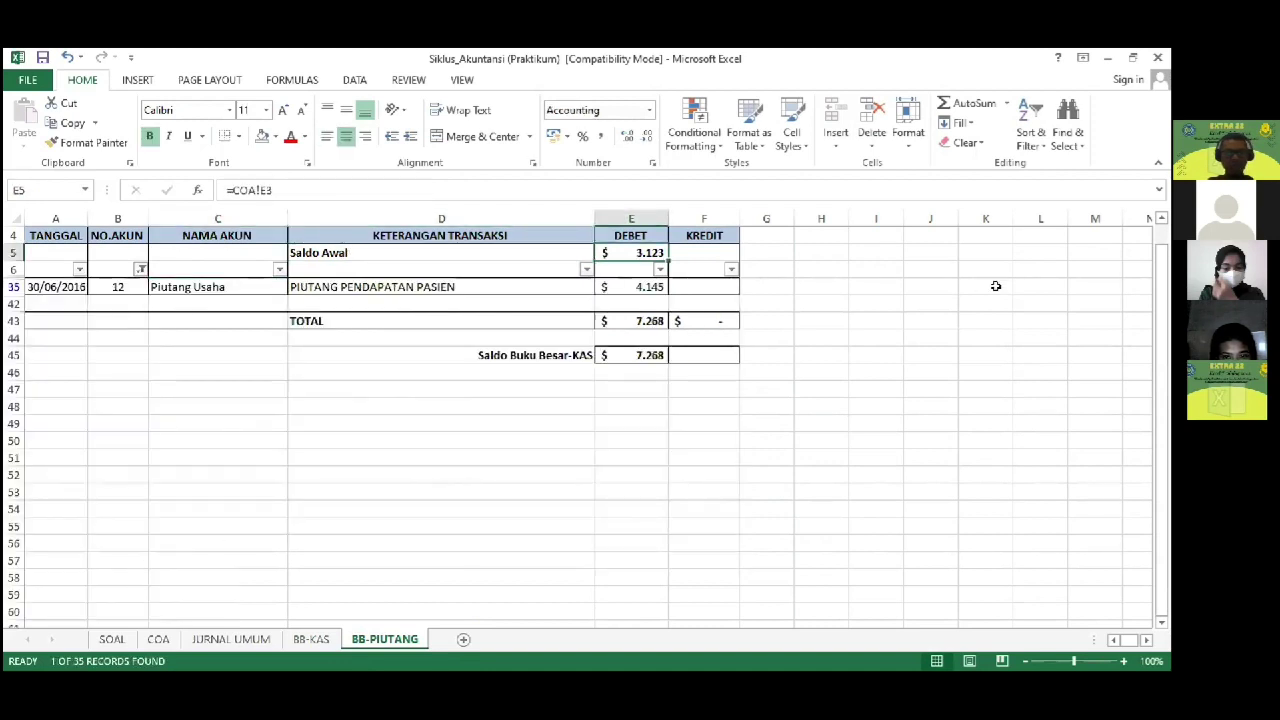
text(=)
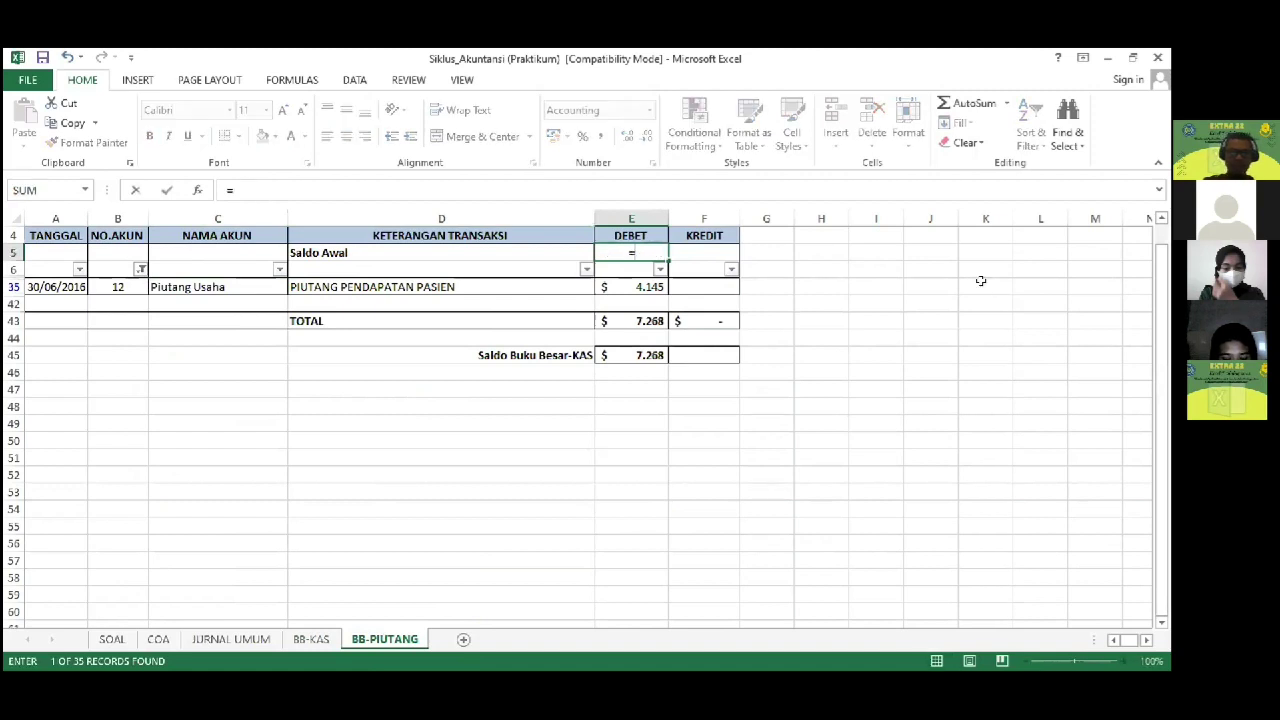
click(157, 644)
click(275, 287)
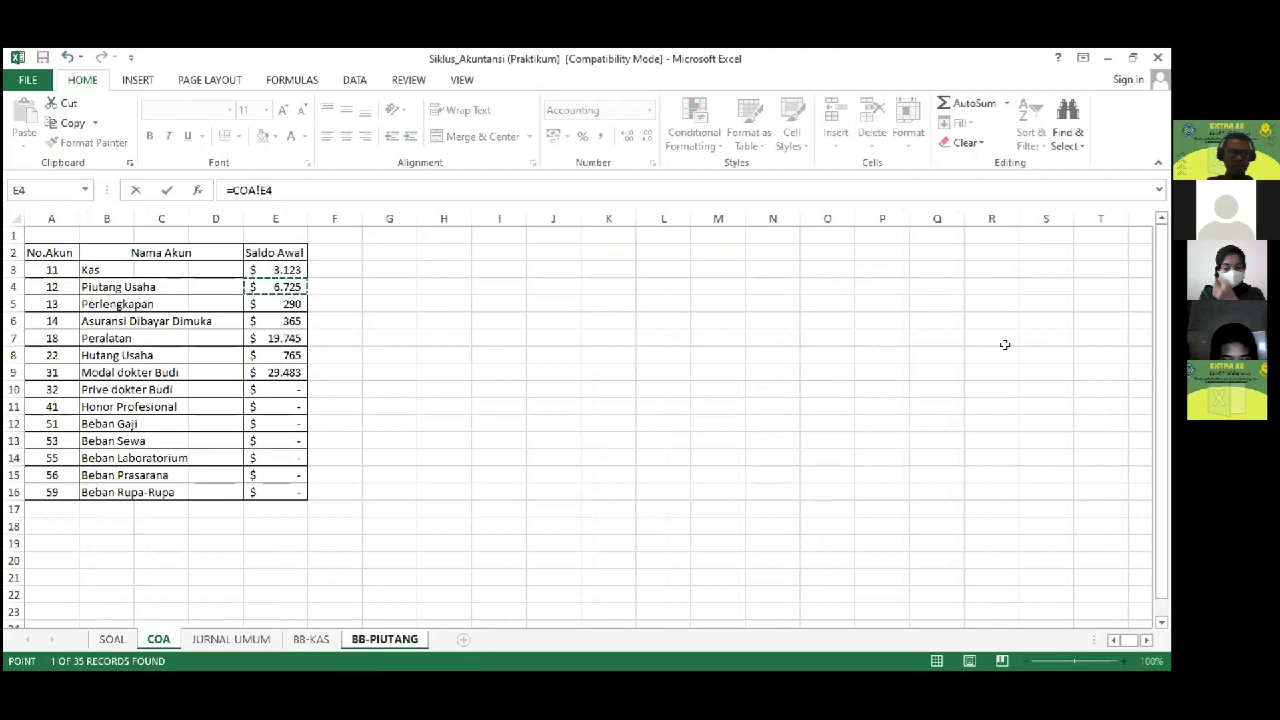
key(Return)
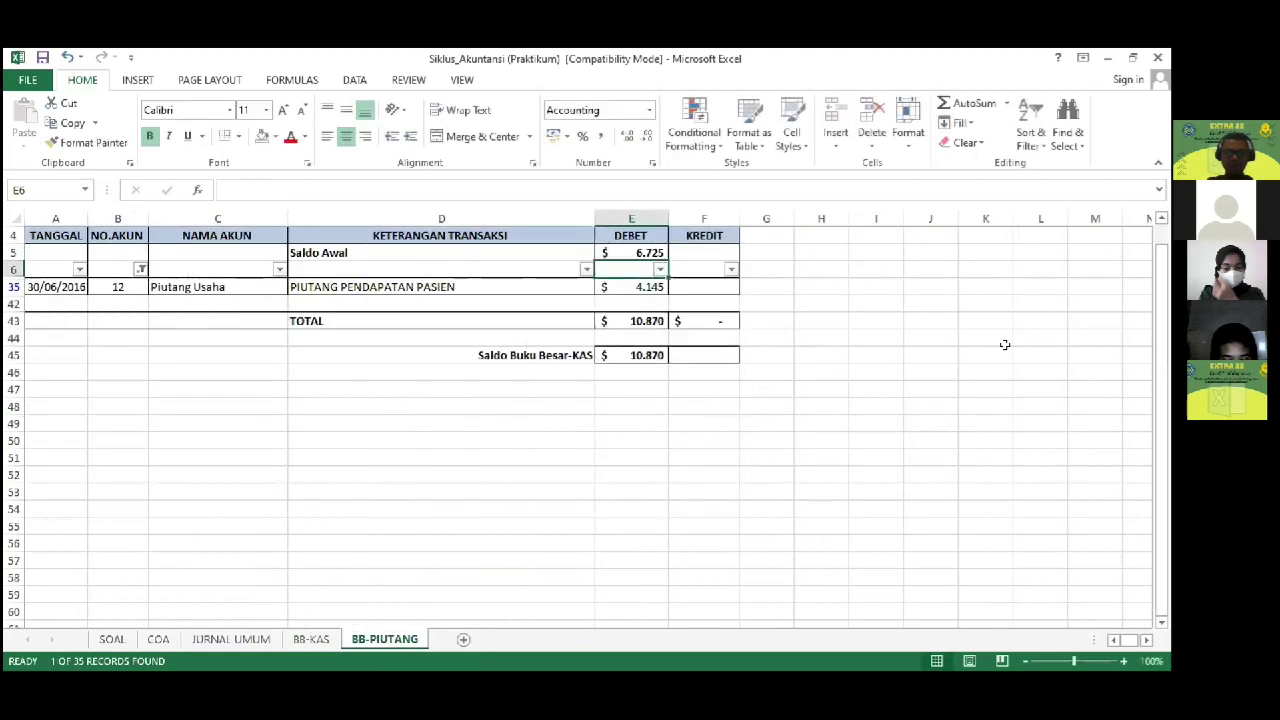
Step: Change the closing balance label in D45 to "Saldo Buku Besar-PIUTANG USAHA"
key(Down)
key(Down)
key(Down)
key(Down)
key(Down)
key(Left)
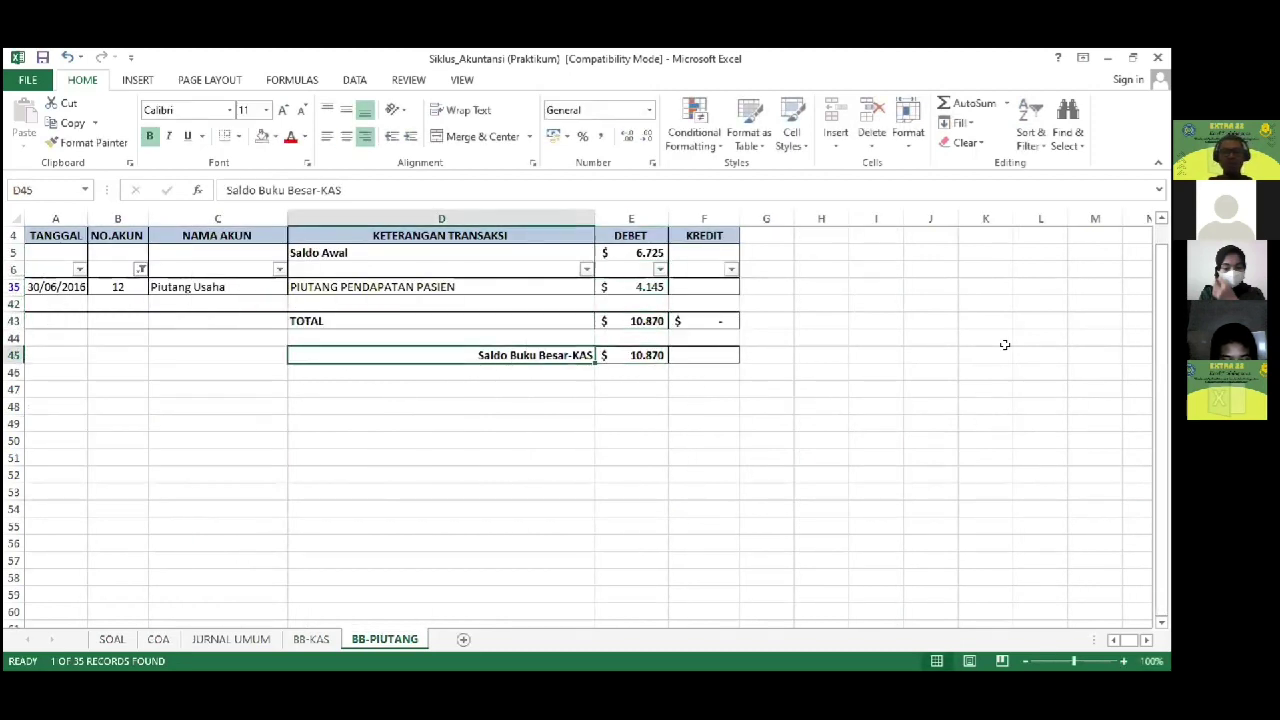
key(F2)
key(BackSpace)
key(BackSpace)
key(BackSpace)
text(PIUTANG)
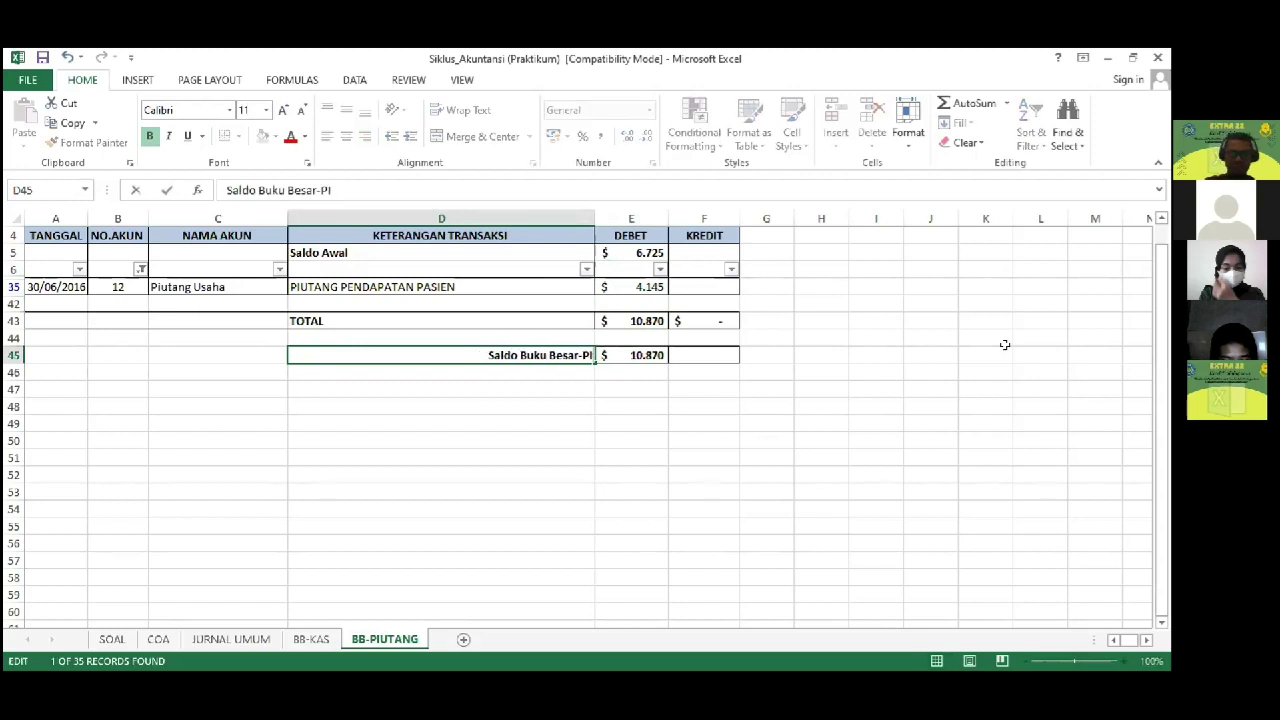
text(ANG USAHA)
key(Return)
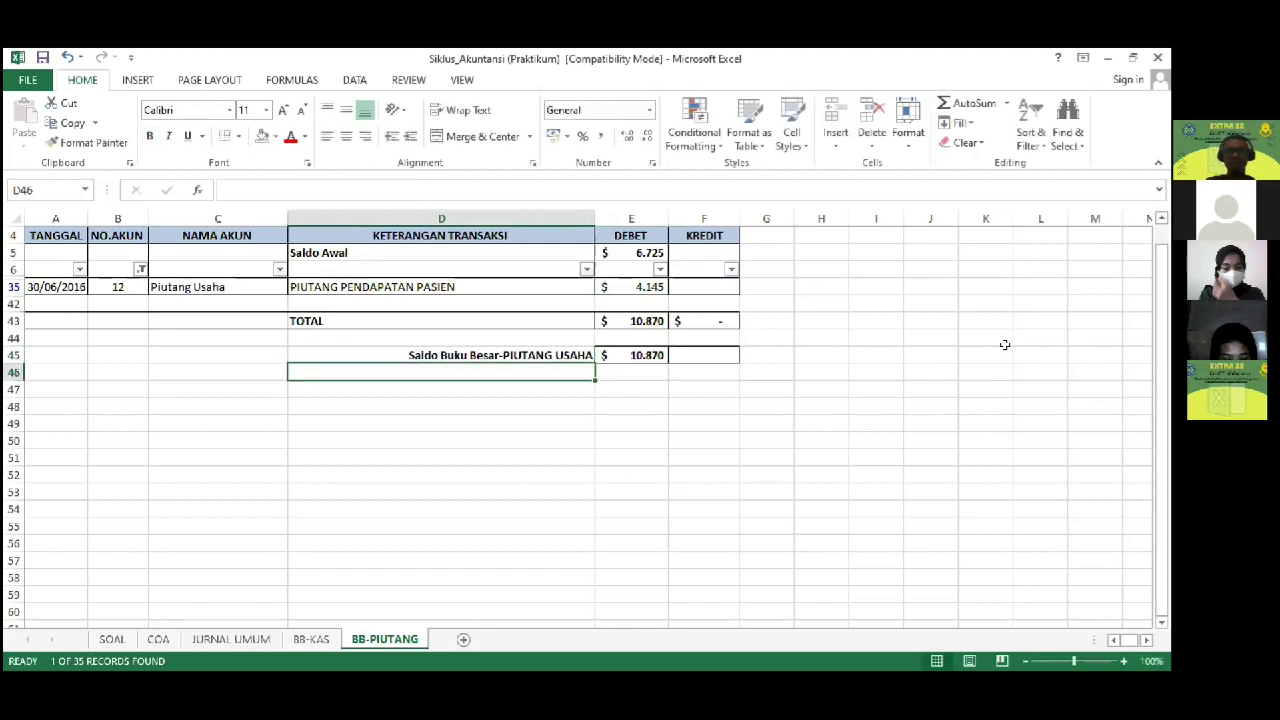
Step: Return to cell A1 of BB-PIUTANG and review the account list on the COA sheet through Beban Rupa-Rupa
key(ctrl+Up)
key(ctrl+Up)
key(ctrl+Up)
key(ctrl+Up)
key(ctrl+Up)
key(Left)
key(Left)
key(Left)
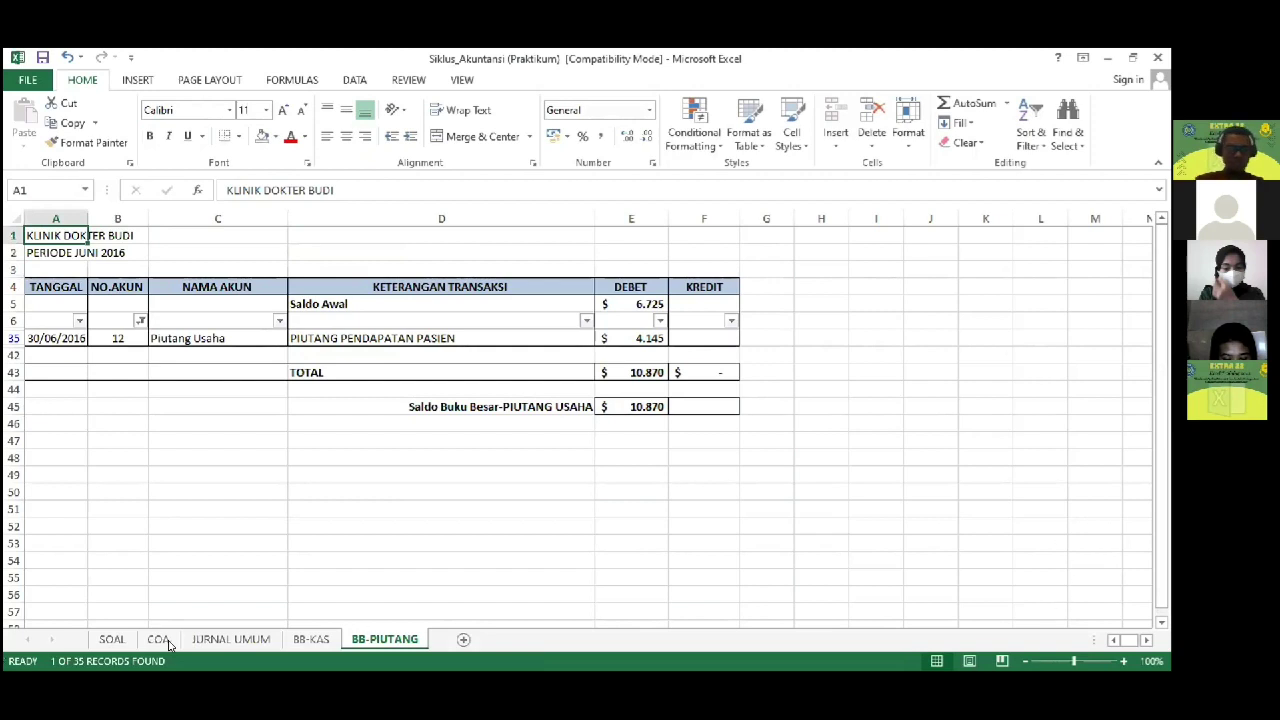
double_click(140, 340)
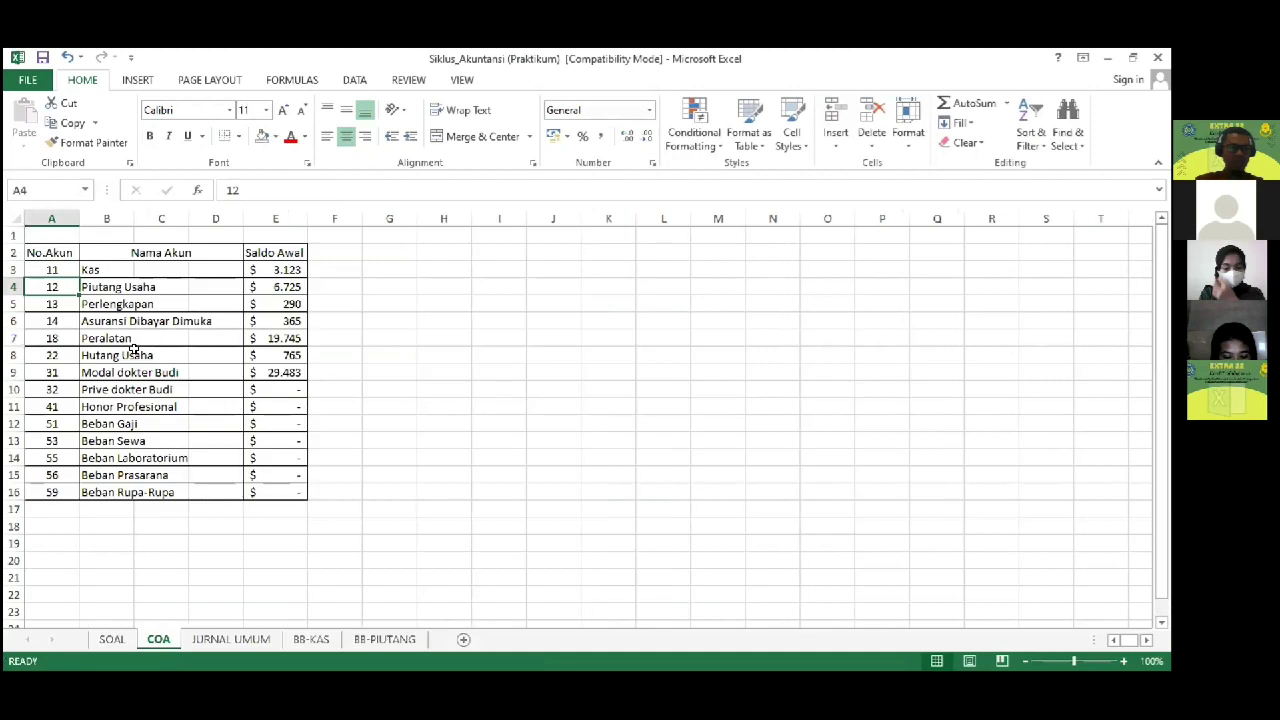
click(137, 486)
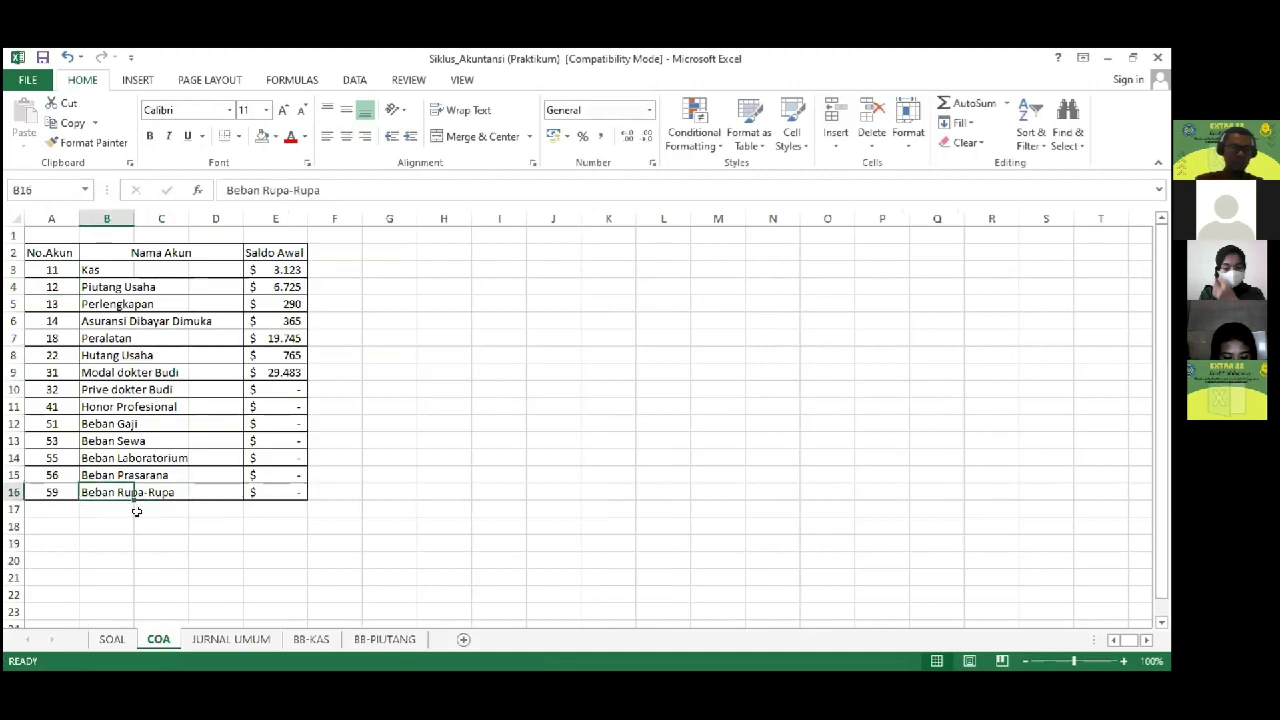
Step: Create a copy of the BB-PIUTANG sheet within the same workbook and arrange it directly after the original
click(390, 640)
right_click(395, 640)
click(458, 504)
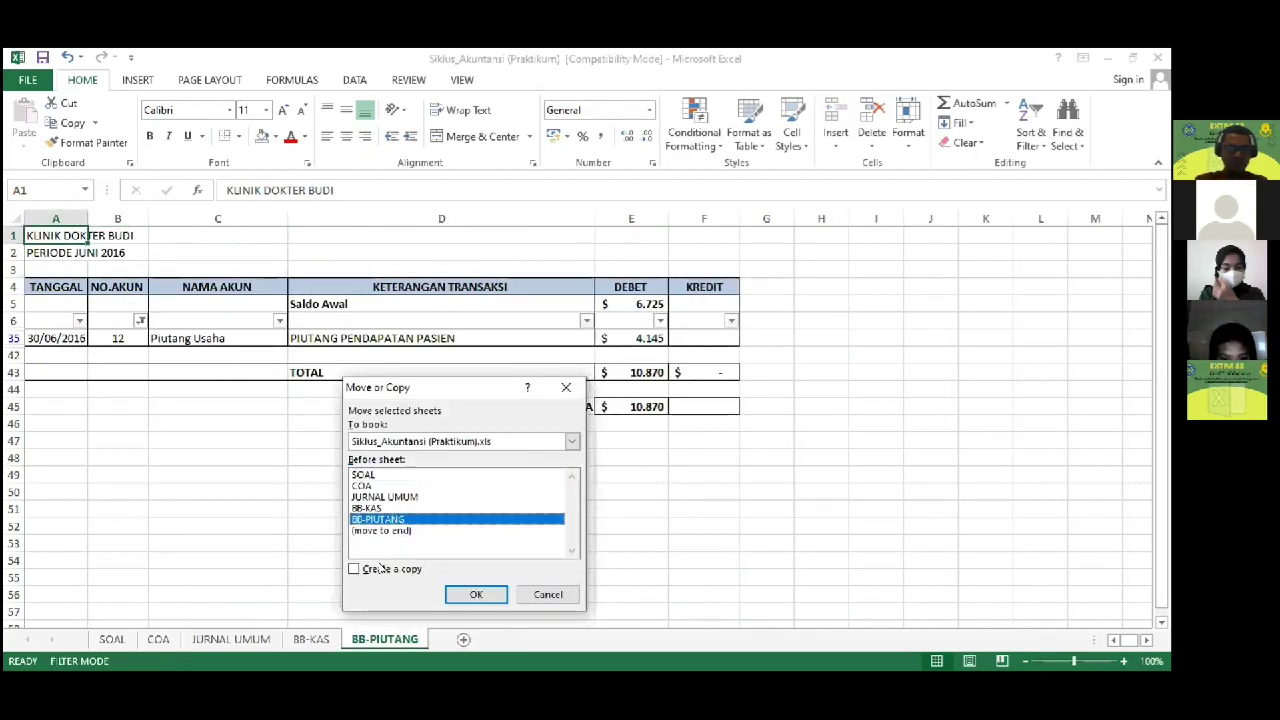
click(381, 568)
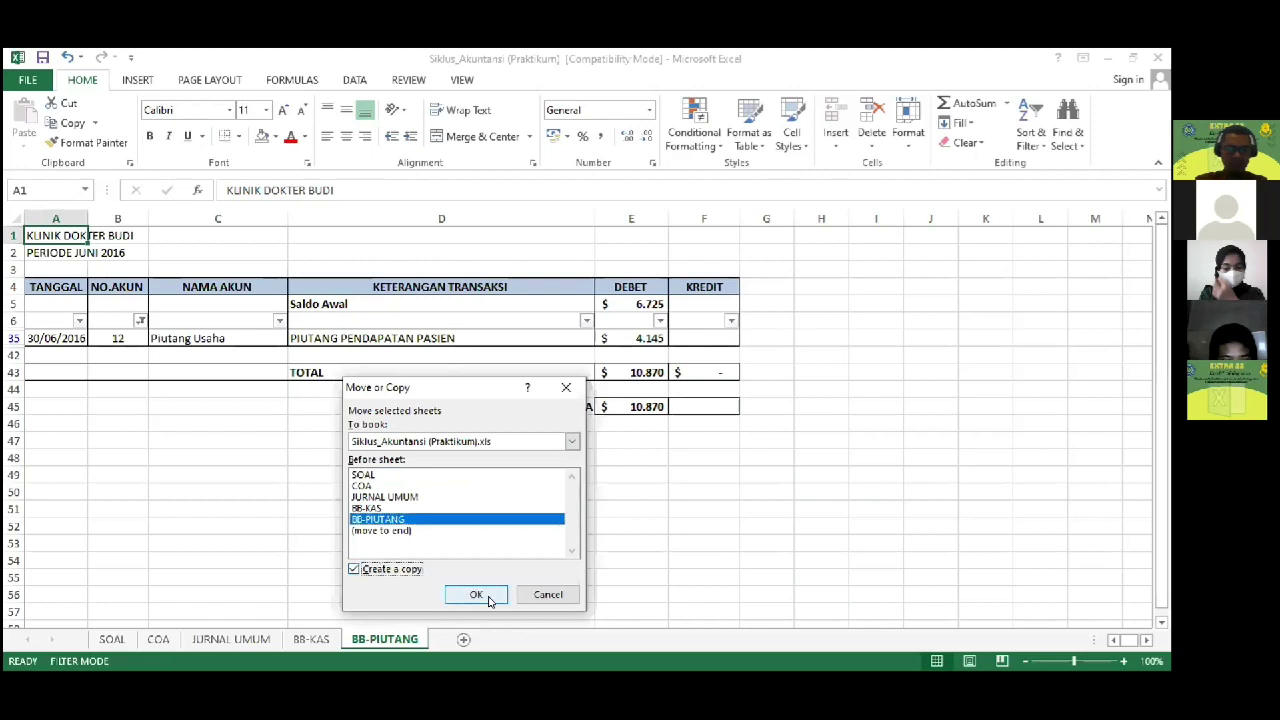
key(Tab)
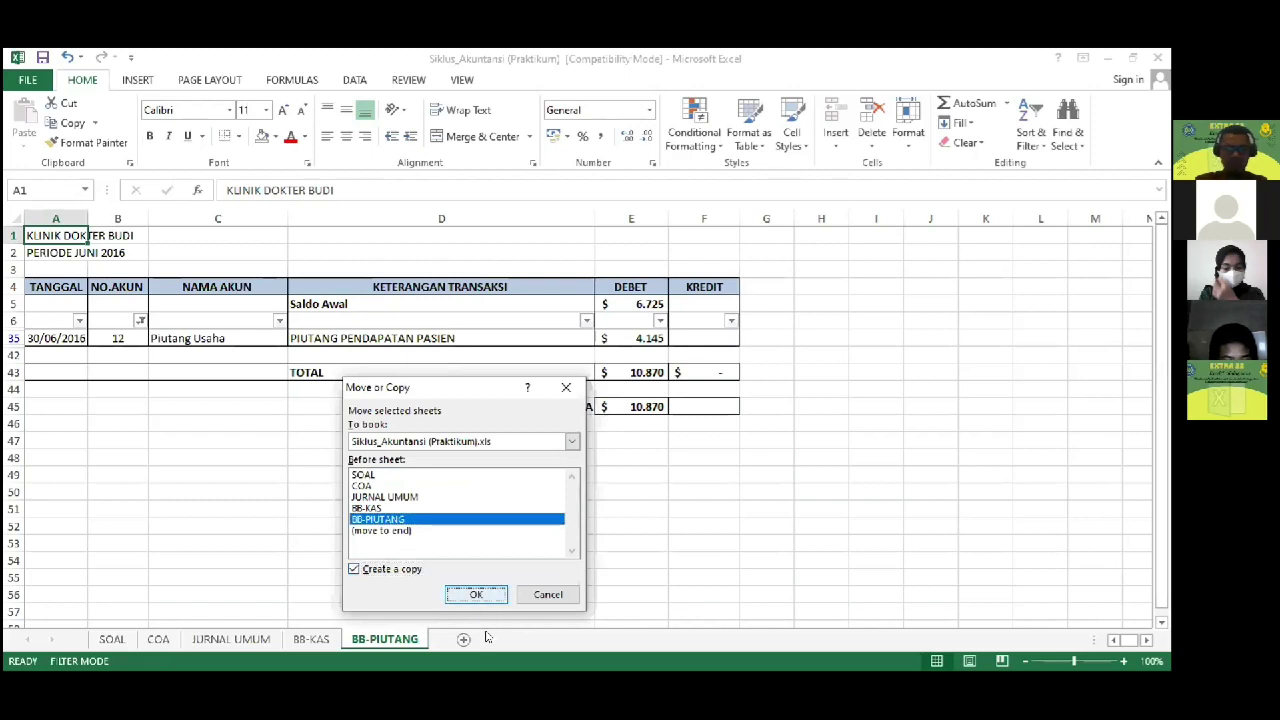
key(Return)
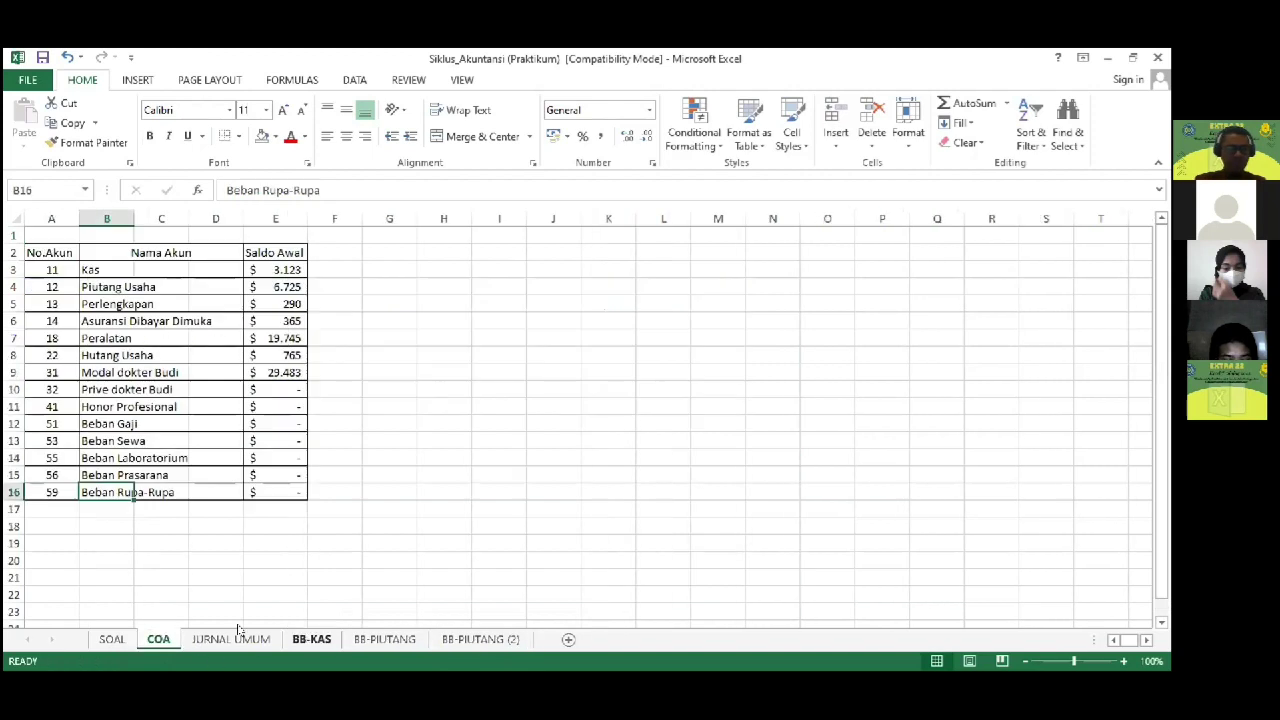
Step: Rename the copied BB-PIUTANG (2) sheet BB-PERLENGKAPAN
key(alt+h)
key(o)
key(r)
key(BackSpace)
key(BackSpace)
key(BackSpace)
key(BackSpace)
key(BackSpace)
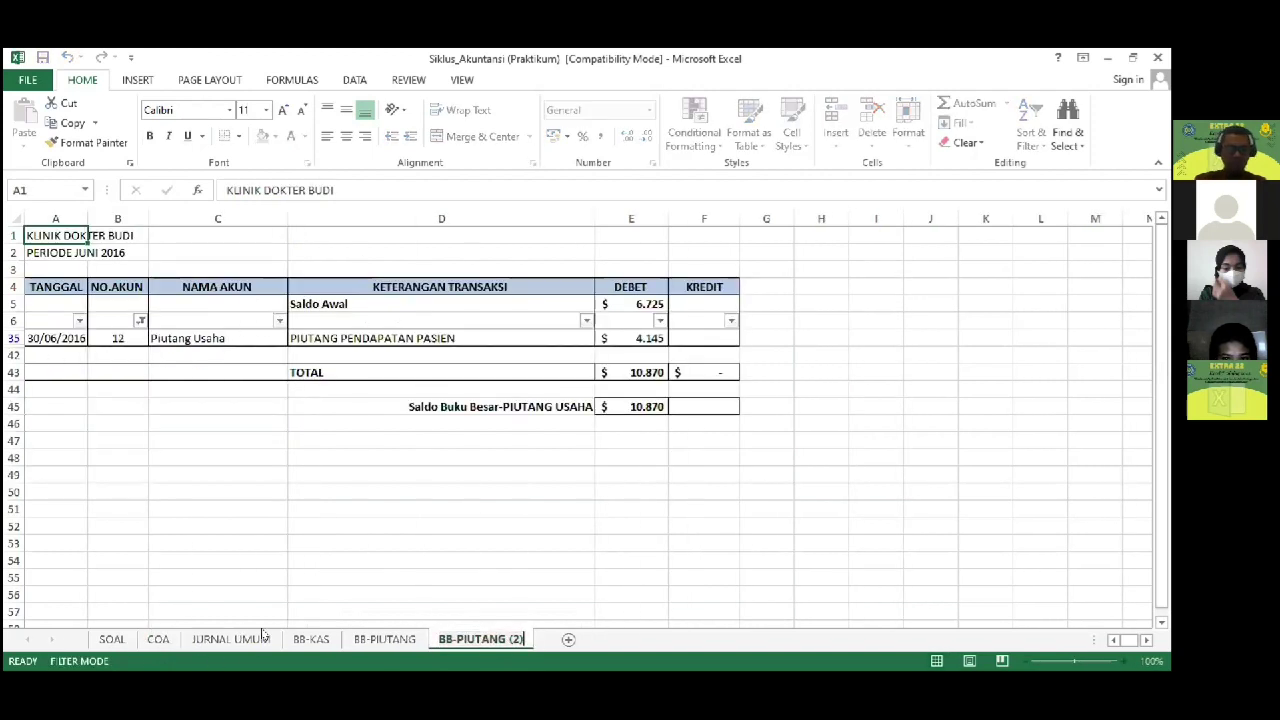
key(BackSpace)
key(BackSpace)
key(BackSpace)
key(BackSpace)
key(BackSpace)
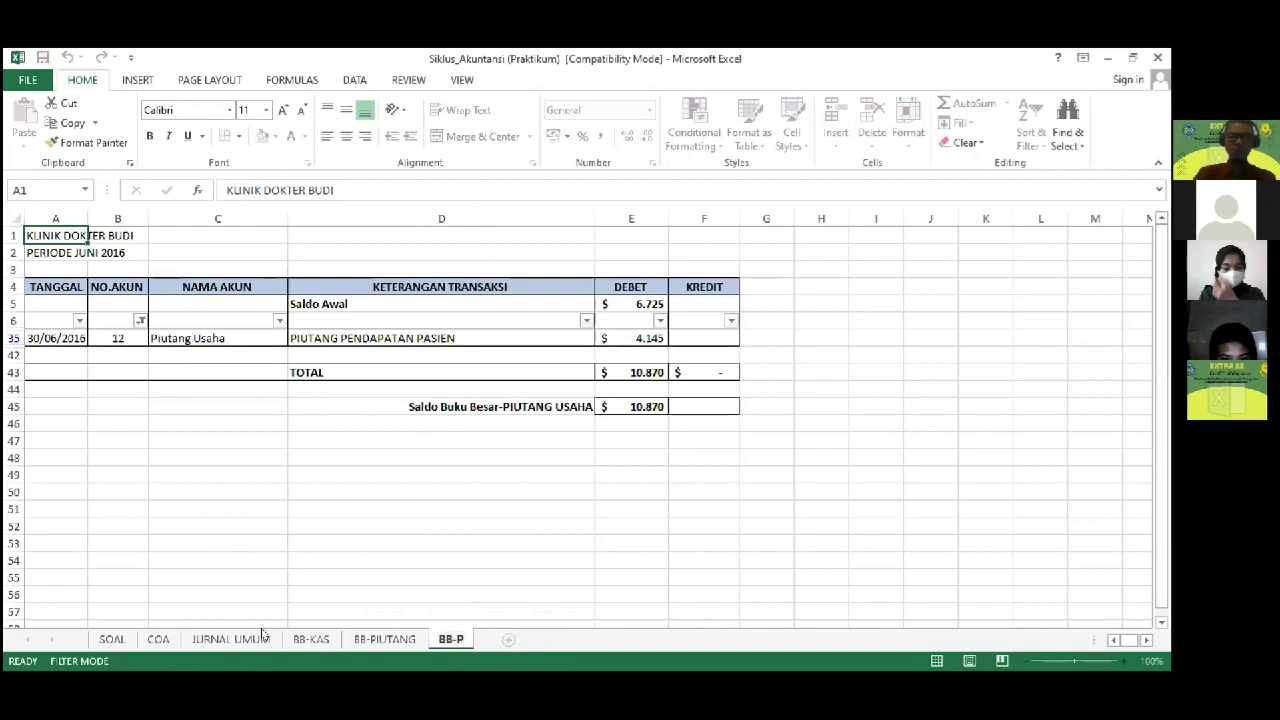
text(ERLE)
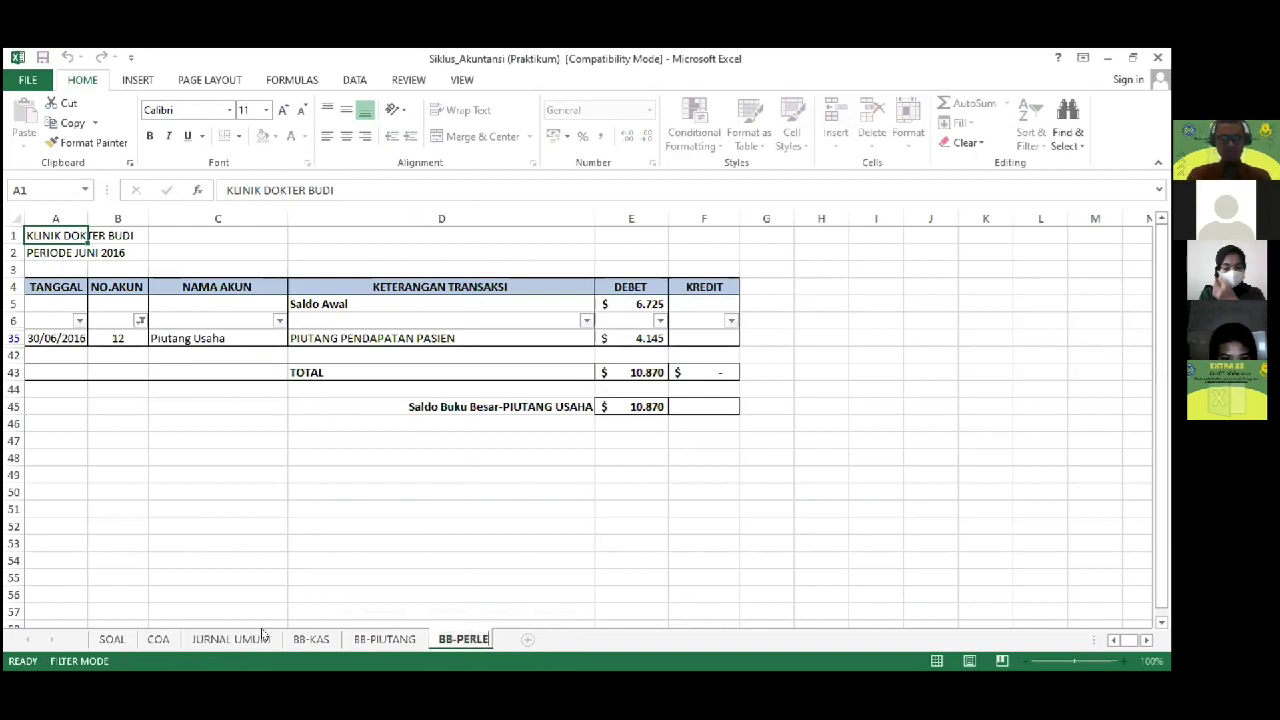
text(NGKAPAN)
key(Return)
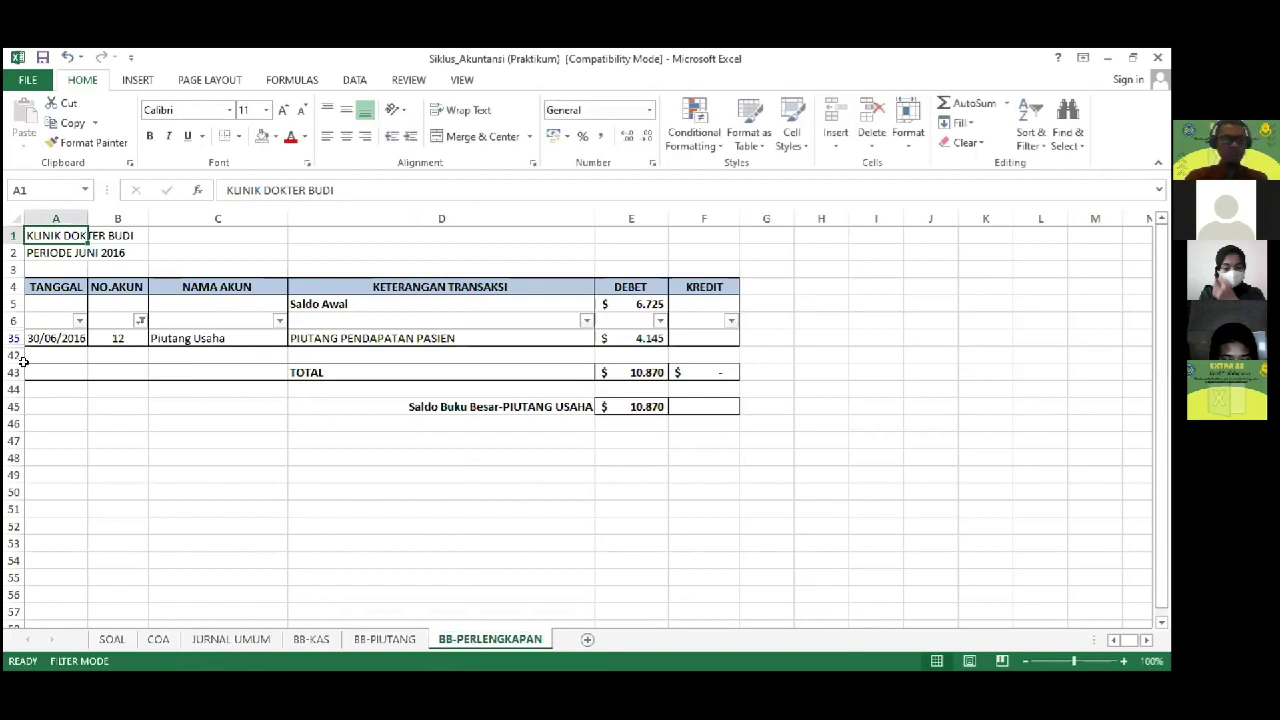
Step: Filter the NO.AKUN column of the BB-PERLENGKAPAN sheet to show only account 13 instead of account 12
click(139, 318)
click(199, 500)
click(199, 513)
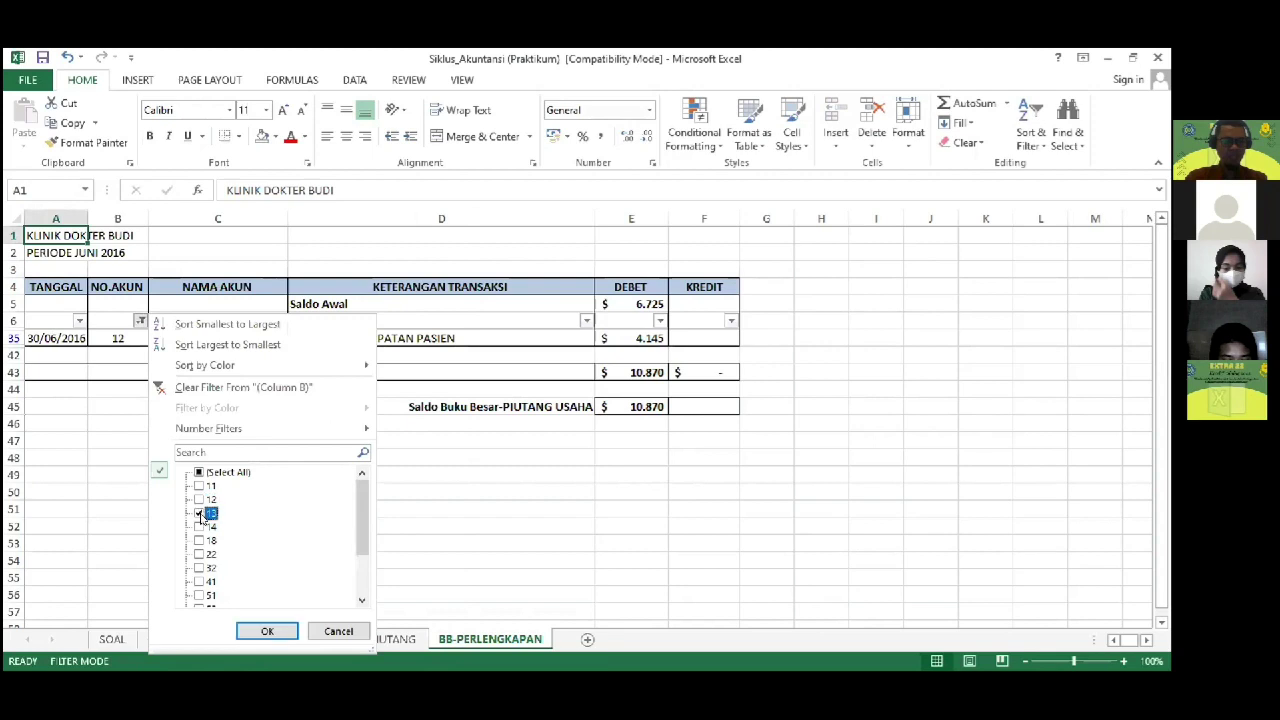
click(257, 632)
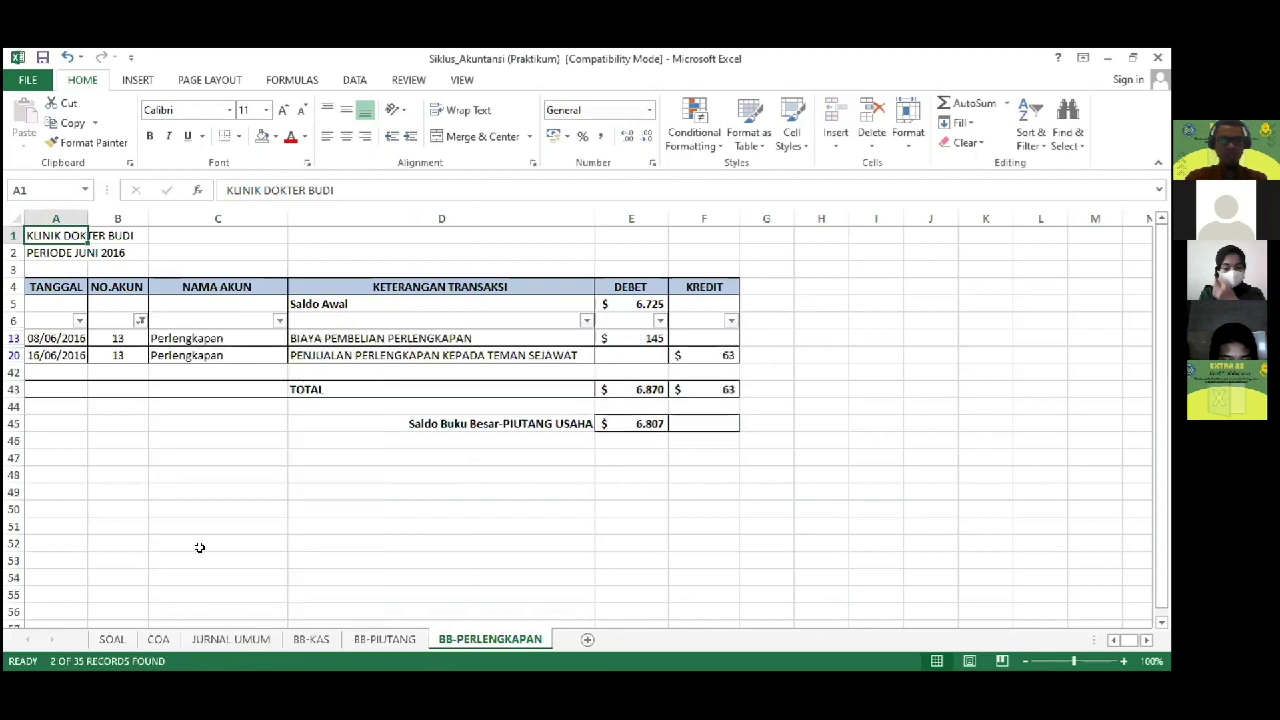
Step: Link the Saldo Awal debit cell E5 on BB-PERLENGKAPAN to the Perlengkapan opening balance in cell E5 of the COA sheet
click(439, 302)
click(632, 302)
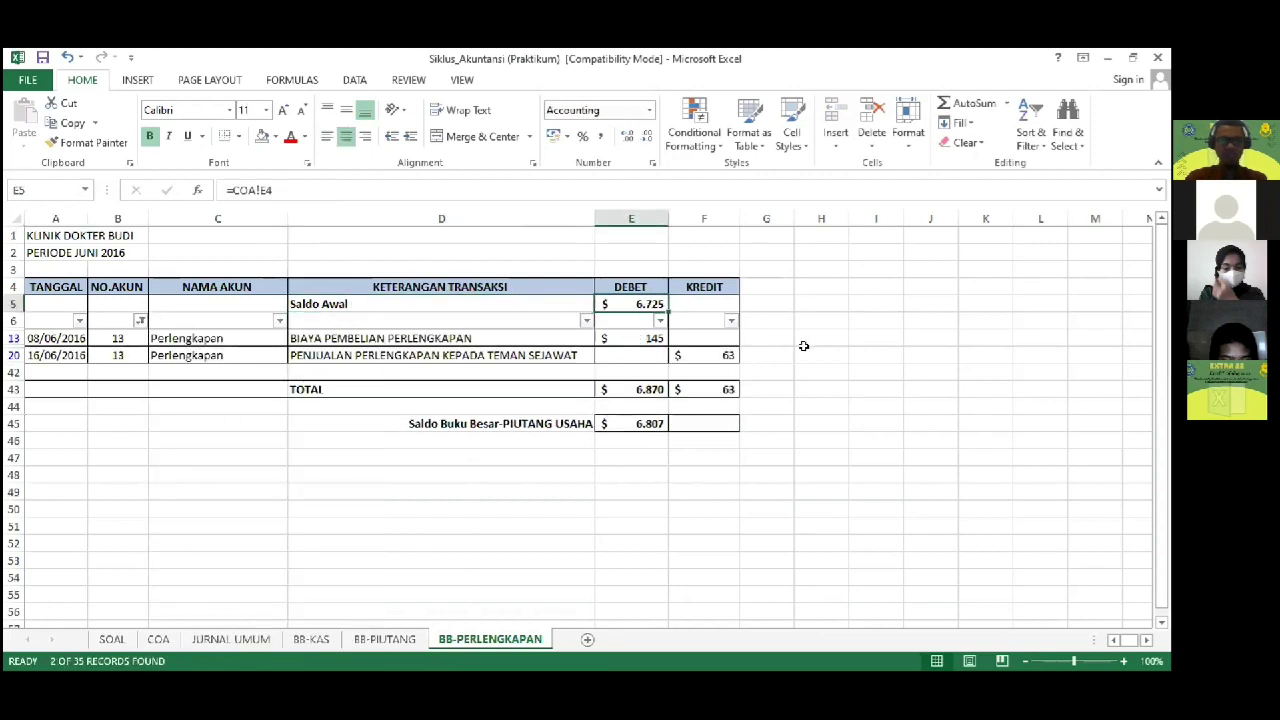
text(=)
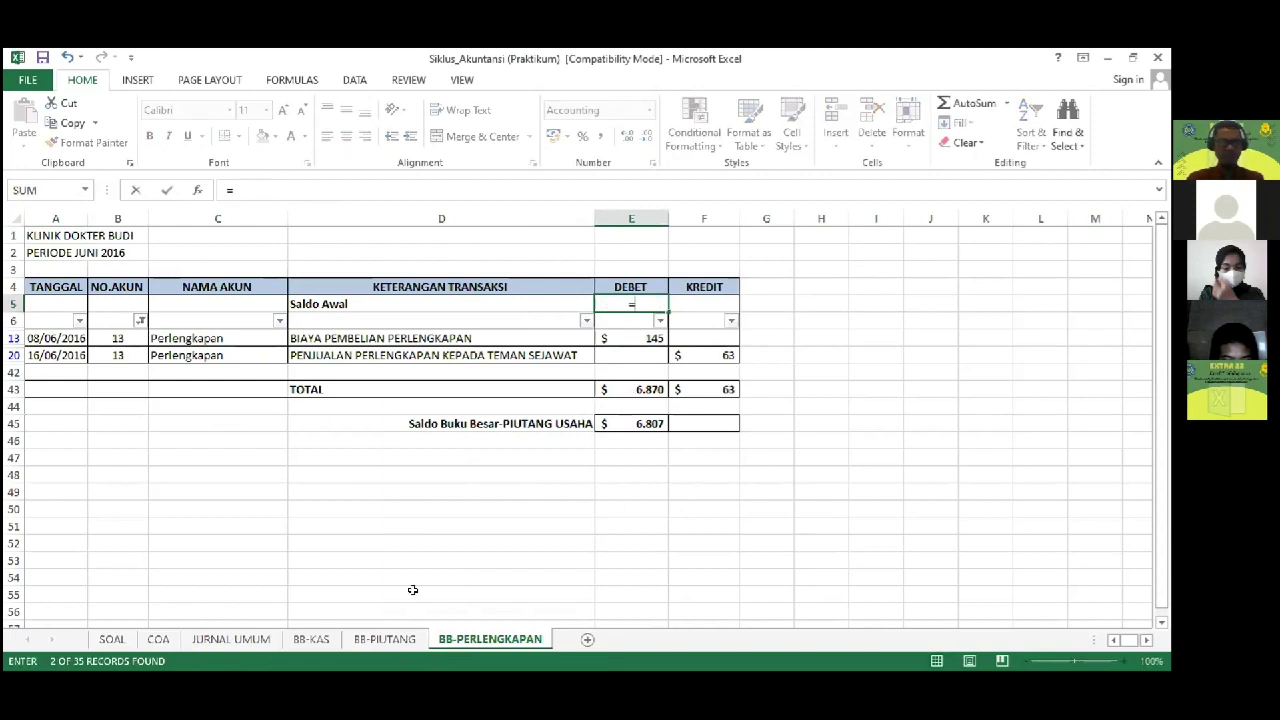
click(158, 639)
click(289, 302)
key(Return)
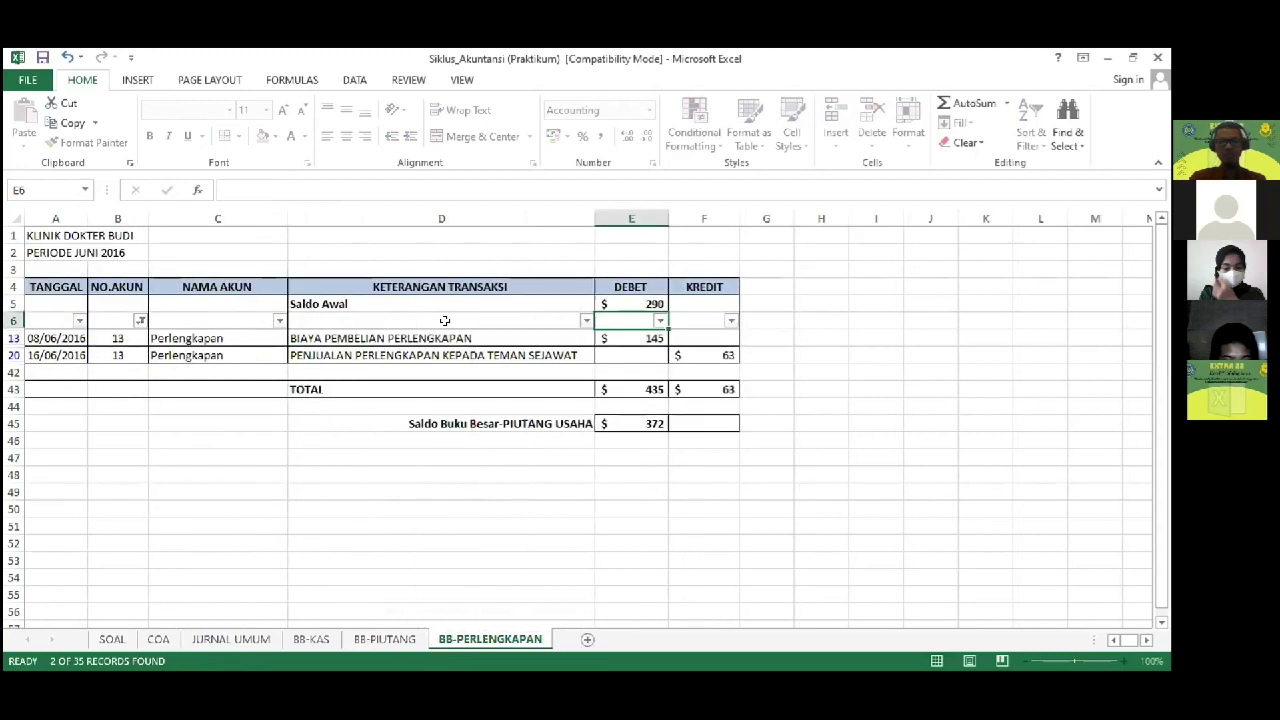
Step: Change the closing balance label in D45 to "Saldo Buku Besar-PERLENGKAPAN"
key(Down)
key(Down)
key(Down)
key(Down)
key(Down)
key(Down)
key(Left)
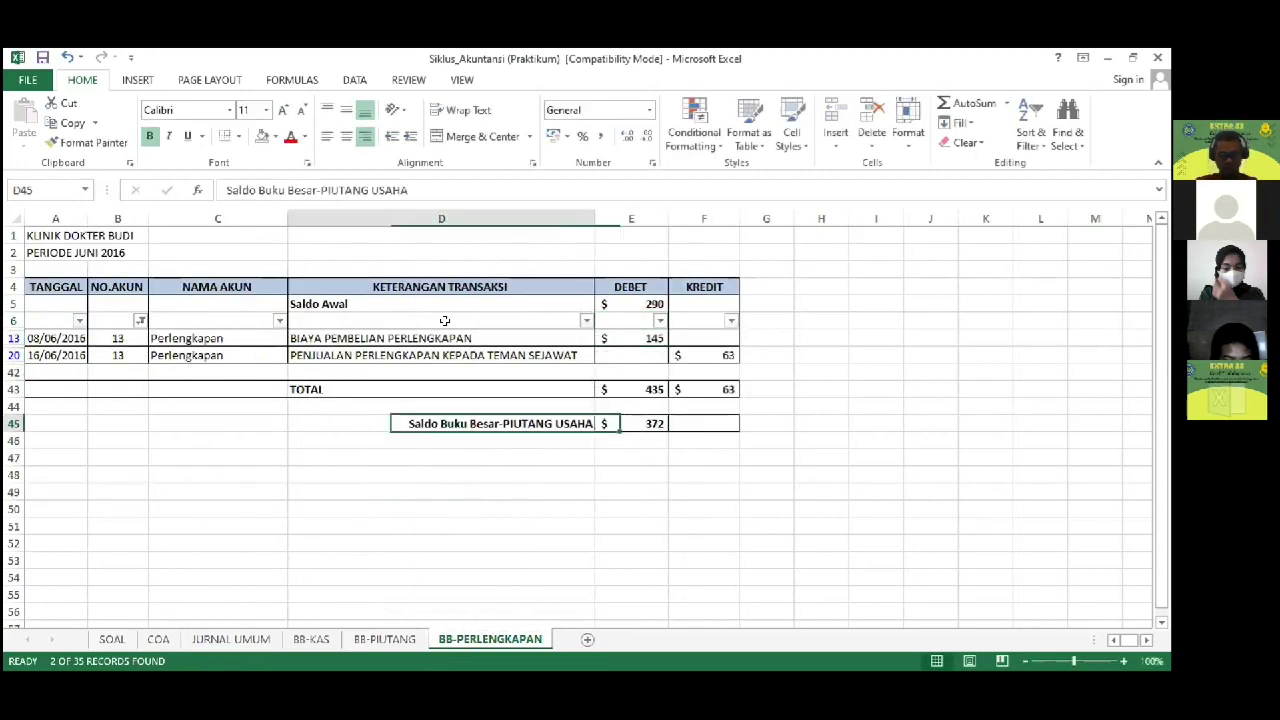
key(F2)
key(BackSpace)
key(BackSpace)
key(BackSpace)
key(BackSpace)
key(BackSpace)
key(BackSpace)
key(BackSpace)
key(BackSpace)
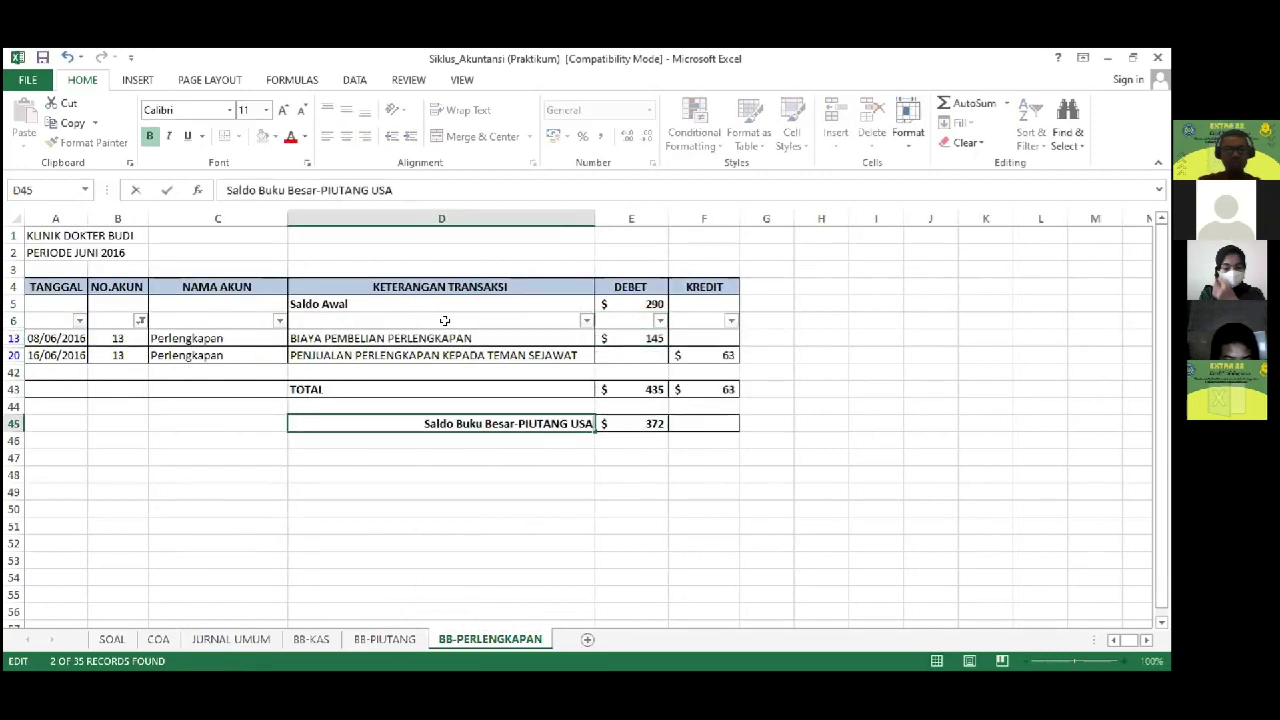
key(BackSpace)
key(BackSpace)
key(BackSpace)
key(BackSpace)
text(ERLENGKAPAN)
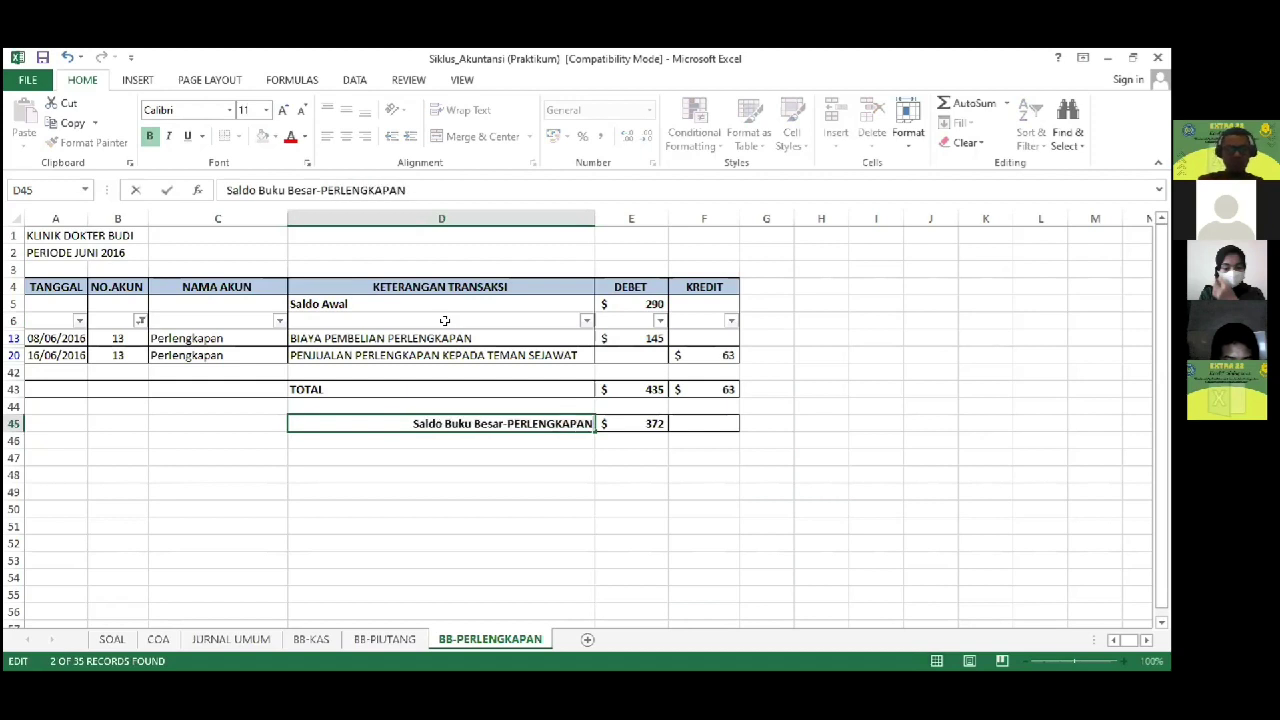
key(Return)
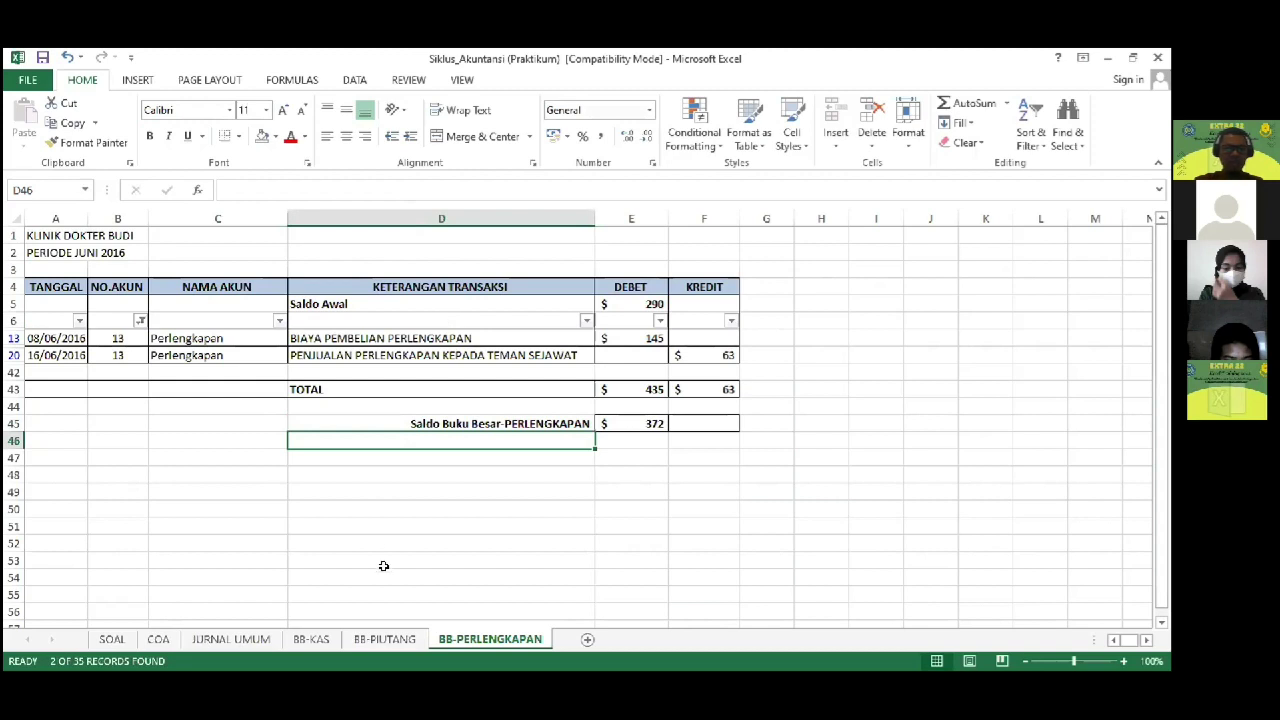
Step: Check the Asuransi Dibayar Dimuka account on the COA sheet and start copying the BB-PERLENGKAPAN sheet
click(158, 639)
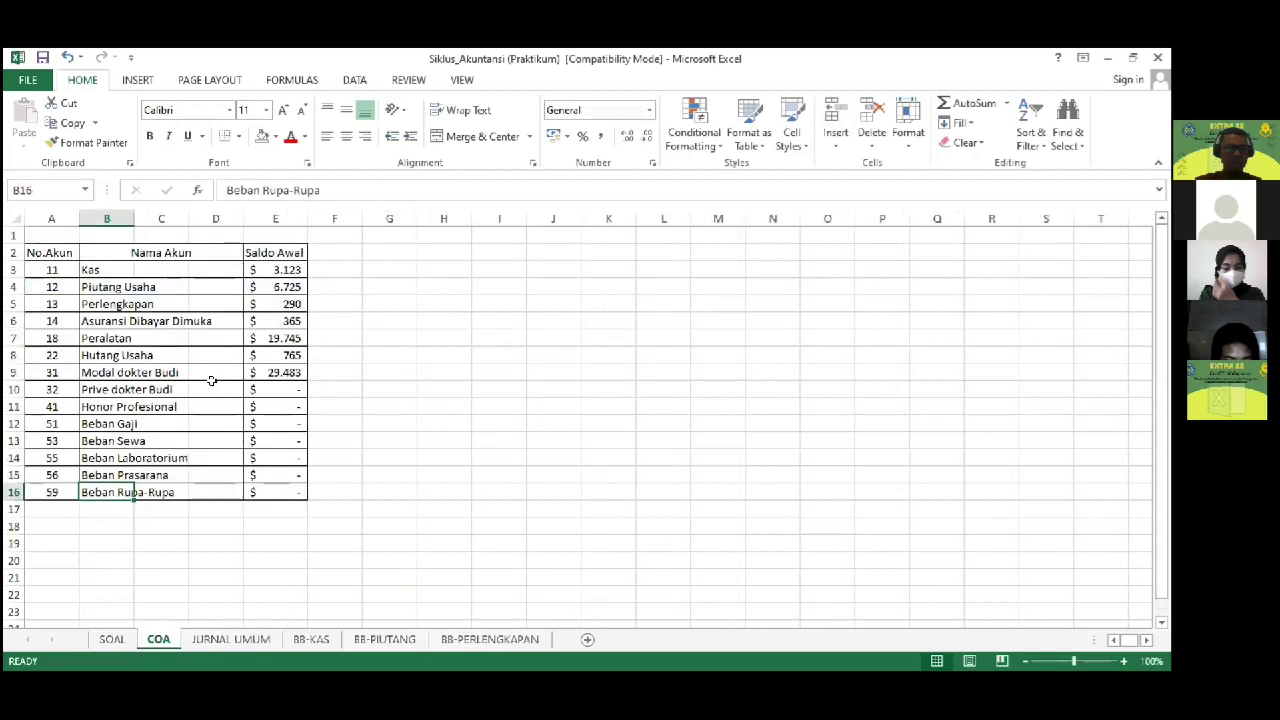
click(271, 320)
click(445, 639)
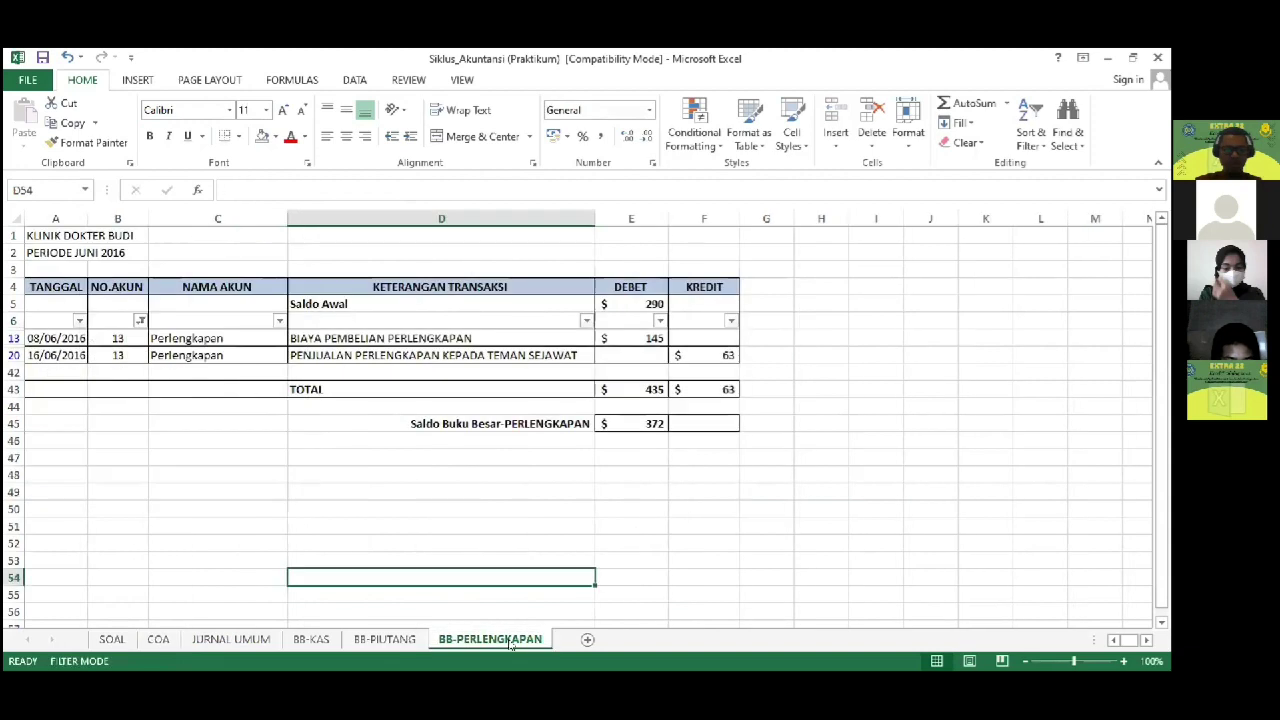
right_click(510, 645)
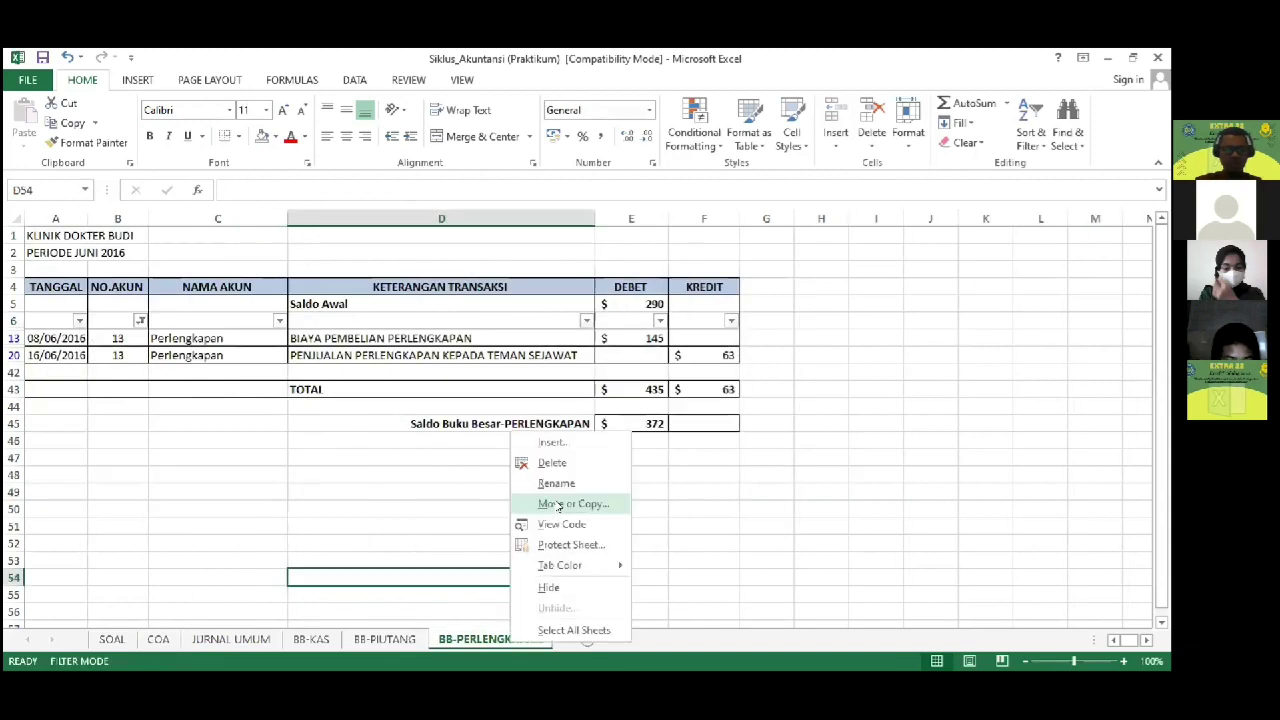
Step: Create a copy of the BB-PERLENGKAPAN sheet and place it directly after the original
click(559, 506)
click(478, 566)
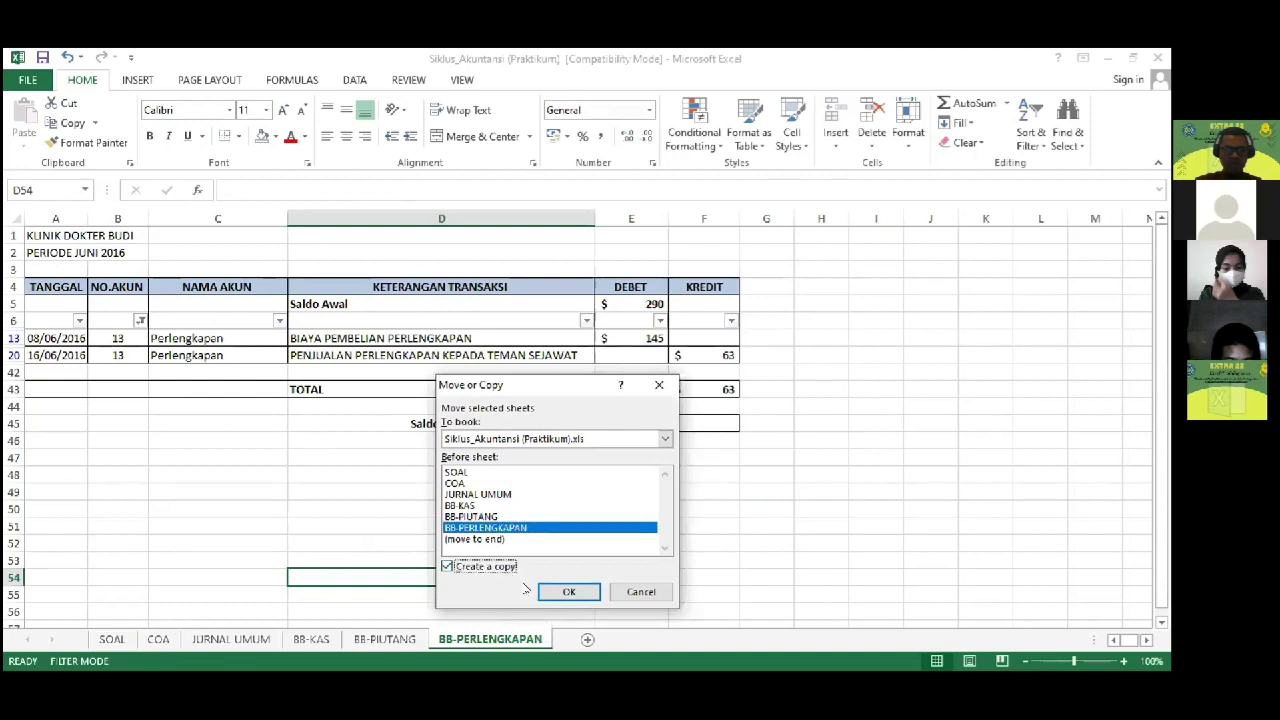
click(568, 591)
drag(610, 645, 525, 640)
Step: Rename the copied ledger sheet to BB-ASU
click(678, 642)
double_click(678, 642)
key(End)
key(BackSpace)
key(BackSpace)
key(BackSpace)
key(BackSpace)
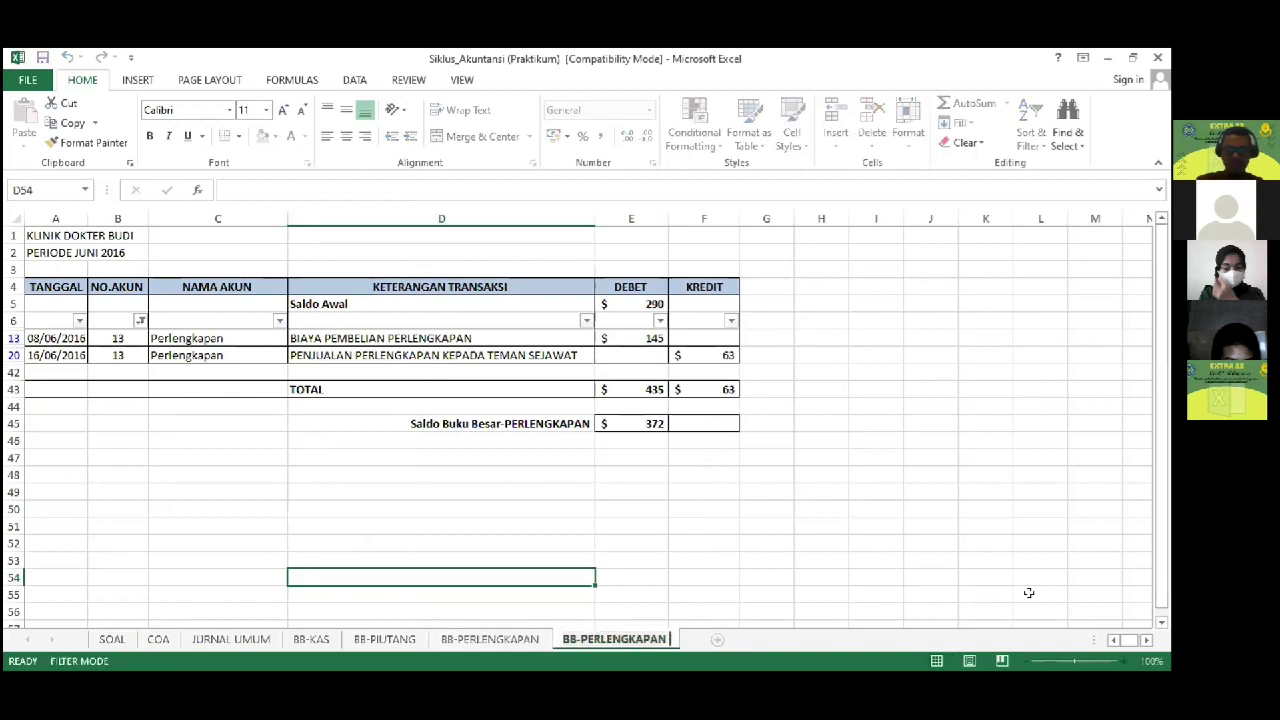
key(BackSpace)
key(BackSpace)
key(BackSpace)
key(BackSpace)
key(BackSpace)
key(BackSpace)
key(BackSpace)
key(BackSpace)
key(BackSpace)
key(BackSpace)
key(BackSpace)
key(BackSpace)
text(ASU)
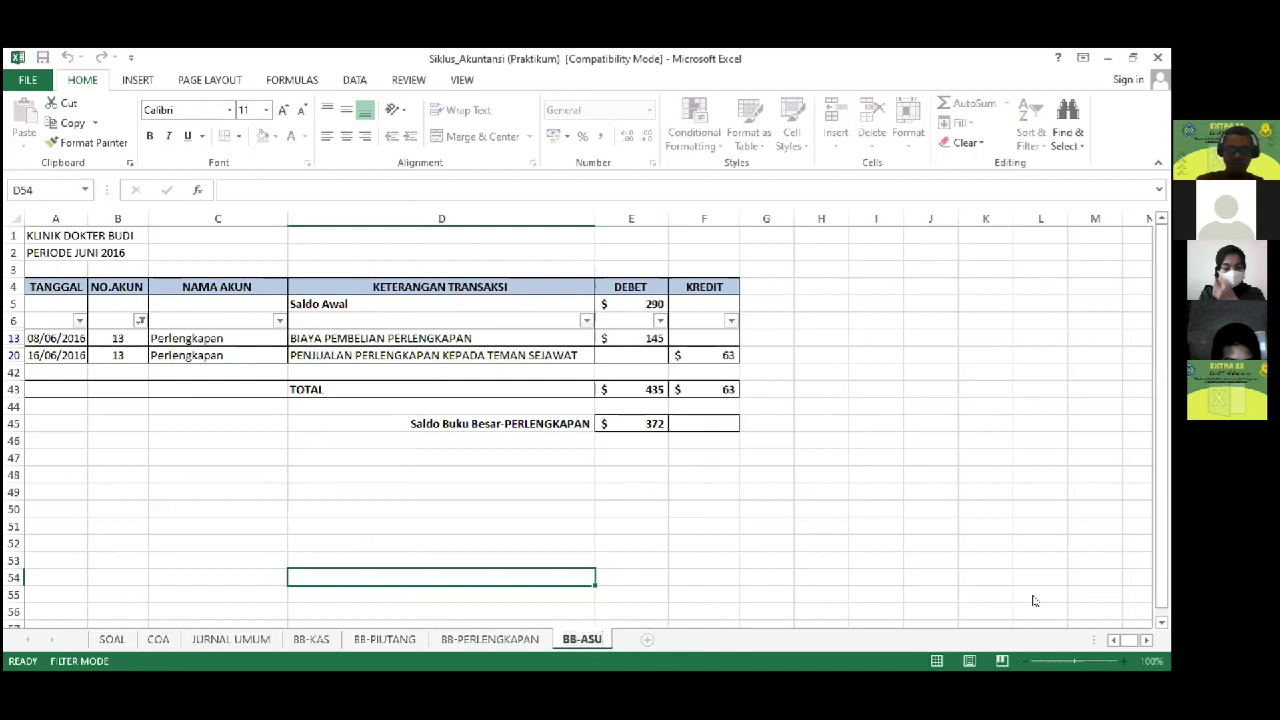
key(Return)
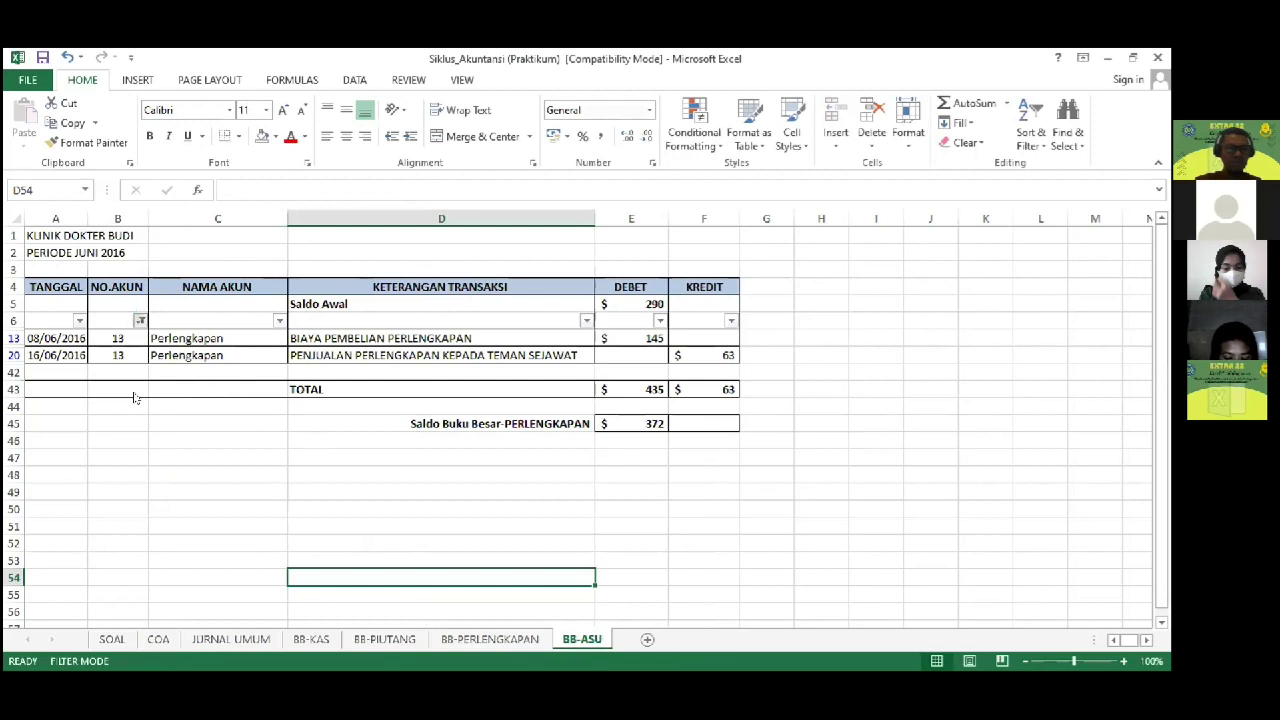
Step: Filter the NO.AKUN column of the BB-ASU sheet to show only account 14
click(140, 320)
click(199, 526)
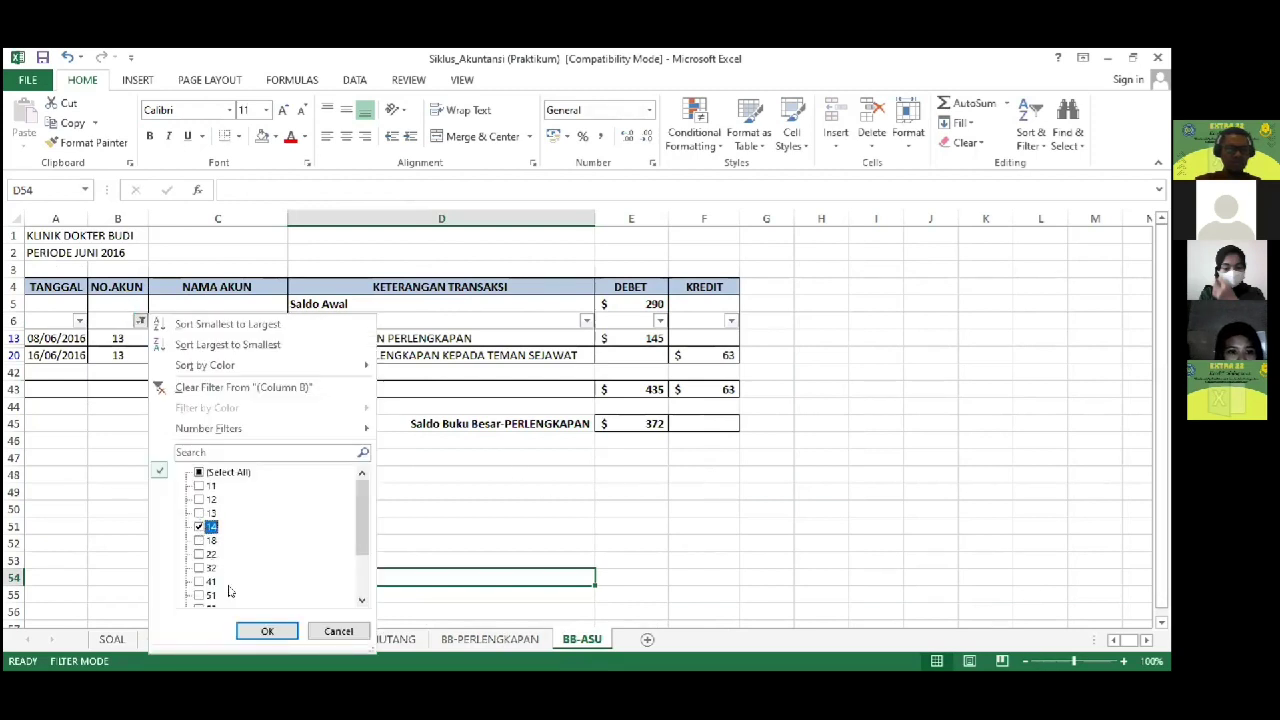
click(264, 630)
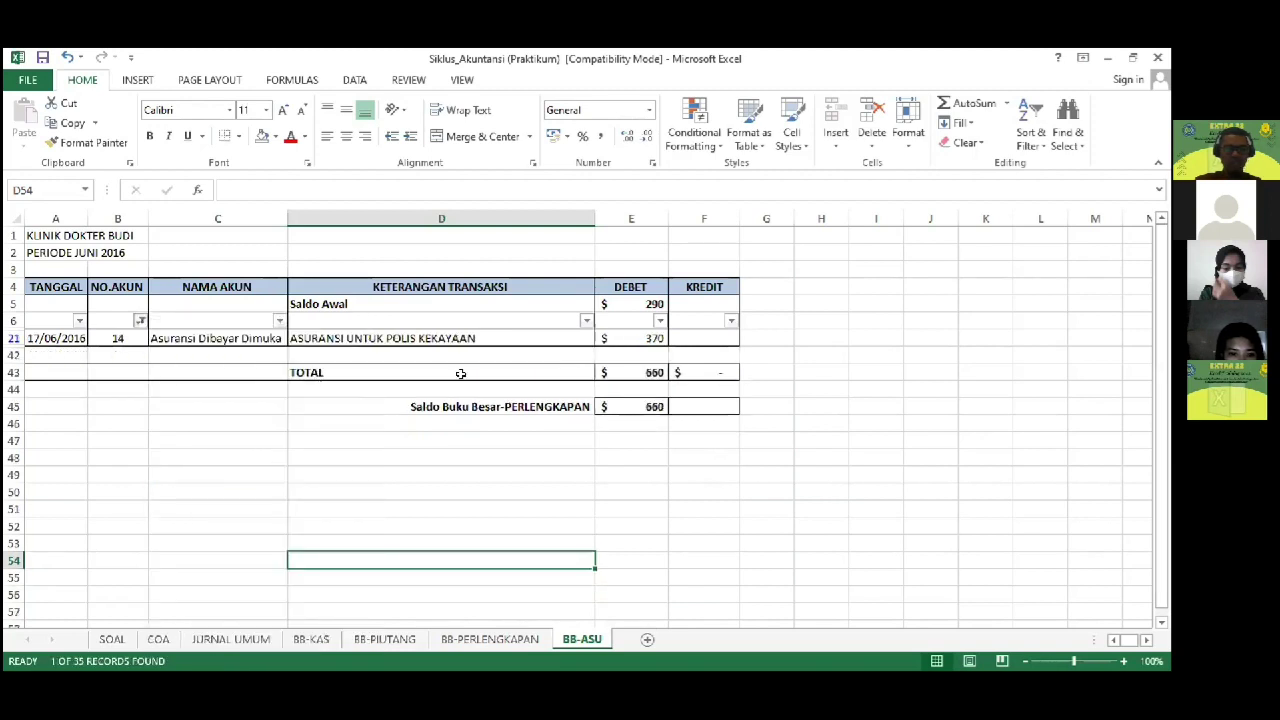
Step: Link the Saldo Awal debit in E5 to the Asuransi Dibayar Dimuka opening balance with =COA!E6
click(651, 303)
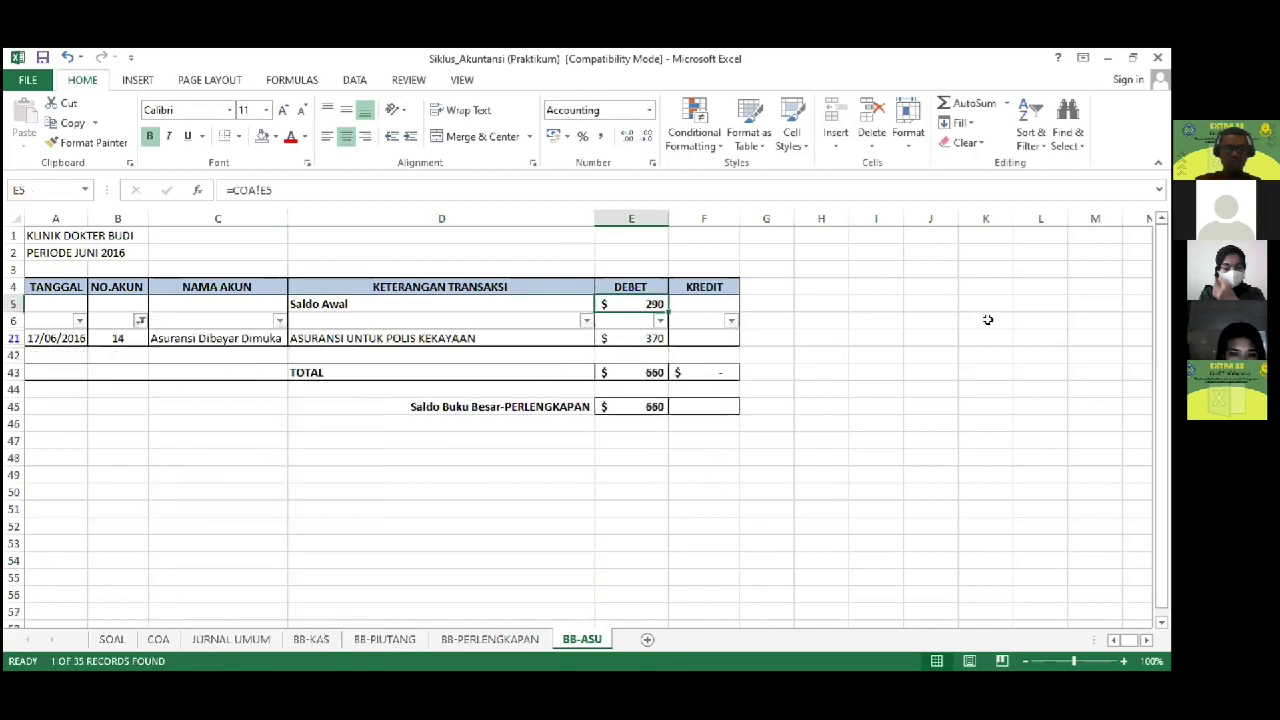
text(=)
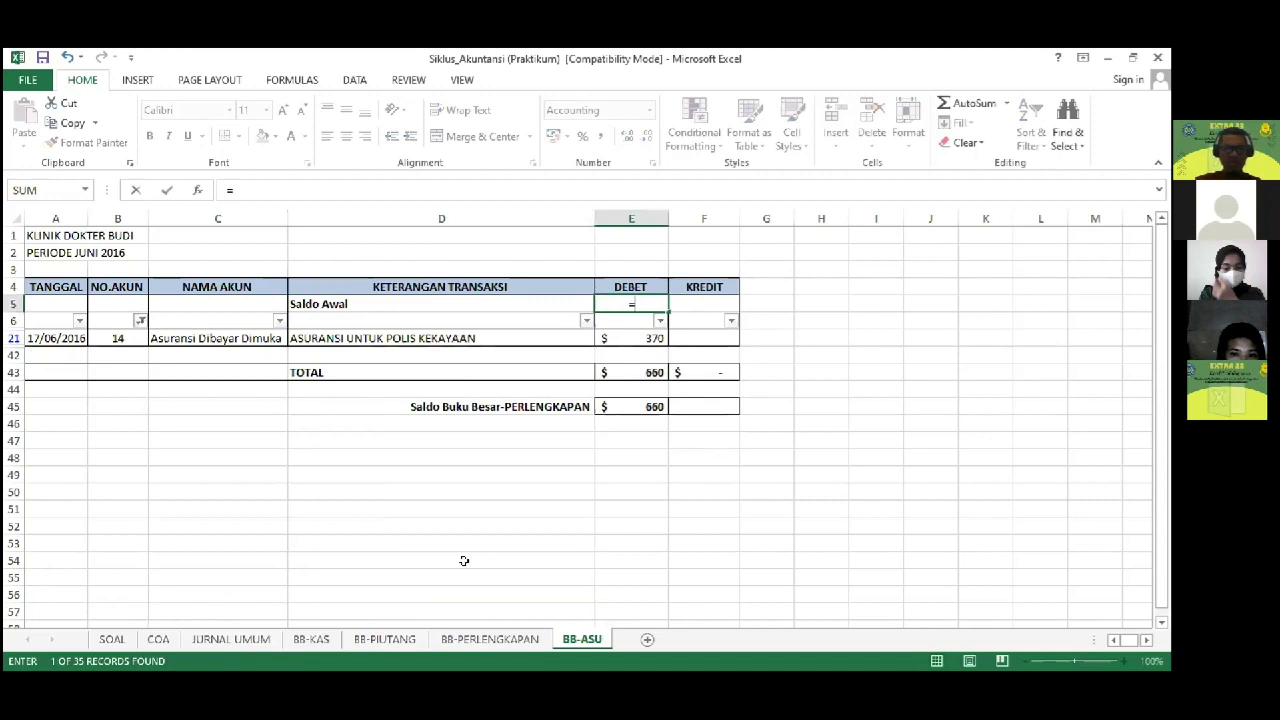
click(158, 639)
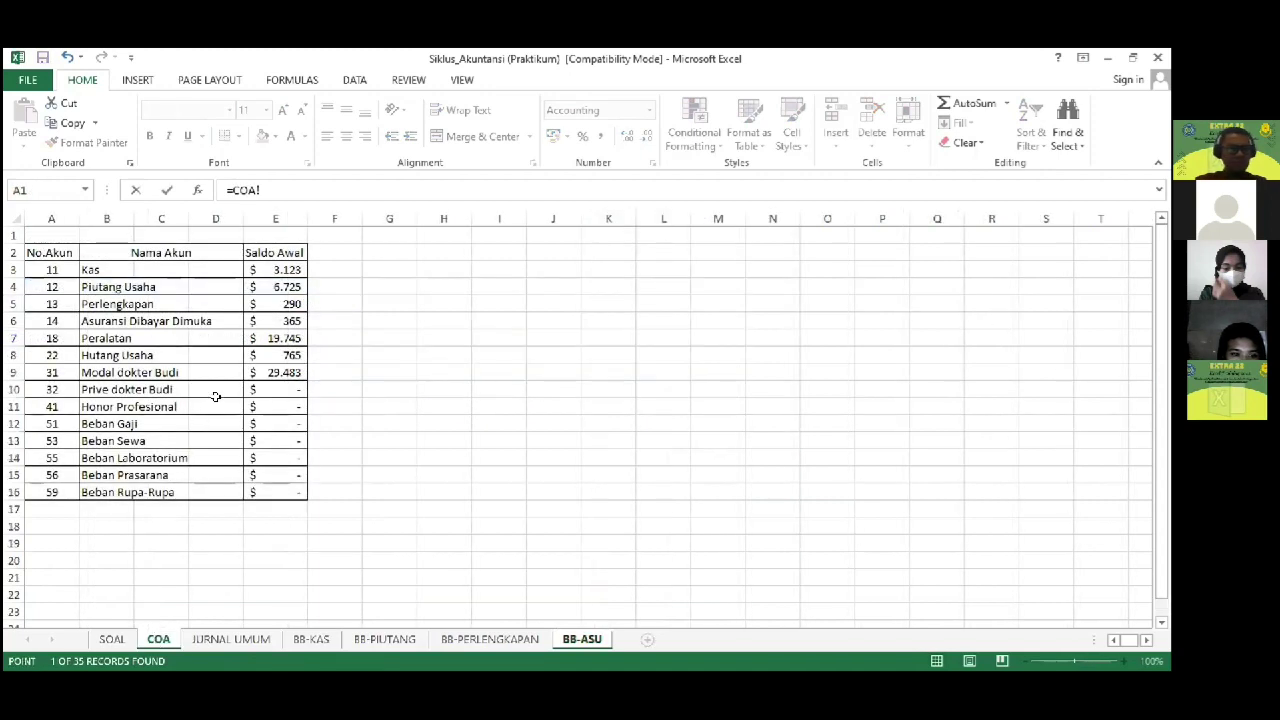
click(275, 322)
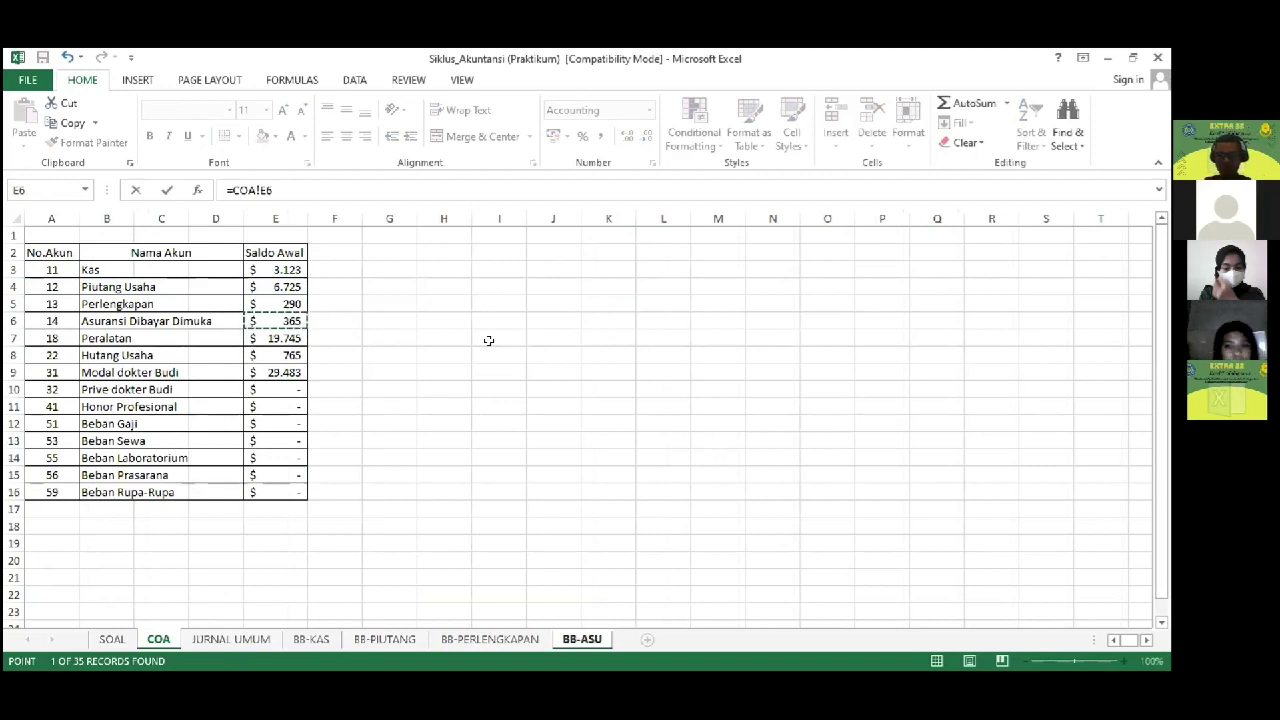
key(Return)
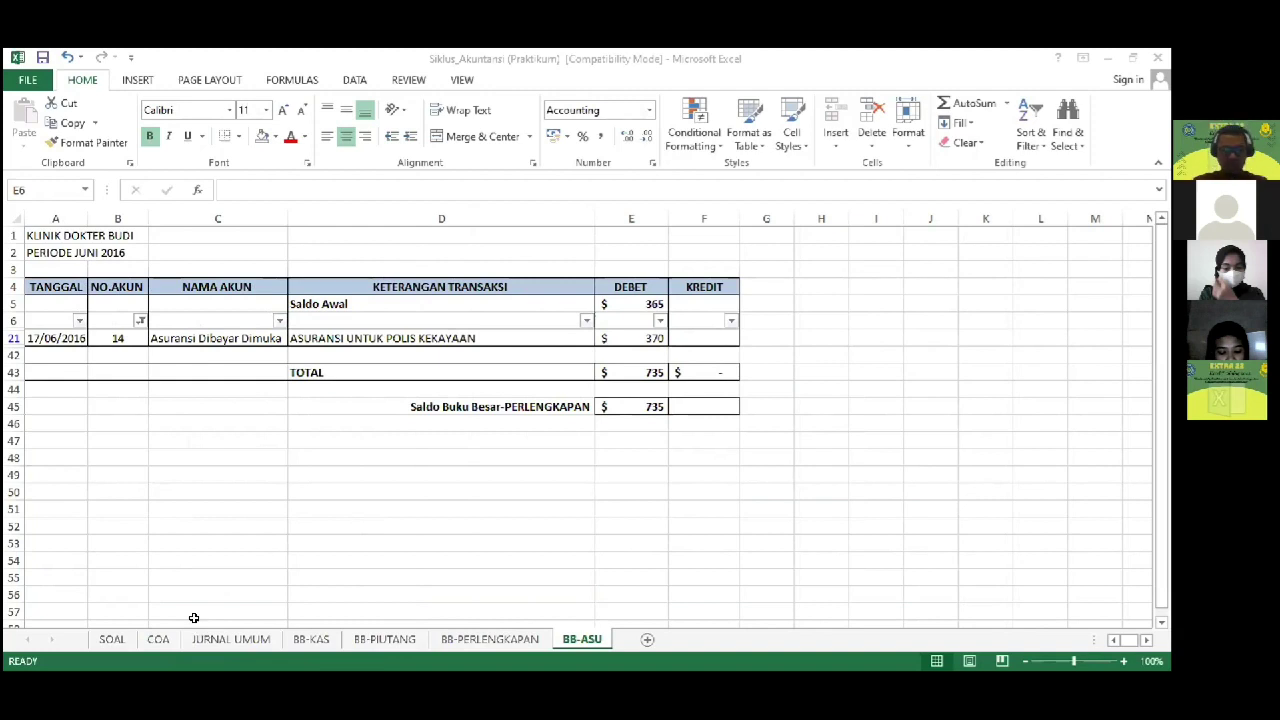
Step: Inspect the formulas behind the ledger balance in E45 and the debit total in E43
click(638, 407)
key(F2)
key(Escape)
key(Up)
key(Up)
key(F2)
key(Escape)
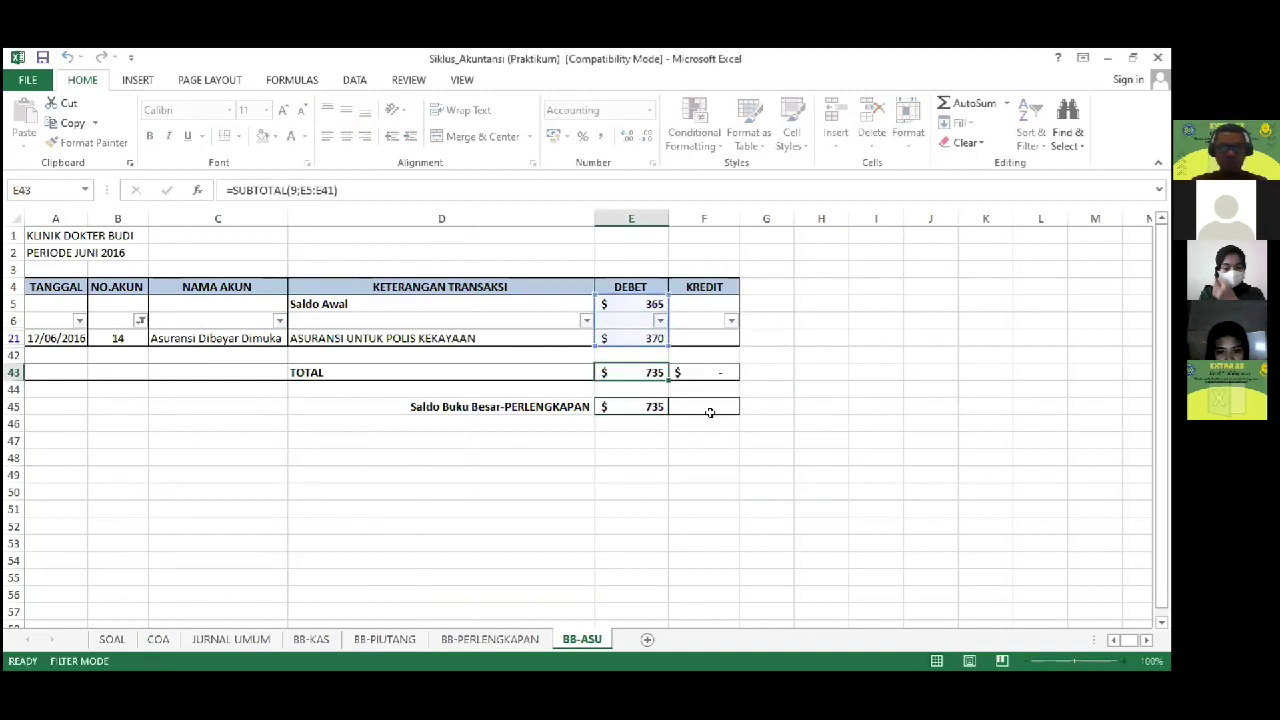
Step: Change the ledger balance label in D45 to "Saldo Buku Besar-ASURANSI DBM"
click(518, 404)
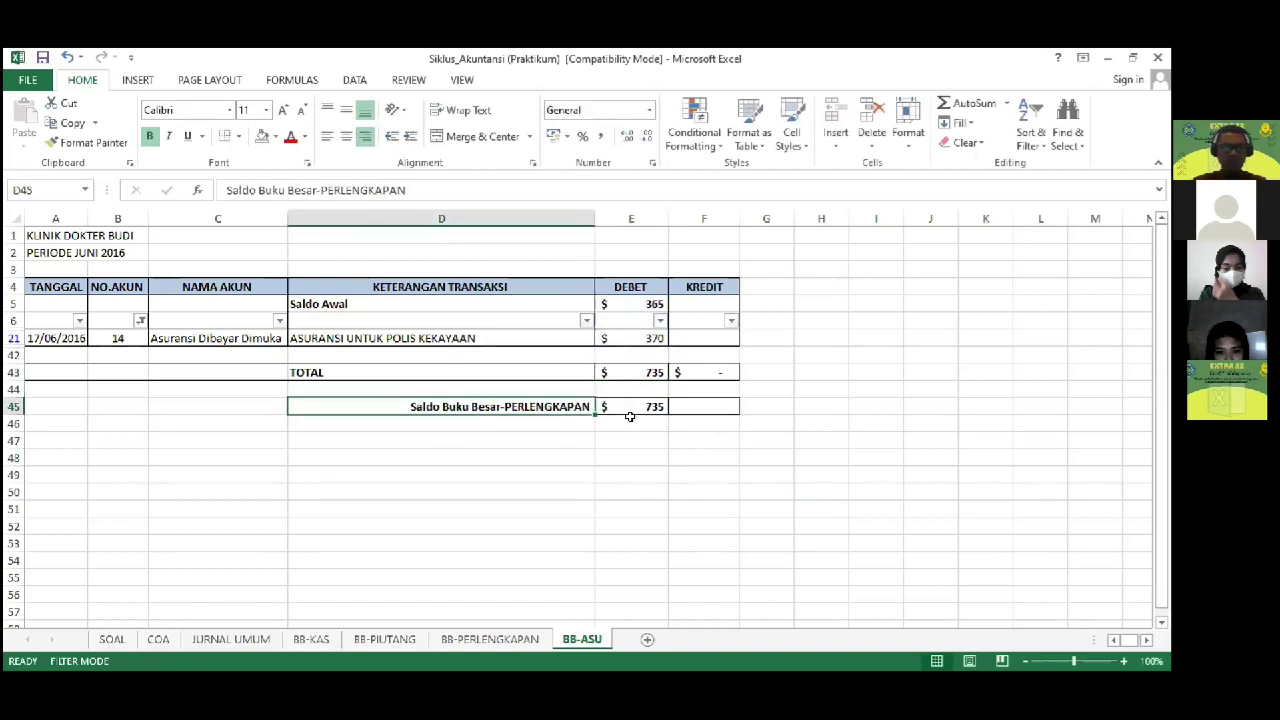
key(F2)
key(ctrl+shift+Left)
text(A)
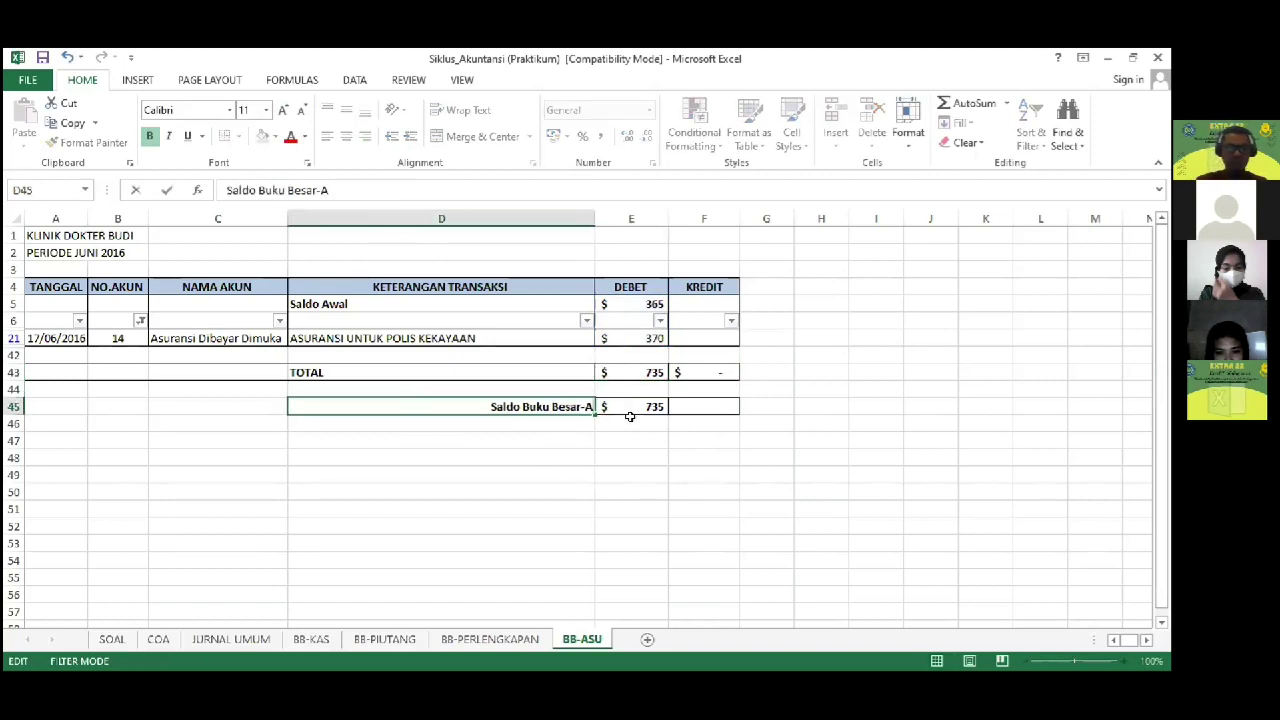
text(SURANSI DBM)
key(Return)
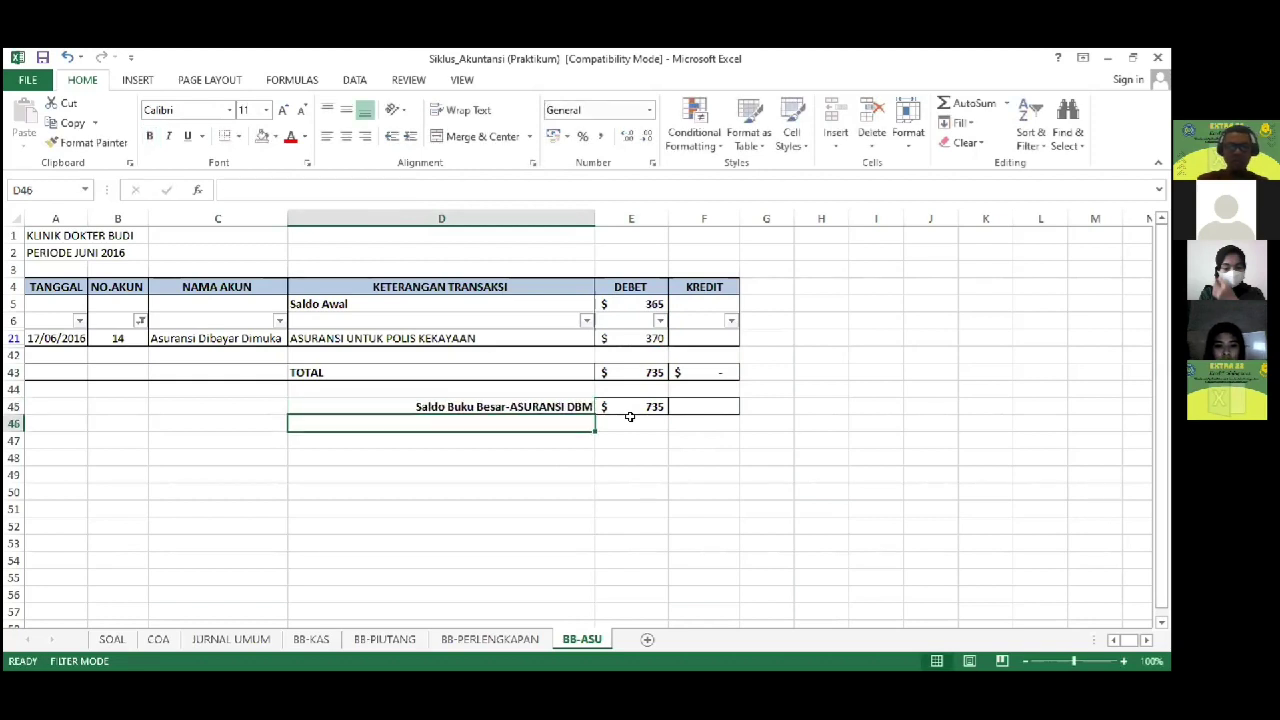
Step: Check the next account on the COA sheet, and place a copy of the BB-ASU sheet directly after the original
click(158, 640)
key(Down)
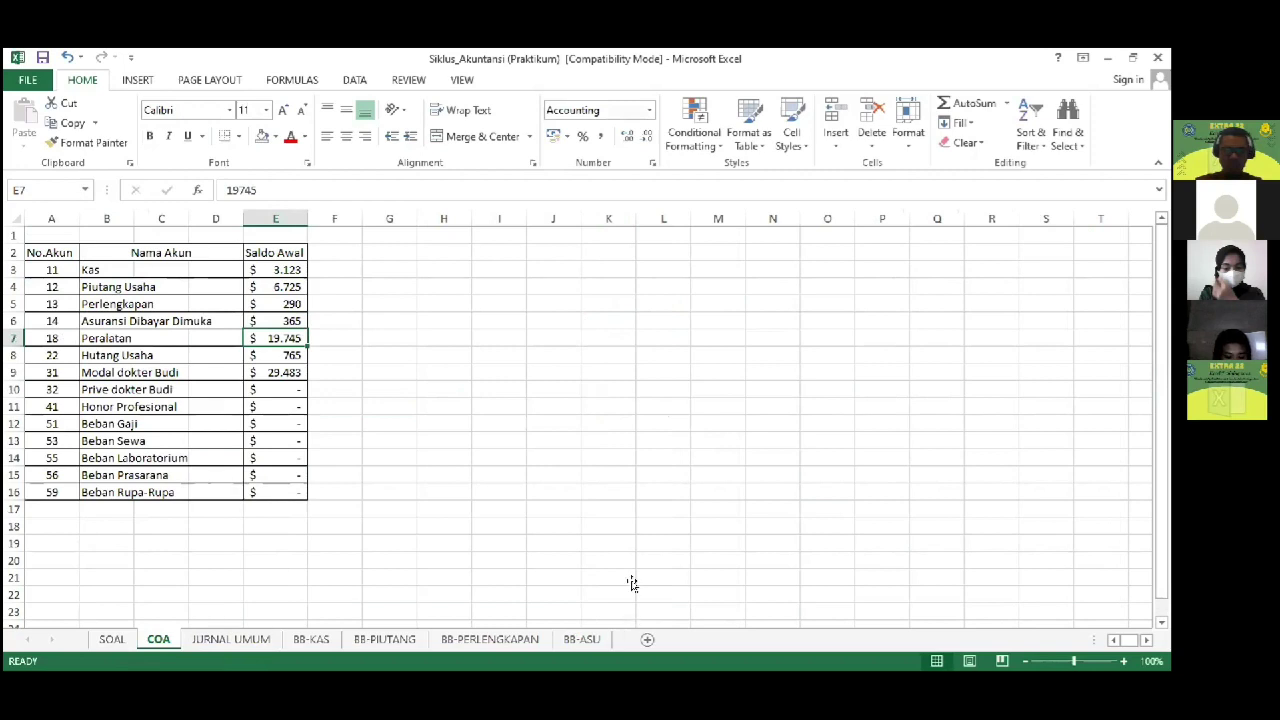
click(584, 638)
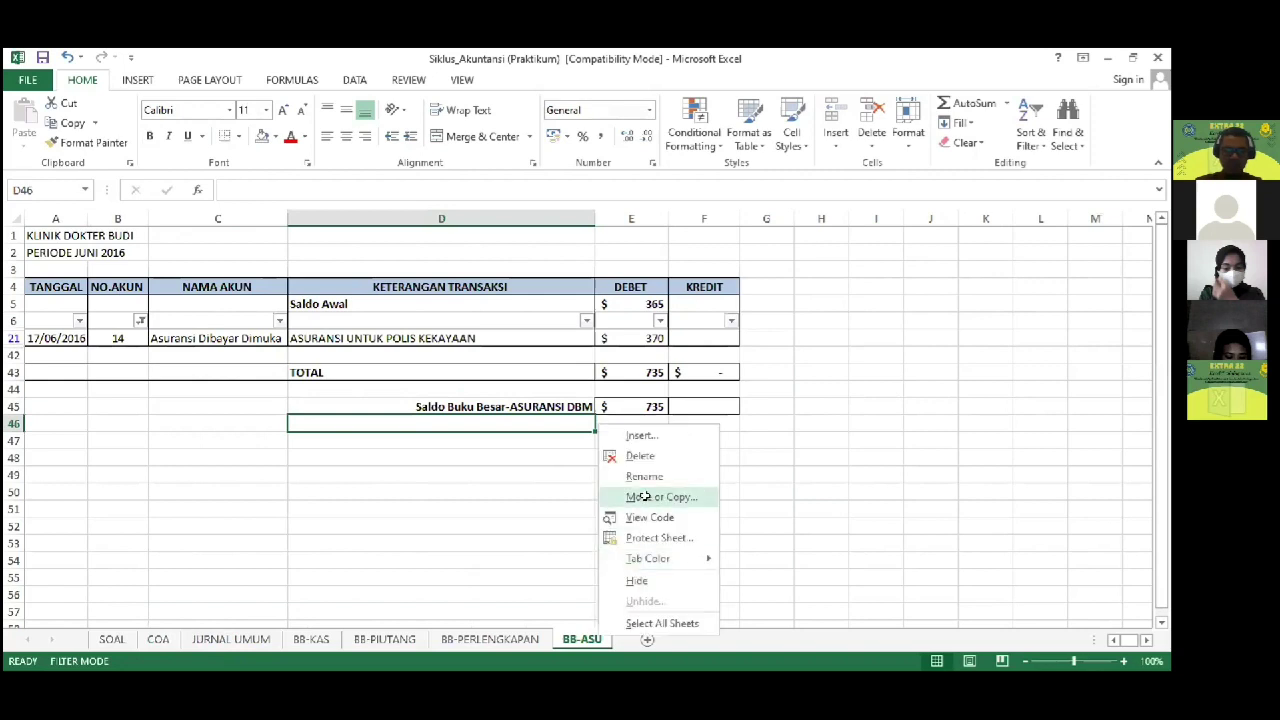
click(652, 496)
click(558, 537)
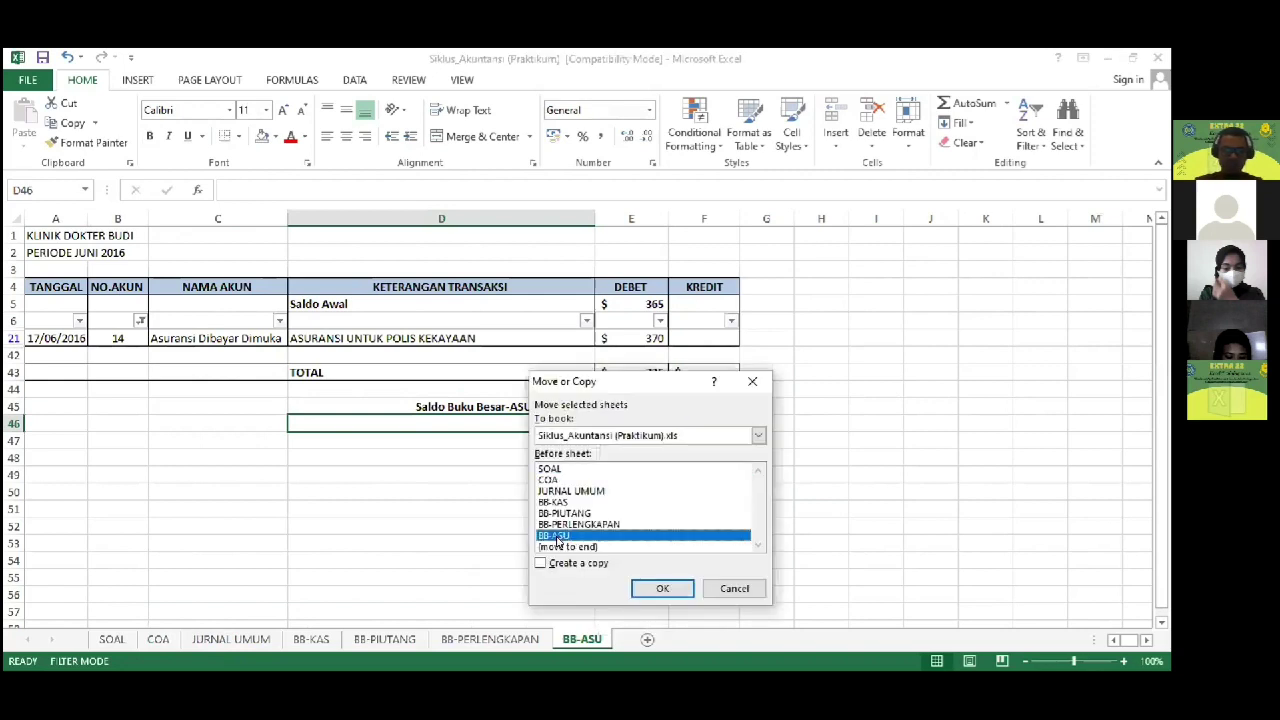
click(544, 564)
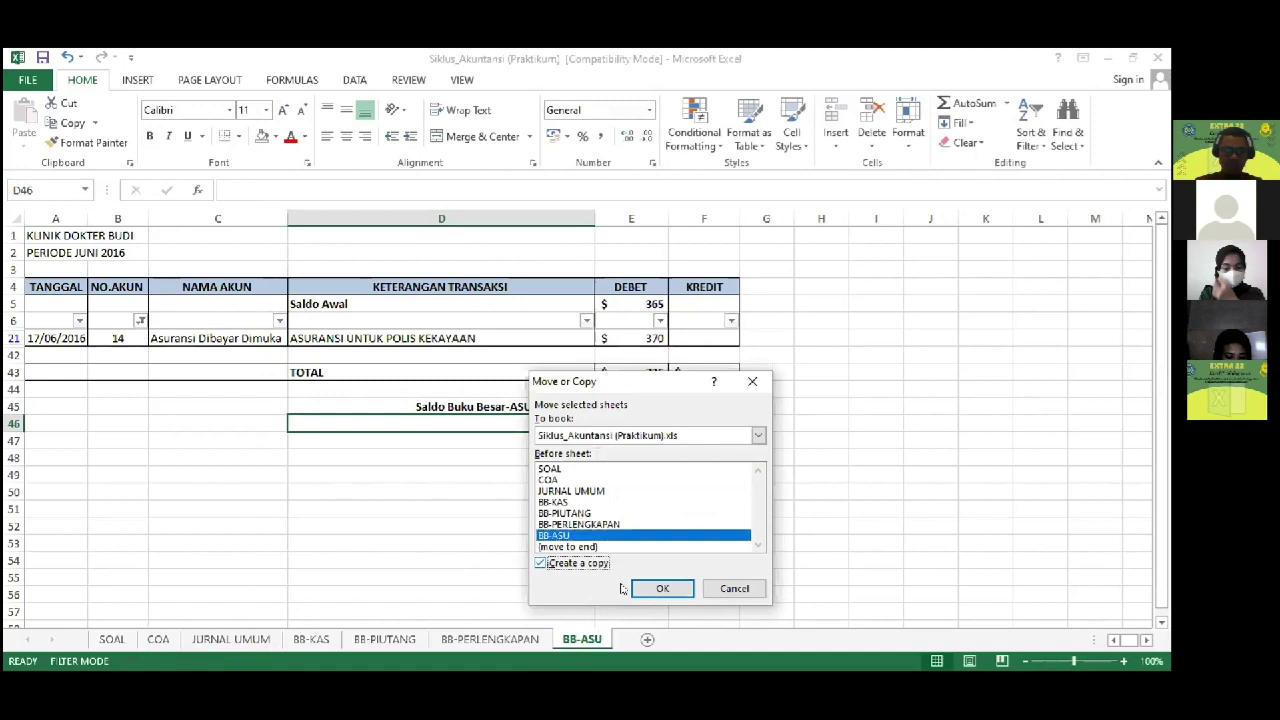
key(Return)
click(655, 641)
mouse_move(648, 635)
mouse_down()
mouse_move(600, 630)
mouse_move(602, 642)
mouse_up()
Step: Rename the copied BB-ASU sheet to BB-PERALATAN
click(650, 641)
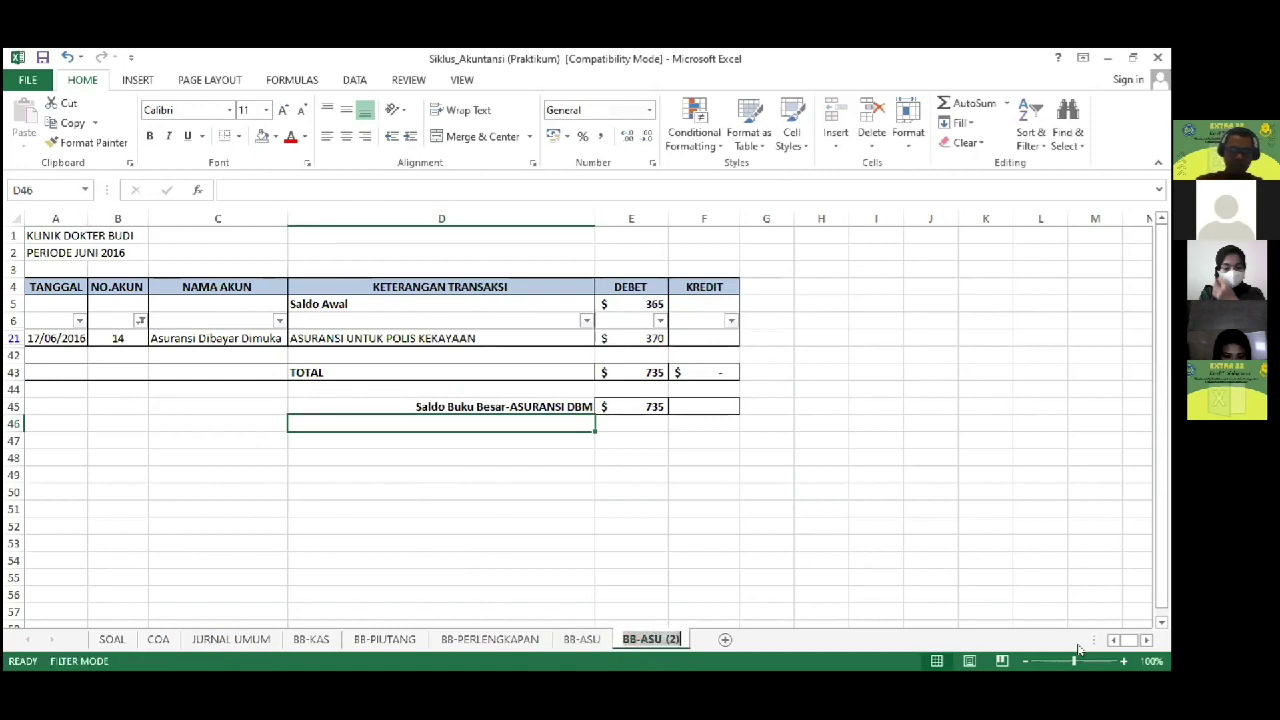
key(BackSpace)
key(BackSpace)
key(BackSpace)
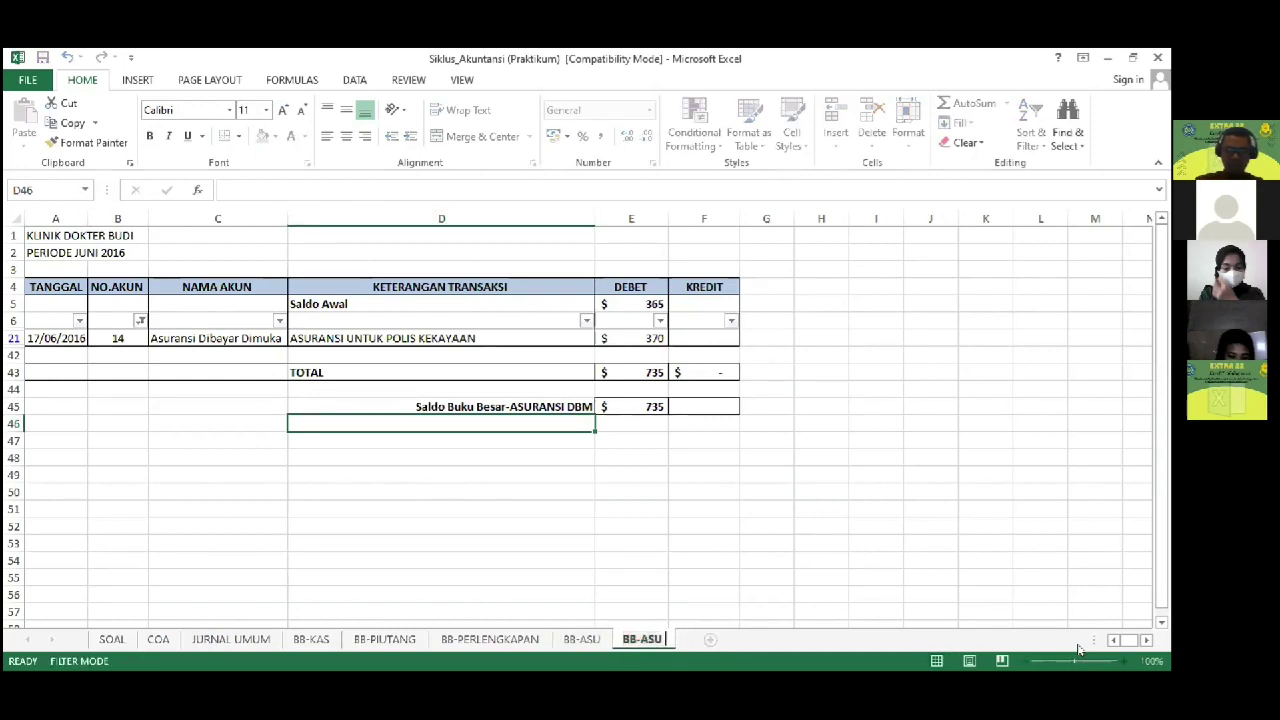
click(798, 592)
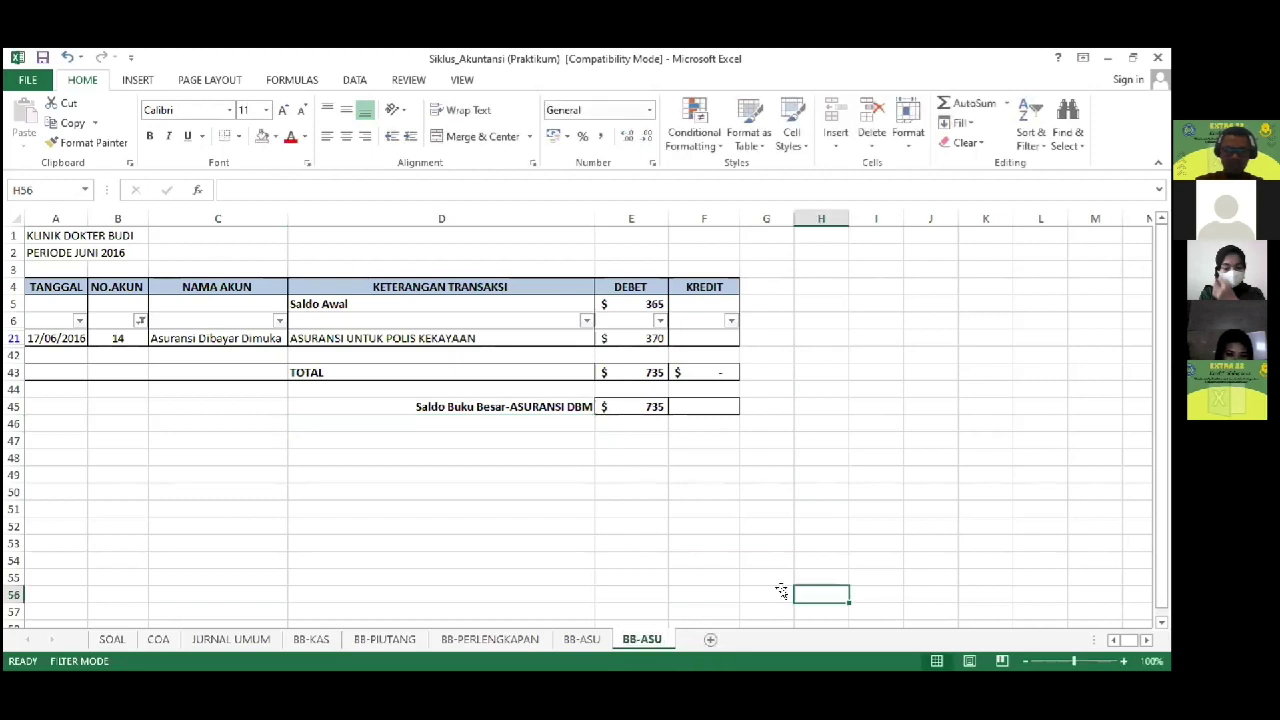
key(alt+h)
key(o)
key(r)
key(End)
key(BackSpace)
key(BackSpace)
key(BackSpace)
text(PE)
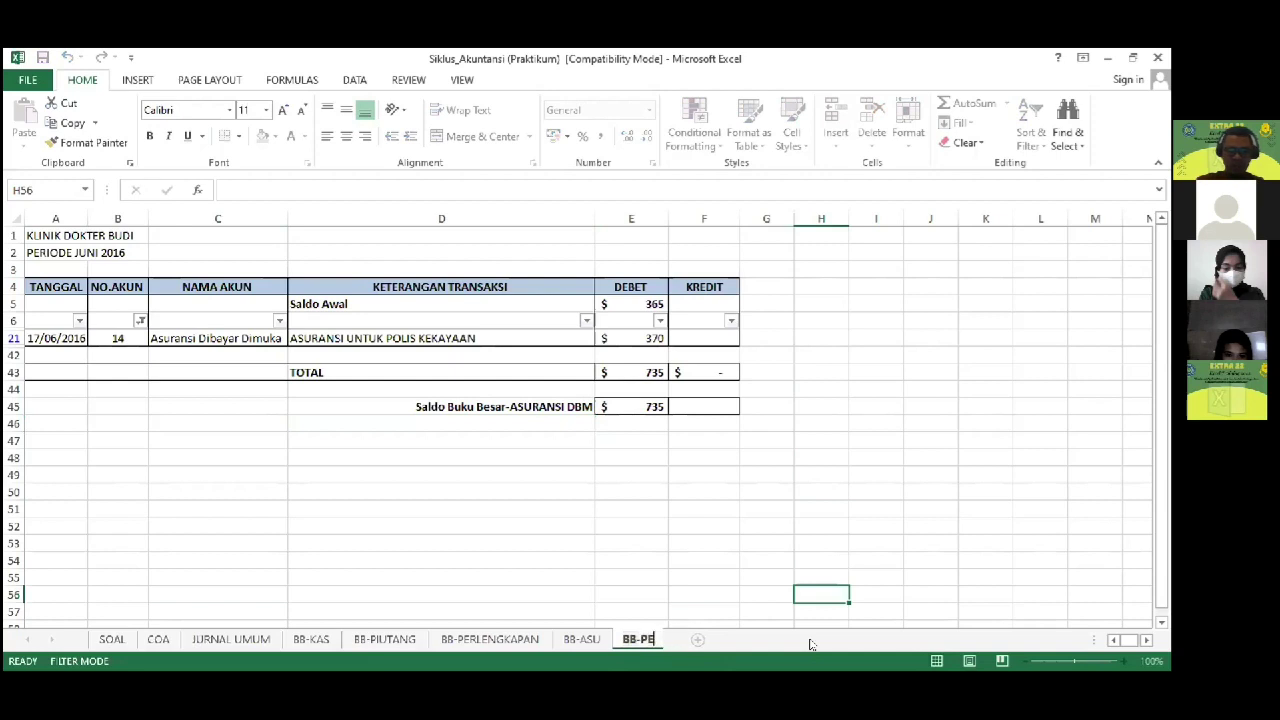
text(RALATAN)
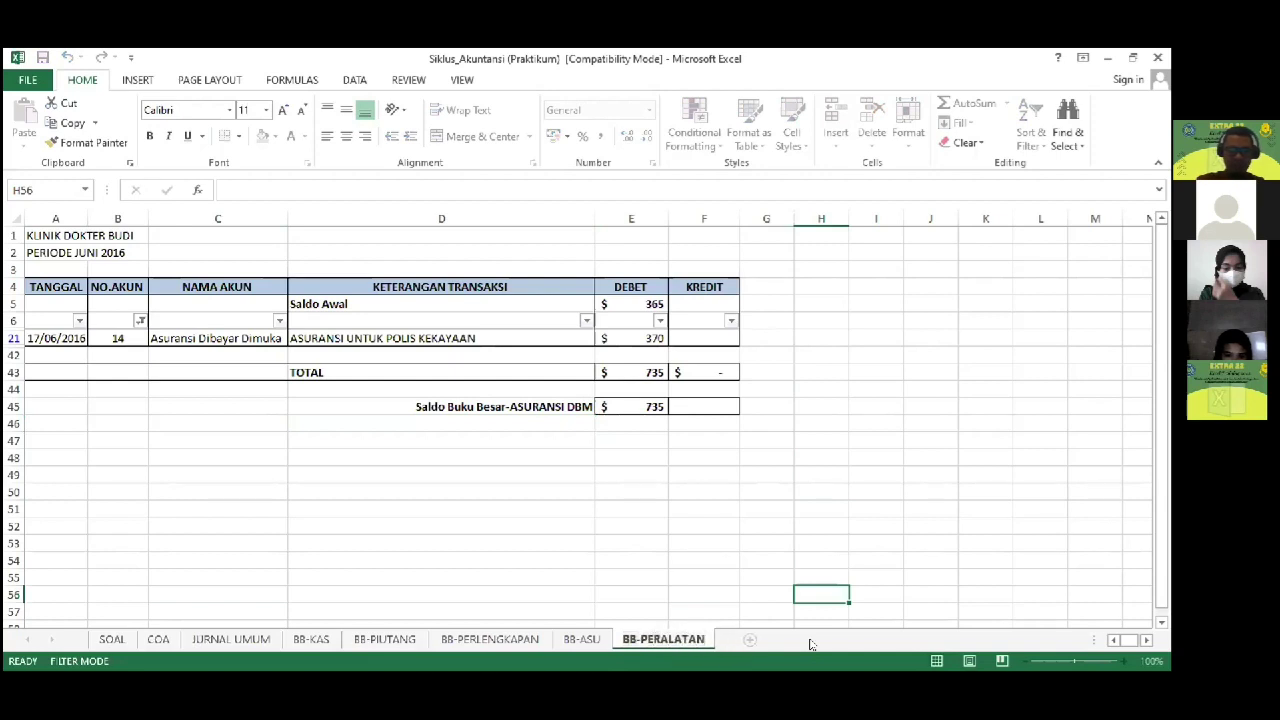
key(Return)
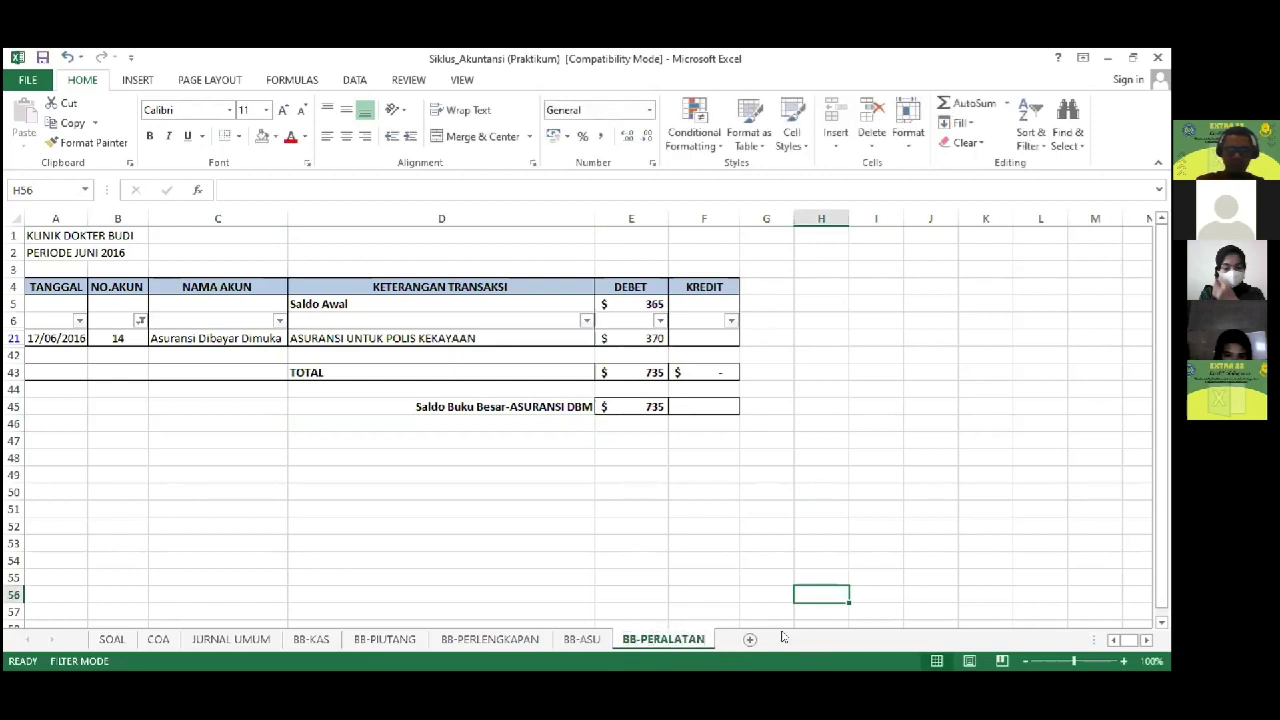
Step: Filter the NO.AKUN column of the BB-PERALATAN sheet to show only account 18
click(200, 527)
click(200, 540)
click(263, 631)
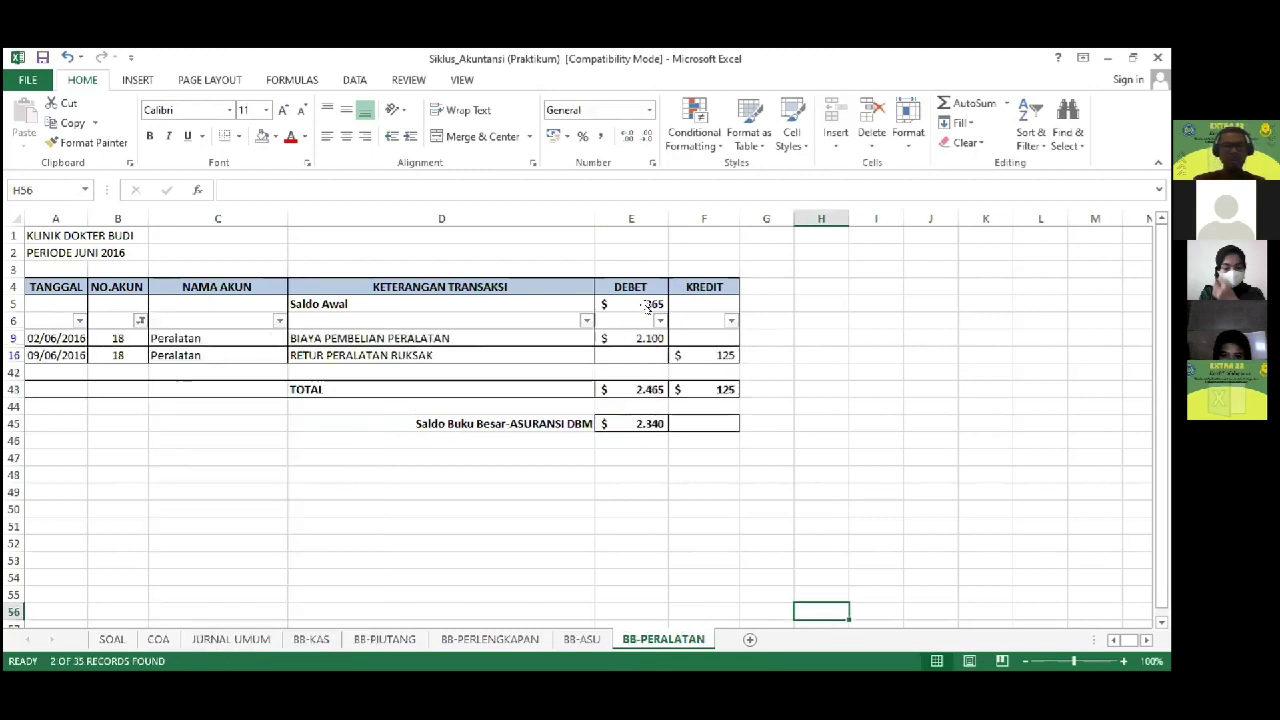
Step: Link the Saldo Awal debit in E5 to the Peralatan opening balance with =COA!E7
click(643, 307)
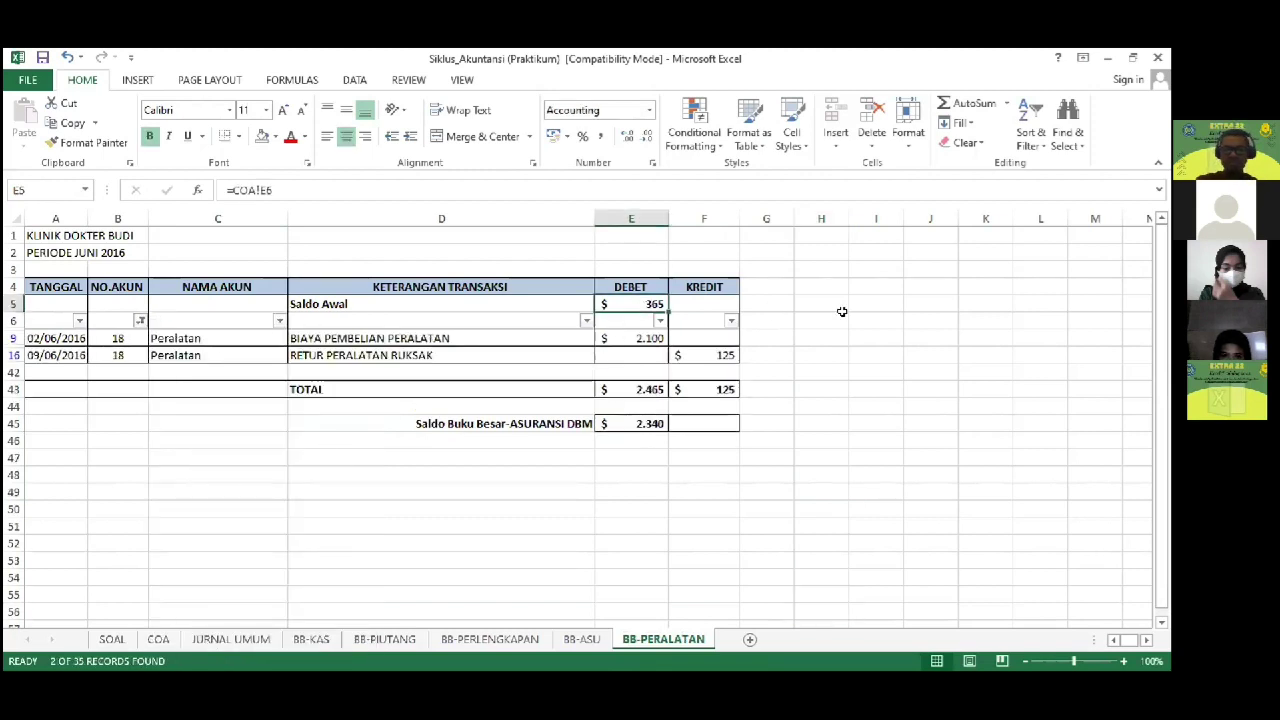
text(=)
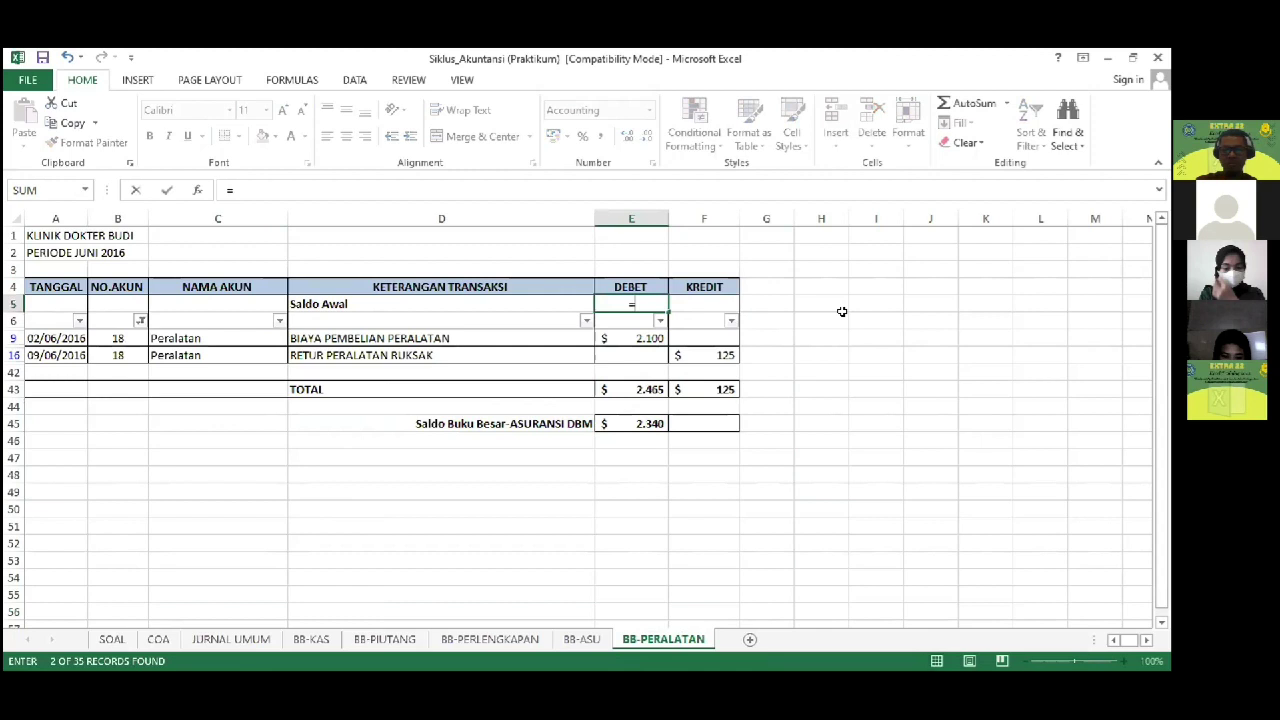
click(157, 639)
click(282, 332)
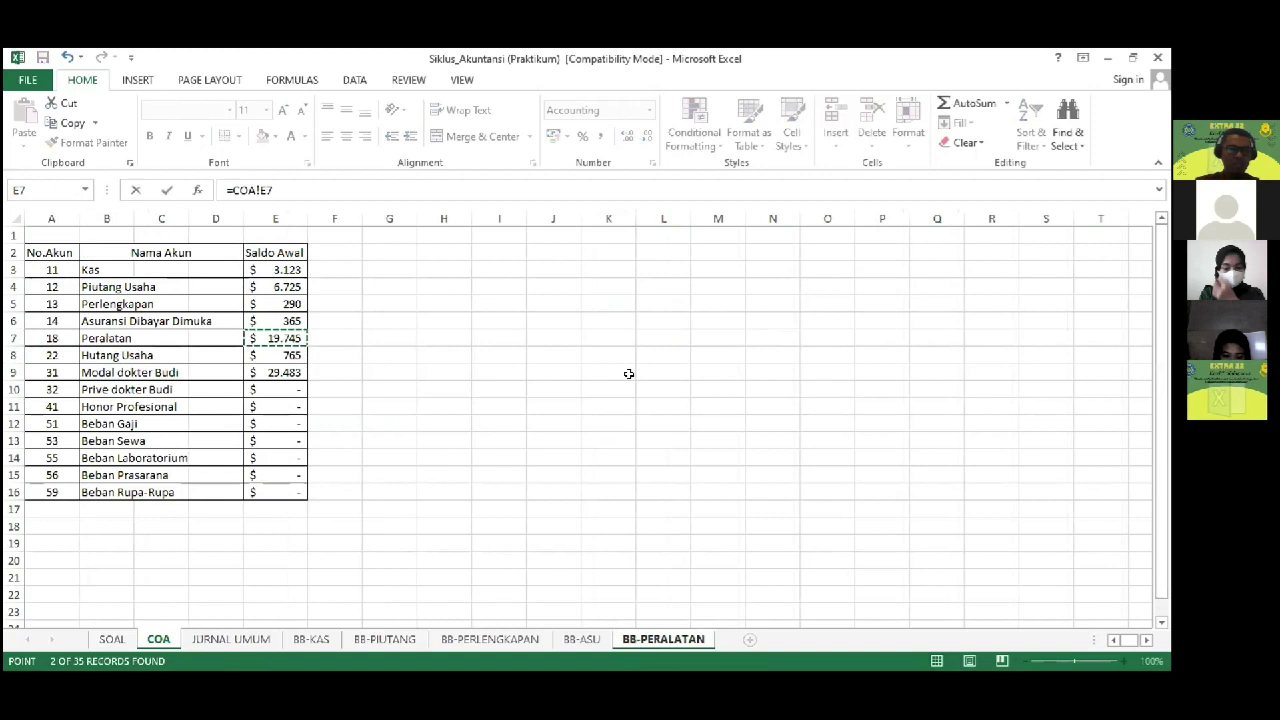
key(Return)
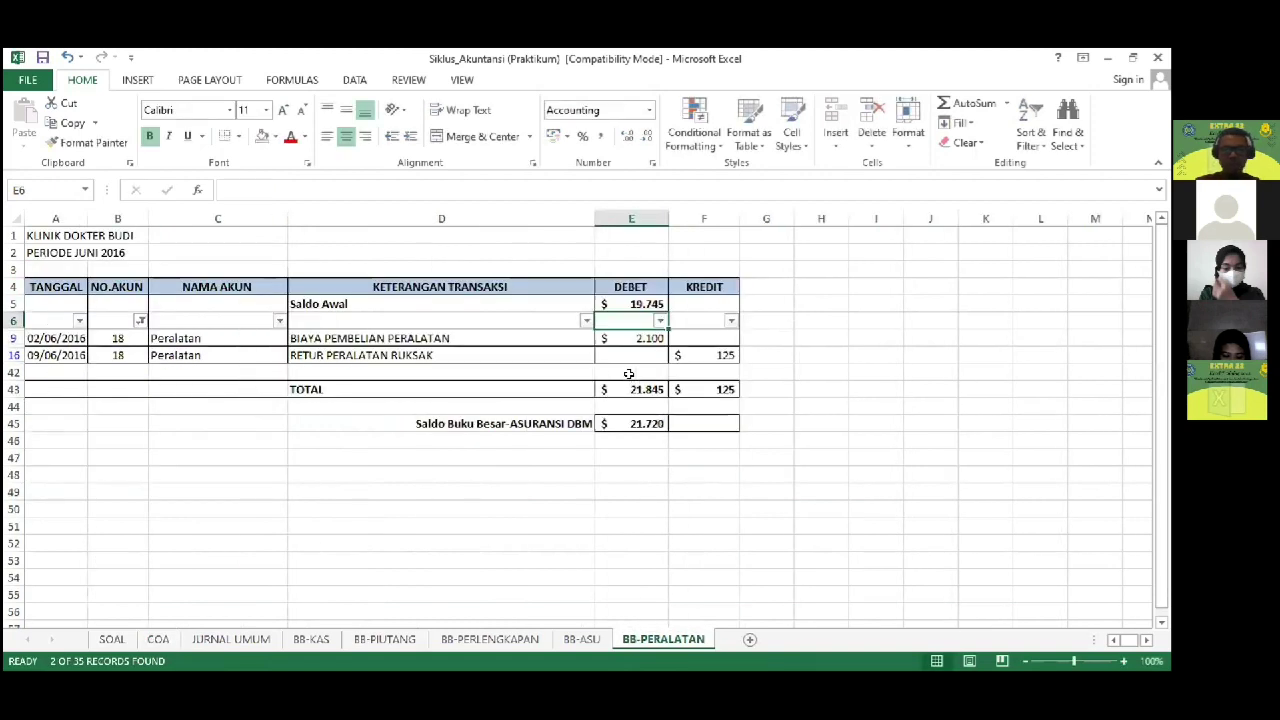
Step: Inspect the ledger balance formula in E45 of the BB-PERALATAN sheet
key(Down)
key(Down)
key(Down)
key(Down)
key(Down)
key(Down)
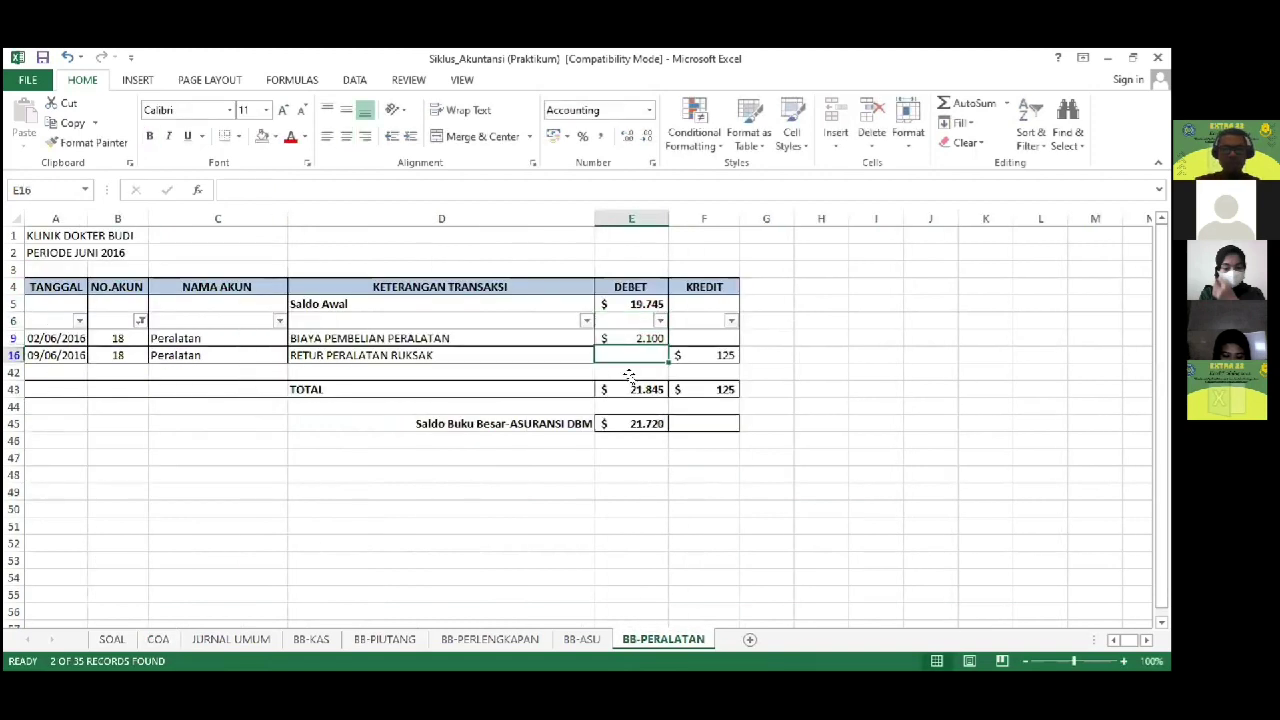
key(F2)
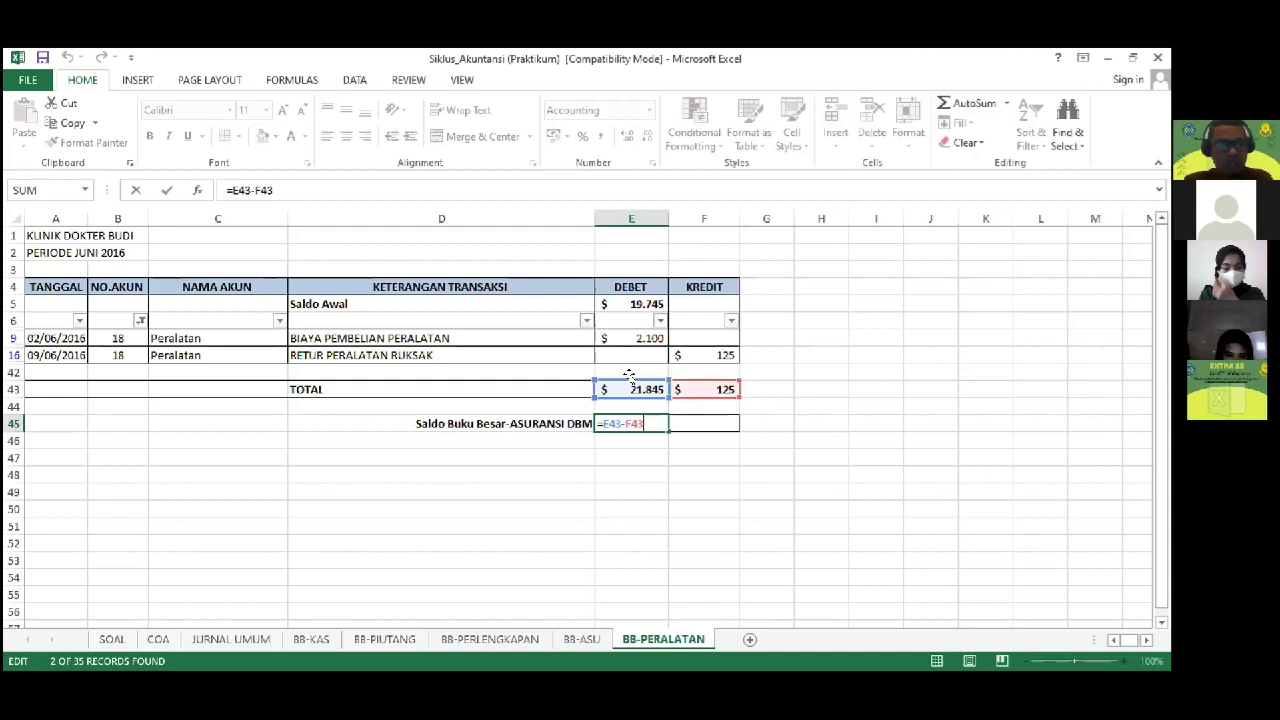
key(ctrl+Return)
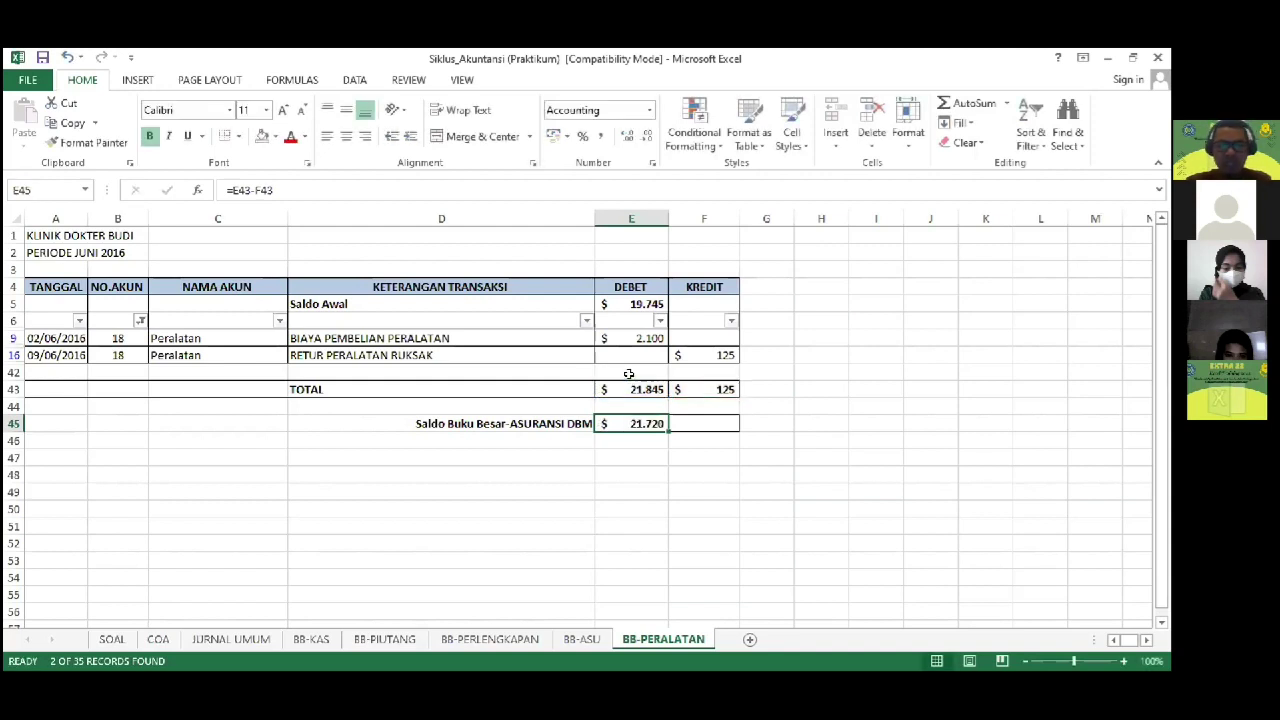
Step: Change the balance label in D45 to Saldo Buku Besar-PERALATAN and save the workbook
key(Left)
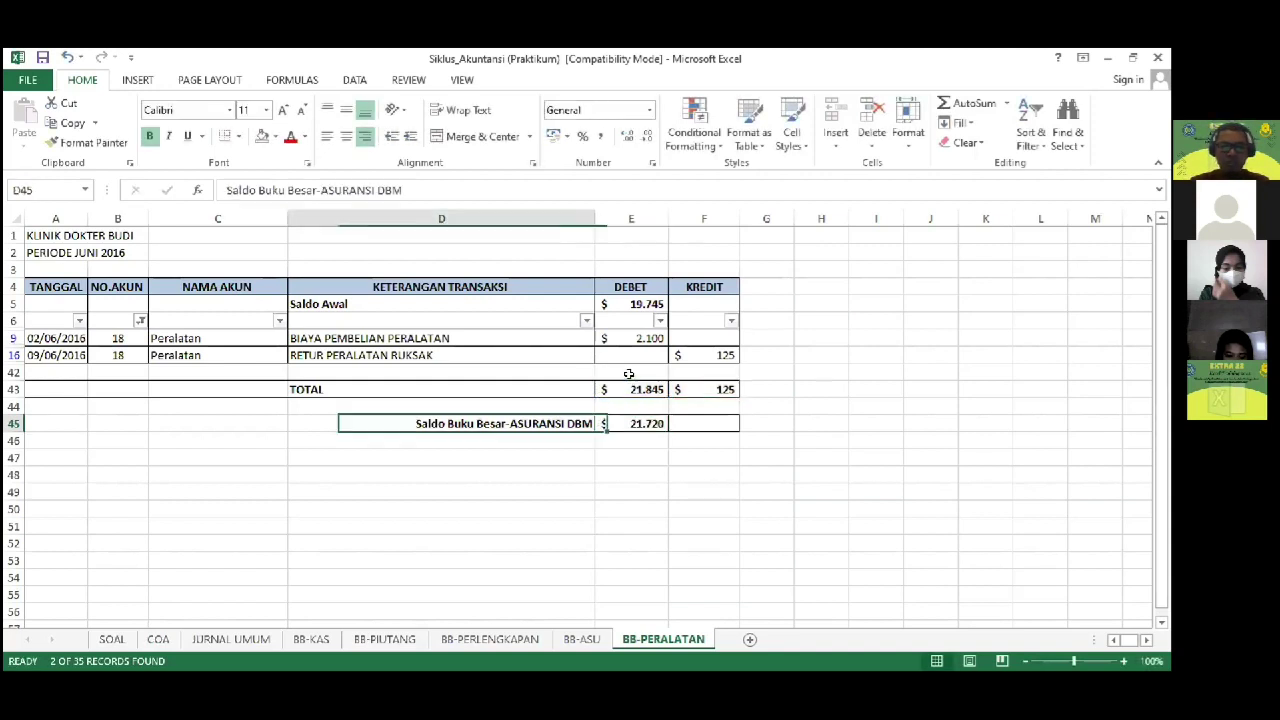
key(F2)
key(ctrl+shift+Left)
key(ctrl+shift+Left)
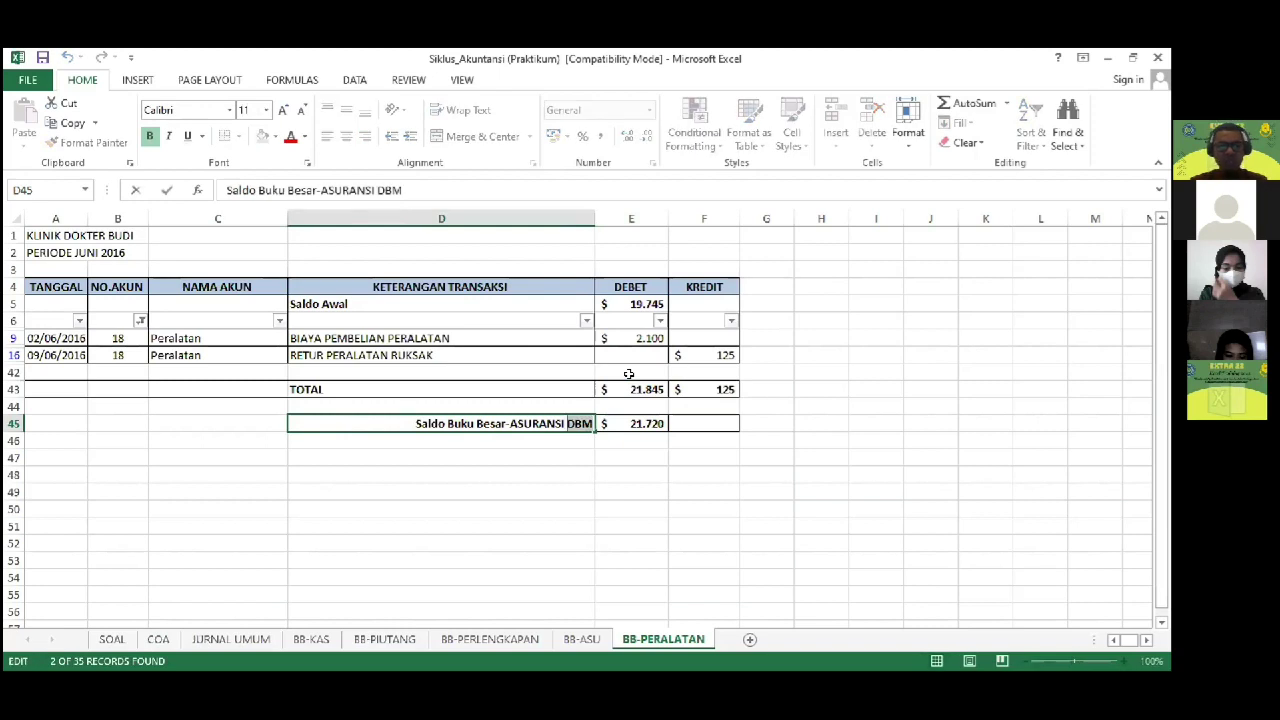
text(PE)
text(RA)
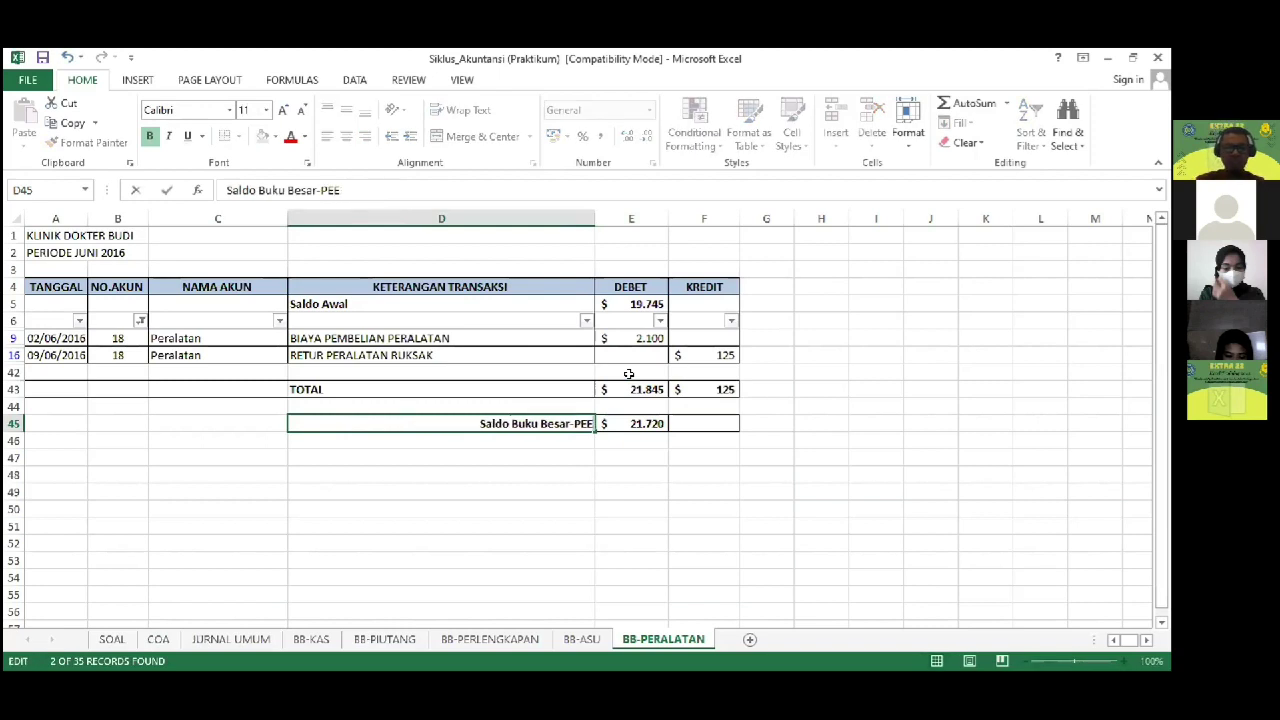
text(LATAN)
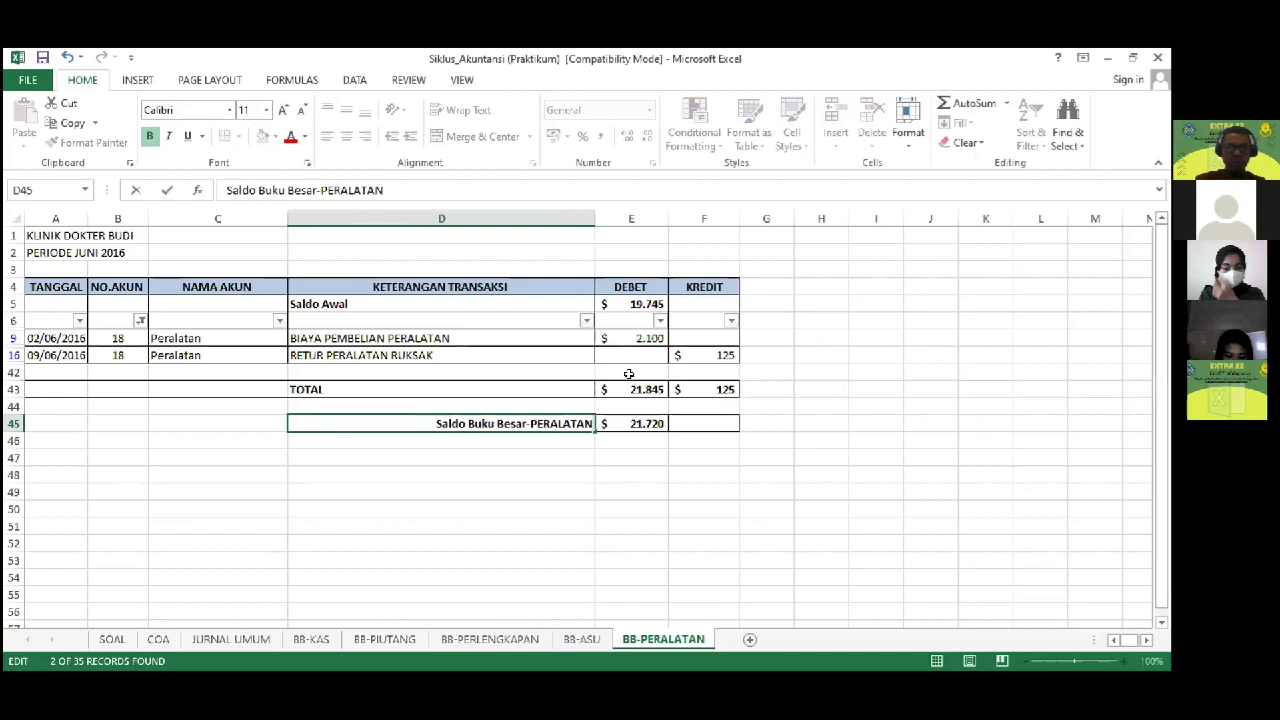
key(Return)
key(Up)
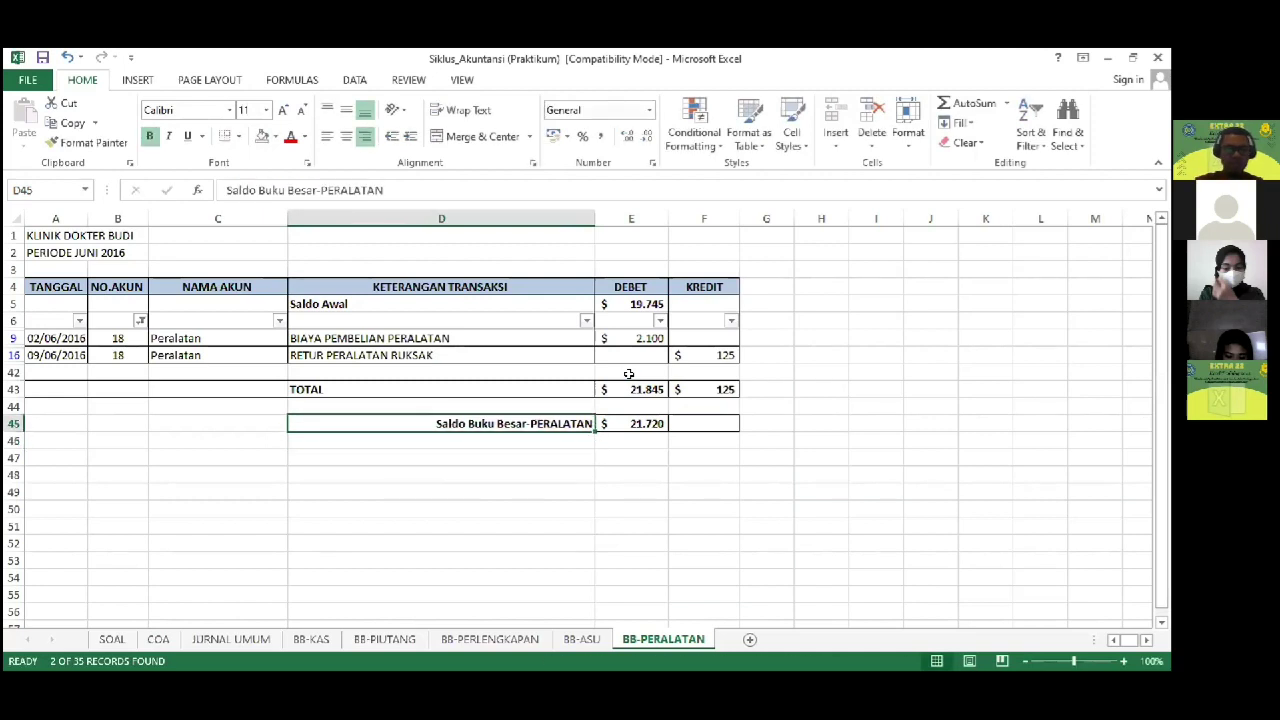
key(ctrl+s)
key(Return)
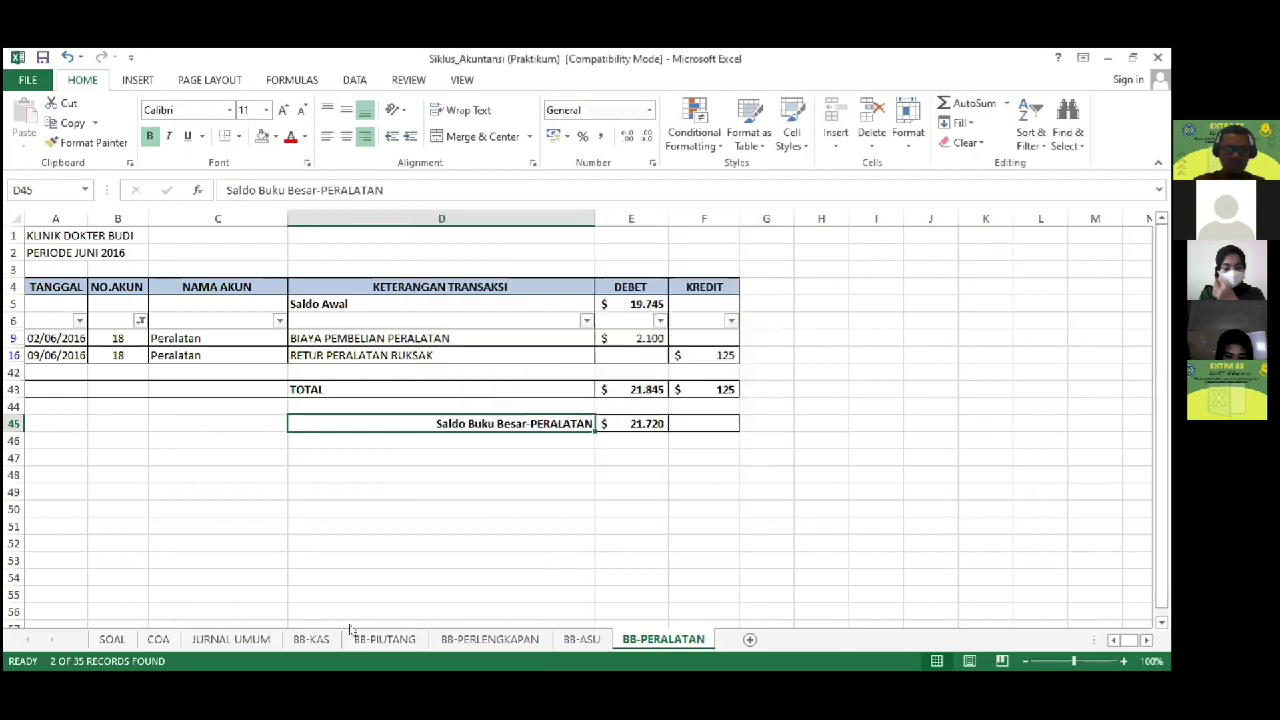
Step: Check the Hutang Usaha opening balance in the COA sheet, then duplicate the BB-PERALATAN sheet and place the copy after the original
click(157, 638)
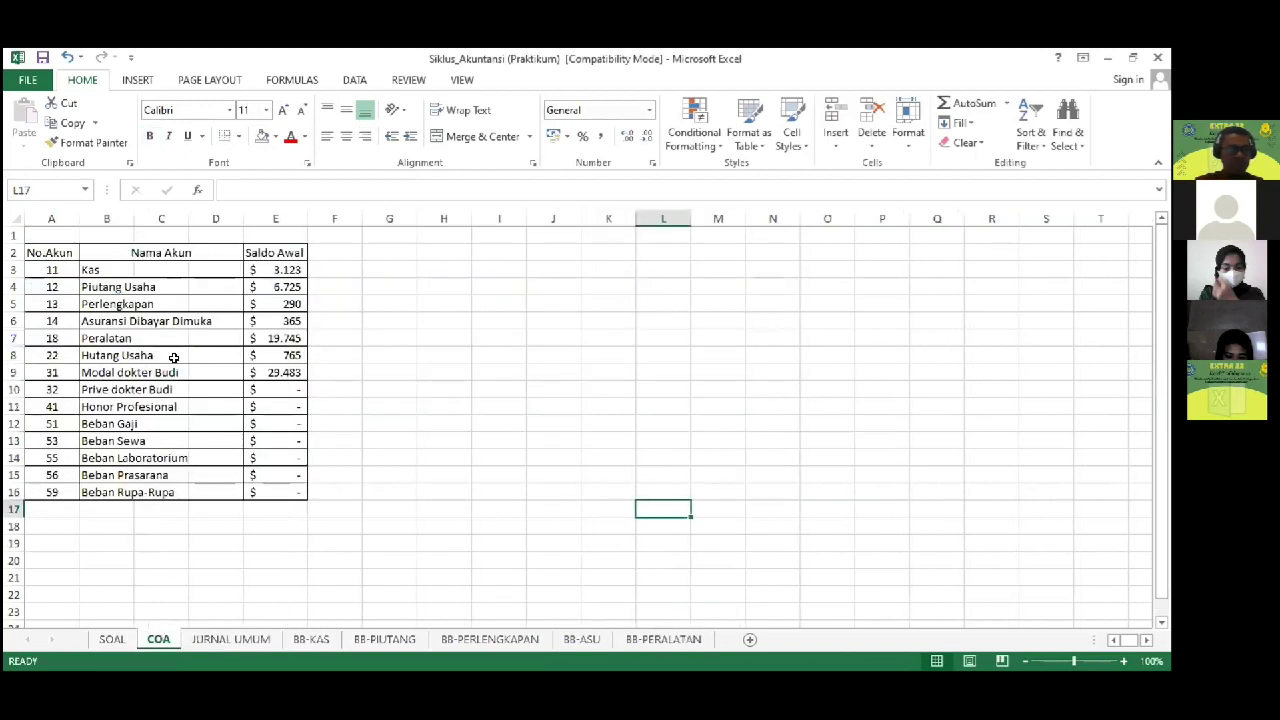
click(268, 350)
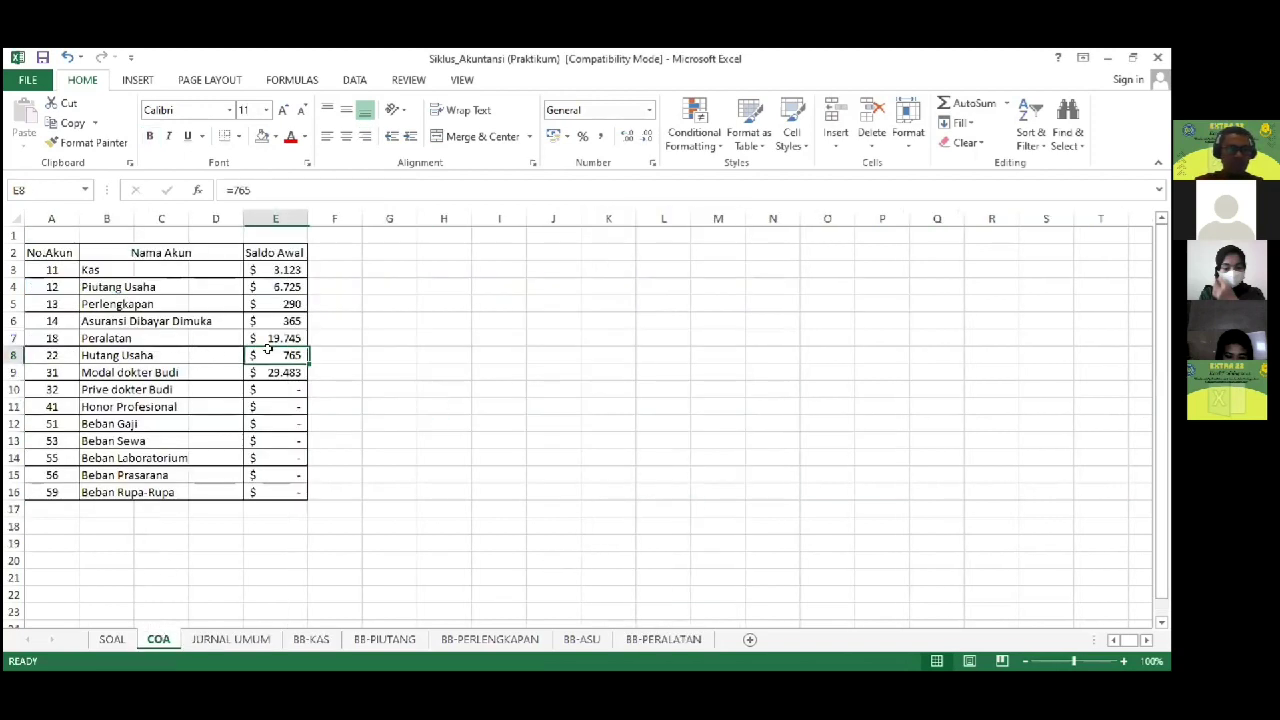
click(647, 640)
right_click(647, 642)
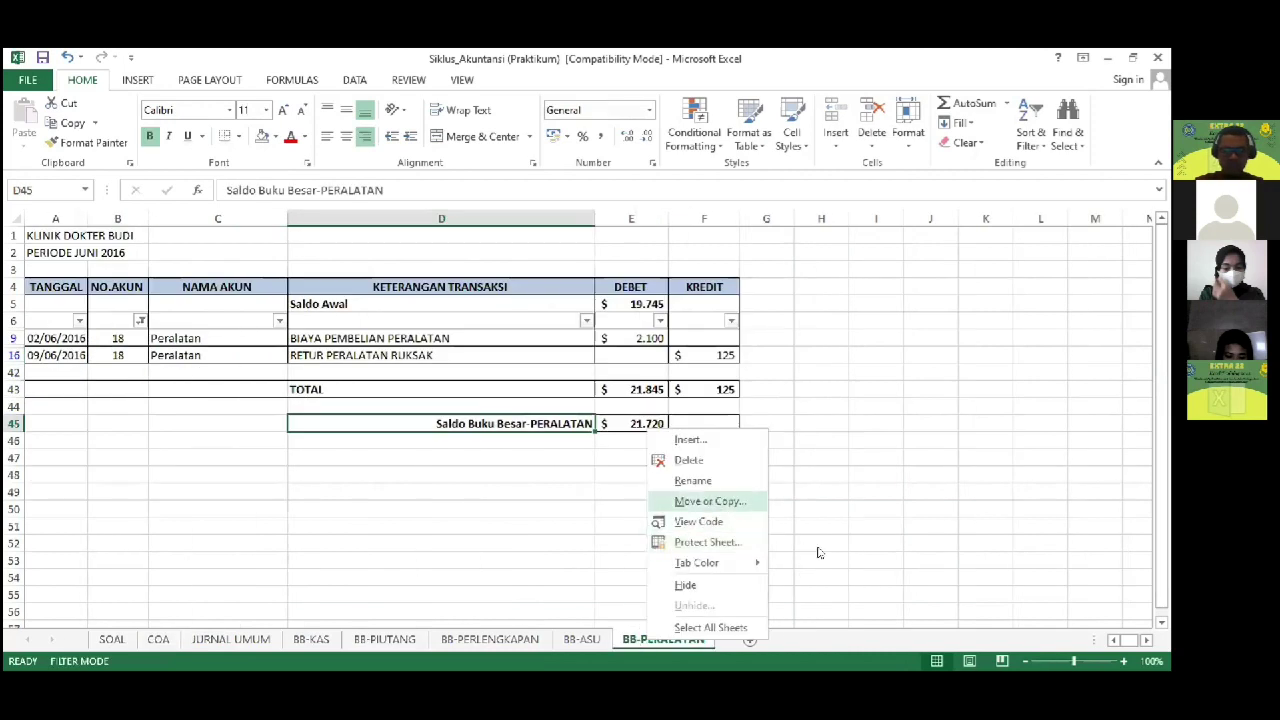
click(715, 503)
click(652, 537)
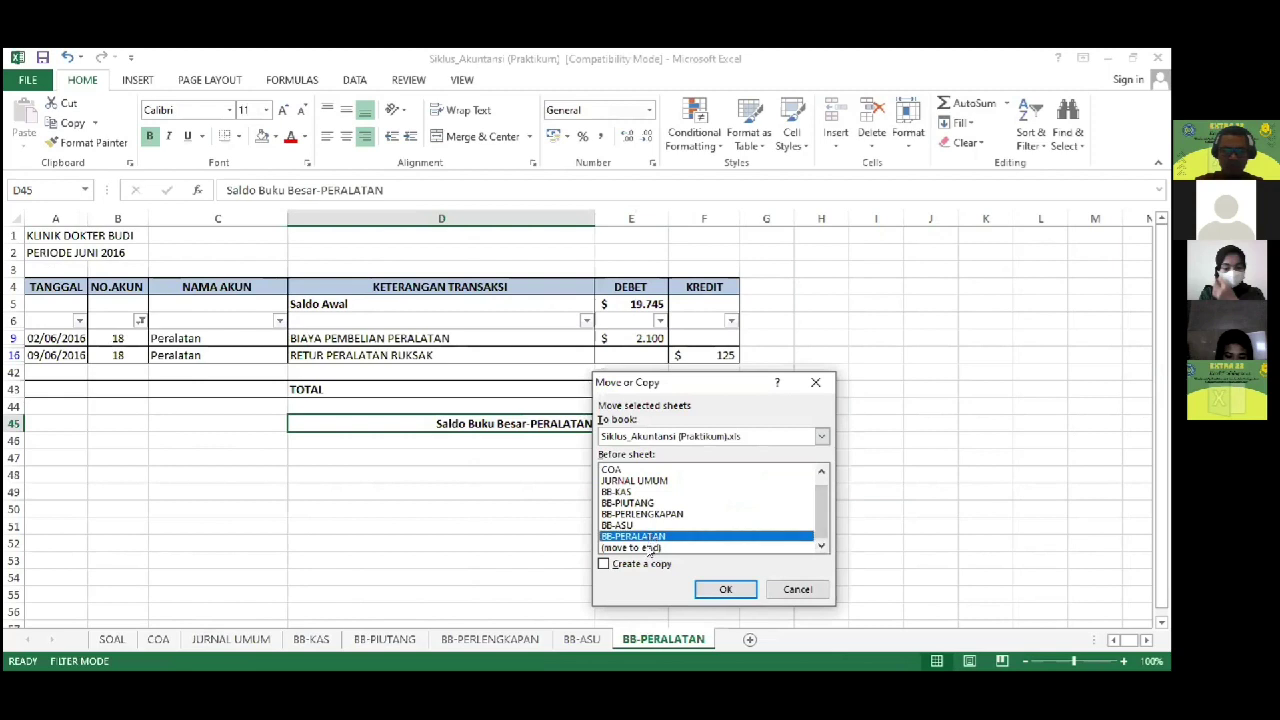
click(638, 566)
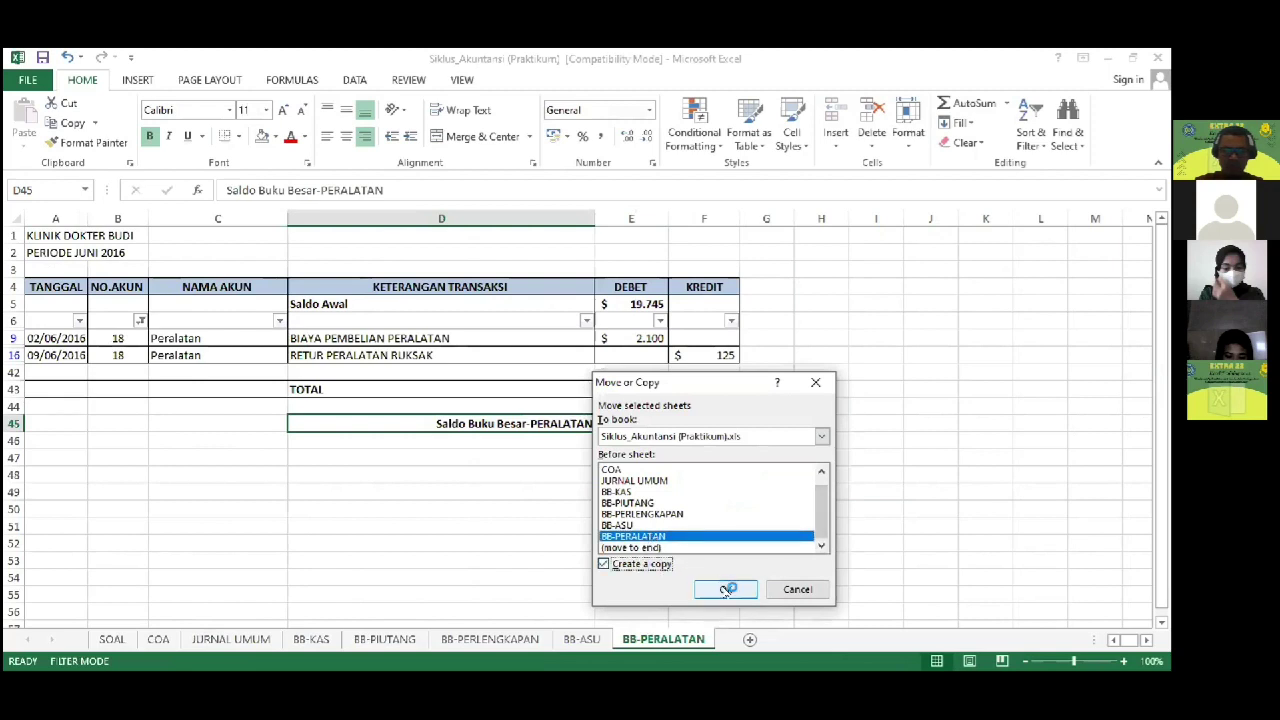
click(722, 588)
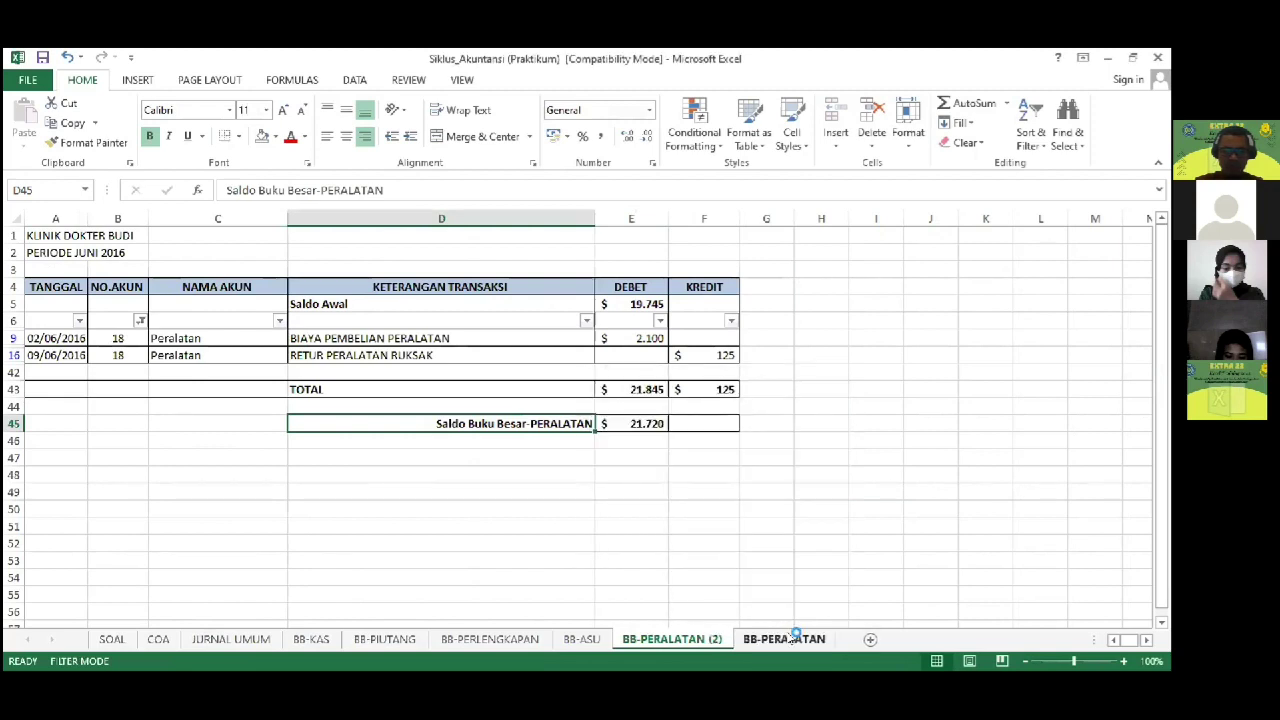
drag(790, 631, 743, 638)
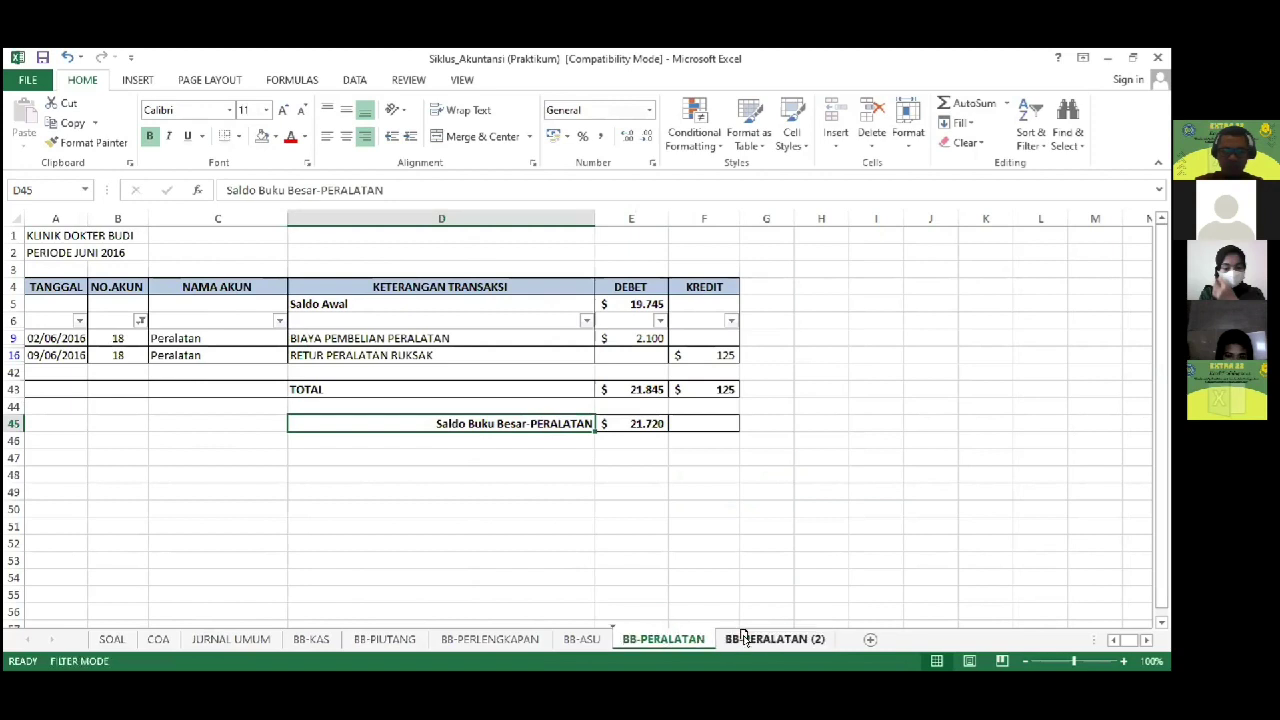
Step: Rename the copied BB-PERALATAN sheet to BB-HUTANG USAHA
double_click(770, 638)
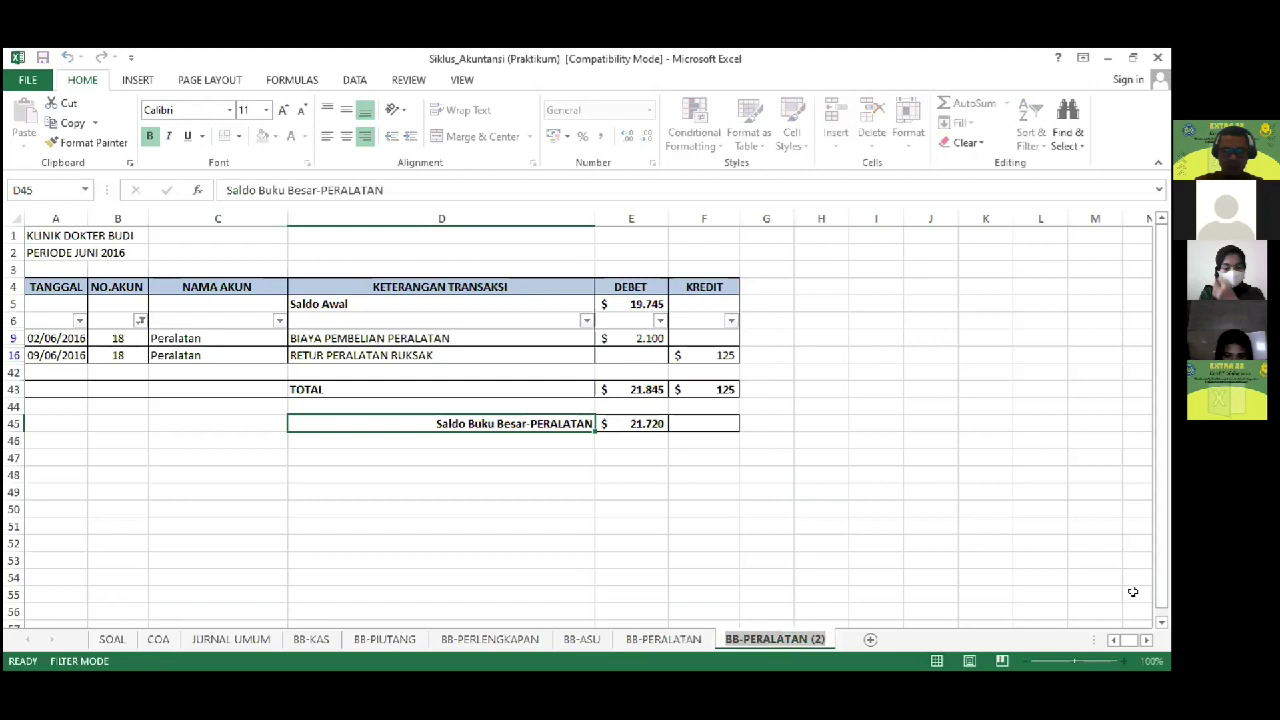
key(End)
key(BackSpace)
key(BackSpace)
key(BackSpace)
key(BackSpace)
key(BackSpace)
key(BackSpace)
key(BackSpace)
key(BackSpace)
key(BackSpace)
key(BackSpace)
key(BackSpace)
key(BackSpace)
key(BackSpace)
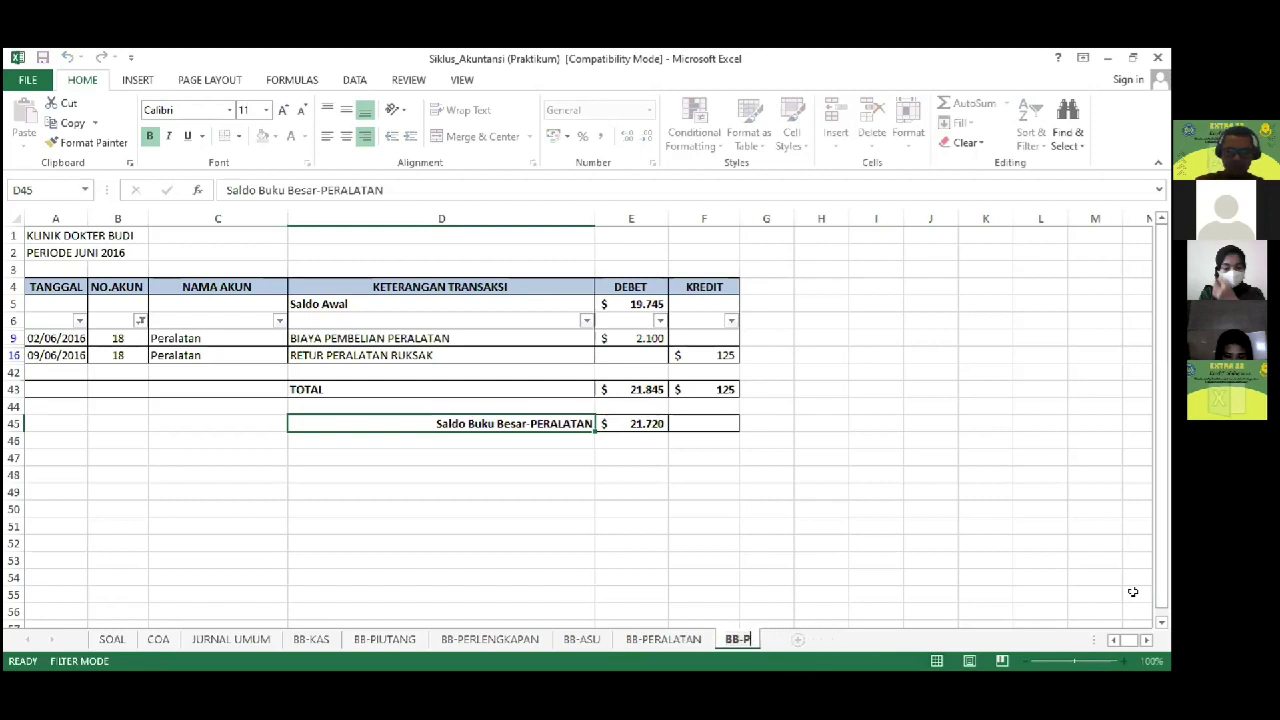
text(HUTANG)
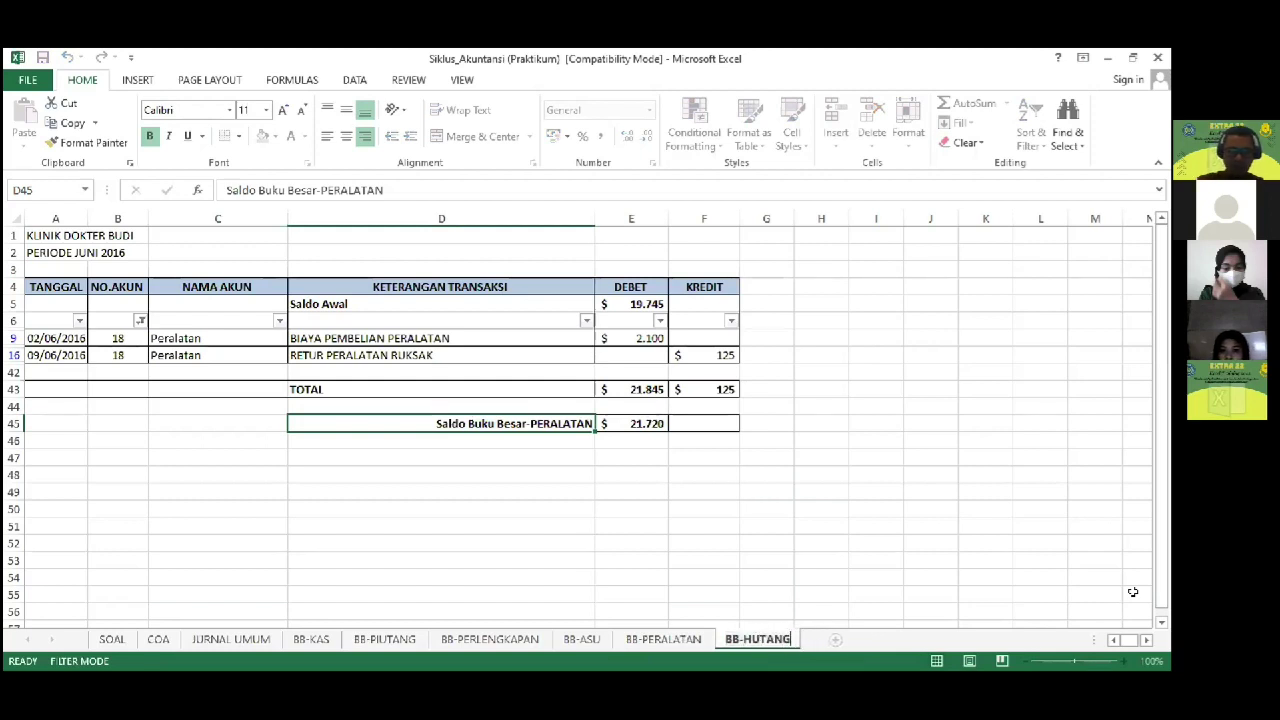
text( USAHA)
key(Return)
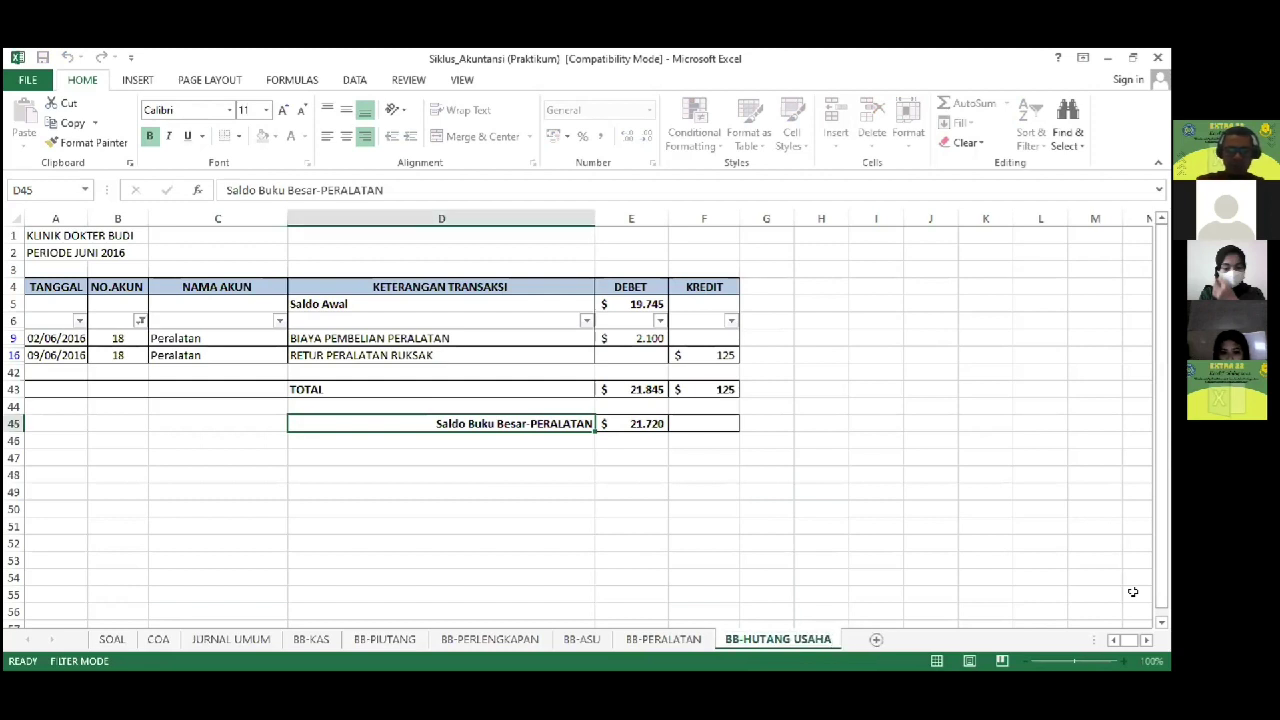
Step: Filter the NO.AKUN column of the BB-HUTANG USAHA sheet to show only account 22
click(138, 319)
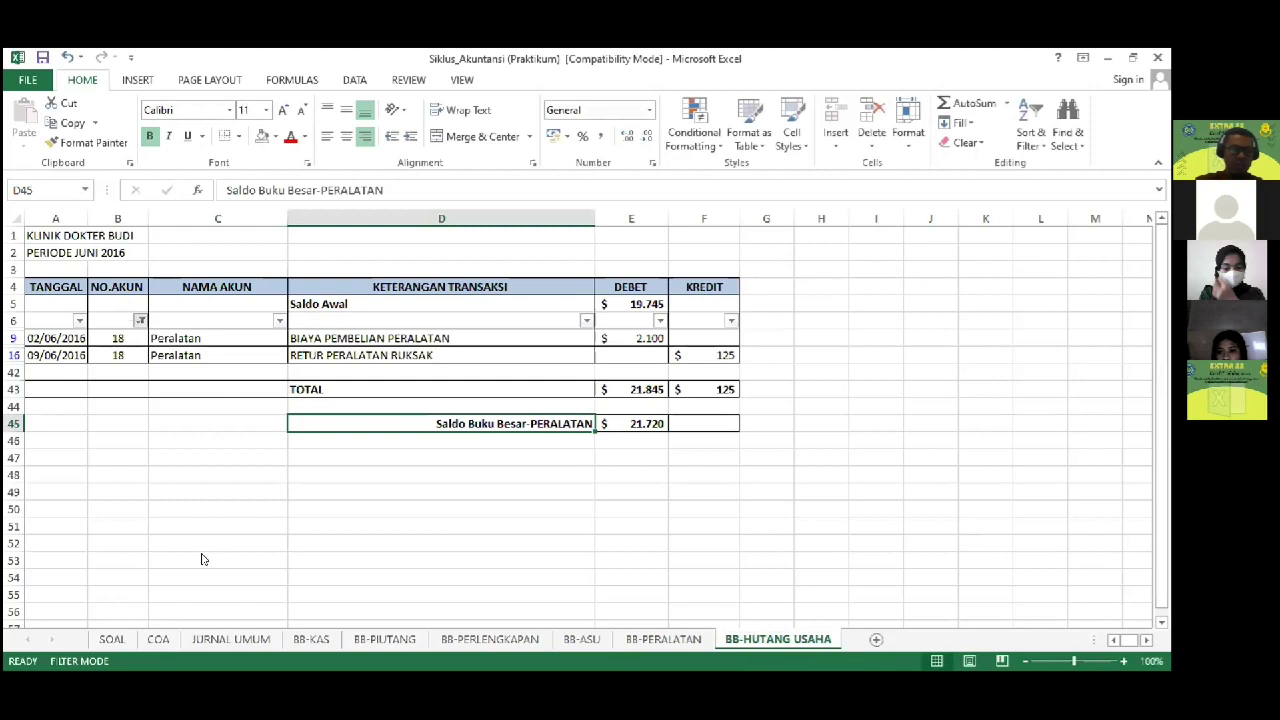
click(200, 555)
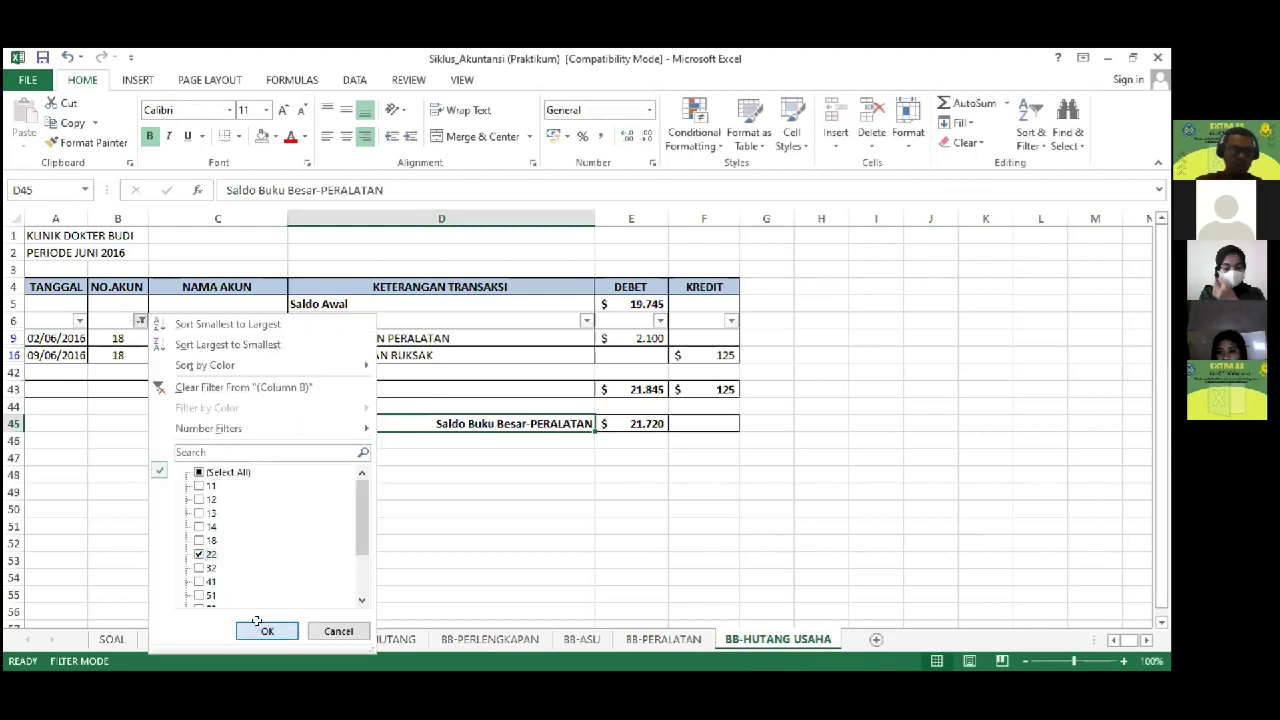
click(266, 630)
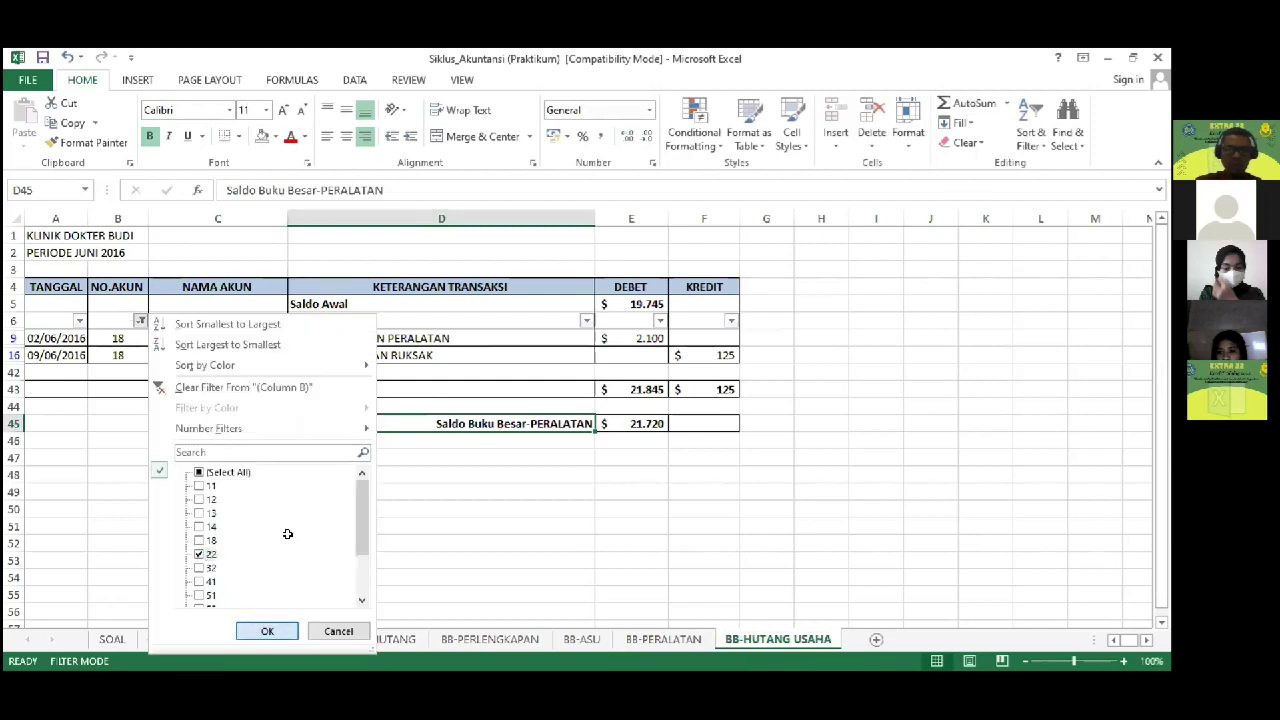
Step: Inspect the credit total formula in F43 and open the Saldo Awal debit formula in E5 for editing
click(637, 303)
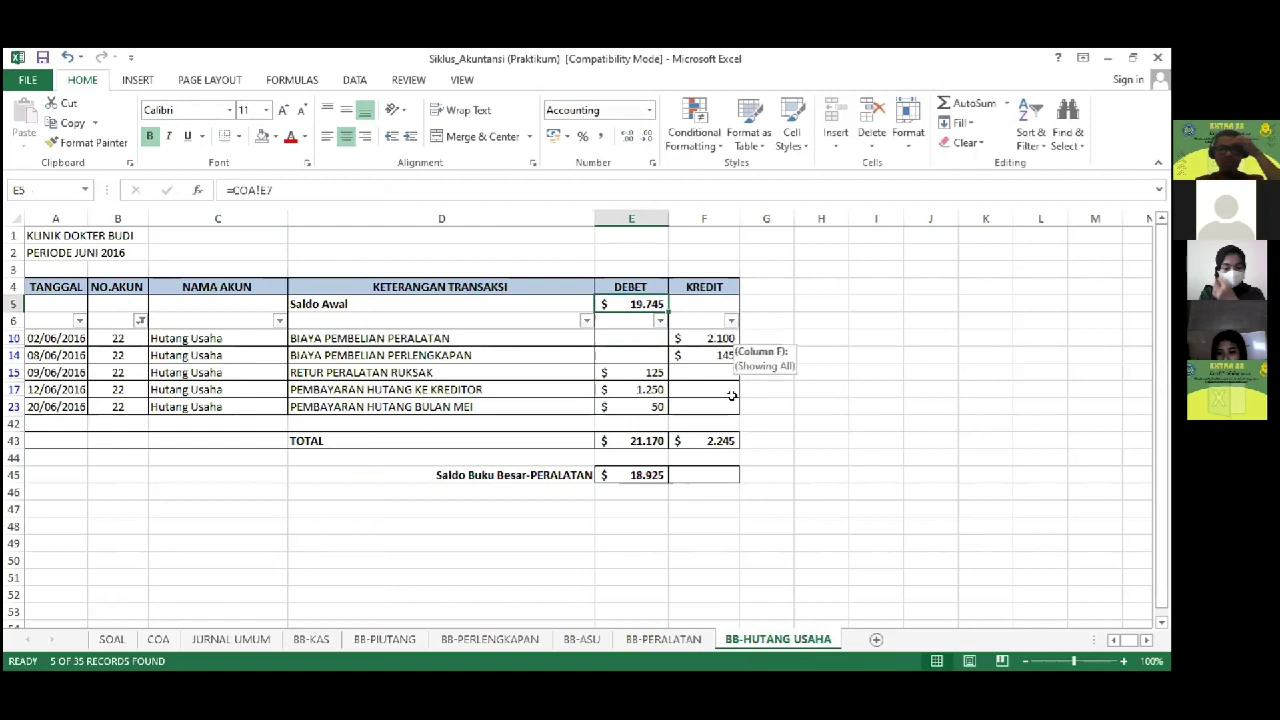
double_click(730, 440)
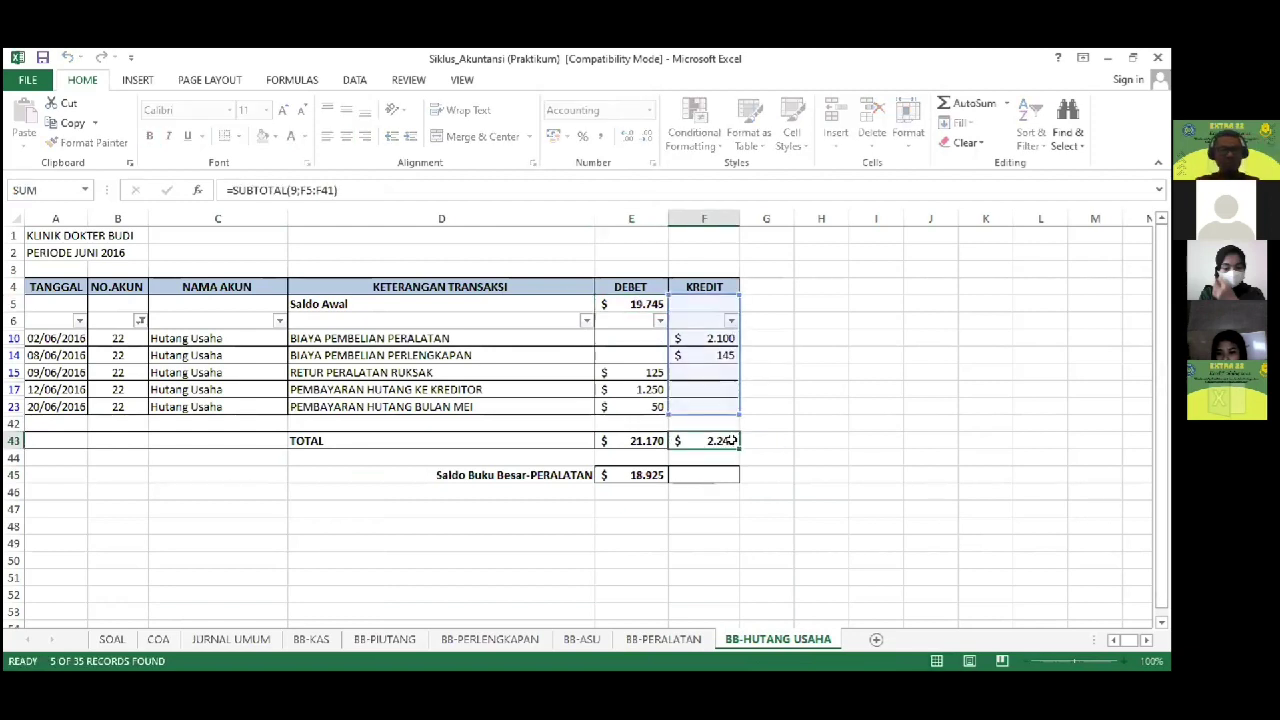
key(Escape)
click(645, 304)
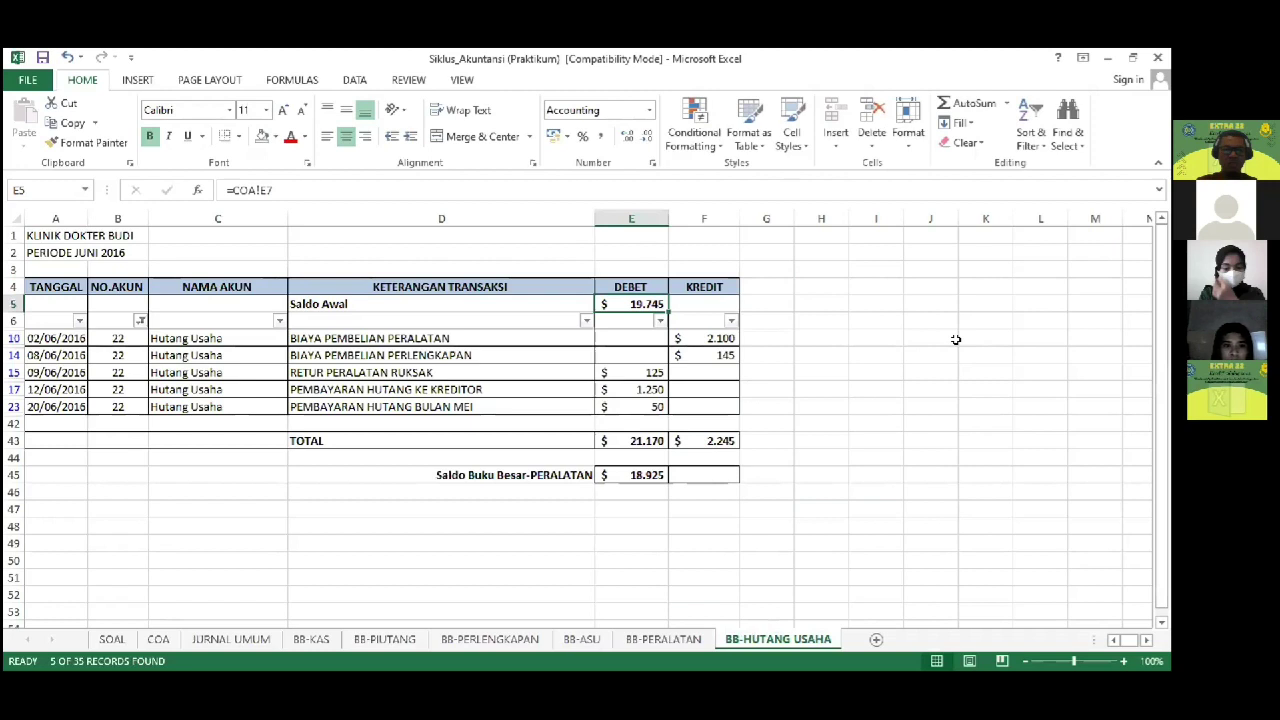
key(F2)
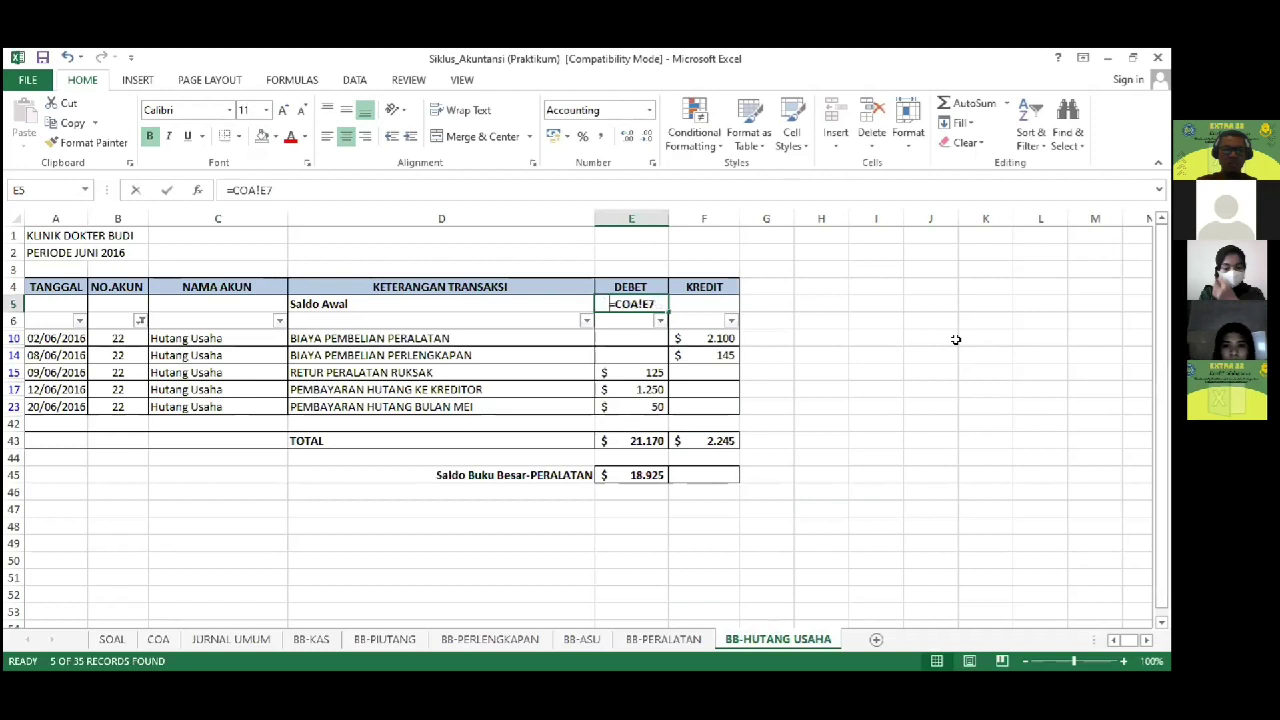
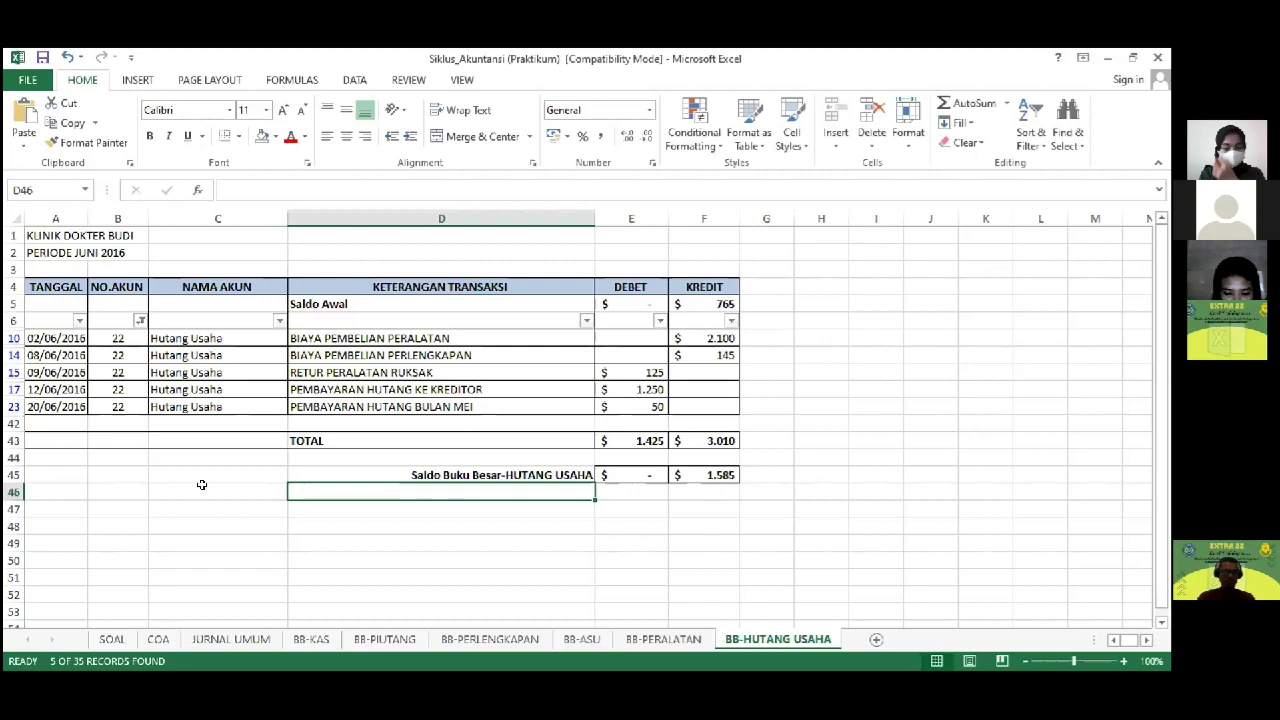
Step: Review the account list in the COA sheet, checking the Modal dokter Budi opening balance in E9
key(ctrl+Page_Up)
key(ctrl+Page_Up)
key(ctrl+Page_Up)
key(ctrl+Page_Up)
key(ctrl+Page_Up)
key(ctrl+Page_Up)
key(ctrl+Page_Up)
key(Down)
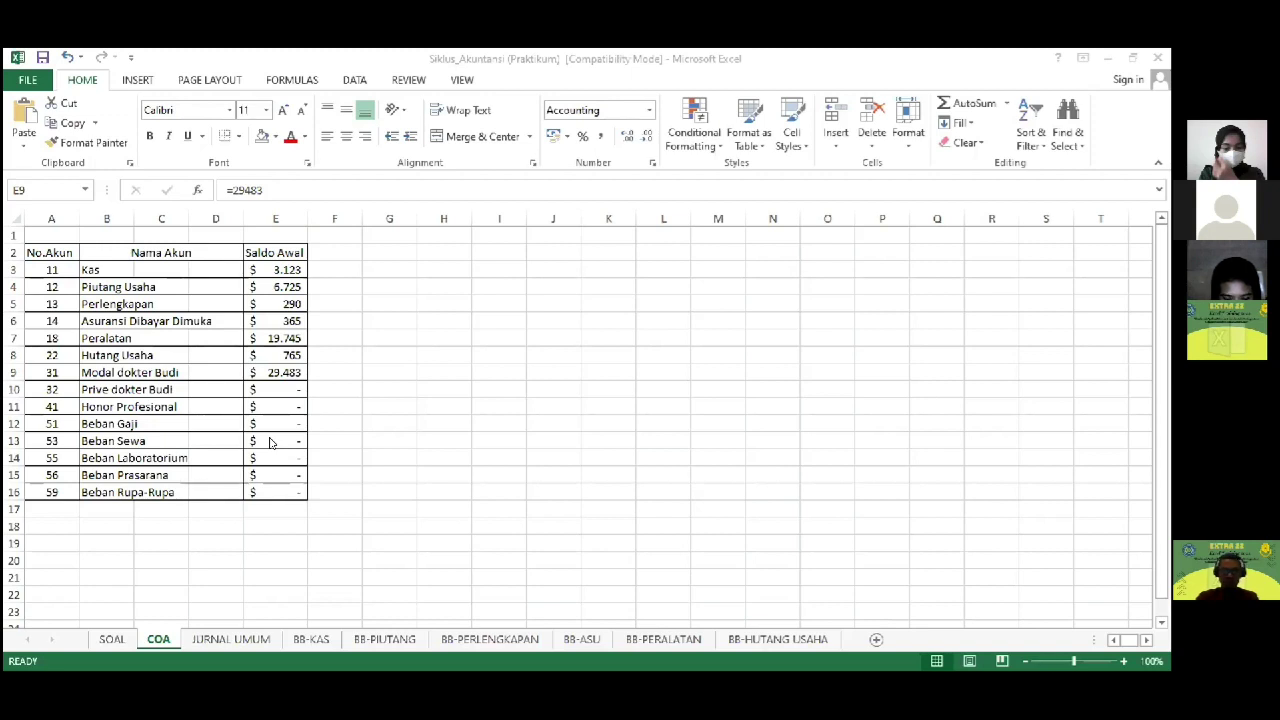
click(827, 543)
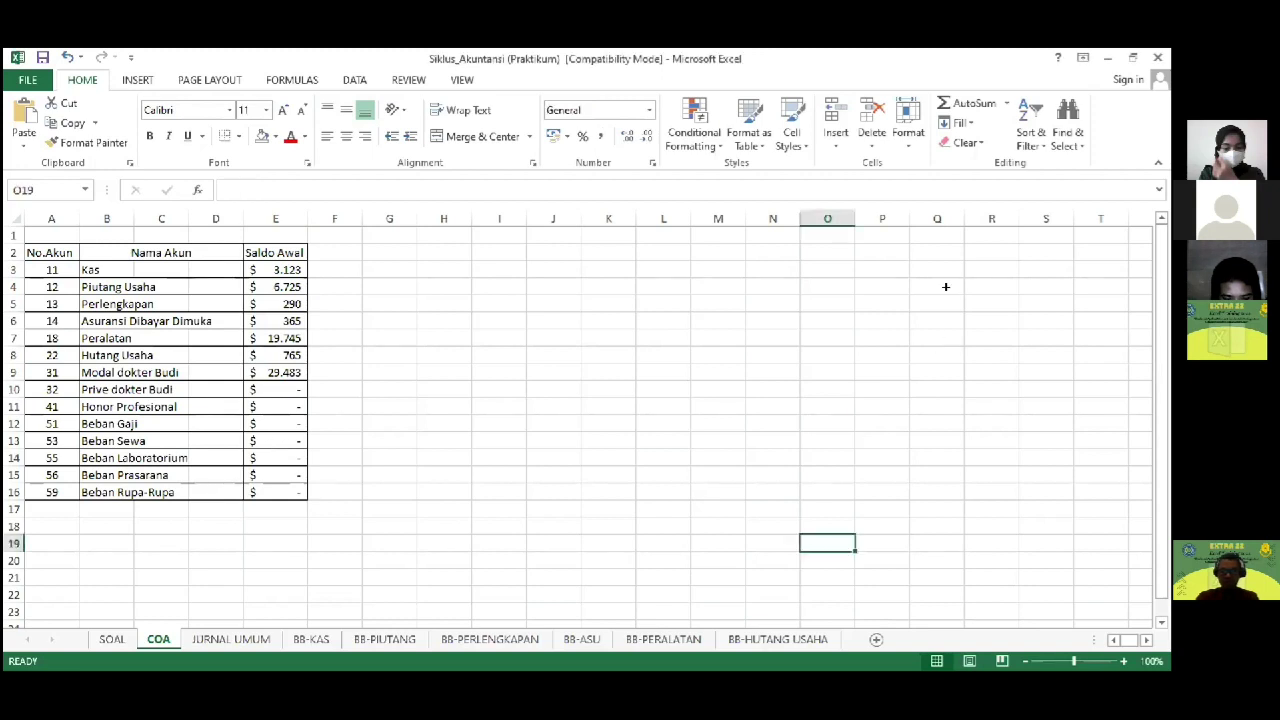
click(860, 580)
scroll(831, 580, down, 4)
scroll(800, 560, up, 3)
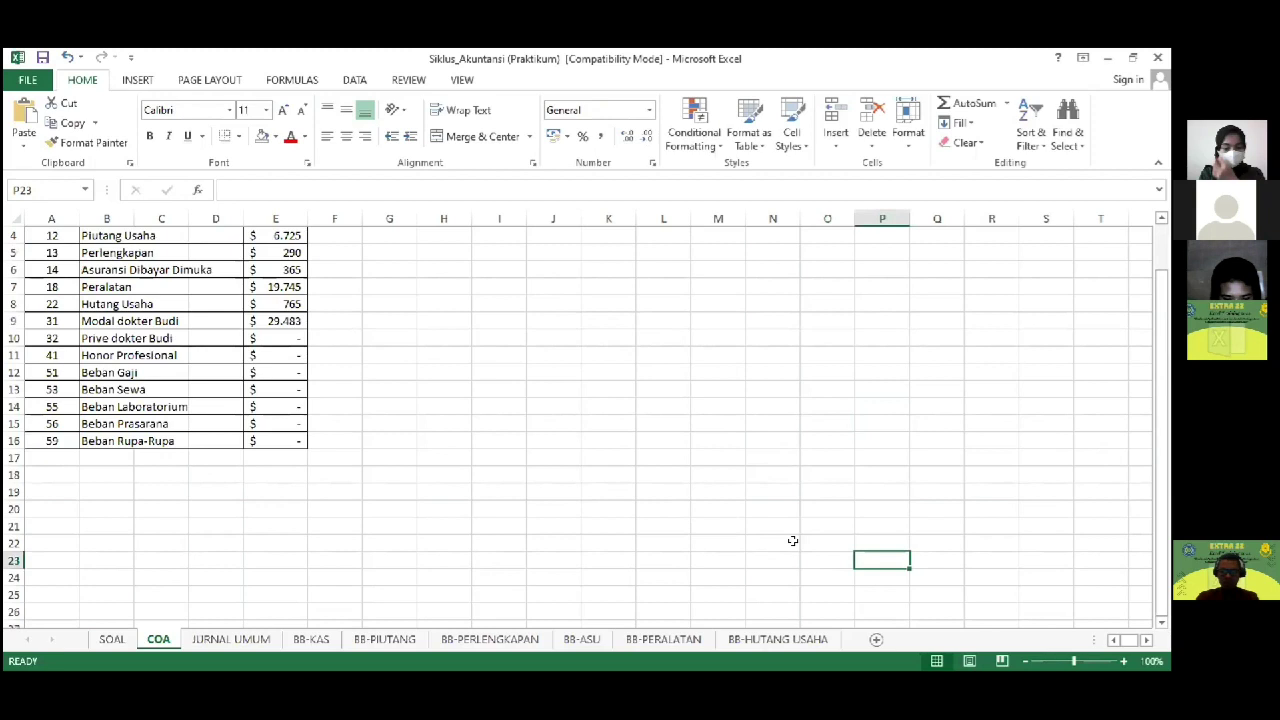
Step: Duplicate the BB-HUTANG USAHA sheet within the workbook and place the copy after the original
click(800, 640)
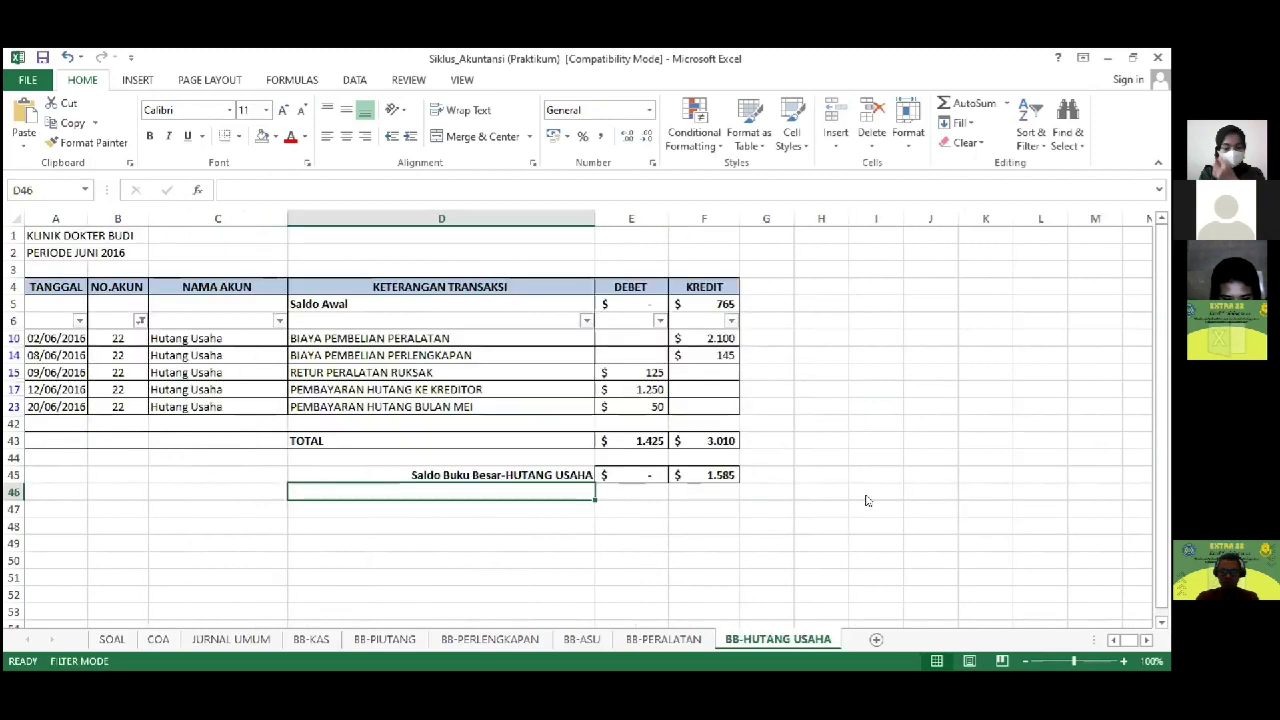
click(867, 500)
scroll(790, 541, down, 1)
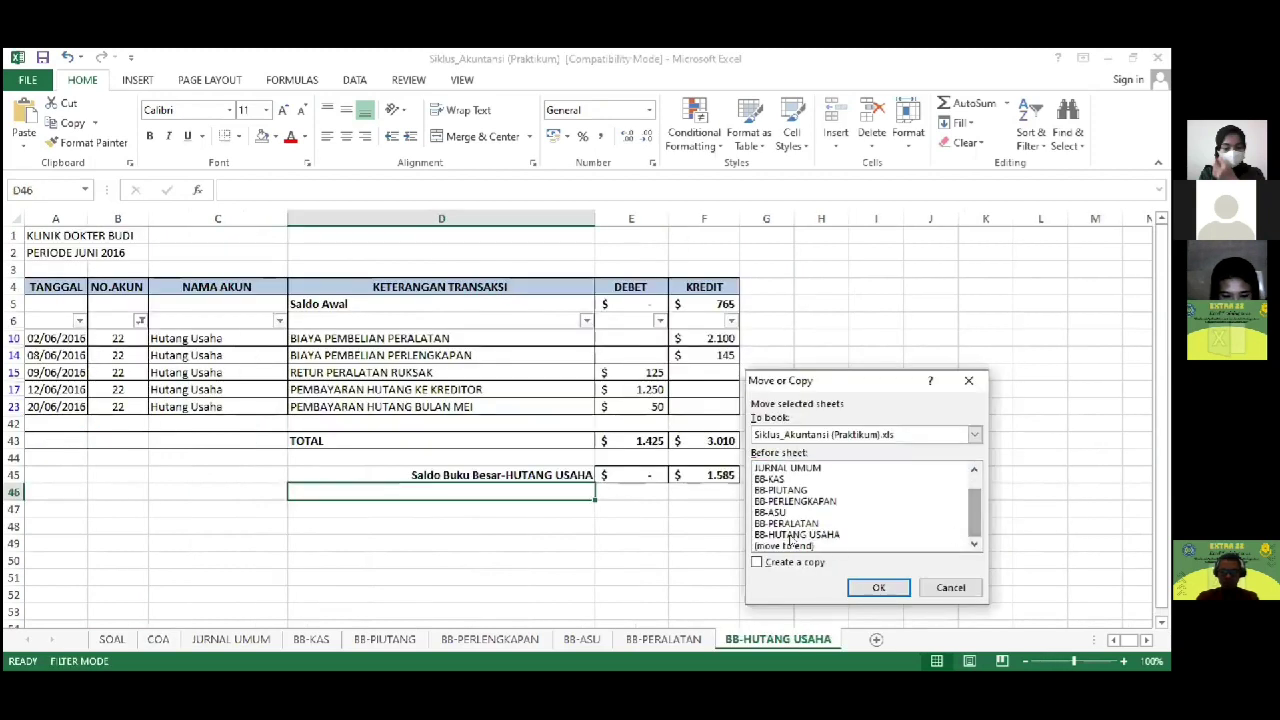
click(790, 536)
click(790, 562)
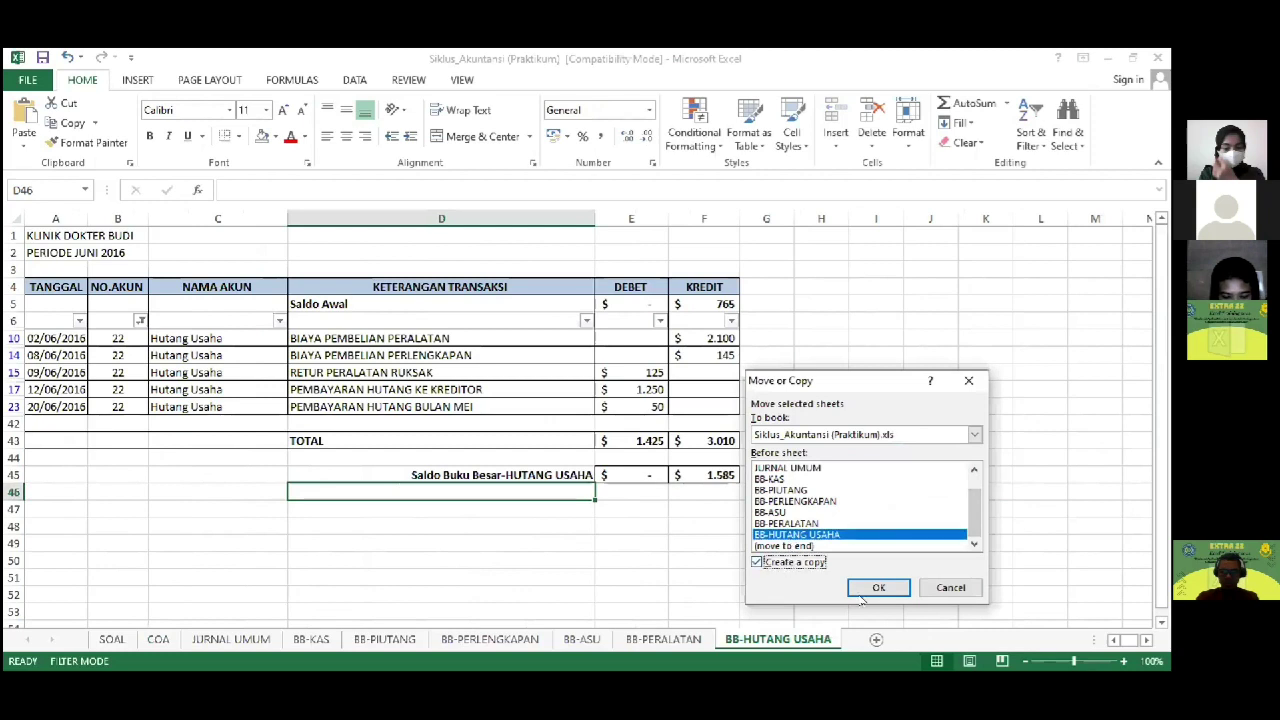
click(879, 588)
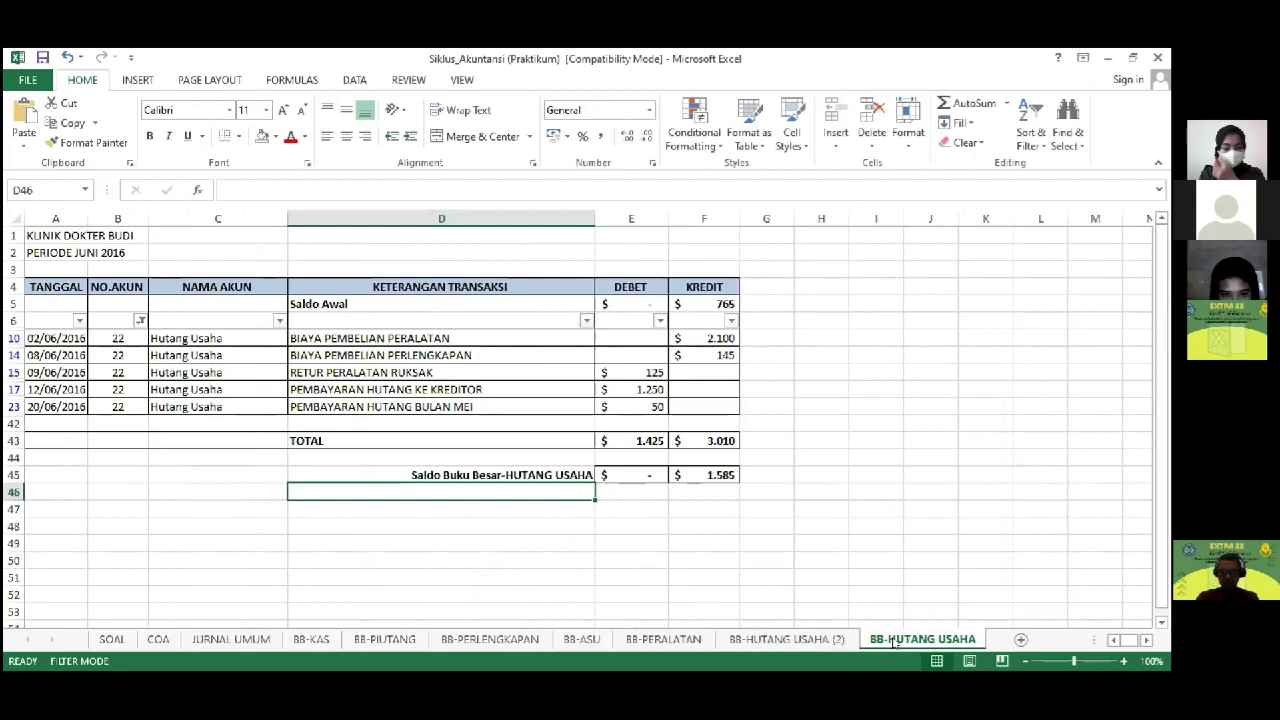
drag(885, 643, 800, 638)
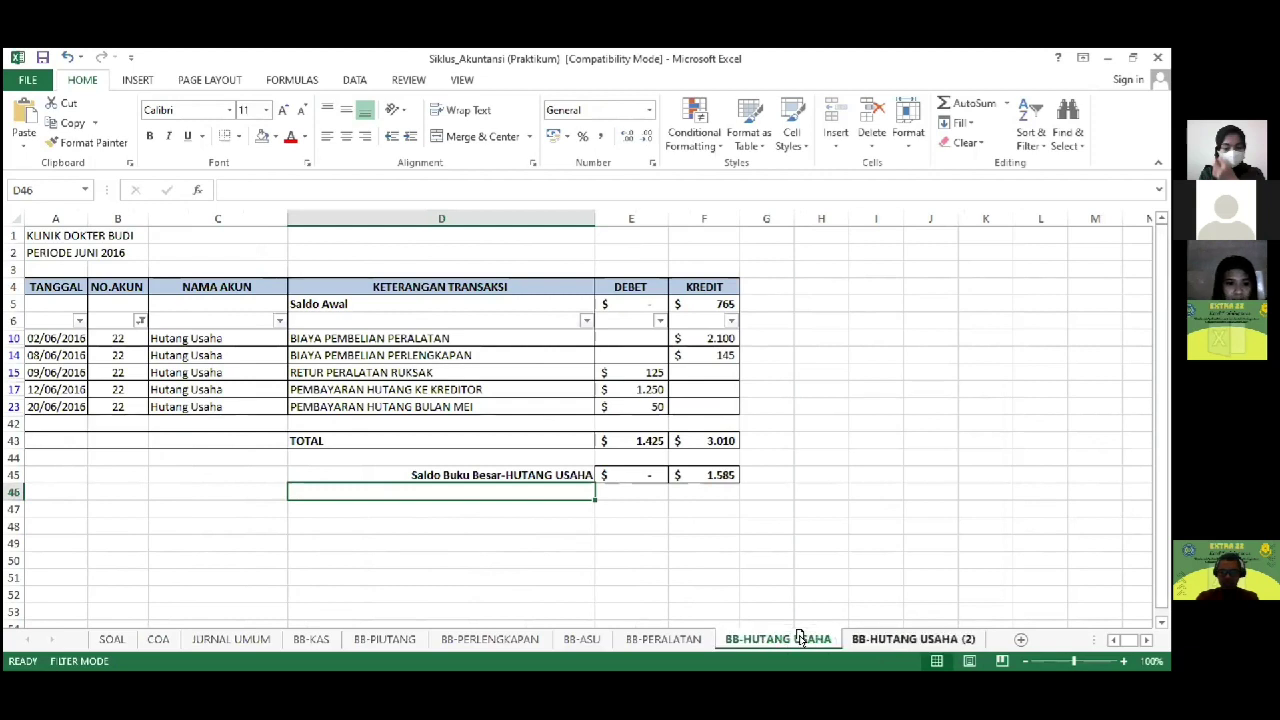
Step: Rename the copied BB-HUTANG USAHA (2) sheet as BB-MODAL
click(908, 639)
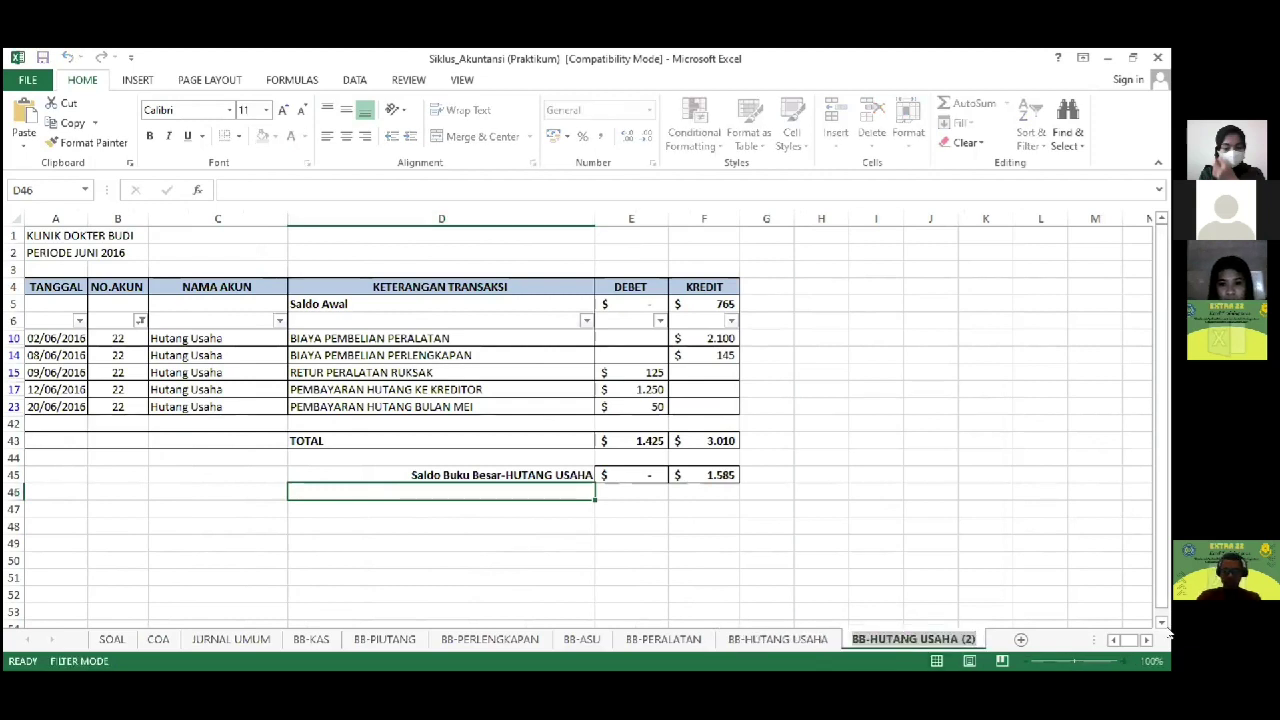
key(BackSpace)
key(BackSpace)
key(BackSpace)
key(BackSpace)
key(BackSpace)
key(BackSpace)
key(BackSpace)
key(BackSpace)
key(BackSpace)
key(BackSpace)
key(BackSpace)
key(BackSpace)
key(BackSpace)
key(BackSpace)
key(BackSpace)
key(BackSpace)
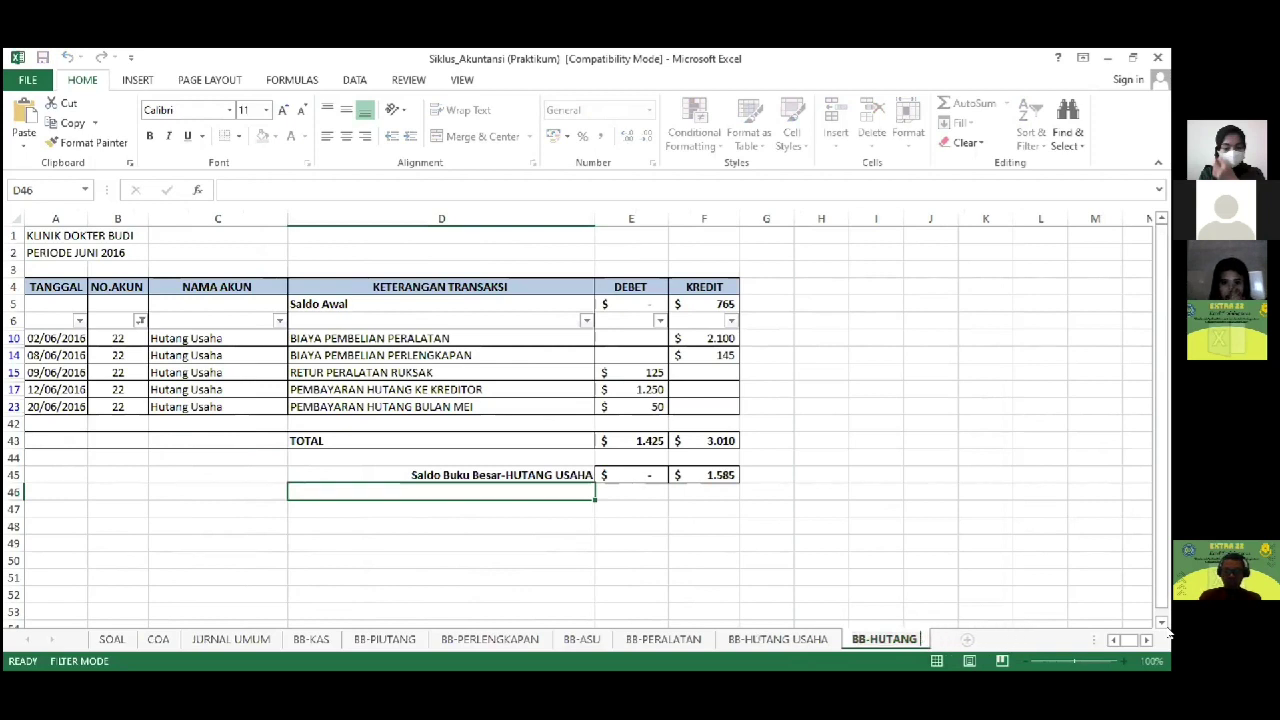
text(modal)
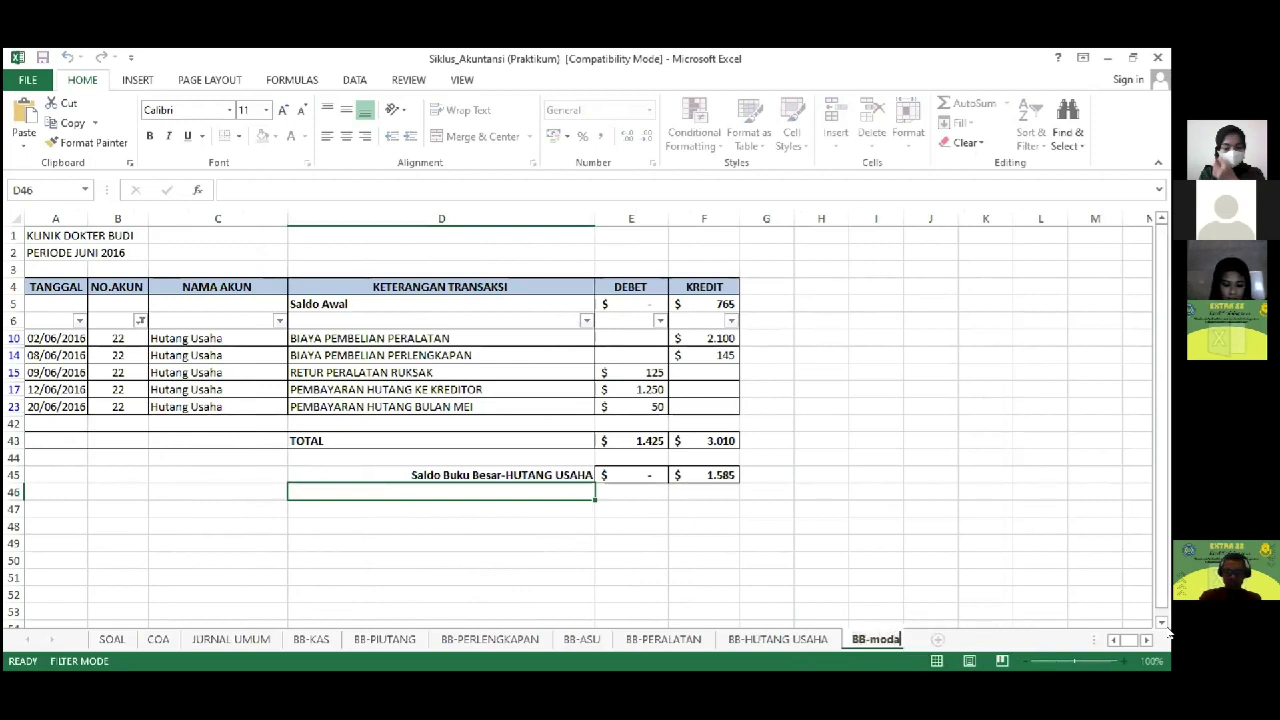
key(BackSpace)
key(BackSpace)
key(BackSpace)
key(BackSpace)
key(BackSpace)
text(MODAL)
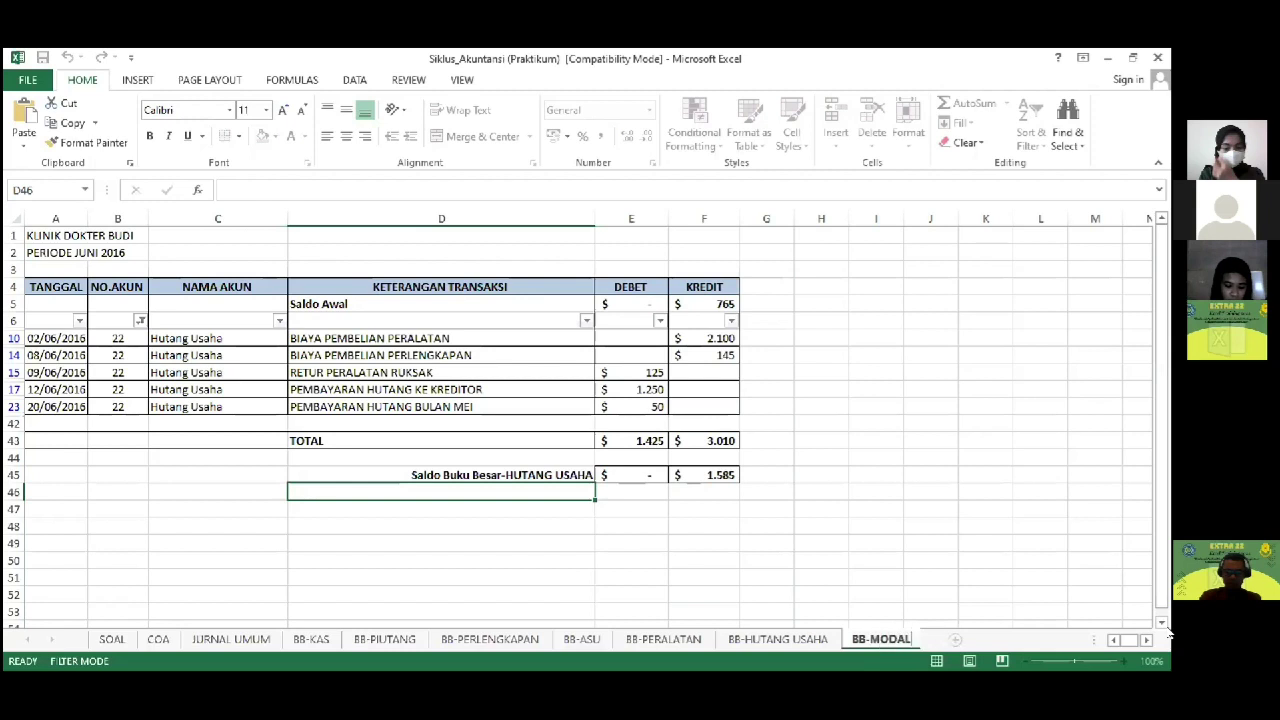
key(Return)
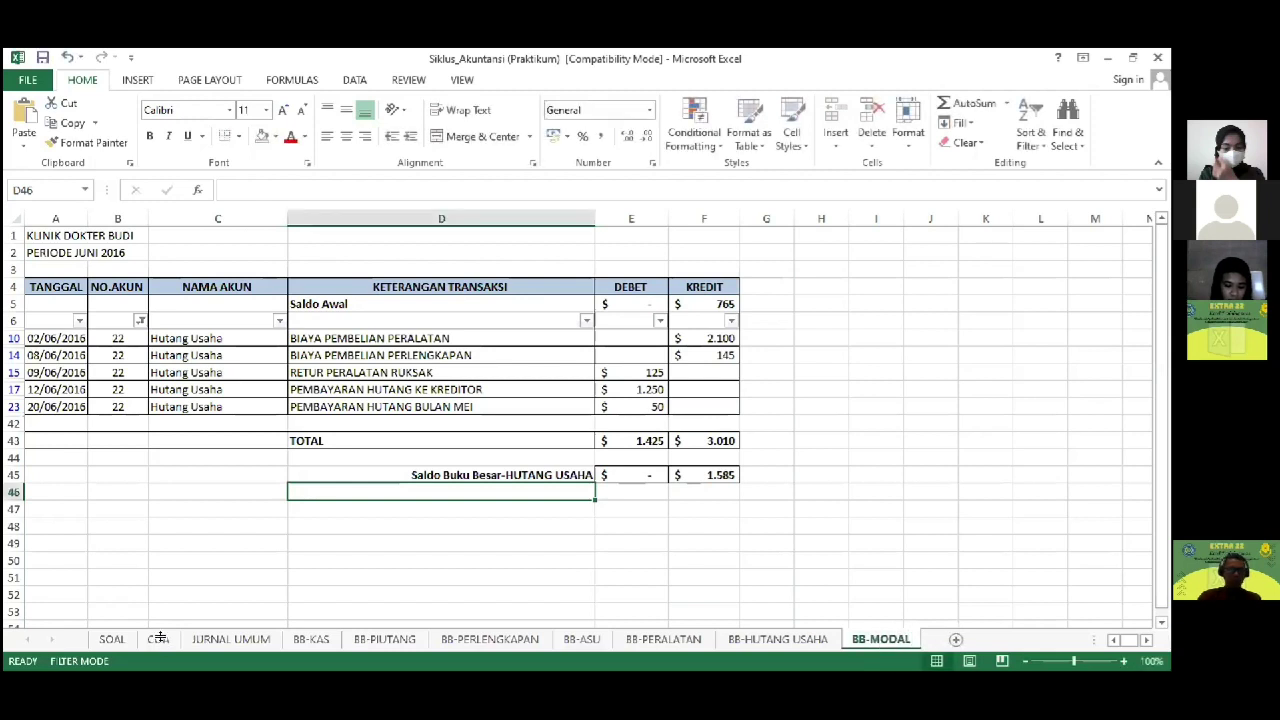
Step: Filter the NO.AKUN column of the BB-MODAL sheet to show only account 32
click(112, 354)
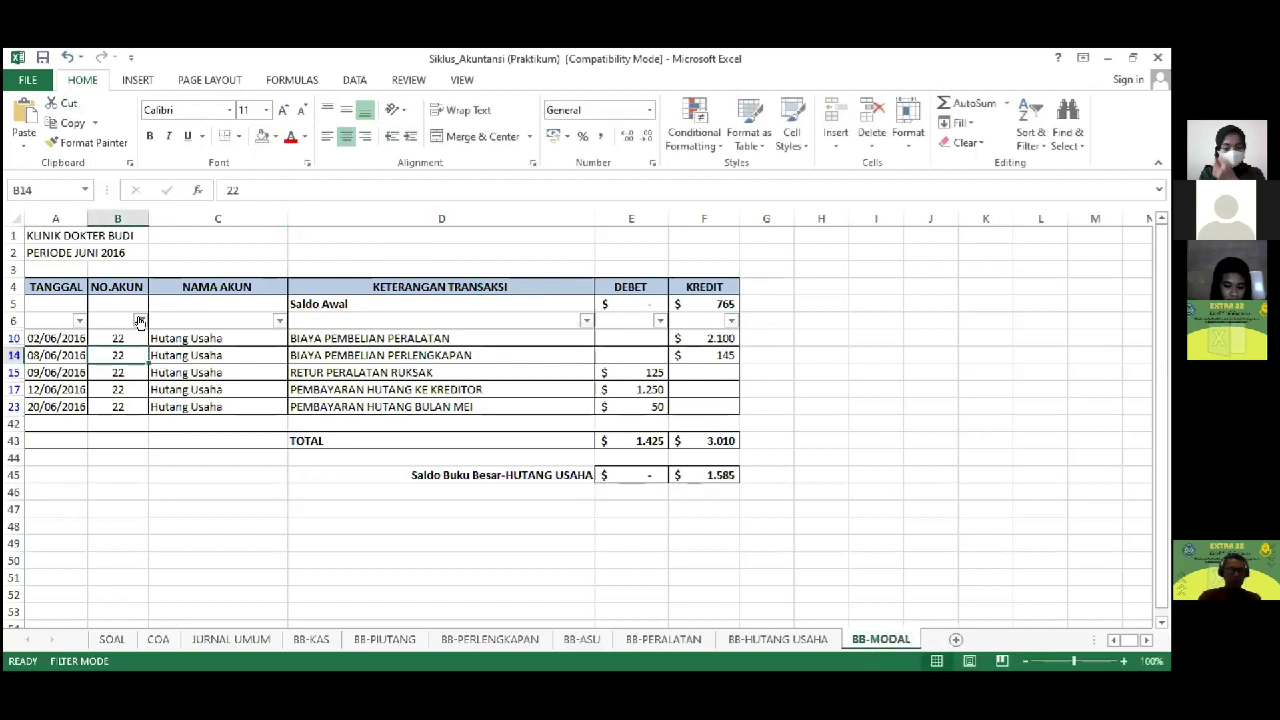
click(205, 553)
click(205, 567)
click(268, 632)
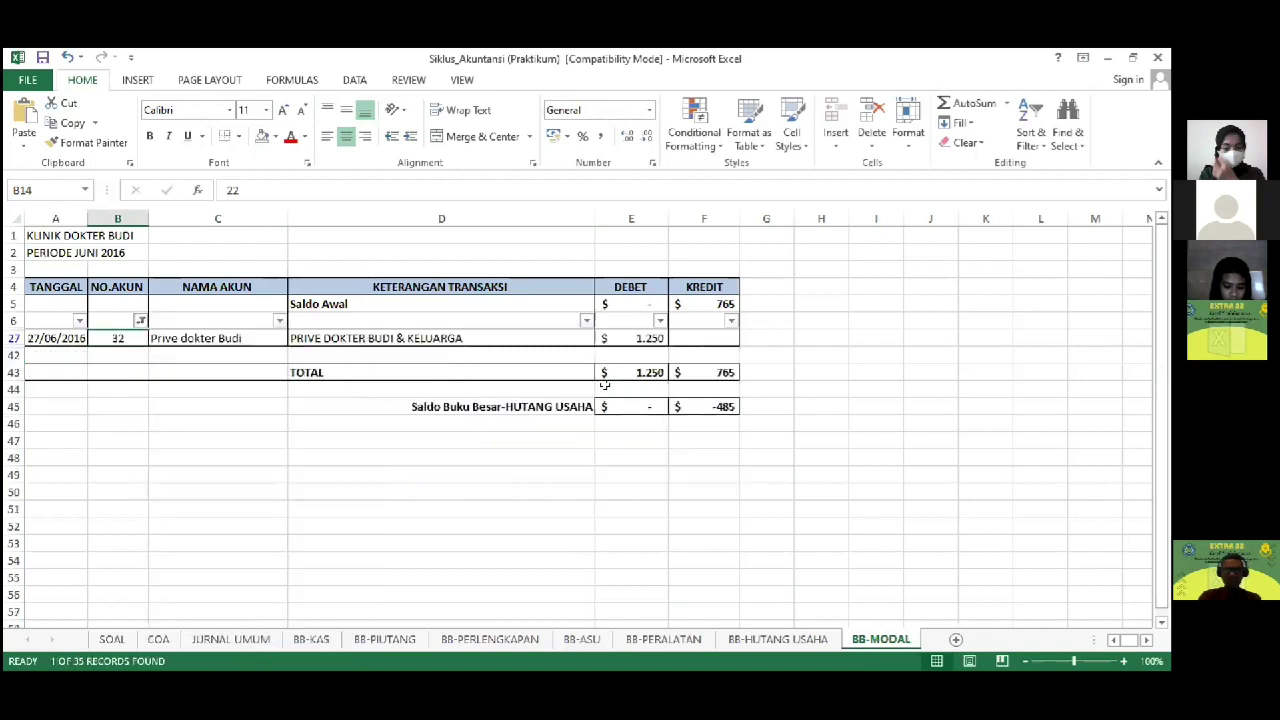
Step: Link the Saldo Awal credit in F5 of BB-MODAL to the Modal opening balance with =COA!E9
click(698, 306)
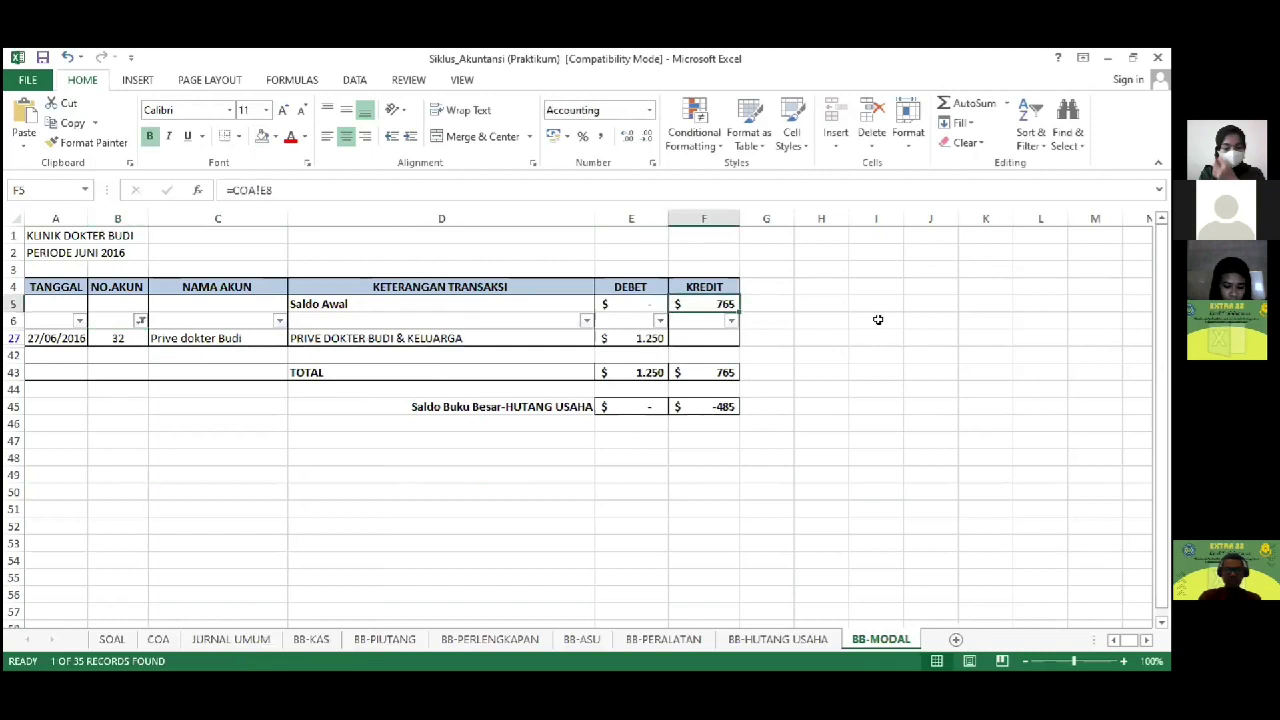
text(=)
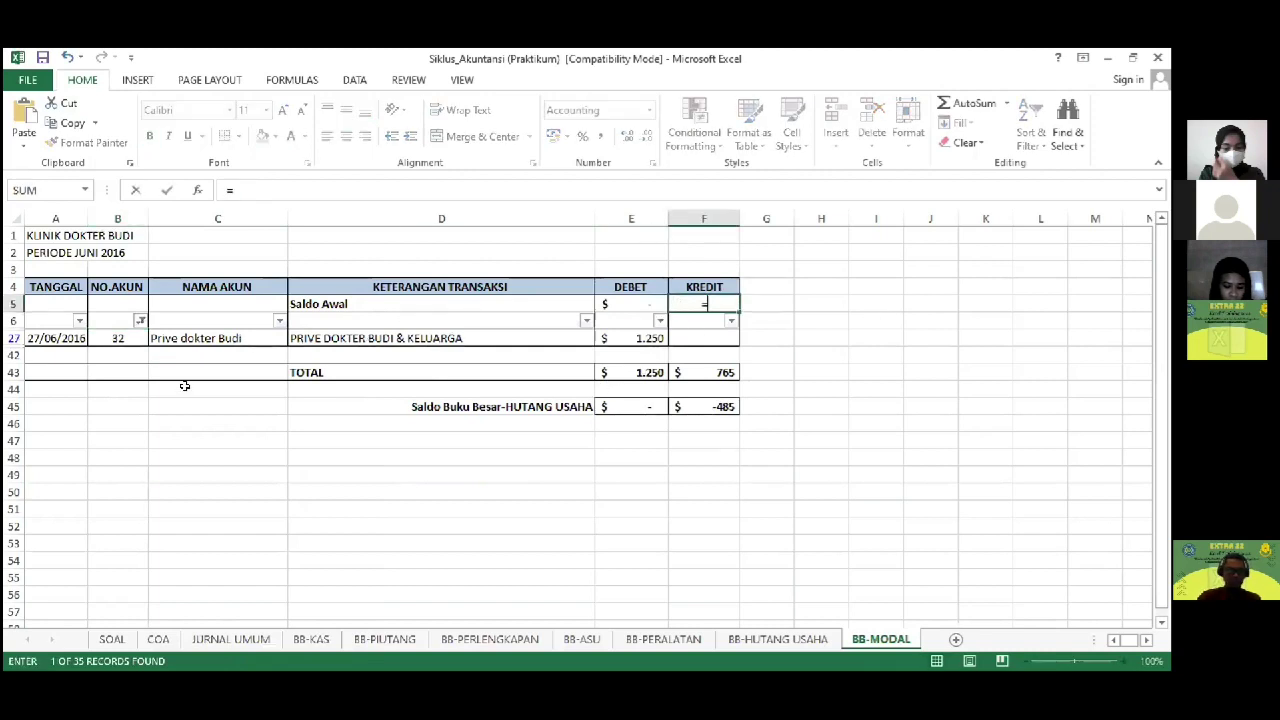
click(160, 642)
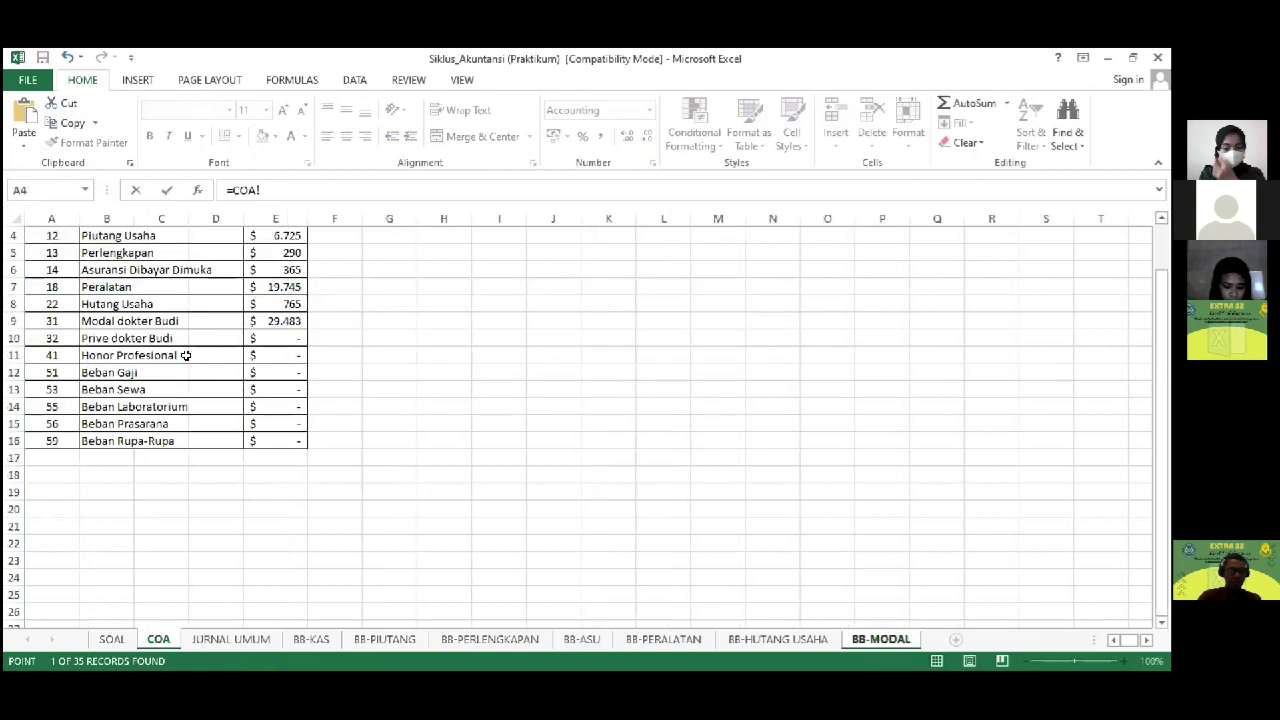
click(283, 320)
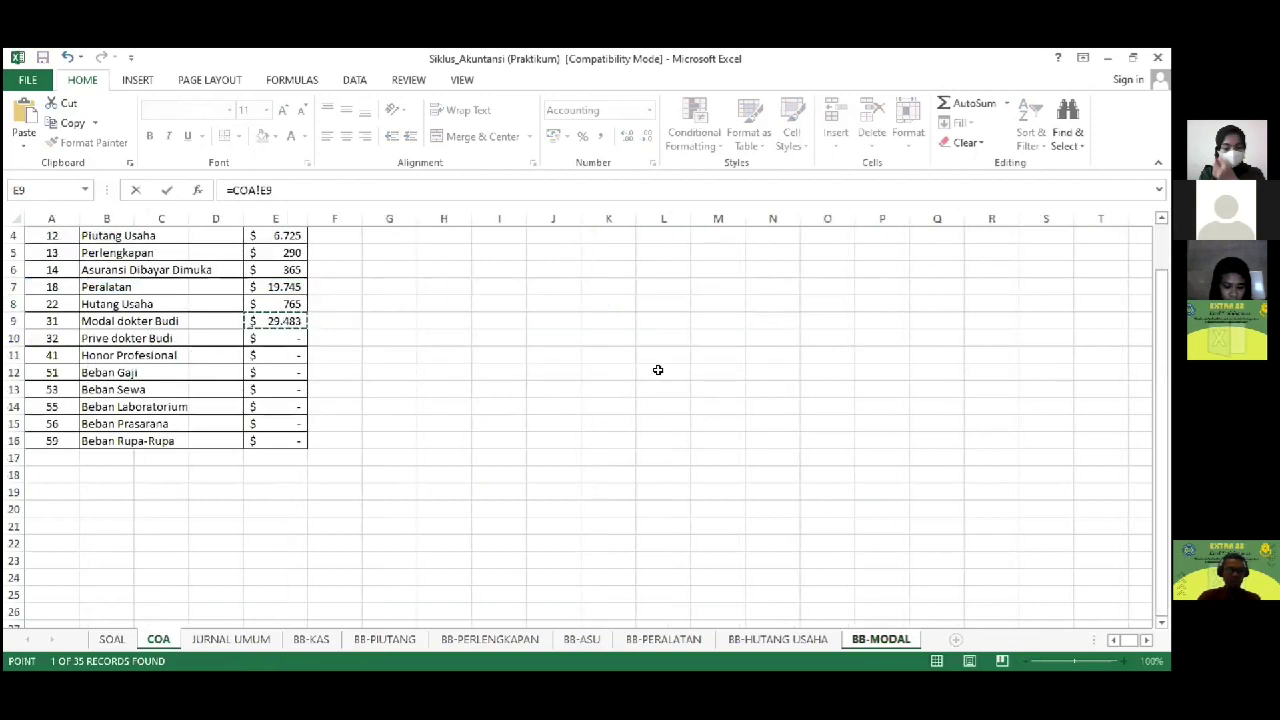
key(Return)
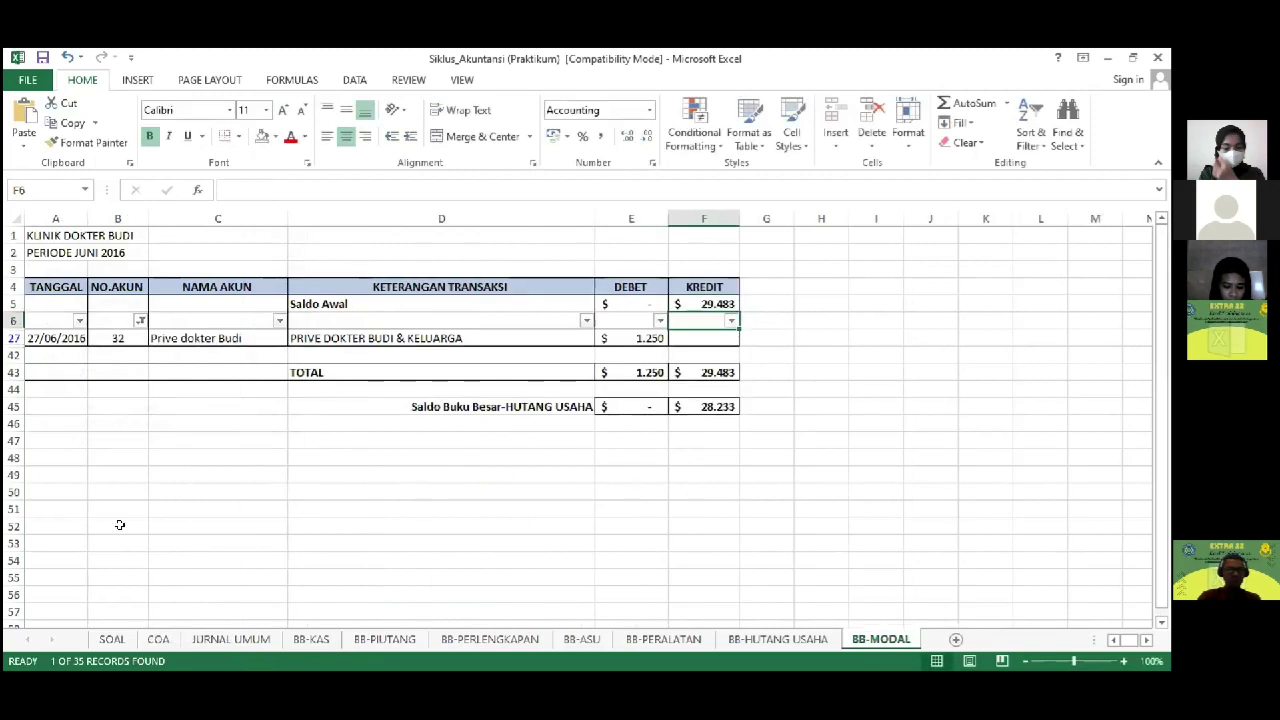
Step: Review the account numbers and opening balances in the COA sheet
click(158, 641)
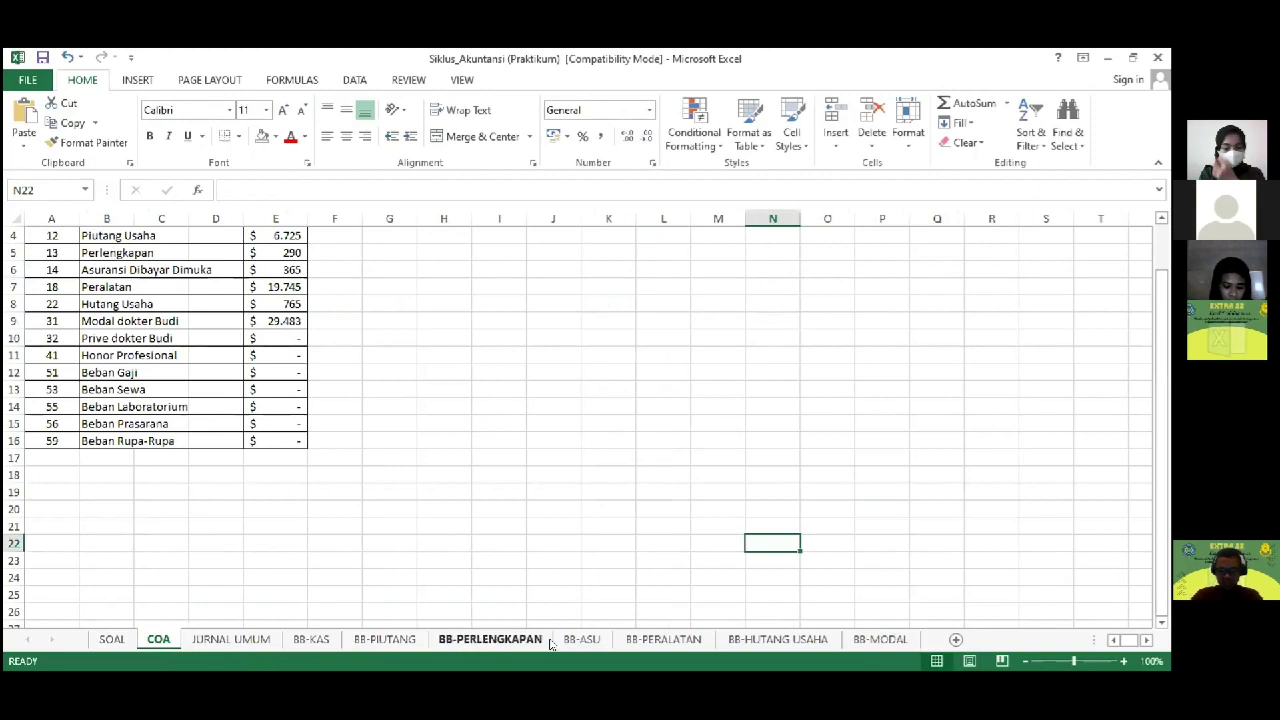
key(Right)
key(Right)
key(Right)
key(Down)
key(Down)
key(Down)
key(Down)
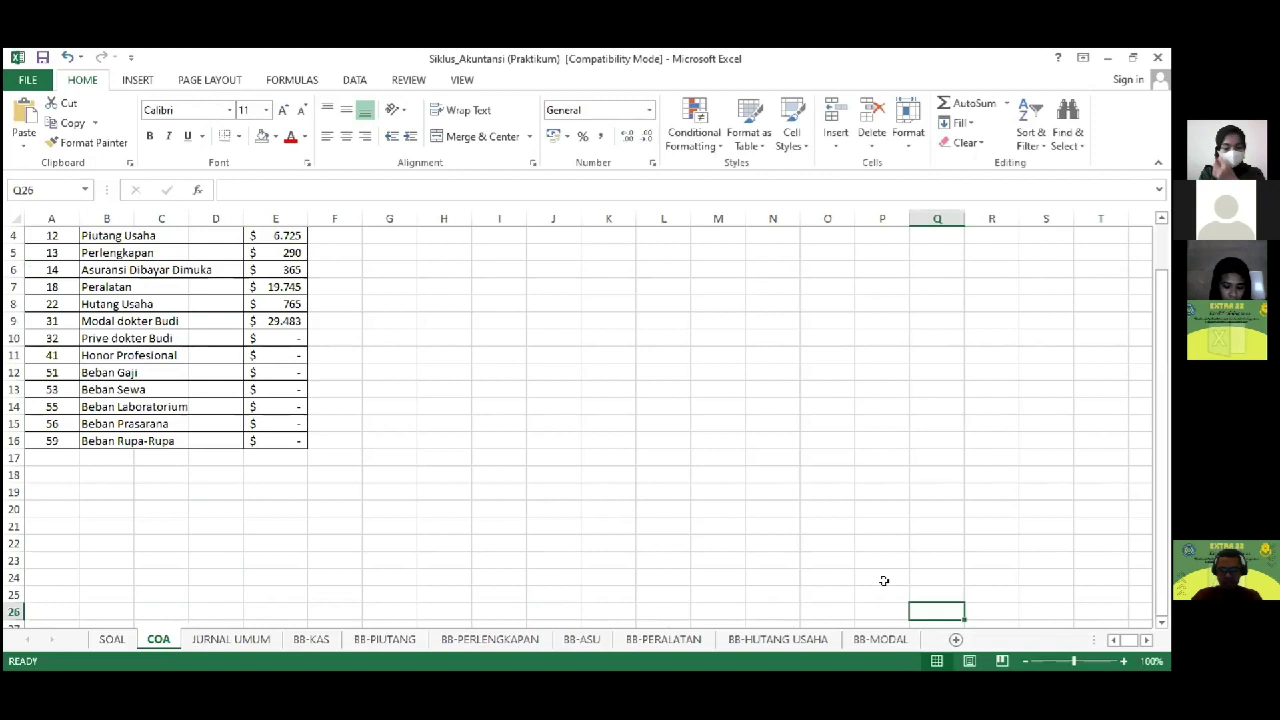
click(880, 639)
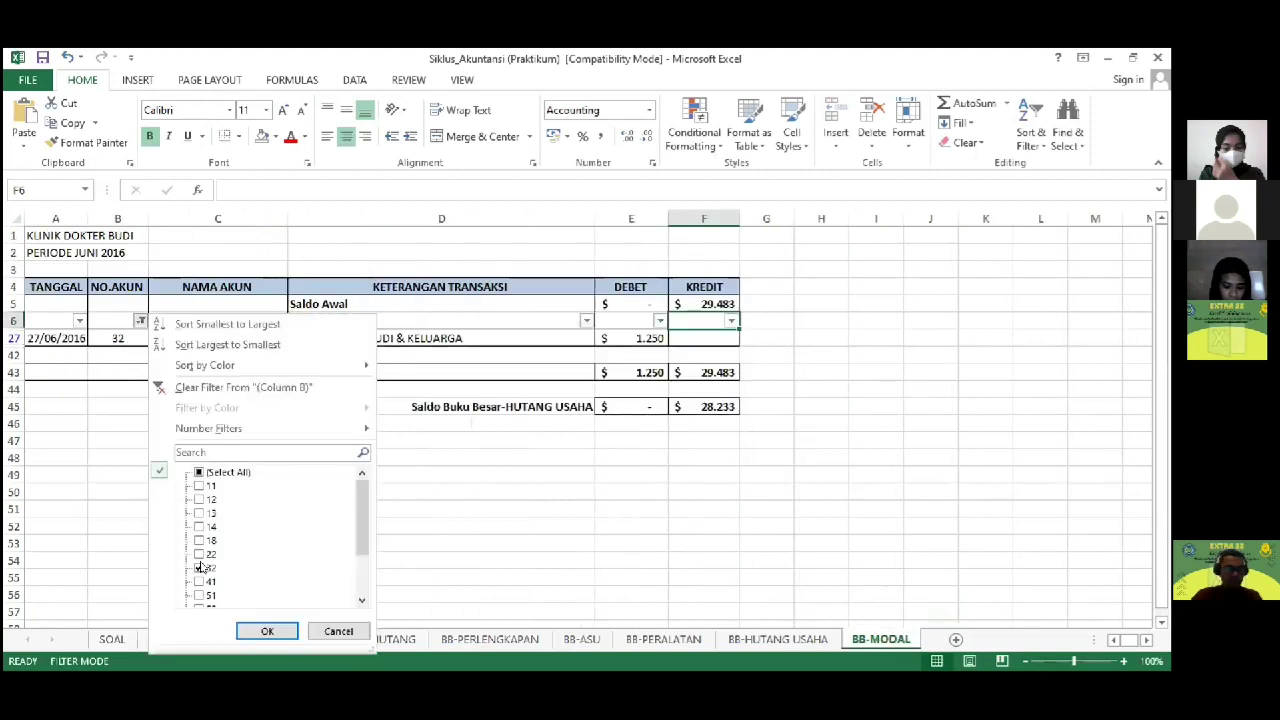
click(201, 568)
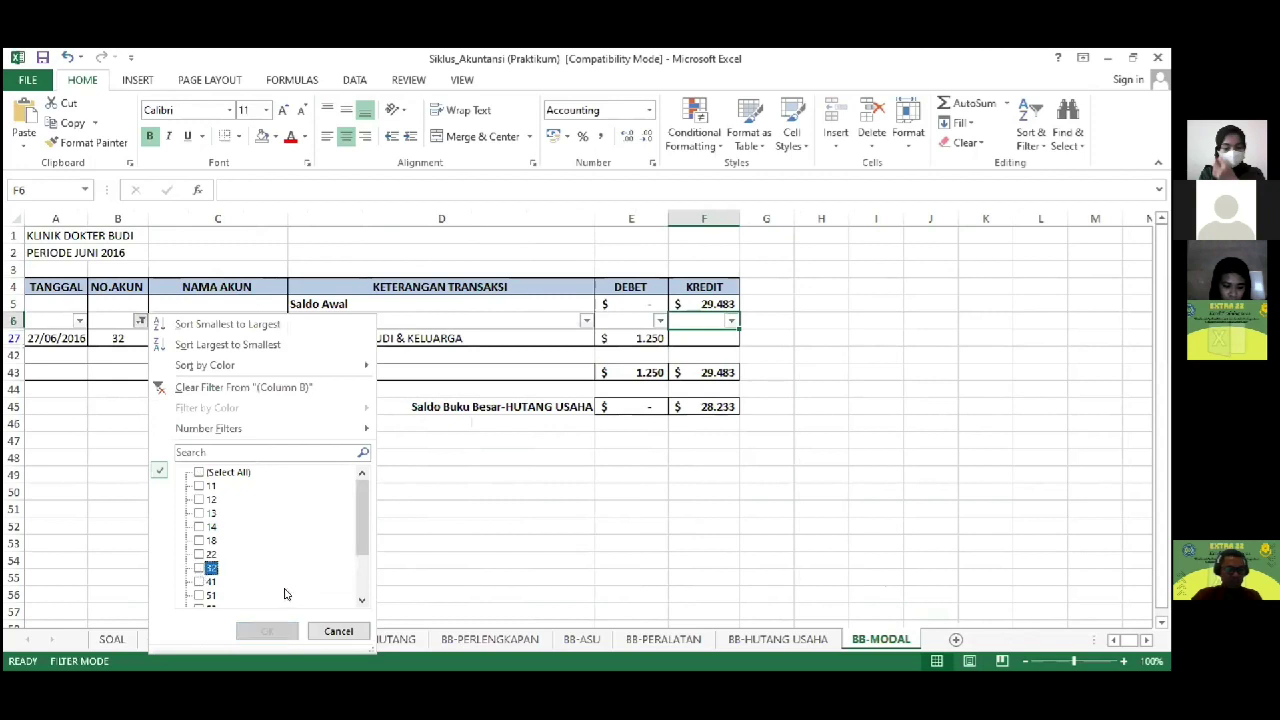
mouse_move(364, 536)
mouse_down()
mouse_move(363, 590)
mouse_move(363, 547)
mouse_up()
click(436, 504)
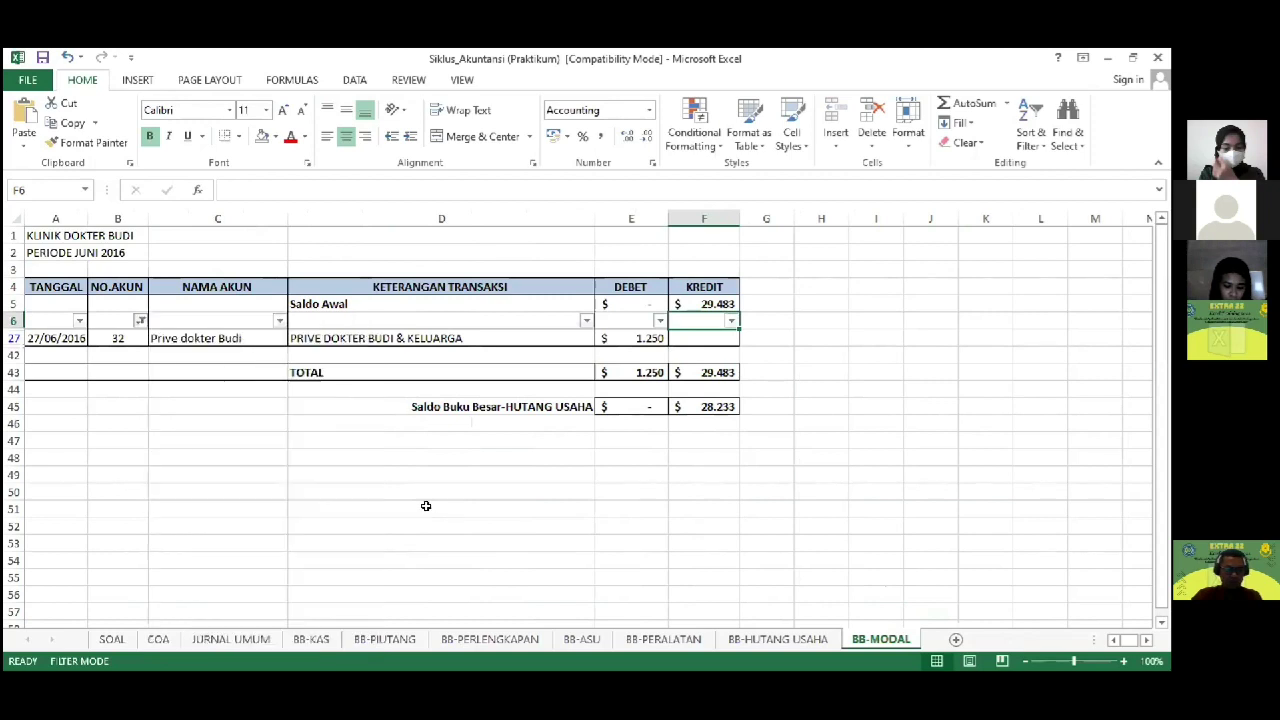
Step: Show all account numbers in the BB-MODAL sheet and look through its transactions for a Modal entry
click(132, 320)
click(212, 473)
click(267, 632)
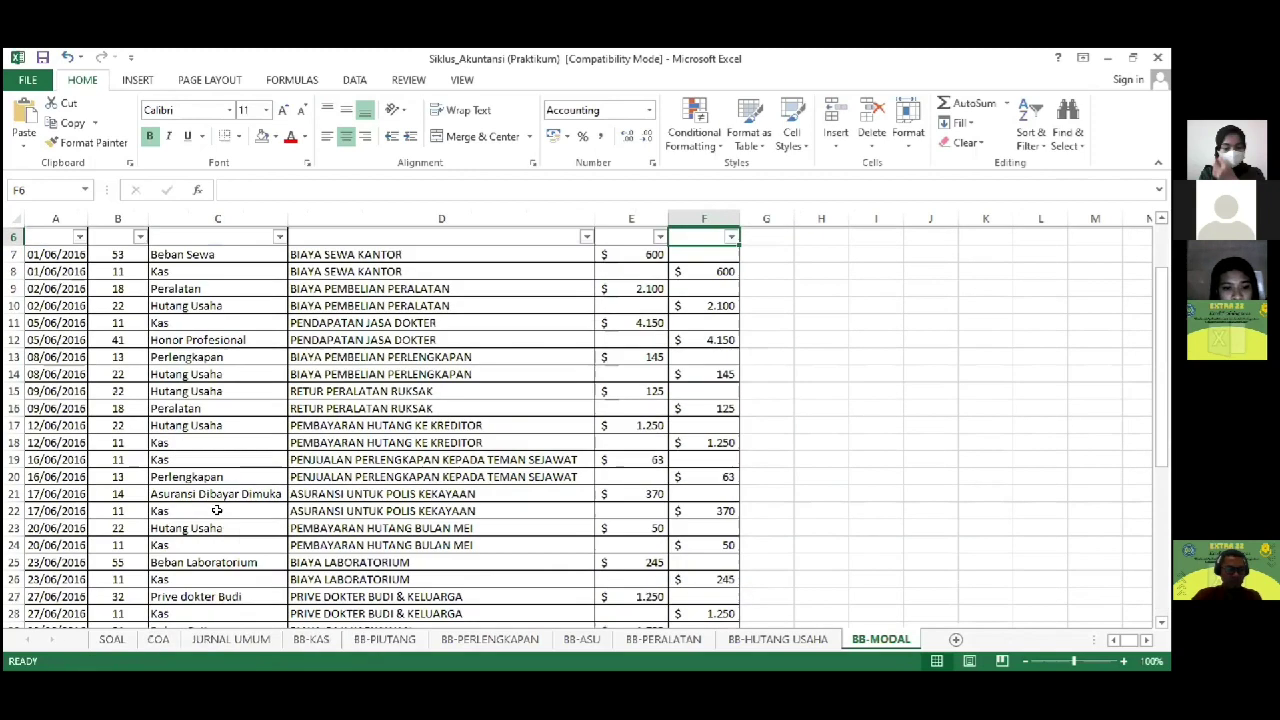
scroll(216, 510, down, 4)
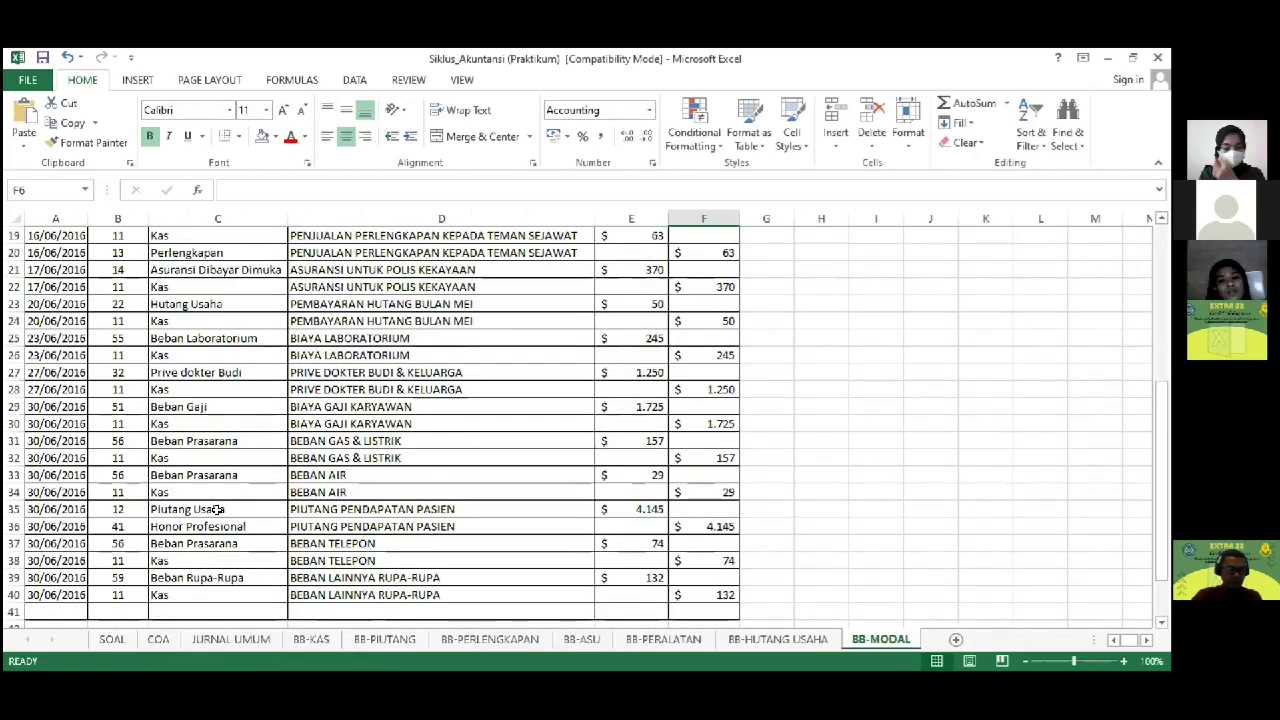
scroll(216, 510, down, 1)
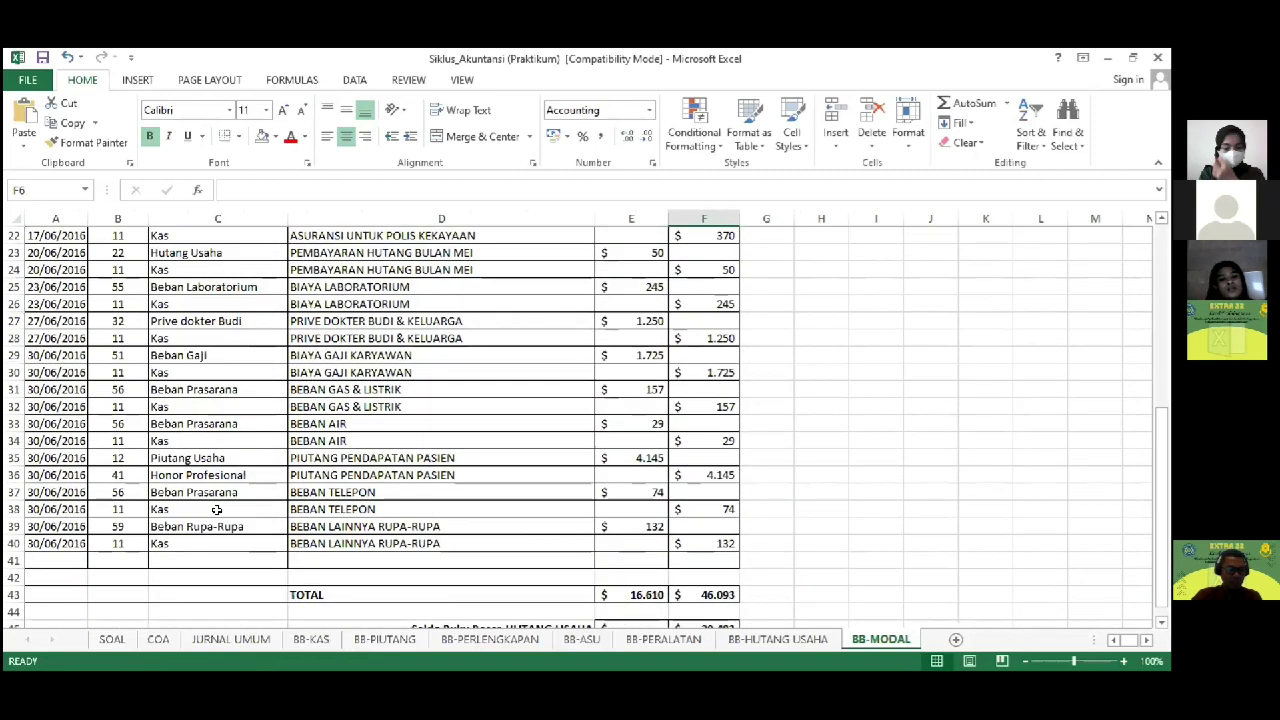
Step: Check the Modal account's number in A9 of the COA sheet
click(159, 639)
scroll(165, 509, up, 1)
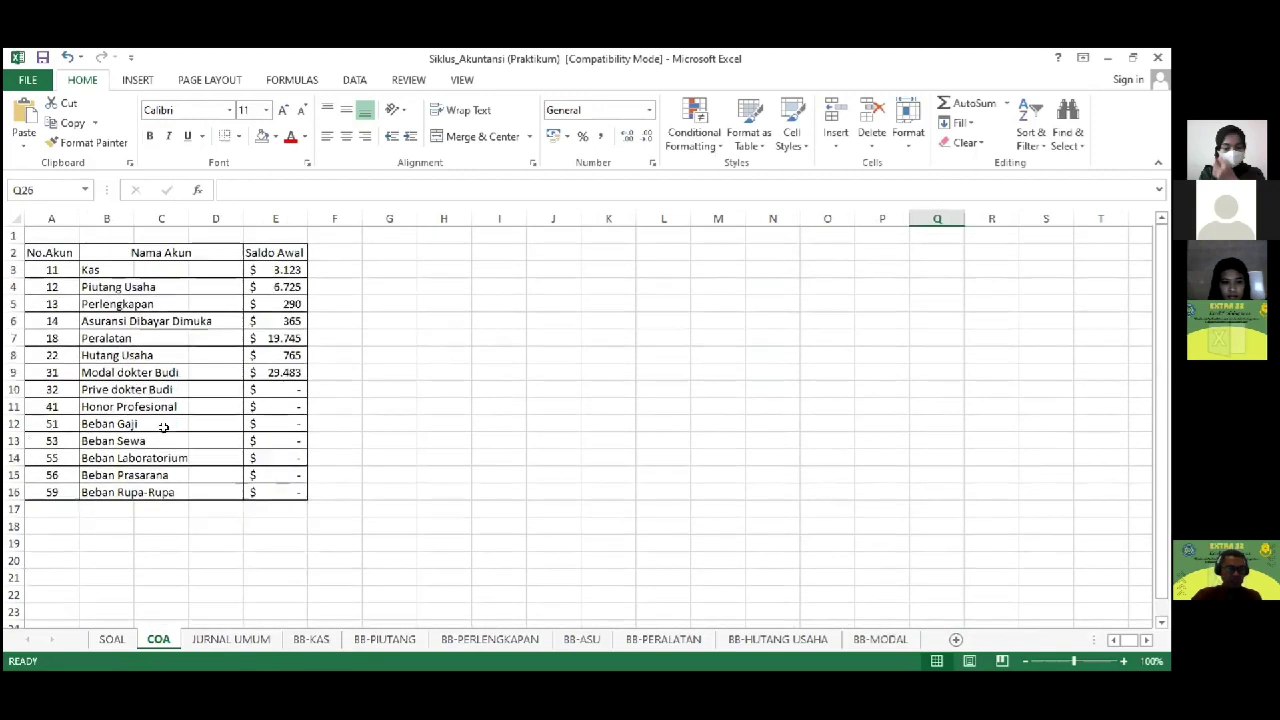
click(142, 372)
click(37, 370)
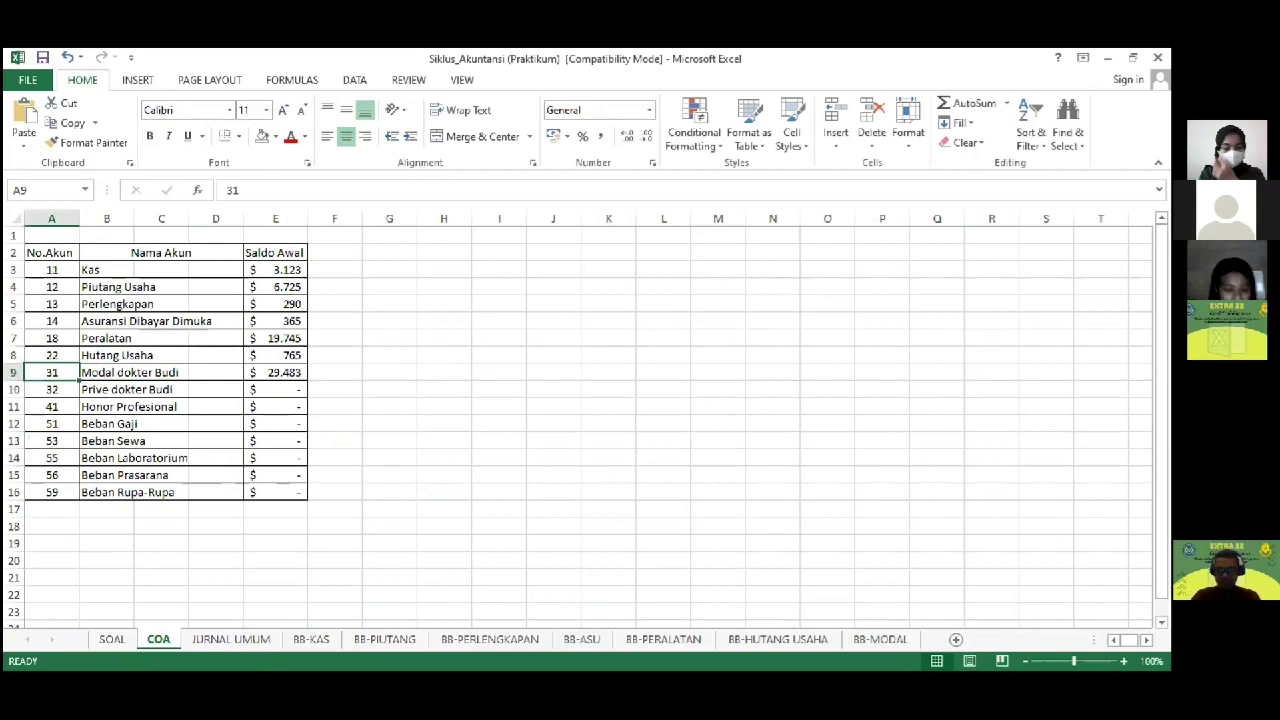
Step: Filter the NO.AKUN column of the BB-MODAL sheet to show only blanks and check the opening credit formula in F5
click(880, 639)
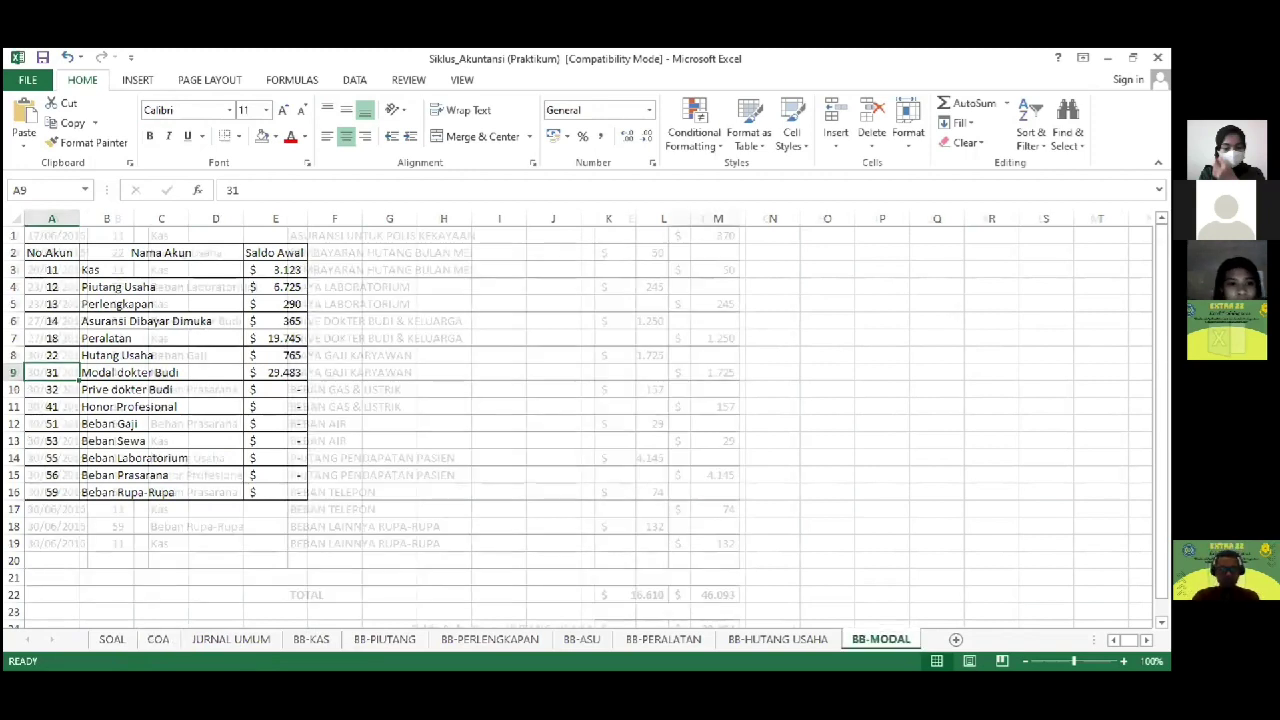
scroll(189, 386, up, 7)
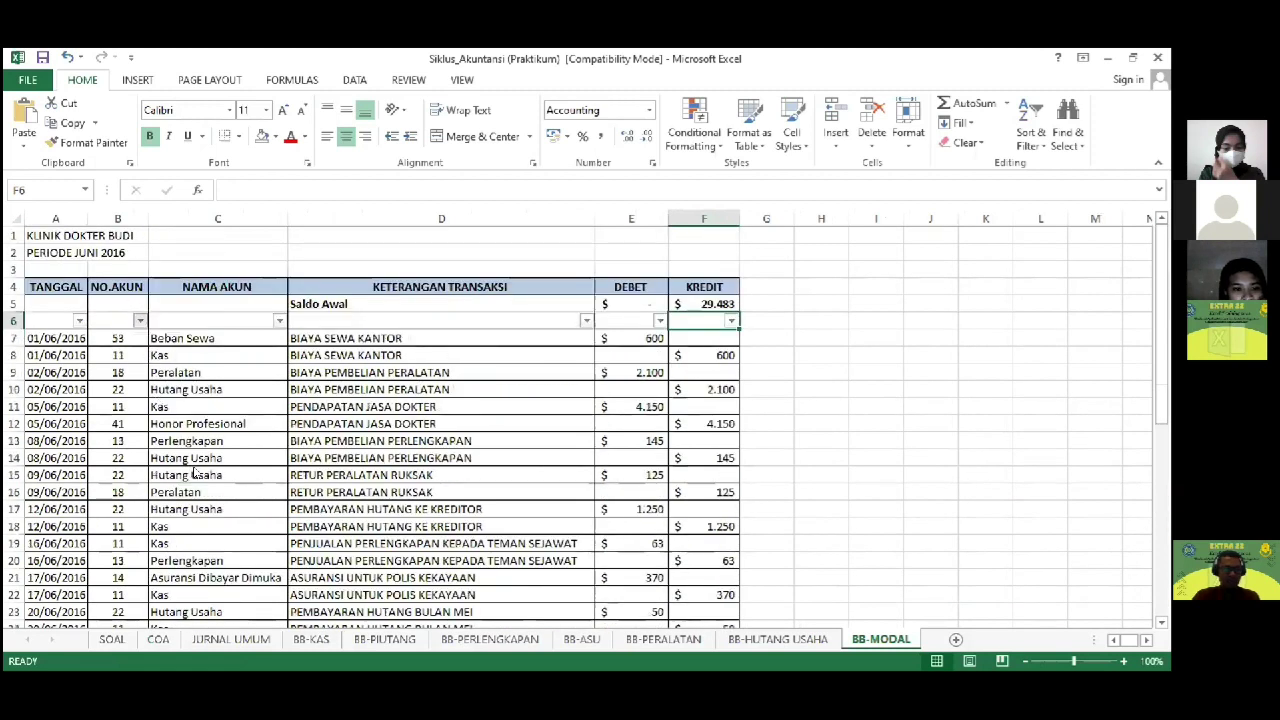
click(140, 320)
click(197, 472)
scroll(210, 560, down, 5)
click(211, 597)
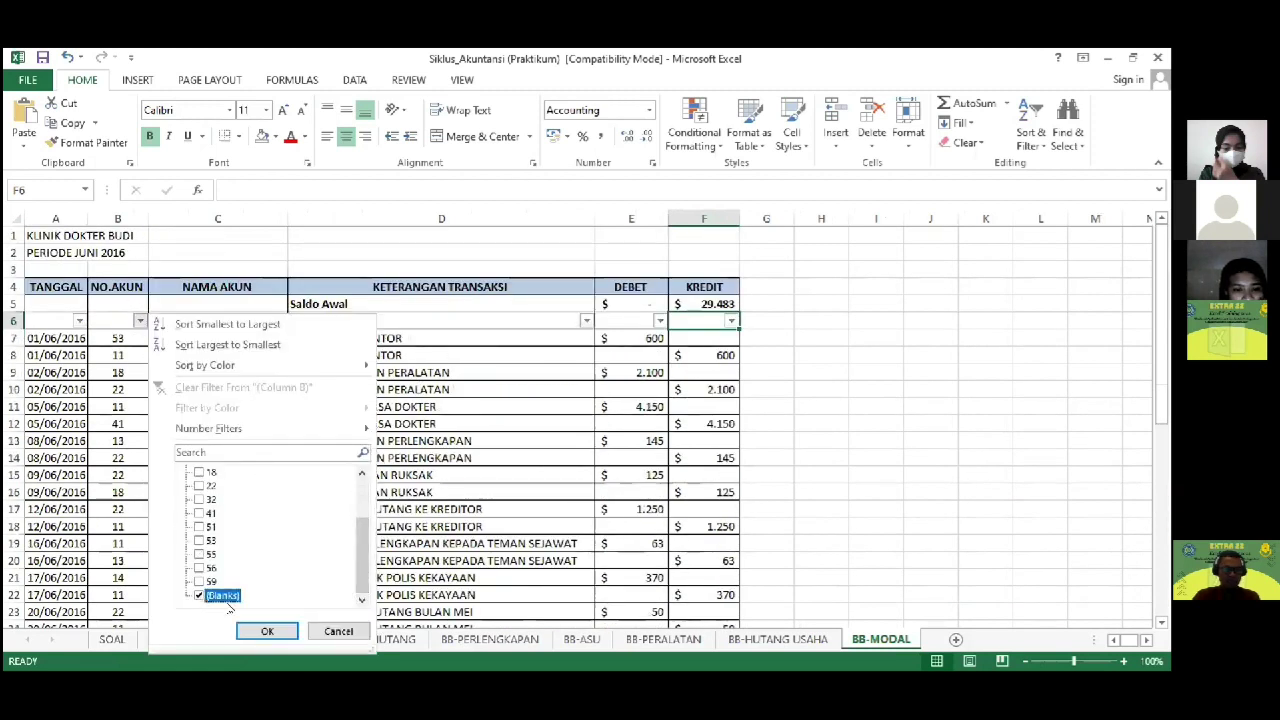
click(282, 632)
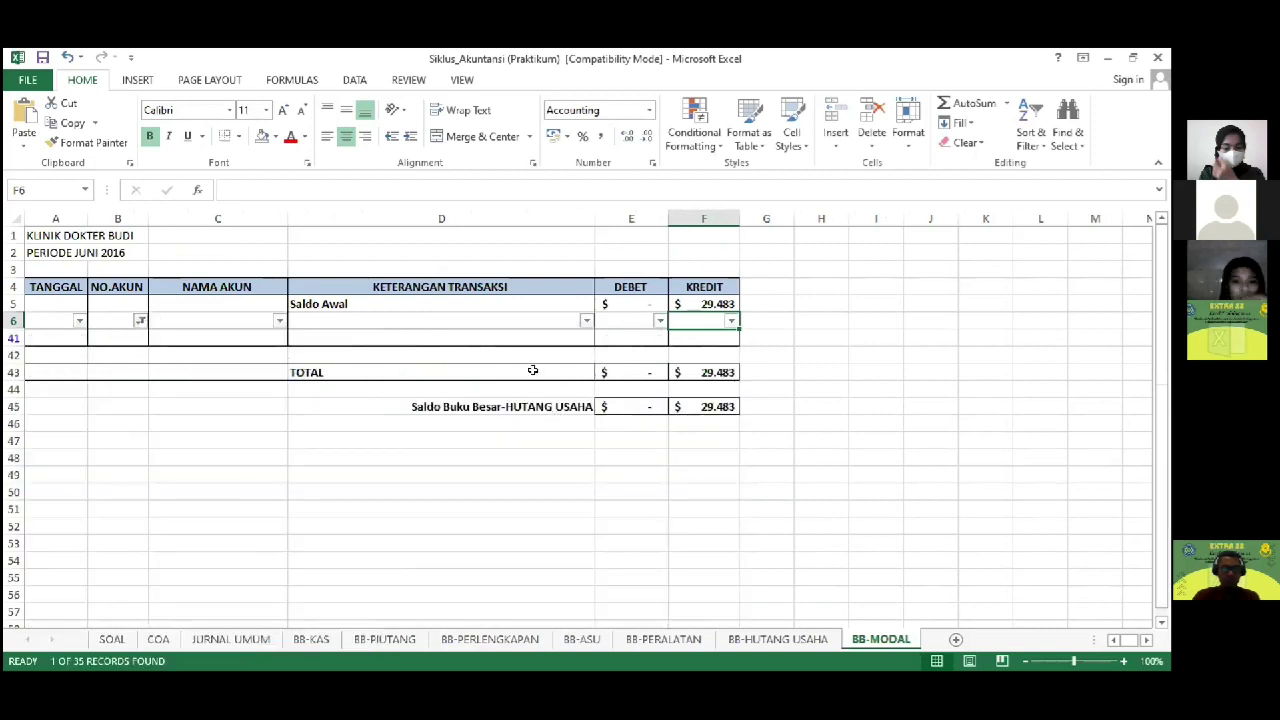
click(693, 303)
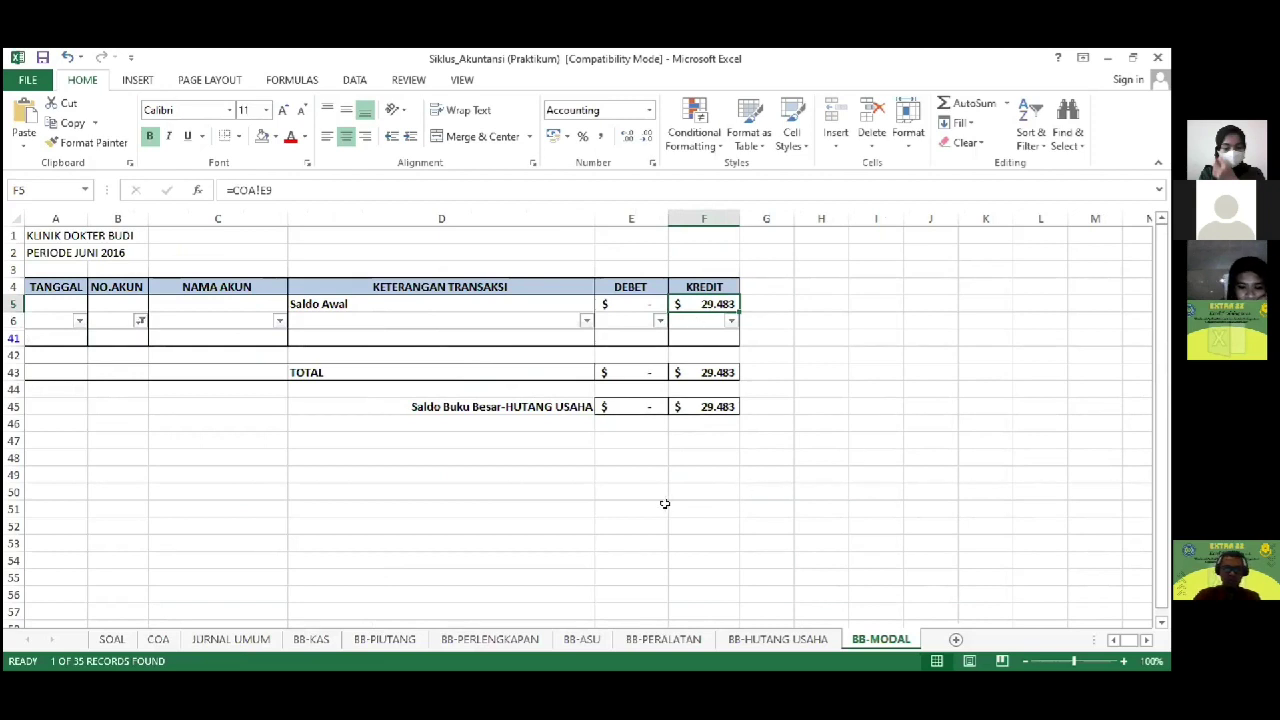
Step: Change the closing balance label in D45 of BB-MODAL to "Saldo Buku Besar-MODAL DOKTER"
click(512, 407)
key(F2)
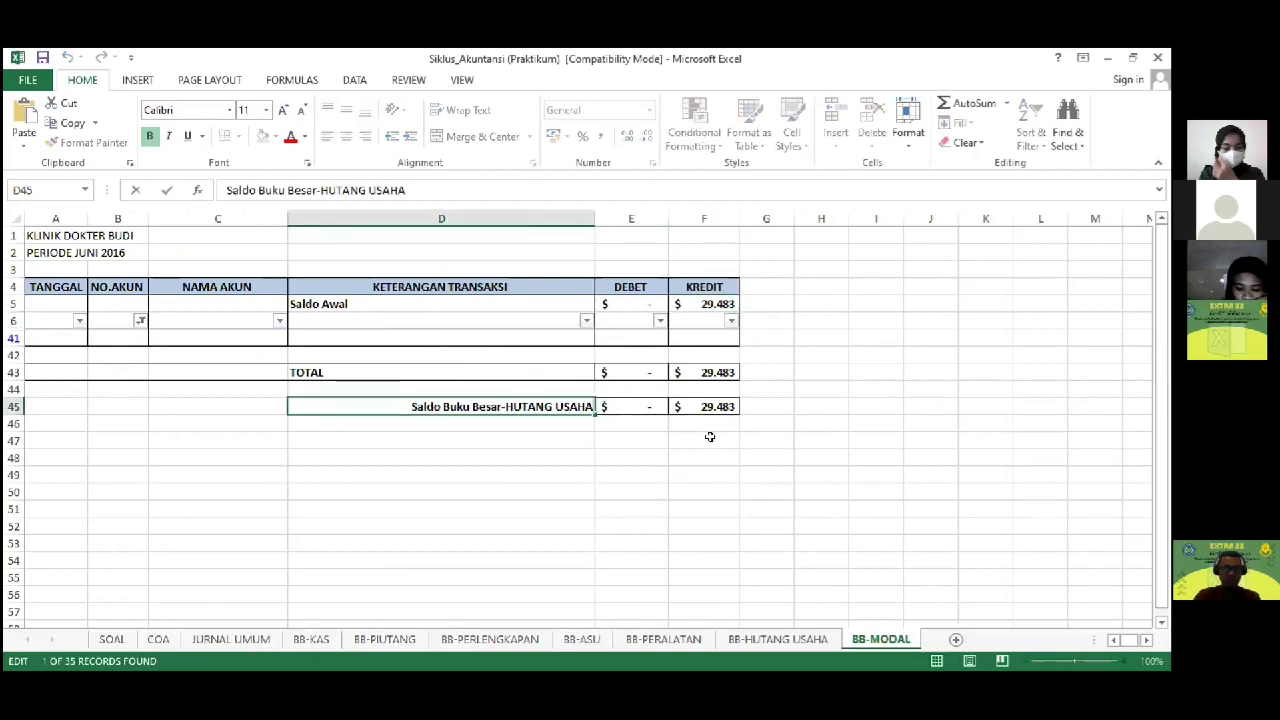
key(ctrl+shift+Left)
key(ctrl+shift+Left)
text(MODAL)
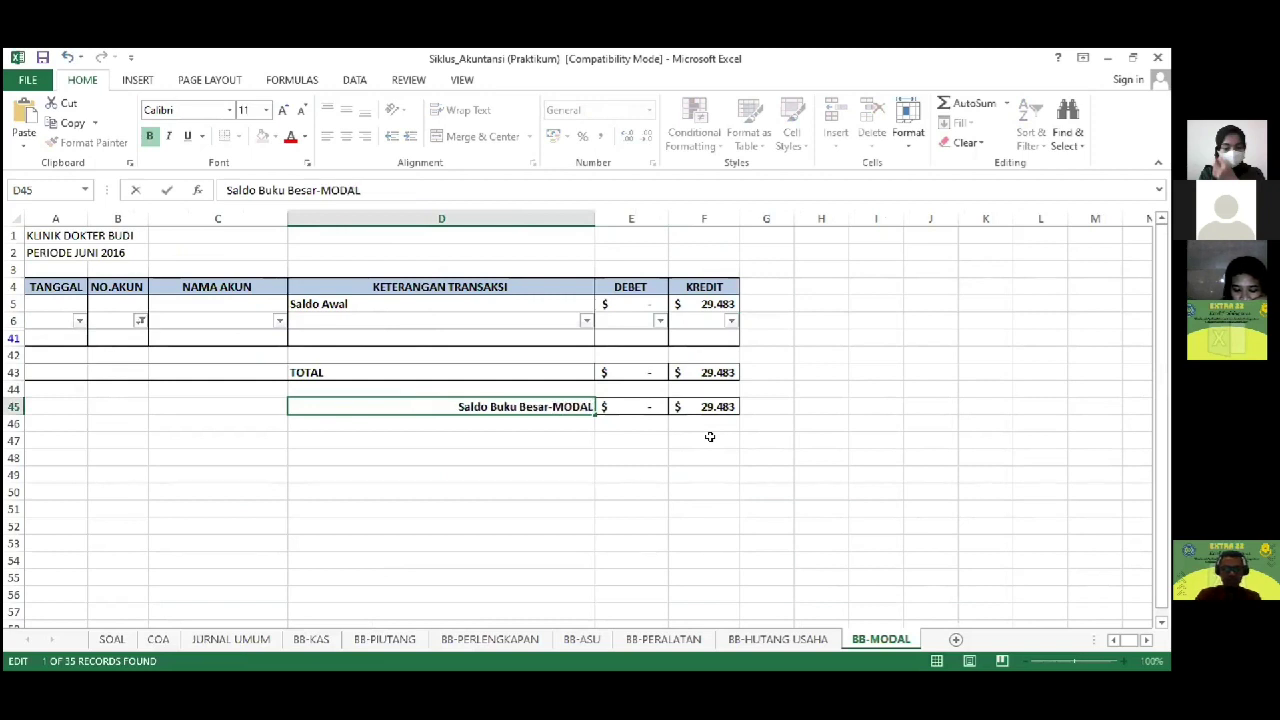
text( DOKTER)
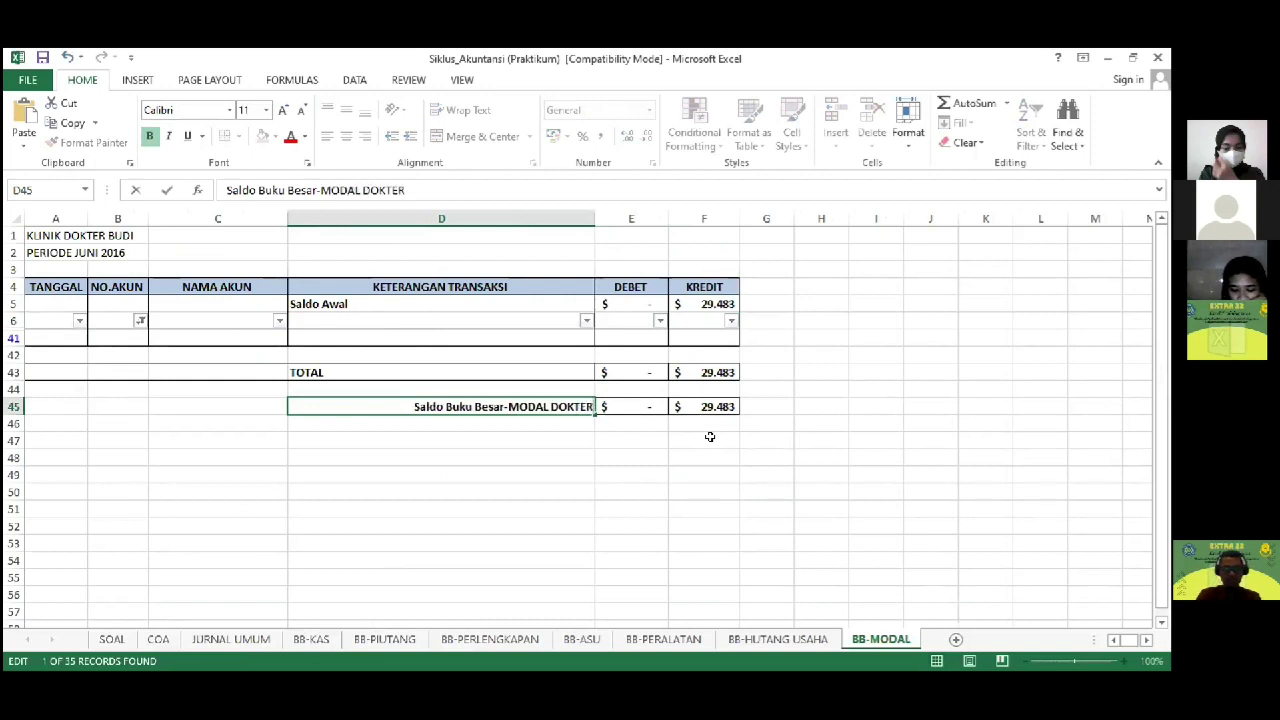
key(Return)
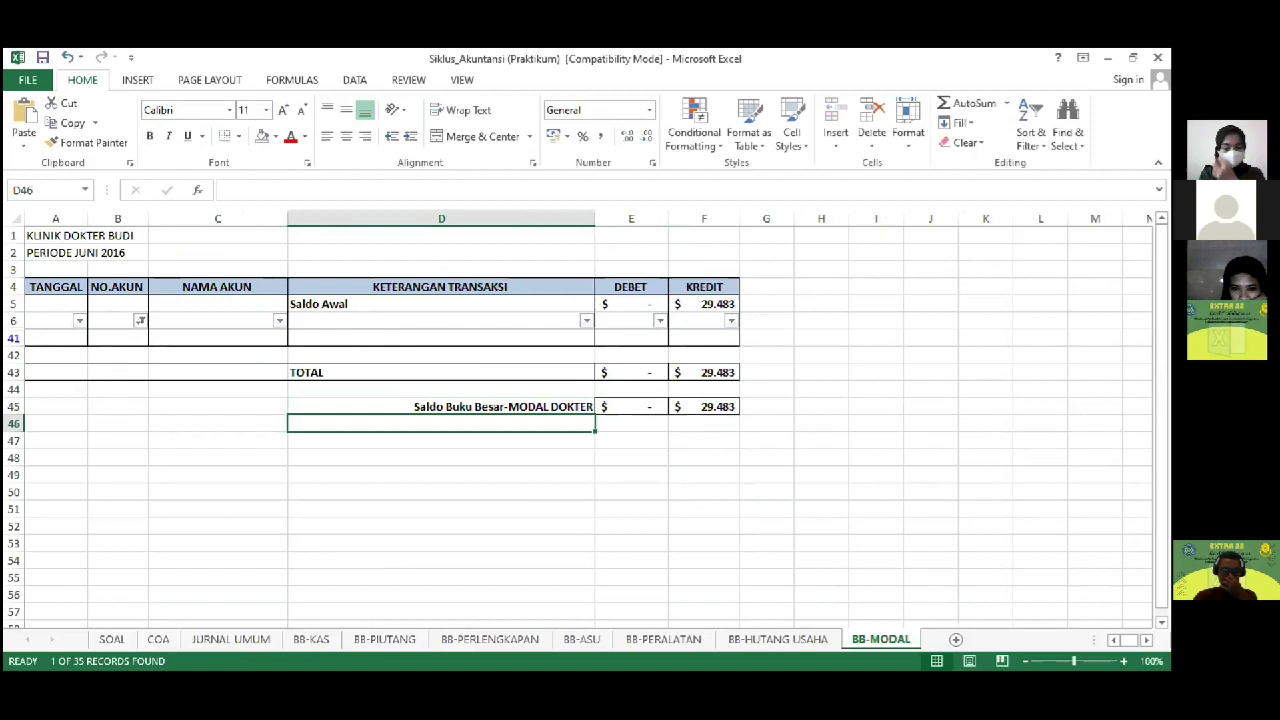
click(810, 530)
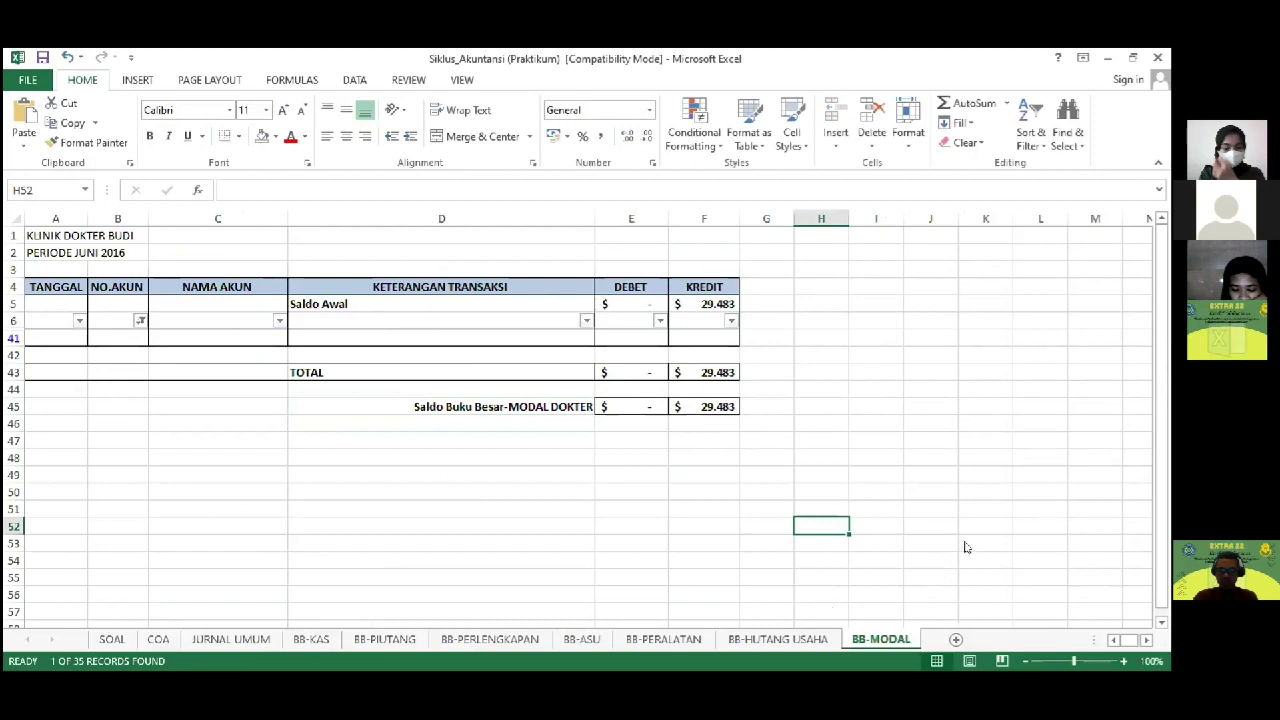
Step: Duplicate the BB-MODAL sheet and place the copy directly after the original
right_click(905, 637)
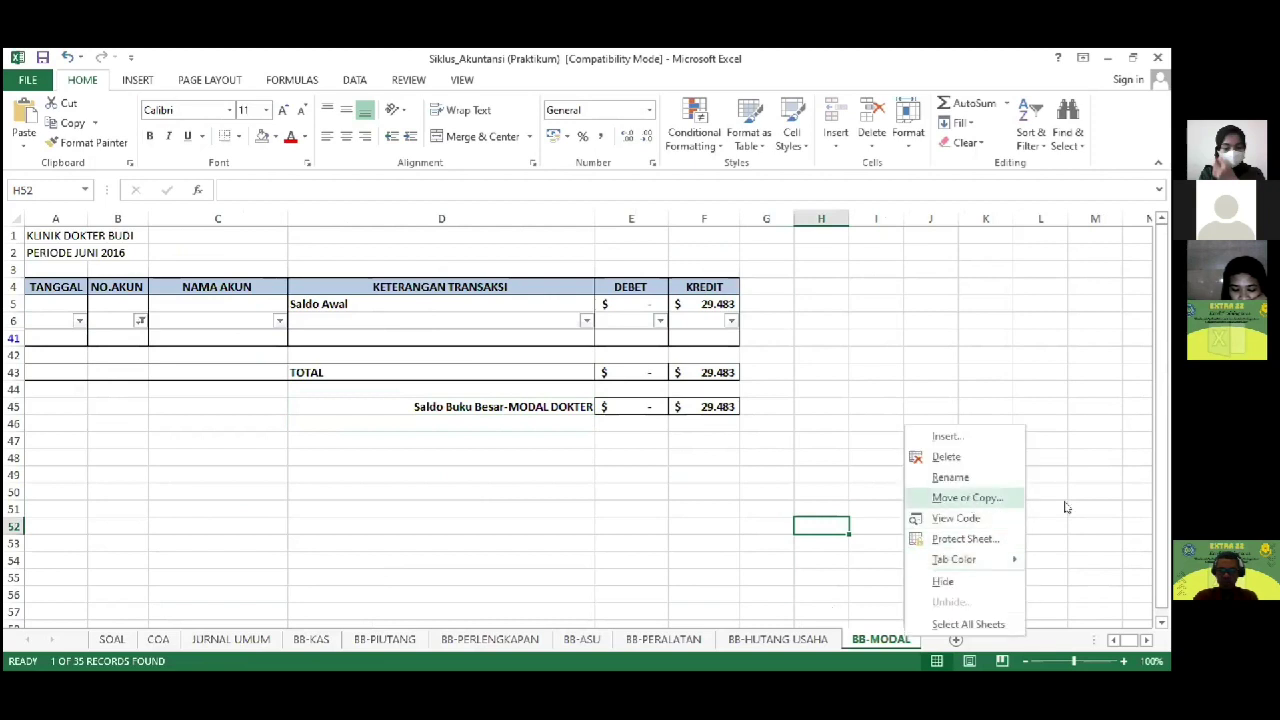
click(969, 499)
drag(1076, 484, 1077, 522)
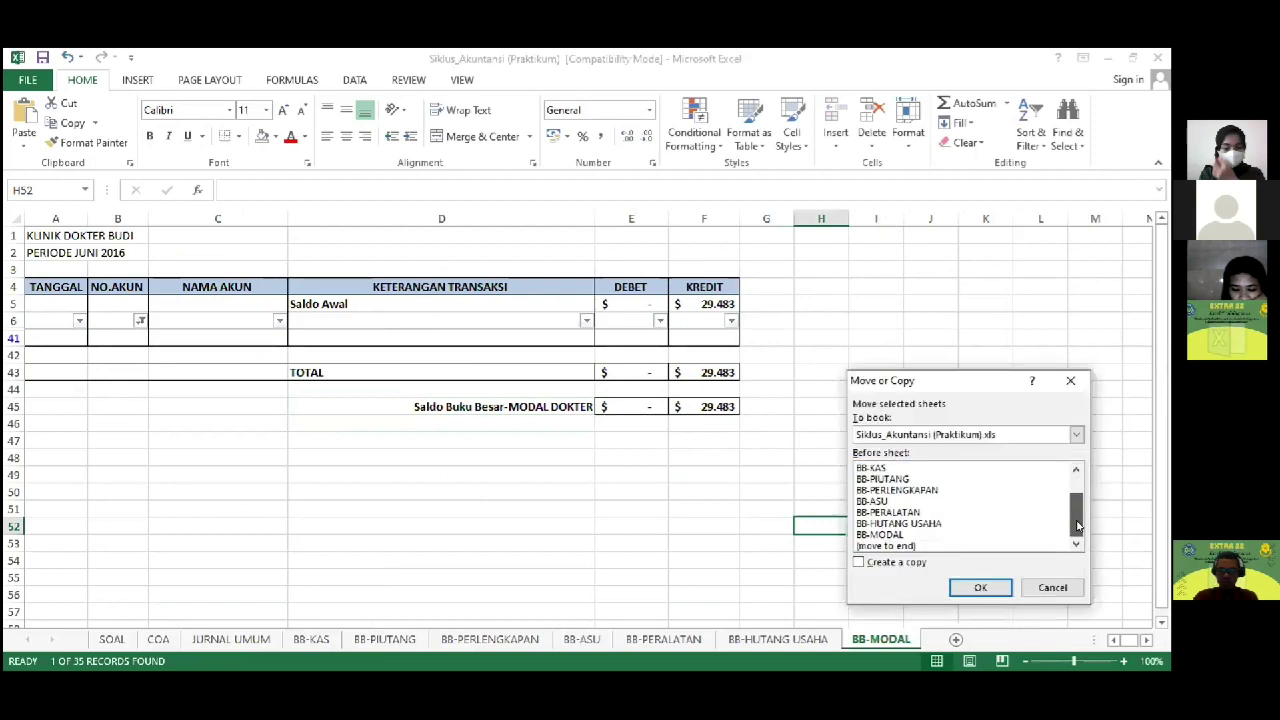
click(895, 535)
click(887, 562)
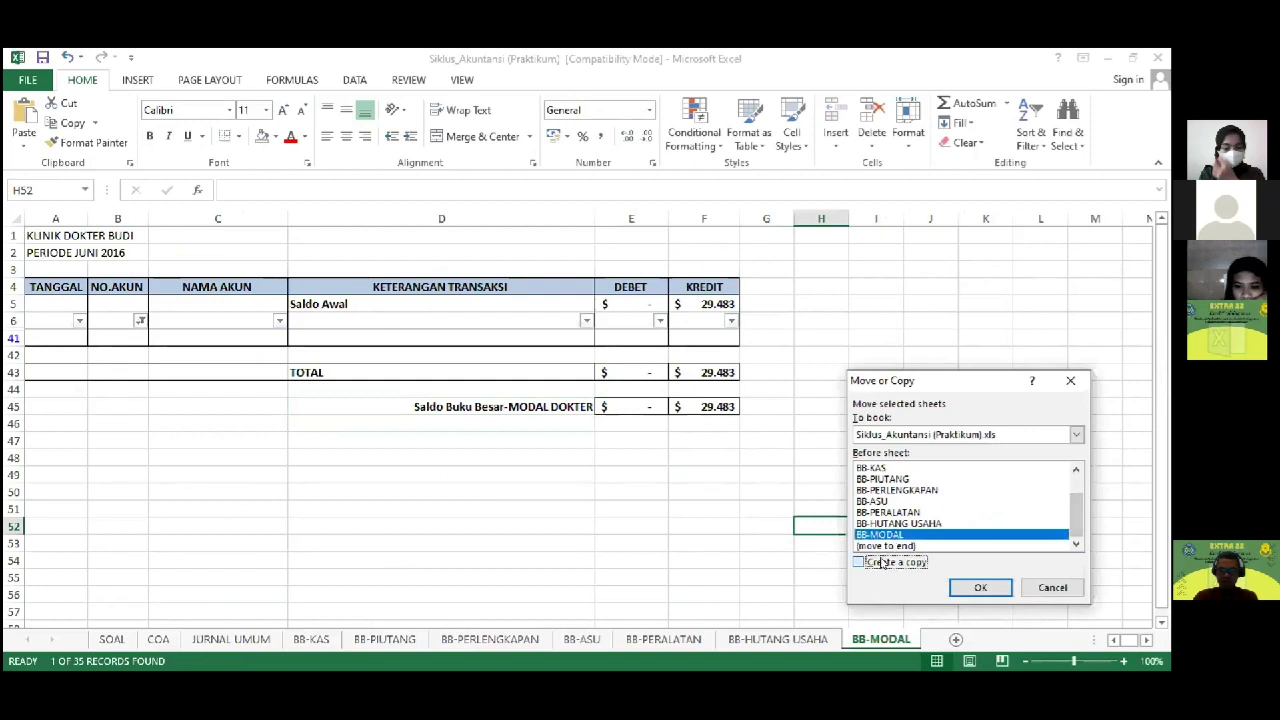
click(980, 588)
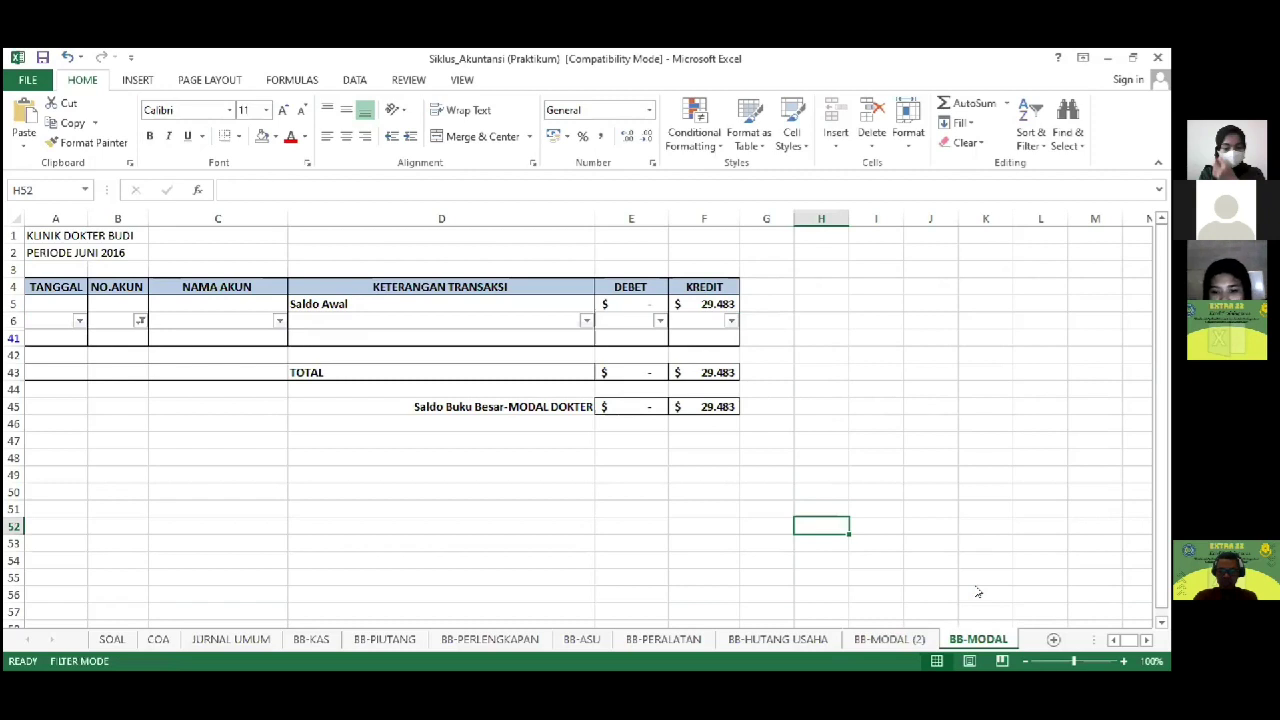
drag(978, 593, 899, 645)
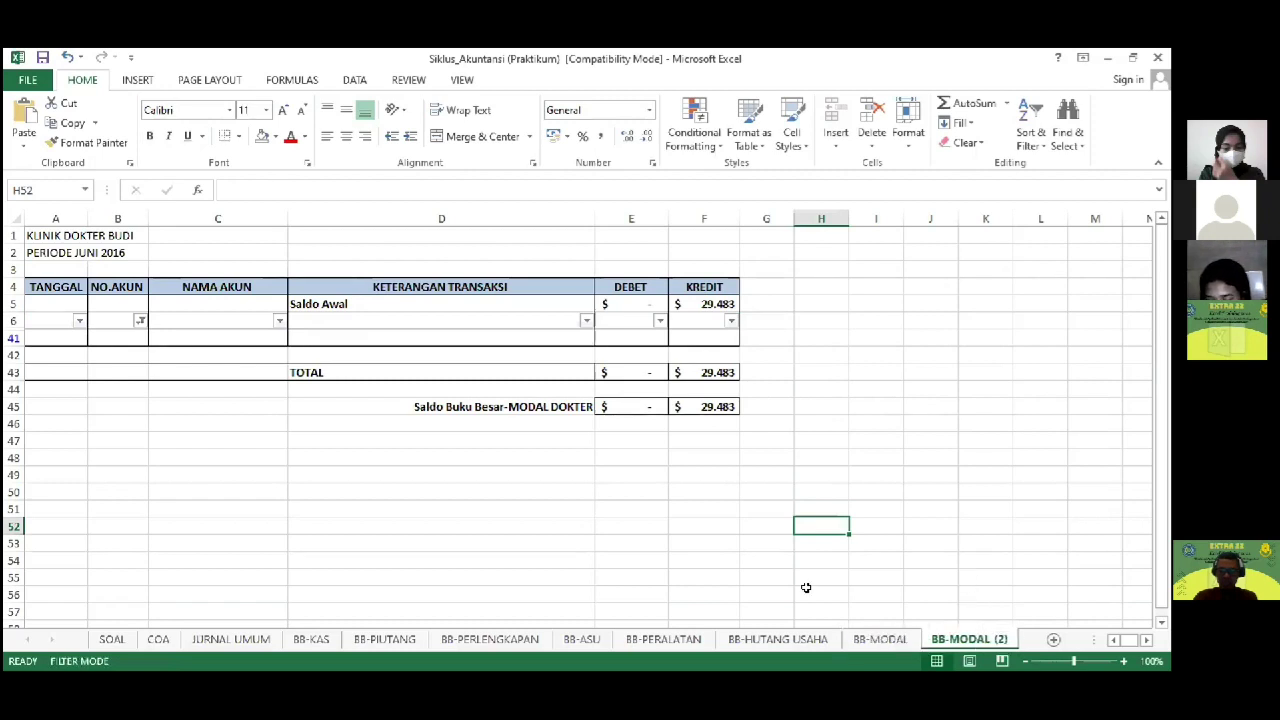
Step: Check the Prive account's number in A10 of the COA sheet and rename the BB-MODAL copy as BB-PRIVE
click(159, 640)
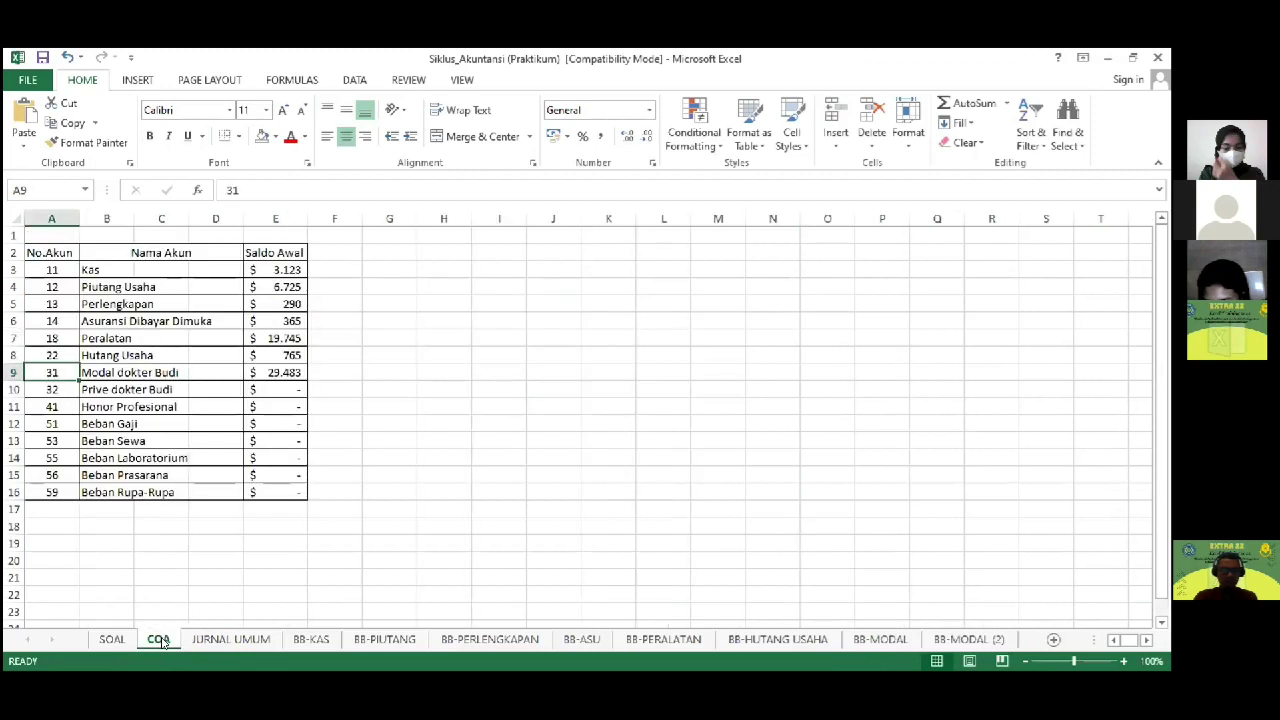
click(66, 396)
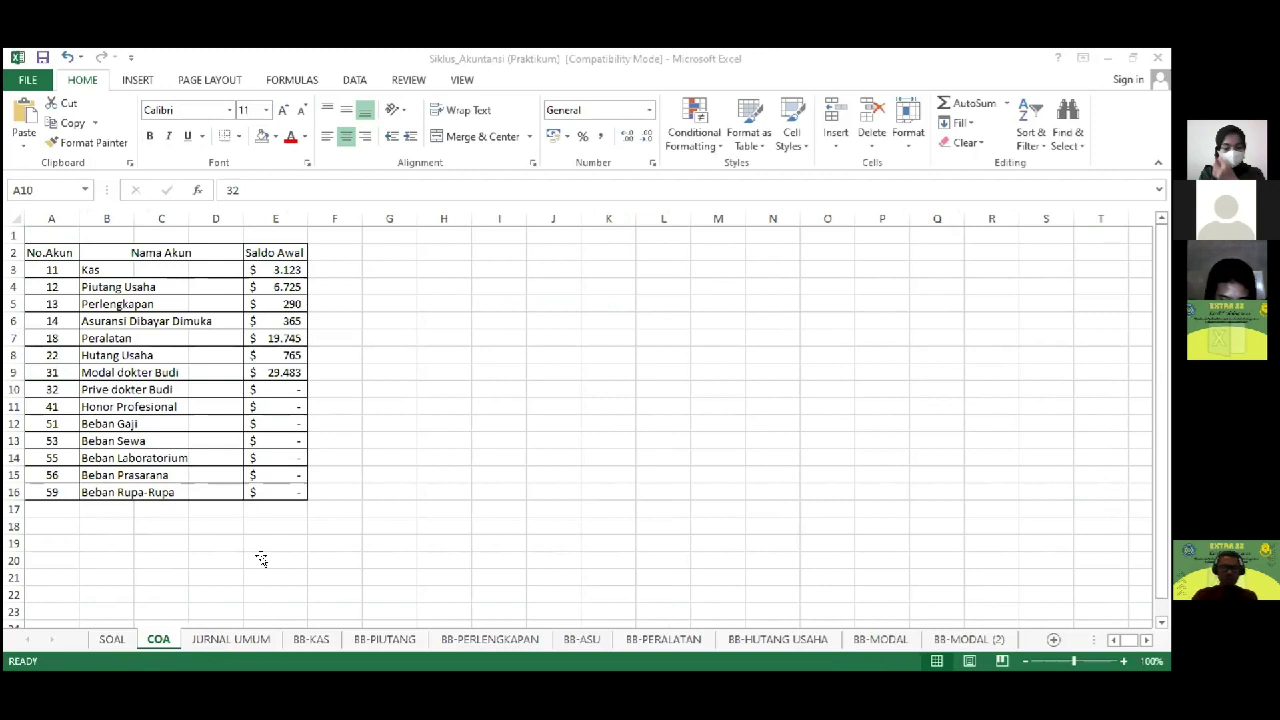
key(alt+Tab)
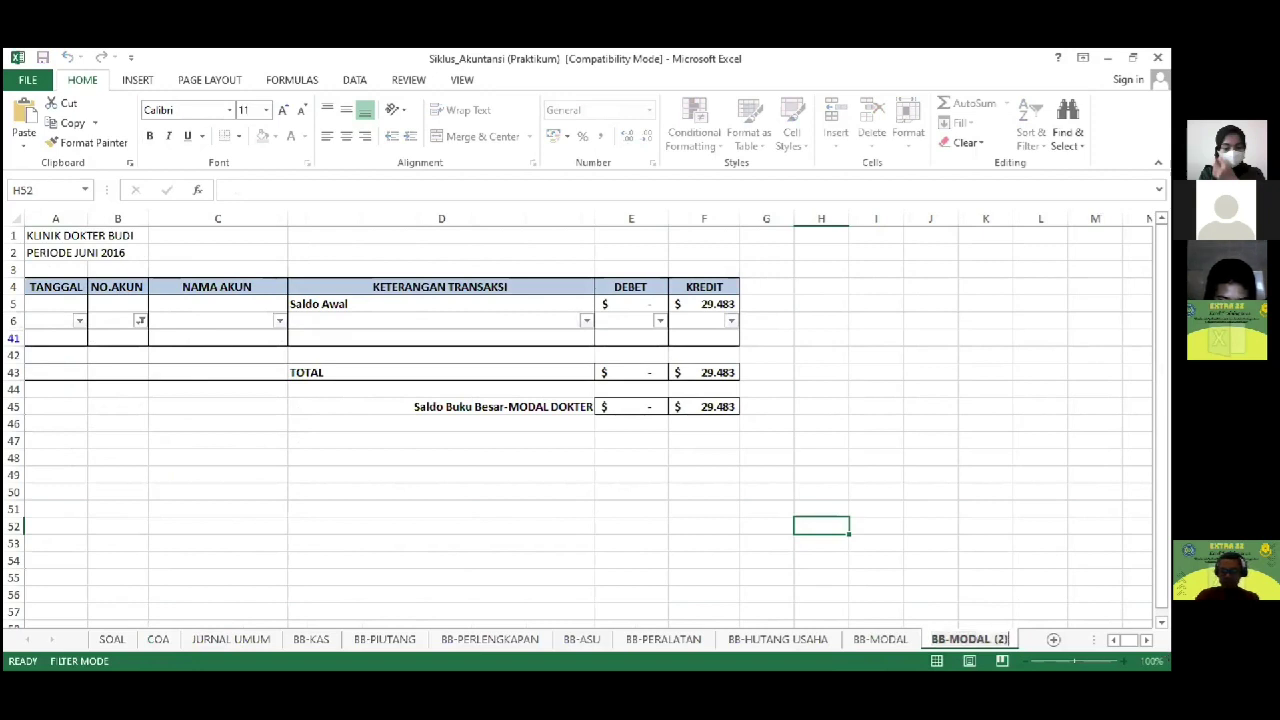
key(BackSpace)
key(BackSpace)
key(BackSpace)
key(BackSpace)
key(BackSpace)
key(BackSpace)
key(BackSpace)
key(BackSpace)
key(BackSpace)
key(BackSpace)
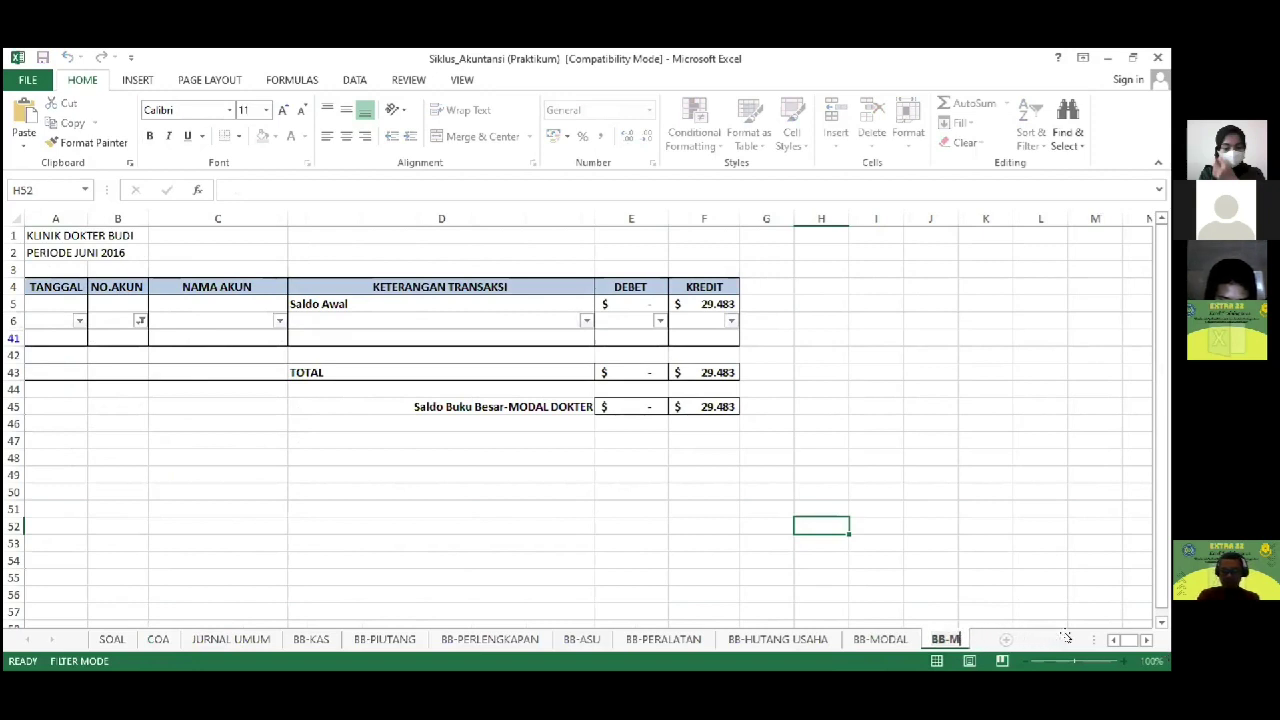
text(-pr)
key(BackSpace)
key(BackSpace)
text(PRIVE)
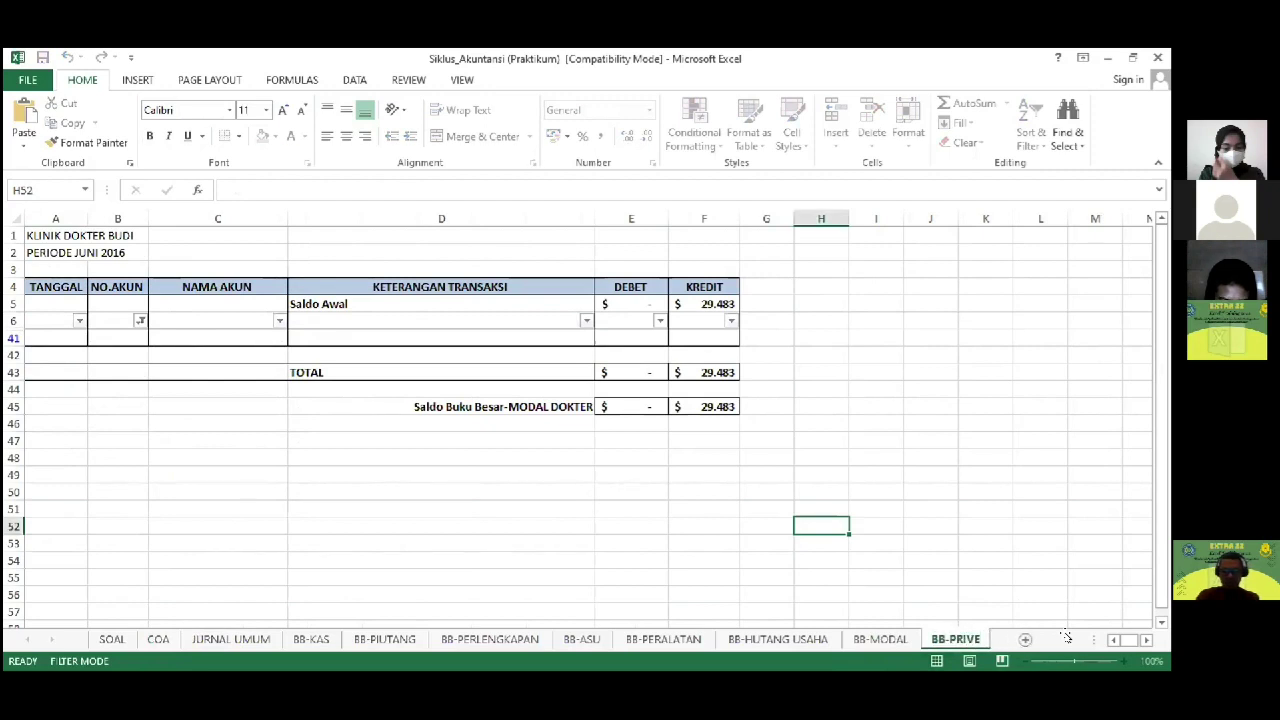
key(Return)
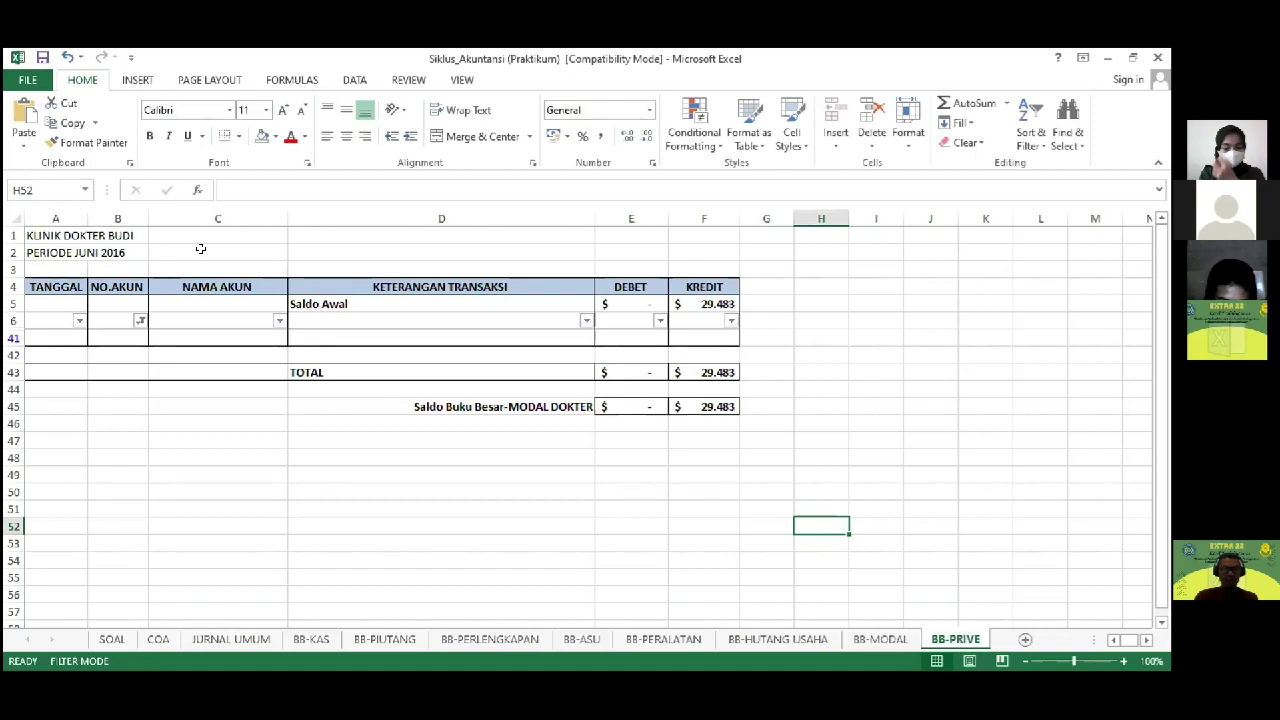
Step: Filter the NO.AKUN column of the BB-PRIVE sheet to show account 32 together with the blanks
click(139, 319)
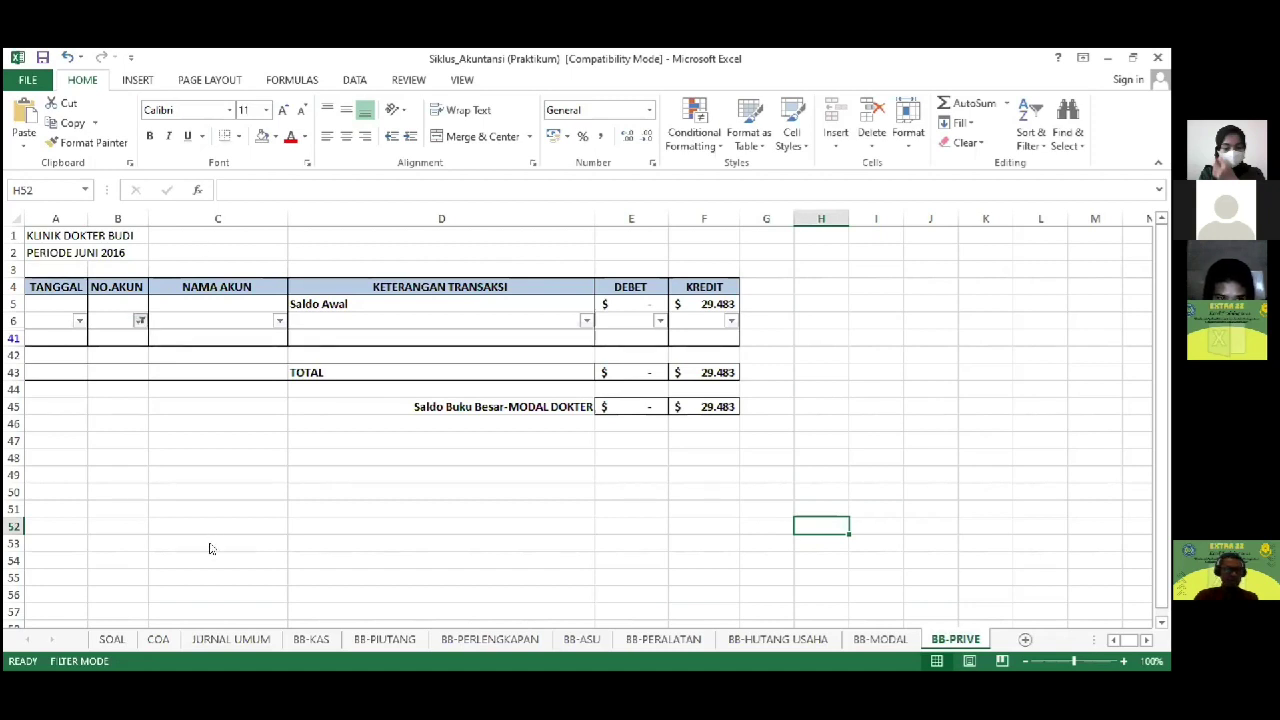
click(203, 567)
click(265, 632)
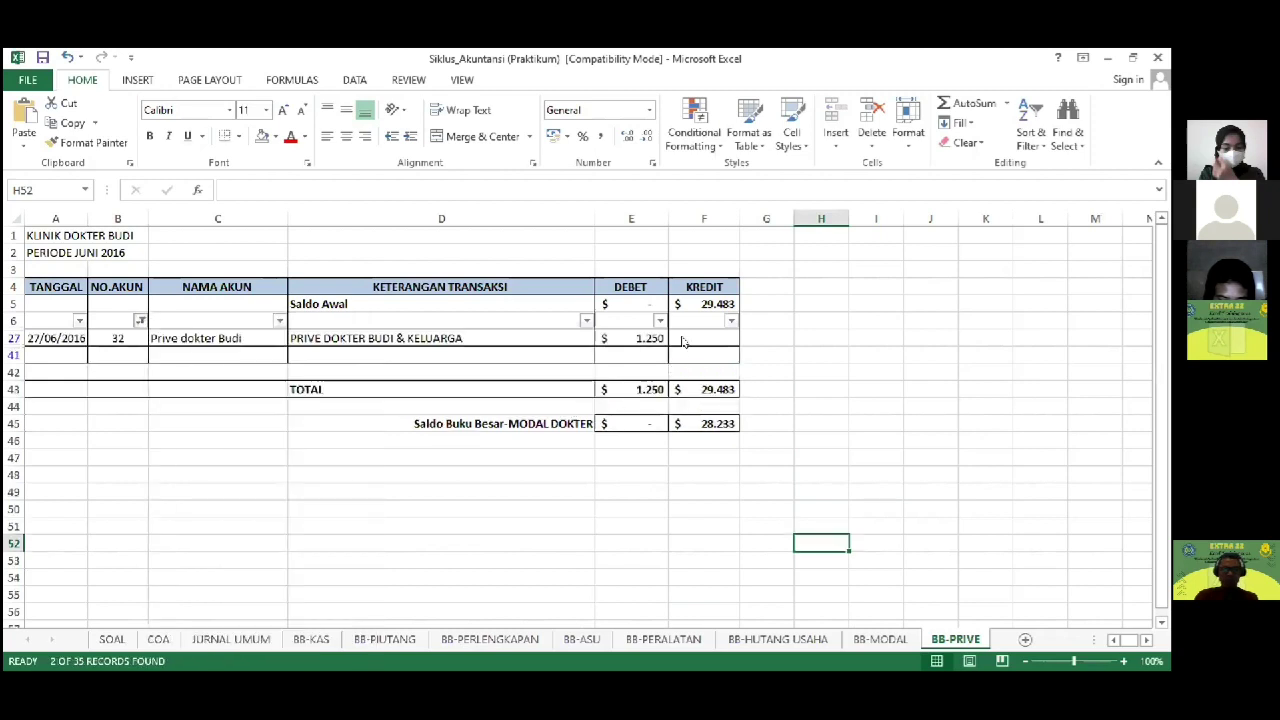
Step: Link the opening credit balance in F5 of BB-PRIVE to the Prive account's opening balance with =COA!E10
click(716, 310)
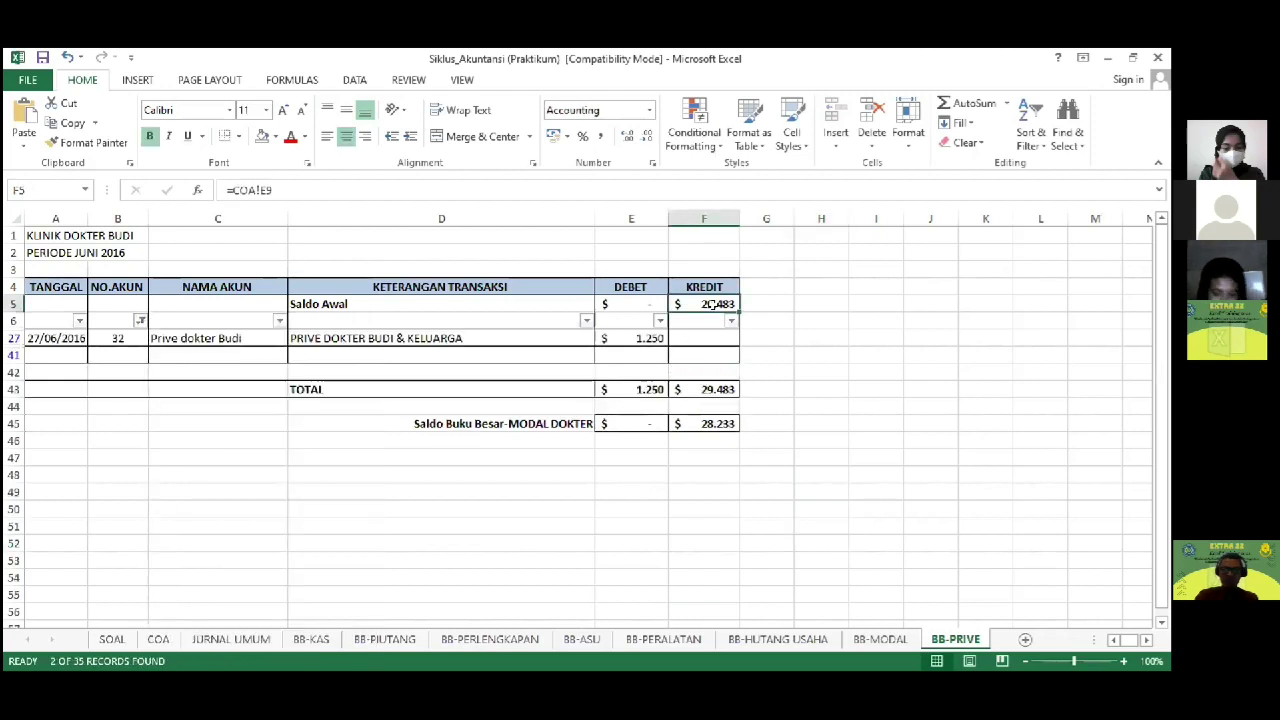
text(=)
click(158, 639)
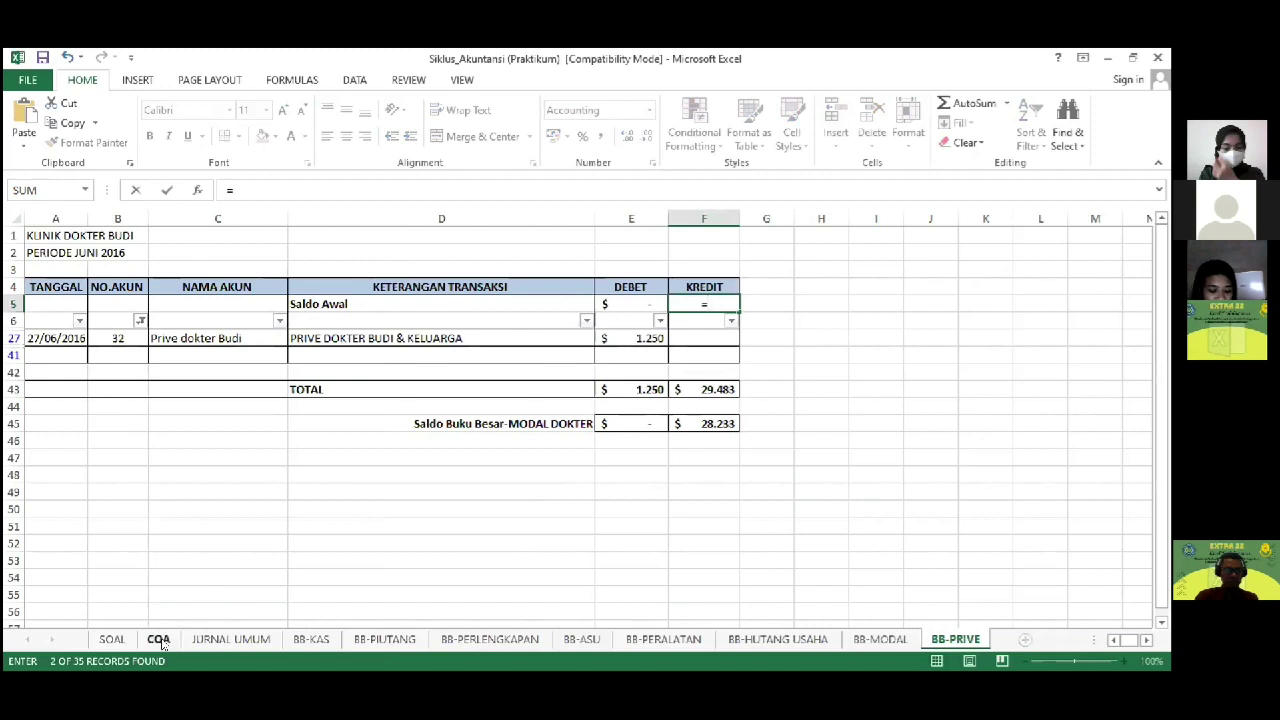
click(300, 392)
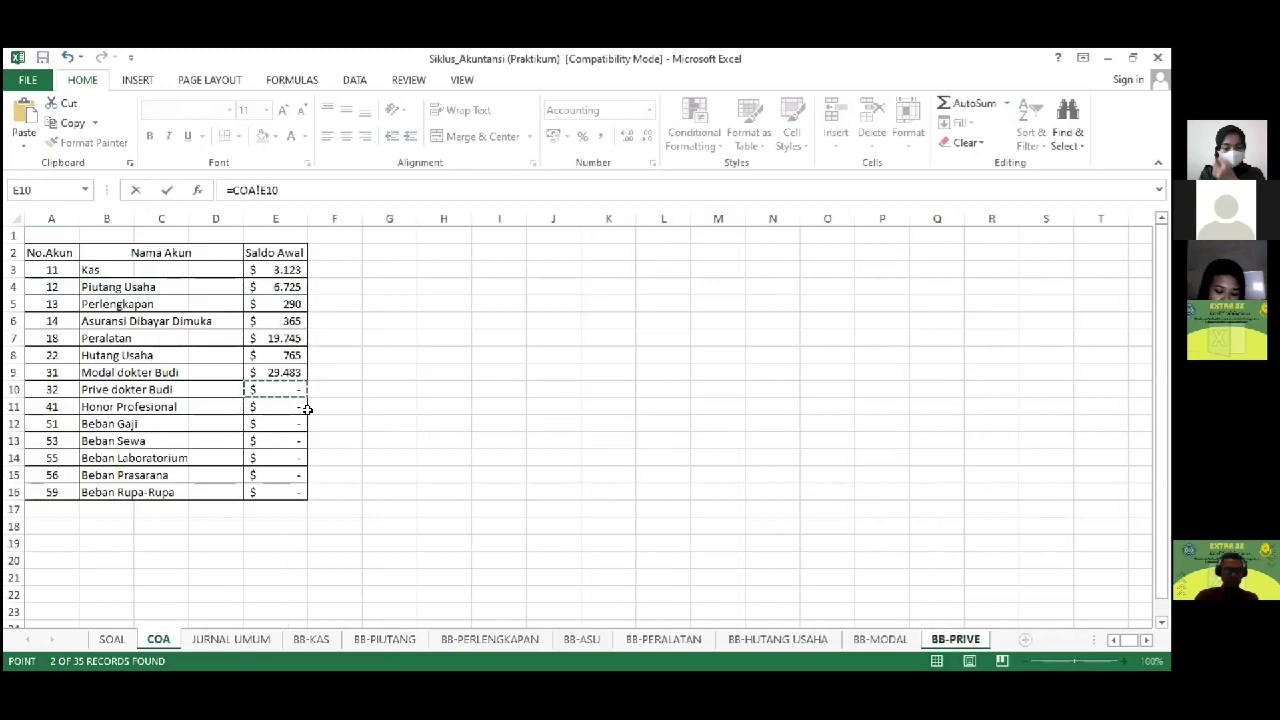
key(Return)
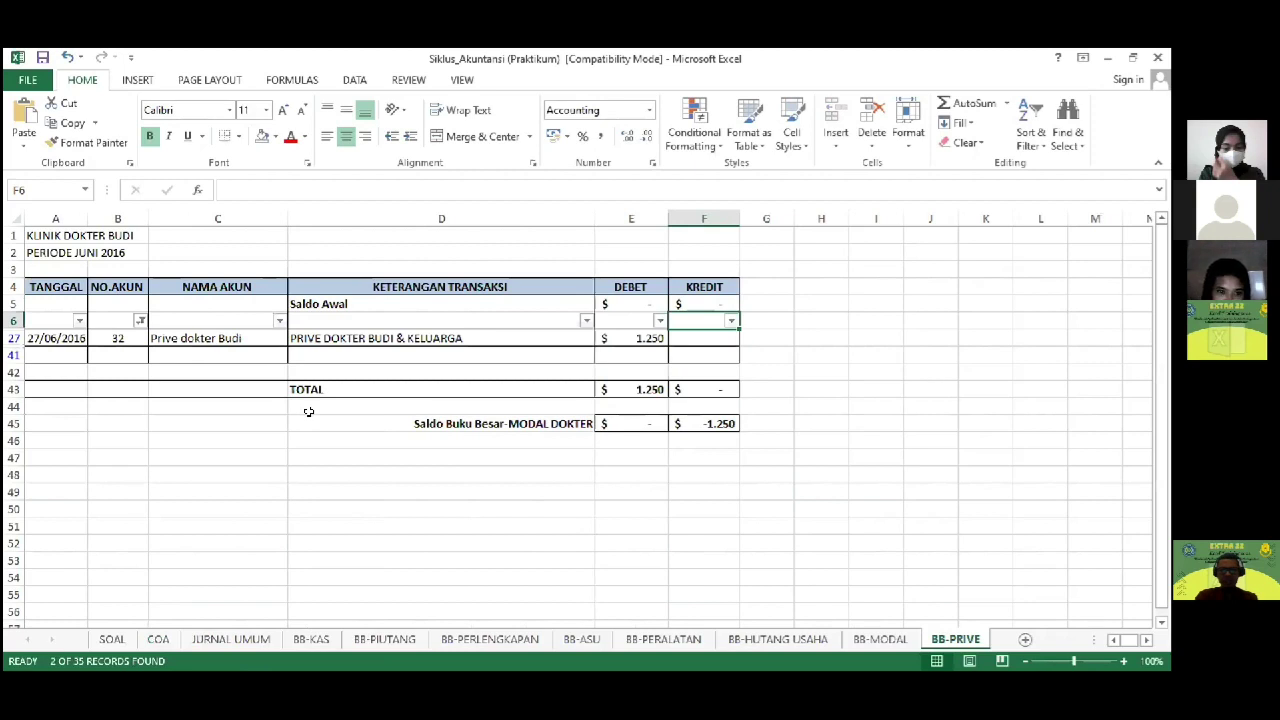
Step: Move the closing balance of BB-PRIVE to the debit side with =E43-F43 in E45, replacing the credit formula in F45 with zero
key(Down)
key(Down)
key(Down)
key(Down)
key(Down)
key(Down)
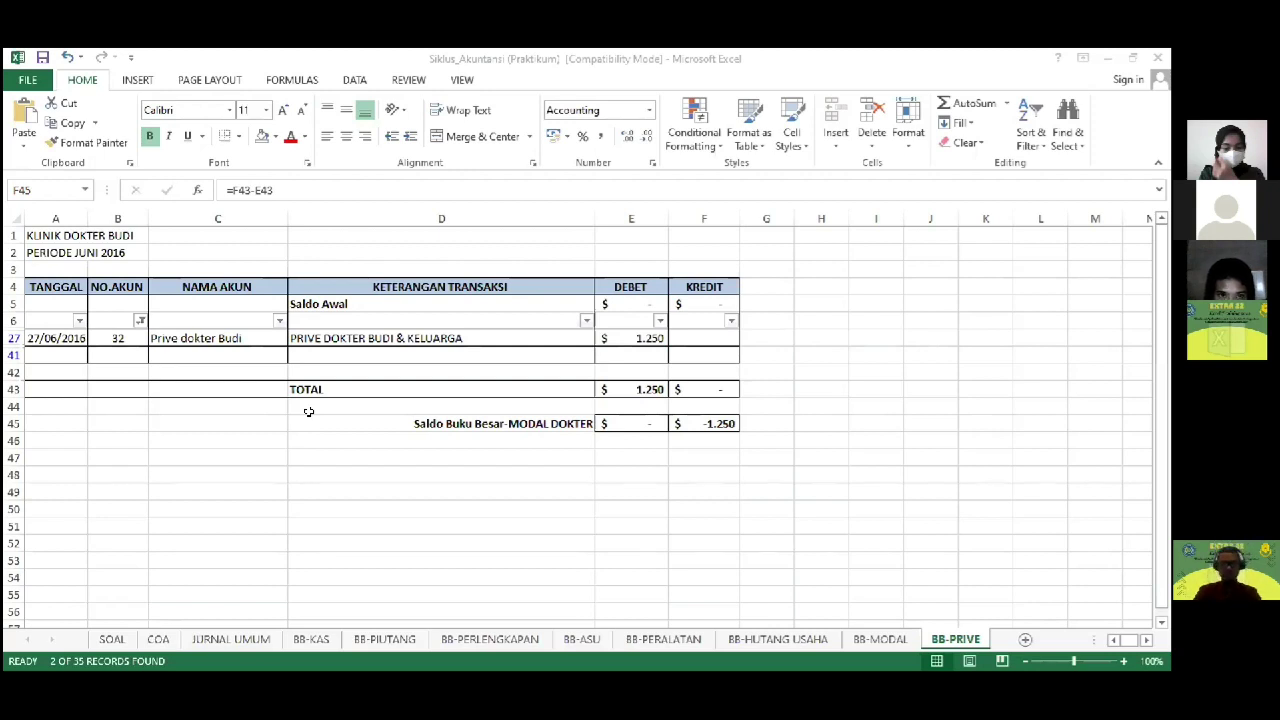
key(Left)
key(Right)
key(F2)
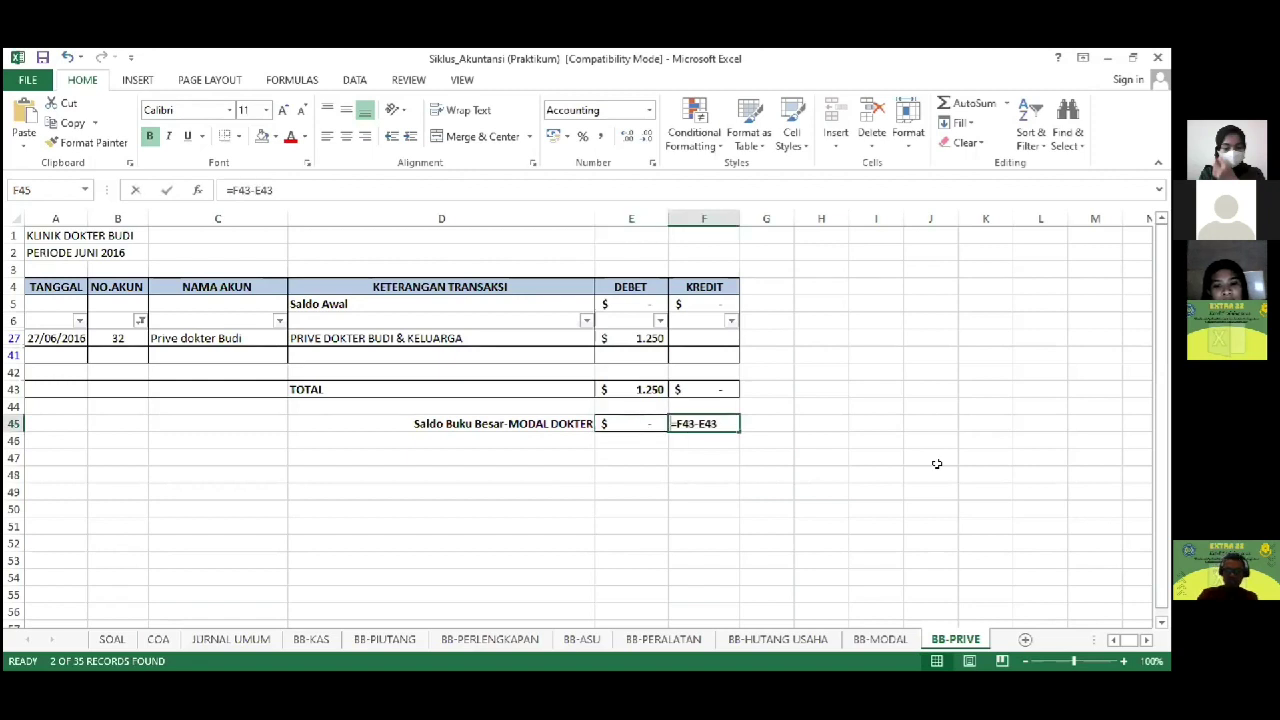
key(Tab)
key(Left)
key(Left)
text(=)
key(Up)
key(Up)
text(-)
key(Right)
key(Up)
key(Up)
key(Return)
Step: Check the SUBTOTAL formulas of the debit and credit totals in E43 and F43 of BB-PRIVE
key(Up)
key(Up)
key(Up)
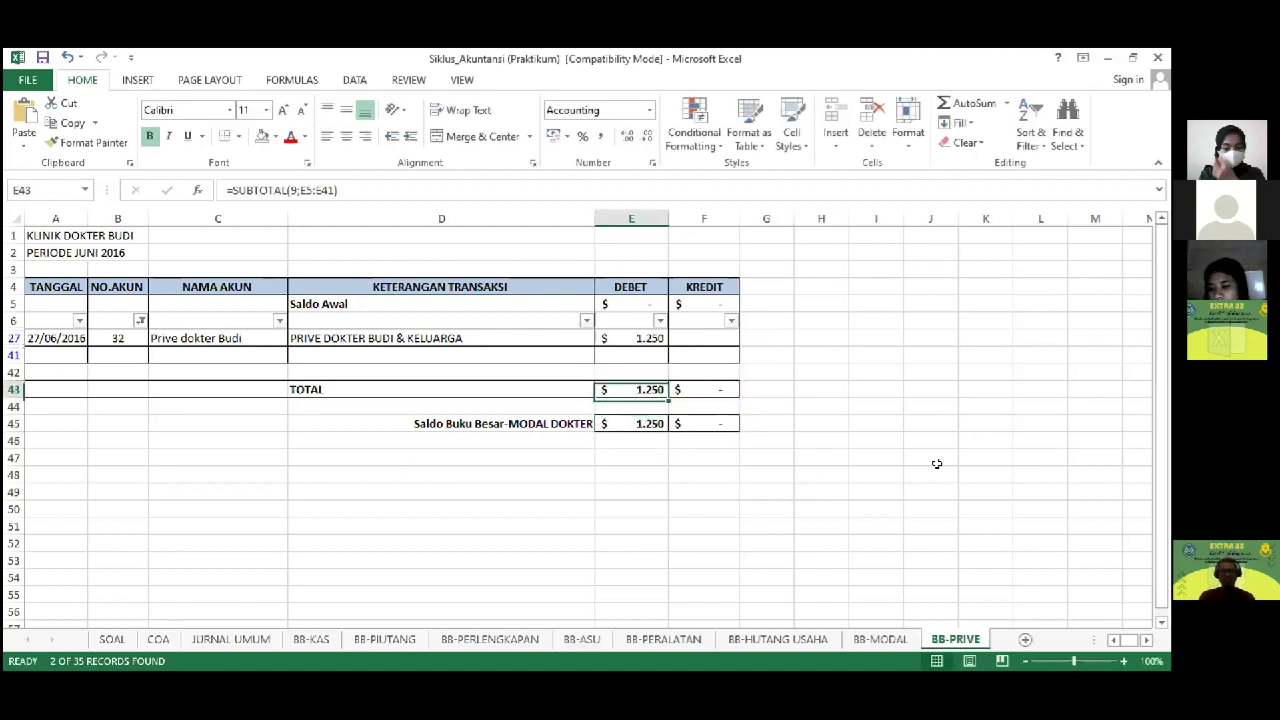
key(F2)
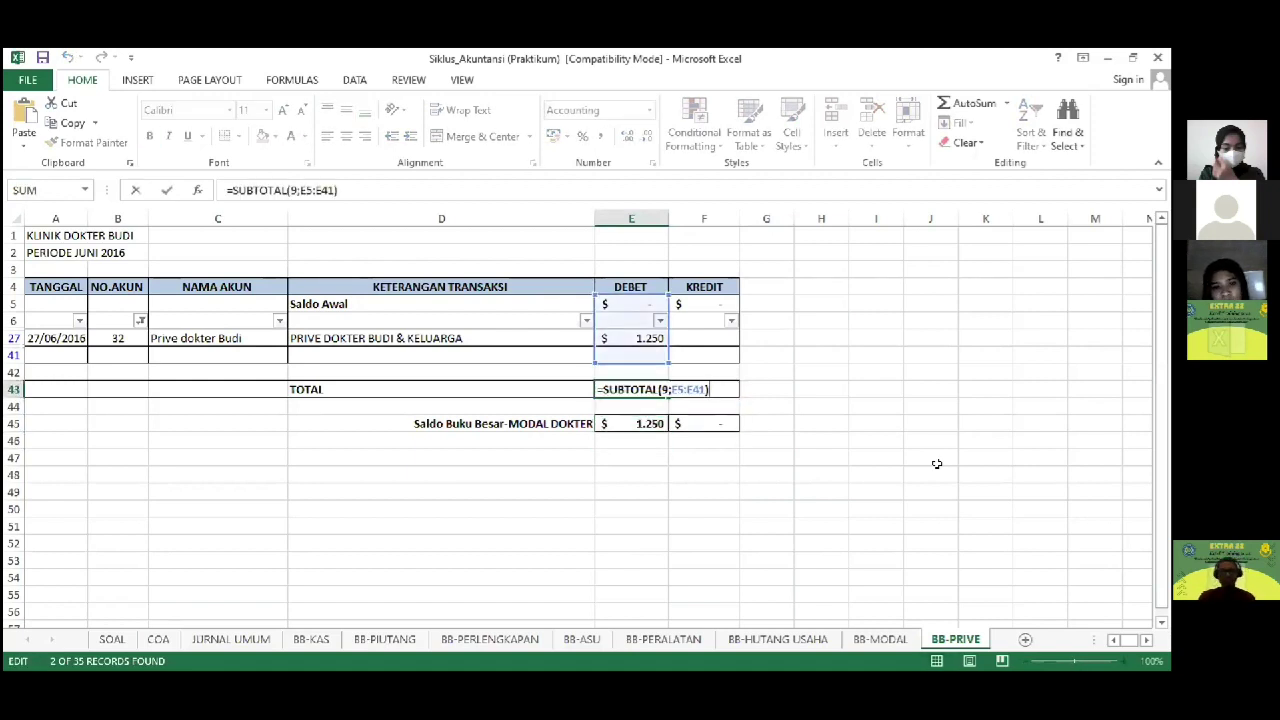
key(Escape)
key(Right)
key(F2)
key(Escape)
Step: Change the closing balance label in D45 of BB-PRIVE to "Saldo Buku Besar-PRIVE DOKTER" and save the workbook
key(Left)
key(Down)
key(Down)
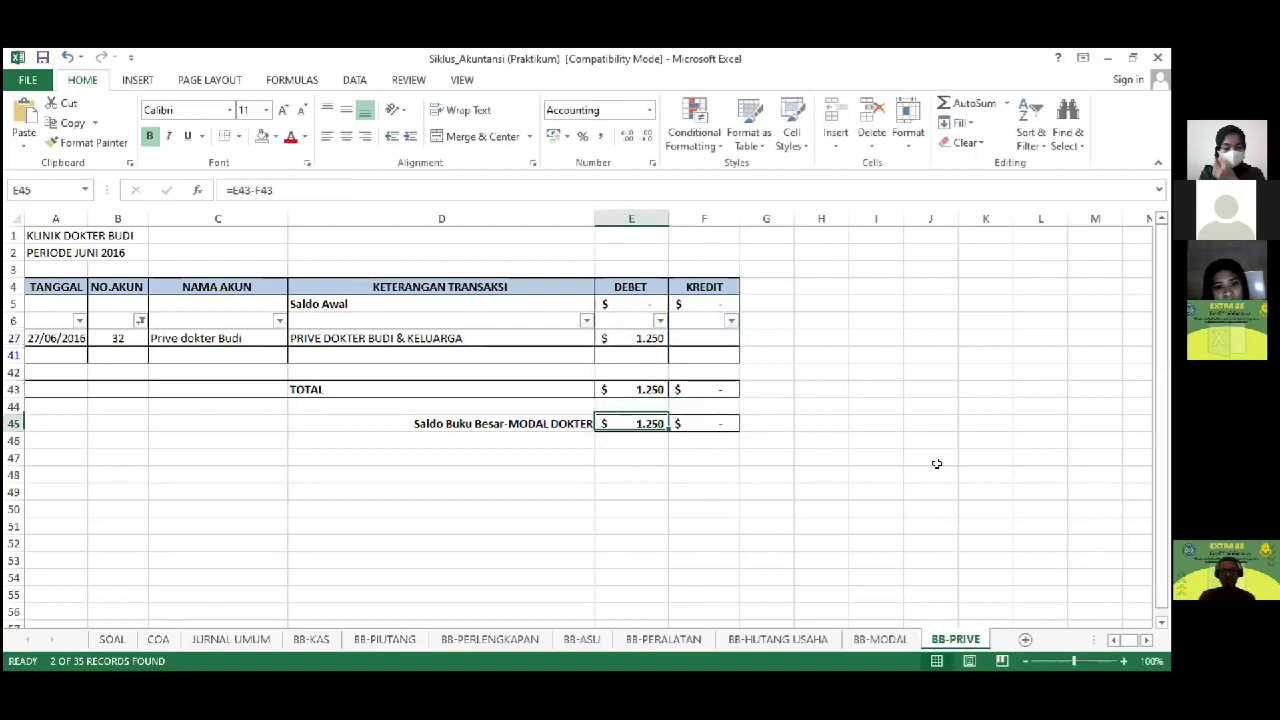
key(Left)
key(F2)
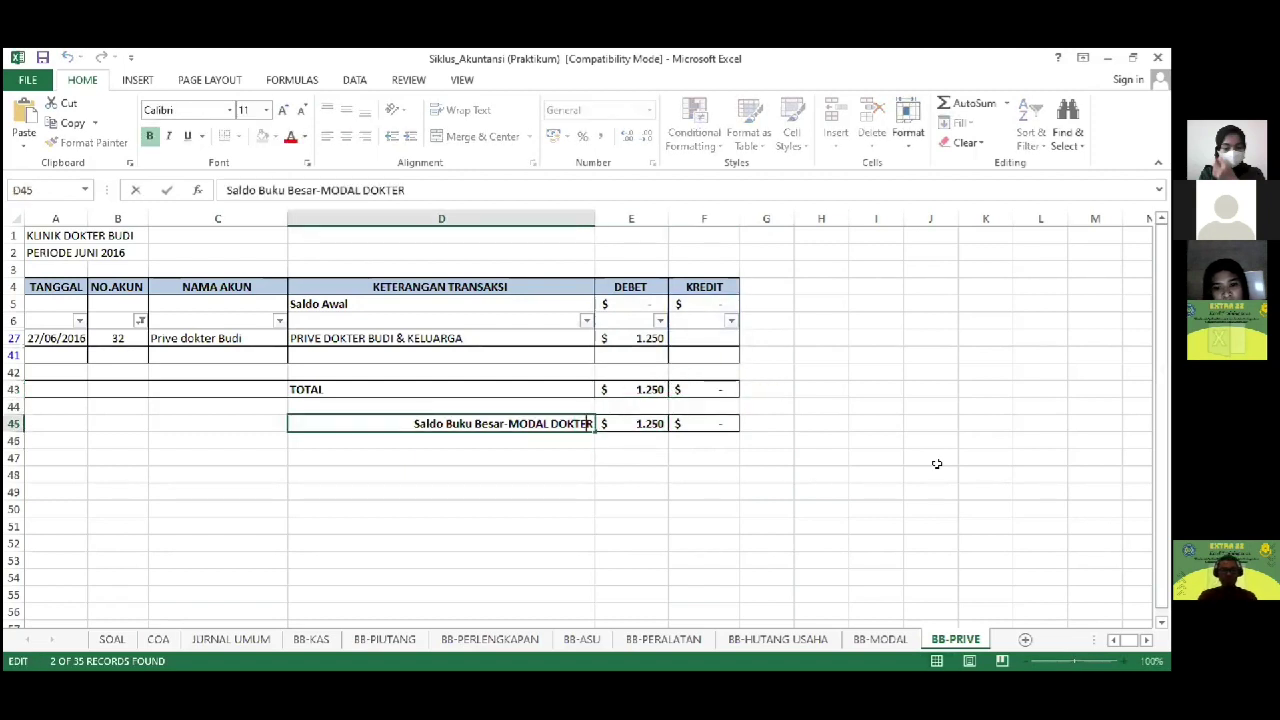
key(shift+Left)
key(shift+Left)
key(shift+Left)
key(shift+Left)
key(shift+Left)
key(shift+Left)
text(PRIVE)
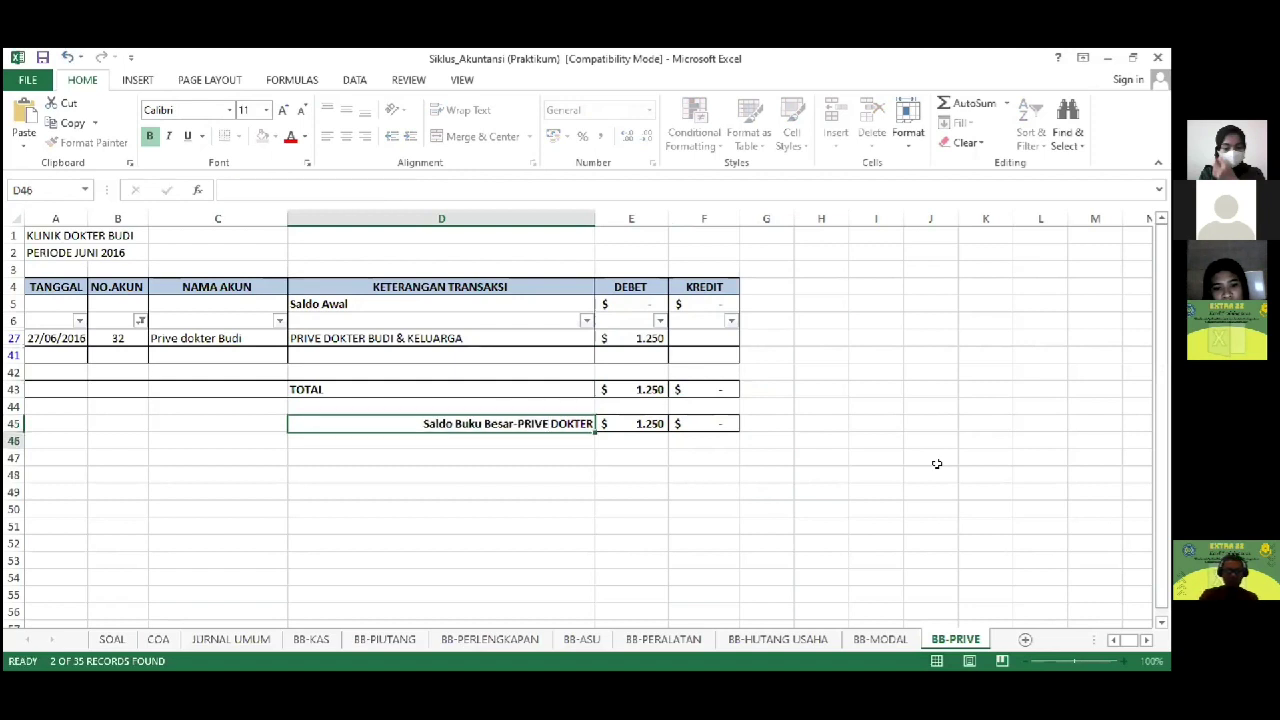
key(Return)
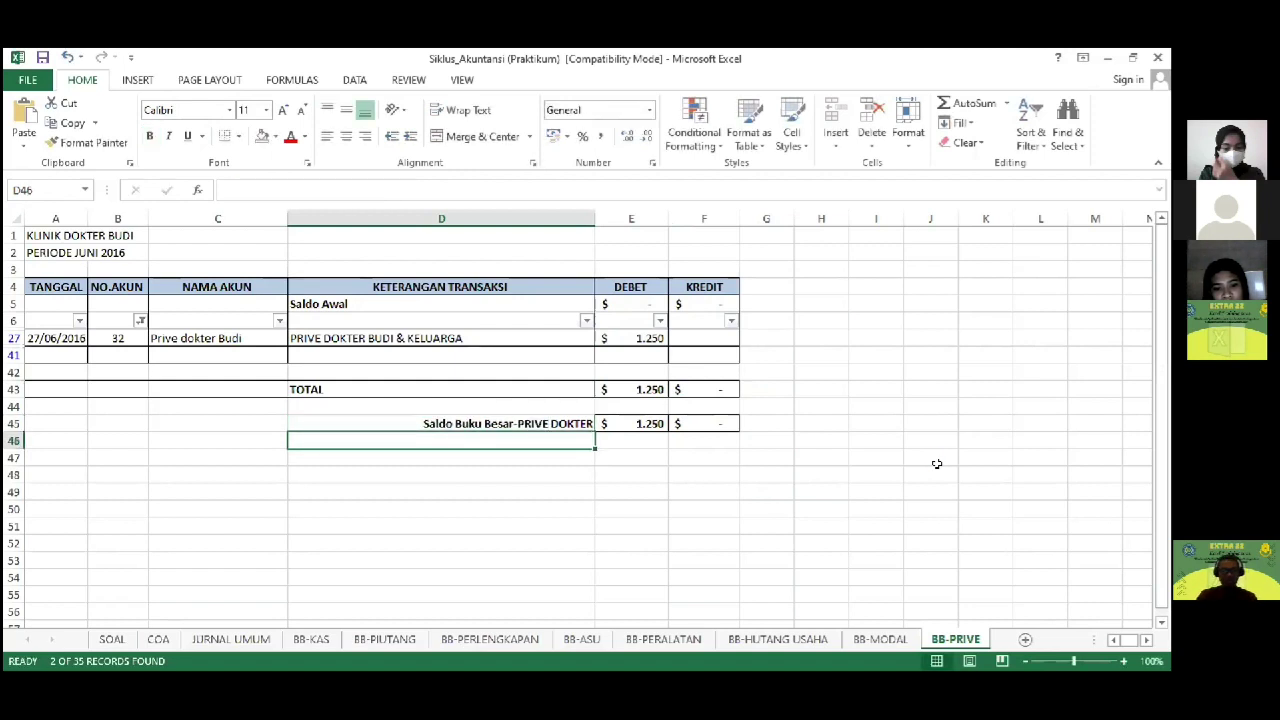
key(ctrl+s)
key(Return)
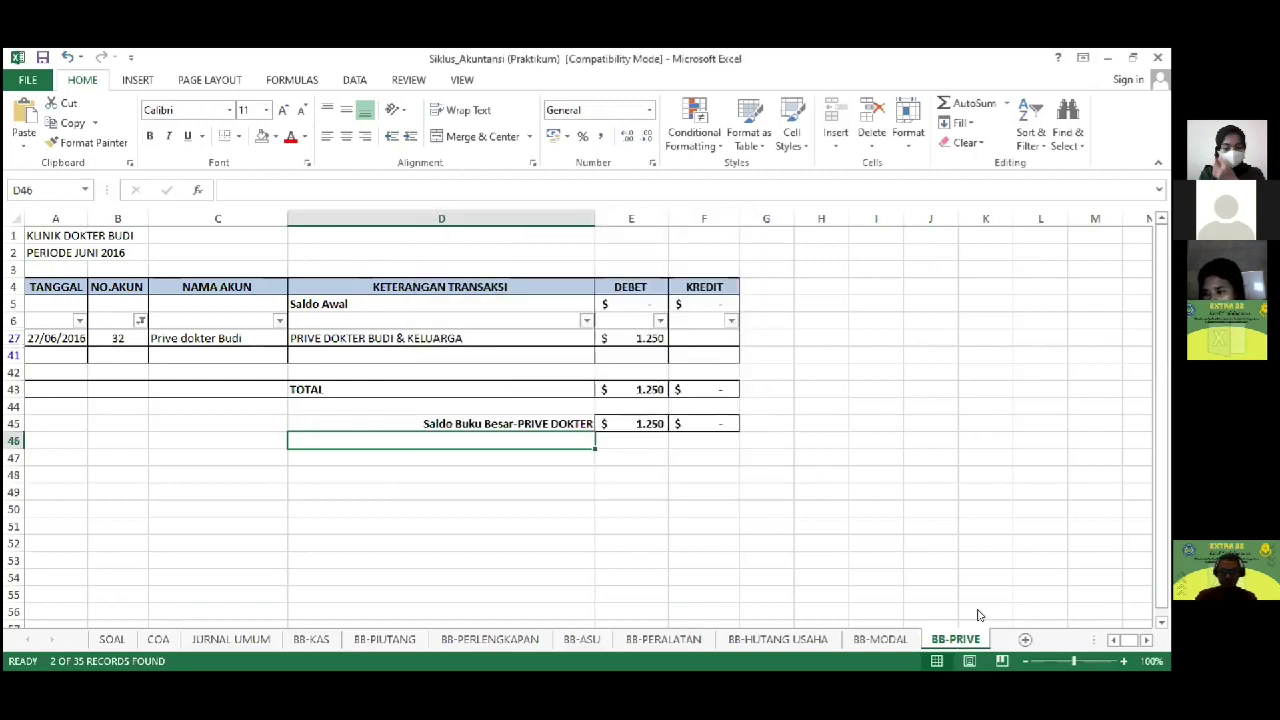
Step: Duplicate the BB-PRIVE sheet and place the copy directly after the original
right_click(965, 639)
click(1012, 500)
drag(1134, 511, 1134, 529)
click(938, 540)
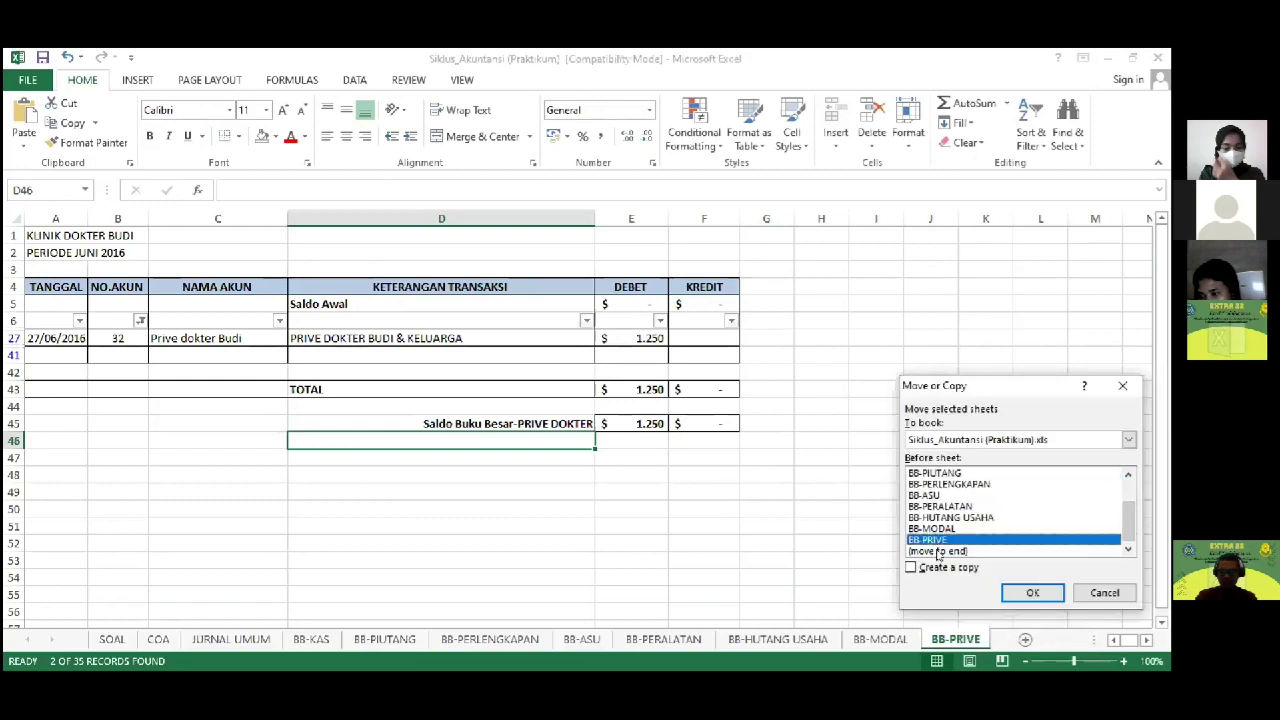
click(940, 567)
click(1038, 594)
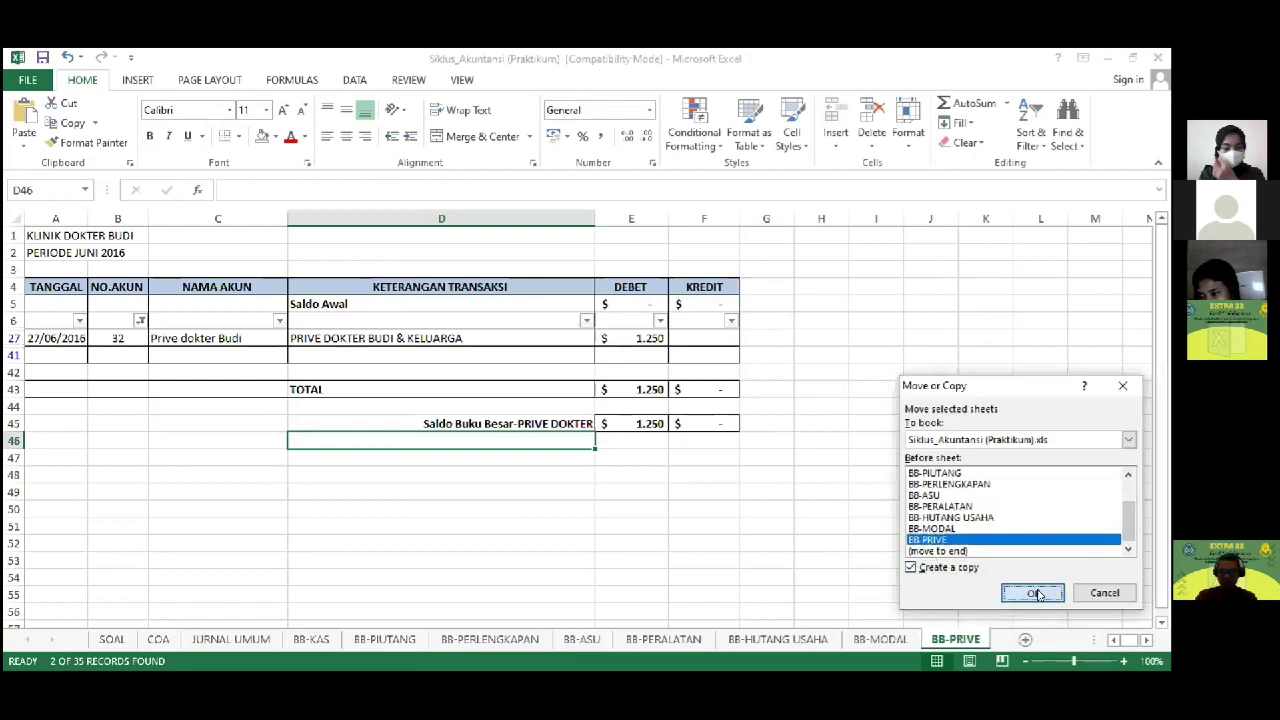
click(1022, 645)
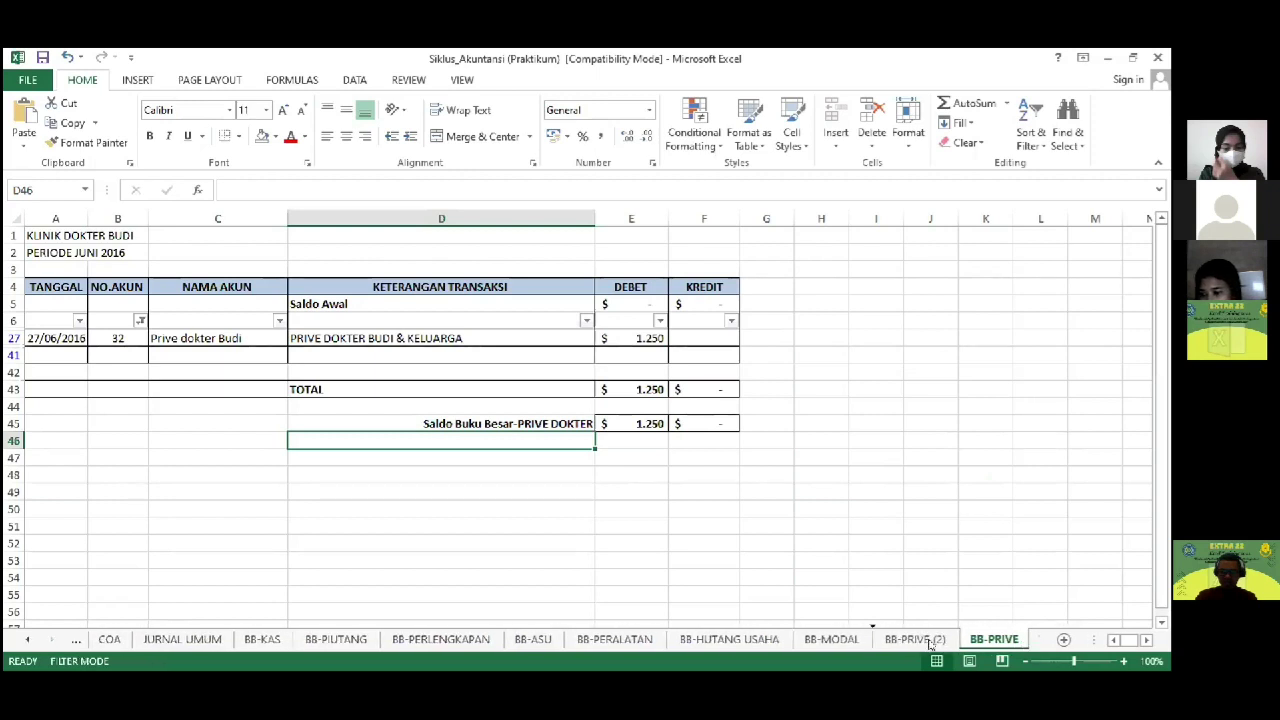
drag(930, 643, 931, 644)
Step: Check the Honor Profesional account in row 11 of the COA sheet and rename the BB-PRIVE copy as BB-HONOR
click(109, 639)
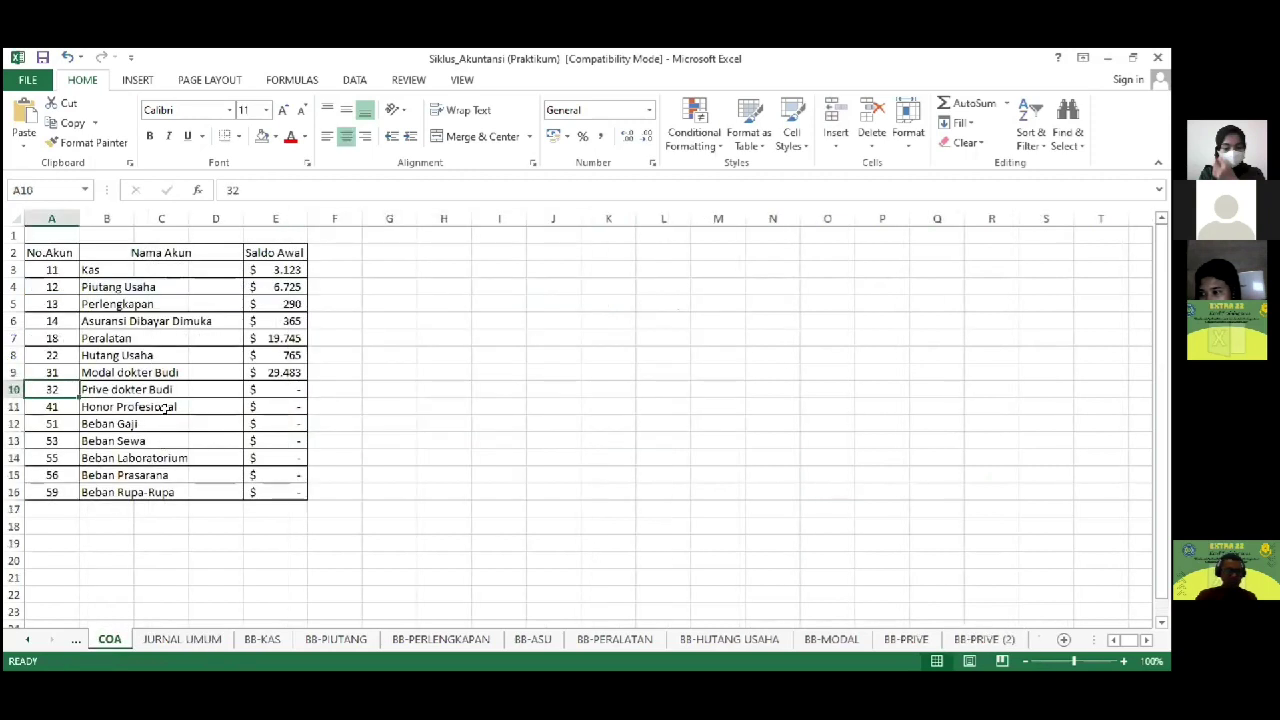
click(165, 407)
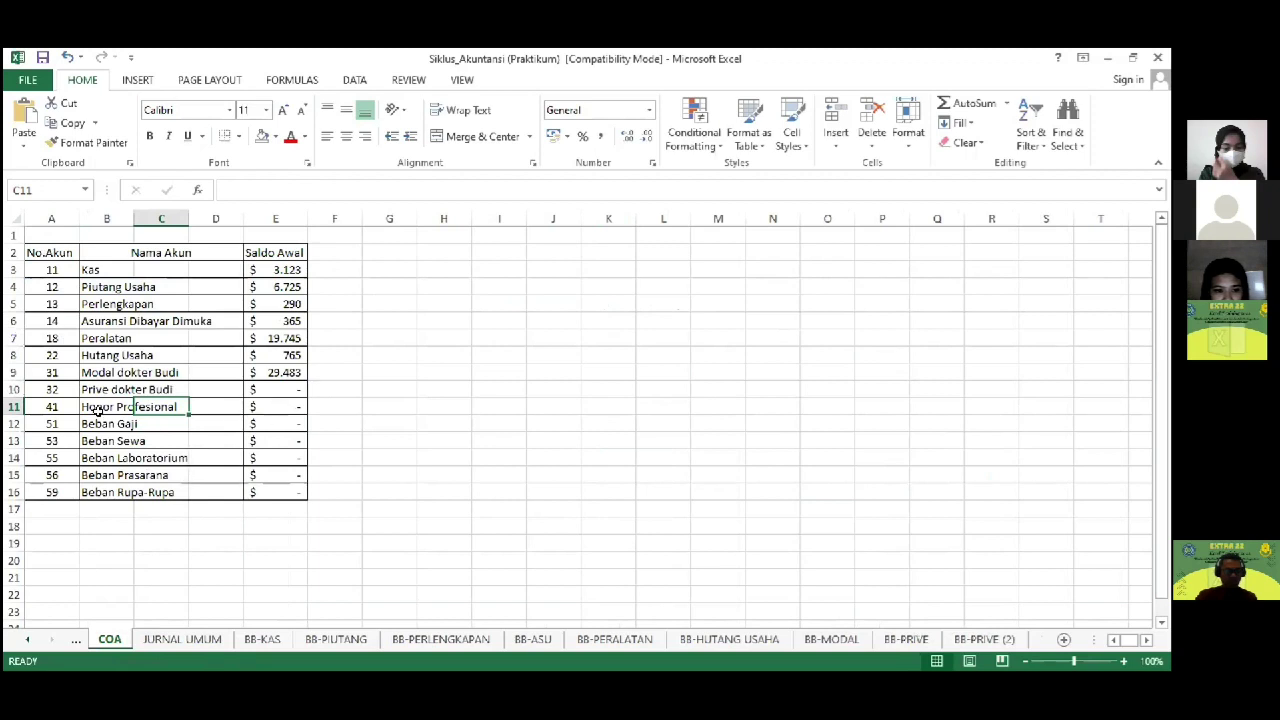
click(97, 410)
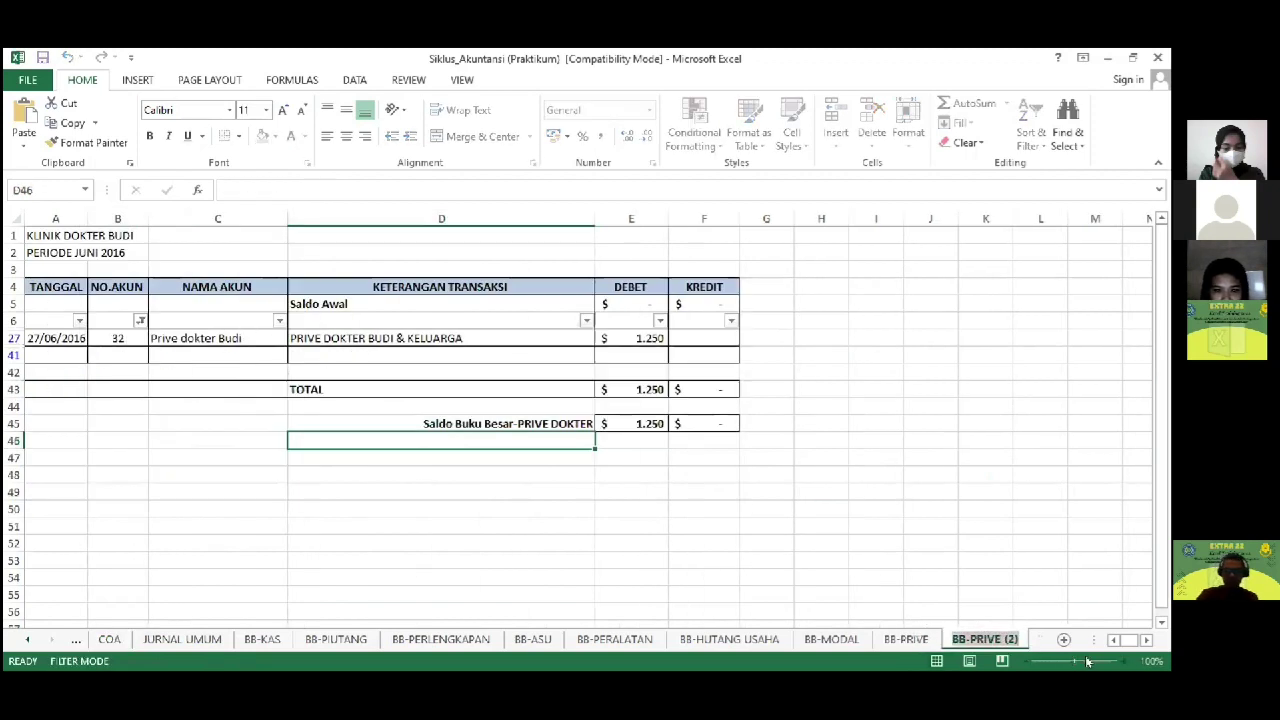
text(BB-HONOR)
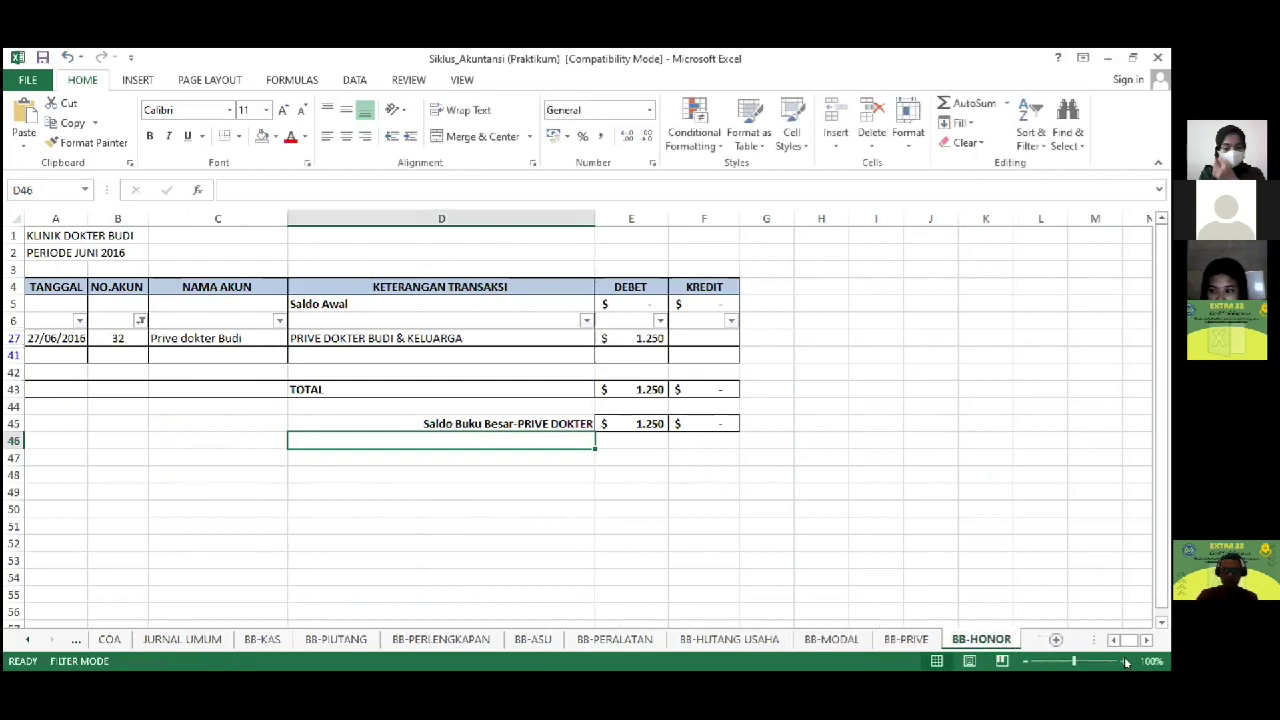
key(Return)
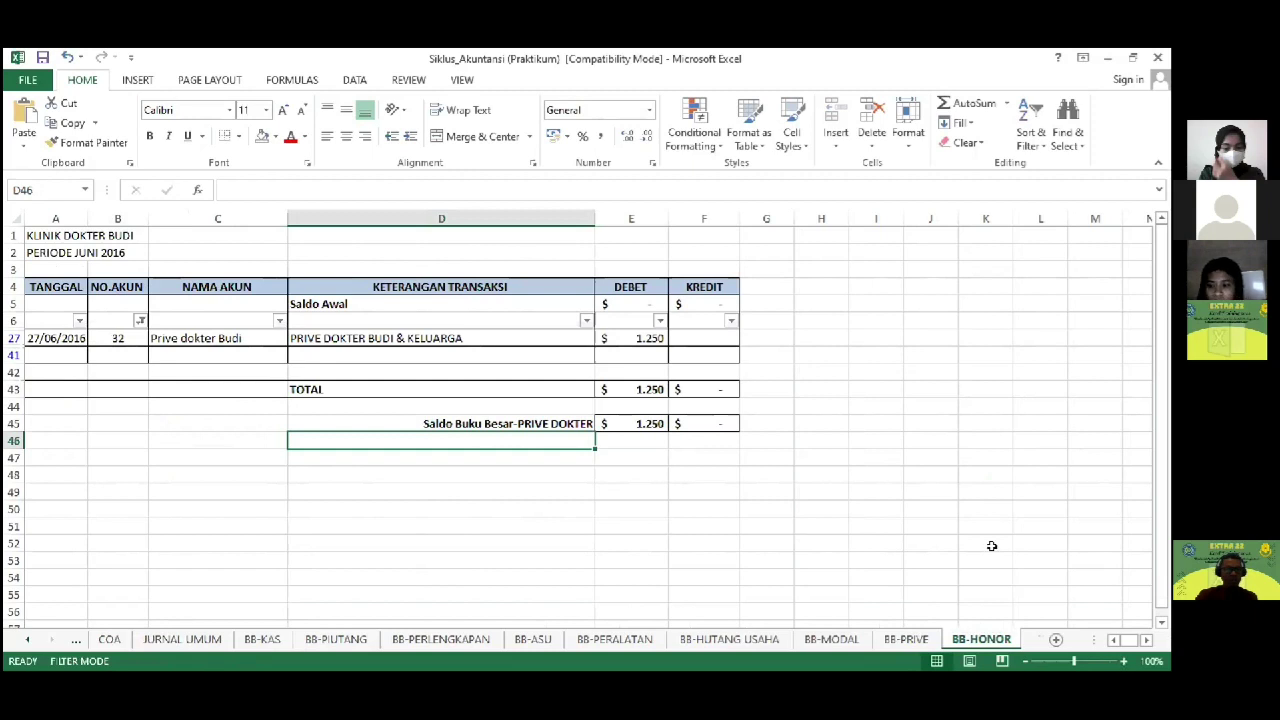
Step: Filter the NO.AKUN column of BB-HONOR to show only account 41
click(118, 334)
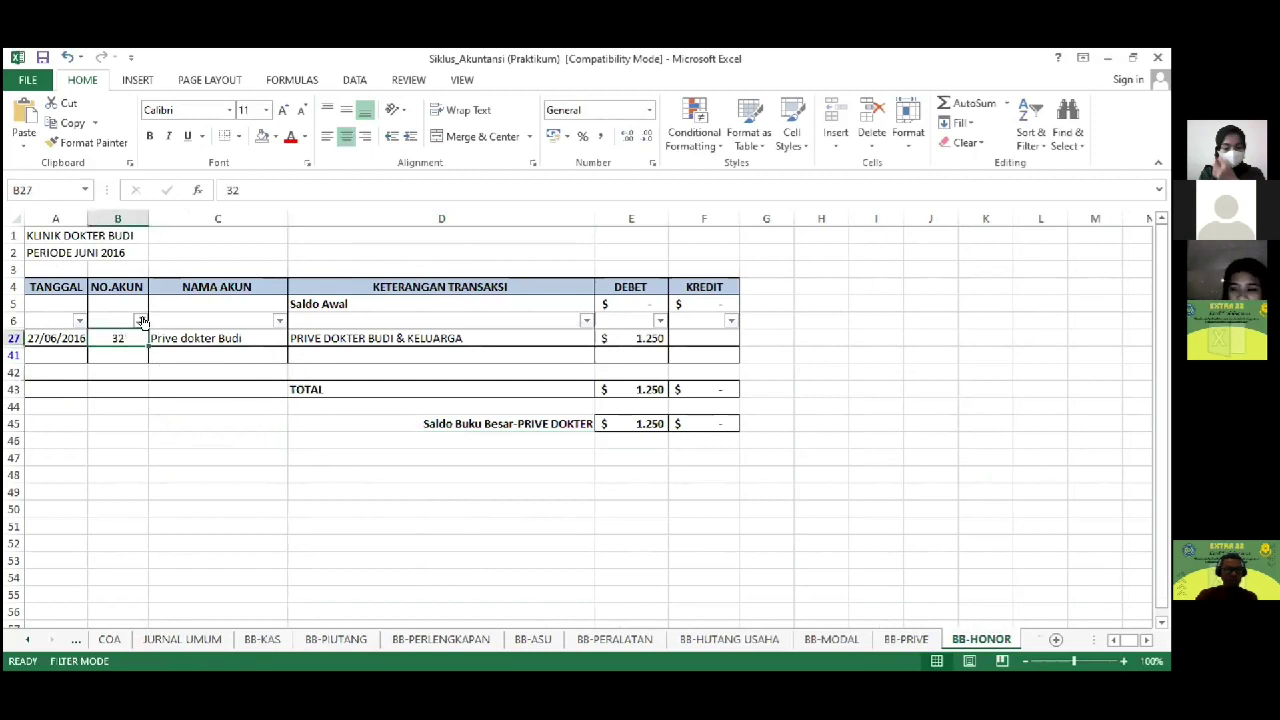
click(136, 320)
click(199, 567)
click(199, 581)
click(266, 630)
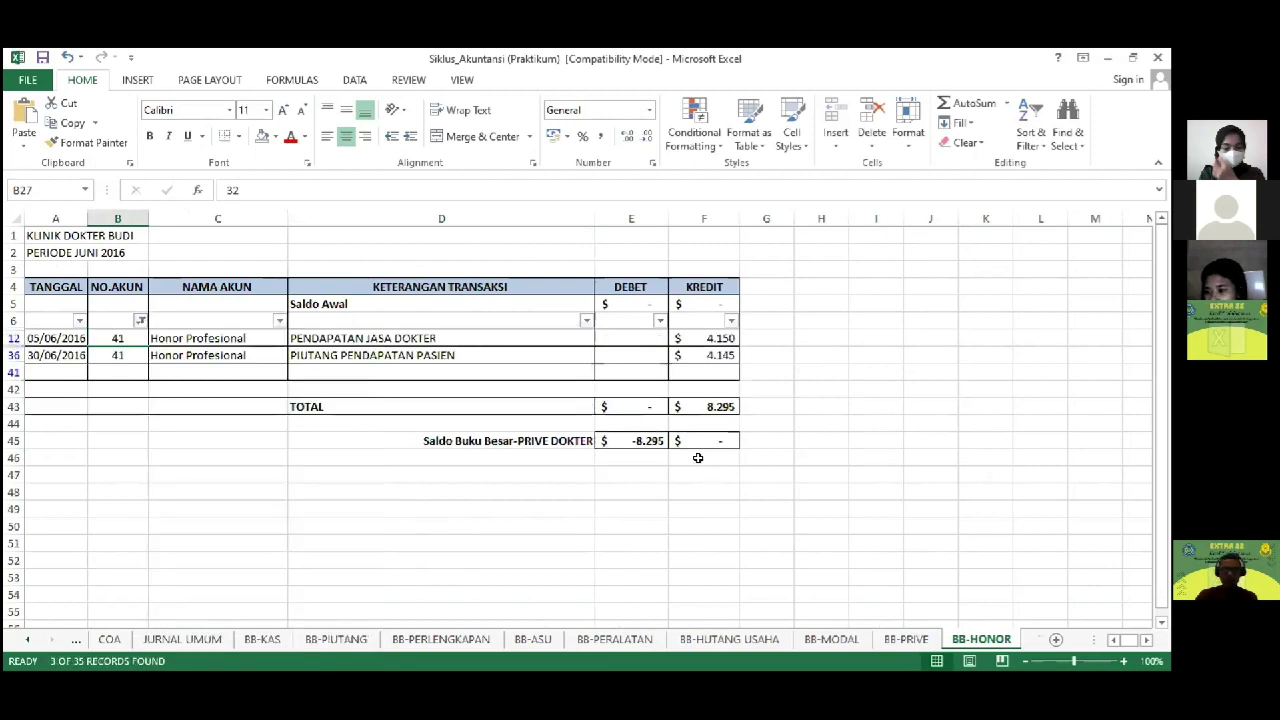
Step: Replace the closing debit balance formula in E45 of BB-HONOR with 0
click(645, 441)
key(F2)
key(BackSpace)
key(BackSpace)
key(BackSpace)
key(BackSpace)
key(BackSpace)
key(BackSpace)
key(BackSpace)
key(BackSpace)
text(0)
key(Tab)
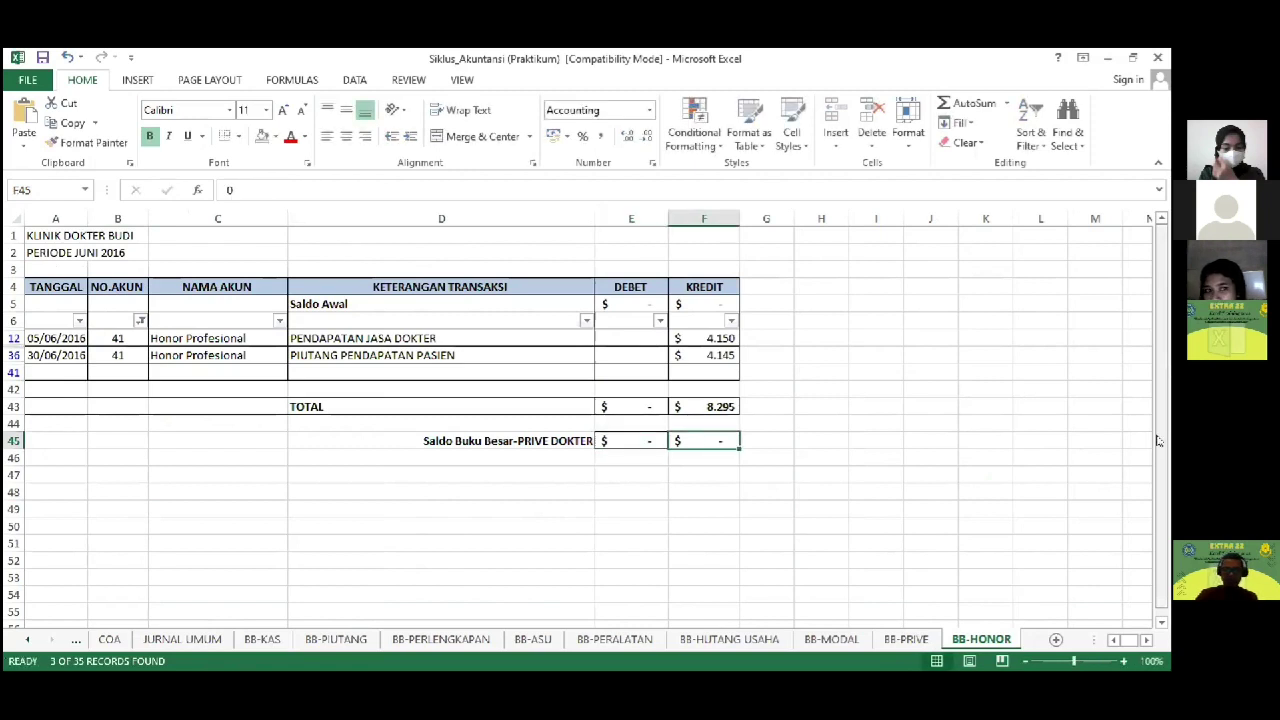
Step: Enter the closing credit balance in F45 of BB-HONOR as the credit total F43 minus the debit total E43
text(=)
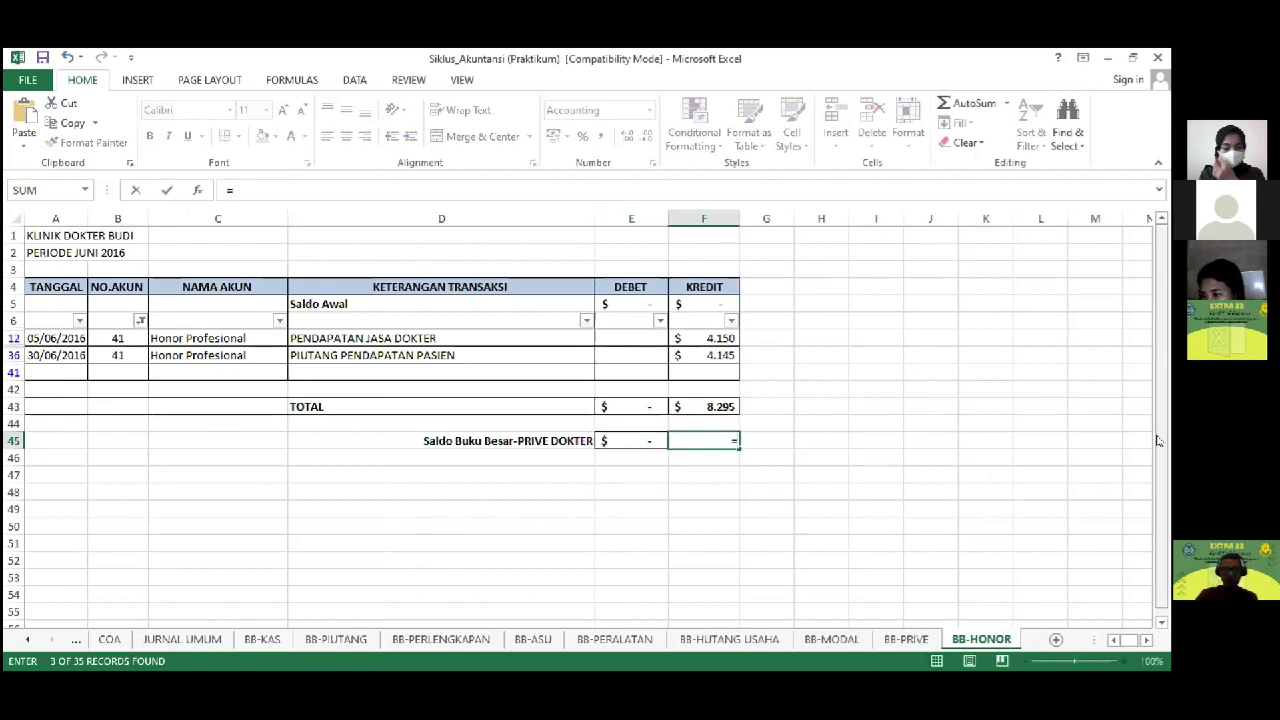
key(Up)
key(Up)
text(-)
key(Left)
key(Up)
key(Up)
key(Return)
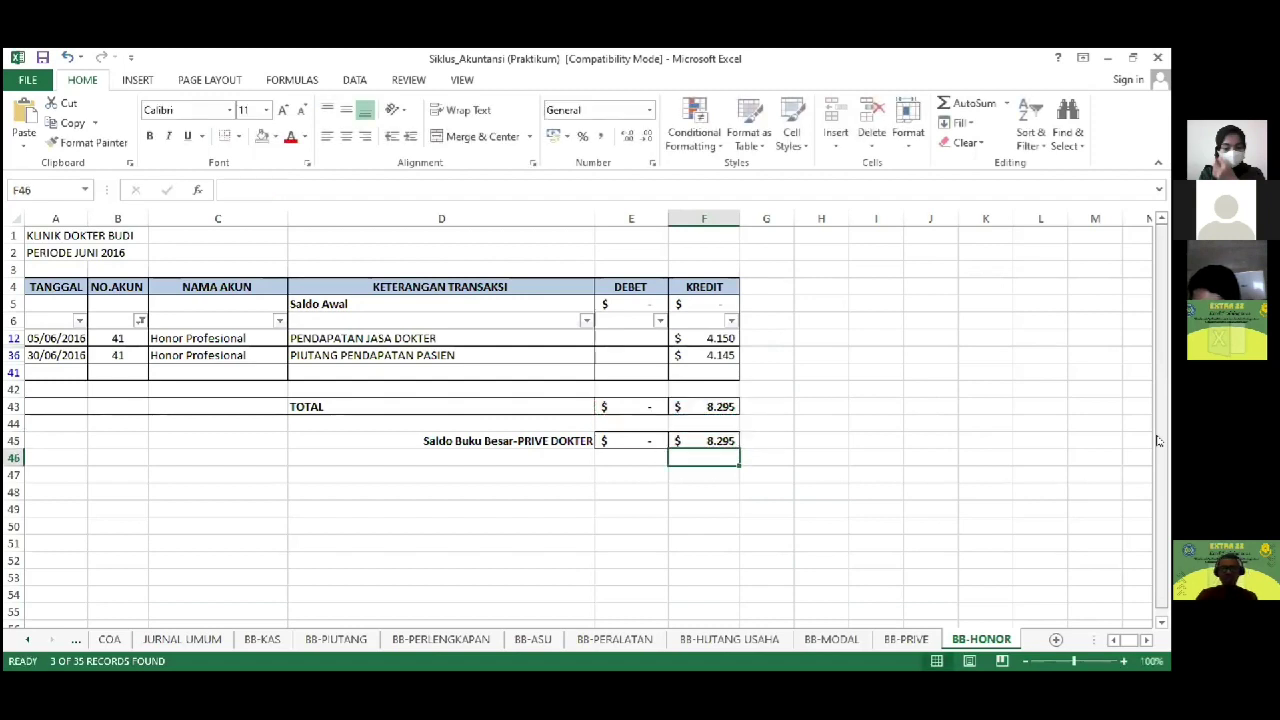
Step: Change the closing balance label in D45 of BB-HONOR to "Saldo Buku Besar-HONOR"
key(Left)
key(Up)
key(Left)
key(F2)
key(ctrl+shift+Left)
key(ctrl+shift+Left)
text(HONNO)
key(BackSpace)
key(BackSpace)
text(OR)
key(Return)
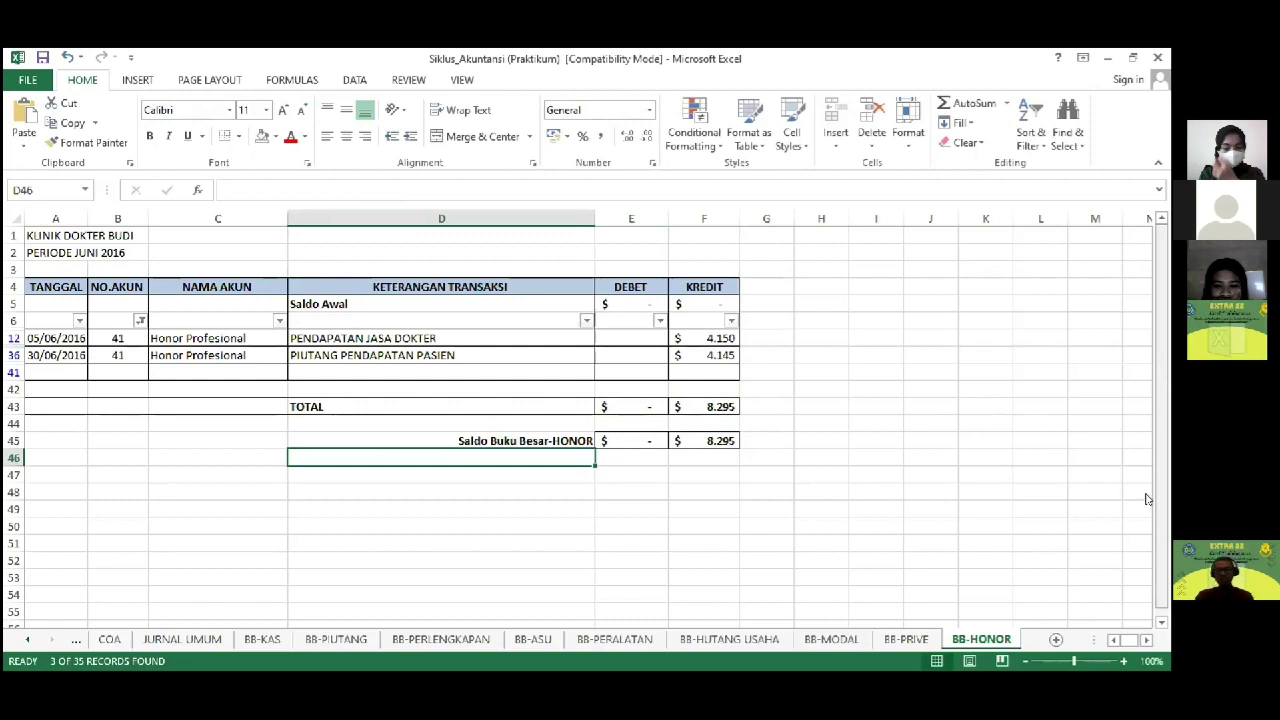
click(1022, 558)
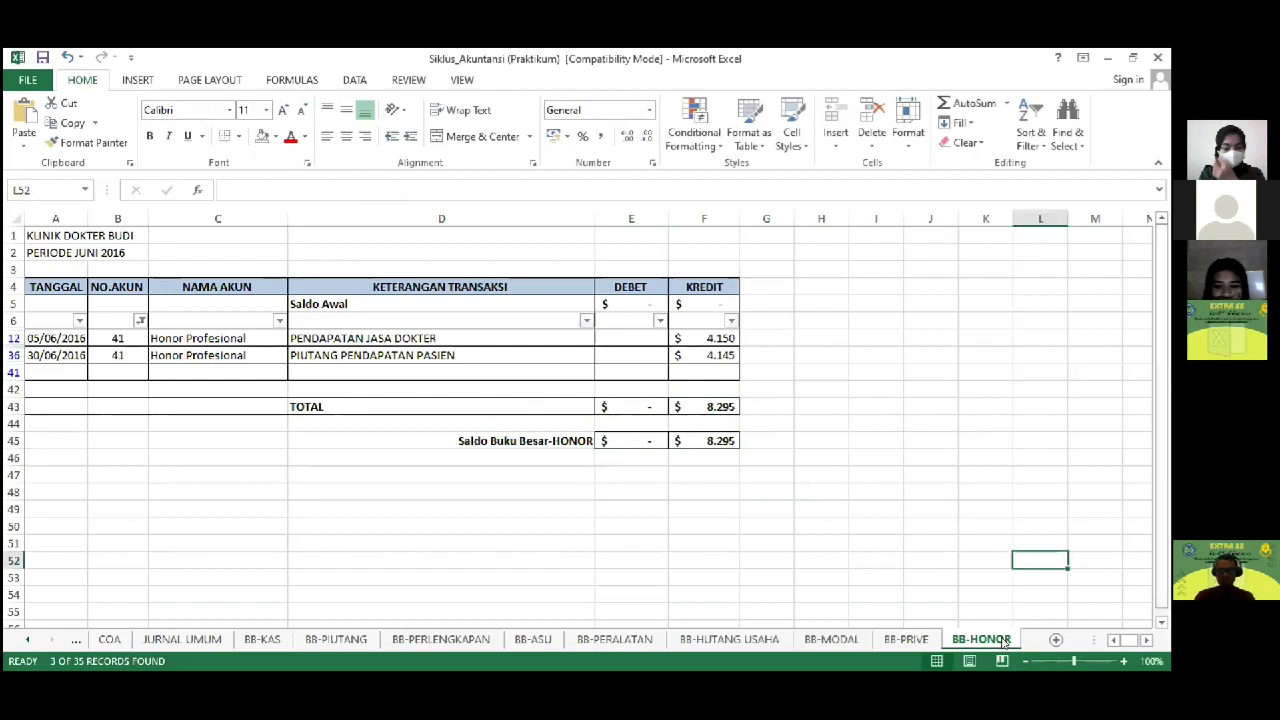
Step: Duplicate the BB-HONOR sheet and place the copy directly after the original
right_click(1004, 642)
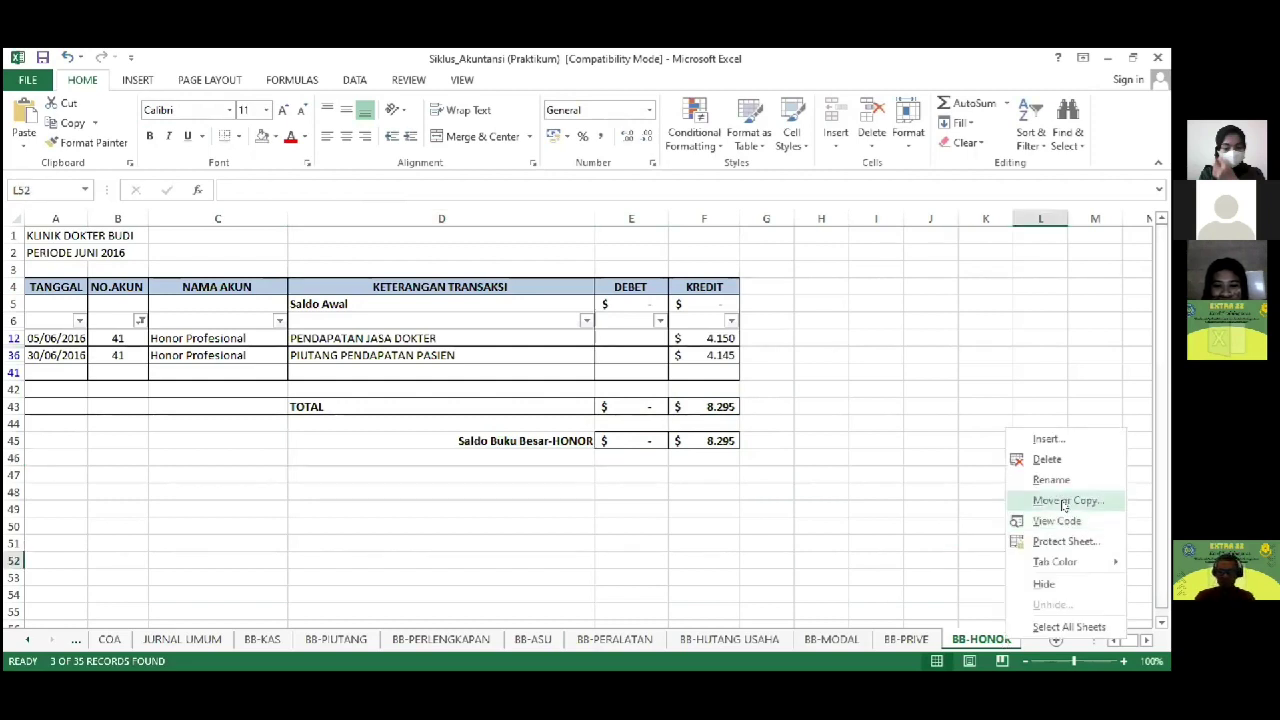
click(1063, 501)
scroll(1000, 520, down, 5)
click(968, 540)
click(975, 566)
click(1057, 591)
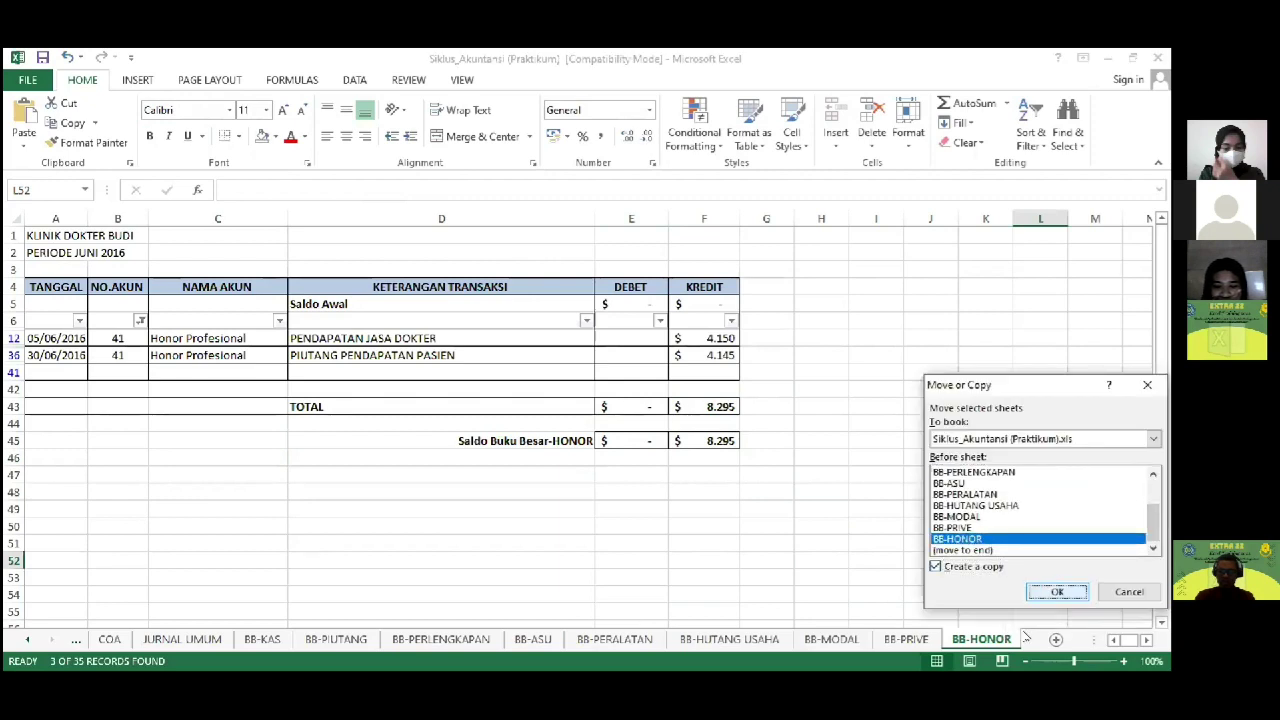
drag(872, 639, 900, 638)
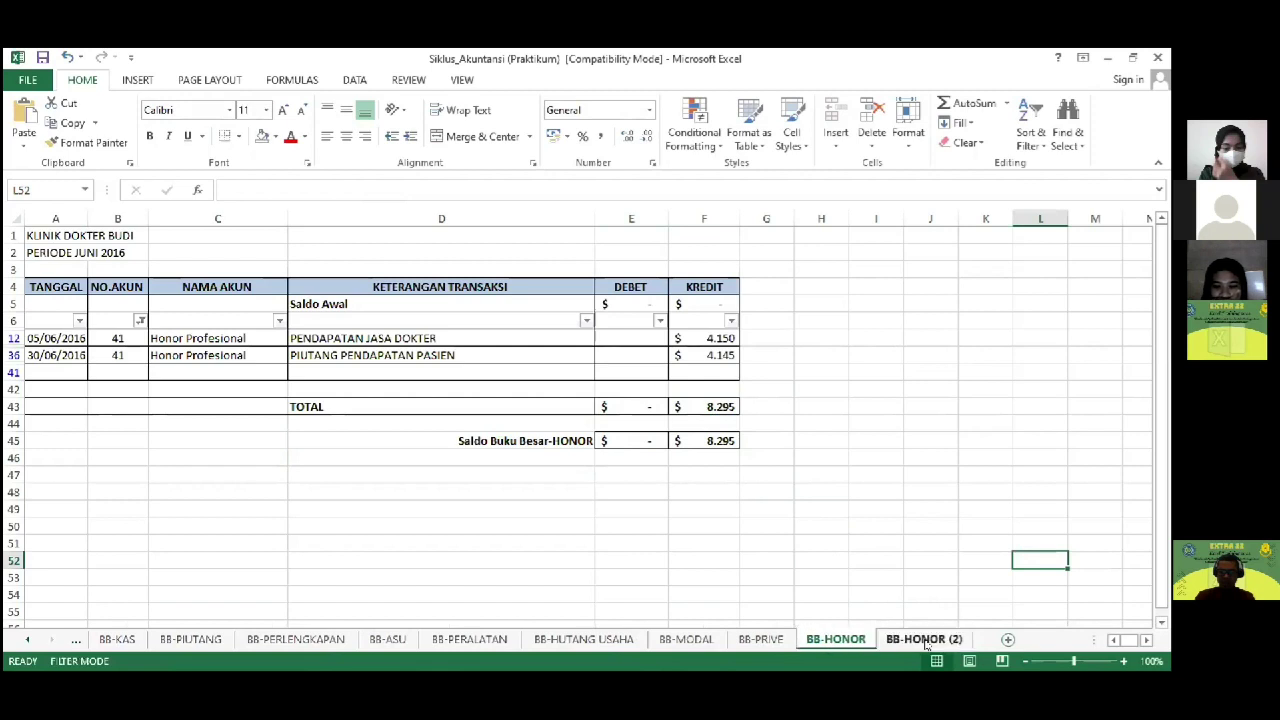
Step: Check the Beban Gaji account in row 12 of the COA sheet and rename the BB-HONOR copy as BB-GAJI
click(26, 639)
click(108, 639)
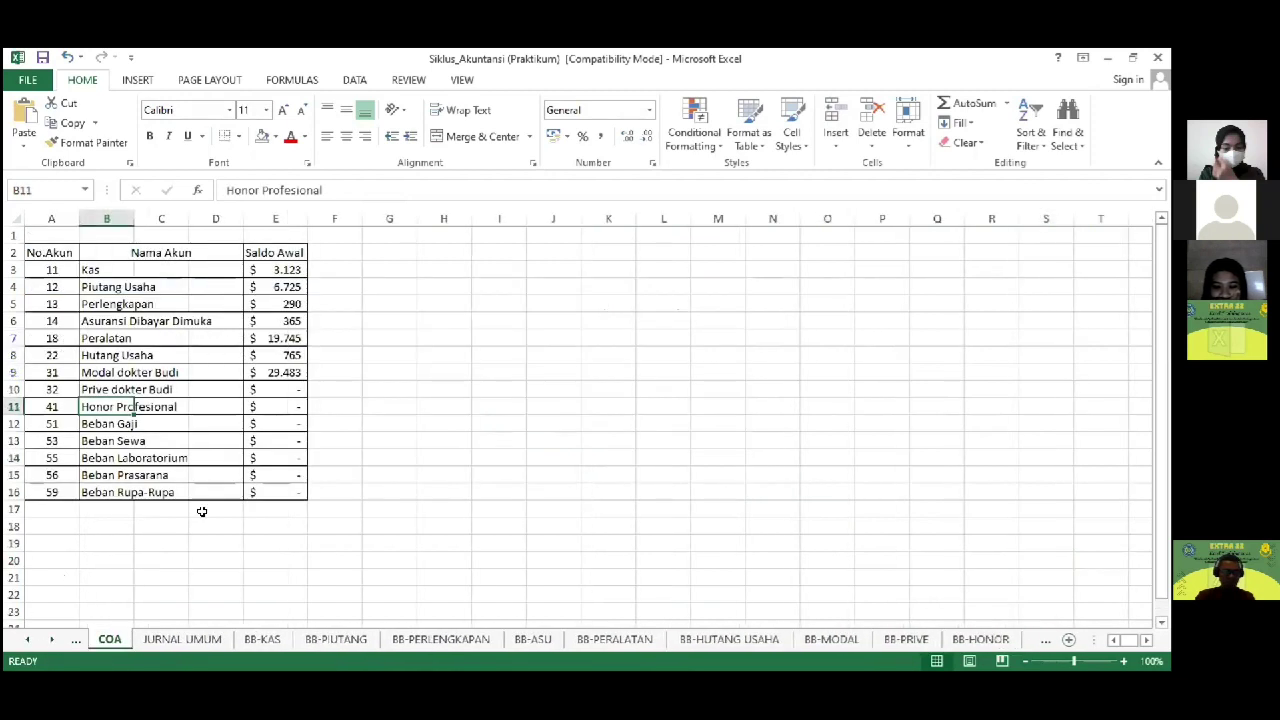
click(93, 424)
click(54, 640)
click(54, 640)
click(923, 639)
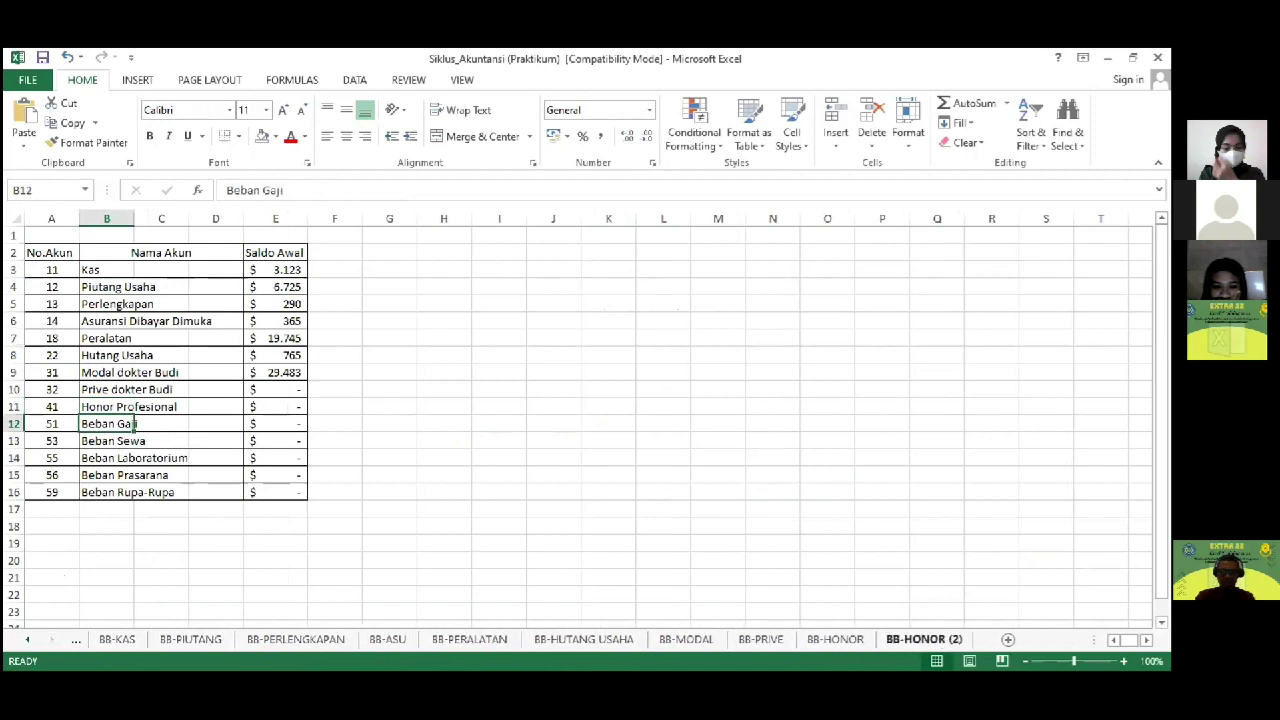
double_click(923, 639)
key(End)
key(BackSpace)
key(BackSpace)
key(BackSpace)
key(BackSpace)
key(BackSpace)
key(BackSpace)
key(BackSpace)
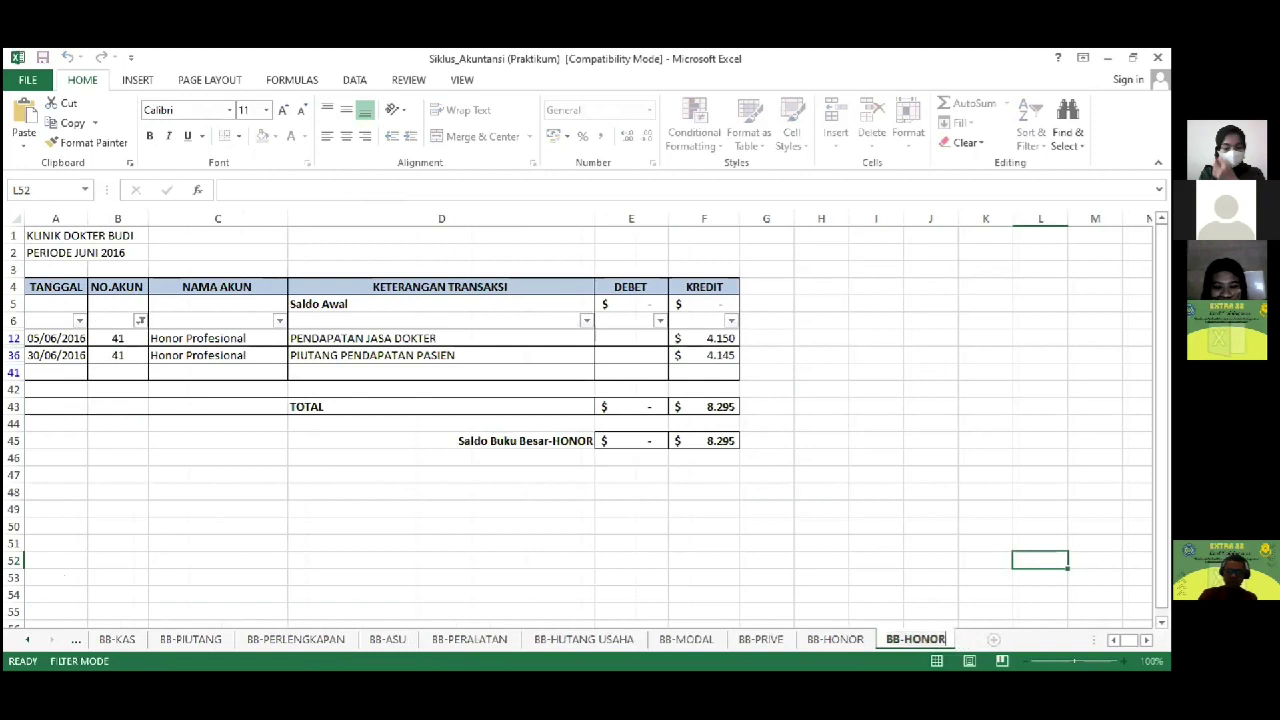
key(BackSpace)
key(BackSpace)
text(G)
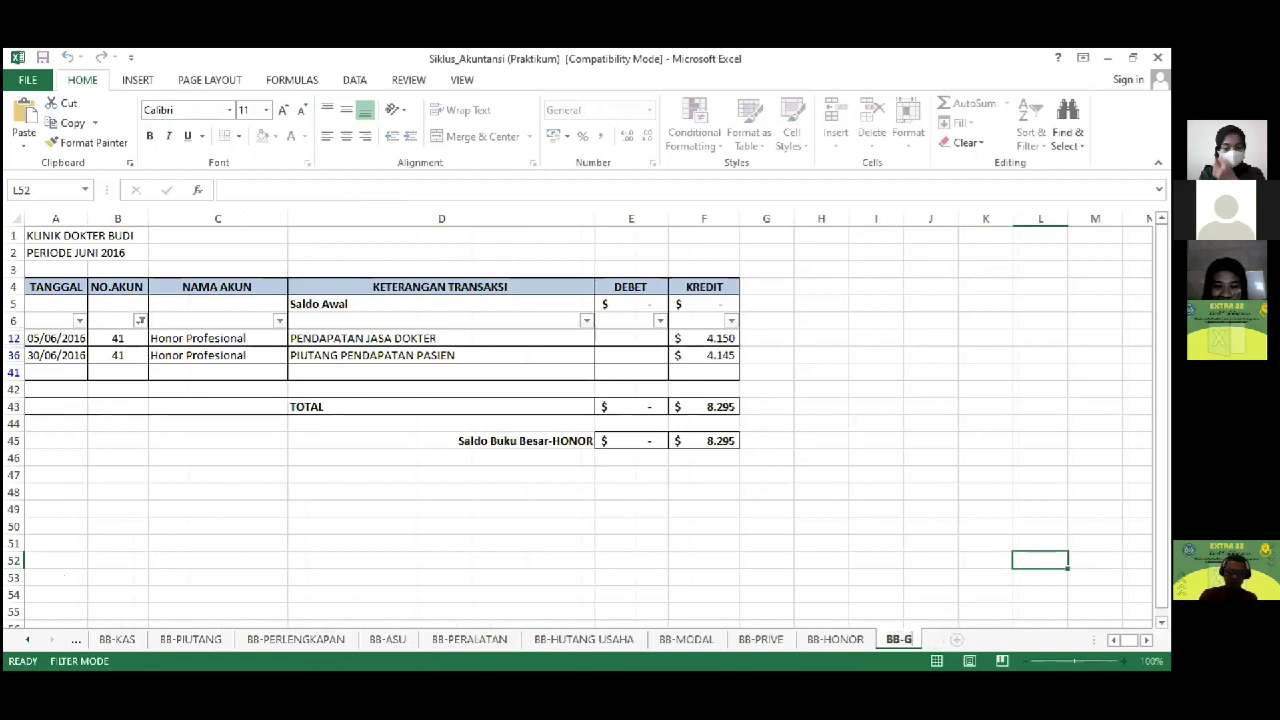
text(AJI)
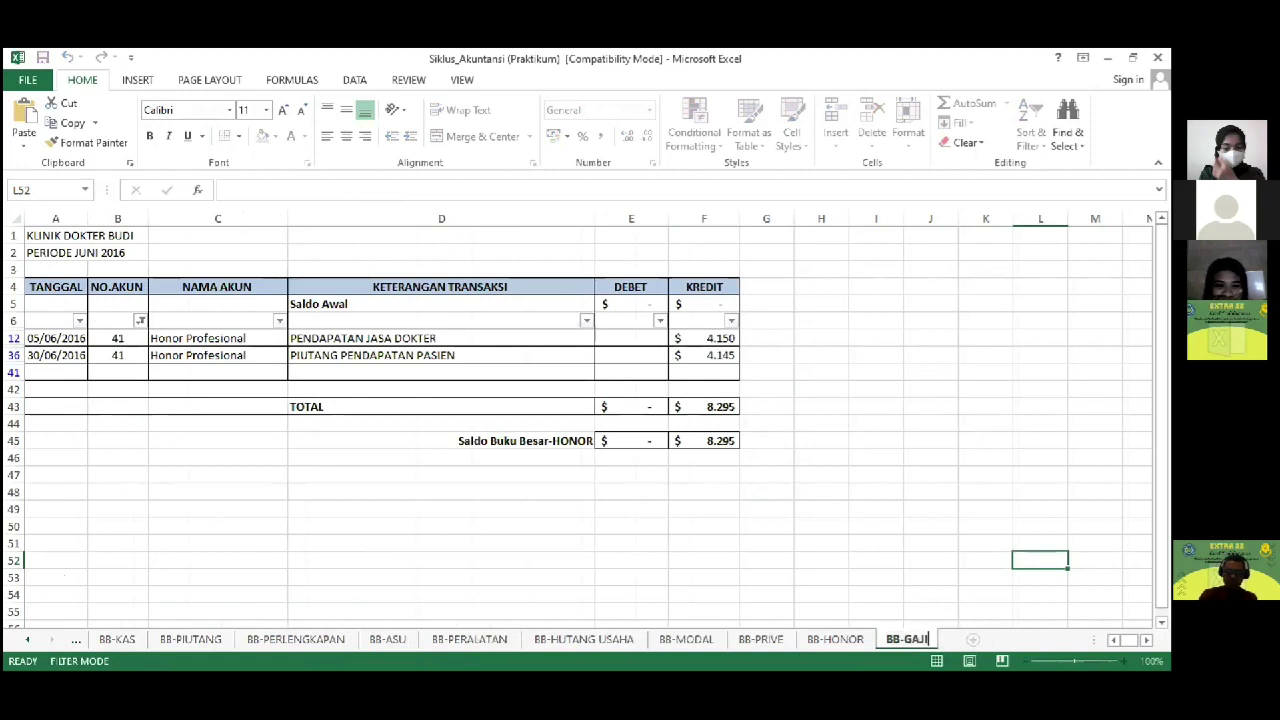
key(Return)
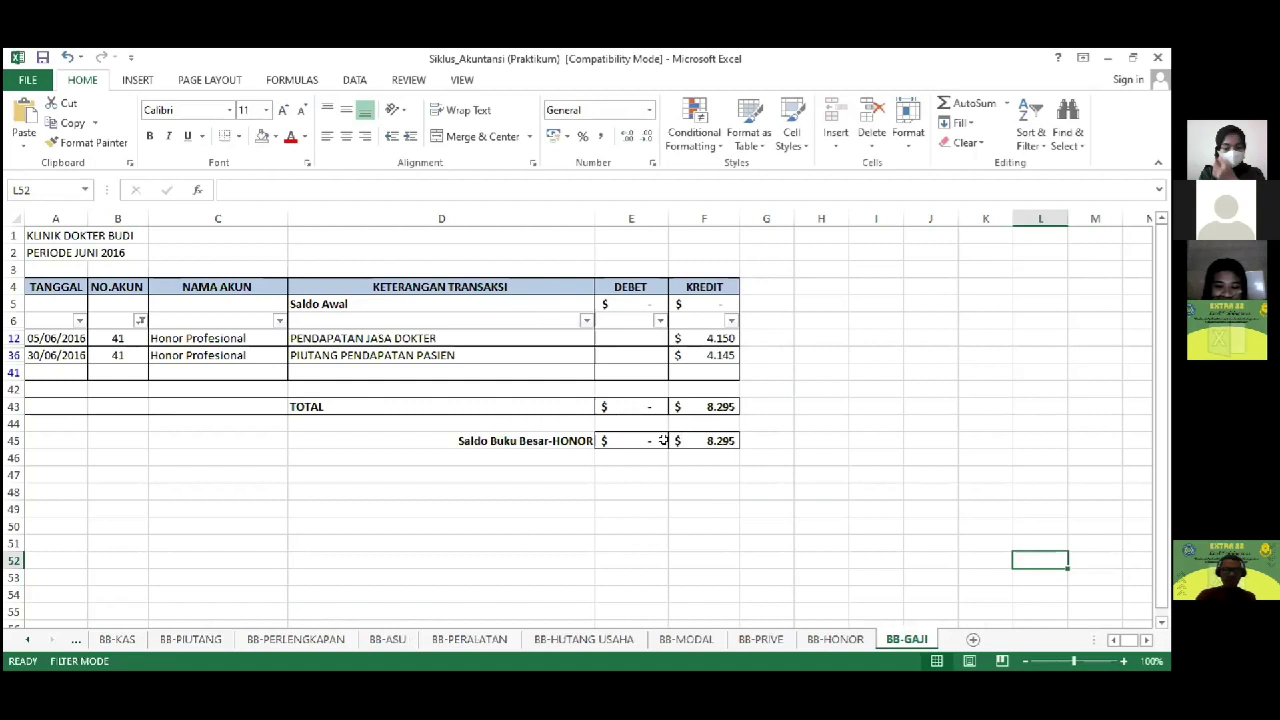
Step: Filter the NO.AKUN column of BB-GAJI to show only account 51
click(140, 320)
click(199, 582)
click(199, 595)
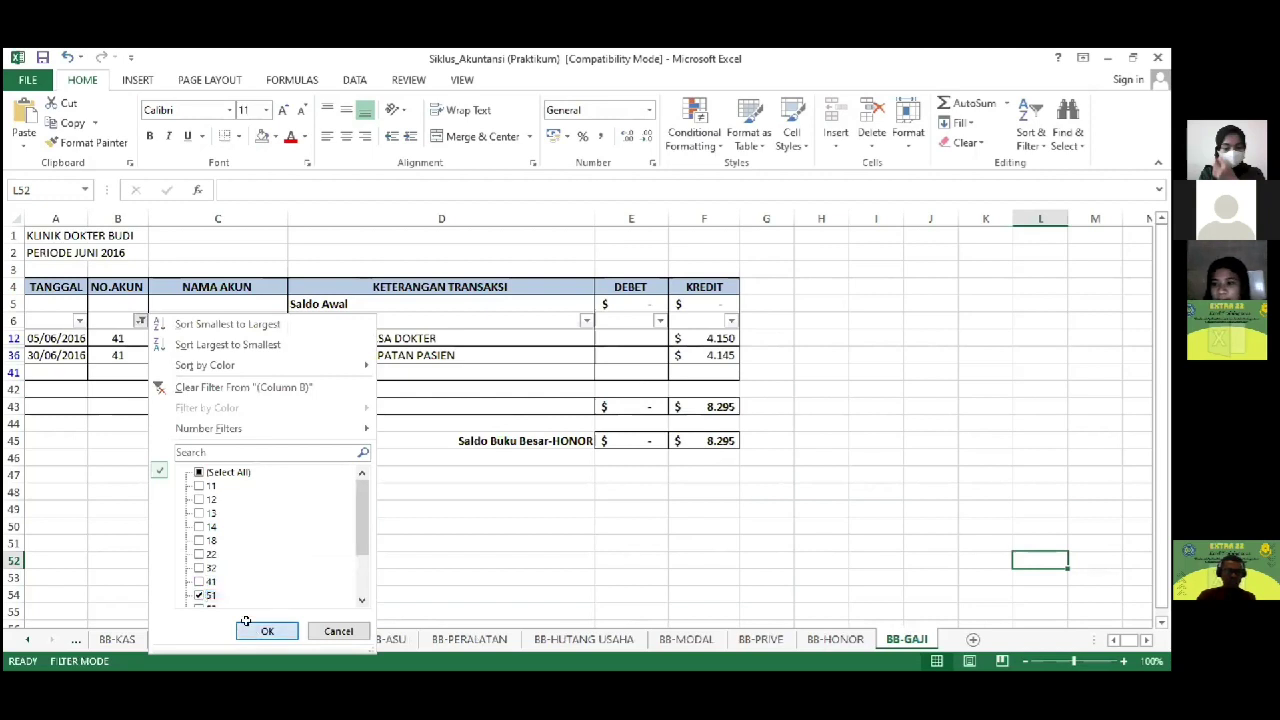
click(248, 629)
Step: Enter a closing debit balance formula in E45 of BB-GAJI based on the debit total in E43, and set F45 to 0
click(648, 423)
text(=)
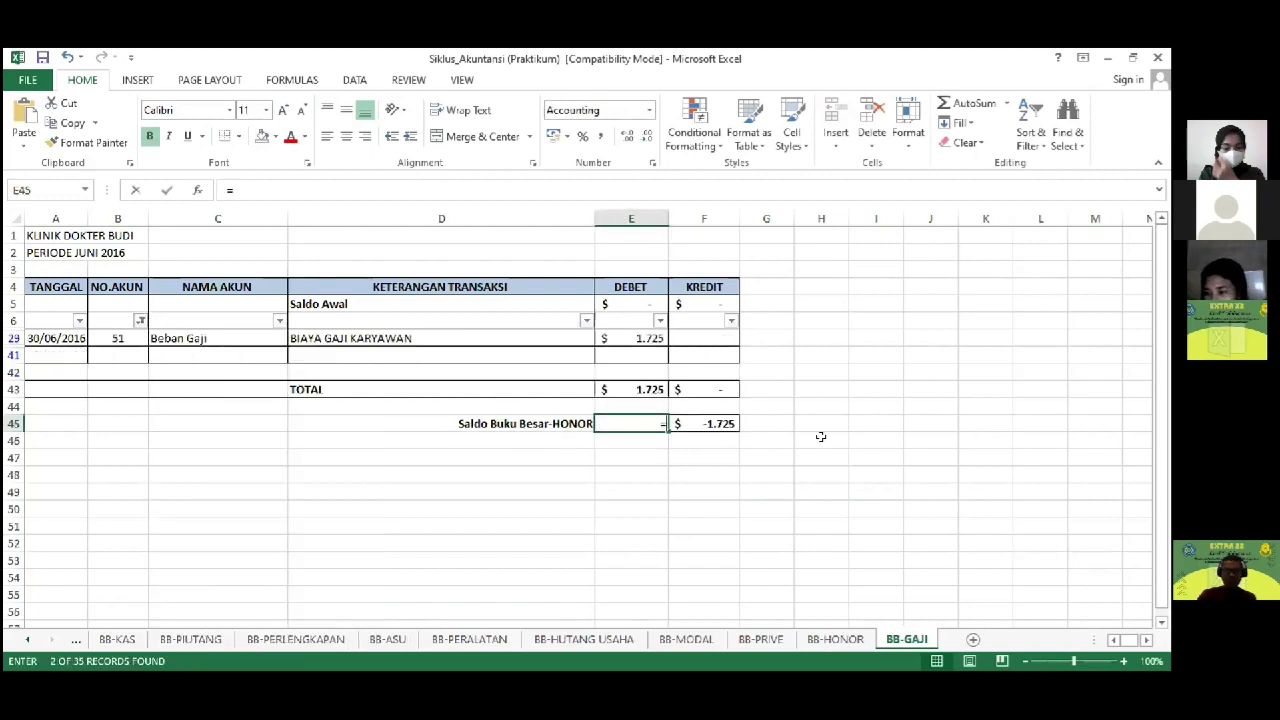
key(Up)
key(Up)
text(-)
key(Up)
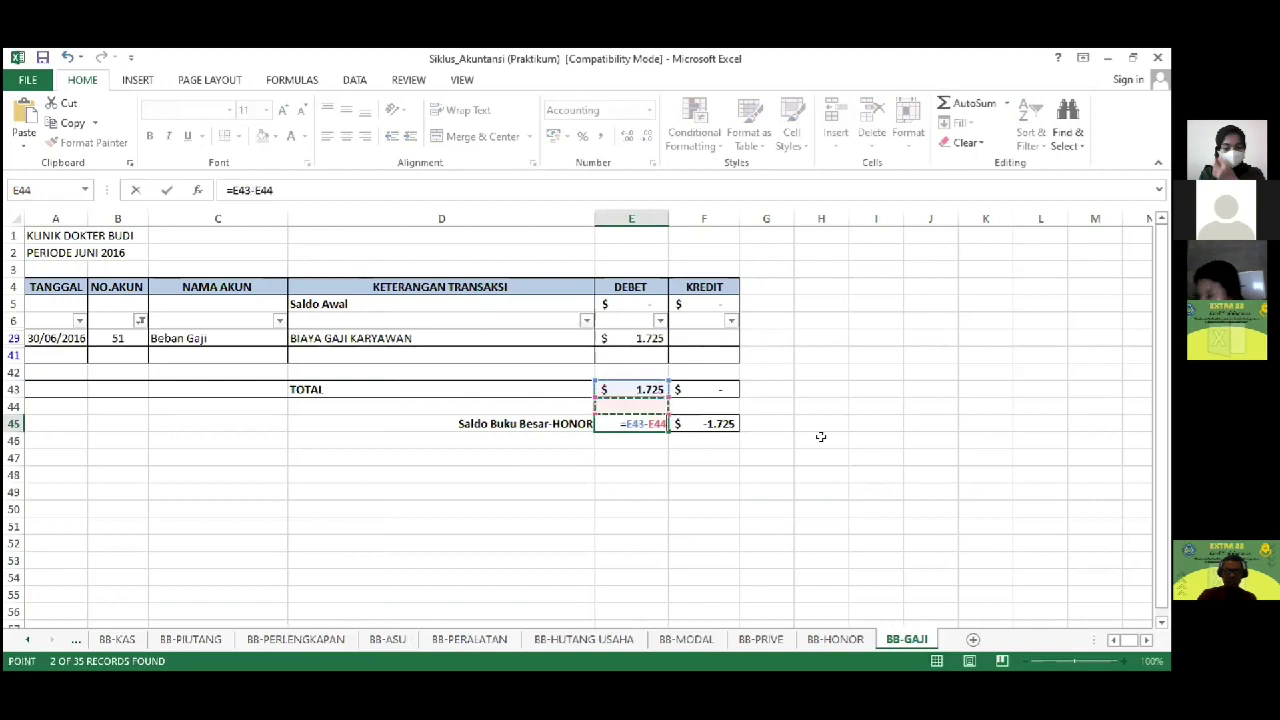
key(Tab)
text(0)
key(Return)
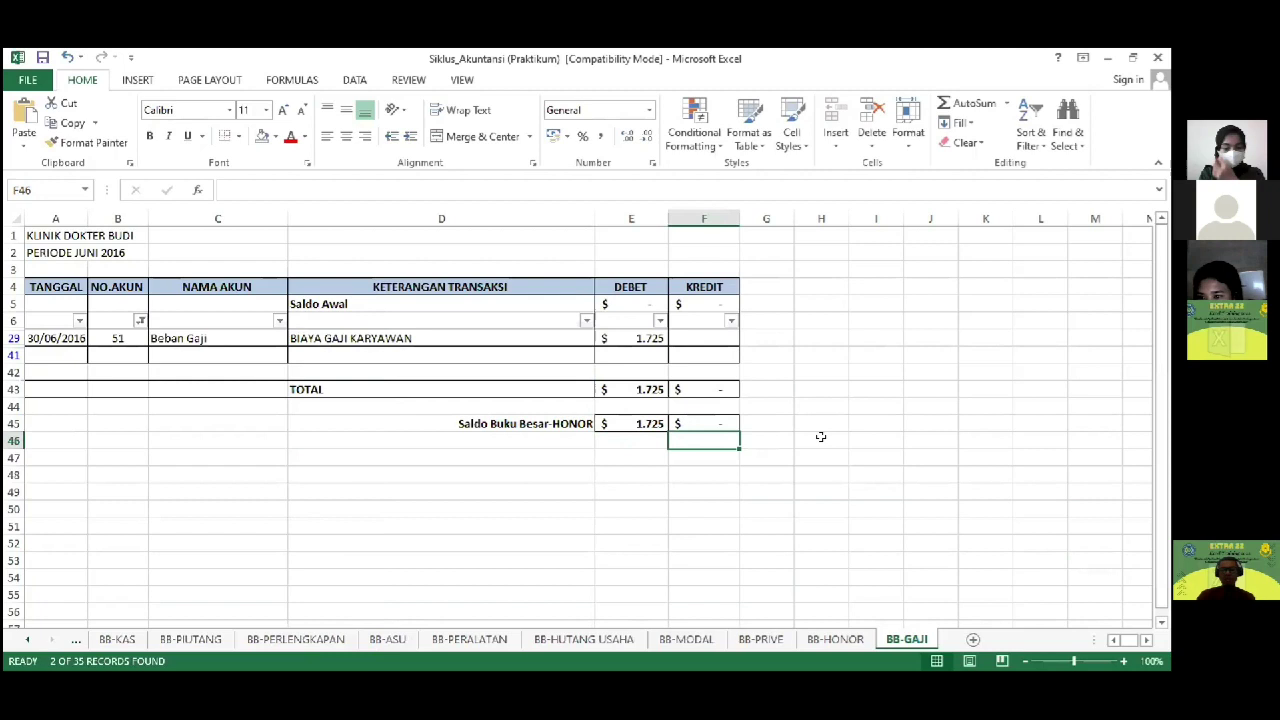
Step: Duplicate the BB-GAJI sheet and place the copy directly after the original
right_click(914, 639)
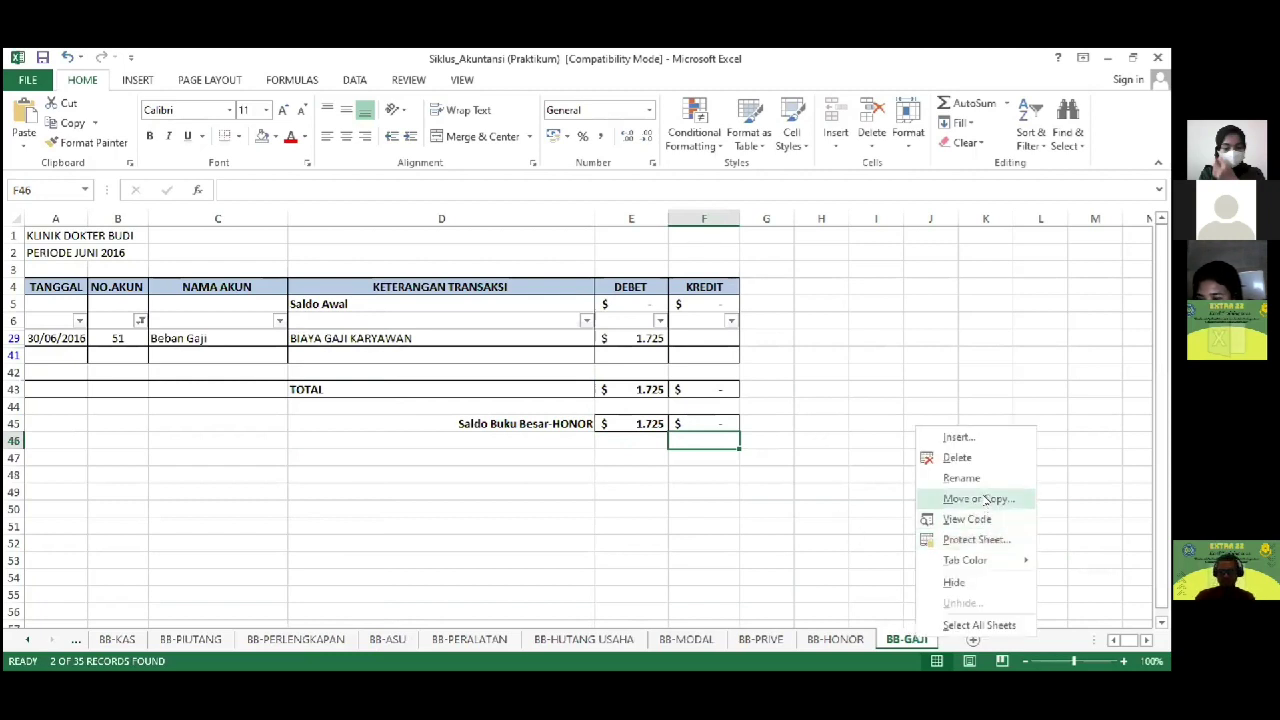
click(985, 500)
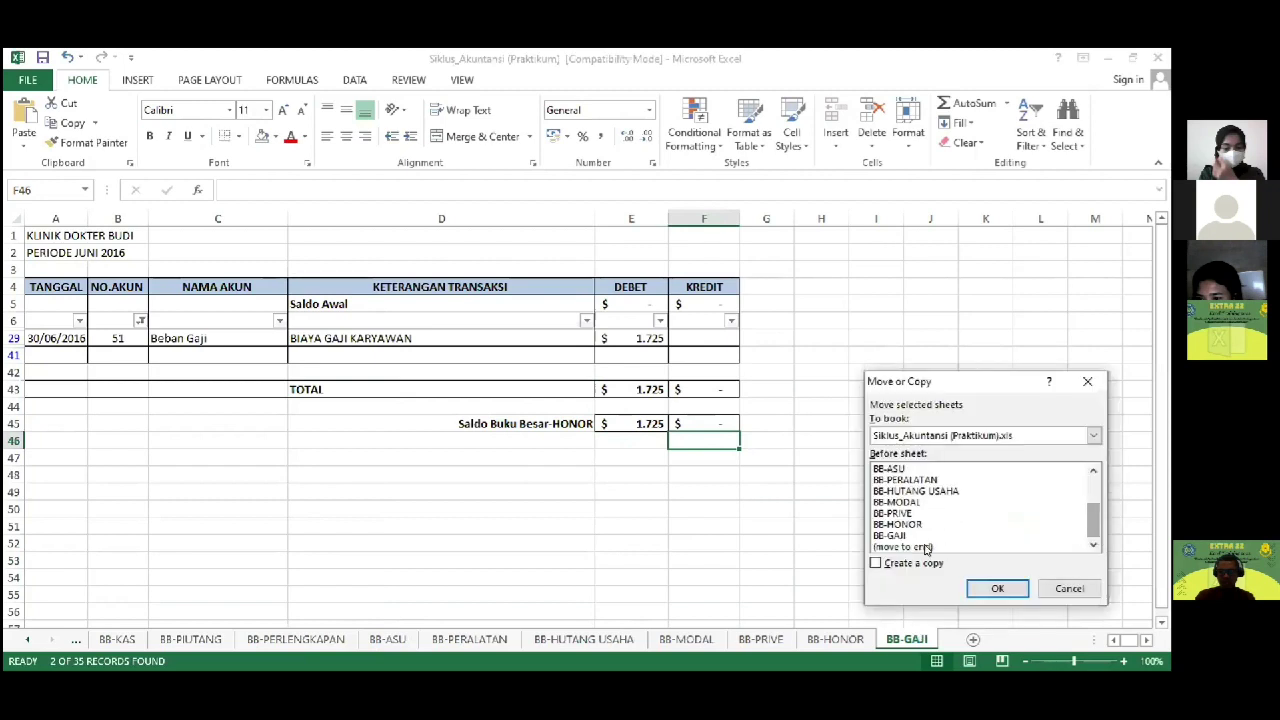
click(893, 536)
click(901, 563)
click(999, 591)
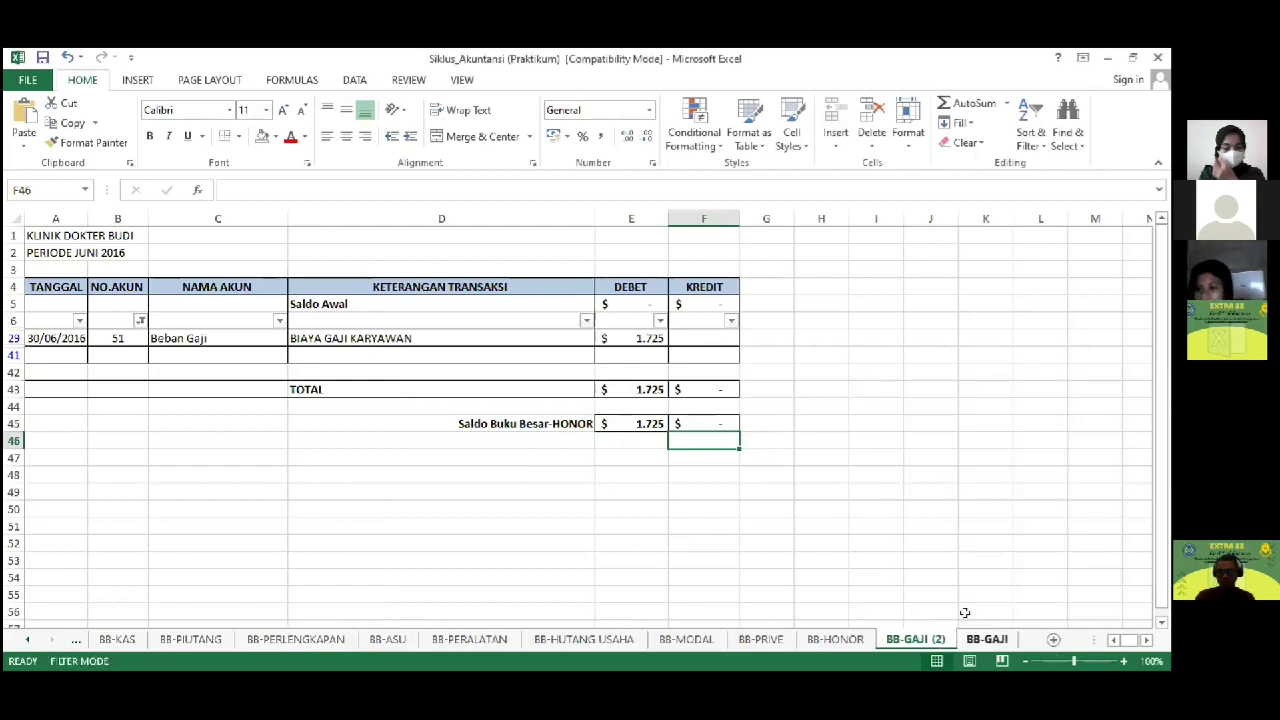
click(985, 639)
drag(914, 639, 990, 639)
Step: Rename the BB-GAJI copy as BB-SEWA
double_click(977, 639)
text(BB-G)
key(BackSpace)
text(SEWA)
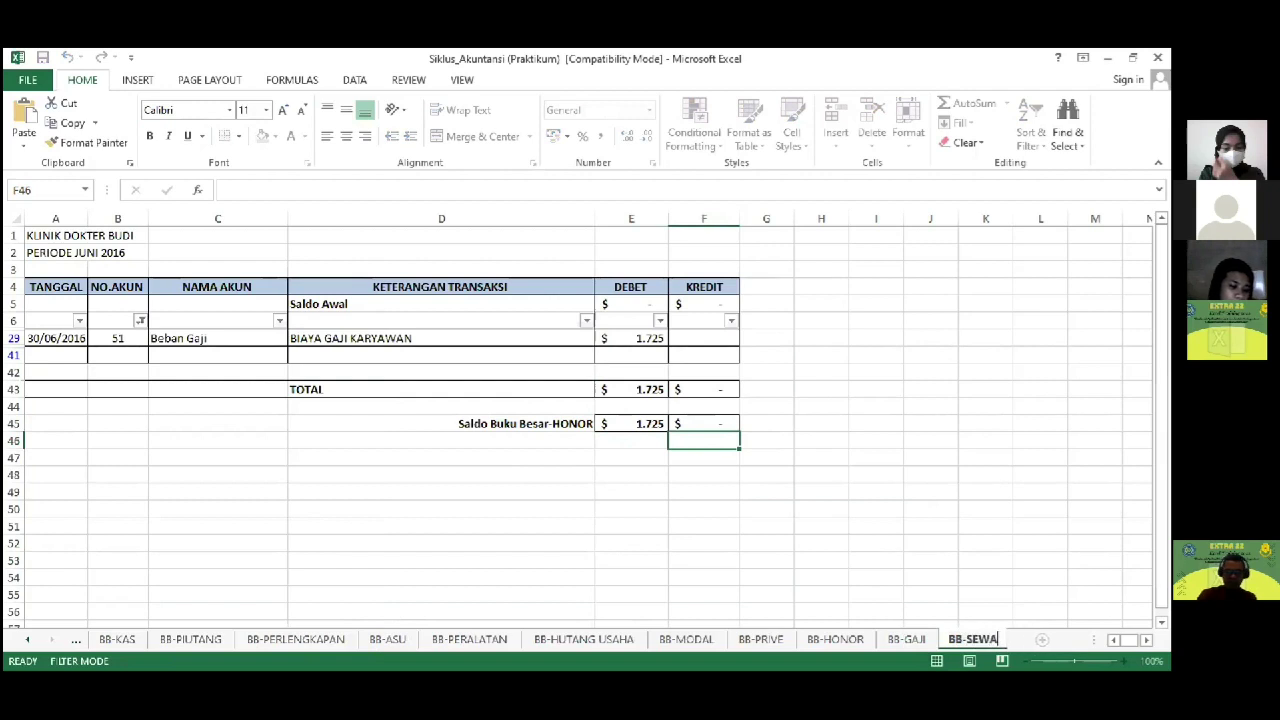
key(Return)
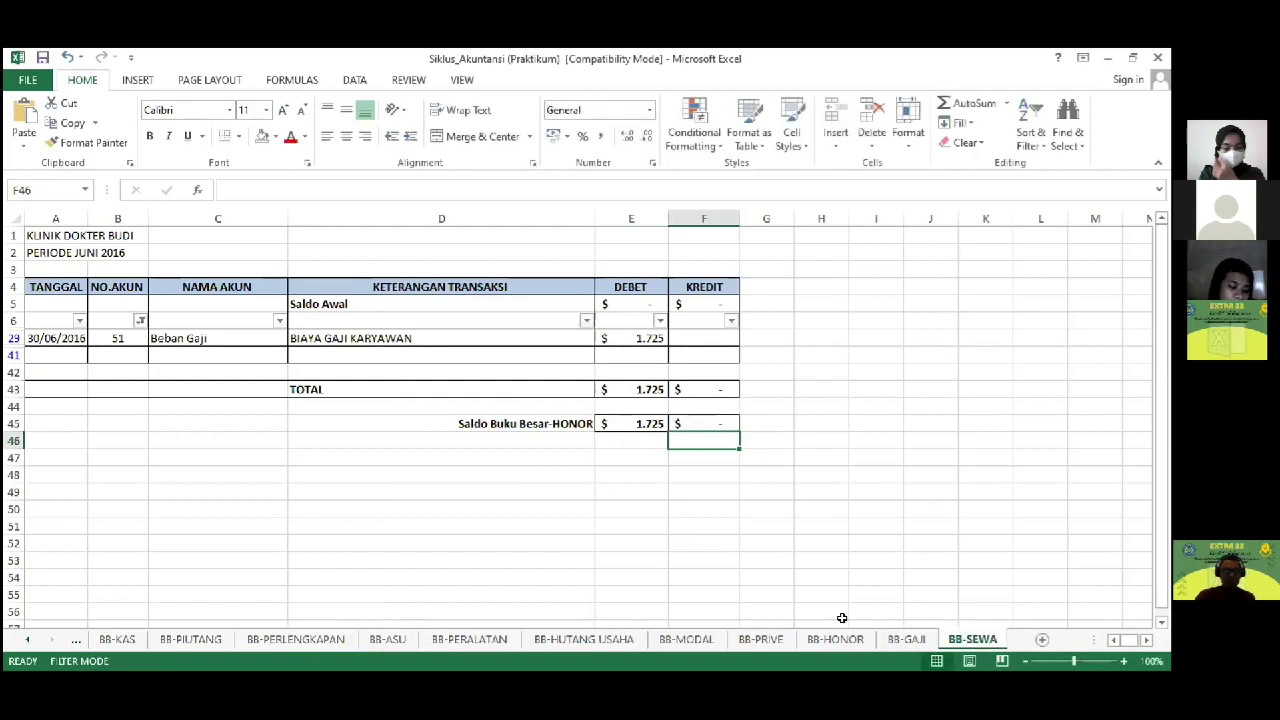
Step: Filter the NO.AKUN column of BB-SEWA to show only account 53 and check its debit entry
click(140, 321)
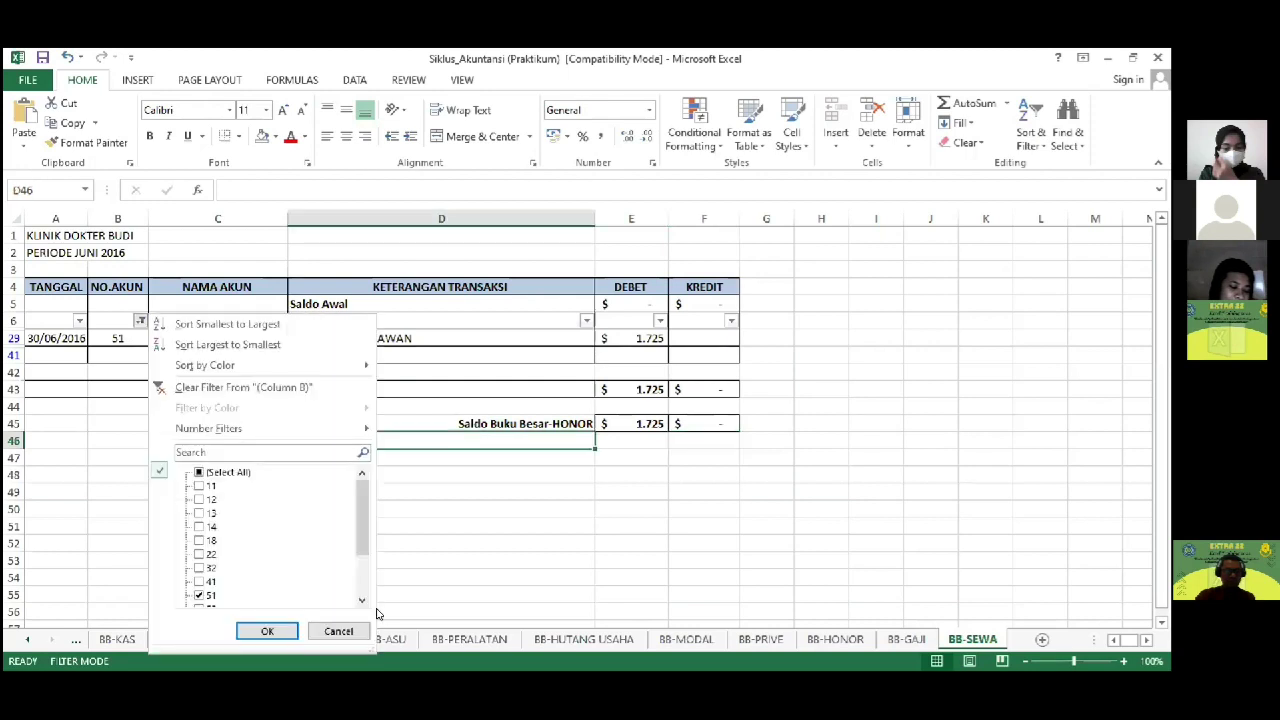
click(361, 601)
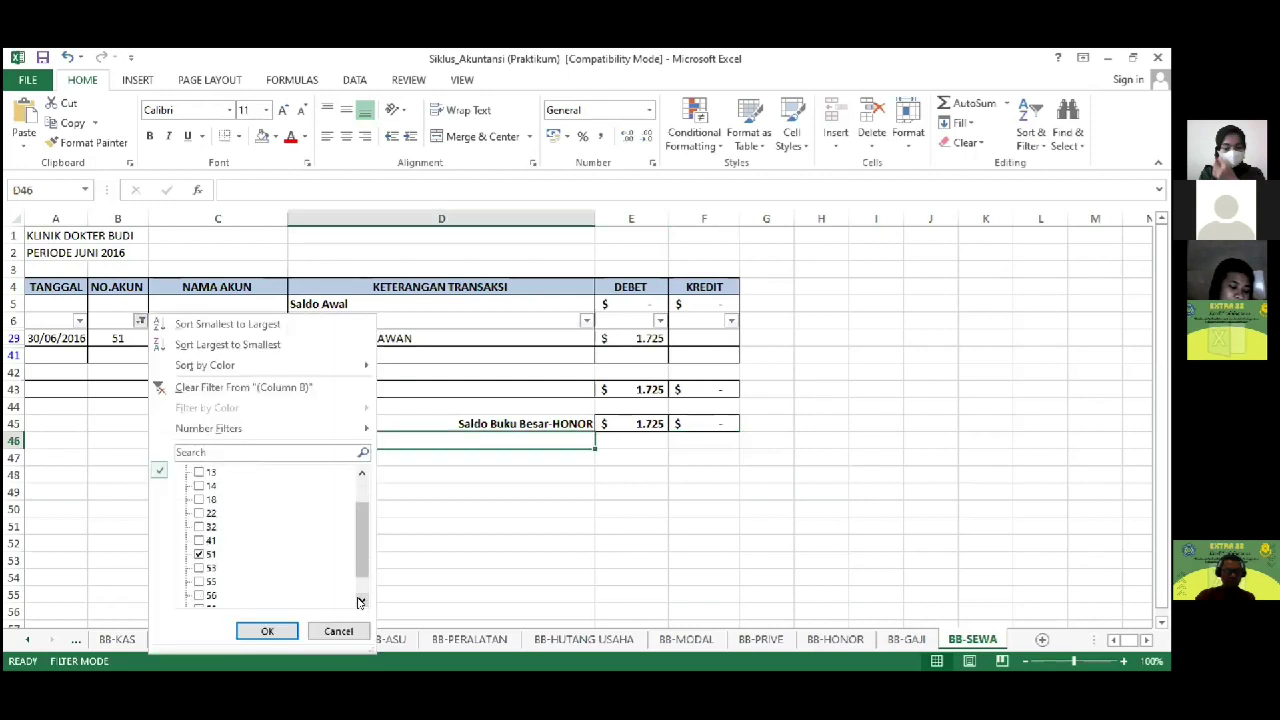
click(210, 555)
click(210, 568)
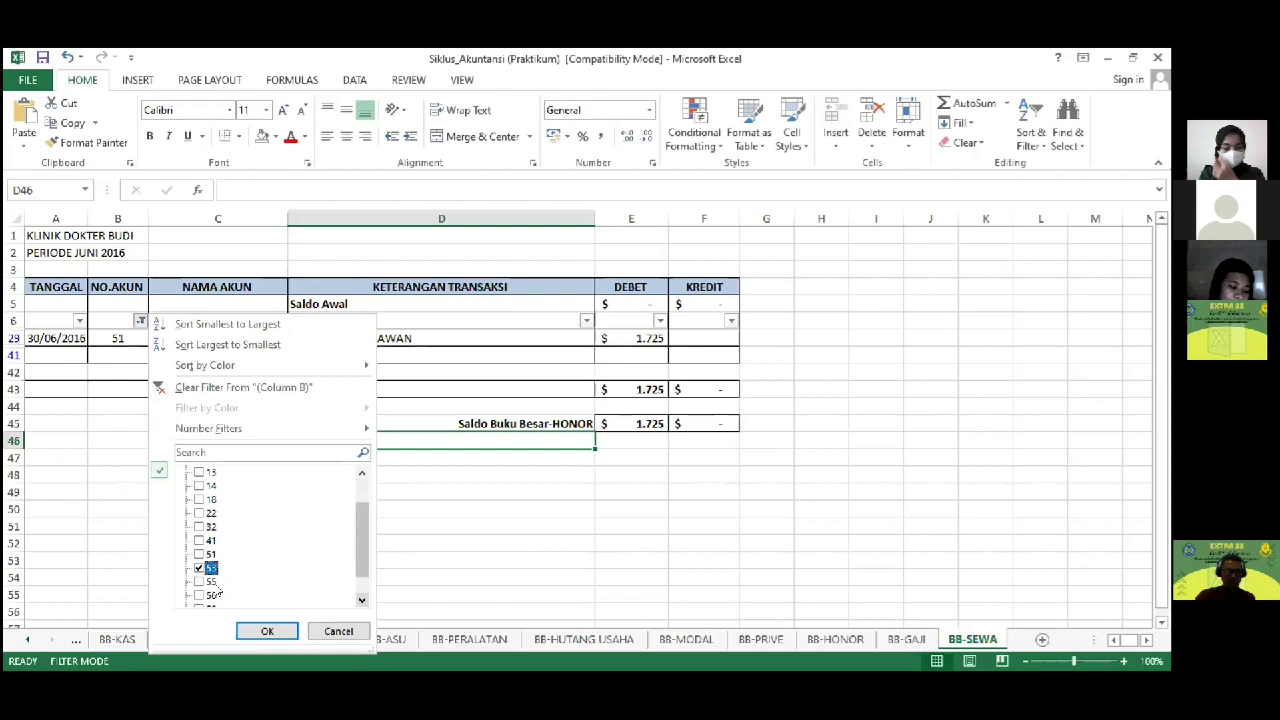
click(262, 630)
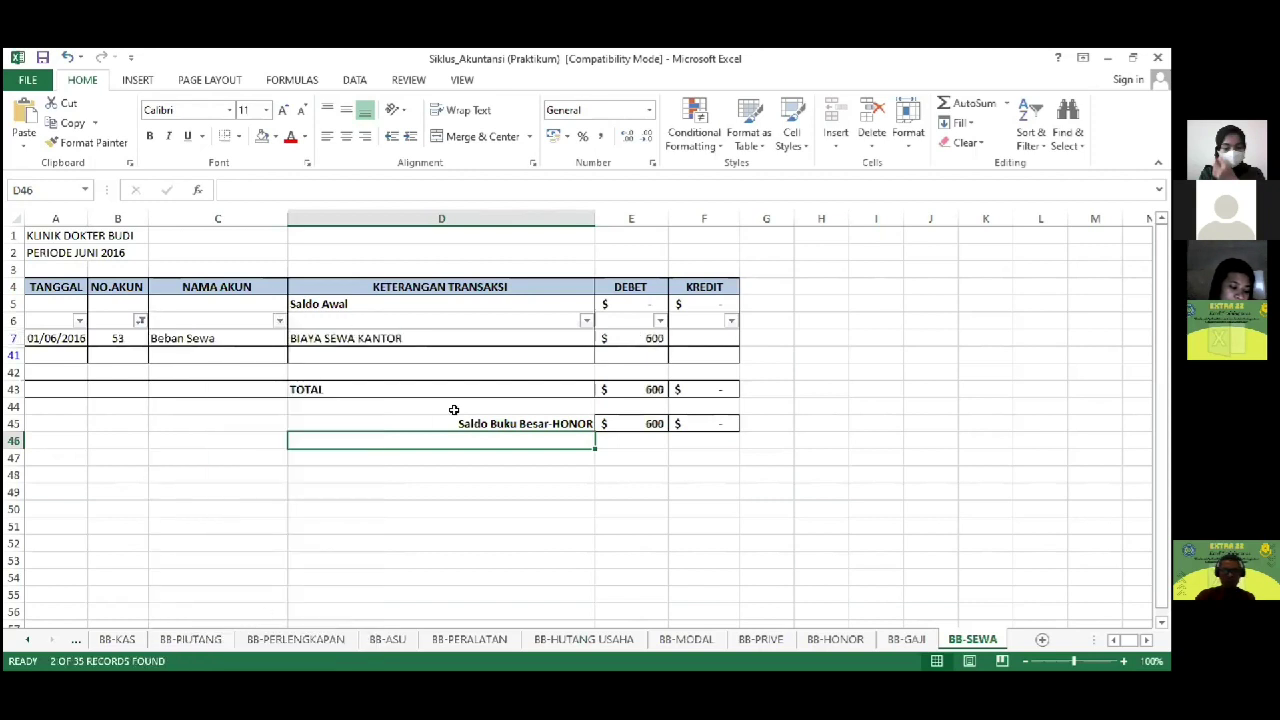
click(644, 337)
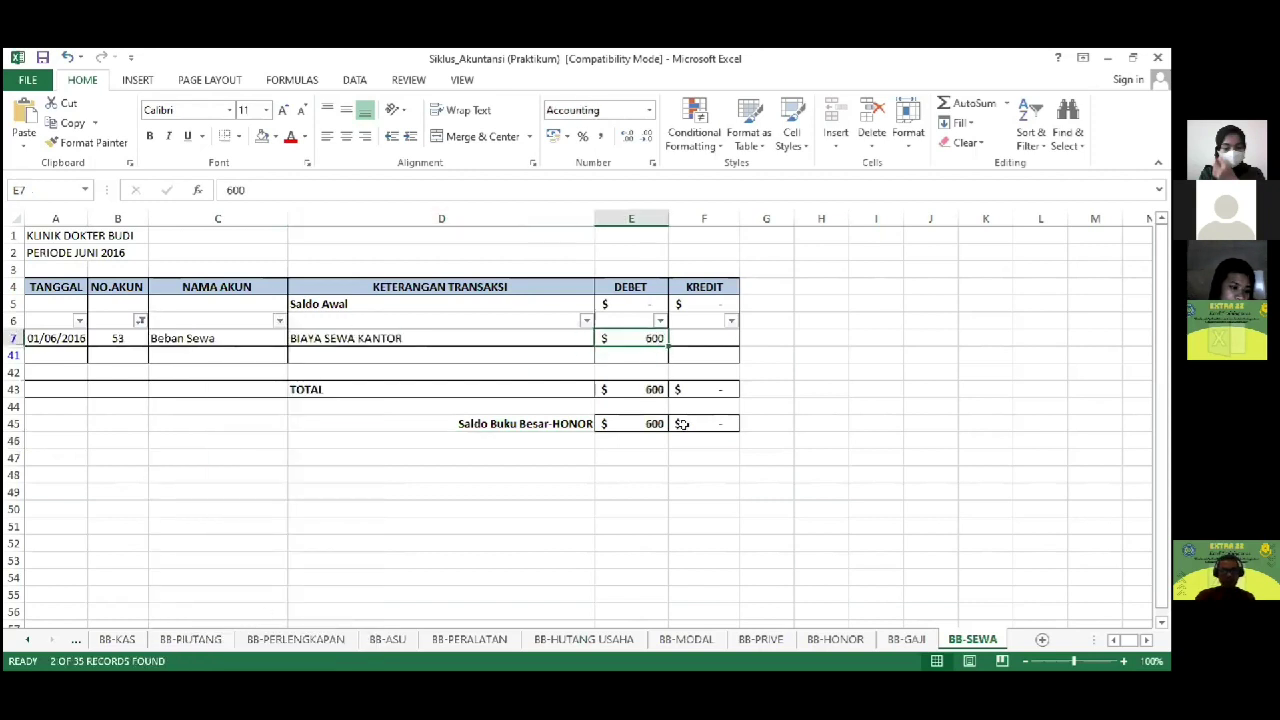
Step: Change the closing balance label in D45 of BB-SEWA to "Saldo Buku Besar-SEWA"
click(558, 425)
key(F2)
key(BackSpace)
key(BackSpace)
key(BackSpace)
key(BackSpace)
key(BackSpace)
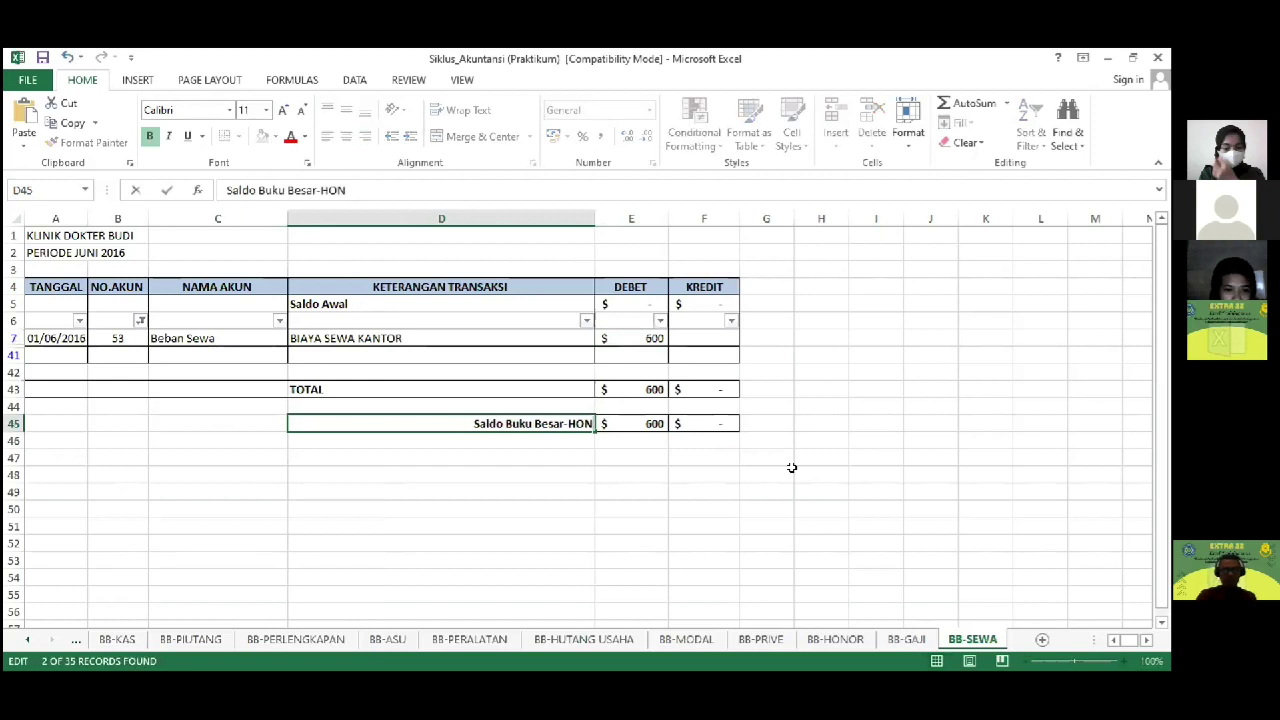
text(S)
text(EWA)
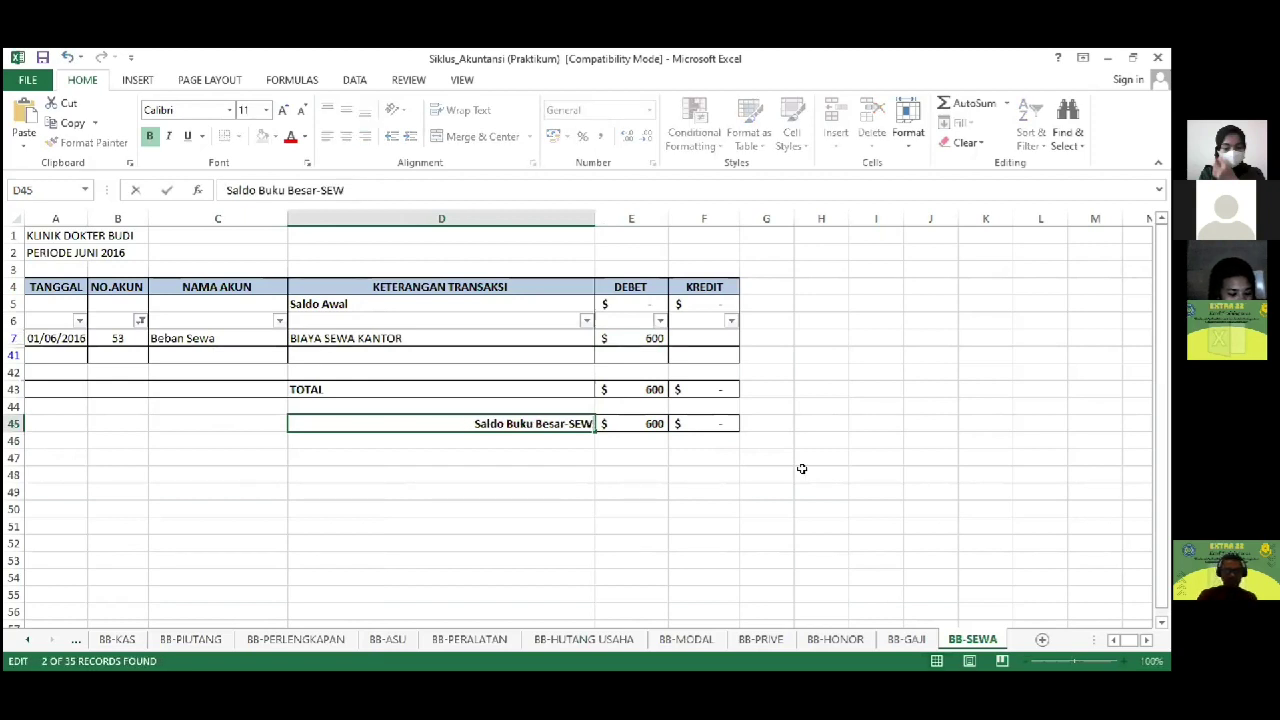
key(Return)
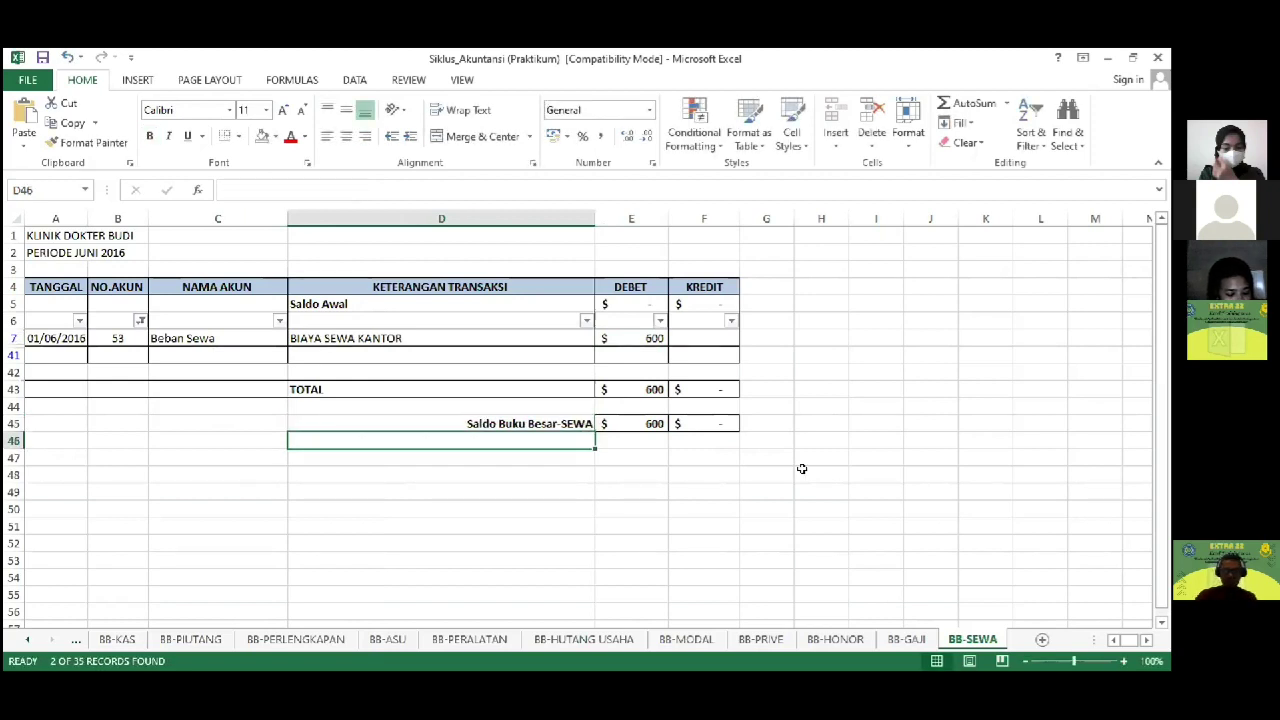
Step: Return to the BB-GAJI sheet and change the closing balance label in D45 to "Saldo Buku Besar-GAJI"
click(907, 639)
key(Up)
key(Left)
key(Left)
key(F2)
key(BackSpace)
key(BackSpace)
key(BackSpace)
key(BackSpace)
key(BackSpace)
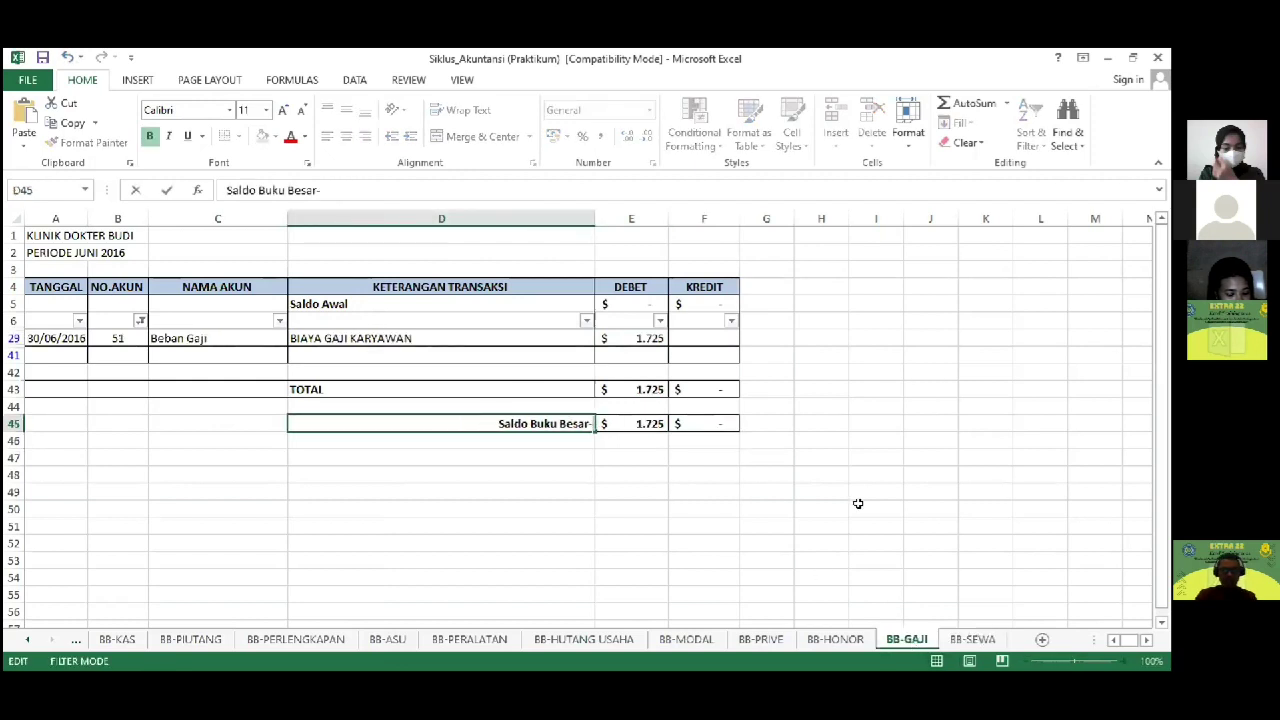
text(GAJI)
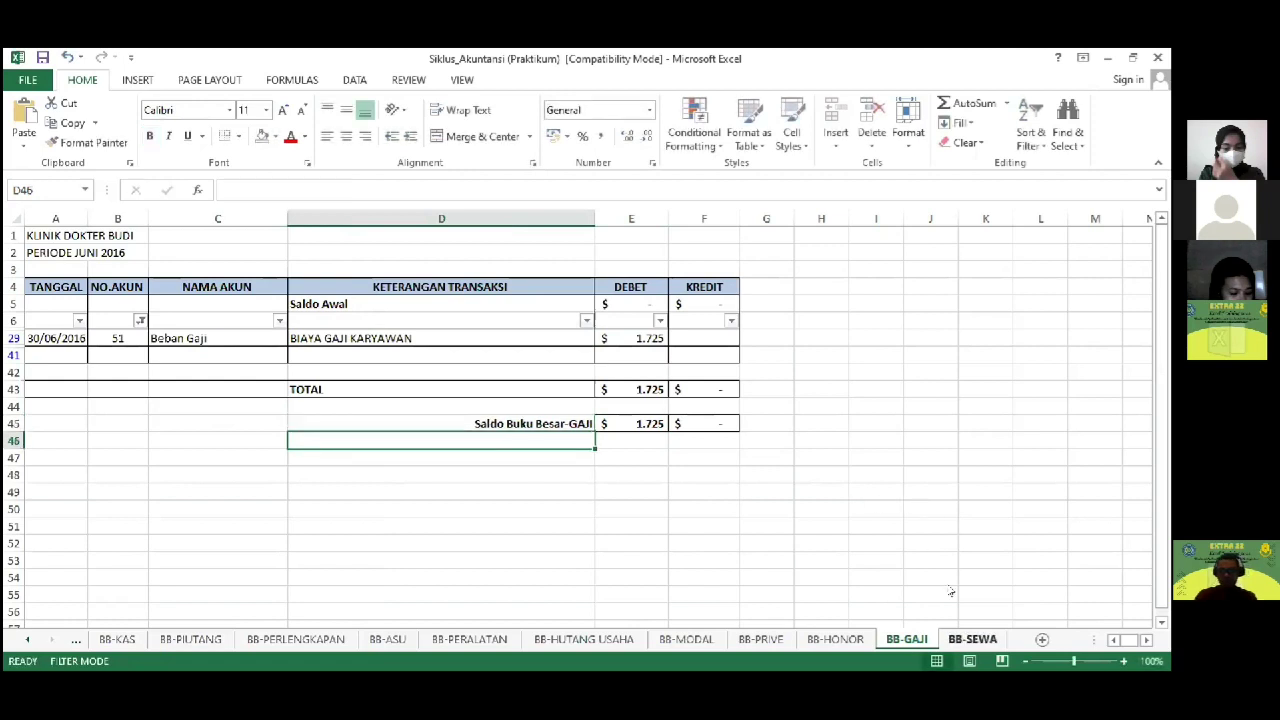
Step: Duplicate the BB-SEWA sheet within the workbook and place the copy directly after the original
click(972, 639)
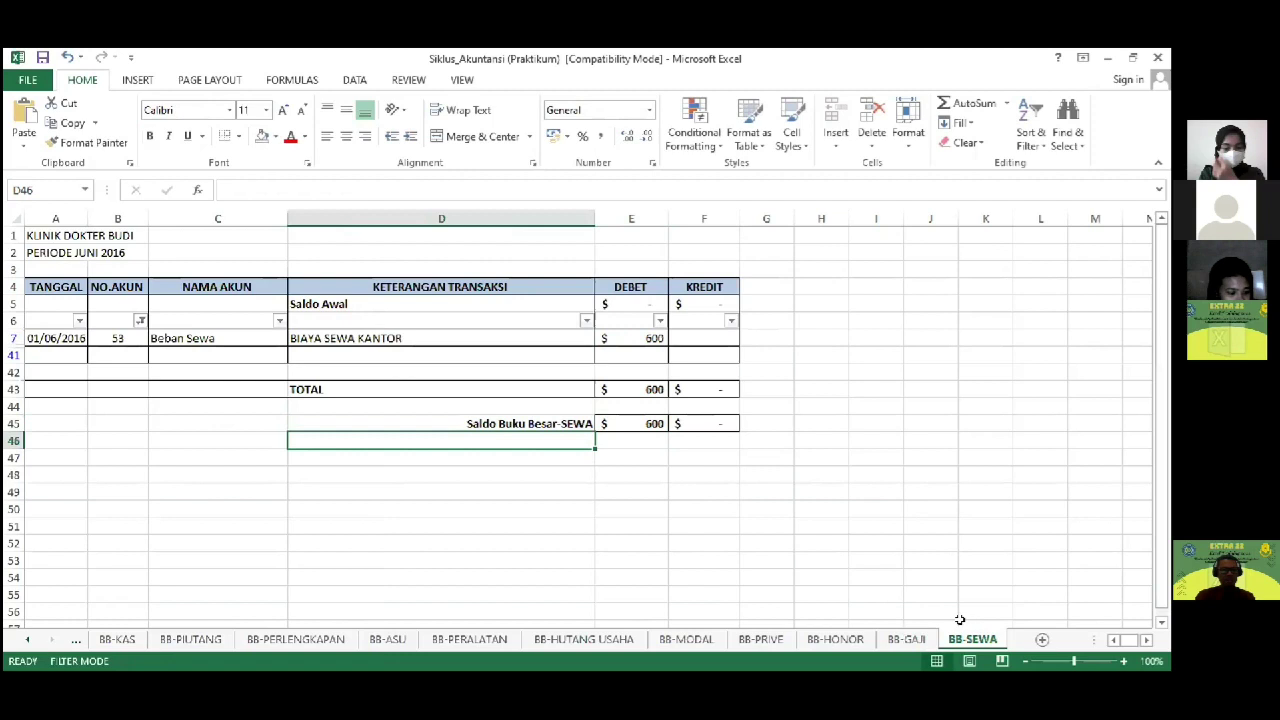
right_click(970, 639)
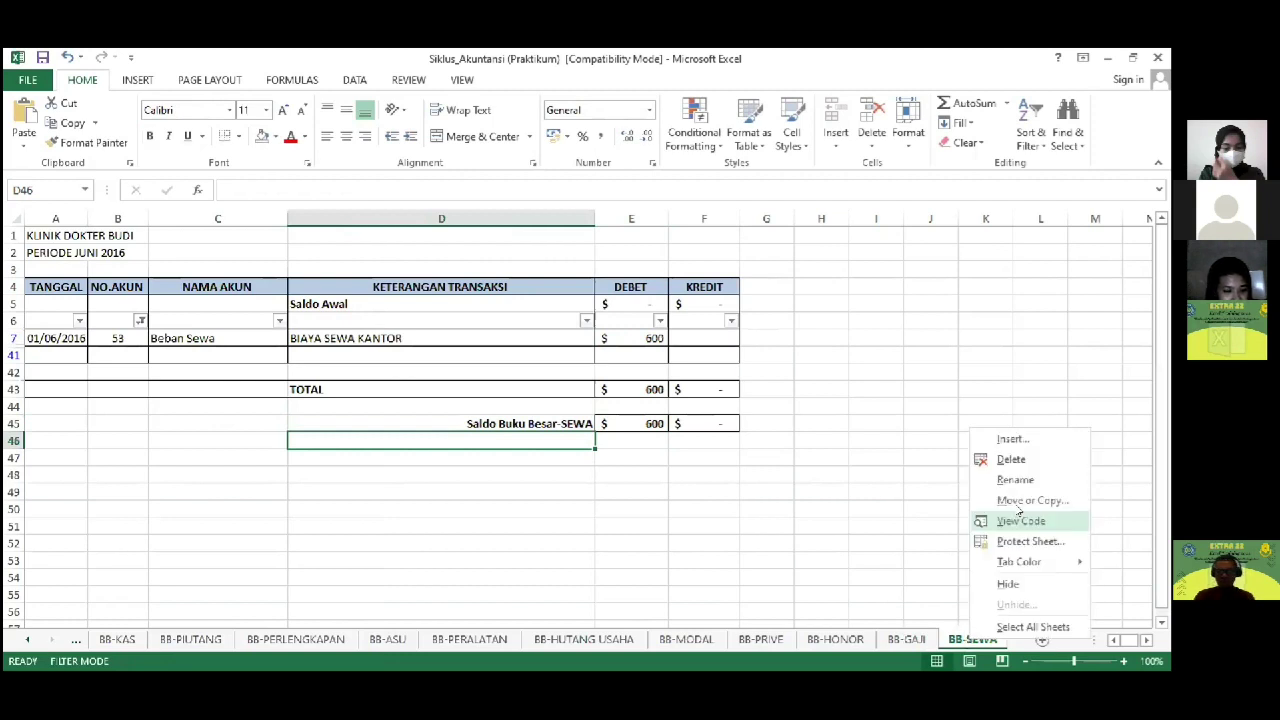
click(1018, 502)
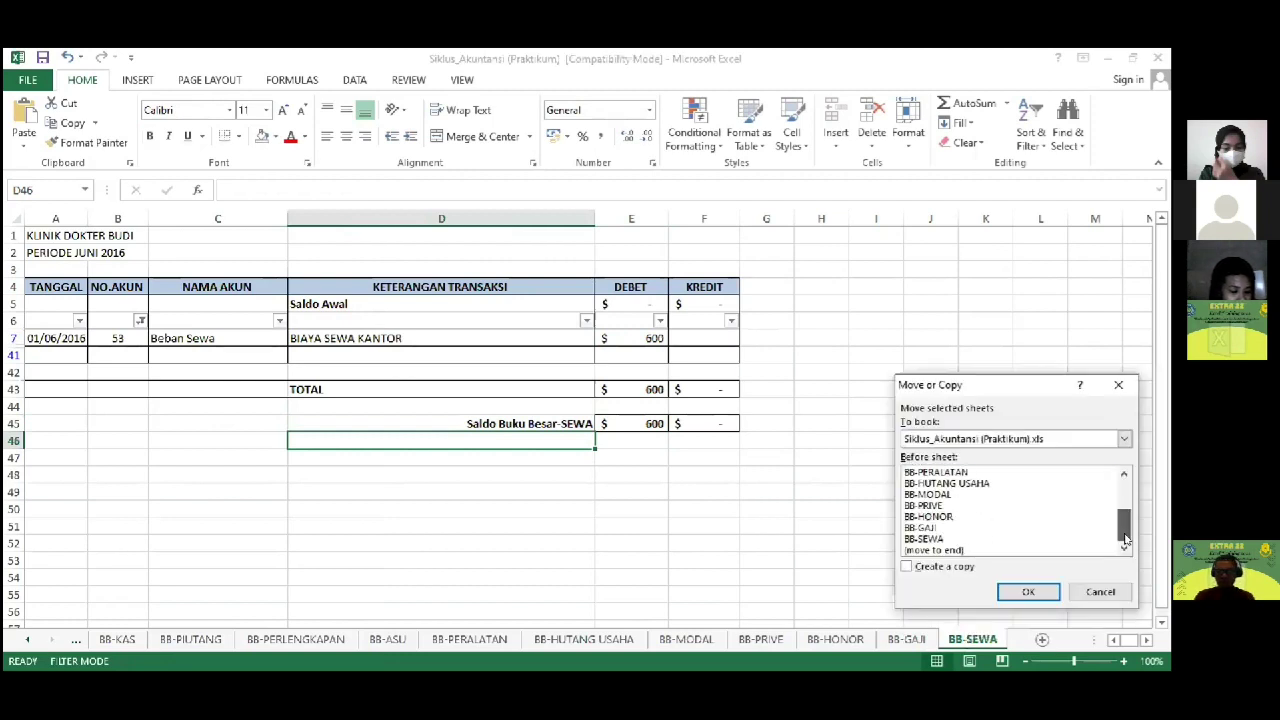
click(918, 566)
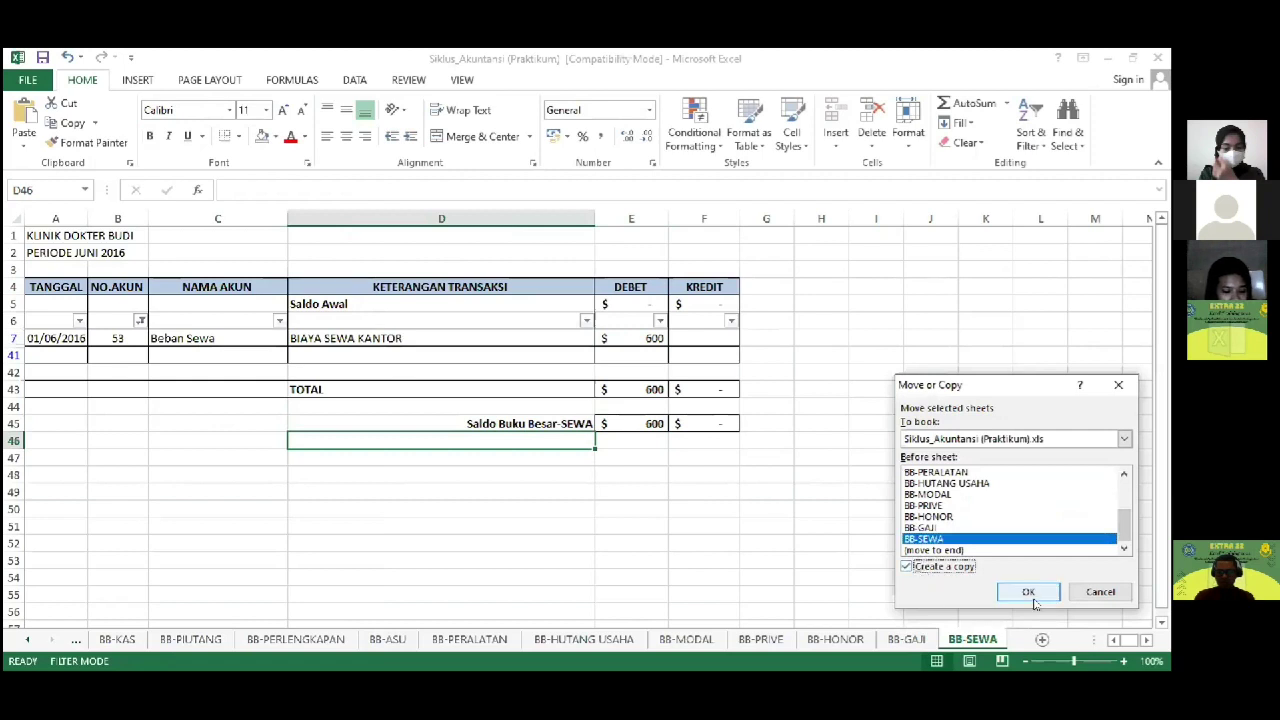
key(Return)
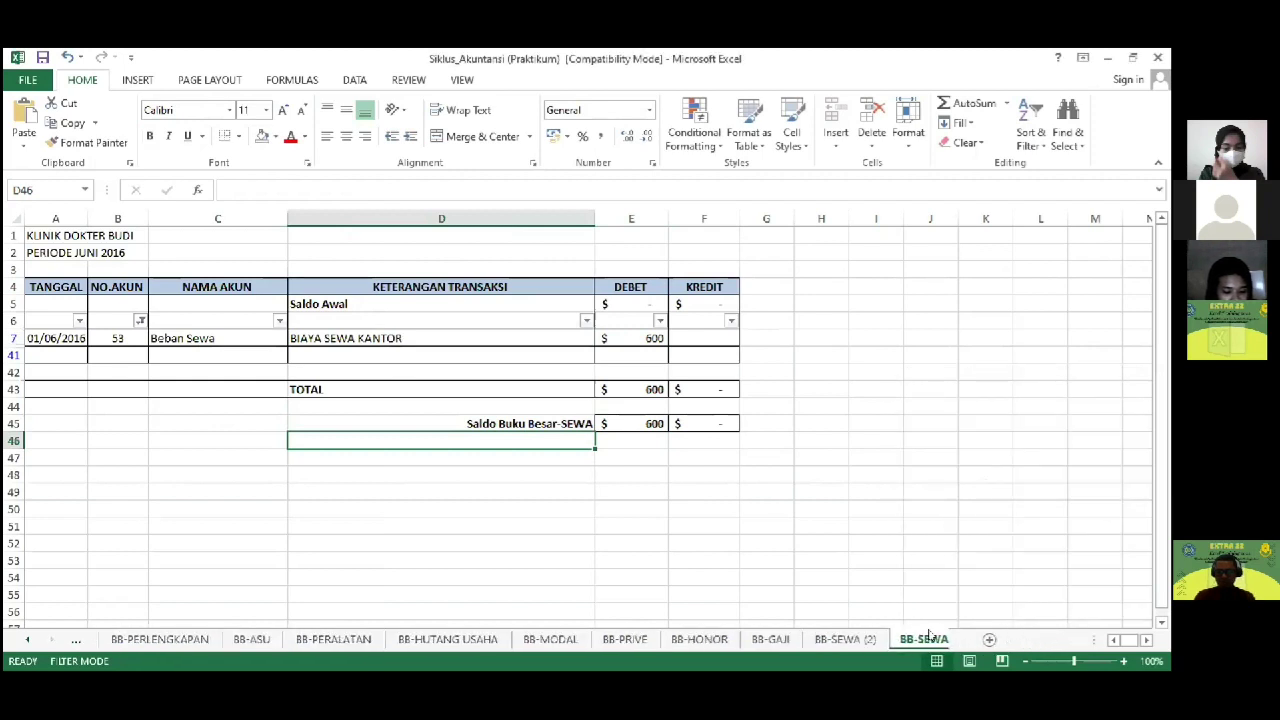
drag(855, 633, 897, 642)
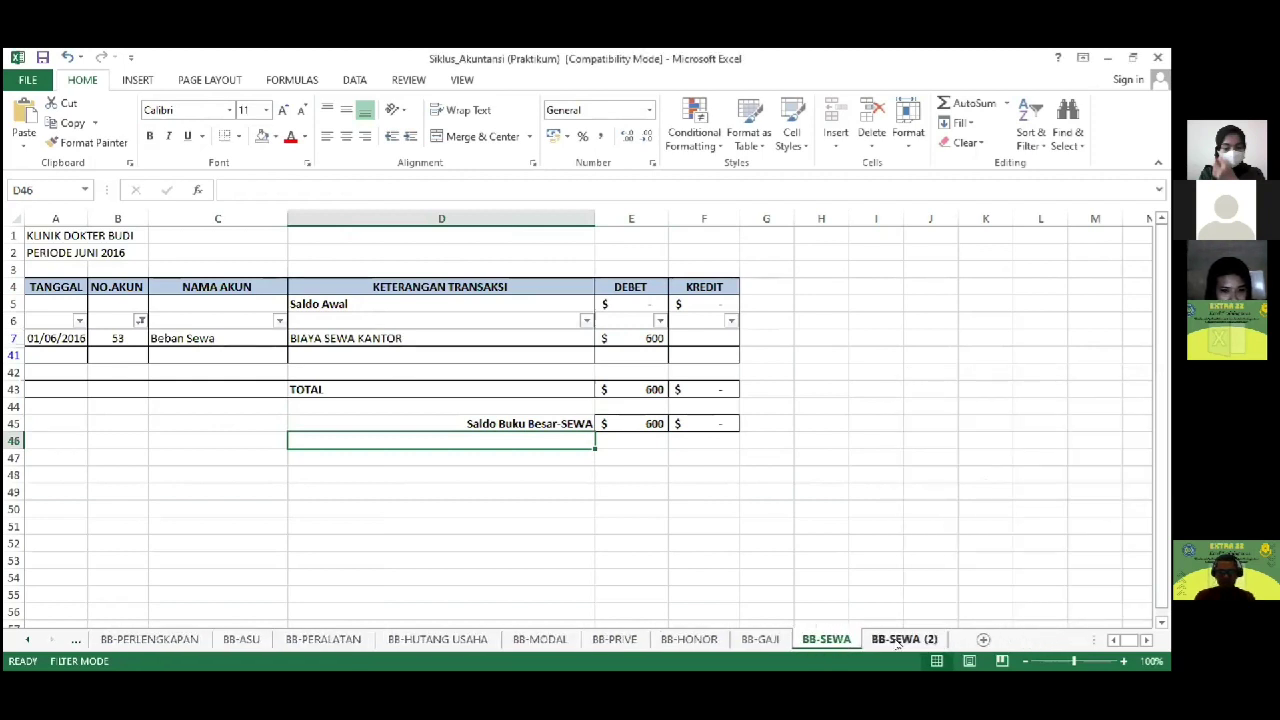
Step: Look up the account that follows Beban Sewa in the account list on the COA sheet
click(31, 640)
click(31, 640)
click(31, 640)
click(108, 639)
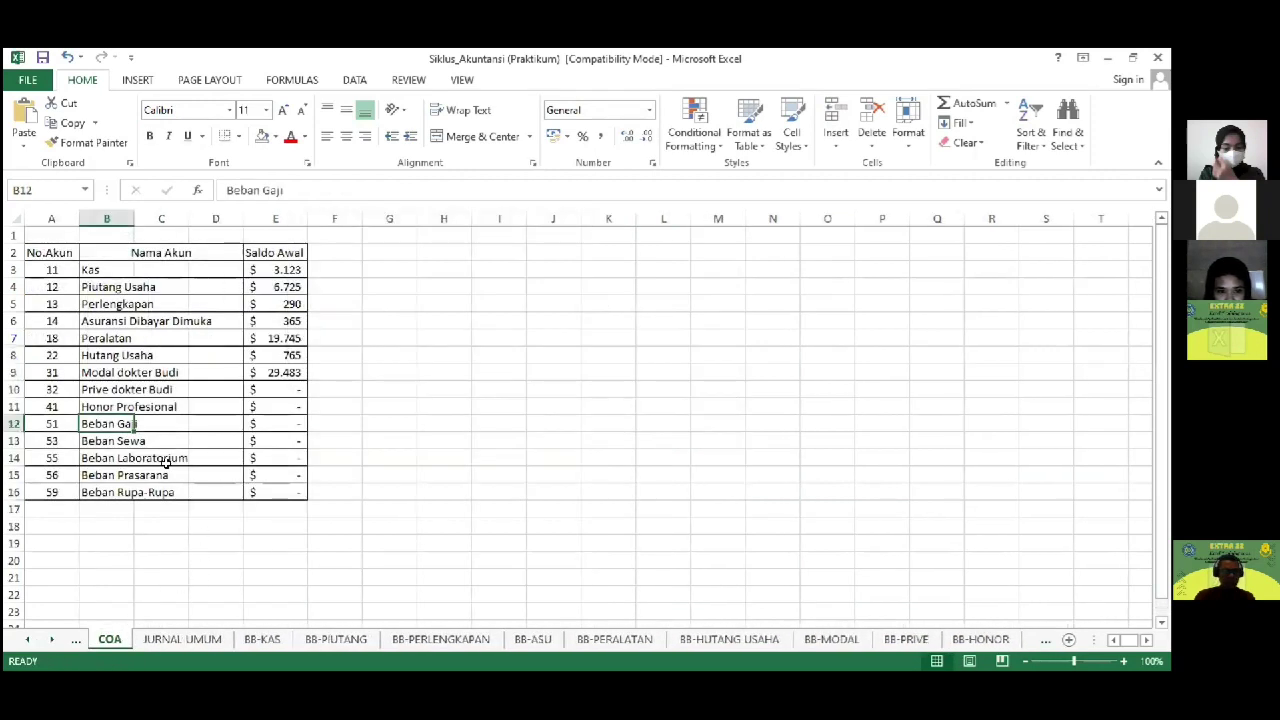
click(114, 456)
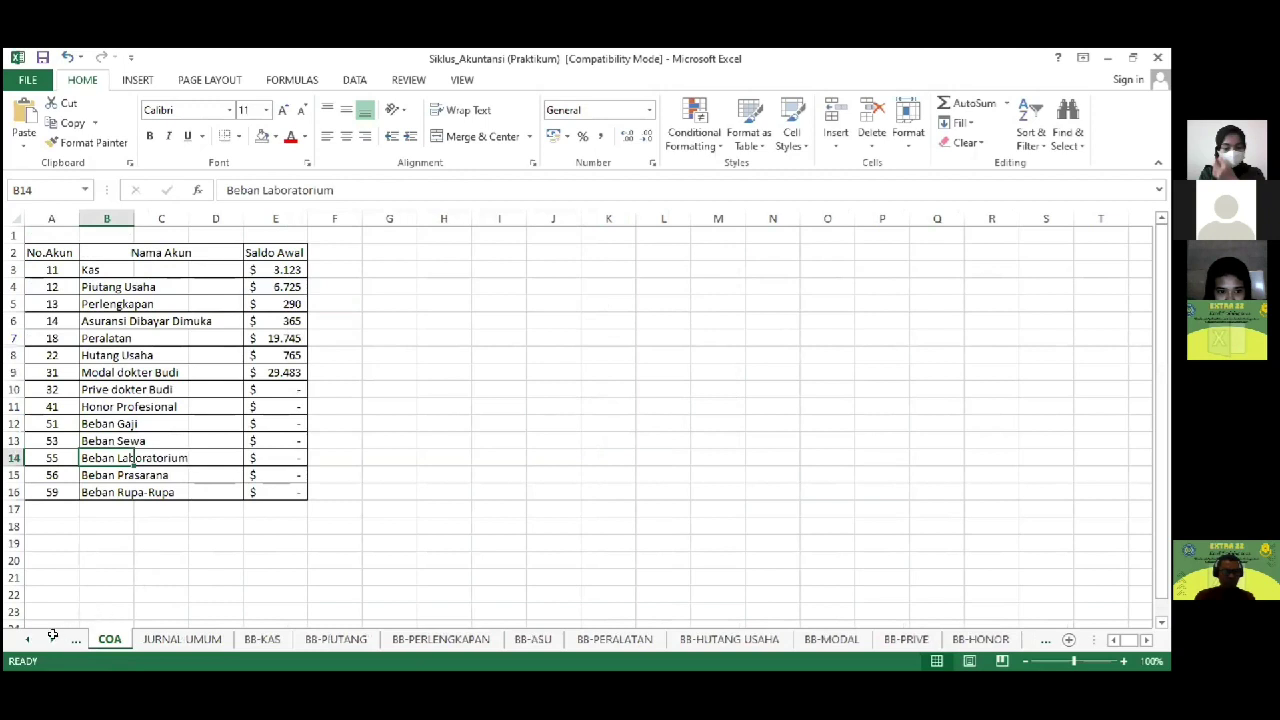
Step: Return to the BB-SEWA copy at the end of the workbook and rename it as BB-LAB
click(49, 637)
click(49, 637)
click(49, 637)
click(49, 637)
click(895, 639)
double_click(900, 639)
key(BackSpace)
key(BackSpace)
key(BackSpace)
key(BackSpace)
key(BackSpace)
key(BackSpace)
key(BackSpace)
key(BackSpace)
text(LAB)
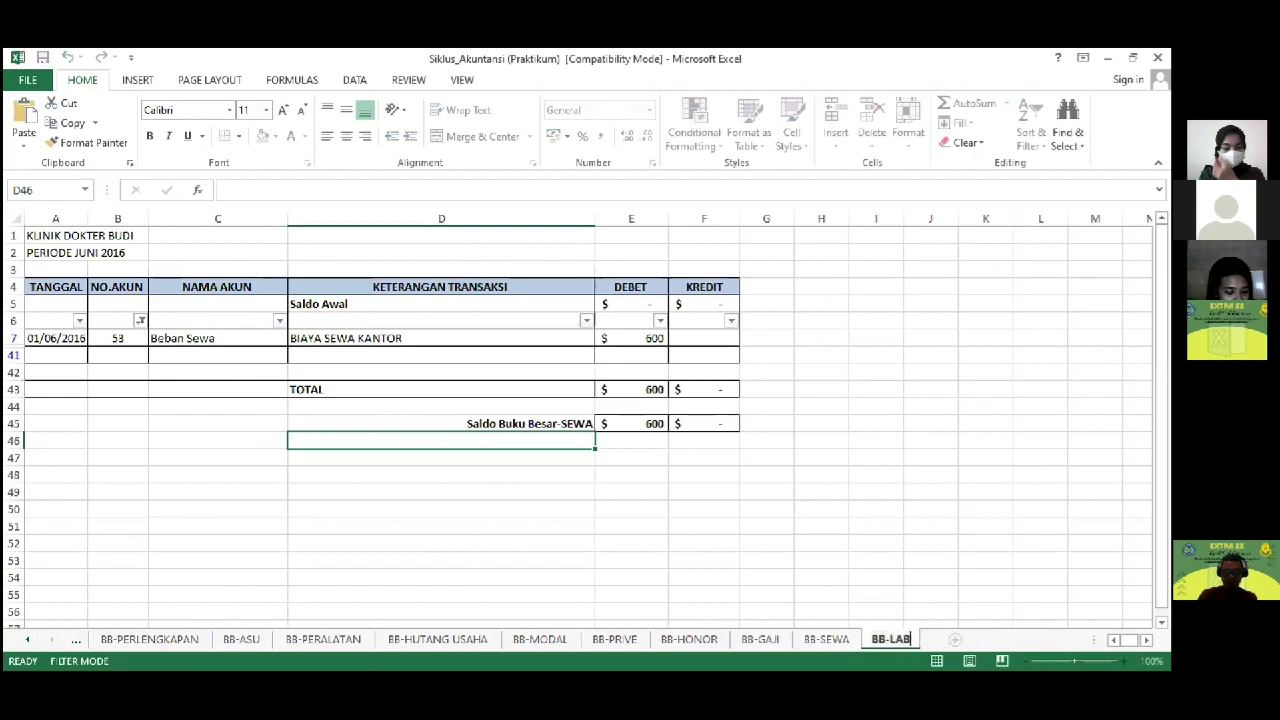
key(Return)
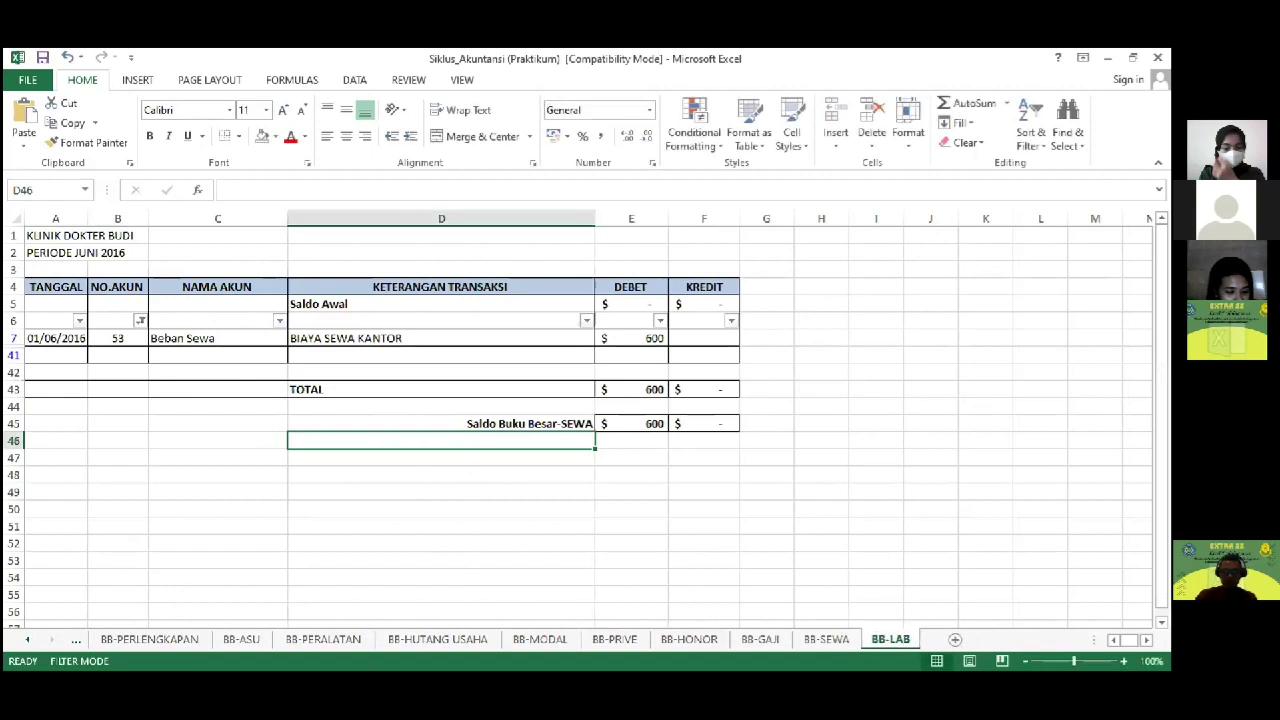
Step: Filter the NO.AKUN column of BB-LAB to show account 55 instead of 53, keeping blanks included
click(140, 320)
scroll(321, 588, down, 5)
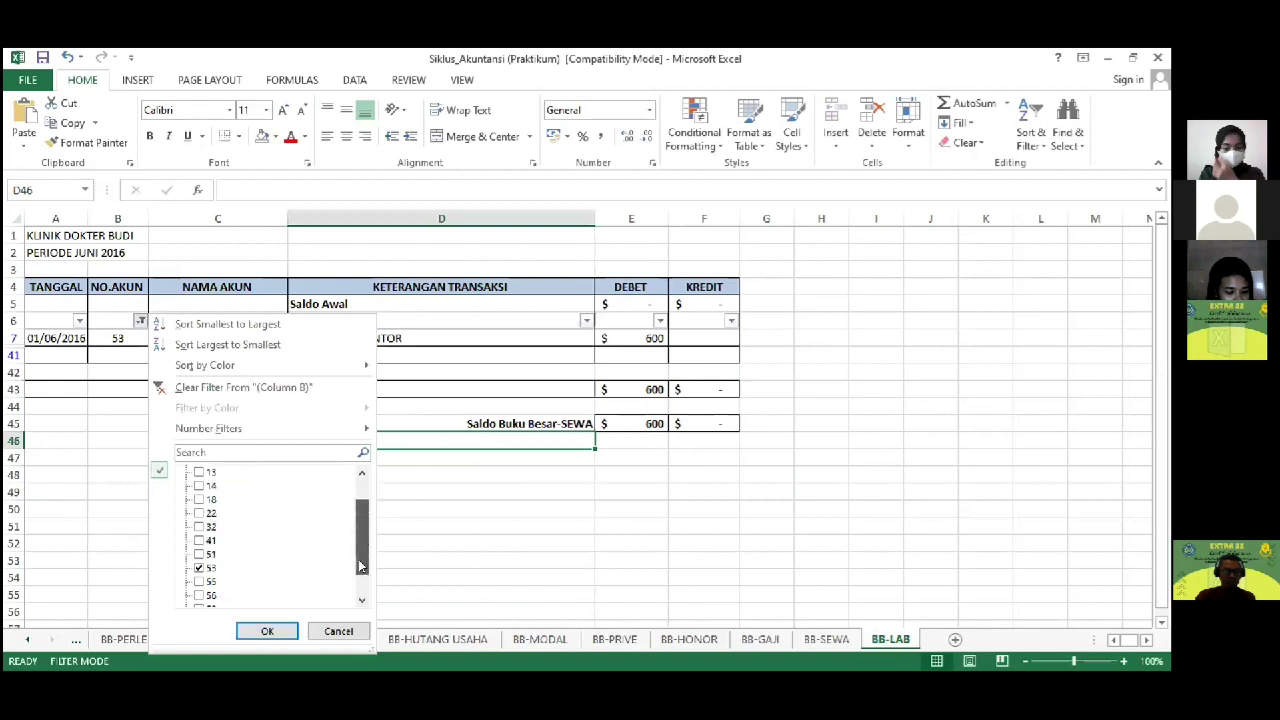
click(200, 554)
click(199, 540)
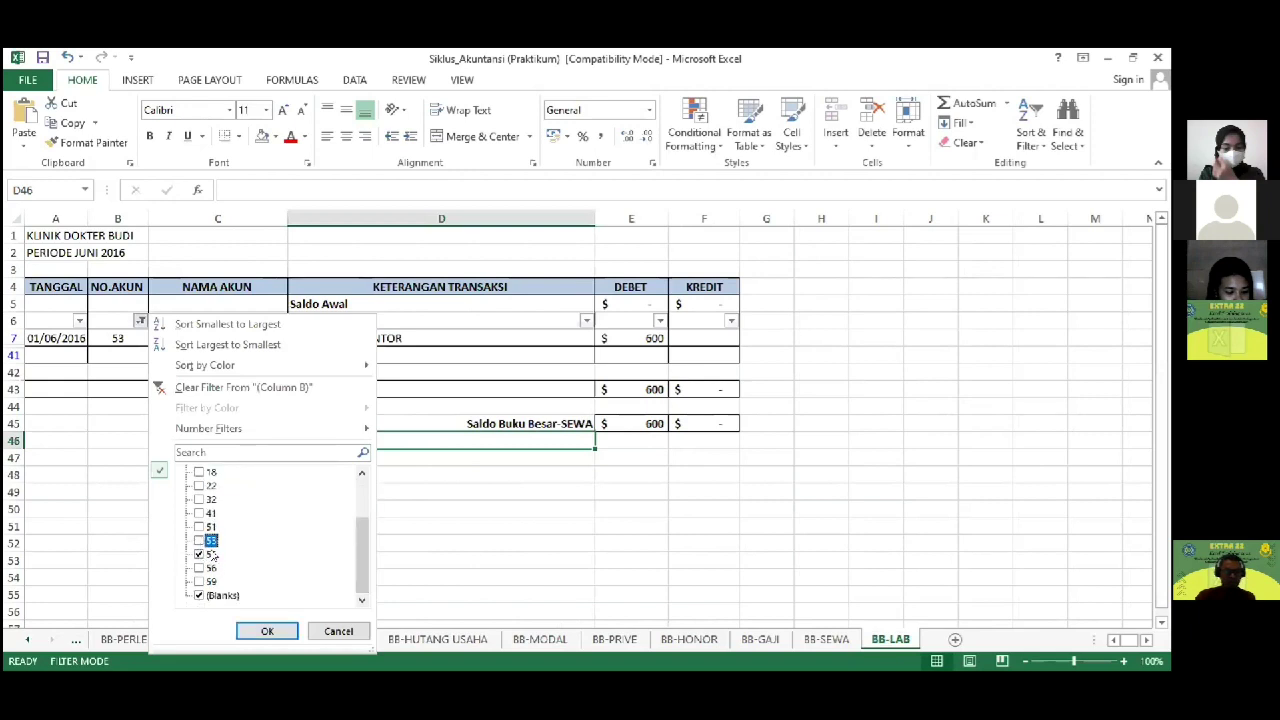
click(282, 631)
Step: Change the closing balance label in D45 of BB-LAB to "Saldo Buku Besar-LAB"
key(Up)
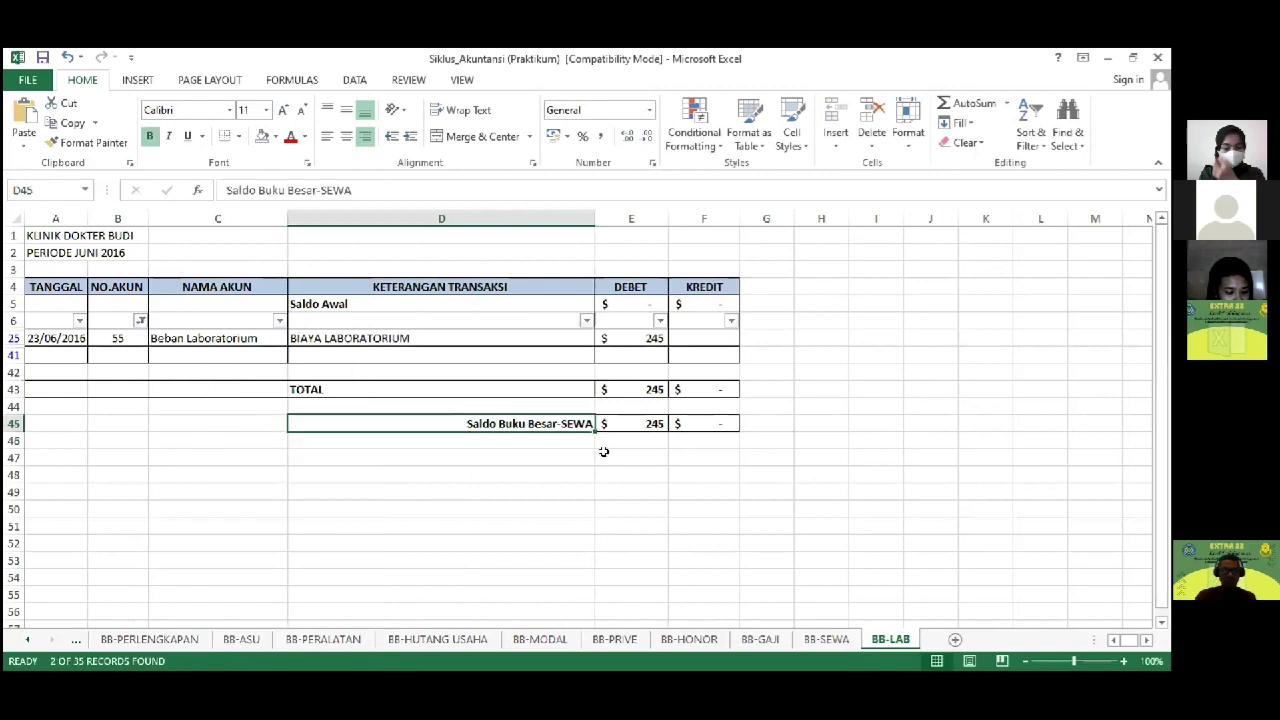
key(F2)
key(ctrl+shift+Left)
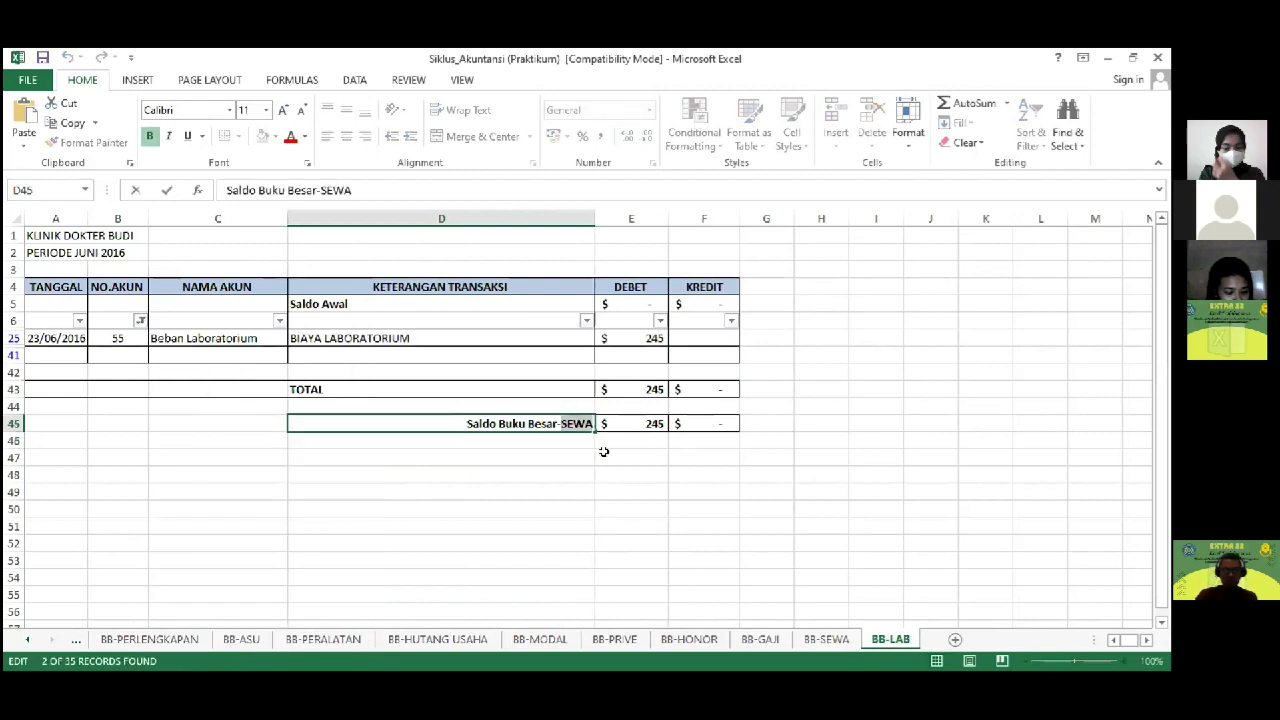
text(LAB)
key(Return)
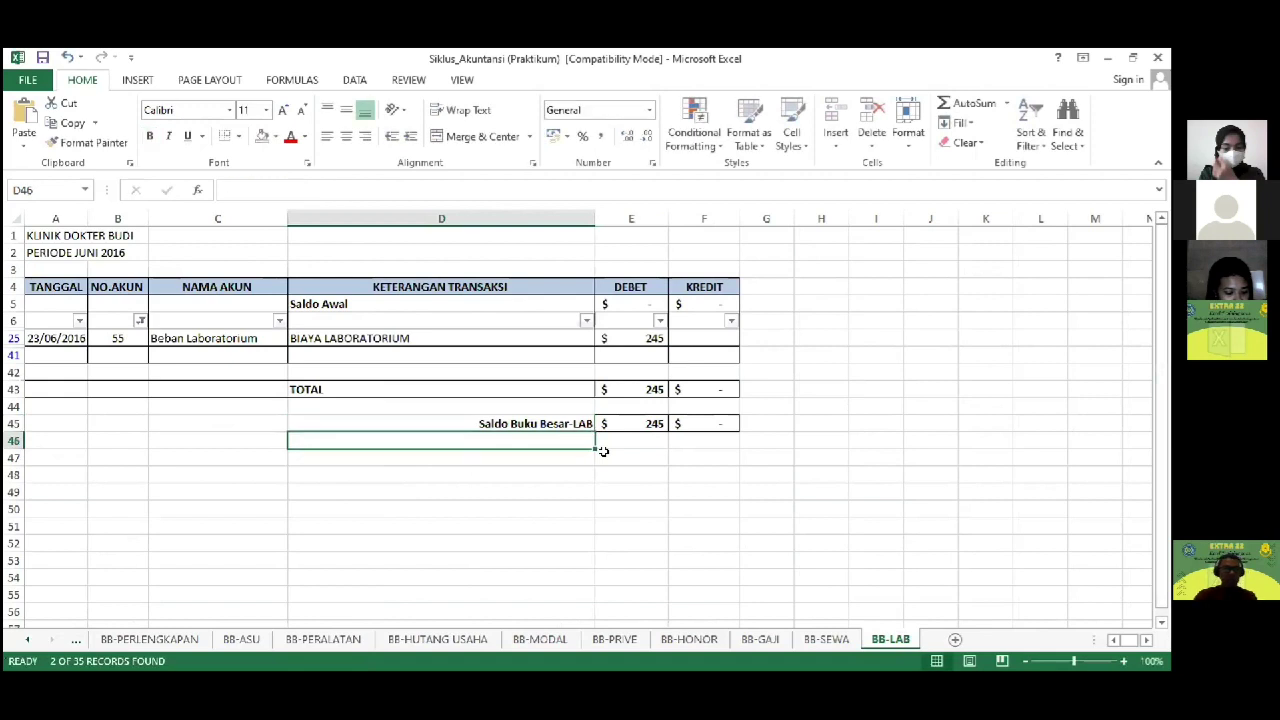
Step: Create a copy of the BB-LAB sheet within the same workbook, next to the original
right_click(886, 641)
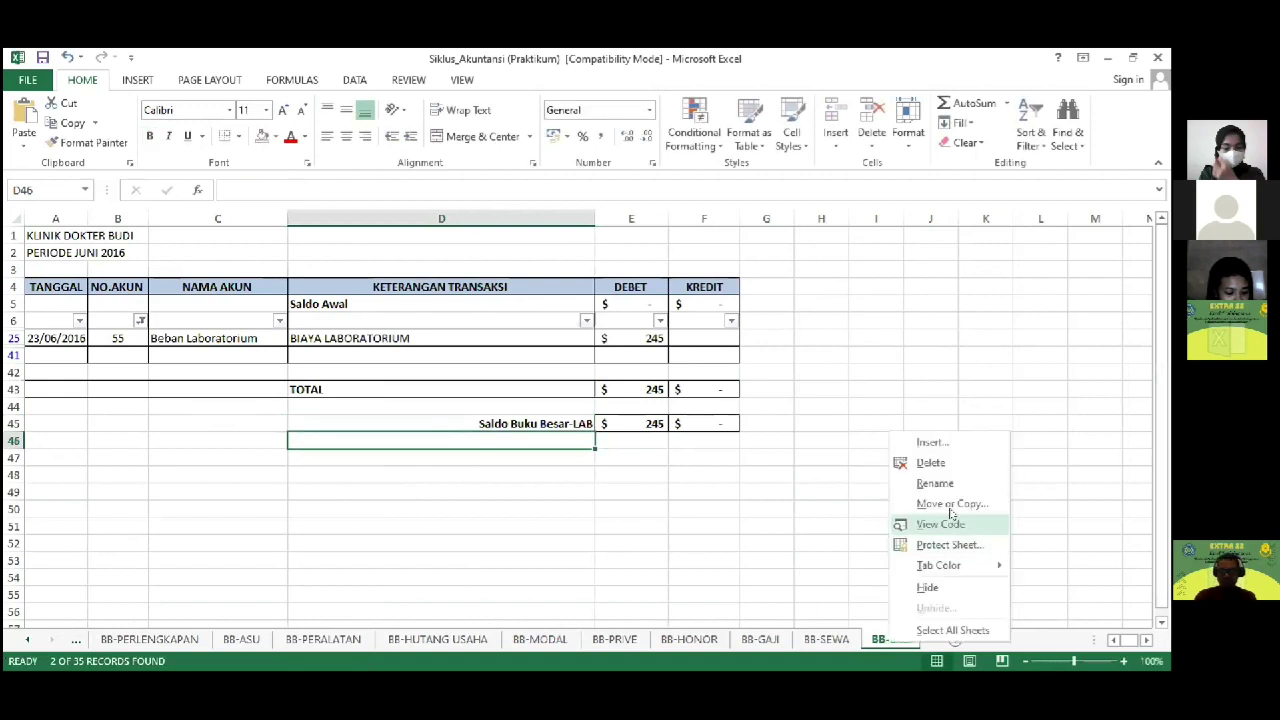
click(950, 504)
scroll(900, 520, down, 3)
click(857, 544)
click(845, 570)
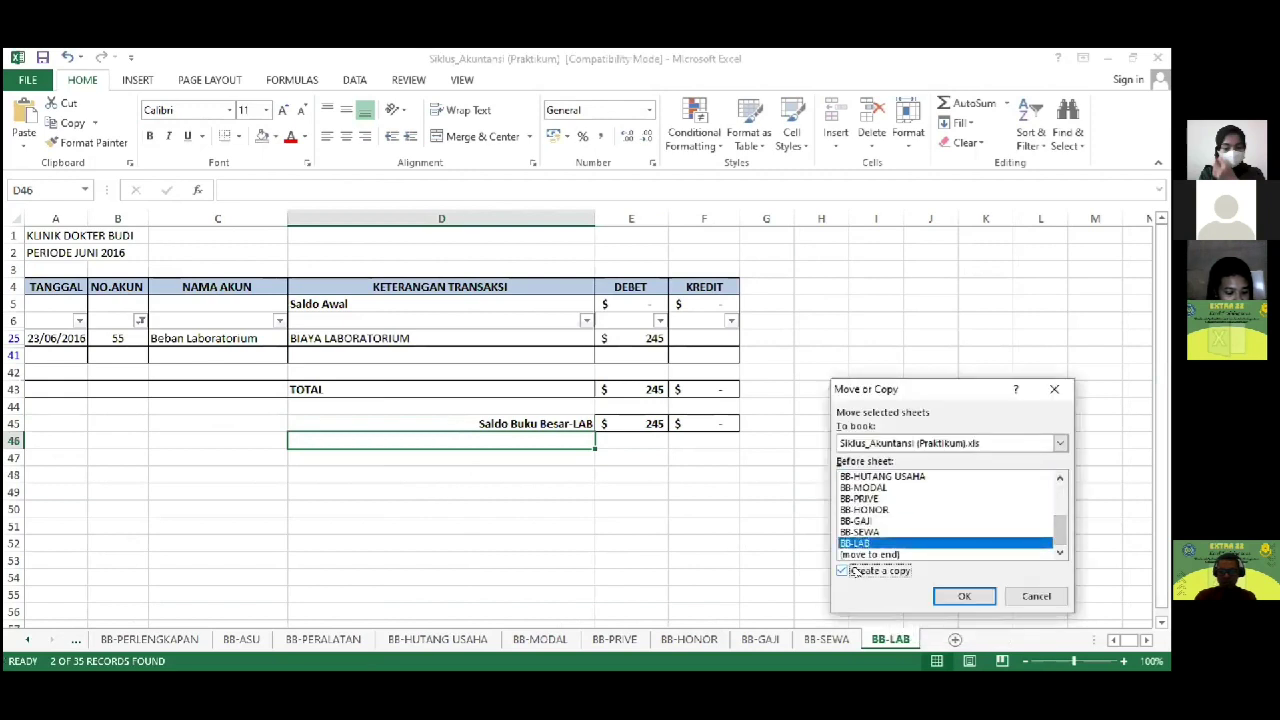
click(960, 594)
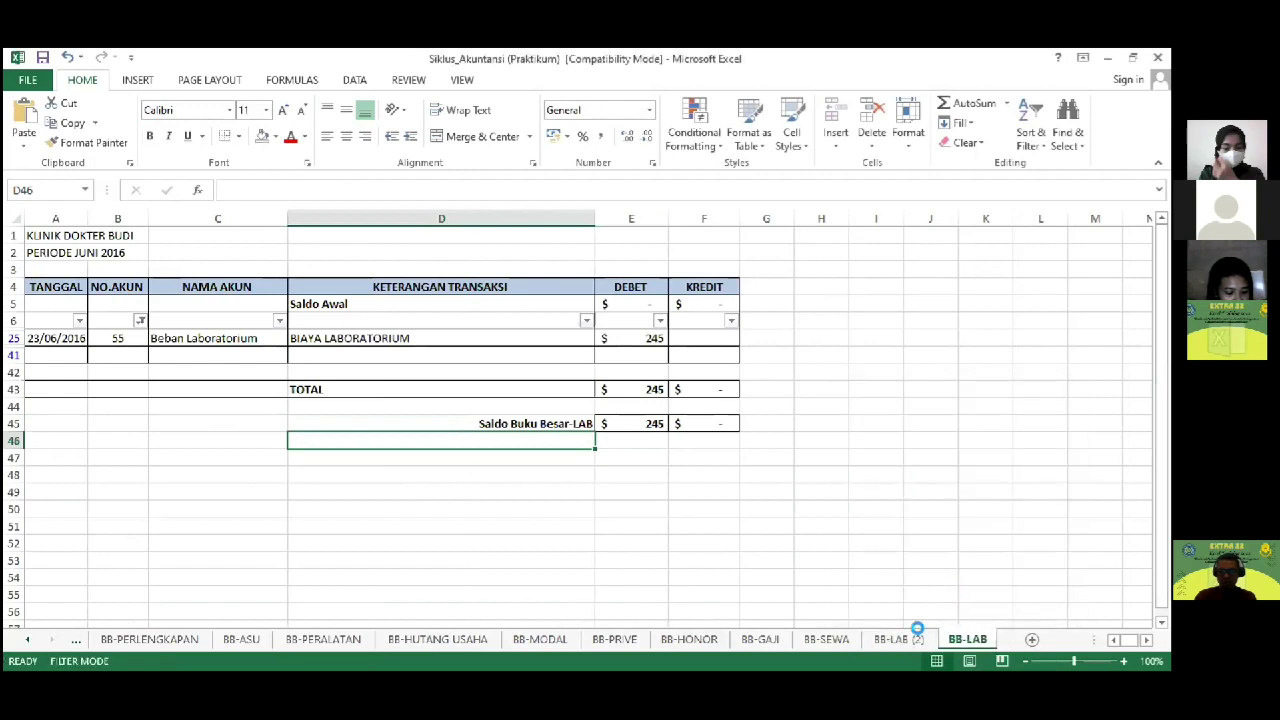
Step: Rename the BB-LAB copy as BB-PRASARANA and keep it as the last sheet
key(alt+h)
key(o)
key(r)
key(End)
key(BackSpace)
key(BackSpace)
key(BackSpace)
key(BackSpace)
key(BackSpace)
key(BackSpace)
key(BackSpace)
text(PRASARANA)
key(Return)
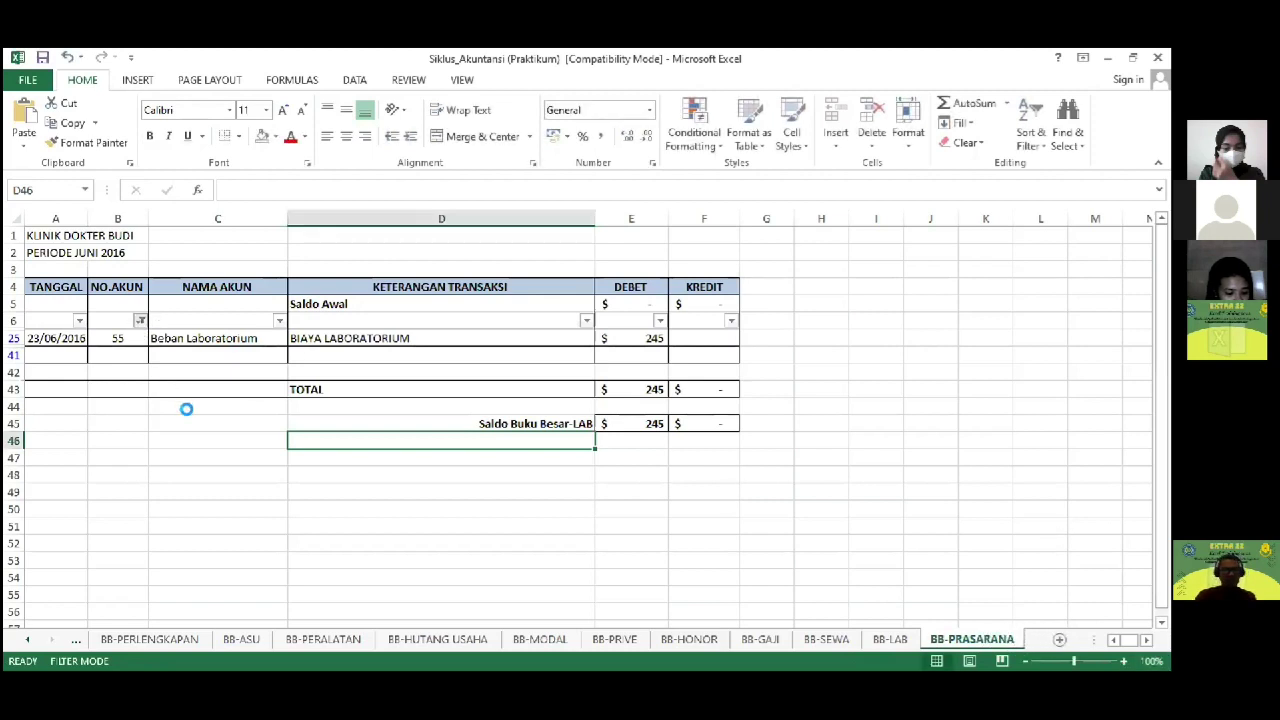
Step: Filter the NO.AKUN column of BB-PRASARANA to show account 56 instead of 55, keeping blanks included
click(140, 320)
scroll(218, 578, down, 5)
click(199, 554)
click(199, 568)
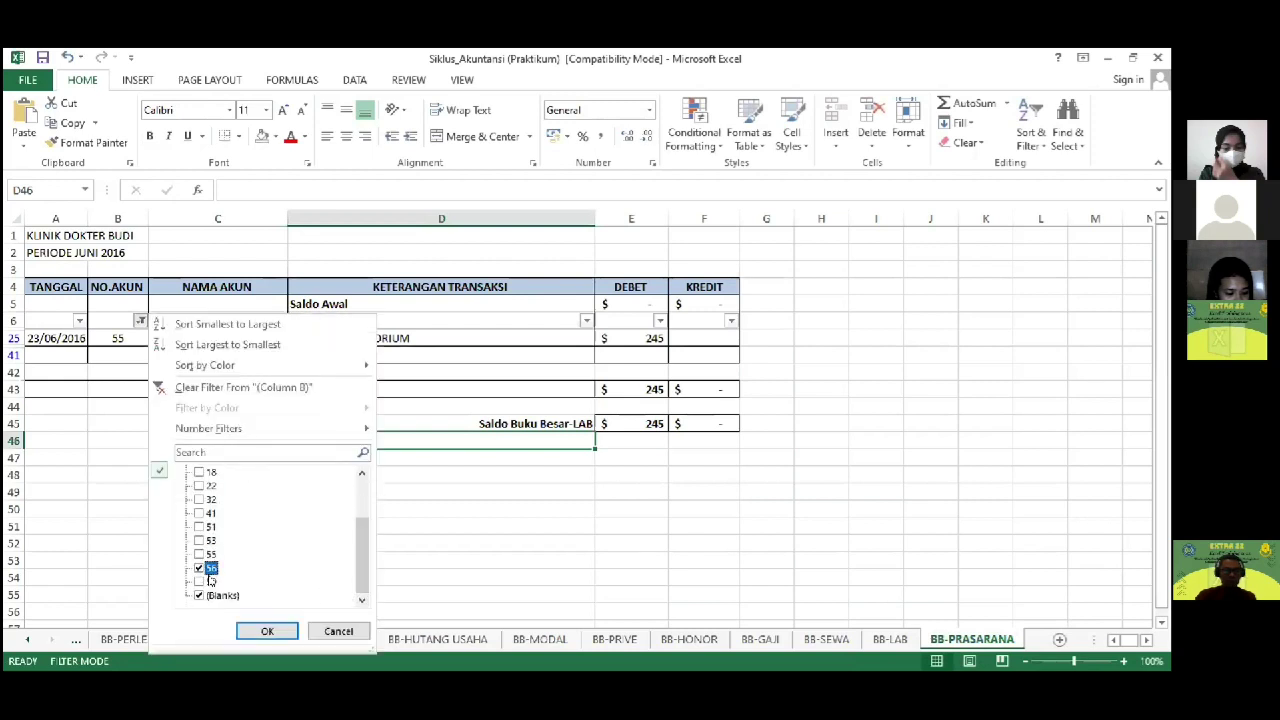
click(265, 631)
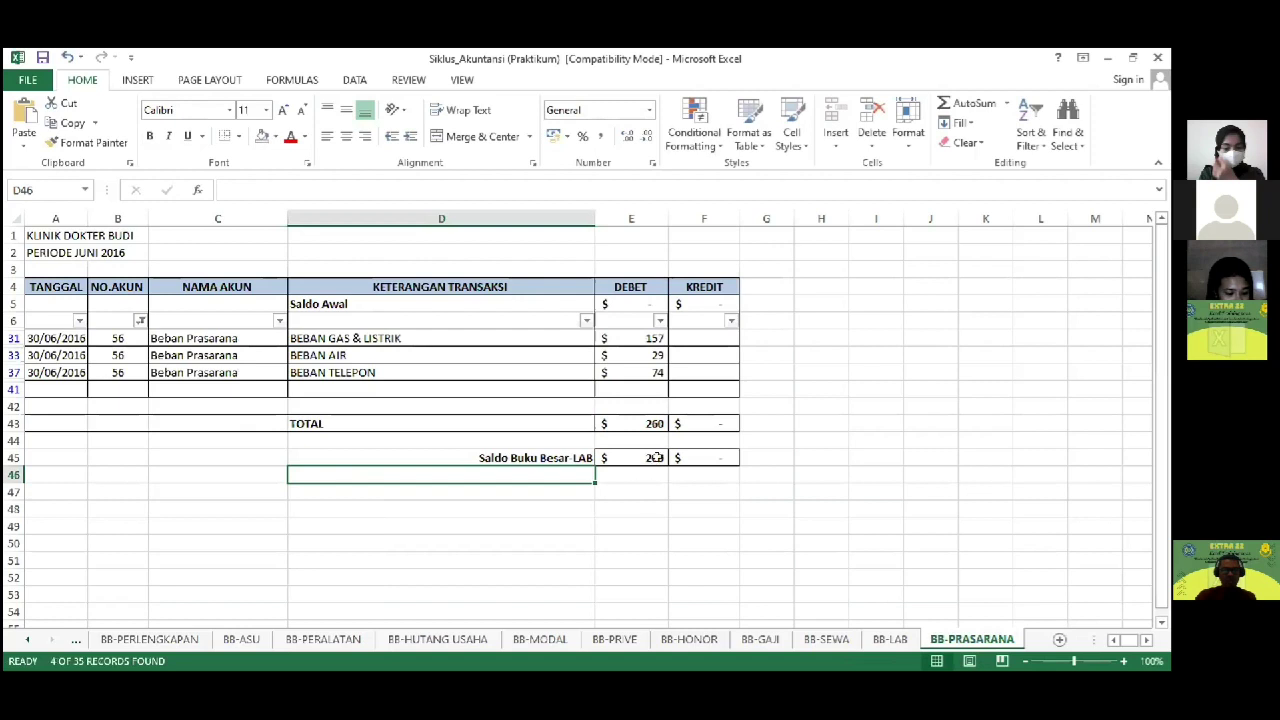
Step: Change the closing balance label in D45 of BB-PRASARANA to "Saldo Buku Besar-PRASARANA"
click(568, 455)
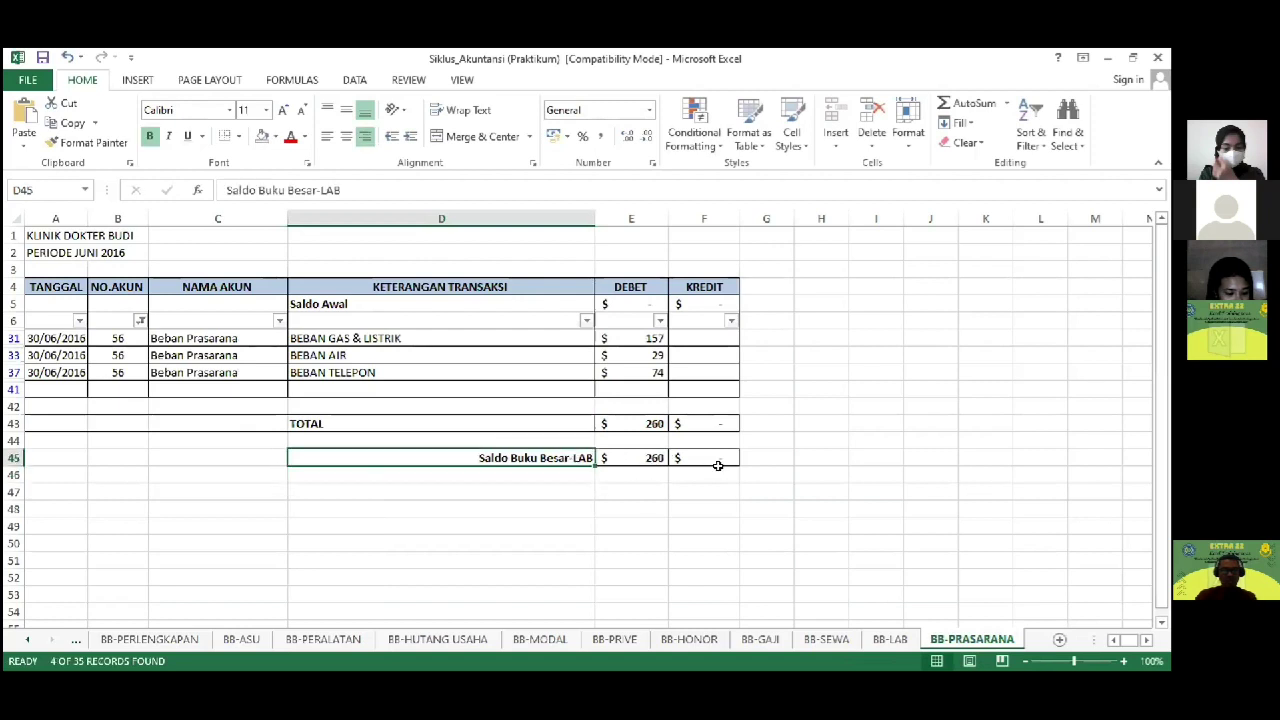
key(F2)
key(ctrl+shift+Left)
text(PRASARANA)
key(Return)
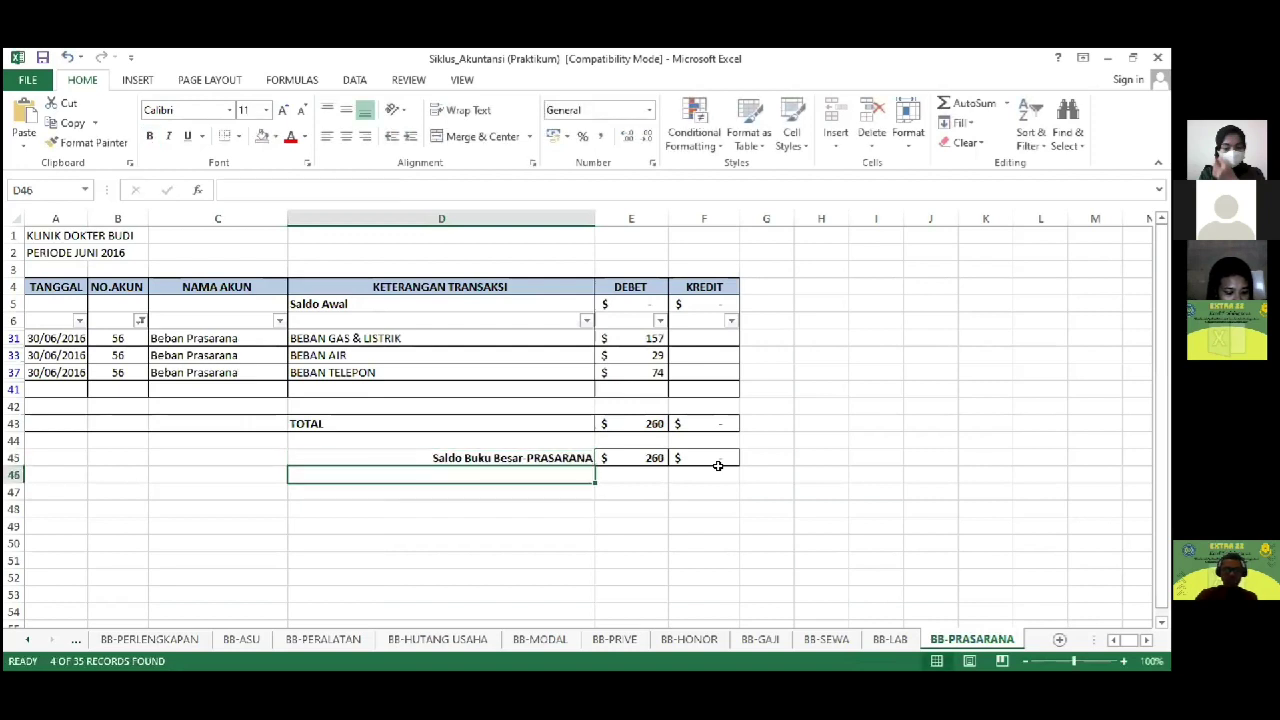
Step: Duplicate the BB-PRASARANA sheet within the workbook and place the copy directly after the original
right_click(977, 640)
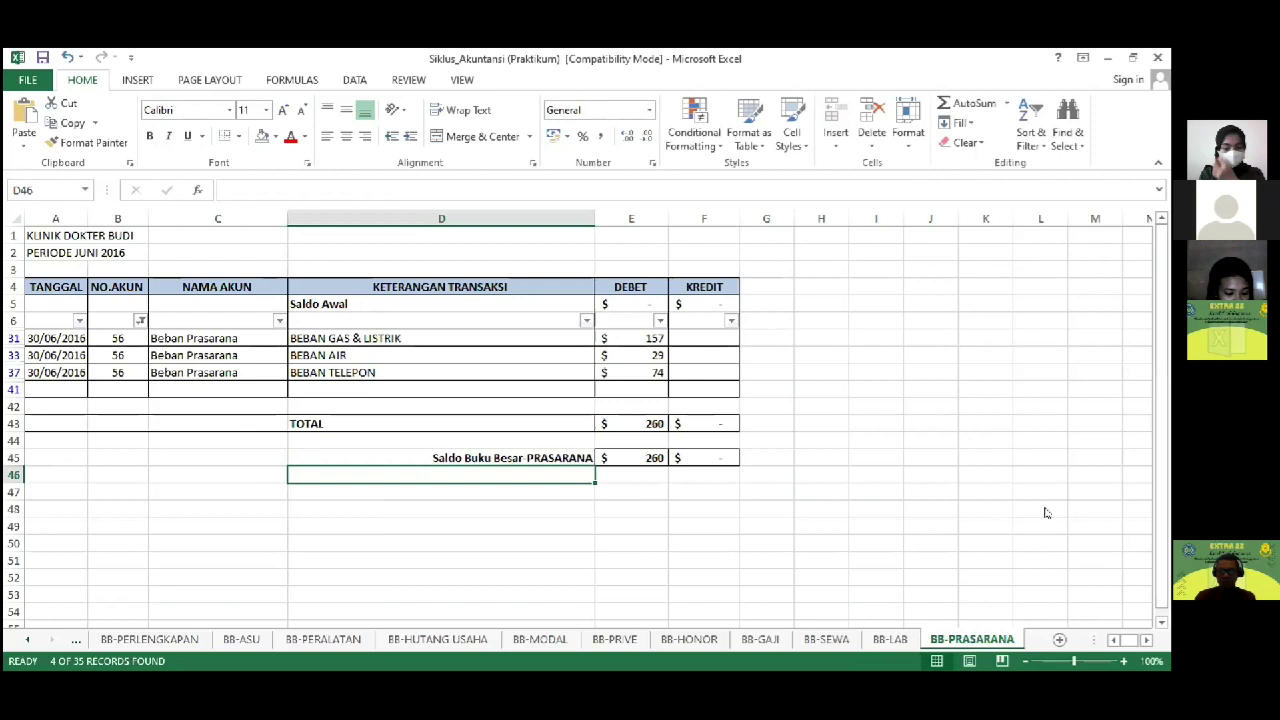
click(1047, 500)
scroll(1153, 495, down, 3)
click(966, 536)
click(968, 563)
click(1055, 590)
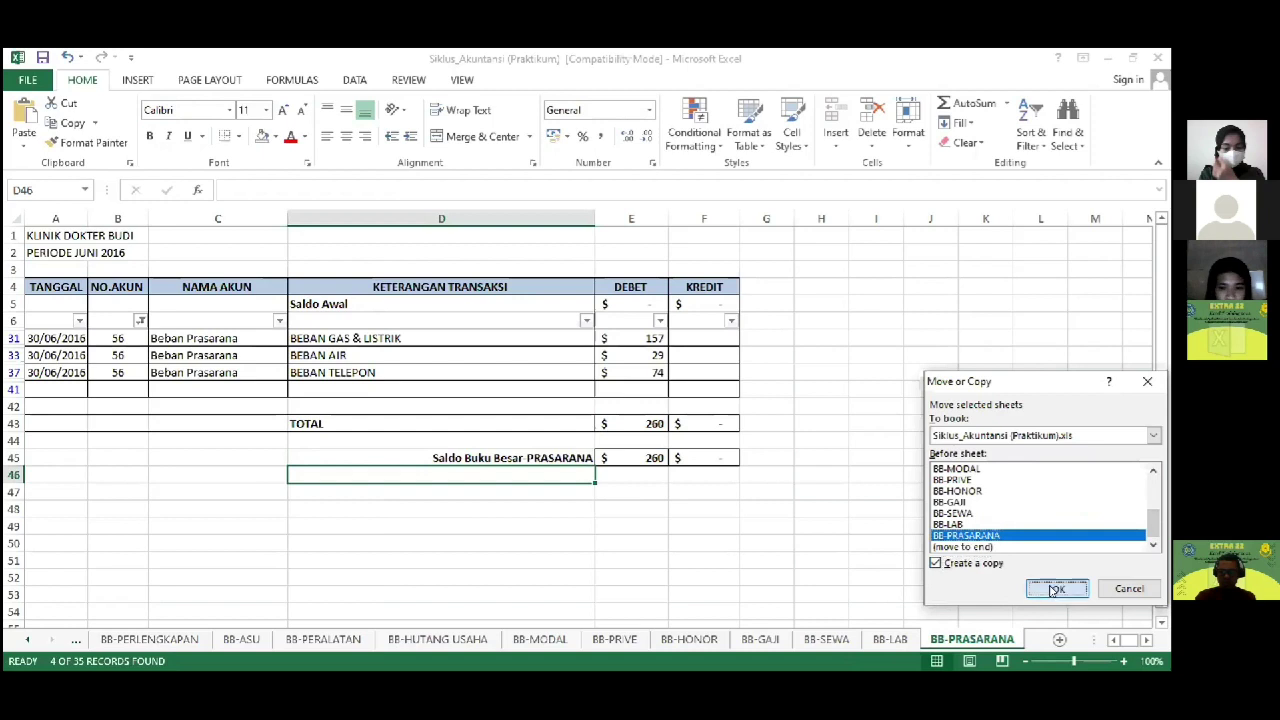
click(982, 643)
drag(970, 640, 805, 640)
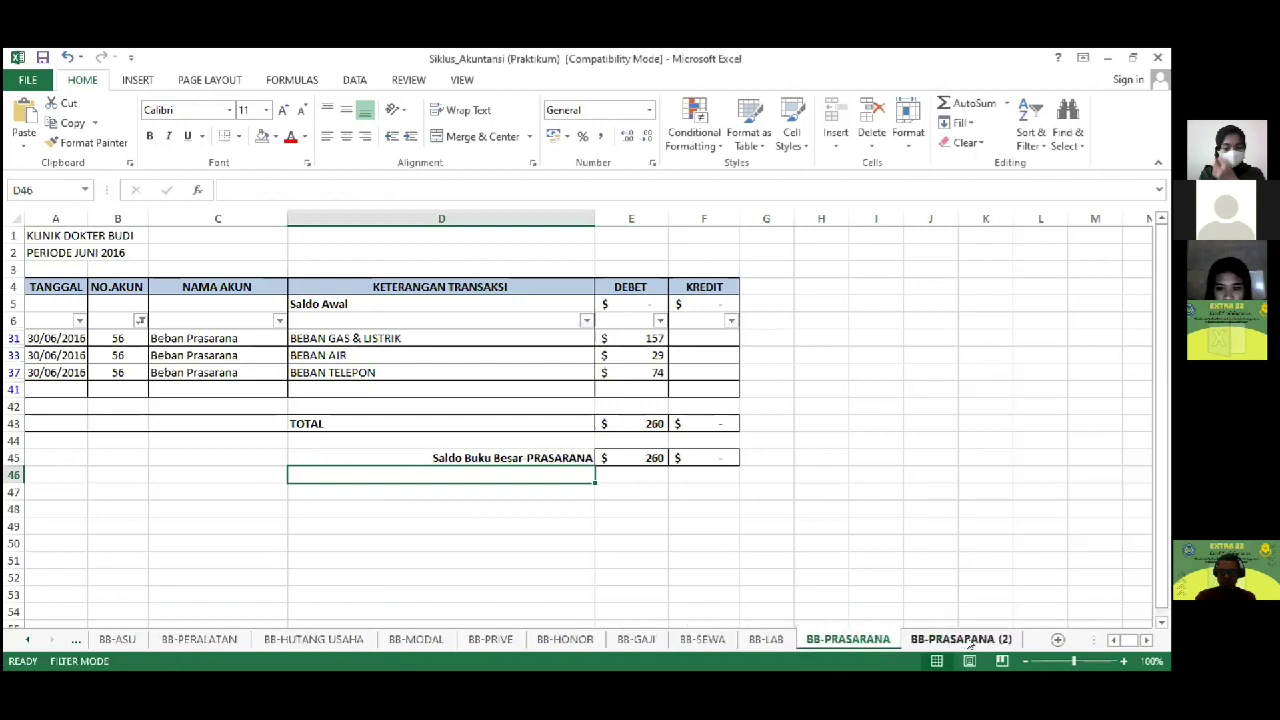
Step: Rename the BB-PRASARANA copy as BB-RUPA2
click(1012, 639)
key(alt+h)
key(o)
key(r)
key(End)
key(BackSpace)
key(BackSpace)
key(BackSpace)
key(BackSpace)
key(BackSpace)
key(BackSpace)
key(BackSpace)
key(BackSpace)
key(BackSpace)
key(BackSpace)
key(BackSpace)
key(BackSpace)
text(ERLE)
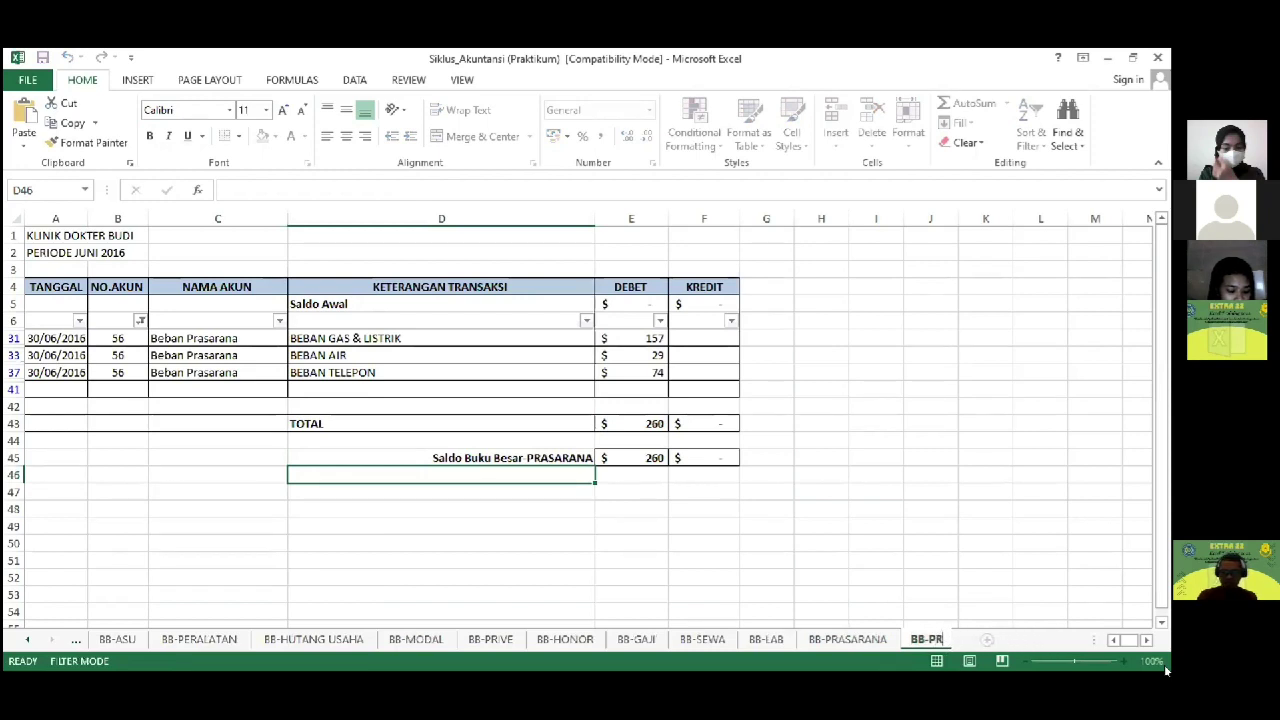
key(BackSpace)
key(BackSpace)
key(BackSpace)
key(BackSpace)
key(BackSpace)
text(RU)
text(PA-)
key(BackSpace)
text(2)
key(Return)
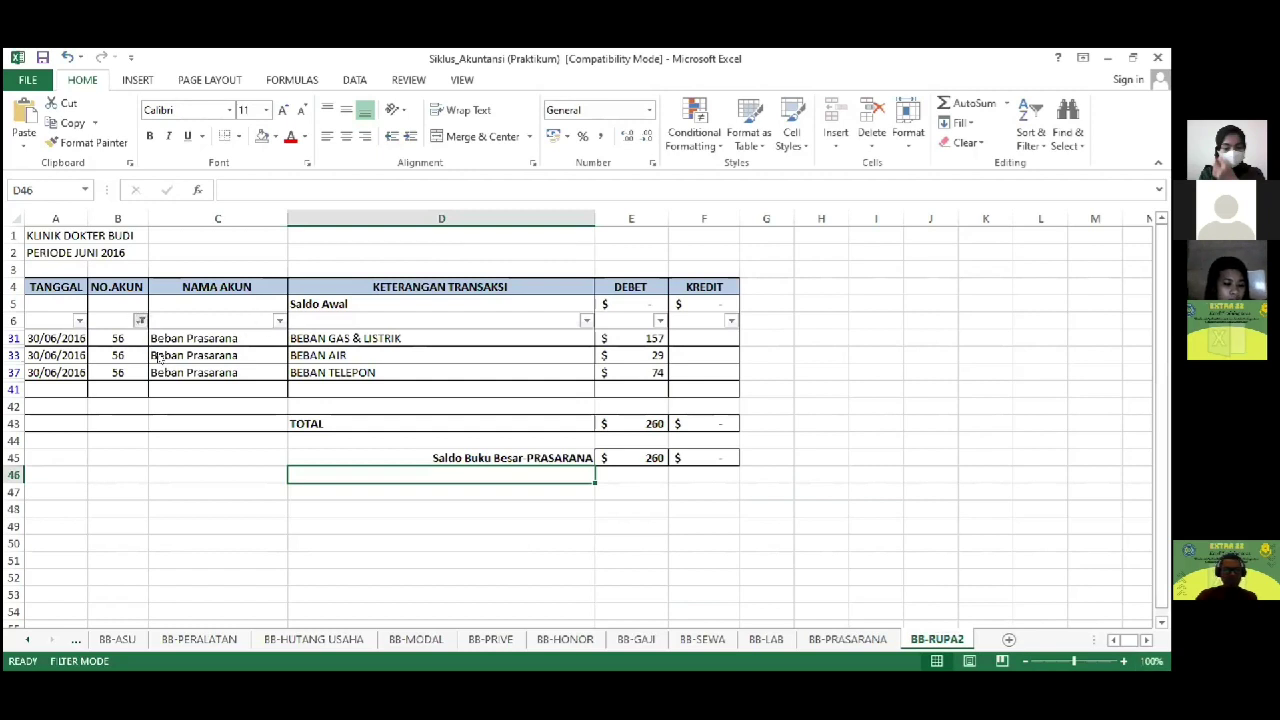
Step: Filter the NO.AKUN column of BB-RUPA2 to show account 59 instead of 56, keeping blanks included
click(141, 320)
scroll(242, 590, down, 5)
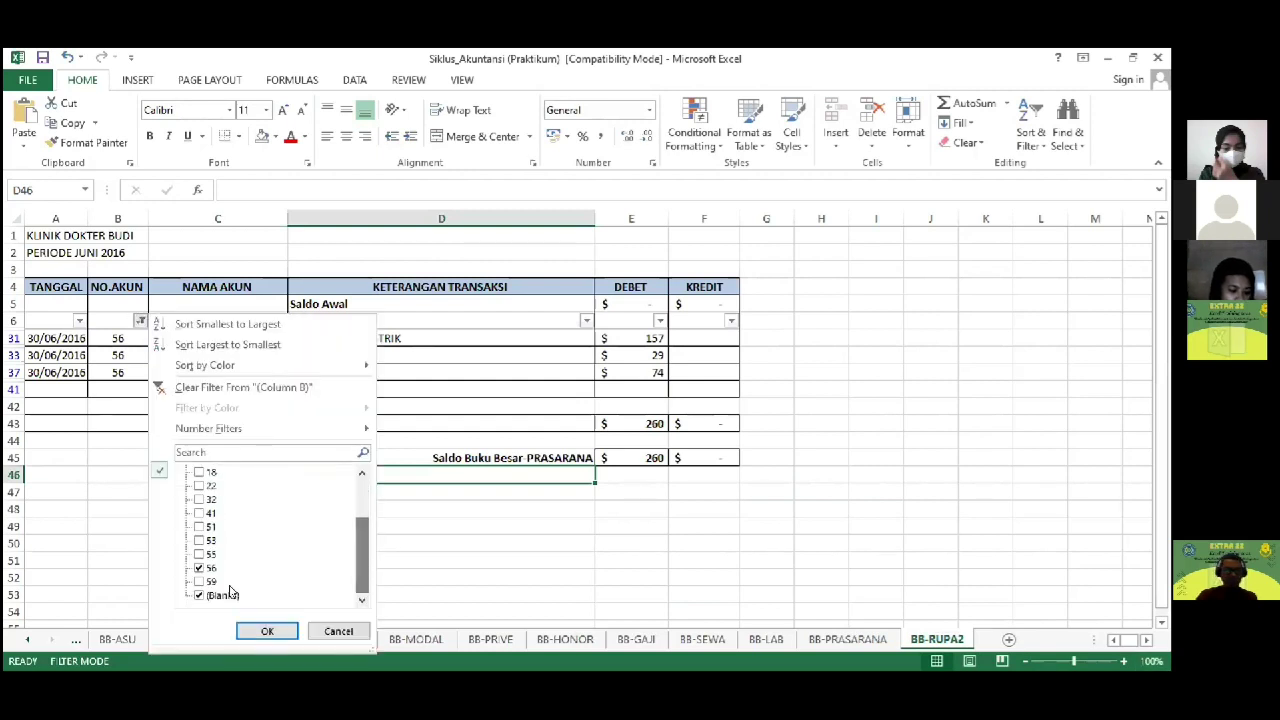
click(209, 581)
click(209, 567)
click(257, 631)
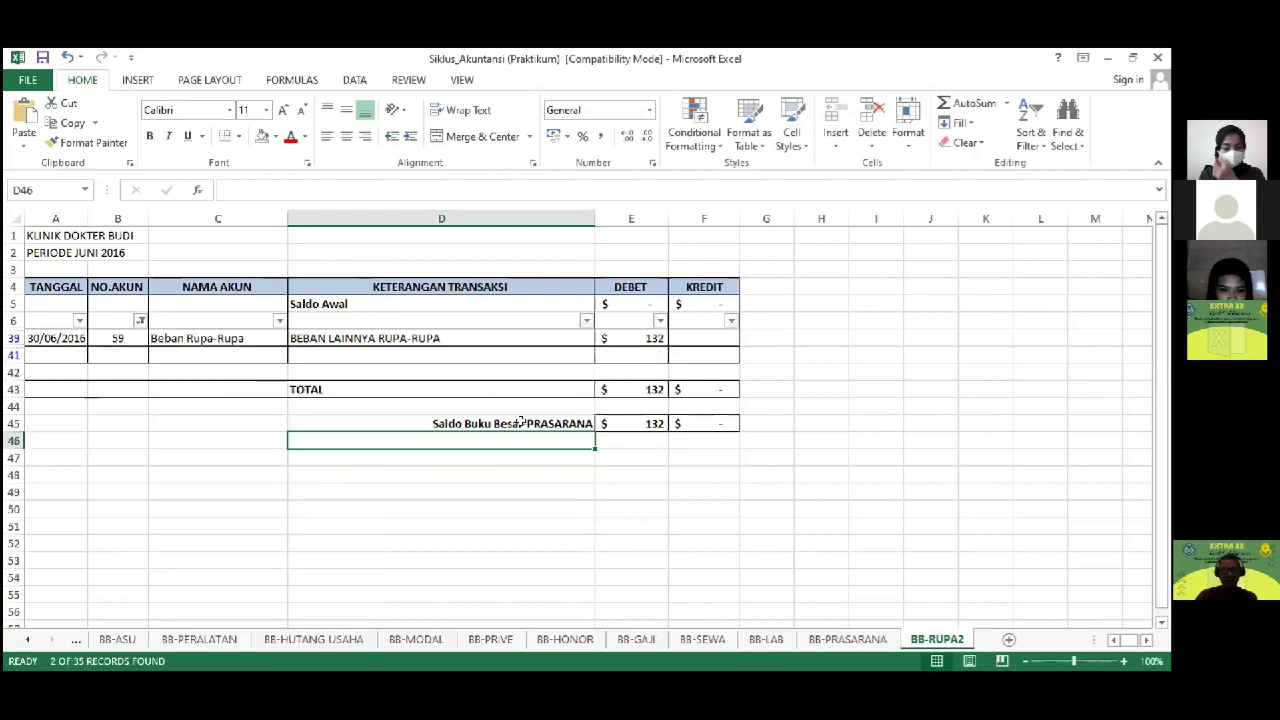
Step: Change the closing balance label in D45 of BB-RUPA2 to "Saldo Buku Besar-RUPA-RUPA"
key(Up)
key(F2)
key(BackSpace)
key(BackSpace)
key(BackSpace)
key(BackSpace)
key(BackSpace)
key(BackSpace)
key(BackSpace)
key(BackSpace)
key(BackSpace)
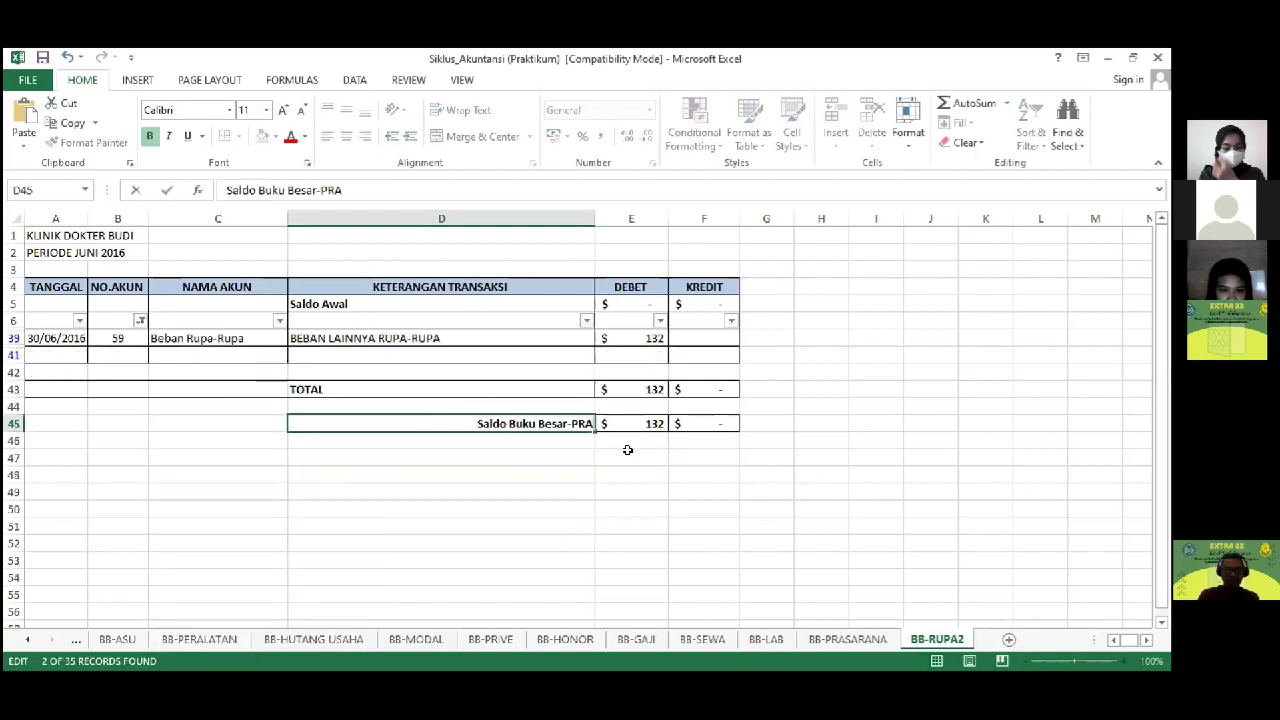
text(RUPA)
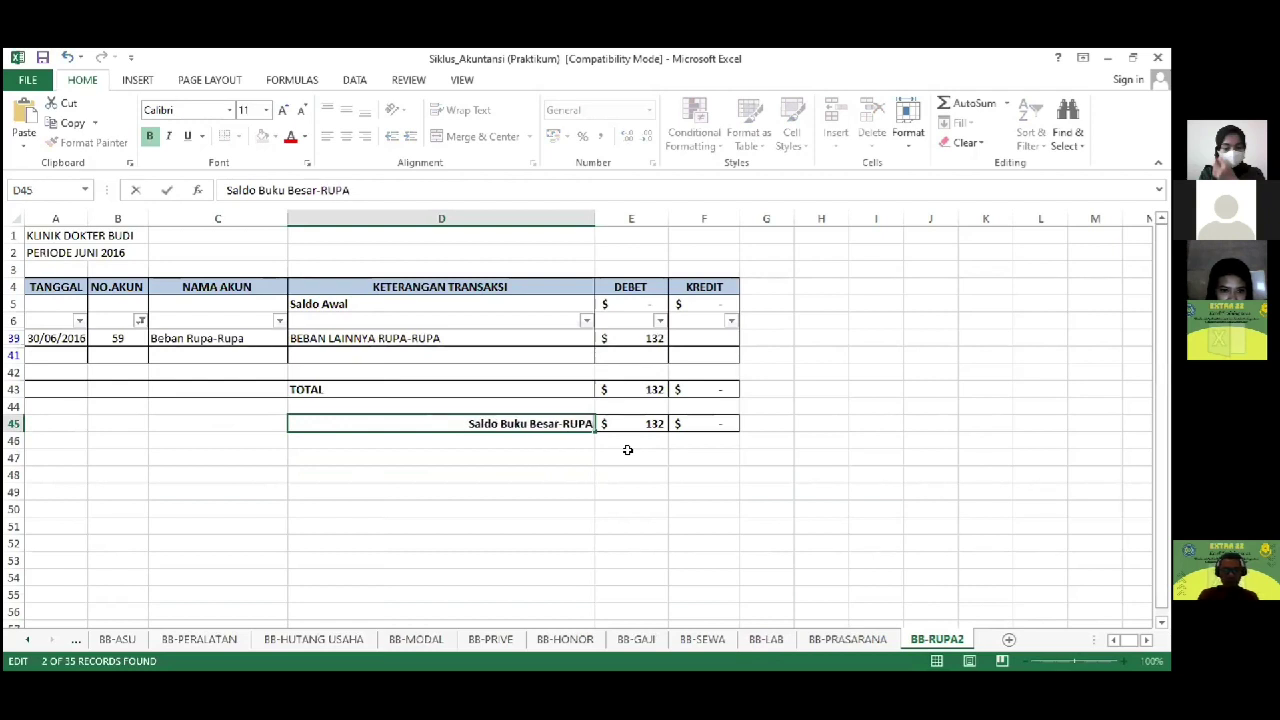
text(-RUPA)
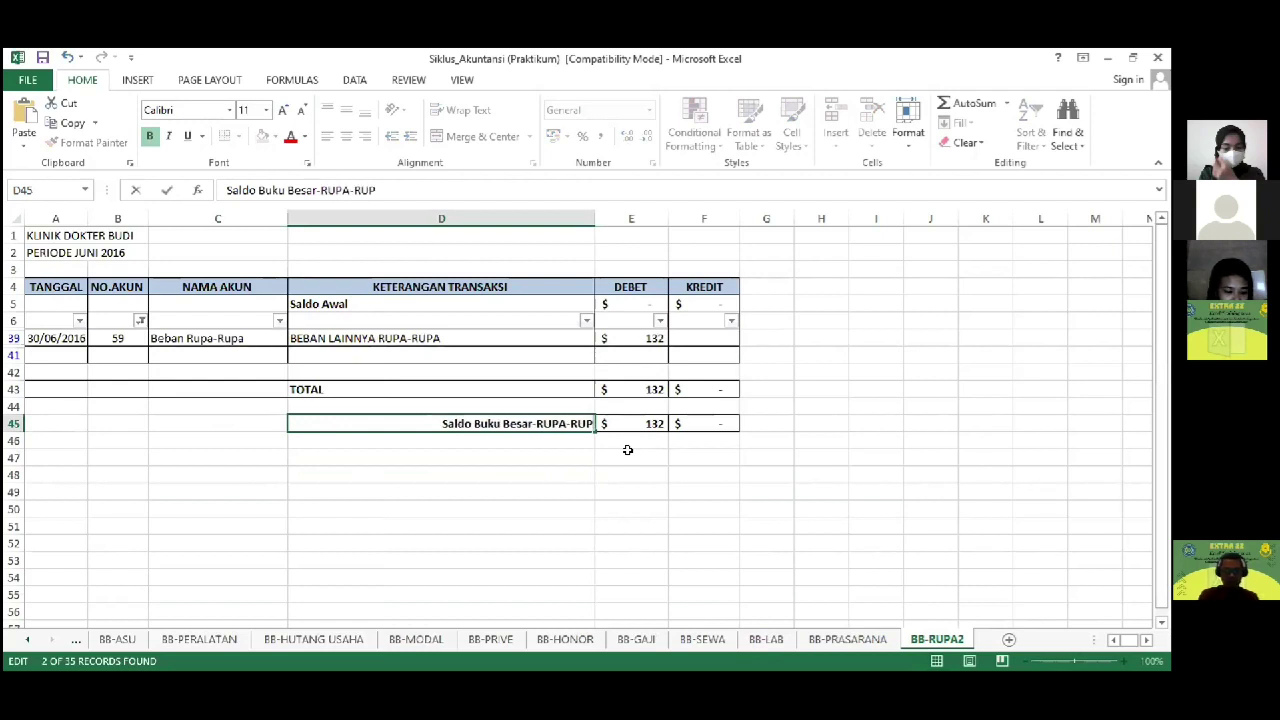
key(Return)
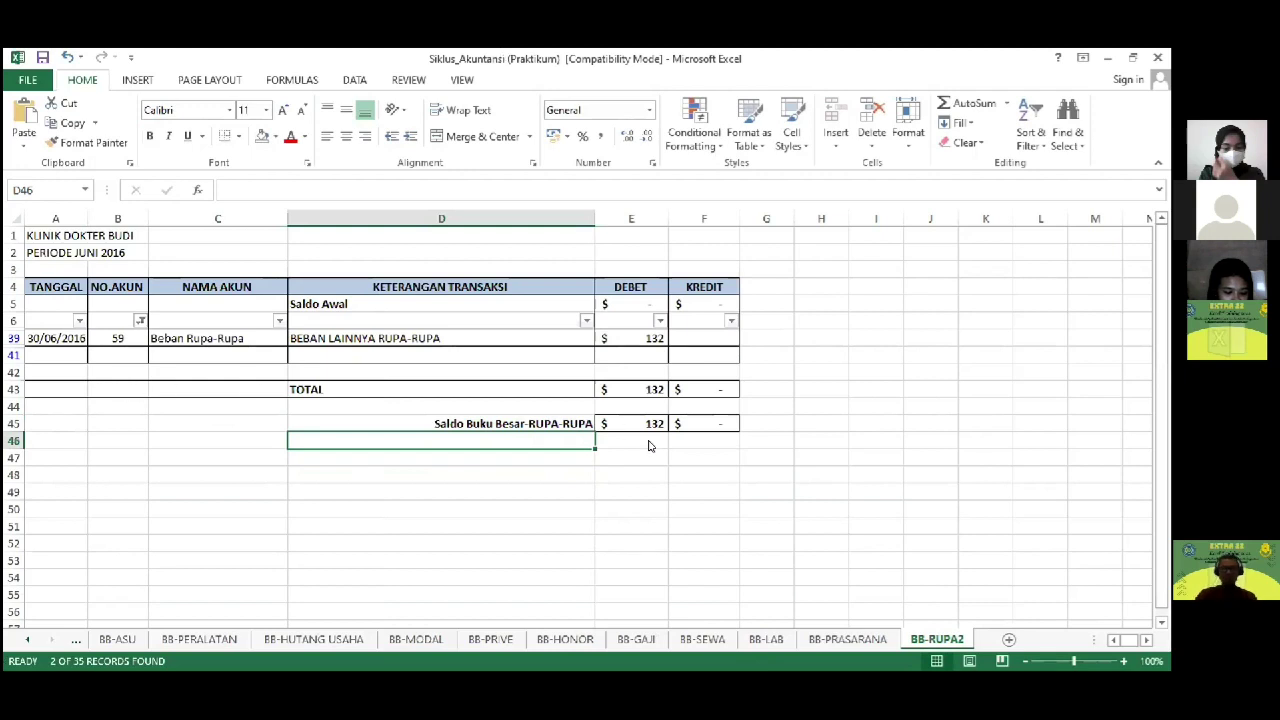
click(818, 546)
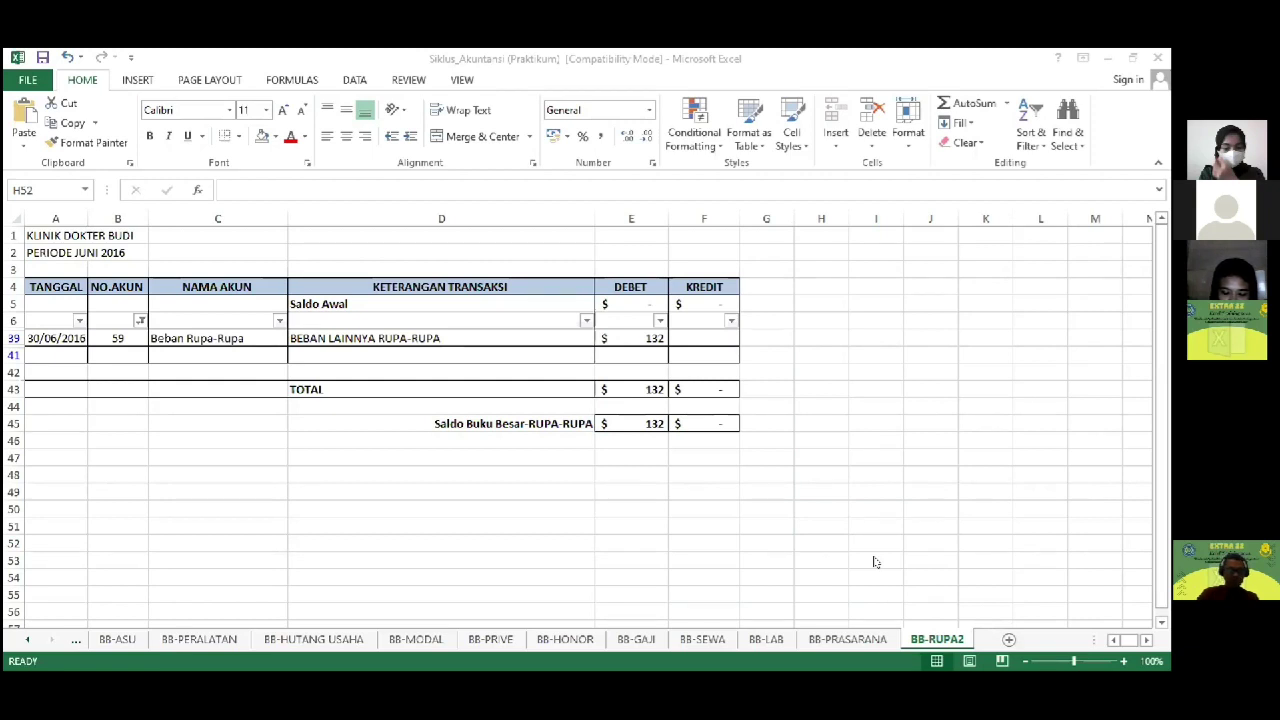
Step: Duplicate the sheet within the Siklus_Akuntansi (Master).xls workbook, placing the copy before COA
right_click(180, 638)
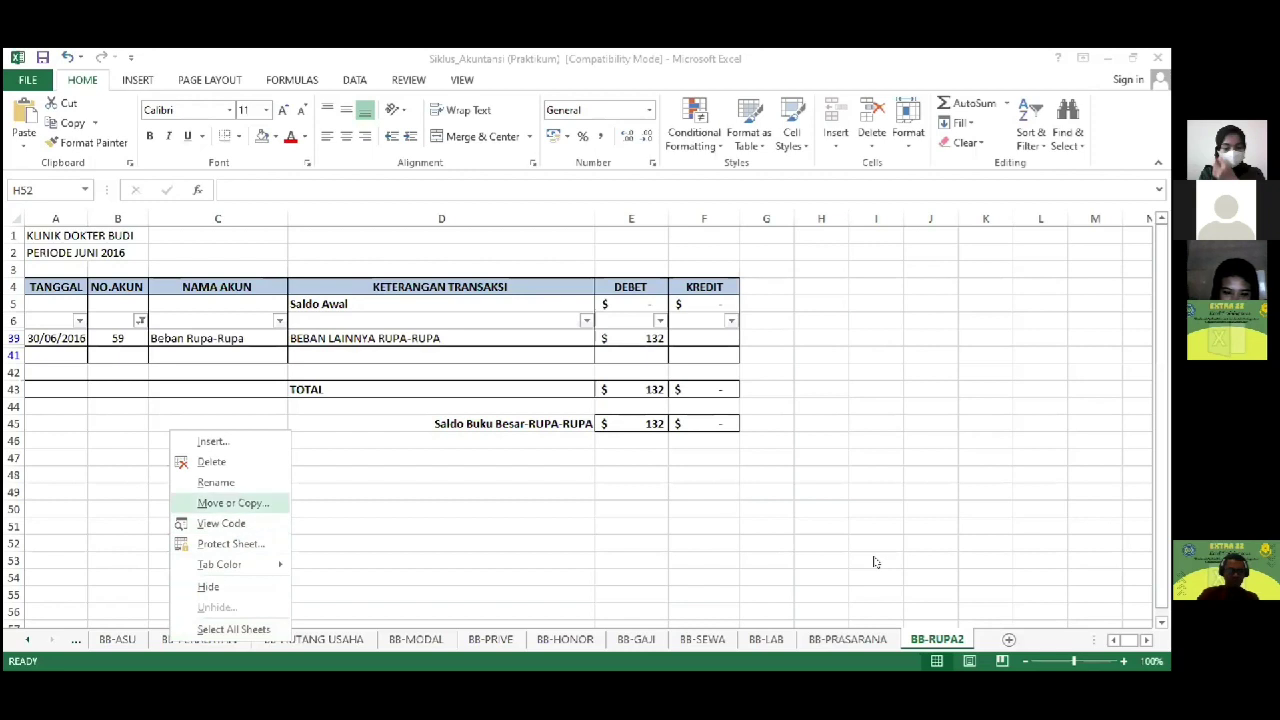
key(Return)
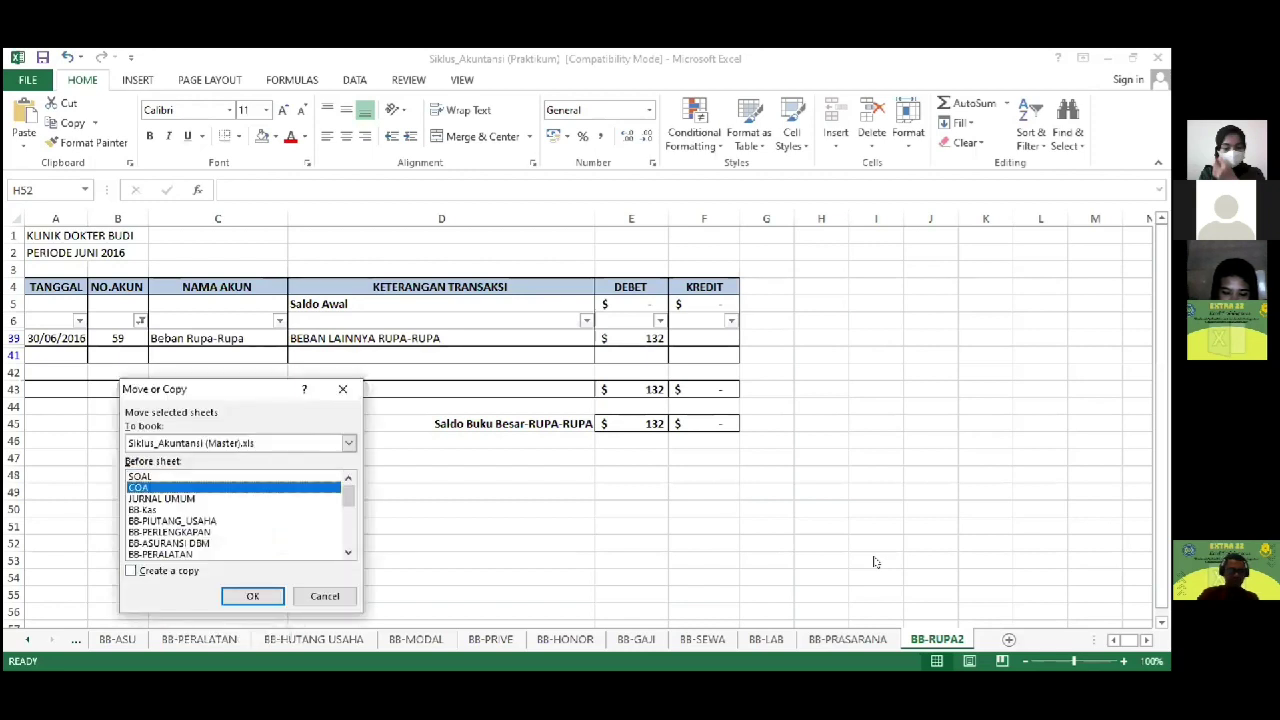
key(alt+c)
key(Tab)
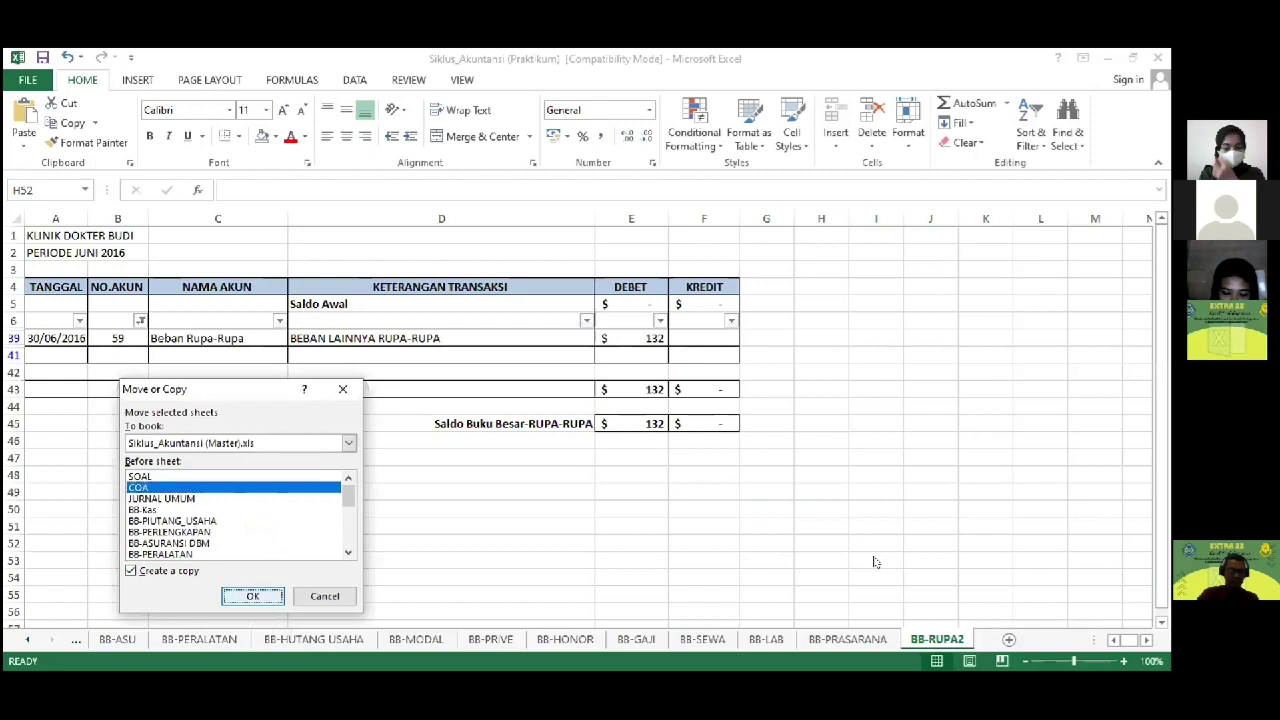
key(Return)
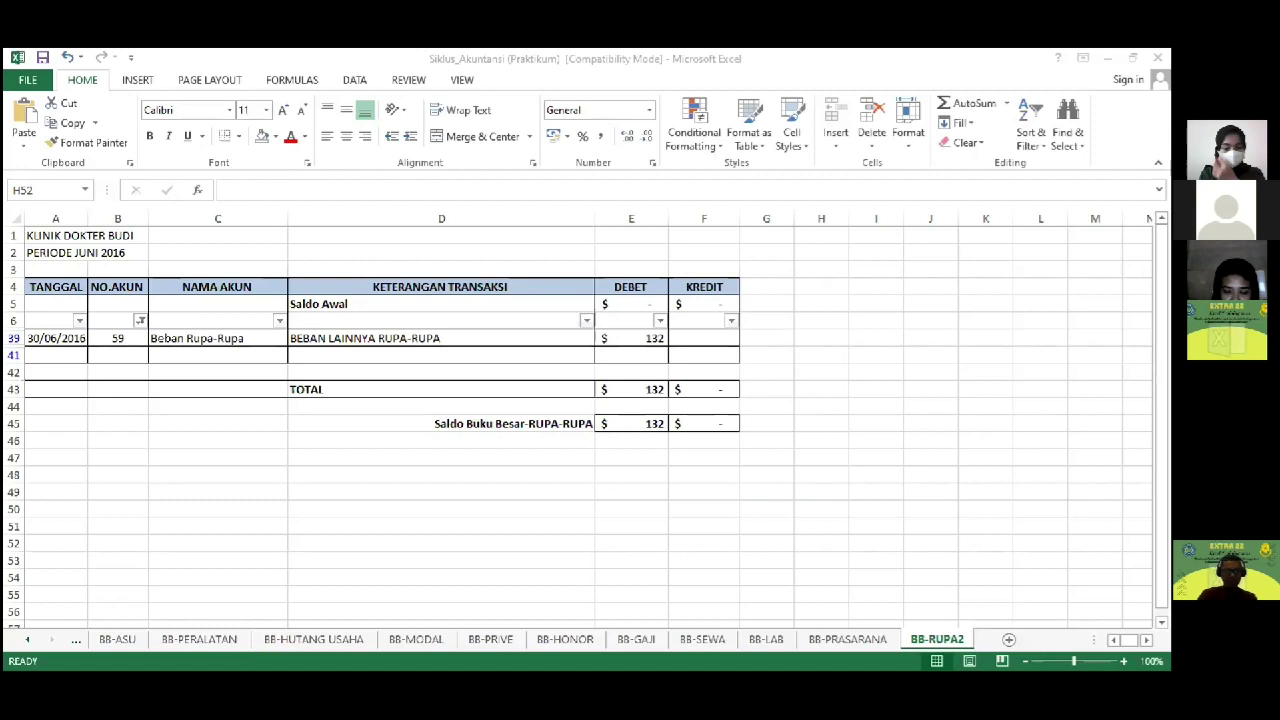
Step: Duplicate the COA sheet in the Siklus_Akuntansi (Praktikum) workbook, placing the copy directly before the original
click(597, 597)
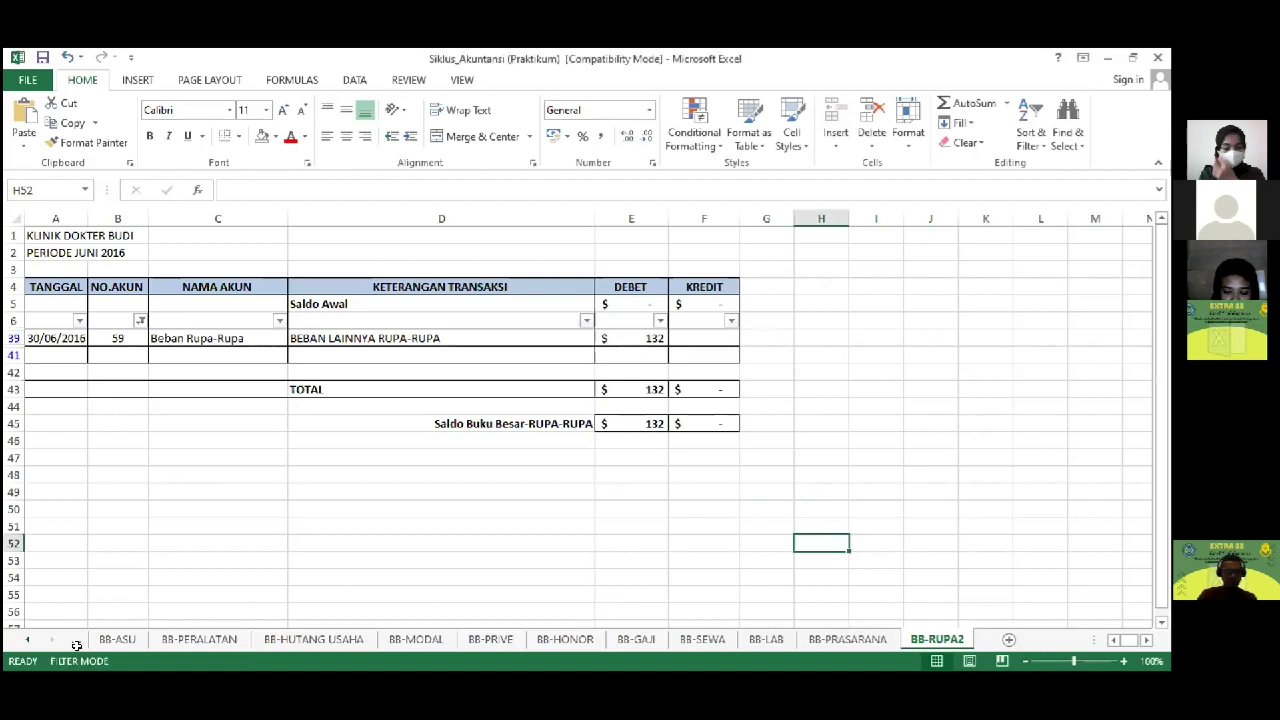
click(26, 639)
click(26, 639)
click(26, 639)
click(26, 639)
click(26, 639)
click(26, 639)
click(152, 639)
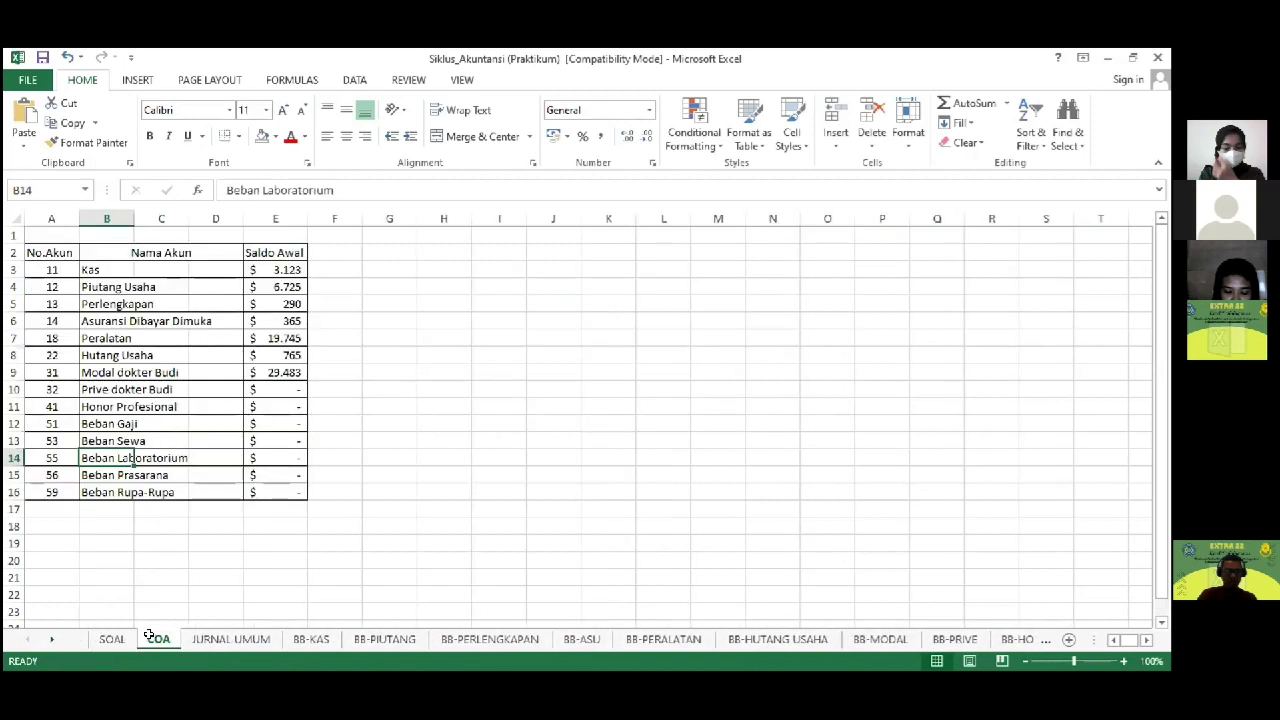
right_click(152, 637)
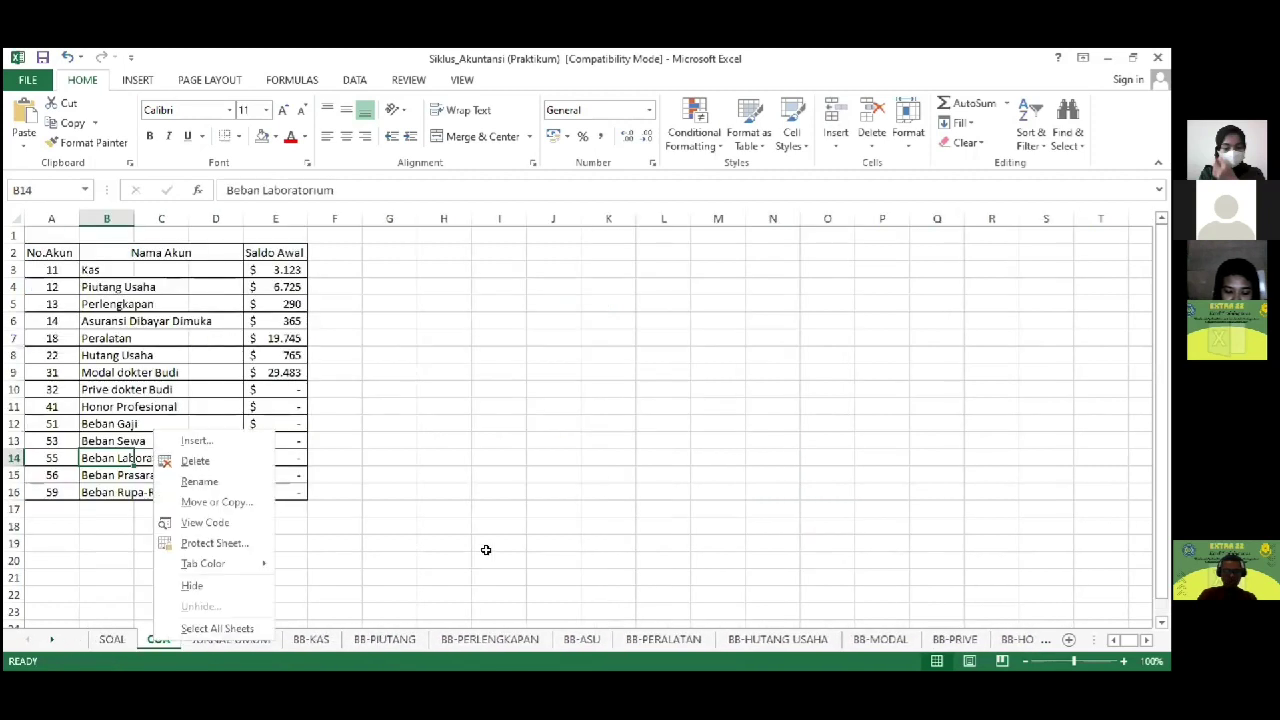
key(alt+Tab)
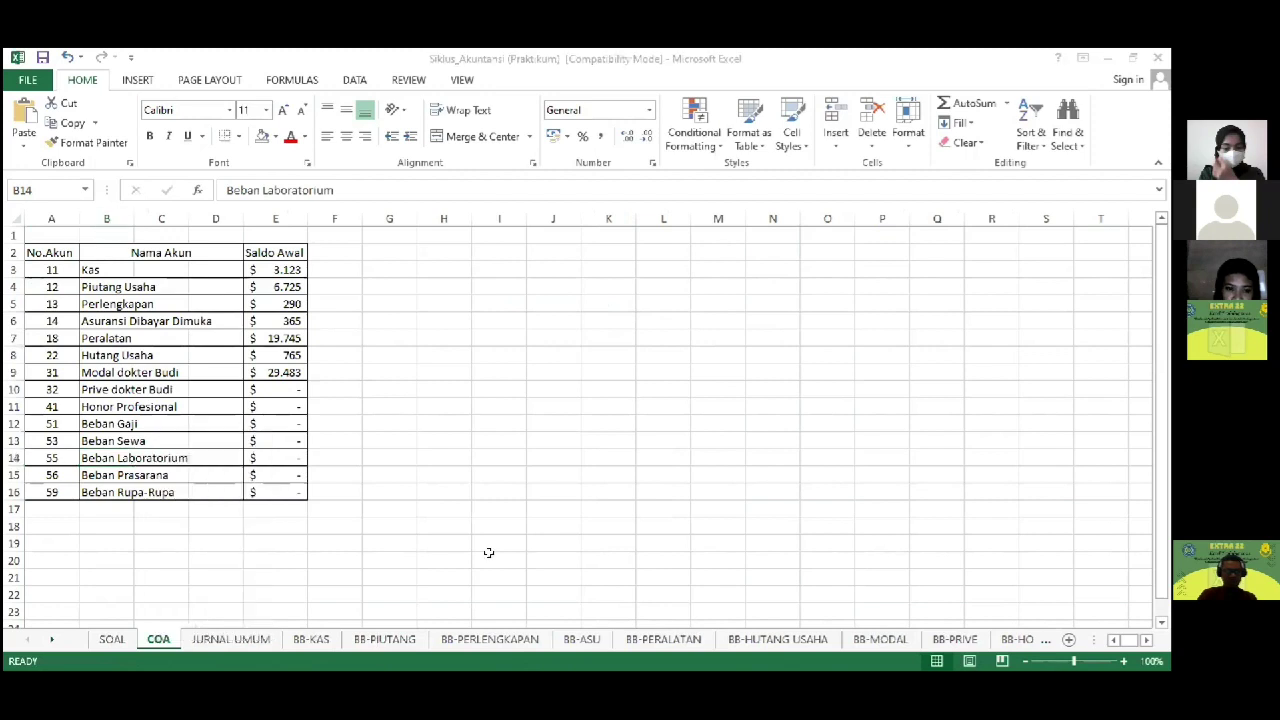
click(163, 638)
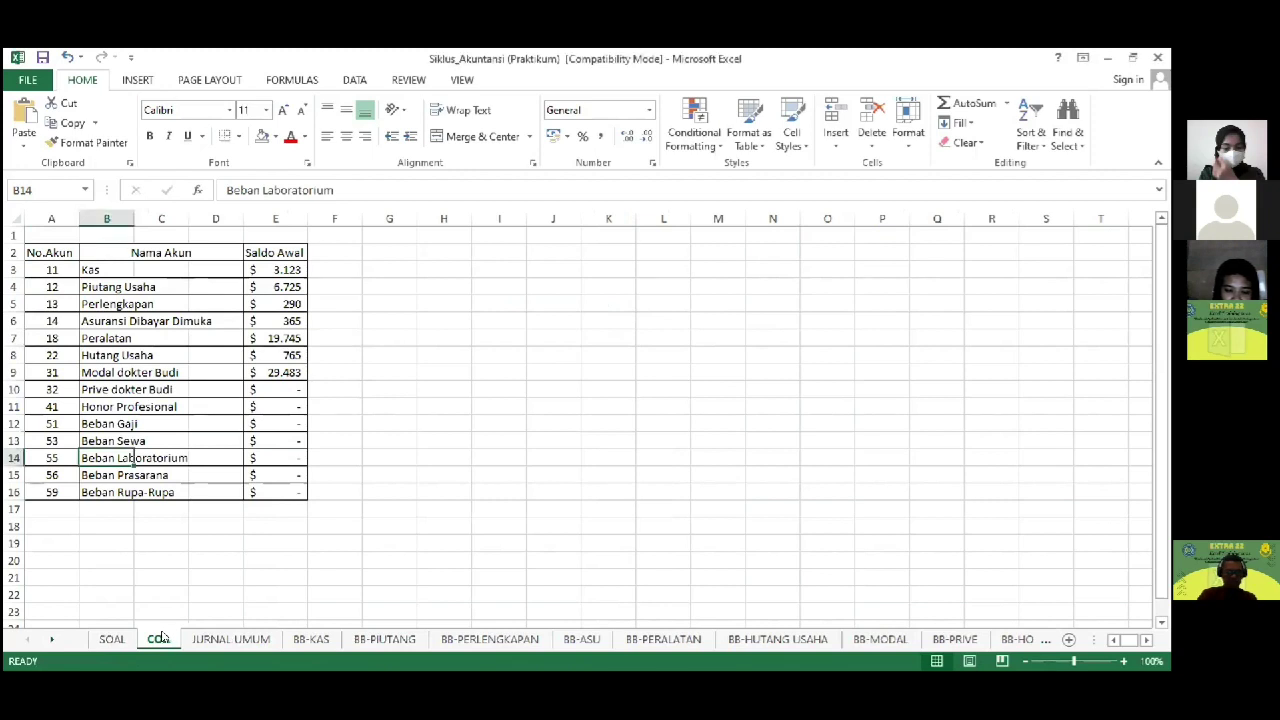
right_click(161, 636)
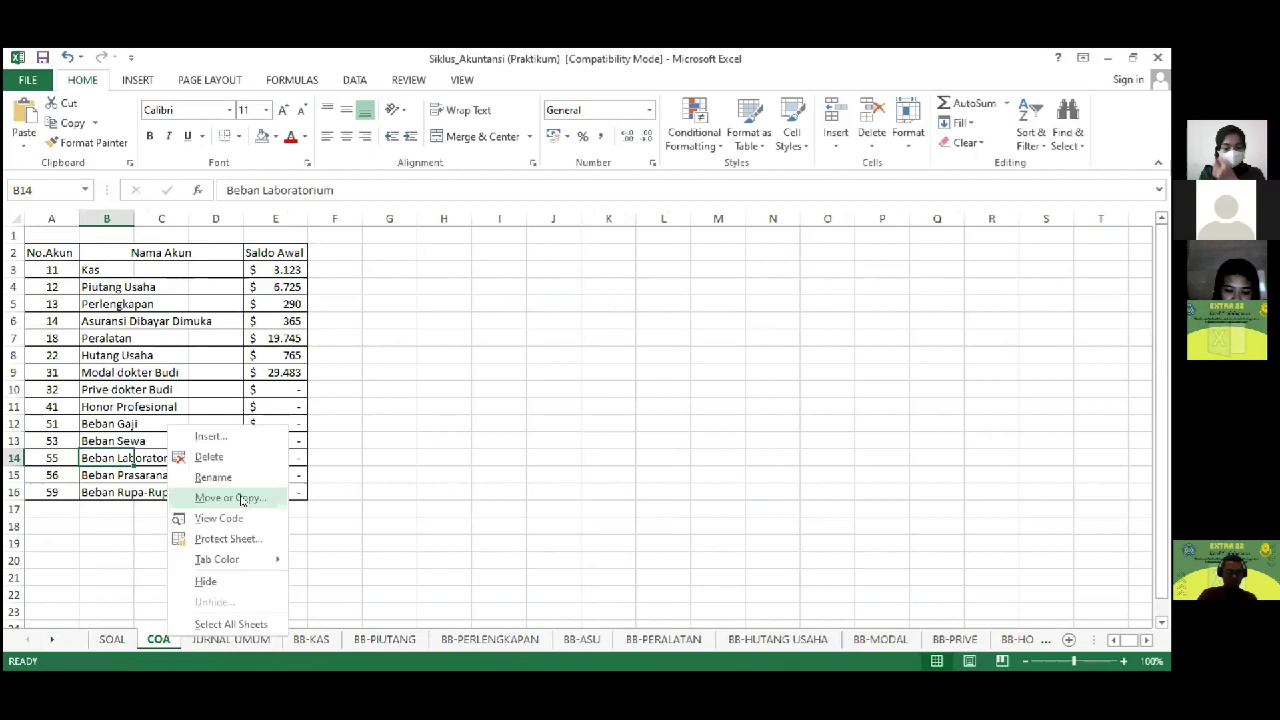
click(230, 497)
click(145, 479)
click(159, 563)
click(248, 588)
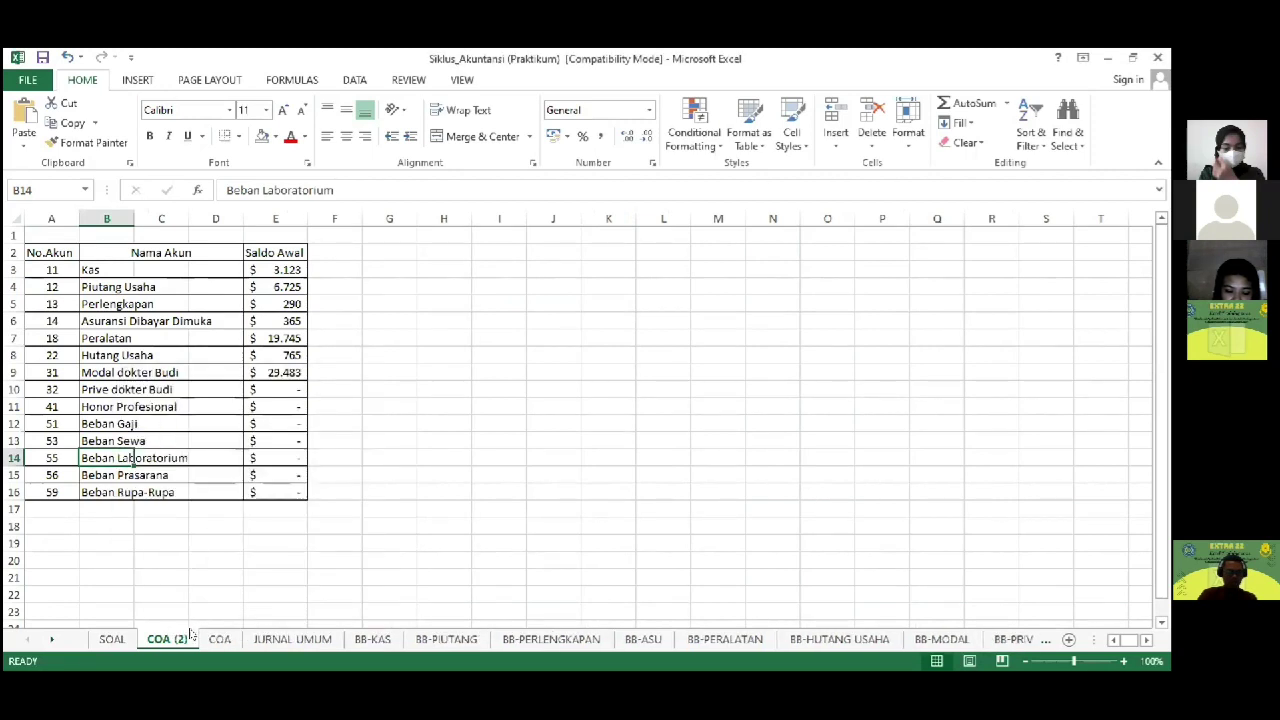
Step: Rename the COA copy as NERACA SALDO
double_click(181, 638)
text(NERACA SALD)
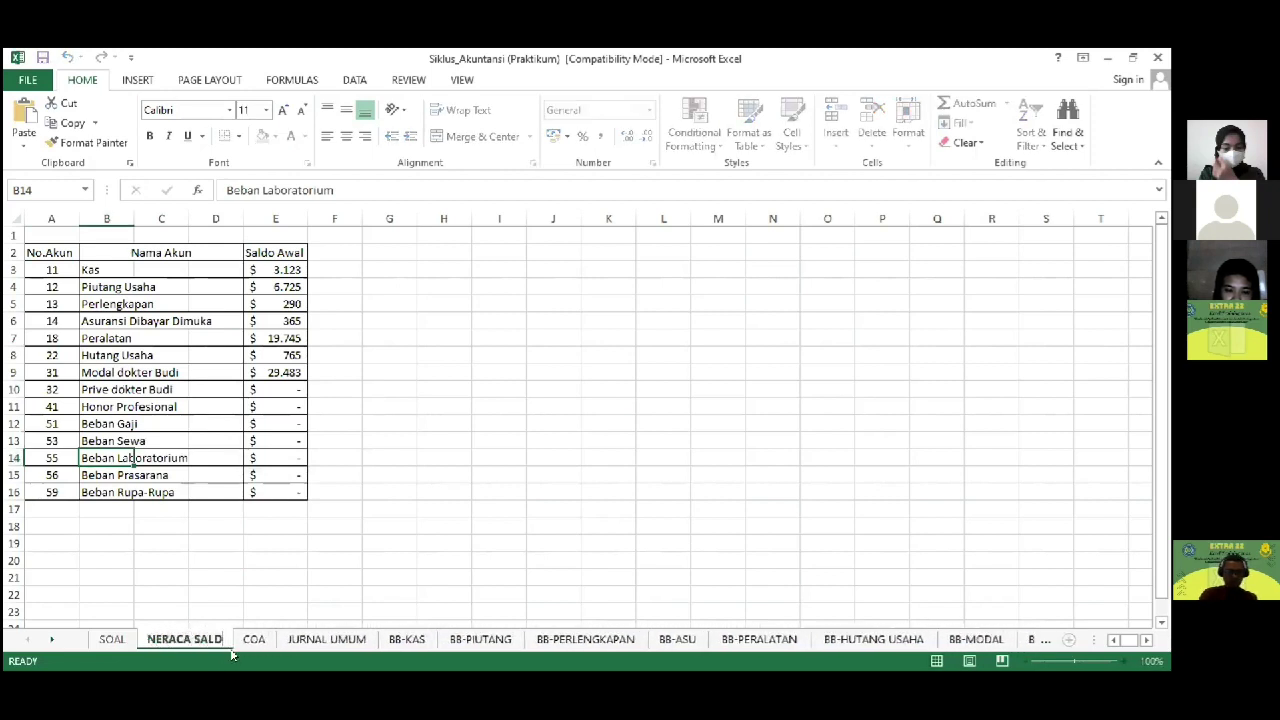
text(O)
key(Return)
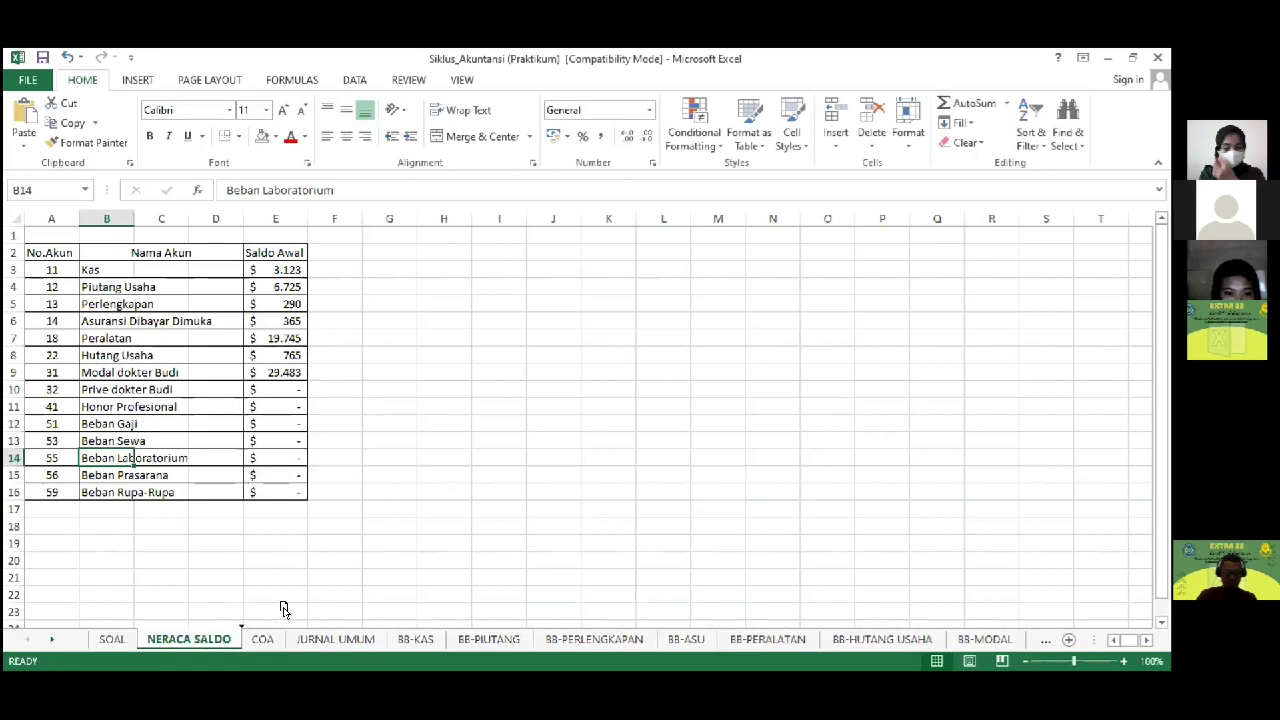
Step: Move the NERACA SALDO sheet to the end of the workbook, after BB-RUPA2
drag(980, 623, 1023, 628)
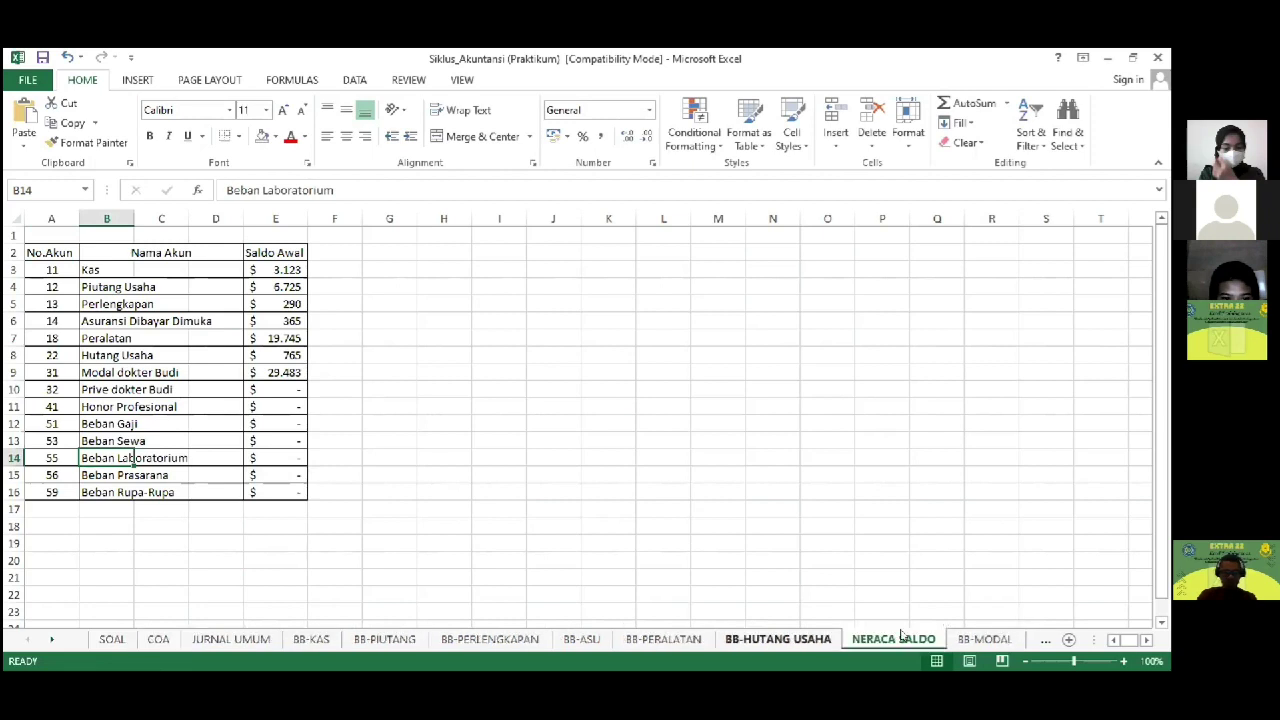
click(50, 641)
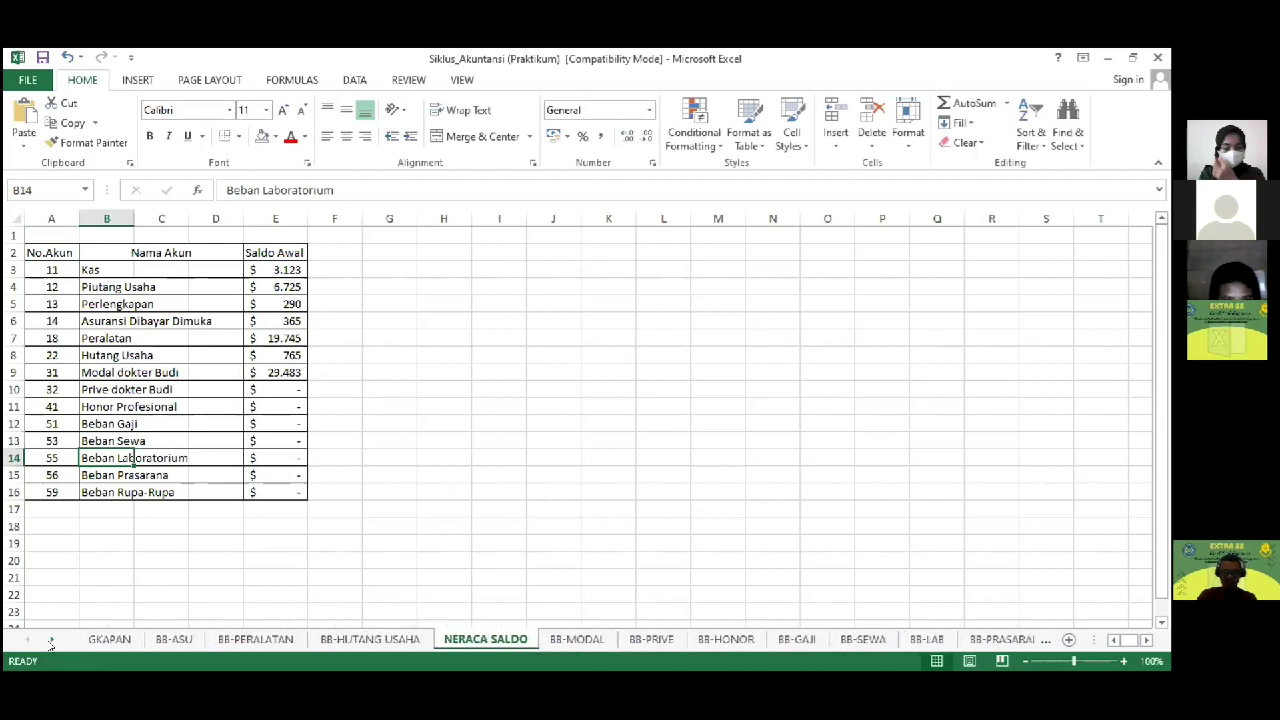
click(327, 592)
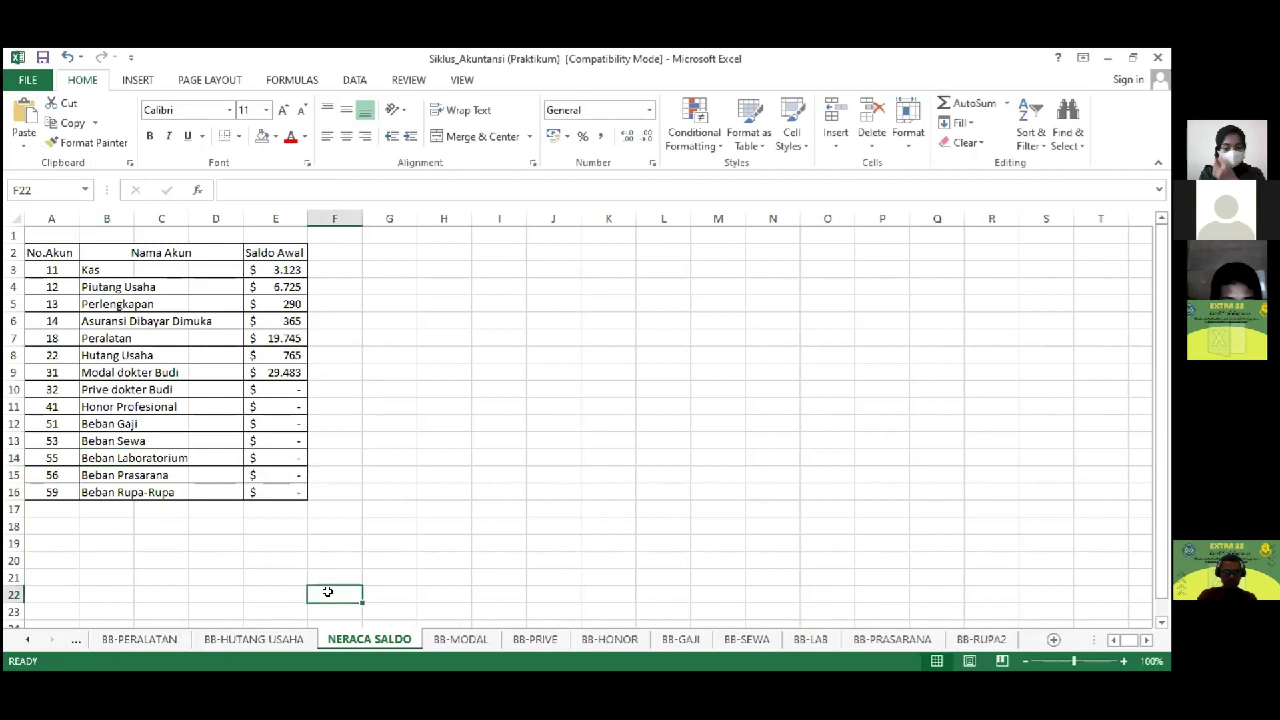
text(A)
key(BackSpace)
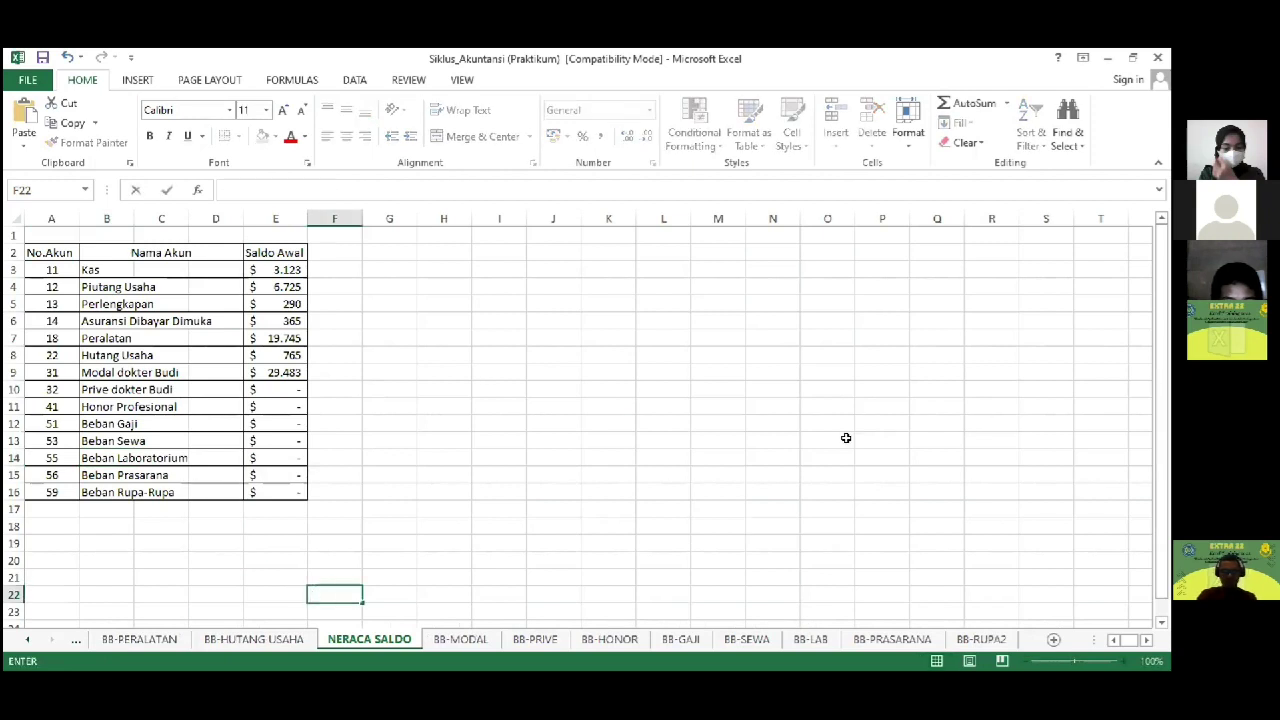
key(Escape)
drag(369, 638, 1026, 622)
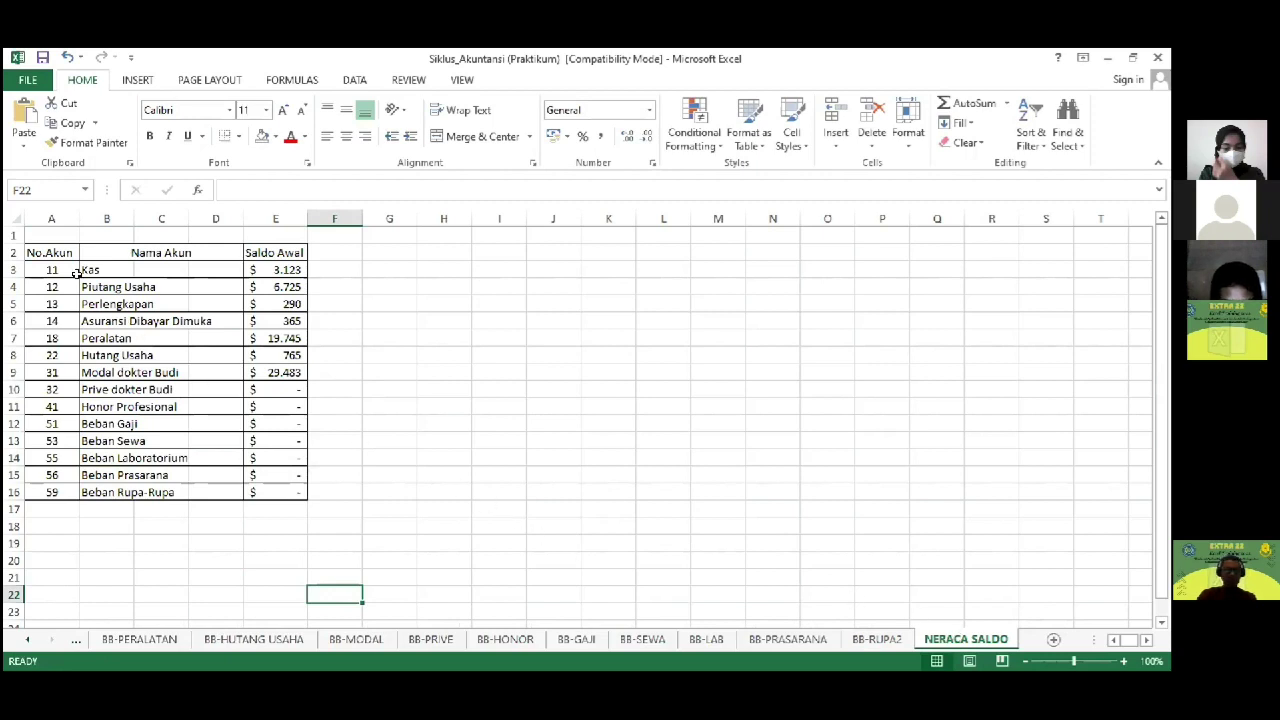
Step: Insert a blank row above the table header row of NERACA SALDO
click(25, 255)
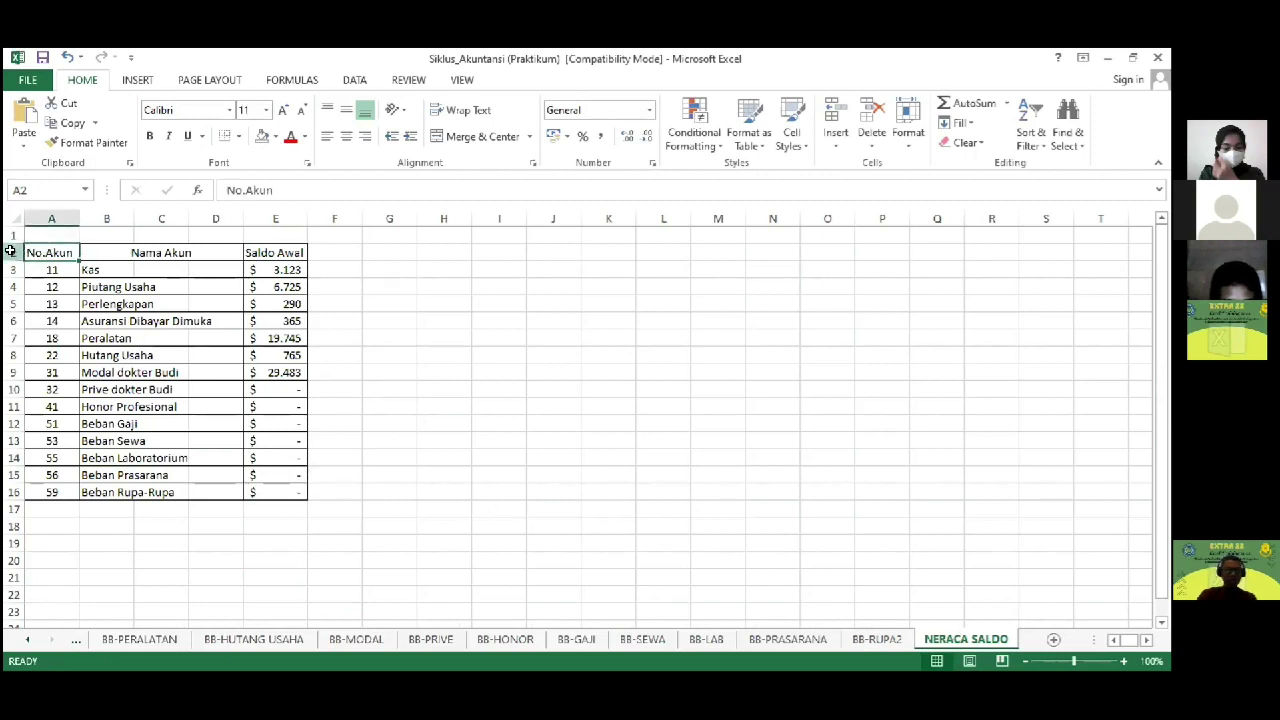
click(10, 251)
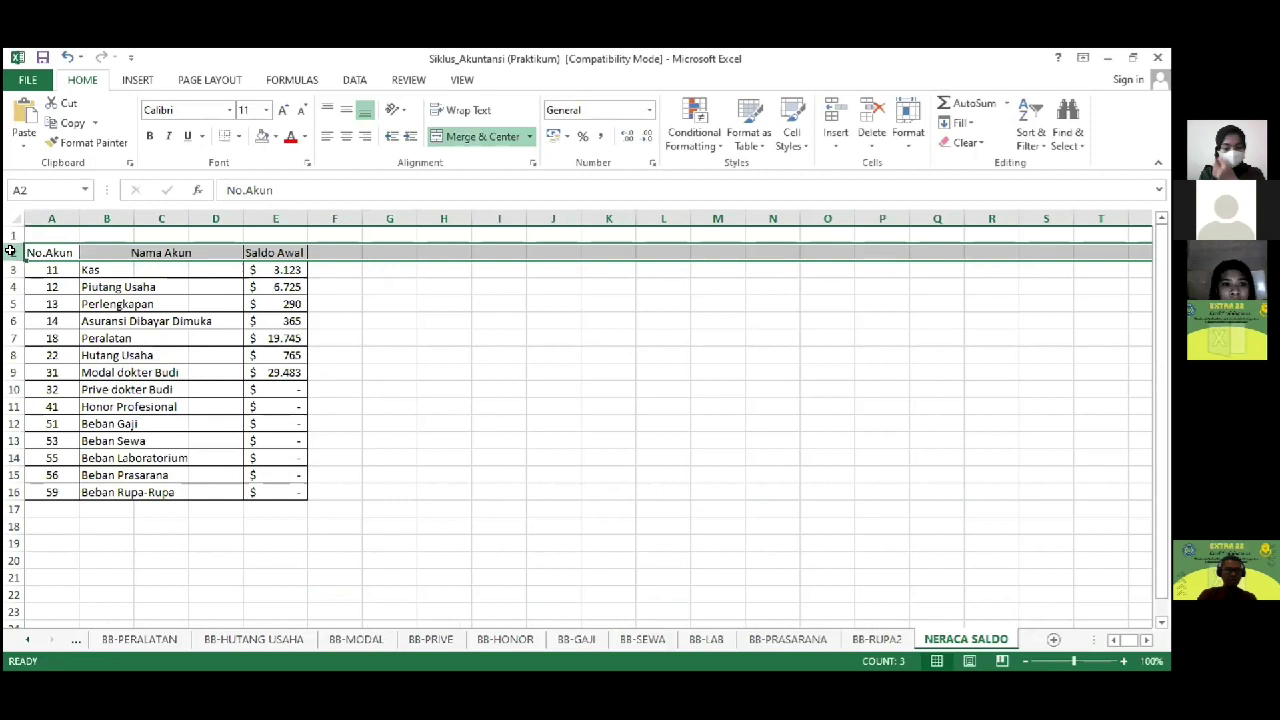
right_click(10, 251)
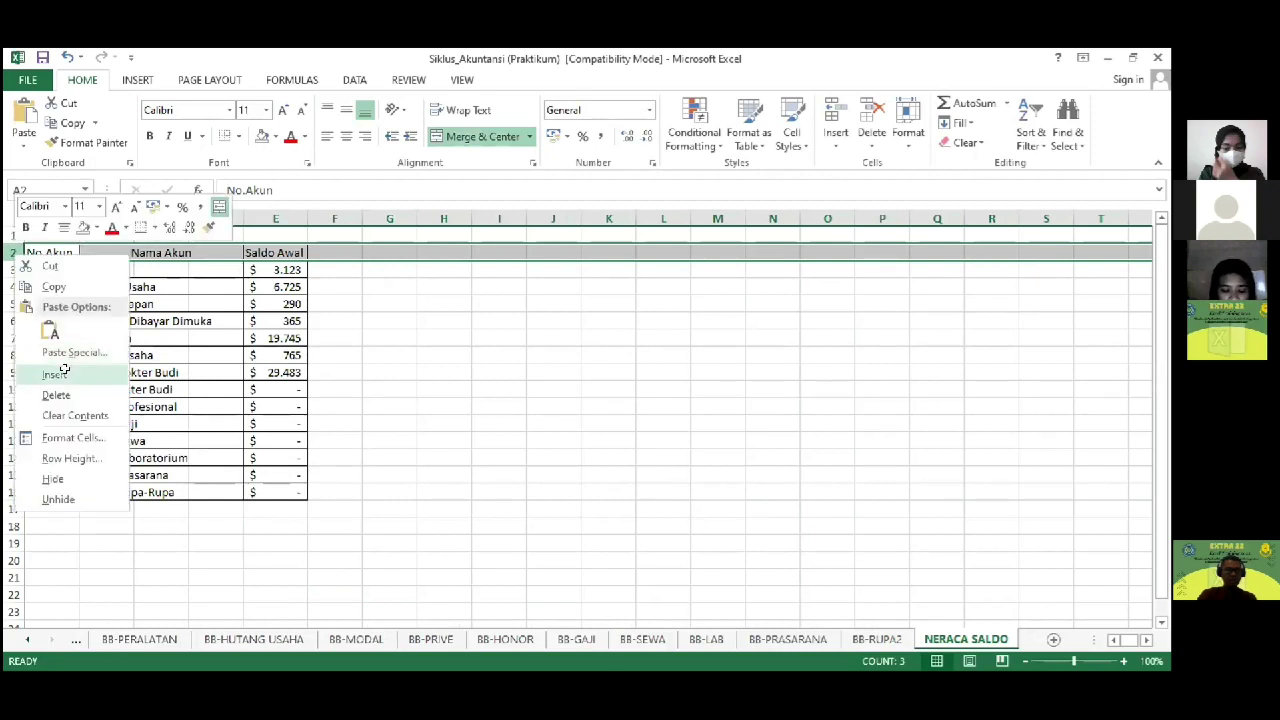
click(55, 374)
Step: Clear the Saldo Awal heading in E3 of NERACA SALDO
click(268, 272)
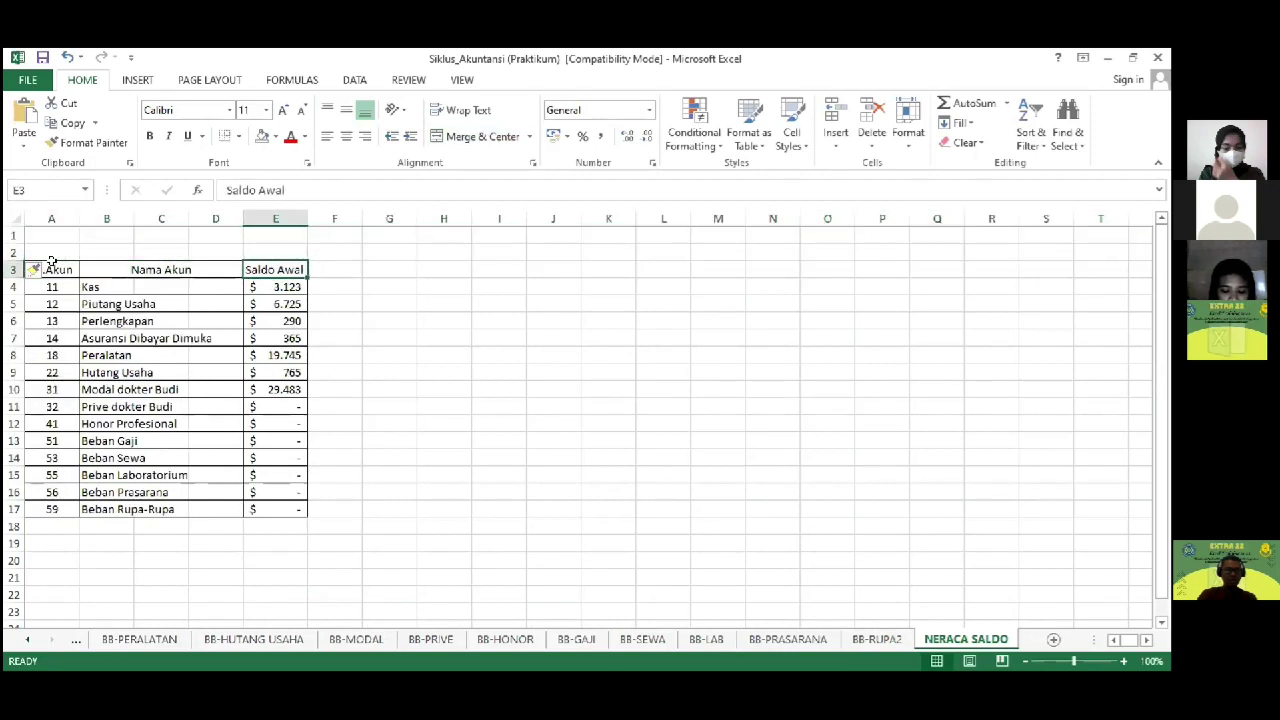
click(54, 262)
key(Right)
key(Right)
key(Delete)
key(Down)
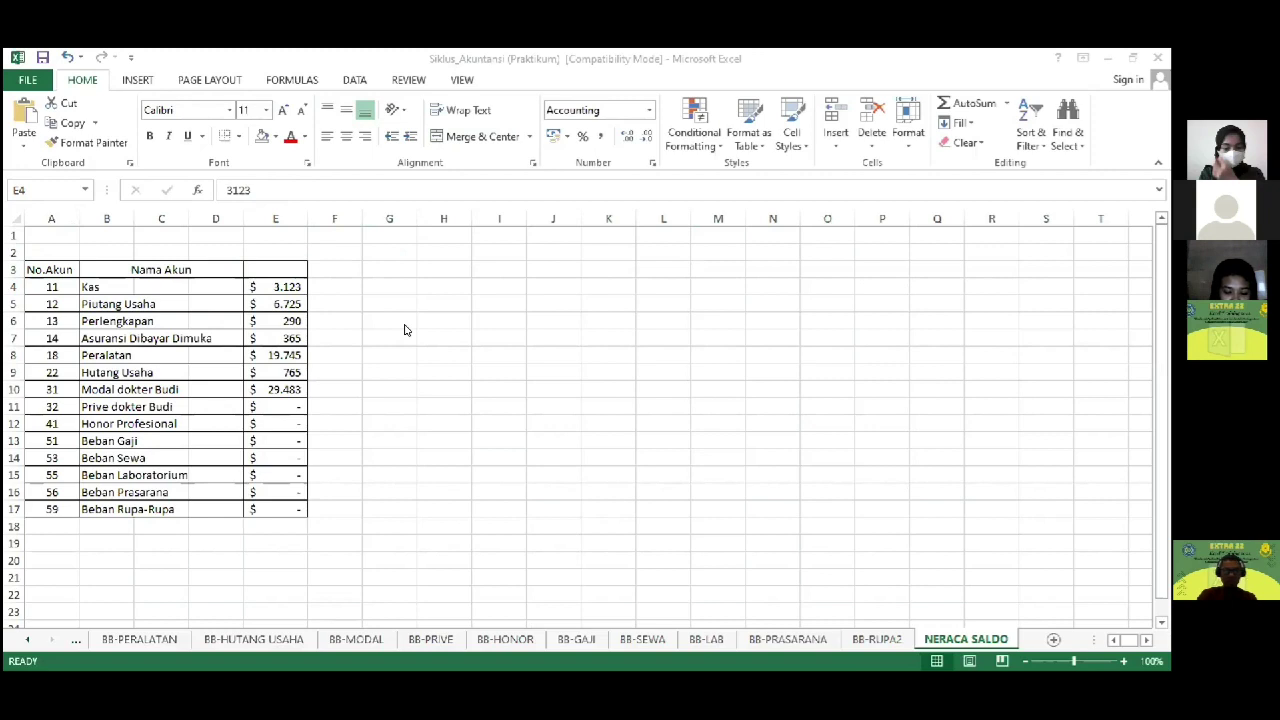
right_click(612, 639)
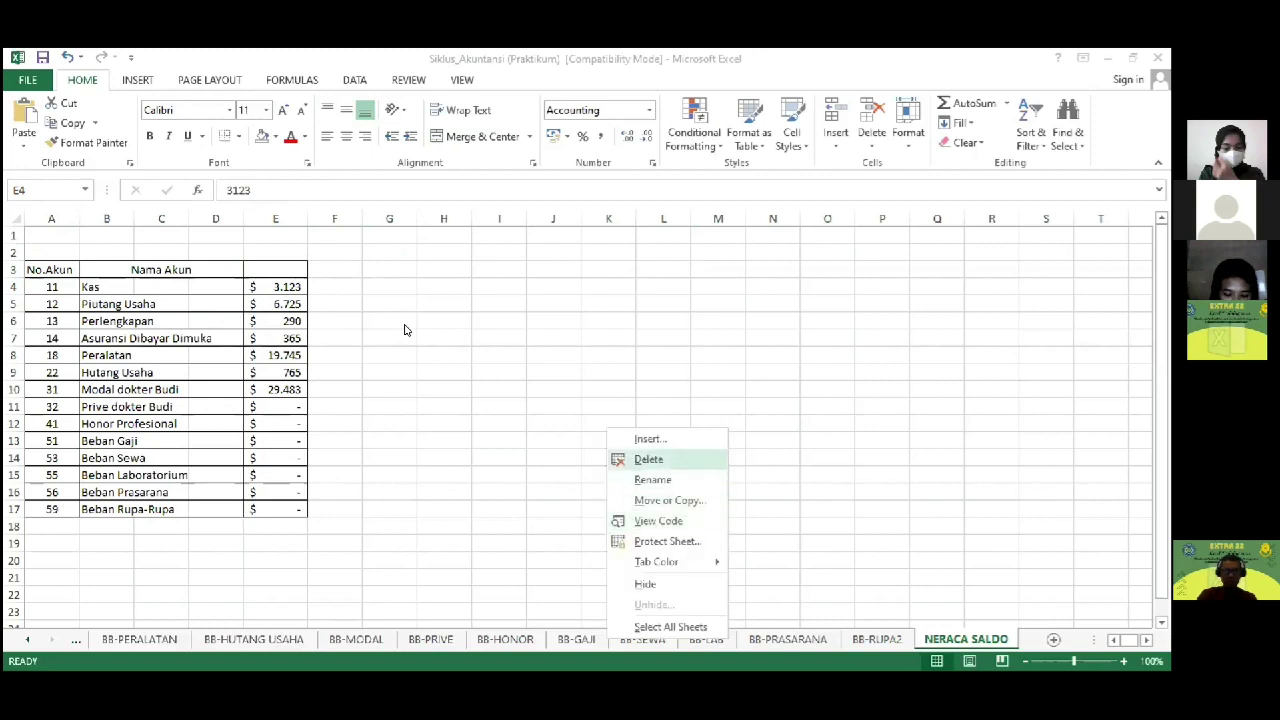
click(648, 459)
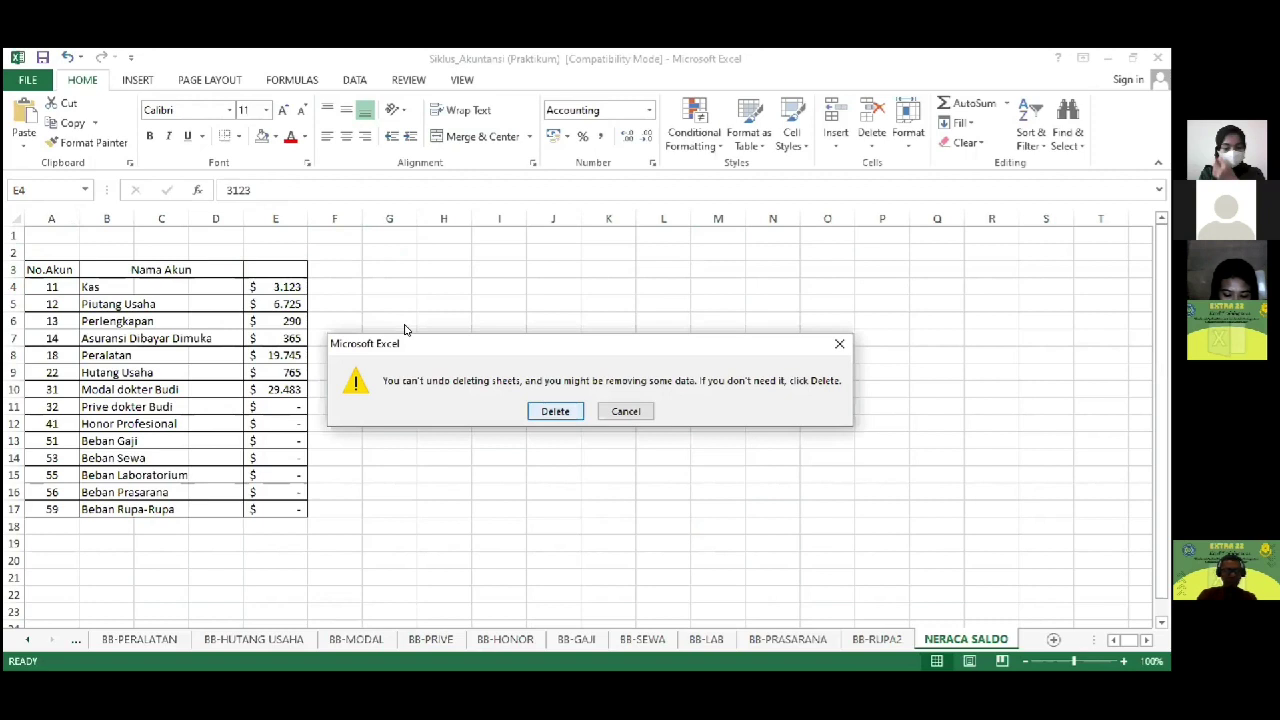
key(Escape)
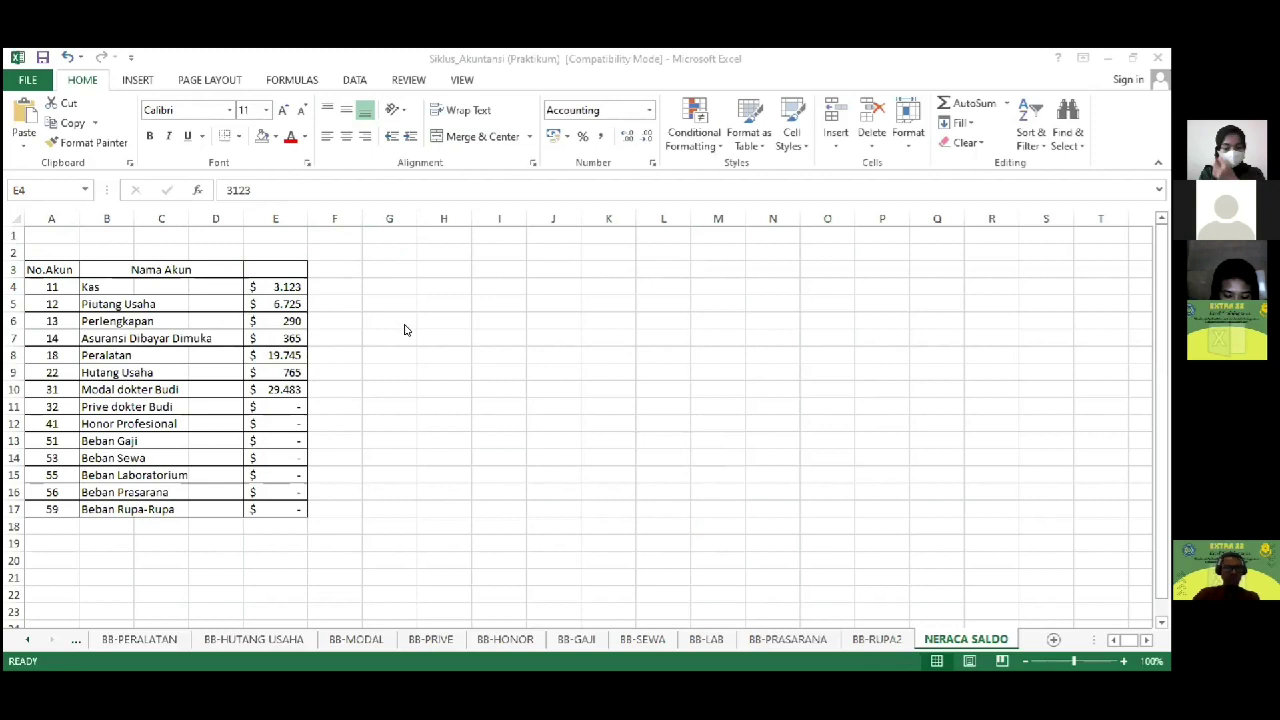
Step: AutoFit the width of column B so it fits the account names
click(137, 278)
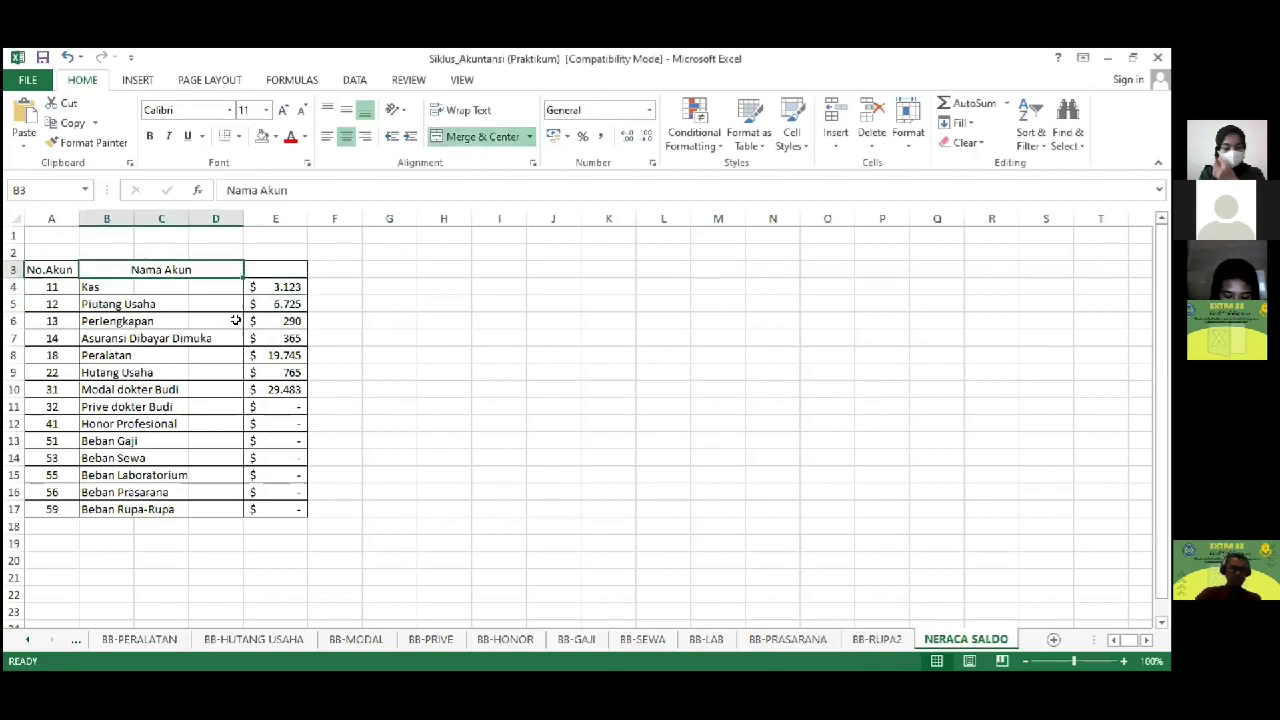
double_click(132, 221)
click(236, 305)
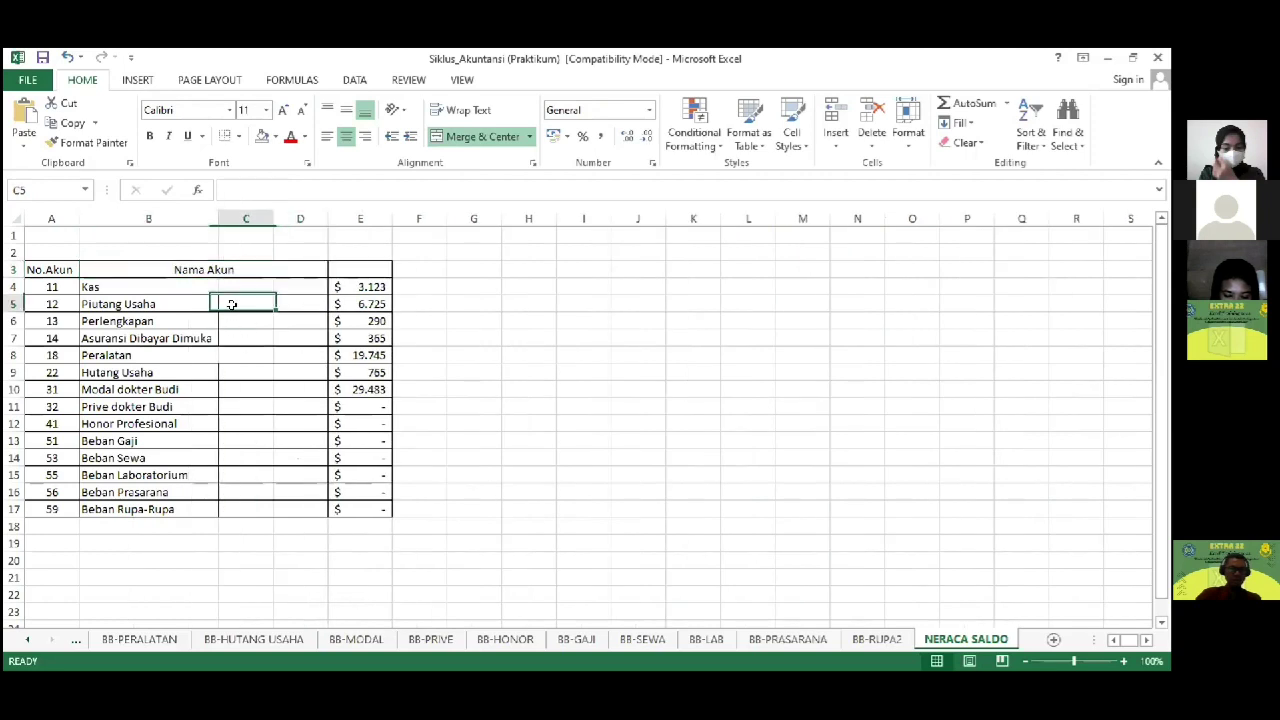
Step: Delete the empty columns C and D beside the account names in NERACA SALDO
click(255, 222)
key(shift+Right)
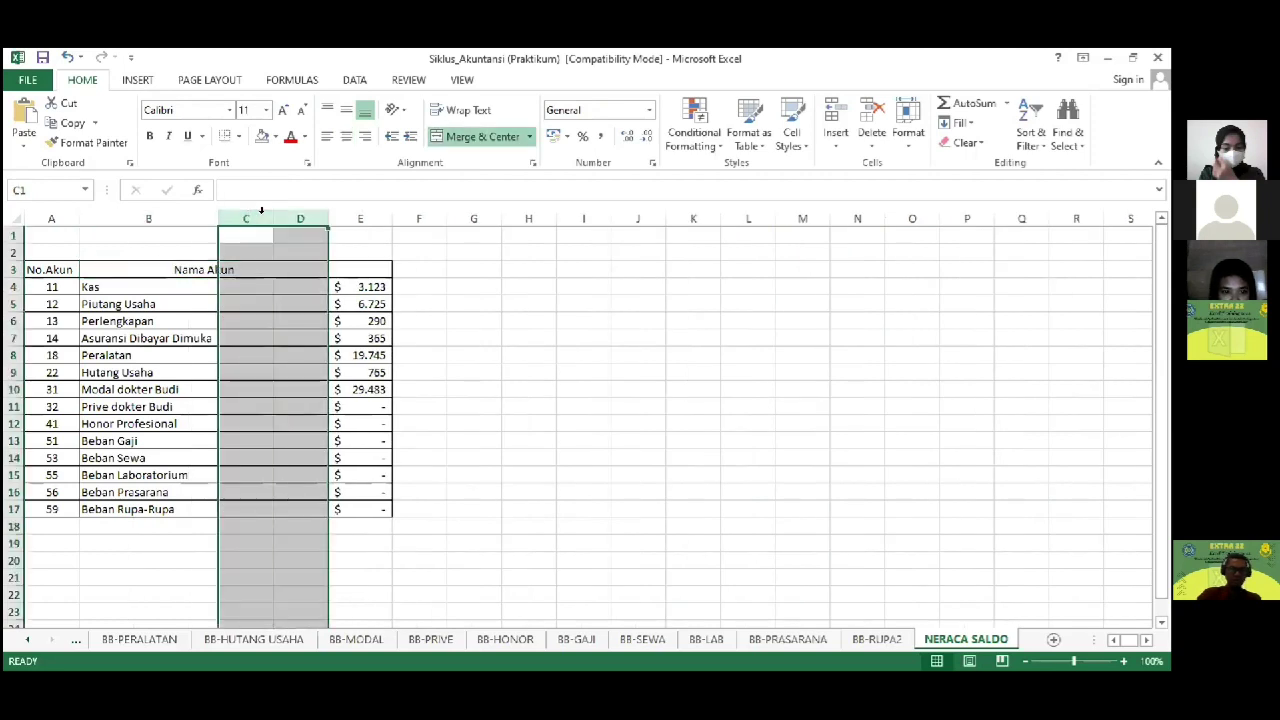
text(HDC)
key(Escape)
key(alt)
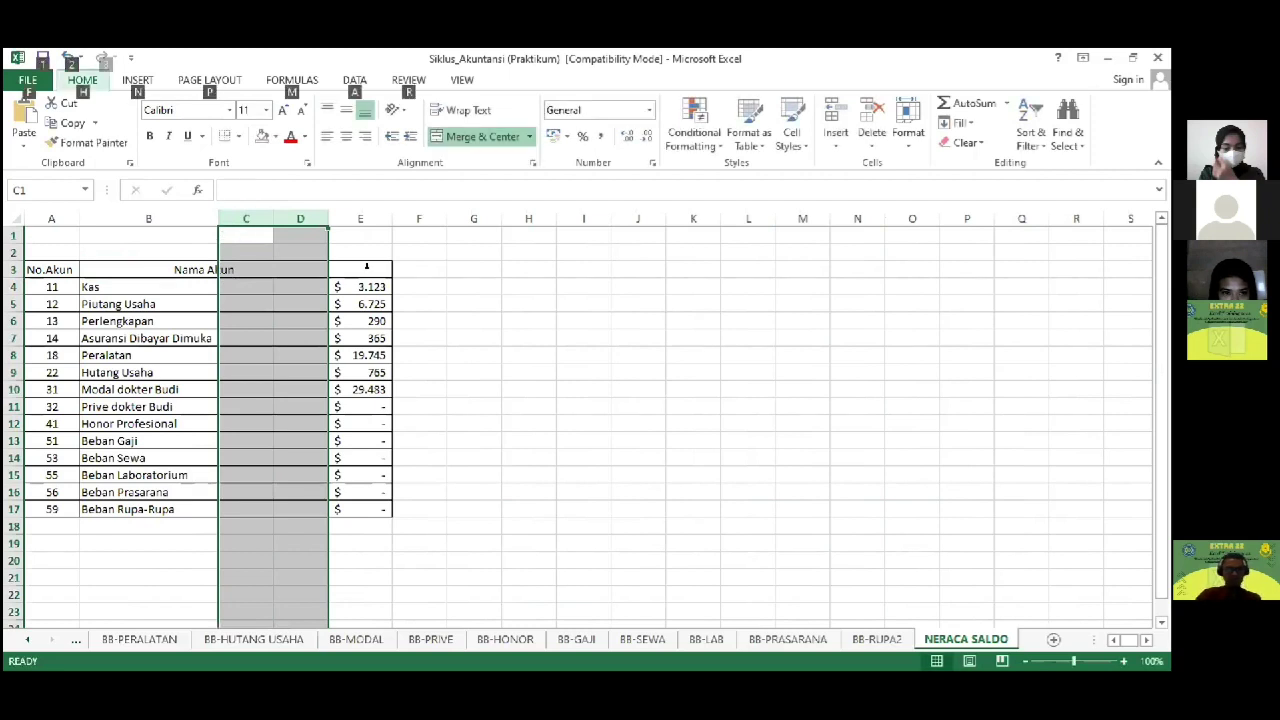
key(h)
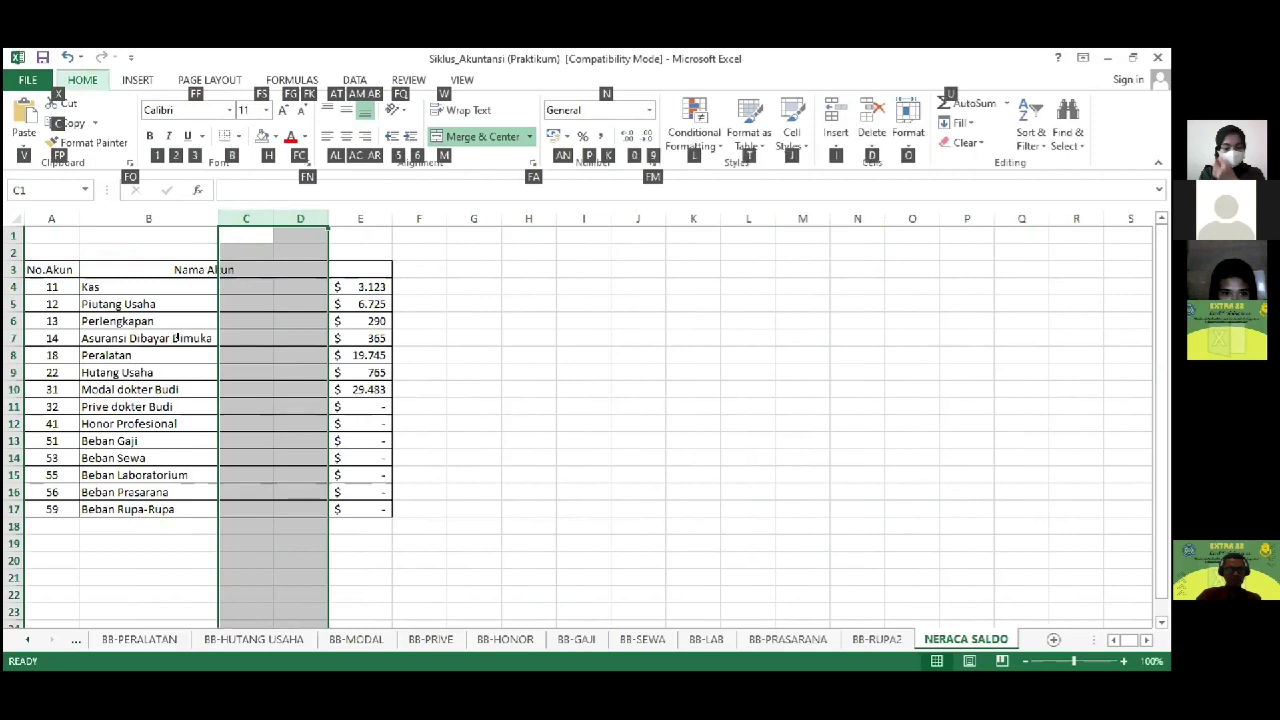
key(d)
key(c)
Step: Set the opening amounts in C4:C10, from Kas through Modal dokter Budi, to 0
key(Down)
key(Down)
key(Down)
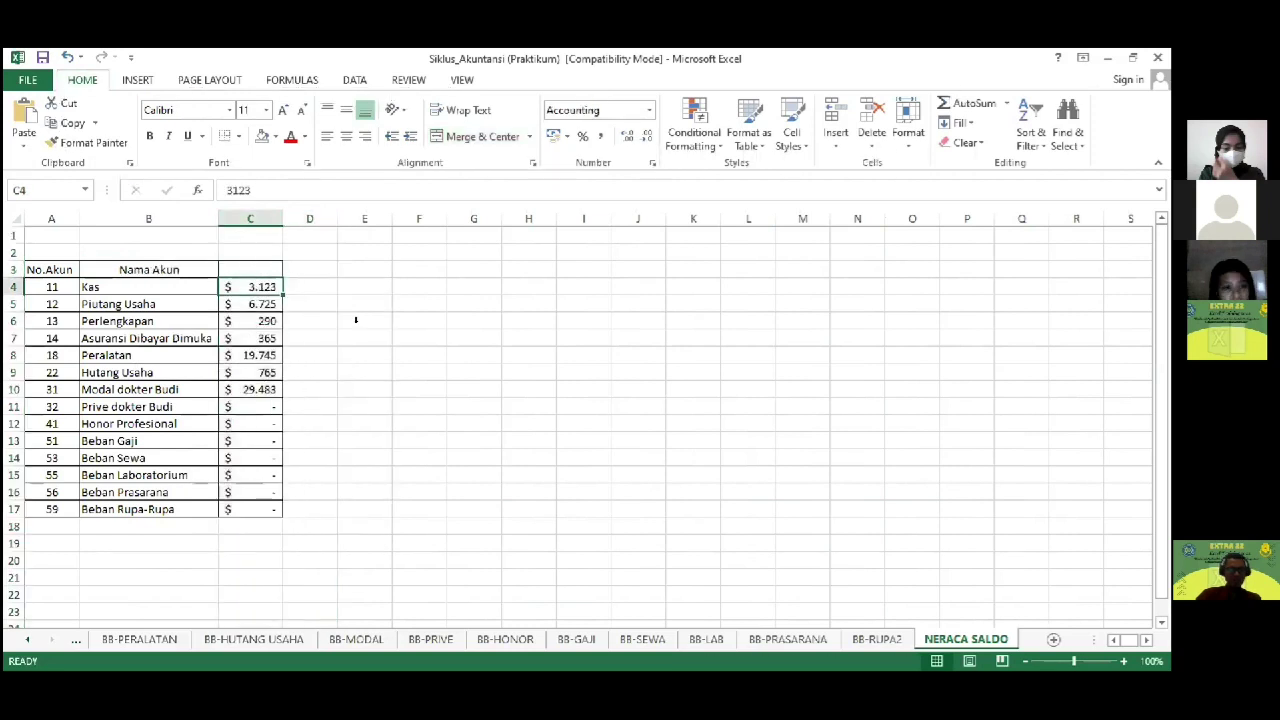
text(0)
key(Return)
text(0)
key(Return)
key(0)
key(Return)
key(0)
key(Return)
key(0)
key(Return)
key(Return)
text(0)
key(Return)
key(Up)
key(Up)
text(0)
key(Up)
key(Up)
key(Up)
key(Up)
key(Up)
key(Left)
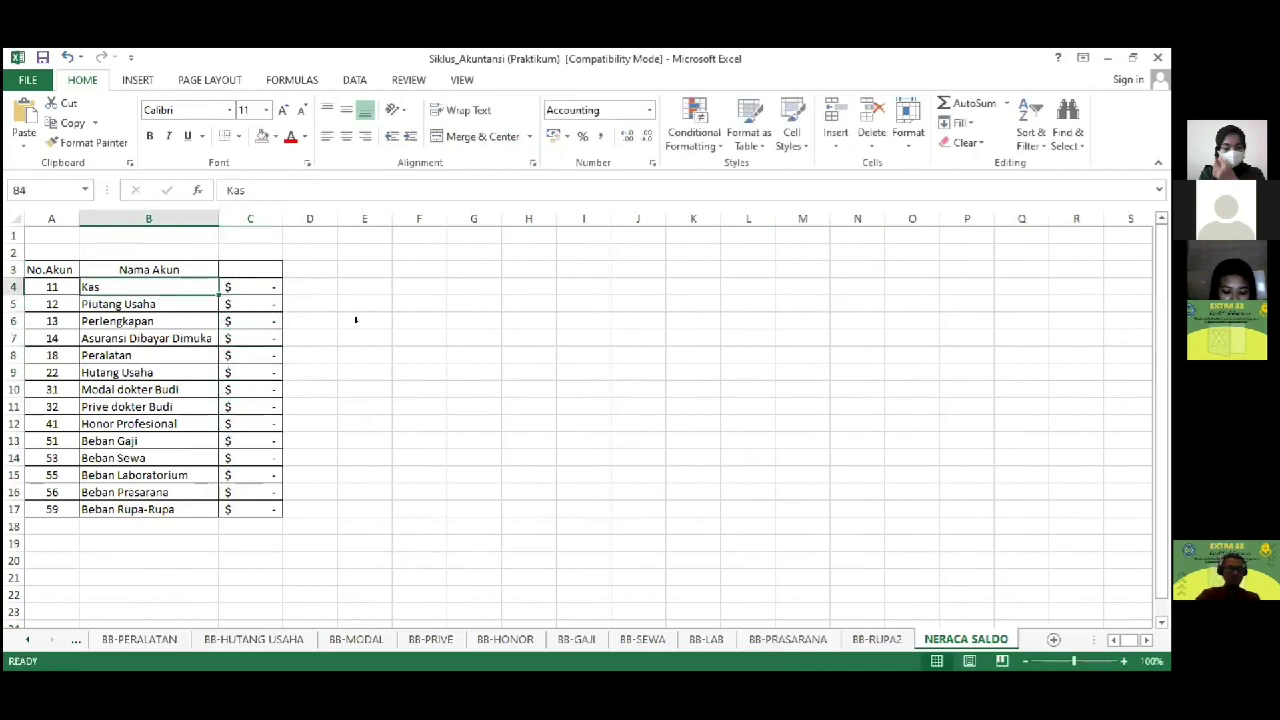
Step: Insert a blank column between No.Akun and Nama Akun in NERACA SALDO and select its header cell B3
key(Up)
click(150, 218)
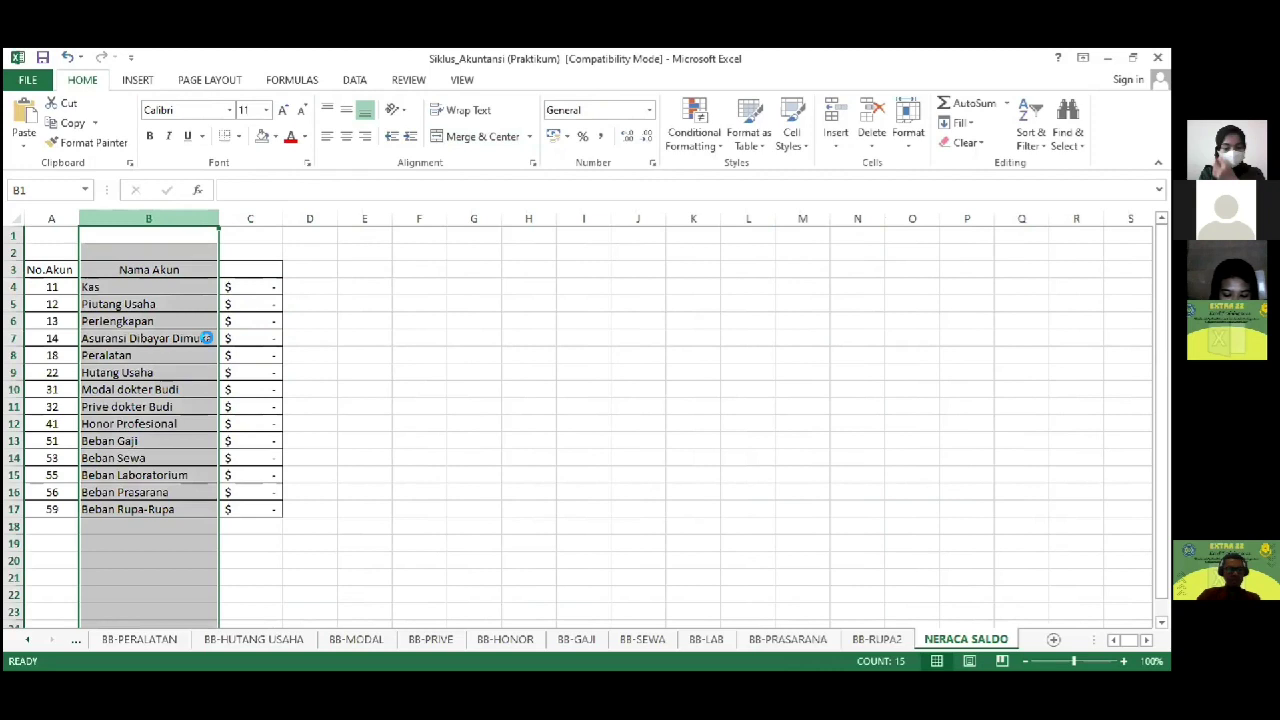
key(ctrl+shift+plus)
click(102, 271)
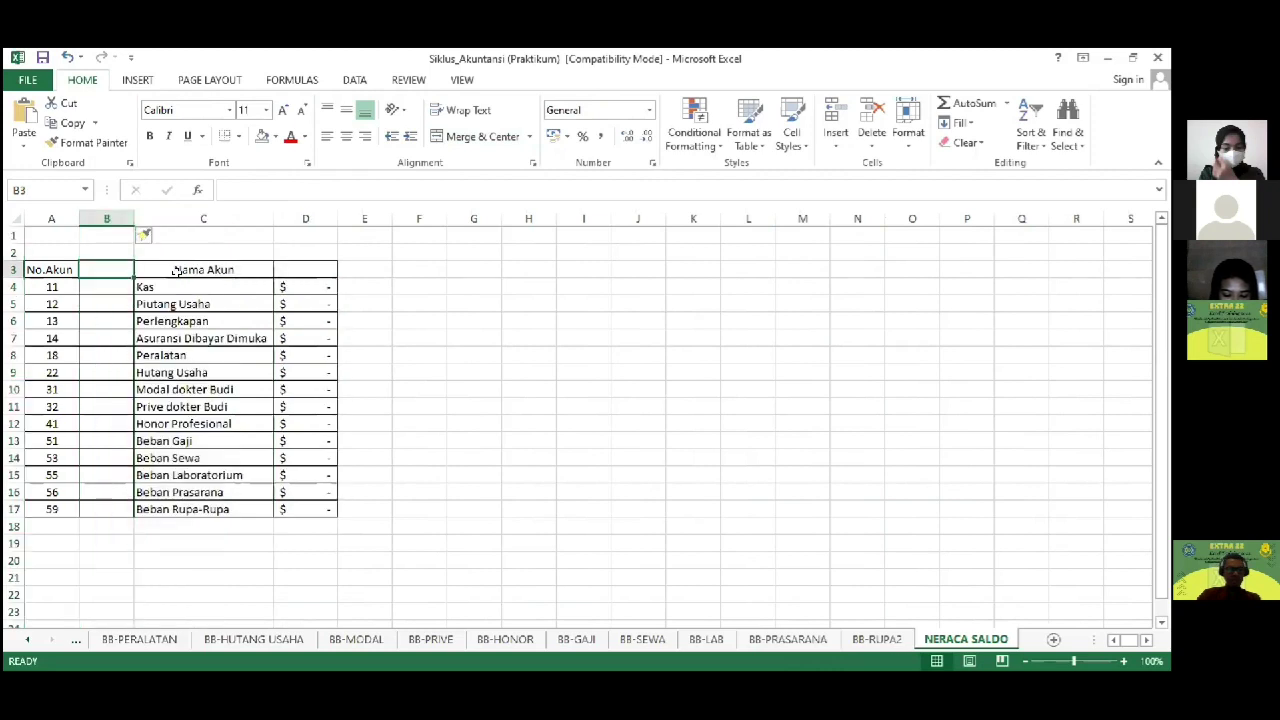
text(KE)
key(BackSpace)
key(BackSpace)
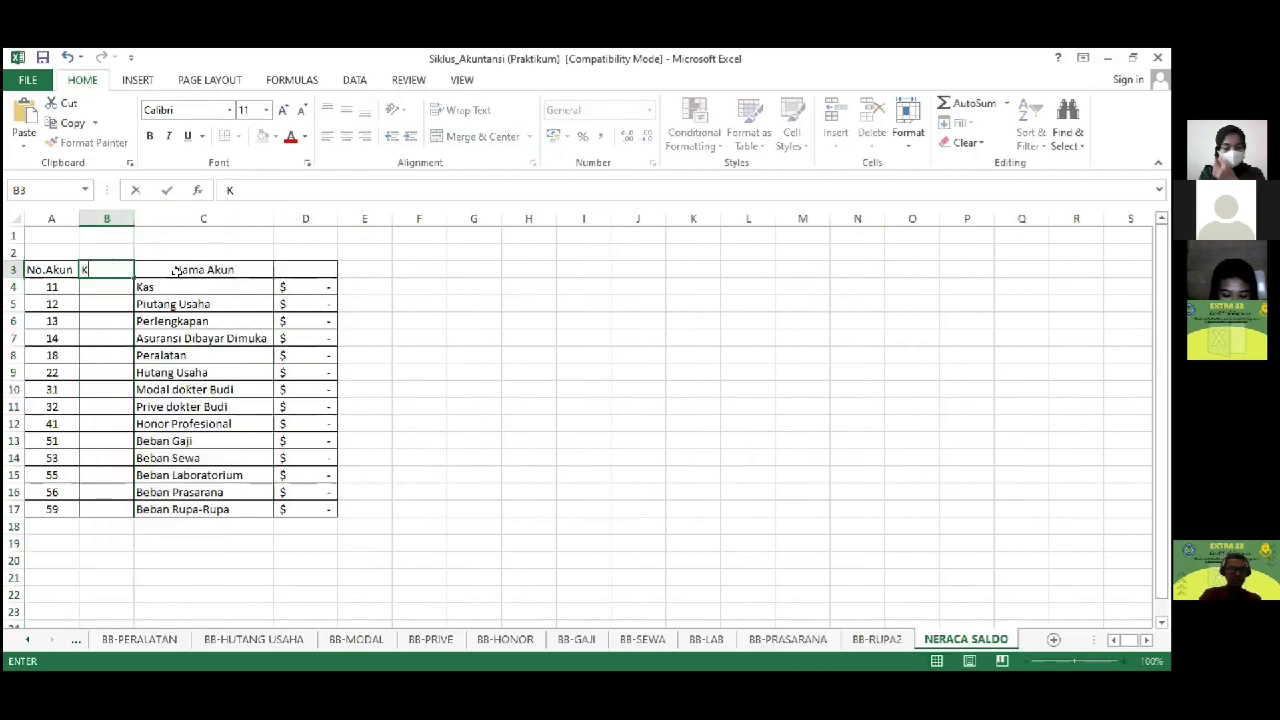
key(Escape)
Step: Retype the account number header in A3 in capitals as NO.AKUN
key(Left)
text(no.akun)
key(BackSpace)
key(BackSpace)
key(BackSpace)
key(BackSpace)
key(BackSpace)
key(BackSpace)
key(BackSpace)
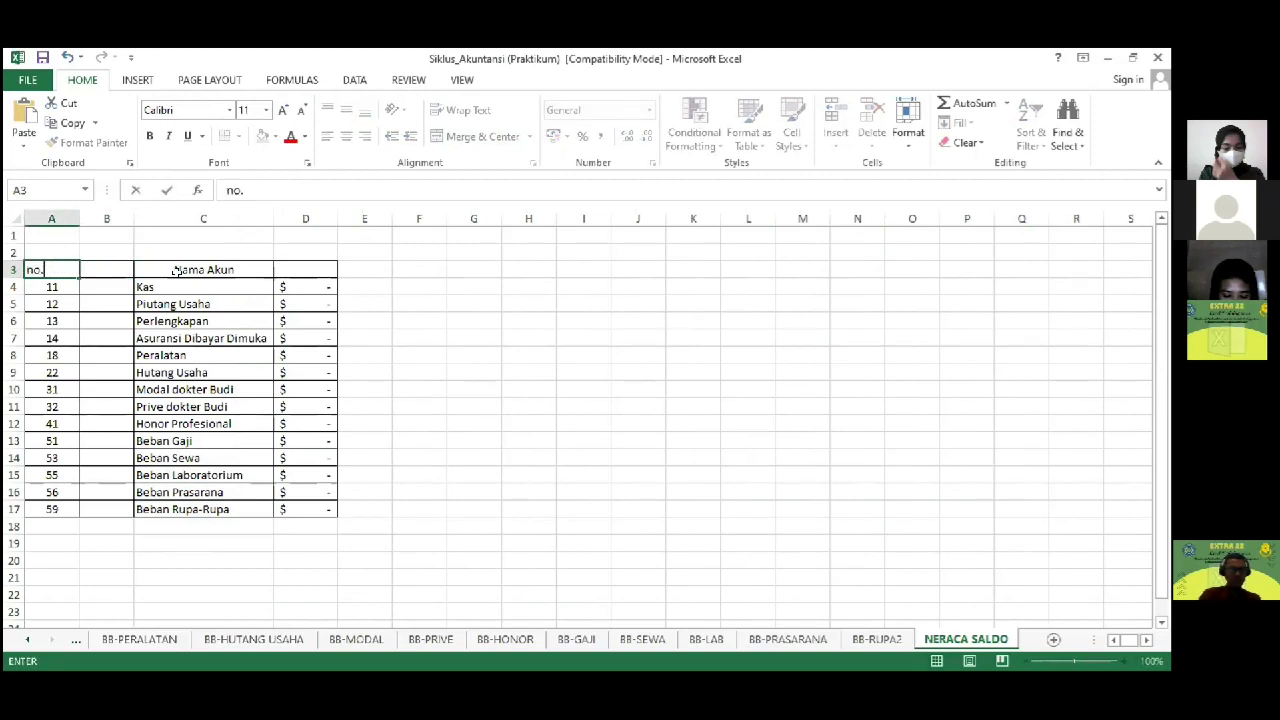
text(NO)
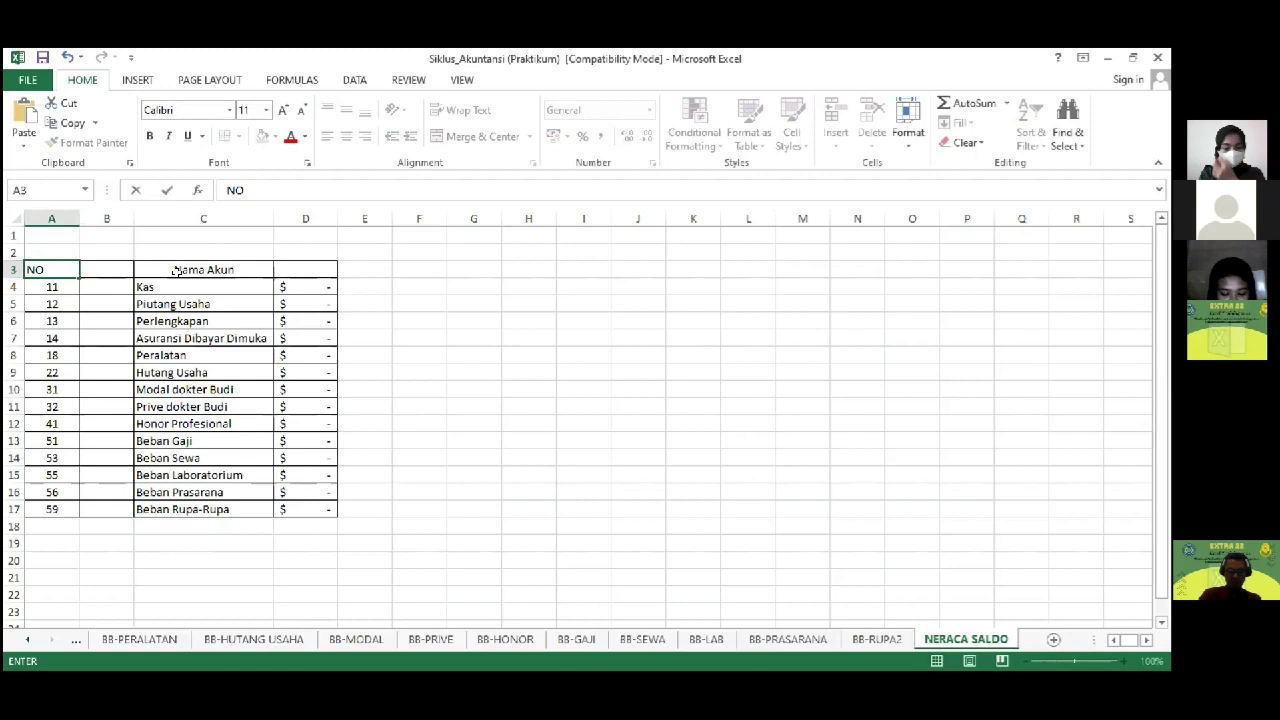
text(.AKUN)
key(Tab)
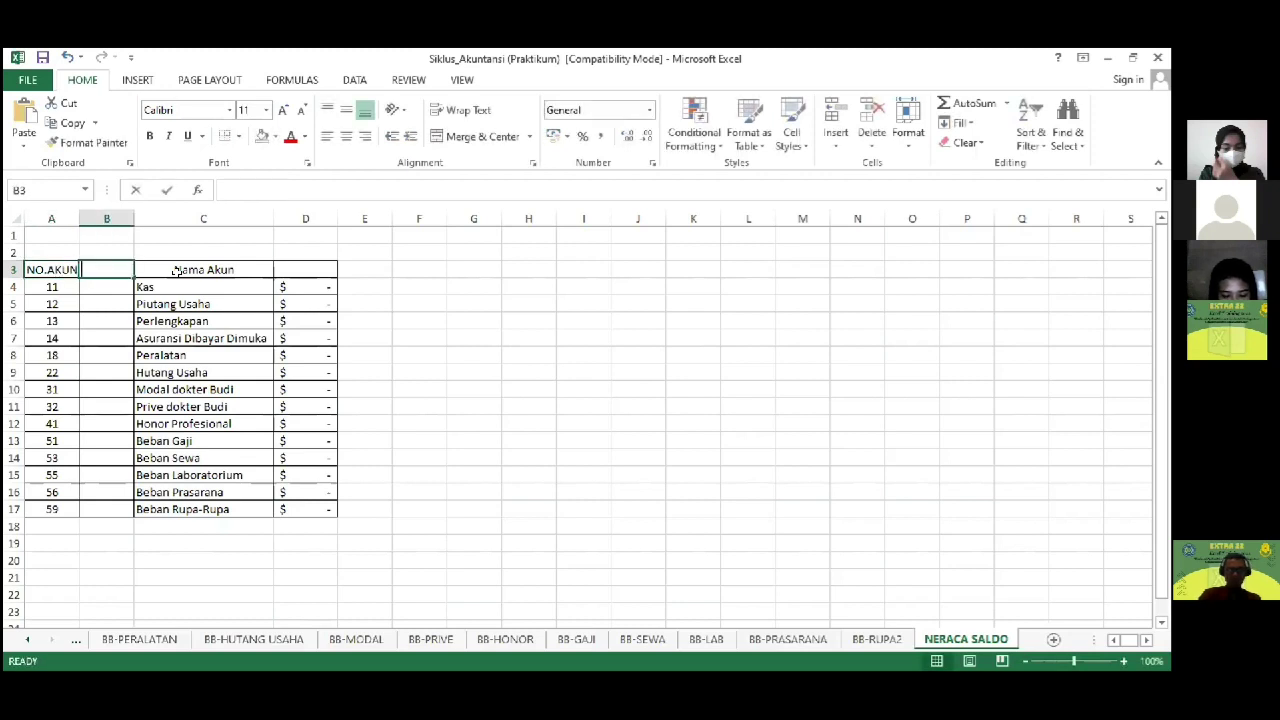
Step: Enter the header KELOMPOK in B3 and retype the header in C3 as NAMA AKUN
text(KELOMPOK)
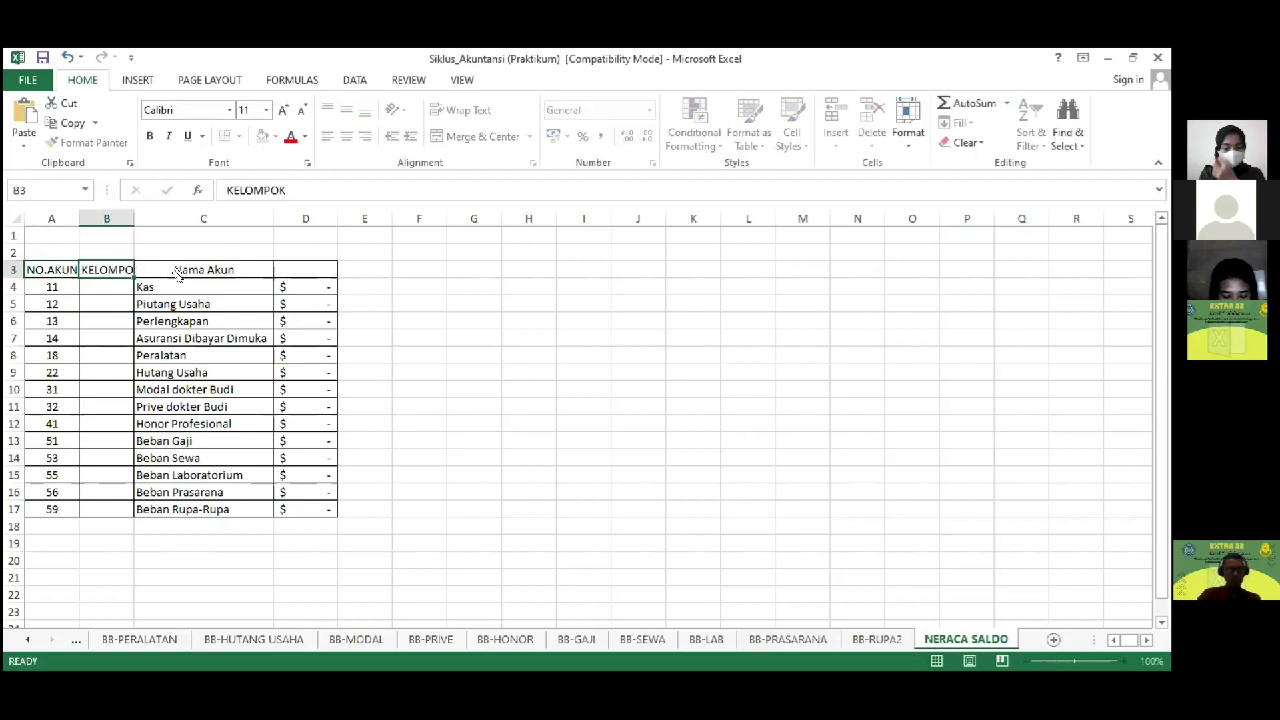
key(Tab)
text(NAMA K)
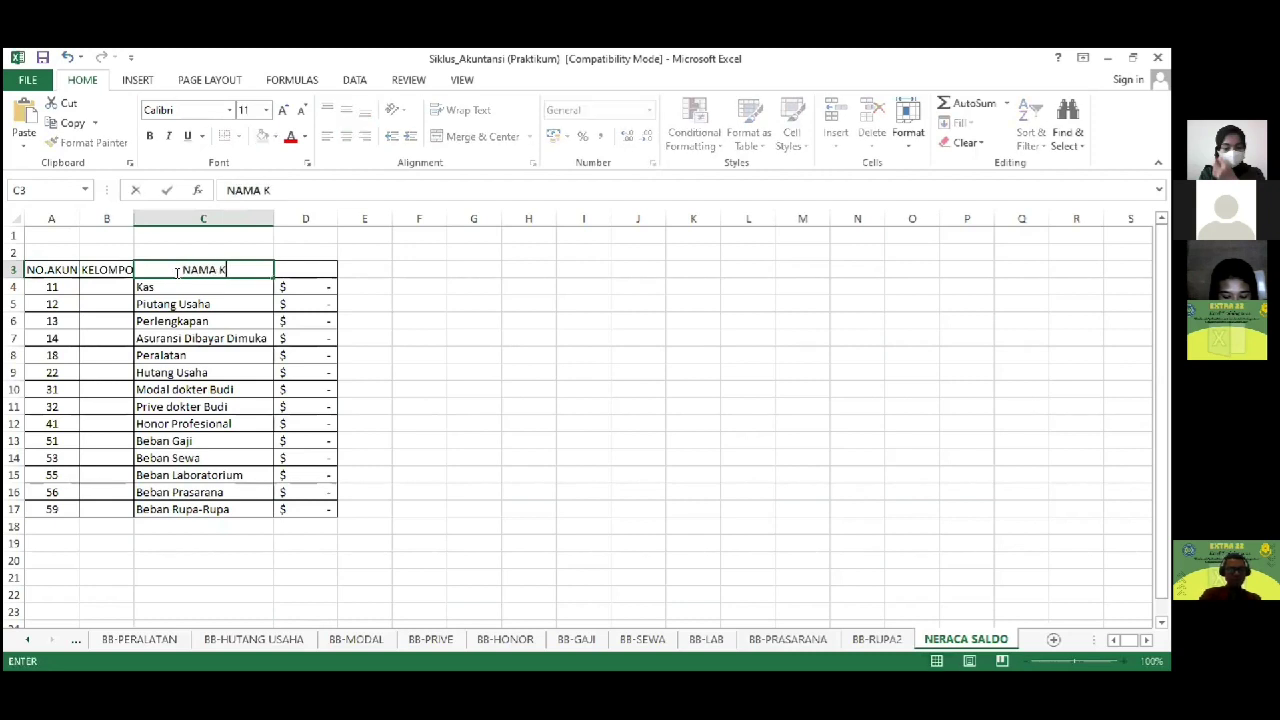
key(BackSpace)
text(AKUN)
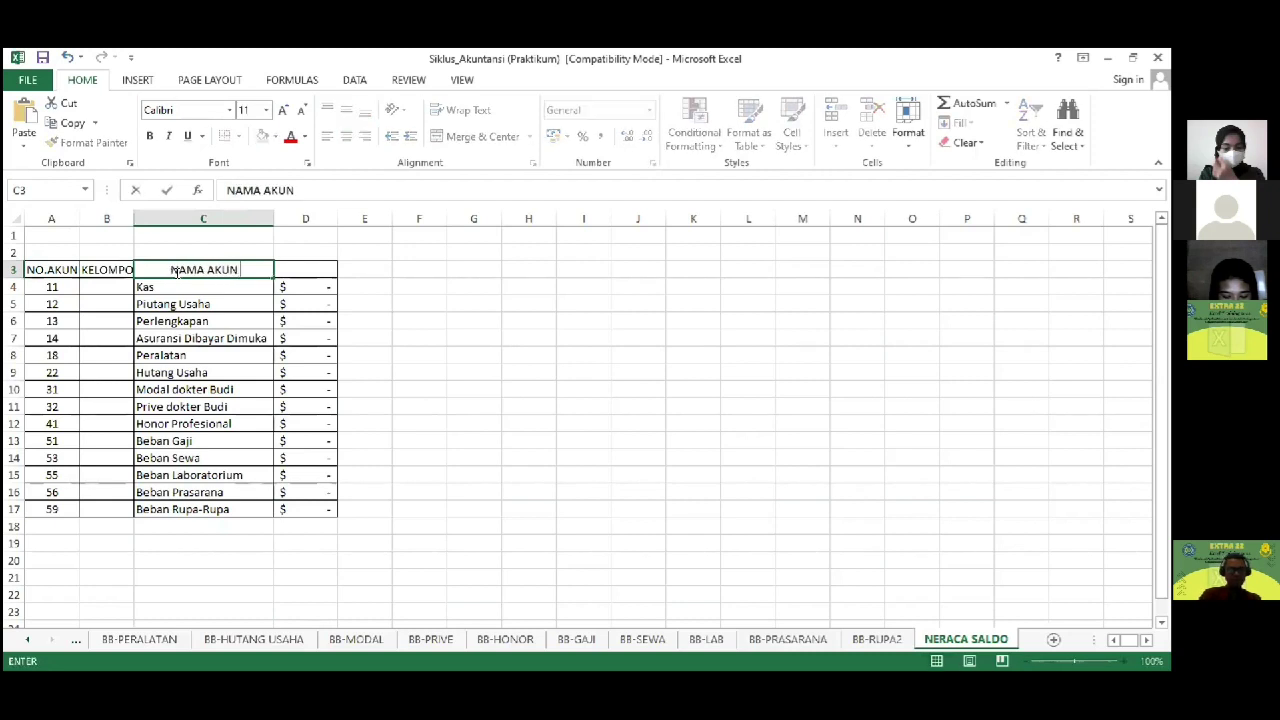
key(Tab)
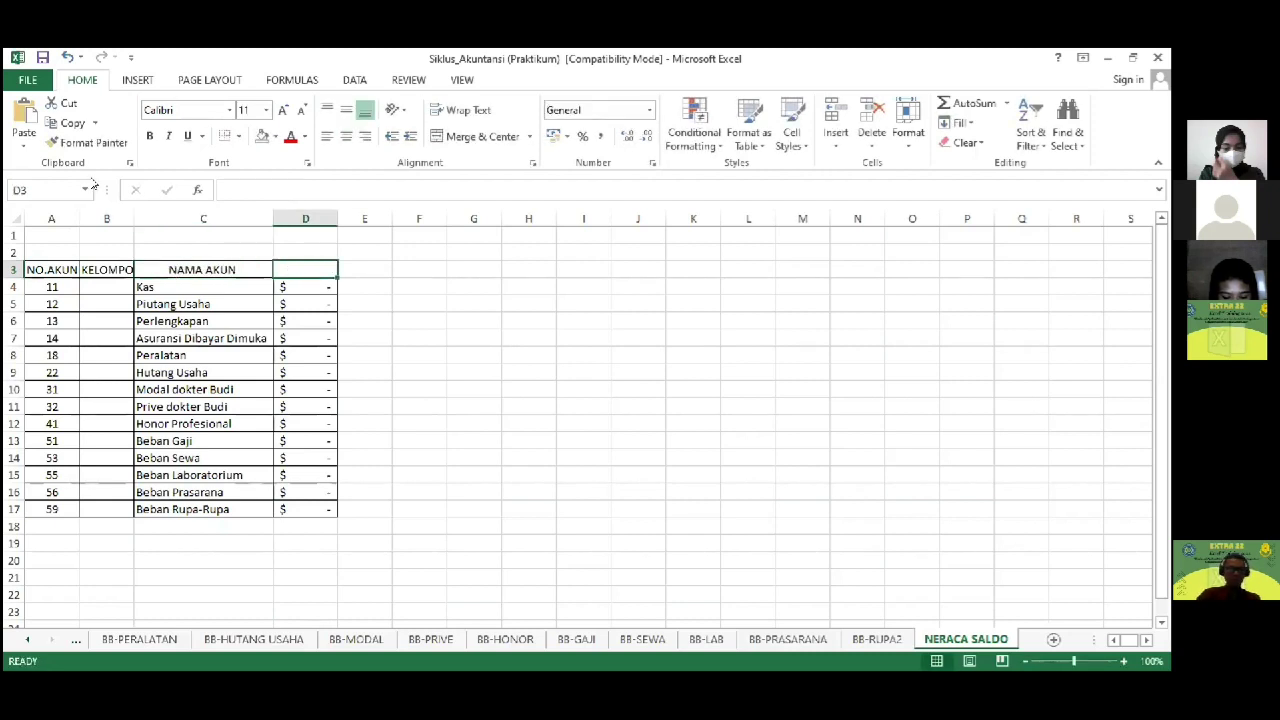
Step: Copy the amount column D and paste it into column E as a second amount column
click(305, 216)
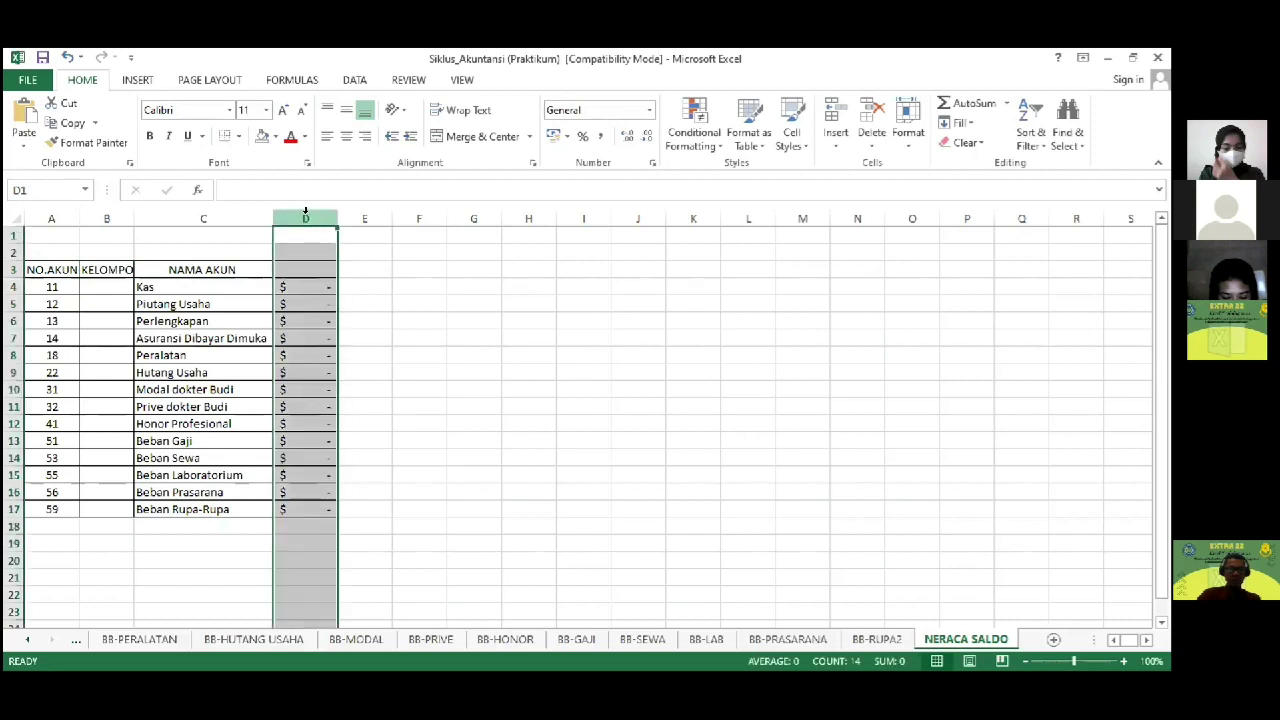
right_click(305, 212)
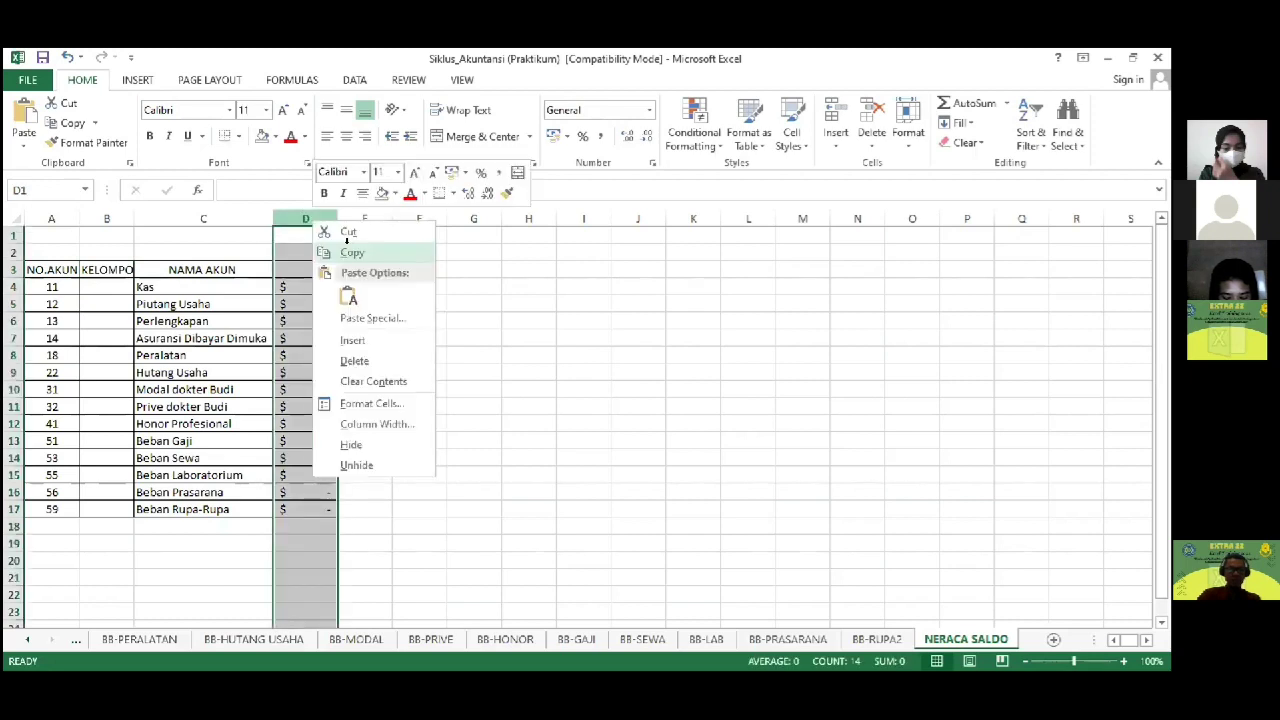
click(348, 250)
click(360, 217)
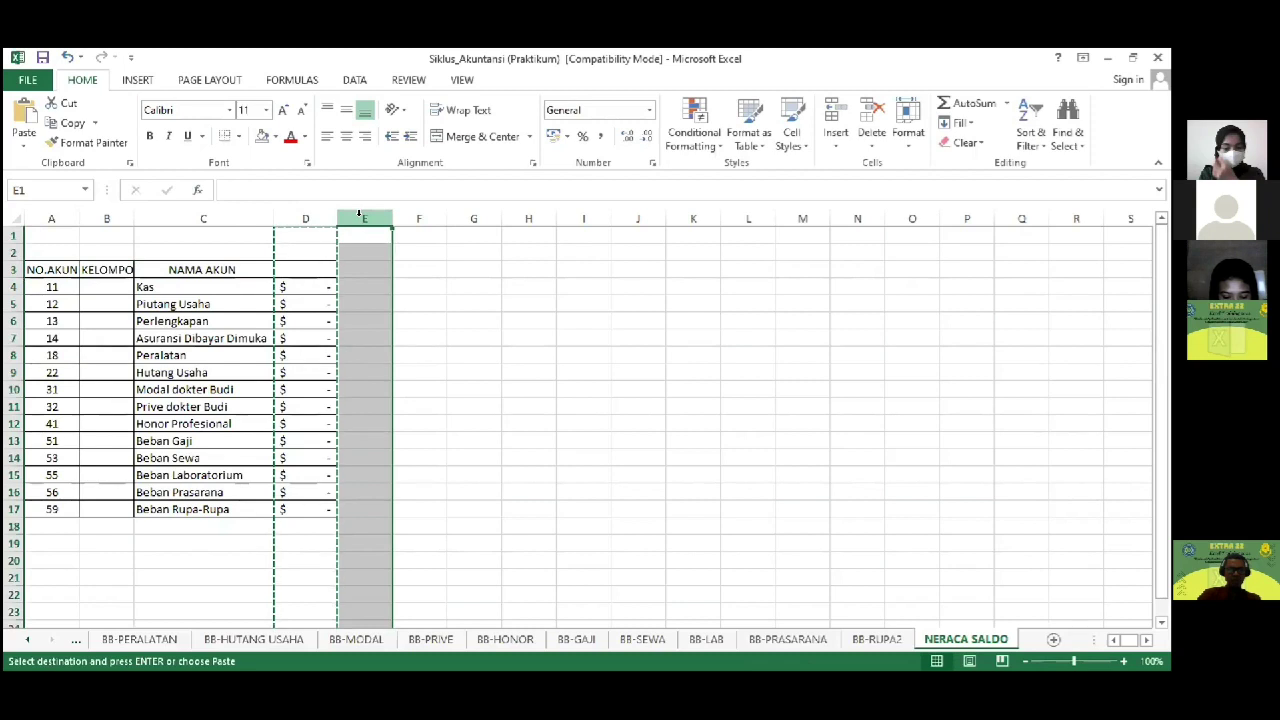
right_click(363, 228)
click(426, 343)
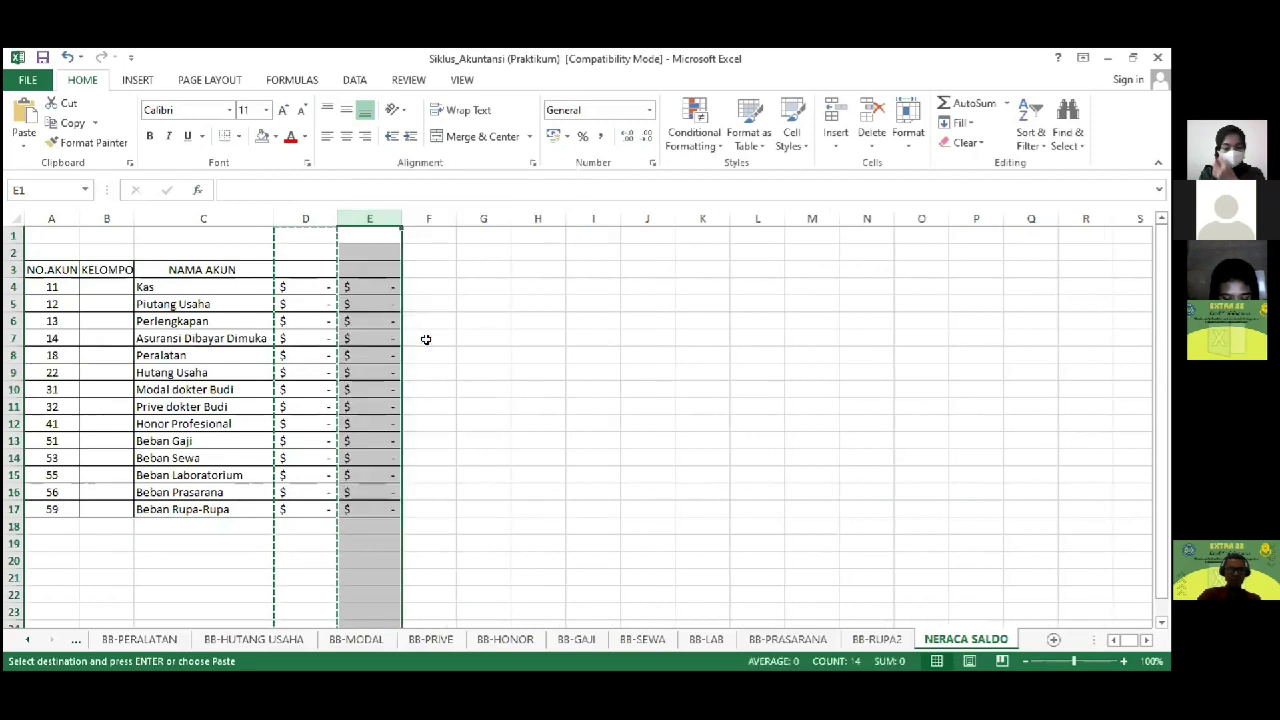
Step: Head the two amount columns DEBET in D3 and KREDIT in E3
click(314, 291)
click(338, 275)
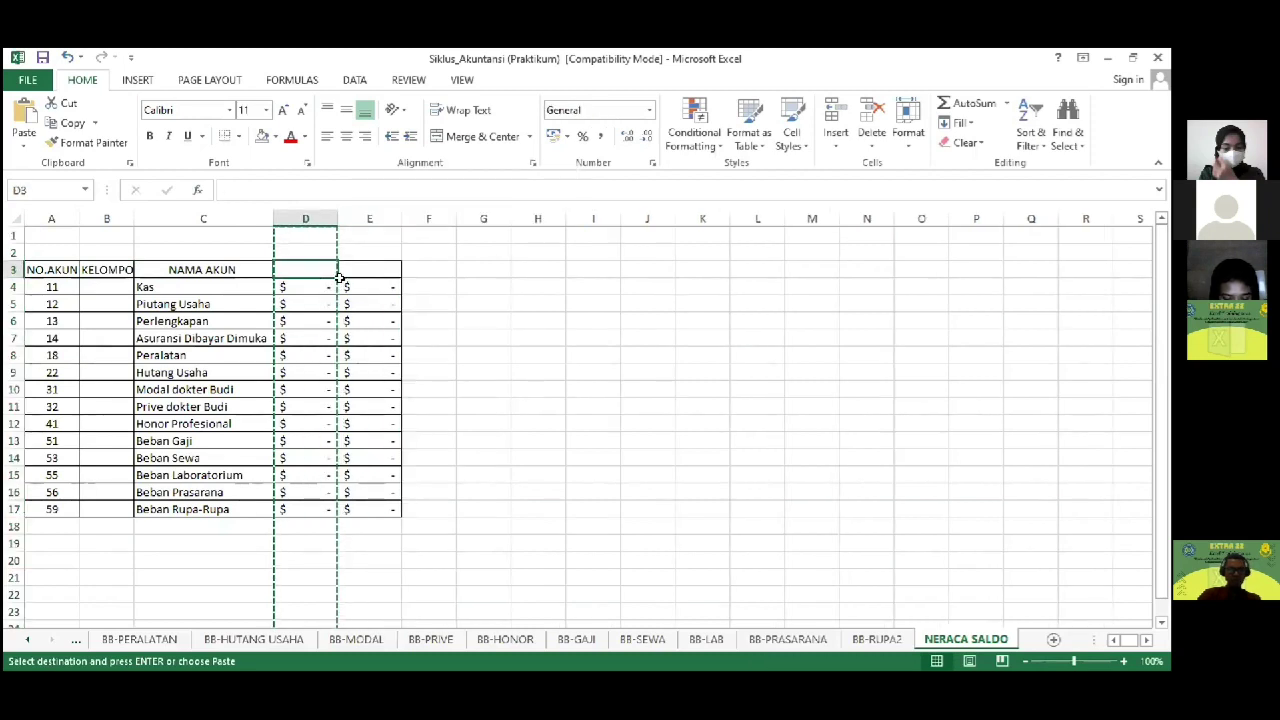
text(DEBET)
key(Tab)
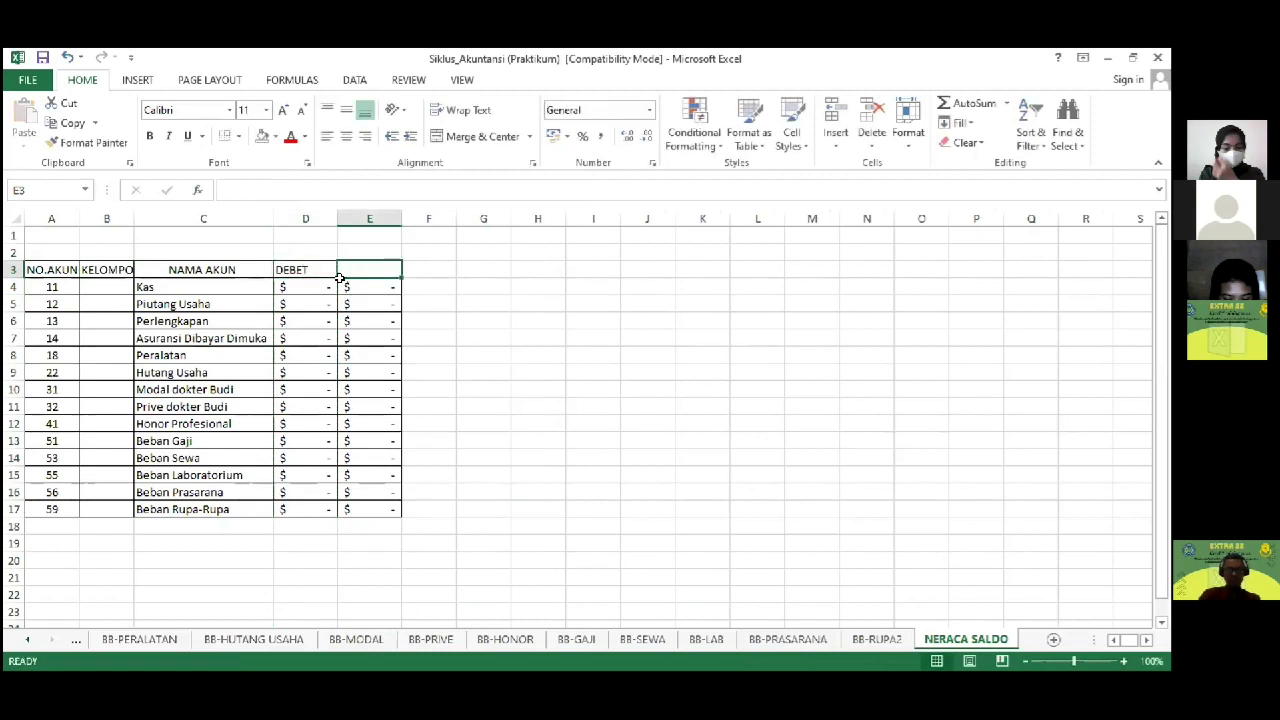
text(KREDIT)
key(Tab)
Step: Center the text of the header cells A3:E3 horizontally
key(Left)
key(Left)
key(Left)
key(Left)
key(Left)
key(shift+Right)
key(shift+Right)
key(shift+Right)
key(shift+Right)
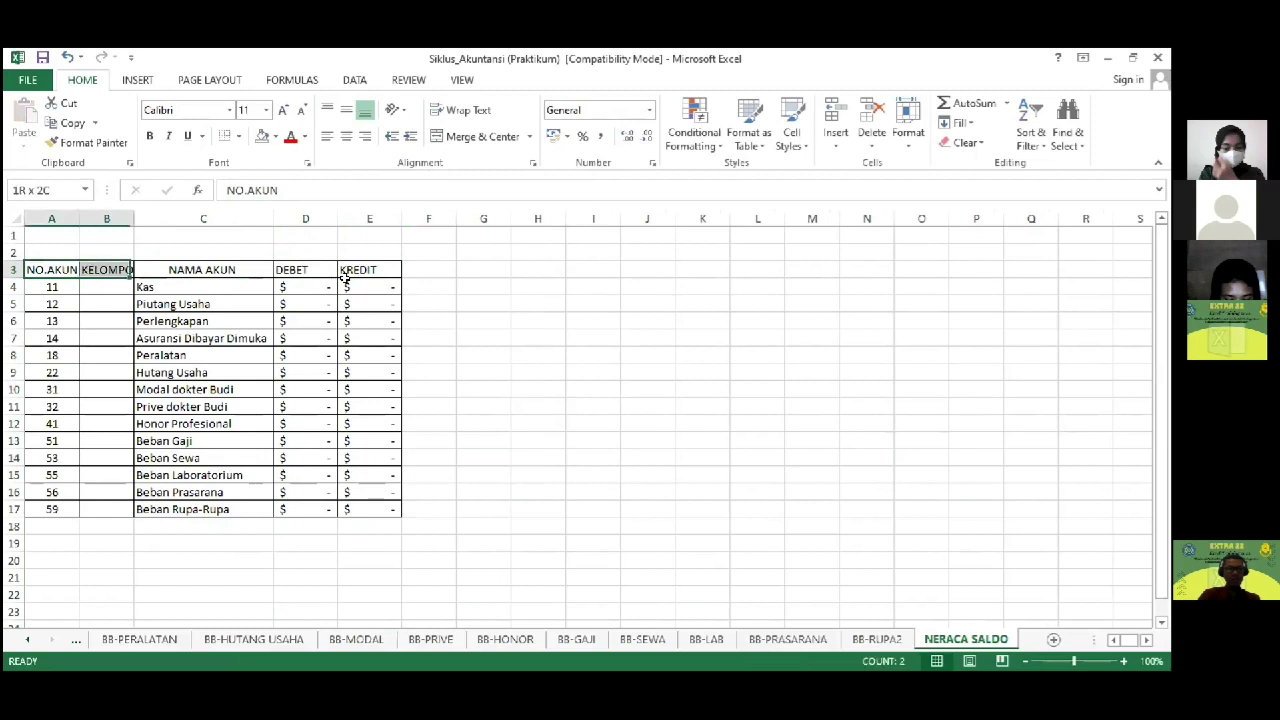
click(346, 137)
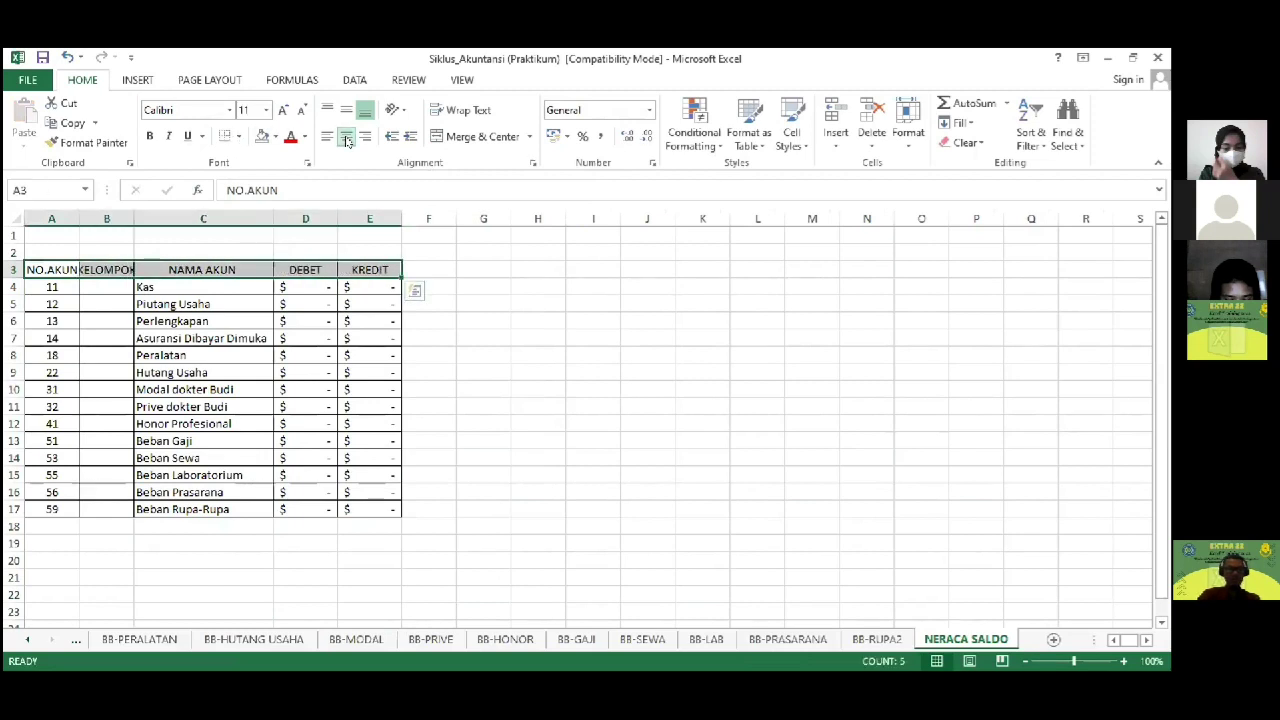
Step: Fill the header row A3:E3 with yellow and AutoFit column B to the KELOMPOK header
click(276, 137)
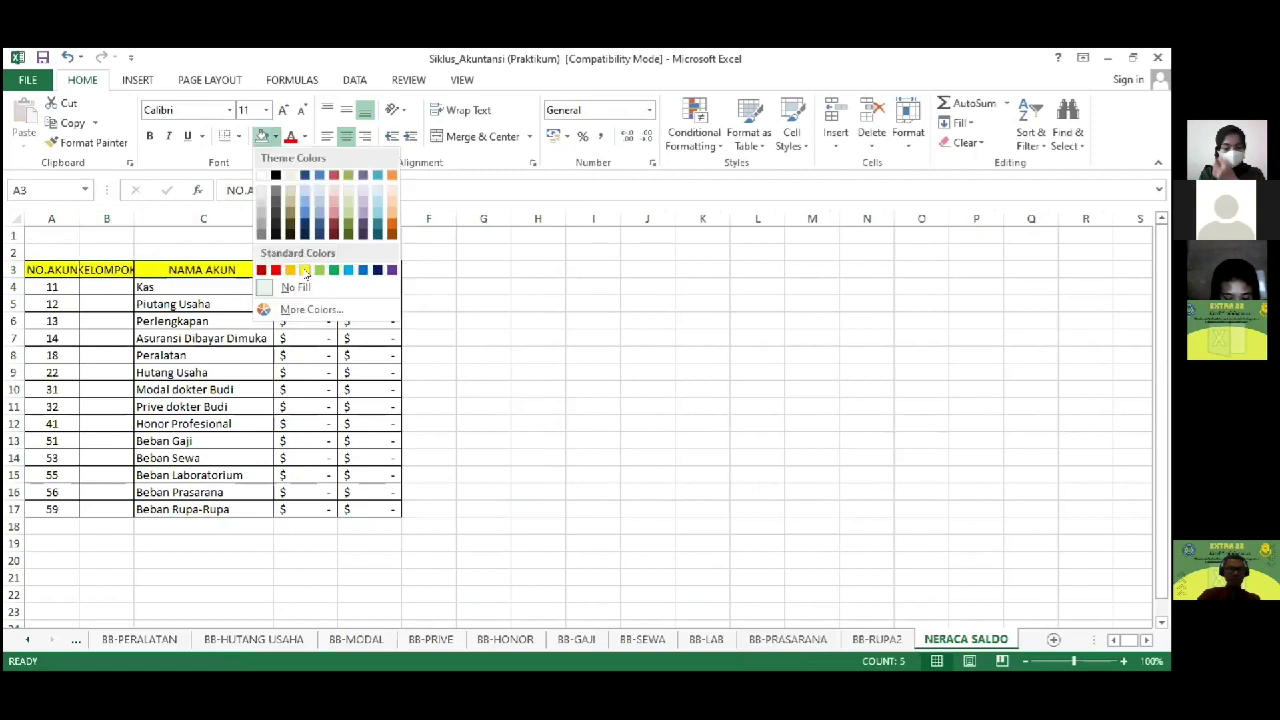
click(305, 270)
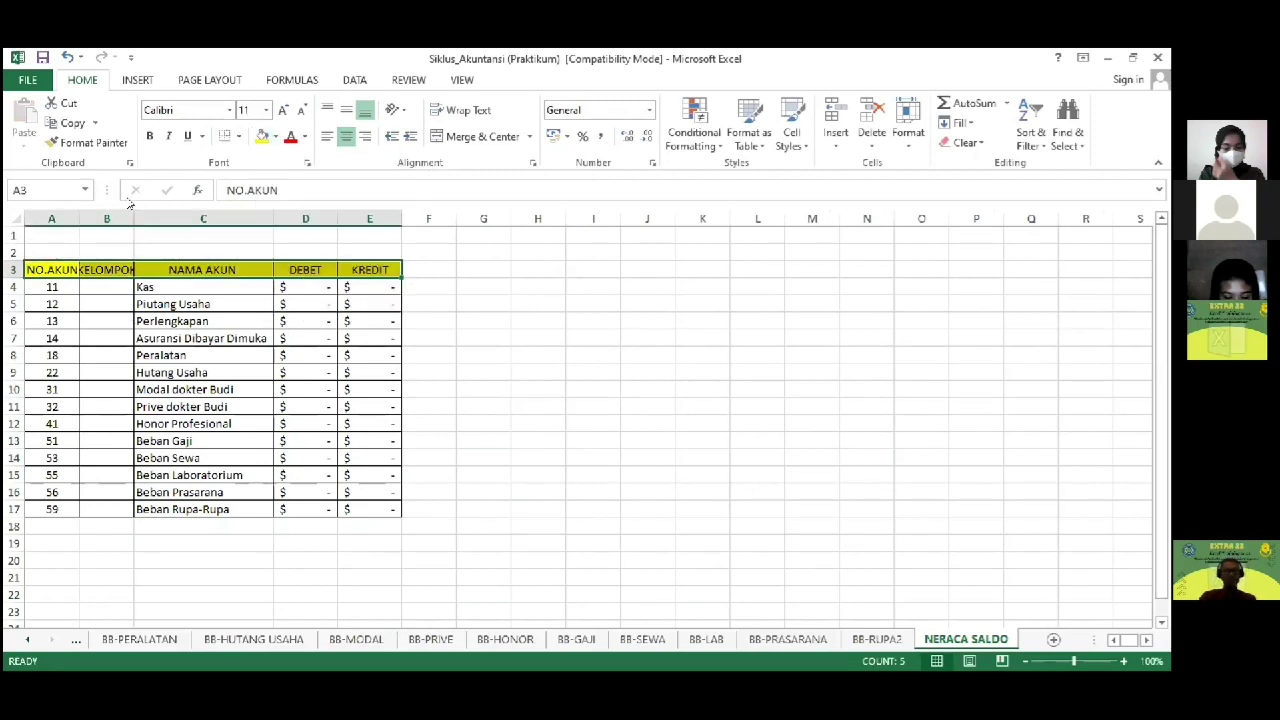
double_click(134, 218)
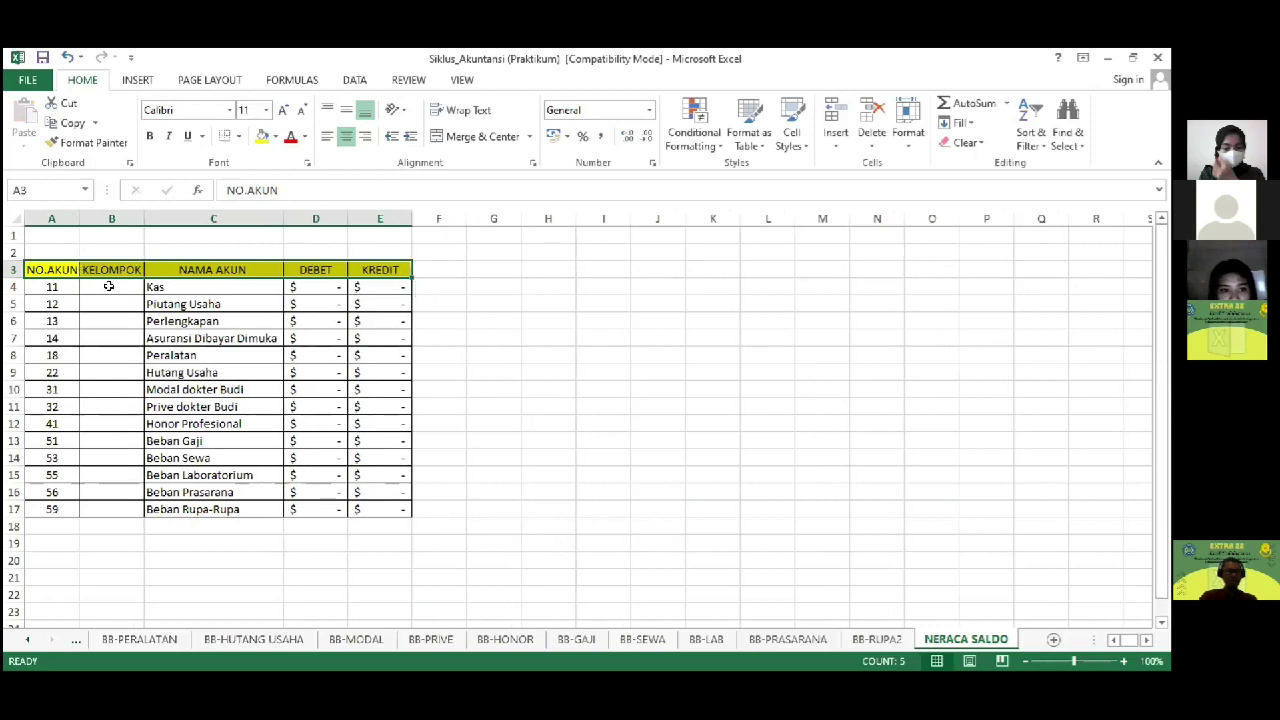
Step: Enter NERACA as the KELOMPOK in B4:B11, for the accounts from Kas (11) through Prive (32)
click(110, 287)
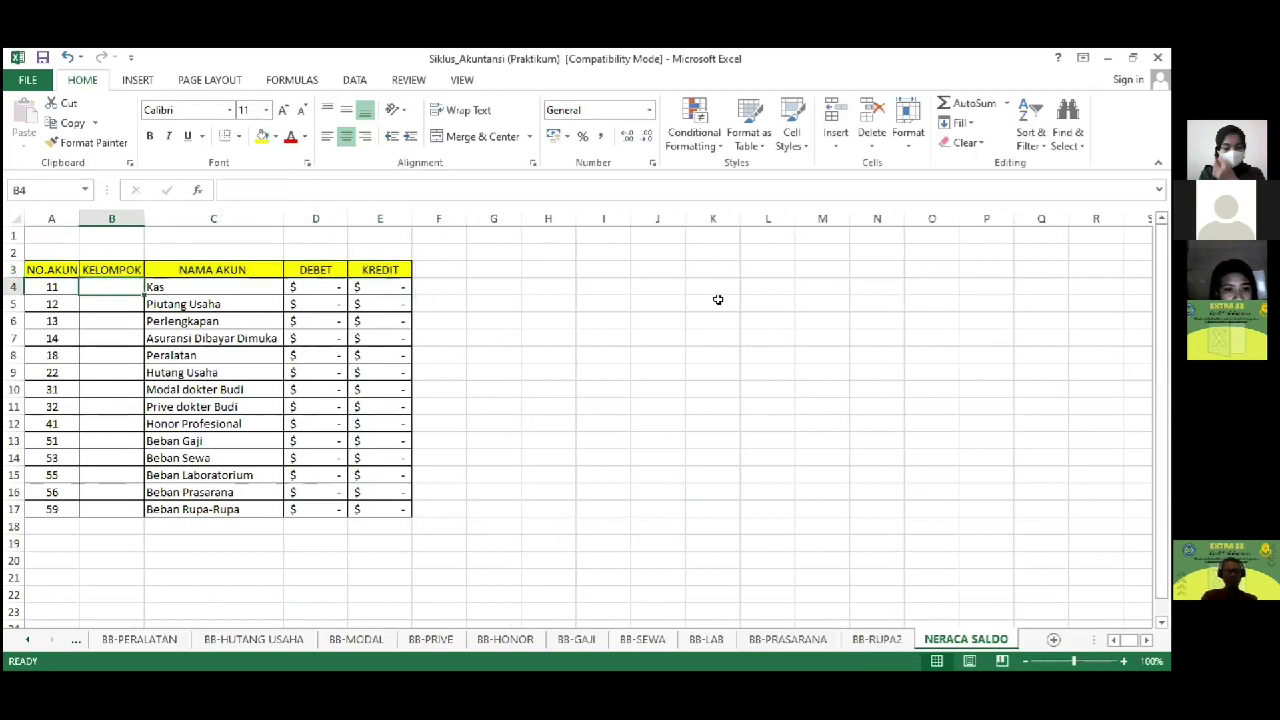
key(Right)
key(Left)
key(Right)
key(Left)
text(NERACA)
key(Return)
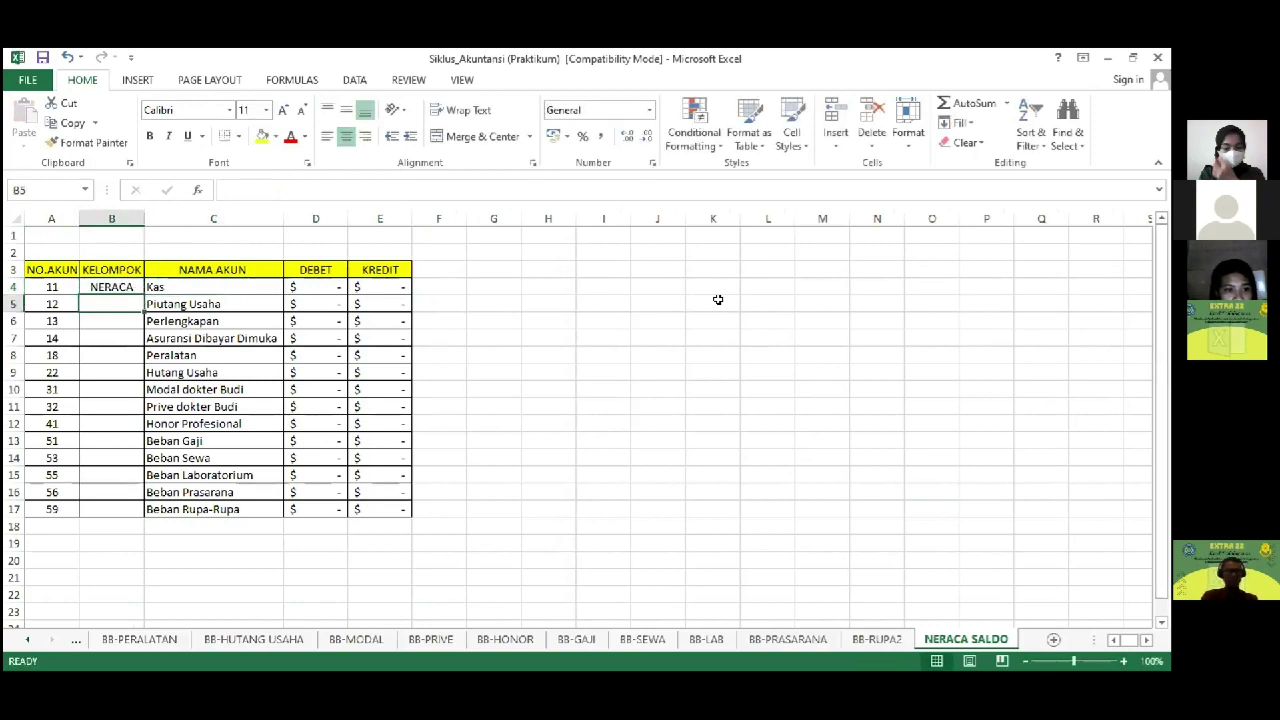
text(NERACA)
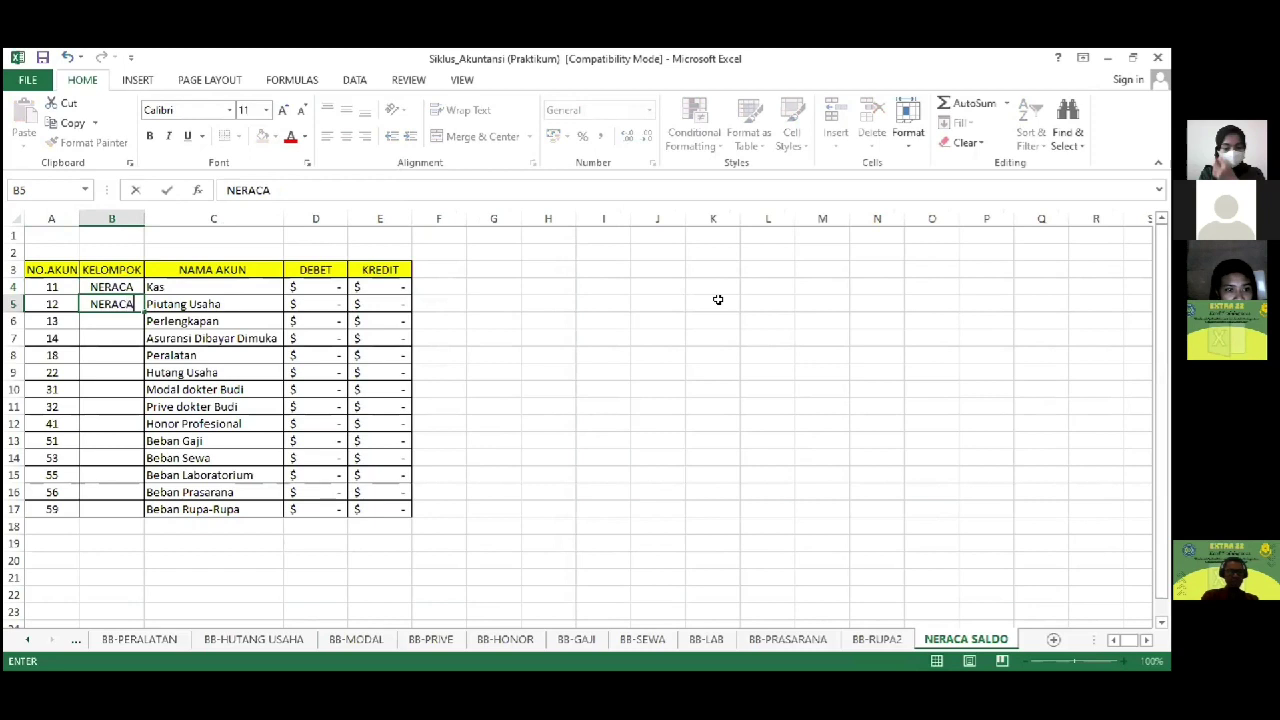
key(Return)
text(NERACA)
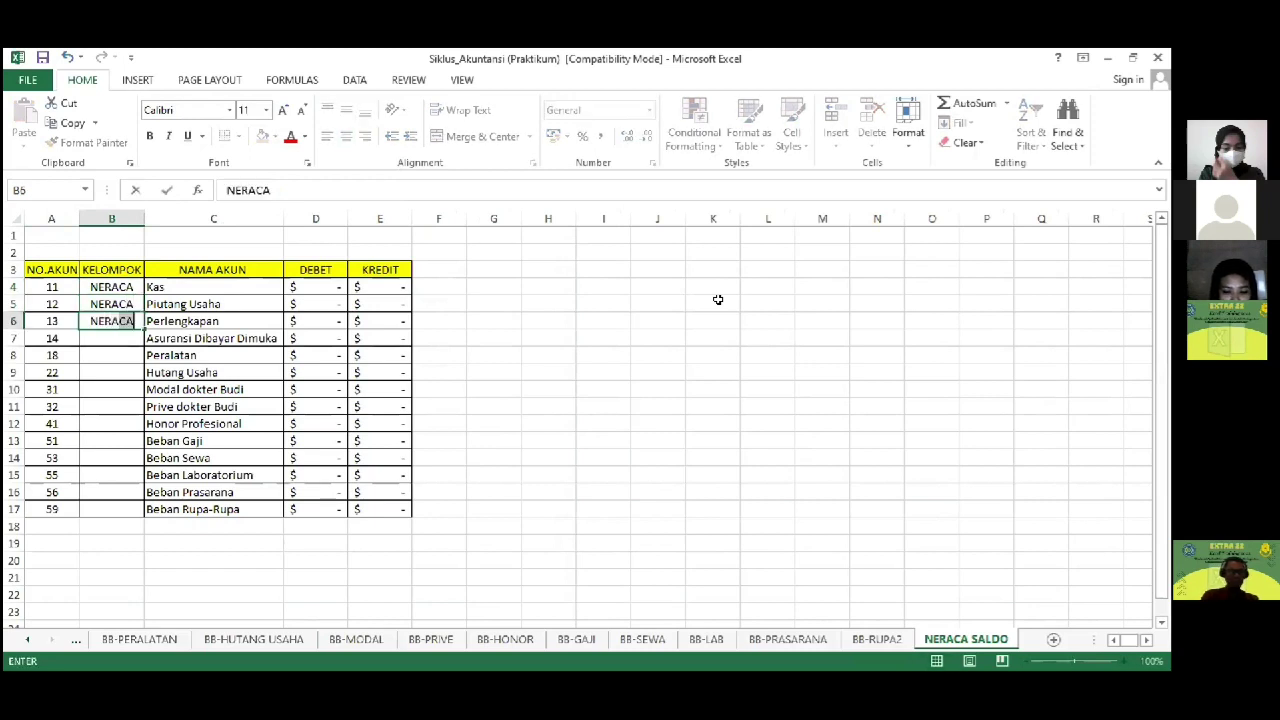
key(Return)
text(NERACA)
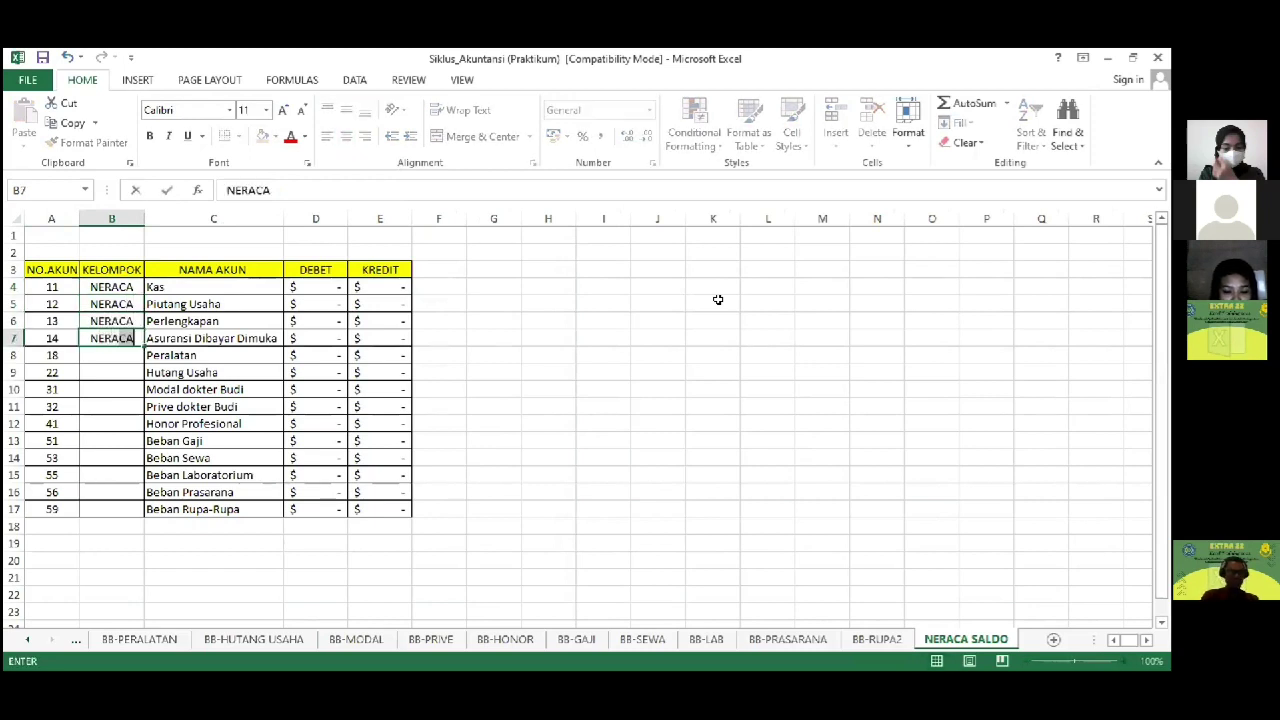
key(Return)
text(NERACA)
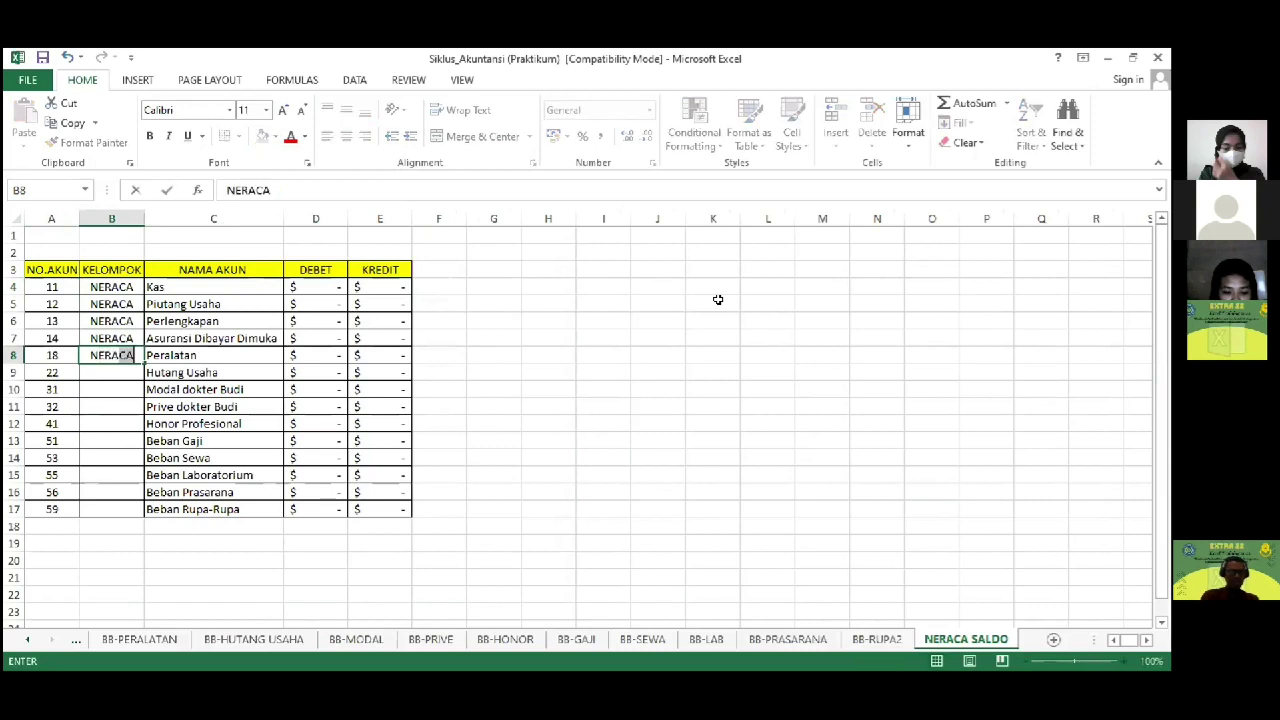
key(Return)
text(NERACA)
key(Return)
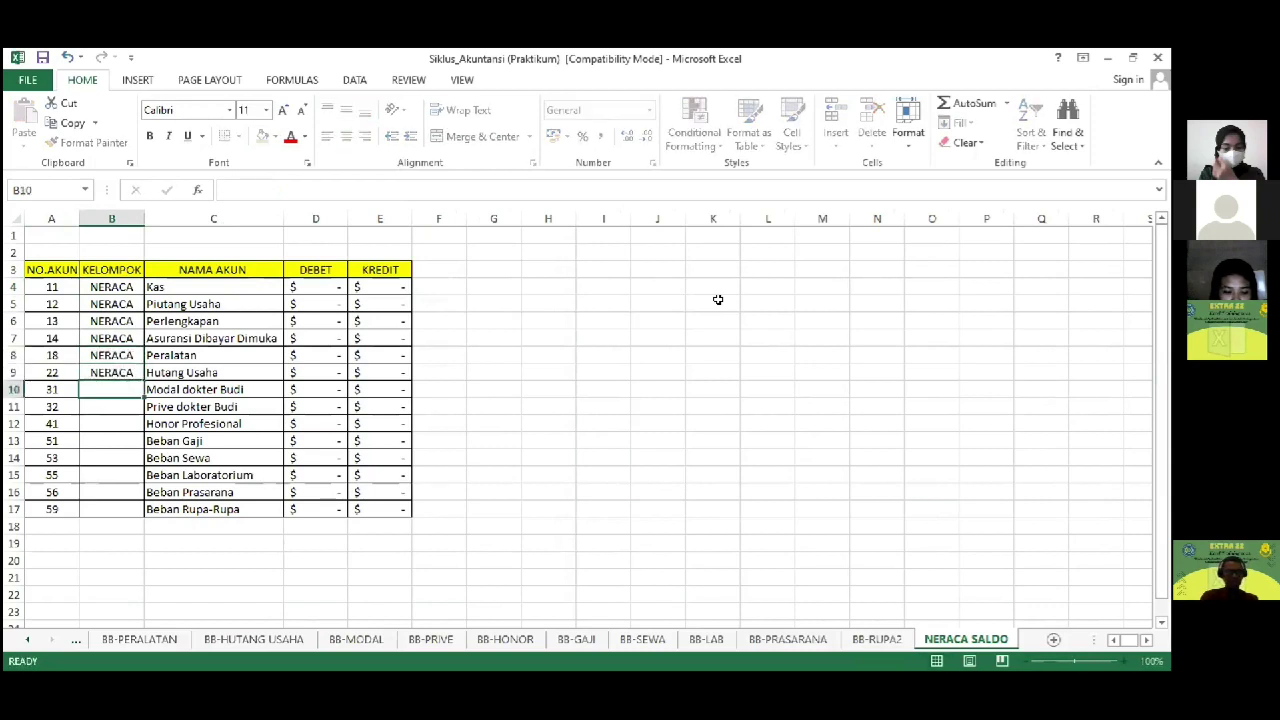
text(NERACA)
key(Return)
text(NETA)
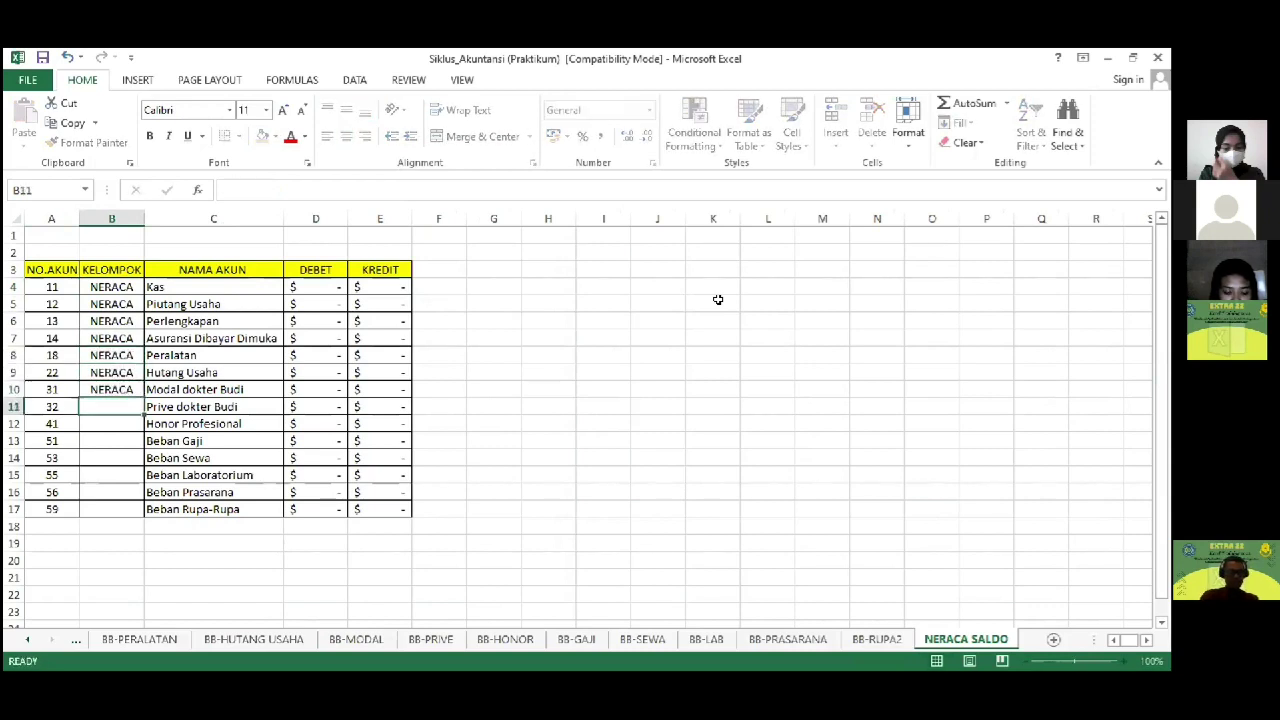
key(Up)
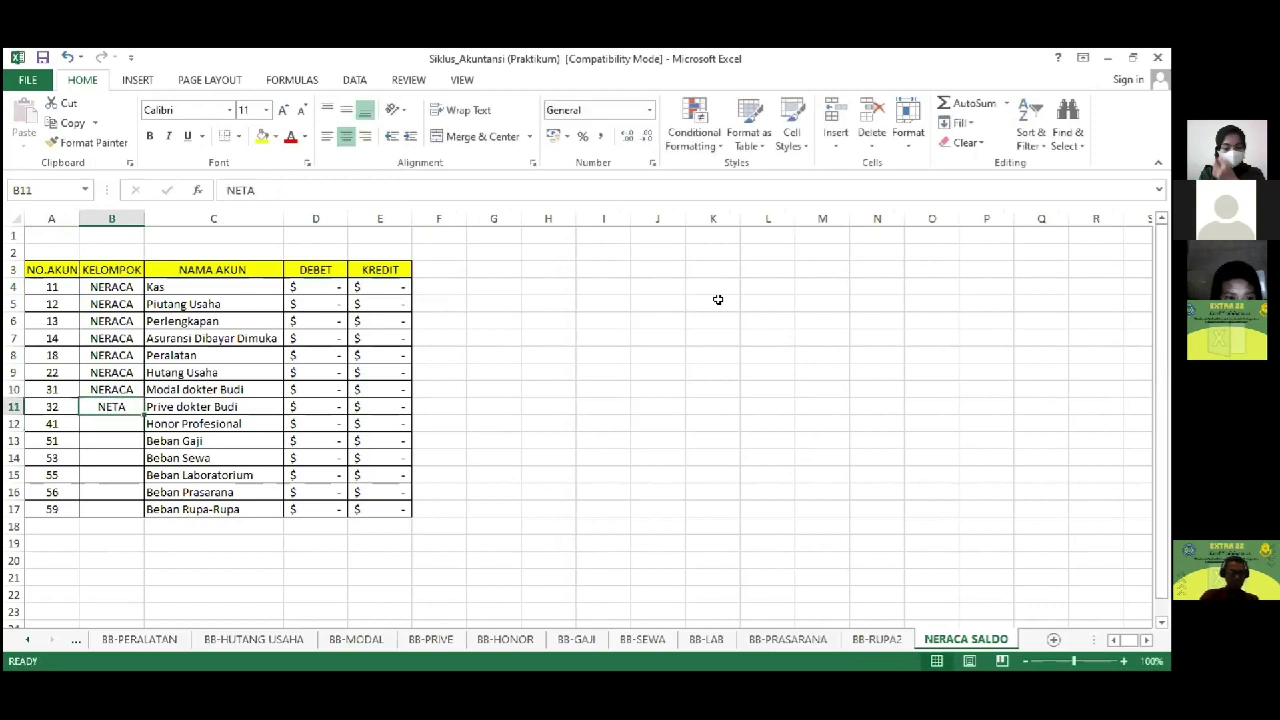
text(NERACA)
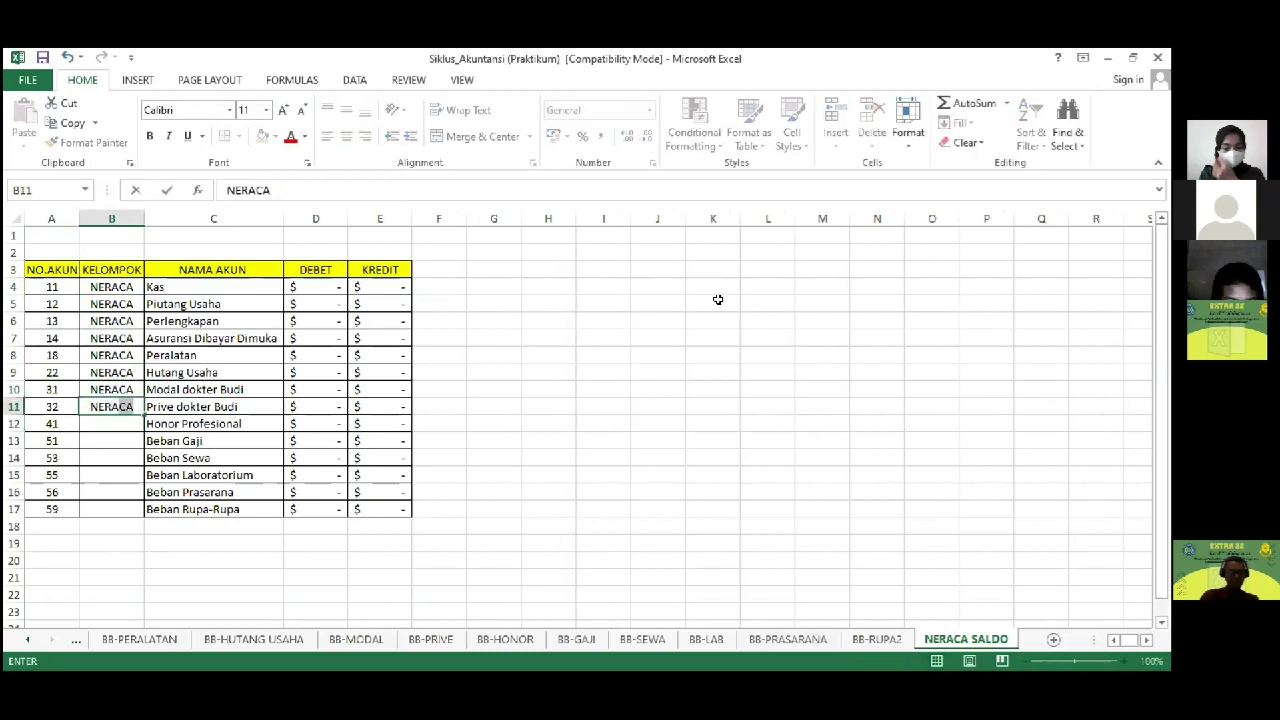
key(Return)
Step: Enter LABA RUGI as the KELOMPOK in B12:B17, for the accounts from Honor Profesional through Beban Rupa-Rupa
text(L)
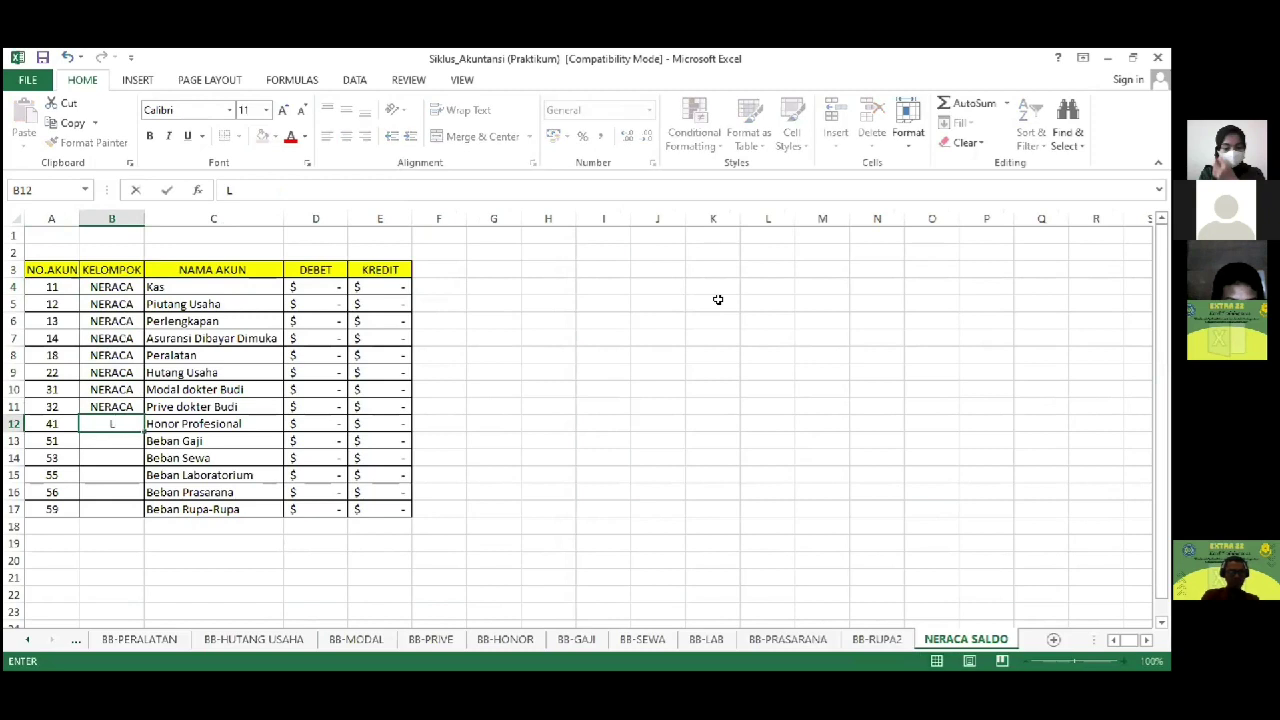
text(R)
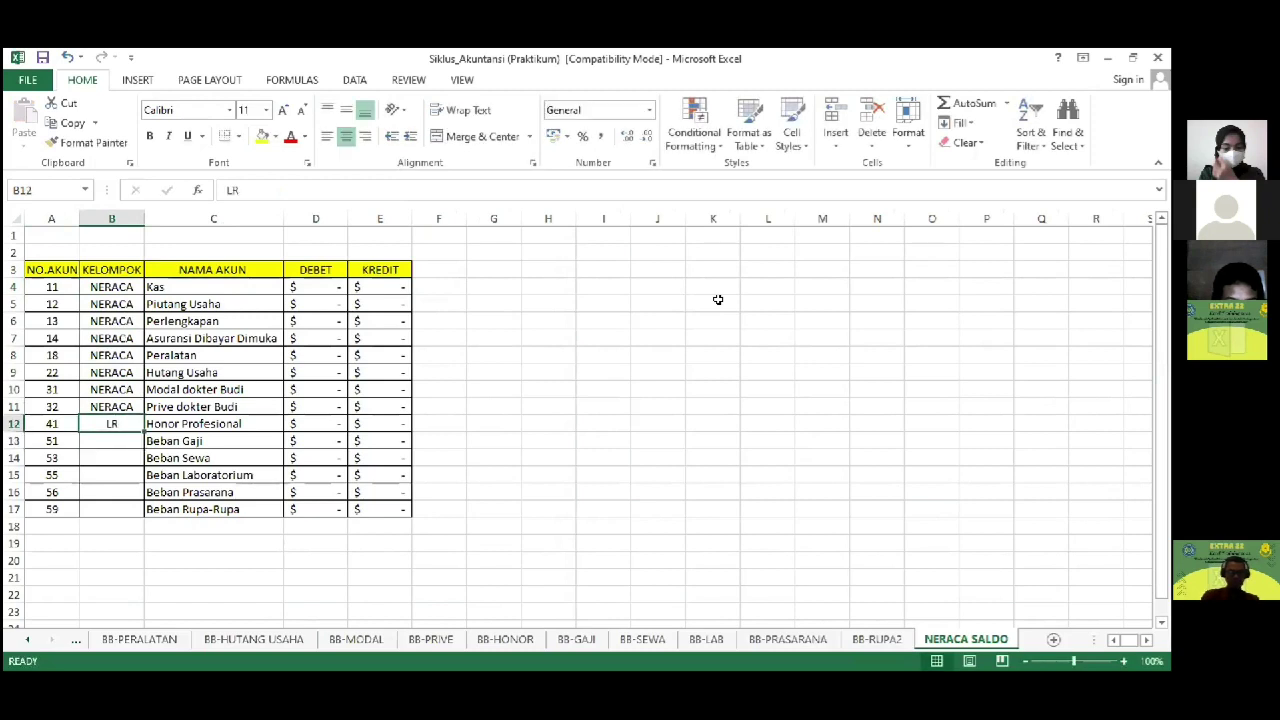
key(BackSpace)
text(ABA RUGI)
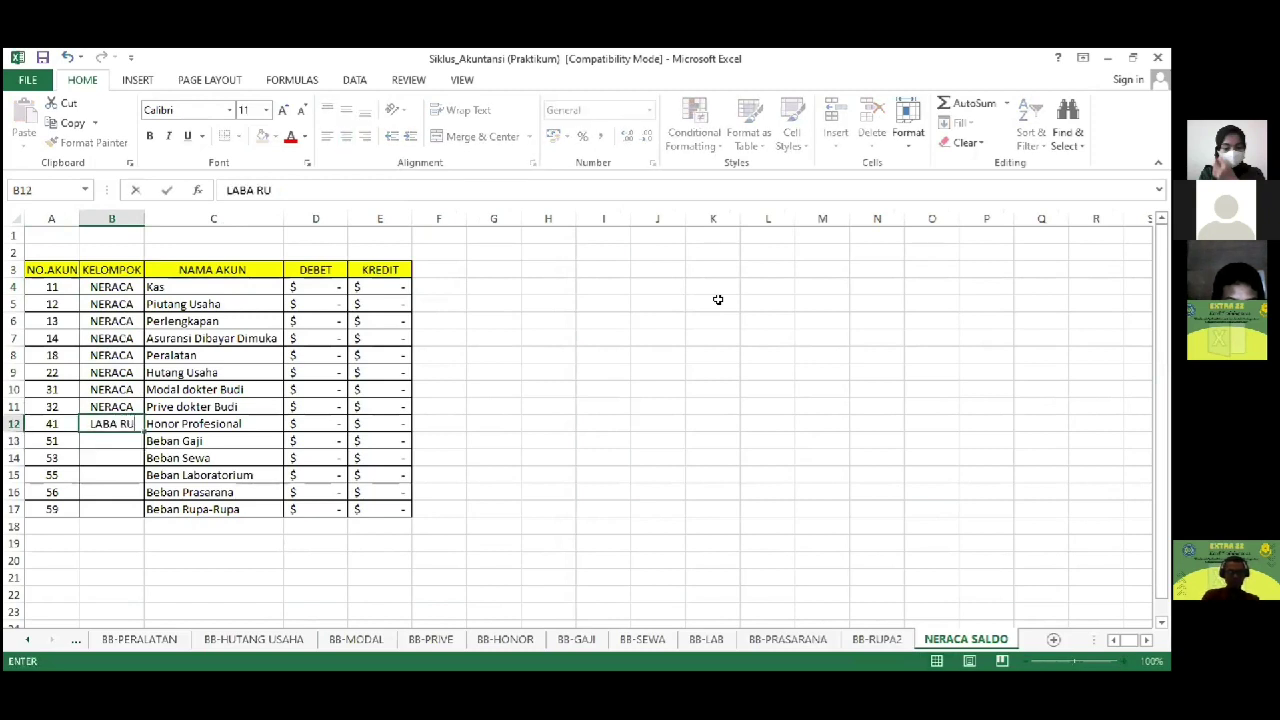
key(Return)
text(LABA RUGI)
key(Return)
text(L)
key(Return)
text(L)
key(Return)
text(L)
key(Return)
text(L)
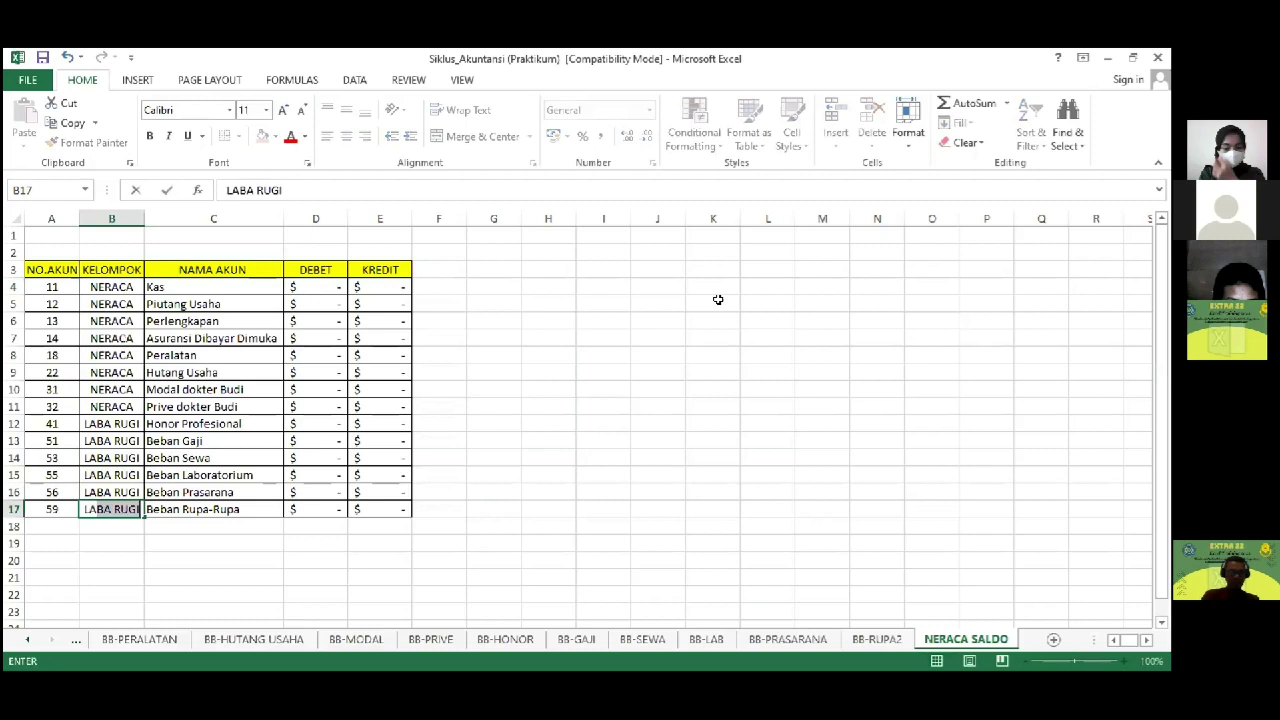
key(Return)
Step: Go back up the KELOMPOK column and select cell B4 in the Kas row
key(Up)
key(Up)
key(Up)
key(Up)
key(Up)
key(Up)
key(Up)
key(Up)
key(Up)
key(Up)
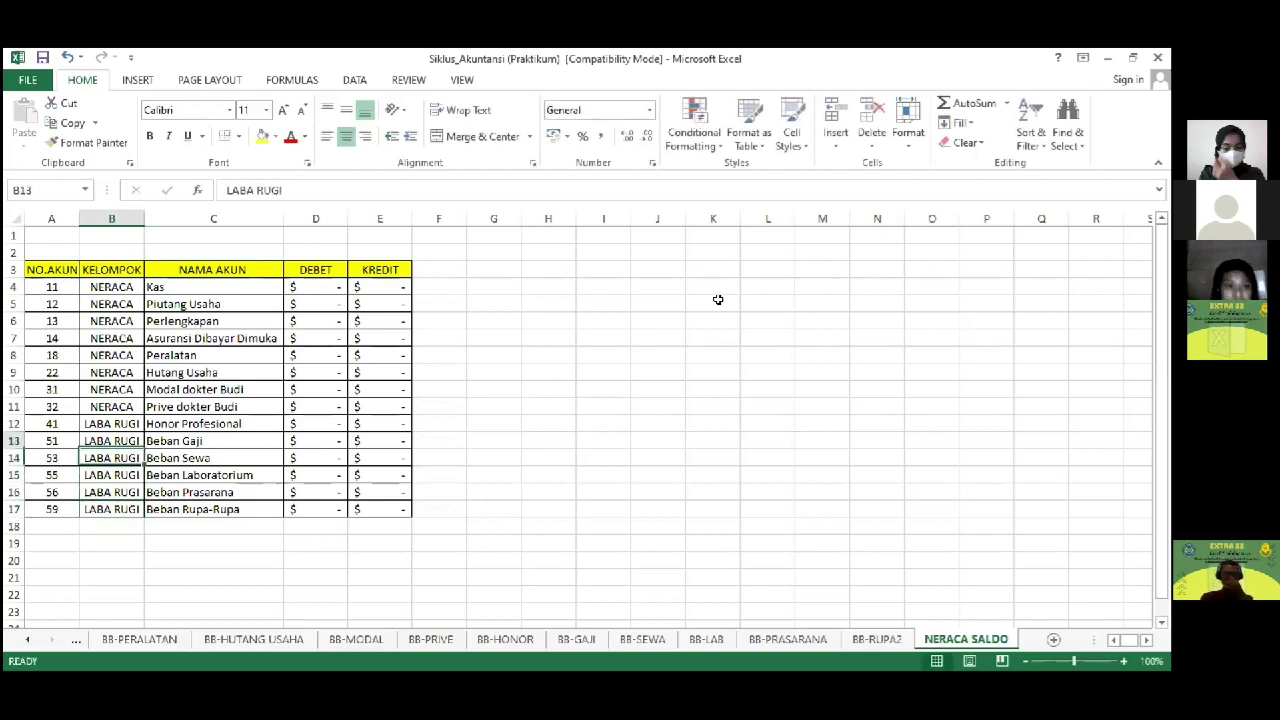
key(Up)
key(Up)
key(Up)
key(Up)
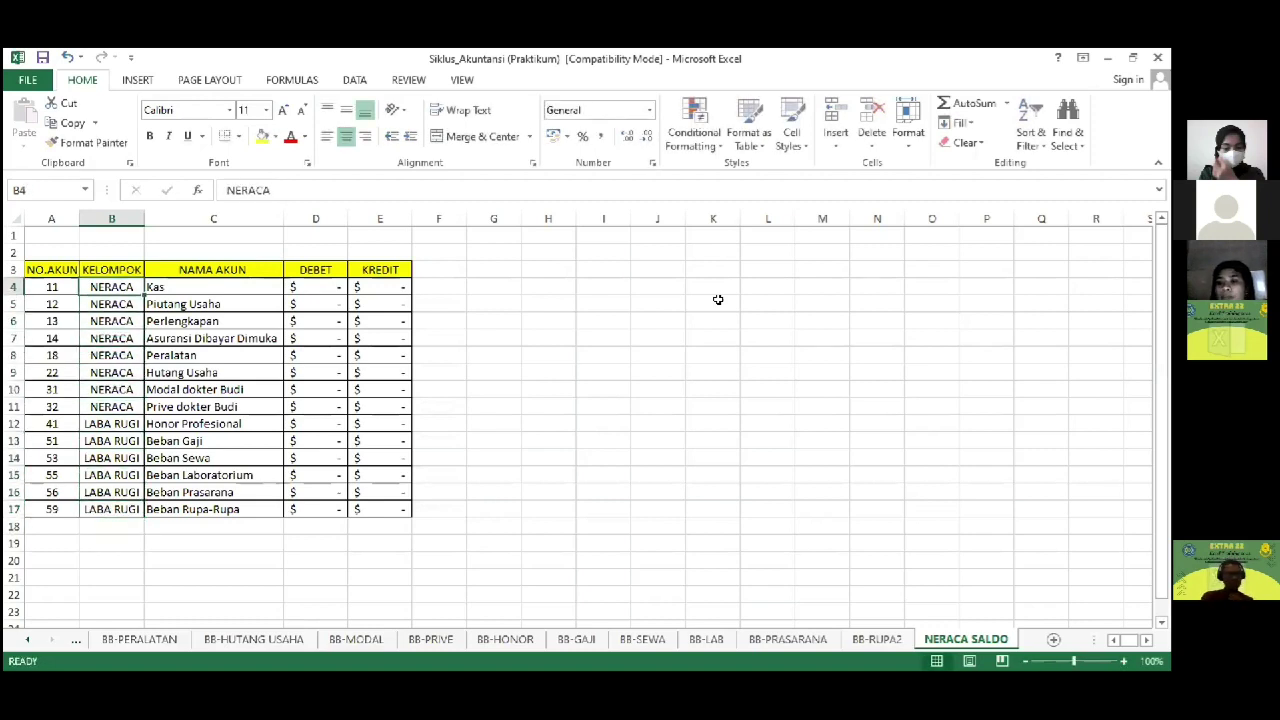
Step: Enter the title NERACA SALDO in cell A1 above the trial balance table
key(Up)
key(Up)
key(Up)
key(Left)
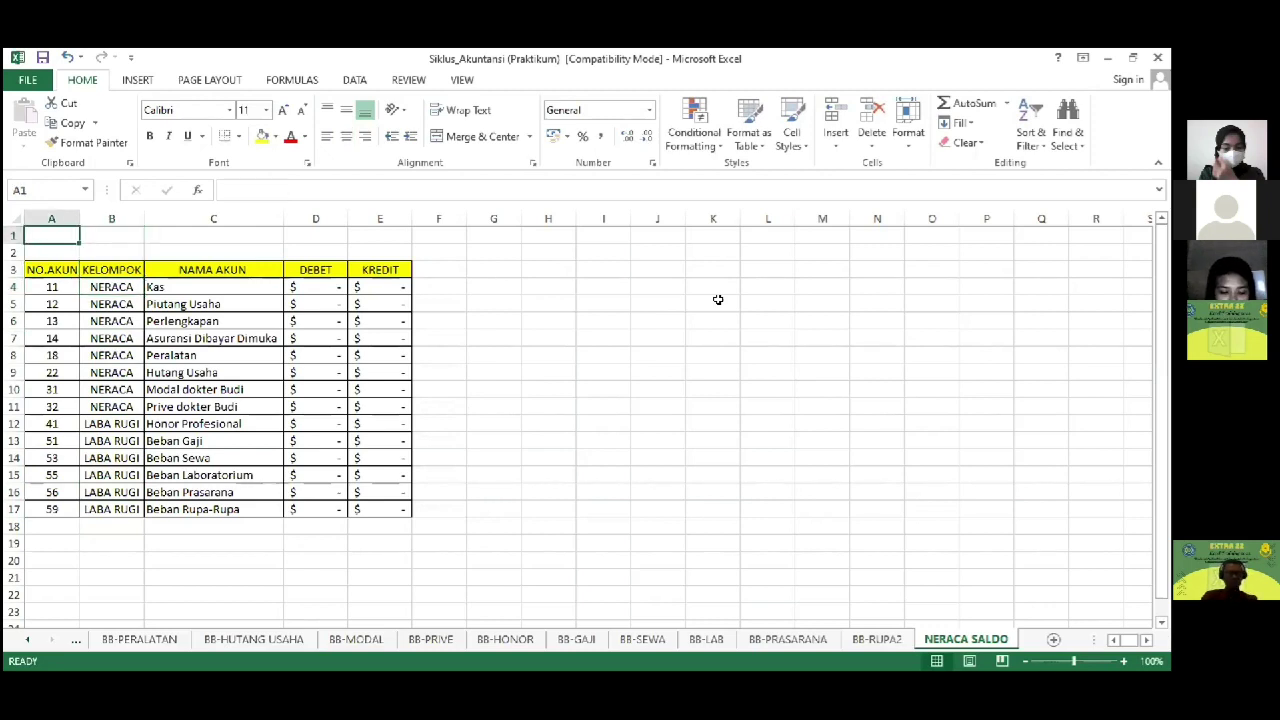
text(NERACA SALDO)
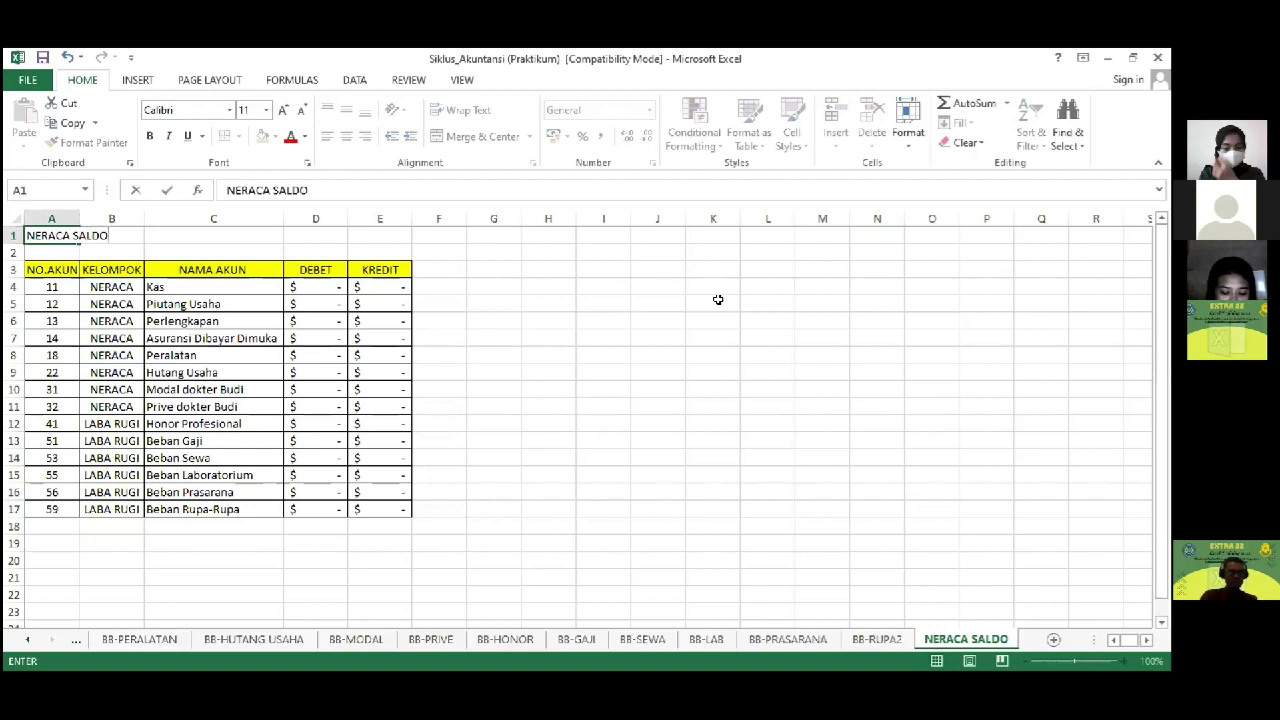
key(Return)
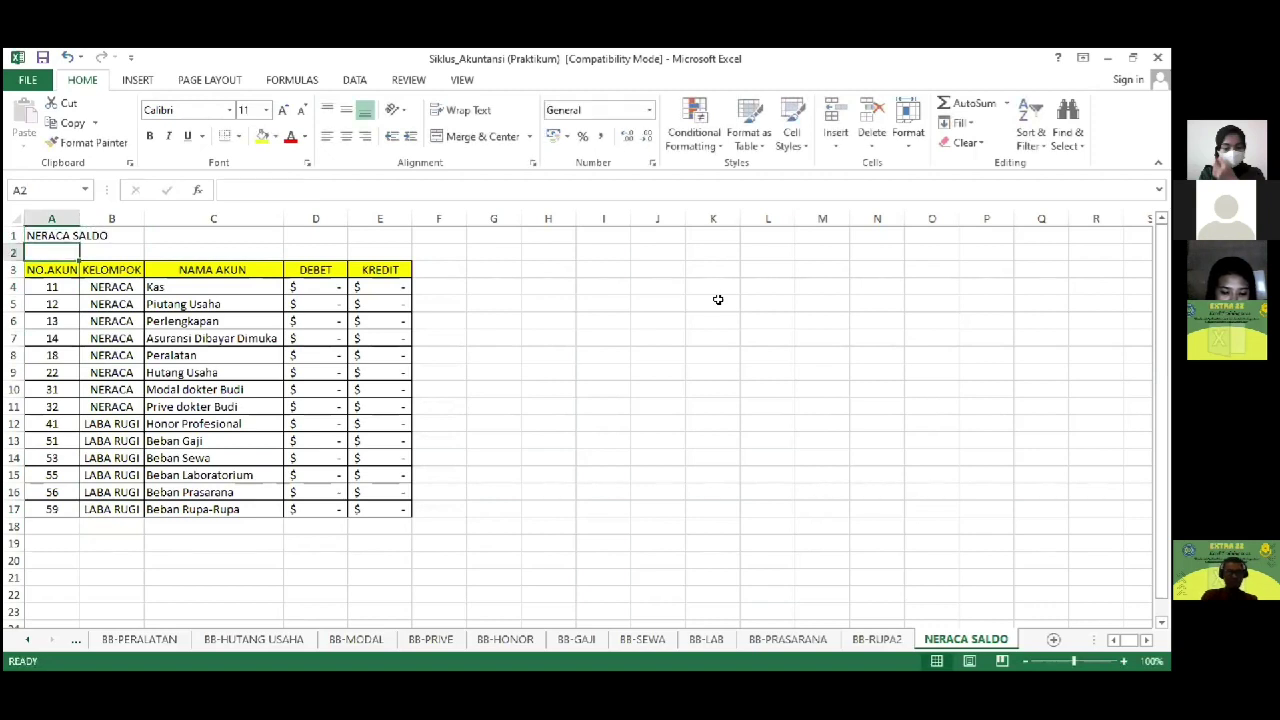
Step: Insert a row above the table header and enter KLINIK DOKTER BUDI in A2
key(alt)
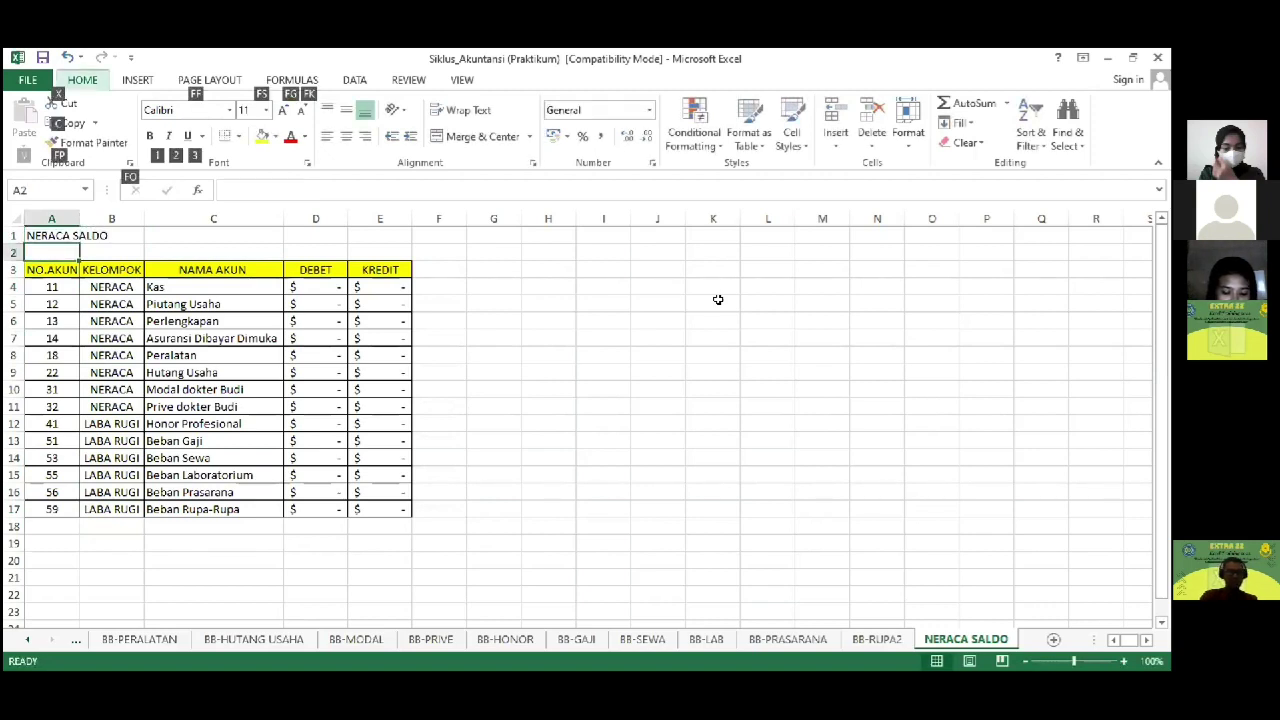
key(h)
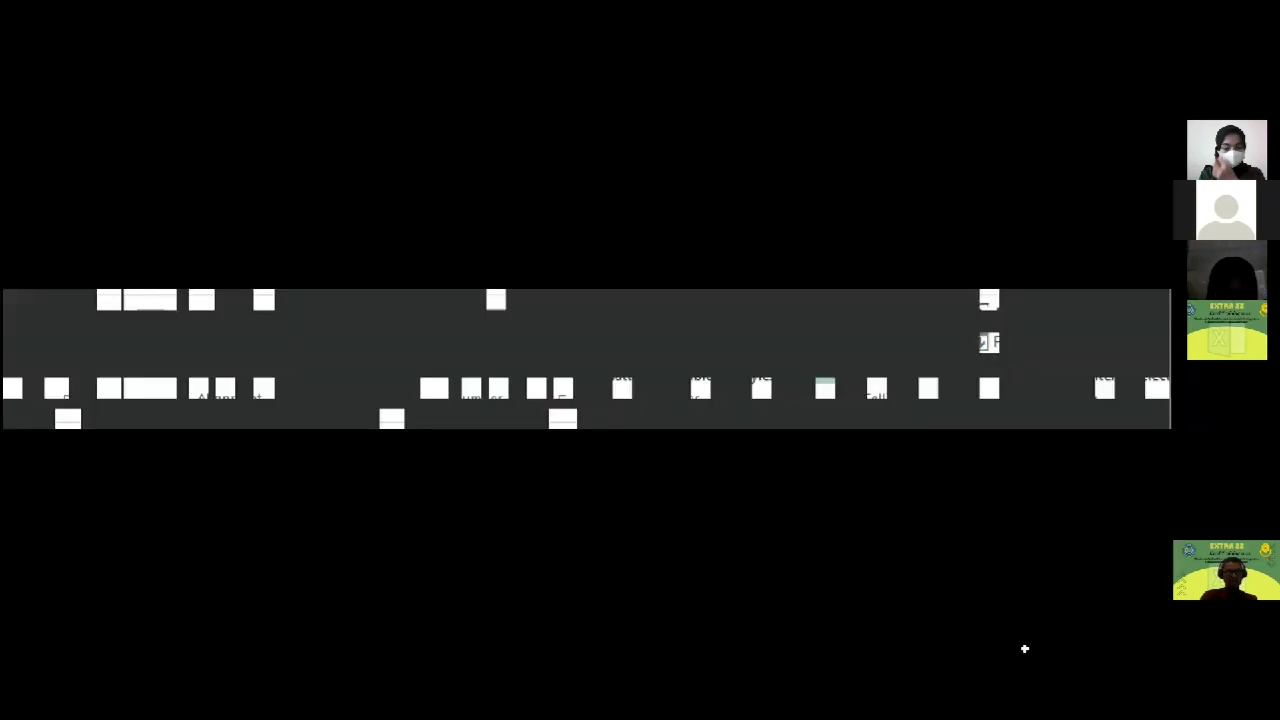
text(KLINIK)
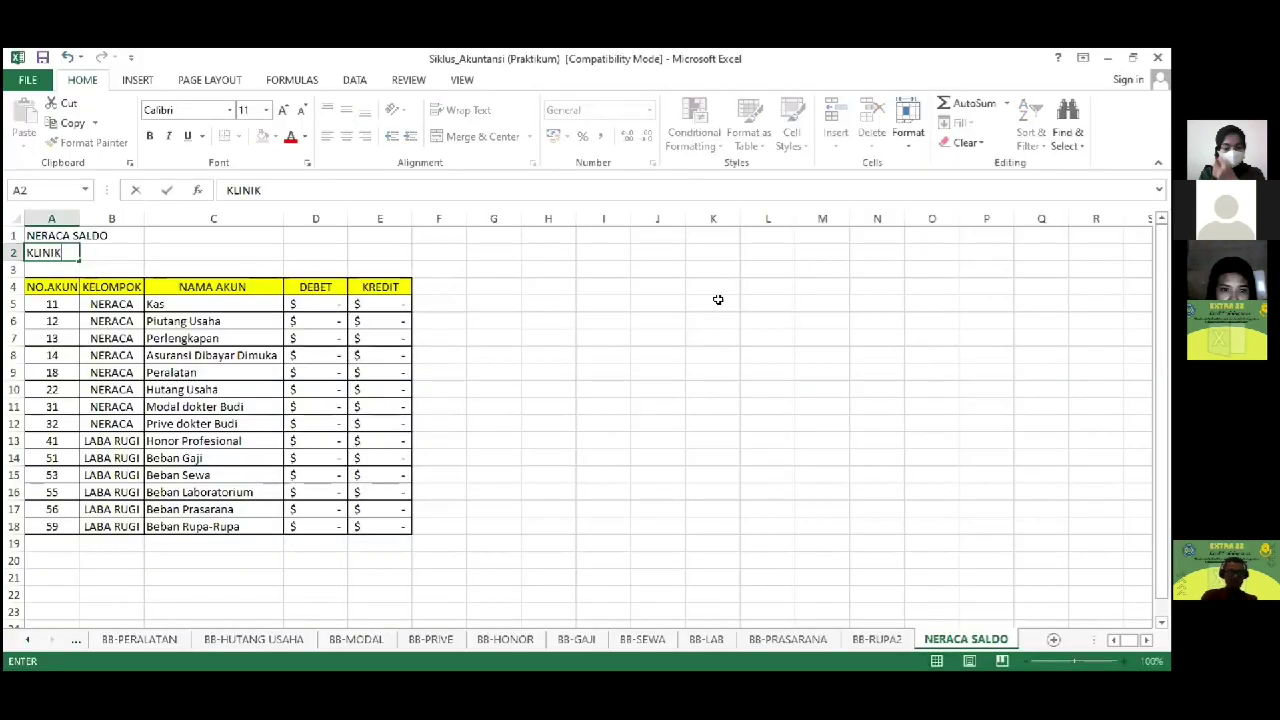
text( DOKTER )
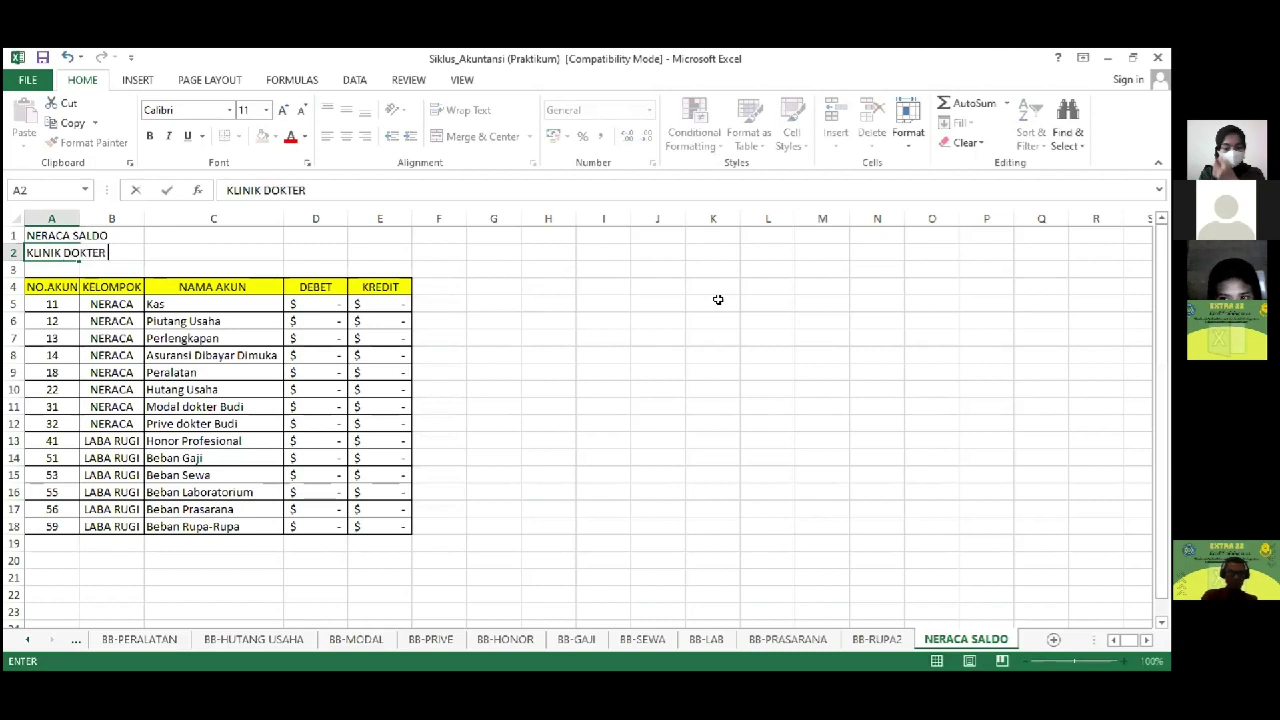
text(BUDI)
key(Tab)
Step: Link the Kas DEBET cell D5 to the ledger's closing balance with ='BB-KAS'!E45
key(Down)
key(Down)
key(Down)
key(Right)
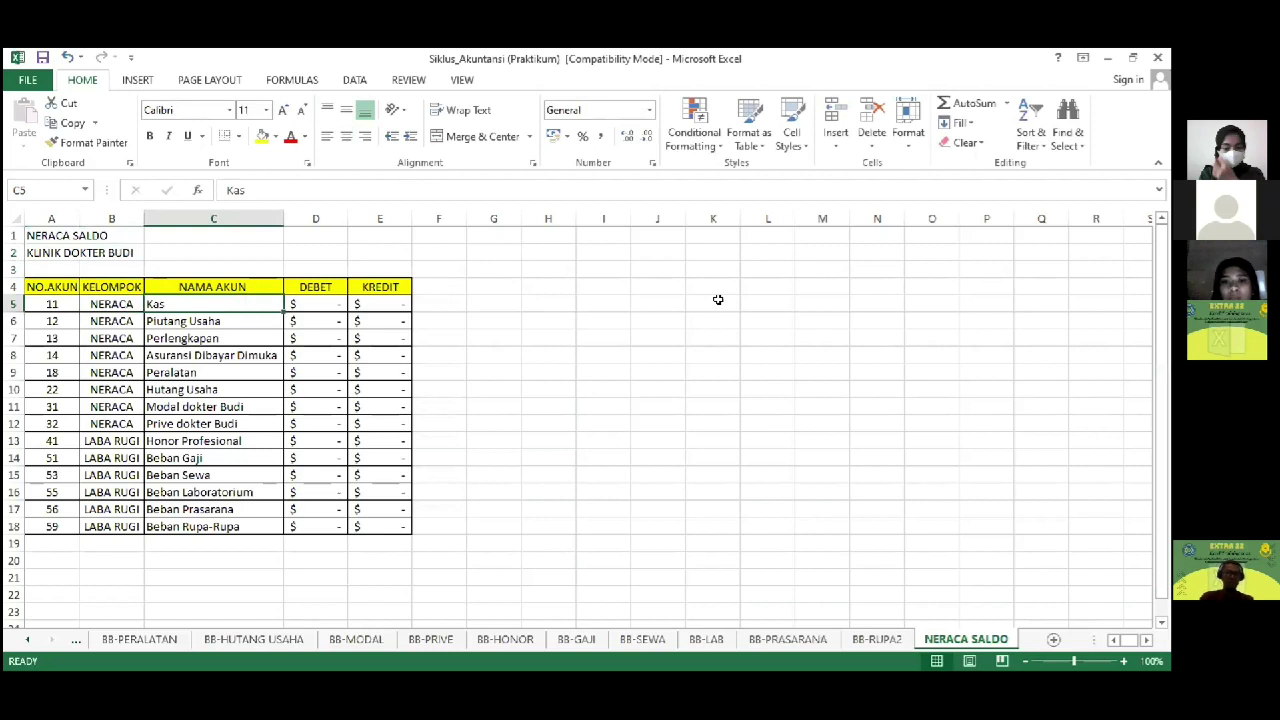
key(Right)
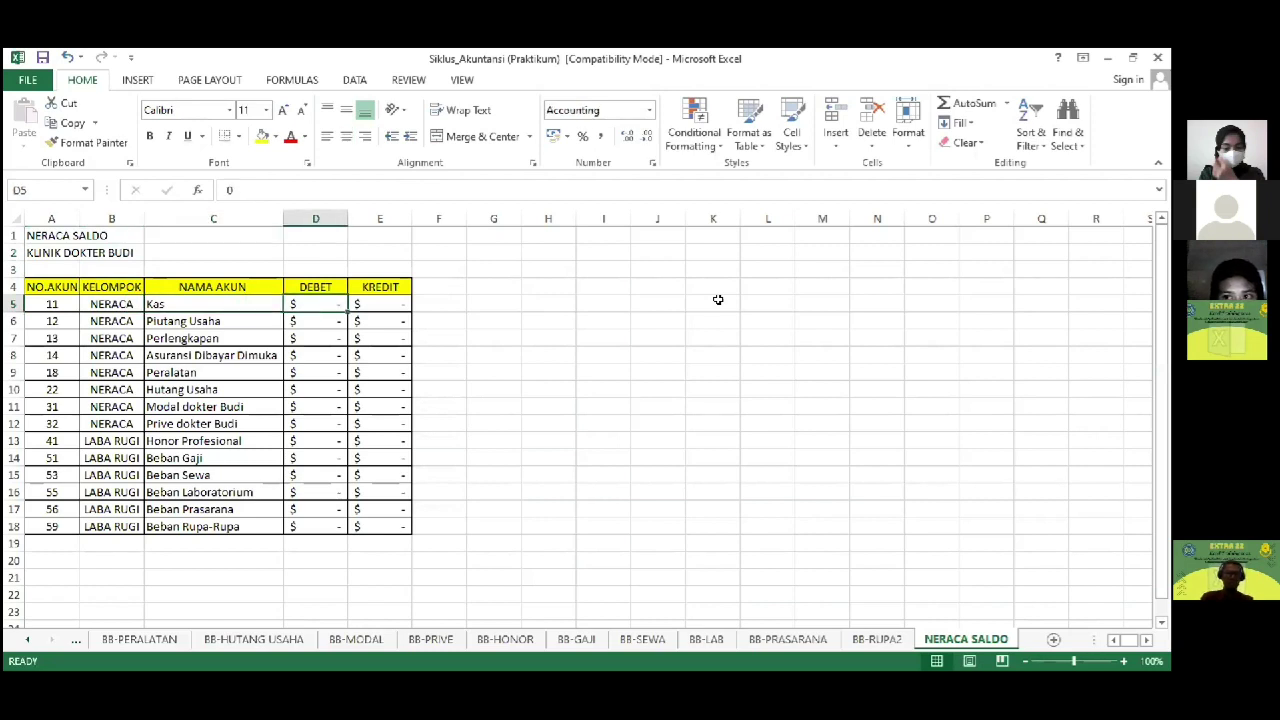
key(Left)
key(Right)
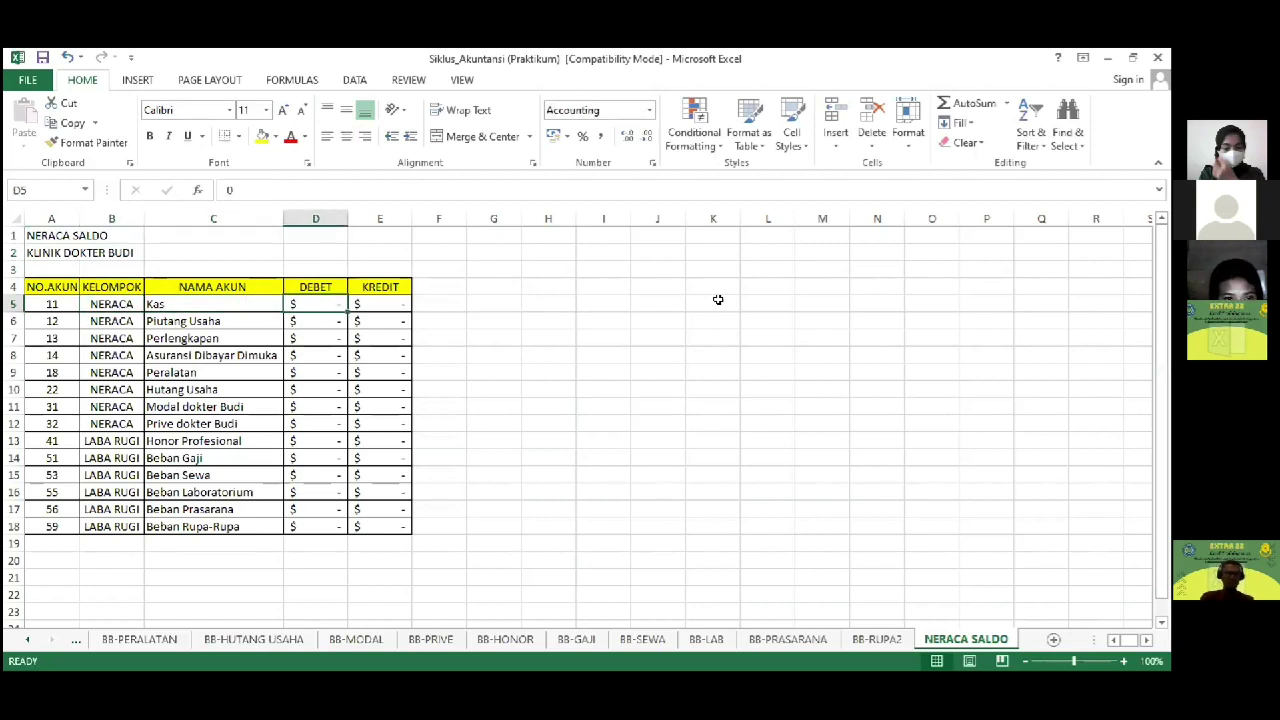
key(Left)
key(Left)
key(Right)
key(Right)
text(=)
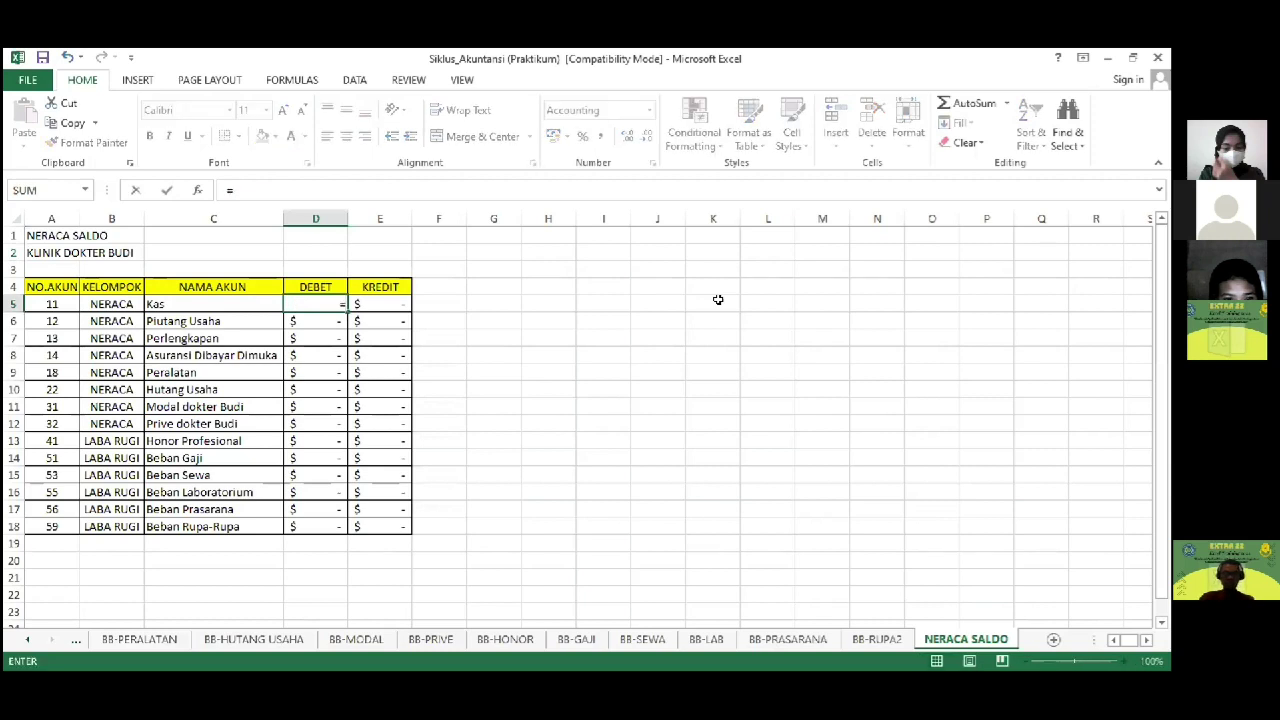
click(28, 637)
click(28, 637)
click(28, 637)
click(28, 637)
click(28, 637)
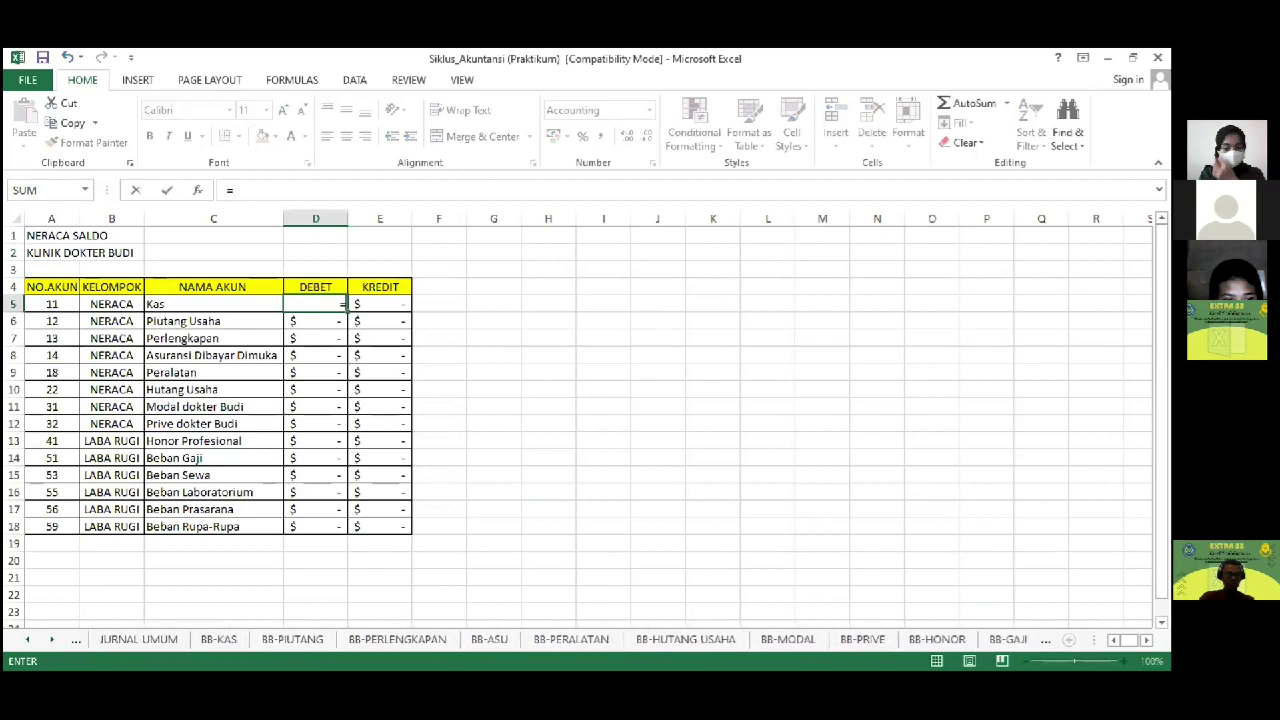
click(222, 638)
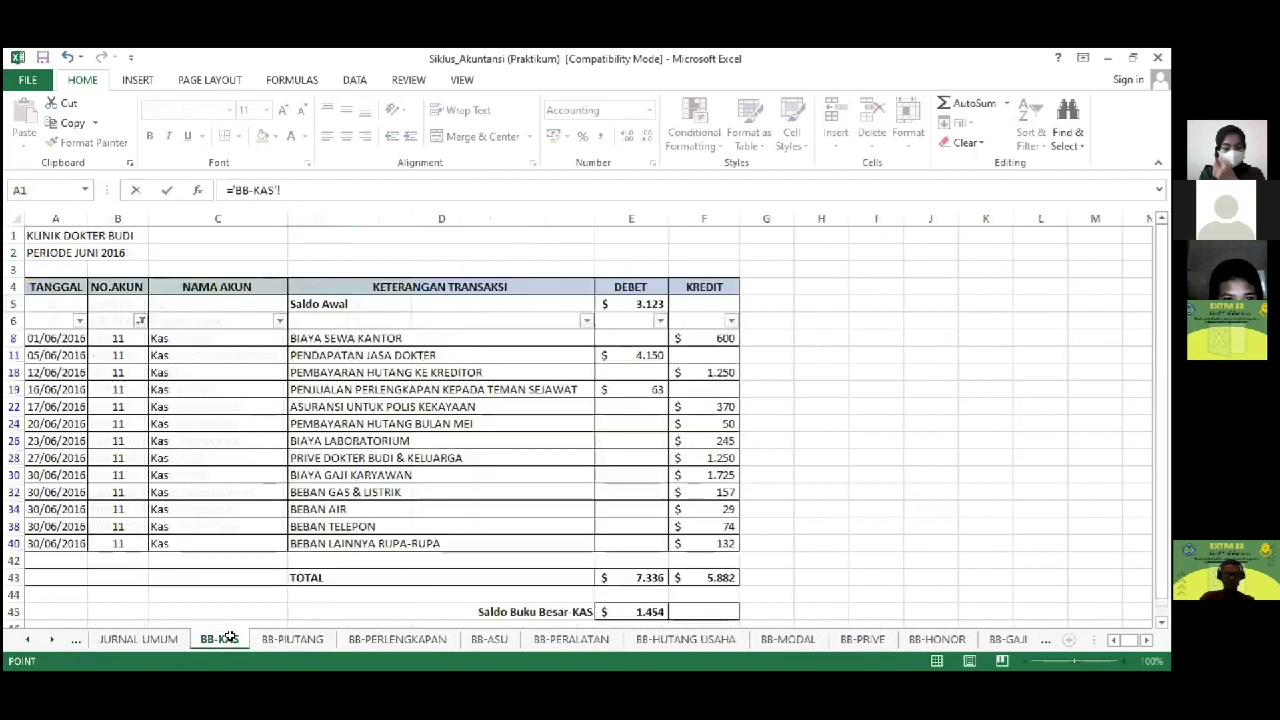
click(632, 611)
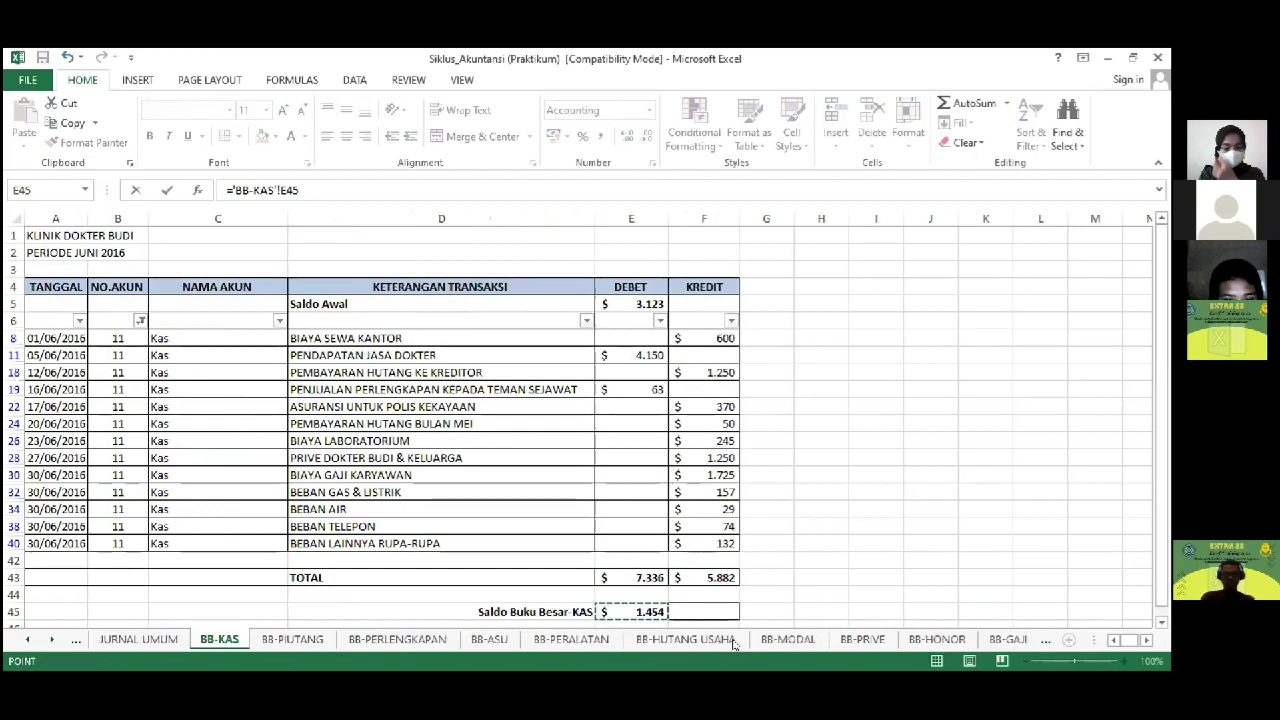
key(Return)
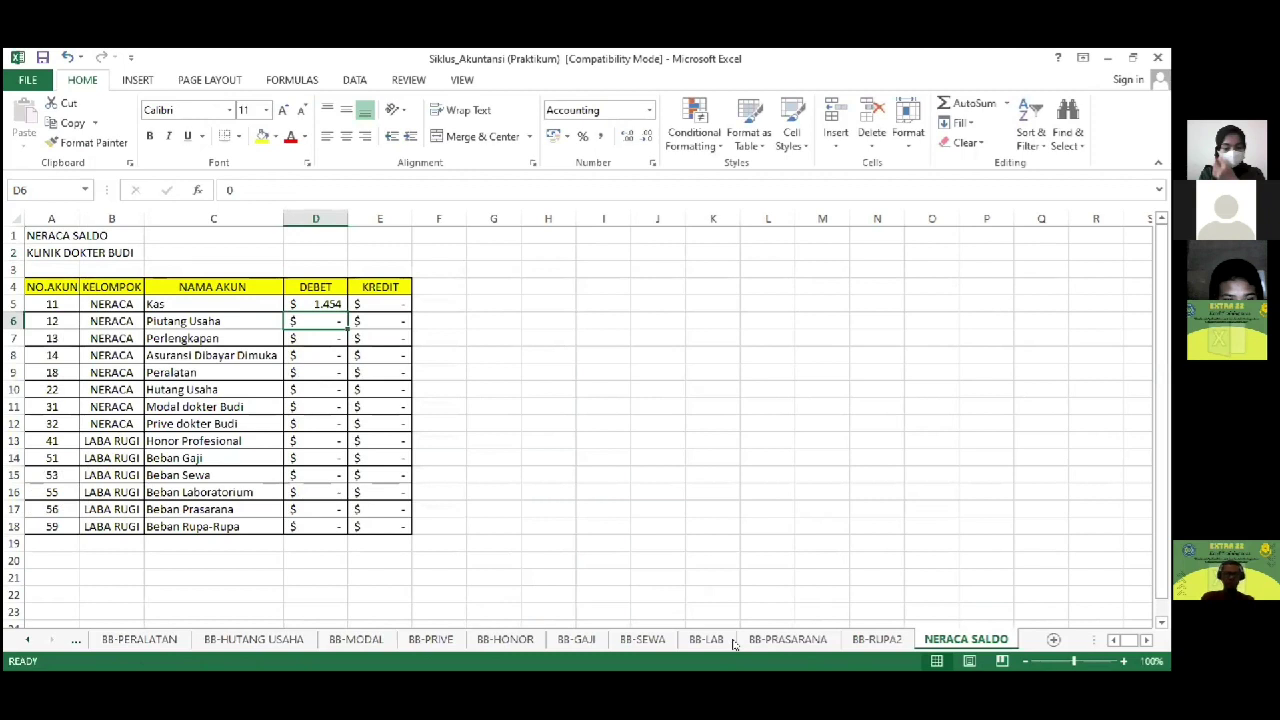
Step: Link the Piutang Usaha DEBET cell D6 to the Saldo Buku Besar debit balance on the BB-PIUTANG sheet
text(=)
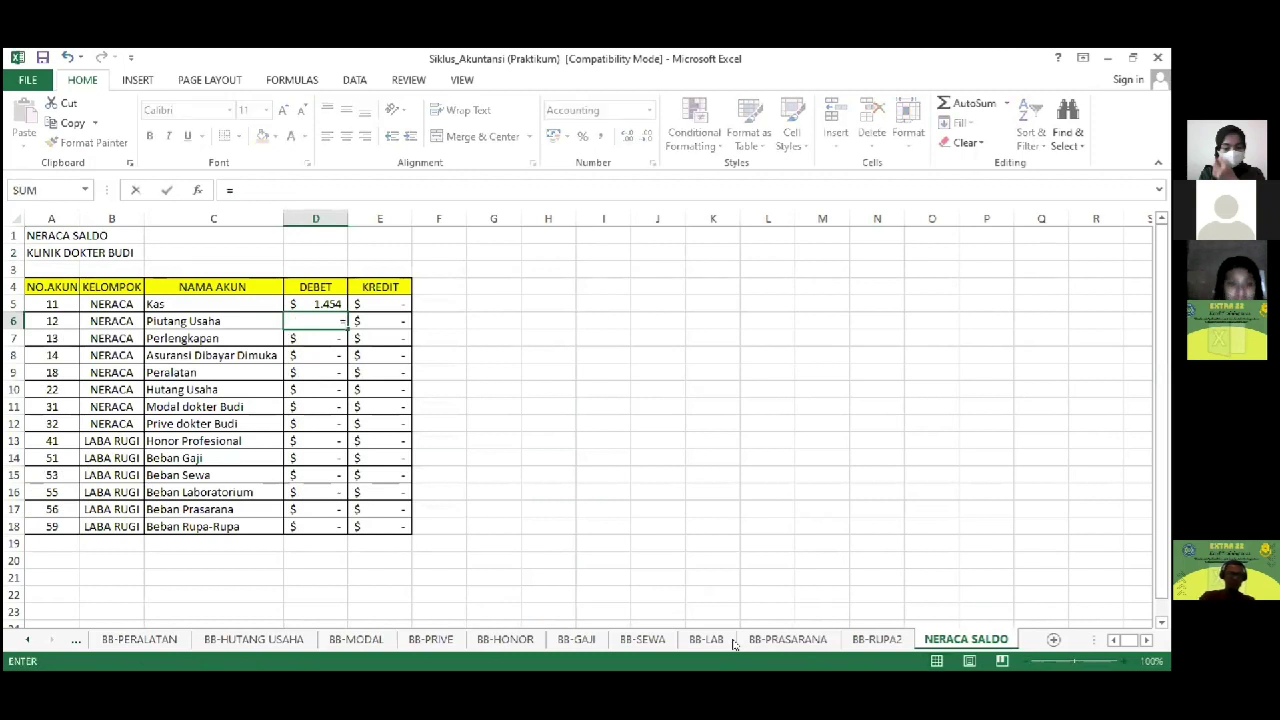
click(26, 639)
click(26, 639)
click(26, 639)
click(26, 639)
click(292, 639)
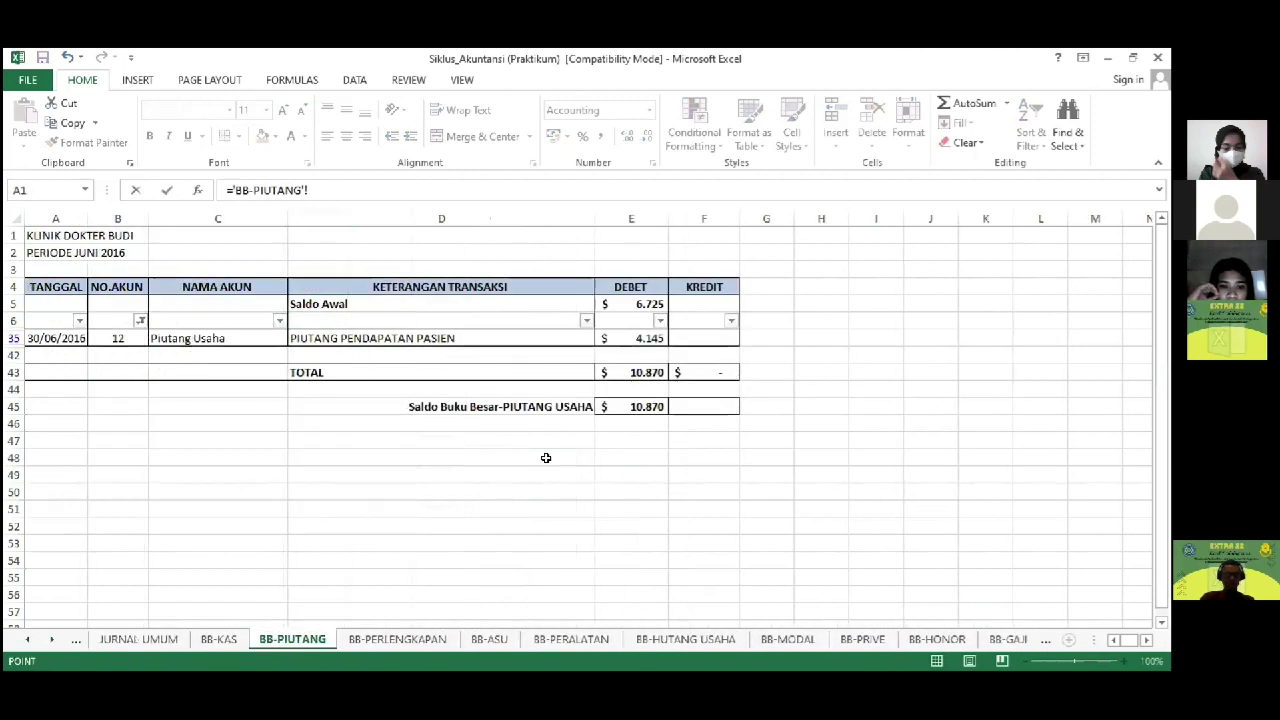
click(624, 407)
key(Return)
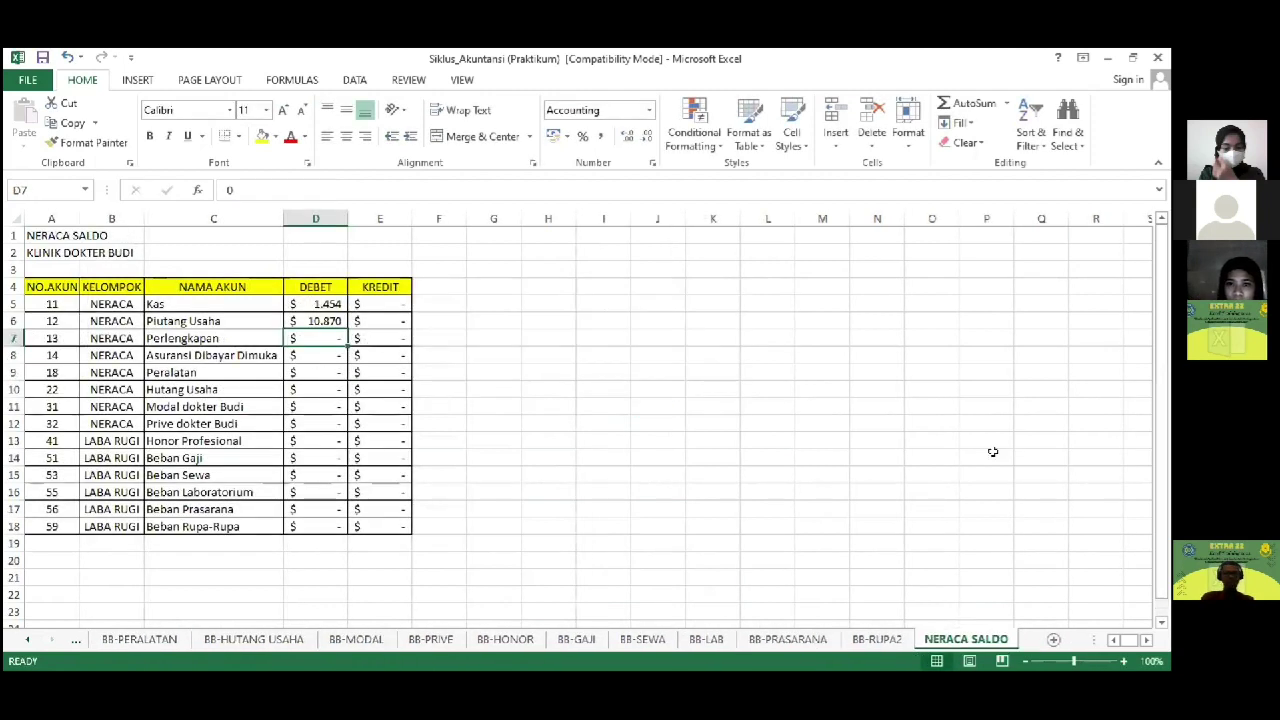
Step: Link the Perlengkapan DEBET cell D7 to the ledger's closing balance with ='BB-PERLENGKAPAN'!E45
text(=)
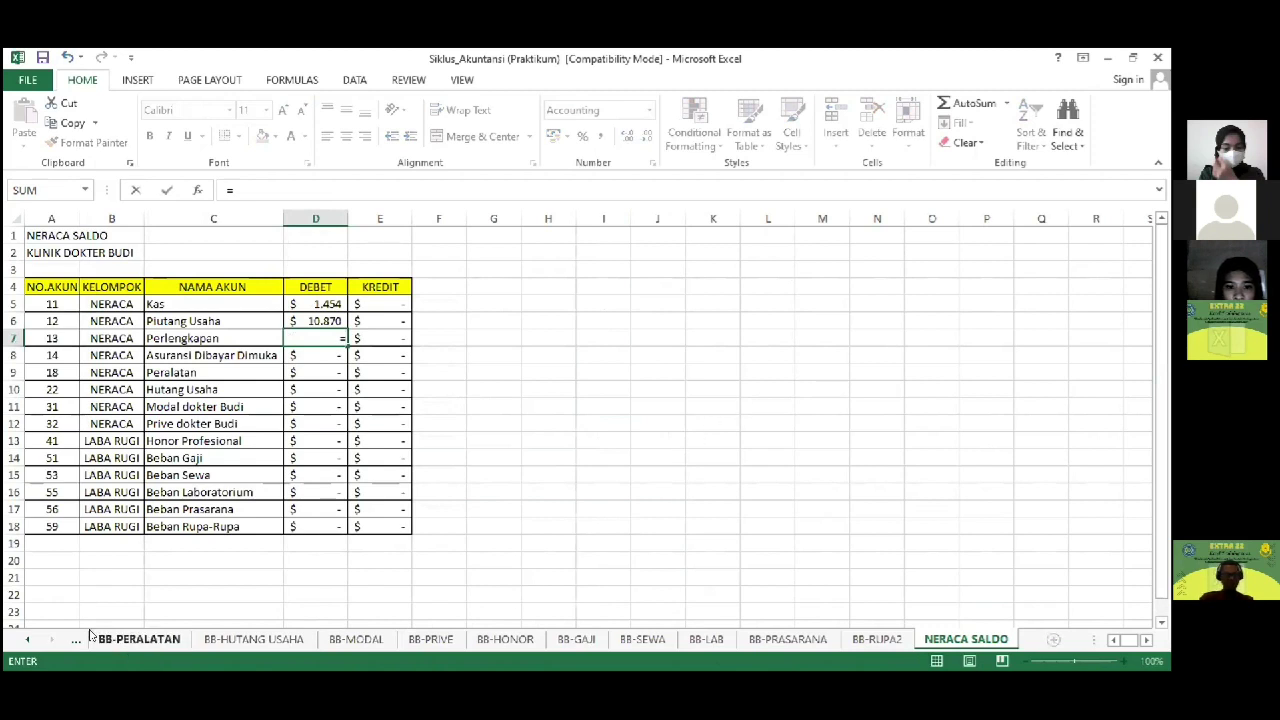
click(18, 641)
click(18, 641)
click(218, 641)
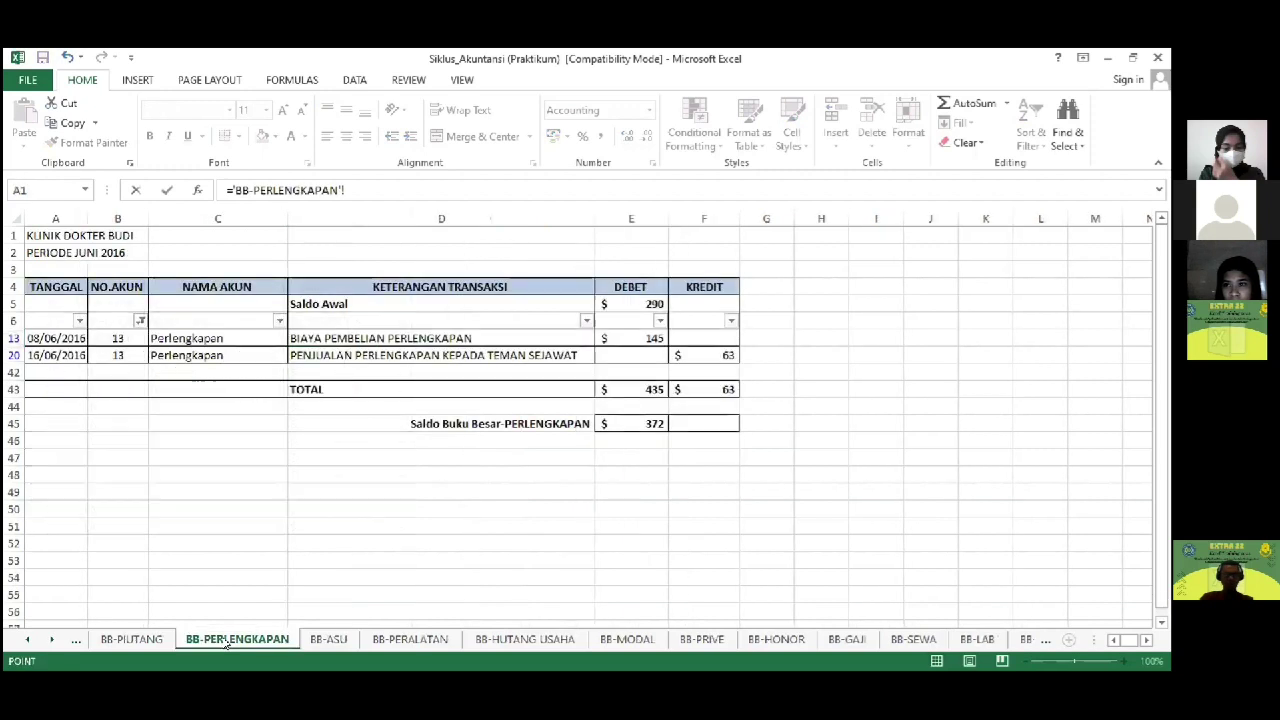
click(654, 418)
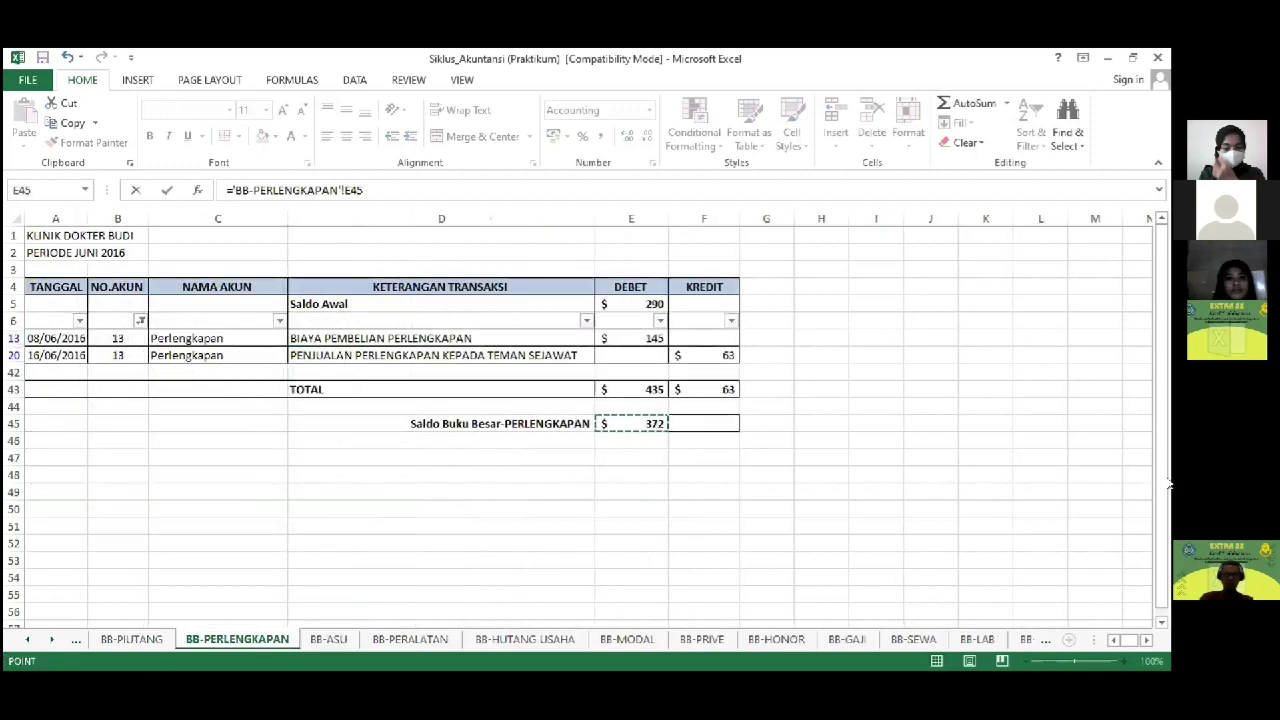
key(Return)
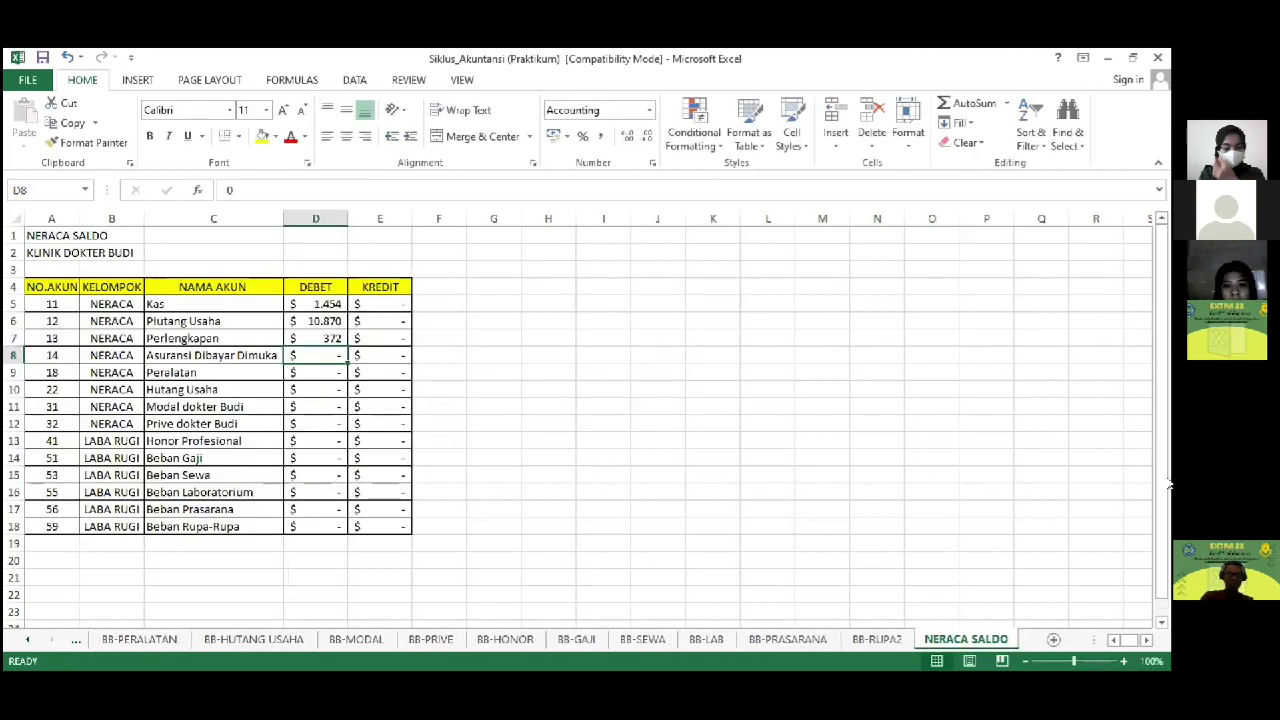
Step: Link the Asuransi Dibayar Dimuka DEBET cell D8 to the ledger's closing balance with ='BB-ASU'!E45
text(=)
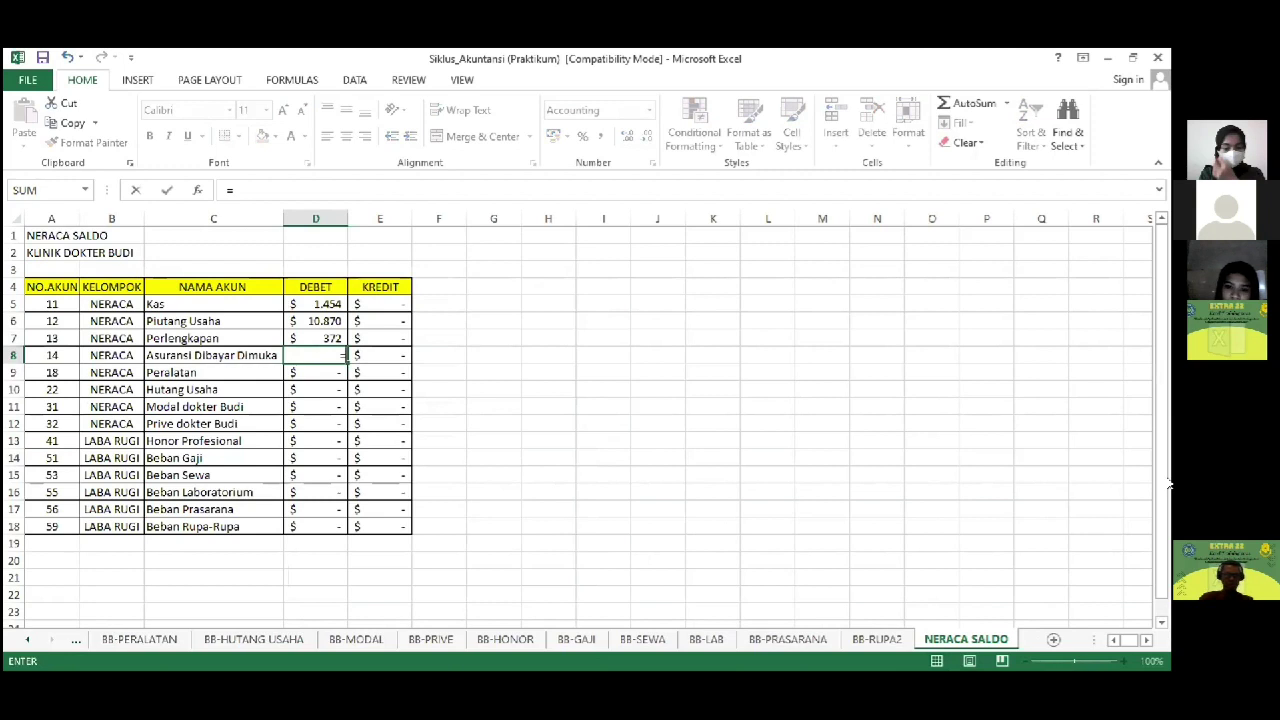
click(25, 637)
click(25, 637)
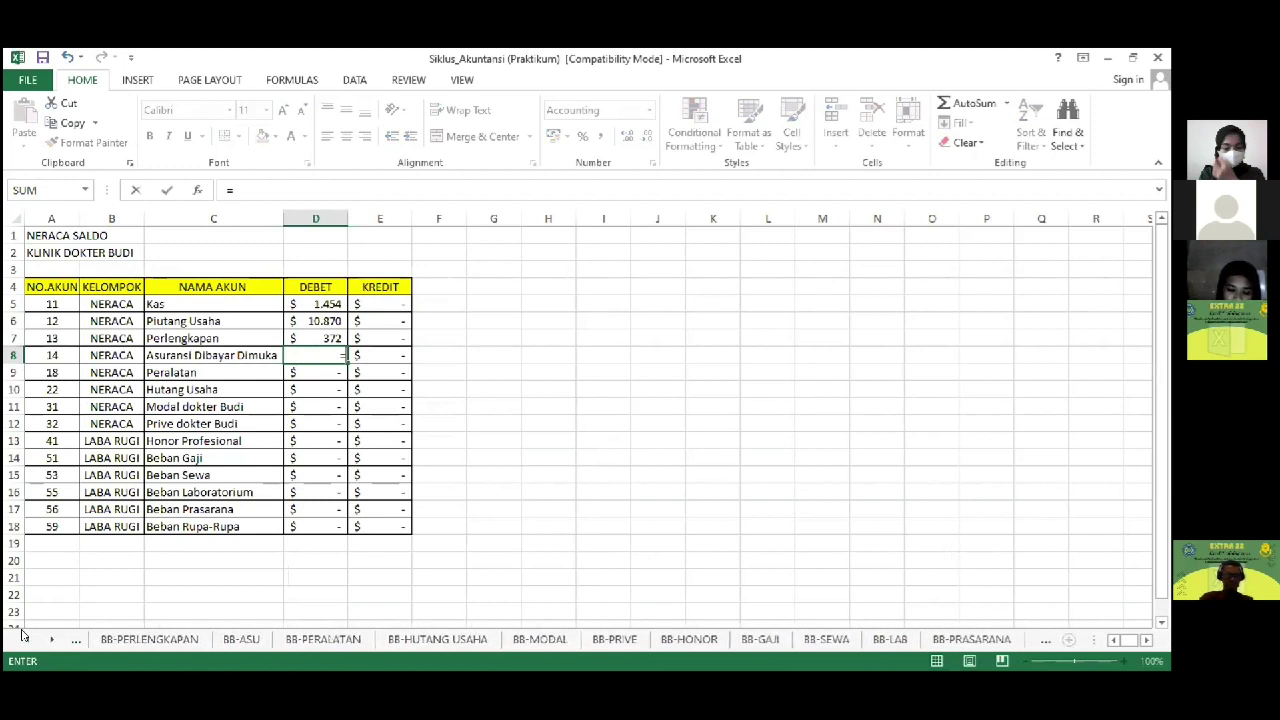
click(239, 640)
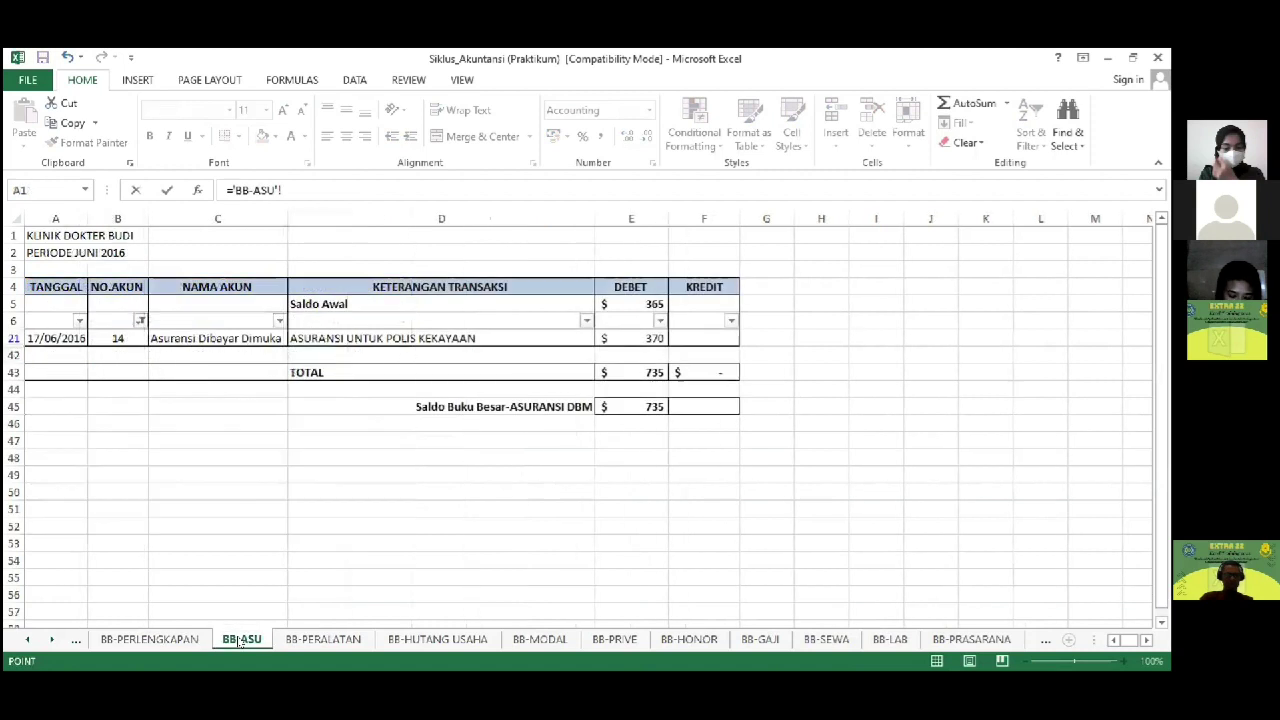
click(640, 407)
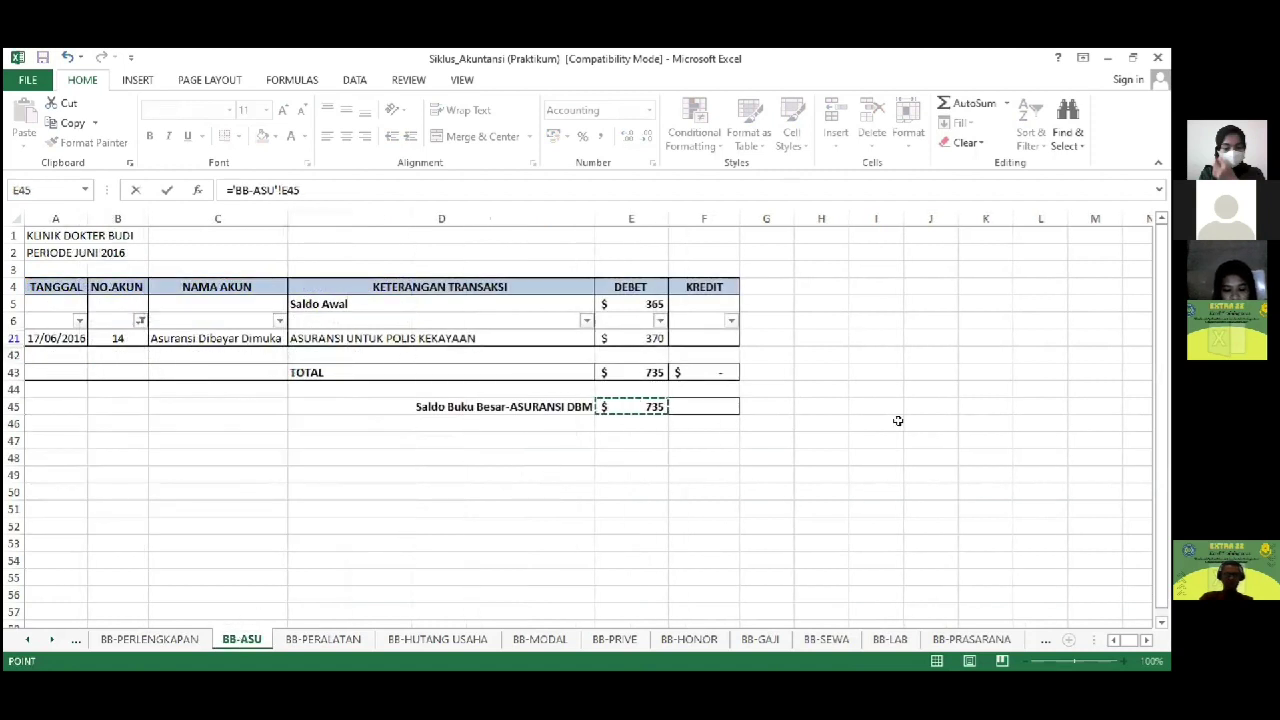
key(Return)
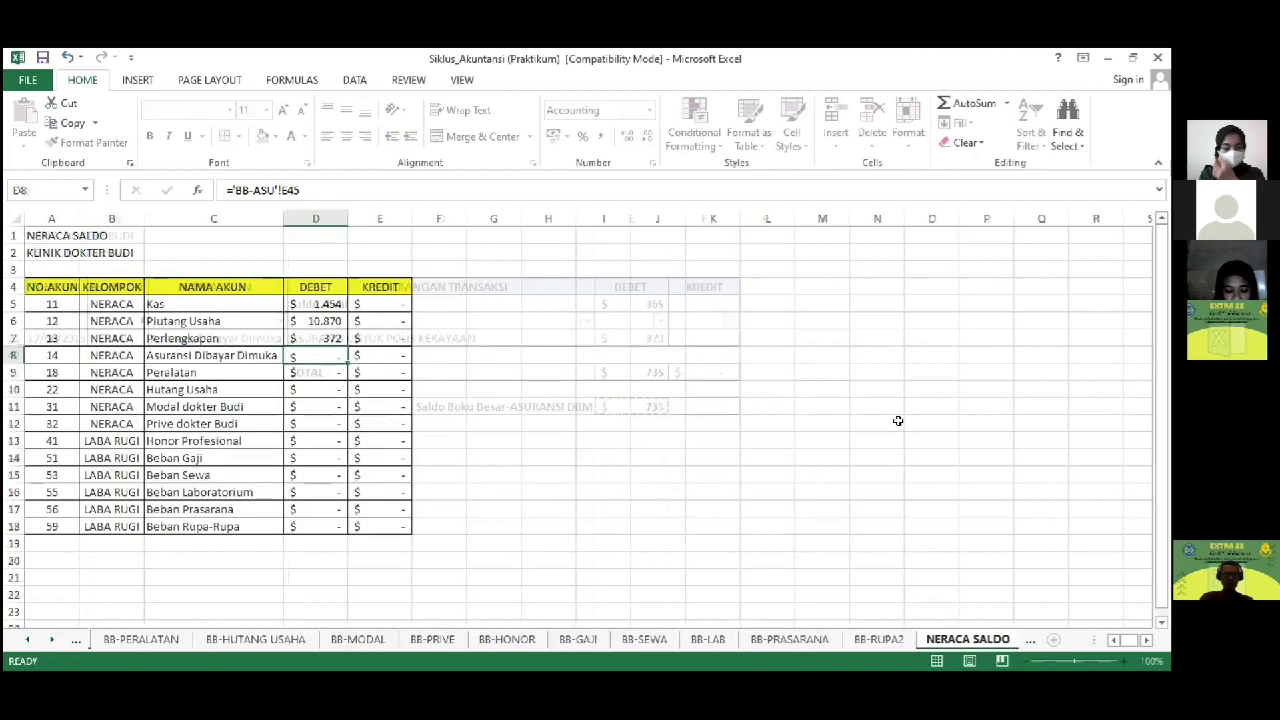
Step: Link the Peralatan DEBET cell D9 to the closing debit balance on the BB-PERALATAN sheet
text(=)
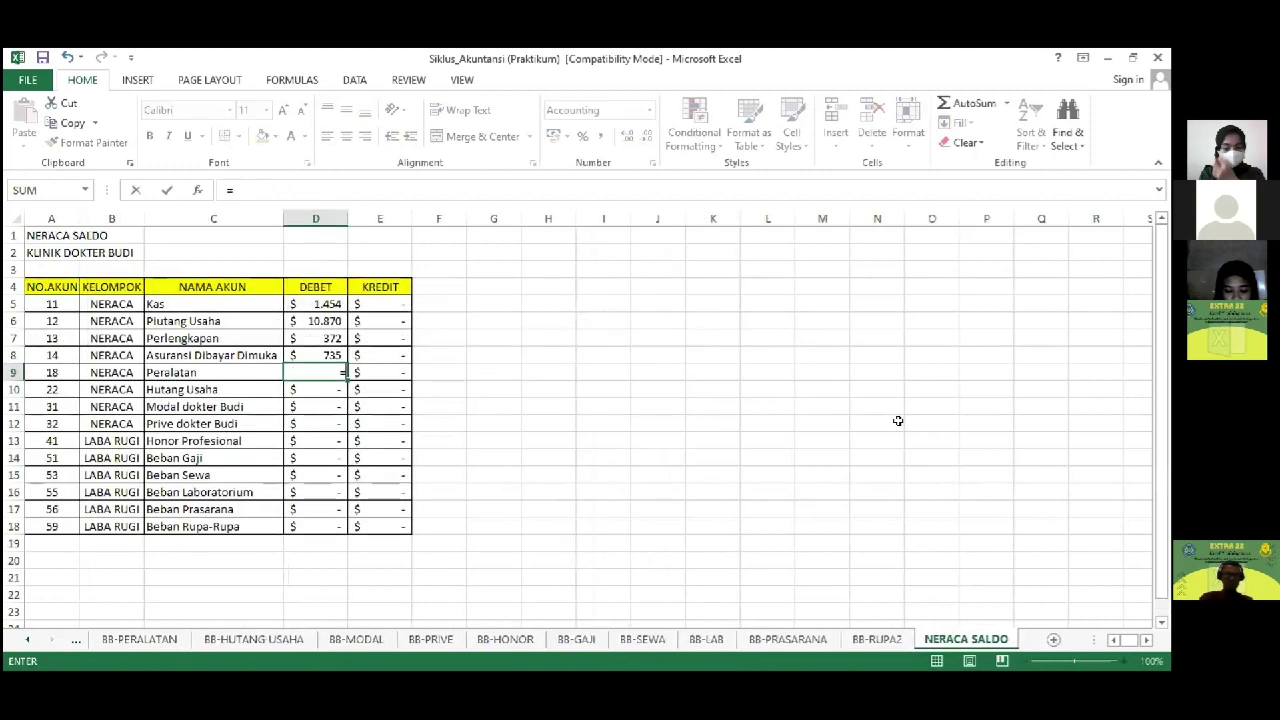
click(143, 645)
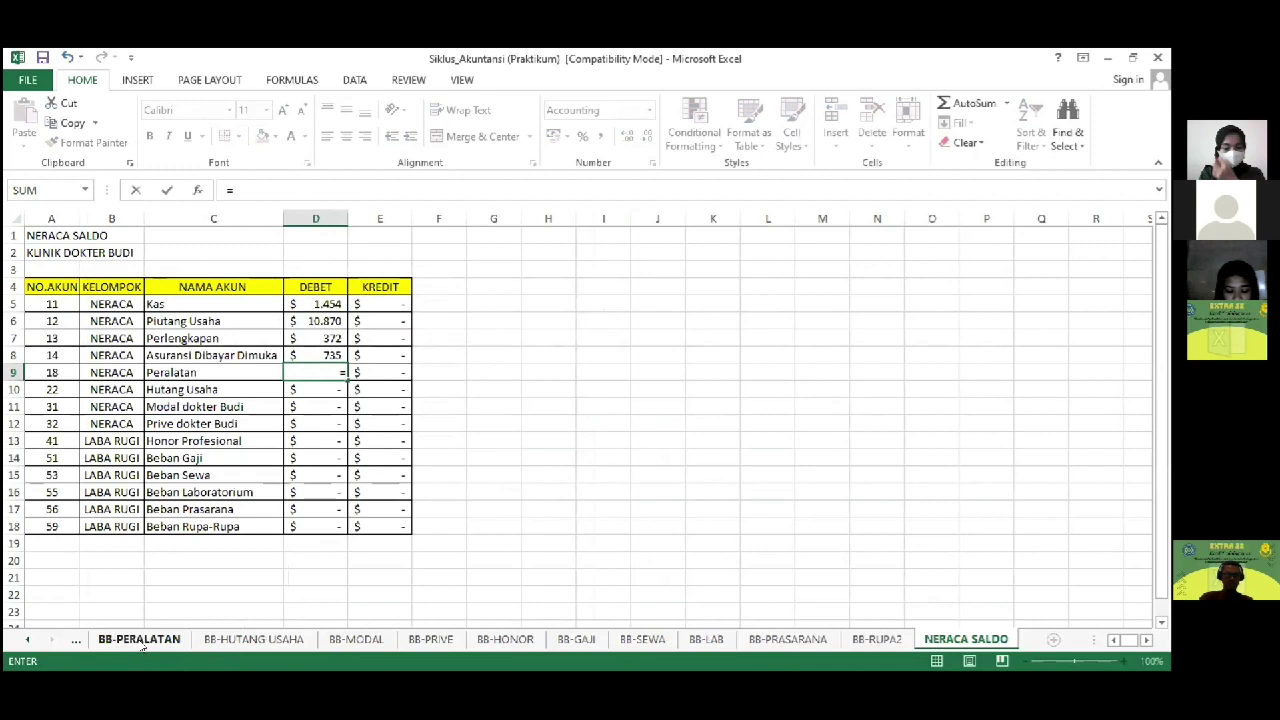
click(642, 414)
key(Return)
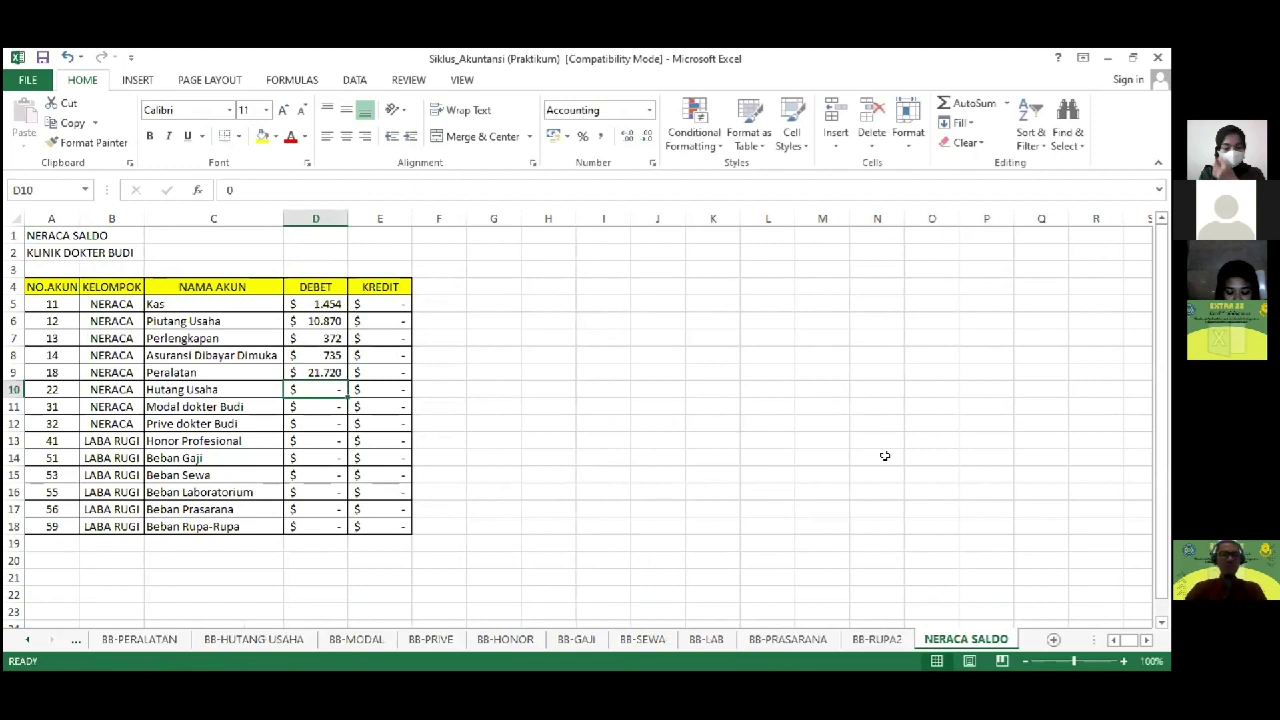
Step: Review the DEBET entries from Kas through Peralatan in D5:D9
key(Up)
key(Up)
key(Up)
key(Up)
key(Up)
key(Down)
key(Down)
key(Down)
key(Down)
key(Down)
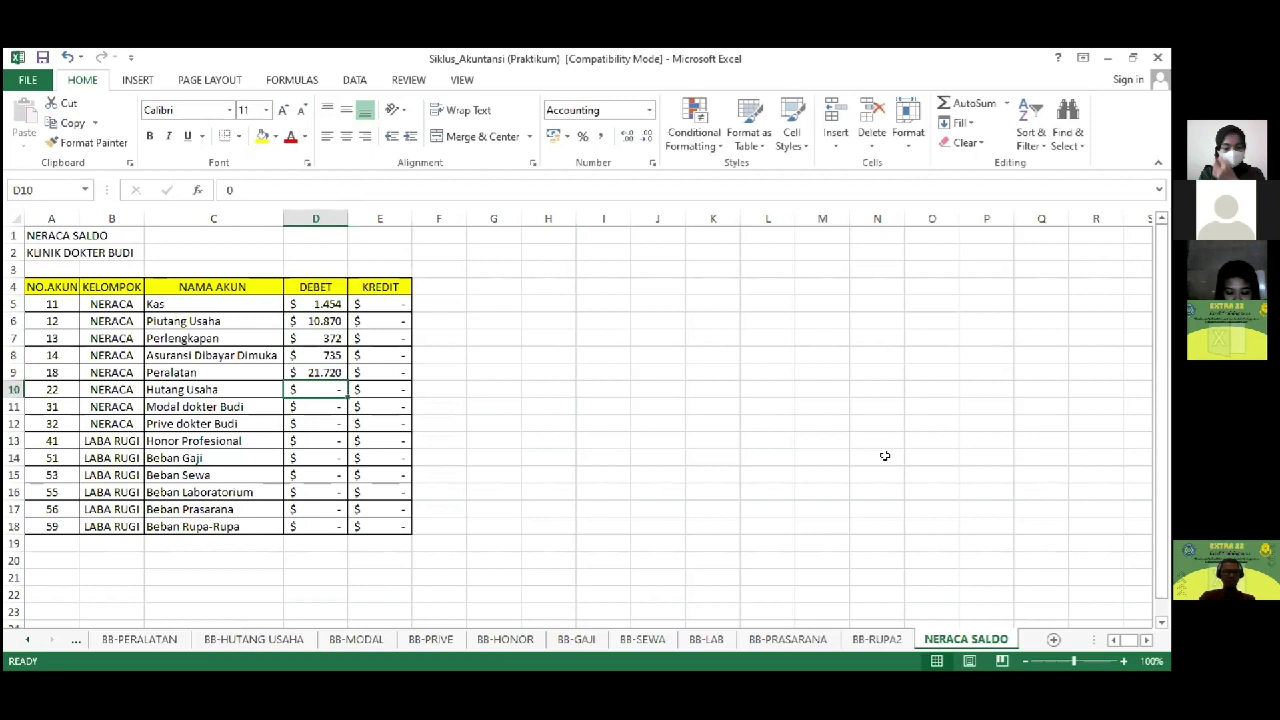
Step: Link the Hutang Usaha KREDIT cell E10 to the ledger's closing balance with ='BB-HUTANG USAHA'!F45
key(Right)
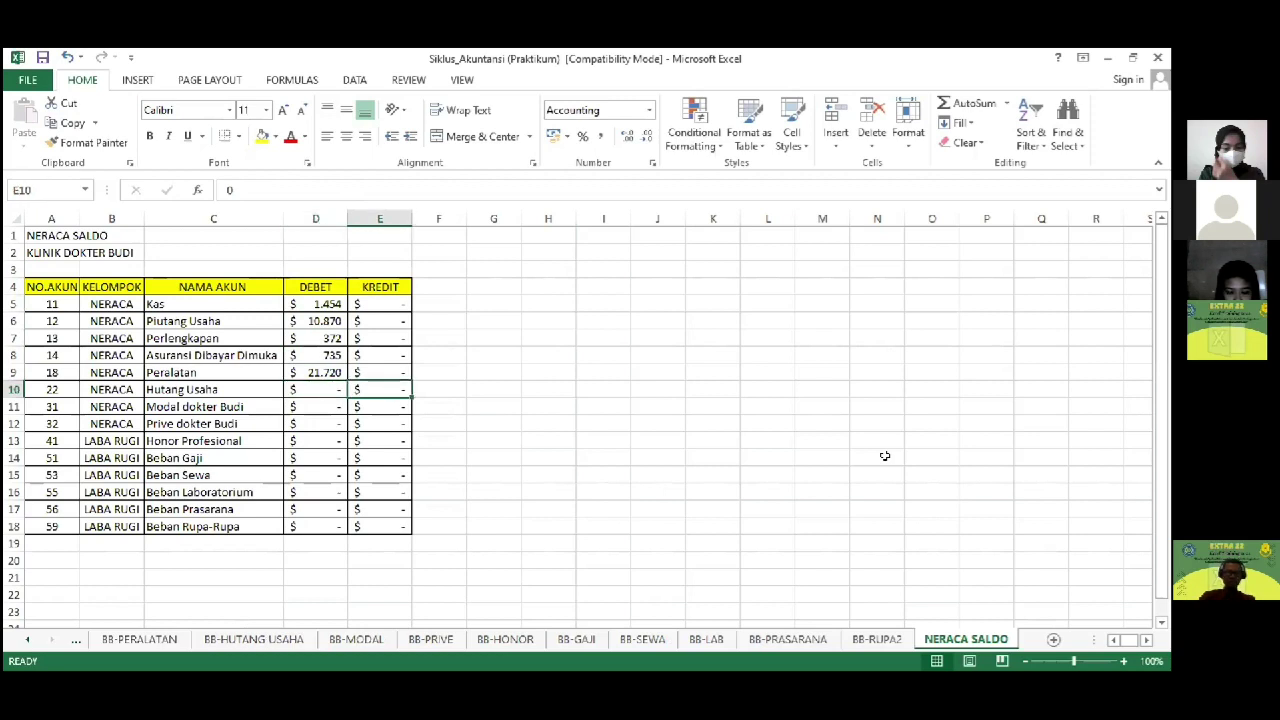
text(=)
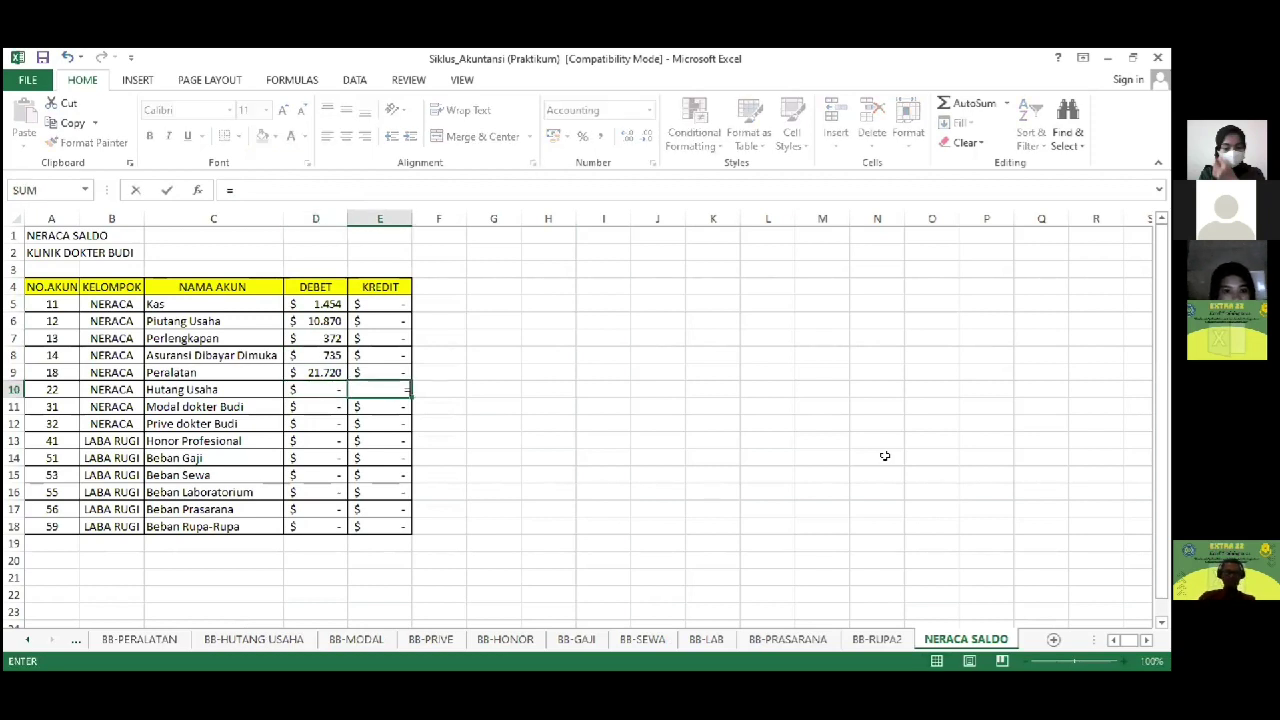
click(284, 637)
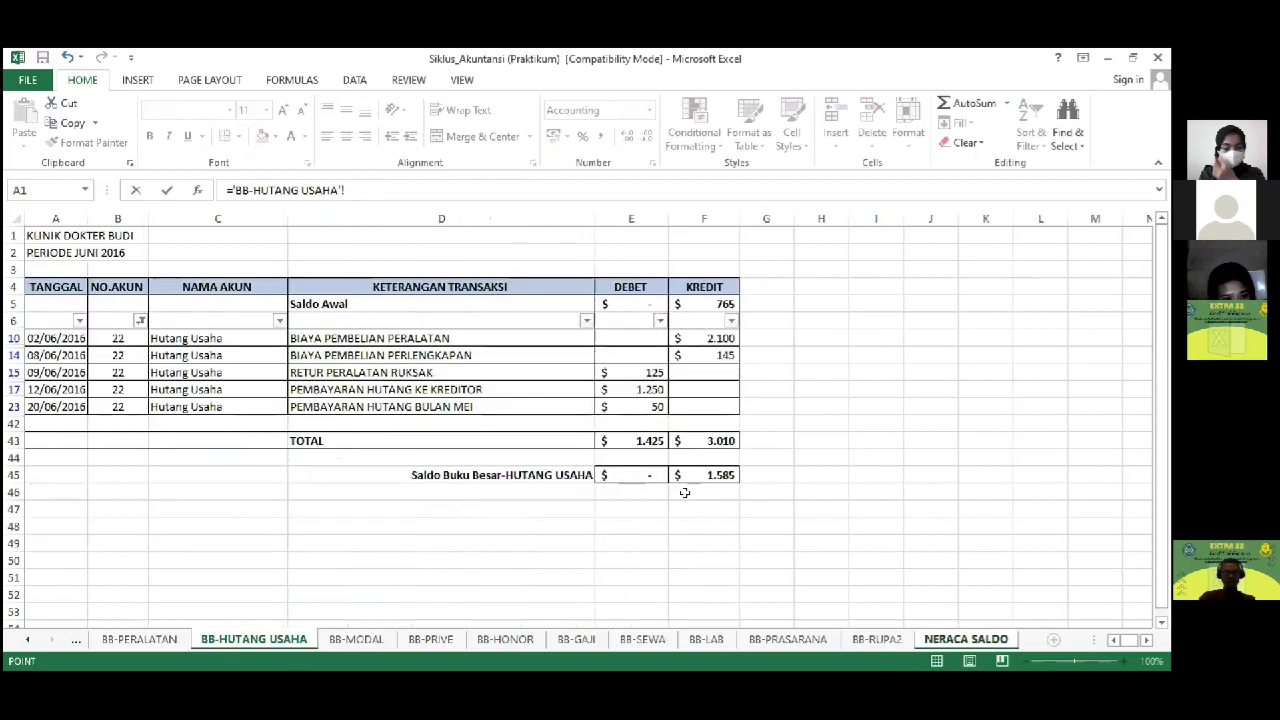
click(722, 474)
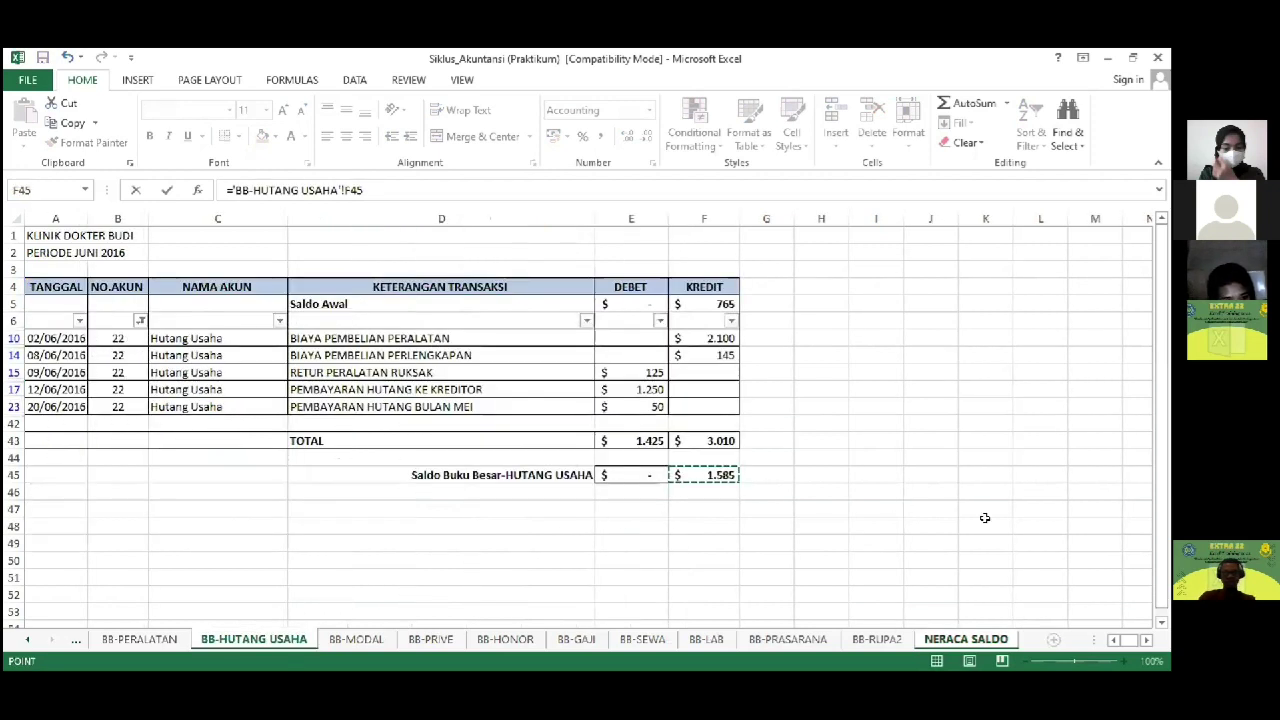
key(Return)
Step: Link the Modal account's KREDIT cell E11 to the closing credit balance in F45 of the BB-MODAL sheet
text(=)
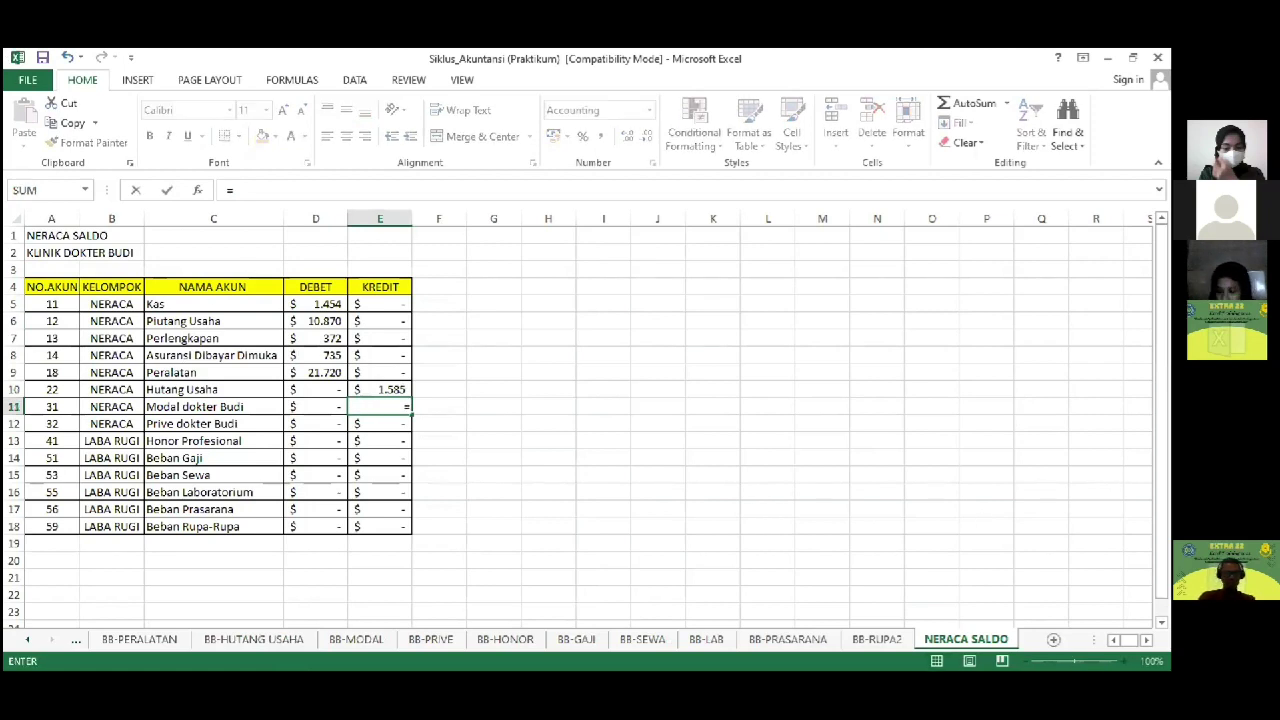
click(356, 639)
click(680, 410)
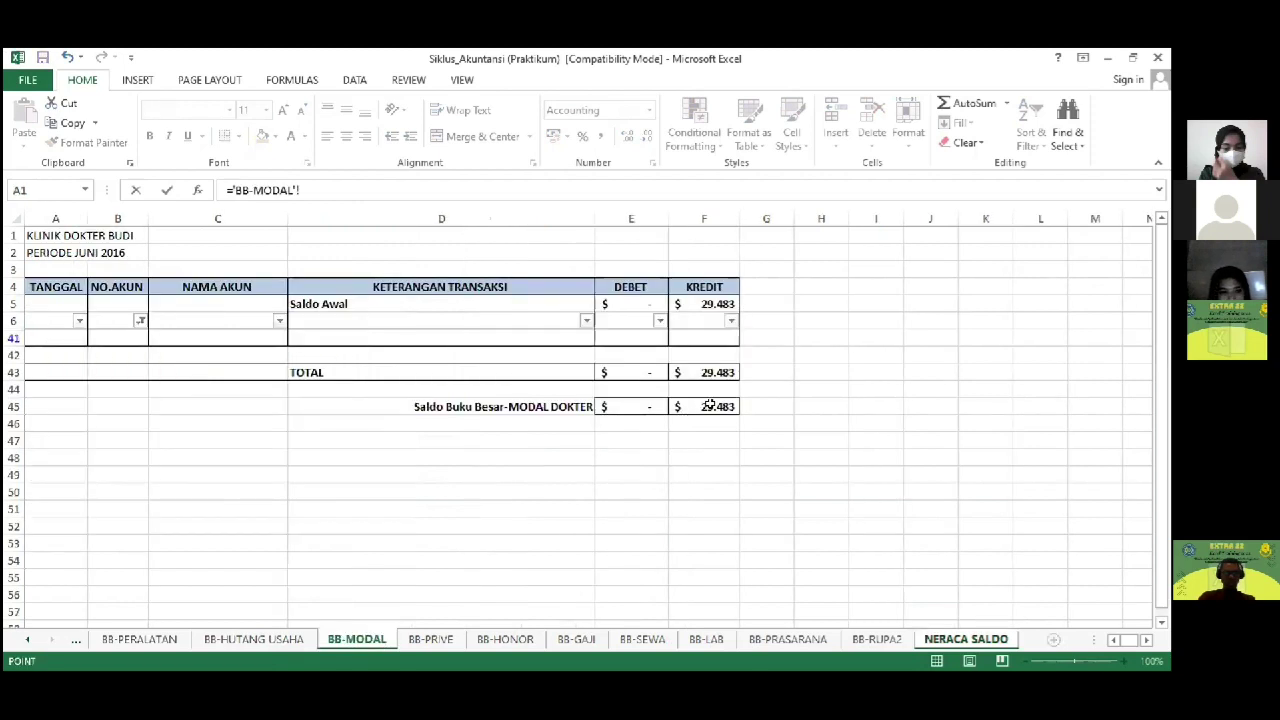
key(Return)
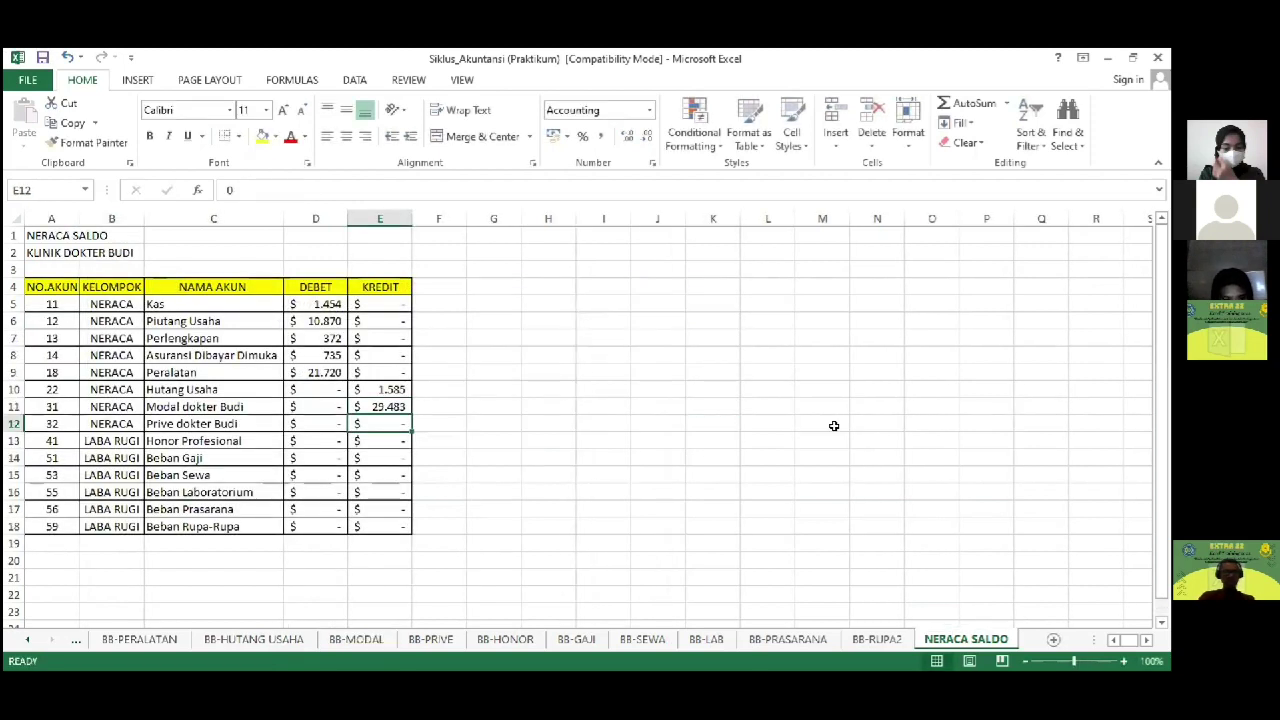
Step: Link the Prive account's DEBET cell D12 to the closing debit balance in E45 of the BB-PRIVE sheet
key(Left)
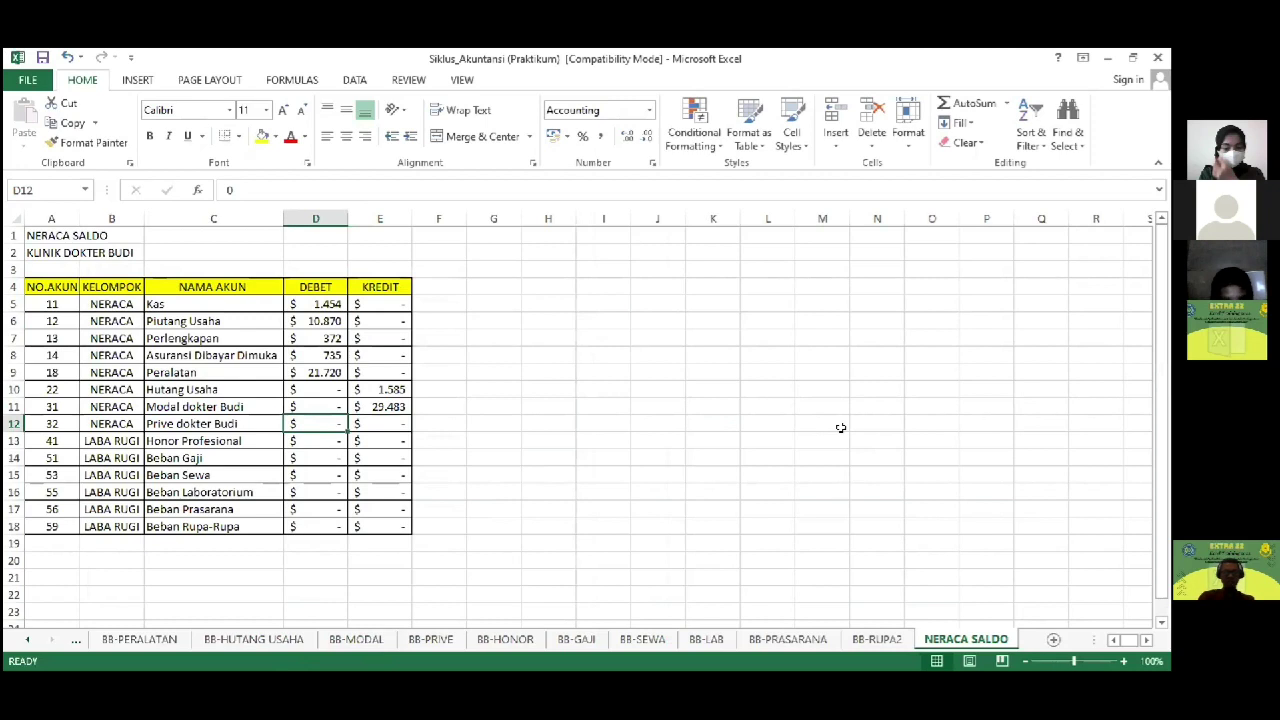
text(=)
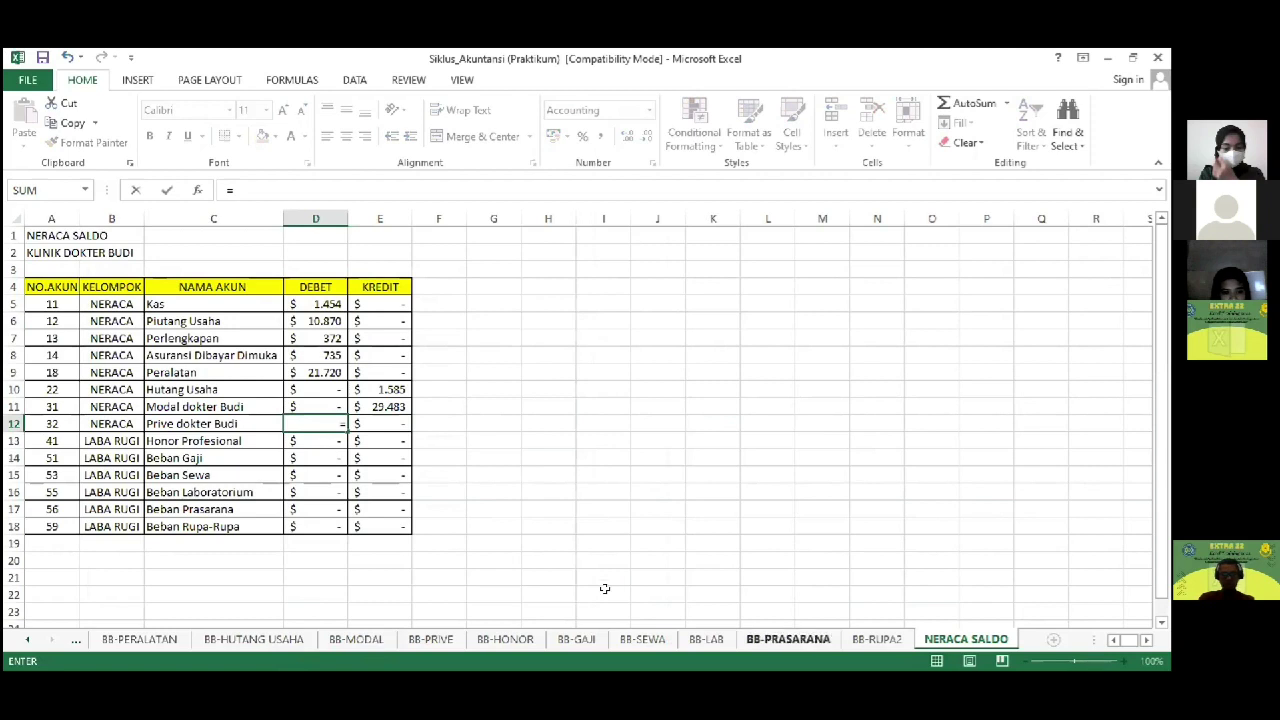
click(430, 638)
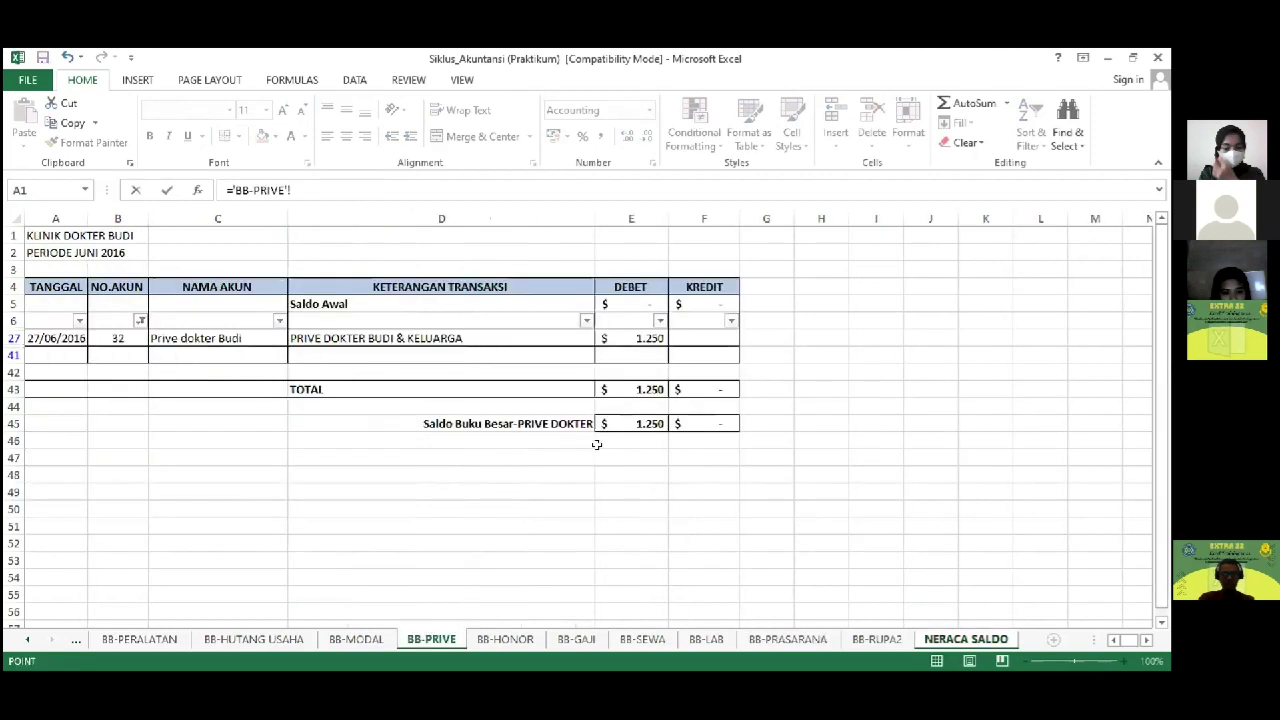
click(641, 420)
key(Return)
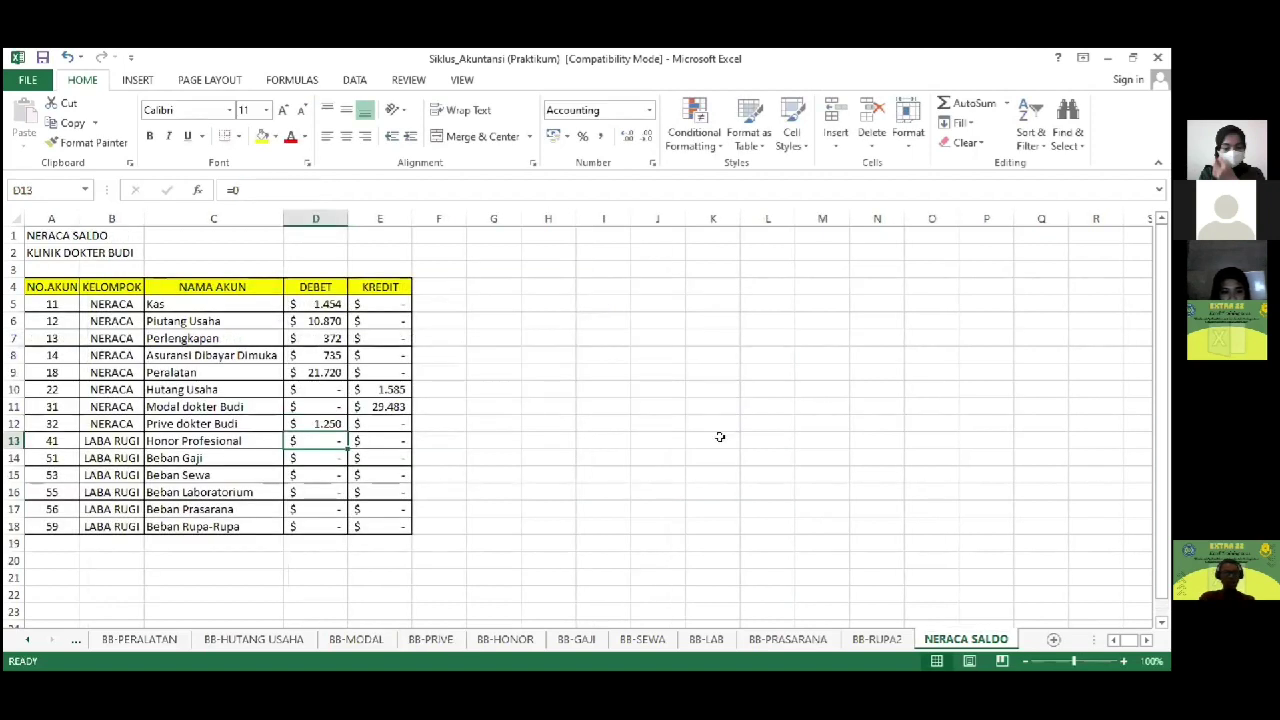
Step: Link the Honor Profesional KREDIT cell E13 to the ledger's closing balance with ='BB-HONOR'!F45
key(Right)
text(=)
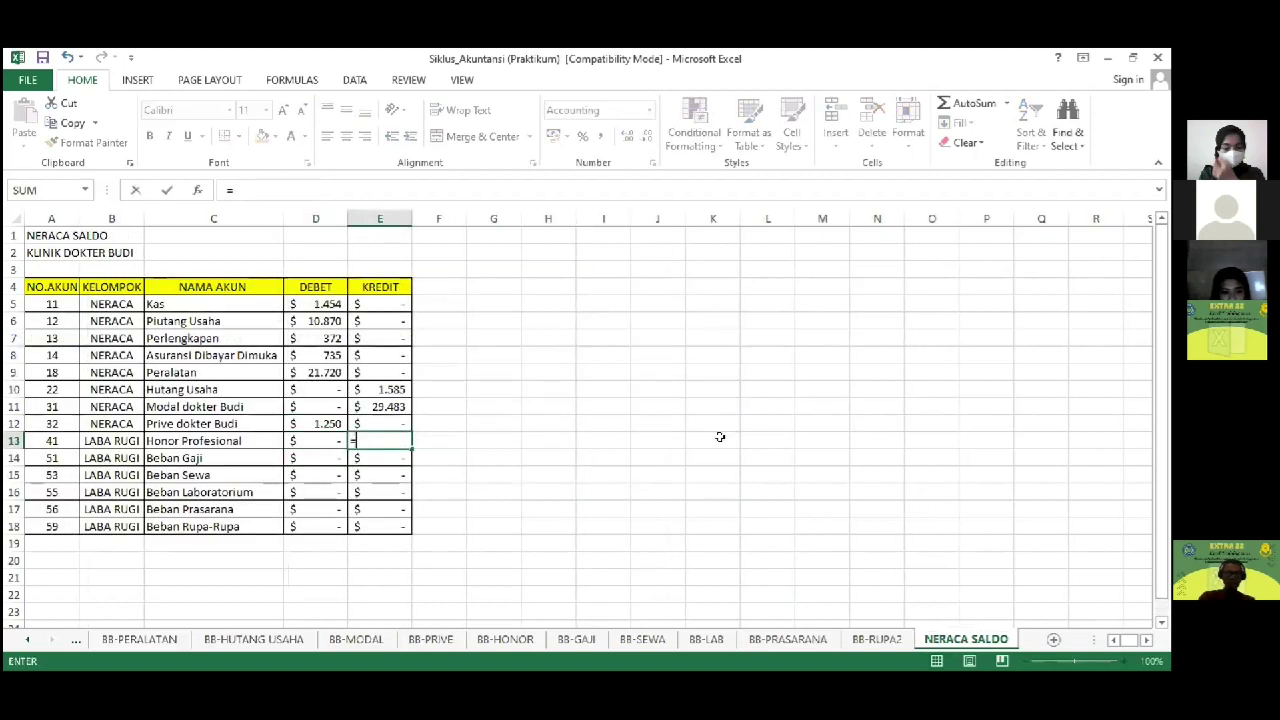
click(505, 639)
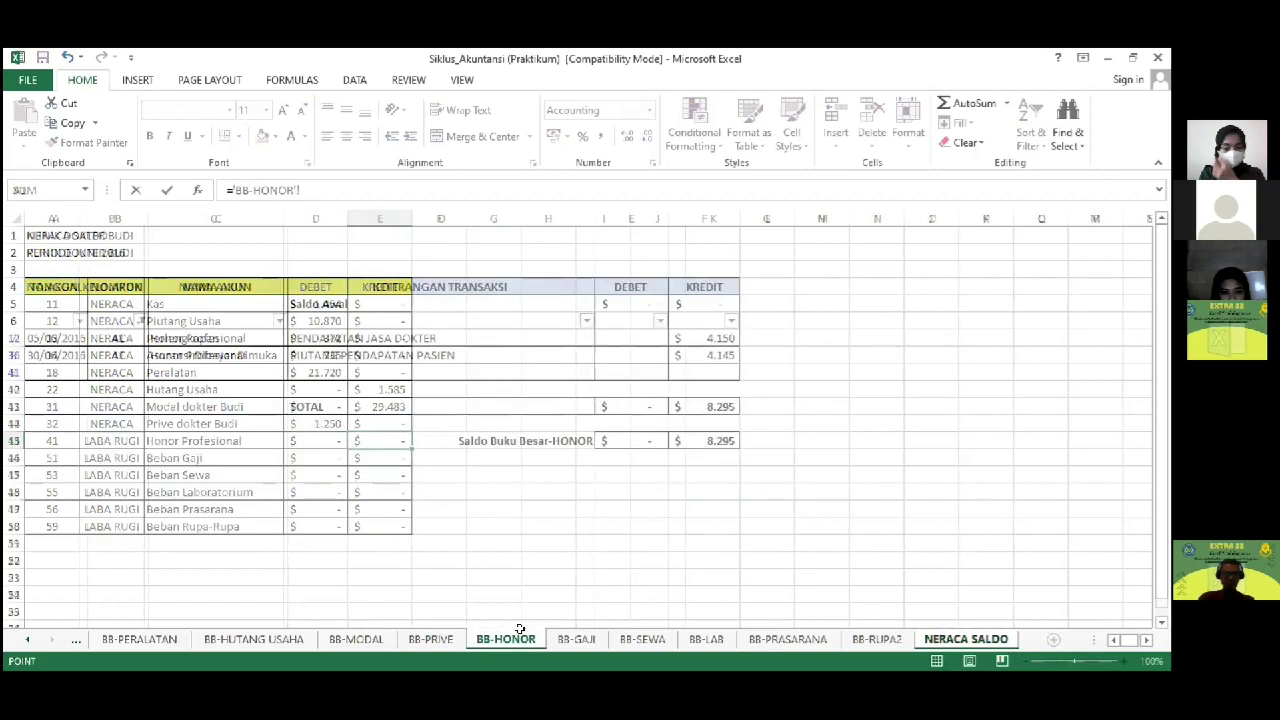
click(702, 443)
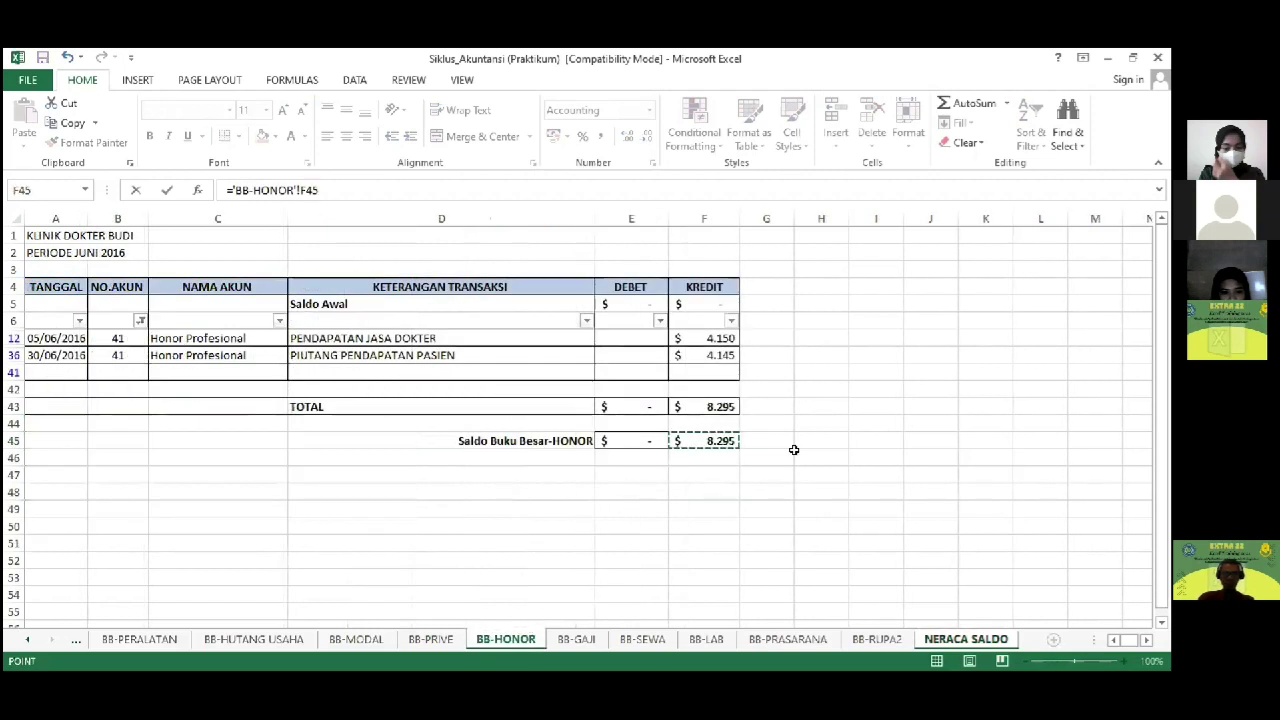
key(Return)
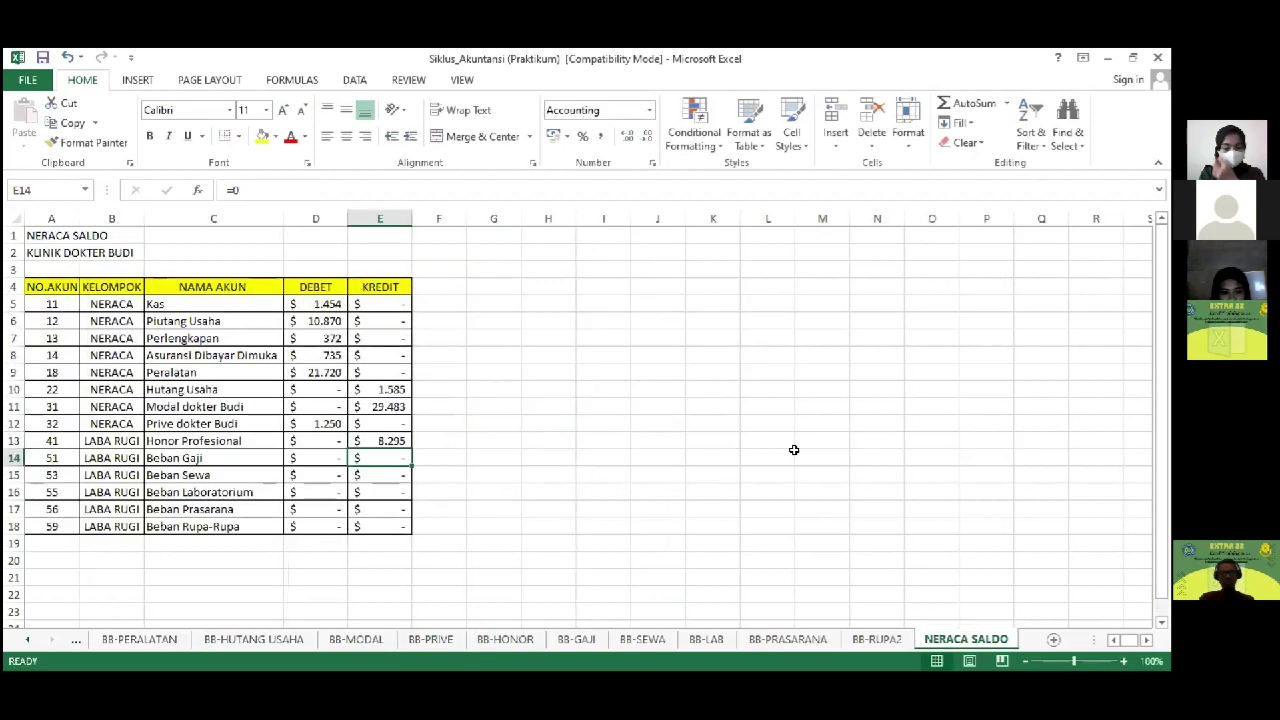
Step: Link the Beban Gaji DEBET cell D14 to the closing debit balance on the BB-GAJI sheet
key(Left)
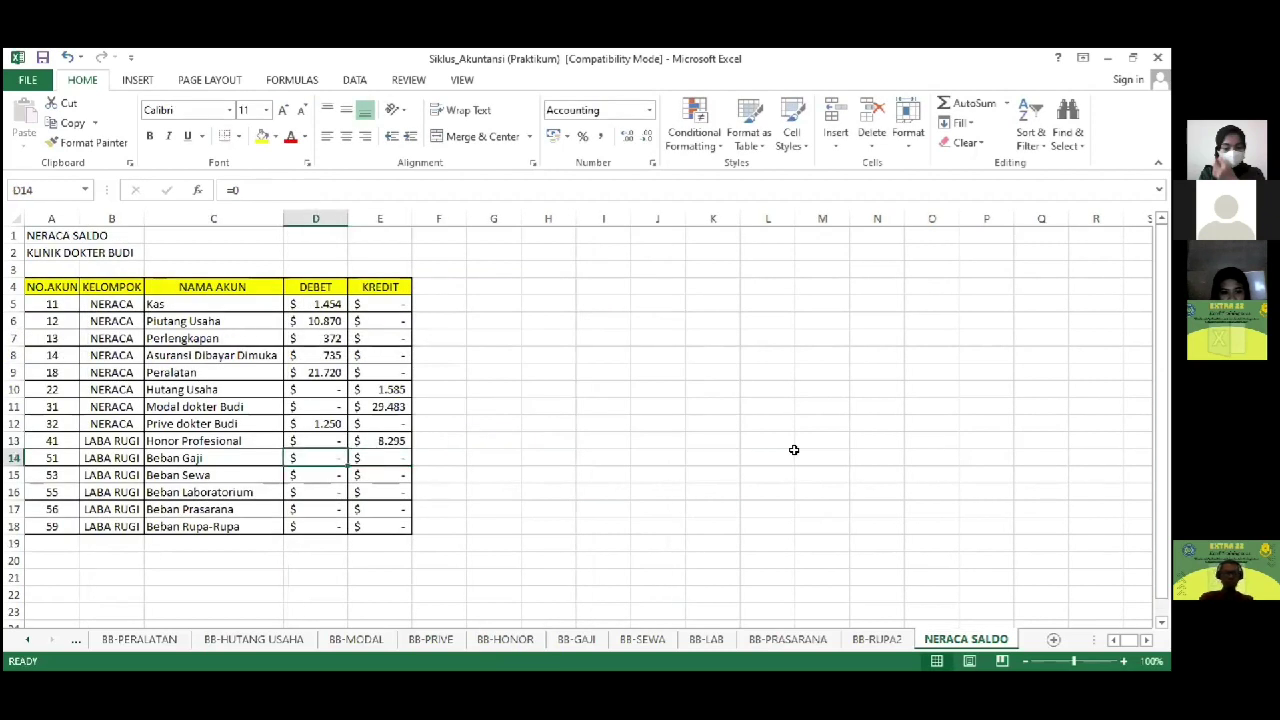
text(=)
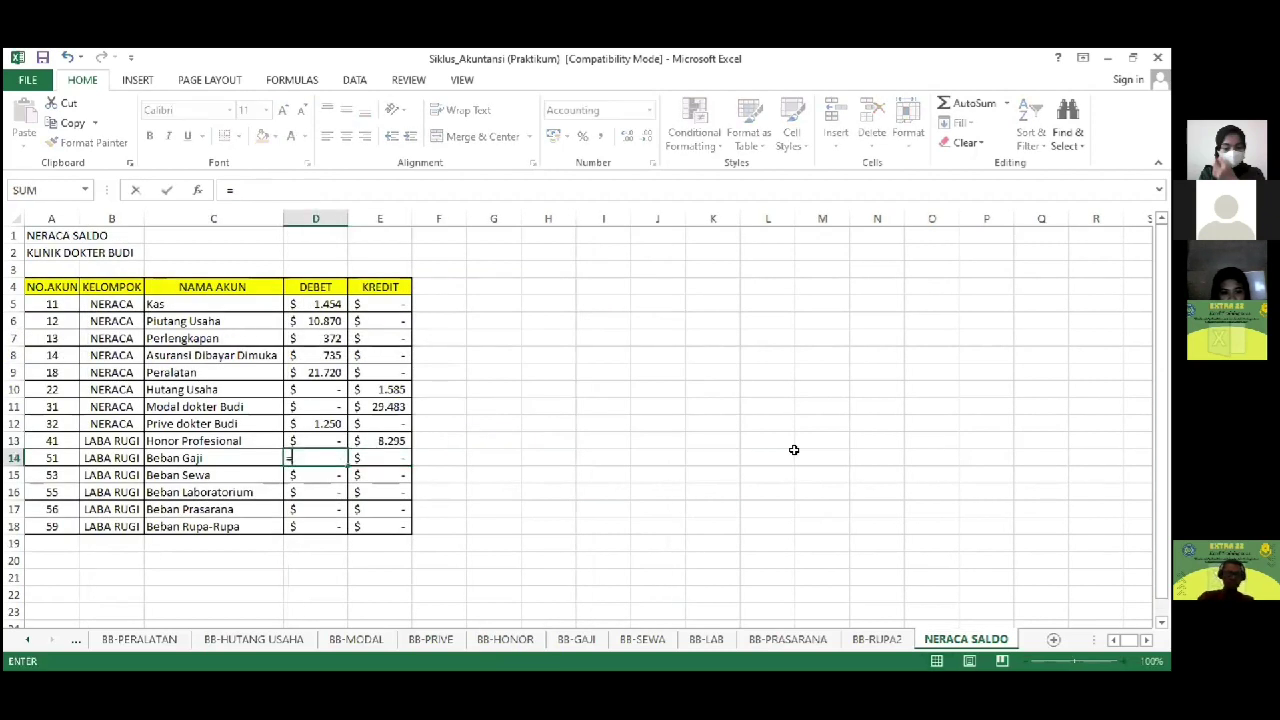
click(576, 639)
click(624, 422)
key(Return)
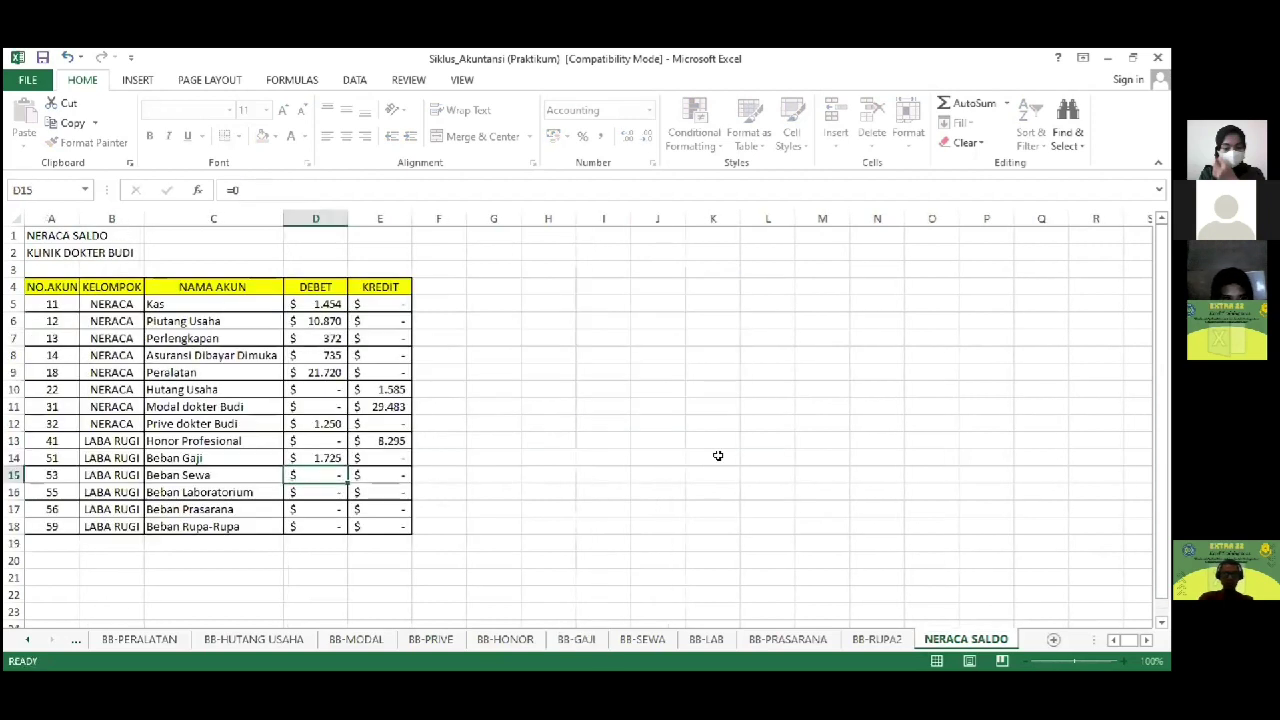
Step: Link the Beban Sewa DEBET cell D15 to the ledger's closing balance with ='BB-SEWA'!E45
text(=)
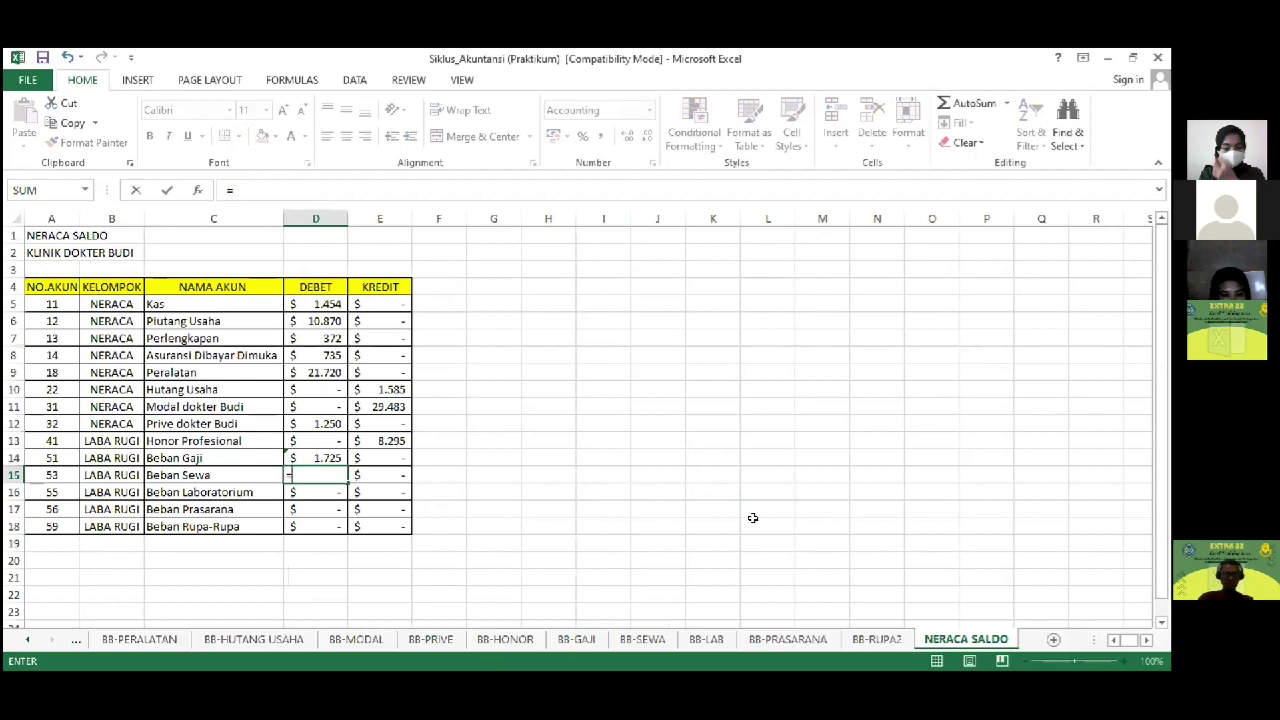
click(642, 639)
click(619, 423)
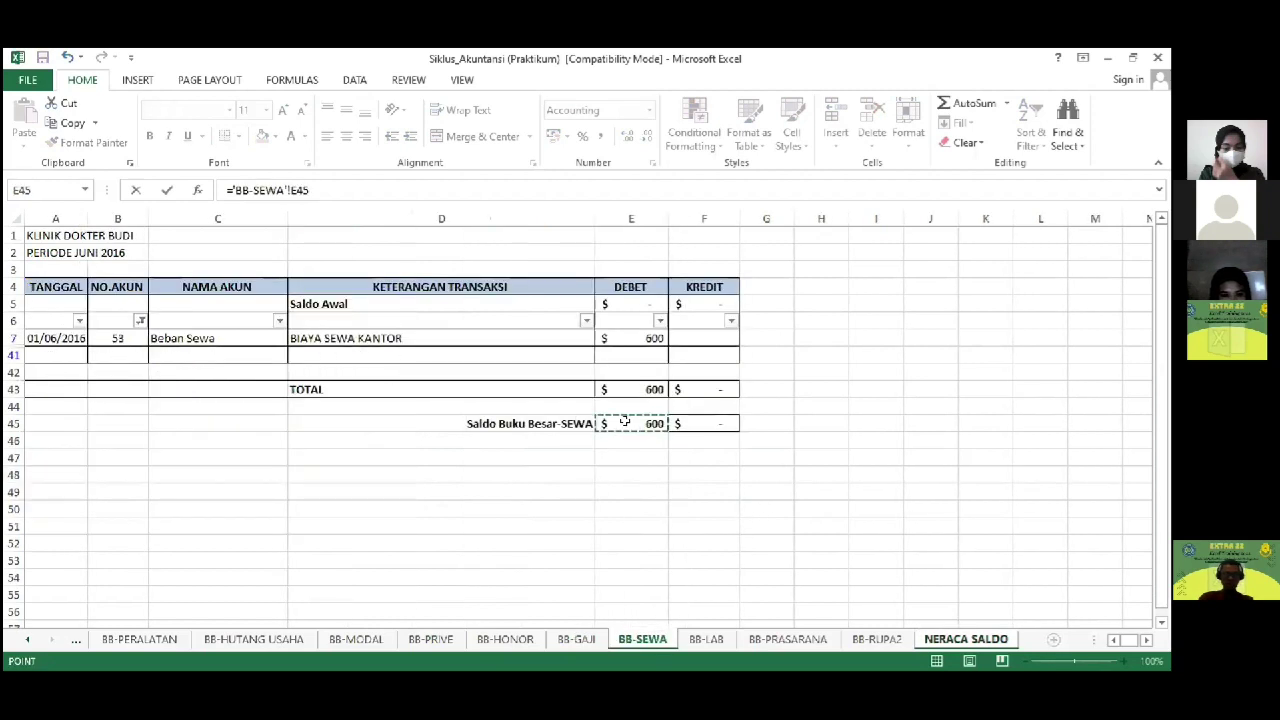
key(Return)
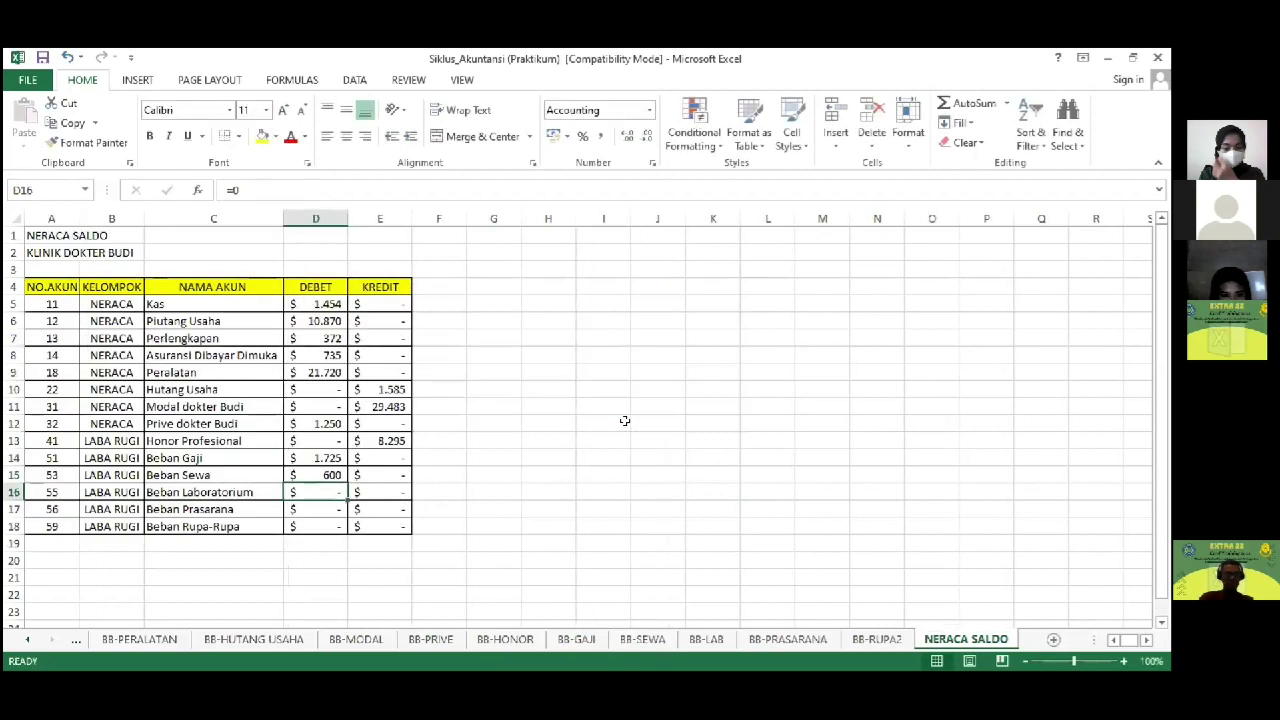
Step: Link the Beban Laboratorium DEBET cell D16 to the closing debit balance in E45 of the BB-LAB sheet
text(=)
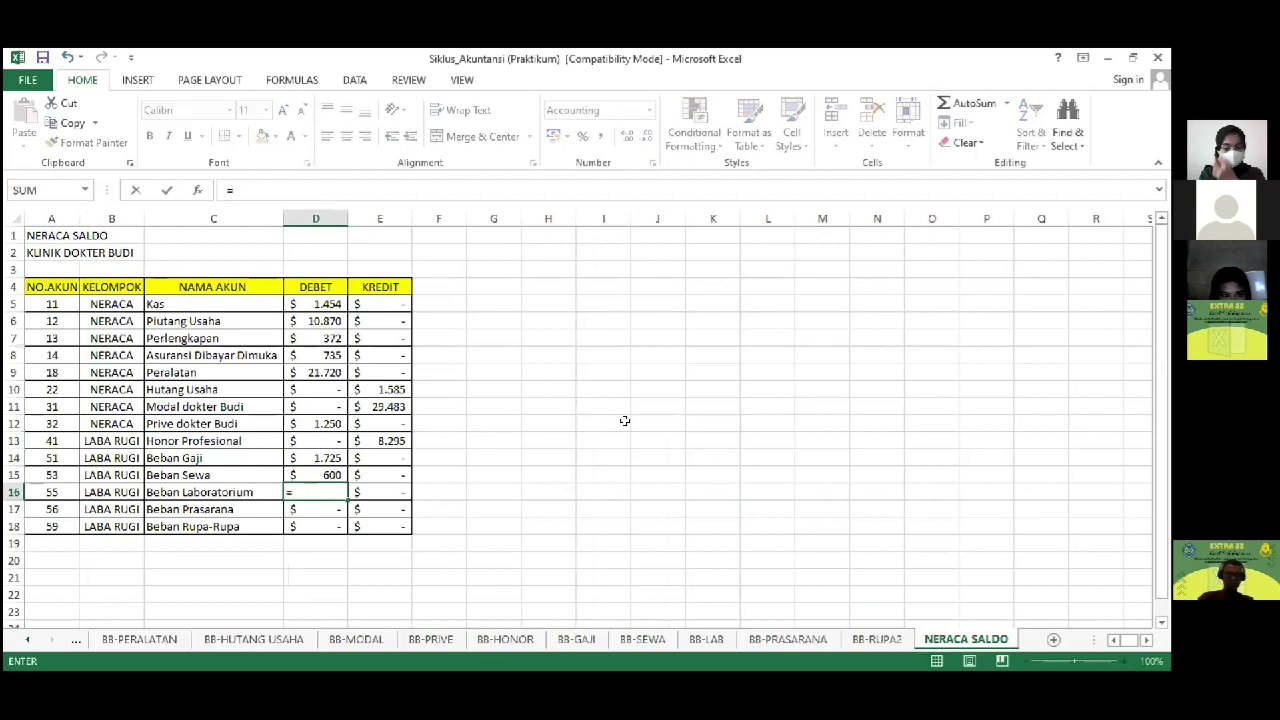
click(706, 639)
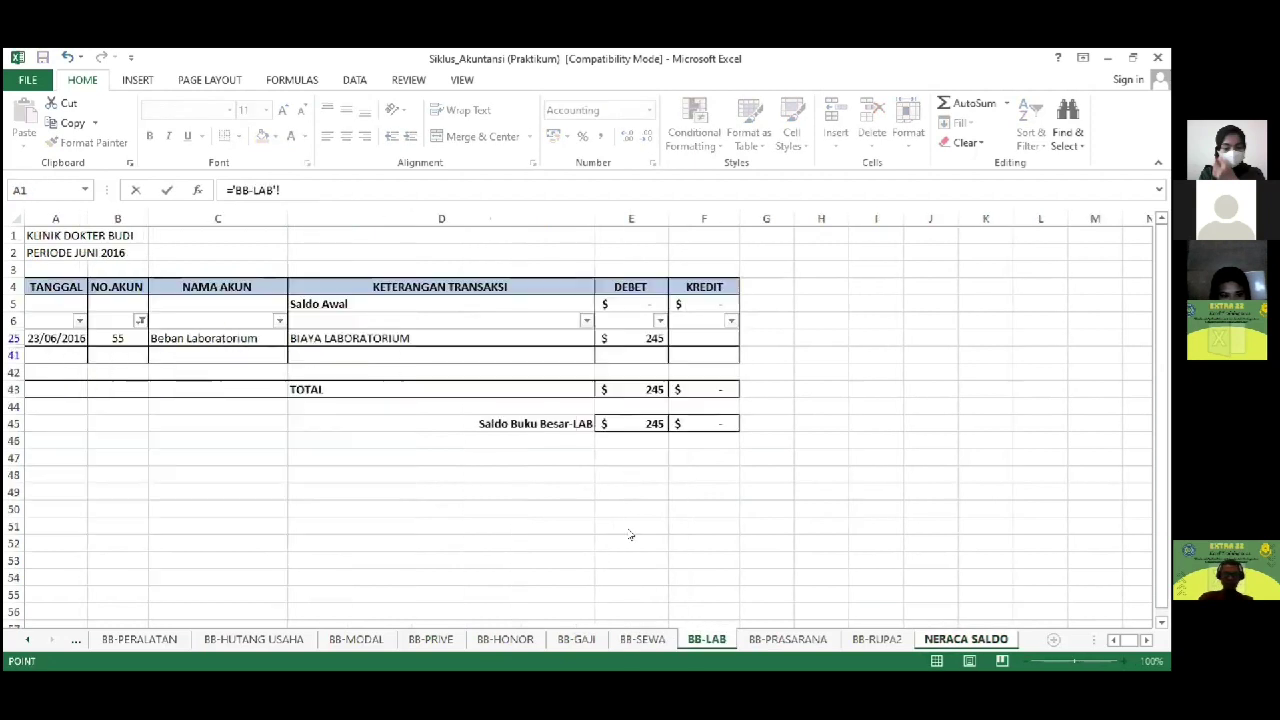
click(630, 424)
key(Return)
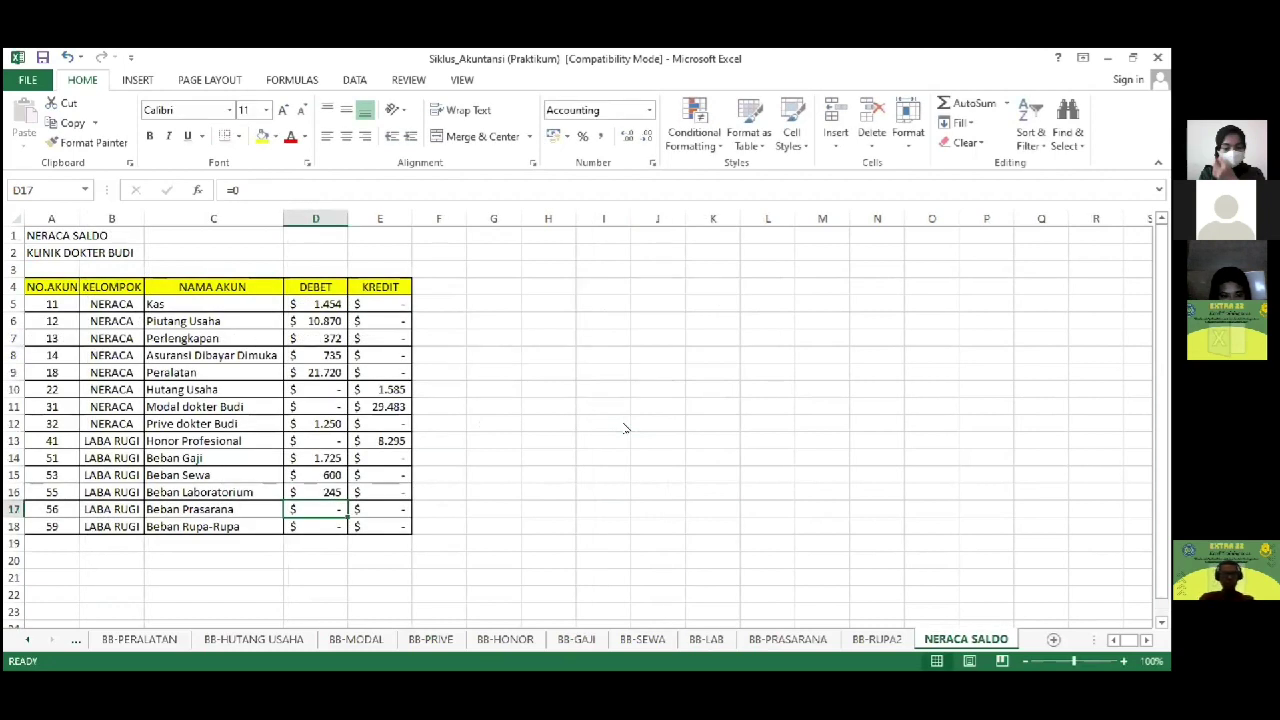
Step: Link the Beban Prasarana DEBET cell D17 to the ledger's closing balance with ='BB-PRASARANA'!E45
text(=)
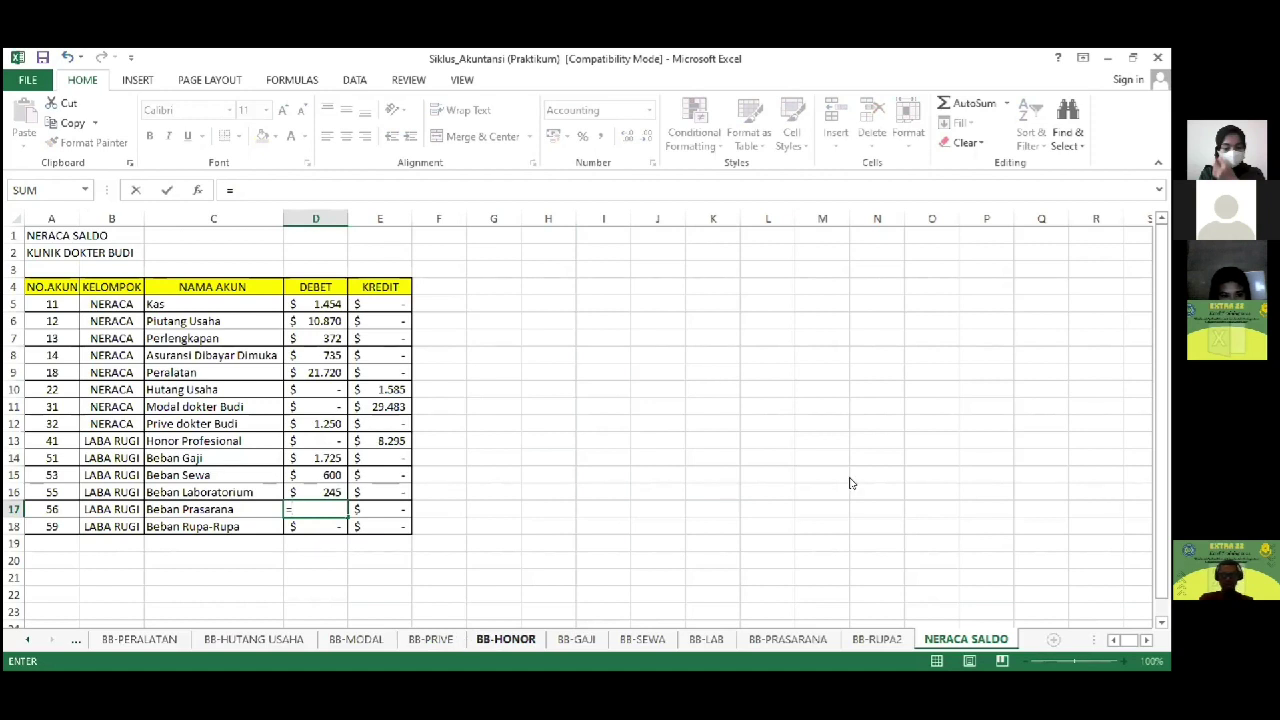
click(788, 639)
click(650, 458)
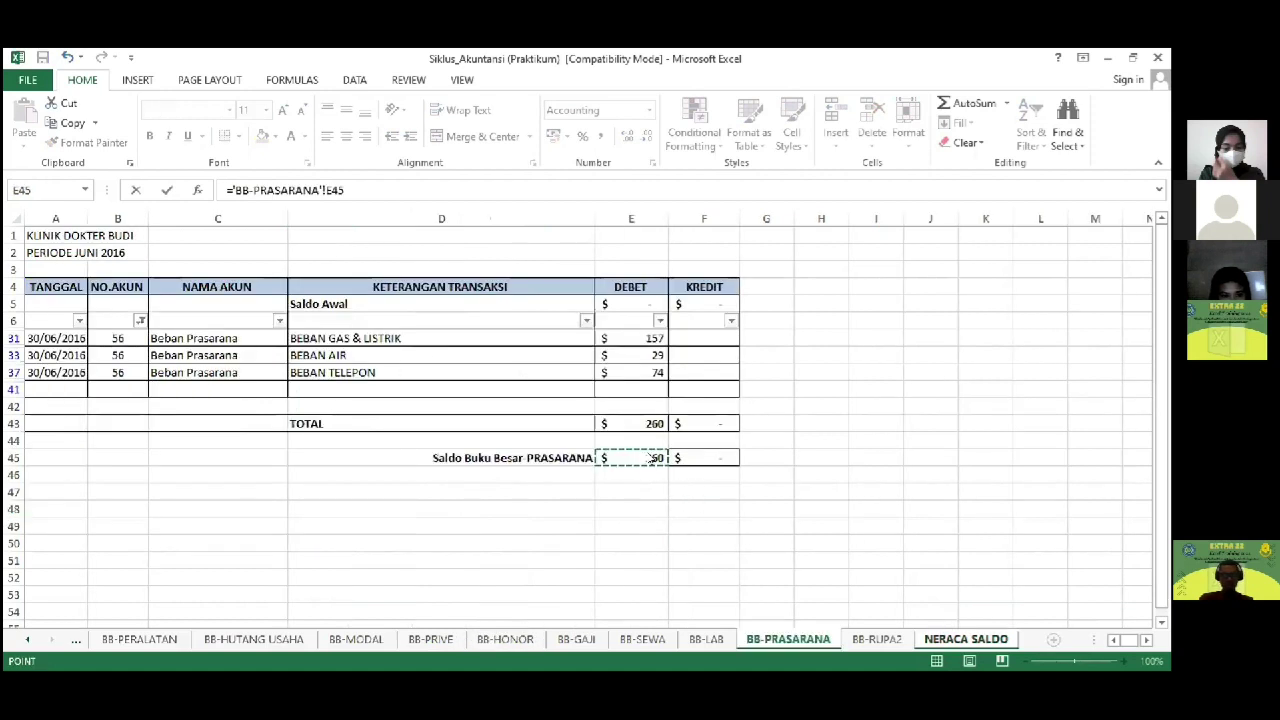
key(Return)
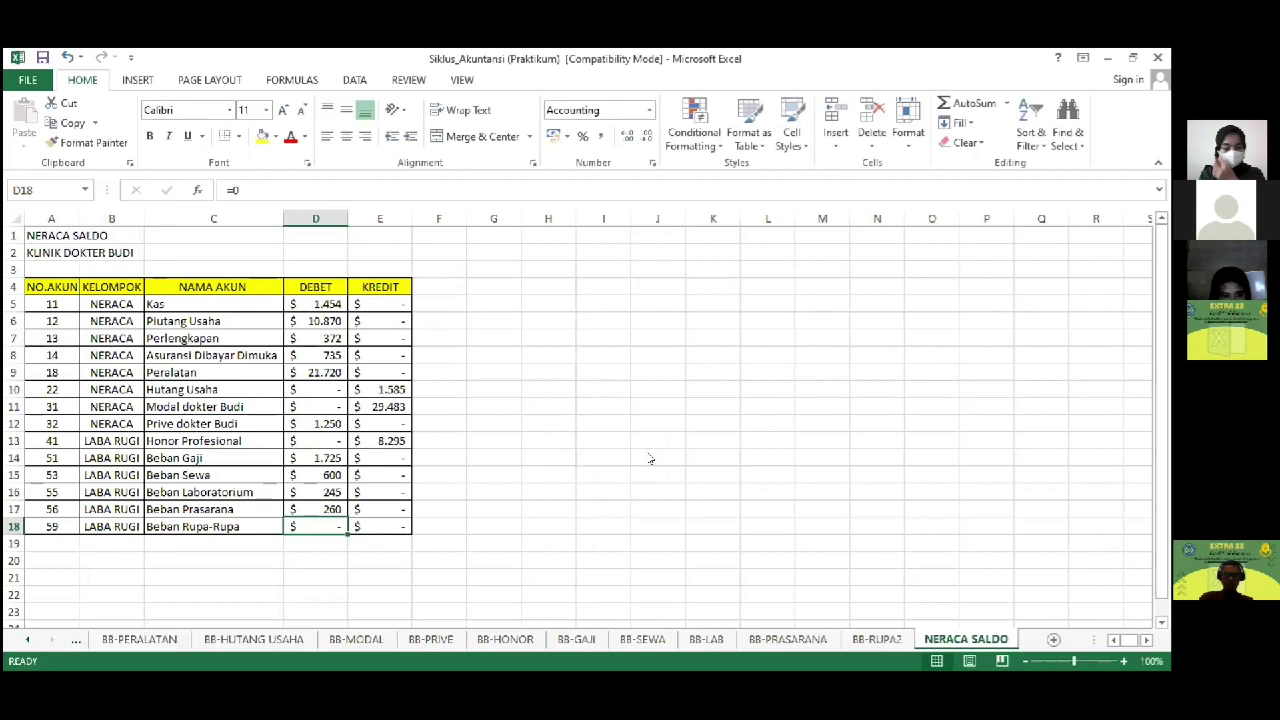
Step: Link the Beban Rupa-Rupa DEBET cell D18 to the closing debit balance on the BB-RUPA2 sheet
text(=)
click(874, 638)
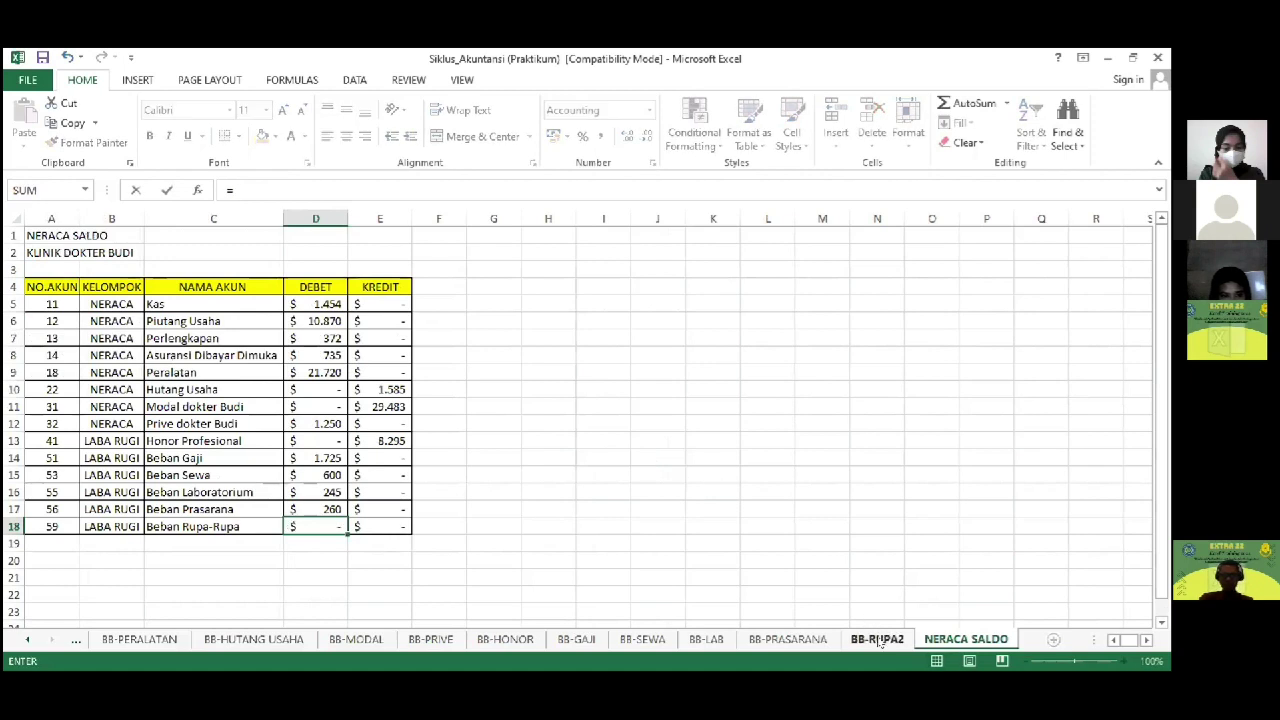
click(648, 420)
key(Return)
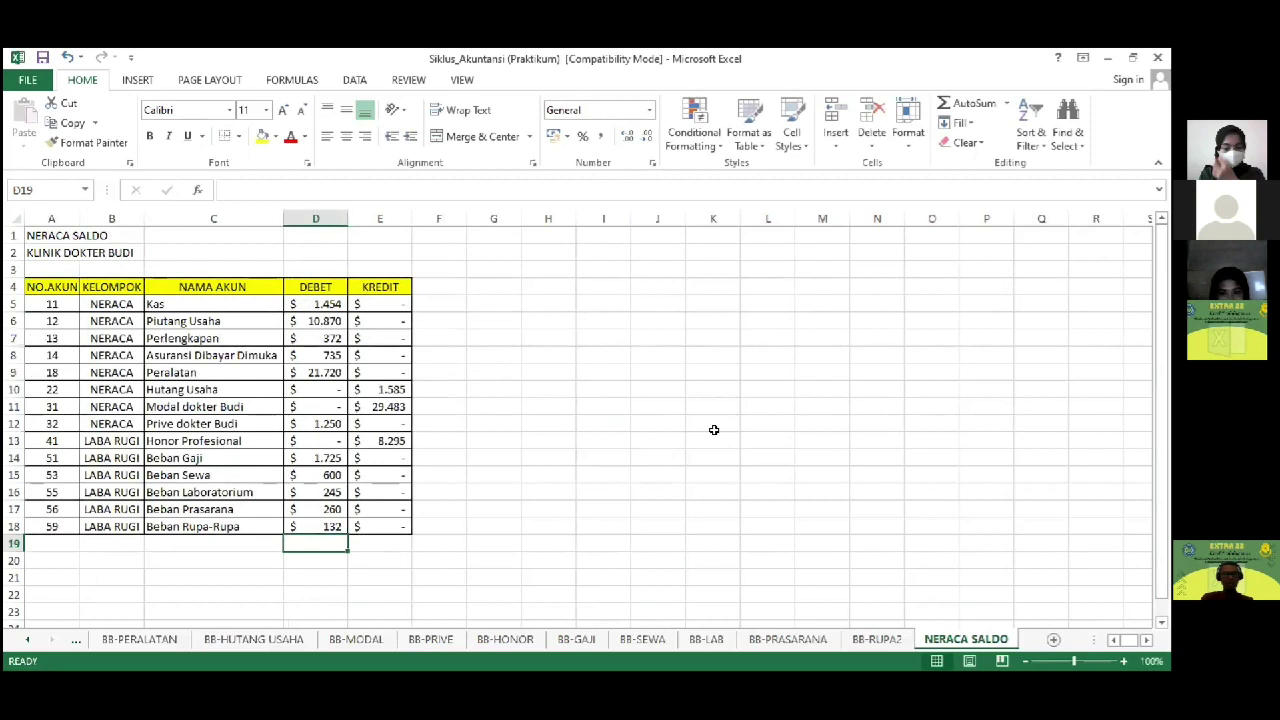
Step: Total the DEBET column in D20 with a SUM formula over D5:D18
key(Down)
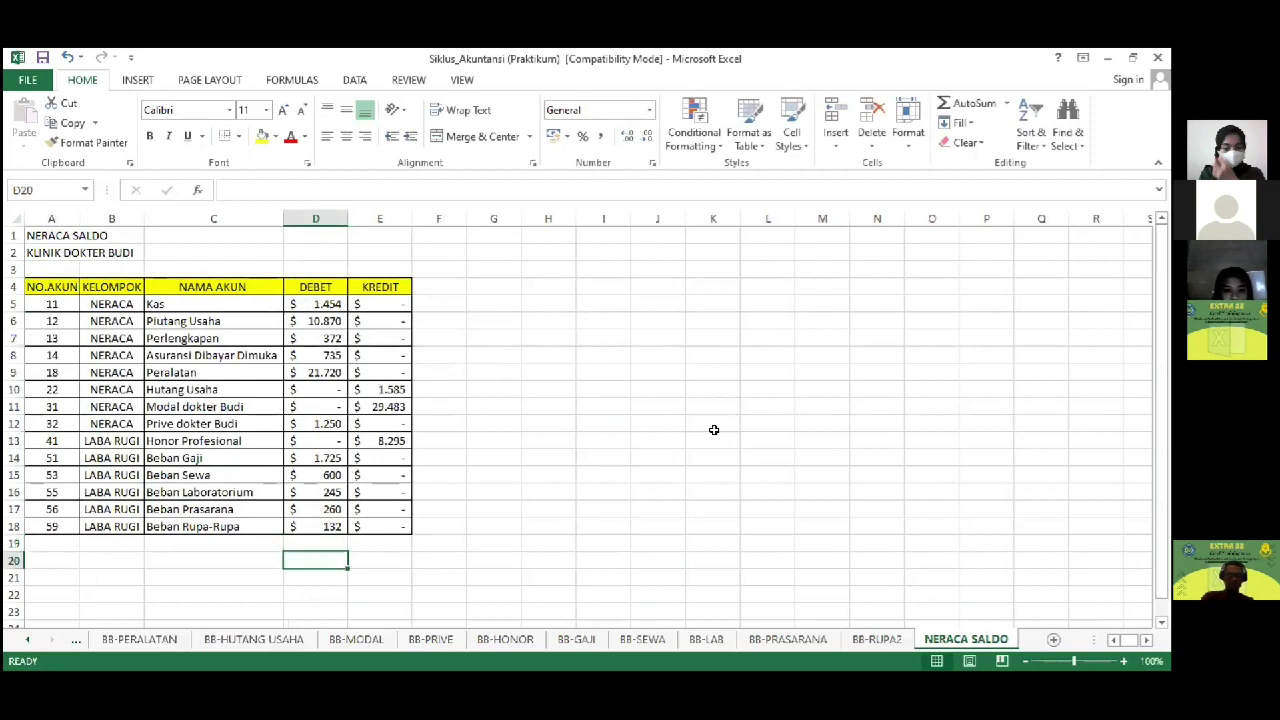
text(=S)
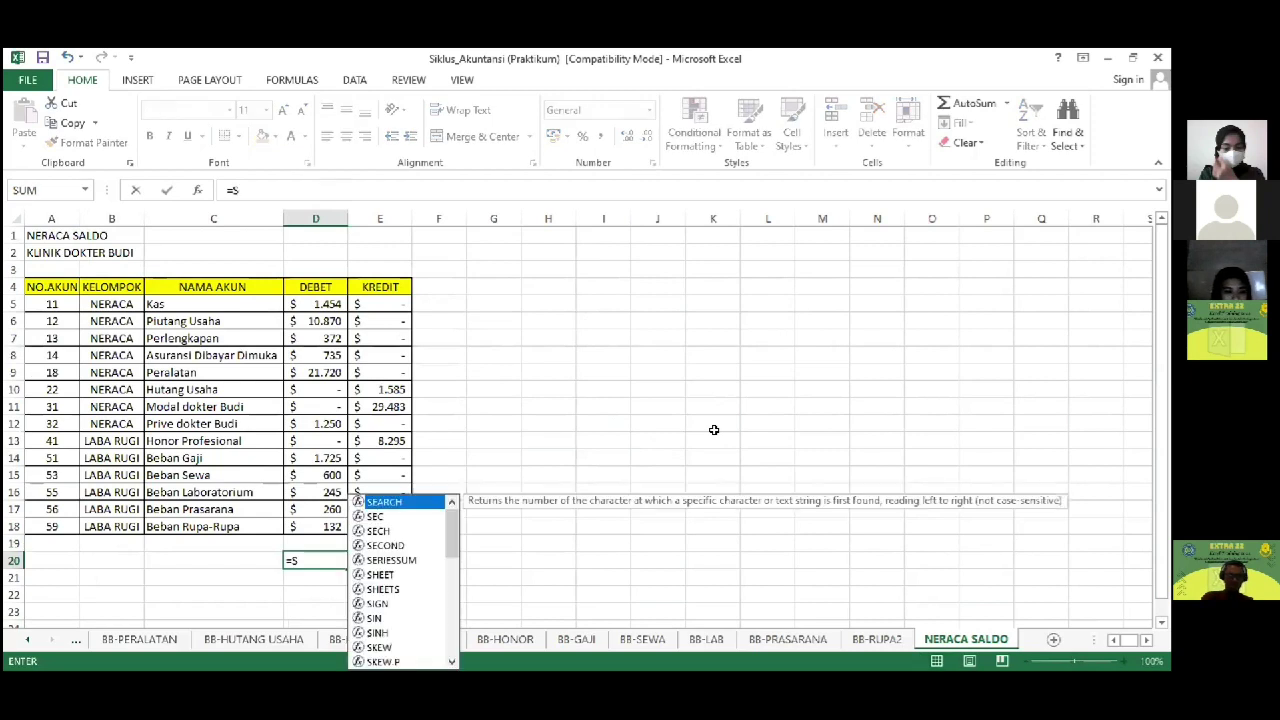
text(UM()
key(Up)
key(Up)
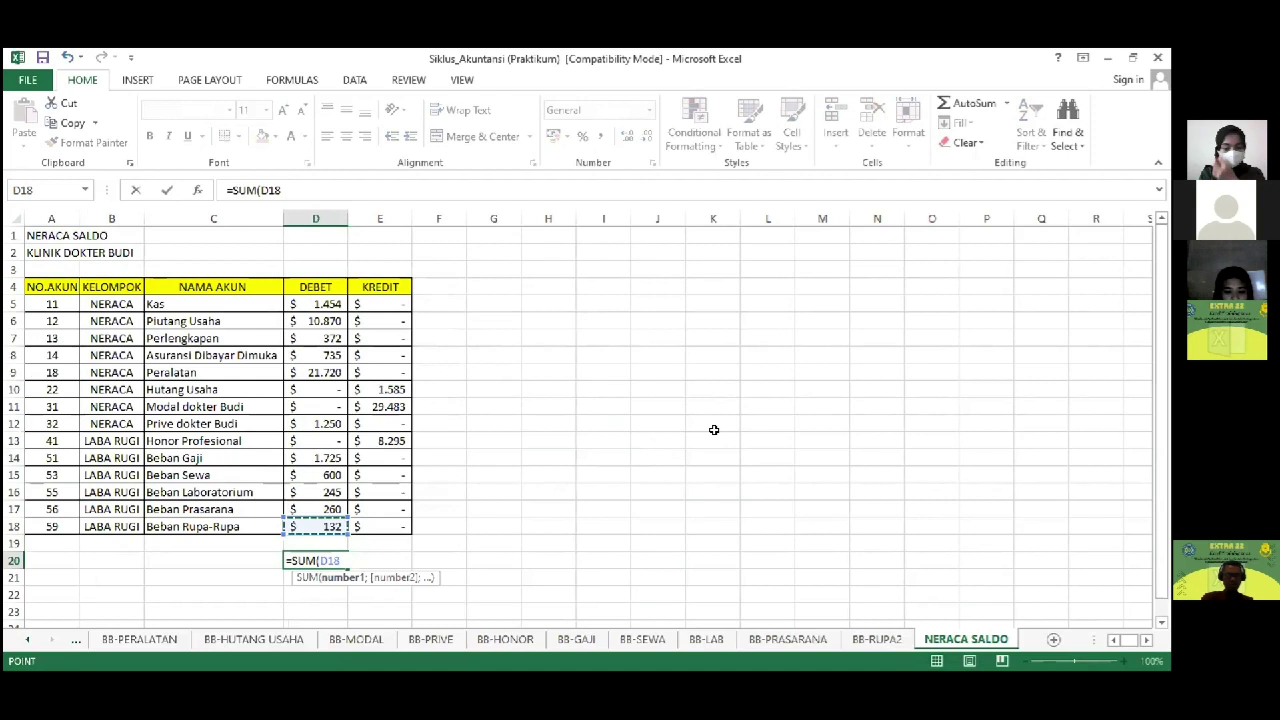
key(ctrl+shift+Up)
key(Return)
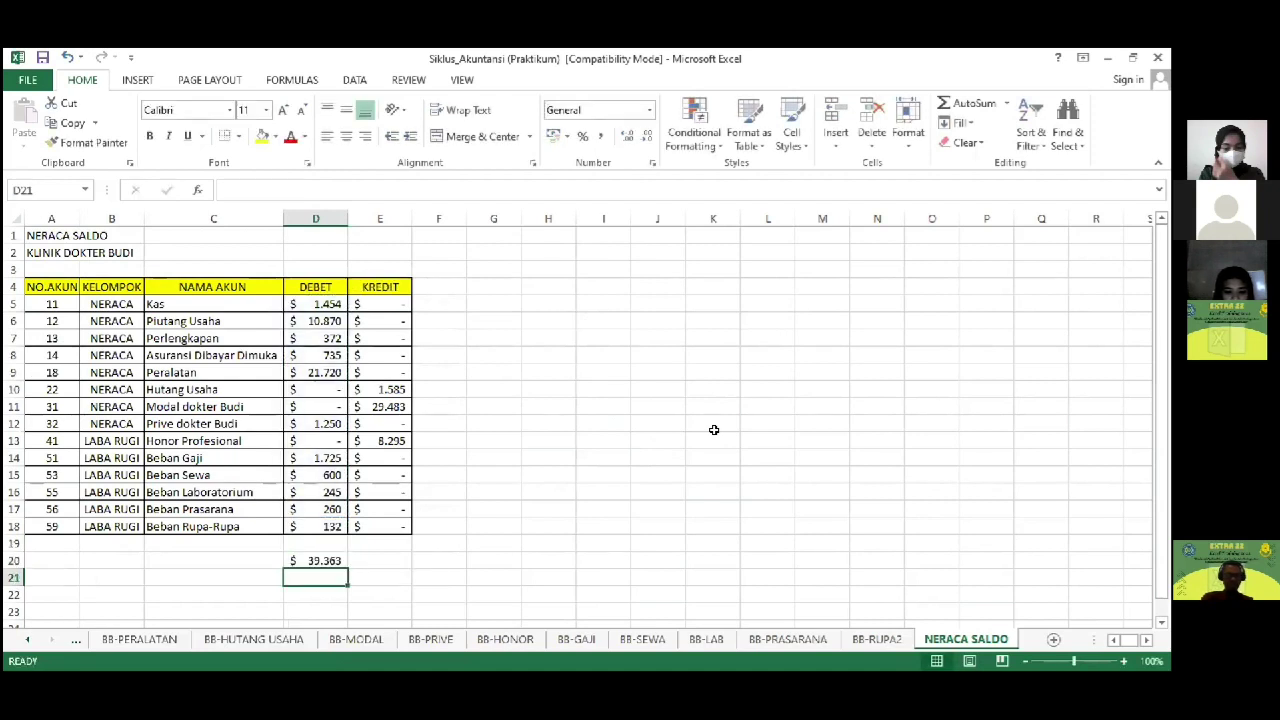
Step: Copy the DEBET total formula from D20 to E20 to total the KREDIT column with =SUM(E5:E18)
key(Up)
key(ctrl+c)
key(Right)
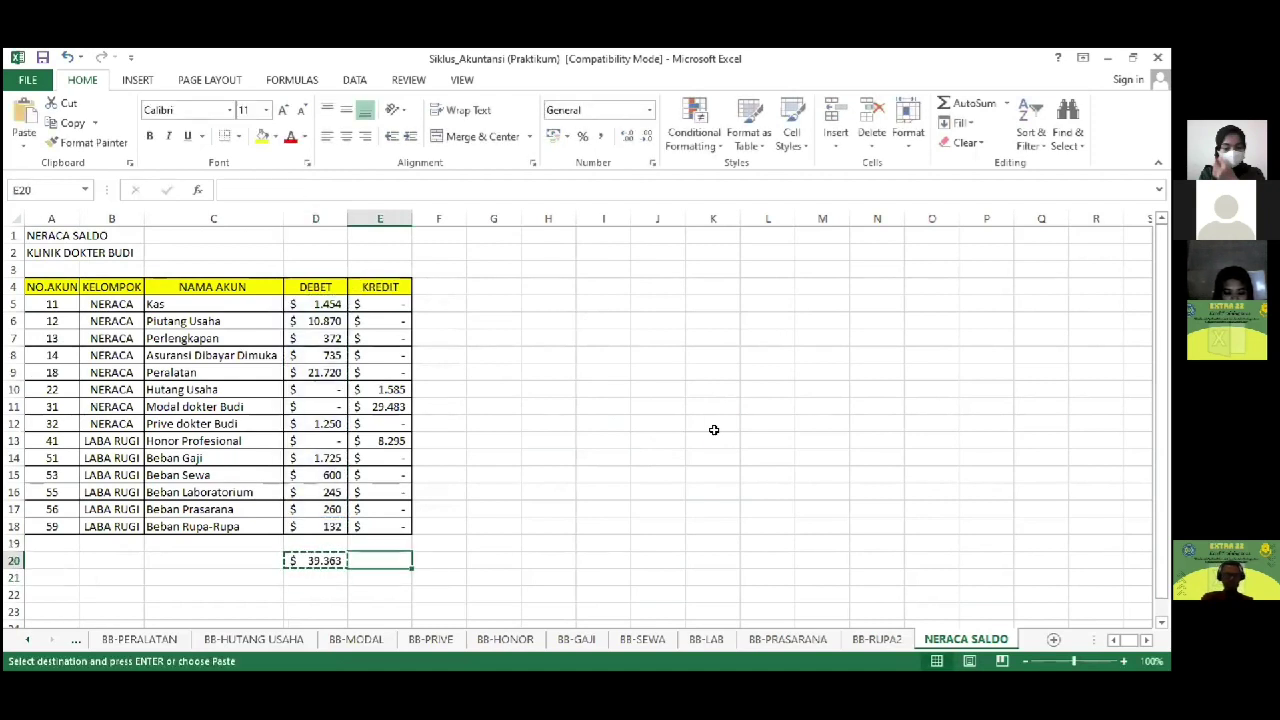
key(ctrl+v)
key(Escape)
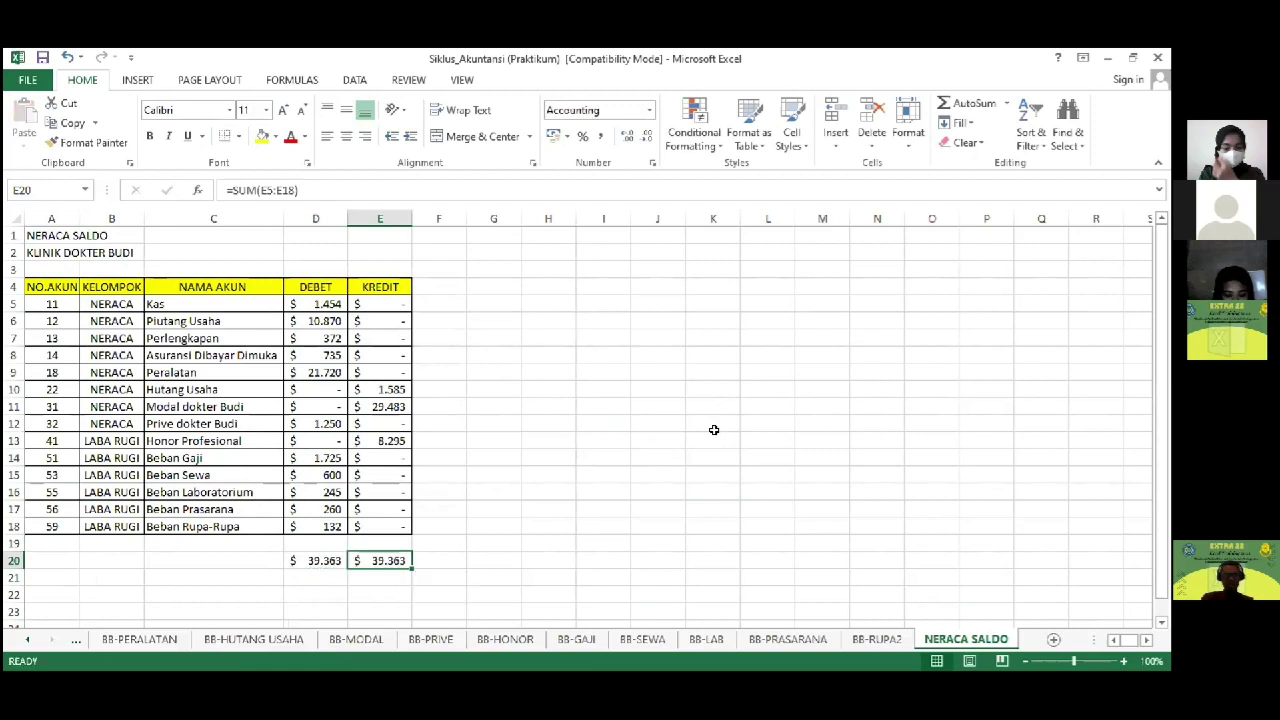
Step: Label the totals row by entering SALDO AKHIR in C20
key(Right)
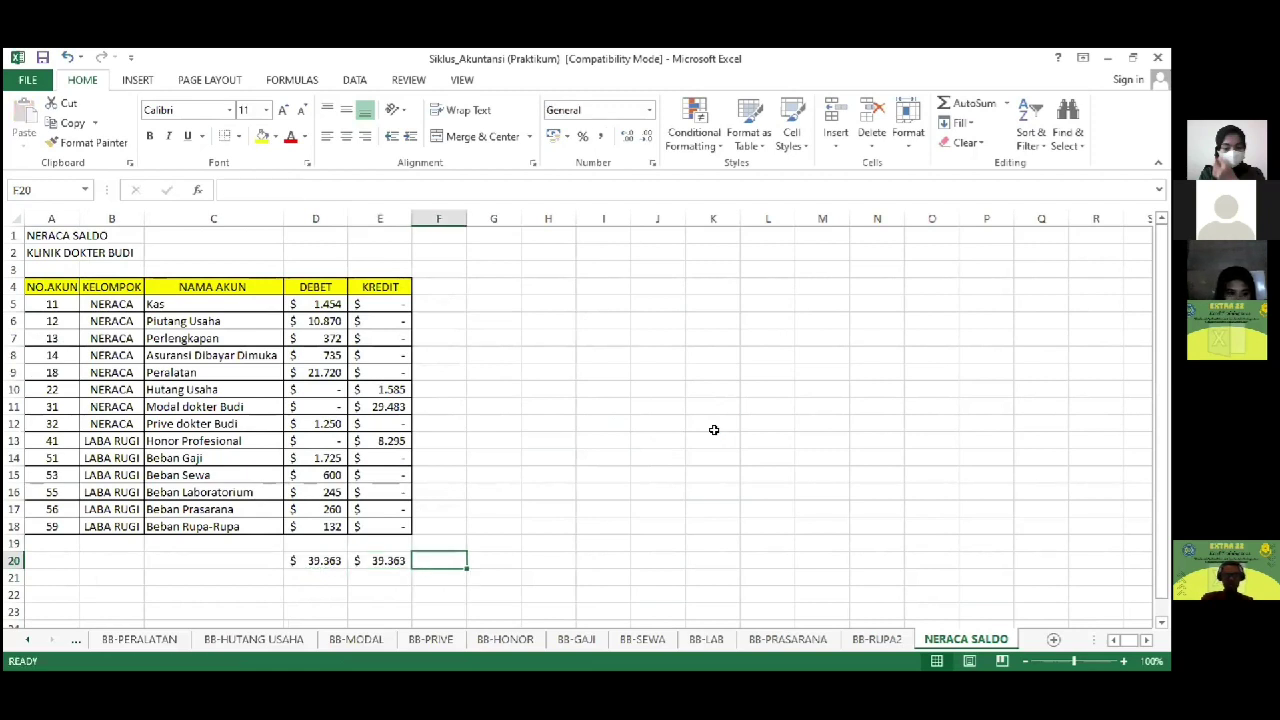
key(ctrl+Left)
key(ctrl+Left)
key(Right)
key(Right)
text(SA)
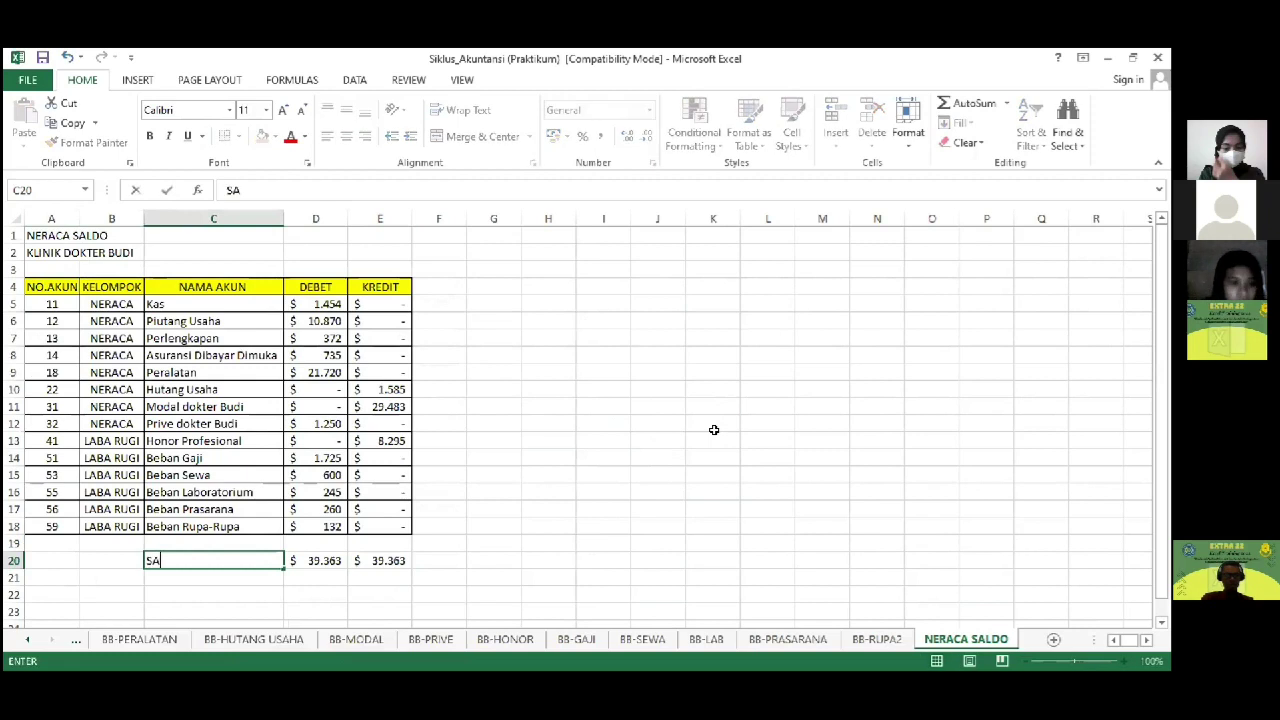
text(LDON)
key(BackSpace)
text(AKHIR)
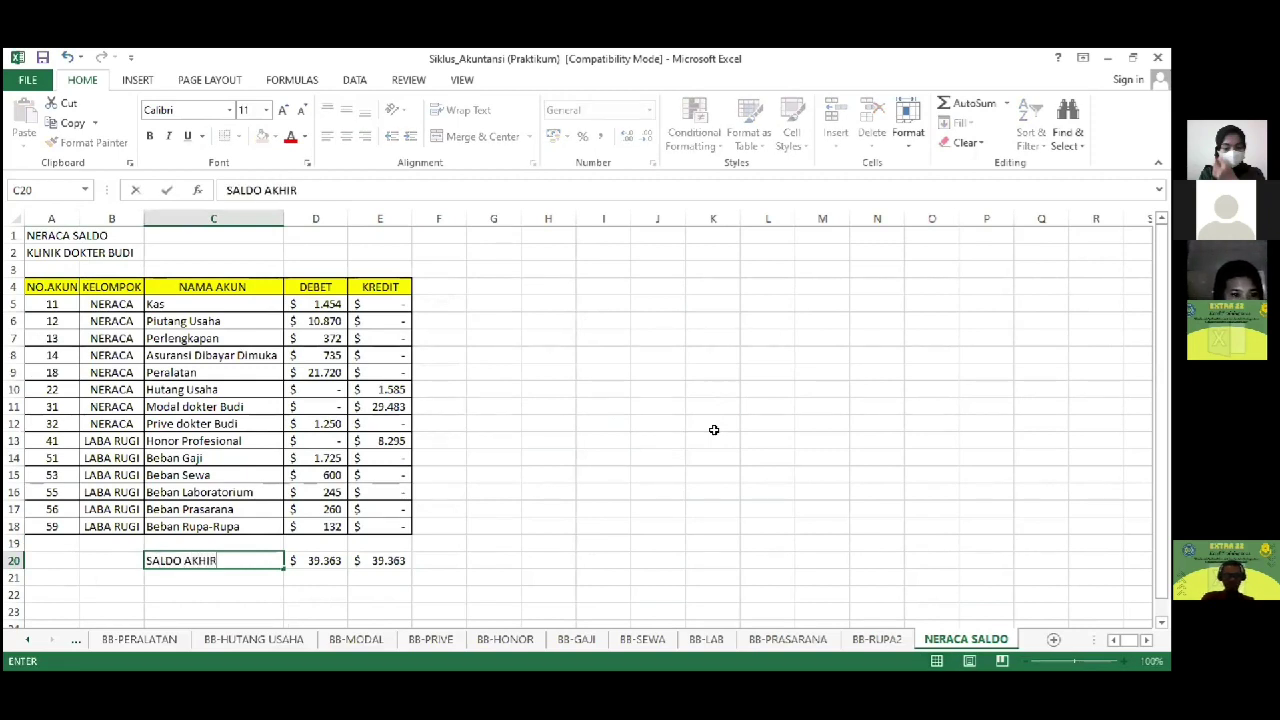
key(Tab)
Step: Apply outline and inside borders to the DEBET and KREDIT totals in D20:E20
key(shift+Right)
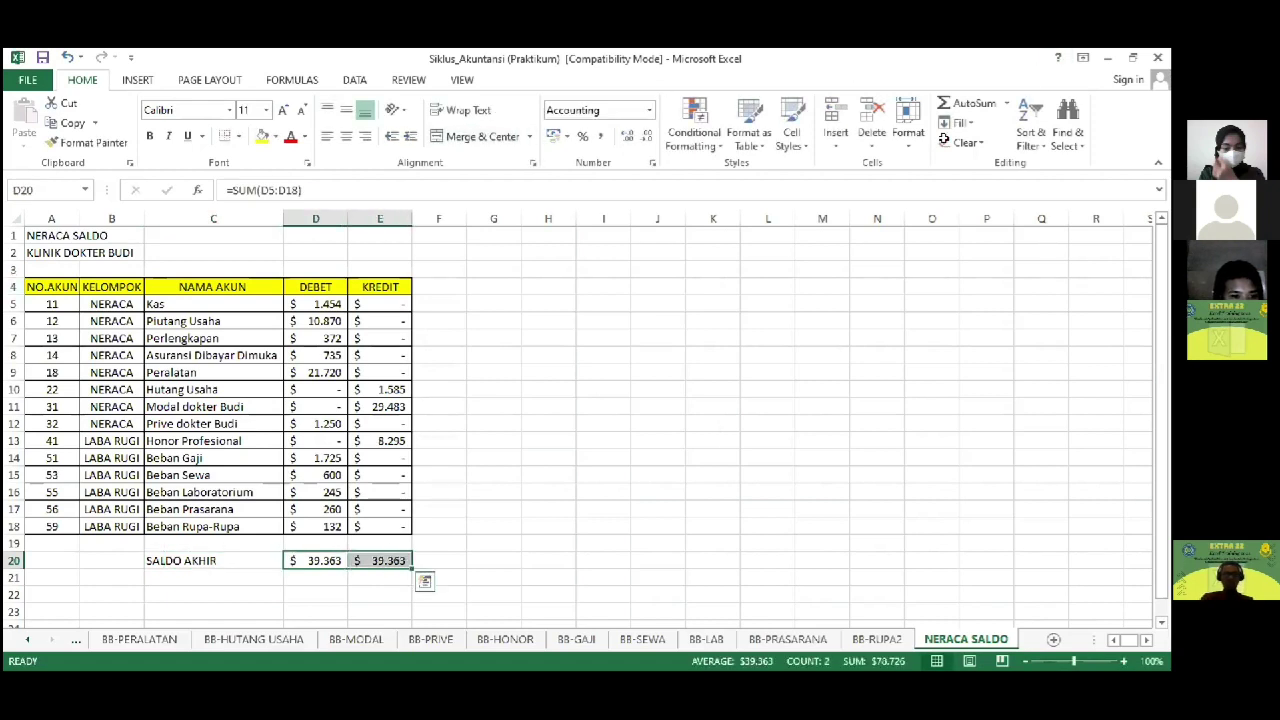
click(898, 147)
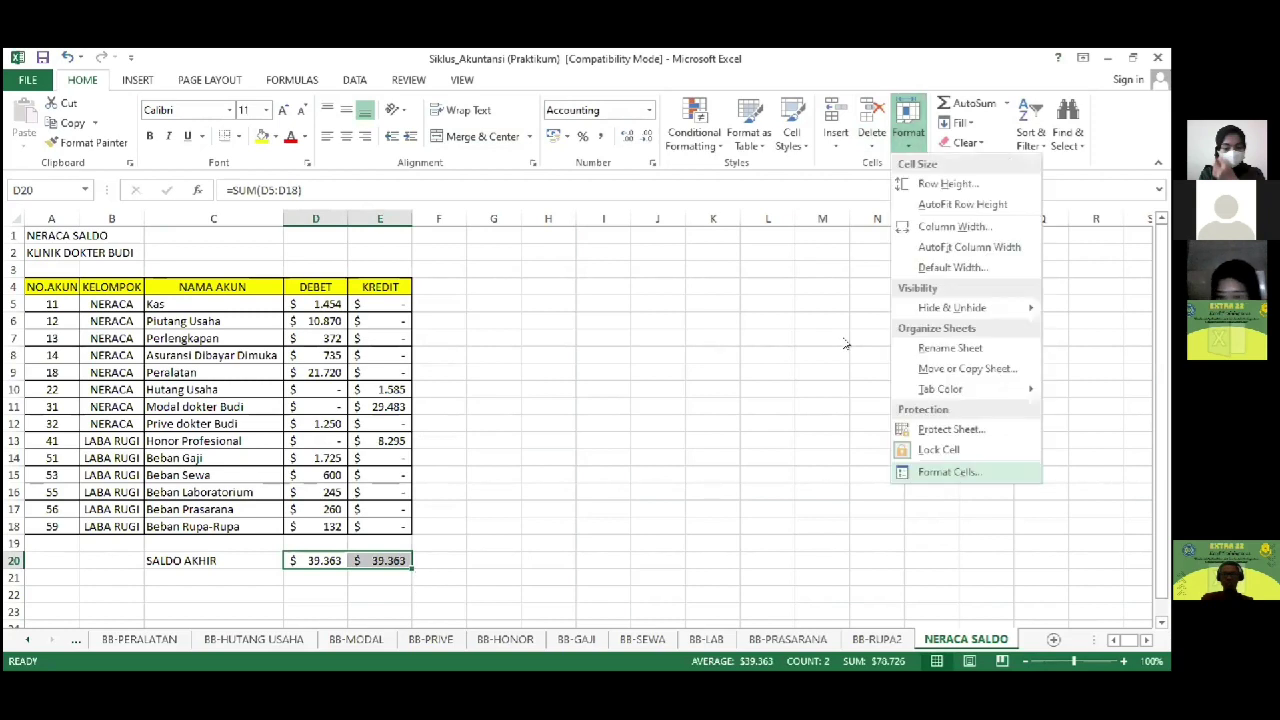
click(948, 471)
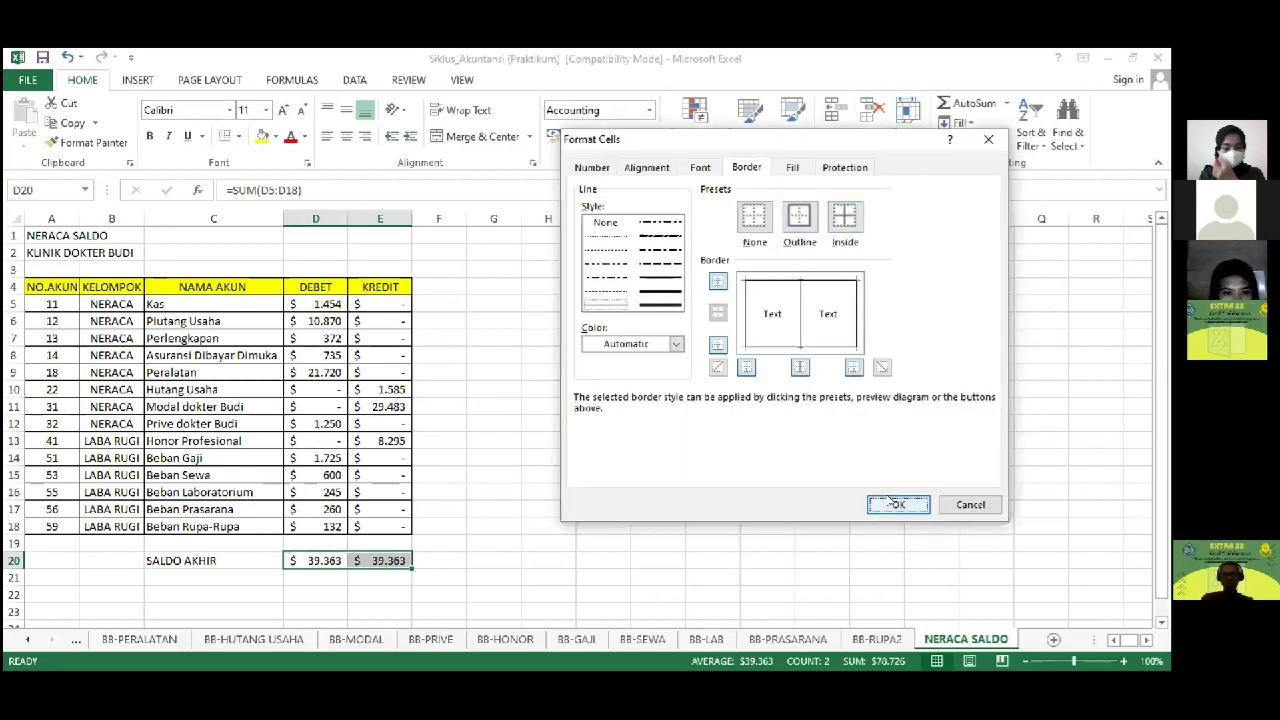
click(897, 504)
click(671, 494)
Step: Right-align the SALDO AKHIR label in C20 and make the totals row C20:E20 bold
click(213, 560)
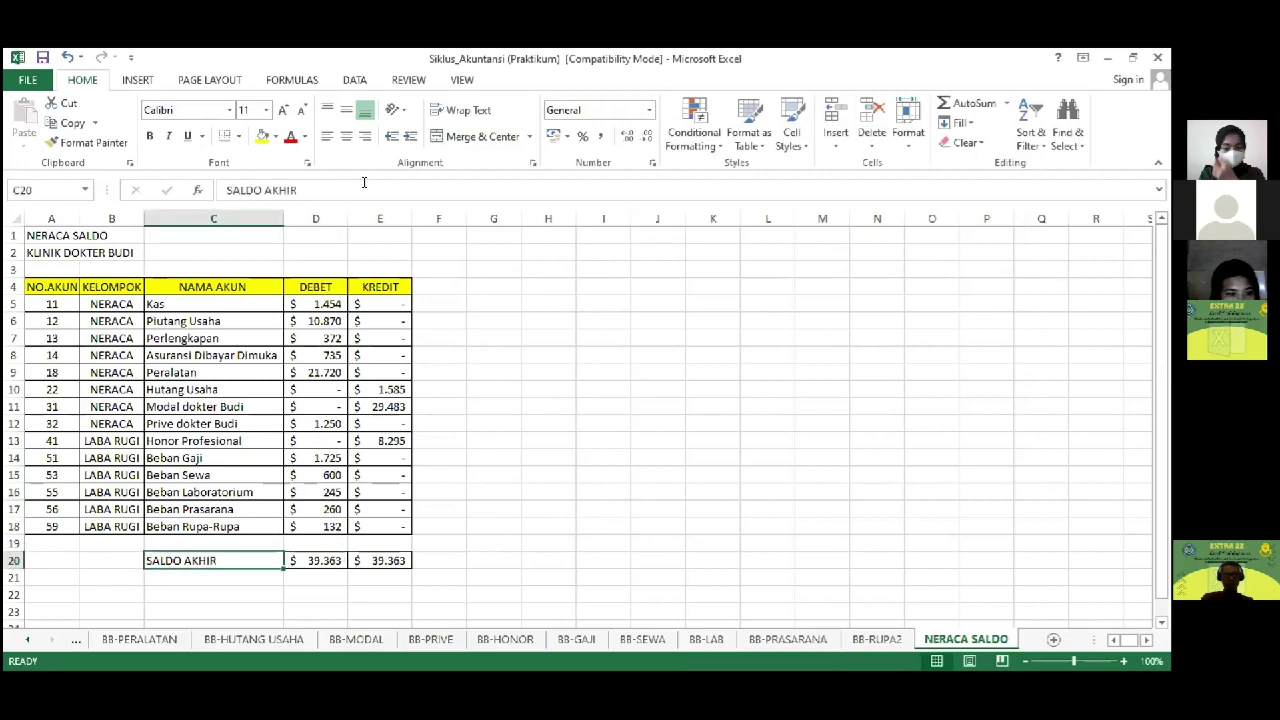
click(362, 134)
key(shift+Right)
key(shift+Right)
key(ctrl+b)
key(Down)
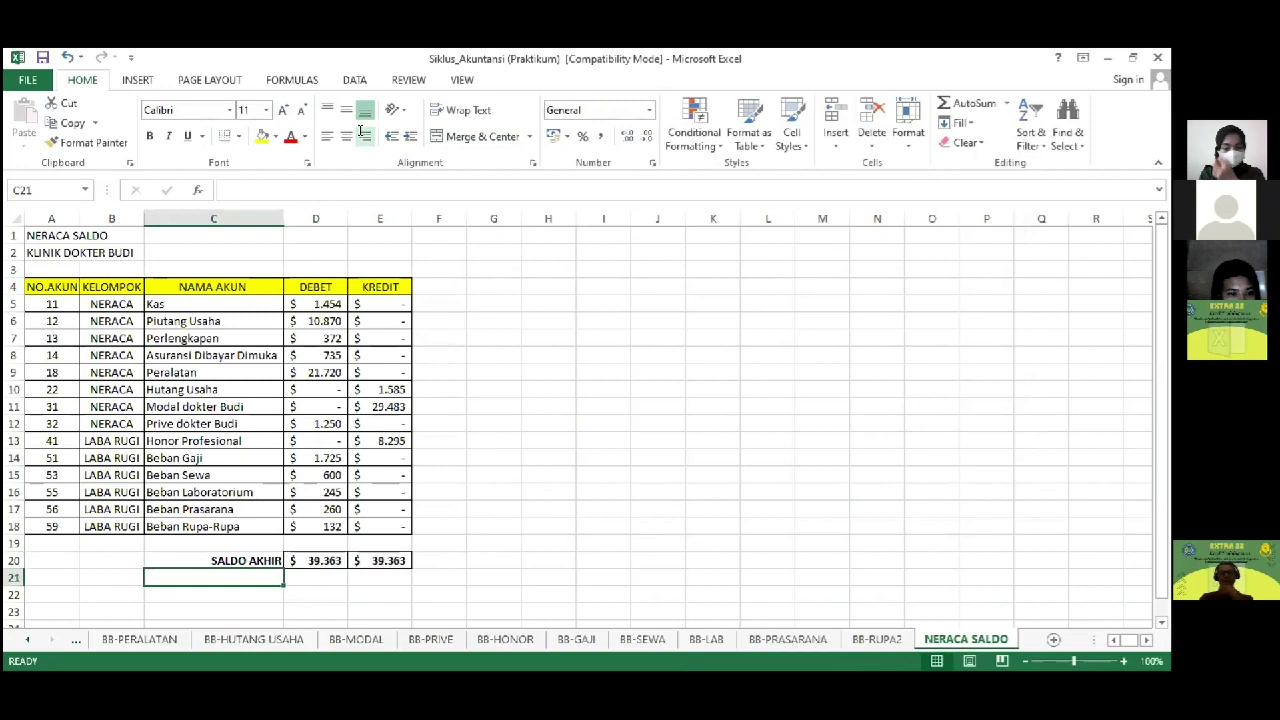
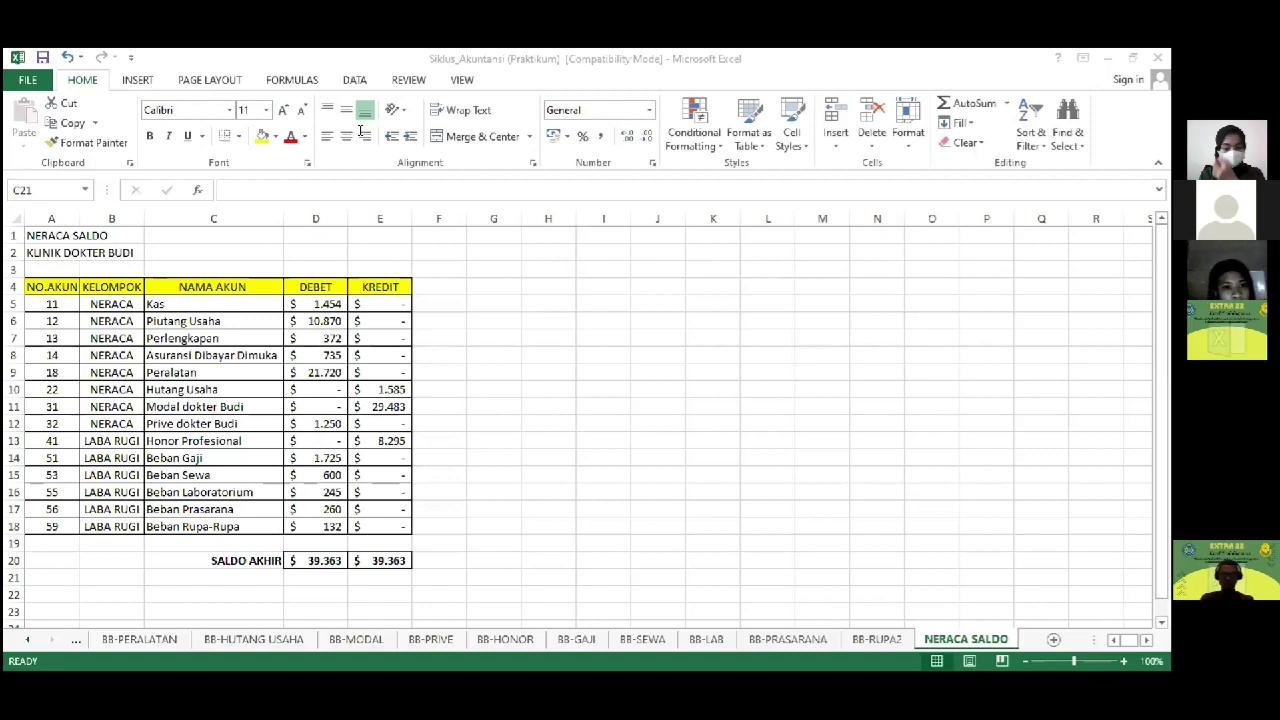
Step: Add a new sheet after NERACA SALDO and enter the titles KLINIK DOKTER BUDI in A1 and LAPORAN NERACA in A2
click(1043, 641)
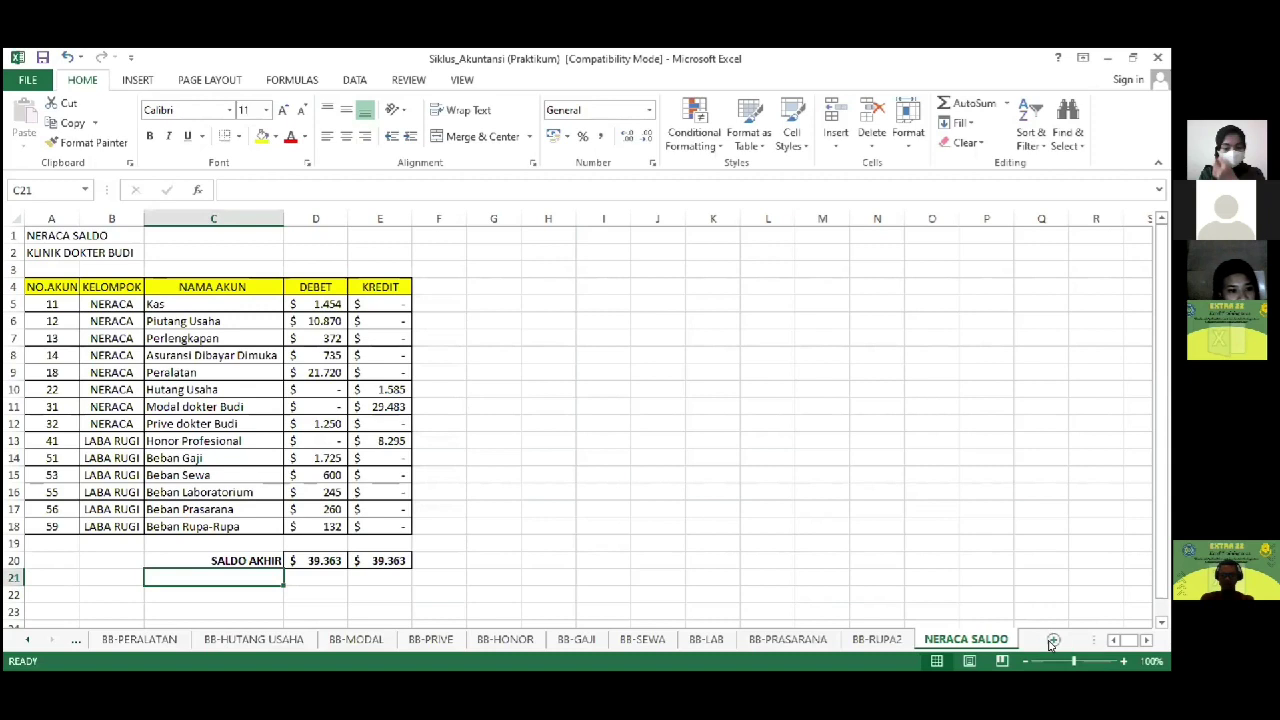
click(1050, 639)
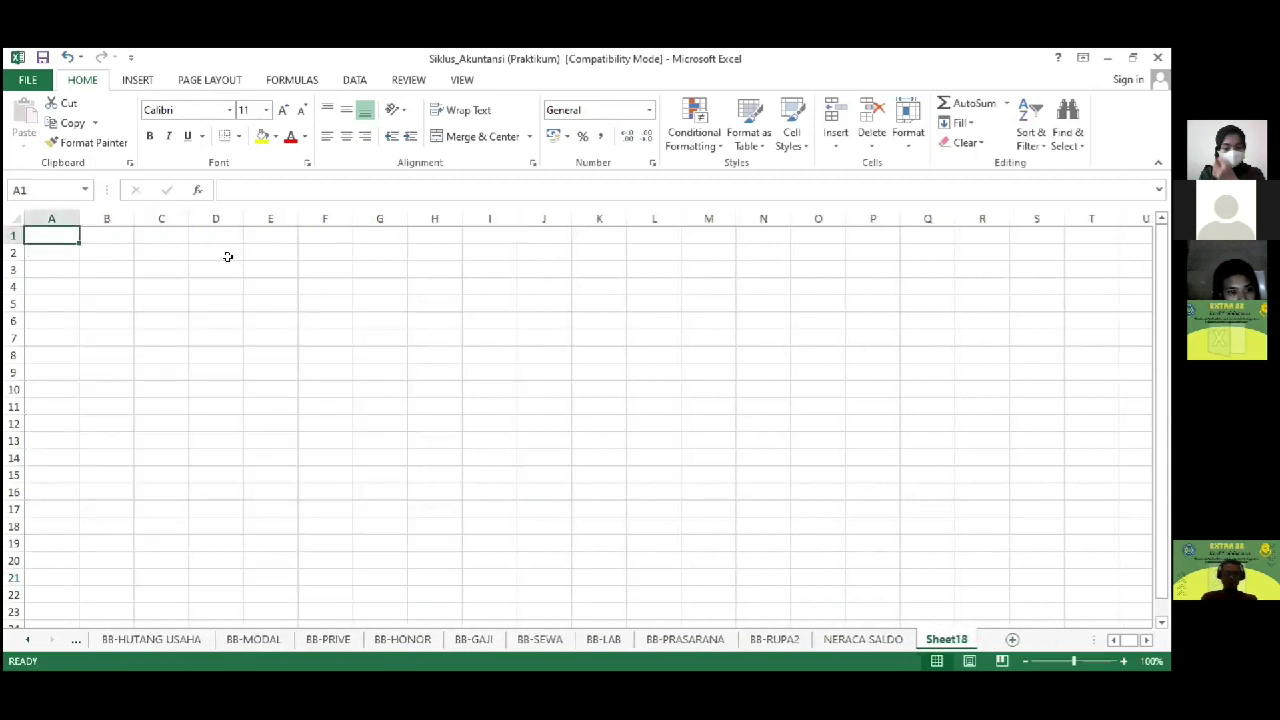
text(LAPORAN)
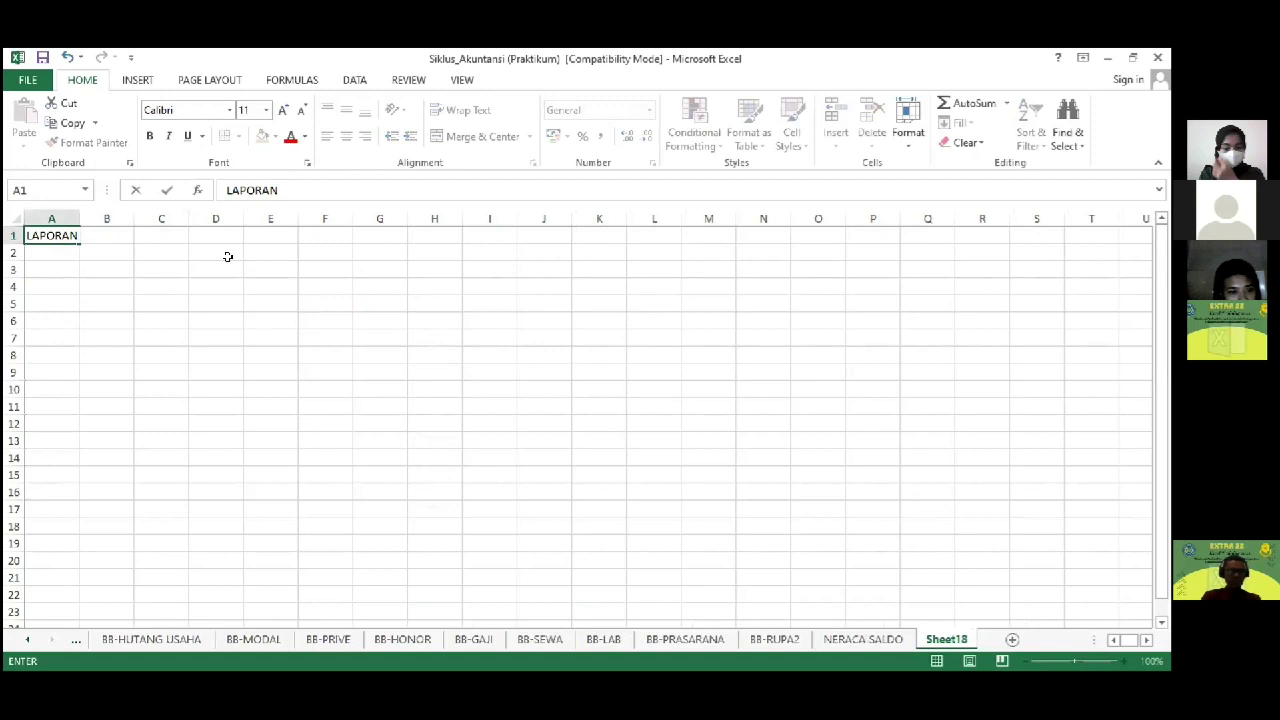
key(Escape)
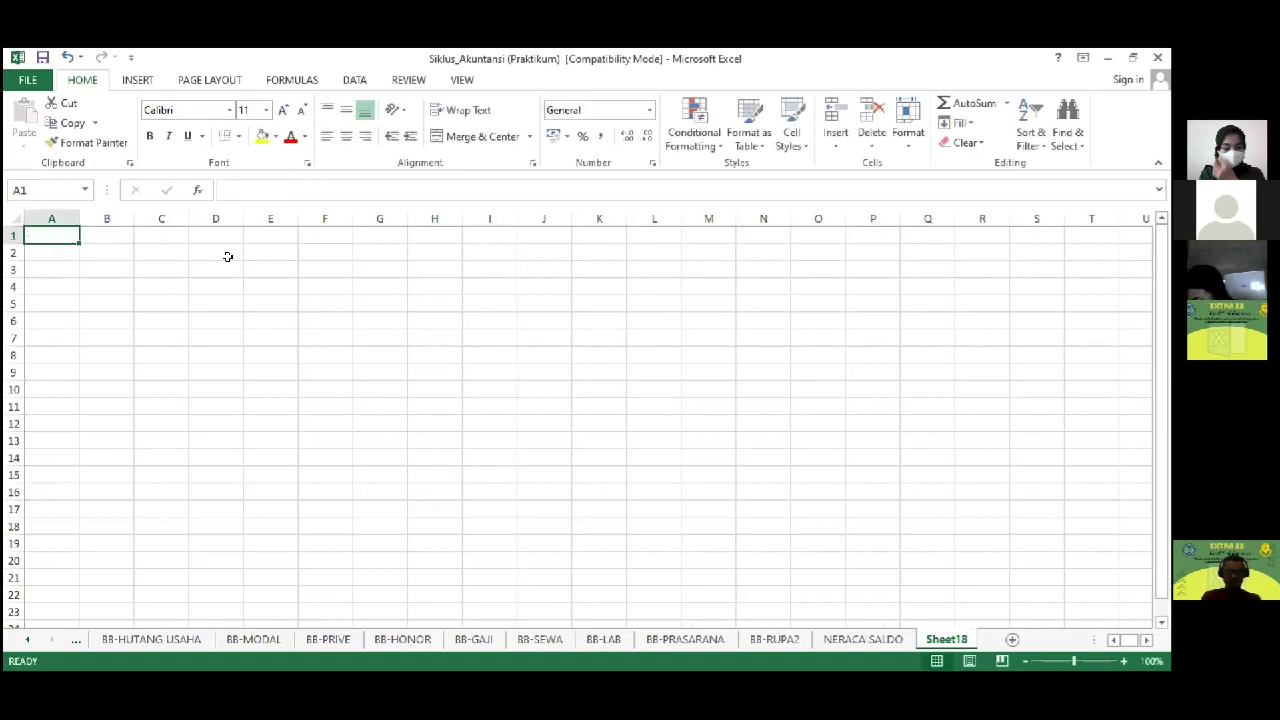
text(KLINIK DOKTER BUD)
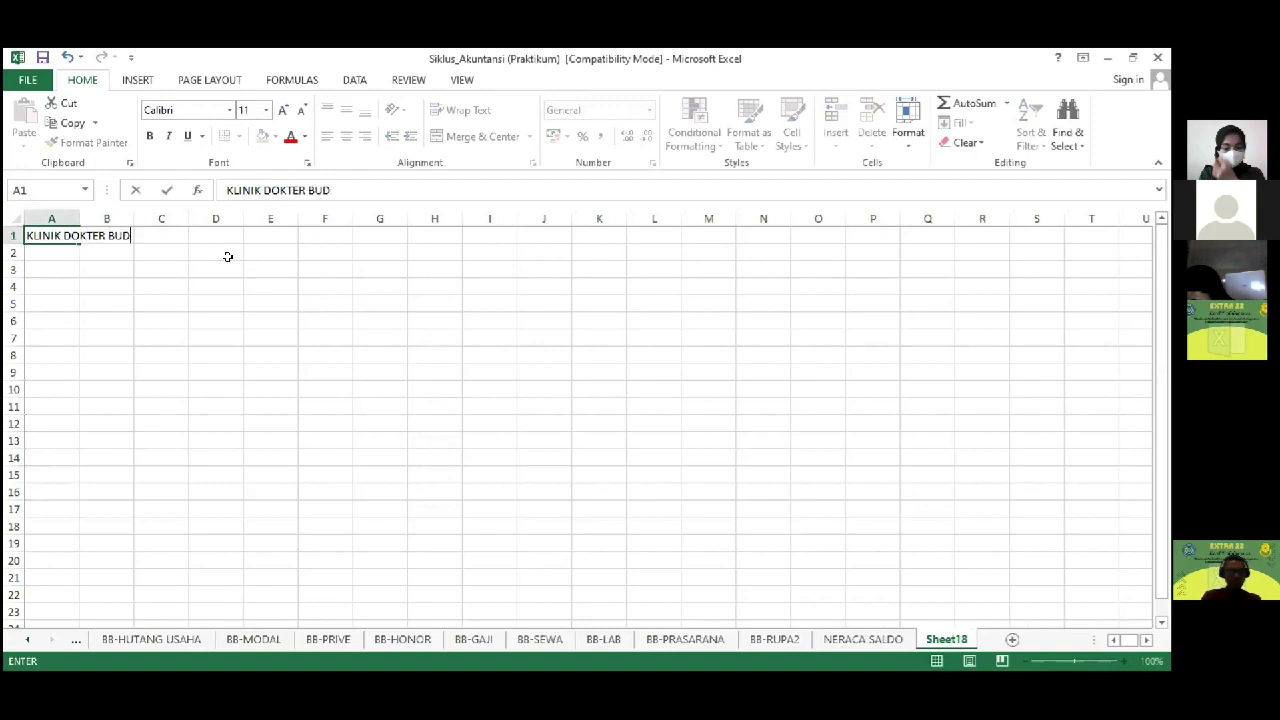
text(I)
key(Return)
text(LAPORAN NERACA)
key(Return)
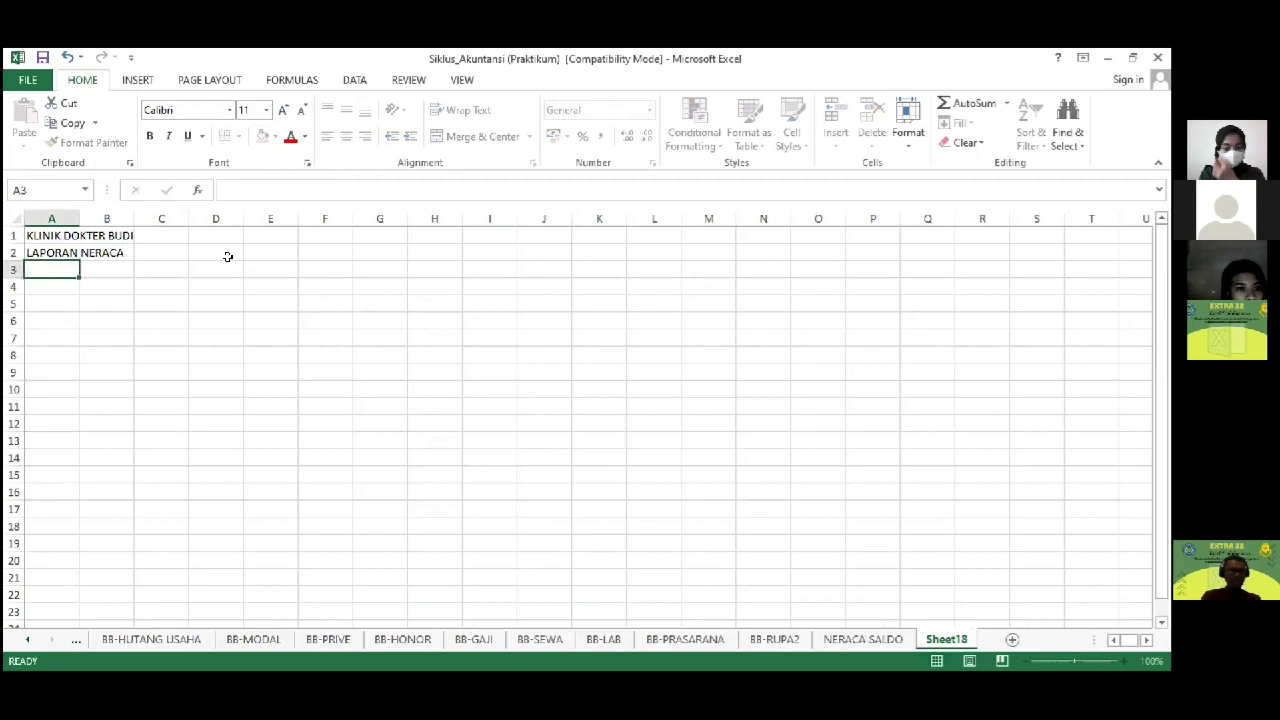
Step: Enter the period line PERIODE 30 JUNI 2016 in A3, under the report titles
text(PERIODE 31)
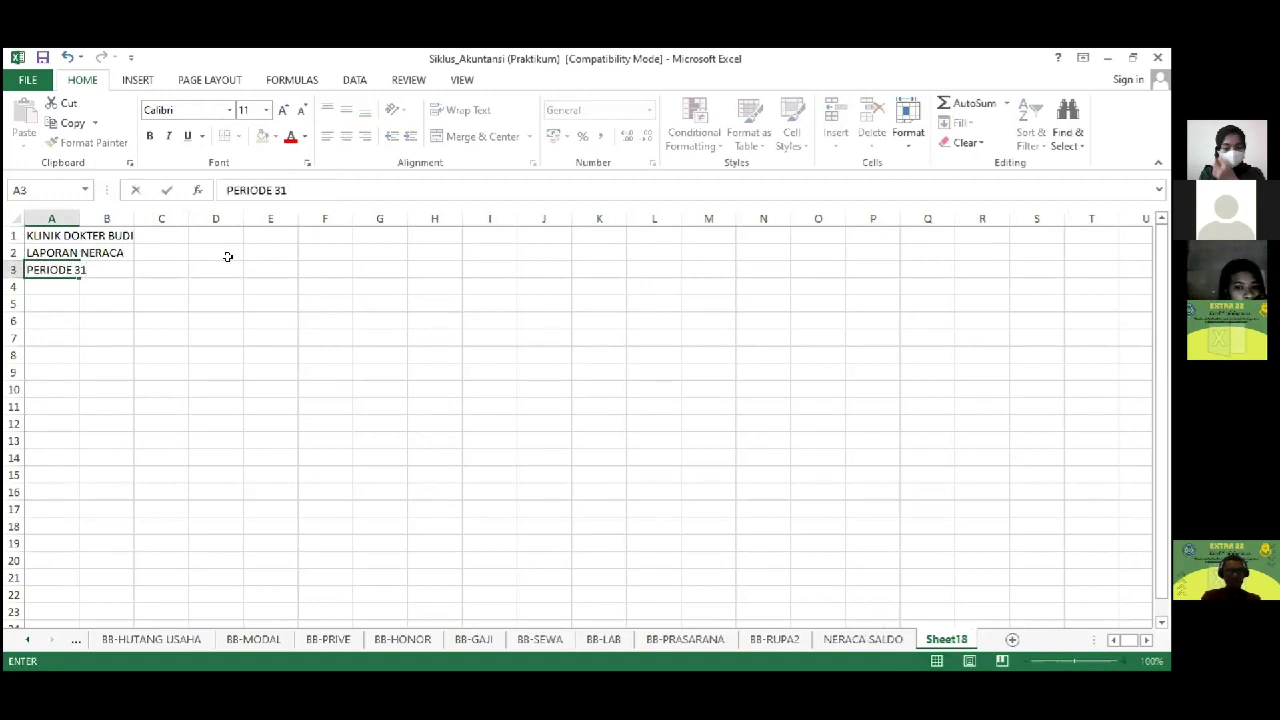
key(BackSpace)
text(0 JUNI 2016)
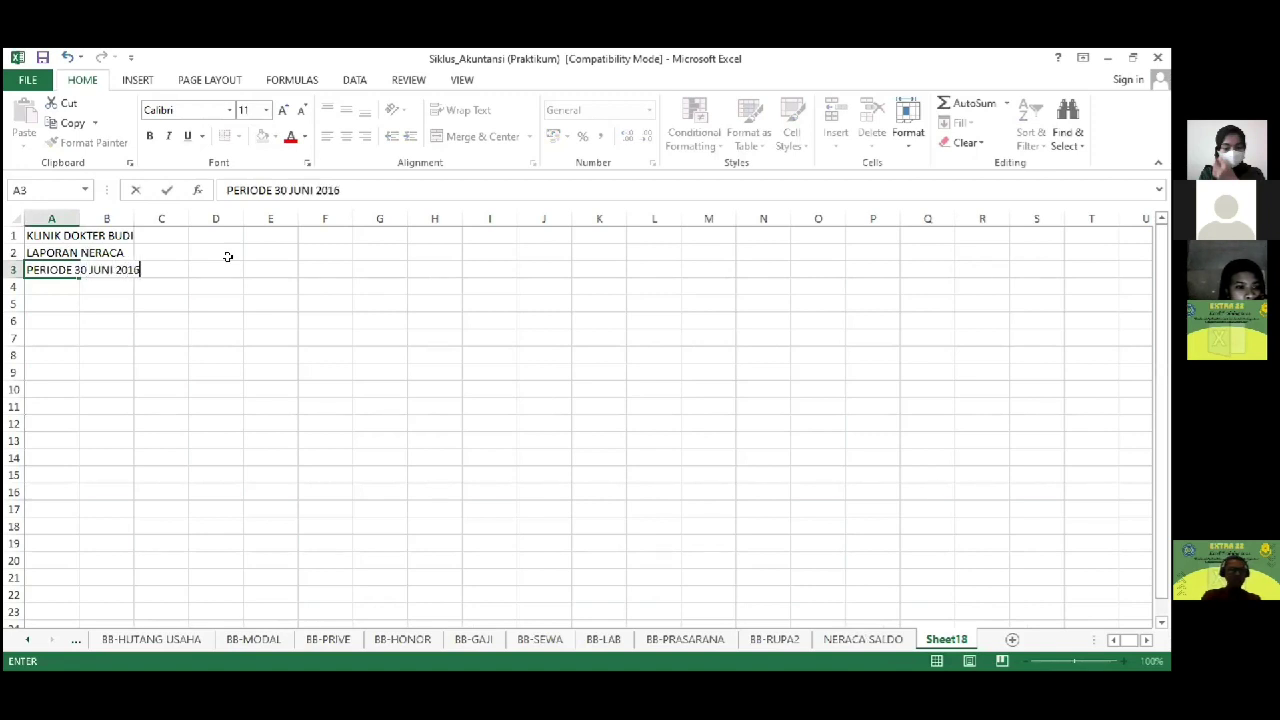
key(Return)
key(Return)
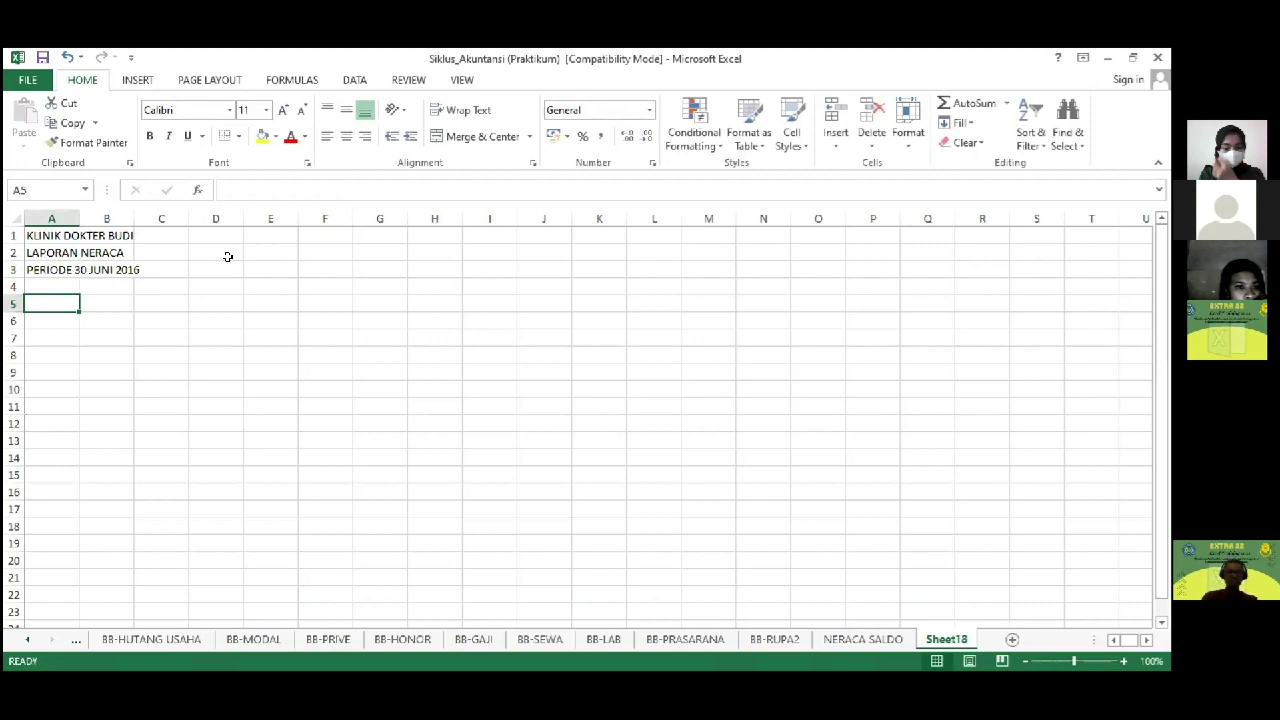
Step: Enter the section heading HARTA in A5 and the indented subheading HARTA LANCAR in B6
text(HARTA)
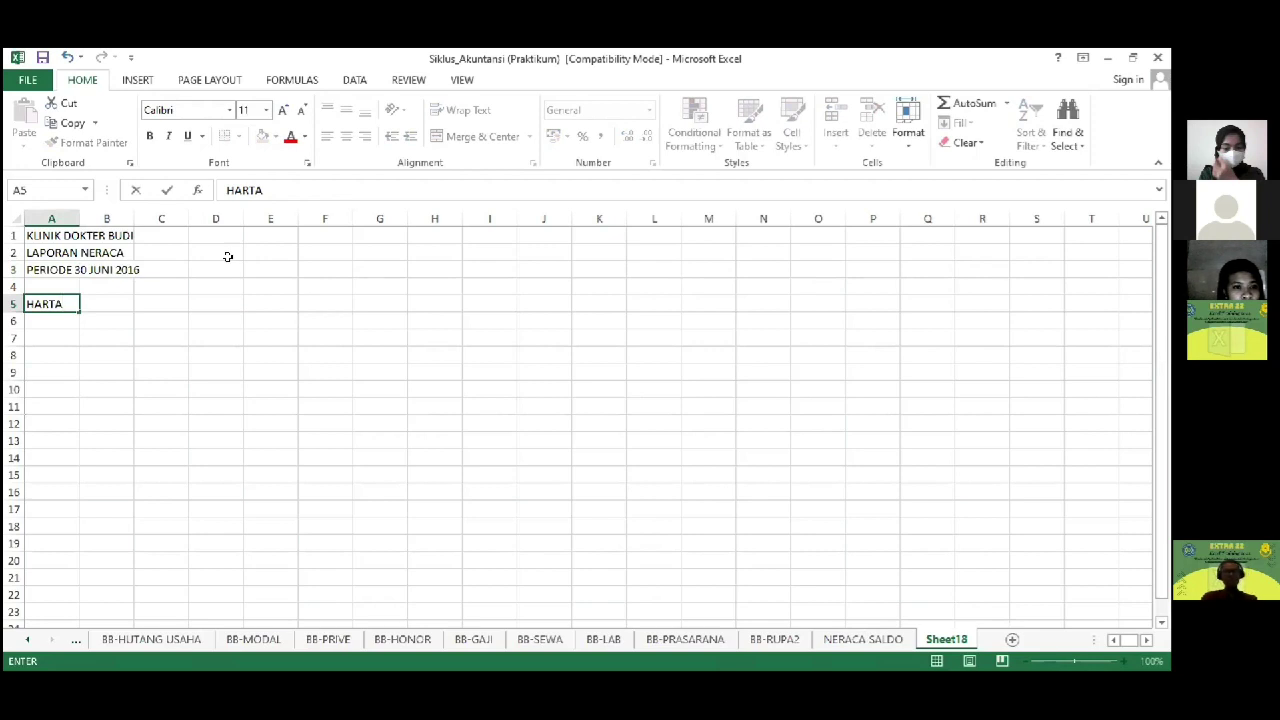
key(Return)
key(Right)
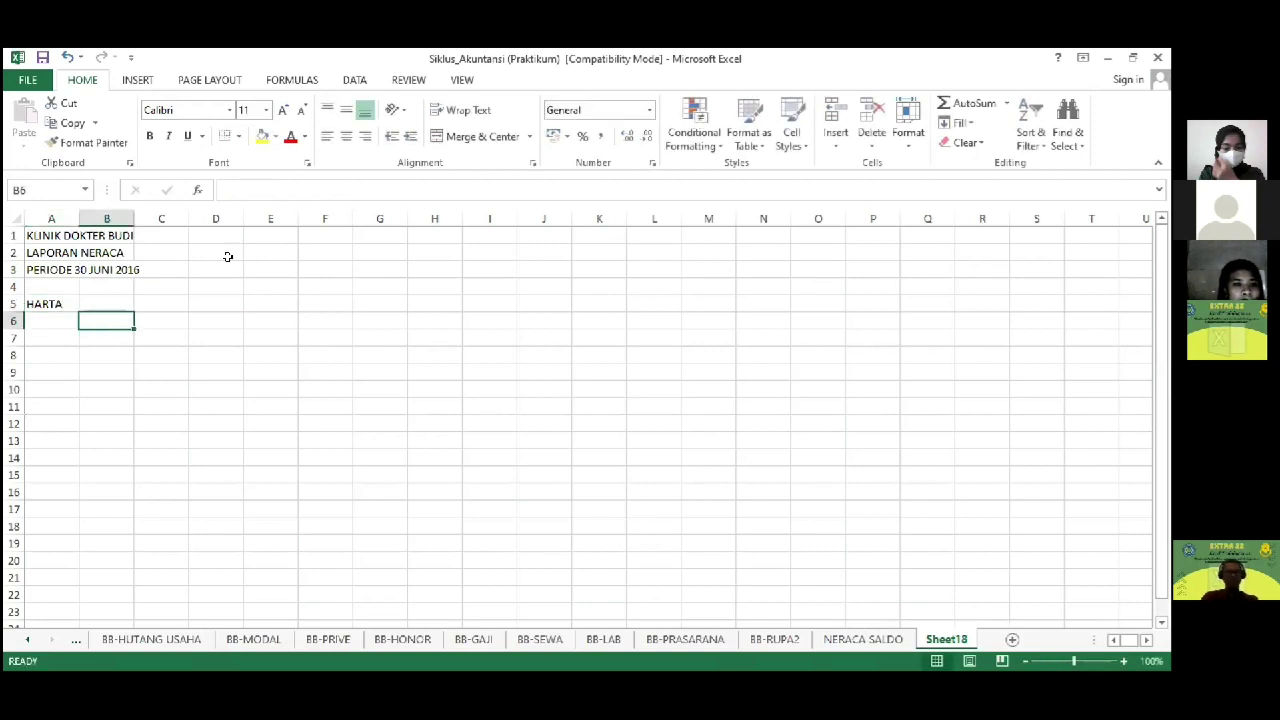
text(HARTA LA)
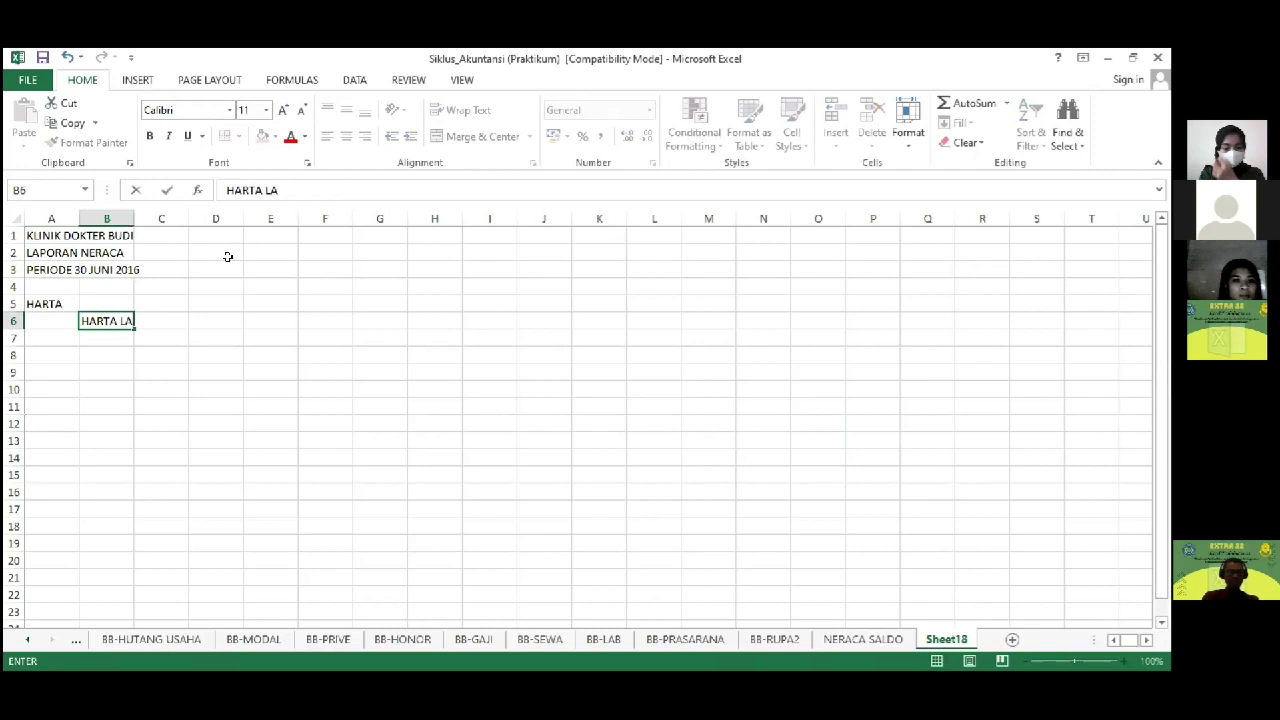
text(NCAR)
key(Return)
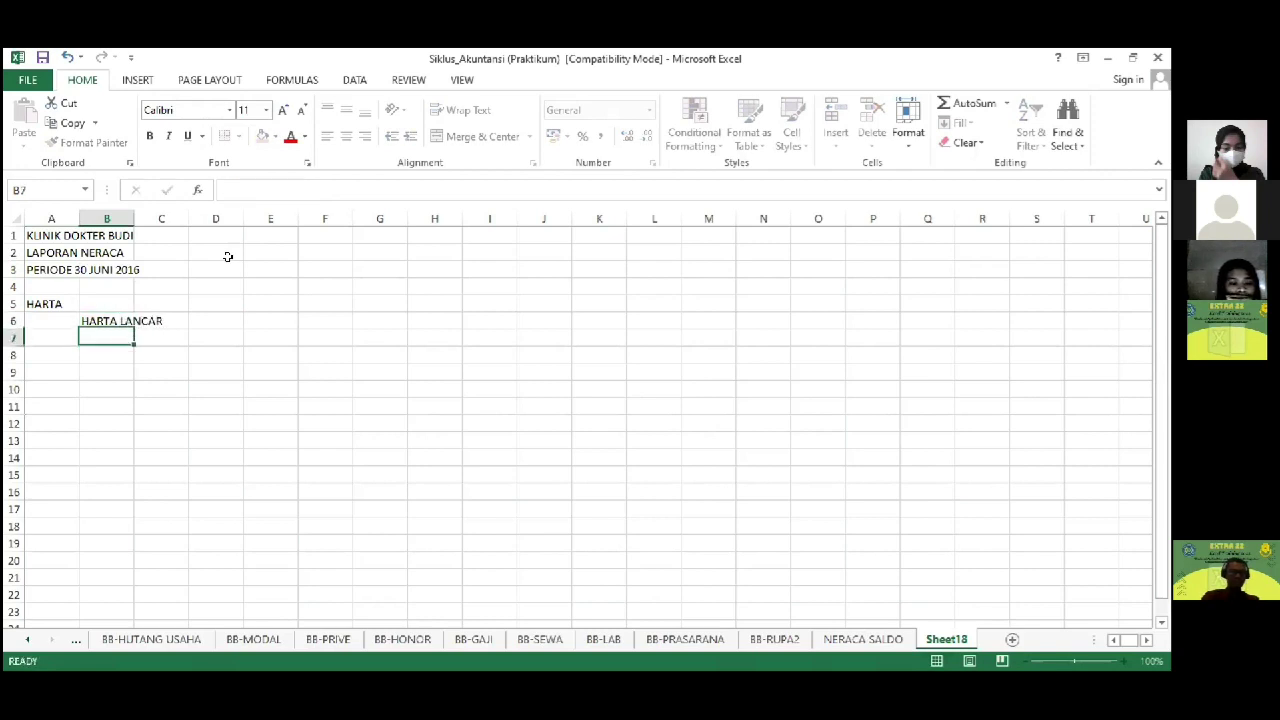
Step: Link C7 and C8 under HARTA LANCAR to the Kas and Piutang Usaha account names on the NERACA SALDO sheet
key(Right)
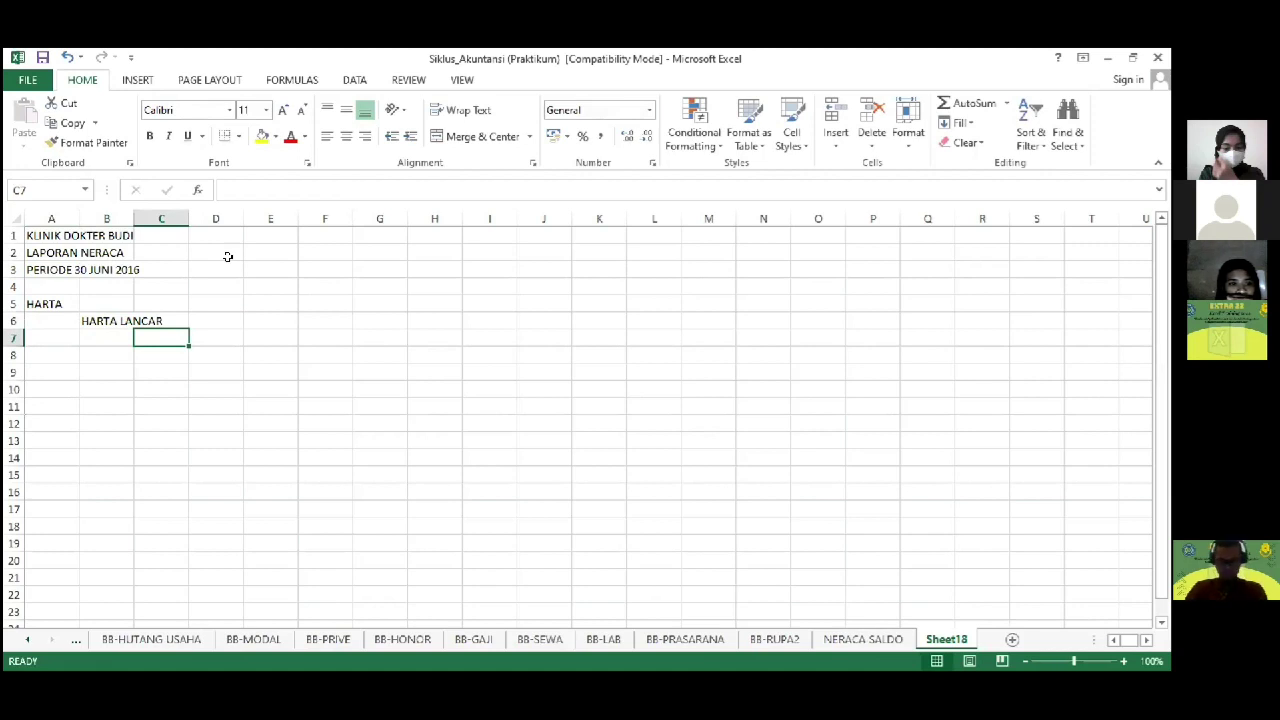
text(=)
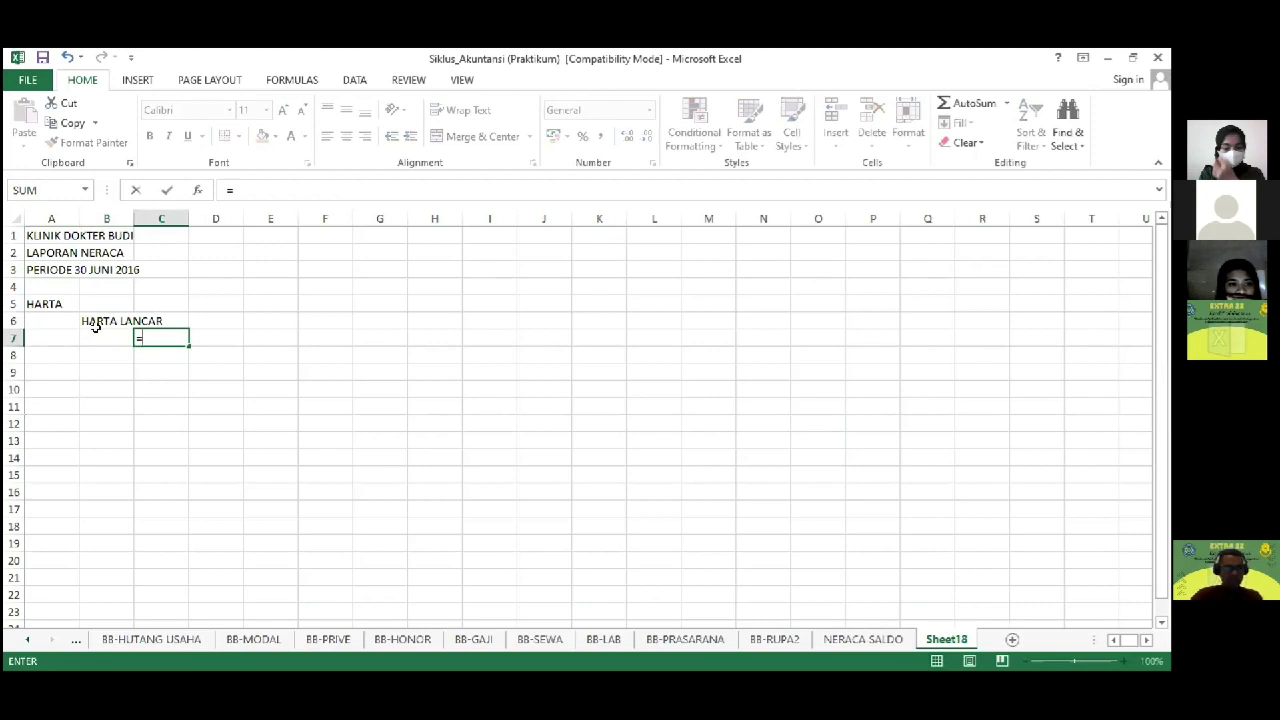
click(863, 638)
click(155, 303)
key(Return)
text(=)
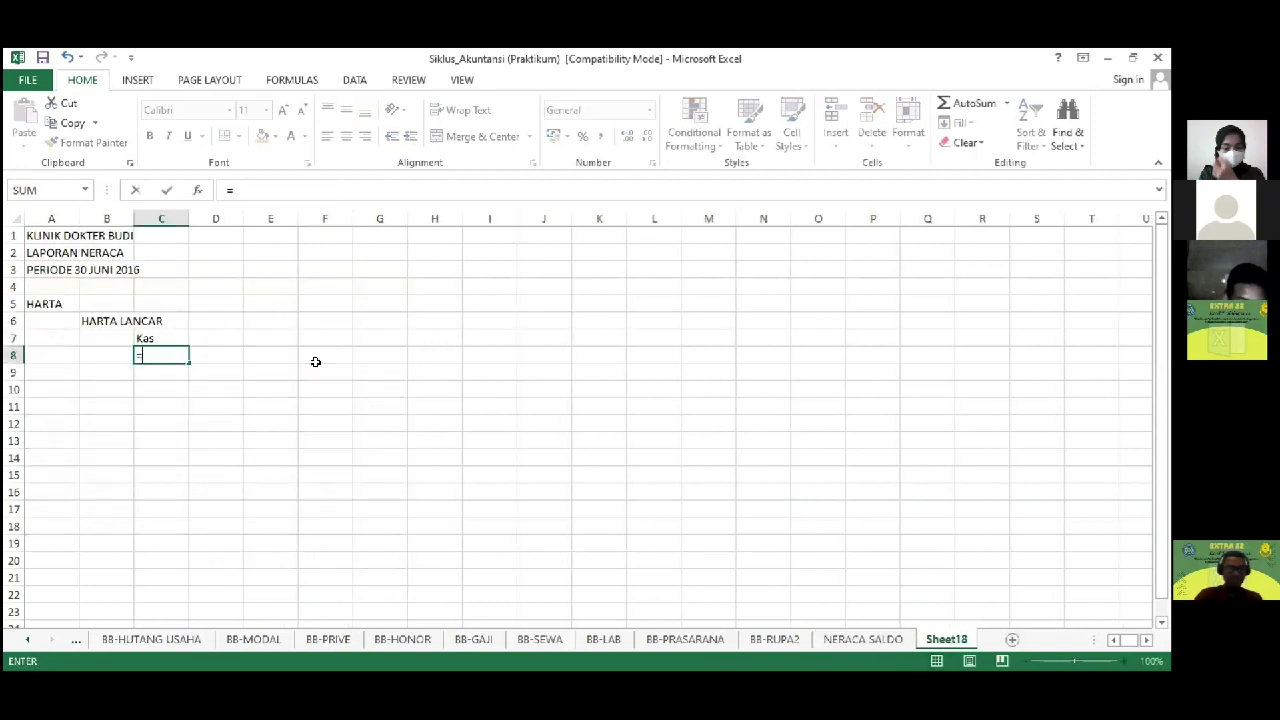
click(850, 640)
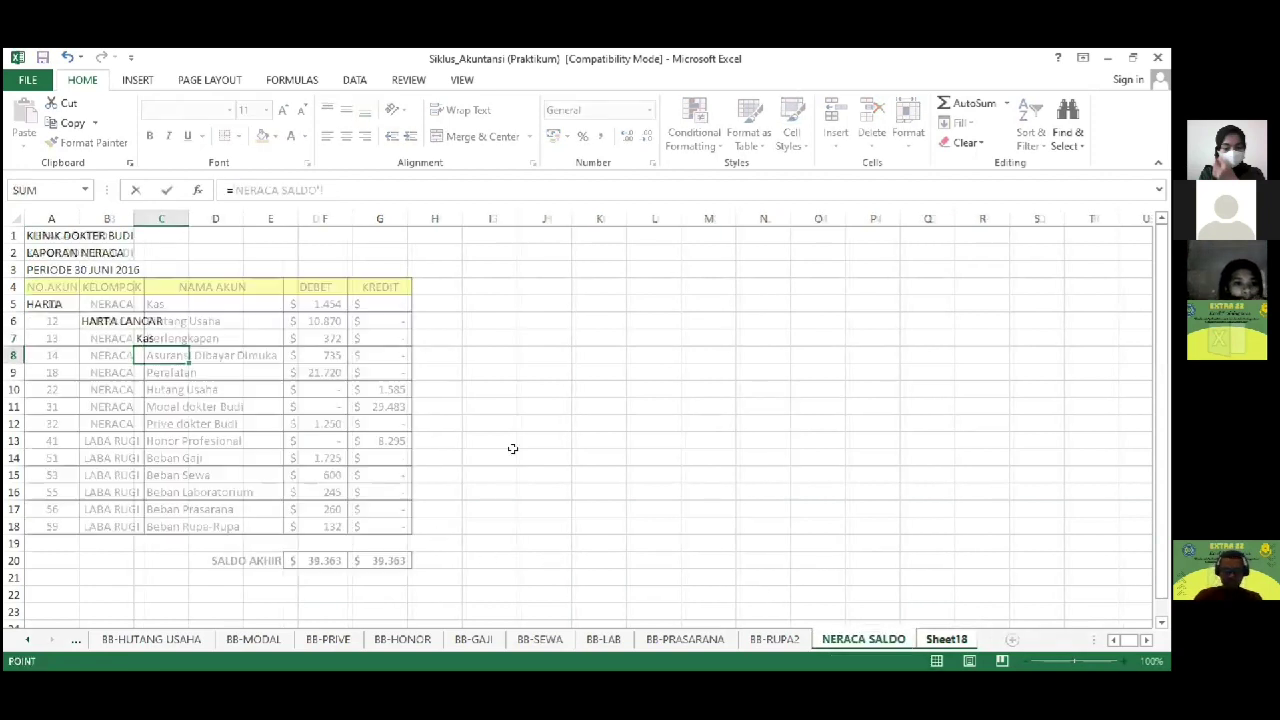
click(197, 321)
key(Return)
Step: Link C9 and C10 to the Perlengkapan and Asuransi Dibayar Dimuka names in NERACA SALDO cells C7 and C8
text(=)
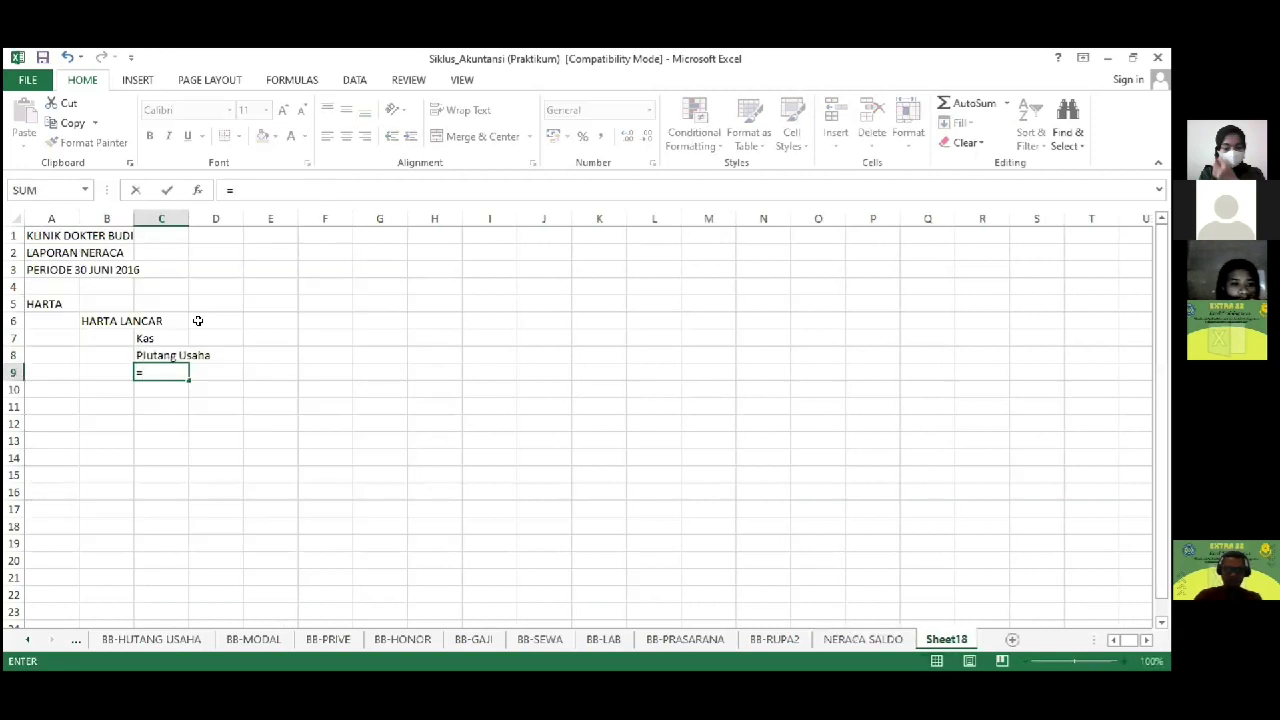
click(880, 638)
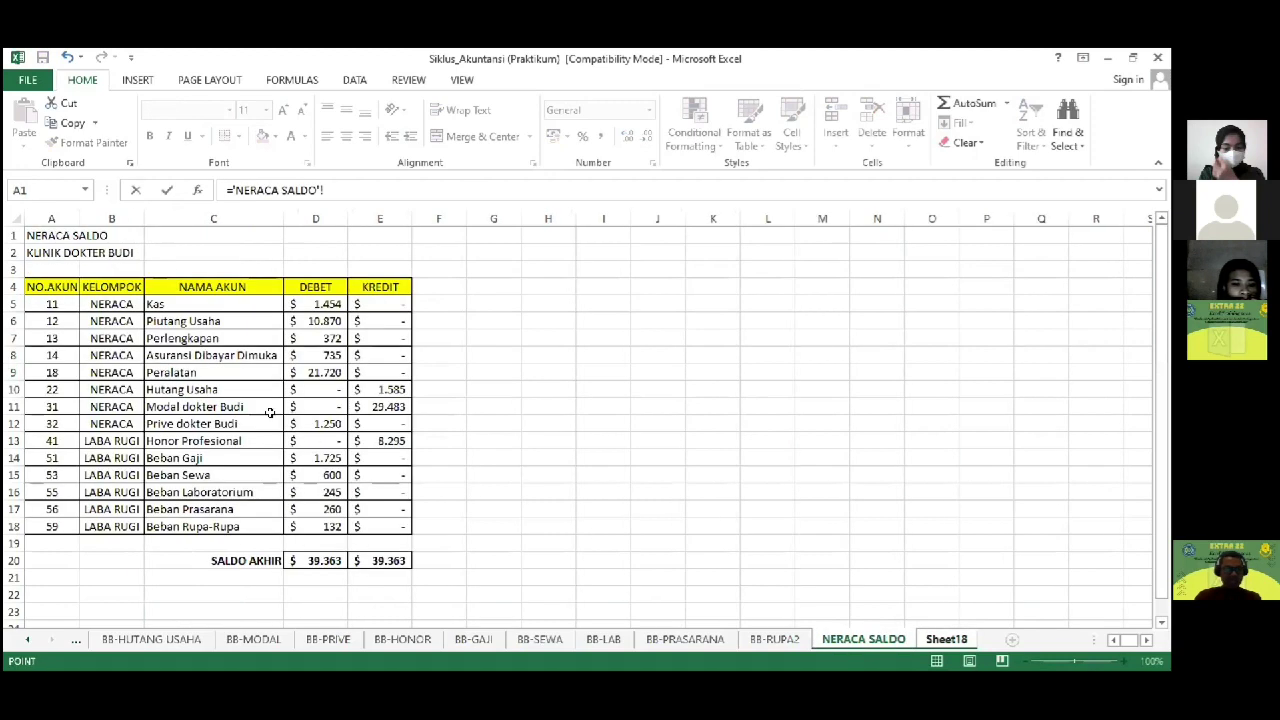
click(232, 339)
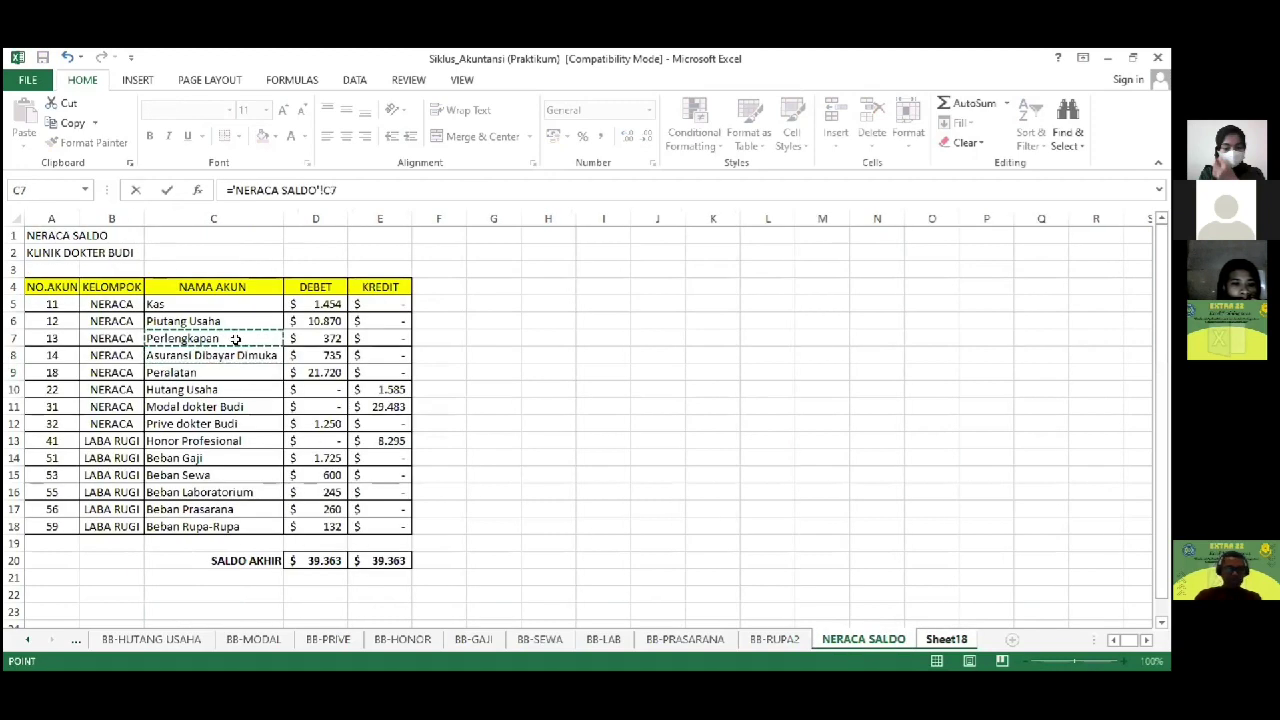
key(Return)
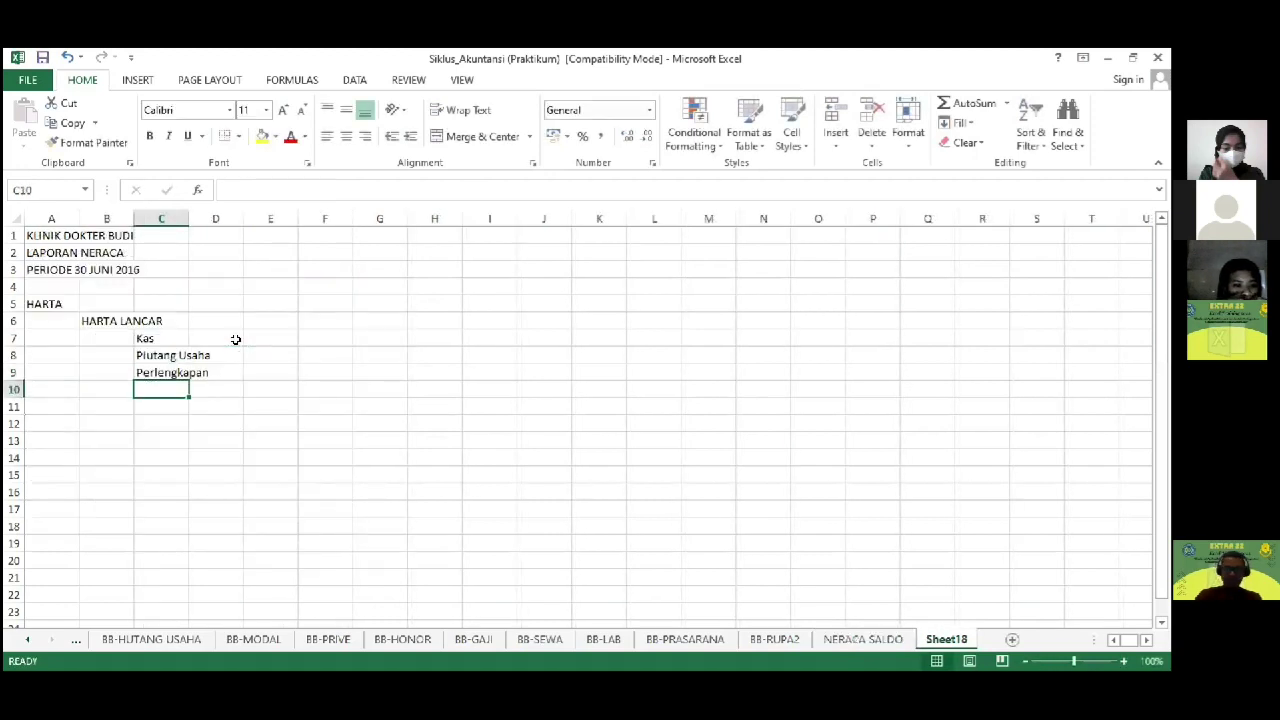
text(=)
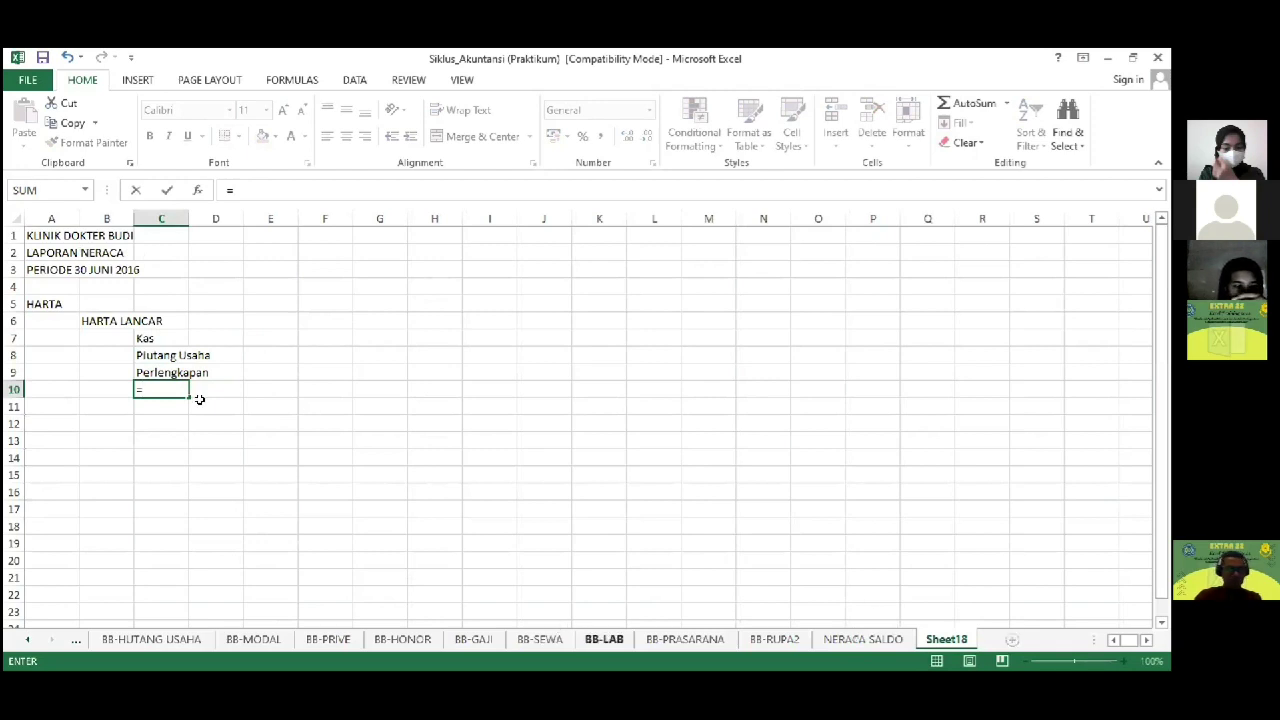
key(ctrl+Page_Up)
click(187, 353)
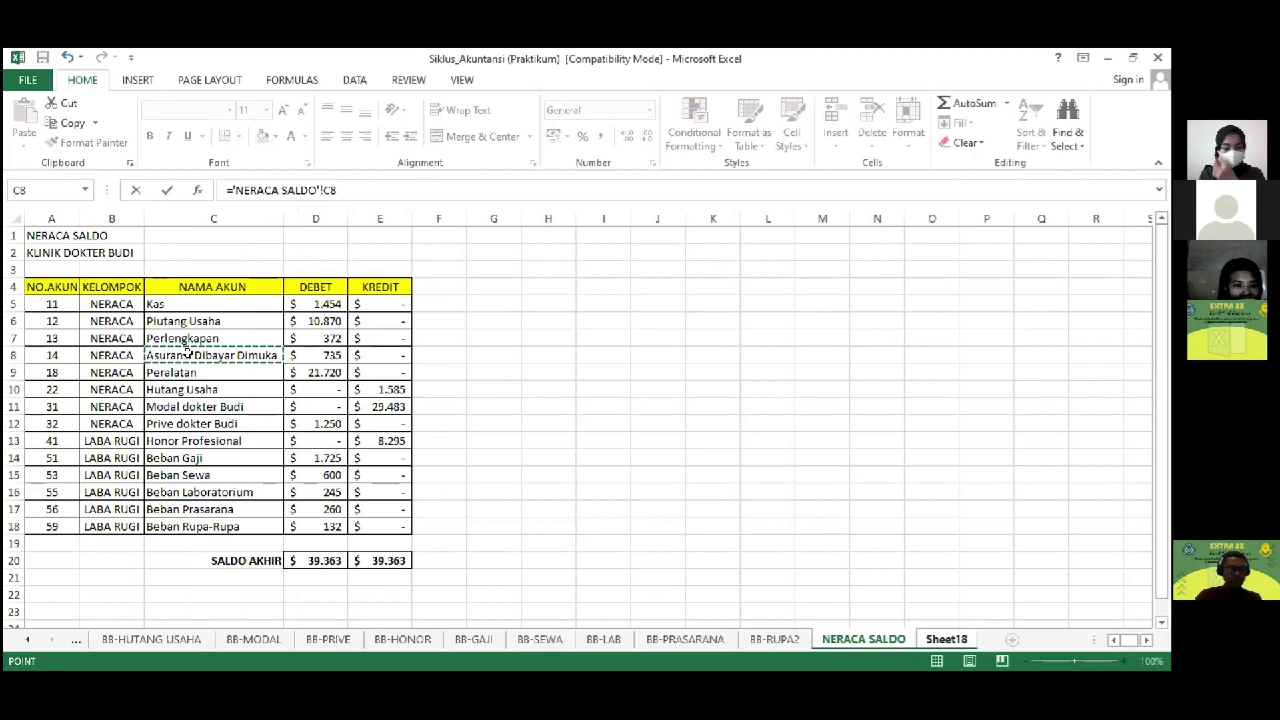
key(Return)
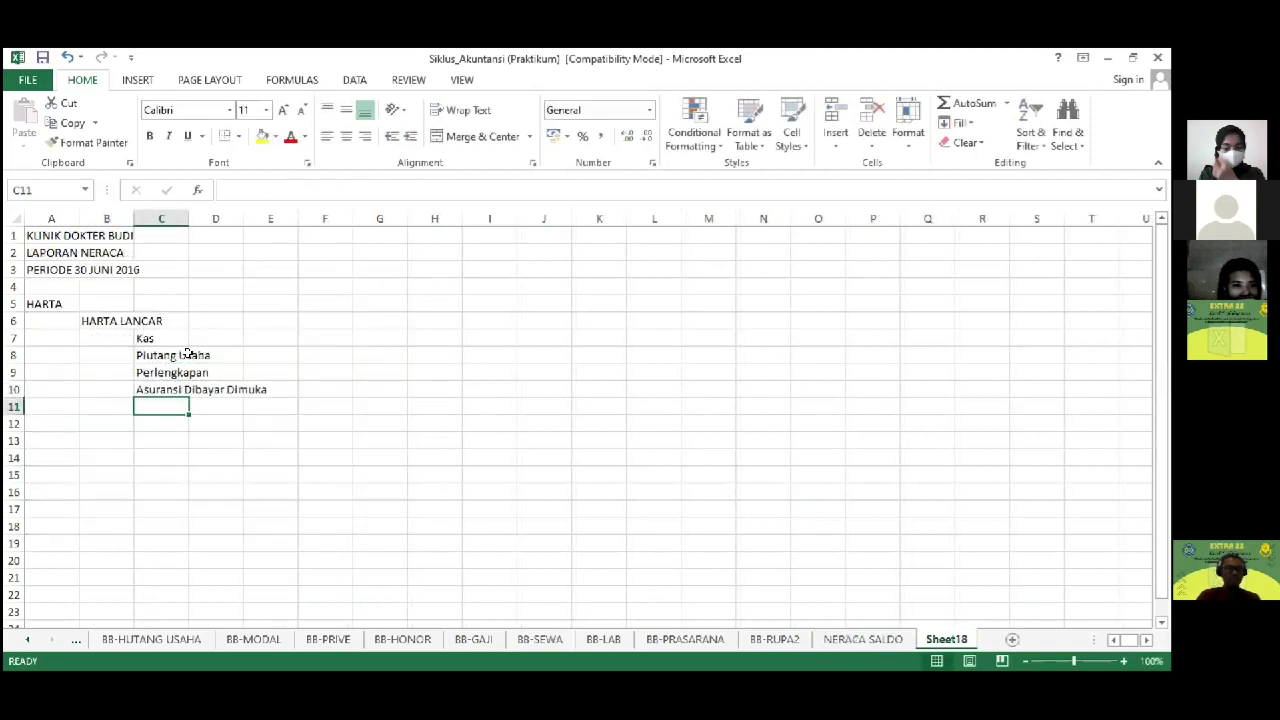
key(Left)
key(Left)
key(Right)
key(Up)
key(Up)
key(Up)
key(Left)
key(Right)
key(Left)
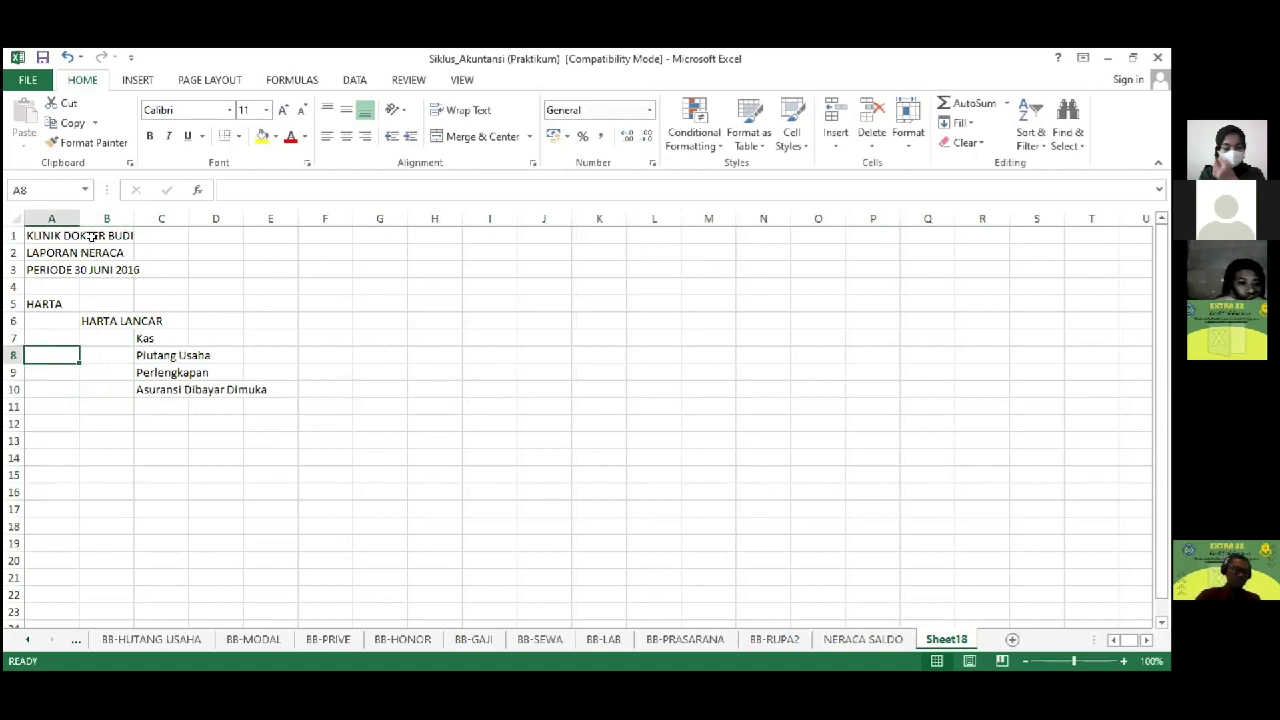
Step: Narrow column A of the balance sheet report to a small indent for the HARTA LANCAR subheading
drag(76, 218, 38, 219)
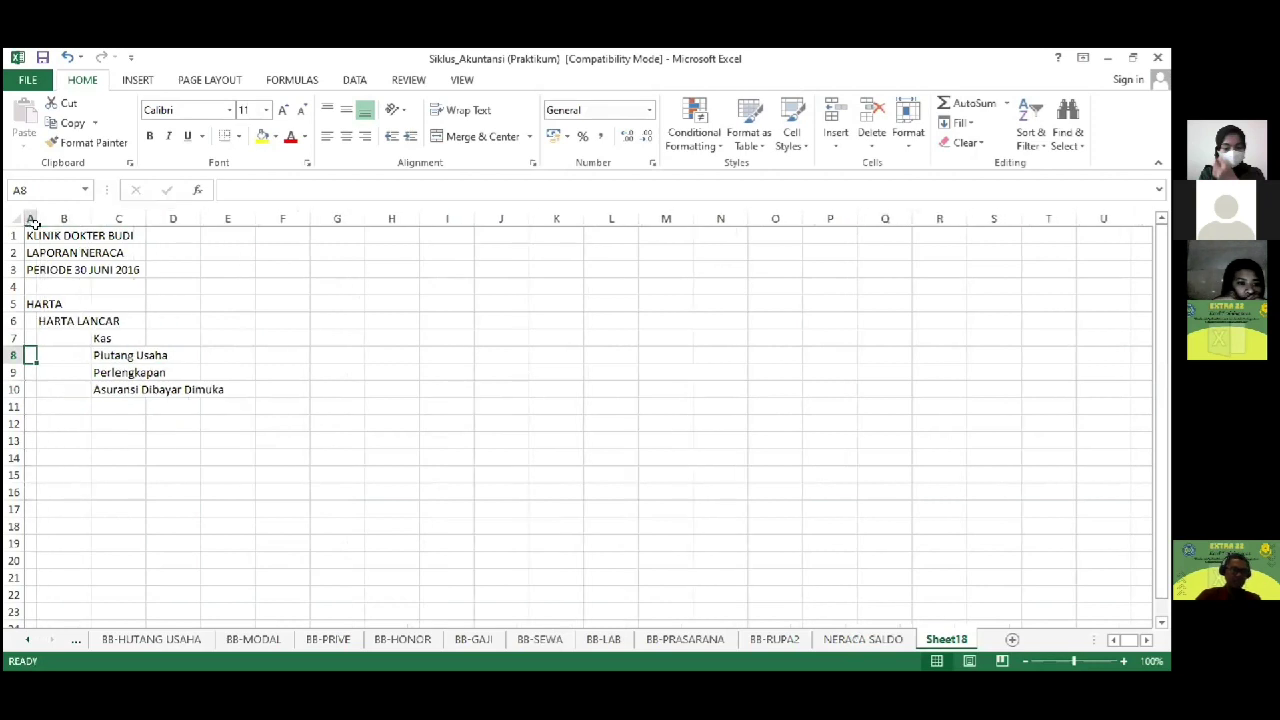
Step: Narrow column B to a small indent and widen column C to give the account names more room
drag(90, 213, 46, 218)
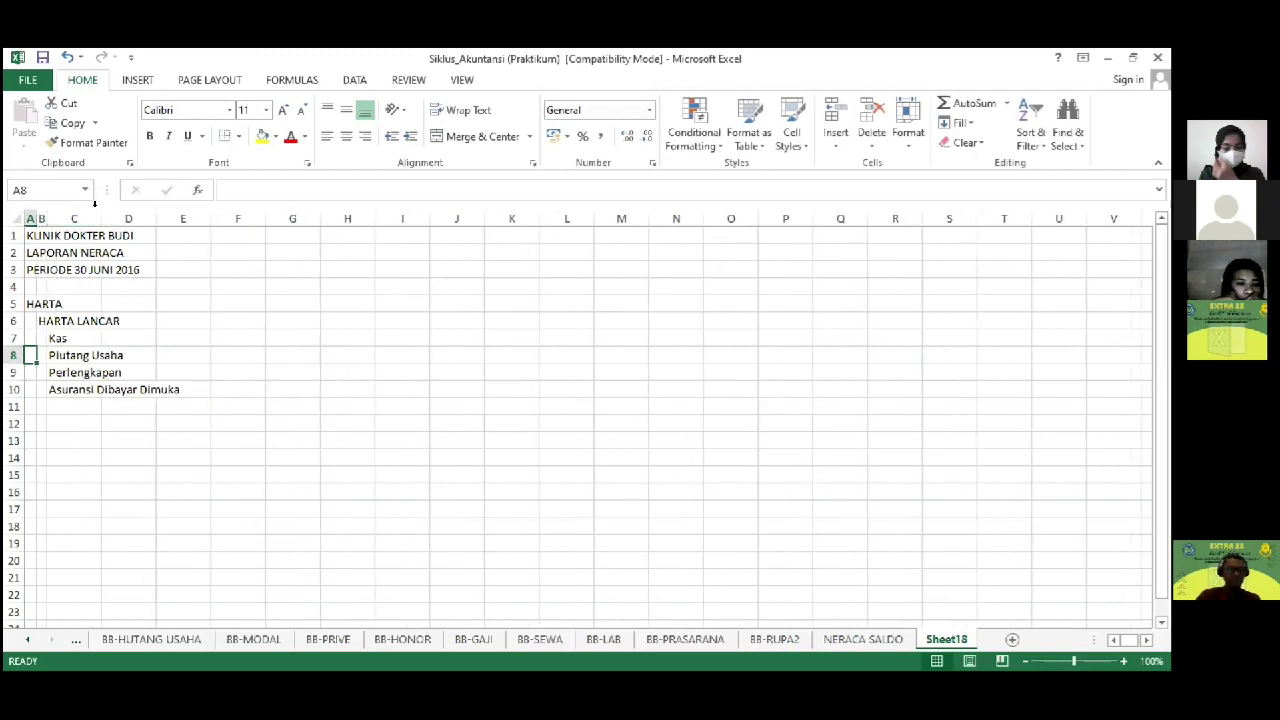
double_click(101, 218)
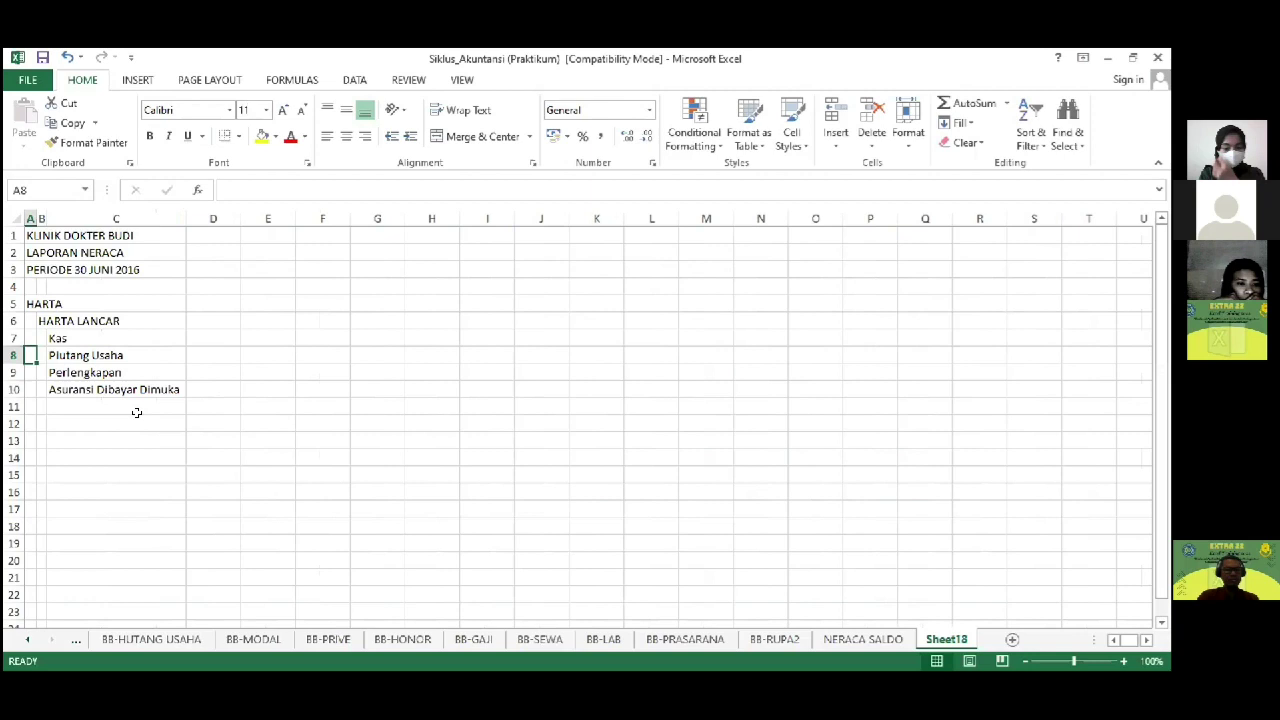
Step: Link E7 in the Kas row to the Kas debit balance in NERACA SALDO cell D5
click(271, 334)
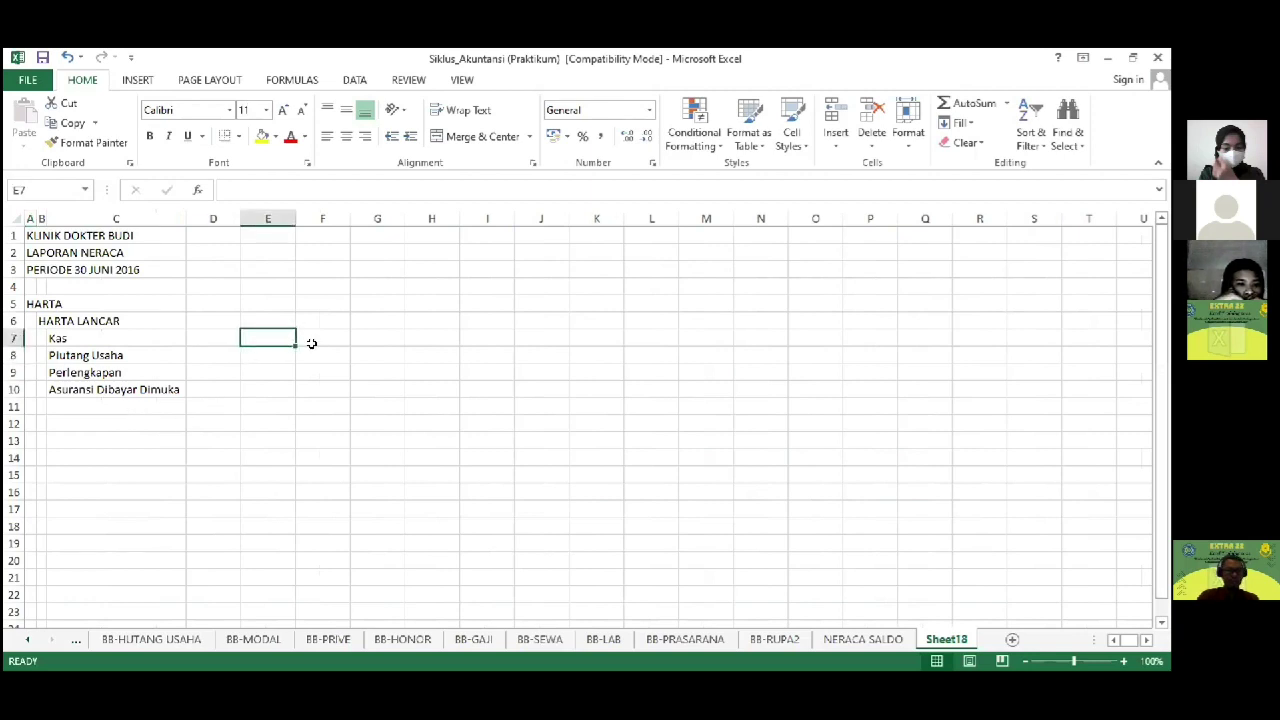
text(=)
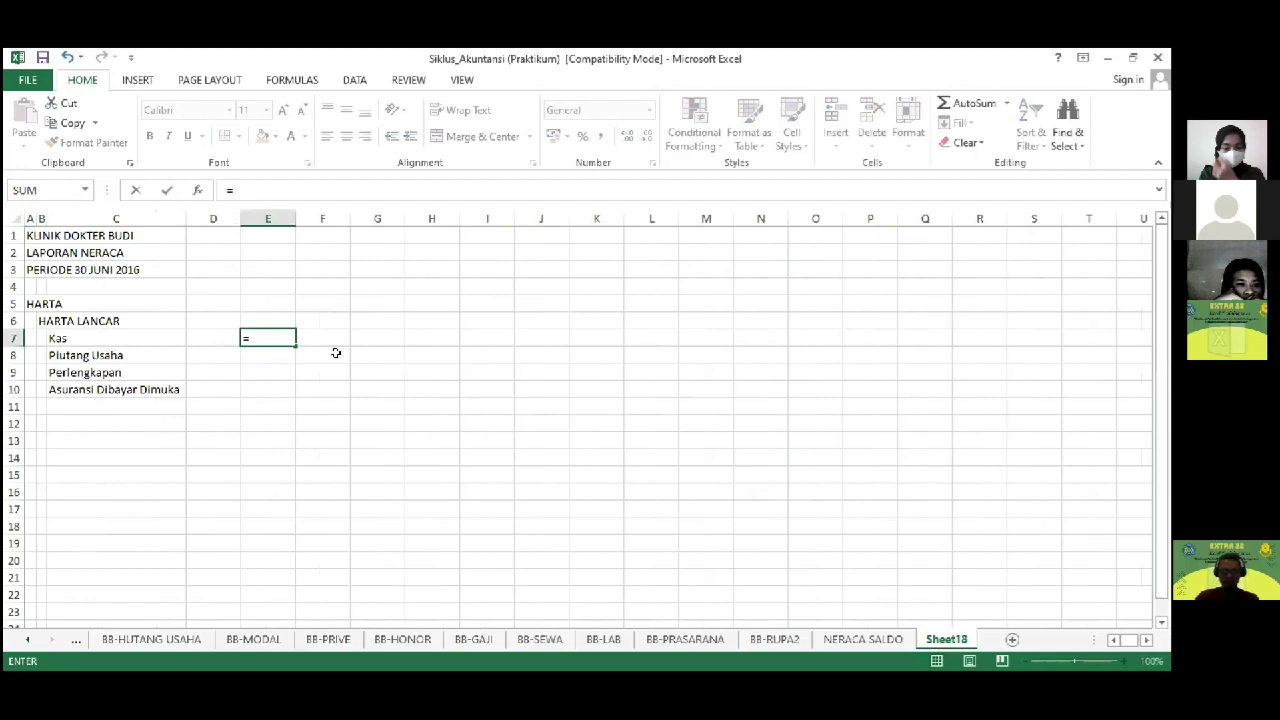
click(830, 632)
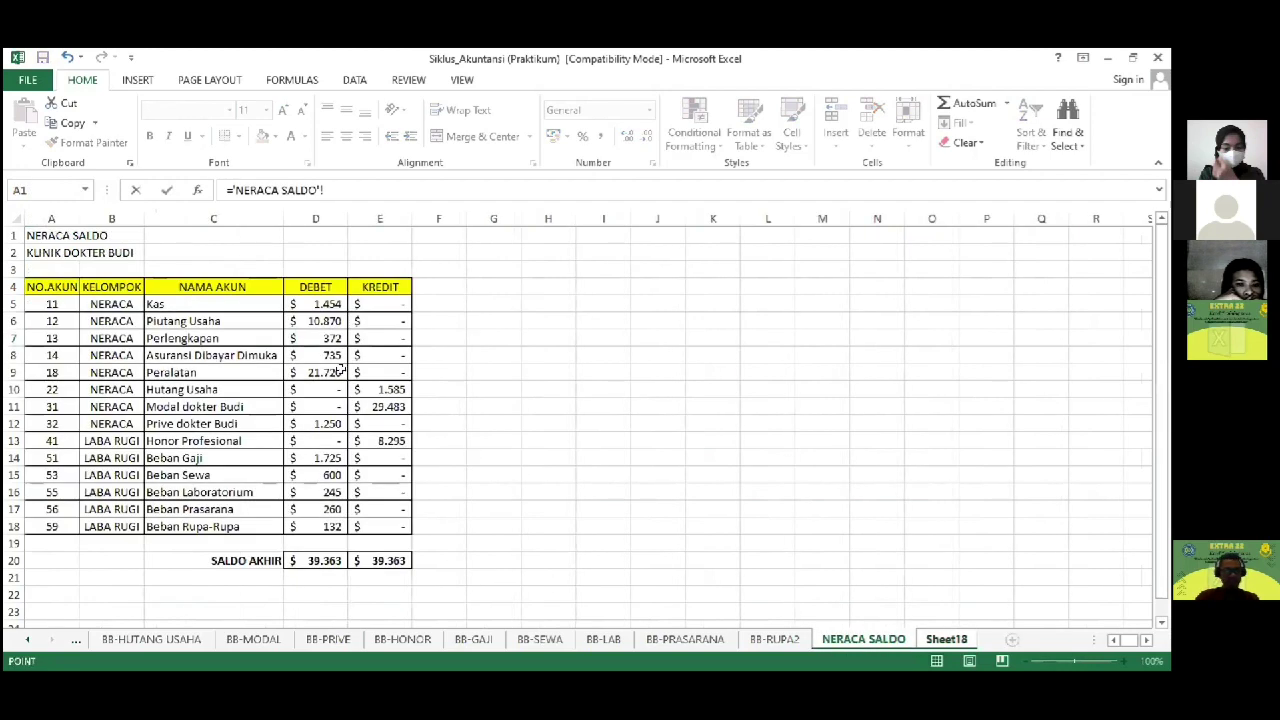
click(323, 305)
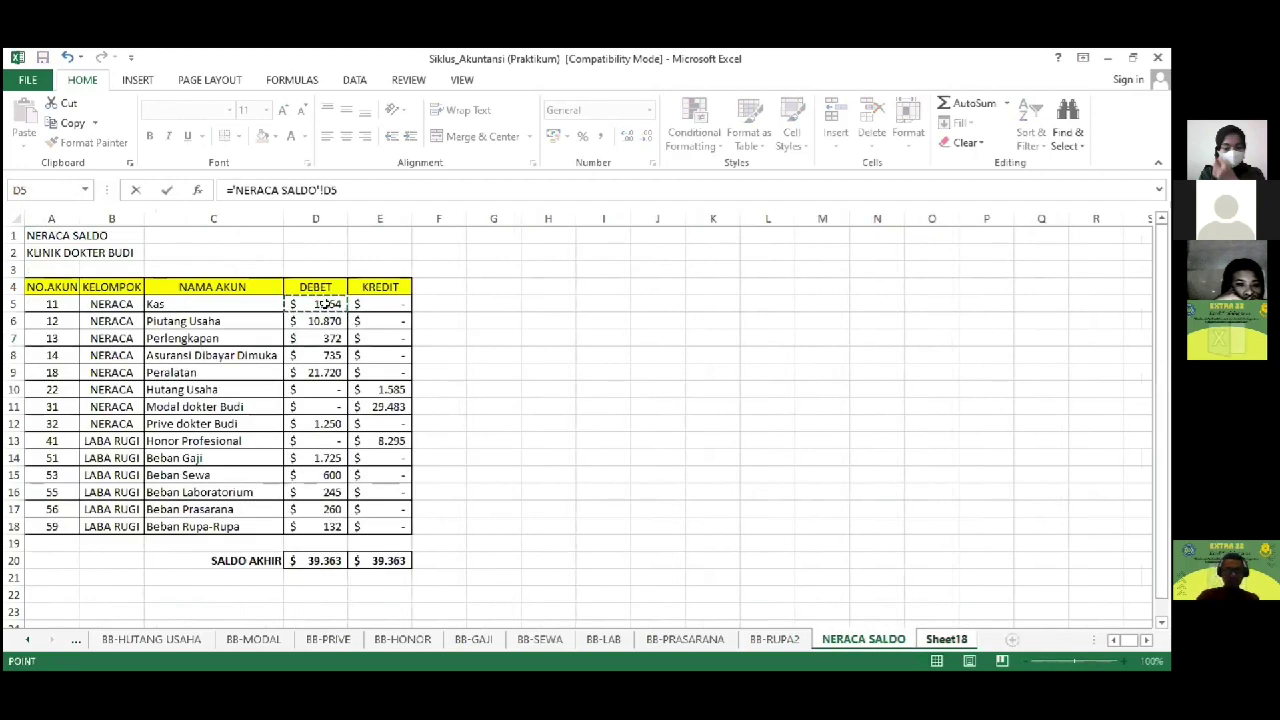
key(Return)
key(Up)
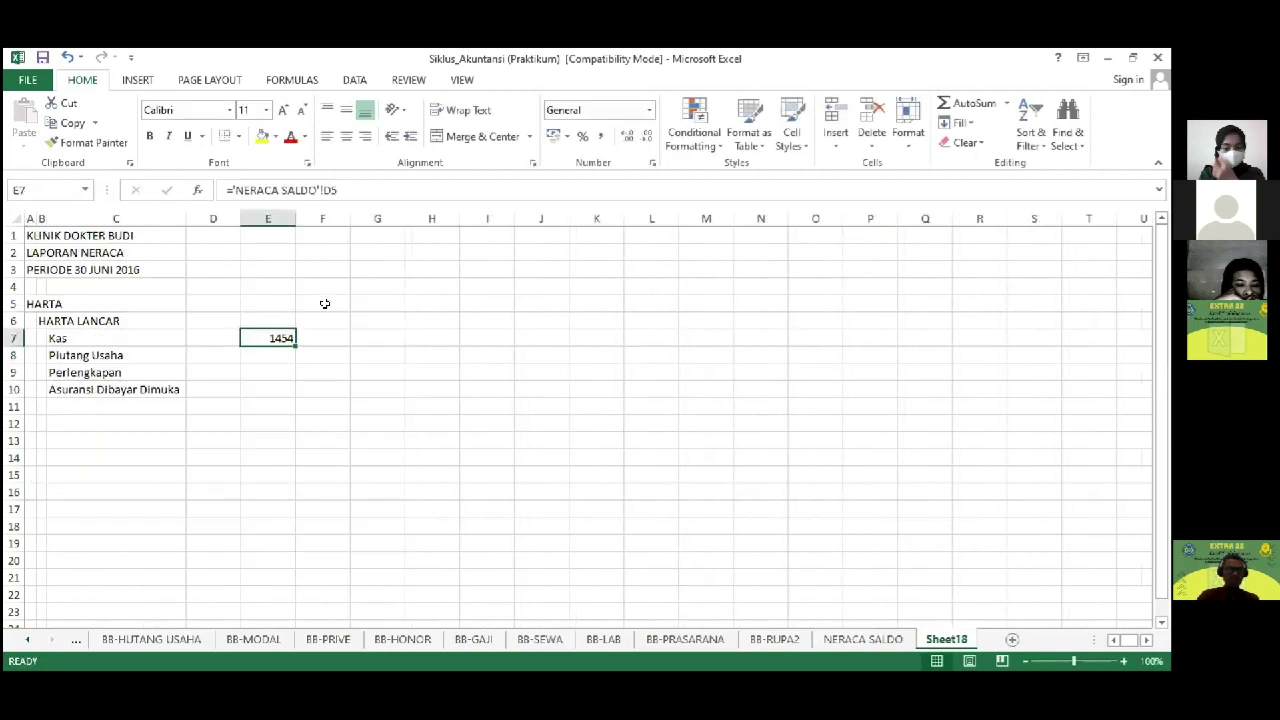
Step: Select the amount range E7:G26 on the balance sheet report
key(shift+Down)
key(shift+Down)
key(shift+Down)
key(shift+Down)
key(shift+Down)
key(shift+Down)
key(shift+Down)
key(shift+Down)
key(shift+Down)
key(shift+Down)
key(shift+Down)
key(shift+Down)
key(shift+Down)
key(shift+Down)
key(shift+Down)
key(shift+Down)
key(shift+Down)
key(shift+Down)
key(shift+Down)
key(shift+Right)
key(shift+Right)
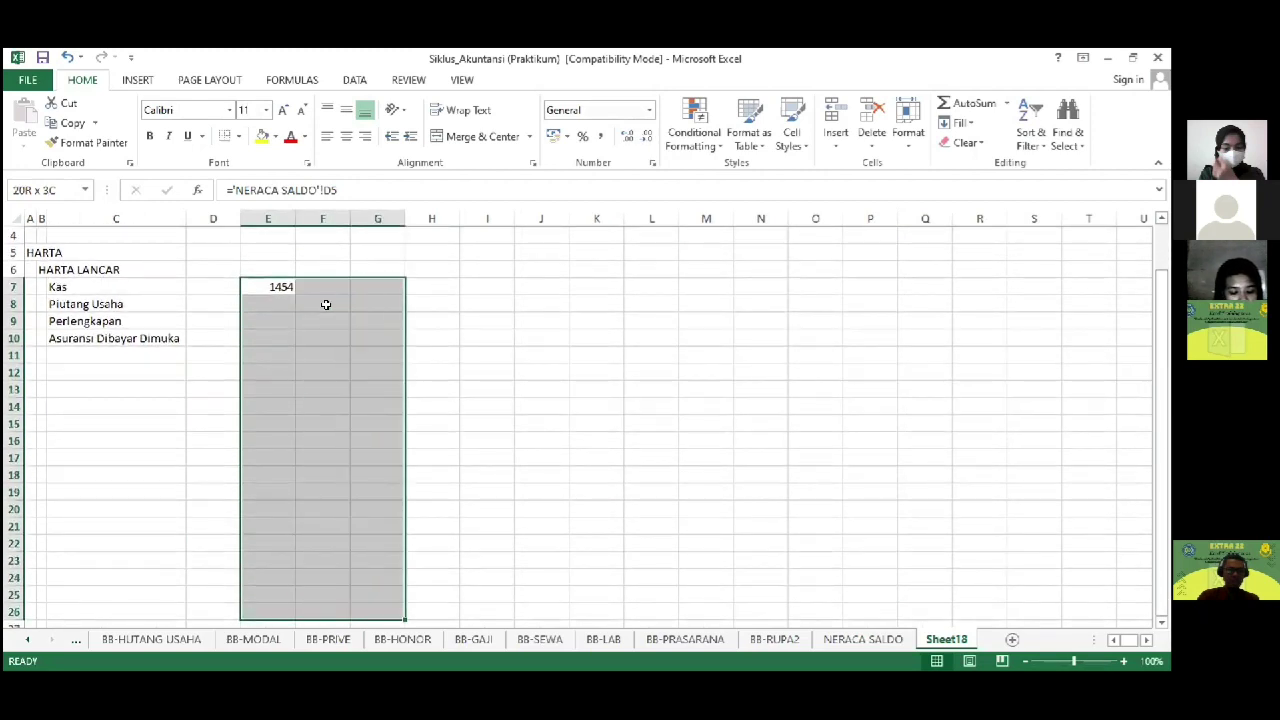
key(shift+Right)
key(shift+Right)
key(shift+Right)
key(shift+Right)
key(shift+Right)
key(shift+Right)
key(shift+Right)
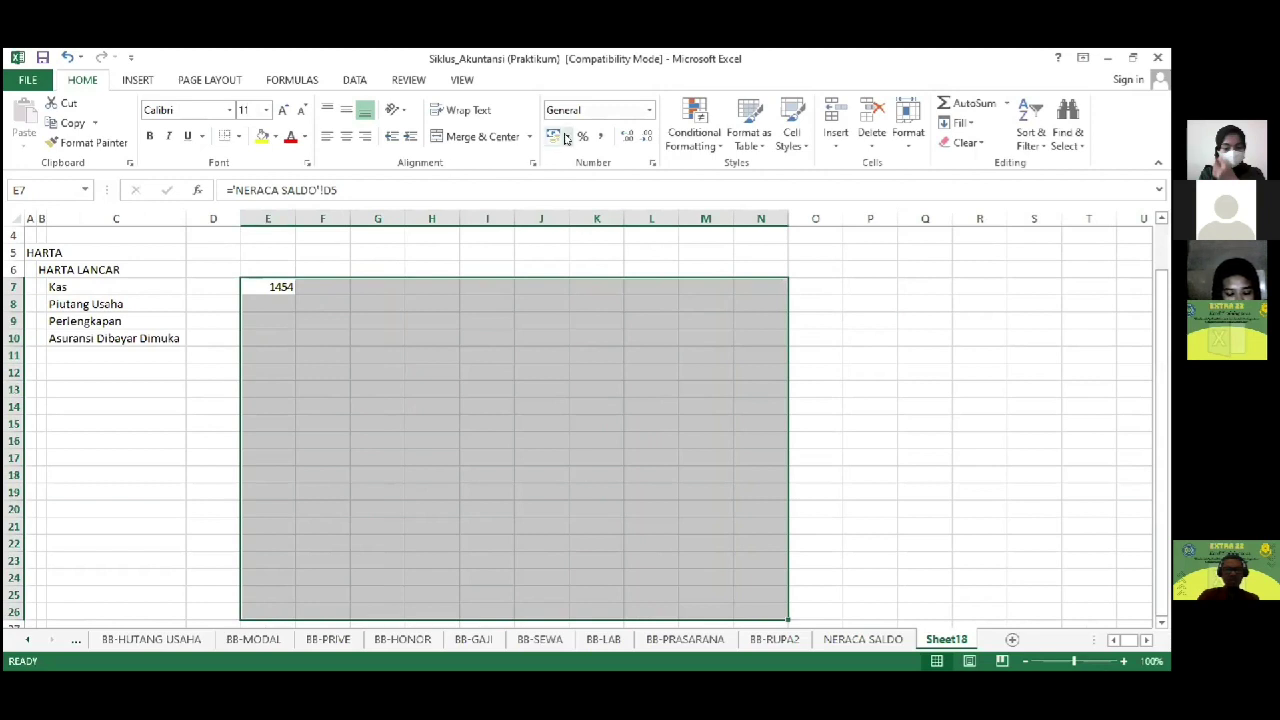
drag(271, 286, 283, 323)
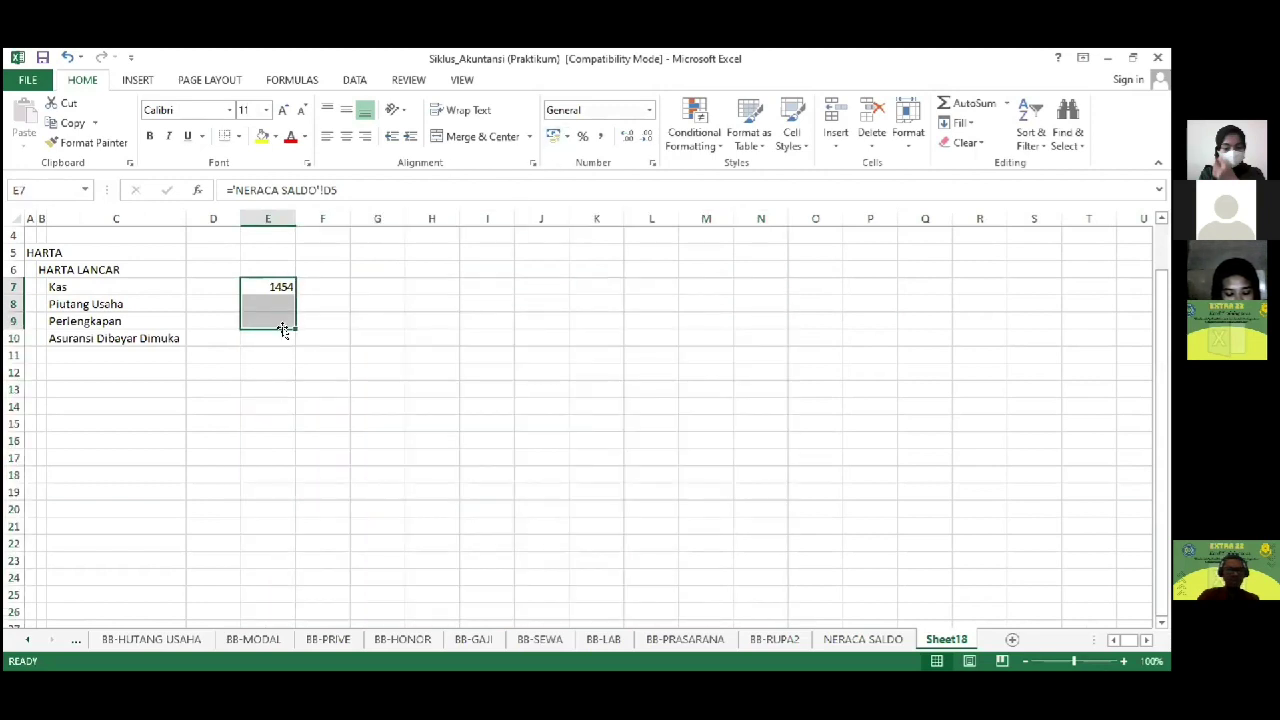
Step: Link the Piutang Usaha amount in E8 to its debit balance in cell D6 of the NERACA SALDO sheet
click(268, 303)
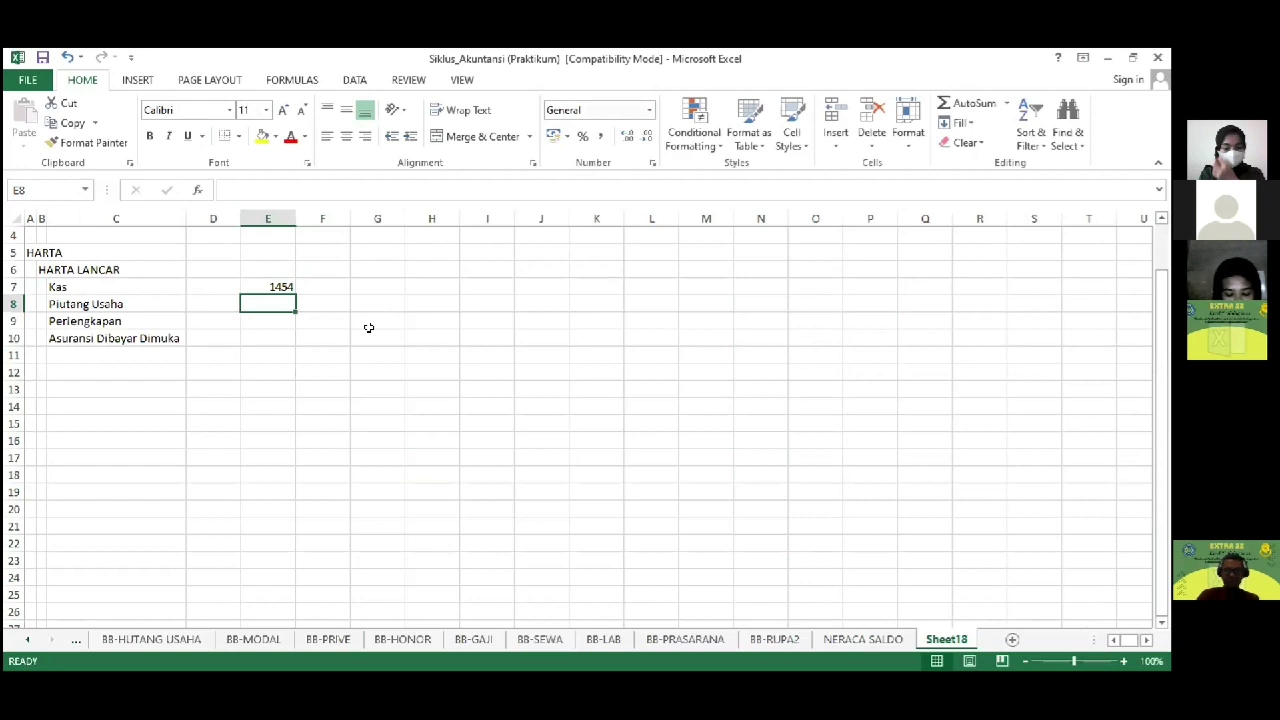
text(=)
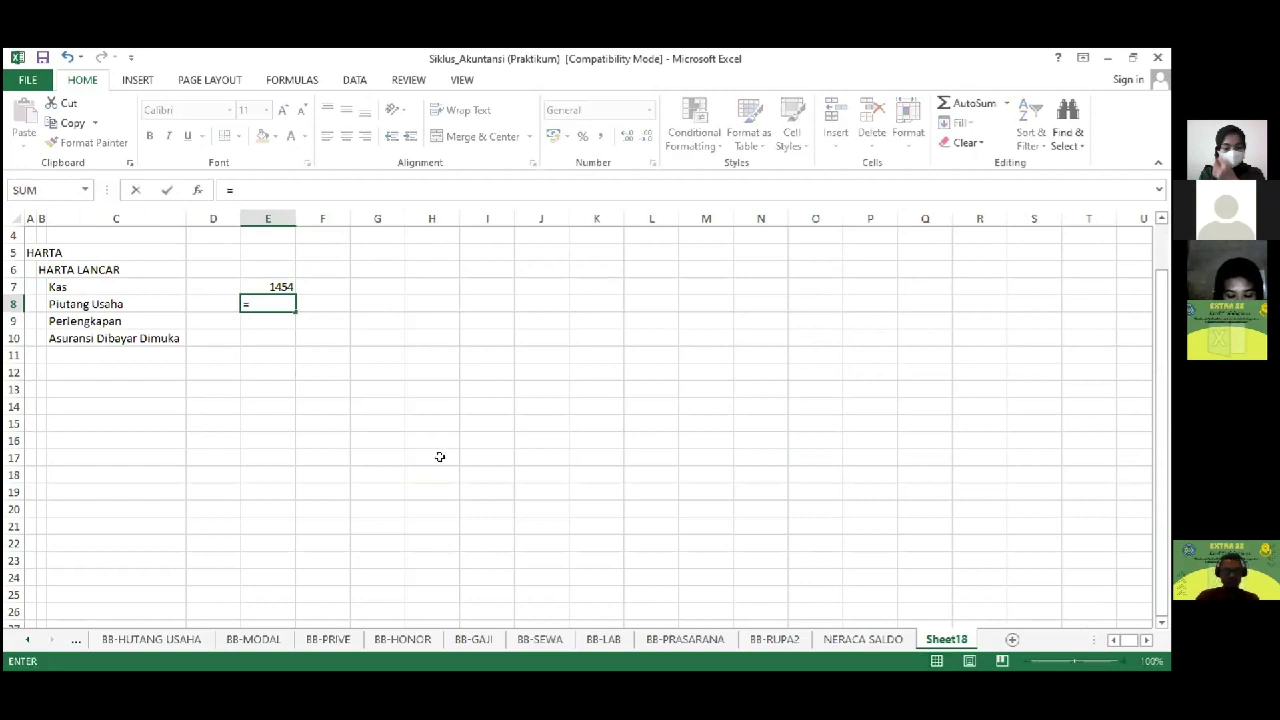
click(863, 639)
click(335, 318)
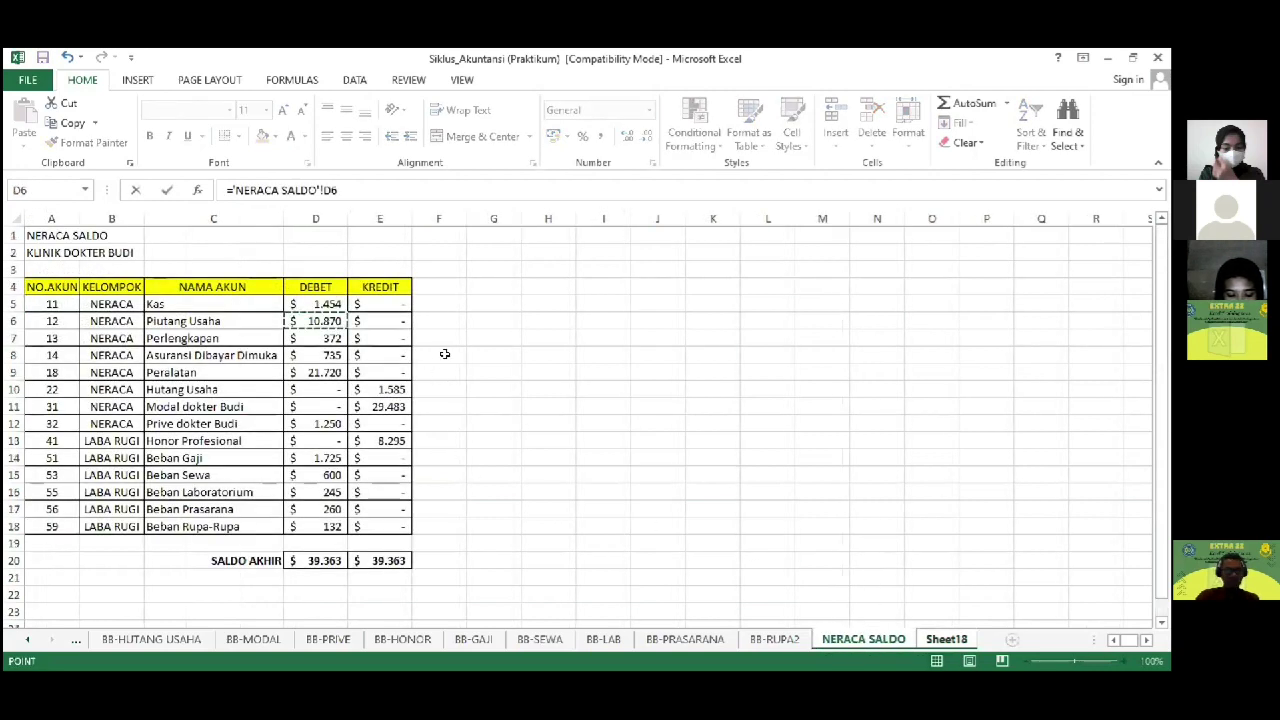
key(Return)
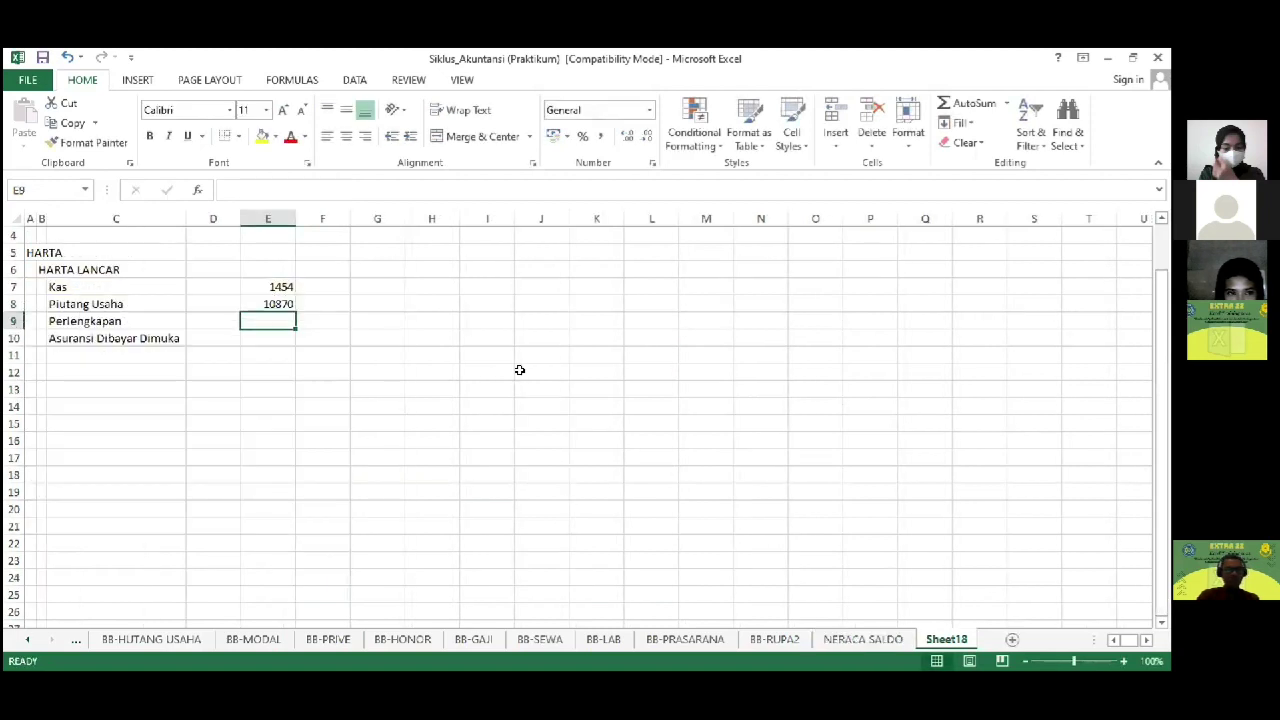
Step: Link the Perlengkapan amount in E9 and the Asuransi Dibayar Dimuka amount in E10 to NERACA SALDO cells D7 and D8
text(=)
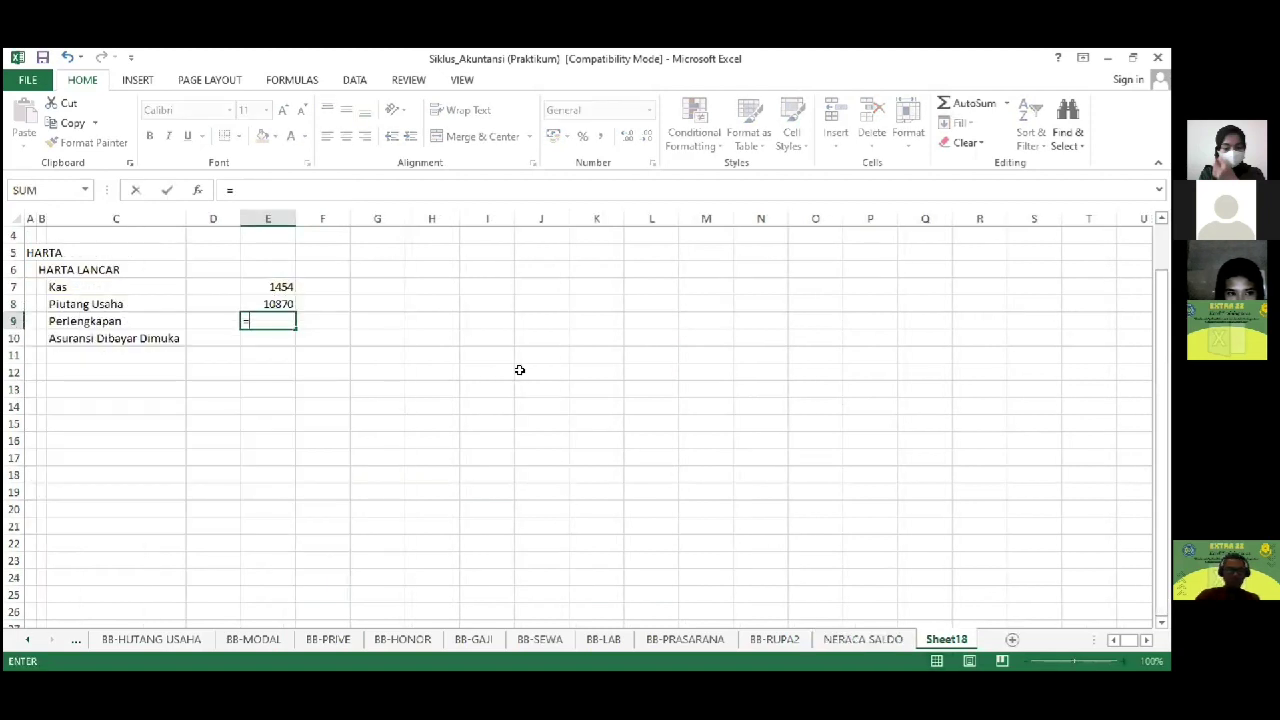
click(860, 639)
click(325, 340)
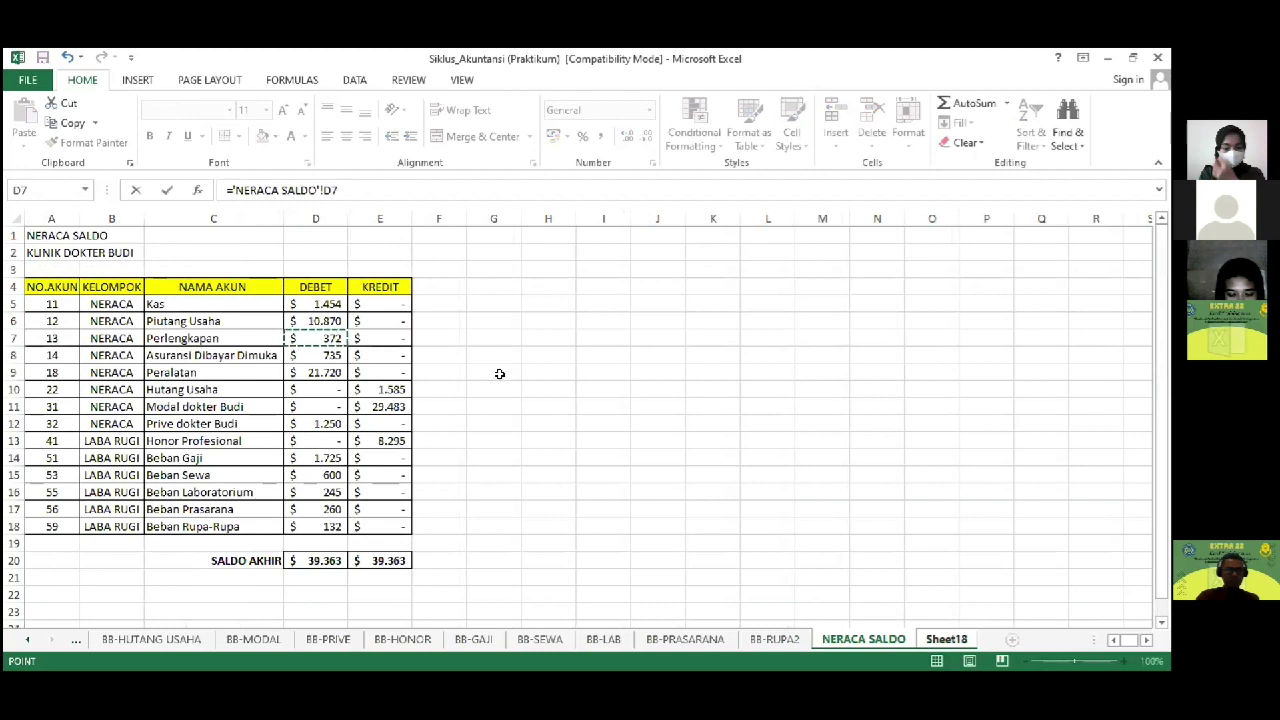
key(Return)
text(=)
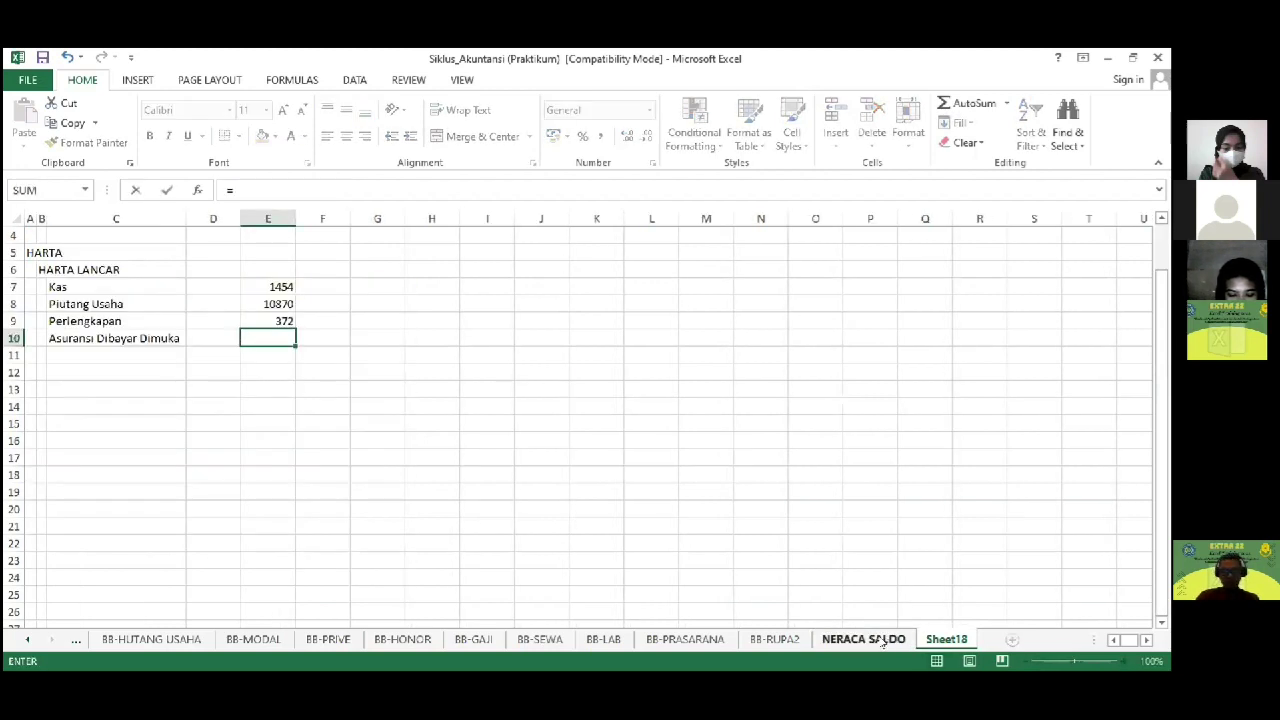
click(862, 639)
click(327, 356)
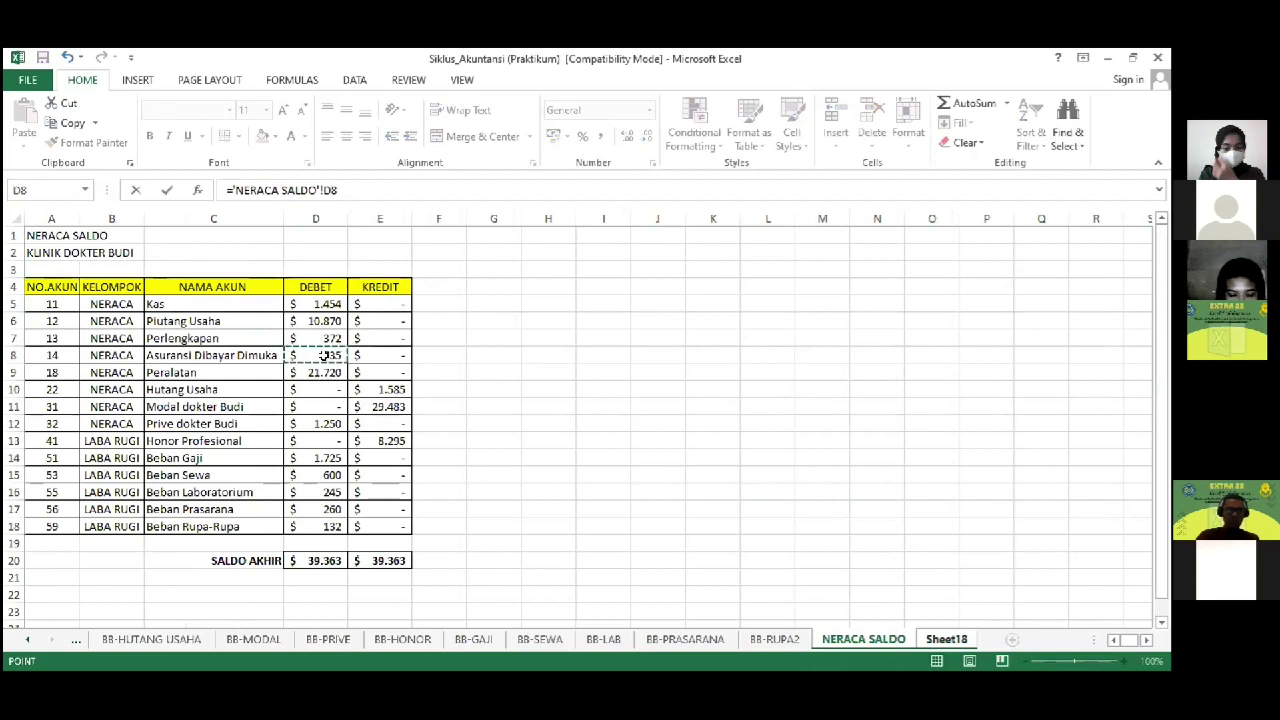
key(Return)
Step: Format cells E7:E12 with the $ English (United States) accounting format and no decimal places
key(Up)
key(Up)
key(Up)
key(Up)
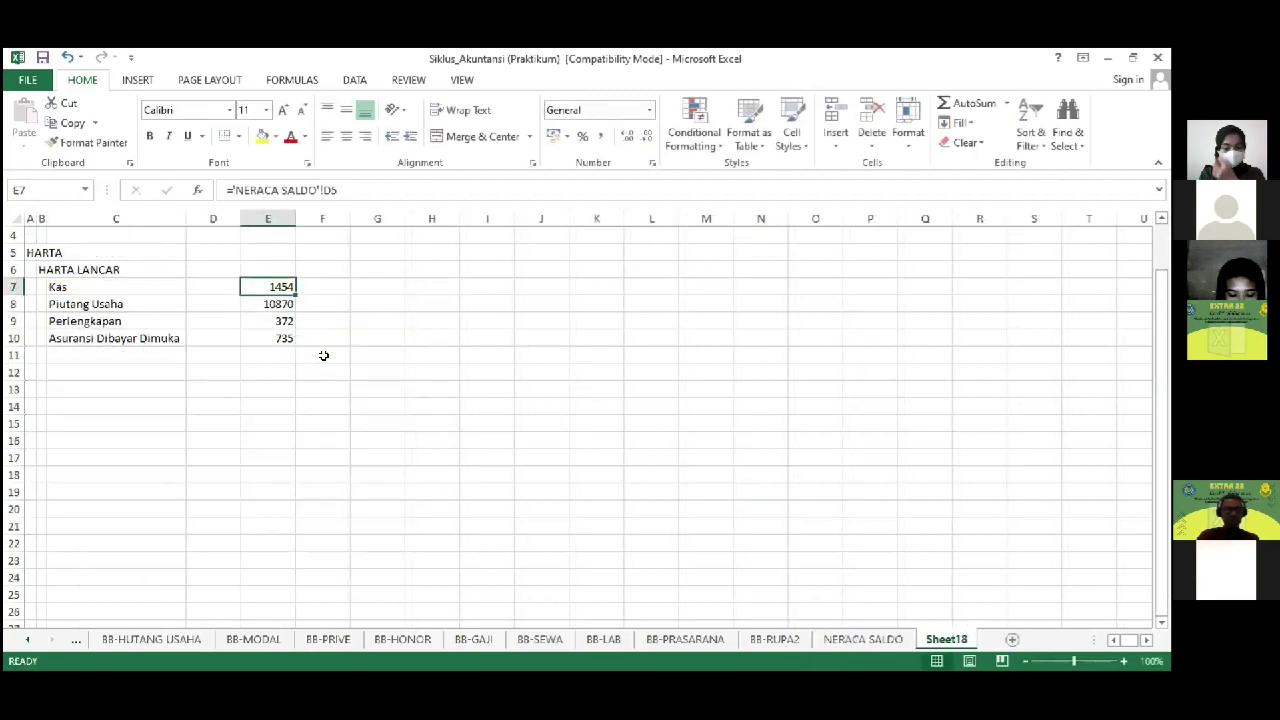
key(shift+Down)
key(shift+Down)
key(shift+Down)
key(shift+Down)
key(shift+Down)
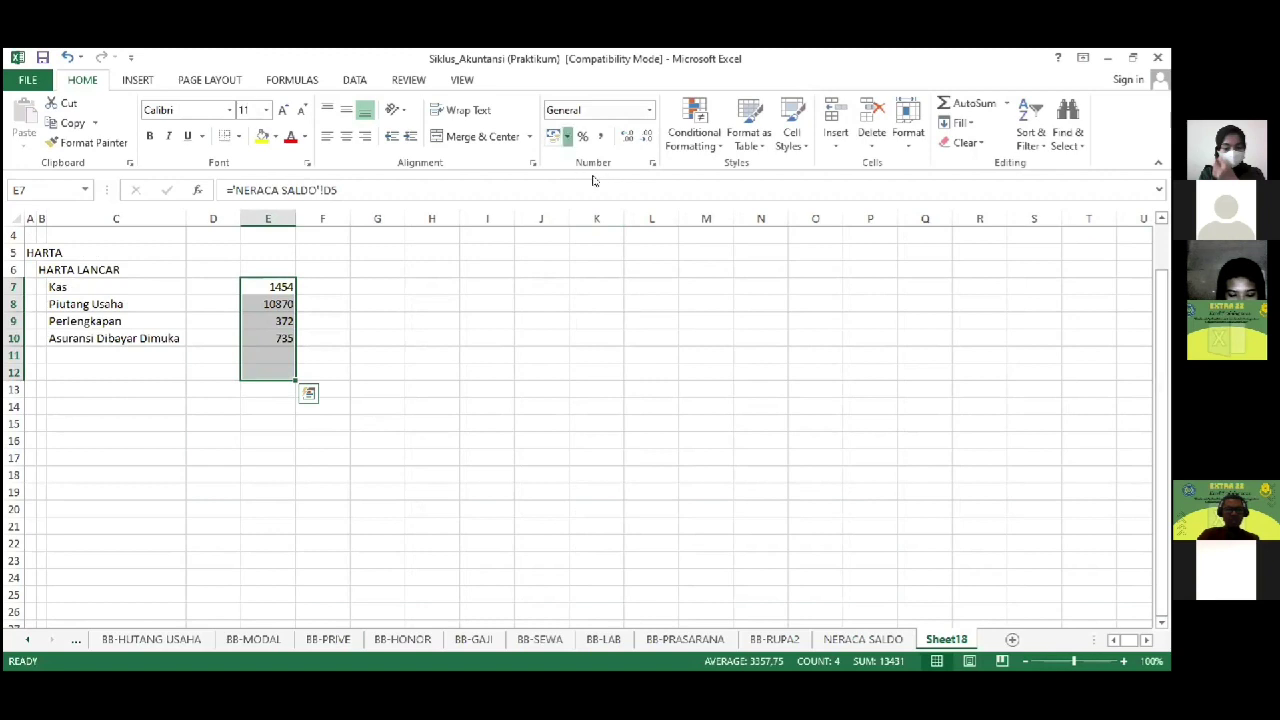
click(567, 136)
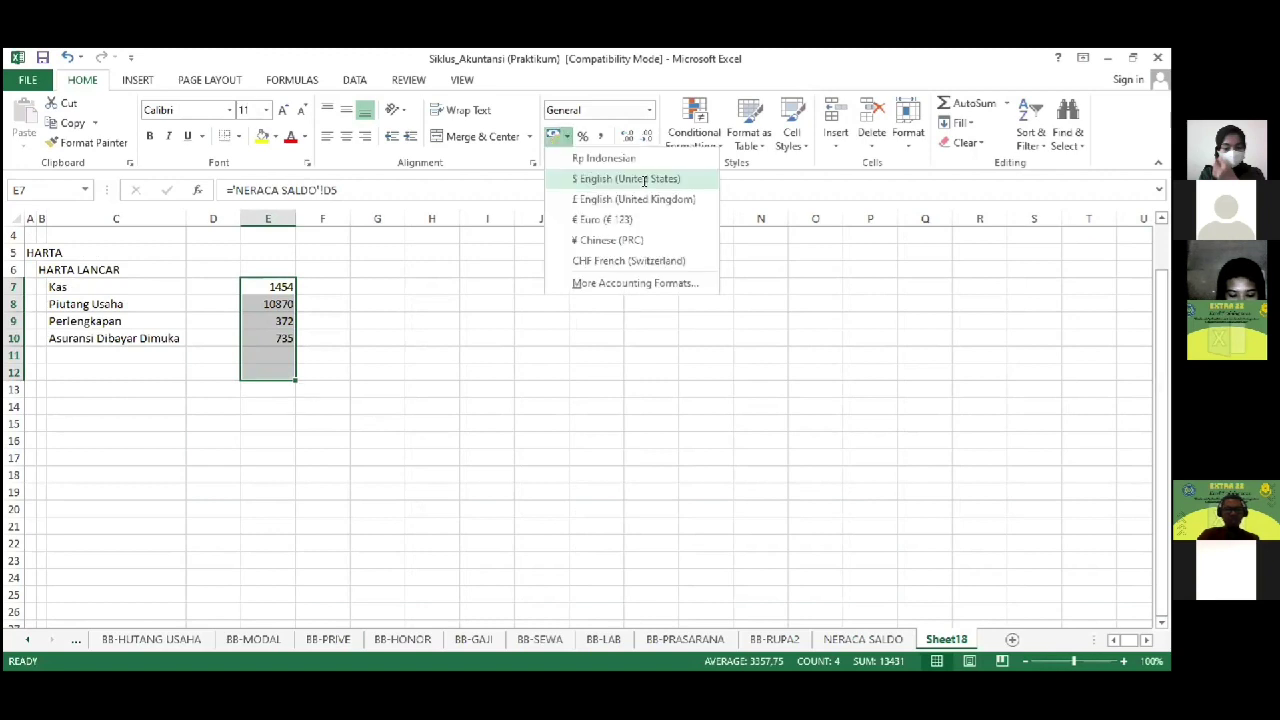
click(644, 180)
Step: Total the current assets in E12 with the formula =SUM(E7:E11)
click(274, 355)
key(Down)
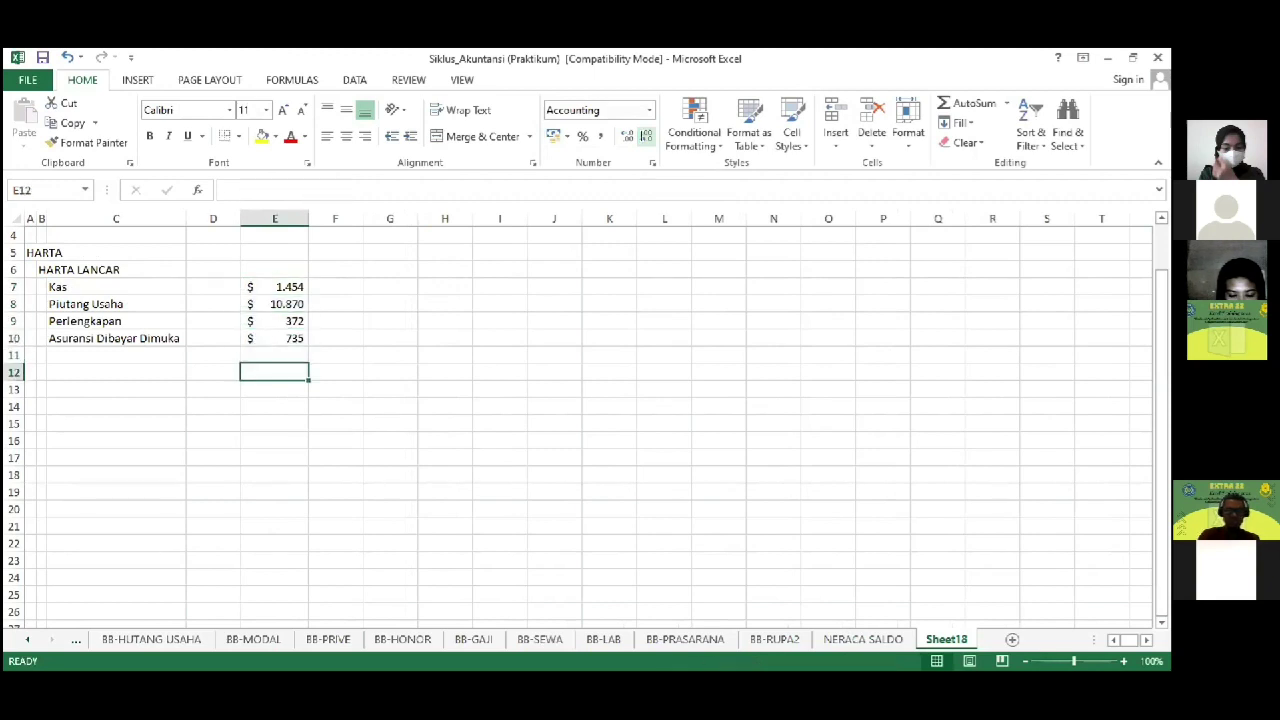
text(=S)
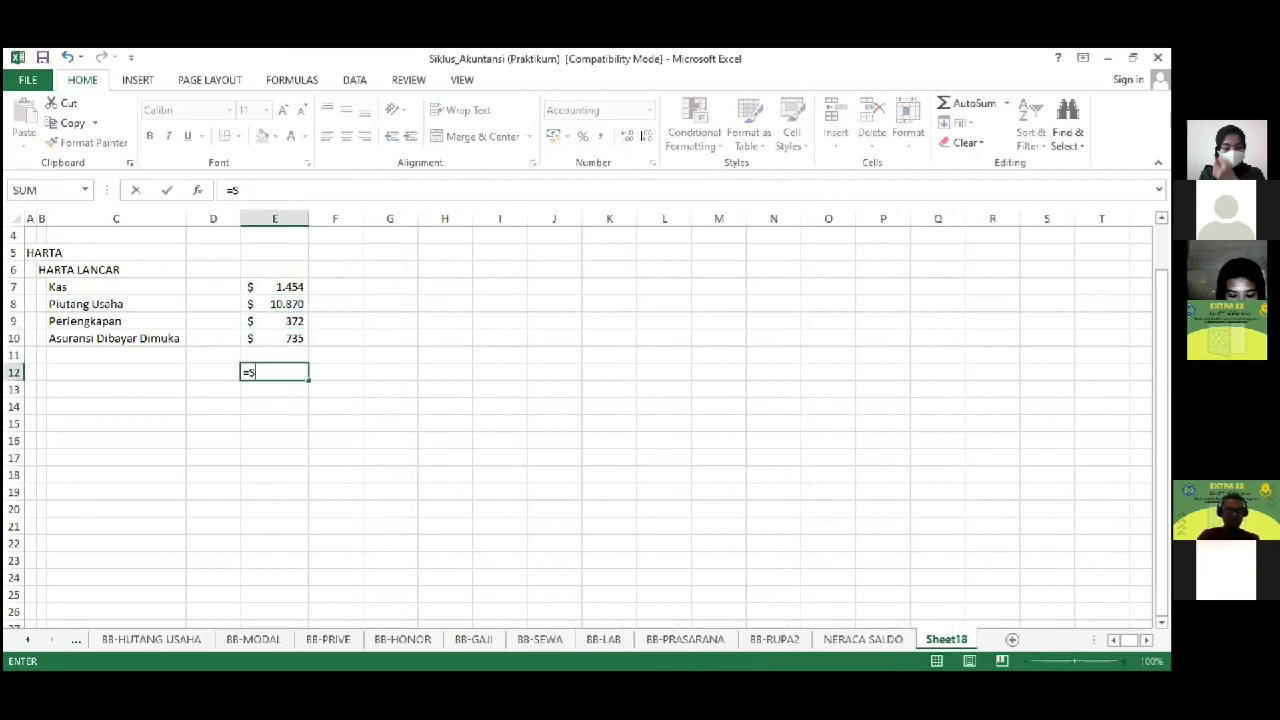
text(UM()
key(Up)
key(shift+Up)
key(shift+Up)
key(shift+Up)
key(shift+Up)
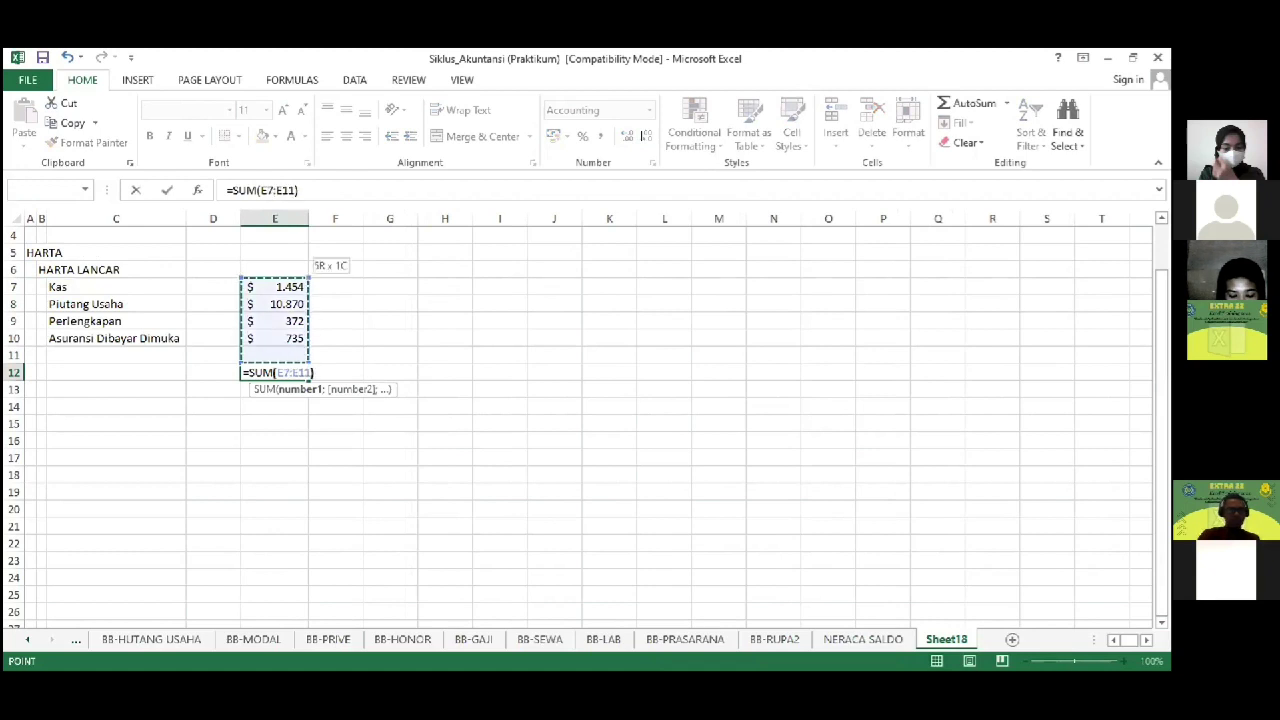
text())
key(Return)
Step: Label the total row in cell B12 as TOTAL HARTA LANCAR
key(Left)
key(Left)
key(Left)
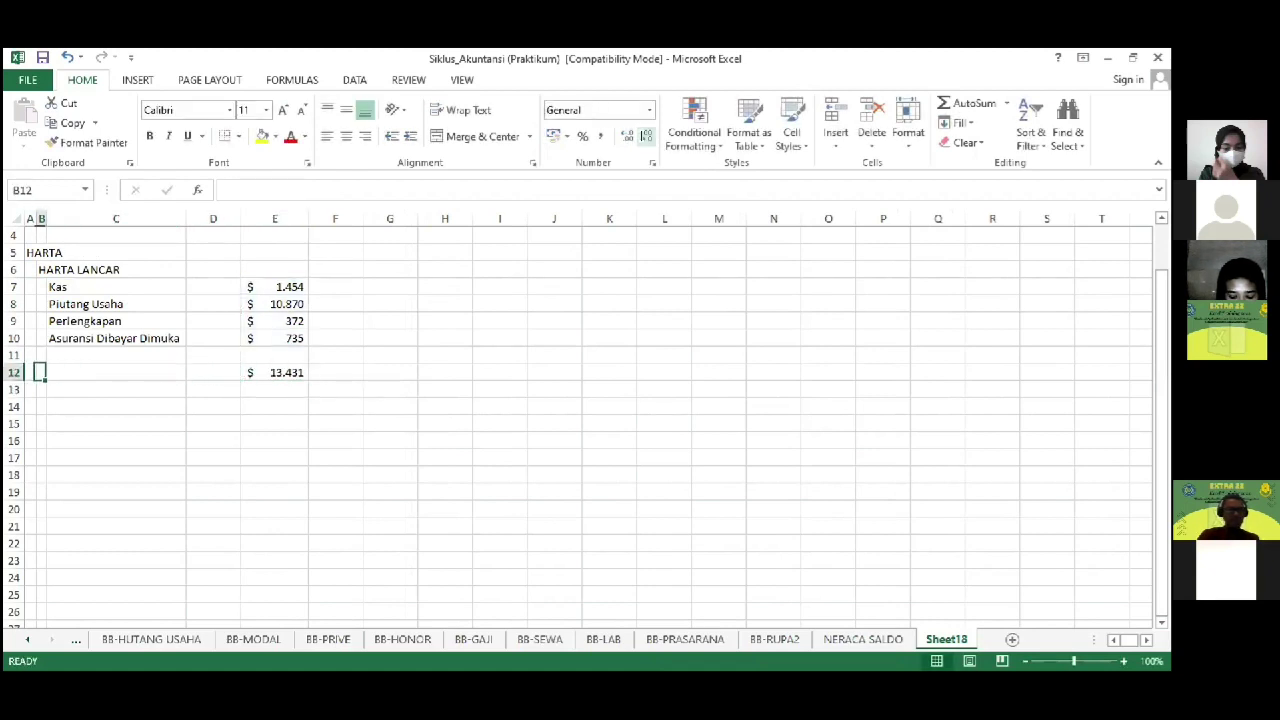
text(TOTA)
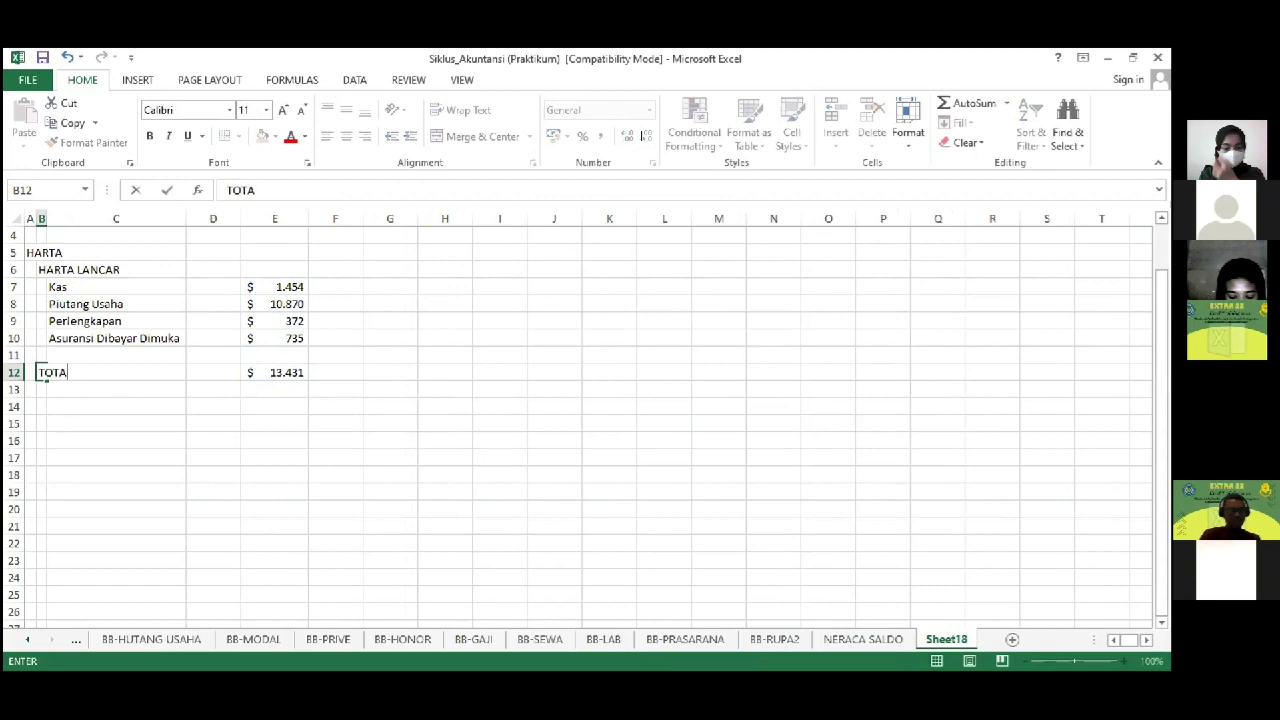
text(L HARTA L)
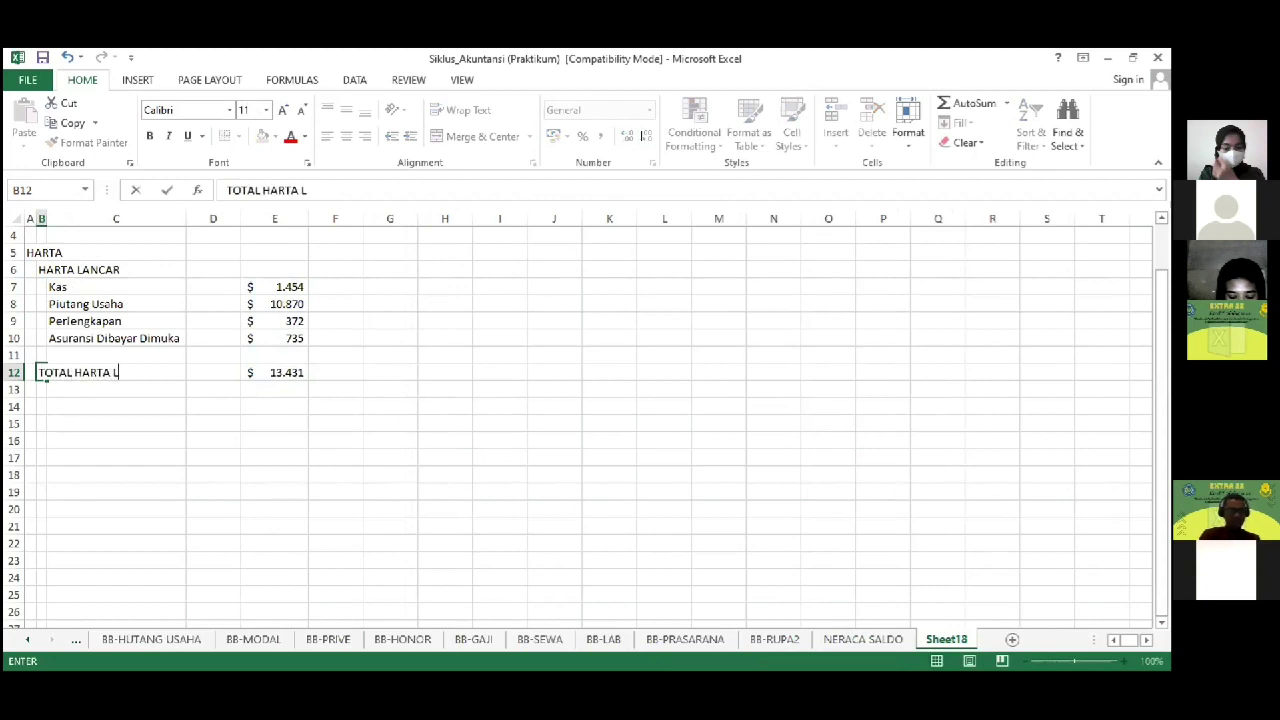
text(ANCAR)
key(Return)
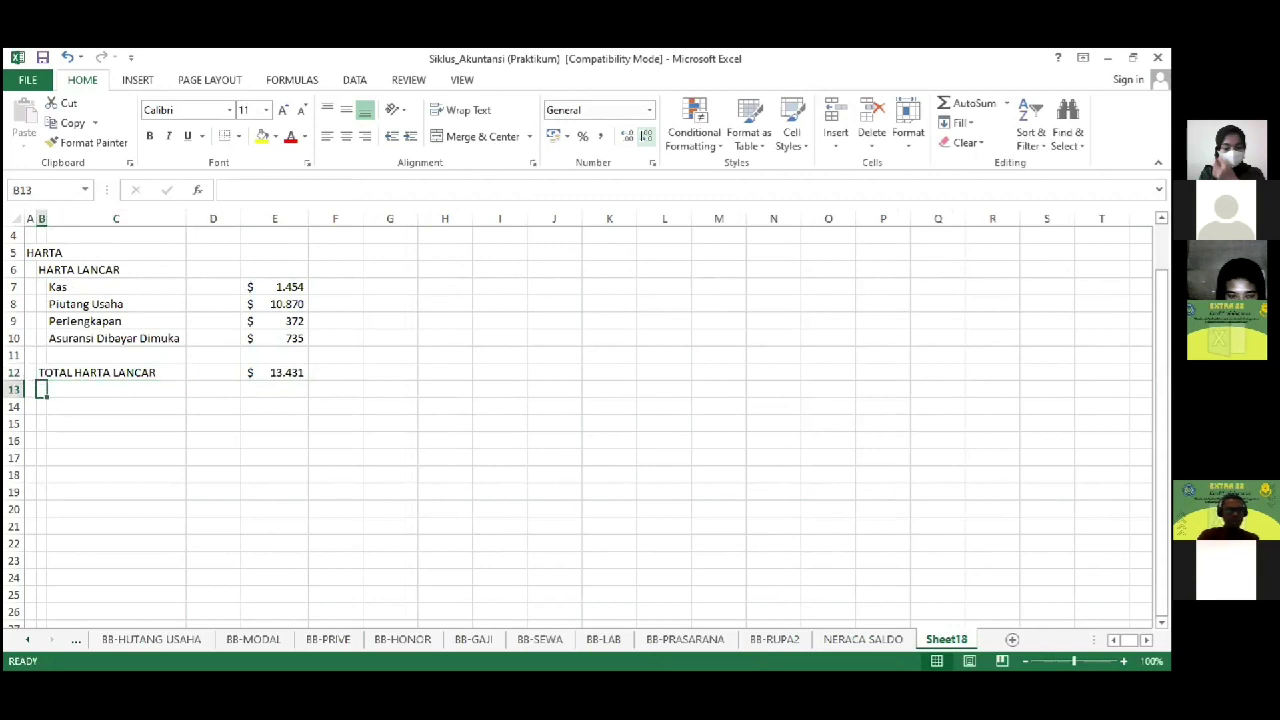
Step: Enter the section heading HARTA TETAP in cell B14
click(40, 406)
text(HAR)
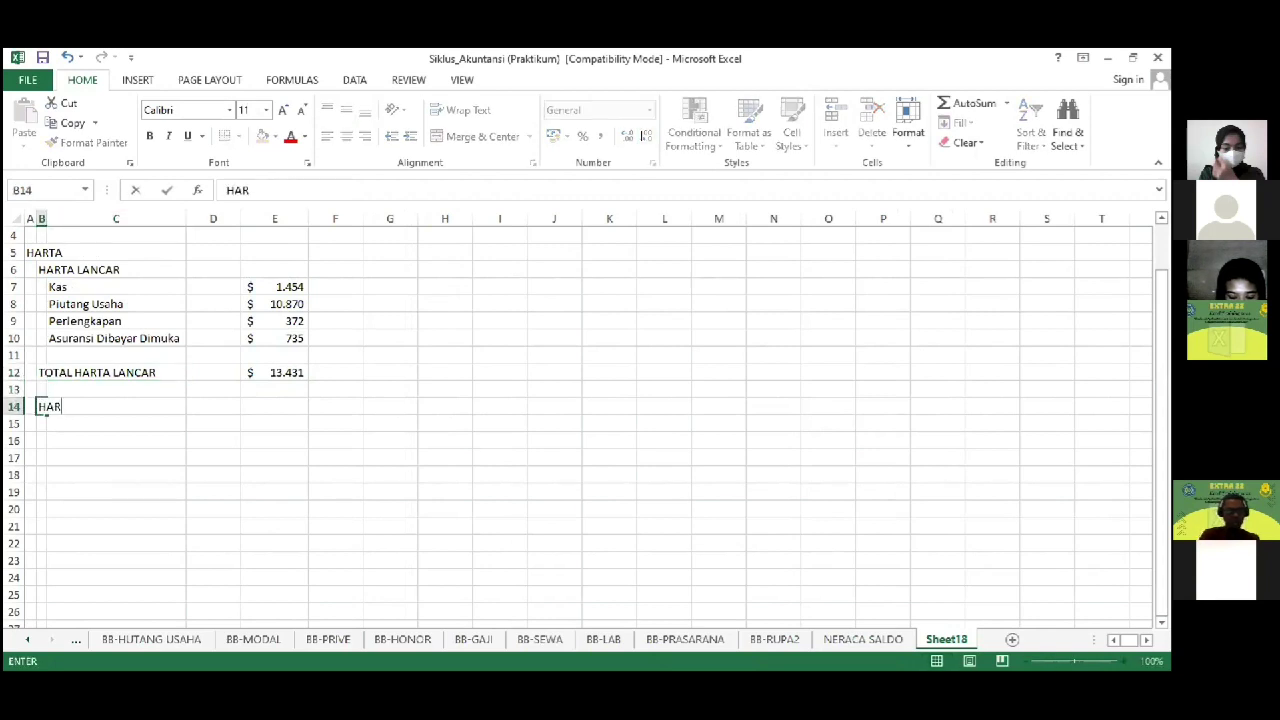
text(TA TETAP)
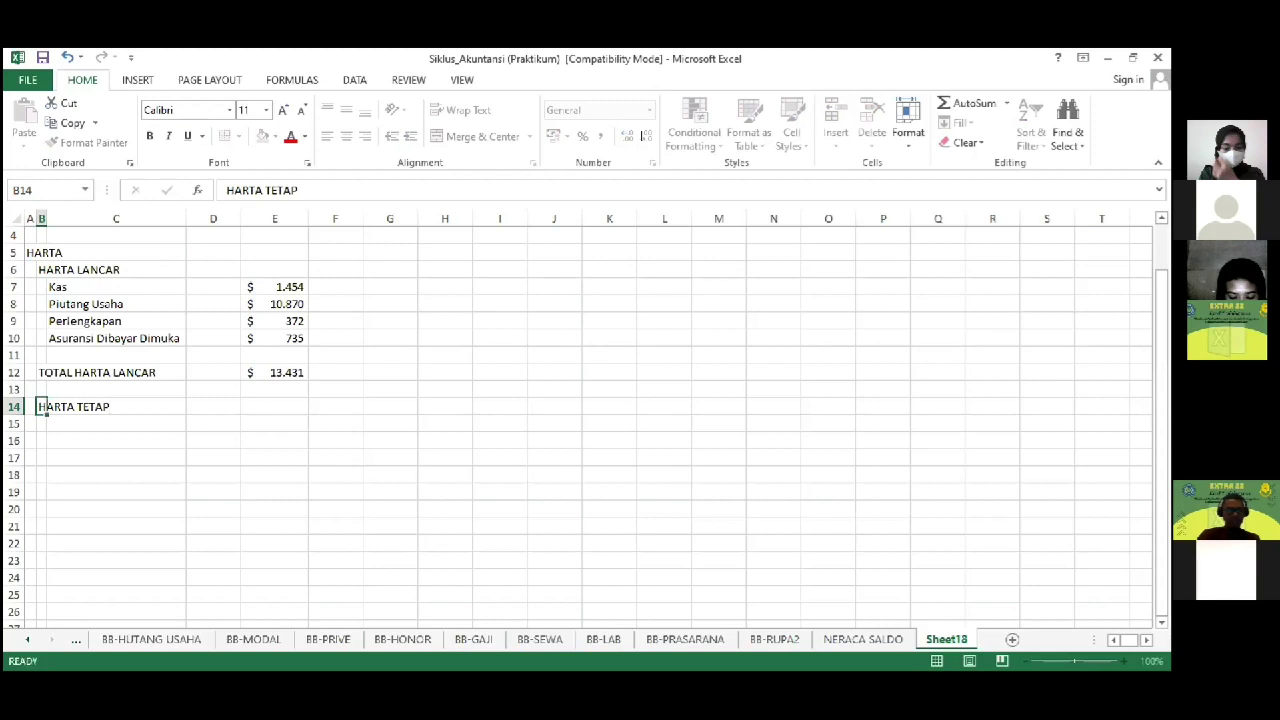
Step: Link cell C15 under HARTA TETAP to the Peralatan account name in NERACA SALDO cell C9
click(115, 423)
text(=)
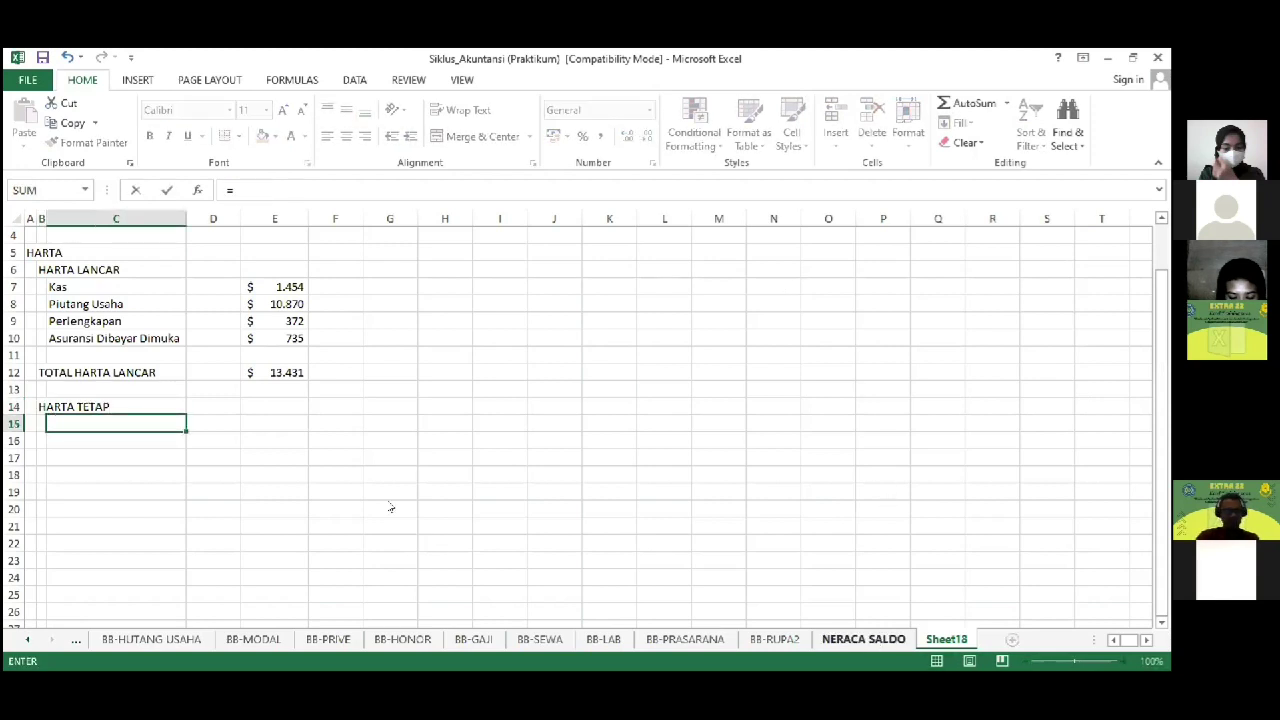
key(ctrl+Page_Up)
click(210, 373)
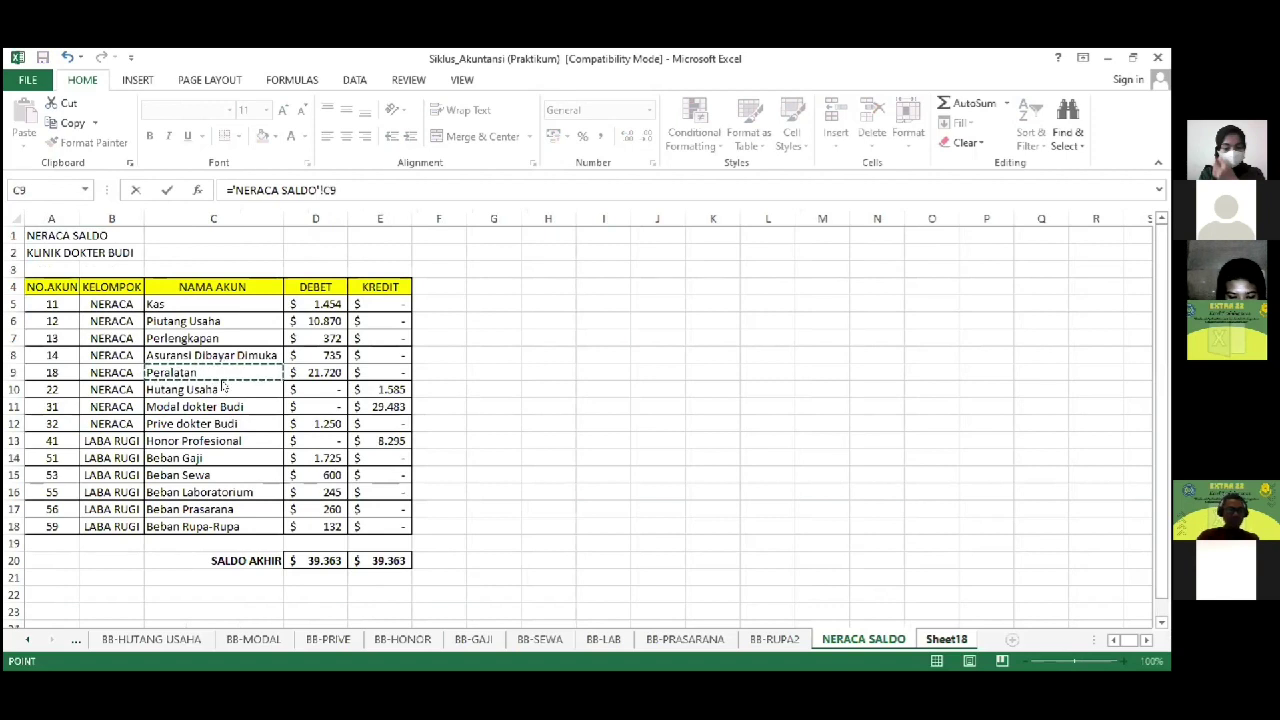
key(Return)
Step: Link the Peralatan amount in E15 to its debit balance in NERACA SALDO cell D9
key(Up)
key(Right)
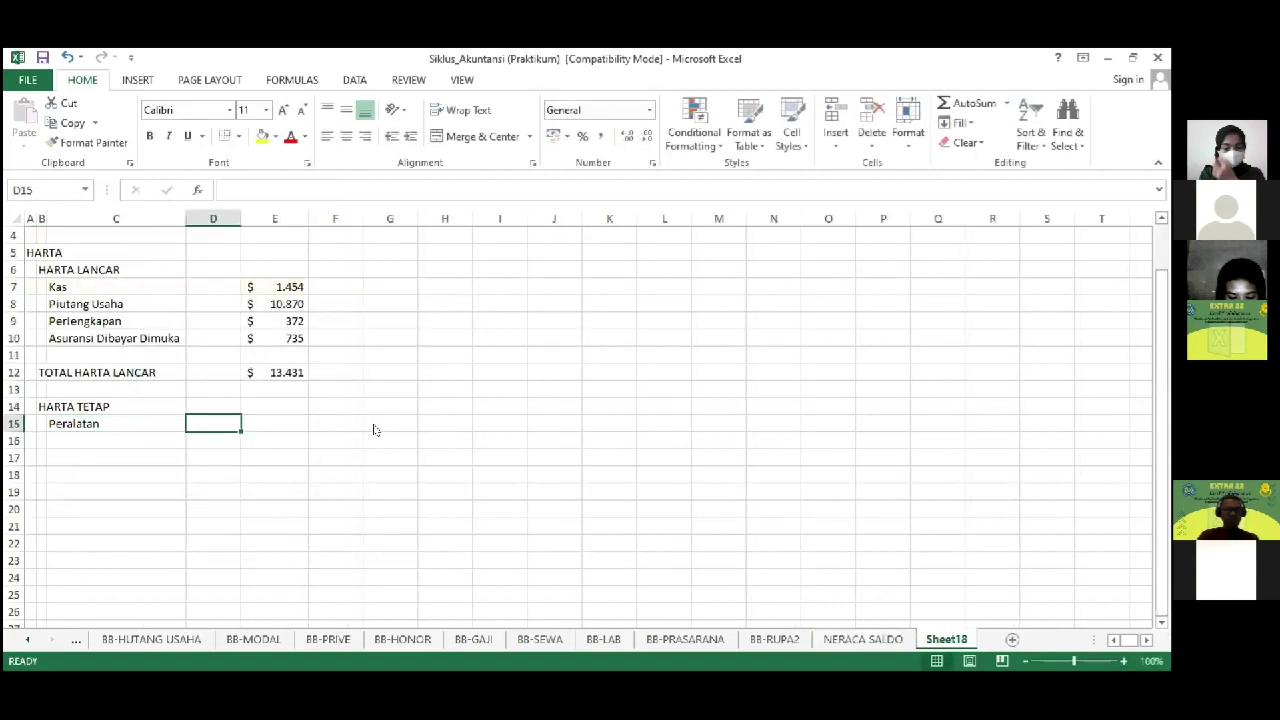
key(Right)
text(=)
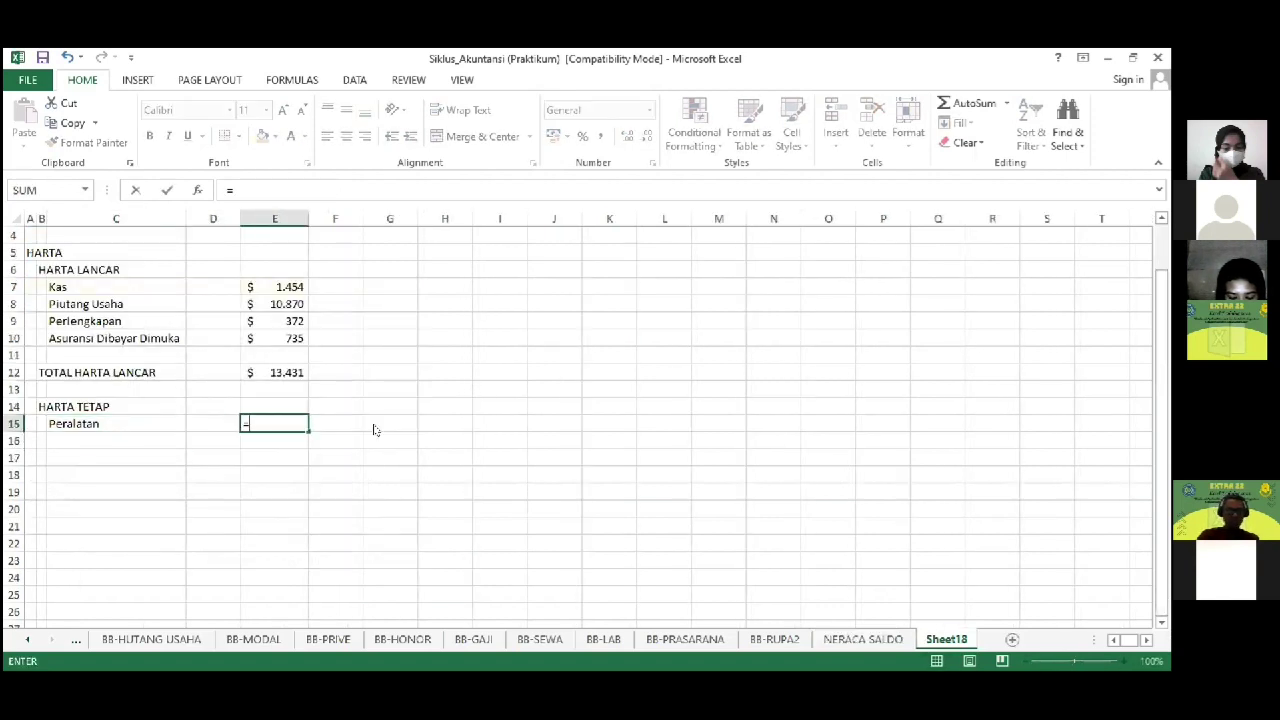
click(855, 638)
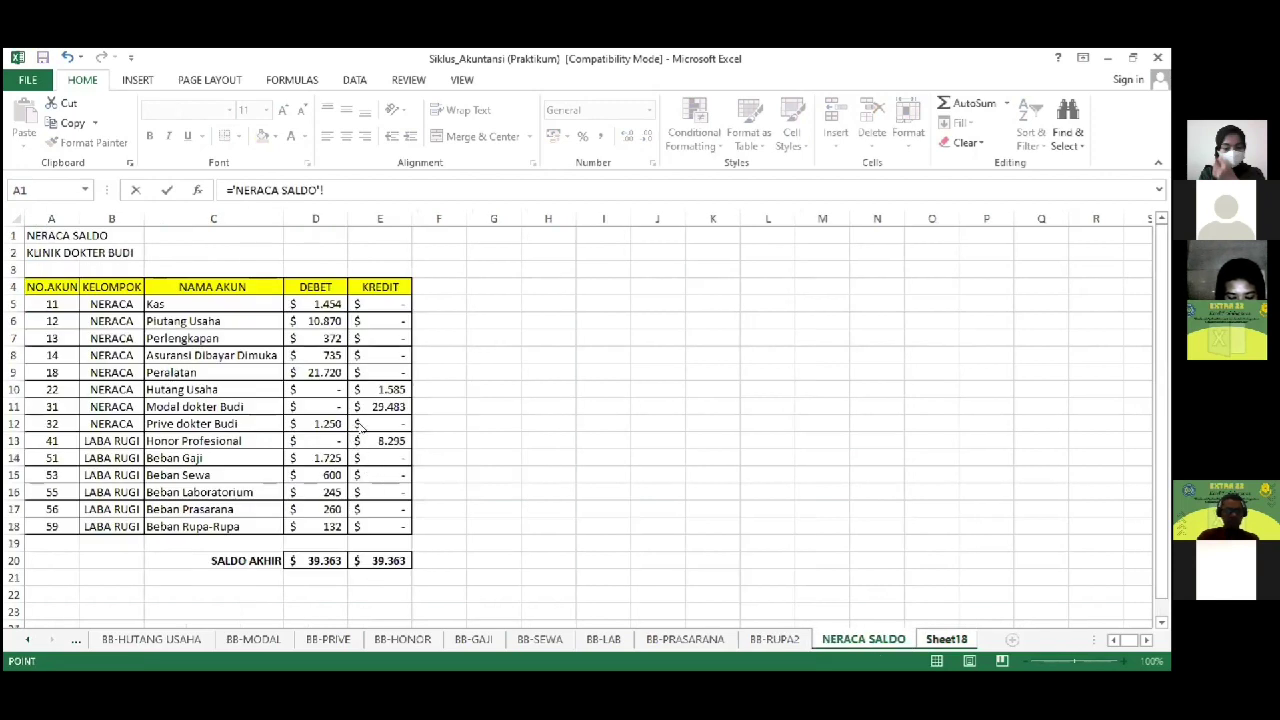
click(330, 372)
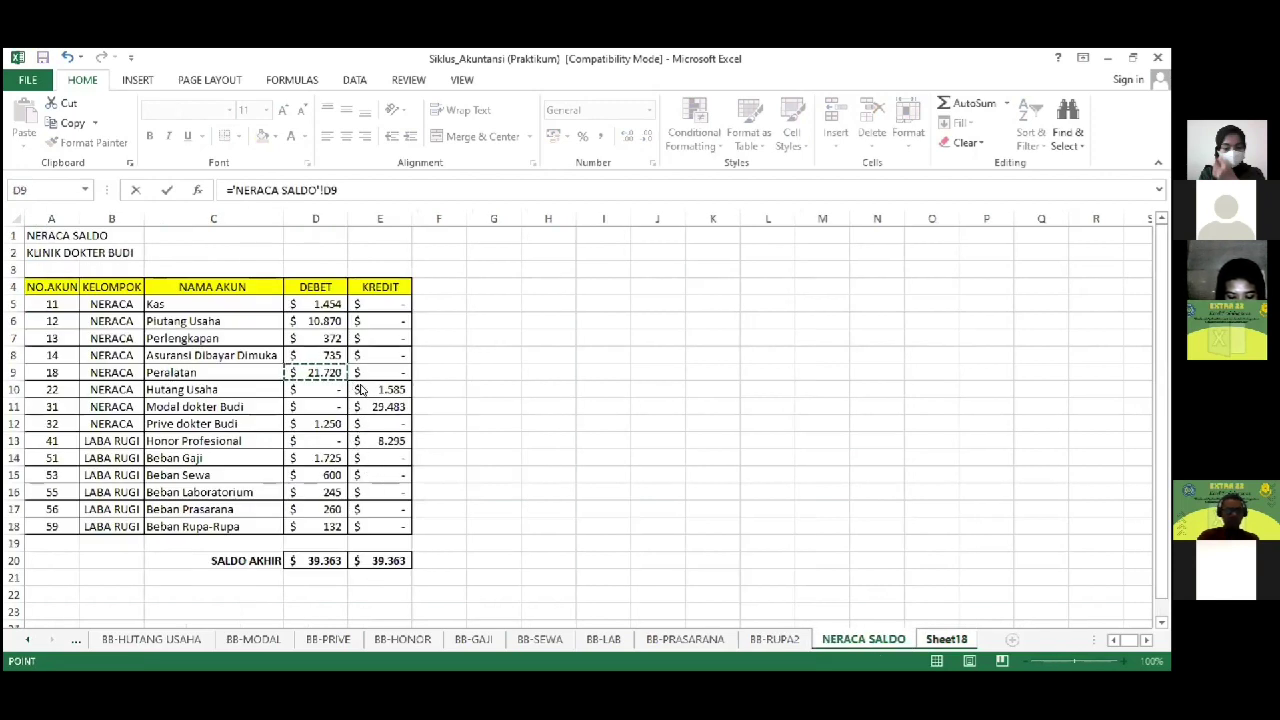
key(Return)
Step: Format the Peralatan amount in E15 as $ English (United States) accounting with no decimal places
key(Up)
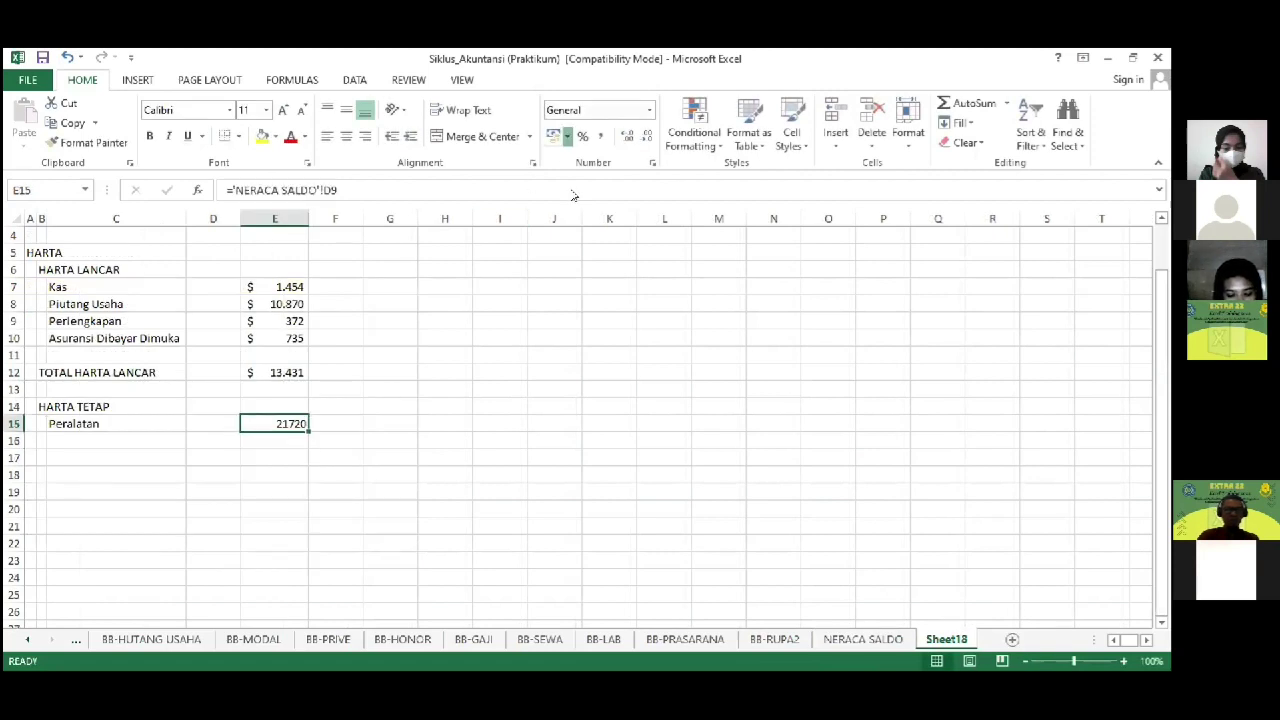
click(567, 136)
click(568, 177)
click(640, 135)
click(640, 135)
Step: Enter the label TOTAL HARTA in cell A17, below the fixed assets section
key(Down)
key(Down)
key(Left)
key(Left)
key(Left)
key(Left)
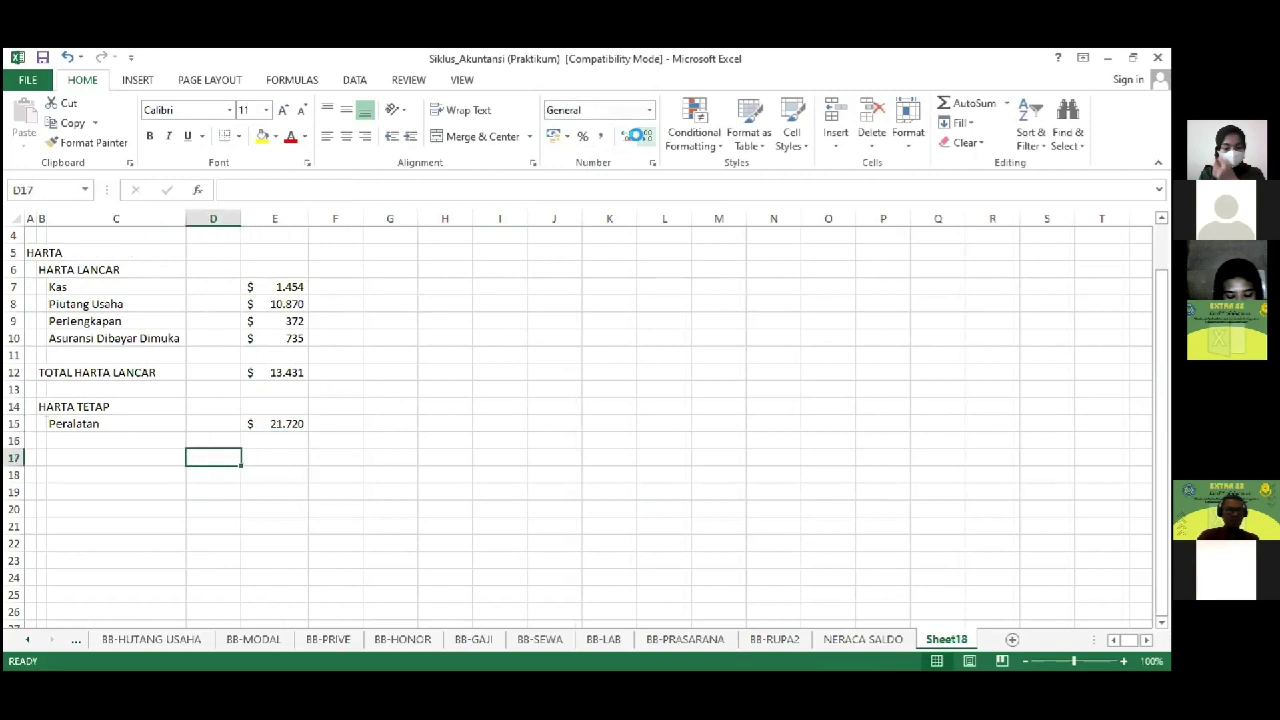
text(TO)
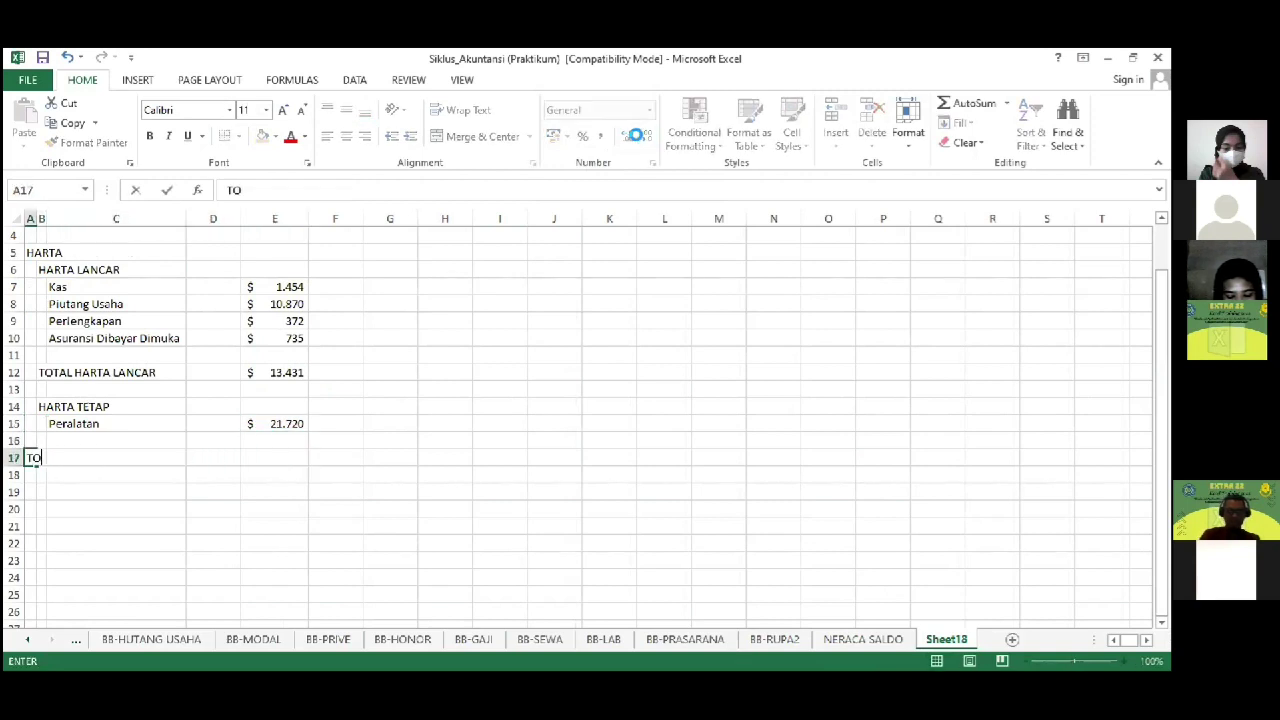
text(TAL HART)
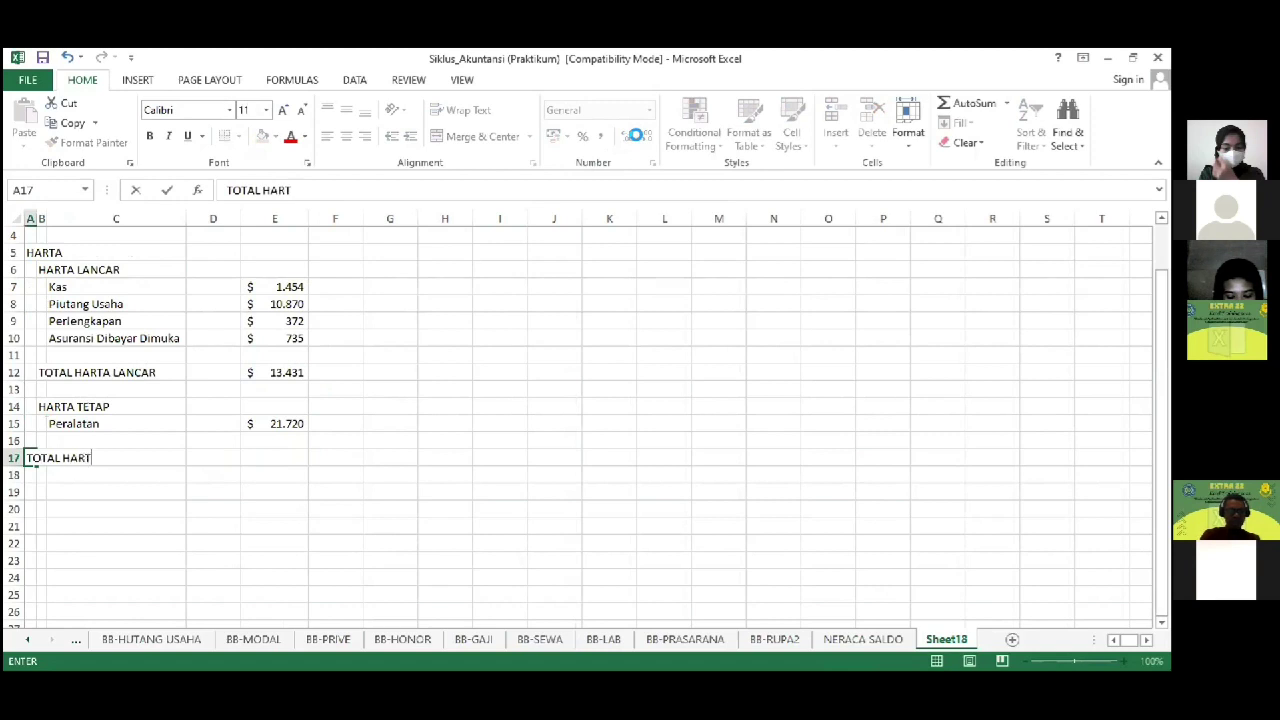
key(Right)
key(Right)
key(Right)
key(Right)
text(=)
key(Up)
key(Up)
key(Up)
key(Up)
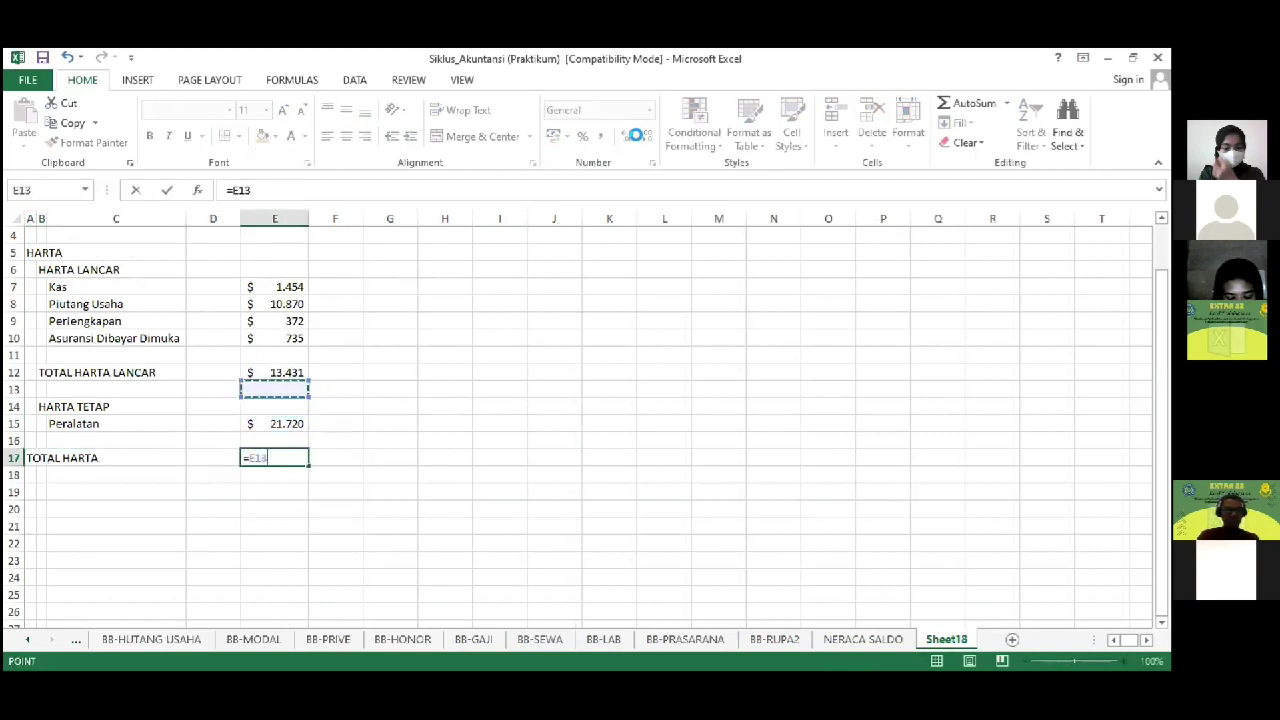
key(Up)
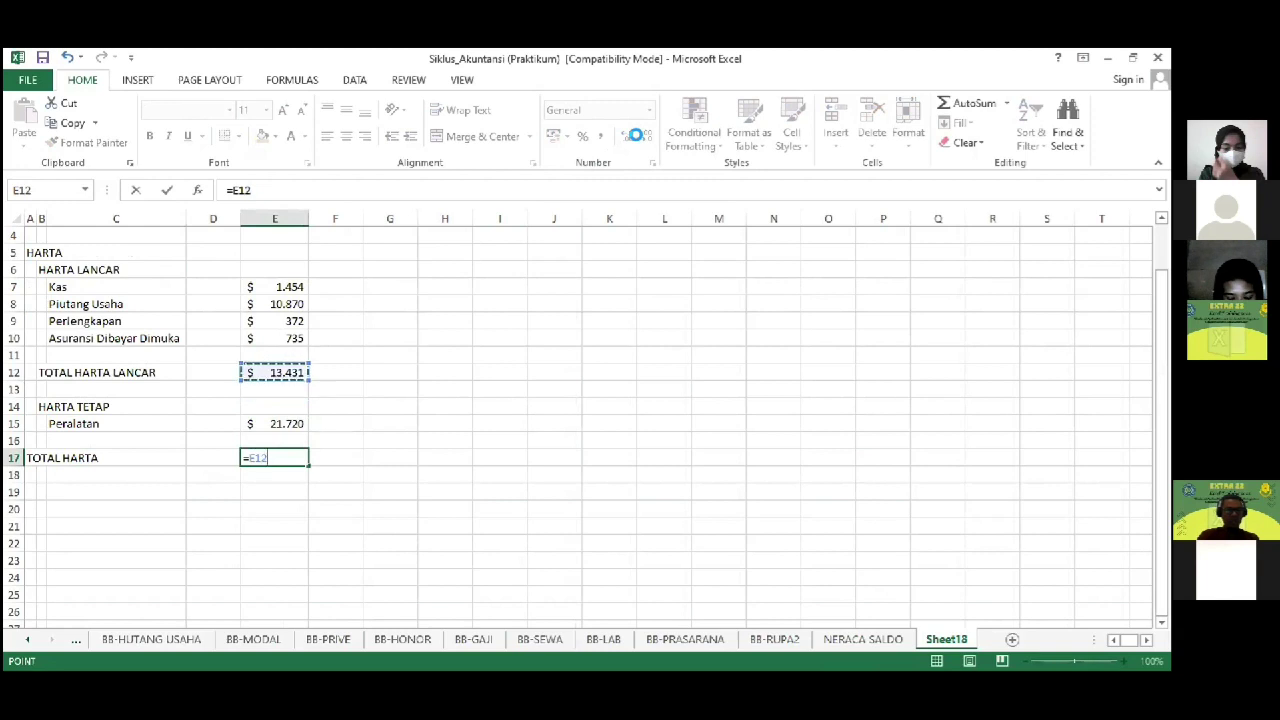
key(Escape)
key(Left)
key(Left)
key(Left)
key(Left)
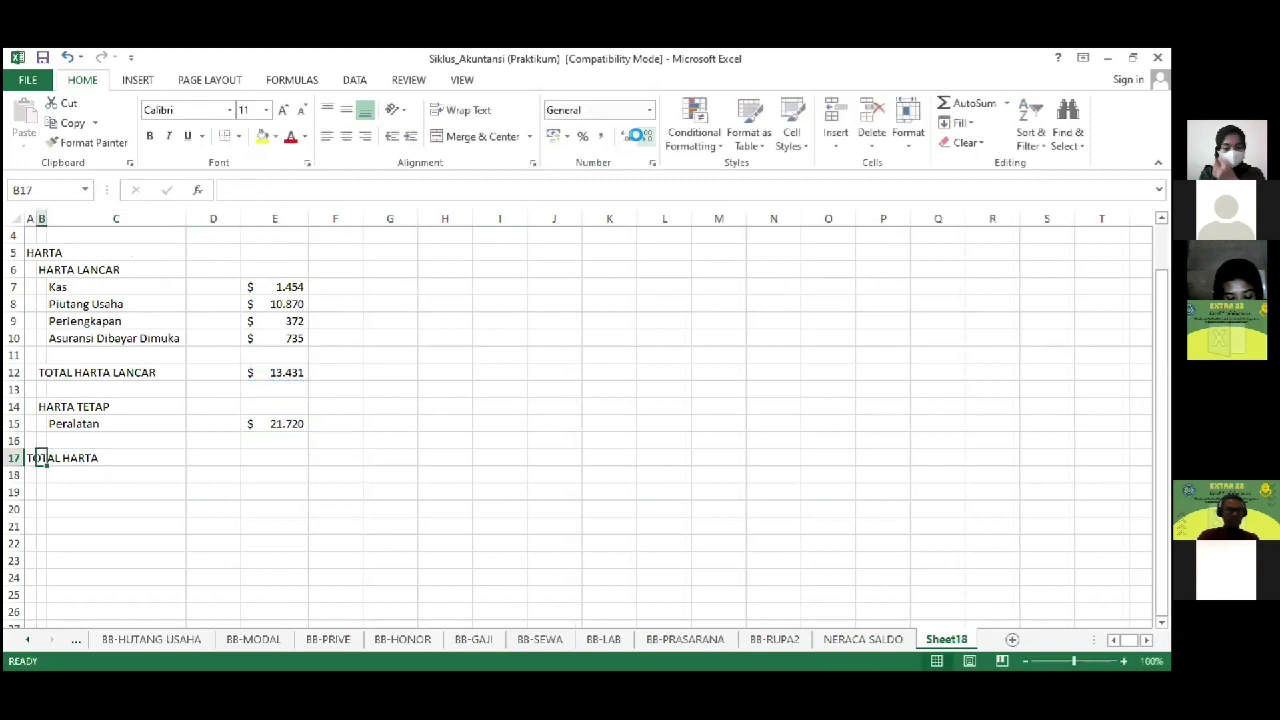
Step: Replace the label in A17 with TOTAL HARTA TETAP, placed in cell B17 below the fixed assets
key(Delete)
key(Right)
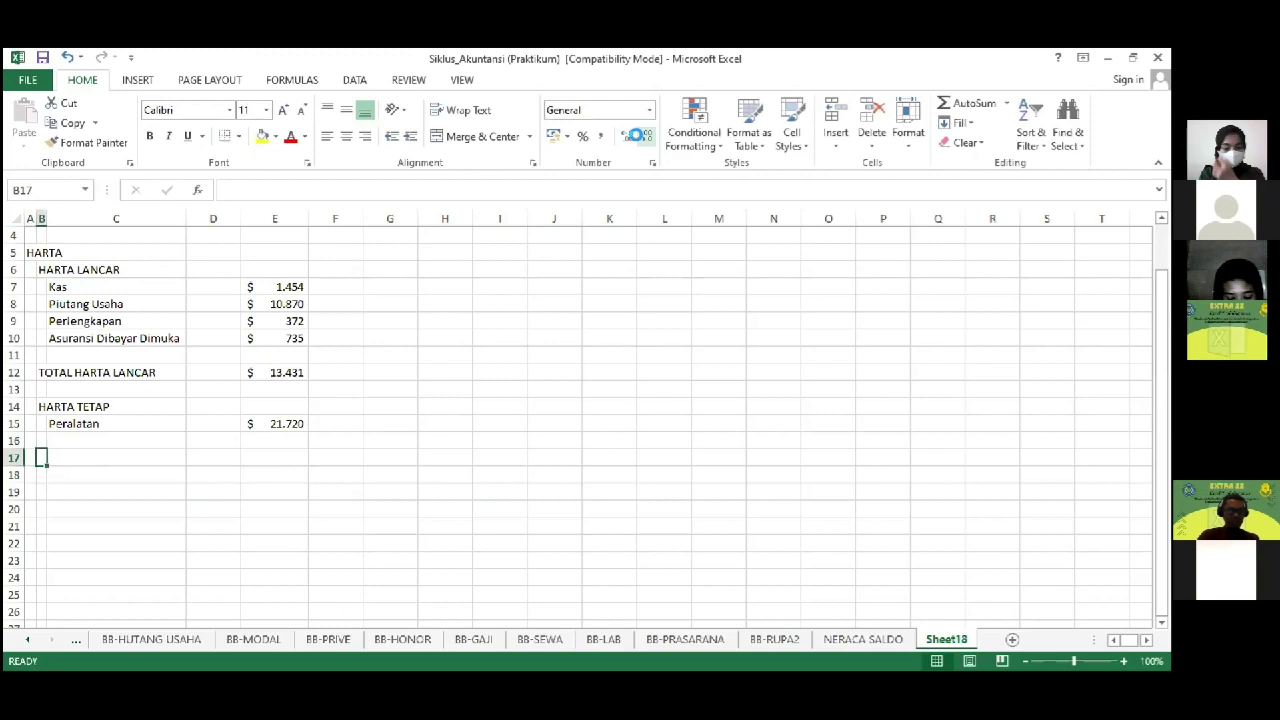
key(Up)
key(Down)
text(TOTAL HA)
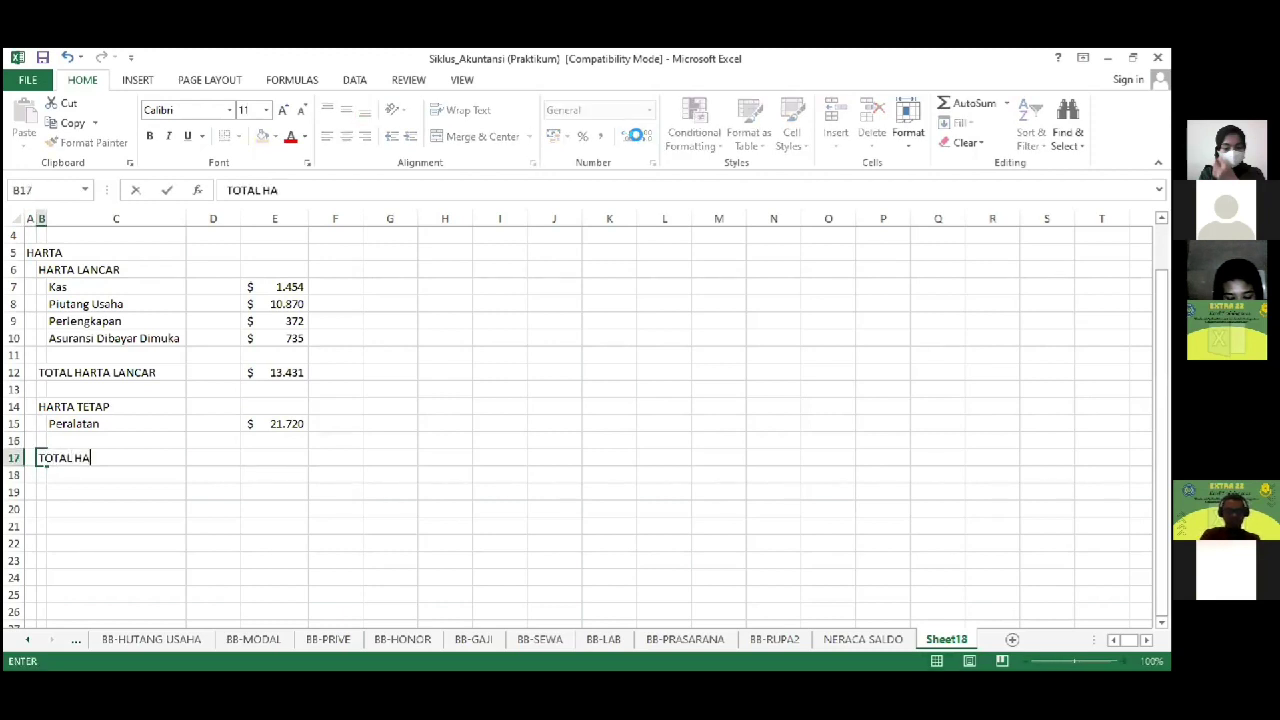
text(RTA TETAP)
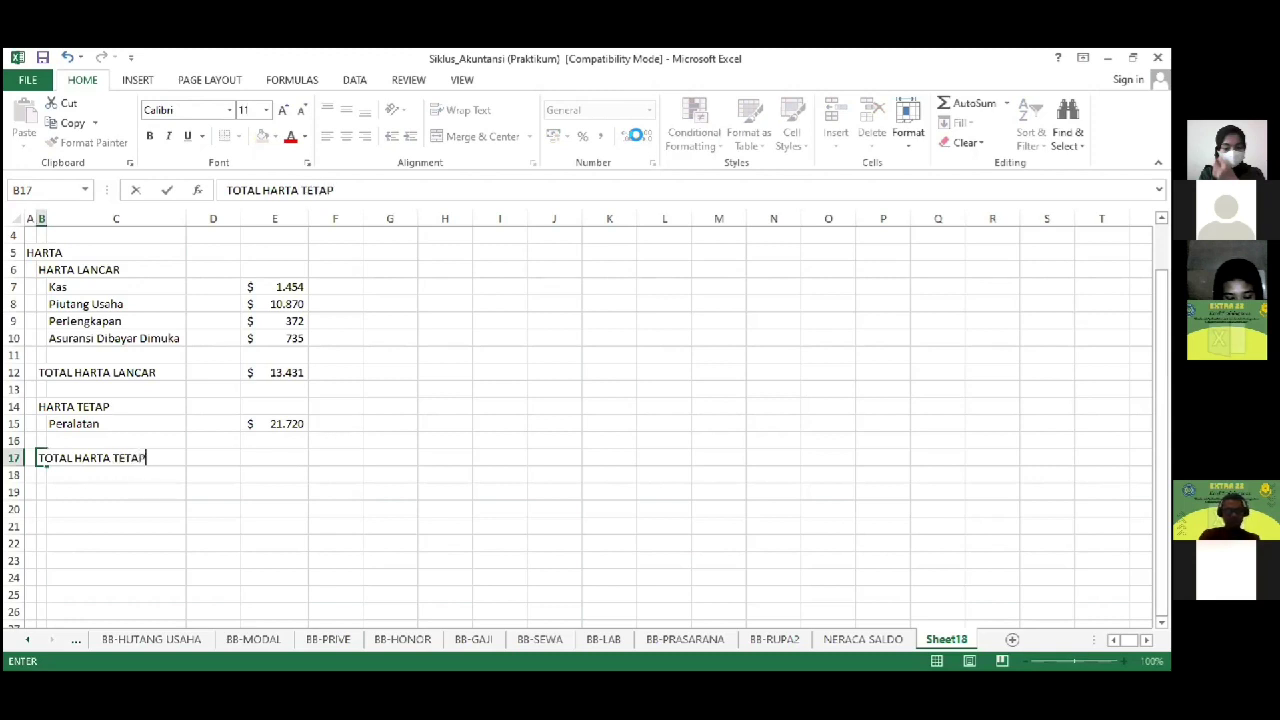
Step: Set the TOTAL HARTA TETAP amount in E17 equal to the Peralatan amount in E15
click(274, 457)
text(=)
click(274, 423)
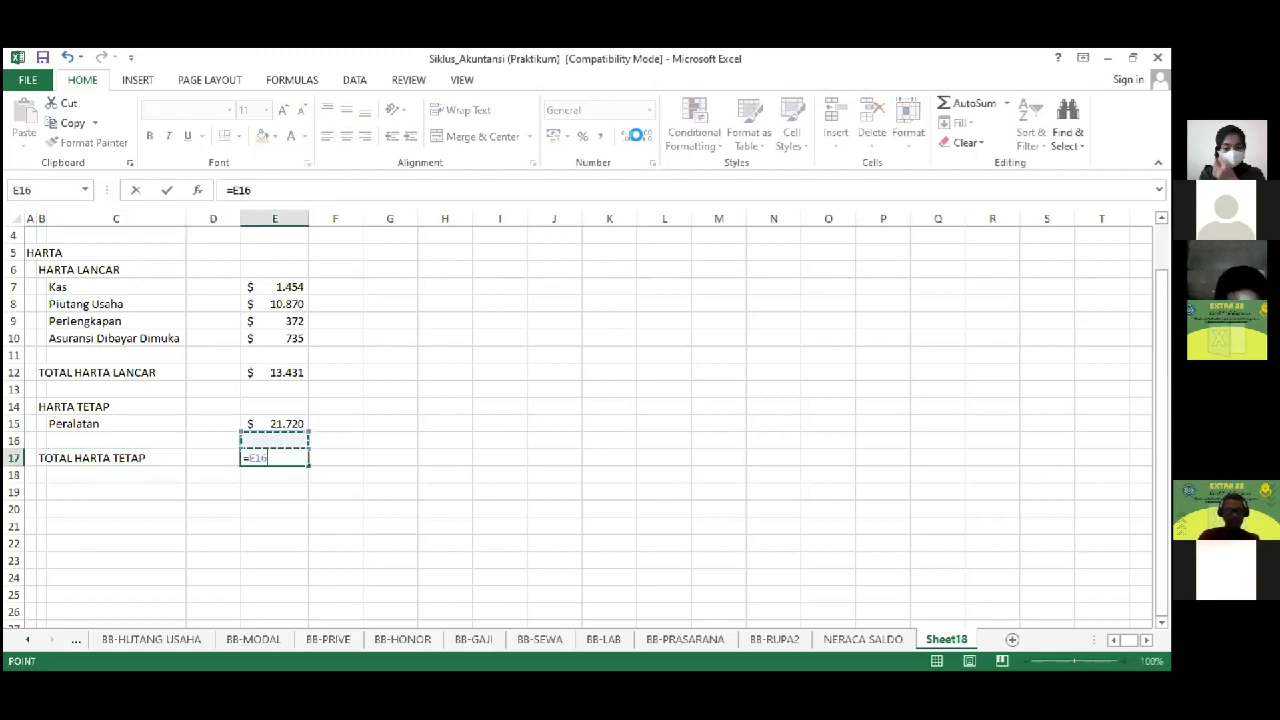
key(Return)
Step: Enter the label TOTAL HARTA in cell A19
key(Down)
key(Left)
key(Left)
key(Left)
key(Left)
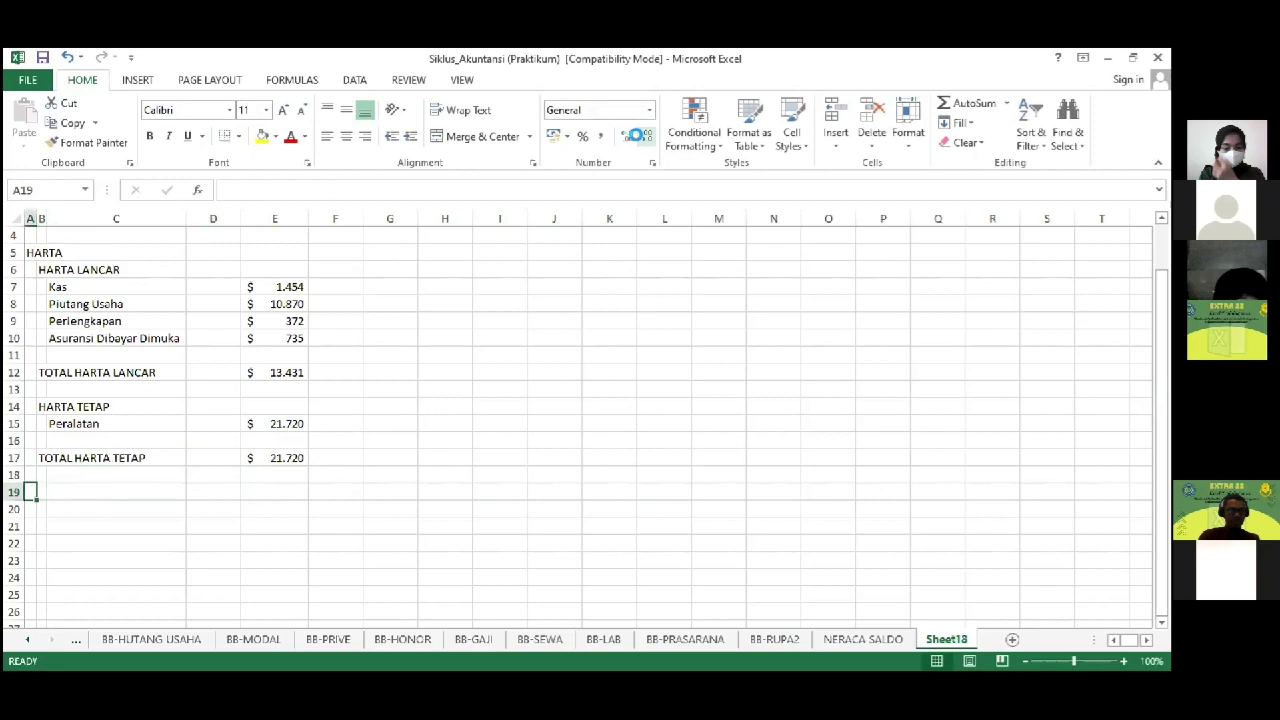
text(TOTA)
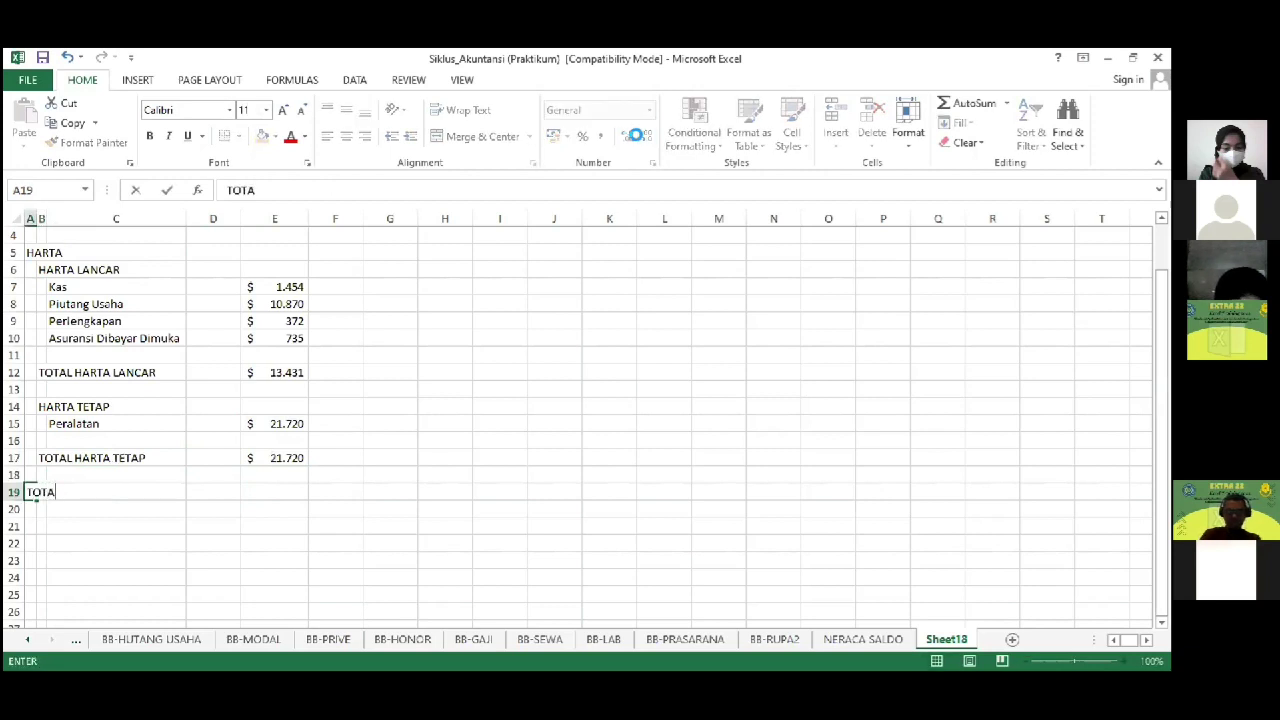
text(L HARTA)
Step: Calculate the TOTAL HARTA amount in E19 with the formula =E12+E17
key(Right)
key(Right)
key(Right)
key(Right)
text(=)
key(Up)
key(Up)
key(Up)
key(Up)
key(Up)
key(Up)
key(Up)
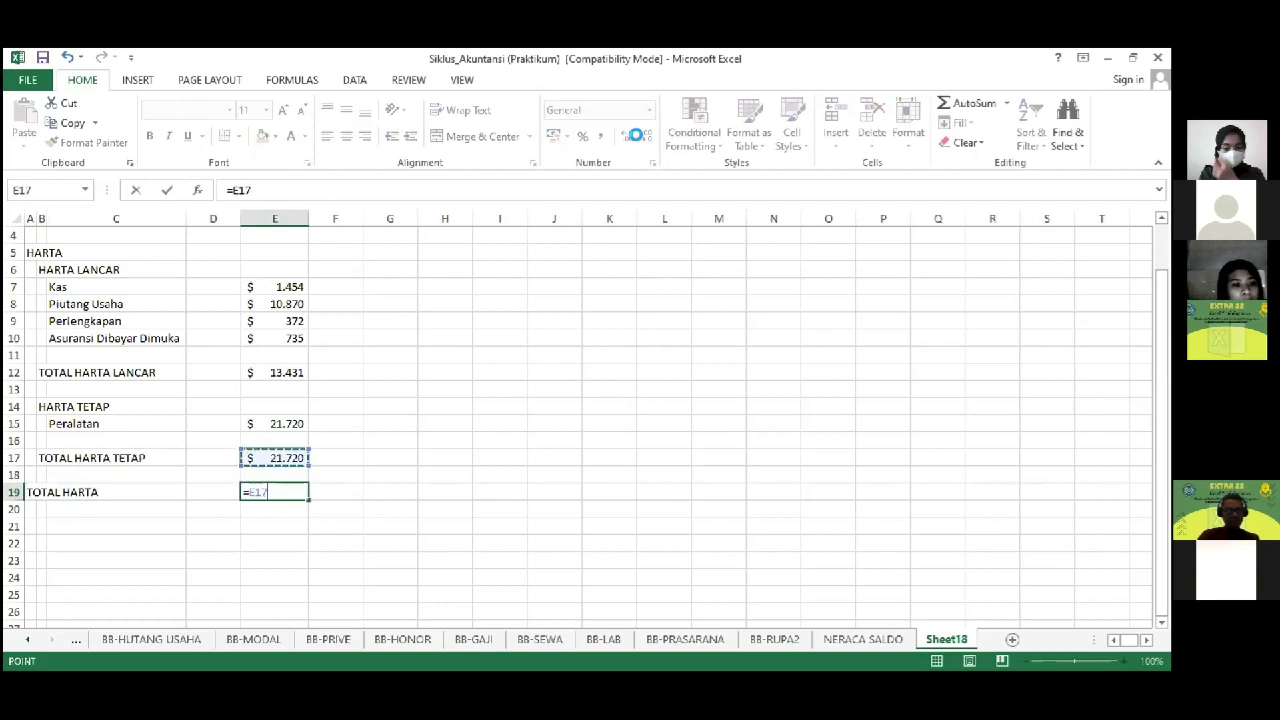
text(+)
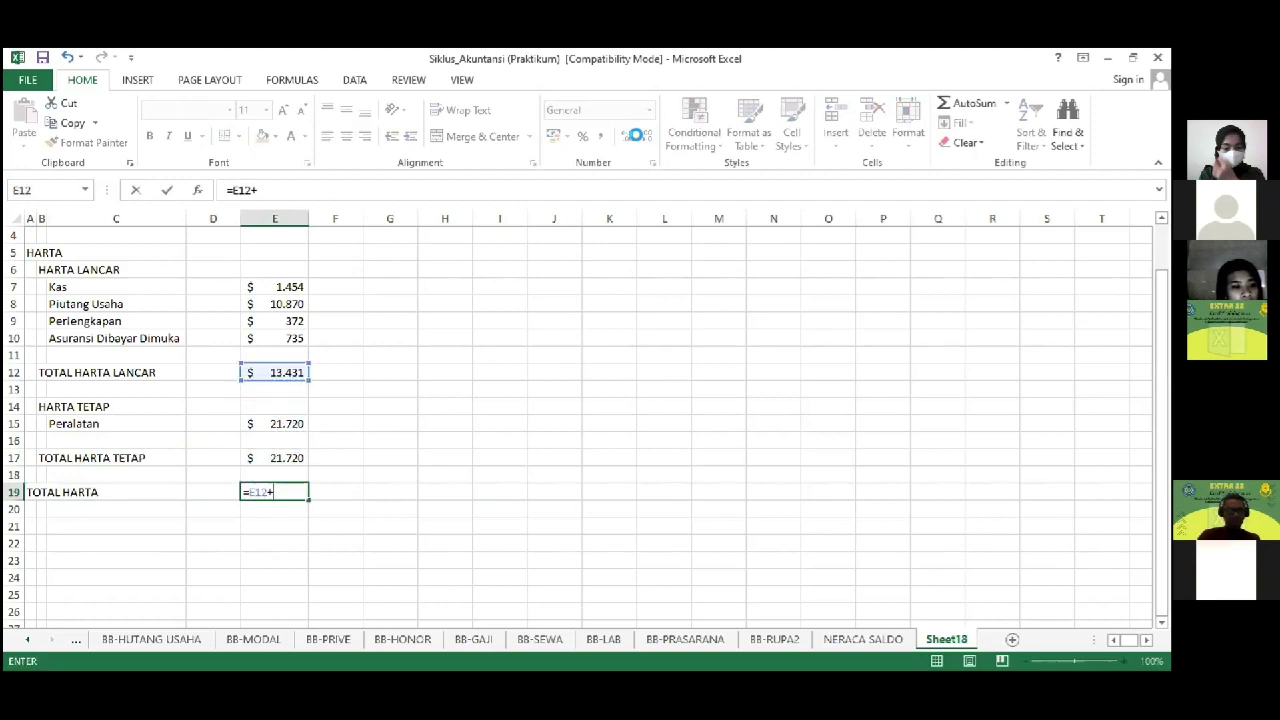
key(Up)
key(Up)
key(Return)
key(Up)
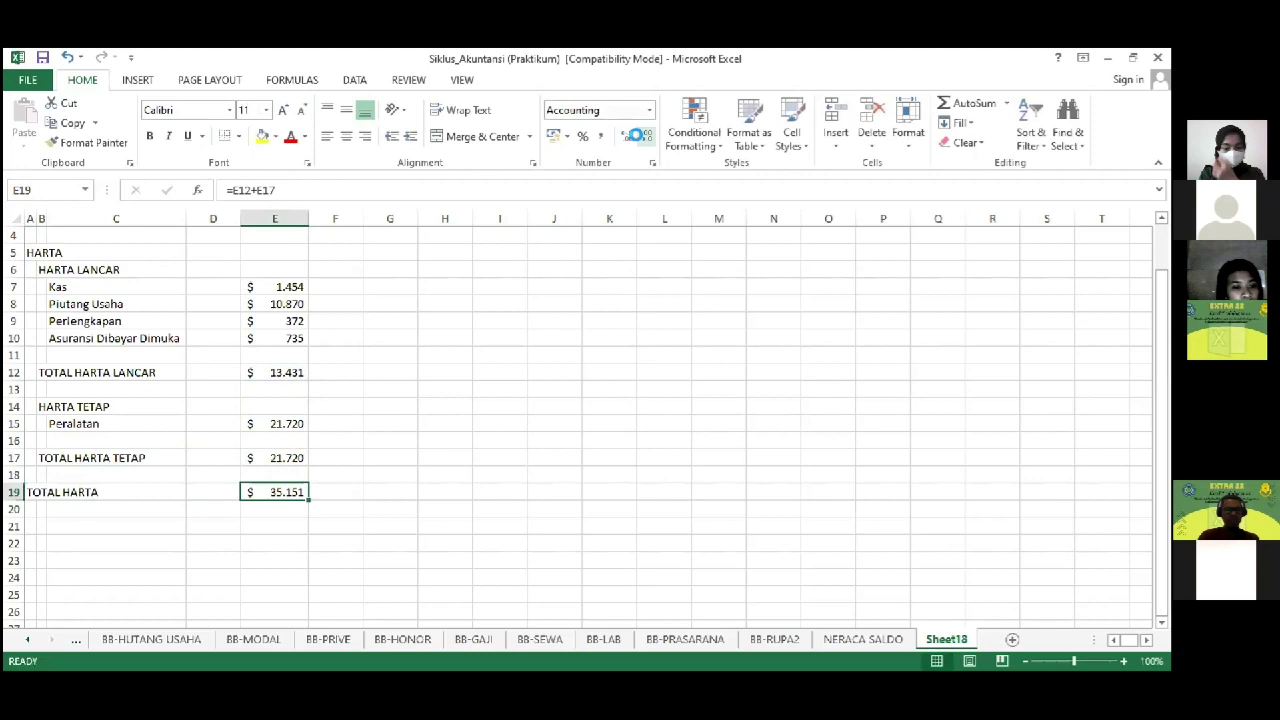
Step: Add top and bottom borders to the three total amounts in E12, E17 and E19
click(287, 371)
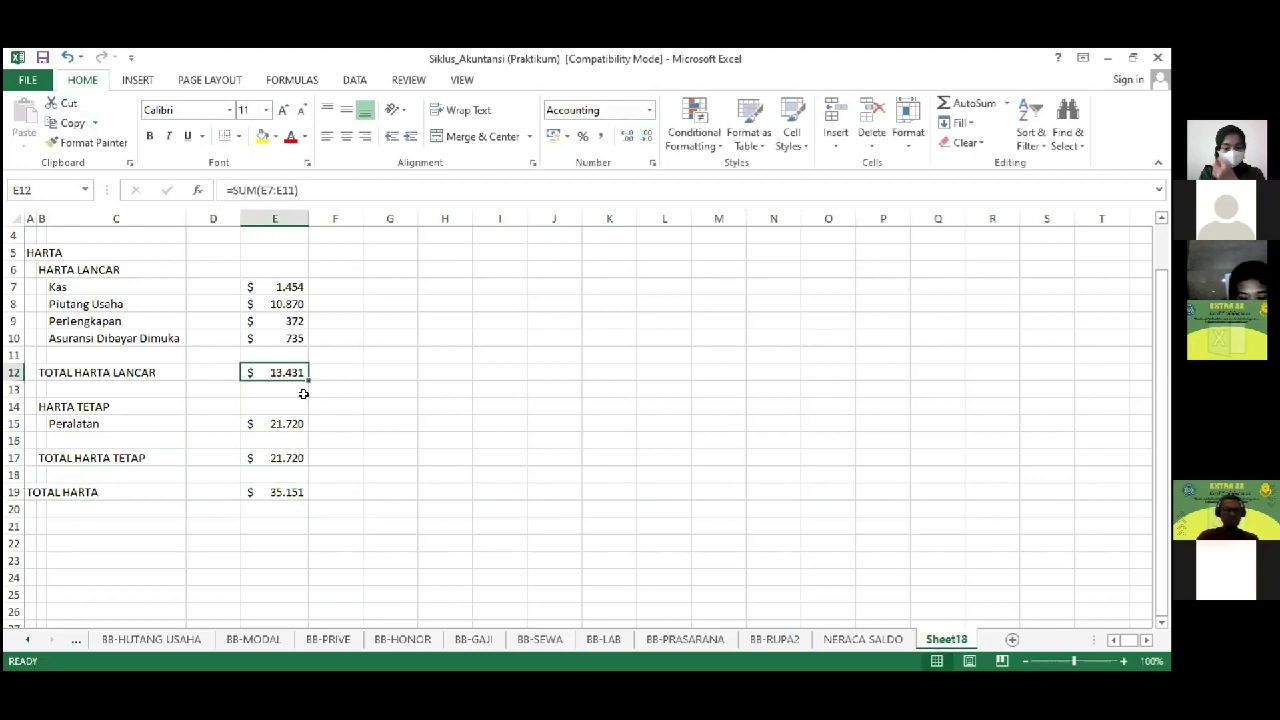
ctrl+click(288, 457)
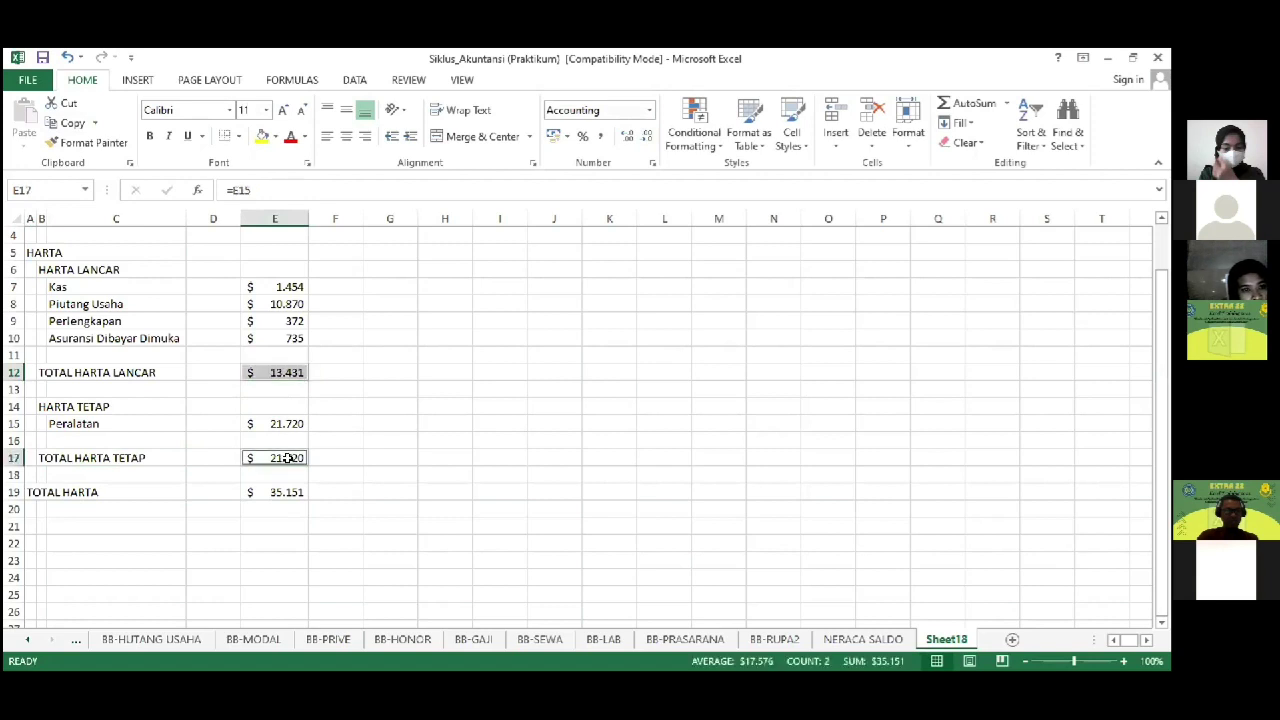
ctrl+click(294, 491)
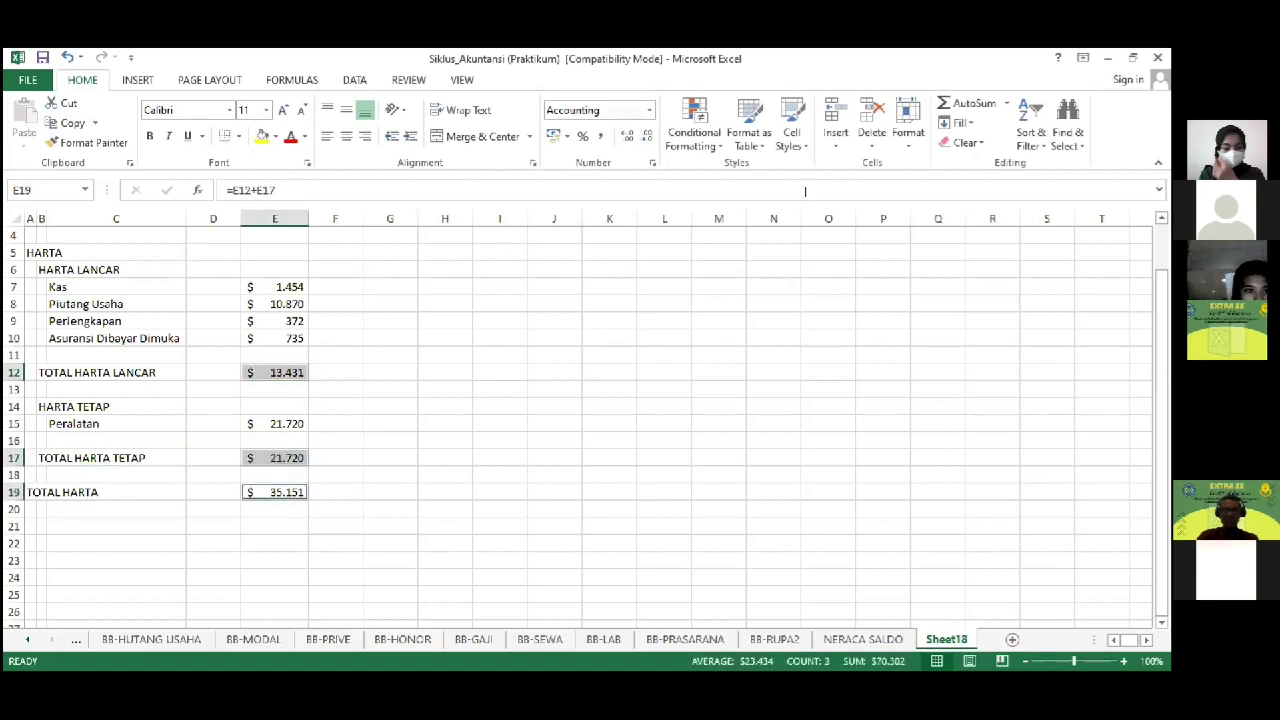
click(907, 140)
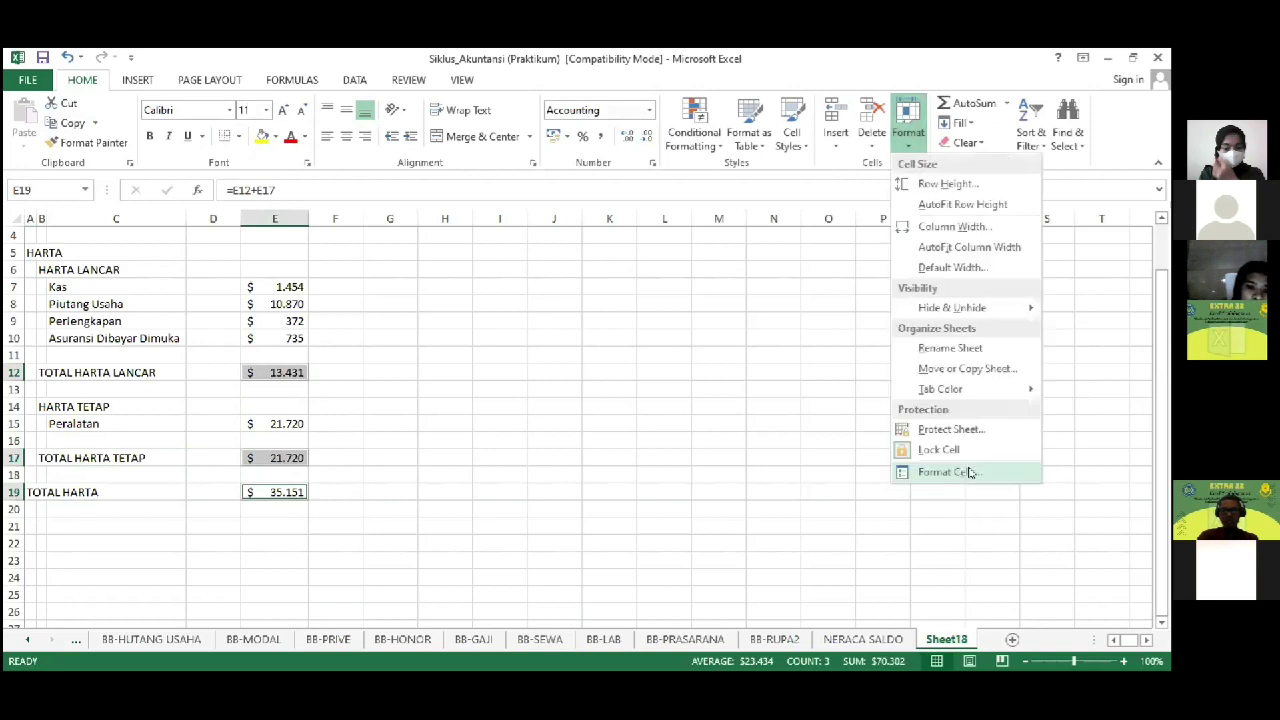
click(945, 472)
click(806, 280)
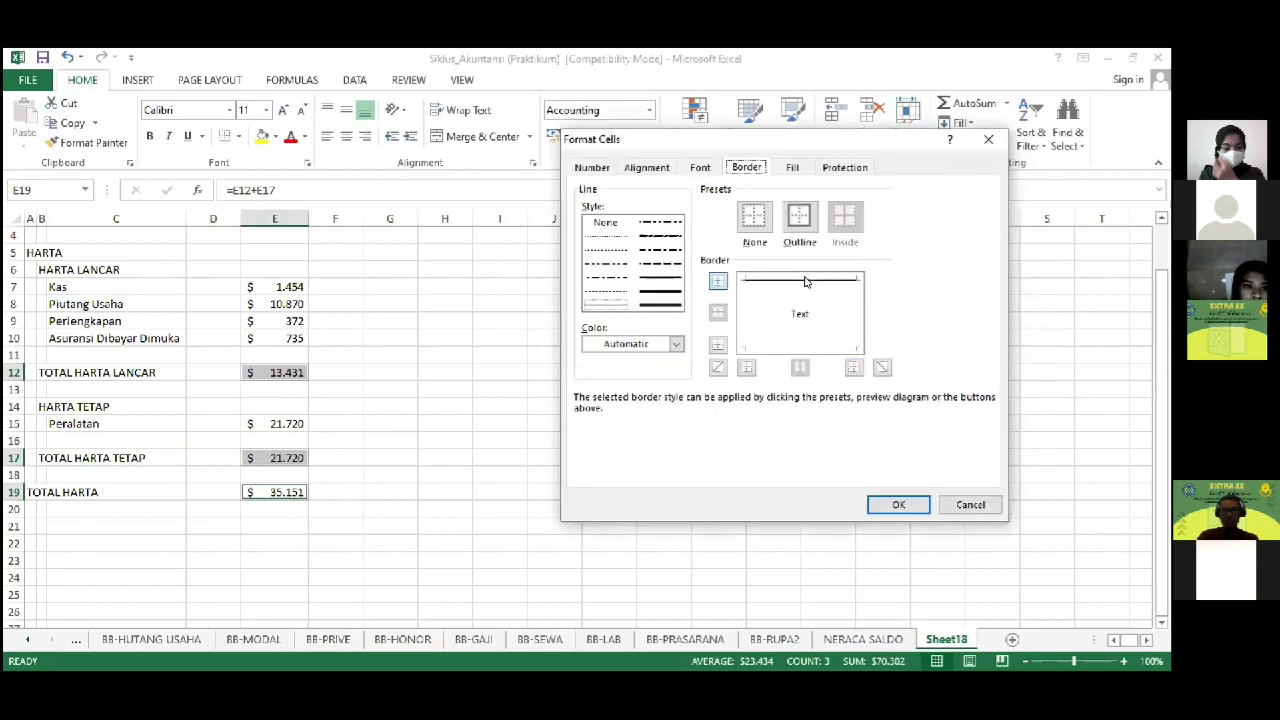
click(897, 503)
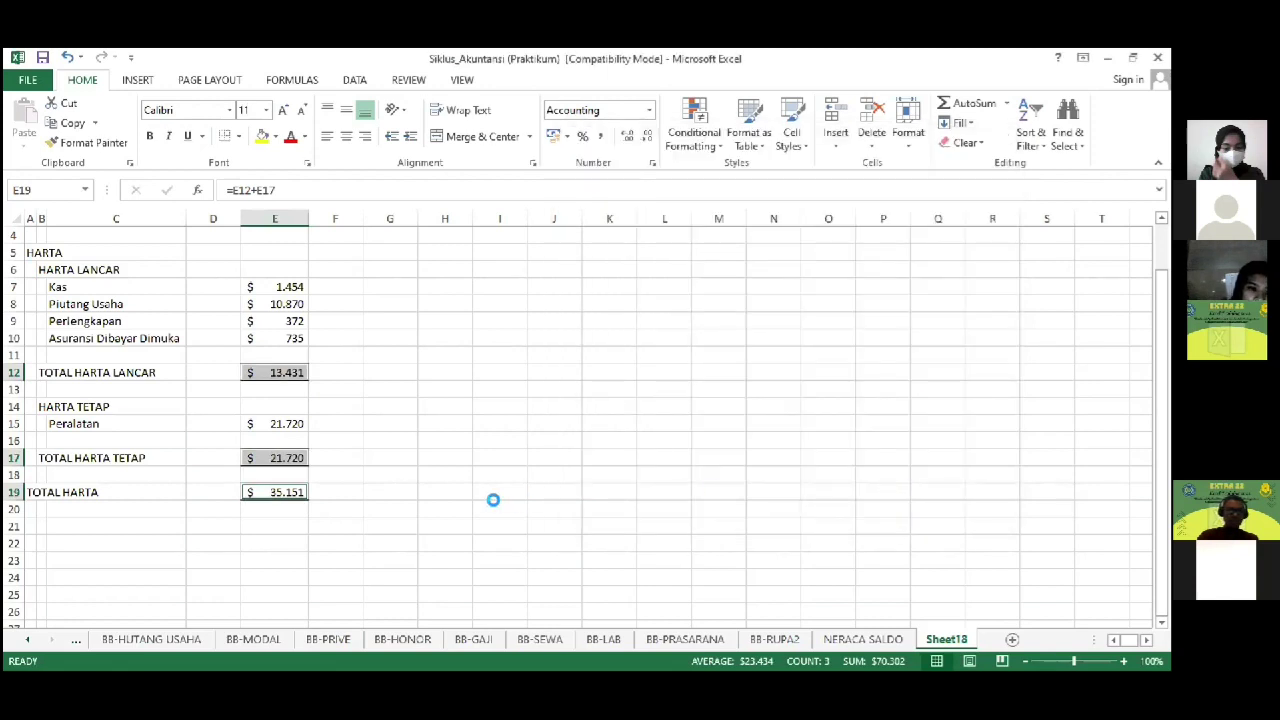
click(494, 503)
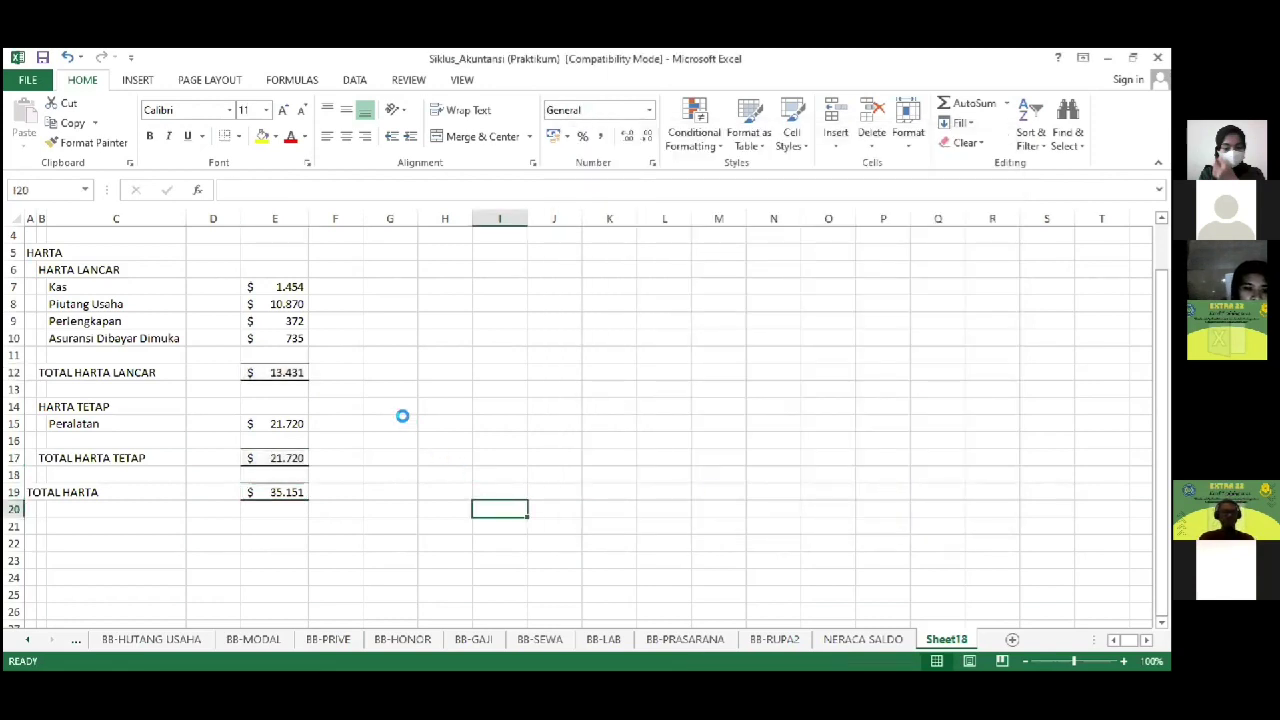
Step: Enter the heading KEWAJIBAN in G5 and the subheading KEWAJIBAN LANCAR in H6
scroll(405, 417, up, 1)
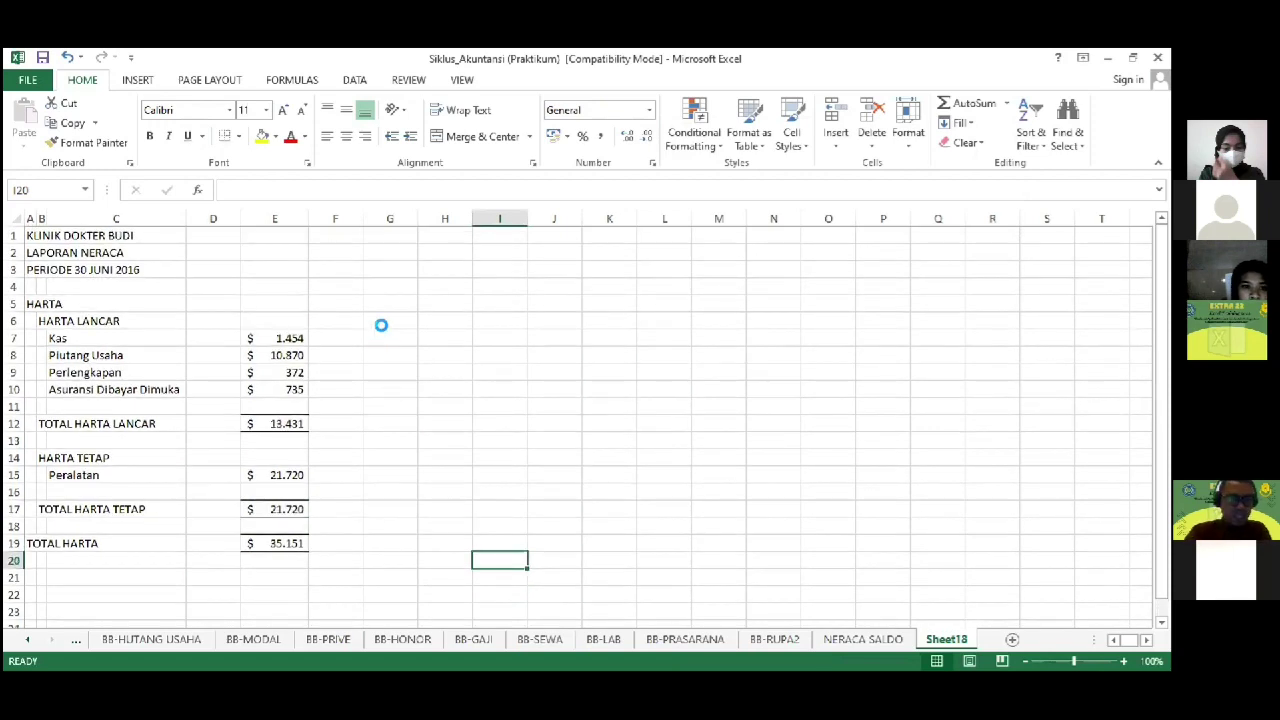
click(380, 334)
click(396, 301)
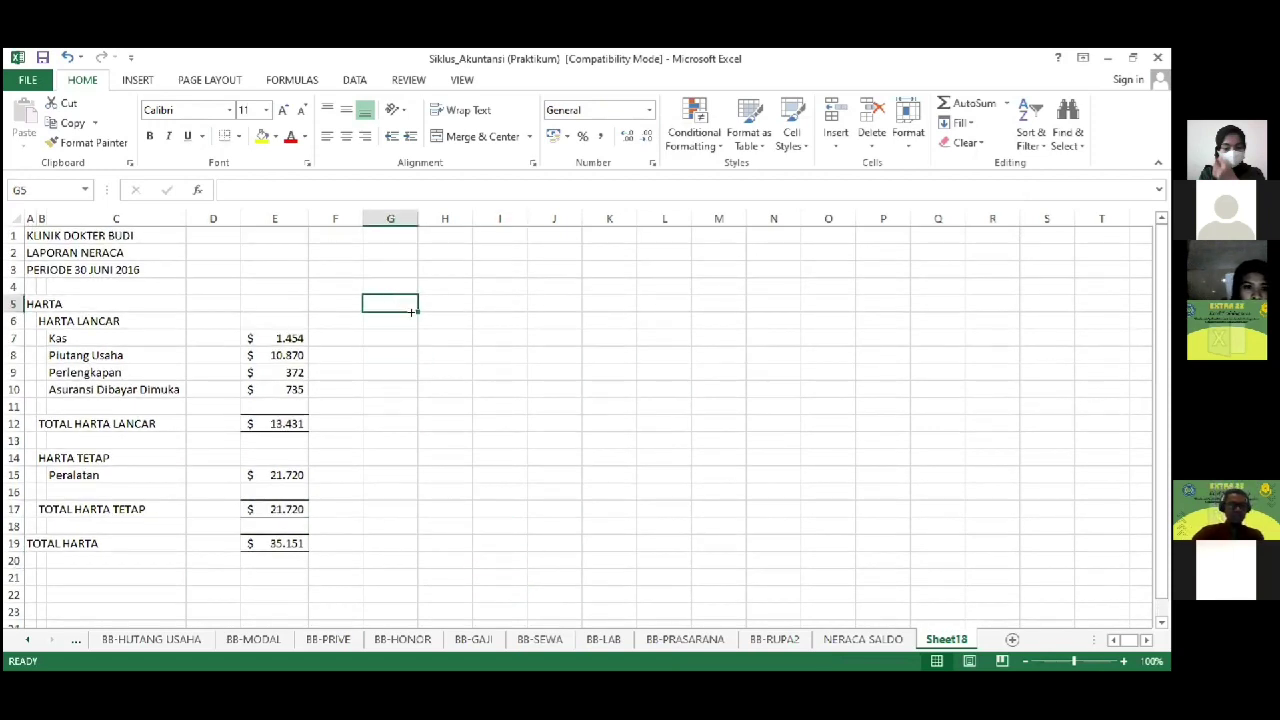
text(KEWAJIBAN)
key(Tab)
key(Down)
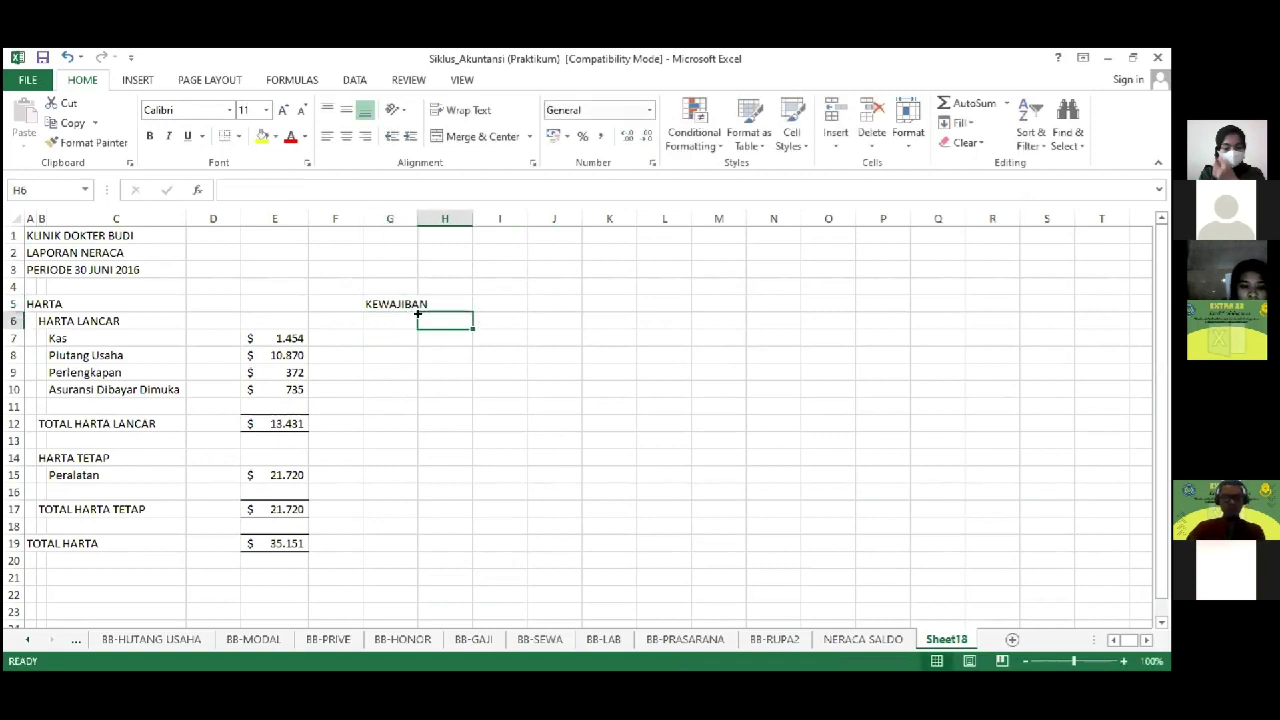
text(KEWAJIBAN LANCAR)
key(Tab)
key(Down)
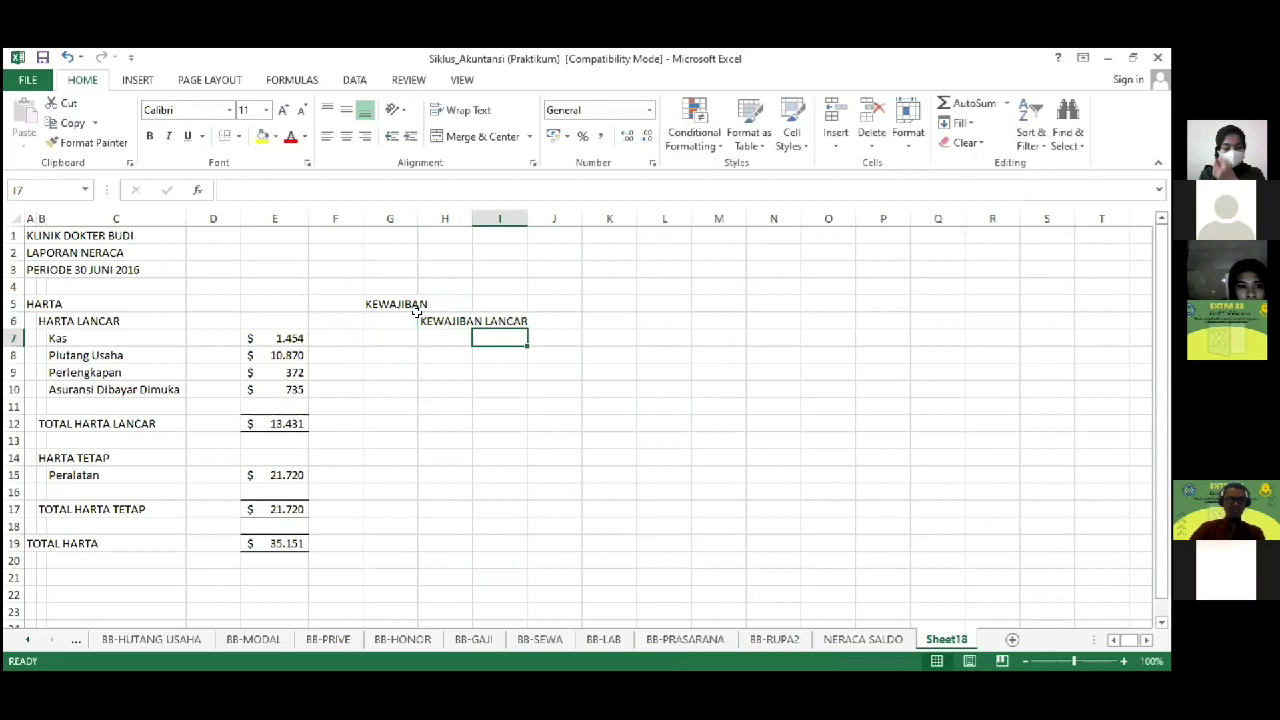
Step: Link cell I7 under KEWAJIBAN LANCAR to the Hutang Usaha account name in NERACA SALDO cell C10
text(=)
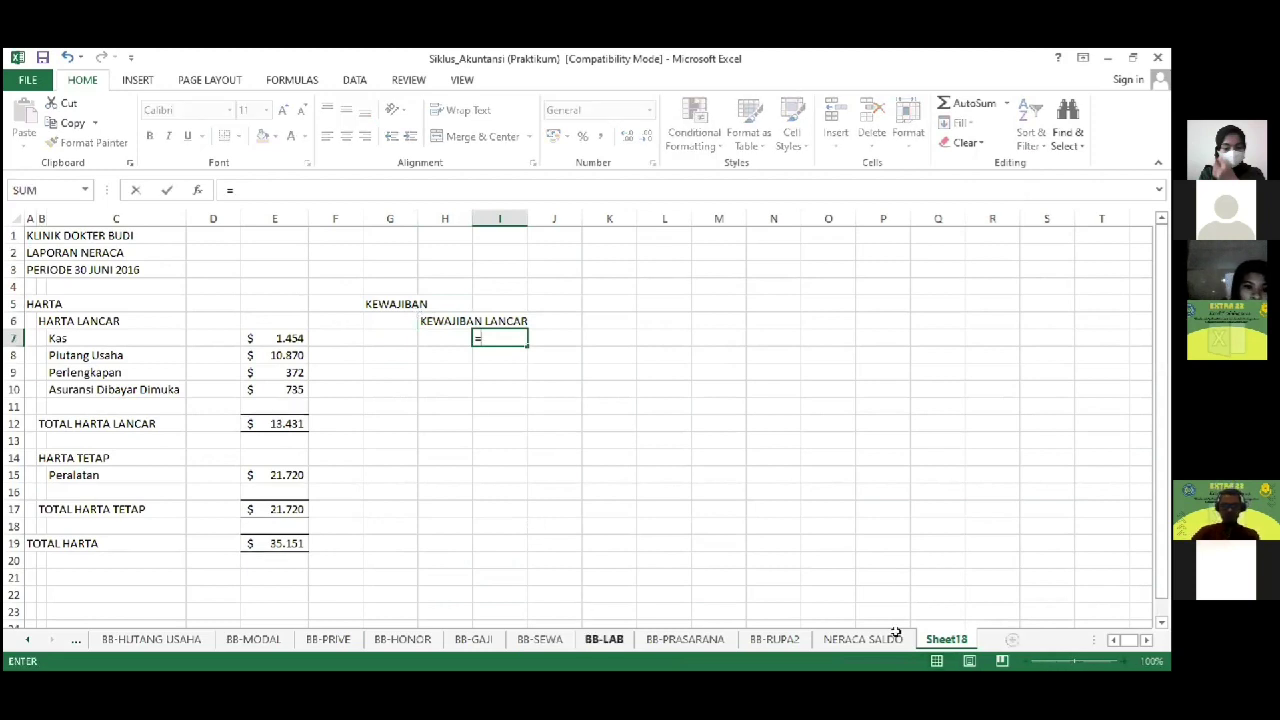
key(ctrl+Page_Up)
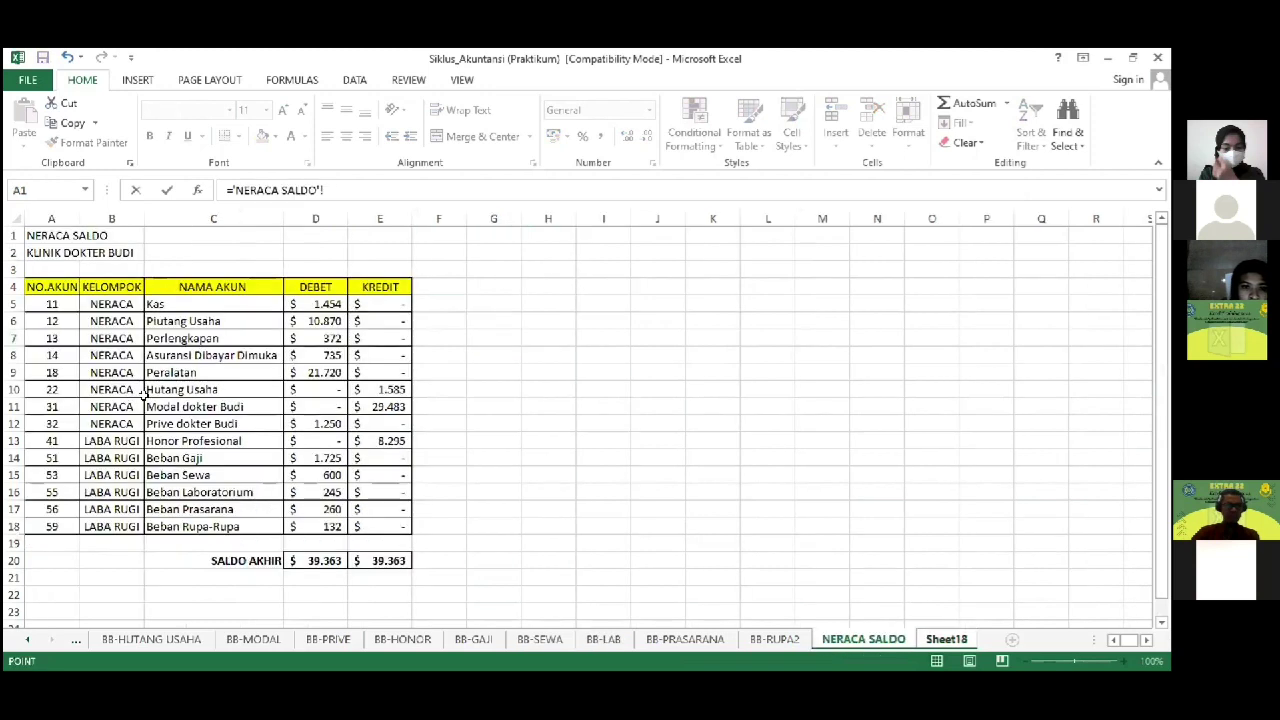
click(213, 389)
key(Return)
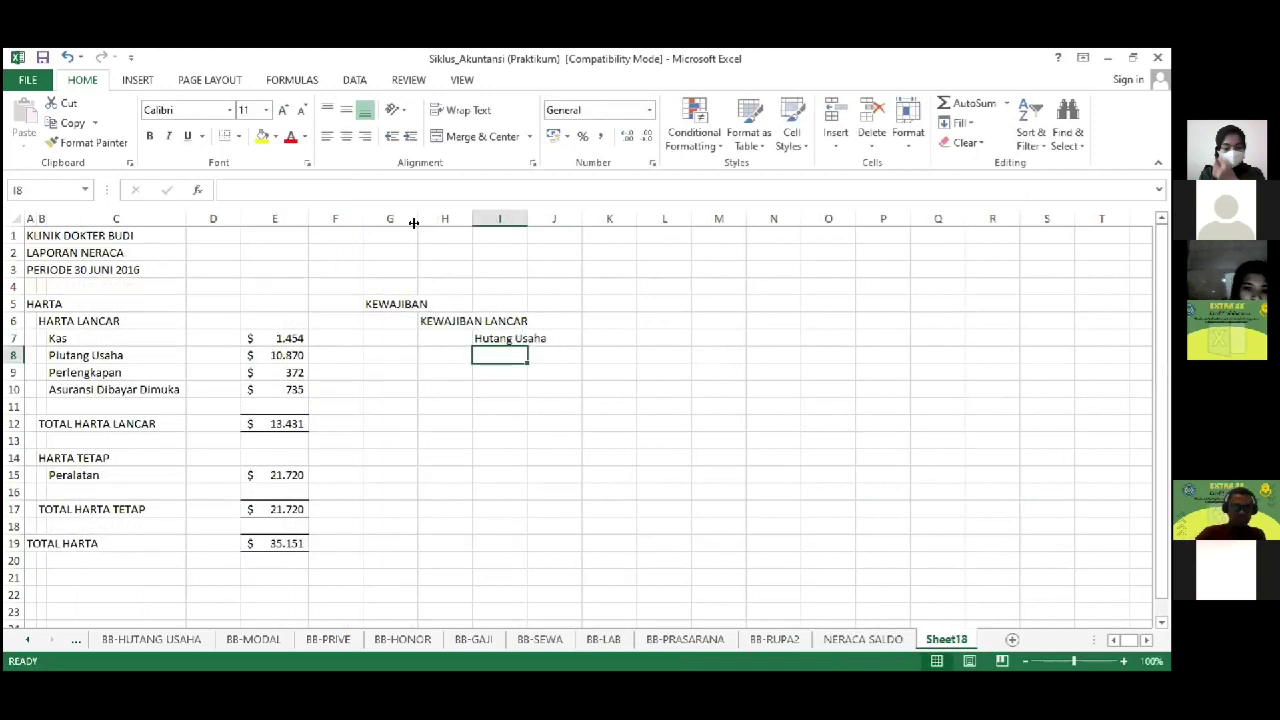
Step: Narrow columns G and H into indent columns and fit column I to the Hutang Usaha text
drag(380, 227, 384, 214)
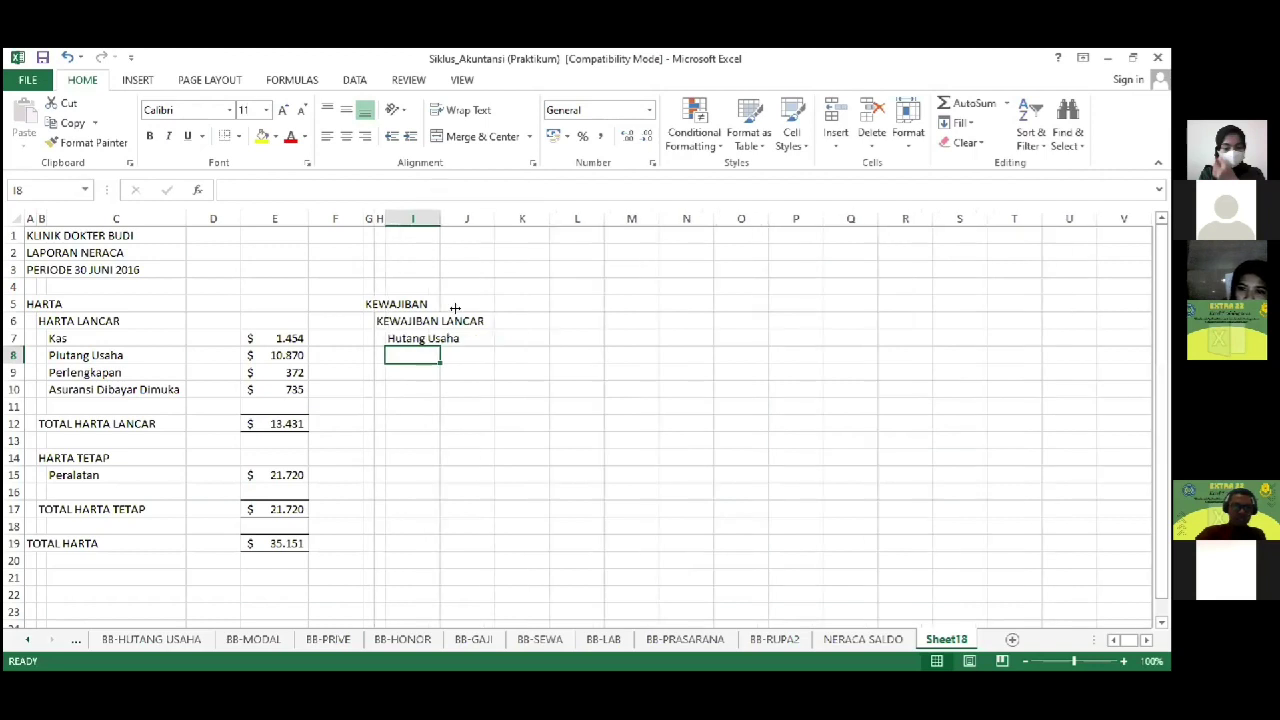
double_click(435, 213)
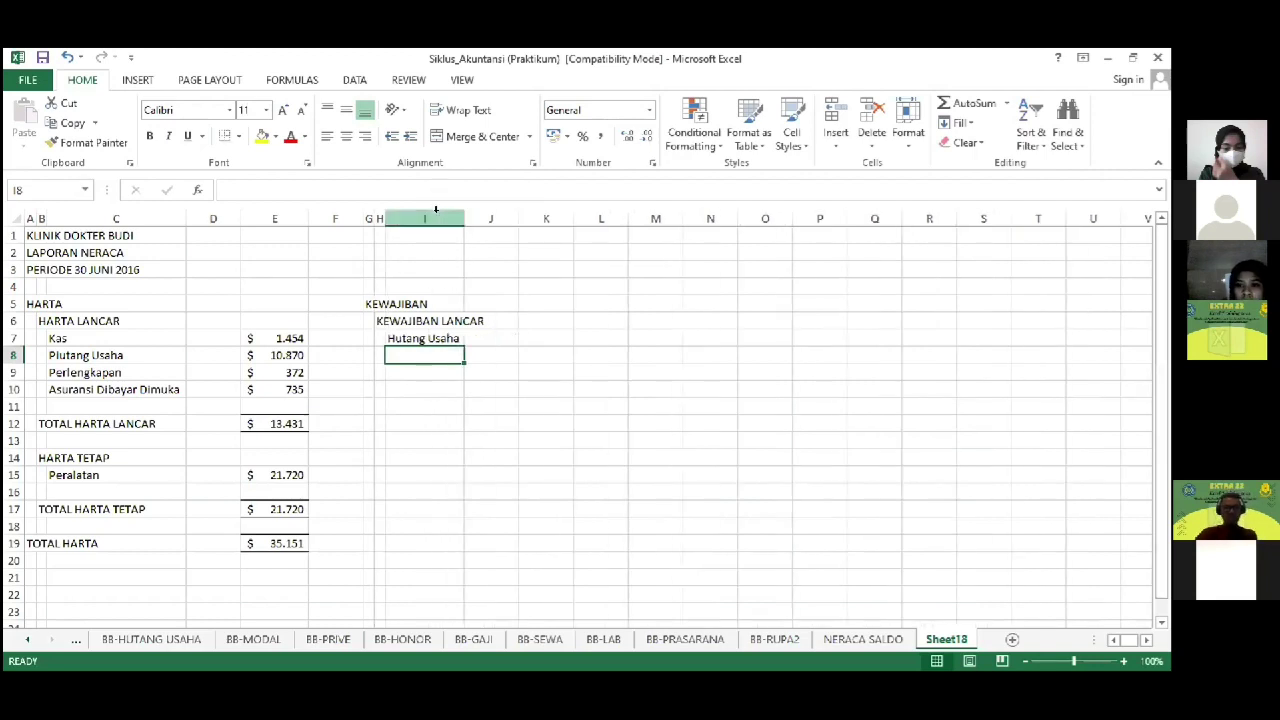
Step: Link the amount in L7 on the Hutang Usaha row to the credit balance in NERACA SALDO cell E11
key(Up)
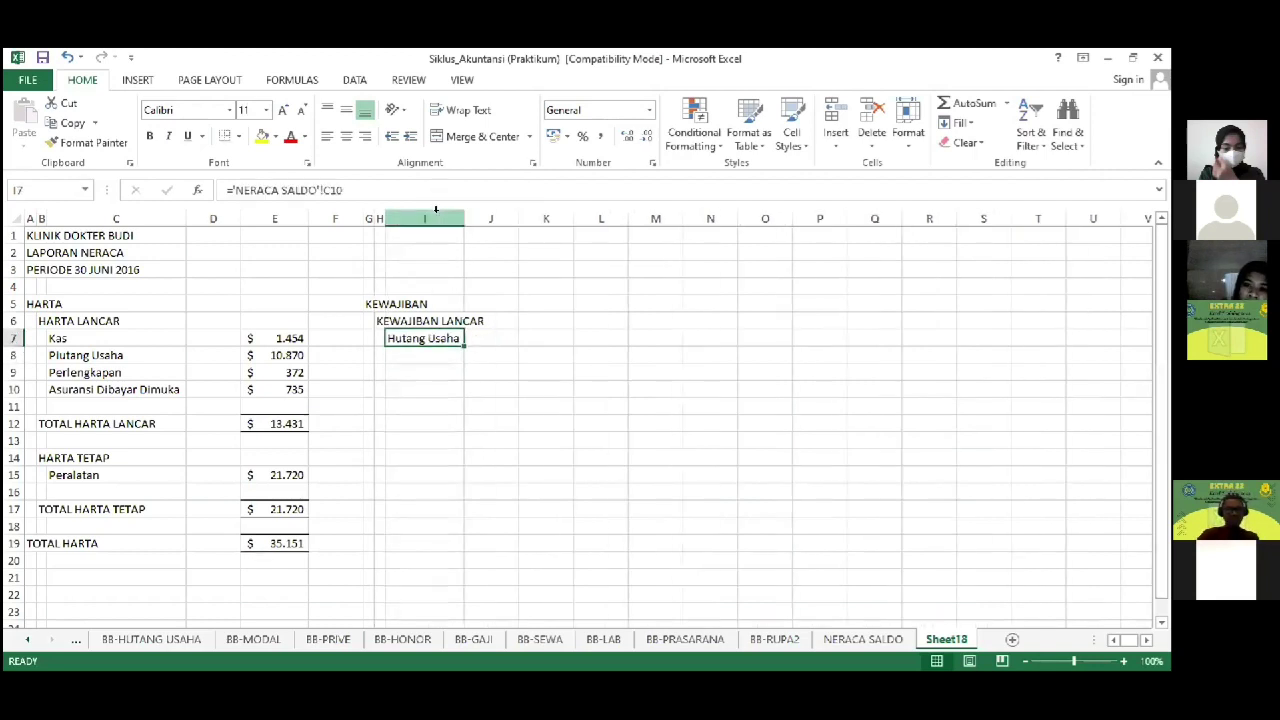
key(Right)
key(Right)
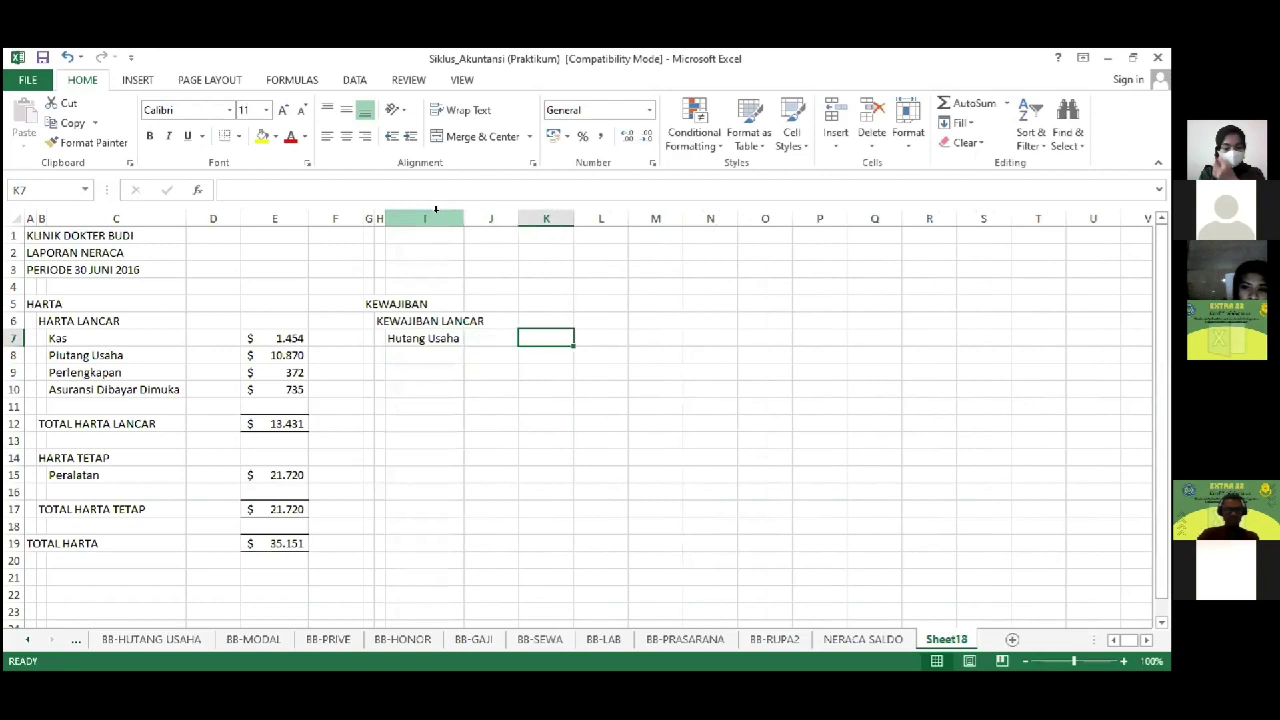
key(Right)
text(=)
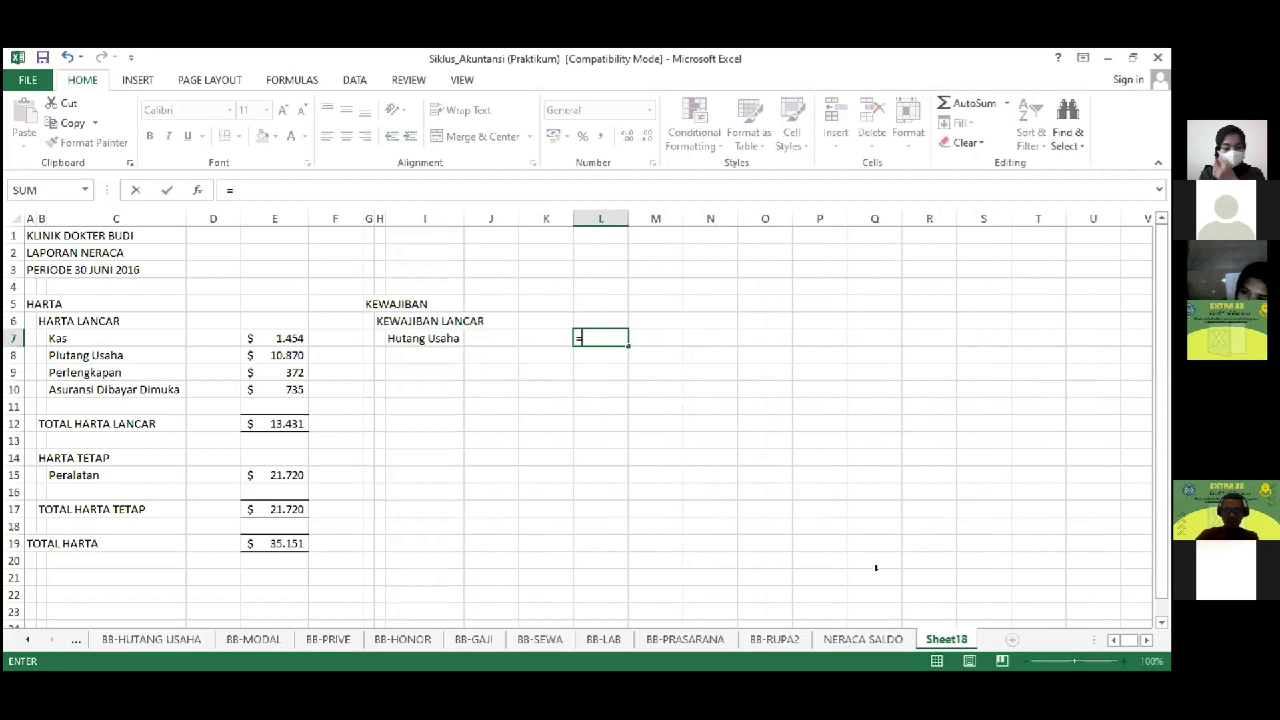
key(ctrl+Page_Up)
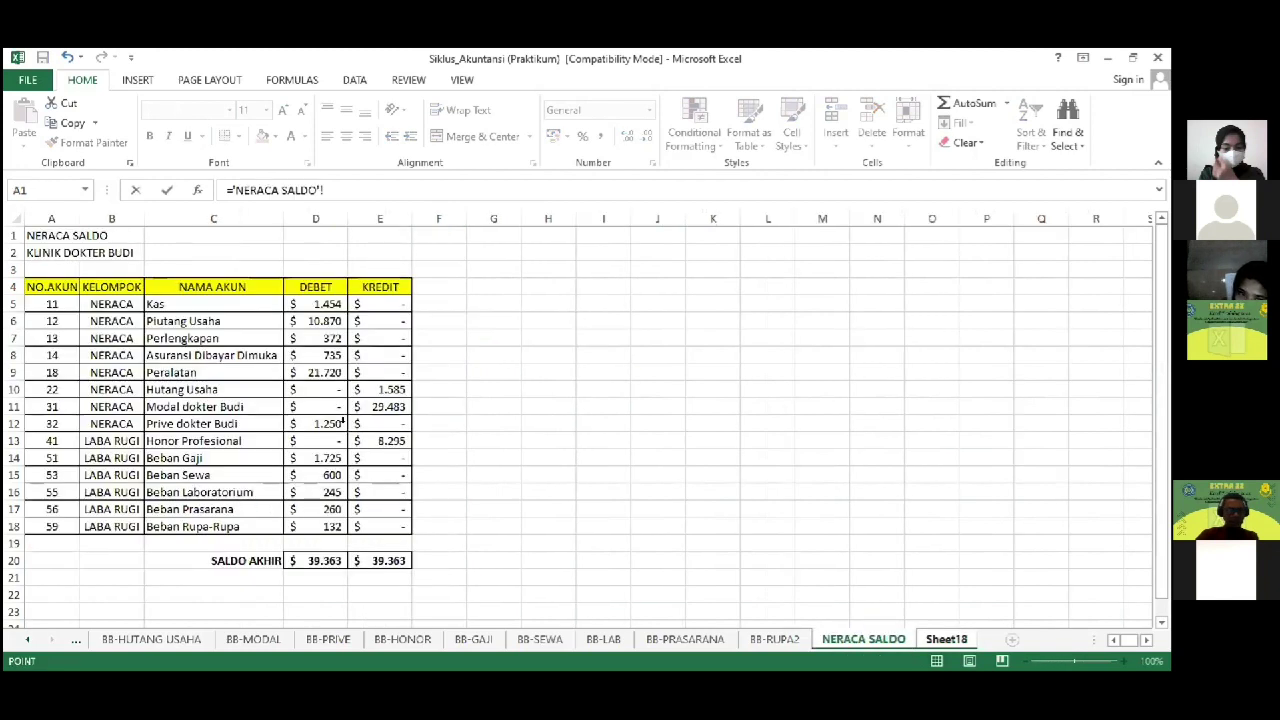
click(369, 413)
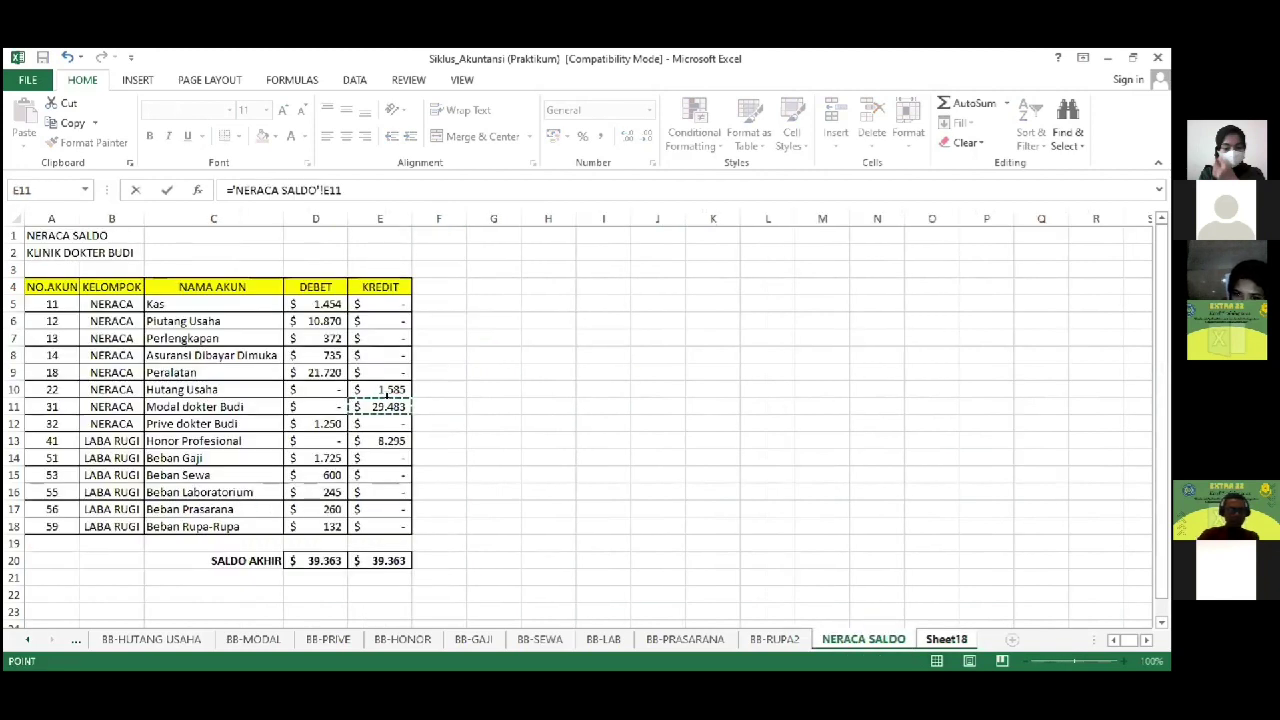
key(Return)
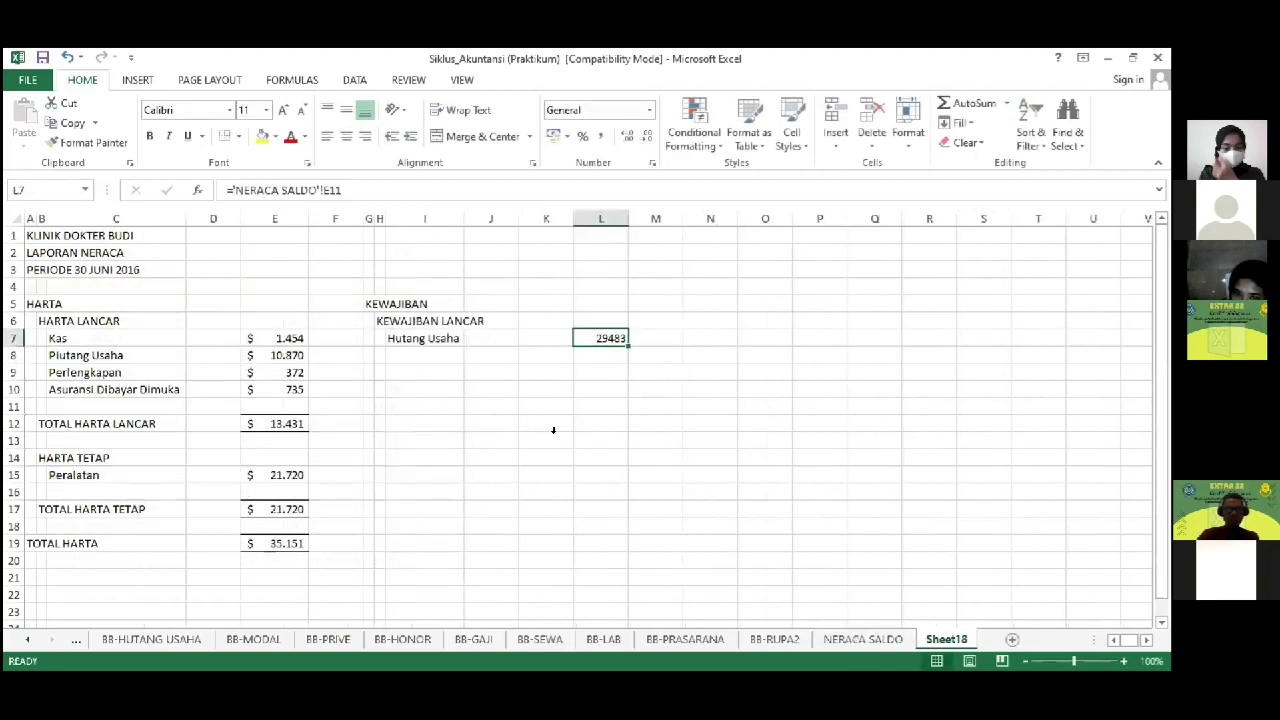
Step: Format the Hutang Usaha amount in L7 as English (United States) dollar accounting with no decimal places
click(555, 137)
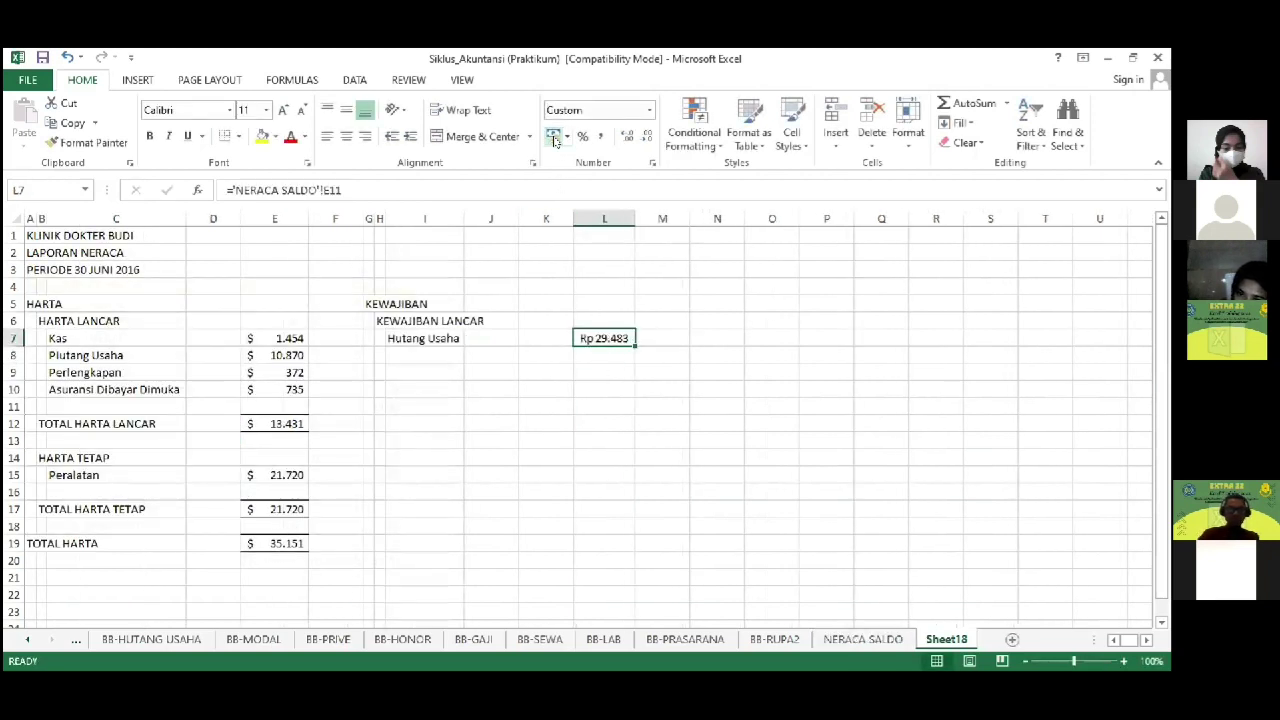
click(580, 137)
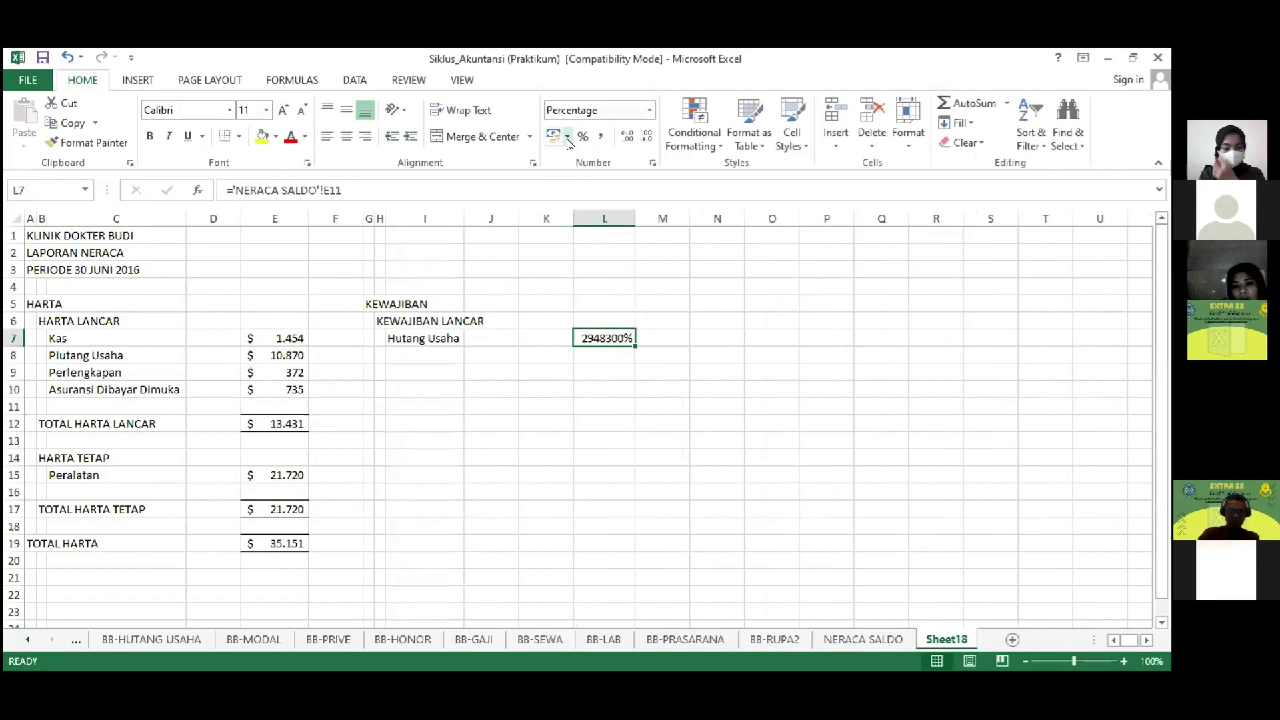
click(558, 137)
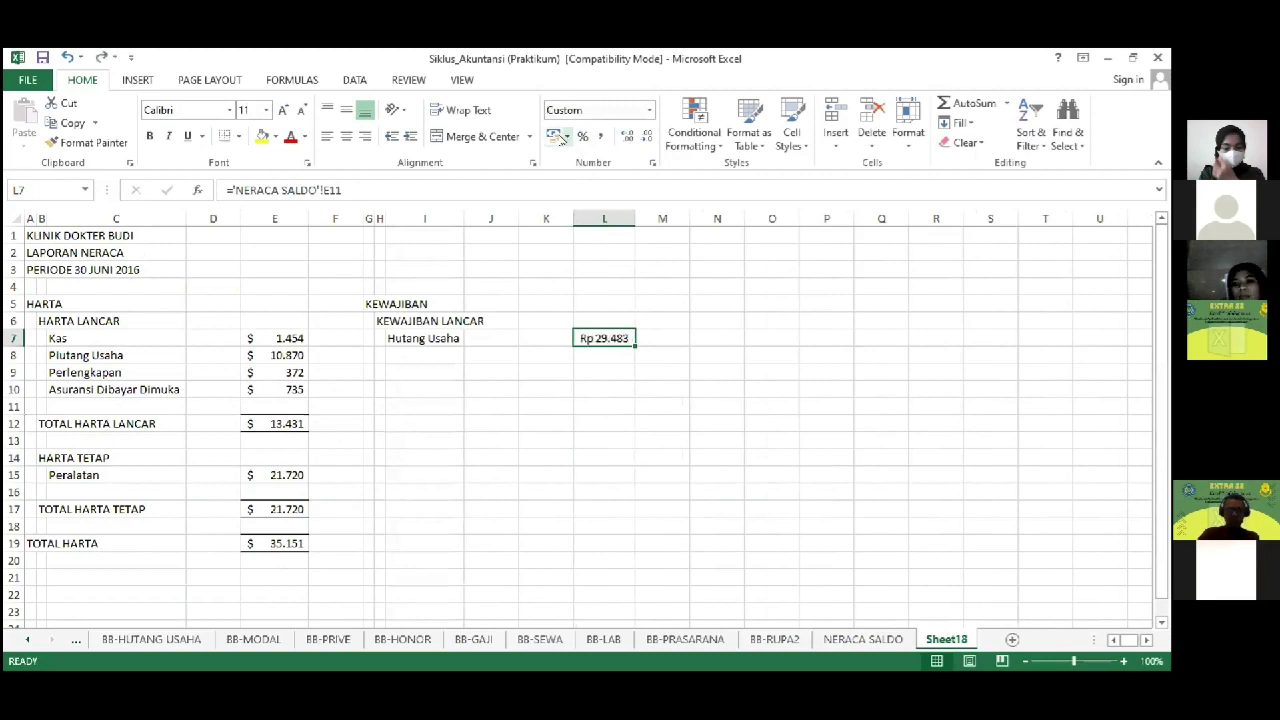
click(567, 137)
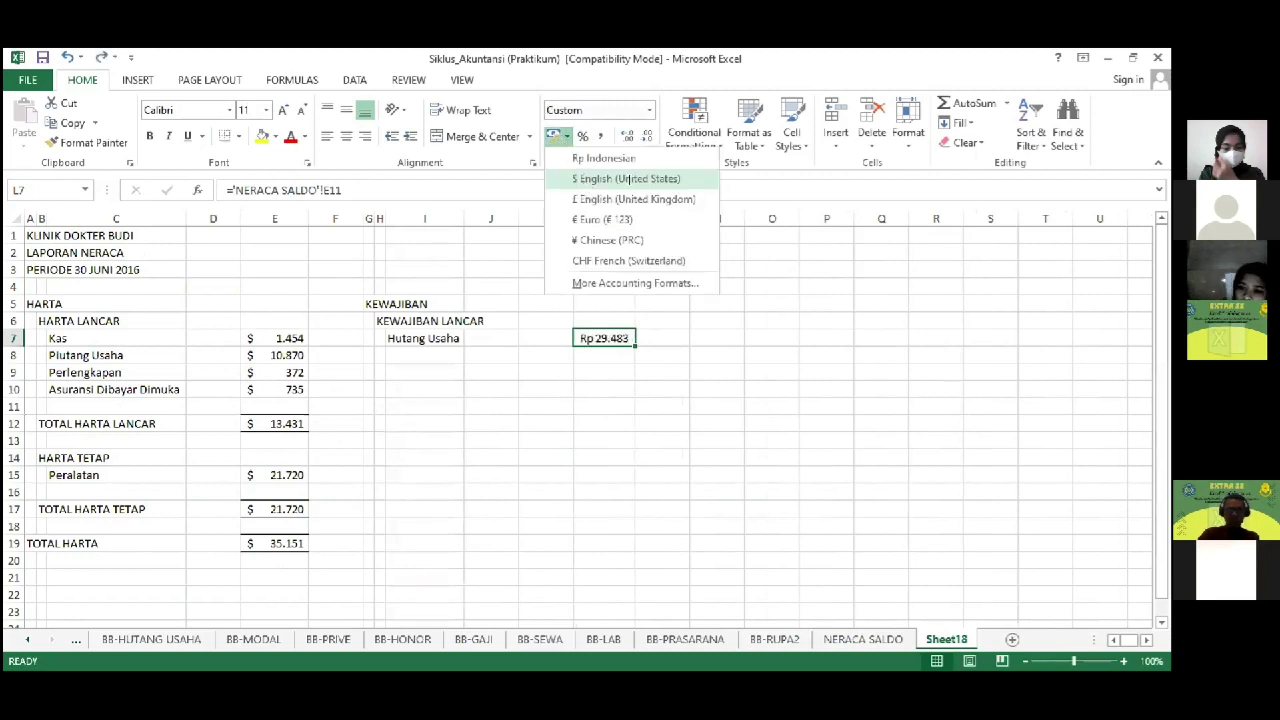
click(627, 179)
click(647, 136)
click(647, 136)
Step: Enter the subheading KEWAJIBAN JANGKA PANJANG in H9, two rows below the Hutang Usaha row
key(Left)
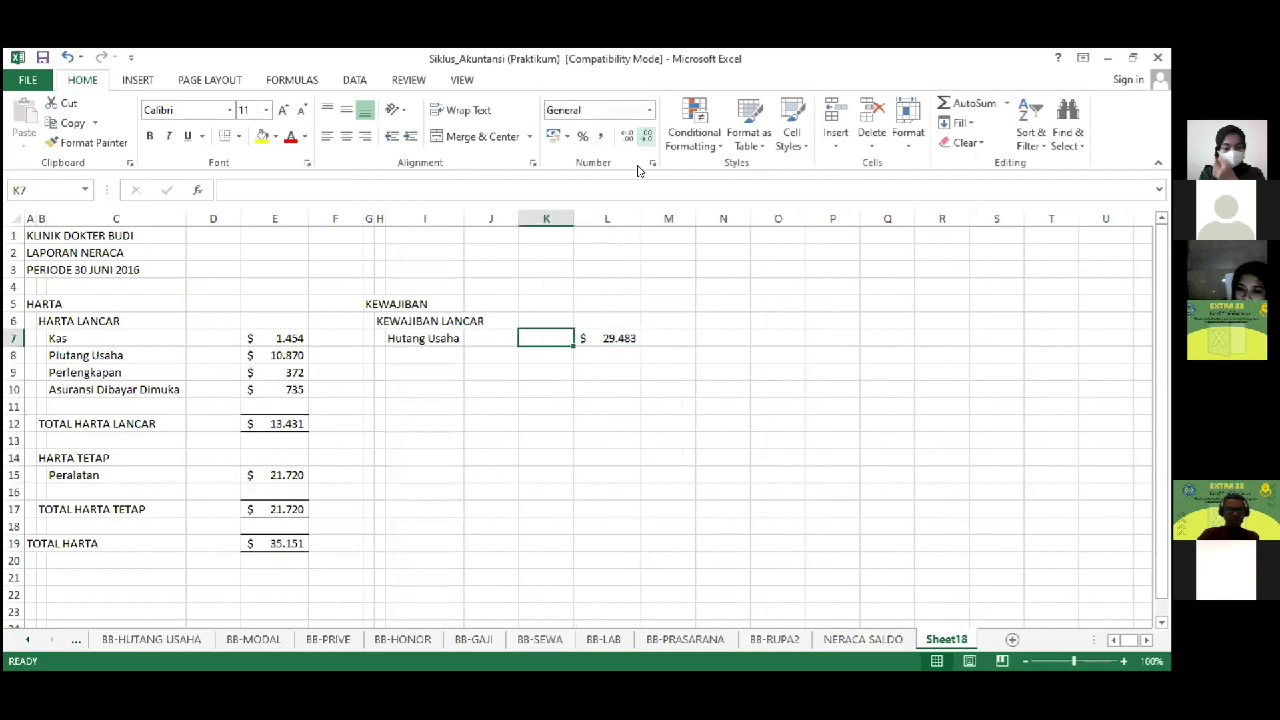
key(Left)
key(Left)
key(Down)
key(Down)
key(Left)
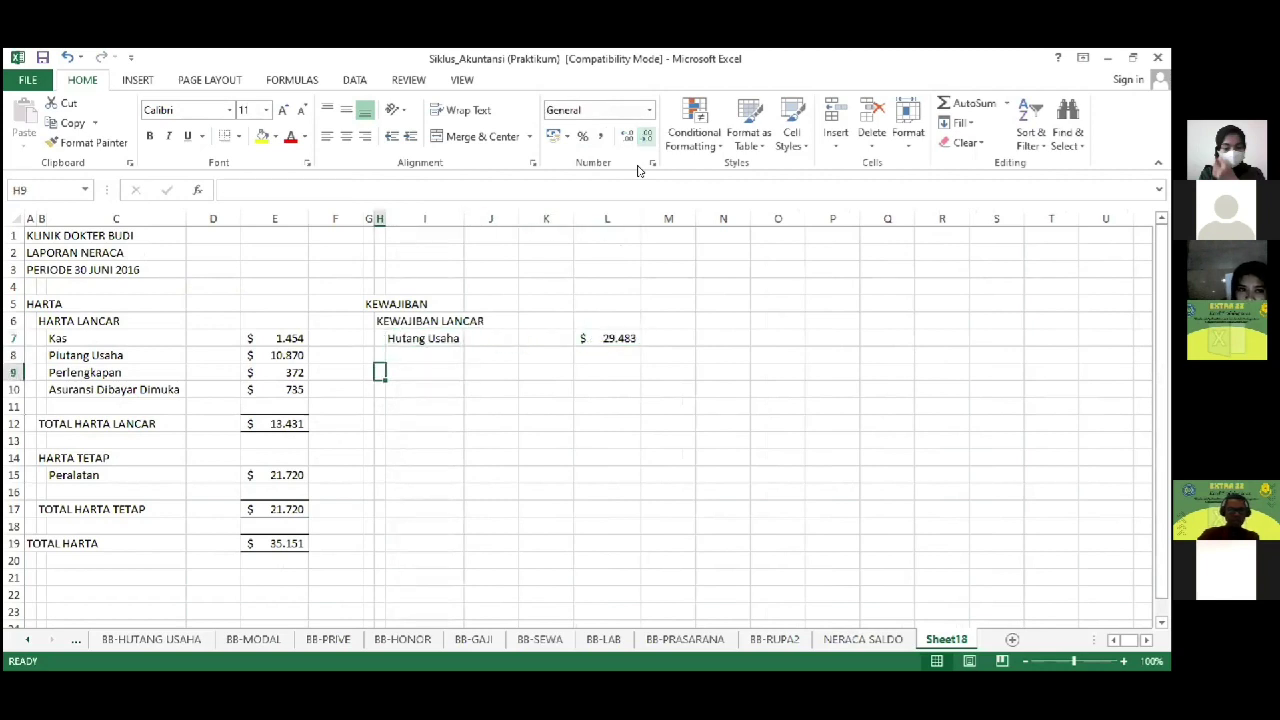
text(TOTAL K)
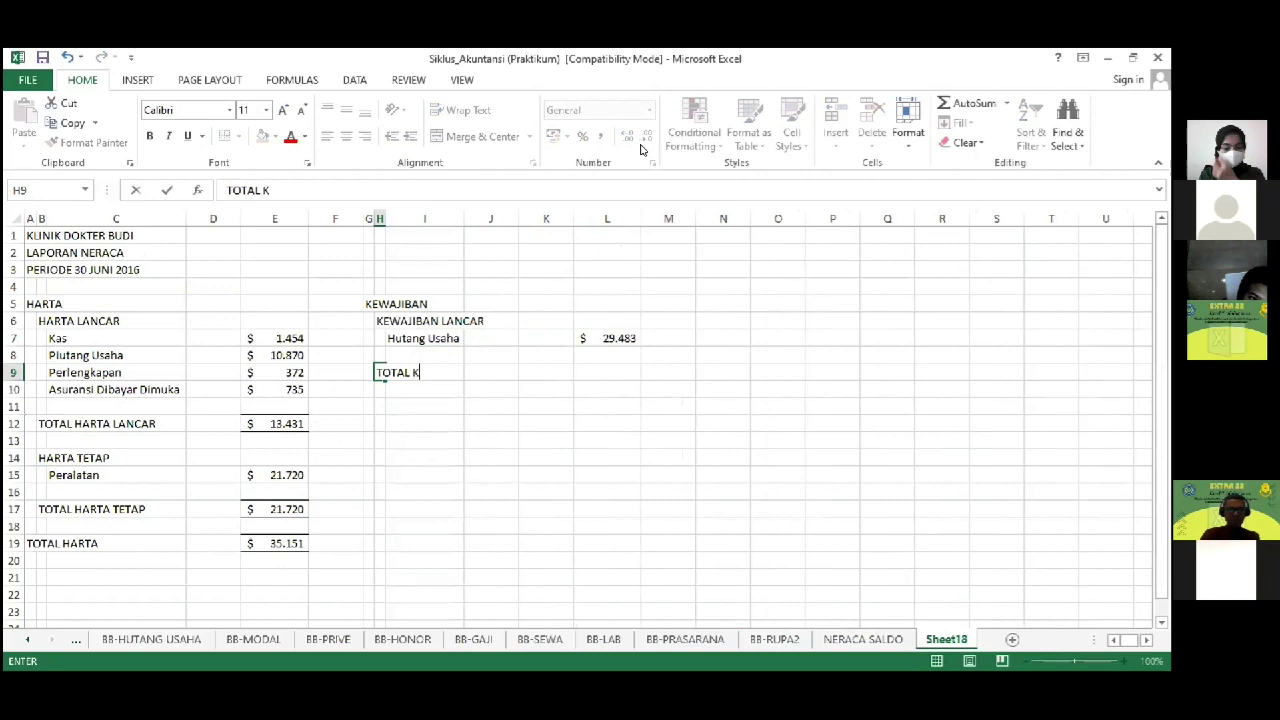
key(Escape)
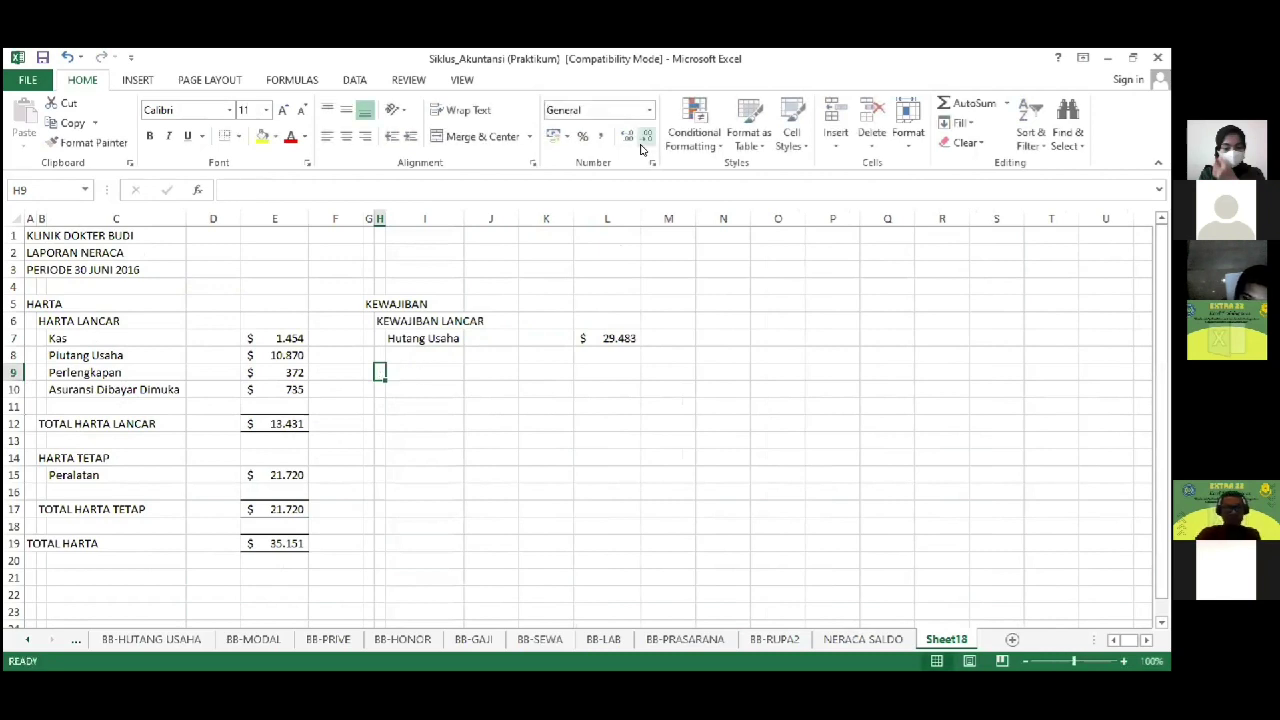
text(KE)
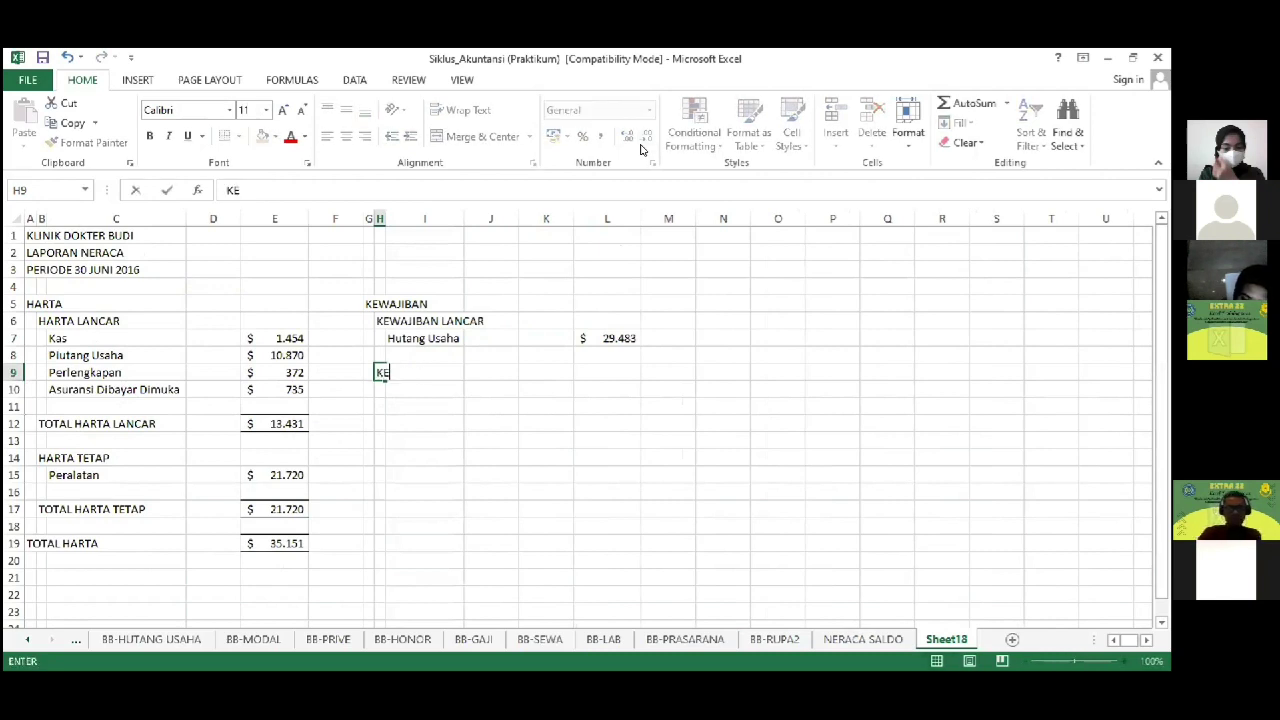
text(WAJIBAN)
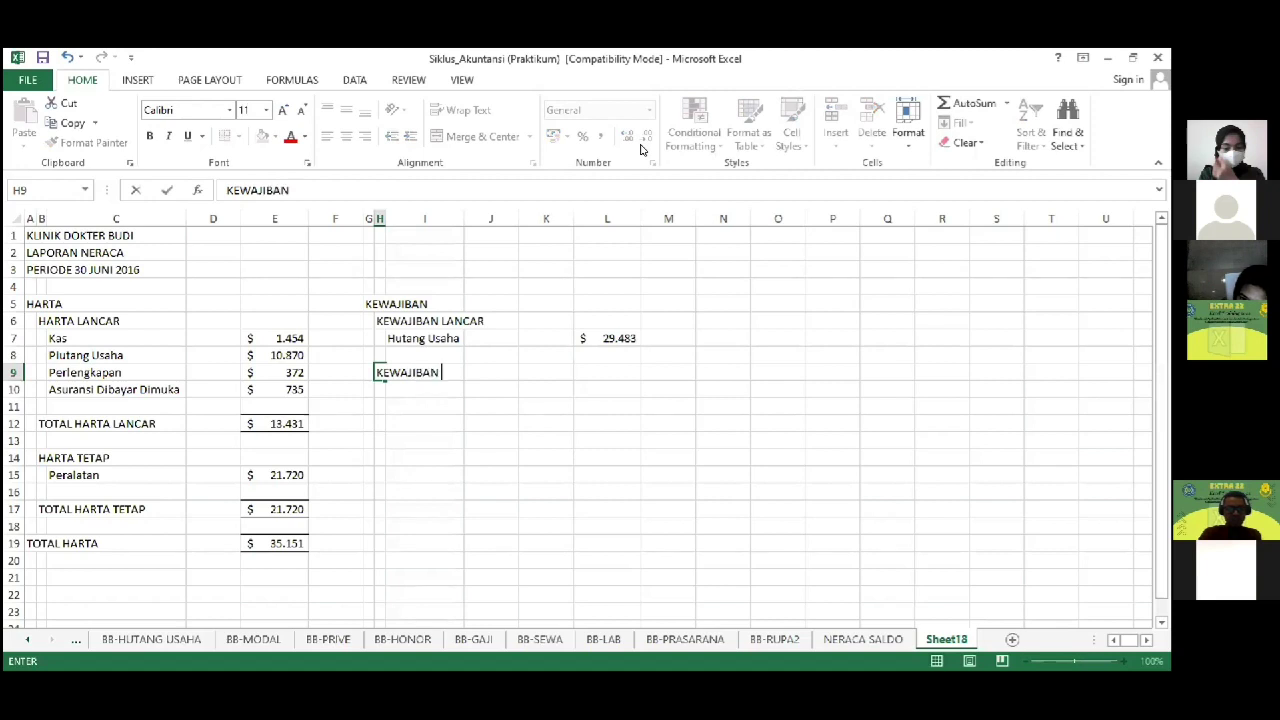
text( JANGKA PANJANG)
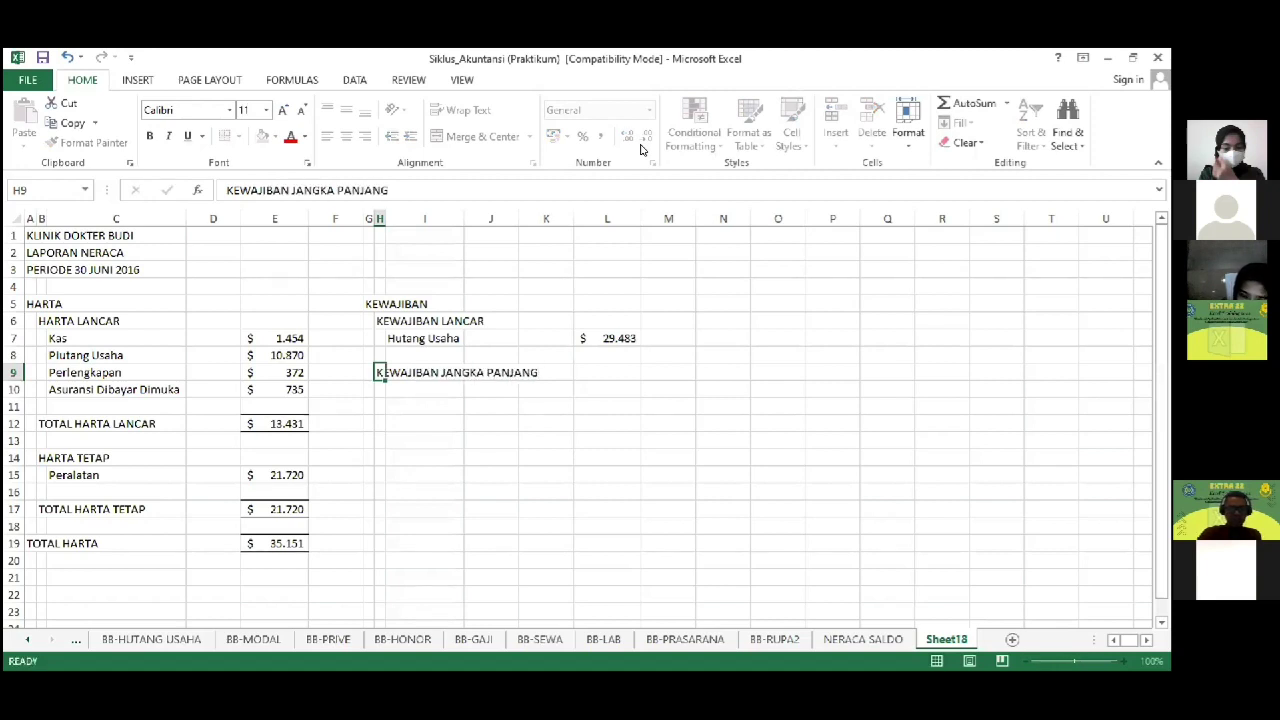
key(Return)
Step: Enter the account name Hutang Jangka Panjang in I10 under the KEWAJIBAN JANGKA PANJANG subheading
key(Right)
text(H)
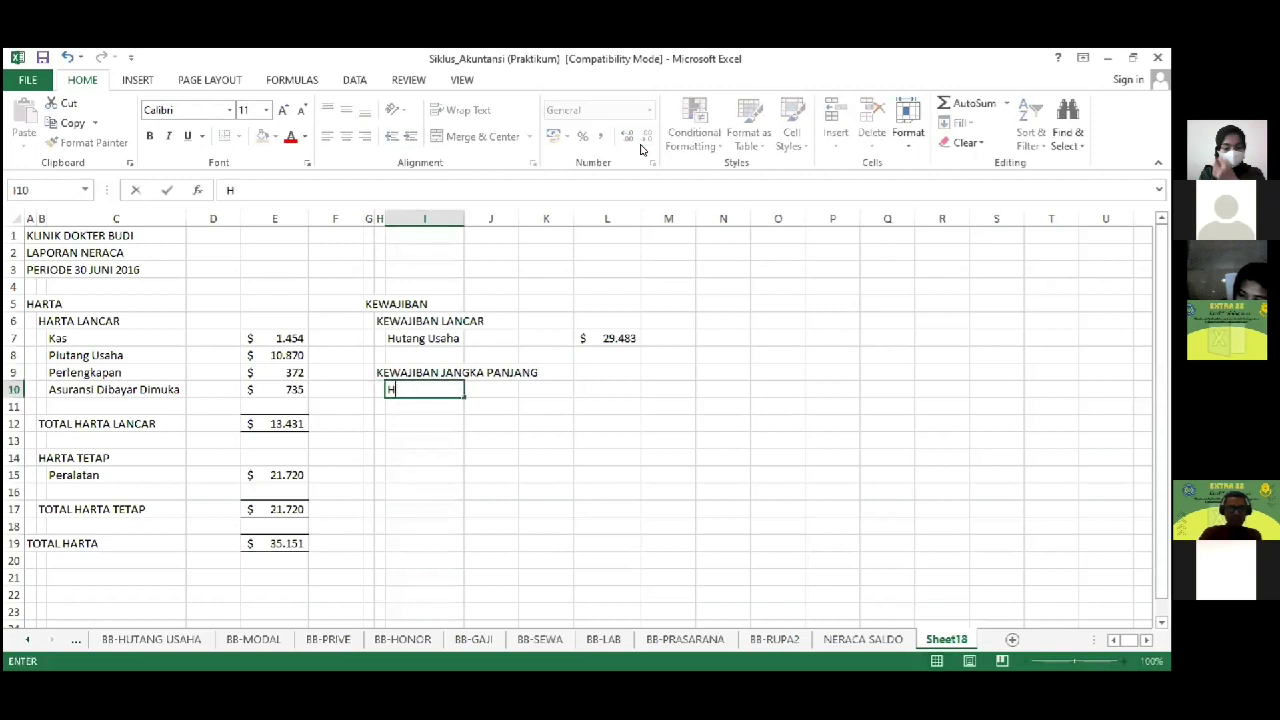
text(utang Ja)
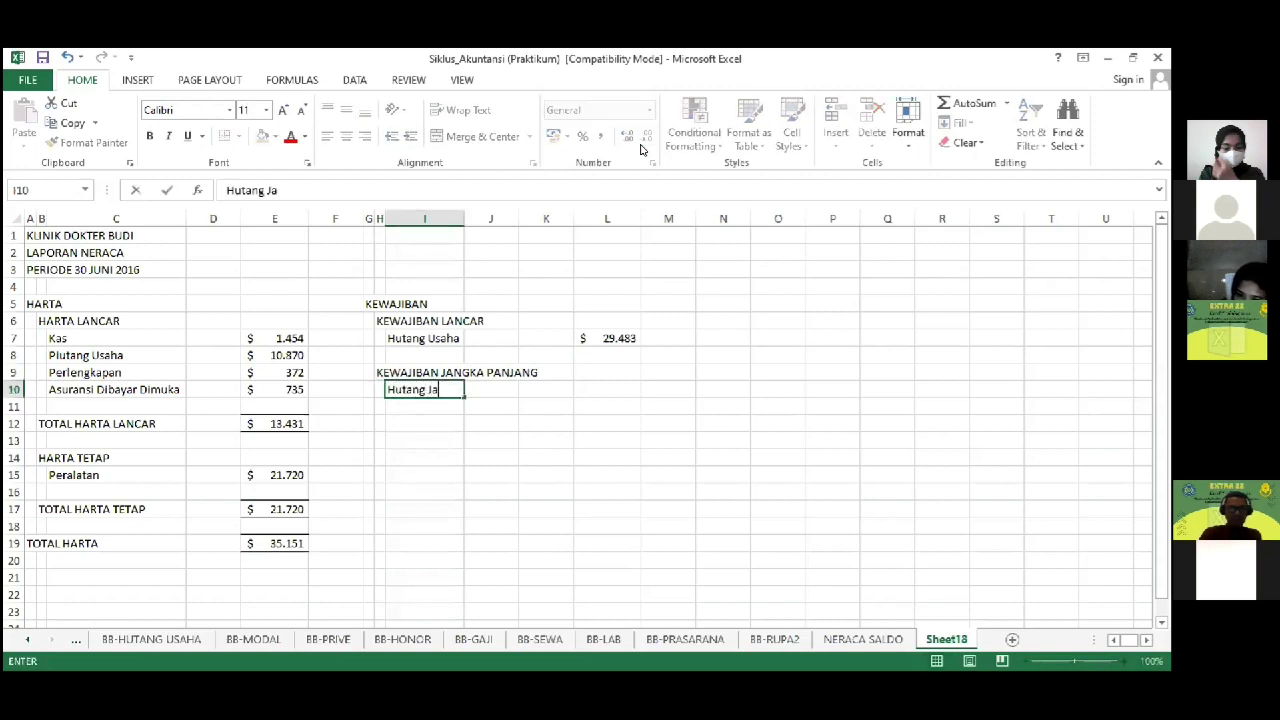
text(ngka Panjang)
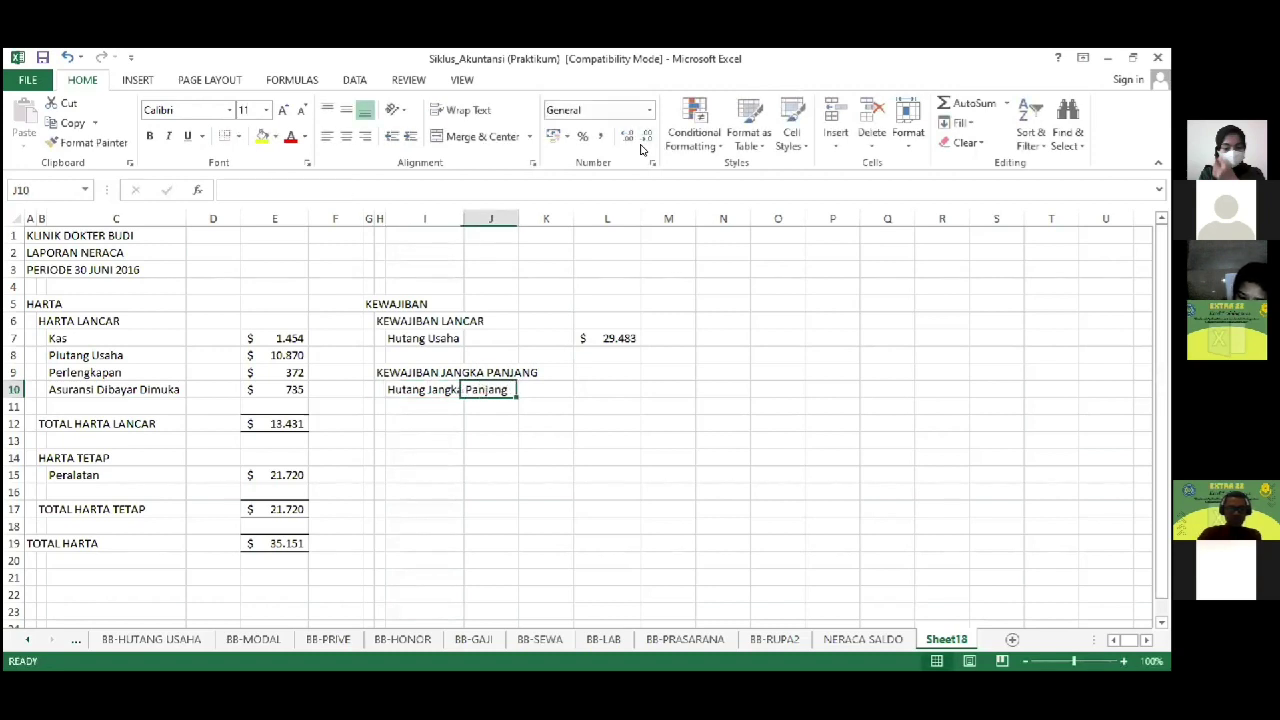
Step: Copy the linked, dollar-formatted amount from L7 into L10 on the Hutang Jangka Panjang row
key(Right)
key(Right)
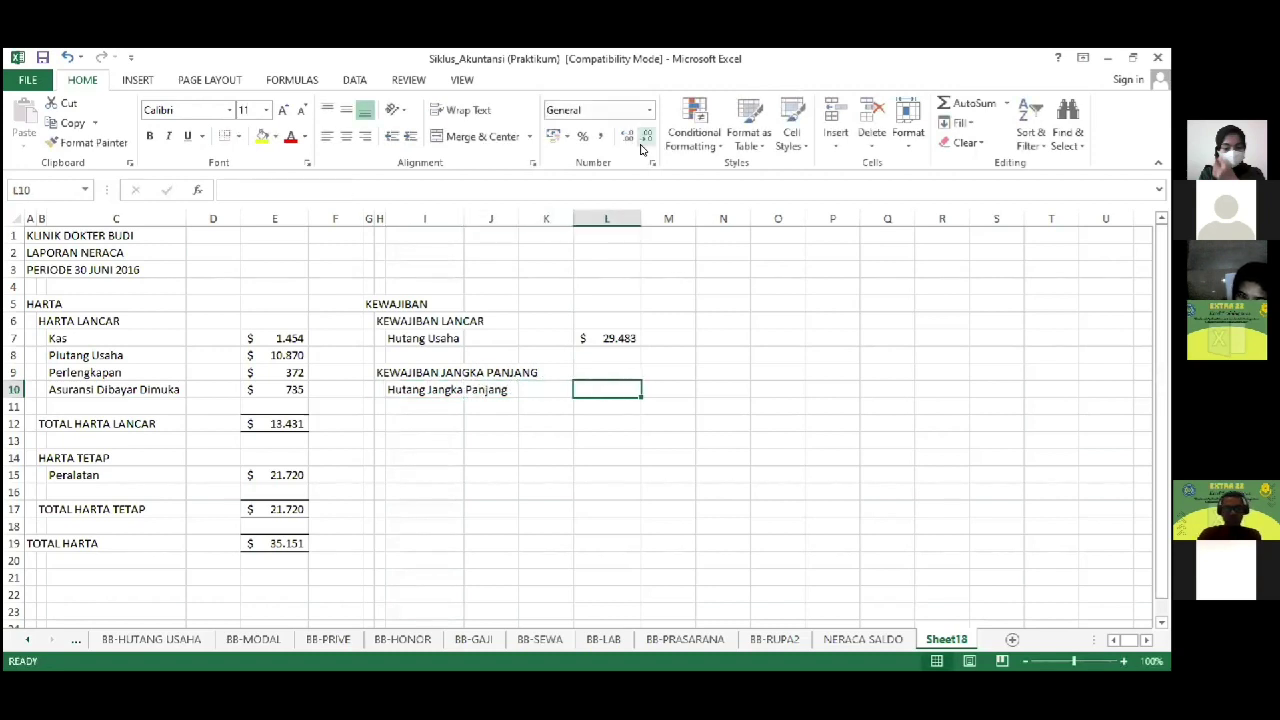
key(Up)
key(Up)
key(Down)
key(Up)
key(Up)
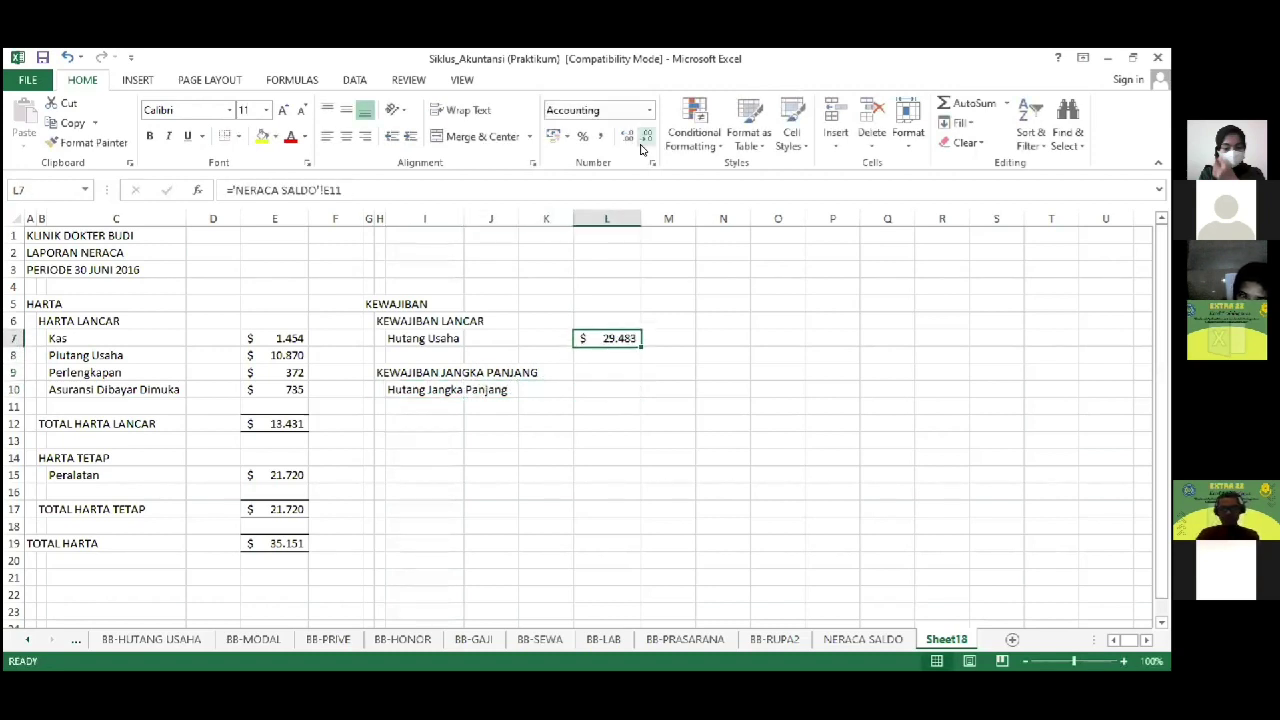
key(ctrl+c)
key(Down)
key(Down)
key(Down)
key(Return)
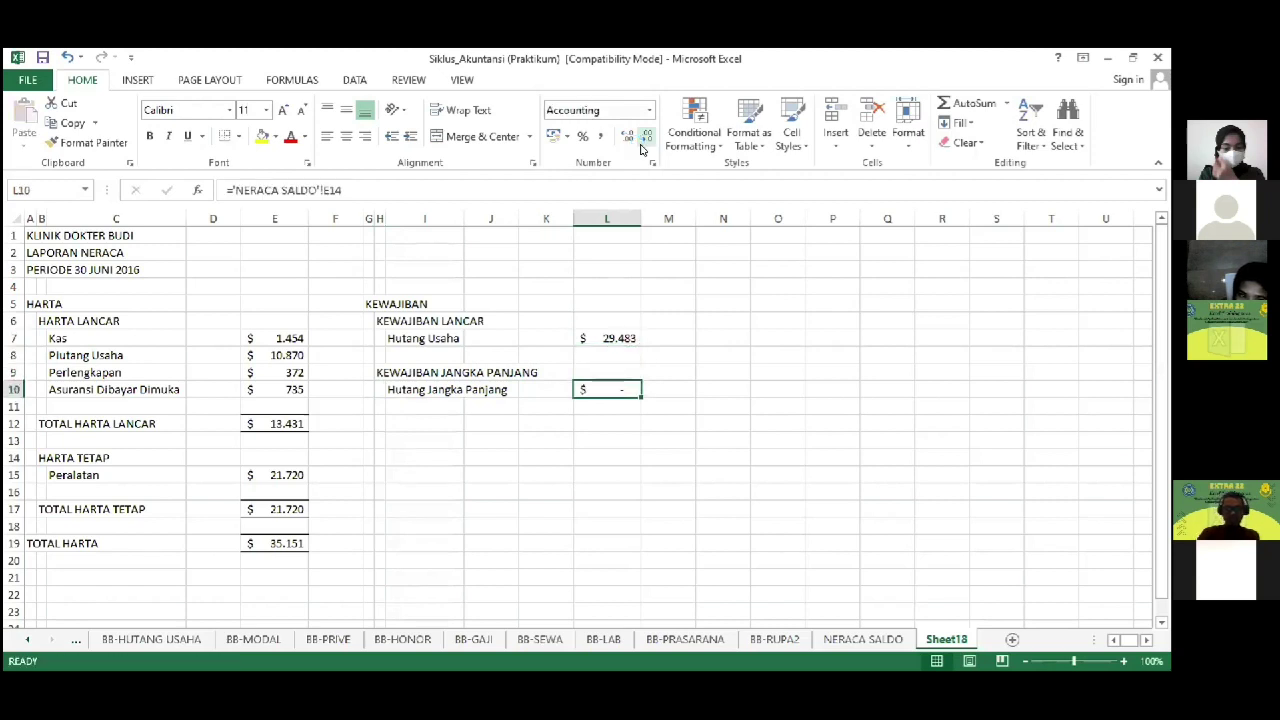
Step: Enter the label TOTAL KEWAJIBAN in H12, two rows below Hutang Jangka Panjang
key(Left)
key(Left)
key(Down)
key(Left)
key(Left)
key(Down)
text(t)
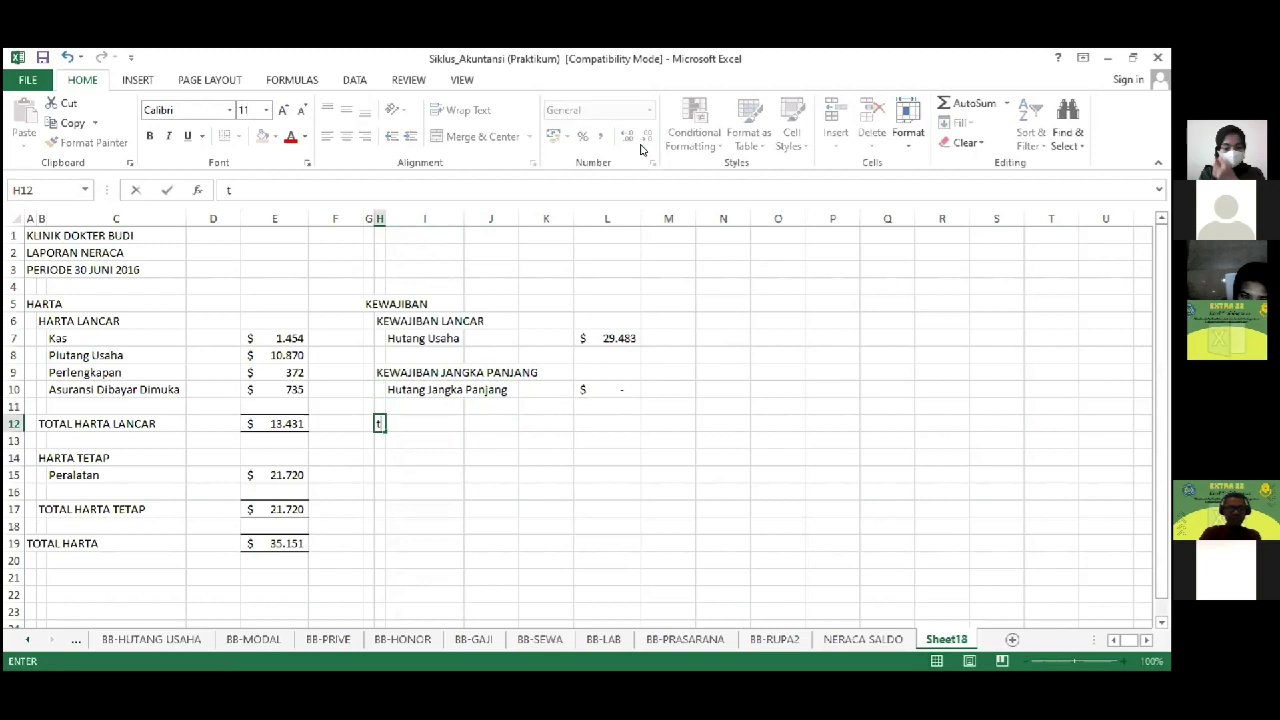
text(TOTA)
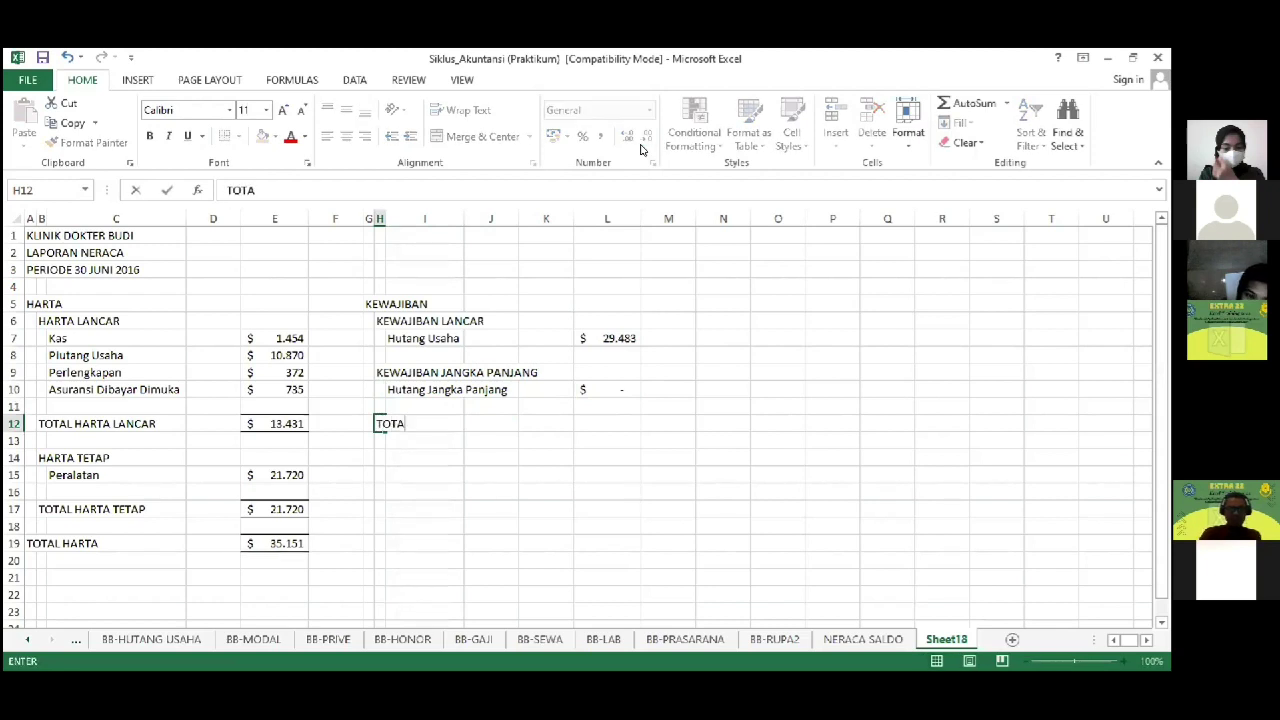
text(L KEW)
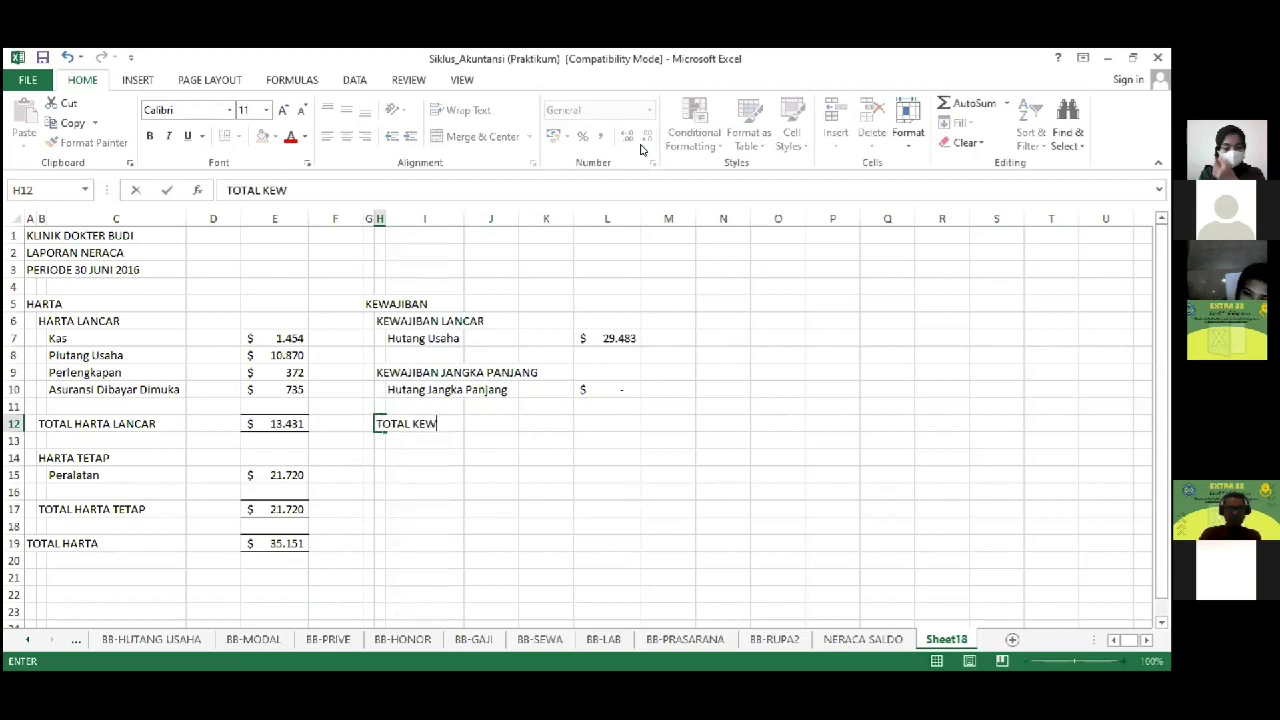
text(AJIBAN)
Step: Total the liabilities in L12 on the TOTAL KEWAJIBAN row with the formula =L7+L10
key(Right)
key(Right)
key(Right)
key(Right)
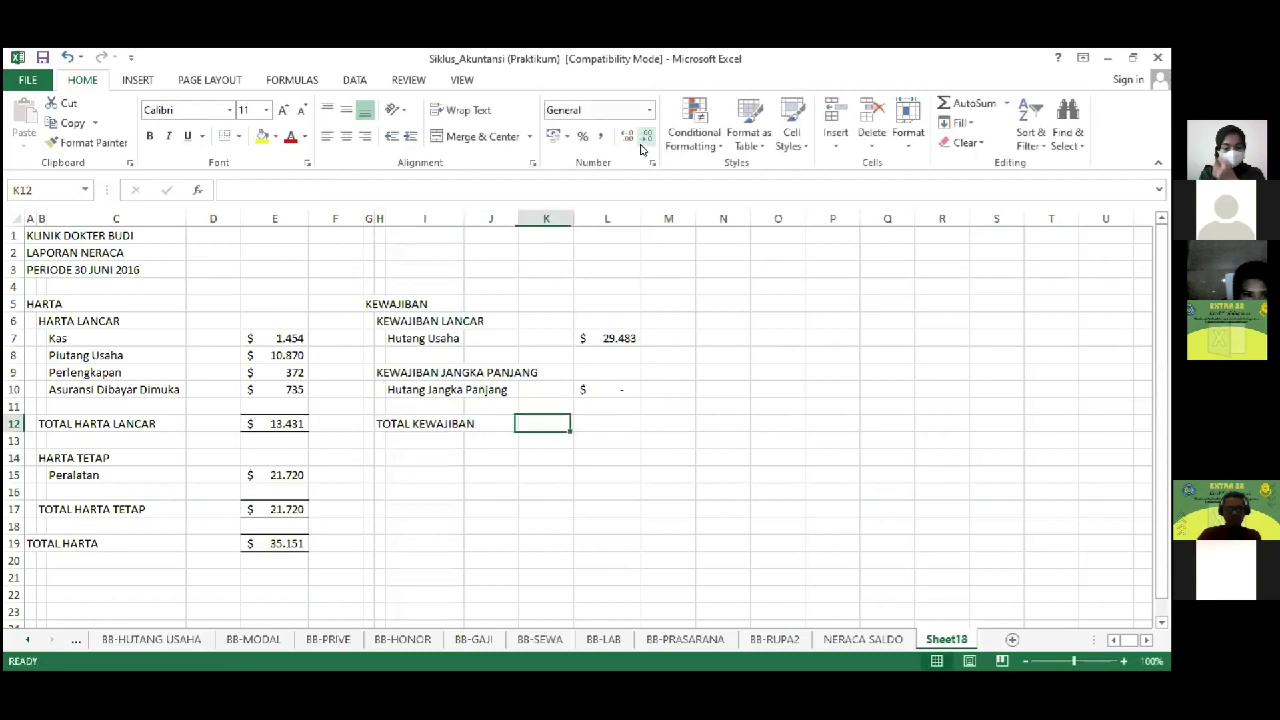
text(=)
key(Up)
key(Up)
key(Up)
key(Up)
key(Up)
text(+)
key(Up)
key(Up)
key(Return)
key(Up)
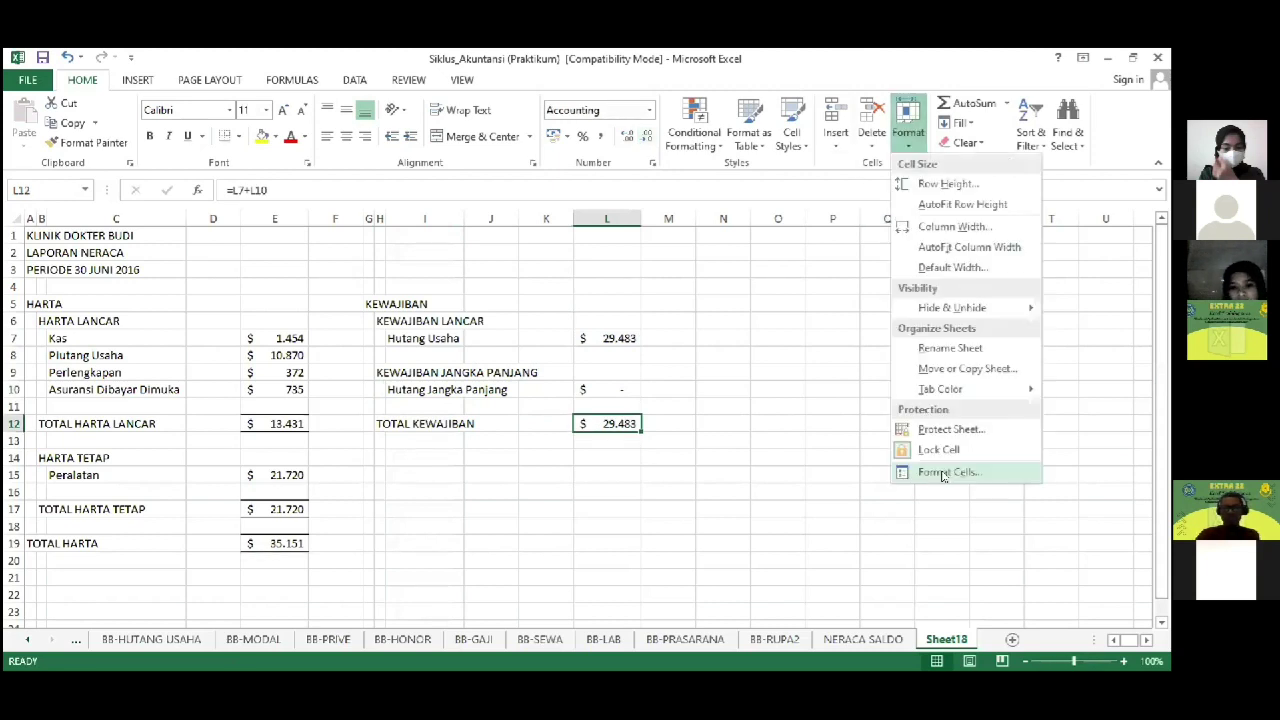
Step: Add top and bottom borders to the TOTAL KEWAJIBAN amount in L12
click(942, 473)
click(791, 281)
click(806, 348)
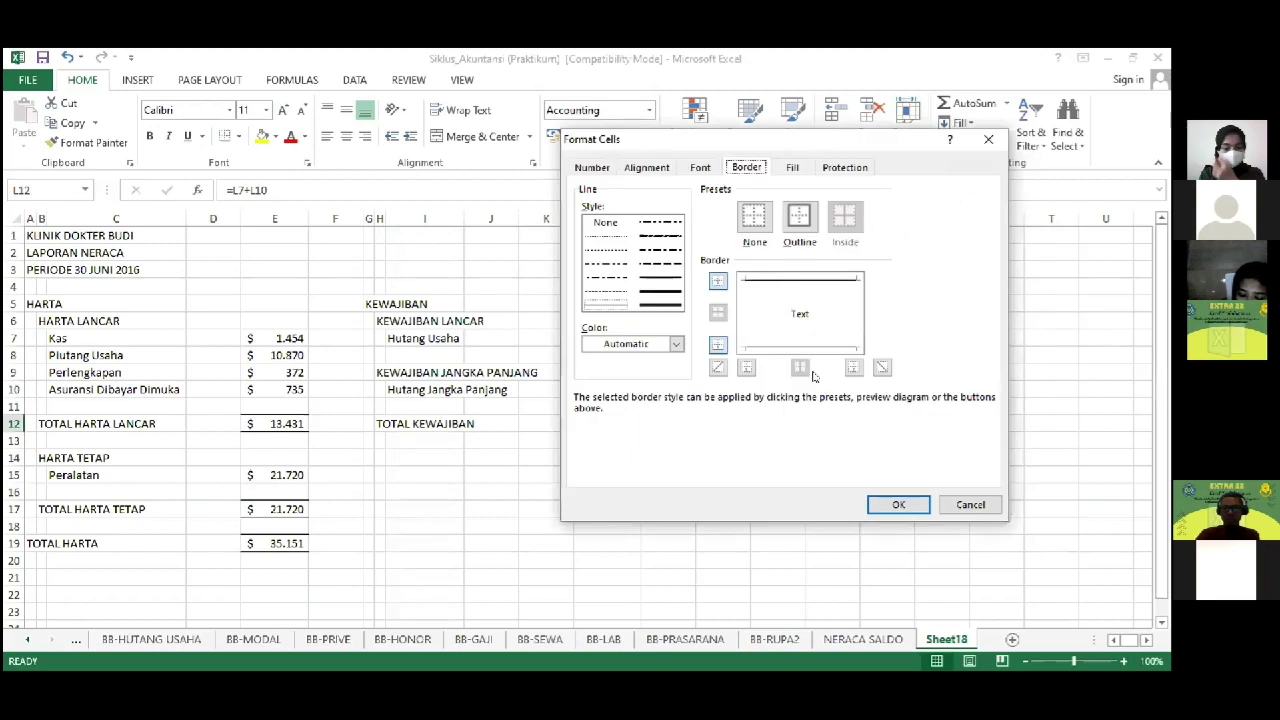
click(897, 505)
Step: Enter the section heading MODAL & PRIVE in G14, below the liabilities total
key(Down)
key(Down)
key(Down)
key(Right)
key(Right)
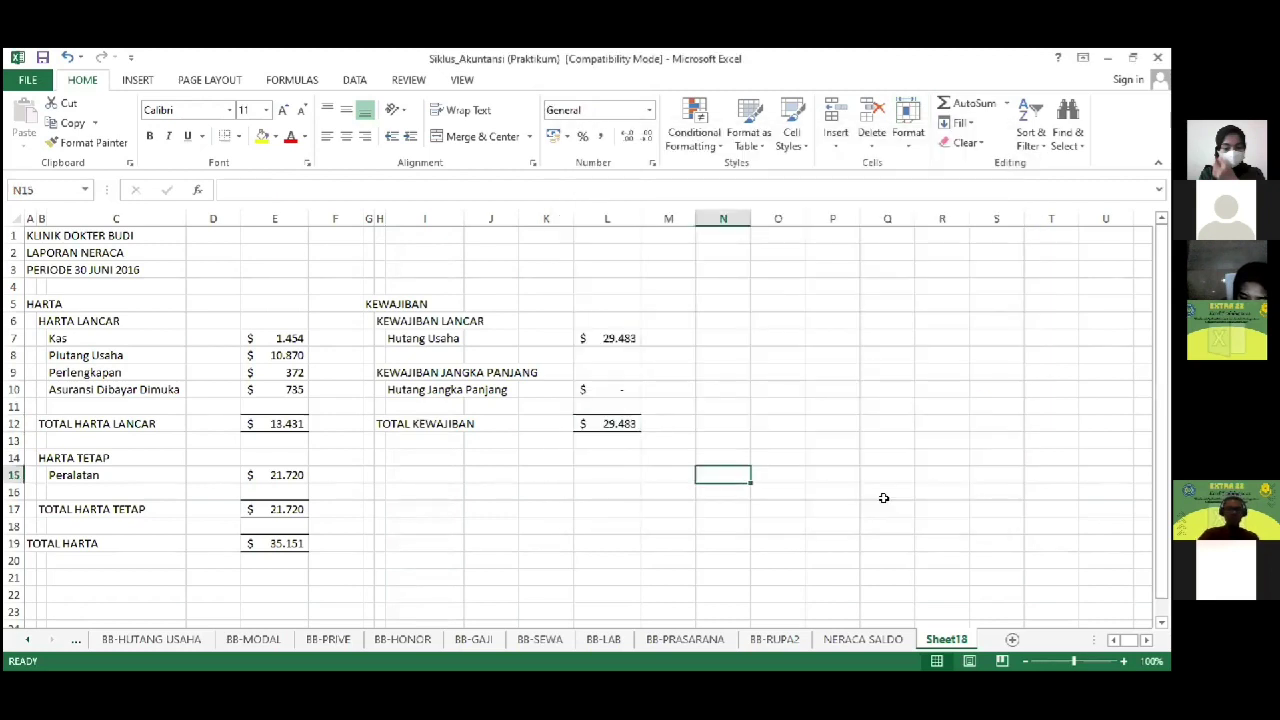
key(Left)
key(Left)
key(Left)
key(Left)
key(Left)
key(Left)
key(Up)
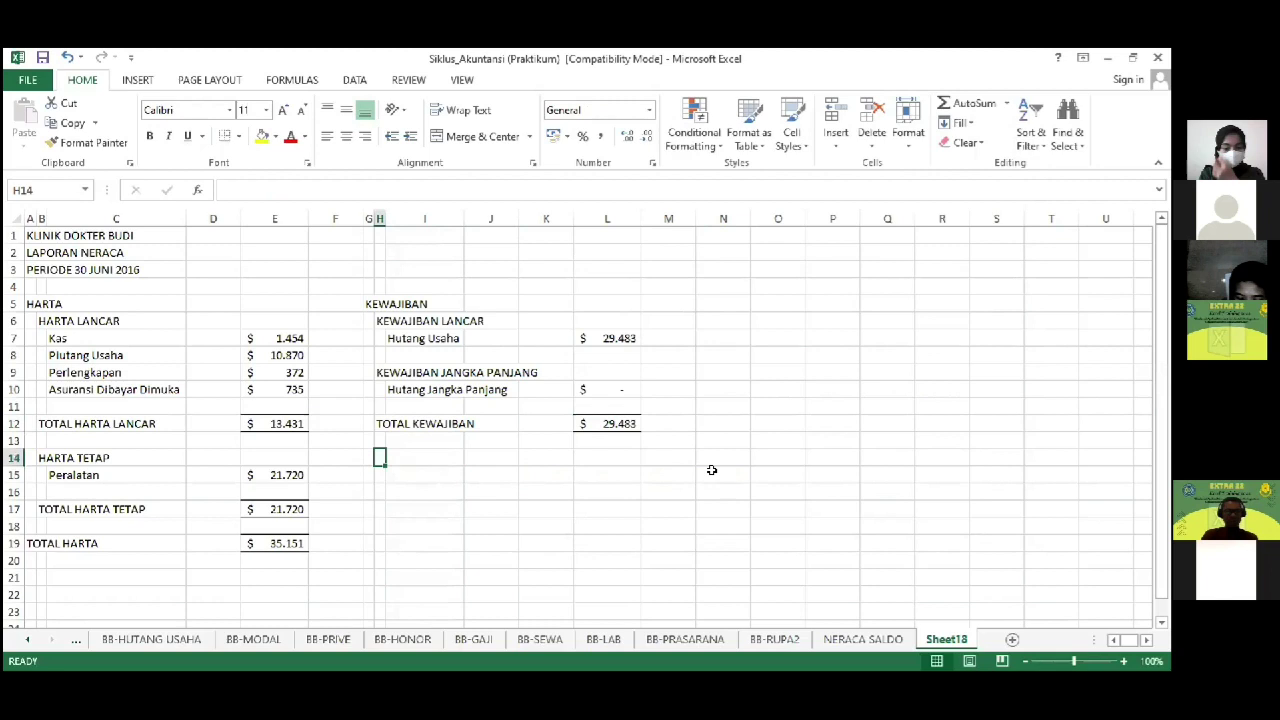
key(Left)
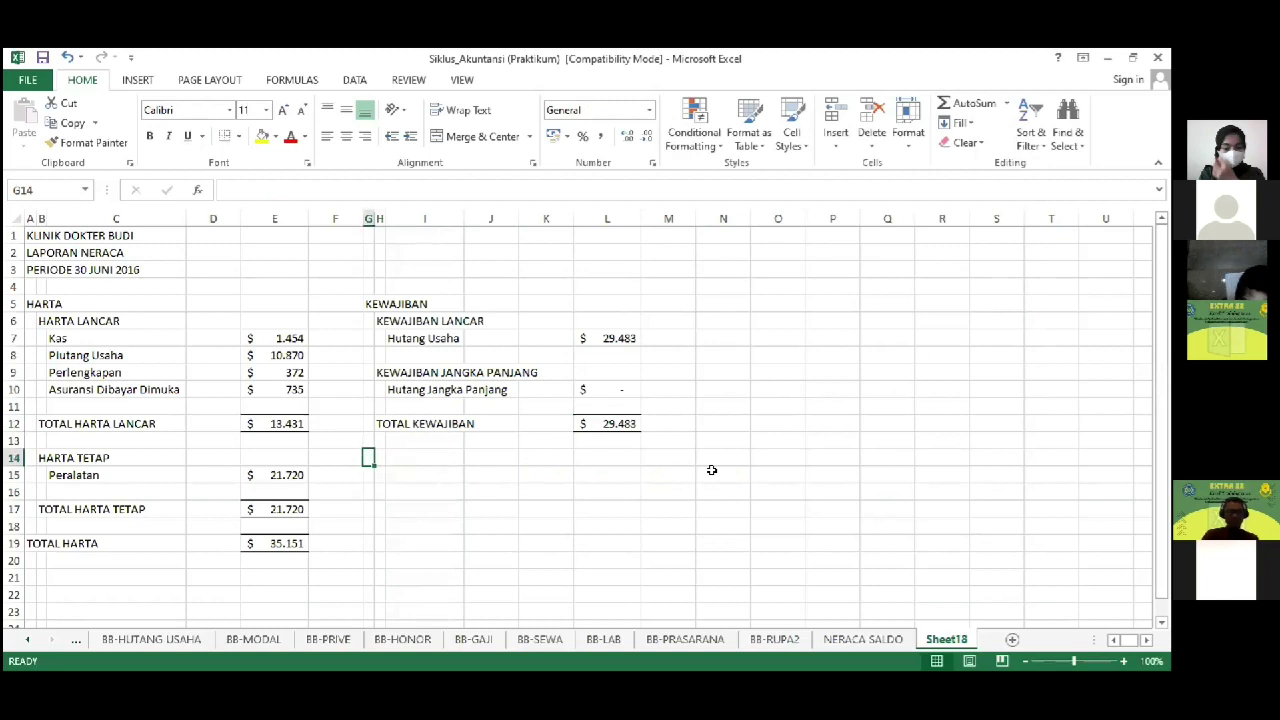
text(MODAL & PRIVE)
key(Return)
Step: Enter the subheading MODAL in H15 under MODAL & PRIVE, leaving I15 empty
key(Right)
key(Right)
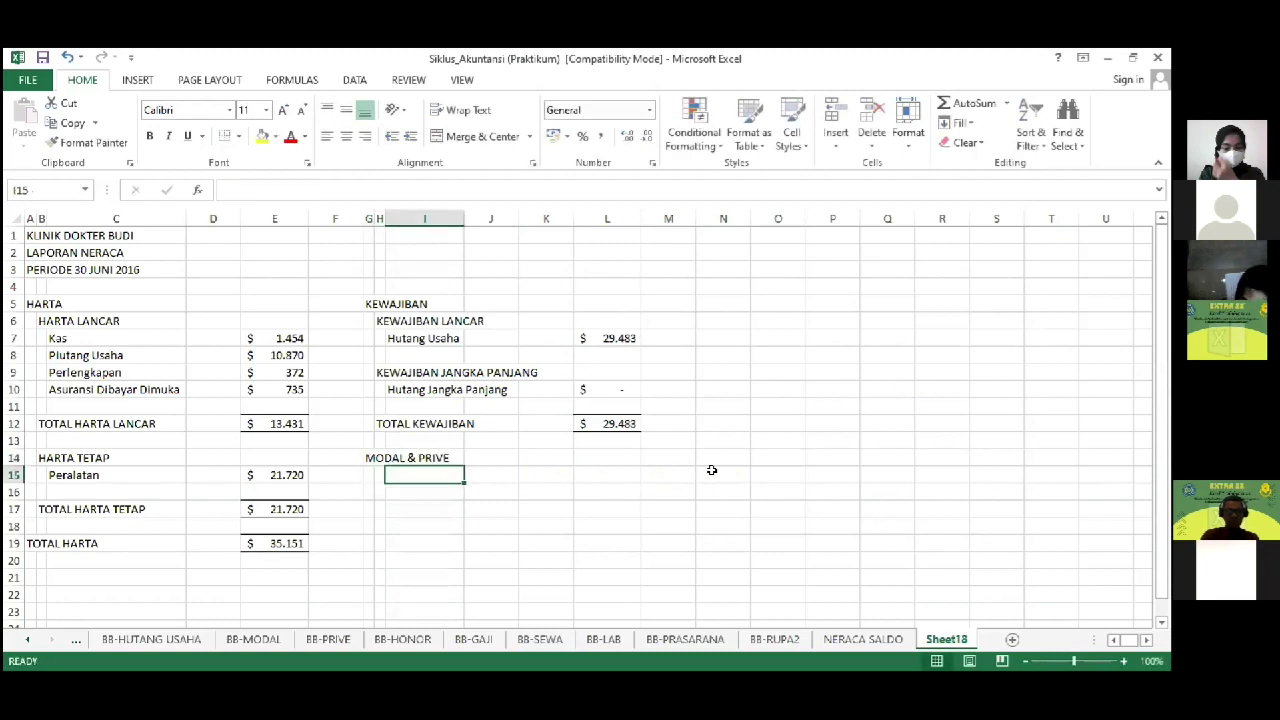
text(MODAL)
key(Right)
key(Left)
key(Left)
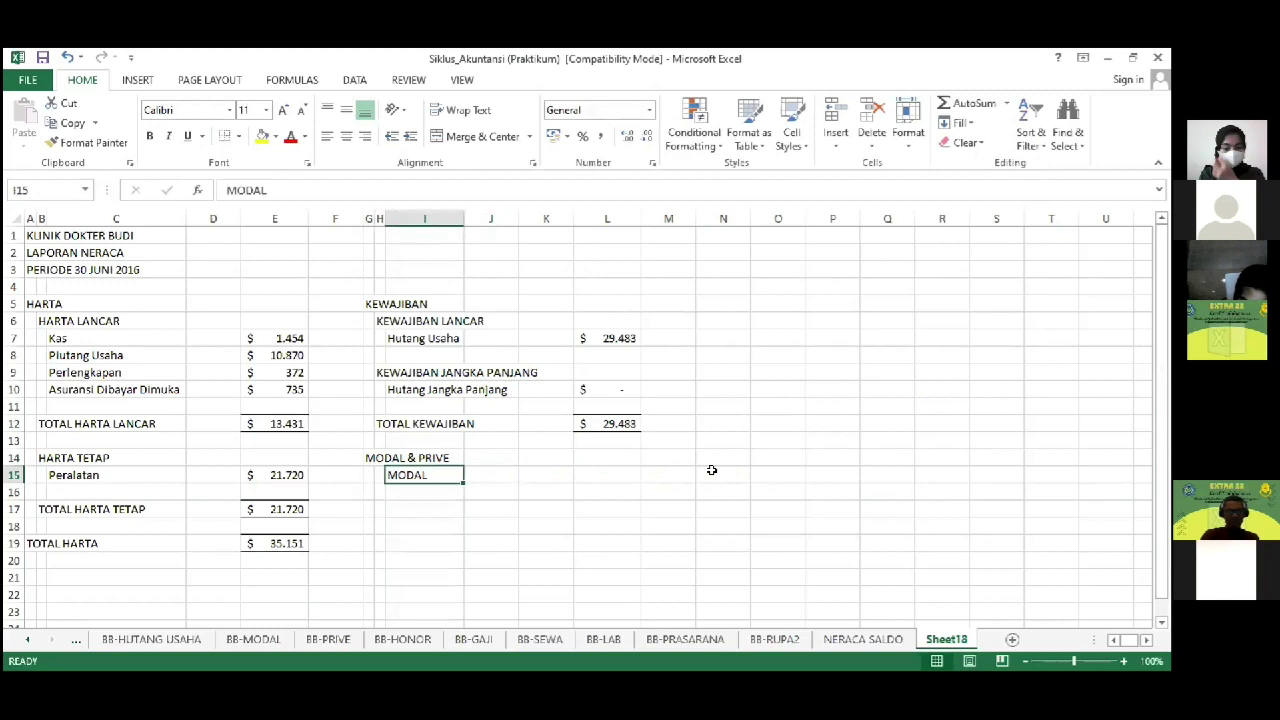
text(MODAL)
key(Right)
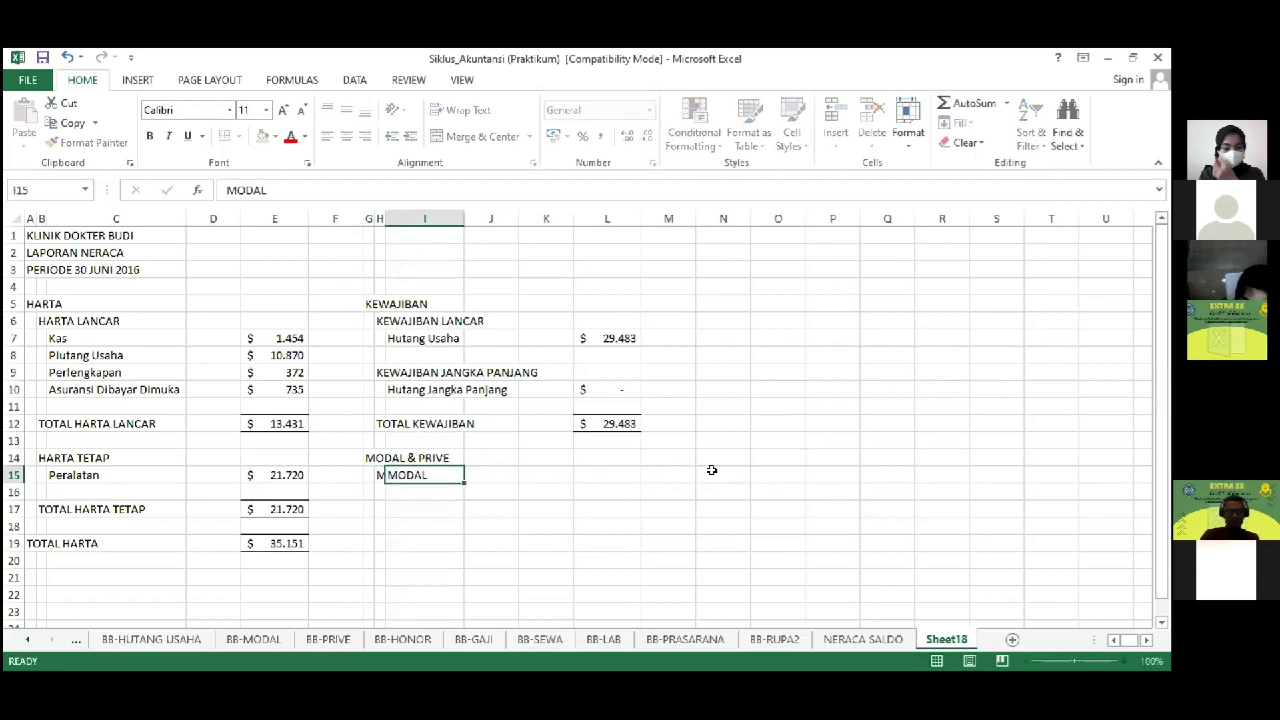
key(Delete)
Step: Link cell I16 under MODAL to the owner's capital account name in NERACA SALDO cell C11
key(Down)
text(=)
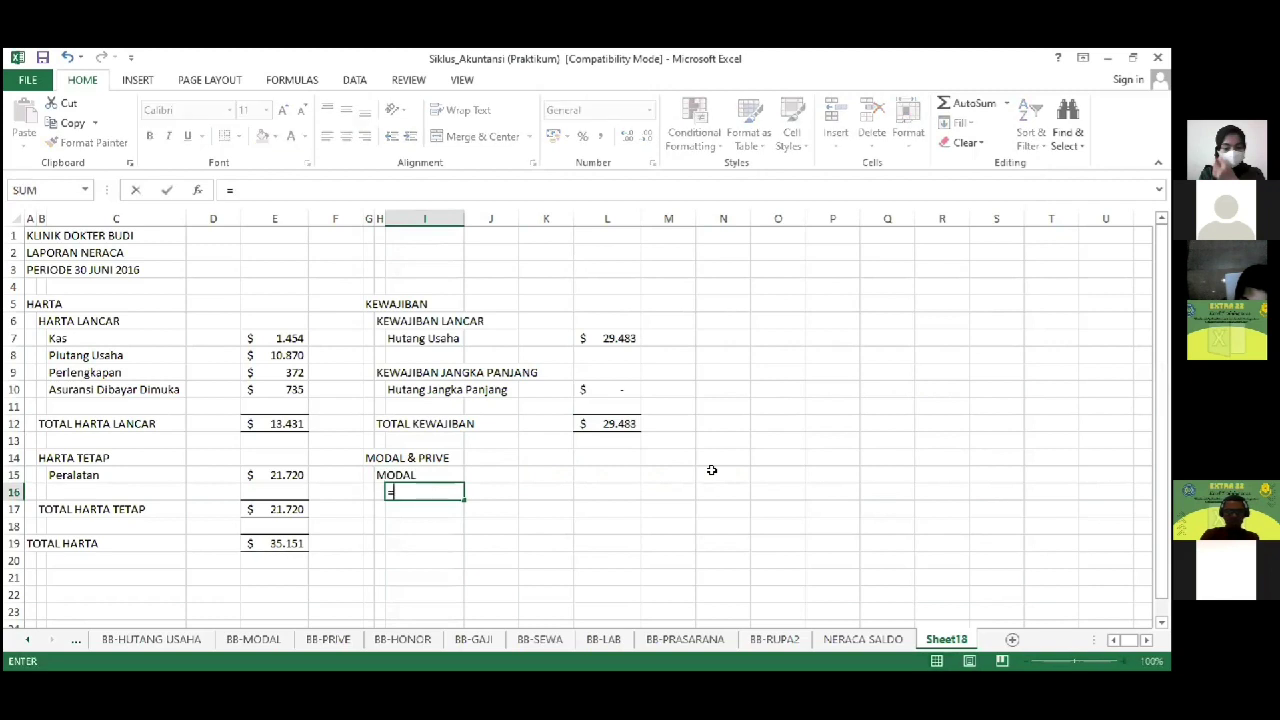
click(863, 639)
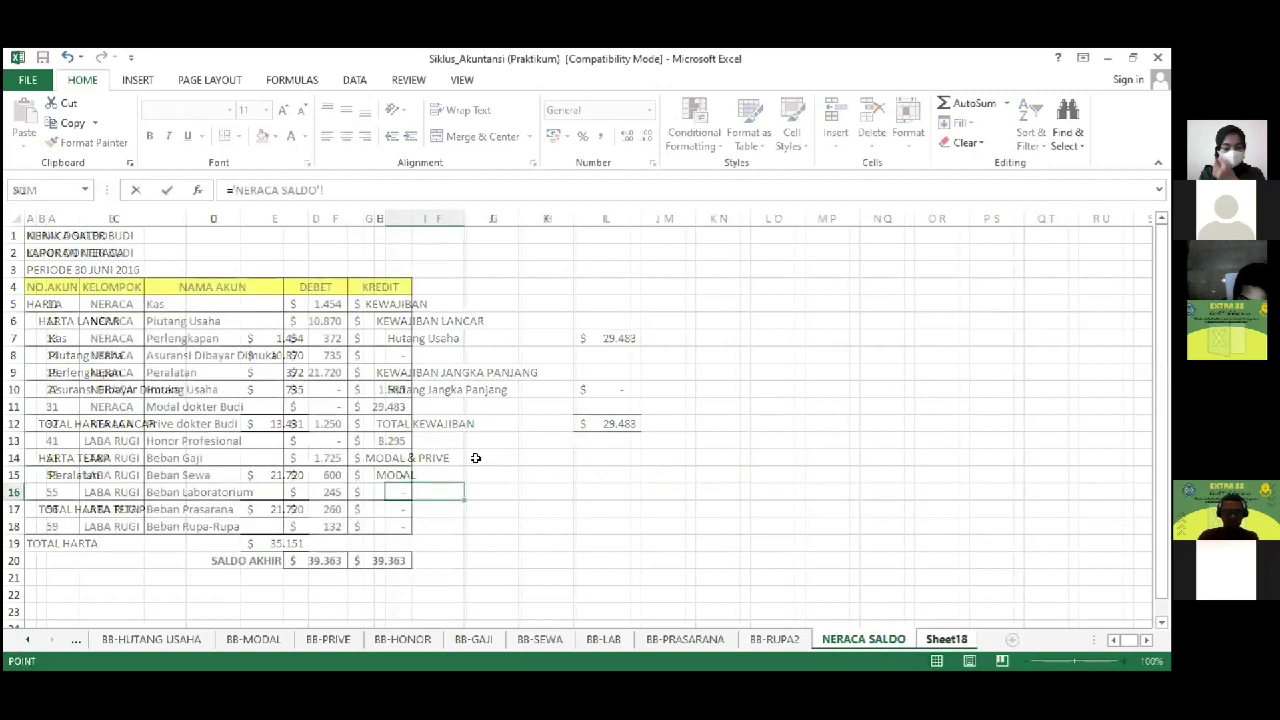
click(165, 407)
key(Tab)
Step: Link the owner's capital amount in L16 to the credit balance in NERACA SALDO cell E11
key(Tab)
key(Tab)
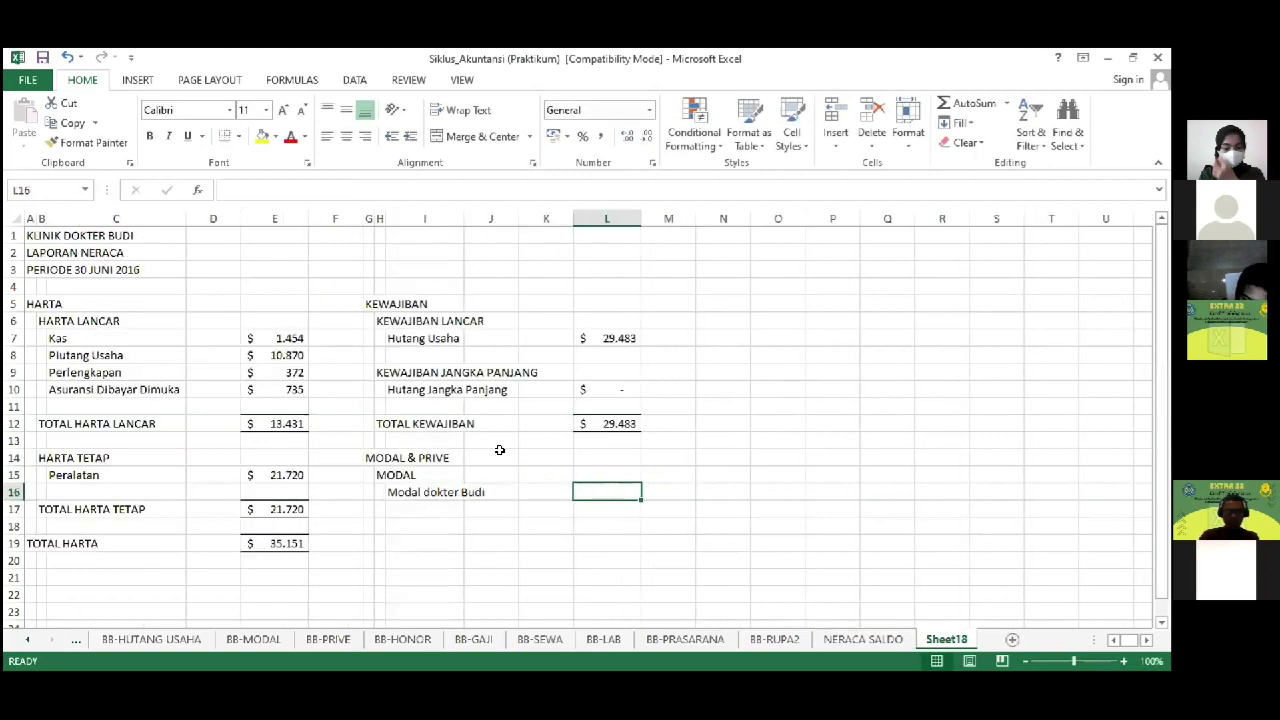
text(=)
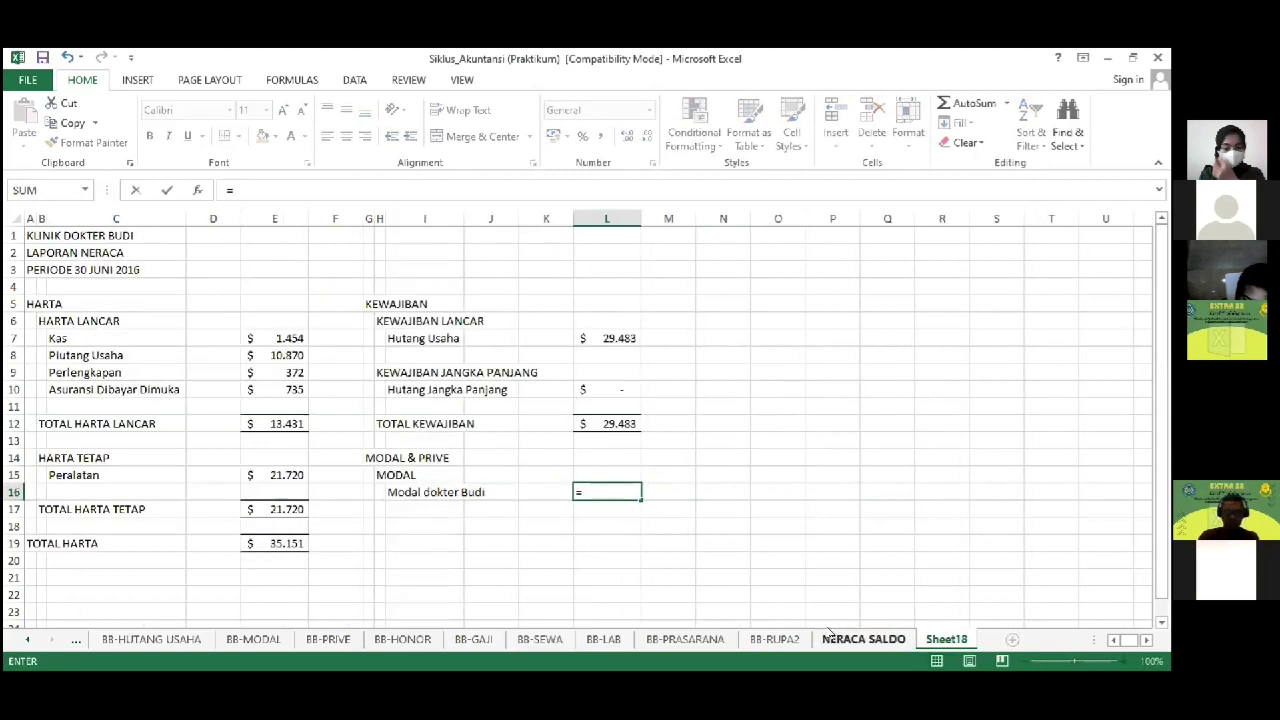
key(ctrl+Page_Up)
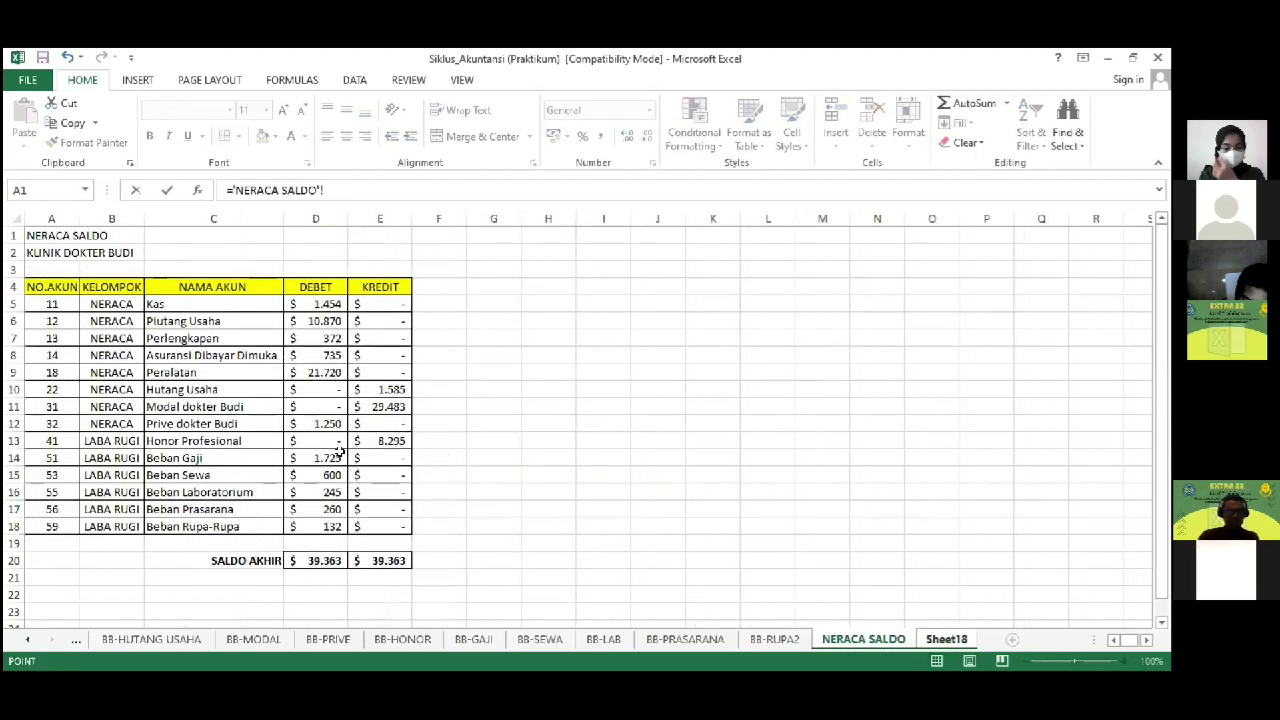
click(390, 406)
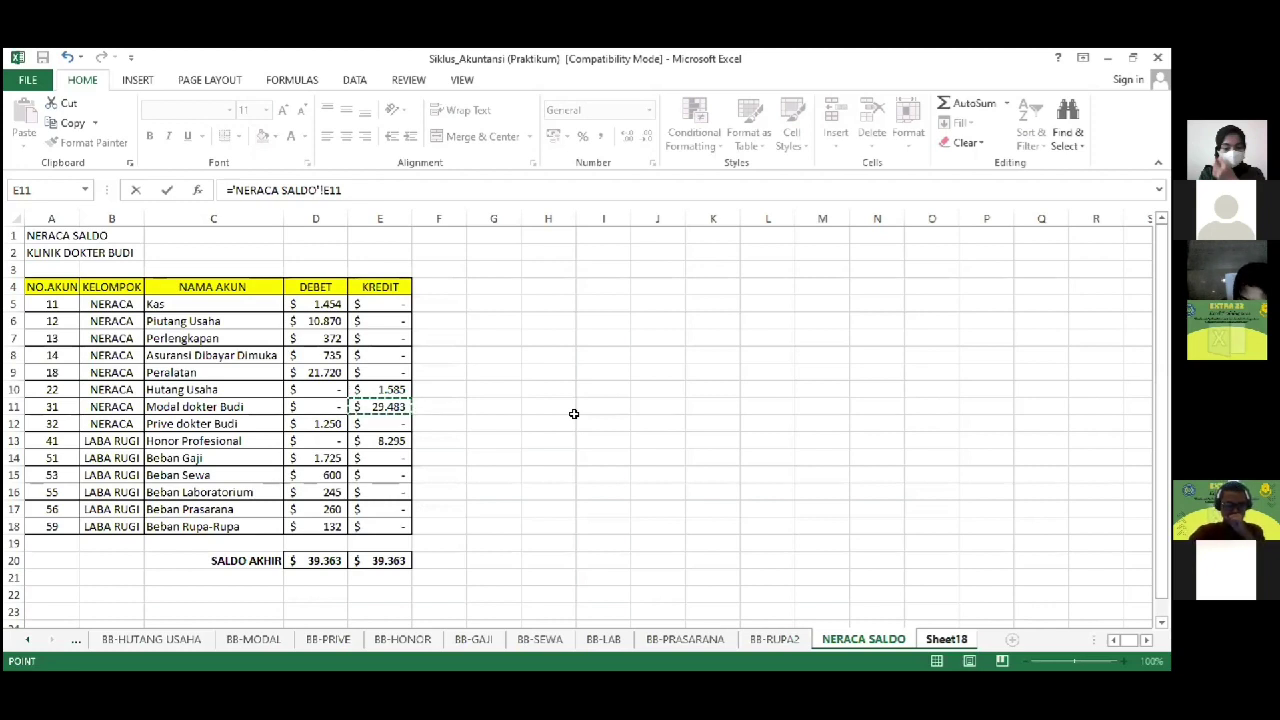
key(Return)
Step: Relink the Hutang Usaha amount in L7 to its credit balance in NERACA SALDO cell E10
key(Up)
key(Up)
key(Up)
key(Up)
key(Up)
key(Up)
key(Up)
key(Up)
key(Up)
key(Up)
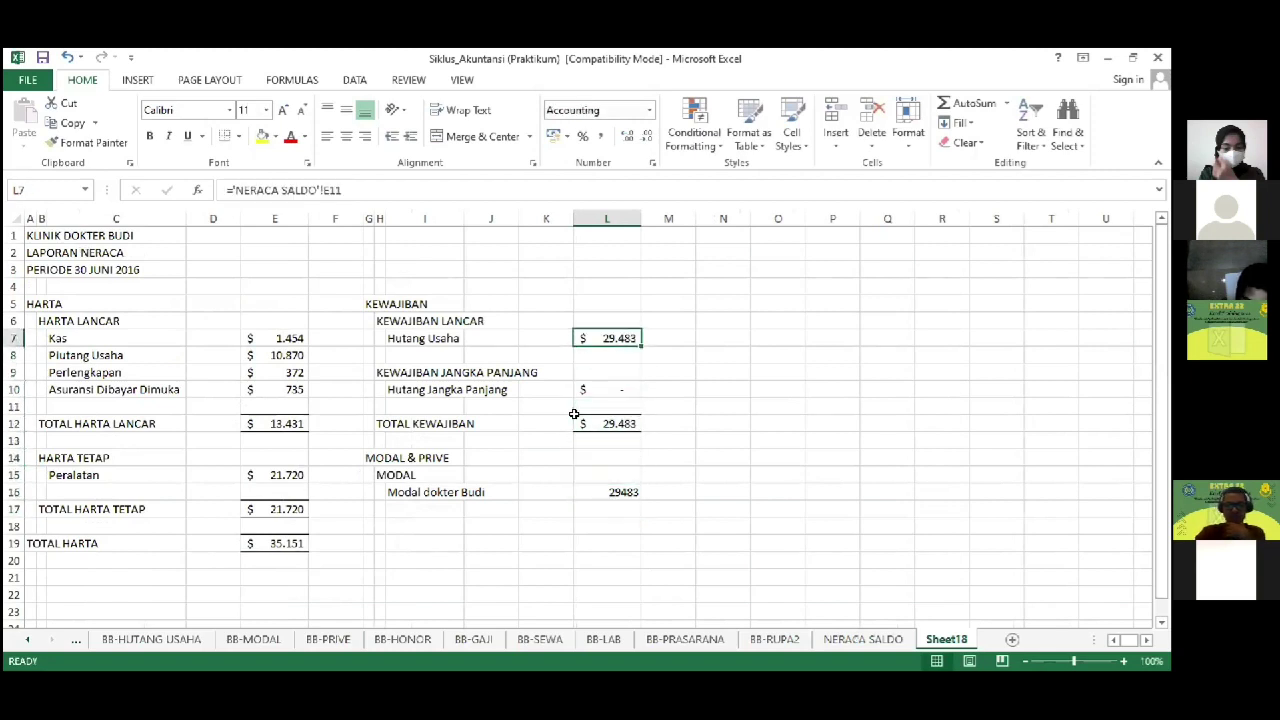
text(=)
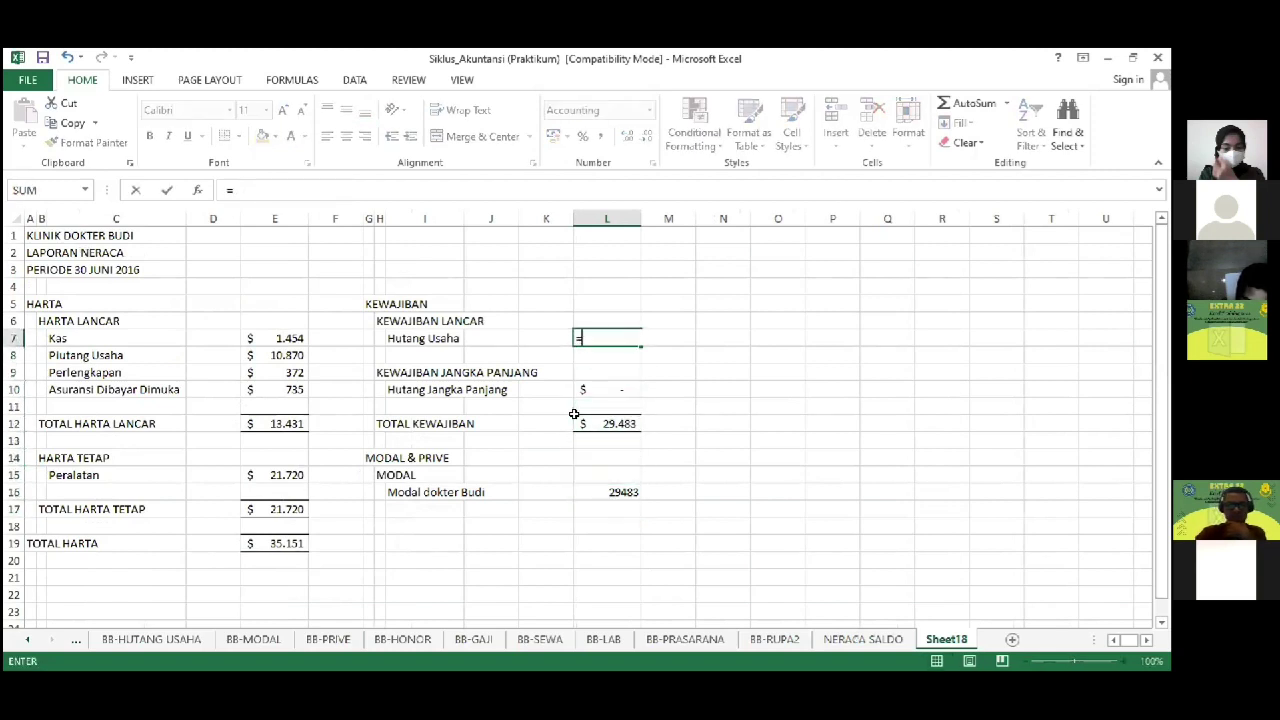
click(829, 639)
click(380, 389)
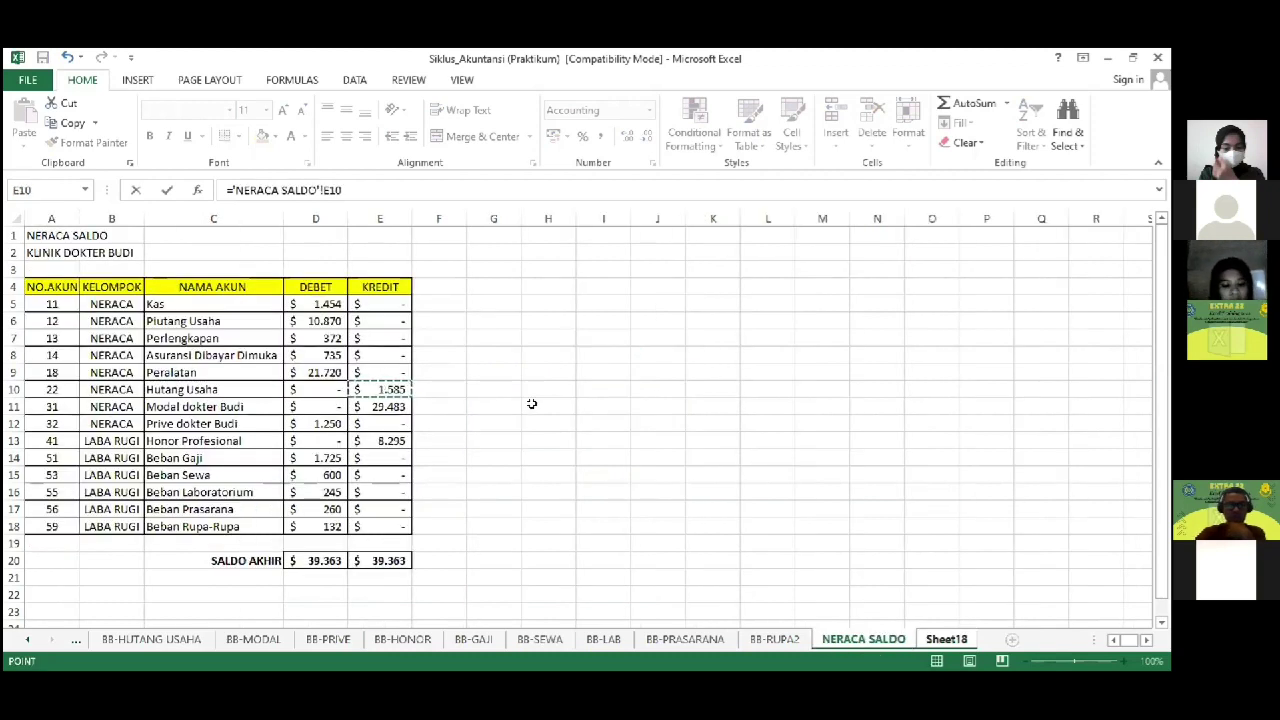
key(Return)
Step: Enter the subheading PRIVE in H17, below the owner's capital line
key(Down)
key(Down)
key(Down)
key(Down)
key(Down)
key(Down)
key(Down)
key(Down)
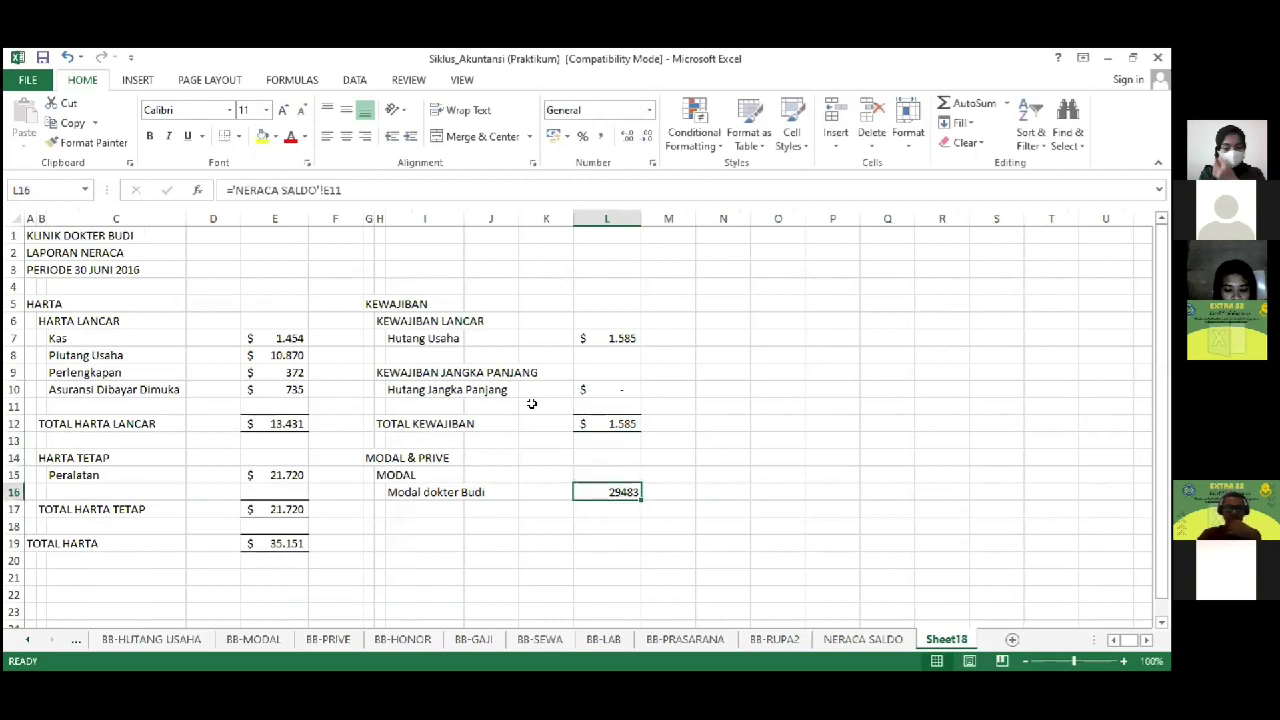
key(Down)
key(Left)
key(Left)
key(Left)
key(Left)
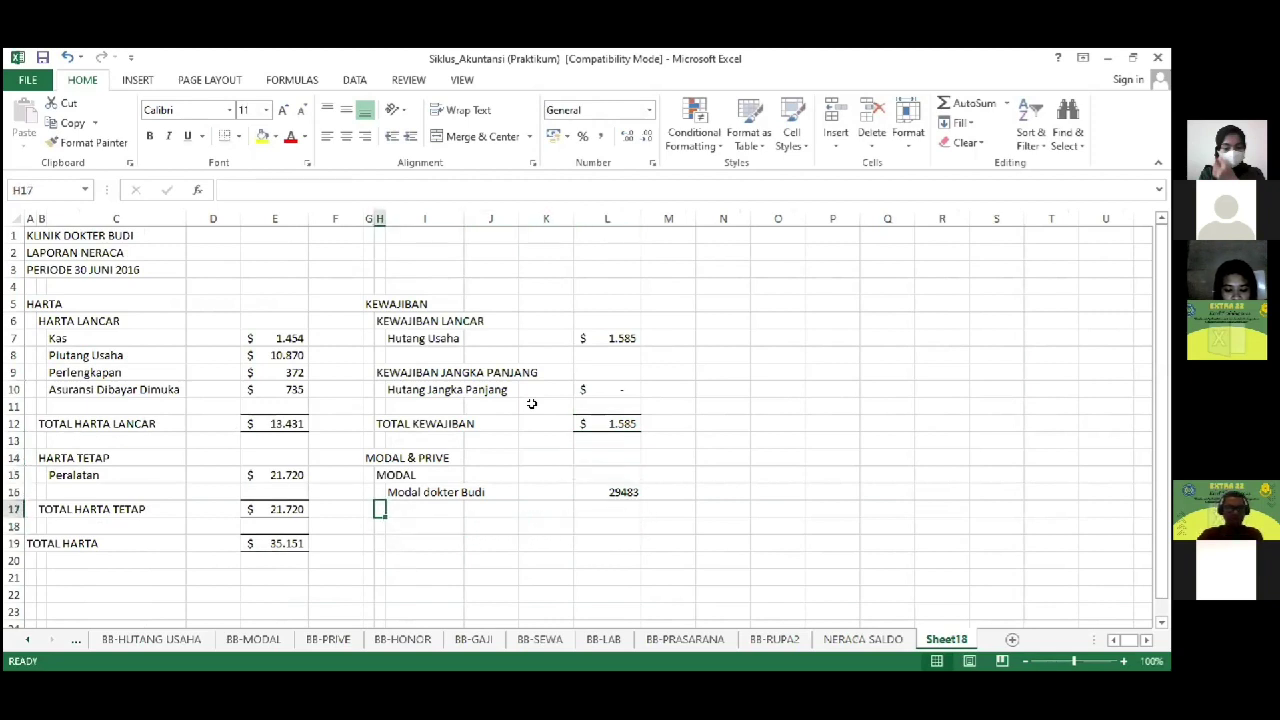
key(Right)
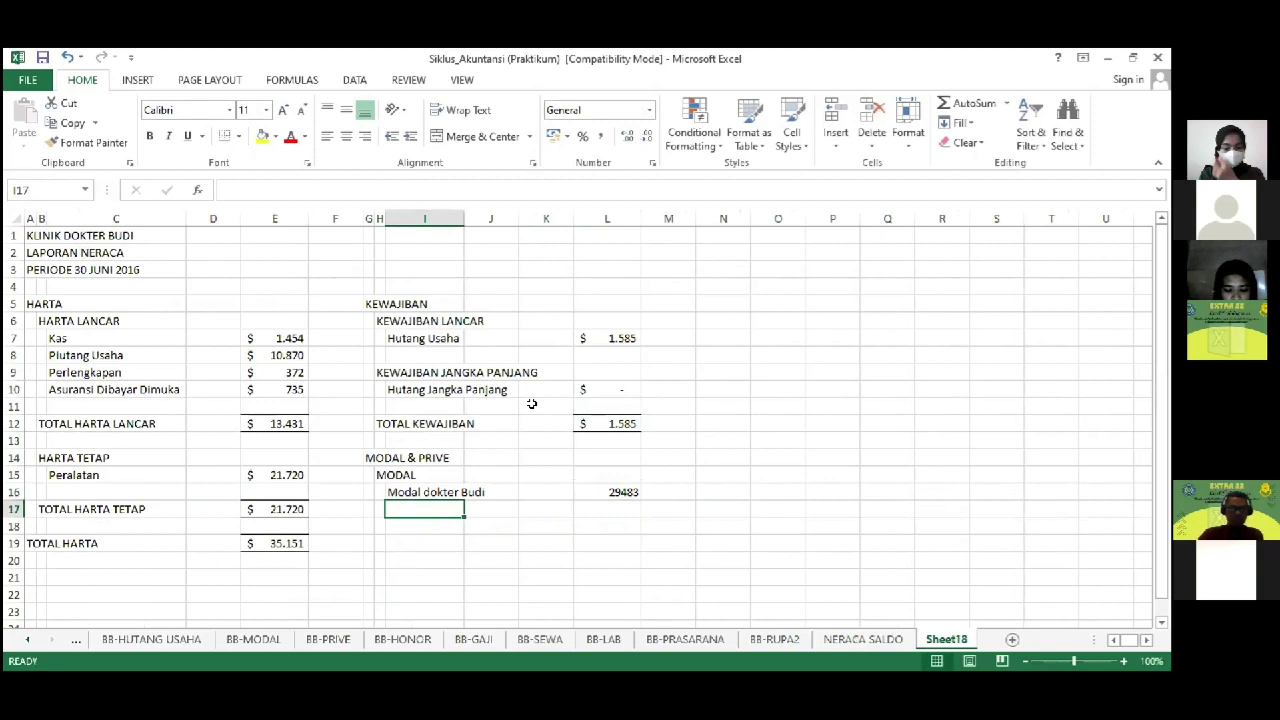
key(Left)
text(prive)
key(BackSpace)
key(BackSpace)
key(BackSpace)
text(PRIVE)
key(Return)
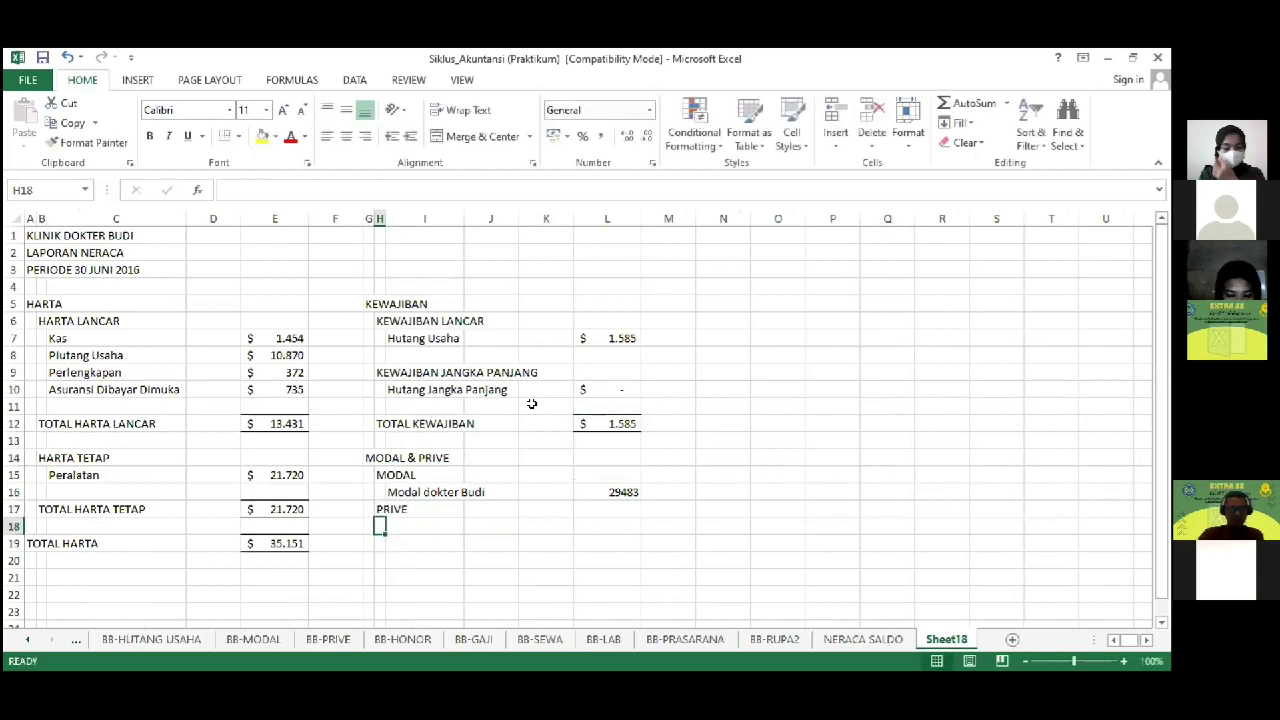
Step: Link cell I18 under PRIVE to the owner's drawings account name in NERACA SALDO cell C12
key(Right)
text(=)
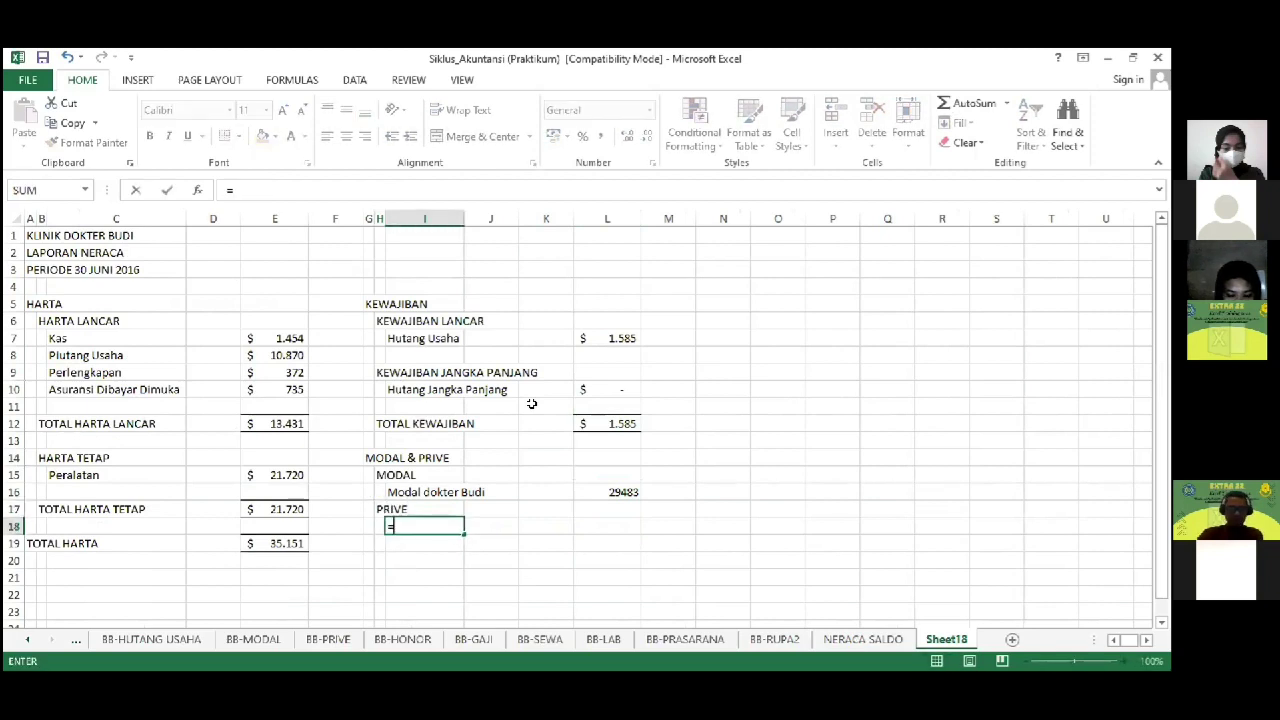
click(848, 638)
click(219, 423)
key(Return)
Step: Link the drawings amount in L18 to the debit balance in NERACA SALDO cell D12
key(Right)
key(Right)
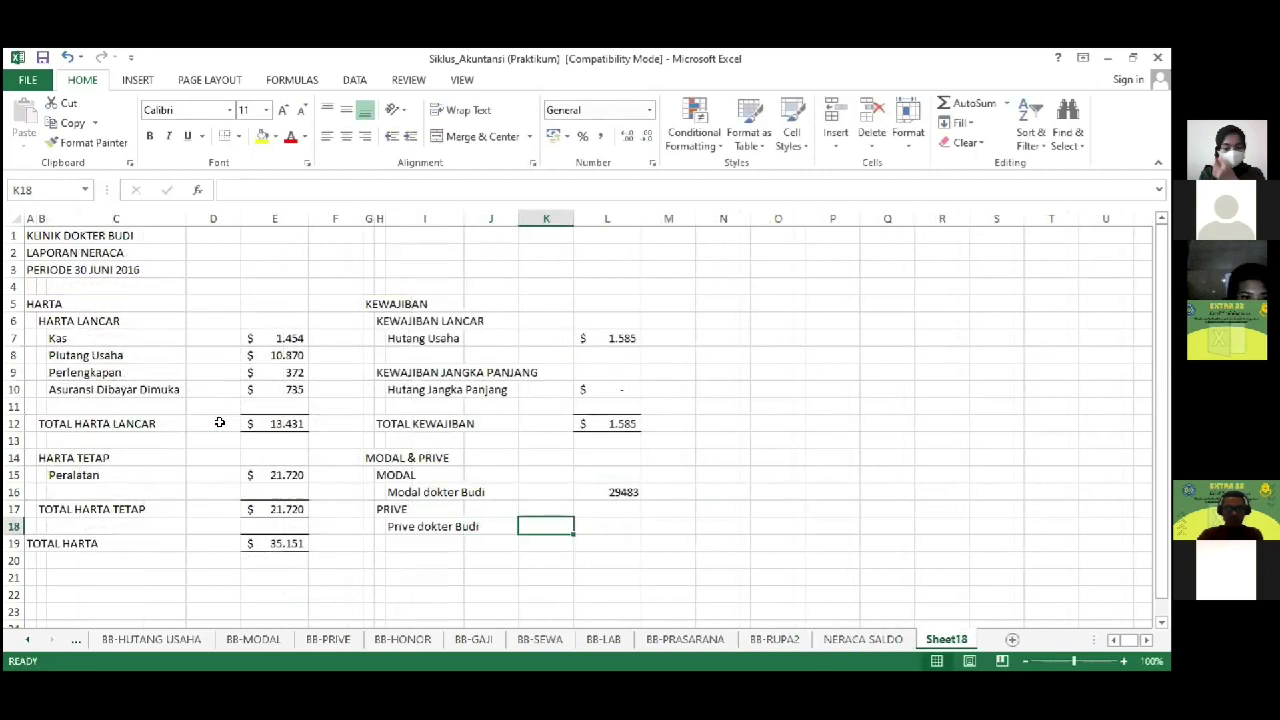
text(=)
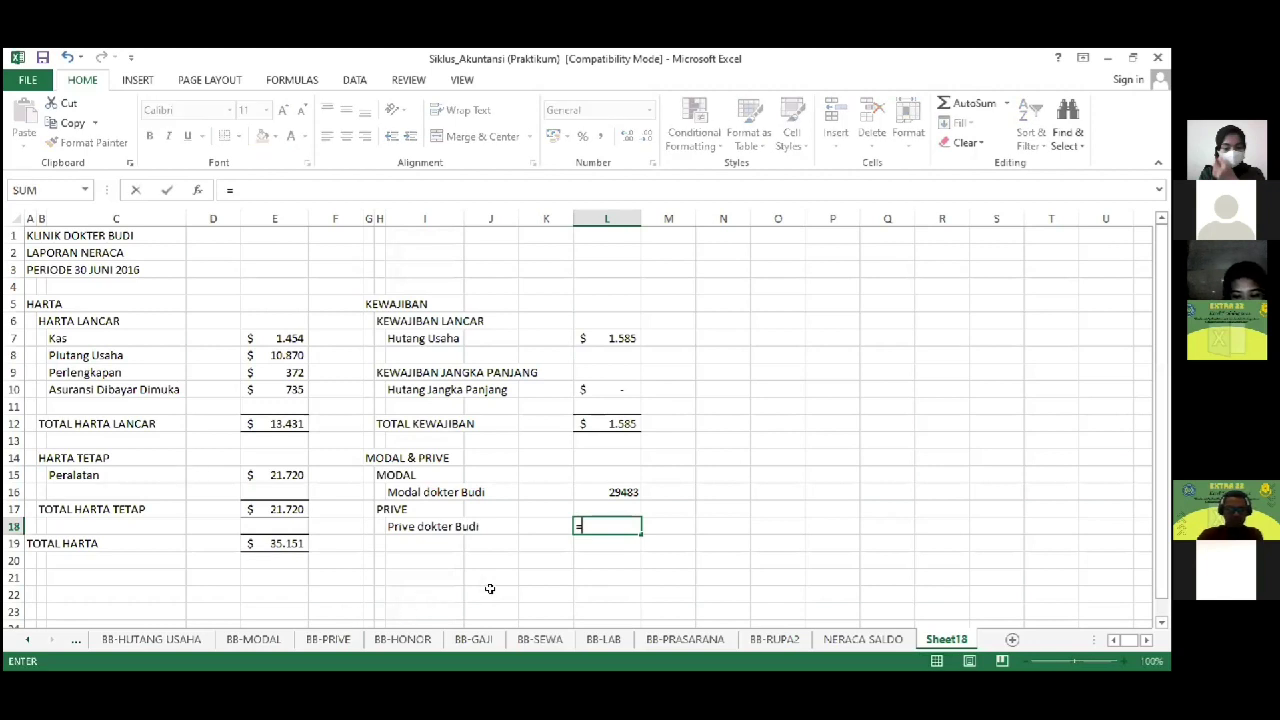
click(863, 638)
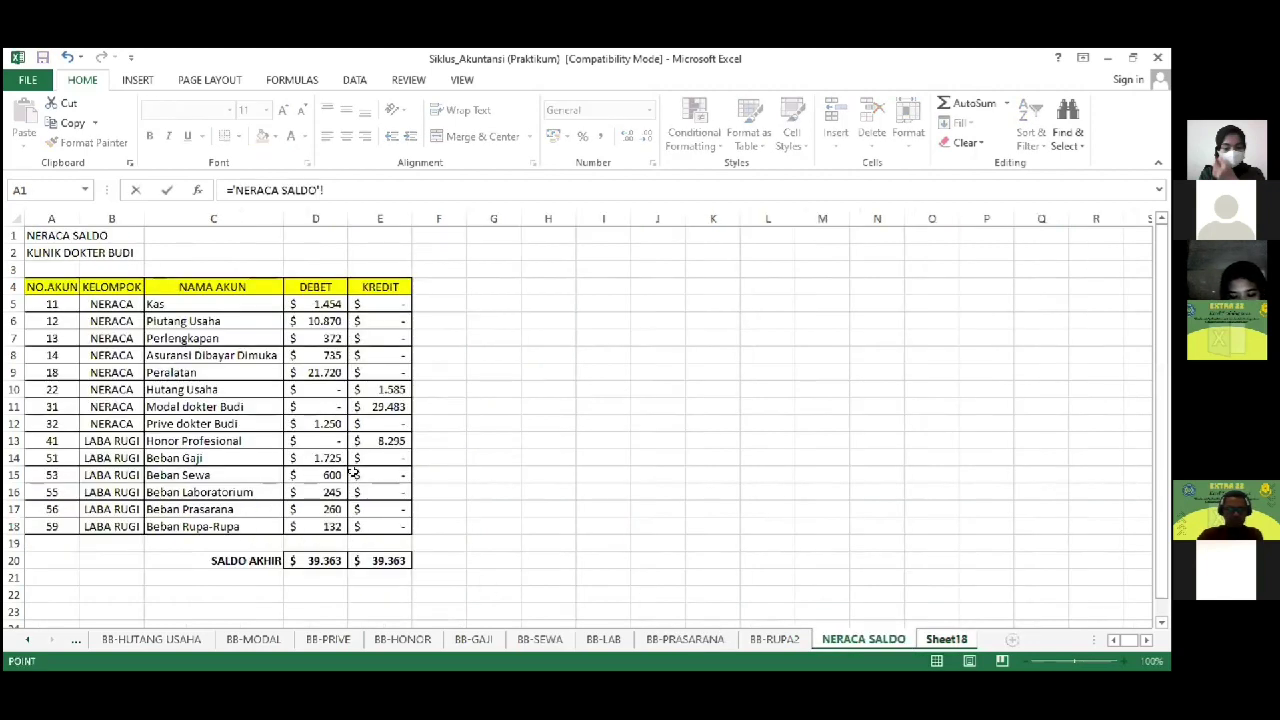
click(330, 424)
key(Return)
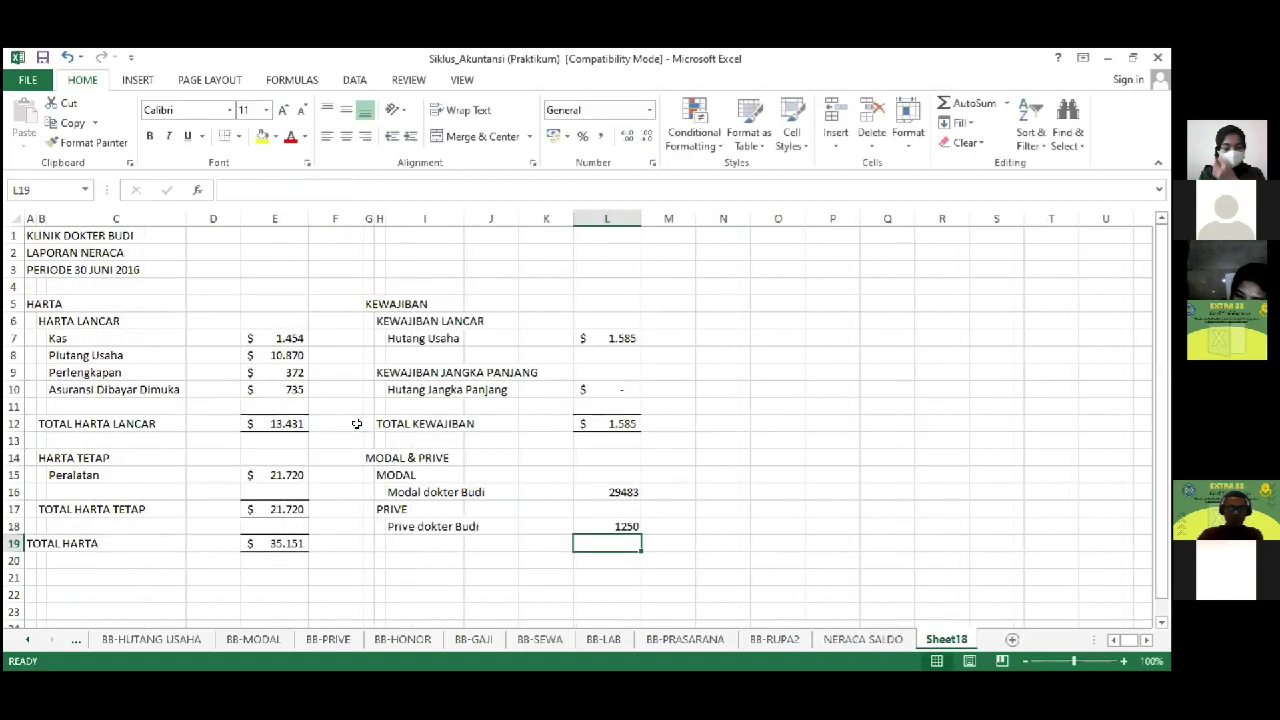
Step: Format L16 and L18:L19 as US dollar accounting amounts without decimals
key(shift+Up)
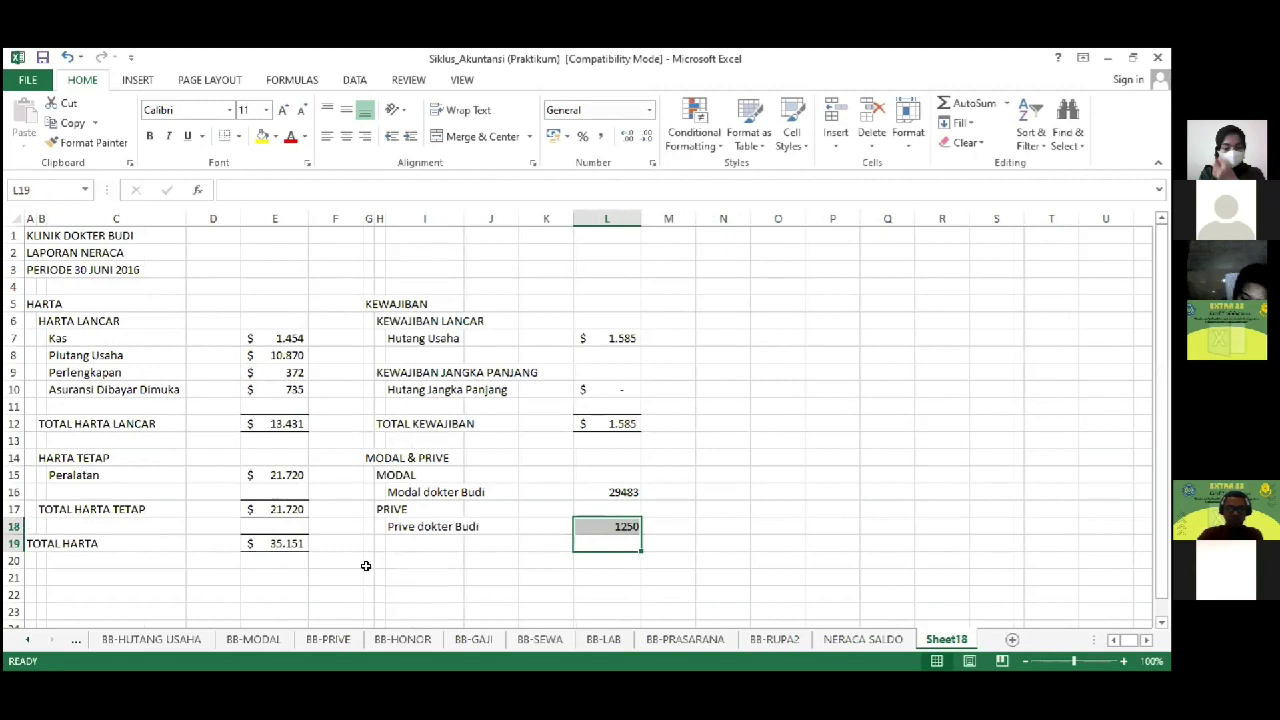
ctrl+click(612, 490)
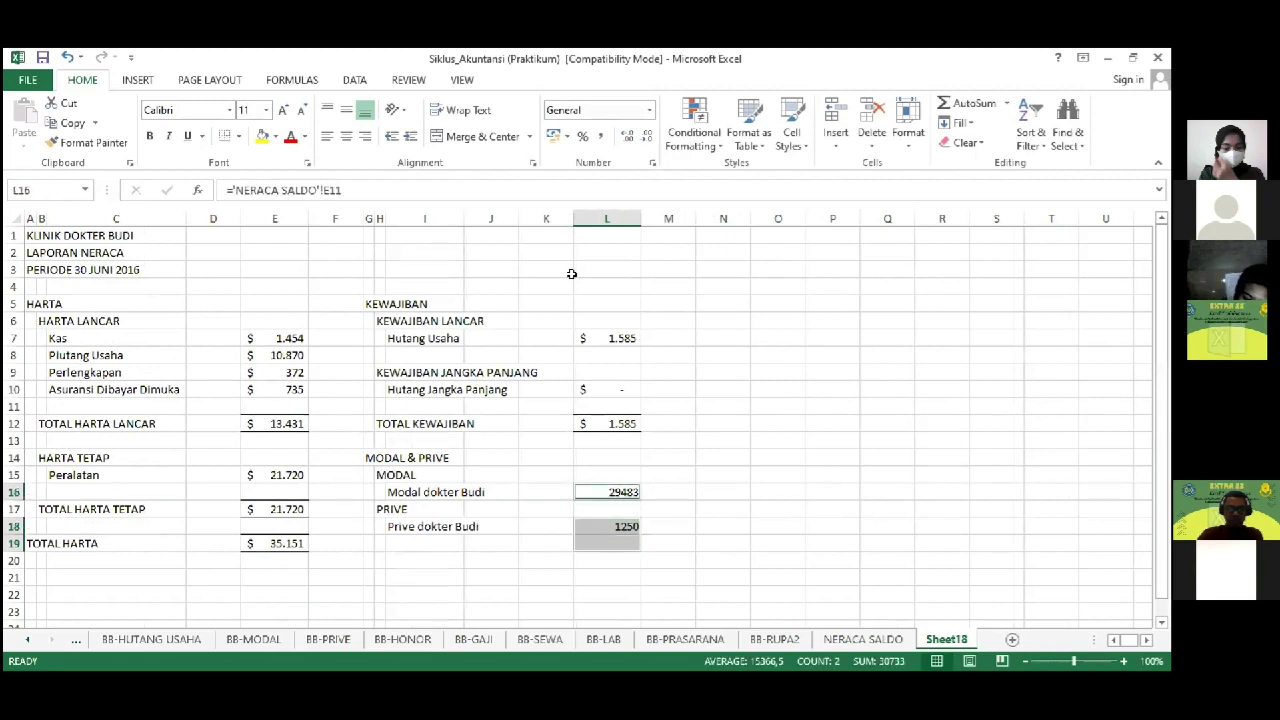
click(567, 136)
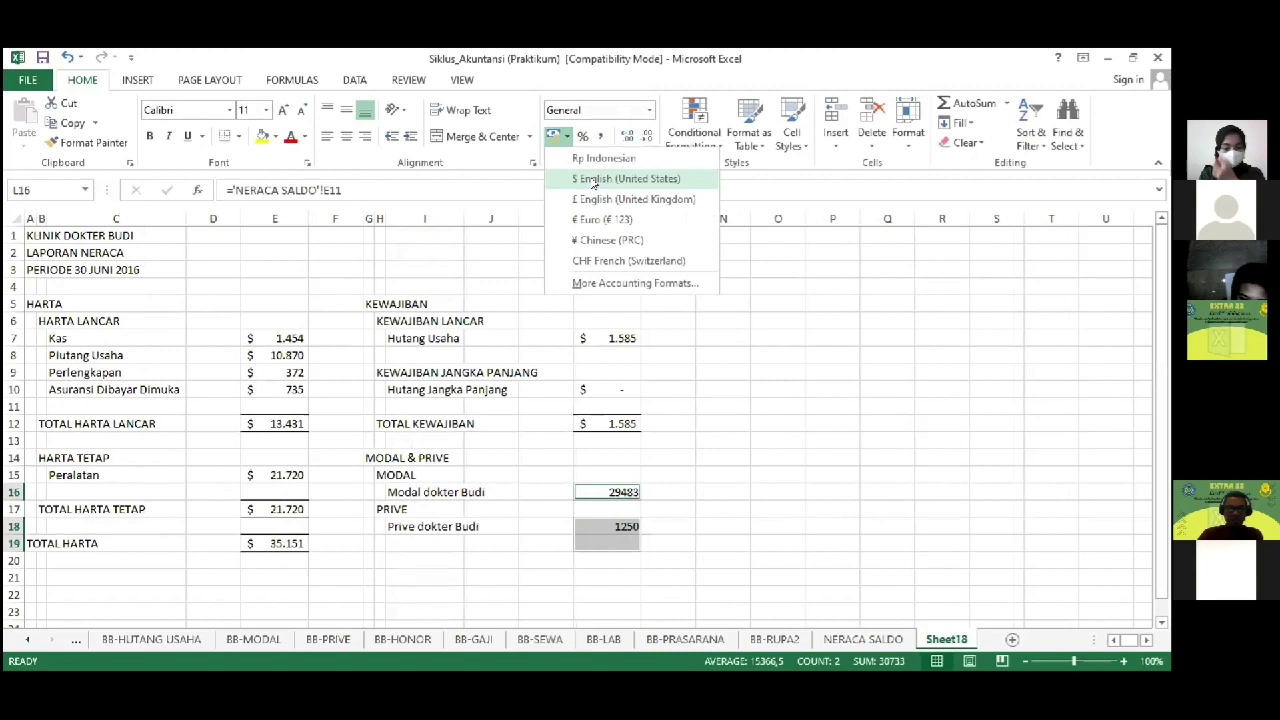
click(648, 157)
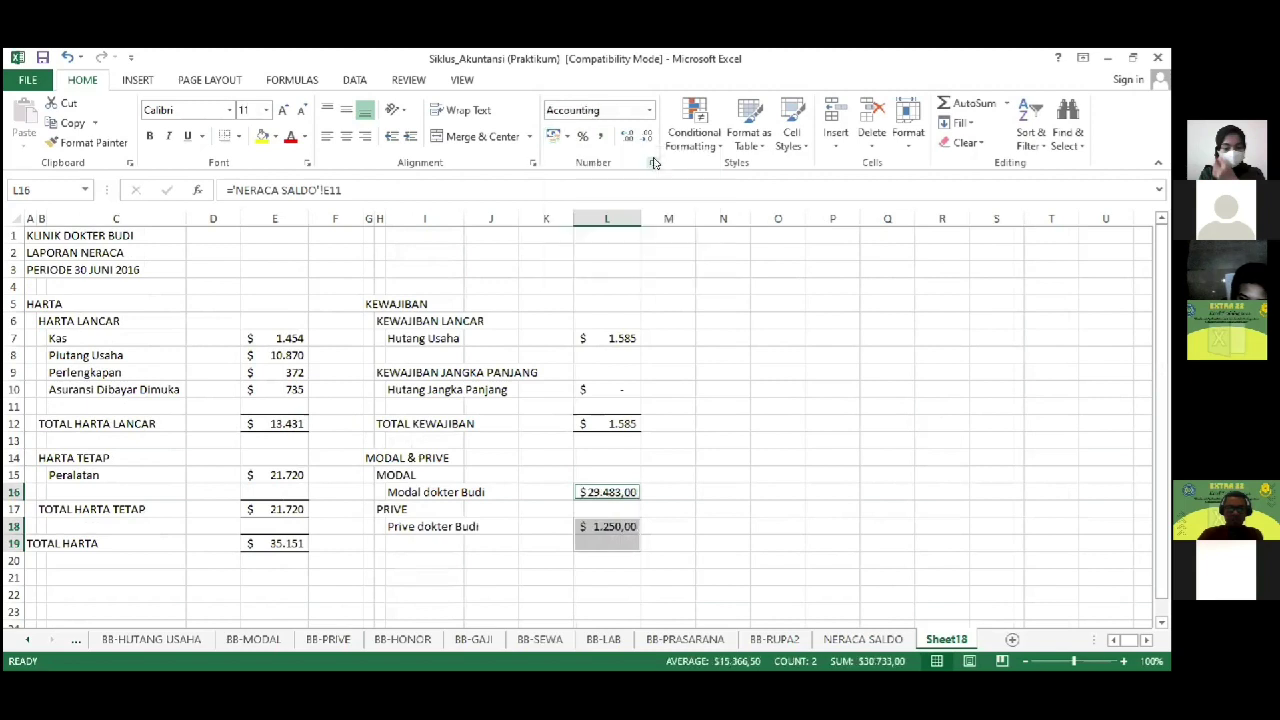
Step: Add the capital and drawings amounts in L19 with the formula =L16+L18
click(610, 546)
text(=)
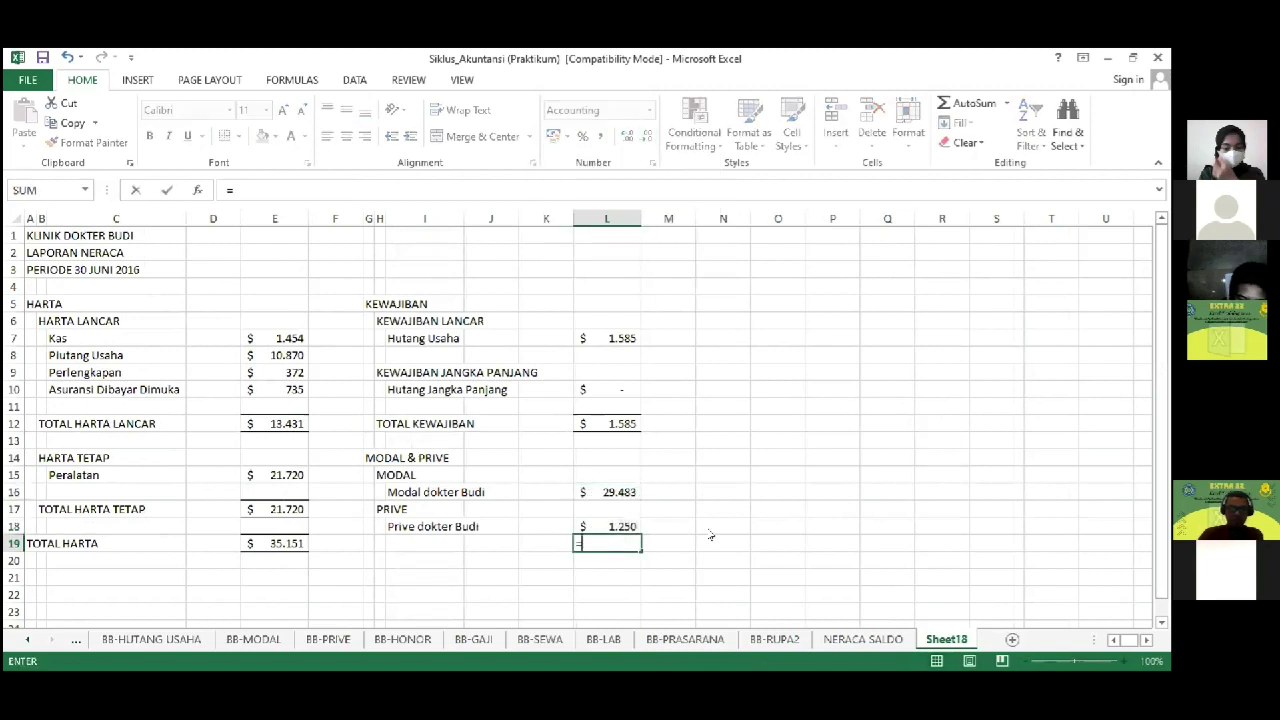
key(Up)
key(Up)
text(+)
key(Up)
key(ctrl+Return)
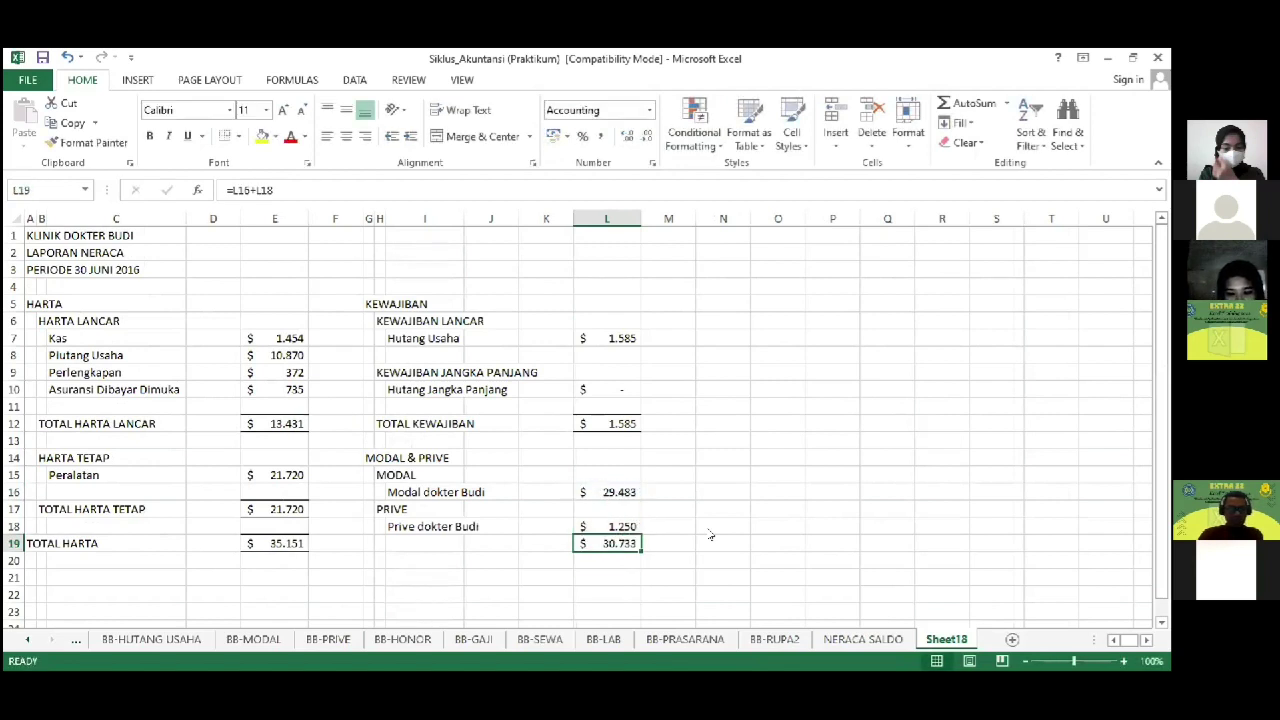
Step: Insert two blank rows at row 19, above the TOTAL HARTA row
key(Left)
key(Left)
key(Left)
key(Right)
key(Left)
key(Left)
key(Left)
key(Left)
key(Left)
key(Home)
key(alt)
key(h)
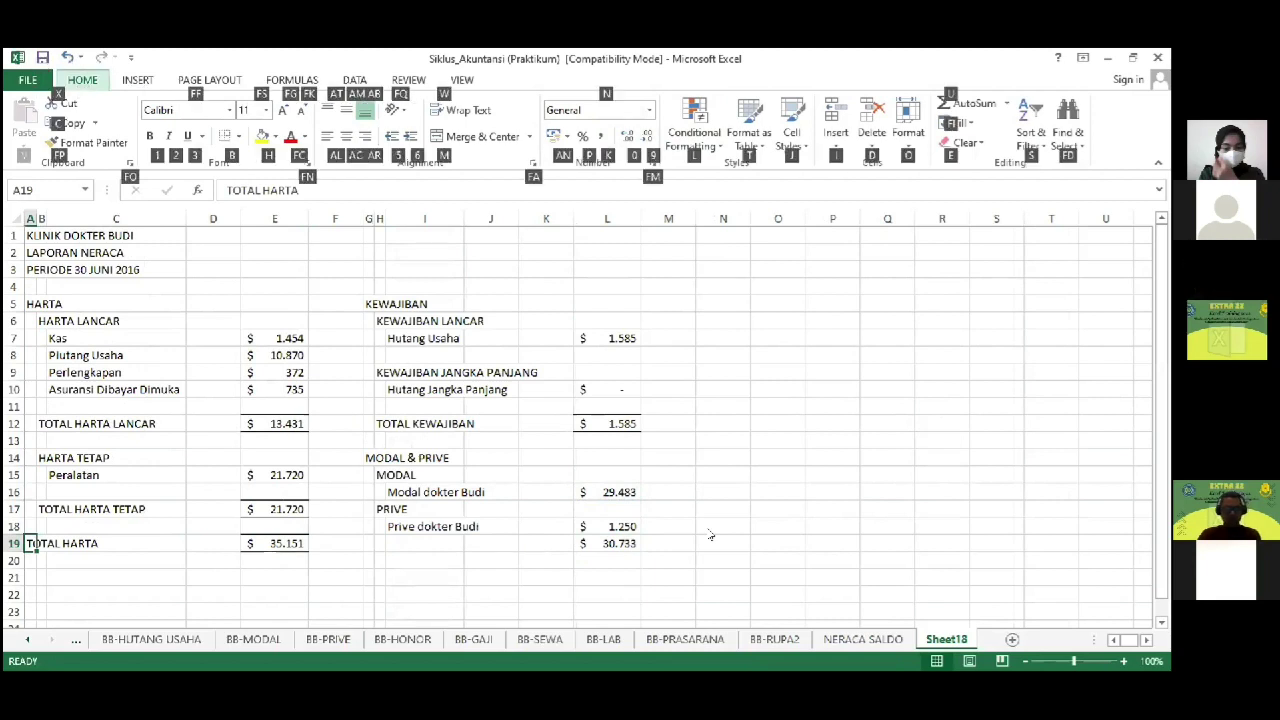
key(i)
key(r)
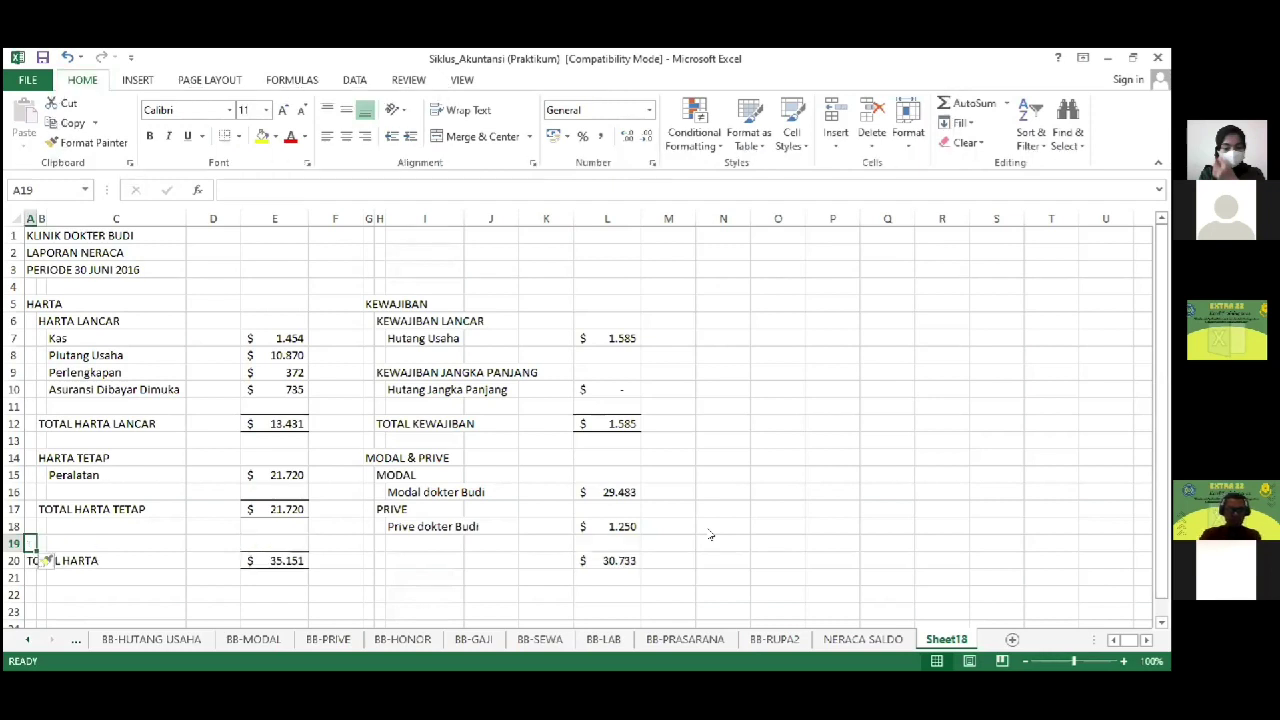
key(alt)
key(h)
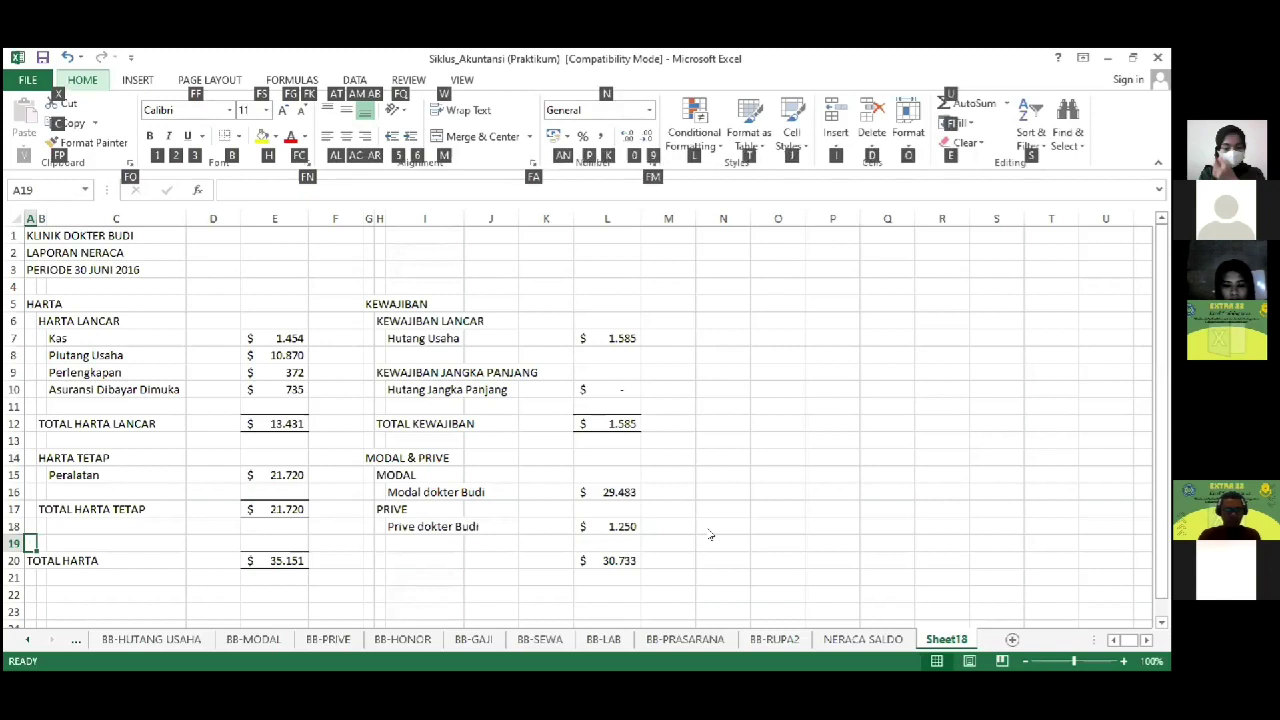
key(i)
key(r)
Step: Enter the formula =L16+L18 in the new L19 to total the MODAL & PRIVE section
key(Right)
key(Right)
key(Right)
key(Right)
key(Right)
key(Right)
key(Right)
key(Right)
key(Right)
key(Right)
key(Right)
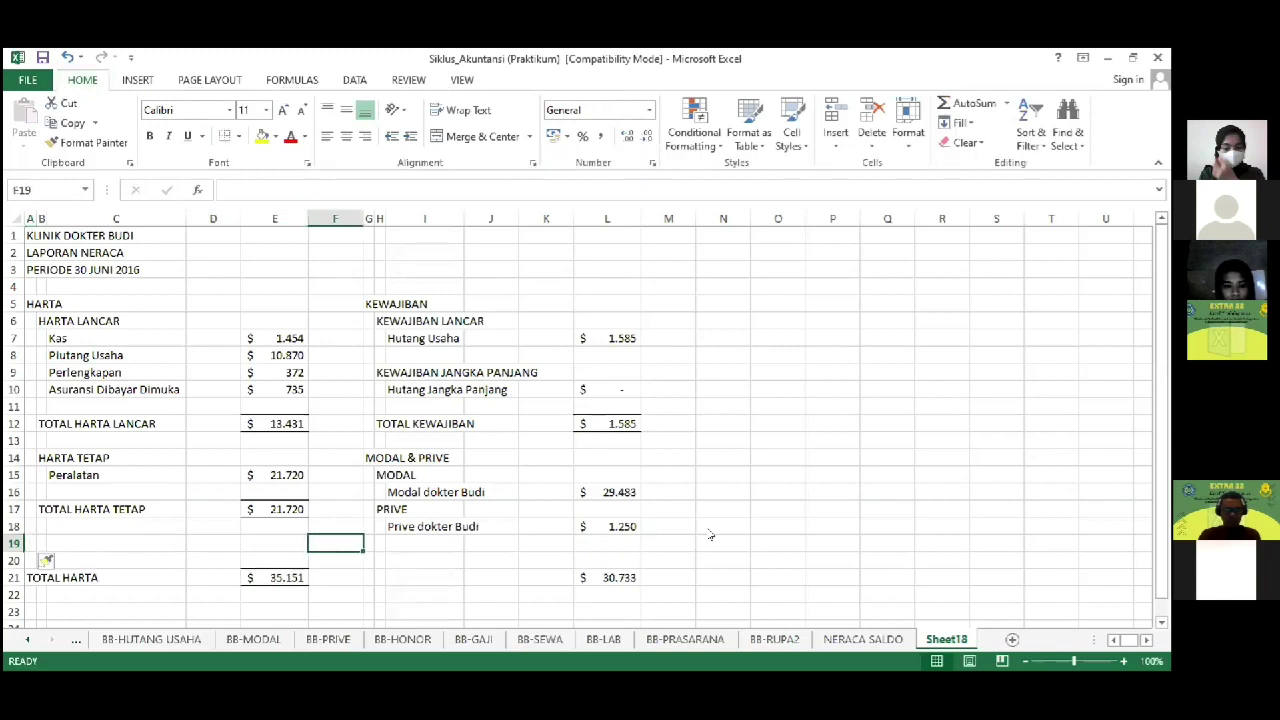
text(=)
key(Up)
key(Up)
key(Up)
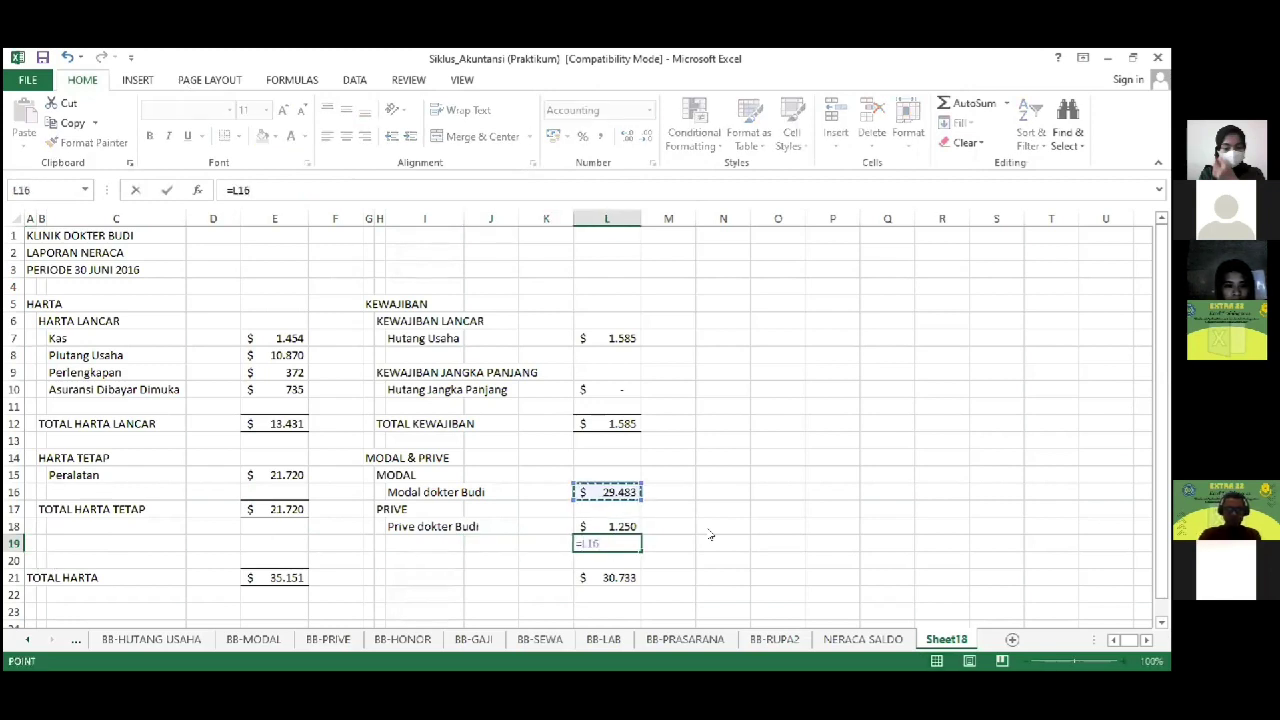
text(+)
key(Up)
key(Return)
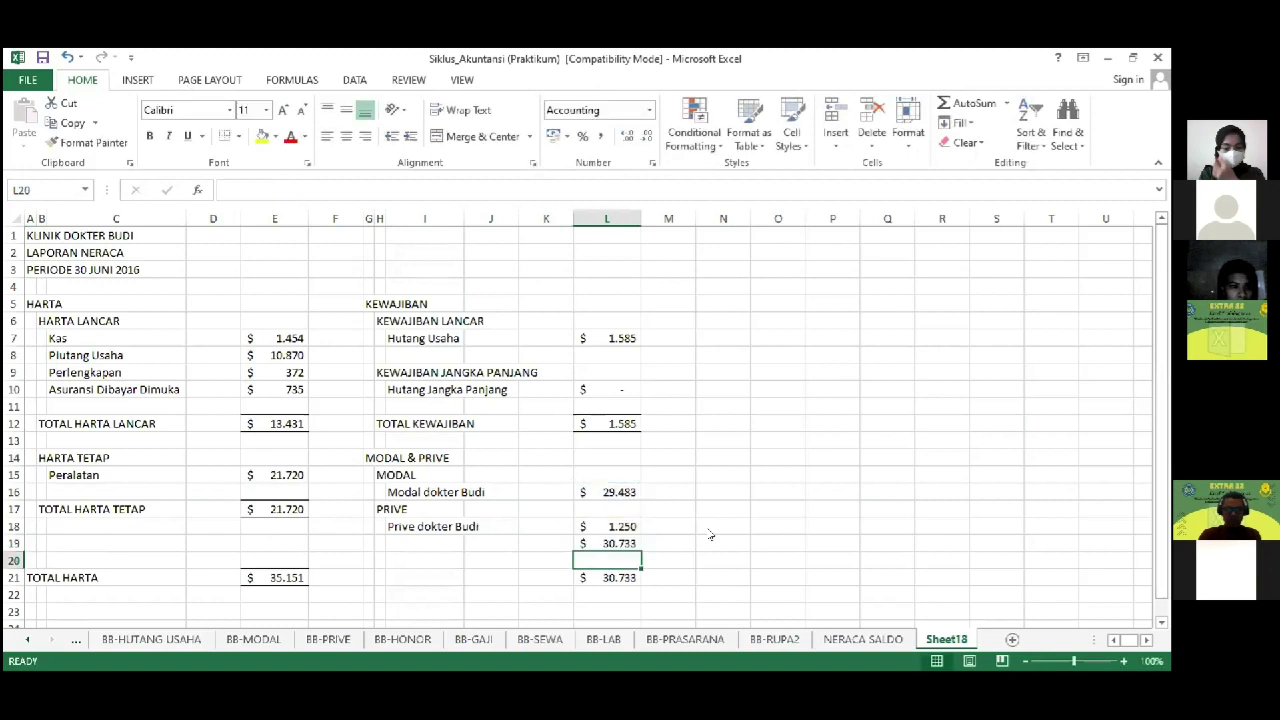
Step: Add top and bottom borders to the capital and drawings total in L19
key(Up)
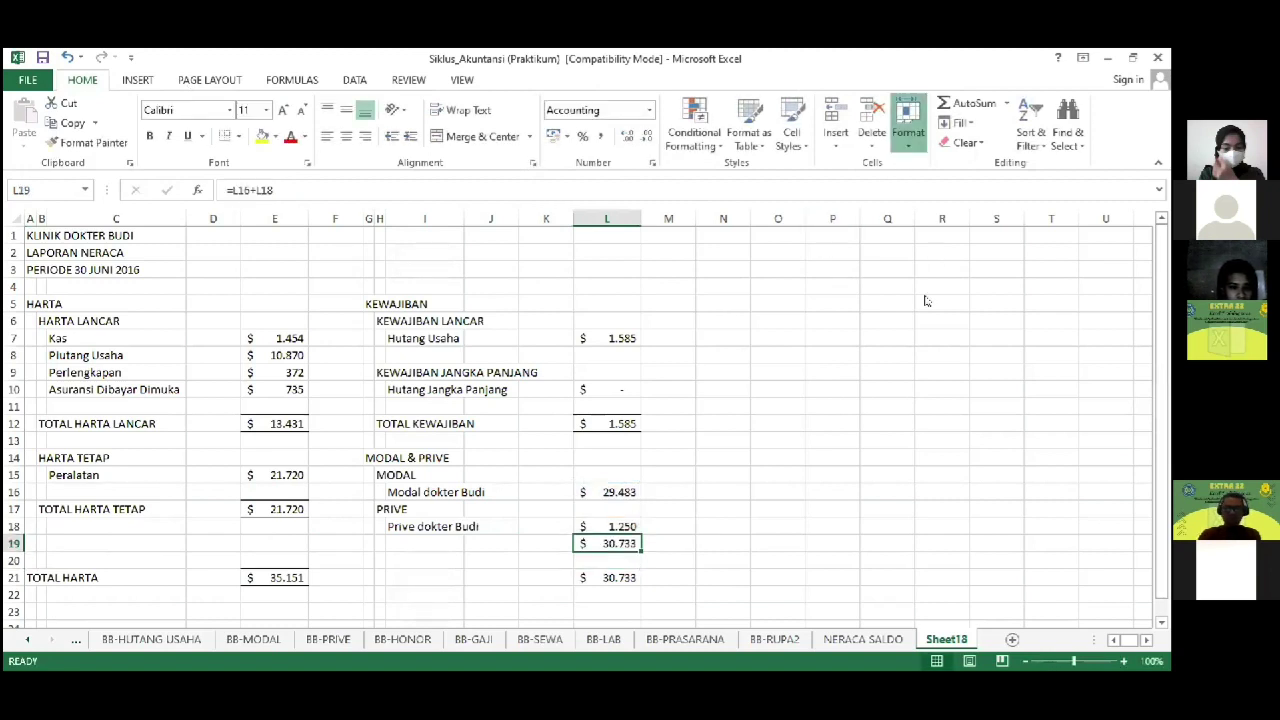
key(Return)
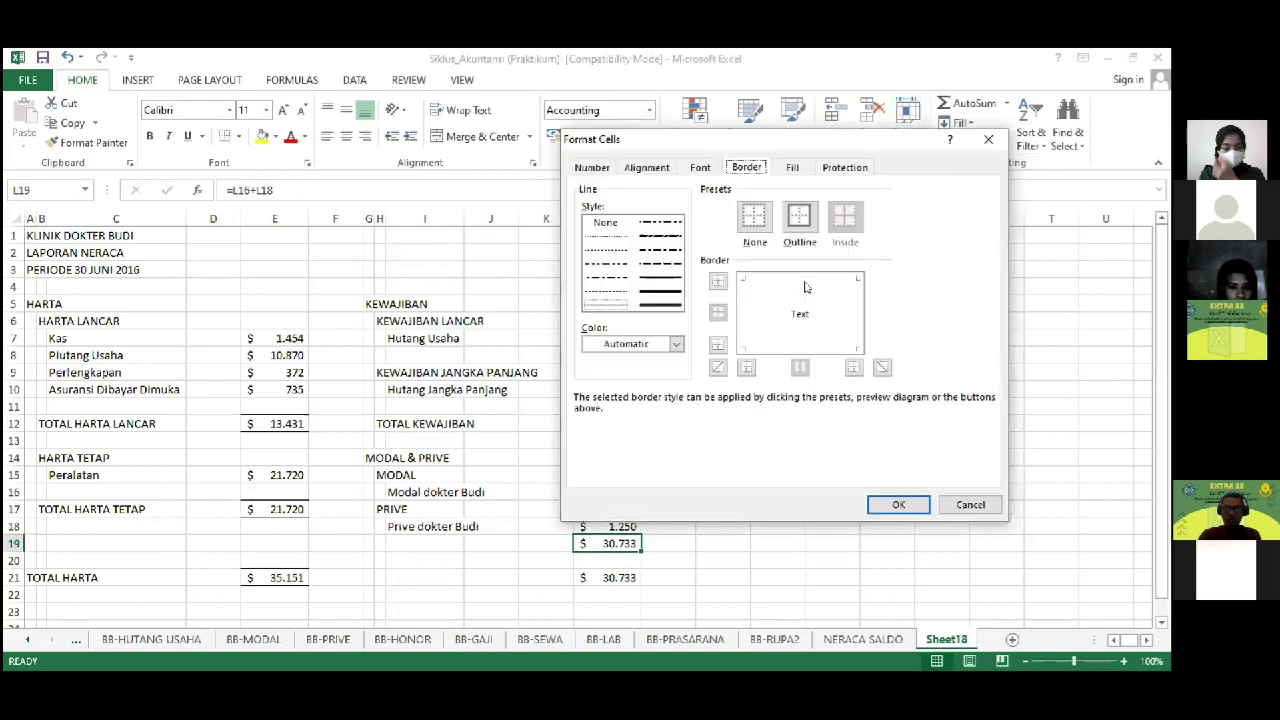
click(894, 503)
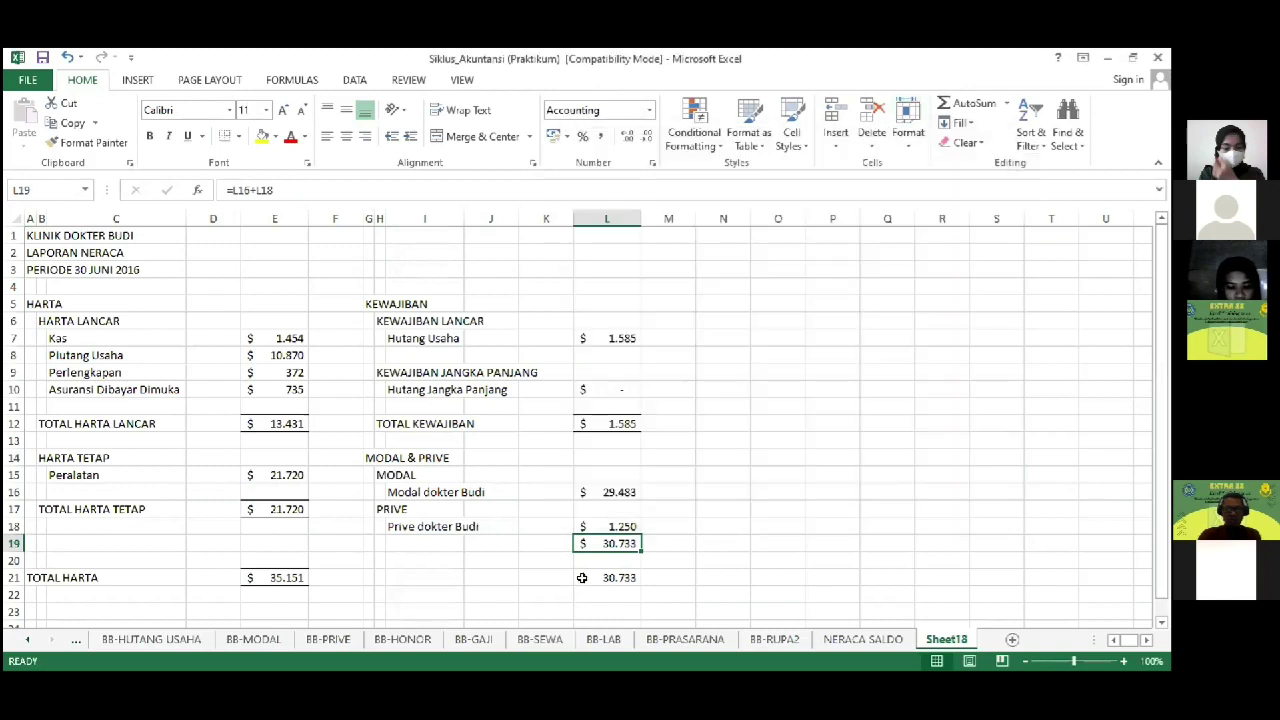
Step: Enter the label TOTAL KEWAJIBAN & MODAL in G21, on the TOTAL HARTA row
click(581, 578)
key(Left)
key(Left)
key(Left)
key(Left)
key(Left)
text(TO)
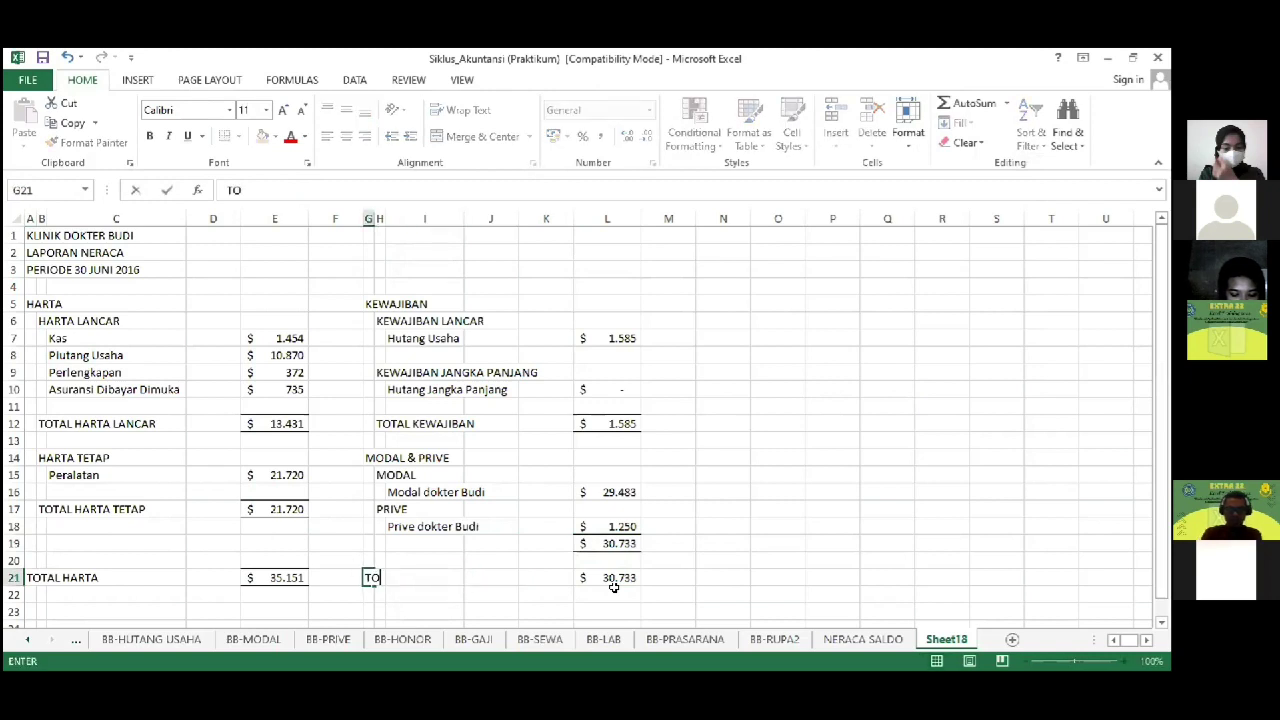
text(TAL KEWAJIBAN & MODAL)
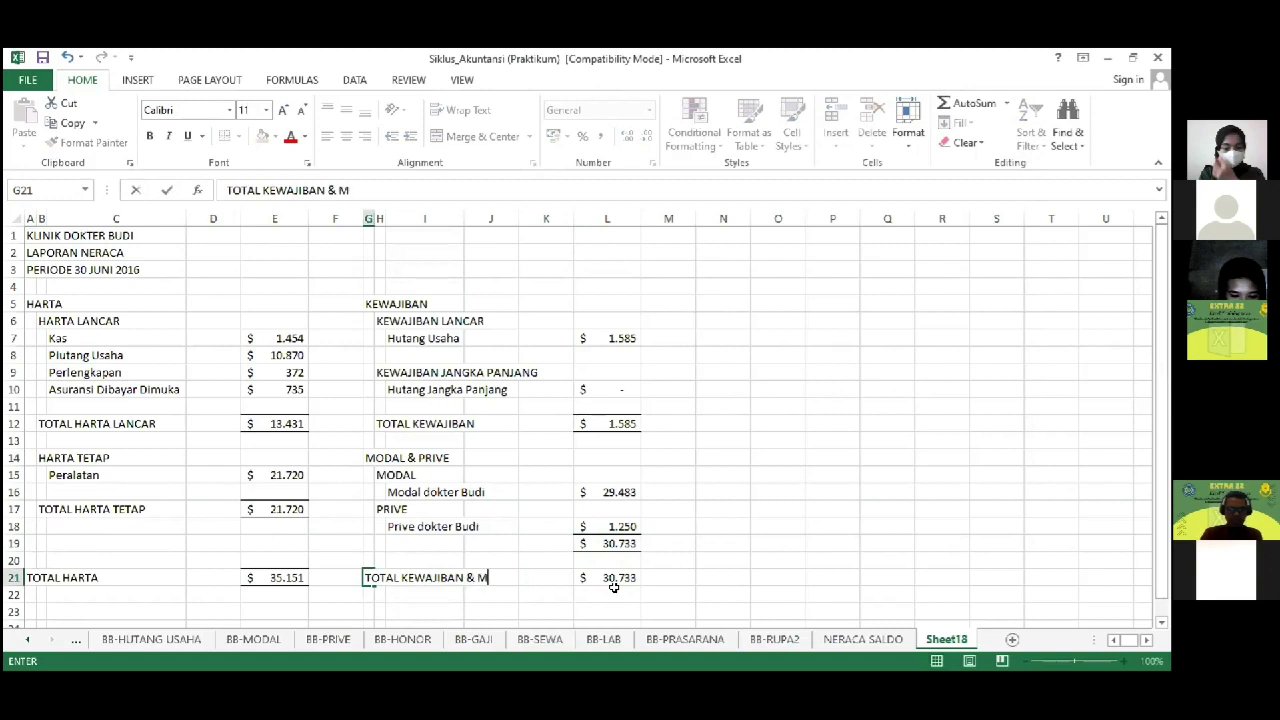
Step: Replace the L21 formula with =L12+L19 to total the liabilities and capital
key(Right)
key(Right)
key(Right)
key(Right)
key(Right)
text(=)
key(Up)
key(Up)
key(Up)
key(Up)
key(Up)
key(Up)
key(Up)
key(Up)
key(Up)
key(Up)
key(Up)
key(Down)
key(Down)
text(+)
key(Up)
key(Up)
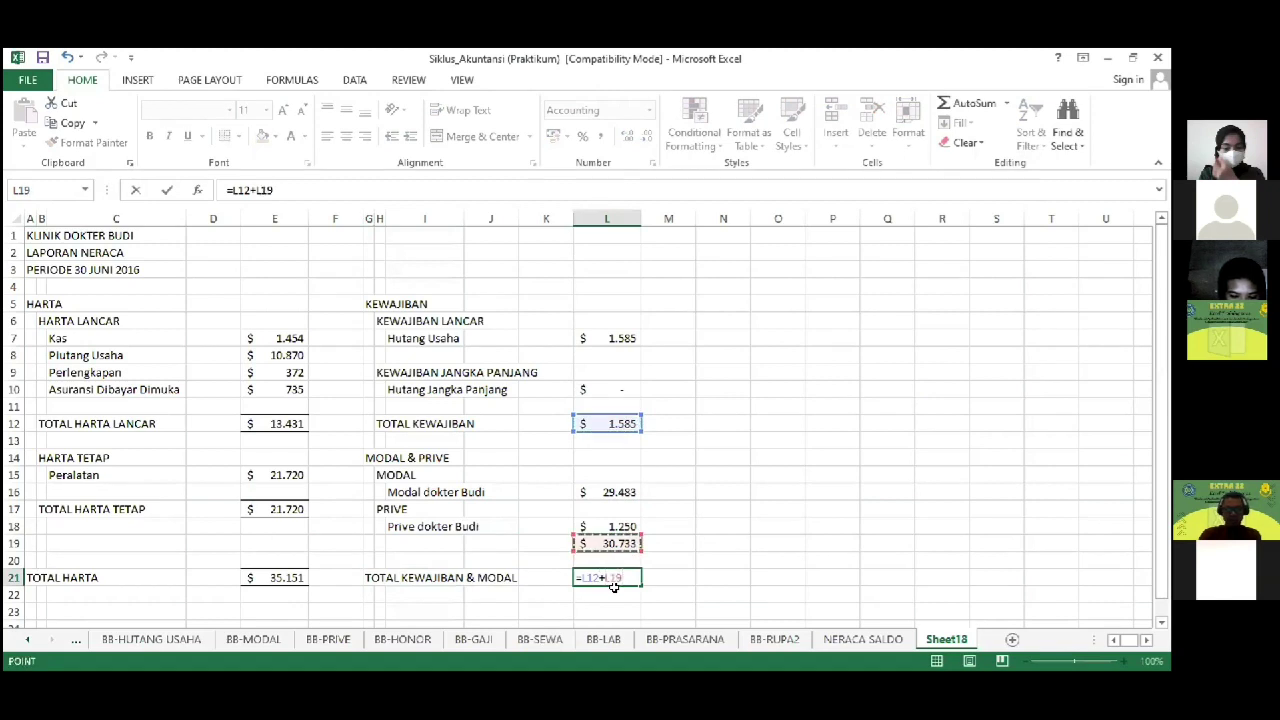
key(Return)
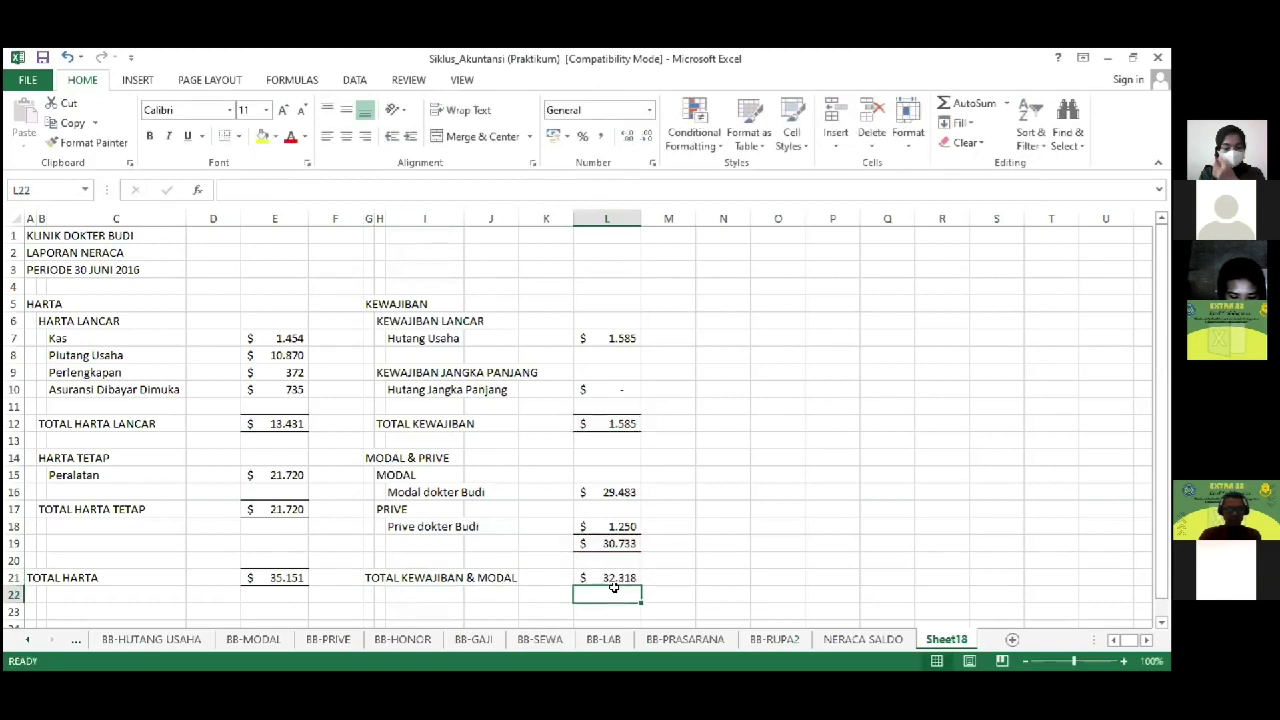
Step: Change the capital and drawings total in L19 to =L16-L18 so that drawings are subtracted from capital
key(Up)
key(Up)
key(Up)
key(Up)
key(Up)
key(Up)
key(Up)
key(Up)
key(Up)
key(Up)
key(Up)
key(Down)
key(Down)
key(Down)
key(Down)
key(Down)
key(Down)
key(Down)
key(Down)
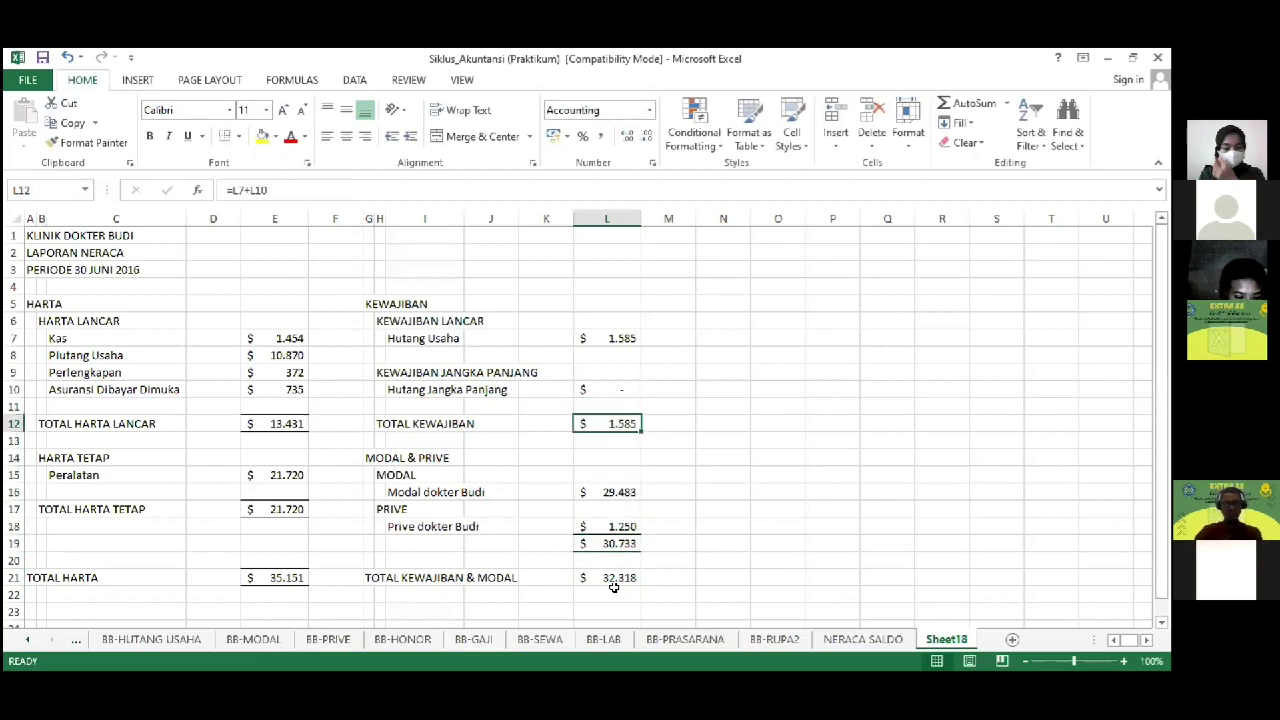
key(F2)
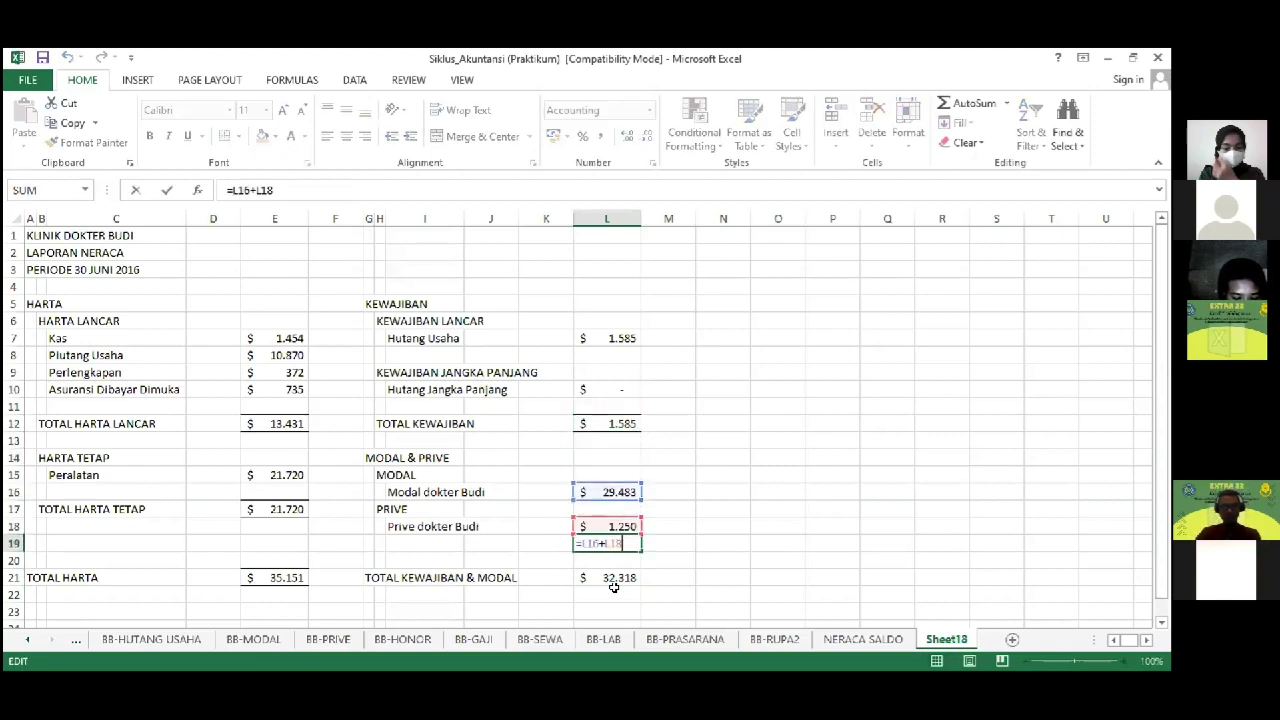
key(Return)
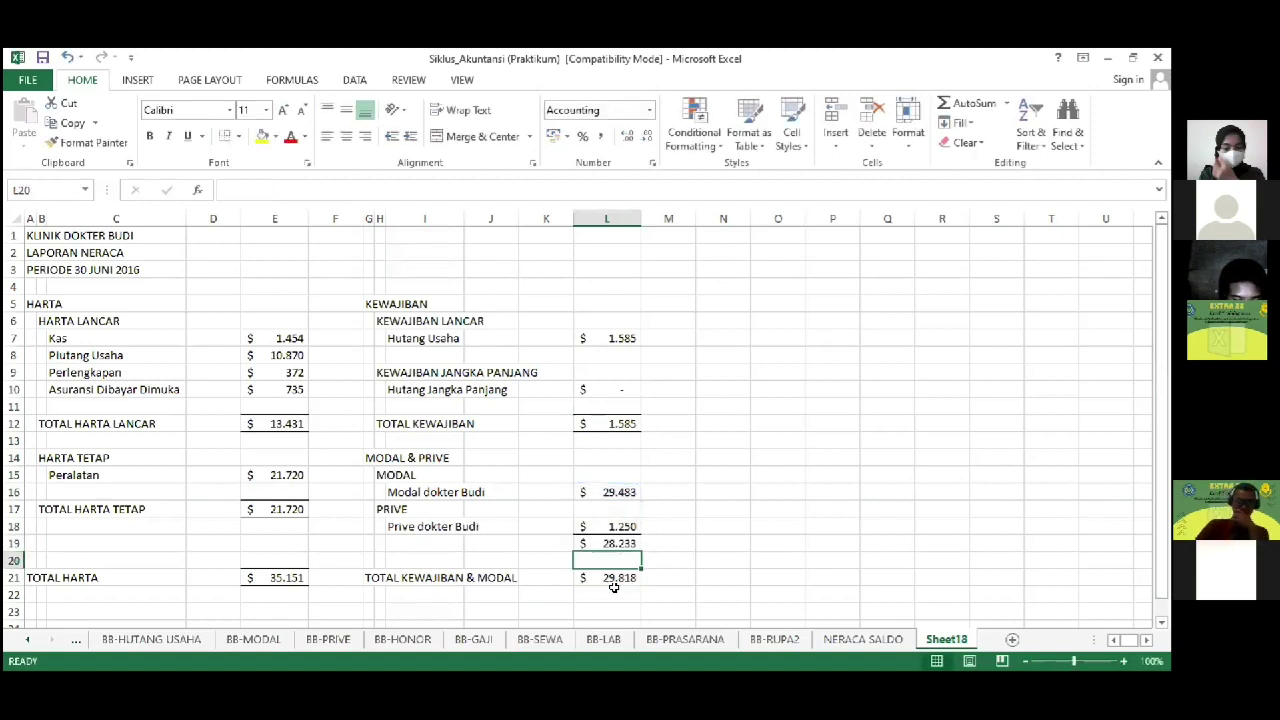
Step: Delete the PRIVE heading from H17 in the MODAL & PRIVE section
key(Up)
key(Up)
key(Up)
key(Up)
key(Up)
key(Down)
key(Down)
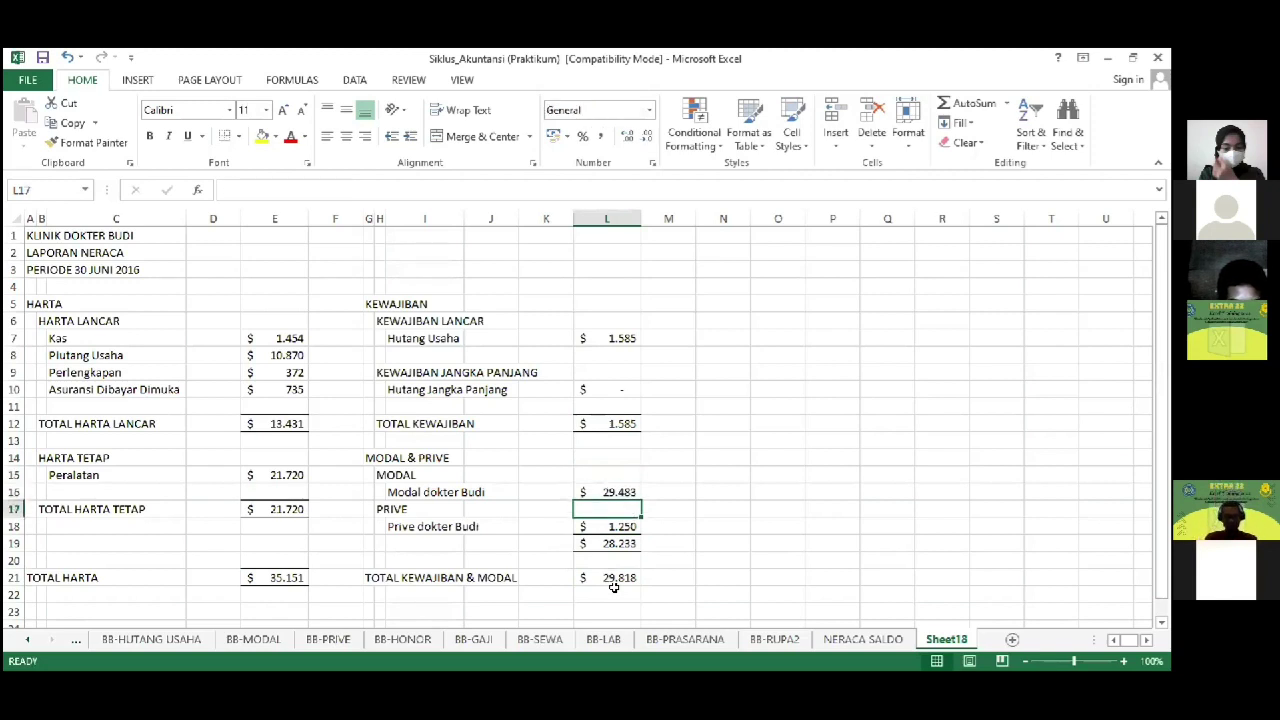
key(Left)
key(Left)
key(Left)
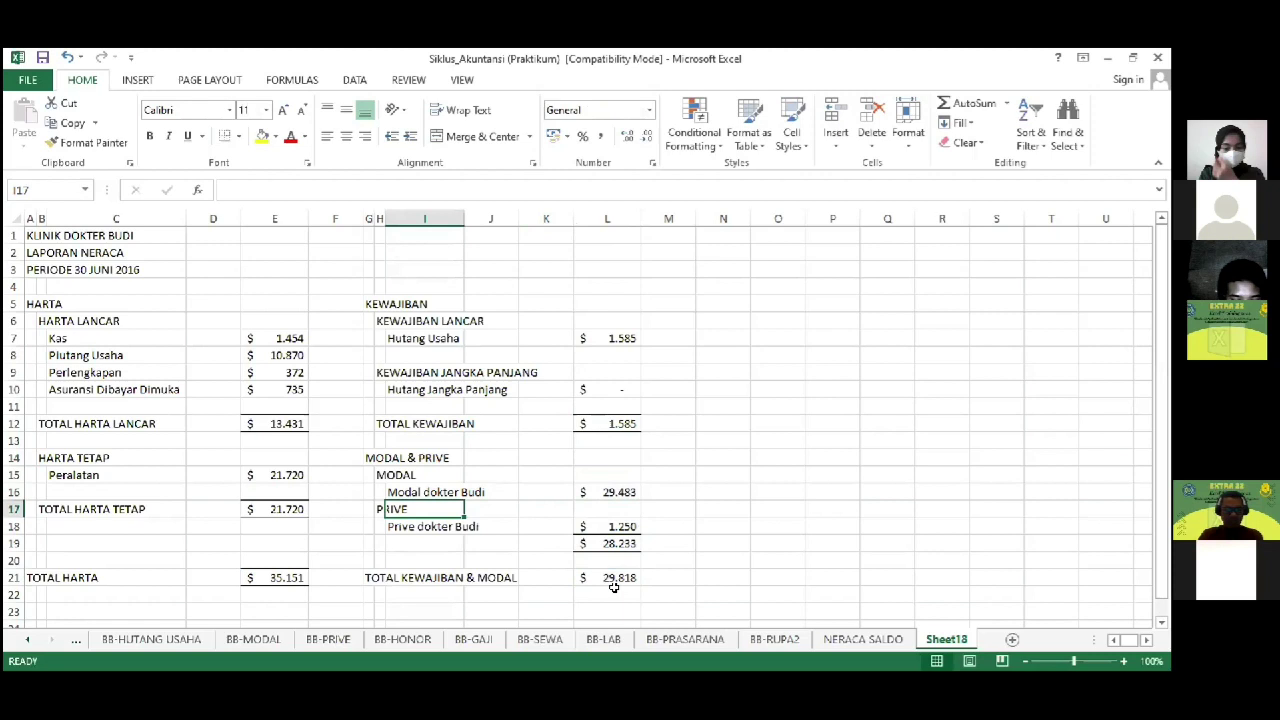
key(Left)
key(Delete)
Step: Copy the drawings account label from I18 up into I17
key(Right)
key(Down)
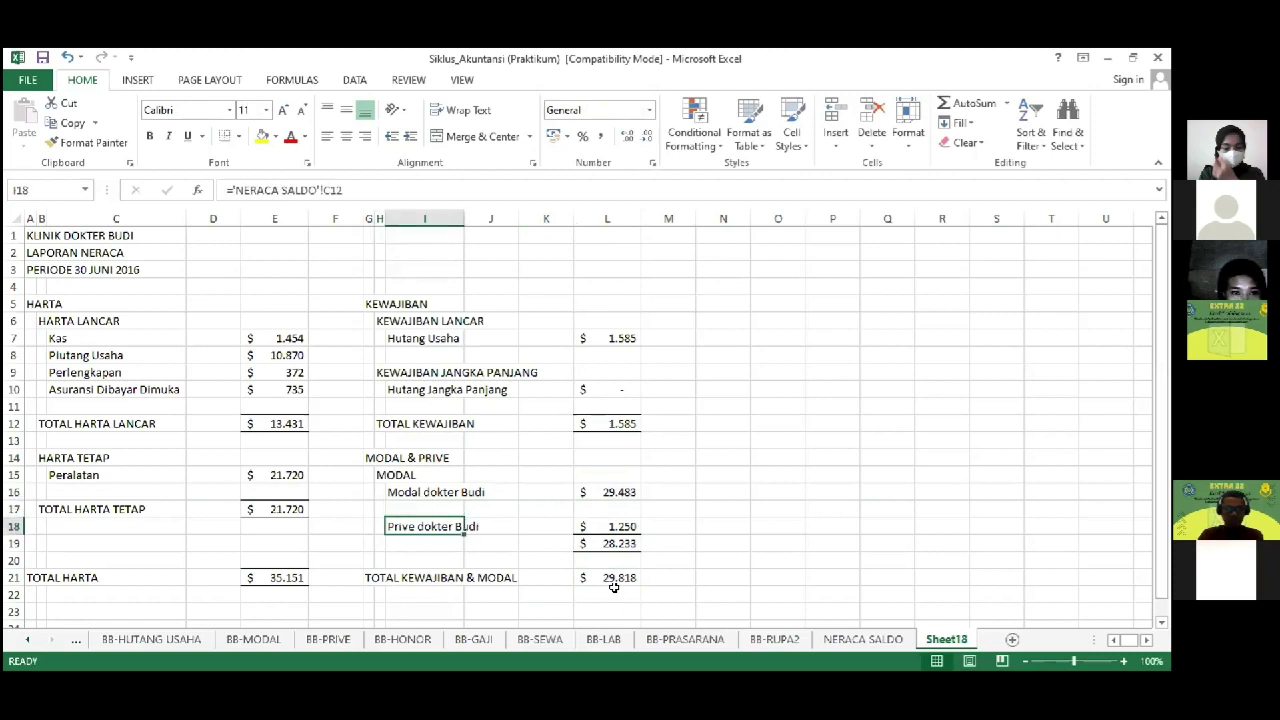
key(ctrl+x)
key(Up)
key(Return)
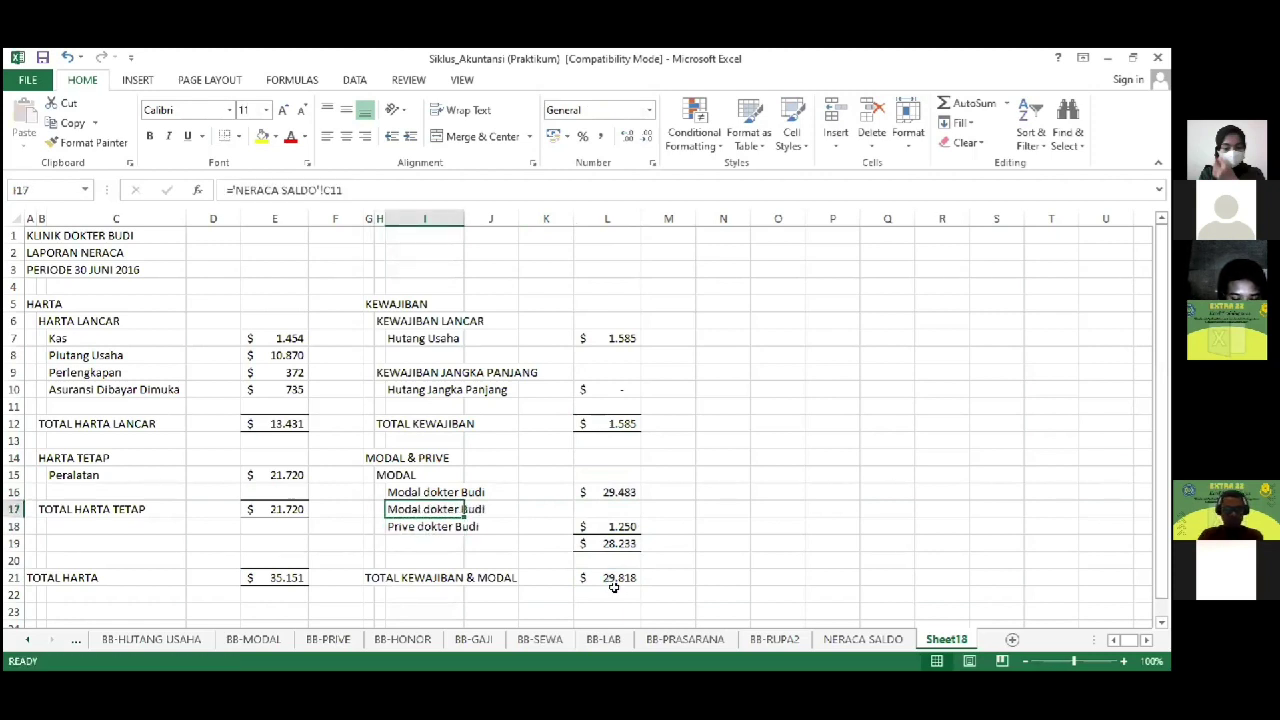
Step: Link the label in I17 to the drawings account name in C12 of NERACA SALDO
text(=)
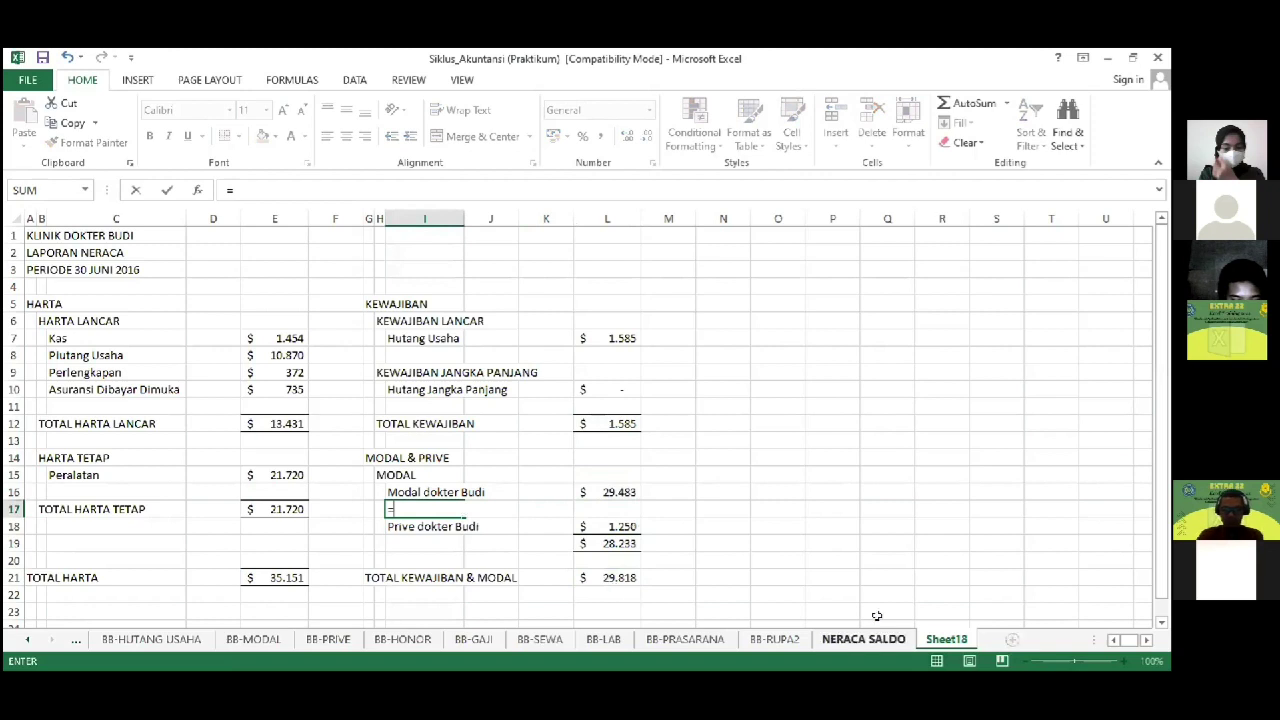
click(863, 639)
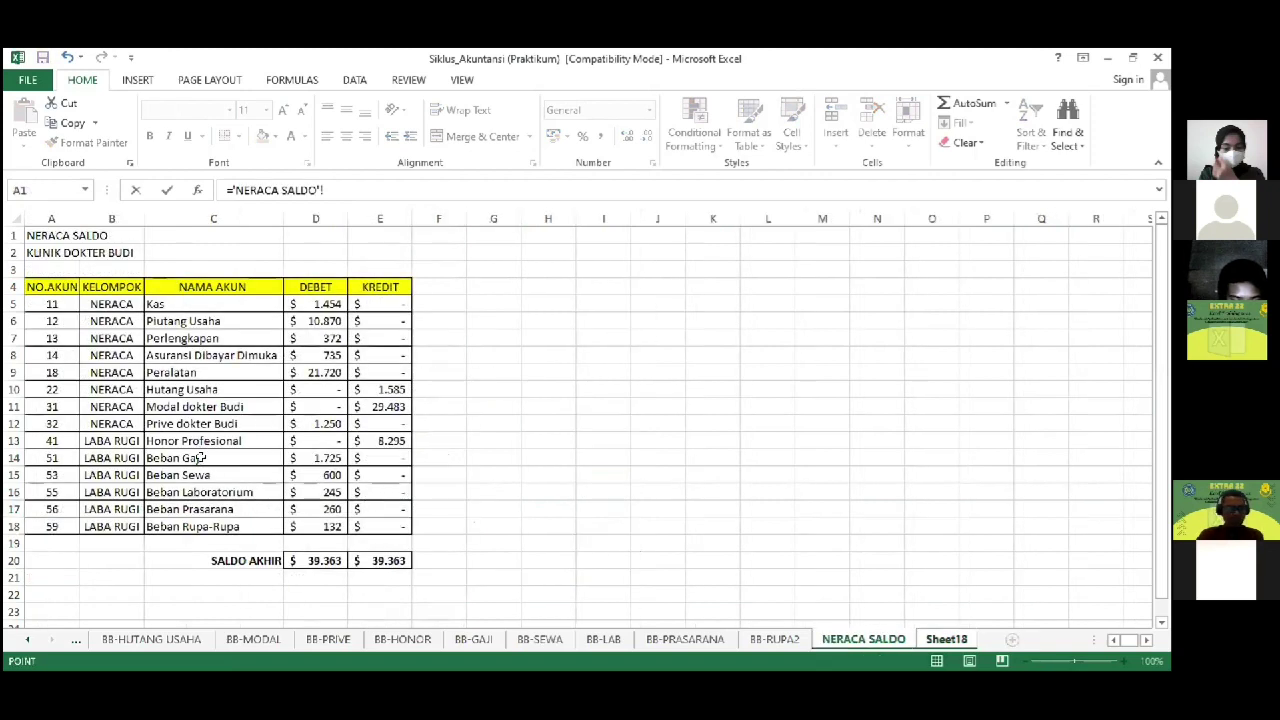
click(211, 425)
key(Return)
Step: Link L17 to the drawings debit balance in D12 of NERACA SALDO
key(Right)
key(Right)
text(=)
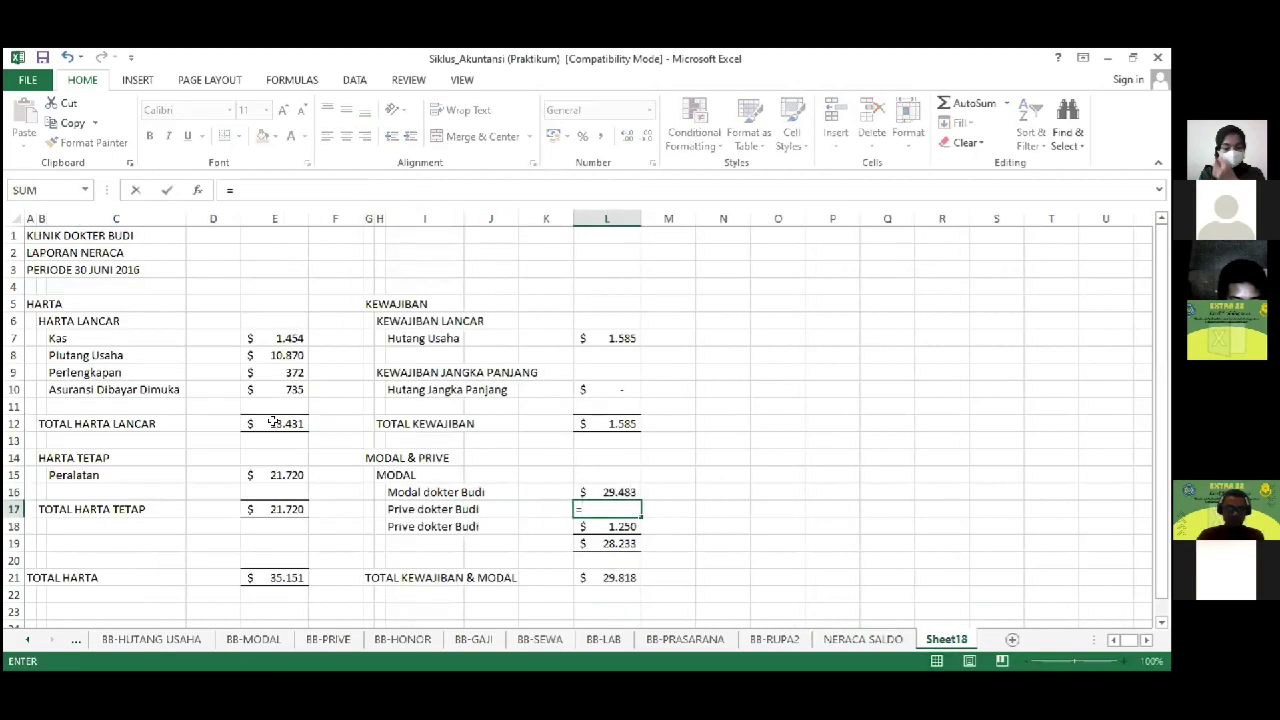
click(863, 639)
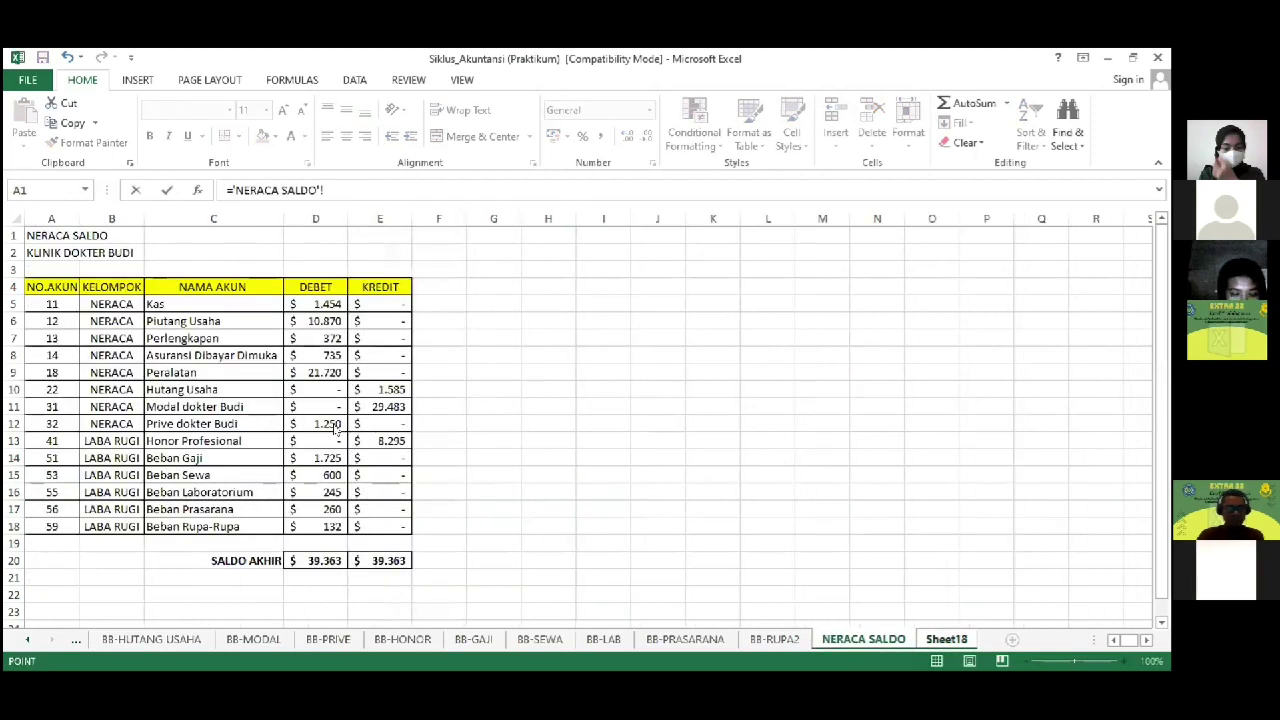
click(338, 426)
key(Return)
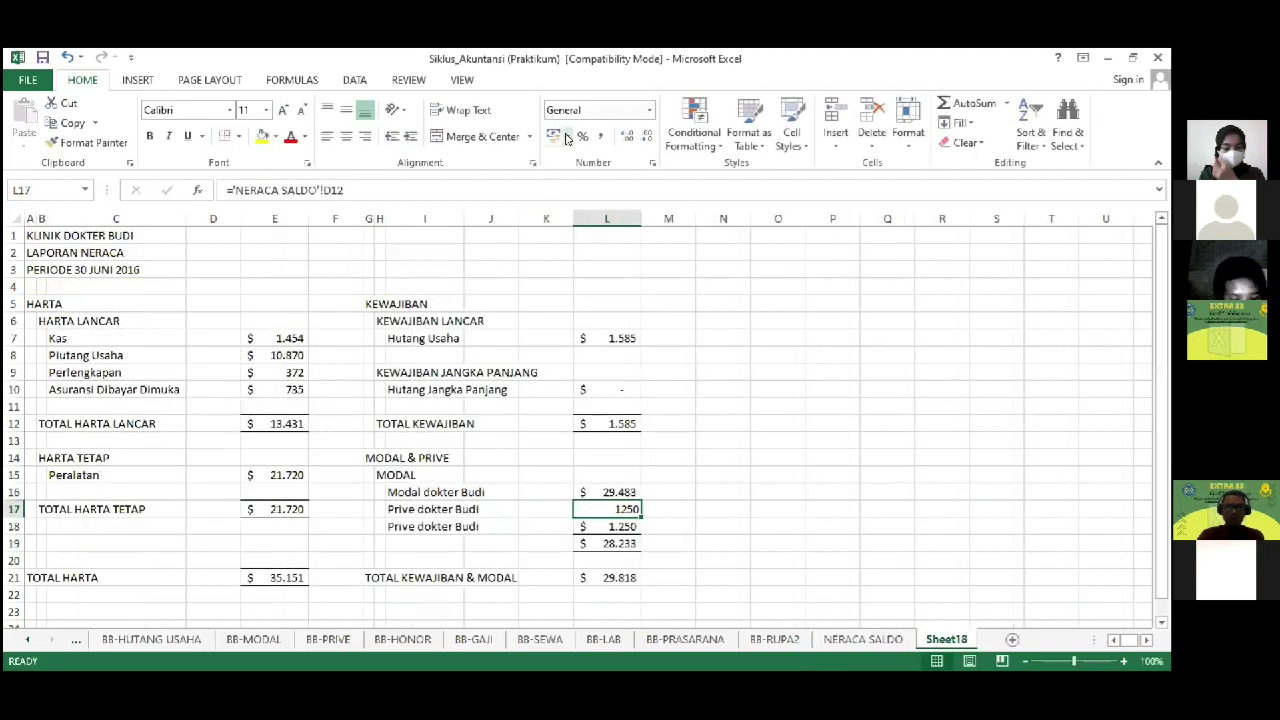
Step: Format the drawings amount in L17 as dollar accounting with no decimal places
click(567, 136)
click(610, 180)
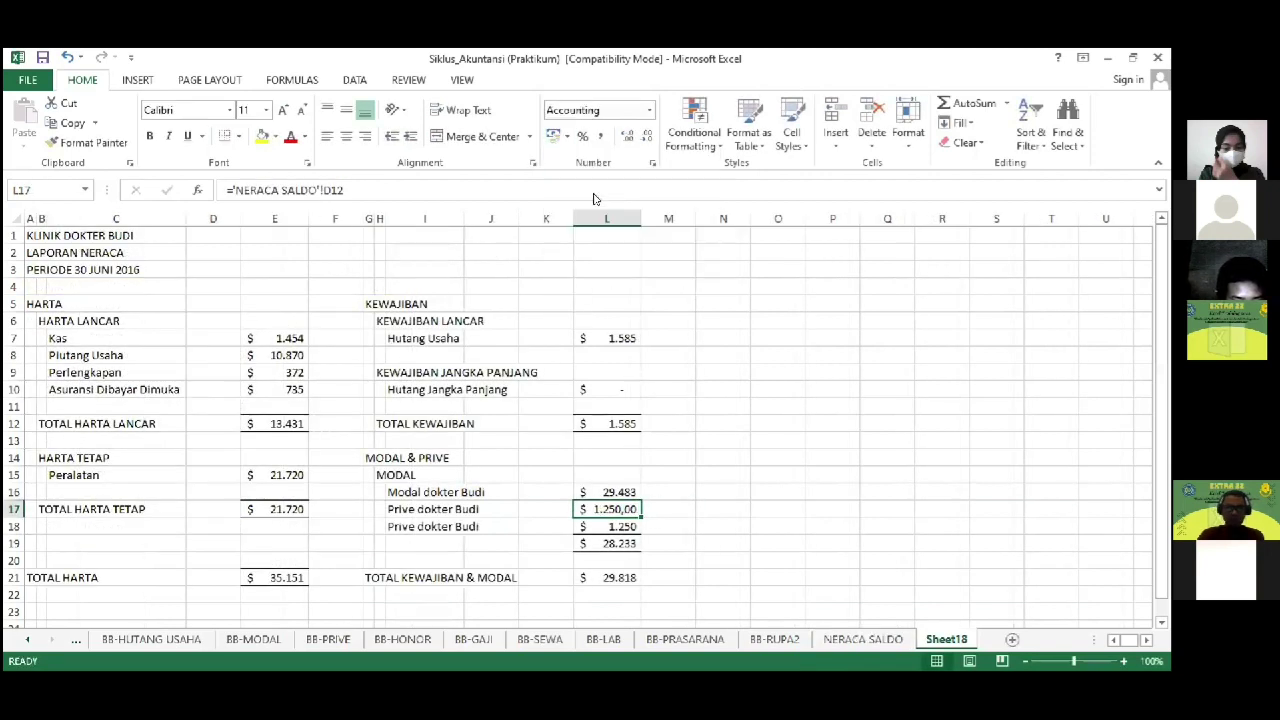
click(647, 136)
click(647, 136)
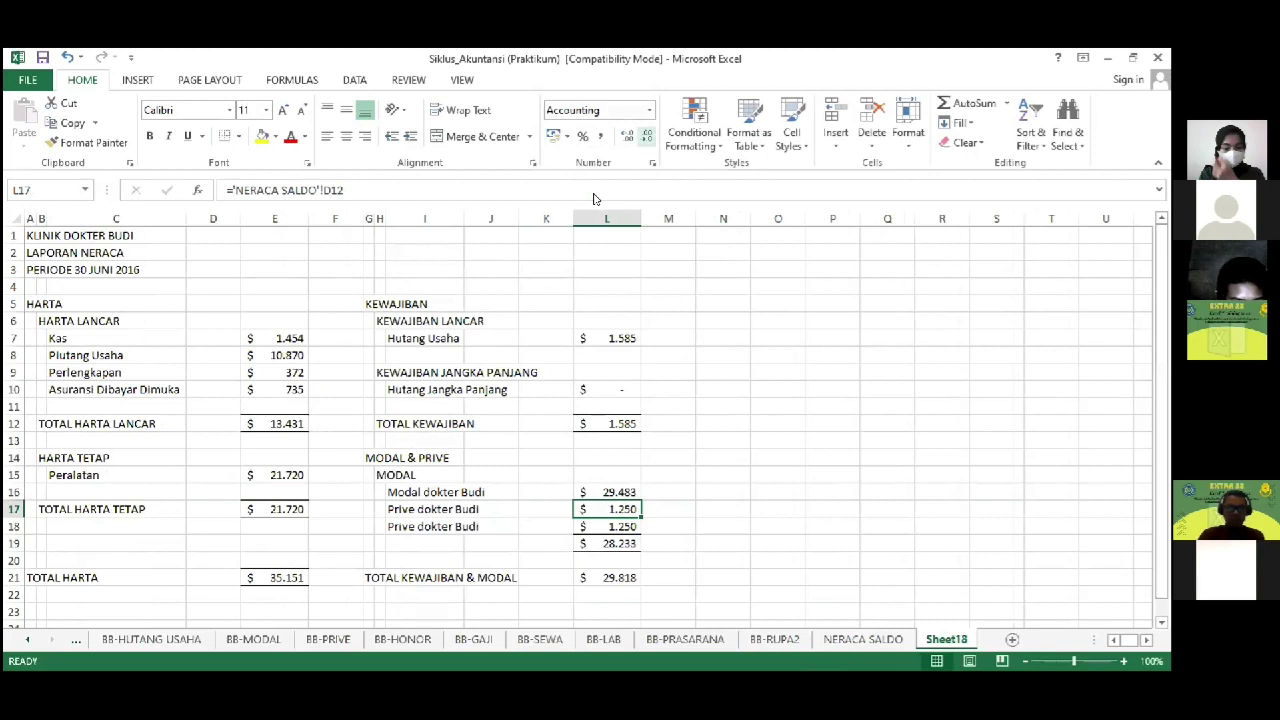
Step: Replace the duplicate drawings label in I18 with Laba (Rugi) Bersih
key(Down)
key(Left)
key(Left)
key(Left)
key(F2)
text(LABA)
key(BackSpace)
key(BackSpace)
key(BackSpace)
text(aba)
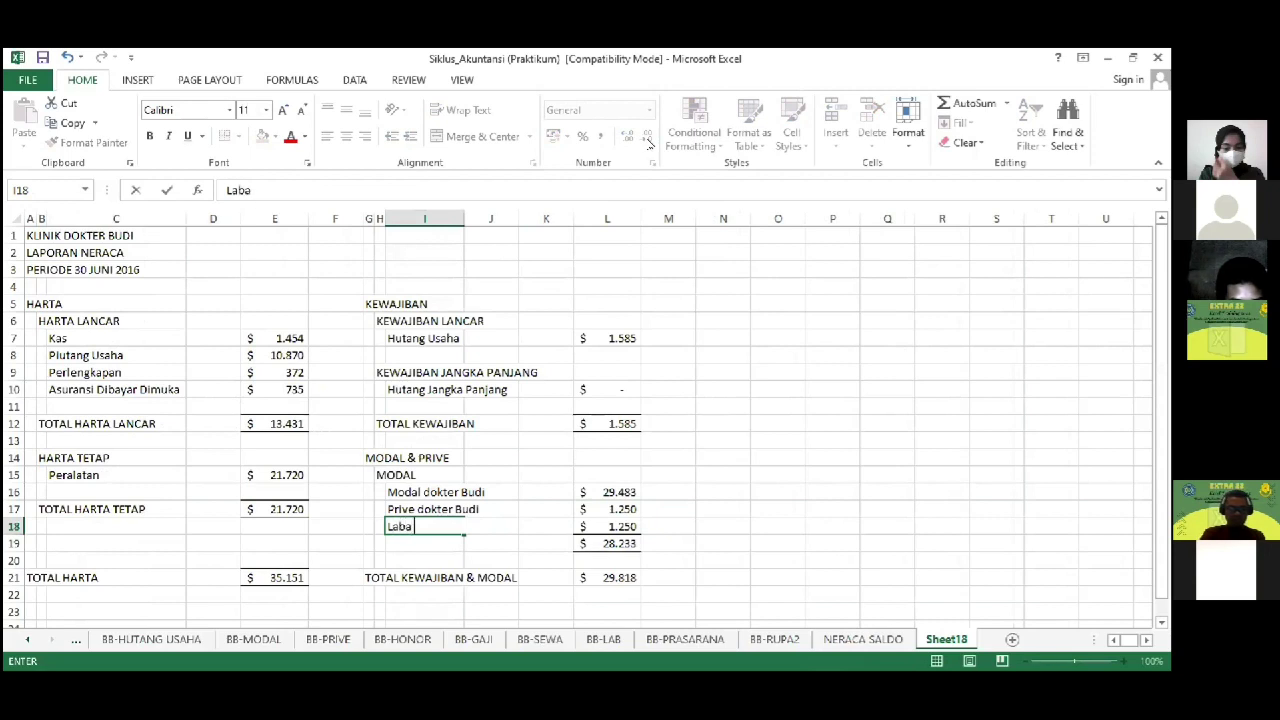
text( Di Tahan)
key(BackSpace)
key(BackSpace)
key(BackSpace)
key(BackSpace)
key(BackSpace)
key(BackSpace)
key(BackSpace)
key(BackSpace)
key(BackSpace)
text((Rug)
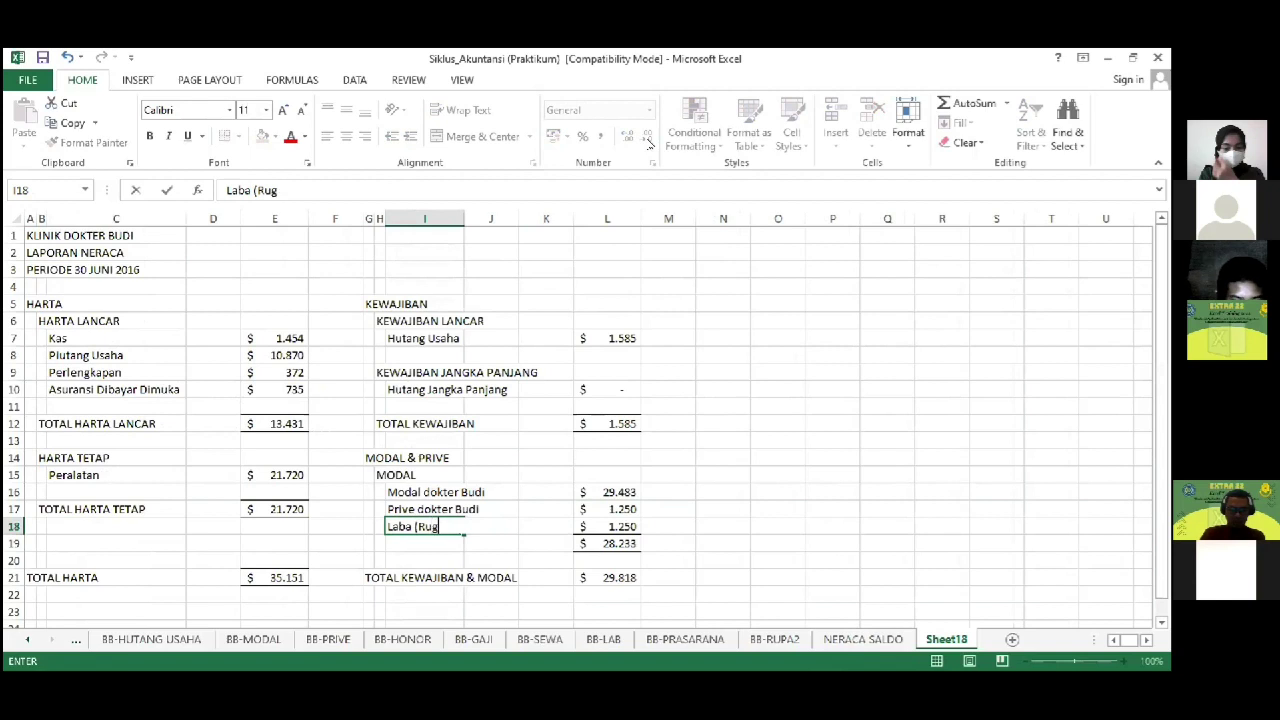
text(i) Bersih)
Step: Replace the amount in L18 on the Laba (Rugi) Bersih row with zero
key(Right)
key(Right)
key(Right)
key(F2)
key(Tab)
Step: Replace the L19 formula with =L16-L17+L18 and check the formula of the overall total in L21
key(Left)
key(Down)
key(Down)
key(Down)
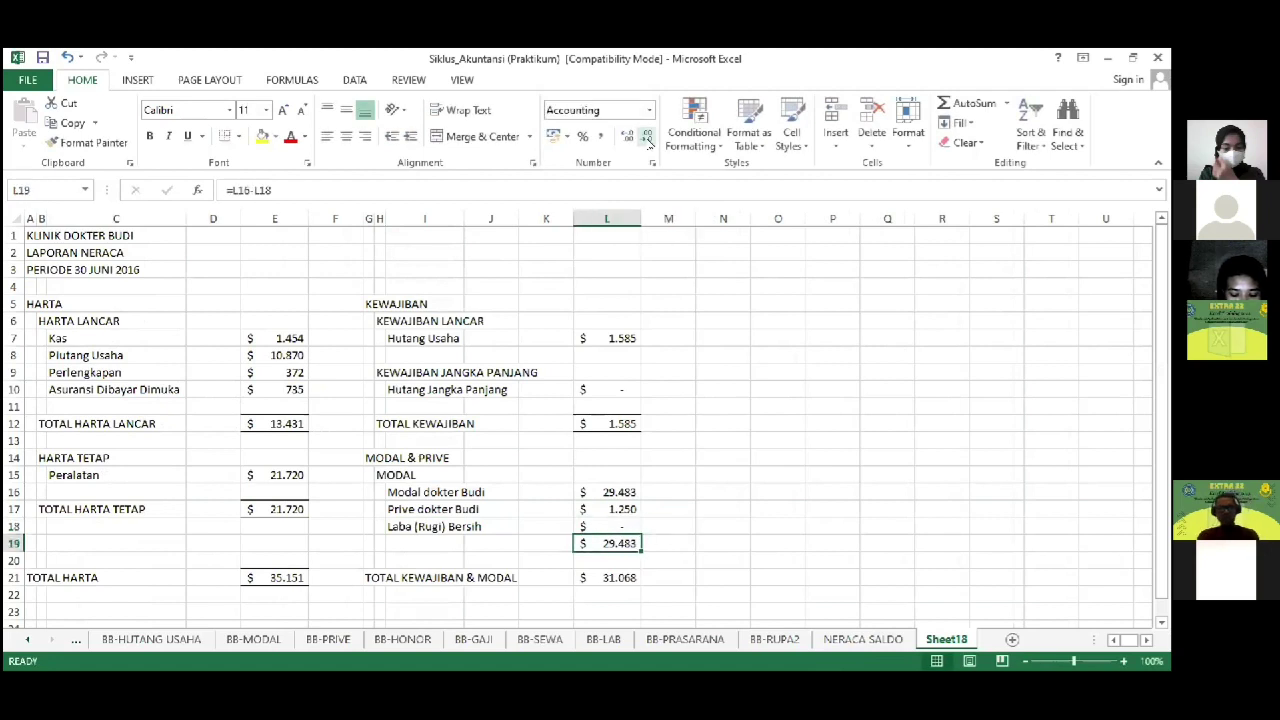
key(F2)
key(Escape)
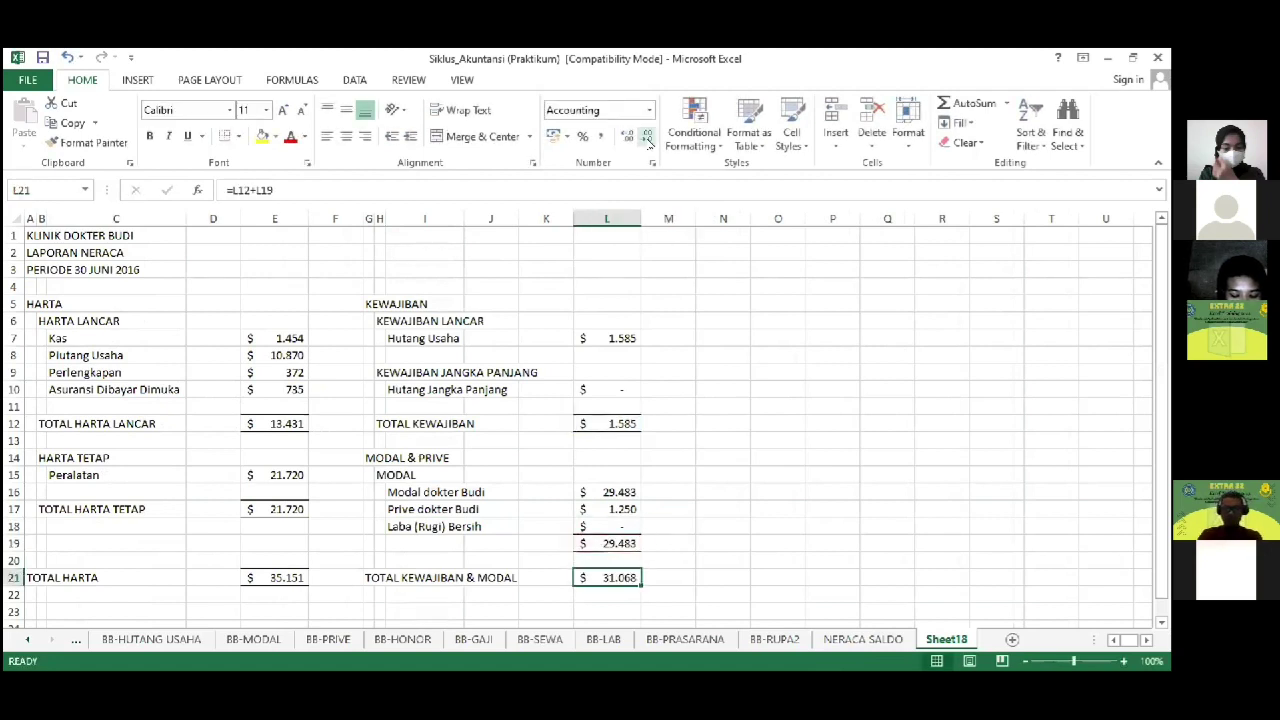
key(Up)
key(Up)
key(Up)
key(Down)
text(=)
key(Up)
key(Up)
key(Up)
text(-)
key(Up)
key(Up)
text(+)
key(Up)
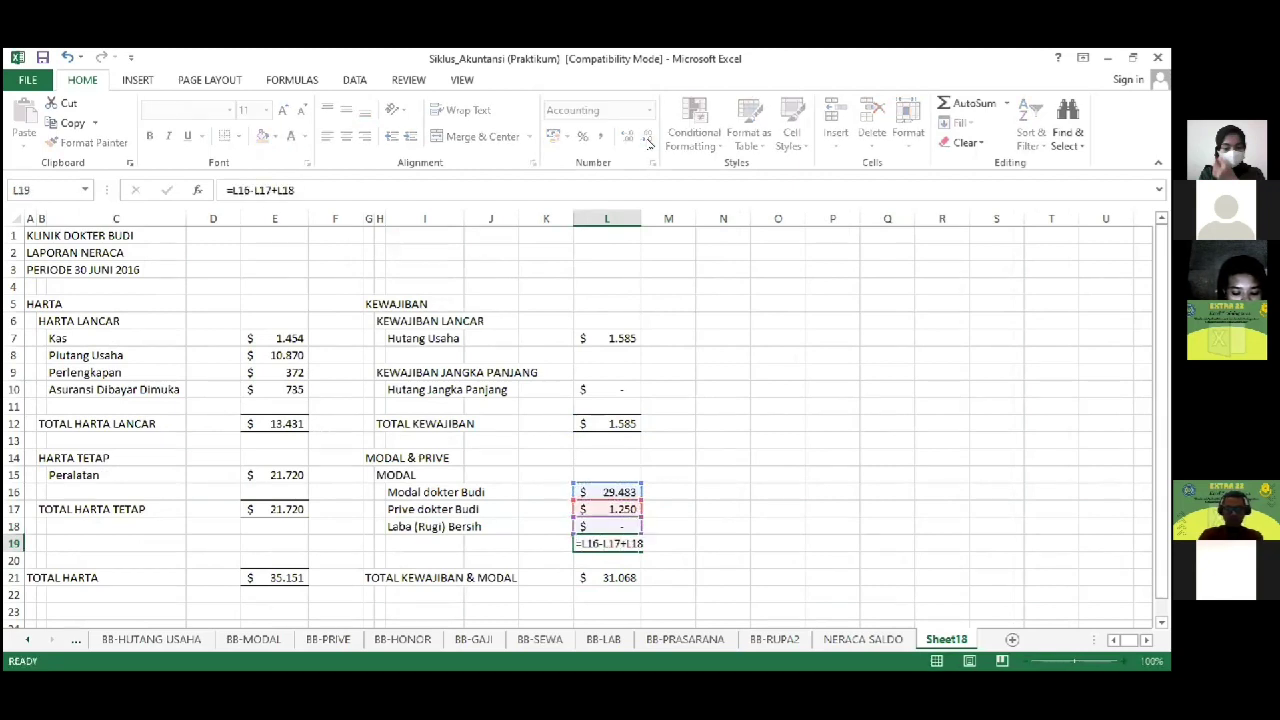
key(Return)
key(Down)
key(Down)
key(Up)
key(F2)
key(Escape)
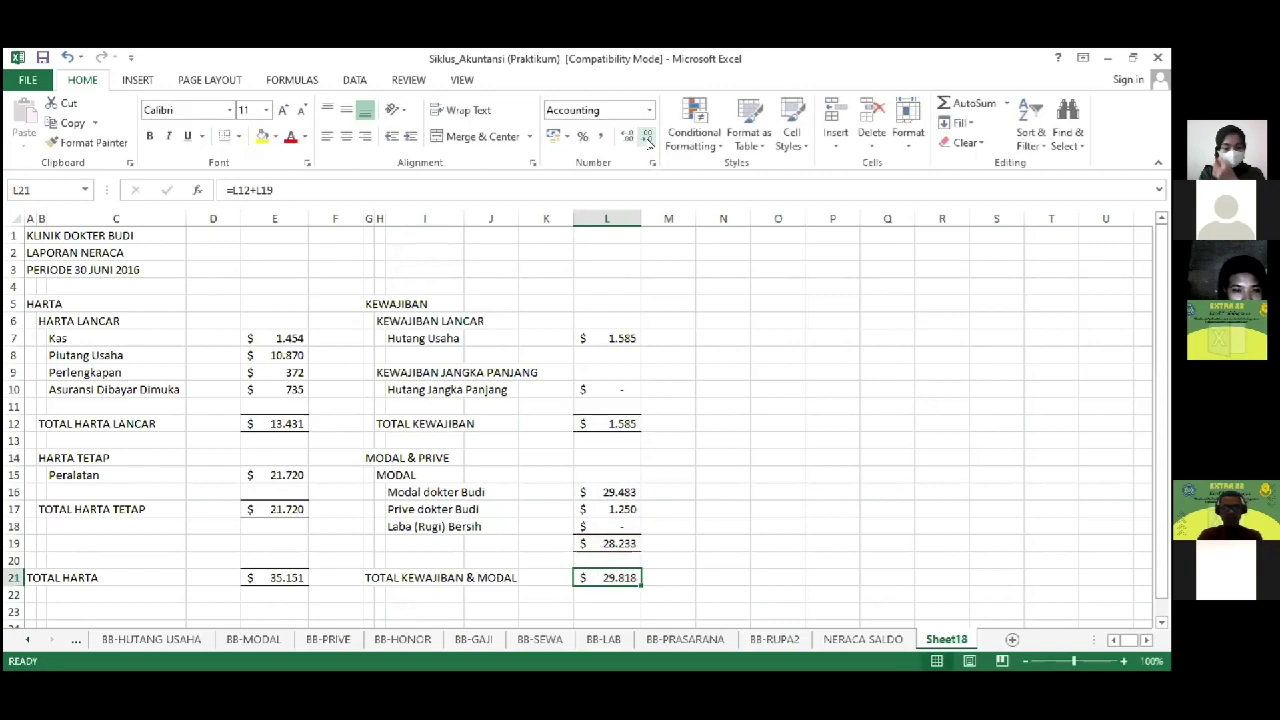
key(Up)
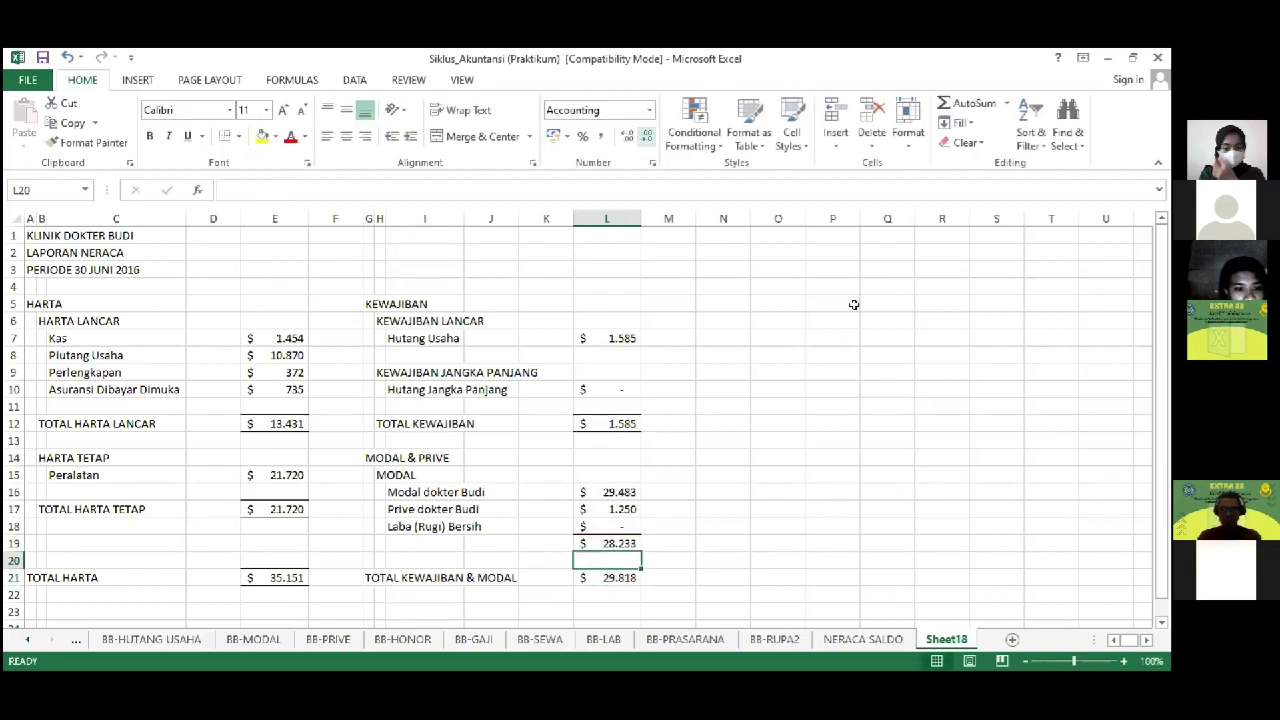
Step: Rename the balance sheet worksheet Sheet18 as NERACA
double_click(947, 639)
text(NE)
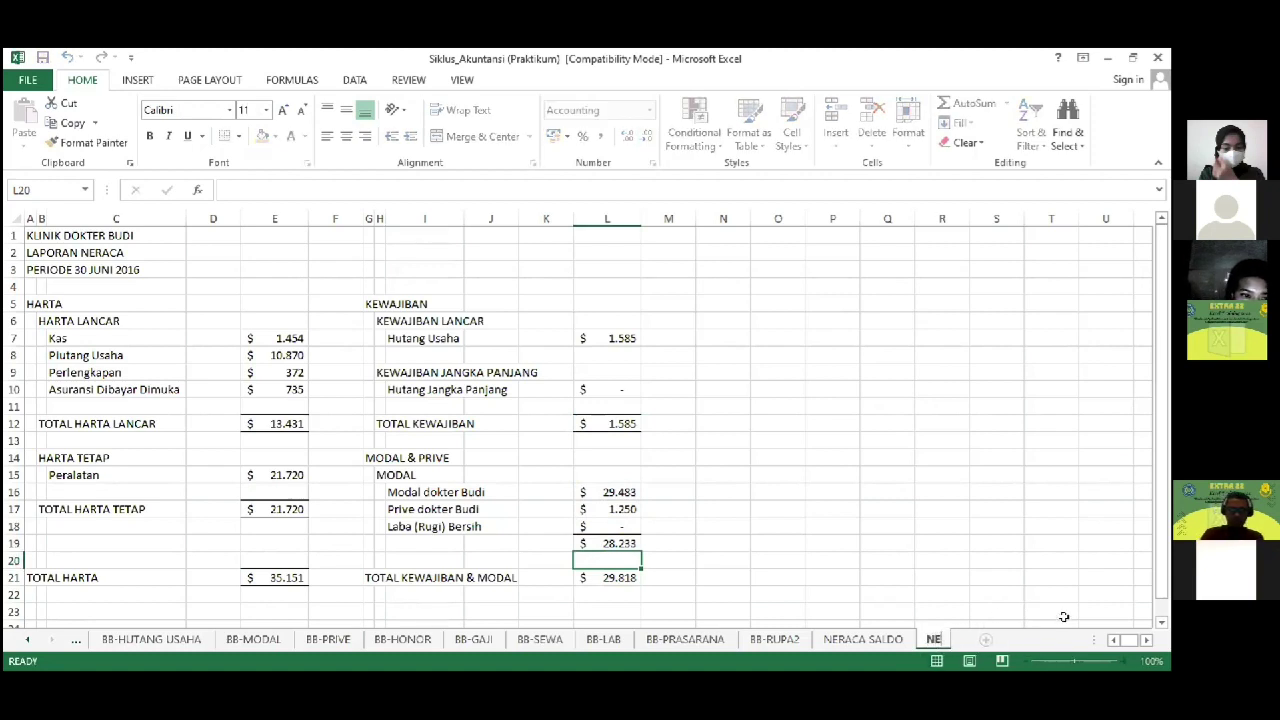
text(RACA)
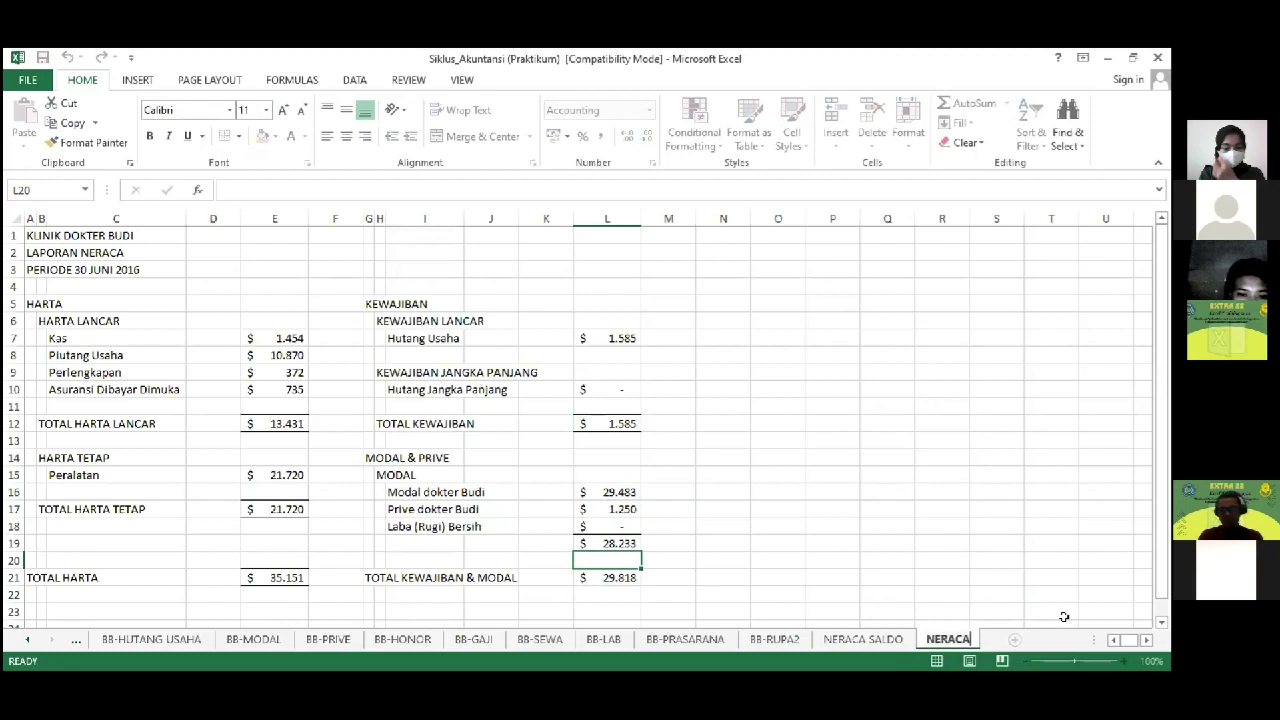
key(Return)
Step: Save the workbook in its current format, continuing past the compatibility check
key(Up)
key(Up)
key(Up)
key(Up)
key(Up)
key(Up)
key(Up)
key(Up)
key(Up)
key(Up)
key(Up)
key(Up)
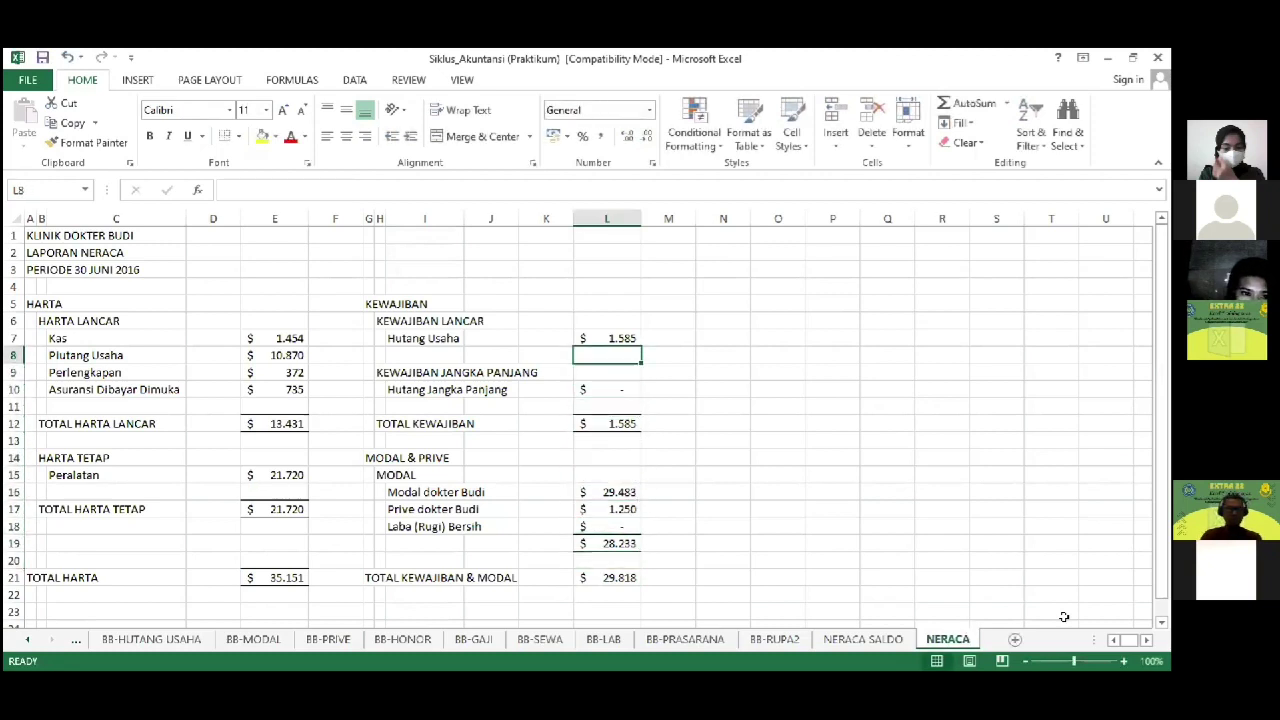
key(ctrl+s)
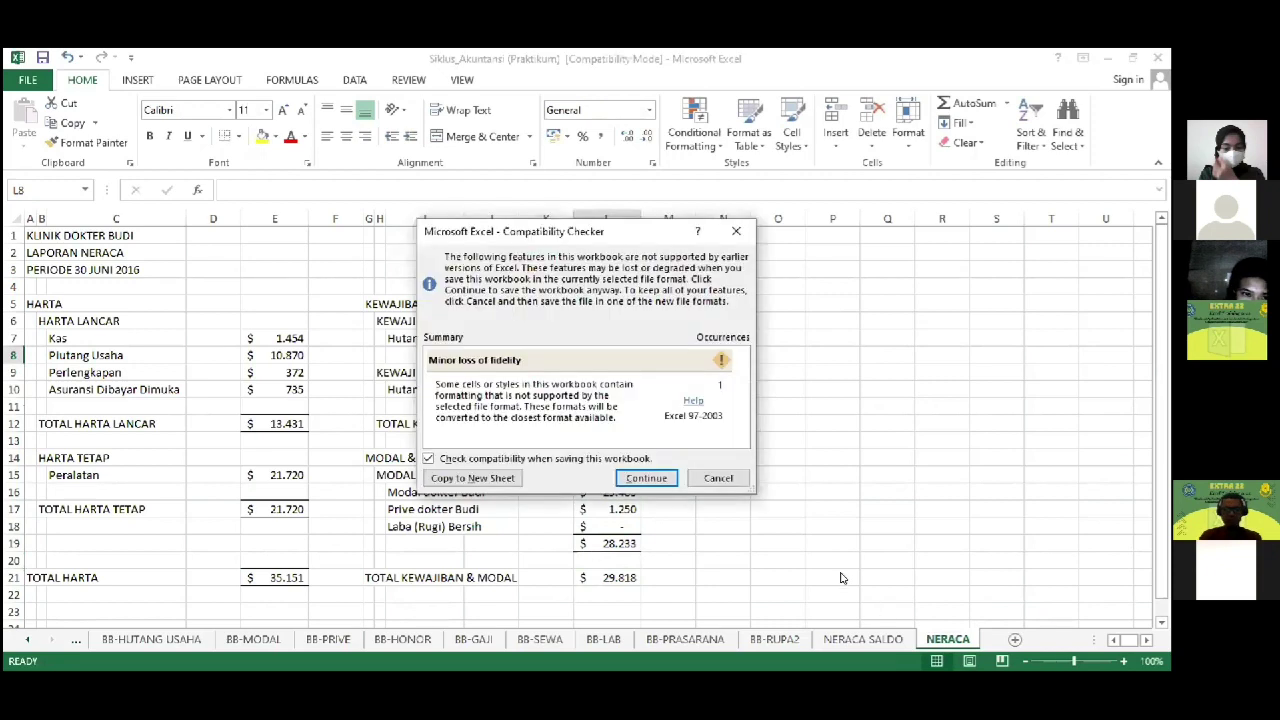
click(646, 478)
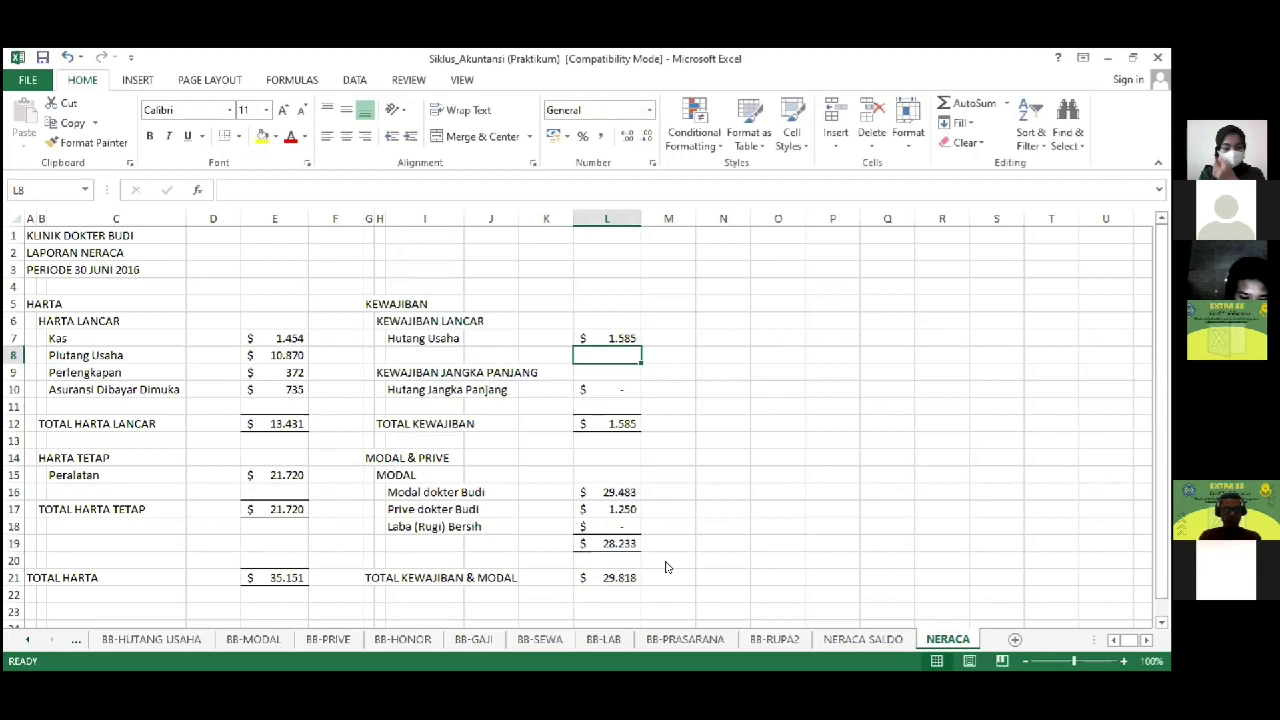
Step: Add a new worksheet after NERACA and name it LABA RUGI
click(1015, 639)
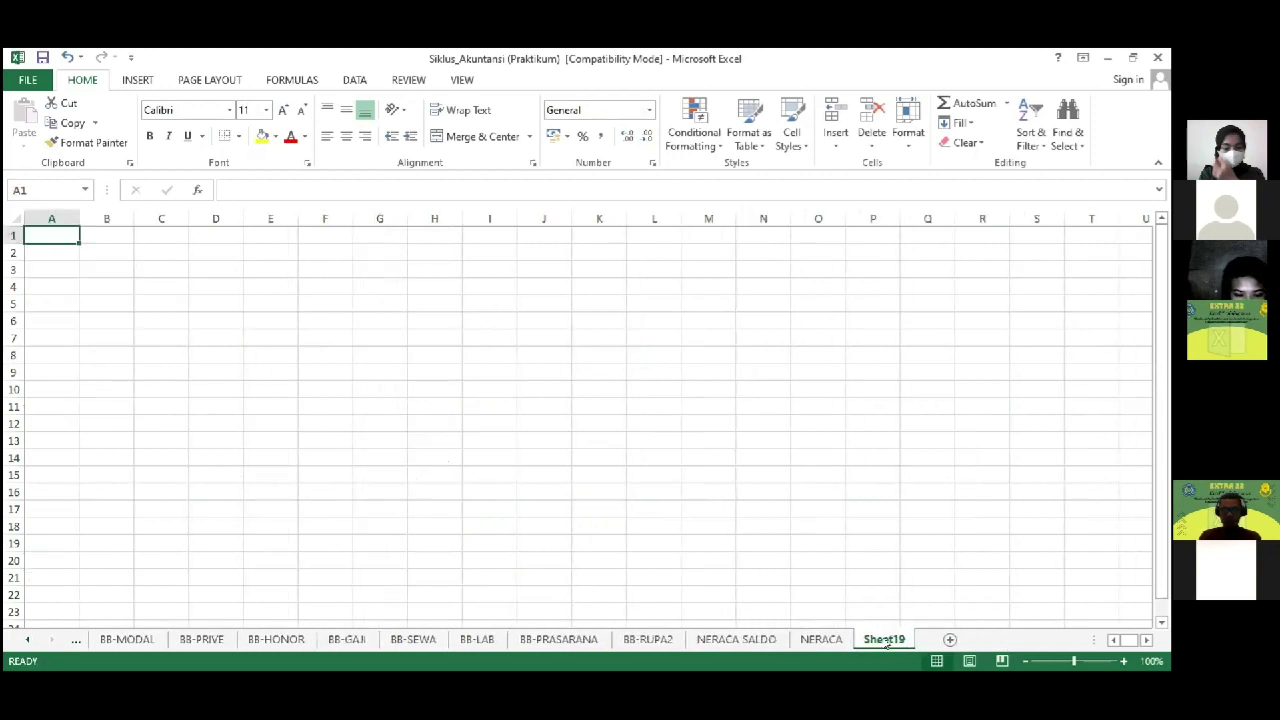
double_click(905, 640)
text(LABA)
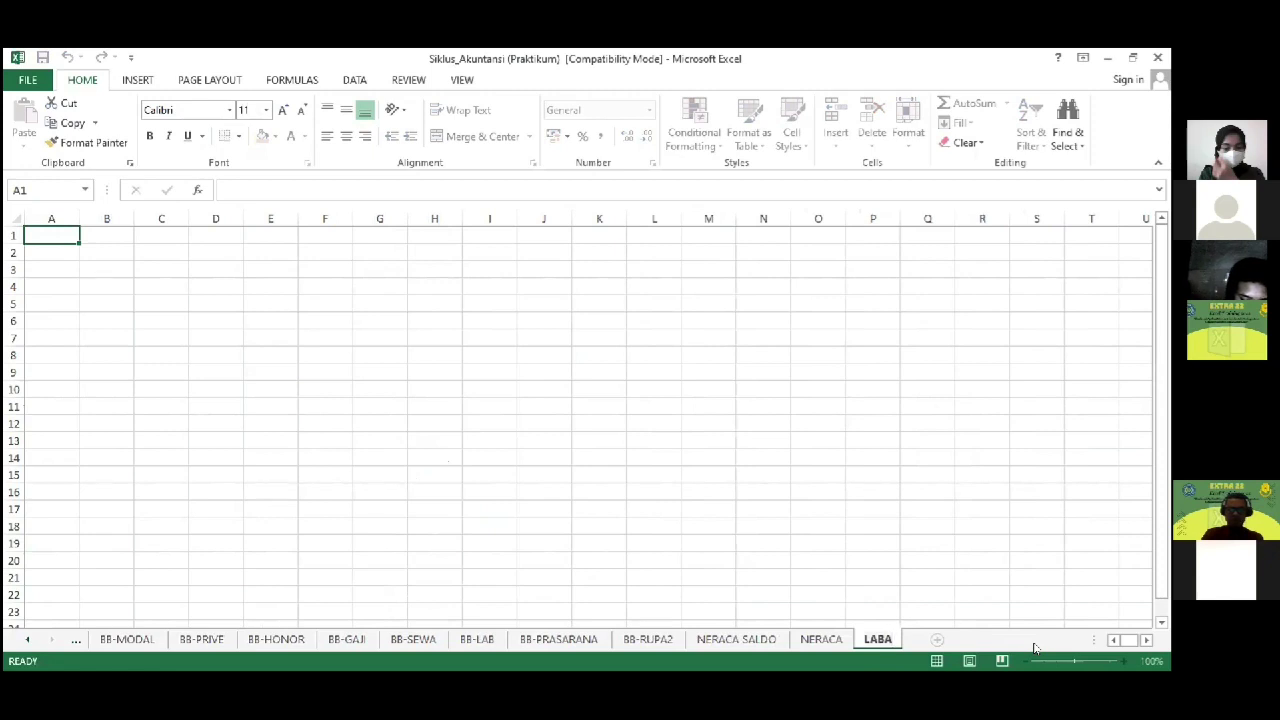
text( RUGI)
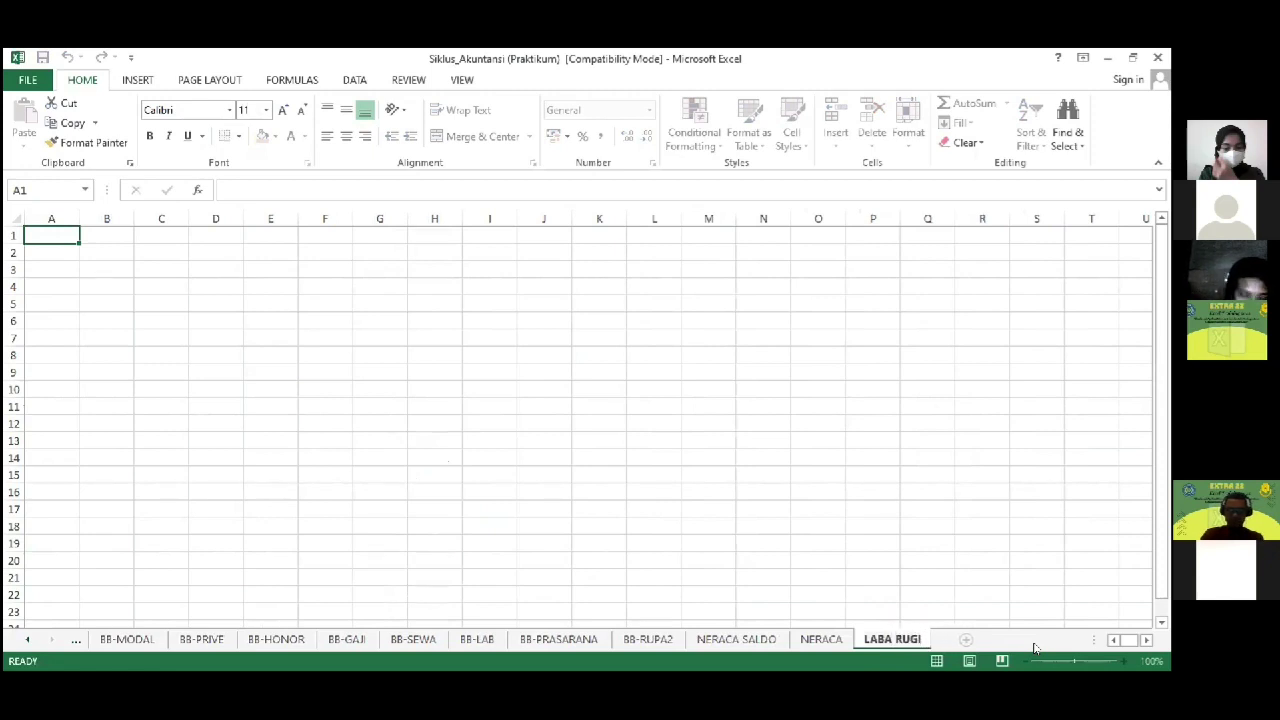
key(Return)
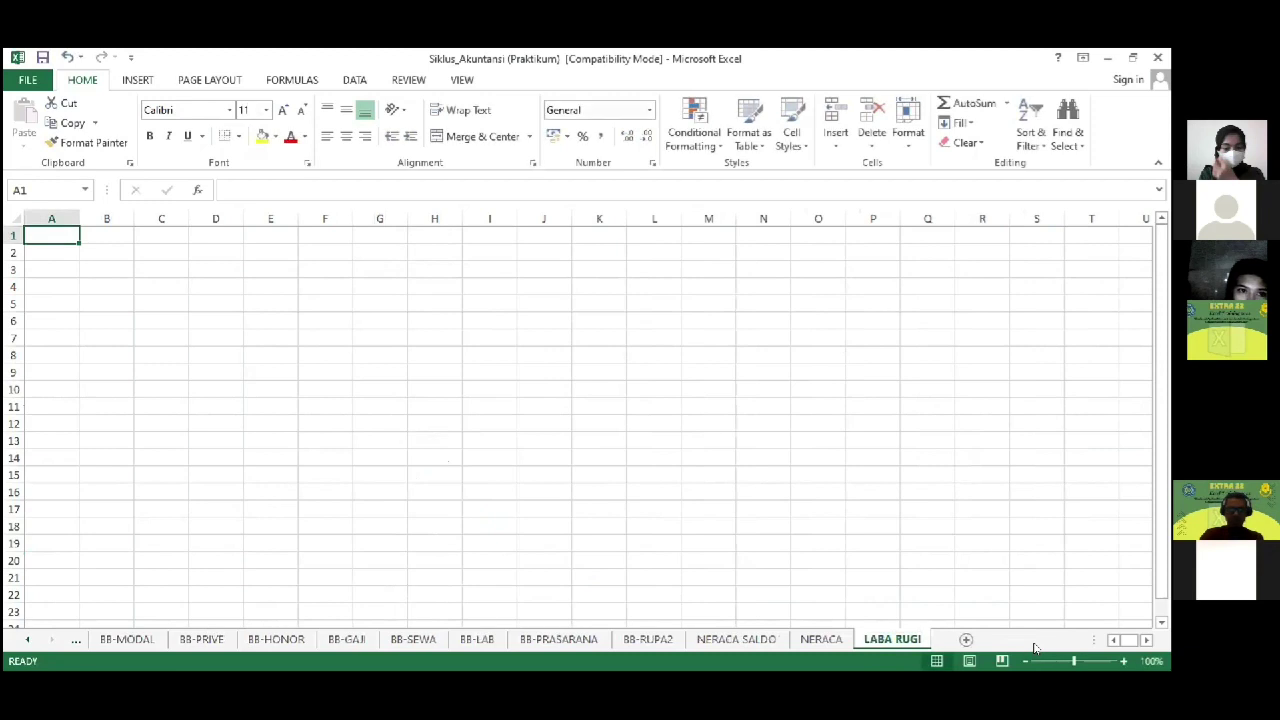
Step: Change the profit label in I18 of the NERACA sheet to Laba Di Tahan
click(821, 639)
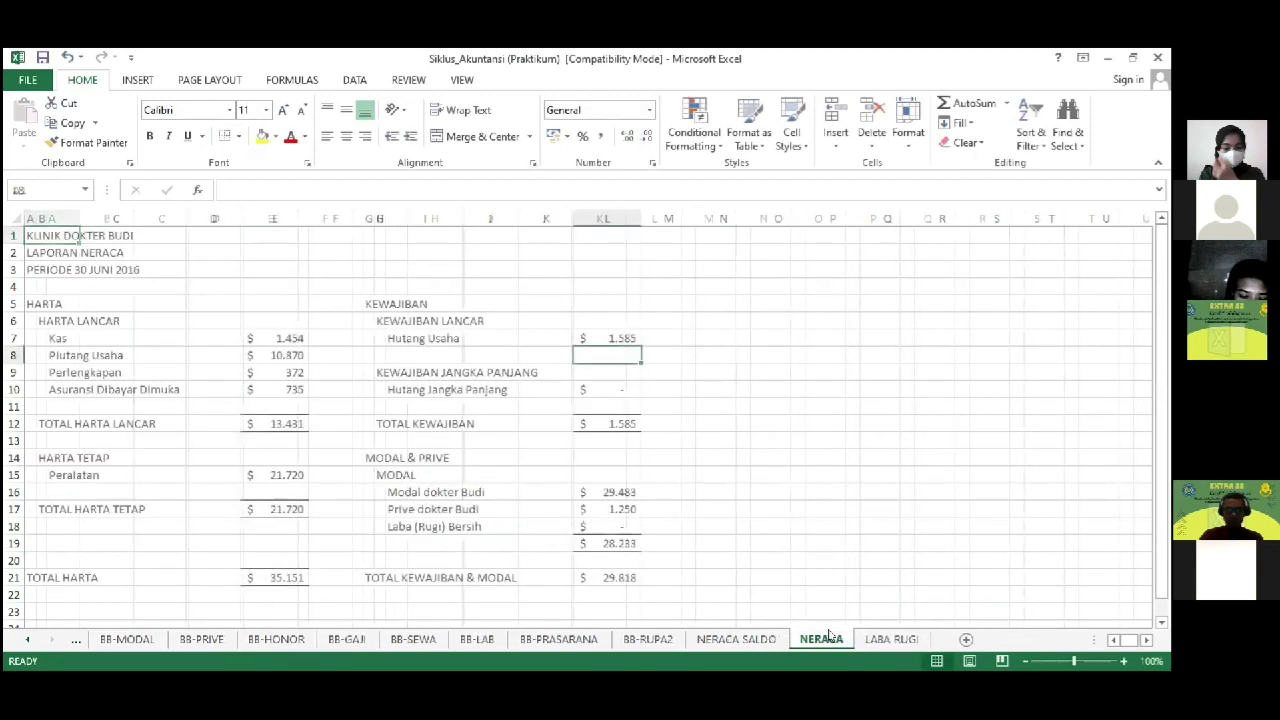
click(433, 522)
double_click(433, 522)
drag(414, 526, 752, 550)
text(Du)
key(BackSpace)
text(i Tahan)
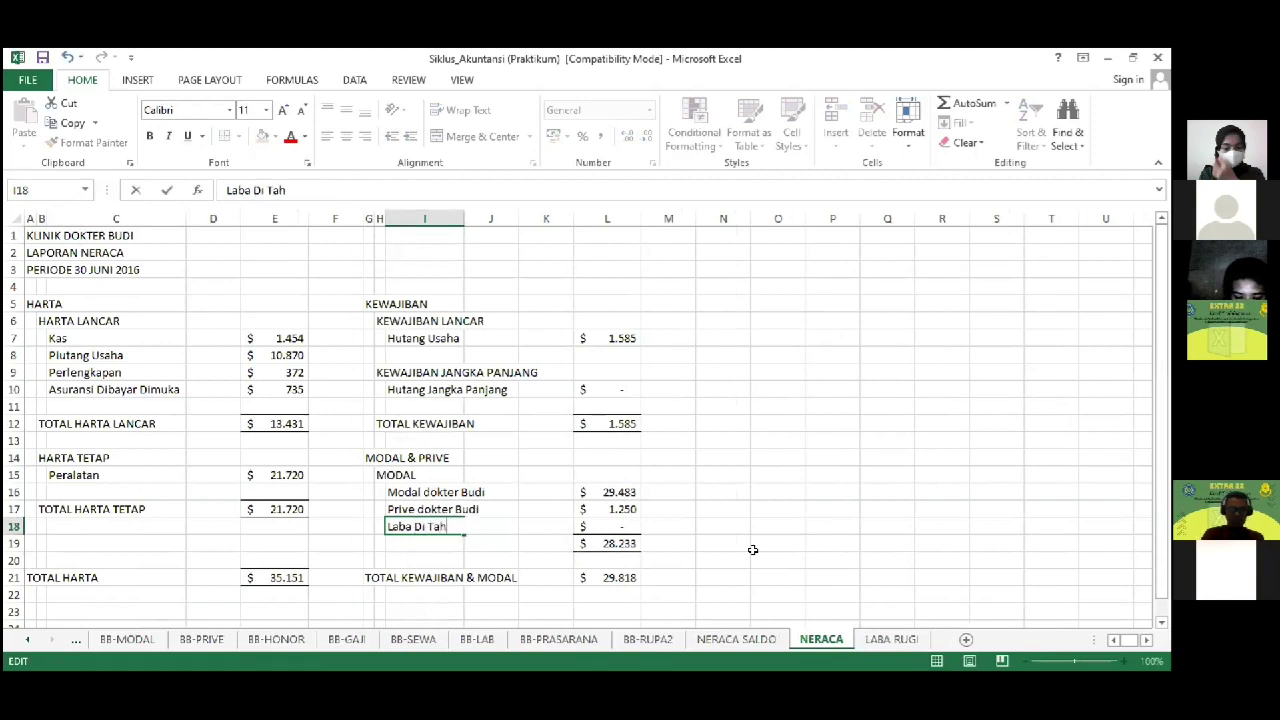
key(Return)
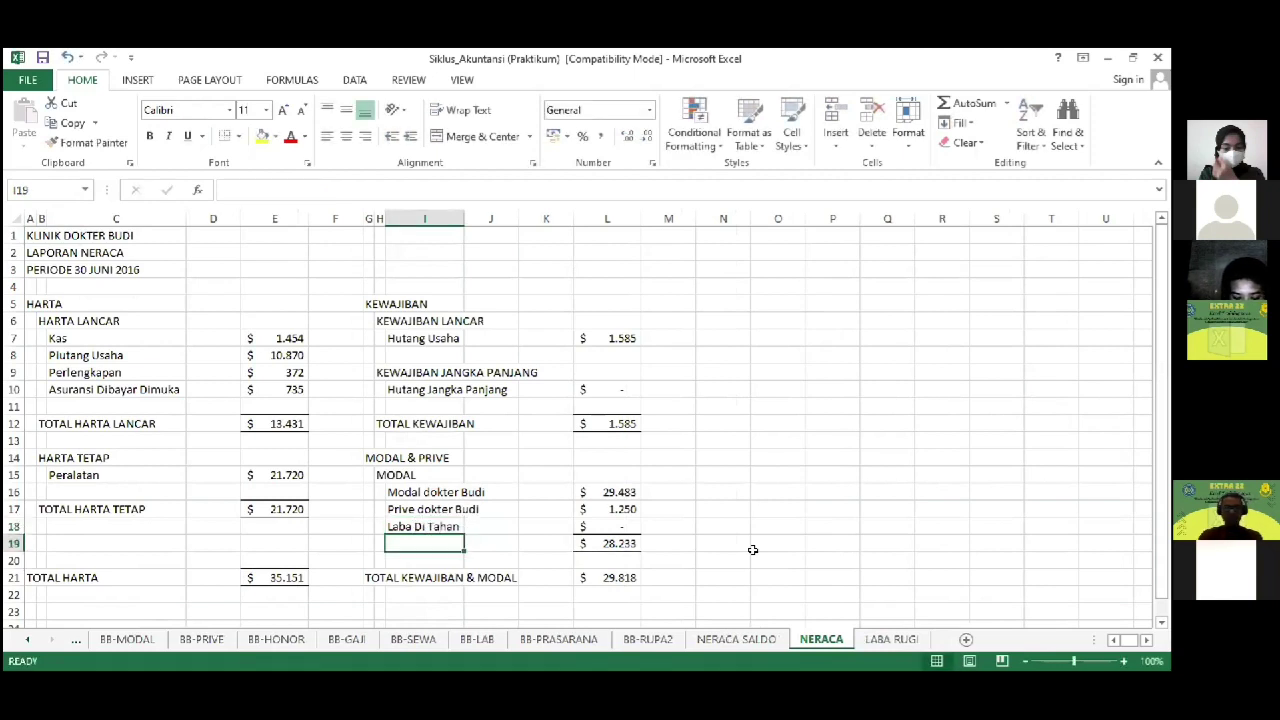
Step: Copy the three heading lines in A1:A3 of the NERACA sheet to A1 of the LABA RUGI sheet
click(870, 639)
click(805, 639)
drag(37, 235, 45, 275)
key(ctrl+c)
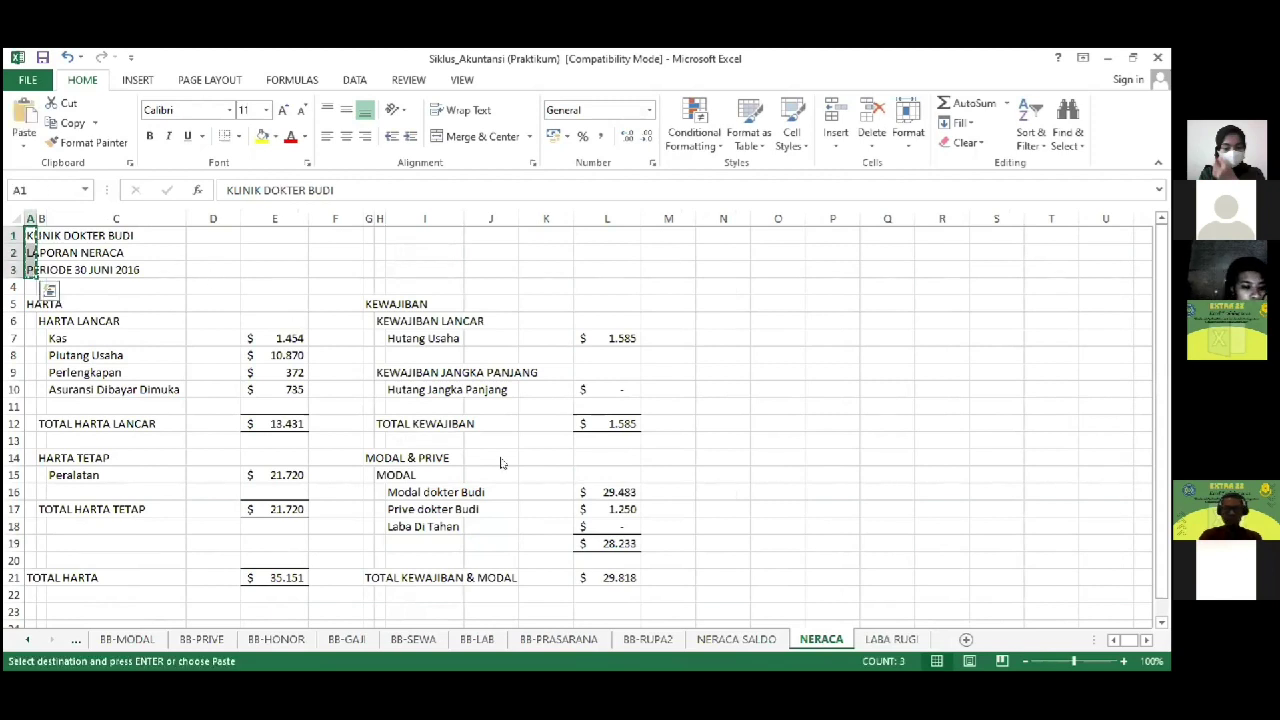
click(884, 638)
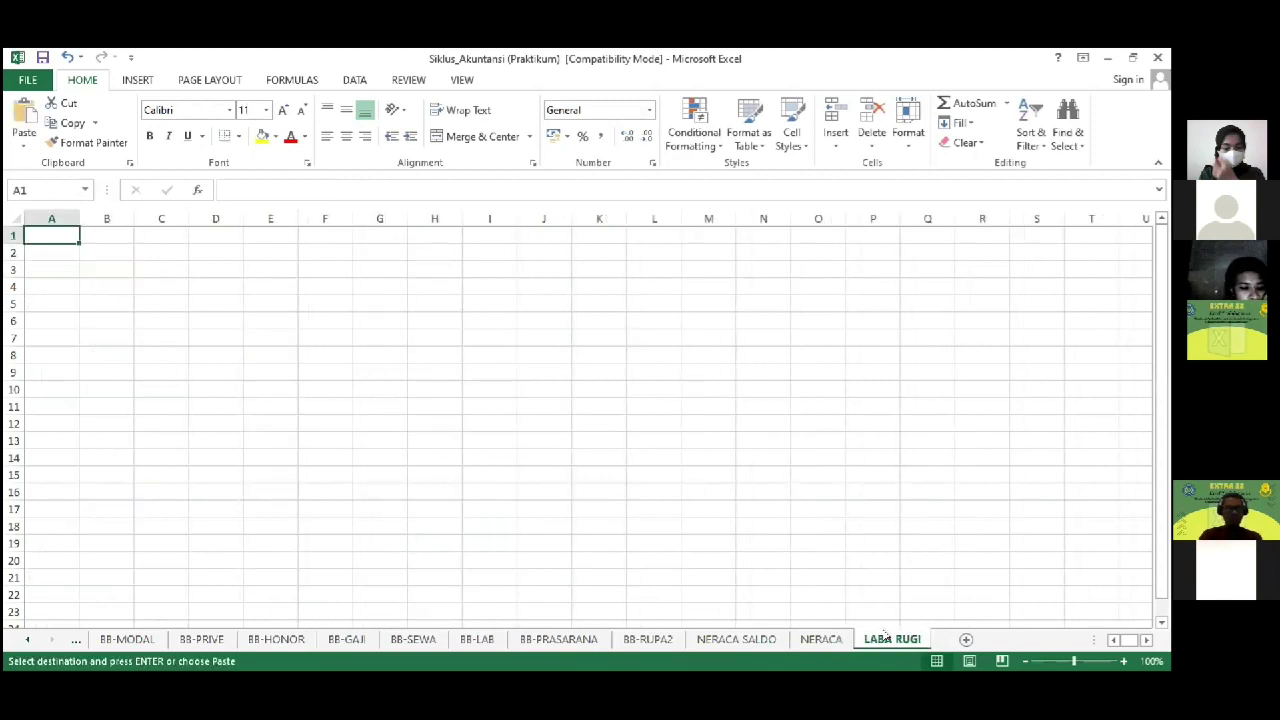
key(ctrl+v)
Step: Change the report title in A2 of LABA RUGI to LAPORAN LABA (RUGI)
key(Down)
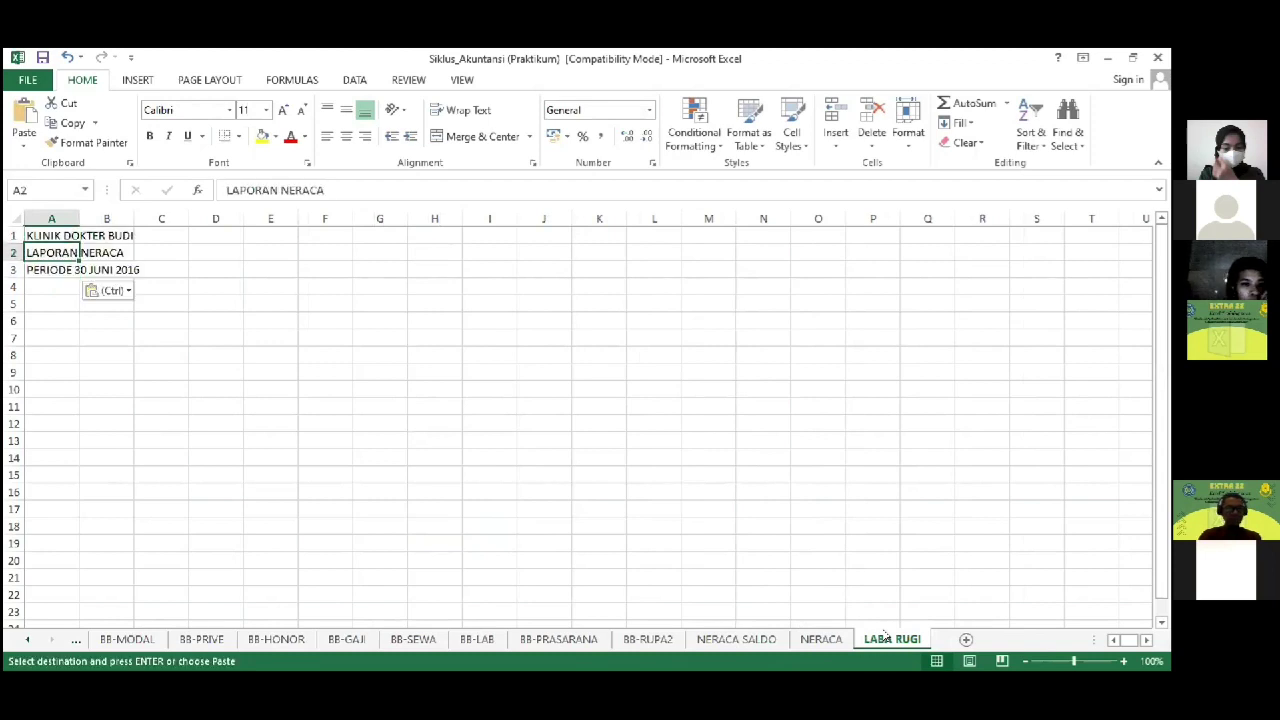
key(F2)
key(ctrl+shift+Left)
text(Lab)
key(BackSpace)
key(BackSpace)
key(BackSpace)
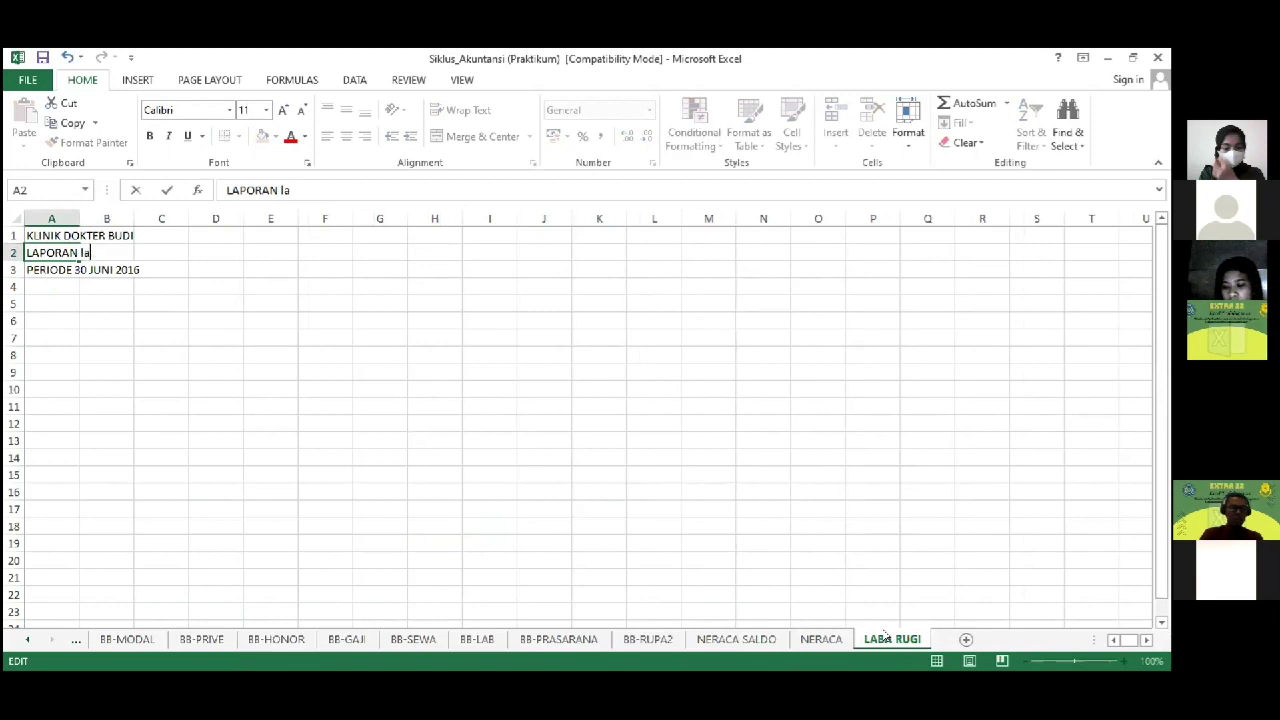
text(LABA (RUG)
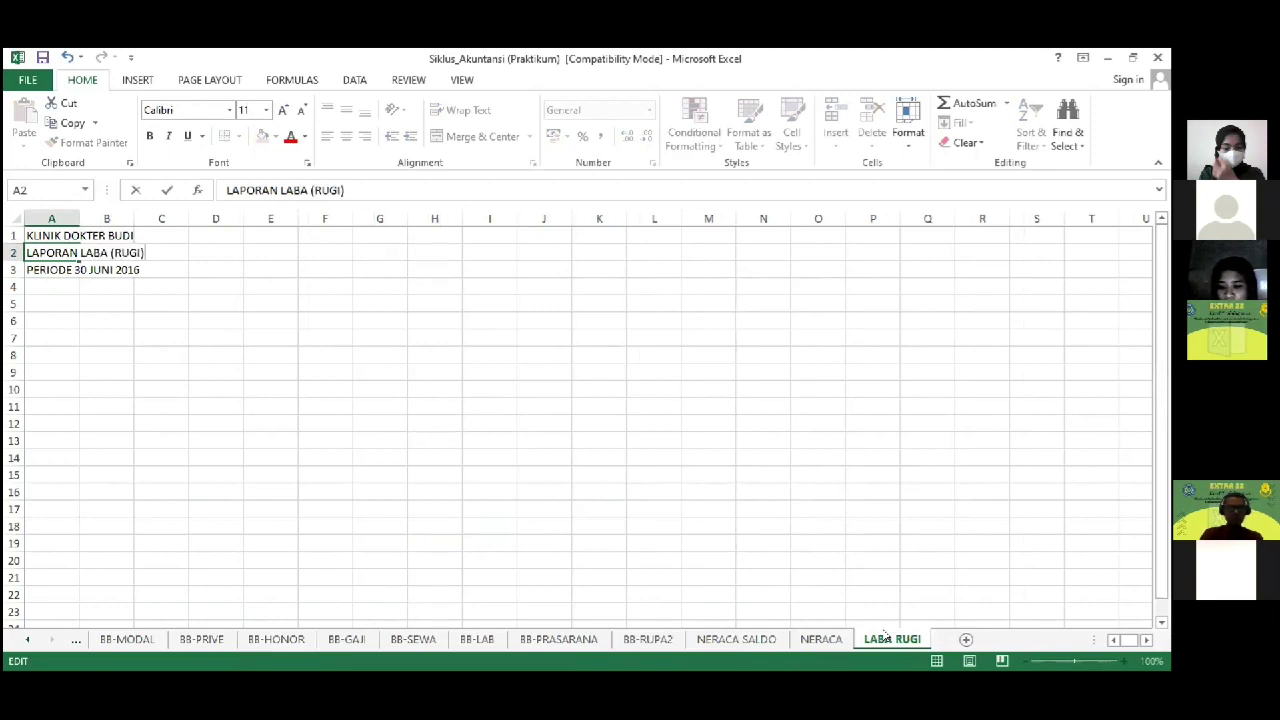
text(I))
key(Return)
Step: Link A5 of LABA RUGI to the Honor Profesional account name in C13 of NERACA SALDO
key(Return)
key(Return)
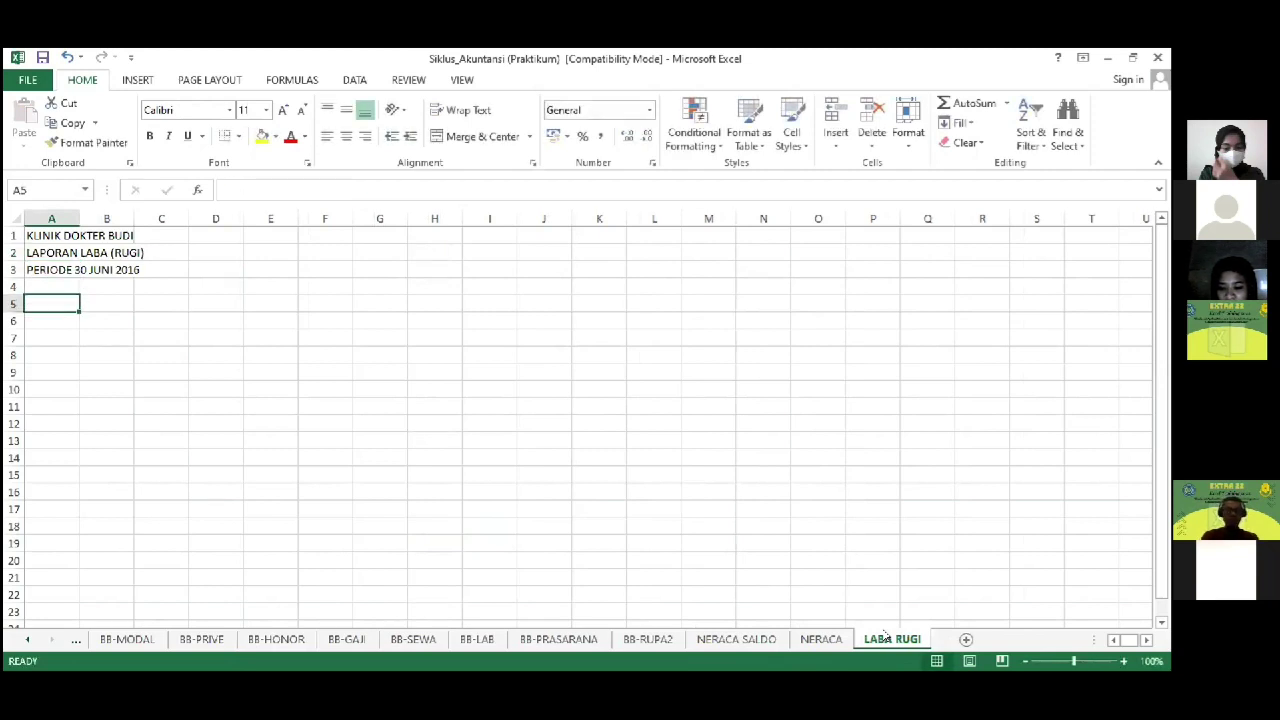
text(=)
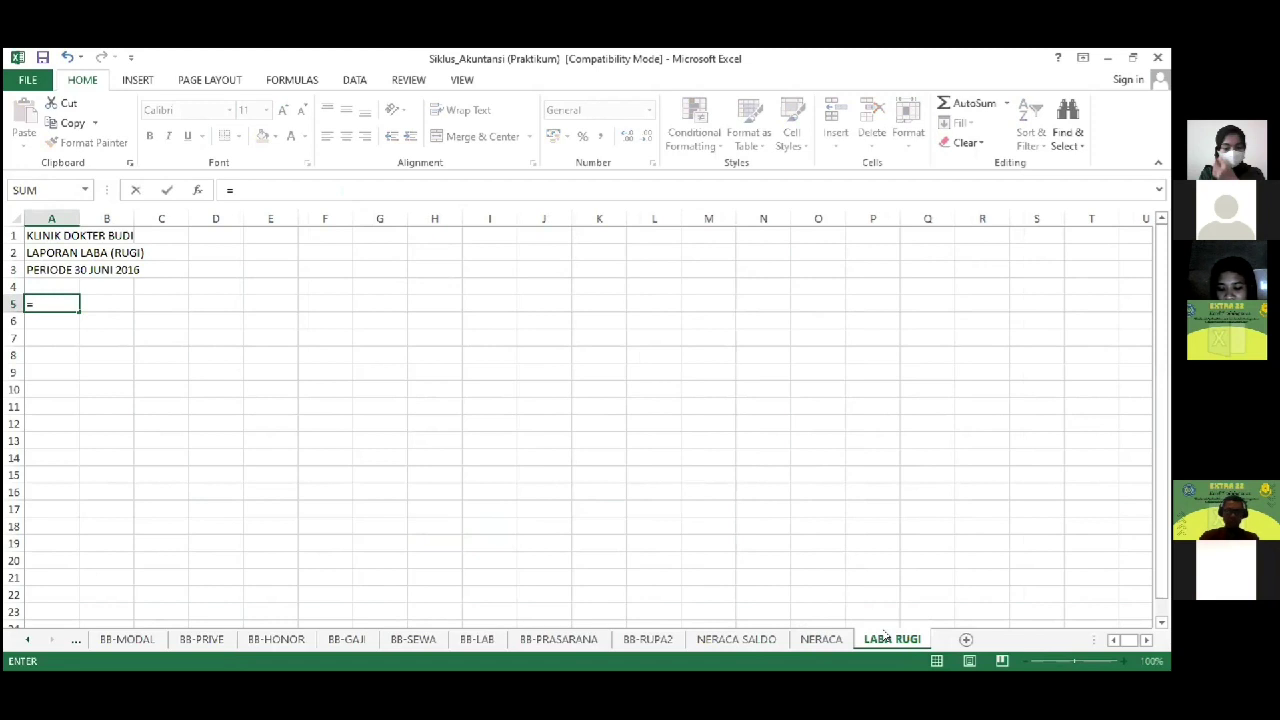
click(736, 639)
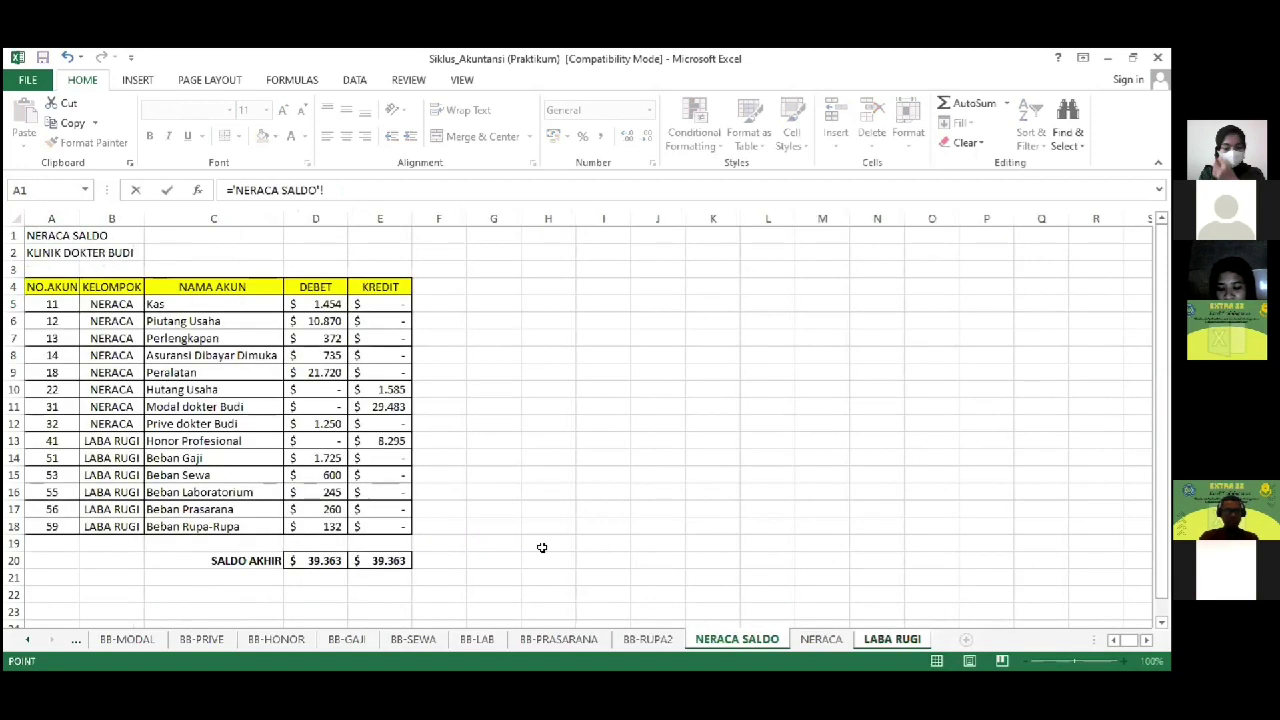
click(177, 441)
key(Return)
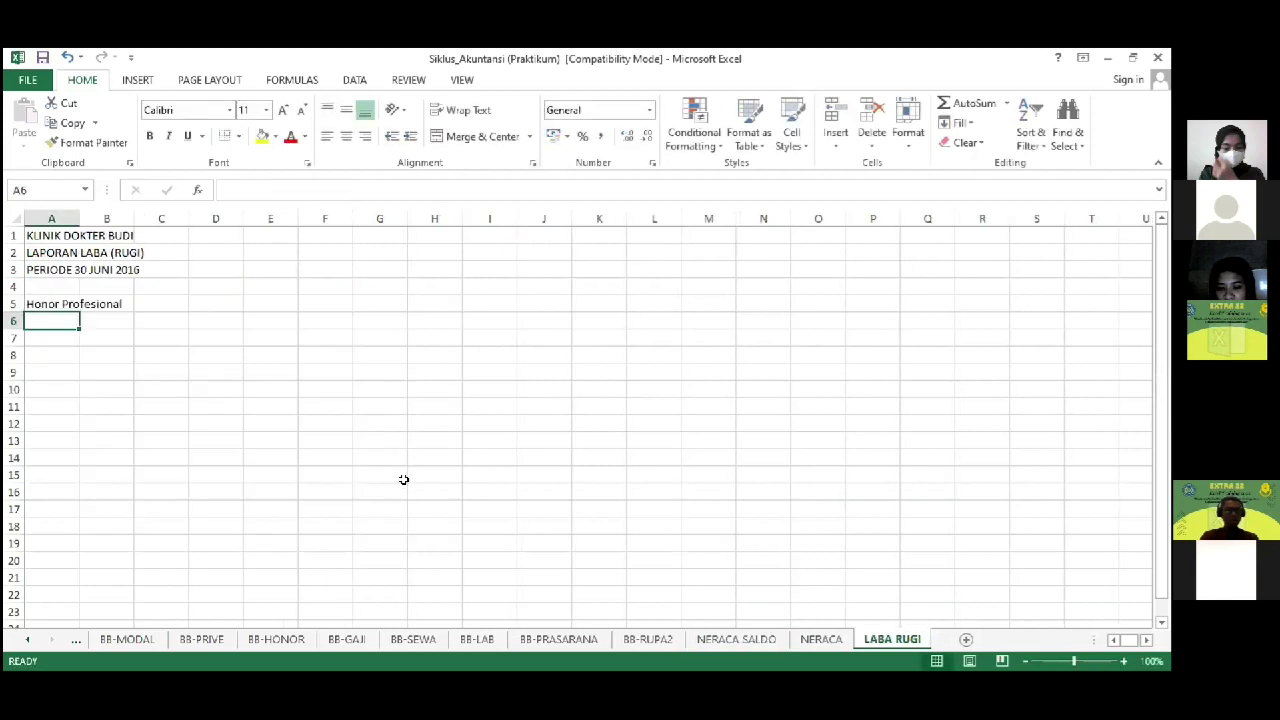
Step: Link F5 of LABA RUGI to the Honor Profesional credit balance in E13 of NERACA SALDO
key(Up)
key(Right)
key(Right)
key(Right)
key(Right)
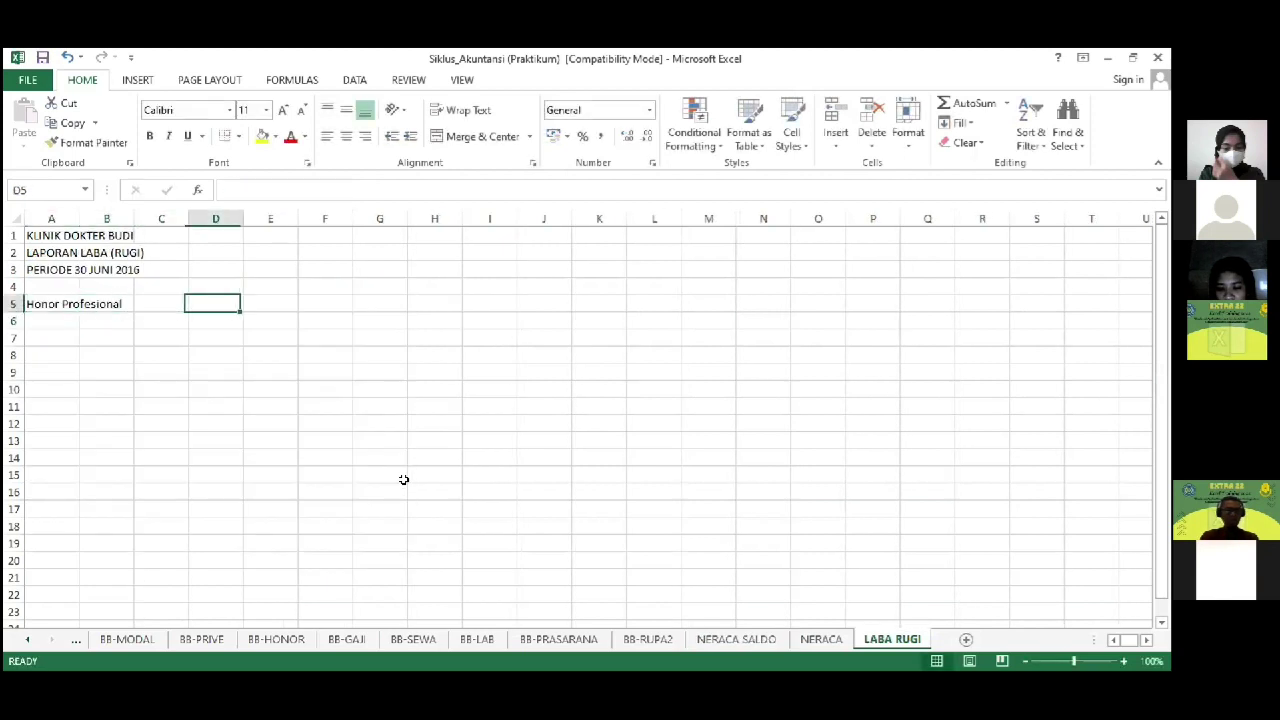
text(=)
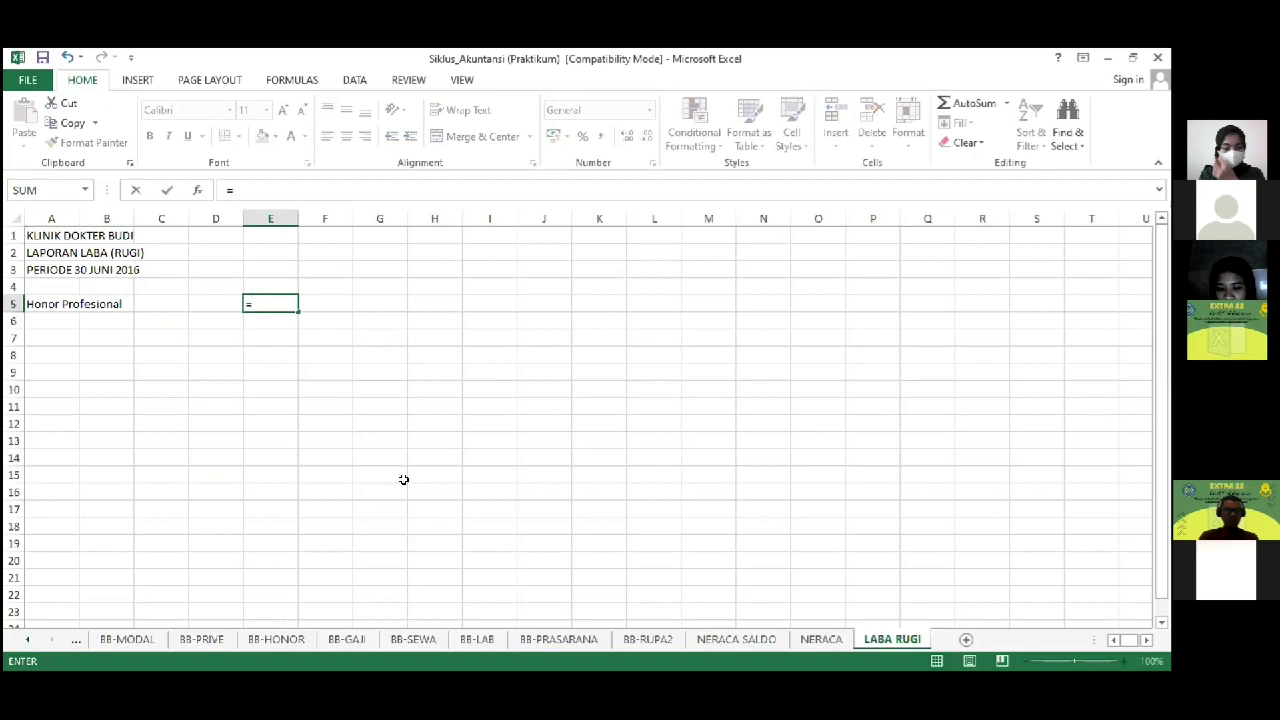
key(Escape)
key(Right)
text(=)
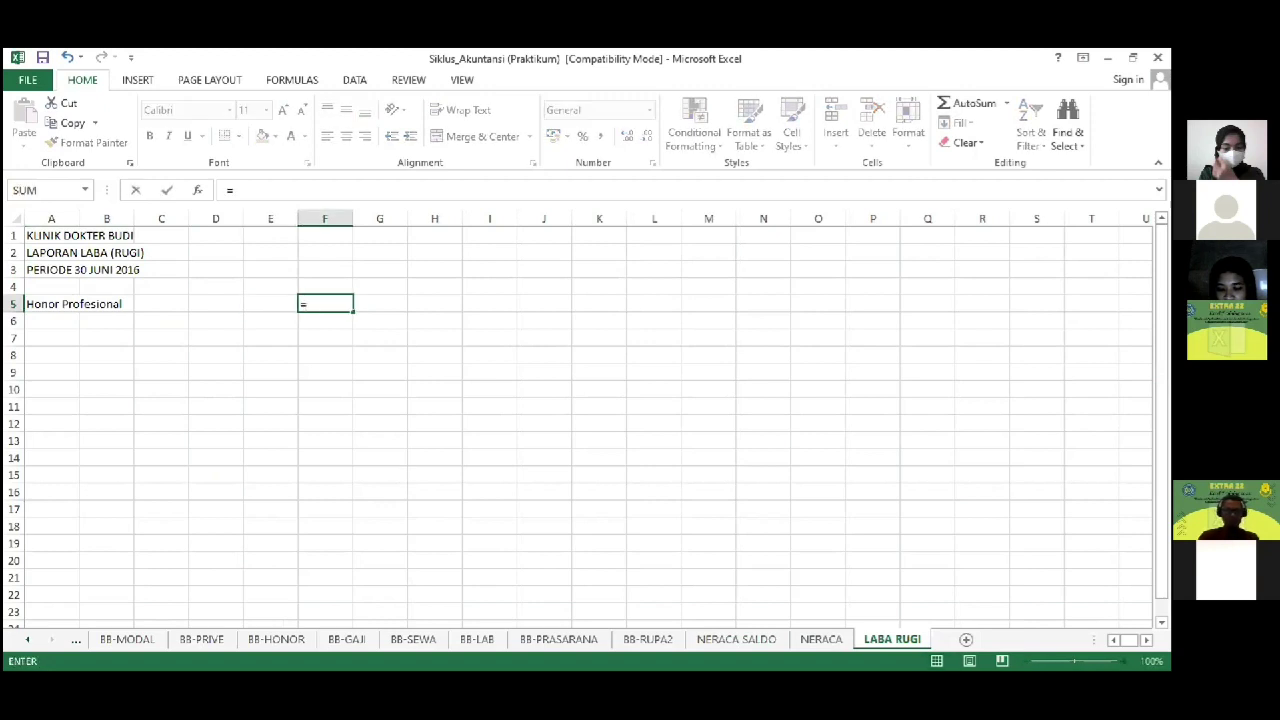
click(736, 639)
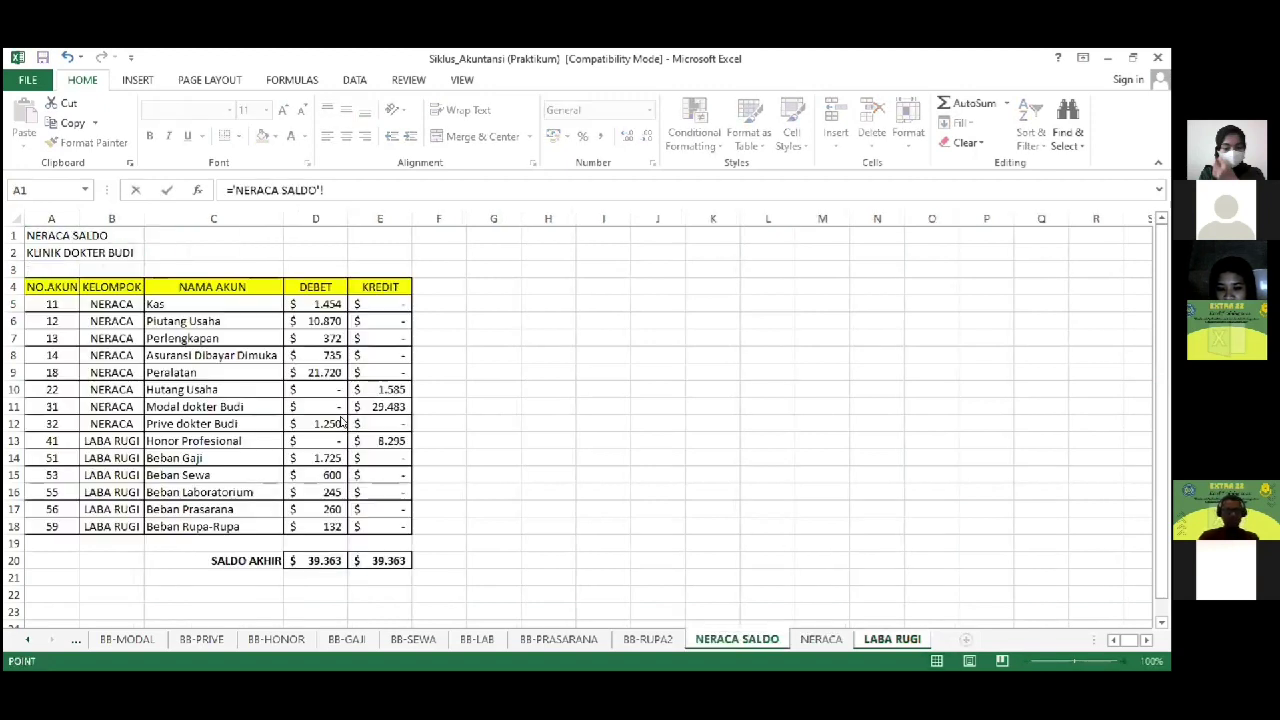
click(390, 445)
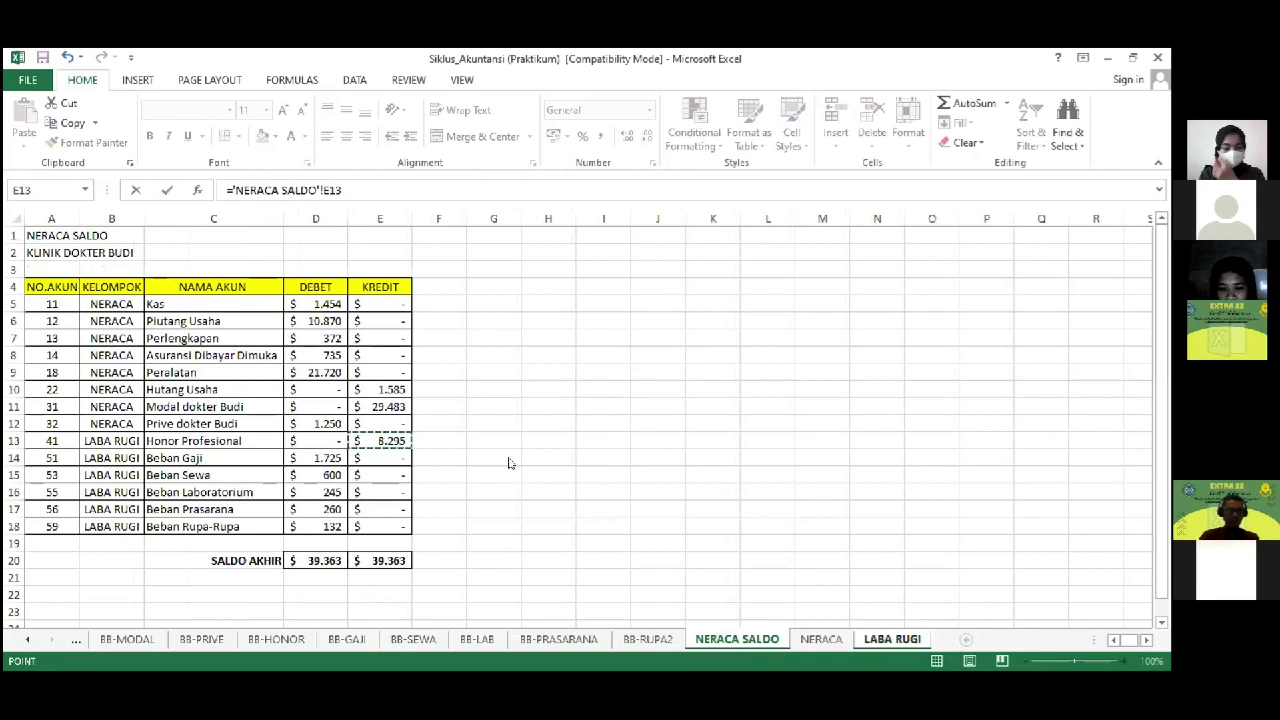
key(Return)
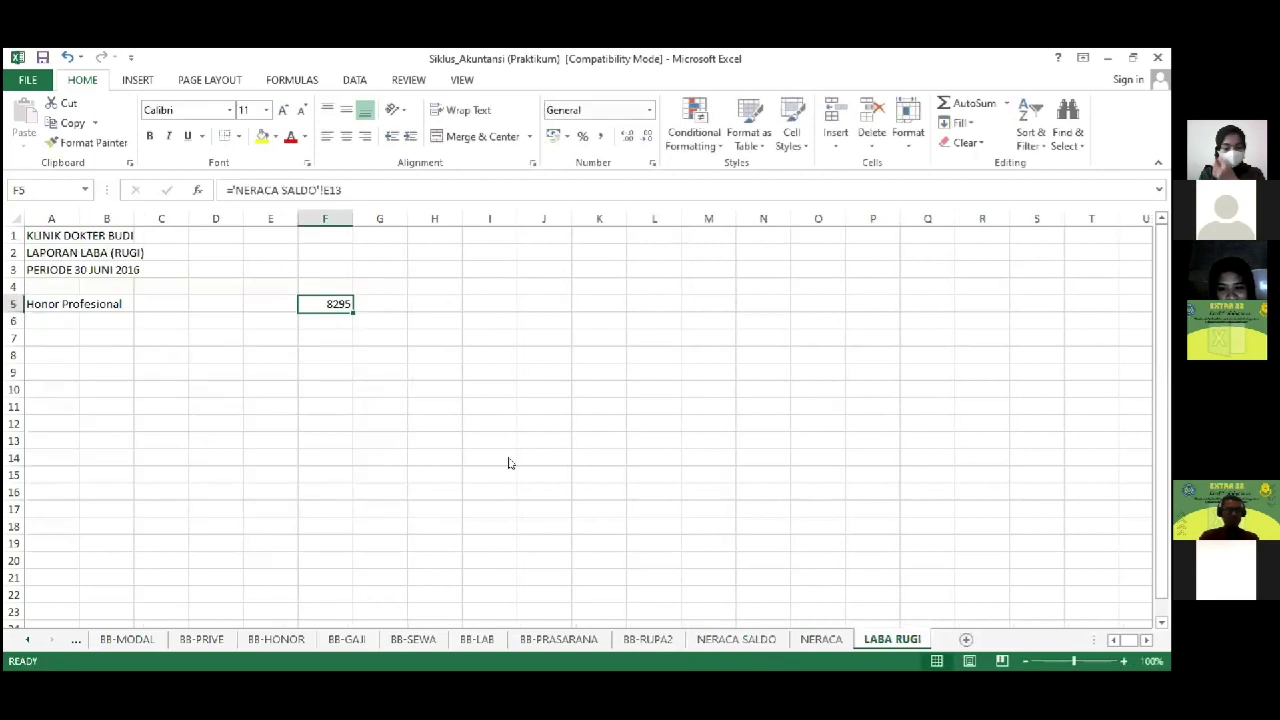
Step: Format E5:F17 of LABA RUGI as US dollar accounting amounts without decimals
key(Up)
key(Left)
key(shift+Right)
key(shift+Down)
key(shift+Down)
key(shift+Down)
key(shift+Down)
key(shift+Down)
key(shift+Down)
key(shift+Down)
key(shift+Down)
key(shift+Down)
key(shift+Down)
key(shift+Down)
key(shift+Down)
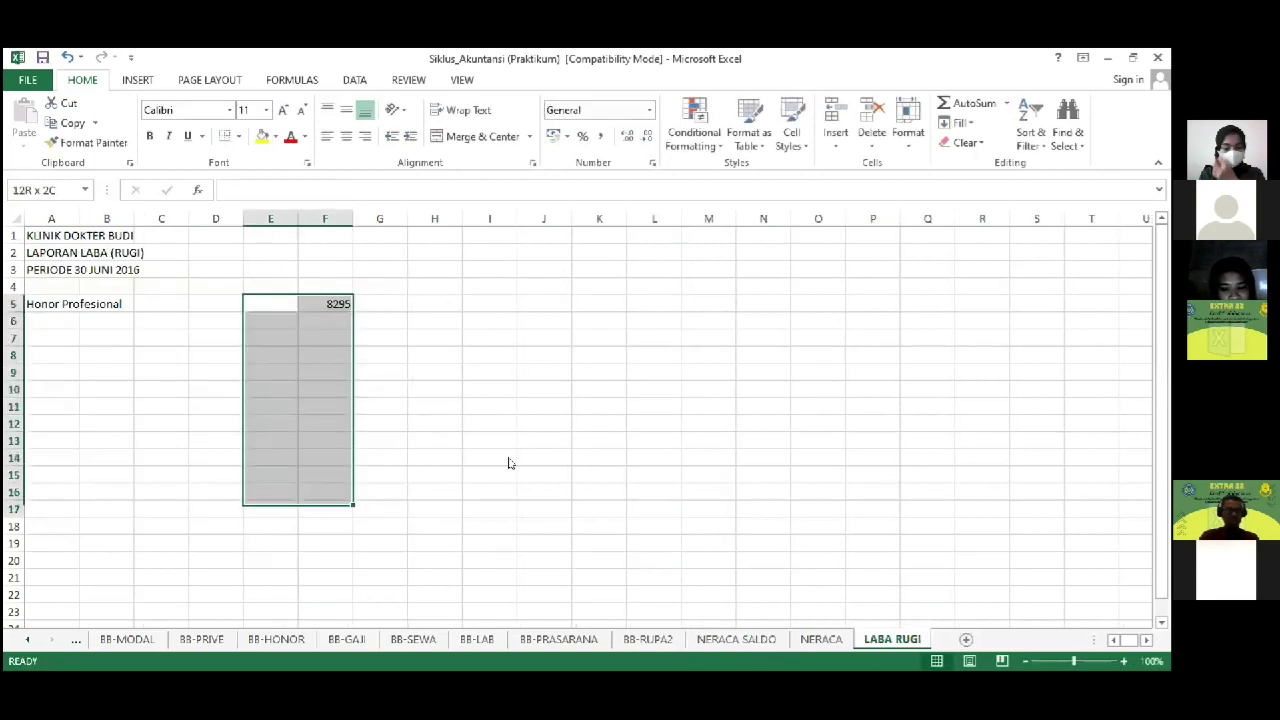
click(567, 137)
click(626, 178)
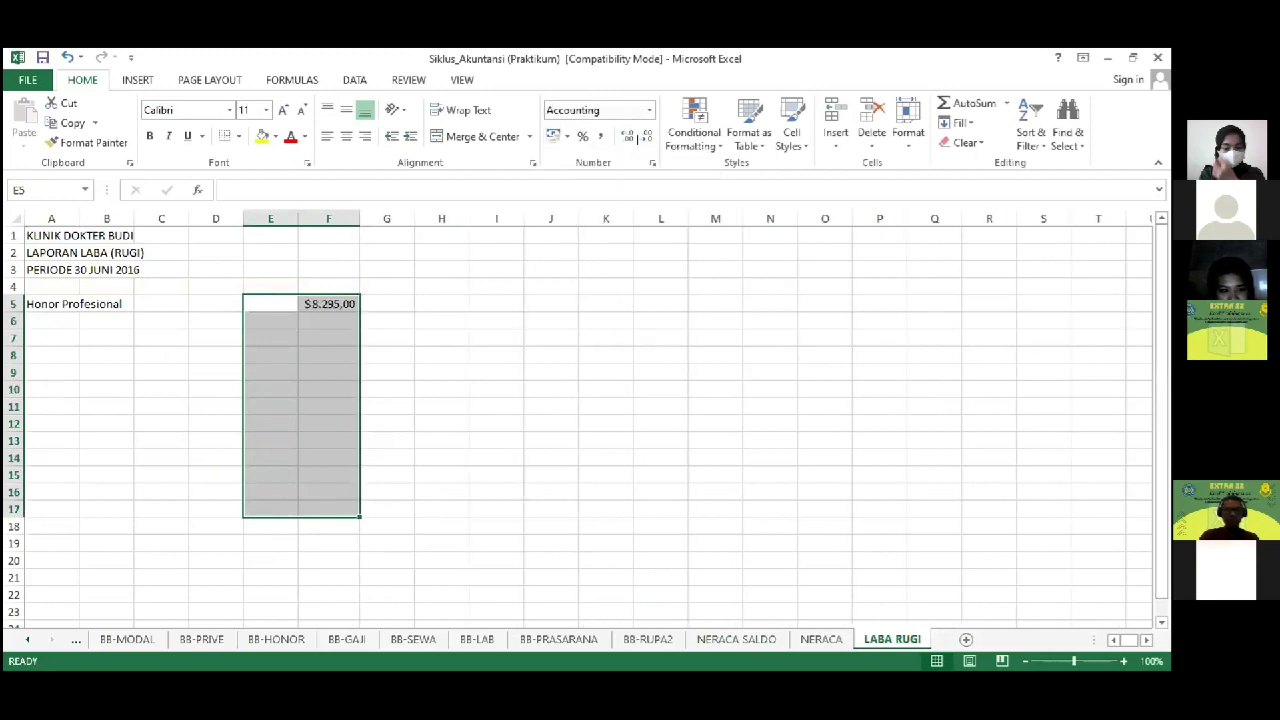
Step: Insert a blank row above the Honor Profesional row in LABA RUGI
click(42, 316)
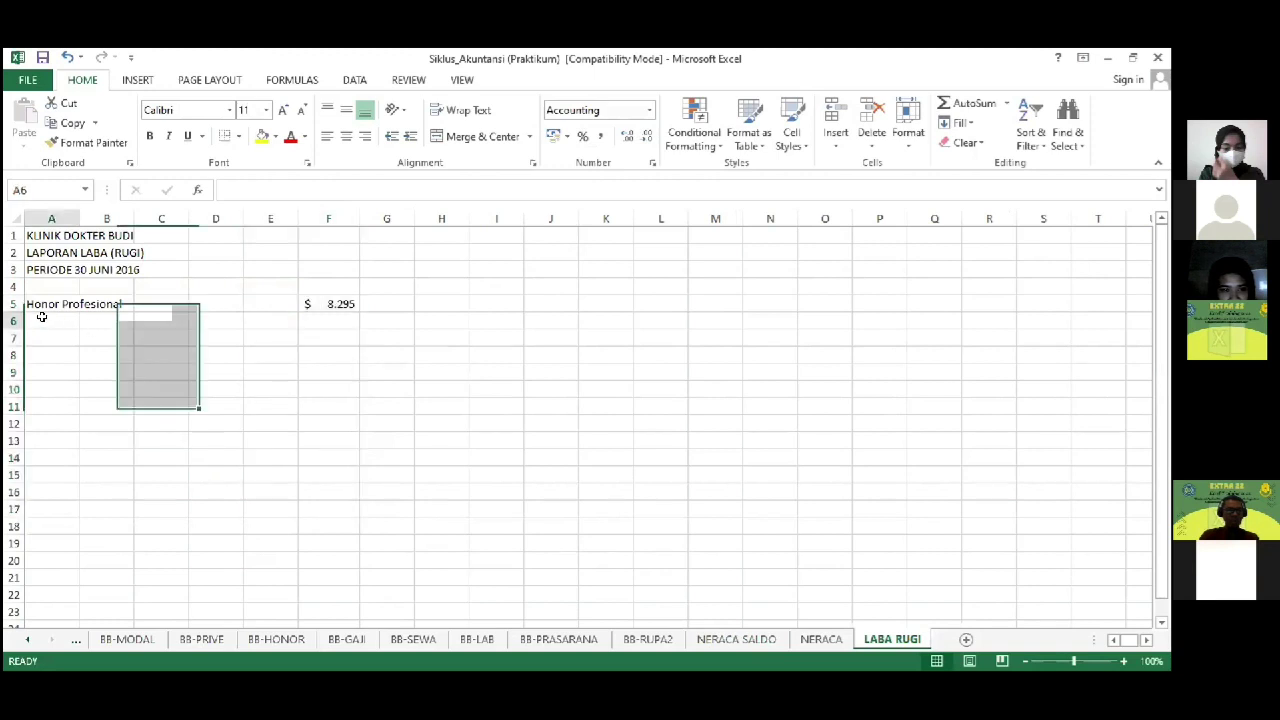
key(Up)
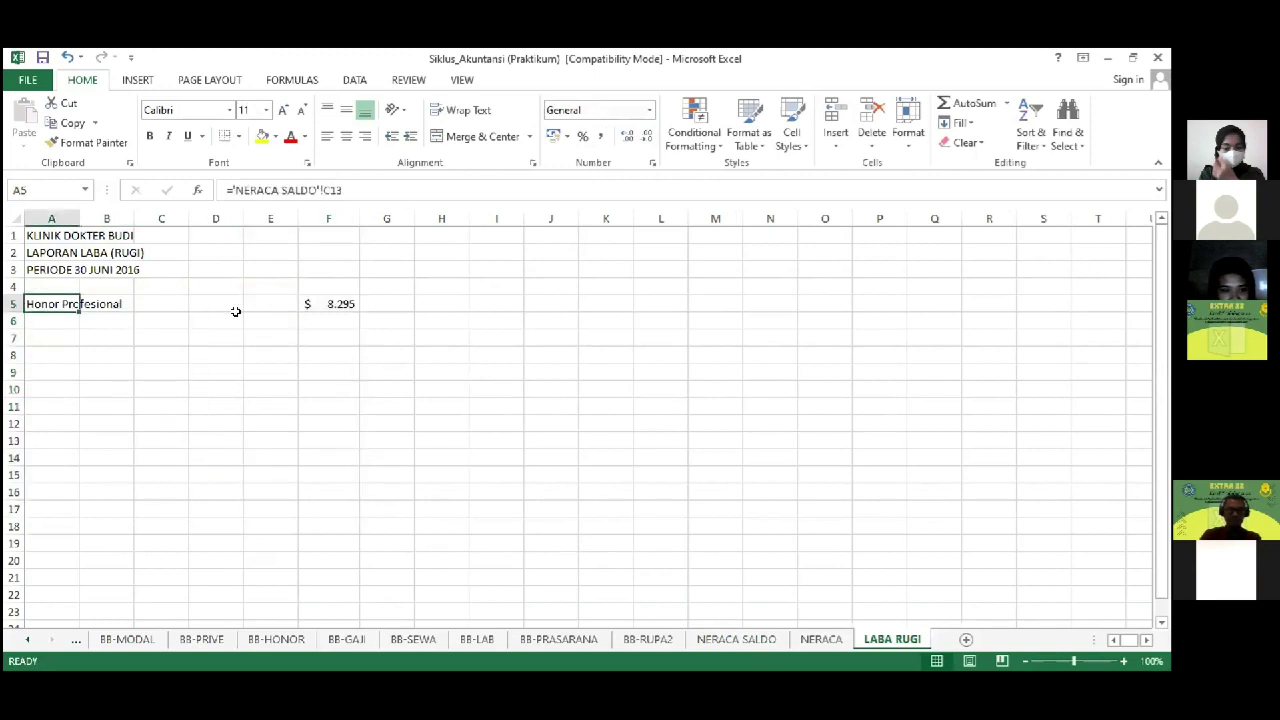
key(alt)
key(h)
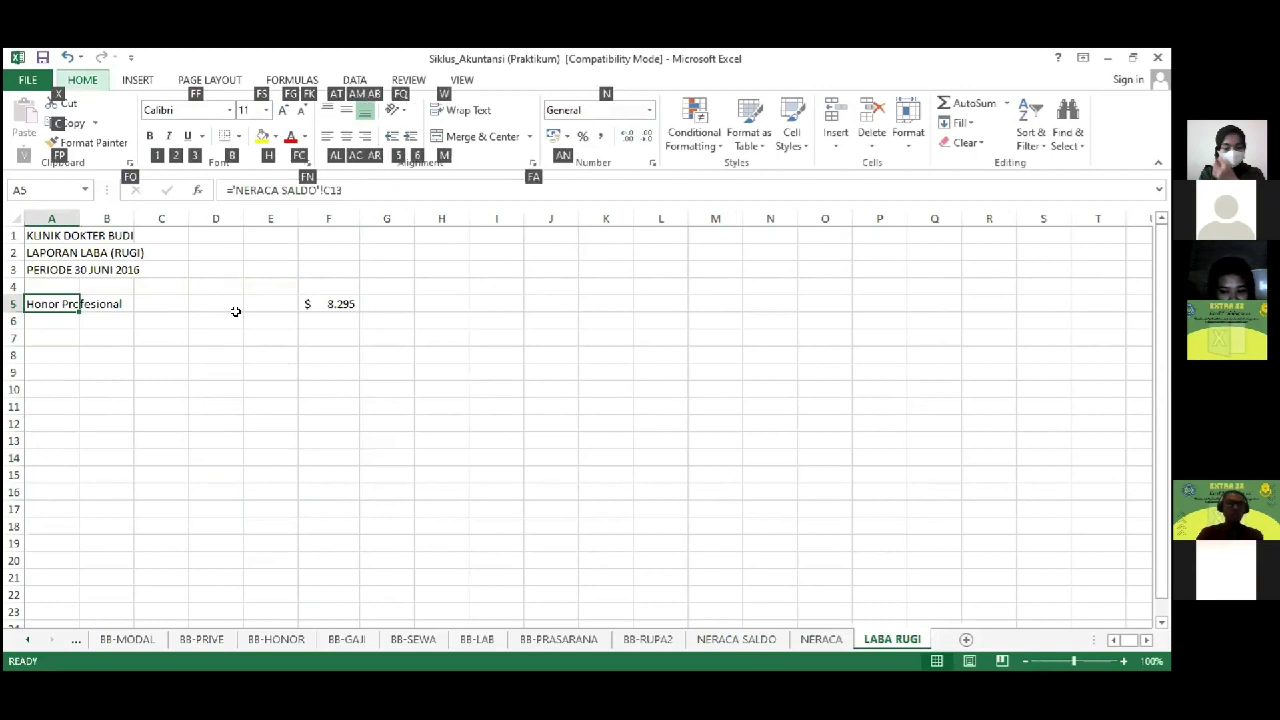
Step: Clear the Honor Profesional label and its amount from row 6
key(shift+Right)
key(shift+Right)
key(shift+Right)
key(shift+Right)
key(shift+Right)
key(shift+Right)
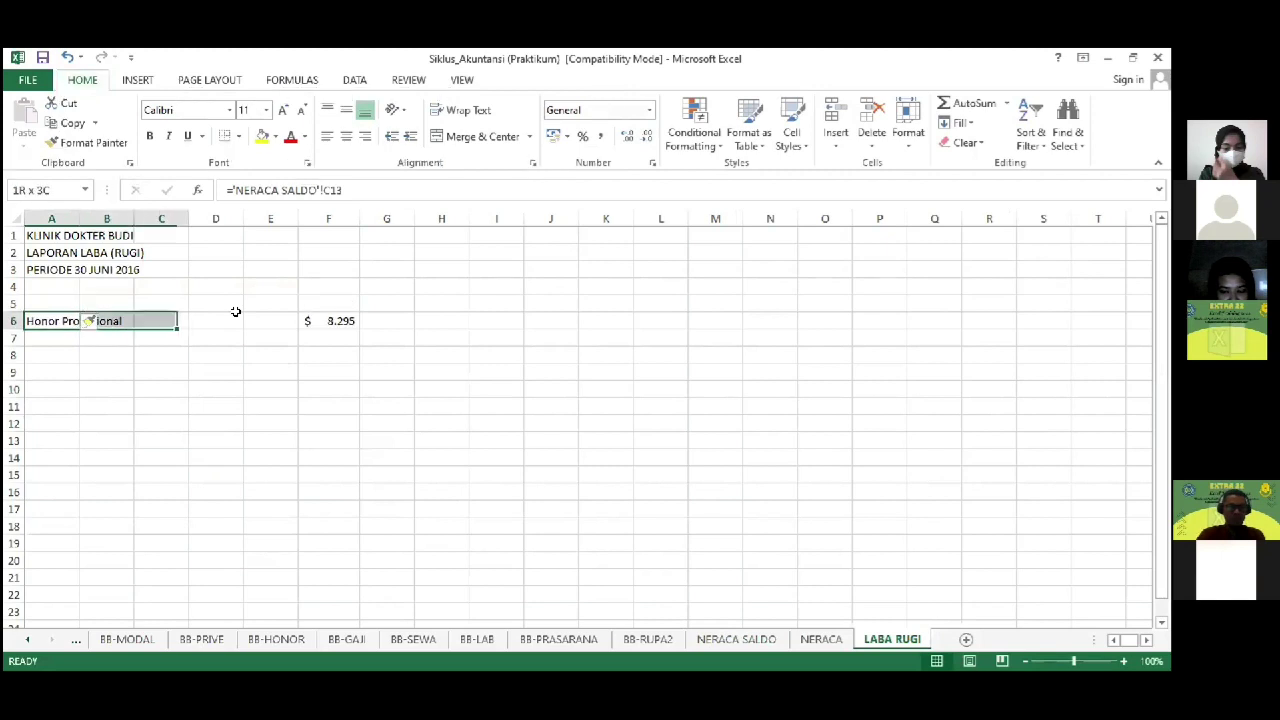
key(Delete)
key(Up)
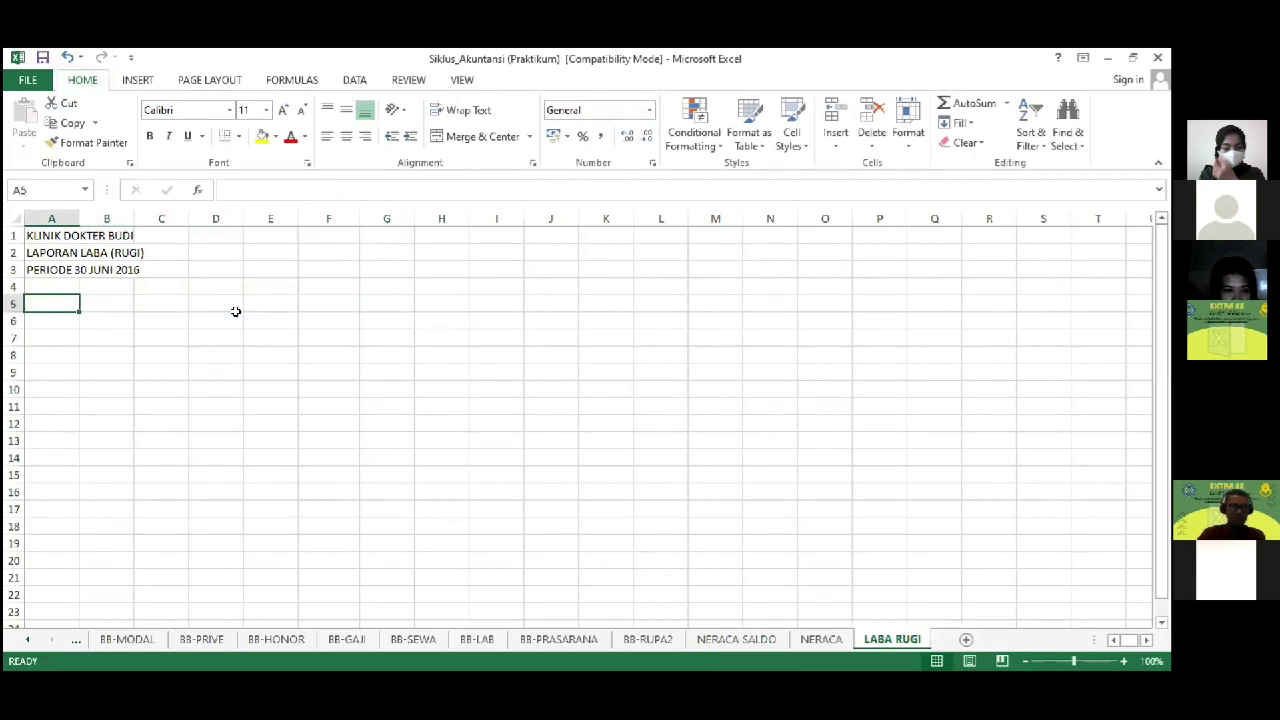
Step: Enter the section heading PENDAPATAN in A5 and narrow column A to a slim indent column
text(PENDAPATAN)
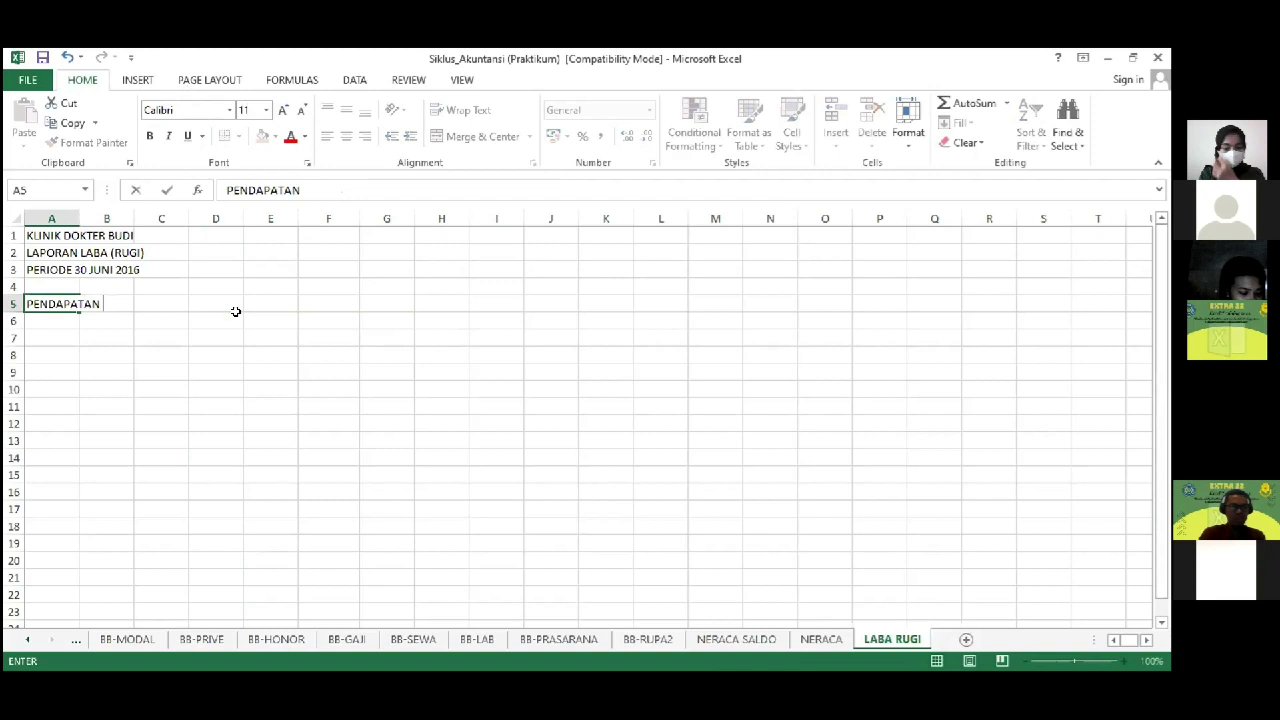
key(Return)
key(Up)
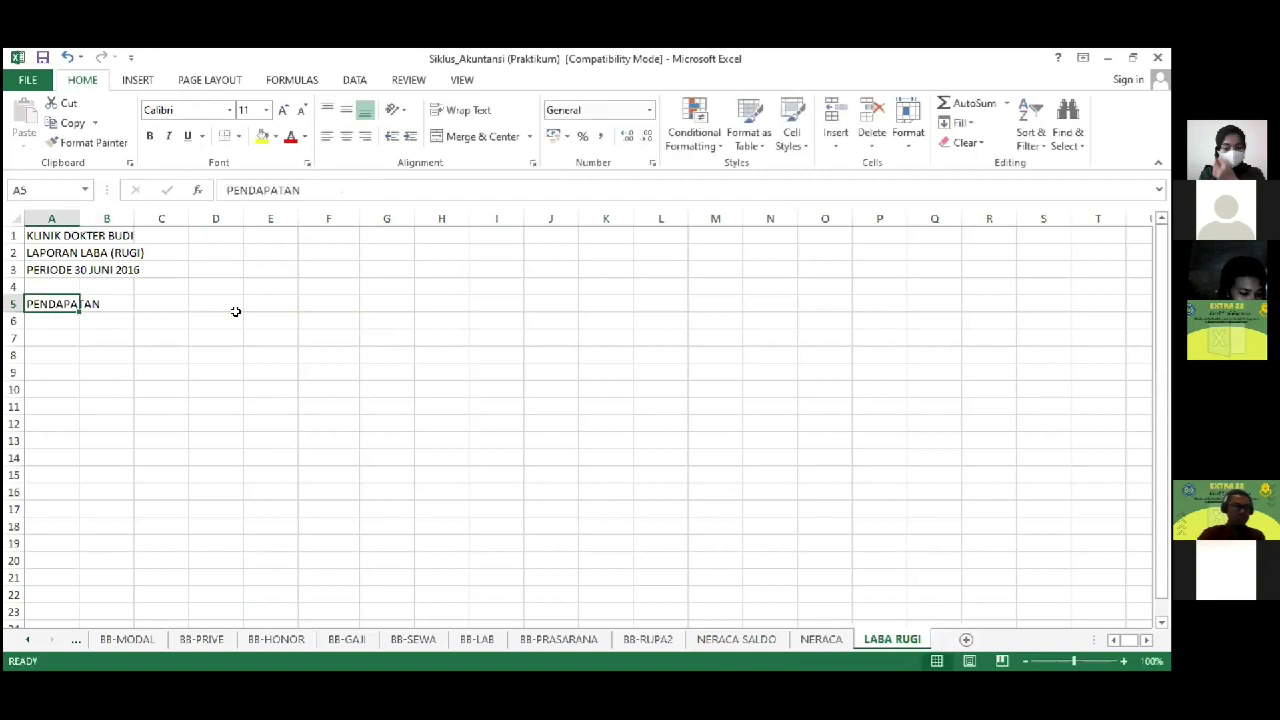
drag(35, 221, 36, 221)
Step: Link B6 under PENDAPATAN to the Honor Profesional account name in C13 of NERACA SALDO
click(82, 318)
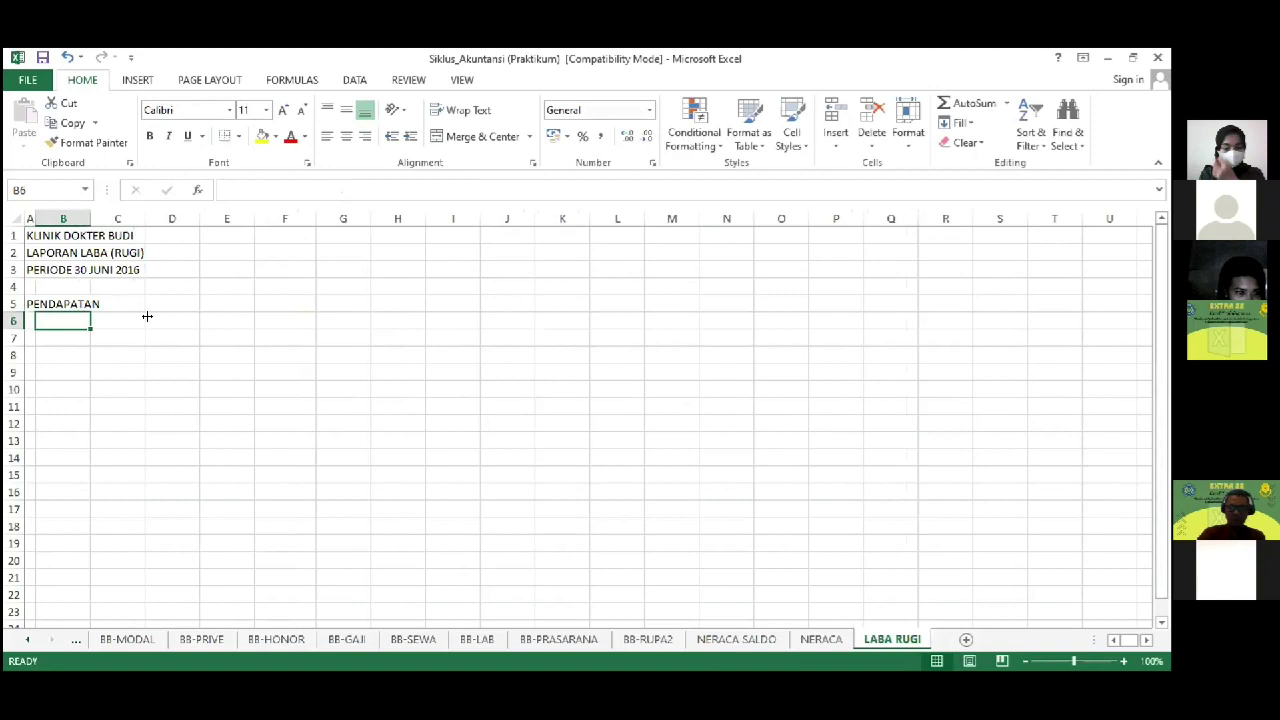
text(=)
click(770, 642)
click(230, 438)
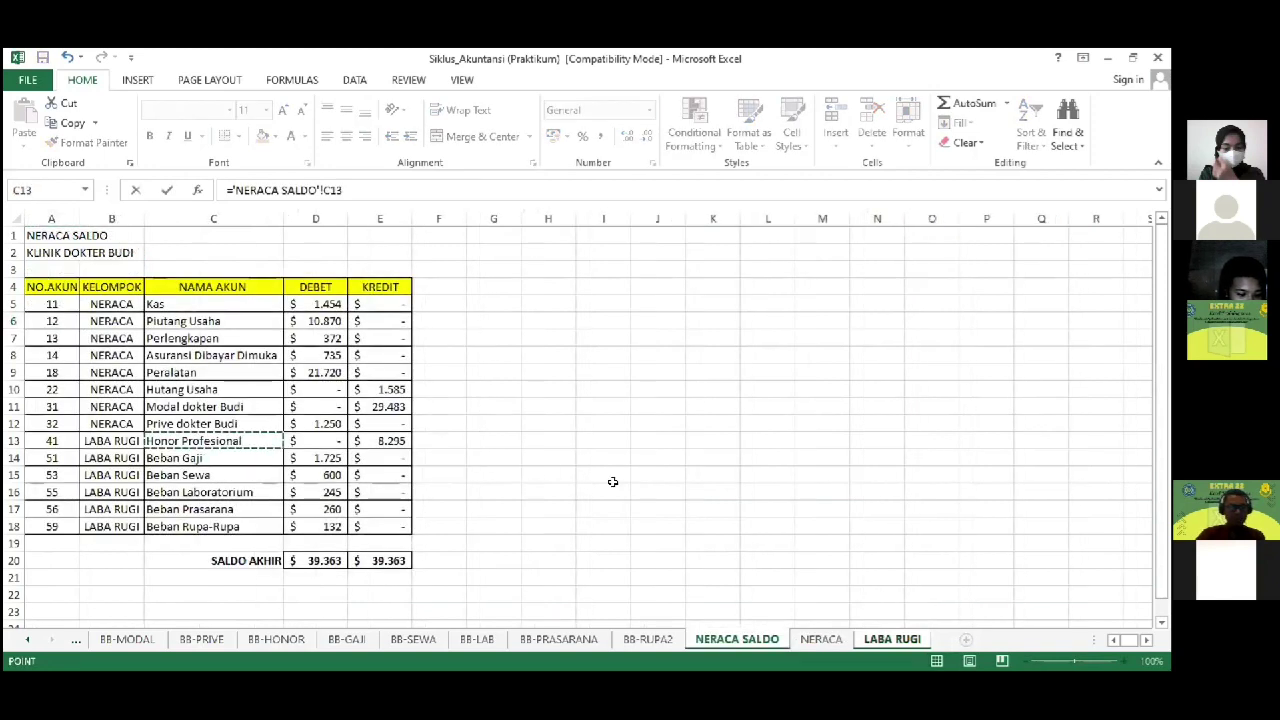
key(Tab)
Step: Link G6 to the Honor Profesional credit balance in E13 of NERACA SALDO
key(Right)
key(Right)
key(Right)
key(Right)
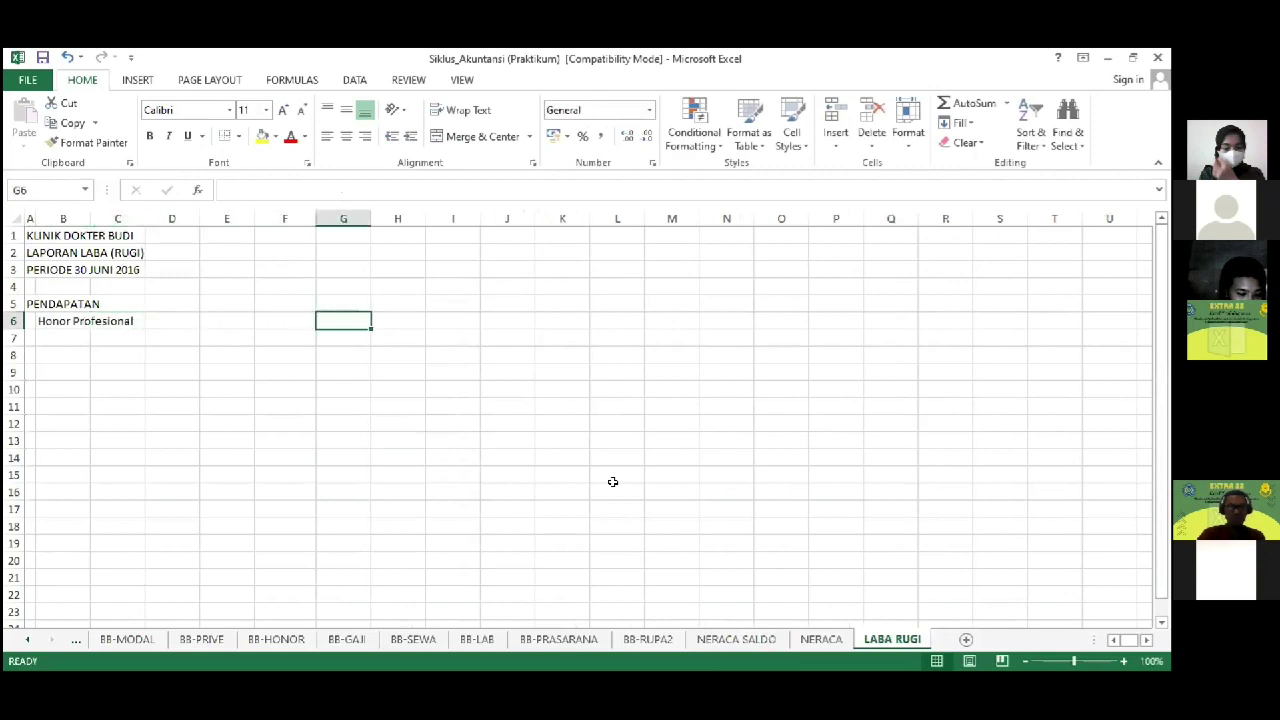
text(=)
click(886, 641)
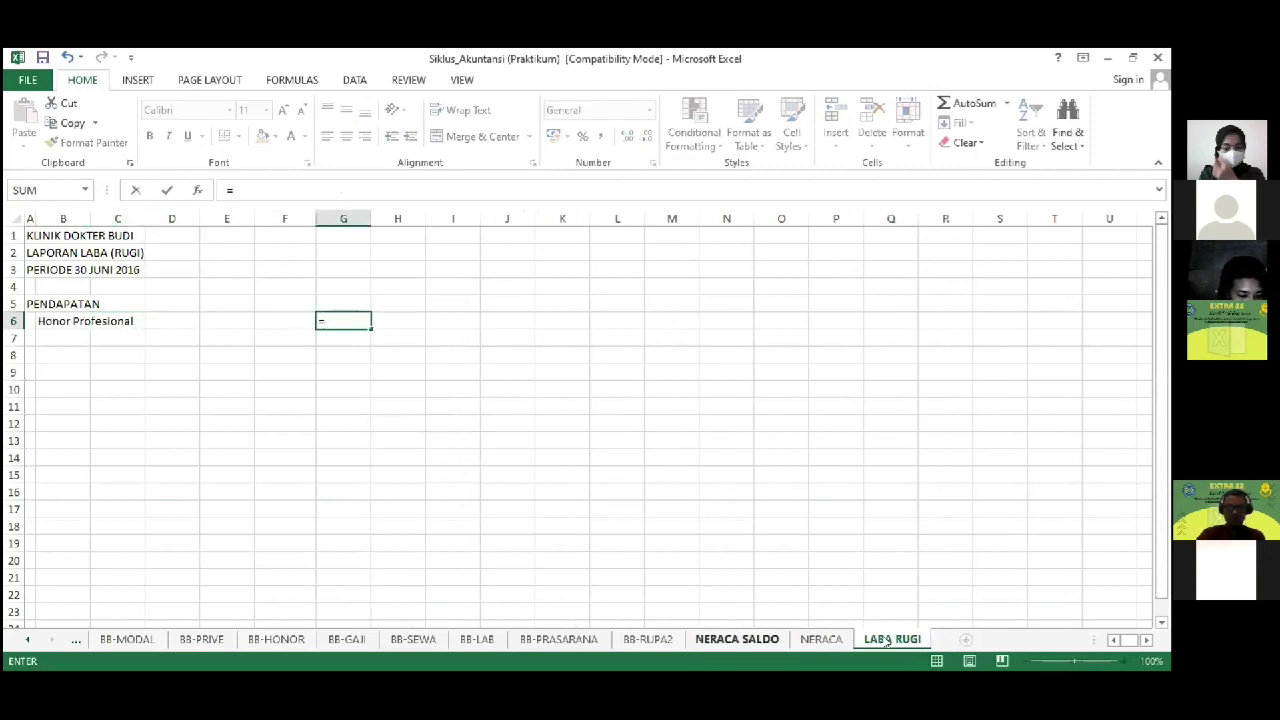
click(748, 634)
click(390, 441)
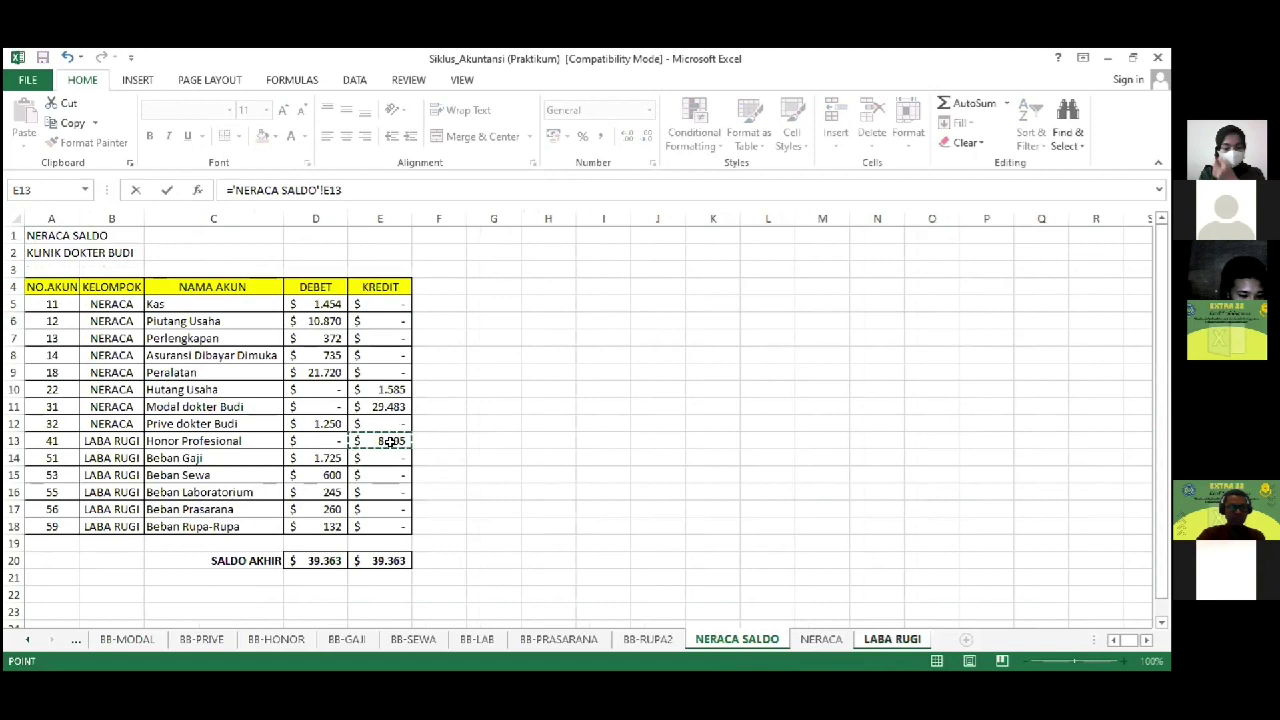
key(Return)
Step: Format G6:G19 as US dollar accounting amounts without decimals
key(shift+Down)
key(shift+Down)
key(shift+Down)
key(shift+Down)
key(shift+Down)
key(shift+Down)
key(shift+Down)
key(shift+Down)
key(shift+Down)
key(shift+Down)
key(shift+Down)
key(shift+Down)
key(shift+Down)
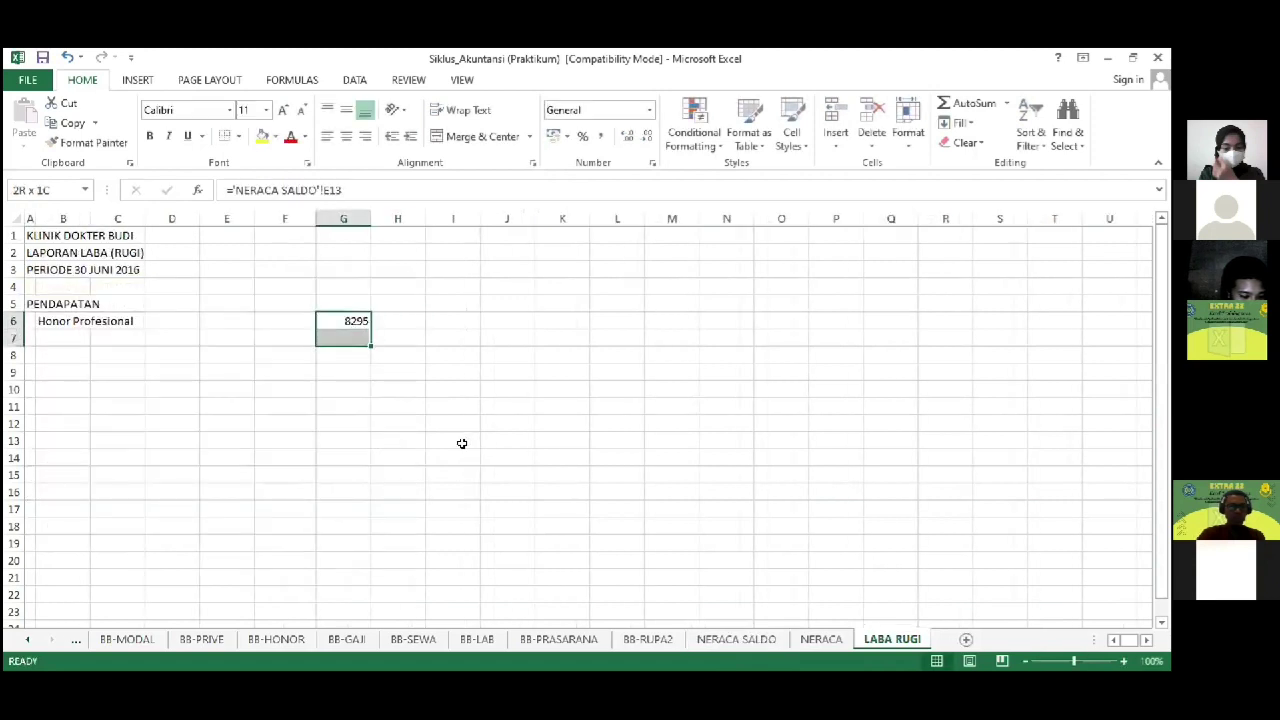
click(567, 136)
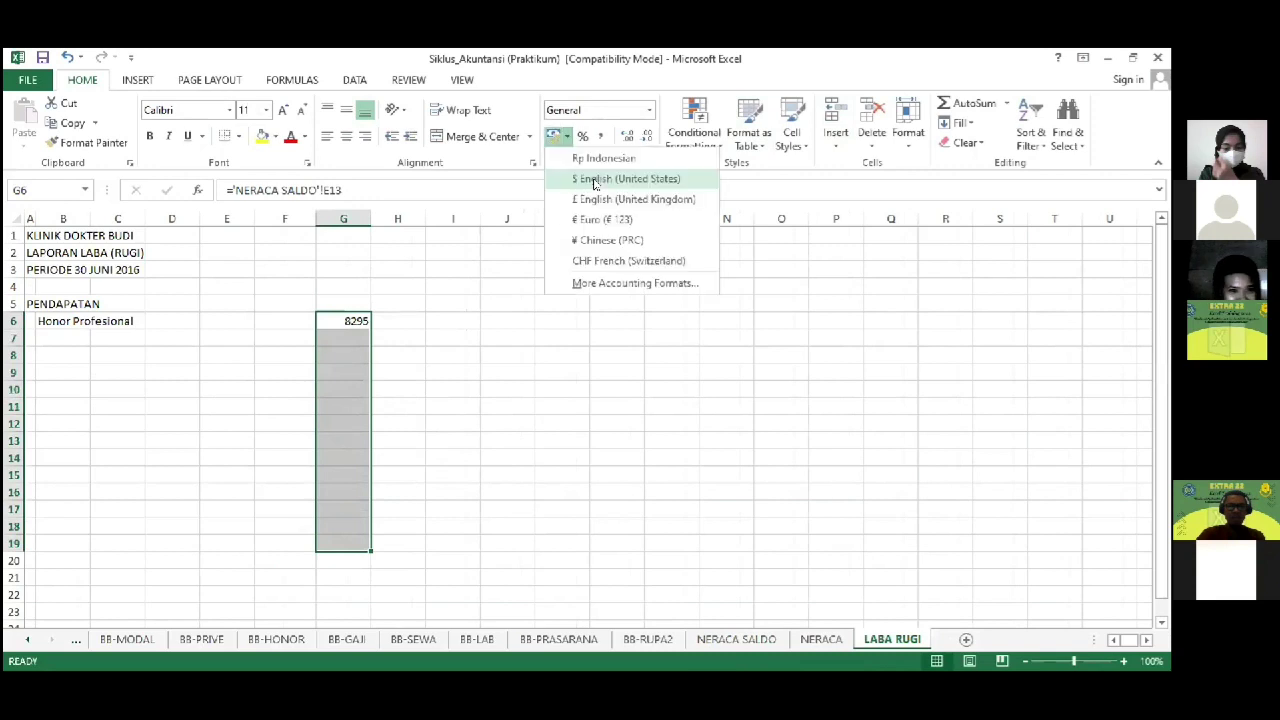
click(595, 178)
click(646, 136)
click(646, 136)
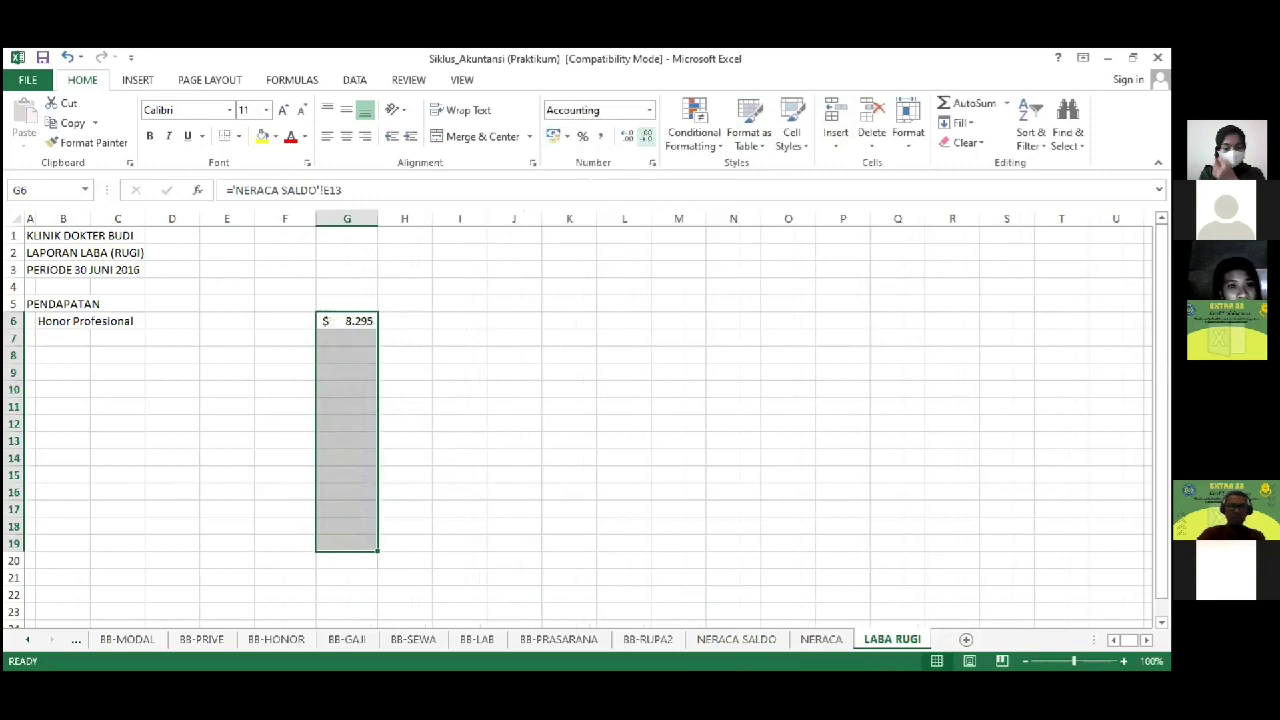
Step: Enter the section heading BIAYA OPERATIONAL : in A7, below the Honor Profesional row
key(Left)
key(Left)
key(Left)
key(Left)
key(Left)
key(Left)
key(Down)
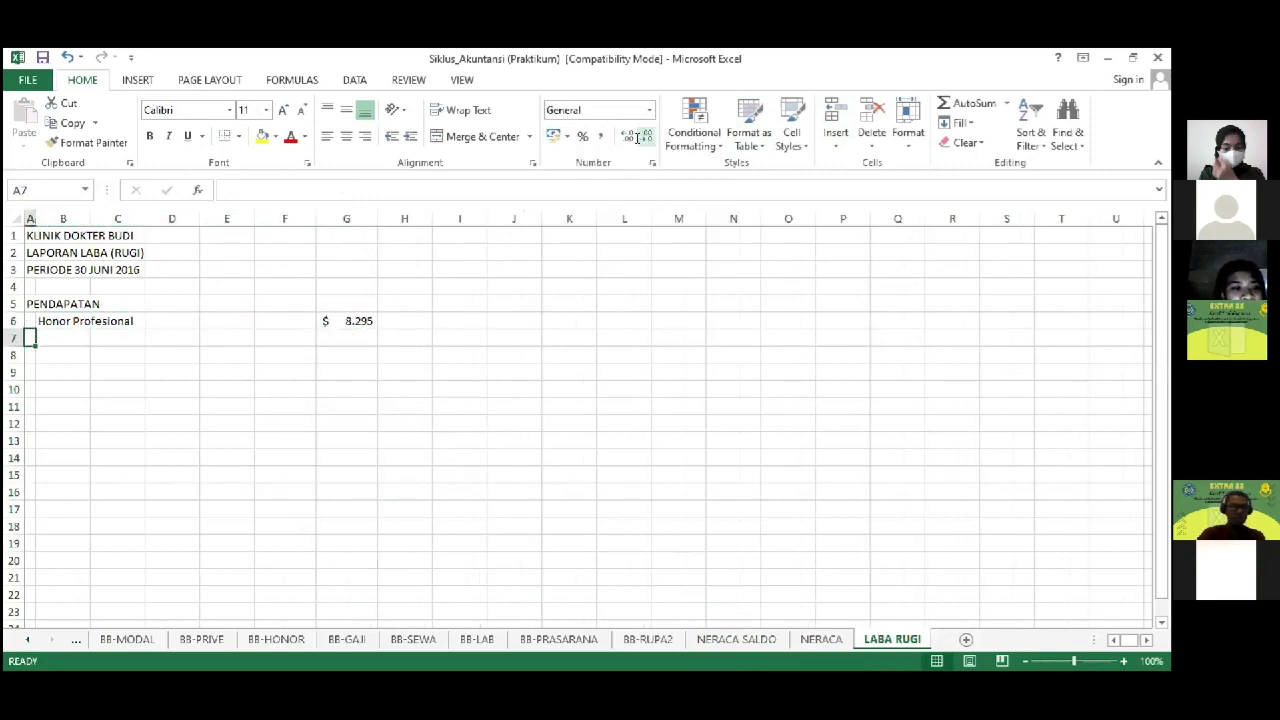
text(BEBAN)
key(BackSpace)
key(BackSpace)
key(BackSpace)
key(BackSpace)
key(BackSpace)
text(IAYA )
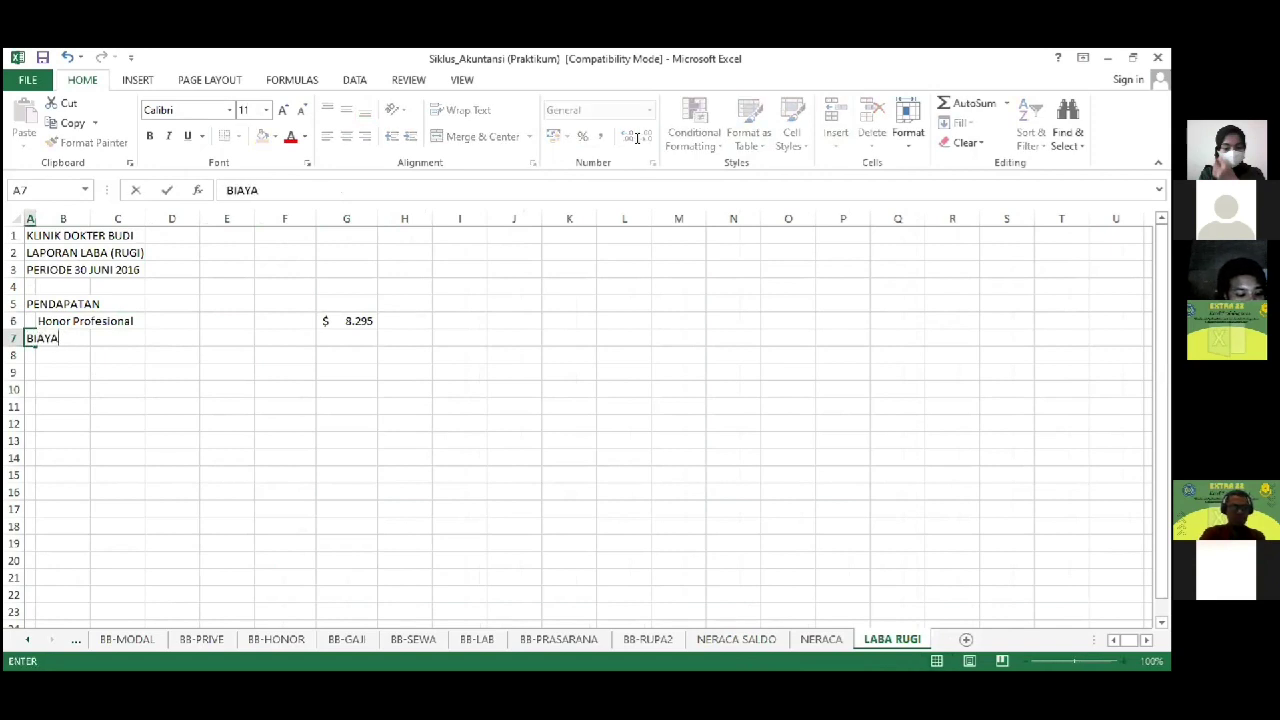
text(OPERATIONAL :)
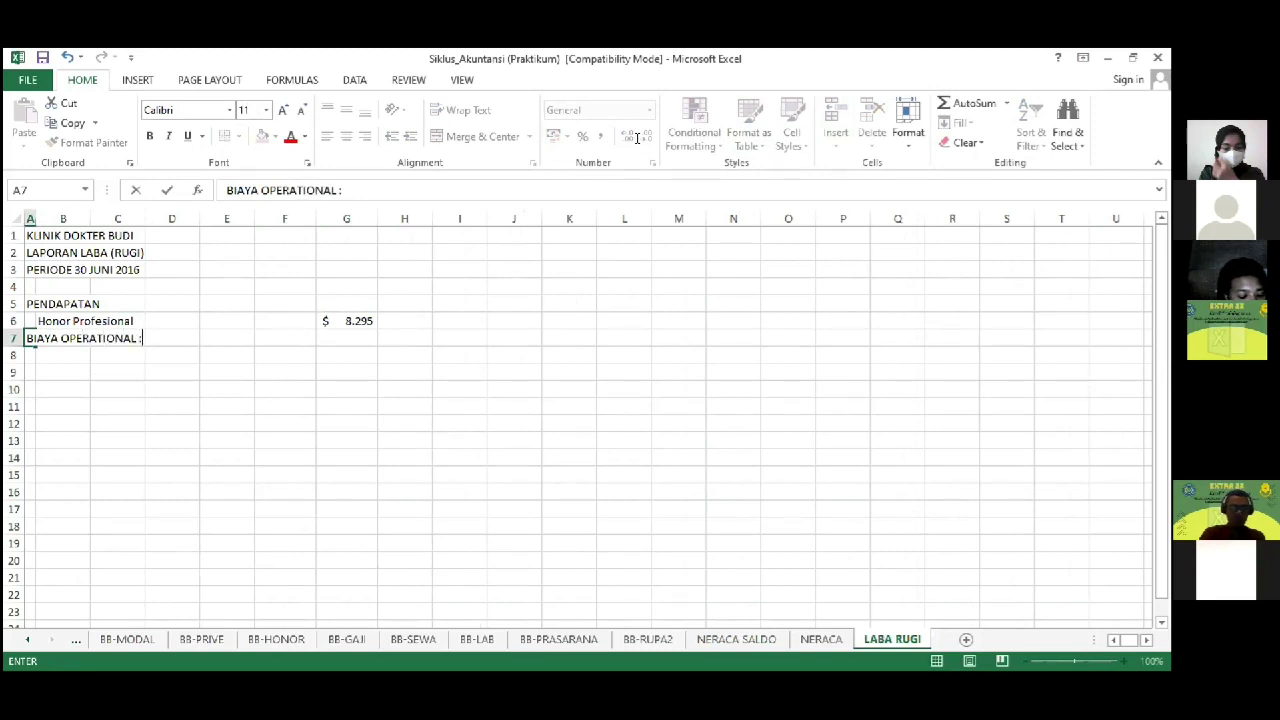
Step: Link B8 under BIAYA OPERATIONAL to the Beban Gaji account name in C14 of NERACA SALDO
key(Return)
key(Right)
text(=)
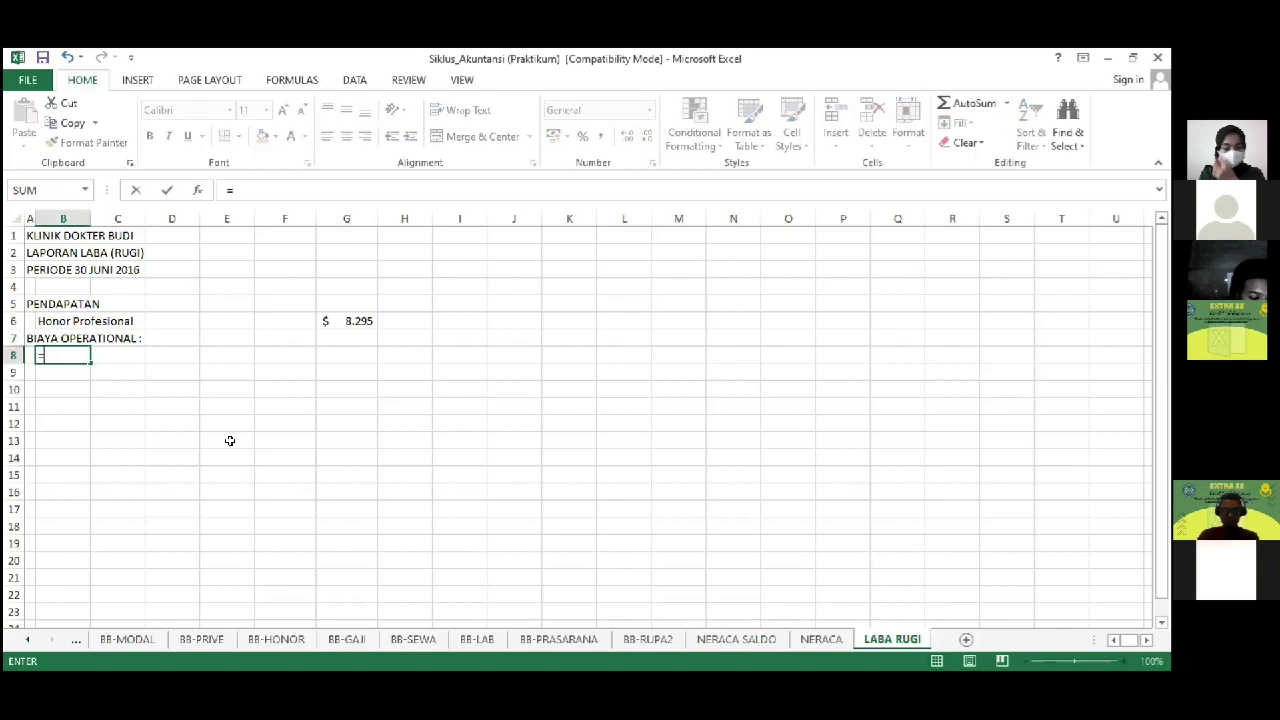
key(ctrl+Page_Up)
key(ctrl+Page_Up)
click(172, 456)
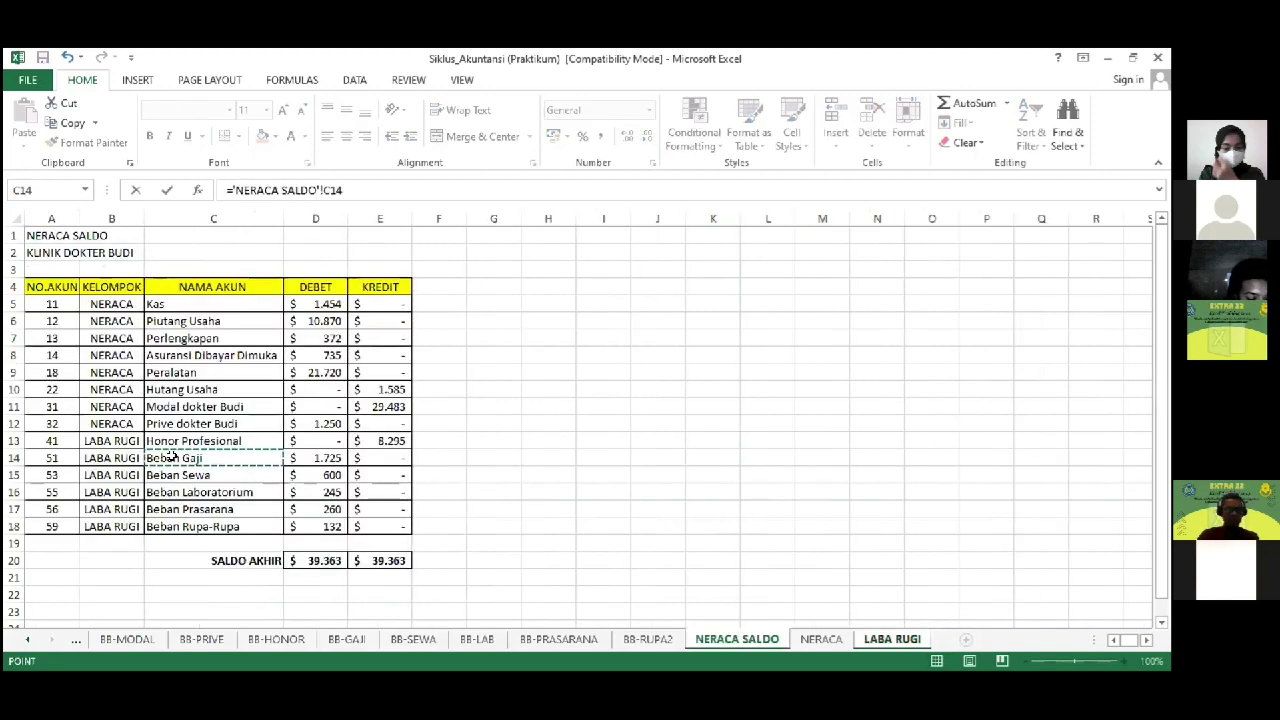
key(Tab)
Step: Link F8 to the Beban Gaji debit balance in D14 of NERACA SALDO
key(Right)
key(Right)
key(Right)
text(=)
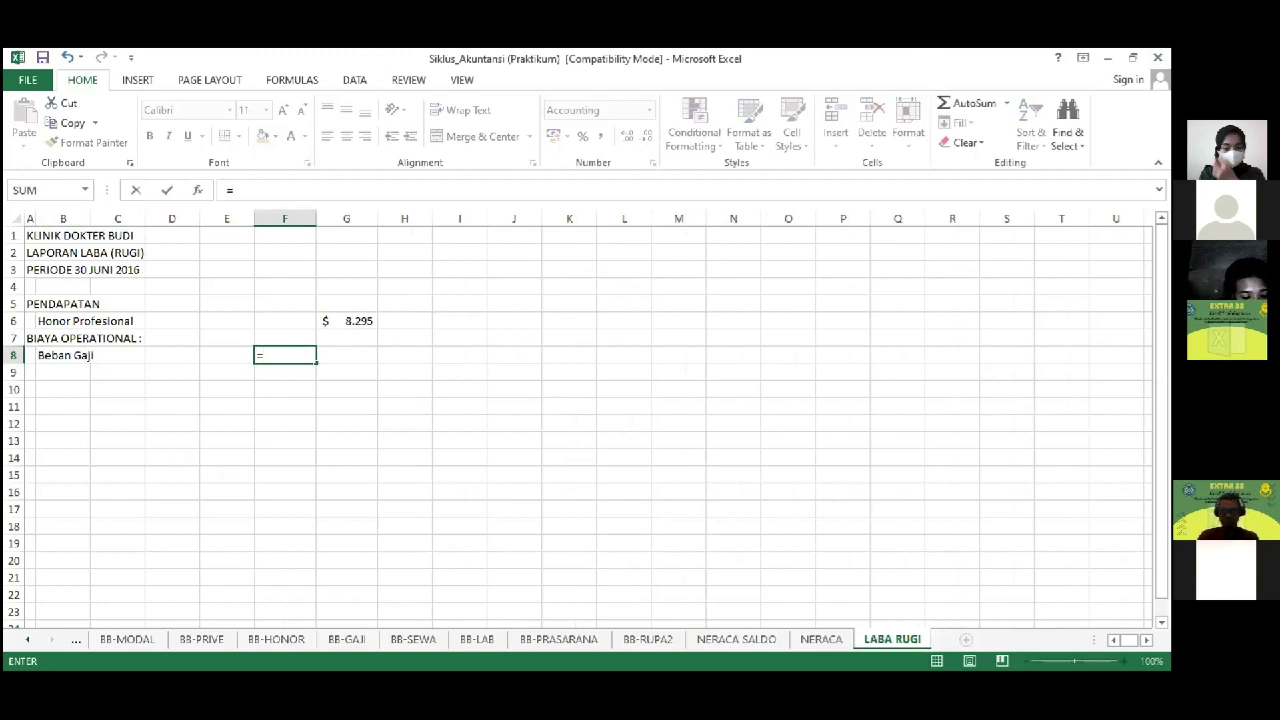
key(ctrl+Page_Up)
key(ctrl+Page_Up)
click(328, 457)
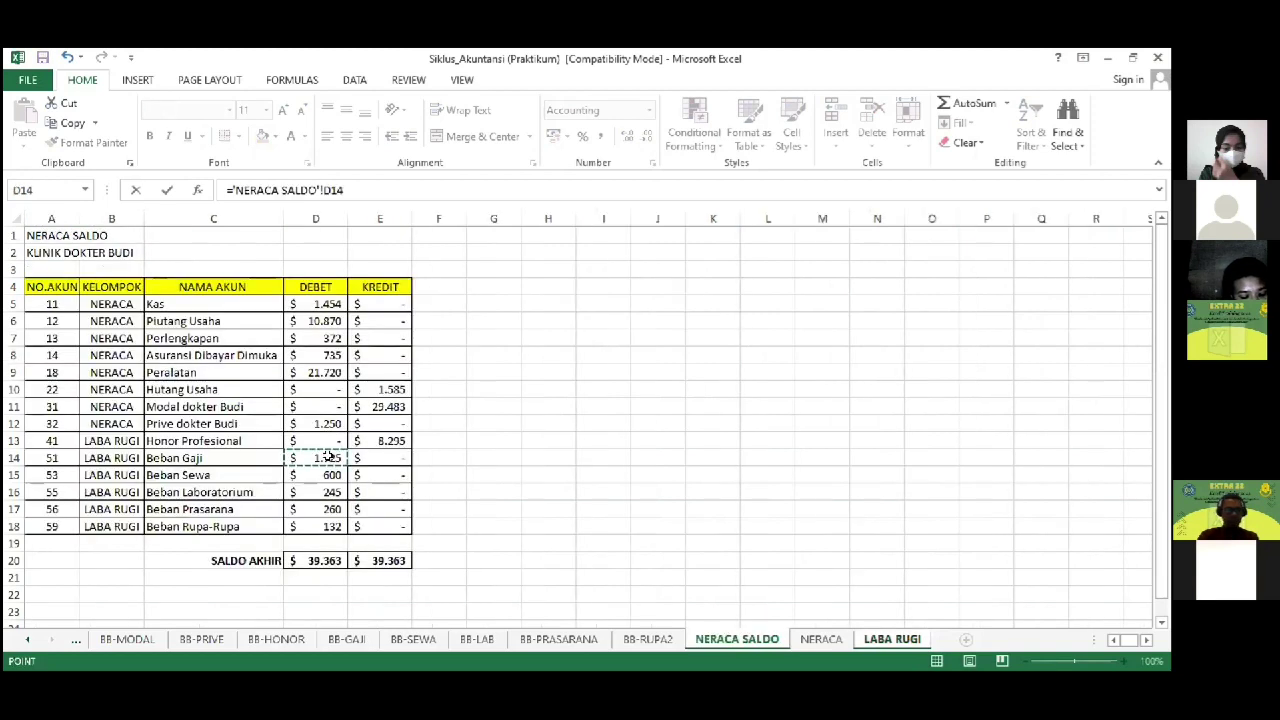
Step: Link B9 to the Beban Sewa account name in C15 of NERACA SALDO
key(Left)
key(Left)
key(Left)
key(Left)
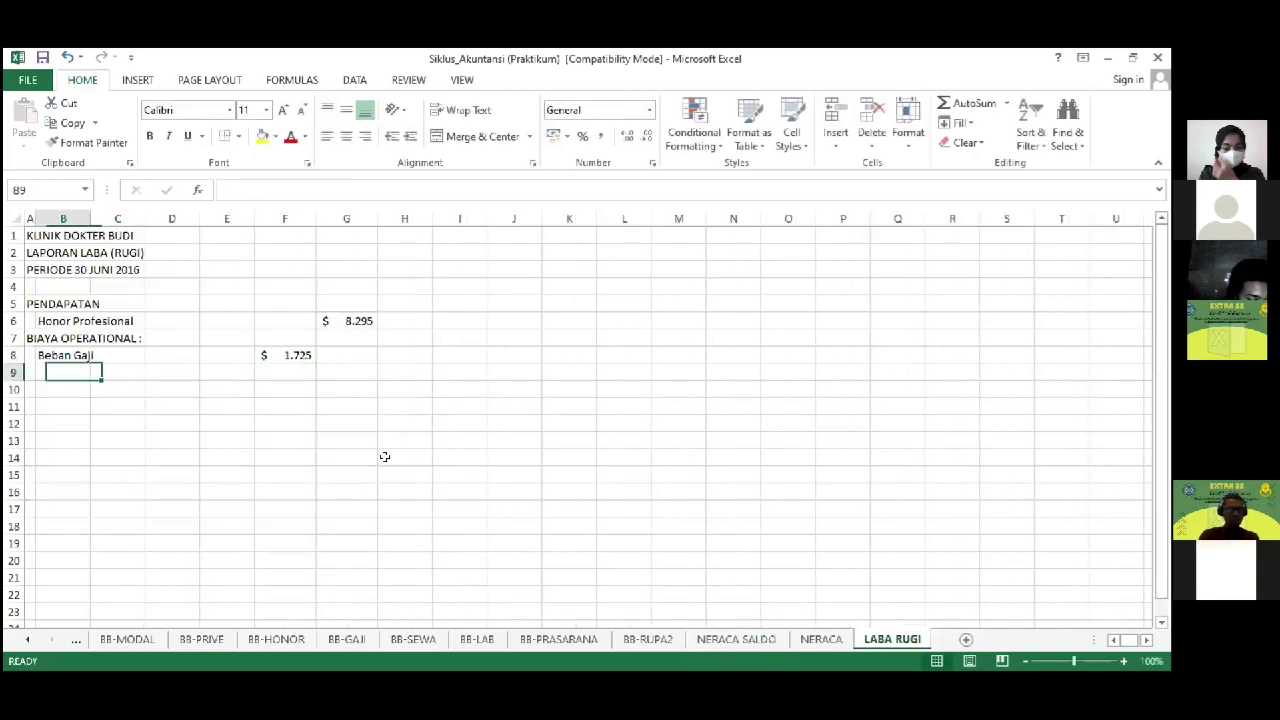
text(=)
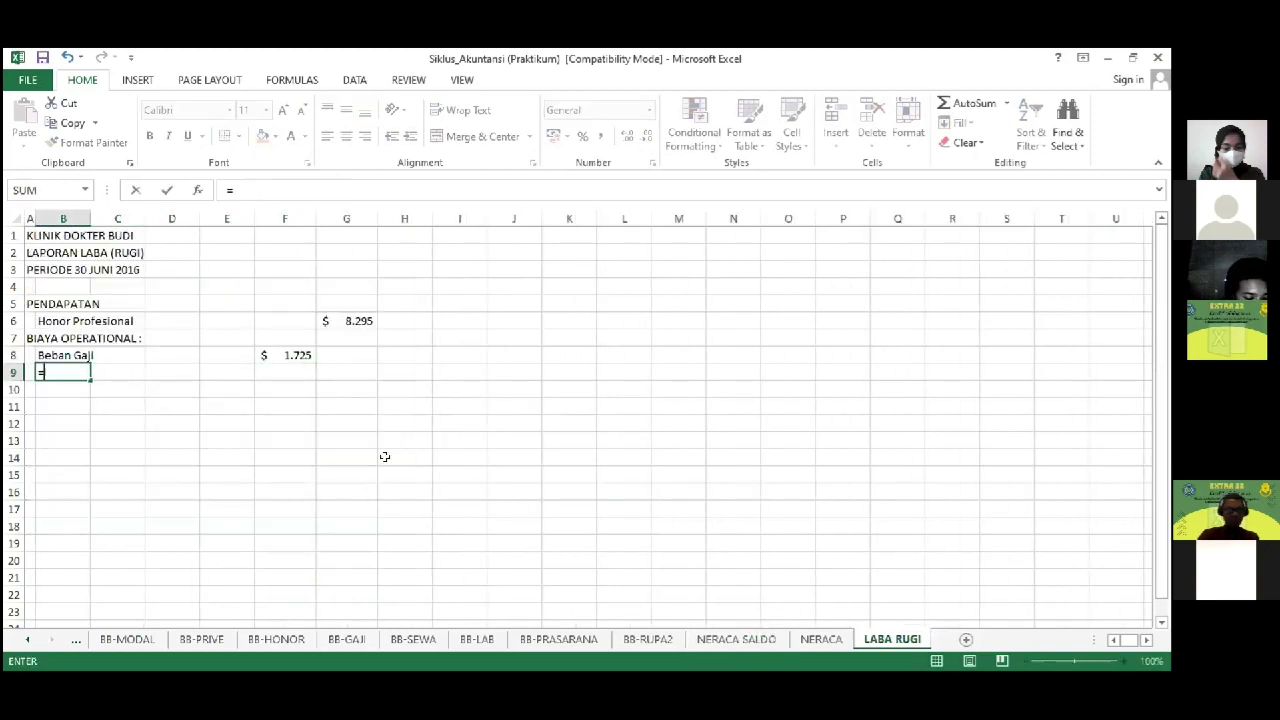
click(722, 638)
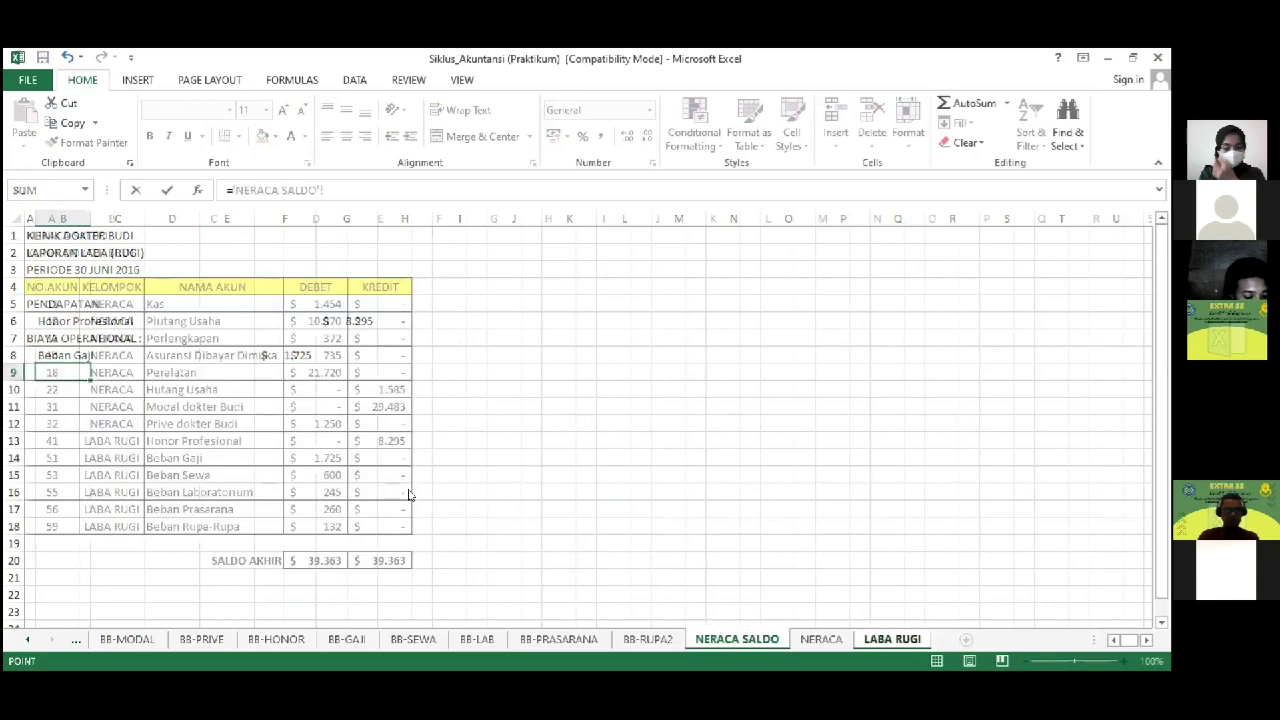
key(Escape)
Step: Link F9 to the Beban Sewa debit balance in D15 of NERACA SALDO
key(Right)
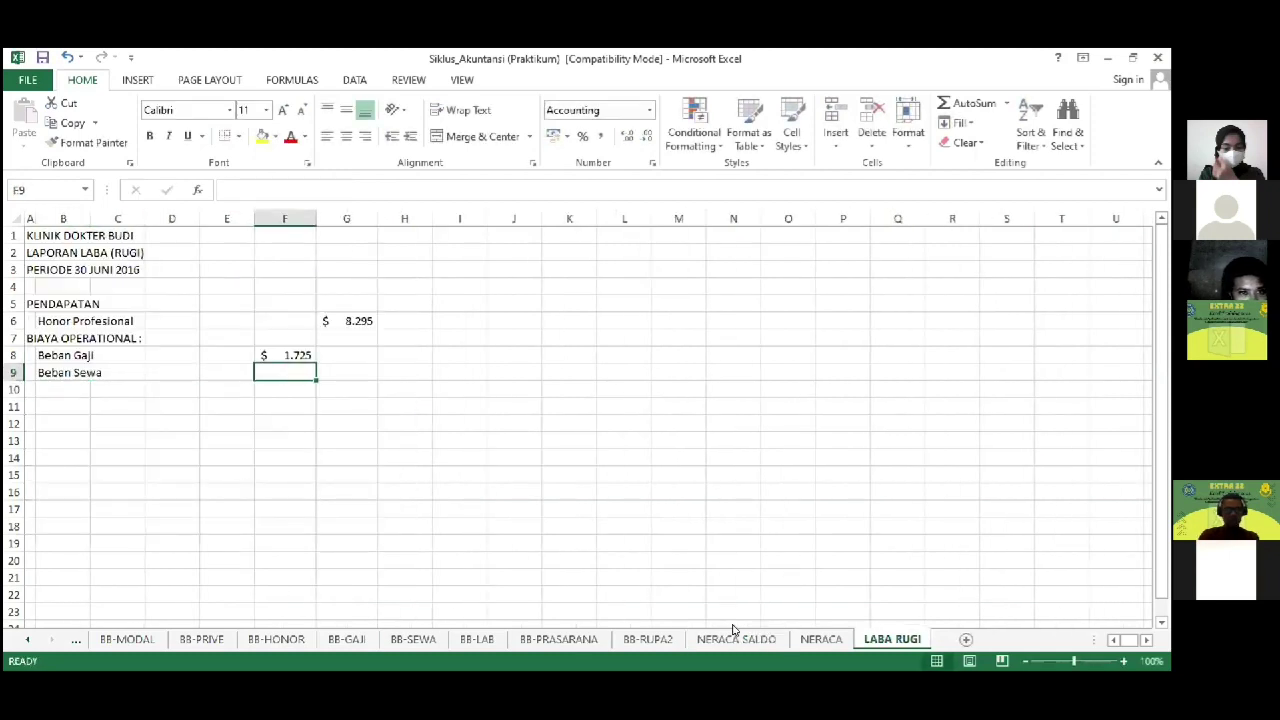
text(=)
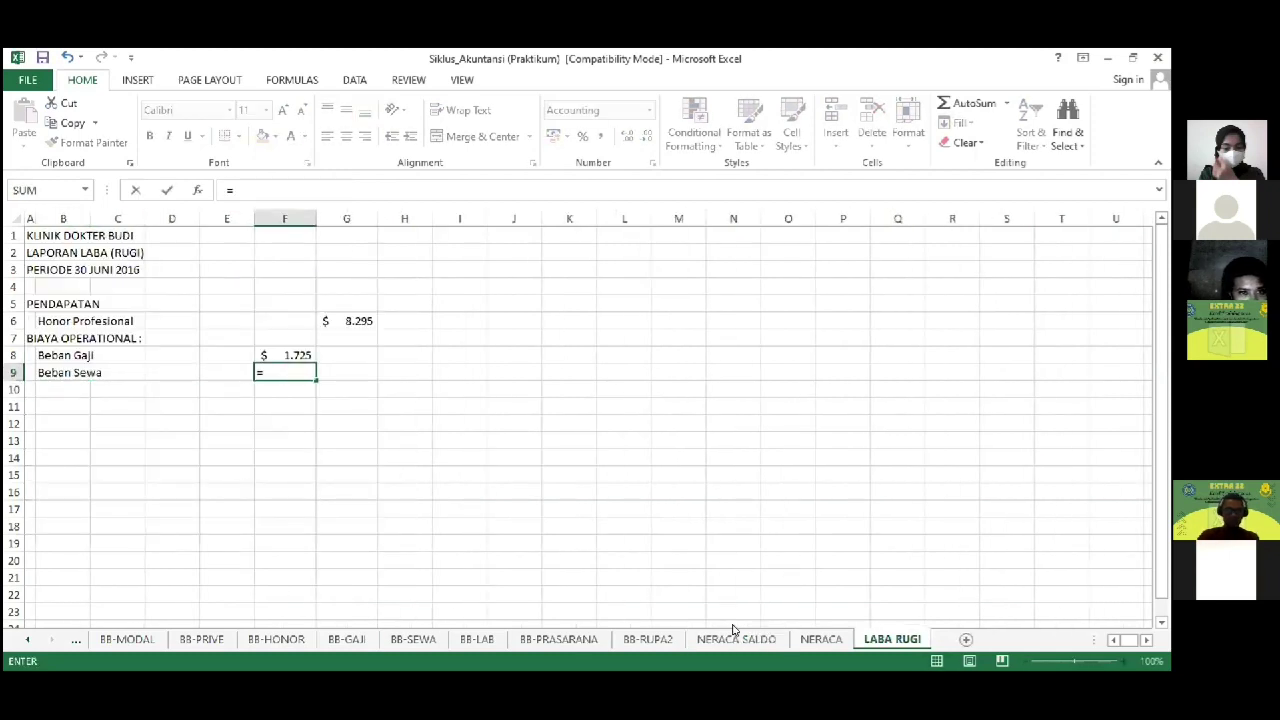
key(ctrl+Page_Up)
key(ctrl+Page_Up)
click(322, 468)
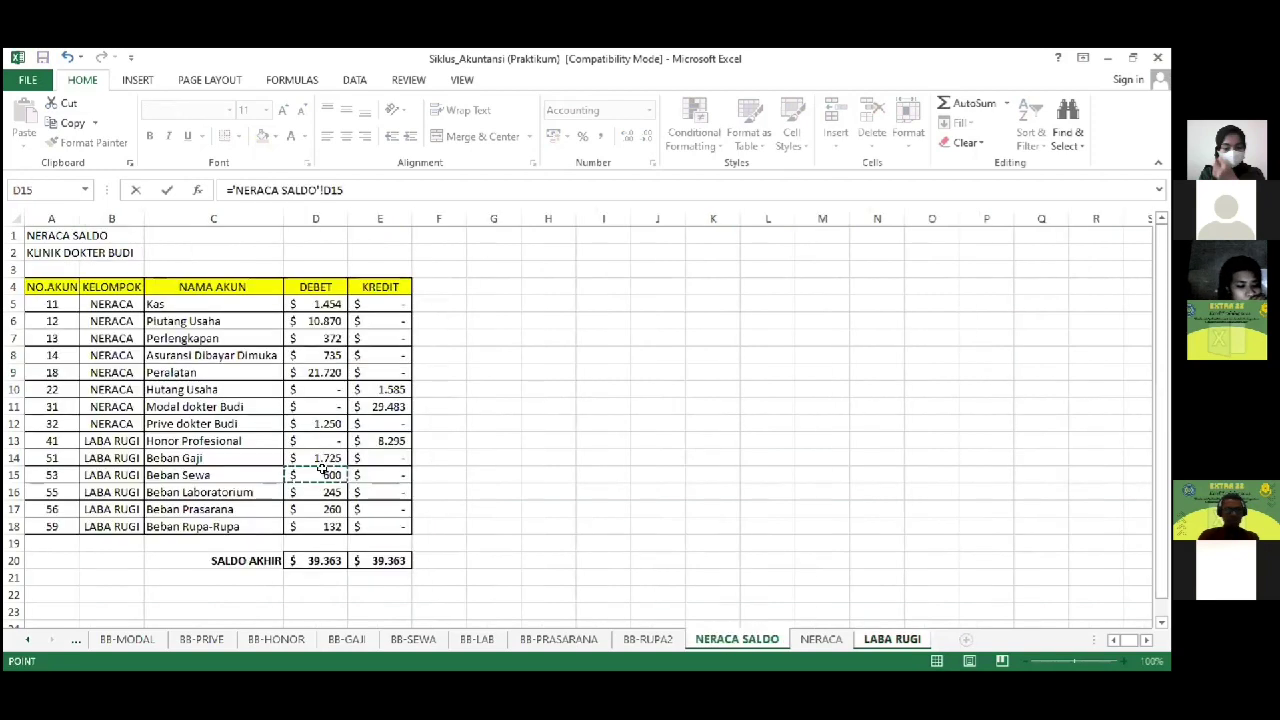
key(Return)
Step: Link B10 to the Beban Laboratorium account name in C16 of NERACA SALDO
key(Left)
key(Left)
key(Left)
key(Left)
text(=)
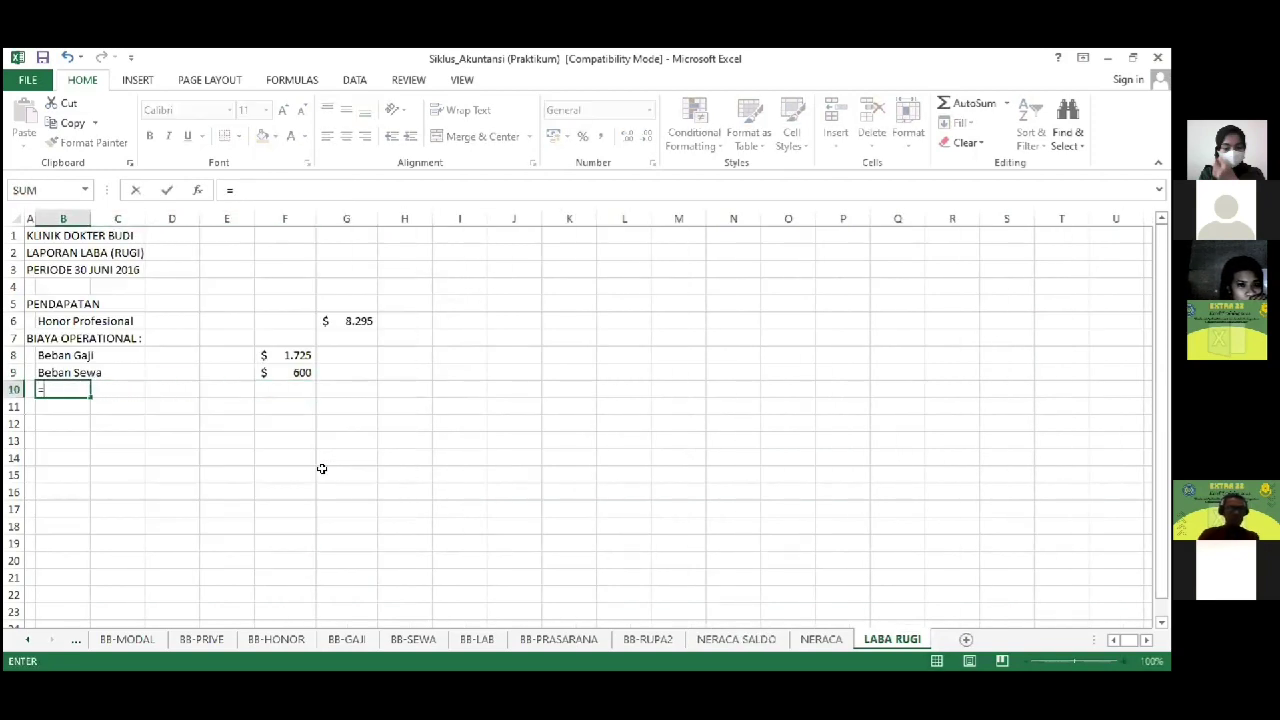
click(737, 638)
click(189, 493)
key(Return)
Step: Link F10 to the Beban Laboratorium debit balance in D16 of NERACA SALDO
key(Up)
key(Right)
key(Right)
key(Right)
key(Right)
text(=)
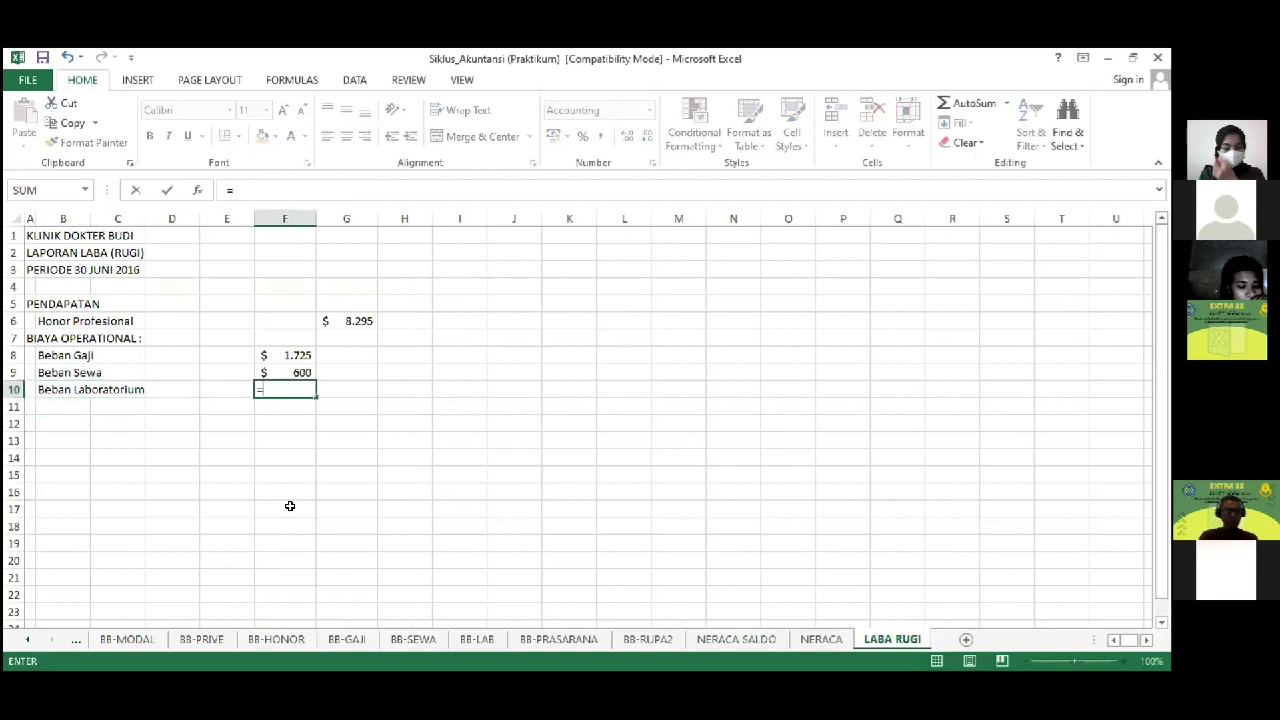
click(724, 638)
click(328, 492)
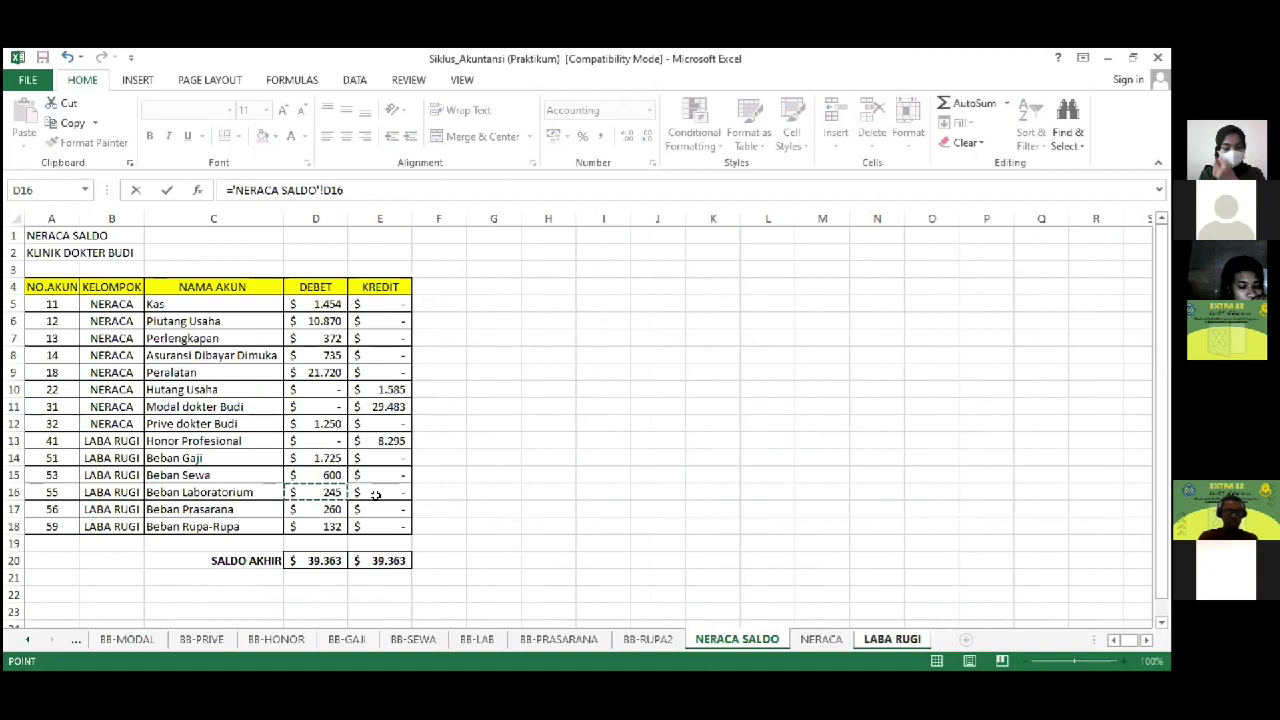
key(Return)
Step: Link B11 to the Beban Prasarana account name in C17 of NERACA SALDO
key(Left)
key(Left)
key(Left)
key(Left)
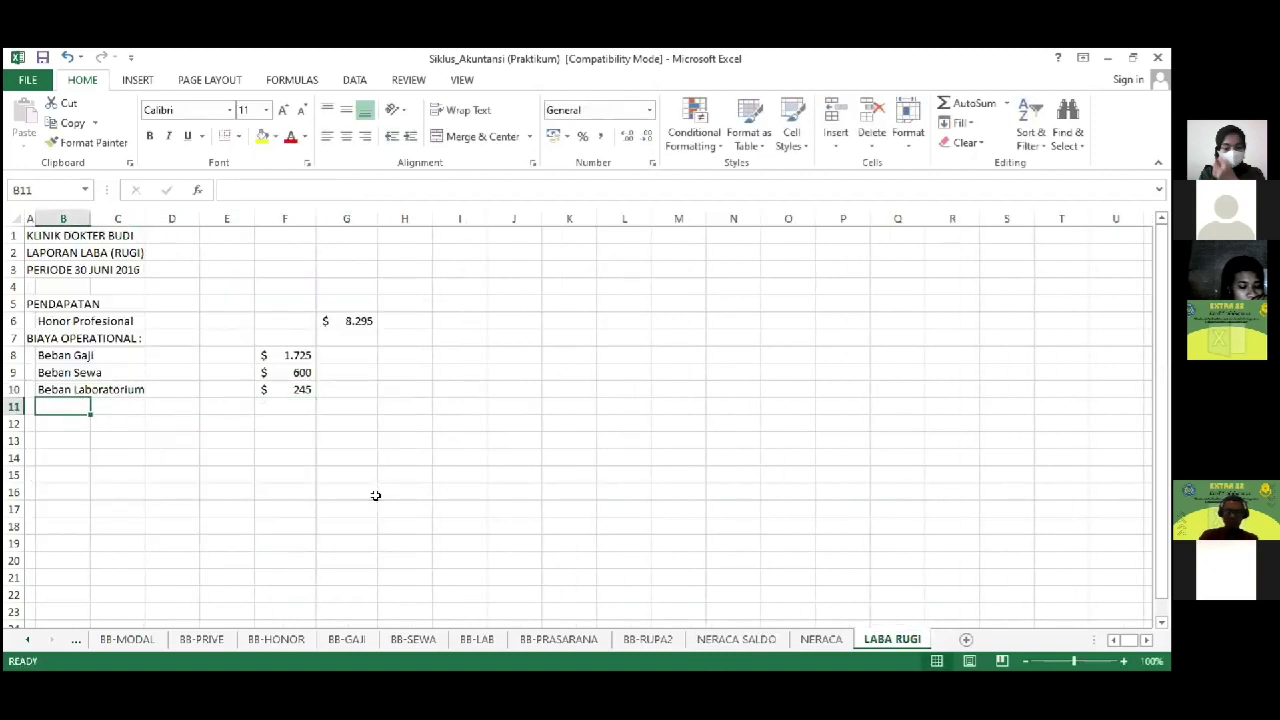
text(=)
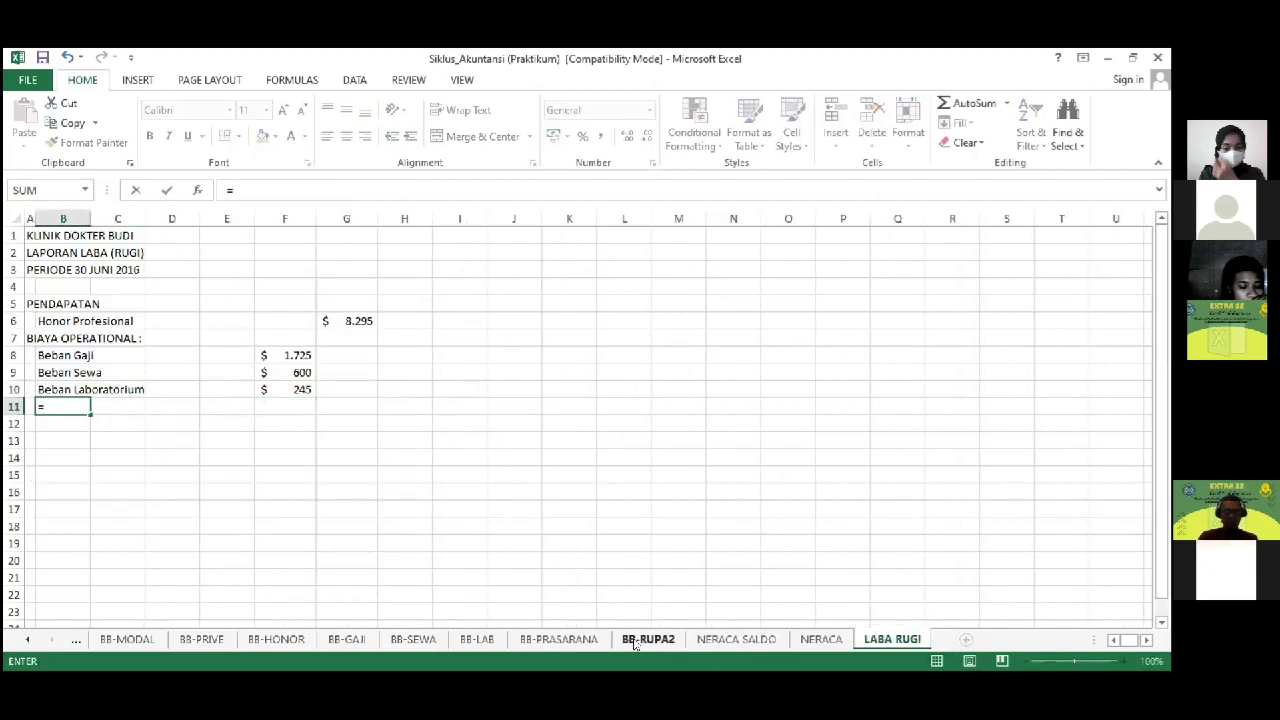
click(737, 639)
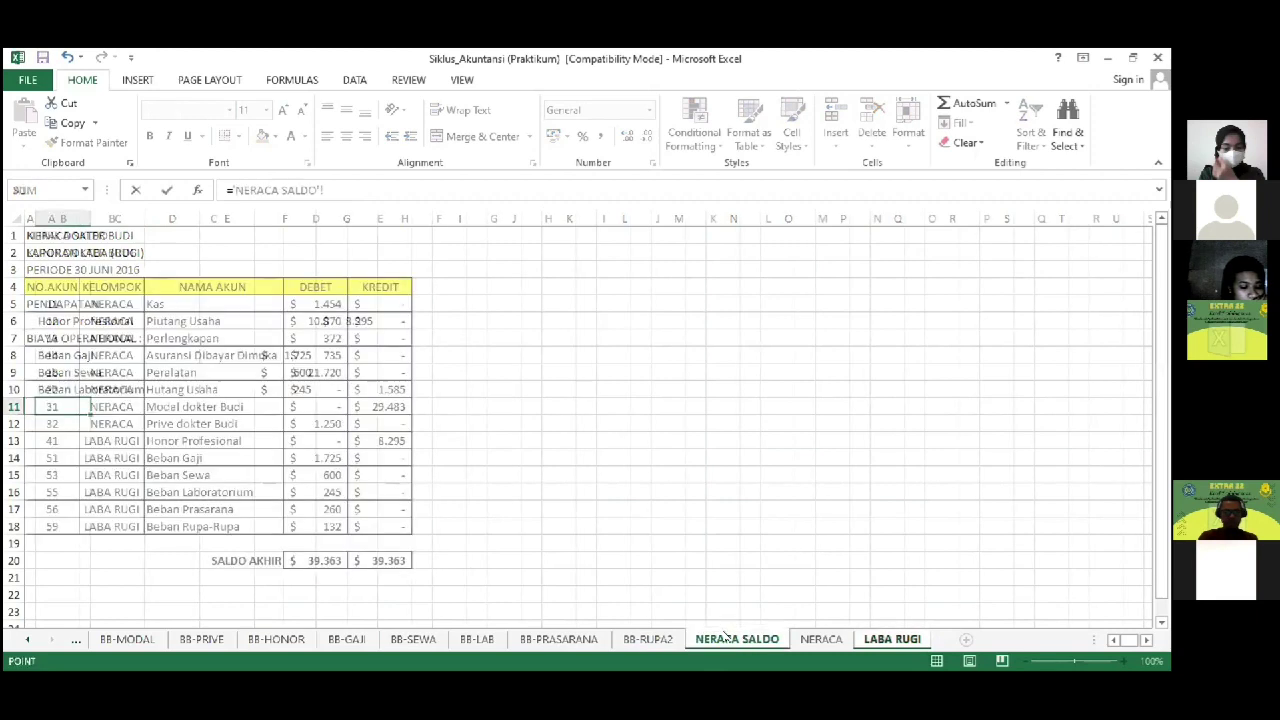
click(172, 505)
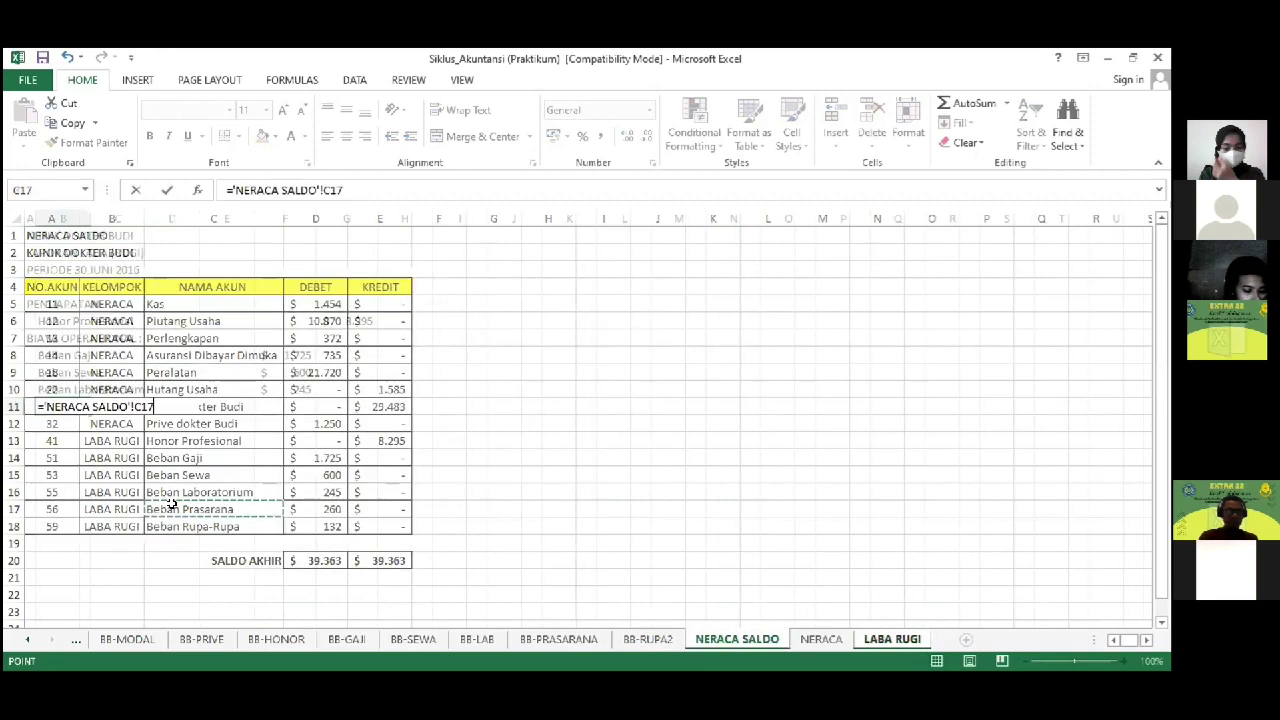
key(Return)
Step: Link F11 to the Beban Prasarana debit balance in D17 of NERACA SALDO
key(Up)
key(Right)
key(Right)
key(Right)
key(Right)
text(=)
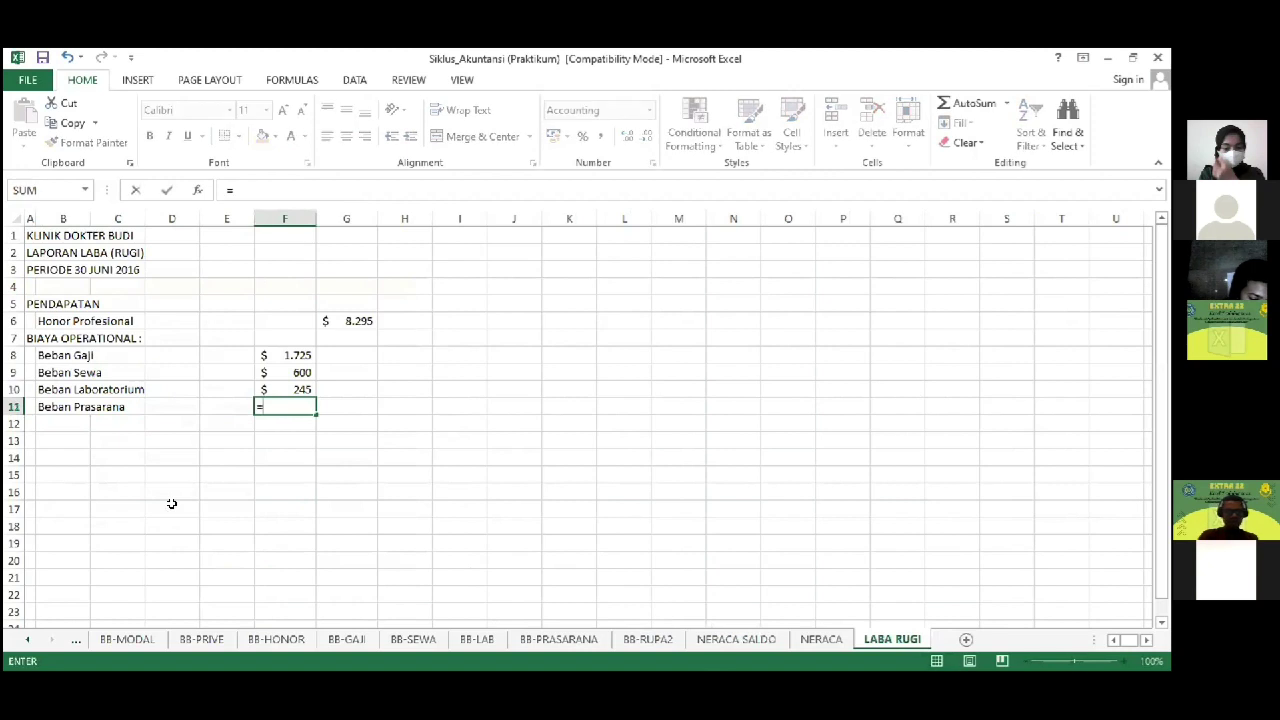
click(776, 638)
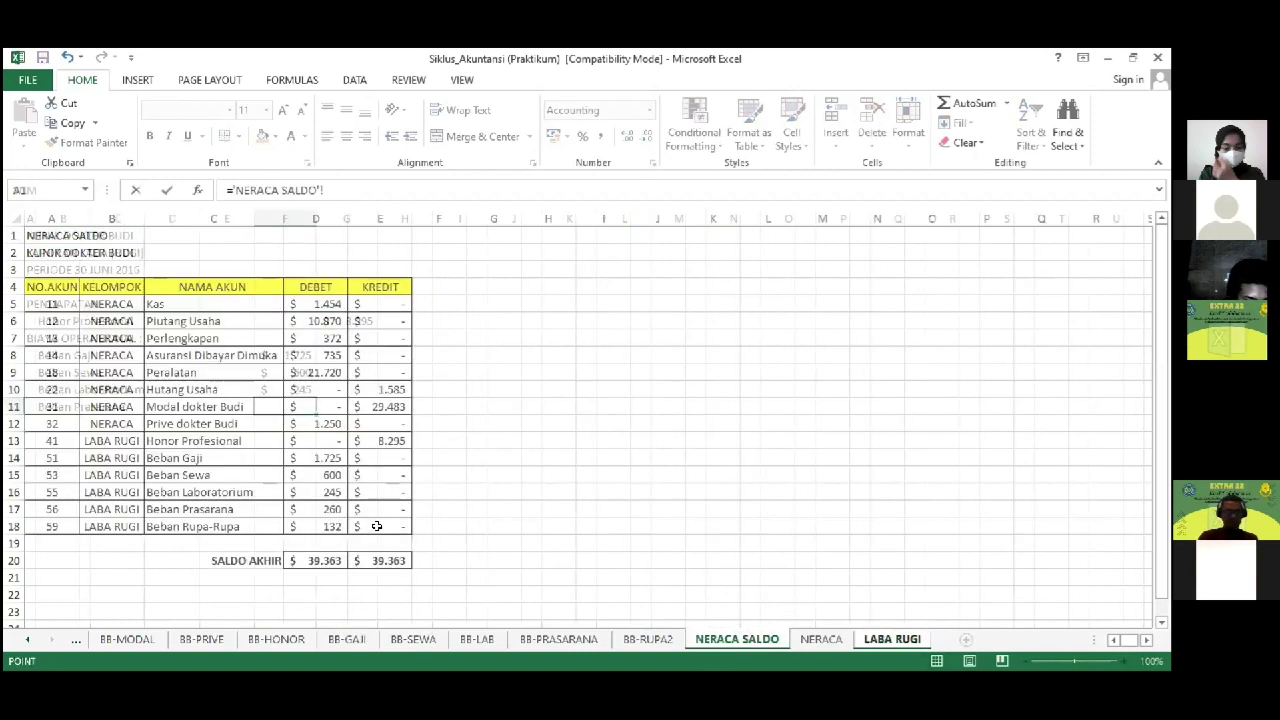
click(322, 508)
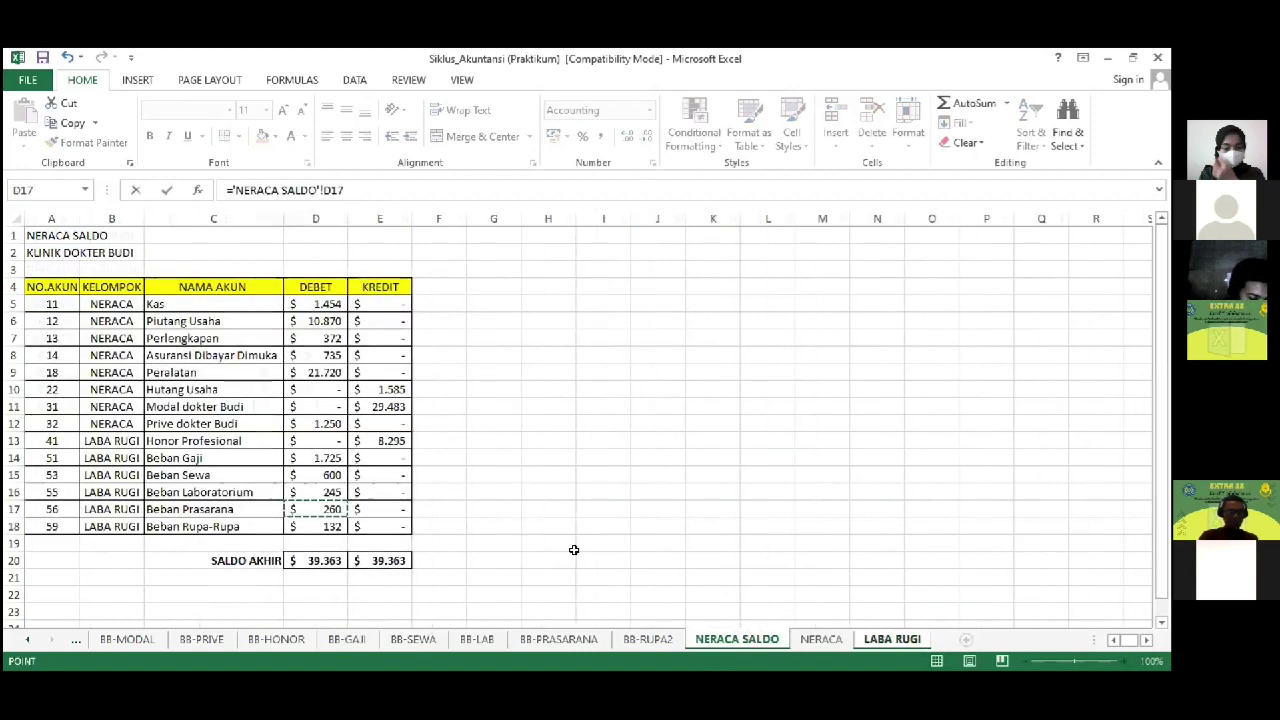
key(Return)
Step: Link B12 to the Beban Rupa-Rupa account name in C18 of NERACA SALDO
key(Left)
key(Left)
key(Left)
key(Left)
text(=)
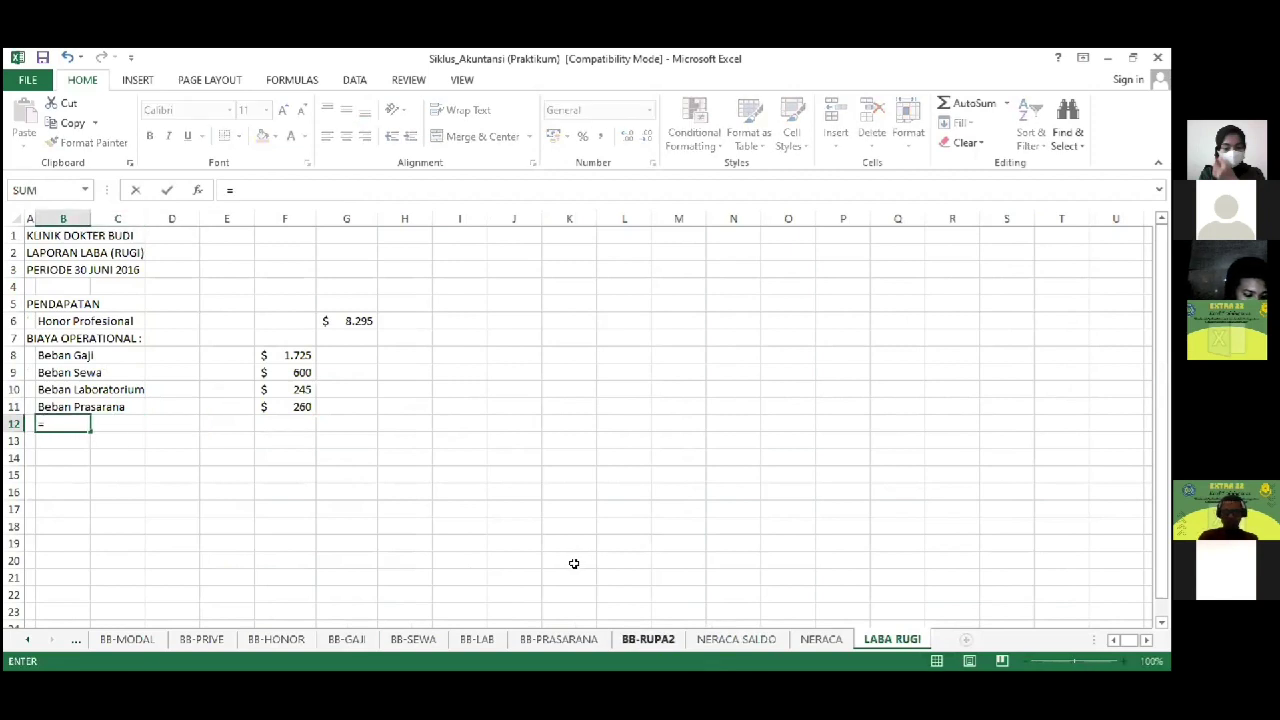
key(ctrl+Page_Up)
key(ctrl+Page_Up)
click(150, 524)
key(Return)
Step: Link F12 to the Beban Rupa-Rupa debit balance in D18 of NERACA SALDO
key(Up)
key(Right)
key(Right)
key(Right)
key(Right)
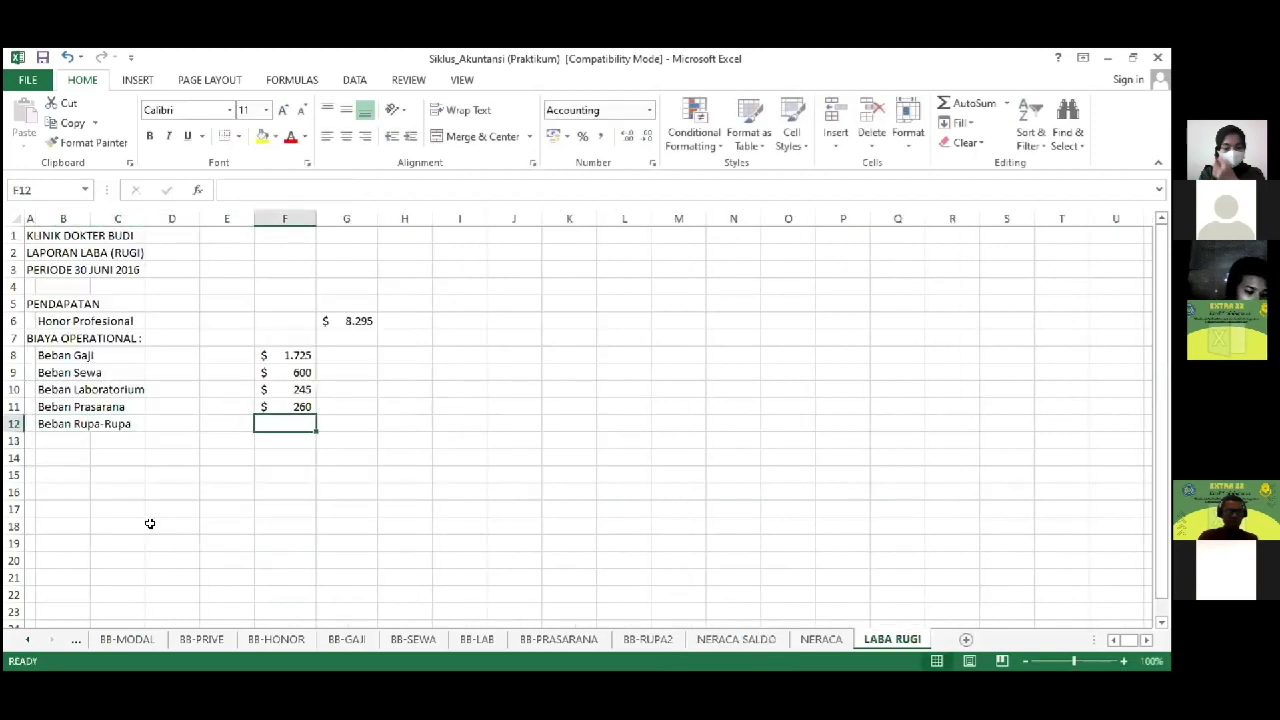
text(=)
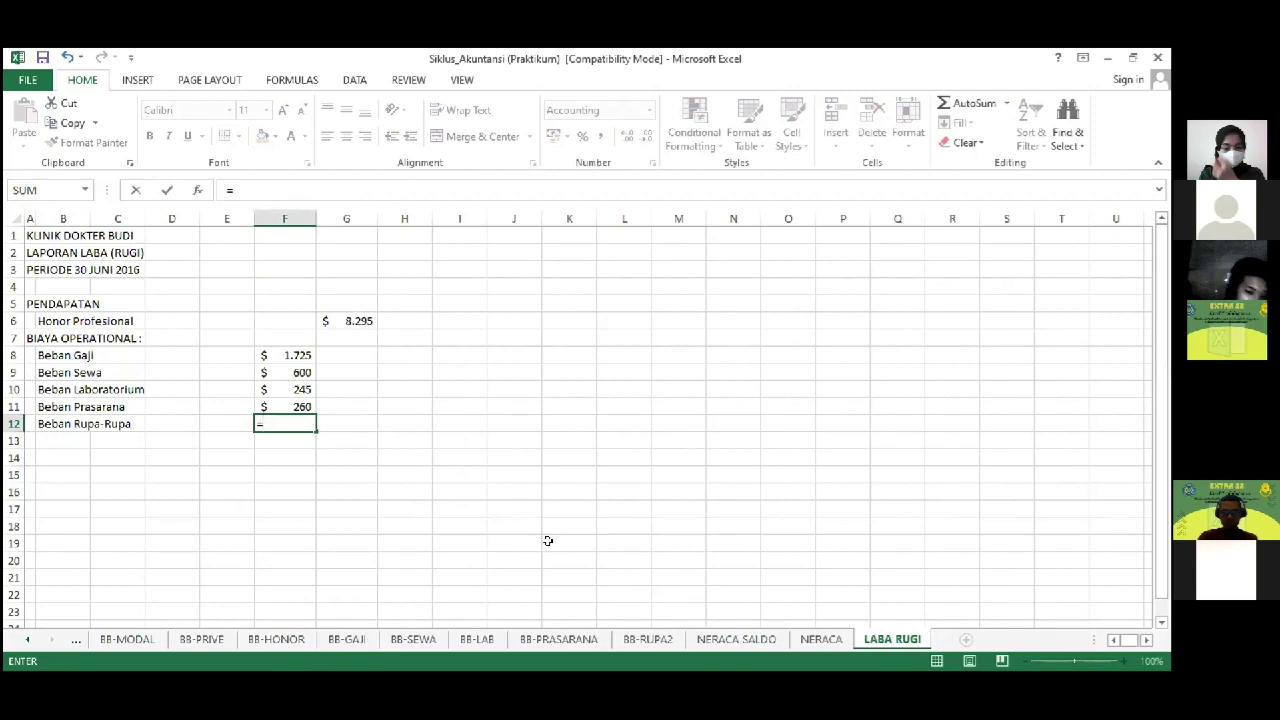
click(736, 639)
click(310, 525)
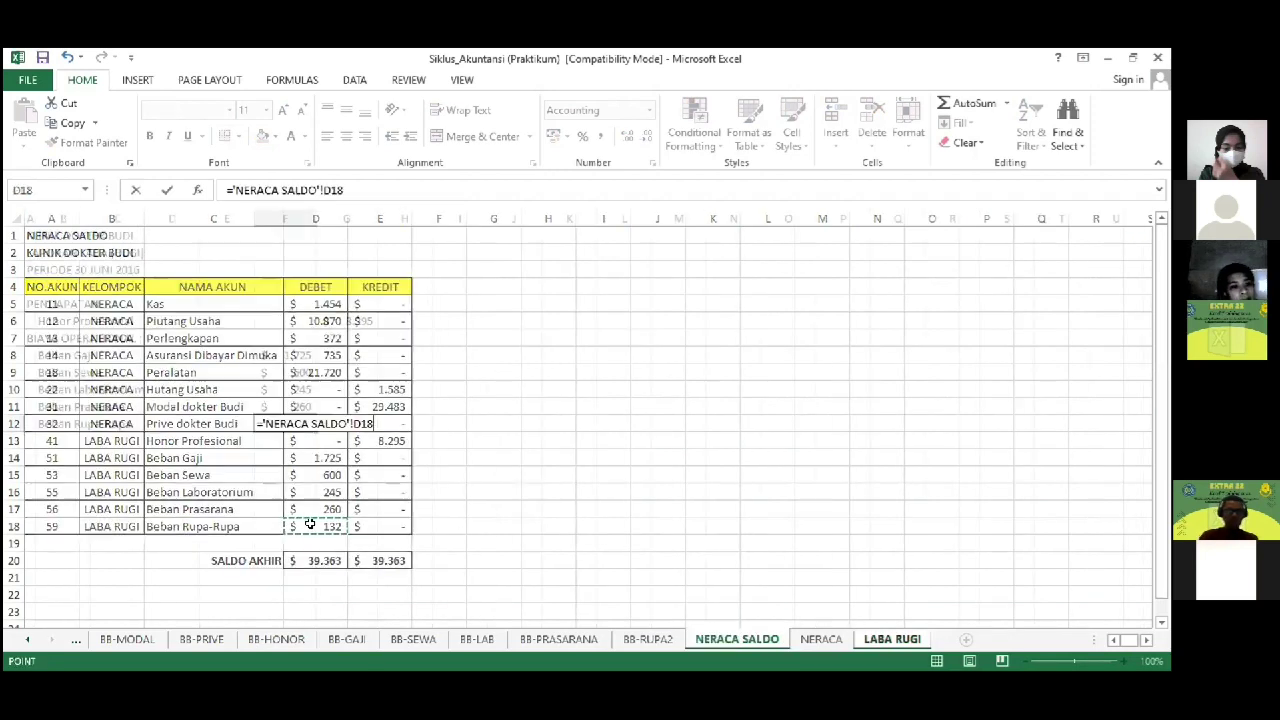
key(Return)
Step: Enter the label TOTAL BEBAN in A14, leaving one blank row below the expense list
key(Down)
key(Right)
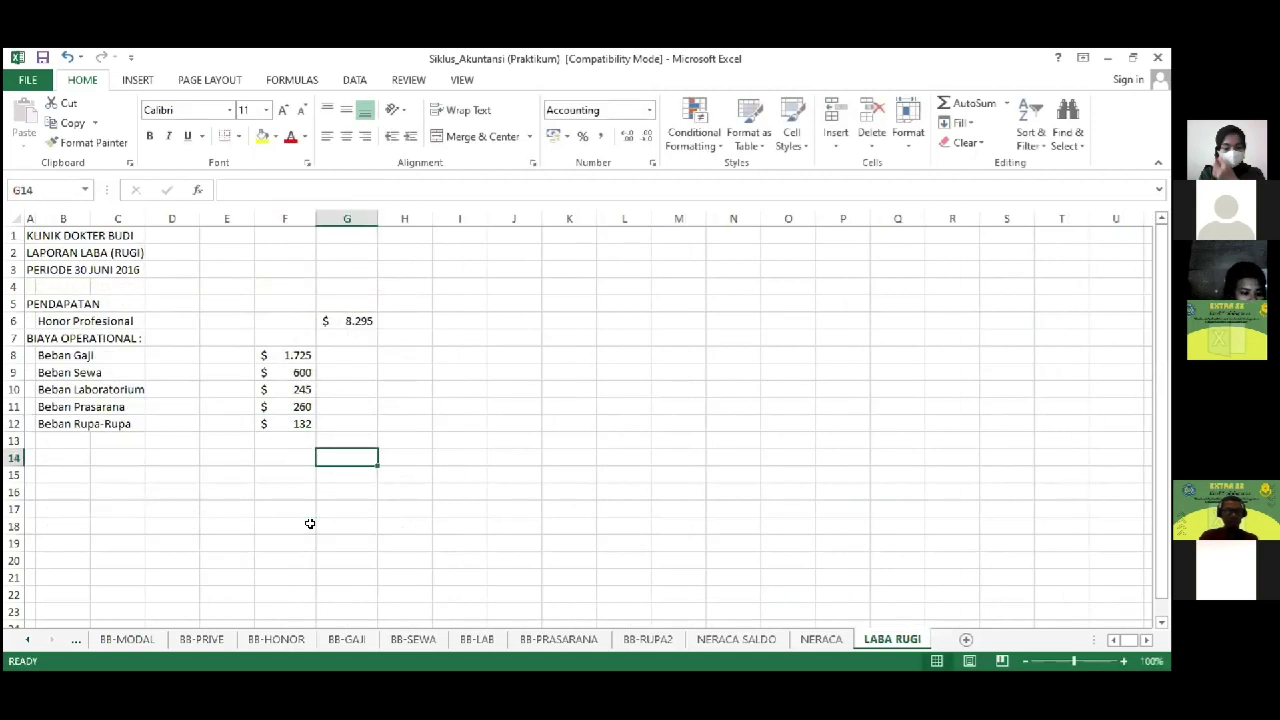
key(Left)
key(Left)
key(Left)
key(Left)
key(Left)
key(Left)
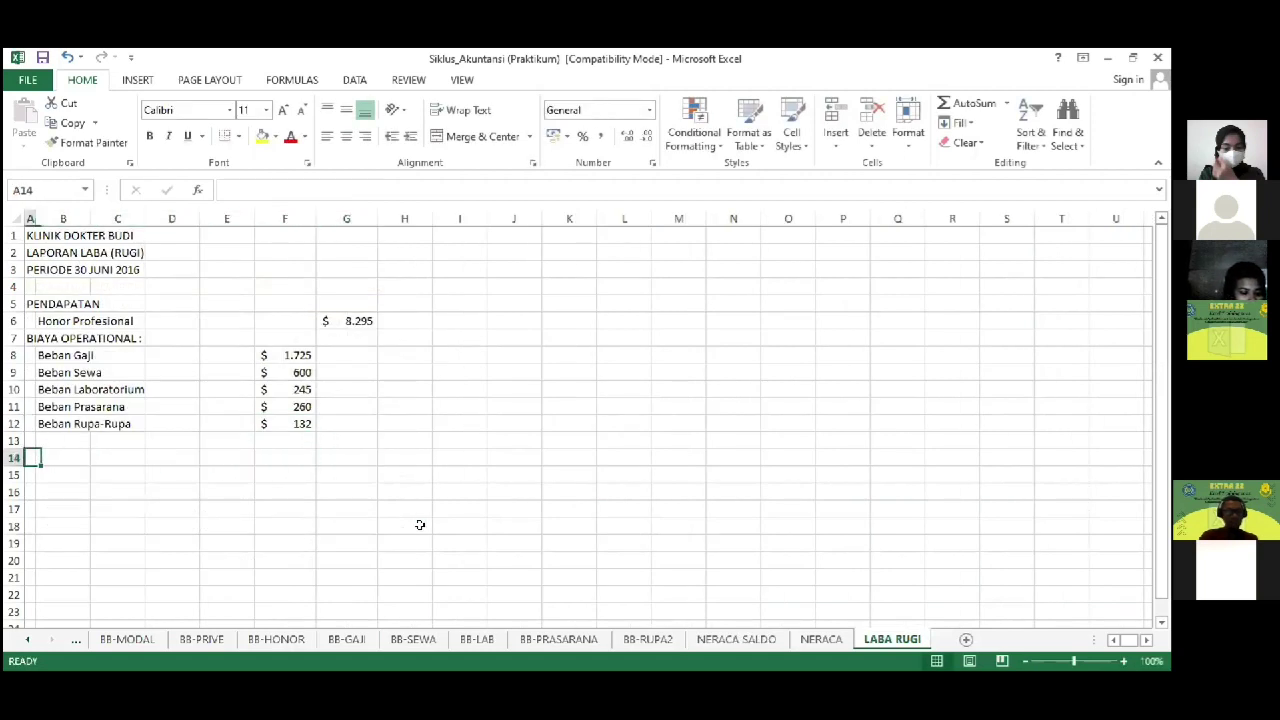
text(TO)
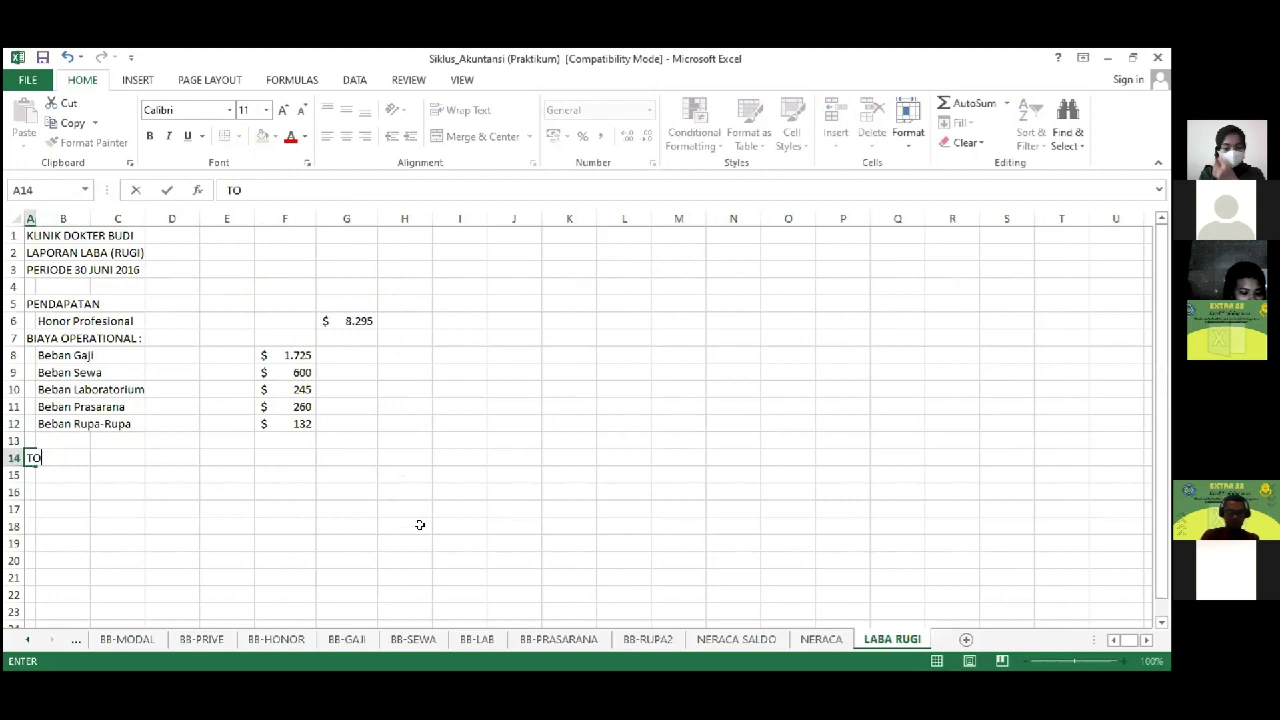
text(TAL BEBAN)
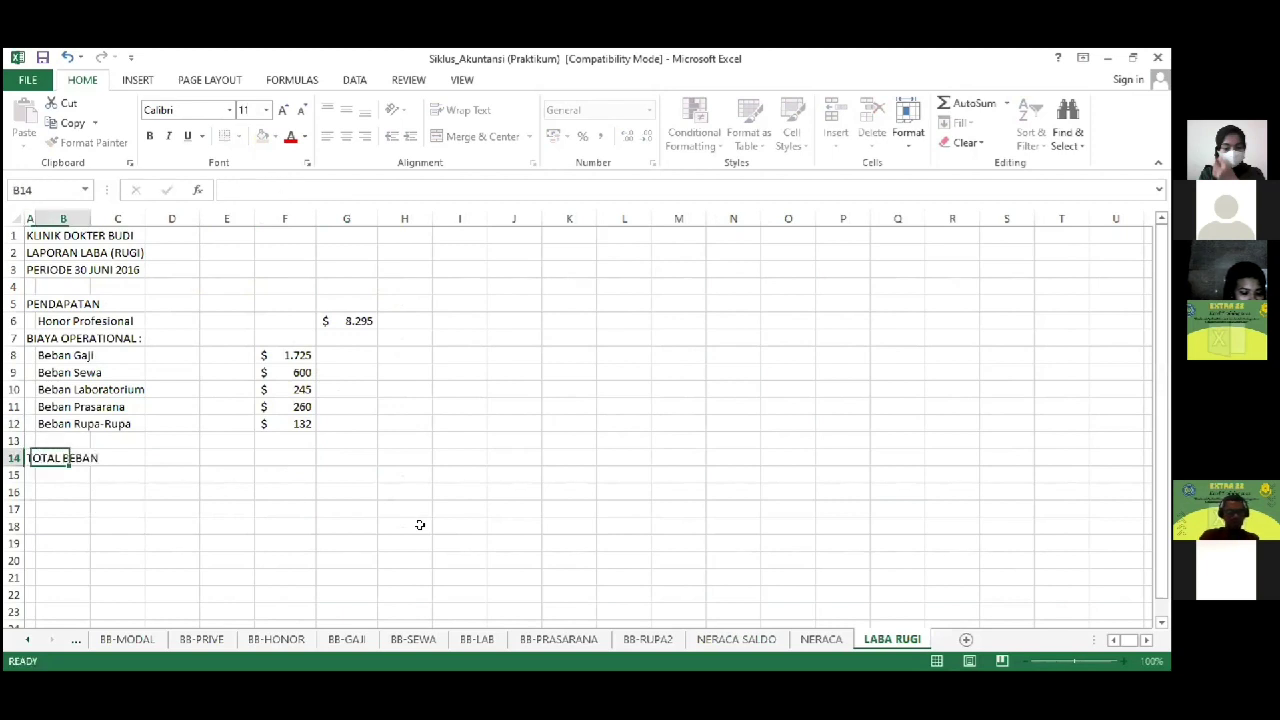
Step: Total the operating expenses in G14 with the formula =SUM(F8:F12)
key(Right)
key(Right)
key(Right)
key(Right)
key(Right)
key(Right)
text(=S)
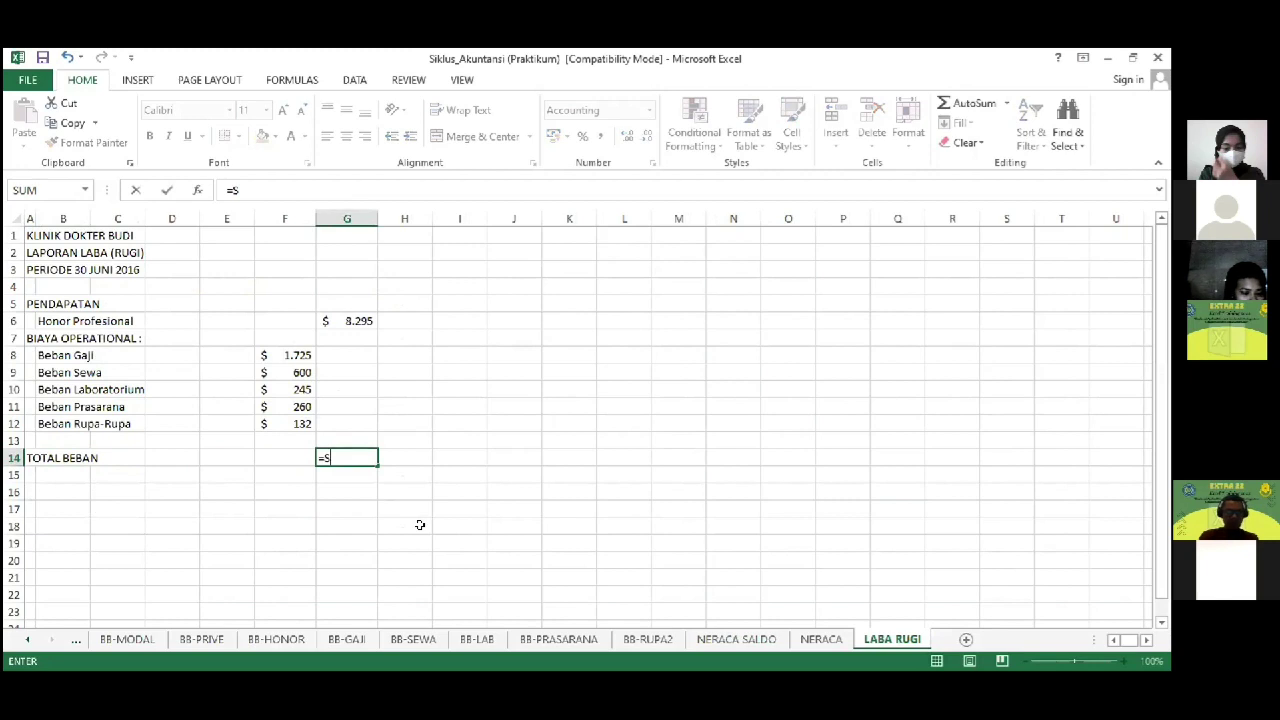
text(UM()
key(Left)
key(Up)
key(Up)
key(shift+Up)
key(shift+Up)
key(shift+Up)
key(shift+Up)
text())
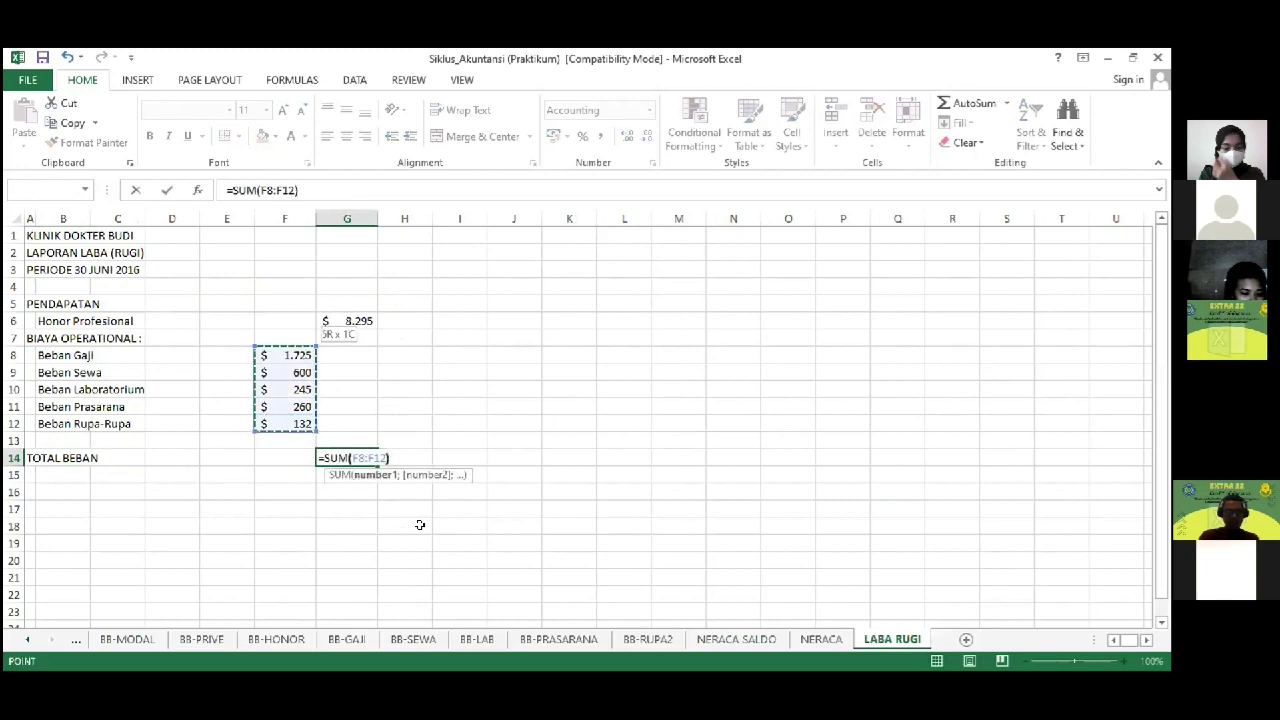
key(Return)
Step: Calculate the net result in G16 by subtracting total expenses from revenue with =G6-G14
key(Return)
text(=)
key(Up)
key(Up)
key(Up)
key(Up)
key(Up)
key(Up)
key(Up)
key(Up)
key(Up)
key(Up)
text(-)
key(Up)
key(Up)
key(Return)
Step: Label the net result row by entering LABA (RUGI) - BERSIH in A16
key(Up)
key(Left)
key(Left)
key(Left)
key(Left)
key(Left)
key(Left)
text(LABA (RUG)
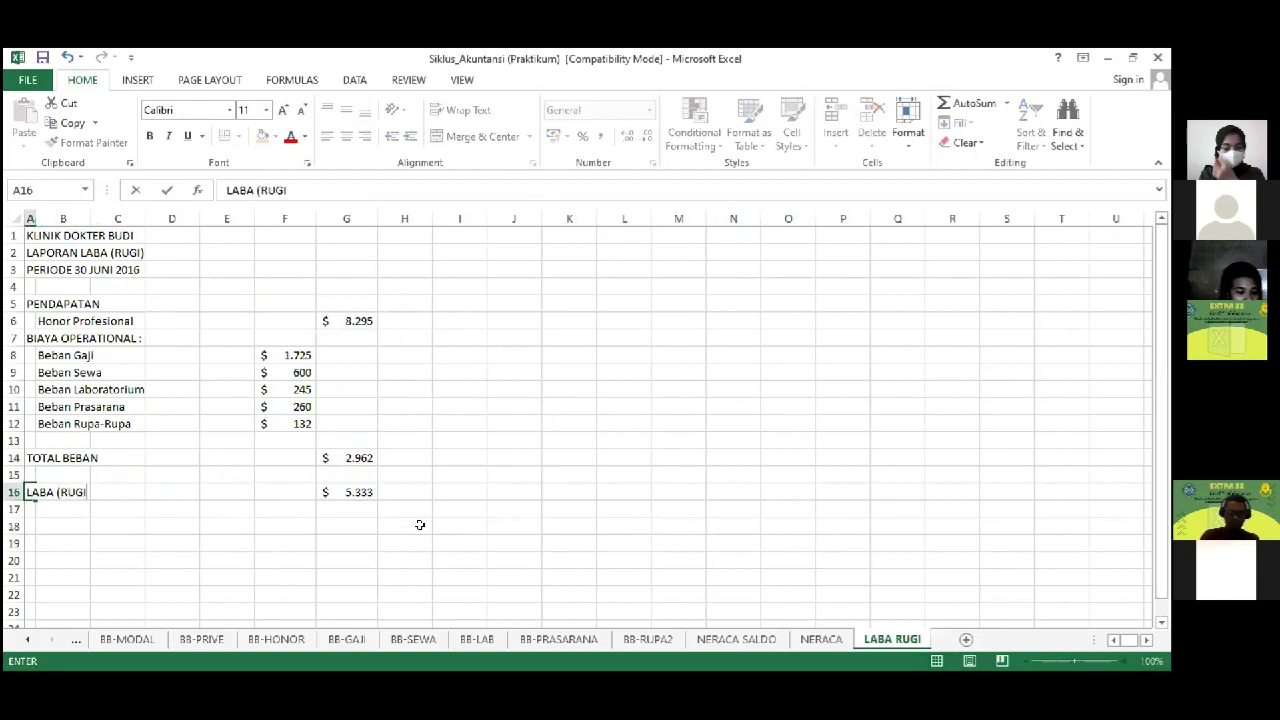
text(I) - BERSIH)
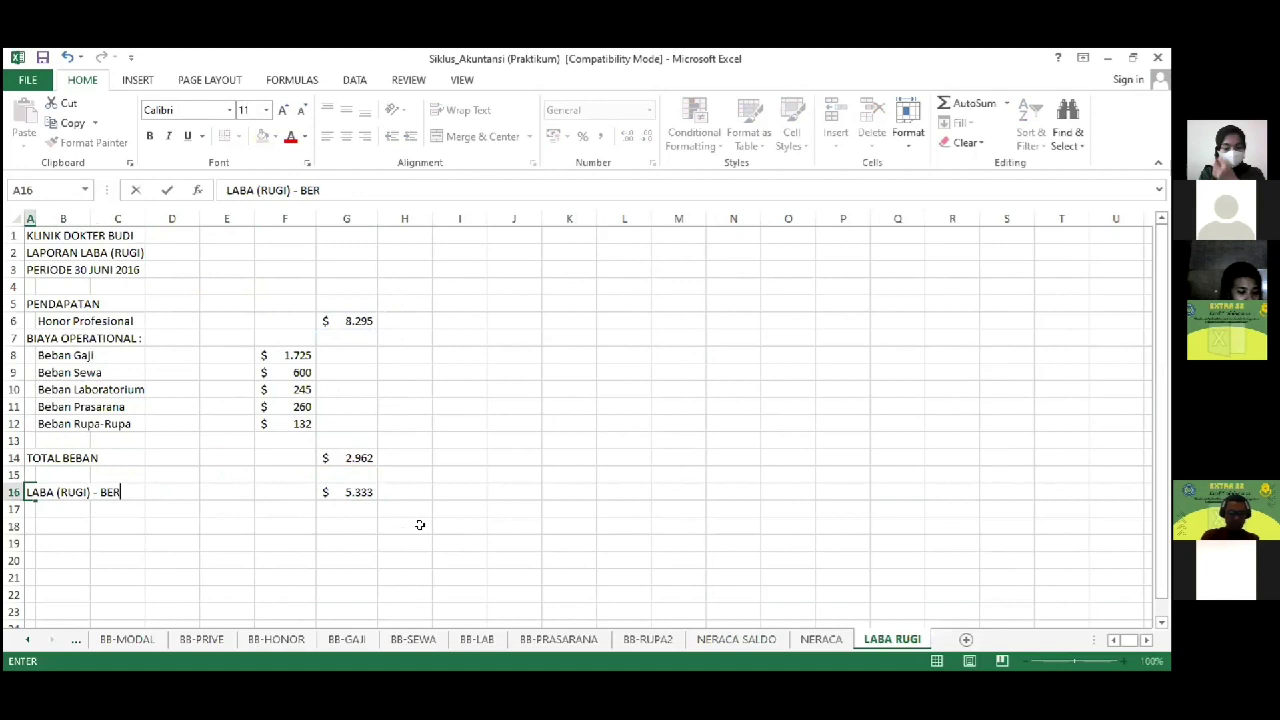
key(Right)
Step: Add top and bottom line borders to the revenue, total expense and net result amounts in G6, G14 and G16
key(Right)
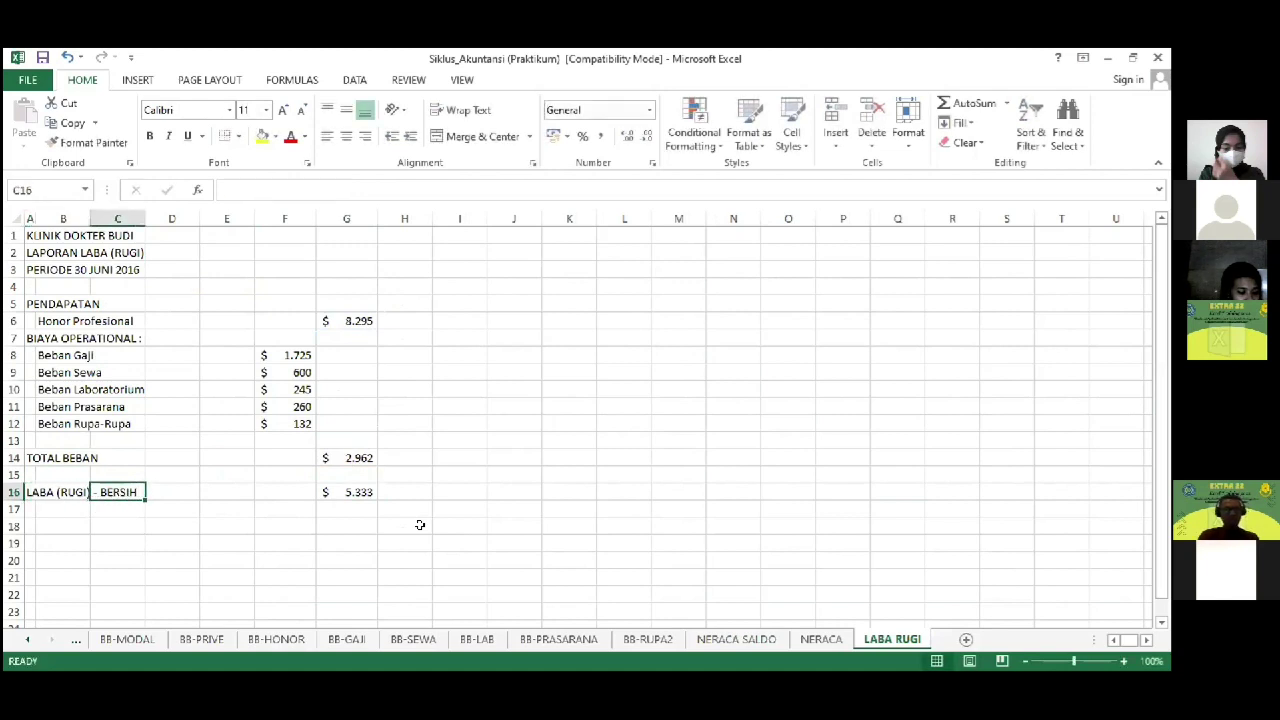
key(Right)
key(Right)
key(Right)
key(Right)
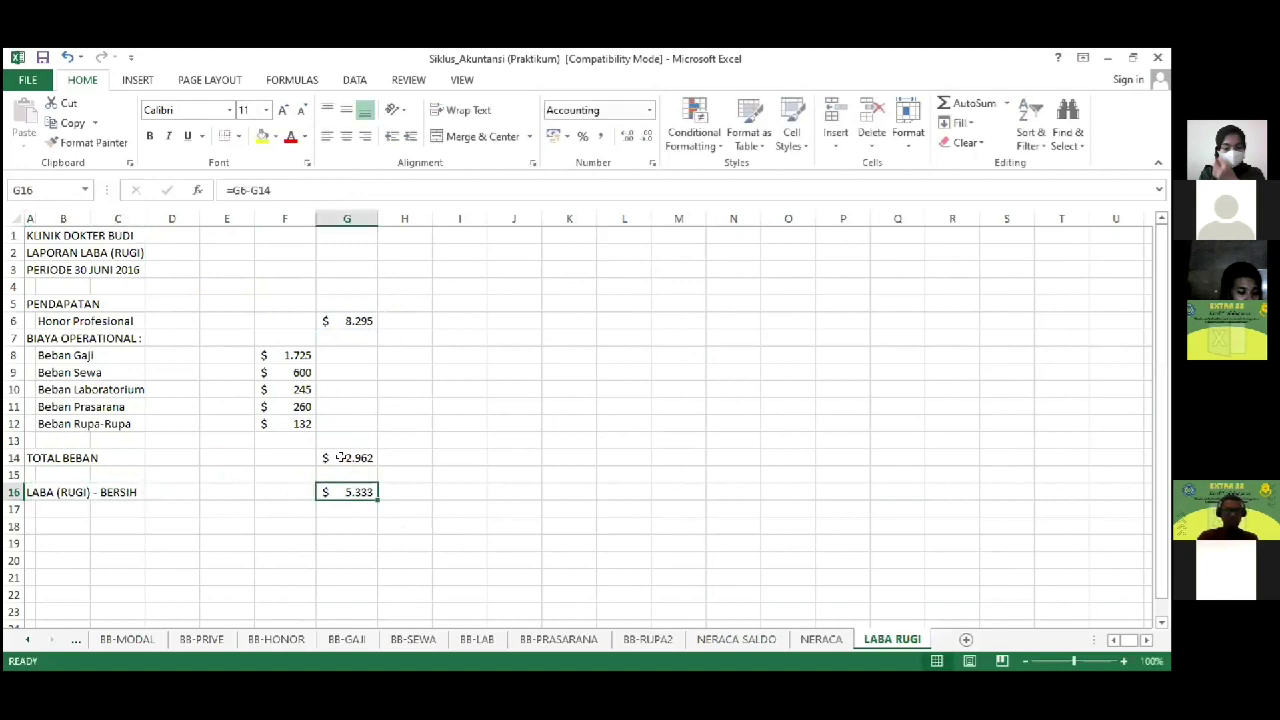
ctrl+click(340, 457)
ctrl+click(343, 320)
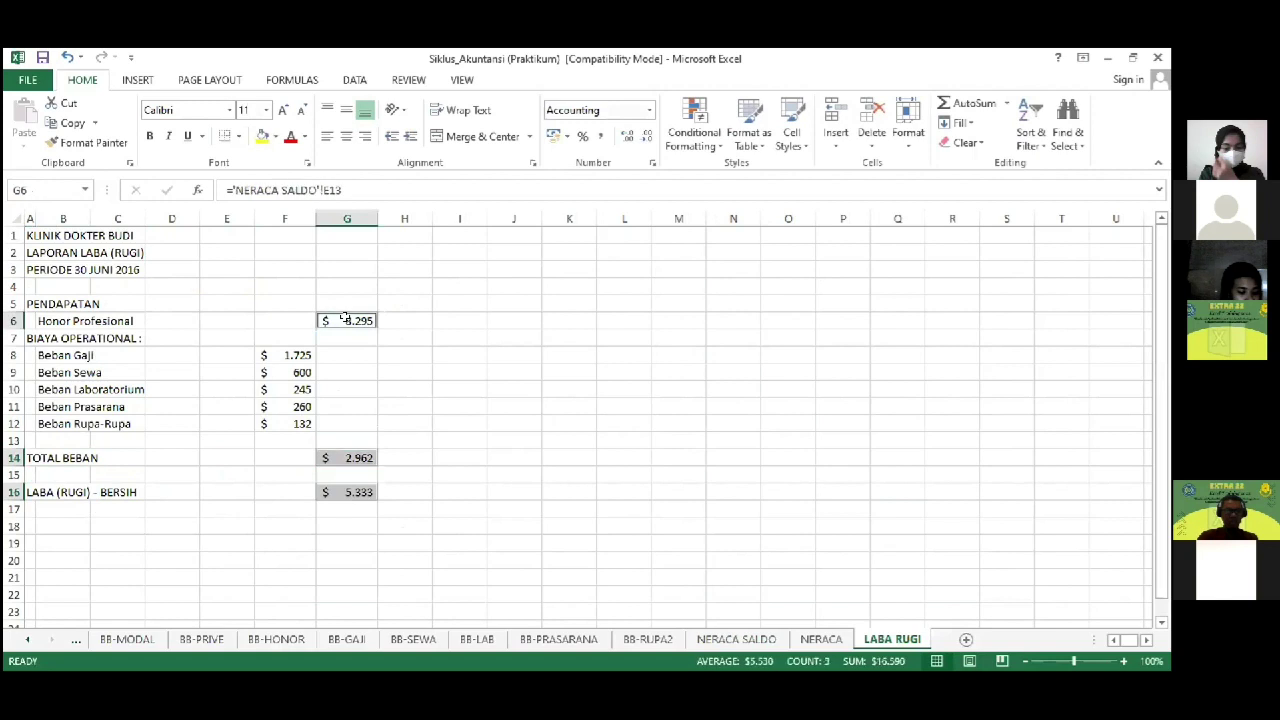
click(909, 140)
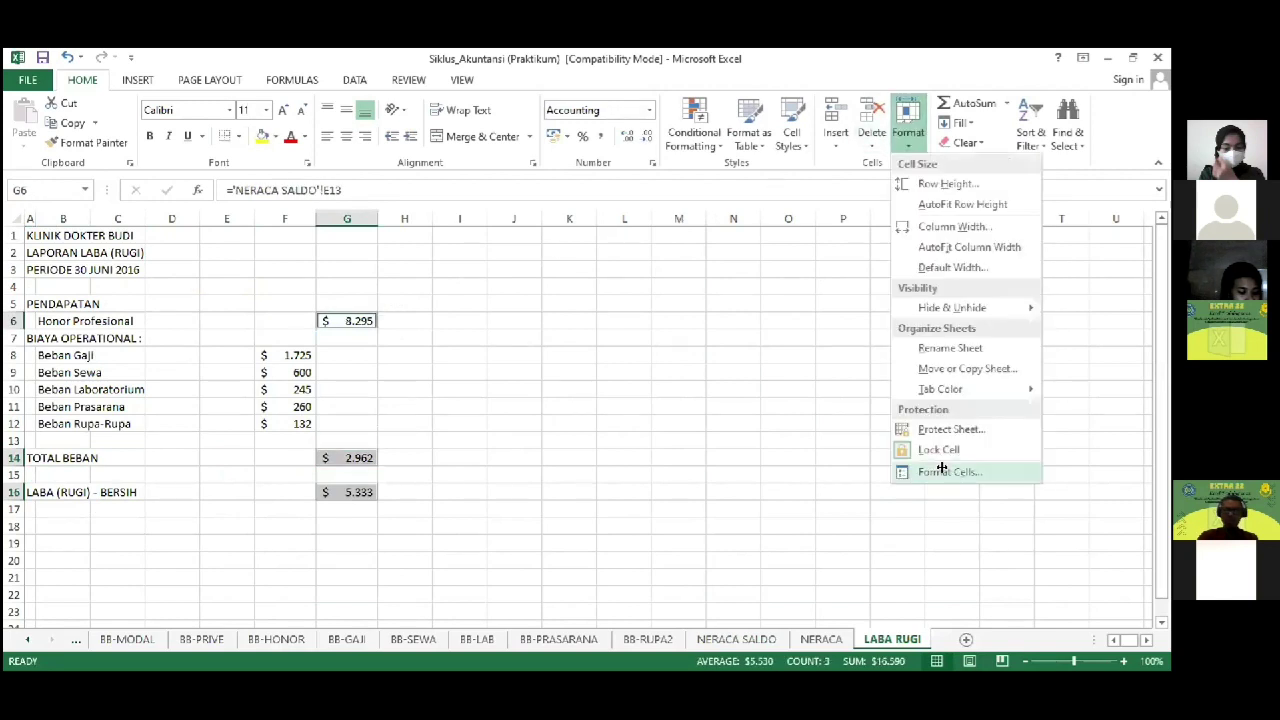
click(941, 469)
click(808, 277)
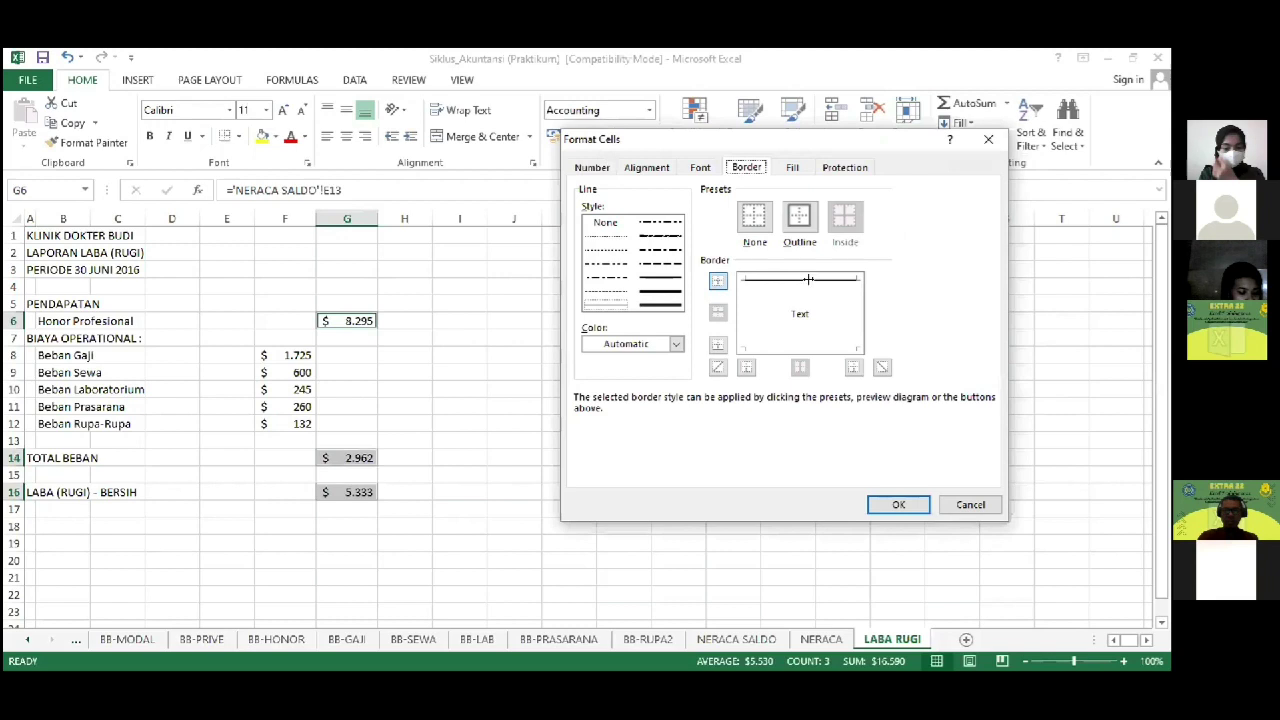
click(828, 352)
click(898, 504)
click(685, 484)
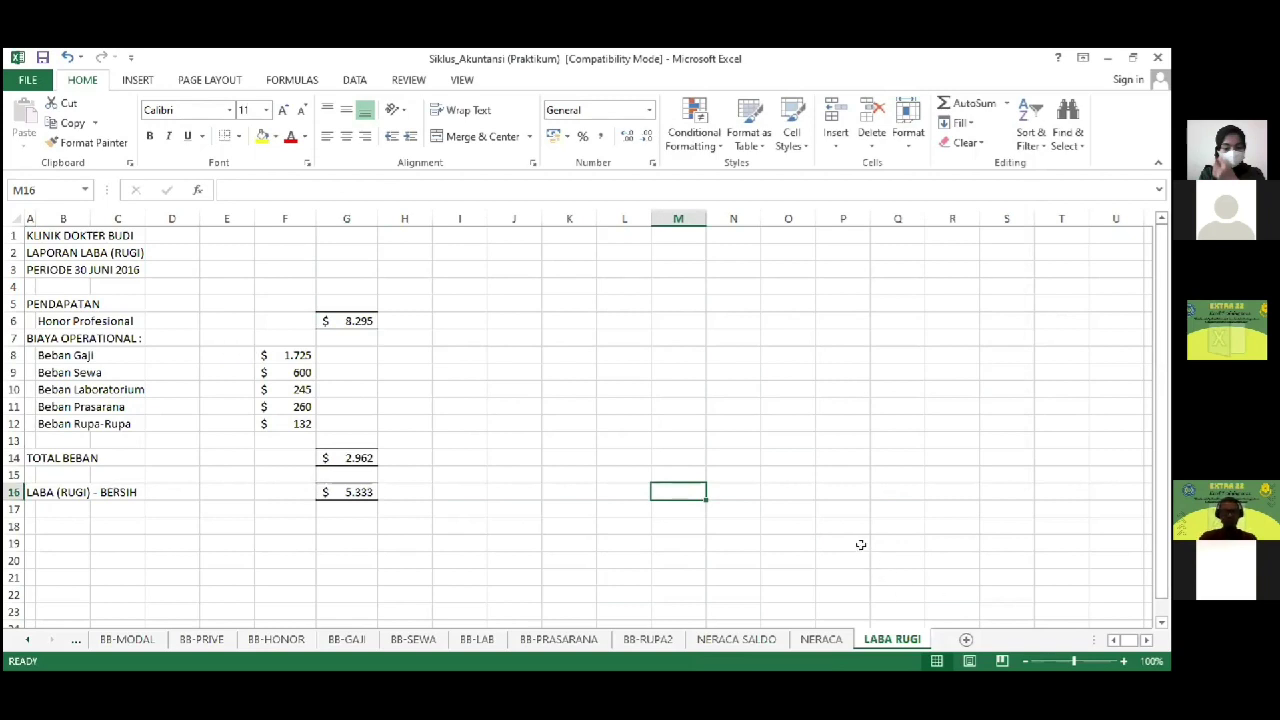
click(860, 544)
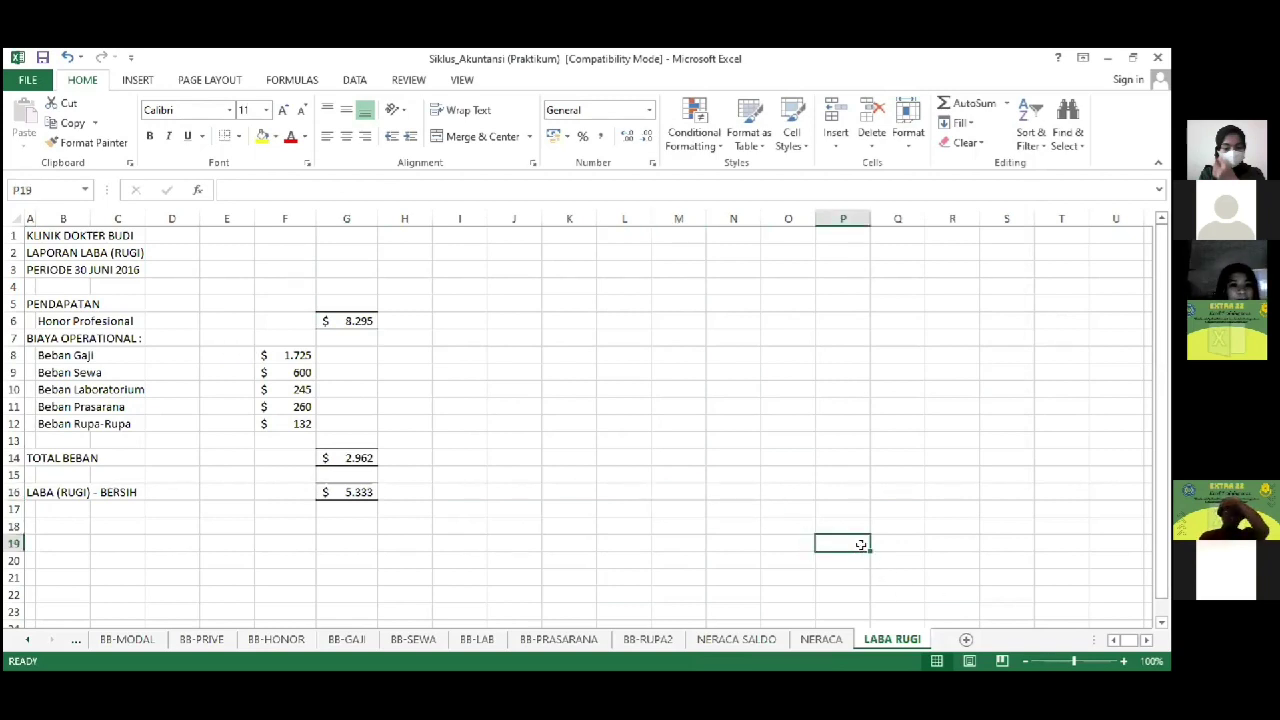
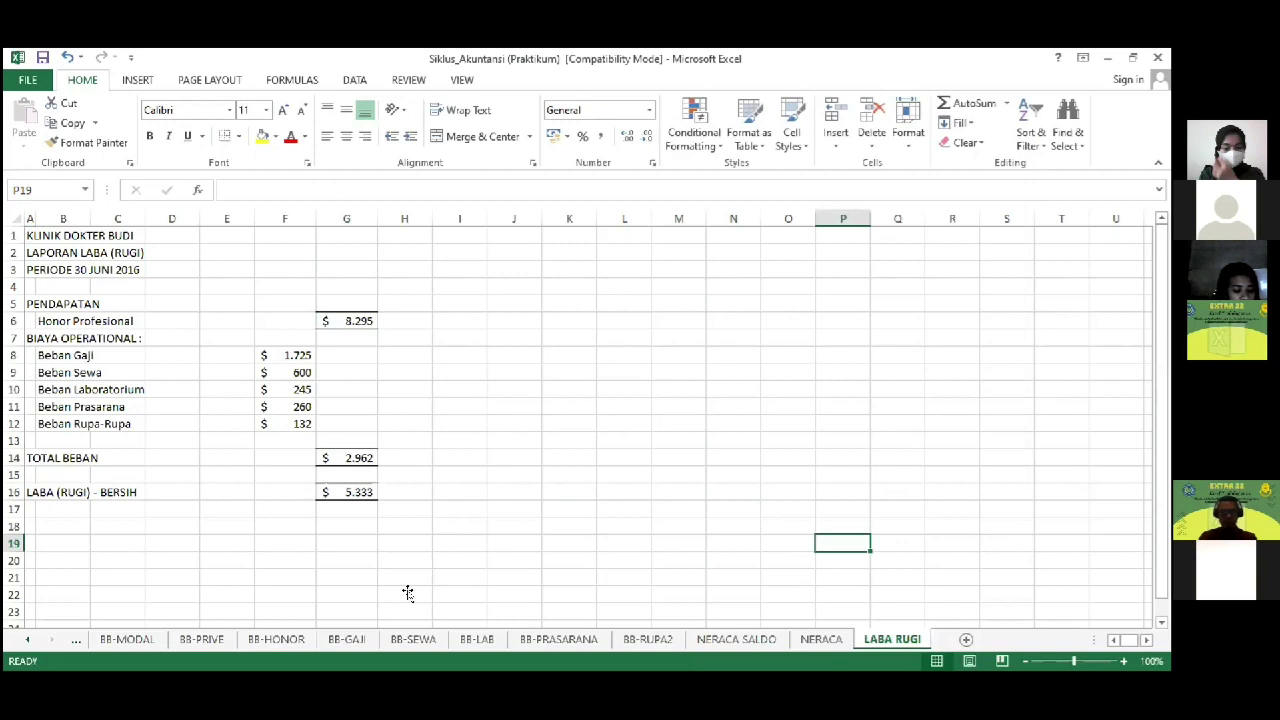
click(218, 640)
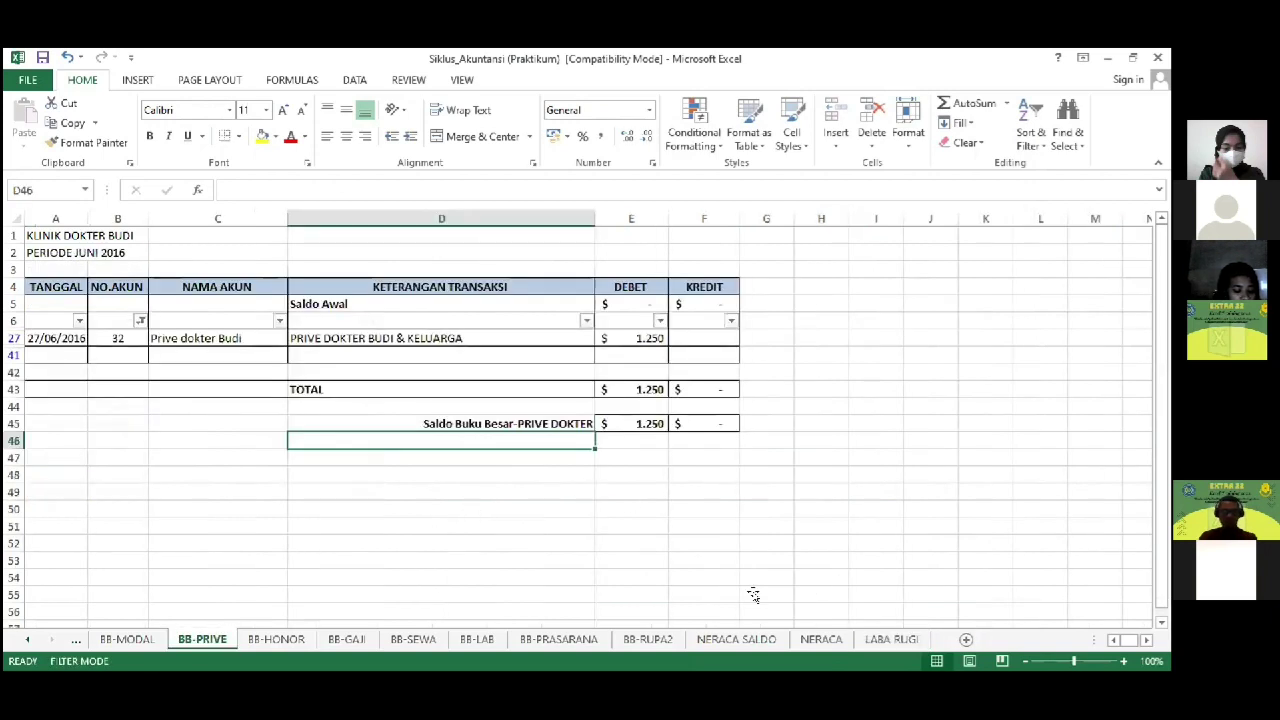
click(912, 566)
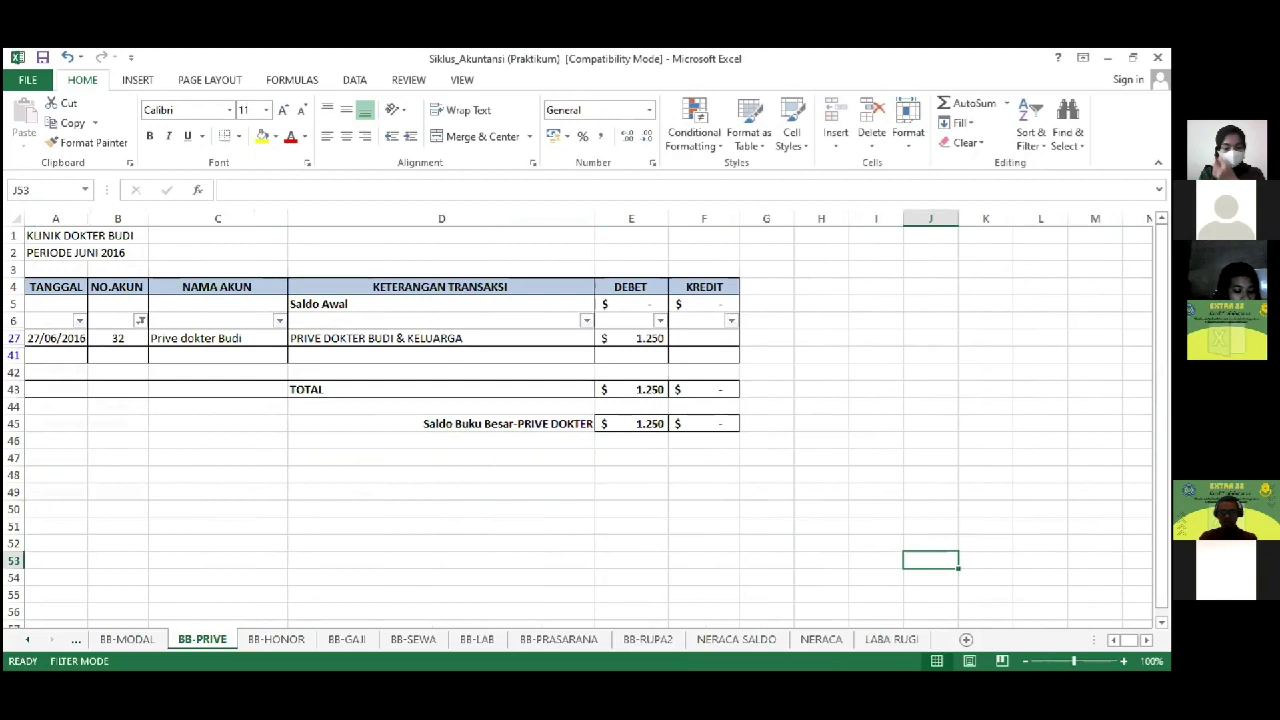
click(822, 545)
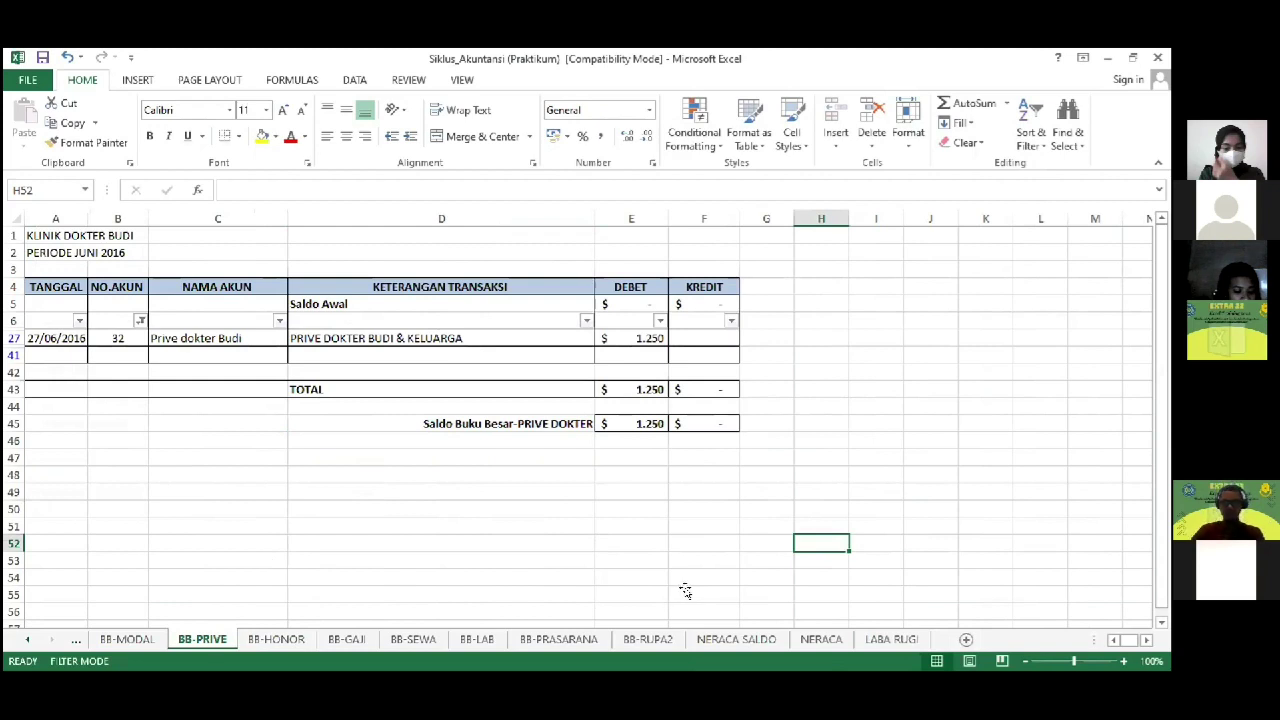
click(891, 638)
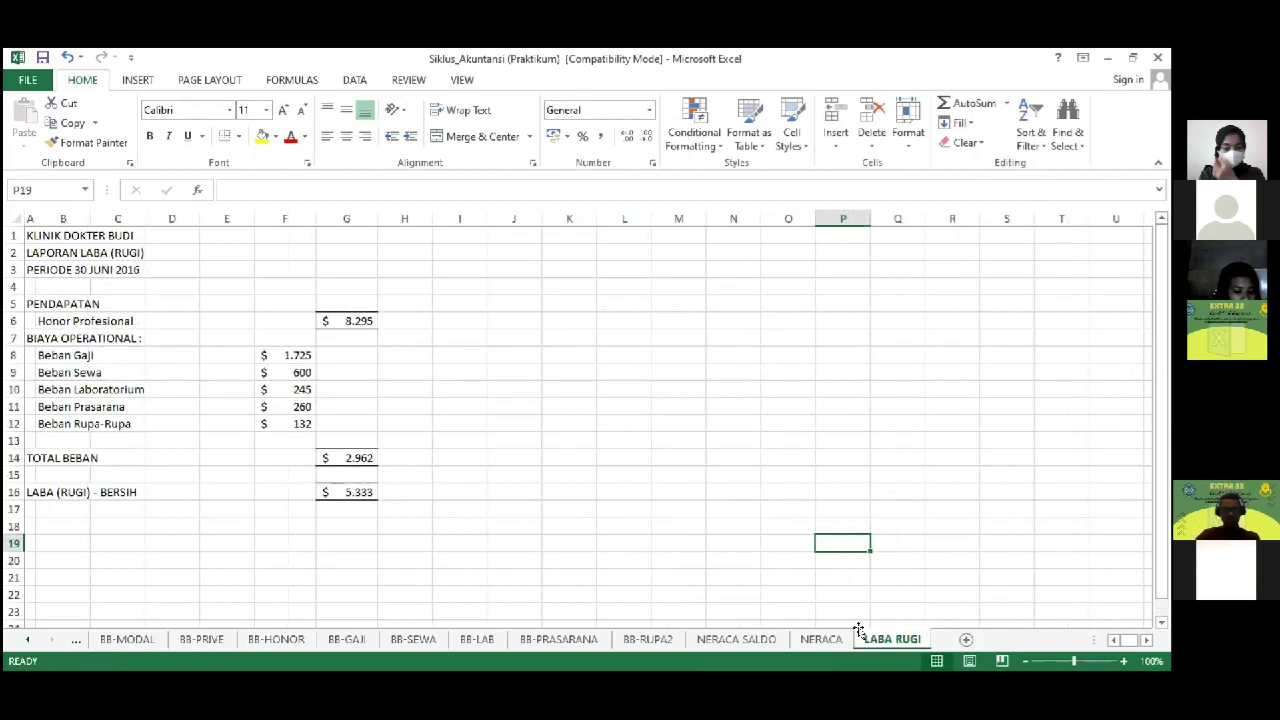
Step: Add a new worksheet after LABA RUGI and name it EKUITAS
click(962, 638)
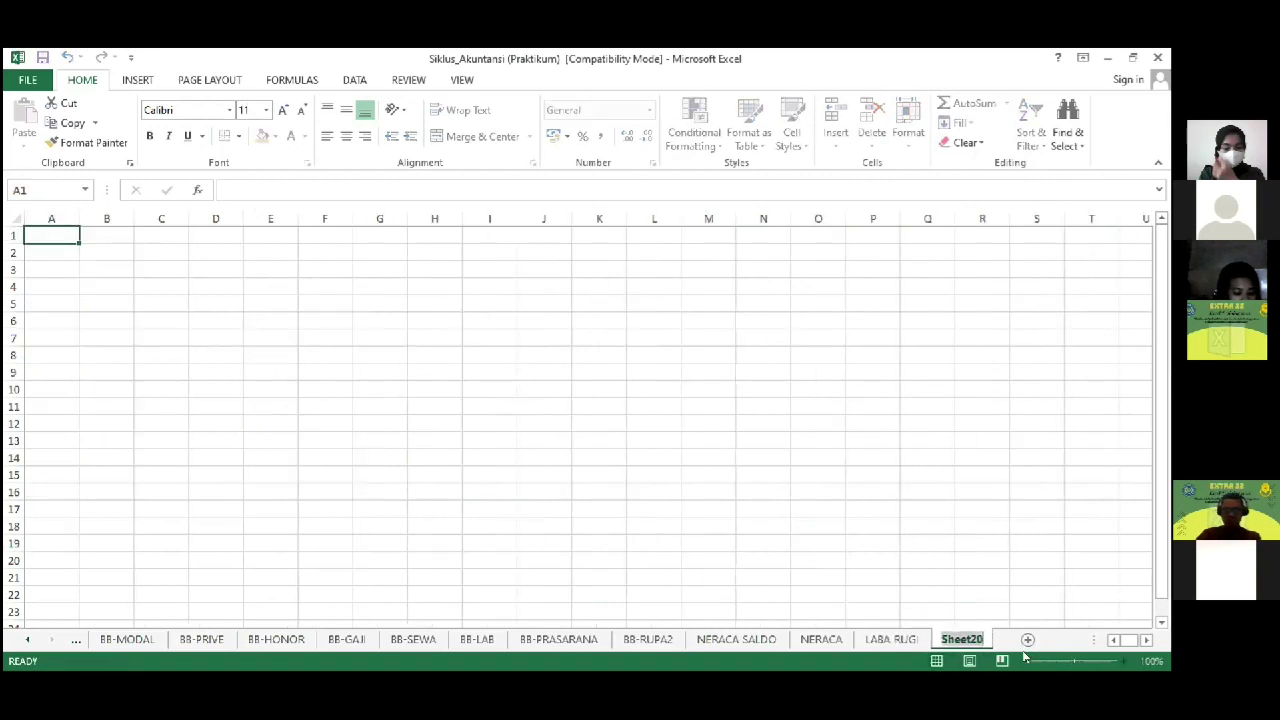
key(alt+h)
text(orEKUITA)
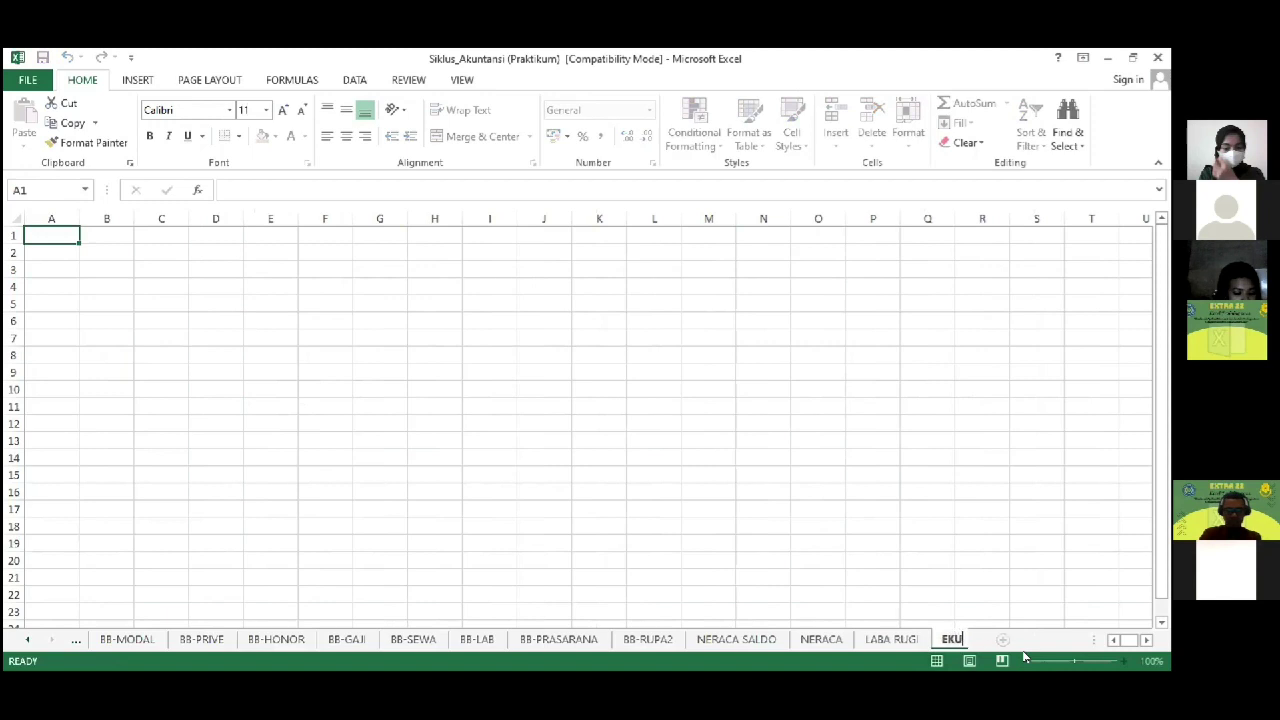
text(S)
key(Return)
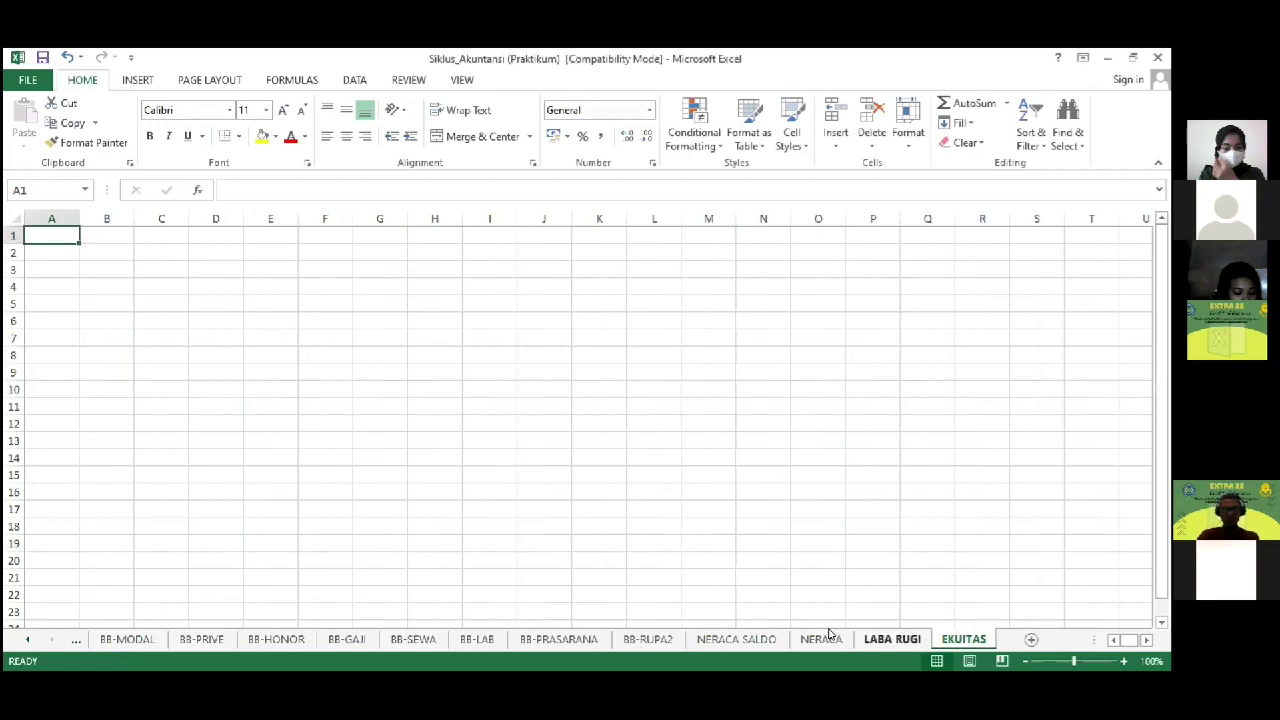
Step: Copy the three heading lines in A1:A3 of LABA RUGI to A1 of the EKUITAS sheet
click(891, 639)
click(42, 238)
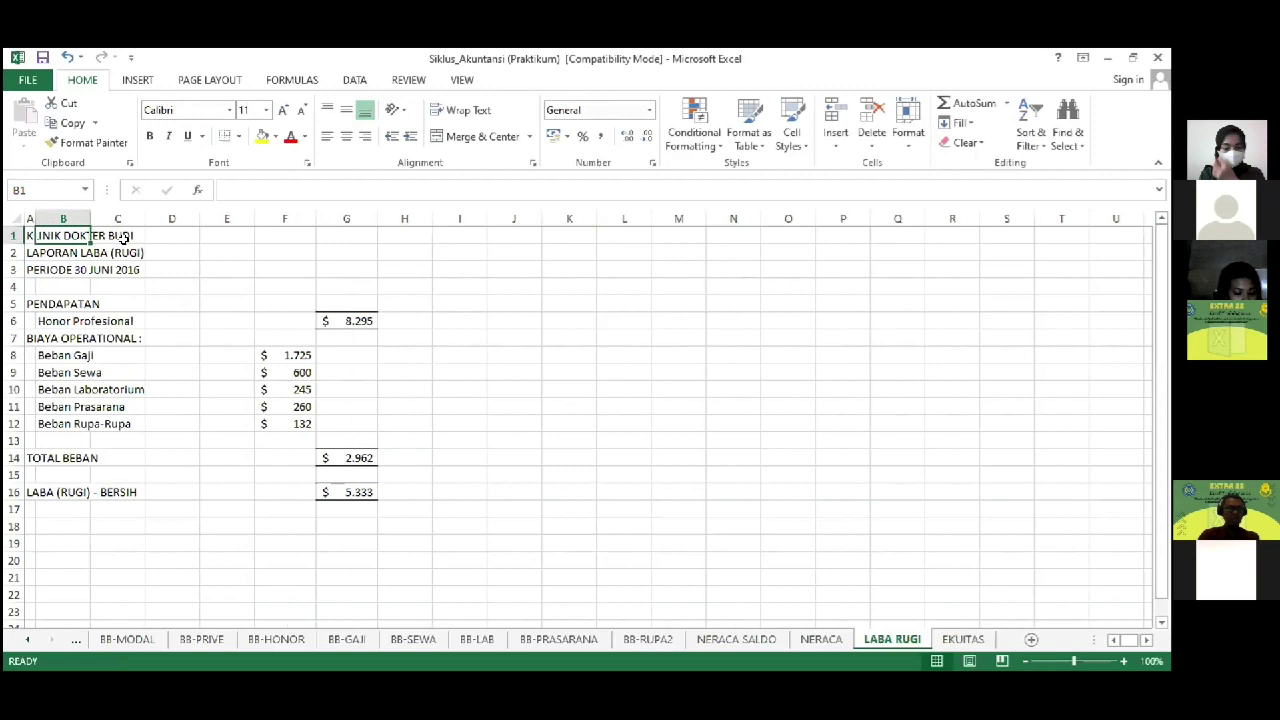
key(Left)
key(shift+Down)
key(shift+Down)
key(ctrl+c)
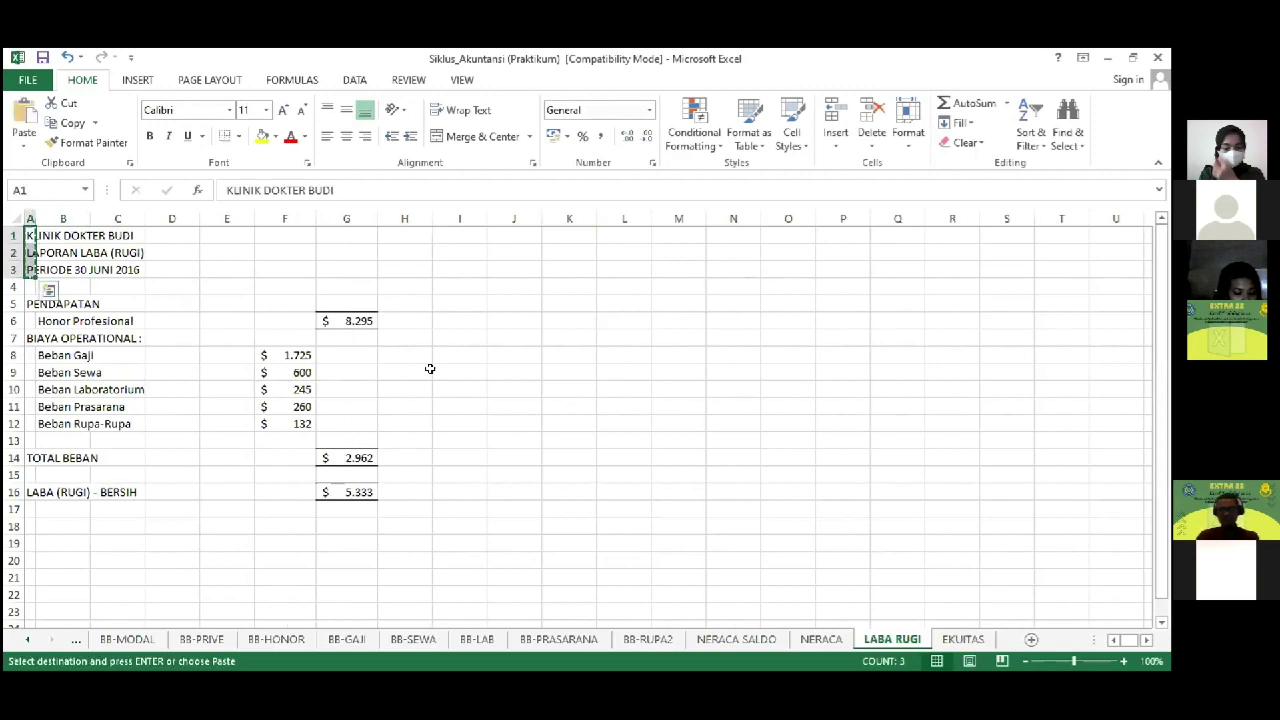
key(ctrl+Page_Down)
click(904, 619)
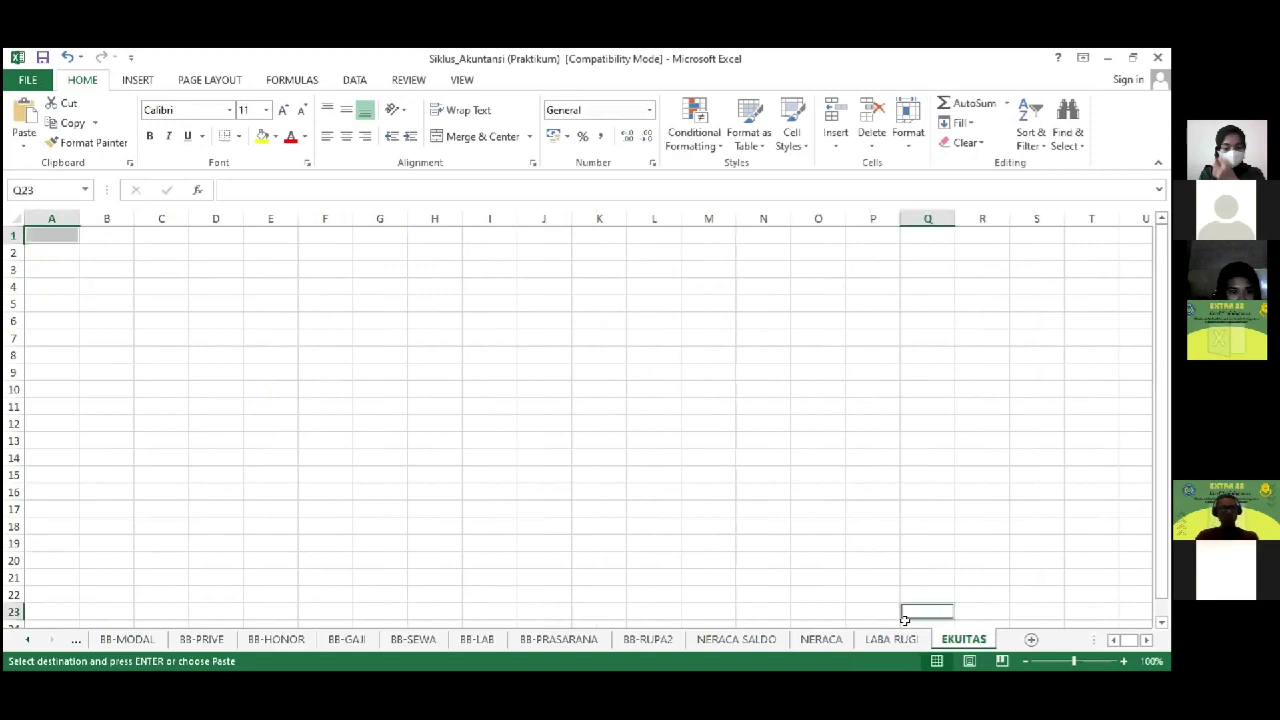
click(78, 236)
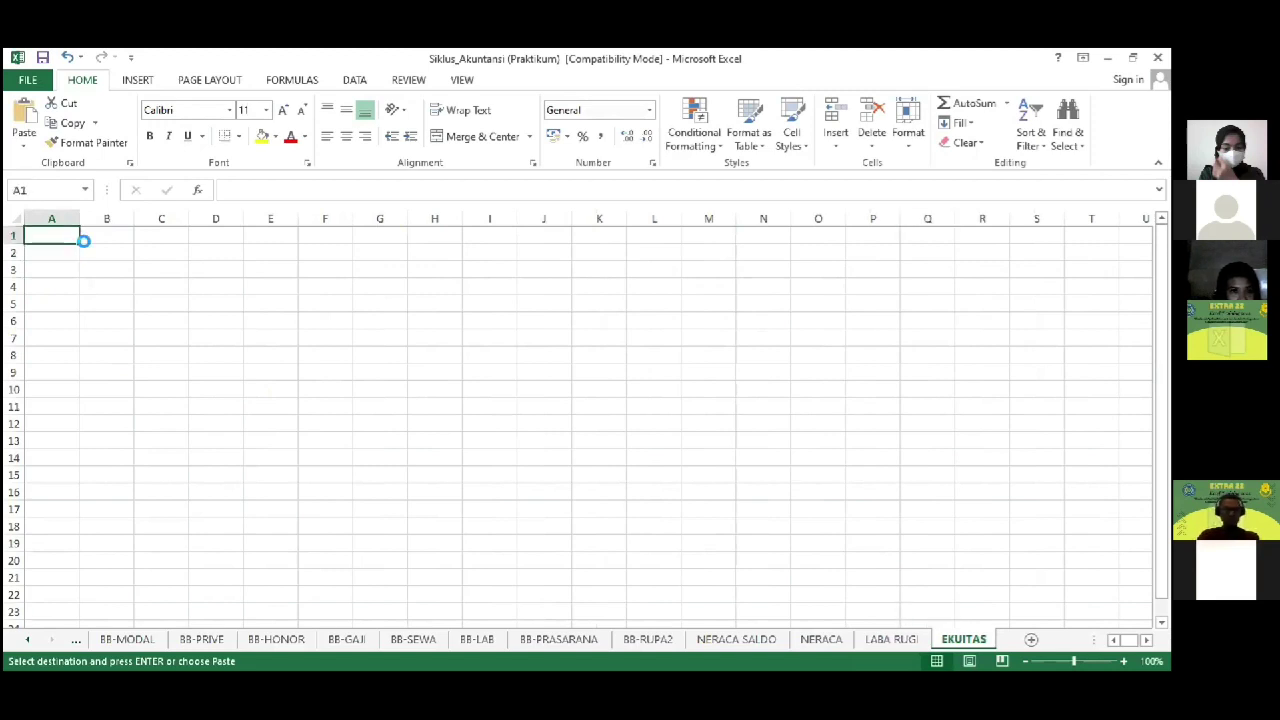
key(ctrl+v)
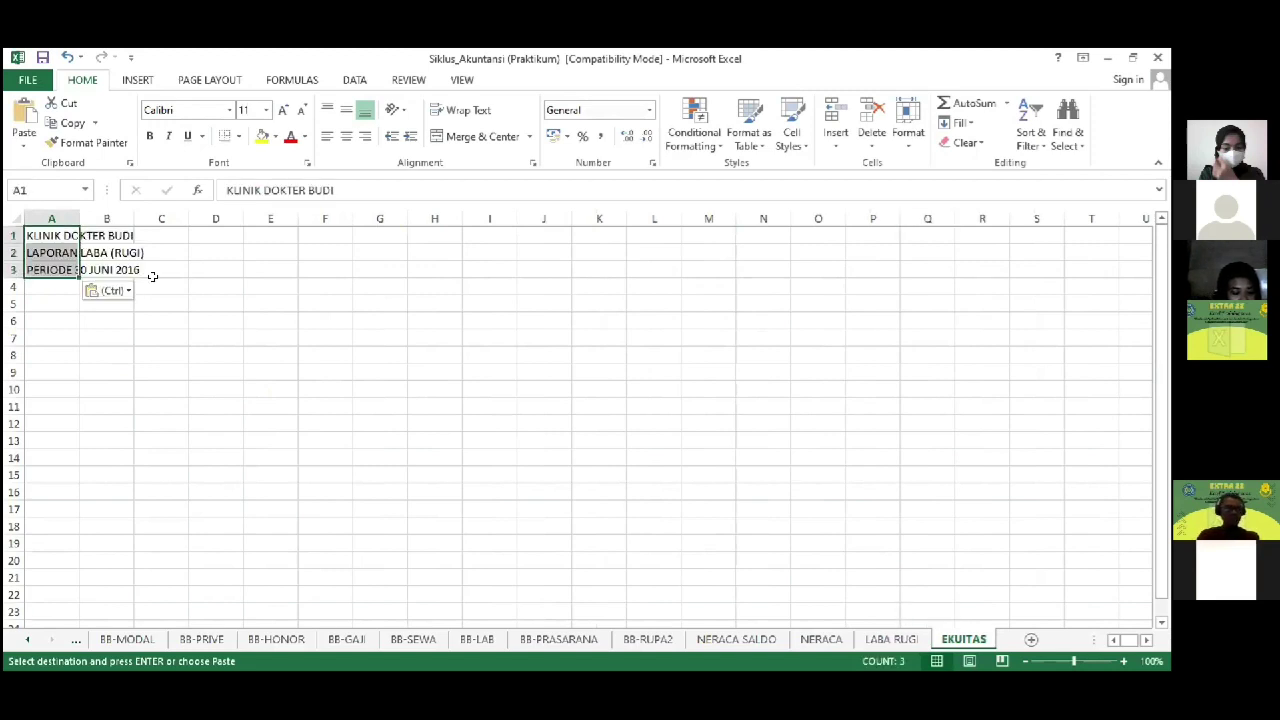
Step: Change the report title in A2 of the EKUITAS sheet to LAPORAN EKUITAS
key(Down)
key(F2)
key(ctrl+shift+Left)
key(ctrl+shift+Left)
text(E)
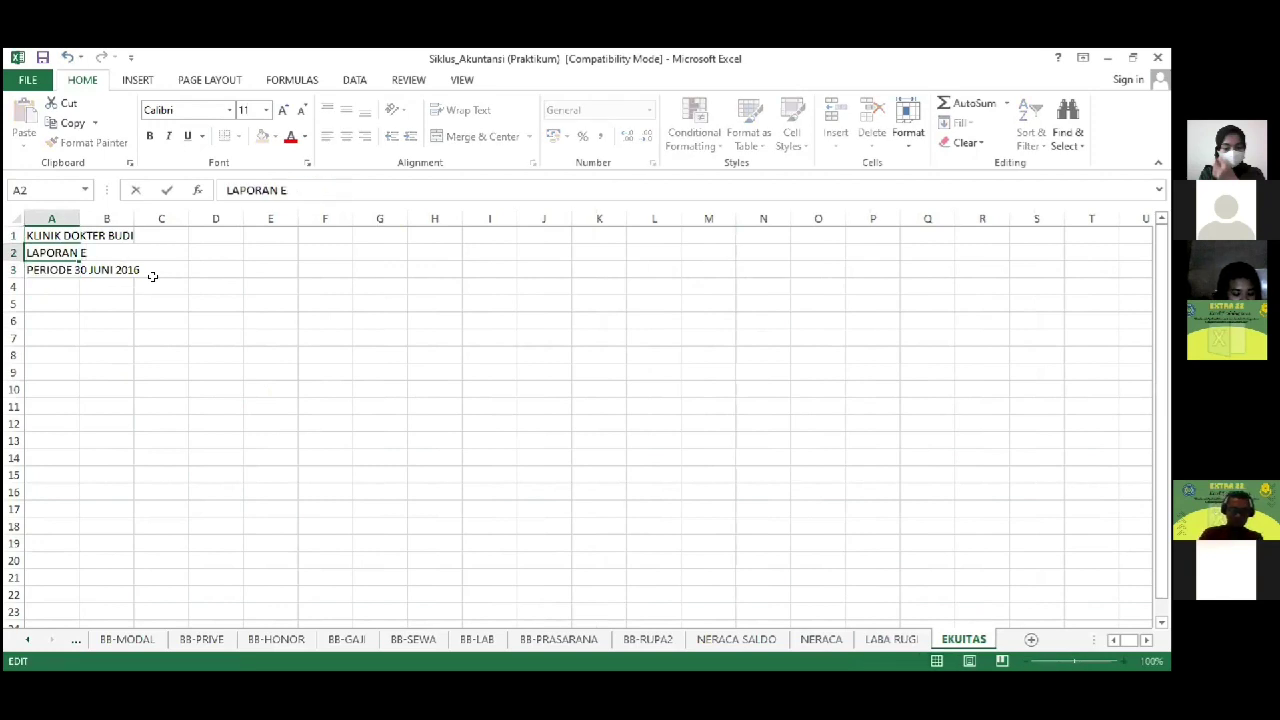
text(KUITAS)
key(Return)
Step: Enter the opening balance label in A5 as SALDO AWAL, a hyphen, and the clinic owner's title and name
key(Return)
key(Return)
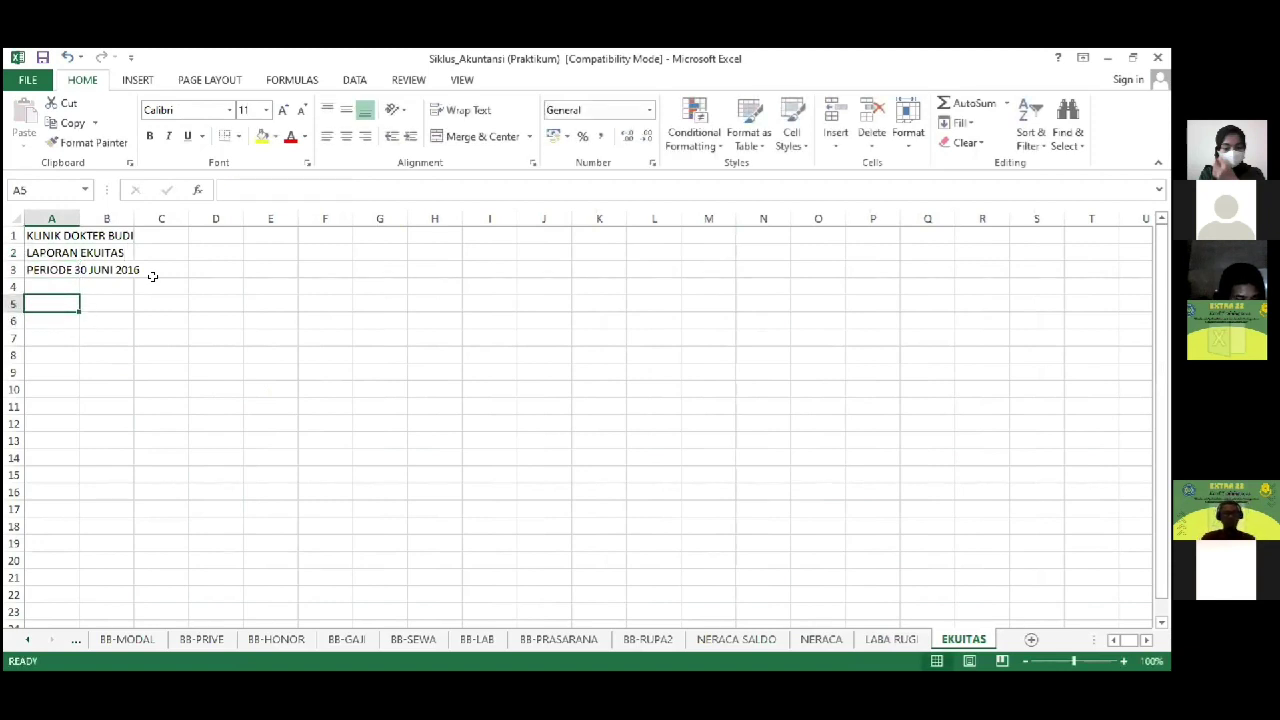
text(SALDO AWAL - DO)
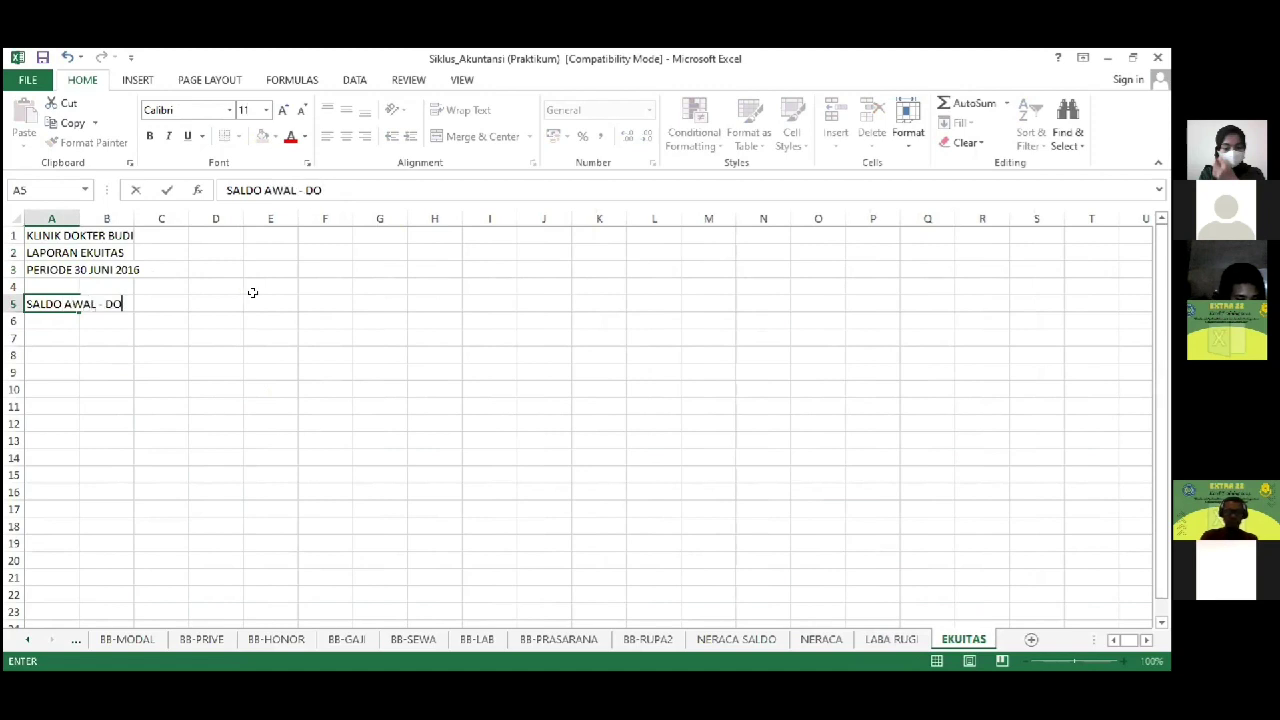
text(KTER BUDI)
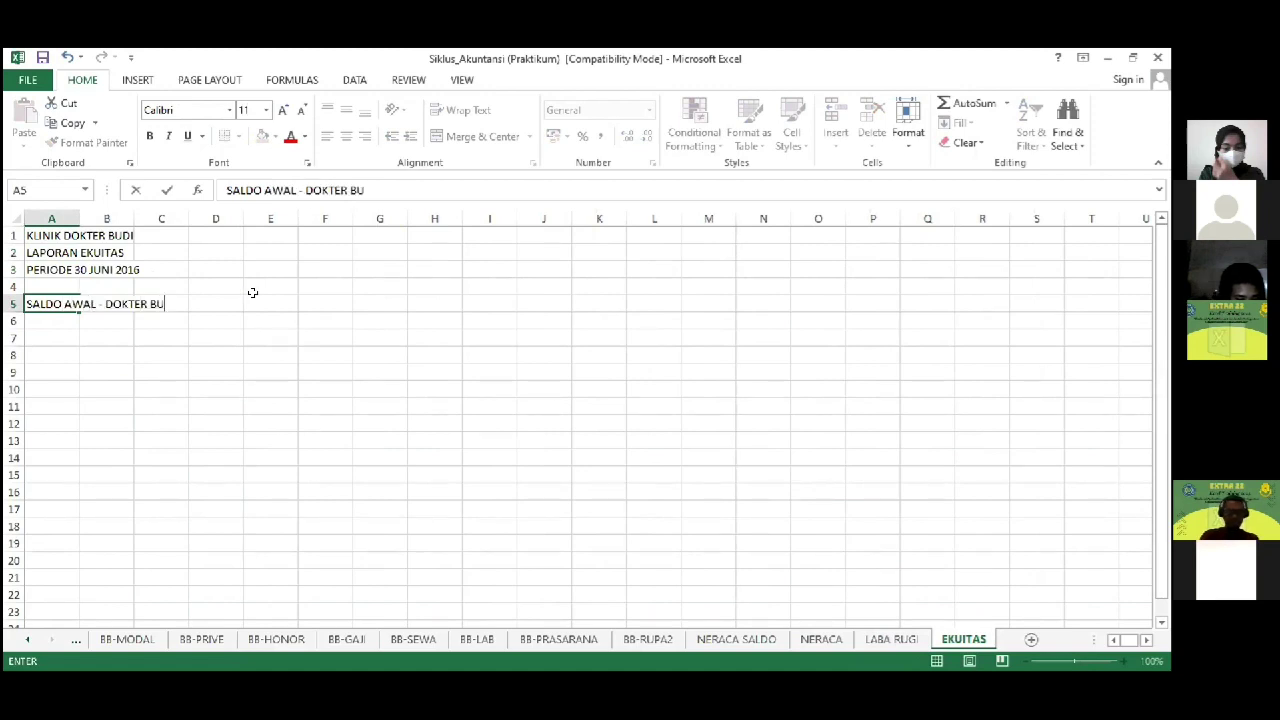
Step: Link the opening balance in H5 to the owner's capital credit in NERACA SALDO with ='NERACA SALDO'!E11
click(251, 296)
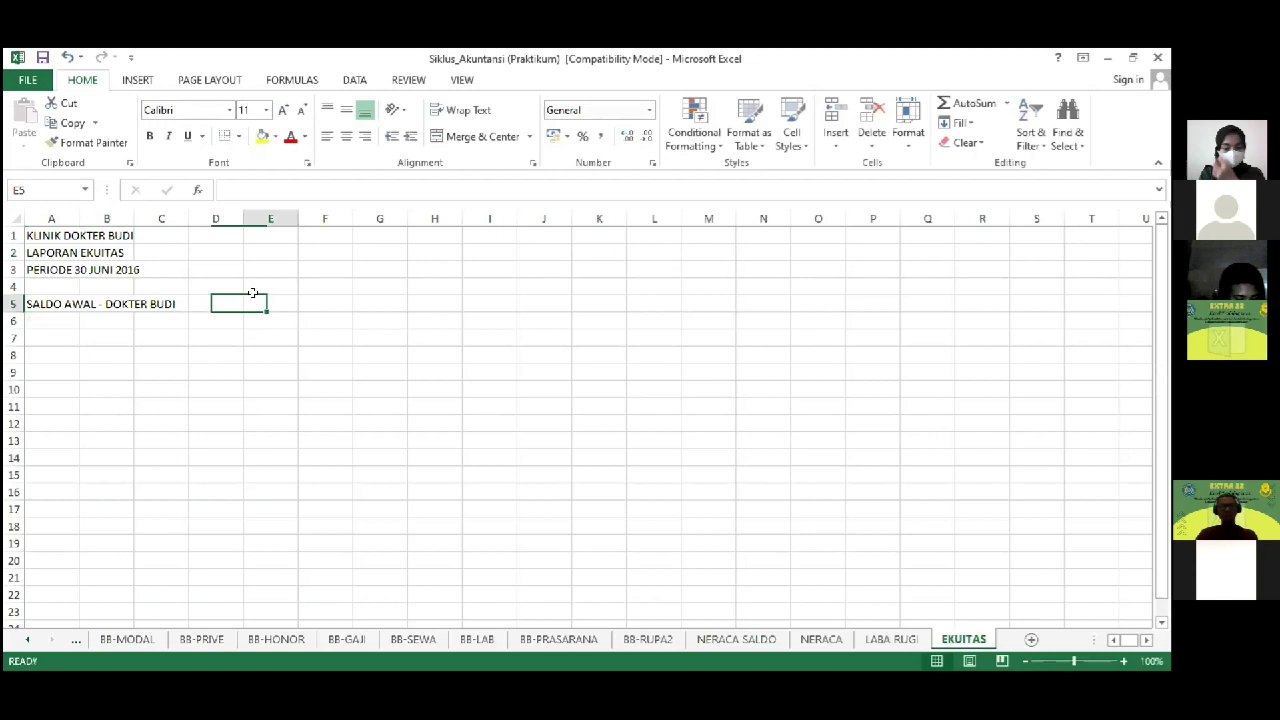
key(Right)
key(Right)
key(Right)
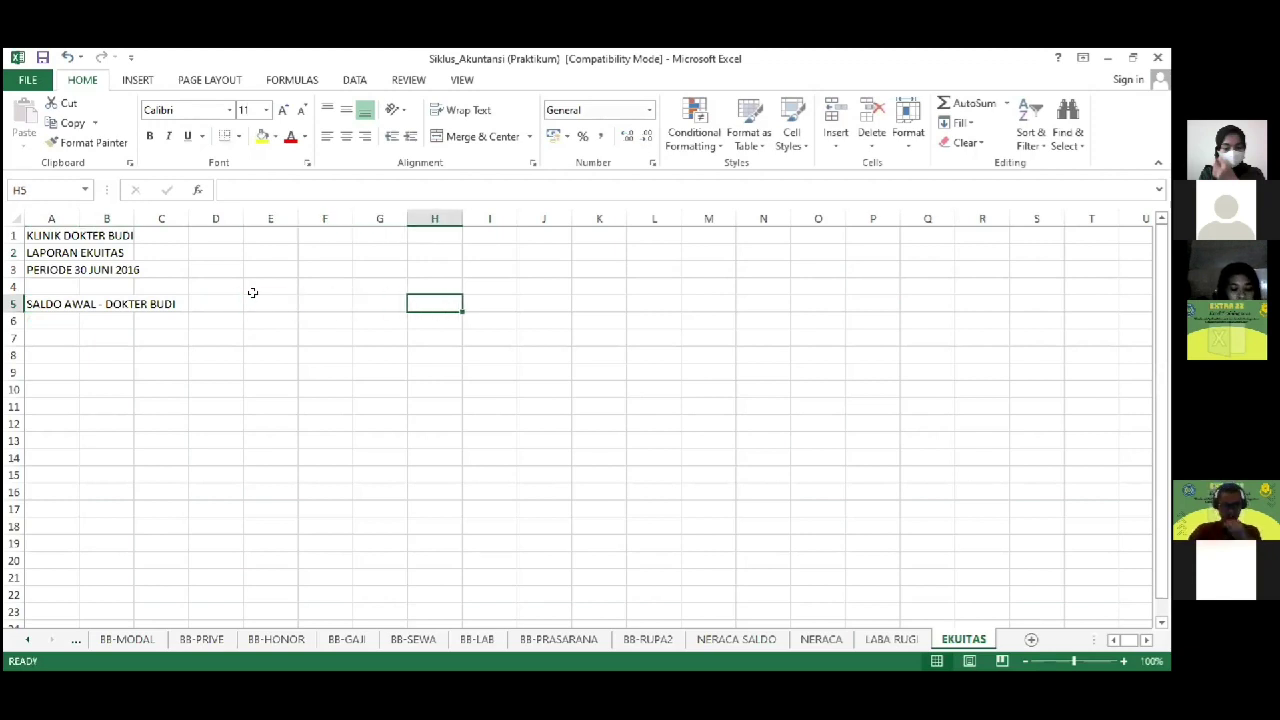
text(=)
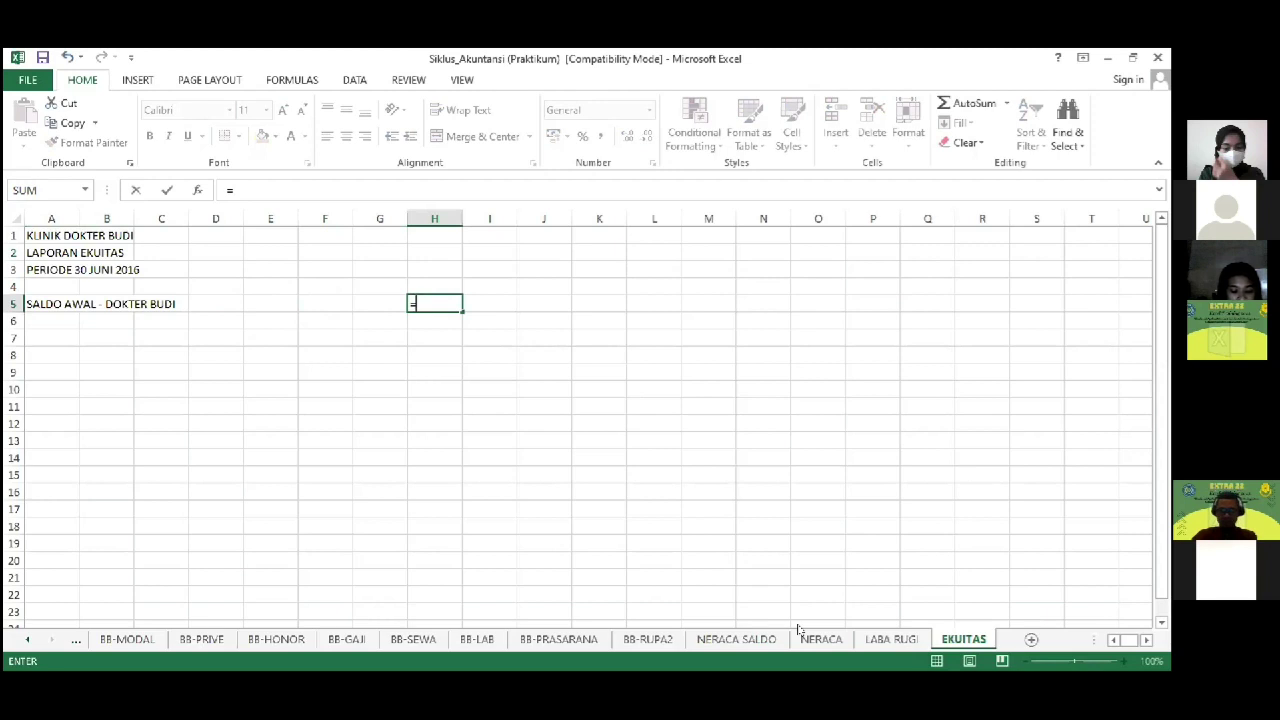
click(760, 645)
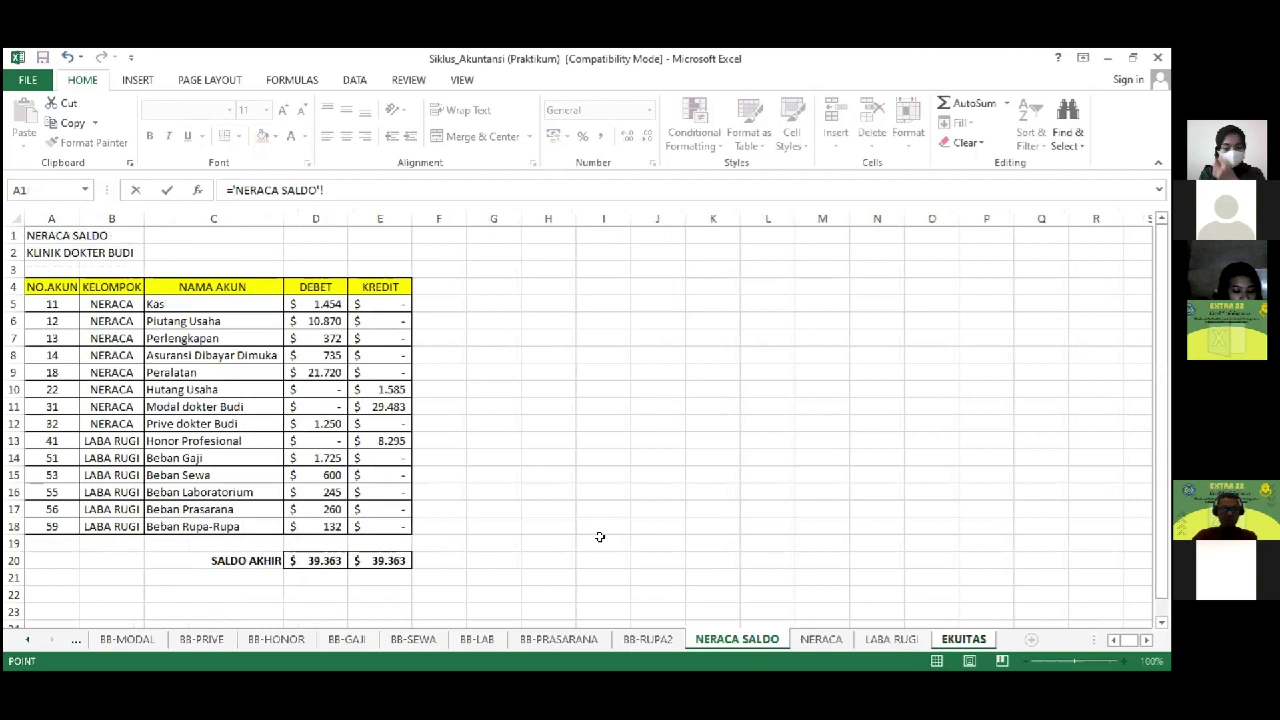
click(382, 406)
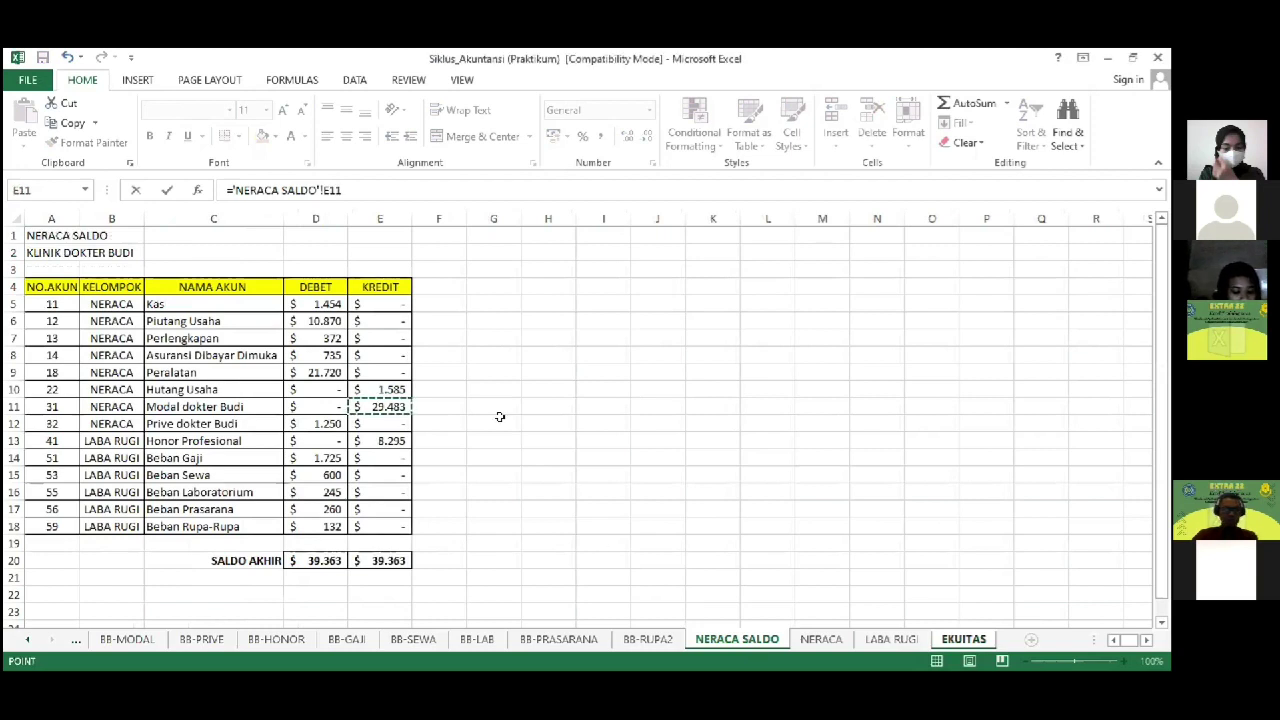
key(Return)
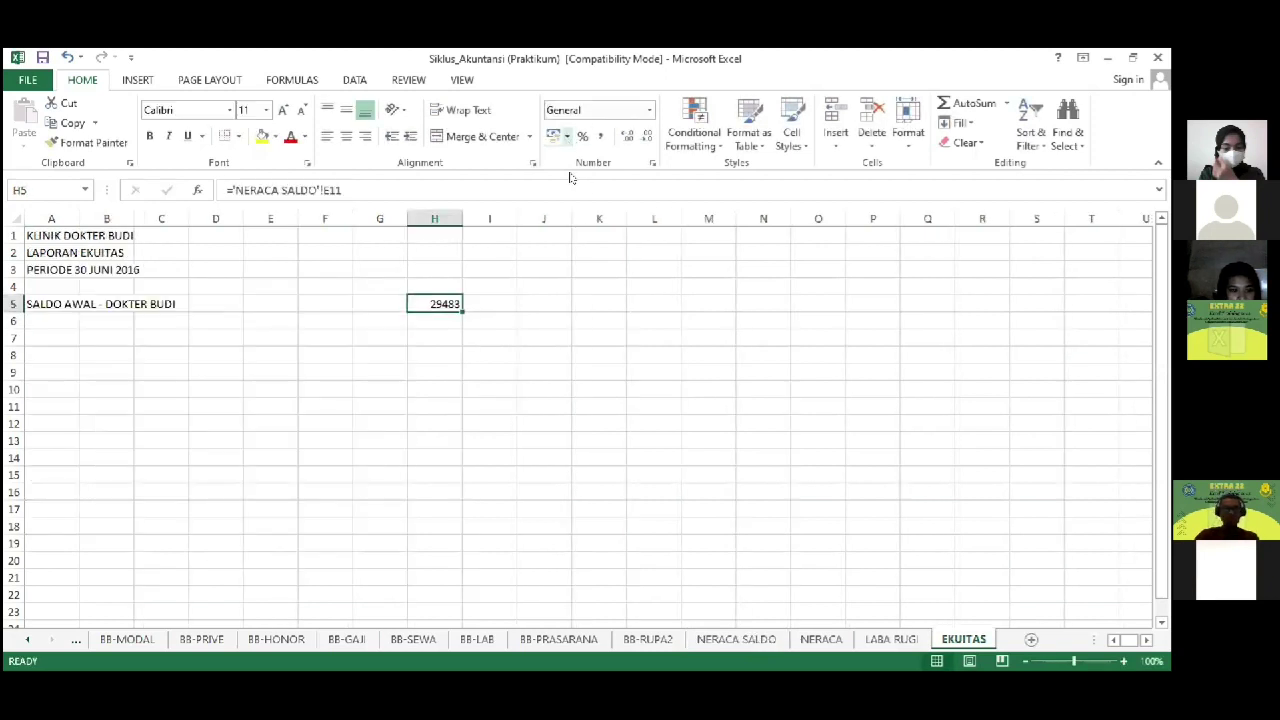
Step: Format H5 in the $ English (United States) accounting format without decimals
click(567, 136)
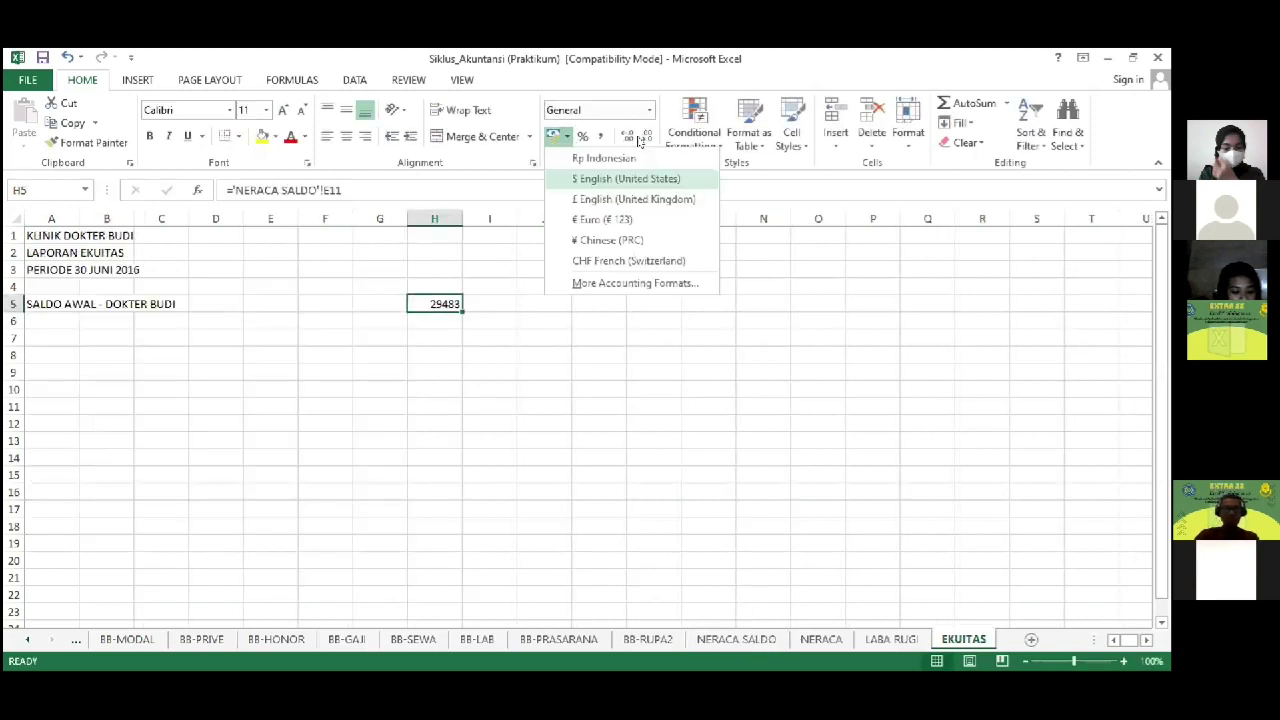
click(626, 178)
double_click(645, 136)
Step: Enter the label DITAMBAH : in A6 and LABA (RUGI) BERSIH in A7 of the EKUITAS sheet
key(Left)
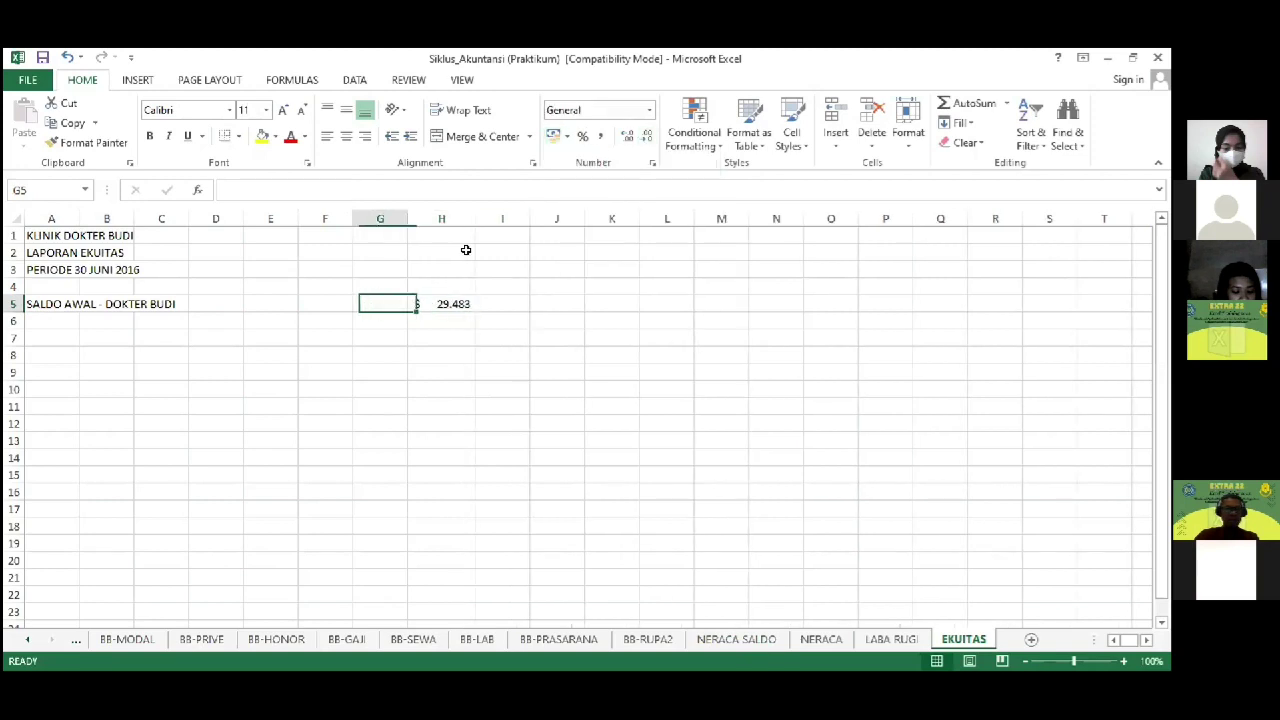
key(Home)
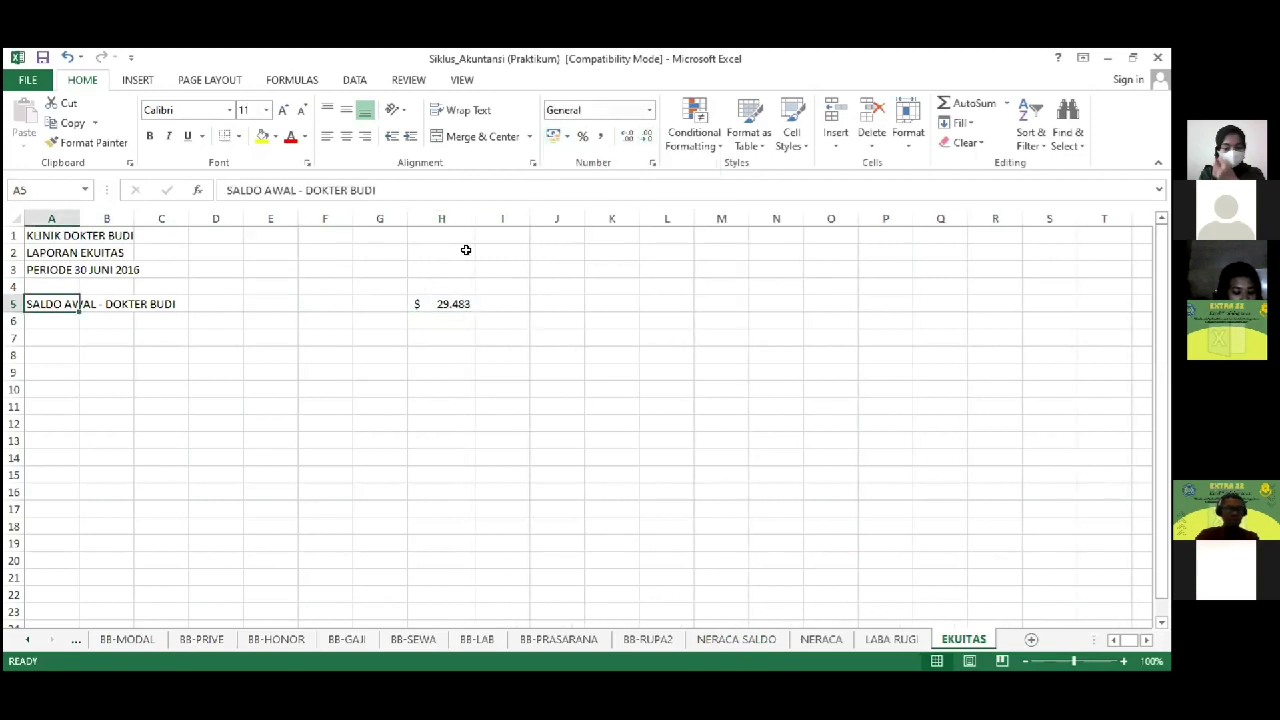
key(Down)
text(DITAMBAH)
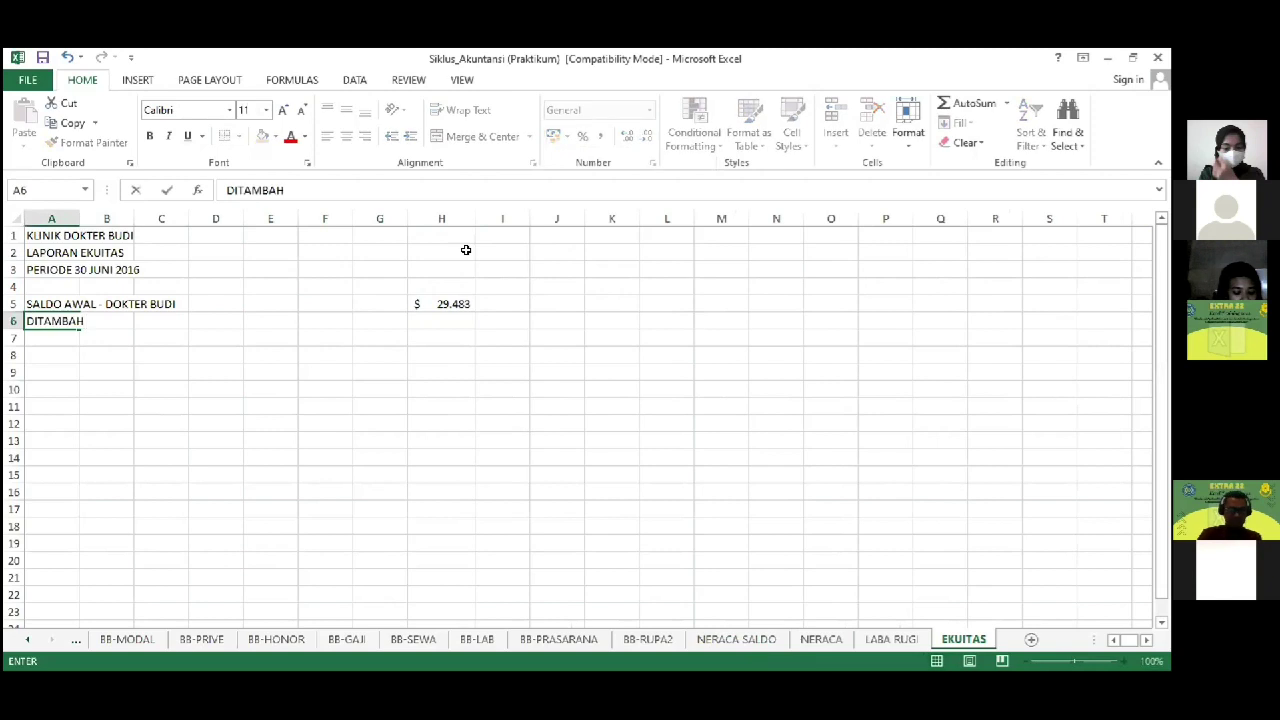
text( :)
key(Return)
text(LA)
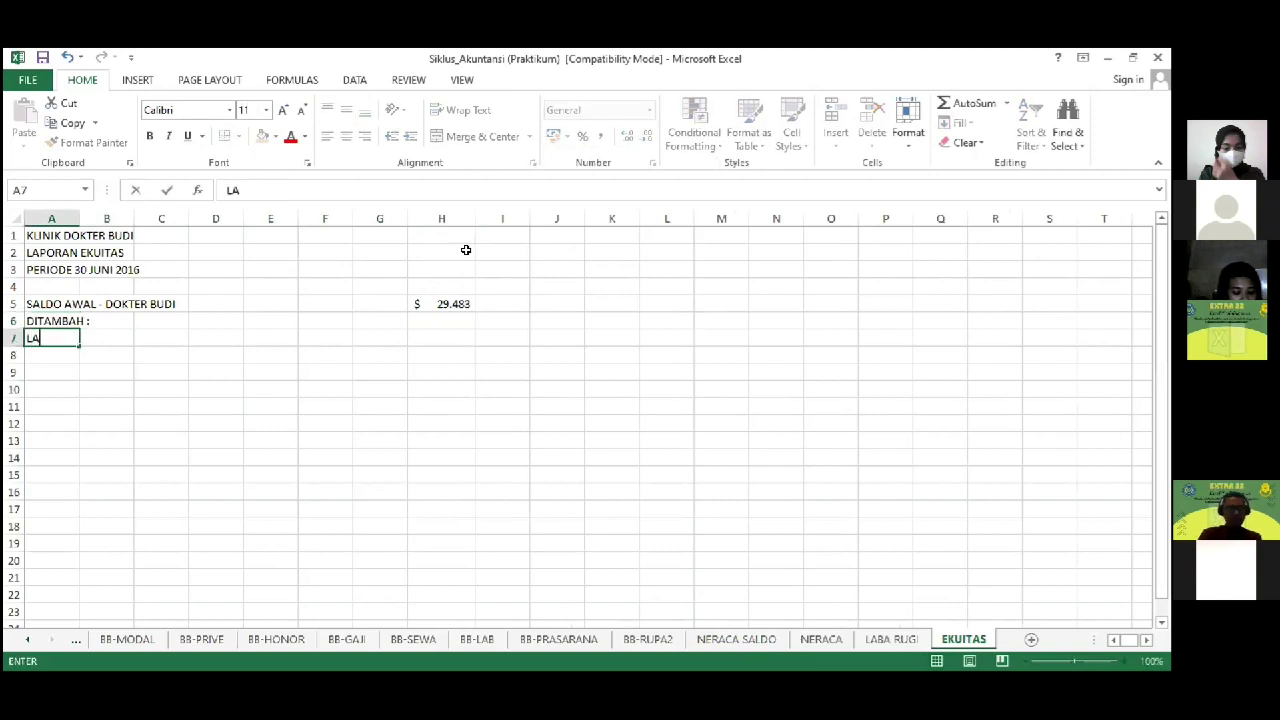
text(BA (RUGI)
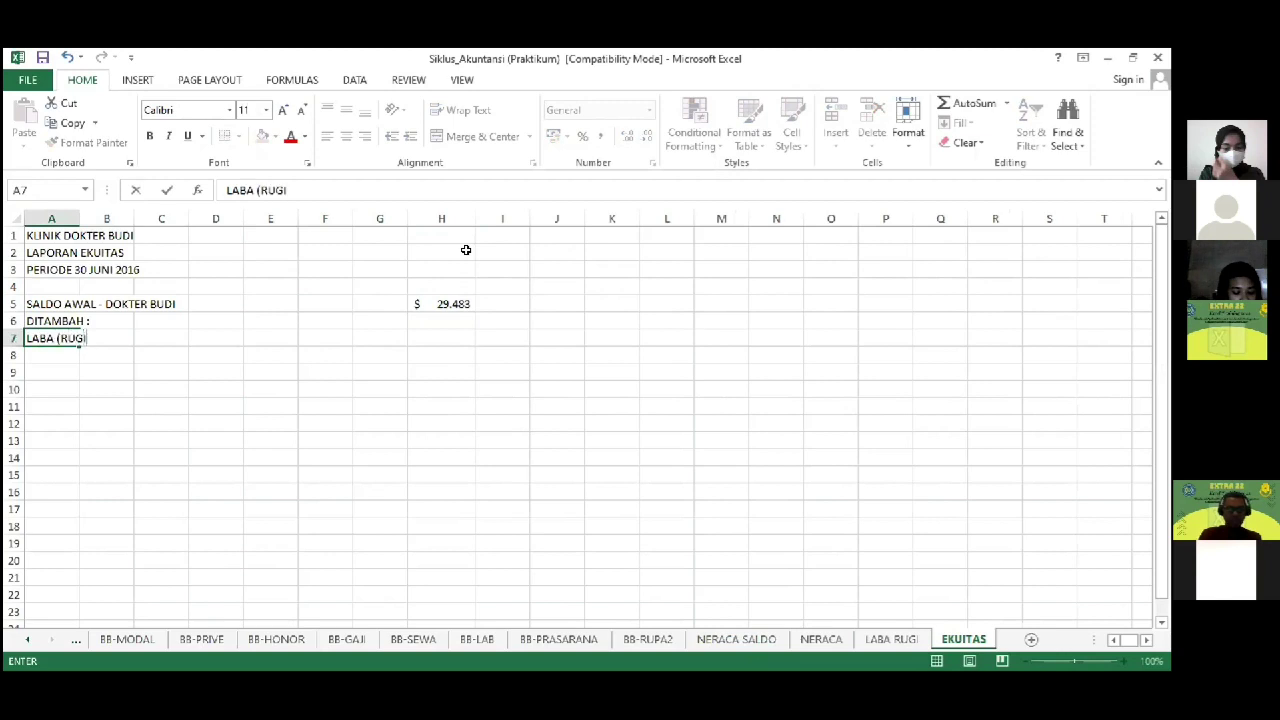
text(BERSIH)
Step: Link the net profit in G7 to the LABA RUGI sheet's net profit with ='LABA RUGI'!G16
key(Tab)
key(Tab)
key(Tab)
key(Tab)
key(Tab)
key(Tab)
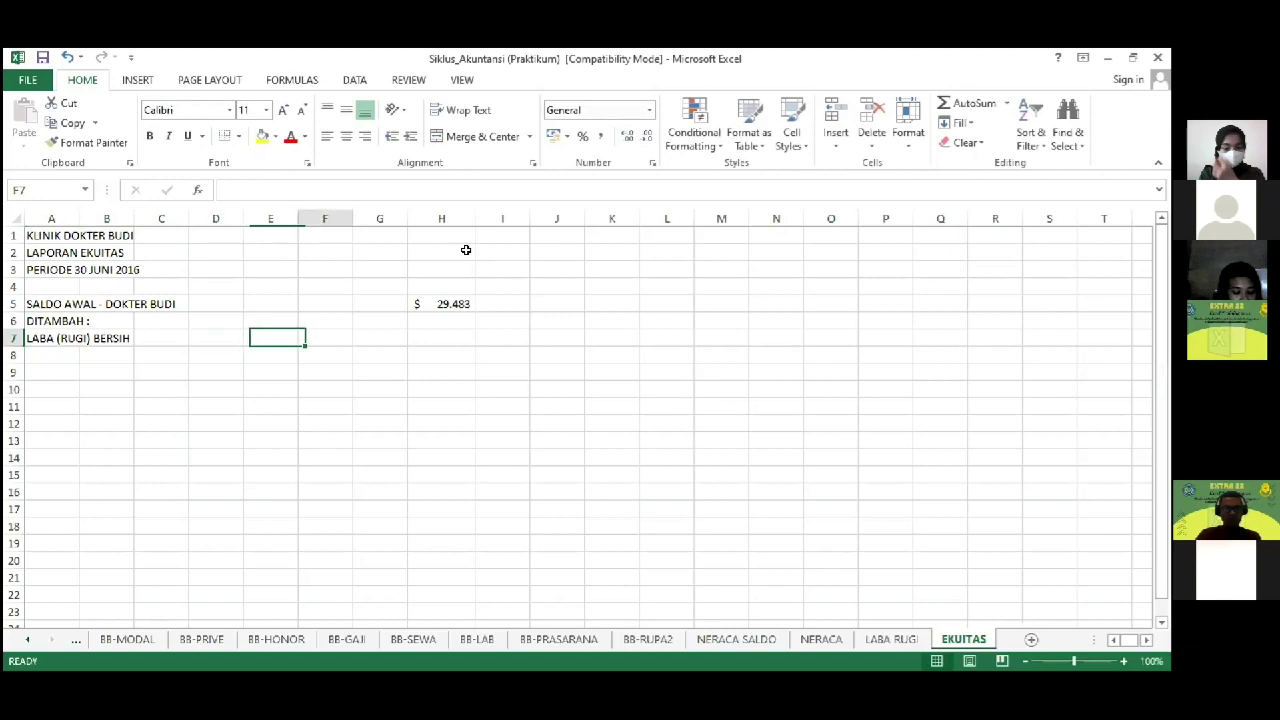
text(=)
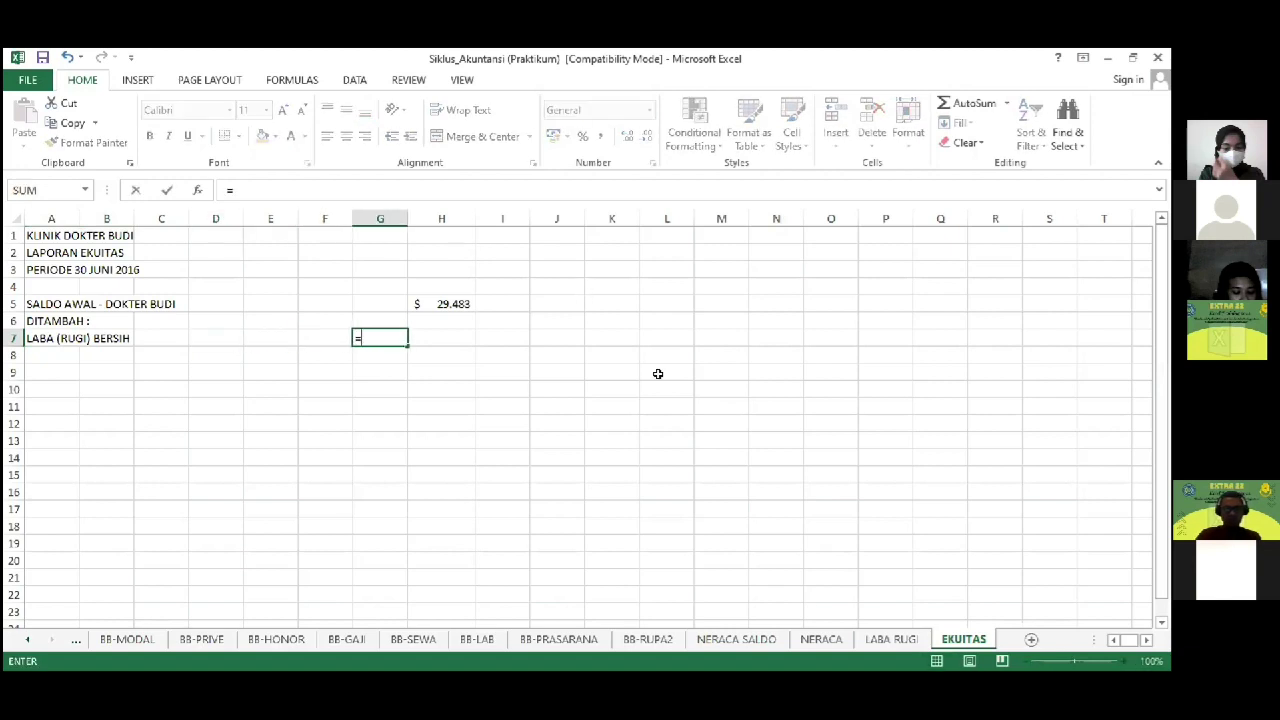
click(901, 644)
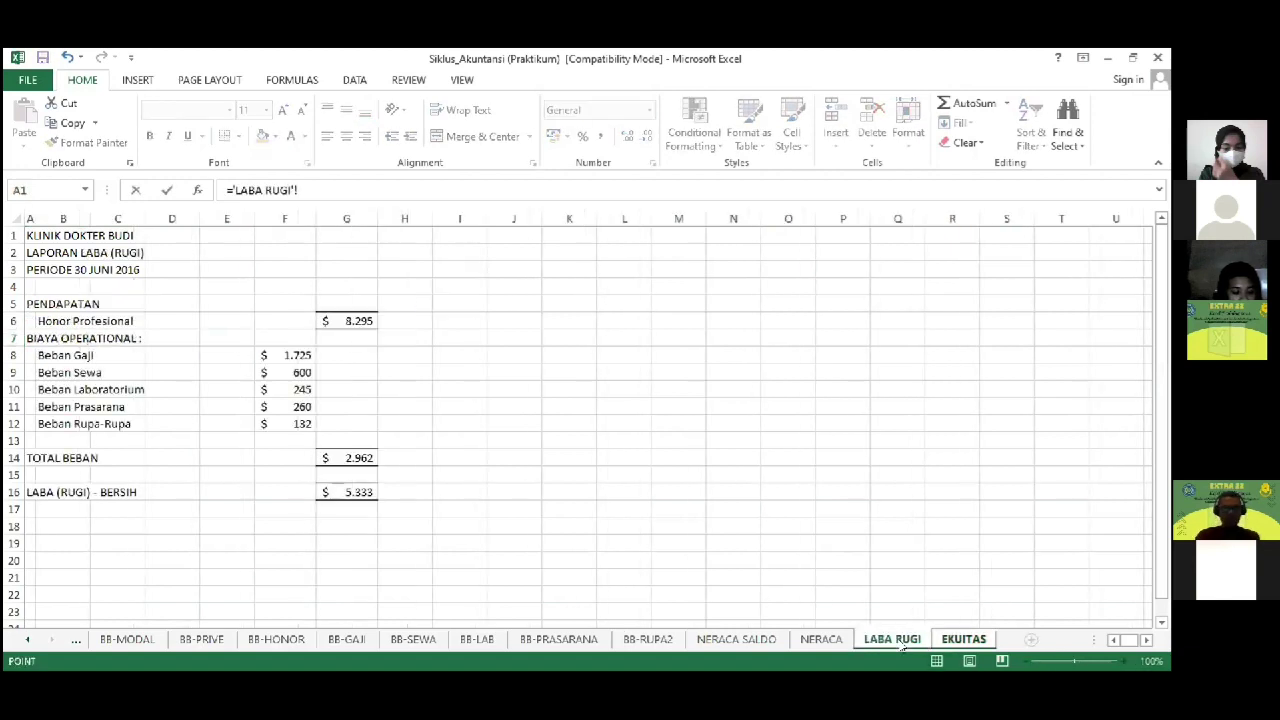
click(346, 492)
key(Return)
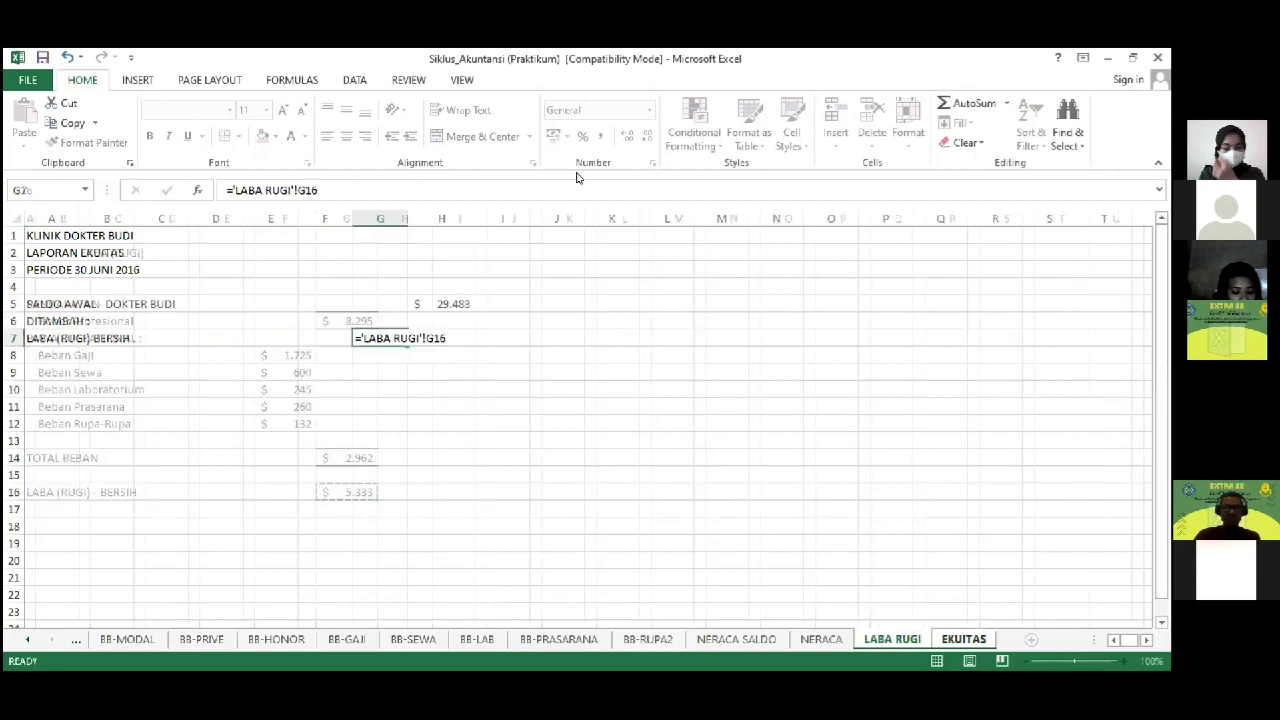
Step: Format G7 in the $ English (United States) accounting format without decimals
click(567, 136)
click(612, 175)
click(647, 136)
click(647, 136)
Step: Enter the label DIKURANGI : in A8 and PRIVE in A9
key(Left)
key(Left)
key(Left)
key(Left)
key(Left)
key(Left)
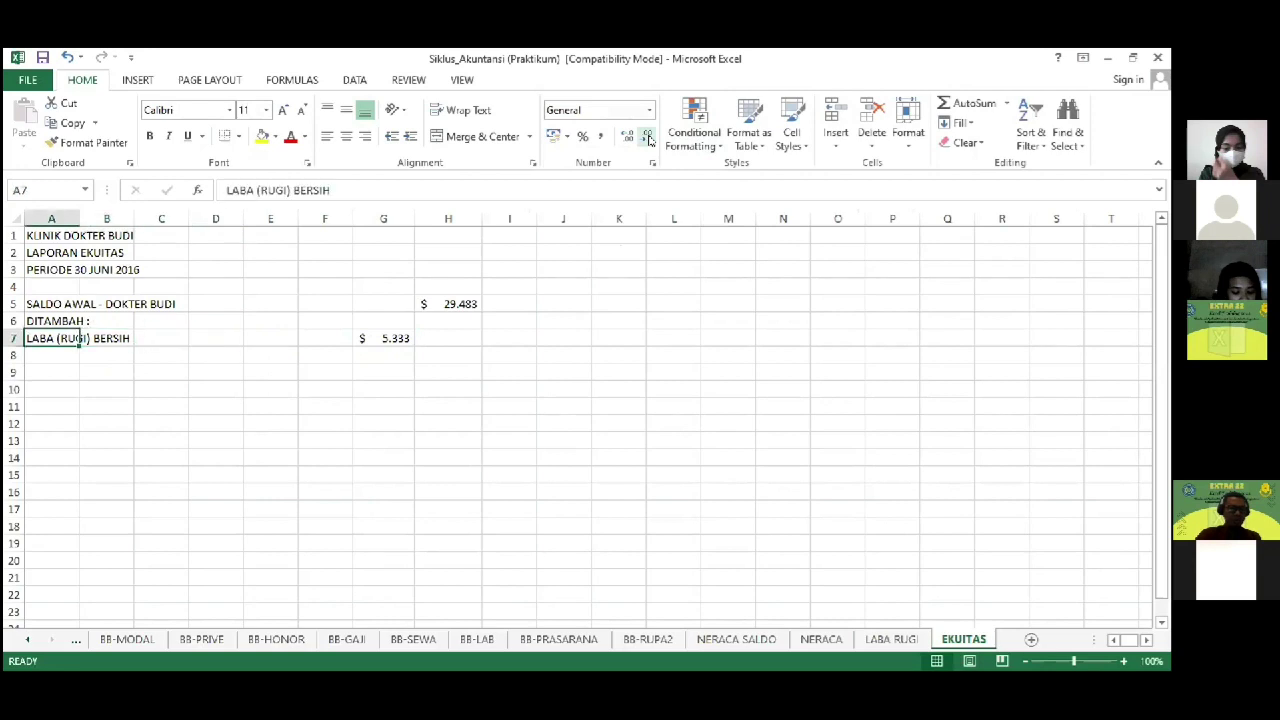
key(Down)
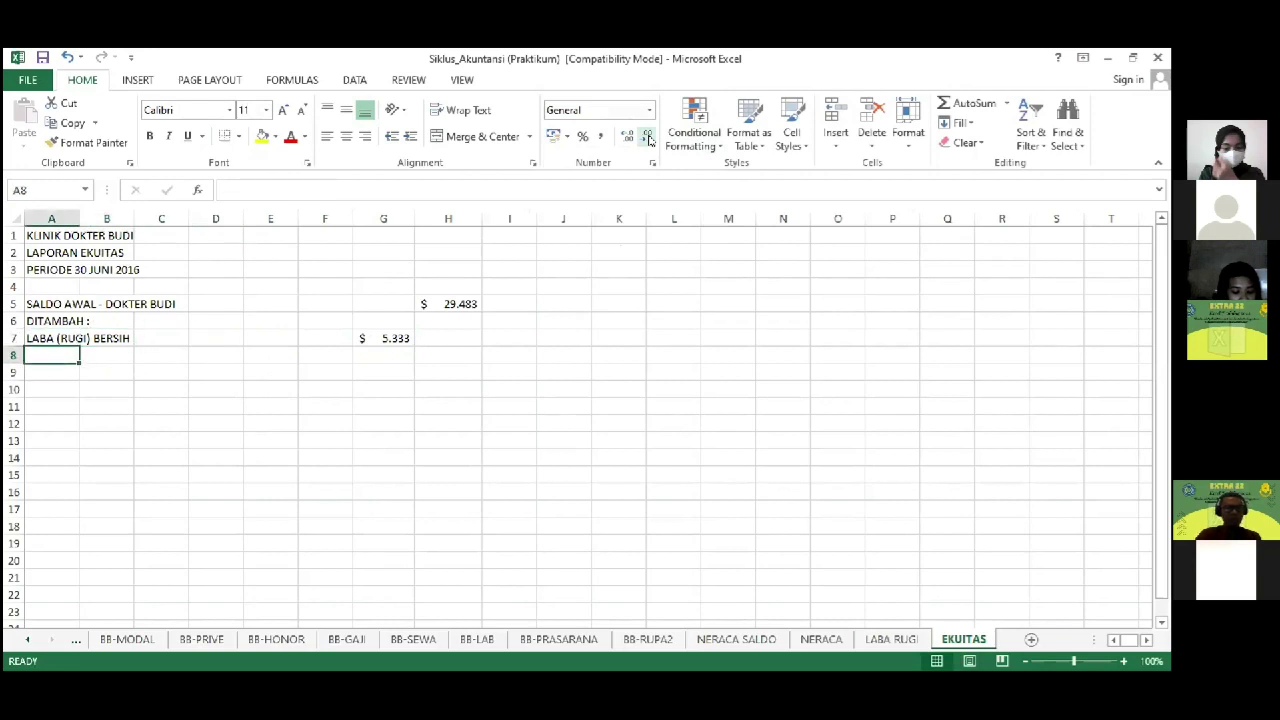
text(DIKURAN)
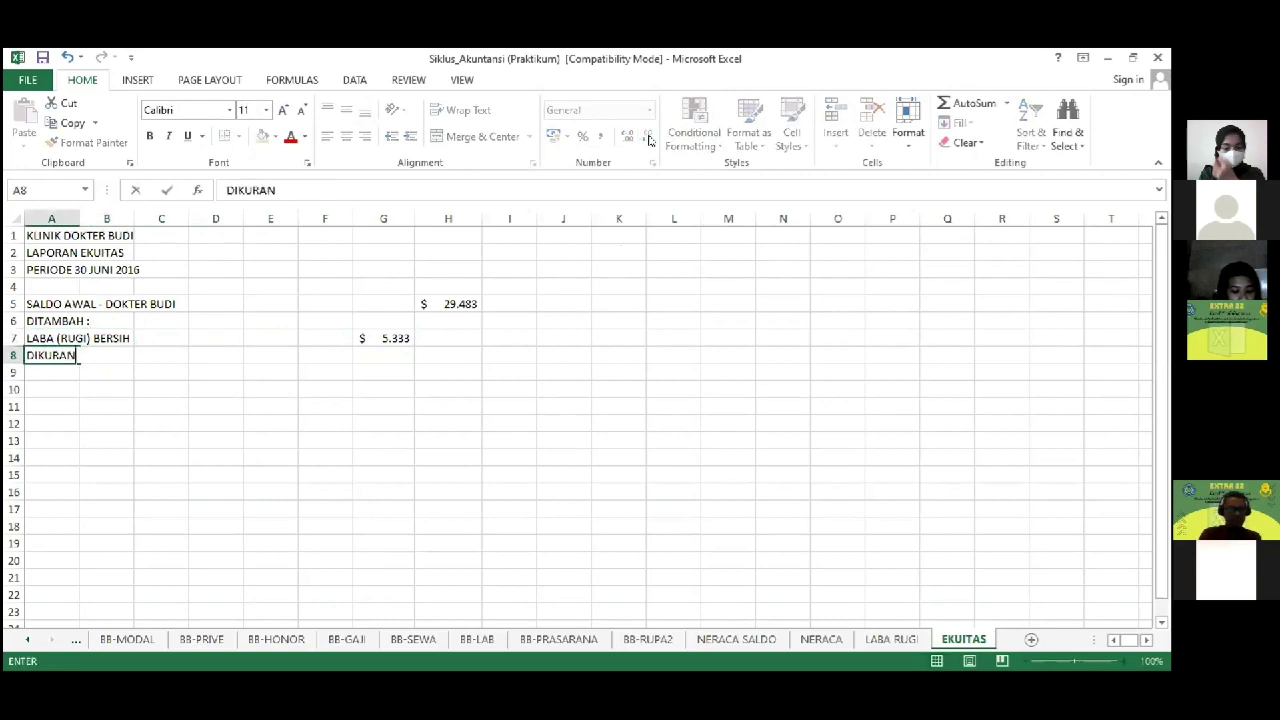
text(GI :)
key(Return)
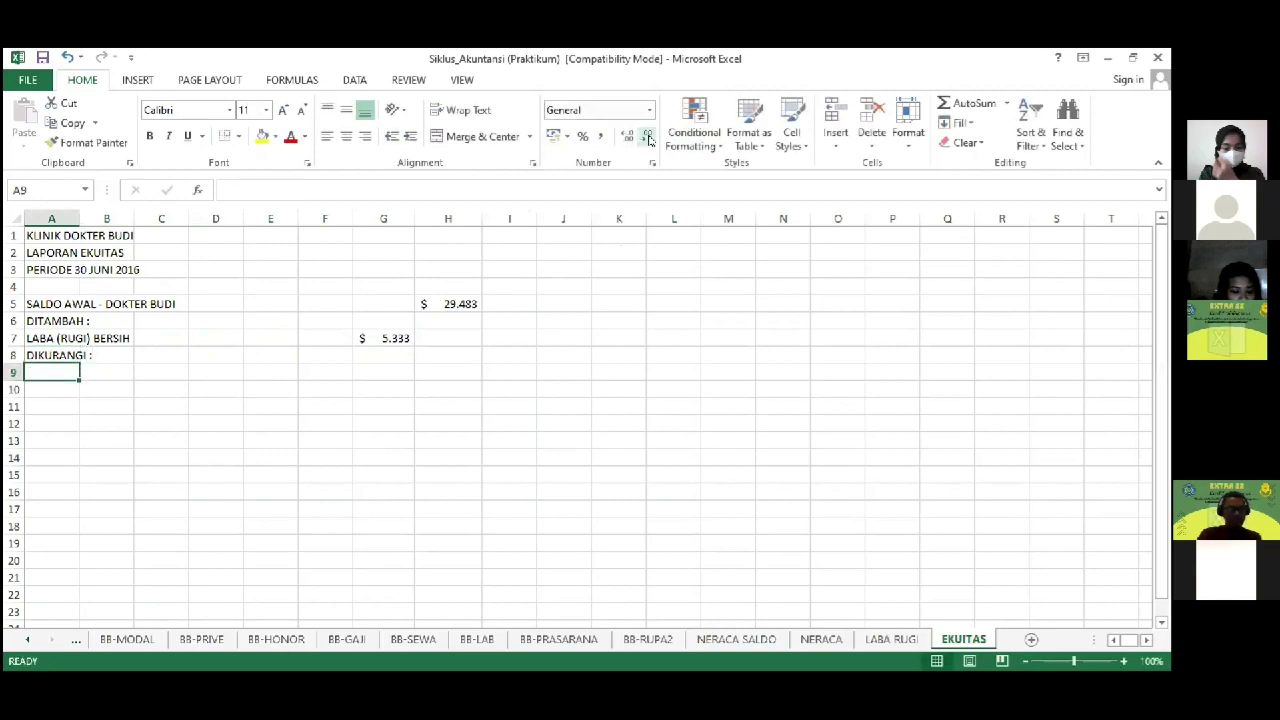
text(PRIVE)
Step: Link the owner withdrawals in G9 to the prive debit in NERACA SALDO with ='NERACA SALDO'!D12
key(Right)
key(Right)
key(Right)
key(Right)
key(Right)
key(Right)
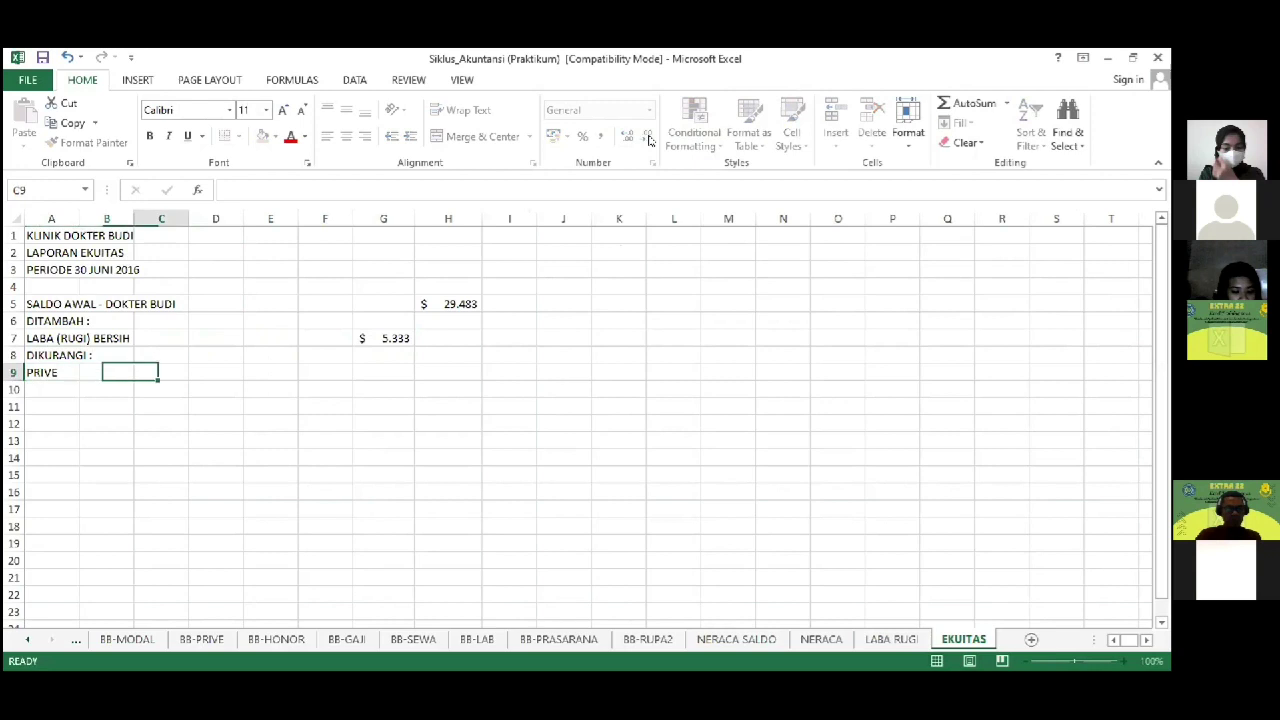
text(=)
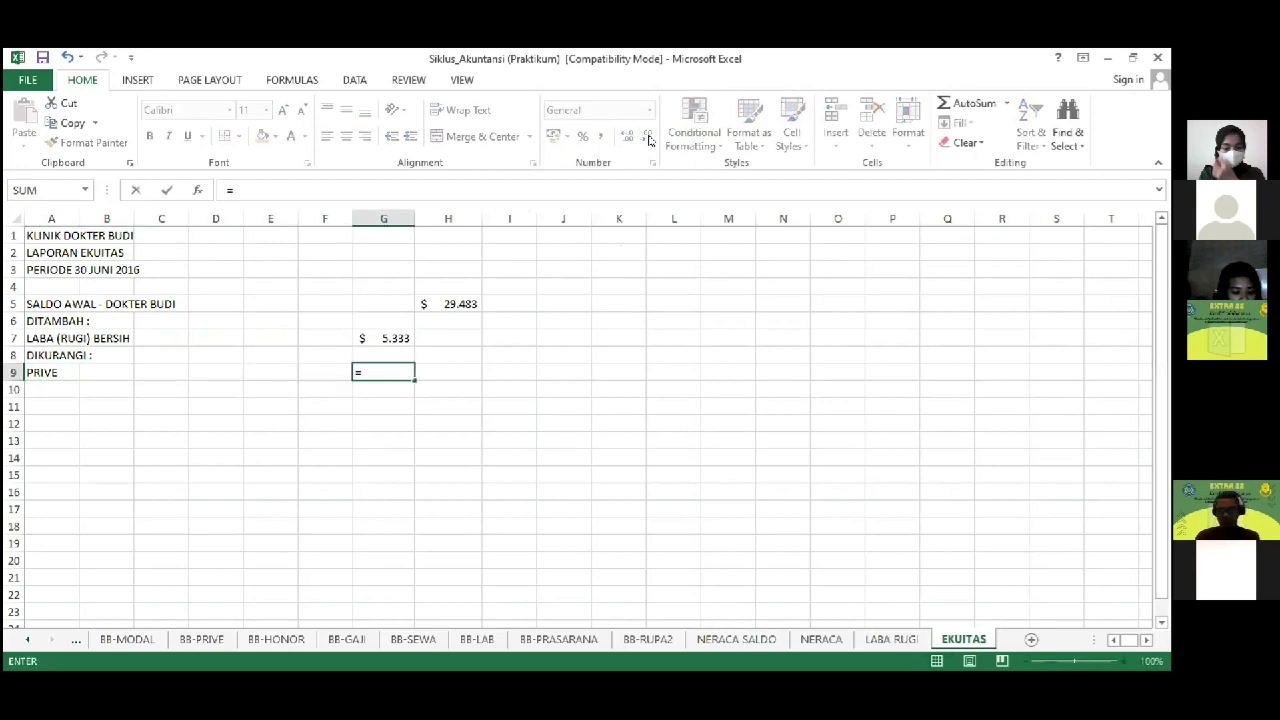
click(838, 638)
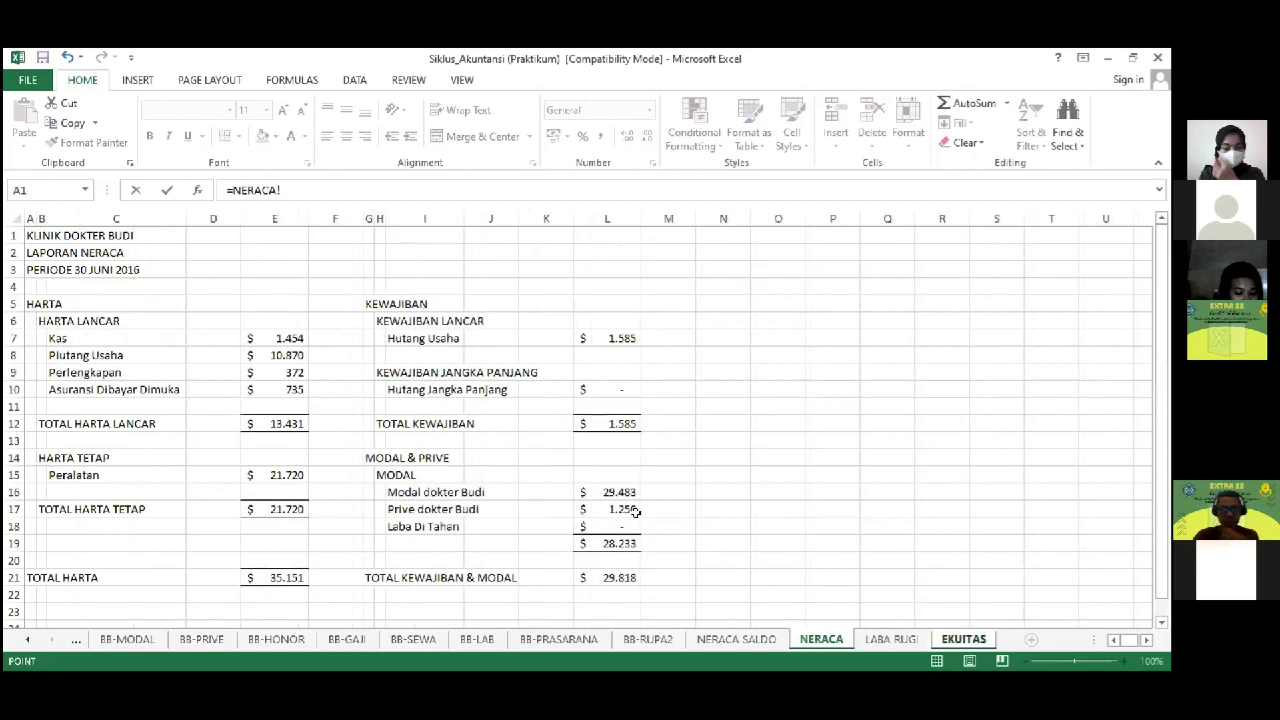
click(617, 509)
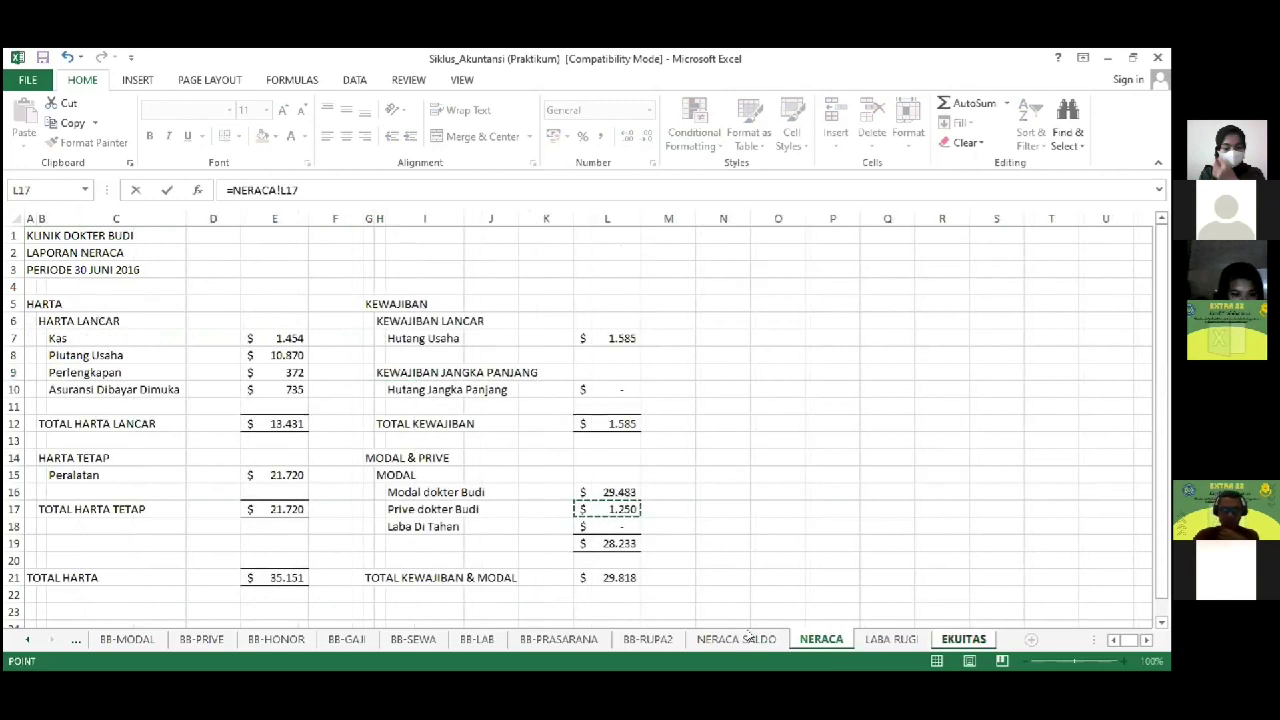
click(745, 638)
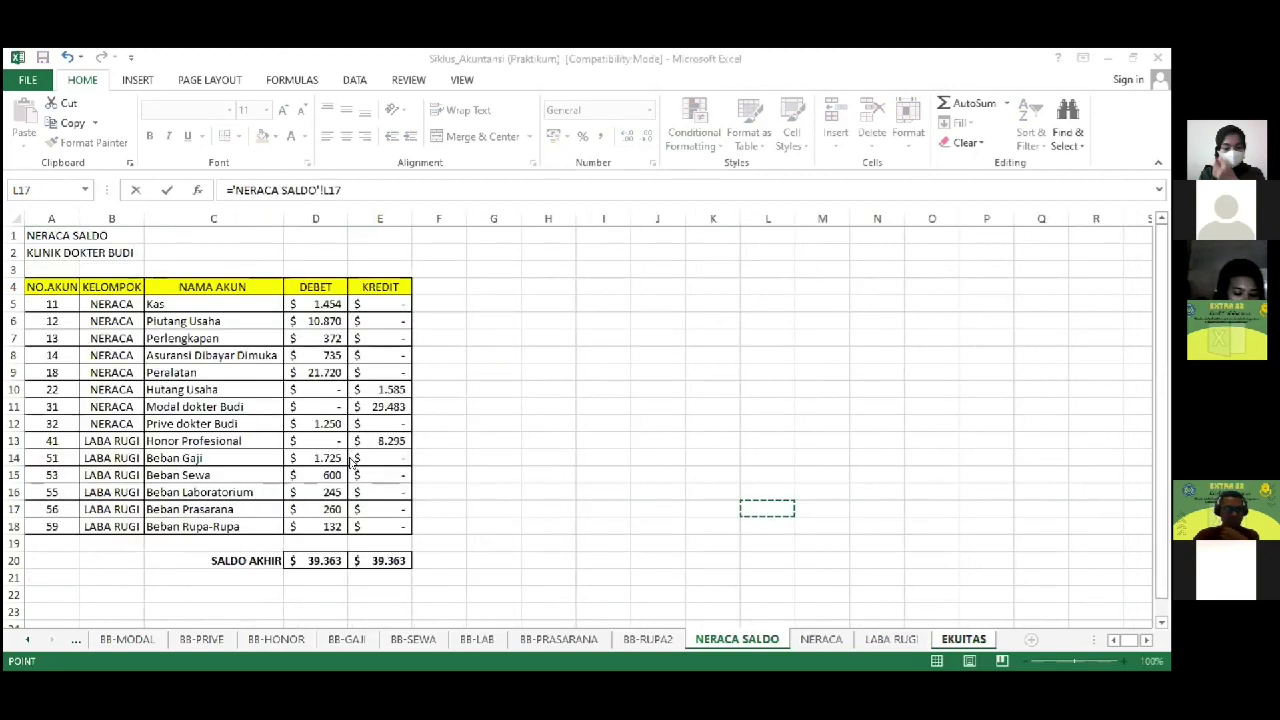
click(330, 421)
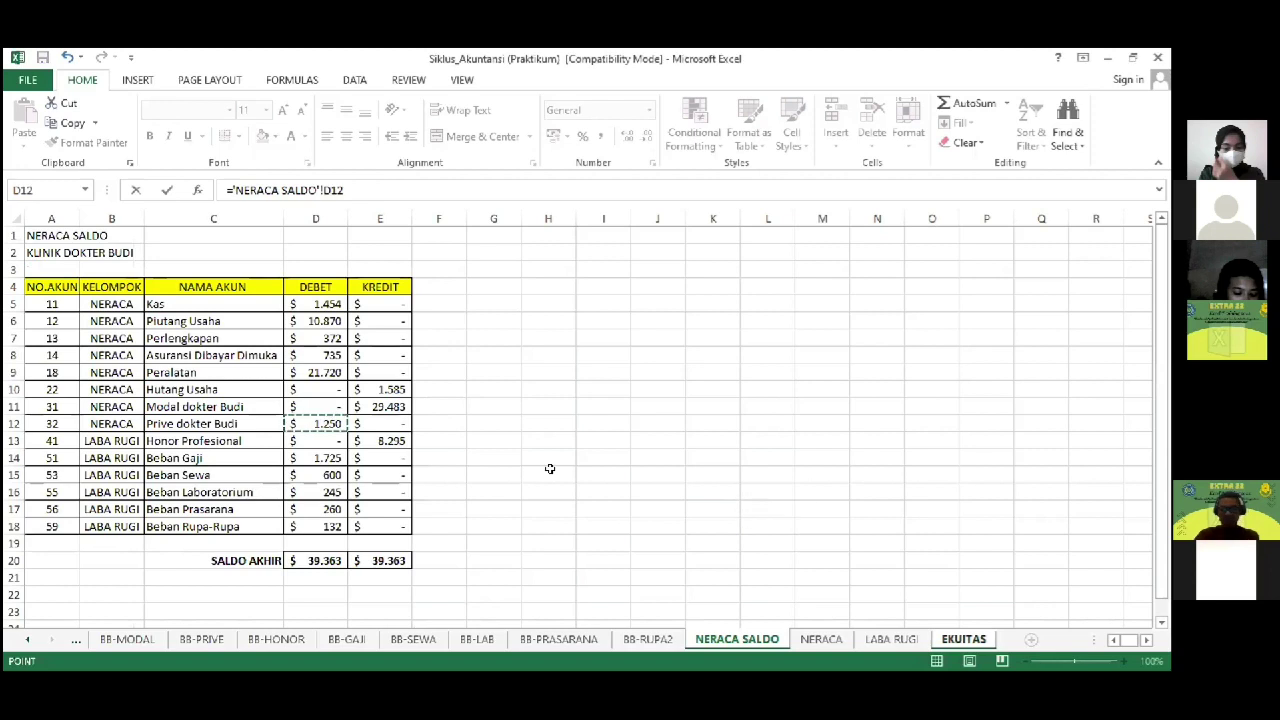
key(Return)
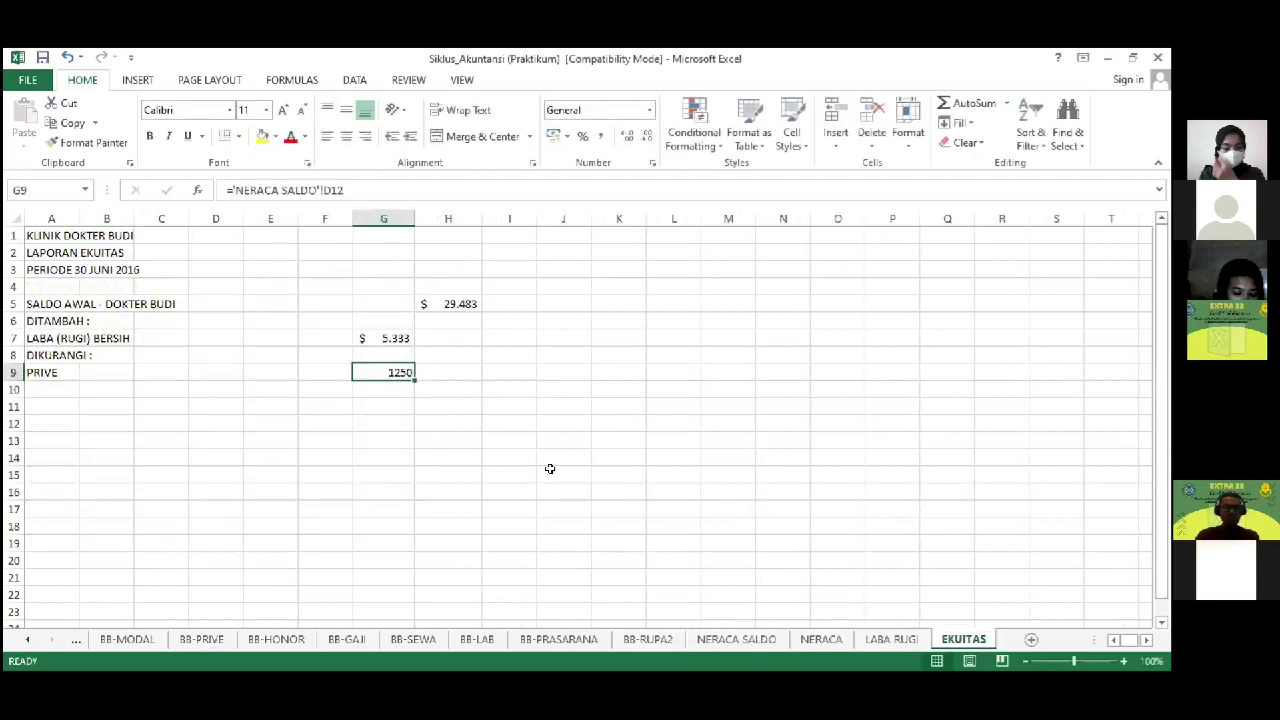
Step: Format G9 in the $ English (United States) accounting format without decimals
click(567, 136)
click(600, 177)
click(640, 136)
click(640, 136)
Step: Enter the label PENAMBAHAN MODAL in A11
key(Down)
key(Down)
key(Left)
key(Left)
key(Left)
key(Left)
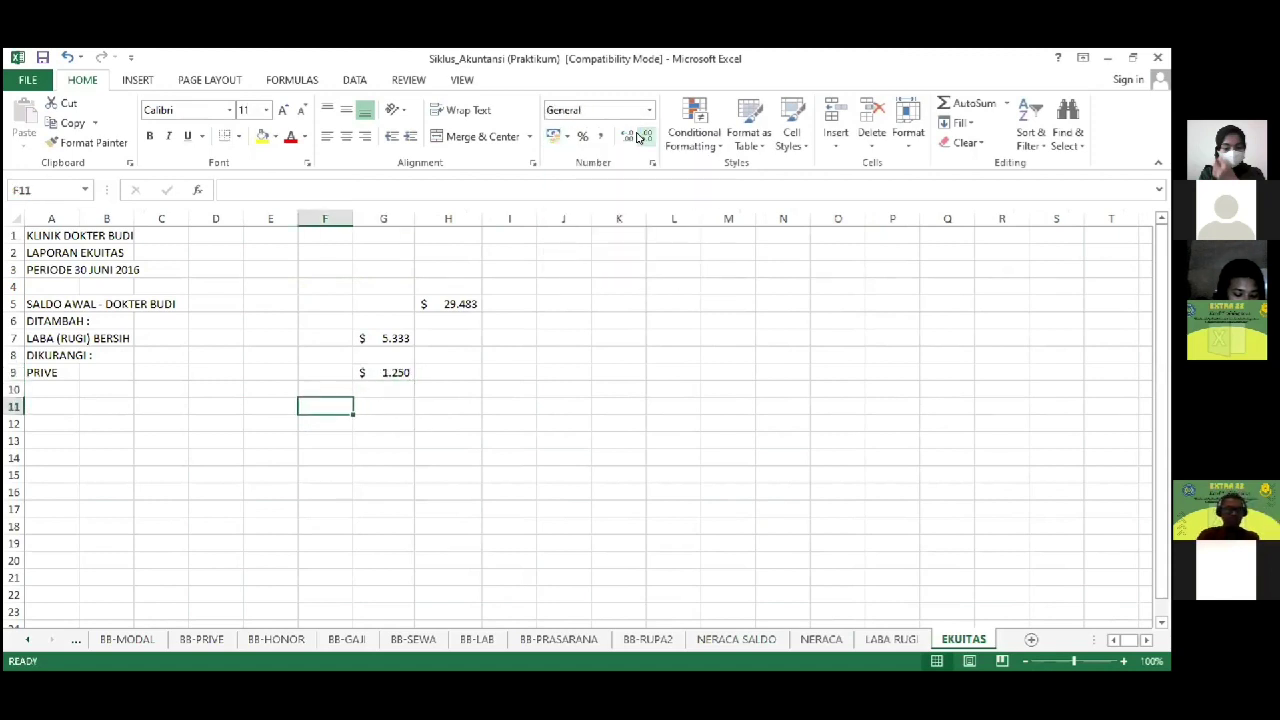
key(Left)
key(Left)
text(PENAM)
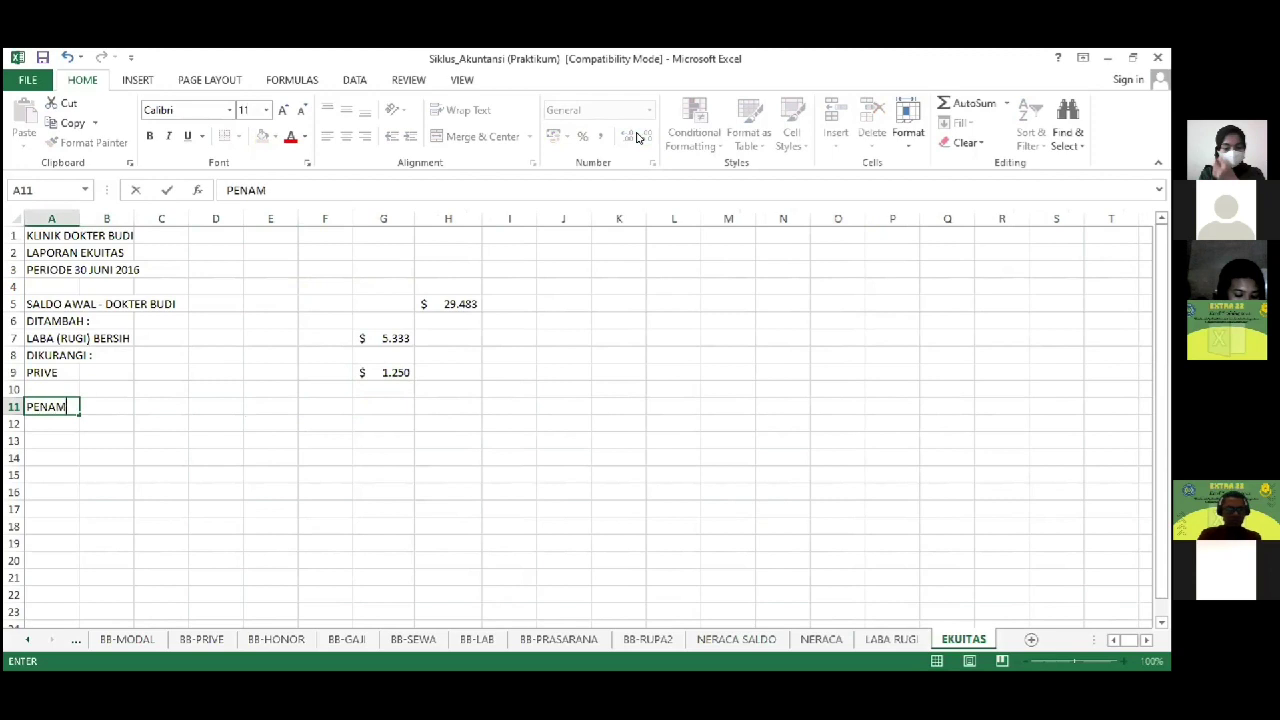
text(BAHAN MODAL)
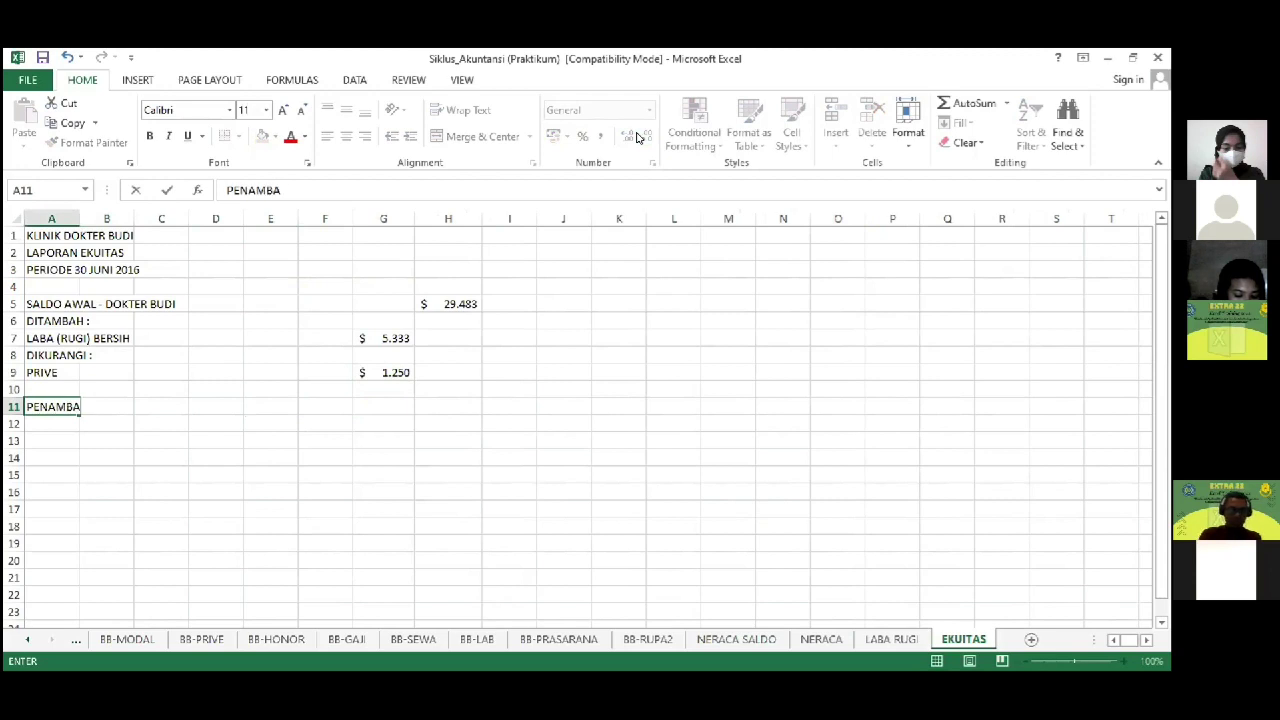
Step: Calculate the capital increase in H11 as net profit minus withdrawals with =G7-G9
key(Right)
key(Right)
key(Right)
key(Right)
key(Right)
key(Right)
key(Right)
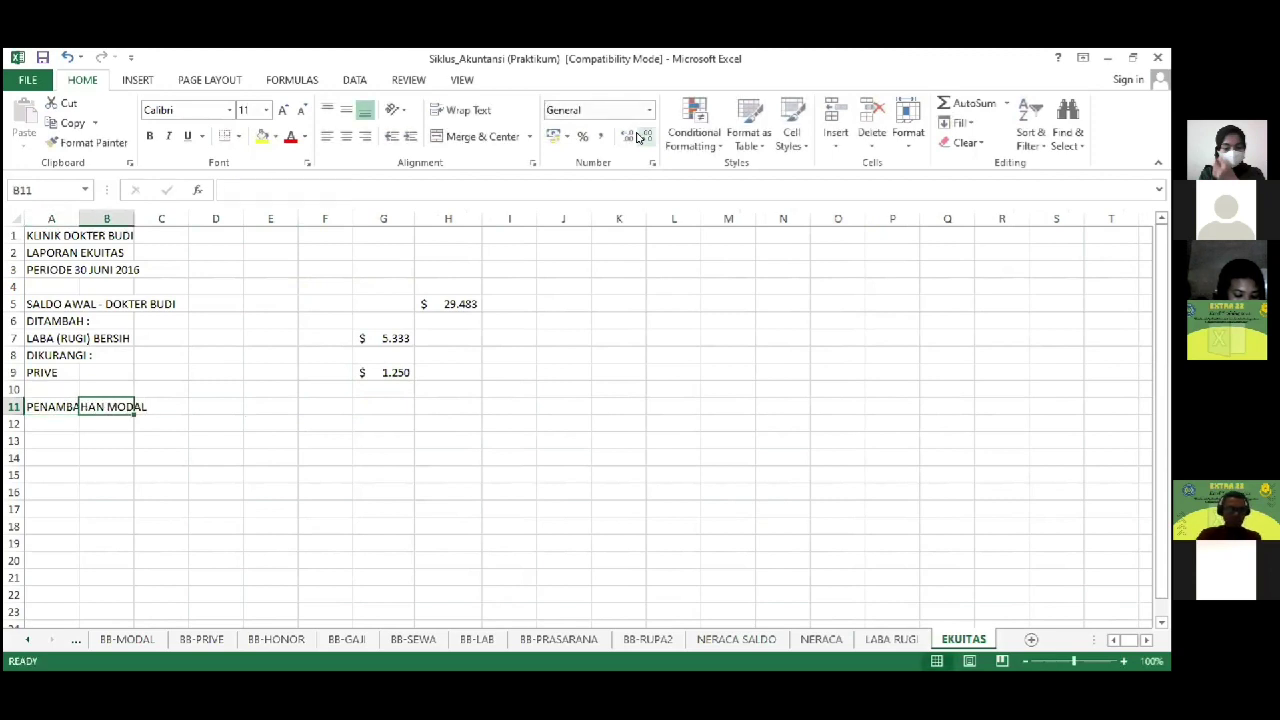
text(=)
key(Left)
key(Up)
key(Up)
key(Up)
key(Up)
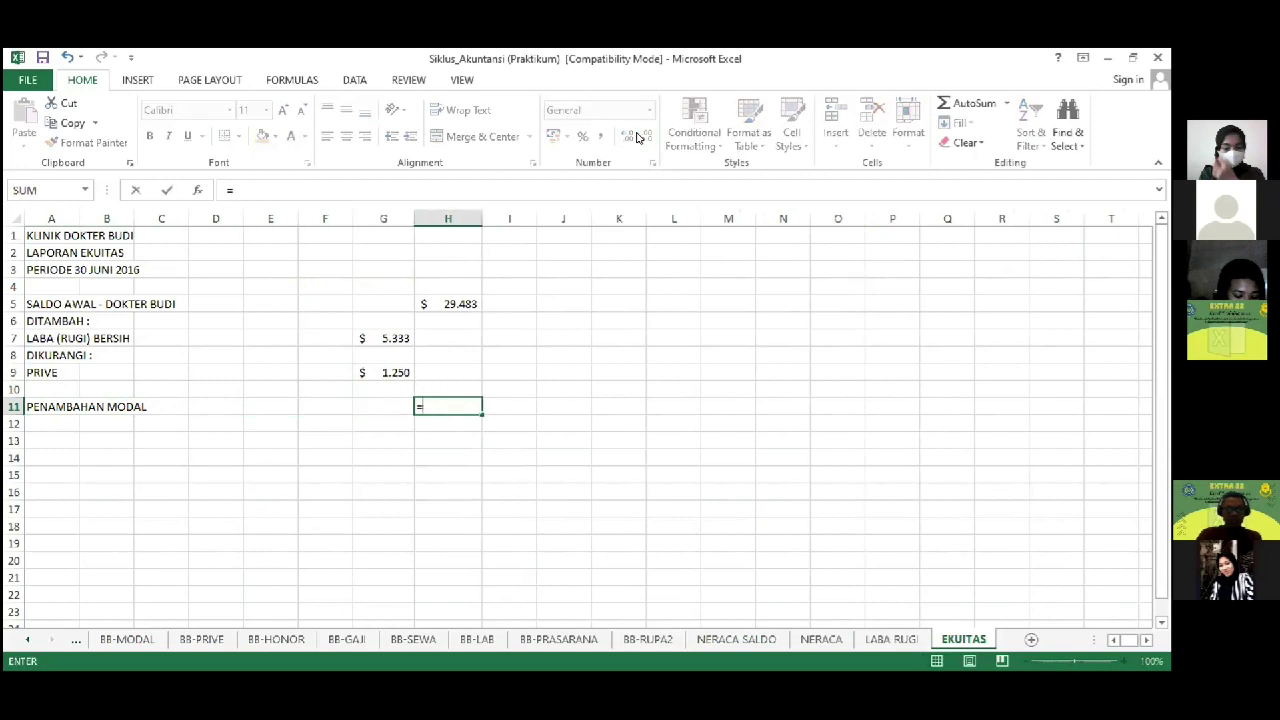
text(-)
key(Left)
key(Up)
key(Up)
key(Return)
Step: Copy the opening balance label from A5 to A13
key(Down)
key(Left)
key(Home)
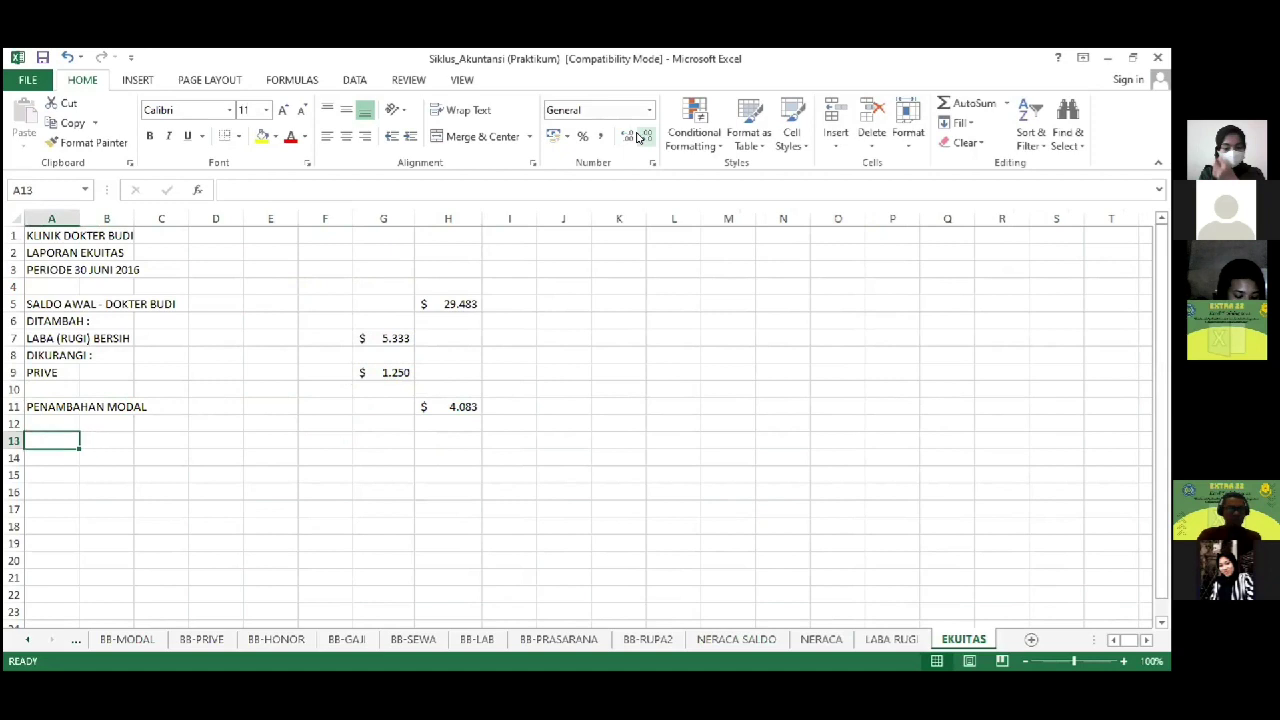
key(Up)
key(Up)
key(Up)
key(Up)
key(Up)
key(Up)
key(Up)
key(Up)
key(ctrl+c)
key(Down)
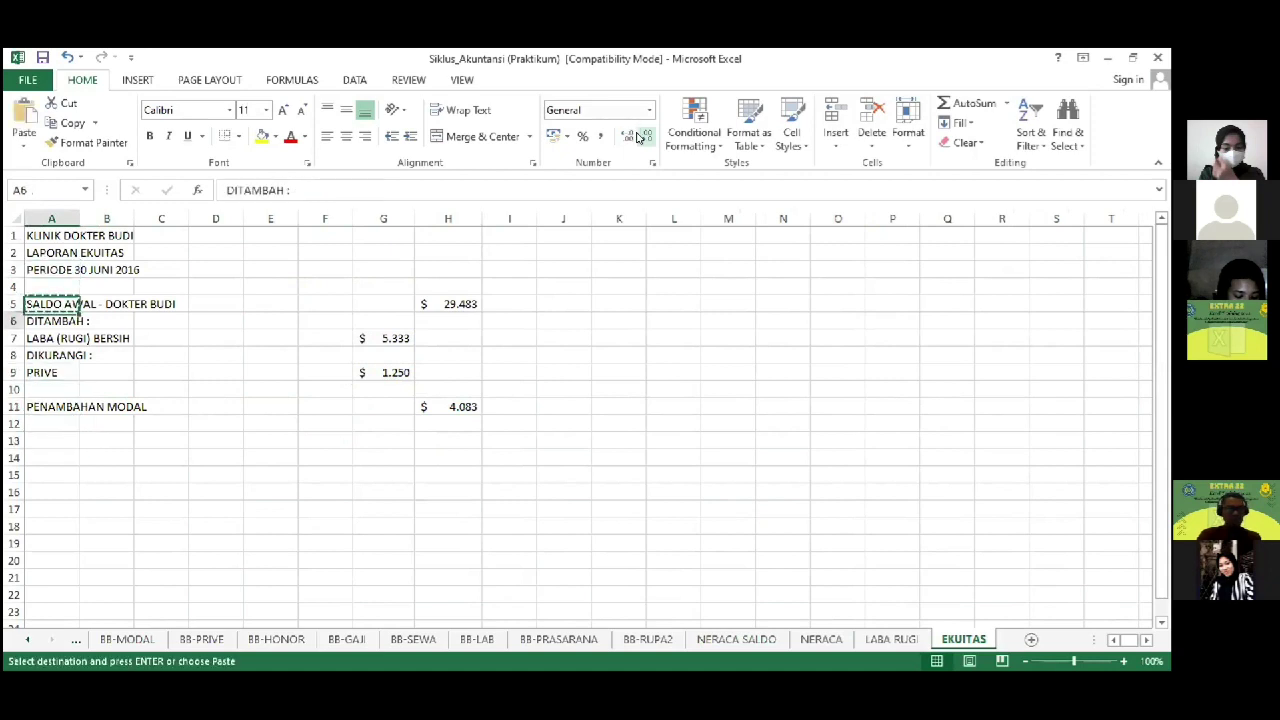
key(Down)
key(Down)
key(Down)
key(Down)
key(Down)
key(Down)
key(Down)
key(Return)
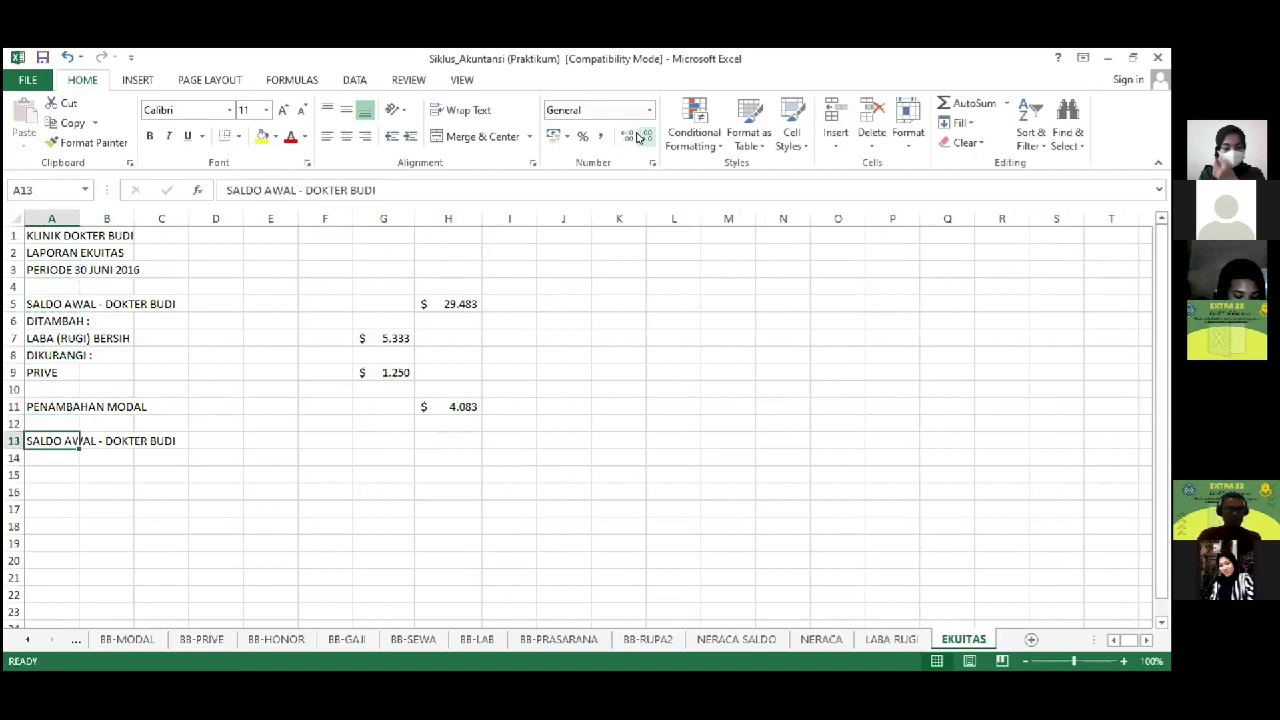
Step: Change the word AWAL to AKHIR in the A13 label so it names the closing balance
key(F2)
key(ctrl+shift+Left)
key(ctrl+Left)
key(ctrl+Left)
key(ctrl+Left)
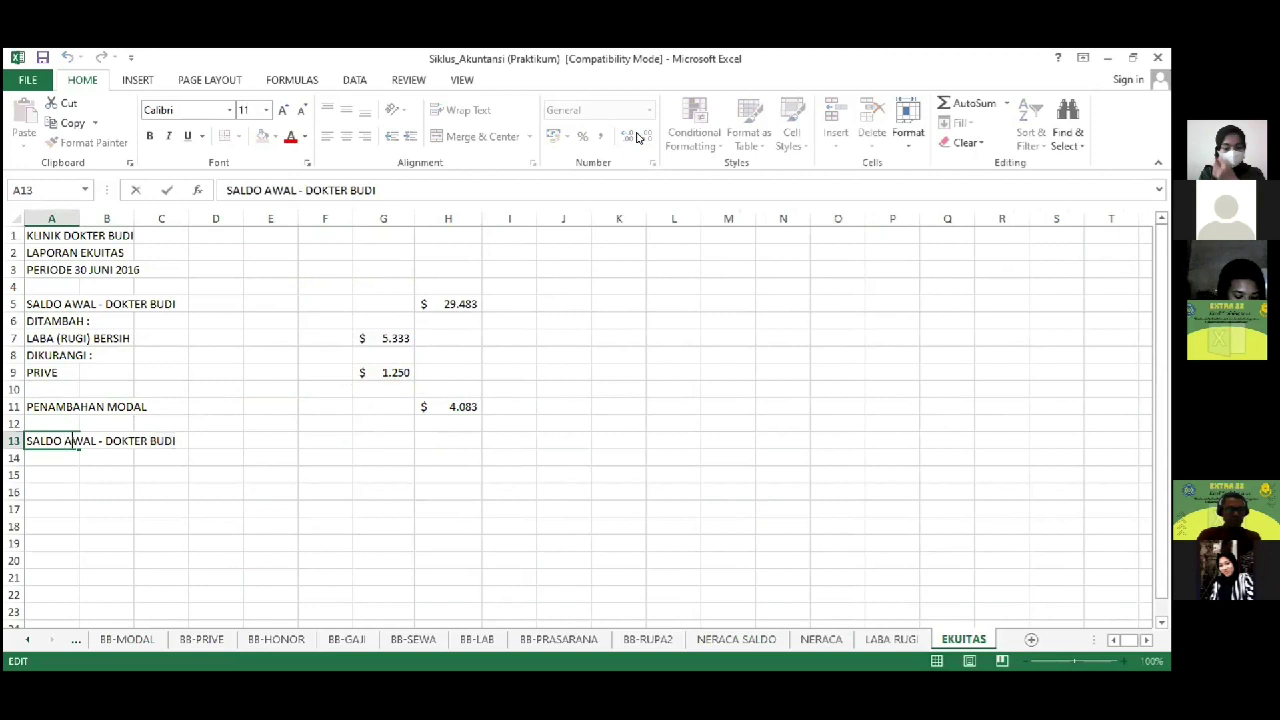
key(ctrl+shift+Right)
text(AKHIR)
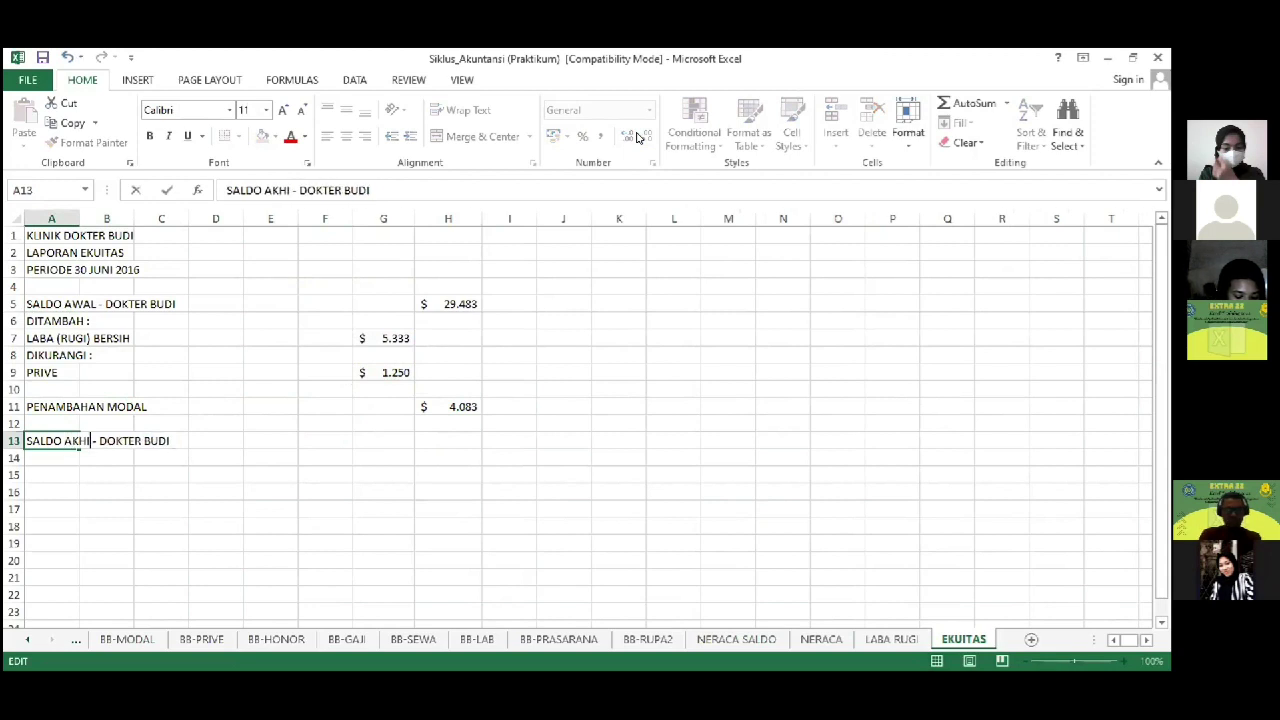
Step: Calculate the closing balance in H13 as opening balance plus capital increase with =H5+H11
key(Tab)
key(Tab)
key(Tab)
key(Tab)
key(Tab)
key(Tab)
key(Tab)
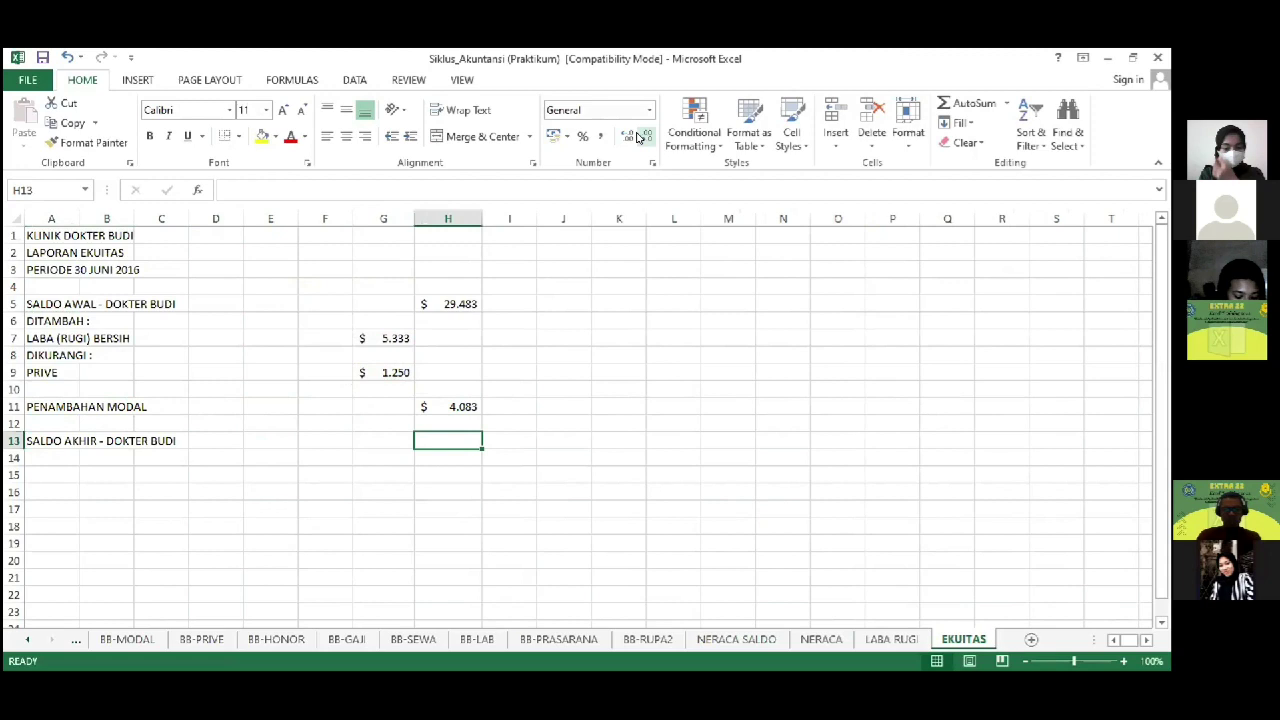
text(=)
key(Up)
key(Up)
key(Up)
key(Up)
key(Up)
key(Up)
key(Up)
key(Up)
text(+)
key(Up)
key(Up)
key(Return)
key(Up)
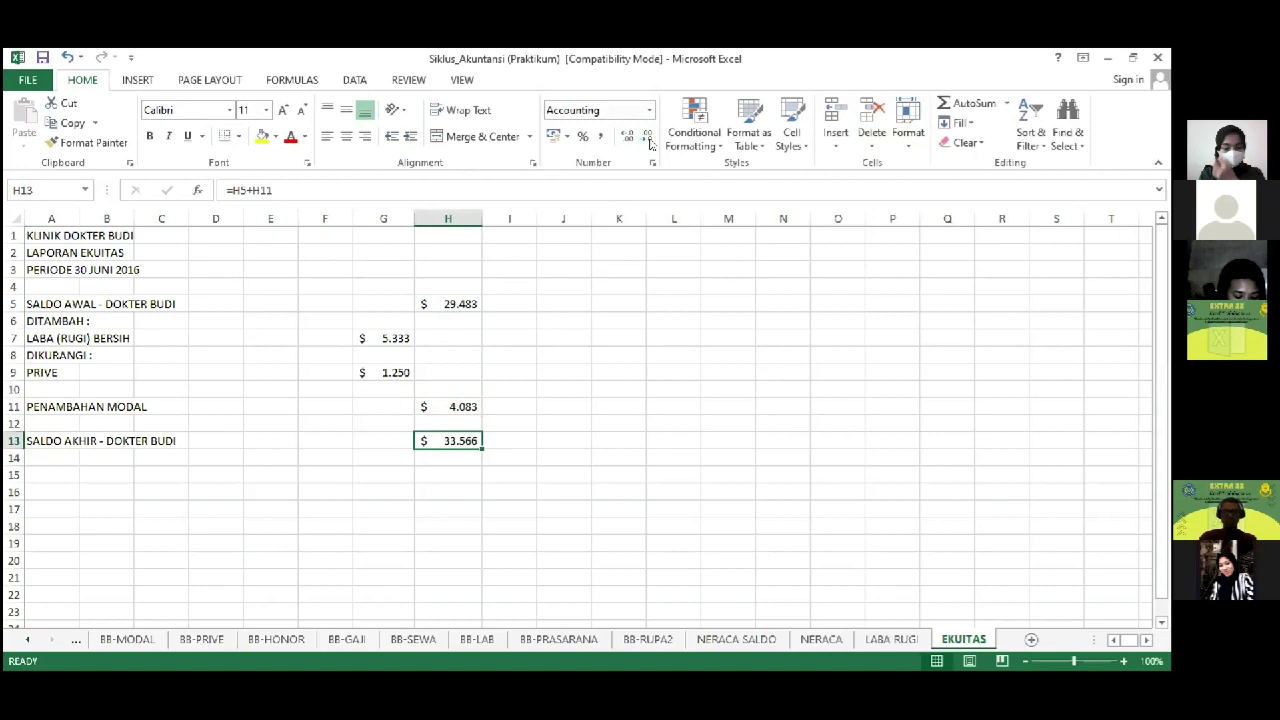
Step: In the NERACA sheet, calculate the difference between total assets and total liabilities and capital in N21 with =E21-L21
click(828, 637)
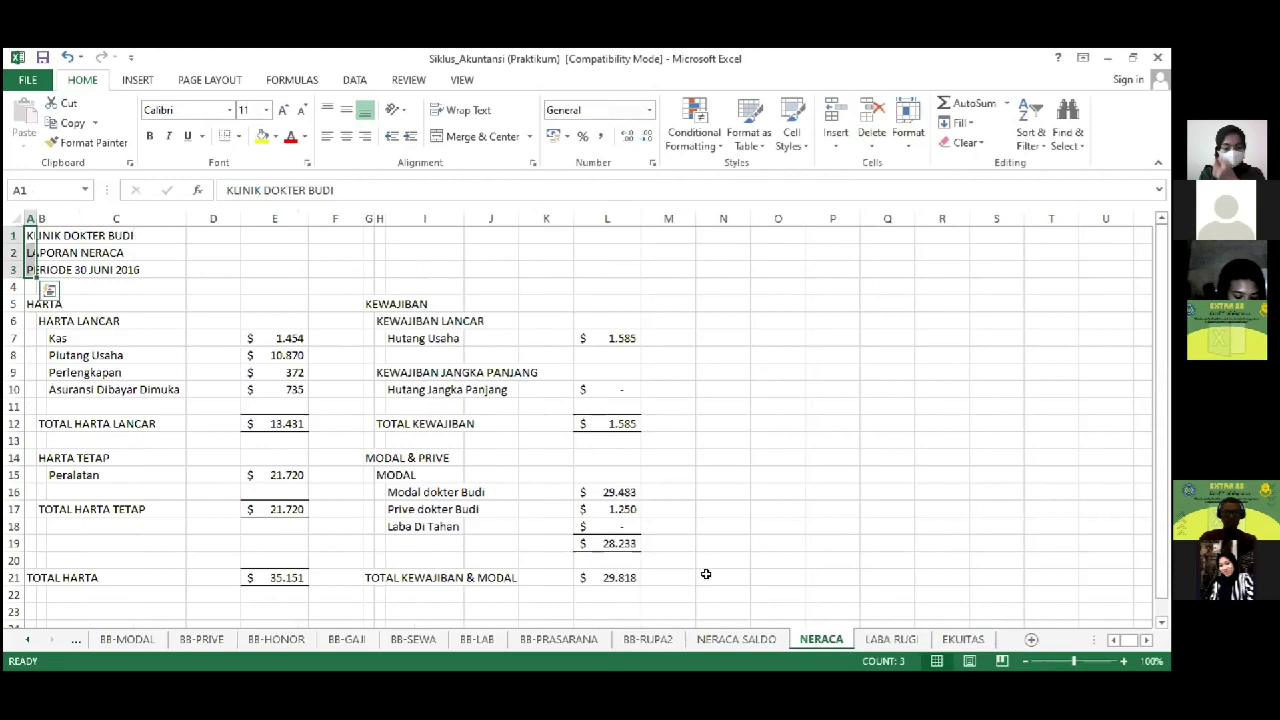
click(705, 574)
text(=)
key(Left)
key(Left)
key(Left)
key(Left)
key(Left)
key(Left)
key(Left)
key(Left)
key(Left)
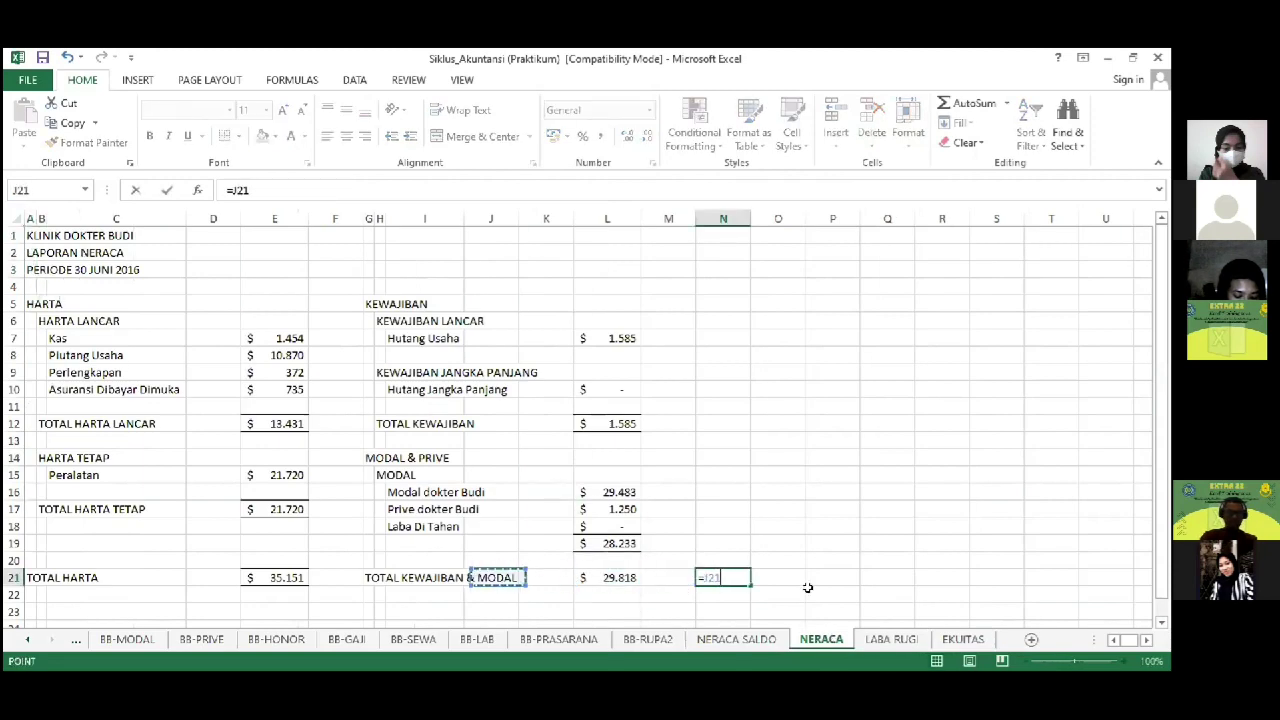
text(-)
key(Left)
key(Left)
key(Return)
key(Up)
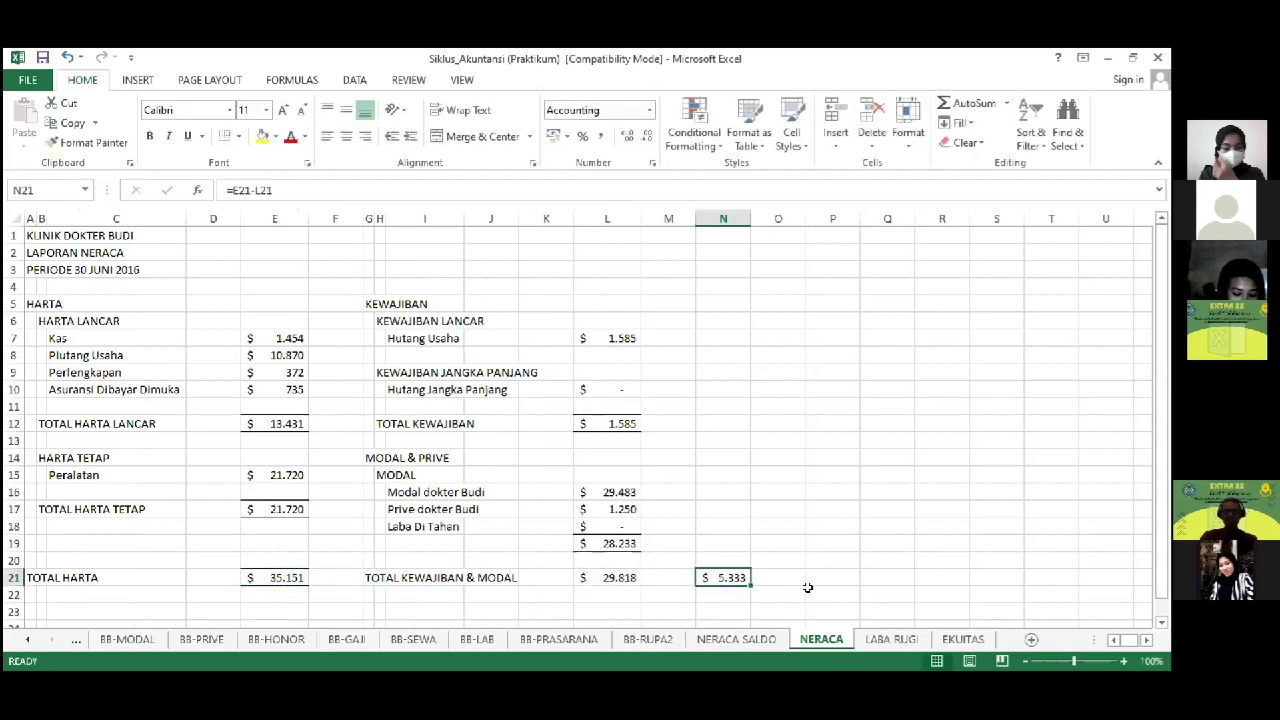
Step: Link the Laba Di Tahan amount in L18 to the net profit in LABA RUGI with ='LABA RUGI'!G16
key(Up)
key(Up)
key(Up)
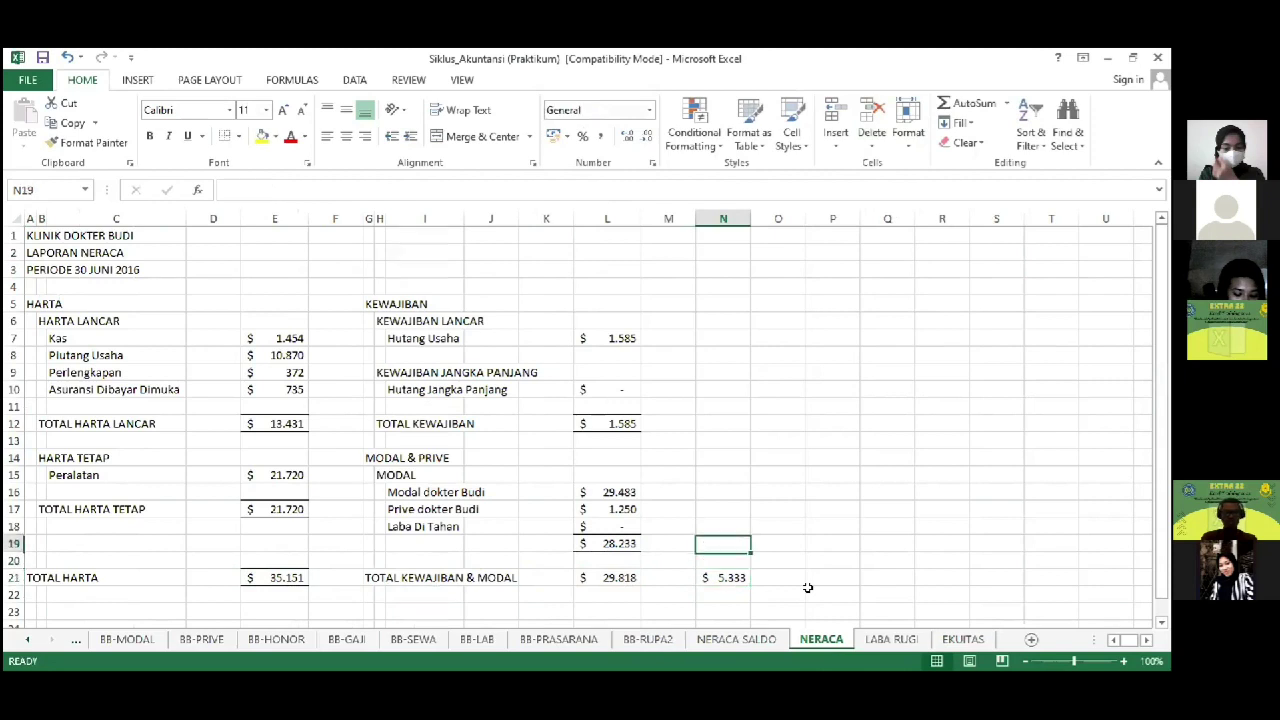
key(Left)
key(Left)
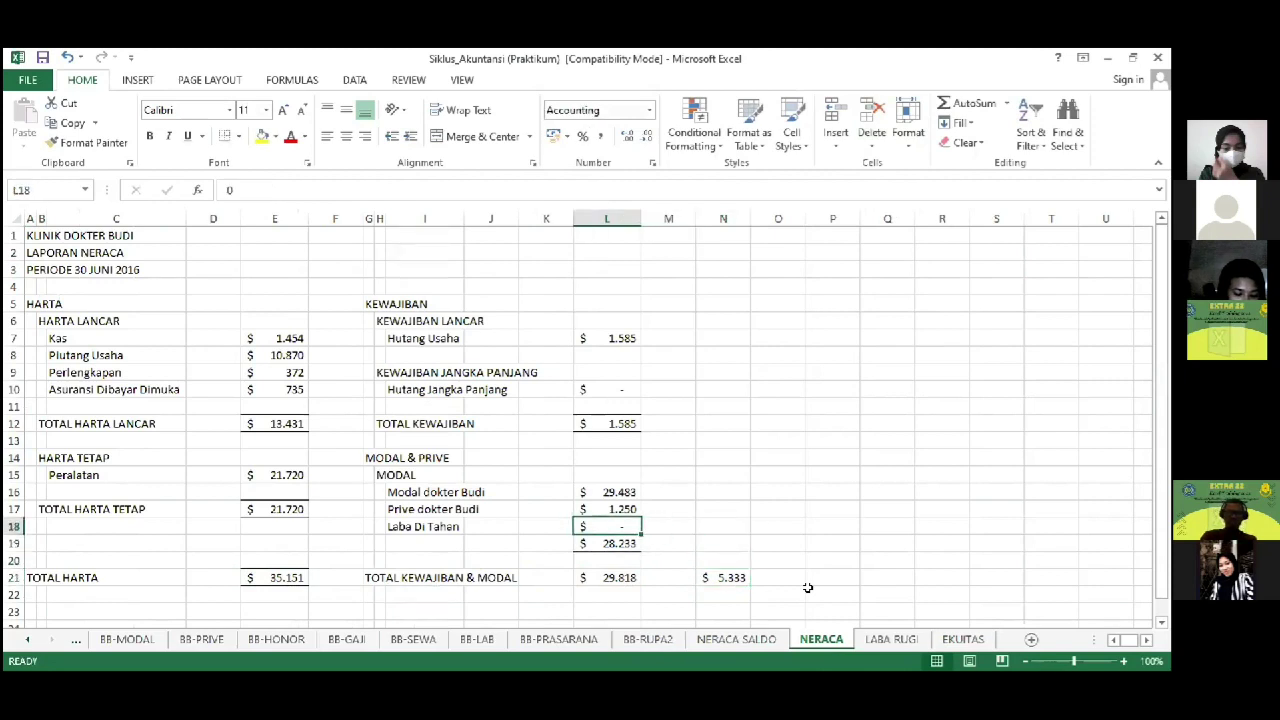
text(=)
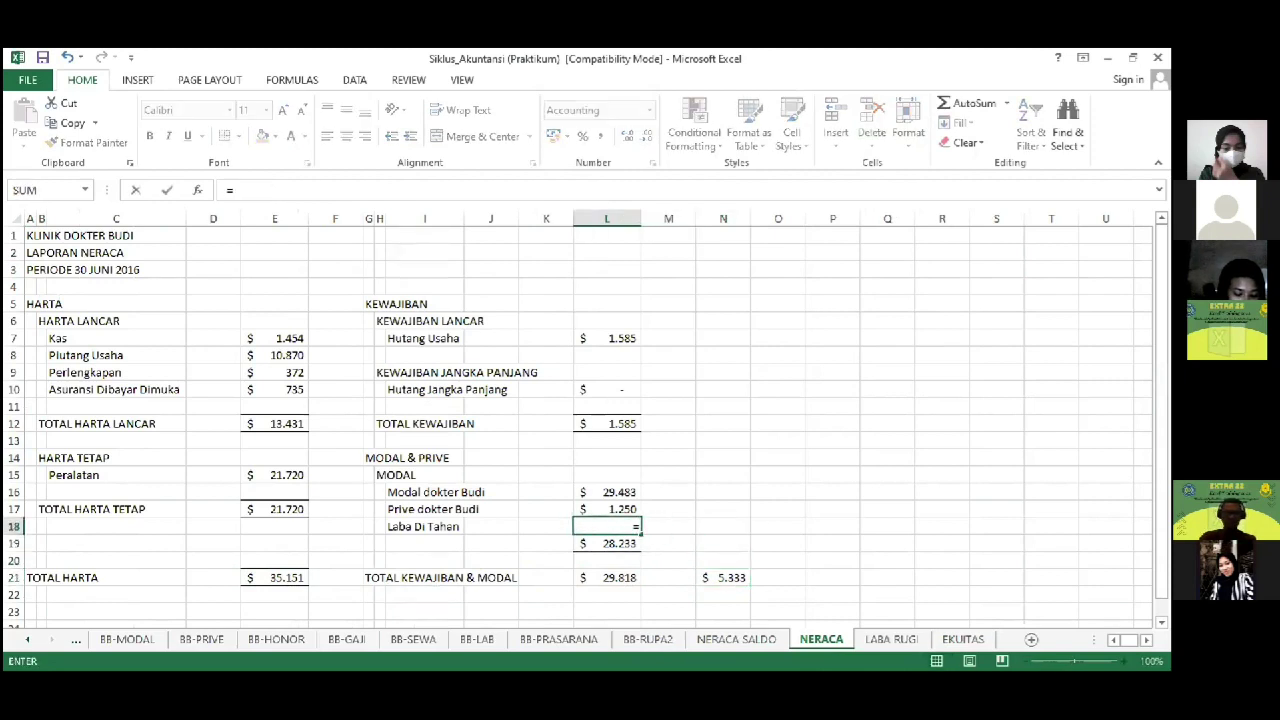
click(886, 638)
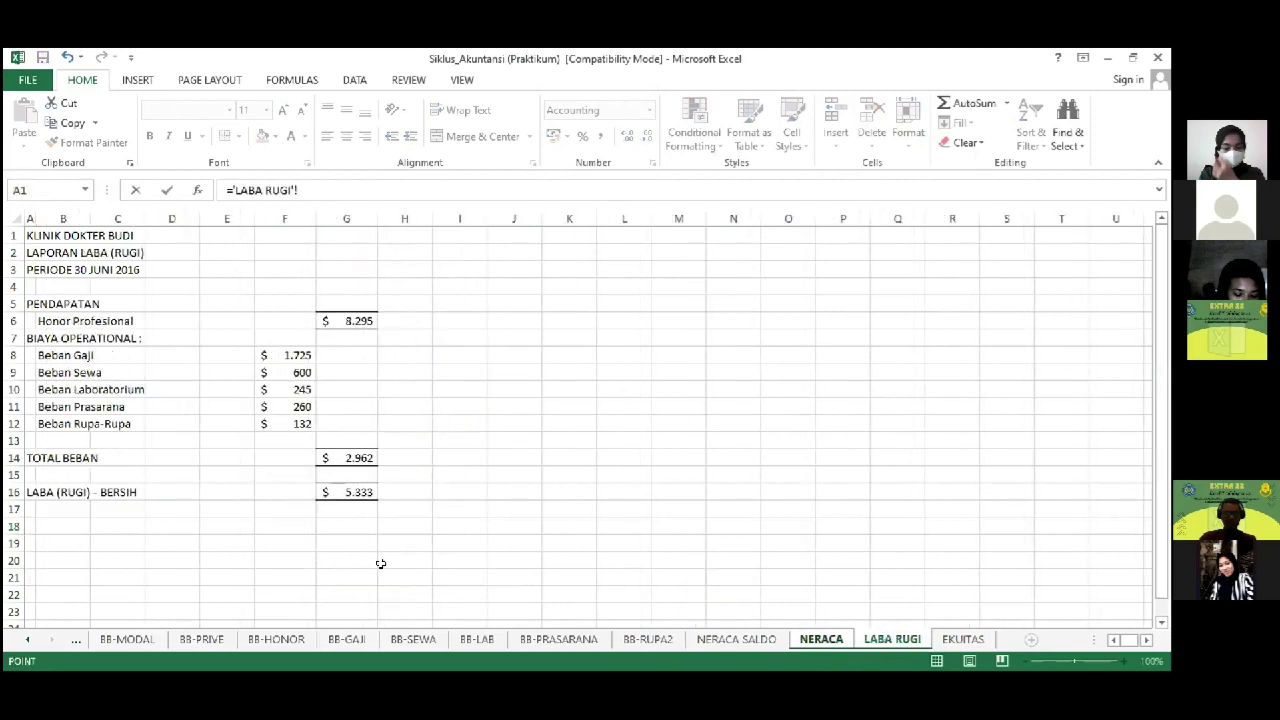
click(345, 492)
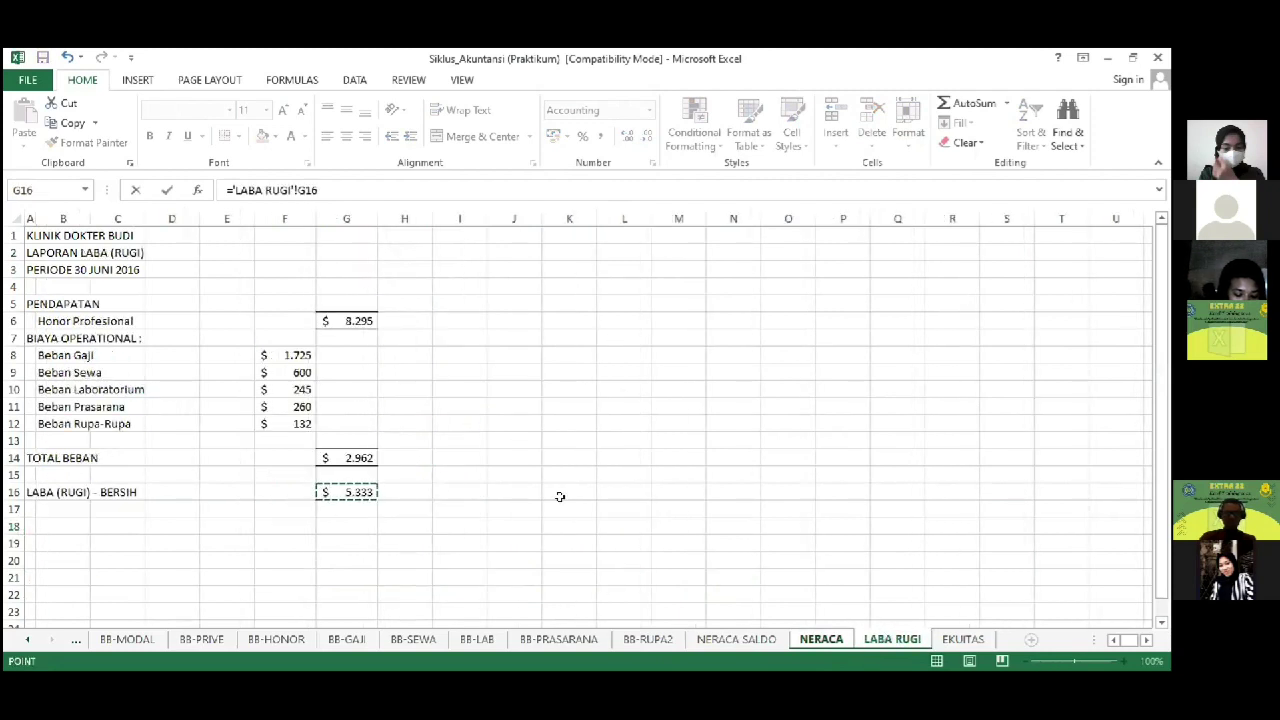
key(Return)
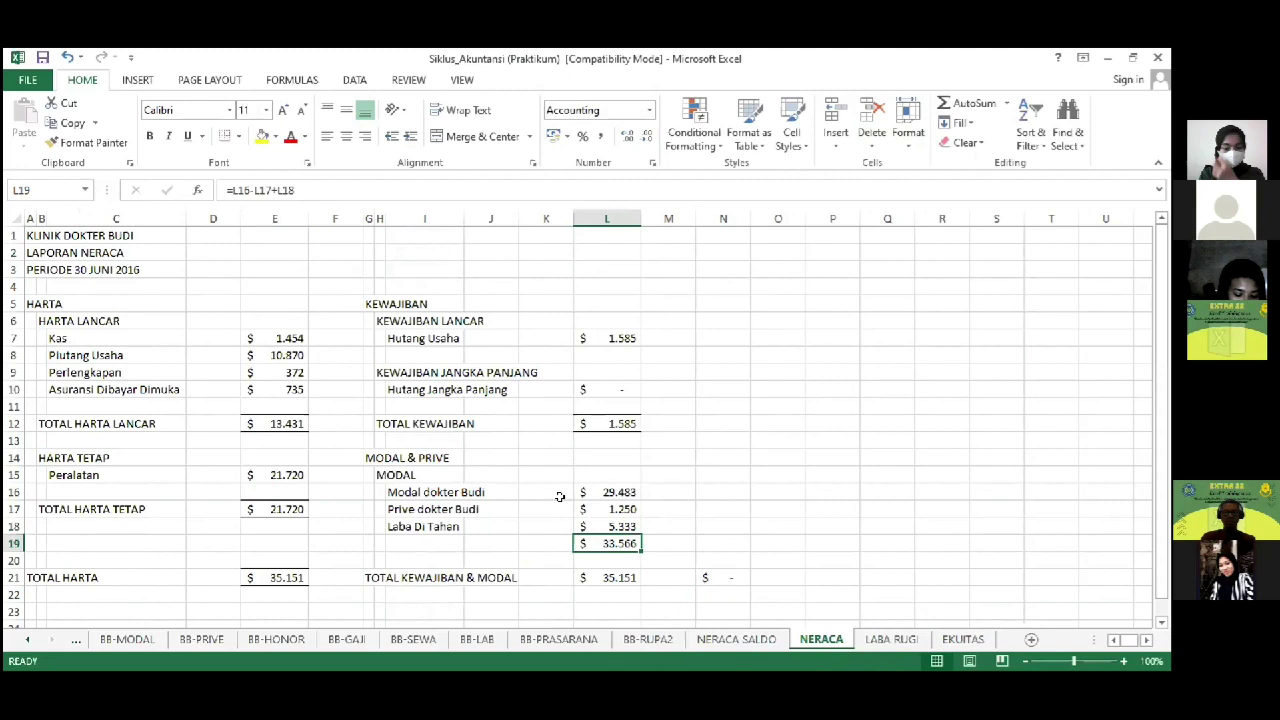
Step: Clear the difference check formula from N21
key(Down)
key(Down)
key(Right)
key(Right)
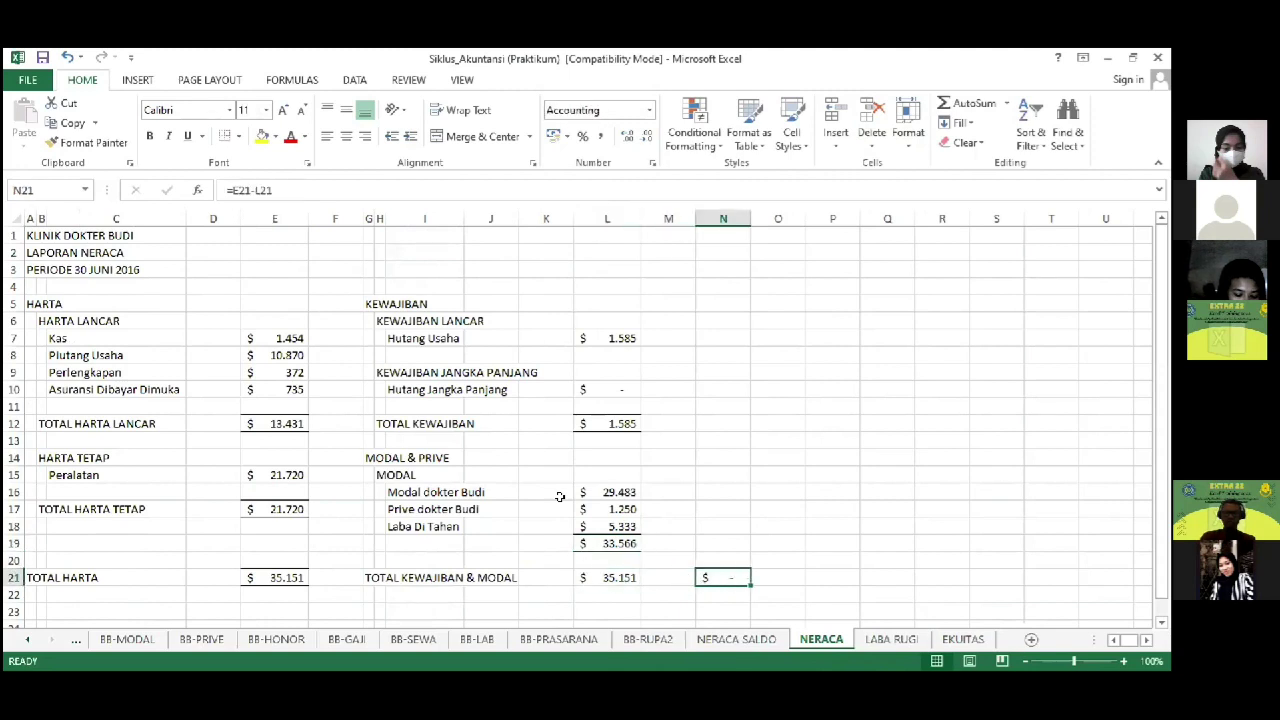
Step: Add top and bottom borders to the total liabilities and capital amount in L21
key(Left)
key(Left)
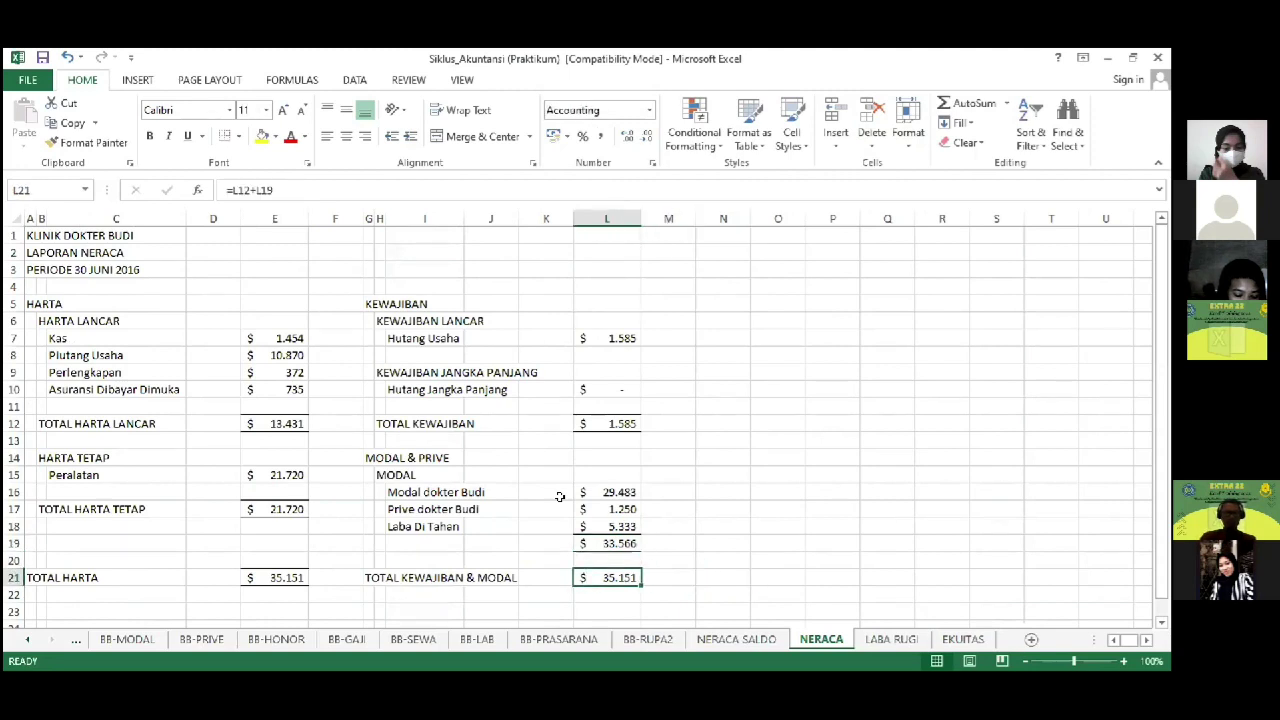
key(ctrl+1)
click(768, 278)
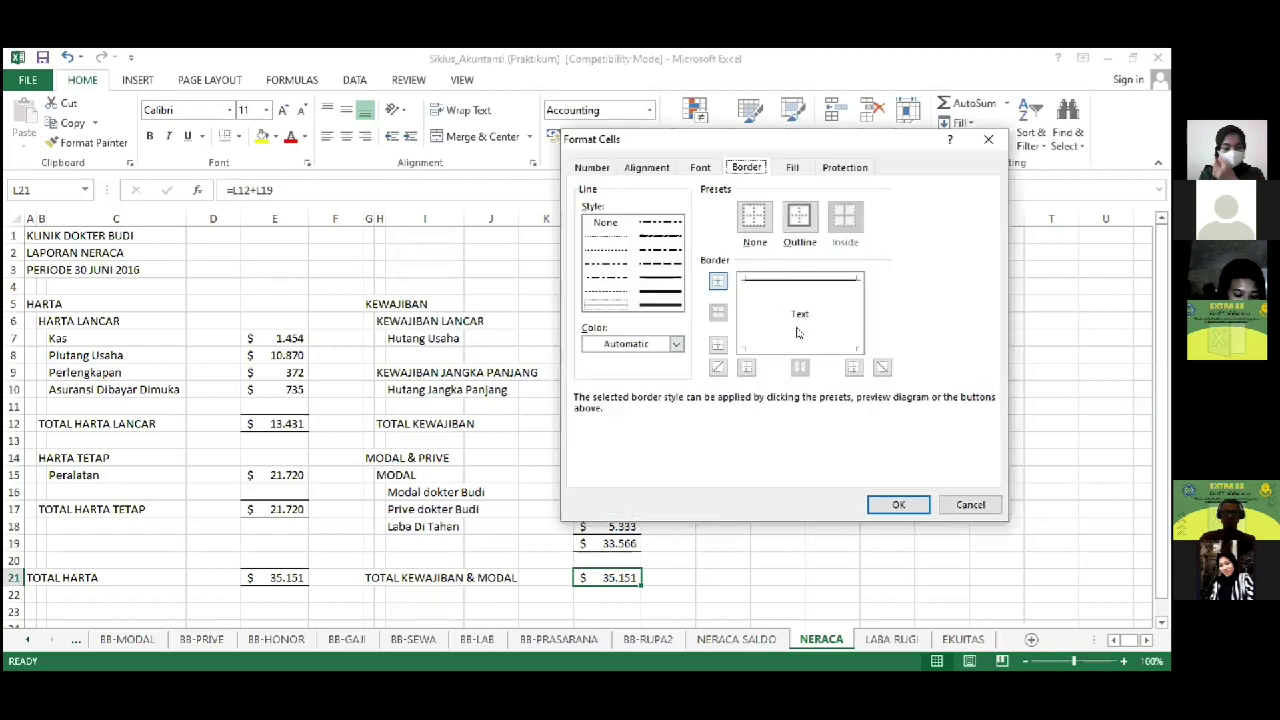
click(806, 350)
click(898, 504)
click(776, 524)
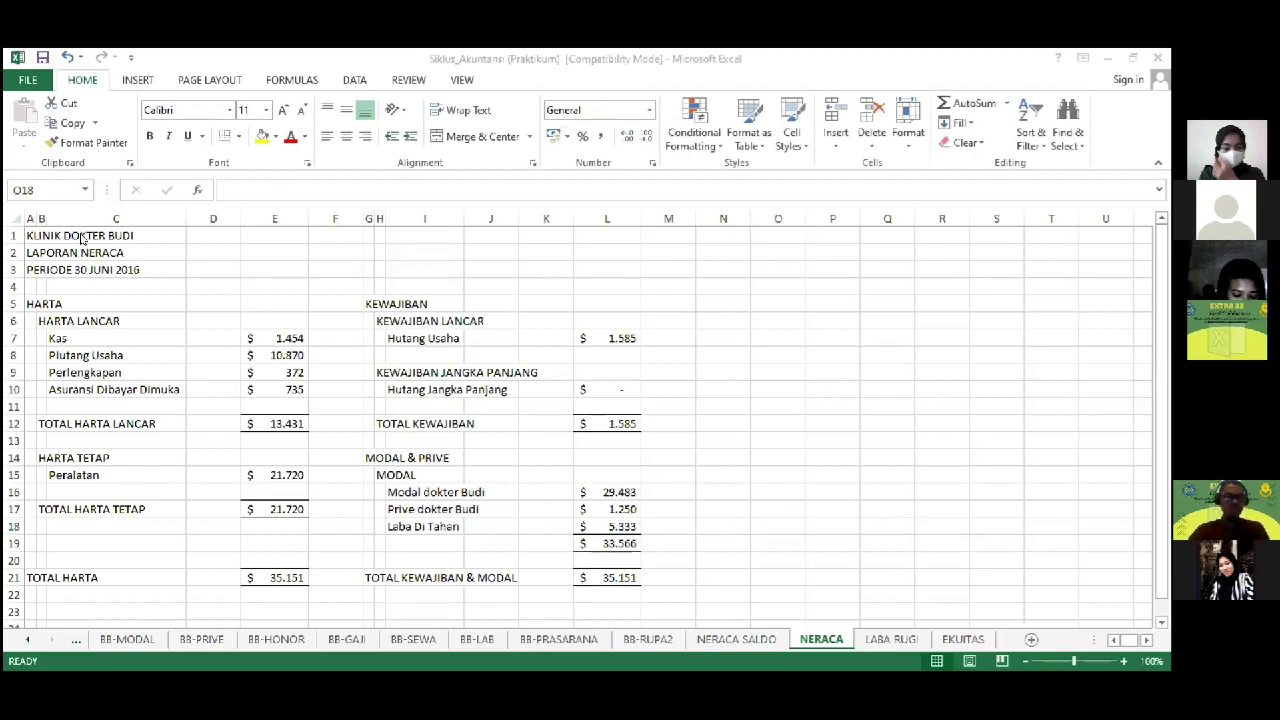
Step: Merge and center the clinic name title across A1:L1 in the NERACA sheet
click(398, 247)
key(ctrl+Home)
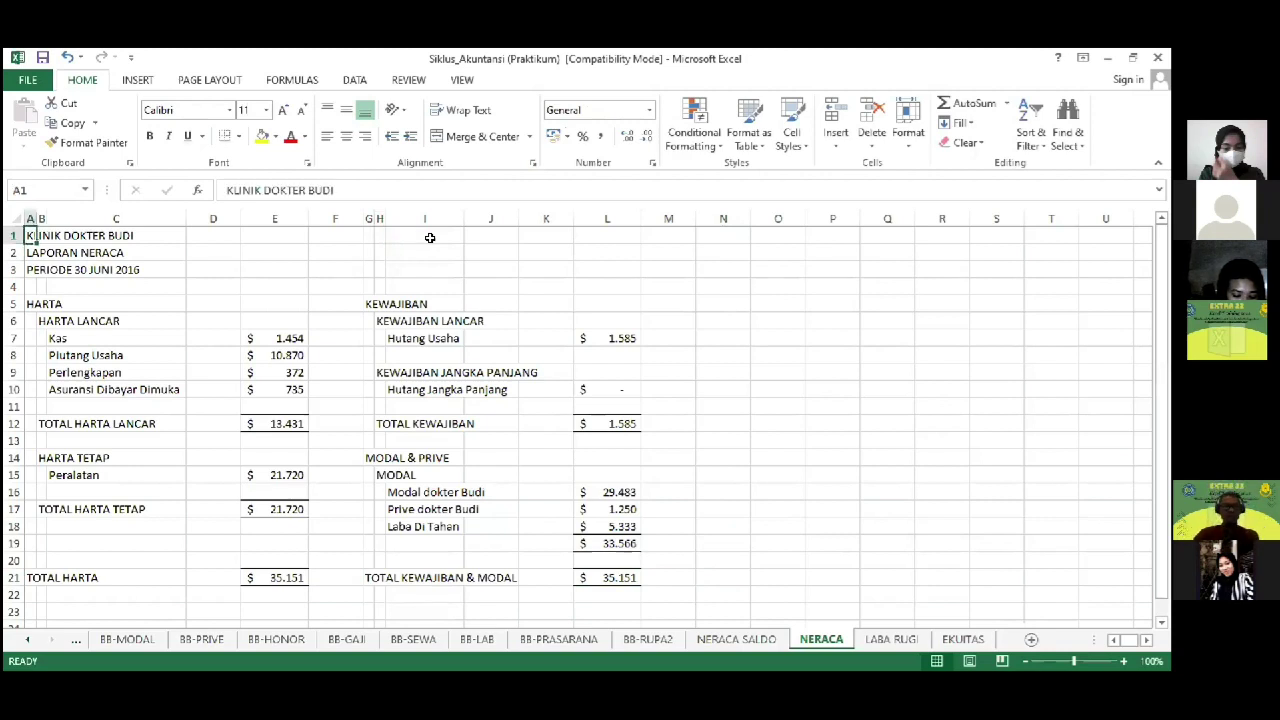
key(Down)
key(Up)
key(shift+Right)
key(shift+Right)
key(shift+Right)
key(shift+Right)
key(shift+Right)
key(shift+Right)
key(shift+Right)
key(shift+Right)
key(shift+Right)
key(shift+Right)
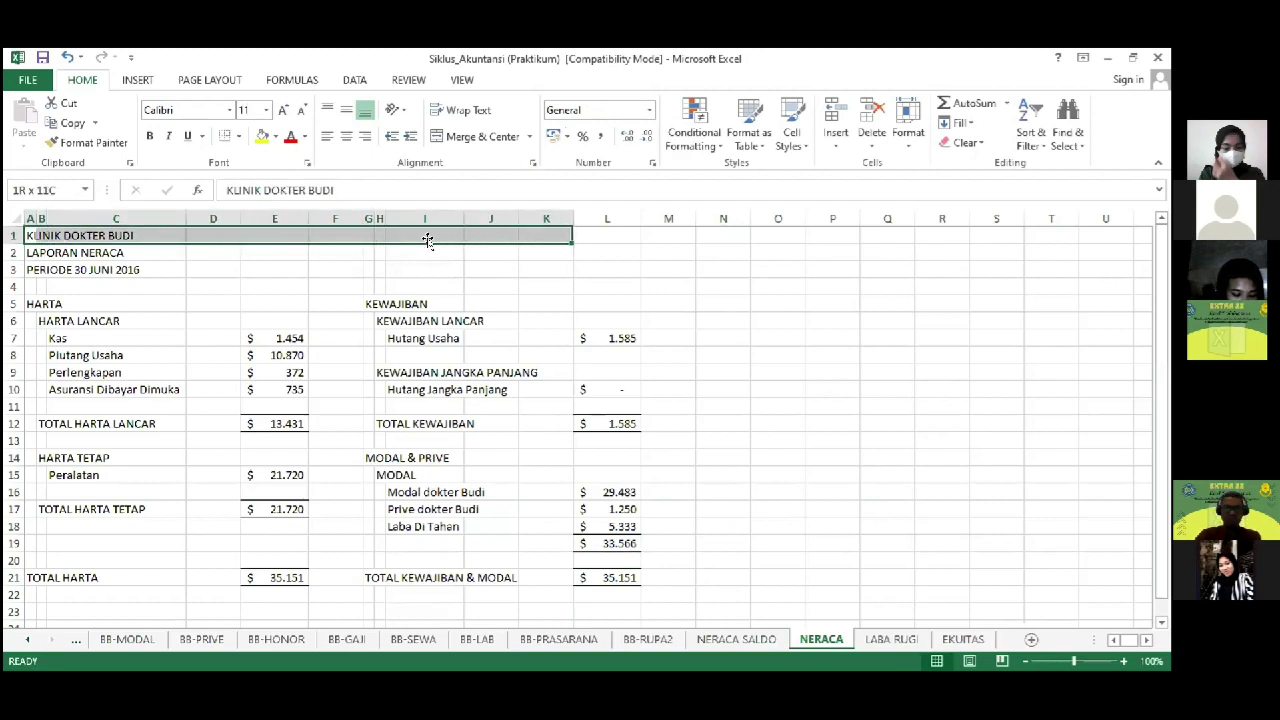
key(shift+Right)
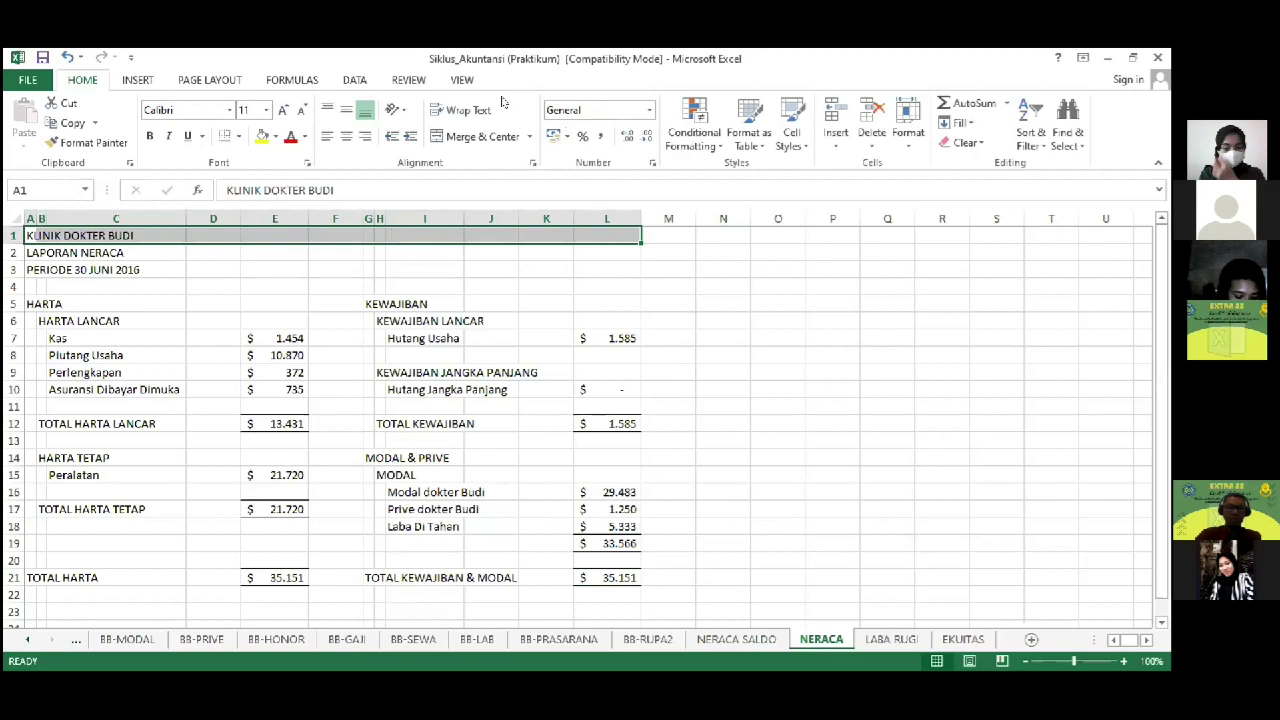
click(483, 137)
Step: Merge and center the LAPORAN NERACA title across A2:L2
key(Down)
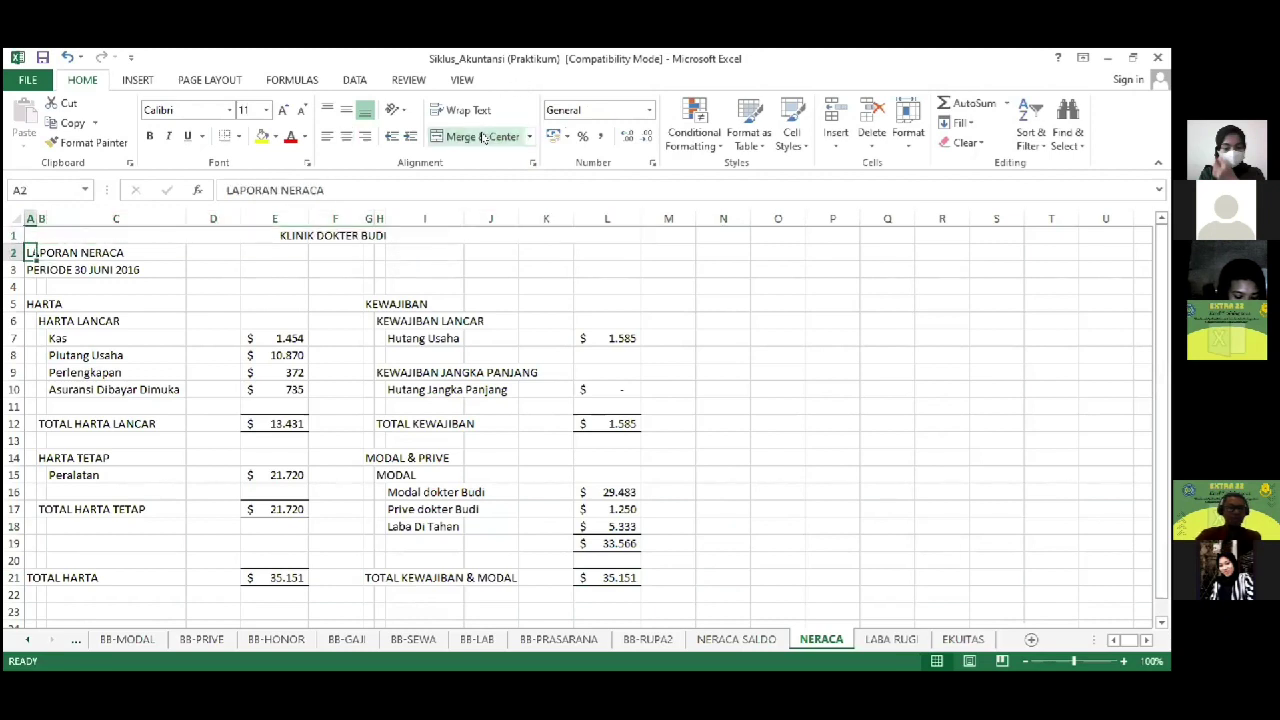
key(shift+Right)
key(shift+Right)
key(shift+Right)
key(shift+Right)
key(shift+Right)
key(shift+Right)
key(shift+Right)
key(shift+Right)
key(shift+Right)
key(shift+Right)
key(shift+Right)
key(shift+Right)
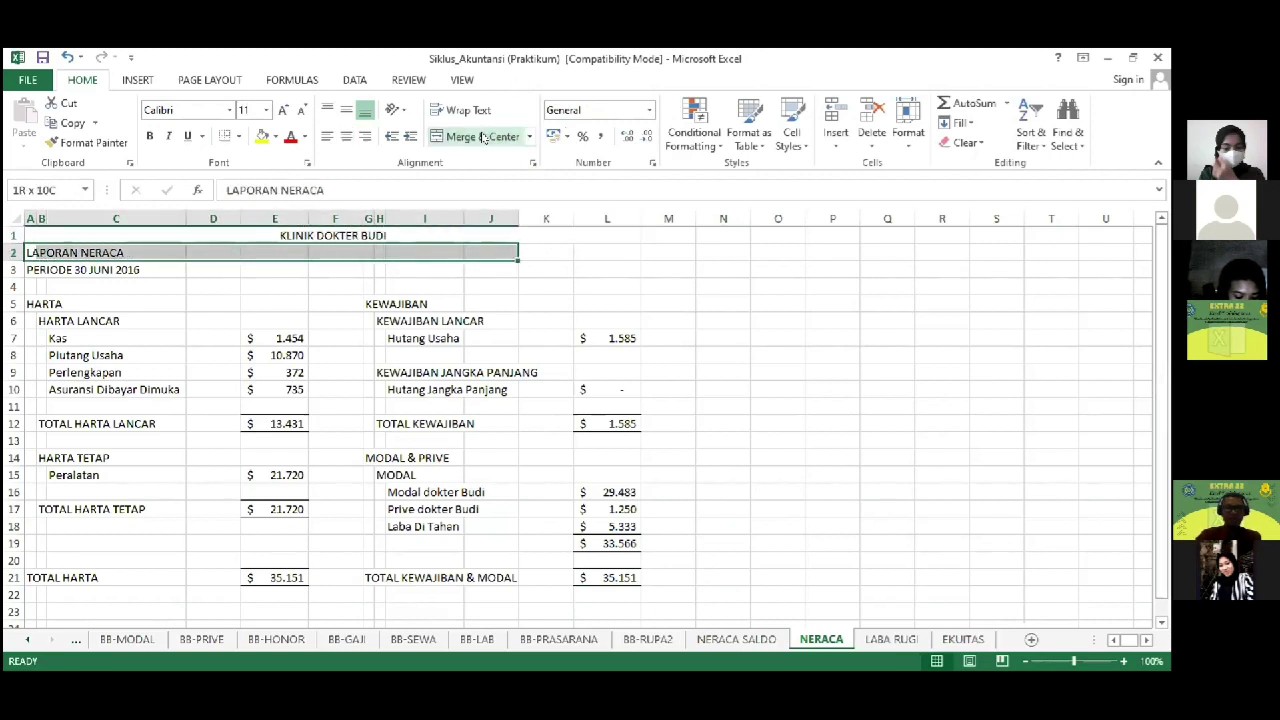
key(shift+Left)
click(483, 137)
Step: Merge and center the PERIODE 30 JUNI 2016 line across A3:L3
key(Down)
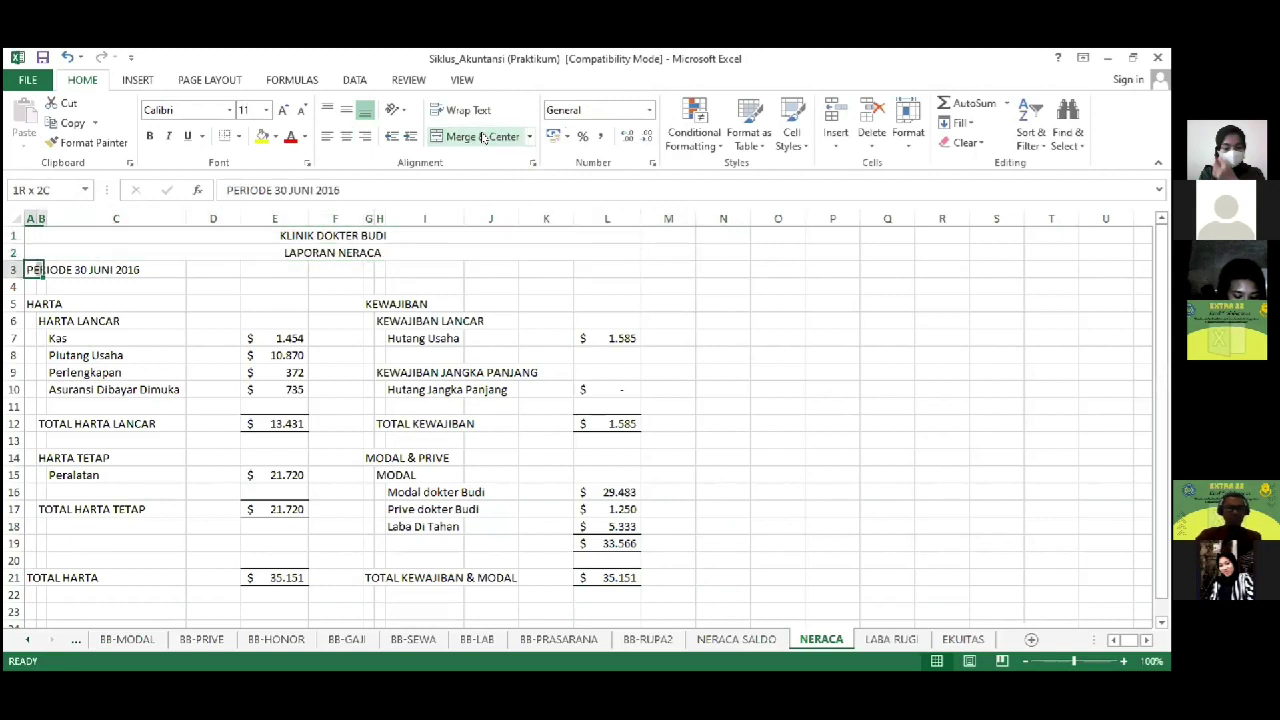
key(shift+Right)
key(shift+Right)
key(shift+Right)
key(shift+Right)
key(shift+Right)
key(shift+Right)
key(shift+Right)
key(shift+Right)
key(shift+Right)
key(shift+Right)
key(shift+Right)
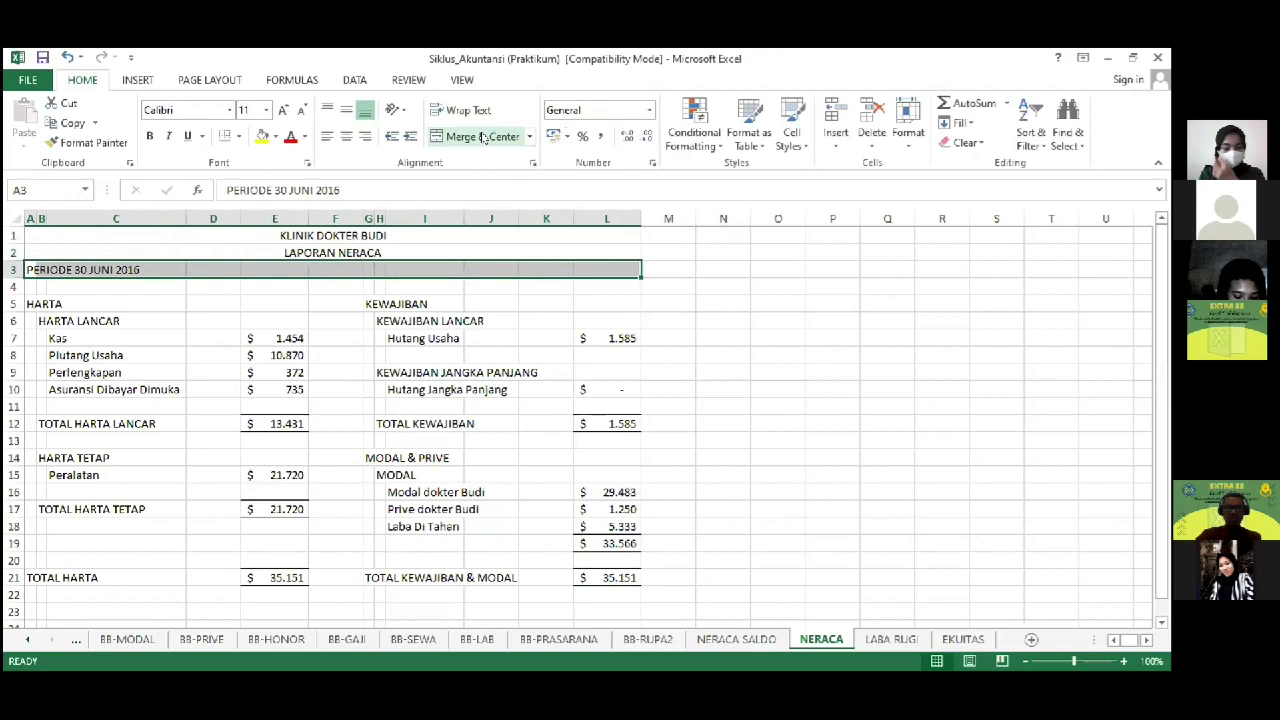
click(483, 137)
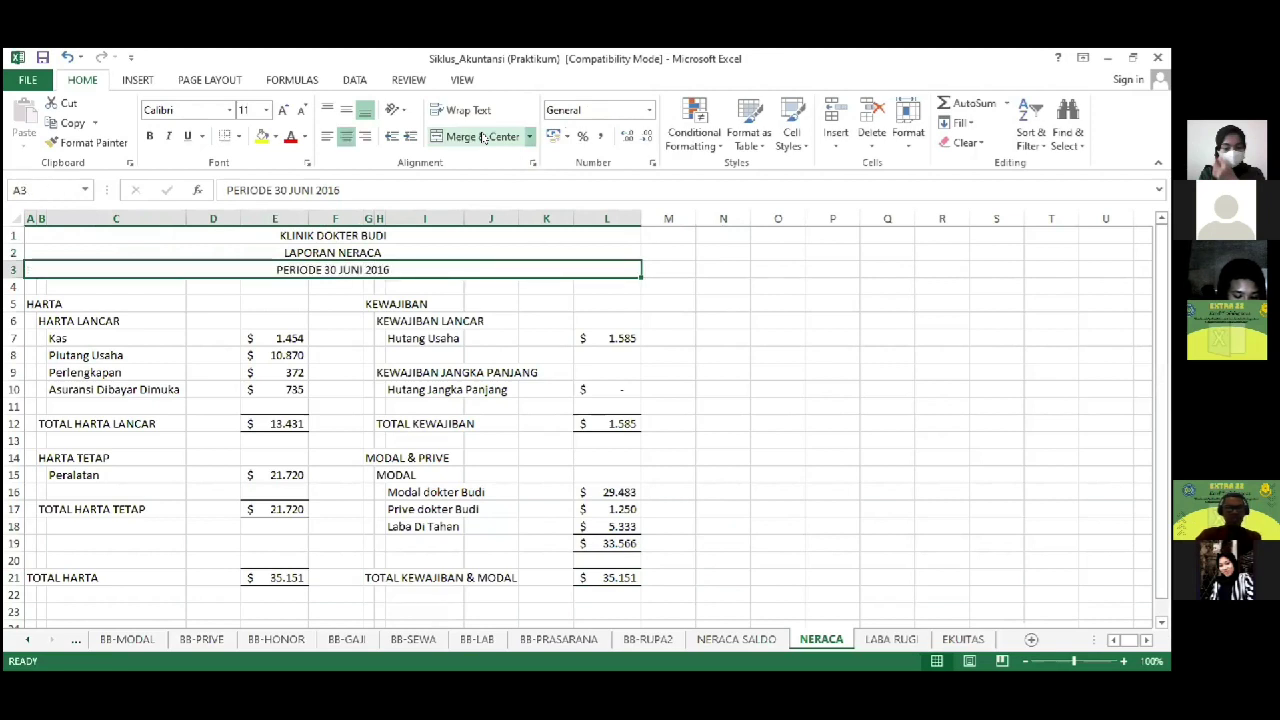
Step: Add an outline border around the three NERACA title rows in A1:L3
key(shift+Up)
key(shift+Up)
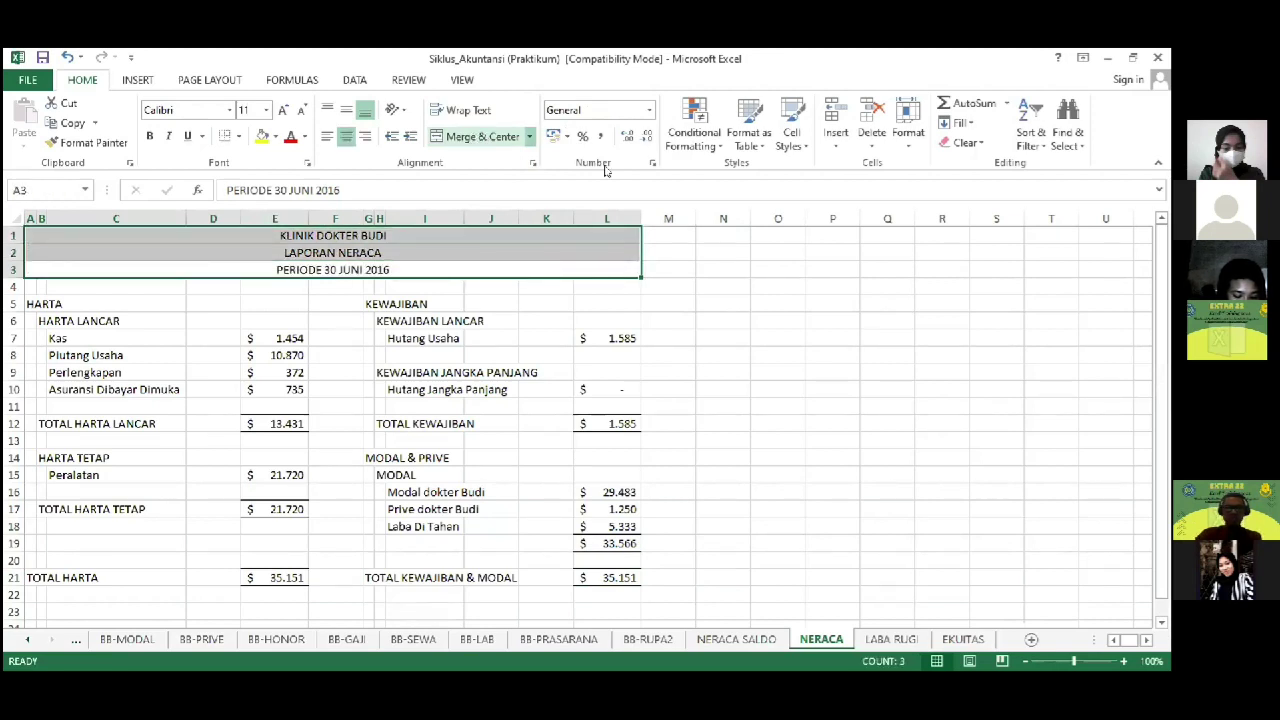
click(975, 471)
click(799, 216)
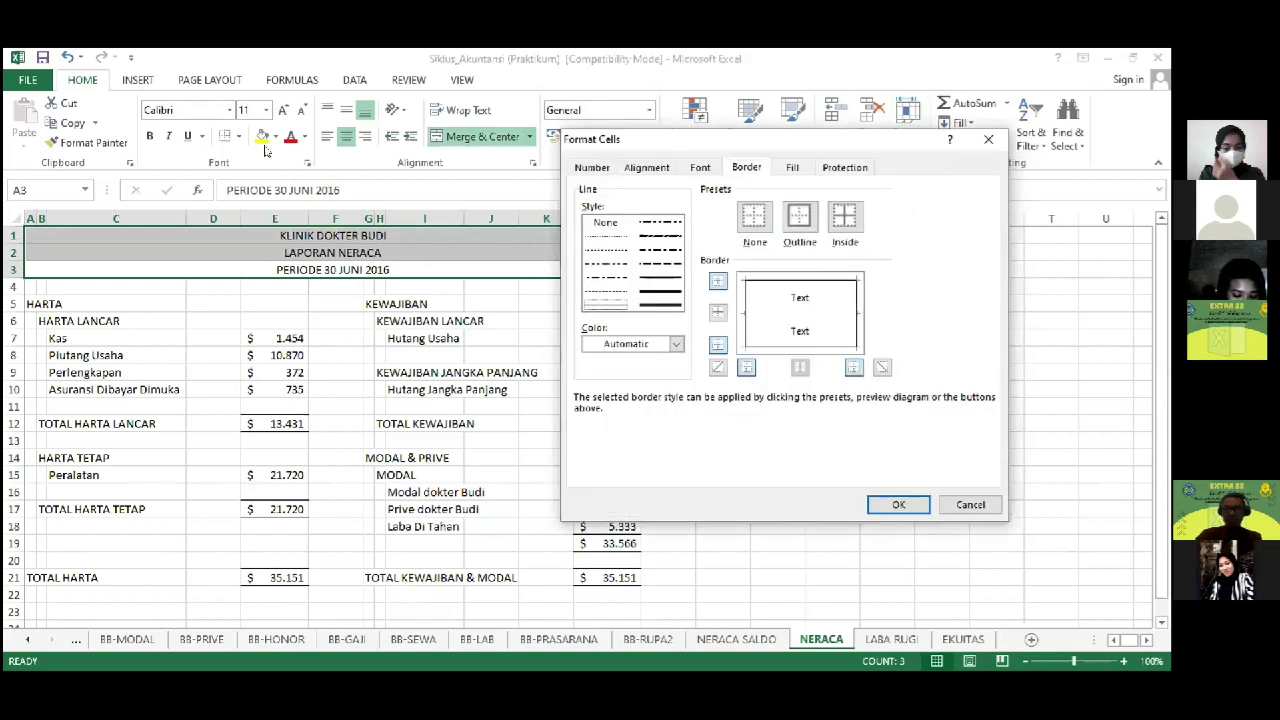
key(Return)
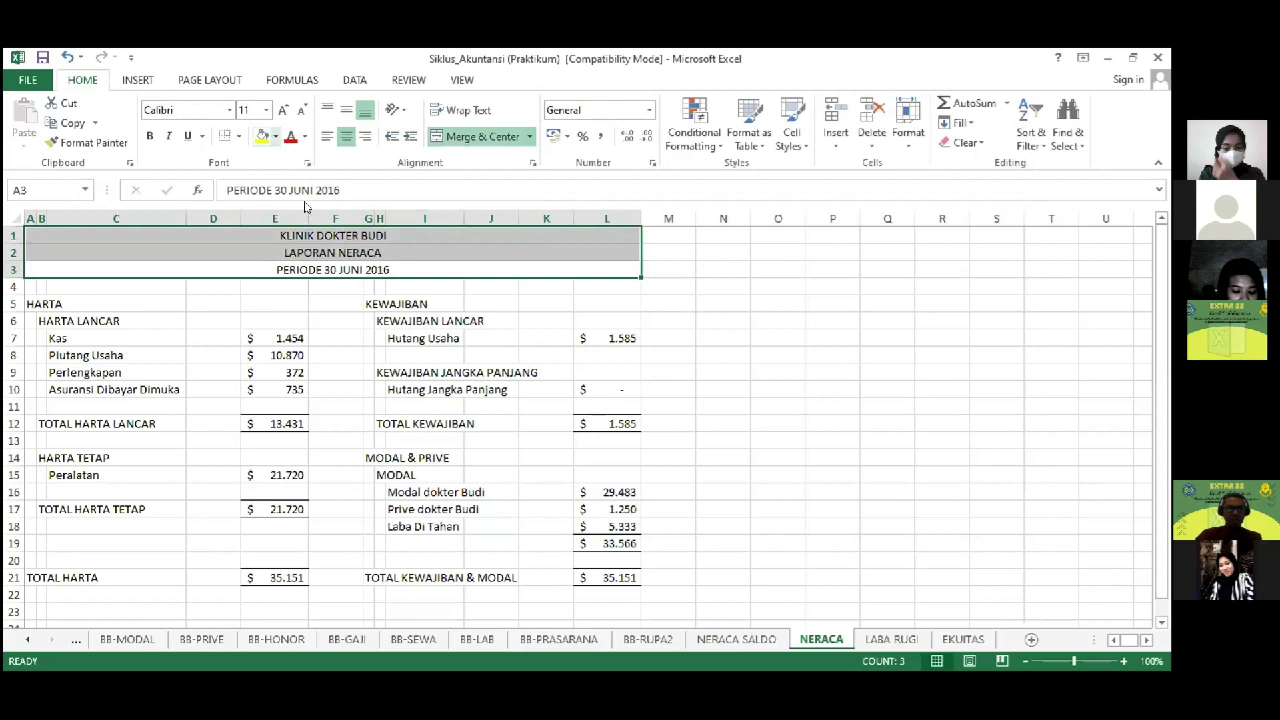
Step: Fill the NERACA title rows A1:L3 with light blue and make their text bold
click(275, 136)
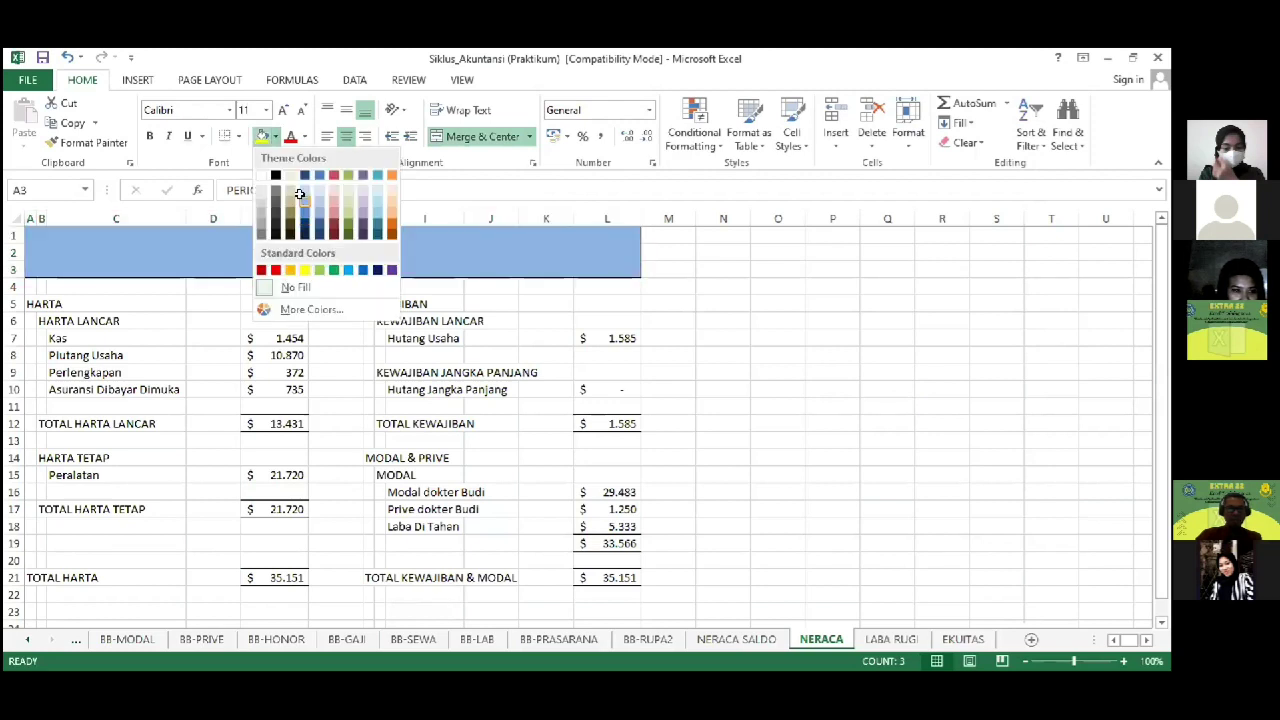
click(152, 138)
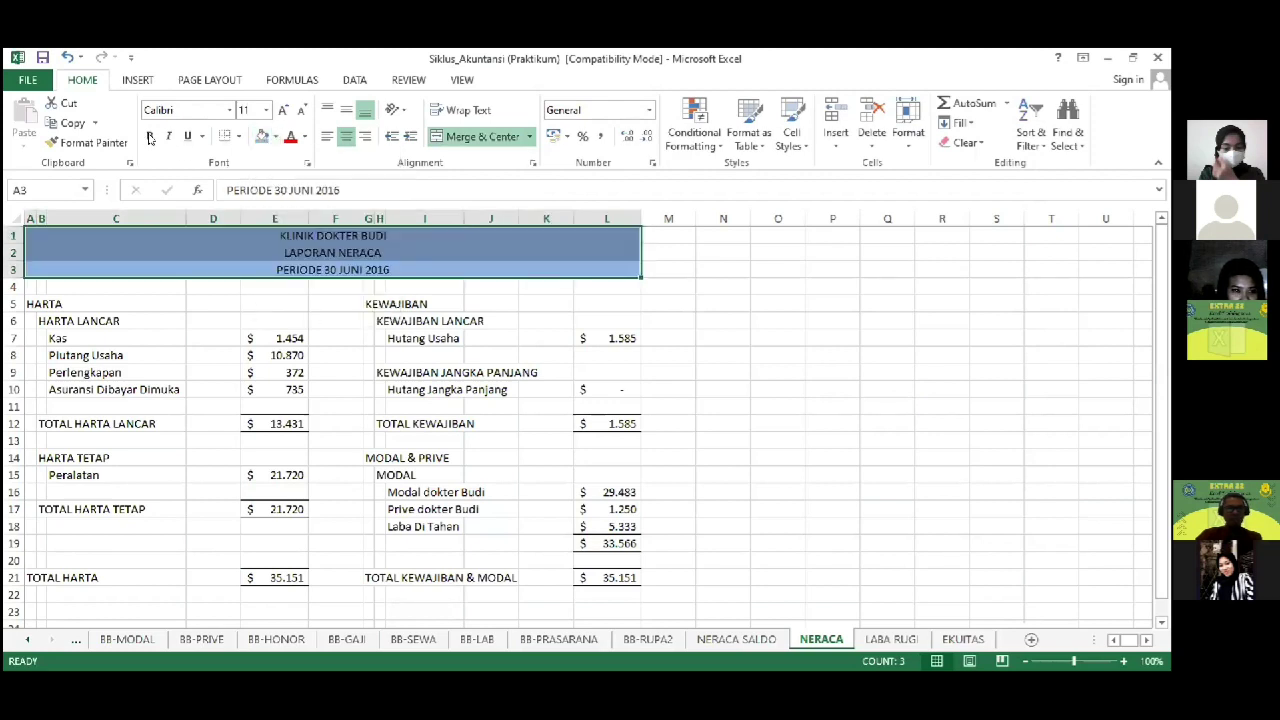
click(335, 320)
scroll(485, 446, down, 2)
scroll(500, 466, up, 2)
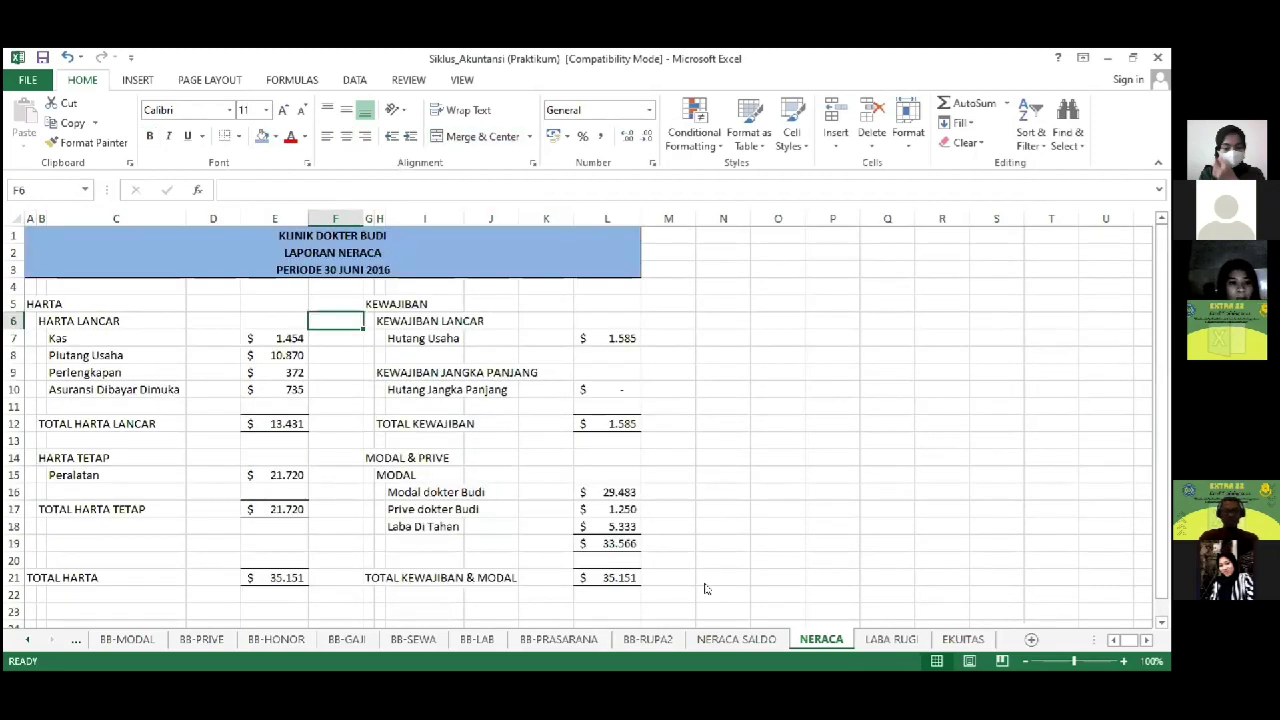
Step: In the LABA RUGI sheet, merge and center the clinic name title across A1:G1
click(889, 639)
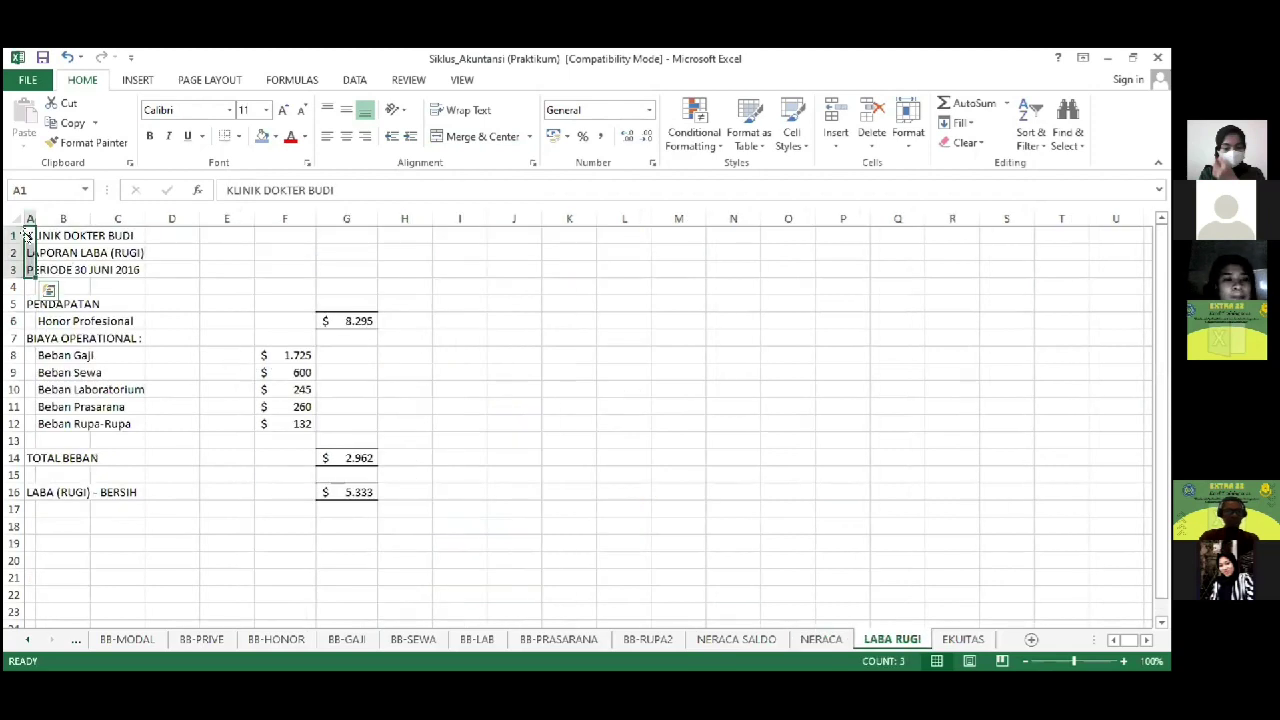
click(33, 236)
key(shift+Right)
key(shift+Right)
key(shift+Right)
key(shift+Right)
key(shift+Right)
key(shift+Right)
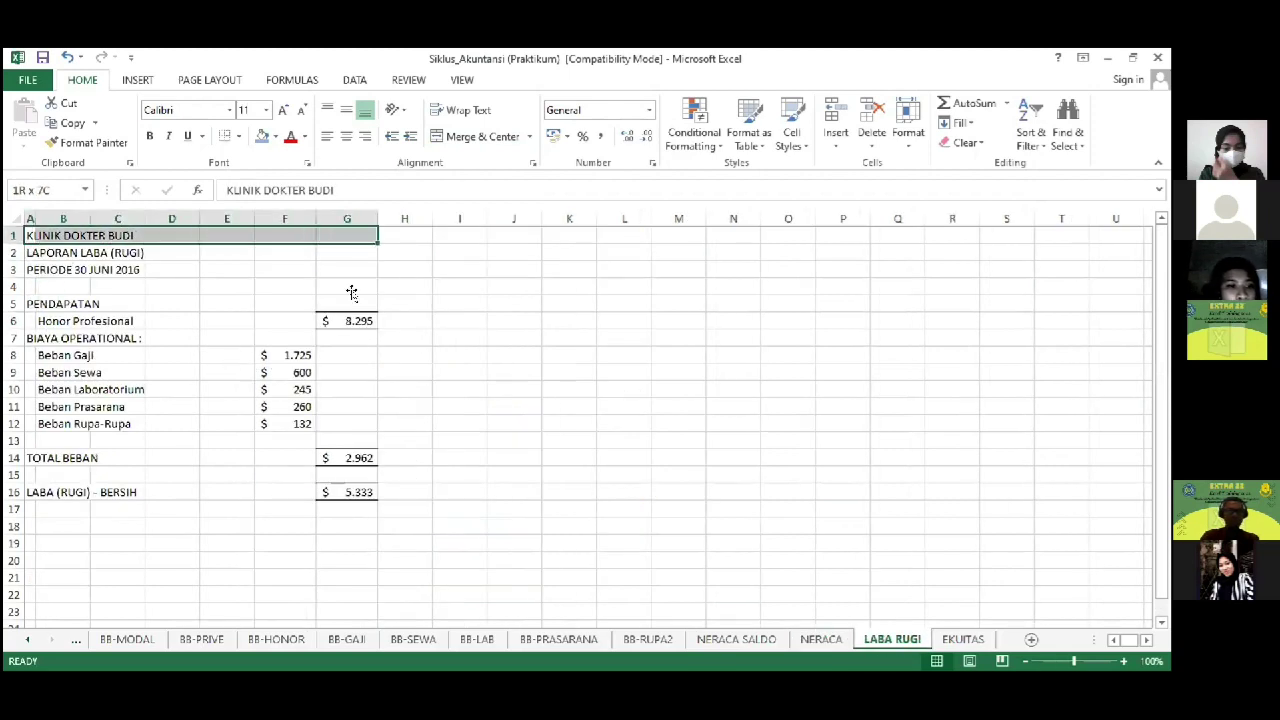
click(490, 137)
Step: Merge and center the LAPORAN LABA (RUGI) title across A2:G2
key(Down)
key(shift+Right)
key(shift+Right)
key(shift+Right)
key(shift+Right)
key(shift+Right)
key(shift+Right)
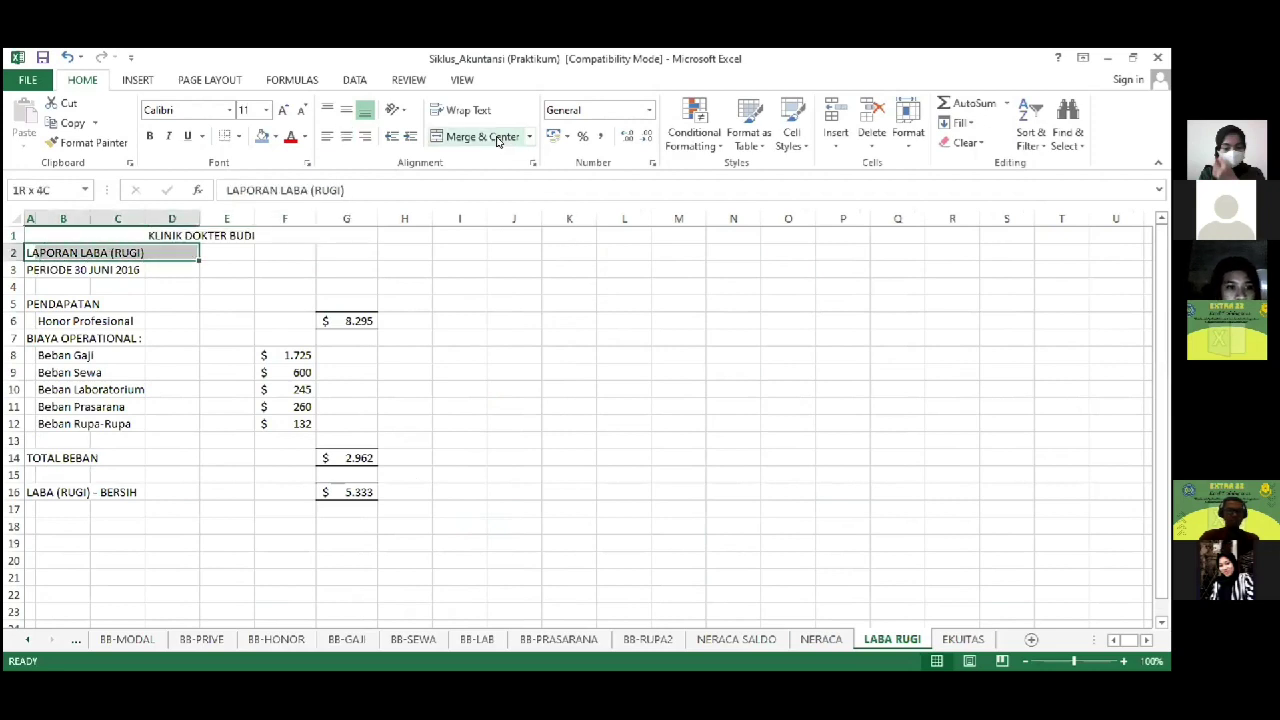
click(490, 137)
Step: Merge and center the PERIODE 30 JUNI 2016 line across A3:G3 in the LABA RUGI sheet
key(Down)
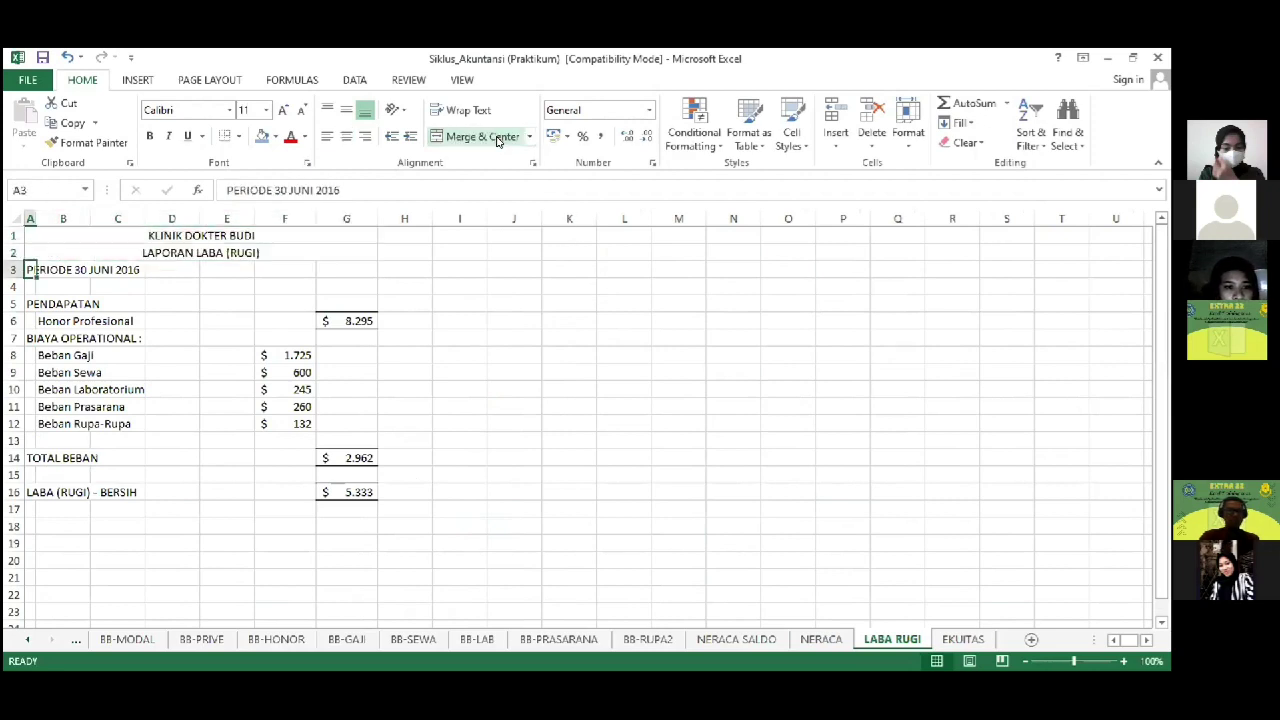
key(shift+Right)
key(shift+Right)
key(shift+Right)
key(shift+Right)
key(shift+Right)
key(shift+Right)
click(497, 139)
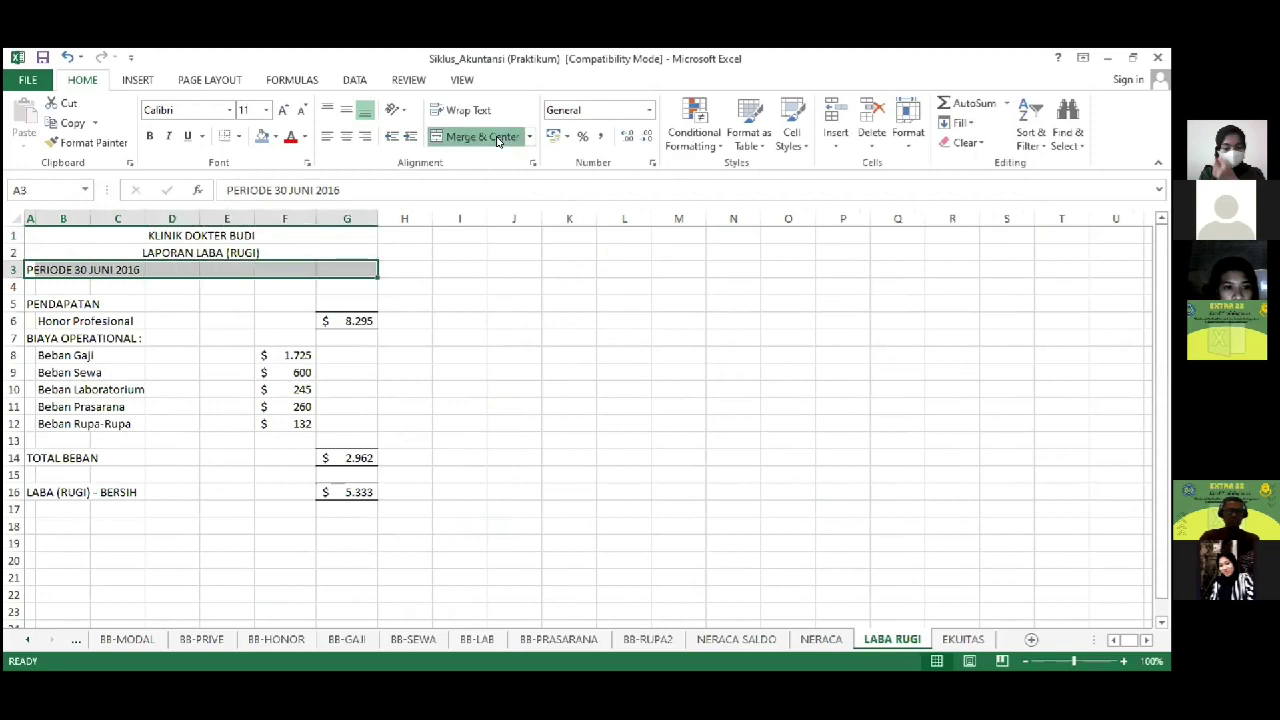
Step: Give the LABA RUGI title rows A1:G3 an outline border and the same light blue fill
key(shift+Up)
key(shift+Up)
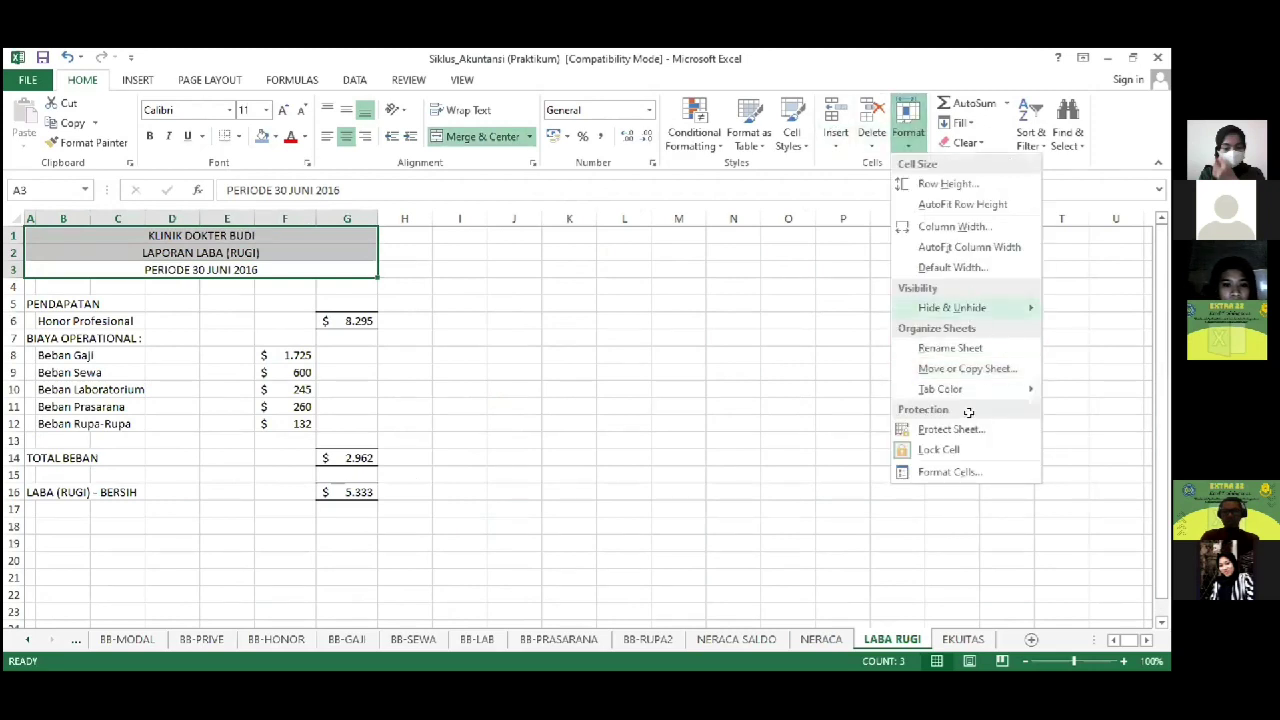
click(950, 473)
click(800, 216)
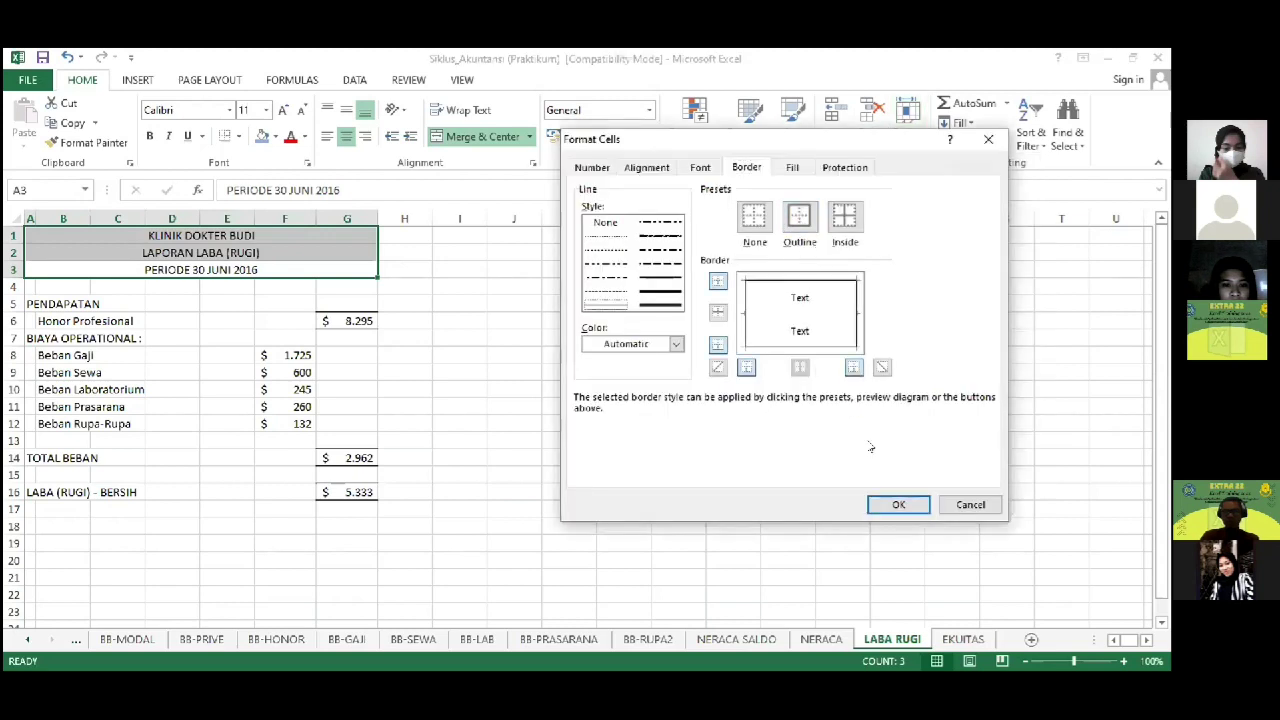
click(900, 505)
click(261, 136)
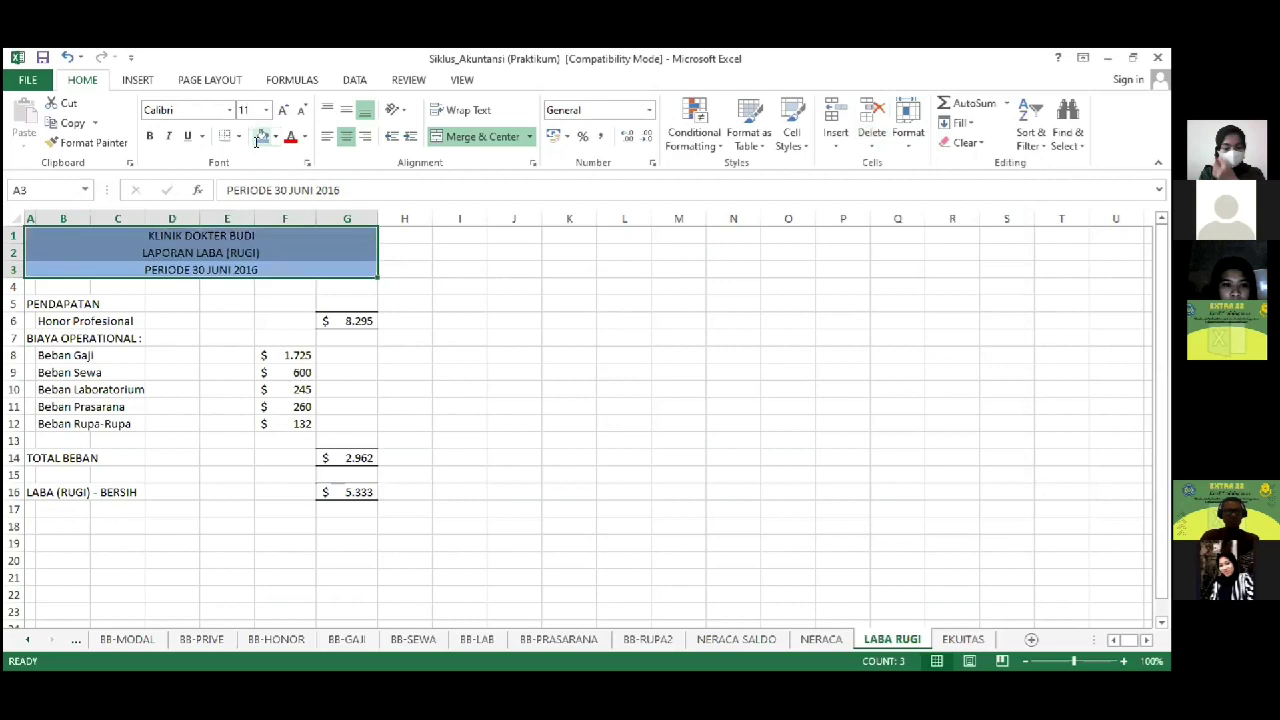
click(432, 441)
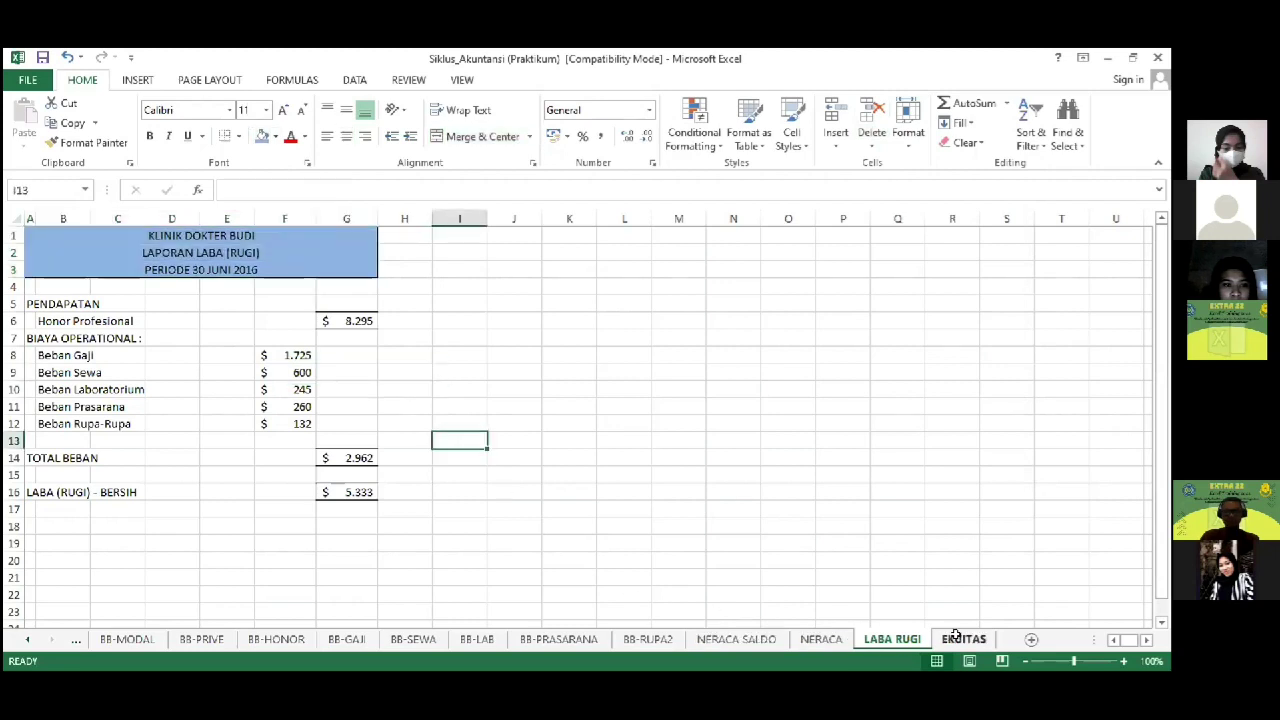
Step: In the EKUITAS sheet, merge and center the clinic name title across A1:H1
click(960, 638)
key(ctrl+Home)
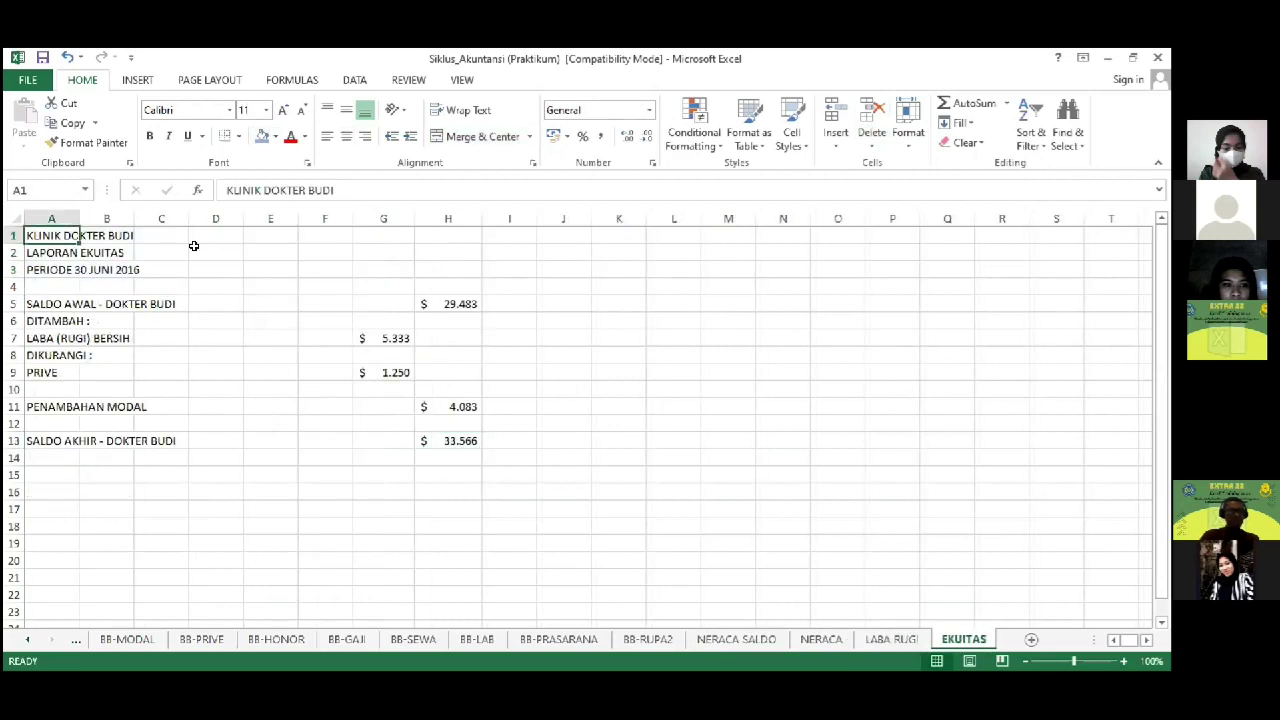
key(shift+Right)
key(shift+Right)
key(shift+Right)
key(shift+Right)
key(shift+Right)
key(shift+Right)
key(shift+Right)
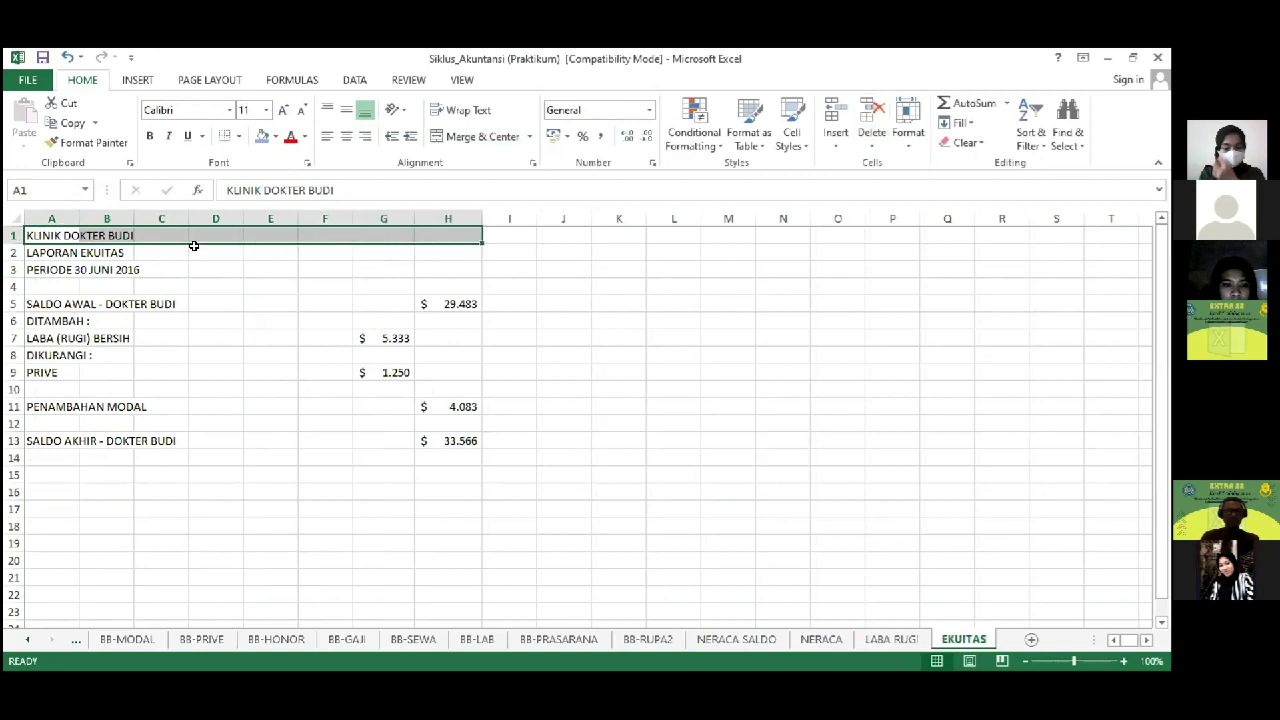
click(450, 140)
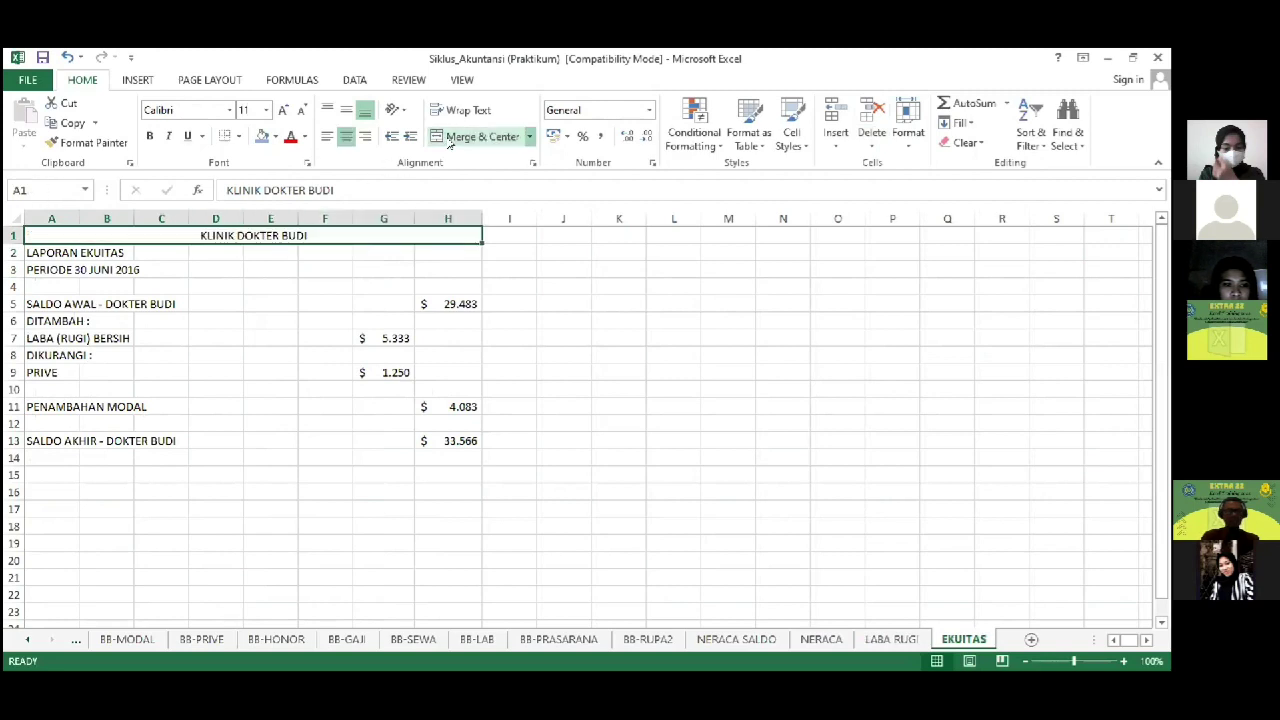
Step: Merge and center the LAPORAN EKUITAS title across A2:H2
key(Down)
key(shift+Right)
key(shift+Right)
key(shift+Right)
key(shift+Right)
key(shift+Right)
key(shift+Right)
key(shift+Right)
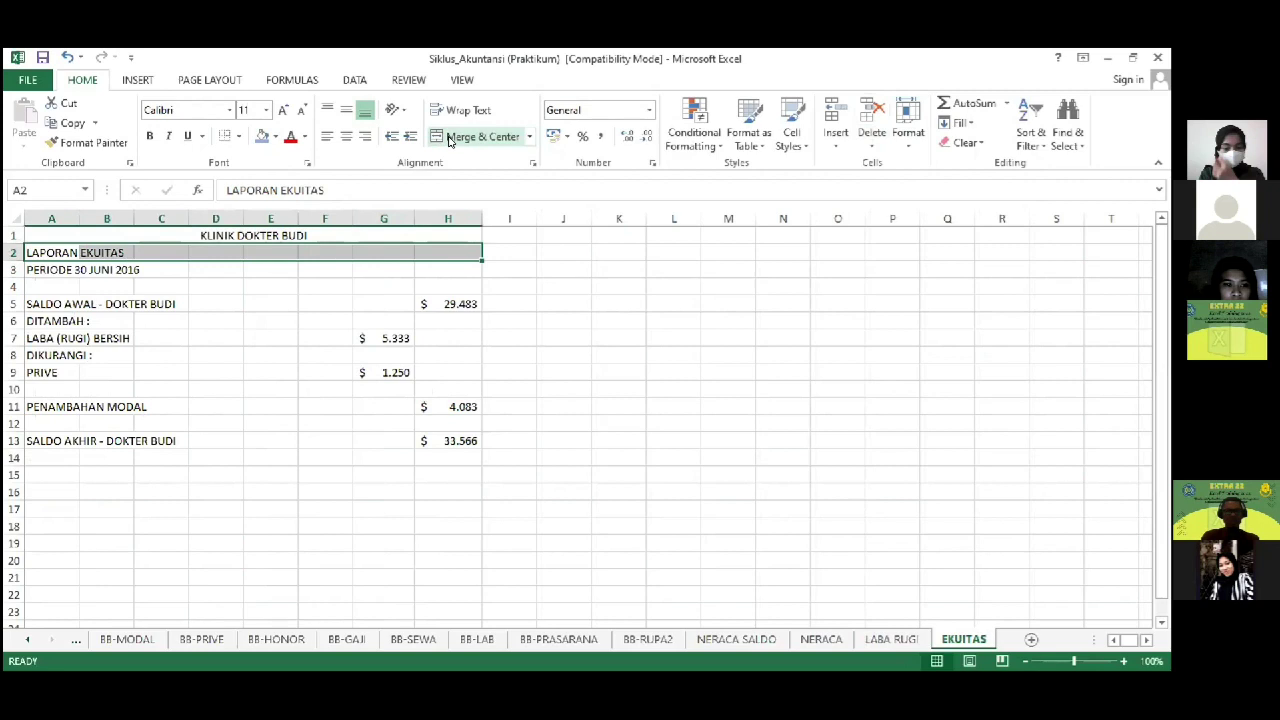
click(450, 140)
Step: Merge and center the PERIODE 30 JUNI 2016 line across A3:H3 in the EKUITAS sheet
key(Down)
key(shift+Right)
key(shift+Right)
key(shift+Right)
key(shift+Right)
key(shift+Right)
key(shift+Right)
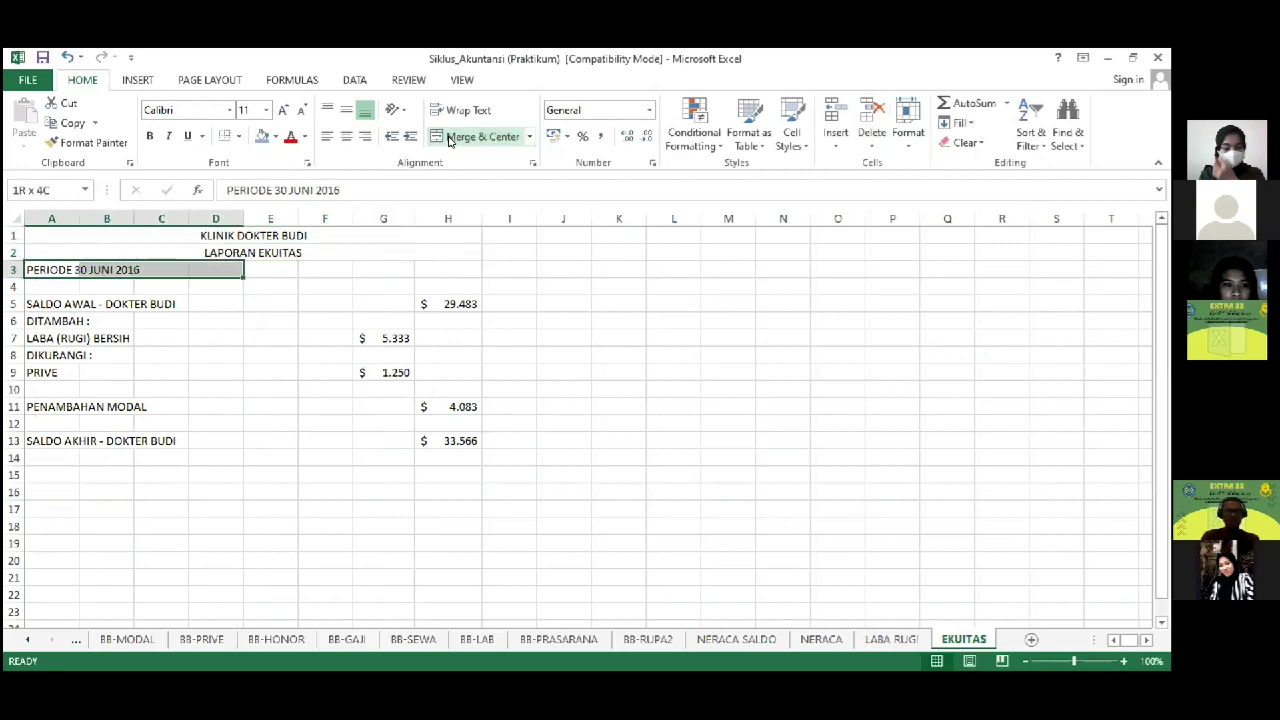
key(shift+Right)
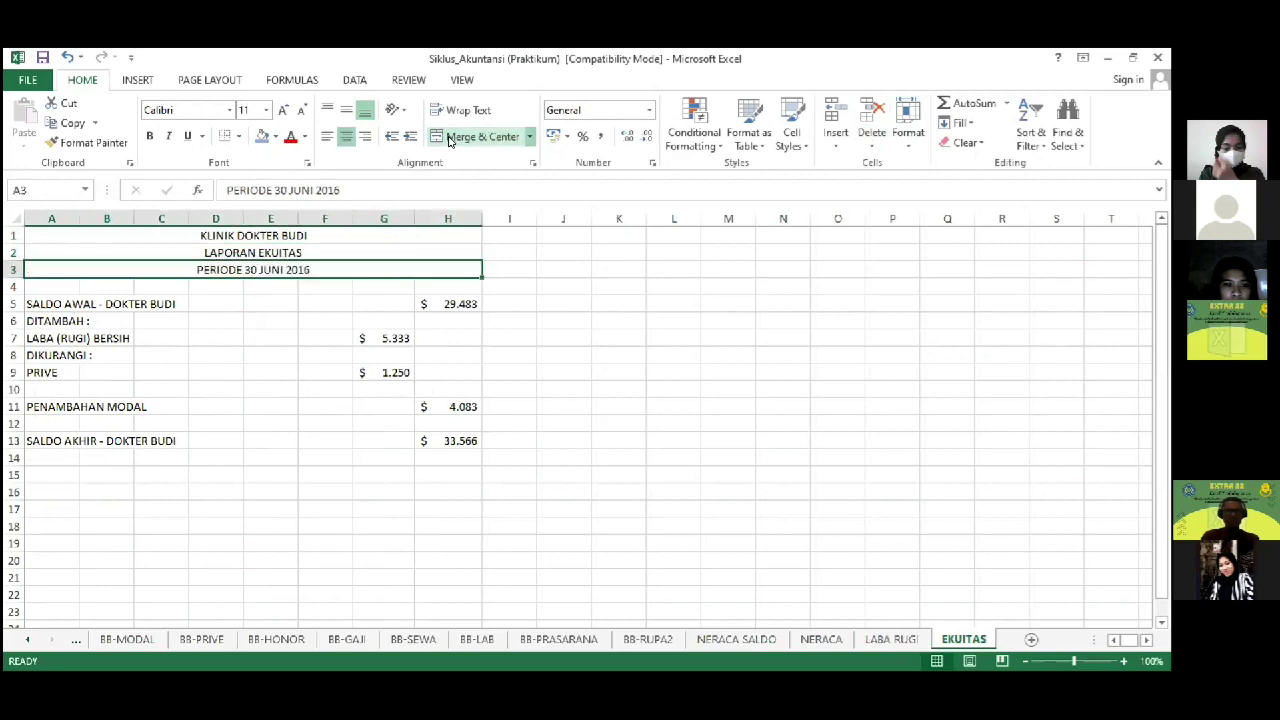
Step: Fill the EKUITAS title rows A1:H3 with the same light blue and make their text bold
key(shift+Up)
key(shift+Up)
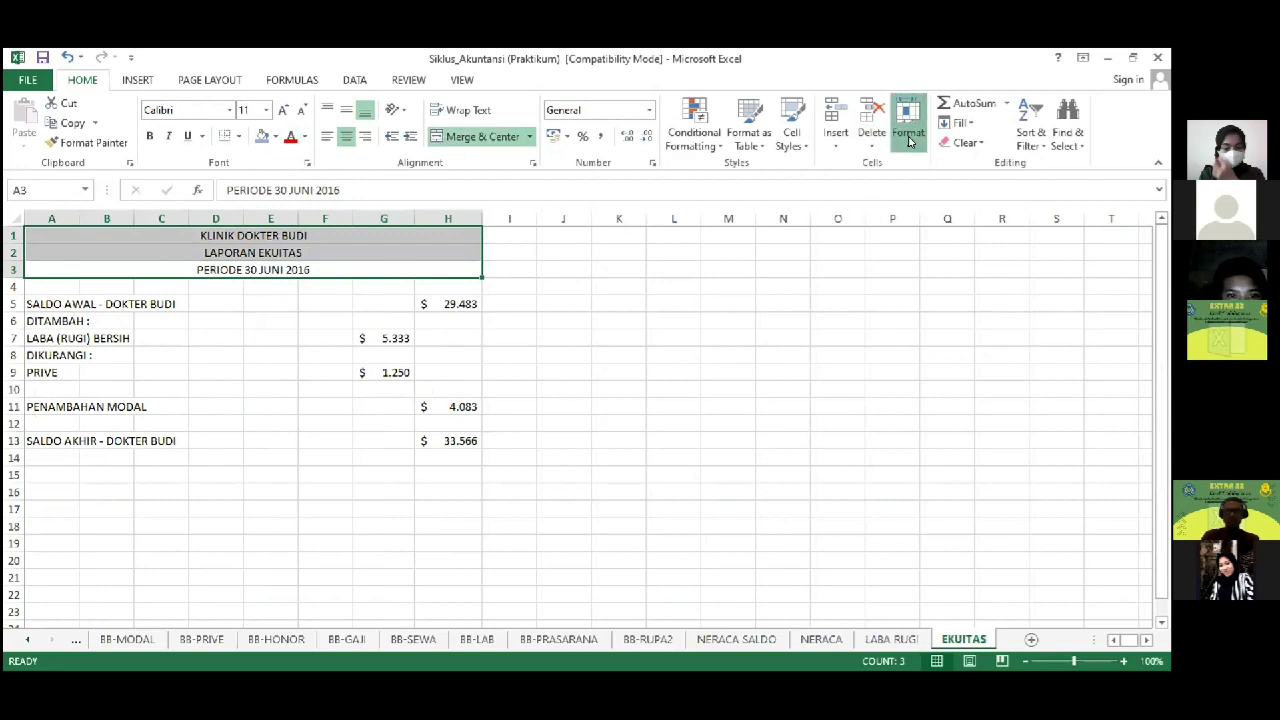
click(953, 471)
click(798, 216)
click(898, 506)
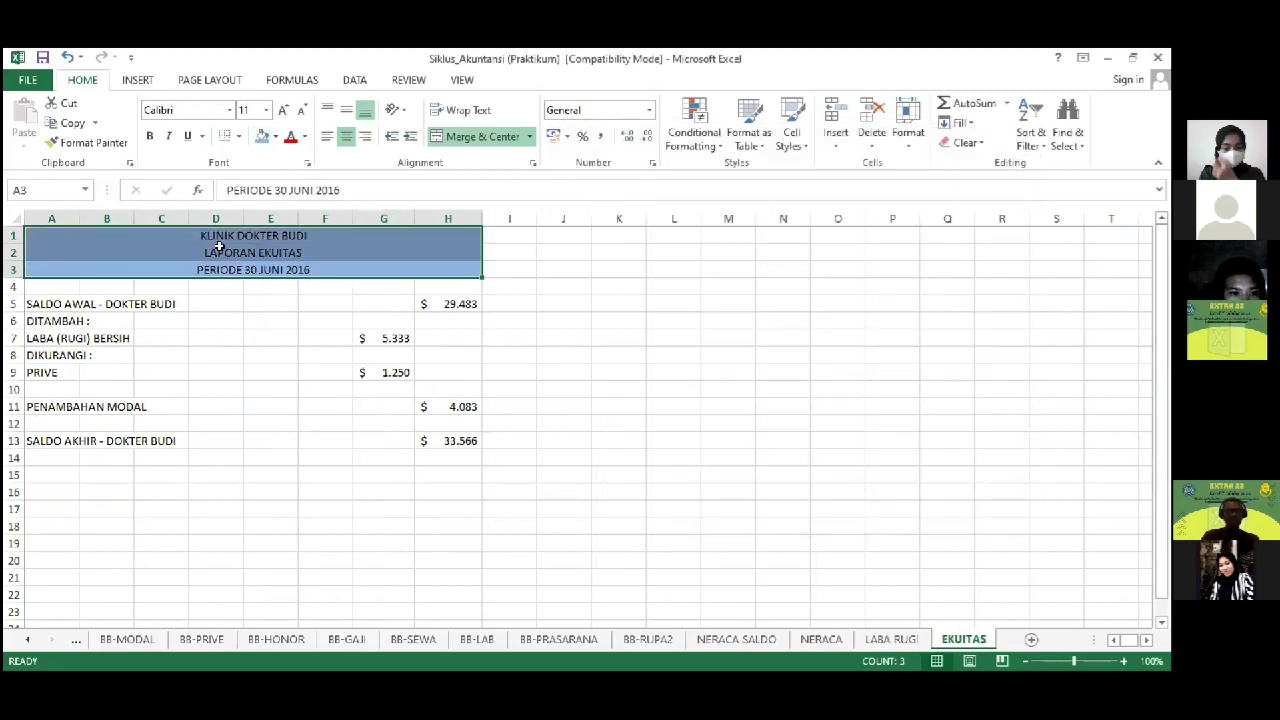
click(149, 136)
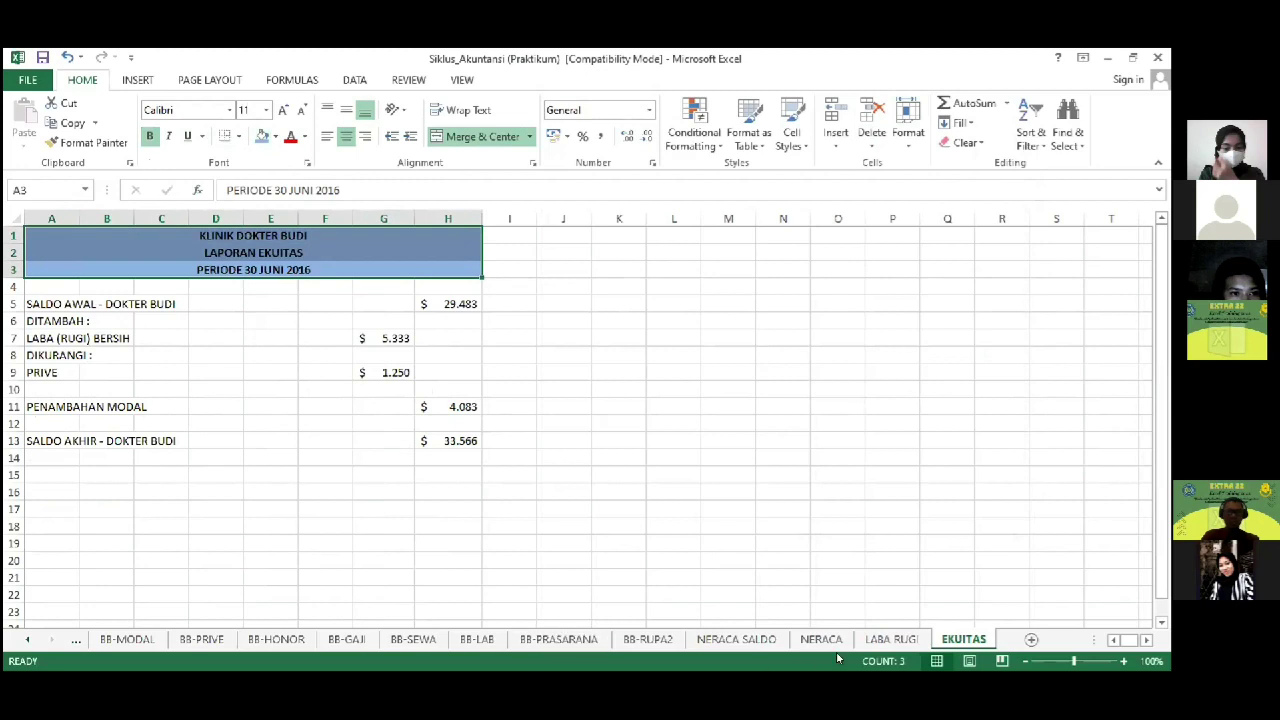
Step: Make the LABA RUGI title rows A1:G3 bold
click(882, 640)
drag(229, 236, 229, 272)
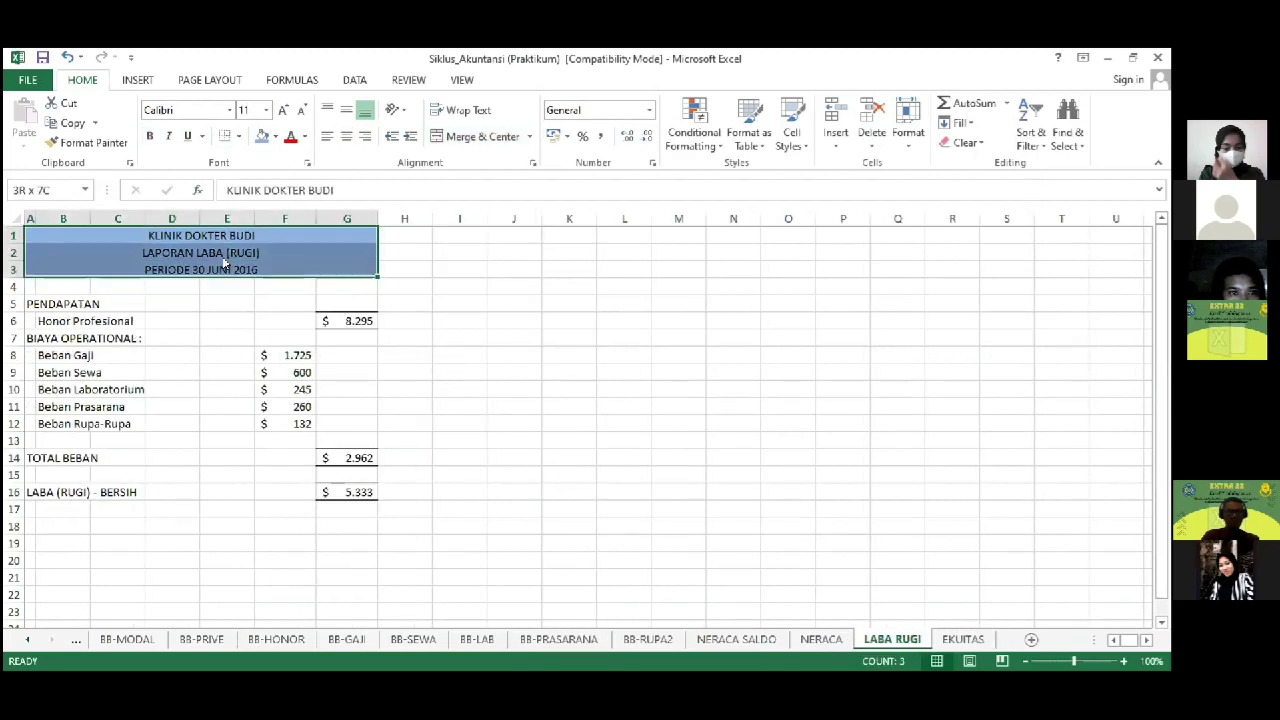
click(149, 136)
click(620, 423)
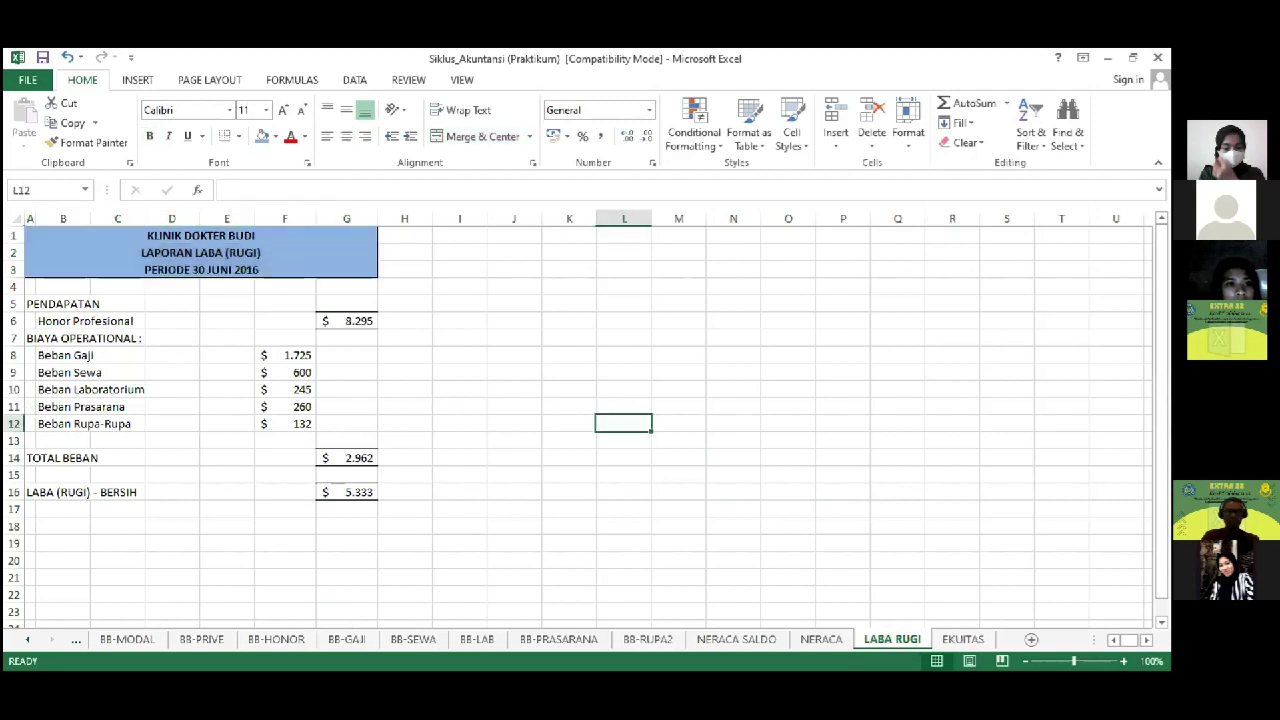
Step: Open the NERACA sheet's print preview and set its page orientation to landscape
click(821, 639)
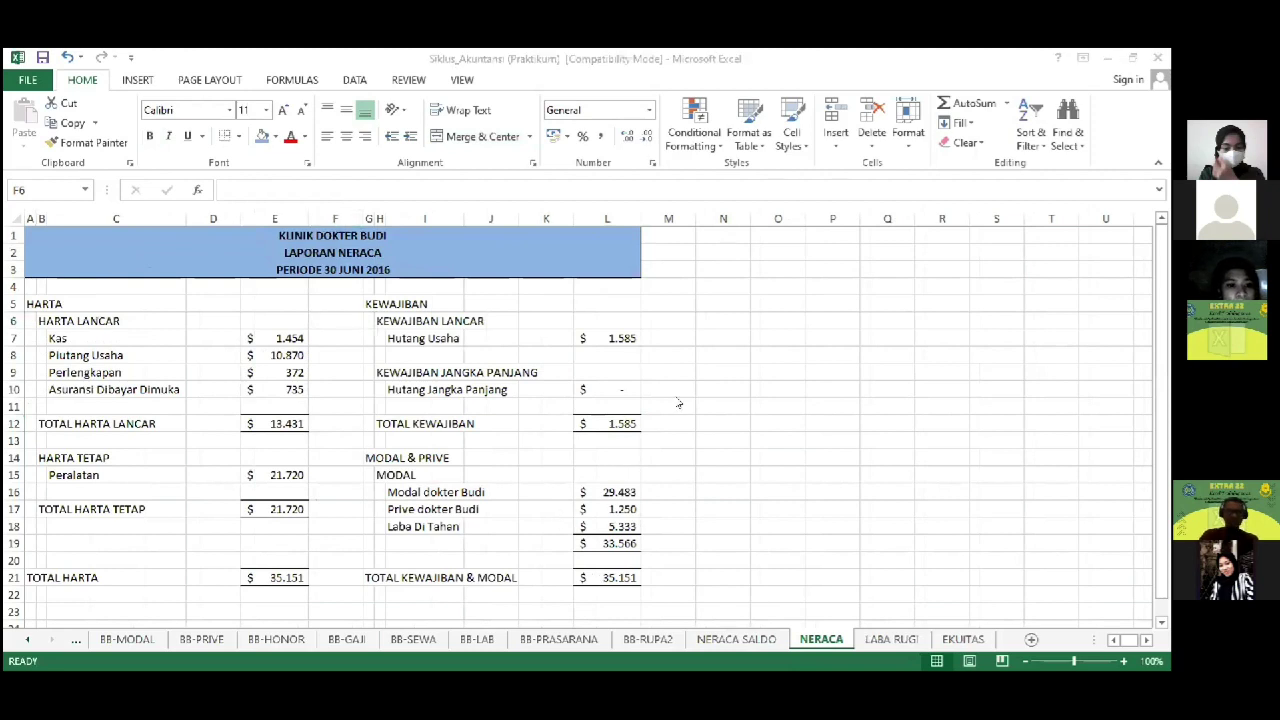
click(30, 84)
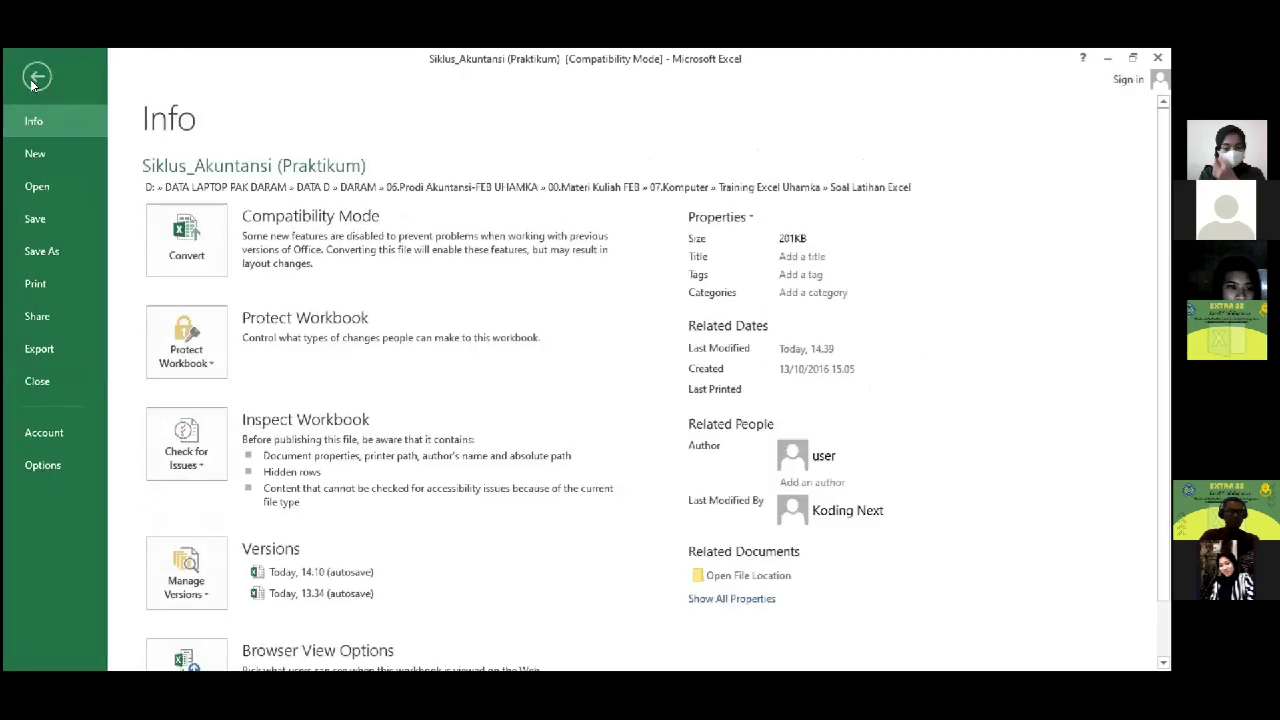
click(45, 281)
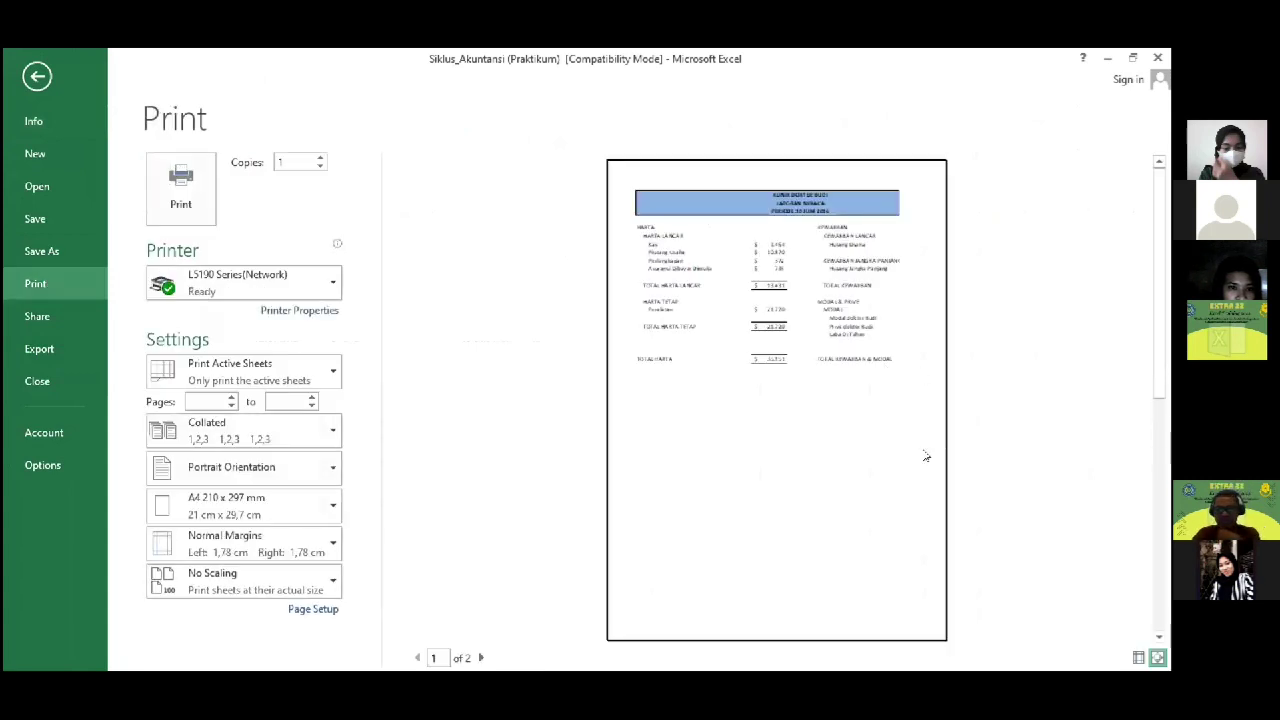
click(270, 470)
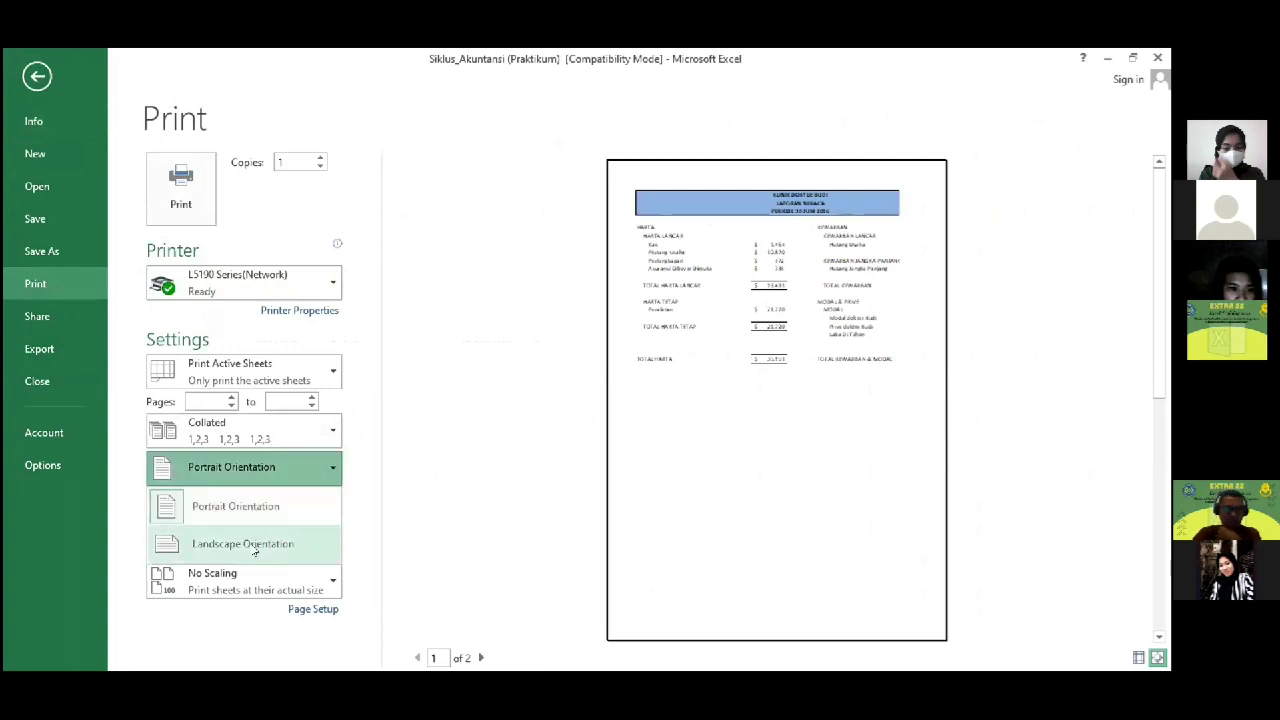
click(255, 546)
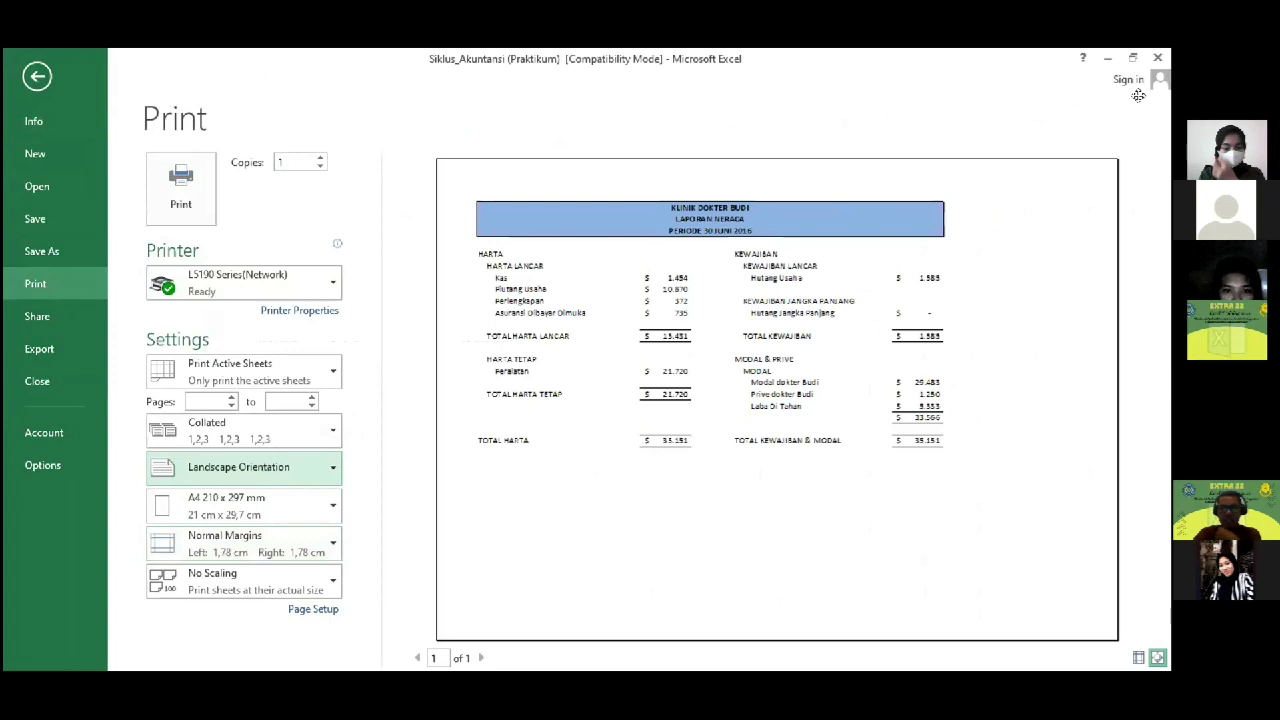
Step: Show the preview margins, widen NERACA's left margin to about 3.86 cm and set the print scaling to 135% of normal size
click(1138, 657)
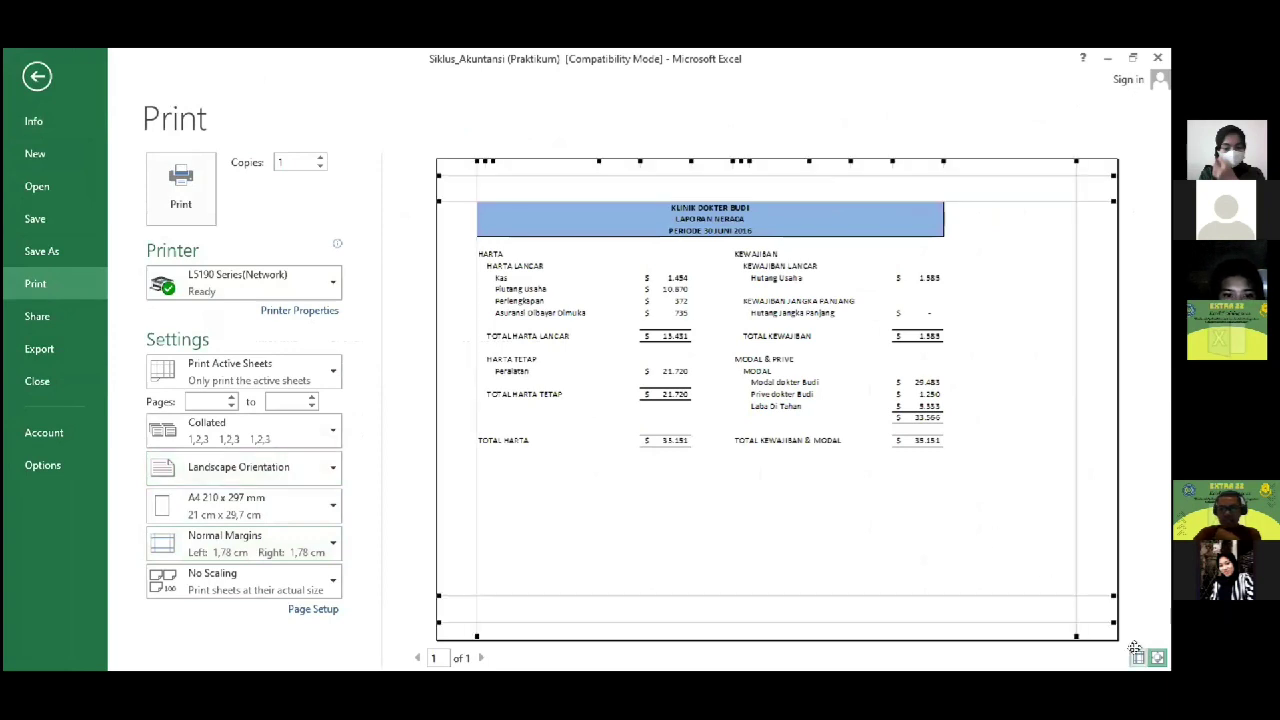
drag(477, 357, 524, 362)
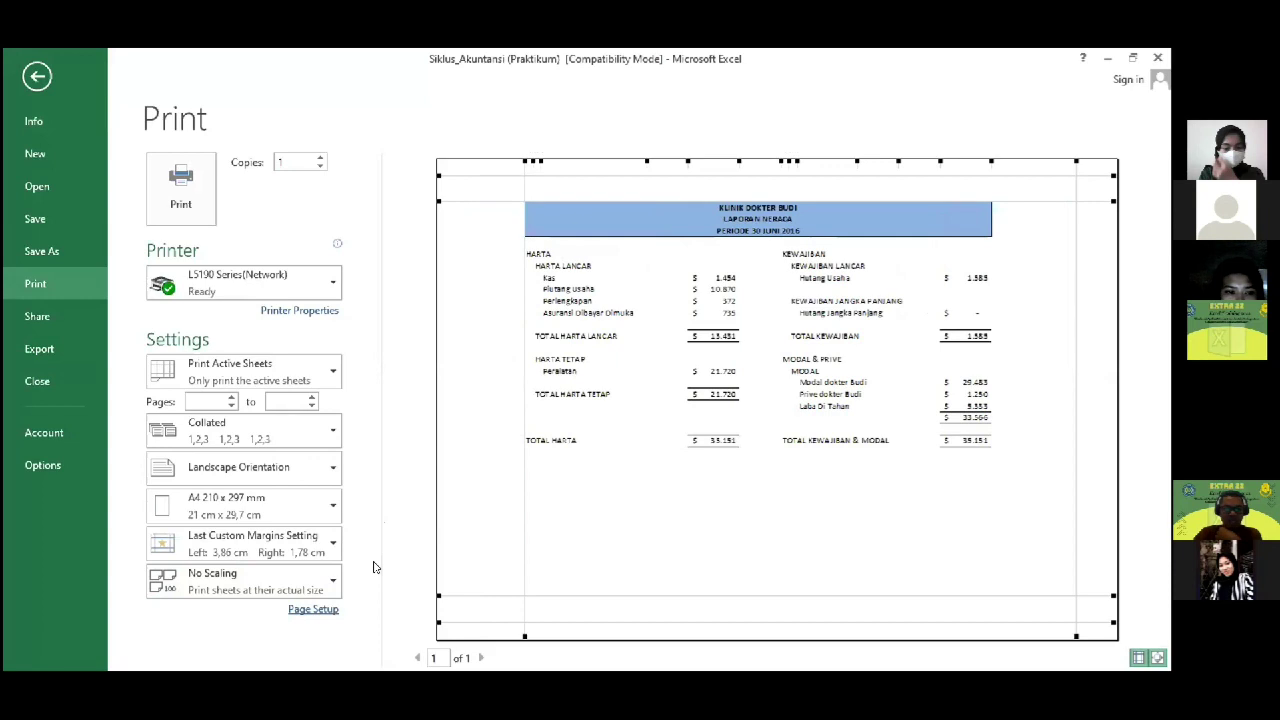
key(Return)
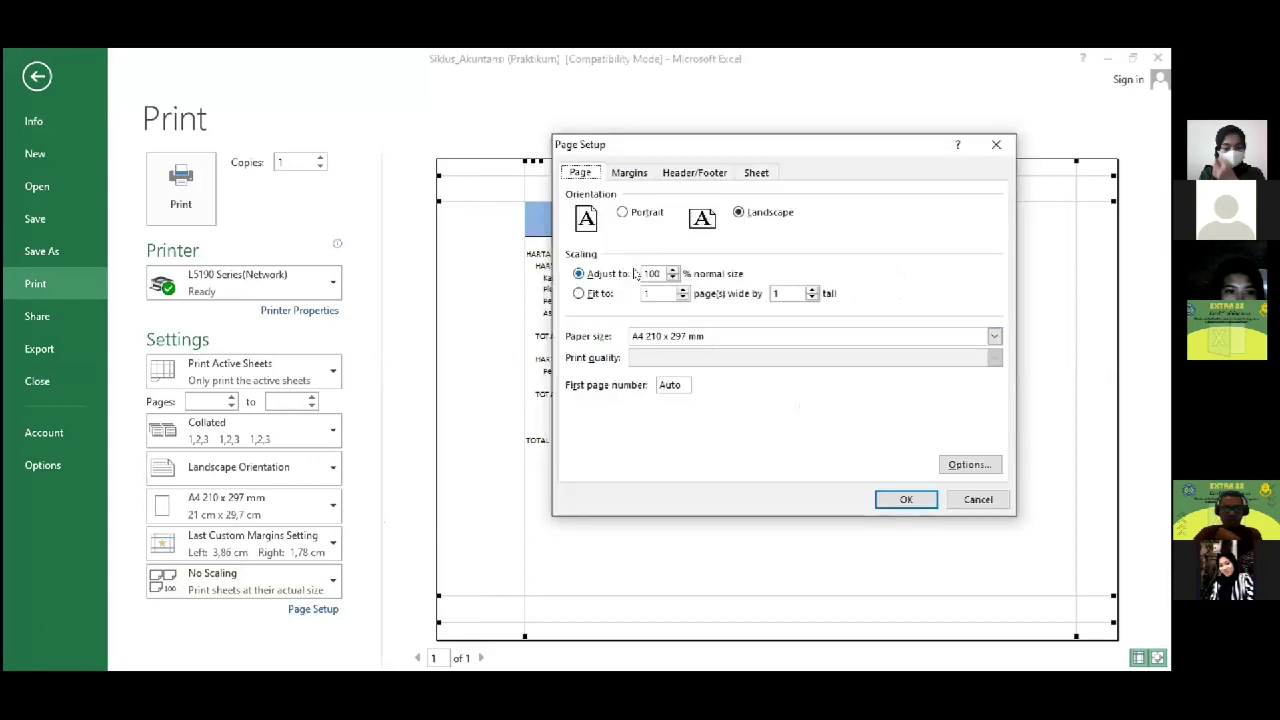
click(672, 269)
click(672, 269)
click(672, 269)
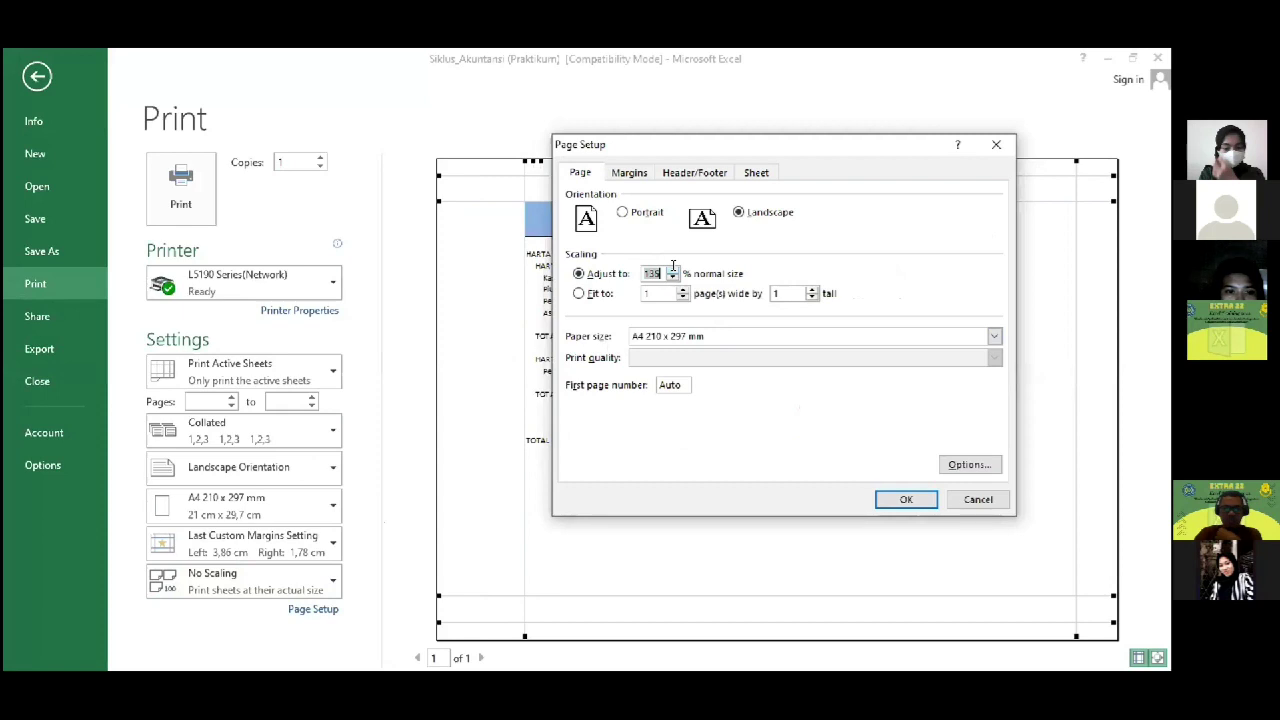
click(906, 499)
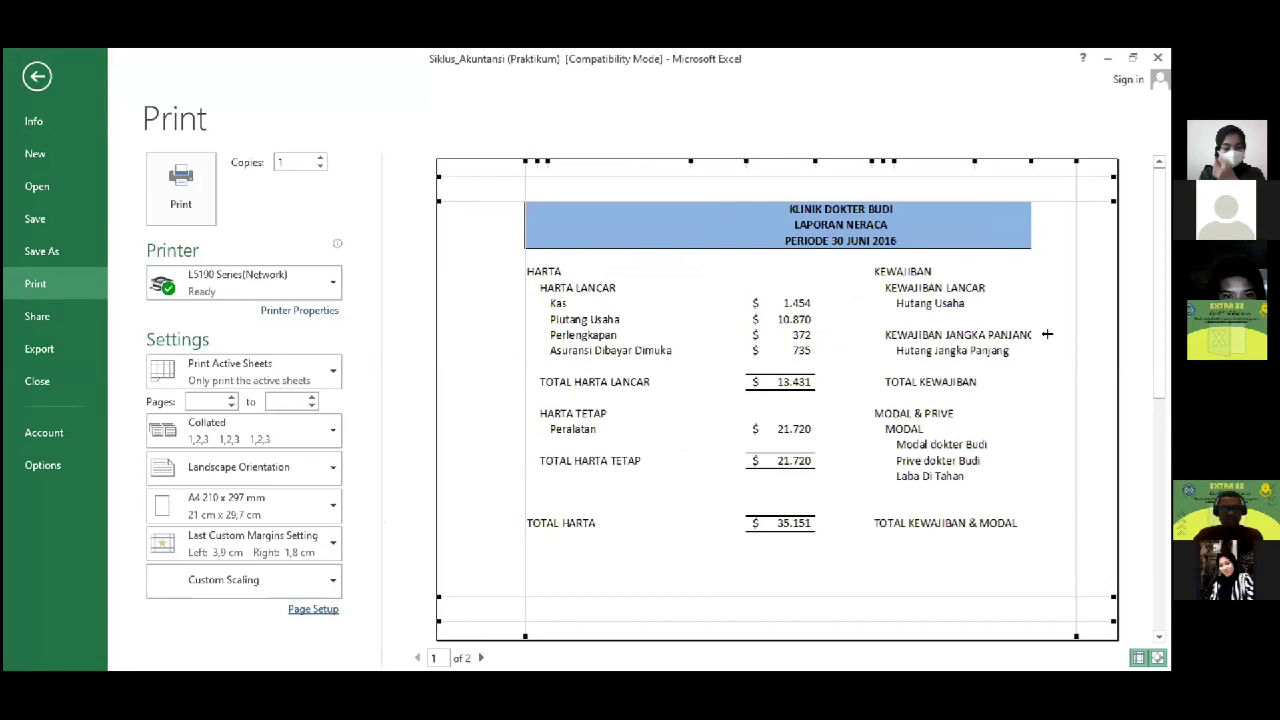
key(Escape)
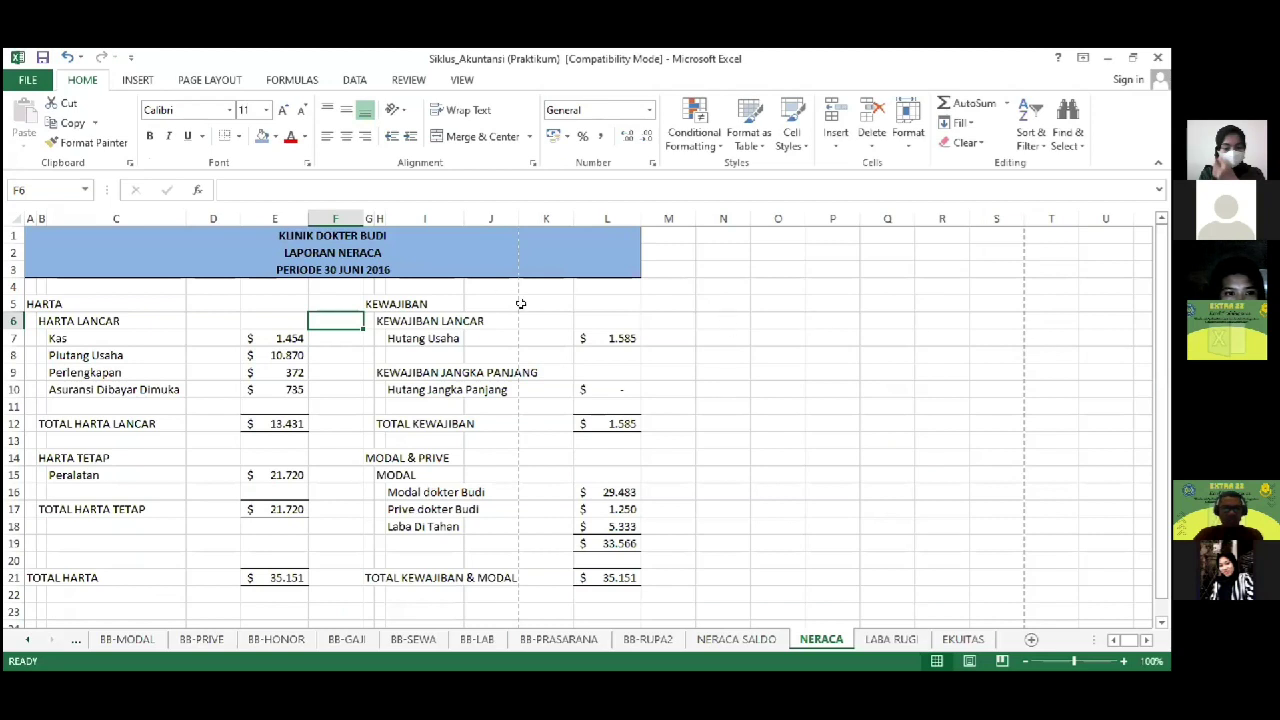
Step: In Page Break Preview, move NERACA's vertical page break beyond column L so the report fits one page, and return to Normal view
click(460, 81)
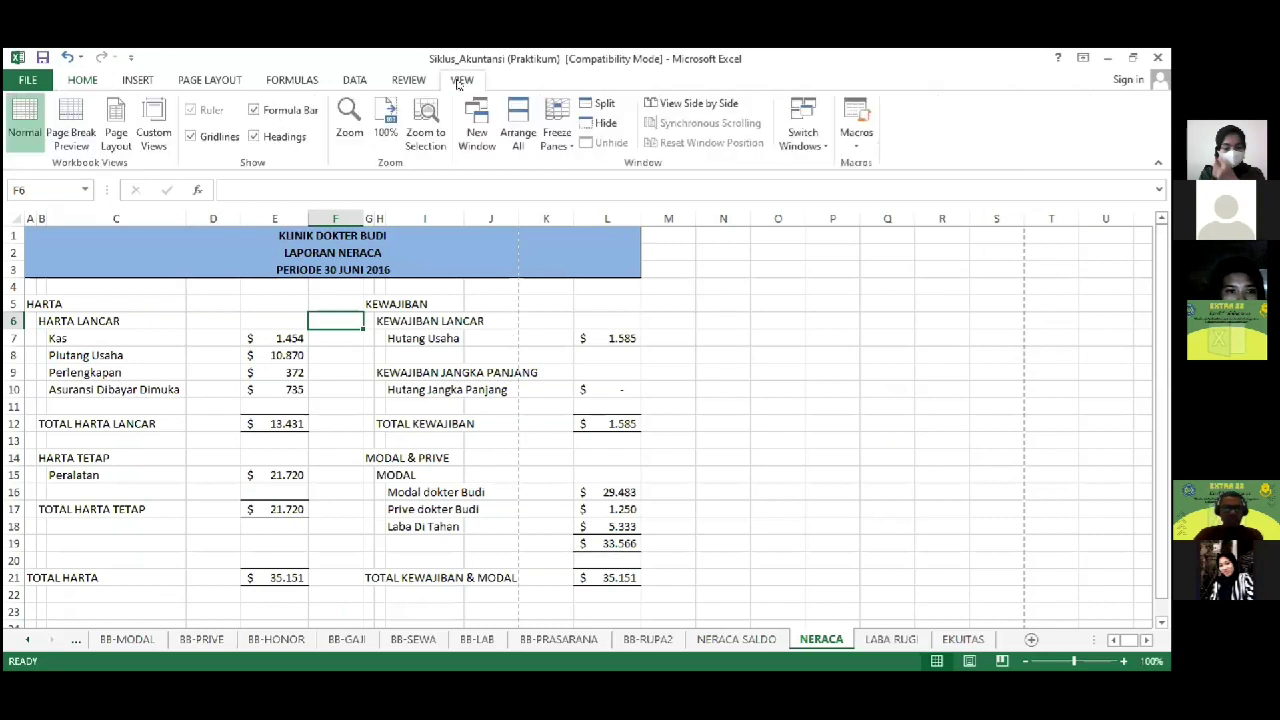
click(72, 130)
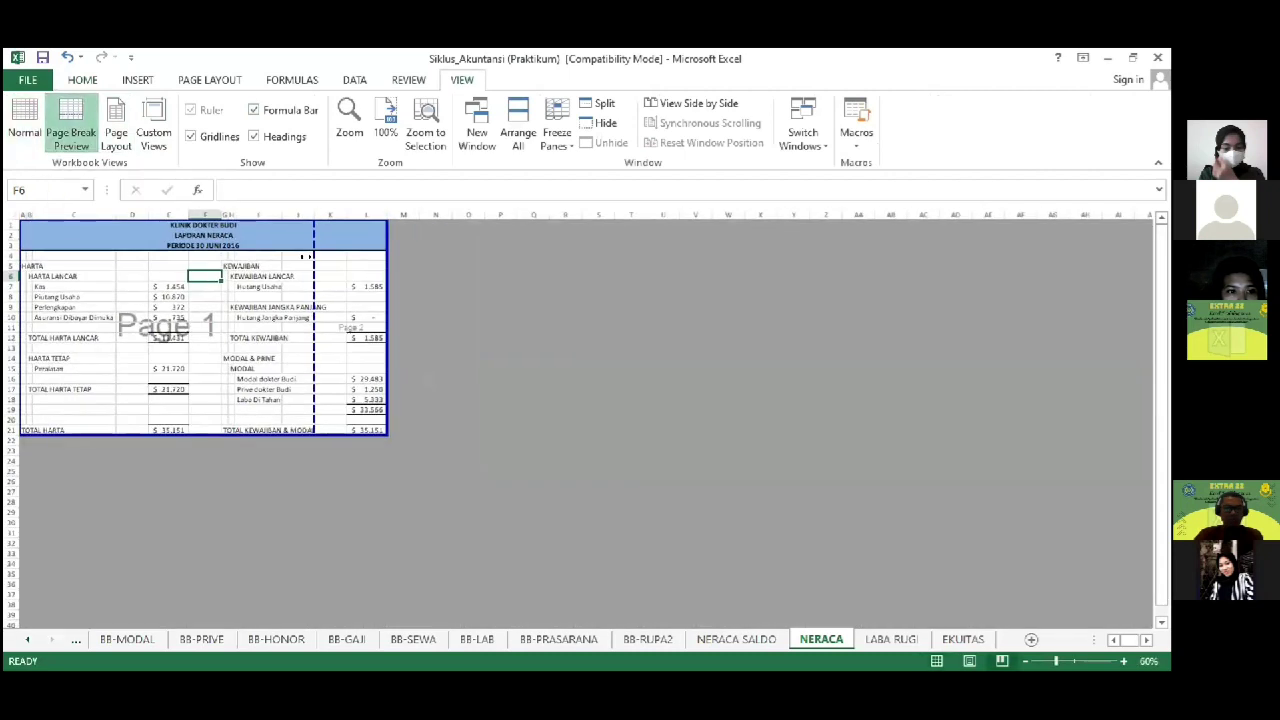
drag(307, 256, 437, 299)
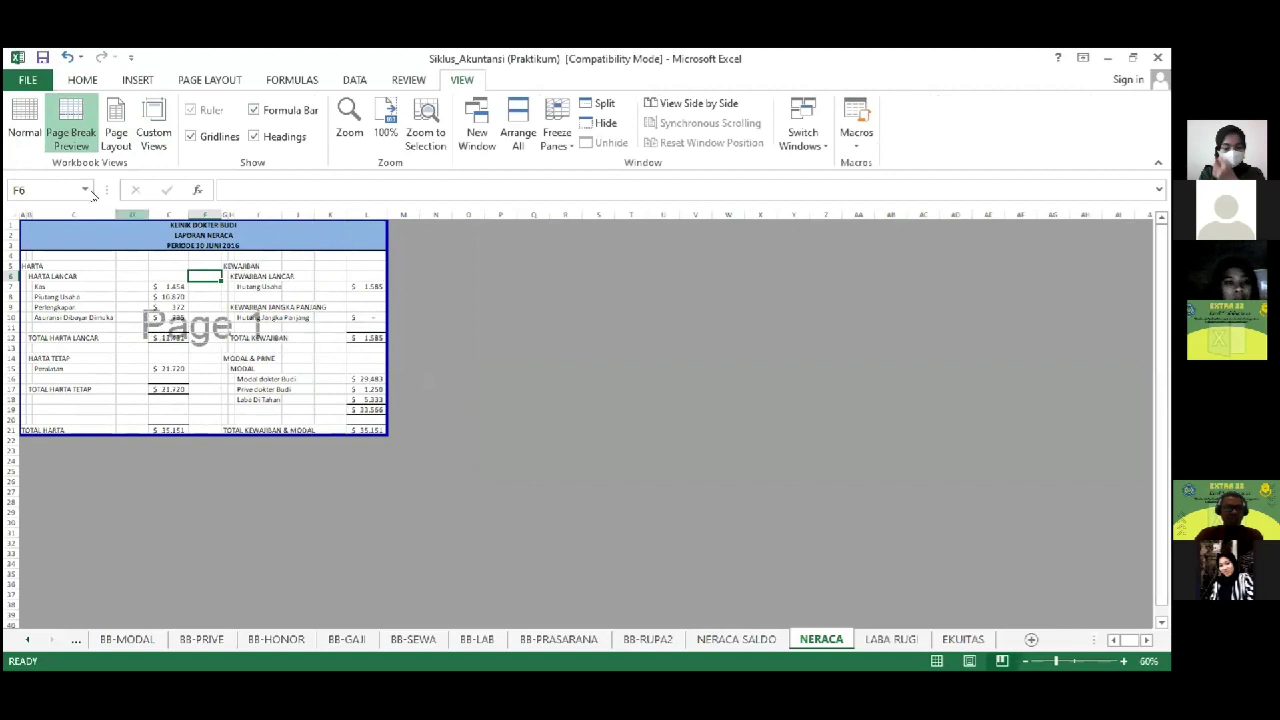
click(24, 125)
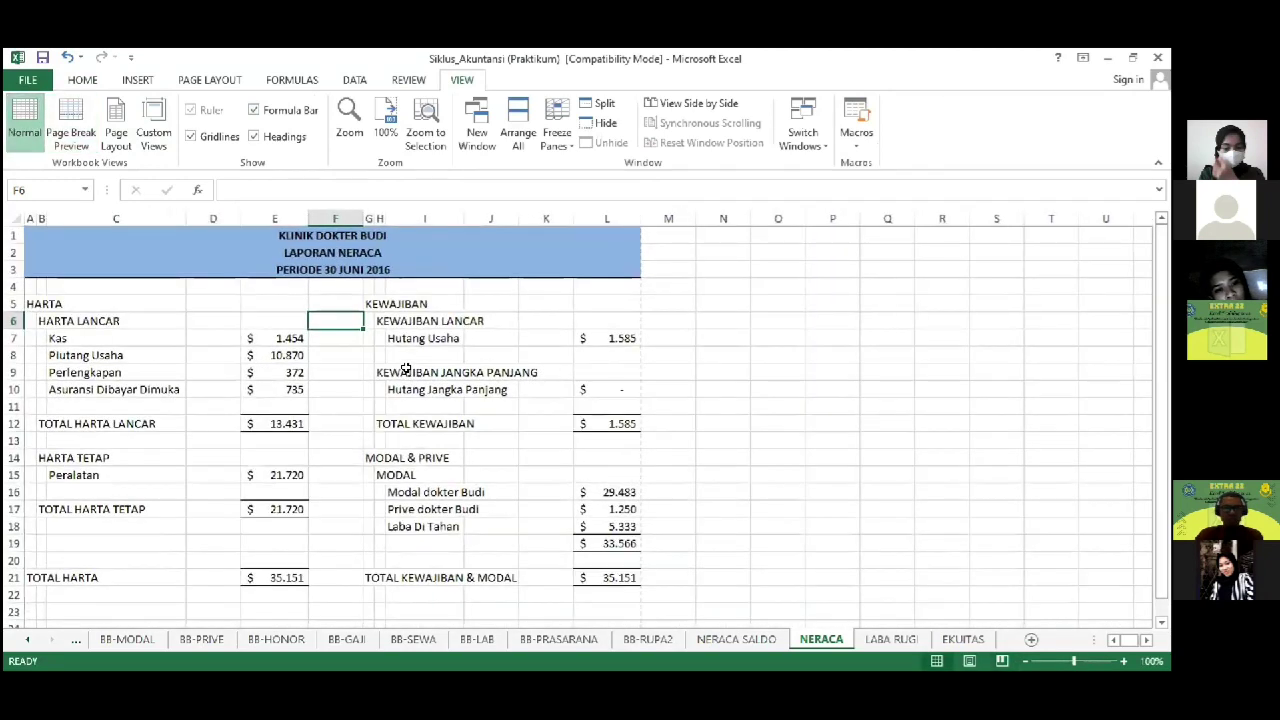
Step: Preview the NERACA printout again and reduce its left margin to about 2.52 cm
click(28, 79)
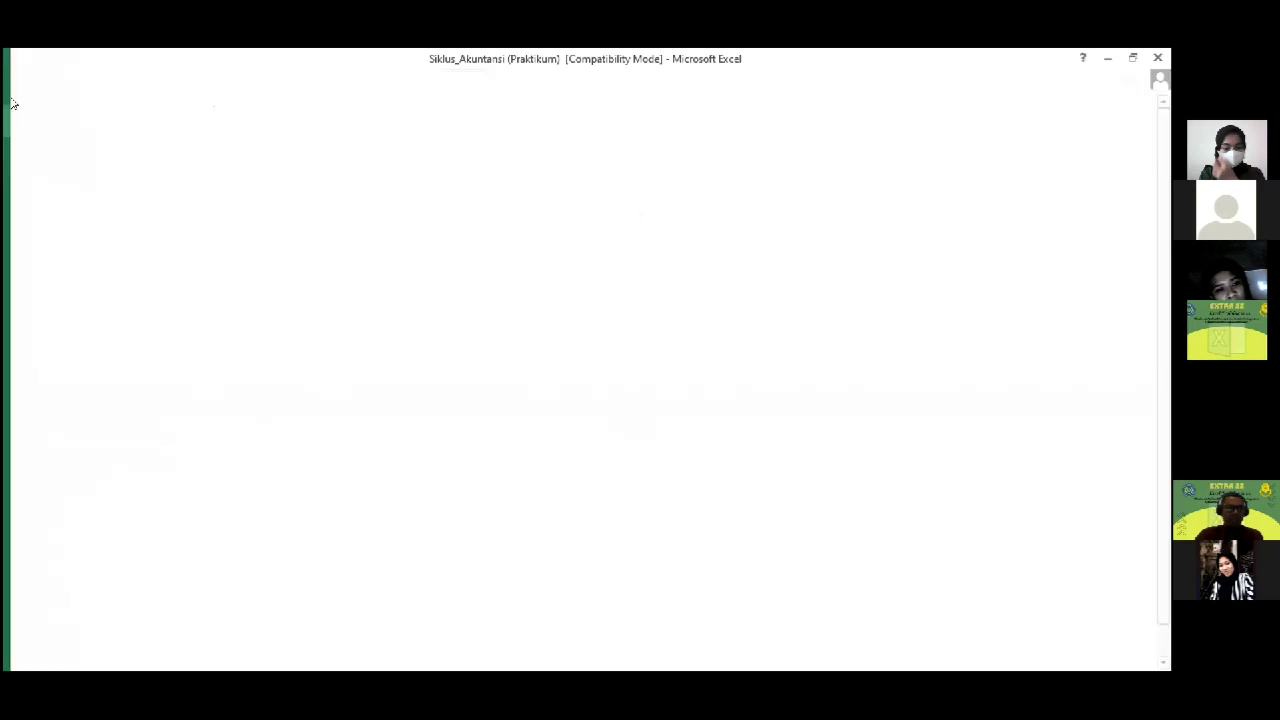
click(42, 284)
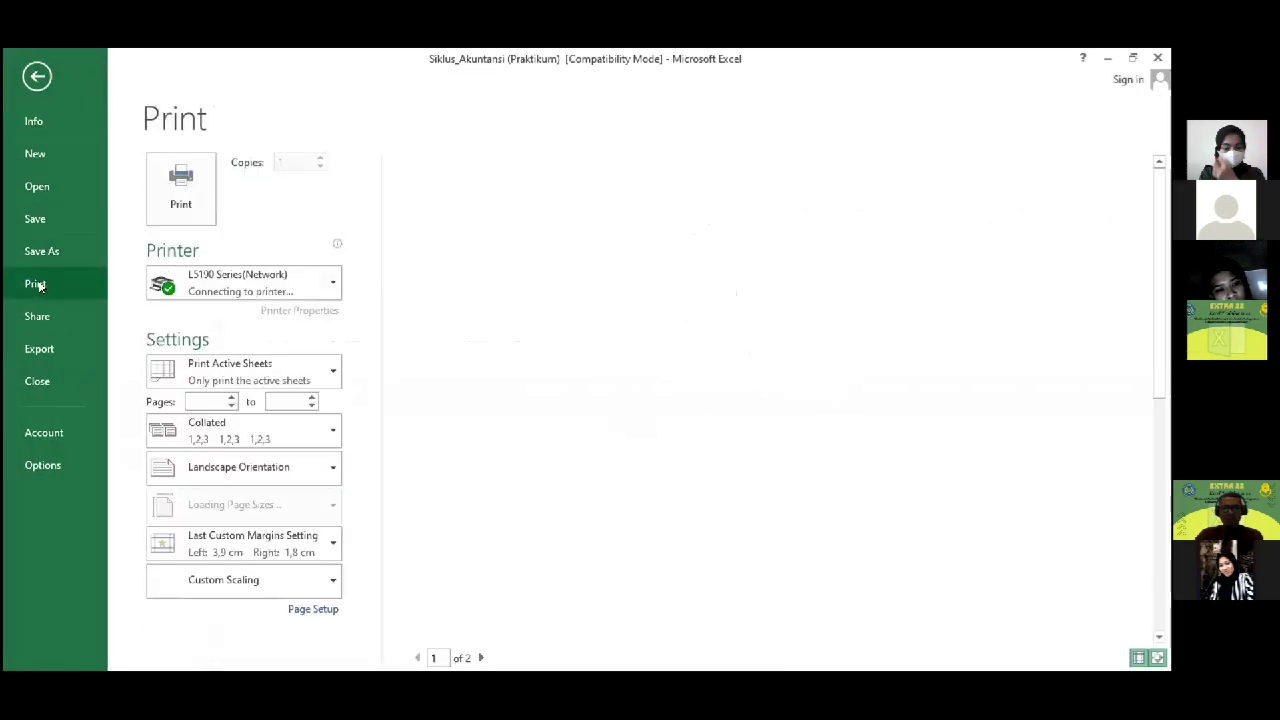
click(520, 355)
drag(520, 355, 490, 352)
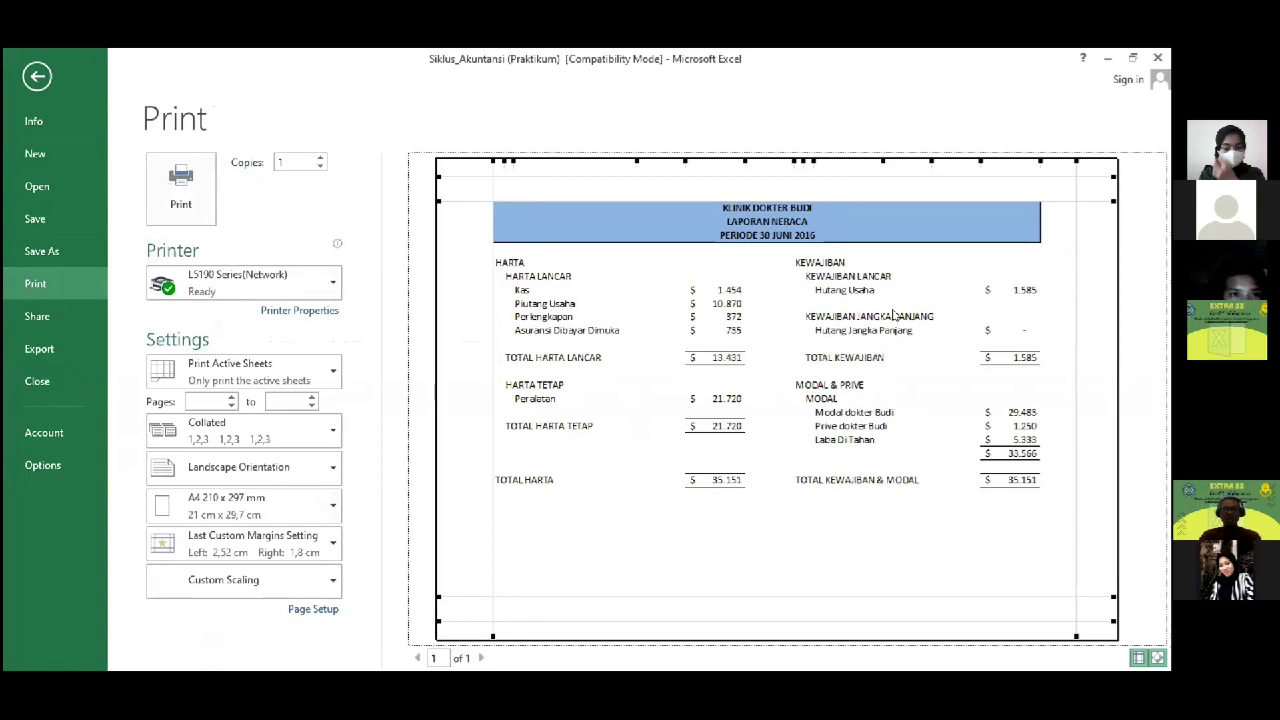
key(Escape)
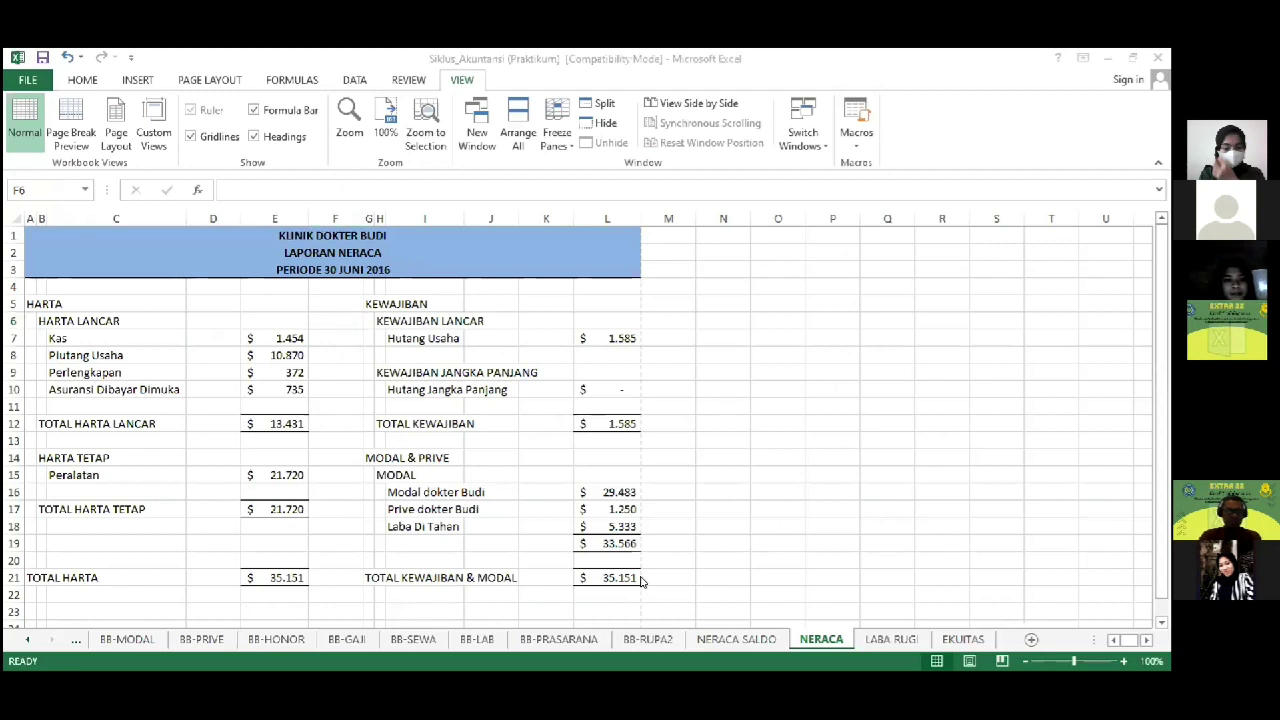
Step: Review the SOAL, COA and JURNAL UMUM sheets at the start of the workbook
click(27, 643)
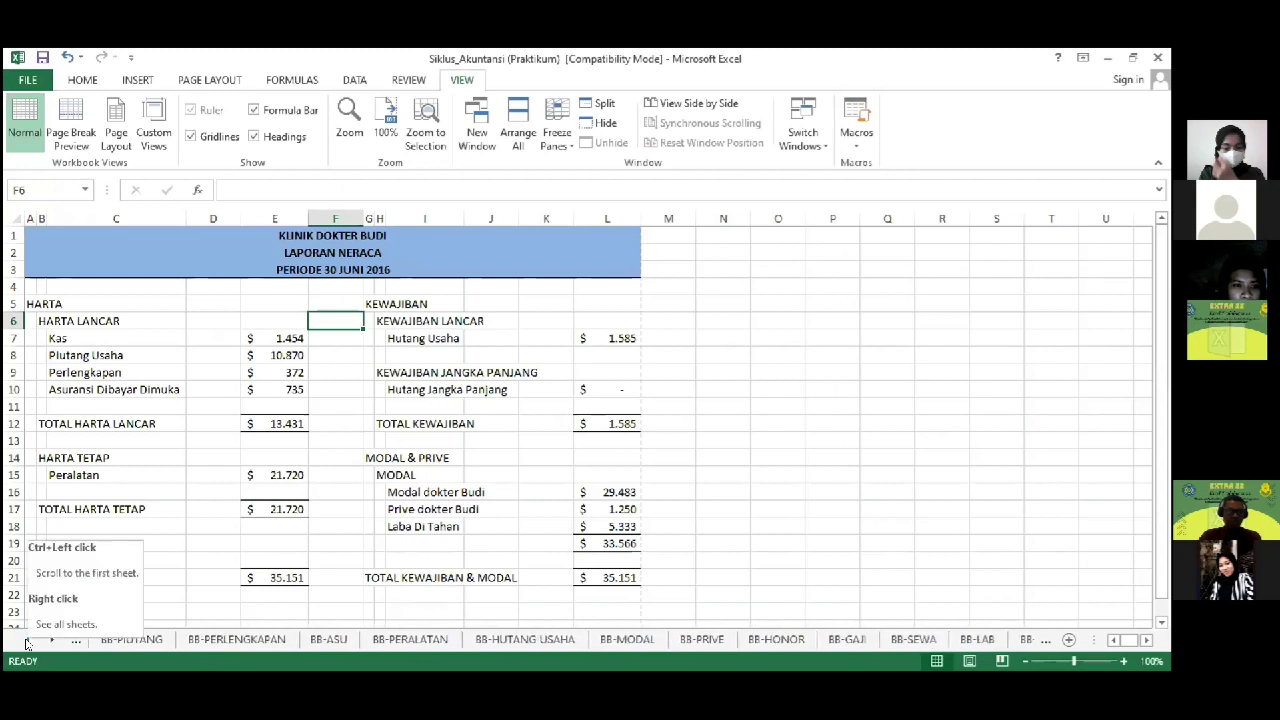
click(27, 643)
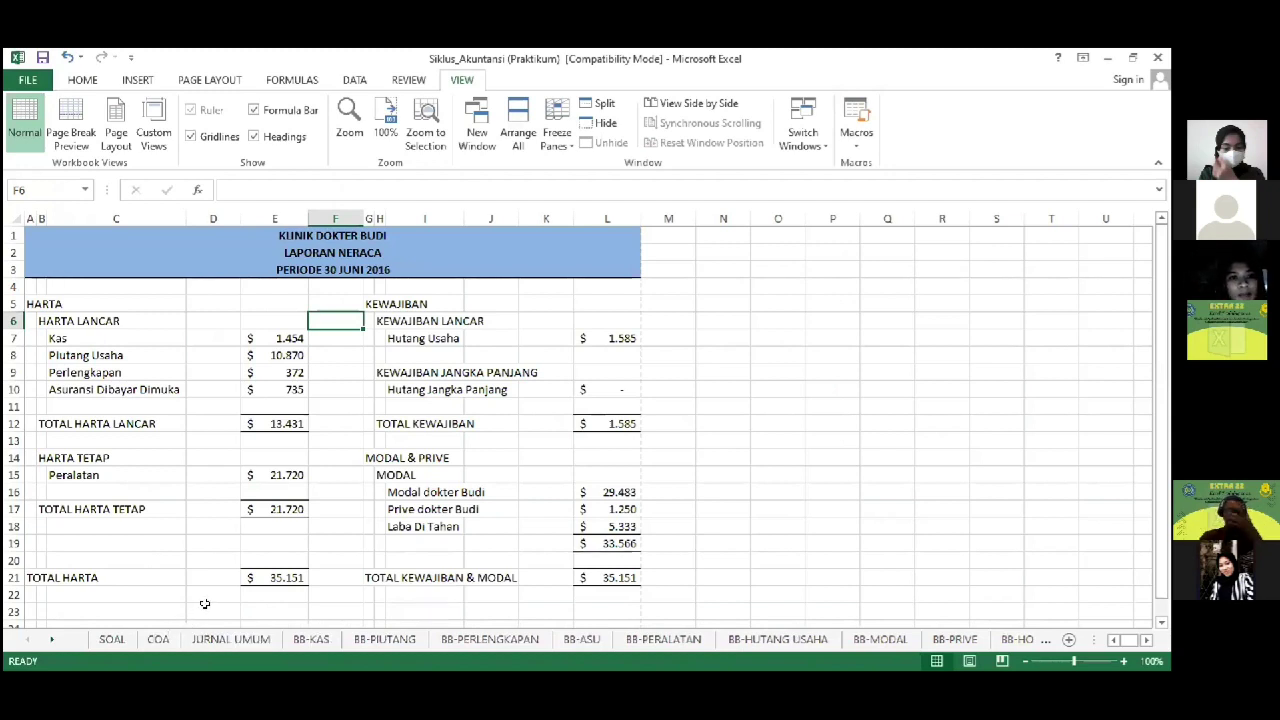
click(110, 642)
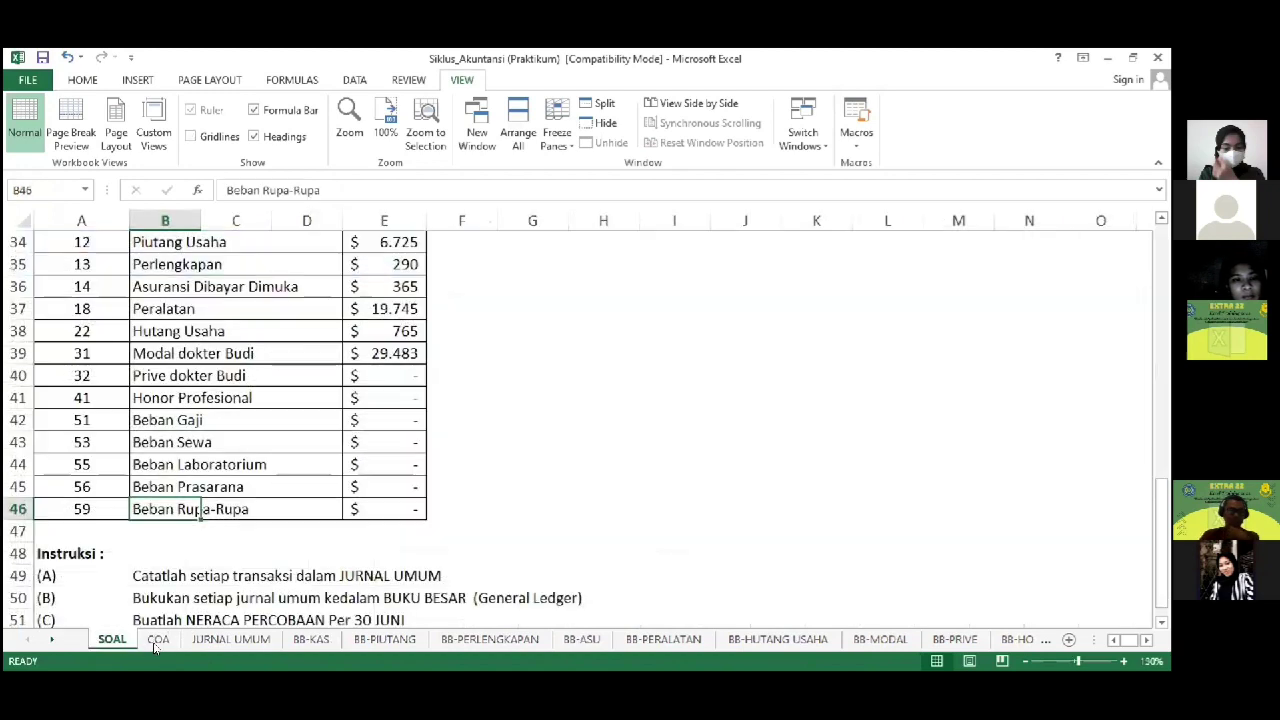
click(155, 645)
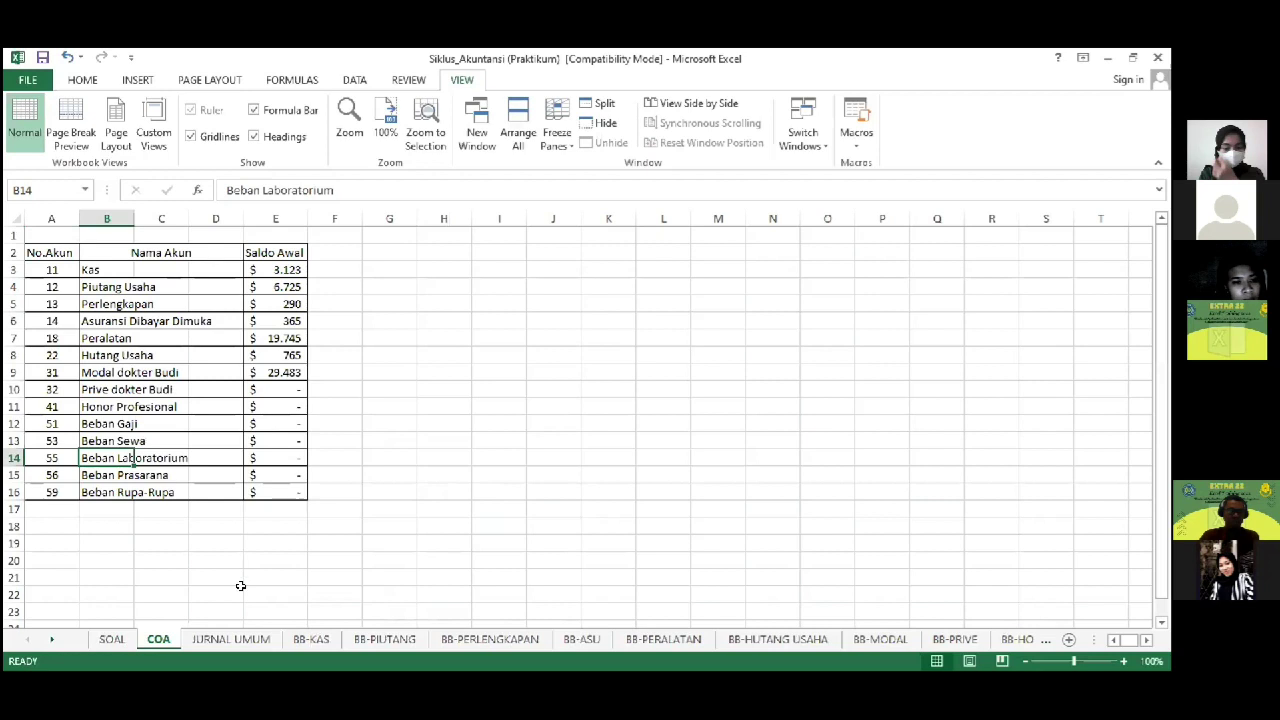
click(232, 638)
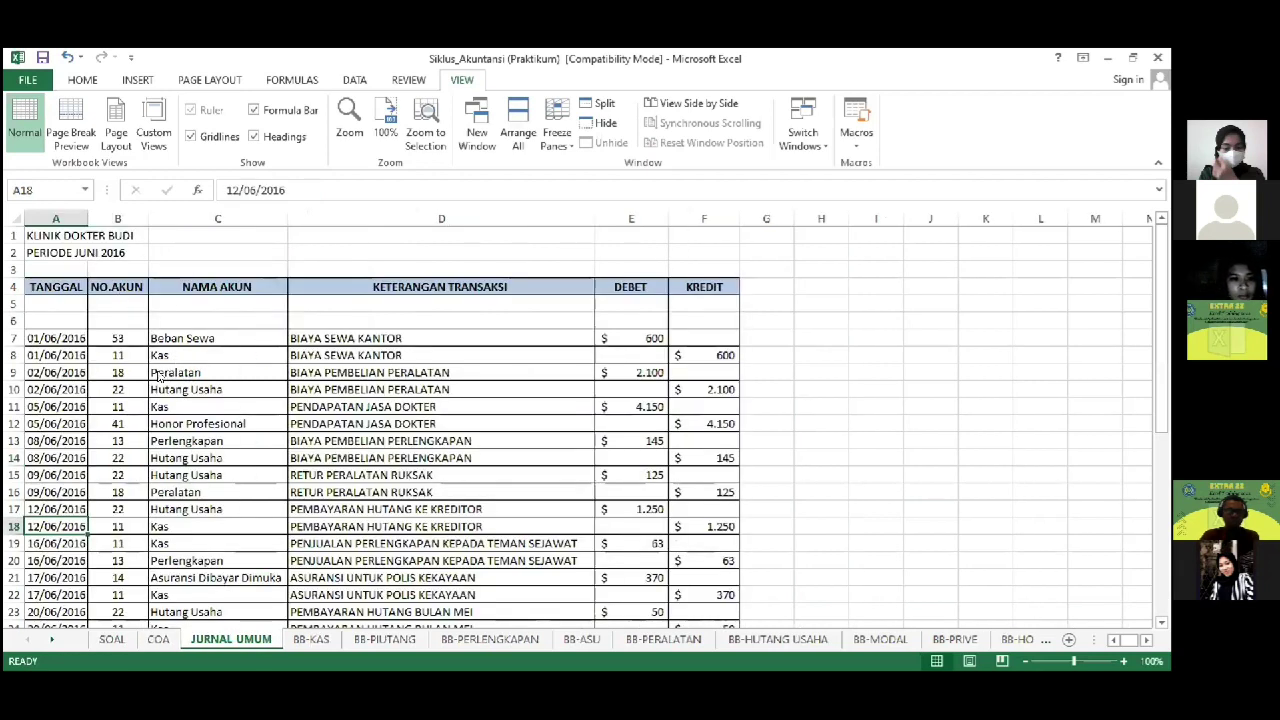
Step: Examine the account-name lookup formula and the debit total formula in the JURNAL UMUM sheet
click(228, 339)
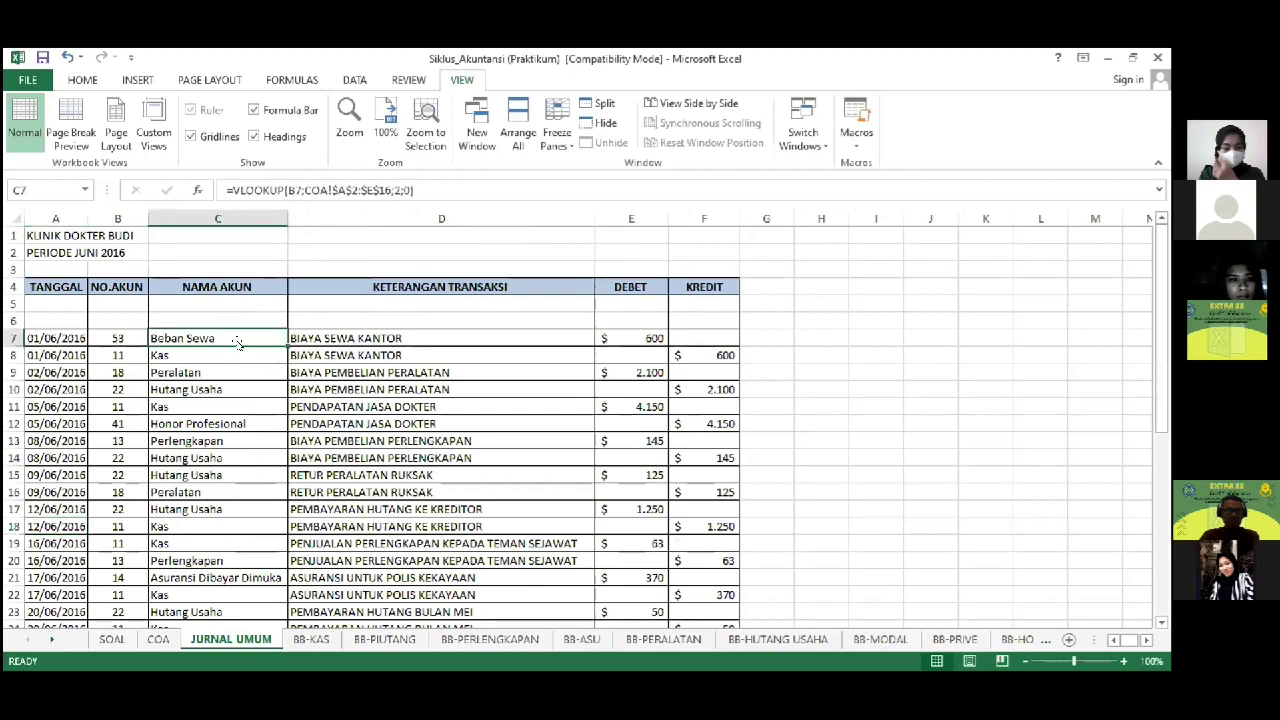
scroll(569, 421, down, 2)
scroll(569, 421, down, 7)
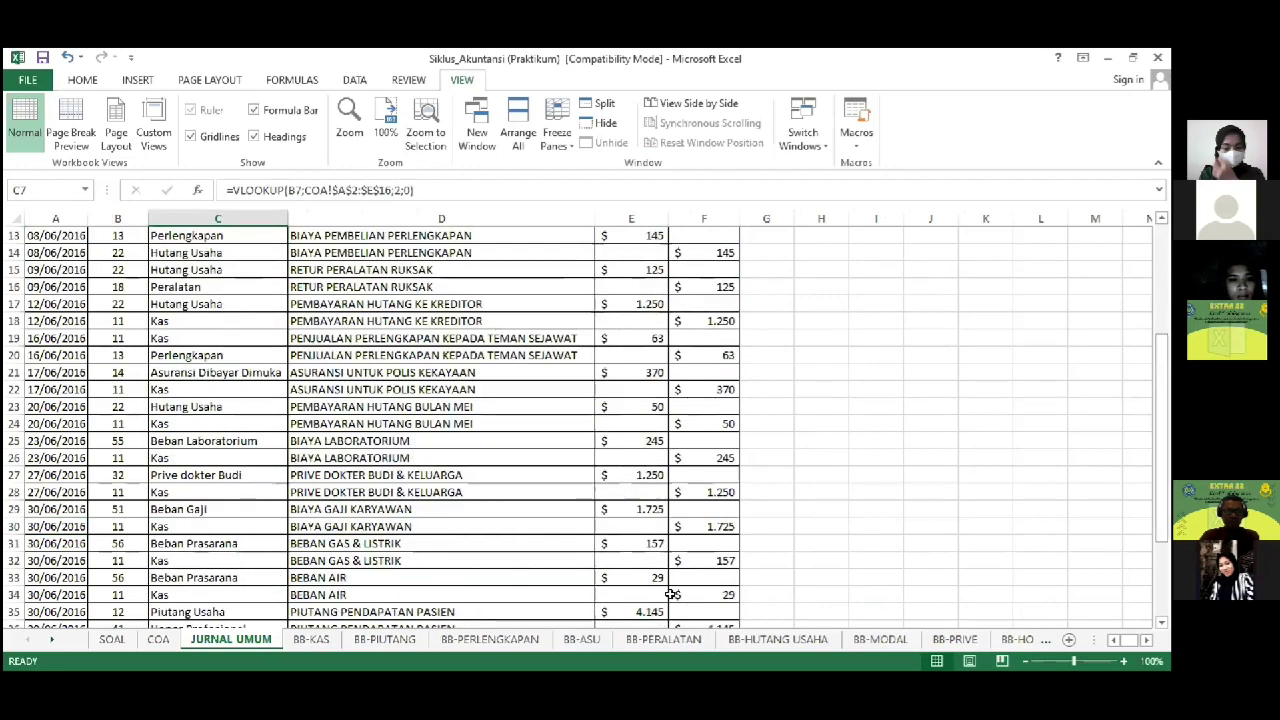
click(630, 492)
scroll(580, 480, up, 9)
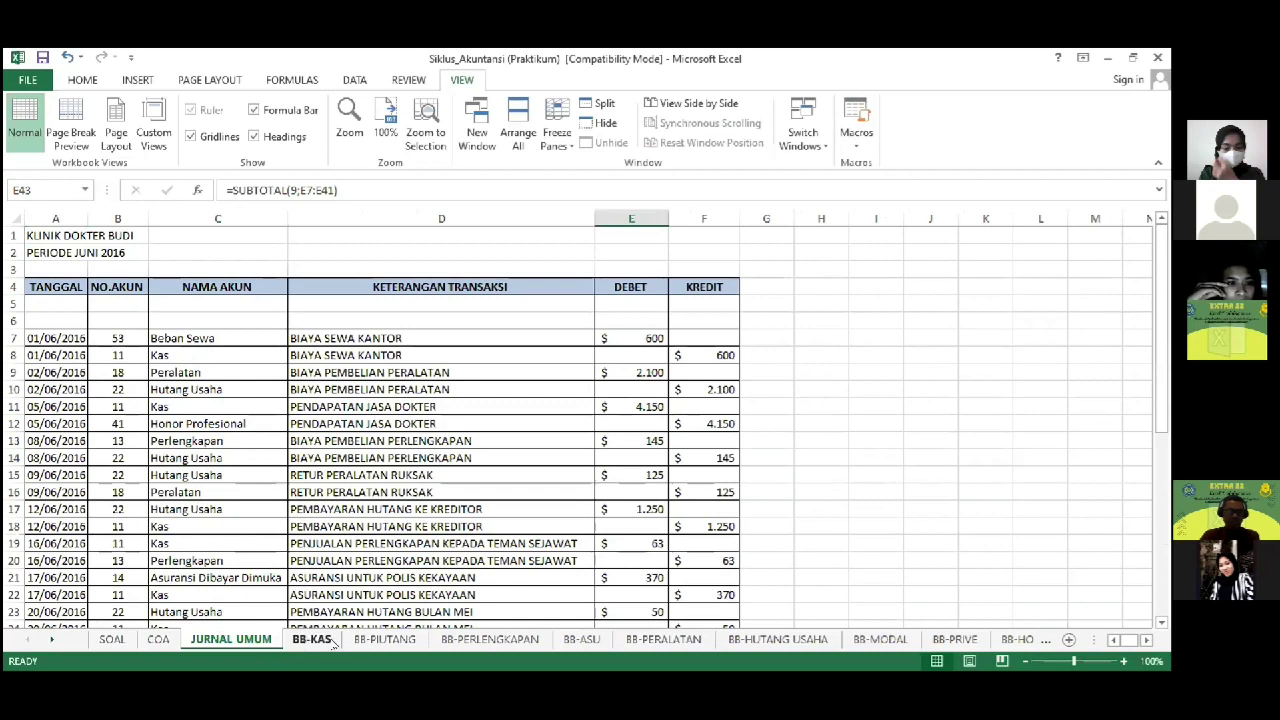
Step: Review the BB-KAS ledger, then the NERACA SALDO, NERACA, LABA RUGI and EKUITAS report sheets
click(325, 643)
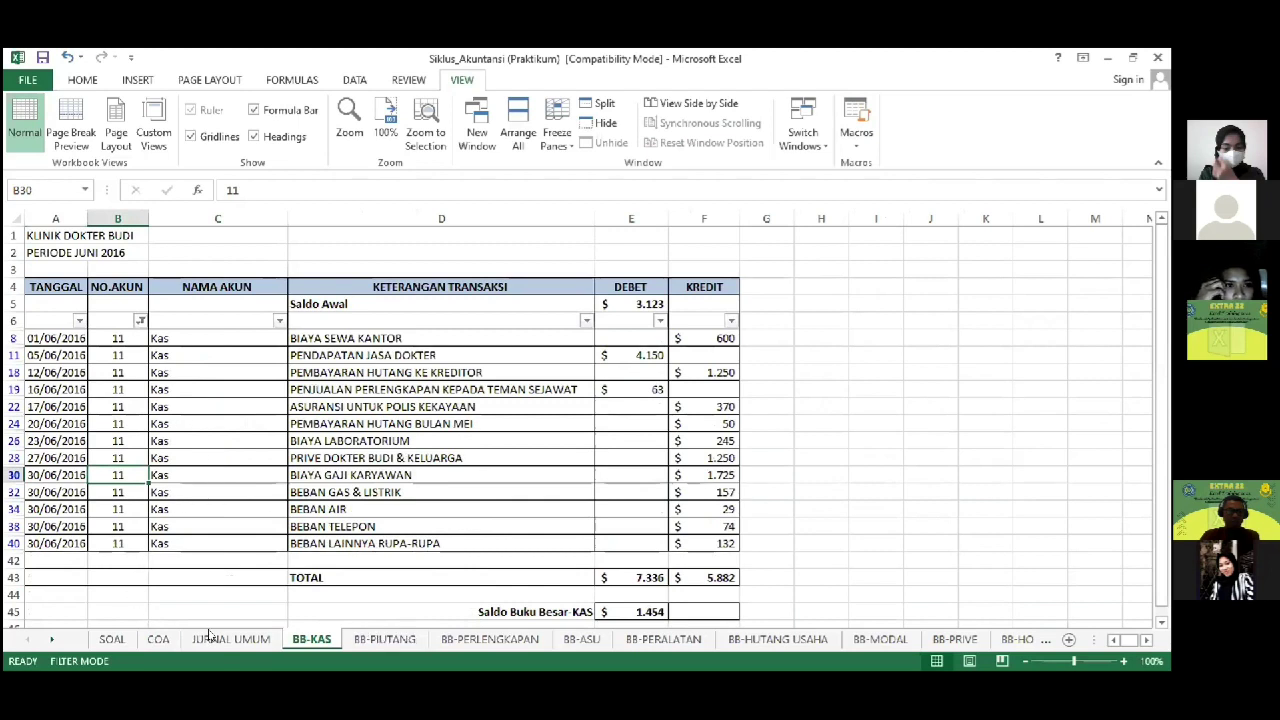
click(51, 639)
drag(51, 639, 185, 635)
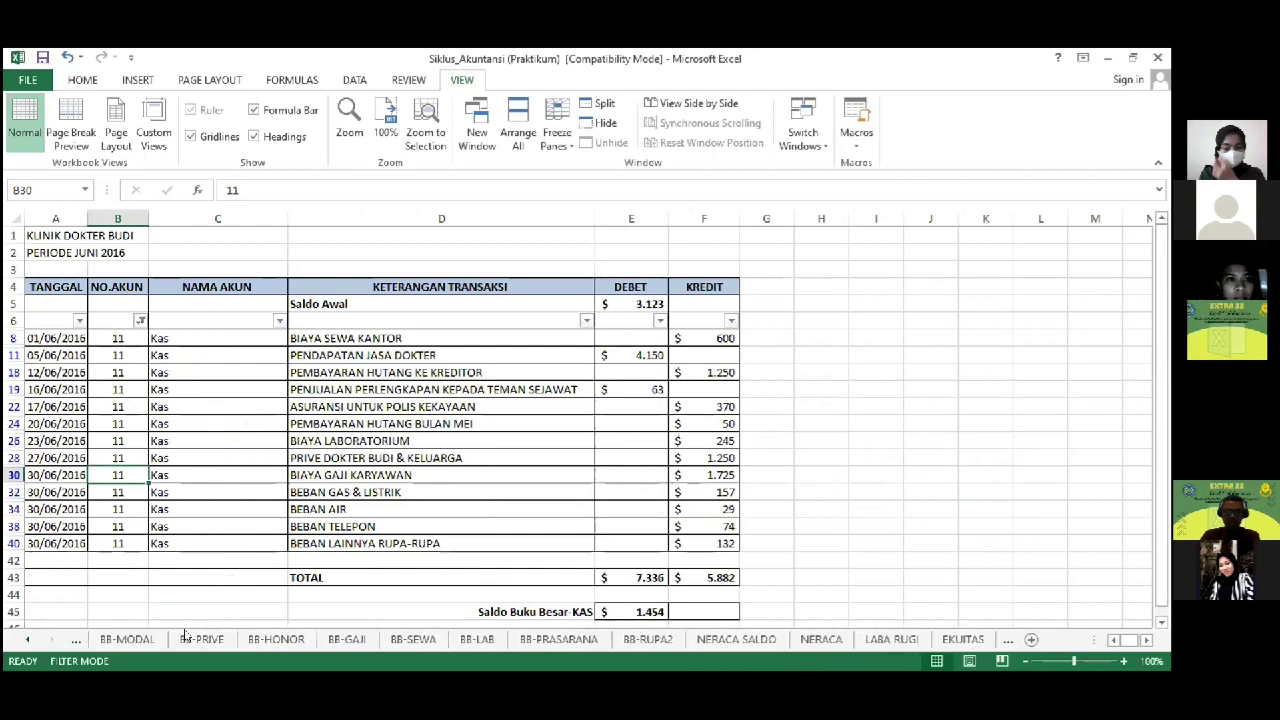
click(748, 639)
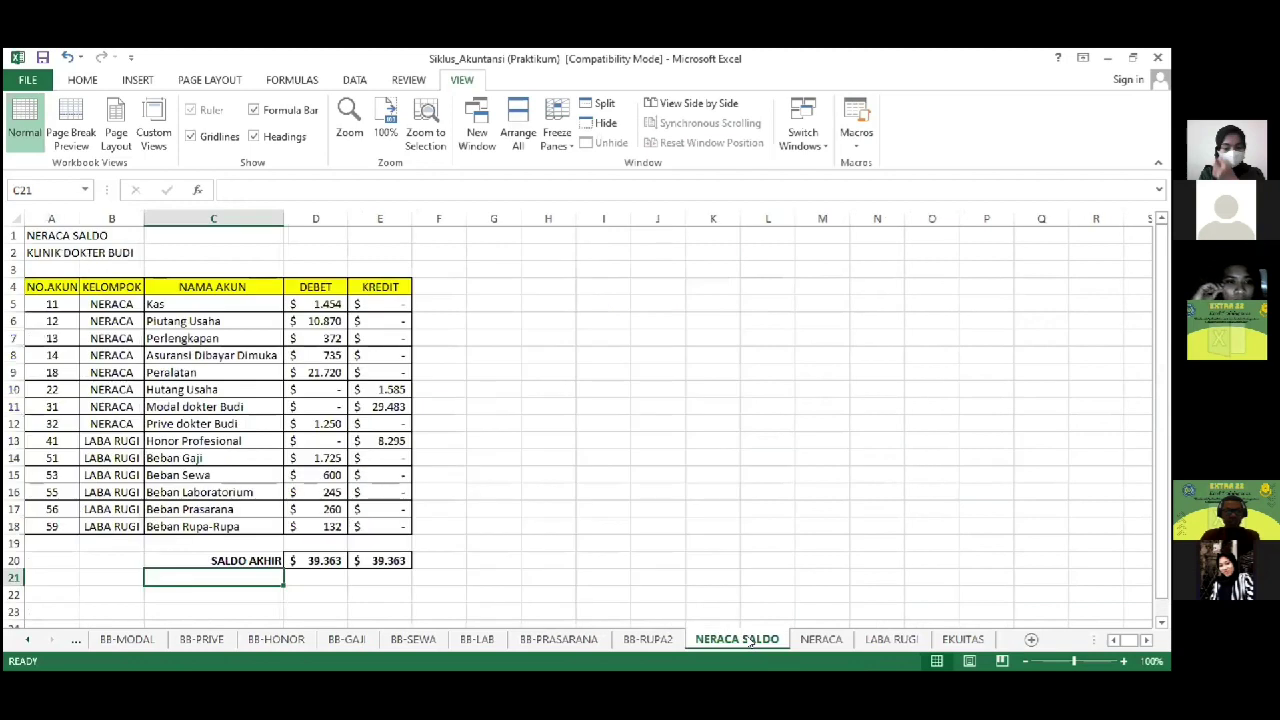
click(815, 637)
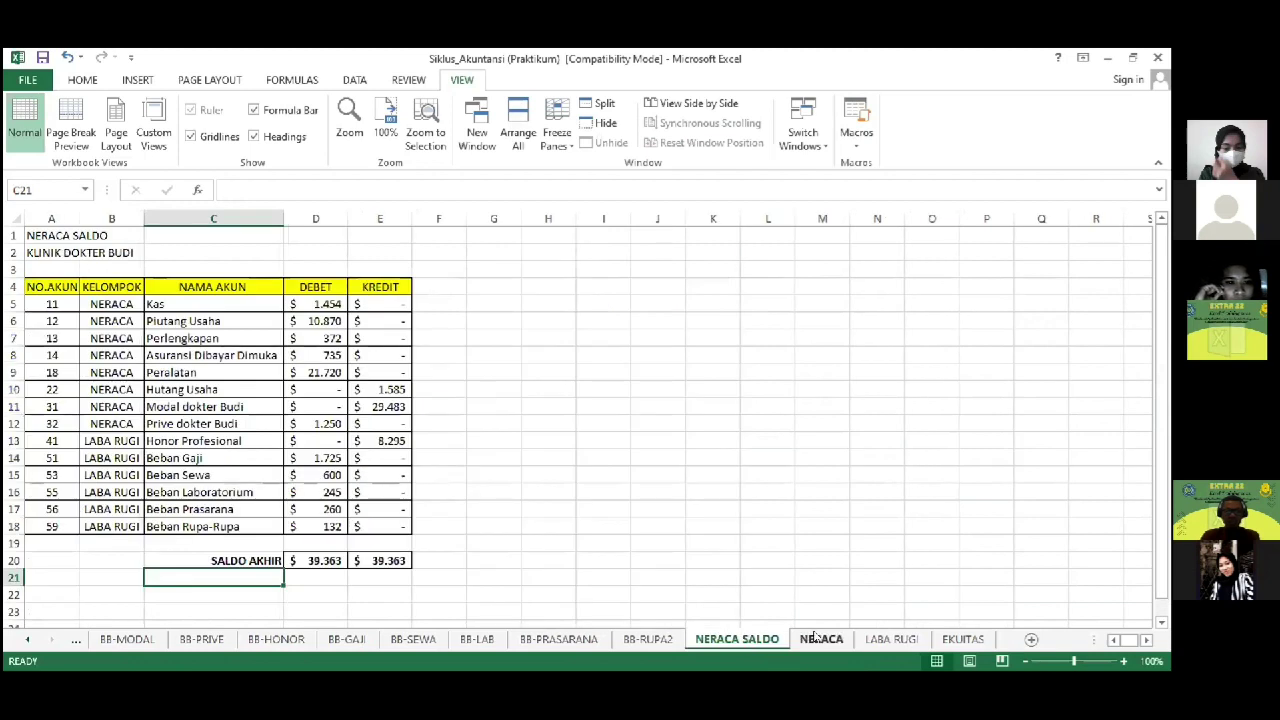
click(890, 639)
click(955, 640)
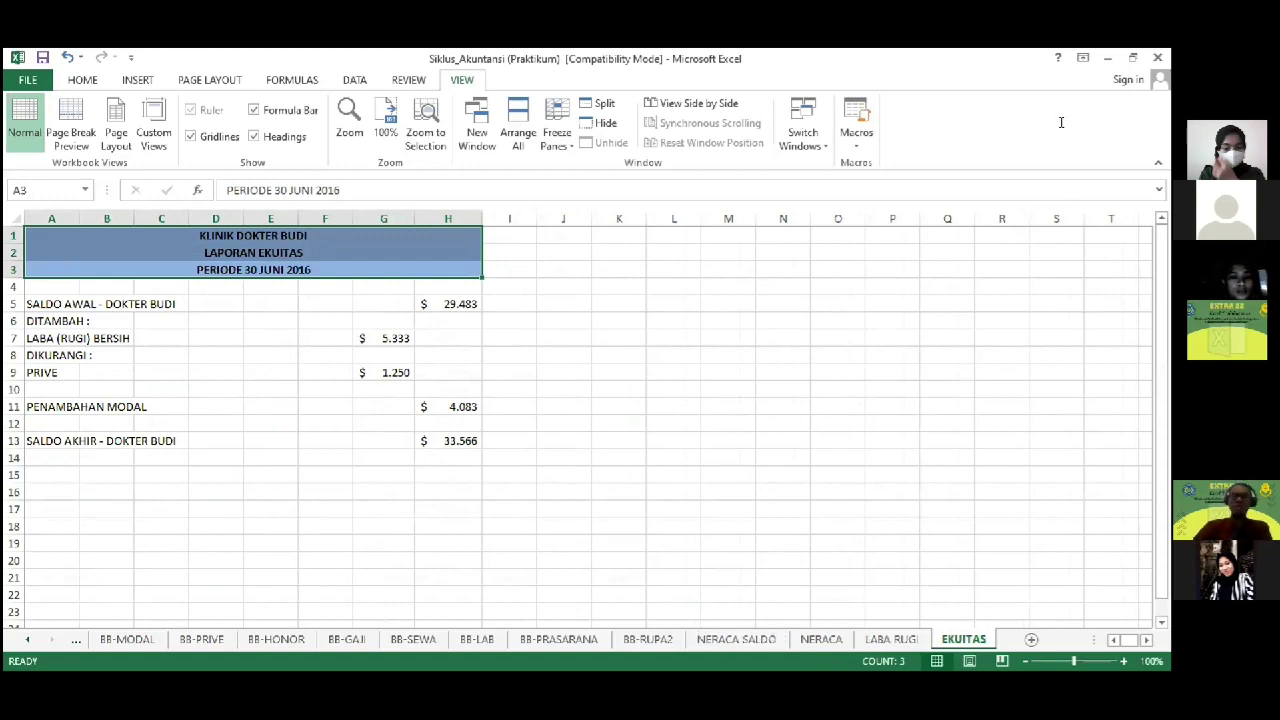
Step: Deselect the EKUITAS header, save the workbook in its current format despite the compatibility check, and return to the NERACA sheet
click(577, 494)
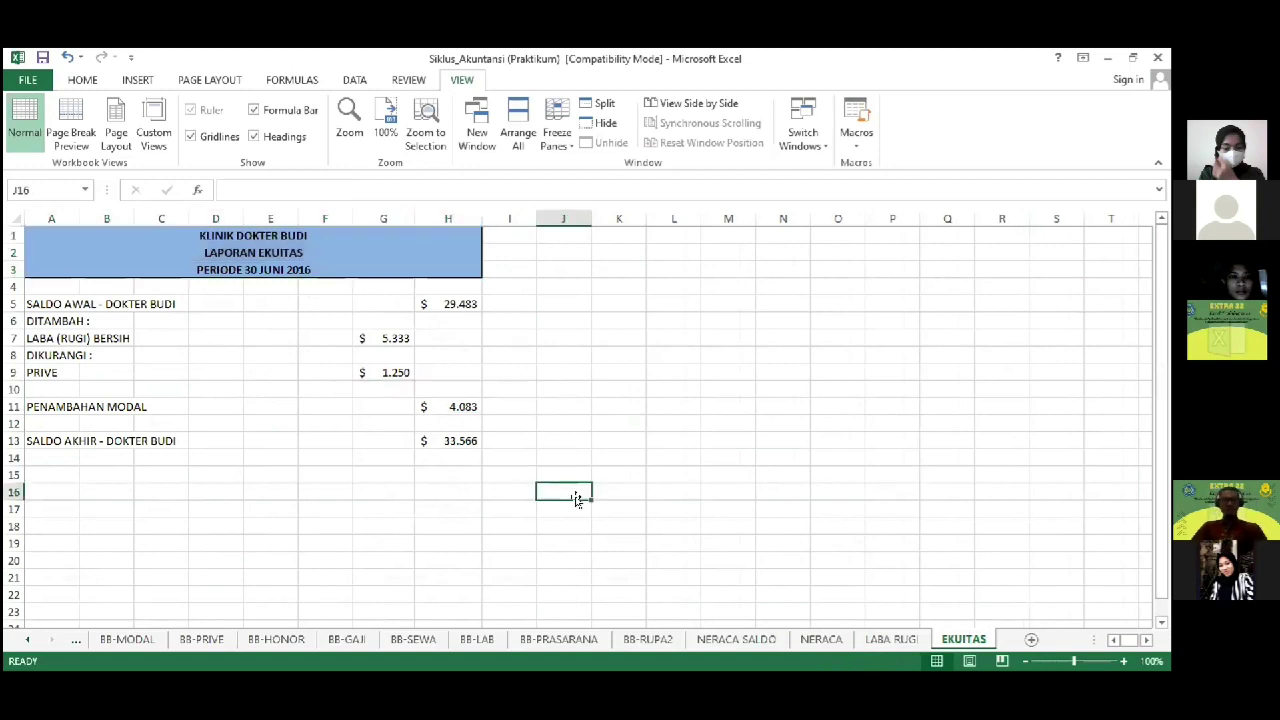
key(ctrl+s)
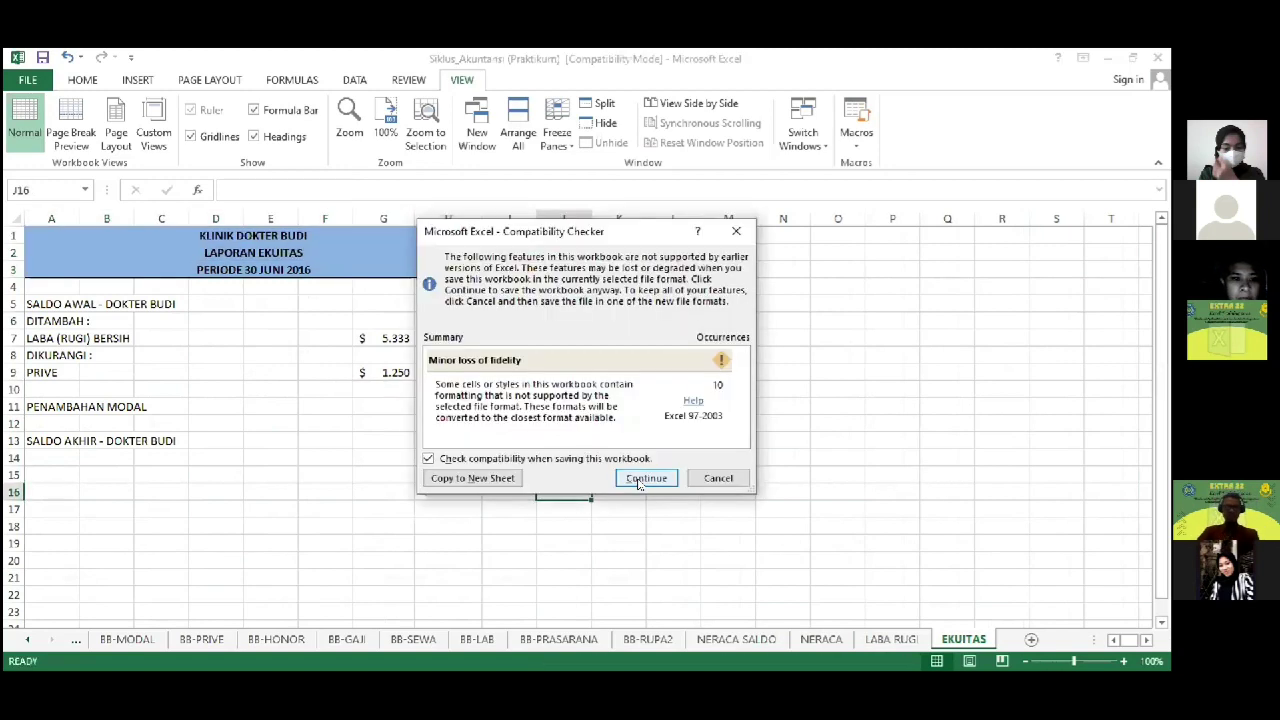
click(637, 478)
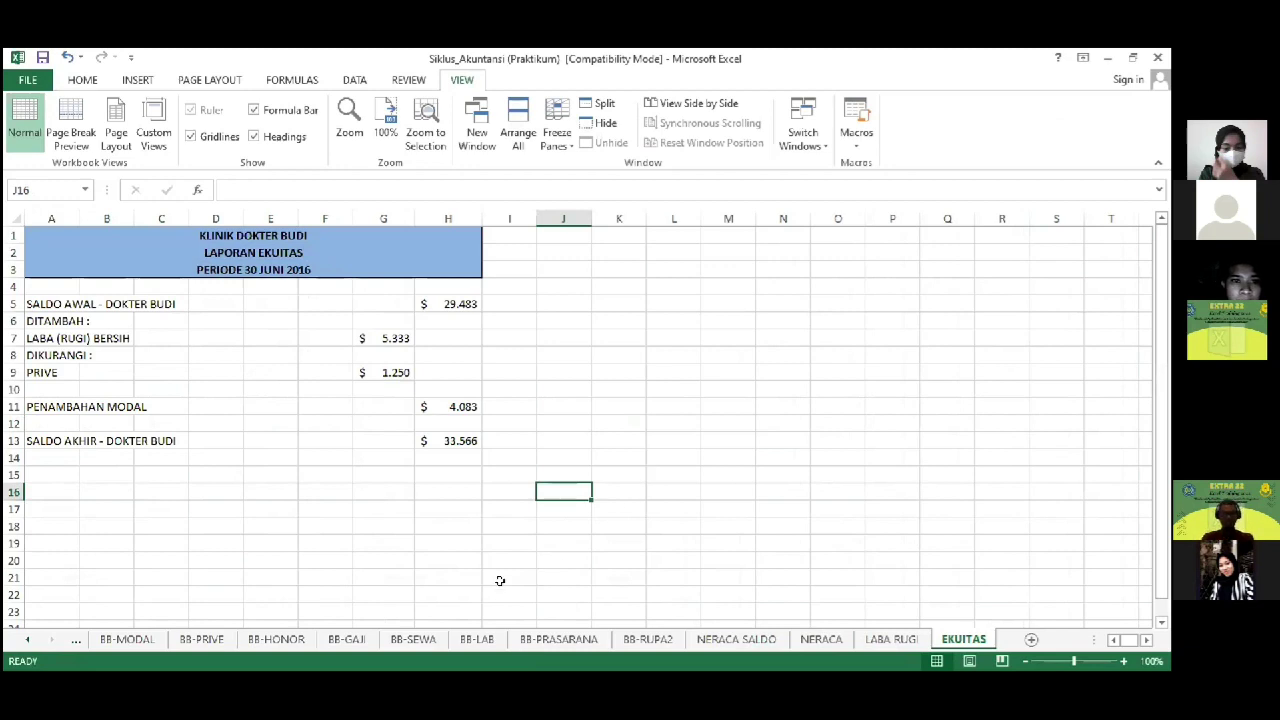
click(829, 638)
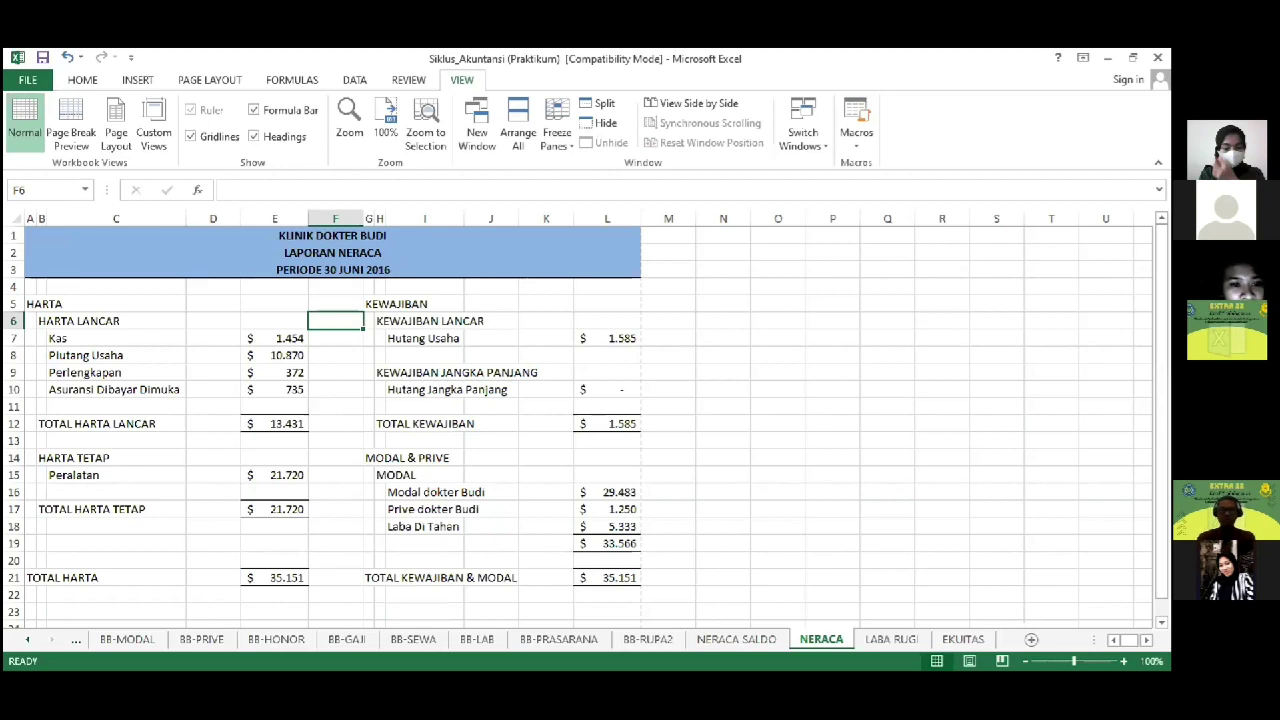
key(alt+Tab)
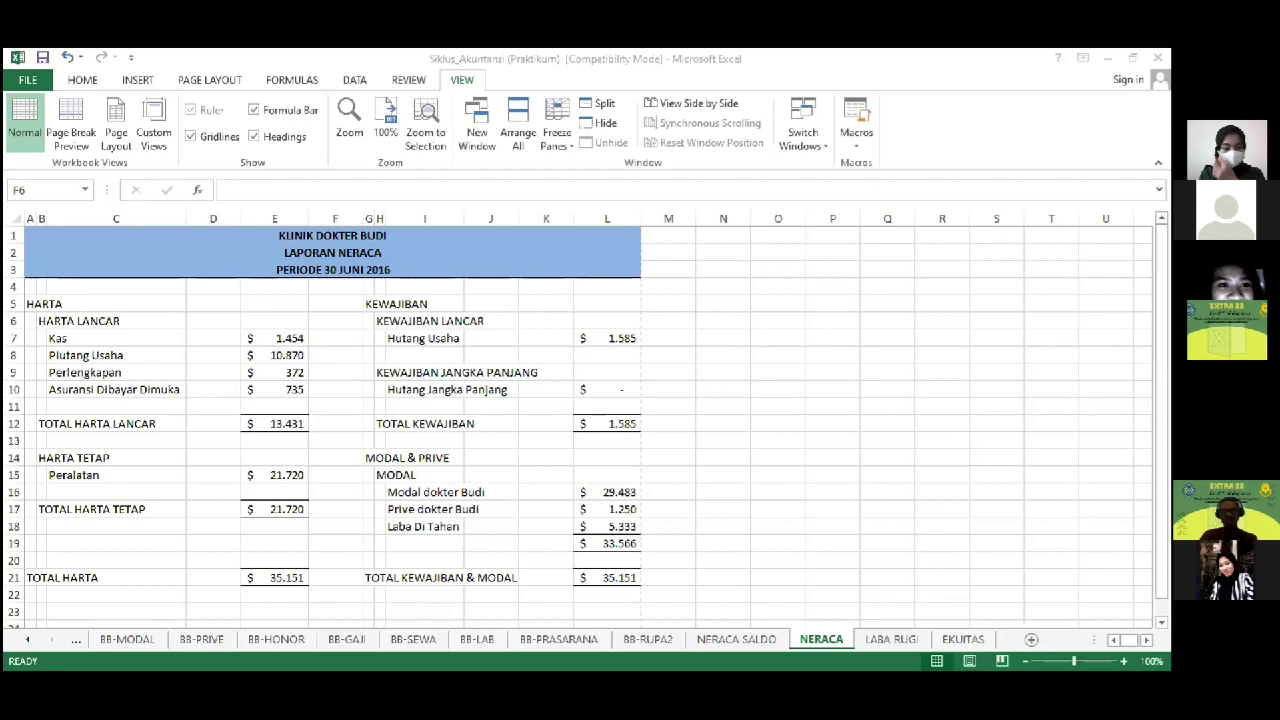
click(335, 320)
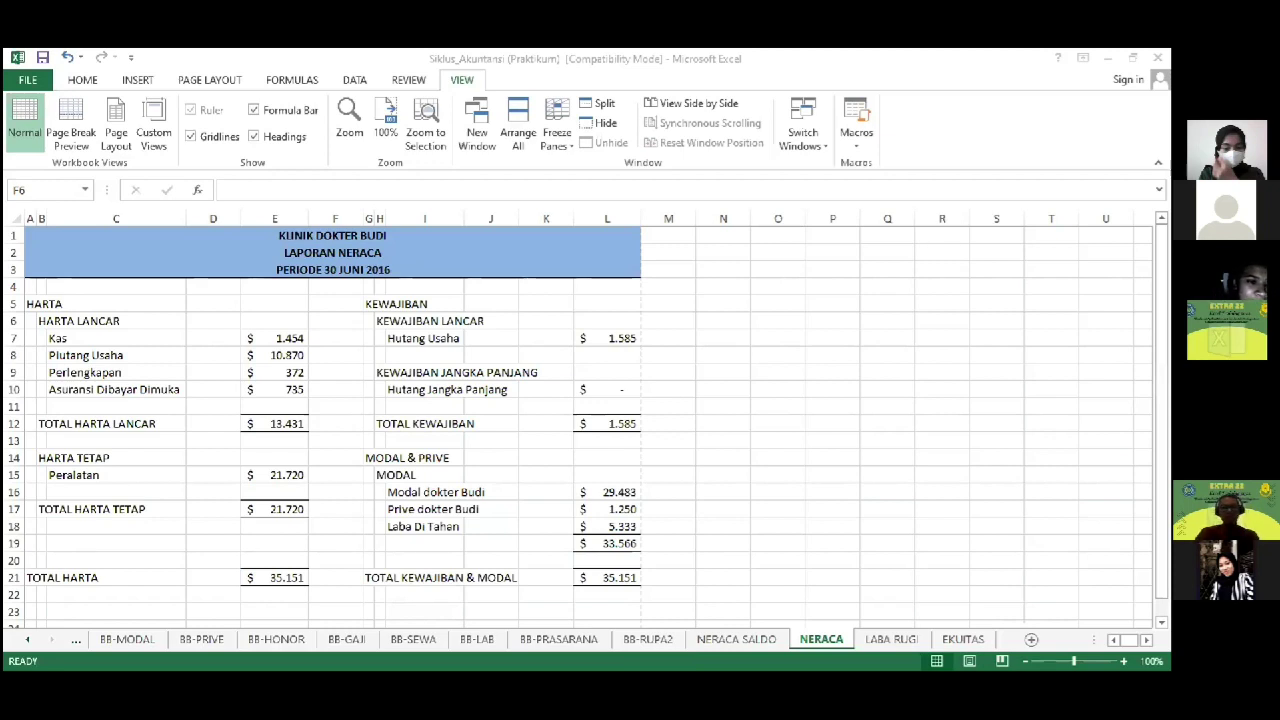
click(612, 636)
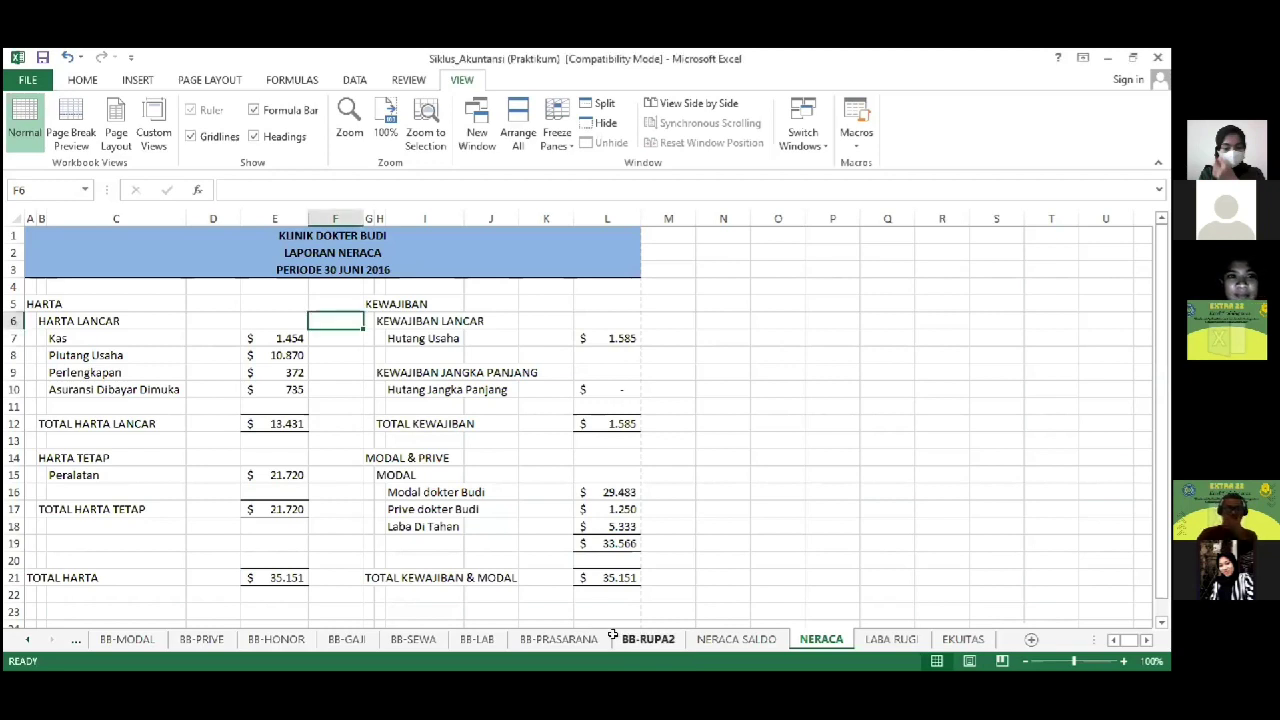